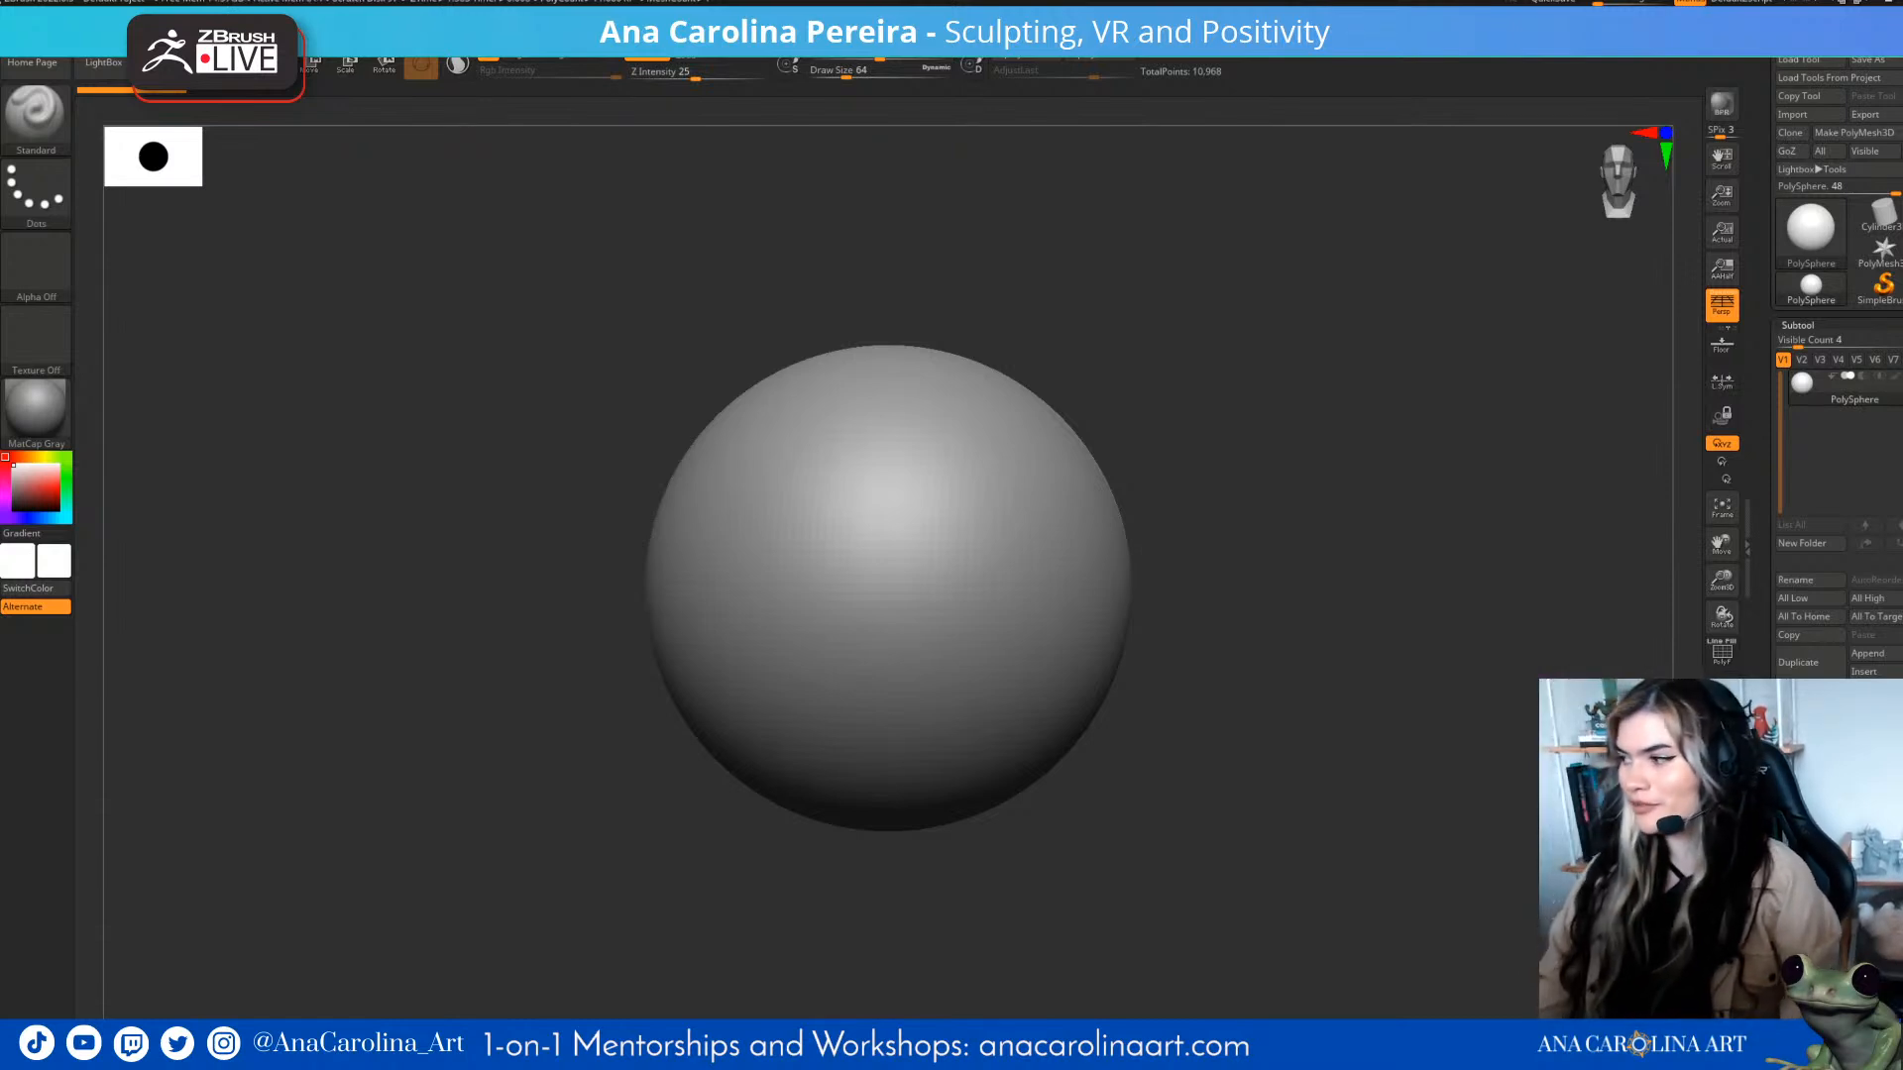
- Set up an empty reference image board over the browser window with the draugen folklore image results
right_click_drag(0, 634, 290, 448)
left_click_drag(496, 793, 571, 598)
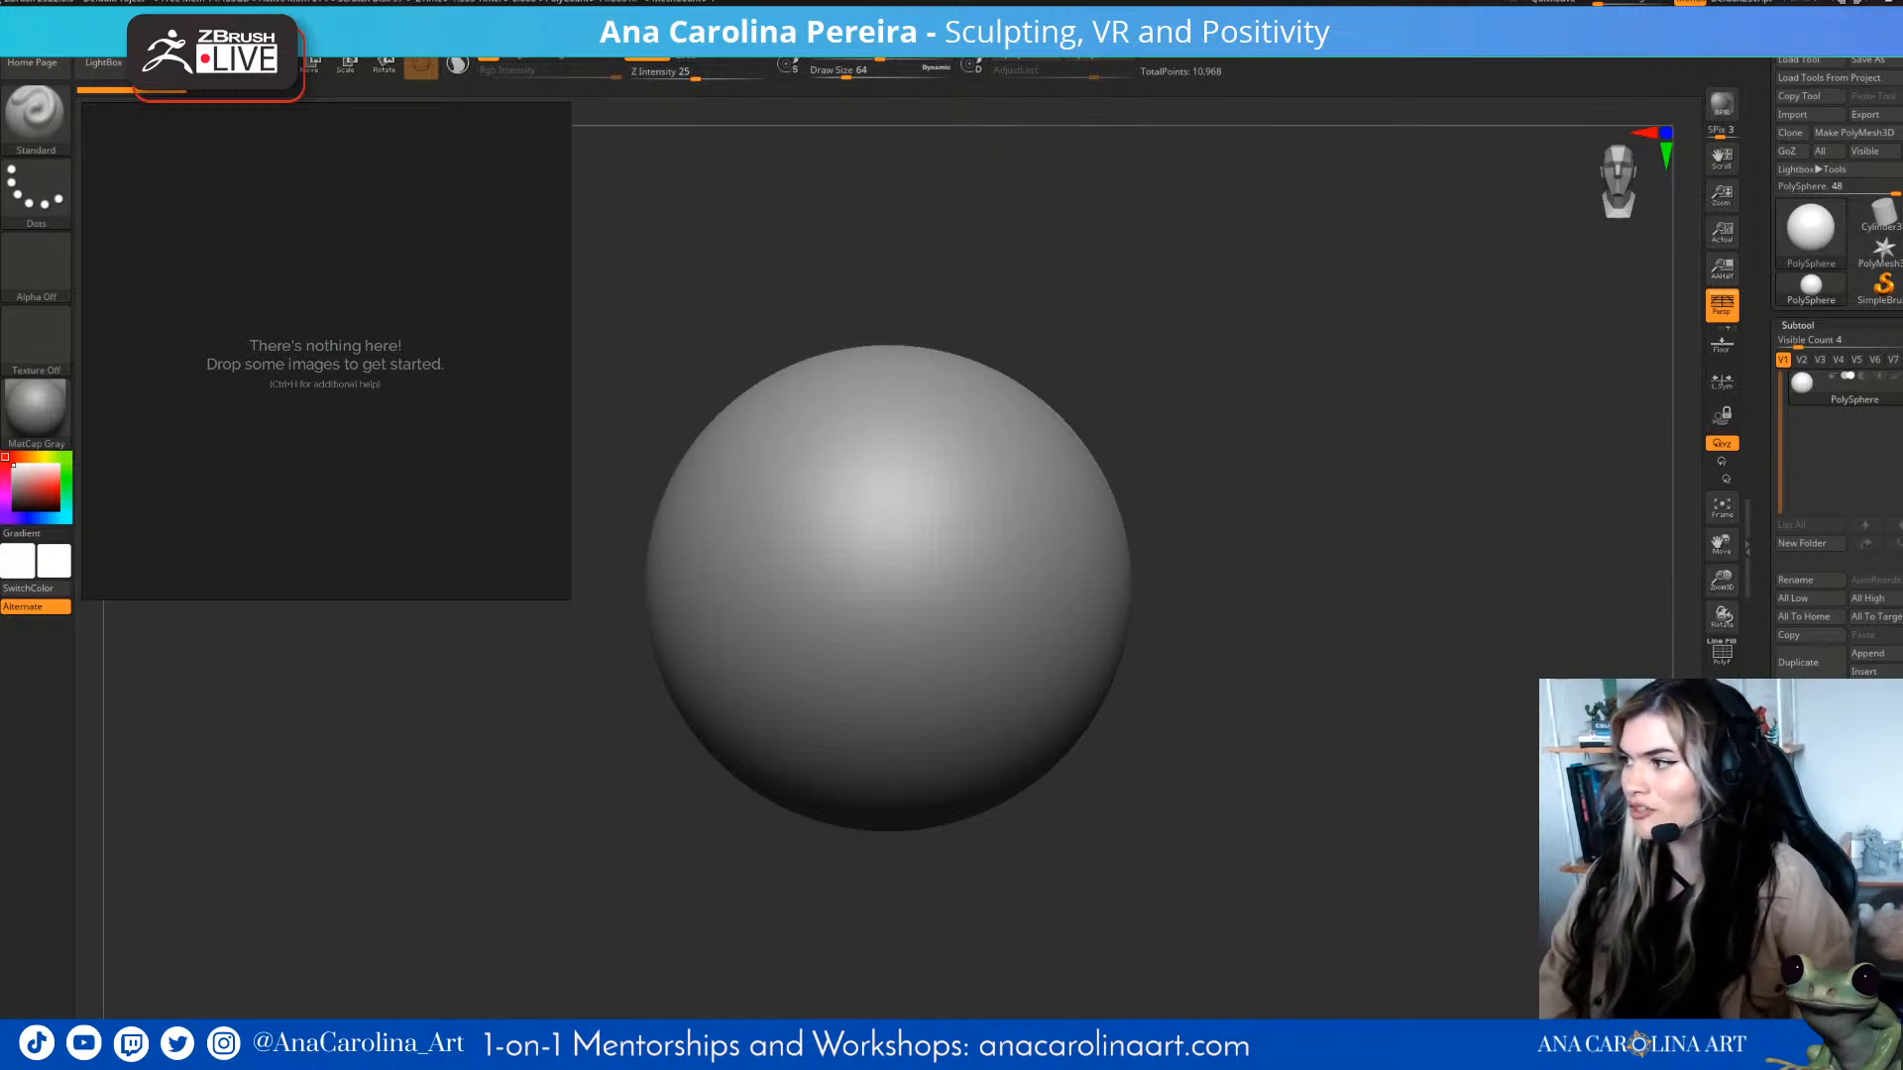
left_click_drag(1902, 132, 1062, 3)
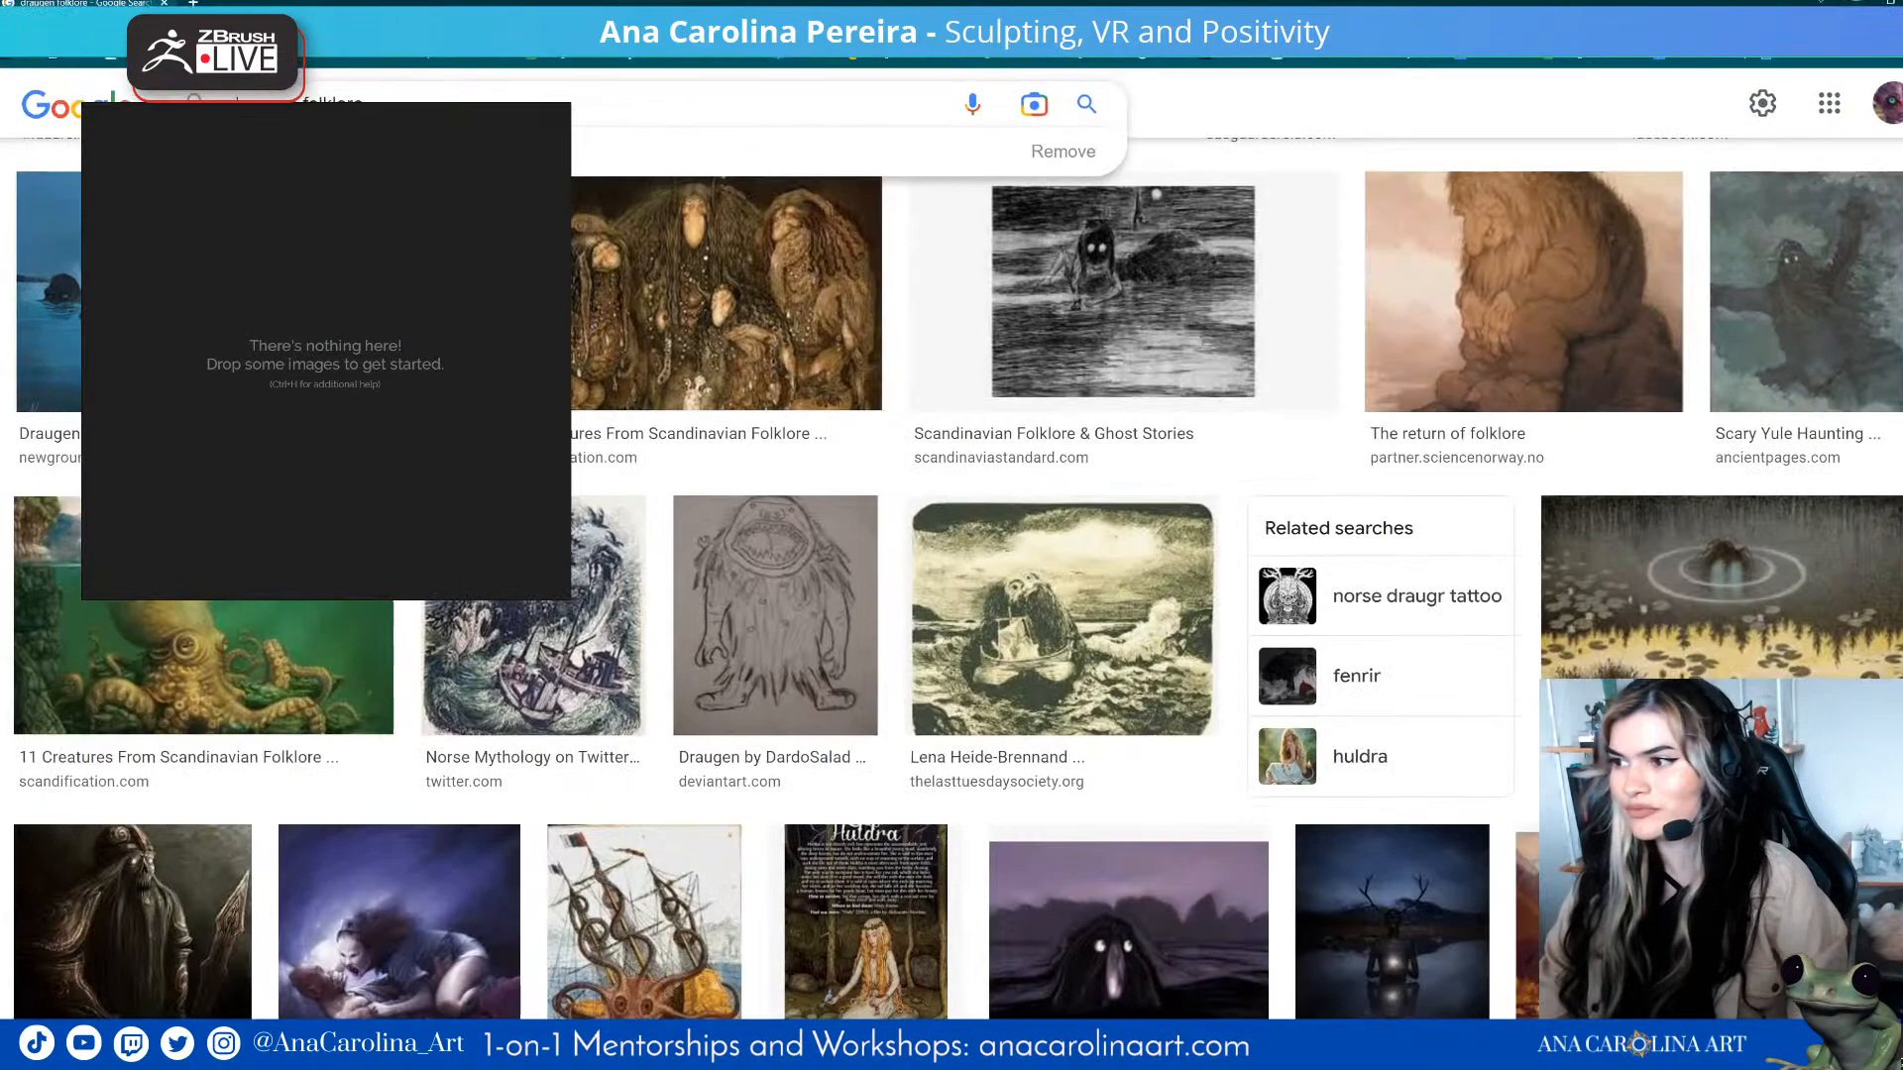
right_click_drag(426, 307, 391, 755)
- Switch the draugen folklore search to all results and open the Draugr article on Wikipedia
scroll(1001, 595, "up", 5)
scroll(1001, 595, "up", 3)
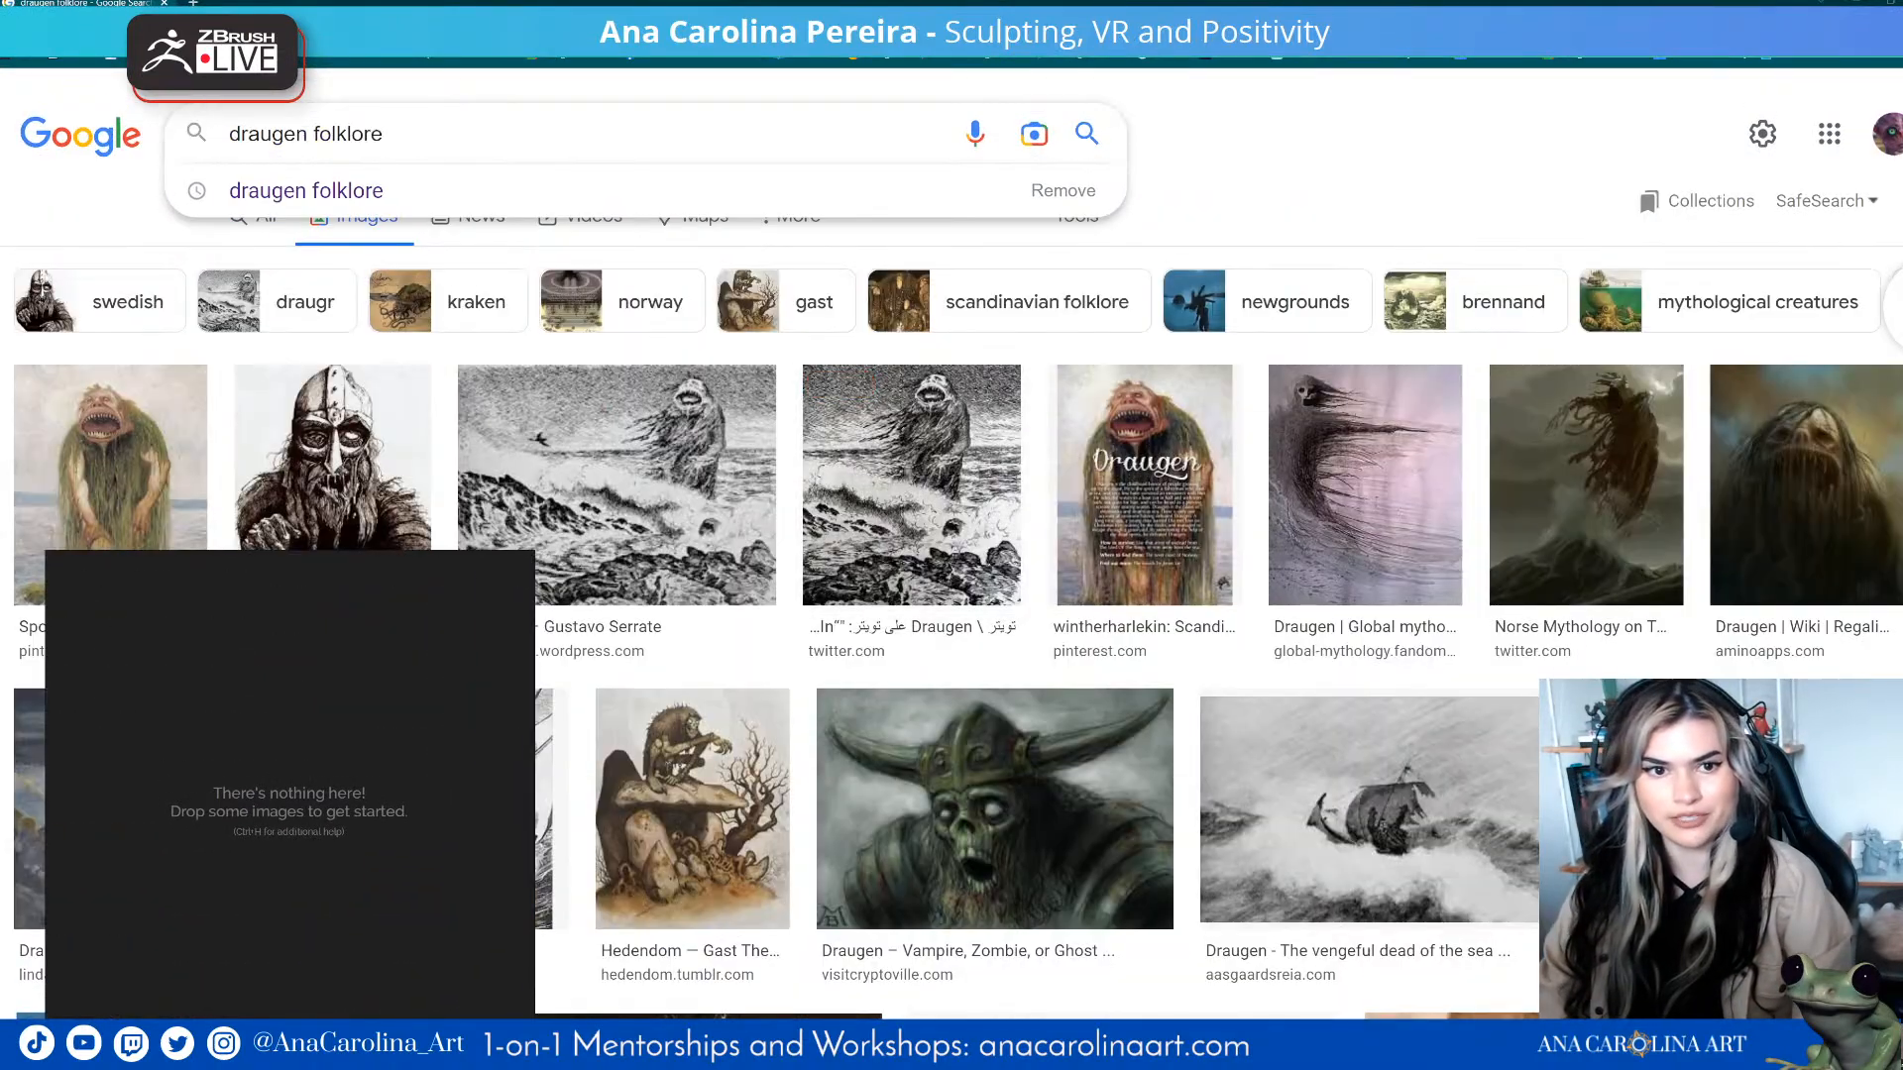
left_click(253, 216)
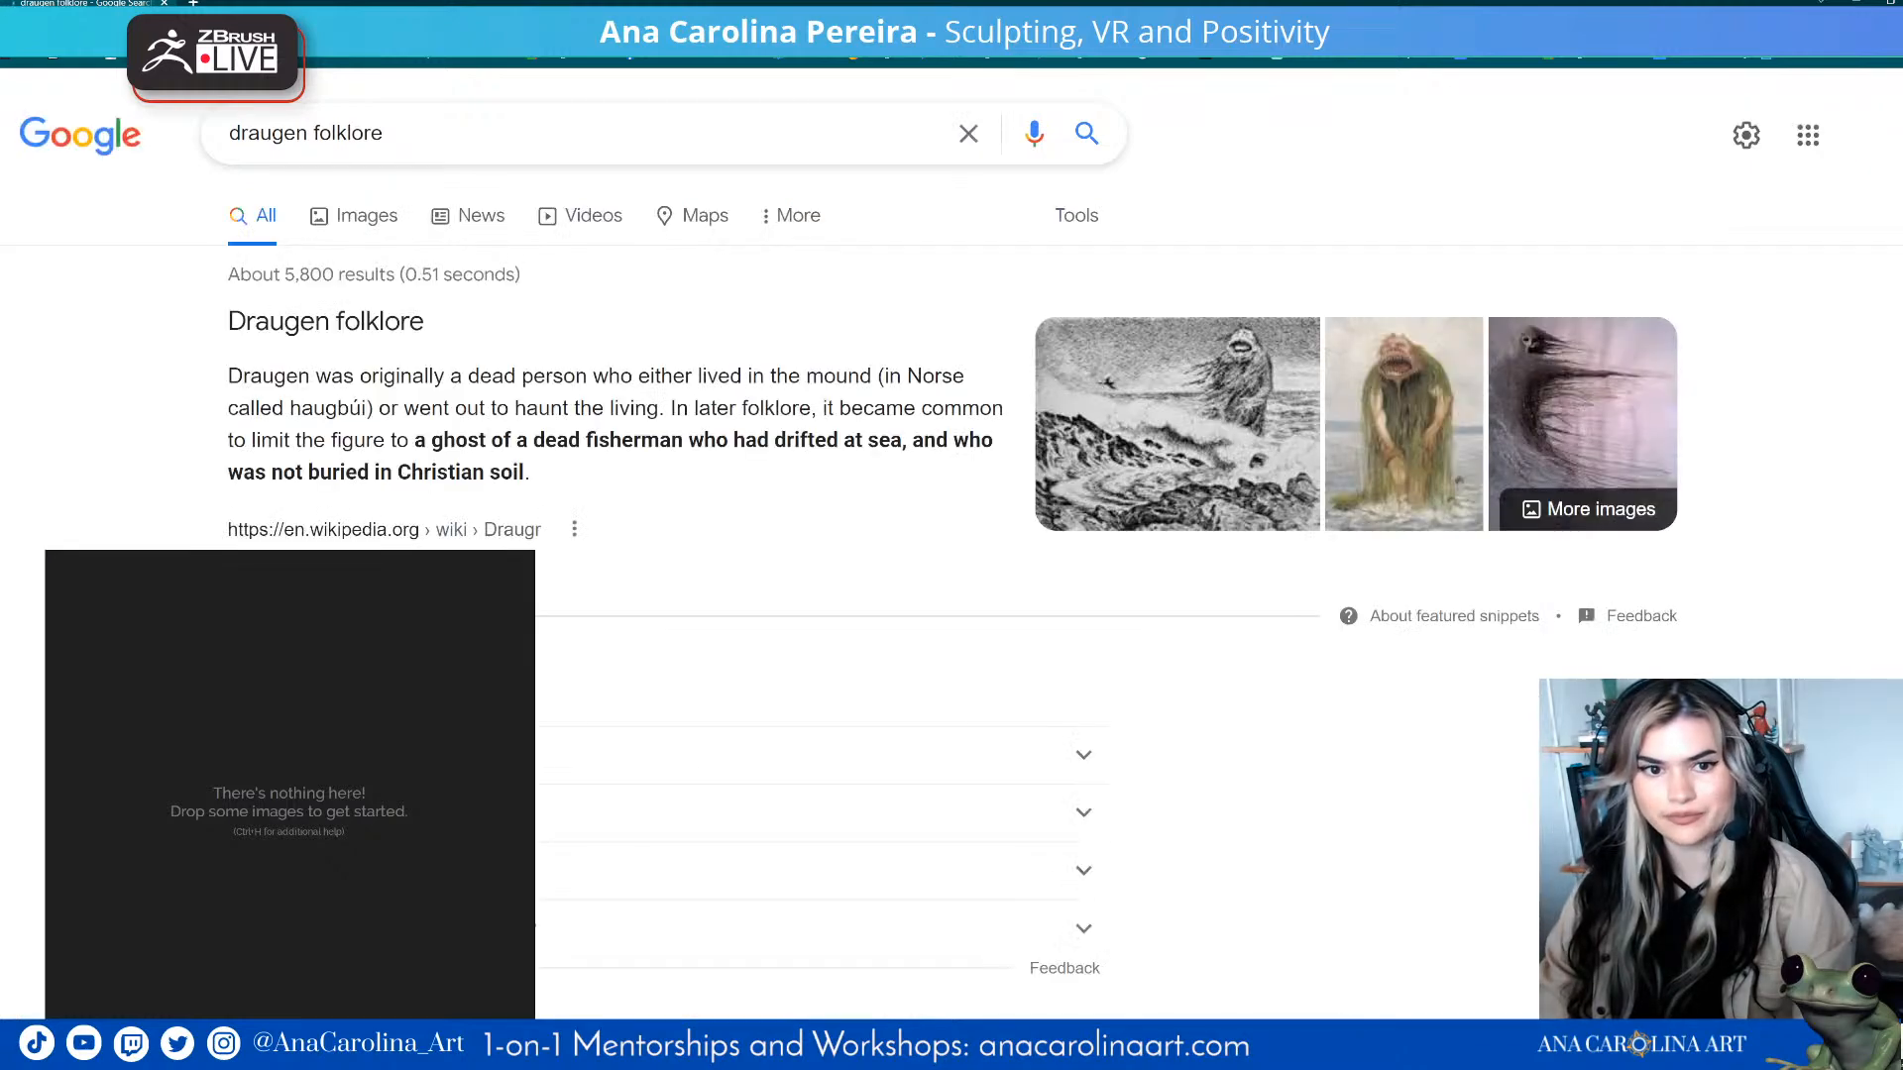
scroll(952, 545, "down", 1)
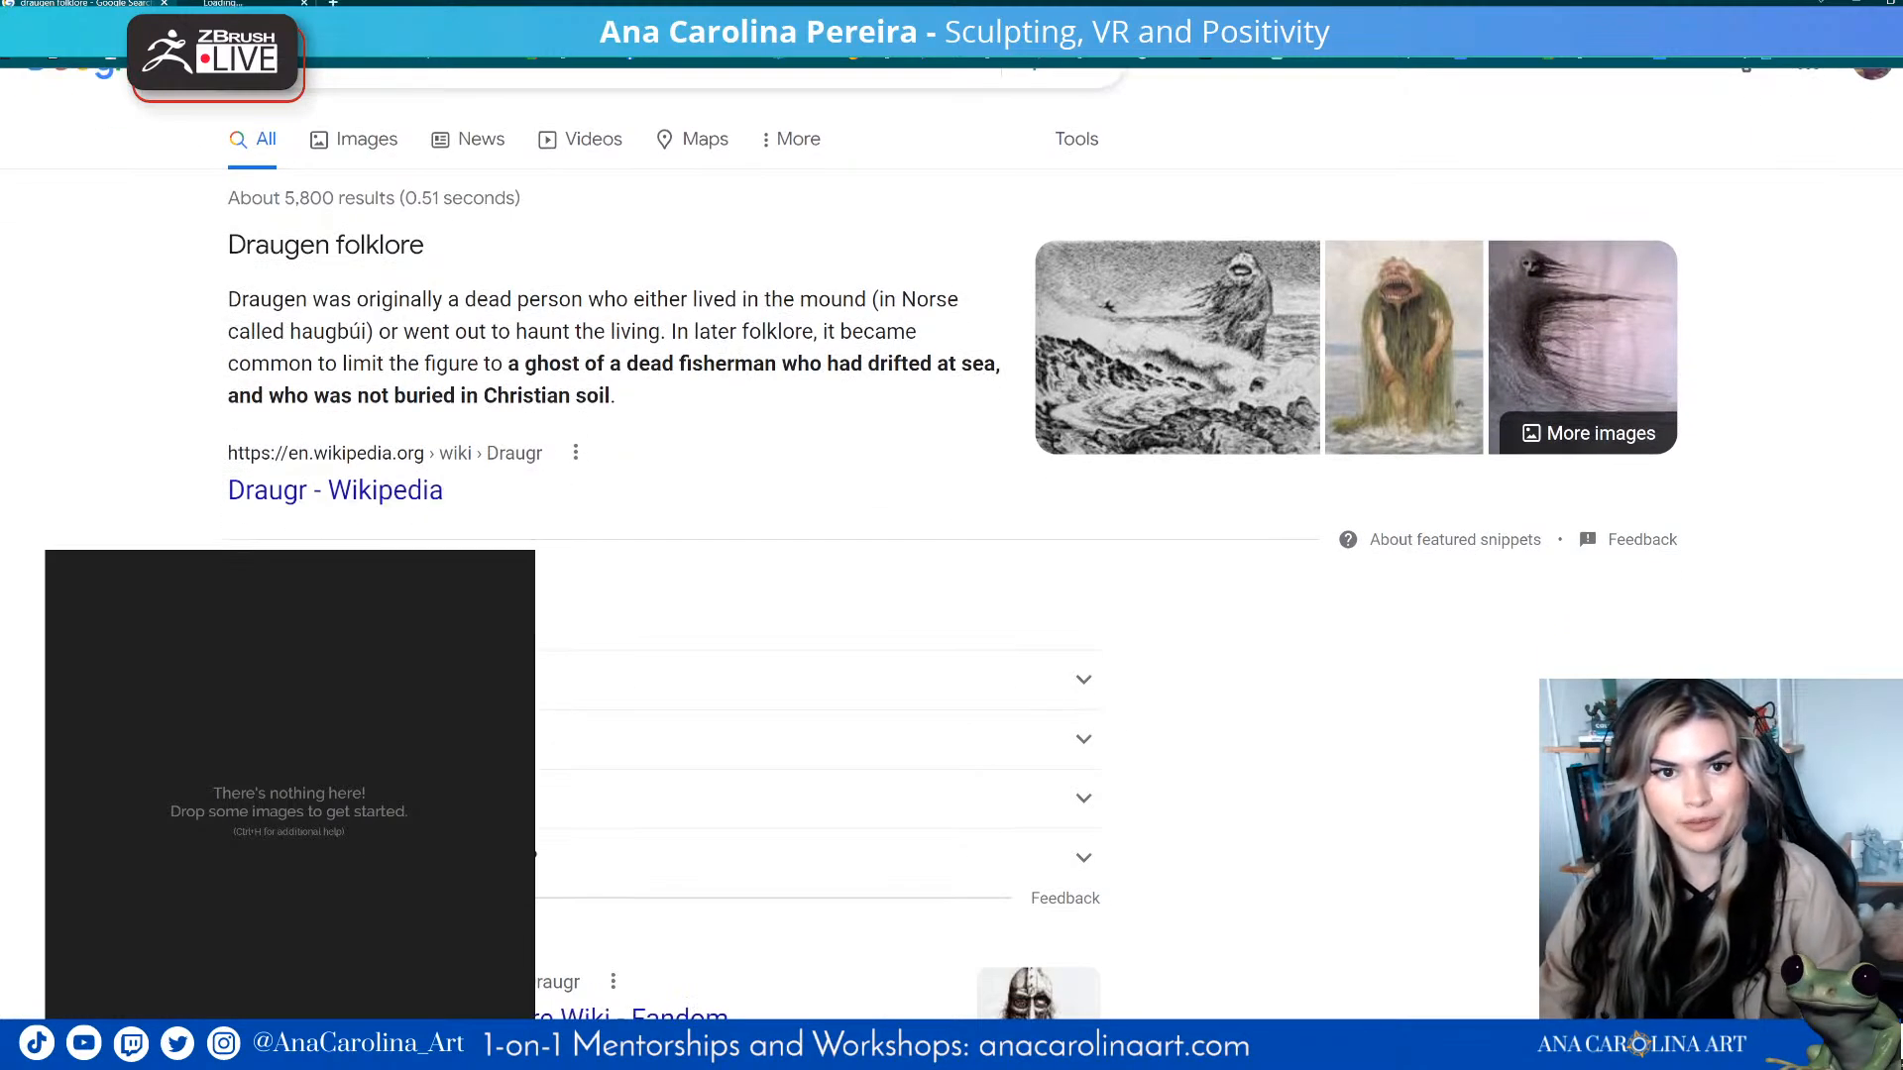
left_click(397, 490)
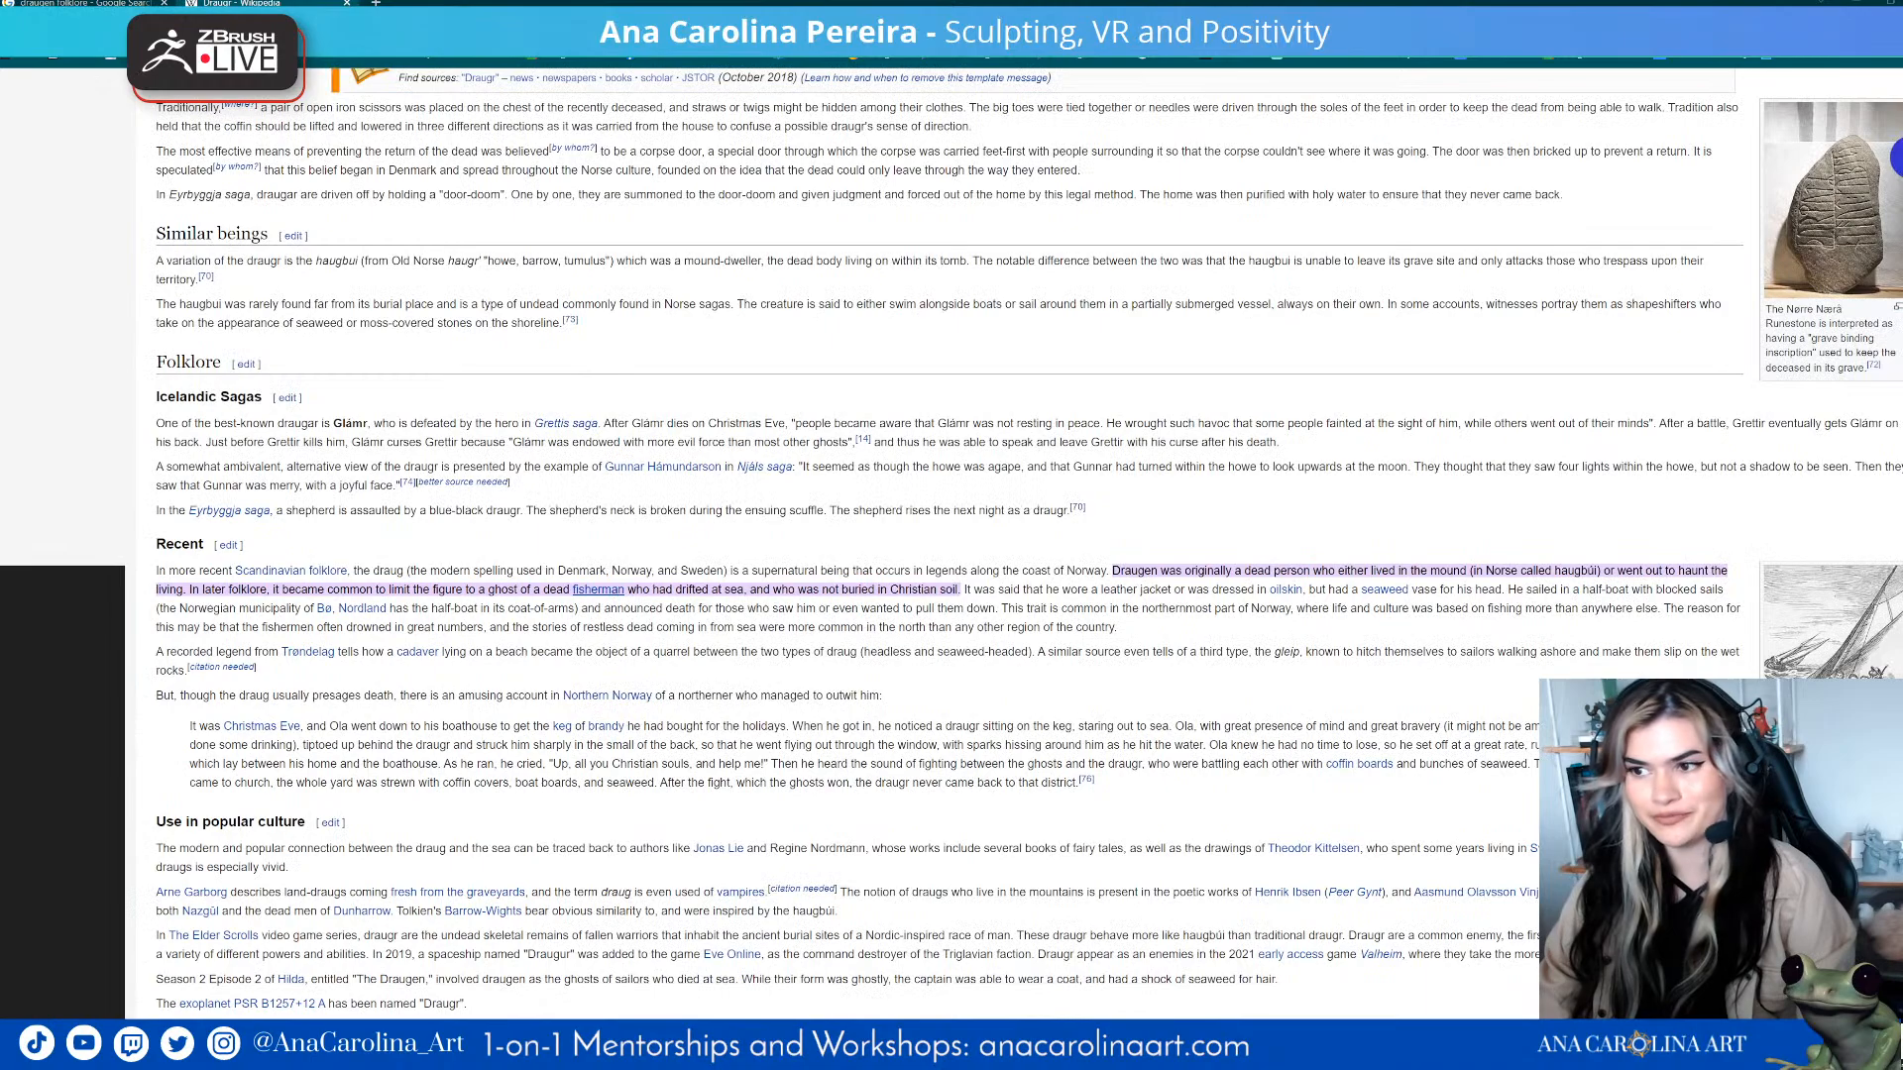
- Read the Draugr article from its introduction through the physical traits and magical abilities sections
scroll(951, 546, "up", 8)
scroll(951, 545, "up", 1)
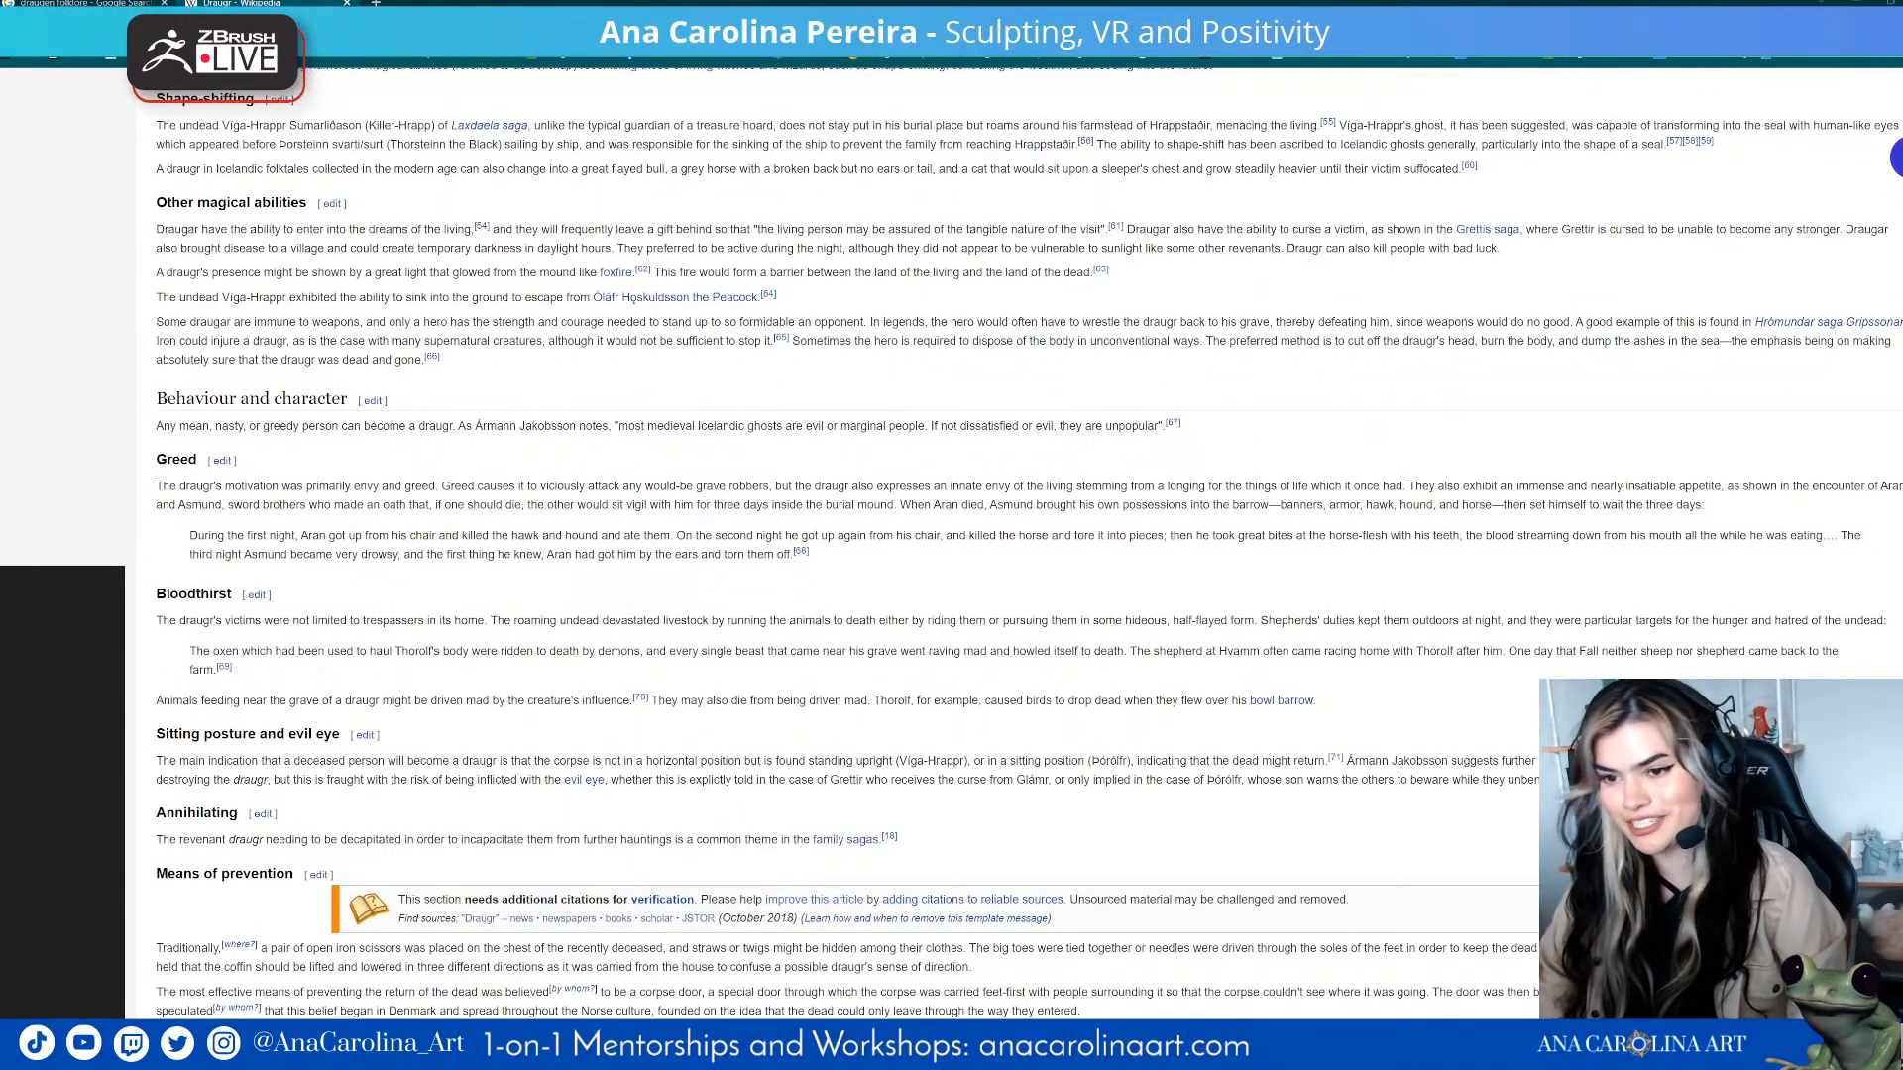
scroll(952, 545, "up", 20)
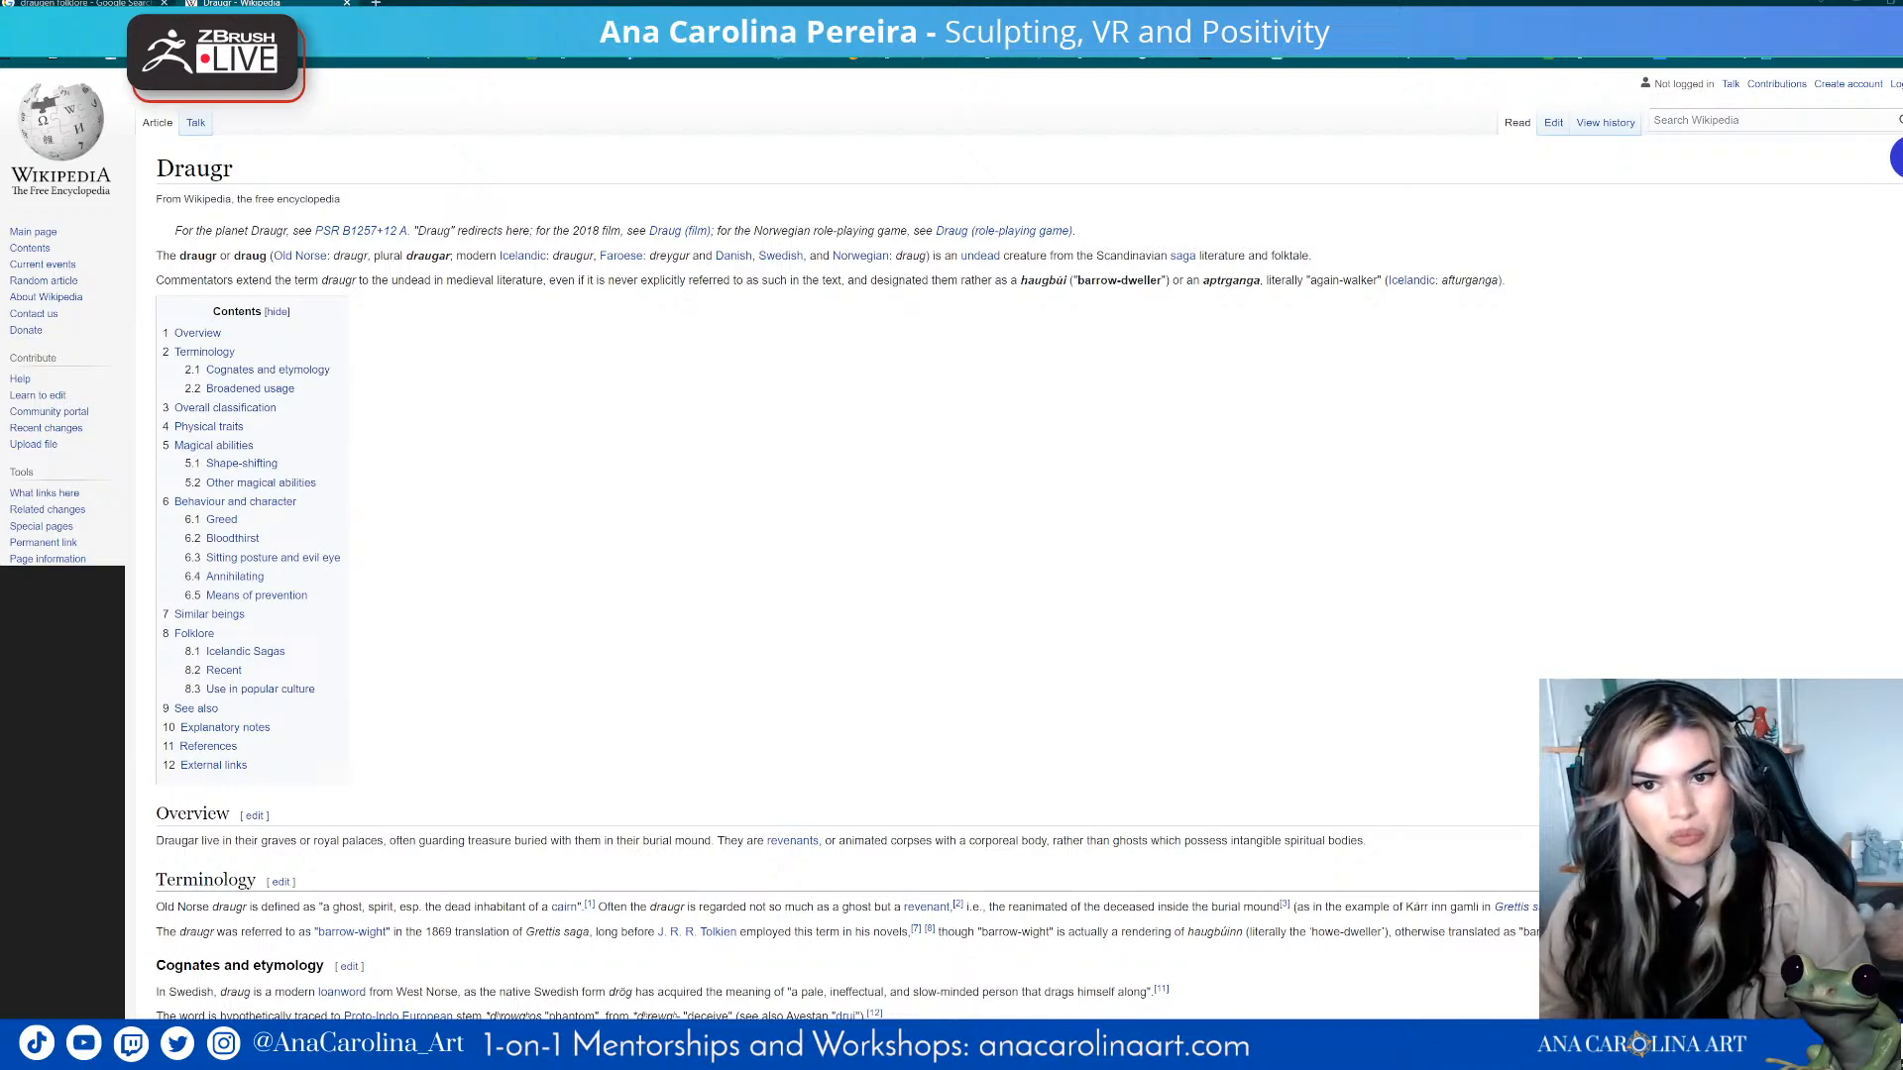
scroll(823, 546, "down", 2)
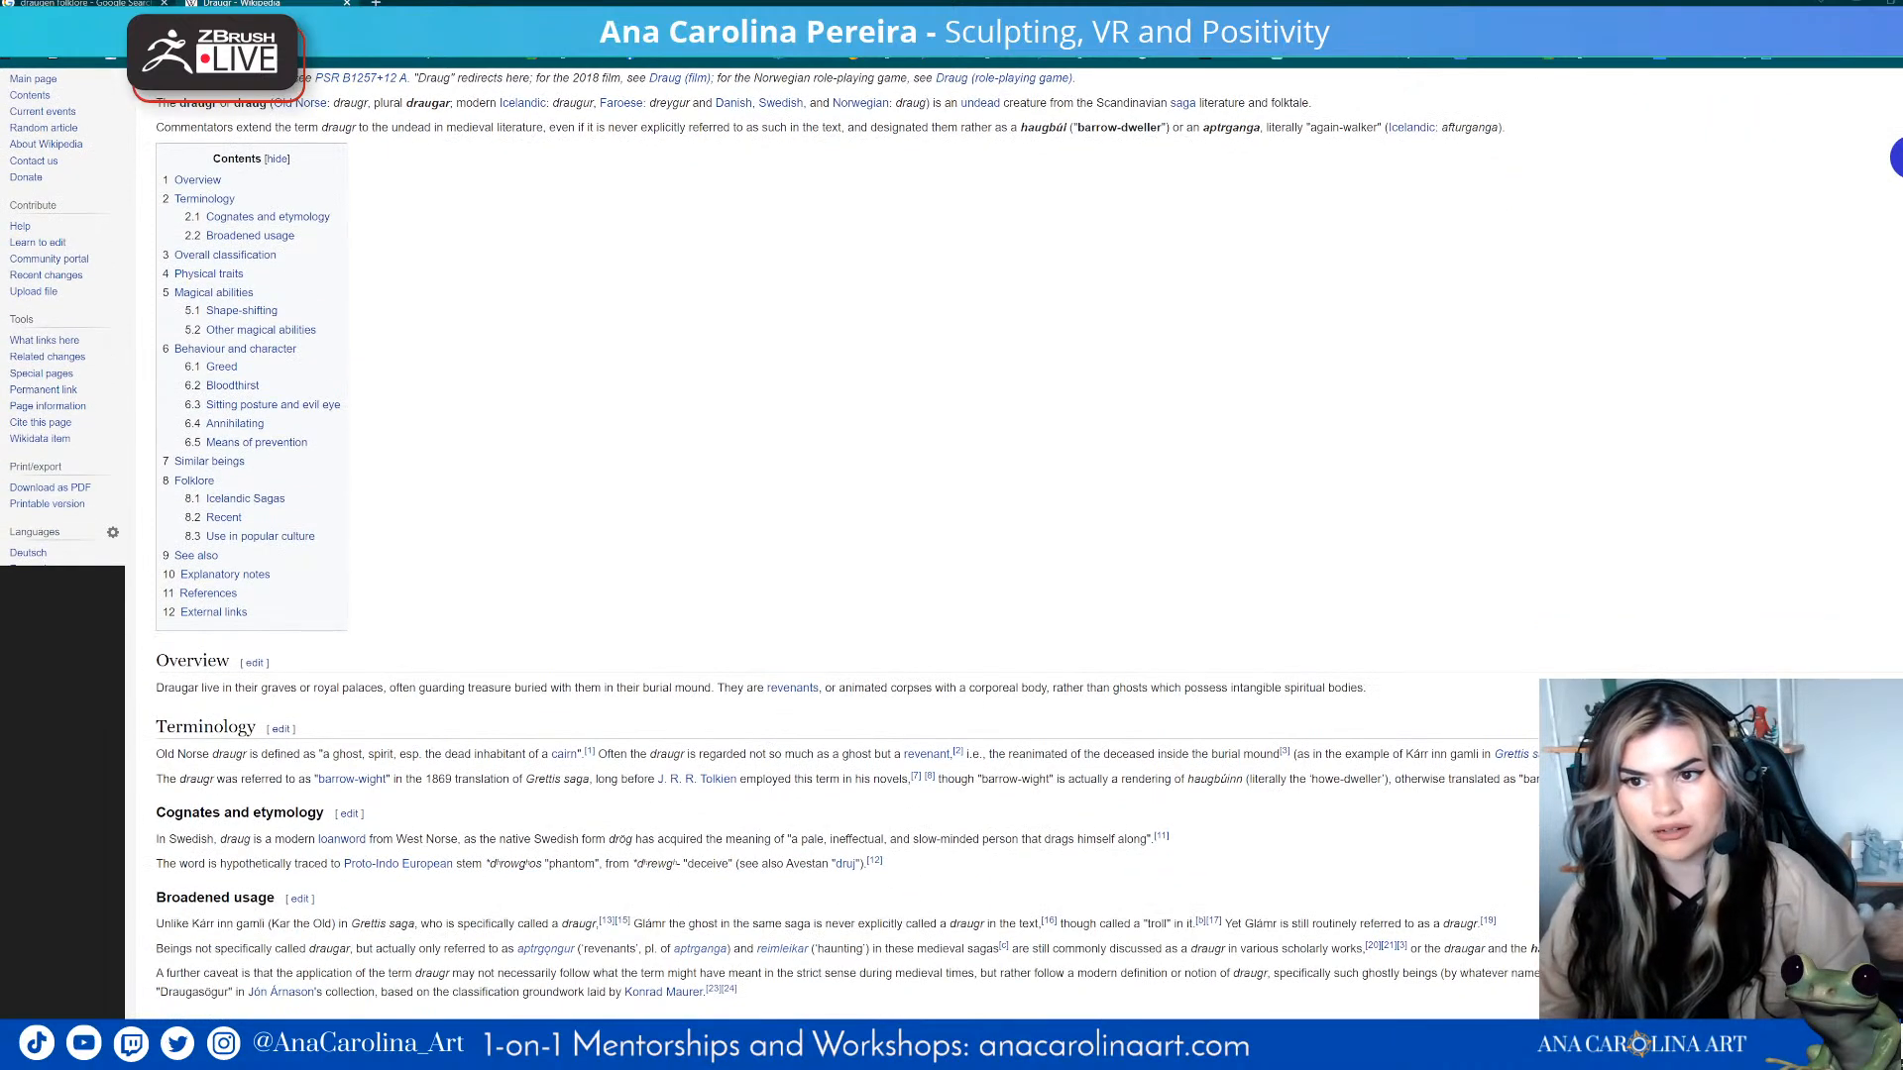
scroll(822, 545, "down", 6)
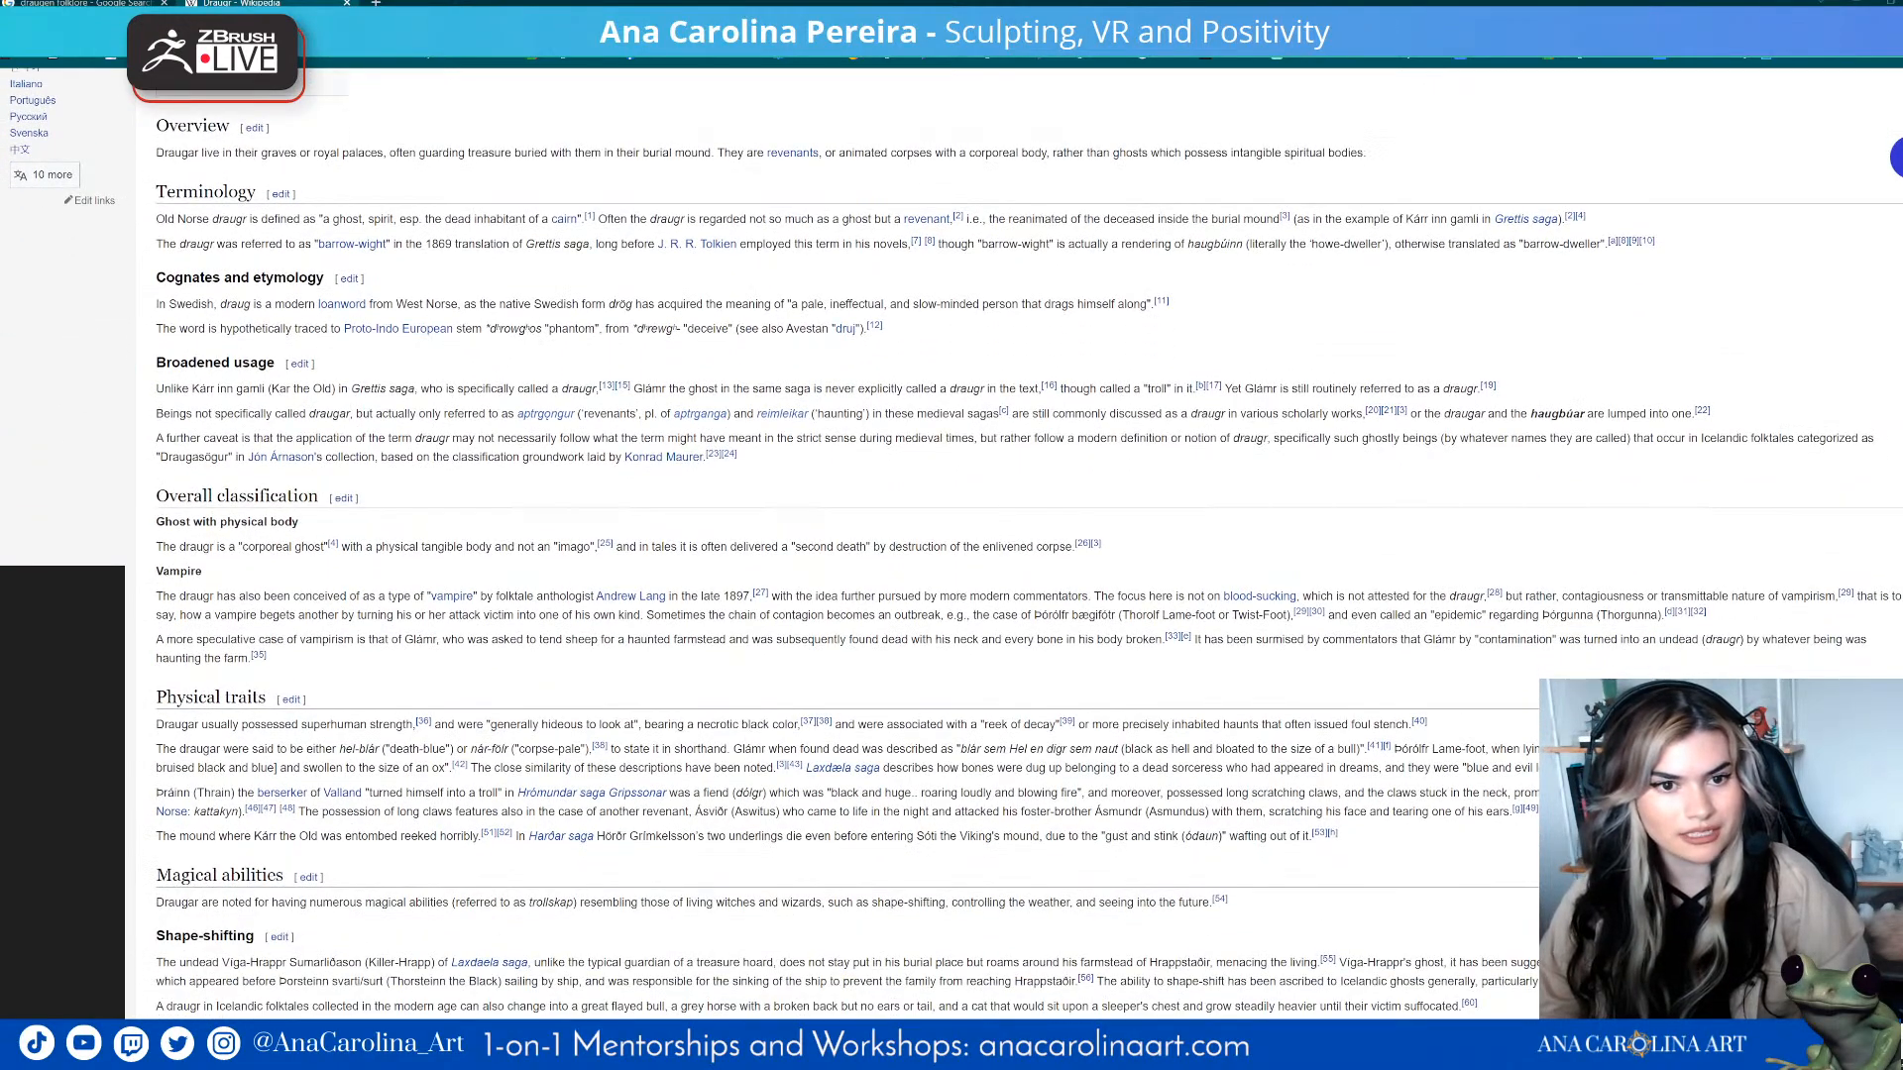
scroll(823, 545, "down", 2)
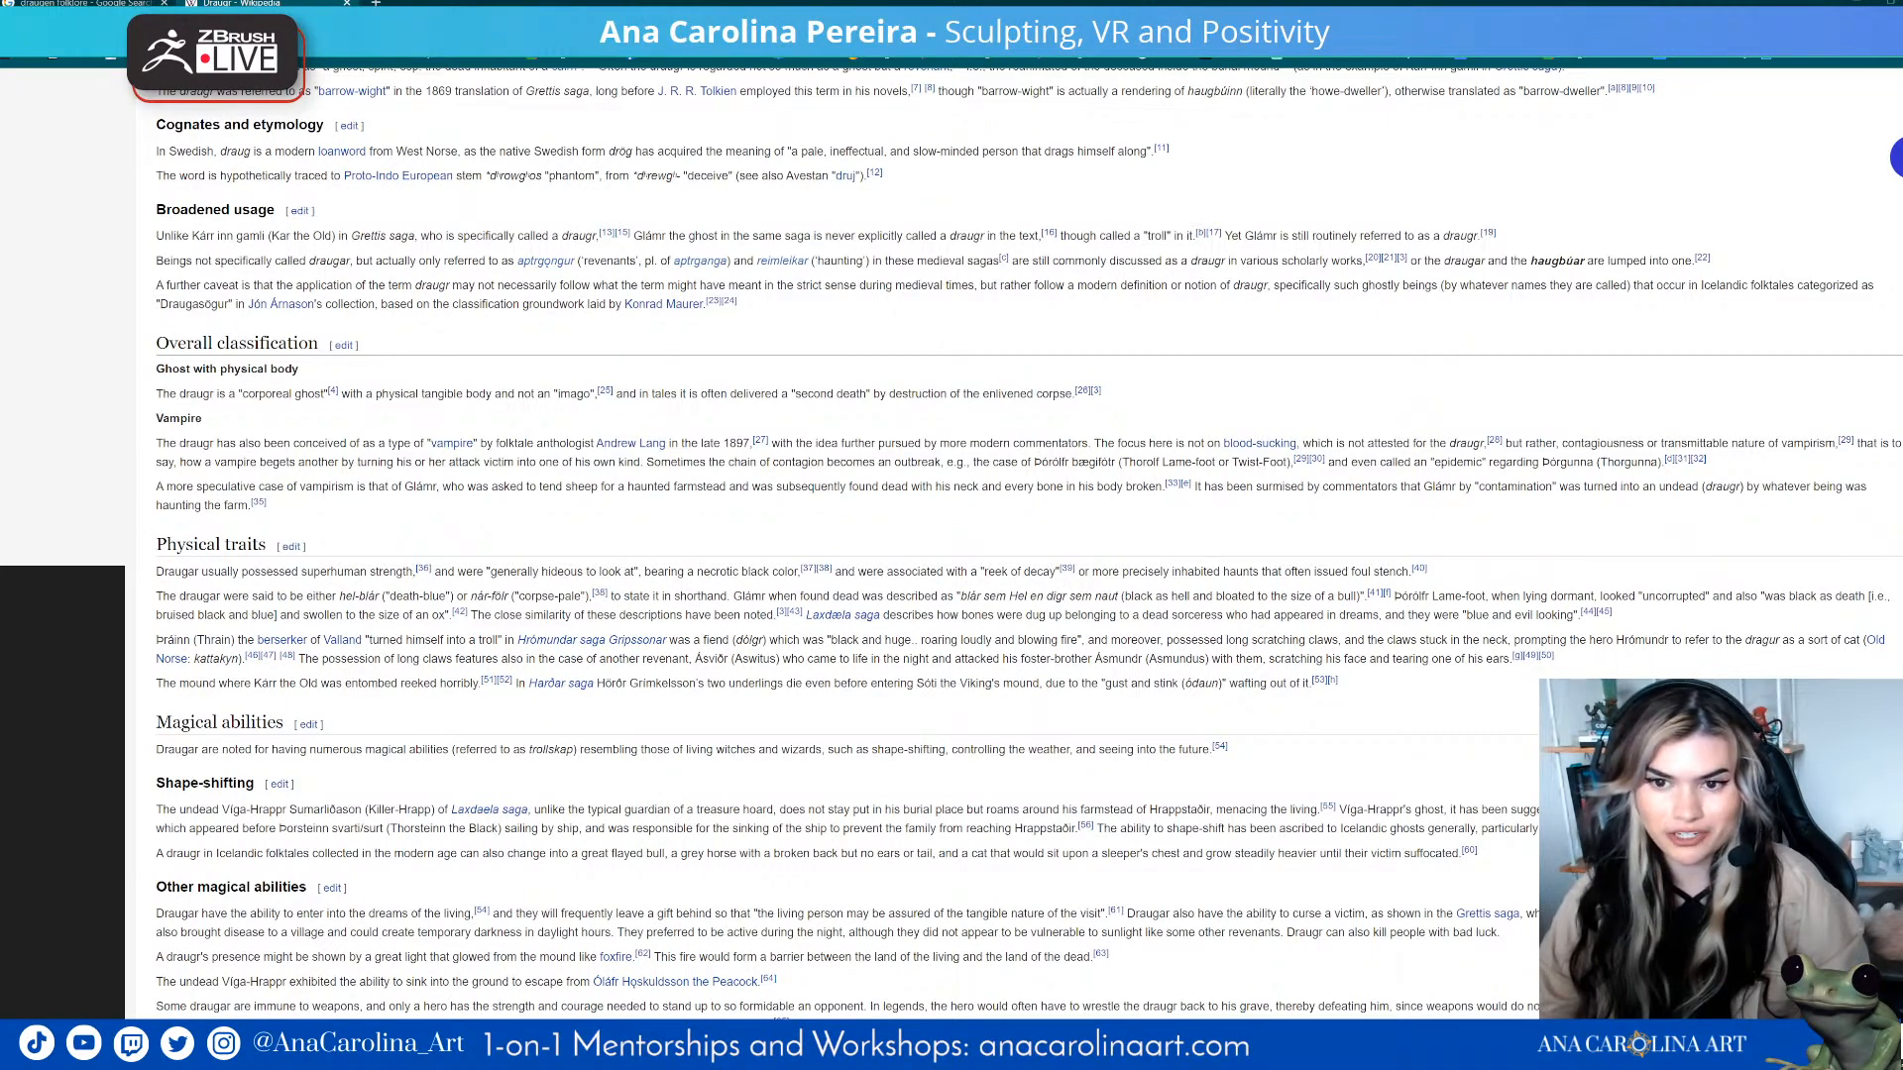
scroll(1029, 544, "down", 1)
scroll(1029, 544, "down", 2)
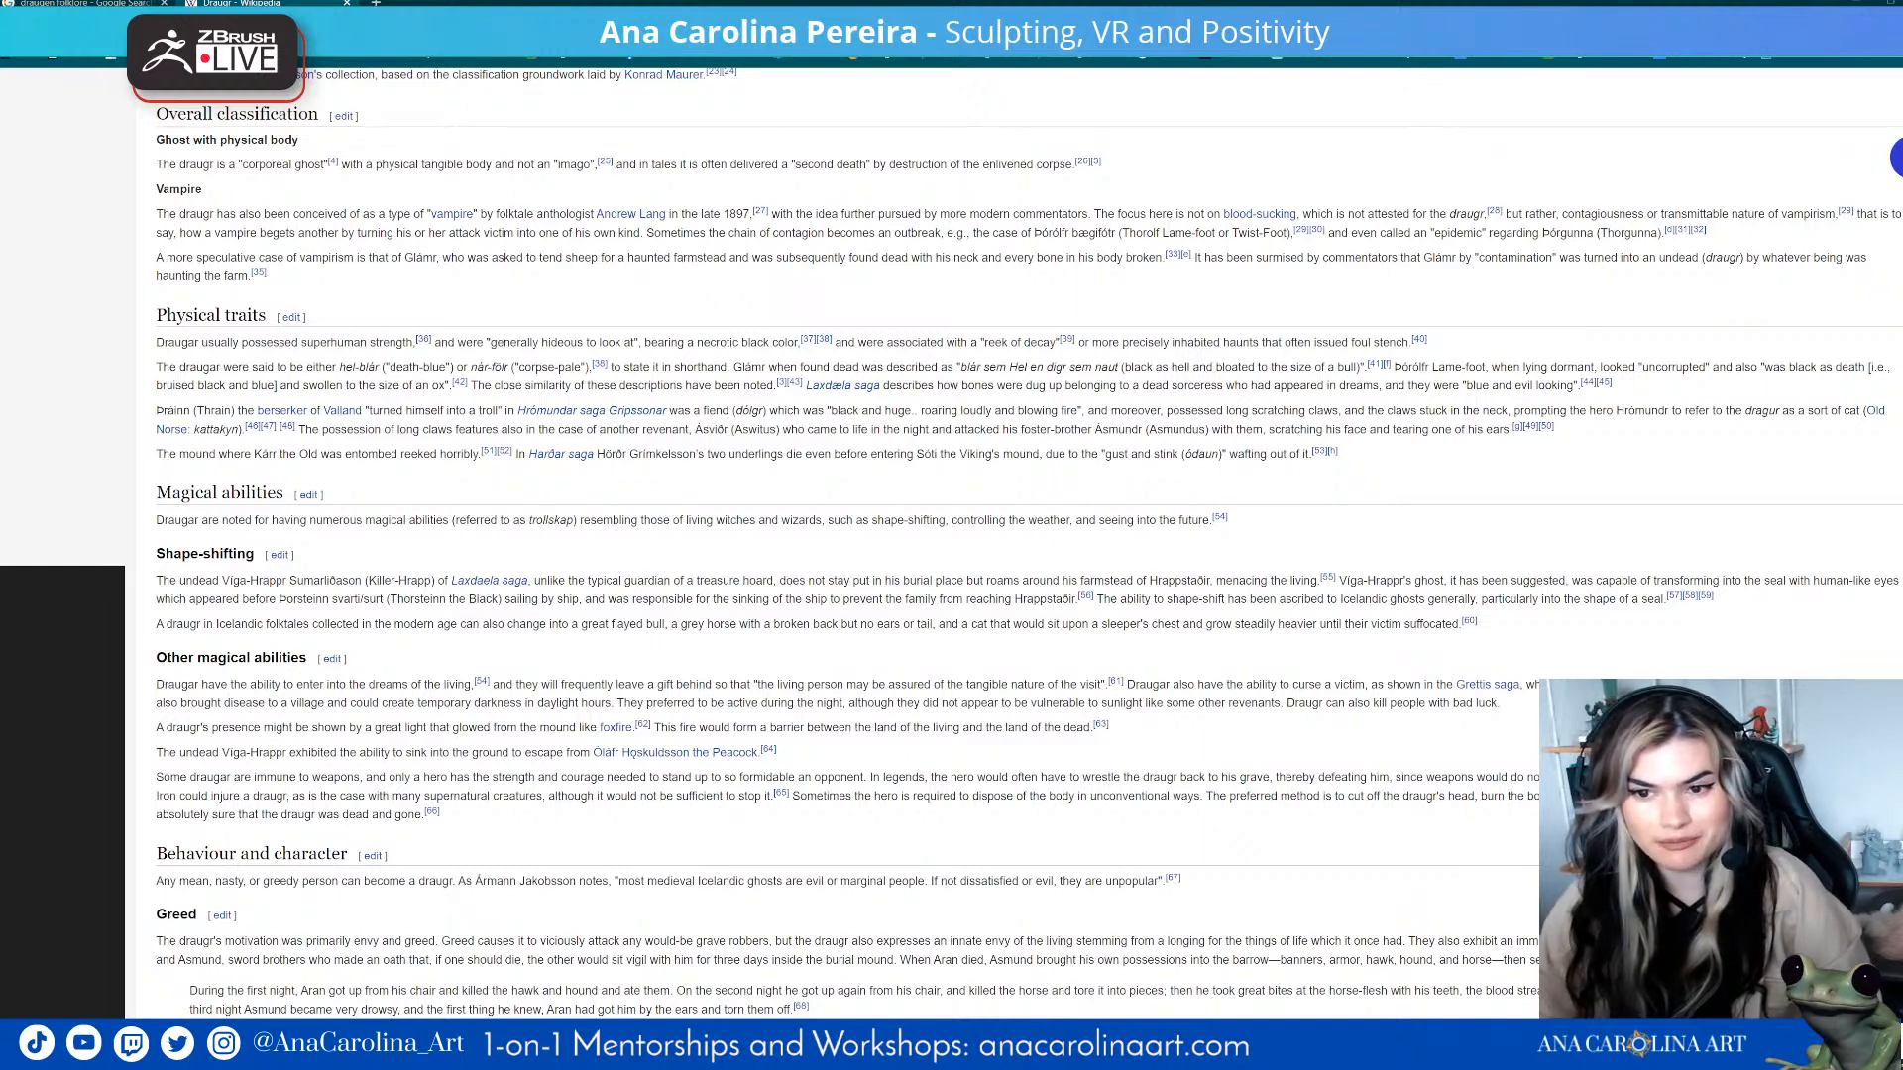
- Return to the draugen folklore image results and move the reference board over their lower corner
right_click_drag(60, 793, 552, 667)
left_click(85, 4)
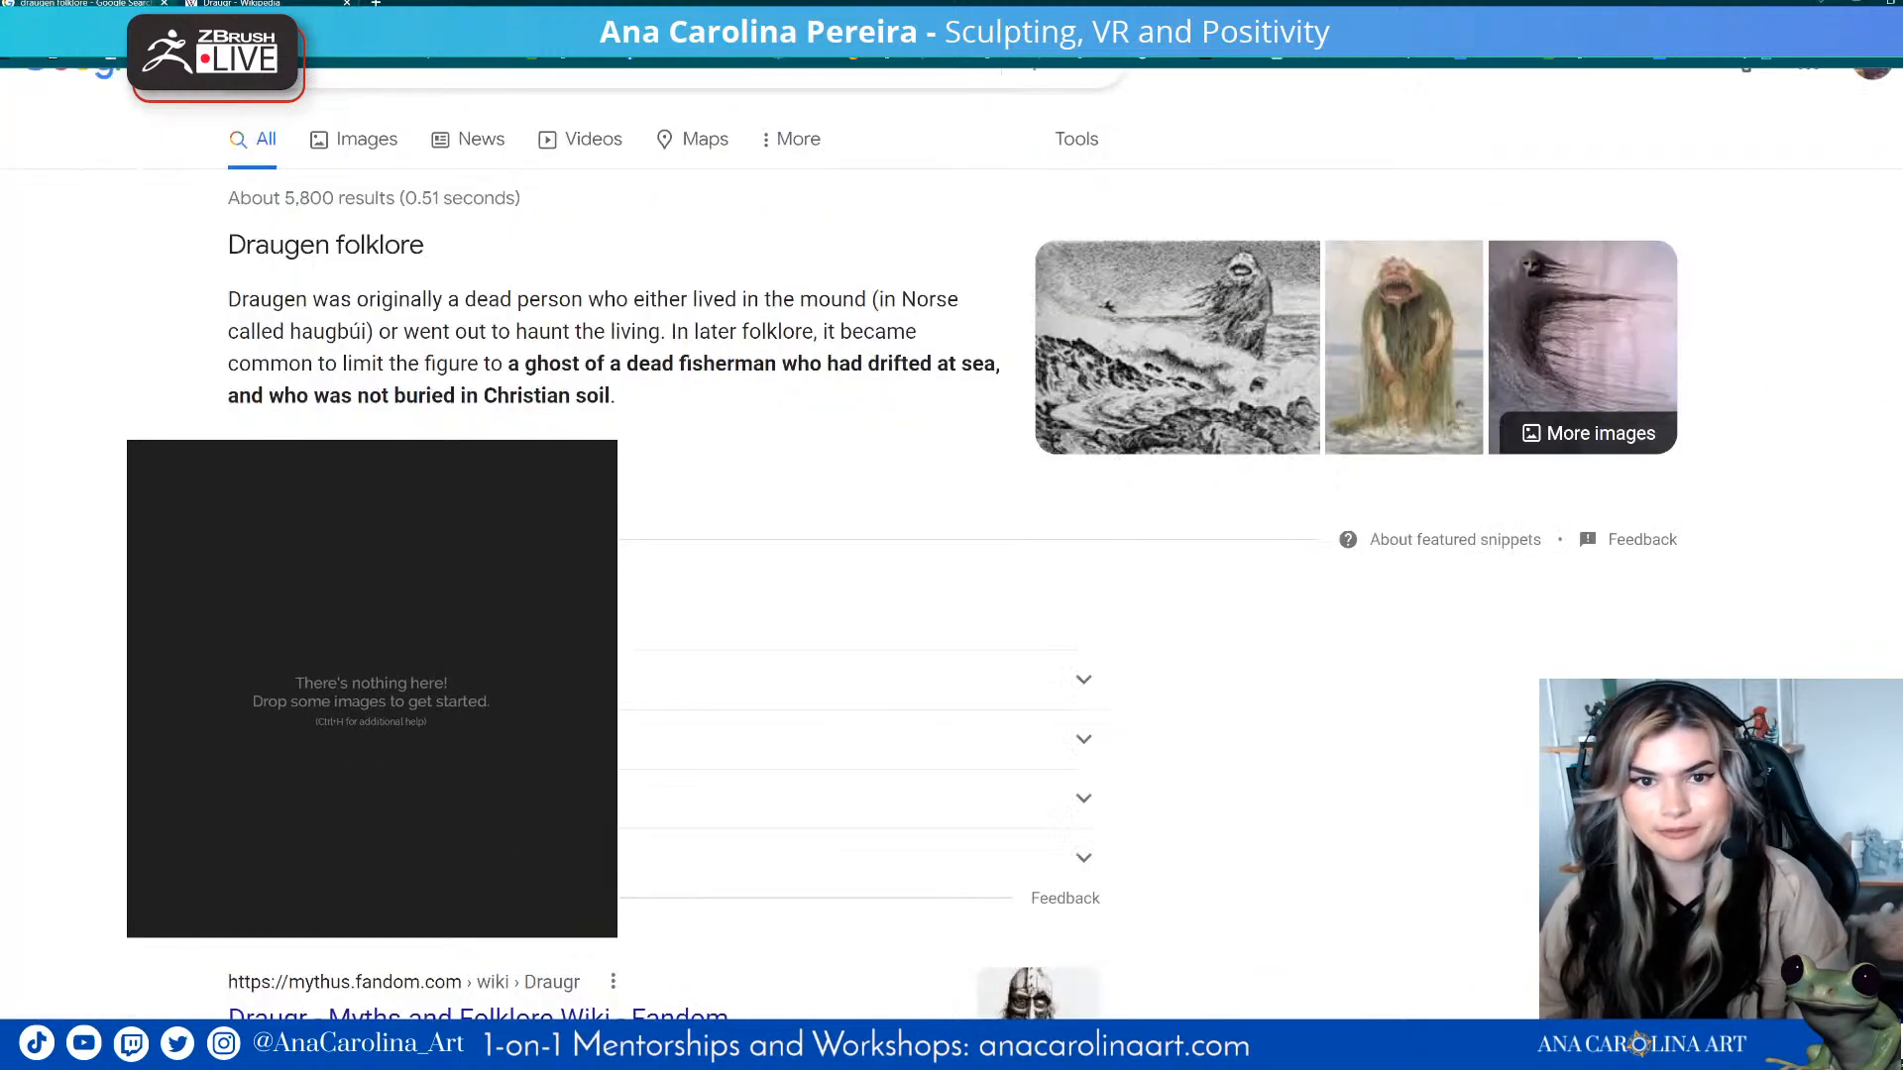
left_click(366, 139)
right_click_drag(426, 635, 335, 716)
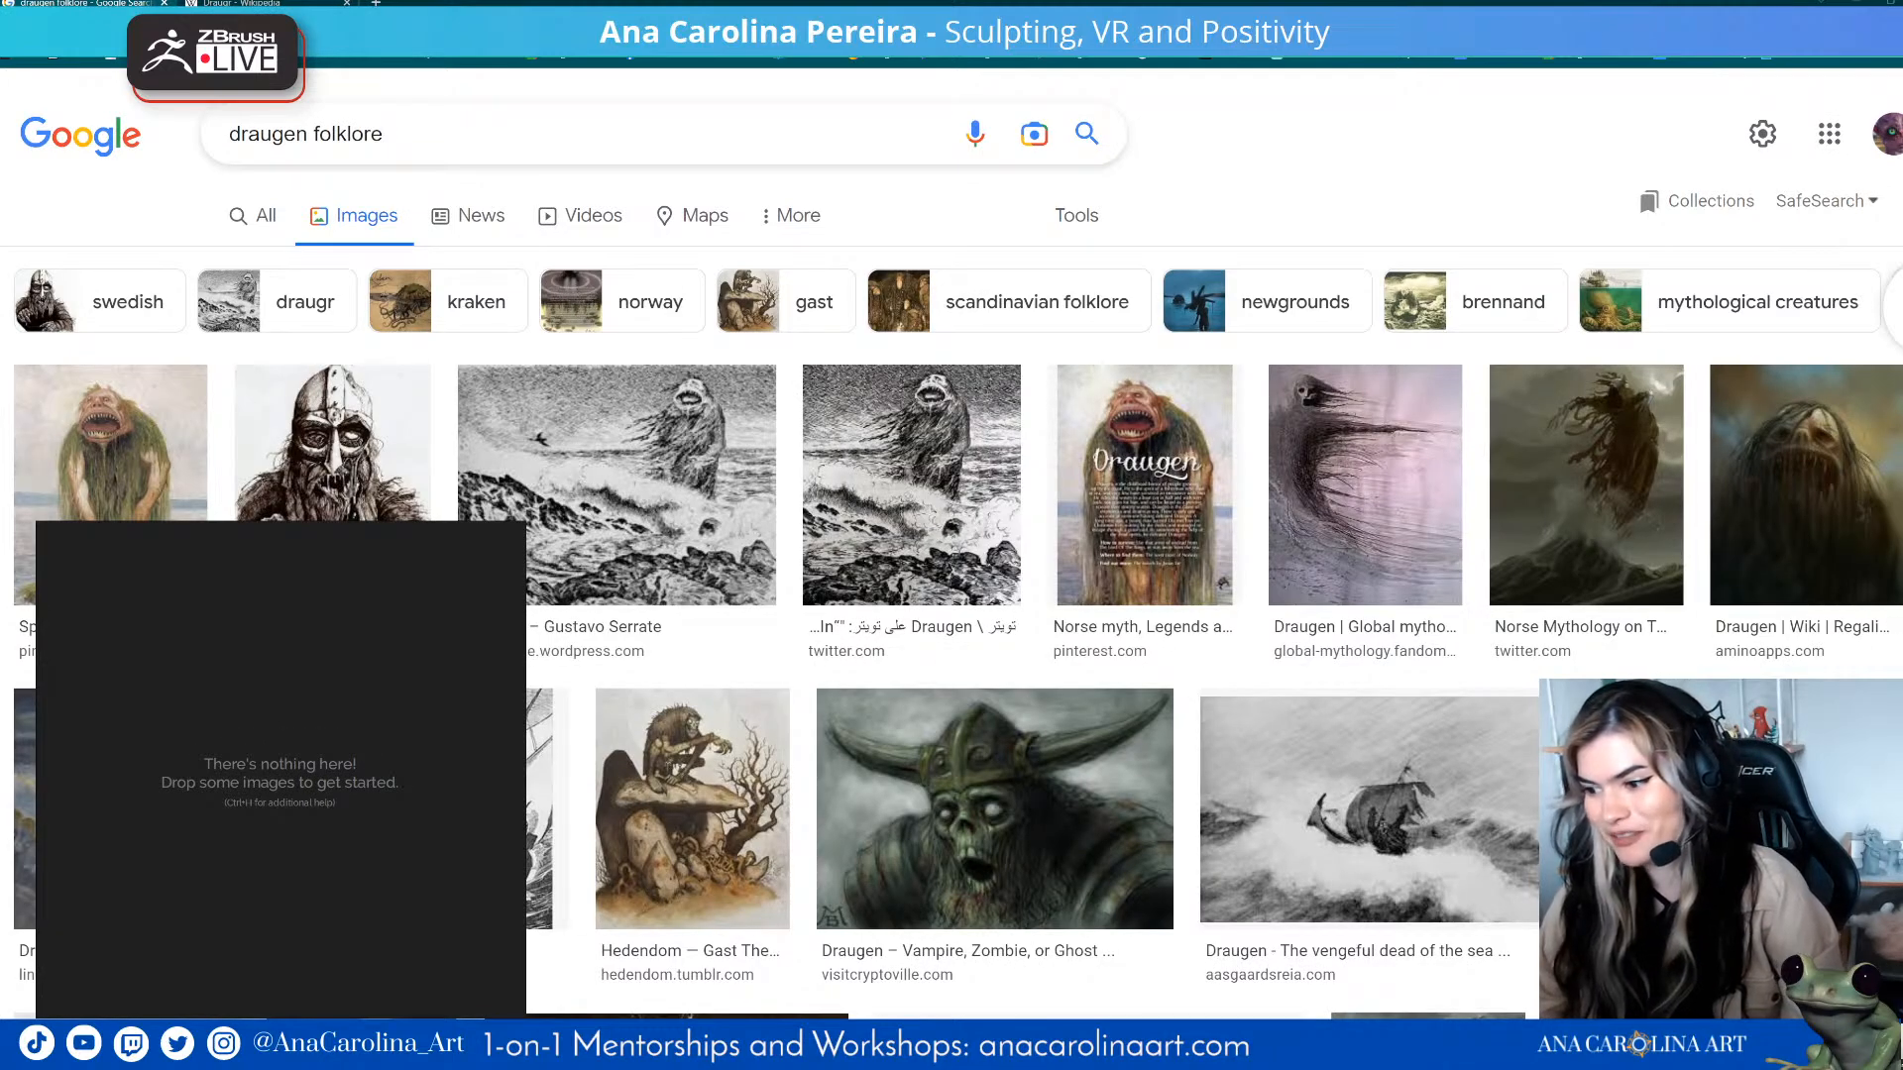
- Browse the draugen image results and preview the long-nosed trolls and the ragged figure rising above a wave
scroll(952, 571, "down", 1)
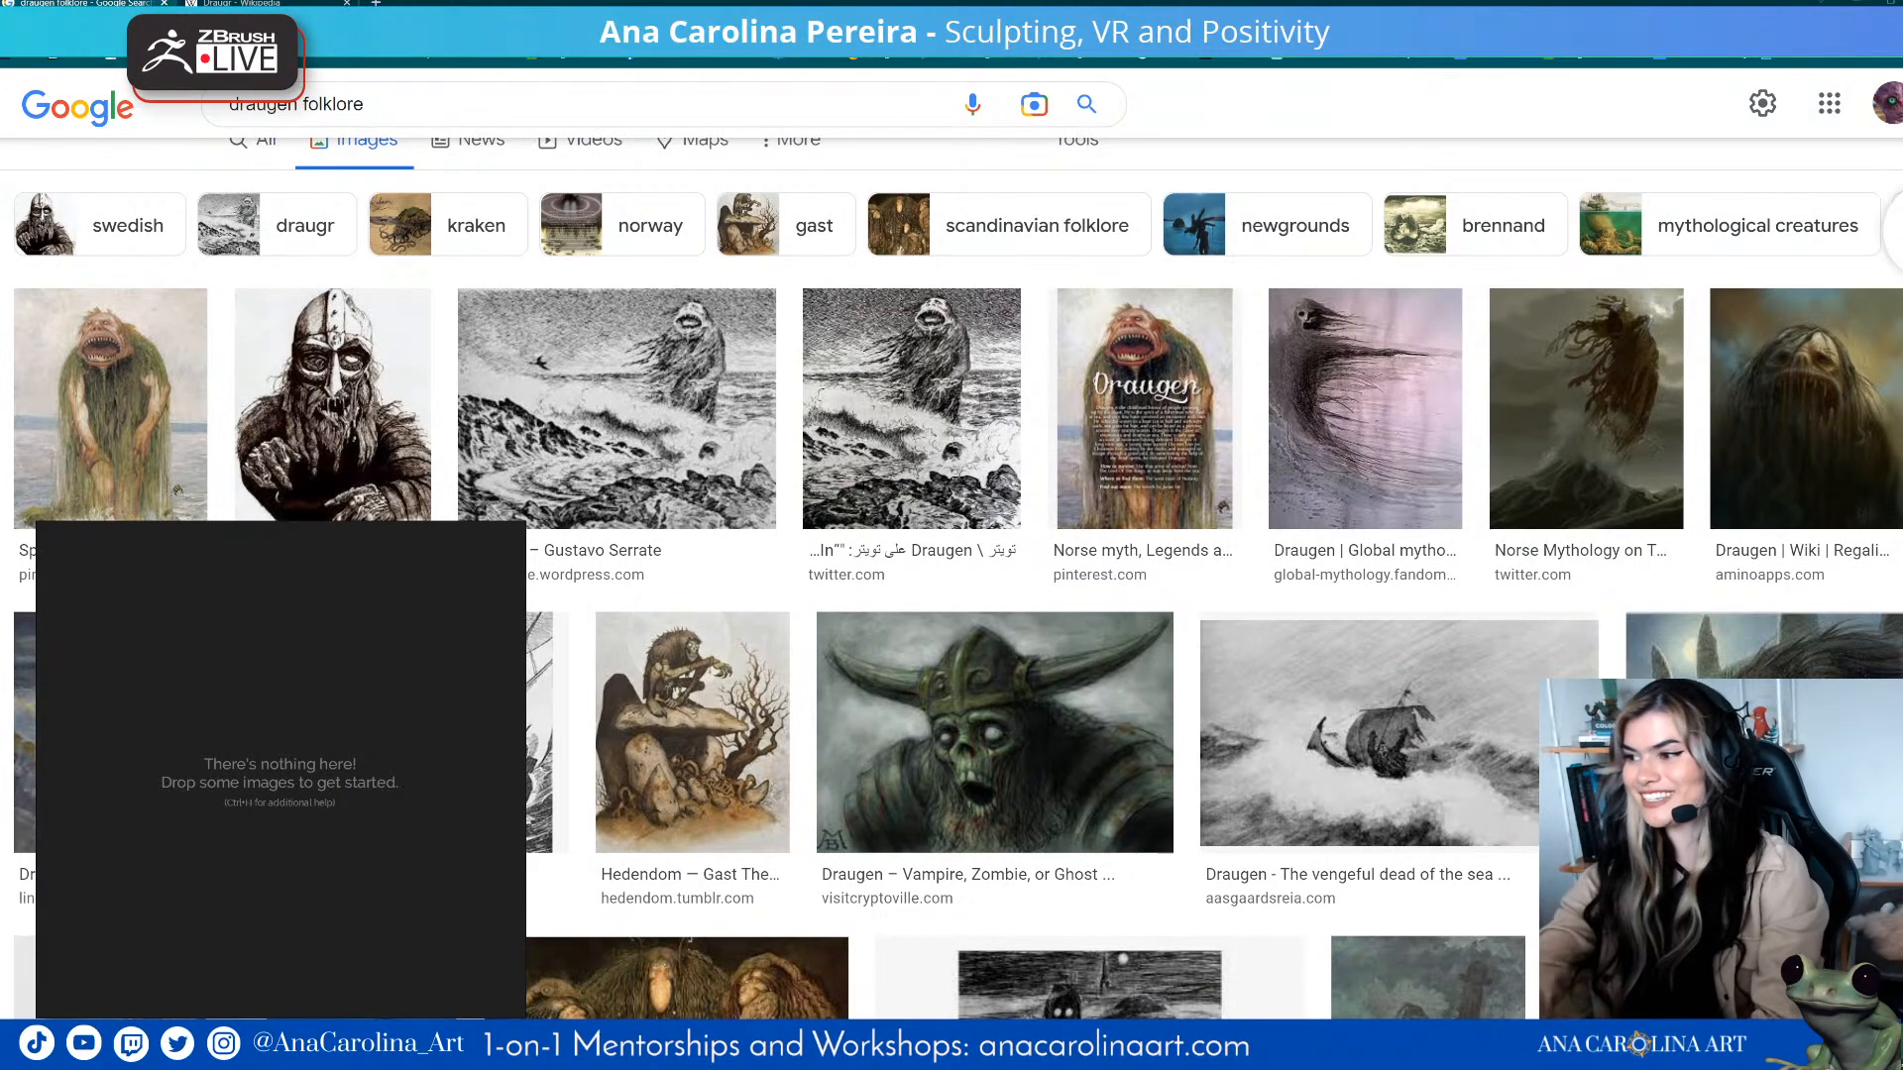
scroll(952, 575, "down", 7)
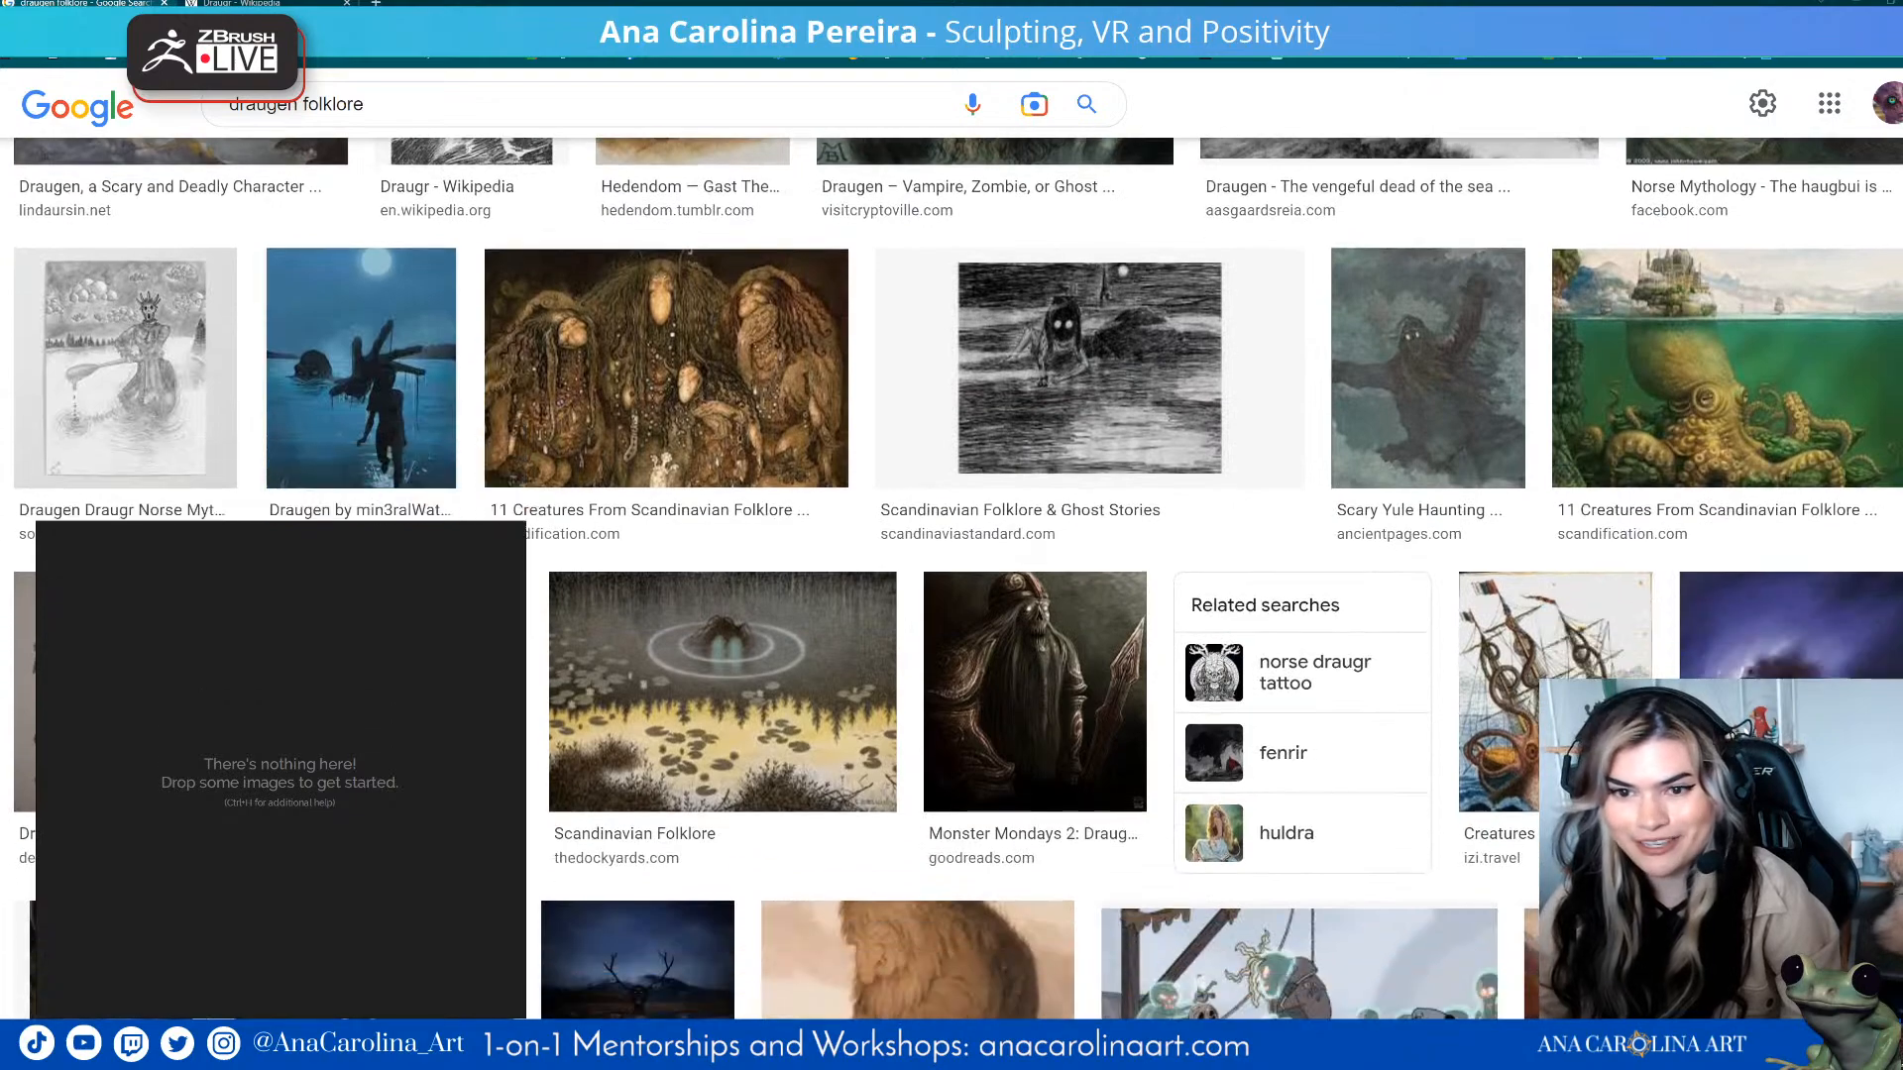
scroll(951, 575, "down", 1)
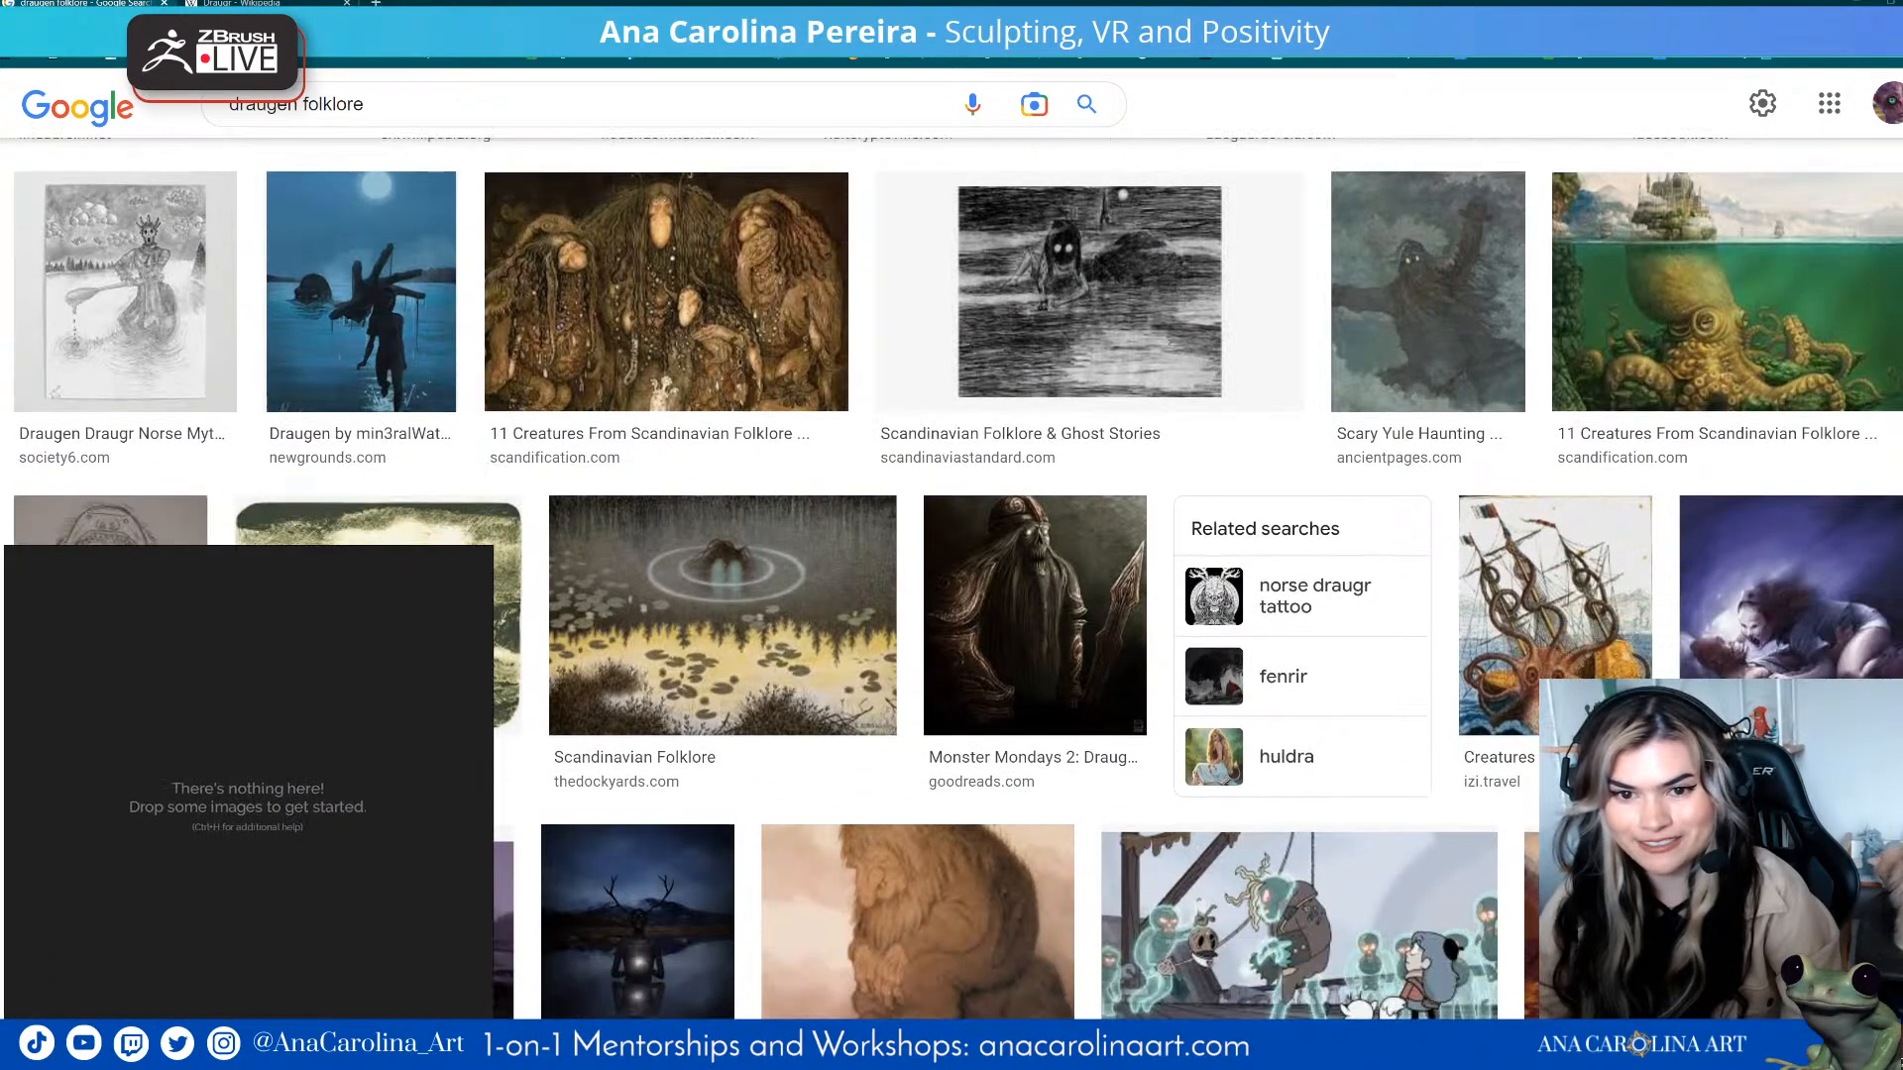
scroll(828, 575, "up", 8)
scroll(827, 575, "down", 5)
left_click(773, 674)
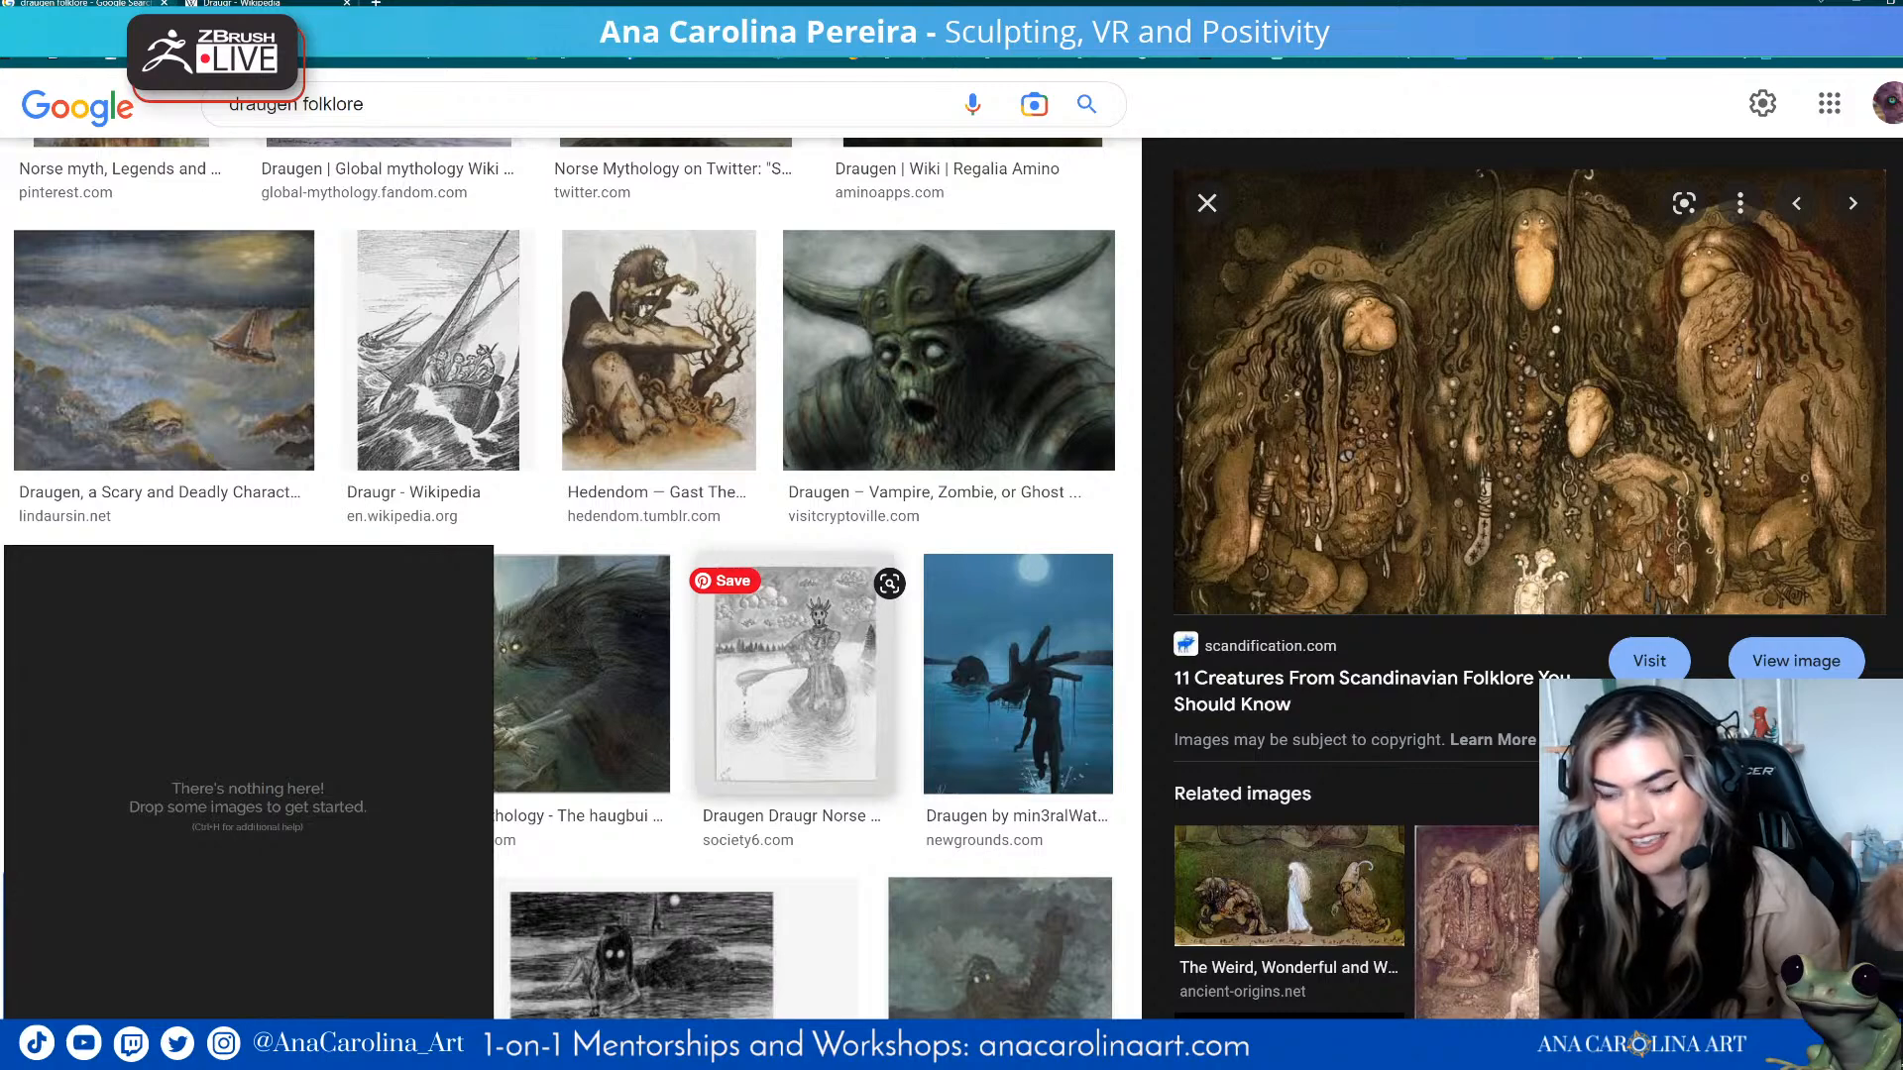
scroll(852, 773, "up", 7)
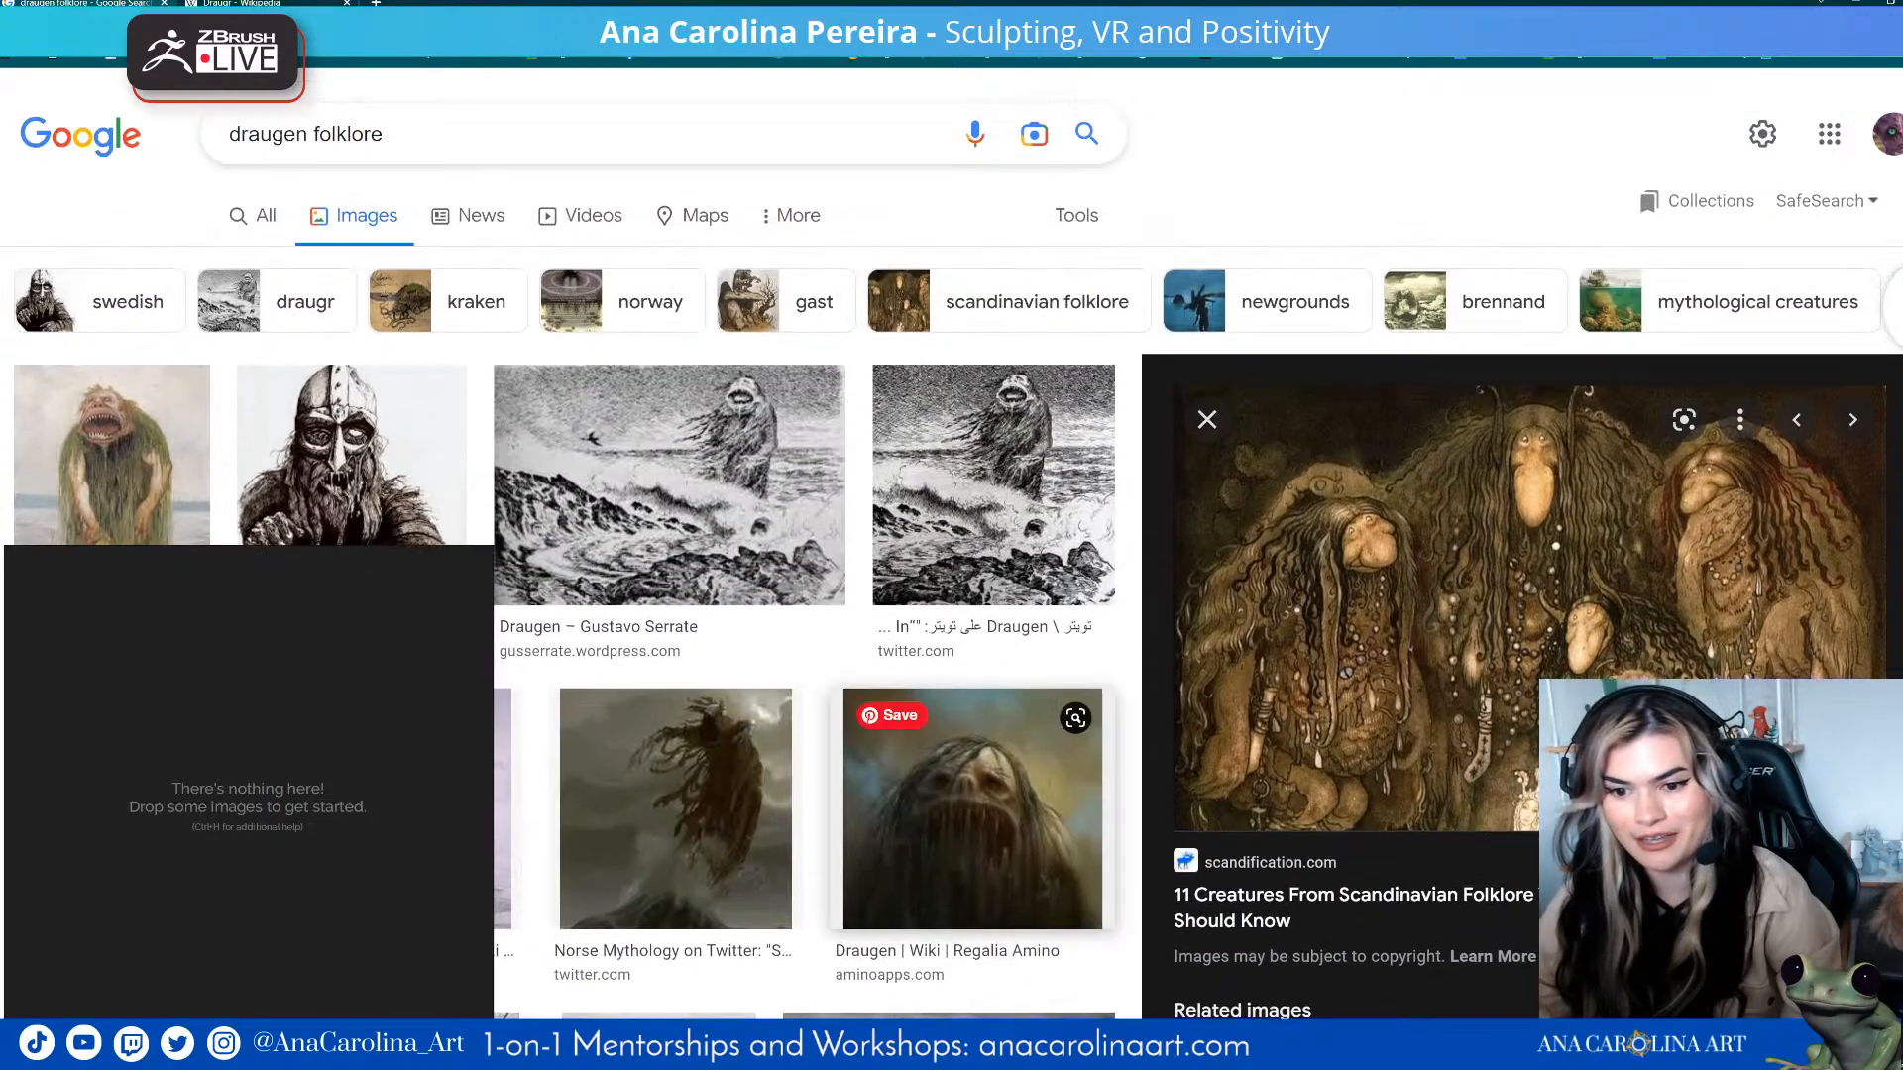
left_click(877, 838)
left_click(676, 595)
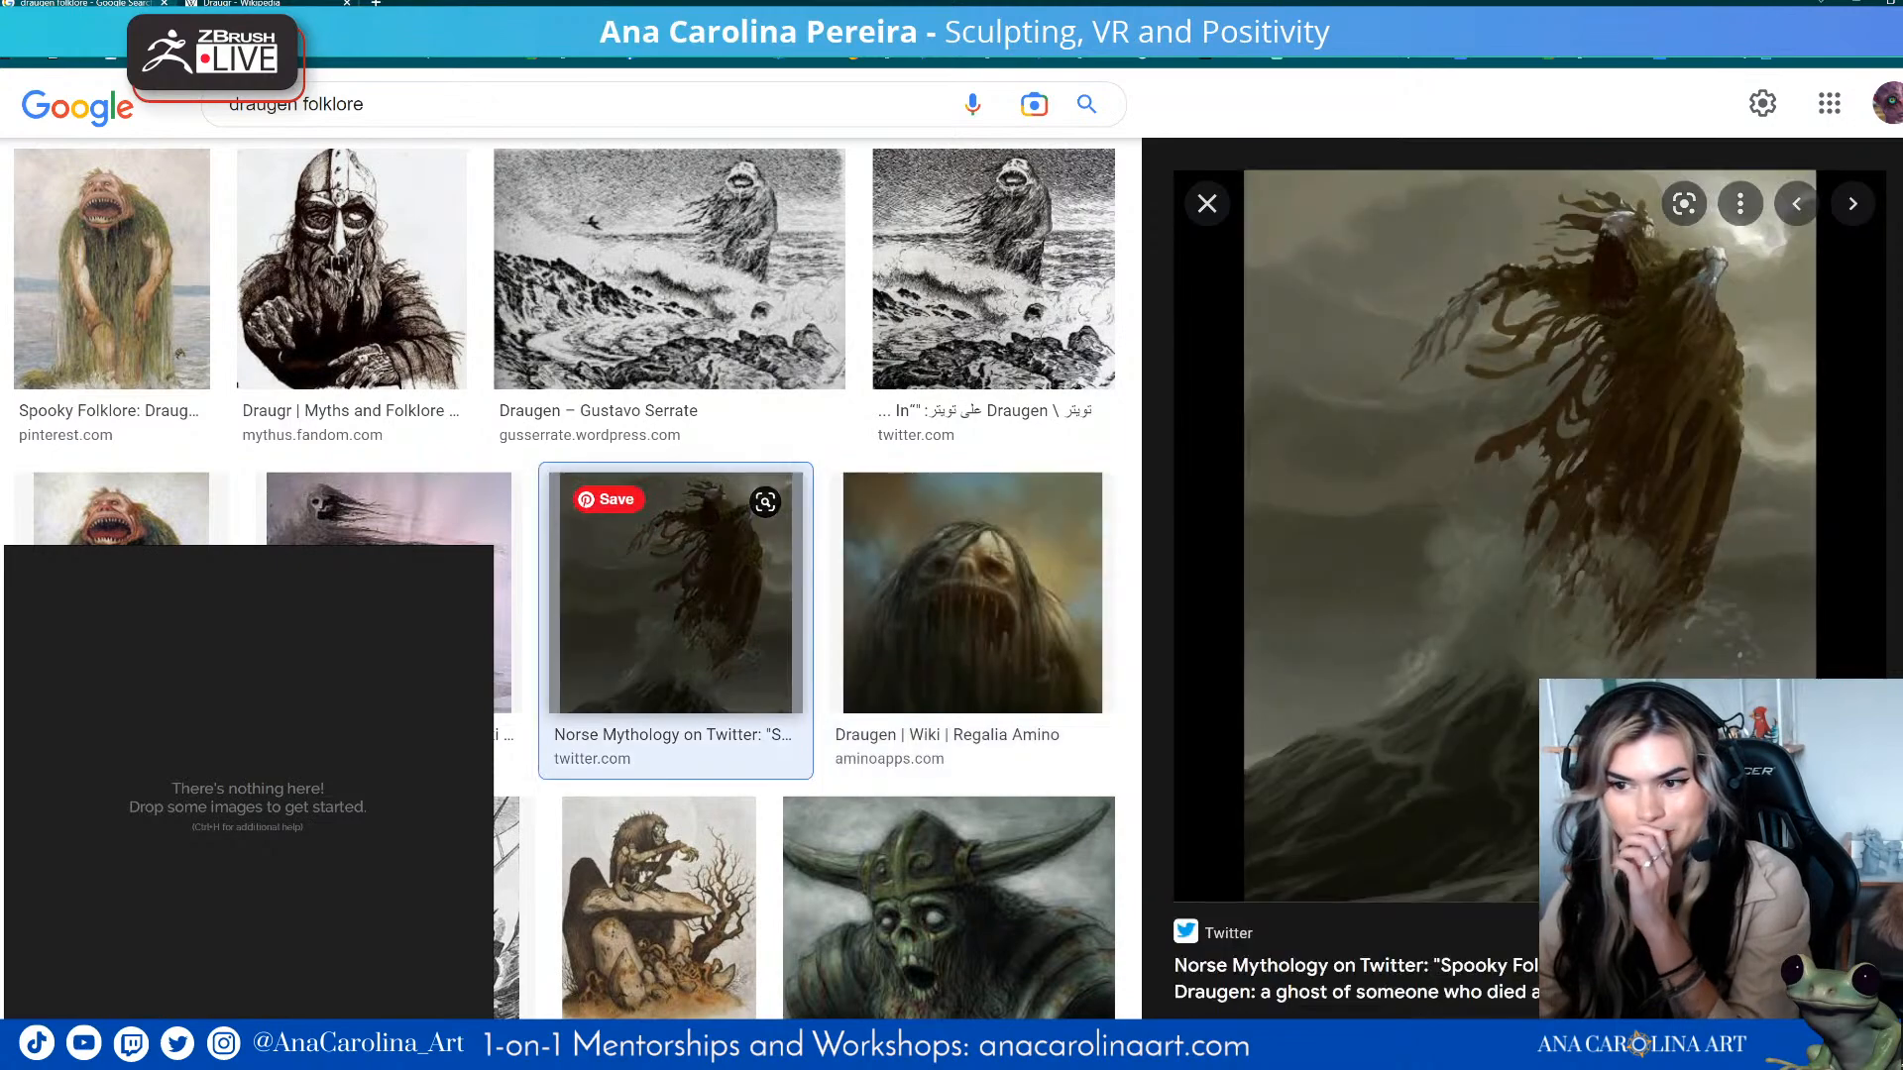
- Find the blue-eyed skeletal DRAUGR picture from YouTube in the image results and add it to the reference board
scroll(693, 595, "down", 3)
scroll(694, 594, "up", 2)
scroll(660, 574, "down", 2)
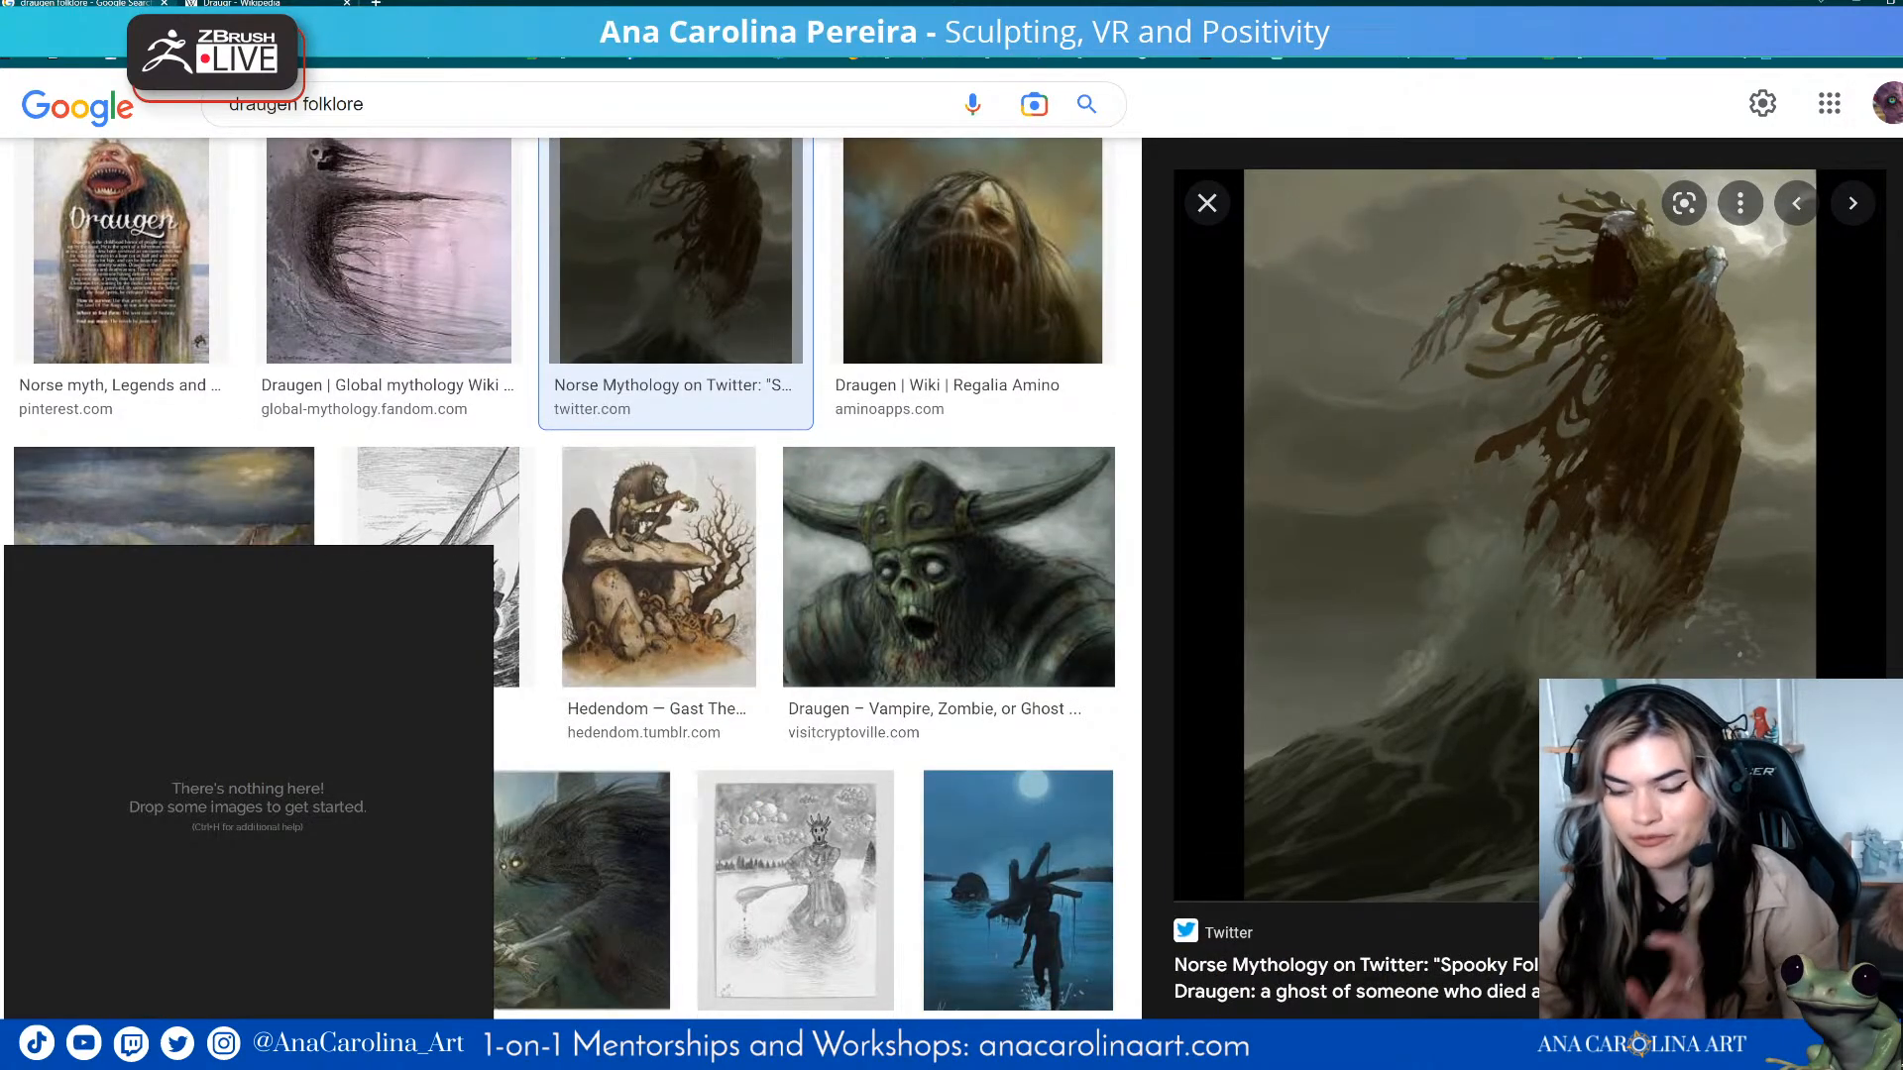
scroll(773, 645, "down", 3)
scroll(773, 644, "down", 1)
mouse_move(397, 739)
right_mouse_down()
mouse_move(556, 673)
mouse_move(412, 742)
right_mouse_up()
scroll(684, 525, "down", 4)
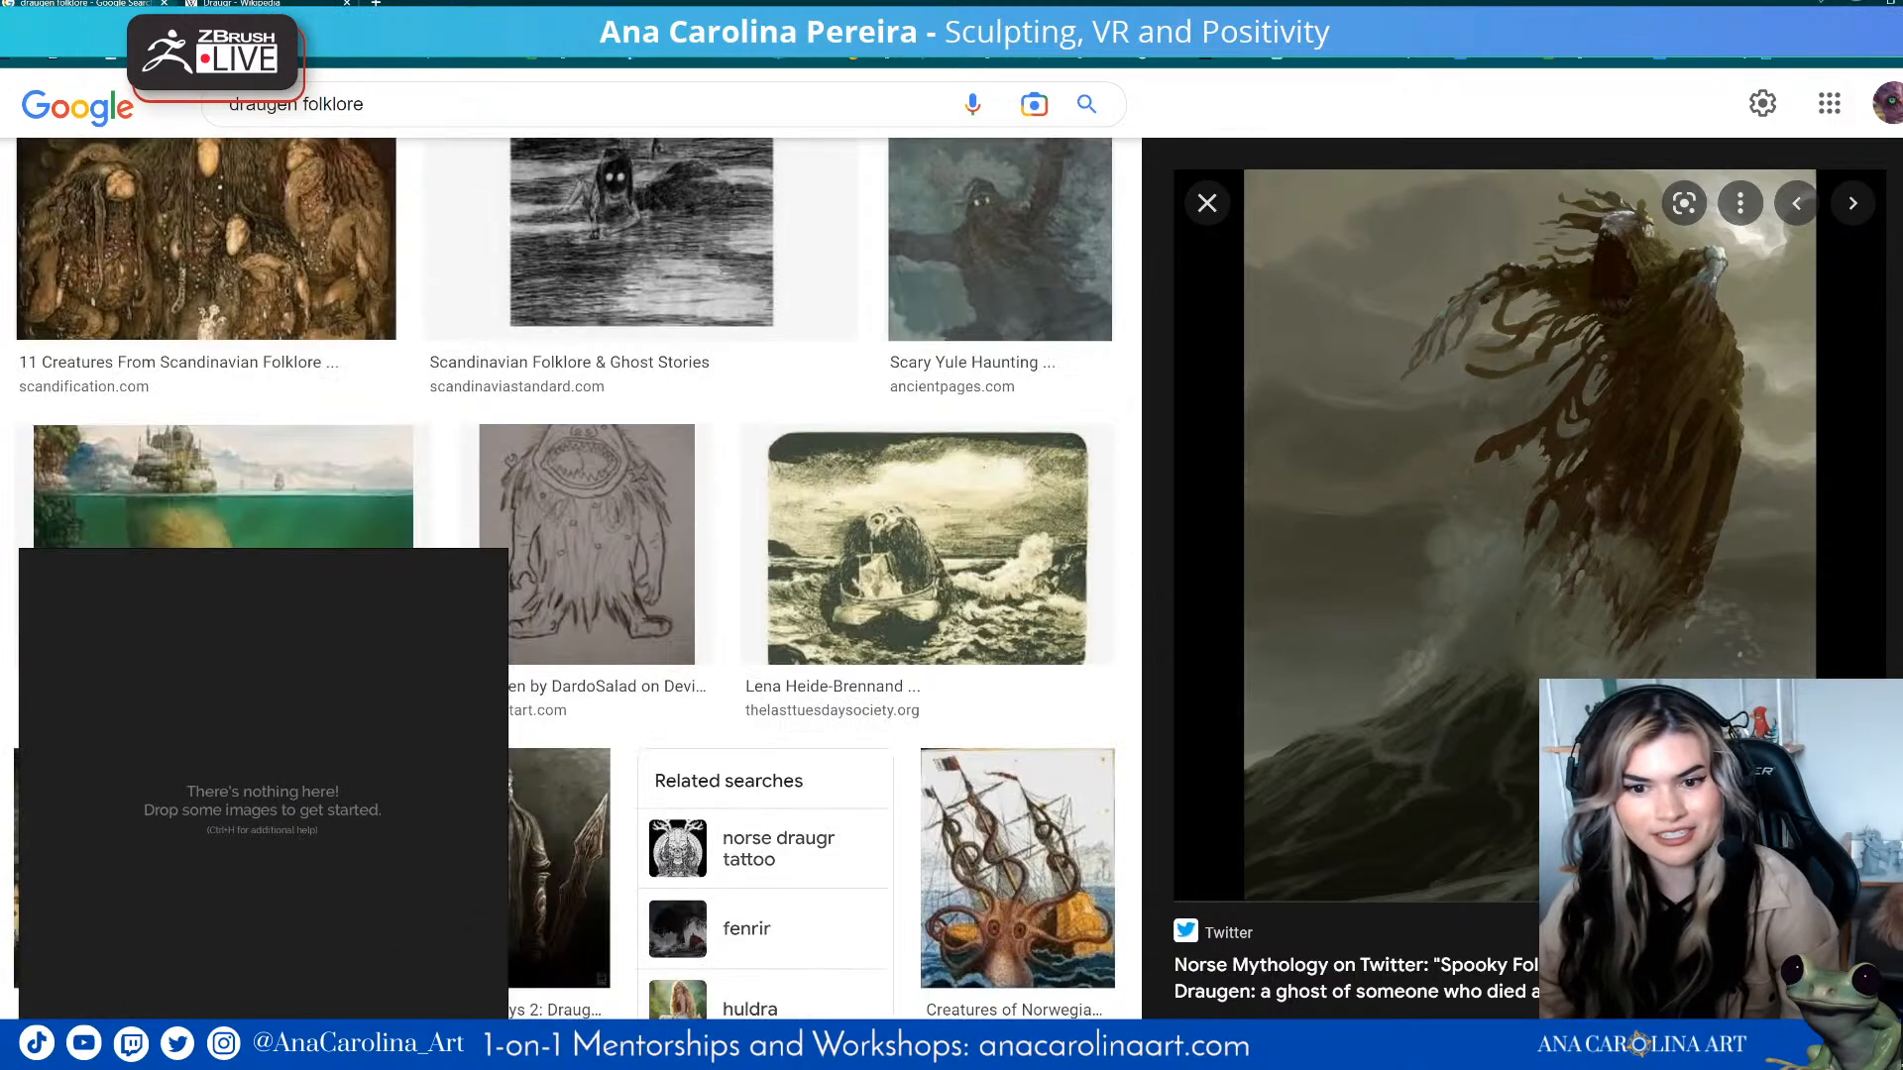
scroll(684, 525, "down", 3)
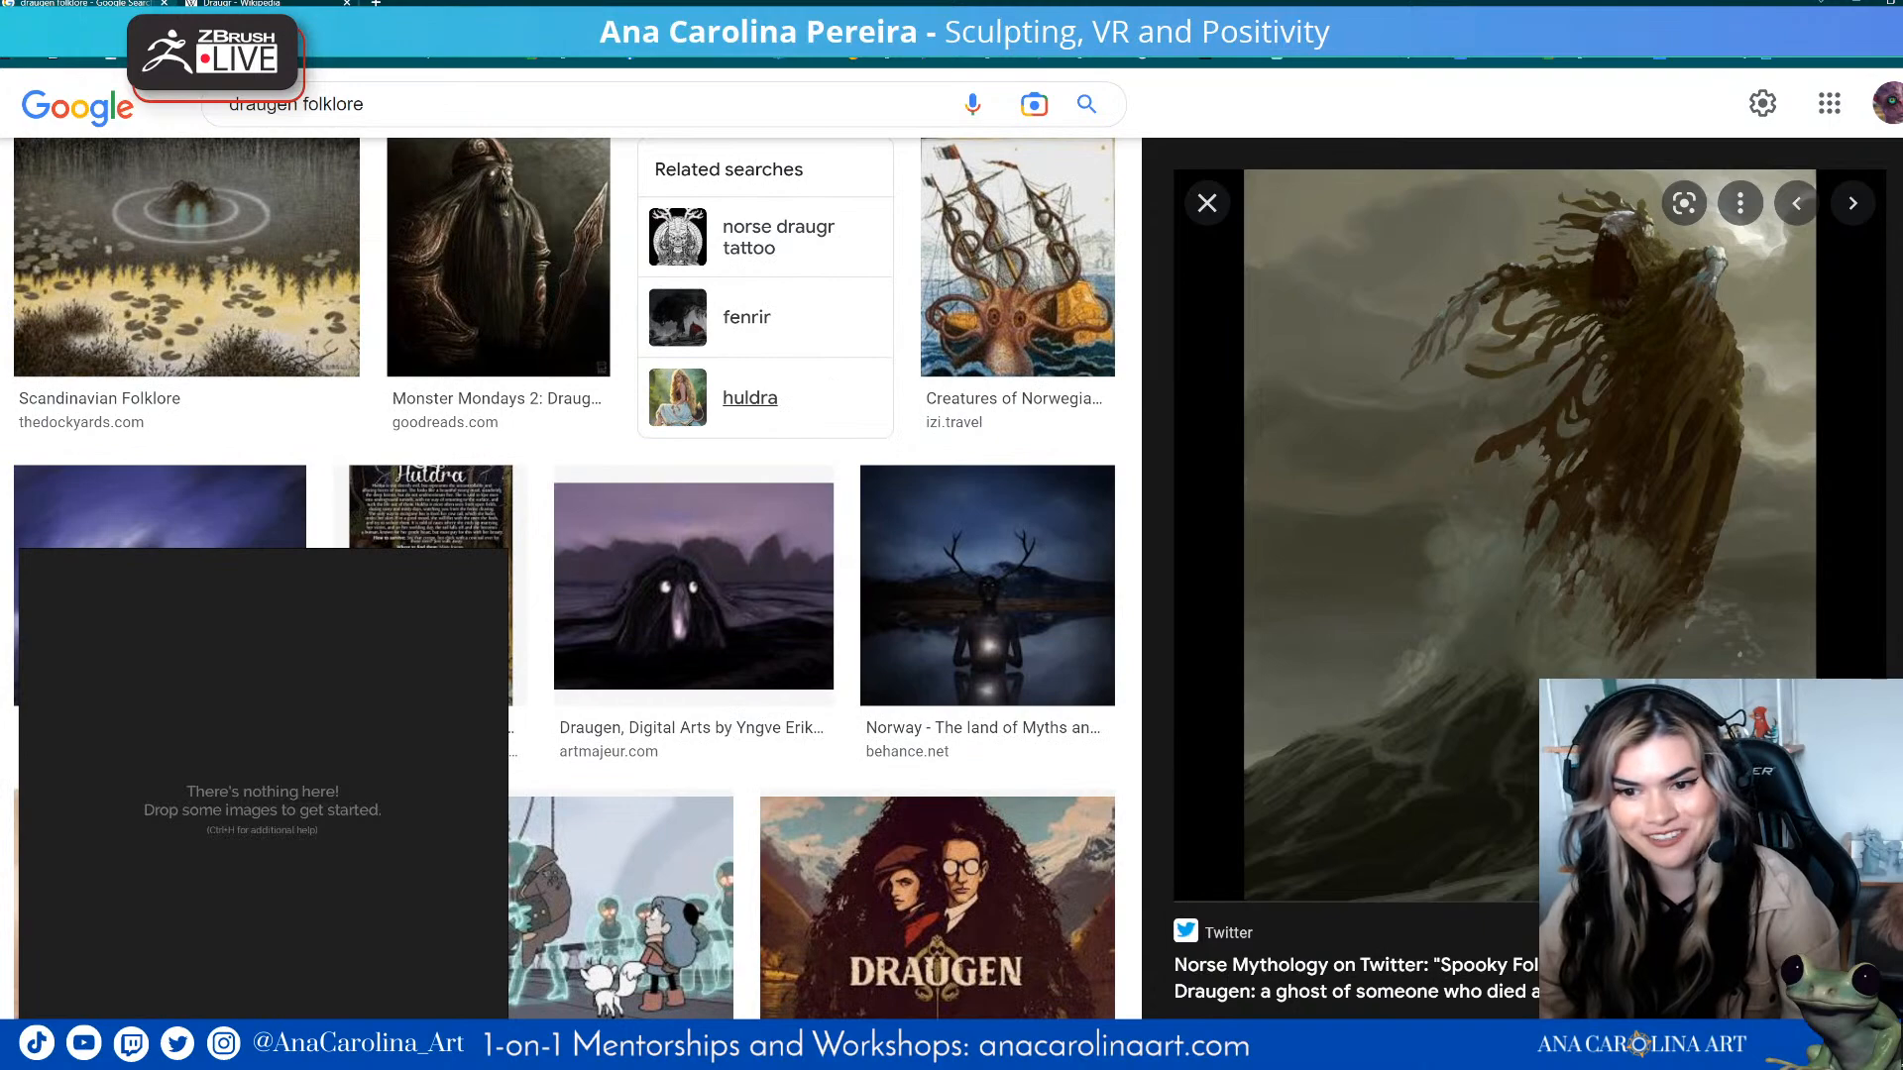
scroll(644, 446, "down", 5)
scroll(565, 427, "down", 4)
scroll(659, 396, "down", 4)
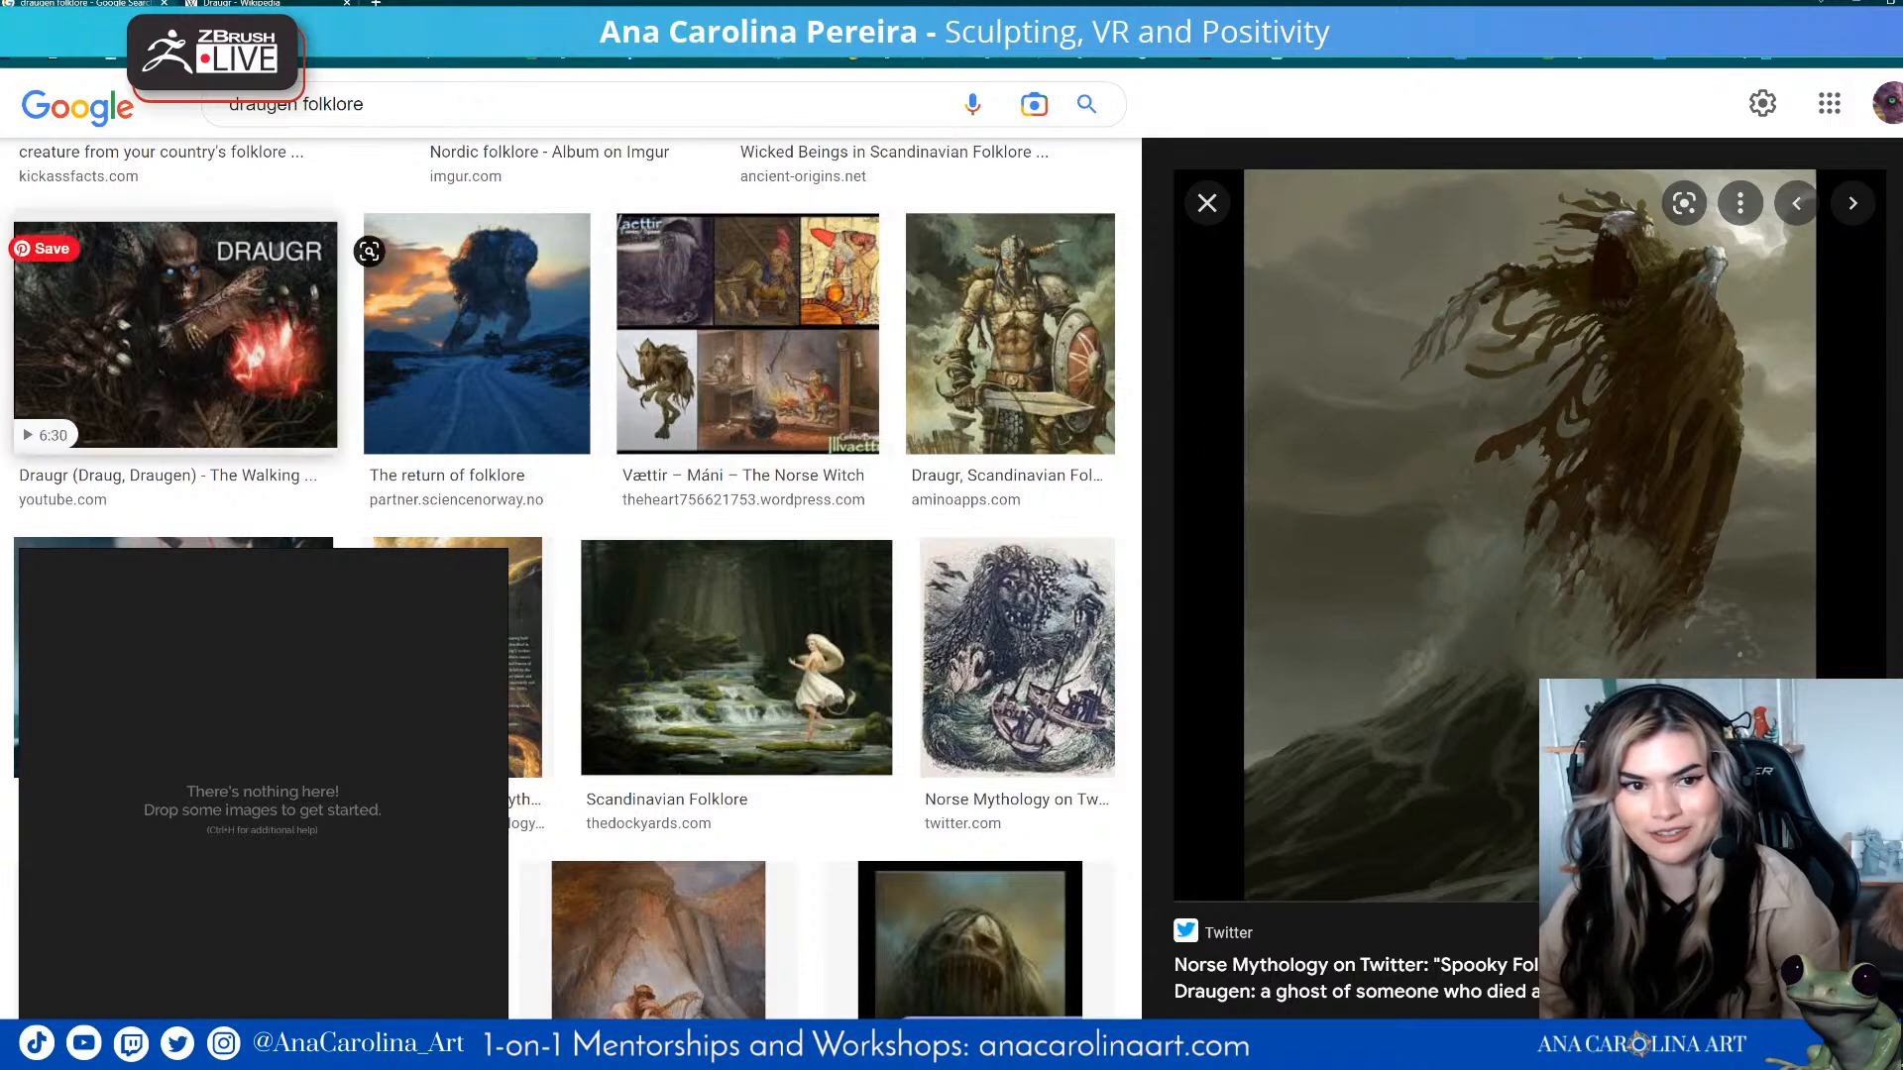
left_click(176, 332)
left_click_drag(1527, 376, 262, 783)
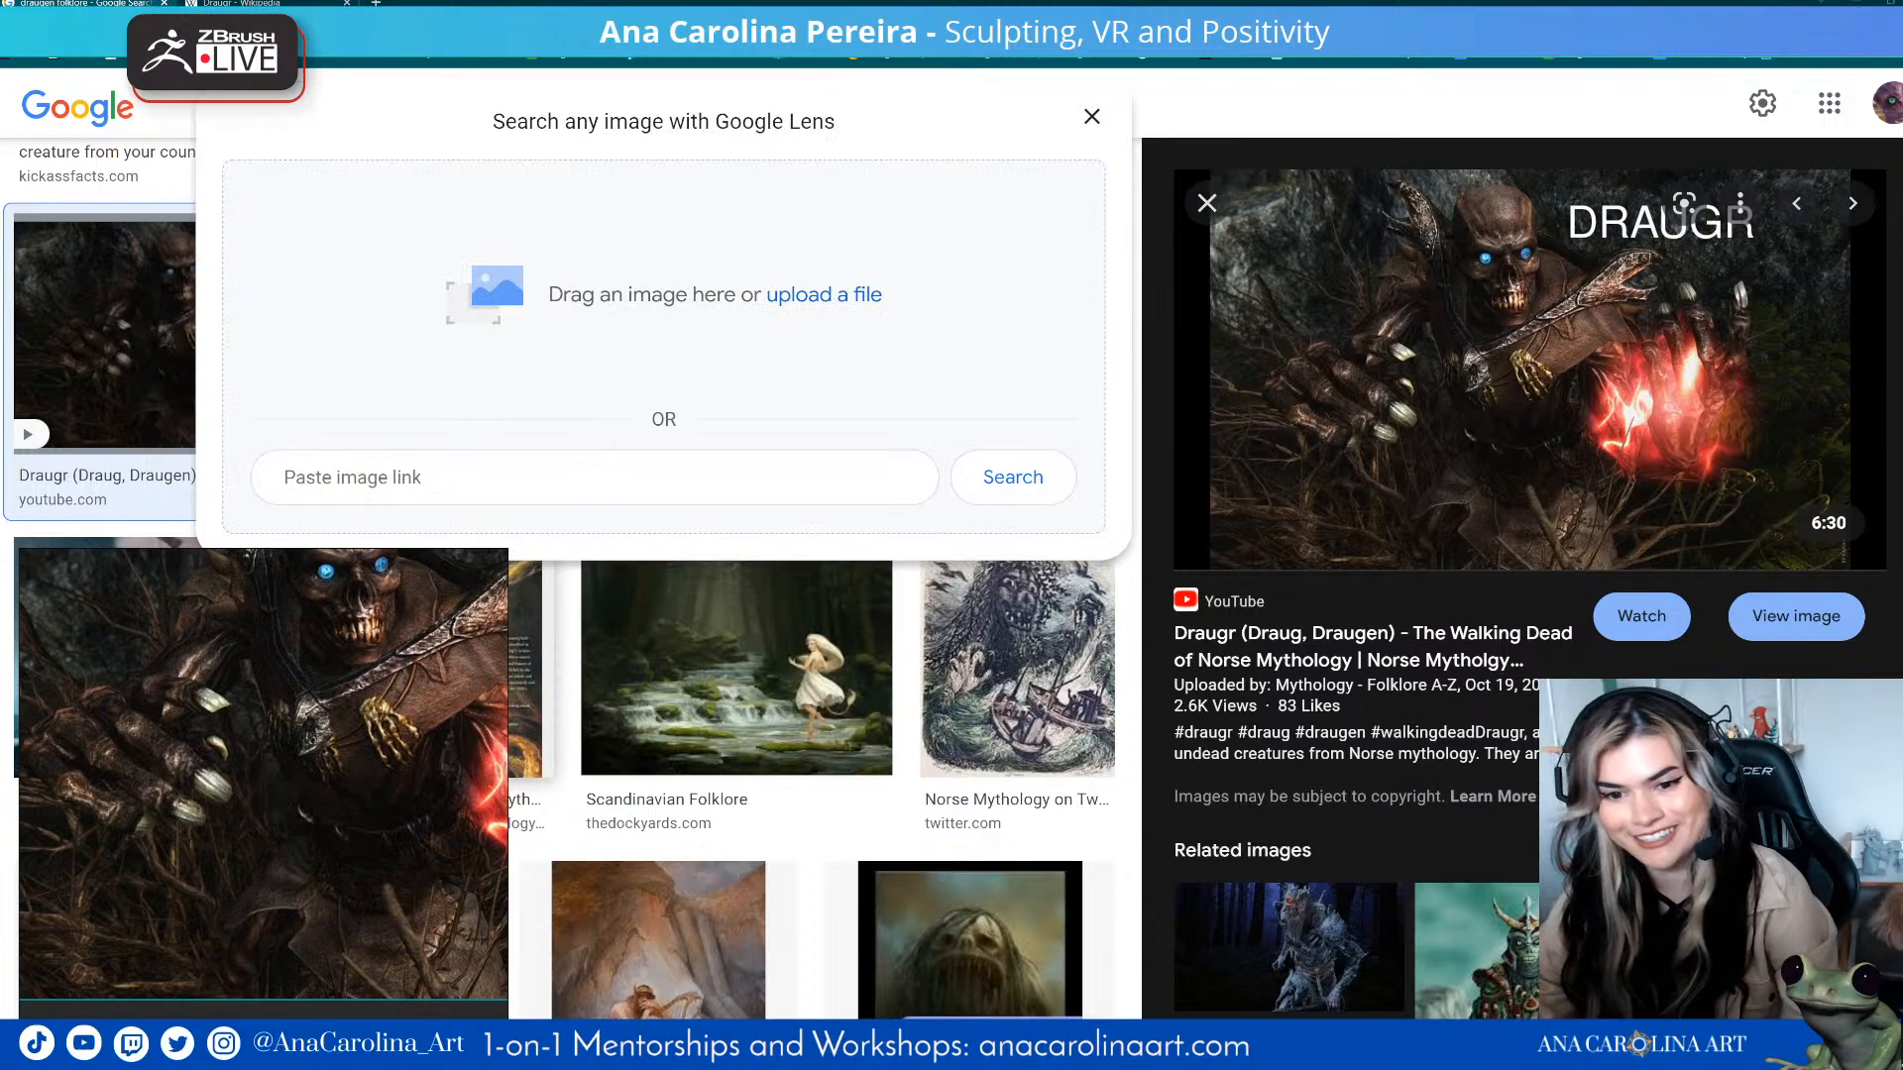
- Preview the related LoreThrill and God of War Wiki draugr images and scan the surrounding results
scroll(793, 594, "down", 8)
scroll(565, 595, "down", 10)
left_click(1289, 719)
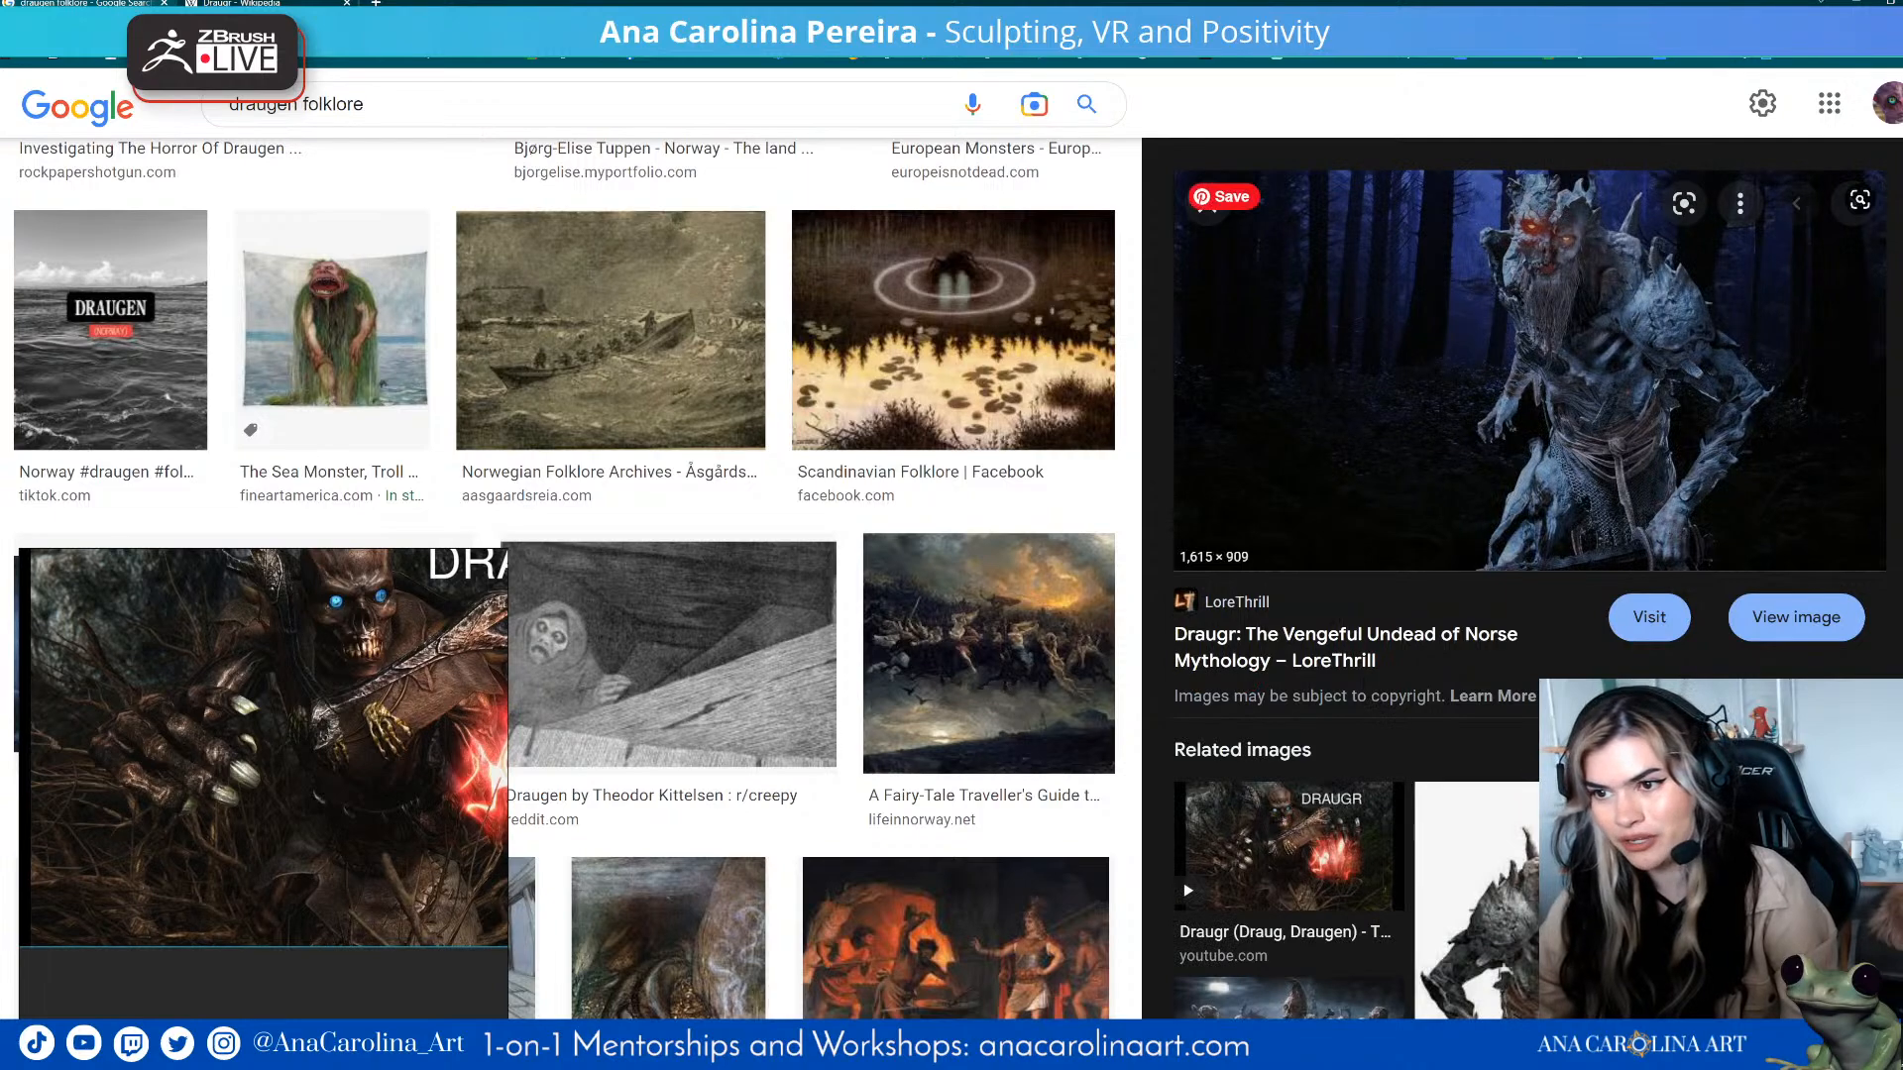
scroll(1527, 575, "down", 2)
left_click(1586, 713)
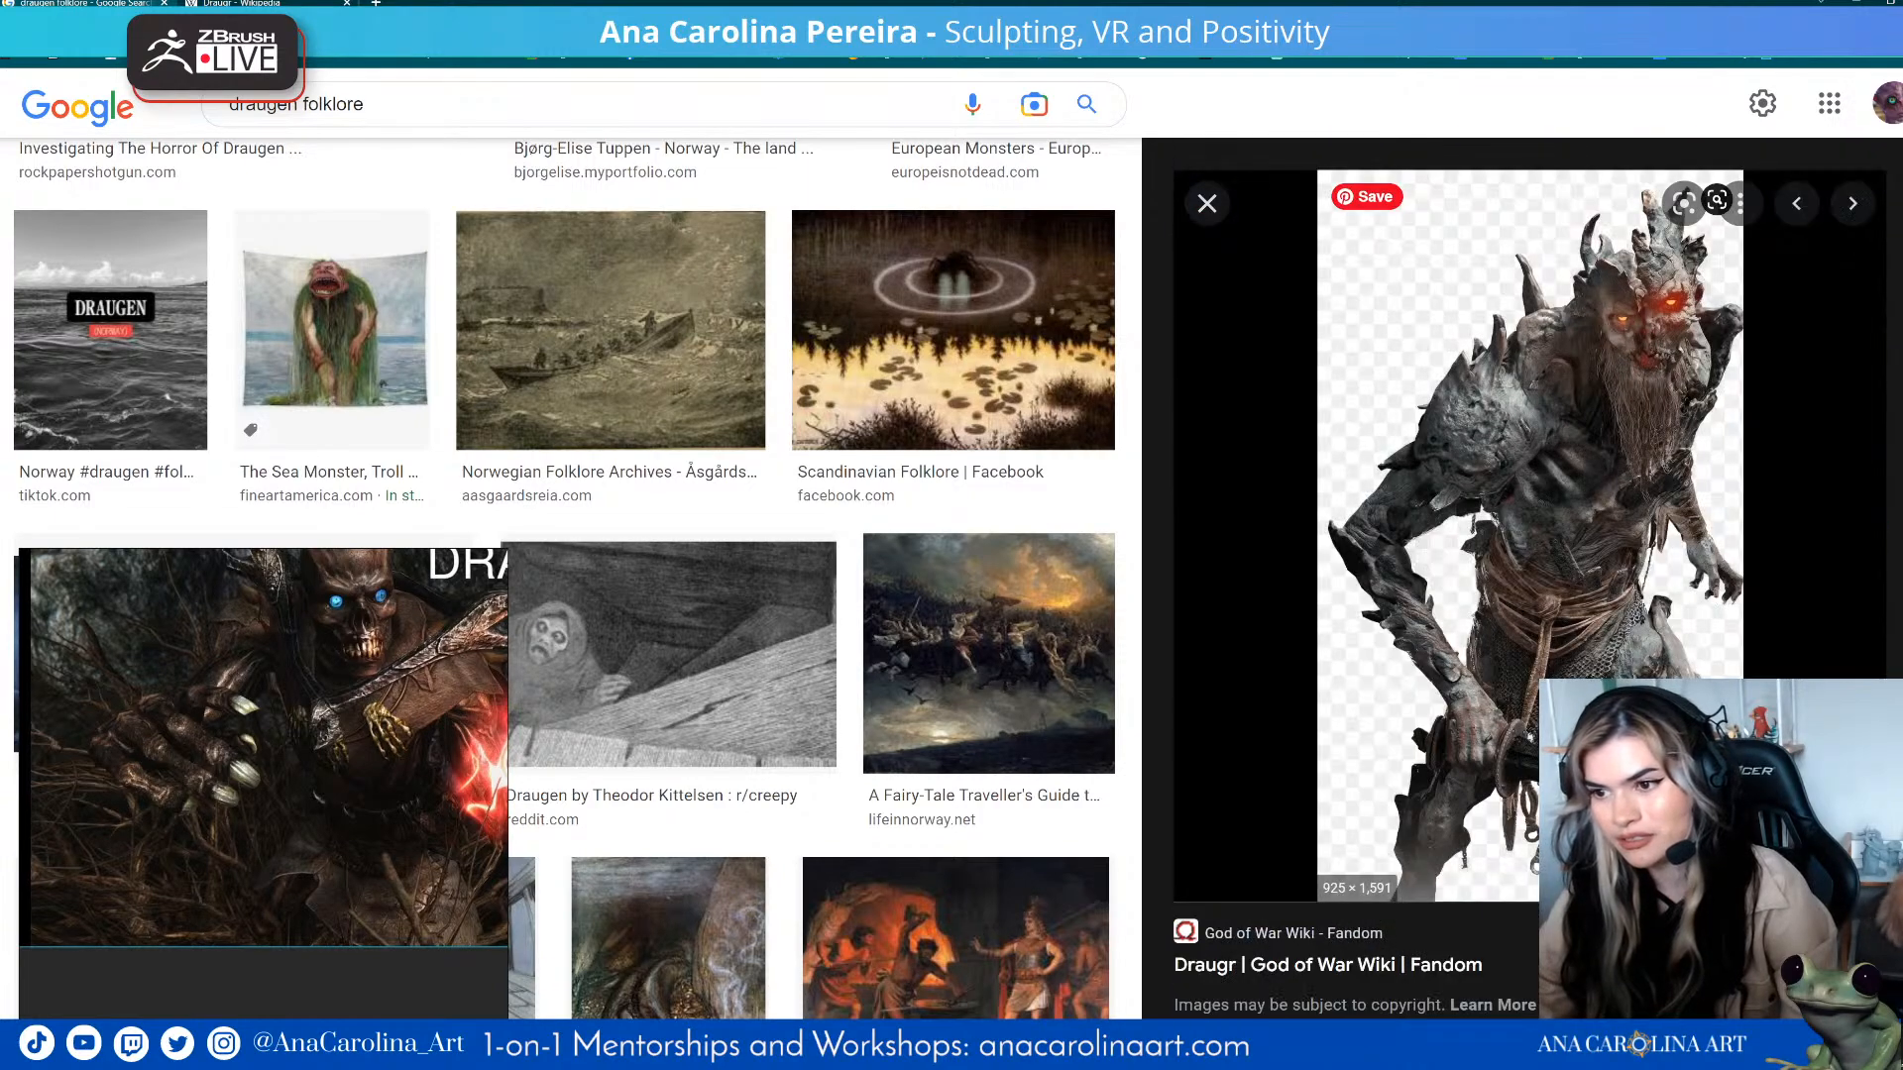
scroll(609, 327, "up", 5)
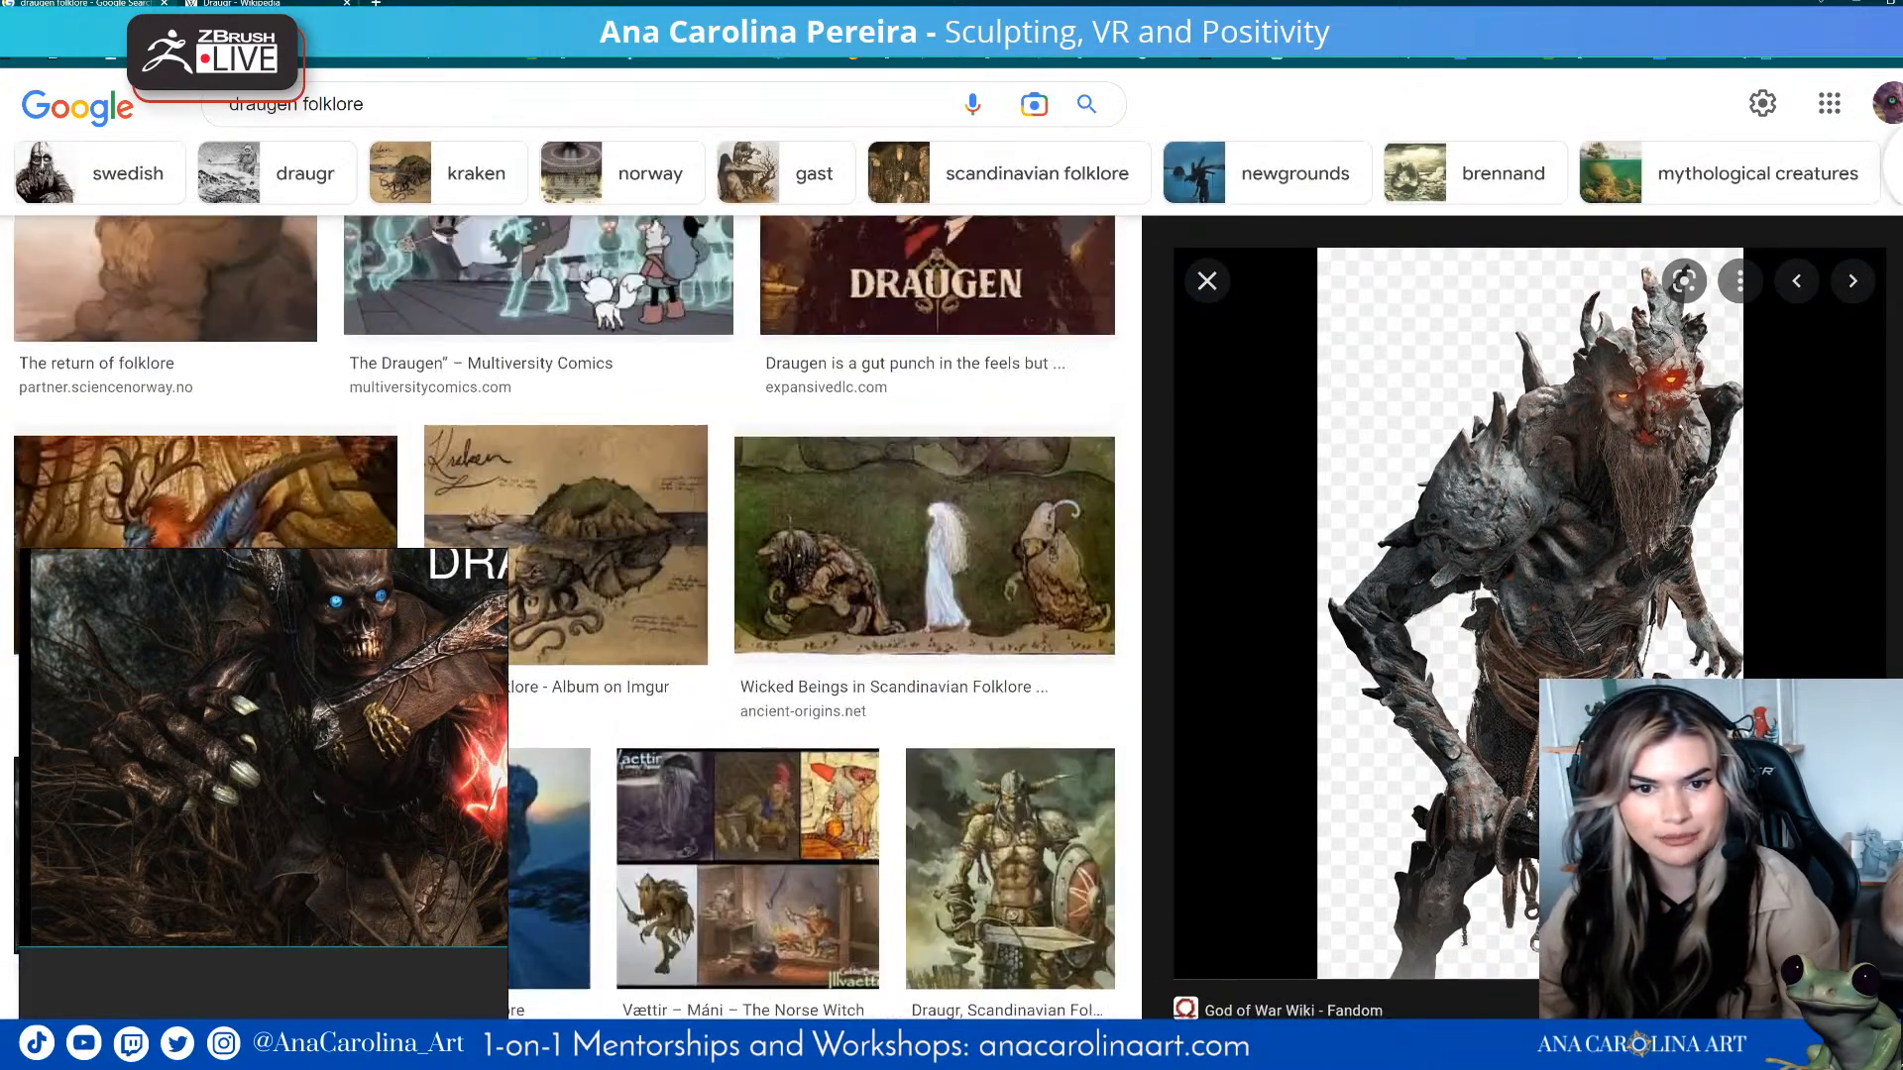
scroll(565, 614, "down", 5)
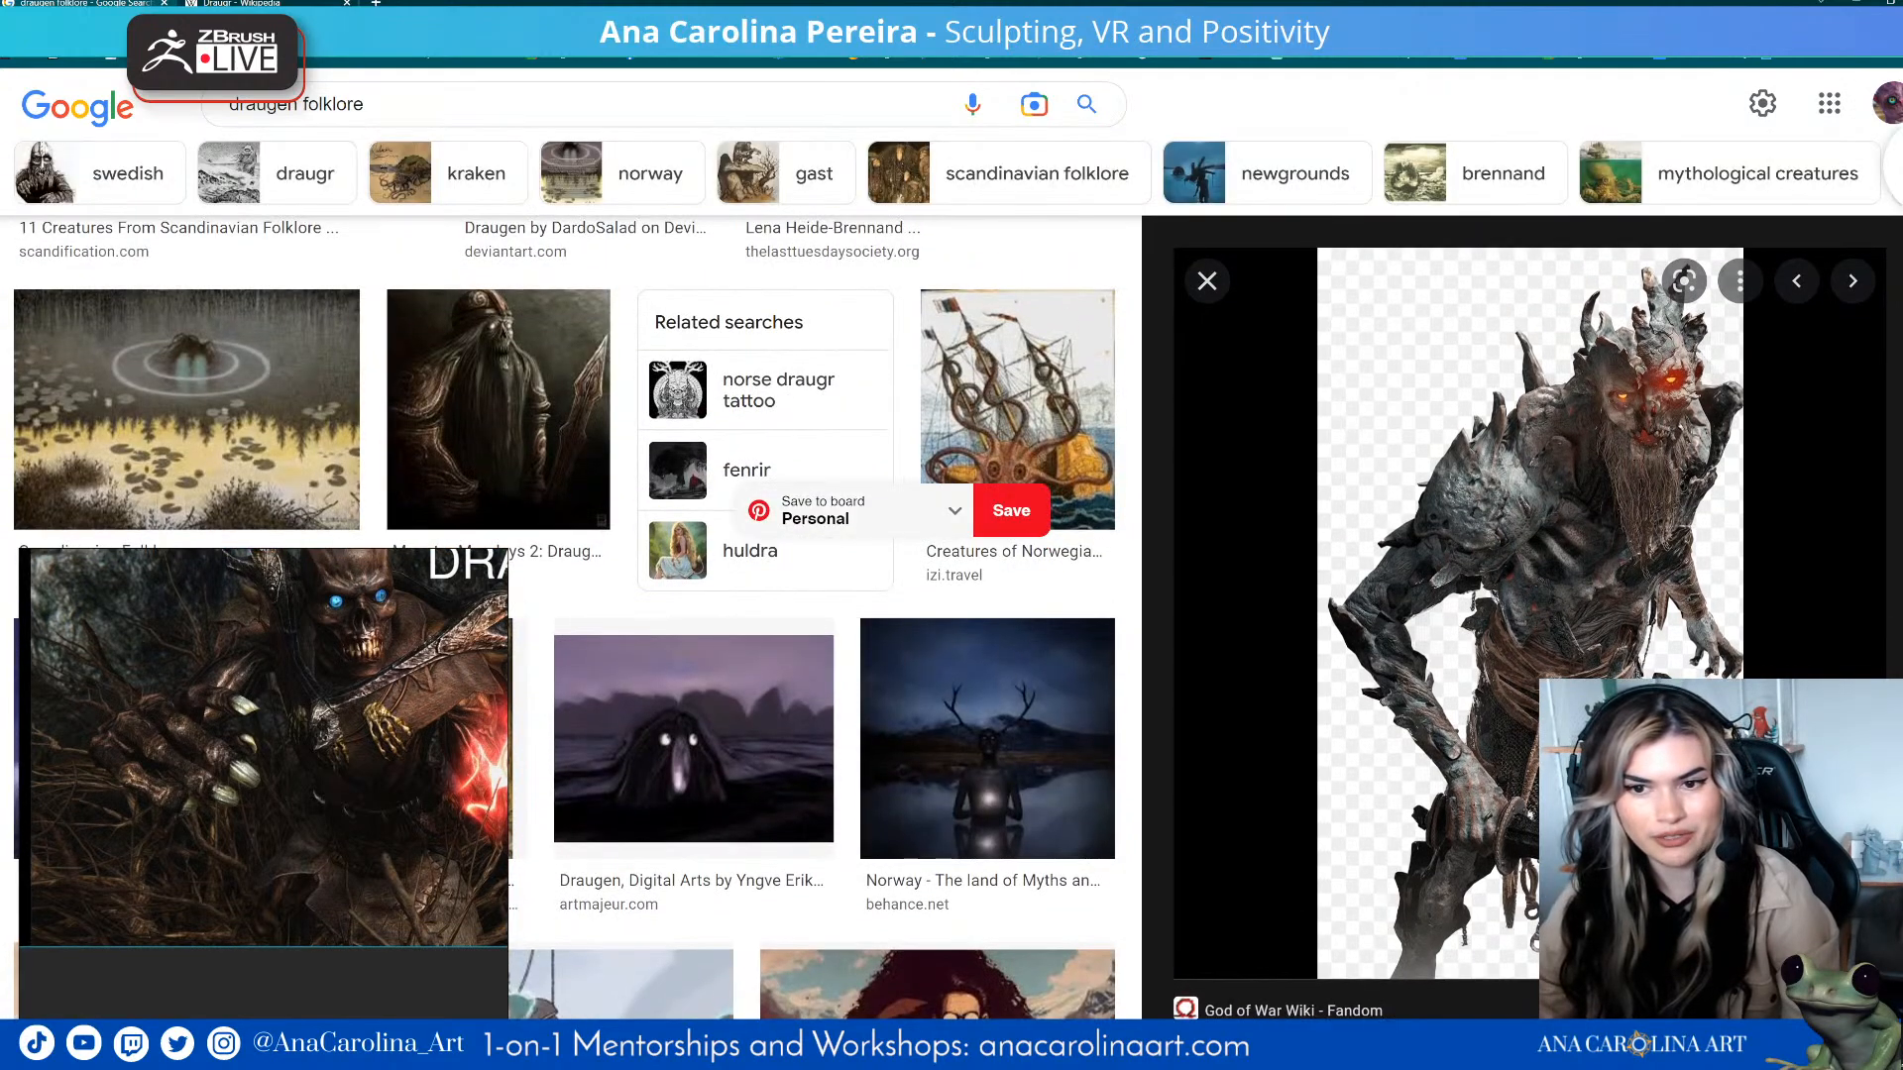
- Add the purple Draugen artwork from Artmajeur to the reference board and place it beneath the DRAUGR picture
scroll(555, 347, "down", 8)
scroll(555, 347, "up", 20)
scroll(555, 347, "down", 13)
scroll(590, 426, "down", 3)
left_click(669, 471)
left_click_drag(1527, 312, 342, 820)
scroll(290, 753, "down", 5)
left_click_drag(293, 753, 246, 821)
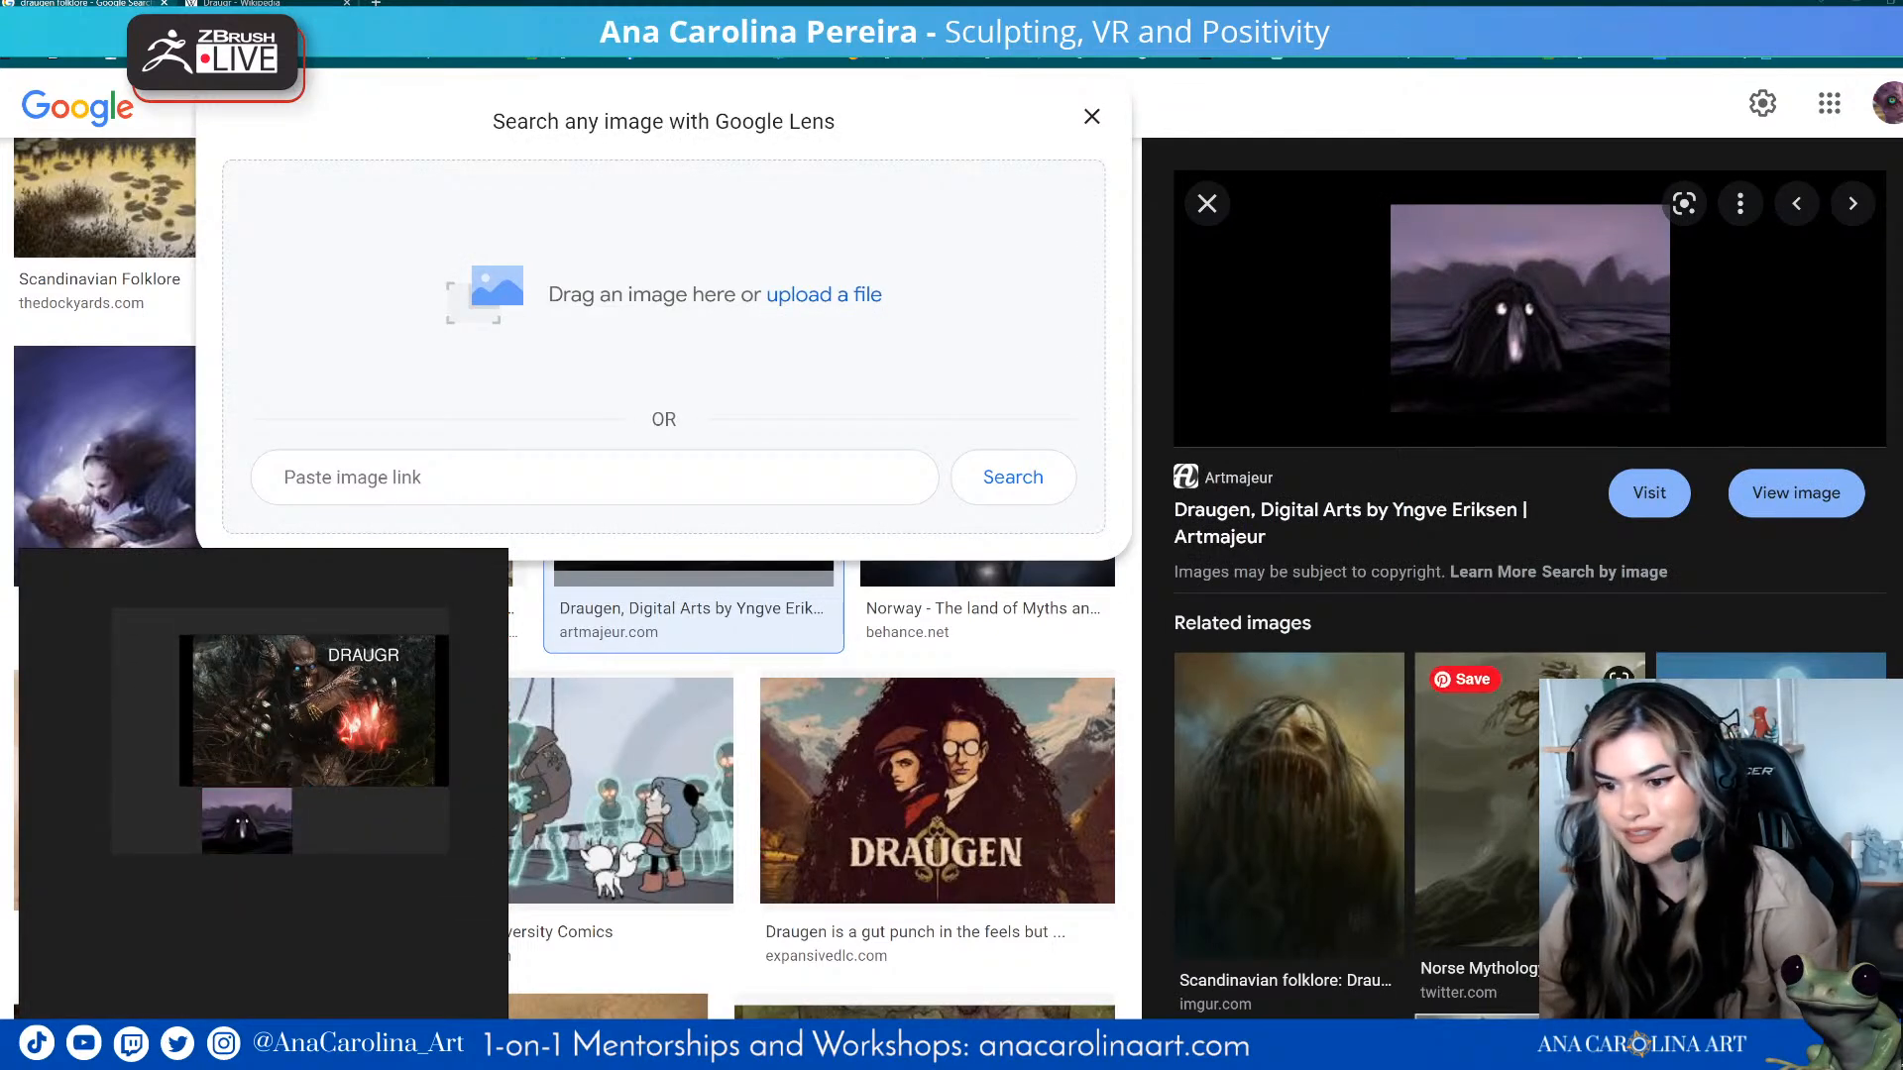
- Add the related Imgur painting of the long-haired, open-mouthed Draugen to the reference board beside the purple artwork
left_click(1288, 803)
left_click_drag(1526, 495, 356, 823)
scroll(357, 823, "down", 5)
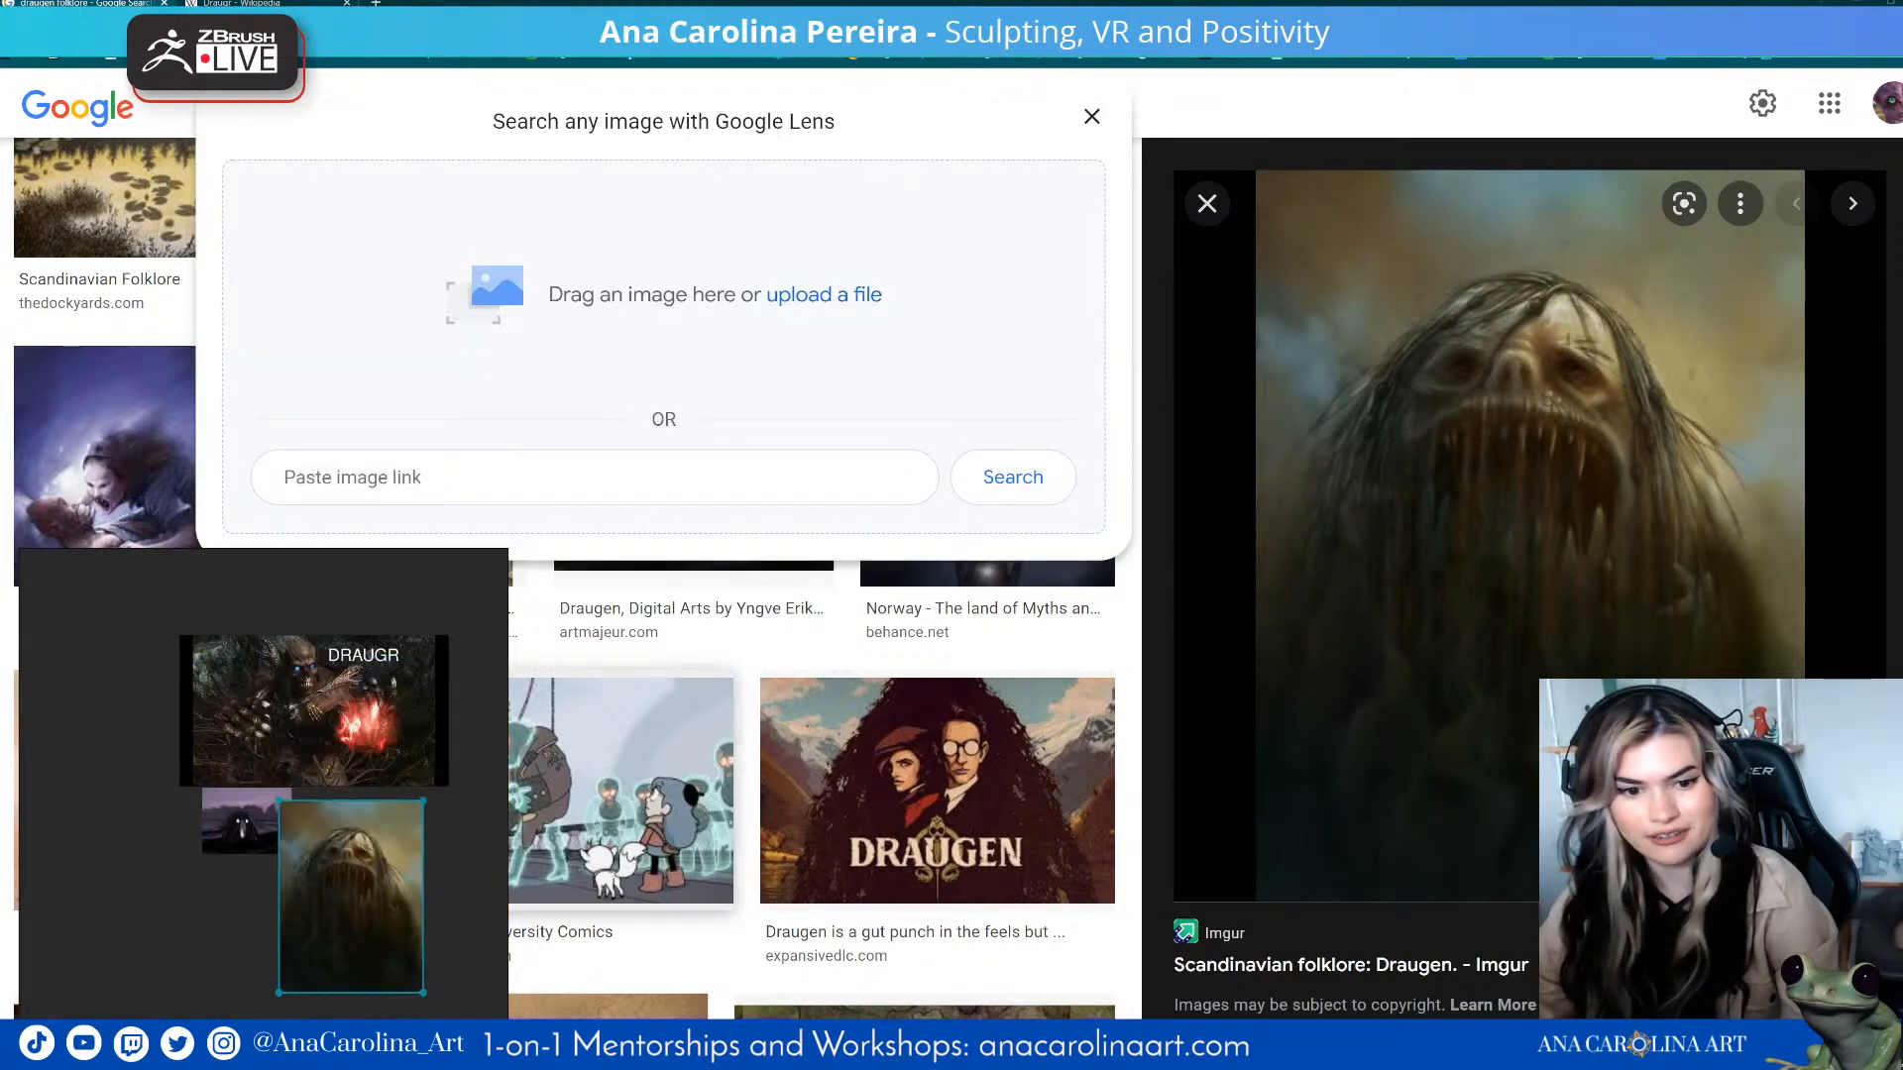
key("Escape")
- Add the CryptoVille painting of the undead Viking in a horned helmet to the board below the purple artwork
scroll(565, 614, "up", 5)
scroll(949, 456, "up", 5)
scroll(948, 456, "down", 5)
left_click(949, 456)
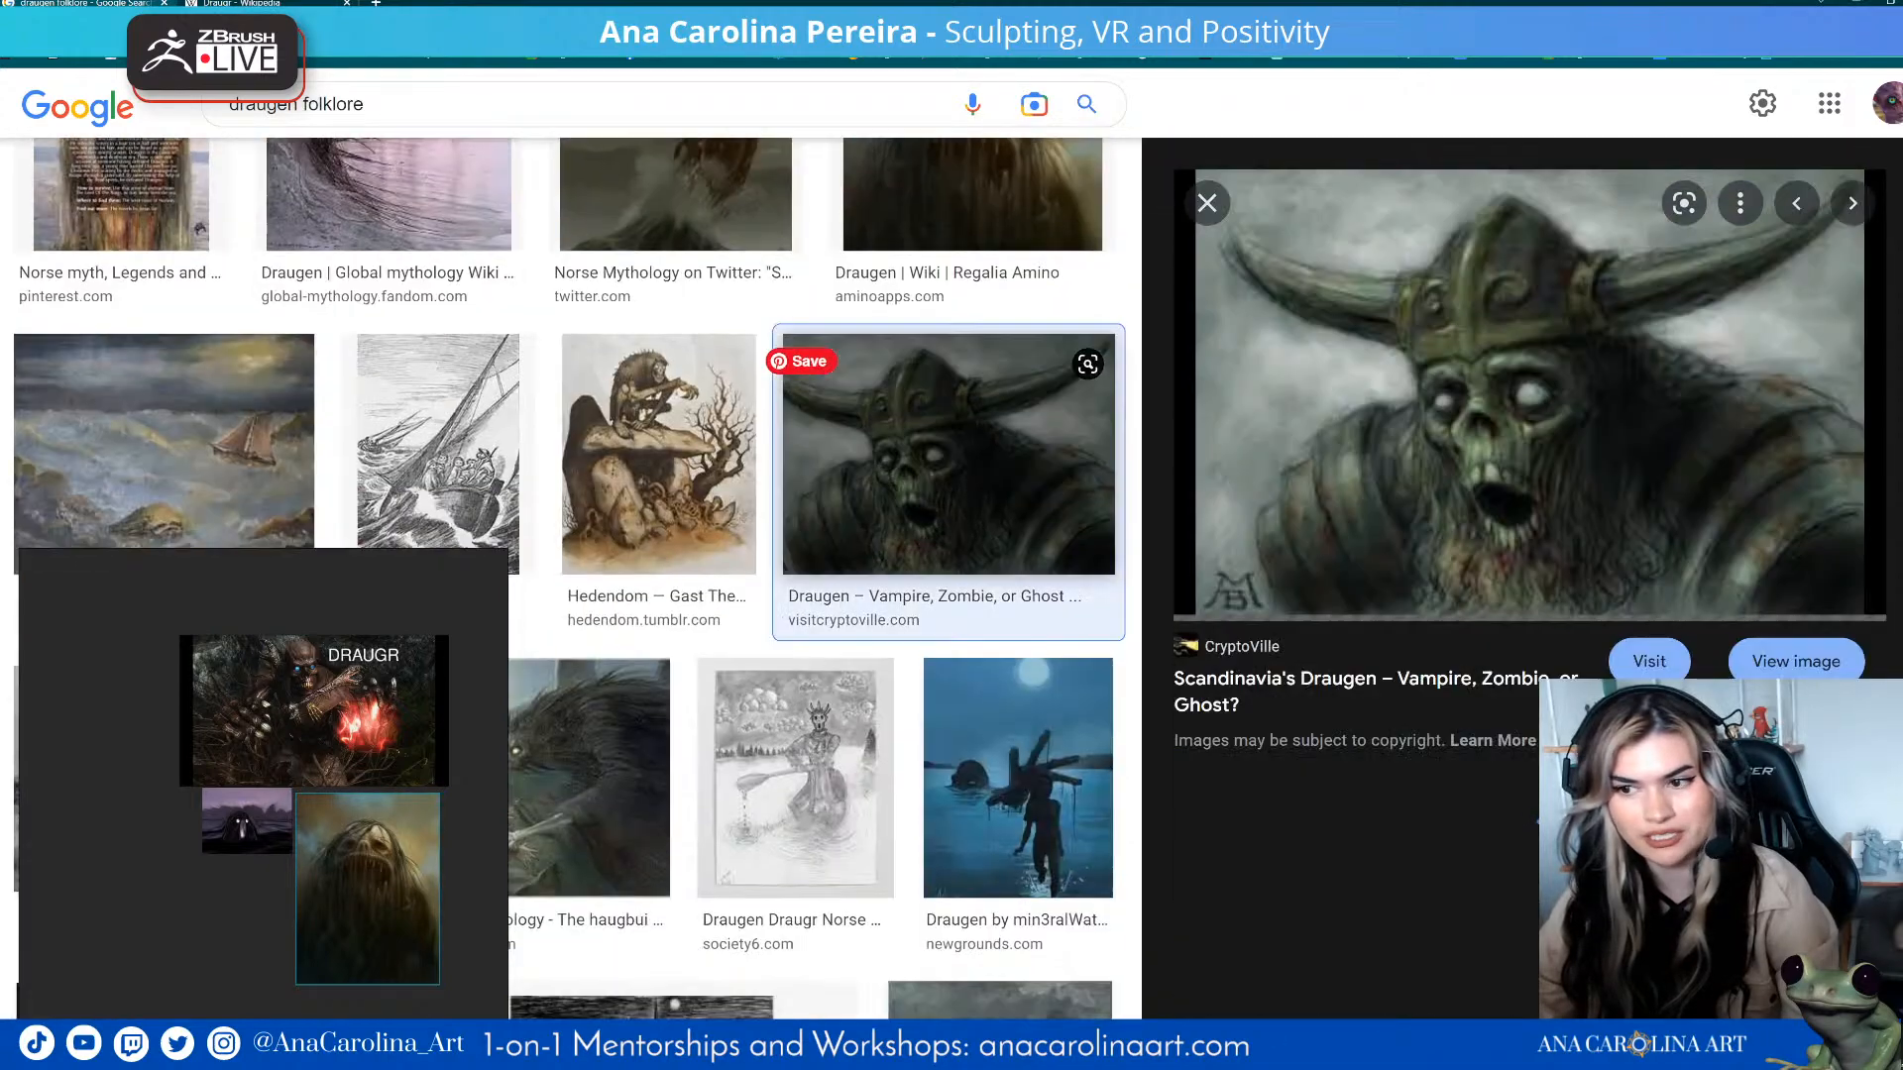
left_click_drag(949, 456, 229, 897)
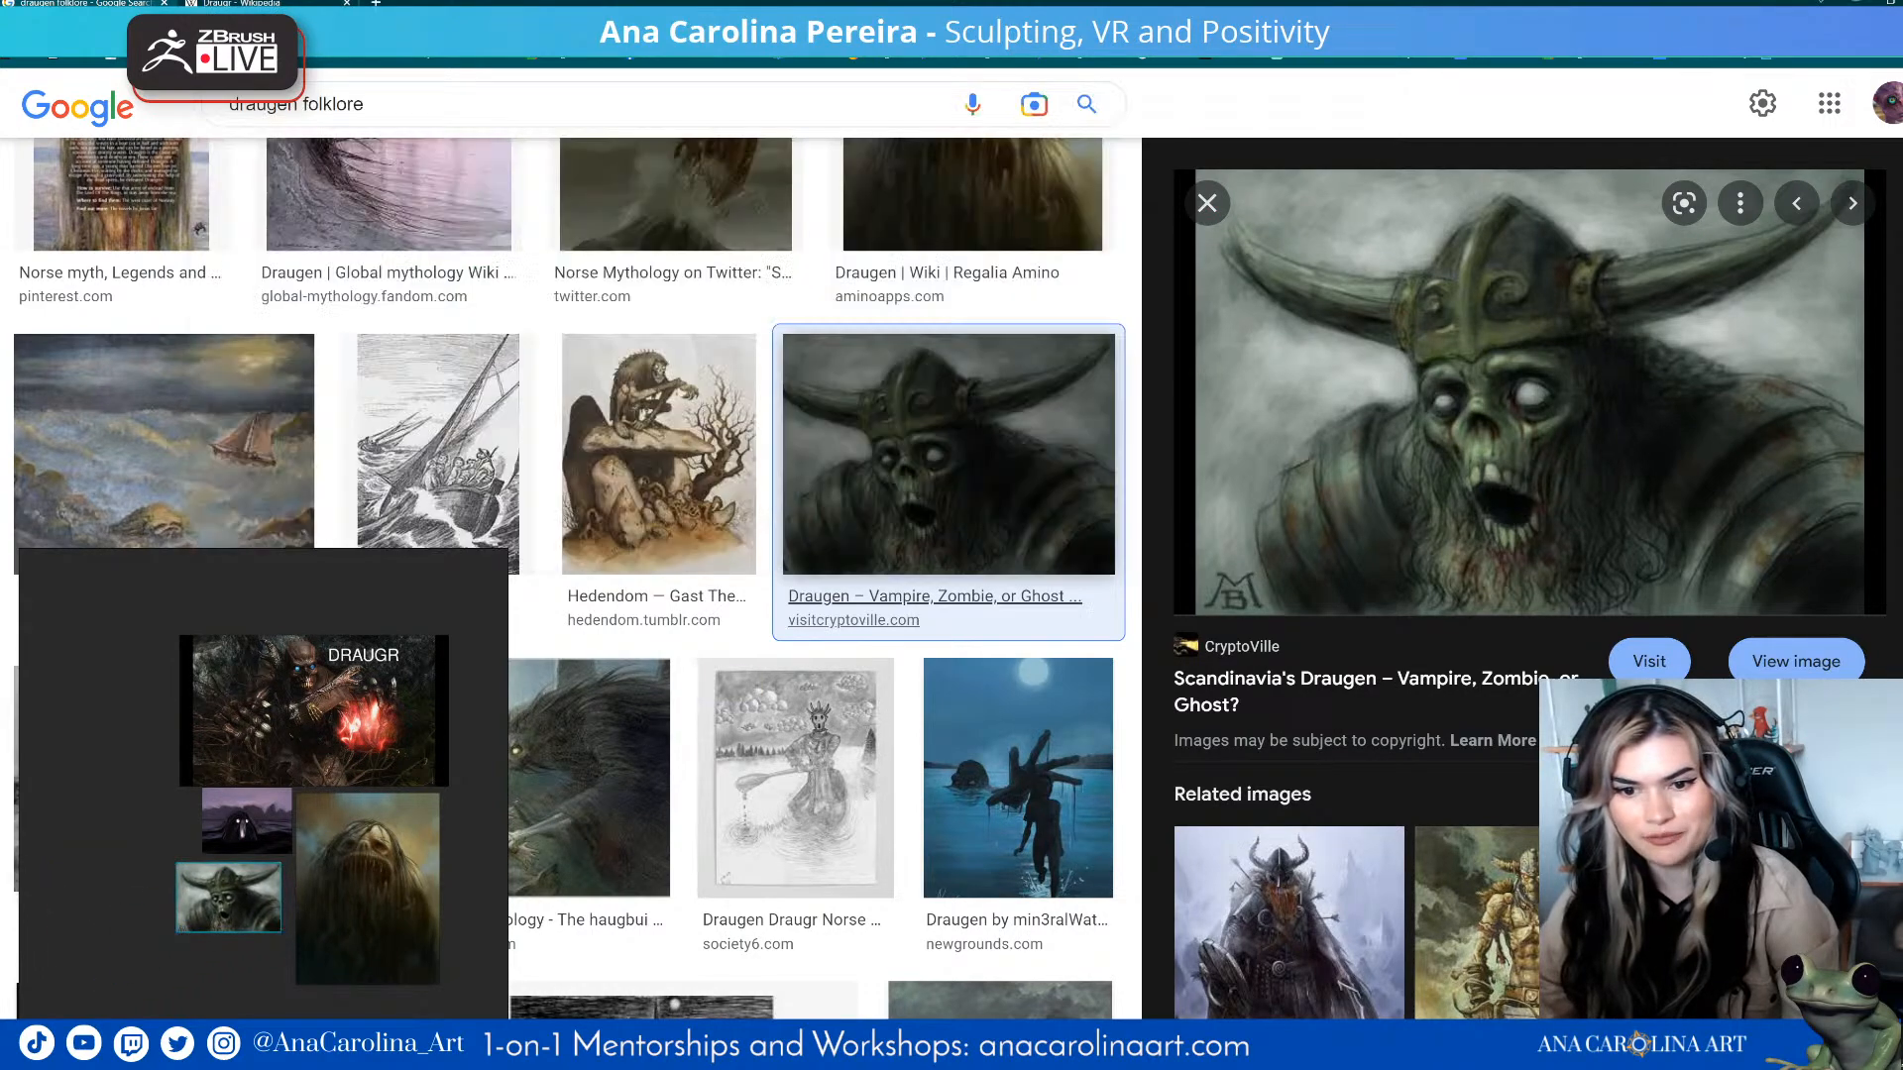
- Add the Pinterest painting of the seaweed-covered Draugen to the board and arrange it beside the horned-helmet picture
scroll(347, 456, "up", 5)
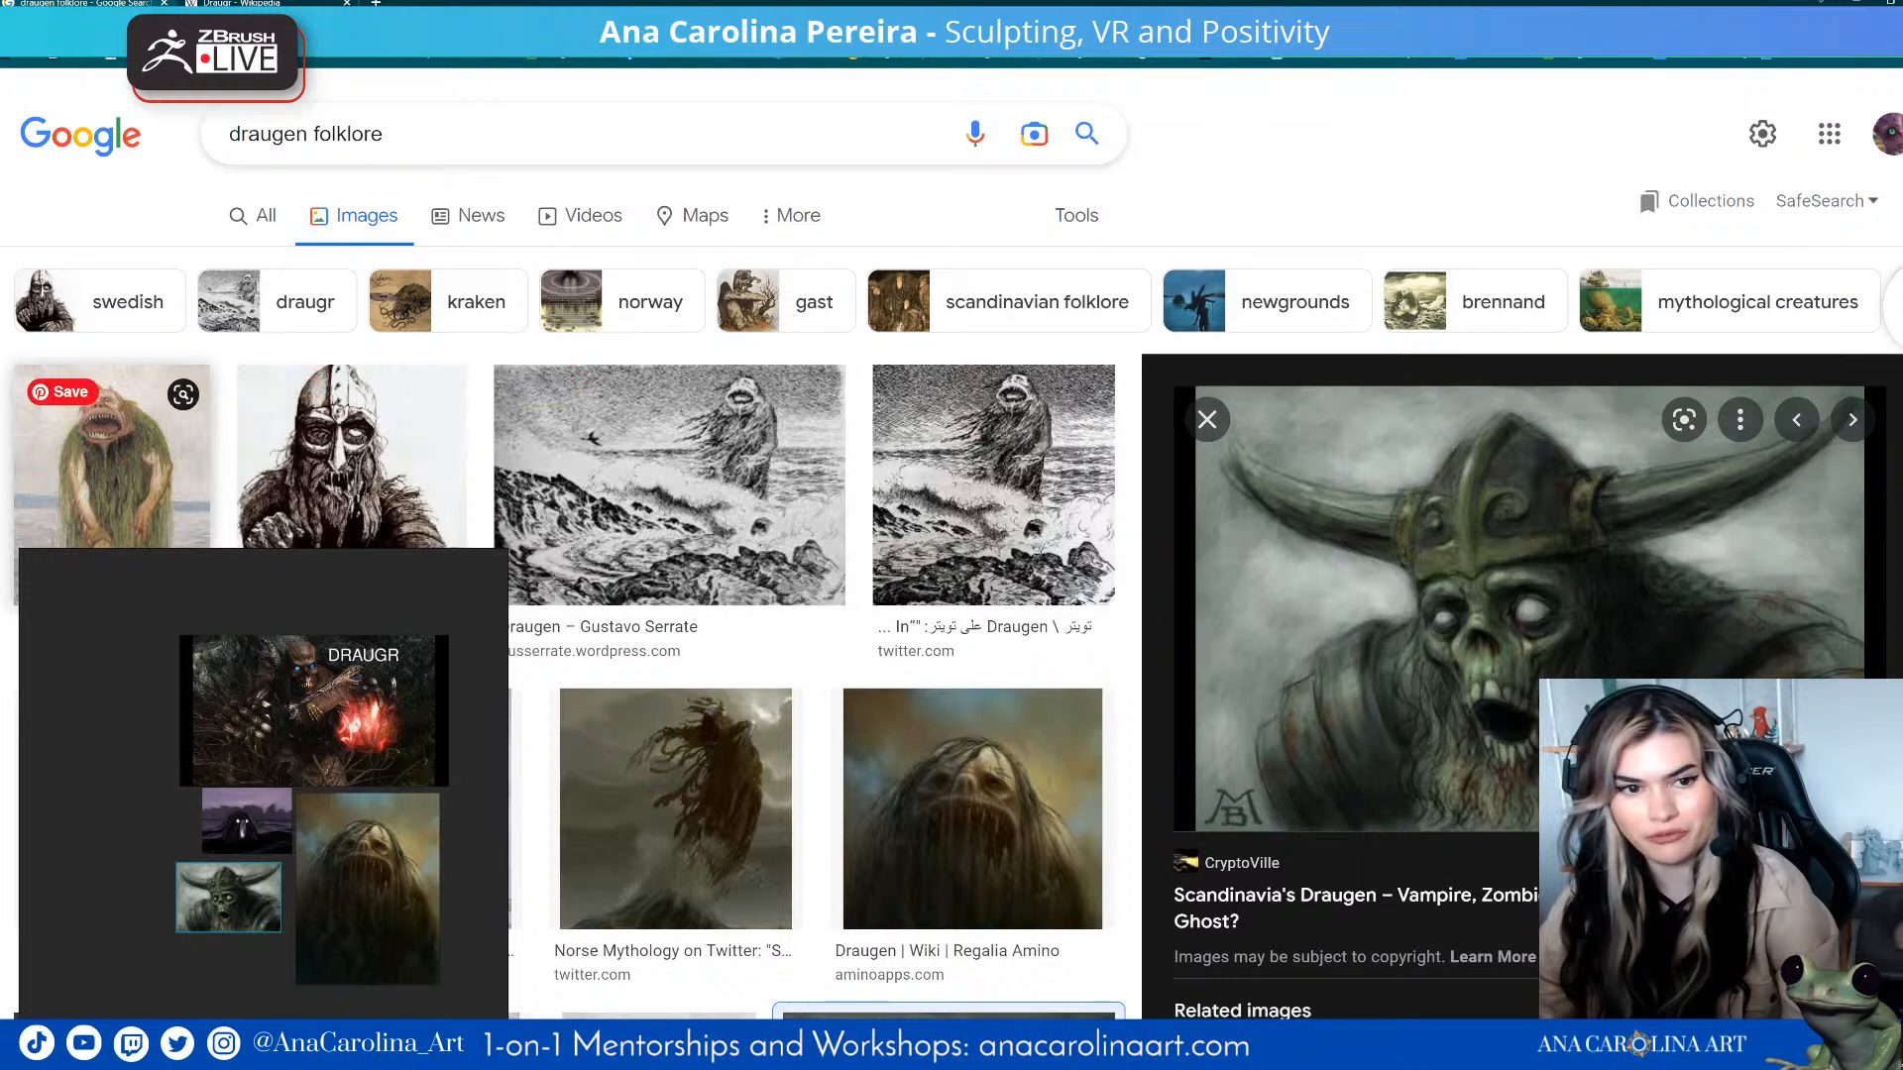
left_click(109, 456)
left_click_drag(104, 268, 110, 840)
left_click_drag(187, 751, 137, 820)
left_click_drag(107, 877, 254, 899)
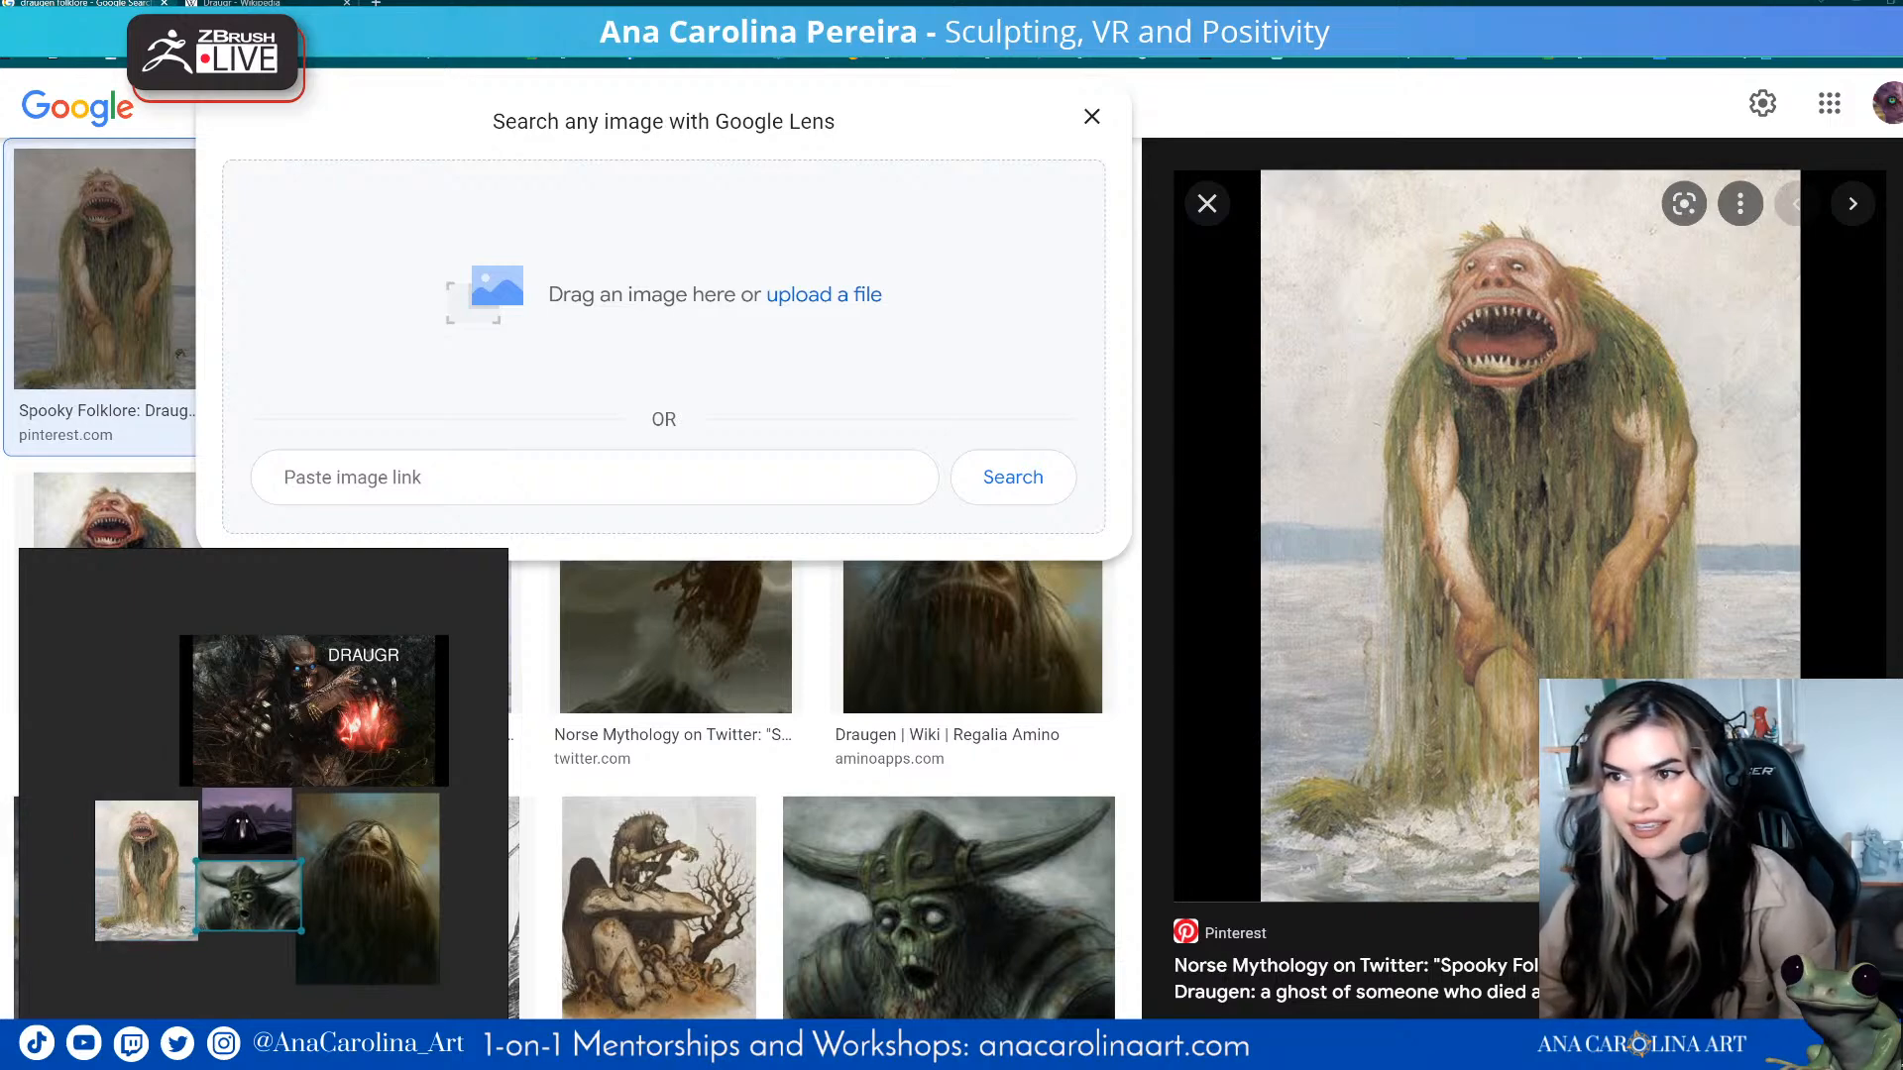
- Switch to ZBrush and move the reference board beside the sphere, enlarging it slightly
key("alt+Tab")
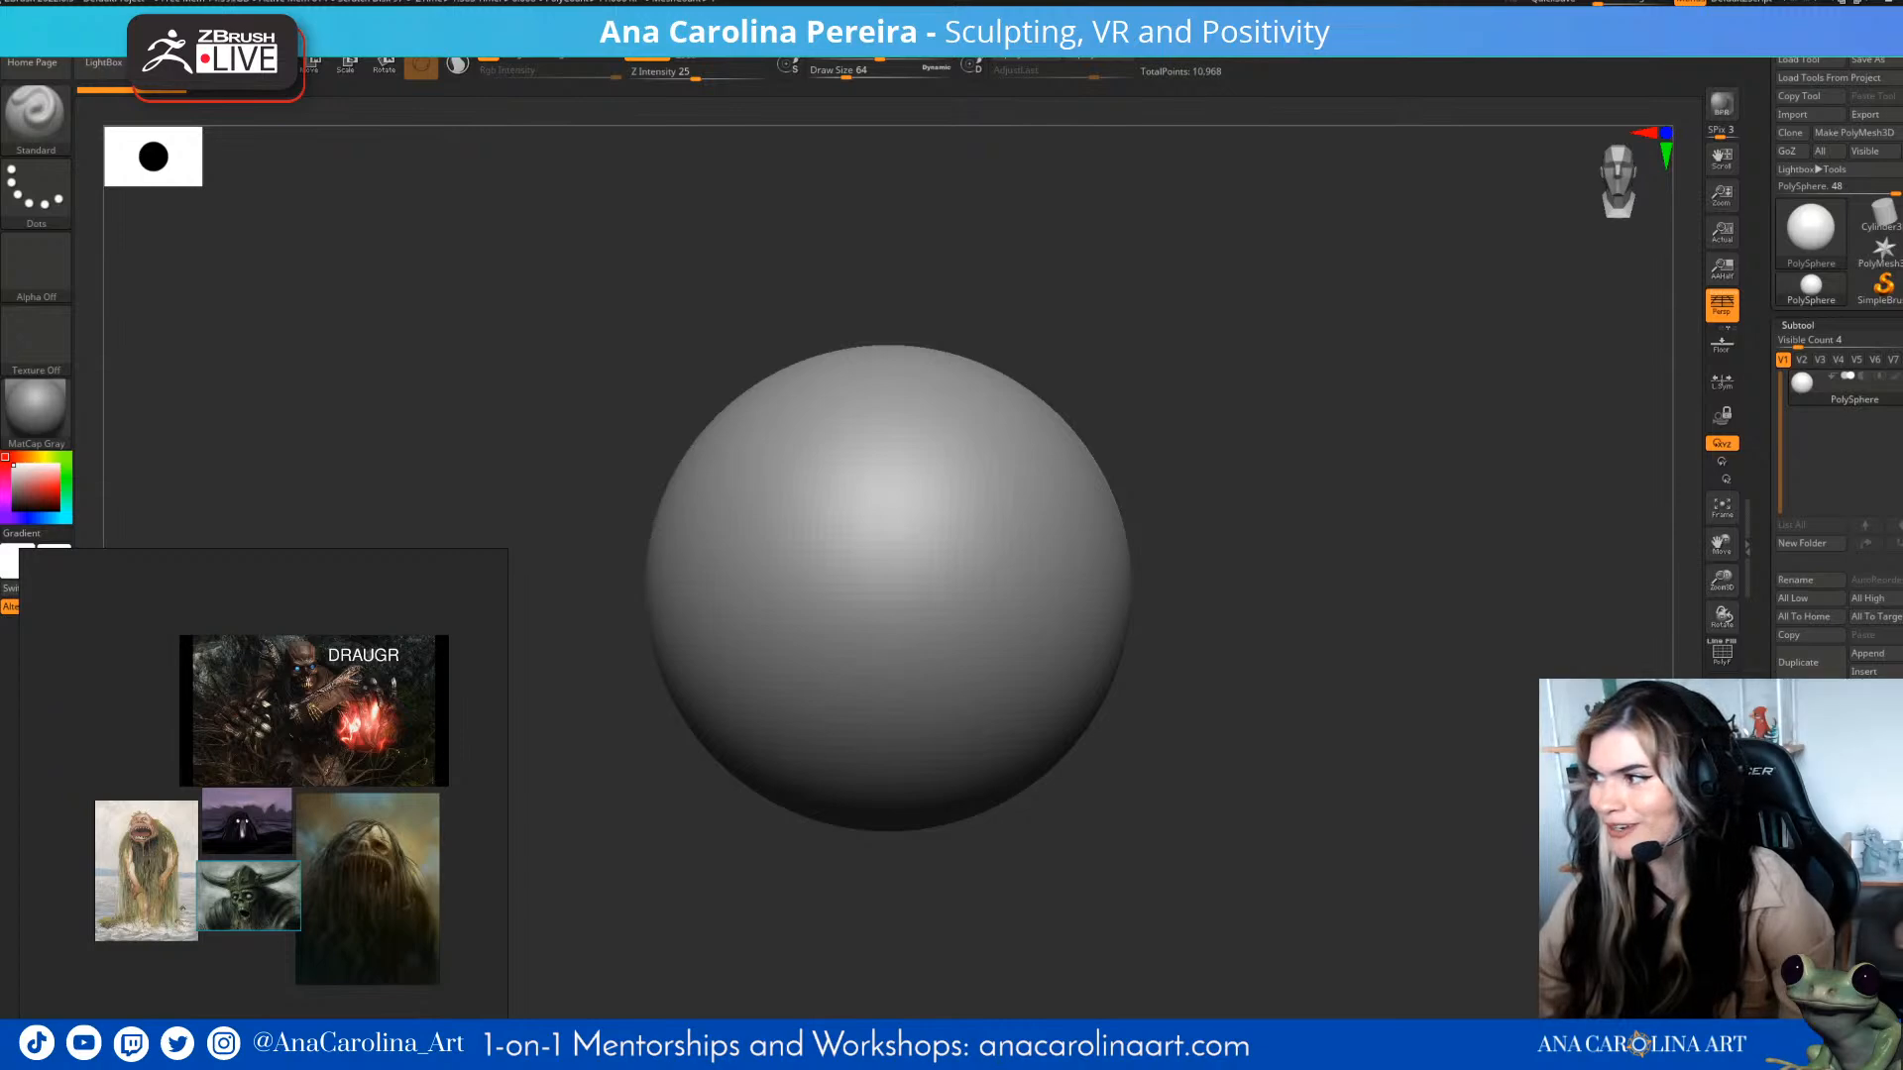
right_click_drag(287, 753, 401, 724)
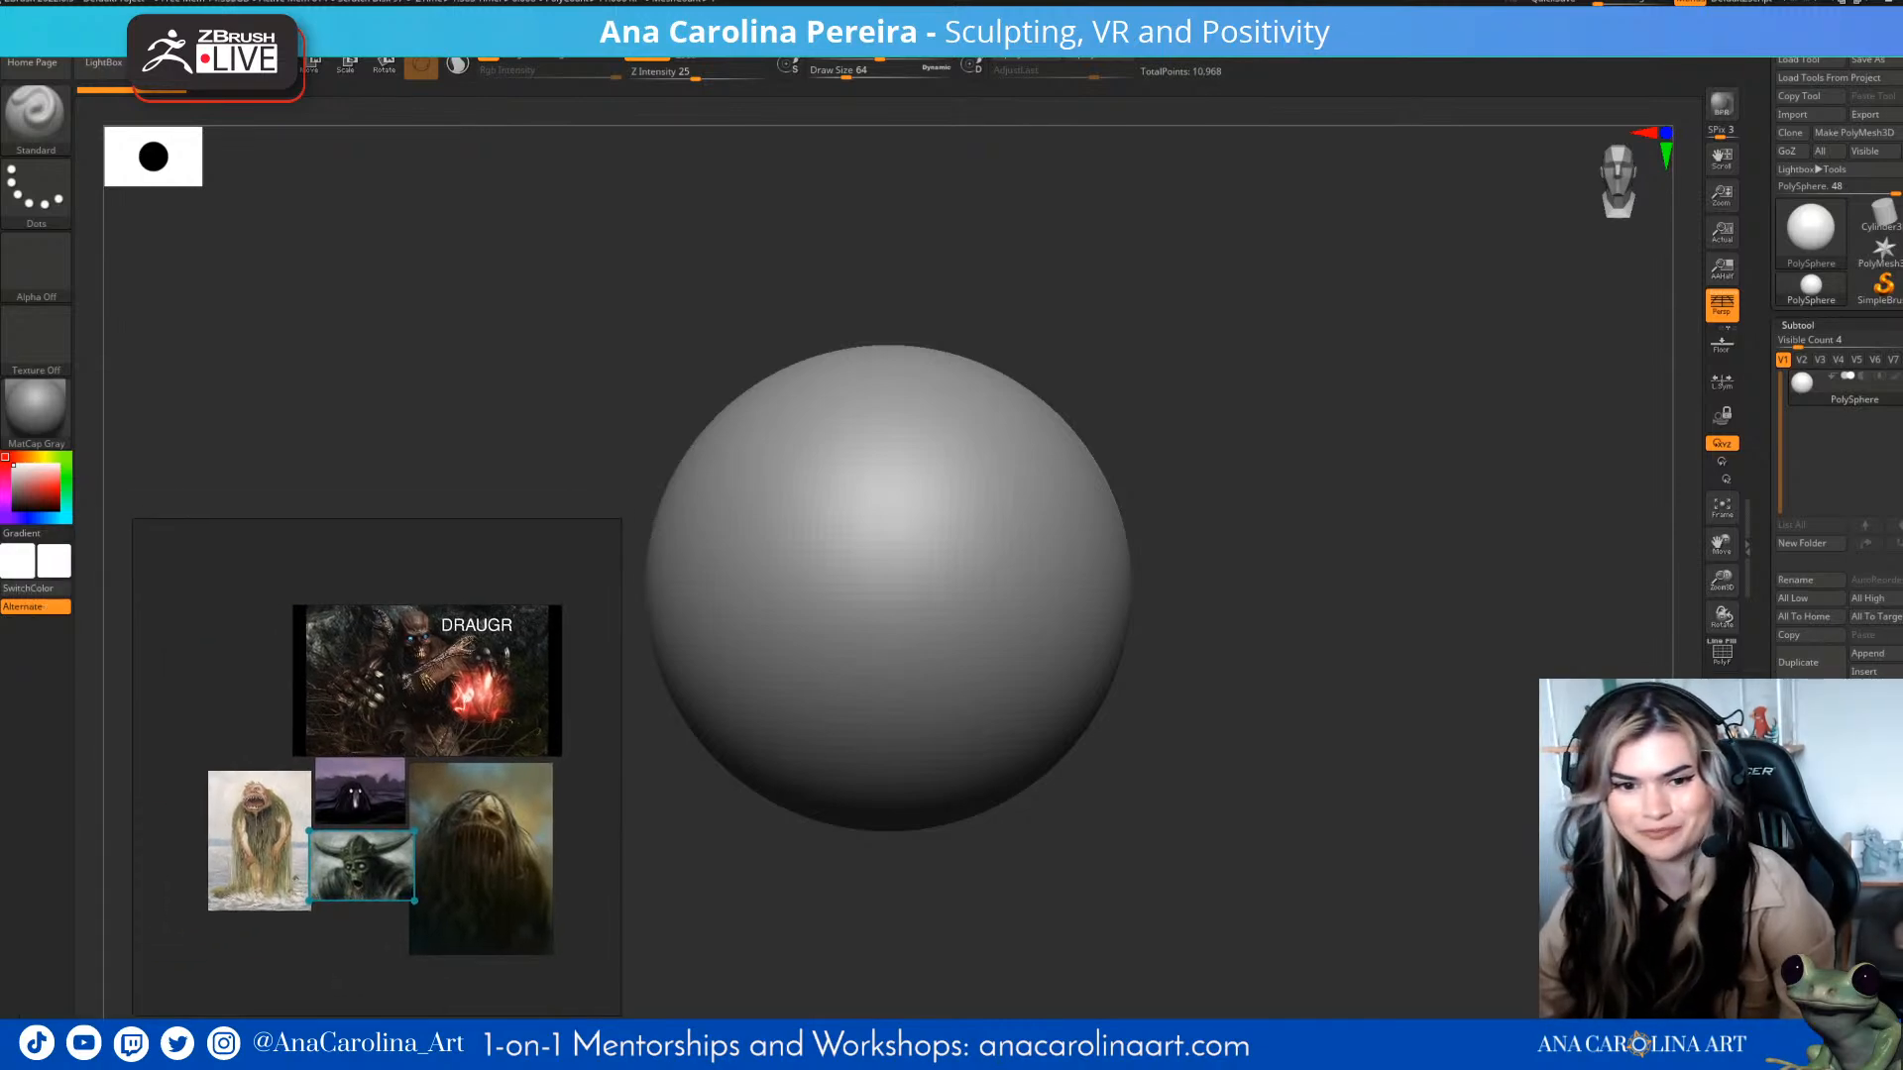
left_click_drag(622, 518, 636, 493)
middle_click_drag(521, 932, 486, 890)
- Examine the faces and bodies in the long-haired Draugen painting and the seaweed-covered Draugen painting on the reference board
scroll(488, 893, "up", 5)
scroll(452, 750, "down", 3)
scroll(400, 694, "up", 5)
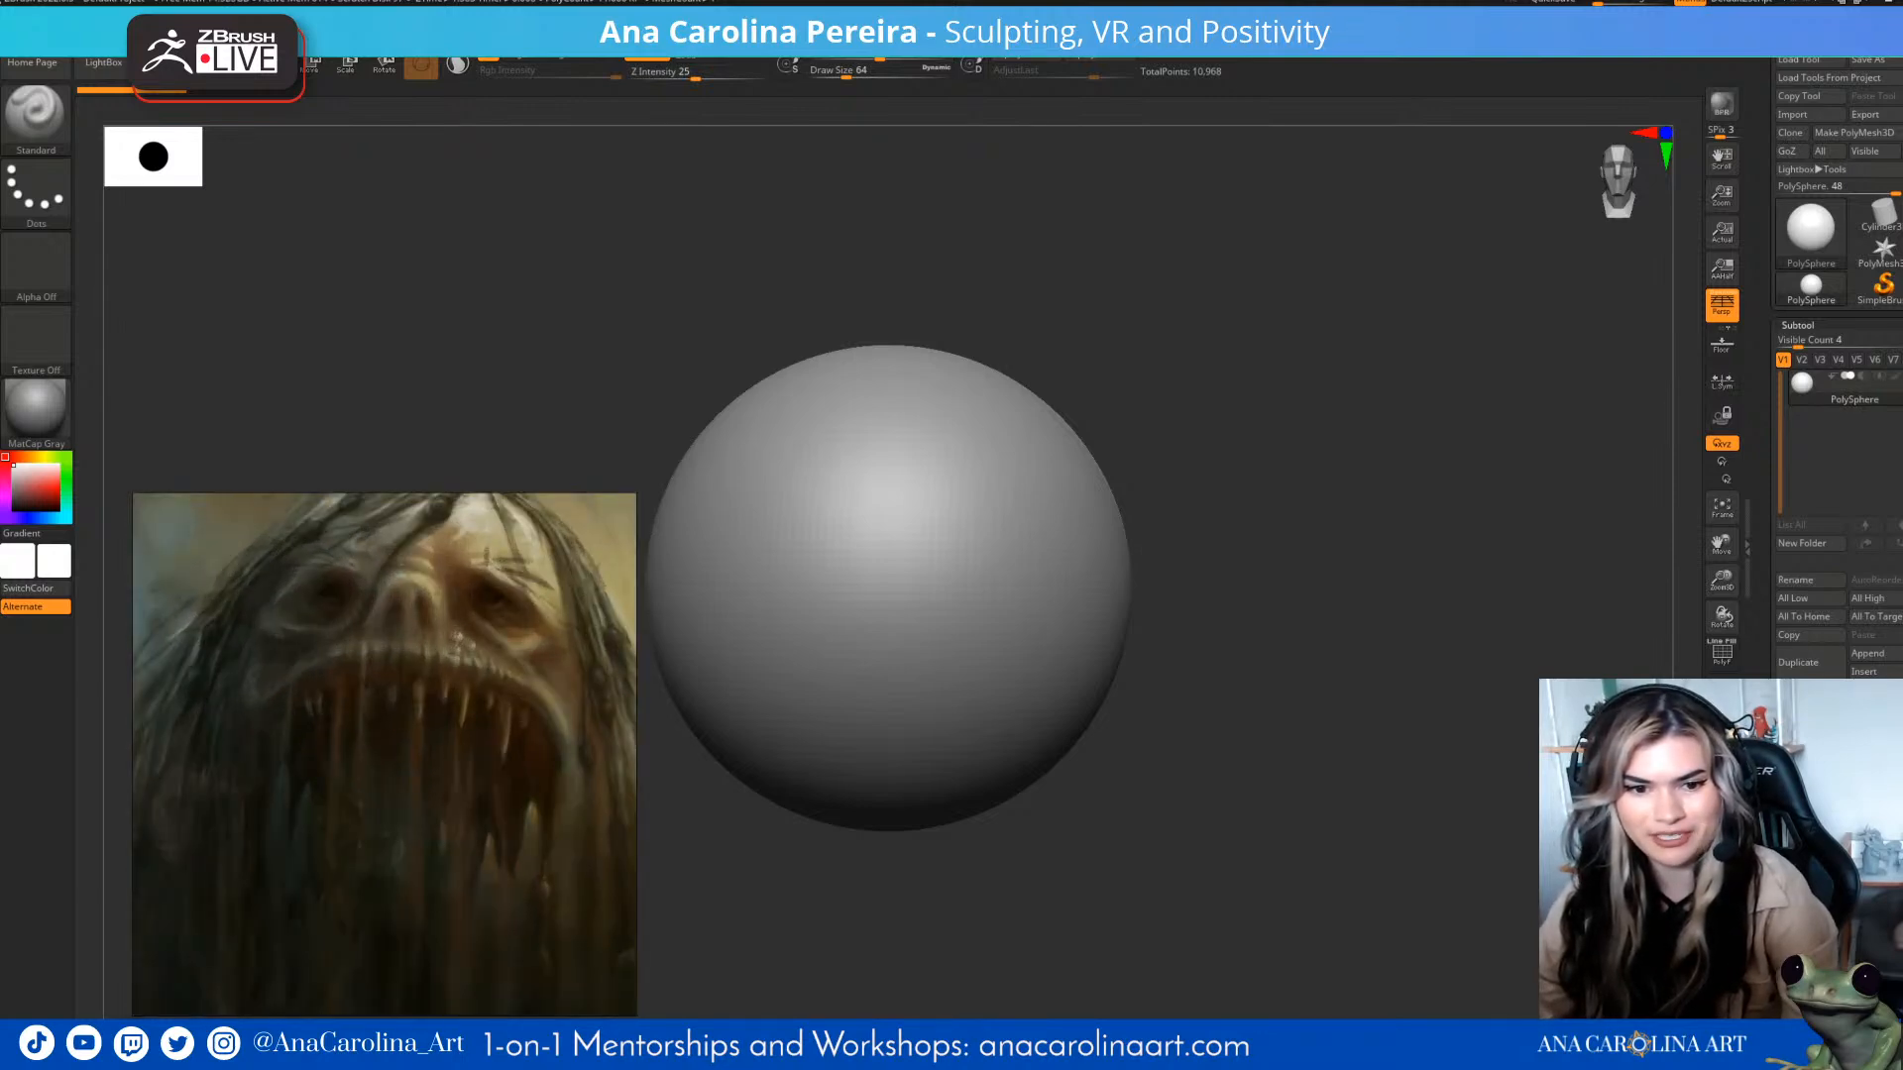
scroll(485, 796, "down", 8)
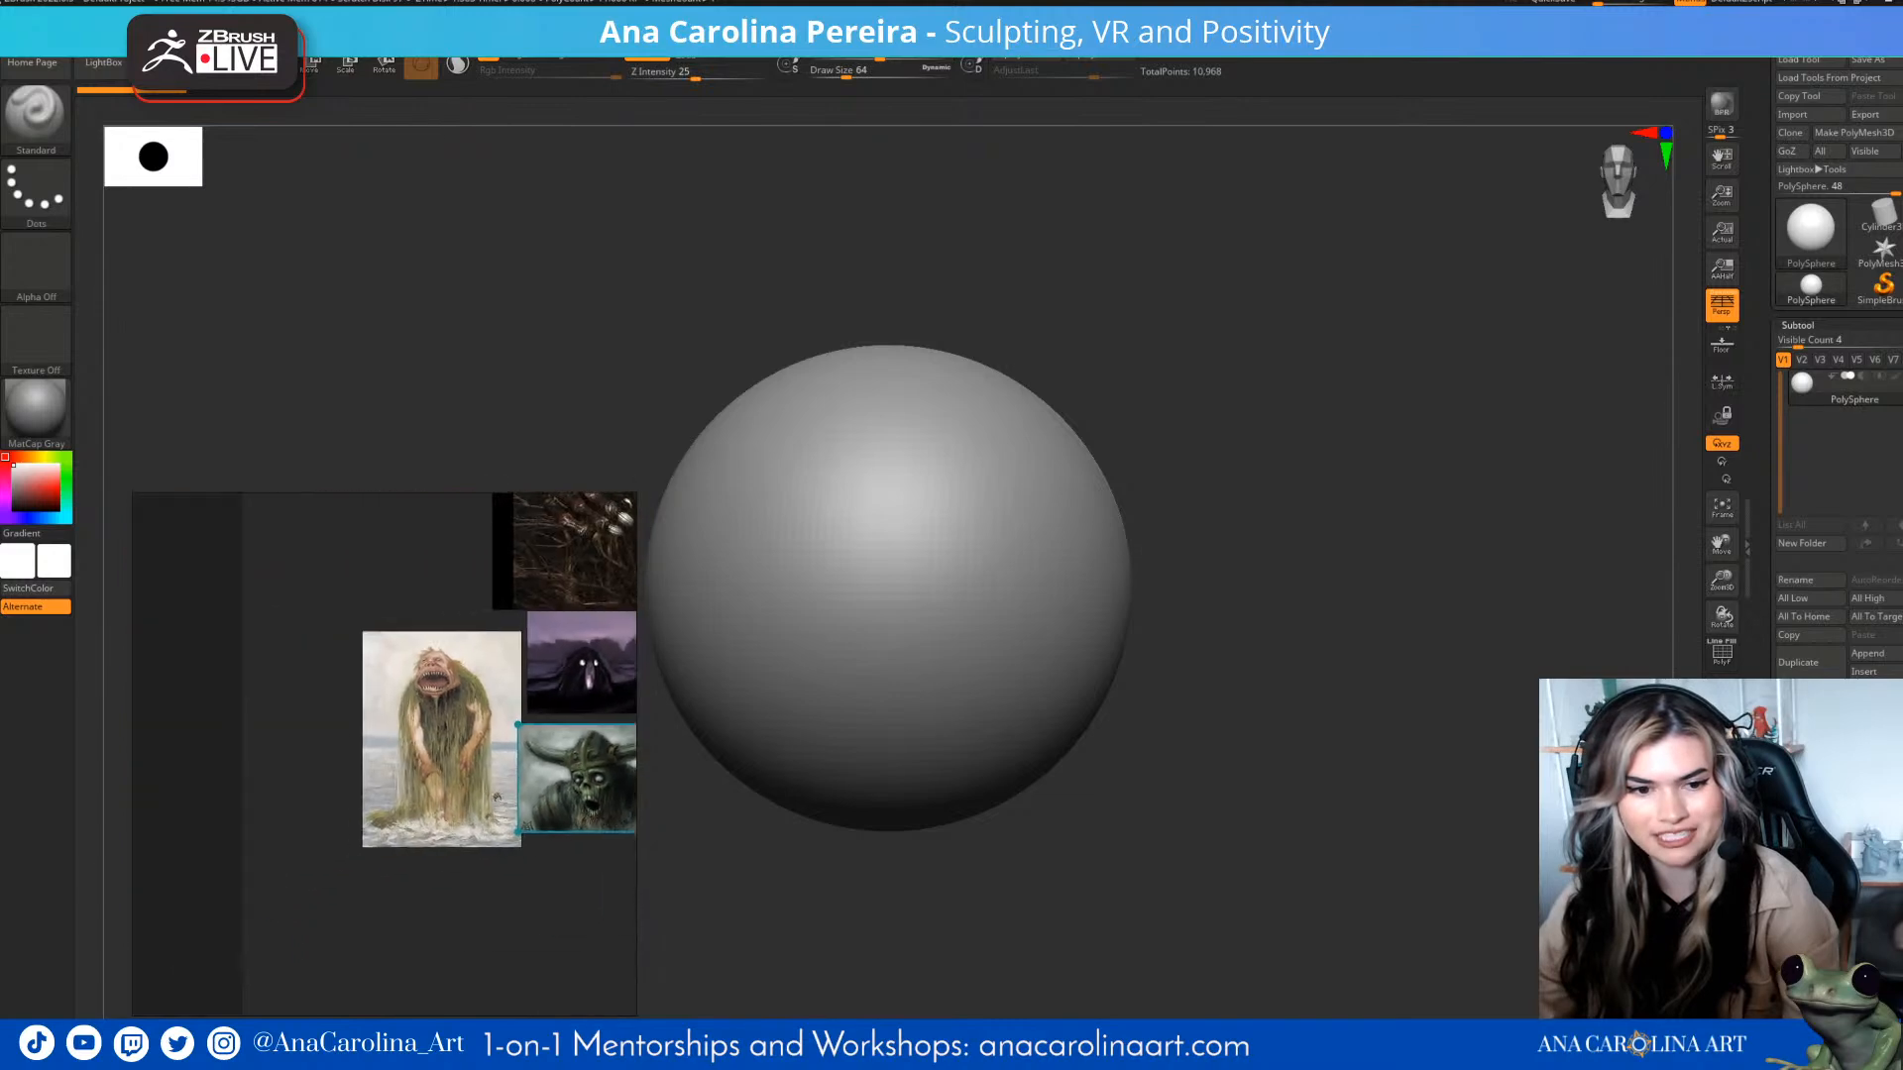
scroll(447, 739, "up", 6)
scroll(447, 740, "down", 1)
middle_click_drag(445, 694, 448, 770)
scroll(430, 654, "down", 2)
scroll(401, 753, "up", 5)
scroll(400, 753, "down", 5)
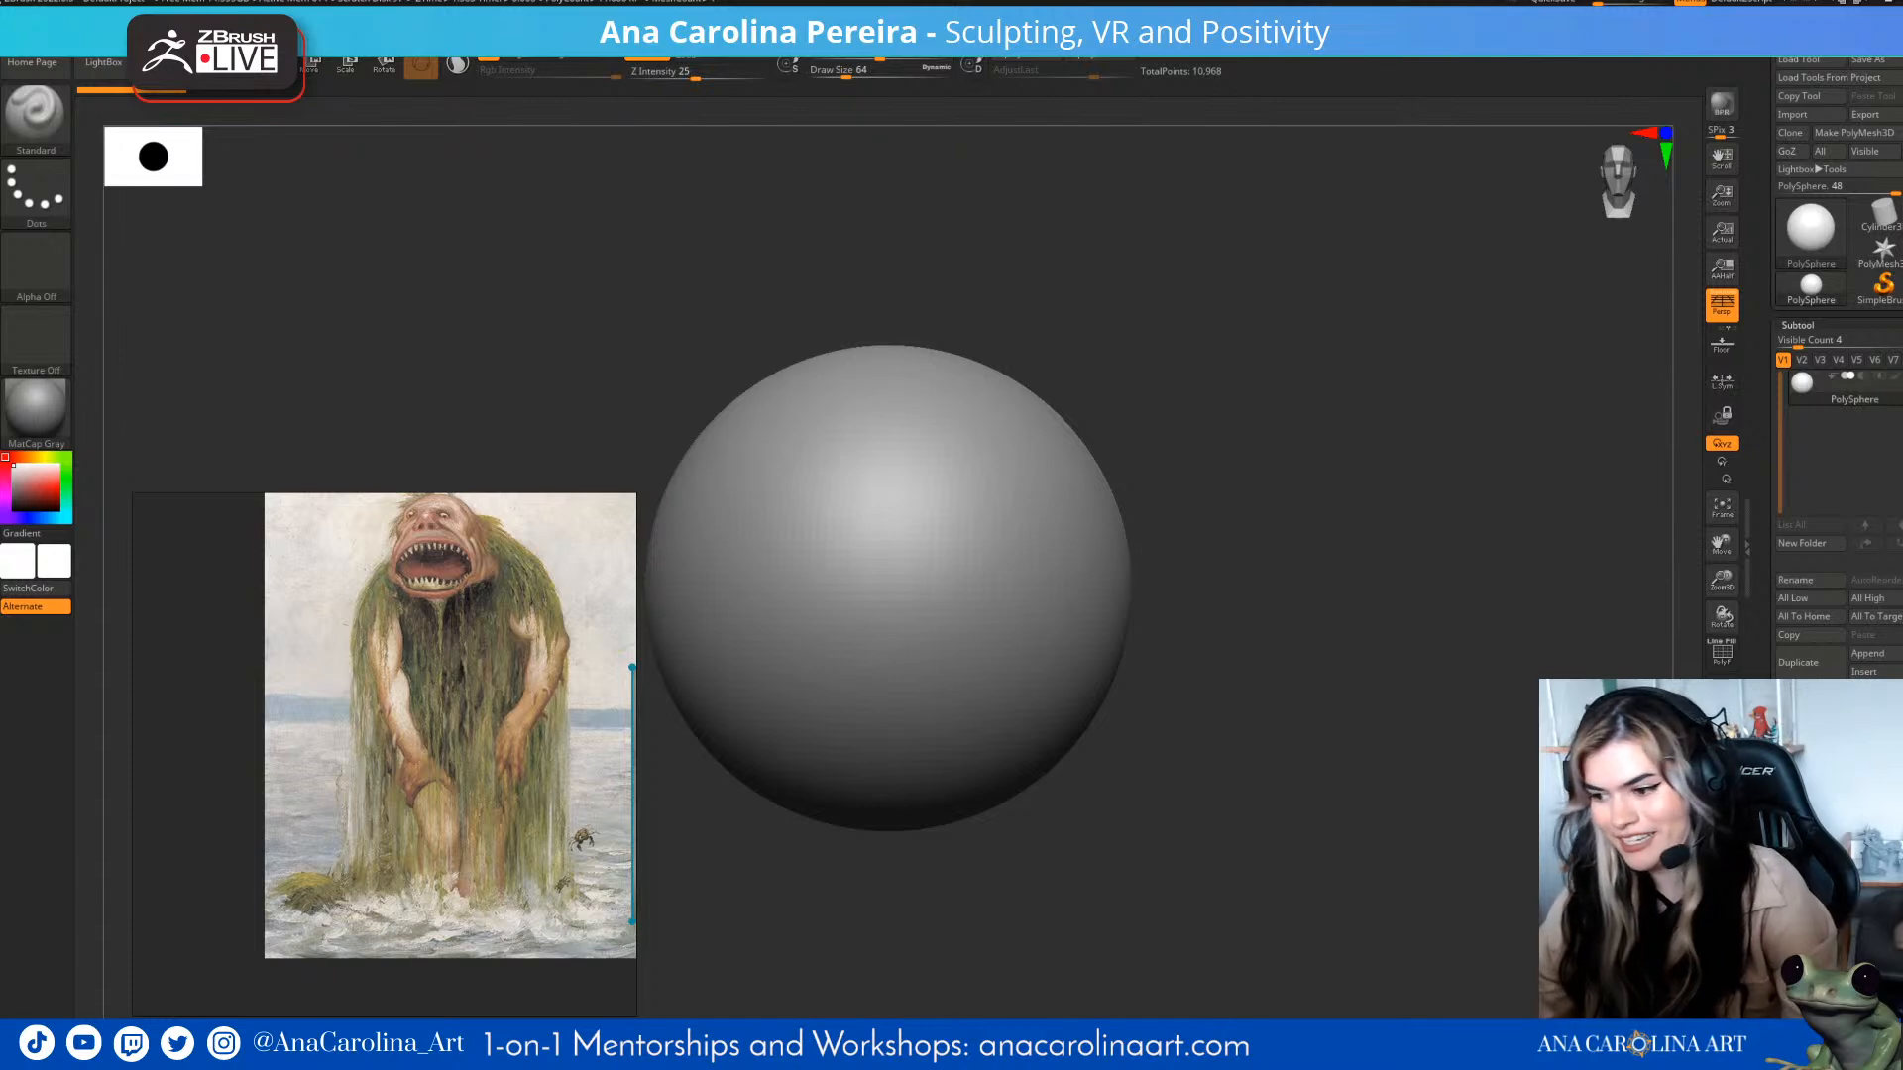
mouse_move(1447, 970)
left_mouse_down()
mouse_move(1381, 978)
mouse_move(1578, 958)
left_mouse_up()
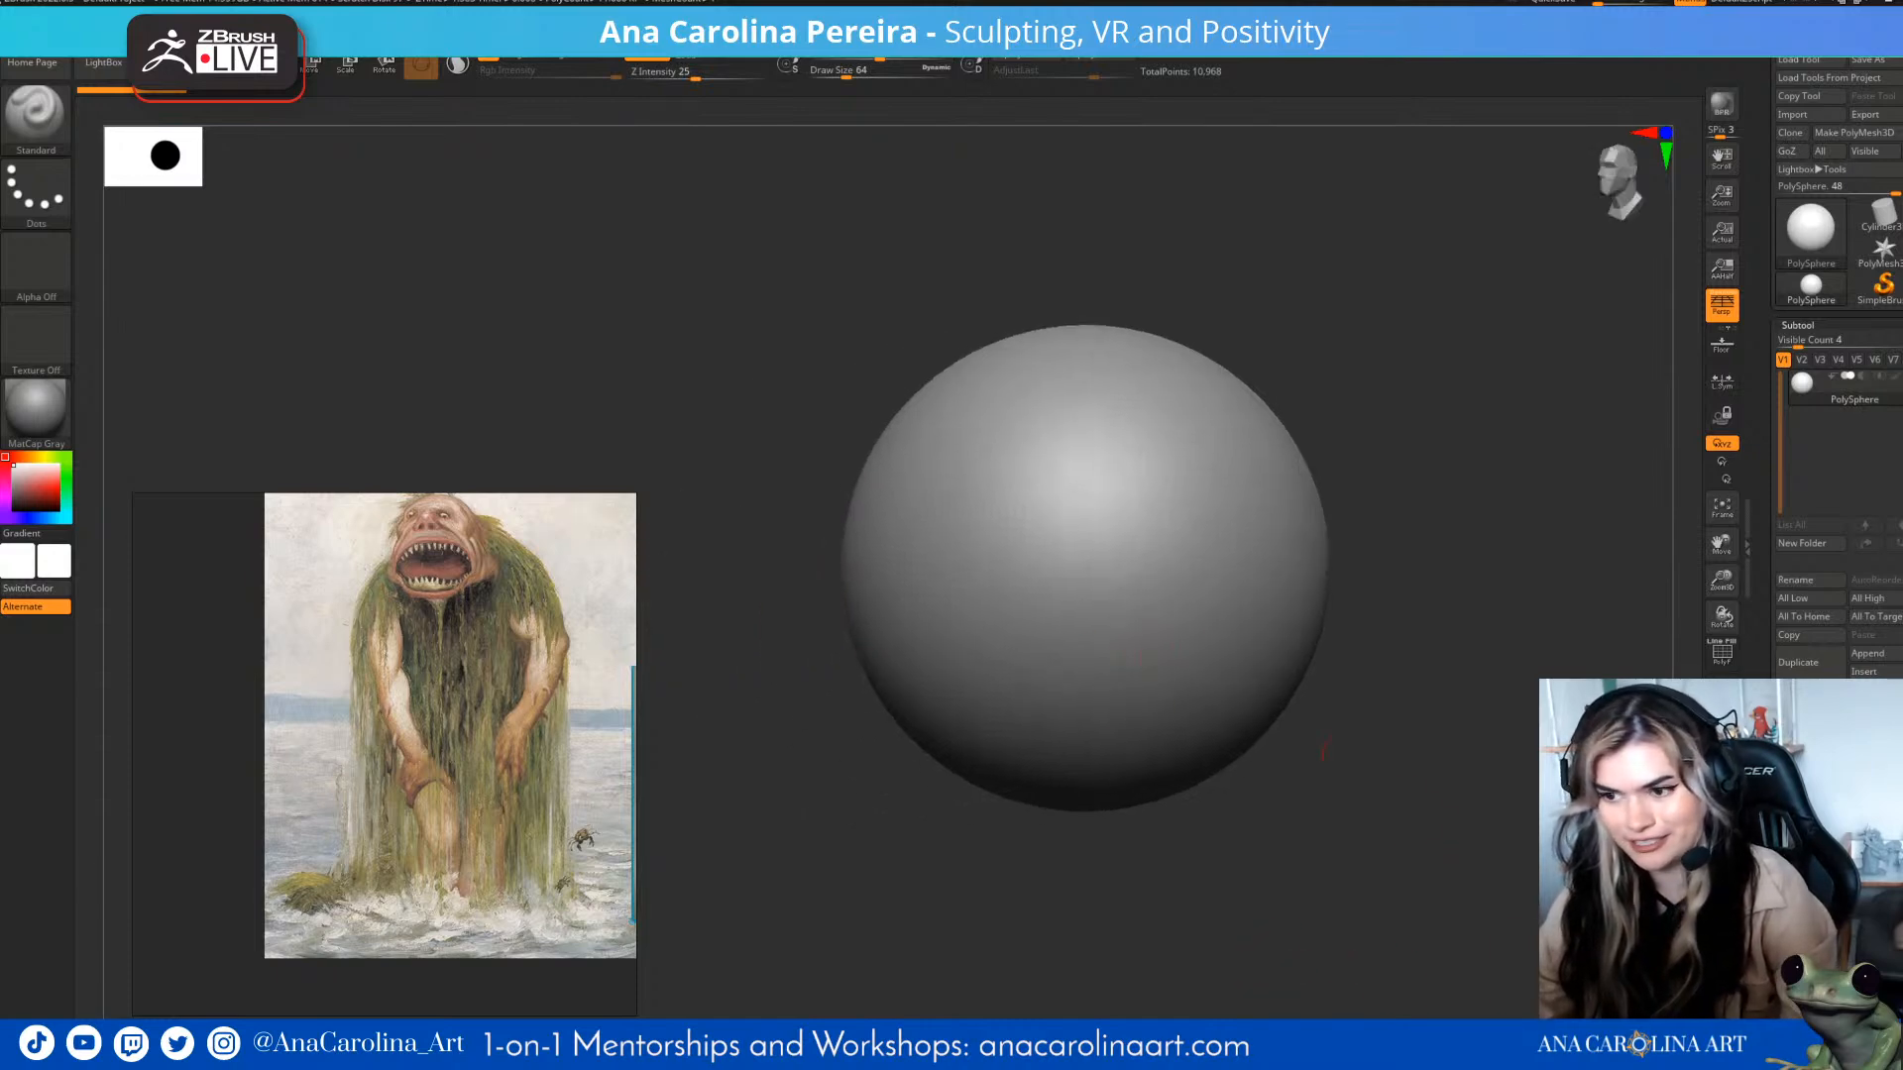
left_click_drag(1266, 721, 1324, 777, "alt")
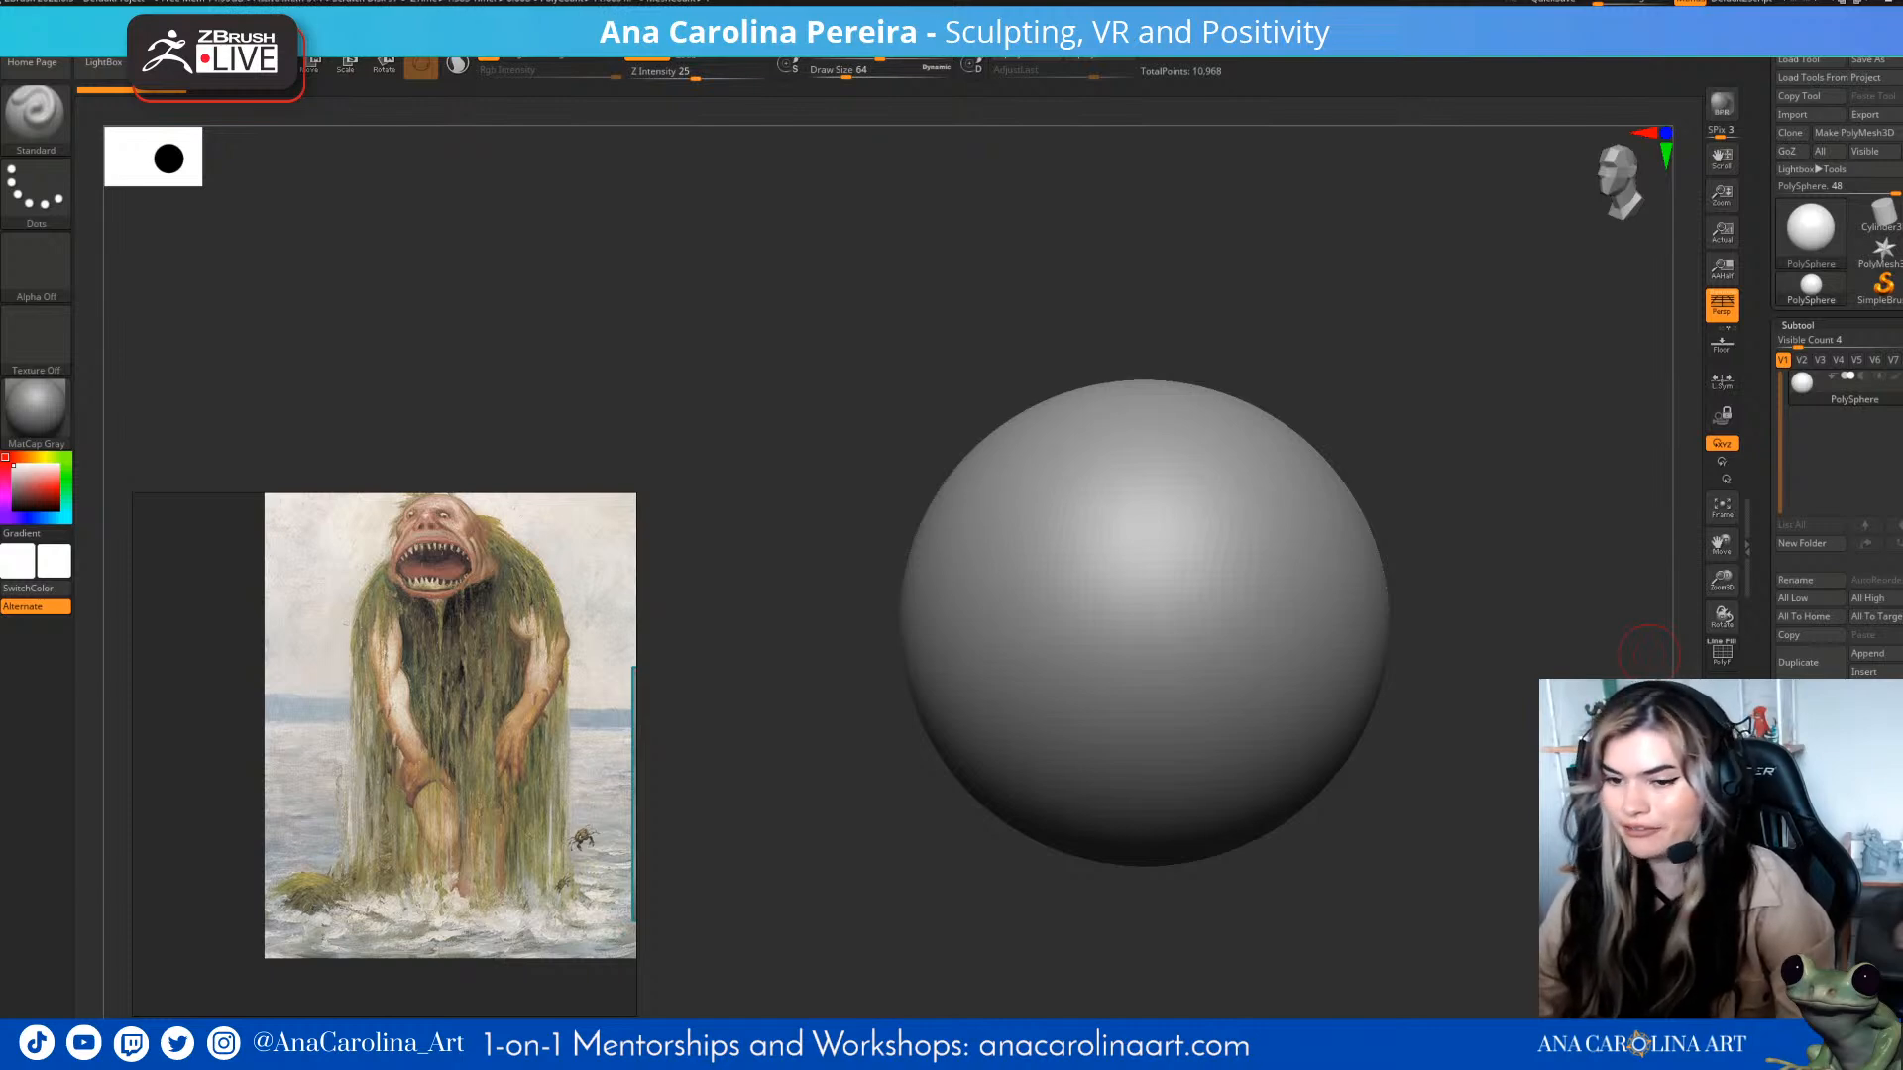
left_click_drag(1296, 946, 1346, 942, "alt")
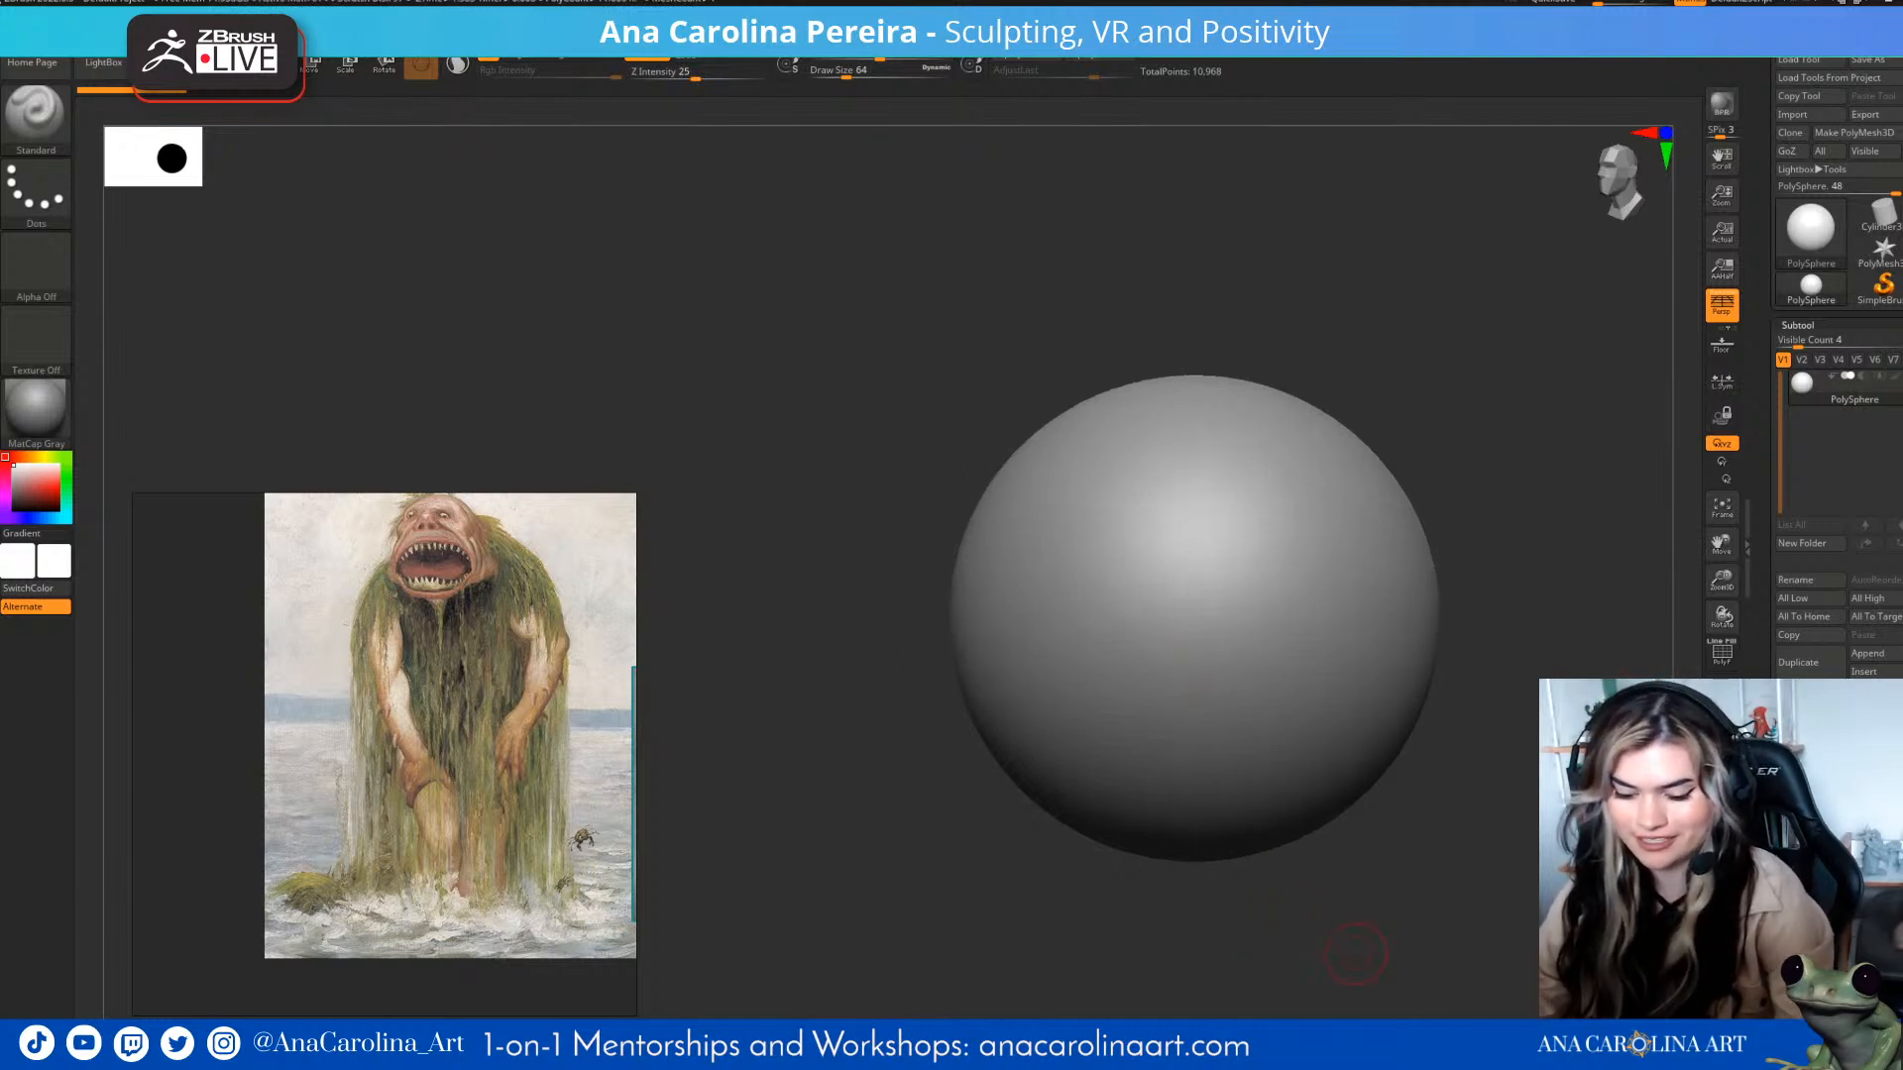
key("b")
key("s")
left_click_drag(1288, 546, 1326, 544)
key("b")
key("d")
key("s")
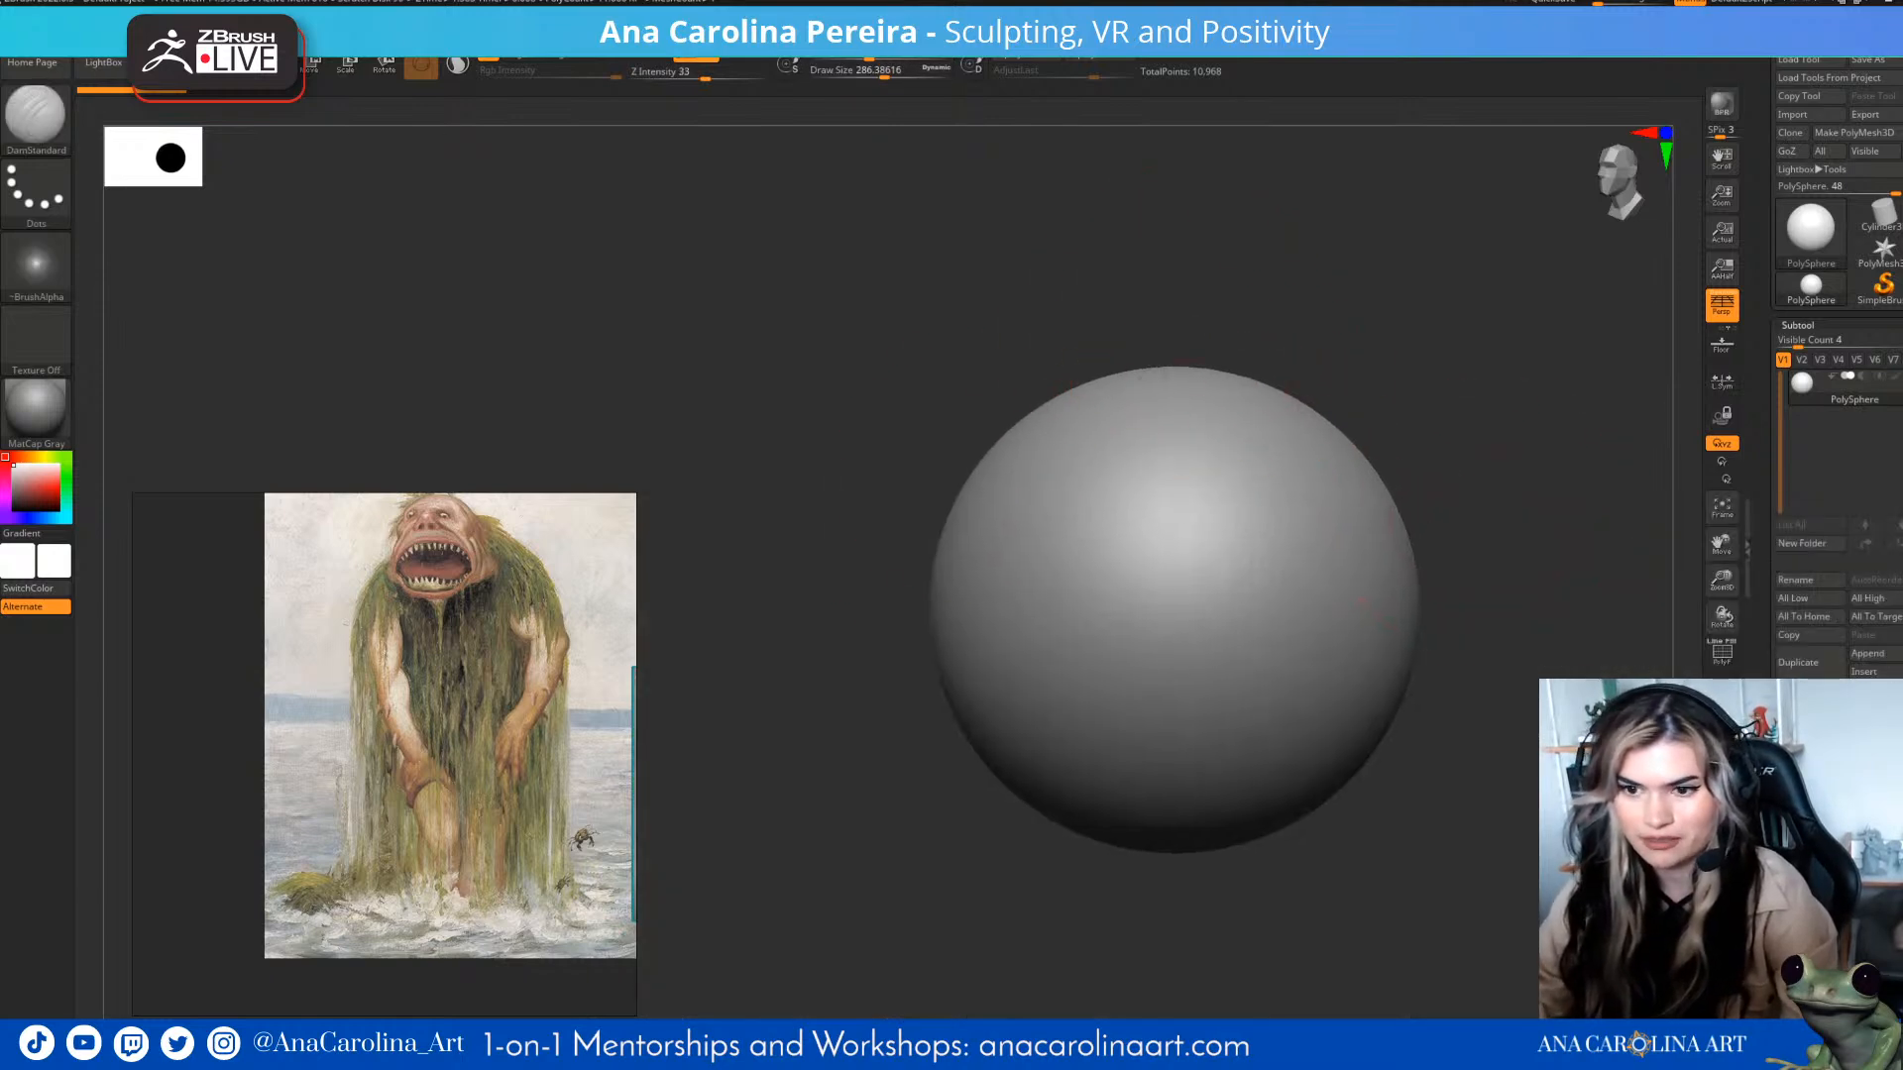
- Try to reshape the top of the sphere with the Move brush, using a draw size of about 393
key("b")
key("m")
key("v")
left_click_drag(1248, 446, 1289, 388)
key("s")
left_click_drag(1180, 485, 1205, 485)
- Extend the reference board upward and enlarge the seaweed-covered Draugen painting in it
left_click_drag(563, 493, 570, 398)
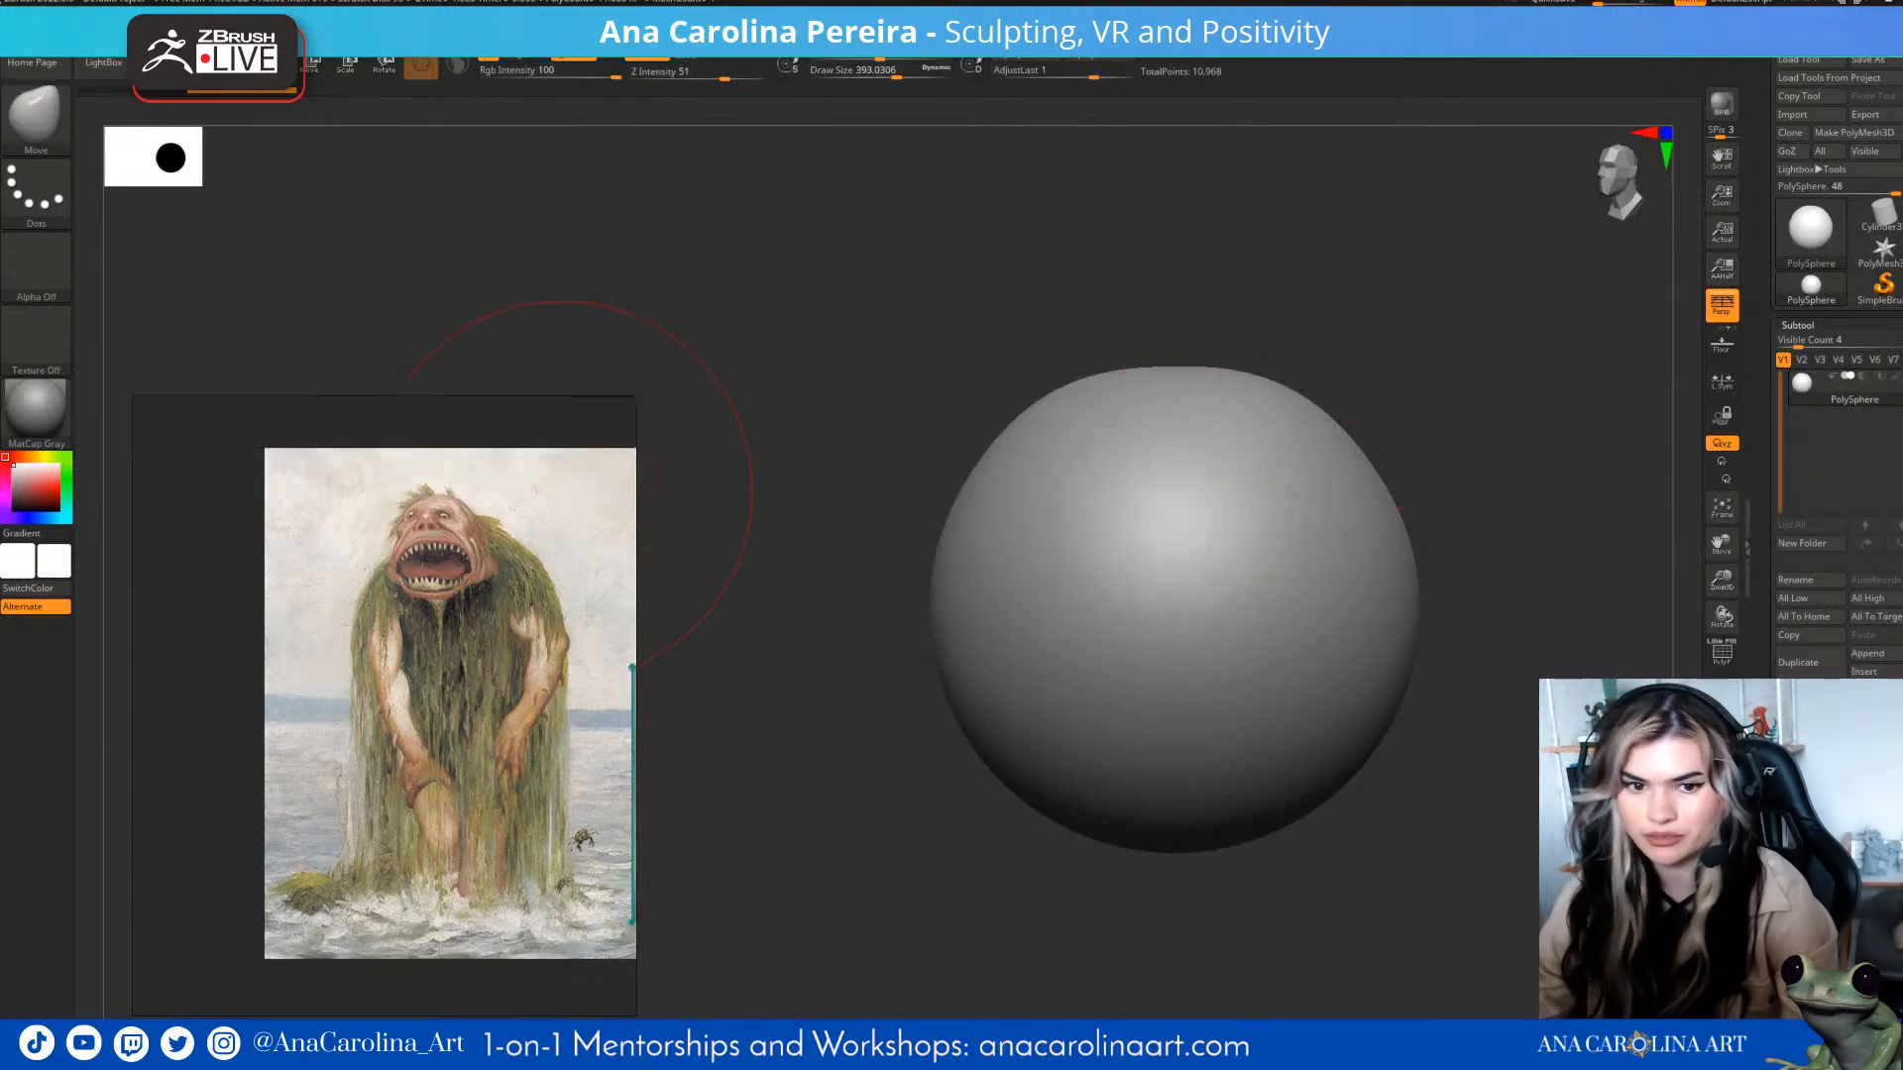
scroll(570, 535, "up", 4)
scroll(570, 536, "down", 1)
right_click_drag(773, 555, 758, 580, "ctrl")
left_click_drag(773, 674, 814, 686, "shift")
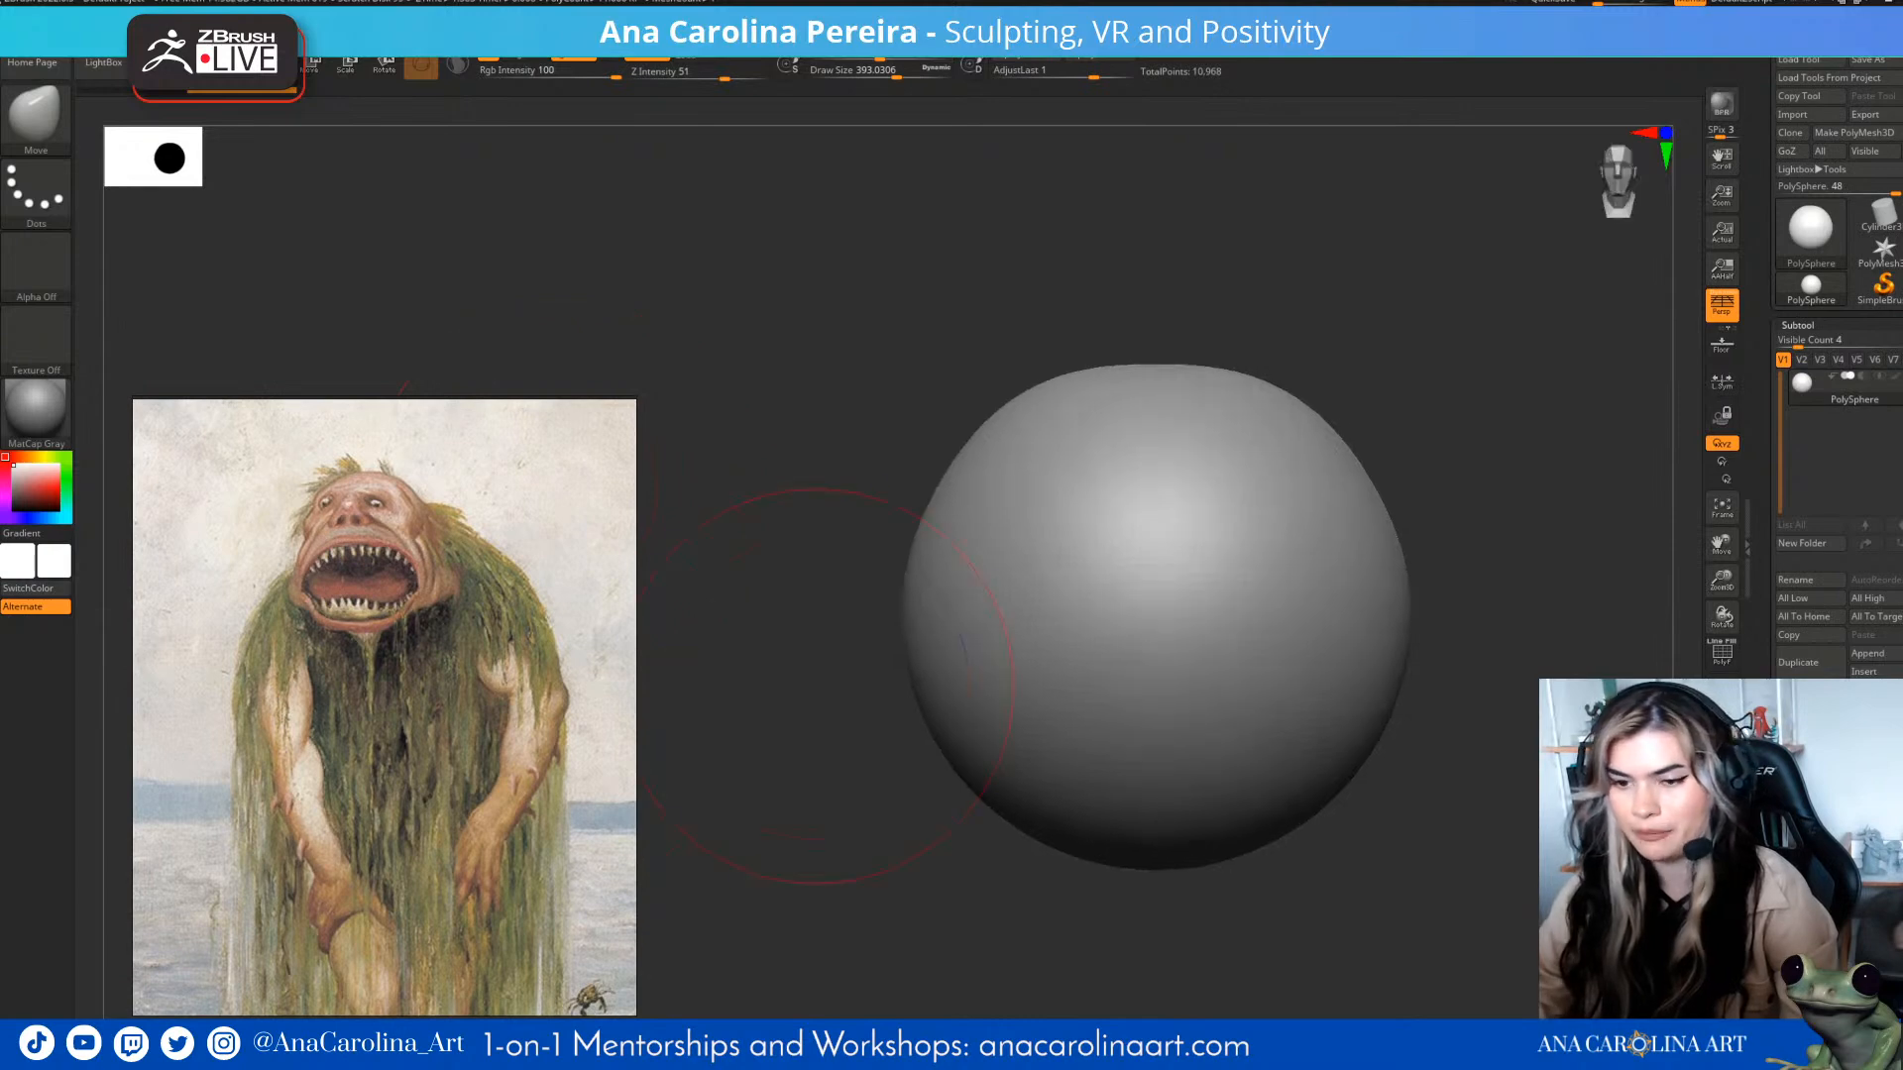
- Undo the pull on the sphere's top and set the Move brush's draw size to about 500
left_click_drag(1274, 422, 1247, 366)
key("ctrl+z")
right_click_drag(1251, 355, 1287, 310, "ctrl")
key("space")
left_click_drag(1290, 330, 1302, 330)
right_click_drag(1223, 446, 1225, 408, "alt")
left_click_drag(1202, 536, 1205, 579)
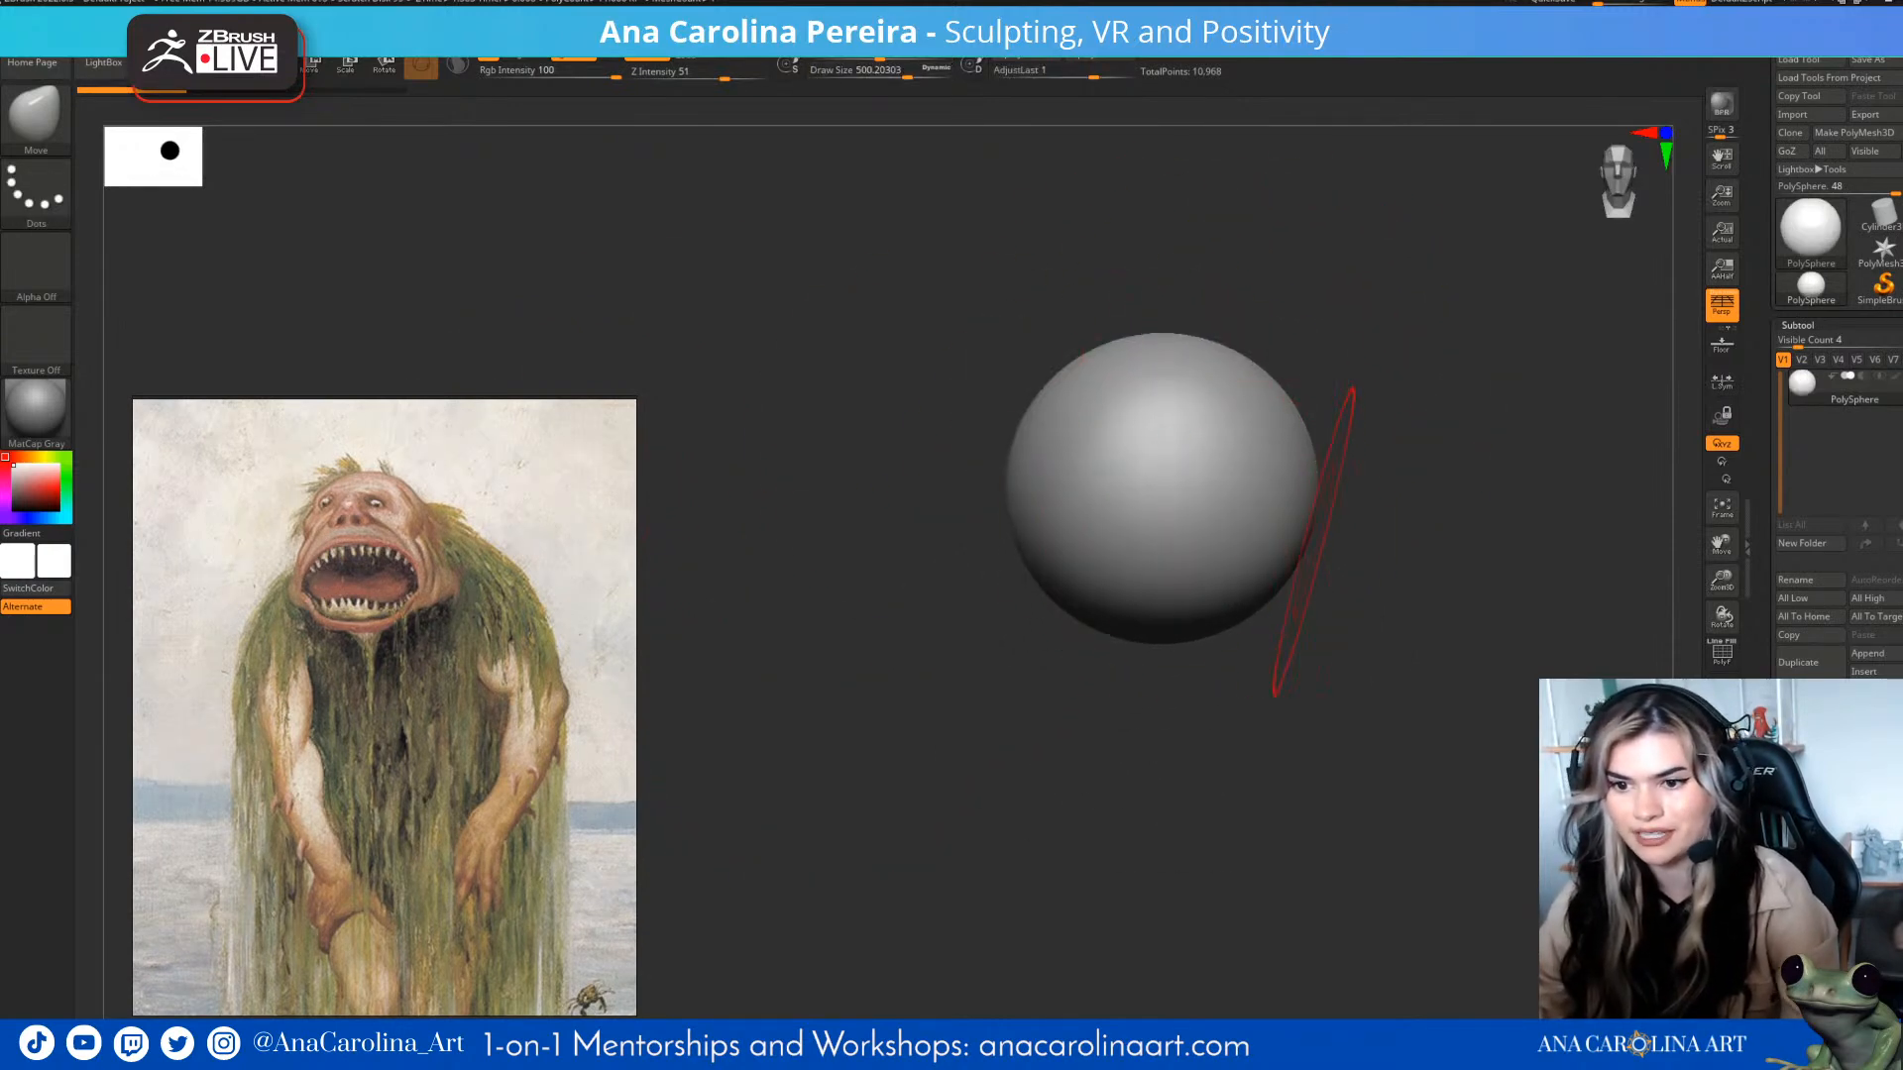
- Widen and square off the lower half of the sphere with the Move brush to form a broad jaw
right_click_drag(1298, 541, 1344, 553, "alt")
mouse_move(1313, 563)
left_mouse_down()
mouse_move(1333, 594)
mouse_move(1267, 632)
left_mouse_up()
right_click_drag(1388, 634, 1279, 631)
left_click_drag(1229, 613, 1221, 642)
right_click_drag(1249, 644, 1214, 644)
left_click_drag(1281, 649, 1279, 661)
mouse_move(1264, 676)
right_mouse_down()
mouse_move(1325, 676)
mouse_move(1147, 664)
right_mouse_up()
- Reduce the Move brush's draw size to about 167 and adjust the upper face of the head from the side
key("space")
left_click_drag(1199, 621, 1190, 621)
right_click_drag(1371, 426, 1421, 405, "alt")
key("space")
key("space")
key("space")
left_click_drag(1424, 404, 1402, 403)
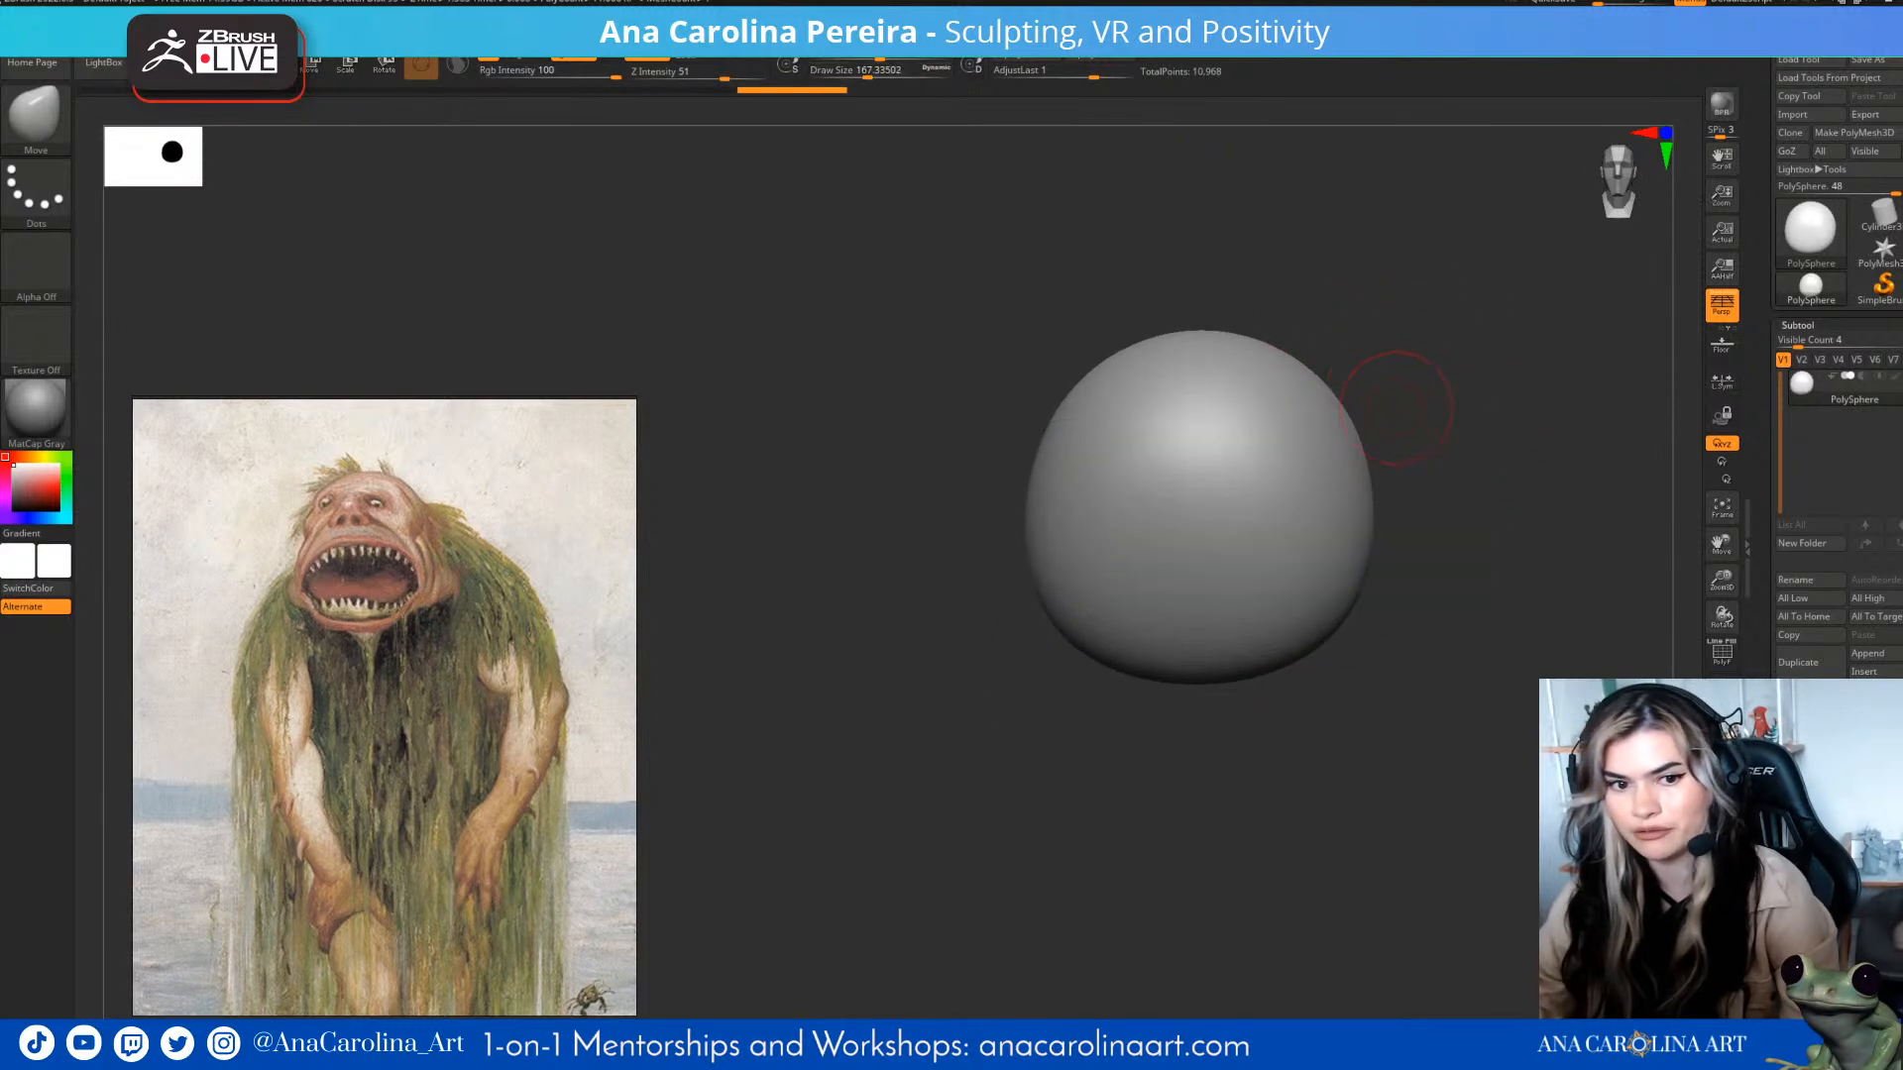
right_click_drag(1423, 371, 1363, 374)
key("space")
mouse_move(1279, 427)
left_mouse_down()
mouse_move(1259, 418)
mouse_move(1273, 436)
left_mouse_up()
- Shape the brow and push in shallow eye areas on the front of the head with a draw size of about 197
key("shift")
mouse_move(1251, 733)
right_mouse_down("shift")
mouse_move(1308, 735)
mouse_move(1279, 672)
right_mouse_up("shift")
key("space")
left_click_drag(1179, 555, 1174, 555)
left_click_drag(1150, 474, 1149, 461)
left_click_drag(1167, 376, 1163, 389)
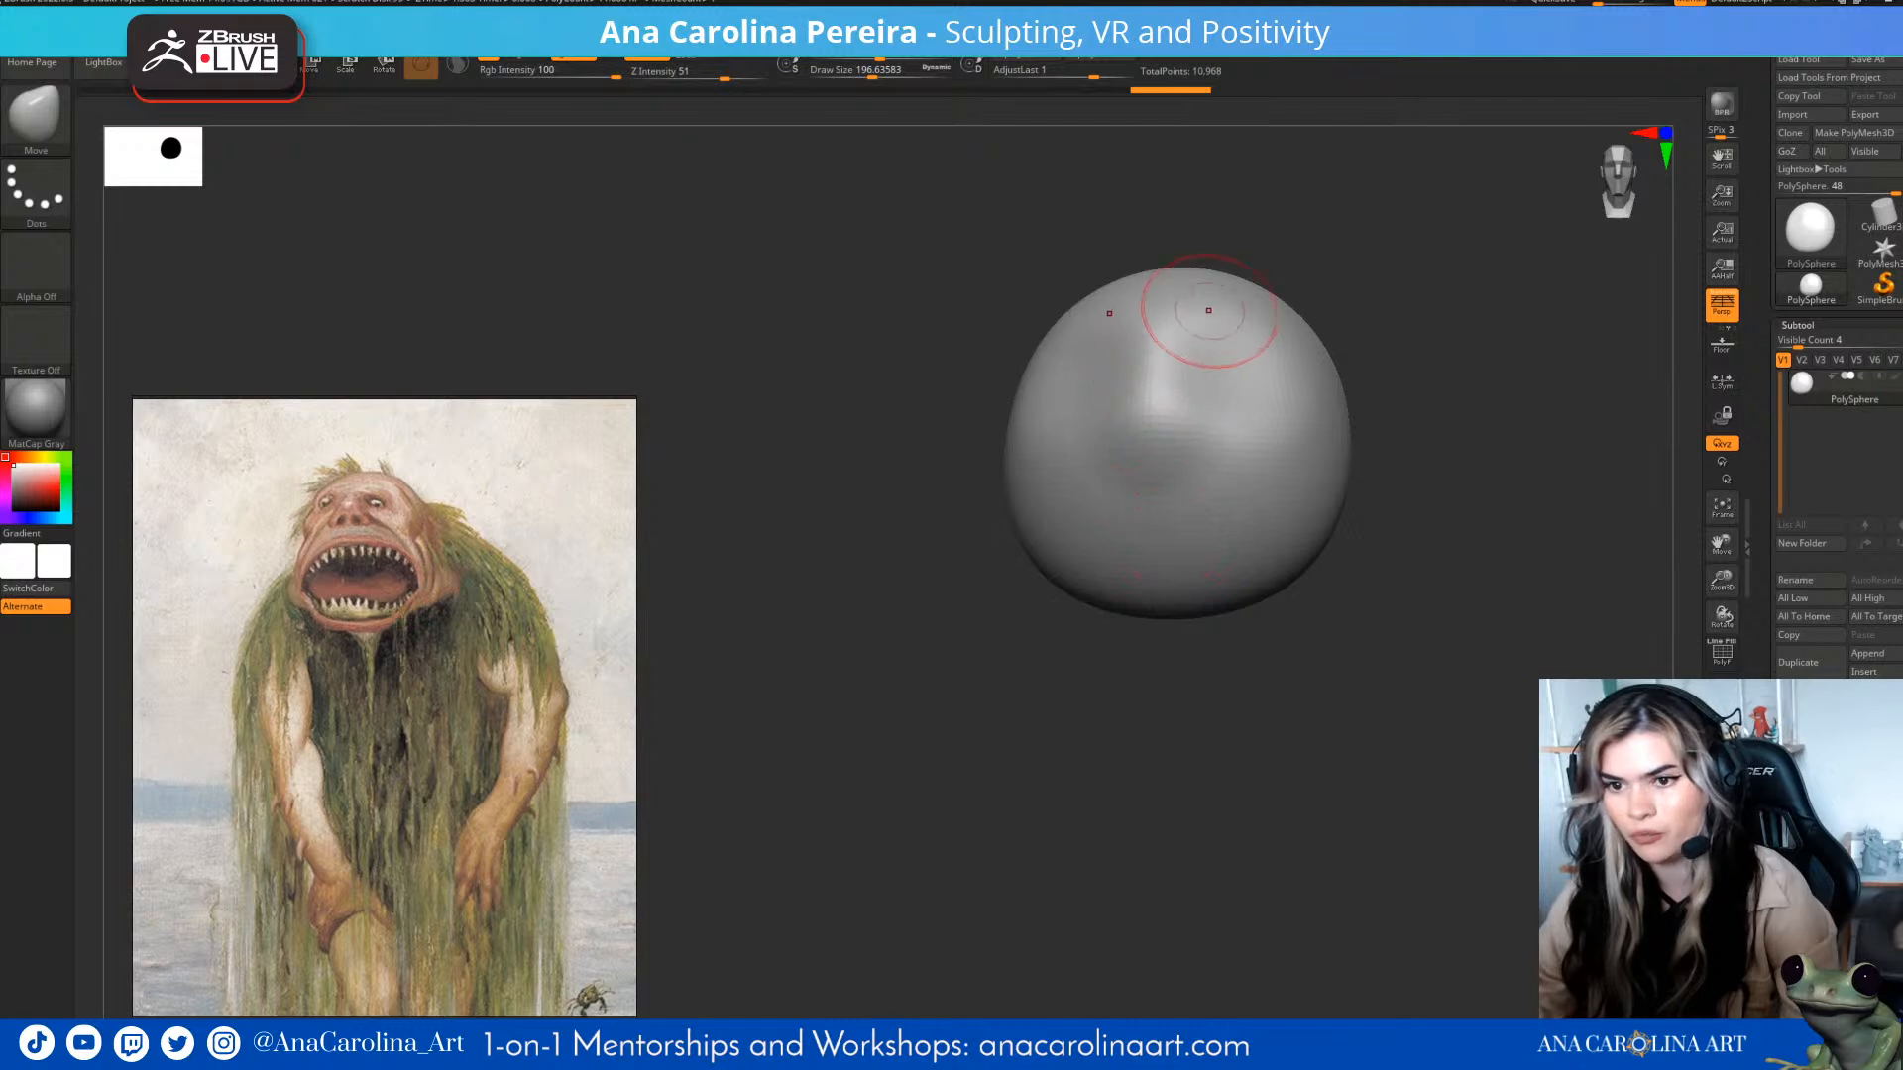
left_click_drag(1189, 320, 1194, 313)
- Refine the forehead, brow and middle of the face with the Move brush, raising the draw size to about 268
right_click_drag(1422, 315, 1353, 322)
key("space")
left_click_drag(1309, 397, 1295, 363)
right_click_drag(1388, 381, 1432, 385)
left_click_drag(1234, 305, 1229, 313)
right_click_drag(1351, 432, 1310, 431)
key("space")
left_click_drag(1233, 427, 1234, 485)
right_click_drag(1338, 495, 1366, 496)
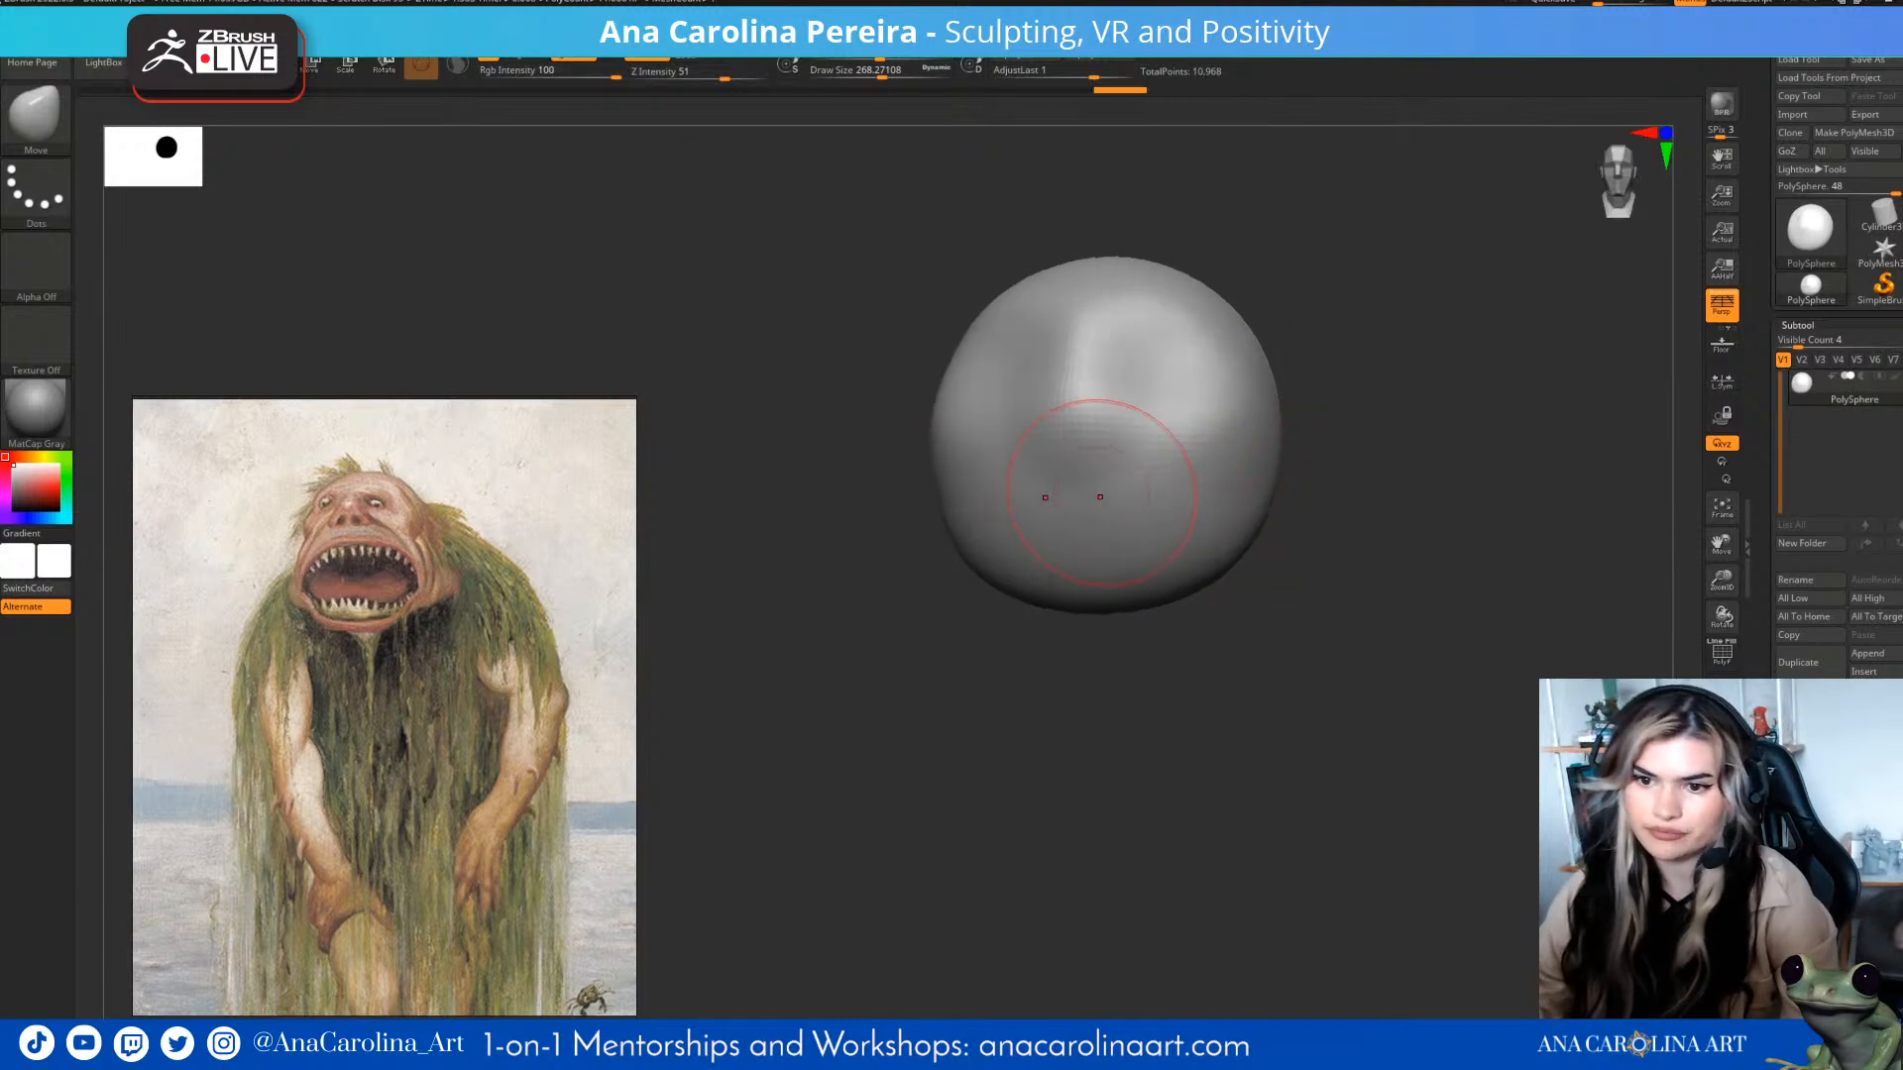
- Carve a downturned mouth line across the lower face with the DamStandard brush
key("b")
key("d")
key("s")
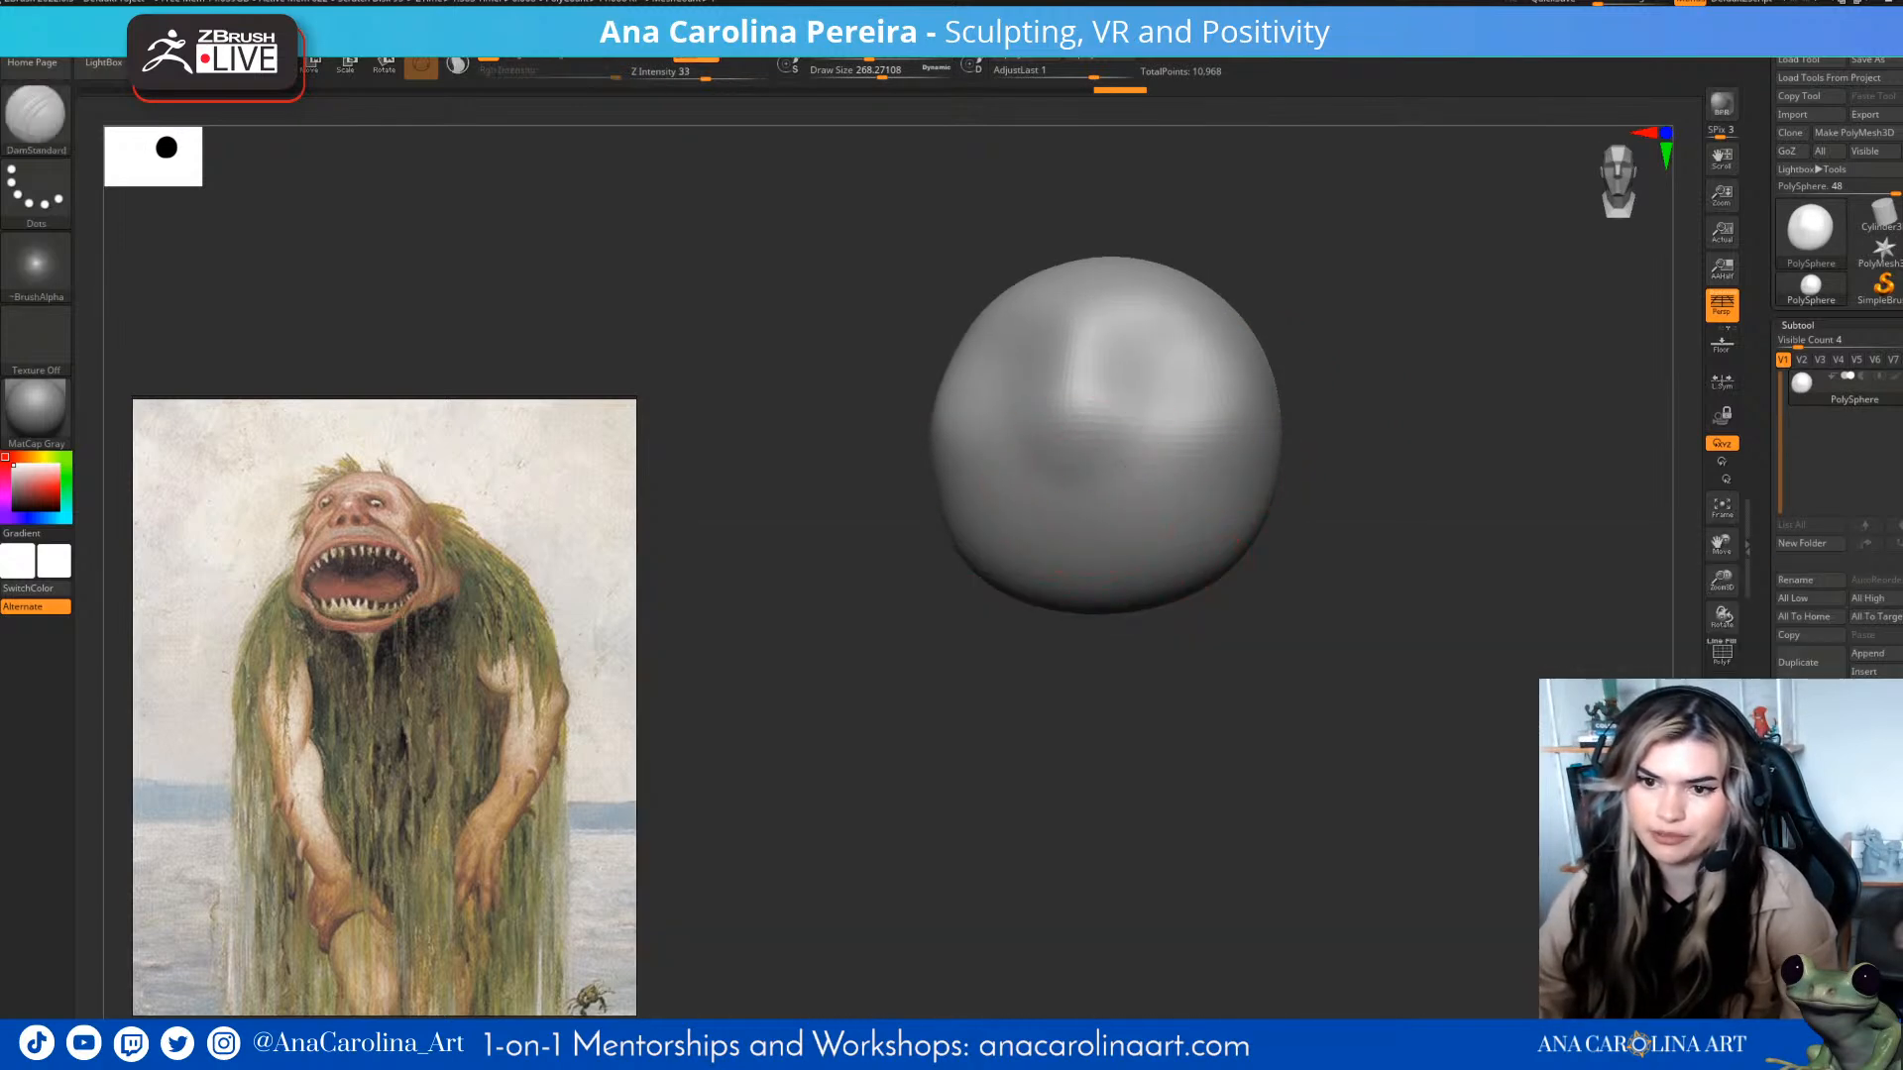
left_click_drag(971, 535, 1197, 553)
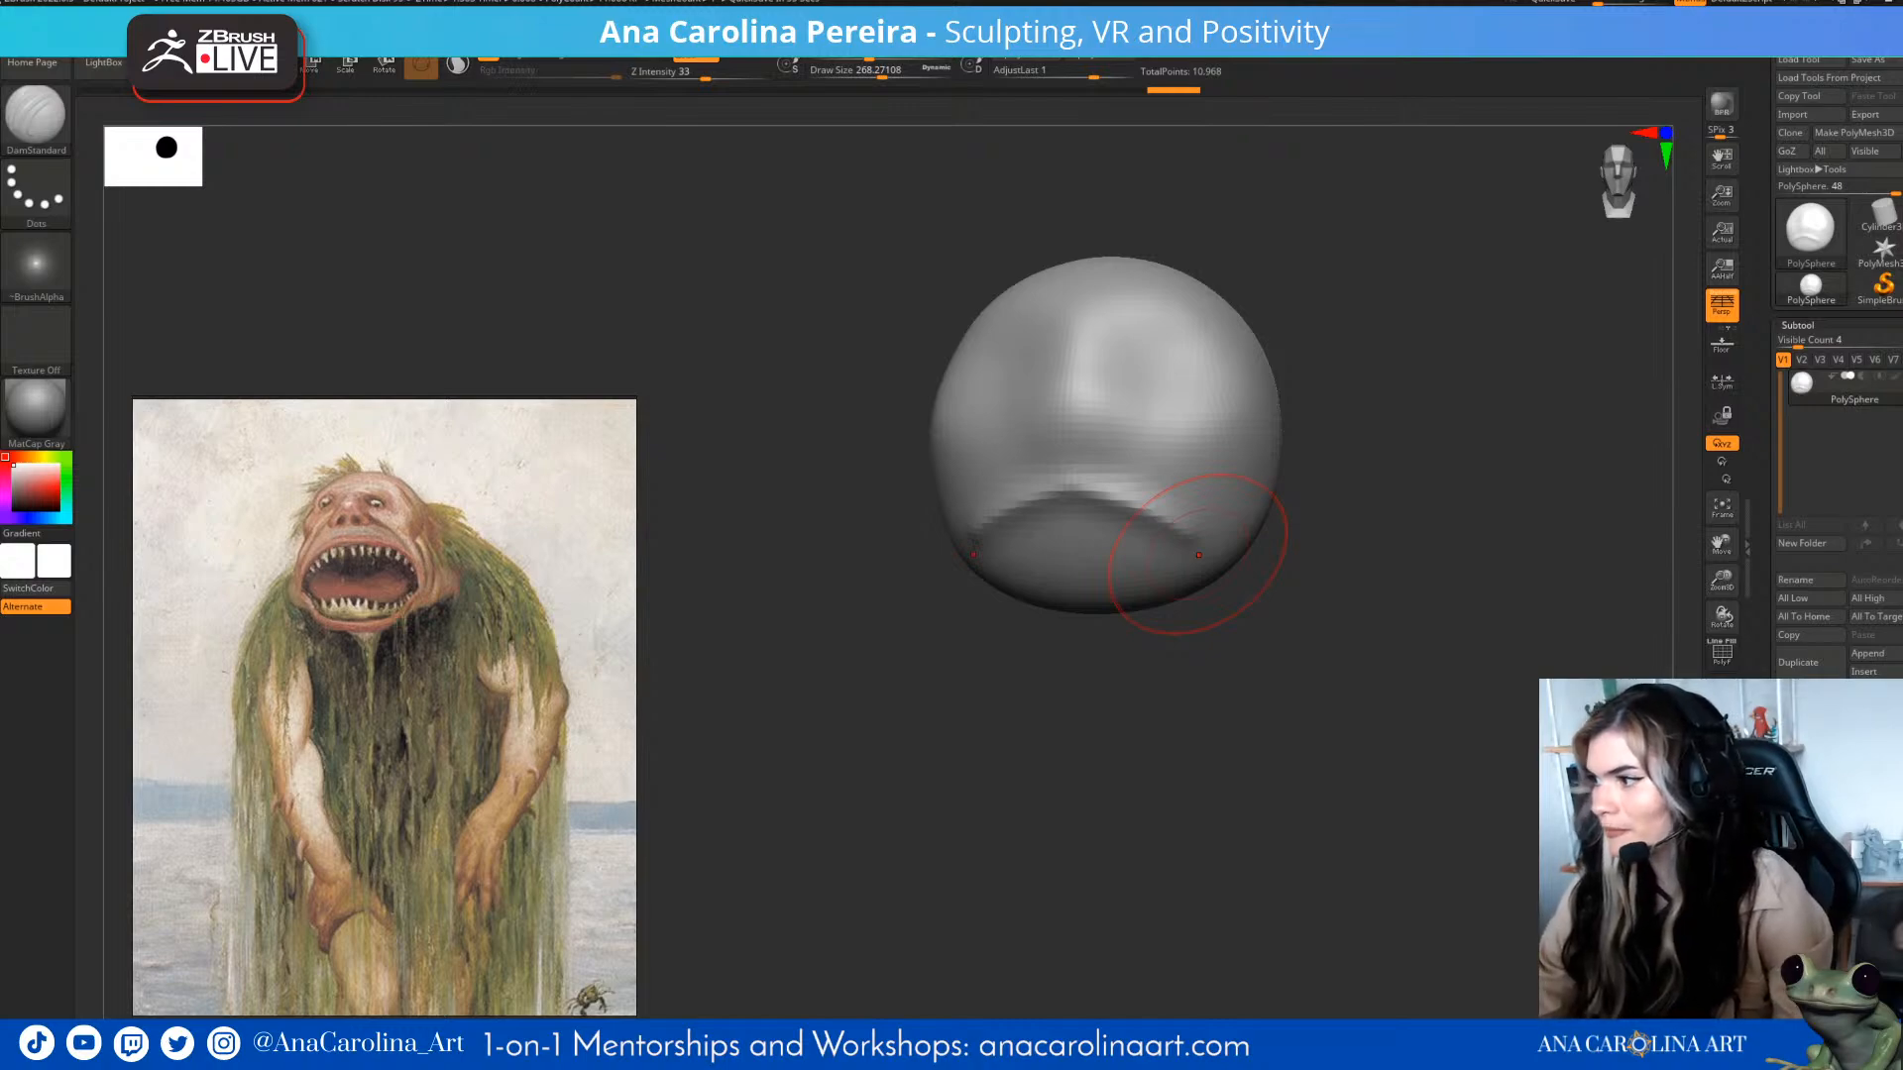
- Bring the blob fish image search into view and add the Smithsonian blobfish photo to the board below the seaweed-covered Draugen
left_click_drag(1902, 595, 1211, 91)
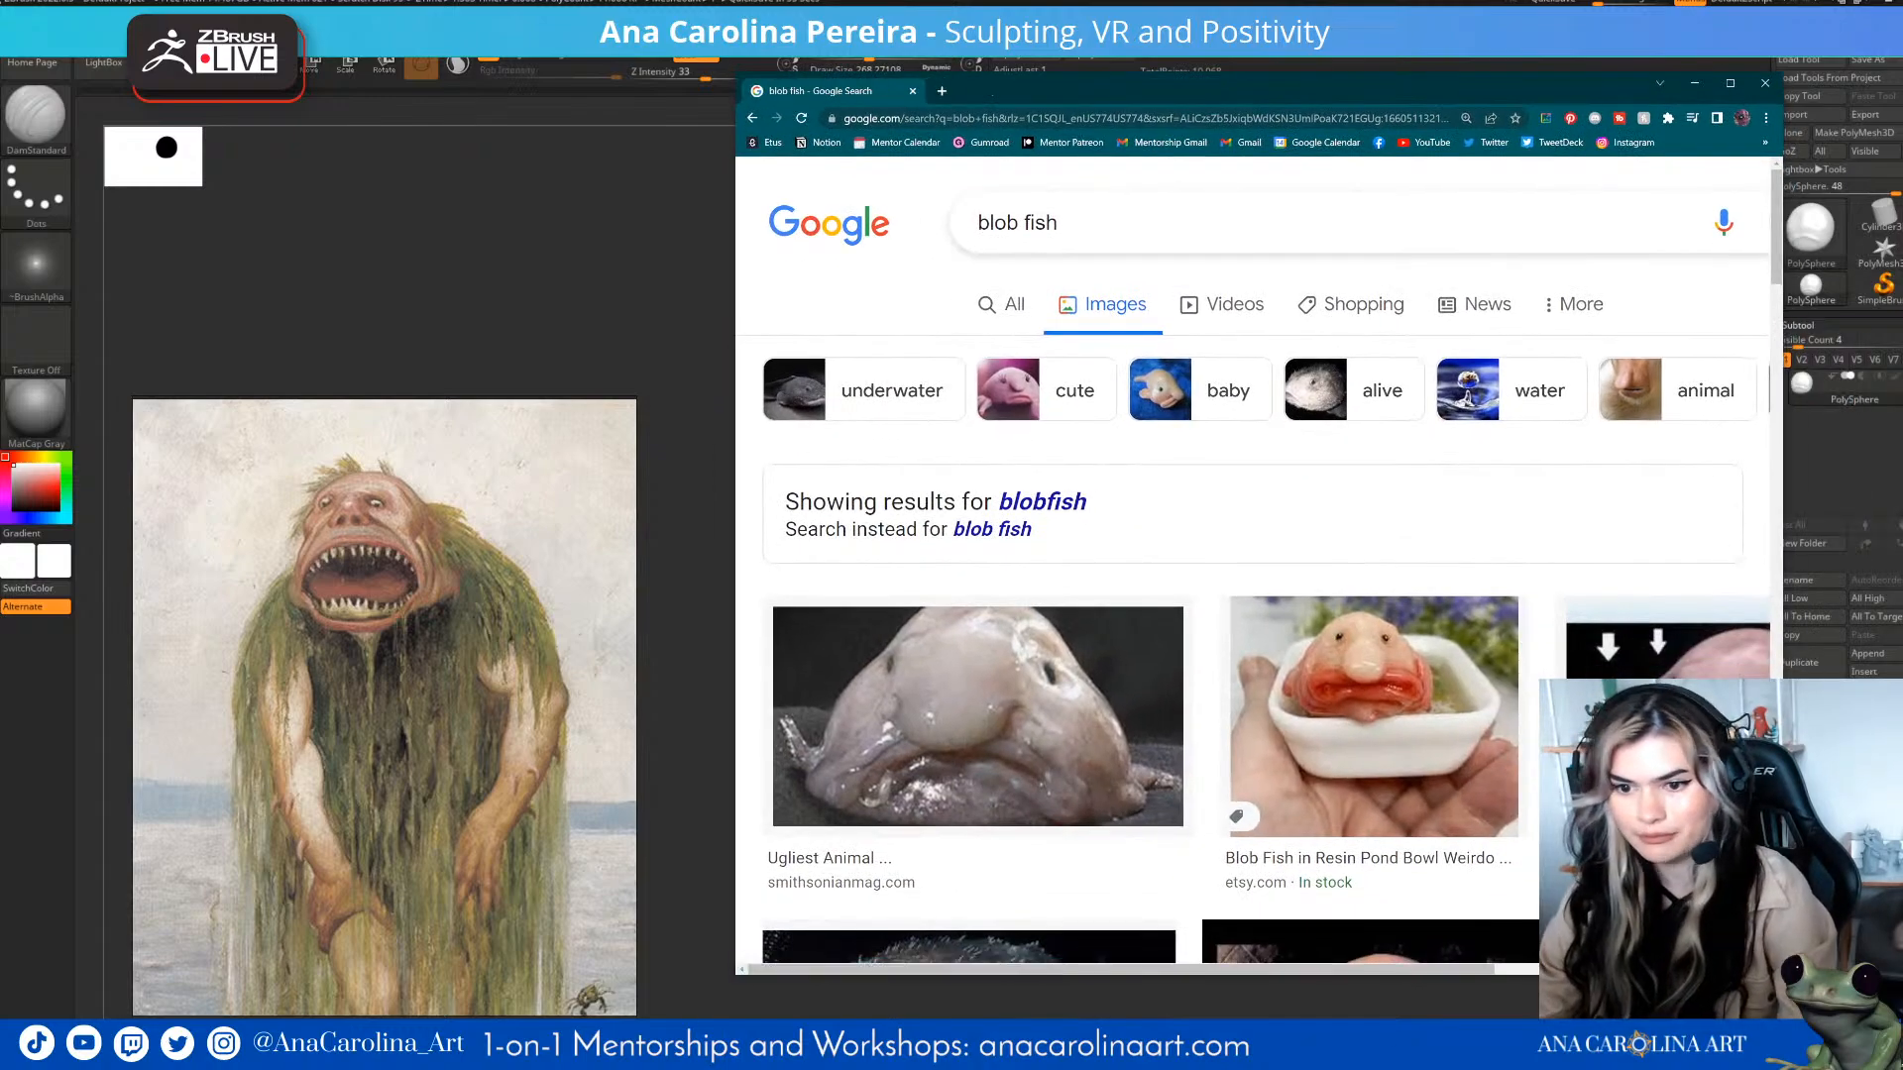
left_click_drag(978, 717, 555, 694)
left_click(978, 713)
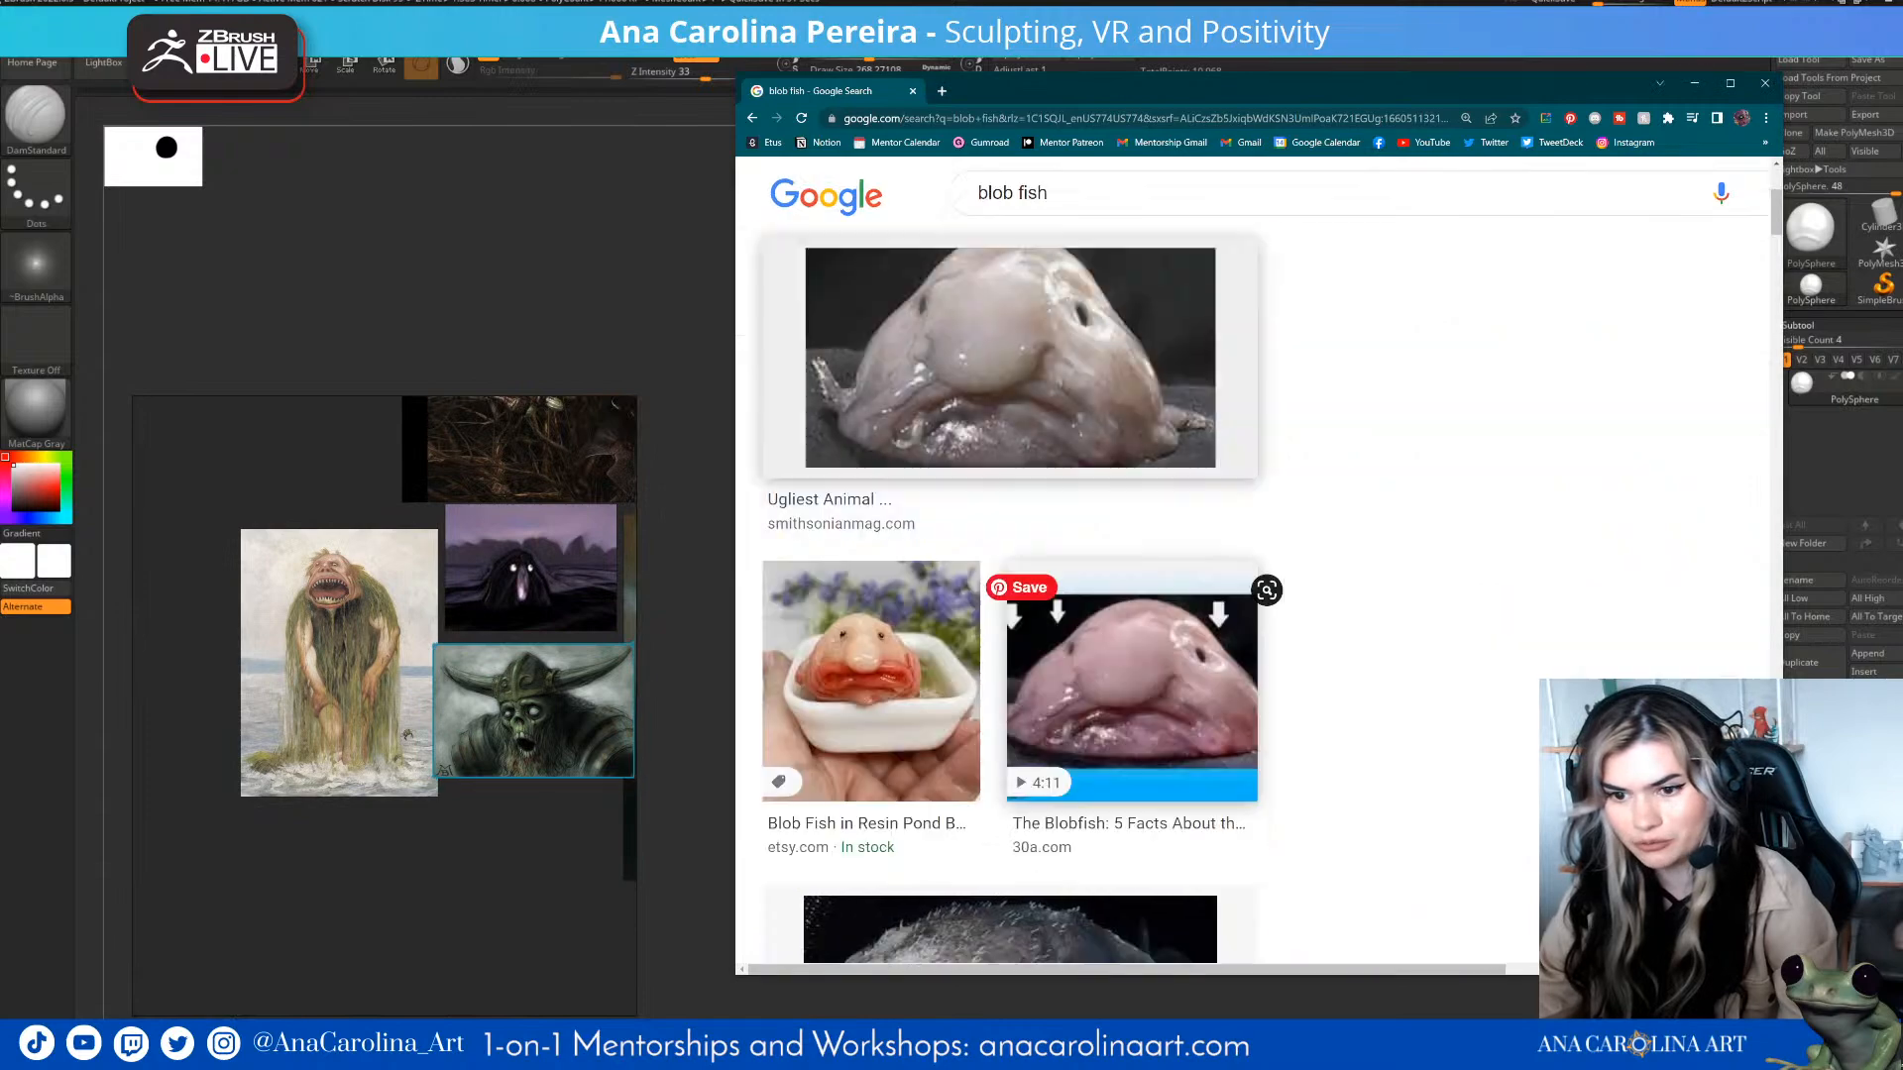
left_click_drag(1517, 426, 333, 844)
- Add the pink blobfish picture from the YouTube result to the board beside the Smithsonian photo
scroll(1009, 595, "down", 8)
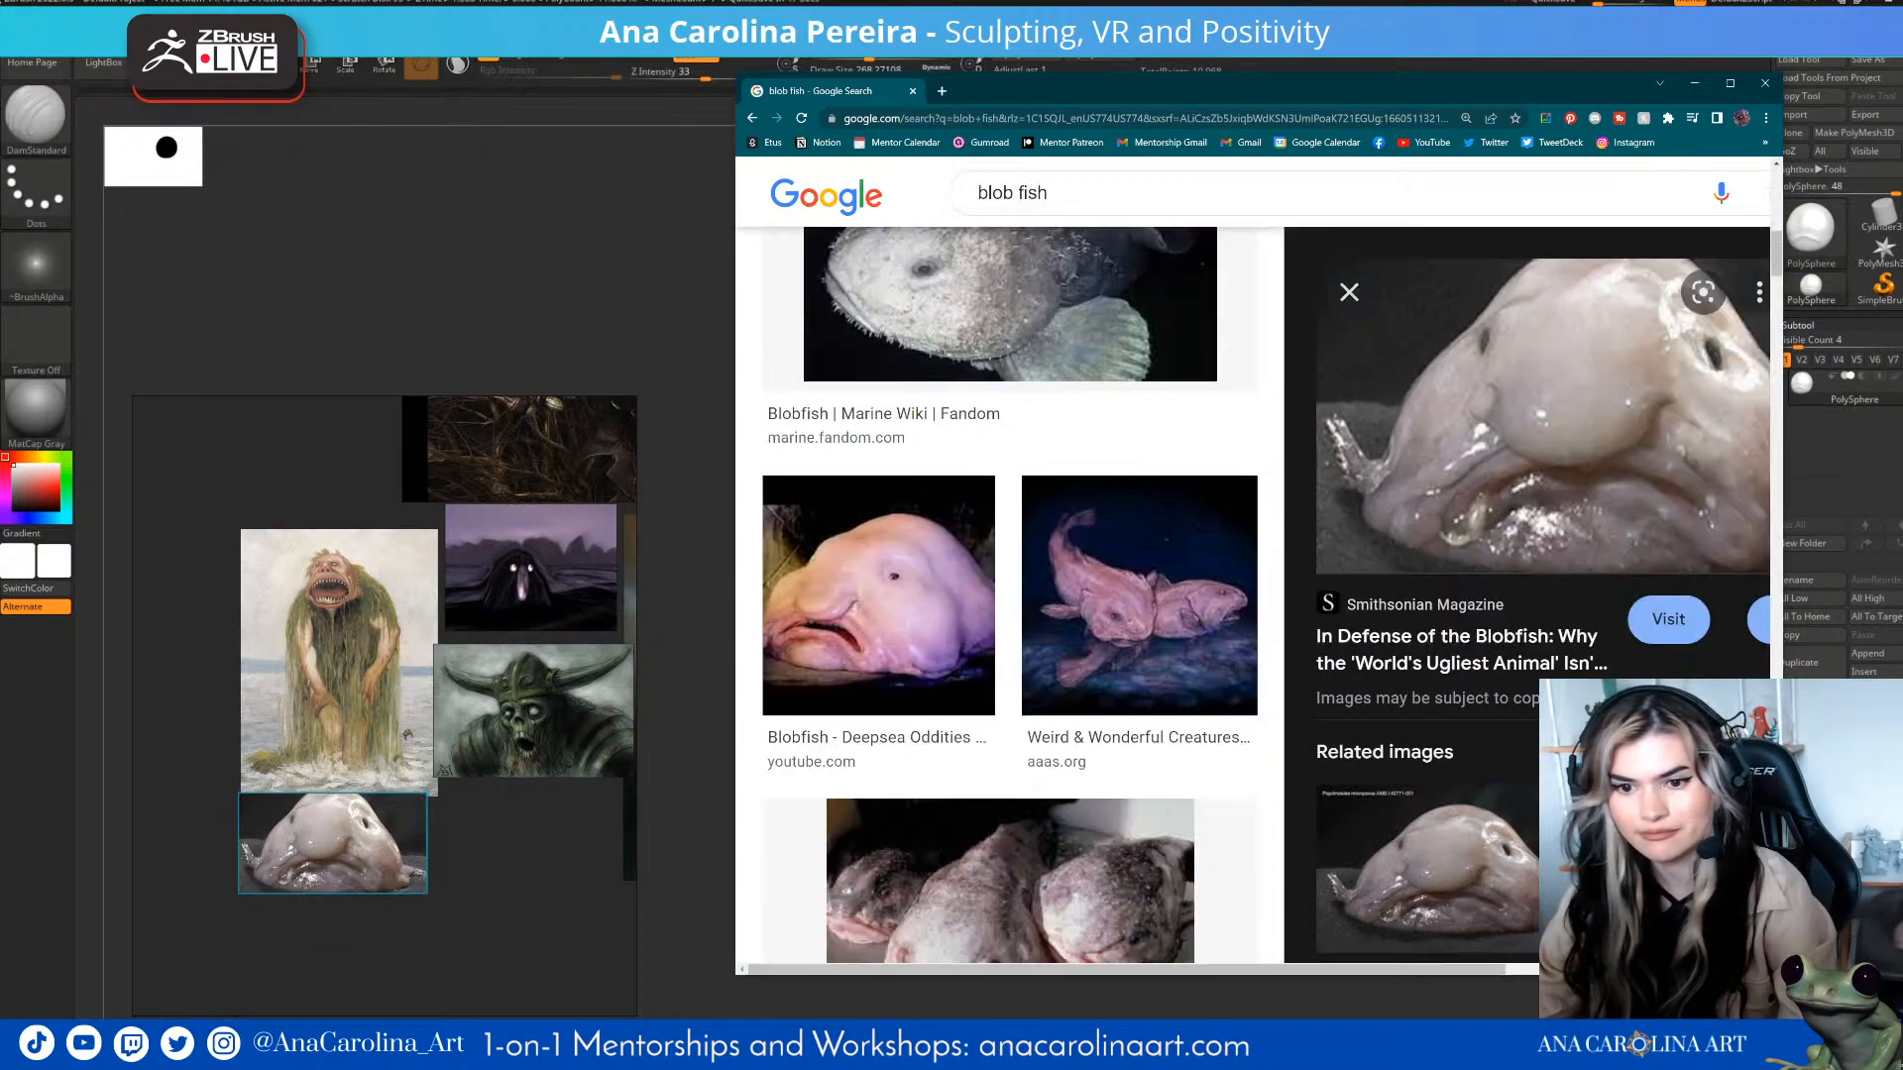
scroll(1011, 635, "up", 2)
scroll(1011, 635, "down", 5)
scroll(1011, 634, "up", 7)
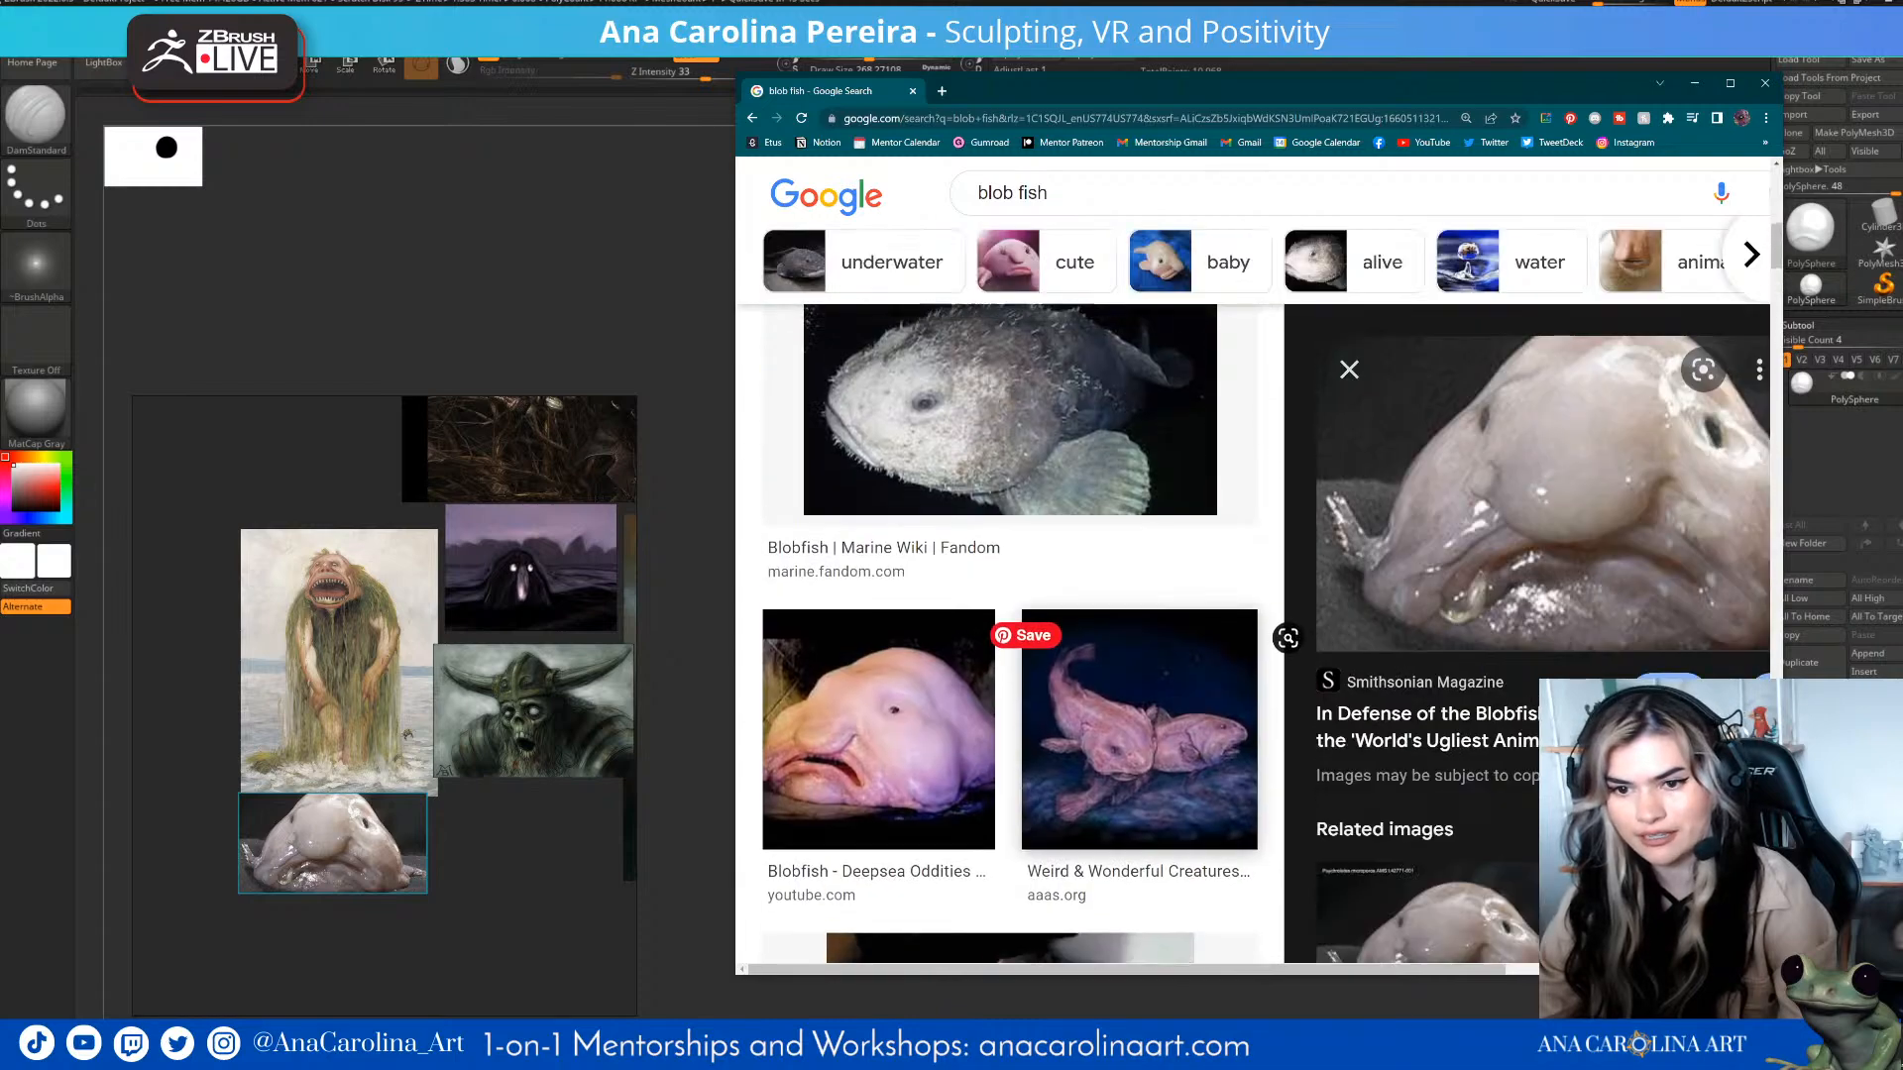
scroll(1140, 595, "up", 2)
scroll(1140, 595, "down", 4)
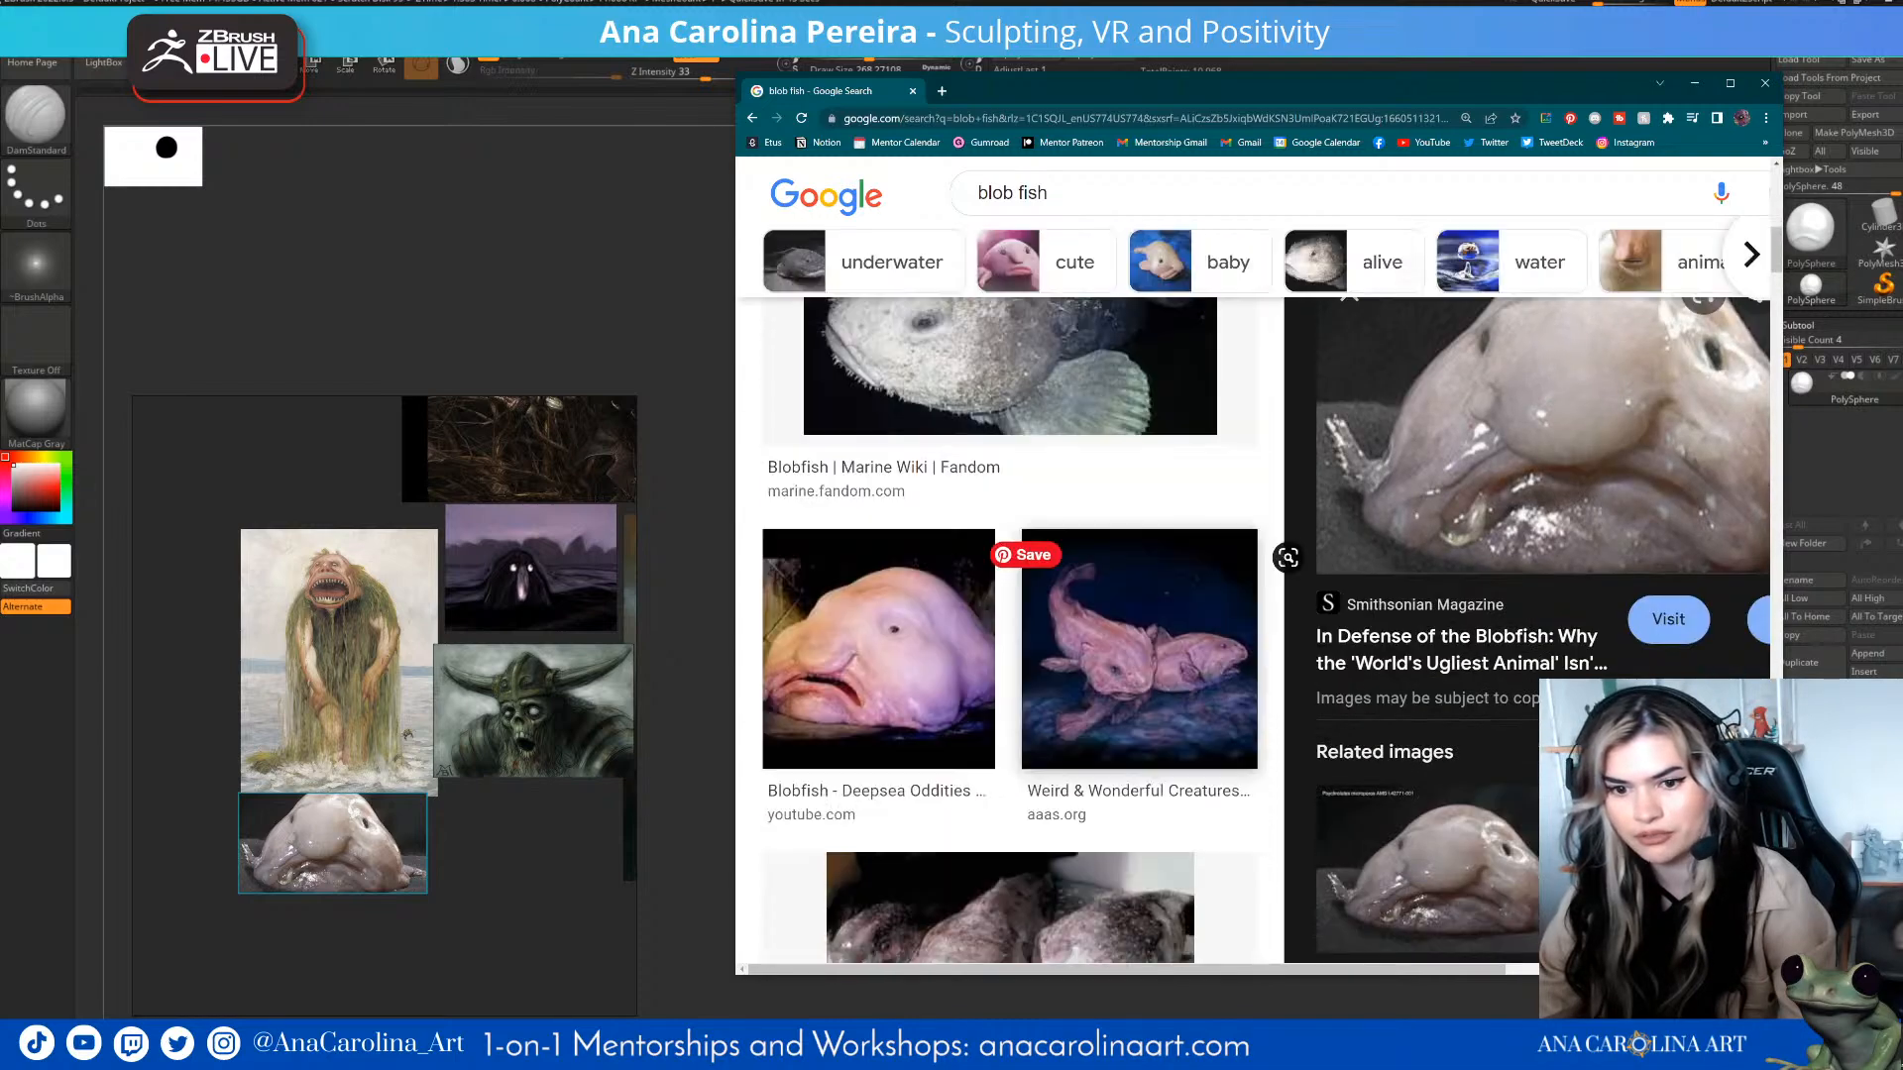
left_click(878, 649)
left_click_drag(879, 650, 513, 829)
left_click_drag(385, 734, 485, 811)
left_click_drag(555, 864, 488, 835)
- Add the Medindia blobfish photo to the board at the end of the blobfish row and minimize the browser
scroll(992, 734, "down", 5)
scroll(1008, 734, "down", 1)
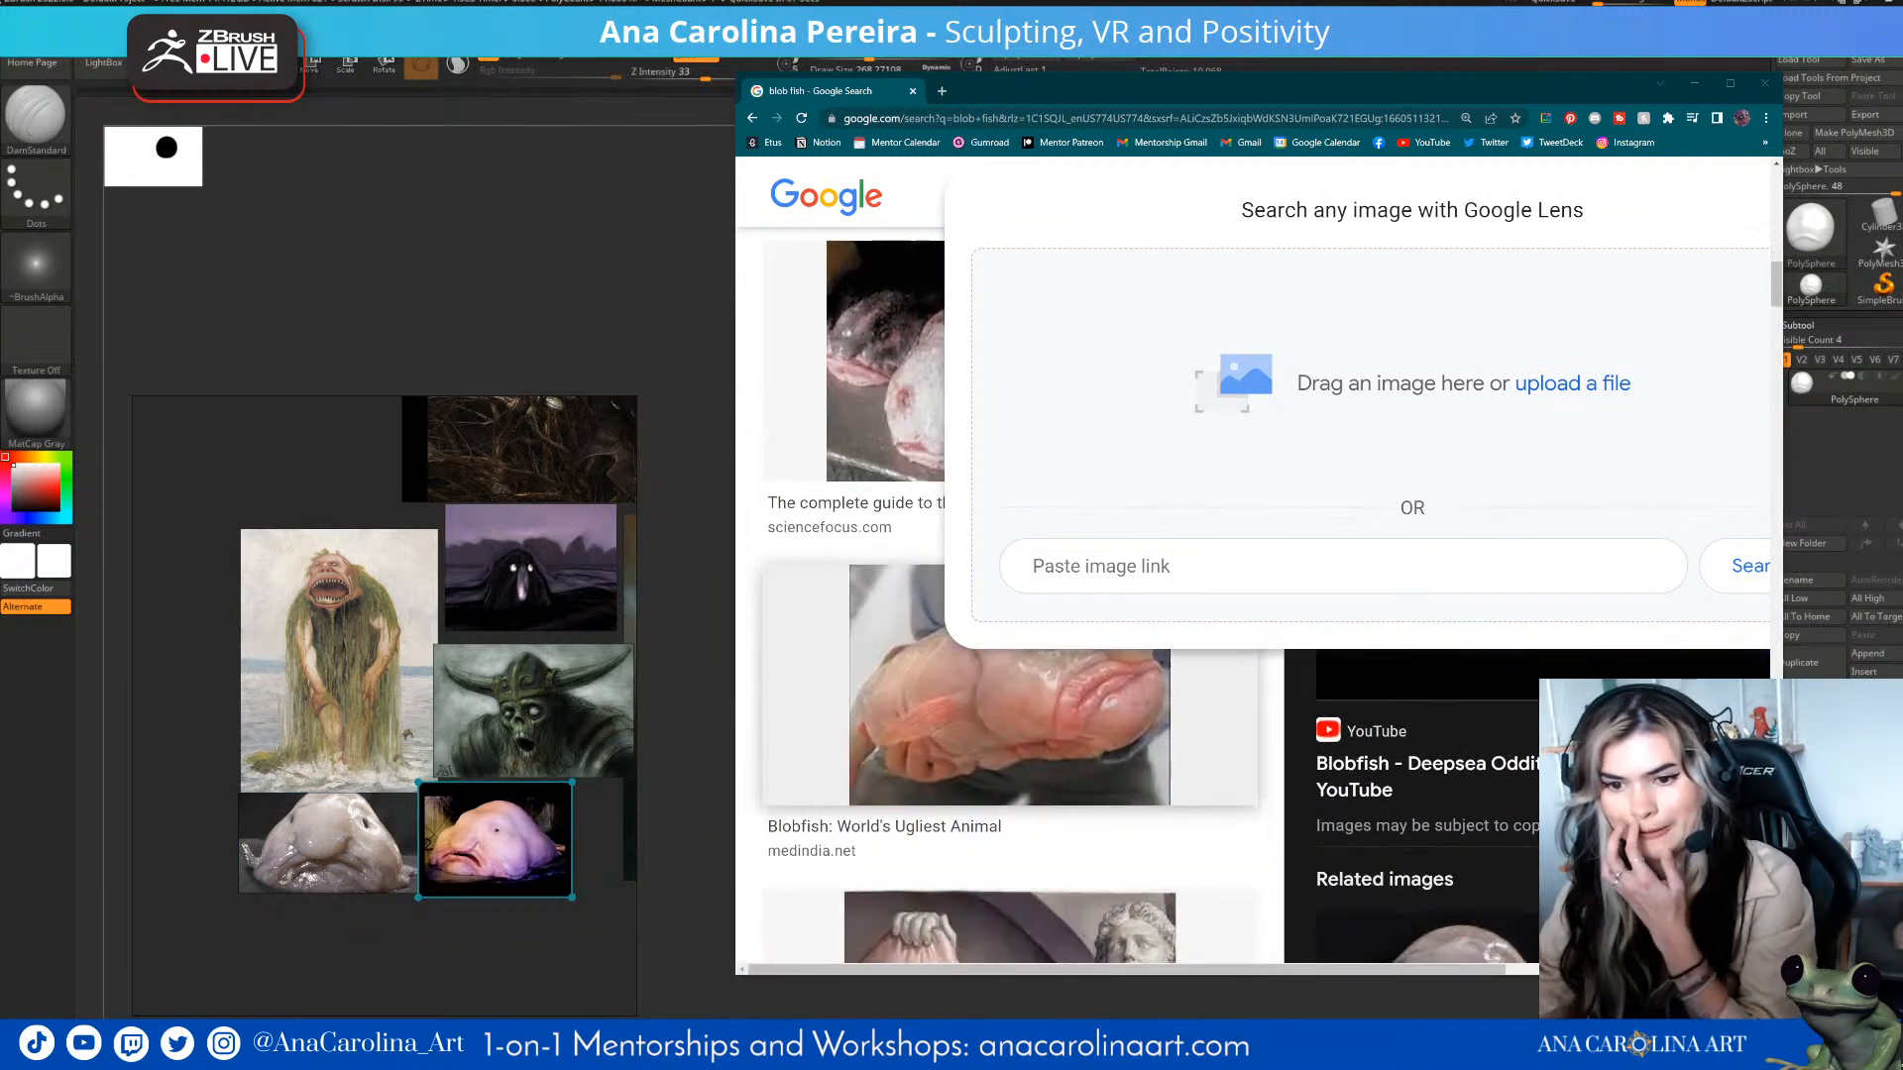
left_click(1020, 734)
left_click(1050, 694)
left_click_drag(1457, 516, 549, 821)
left_click_drag(307, 623, 616, 829)
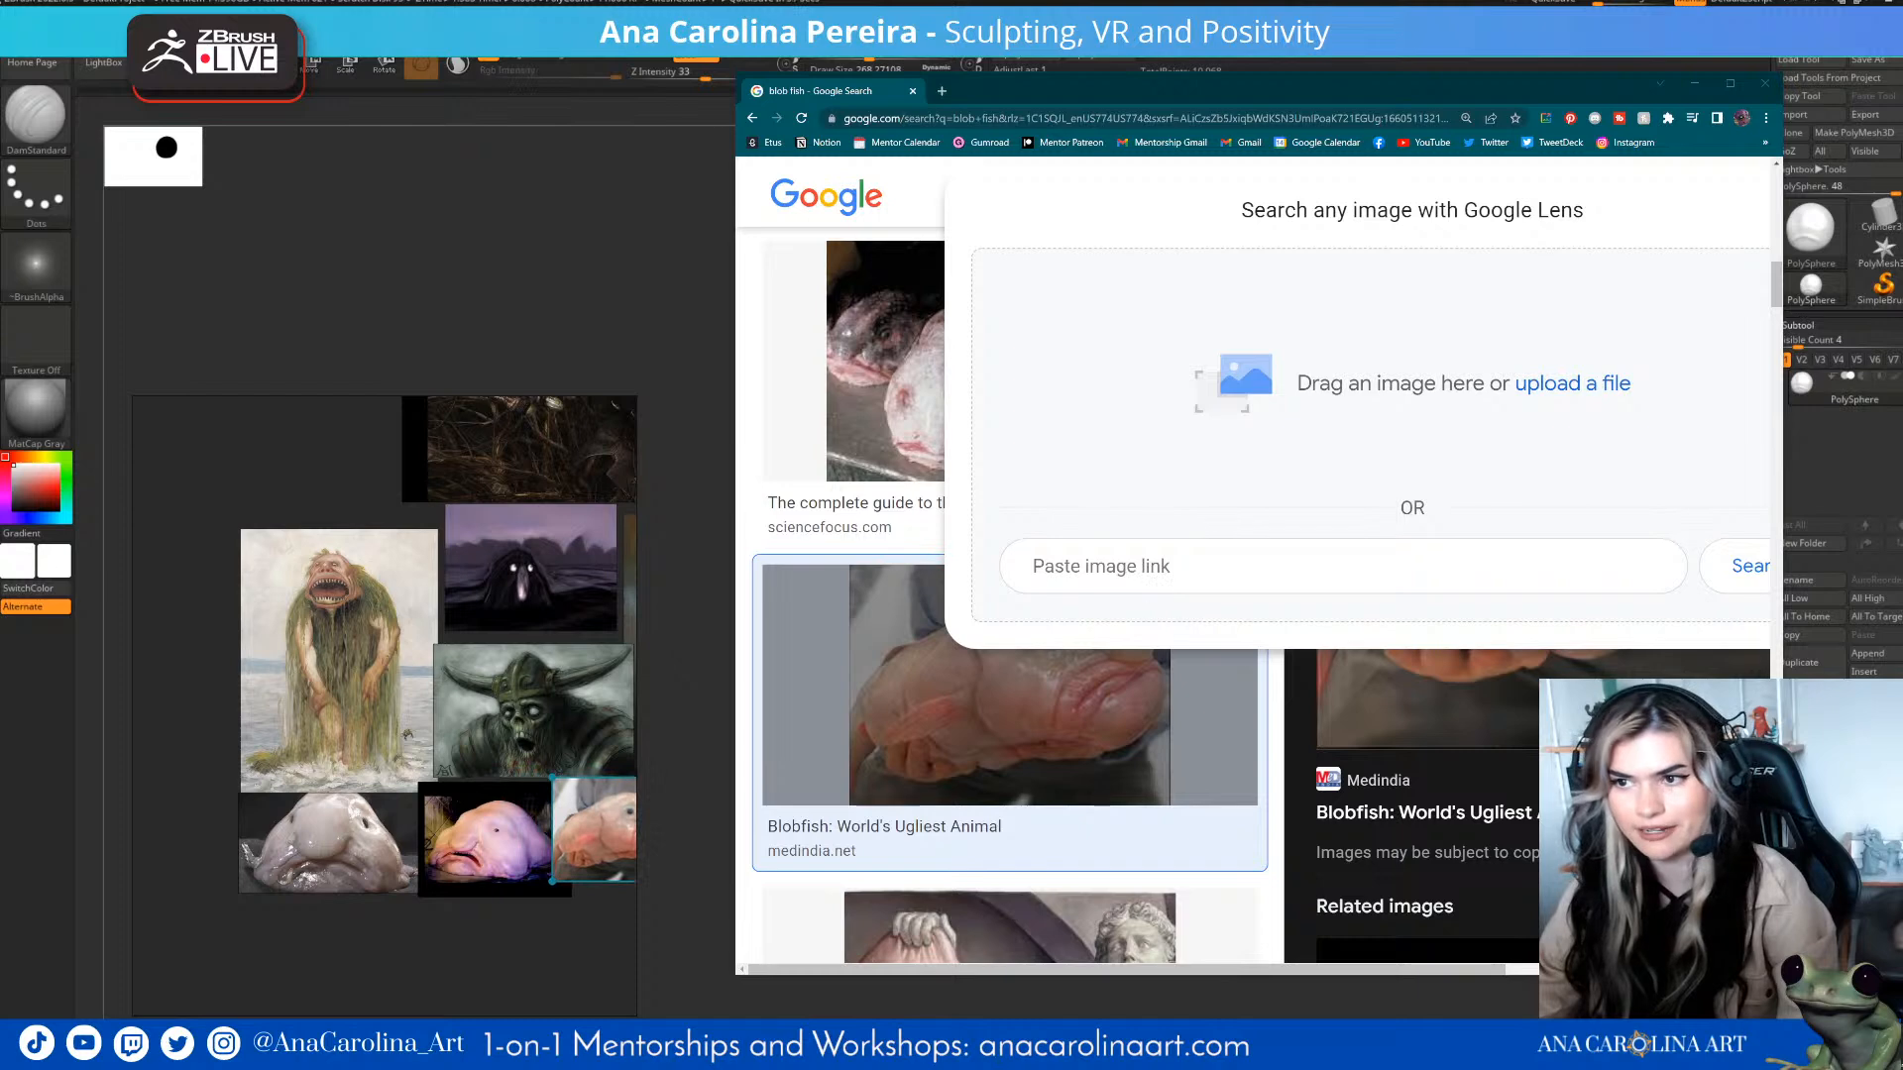
left_click(1695, 83)
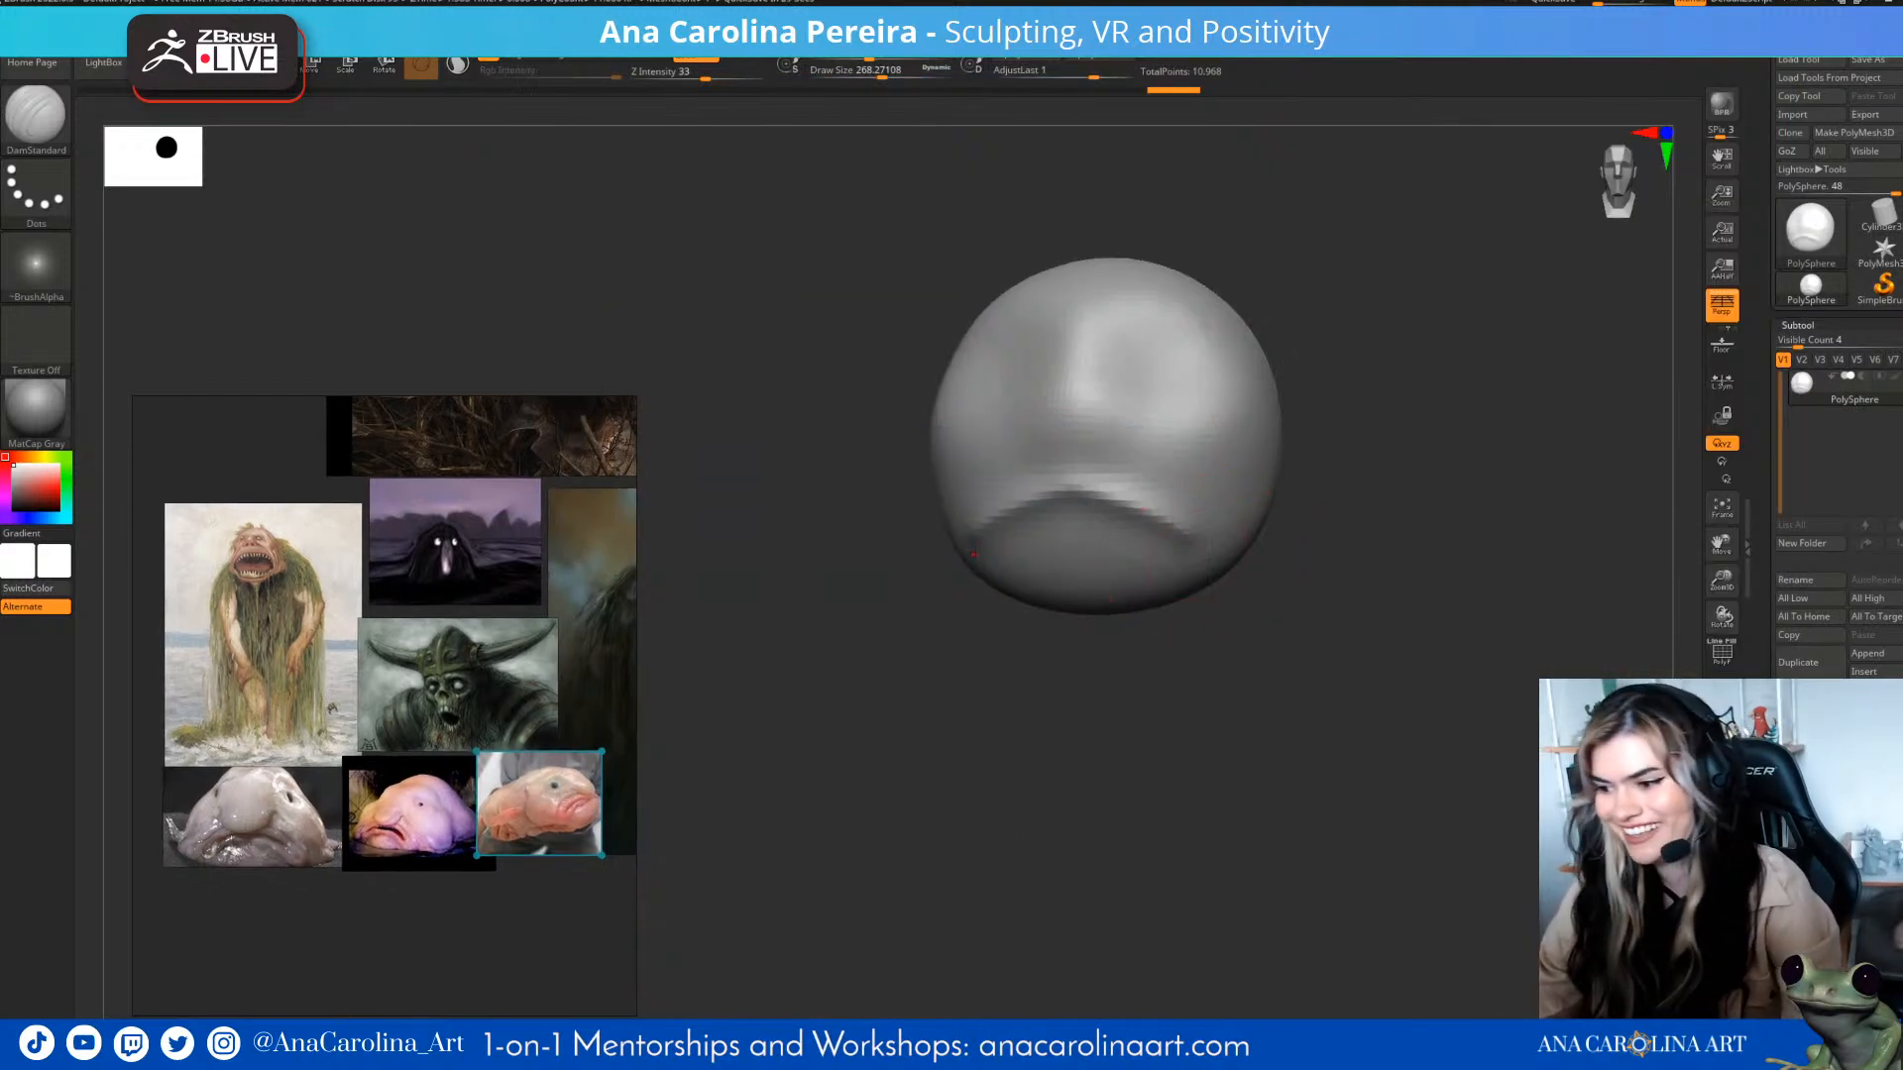
- Deepen the downturned mouth line and define the full lower lip with the DamStandard brush, working from several angles
left_click_drag(1388, 743, 1467, 878, "alt")
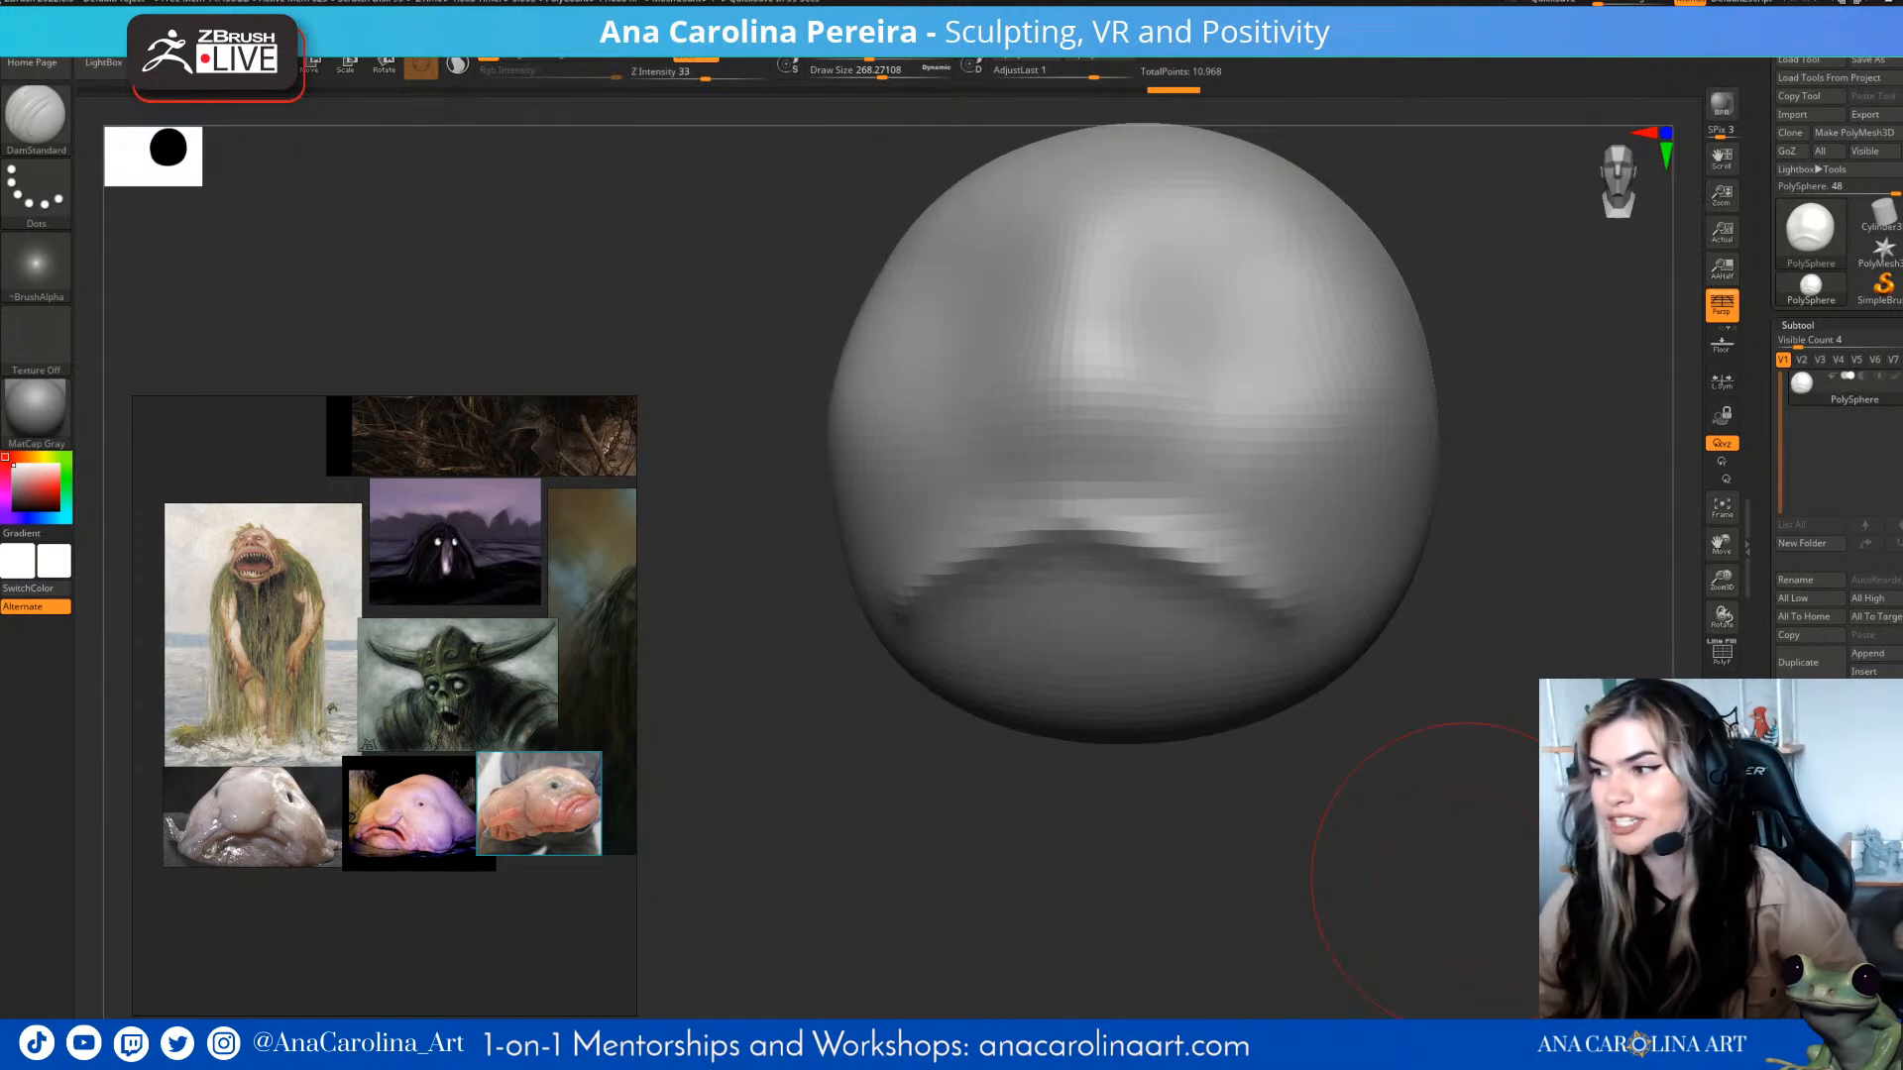
mouse_move(1259, 793)
left_mouse_down("shift")
mouse_move(1209, 805)
mouse_move(1190, 779)
mouse_move(1207, 824)
left_mouse_up("shift")
mouse_move(1050, 615)
left_mouse_down()
mouse_move(1163, 629)
mouse_move(1024, 647)
mouse_move(1130, 655)
left_mouse_up()
left_click_drag(1299, 793, 1121, 808)
left_click_drag(1091, 662, 1117, 667)
left_click_drag(1011, 882, 1284, 902)
mouse_move(1058, 635)
left_mouse_down()
mouse_move(1016, 660)
mouse_move(1080, 649)
left_mouse_up()
left_click_drag(1333, 778, 1239, 779)
mouse_move(1299, 863)
left_mouse_down("alt")
mouse_move(1251, 808)
mouse_move(1189, 804)
left_mouse_up("alt")
left_click_drag(932, 649, 1115, 669)
mouse_move(1080, 847)
left_mouse_down("alt")
mouse_move(1120, 798)
mouse_move(1102, 843)
mouse_move(1194, 838)
mouse_move(1217, 937)
left_mouse_up("alt")
- Carve the nostrils and the underside of the nose with the DamStandard brush at a draw size of about 158
key("space")
left_click_drag(1128, 623, 1066, 540)
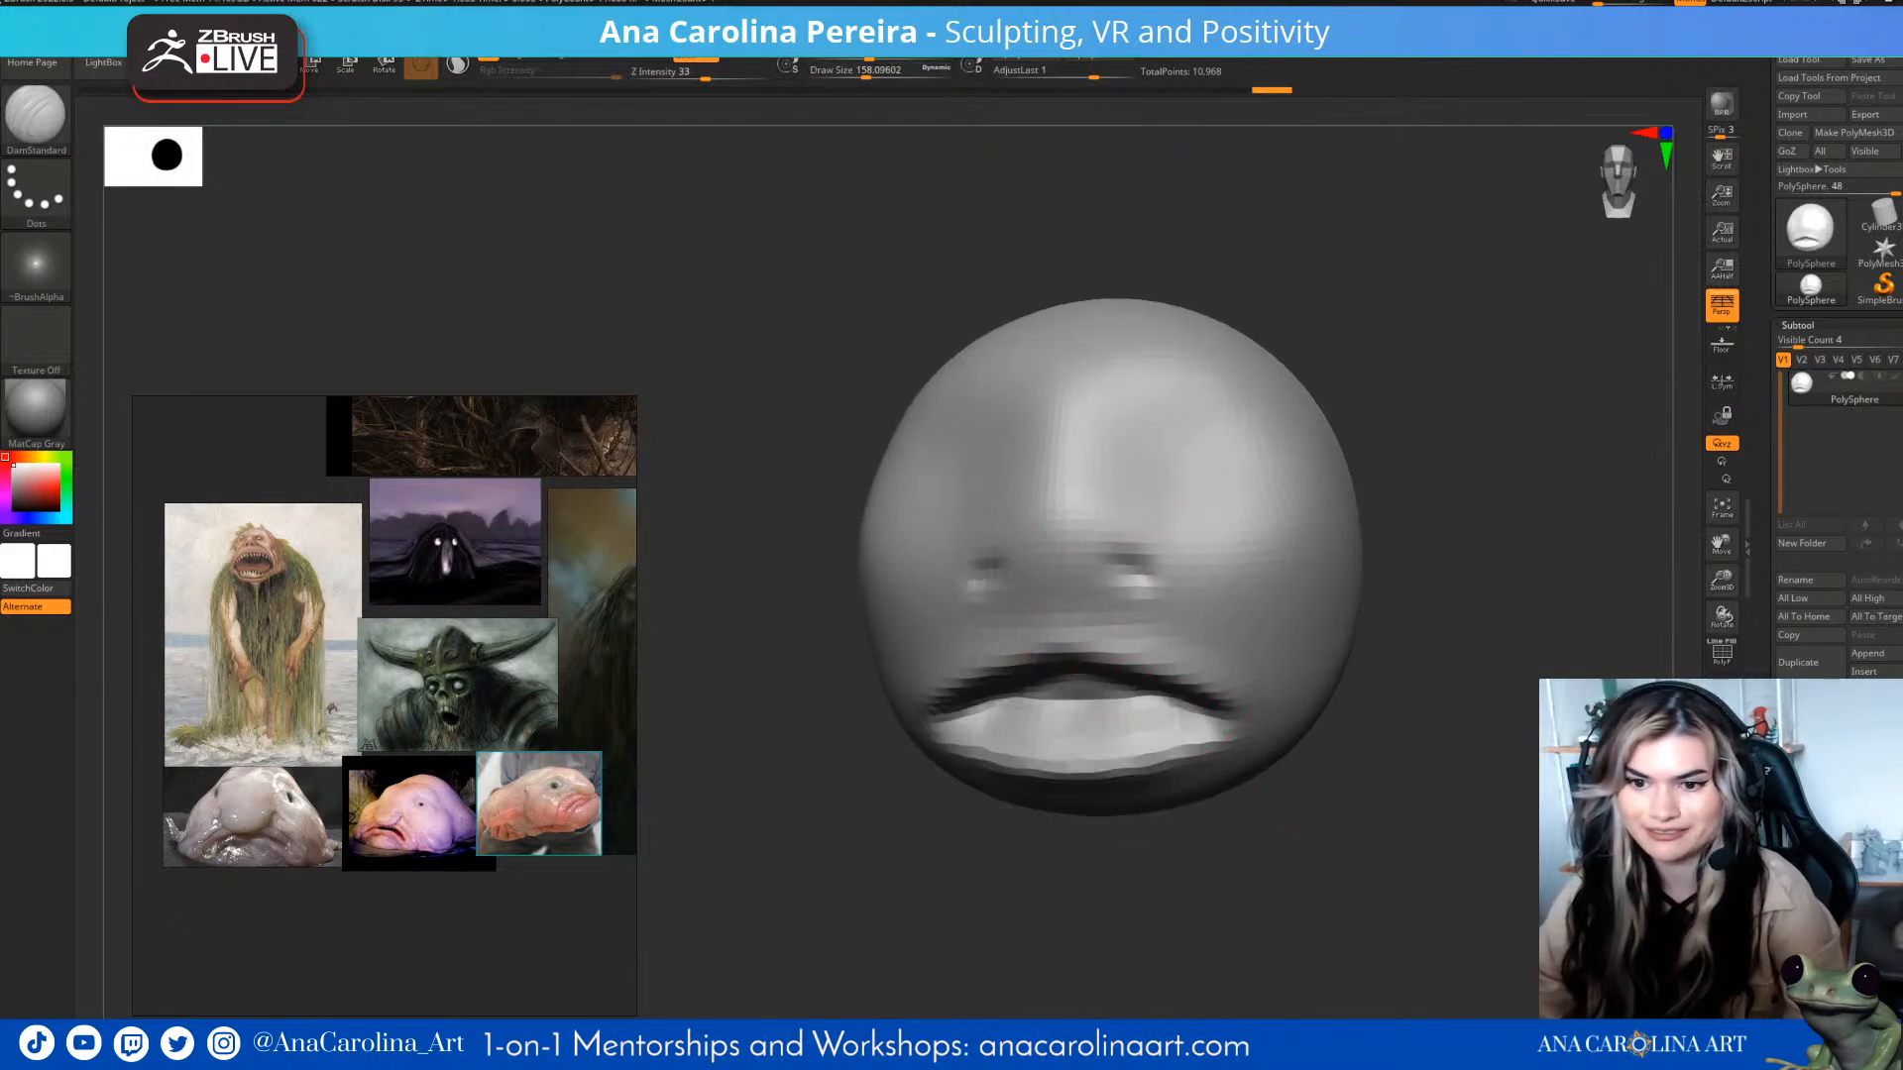
left_click_drag(1469, 726, 1459, 714, "alt")
- Build up the tip and bridge of the nose with the ClayBuildup brush
key("b")
key("c")
key("b")
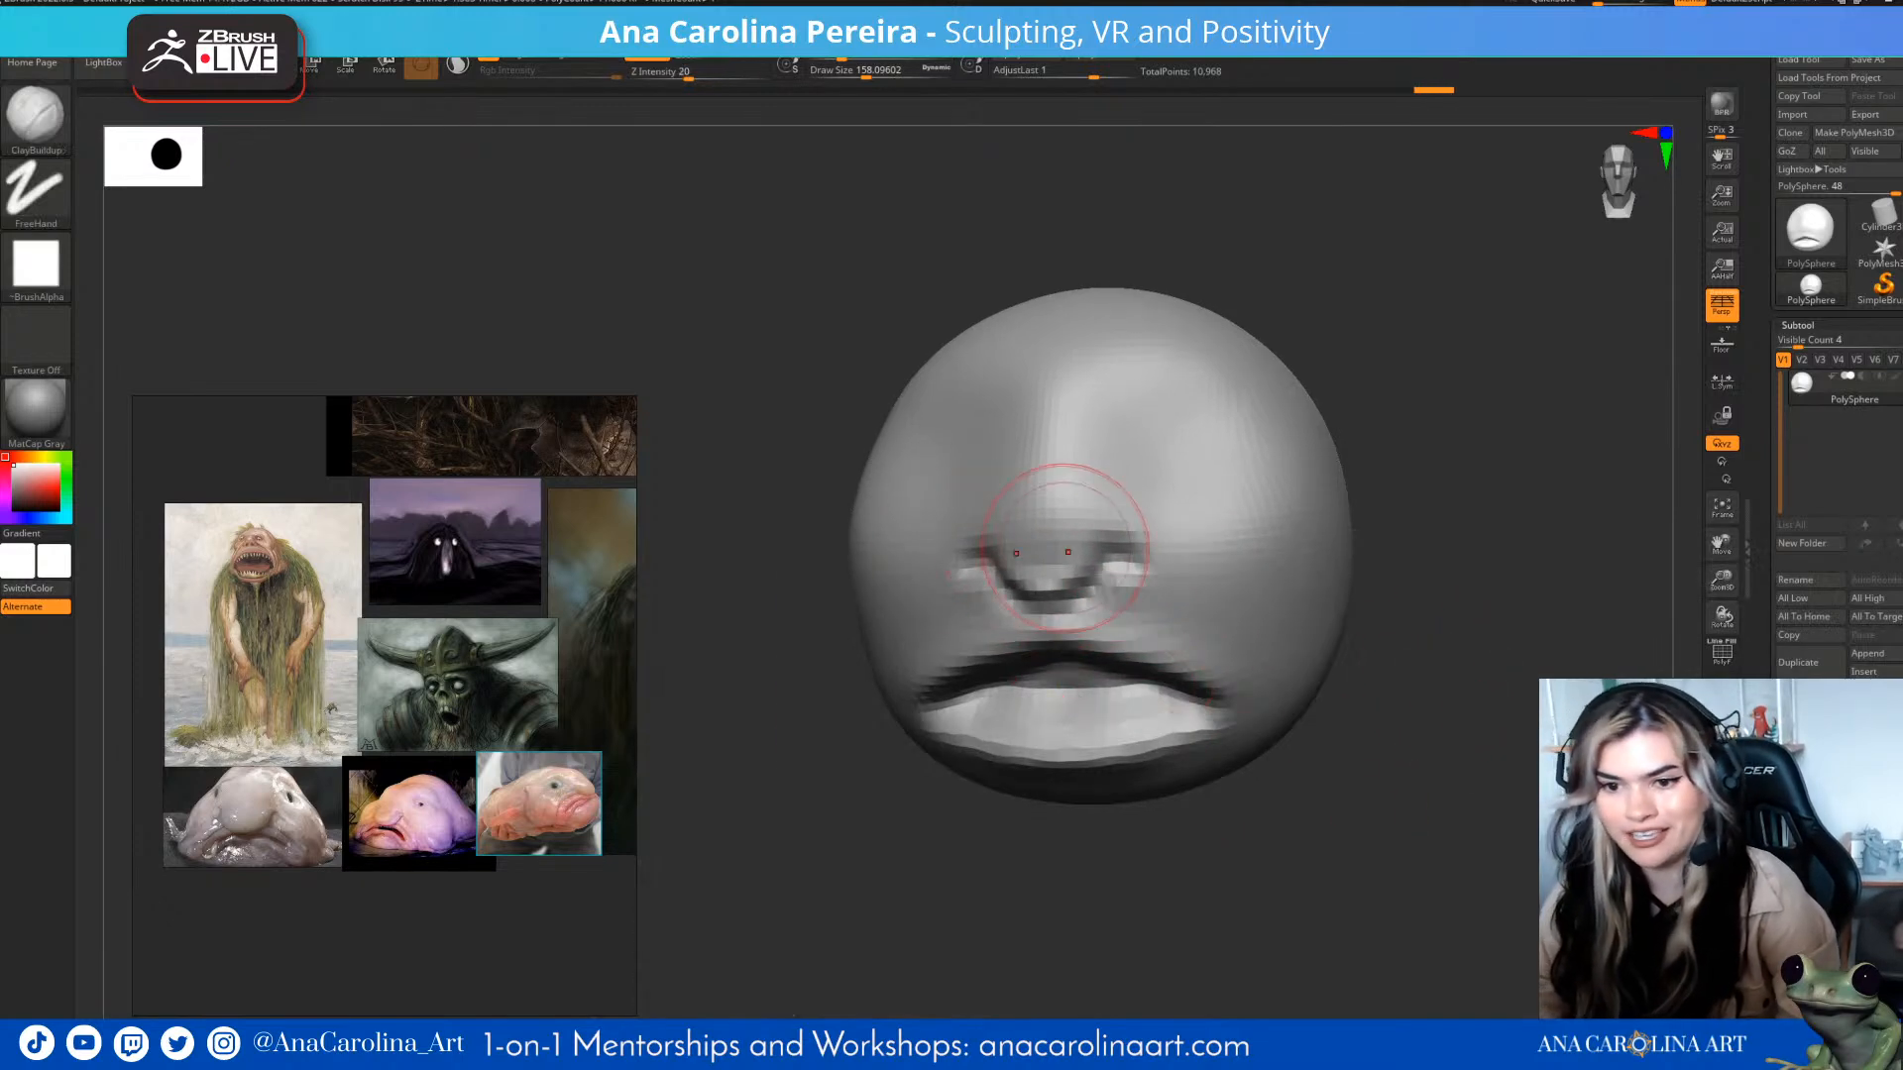
left_click_drag(1097, 519, 1122, 414)
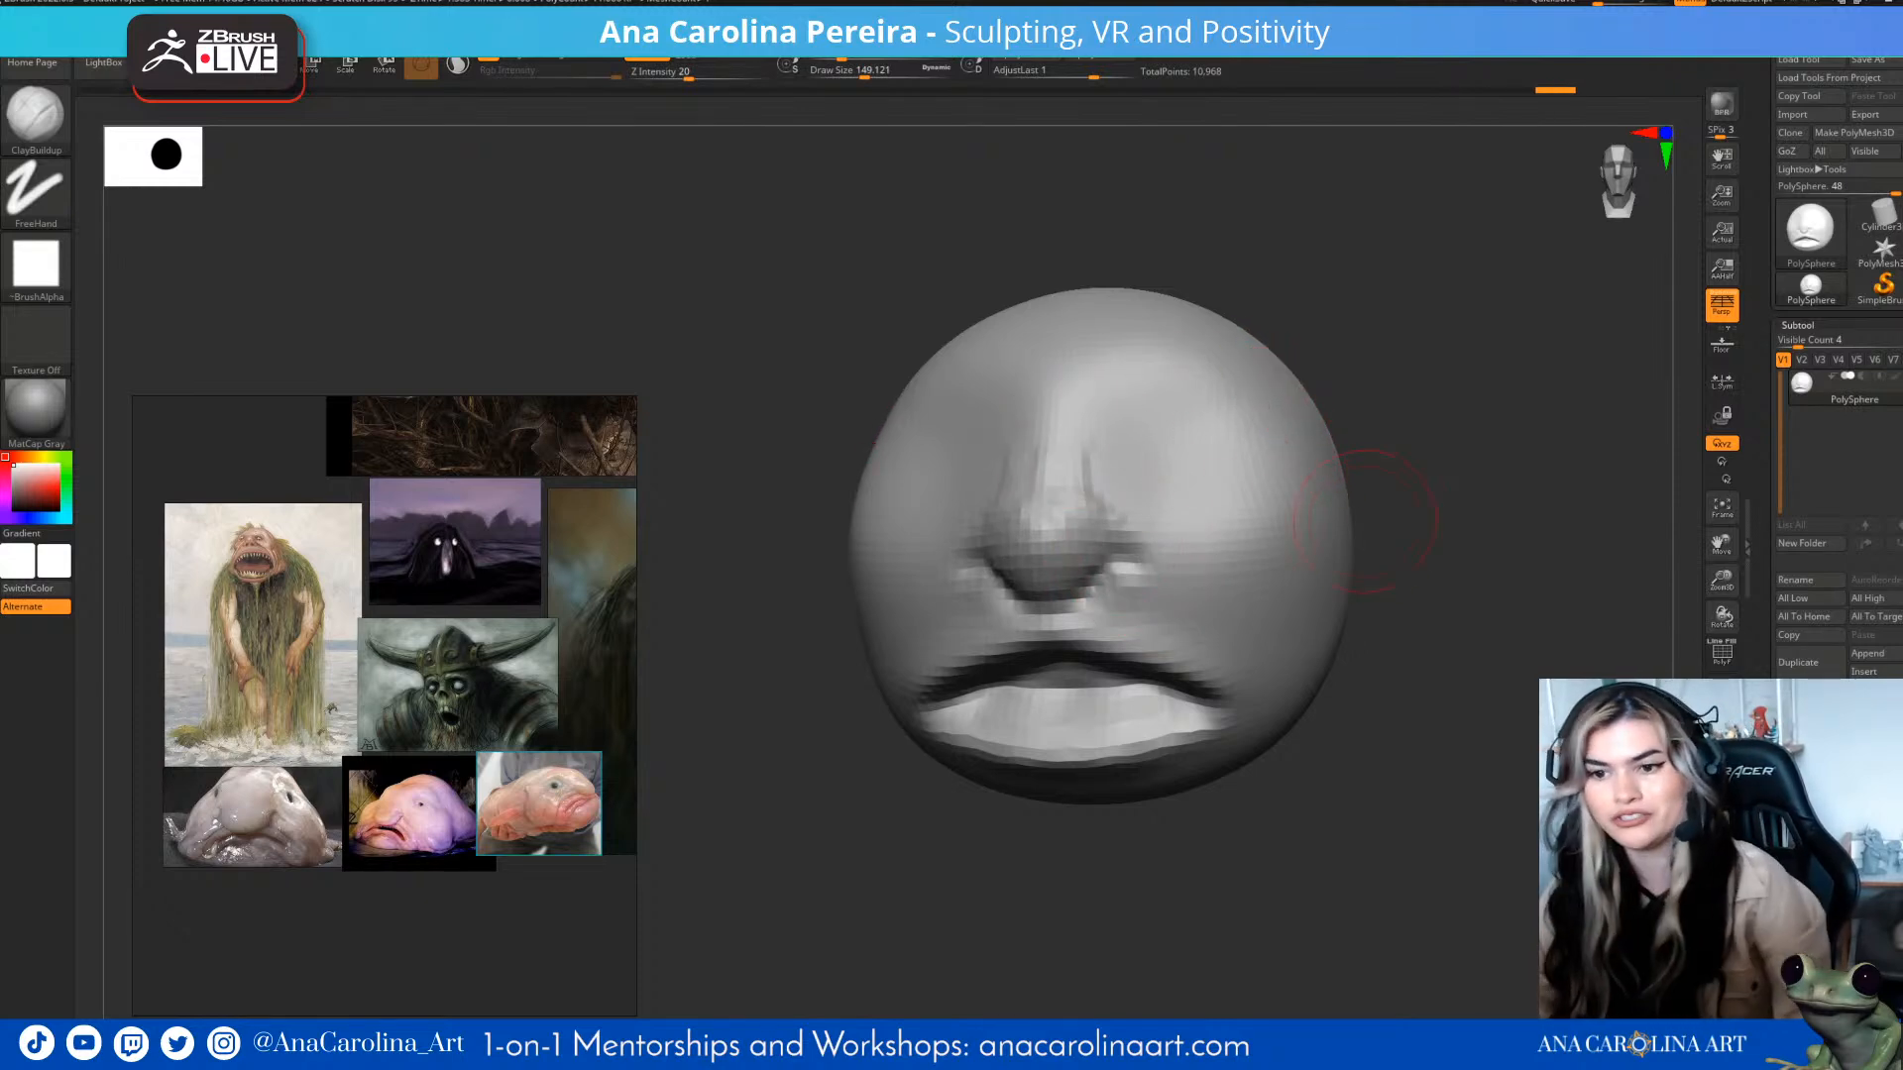
- Sculpt the eye sockets and the rounded forms inside them on both sides of the nose with ClayBuildup
mouse_move(1395, 540)
left_mouse_down()
mouse_move(1126, 496)
mouse_move(1175, 471)
left_mouse_up()
left_click_drag(946, 416, 962, 491)
left_click_drag(1080, 392, 1150, 456)
left_click_drag(1427, 585, 1439, 599, "alt")
left_click_drag(1150, 468, 1230, 515)
mouse_move(1179, 436)
left_mouse_down()
mouse_move(1110, 485)
mouse_move(1147, 425)
mouse_move(1248, 555)
left_mouse_up()
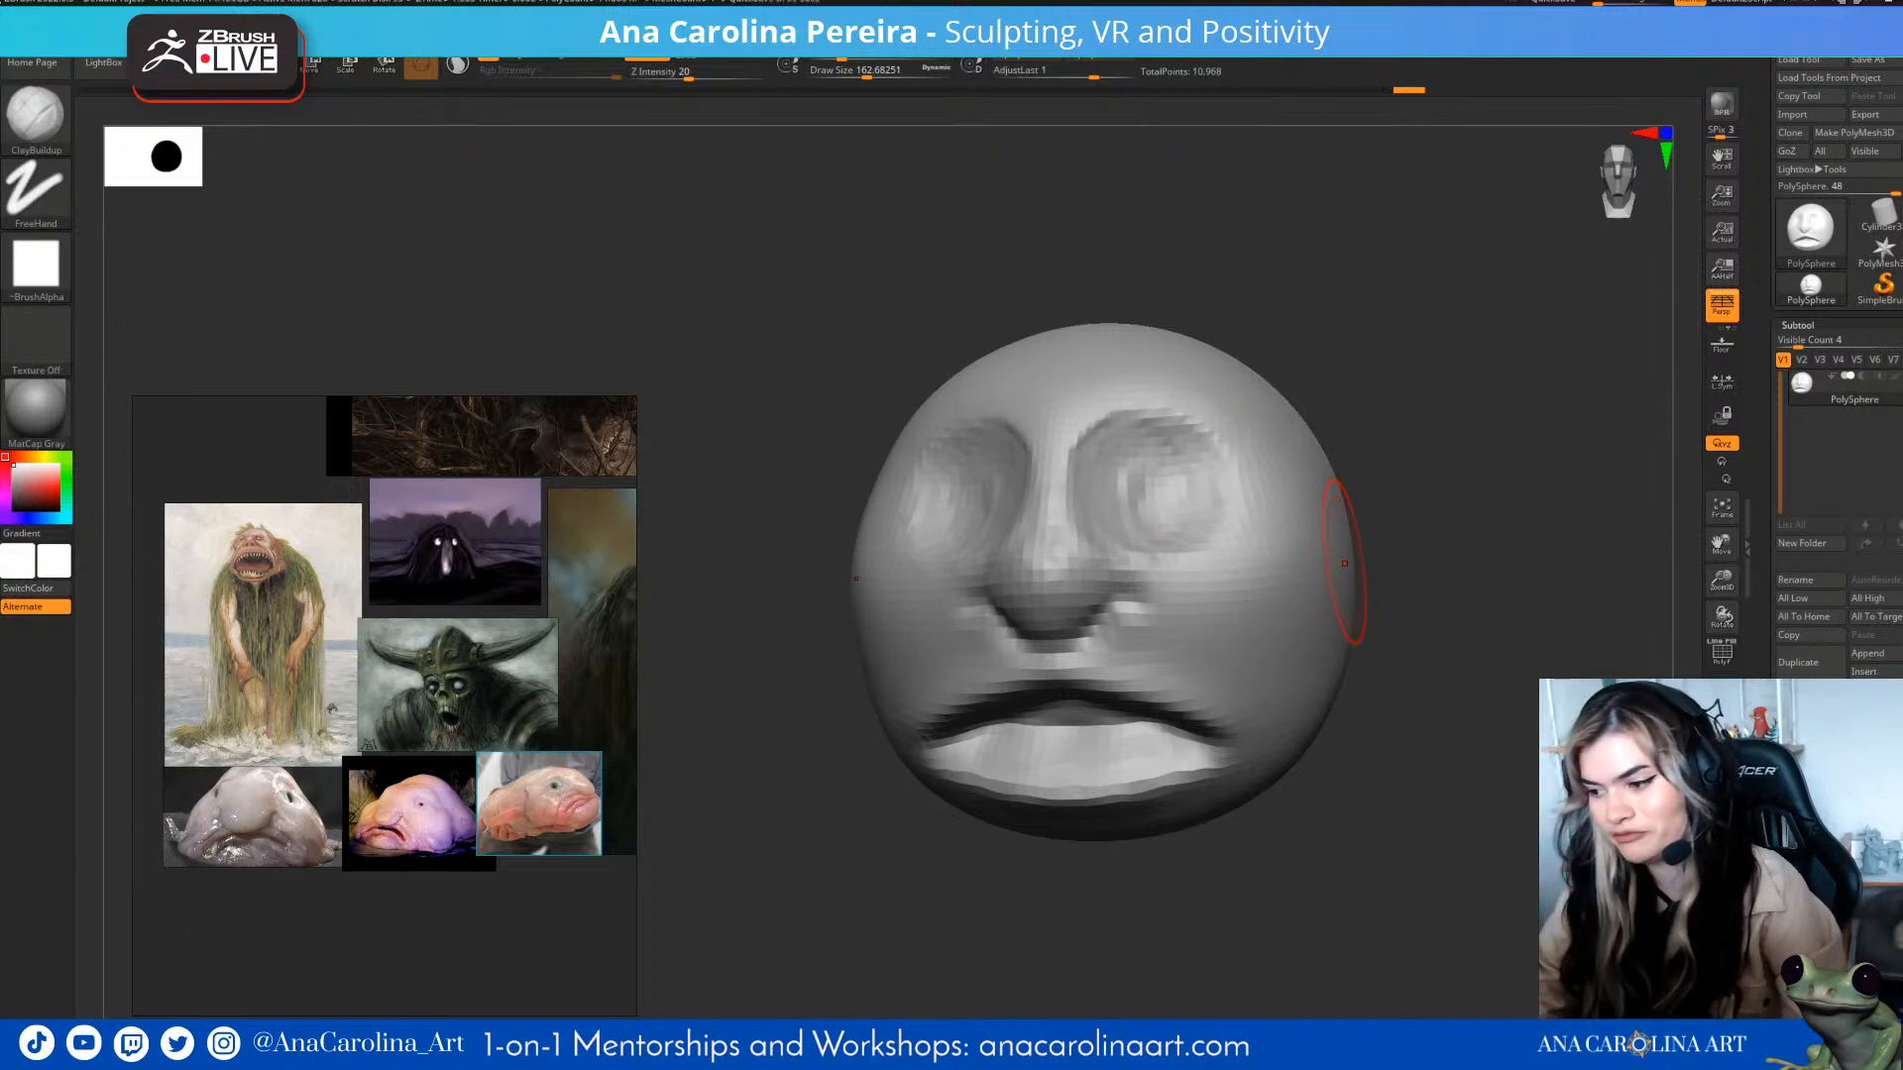
- Smooth the forehead, brow and eye sockets, and reduce the ClayBuildup draw size to about 145
mouse_move(1093, 347)
left_mouse_down("shift")
mouse_move(1252, 476)
mouse_move(1110, 446)
left_mouse_up("shift")
left_click_drag(1428, 595, 1319, 594)
left_click_drag(1180, 551, 1172, 586, "shift")
left_click_drag(1407, 624, 1080, 658)
key("space")
left_click_drag(1171, 559, 1171, 559)
left_click_drag(684, 640, 817, 650)
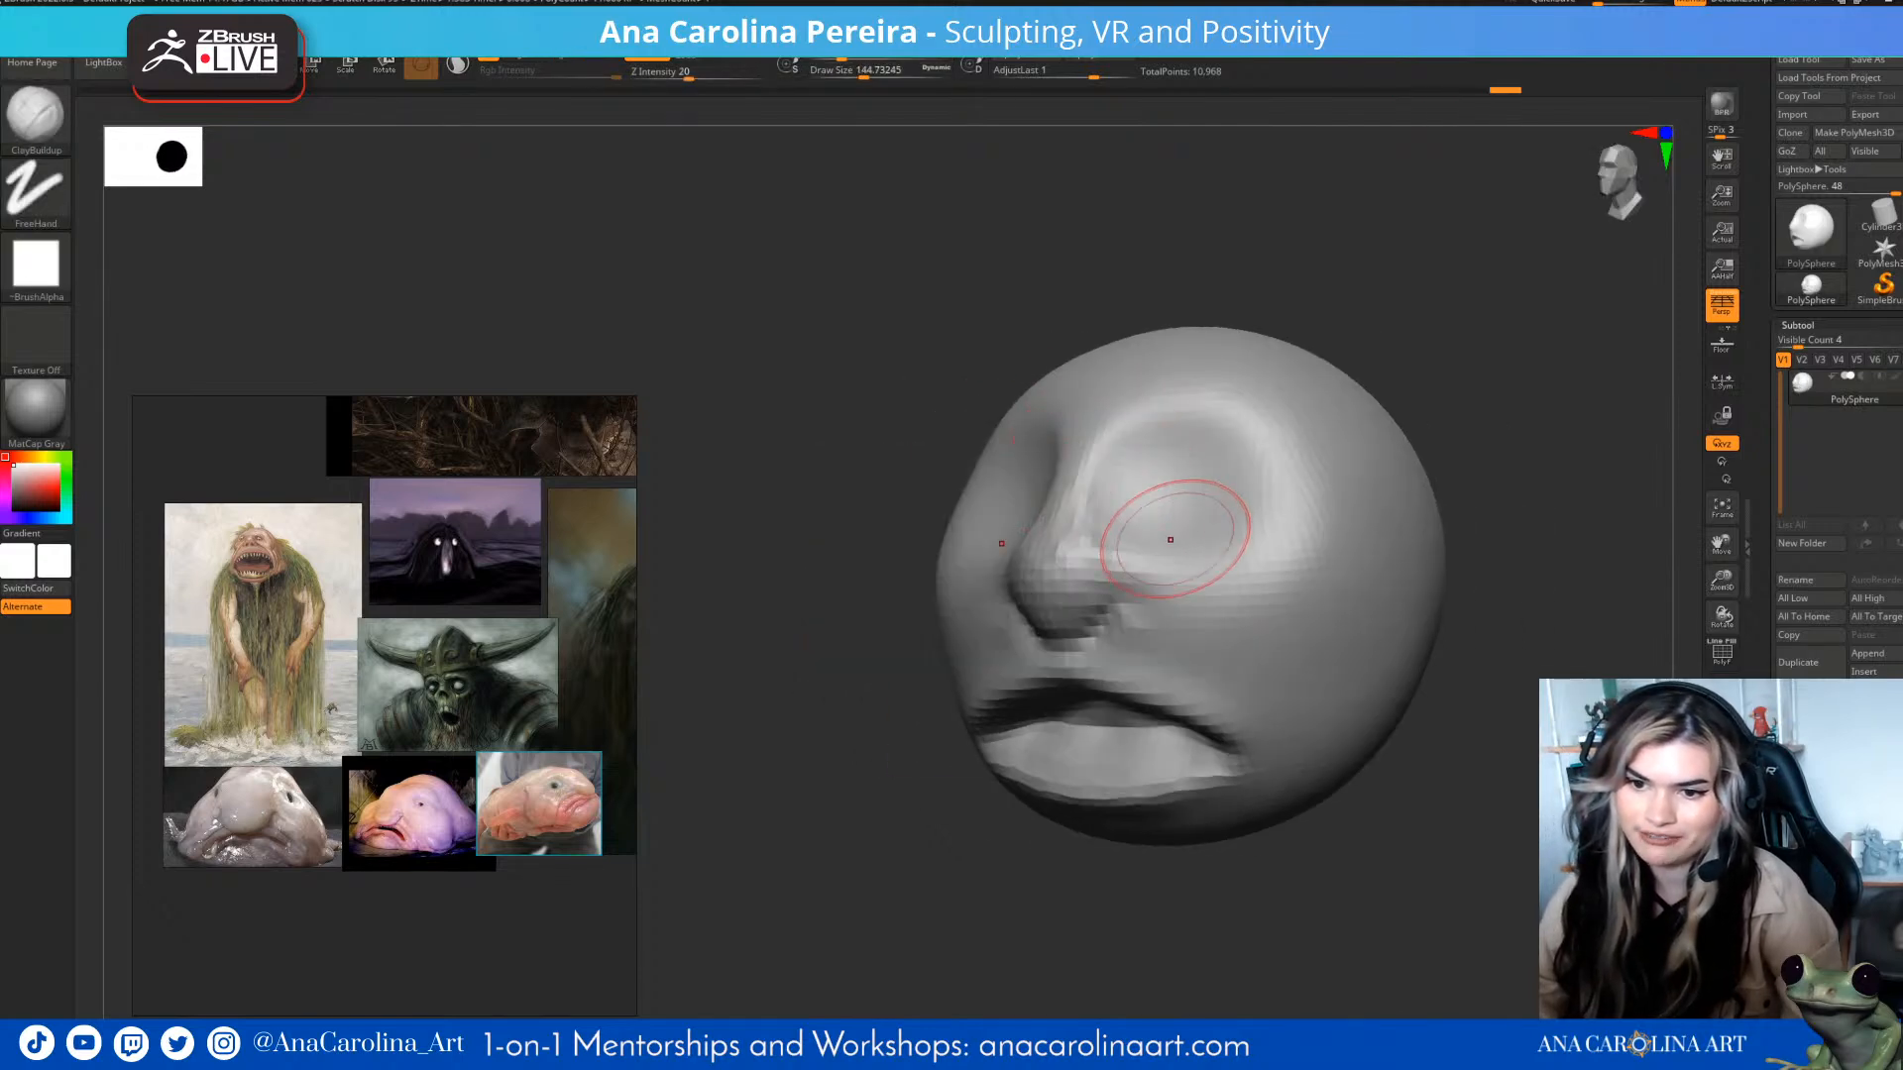
- Build up the cheeks below the eye sockets with ClayBuildup strokes
left_click_drag(1140, 546, 1110, 595)
left_click_drag(1199, 541, 1161, 600)
key("space")
left_click_drag(1365, 467, 1430, 419)
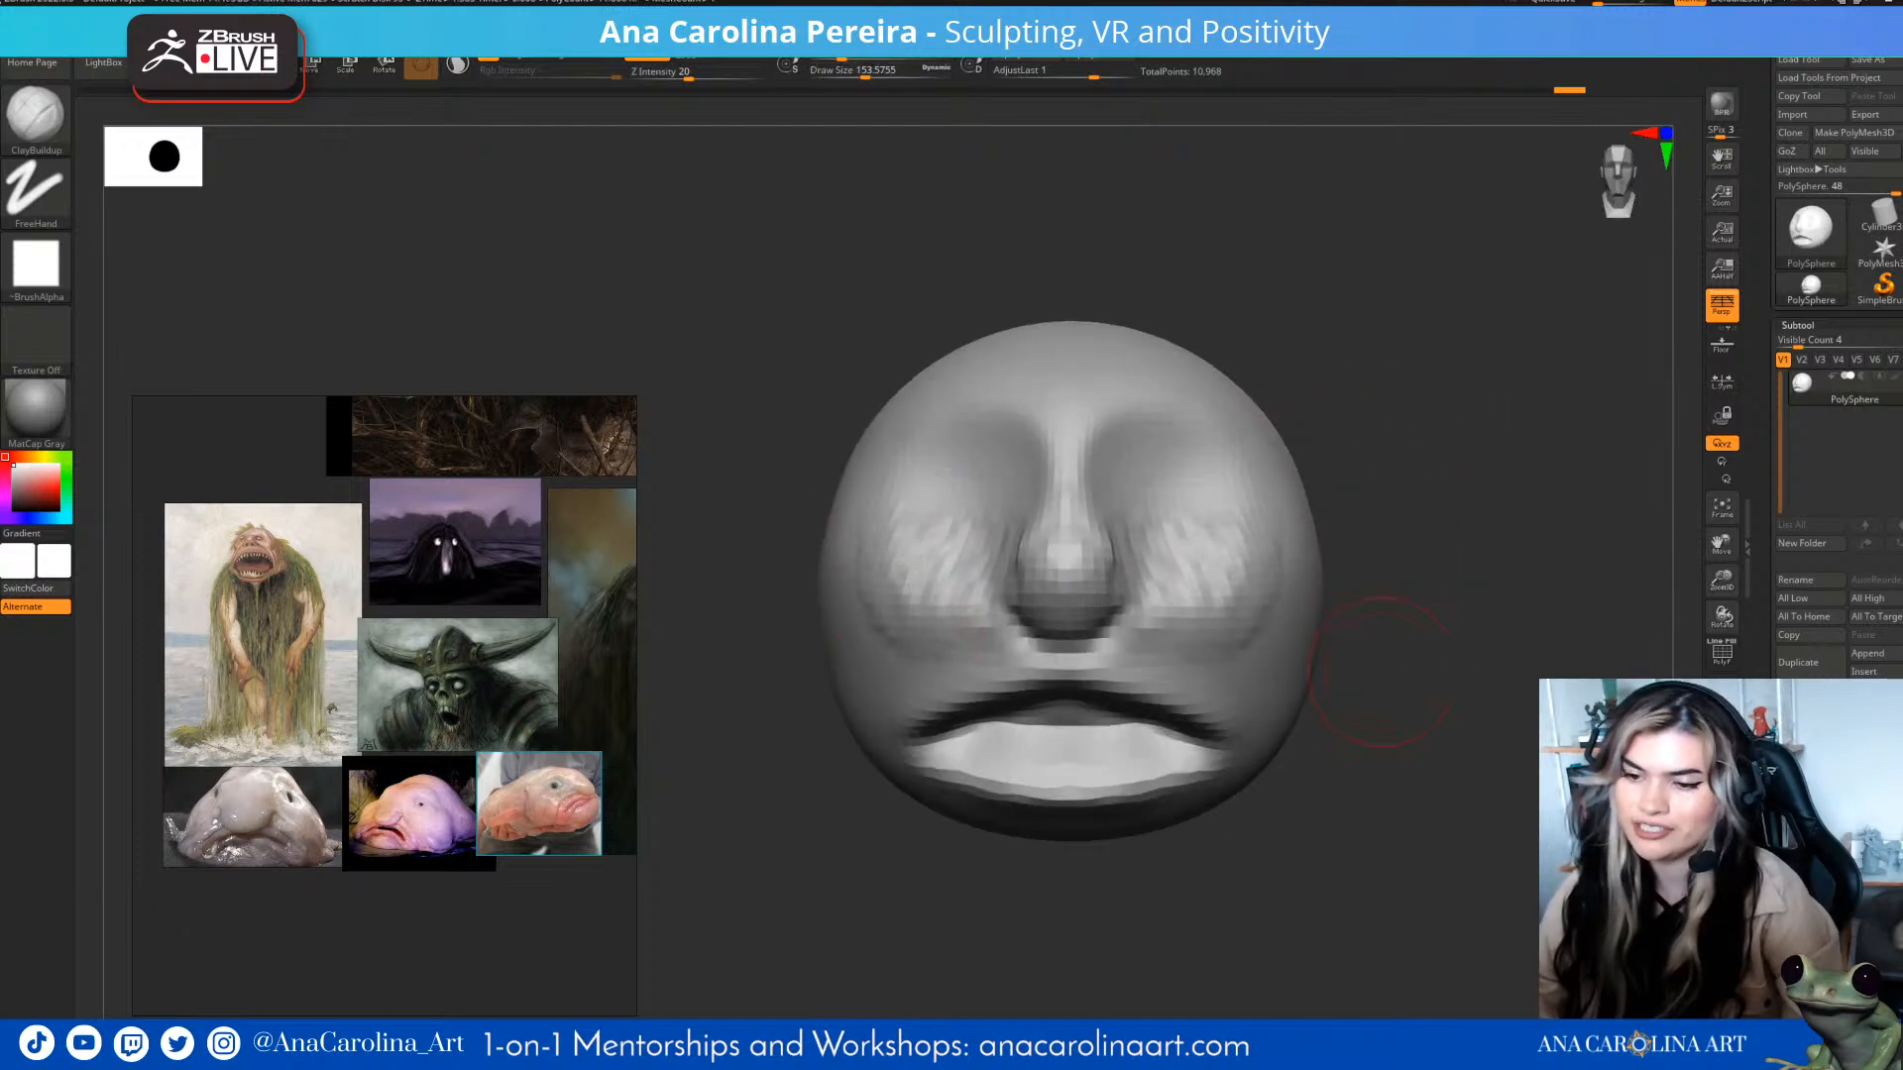
- Add volume to the cheeks and sides of the nose with ClayBuildup at a draw size of about 167, and smooth the eye sockets
left_click_drag(1363, 674, 1234, 684)
key("space")
left_click_drag(1324, 595, 1327, 594)
left_click_drag(1180, 496, 1194, 575)
left_click_drag(1120, 496, 1085, 595)
mouse_move(1219, 917)
left_mouse_down()
mouse_move(1319, 952)
mouse_move(1495, 936)
left_mouse_up()
mouse_move(1215, 496)
left_mouse_down("shift")
mouse_move(1190, 565)
mouse_move(1229, 516)
left_mouse_up("shift")
left_click_drag(1417, 654, 1452, 575, "alt")
left_click_drag(1333, 666, 1417, 654)
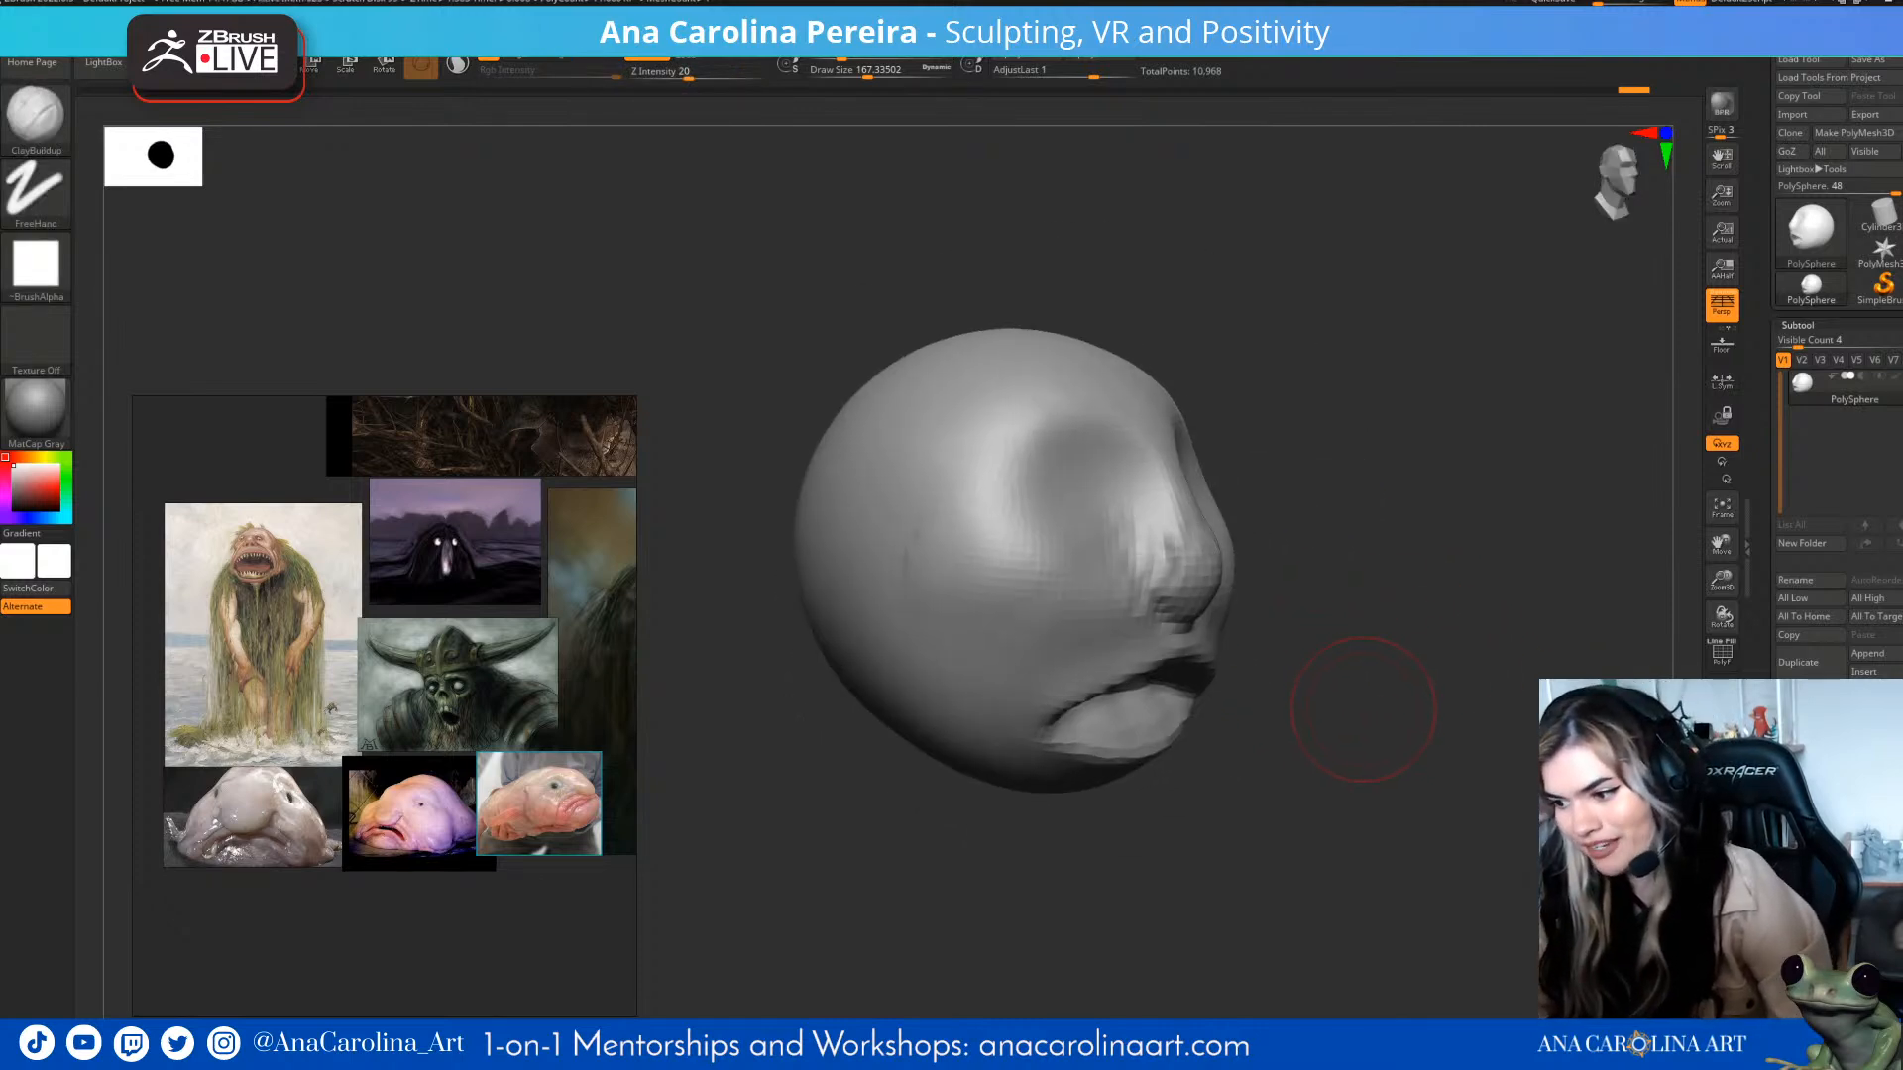
- Reshape the sides and lower part of the head with the Move brush at a draw size of about 268
mouse_move(1417, 686)
left_mouse_down()
mouse_move(1330, 628)
mouse_move(1259, 630)
left_mouse_up()
left_click_drag(1294, 777, 1387, 778)
key("b")
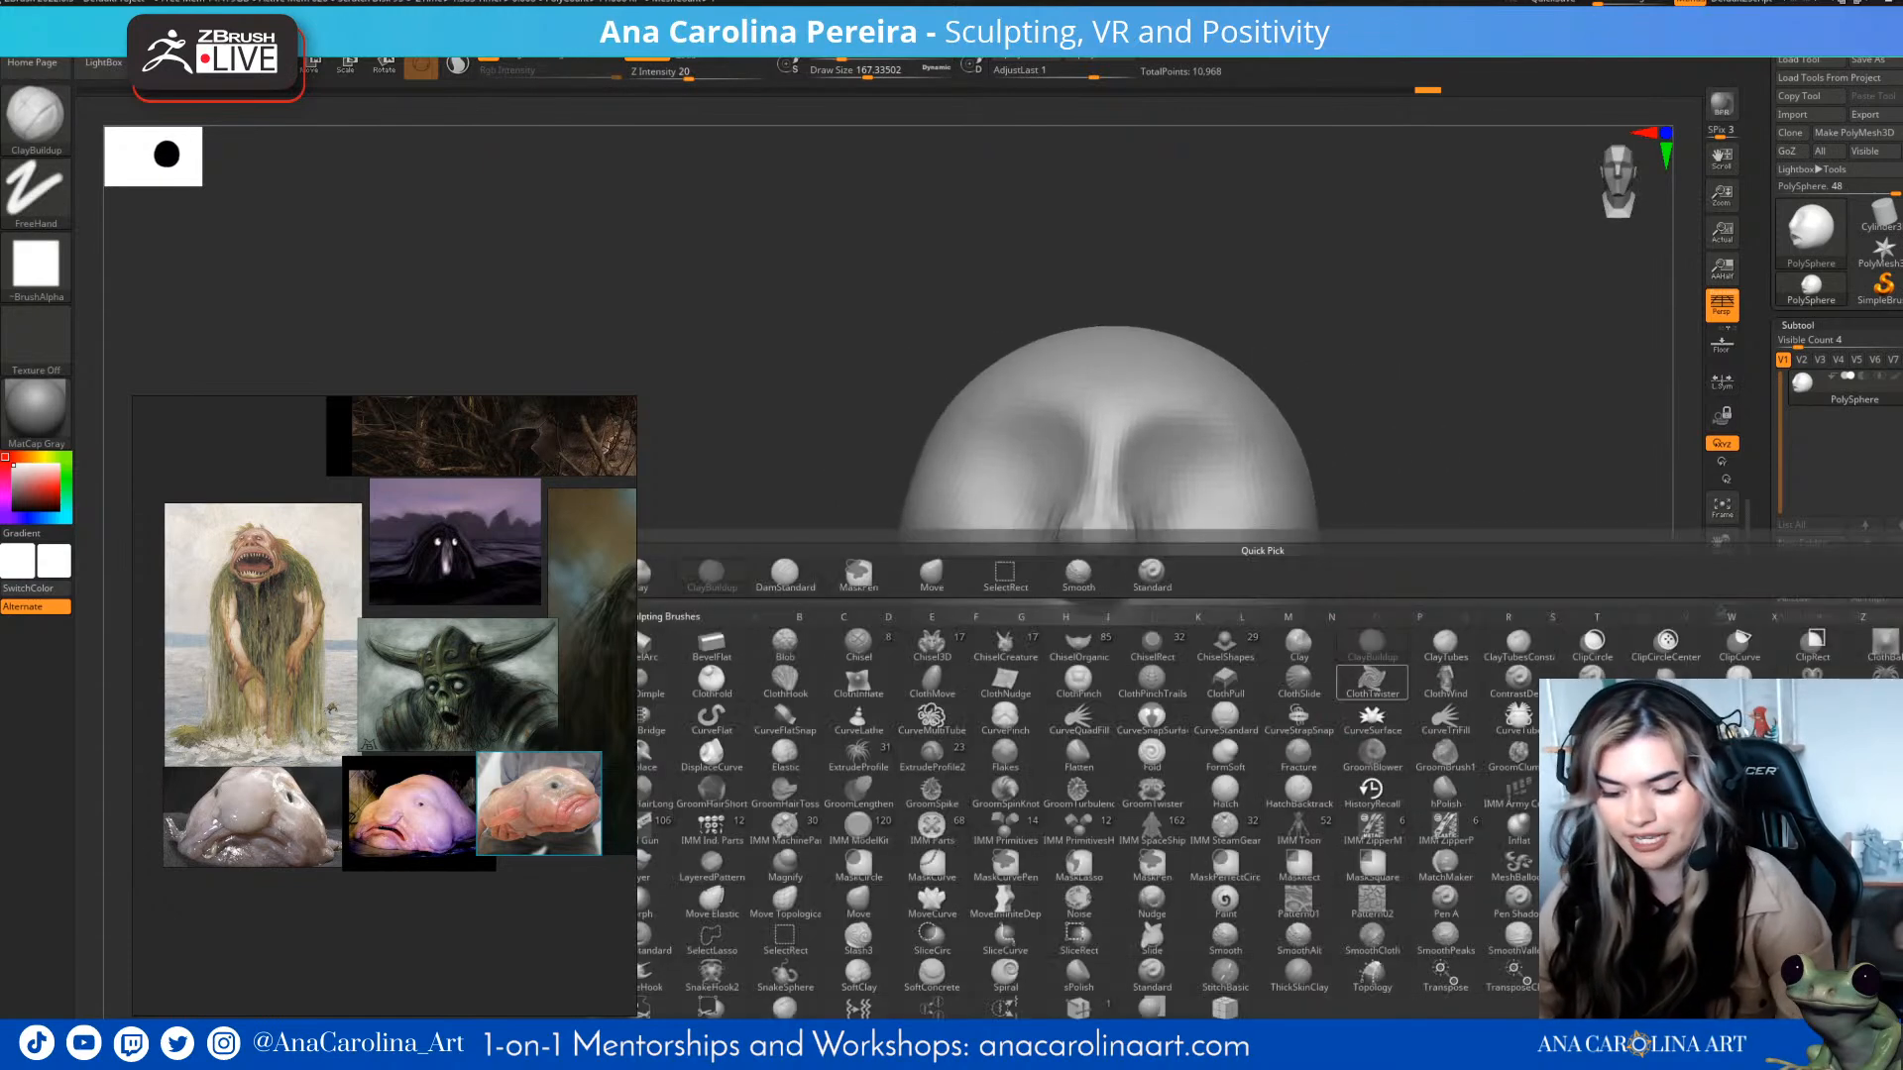
key("m")
key("v")
key("s")
left_click_drag(1402, 634, 1247, 626)
key("s")
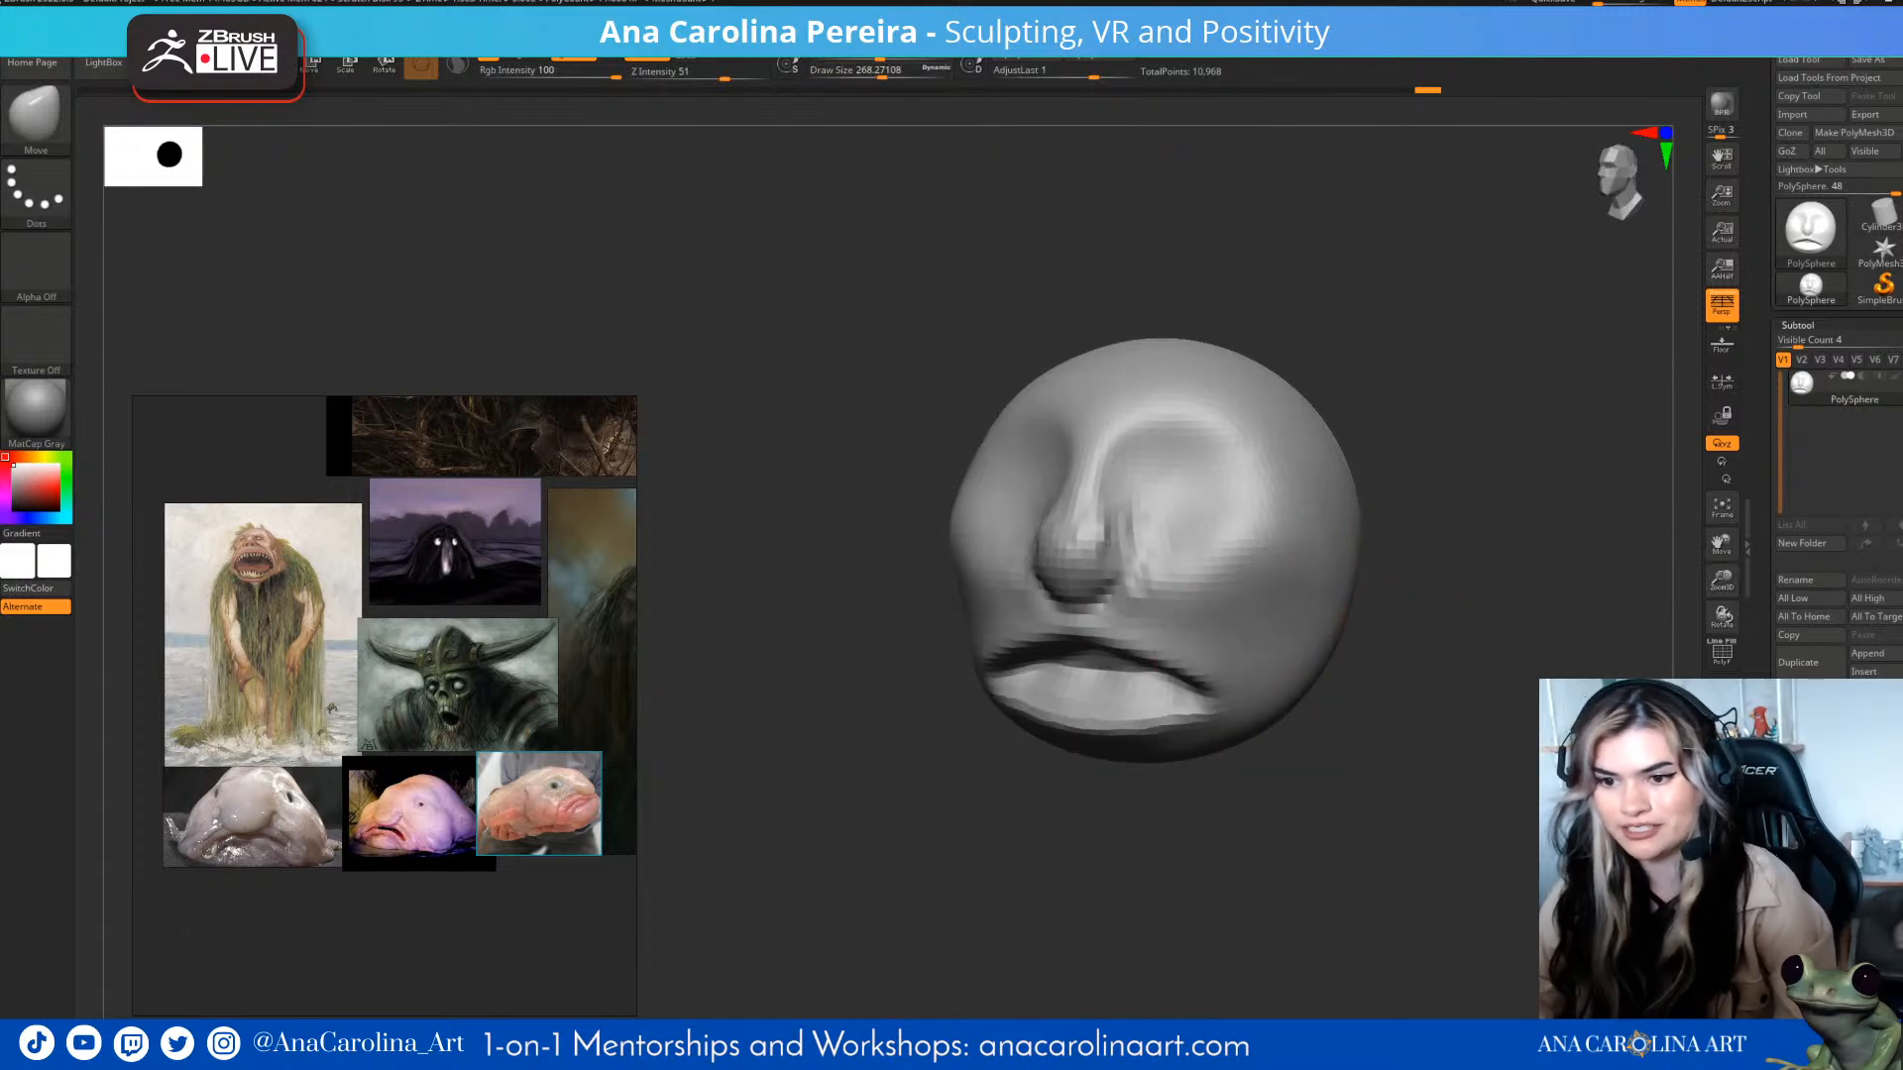
left_click_drag(1422, 614, 1354, 617)
left_click_drag(1419, 694, 1370, 664, "alt")
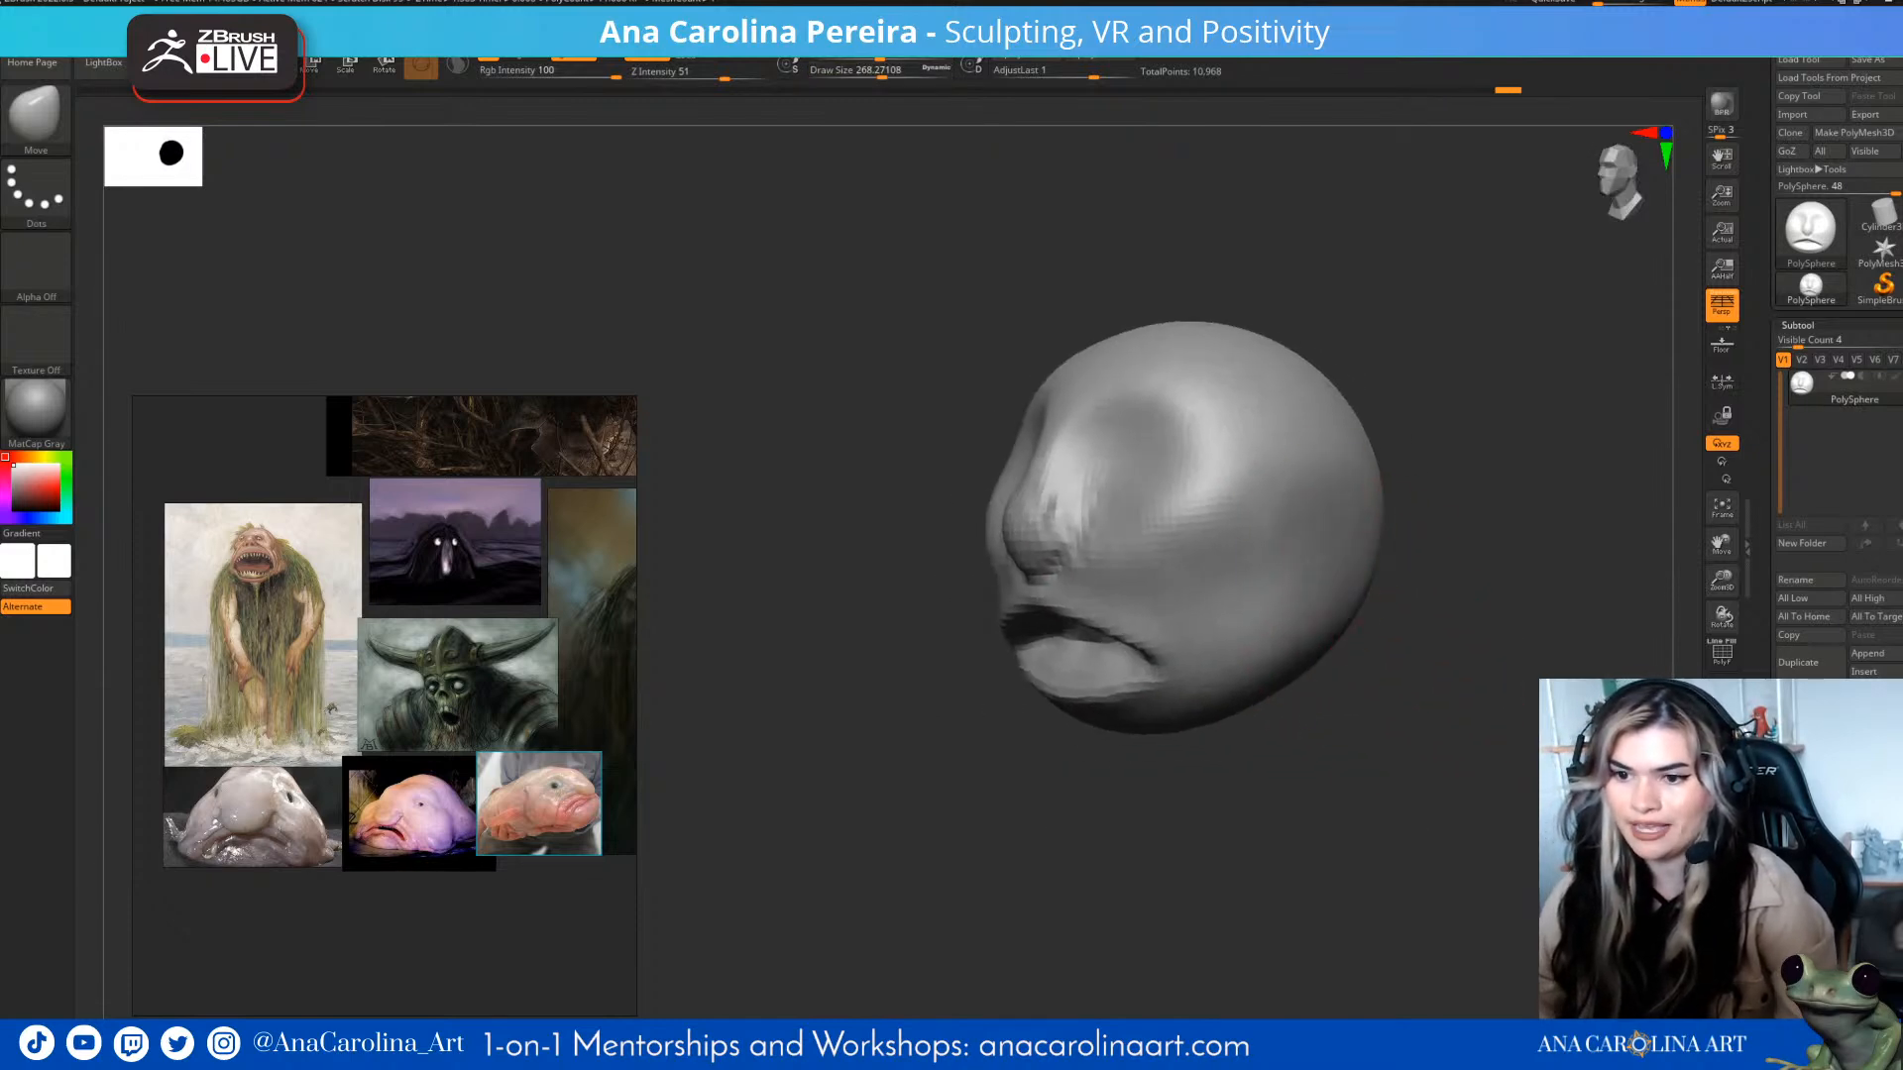
left_click_drag(1293, 545, 1250, 541)
left_click_drag(1407, 633, 1475, 636)
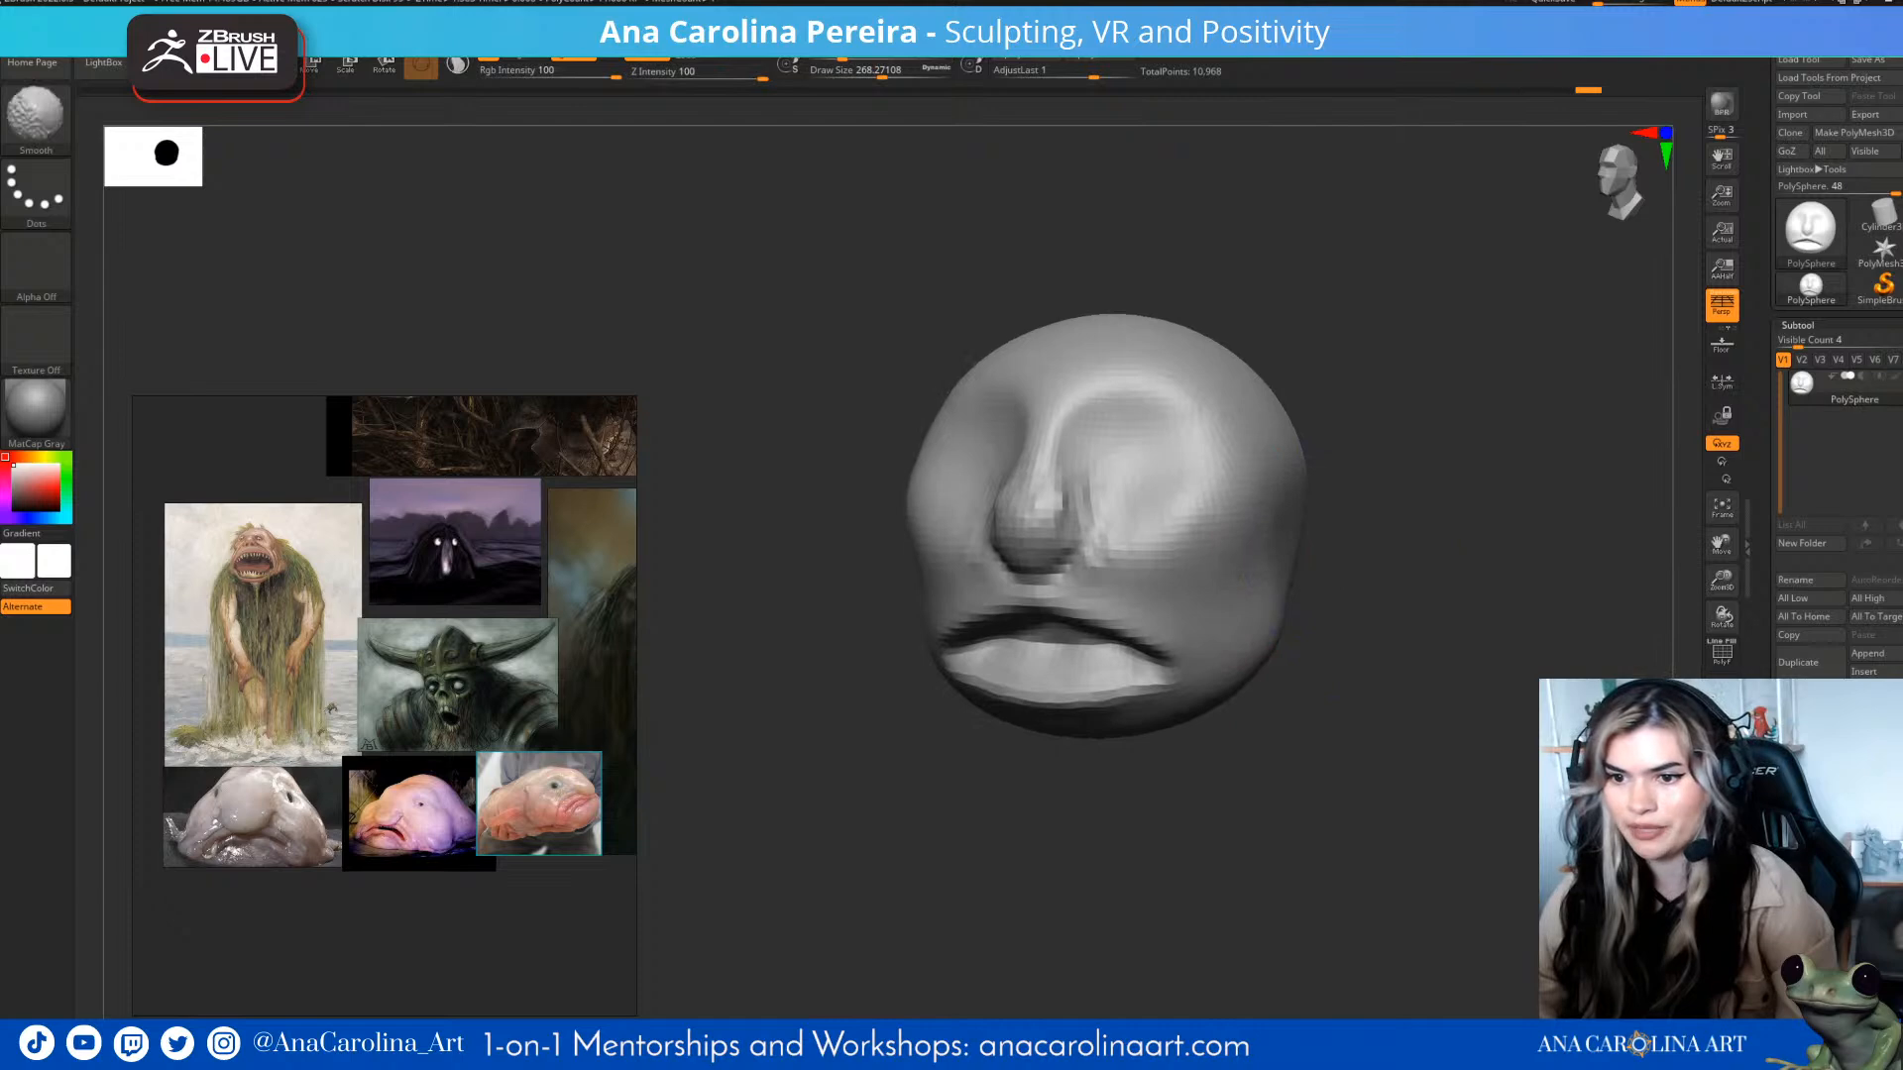
- Push the back of the head, underside and jaw into shape with the Move brush, at a draw size starting around 212
mouse_move(1363, 659)
left_mouse_down("alt")
mouse_move(1362, 617)
mouse_move(1405, 605)
mouse_move(1388, 538)
mouse_move(1156, 425)
mouse_move(1042, 395)
mouse_move(1111, 380)
left_mouse_up("alt")
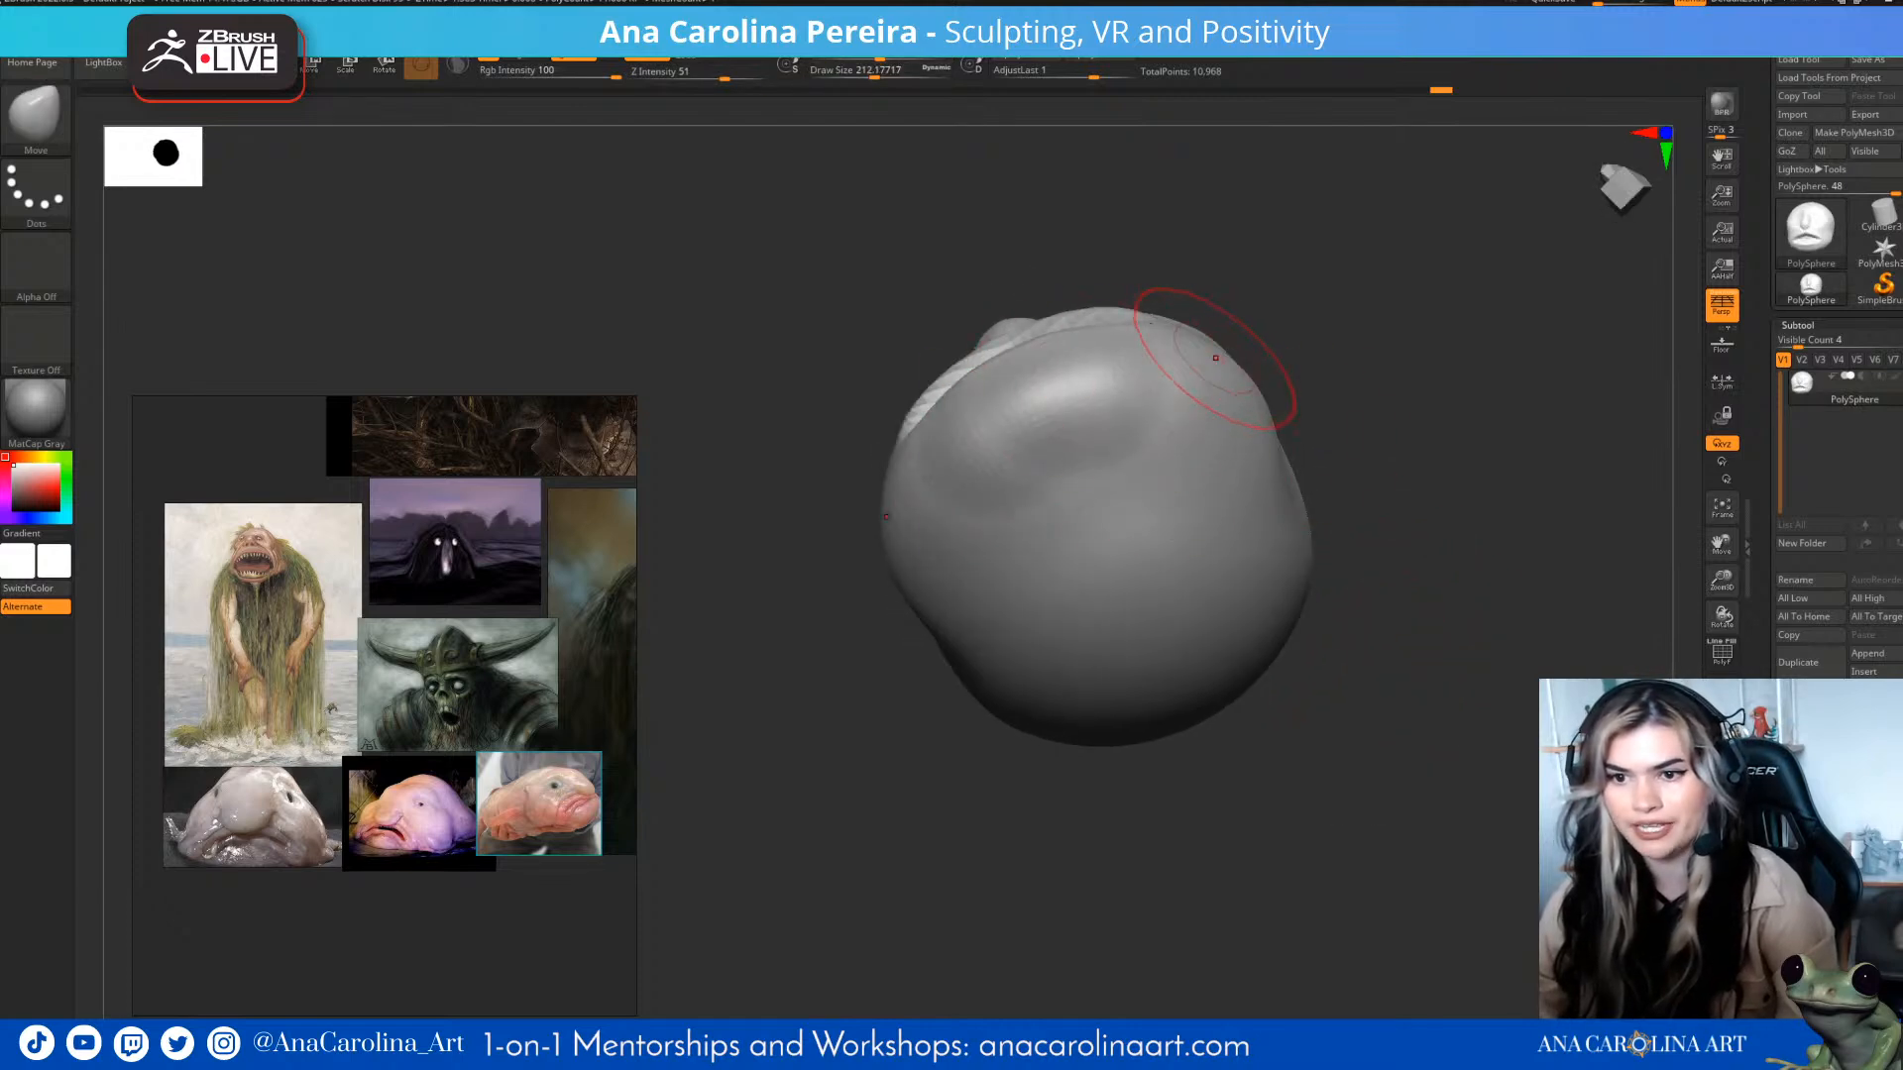
key("space")
left_click_drag(1234, 381, 1126, 403)
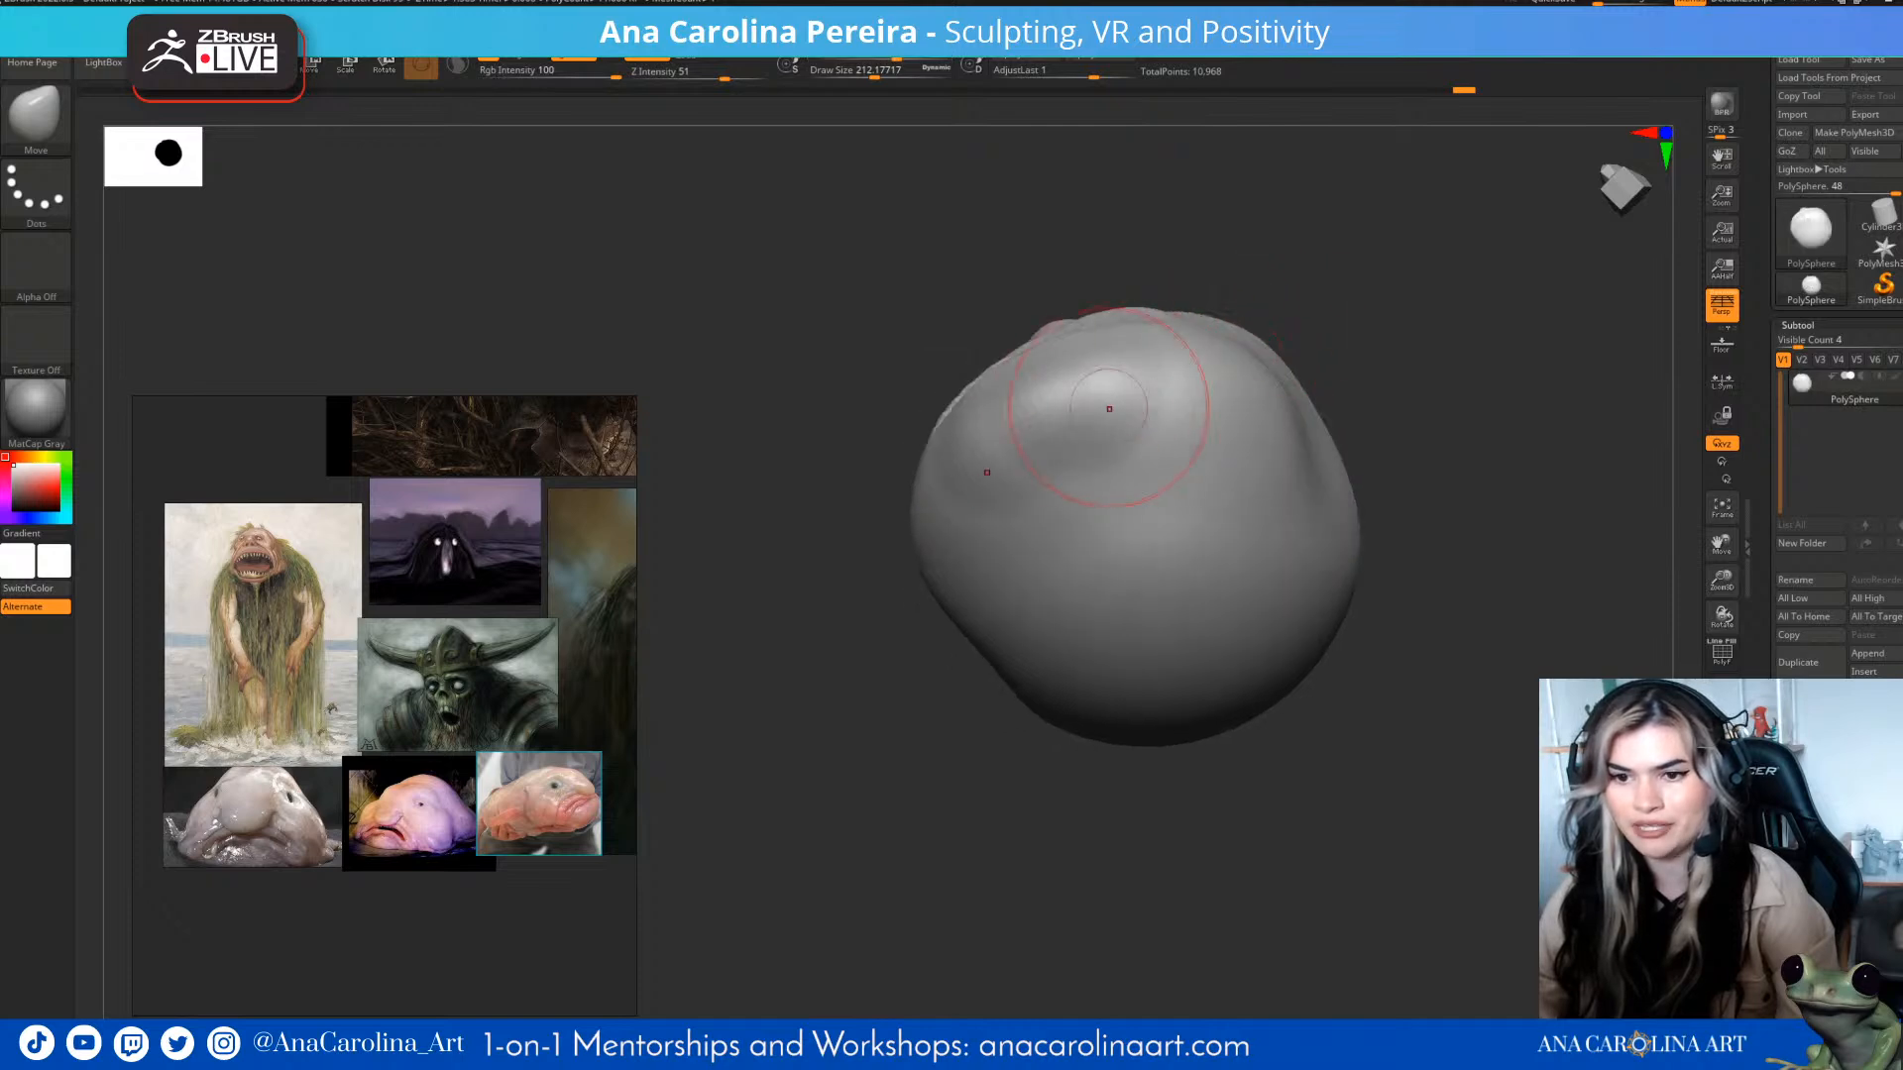
left_click_drag(1387, 496, 1274, 679)
left_click_drag(1251, 535, 1247, 731, "alt")
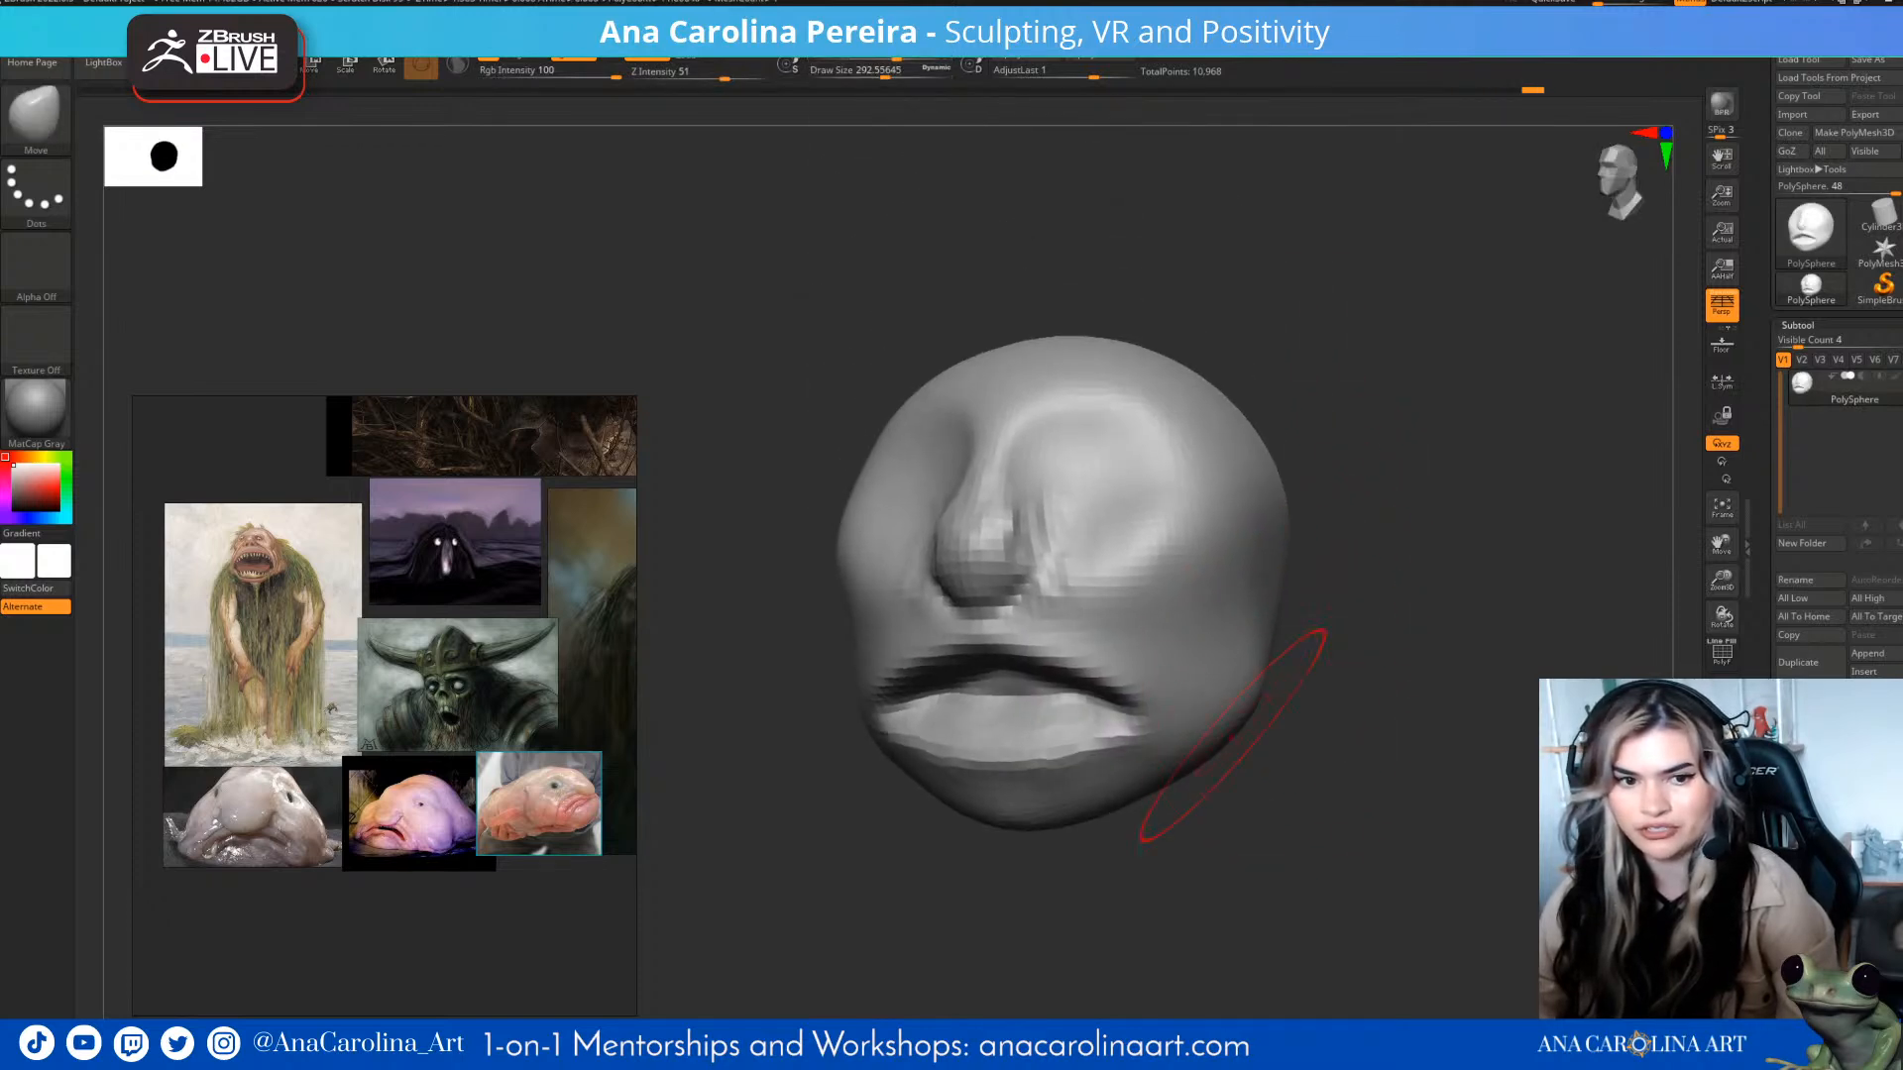
left_click_drag(1265, 807, 1338, 719)
- Carve a crease on the side of the head behind the jaw with DamStandard at a draw size of about 358
key("b")
key("d")
key("s")
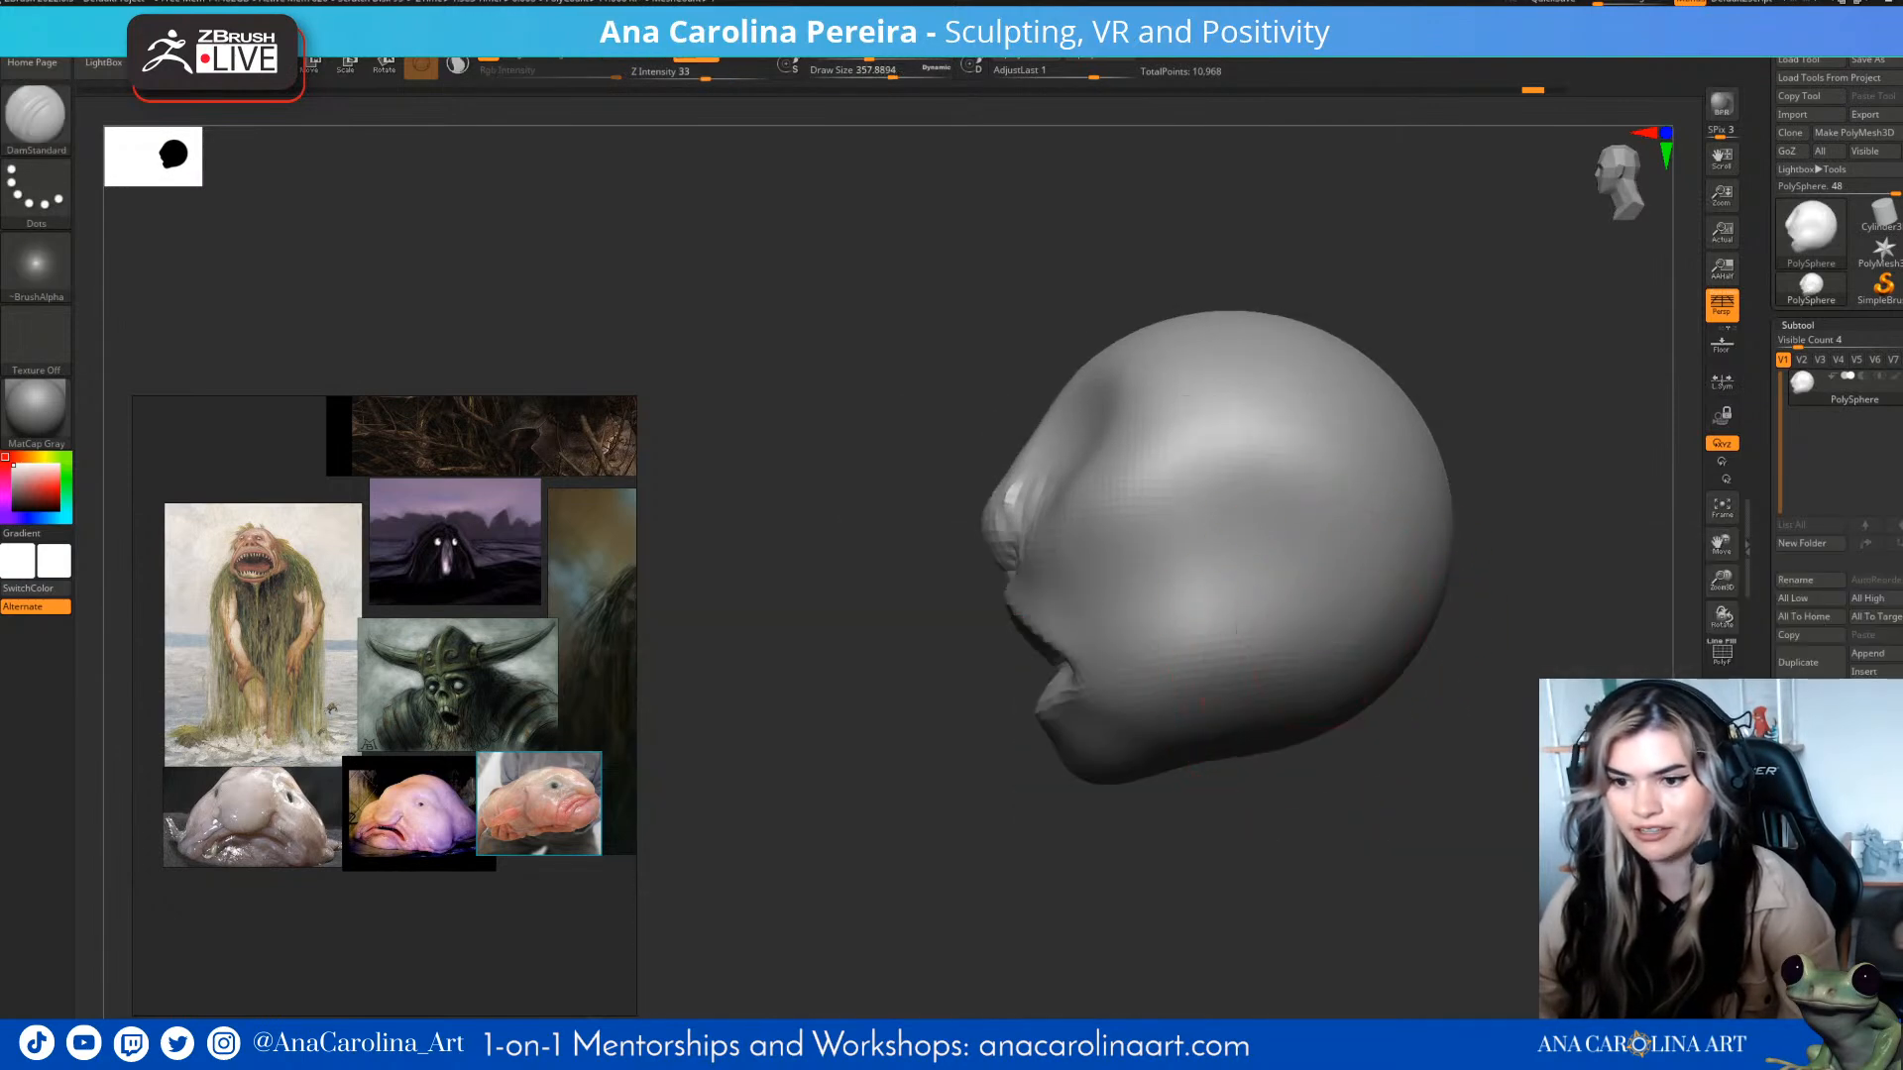
left_click_drag(1210, 754, 1330, 525)
key("shift")
mouse_move(1342, 731)
left_mouse_down()
mouse_move(1364, 718)
mouse_move(1467, 843)
mouse_move(1544, 833)
mouse_move(1378, 729)
left_mouse_up()
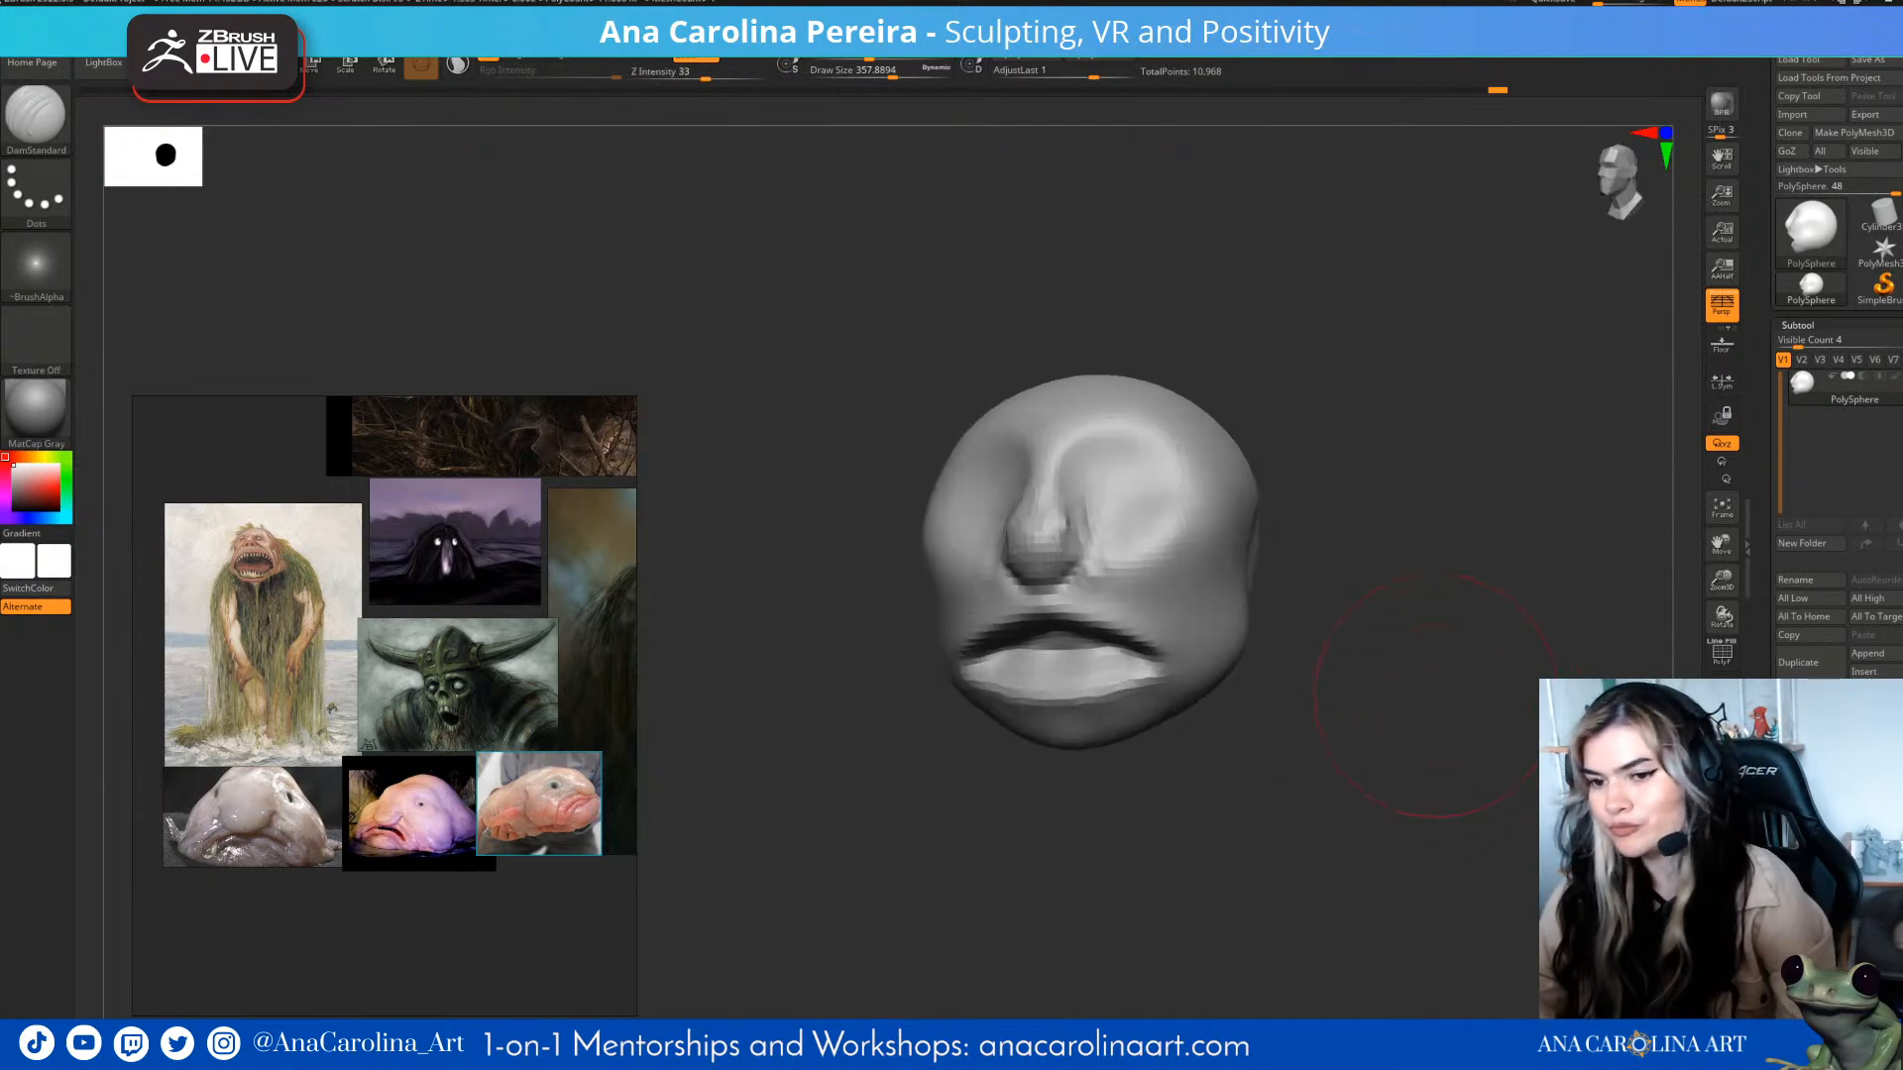
mouse_move(1423, 637)
left_mouse_down("alt")
mouse_move(1368, 625)
mouse_move(1401, 677)
left_mouse_up("alt")
- Carve the folds running from the sides of the nose to the mouth corners with DamStandard at a draw size of about 251
left_click_drag(1112, 557, 1188, 670)
left_click_drag(1382, 748, 1240, 763)
left_click_drag(1112, 552, 1211, 720)
mouse_move(1175, 860)
left_mouse_down()
mouse_move(1305, 862)
mouse_move(1248, 811)
mouse_move(1269, 821)
left_mouse_up()
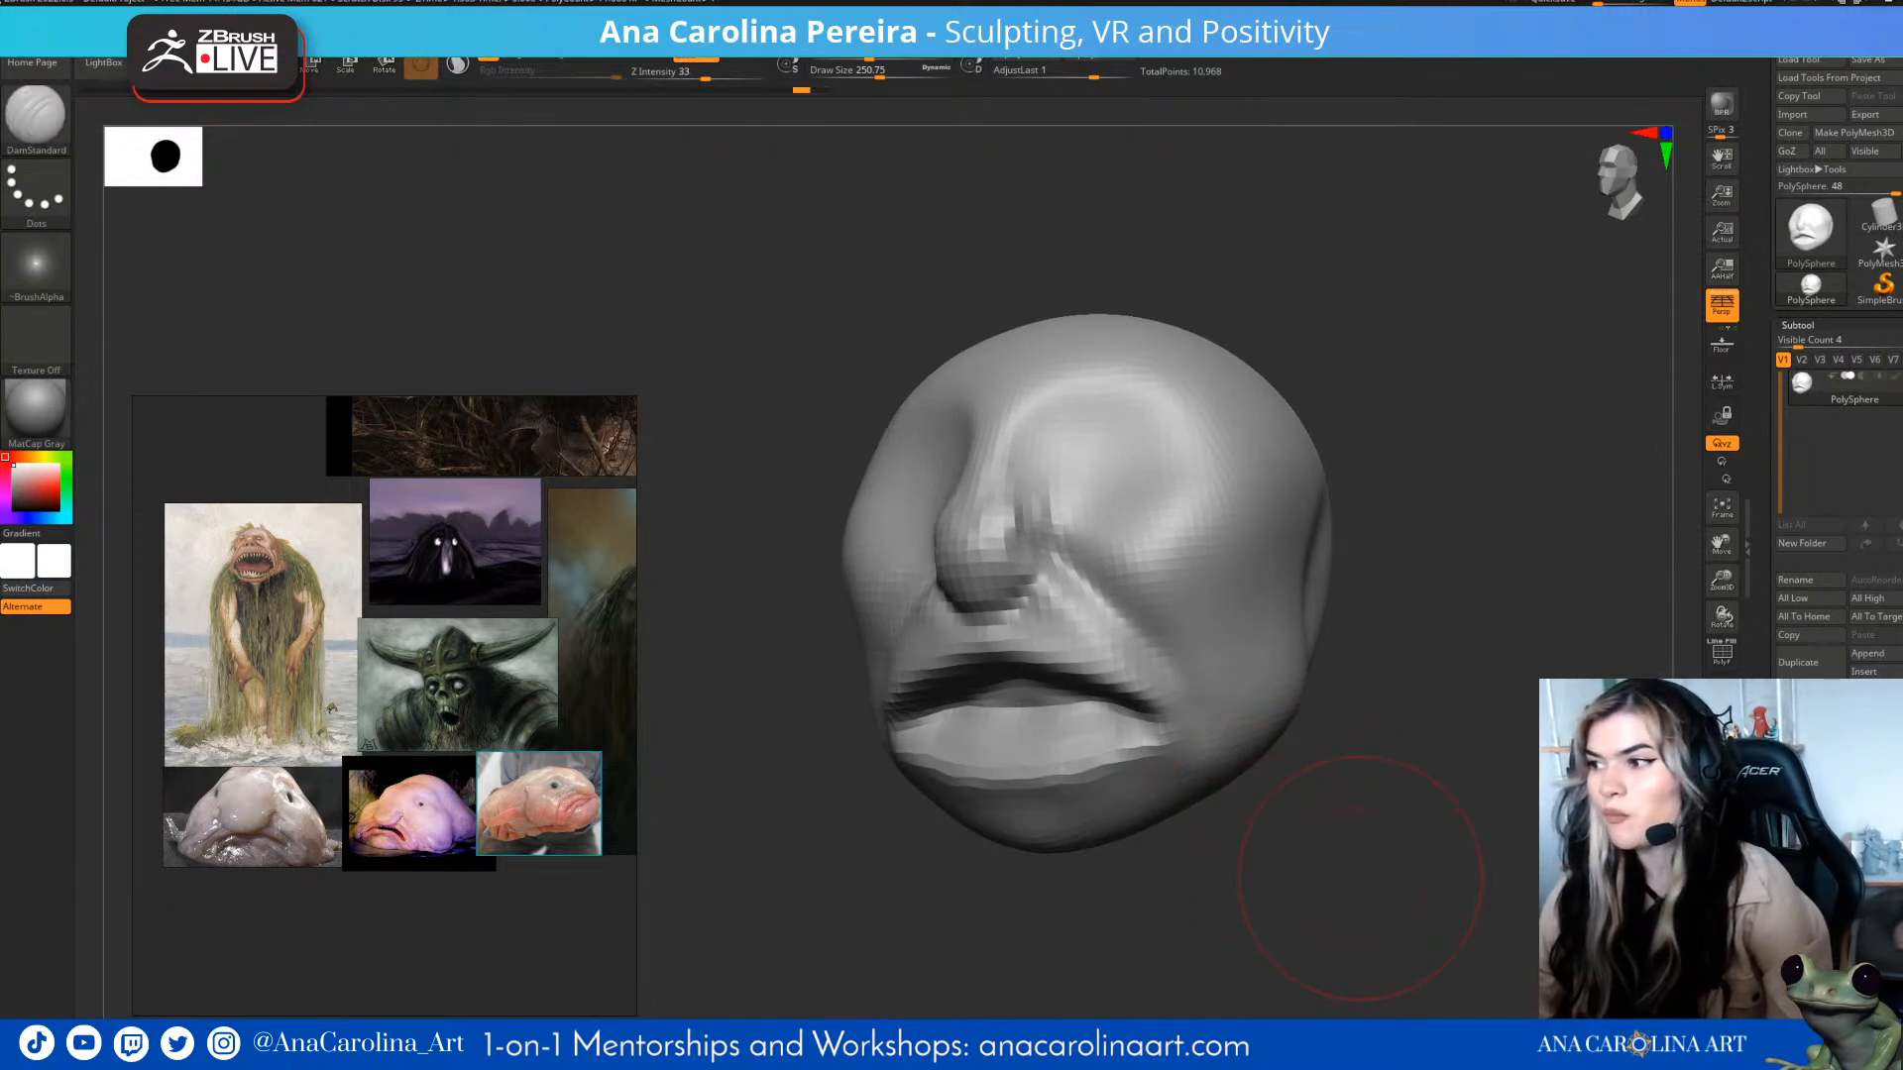
- Carve the hollows behind and below the cheeks with DamStandard at a draw size of about 318, and smooth them
mouse_move(1369, 835)
left_mouse_down("alt")
mouse_move(1430, 840)
mouse_move(1360, 805)
left_mouse_up("alt")
key("space")
left_click_drag(1307, 698, 1316, 698)
left_click_drag(1370, 535, 1280, 682)
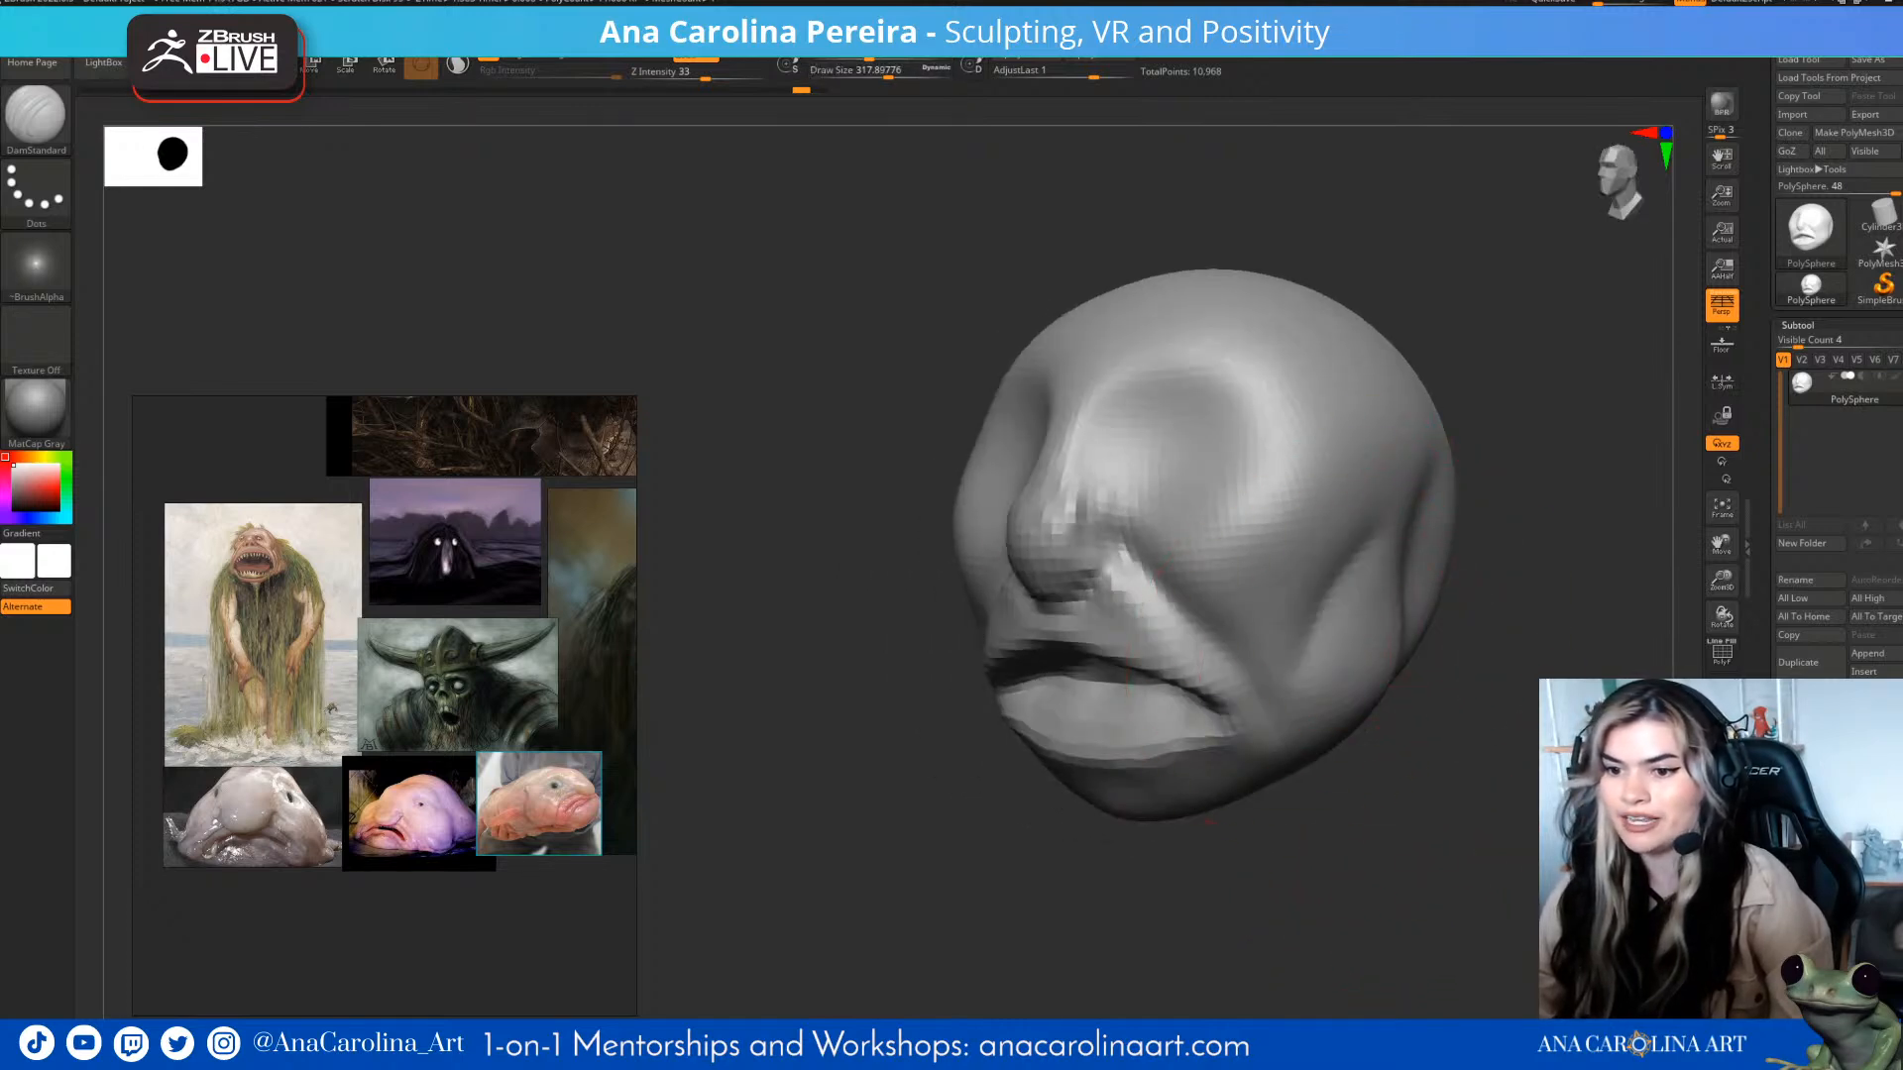
left_click_drag(1160, 892, 1447, 883)
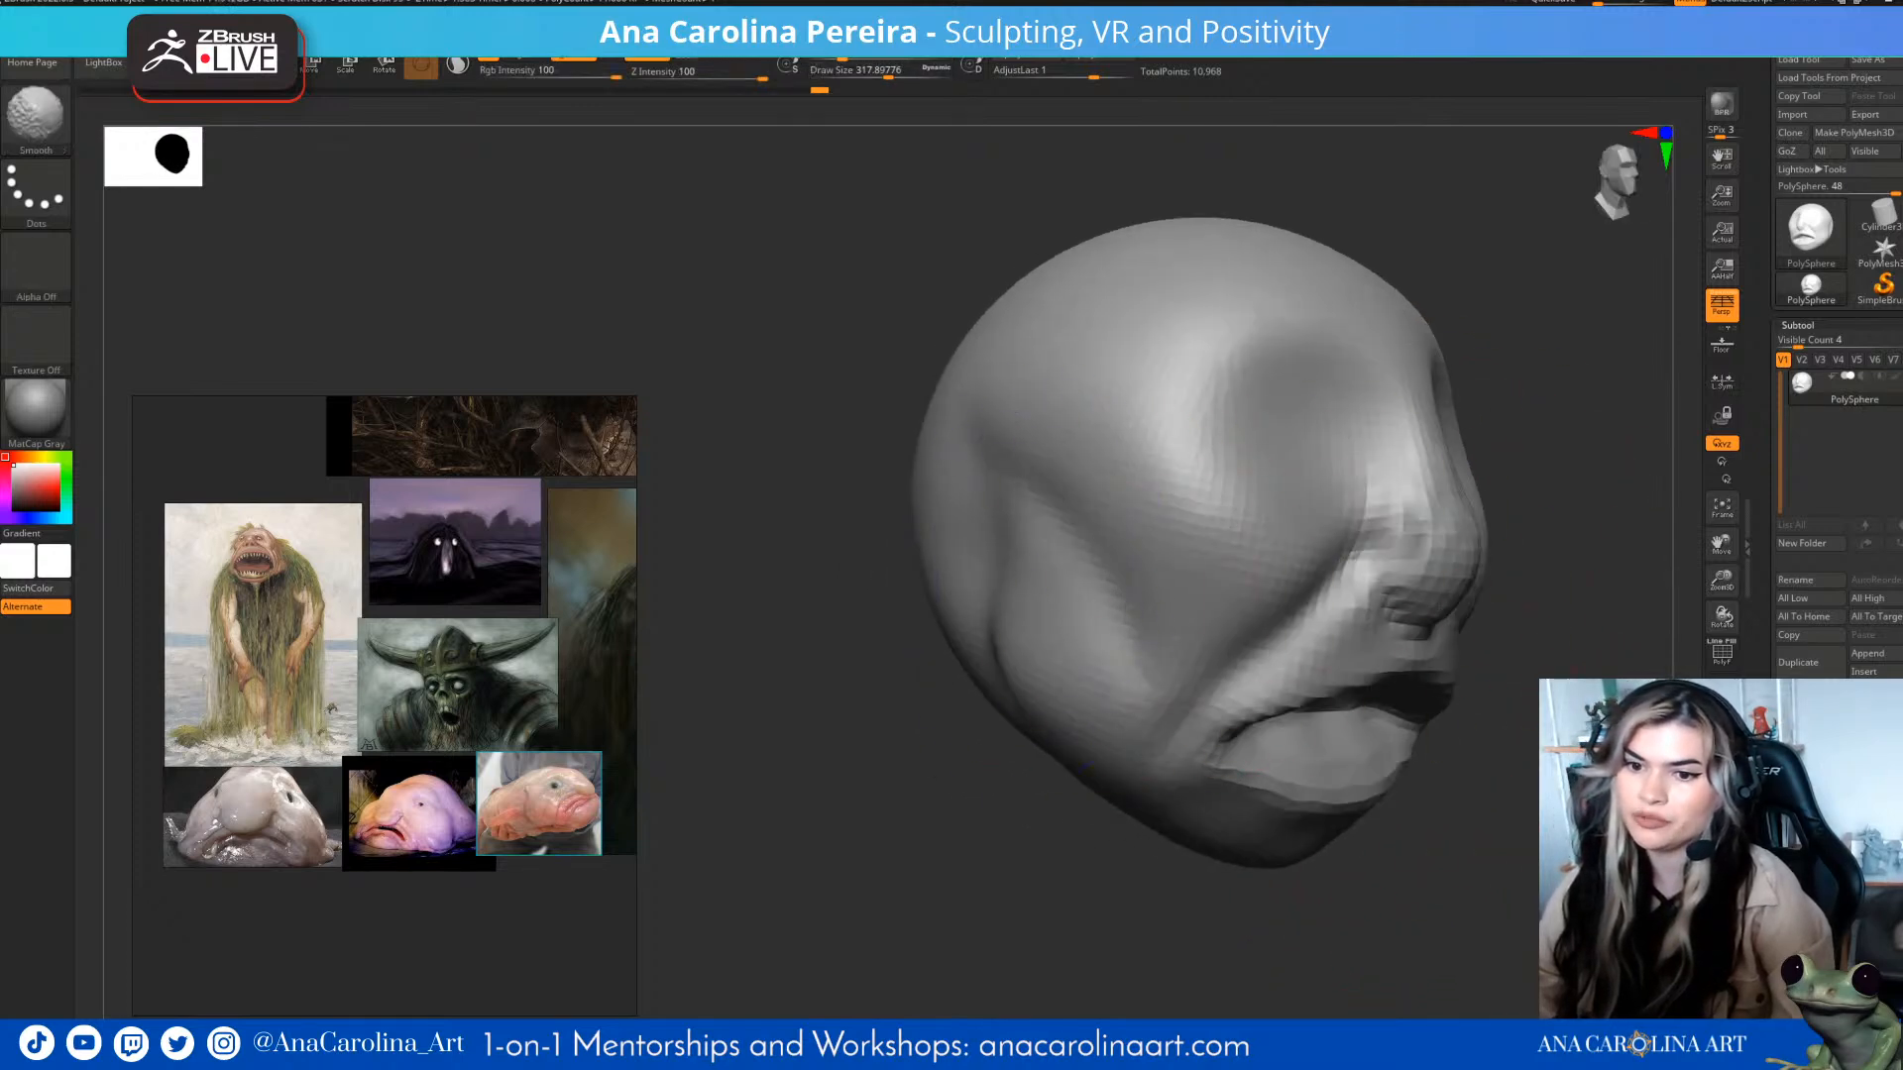
- Adjust the shape of the cheeks and jaw with the Move brush
mouse_move(1111, 901)
left_mouse_down()
mouse_move(977, 897)
mouse_move(1084, 806)
mouse_move(1045, 768)
mouse_move(1046, 793)
left_mouse_up()
key("b")
key("m")
key("v")
key("space")
mouse_move(1263, 577)
left_mouse_down()
mouse_move(1278, 577)
mouse_move(1247, 605)
mouse_move(1358, 593)
left_mouse_up()
mouse_move(1358, 593)
left_mouse_down("alt")
mouse_move(1316, 683)
mouse_move(1318, 645)
left_mouse_up("alt")
key("space")
mouse_move(1340, 629)
left_mouse_down()
mouse_move(1347, 645)
mouse_move(1366, 623)
left_mouse_up()
- Carve creases around the eyeballs inside the eye sockets with DamStandard at a draw size of about 182
key("b")
key("d")
key("s")
key("space")
left_click_drag(1368, 621, 1358, 620)
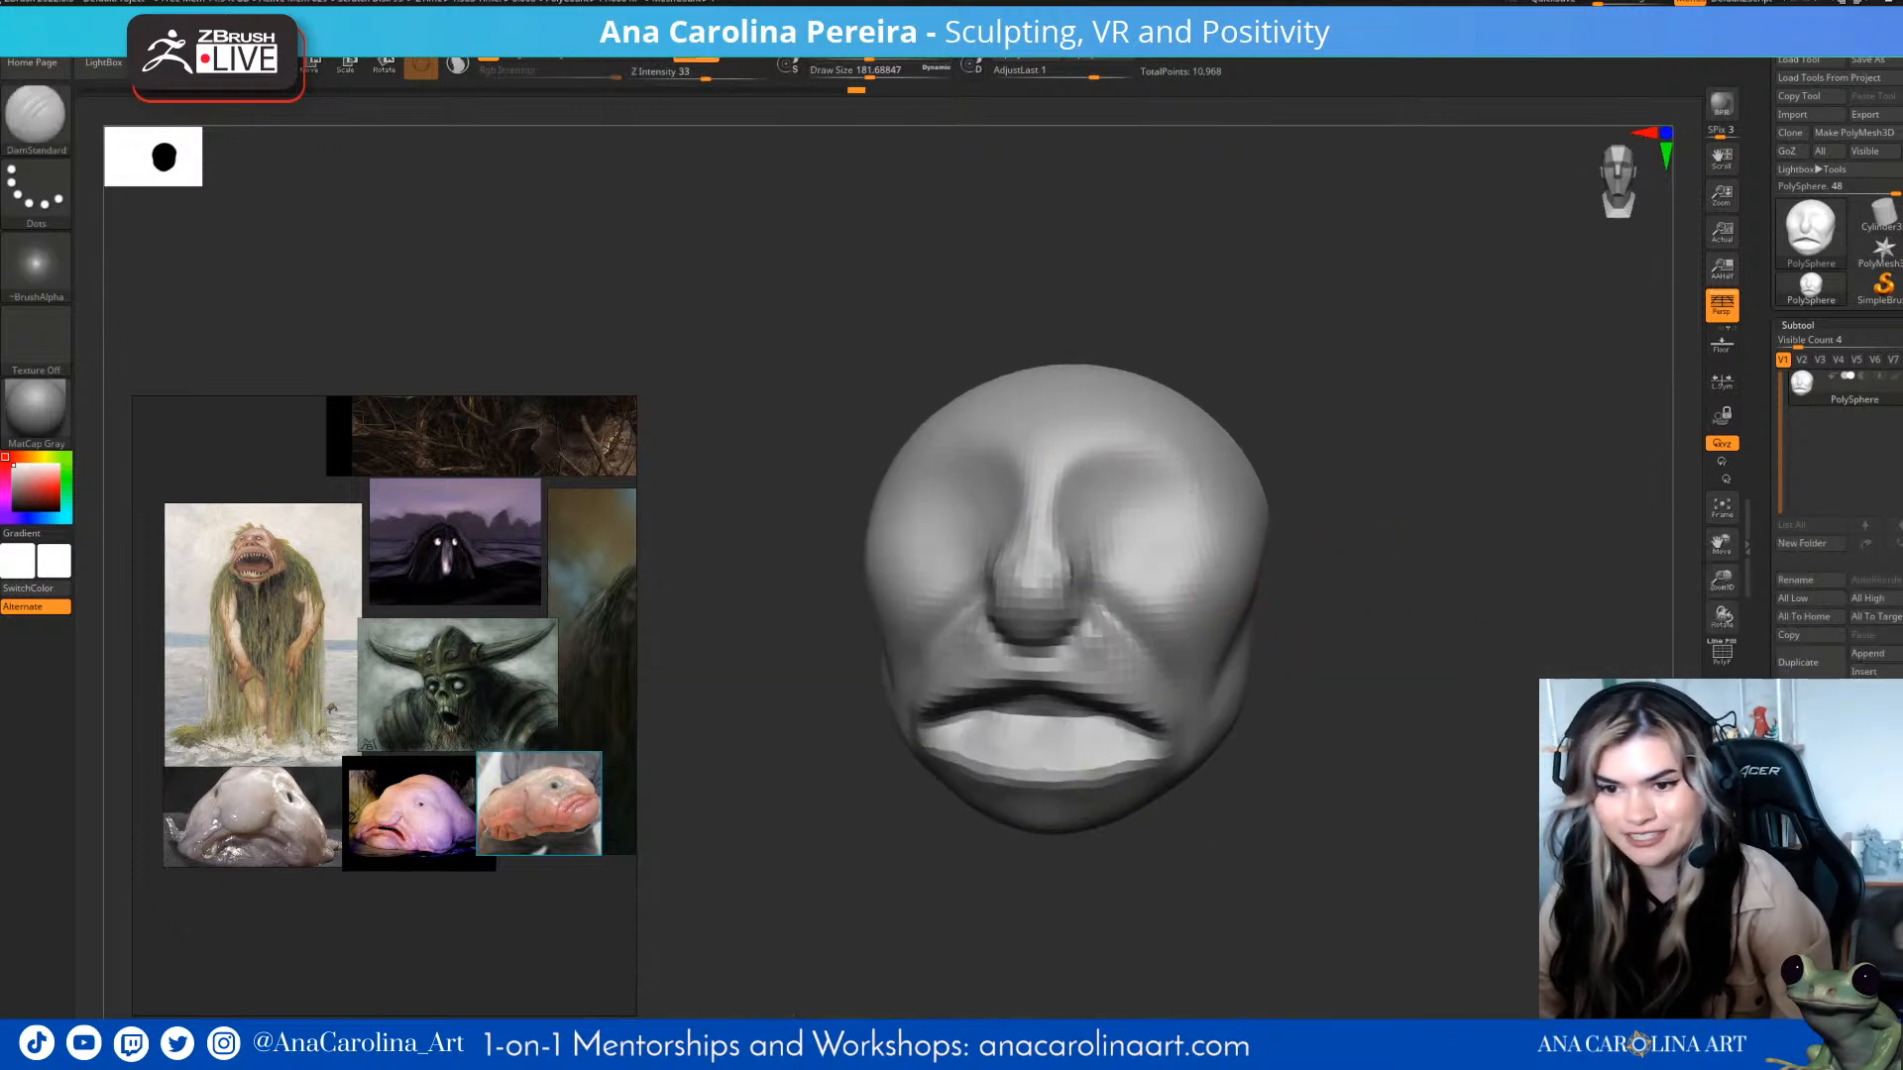
left_click_drag(1343, 496, 1279, 466)
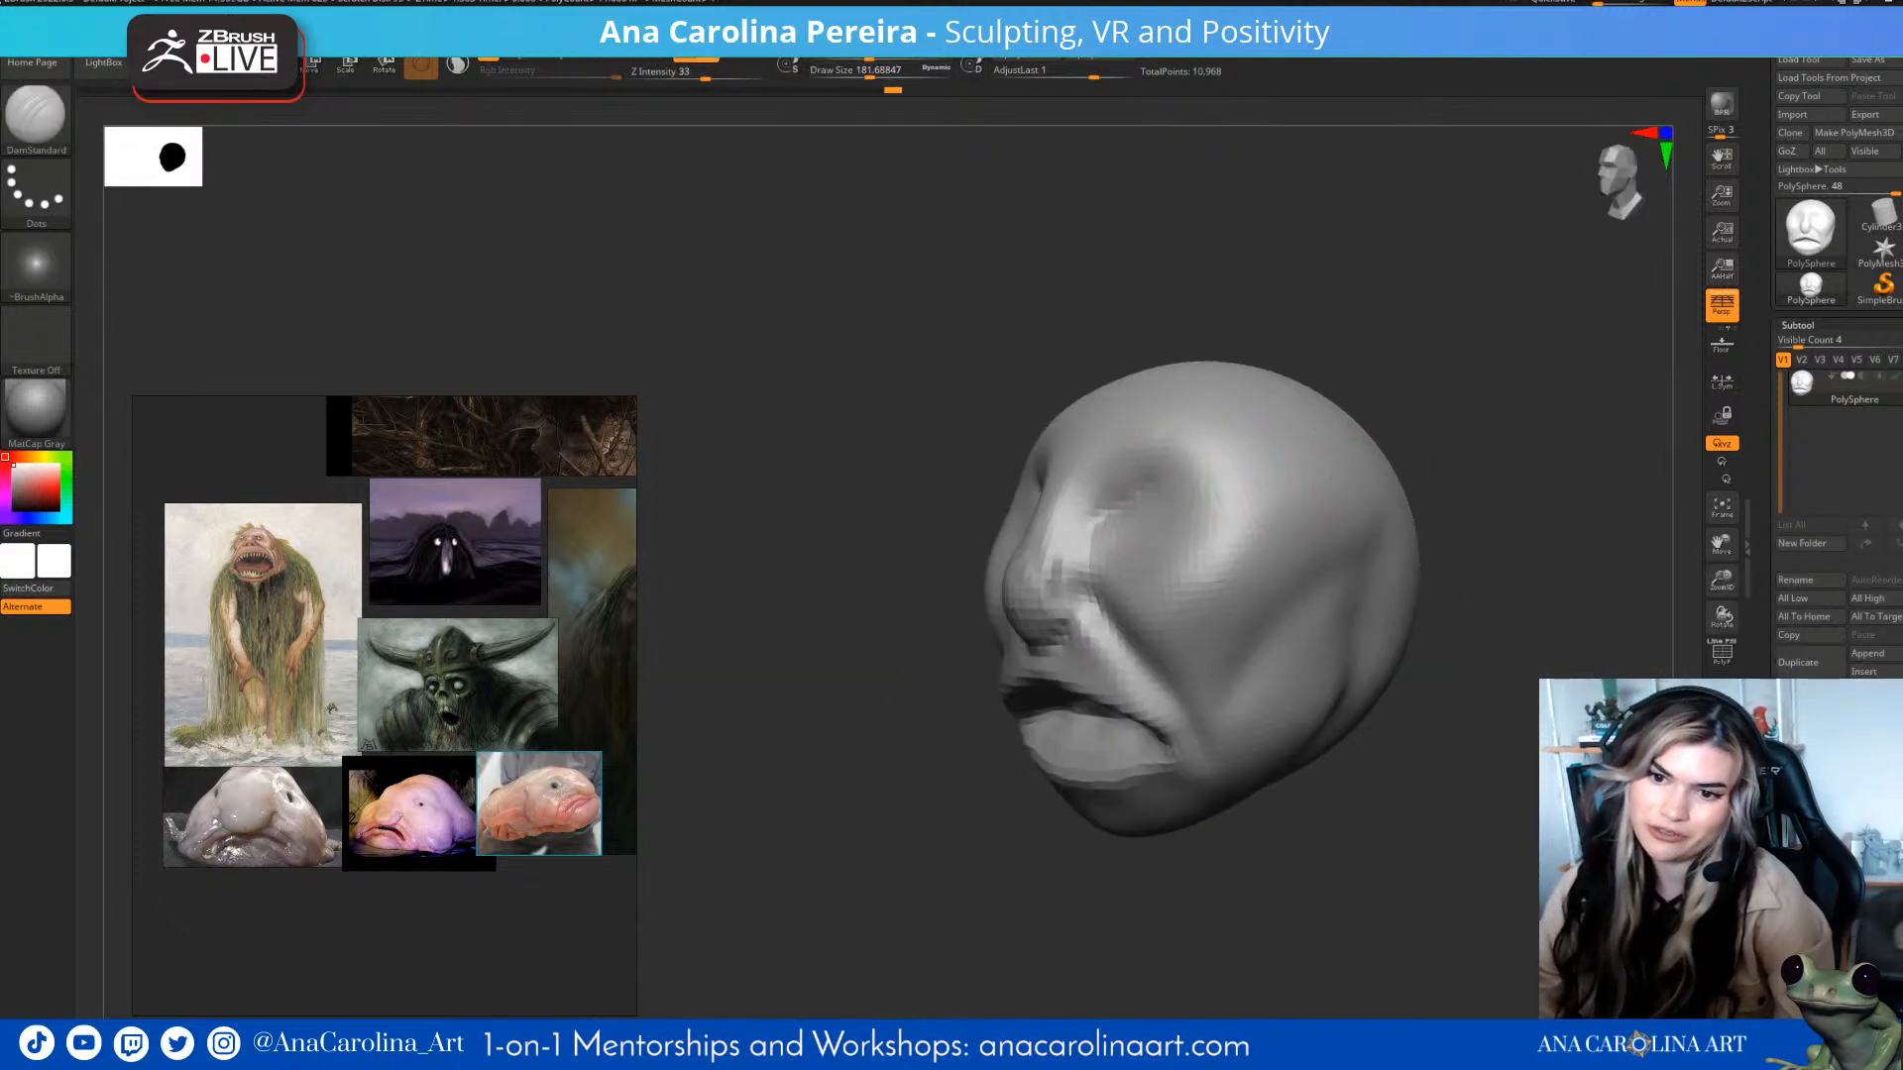
mouse_move(1420, 446)
left_mouse_down()
mouse_move(1178, 506)
mouse_move(1328, 436)
left_mouse_up()
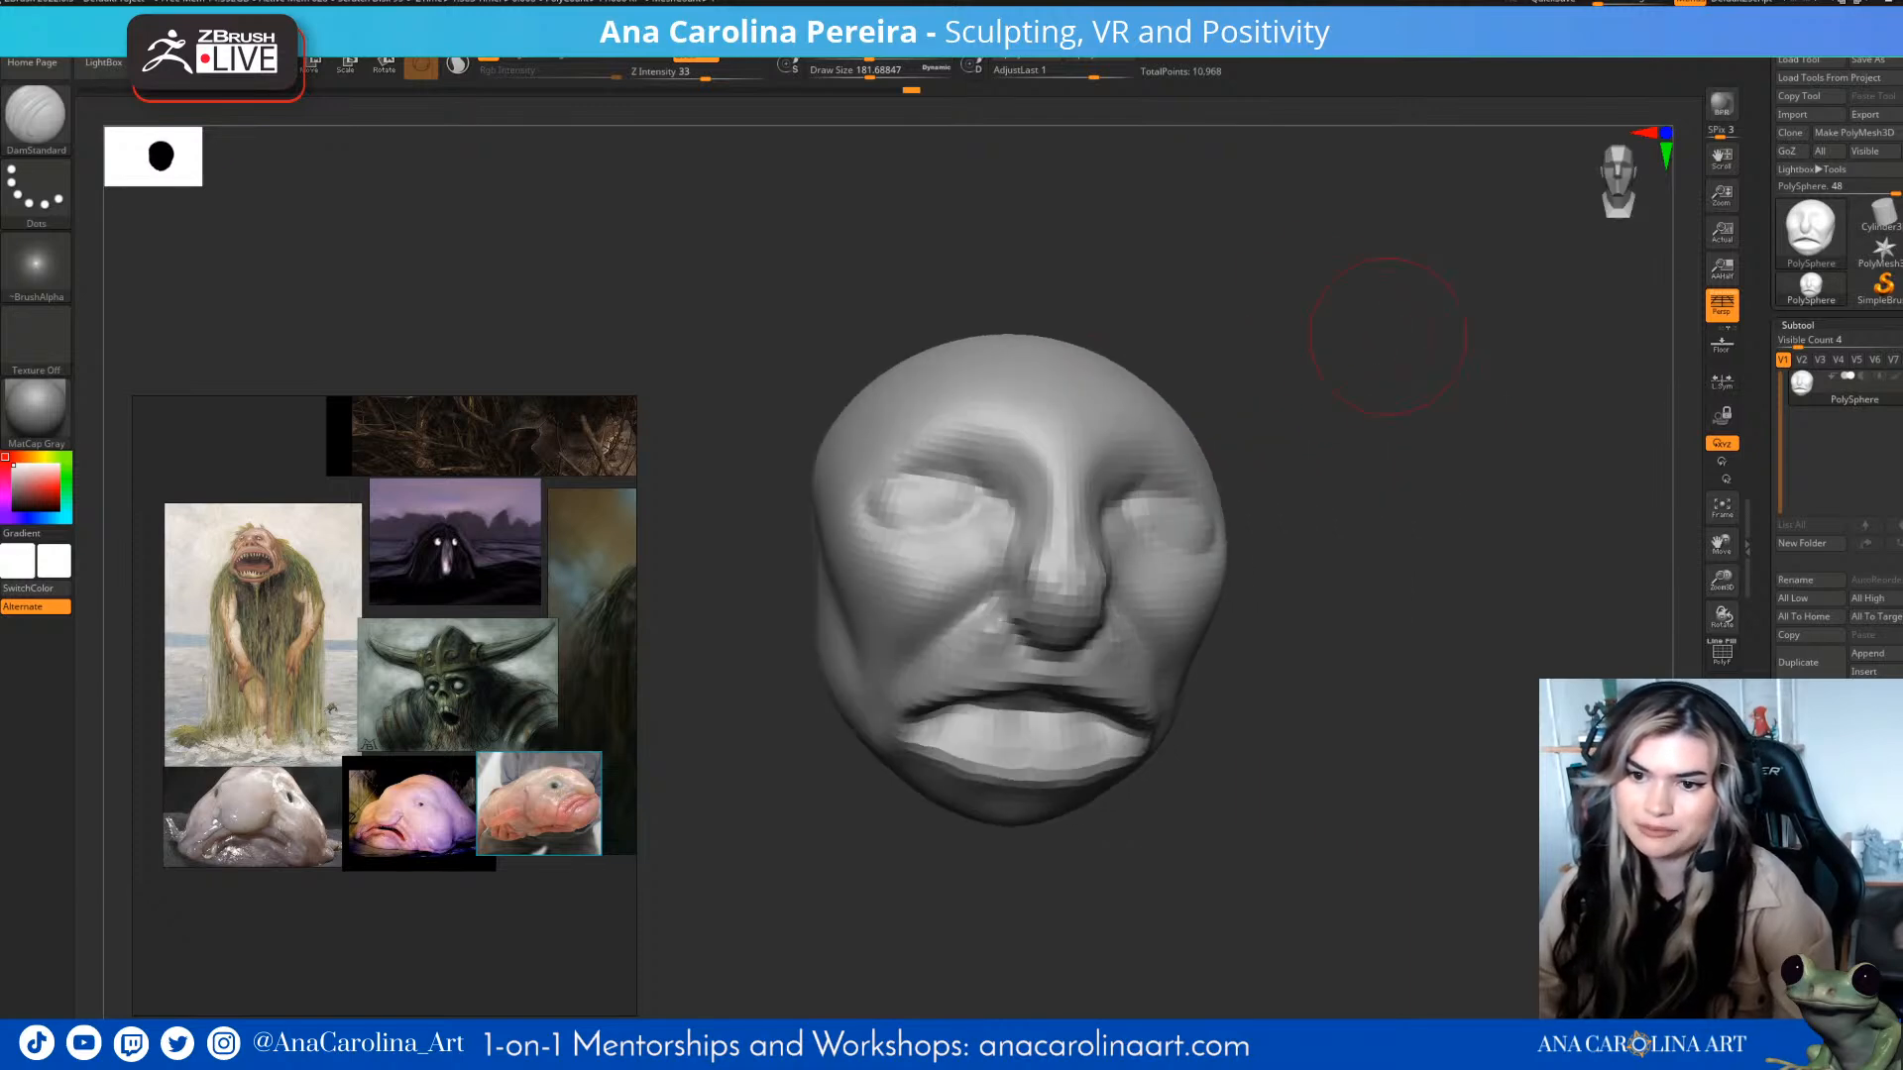
- Refine the eye outlines with further DamStandard strokes, undoing the unwanted ones
key("ctrl+z")
left_click_drag(1279, 634, 1251, 649)
left_click_drag(1111, 491, 1217, 510)
mouse_move(1323, 536)
left_mouse_down()
mouse_move(1229, 506)
mouse_move(1231, 542)
left_mouse_up()
key("ctrl+z")
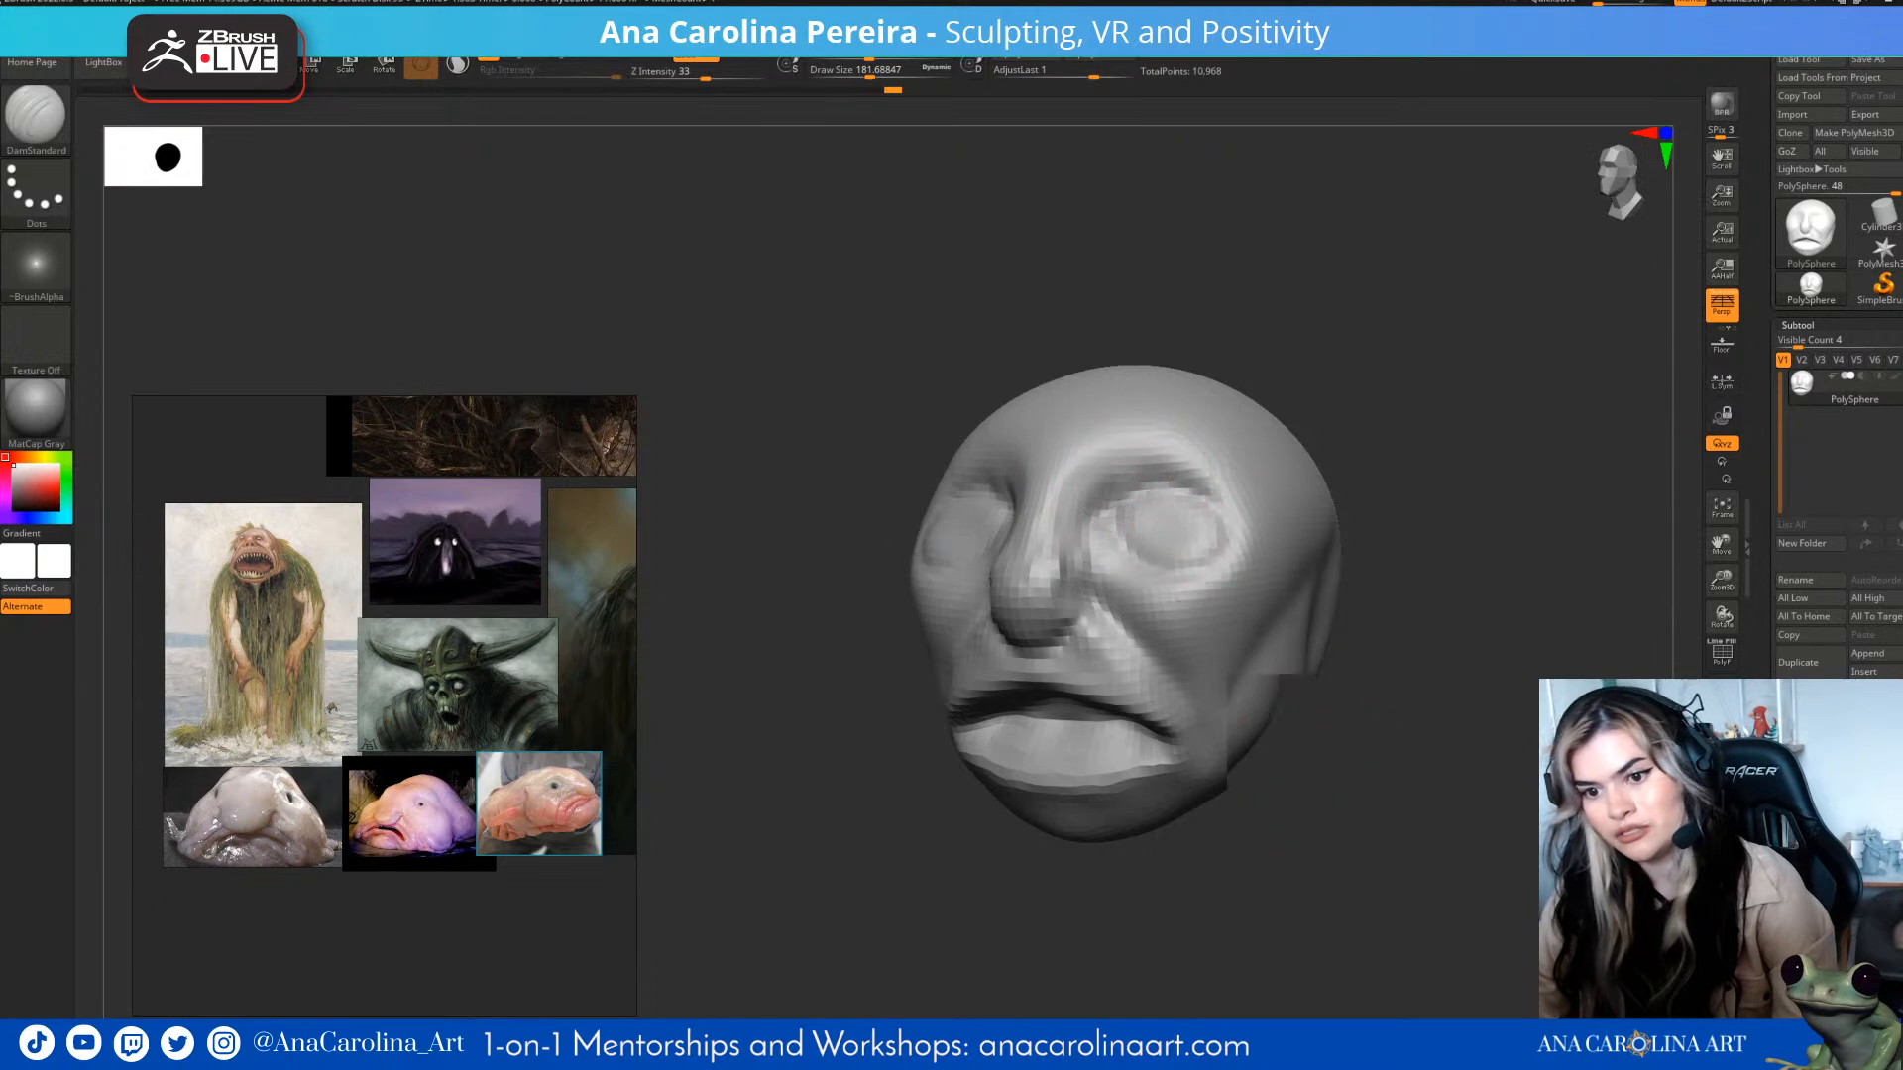
left_click_drag(1324, 759, 1211, 590)
mouse_move(1457, 617)
left_mouse_down()
mouse_move(1443, 595)
mouse_move(1351, 615)
left_mouse_up()
- Build up the rounded cheeks below the eyes with ClayBuildup at a draw size of about 192
key("b")
key("c")
key("b")
key("space")
left_click_drag(1230, 566, 1234, 566)
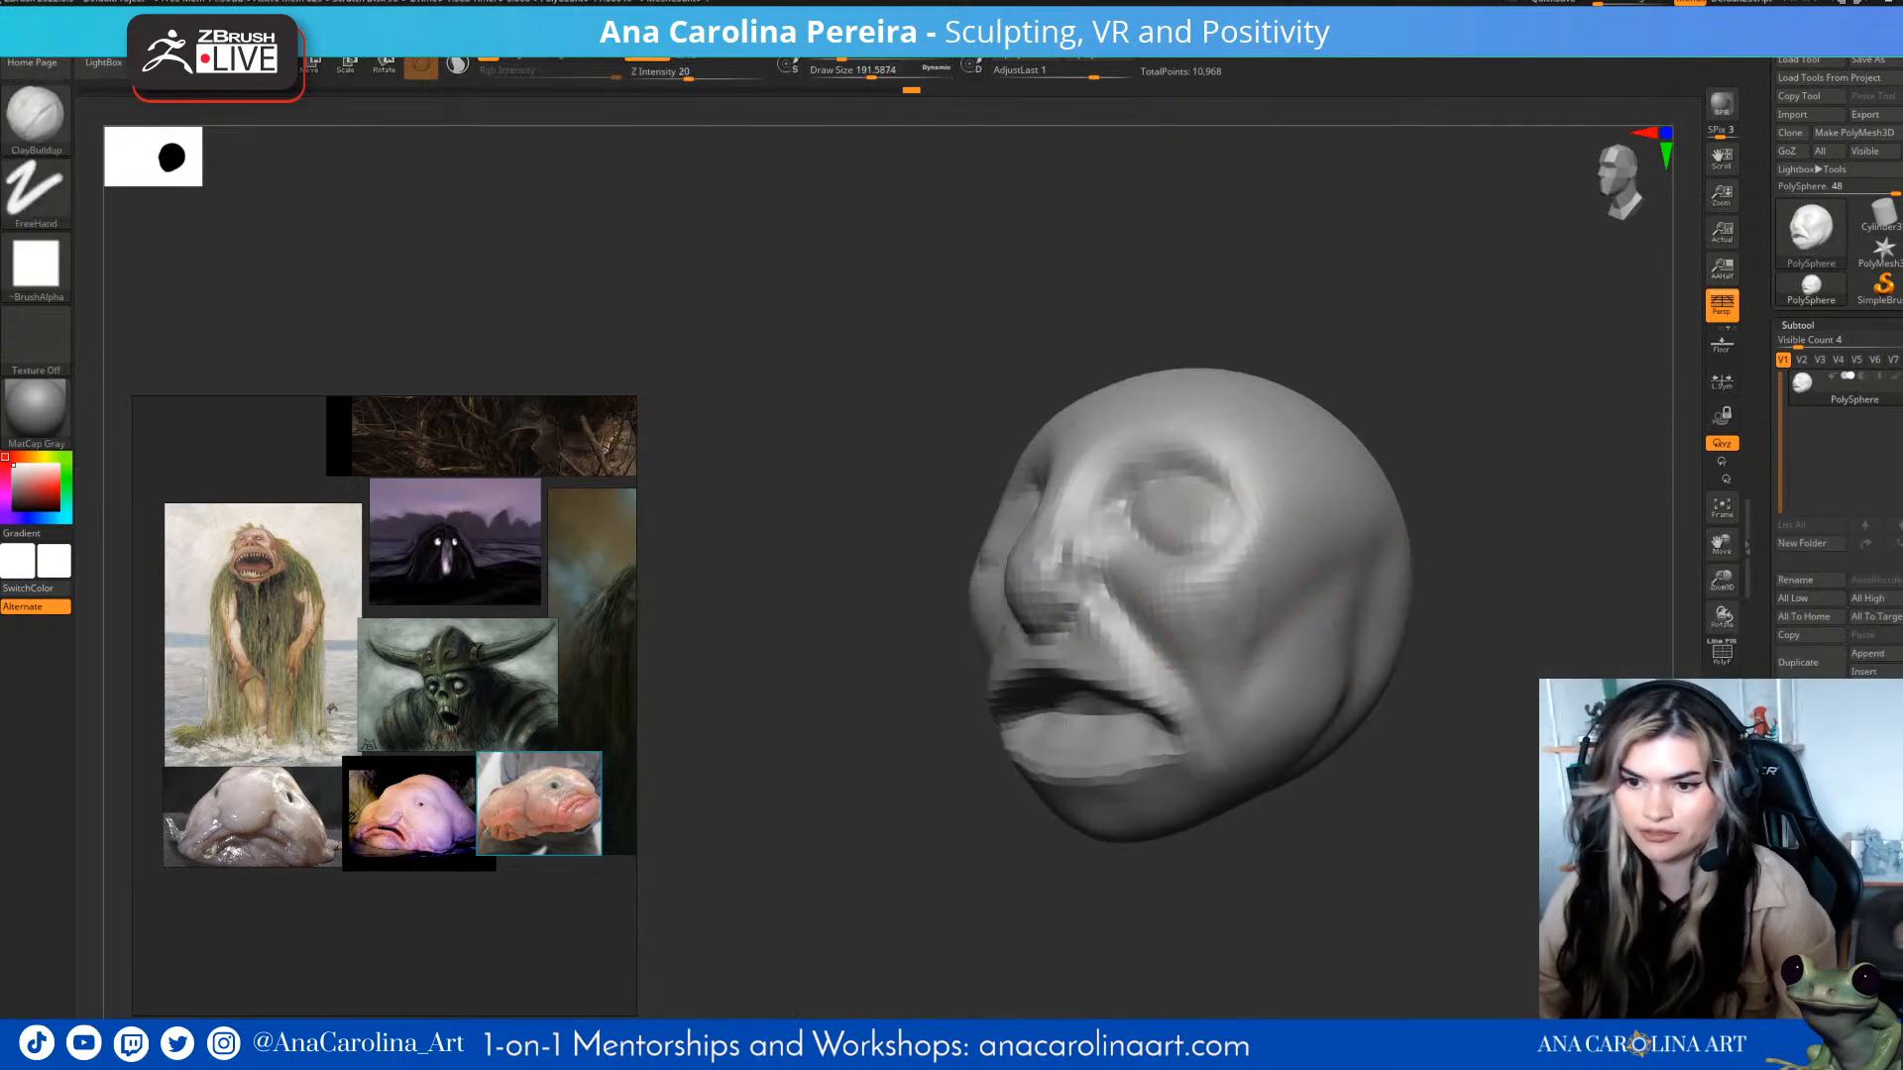
left_click_drag(1437, 624, 1199, 581)
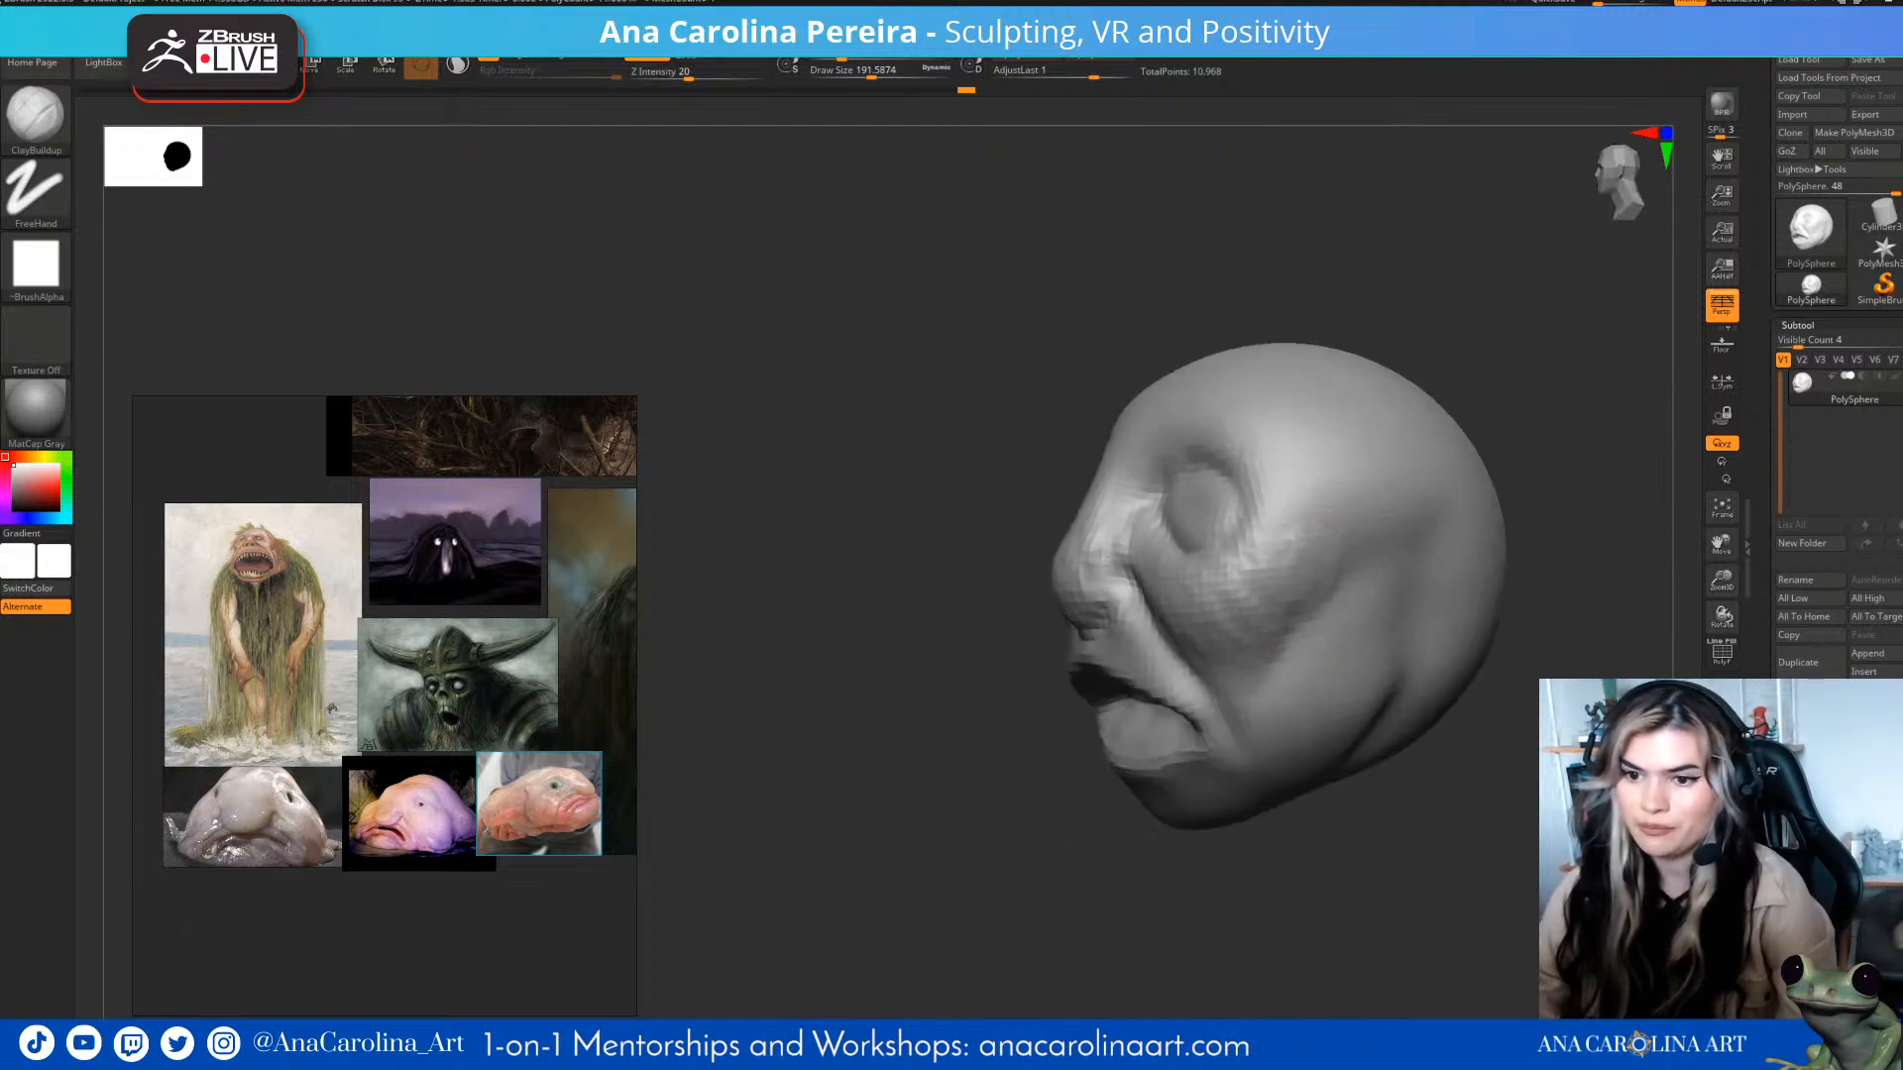
left_click_drag(1318, 528, 1477, 724)
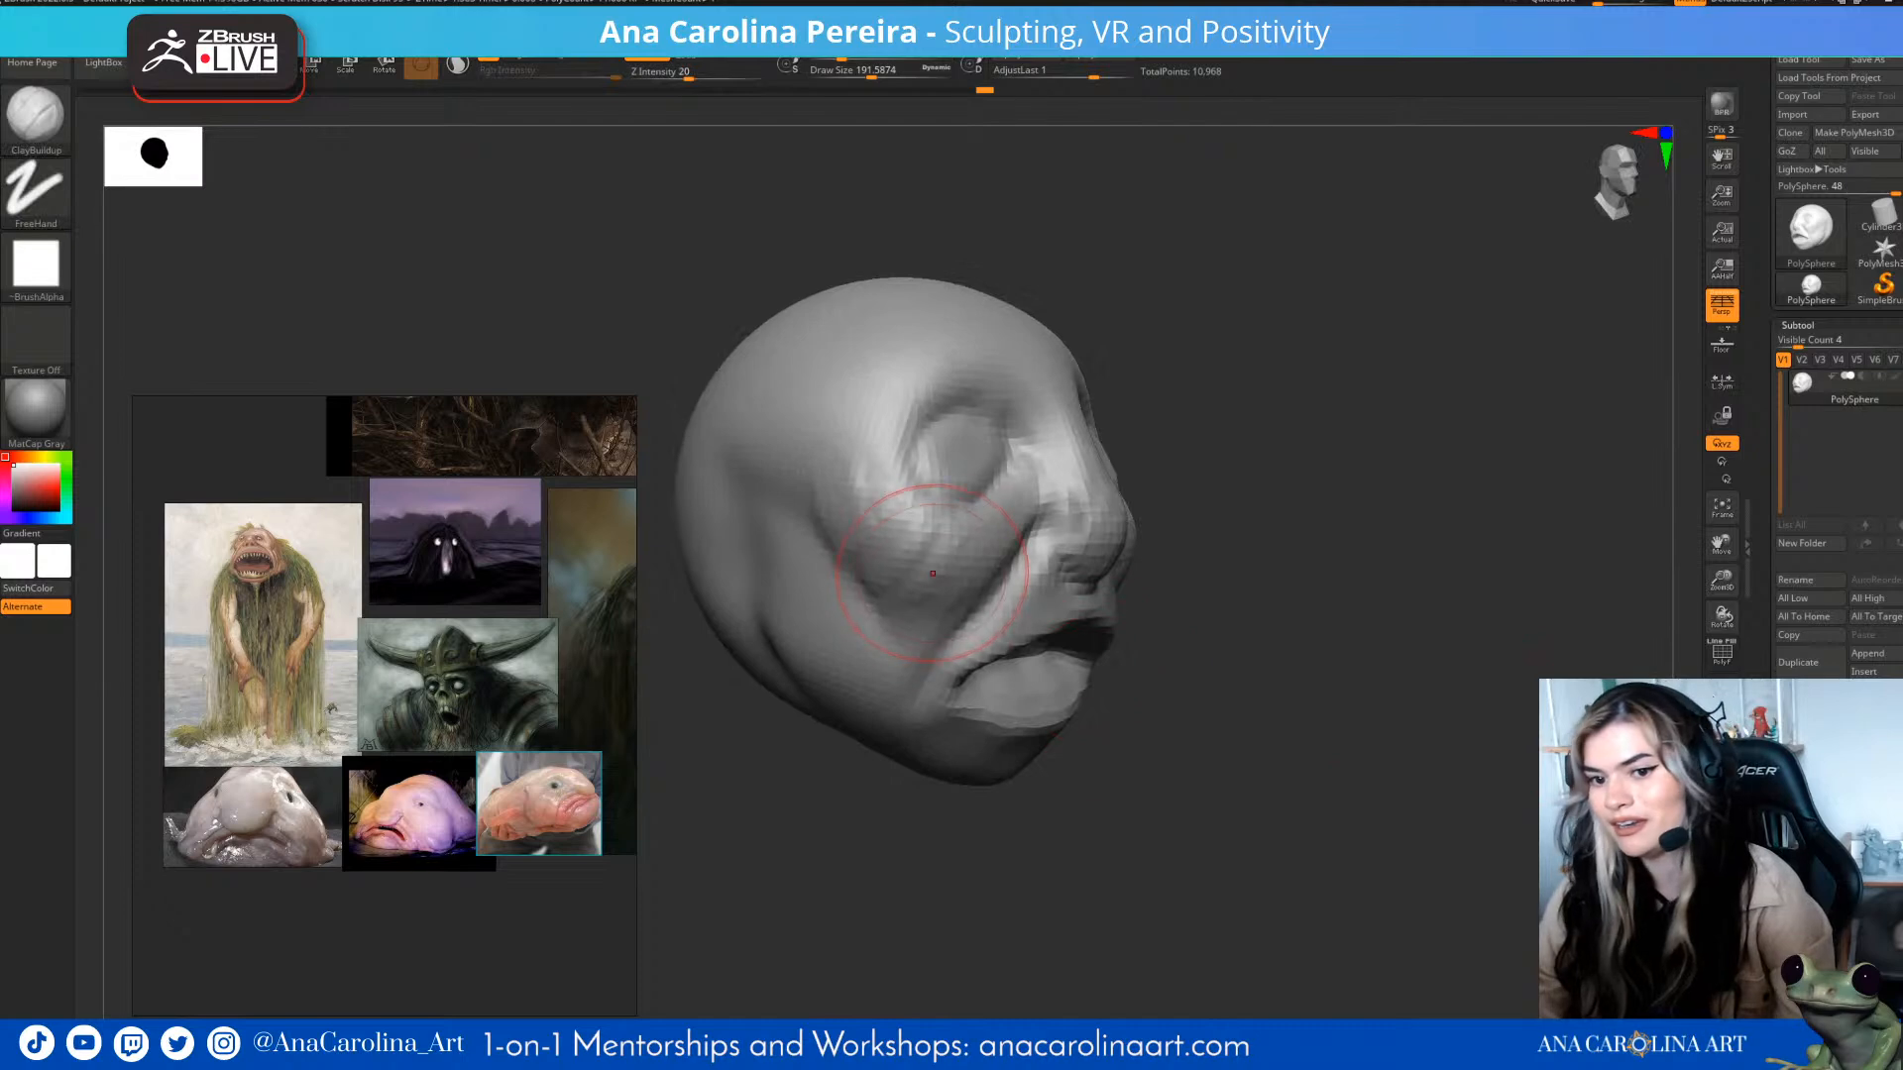
left_click_drag(1348, 737, 1314, 709, "alt")
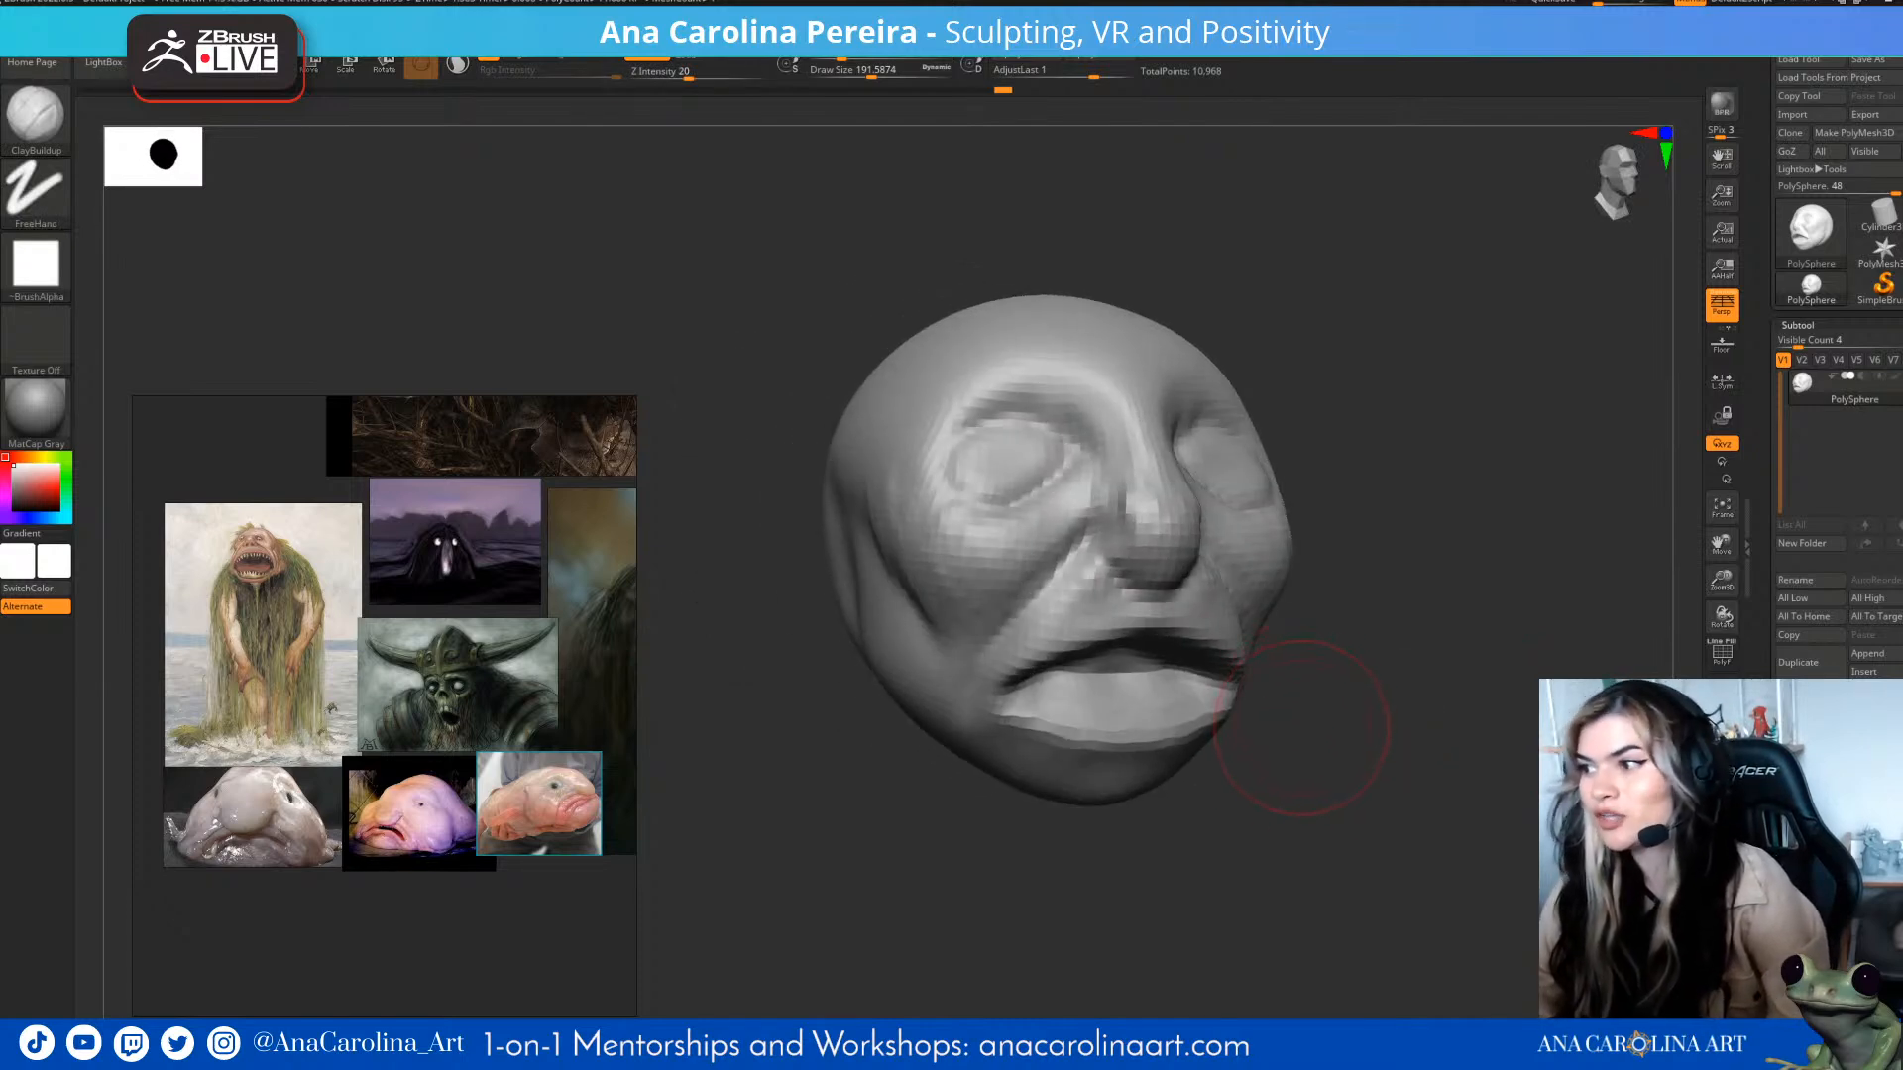
- Add ClayBuildup volume to the lower cheeks and the sides of the jaw
left_click_drag(1376, 783, 1245, 728)
mouse_move(991, 704)
left_mouse_down()
mouse_move(999, 669)
mouse_move(1076, 634)
left_mouse_up()
left_click_drag(1165, 778, 1147, 684)
mouse_move(1135, 570)
left_mouse_down()
mouse_move(1100, 624)
mouse_move(1140, 530)
mouse_move(1273, 437)
left_mouse_up()
- Build up the chin below the lower lip with ClayBuildup strokes
mouse_move(1170, 873)
left_mouse_down()
mouse_move(1298, 907)
mouse_move(1516, 897)
left_mouse_up()
left_click_drag(1190, 540, 1106, 397)
mouse_move(1076, 872)
left_mouse_down("alt")
mouse_move(1076, 932)
mouse_move(1167, 867)
mouse_move(1147, 896)
mouse_move(1009, 830)
mouse_move(1016, 872)
left_mouse_up("alt")
mouse_move(1233, 923)
left_mouse_down("alt")
mouse_move(1167, 900)
mouse_move(1321, 930)
left_mouse_up("alt")
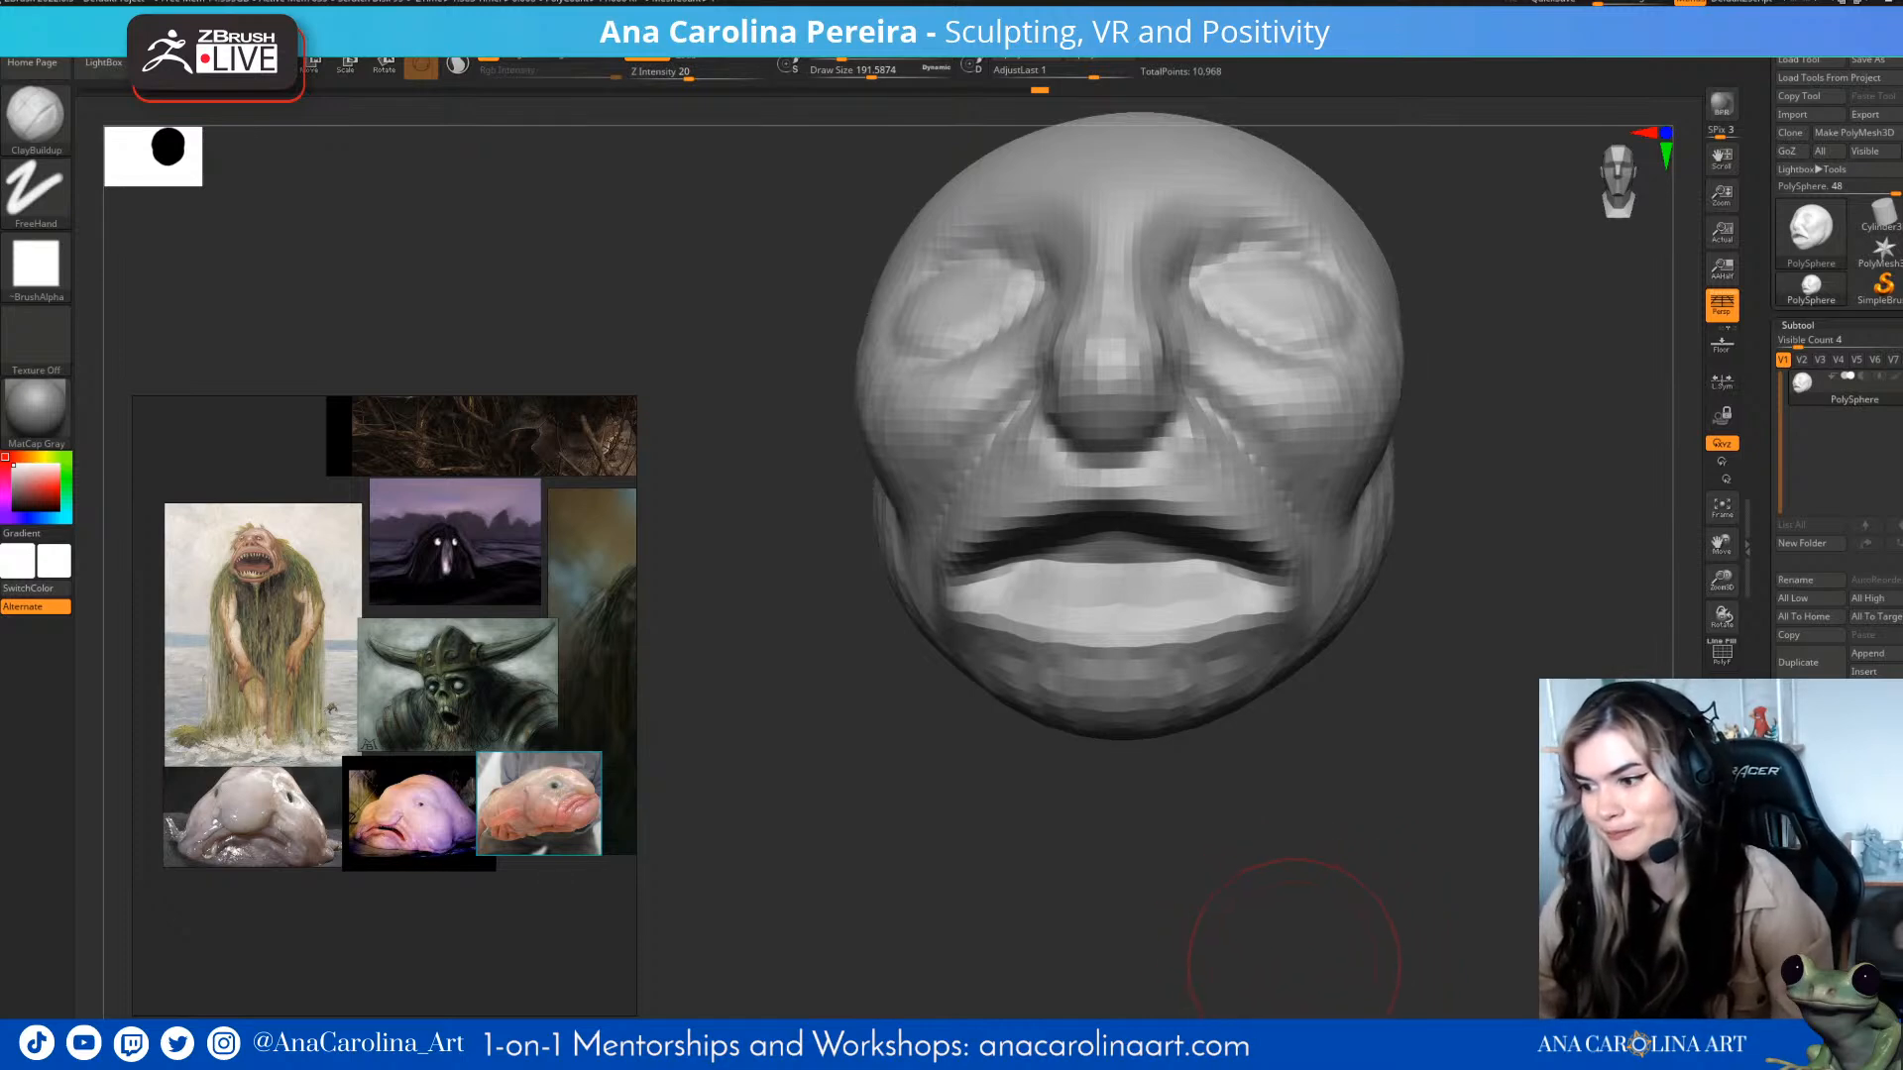
mouse_move(1279, 934)
left_mouse_down("alt")
mouse_move(1279, 907)
mouse_move(1343, 880)
mouse_move(1264, 894)
mouse_move(1295, 1002)
left_mouse_up("alt")
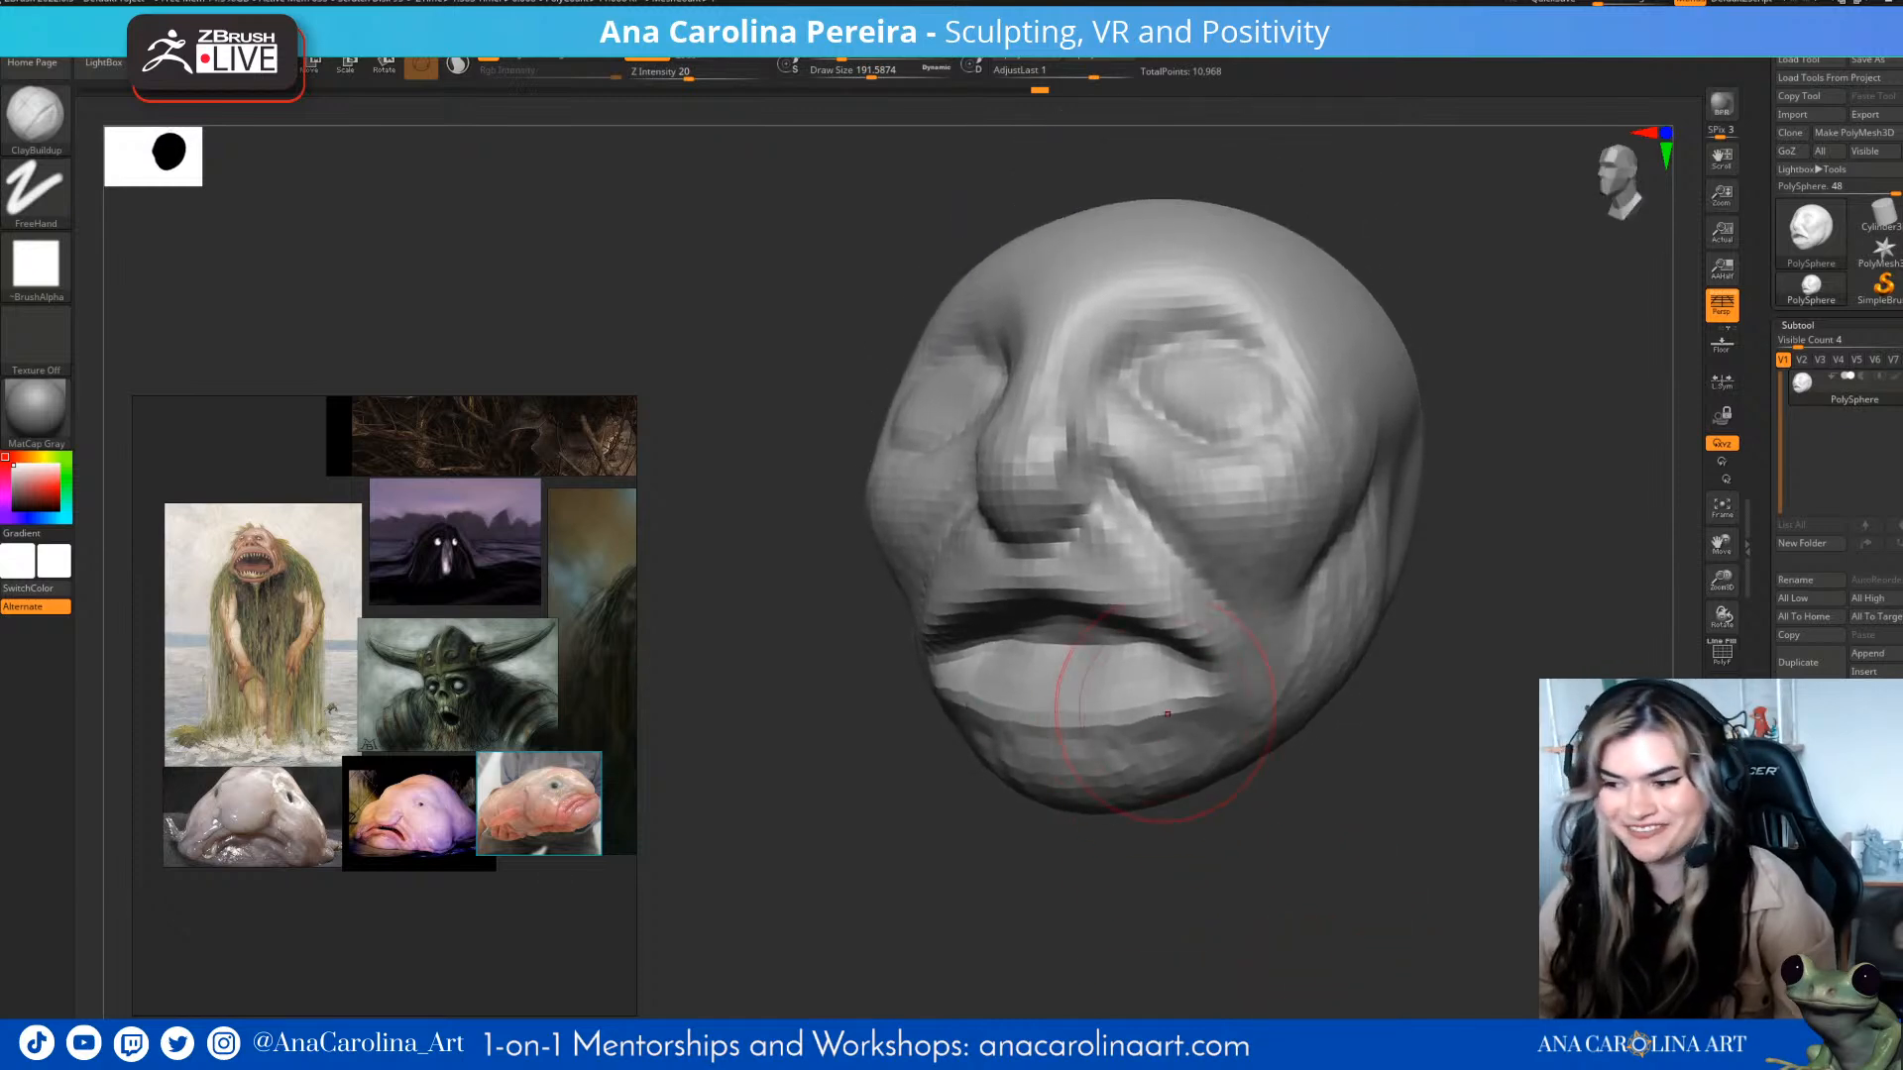
- Sculpt rough lower teeth inside the mouth with ClayBuildup at a draw size of about 120
mouse_move(1442, 793)
left_mouse_down()
mouse_move(1420, 788)
mouse_move(1486, 793)
left_mouse_up()
key("space")
left_click_drag(1177, 629, 1166, 628)
mouse_move(1278, 927)
left_mouse_down()
mouse_move(1271, 843)
mouse_move(1353, 941)
left_mouse_up()
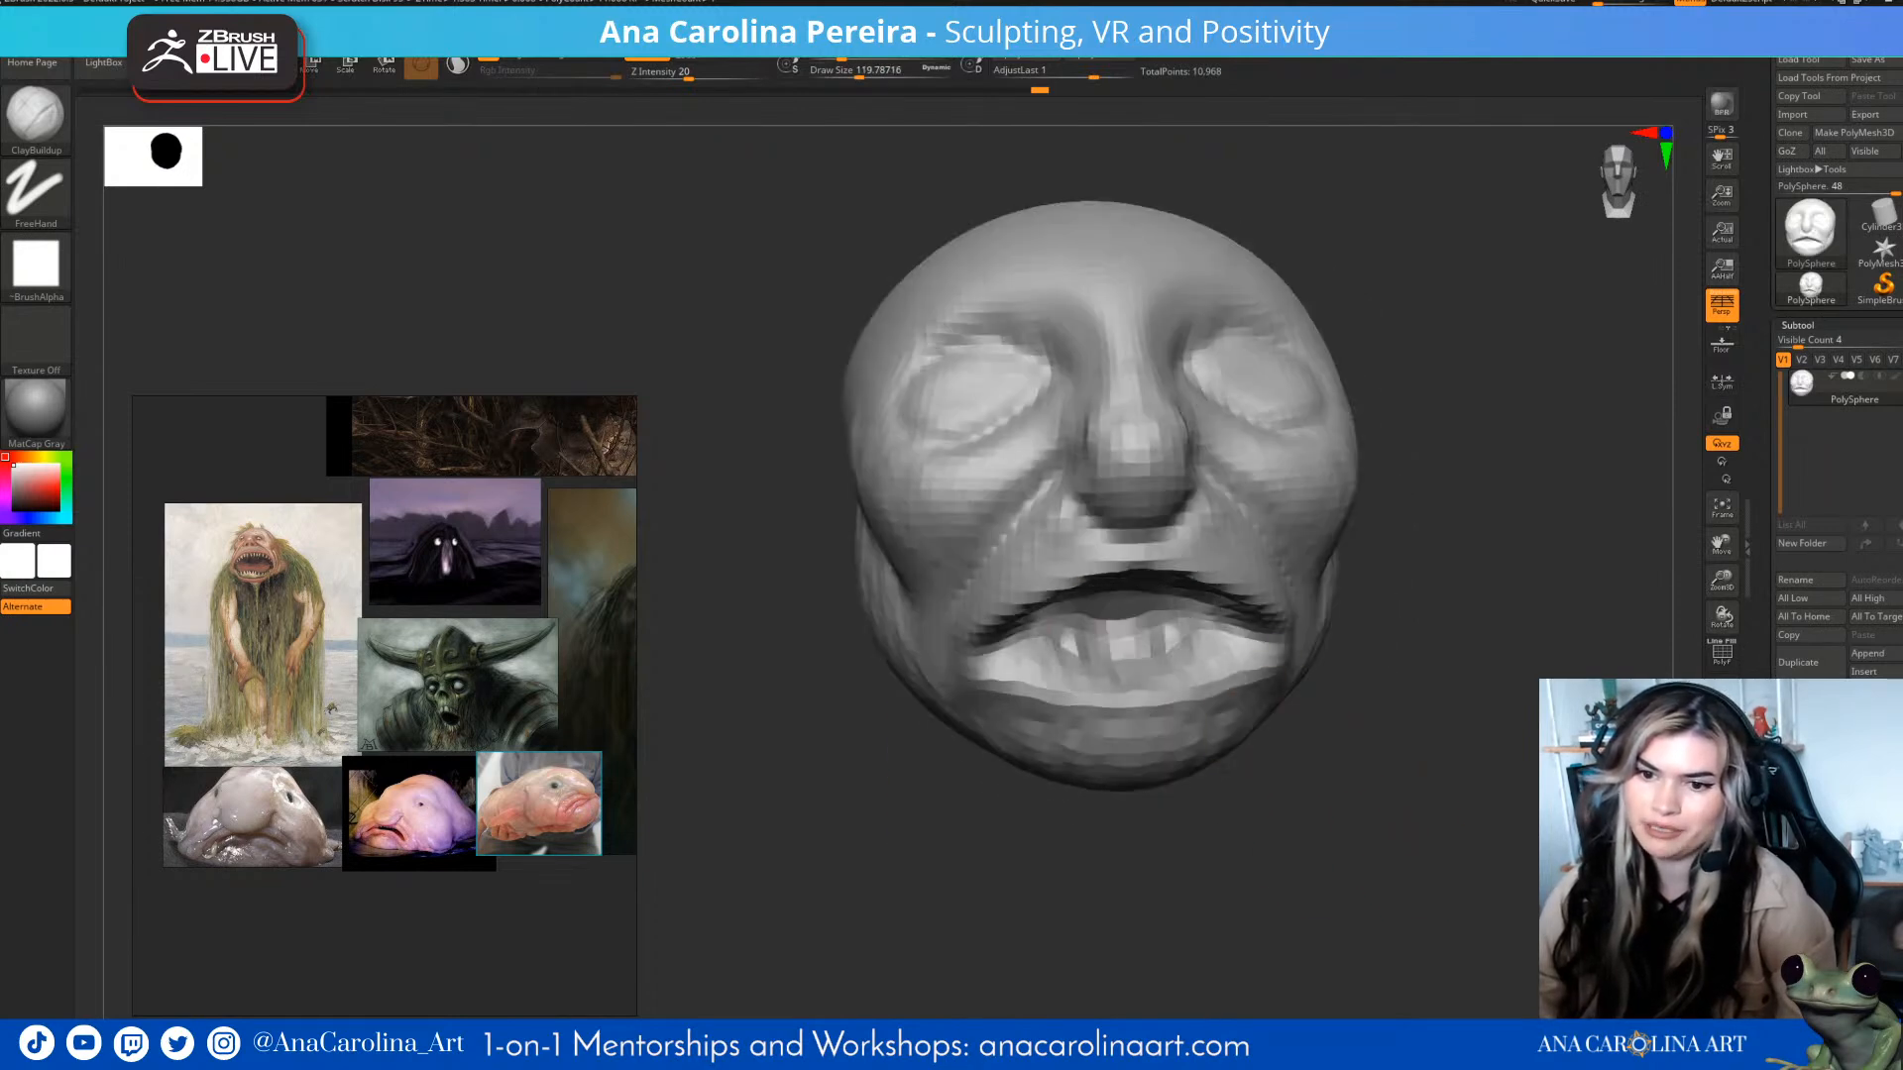
left_click_drag(1348, 791, 1387, 789)
mouse_move(1318, 709)
left_mouse_down()
mouse_move(1140, 714)
mouse_move(1308, 754)
left_mouse_up()
mouse_move(1308, 753)
left_mouse_down("alt")
mouse_move(1298, 694)
mouse_move(1338, 753)
left_mouse_up("alt")
key("space")
left_click_drag(1355, 631, 1457, 684)
key("space")
left_click_drag(1415, 603, 1338, 645)
mouse_move(1338, 645)
left_mouse_down("alt")
mouse_move(1259, 674)
mouse_move(1229, 593)
mouse_move(1300, 744)
left_mouse_up("alt")
- Widen the jaw and lower cheeks with the Move brush at a draw size of about 311, undoing the unwanted pulls
key("b")
key("m")
key("v")
key("space")
left_click_drag(1251, 628, 1264, 627)
mouse_move(1182, 583)
left_mouse_down()
mouse_move(1274, 612)
mouse_move(1176, 650)
mouse_move(1202, 660)
left_mouse_up()
key("ctrl+z")
key("space")
key("ctrl+z")
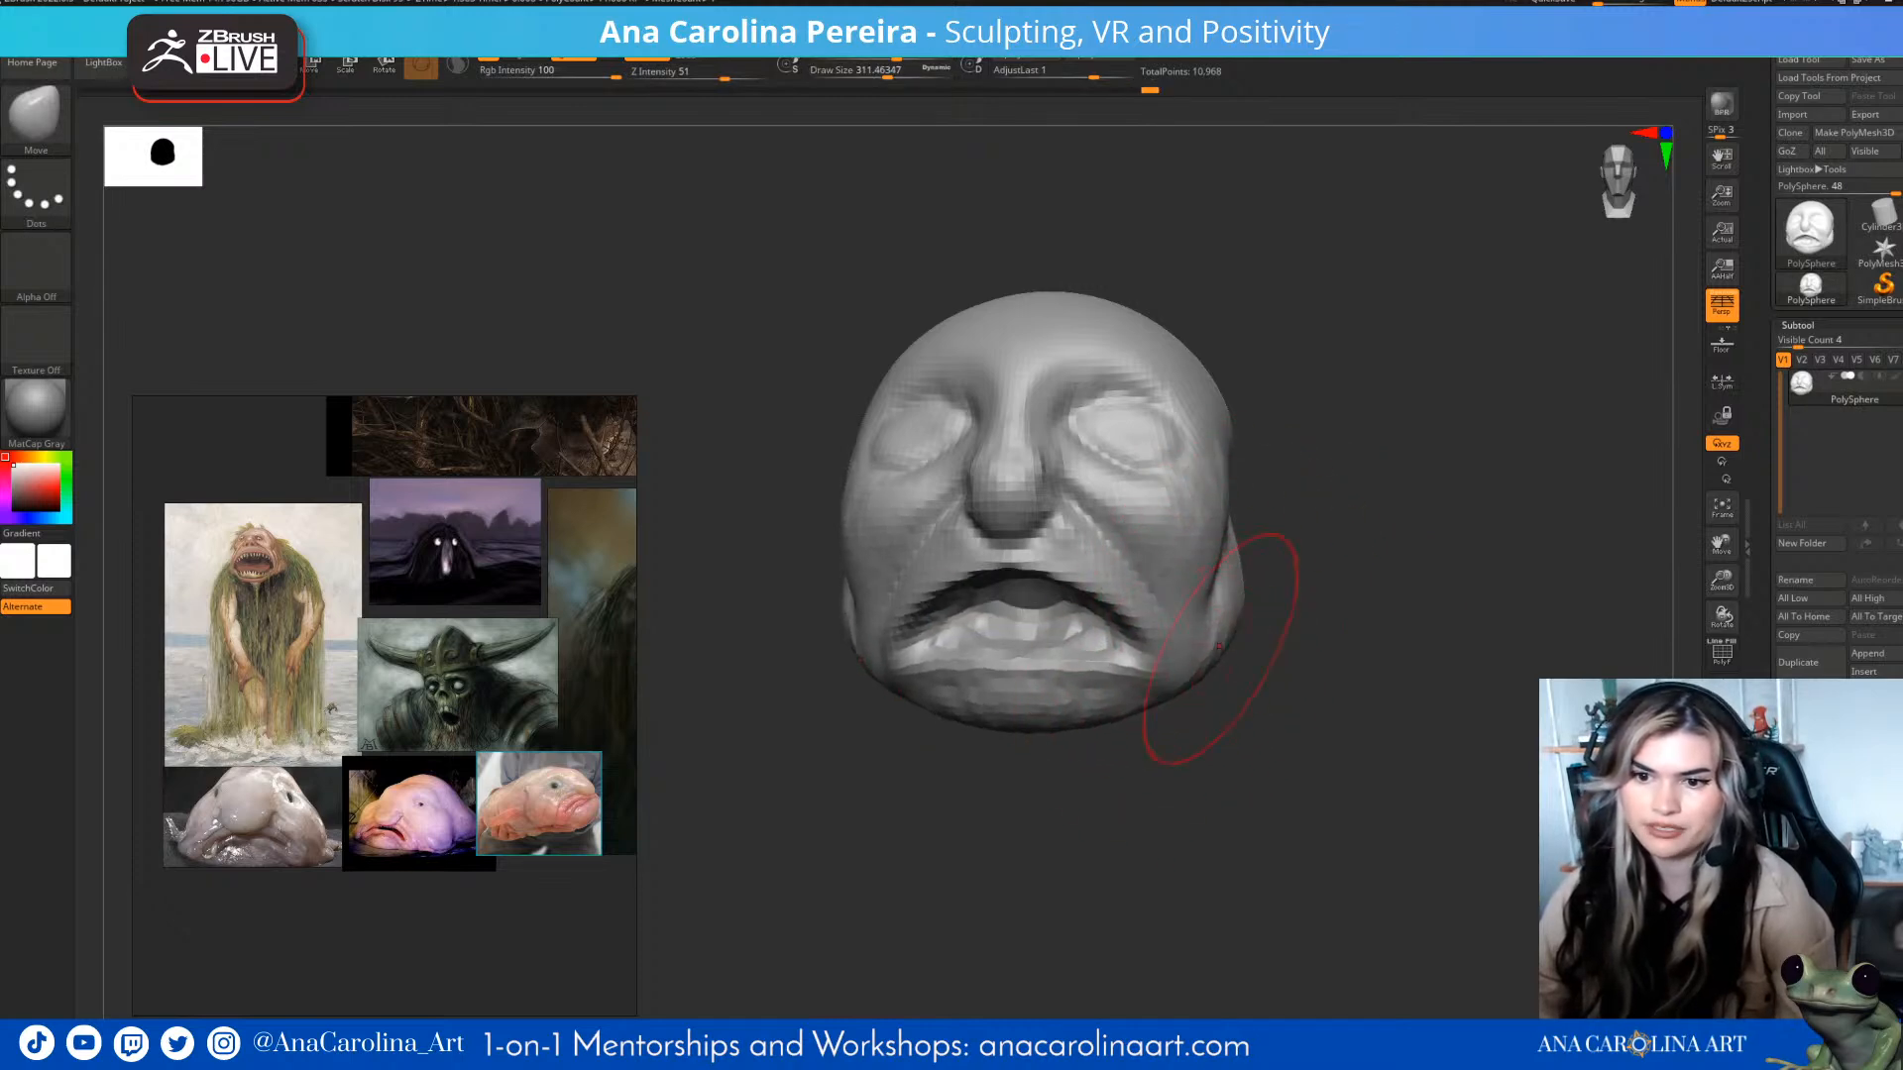
- Reshape the skull and back of the head with the Move brush at a draw size of about 453
key("space")
mouse_move(1283, 579)
left_mouse_down("alt")
mouse_move(1261, 658)
mouse_move(1288, 555)
left_mouse_up("alt")
left_click_drag(1207, 485, 1185, 487)
mouse_move(1373, 595)
left_mouse_down()
mouse_move(1204, 545)
mouse_move(1269, 502)
mouse_move(1329, 515)
left_mouse_up()
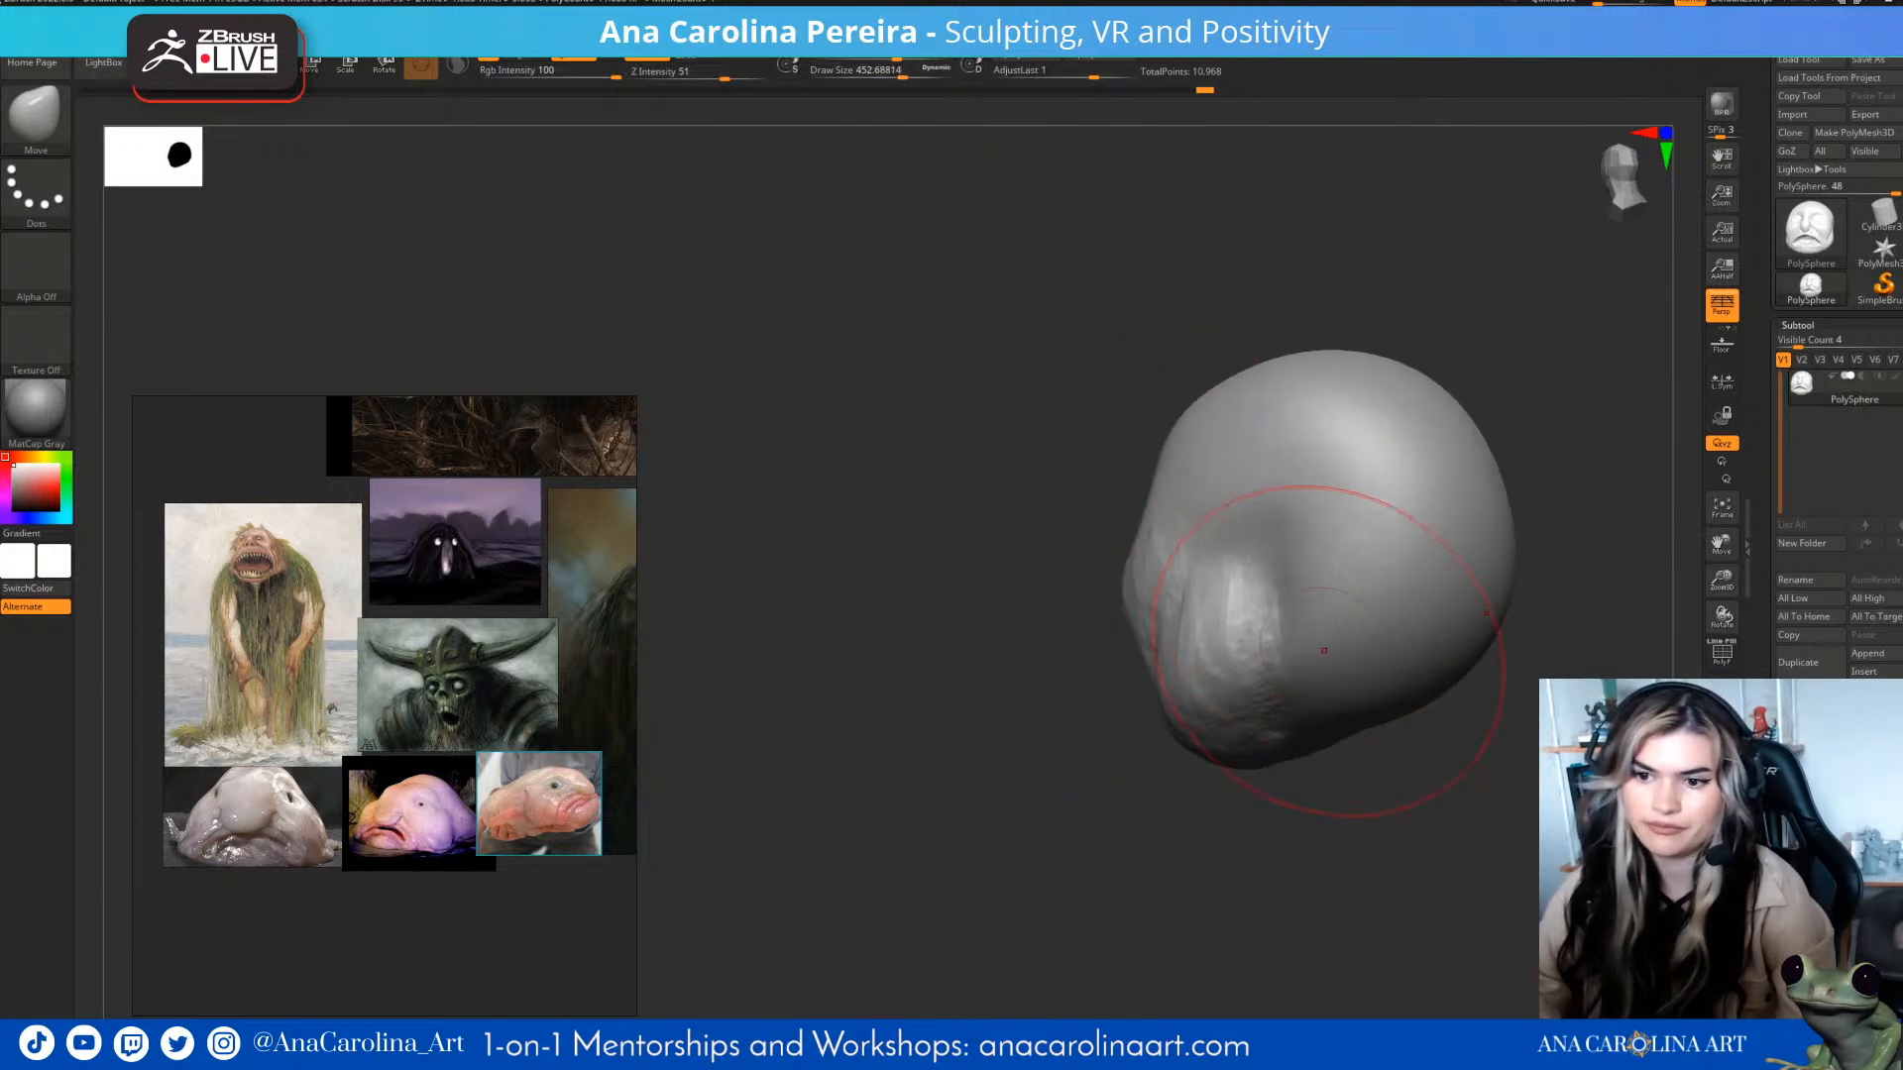
mouse_move(1363, 758)
left_mouse_down()
mouse_move(1189, 535)
mouse_move(1100, 459)
mouse_move(1181, 391)
left_mouse_up()
mouse_move(1467, 337)
left_mouse_down("alt")
mouse_move(1373, 298)
mouse_move(1379, 351)
left_mouse_up("alt")
- Narrow the forehead and upper skull with the Move brush, and reduce its draw size to about 172
key("space")
left_click_drag(1165, 446, 1155, 446)
key("space")
left_click_drag(1354, 577, 1333, 567)
left_click_drag(1437, 615, 1289, 640)
key("space")
left_click_drag(1392, 561, 1373, 587)
left_click_drag(1527, 600, 1655, 595)
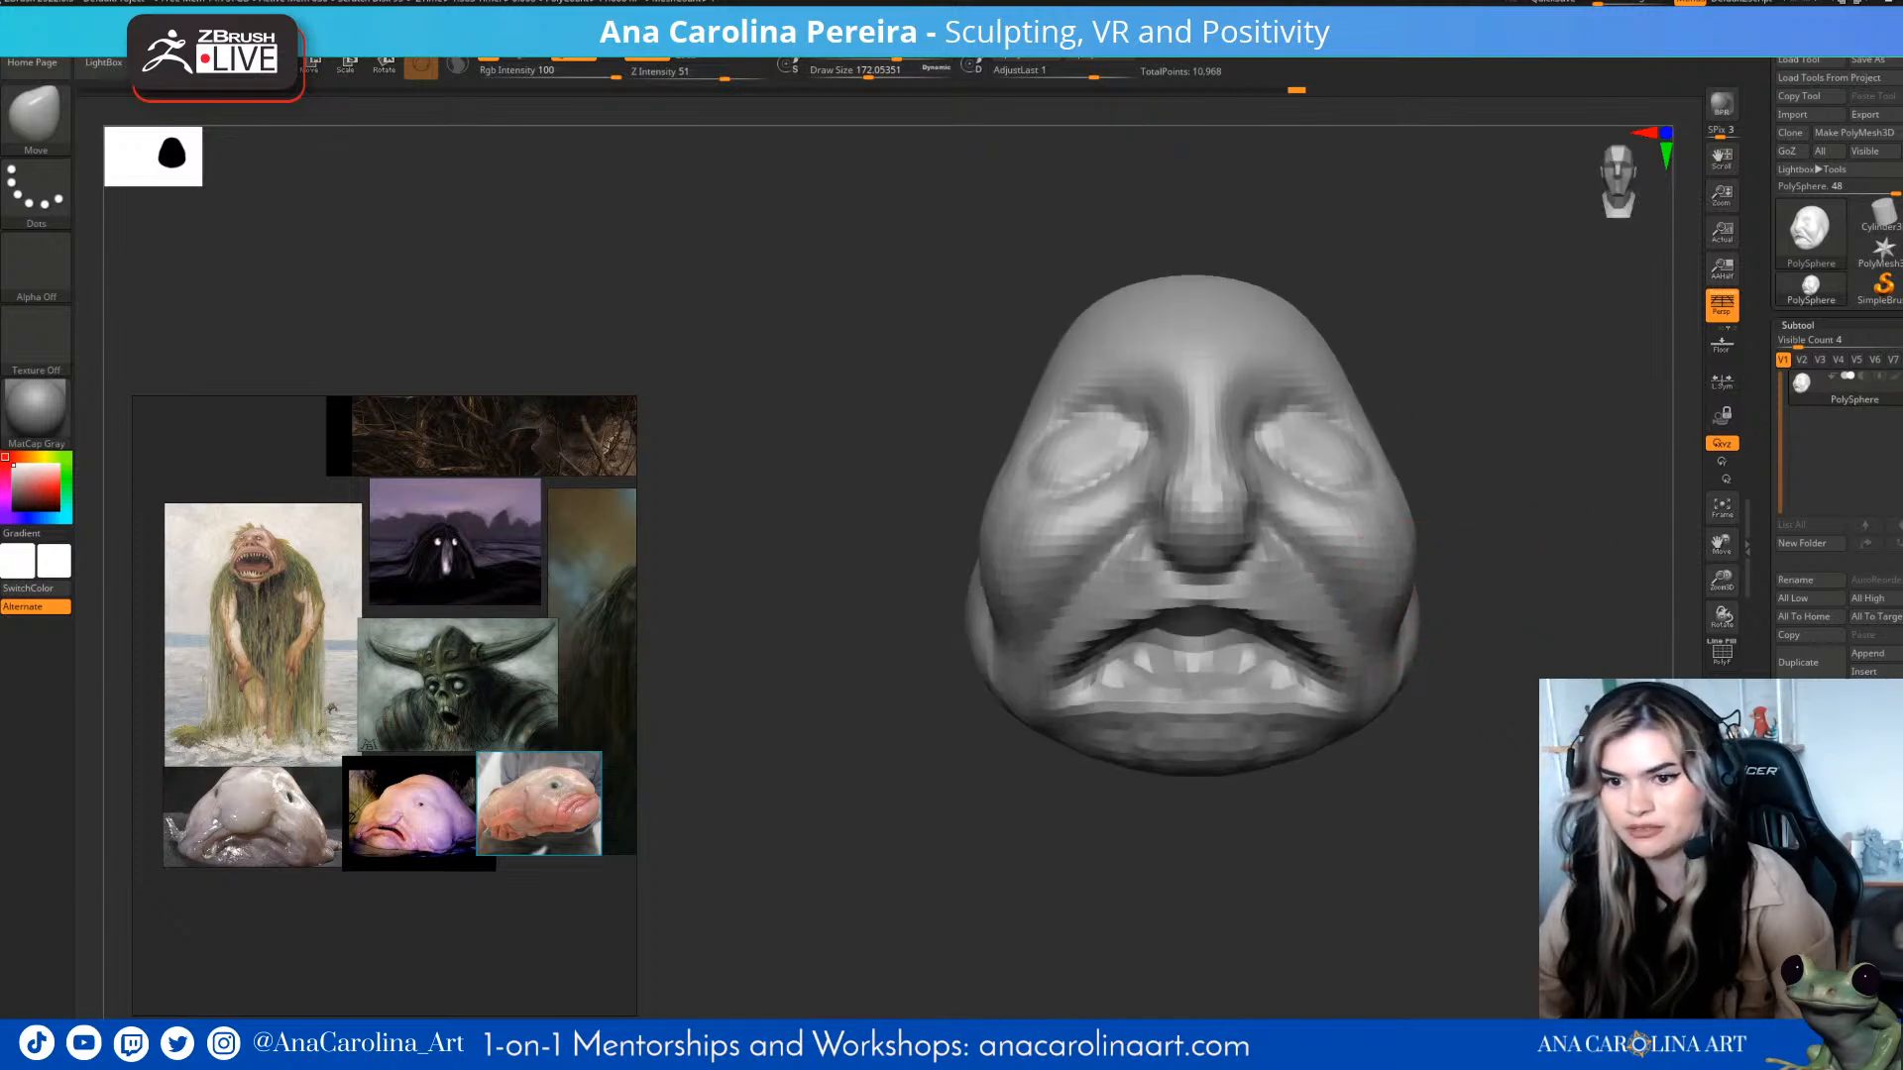
- Pull the cheeks over the nose-to-mouth folds with the Move brush at a draw size of about 172
left_click_drag(1487, 584, 1362, 583)
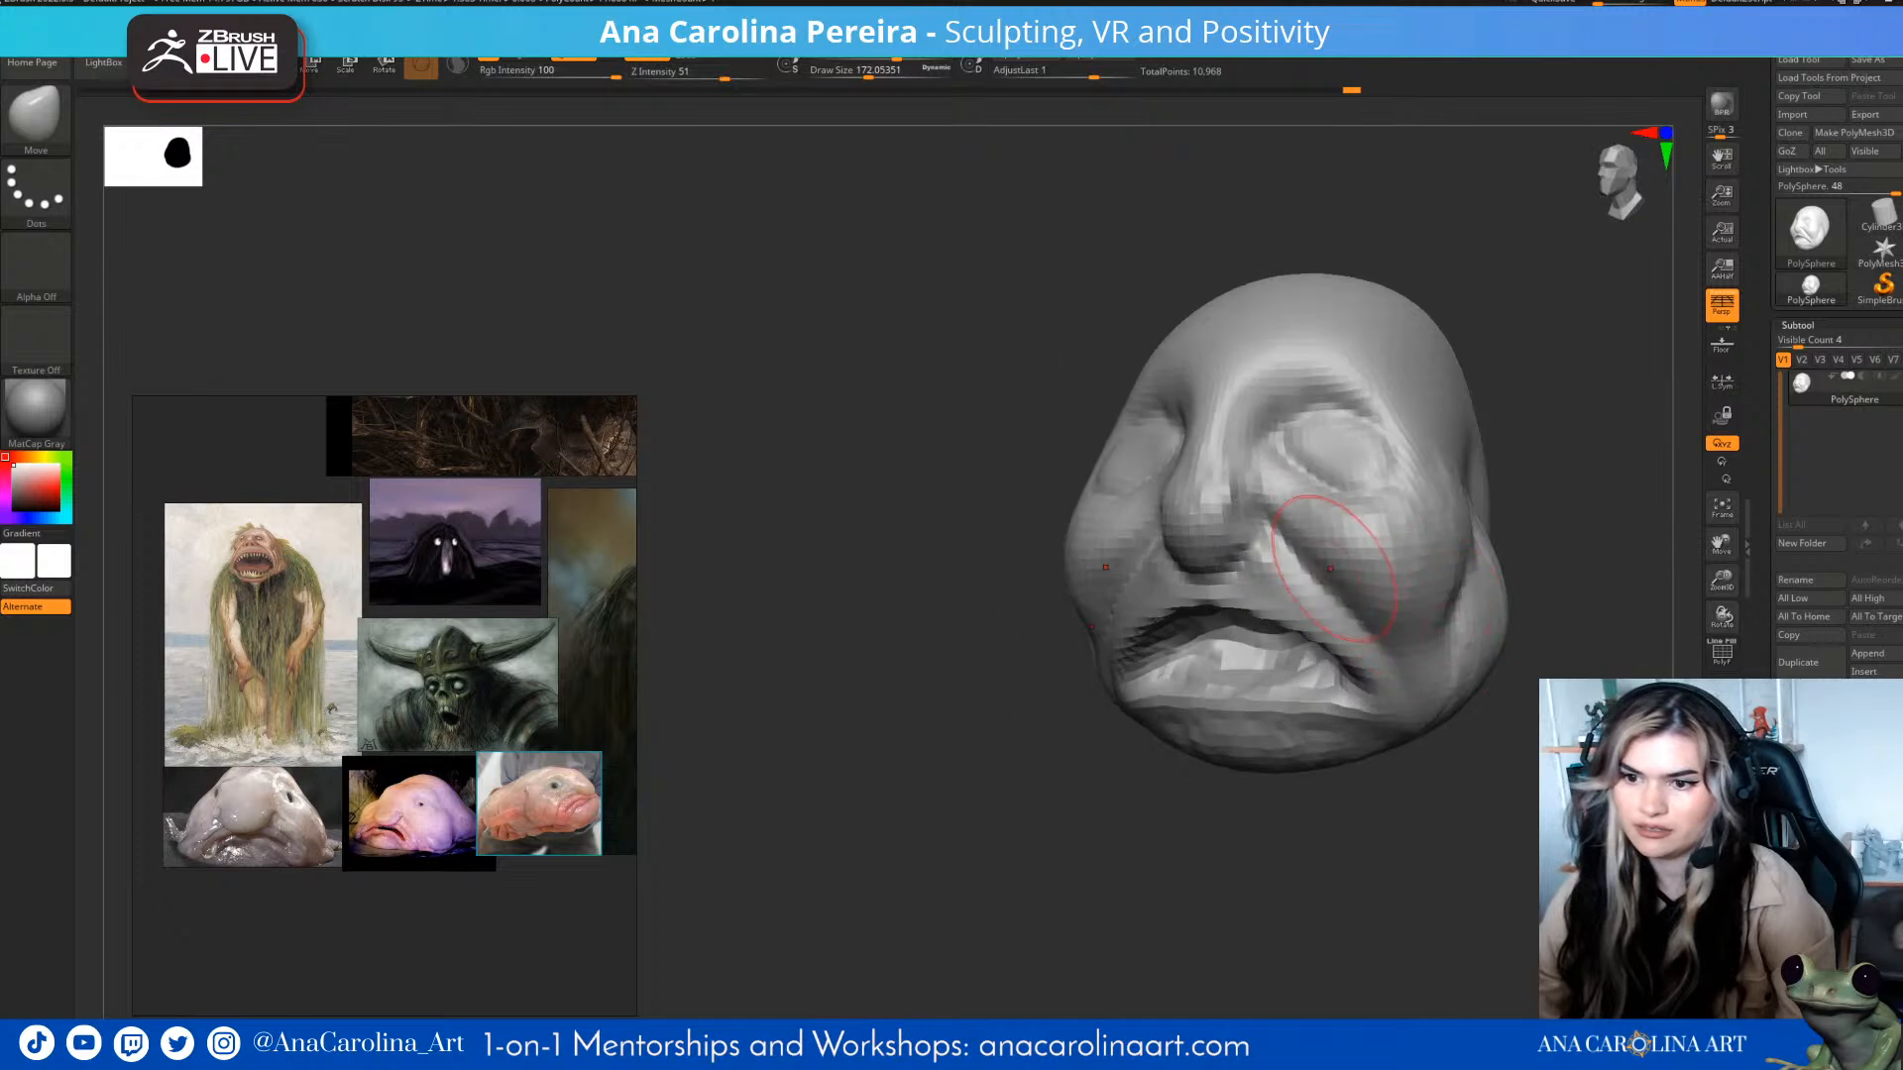
left_click_drag(1302, 528, 1341, 613)
left_click_drag(1412, 685, 1364, 759)
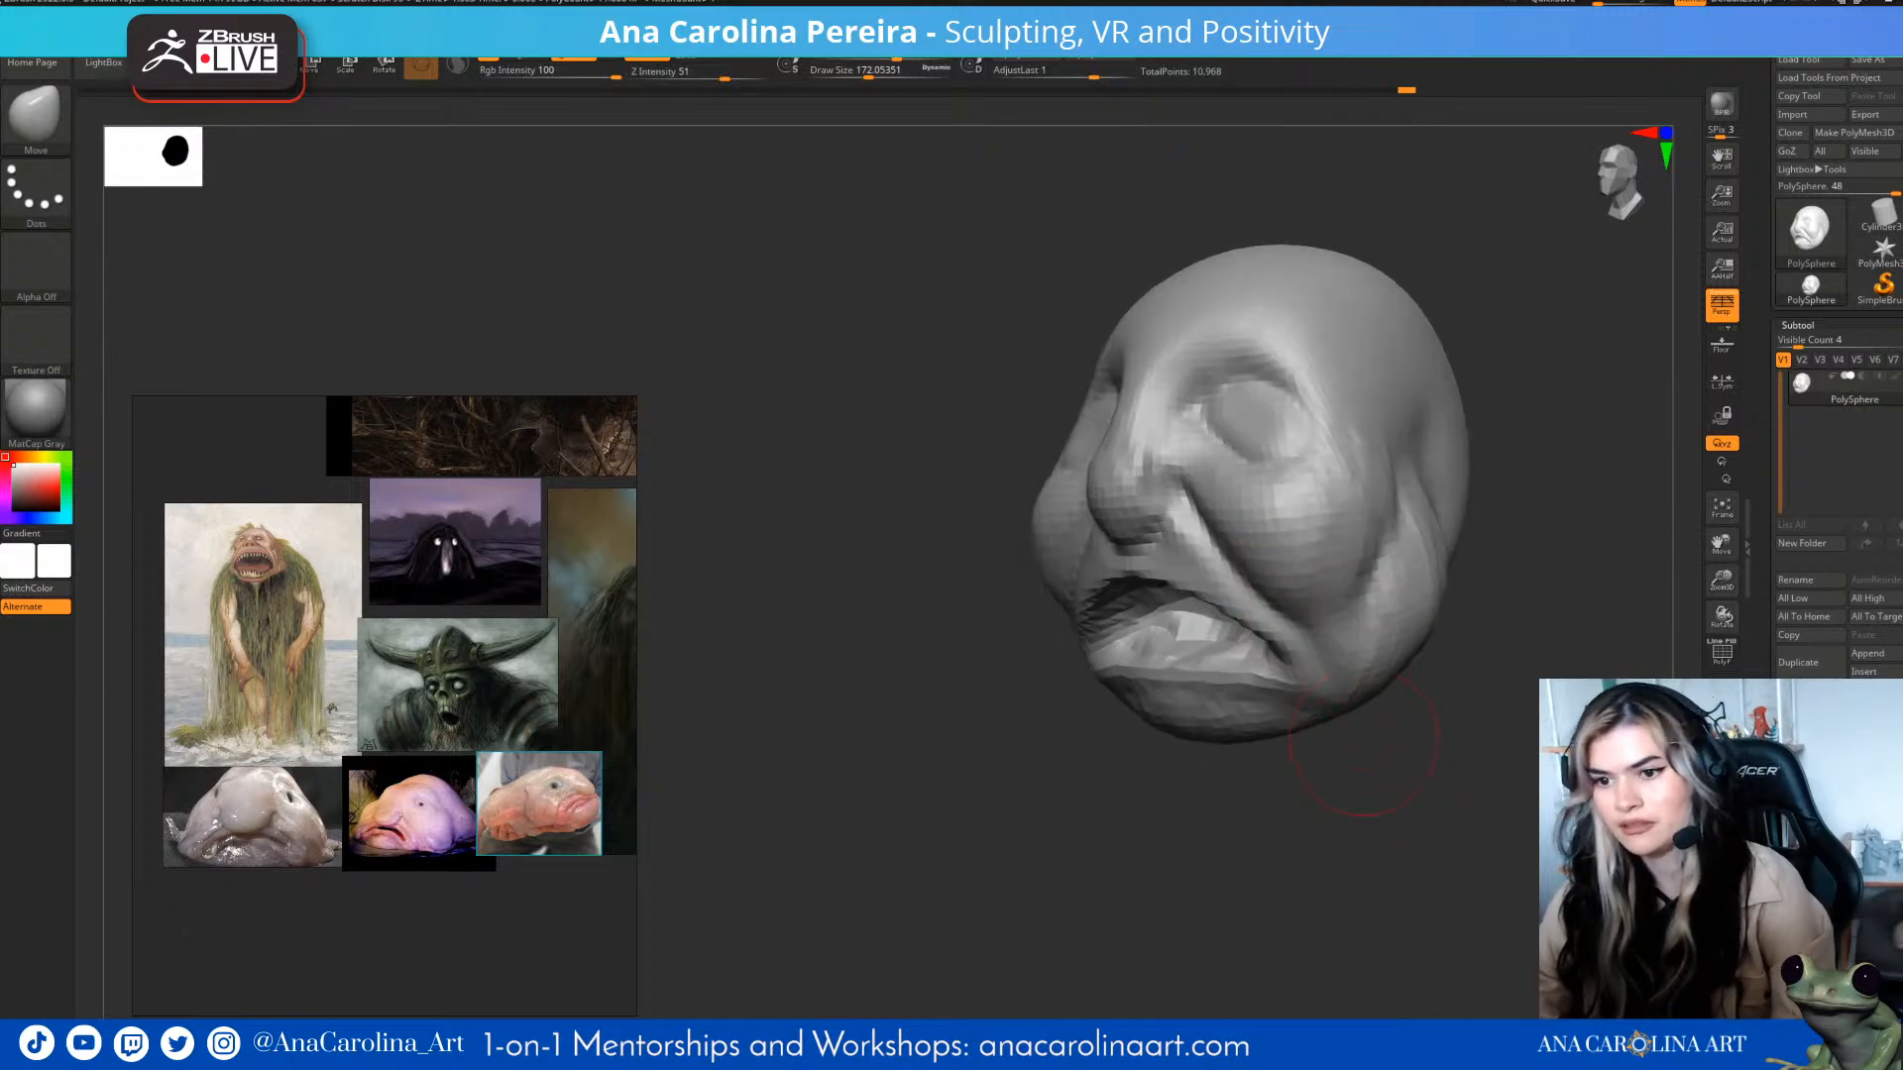
left_click_drag(1363, 591, 1354, 583)
mouse_move(1407, 733)
left_mouse_down()
mouse_move(1487, 684)
mouse_move(1498, 702)
mouse_move(1423, 753)
mouse_move(1277, 666)
mouse_move(1147, 716)
mouse_move(1201, 701)
left_mouse_up()
- Pull the mouth corners outward and down with the Move brush at draw sizes of 112 and about 124
key("space")
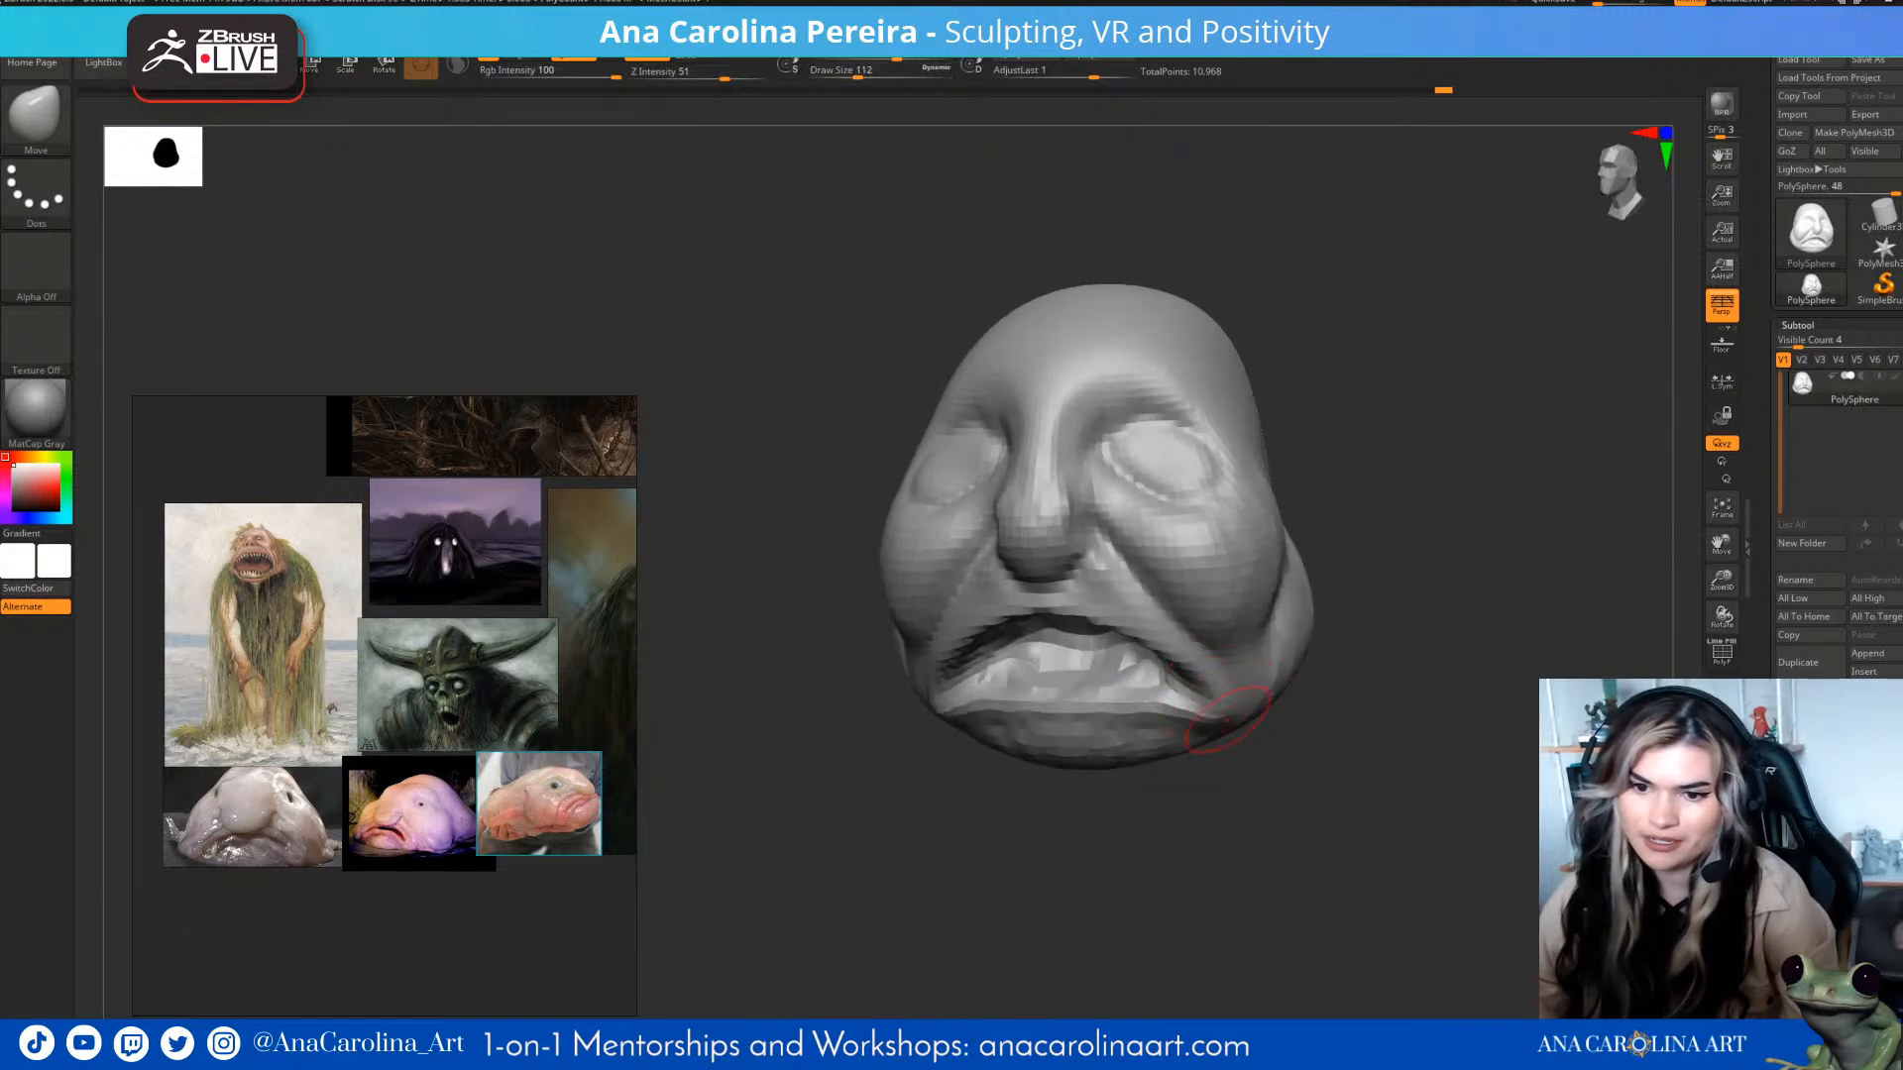
left_click_drag(1249, 776, 1254, 798)
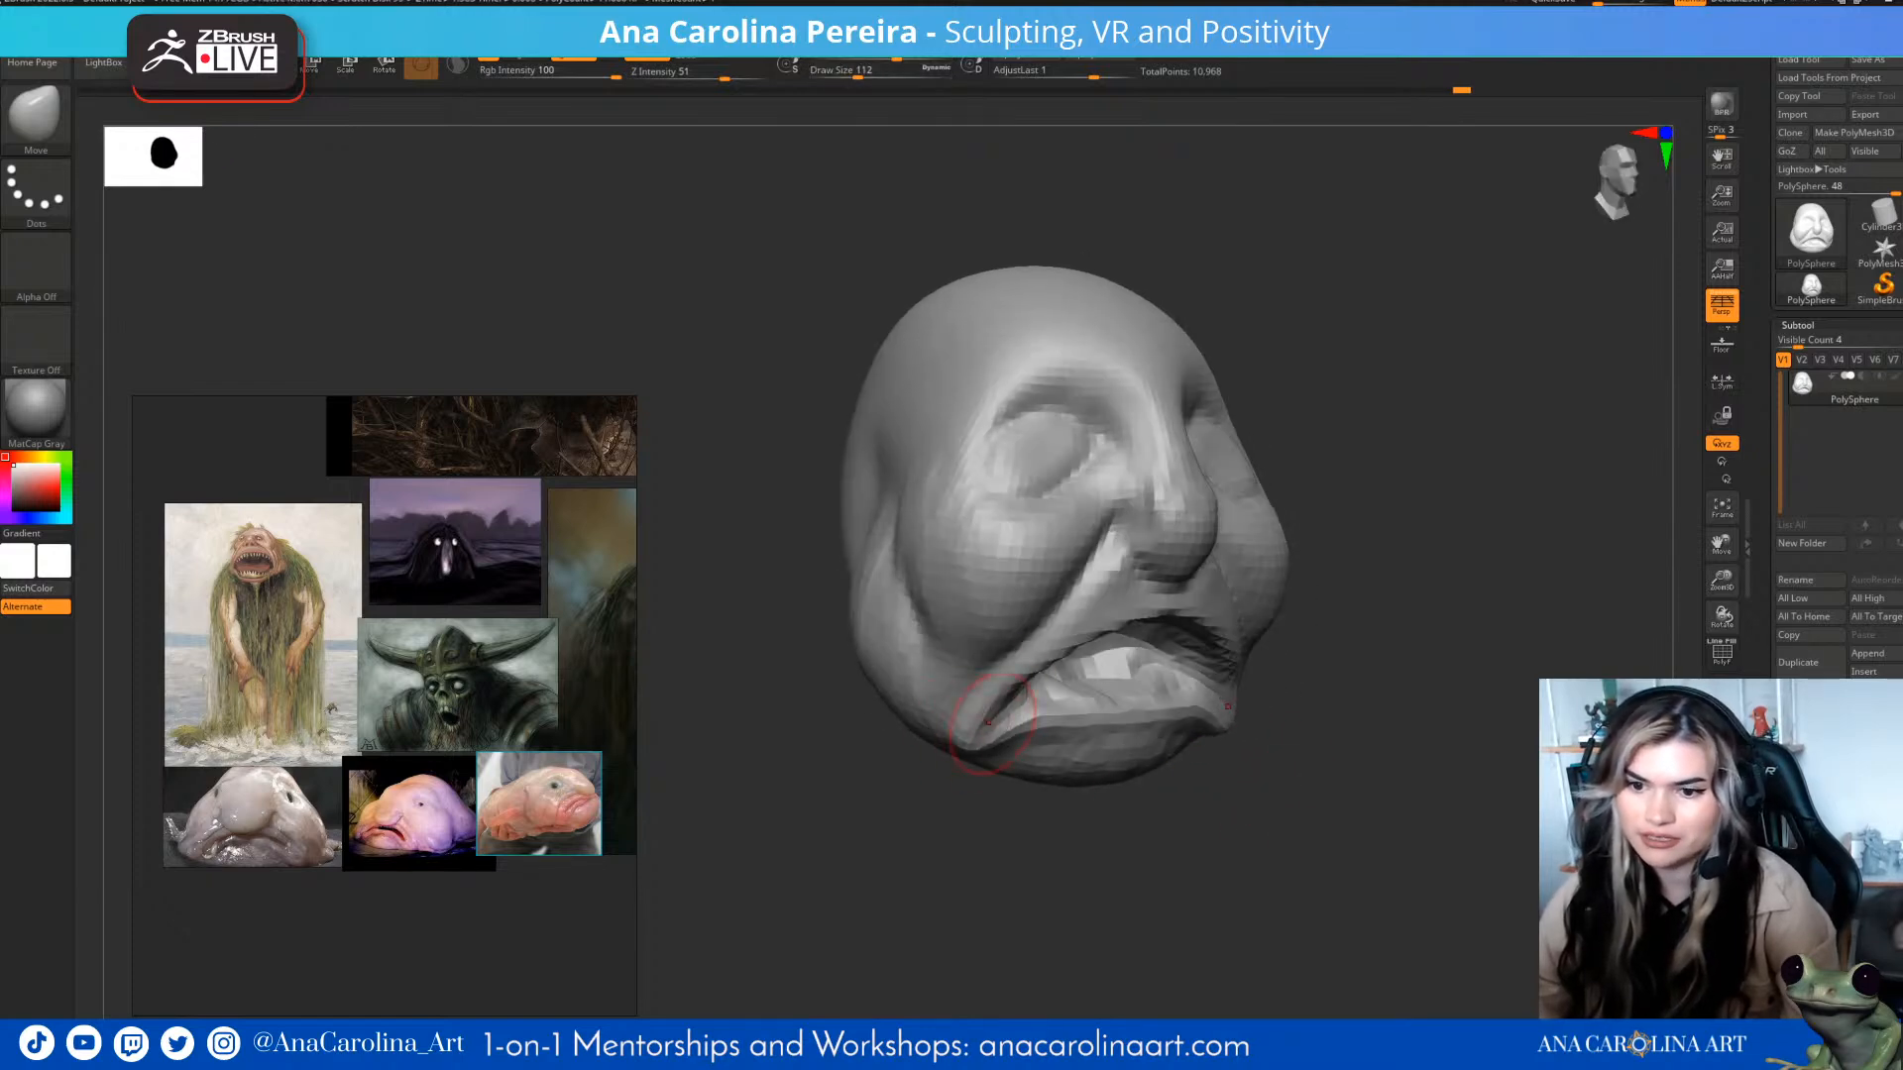
left_click_drag(1387, 793, 1258, 793)
key("space")
left_click_drag(1310, 724, 1333, 768)
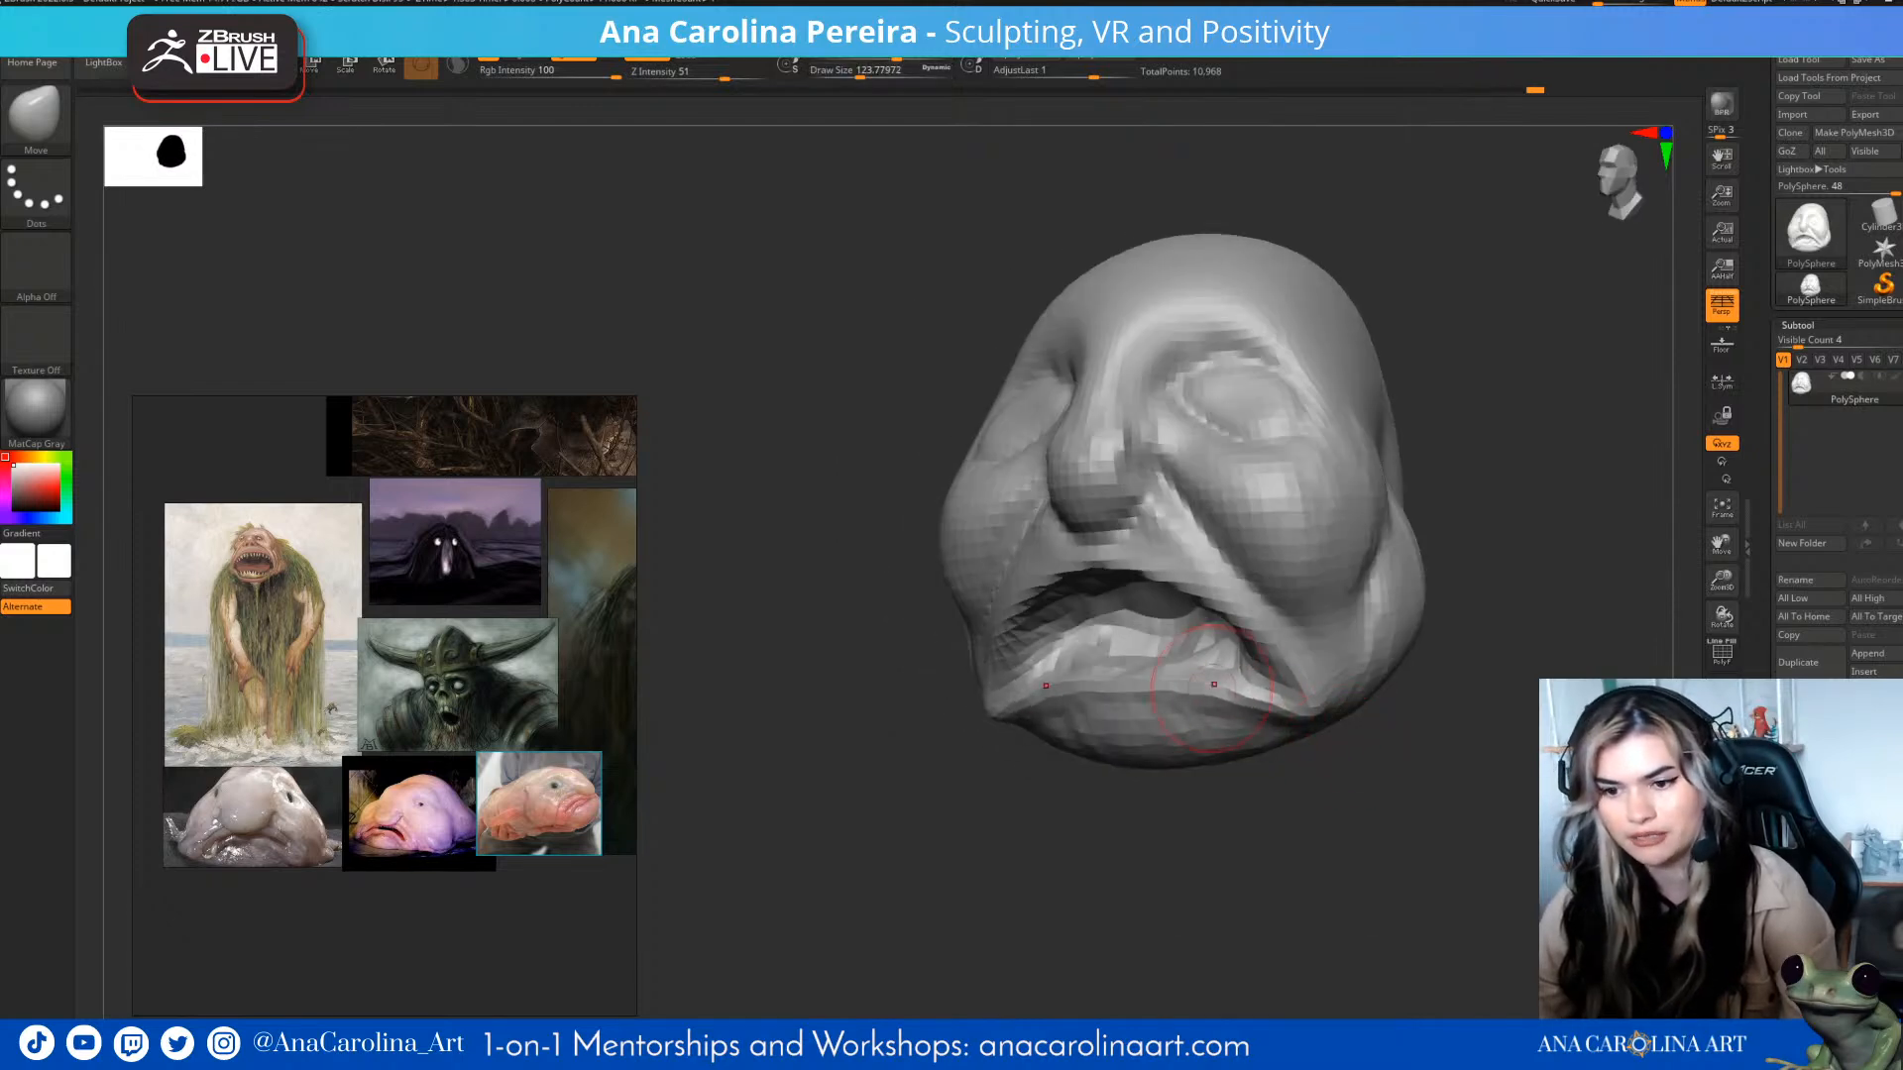
- Reshape the lower lip, mouth opening and drooping nose tip with the Move brush
left_click_drag(1279, 812, 1189, 803)
left_click_drag(1140, 709, 1150, 691)
key("space")
key("space")
mouse_move(1180, 833)
left_mouse_down()
mouse_move(1124, 836)
mouse_move(1107, 724)
left_mouse_up()
left_click_drag(1214, 763, 1227, 771)
left_click_drag(1279, 852, 1271, 689)
mouse_move(1117, 603)
left_mouse_down()
mouse_move(1266, 595)
mouse_move(1205, 607)
mouse_move(1228, 620)
left_mouse_up()
left_click_drag(1358, 684, 1214, 634)
left_click_drag(1058, 895, 947, 859)
key("space")
left_click_drag(1487, 606, 1471, 607)
mouse_move(1497, 555)
left_mouse_down("alt")
mouse_move(1455, 607)
mouse_move(1414, 600)
left_mouse_up("alt")
- Carve creases around the nostrils and inner eye corners with DamStandard at a draw size of about 108
key("b")
key("d")
key("s")
key("space")
key("space")
left_click_drag(1413, 599, 1430, 610)
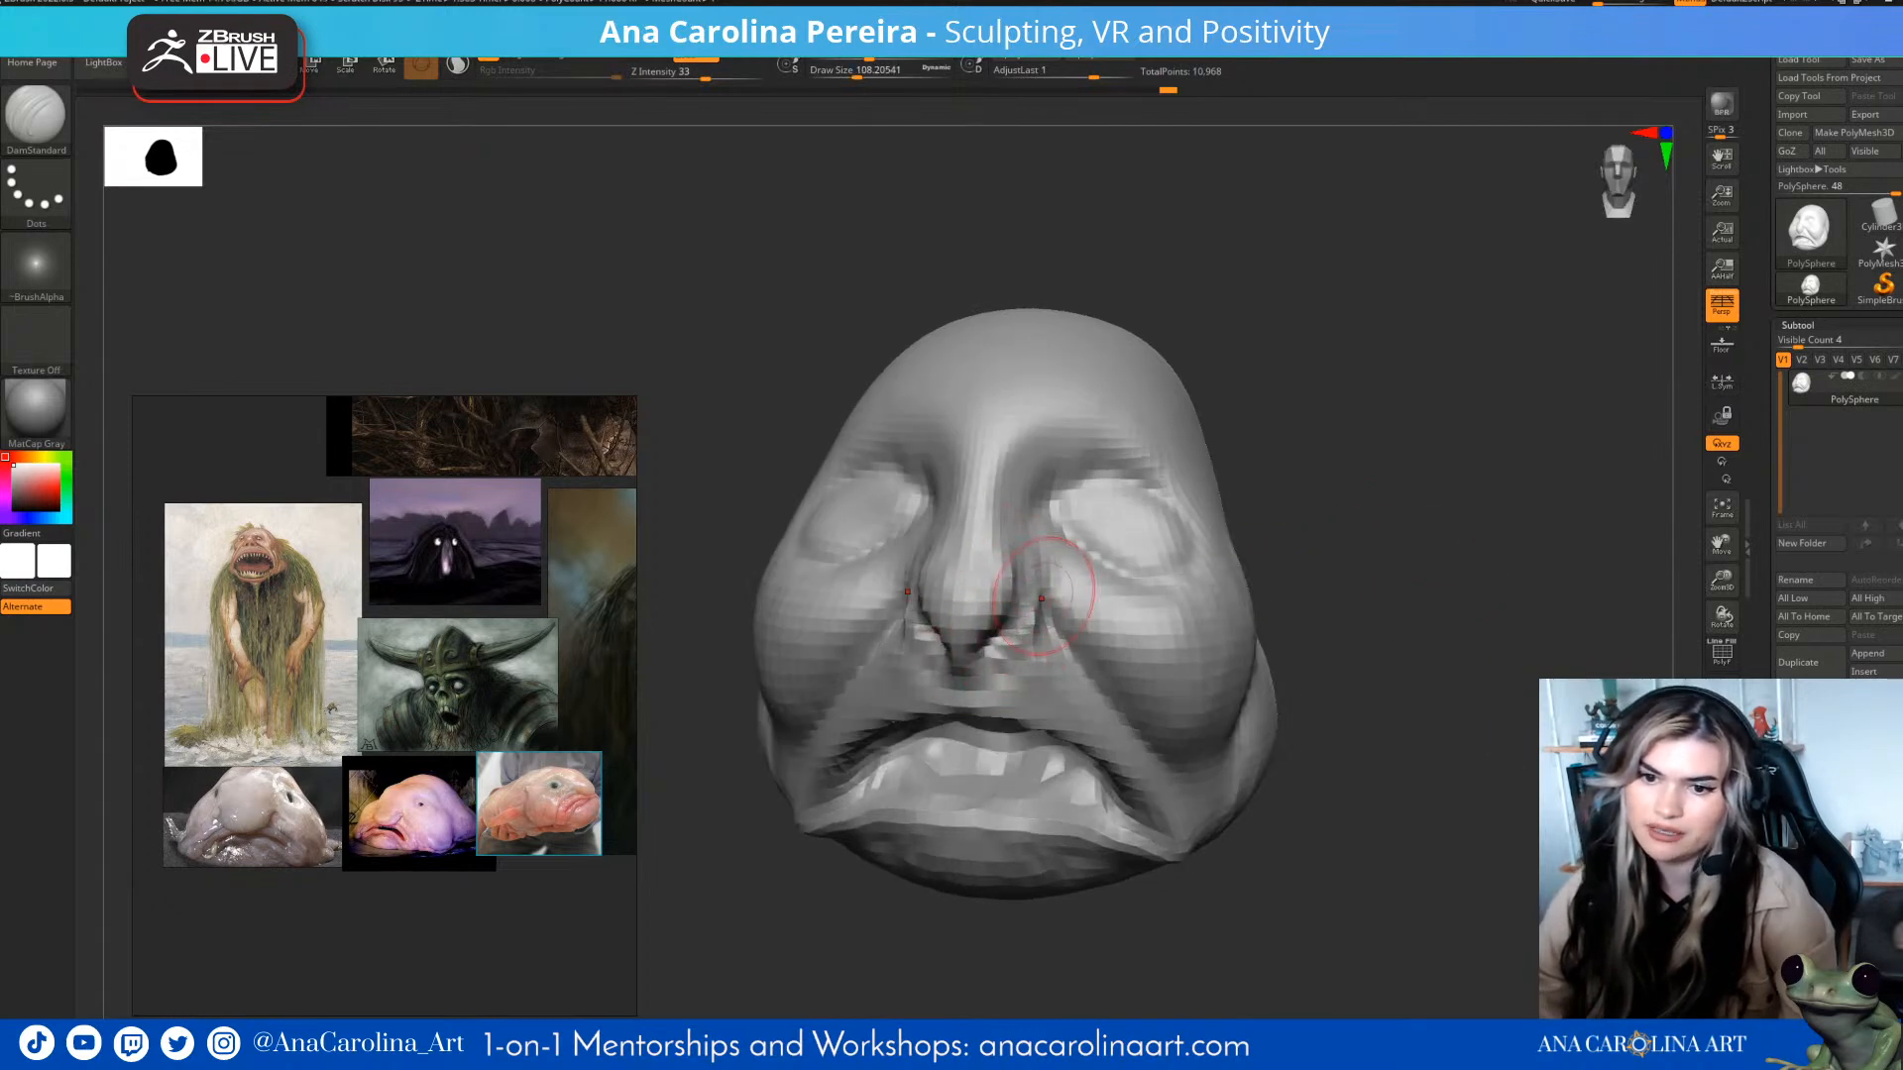
left_click_drag(1044, 489, 1082, 479)
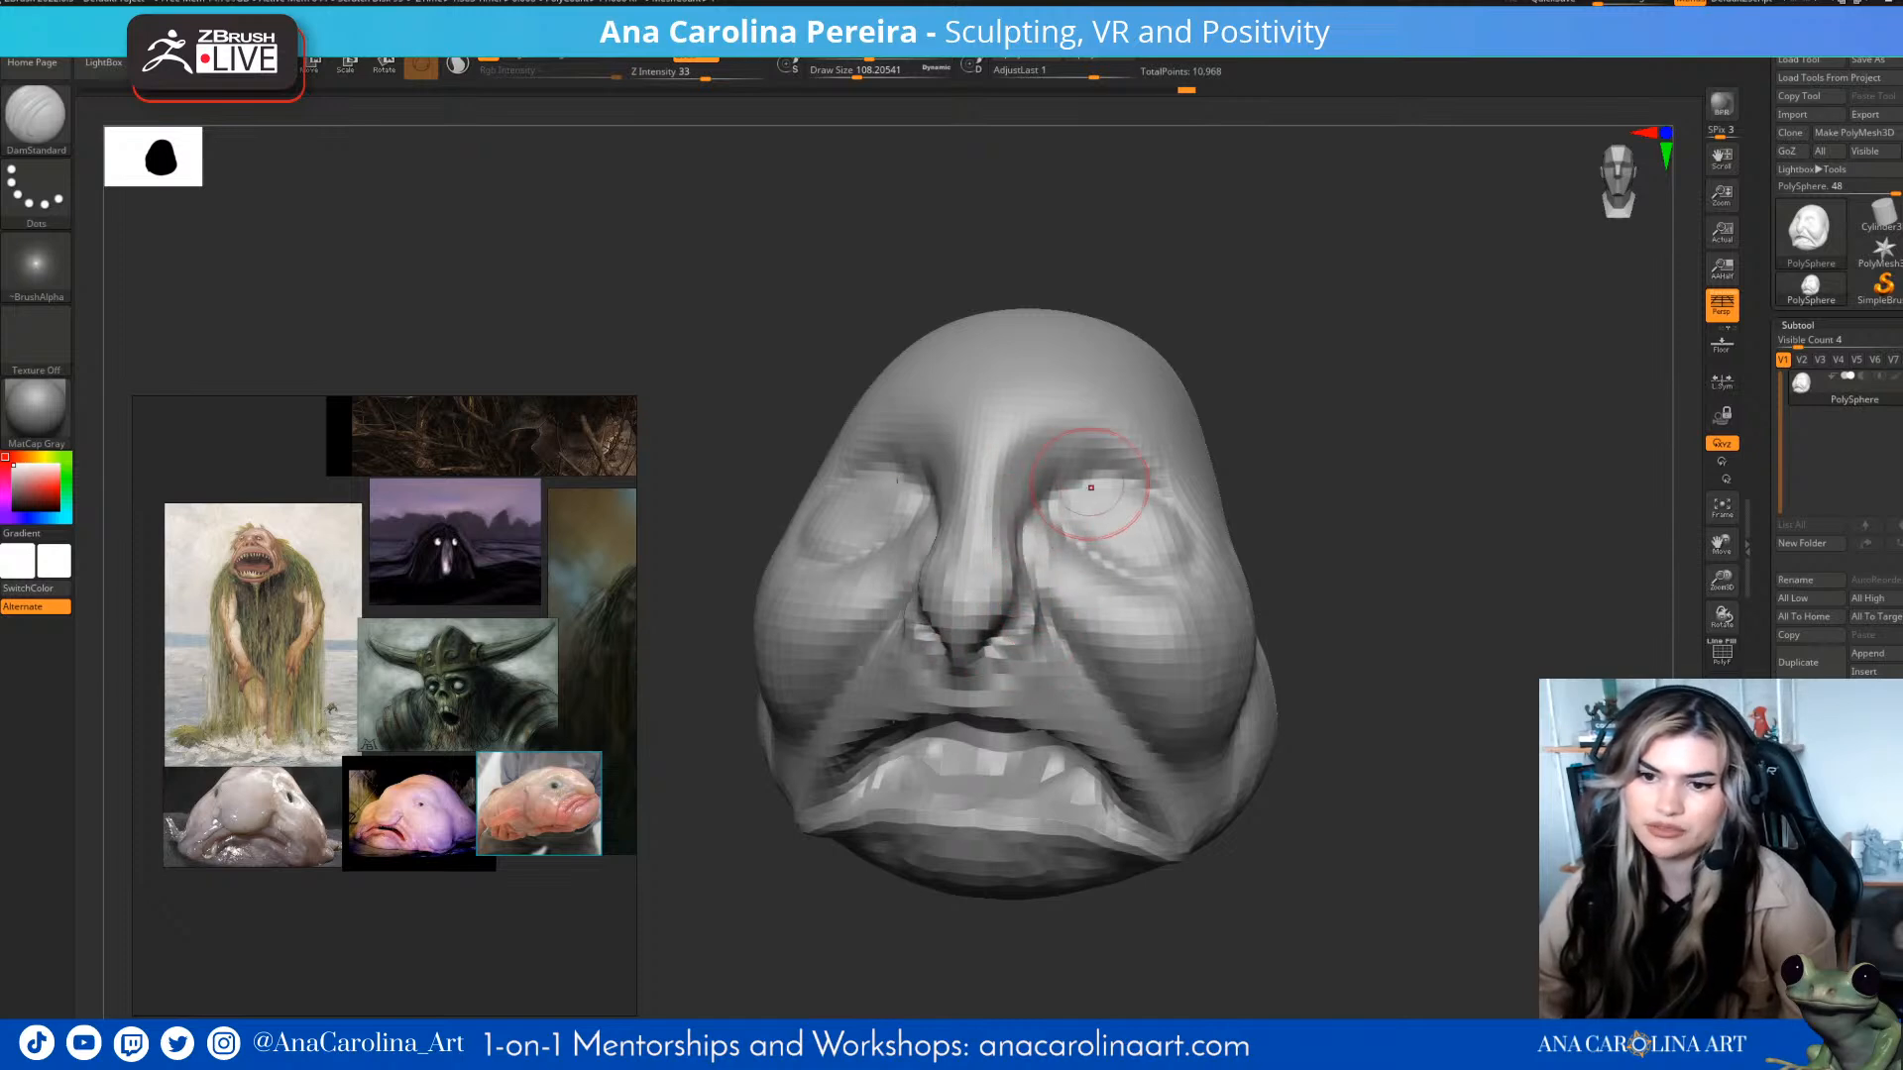
mouse_move(1237, 478)
left_mouse_down()
mouse_move(1279, 476)
mouse_move(1324, 428)
left_mouse_up()
left_click_drag(1368, 330, 1324, 313)
left_click_drag(1293, 238, 1307, 313)
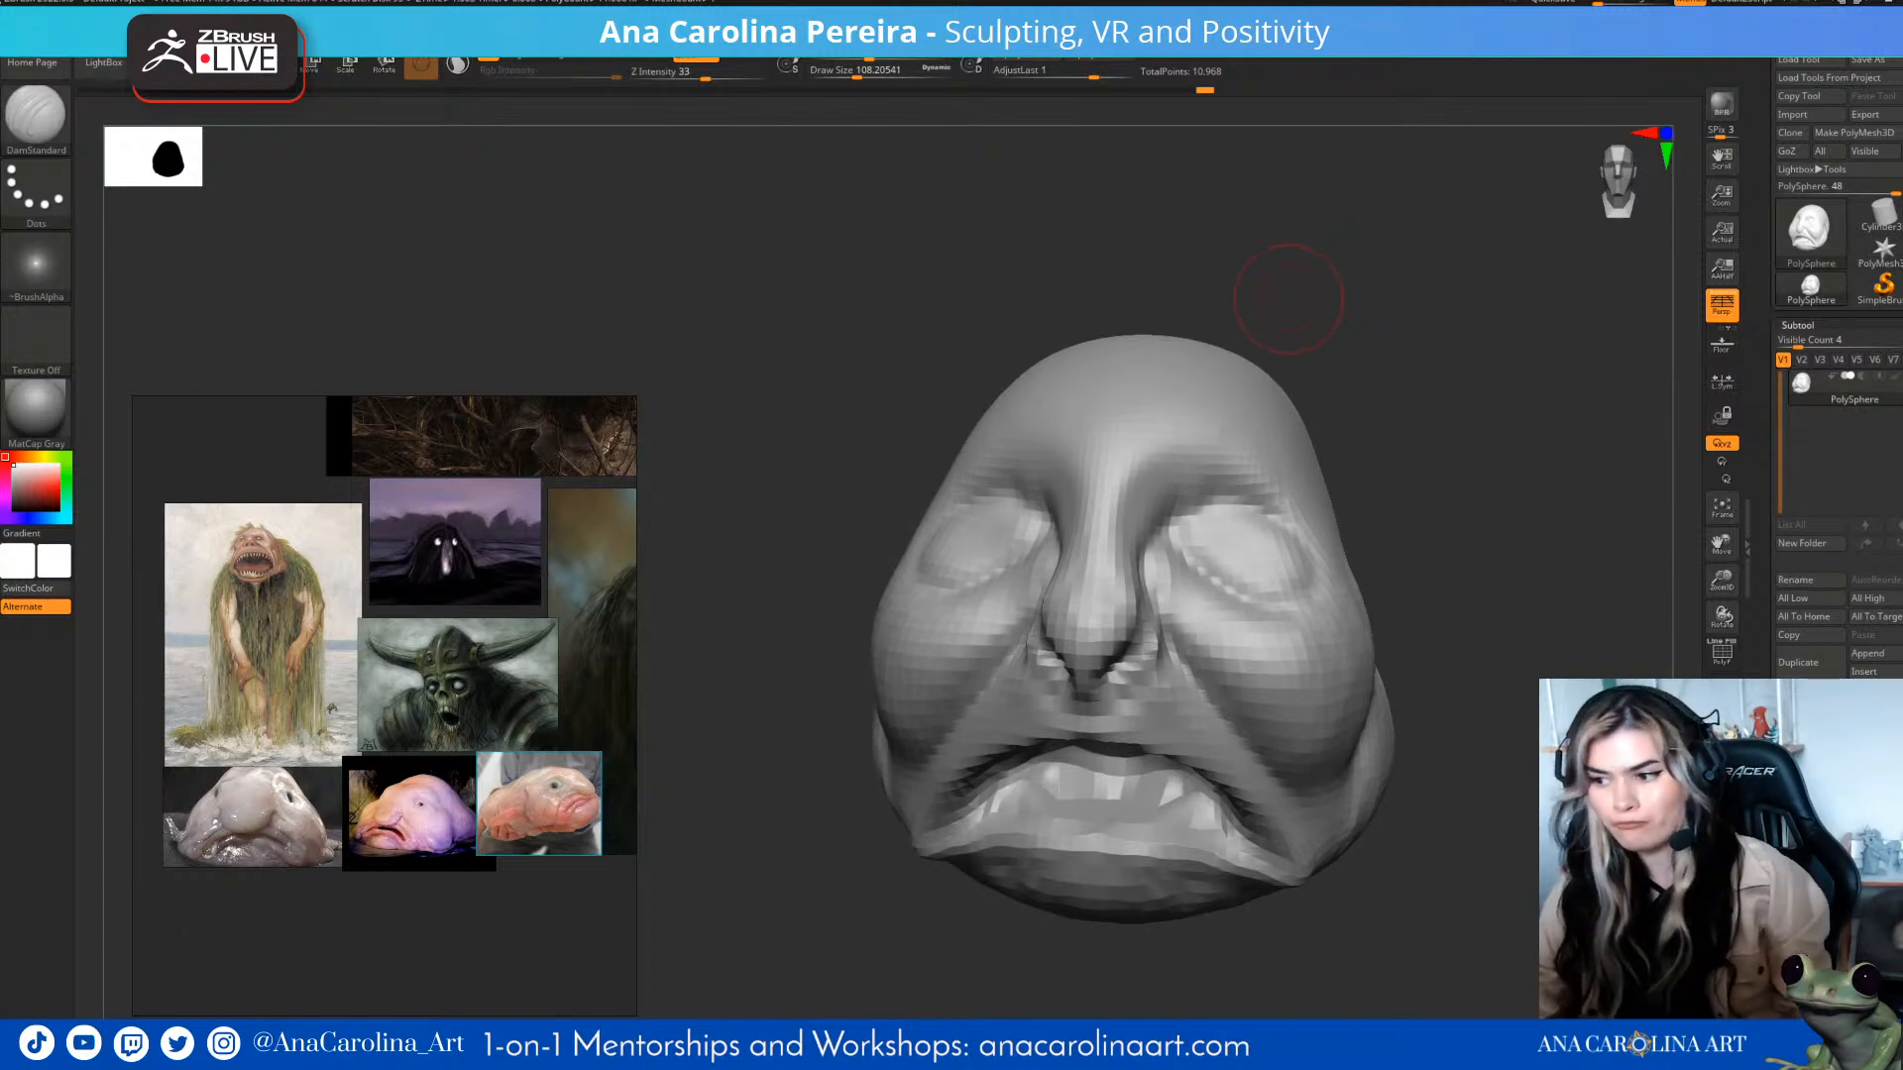
- Build up the closed eyes and inner eye corners with ClayBuildup at a draw size of about 108
mouse_move(1297, 312)
left_mouse_down()
mouse_move(1283, 367)
mouse_move(1120, 427)
left_mouse_up()
key("b")
key("c")
key("b")
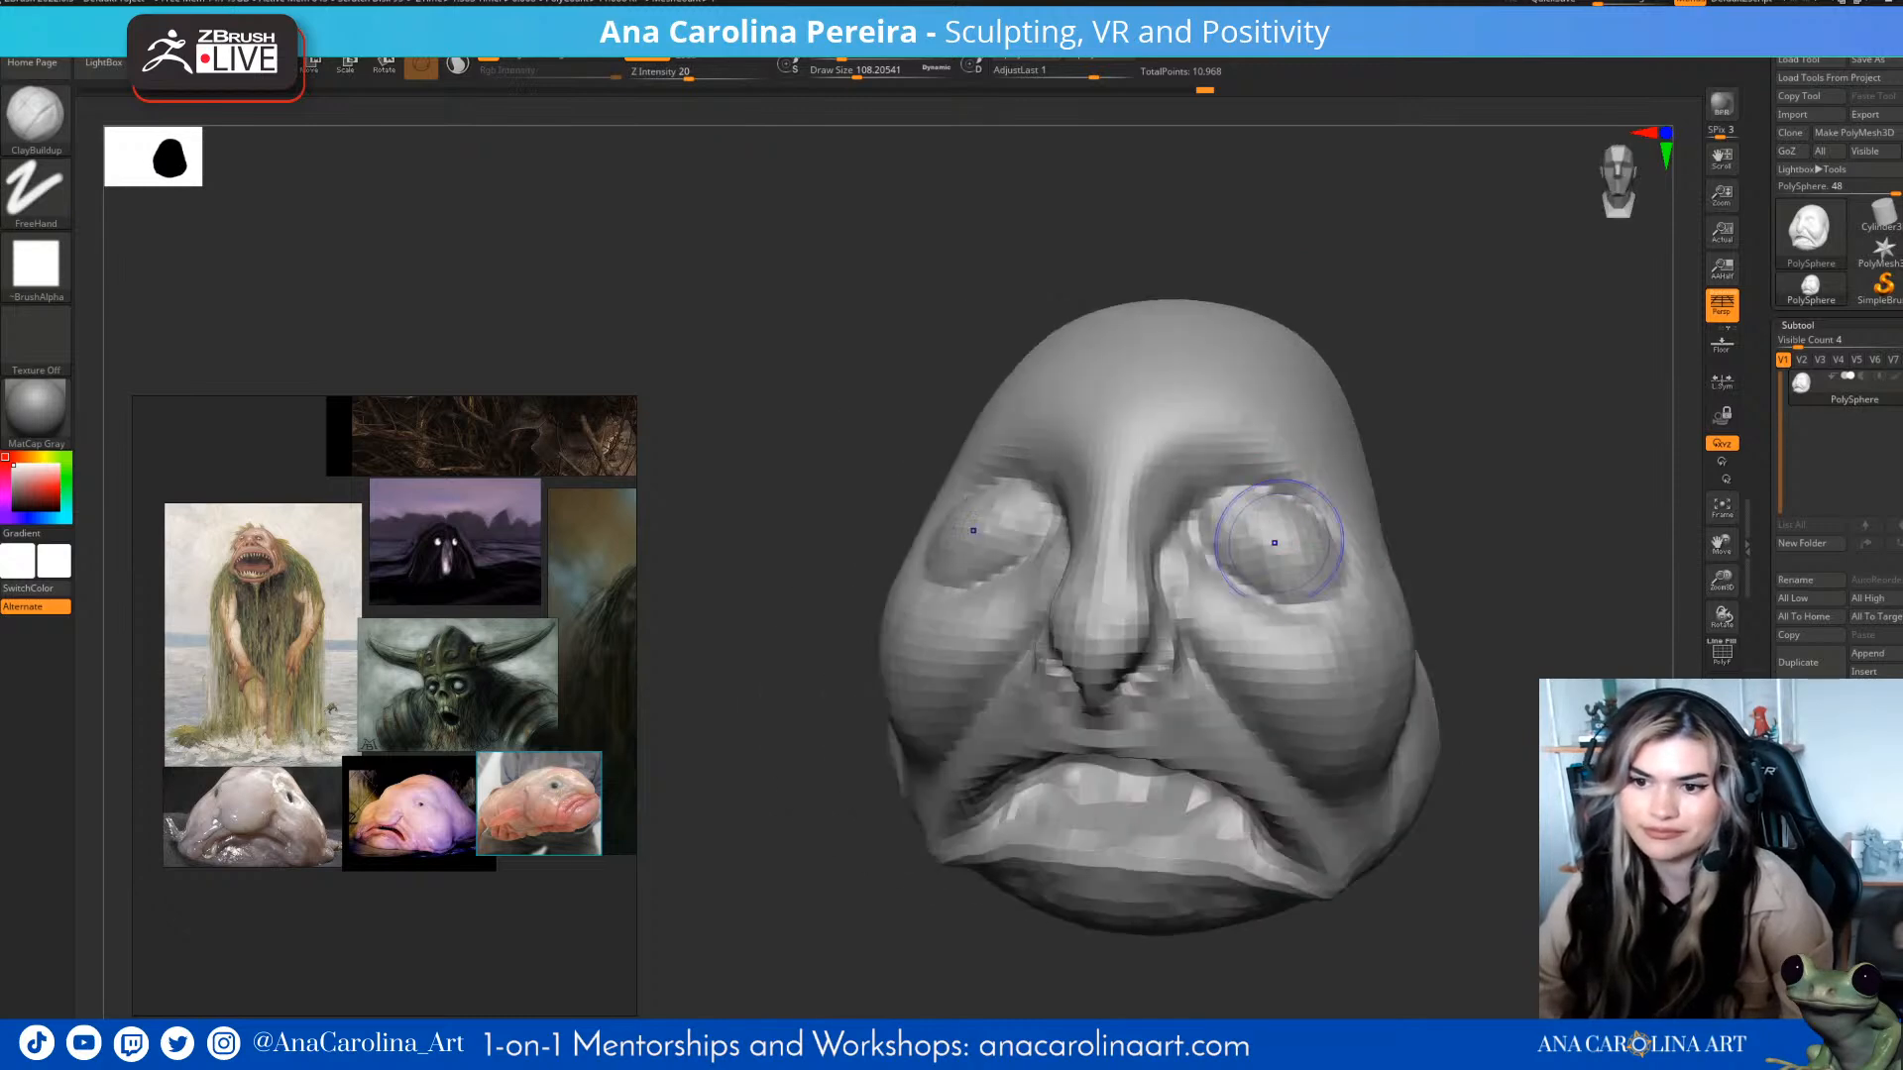
mouse_move(1278, 526)
left_mouse_down()
mouse_move(1190, 555)
mouse_move(1158, 723)
left_mouse_up()
- Thicken the lips around the open mouth with ClayBuildup at a draw size of about 94
mouse_move(1457, 466)
left_mouse_down()
mouse_move(1495, 488)
mouse_move(1467, 471)
mouse_move(1486, 516)
mouse_move(1397, 535)
mouse_move(1418, 535)
left_mouse_up()
key("]")
key("space")
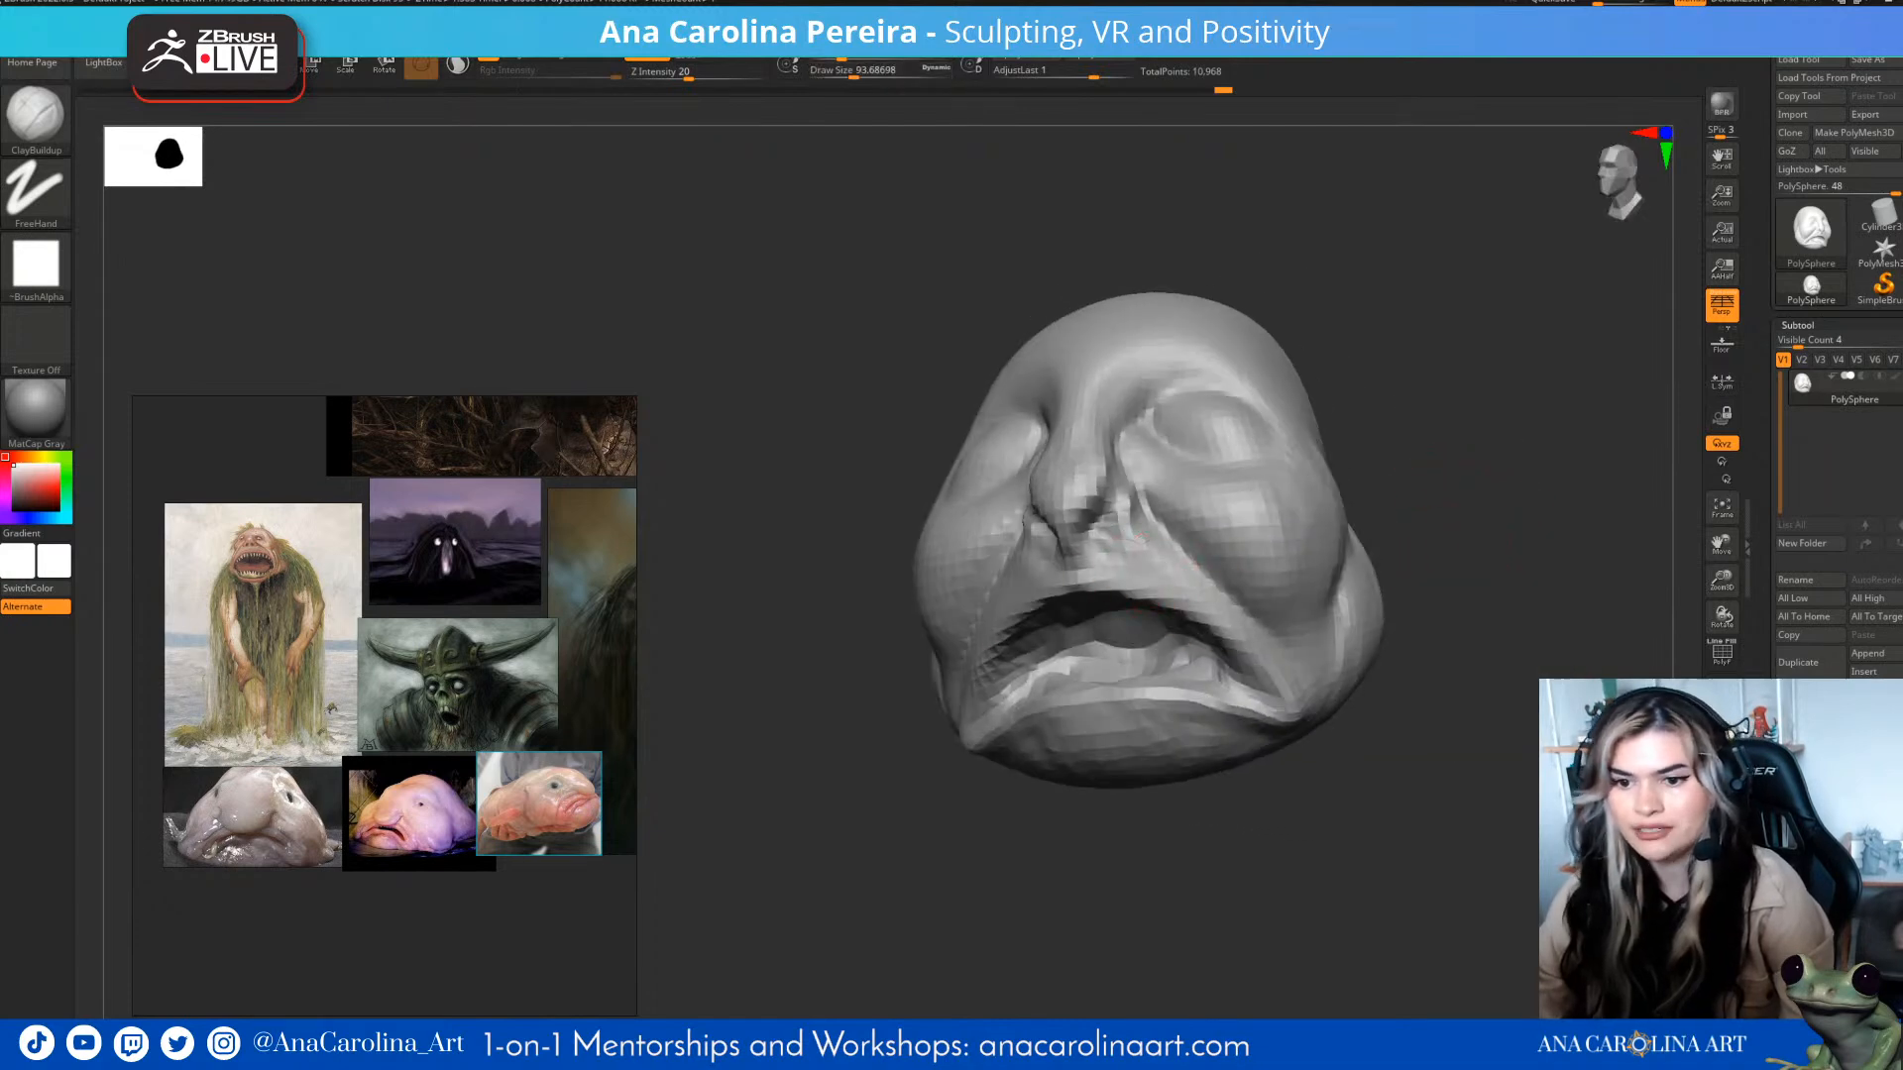
left_click_drag(1207, 634, 1274, 682)
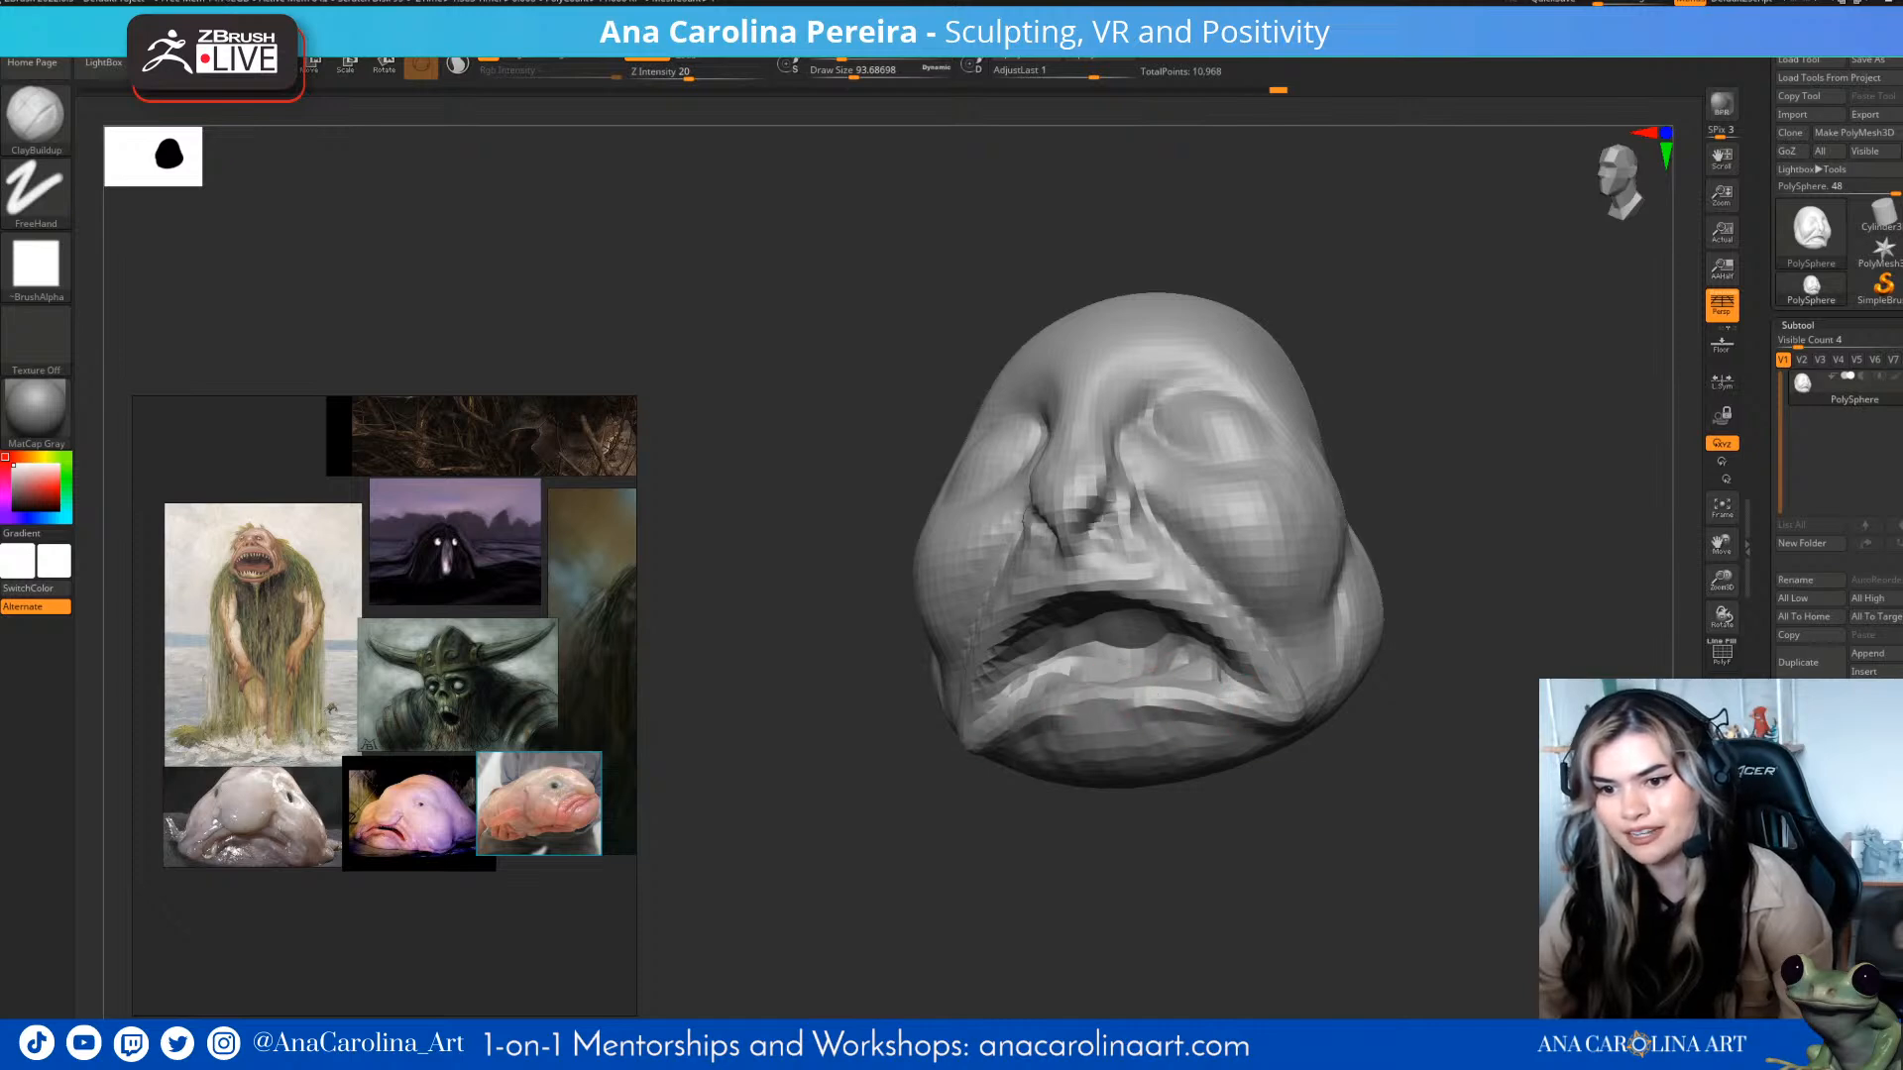
right_click_drag(1135, 707, 1122, 696)
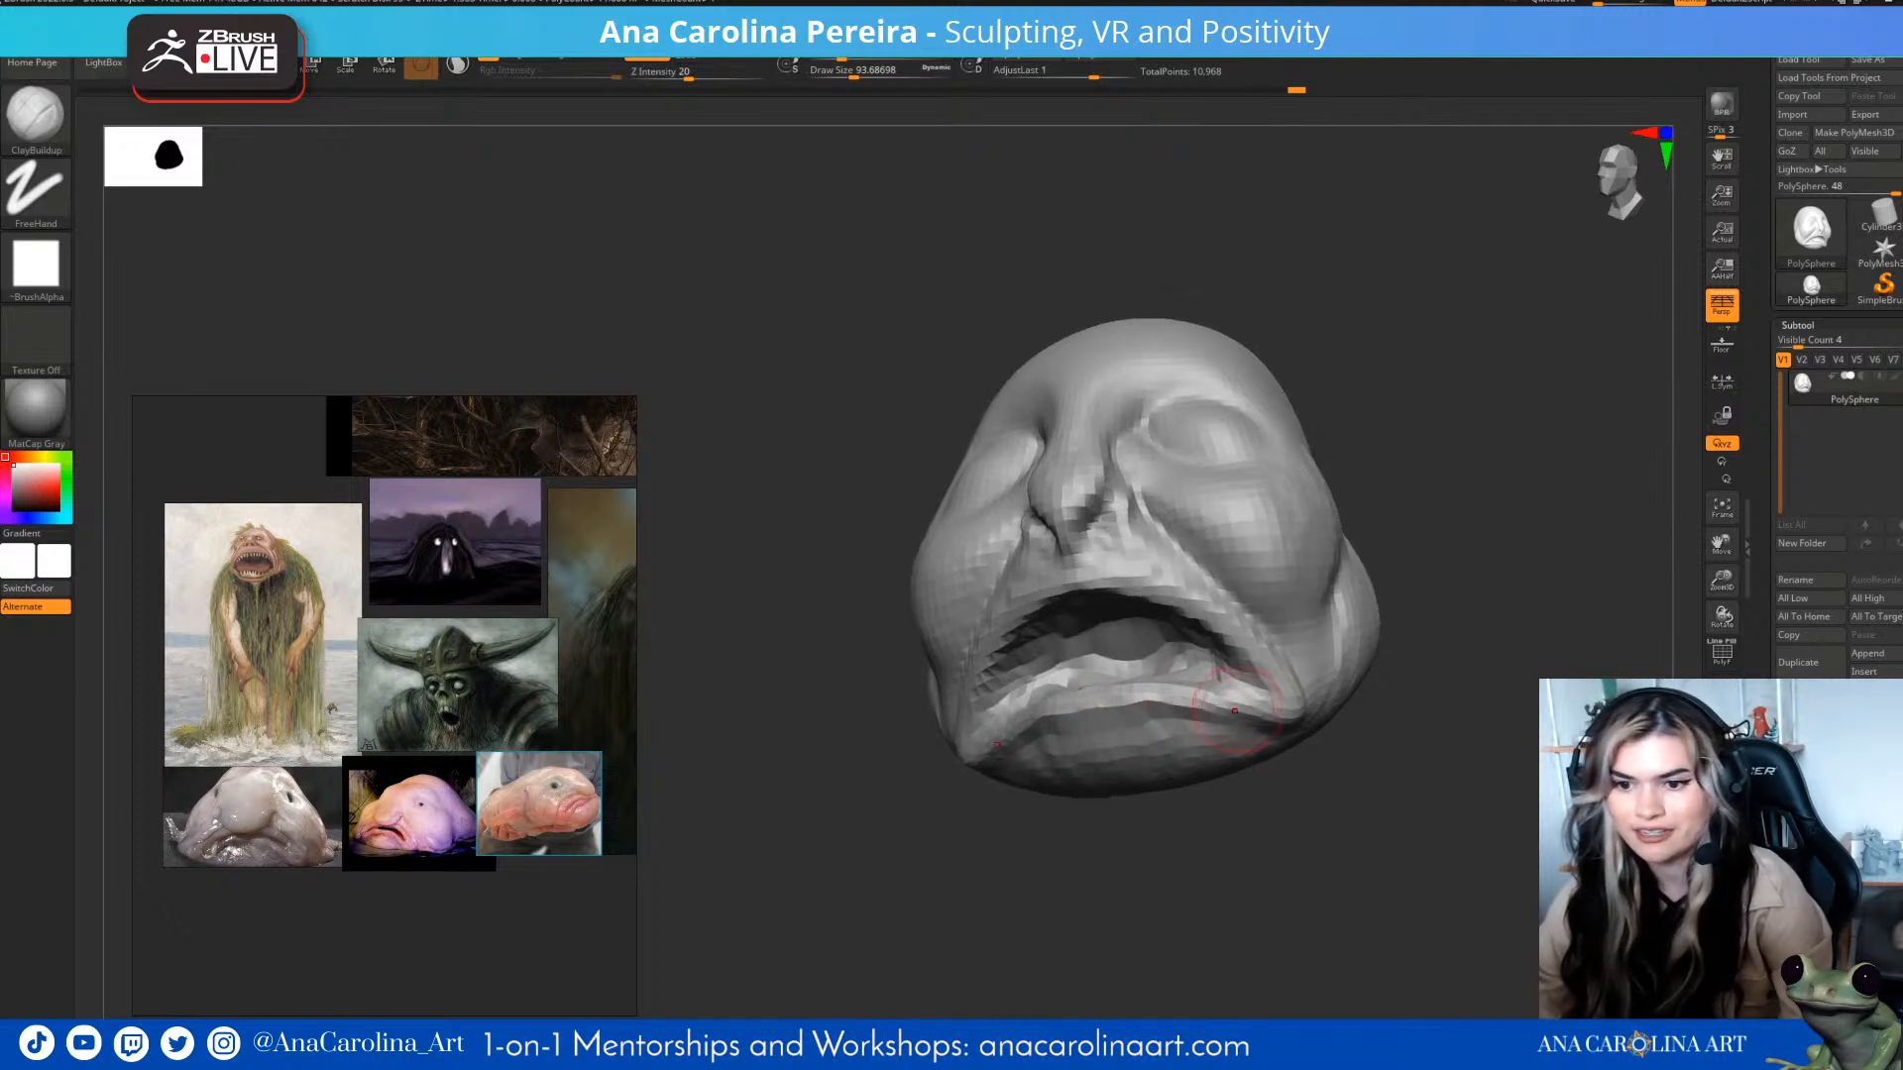
left_click_drag(1313, 799, 1326, 812)
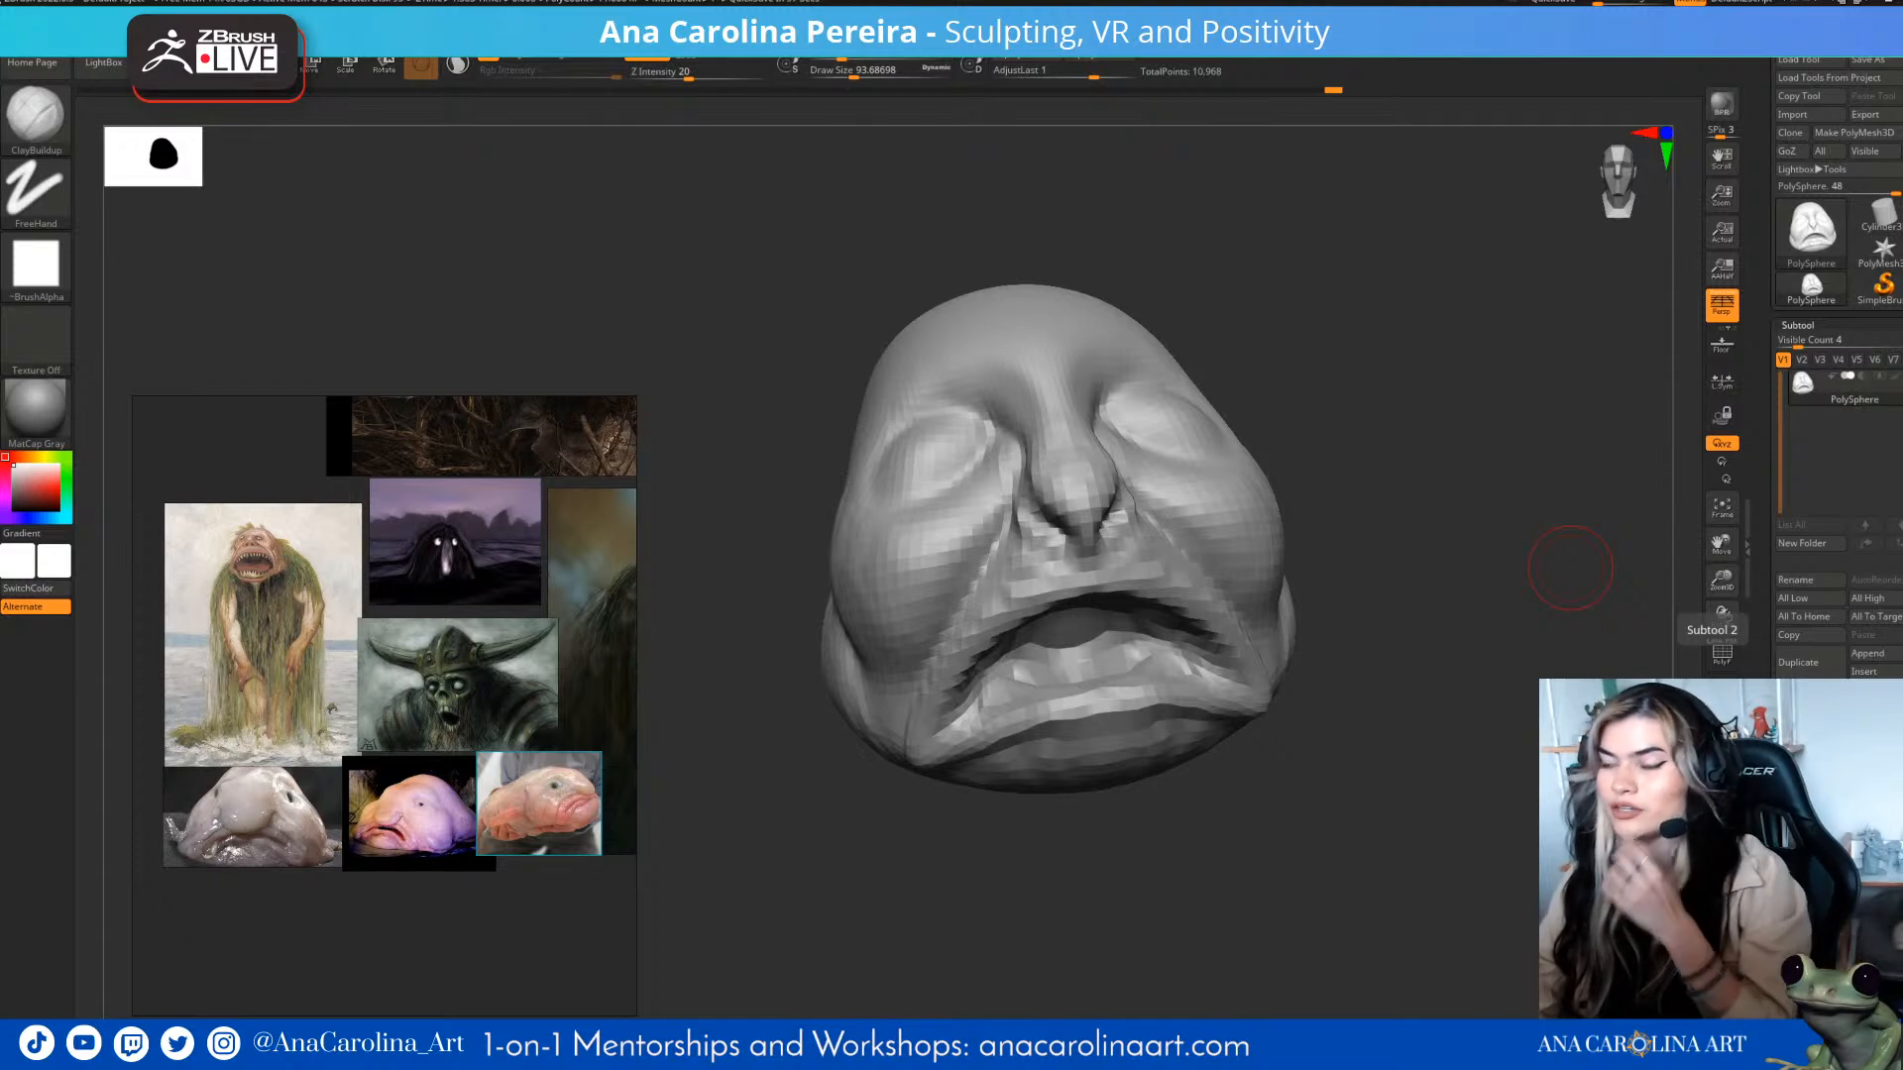
- Pull the neck stump out beneath the jaw with the Move brush at a draw size of about 262
mouse_move(1497, 879)
left_mouse_down()
mouse_move(1386, 906)
mouse_move(1229, 684)
mouse_move(1254, 639)
mouse_move(1322, 674)
left_mouse_up()
mouse_move(1288, 595)
left_mouse_down()
mouse_move(1368, 684)
mouse_move(1318, 634)
mouse_move(1229, 674)
mouse_move(1328, 625)
left_mouse_up()
mouse_move(1368, 892)
left_mouse_down()
mouse_move(1401, 701)
mouse_move(1214, 614)
mouse_move(1288, 674)
mouse_move(1190, 693)
mouse_move(1259, 654)
mouse_move(1190, 739)
mouse_move(1229, 713)
left_mouse_up()
key("b")
key("m")
key("v")
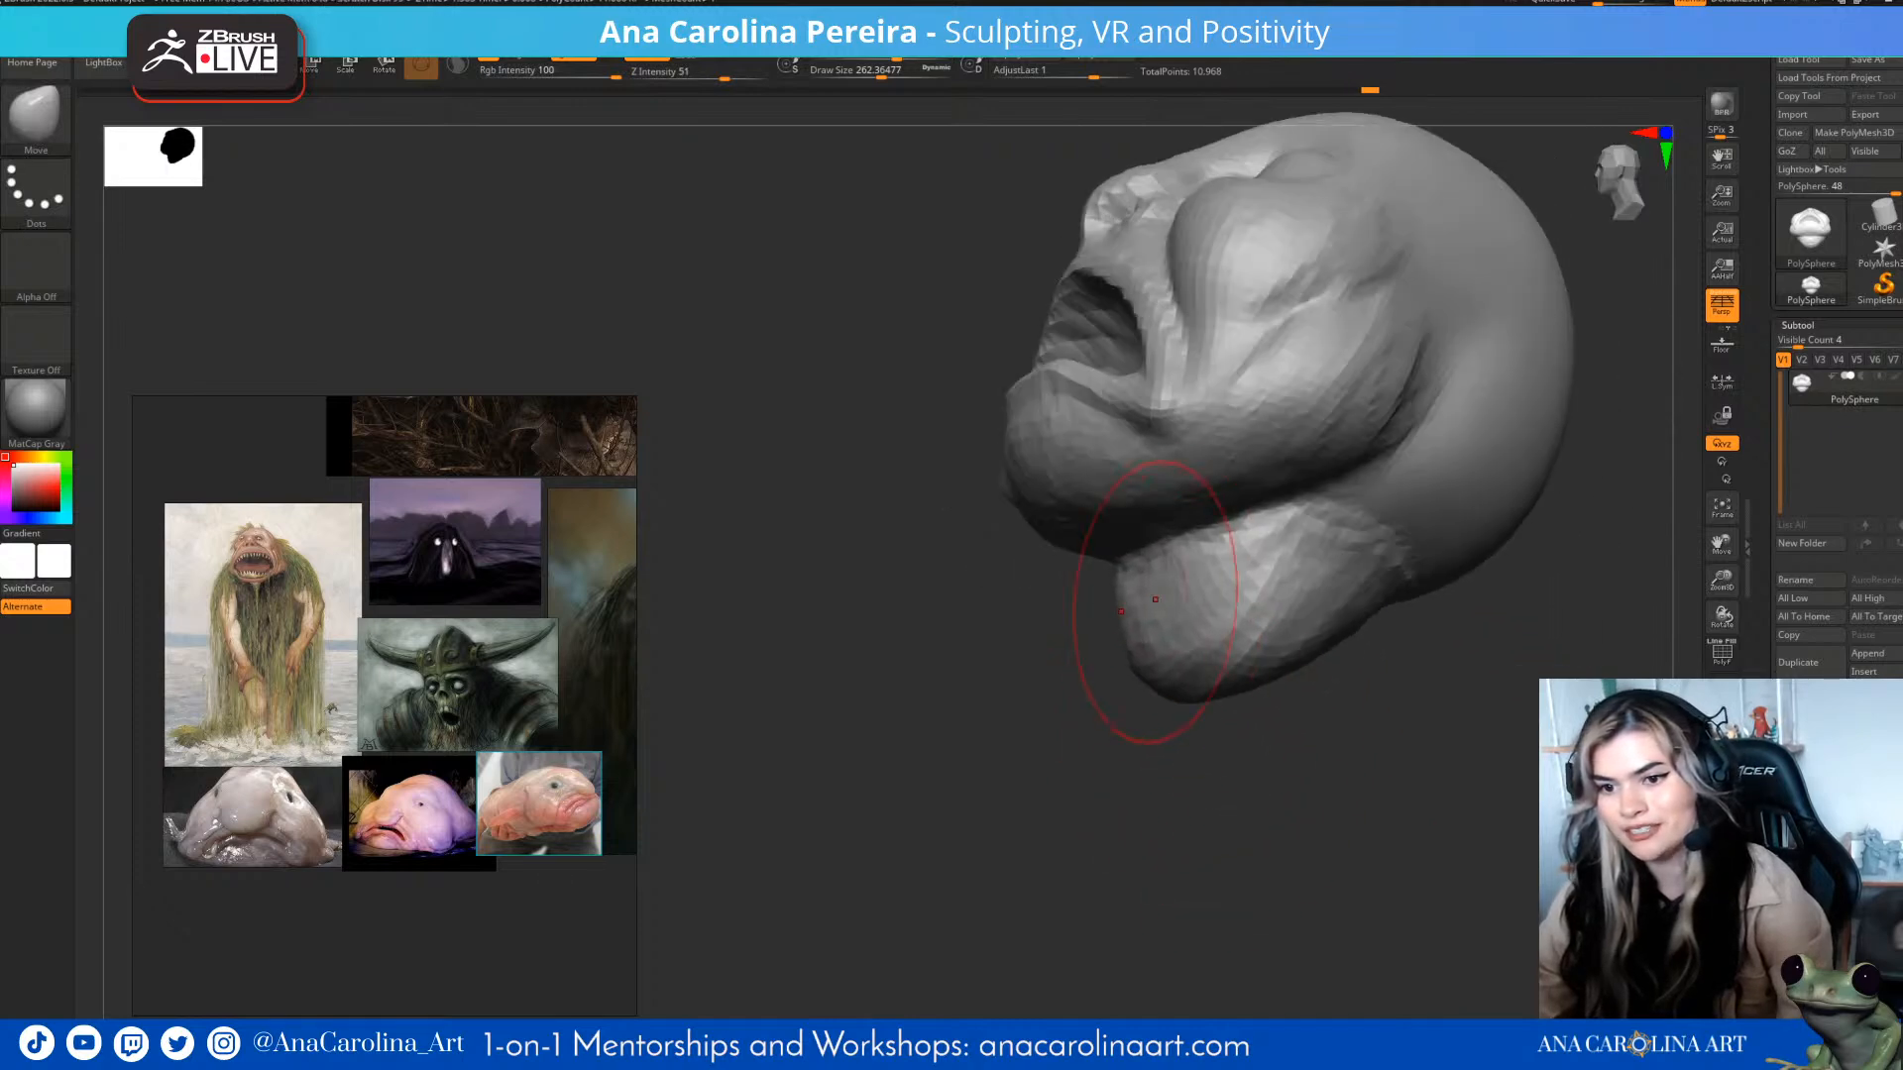
left_click_drag(1156, 598, 1259, 763)
left_click_drag(1368, 726, 1317, 705, "alt")
key("s")
mouse_move(1266, 812)
left_mouse_down()
mouse_move(1318, 768)
mouse_move(1477, 748)
mouse_move(1532, 823)
mouse_move(1393, 773)
mouse_move(1302, 811)
left_mouse_up()
key("s")
mouse_move(1458, 736)
left_mouse_down()
mouse_move(1407, 763)
mouse_move(1427, 714)
mouse_move(1423, 749)
mouse_move(1353, 773)
left_mouse_up()
- Build up the sides of the neck under the jaw with ClayBuildup at a draw size of about 293
key("b")
key("c")
key("b")
mouse_move(1293, 624)
left_mouse_down()
mouse_move(1390, 662)
mouse_move(1293, 662)
mouse_move(1350, 599)
left_mouse_up()
left_click_drag(1467, 748, 1383, 744)
mouse_move(1328, 471)
left_mouse_down()
mouse_move(1308, 567)
mouse_move(1221, 520)
left_mouse_up()
left_click_drag(1373, 763, 1457, 759, "shift")
left_click_drag(1076, 560, 1130, 634)
left_click_drag(1309, 639, 1322, 661, "alt")
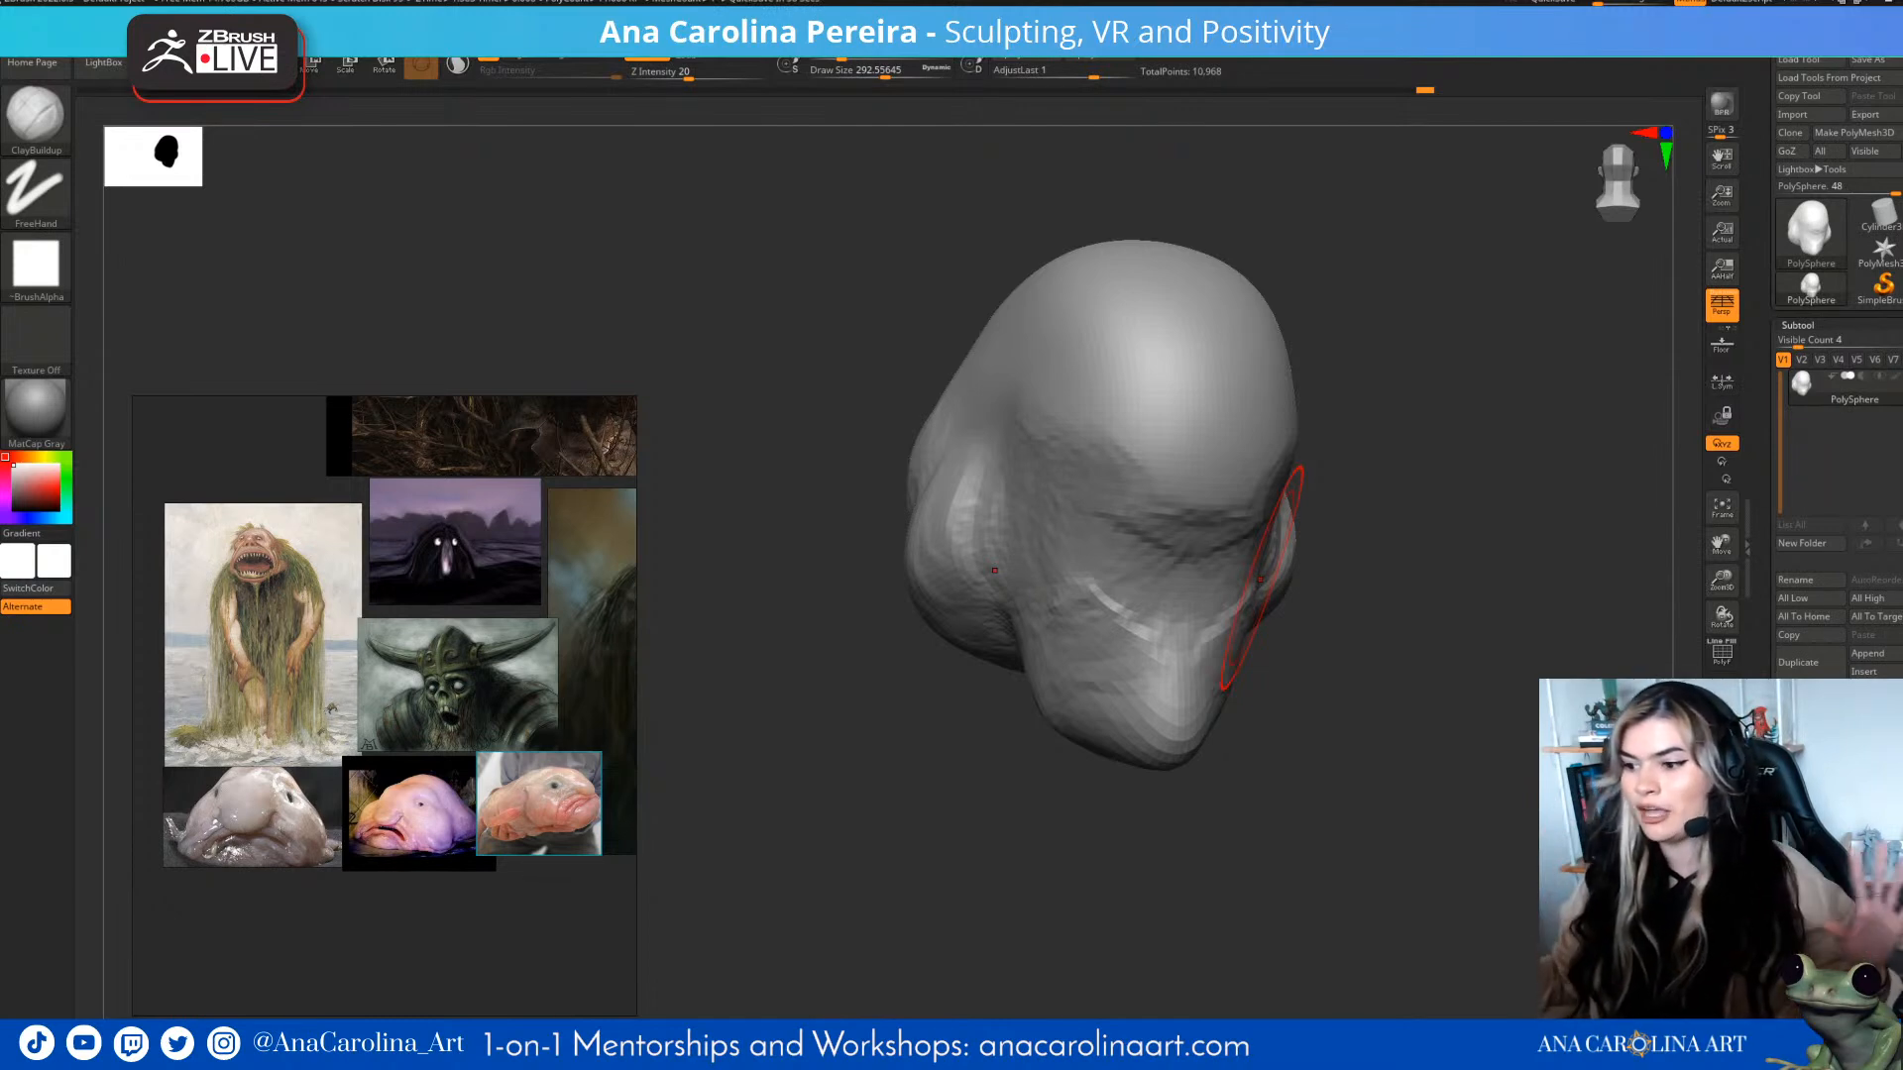
- Fill out the back of the neck below the skull with ClayBuildup
mouse_move(1020, 786)
left_mouse_down()
mouse_move(1152, 612)
mouse_move(1144, 684)
mouse_move(1100, 709)
left_mouse_up()
mouse_move(1170, 644)
left_mouse_down()
mouse_move(1140, 704)
mouse_move(1150, 729)
left_mouse_up()
left_click_drag(1407, 862, 1259, 807)
mouse_move(1189, 733)
left_mouse_down()
mouse_move(1267, 713)
mouse_move(1180, 635)
left_mouse_up()
mouse_move(1080, 842)
left_mouse_down()
mouse_move(1180, 733)
mouse_move(1149, 793)
left_mouse_up()
mouse_move(1179, 684)
left_mouse_down()
mouse_move(1361, 866)
mouse_move(1259, 842)
mouse_move(1194, 922)
mouse_move(1198, 886)
mouse_move(1120, 838)
mouse_move(1211, 712)
left_mouse_up()
- Widen and round the neck stump with the Move brush at a draw size of about 365
key("b")
key("m")
key("v")
key("space")
left_click(1227, 734)
left_click_drag(1397, 832, 1219, 827)
left_click_drag(1298, 684, 1350, 649)
mouse_move(1467, 793)
left_mouse_down()
mouse_move(1418, 783)
mouse_move(1378, 739)
left_mouse_up()
mouse_move(1387, 823)
left_mouse_down()
mouse_move(1259, 803)
mouse_move(1326, 895)
mouse_move(1229, 863)
mouse_move(1496, 837)
mouse_move(1467, 808)
mouse_move(1482, 803)
mouse_move(1421, 884)
mouse_move(1234, 842)
left_mouse_up()
key("b")
key("c")
key("b")
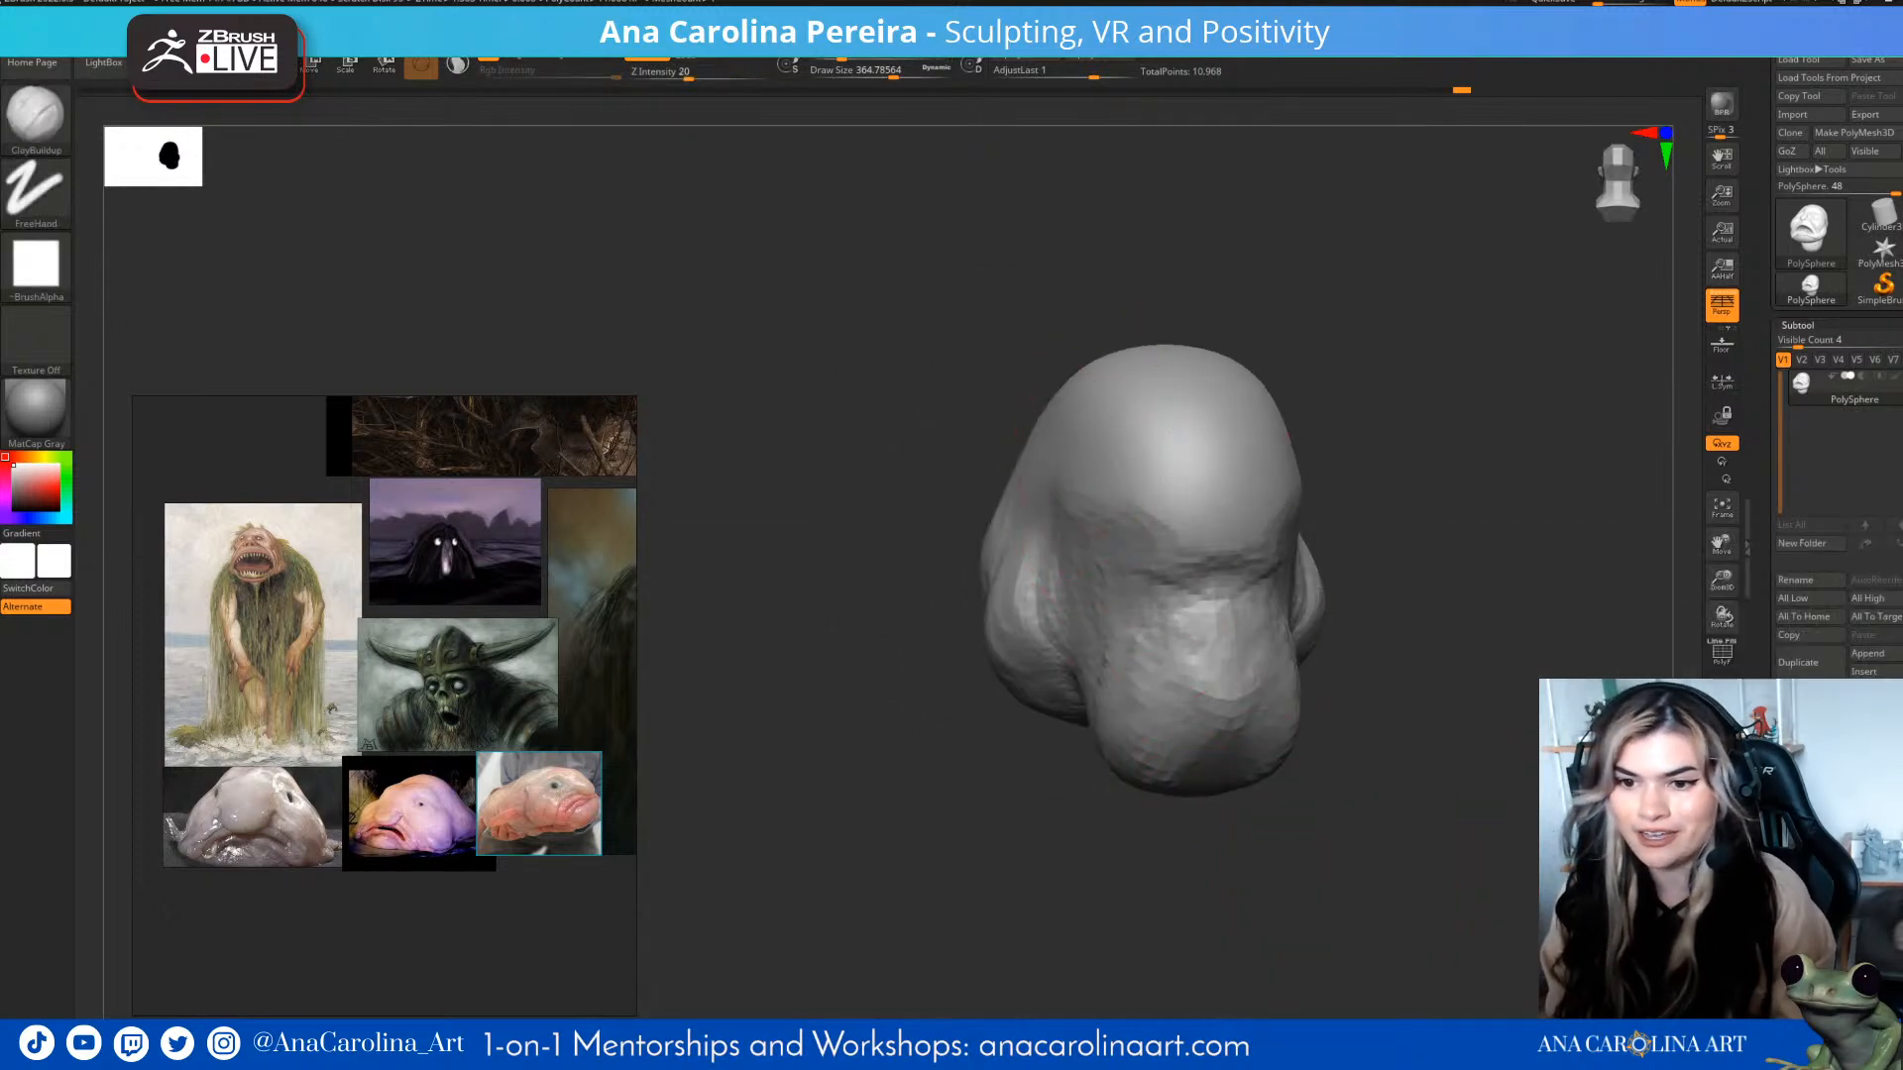
mouse_move(1418, 828)
left_mouse_down()
mouse_move(1304, 823)
mouse_move(1417, 831)
mouse_move(1363, 677)
left_mouse_up()
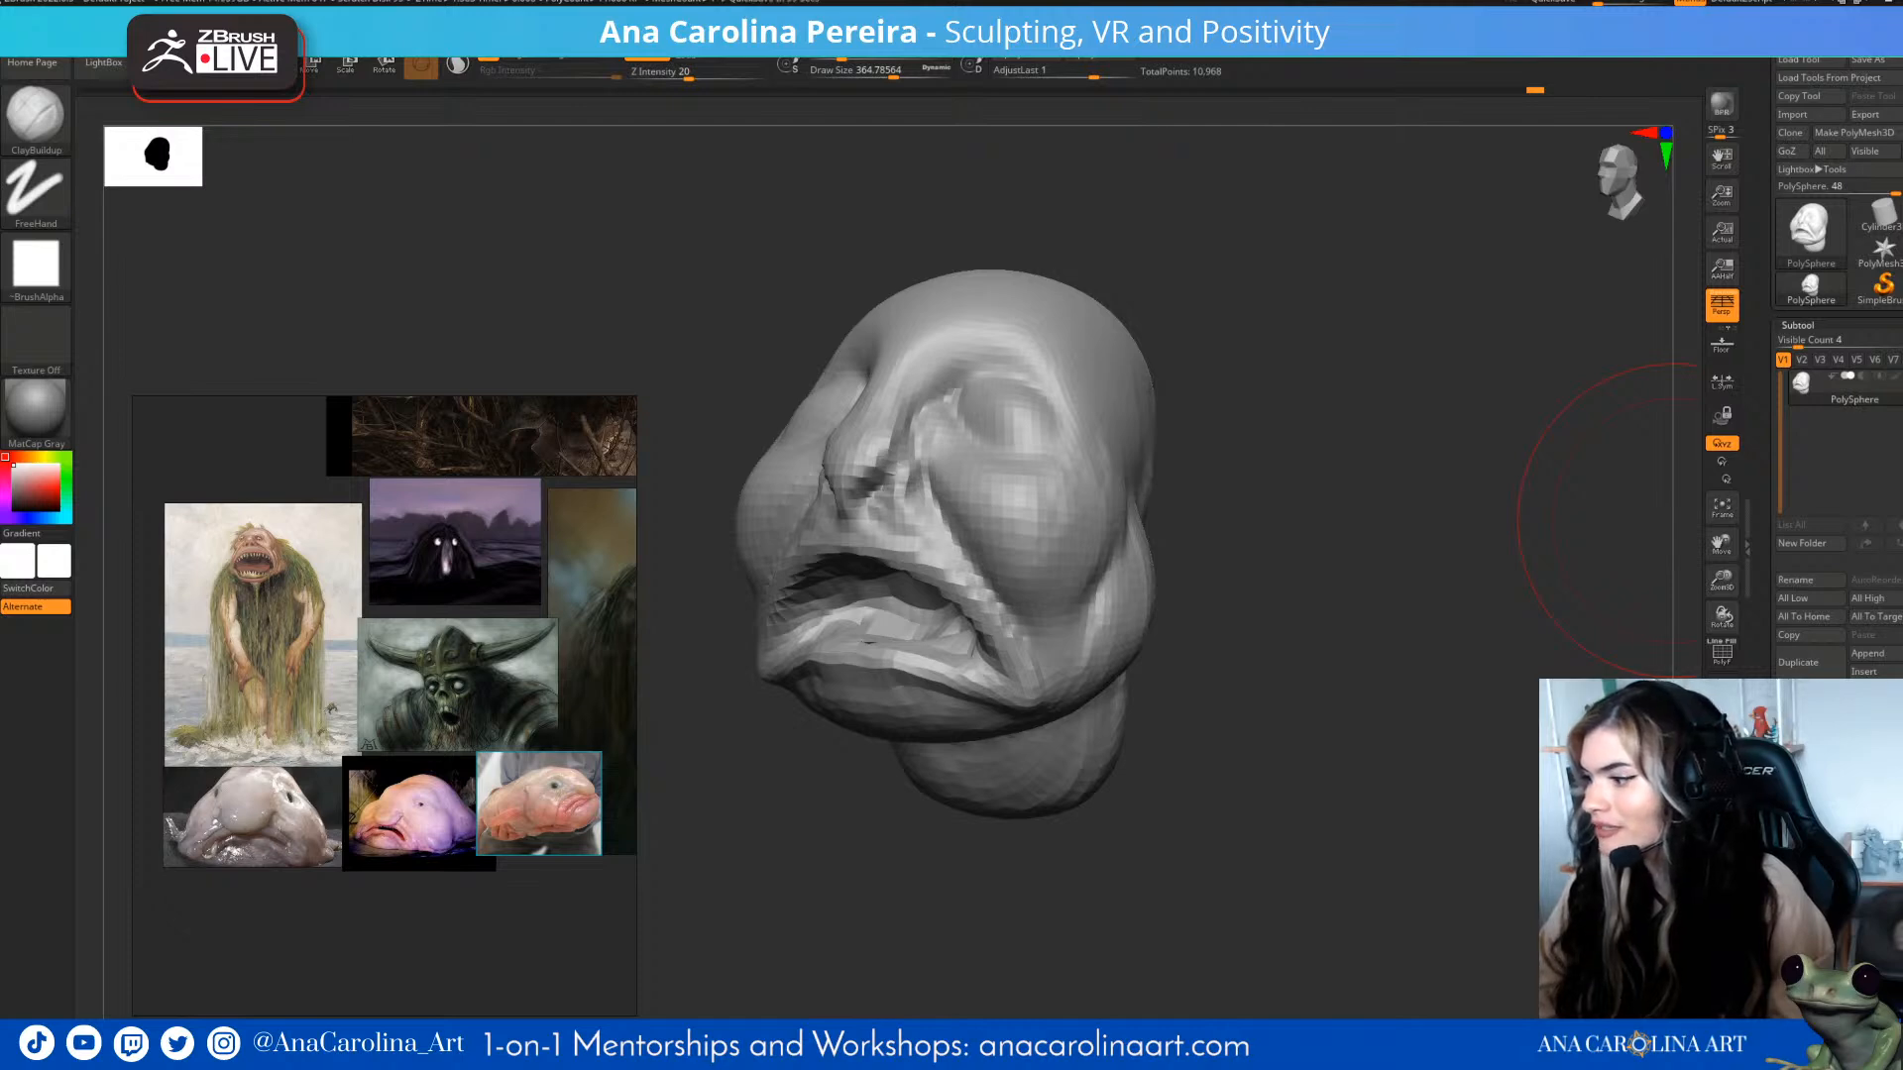
left_click_drag(1673, 520, 1384, 964)
left_click_drag(1259, 942, 1217, 774, "alt")
left_click_drag(1343, 818, 1265, 848)
- Lengthen the neck downward and refine its profile with the Move brush at a draw size of about 234
key("b")
key("m")
key("v")
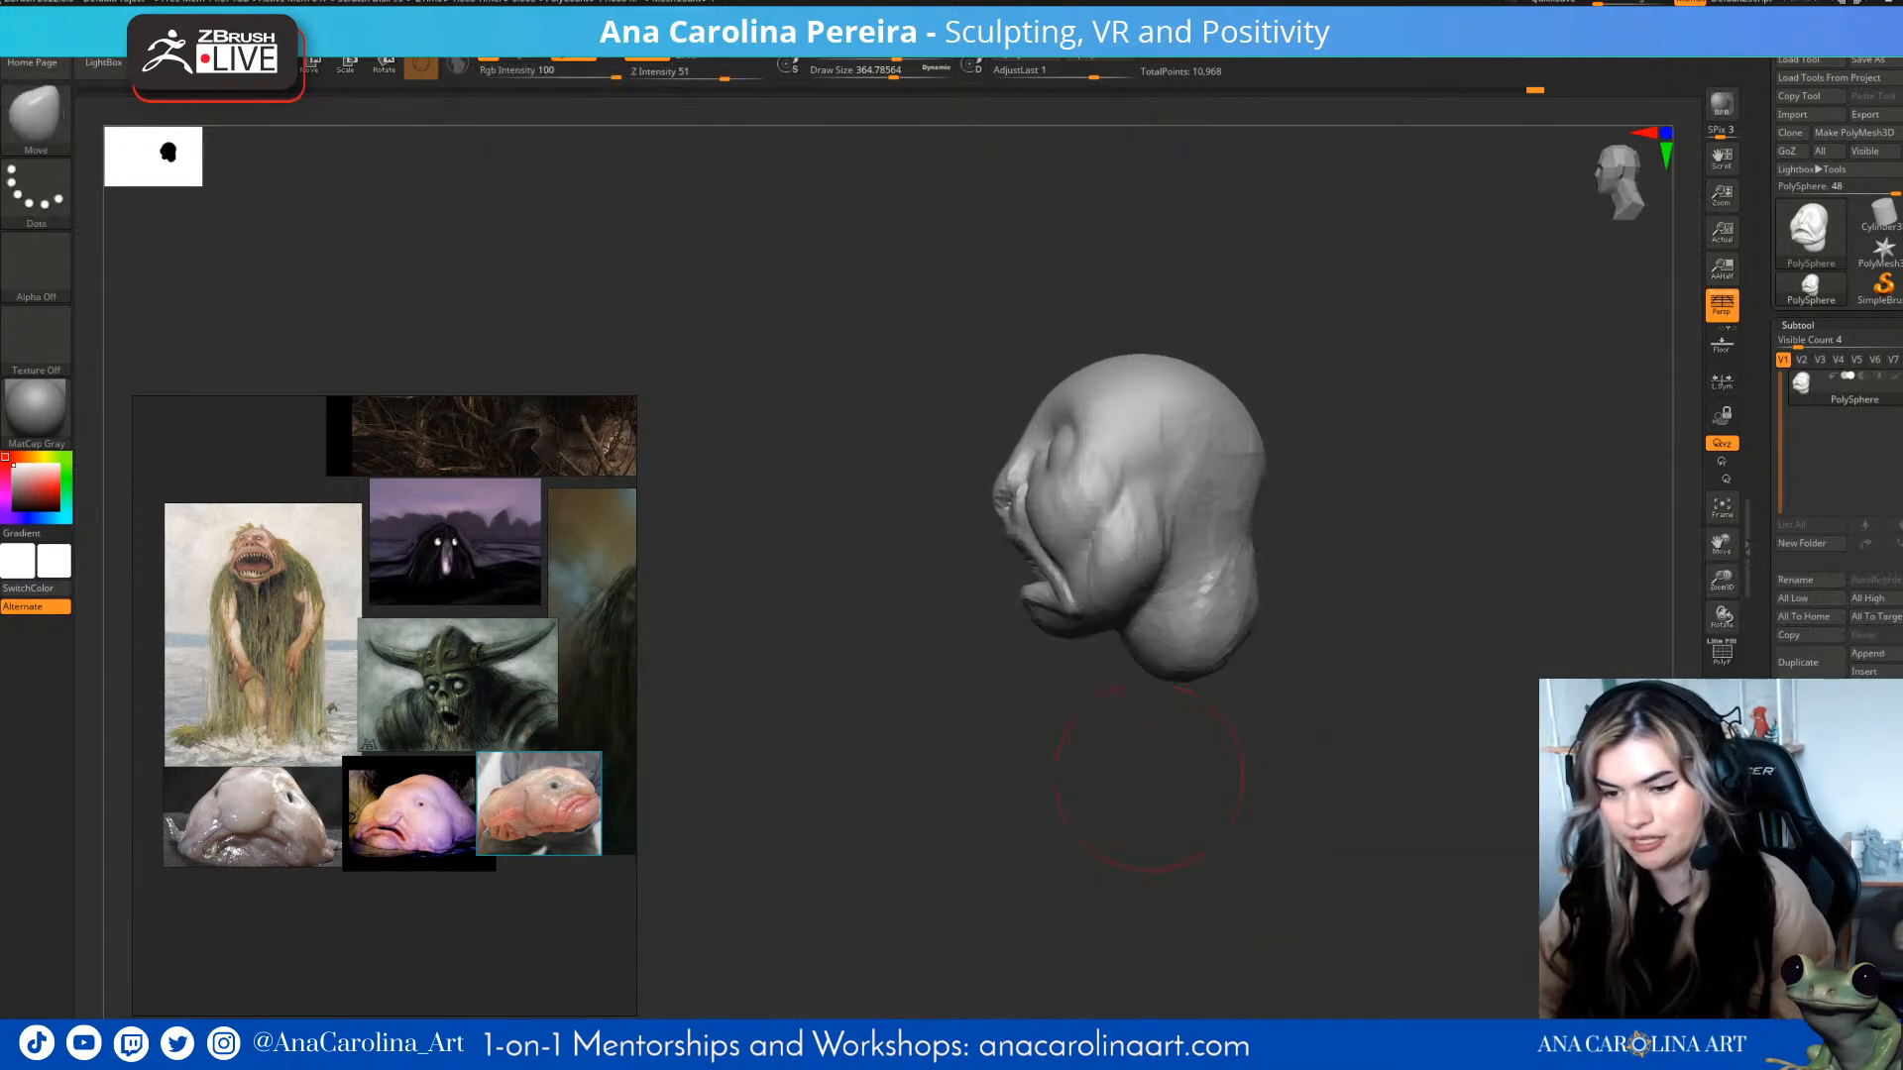
left_click_drag(1160, 711, 1340, 723)
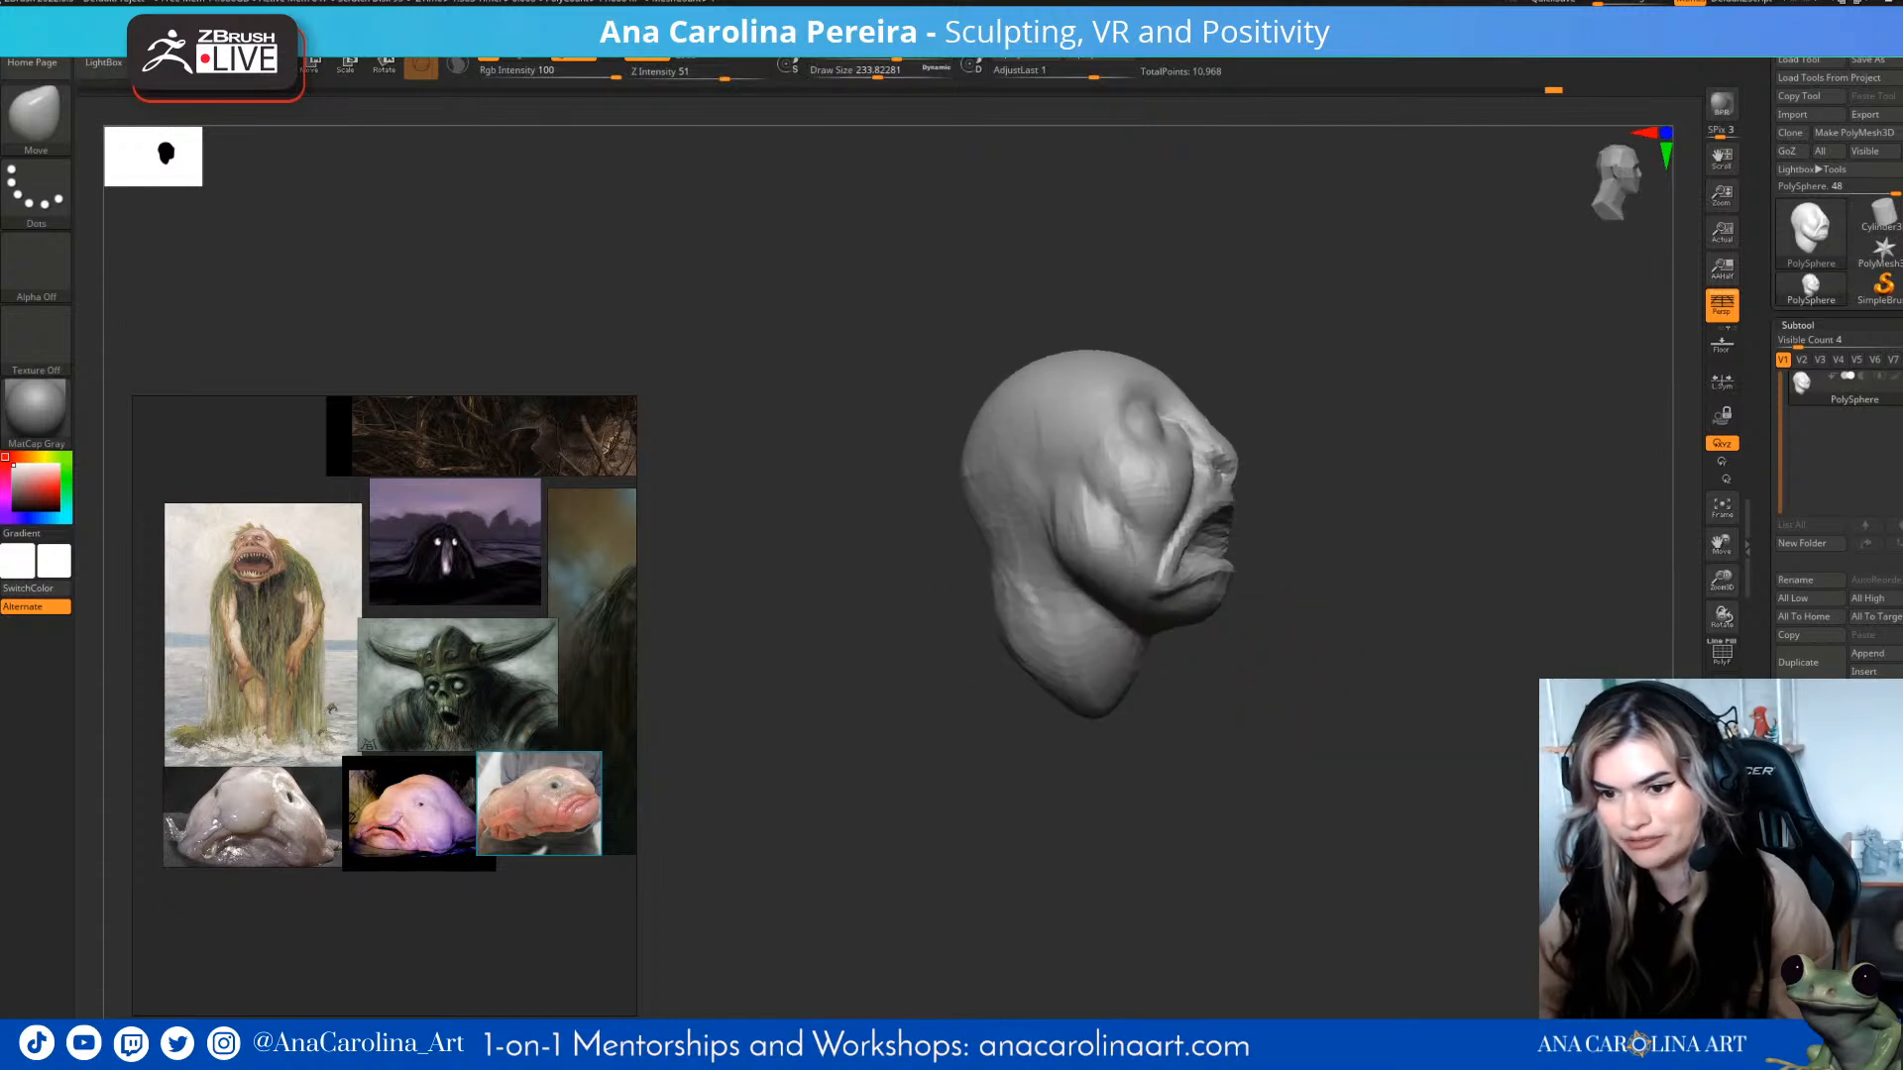
mouse_move(1137, 676)
left_mouse_down("shift")
mouse_move(1128, 738)
mouse_move(1210, 686)
mouse_move(1276, 679)
mouse_move(1333, 636)
mouse_move(1292, 637)
mouse_move(1328, 639)
mouse_move(1311, 627)
left_mouse_up("shift")
key("s")
key("s")
left_click_drag(1288, 552, 1237, 555)
mouse_move(1398, 555)
left_mouse_down()
mouse_move(1313, 560)
mouse_move(1383, 535)
mouse_move(1392, 496)
mouse_move(1517, 461)
mouse_move(1507, 496)
mouse_move(1385, 596)
mouse_move(1415, 615)
mouse_move(1520, 515)
left_mouse_up()
key("b")
key("c")
key("b")
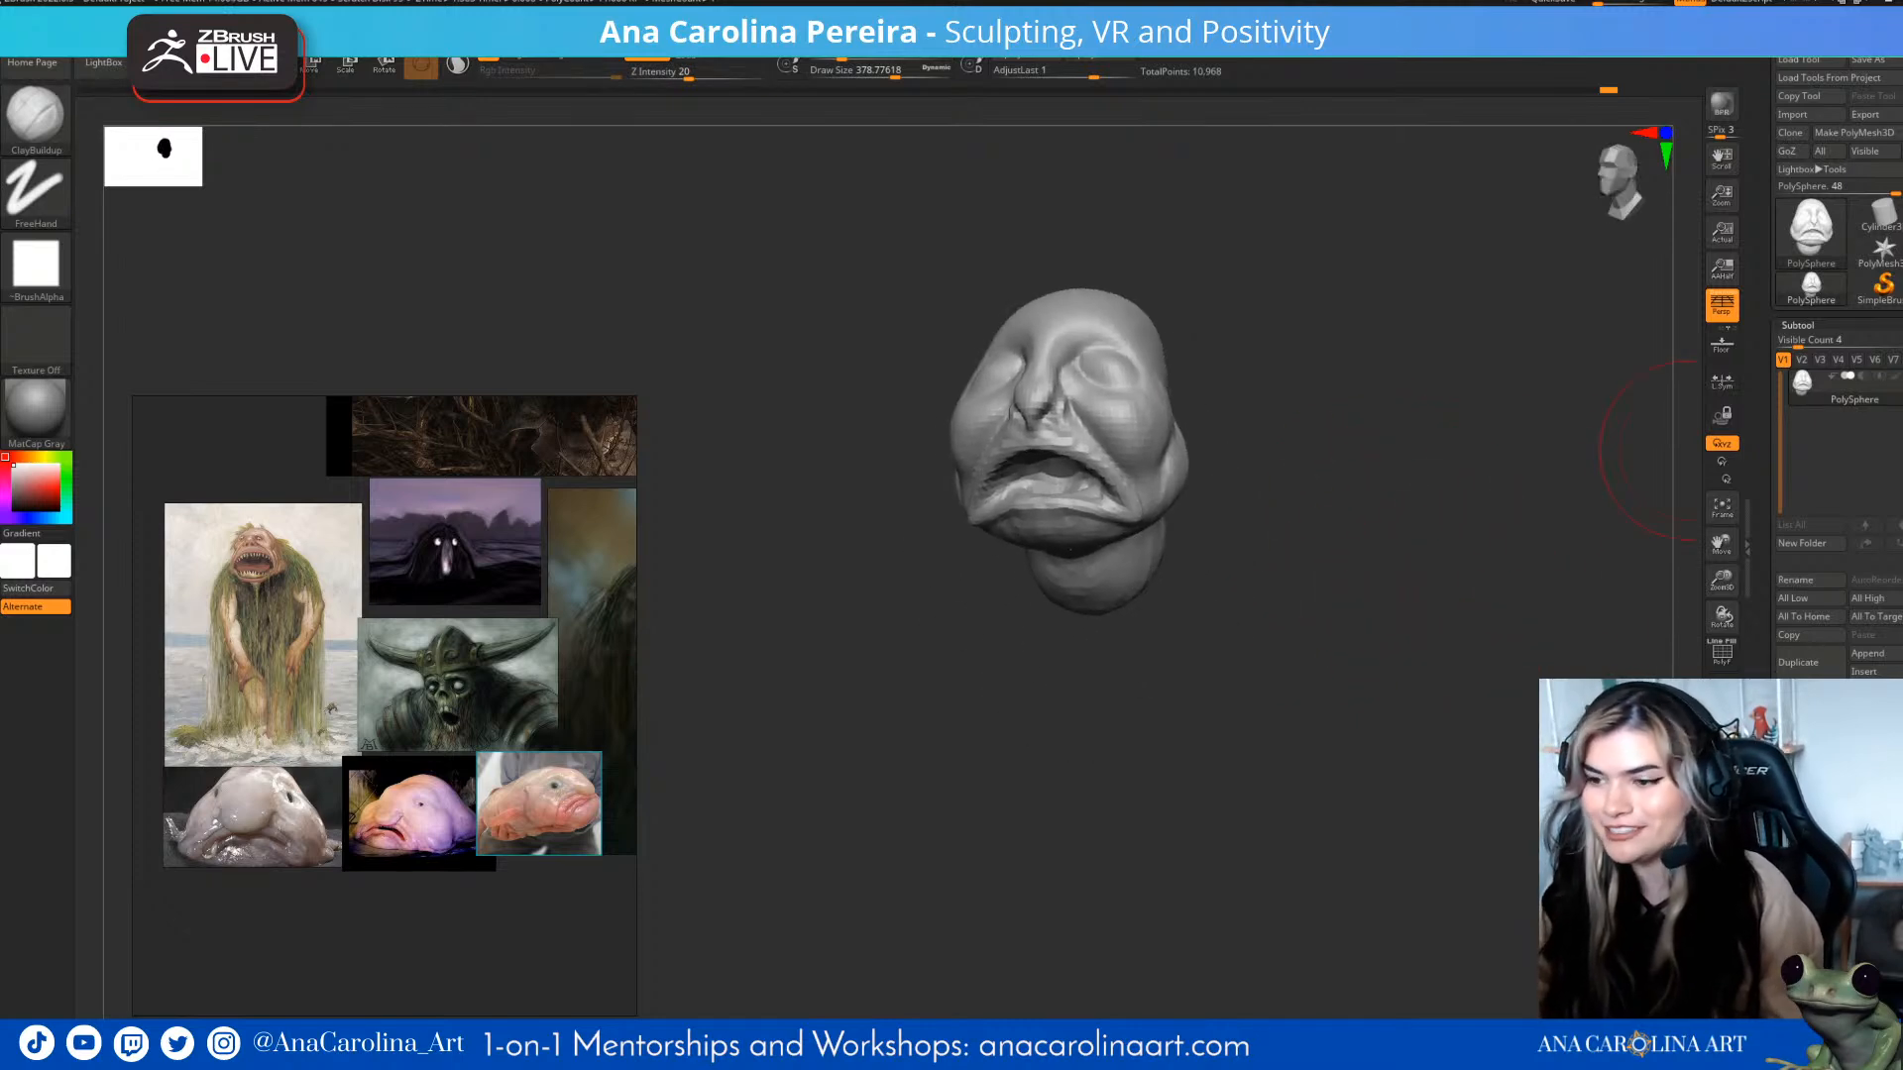
- Append a Sphere3D as a new subtool and make it the active one
left_click(1803, 909)
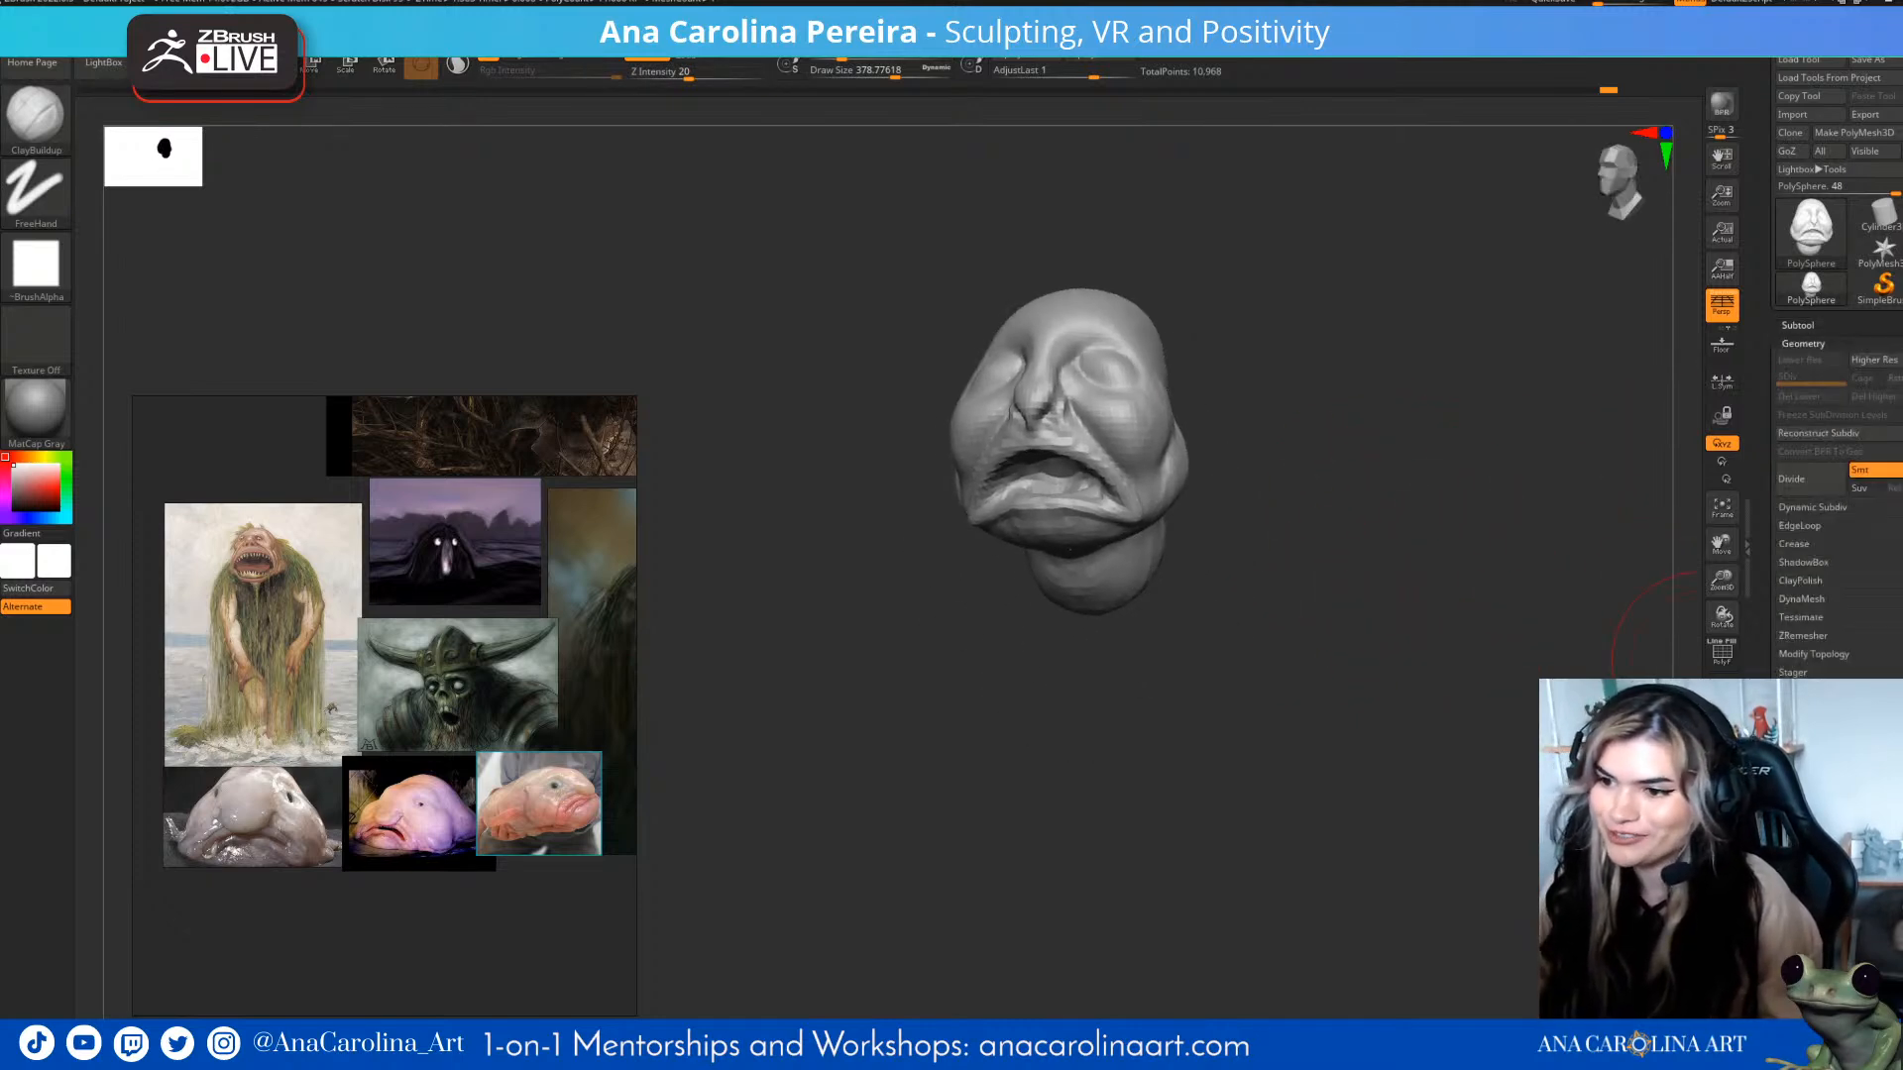
left_click(1803, 344)
left_click(1798, 322)
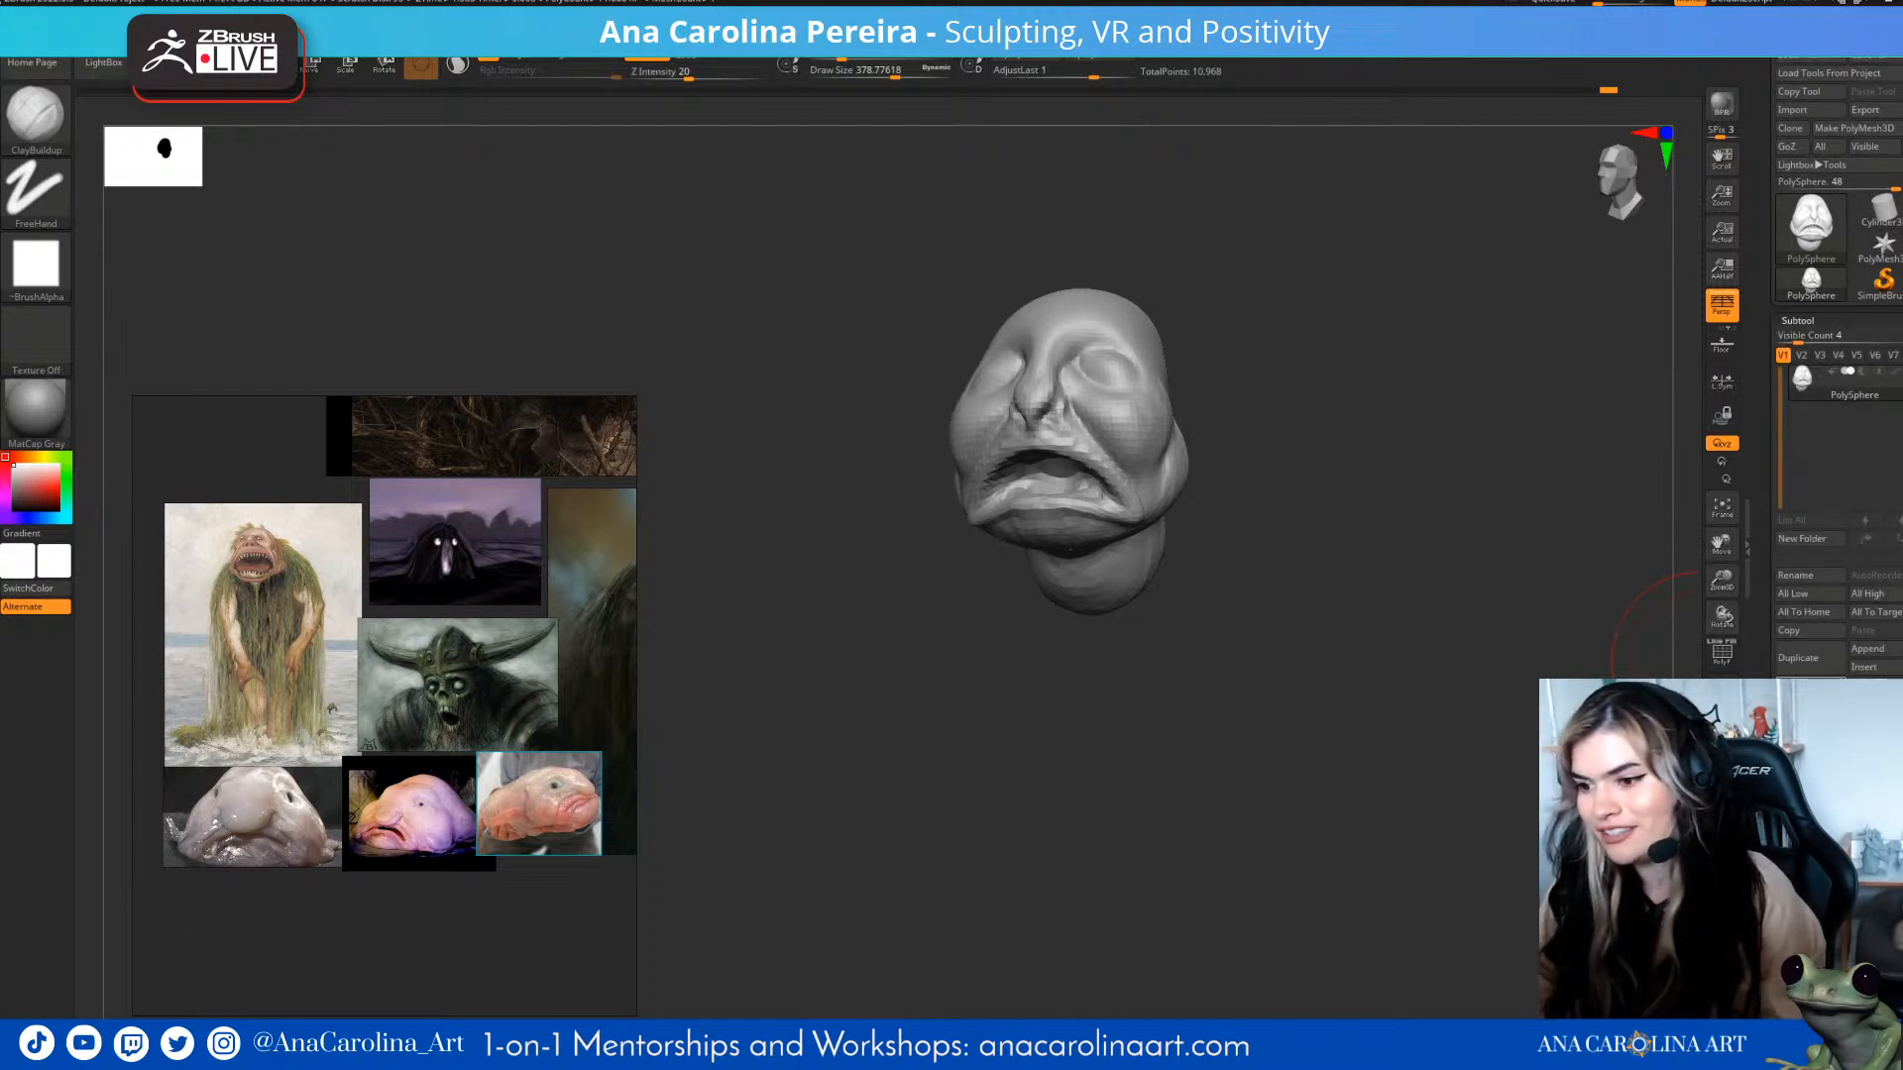
left_click_drag(1776, 694, 1777, 698)
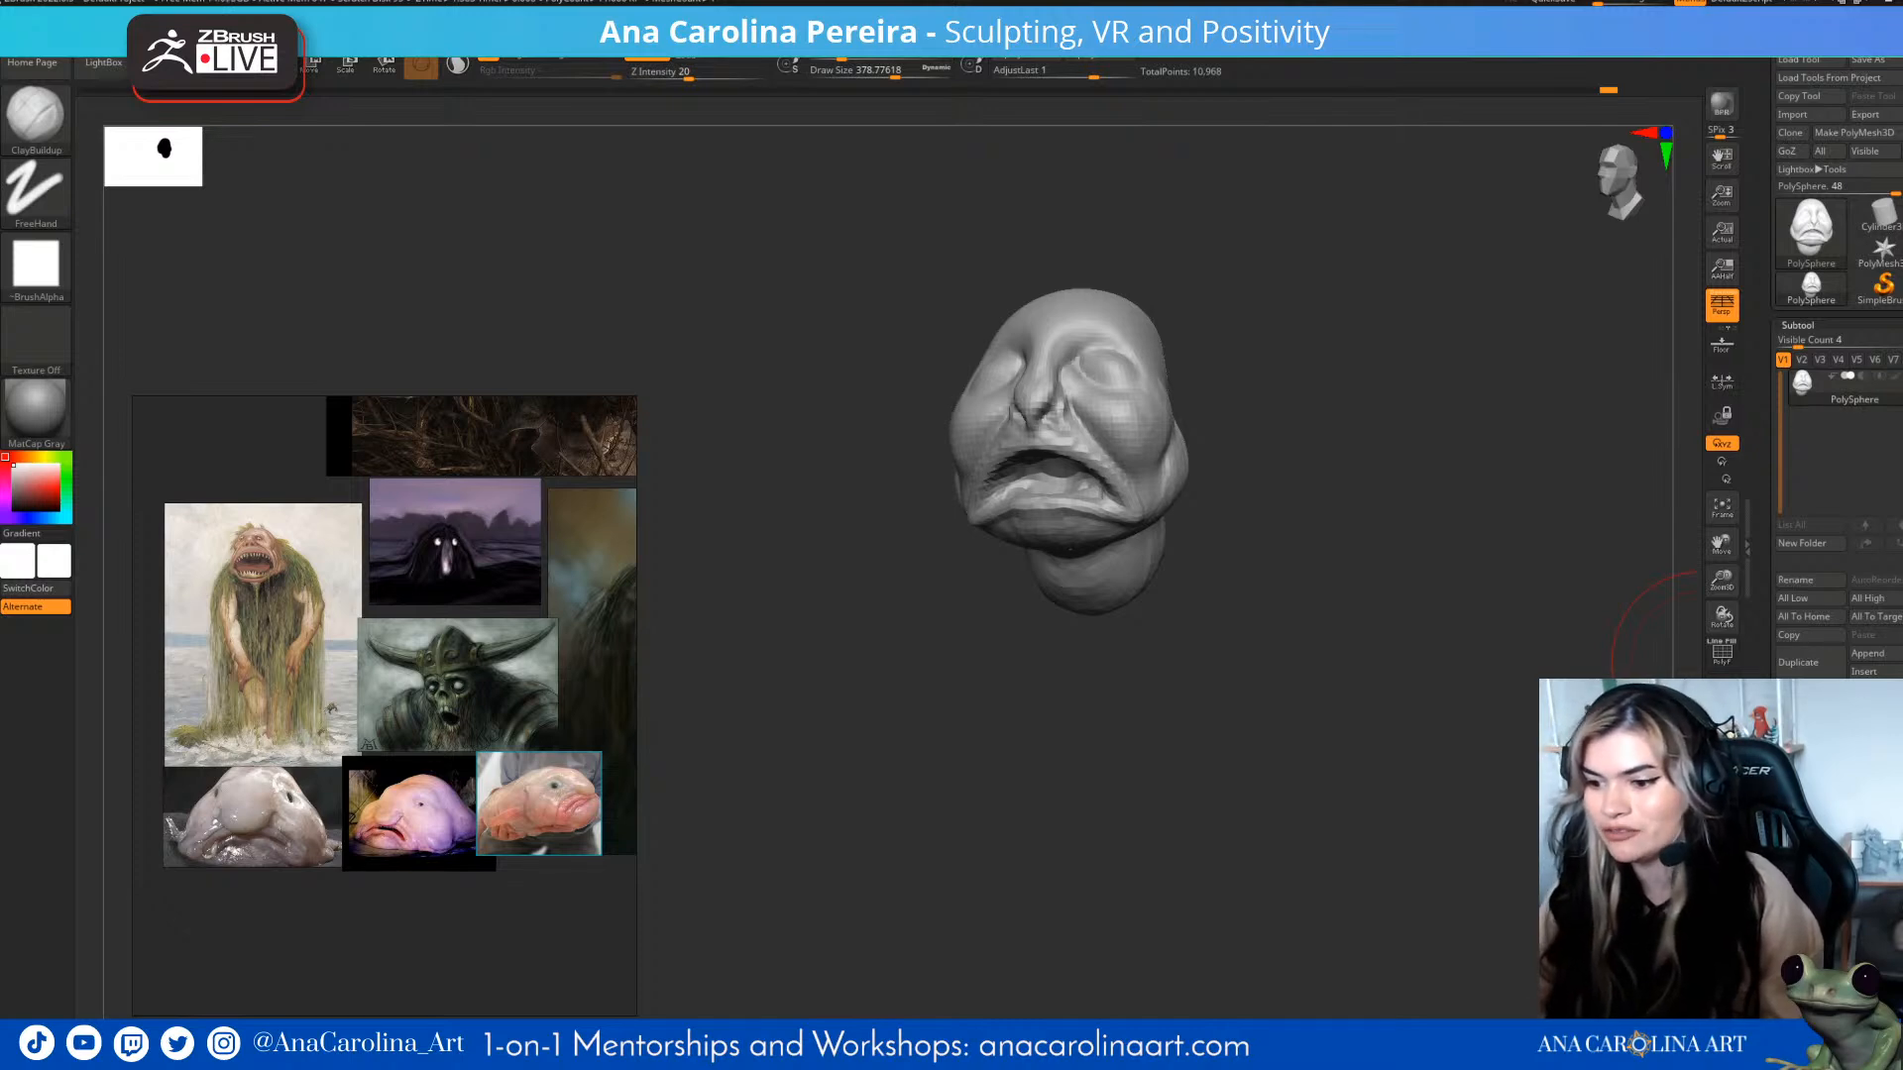
left_click(1869, 654)
left_click(1784, 722)
left_click(1868, 654)
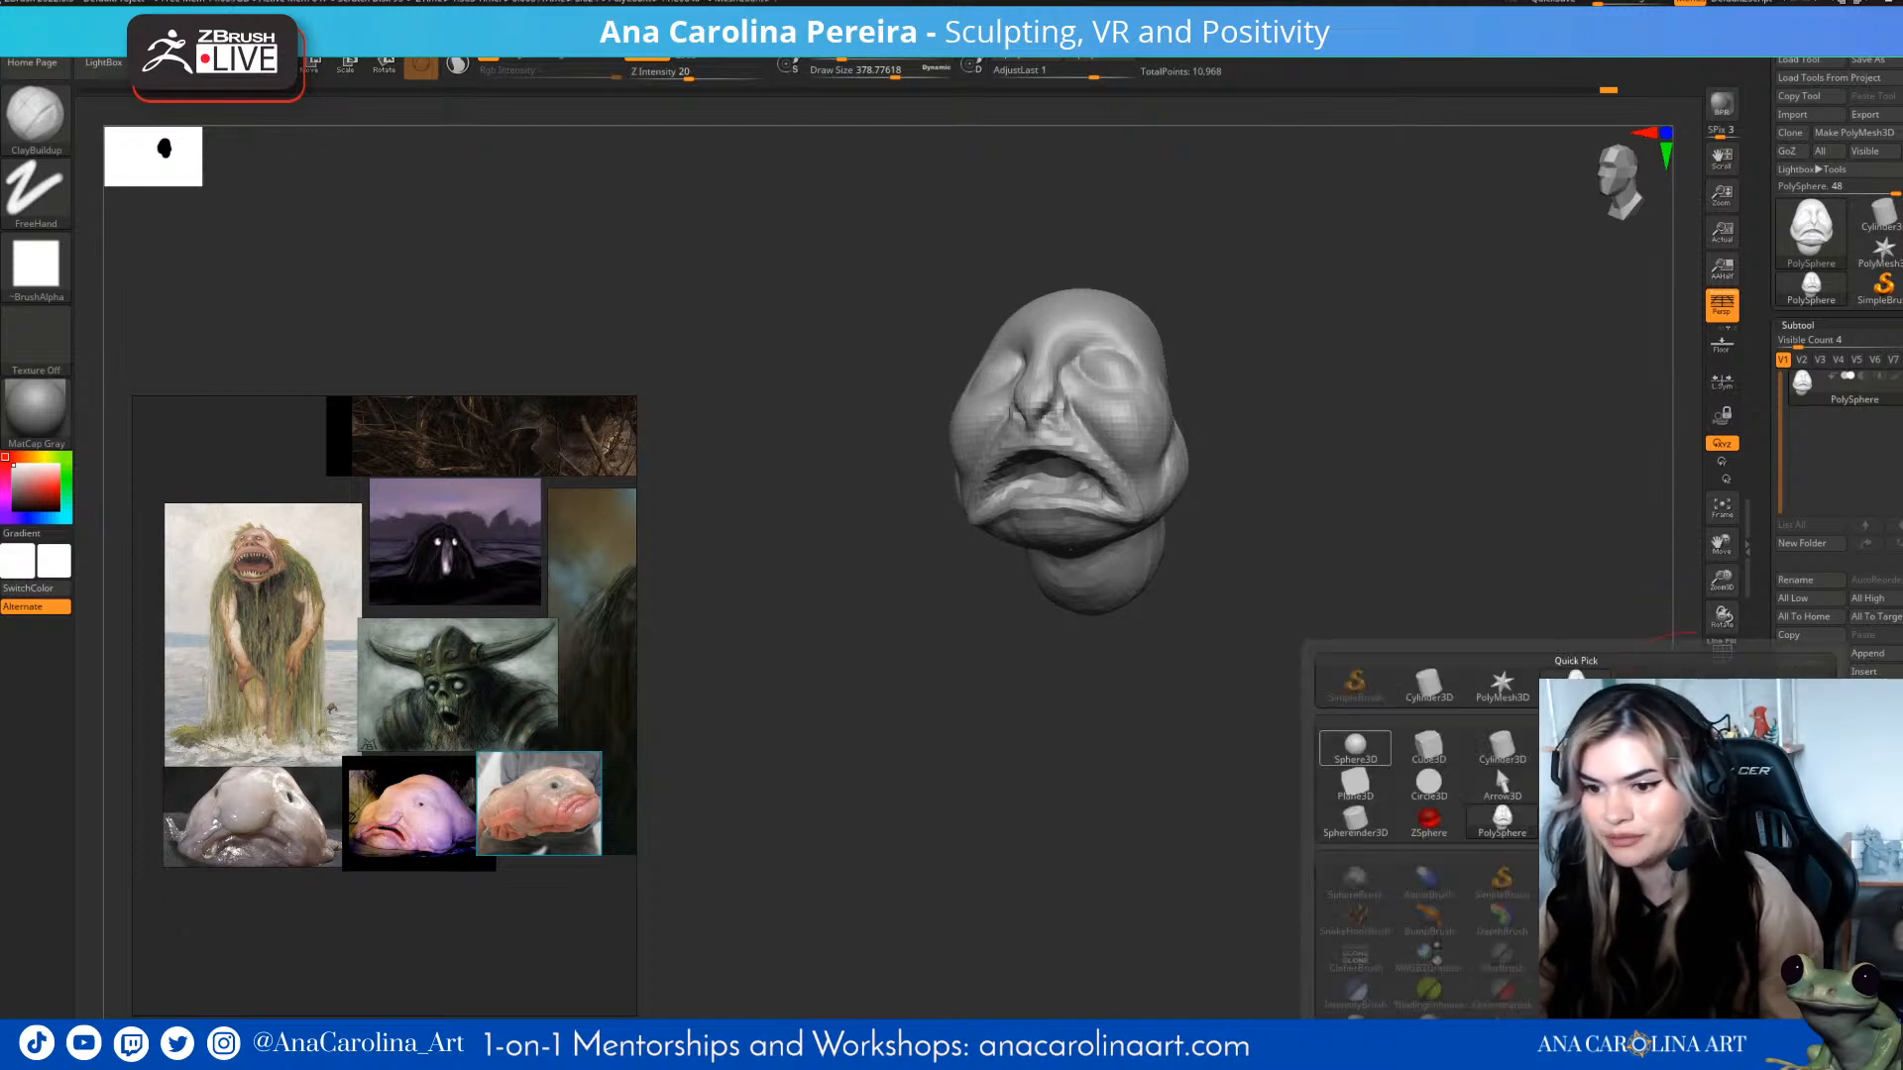
left_click(1355, 749)
left_click(1097, 318, "alt")
- Scale the new sphere for a torso and move it below the head
left_click_drag(1279, 446, 1251, 448, "shift")
key("e")
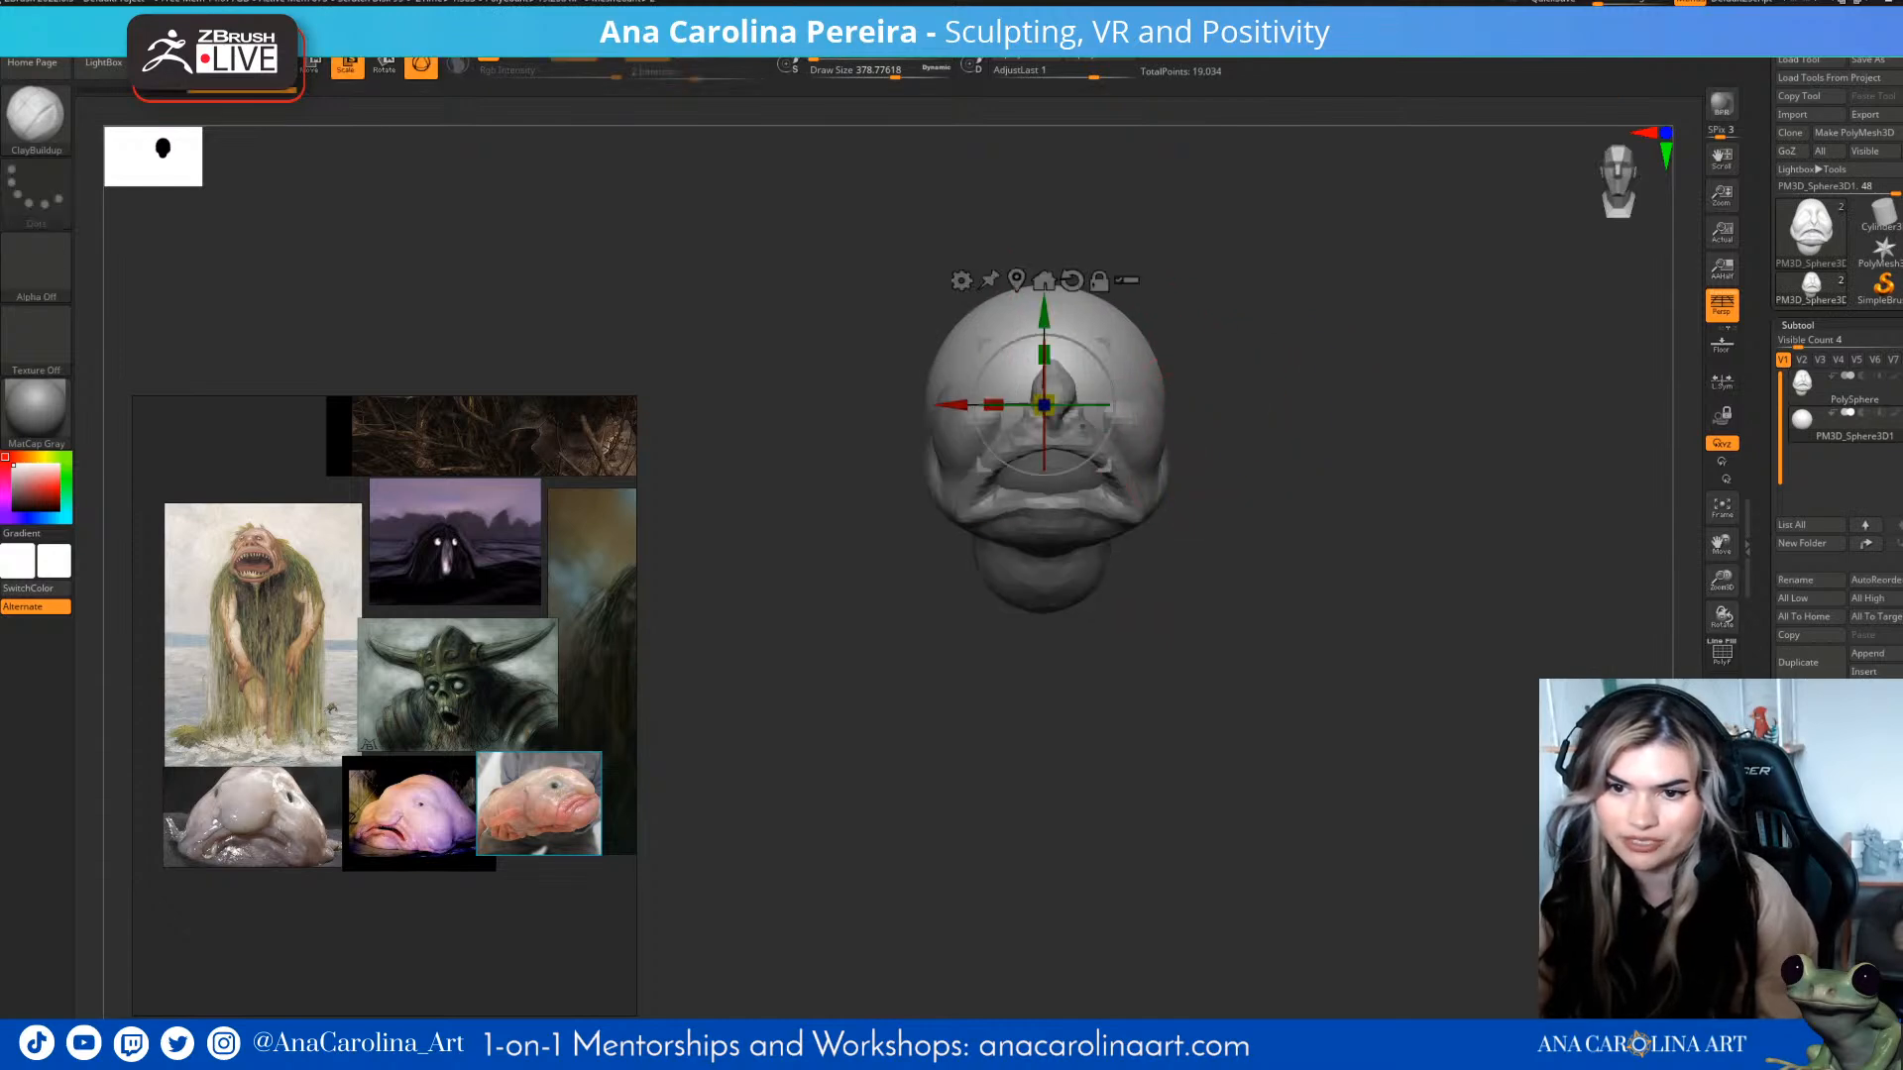
left_click_drag(1044, 405, 1024, 413)
left_click_drag(1044, 313, 1044, 557)
left_click_drag(1239, 595, 1408, 600, "shift")
left_click_drag(1240, 649, 1144, 649)
left_click_drag(1051, 599, 1051, 503)
- Adjust the torso sphere's position and proportions under the neck from front and side, undoing one unwanted transform
left_click_drag(1278, 620, 1130, 642, "shift")
left_click_drag(1000, 649, 1009, 649)
left_click_drag(1051, 559, 1051, 588)
left_click_drag(1230, 620, 1408, 624)
left_click_drag(1051, 678, 1075, 678)
key("ctrl+z")
left_click_drag(1279, 634, 1130, 640, "shift")
mouse_move(1051, 589)
left_mouse_down()
mouse_move(1051, 657)
mouse_move(1050, 621)
left_mouse_up()
mouse_move(1190, 624)
left_mouse_down("shift")
mouse_move(1278, 617)
mouse_move(1316, 578)
mouse_move(1194, 511)
left_mouse_up("shift")
key("q")
- Shape the sphere into a tall egg-like torso with the Move brush at a draw size of about 932
key("space")
left_click(1294, 544)
left_click_drag(1288, 560, 1257, 583)
left_click_drag(1418, 537, 1384, 540)
left_click_drag(1380, 545, 1406, 558)
key("space")
left_click_drag(1467, 595, 1521, 584)
left_click_drag(1388, 539, 1354, 541)
left_click_drag(1190, 638, 1191, 696)
left_click_drag(1001, 793, 1169, 882)
left_click_drag(1350, 674, 1355, 684, "alt")
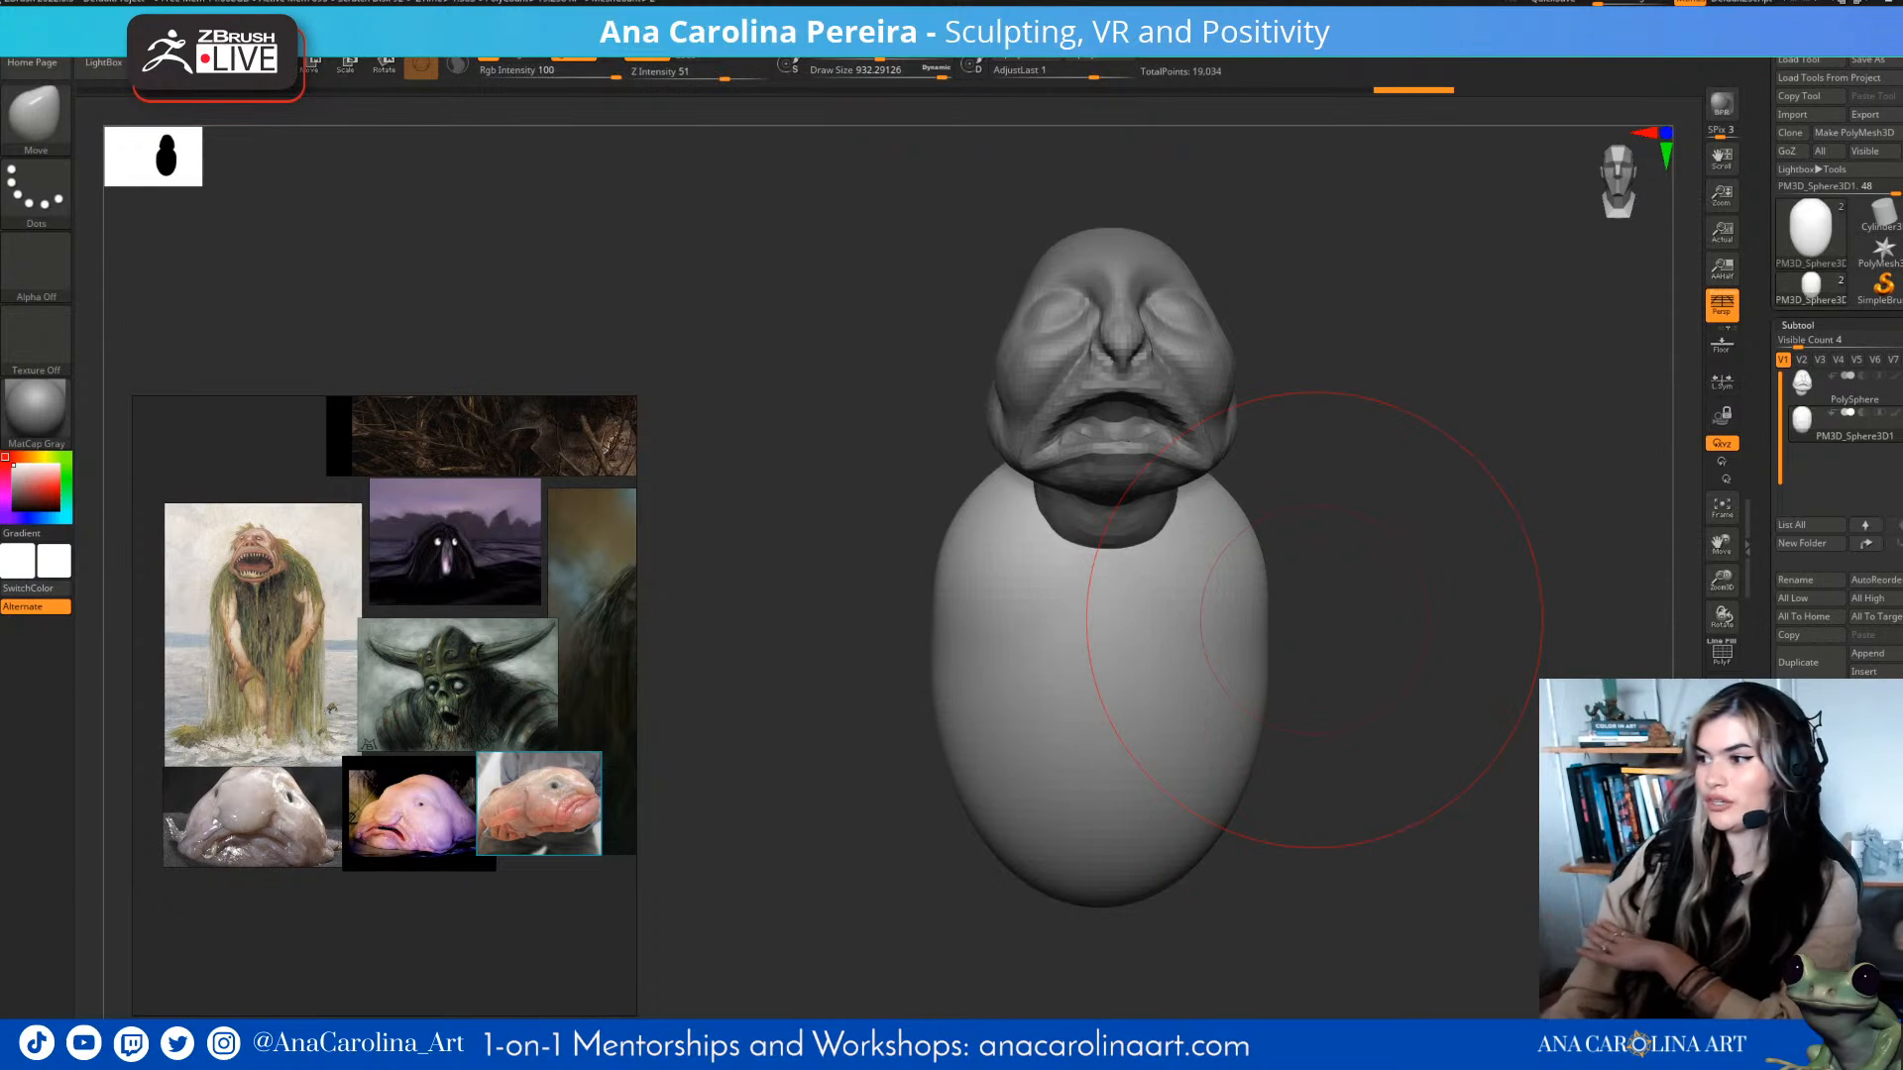
- Slim the torso and fit its upper part to the neck with the Move brush
left_click_drag(1315, 620, 1331, 537)
left_click_drag(1348, 466, 1344, 515)
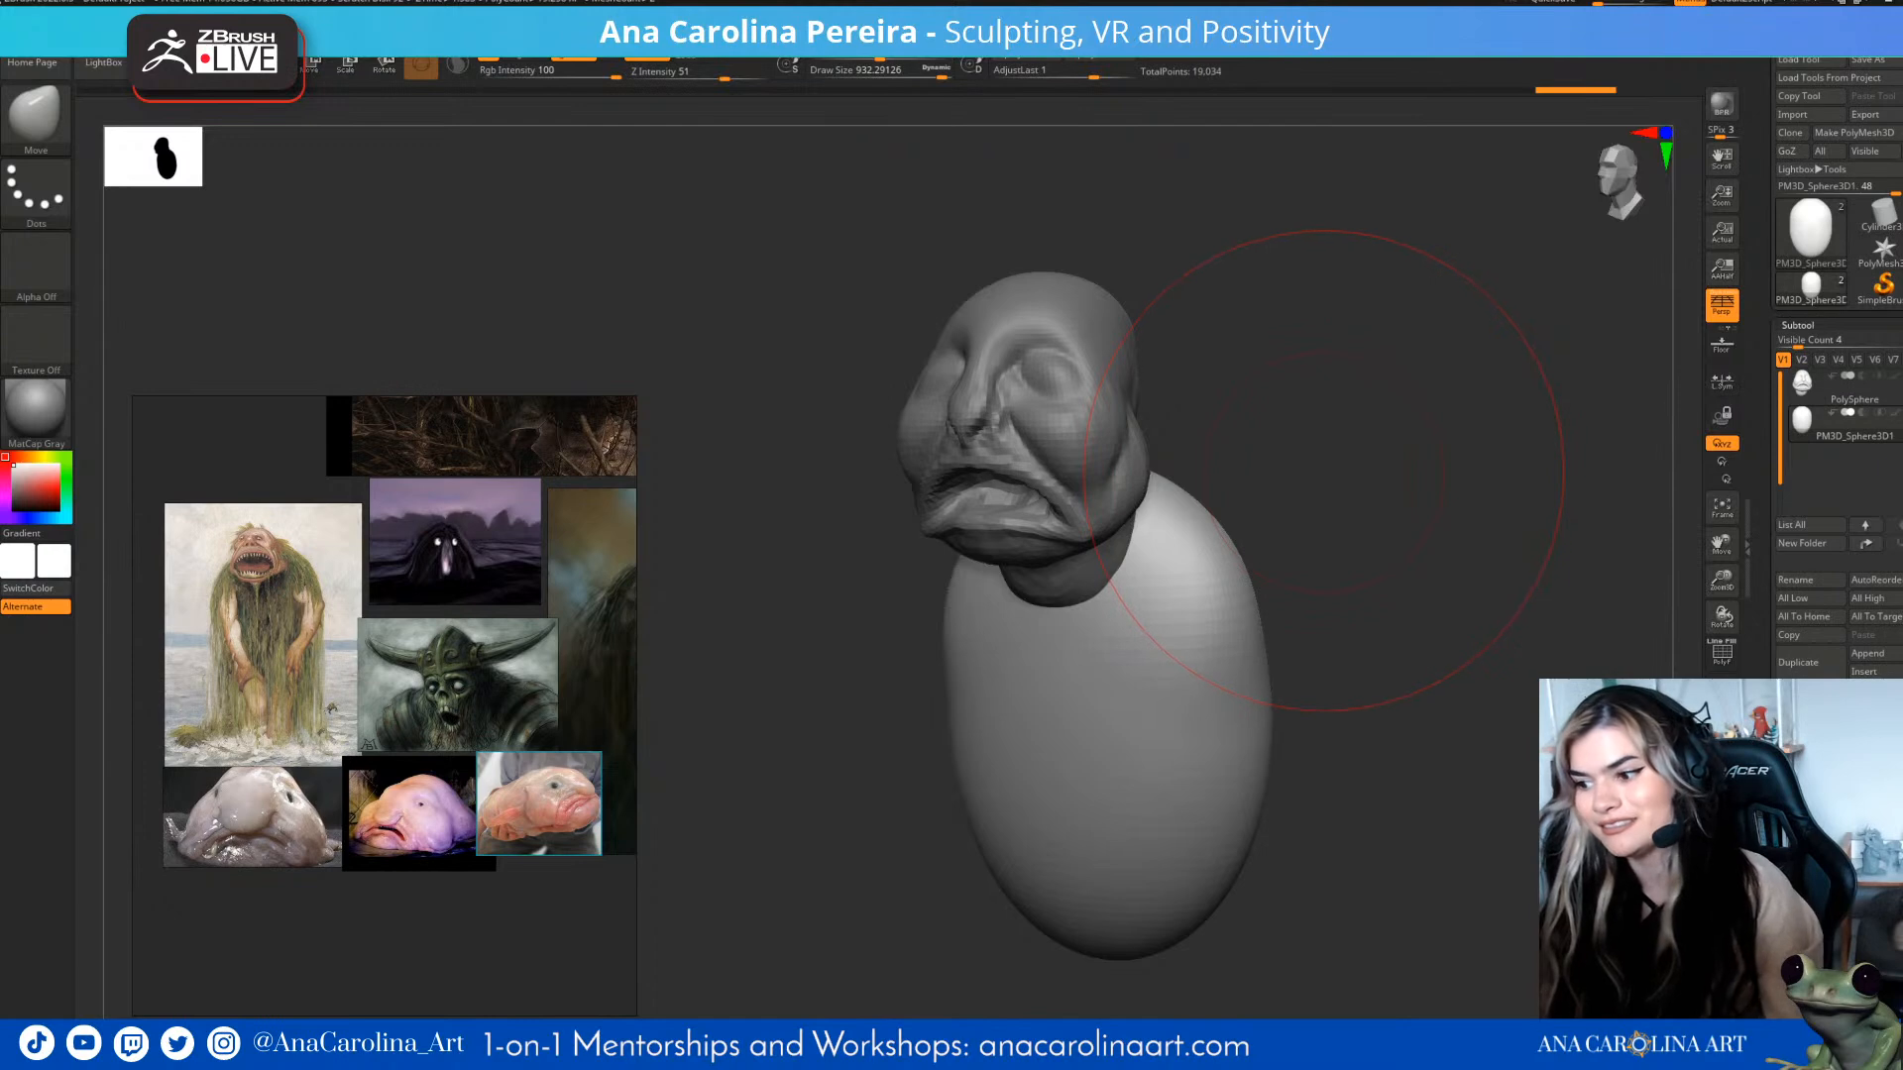
mouse_move(1326, 468)
left_mouse_down()
mouse_move(1380, 533)
mouse_move(1373, 486)
mouse_move(1412, 496)
mouse_move(1418, 567)
mouse_move(1392, 550)
left_mouse_up()
key("space")
left_click_drag(1392, 547, 1323, 585)
key("space")
- Build up the shoulders around the neck with ClayBuildup at draw sizes of about 286 and 365
key("b")
key("c")
key("b")
key("space")
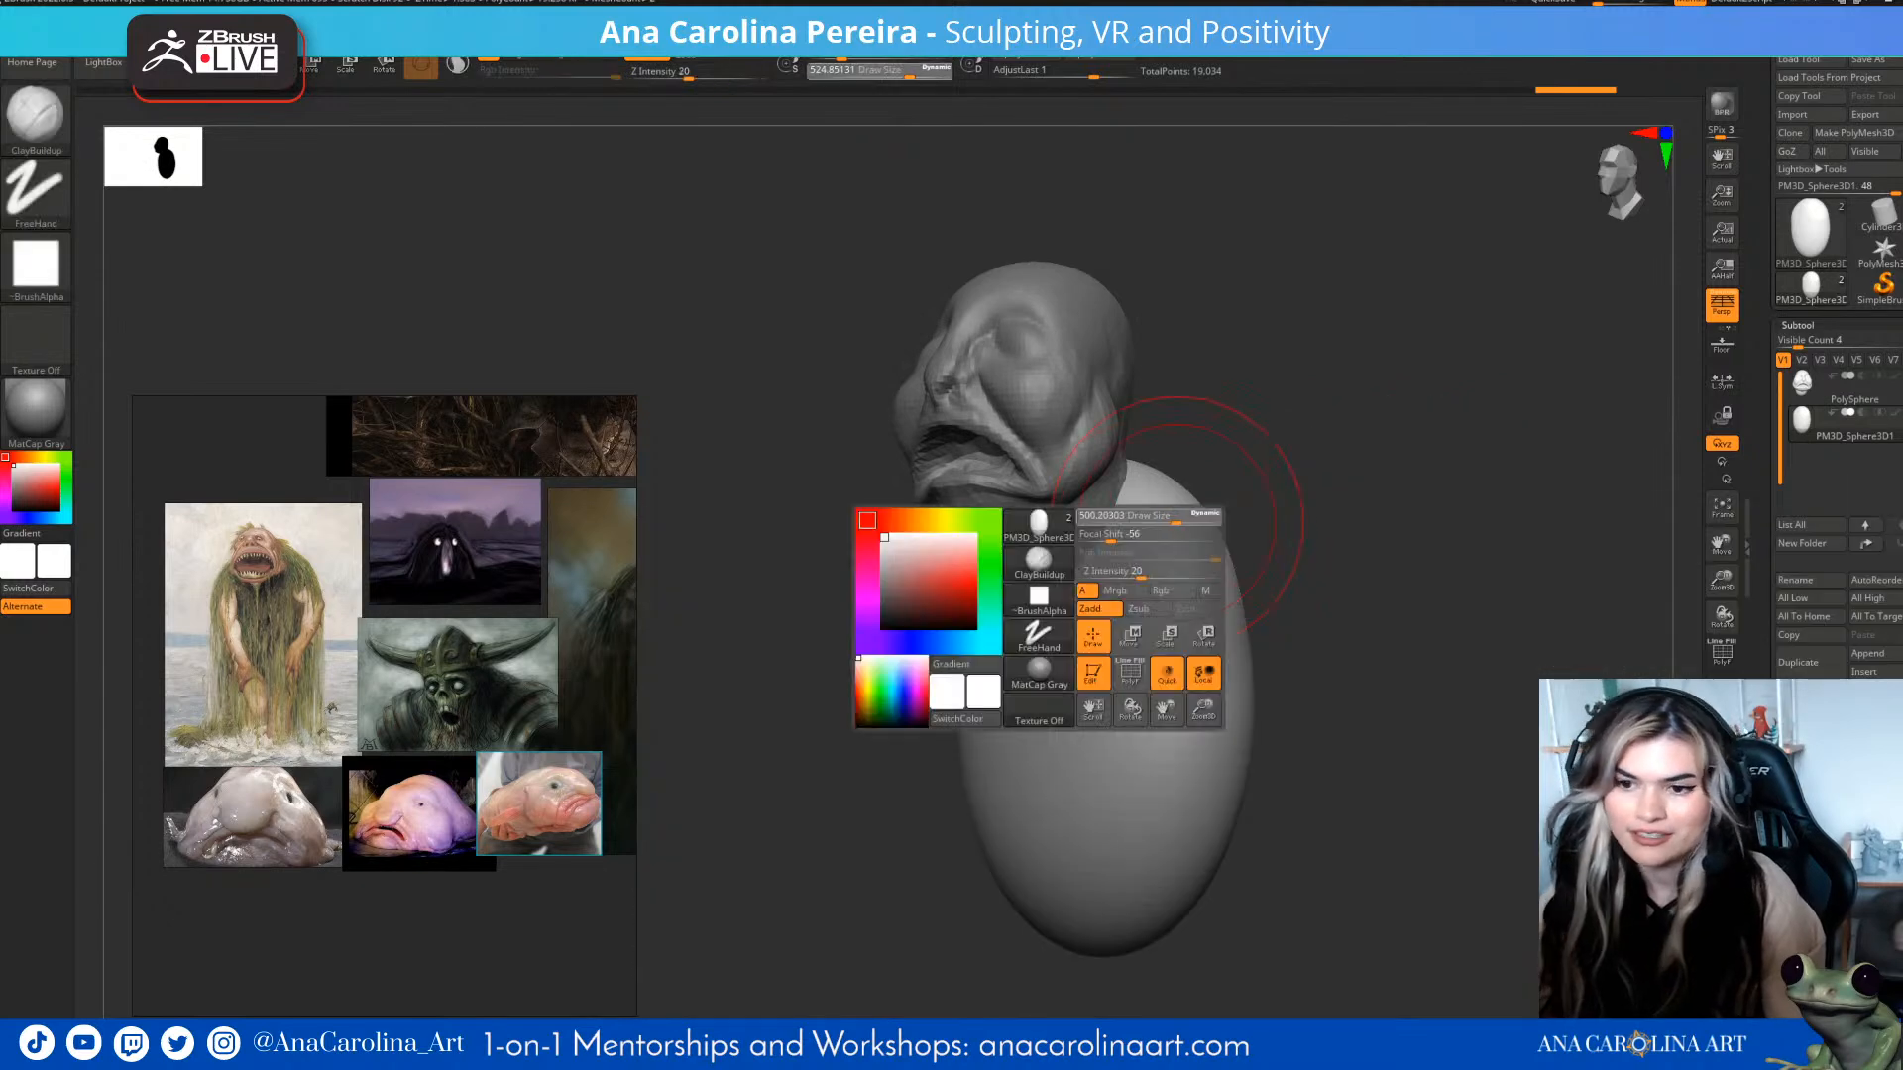
left_click_drag(1179, 496, 1217, 521)
right_click_drag(1205, 480, 1232, 467)
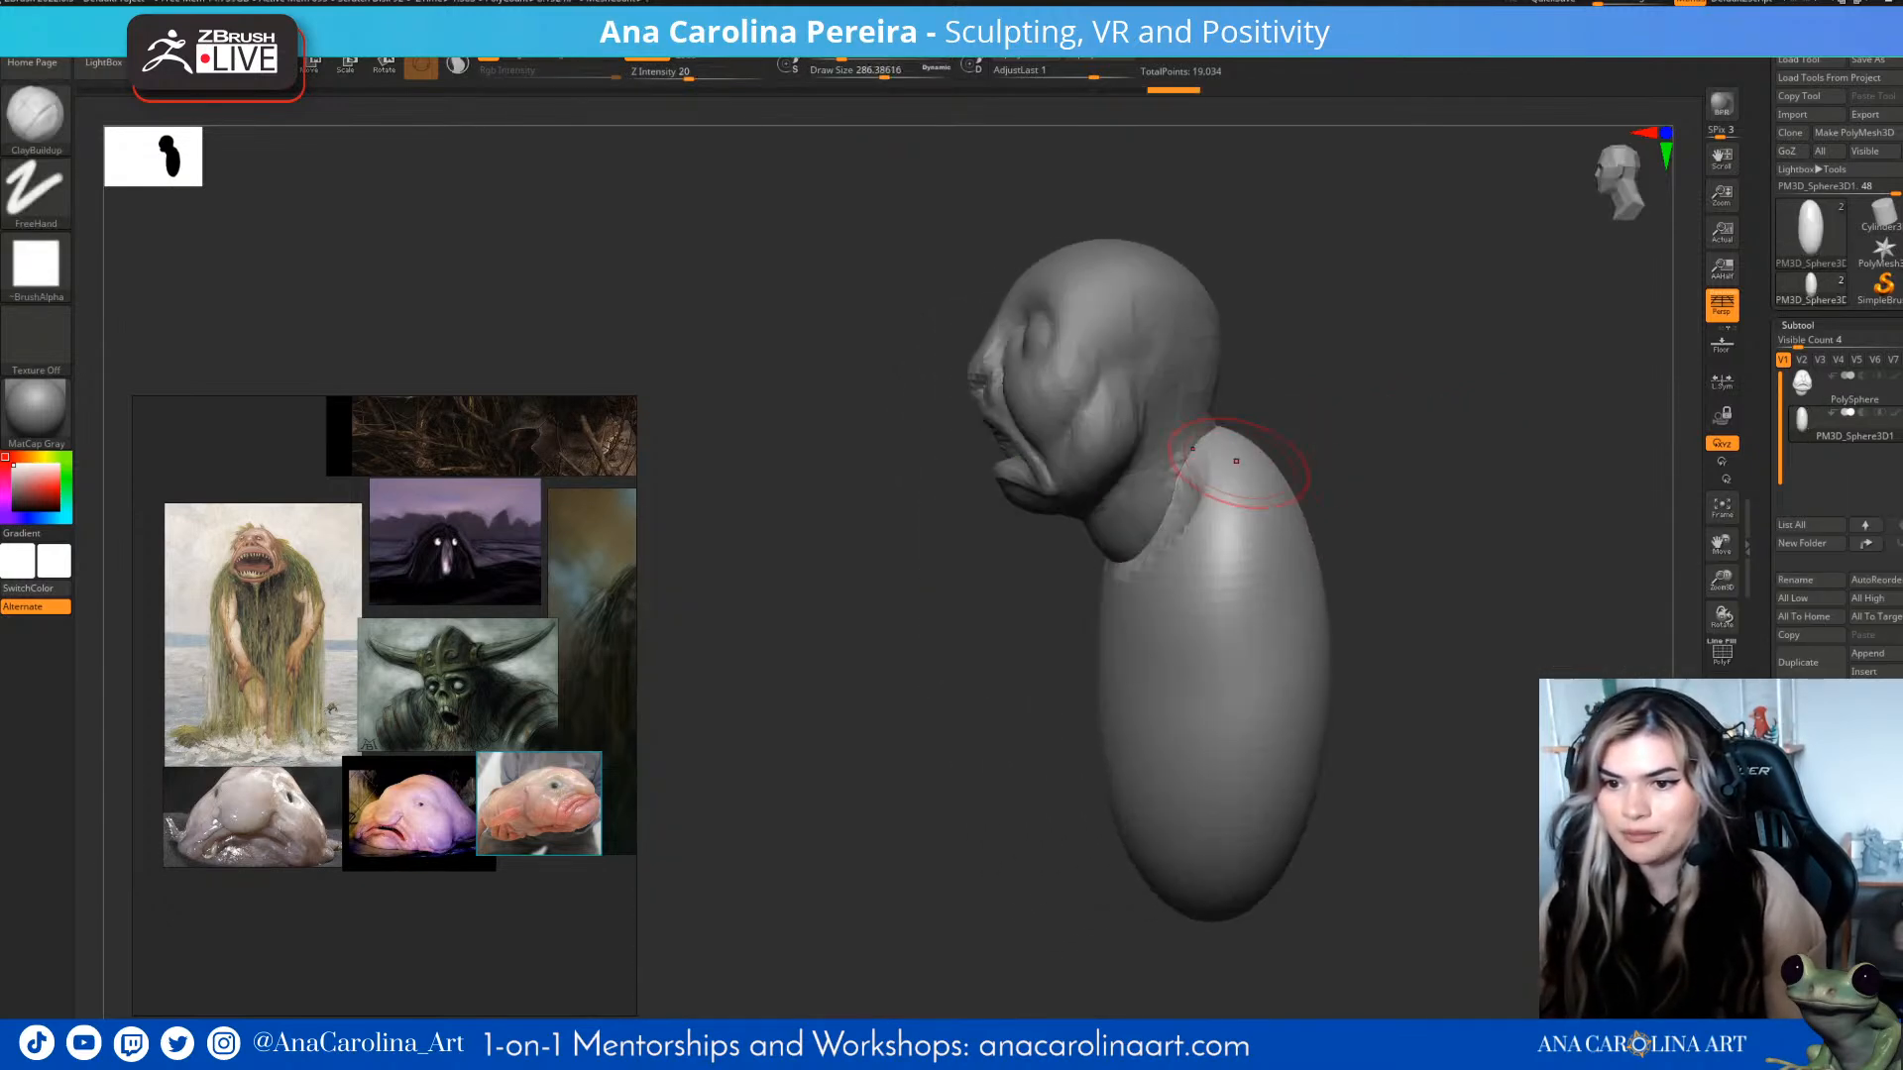
right_click_drag(1119, 567, 1175, 527)
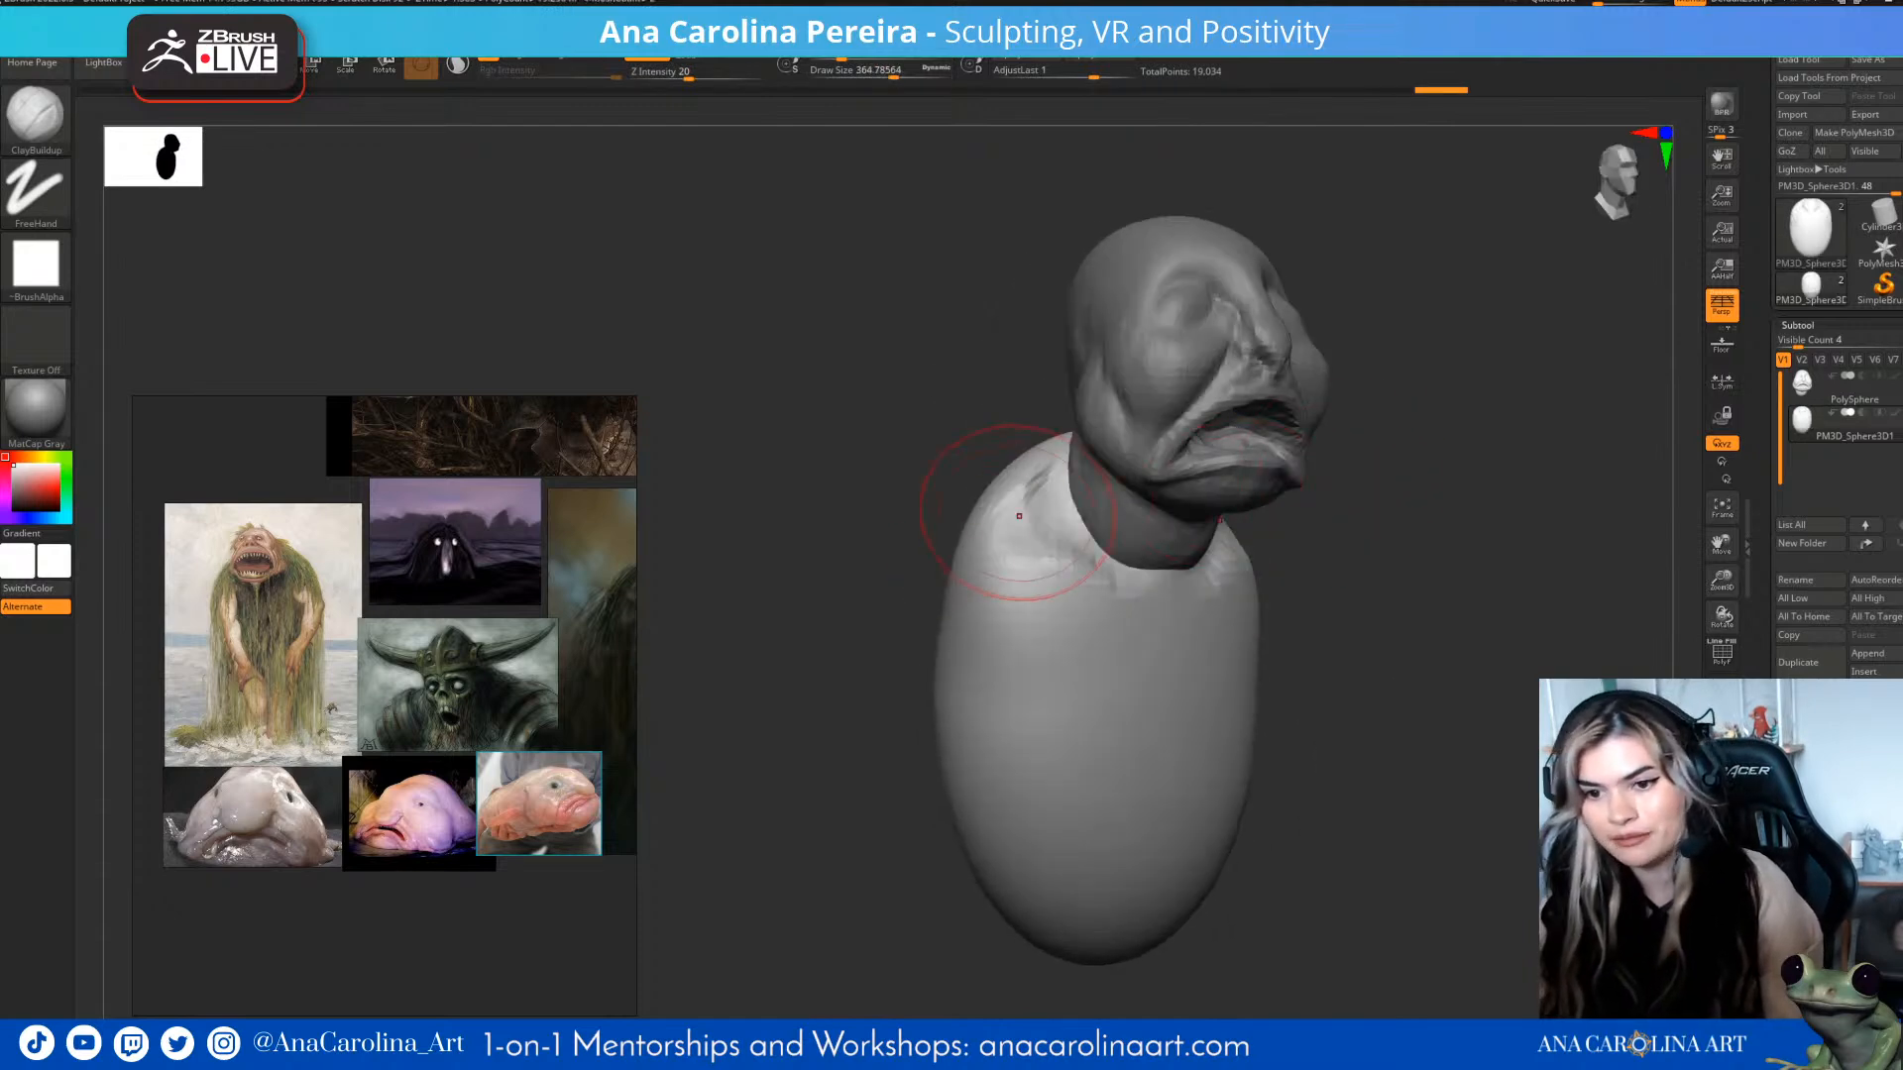
mouse_move(1003, 567)
right_mouse_down()
mouse_move(1295, 594)
mouse_move(1351, 560)
mouse_move(1322, 480)
mouse_move(1318, 555)
right_mouse_up()
- Add volume to the upper back with ClayBuildup at a draw size of about 484 and smooth it
mouse_move(1232, 615)
right_mouse_down()
mouse_move(1269, 645)
mouse_move(1315, 576)
mouse_move(1284, 605)
mouse_move(1199, 620)
right_mouse_up()
right_click_drag(1200, 620, 1207, 642, "ctrl")
right_click(1208, 641)
right_click_drag(1338, 634, 1289, 633)
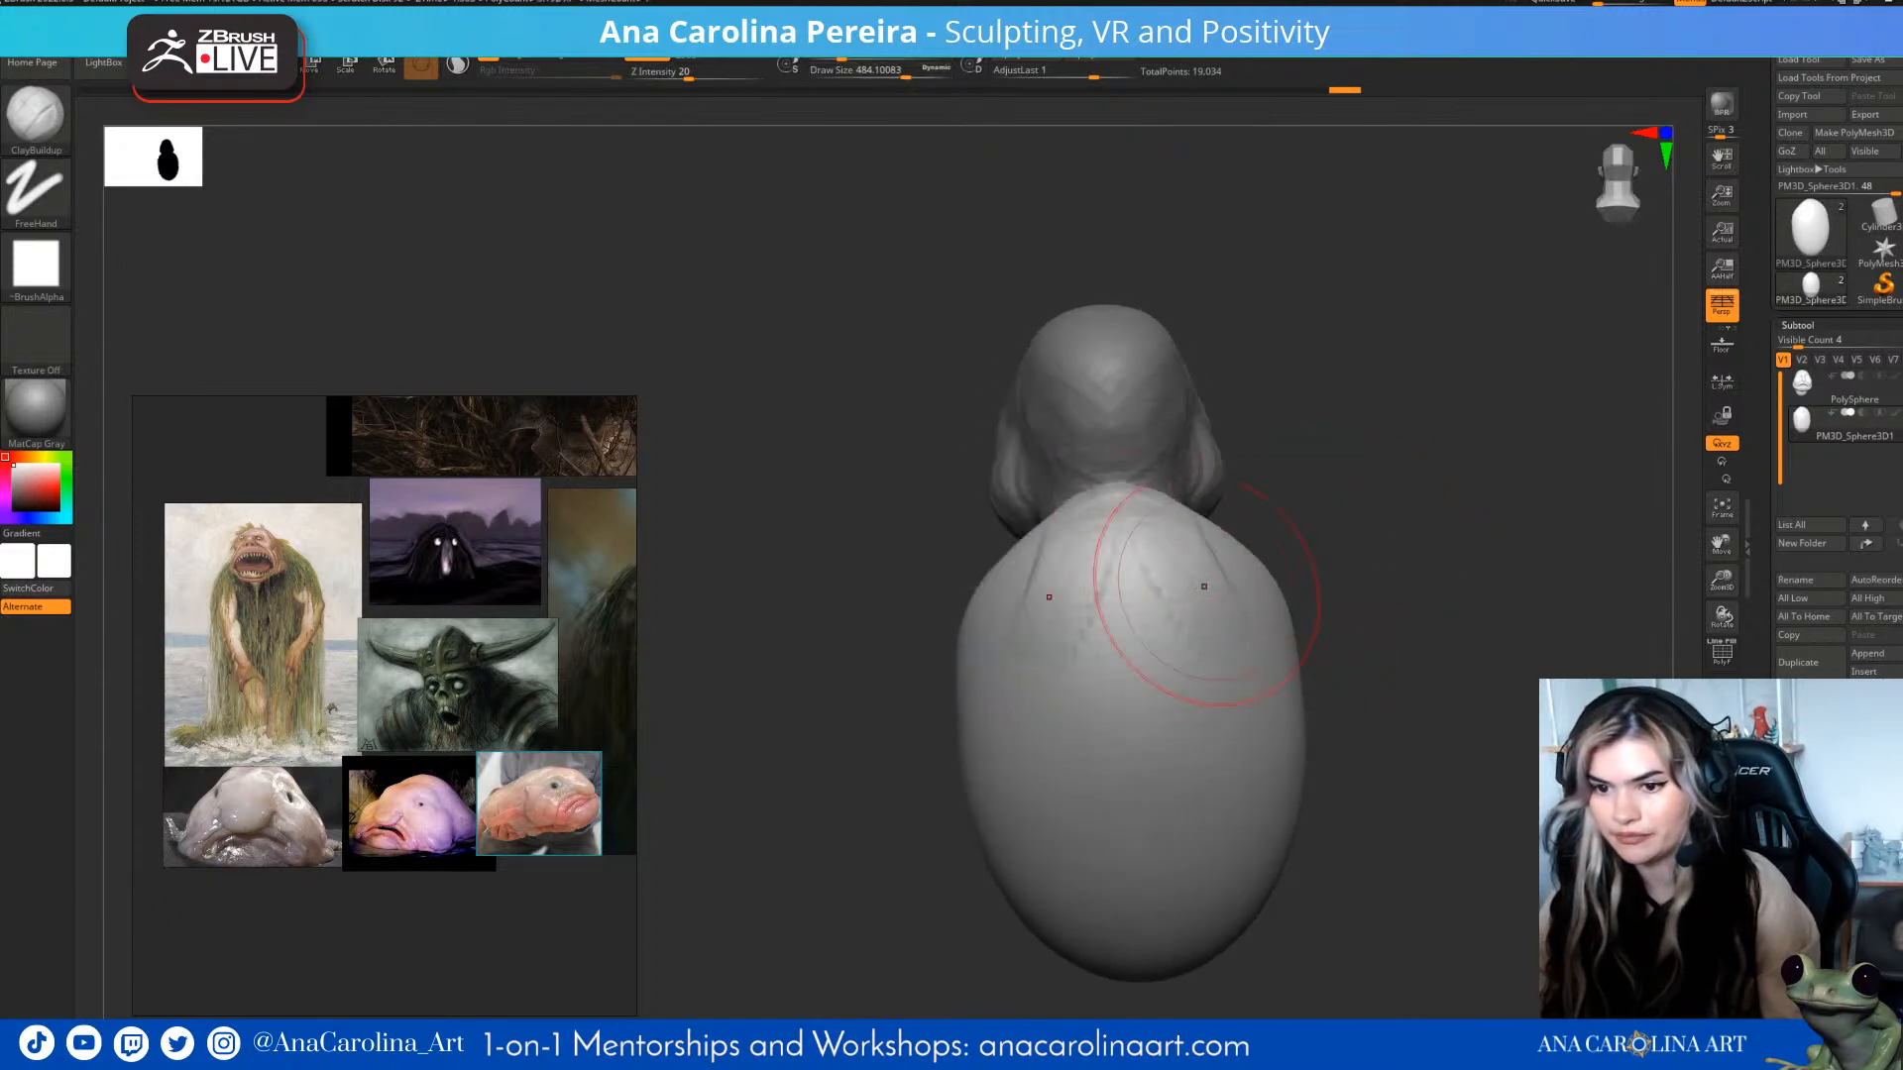
left_click_drag(1232, 684, 1195, 768)
left_click_drag(1194, 634, 1180, 694, "shift")
right_click_drag(1299, 763, 1417, 772)
mouse_move(1279, 560)
right_mouse_down()
mouse_move(1353, 568)
mouse_move(1359, 459)
mouse_move(1376, 504)
right_mouse_up()
- Carve the collarbone and shoulder creases across the upper chest with DamStandard at a draw size of about 468
key("b")
key("d")
key("s")
right_click(1110, 547)
left_click_drag(1110, 546, 1065, 575)
right_click_drag(1323, 555, 1279, 557)
left_click_drag(1092, 592, 1217, 535)
mouse_move(1108, 584)
left_mouse_down()
mouse_move(1157, 586)
mouse_move(1225, 545)
mouse_move(1207, 598)
mouse_move(1255, 574)
mouse_move(1229, 575)
left_mouse_up()
right_click(1215, 585)
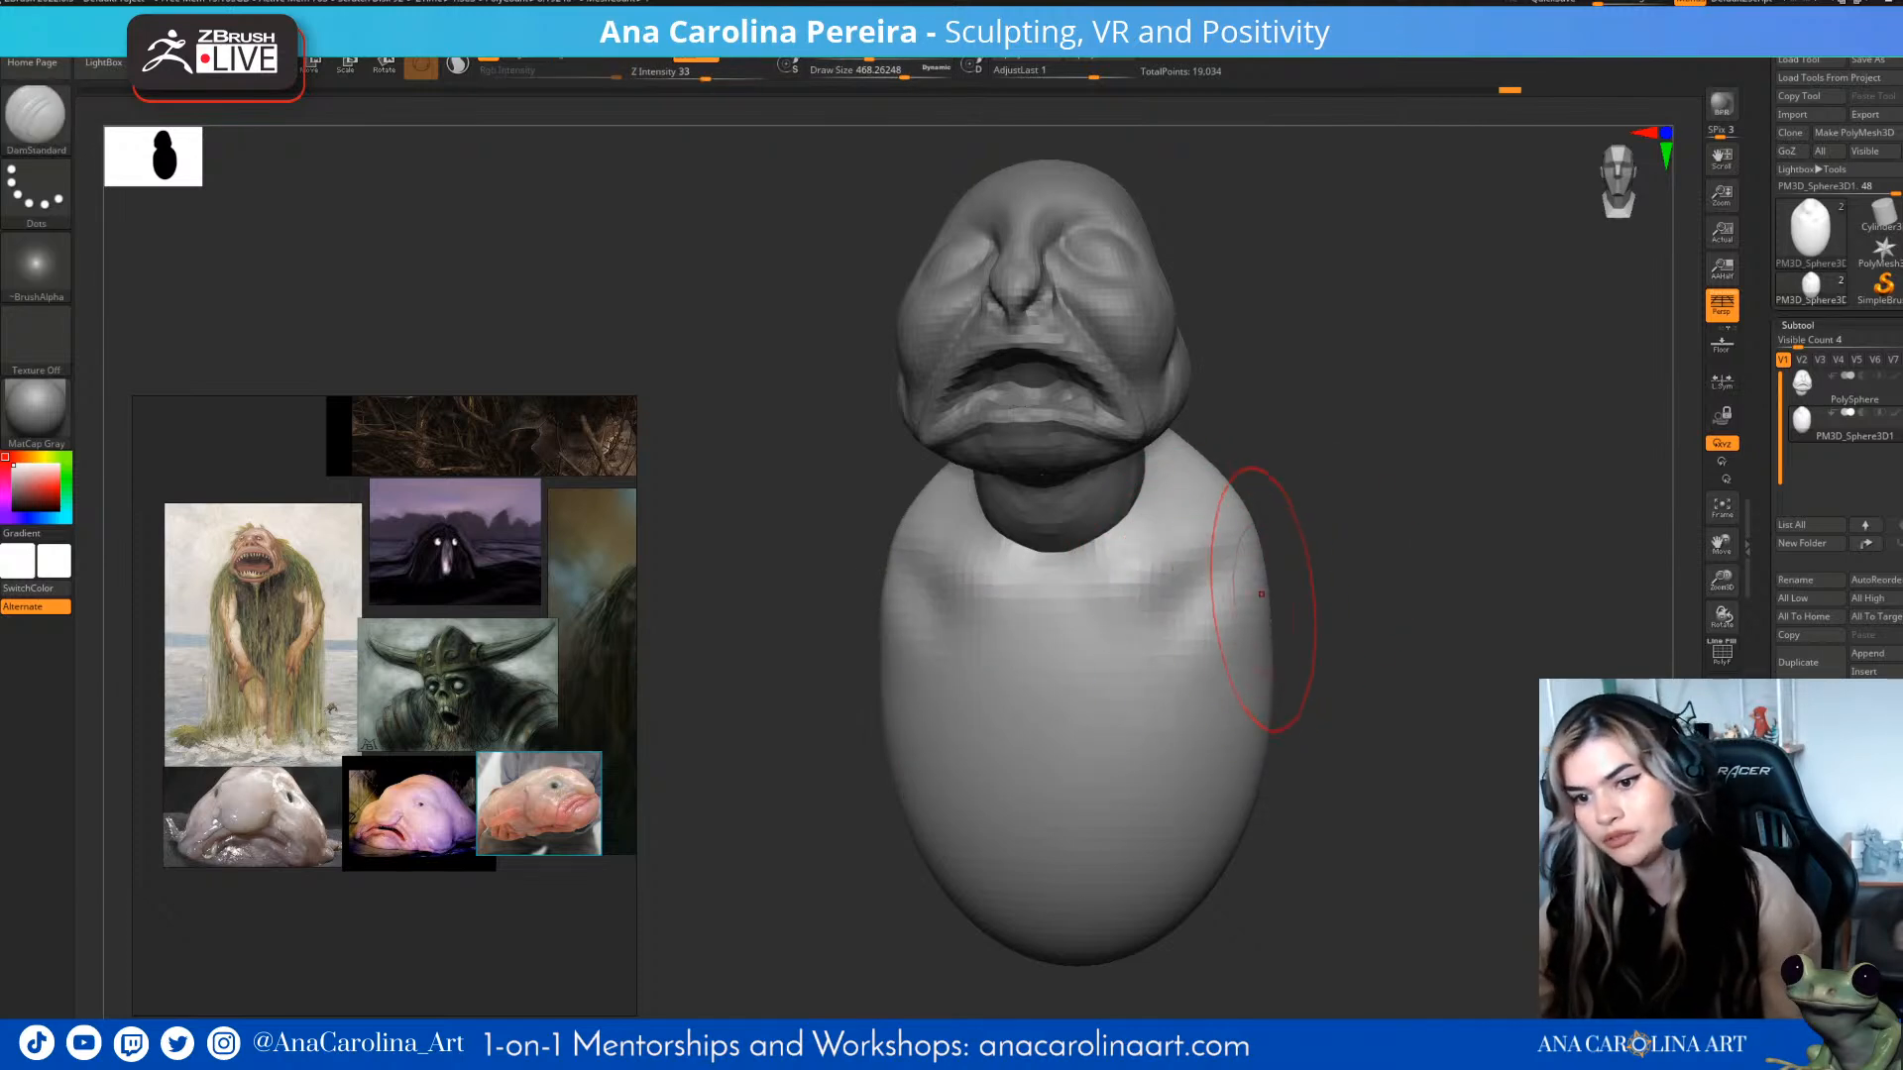
- Carve a vertical line down the torso's front with DamStandard and smooth the chest beside it
right_click_drag(1232, 671, 1144, 684)
mouse_move(1096, 676)
left_mouse_down()
mouse_move(1045, 676)
mouse_move(1088, 678)
mouse_move(1086, 931)
left_mouse_up()
right_click_drag(1100, 947, 1187, 960, "shift")
left_click_drag(1051, 694, 1115, 684, "shift")
right_click_drag(1338, 882, 1236, 892)
left_click_drag(1120, 674, 1229, 634, "shift")
right_click_drag(1377, 724, 1298, 716)
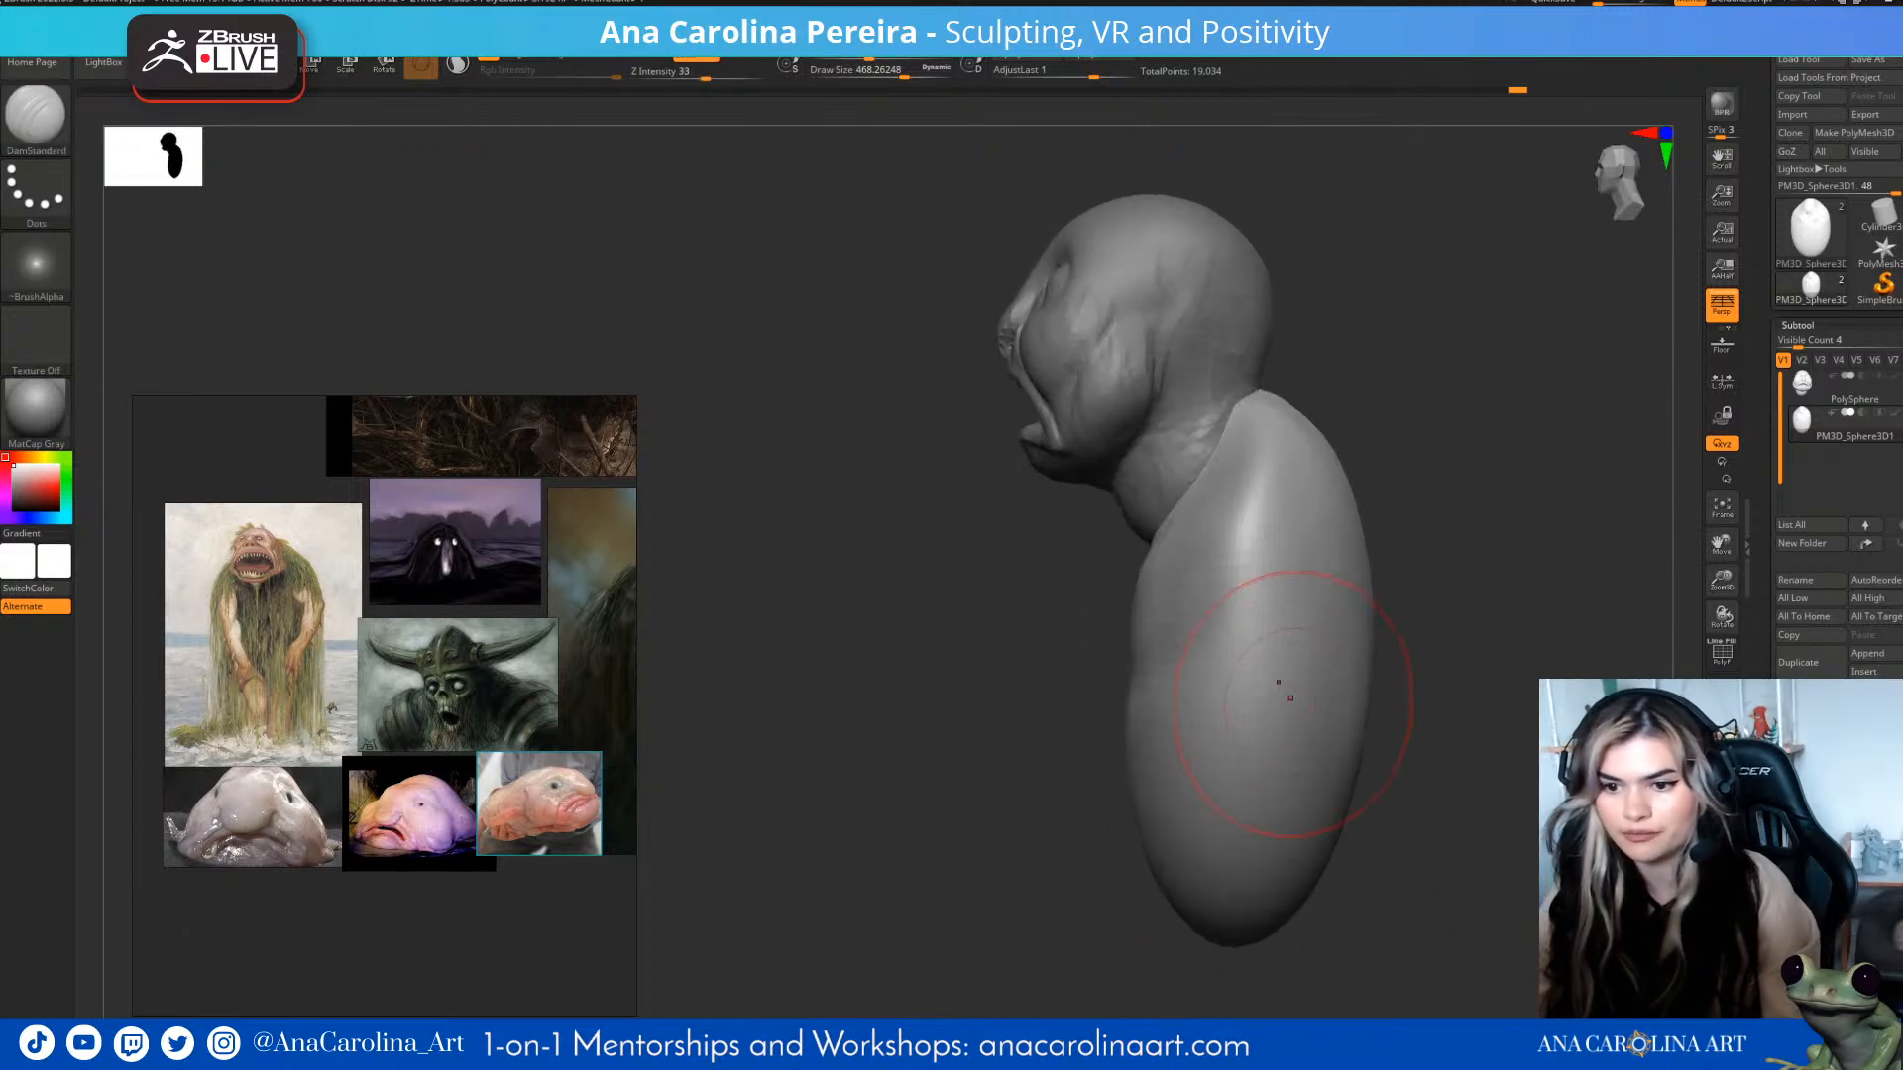
- Smooth the side of the torso with an enlarged brush
left_click_drag(1286, 621, 1218, 622, "shift")
key("bracketright")
key("bracketright")
mouse_move(1204, 602)
right_mouse_down()
mouse_move(1380, 574)
mouse_move(1276, 599)
right_mouse_up()
left_click_drag(1277, 599, 1386, 699, "shift")
right_click_drag(1386, 700, 1427, 654)
- Smooth the shoulder where it meets the neck at a draw size of about 460
key("space")
left_click_drag(1390, 597, 1372, 595)
left_click_drag(1278, 535, 1234, 490, "shift")
right_click_drag(1388, 595, 1259, 595)
left_click_drag(1204, 570, 1273, 520, "shift")
right_click_drag(1388, 594, 1249, 585)
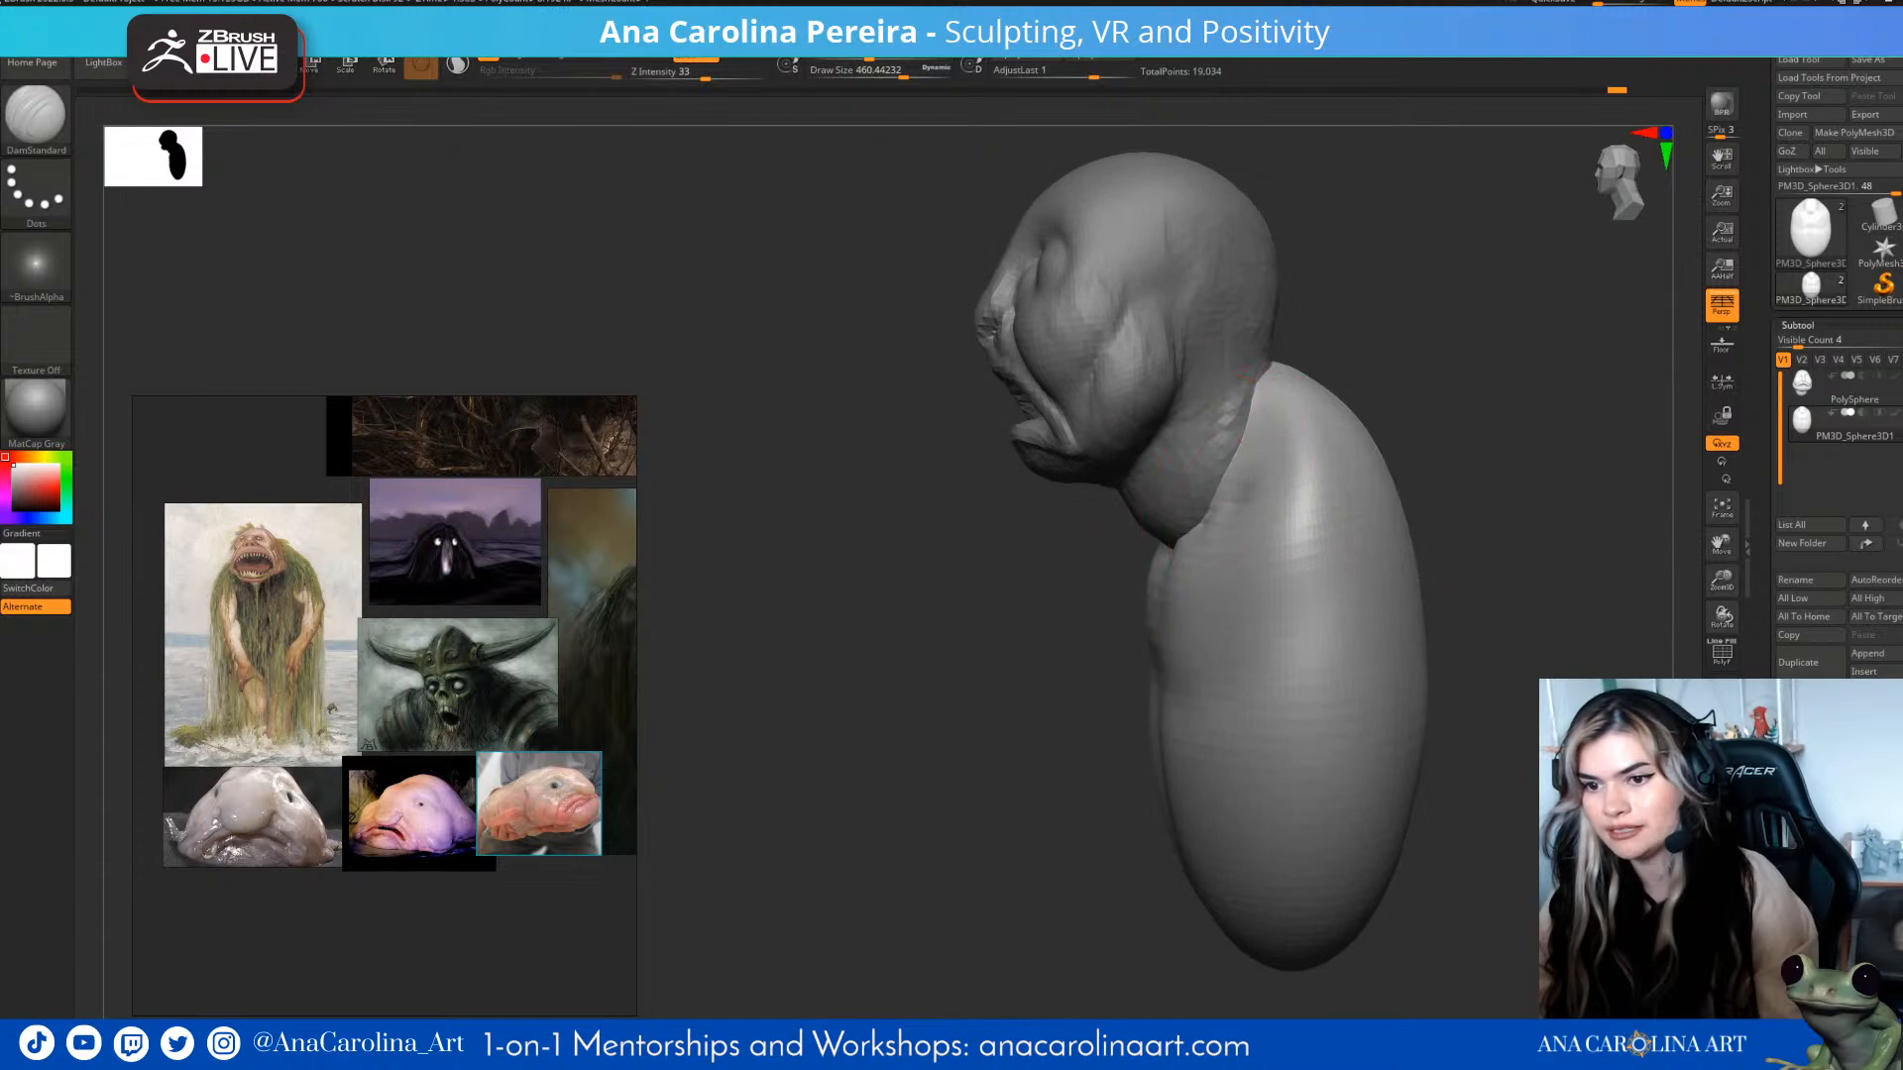
- Build up rounded shoulder masses on both sides of the torso with ClayBuildup at a draw size of about 299
right_click_drag(1363, 441, 1470, 433)
key("b")
key("c")
key("b")
key("space")
left_click_drag(1442, 430, 1412, 430)
right_click_drag(1418, 446, 1491, 455)
key("space")
left_click_drag(1457, 452, 1428, 452)
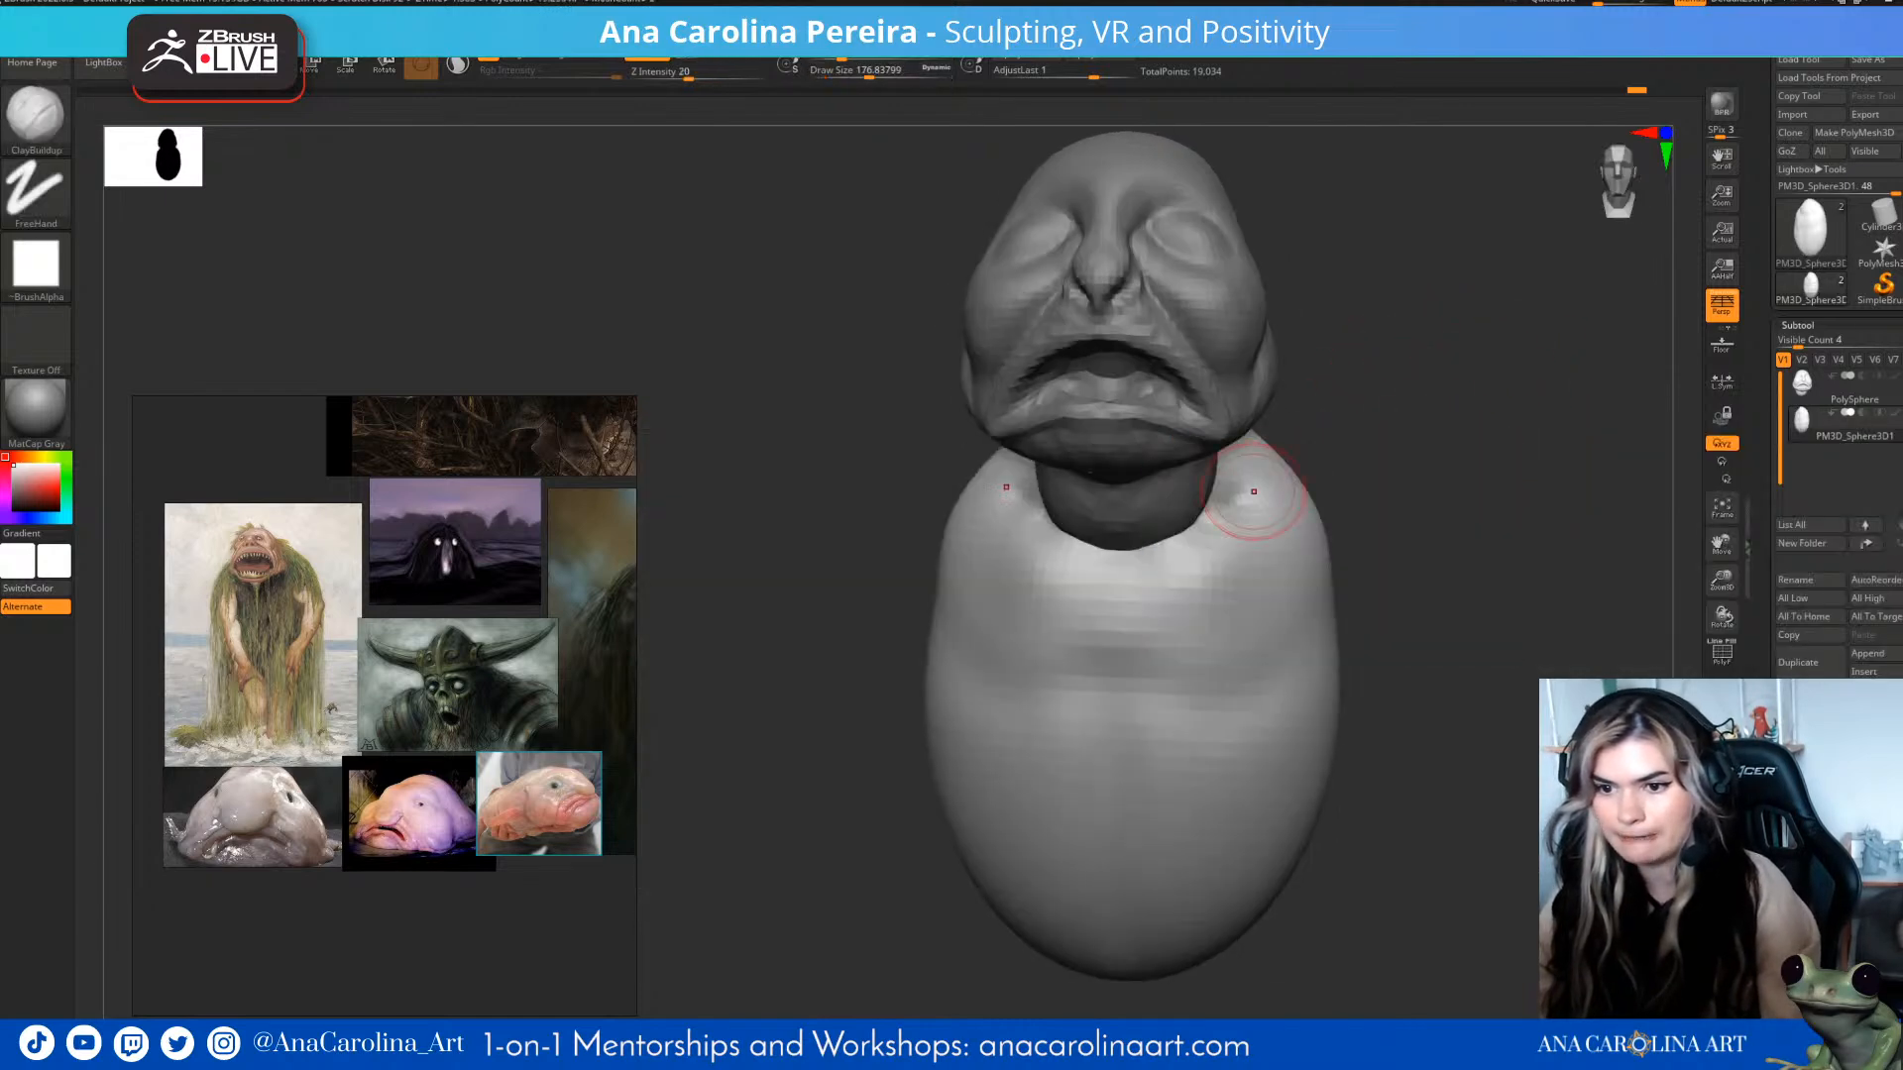
mouse_move(1351, 425)
right_mouse_down()
mouse_move(1487, 482)
mouse_move(1450, 540)
right_mouse_up()
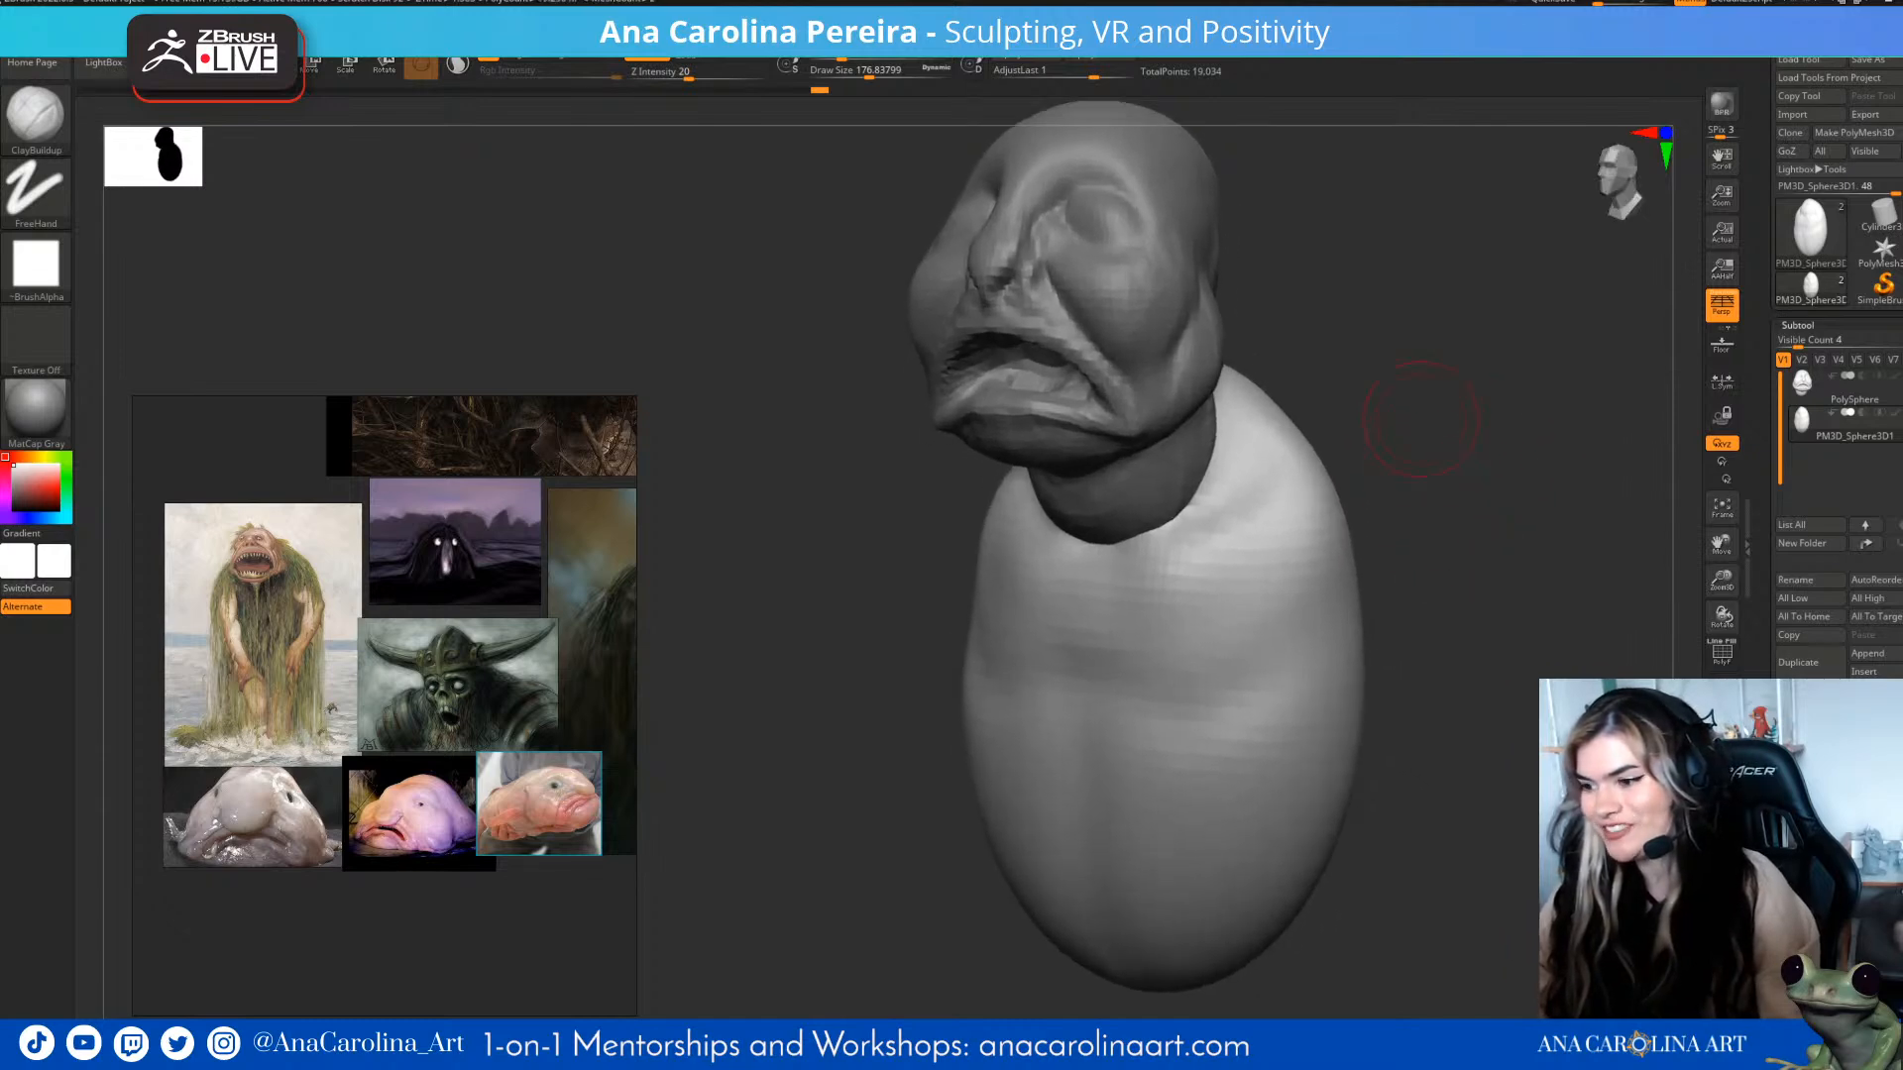
right_click_drag(1413, 361, 1403, 375)
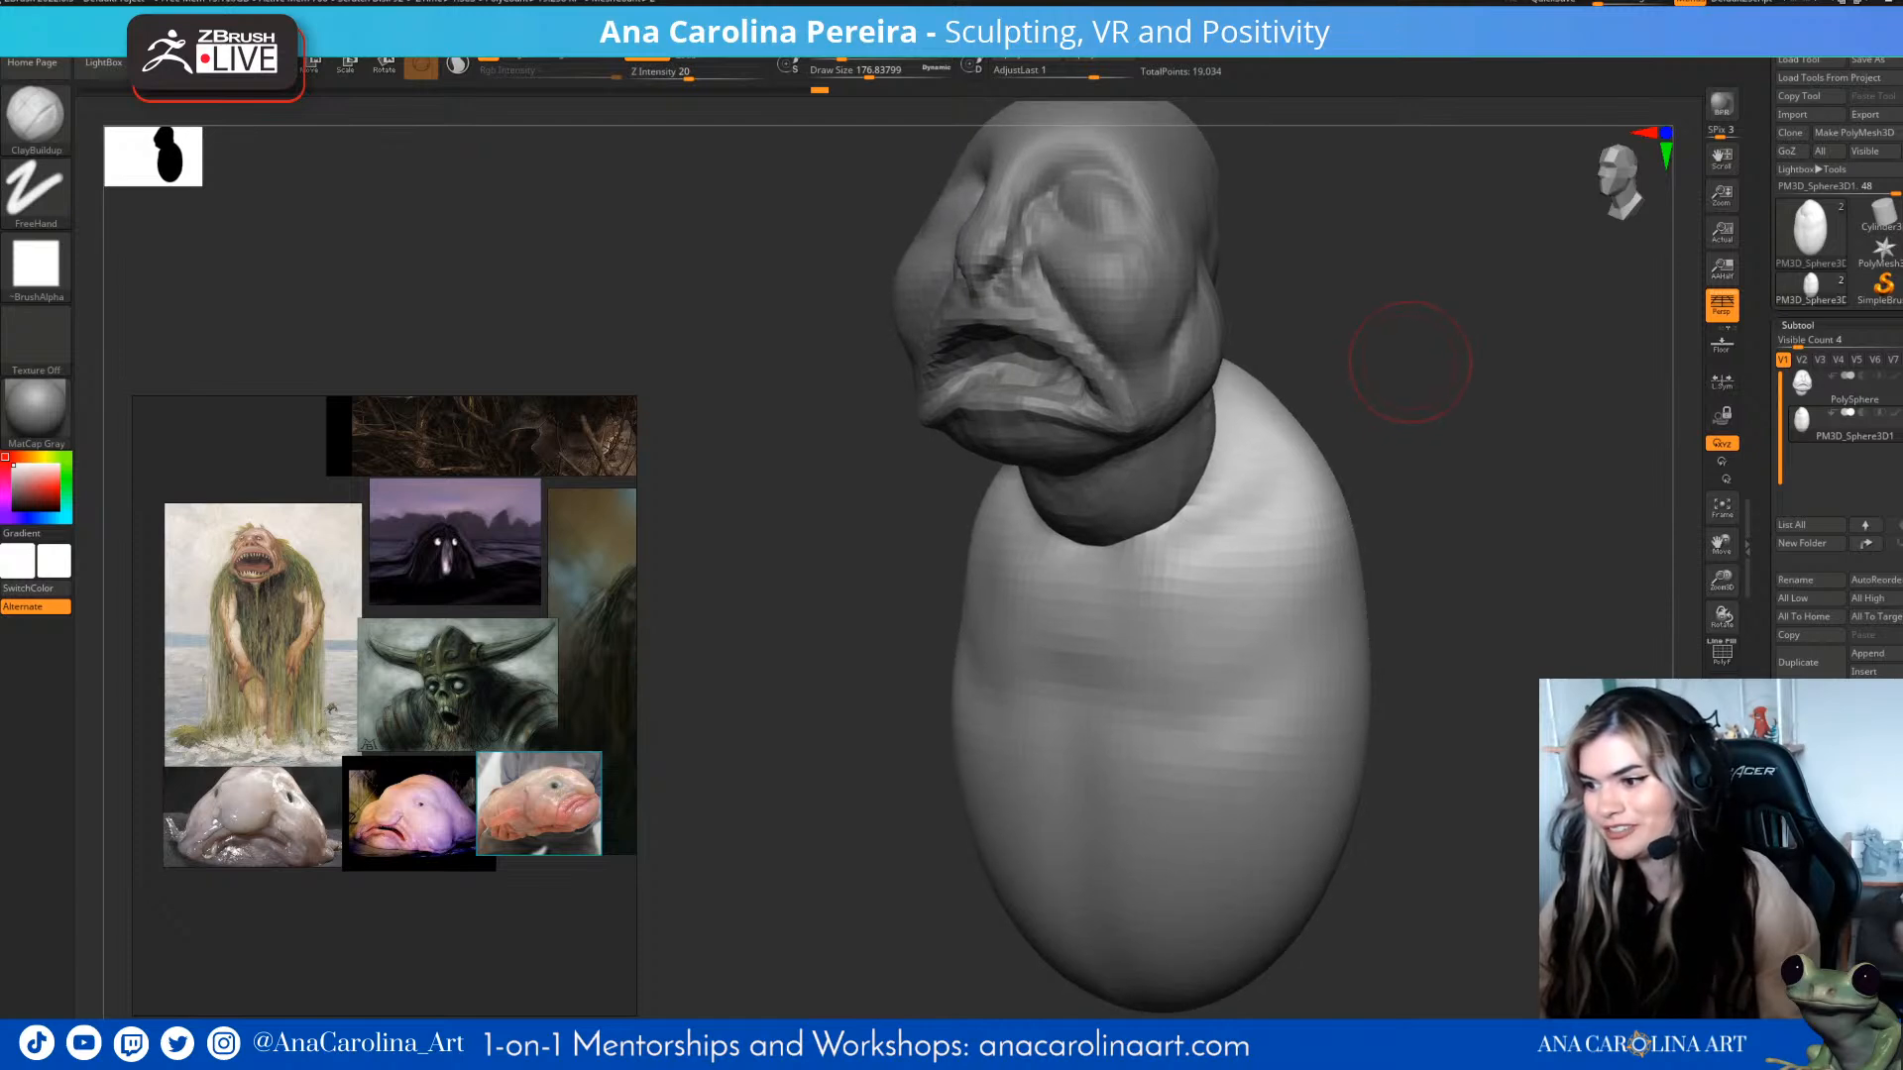
mouse_move(1455, 451)
right_mouse_down()
mouse_move(1457, 426)
mouse_move(1419, 533)
mouse_move(1447, 507)
right_mouse_up()
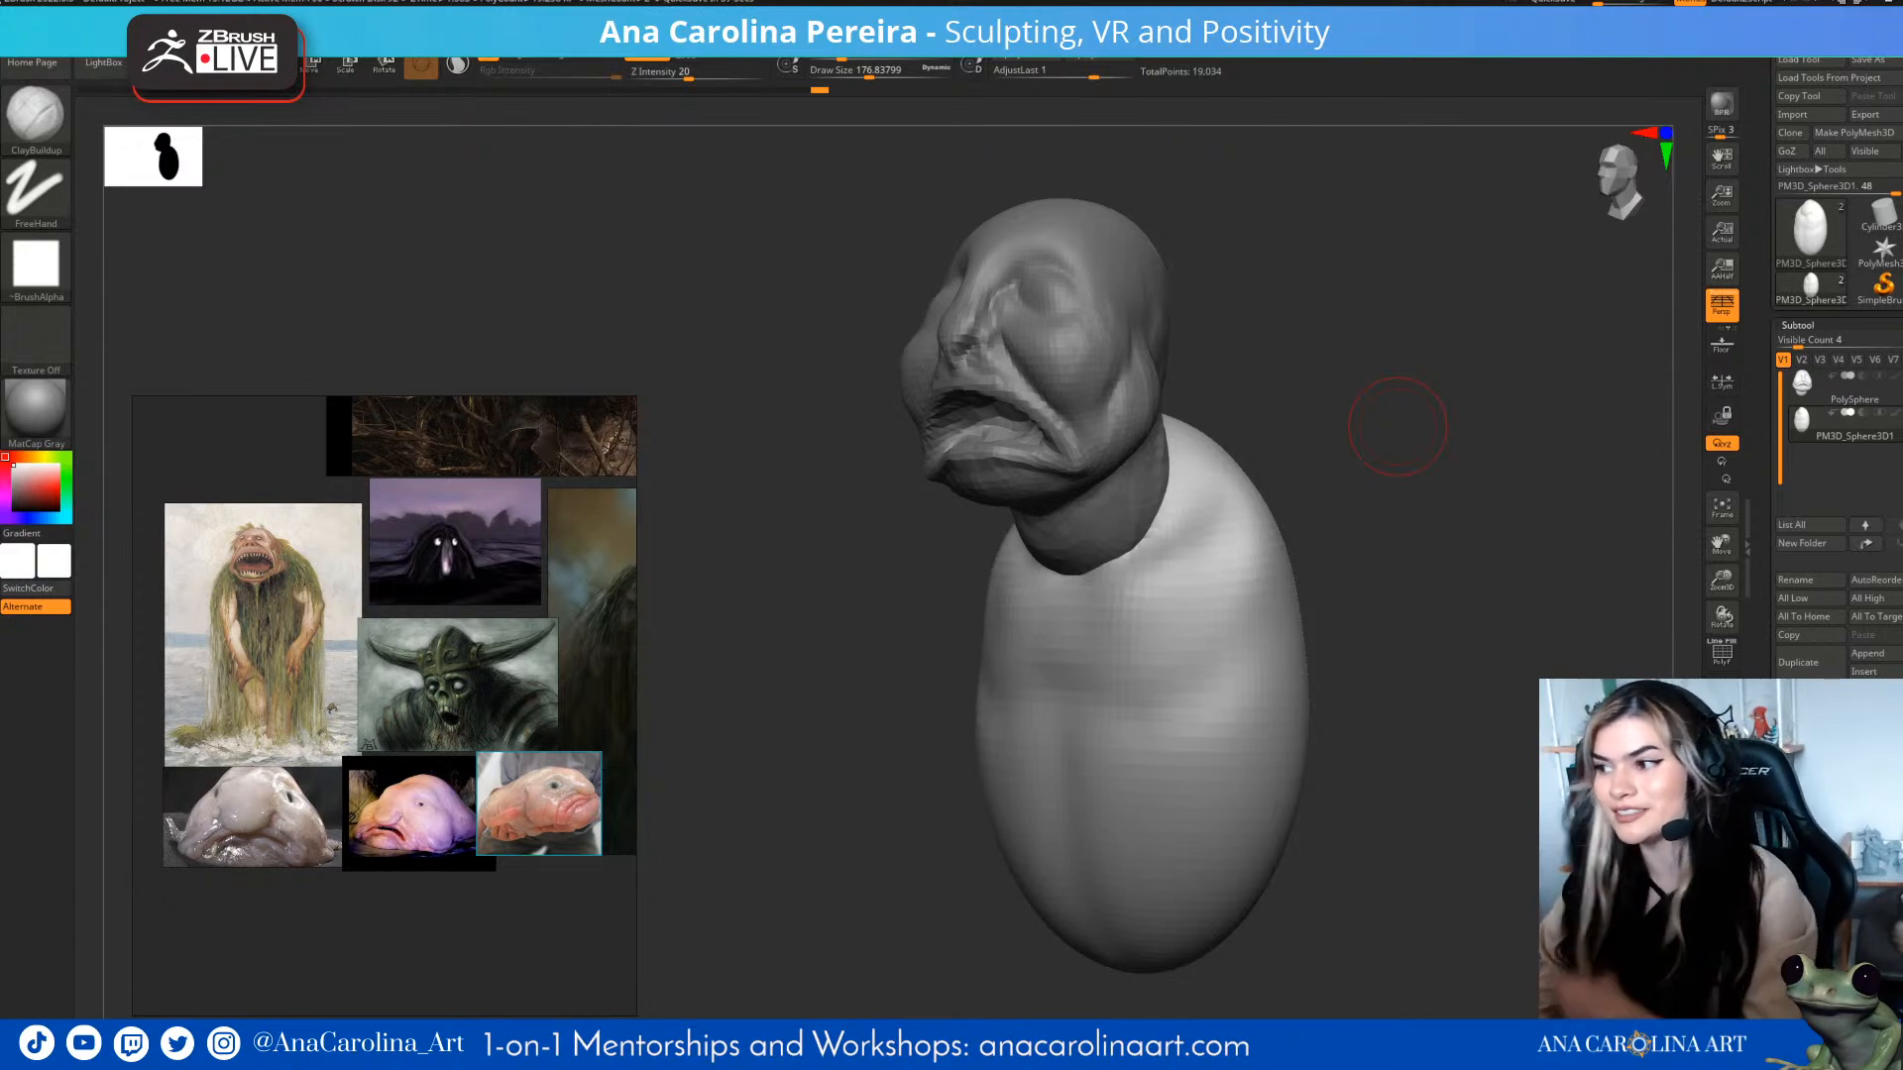
mouse_move(1392, 684)
left_mouse_down()
mouse_move(1453, 629)
mouse_move(1393, 595)
left_mouse_up()
left_click_drag(1261, 474, 1234, 590)
left_click_drag(1378, 466, 1426, 493)
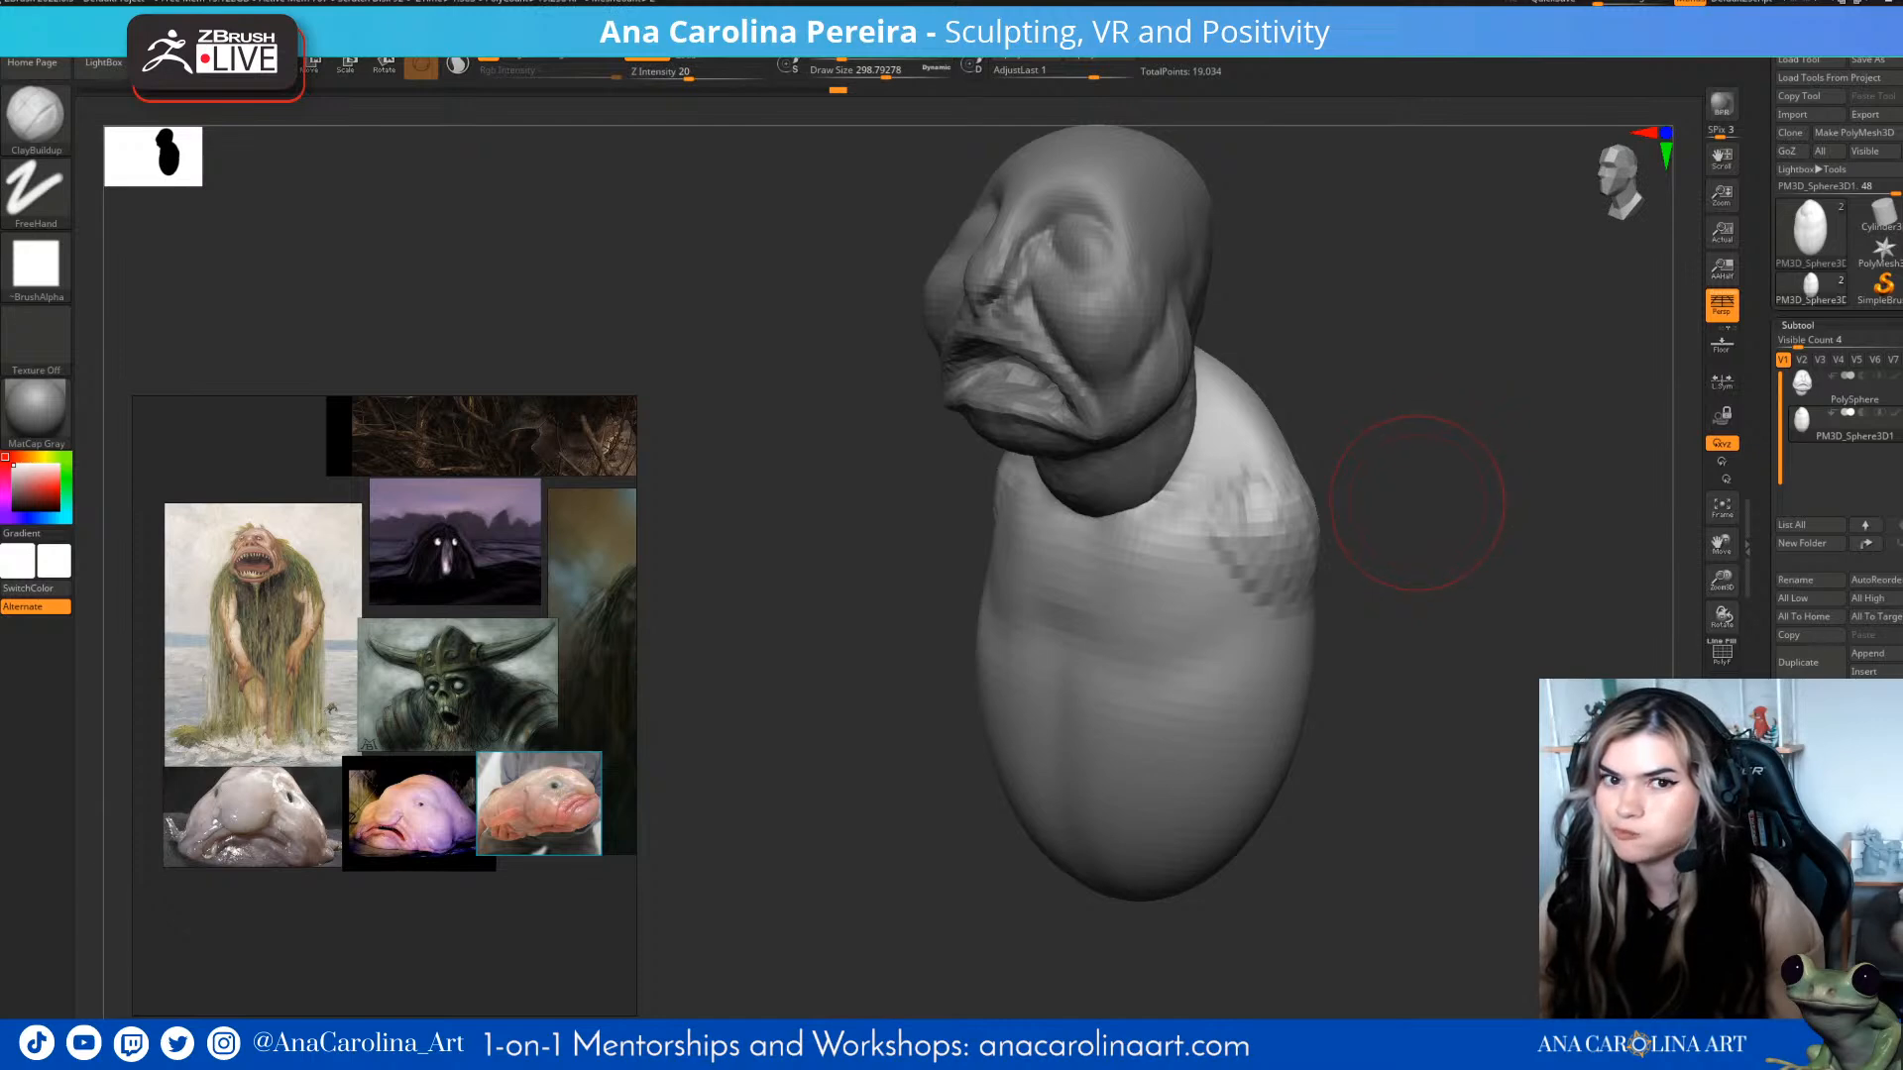
mouse_move(1432, 502)
left_mouse_down()
mouse_move(1483, 478)
mouse_move(1388, 491)
left_mouse_up()
left_click_drag(1254, 501, 1259, 557)
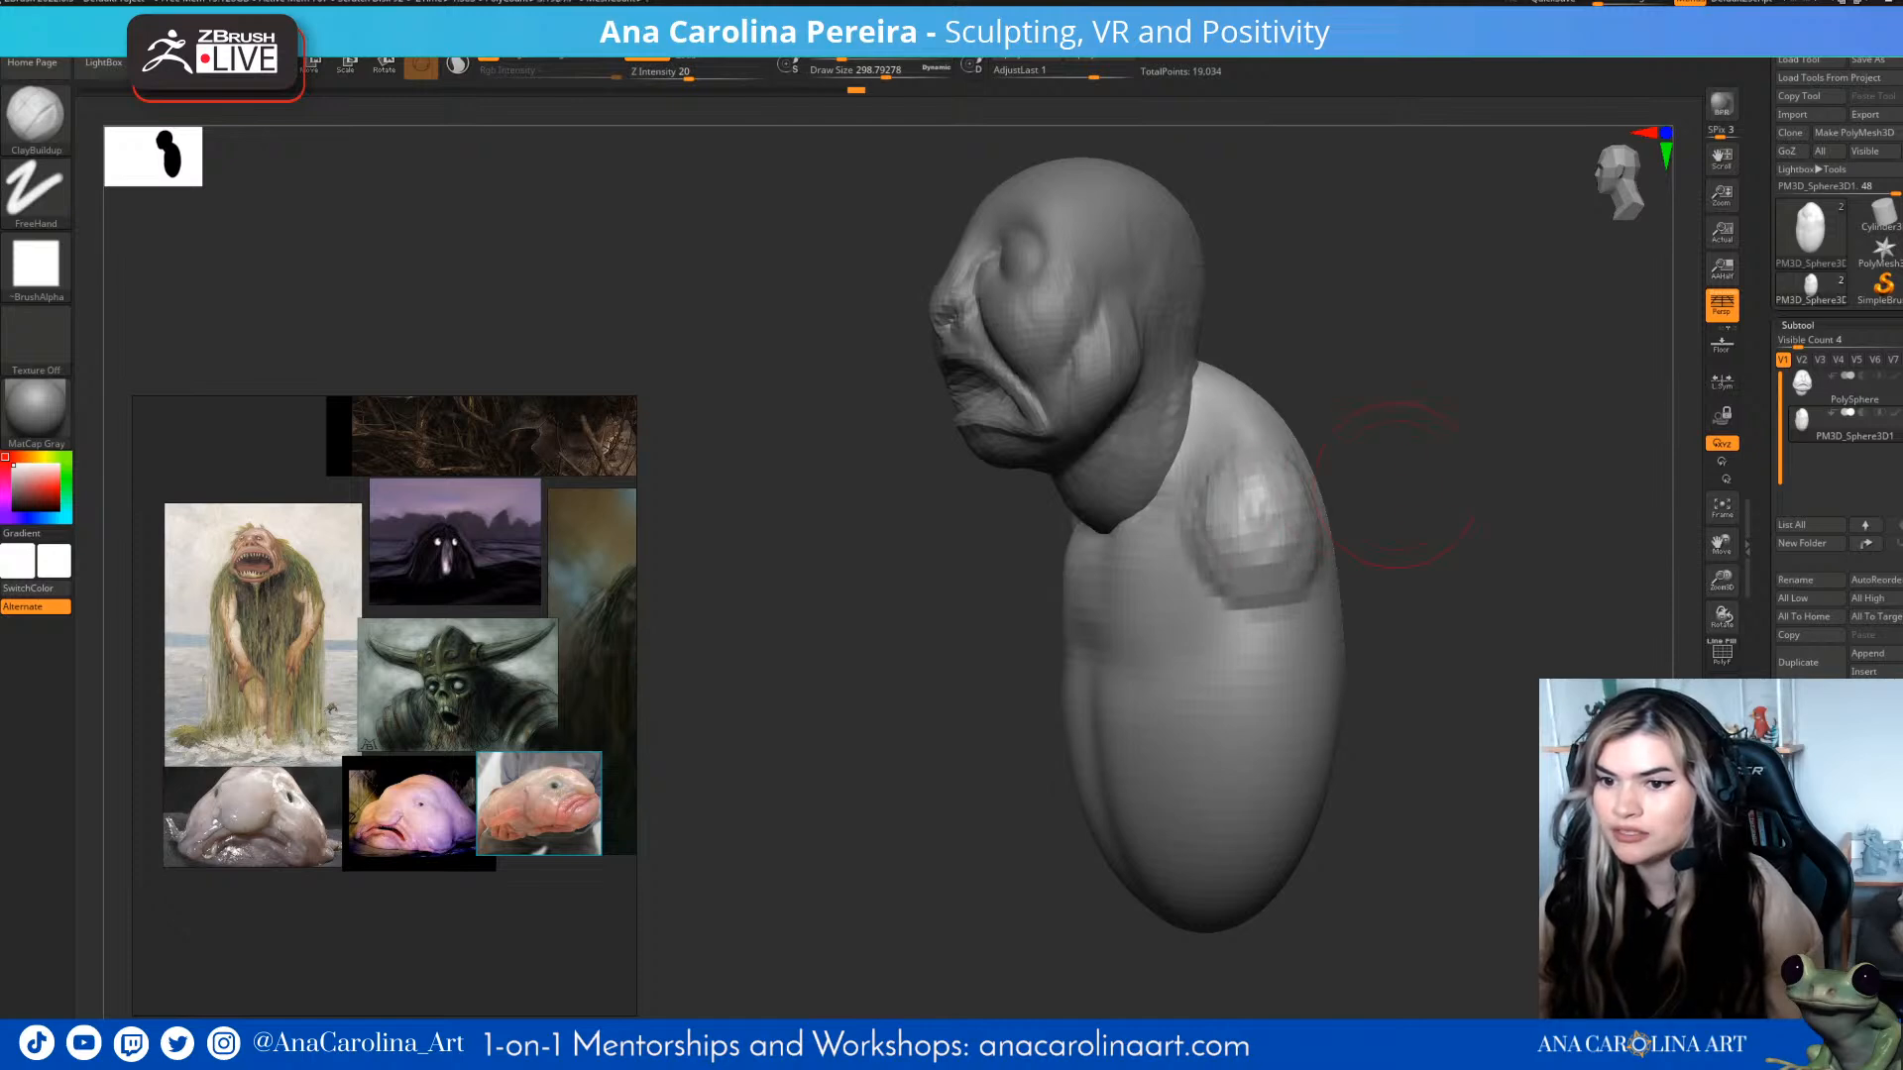
- Add more volume to the outer shoulders and smooth them into the upper torso
left_click_drag(1373, 491, 1427, 494)
left_click_drag(1234, 496, 1247, 541)
left_click_drag(1387, 495, 1437, 497)
left_click_drag(1230, 471, 1237, 520, "shift")
left_click_drag(1387, 500, 1397, 500)
left_click_drag(1260, 547, 1433, 614)
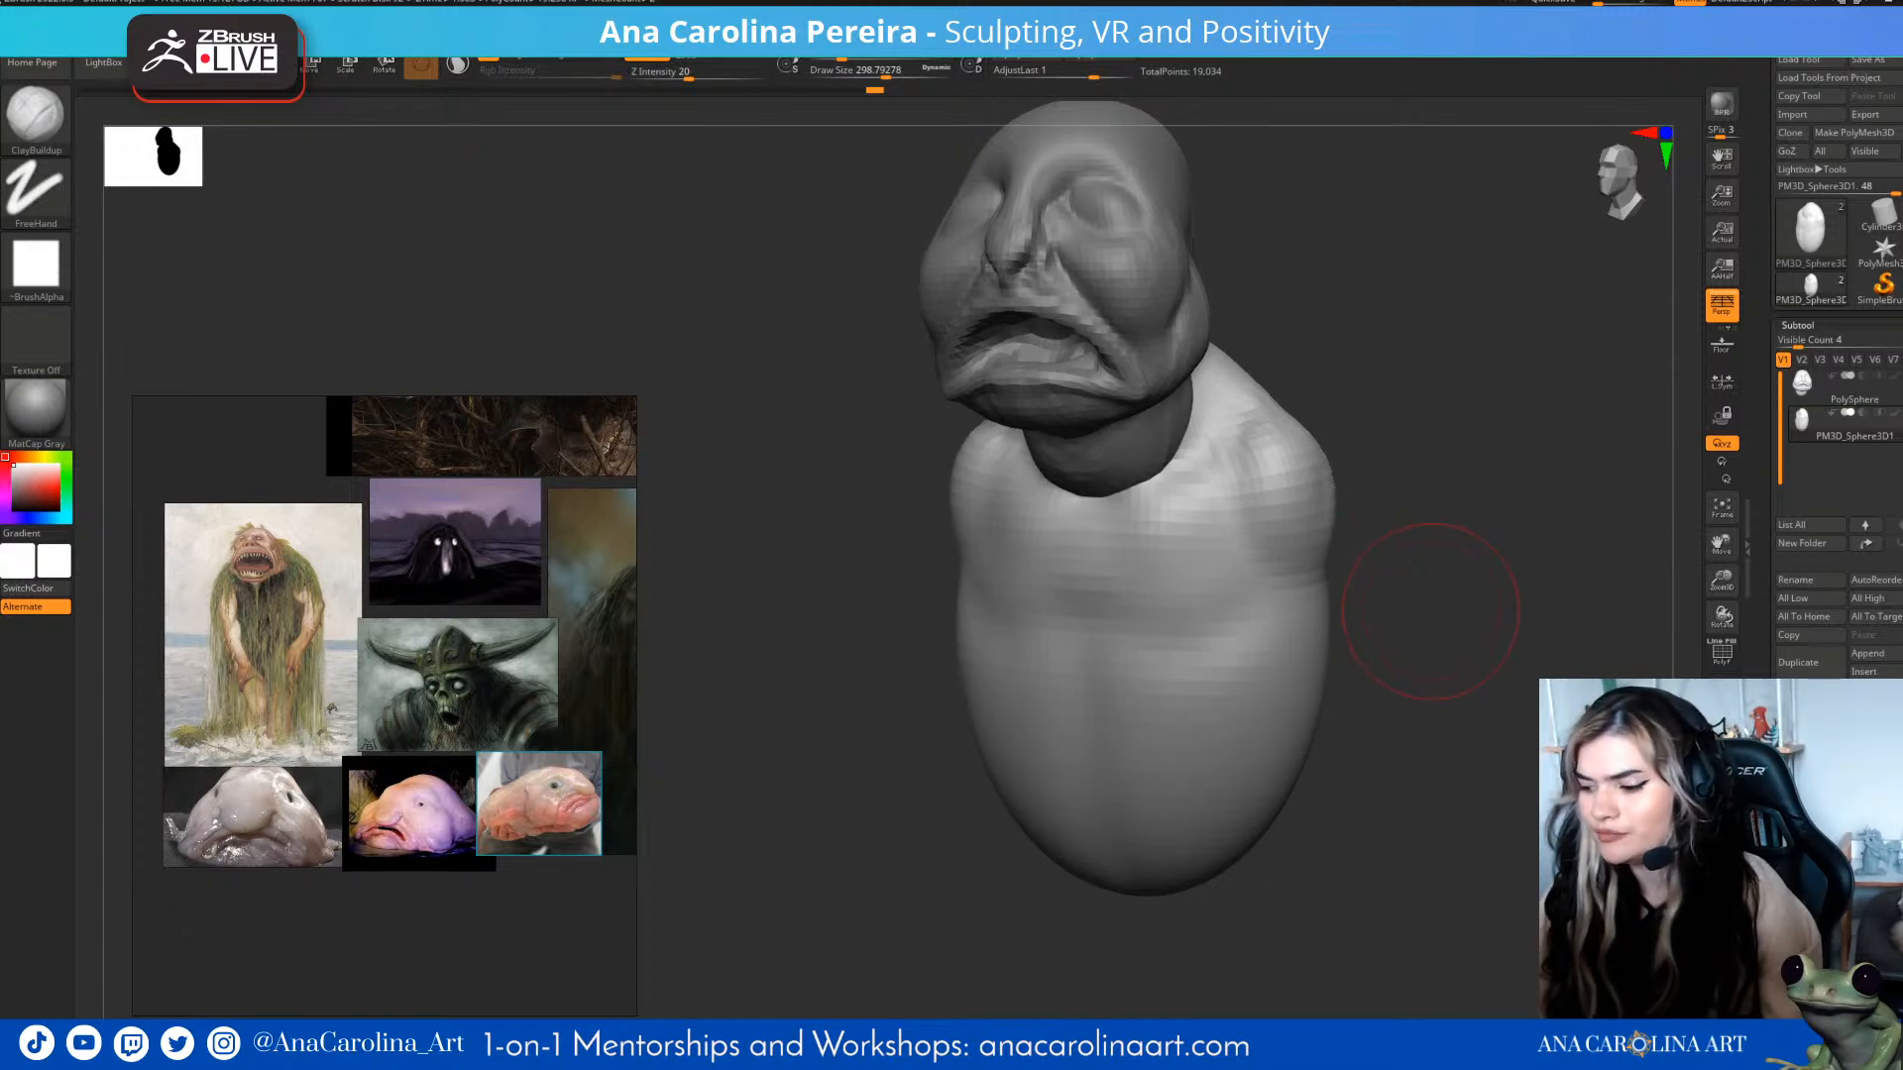
mouse_move(1431, 613)
left_mouse_down()
mouse_move(1264, 580)
mouse_move(1452, 577)
left_mouse_up()
left_click_drag(1277, 519, 1269, 461, "shift")
- Pull in the torso's side below the shoulder with the Move brush at a draw size of about 422
left_click_drag(1413, 557, 1334, 561)
mouse_move(1307, 495)
left_mouse_down()
mouse_move(1320, 565)
mouse_move(1423, 561)
mouse_move(1300, 570)
mouse_move(1318, 632)
mouse_move(1314, 603)
mouse_move(1282, 658)
left_mouse_up()
key("b")
key("m")
key("v")
key("space")
left_click_drag(1320, 555, 1308, 557)
left_click_drag(1300, 684, 1289, 692)
left_click_drag(1423, 635, 1333, 629)
left_click_drag(1251, 884, 1292, 877)
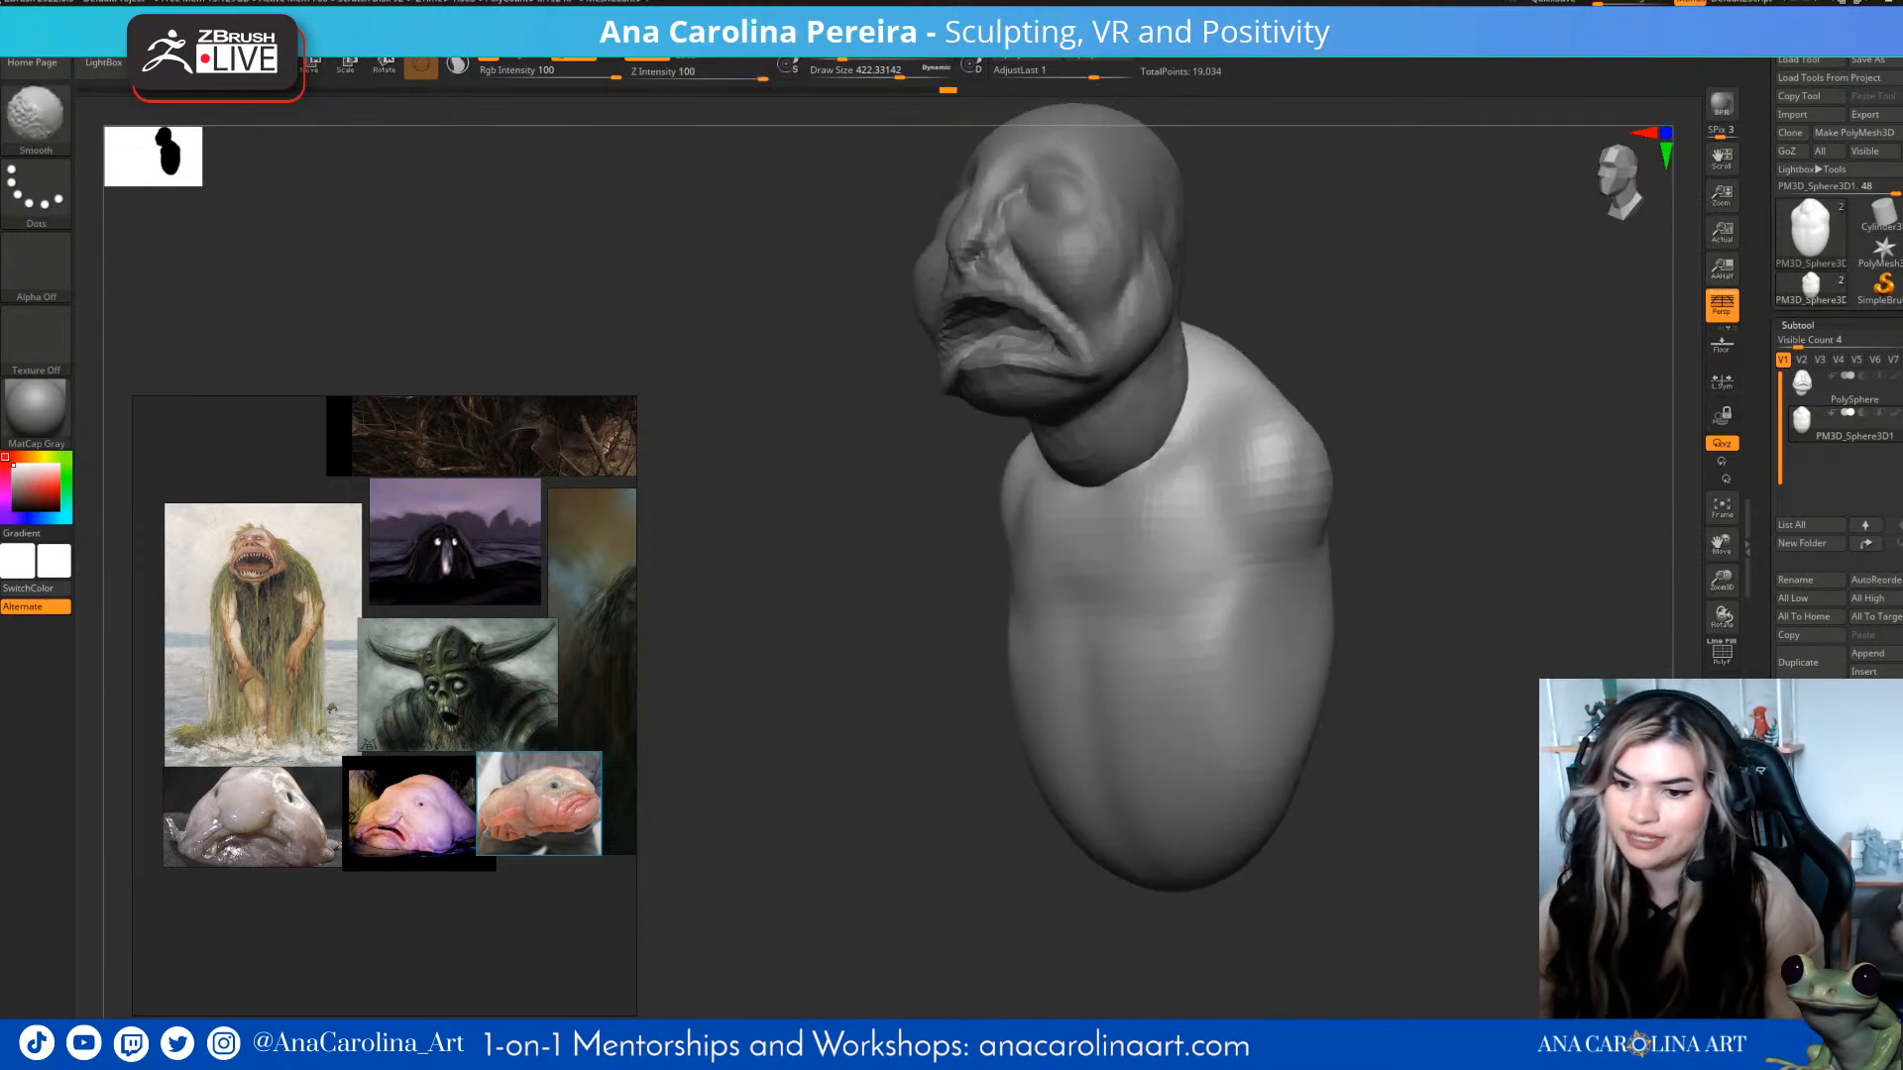
- Build up the lower ribs and belly with ClayBuildup at a draw size of about 422 and smooth the strokes
key("b")
key("c")
key("b")
left_click_drag(1217, 580, 1199, 740)
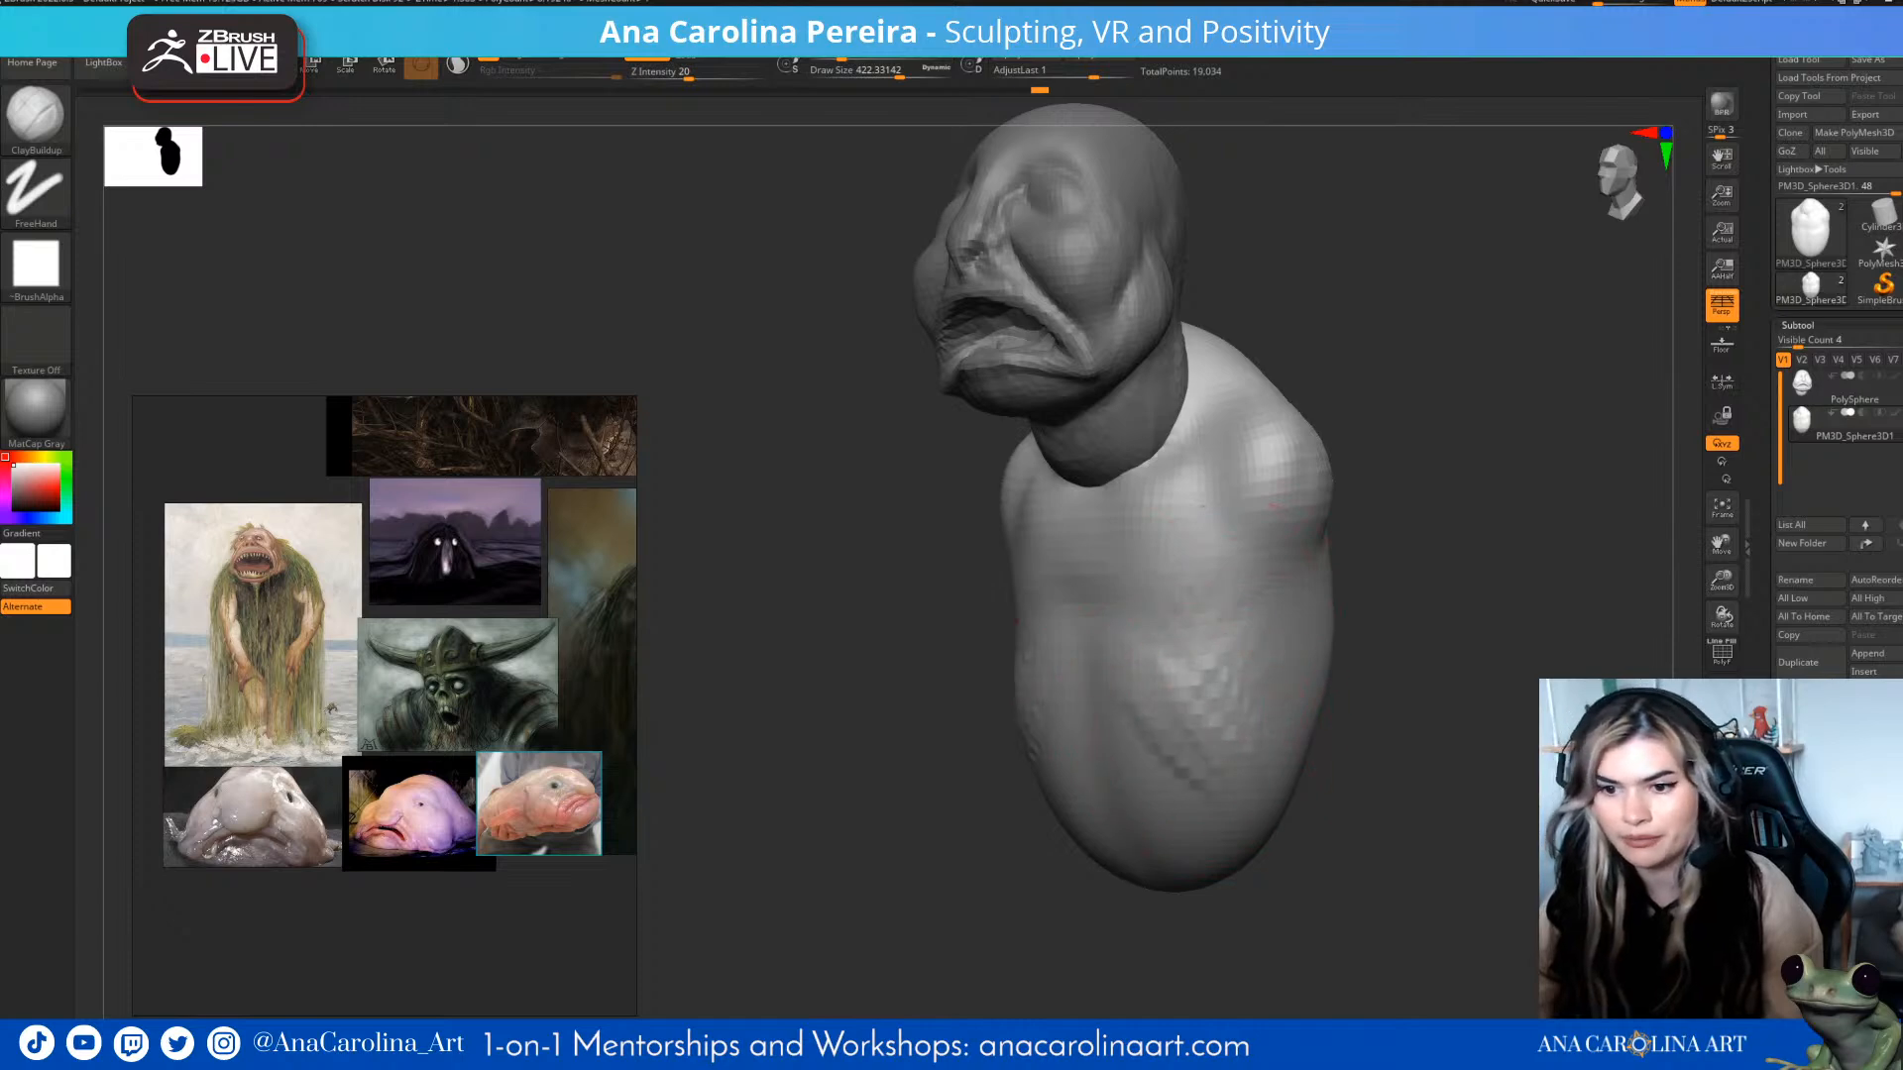
mouse_move(1338, 718)
left_mouse_down("shift")
mouse_move(1160, 793)
mouse_move(1162, 700)
mouse_move(1279, 706)
mouse_move(1184, 702)
mouse_move(1228, 688)
mouse_move(1182, 768)
left_mouse_up("shift")
left_click_drag(1264, 640, 1217, 706)
- Build up the flank and lower torso from the side and smooth the added volume
left_click_drag(1413, 758, 1298, 748)
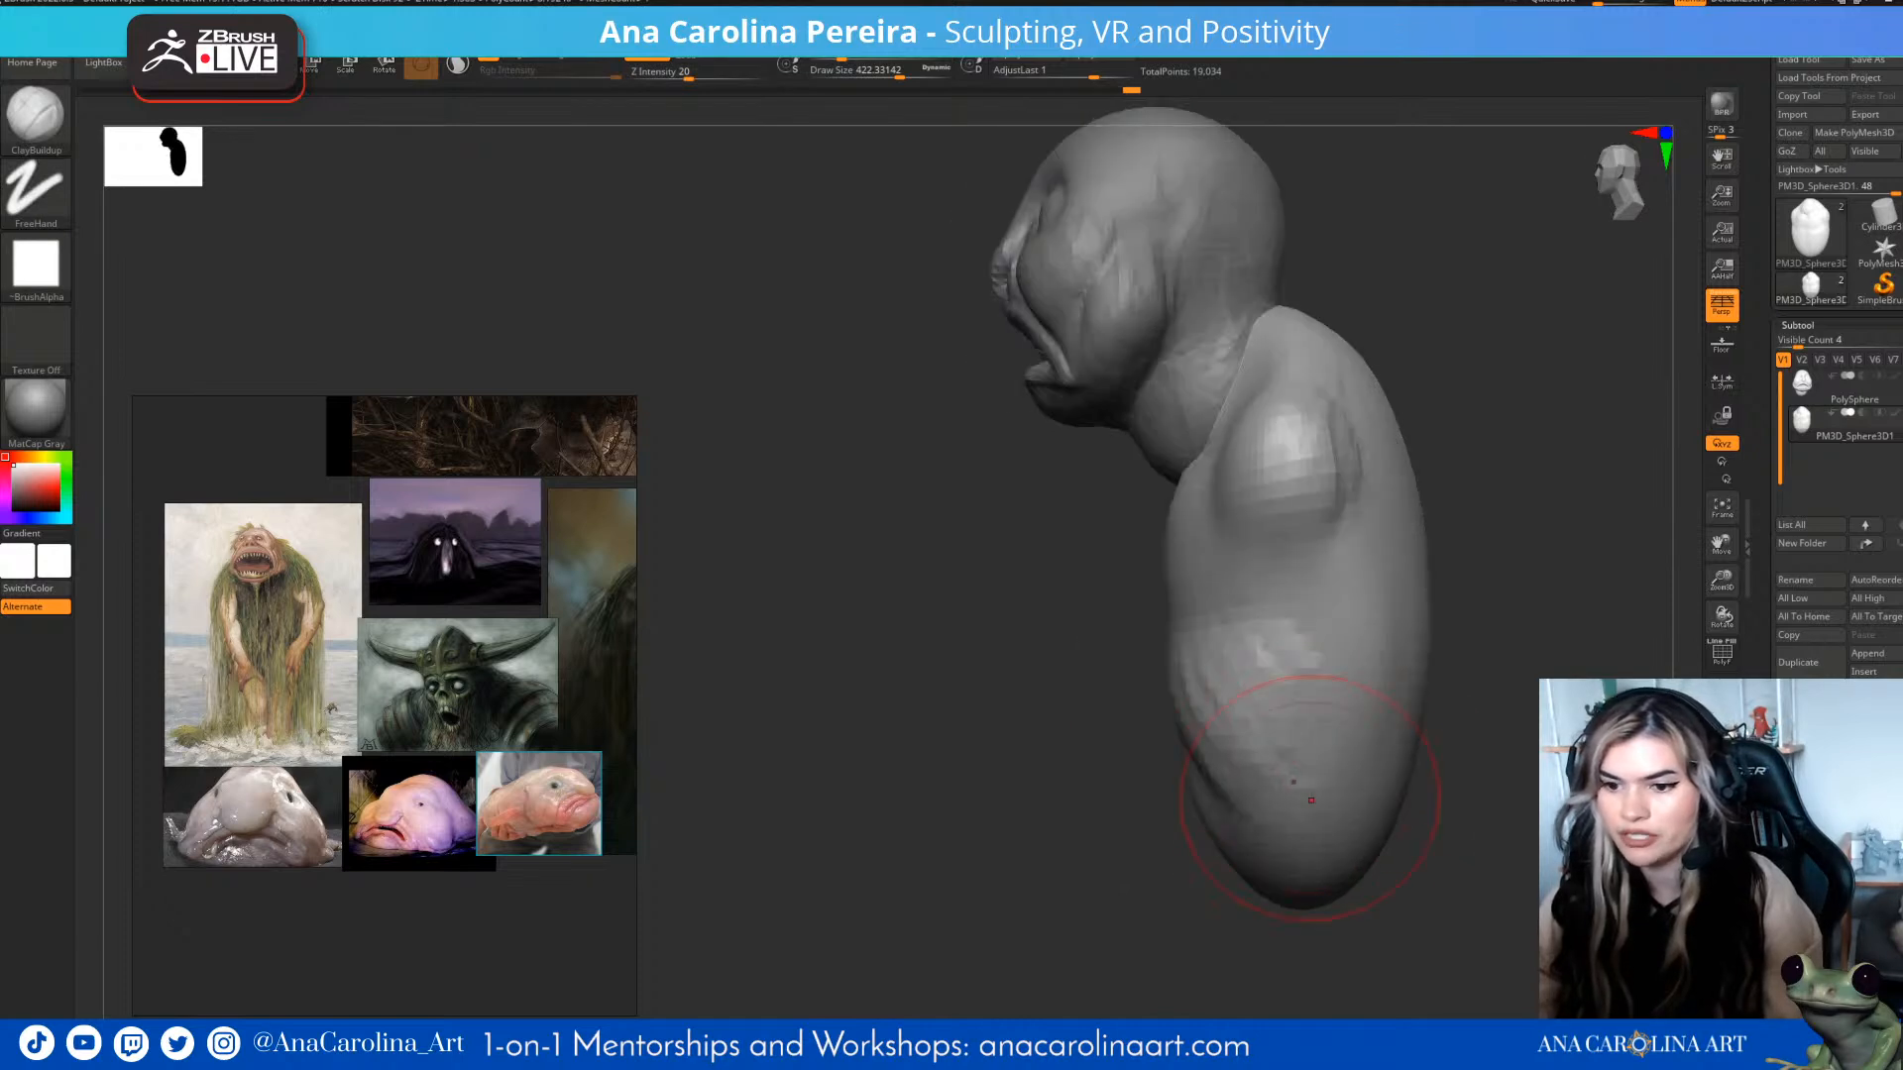
left_click_drag(1306, 622, 1274, 699)
left_click_drag(1447, 834, 1370, 793)
left_click_drag(1442, 580, 1353, 615)
left_click_drag(1160, 655, 1318, 644)
mouse_move(1313, 659)
left_mouse_down("shift")
mouse_move(1204, 693)
mouse_move(1229, 643)
left_mouse_up("shift")
left_click_drag(1444, 671, 1531, 674)
mouse_move(1373, 738)
left_mouse_down()
mouse_move(1444, 783)
mouse_move(1333, 694)
left_mouse_up()
- Build up the chest with ClayBuildup at a draw size of about 274 and smooth around the shoulder
key("bracketleft")
mouse_move(959, 496)
left_mouse_down()
mouse_move(1032, 516)
mouse_move(1067, 478)
mouse_move(1011, 525)
mouse_move(1062, 524)
left_mouse_up()
left_click_drag(1368, 627, 1304, 616)
mouse_move(1278, 517)
left_mouse_down()
mouse_move(1261, 595)
mouse_move(1271, 535)
mouse_move(1198, 577)
mouse_move(1158, 565)
left_mouse_up()
left_click_drag(1437, 623, 1373, 616)
mouse_move(1363, 476)
left_mouse_down("shift")
mouse_move(1303, 565)
mouse_move(1279, 476)
left_mouse_up("shift")
- Refine the chest and shoulder transition and smooth the side of the torso
left_click_drag(1511, 595, 1387, 590)
left_click_drag(1400, 441, 1325, 505)
left_click_drag(1130, 565, 1055, 567)
left_click_drag(1457, 307, 1432, 347, "shift")
left_click_drag(1388, 753, 1364, 662, "shift")
left_click_drag(1159, 758, 1338, 768)
left_click_drag(1437, 872, 1511, 813, "alt")
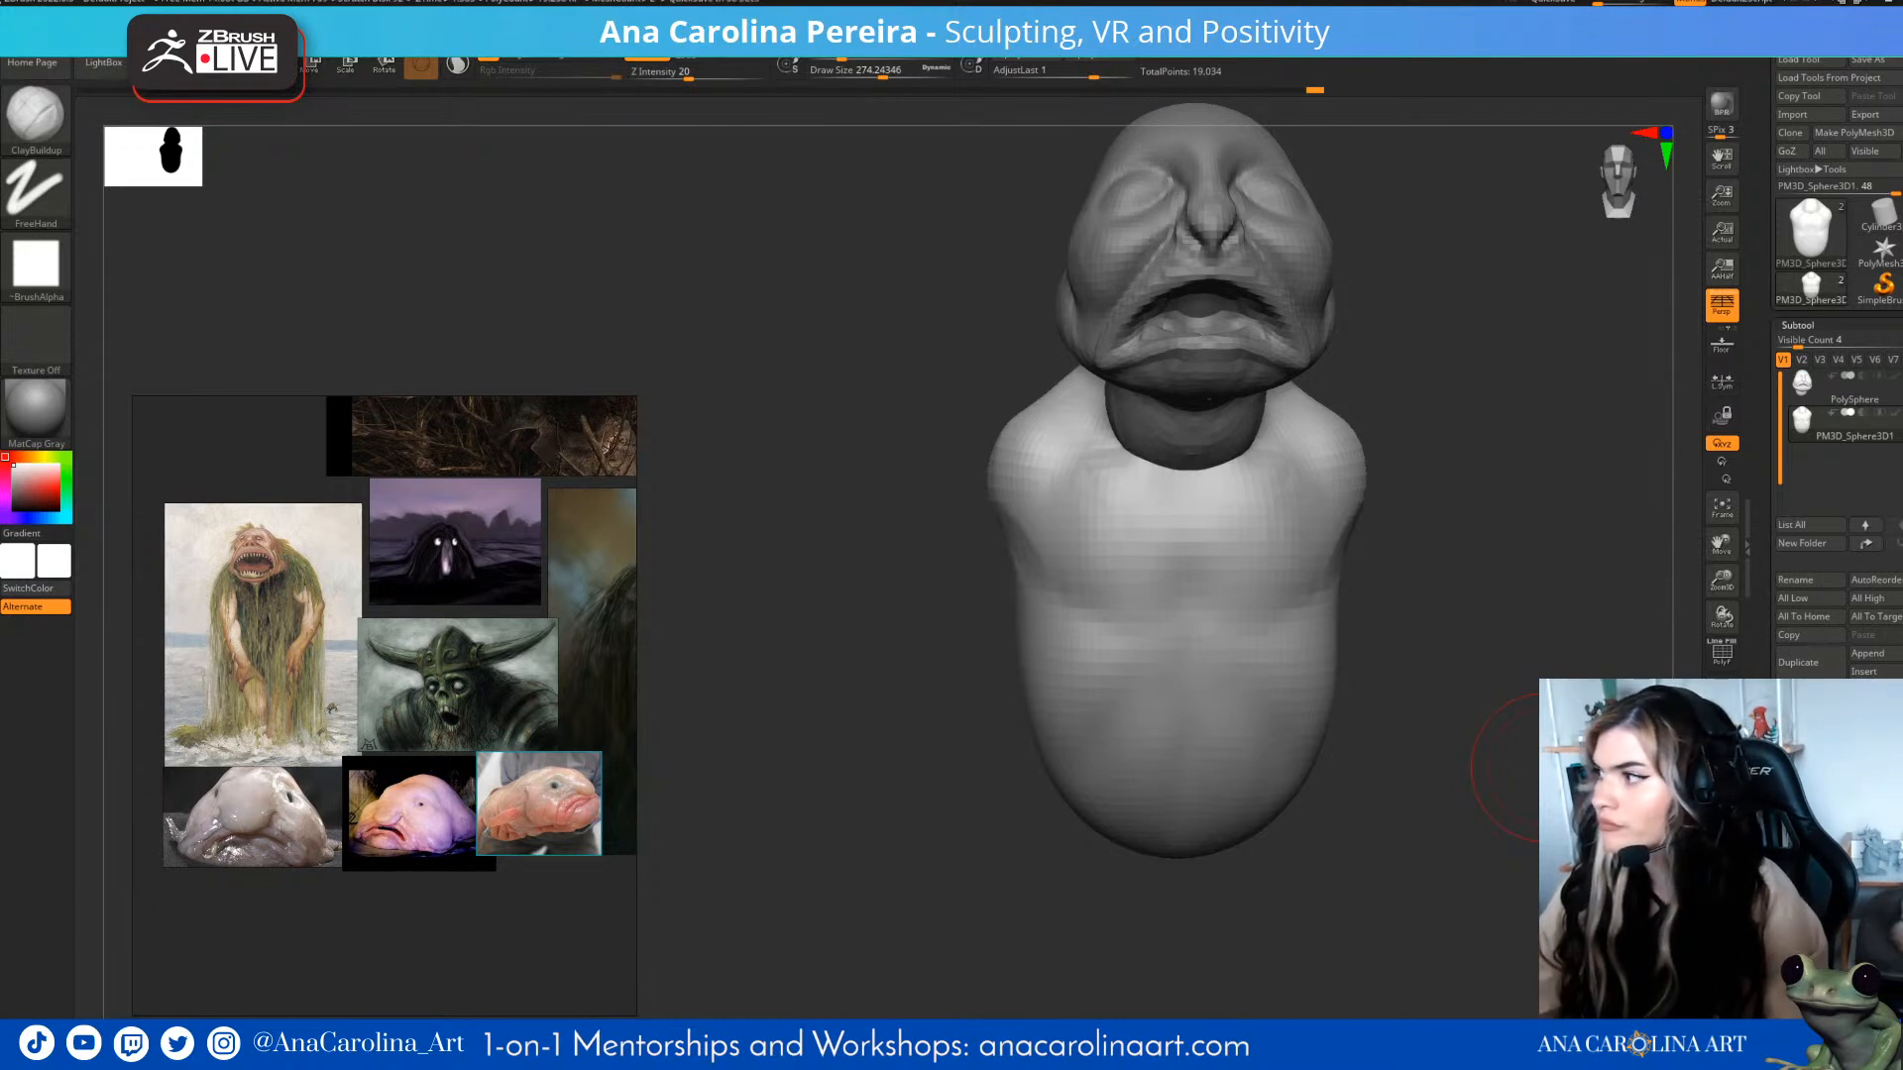
- Bring up the browser's image results for "the mountain is you" and view the book's cover
left_click_drag(1898, 158, 1486, 35)
scroll(1586, 773, "down", 2)
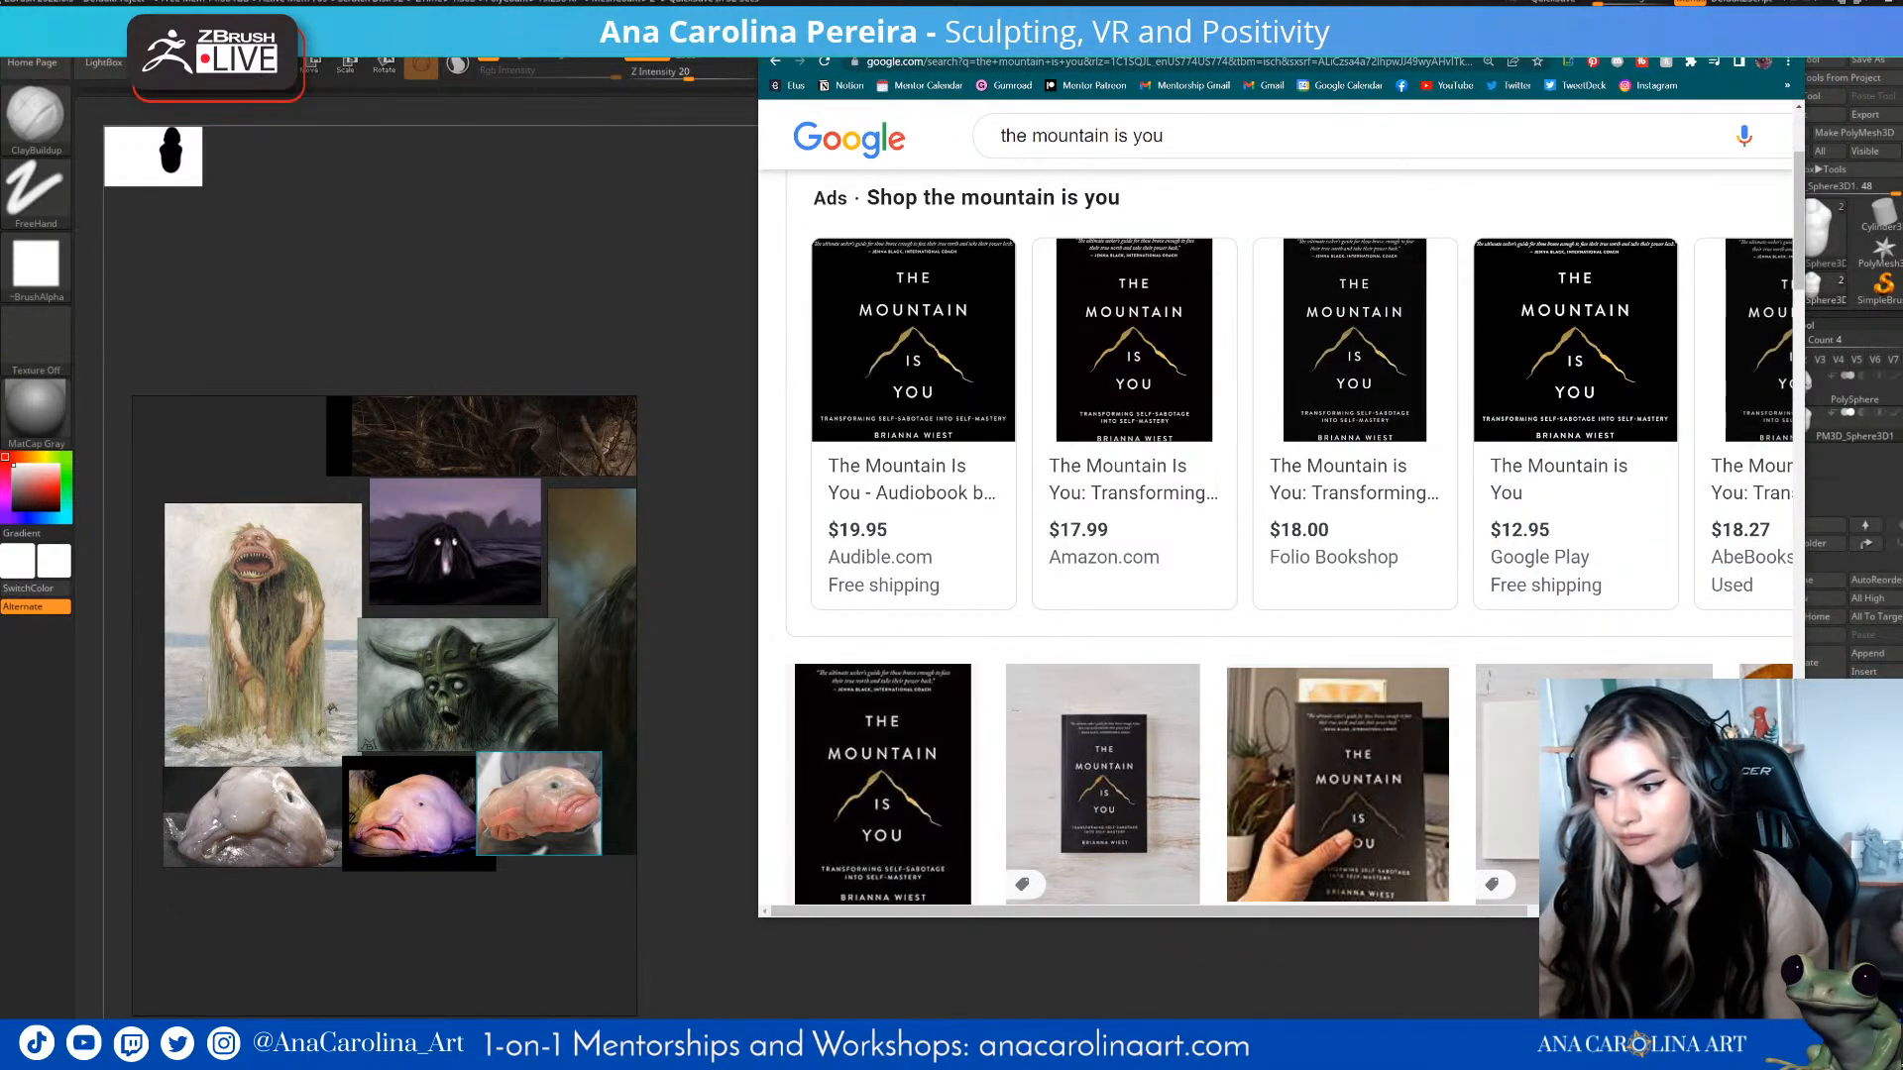
left_click(882, 783)
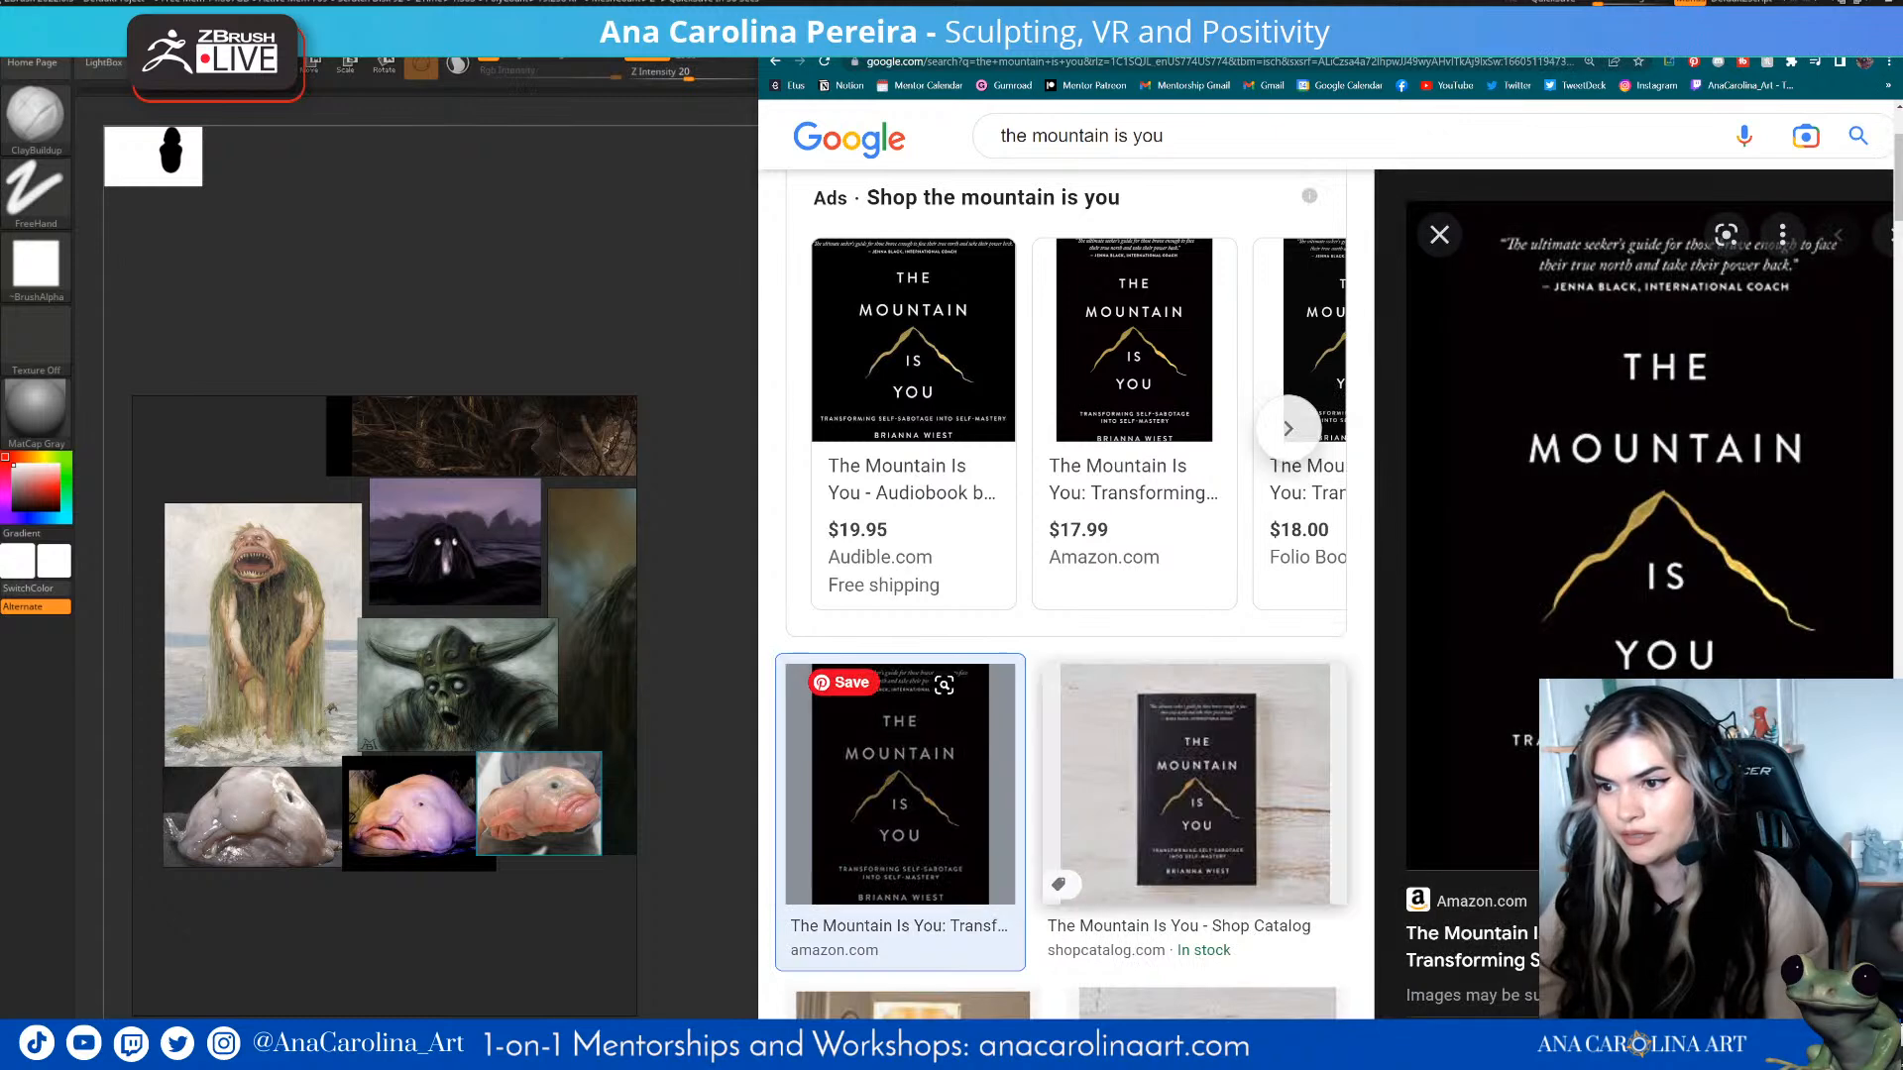
left_click_drag(1388, 1027, 1535, 1027)
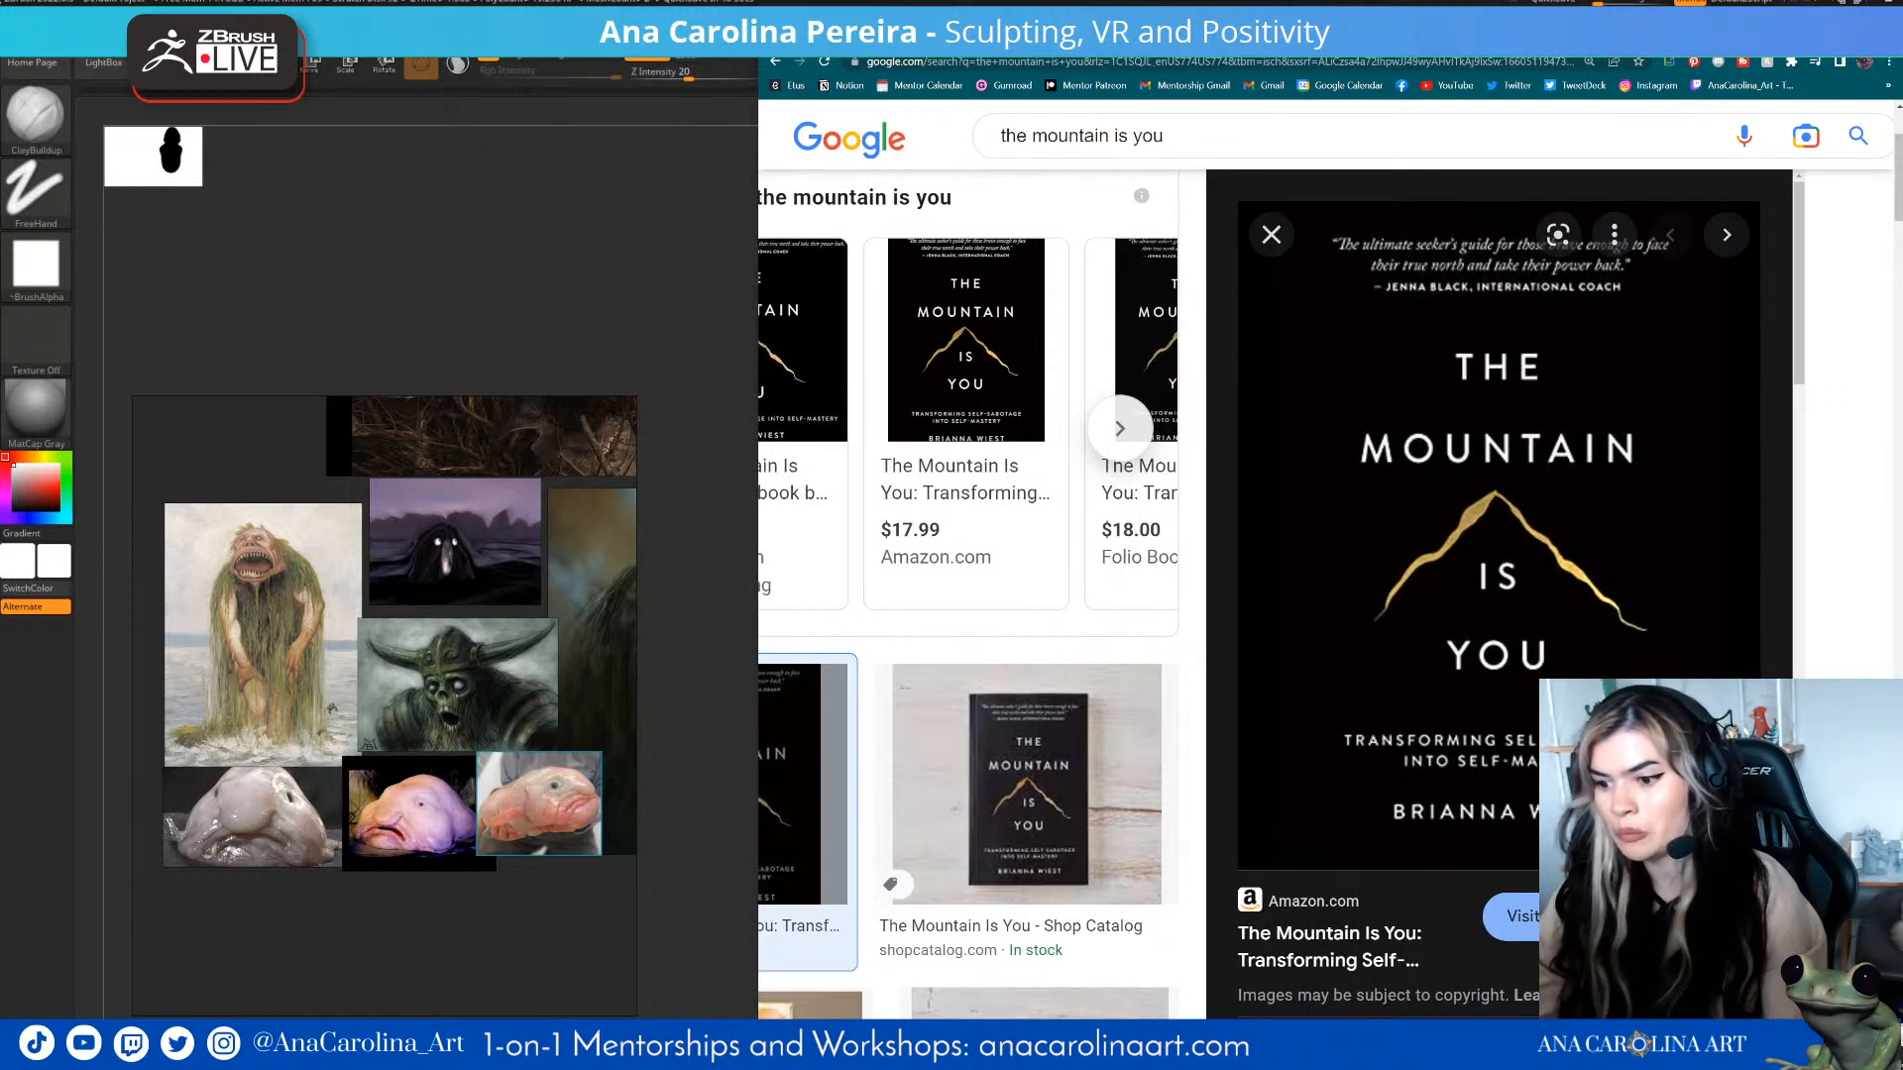
mouse_move(1388, 36)
left_mouse_down()
mouse_move(1648, 99)
mouse_move(1902, 119)
left_mouse_up()
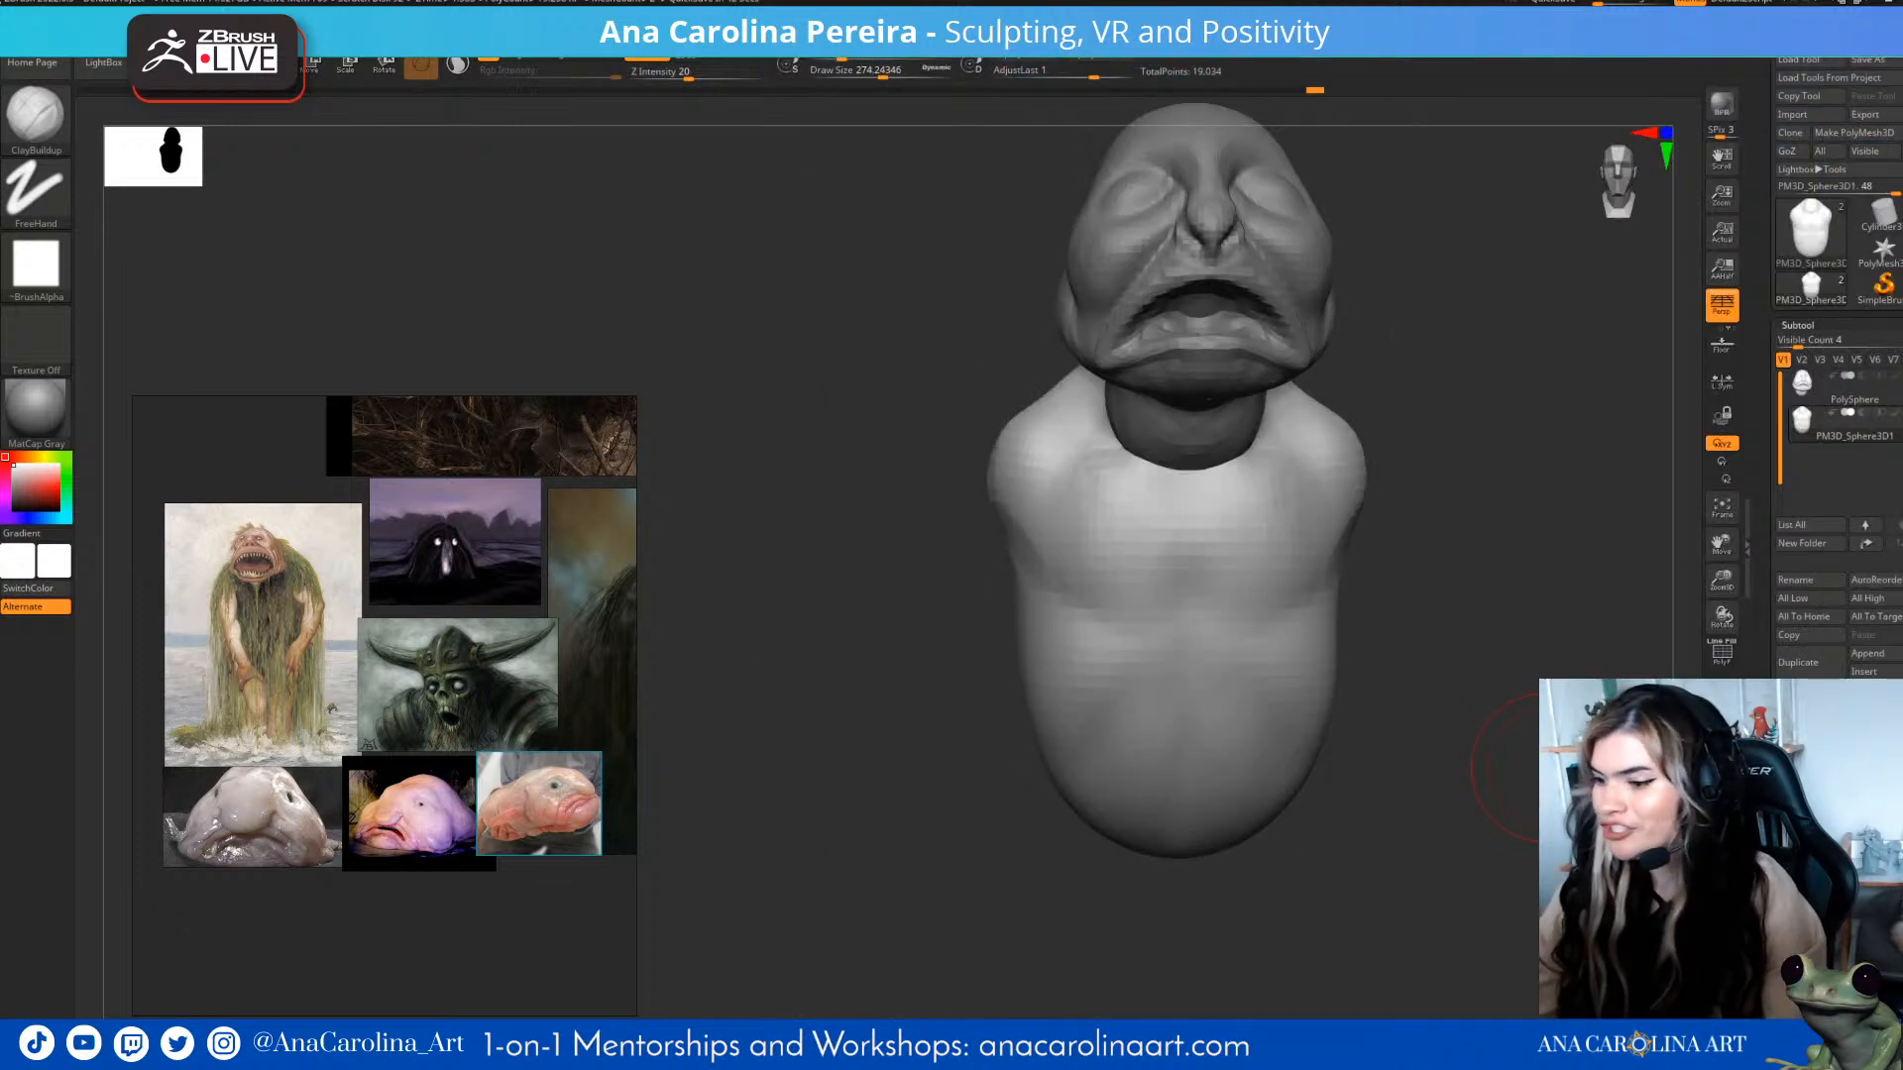
- Carve the lower chest creases running inward from the armpits with DamStandard at a draw size of about 274
left_click_drag(1541, 768, 1370, 823)
key("b")
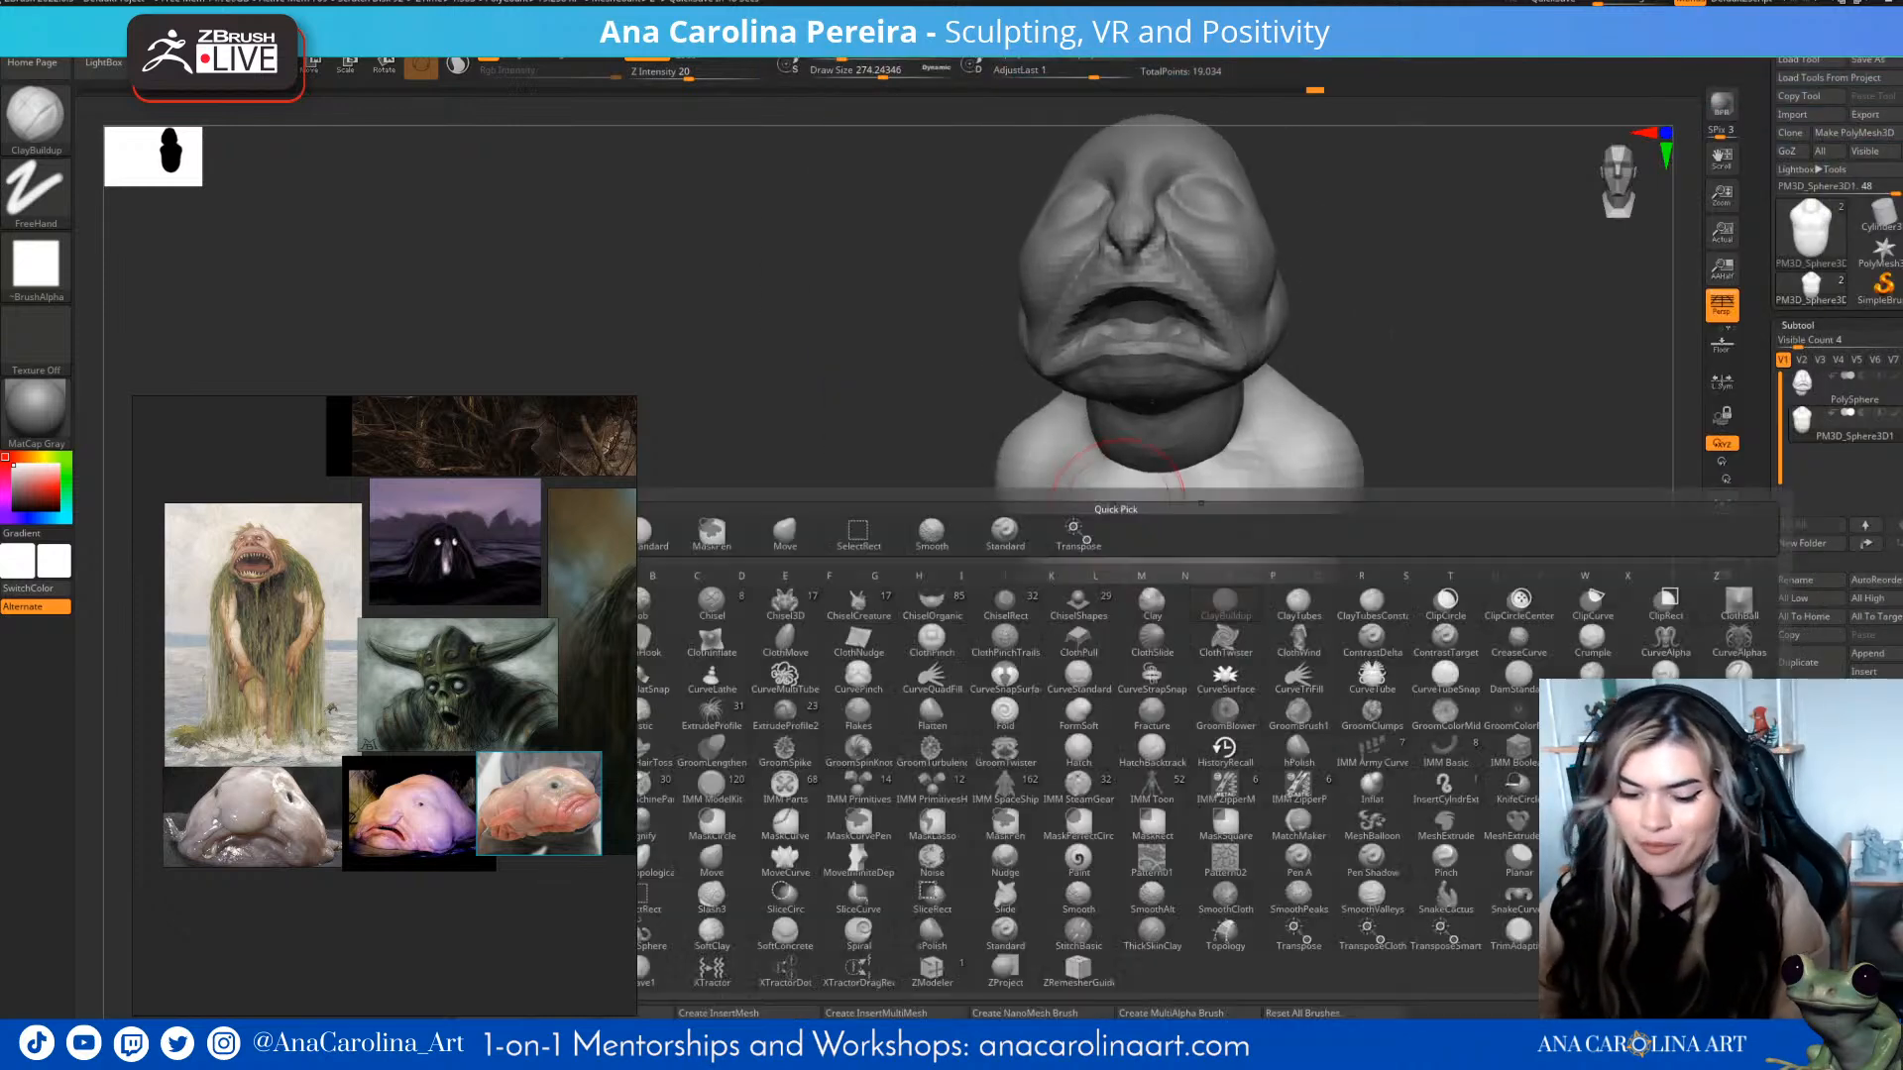
key("d")
key("s")
left_click_drag(1337, 540, 1225, 625)
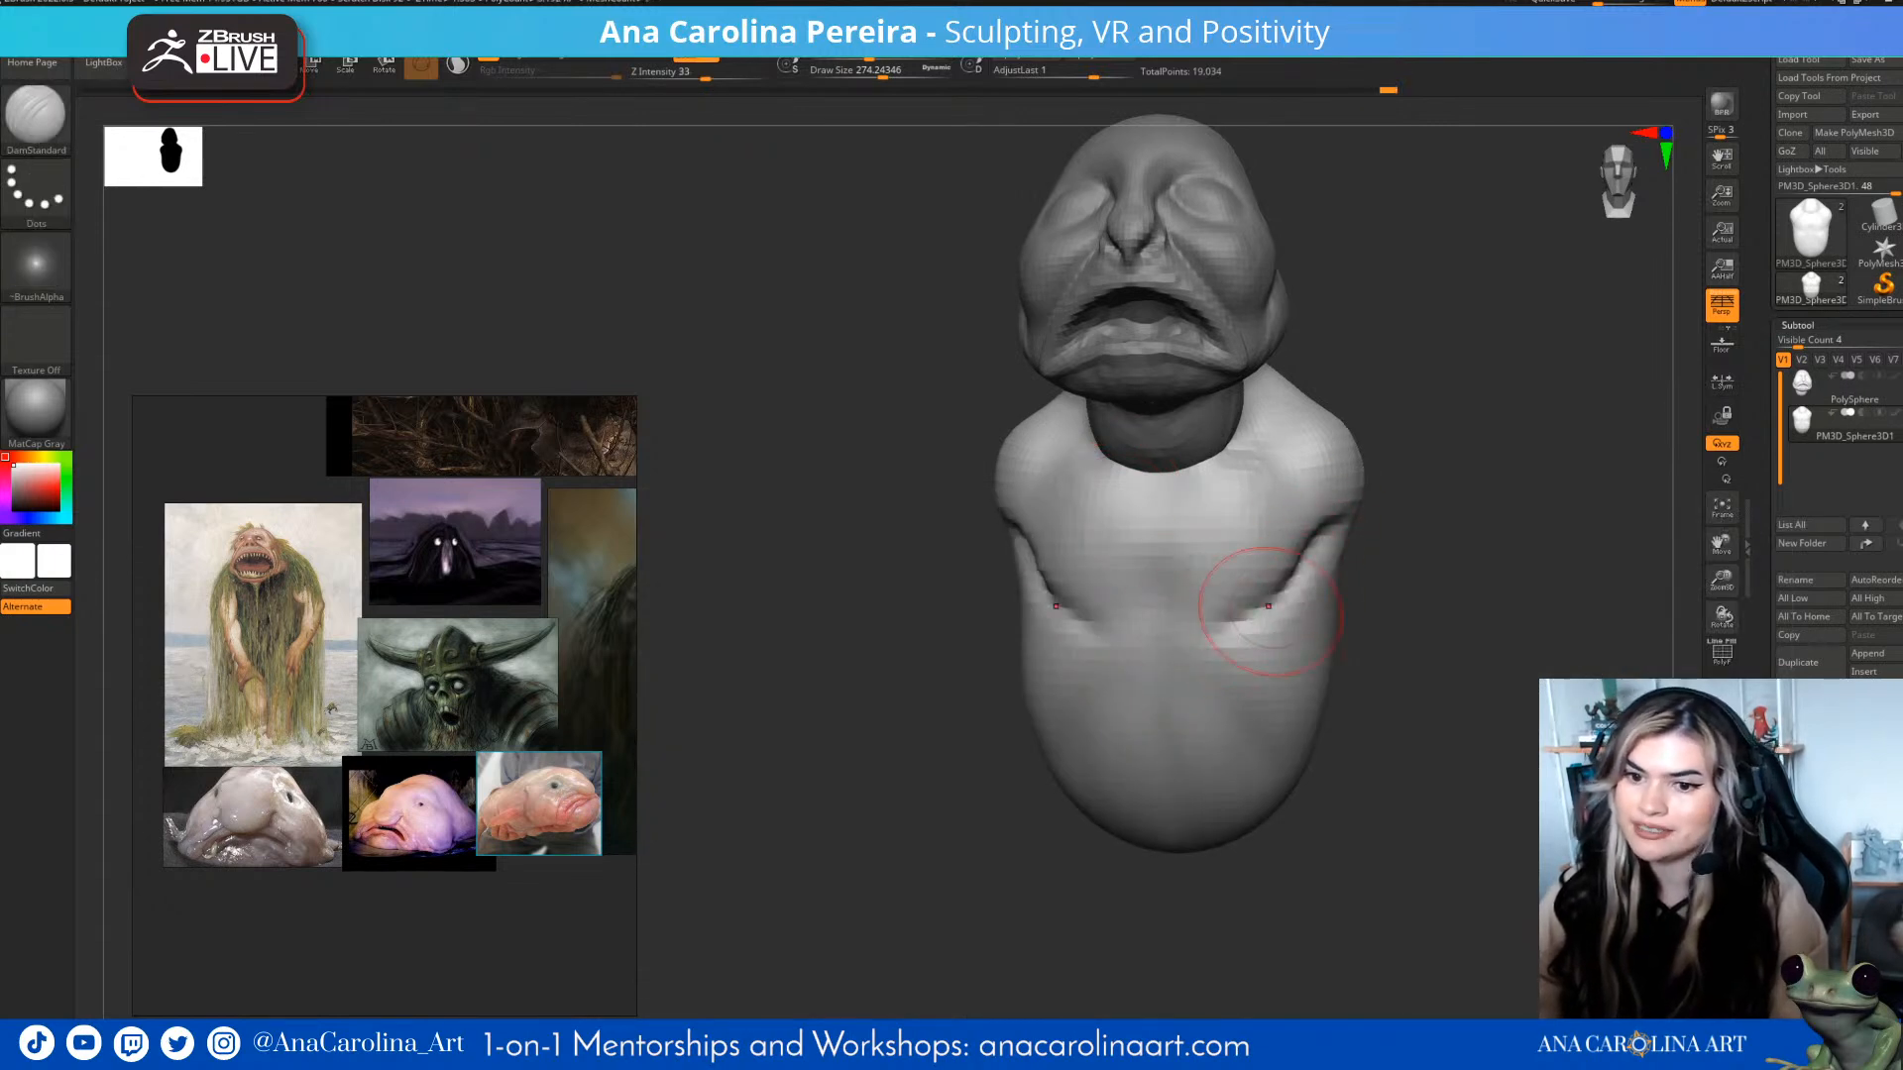
left_click_drag(1370, 654, 1274, 634)
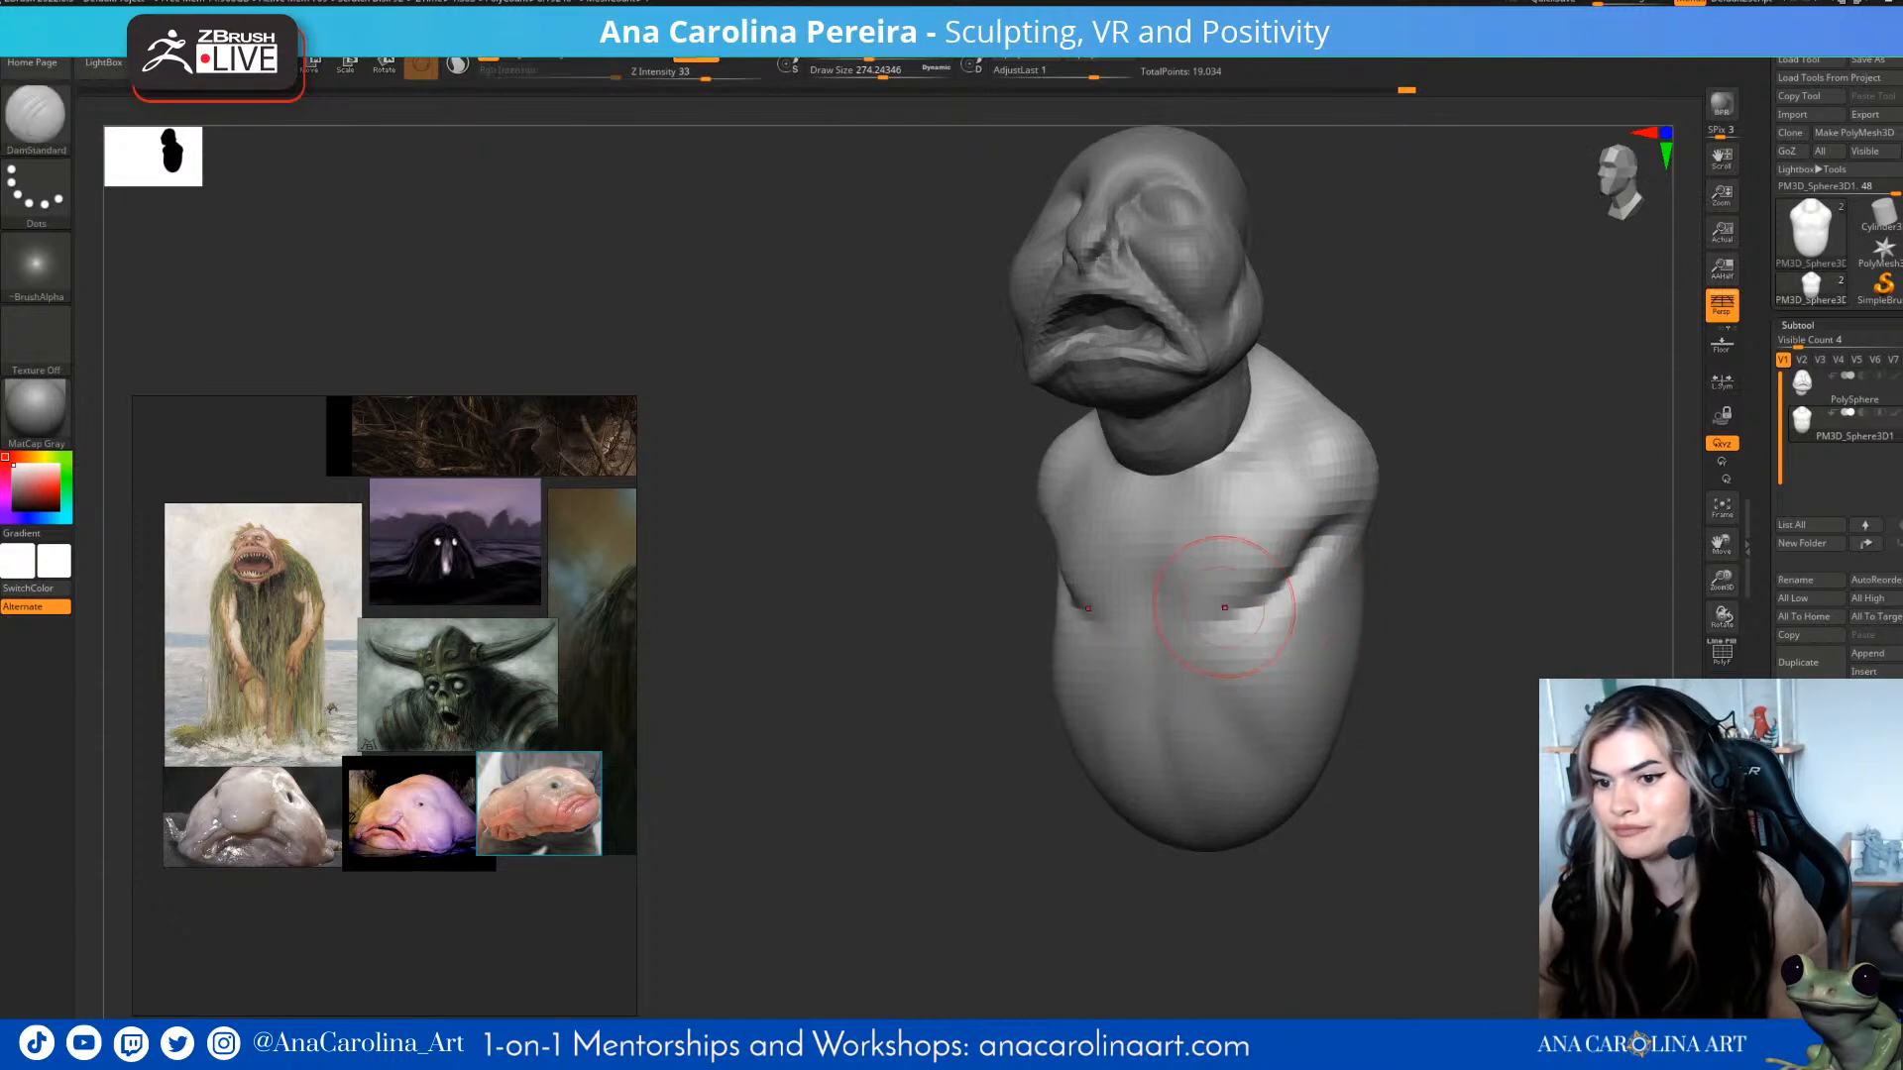
- Soften the inner ends of the chest creases and smooth the areas around the armpits
left_click_drag(1397, 555, 1457, 557, "shift")
left_click_drag(1284, 597, 1216, 632, "shift")
left_click_drag(1417, 666, 1354, 678)
right_click(1364, 684)
left_click(1352, 736, "shift")
left_click_drag(1423, 732, 1333, 731)
left_click_drag(1288, 548, 1293, 540, "shift")
left_click_drag(1399, 645, 1482, 640)
- Build up the ribs below the chest creases with ClayBuildup at a draw size of about 318 and smooth them
key("b")
key("c")
key("b")
key("space")
left_click_drag(1251, 541, 1264, 543)
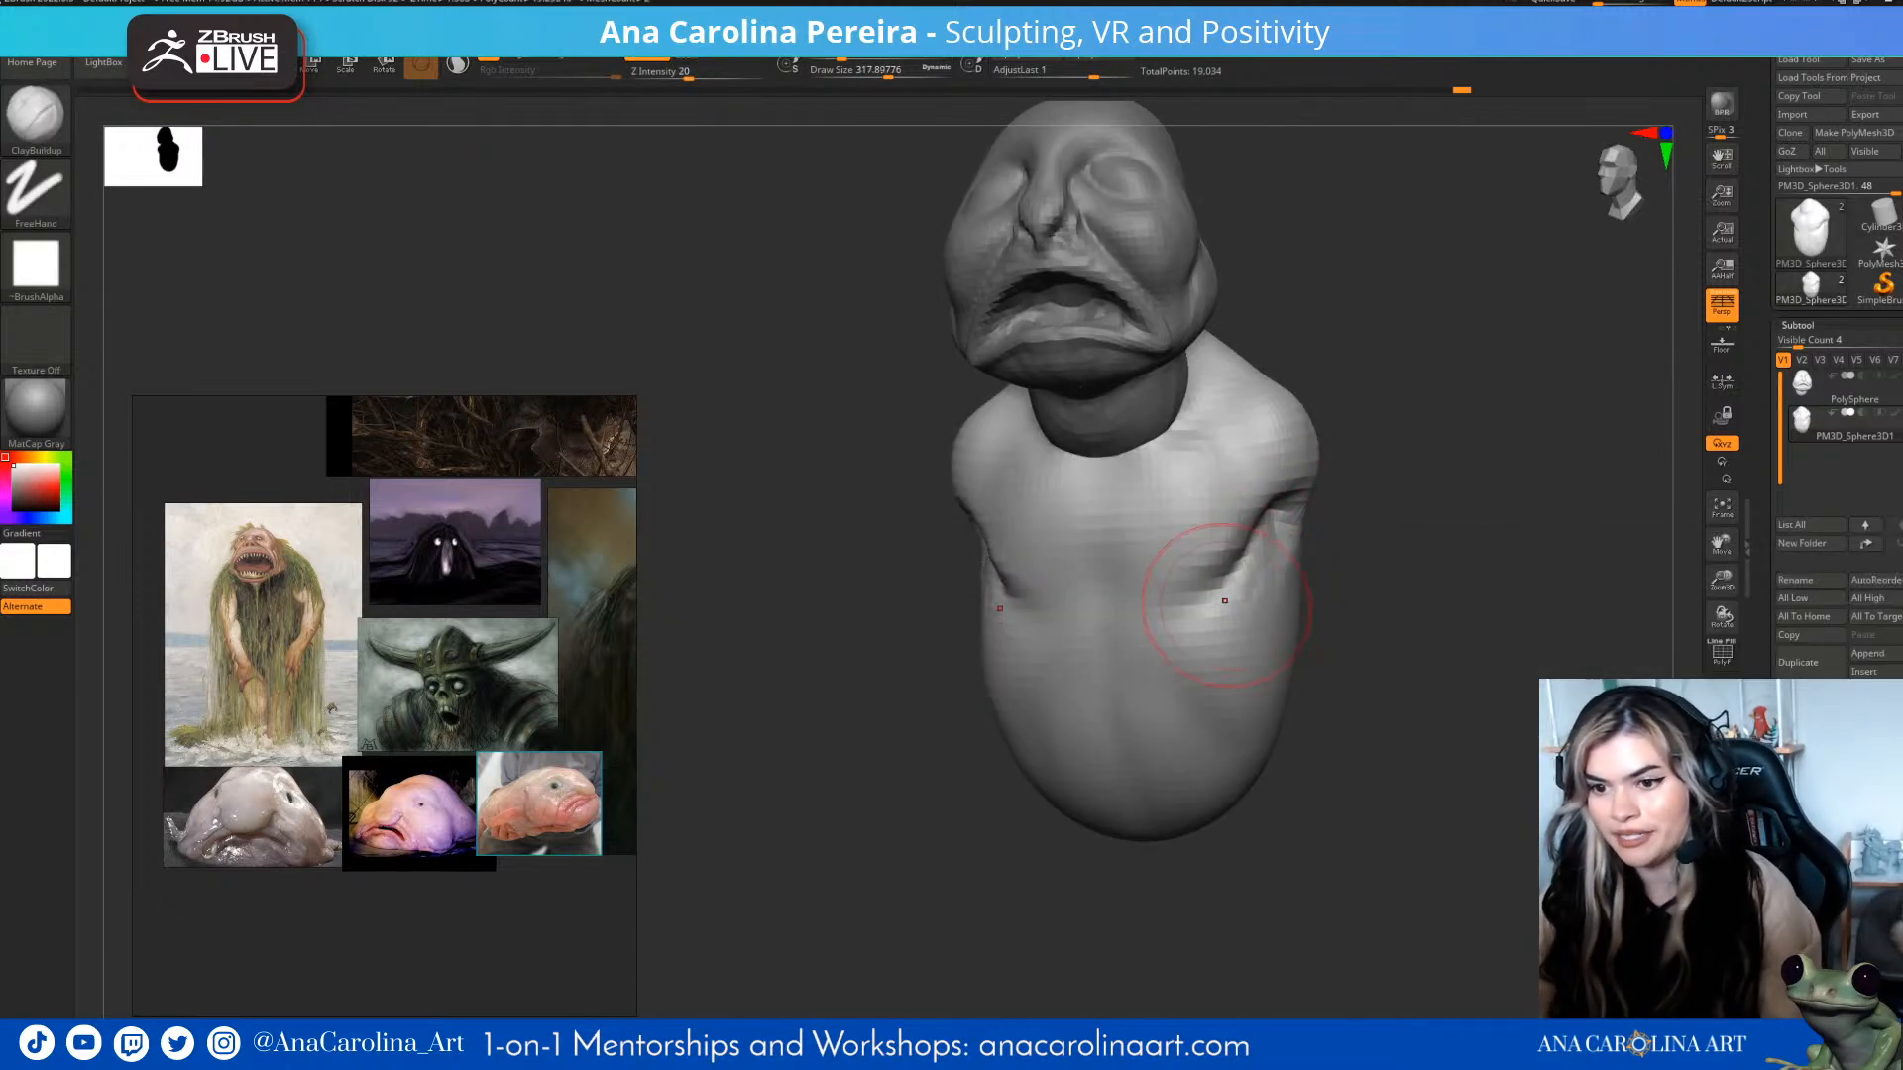
left_click_drag(1238, 627, 1273, 595)
left_click_drag(1397, 644, 1482, 642)
left_click_drag(1126, 633, 1088, 586, "shift")
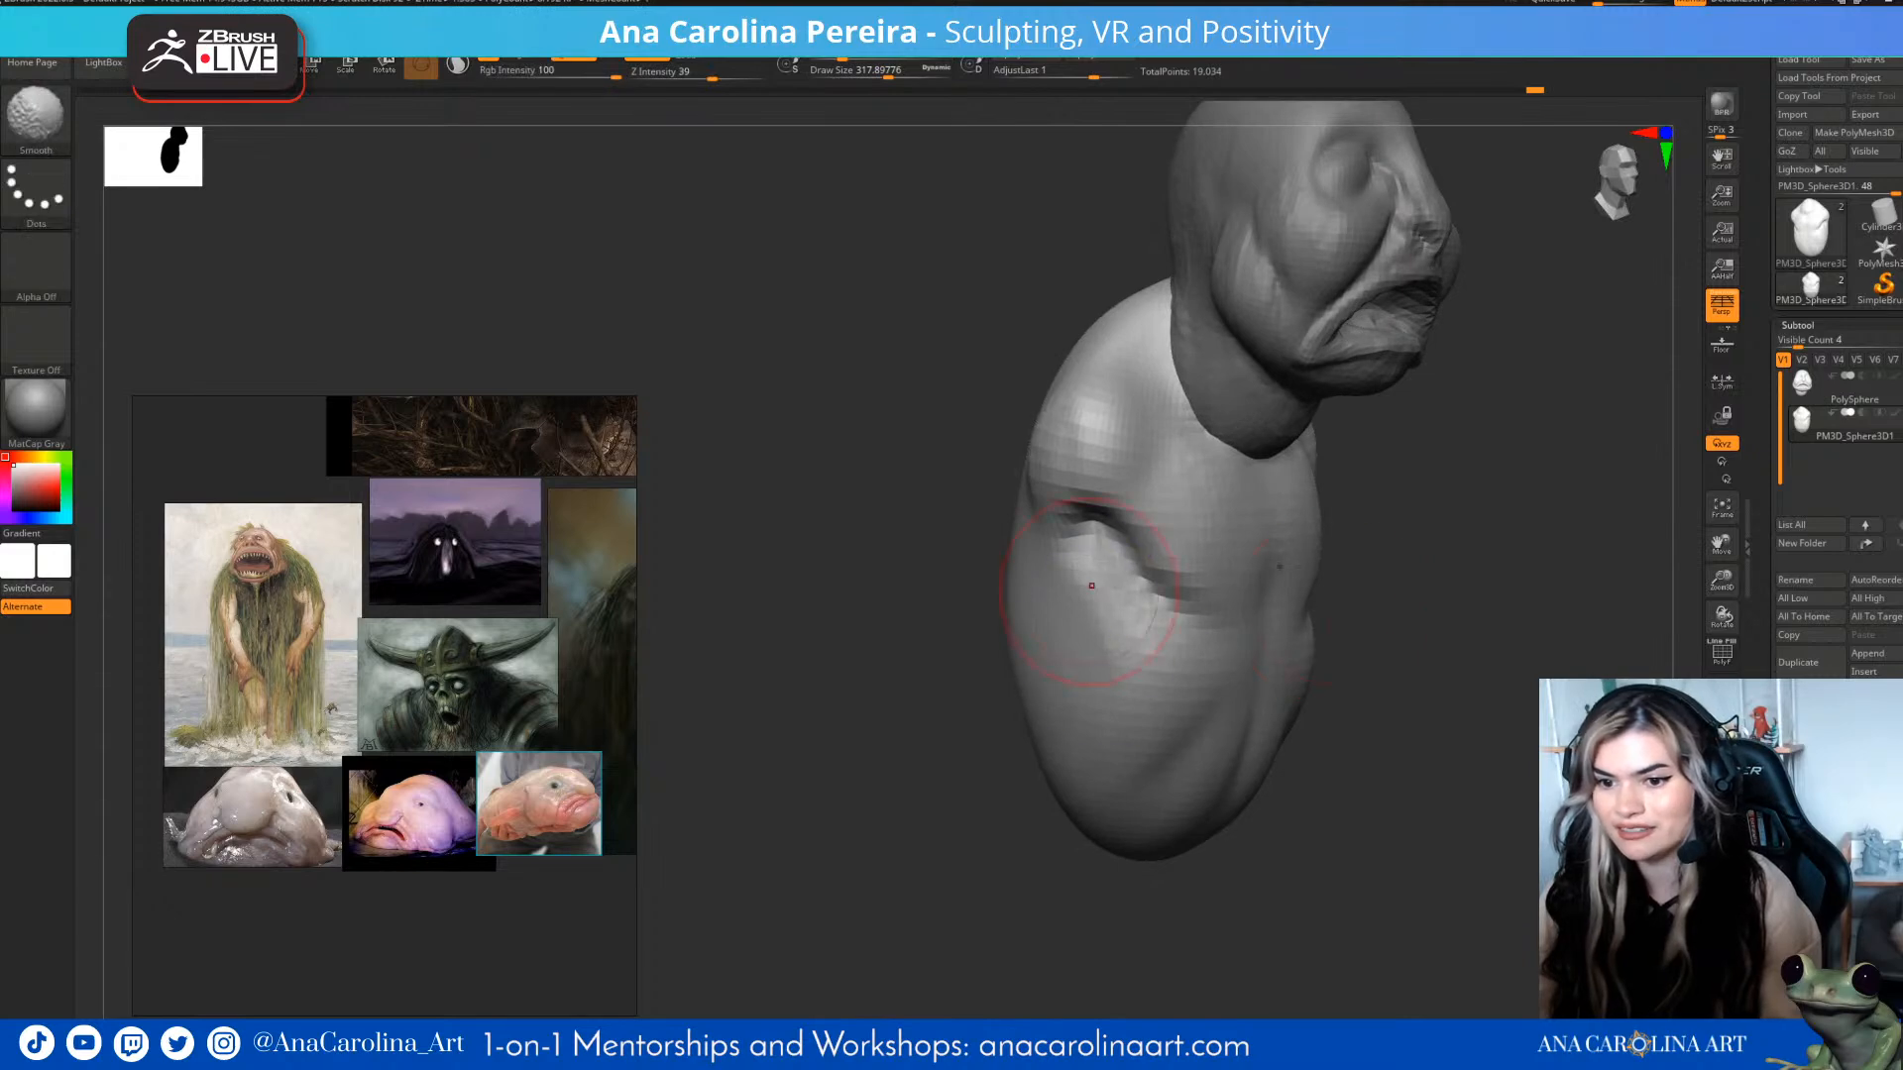
- Refine the chest surface above the creases and smooth it toward the shoulder
mouse_move(1140, 812)
left_mouse_down()
mouse_move(1168, 871)
mouse_move(1395, 694)
left_mouse_up()
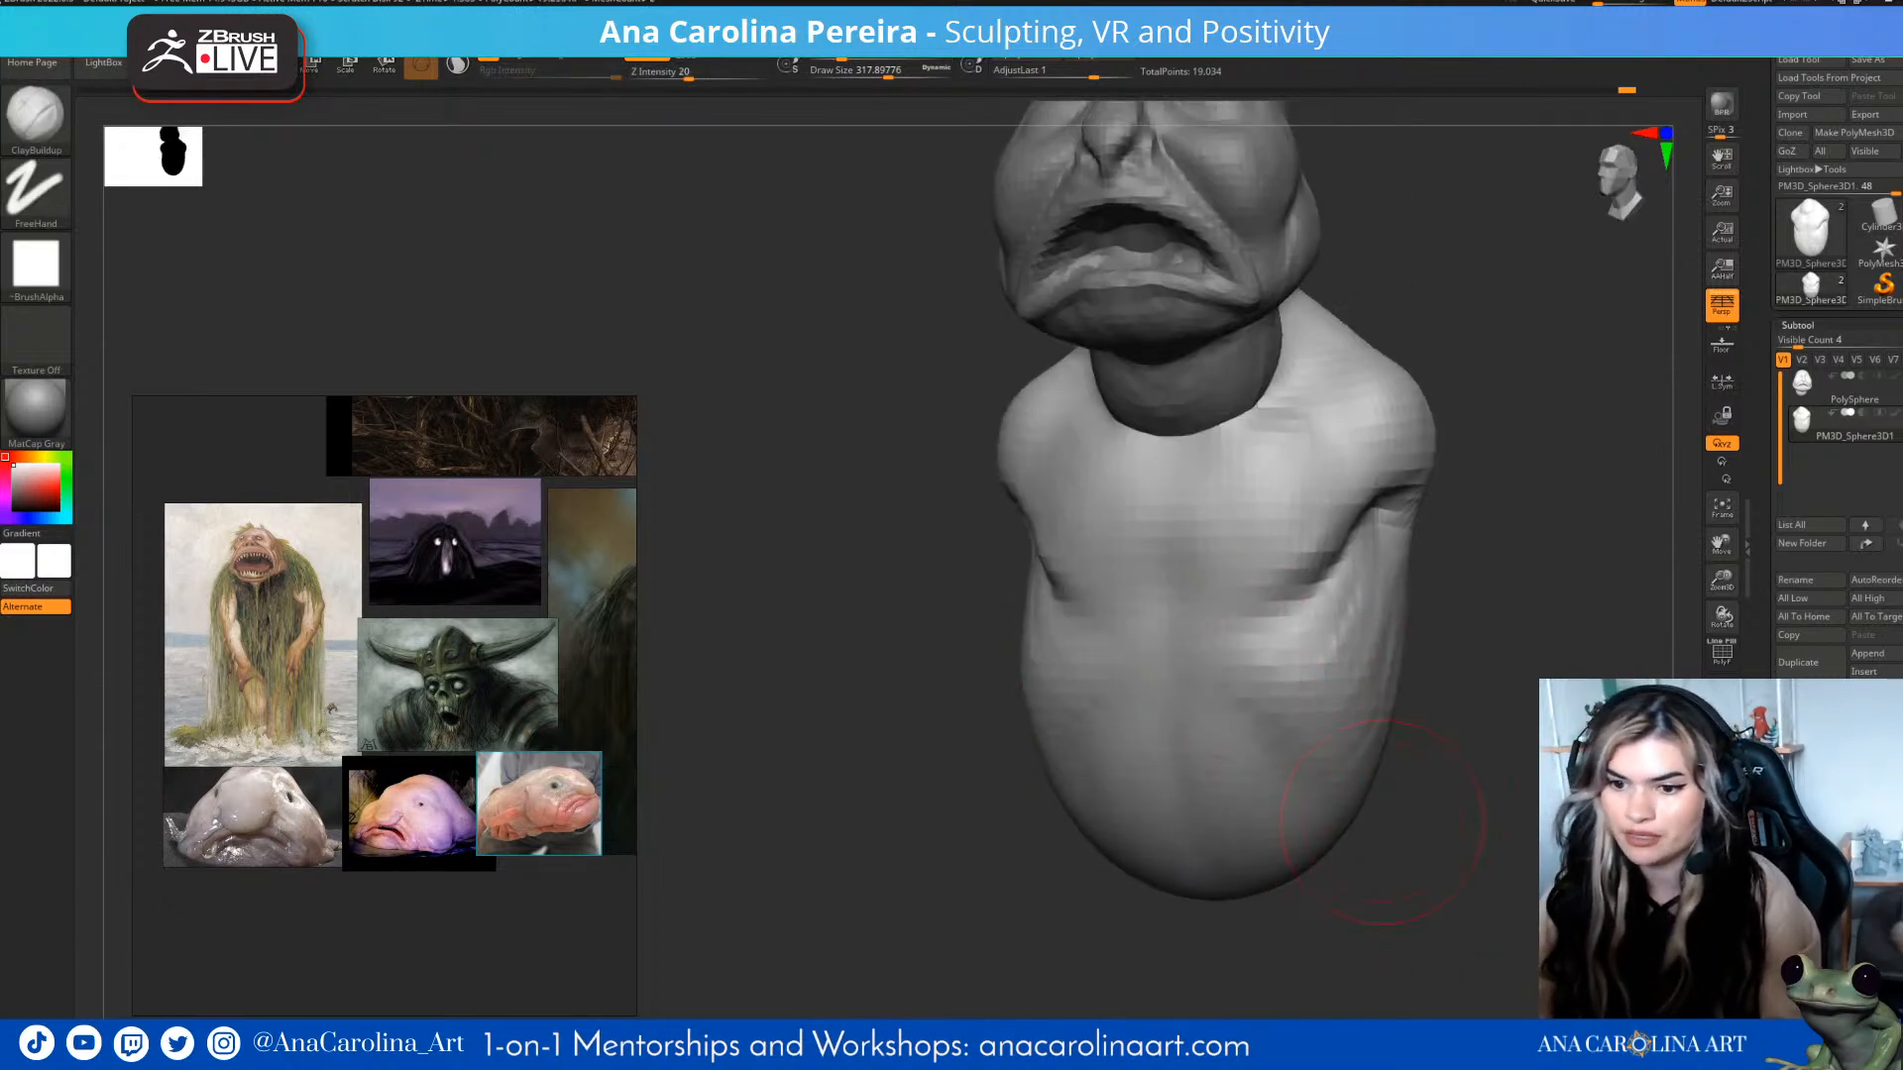
left_click_drag(1403, 783, 1469, 758, "shift")
left_click_drag(1474, 656, 1308, 555)
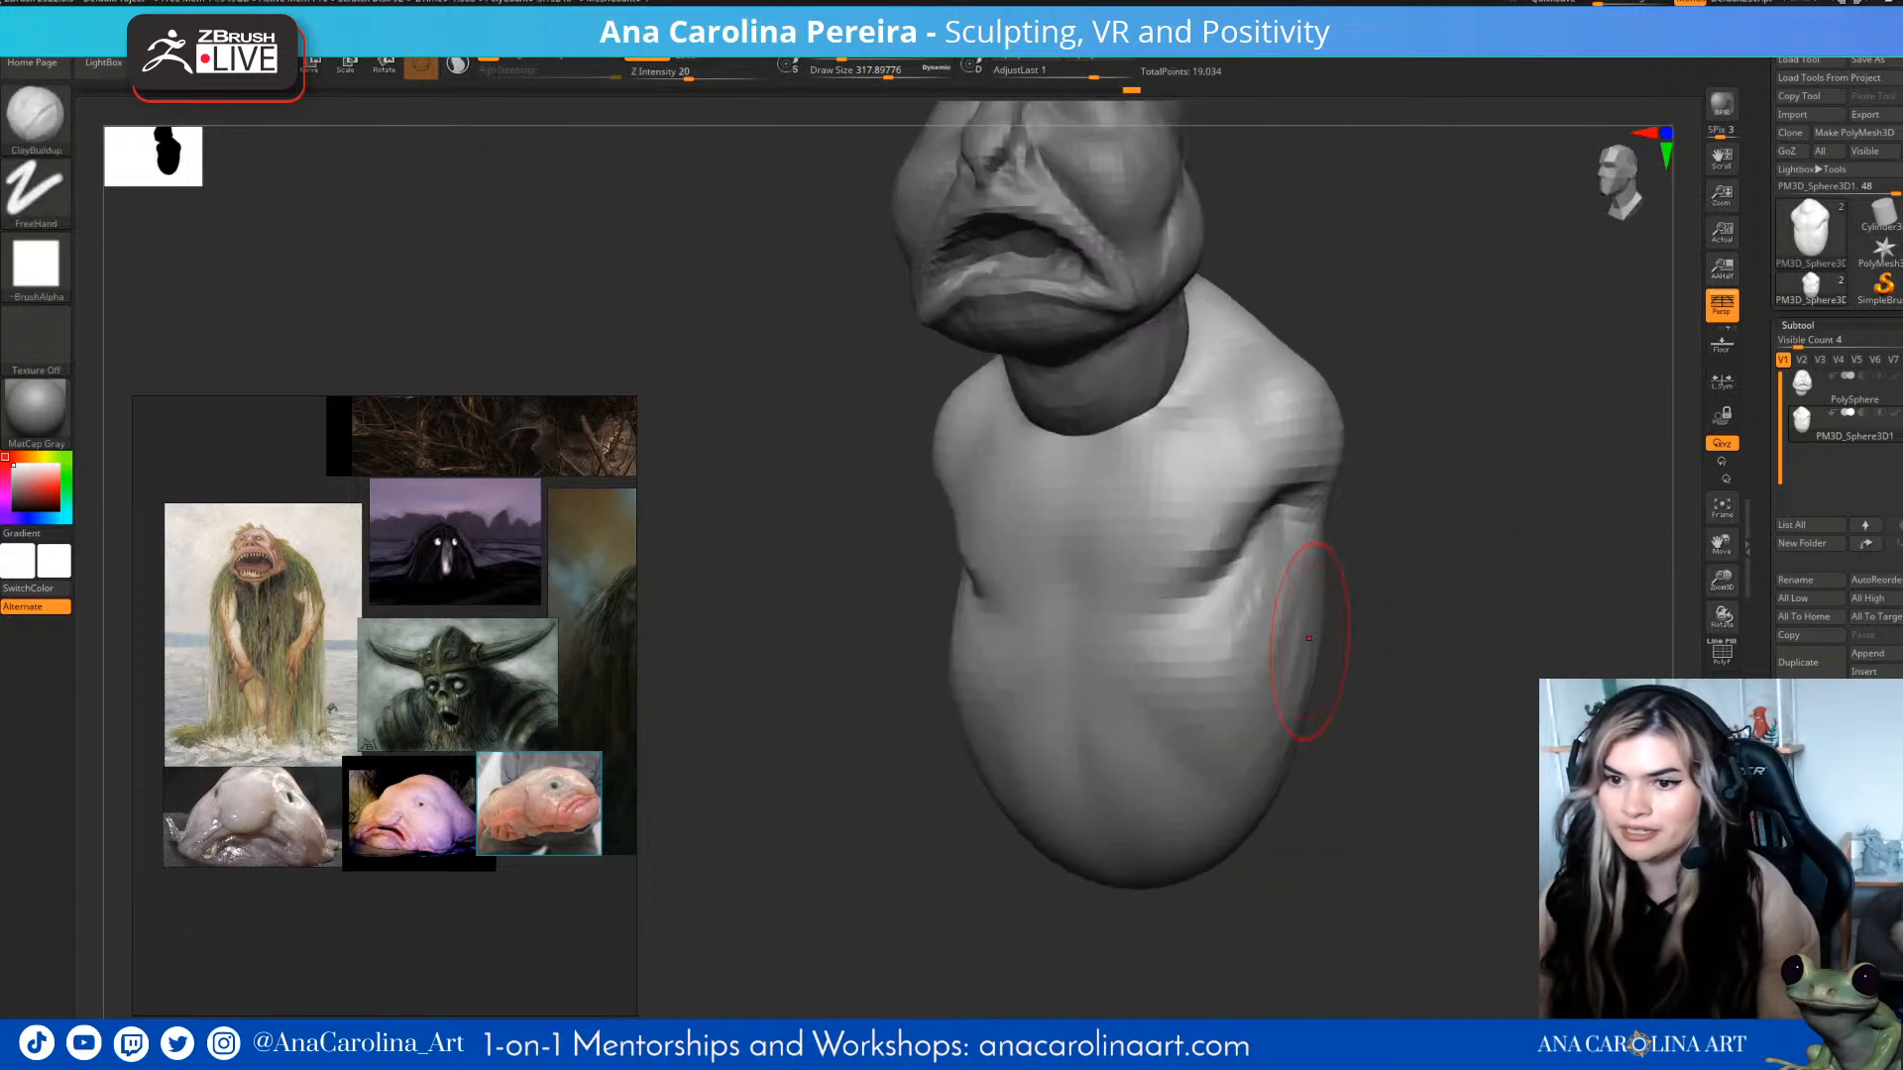
left_click_drag(1240, 457, 1206, 485, "shift")
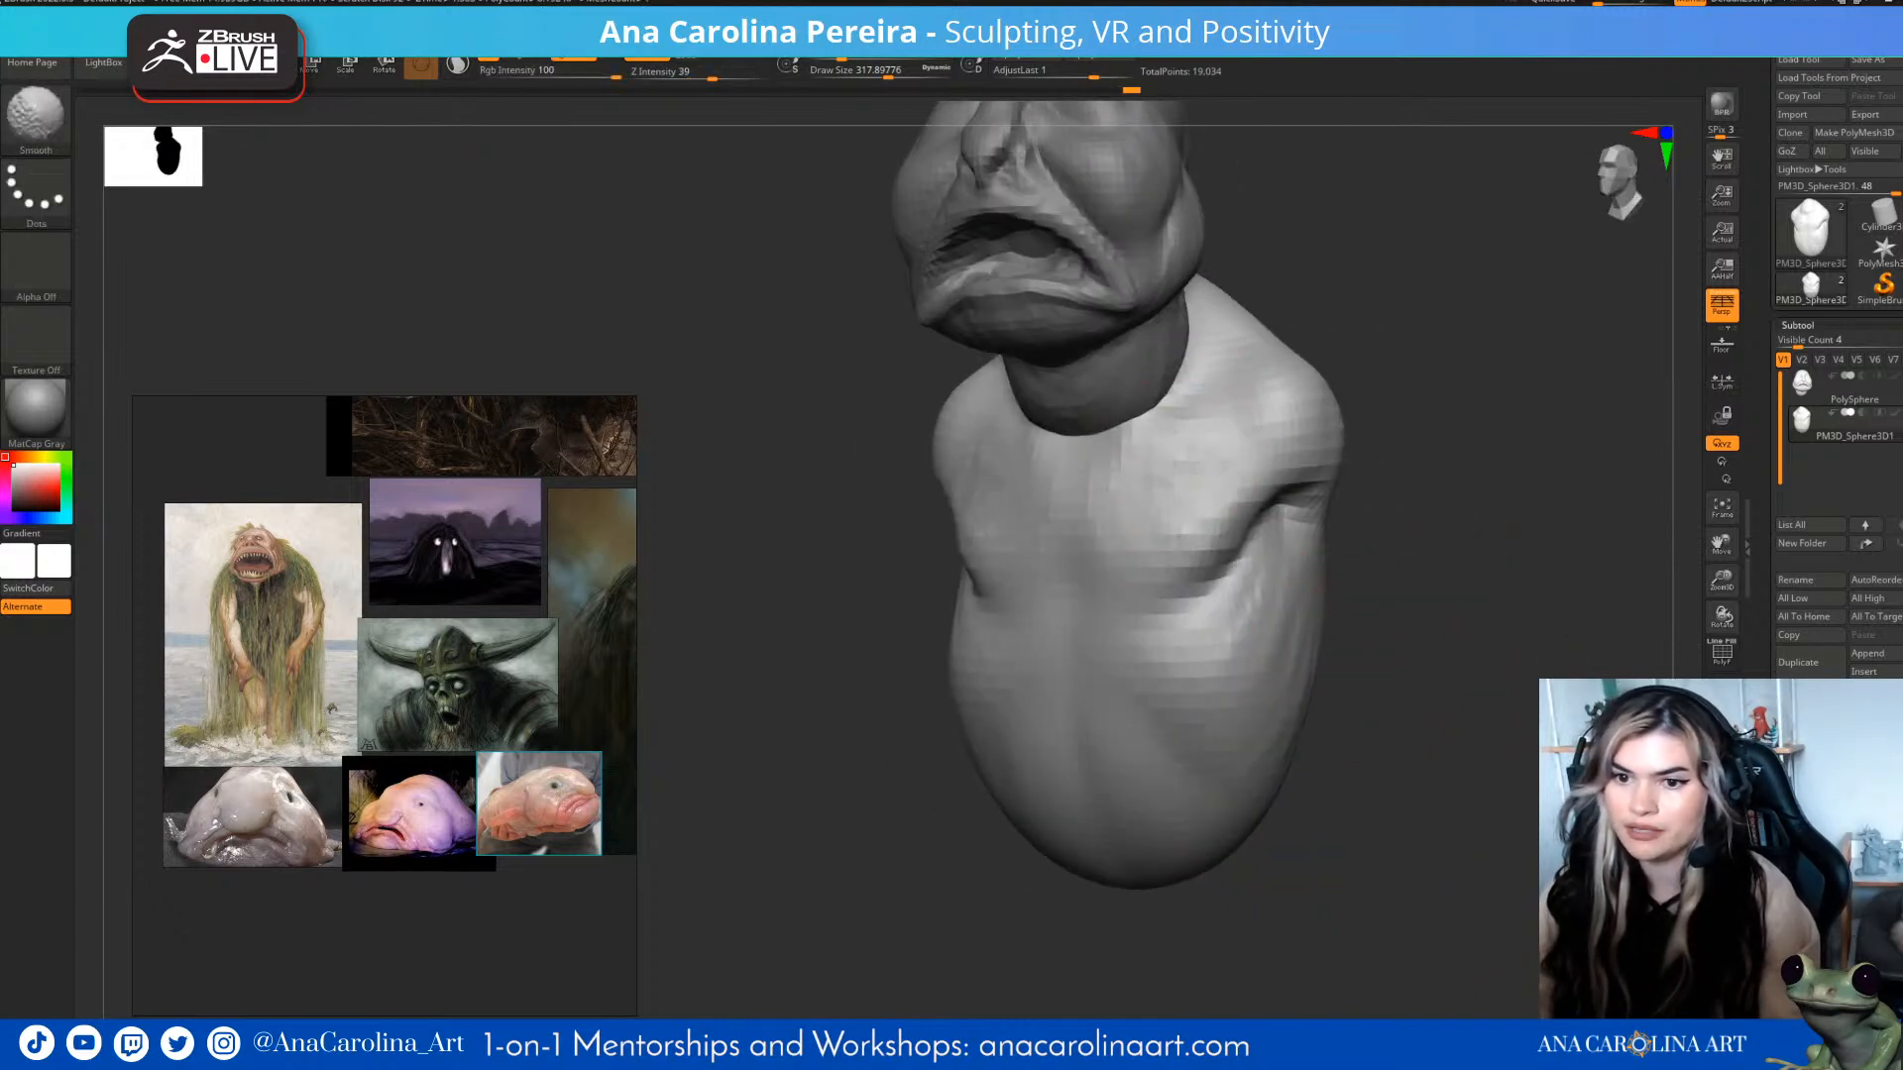
- Build up the back of the shoulder and the slope rising to the neck with ClayBuildup
mouse_move(1501, 471)
left_mouse_down()
mouse_move(1423, 426)
mouse_move(1234, 401)
mouse_move(1325, 446)
mouse_move(1321, 680)
mouse_move(1283, 324)
left_mouse_up()
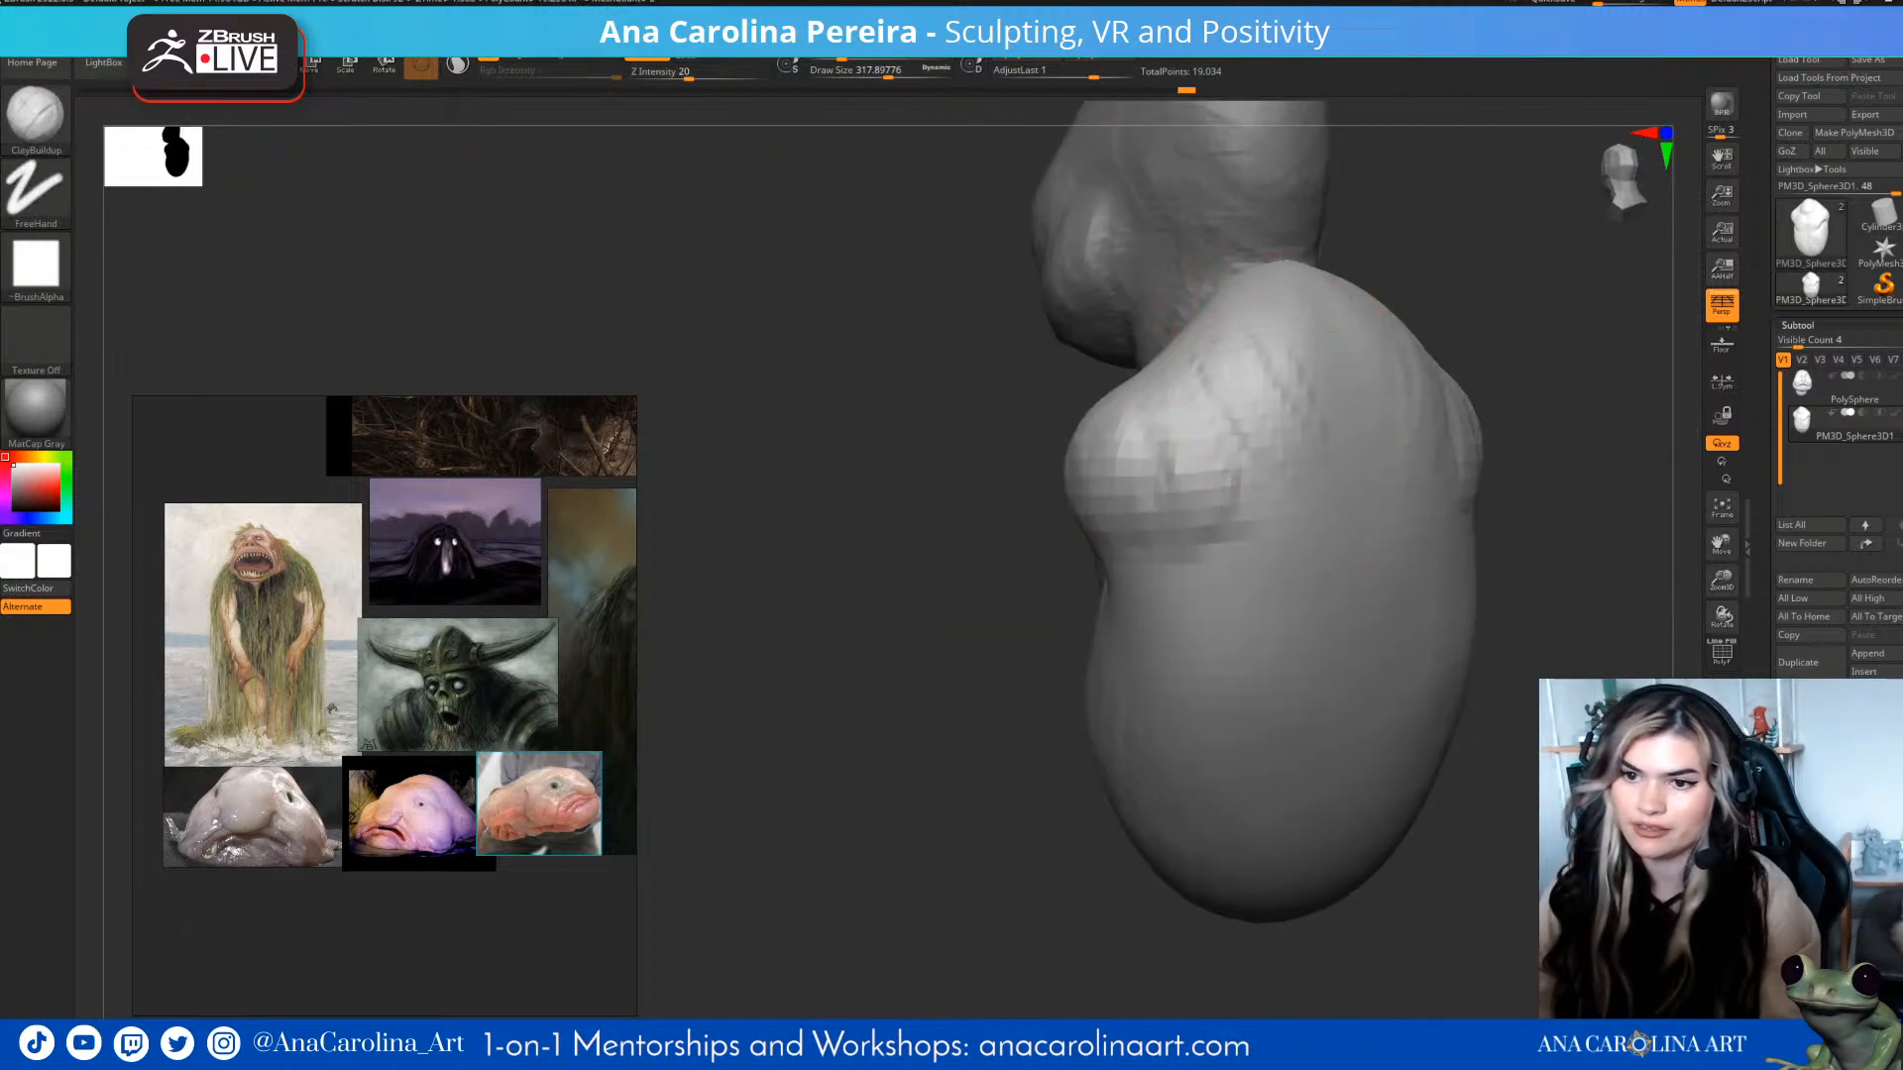
left_click_drag(1285, 257, 1265, 318)
mouse_move(1370, 536)
left_mouse_down()
mouse_move(1407, 267)
mouse_move(1325, 448)
left_mouse_up()
- Reshape the upper back, shoulders and armpits with the Move brush at a draw size of about 305
key("b")
key("m")
key("v")
mouse_move(1341, 305)
left_mouse_down()
mouse_move(1232, 213)
mouse_move(1193, 205)
left_mouse_up()
key("space")
left_click(1429, 302)
mouse_move(1431, 288)
left_mouse_down()
mouse_move(1273, 208)
mouse_move(1516, 208)
left_mouse_up()
mouse_move(1328, 248)
left_mouse_down()
mouse_move(1275, 289)
mouse_move(1189, 257)
mouse_move(1387, 212)
mouse_move(1340, 329)
left_mouse_up()
mouse_move(1566, 250)
left_mouse_down("alt")
mouse_move(1444, 289)
mouse_move(1465, 317)
left_mouse_up("alt")
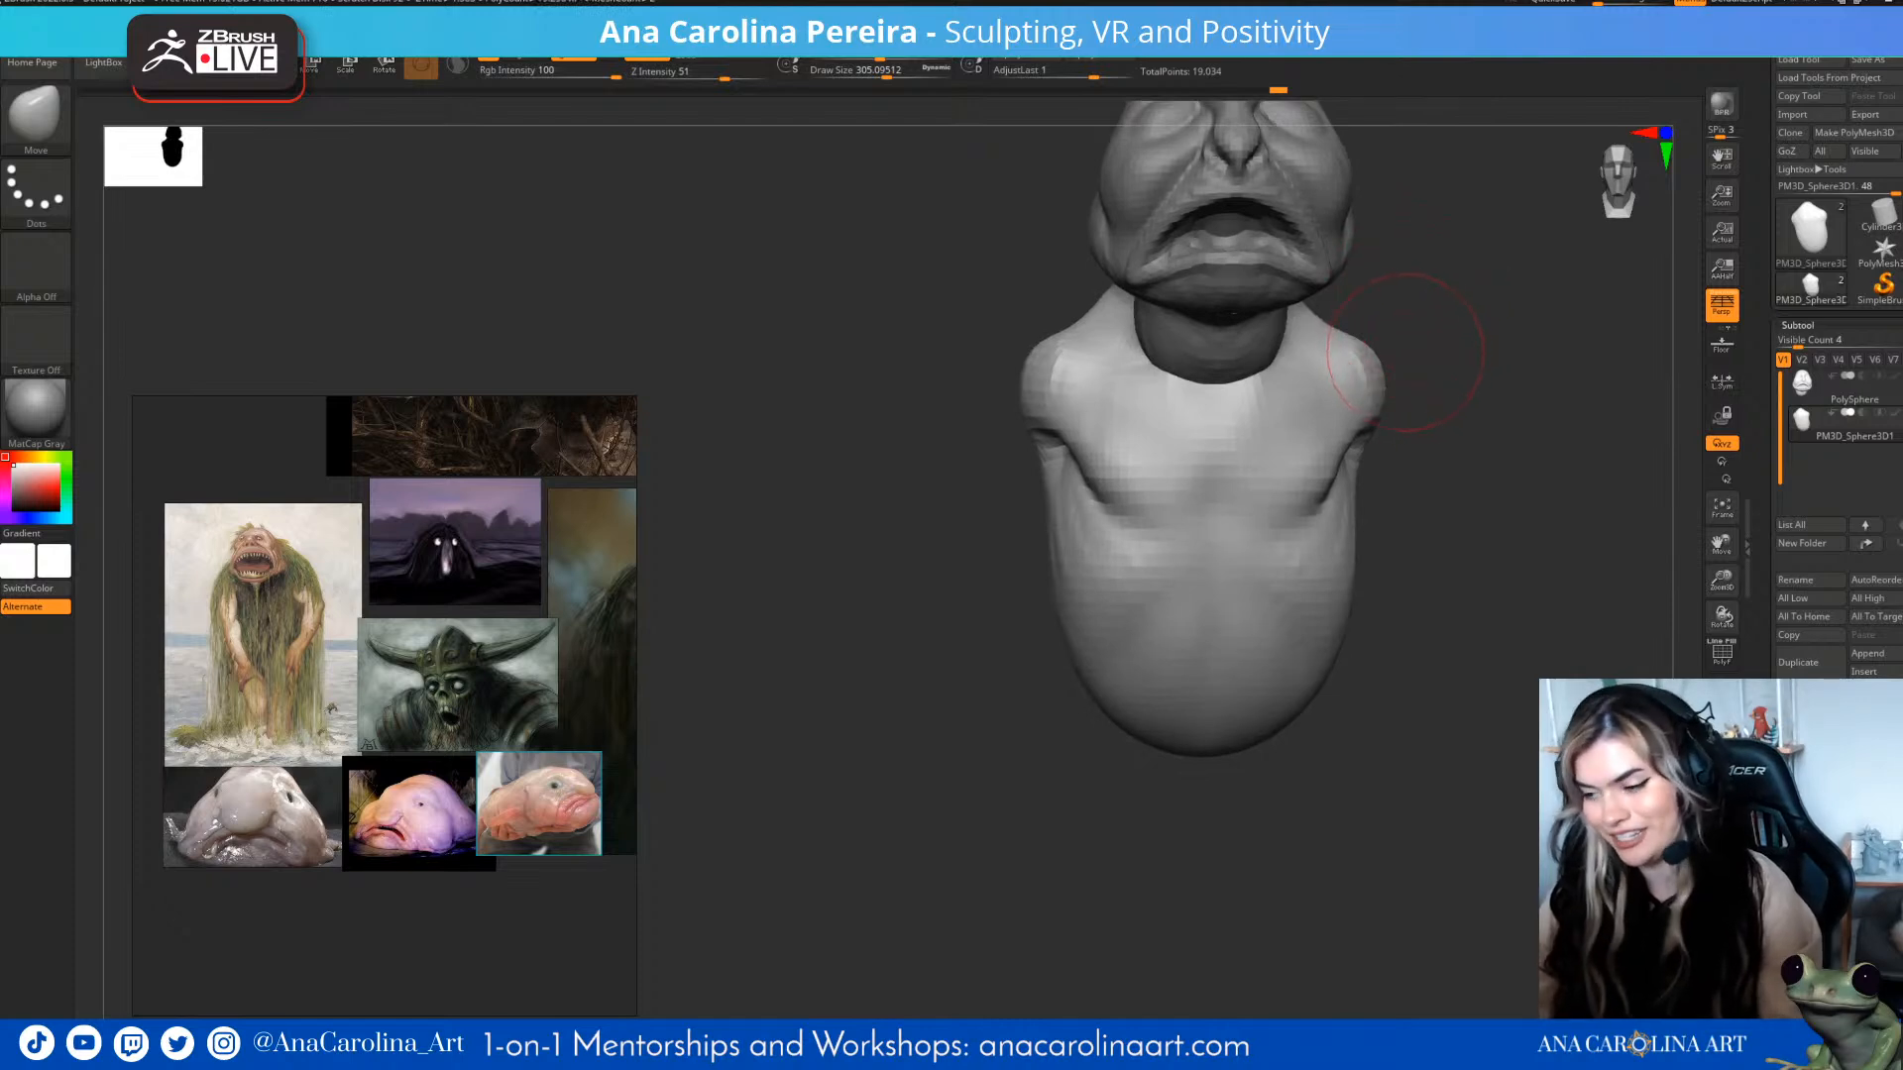
mouse_move(1392, 456)
left_mouse_down()
mouse_move(1275, 403)
mouse_move(1274, 384)
mouse_move(1378, 467)
left_mouse_up()
- Pull in the torso's sides and flatten its rounded base with an enlarged Move brush
key("space")
mouse_move(1398, 485)
left_mouse_down()
mouse_move(1437, 495)
mouse_move(1333, 520)
mouse_move(1403, 551)
mouse_move(1383, 555)
mouse_move(1427, 594)
left_mouse_up()
key("space")
left_click_drag(1384, 597, 1333, 590)
left_click_drag(1402, 605, 1457, 606, "shift")
left_click_drag(1226, 688, 1269, 702)
key("space")
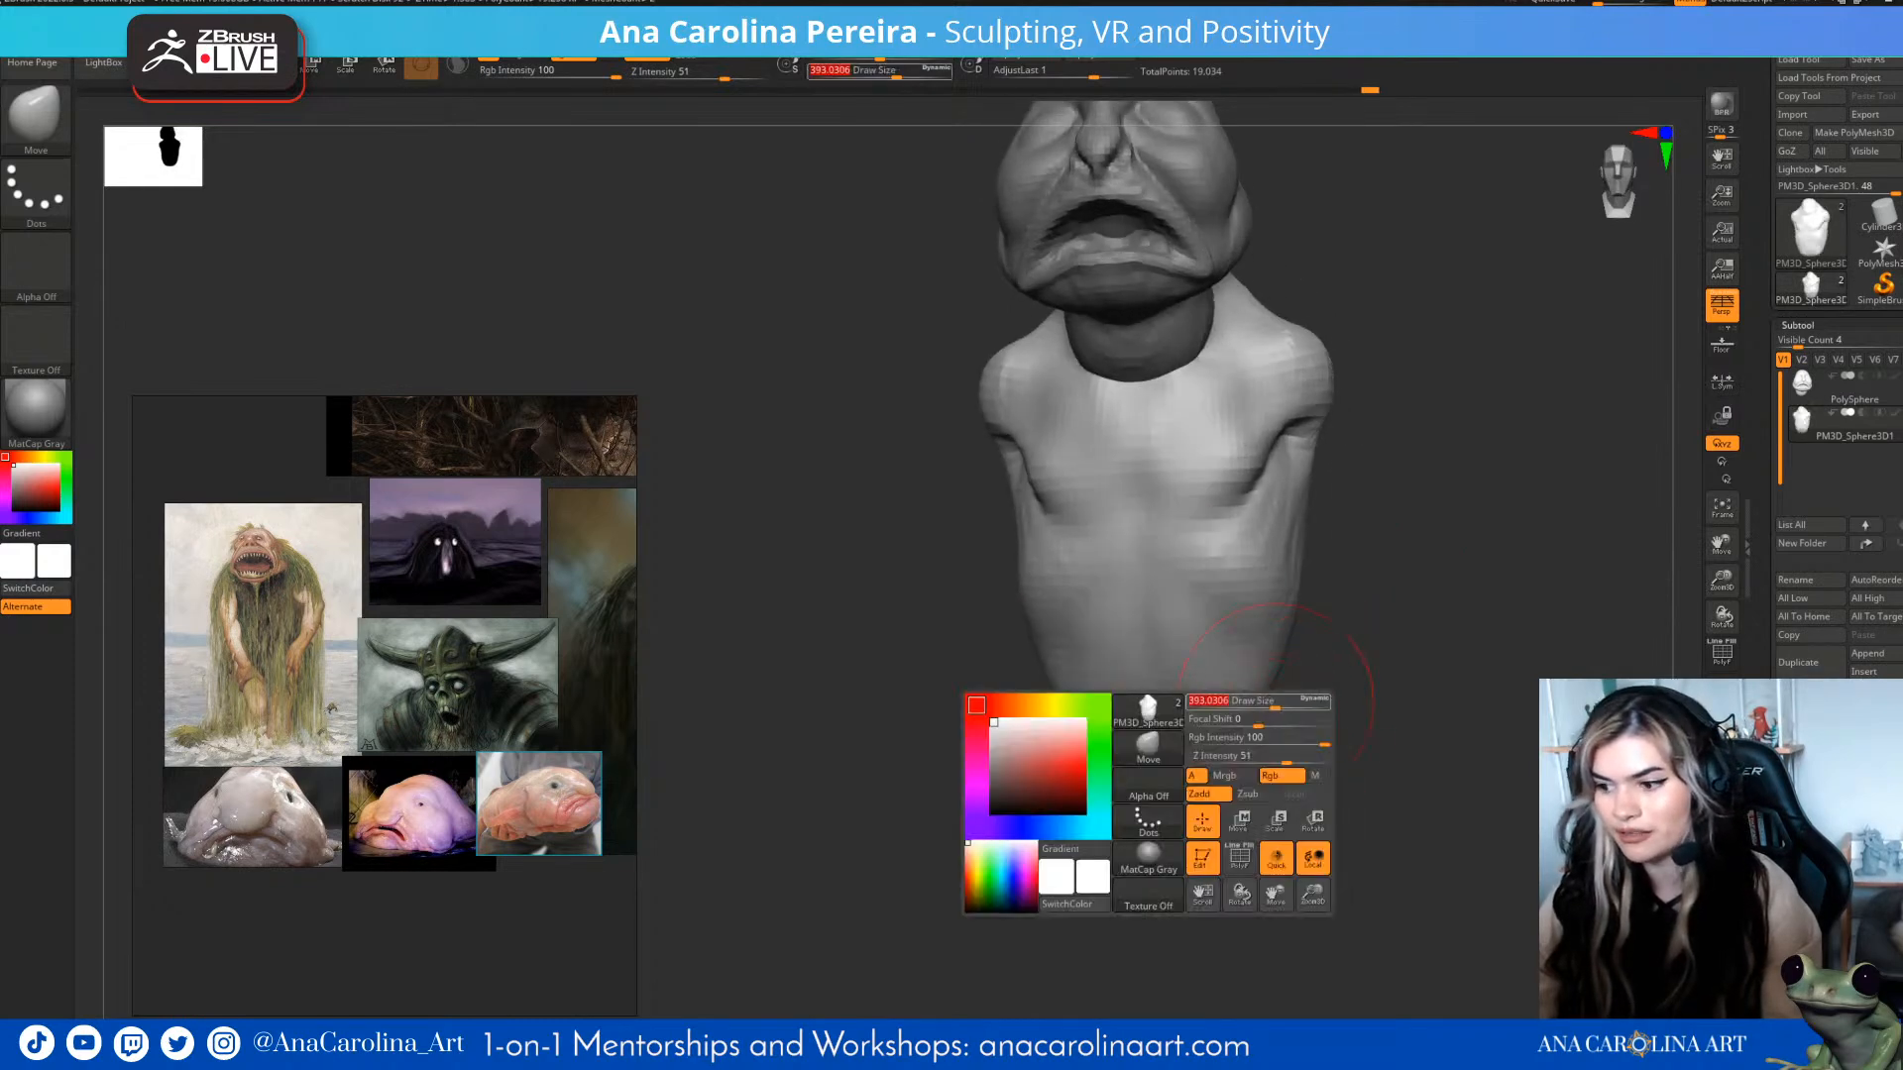
mouse_move(1340, 783)
left_mouse_down("alt")
mouse_move(1286, 859)
mouse_move(1277, 926)
left_mouse_up("alt")
left_click_drag(1276, 926, 1194, 922)
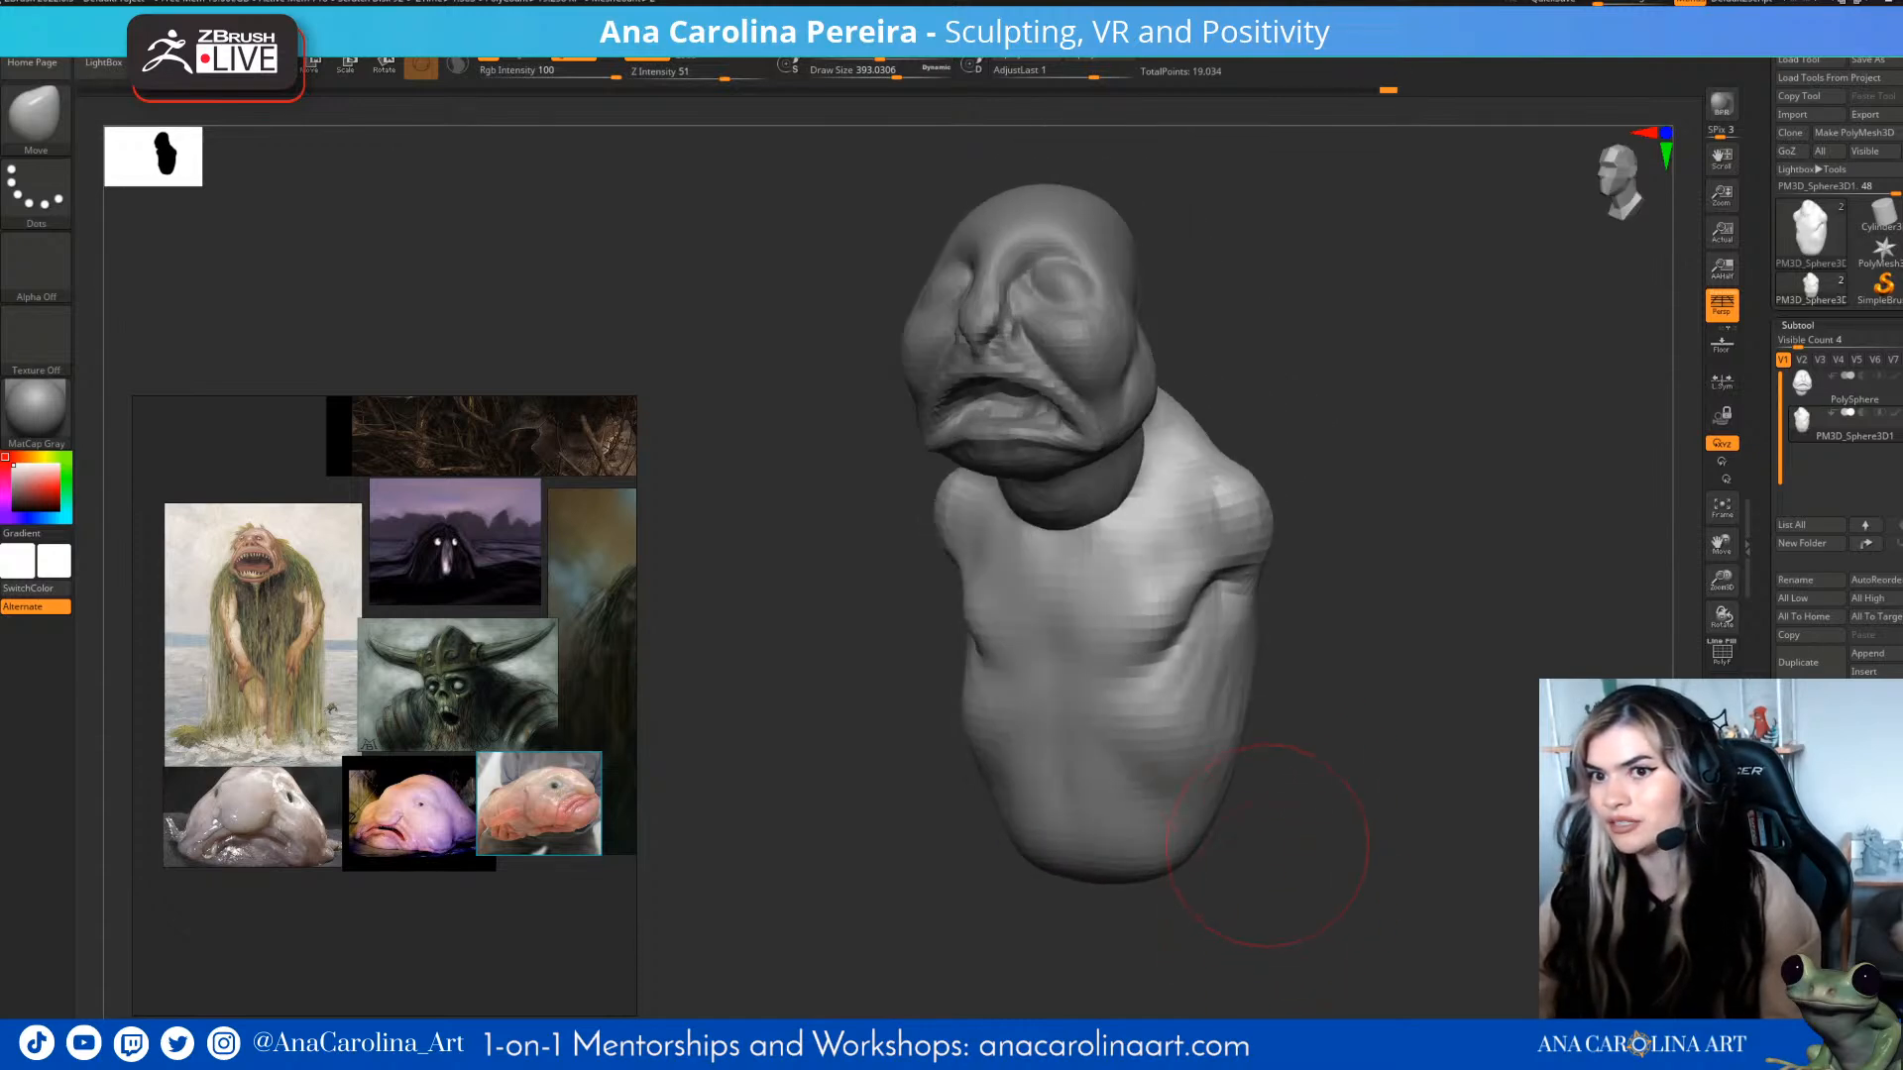
mouse_move(1270, 848)
left_mouse_down()
mouse_move(1417, 844)
mouse_move(1354, 843)
mouse_move(1348, 818)
mouse_move(1279, 823)
left_mouse_up()
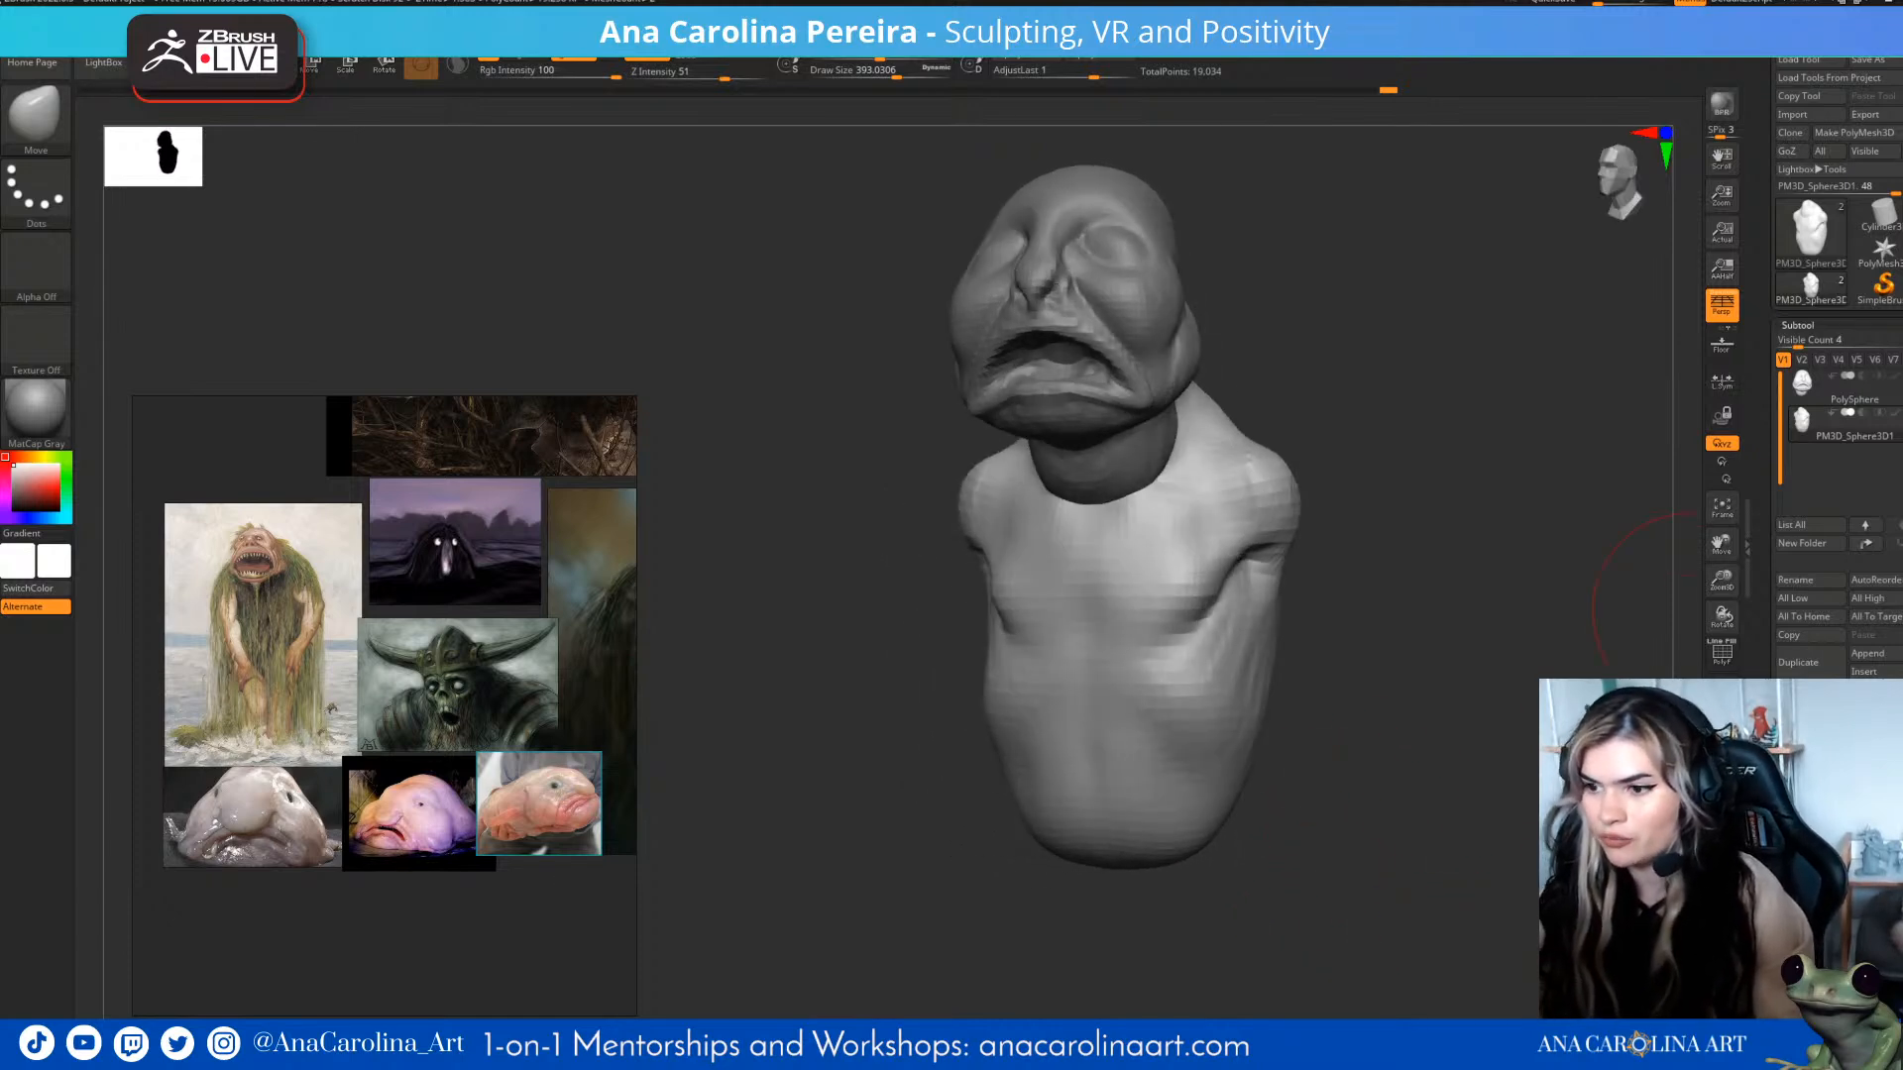
left_click_drag(1666, 590, 1275, 509)
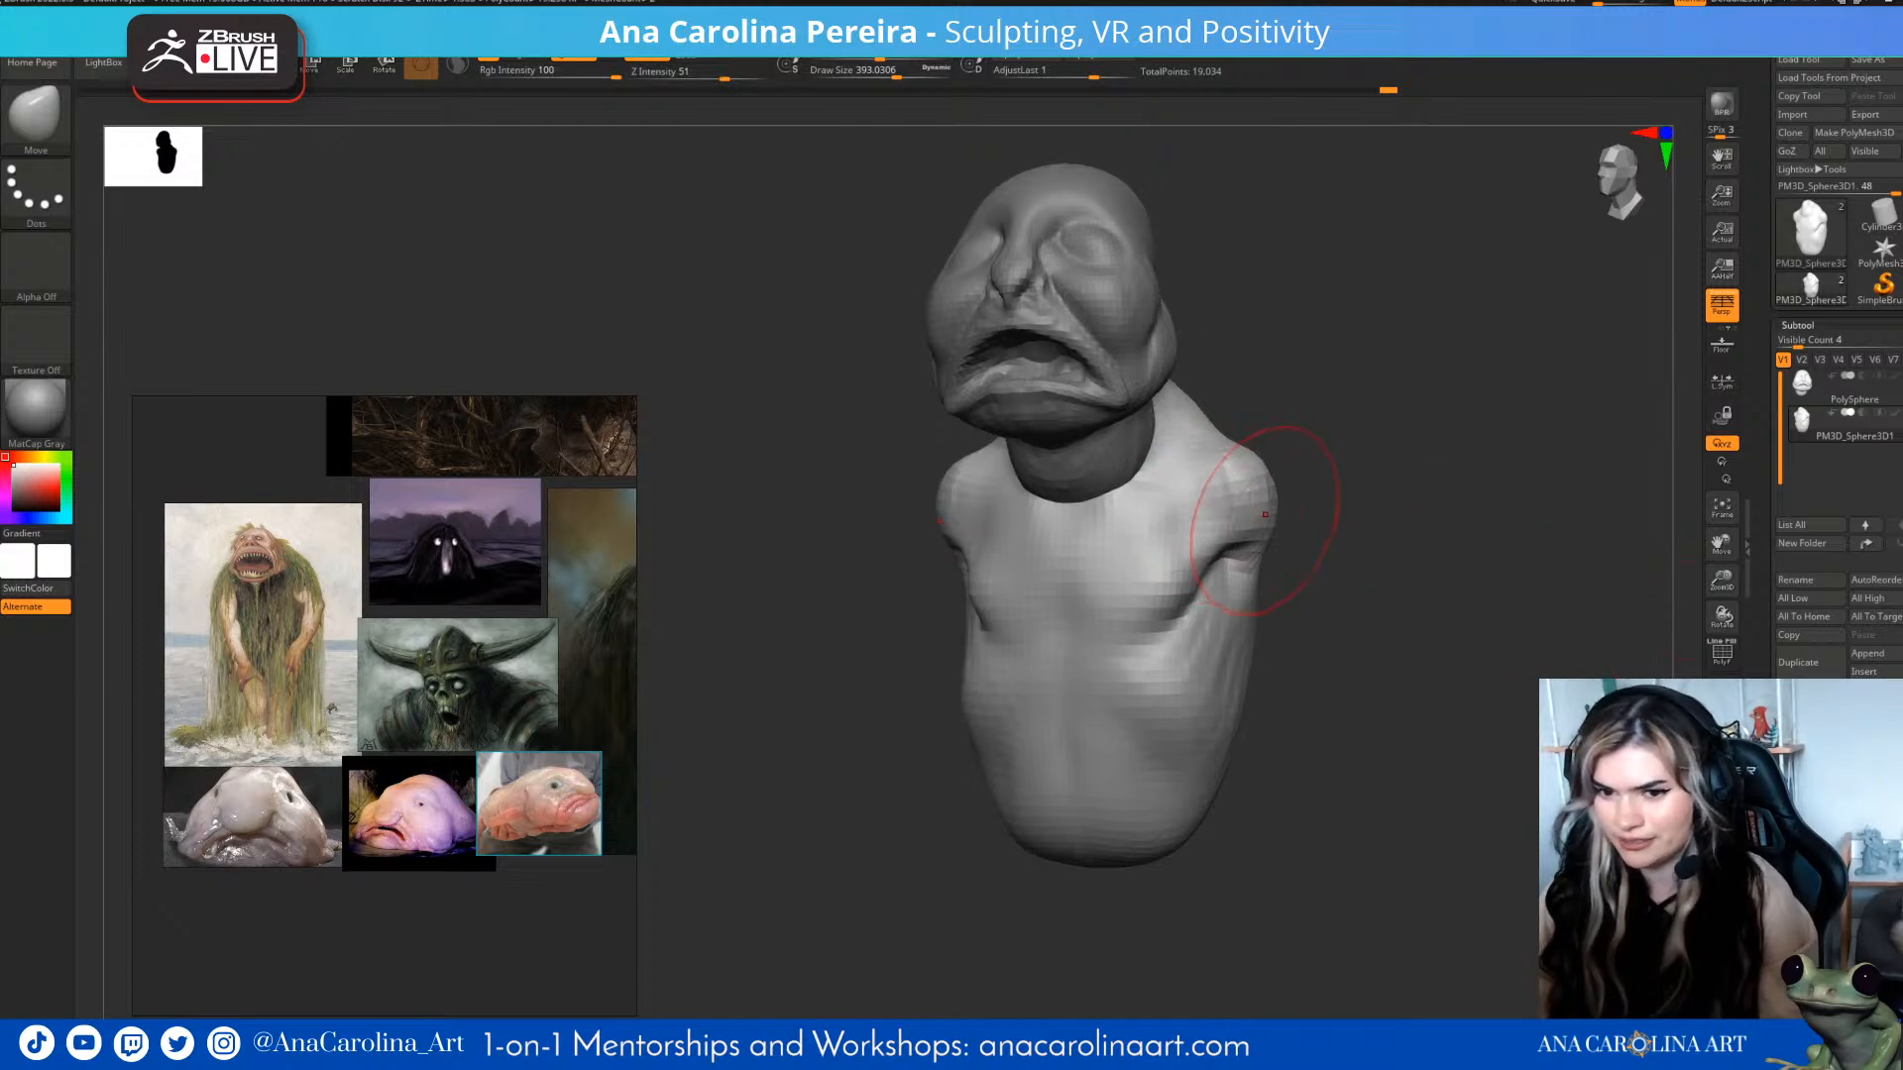
- Insert a mirrored pair of Sphere 32 meshes beside the shoulders with the IMM Primitives brush
key("b")
key("i")
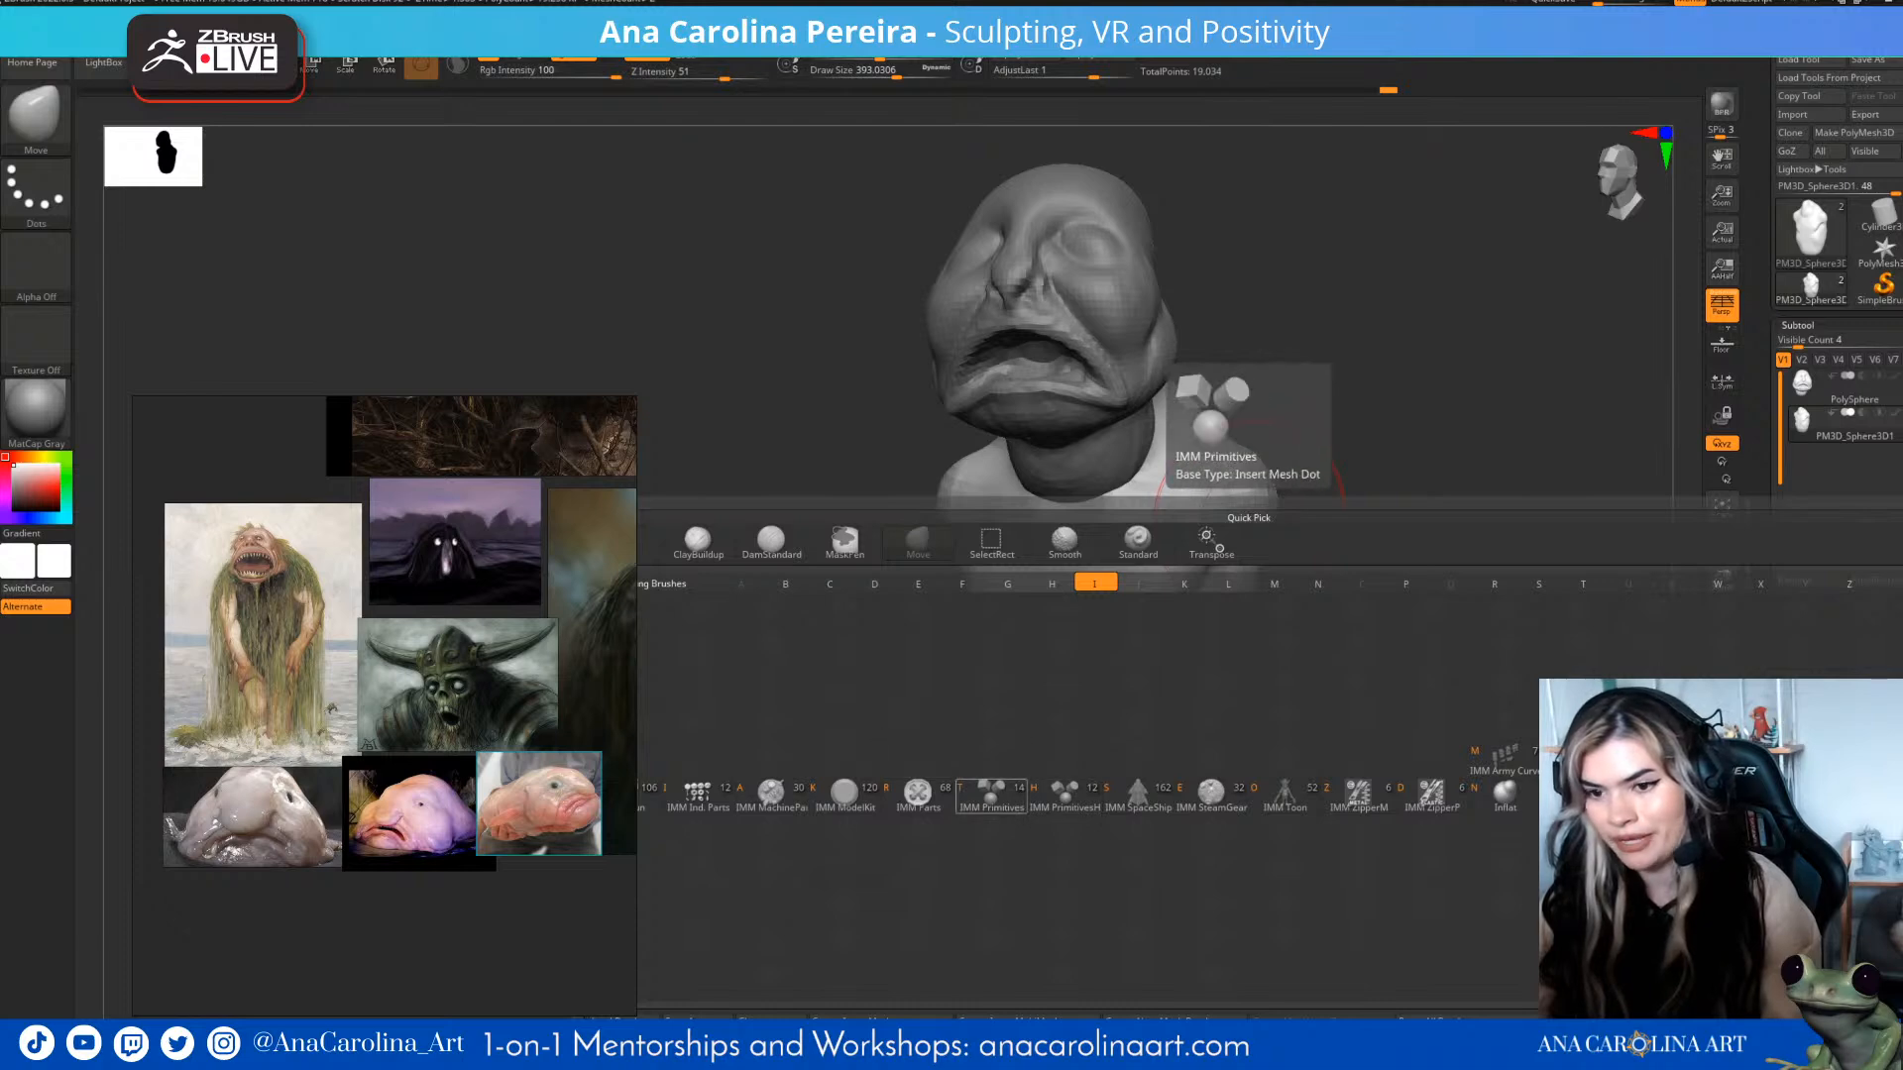
left_click(991, 798)
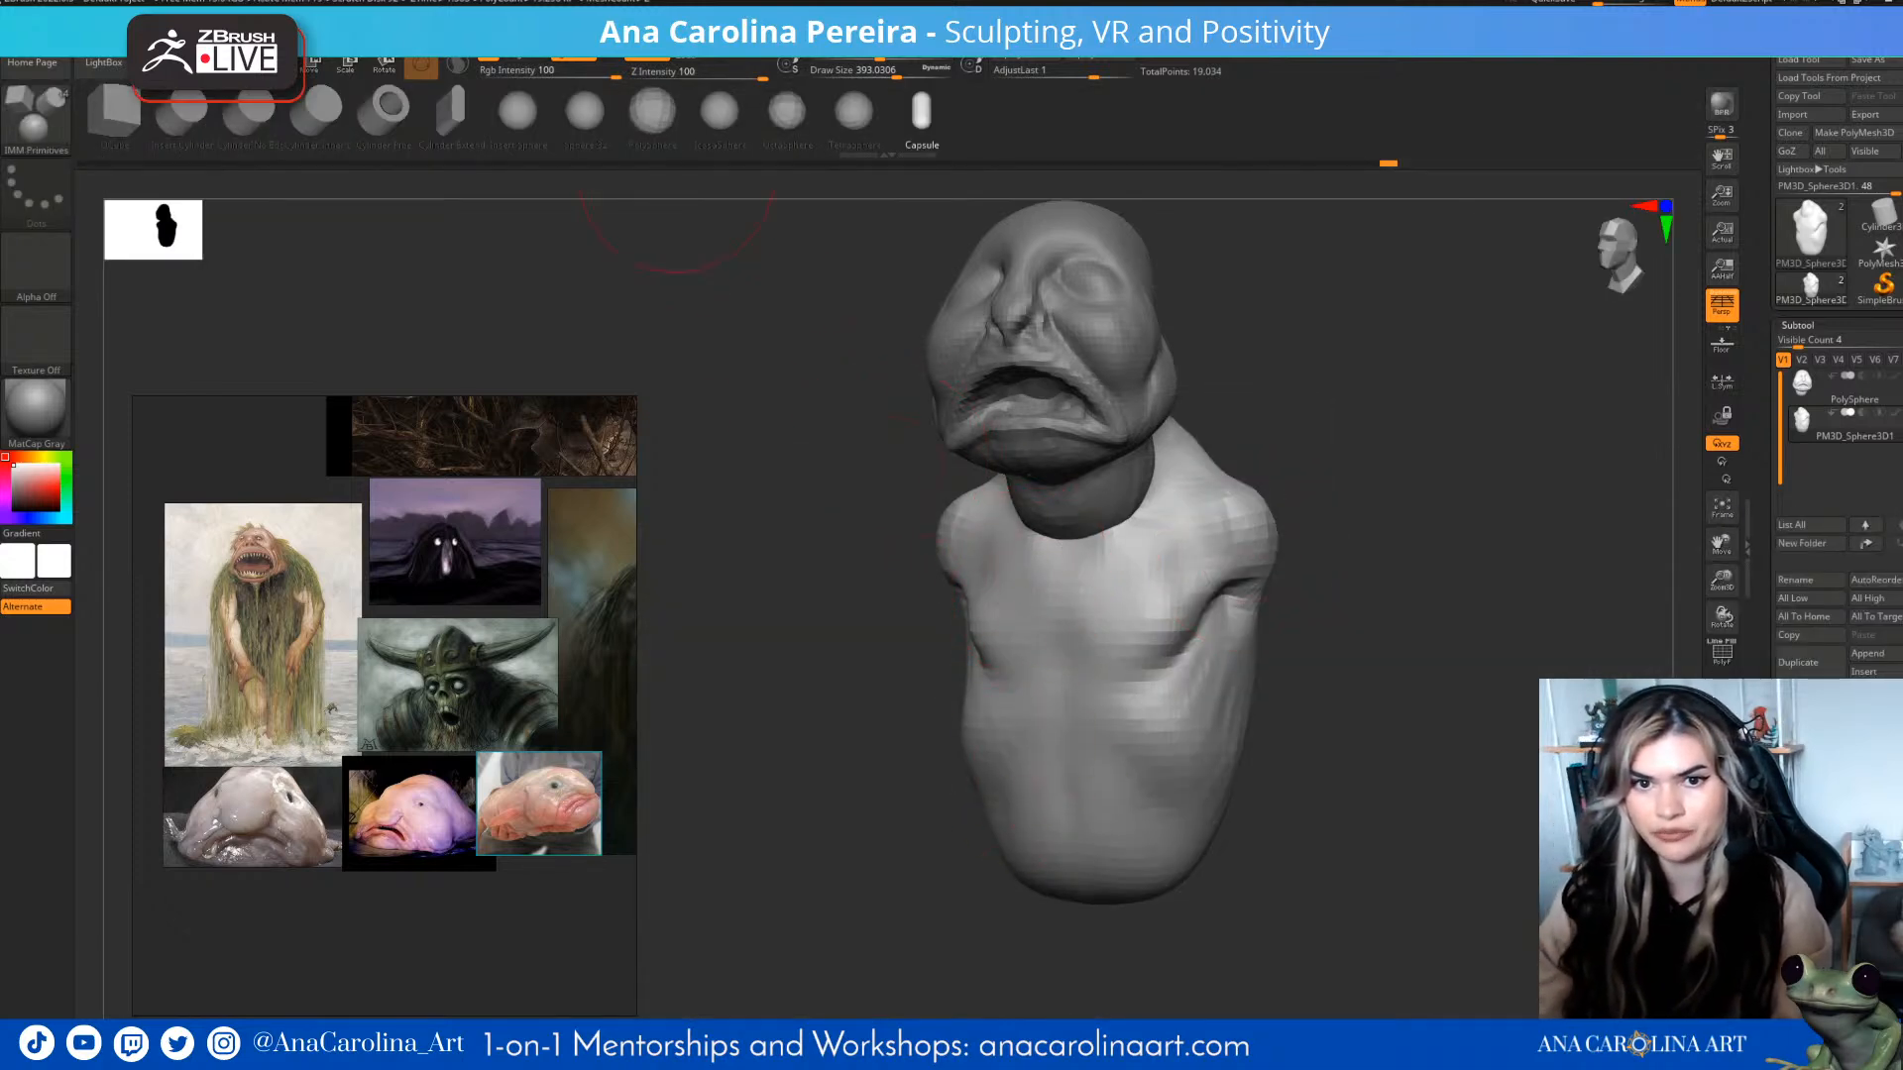
left_click(586, 109)
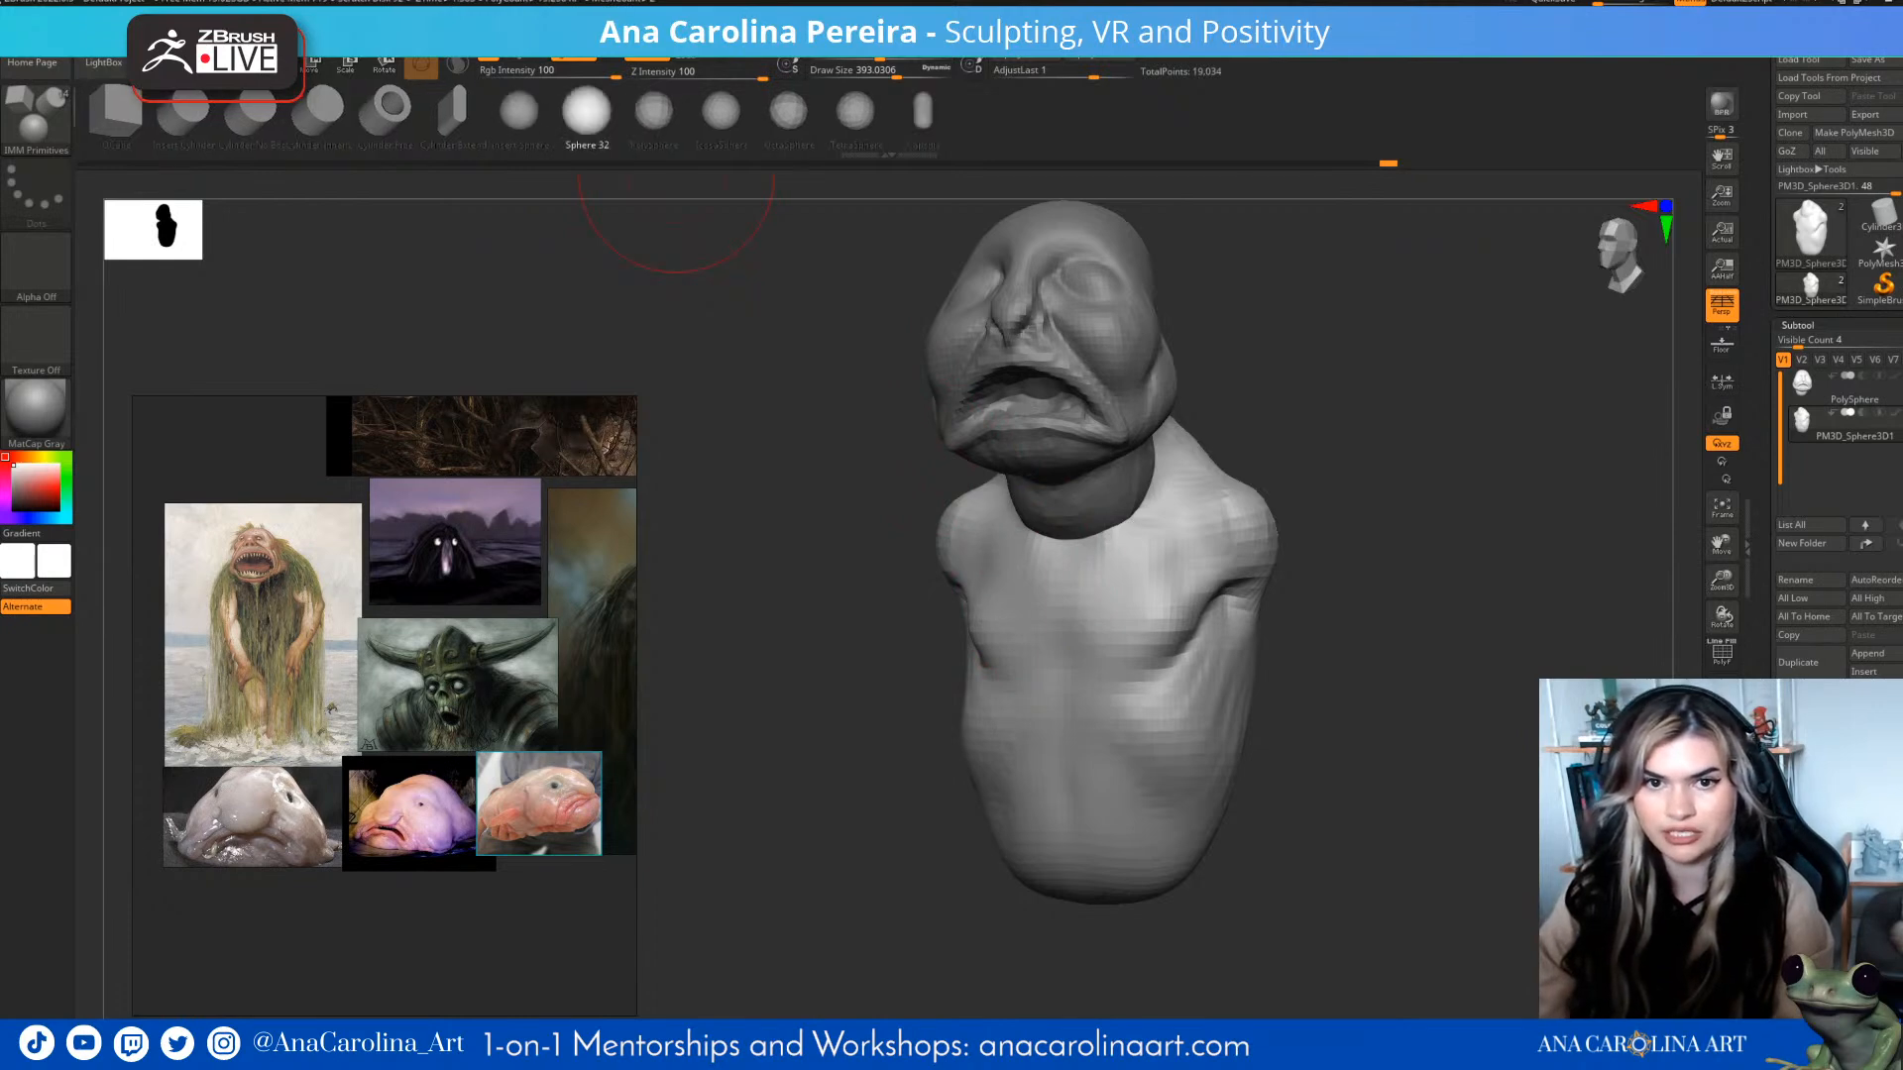
left_click_drag(1269, 540, 1323, 540)
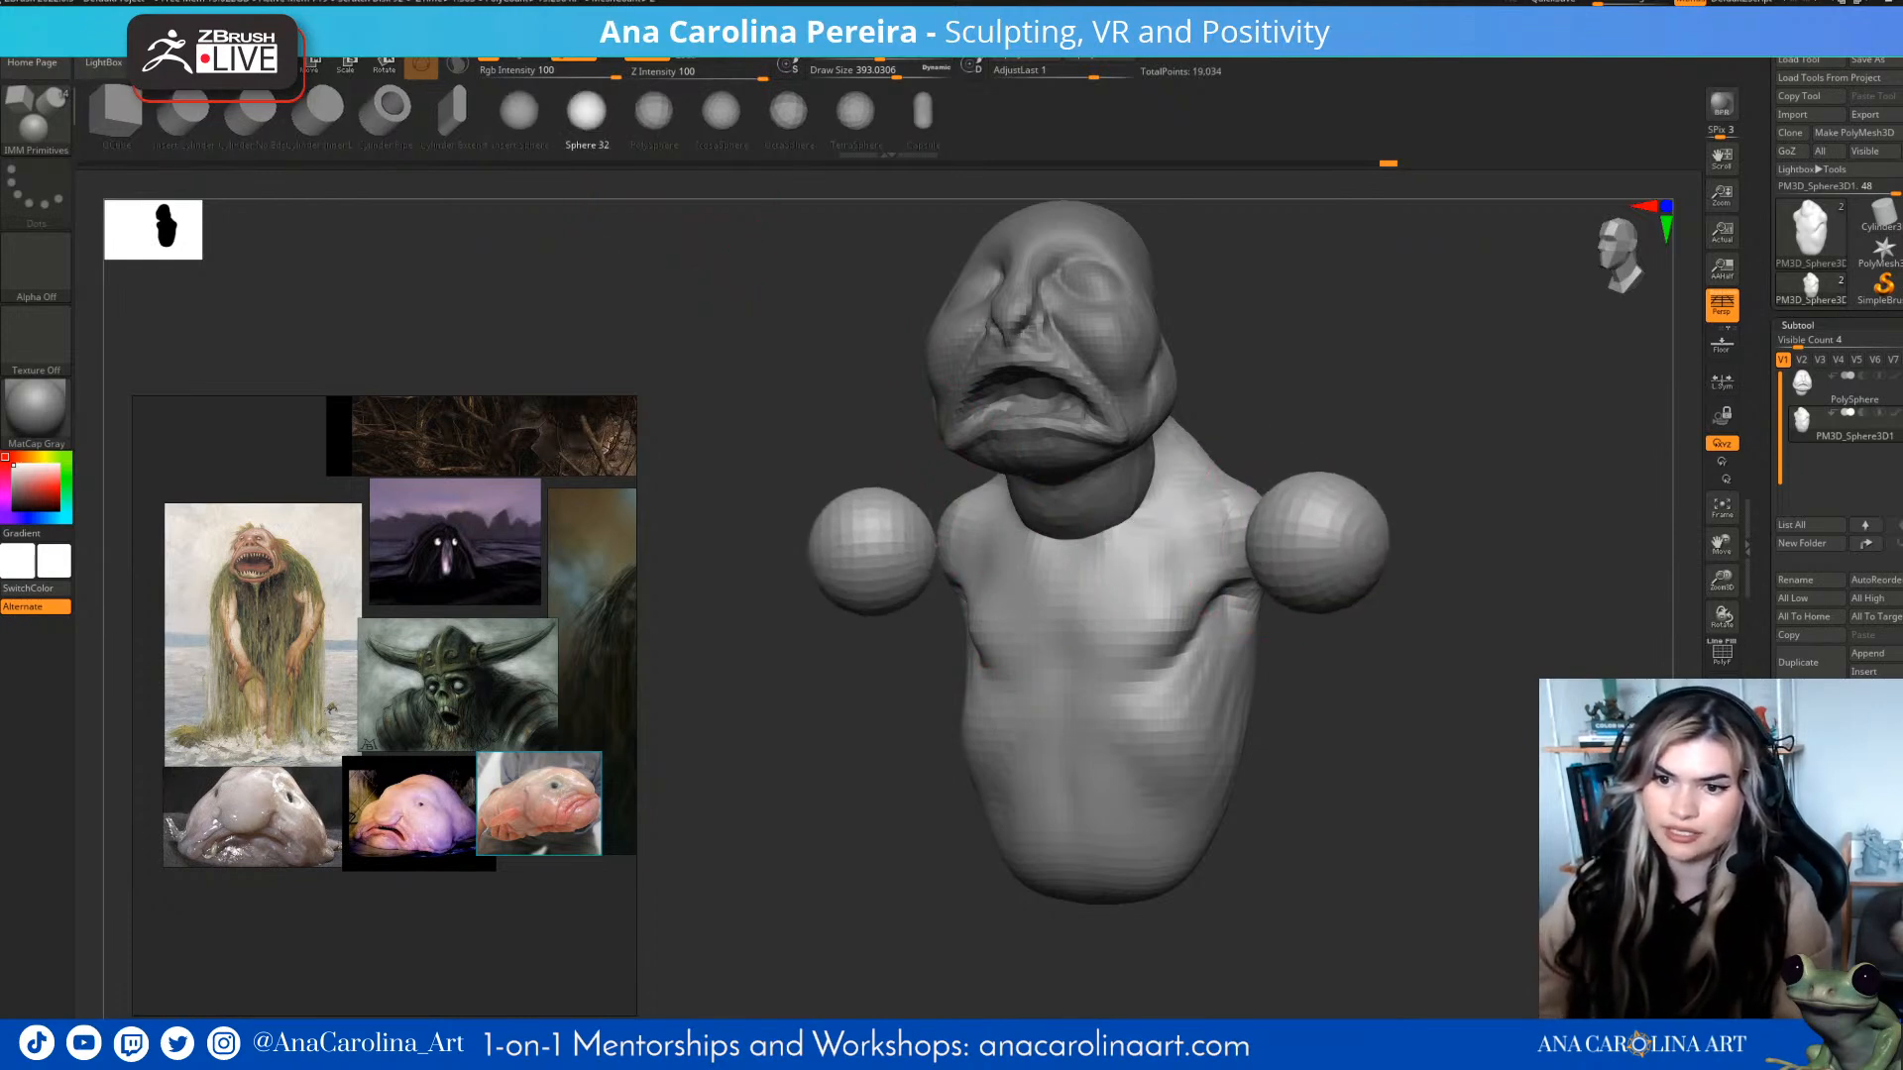
- Move the mirrored spheres inward and onto the sides of the upper torso to seat them as shoulders
key("w")
left_click_drag(1437, 614, 1487, 614, "shift")
left_click_drag(1350, 544, 1264, 543)
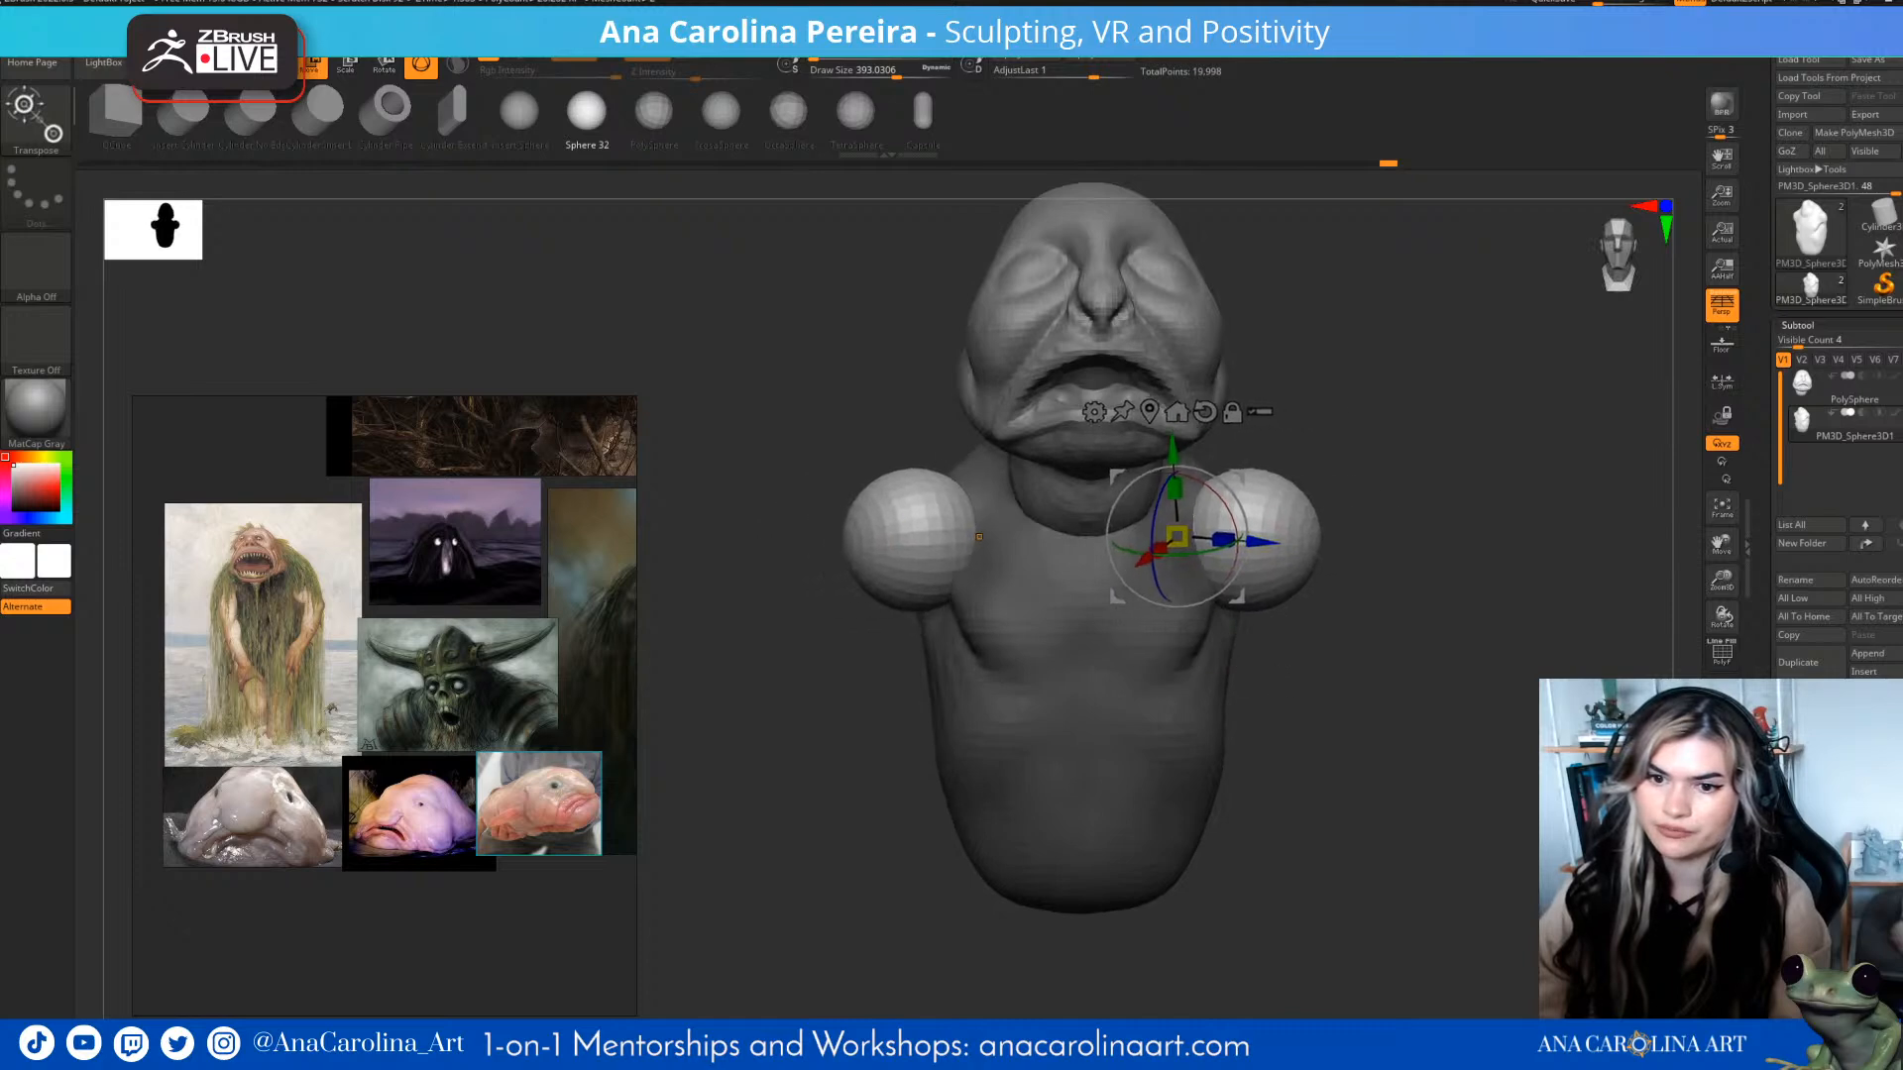
left_click_drag(1437, 615, 1288, 605, "shift")
left_click_drag(1437, 624, 1249, 616)
left_click_drag(1130, 541, 1095, 541)
left_click_drag(1118, 476, 1143, 517)
left_click_drag(1277, 597, 1264, 568)
left_click_drag(1100, 693, 1289, 688)
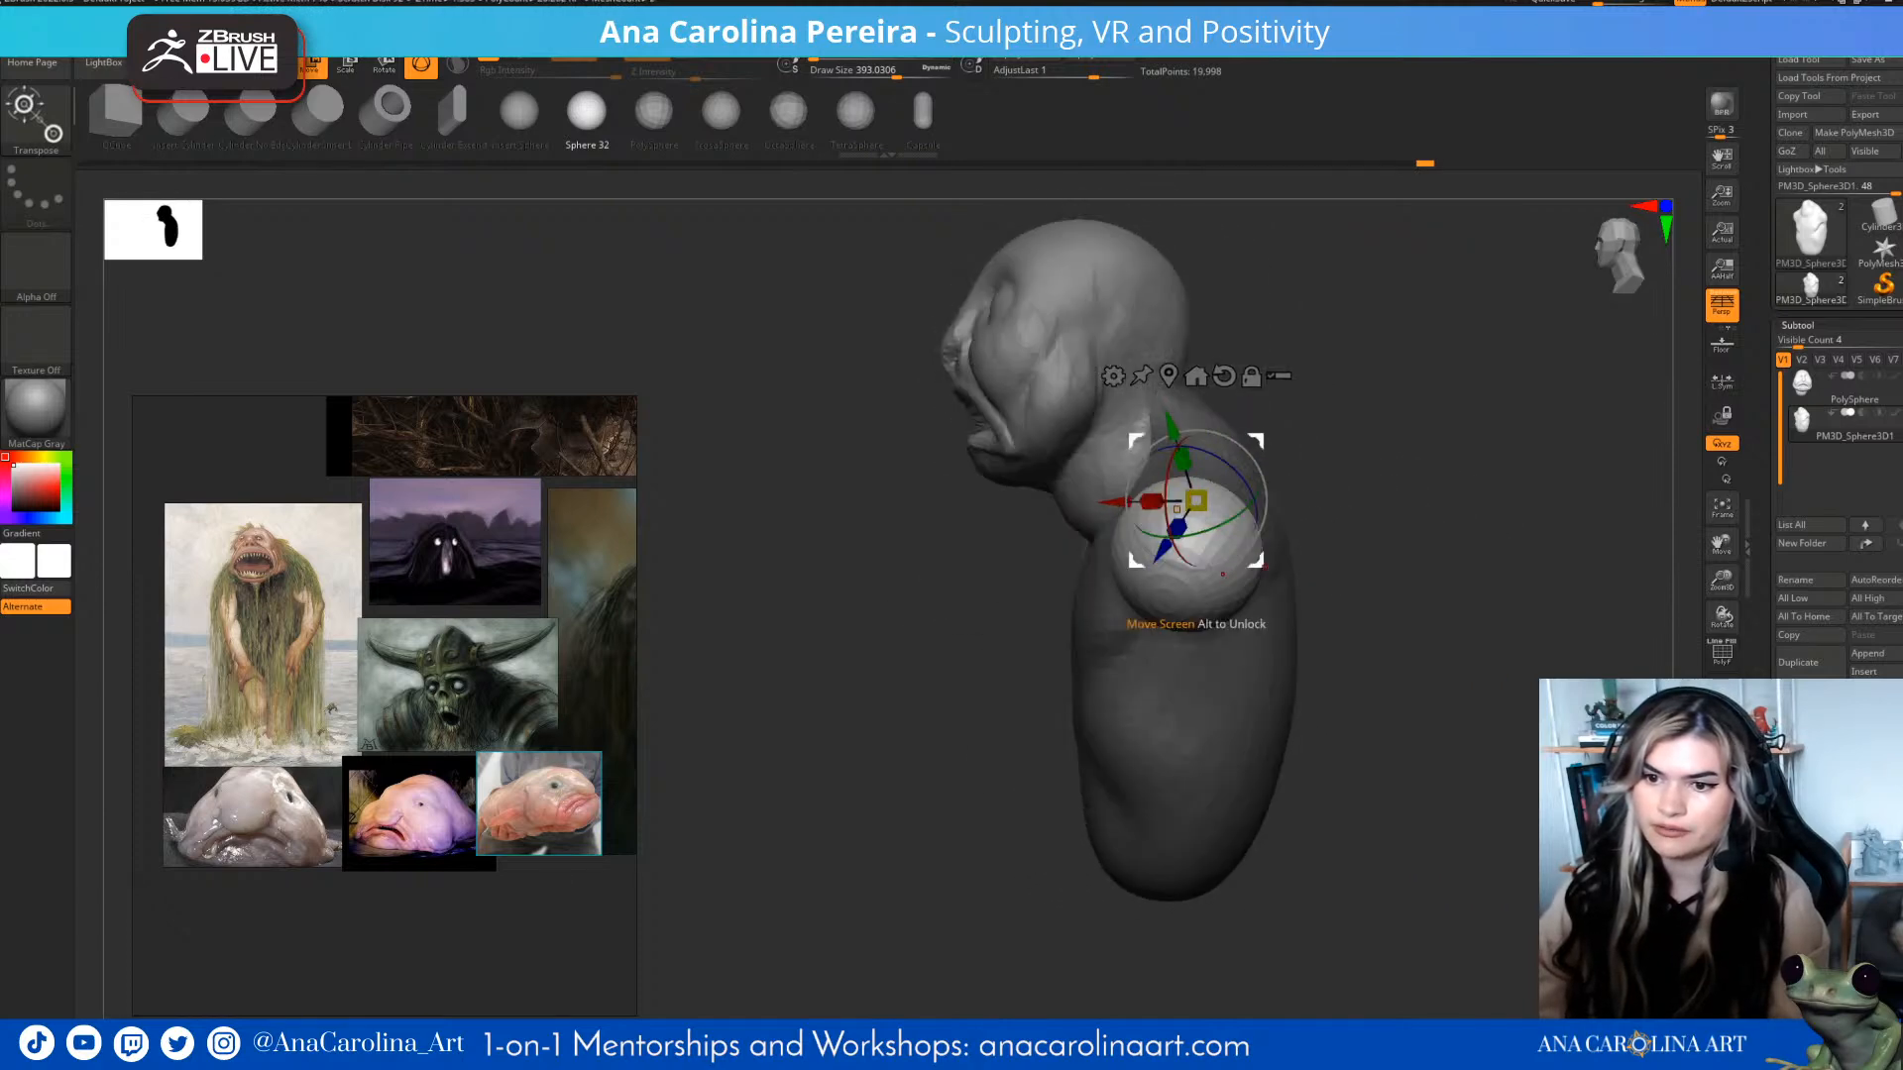
- Stretch the shoulder spheres over the upper torso with the Move brush at a large draw size
key("space")
key("b")
key("m")
key("v")
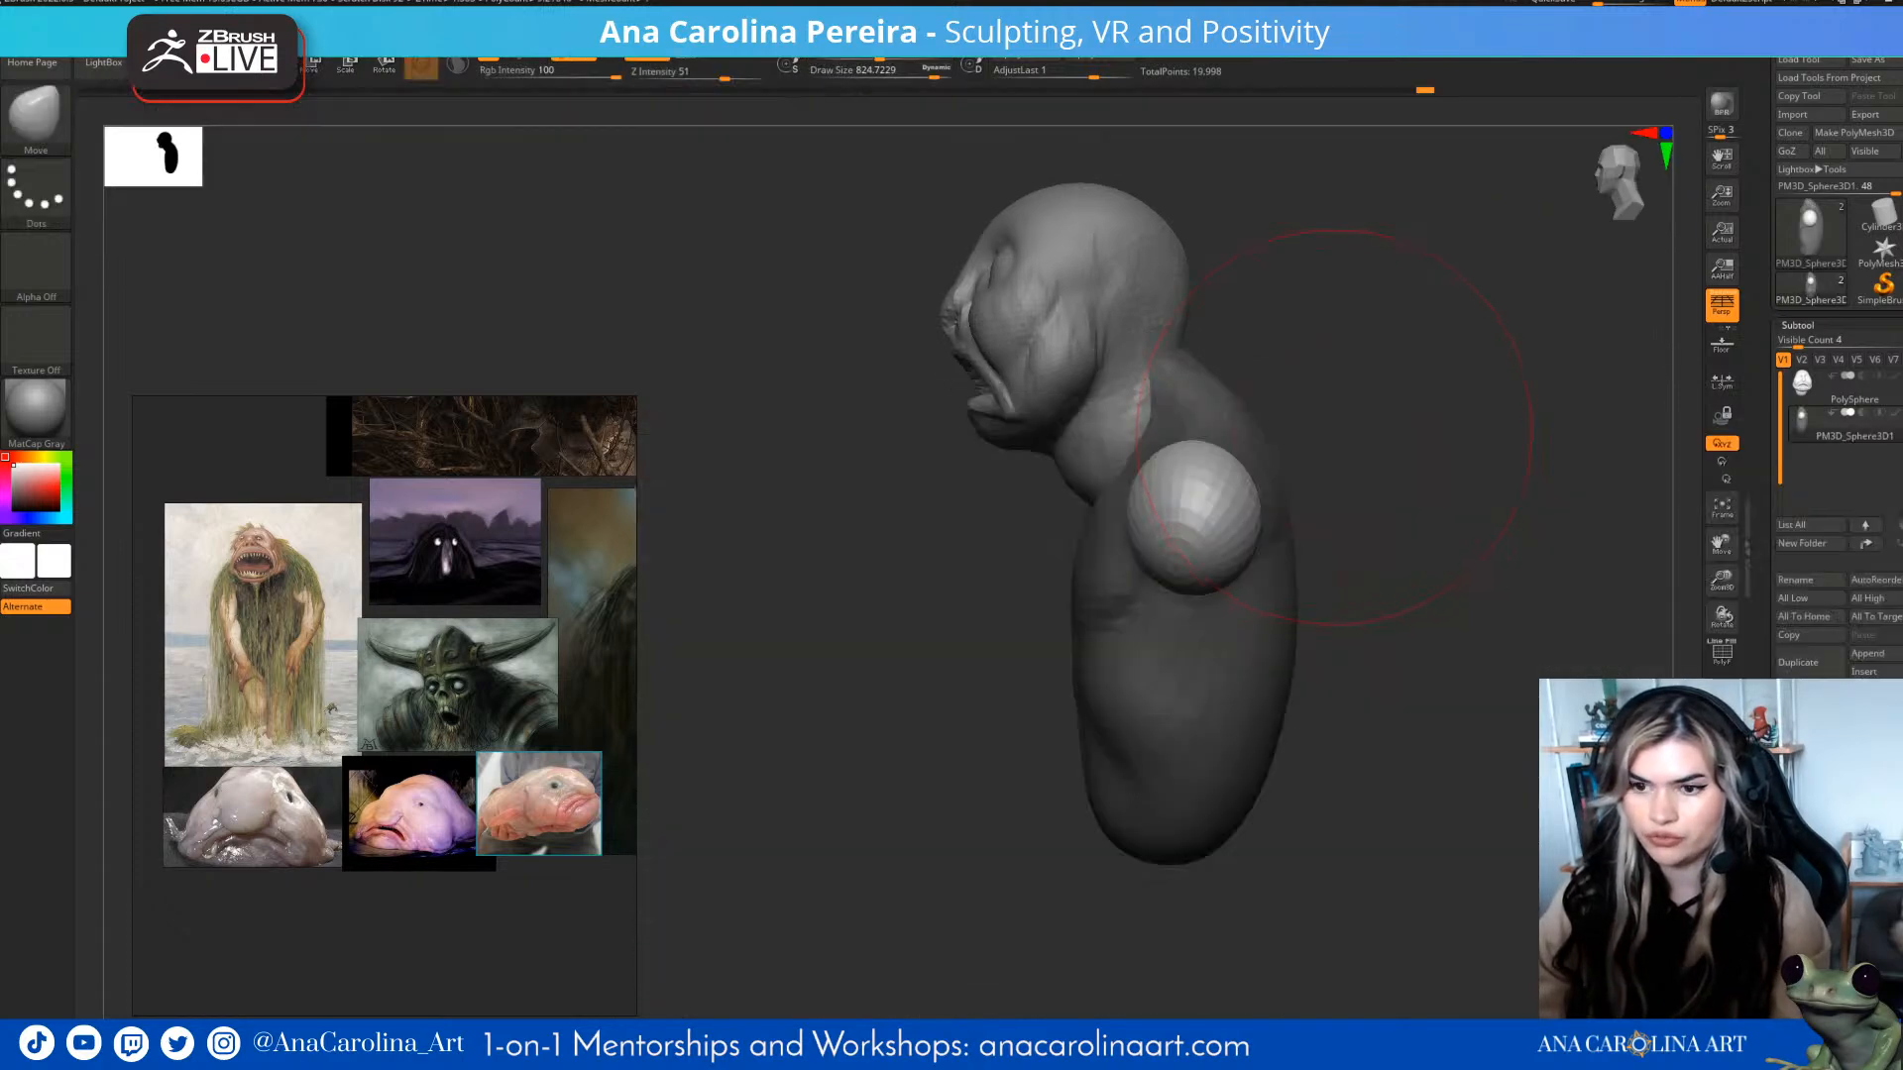
mouse_move(1363, 401)
left_mouse_down()
mouse_move(1236, 404)
mouse_move(1232, 509)
mouse_move(1455, 459)
left_mouse_up()
mouse_move(1455, 458)
right_mouse_down()
mouse_move(1298, 471)
mouse_move(1216, 561)
right_mouse_up()
key("space")
left_click_drag(1350, 474, 1310, 456)
mouse_move(1497, 535)
left_mouse_down()
mouse_move(1513, 417)
mouse_move(1309, 394)
left_mouse_up()
key("bracketright")
mouse_move(1477, 446)
left_mouse_down()
mouse_move(1341, 444)
mouse_move(1507, 480)
left_mouse_up()
left_click_drag(1360, 451, 1350, 454)
mouse_move(1169, 417)
left_mouse_down()
mouse_move(1418, 397)
mouse_move(1439, 333)
left_mouse_up()
mouse_move(1487, 396)
left_mouse_down()
mouse_move(1541, 436)
mouse_move(1474, 458)
left_mouse_up()
- Shape the spheres into sloping, tapered shoulder caps with the Move brush at a draw size of about 324
key("space")
left_click_drag(1467, 376, 1385, 412)
mouse_move(1551, 417)
left_mouse_down()
mouse_move(1418, 401)
mouse_move(1424, 462)
left_mouse_up()
mouse_move(1598, 476)
left_mouse_down()
mouse_move(1657, 520)
mouse_move(1594, 564)
mouse_move(1467, 576)
left_mouse_up()
key("space")
left_click_drag(1362, 466, 1338, 452)
mouse_move(1526, 511)
left_mouse_down()
mouse_move(1337, 533)
mouse_move(1449, 629)
mouse_move(1324, 594)
left_mouse_up()
left_click_drag(1354, 458, 1368, 432)
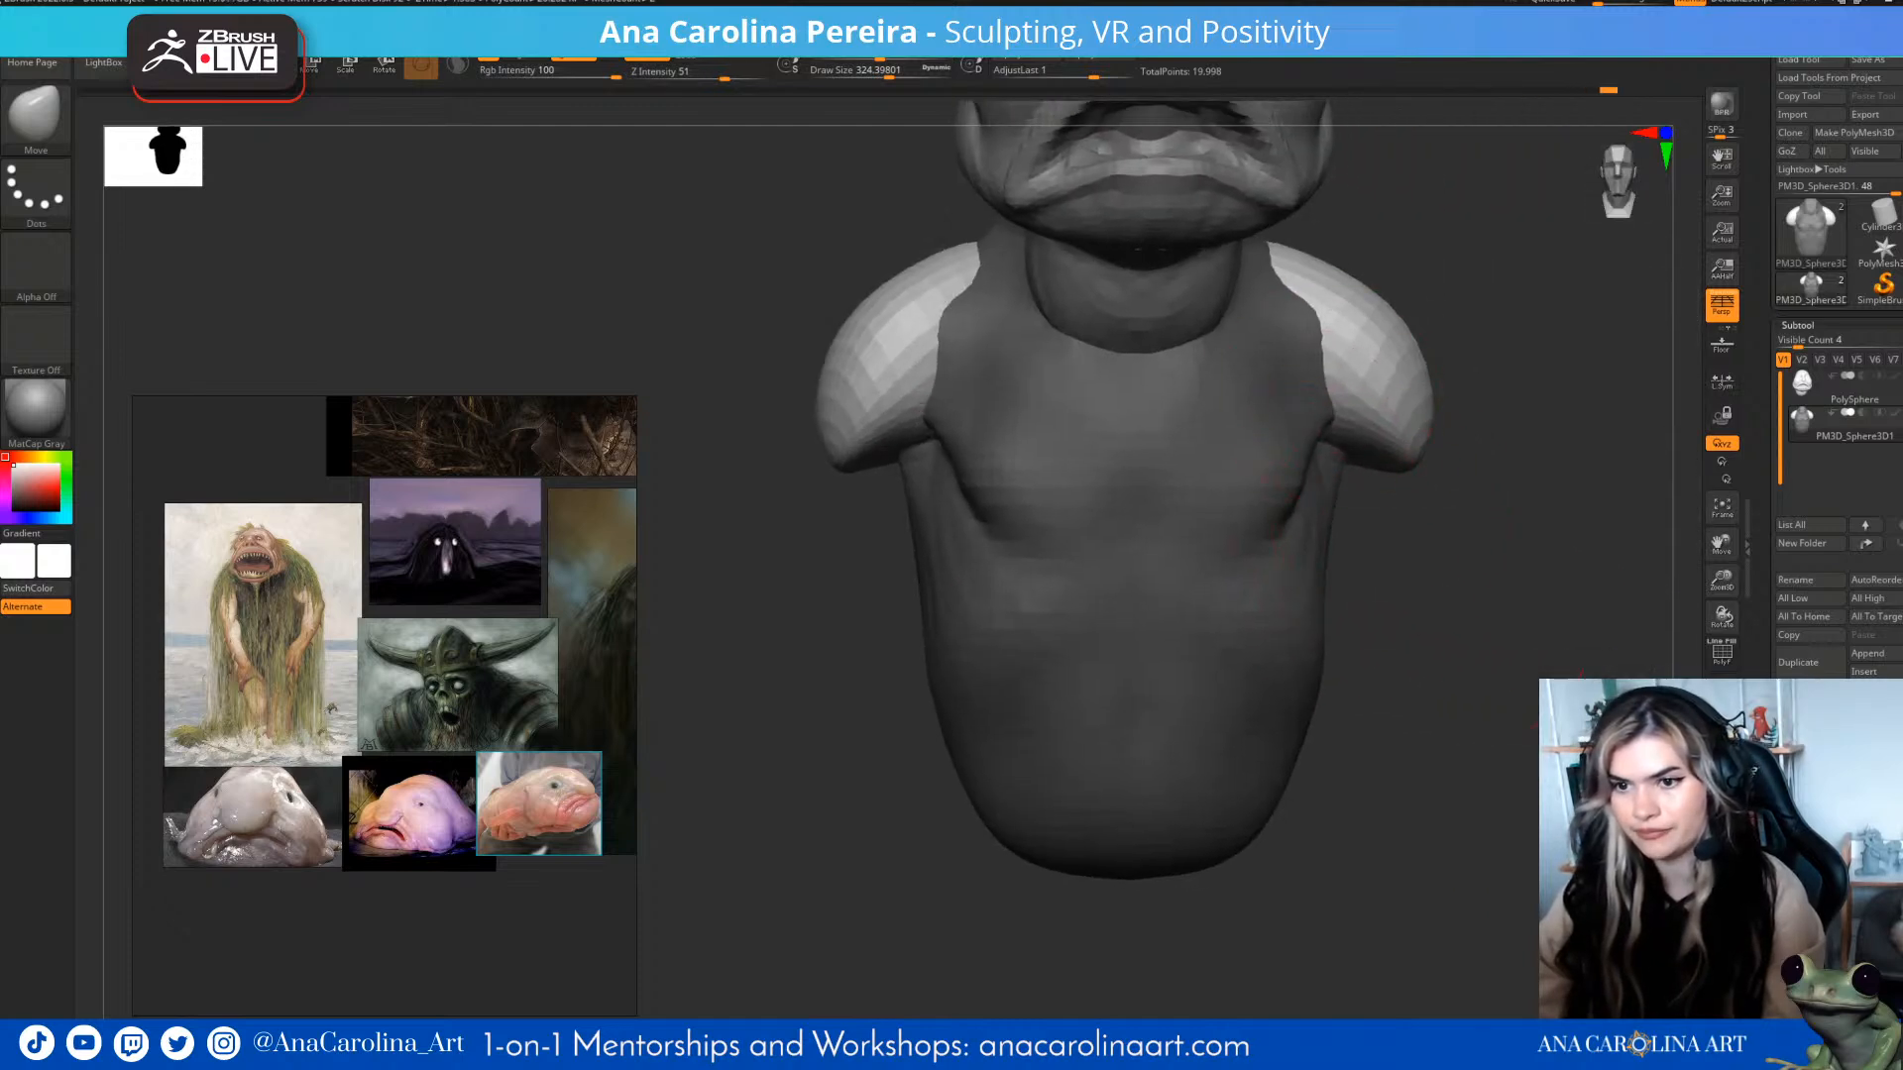
left_click_drag(1465, 332, 1285, 315)
left_click_drag(1412, 260, 1492, 306)
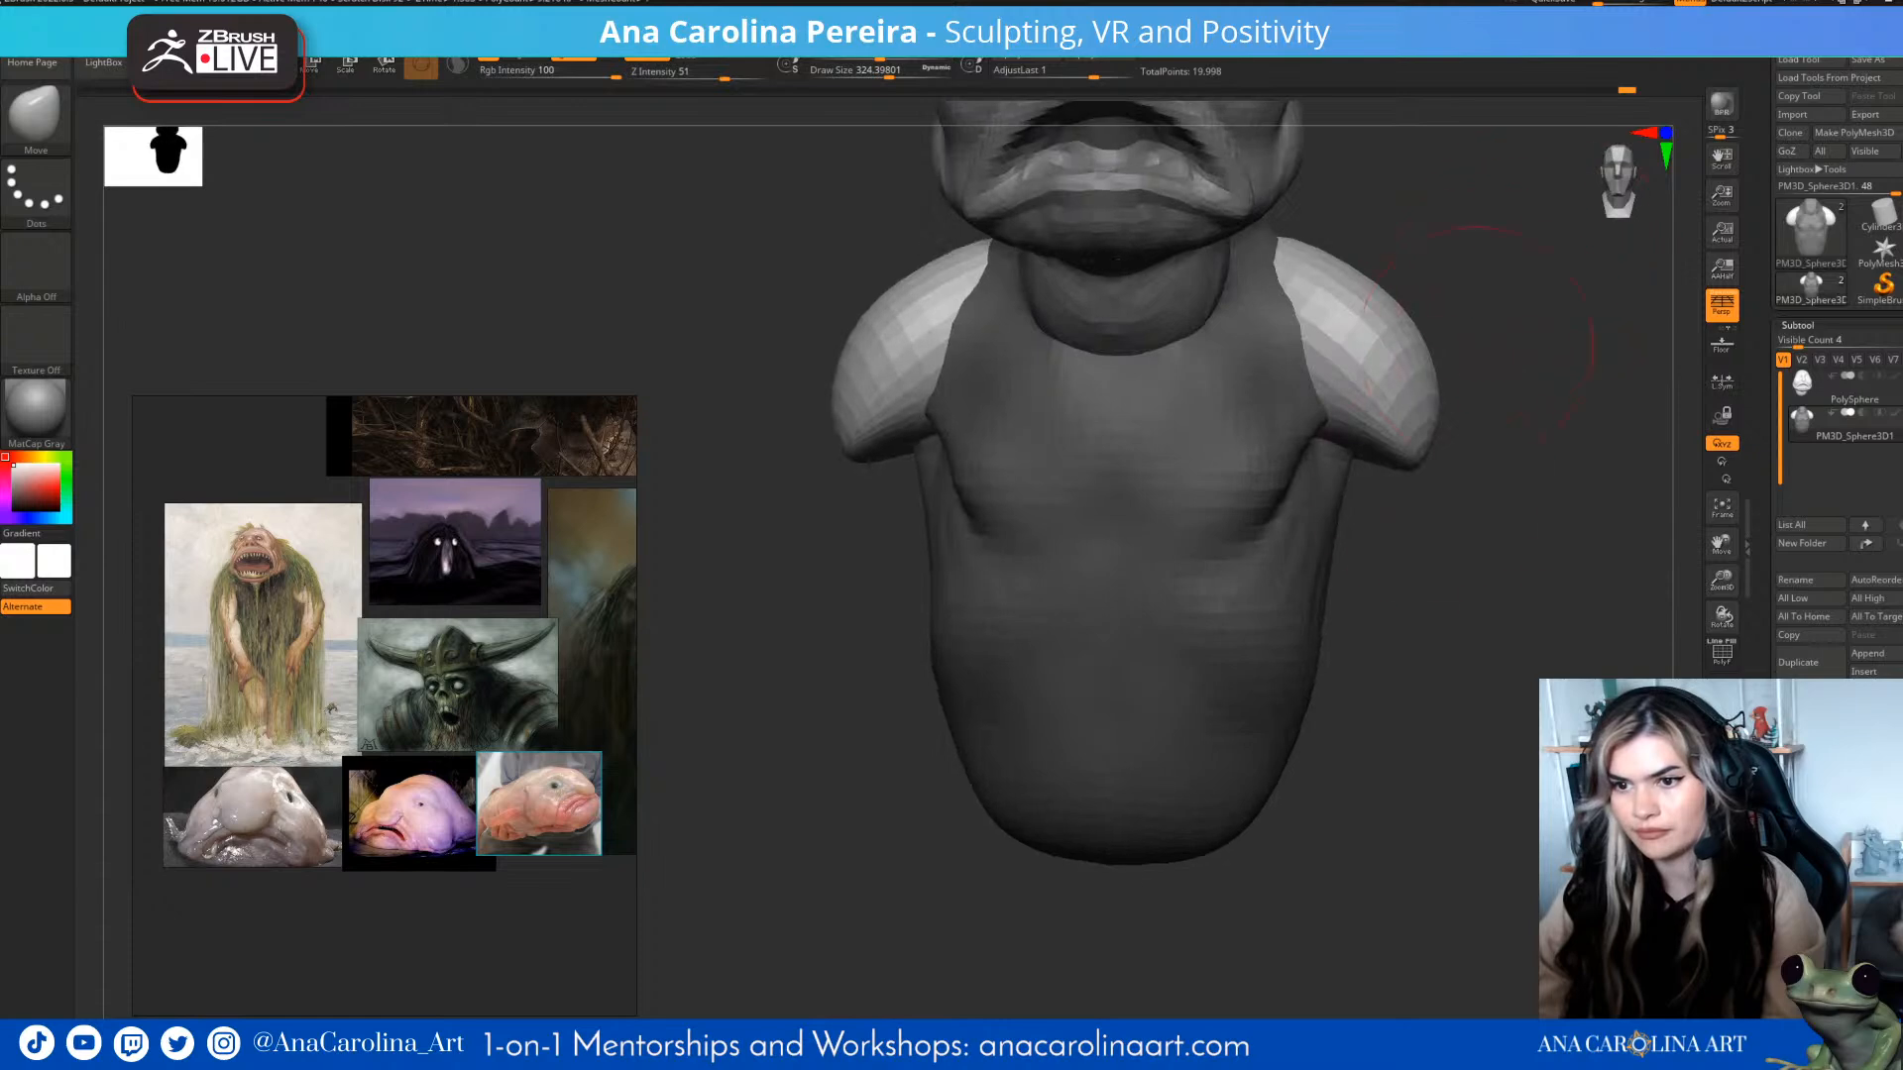
- Invert the mask to protect the shoulder caps and reshape the torso around the armpits with the Move brush at about 223
left_click(1398, 546, "ctrl")
key("space")
mouse_move(1280, 361)
left_mouse_down()
mouse_move(1301, 342)
mouse_move(1276, 359)
left_mouse_up()
mouse_move(1418, 511)
left_mouse_down()
mouse_move(1332, 490)
mouse_move(1529, 503)
left_mouse_up()
key("space")
left_click_drag(1255, 281, 1261, 274)
left_click_drag(1448, 297, 1373, 288)
left_click_drag(1444, 377, 1526, 387)
left_click_drag(1532, 406, 1531, 369, "alt")
mouse_move(1844, 425)
left_click_drag(1448, 872, 1324, 899)
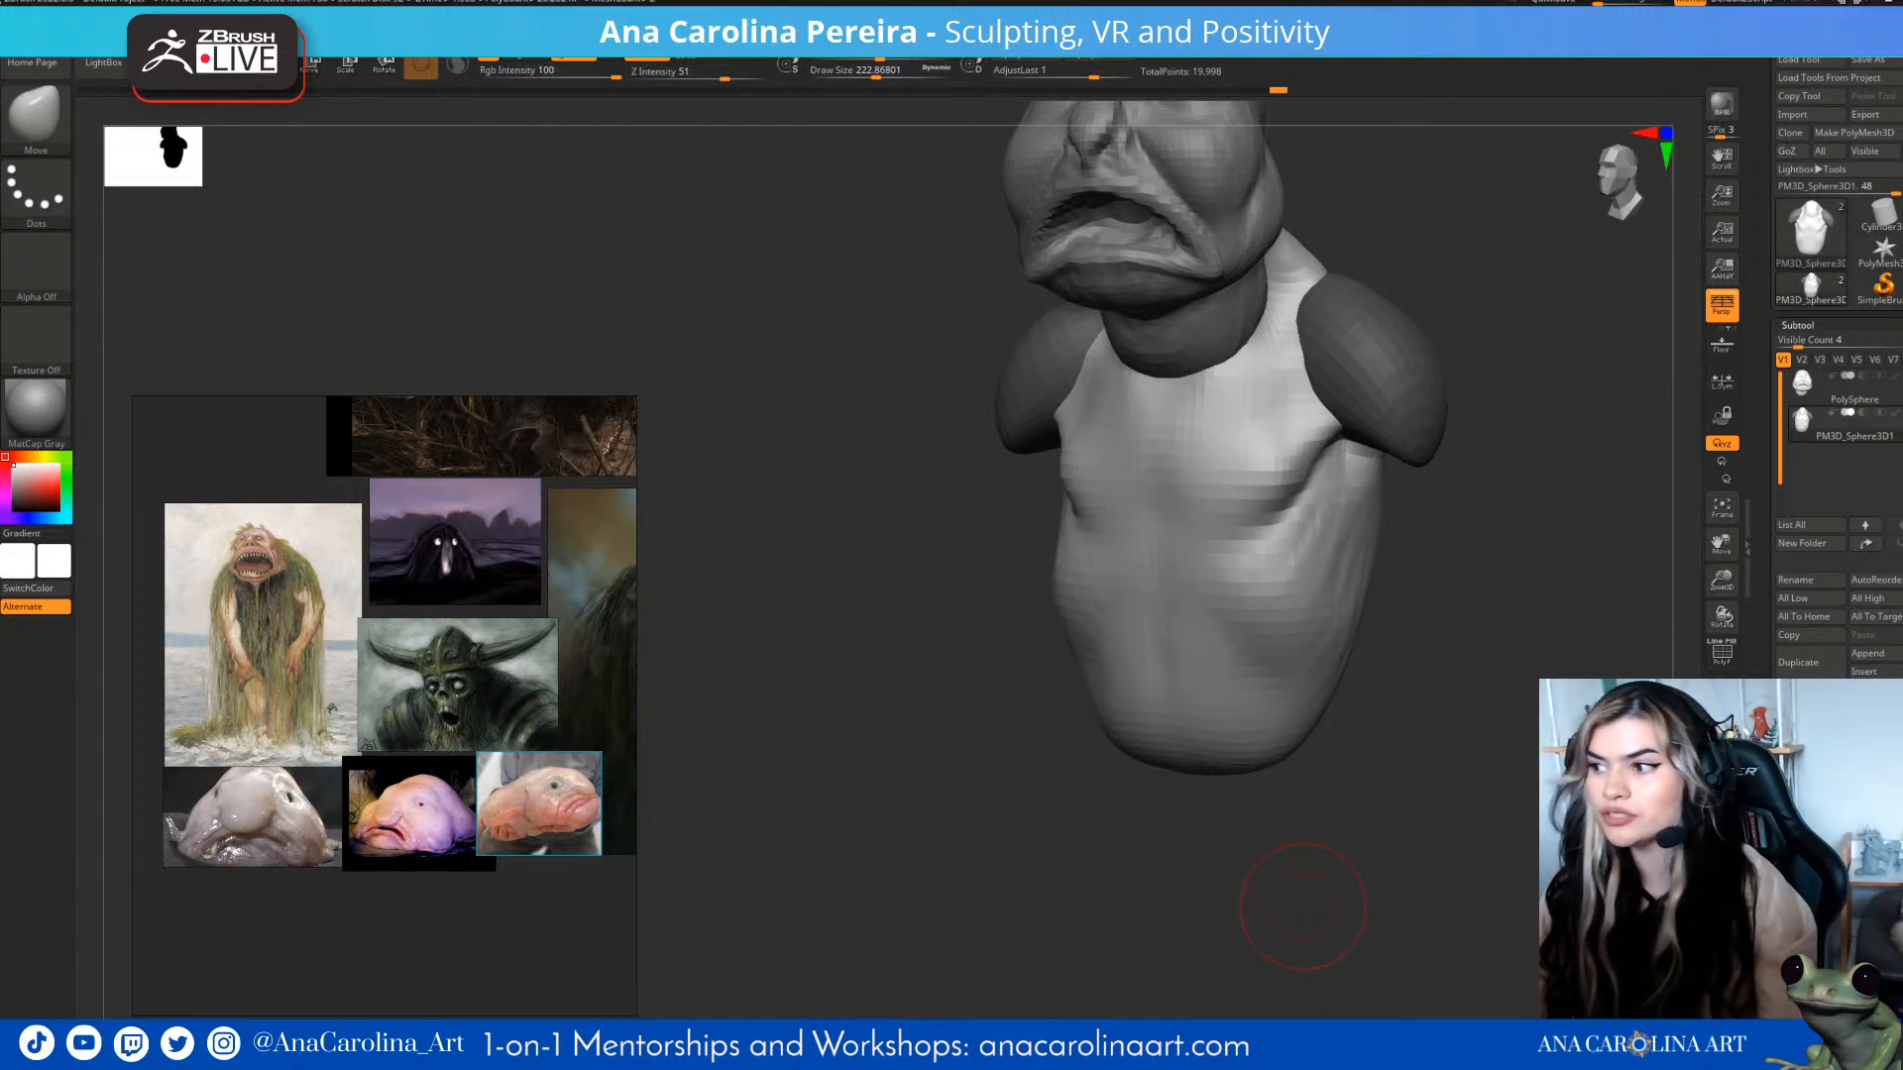
left_click_drag(1338, 933, 1388, 882, "alt")
mouse_move(1358, 615)
left_mouse_down("alt")
mouse_move(1224, 570)
mouse_move(1269, 510)
left_mouse_up("alt")
key("s")
left_click_drag(1378, 475, 1222, 457)
key("s")
mouse_move(1217, 474)
left_mouse_down()
mouse_move(1185, 512)
mouse_move(1359, 518)
mouse_move(1280, 545)
mouse_move(1391, 607)
mouse_move(1341, 657)
left_mouse_up()
- Remove the mask and refine the shoulders' side profile with the Move brush at a draw size of about 468
left_click(1370, 487, "ctrl")
key("space")
left_click_drag(1370, 487, 1386, 488)
key("space")
mouse_move(1278, 454)
left_mouse_down()
mouse_move(1394, 474)
mouse_move(1393, 585)
mouse_move(1413, 601)
left_mouse_up()
mouse_move(1432, 555)
left_mouse_down()
mouse_move(1396, 515)
mouse_move(1428, 505)
left_mouse_up()
left_click_drag(1297, 436, 1286, 446)
left_click_drag(1417, 446, 1356, 446)
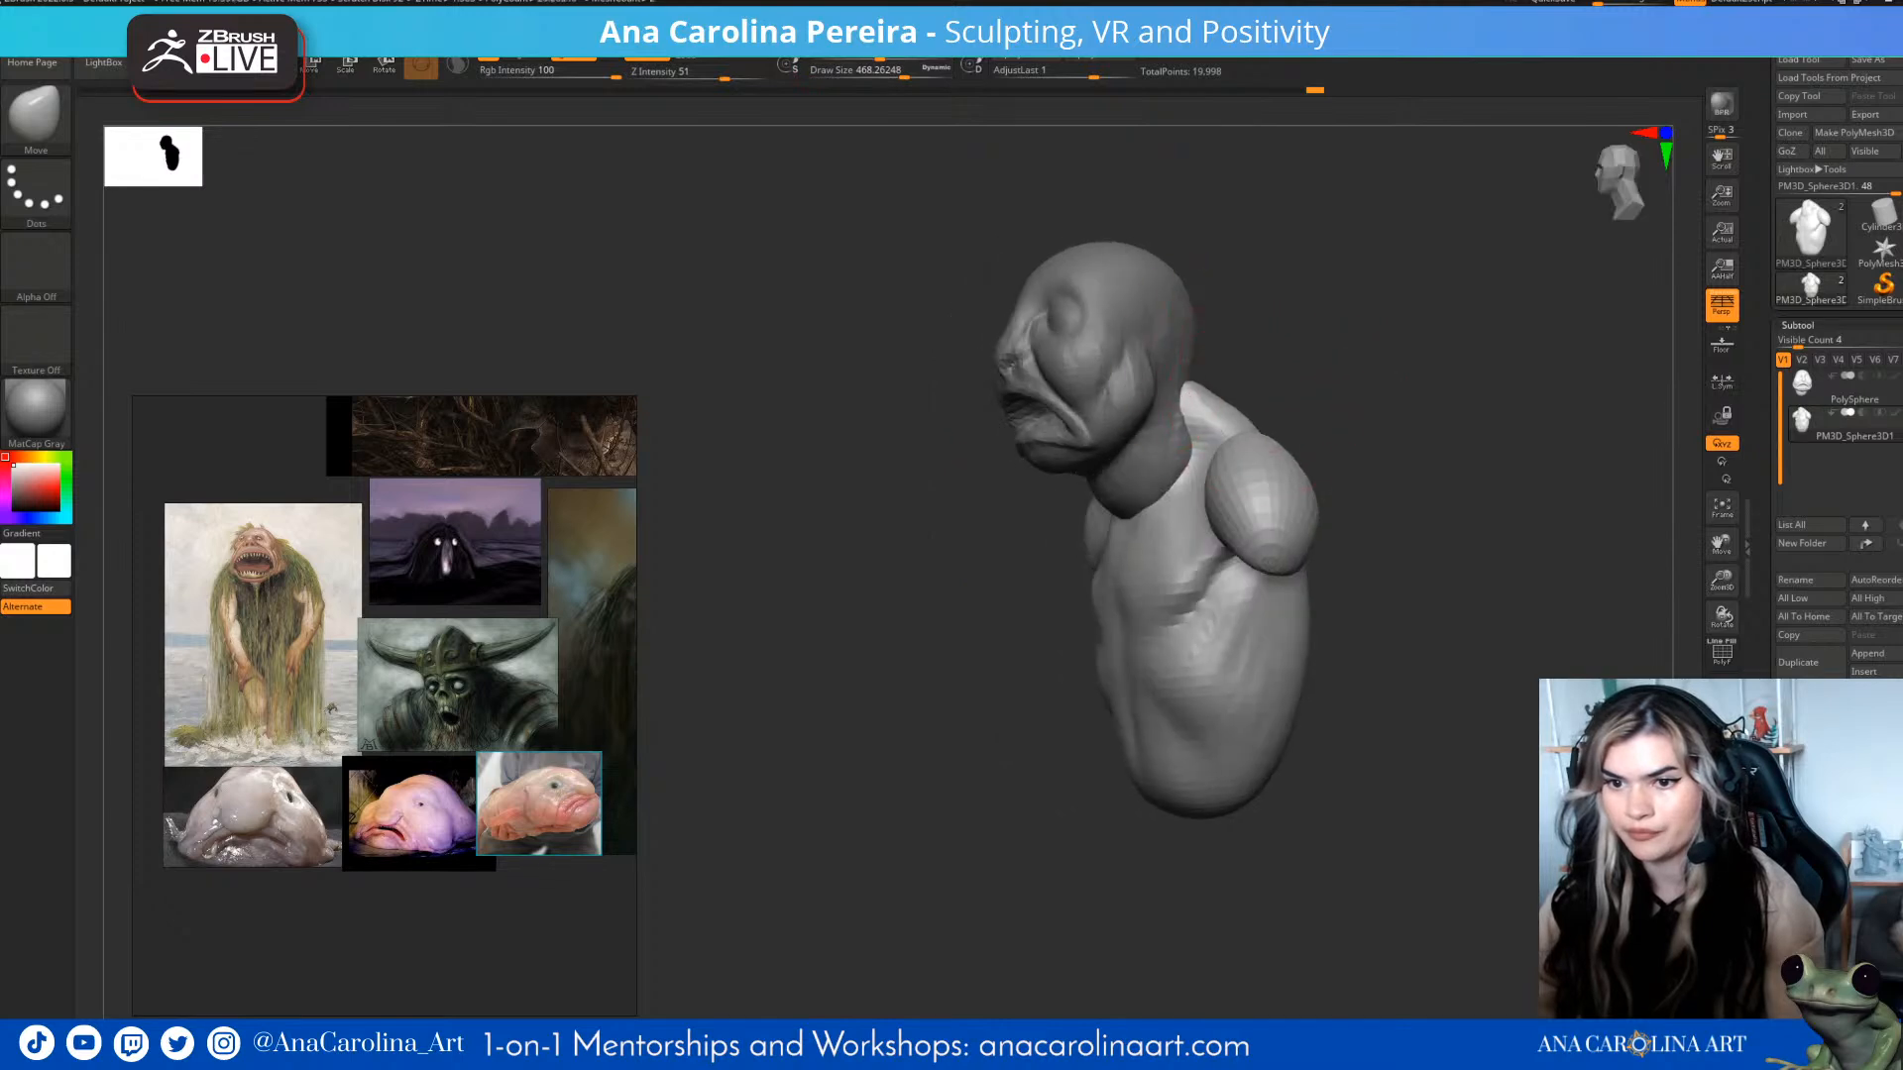
- Select the head and nudge its back and lower rear edge with the Move brush at a draw size of about 468
left_click(1169, 340, "alt")
left_click_drag(1181, 347, 1174, 347)
left_click_drag(1187, 451, 1181, 444)
left_click_drag(1350, 440, 1388, 442)
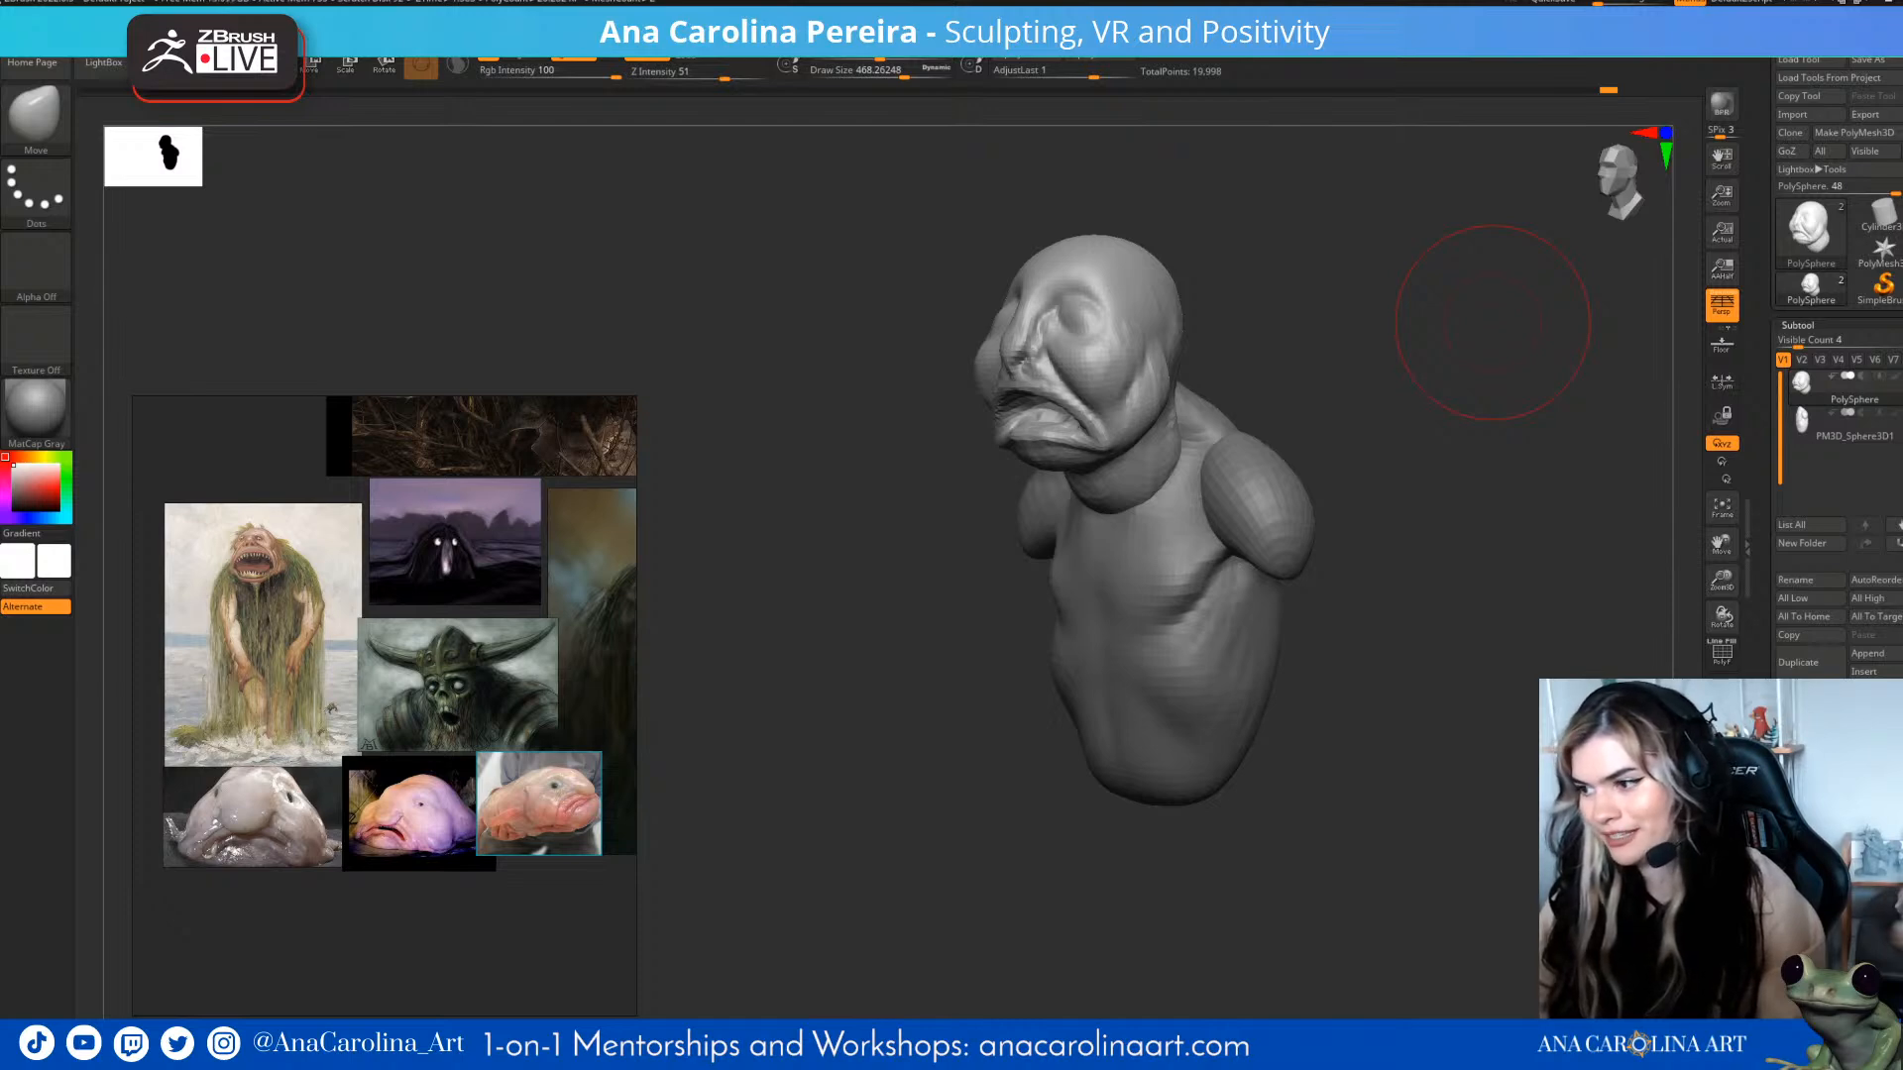
left_click_drag(1492, 322, 1457, 327)
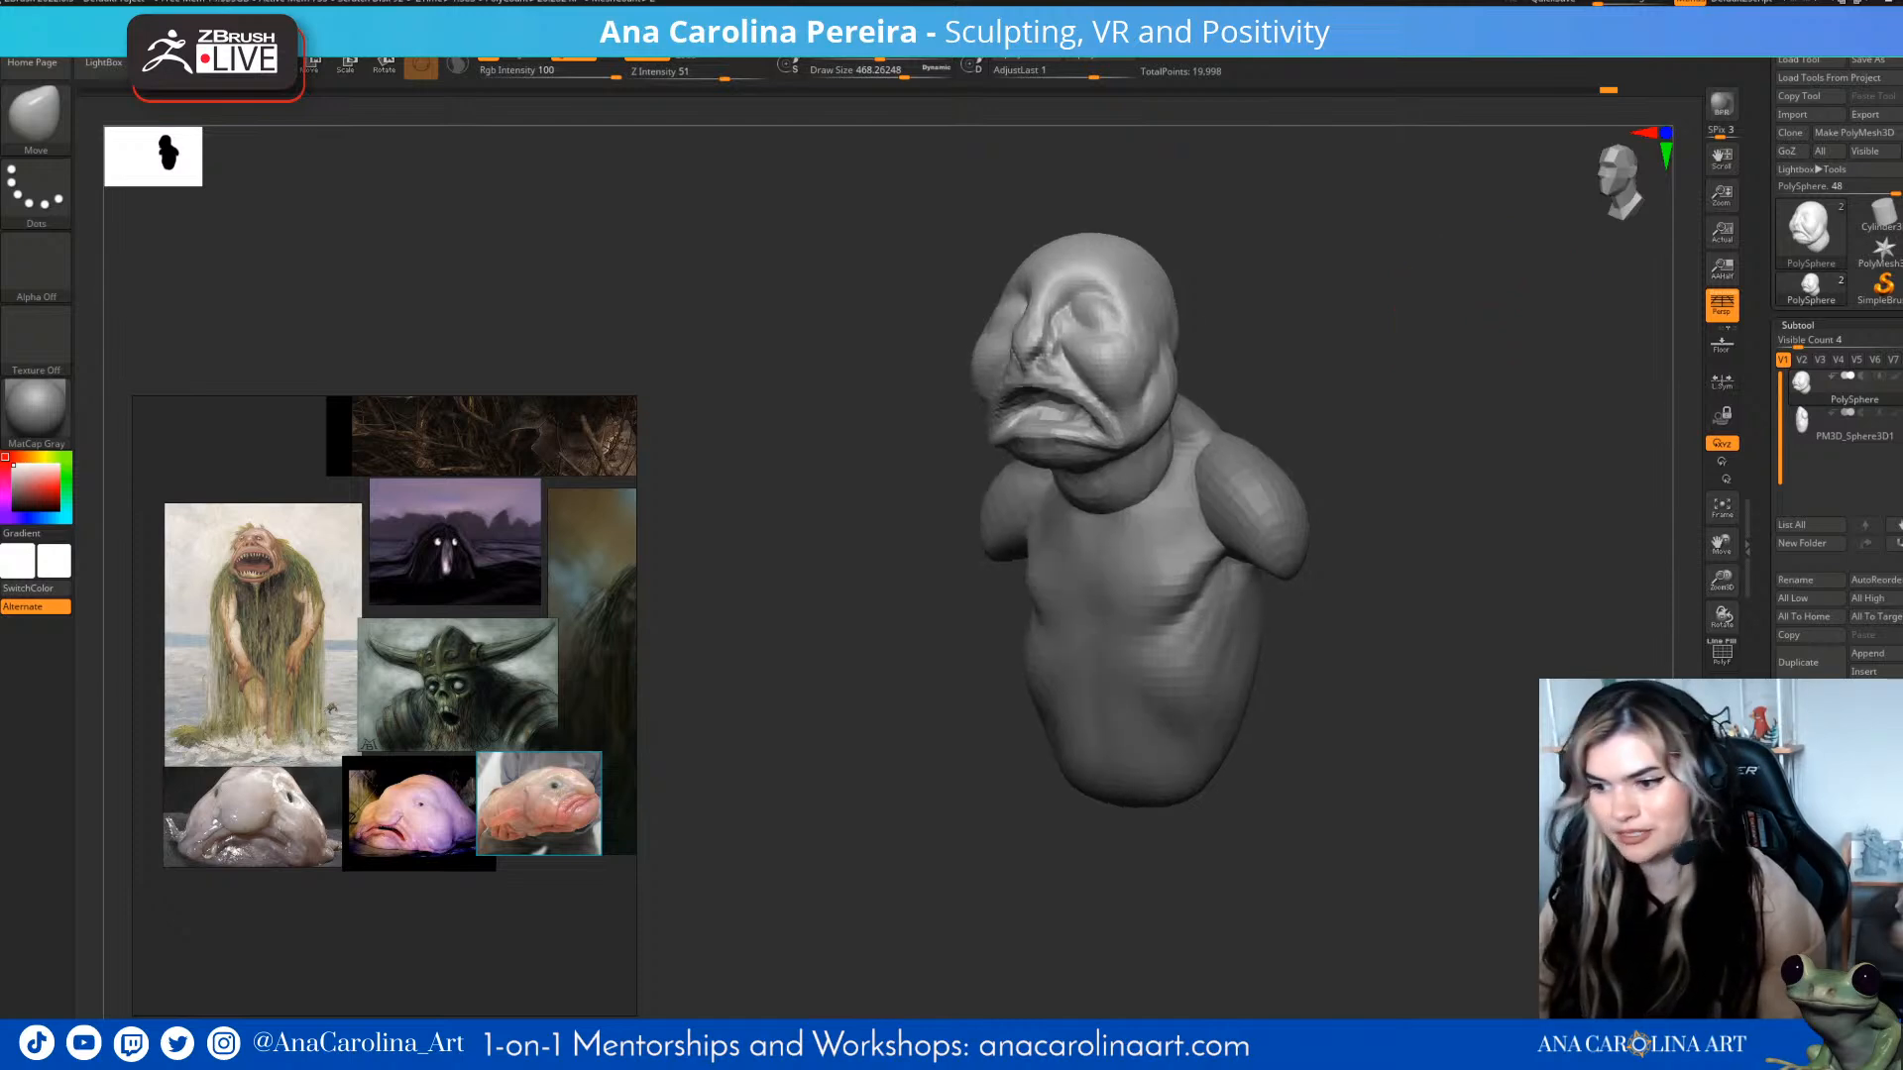
left_click_drag(1184, 798, 1685, 684)
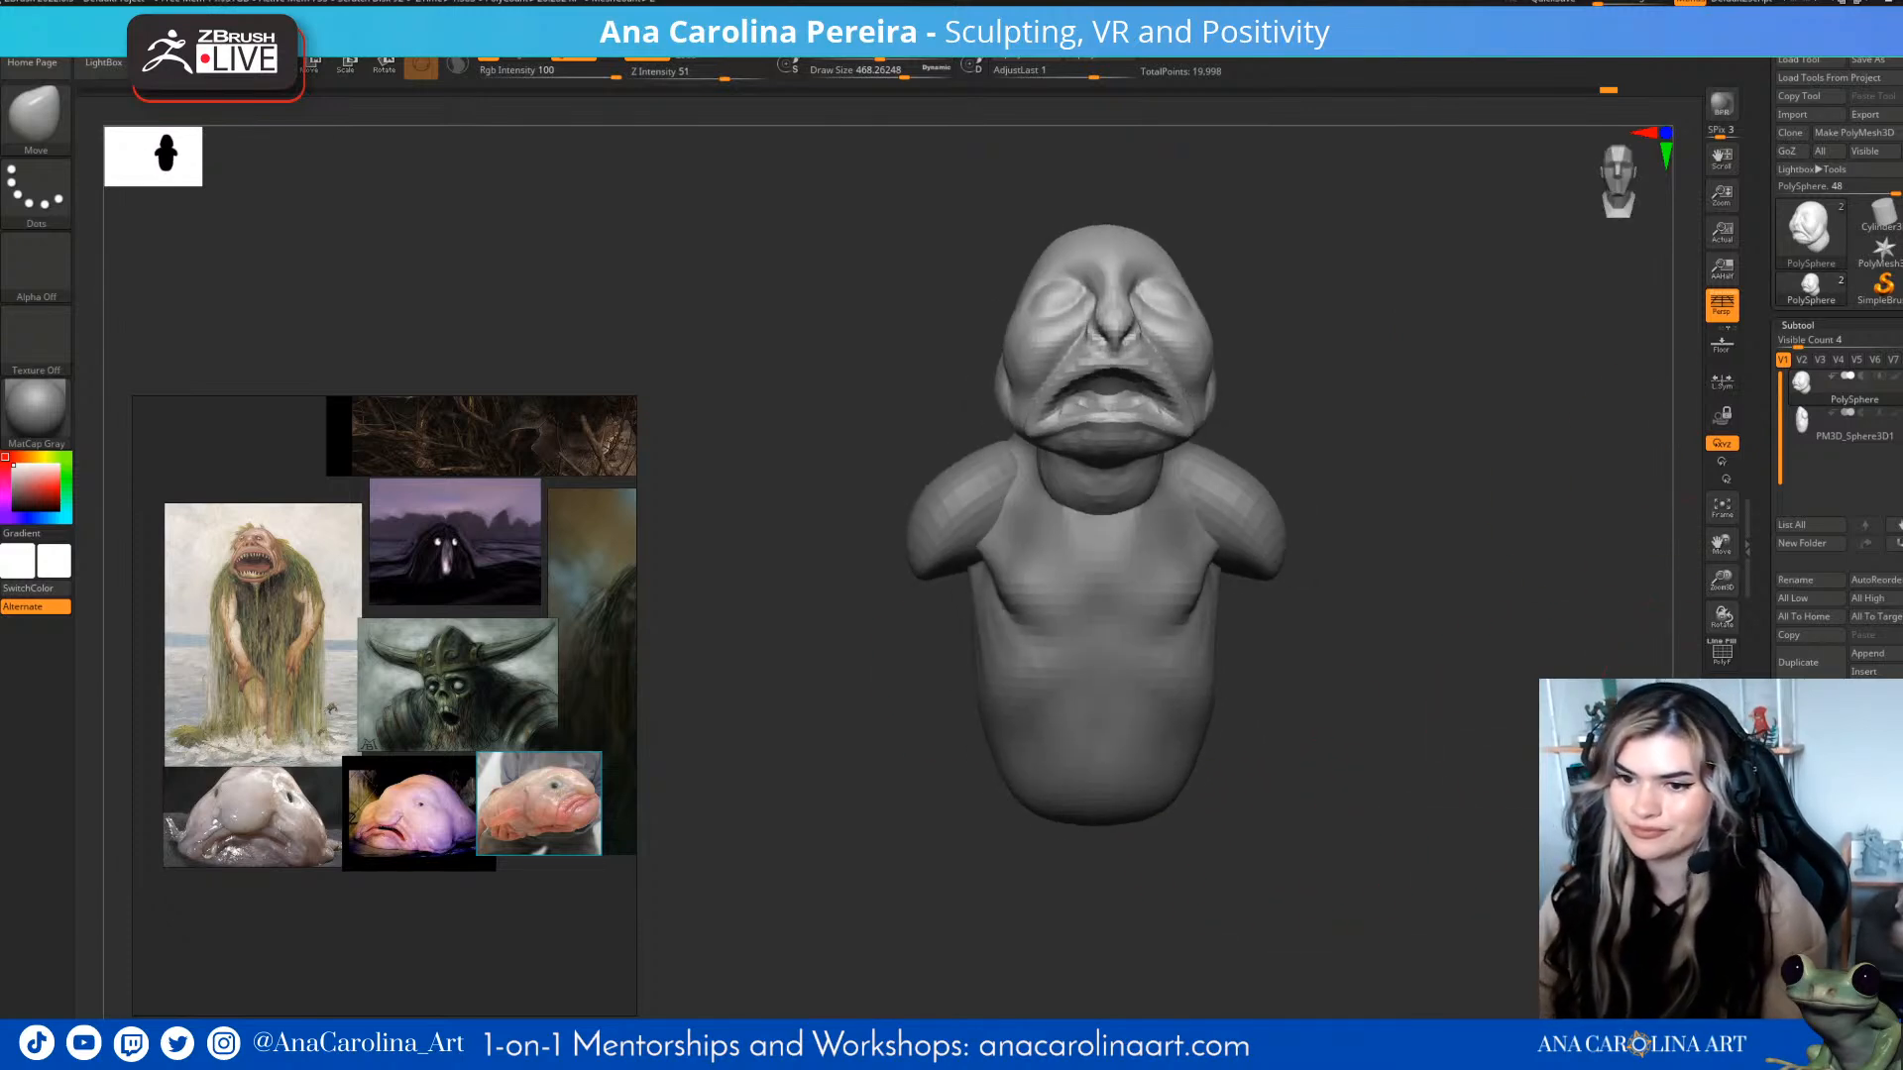
left_click_drag(1528, 706, 1472, 724)
- Try to insert a Capsule mesh beside the torso with the IMM Primitives brush
left_click(1225, 555, "alt")
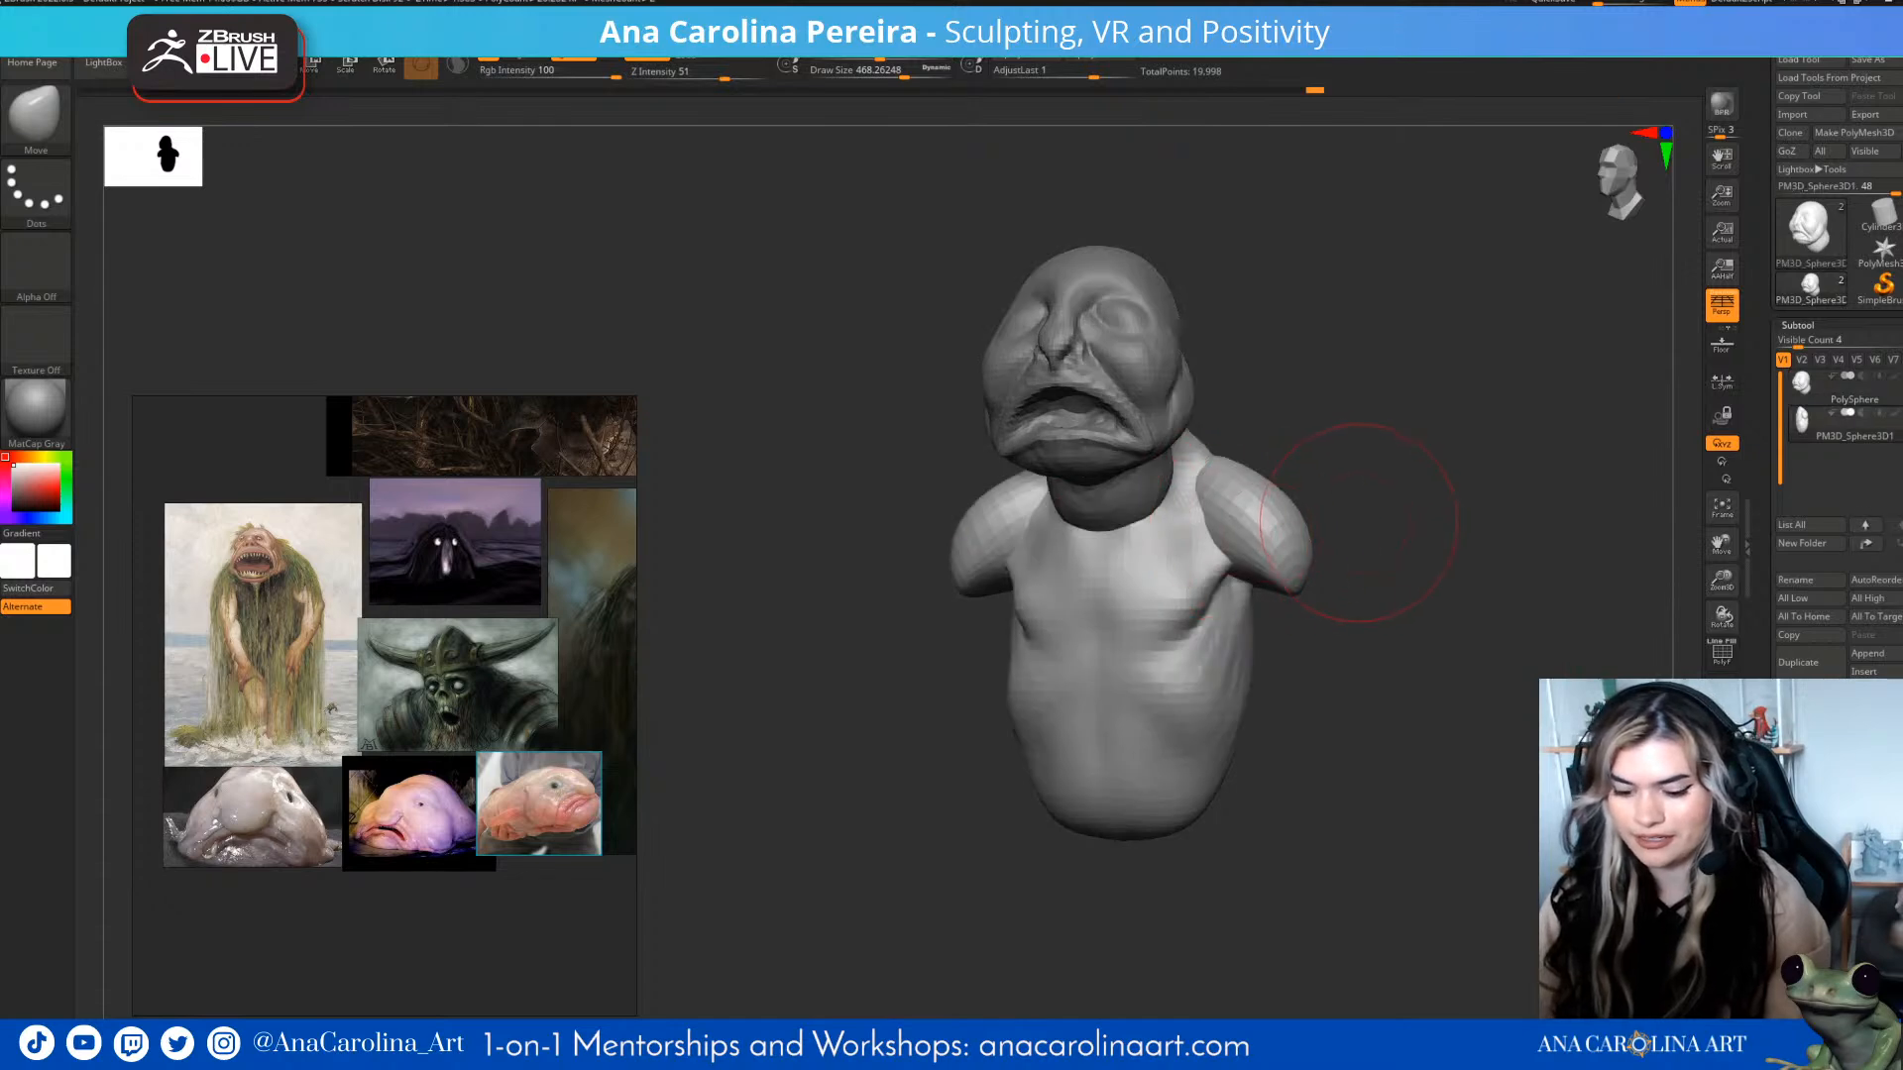
key("b")
key("i")
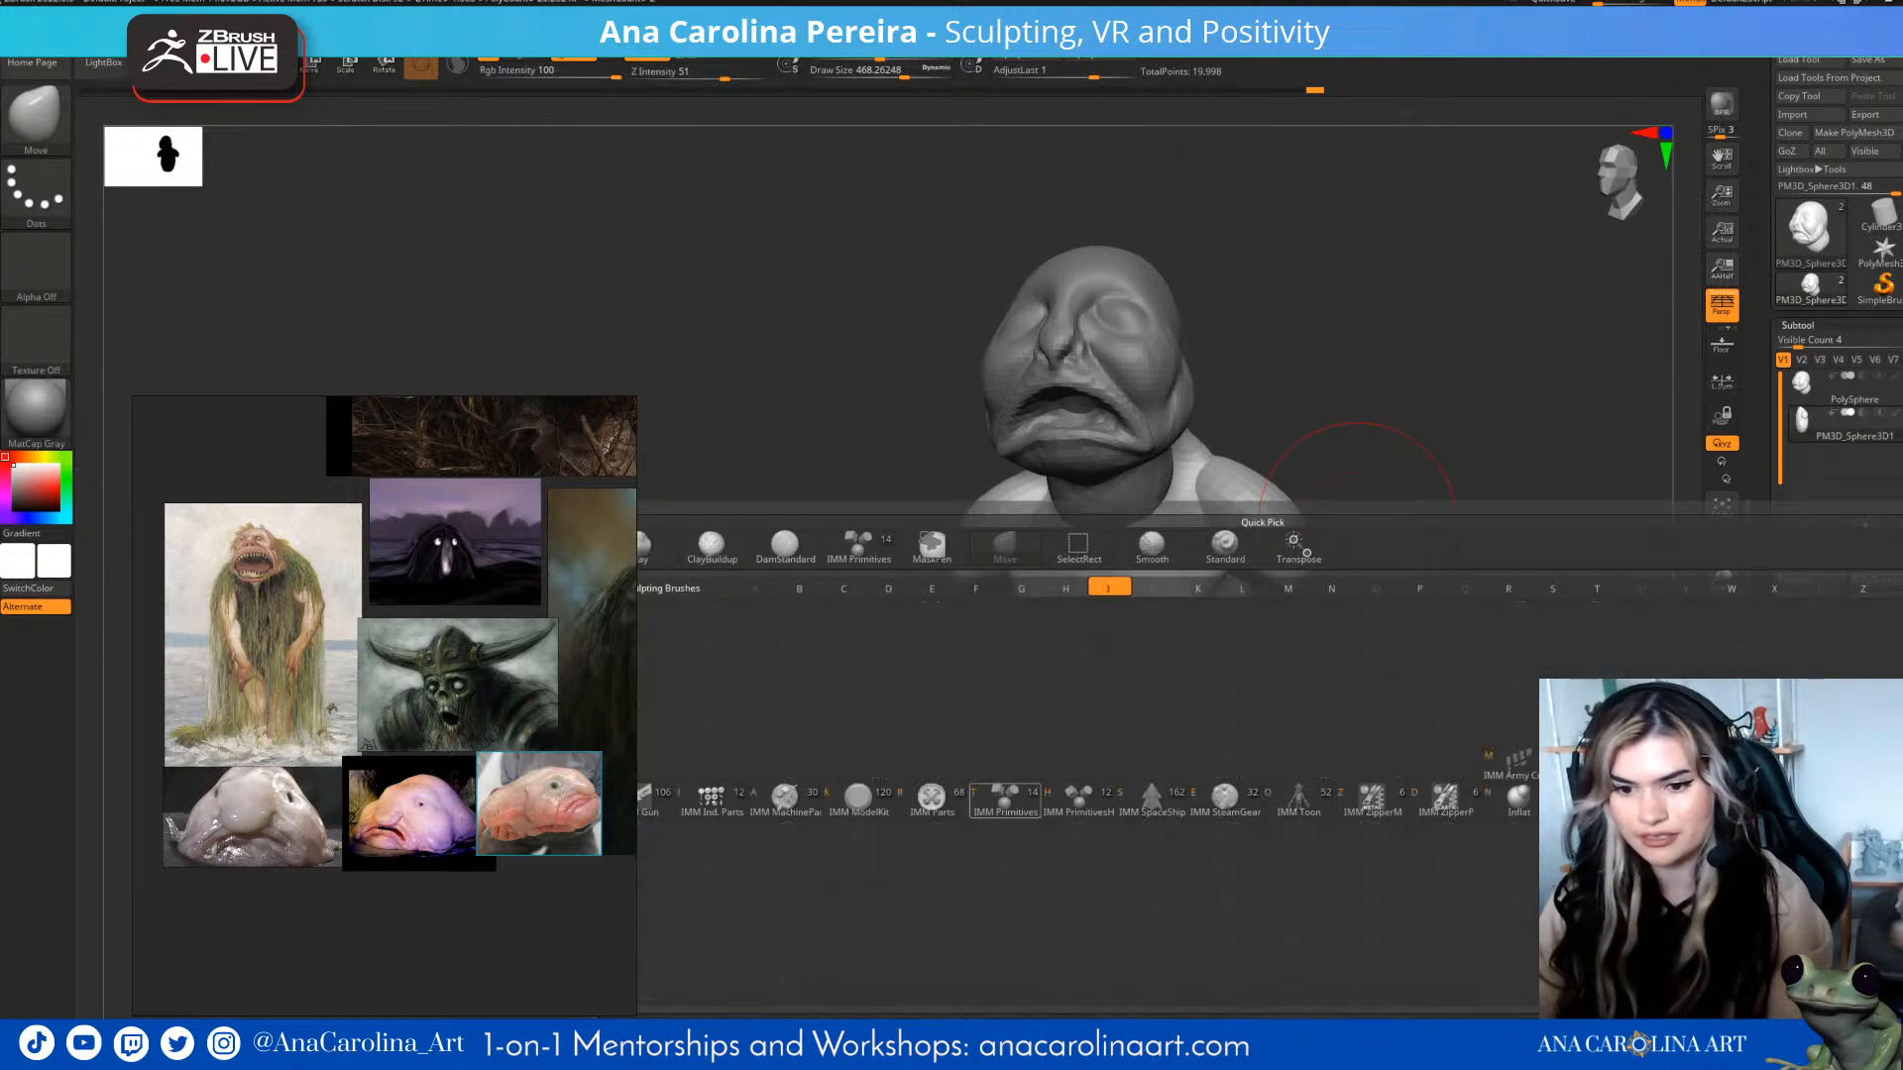
key("t")
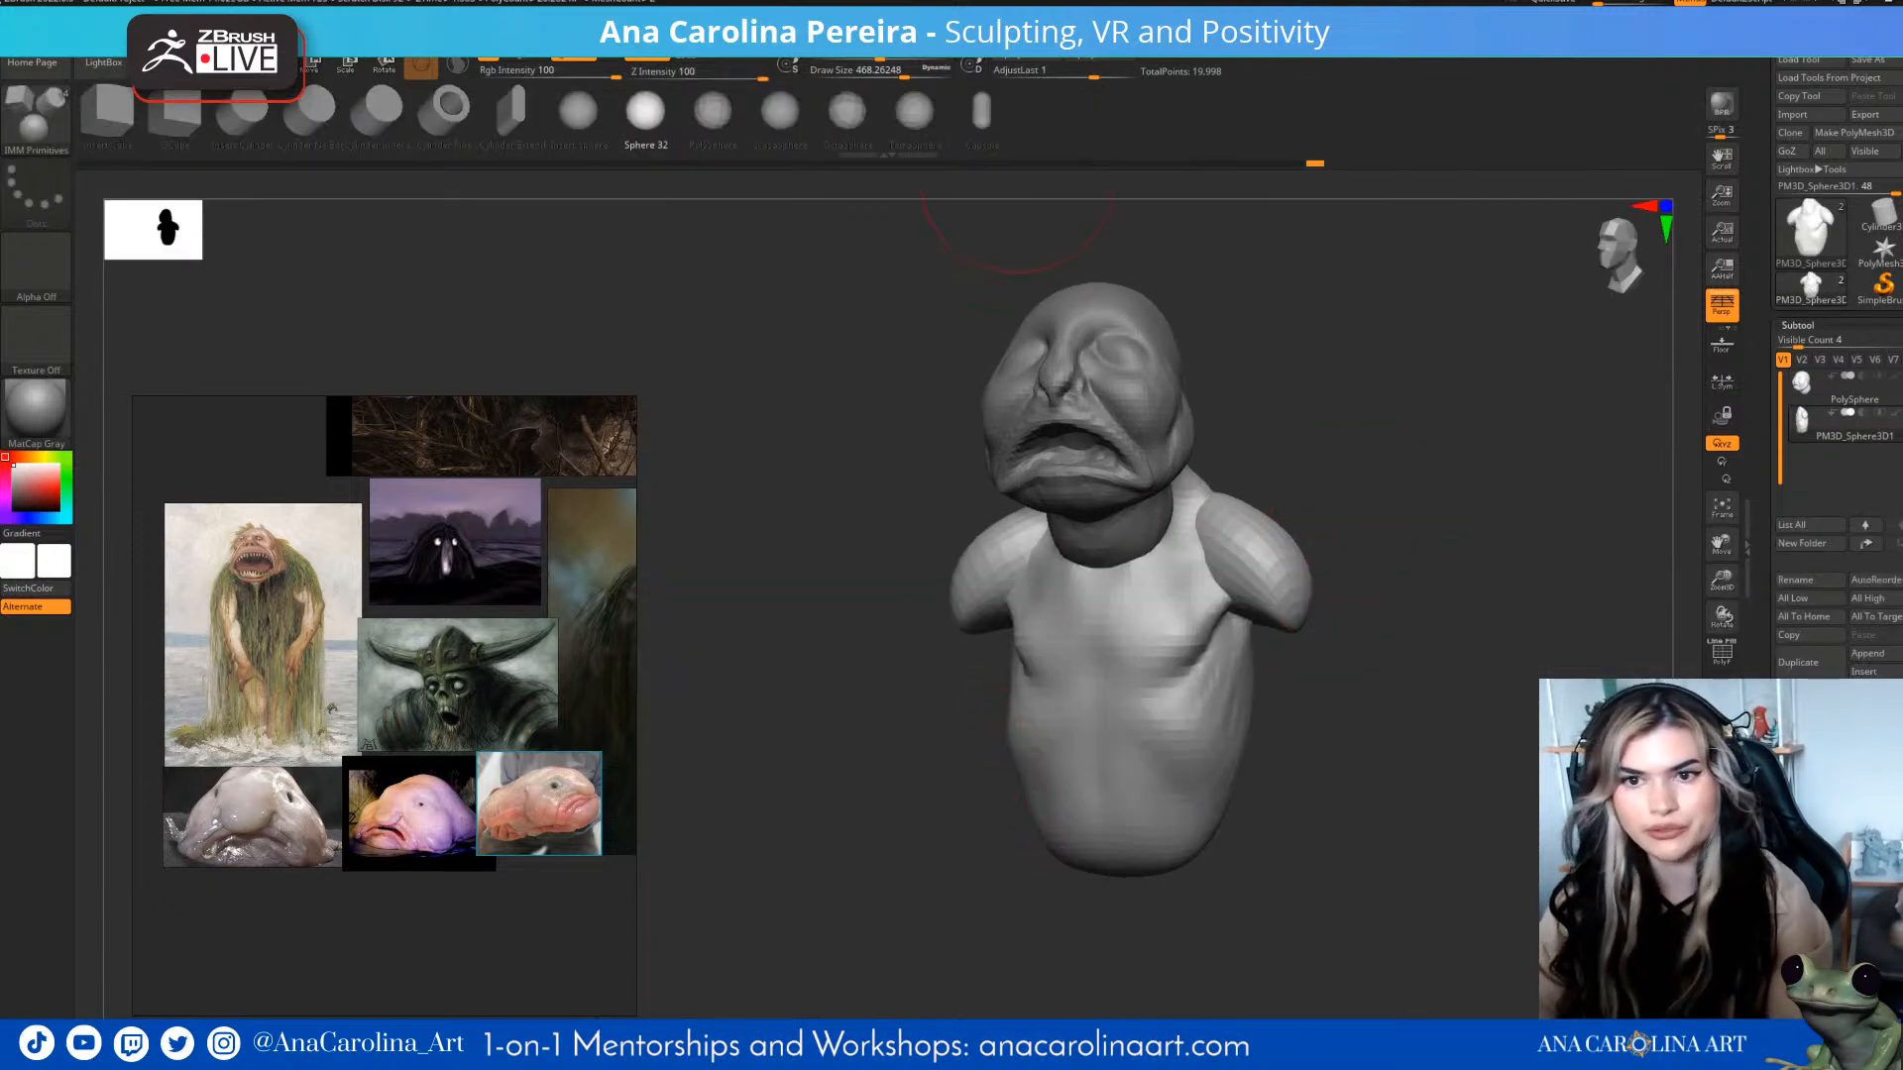
left_click(981, 112)
left_click_drag(1273, 629, 1229, 596)
key("ctrl+z")
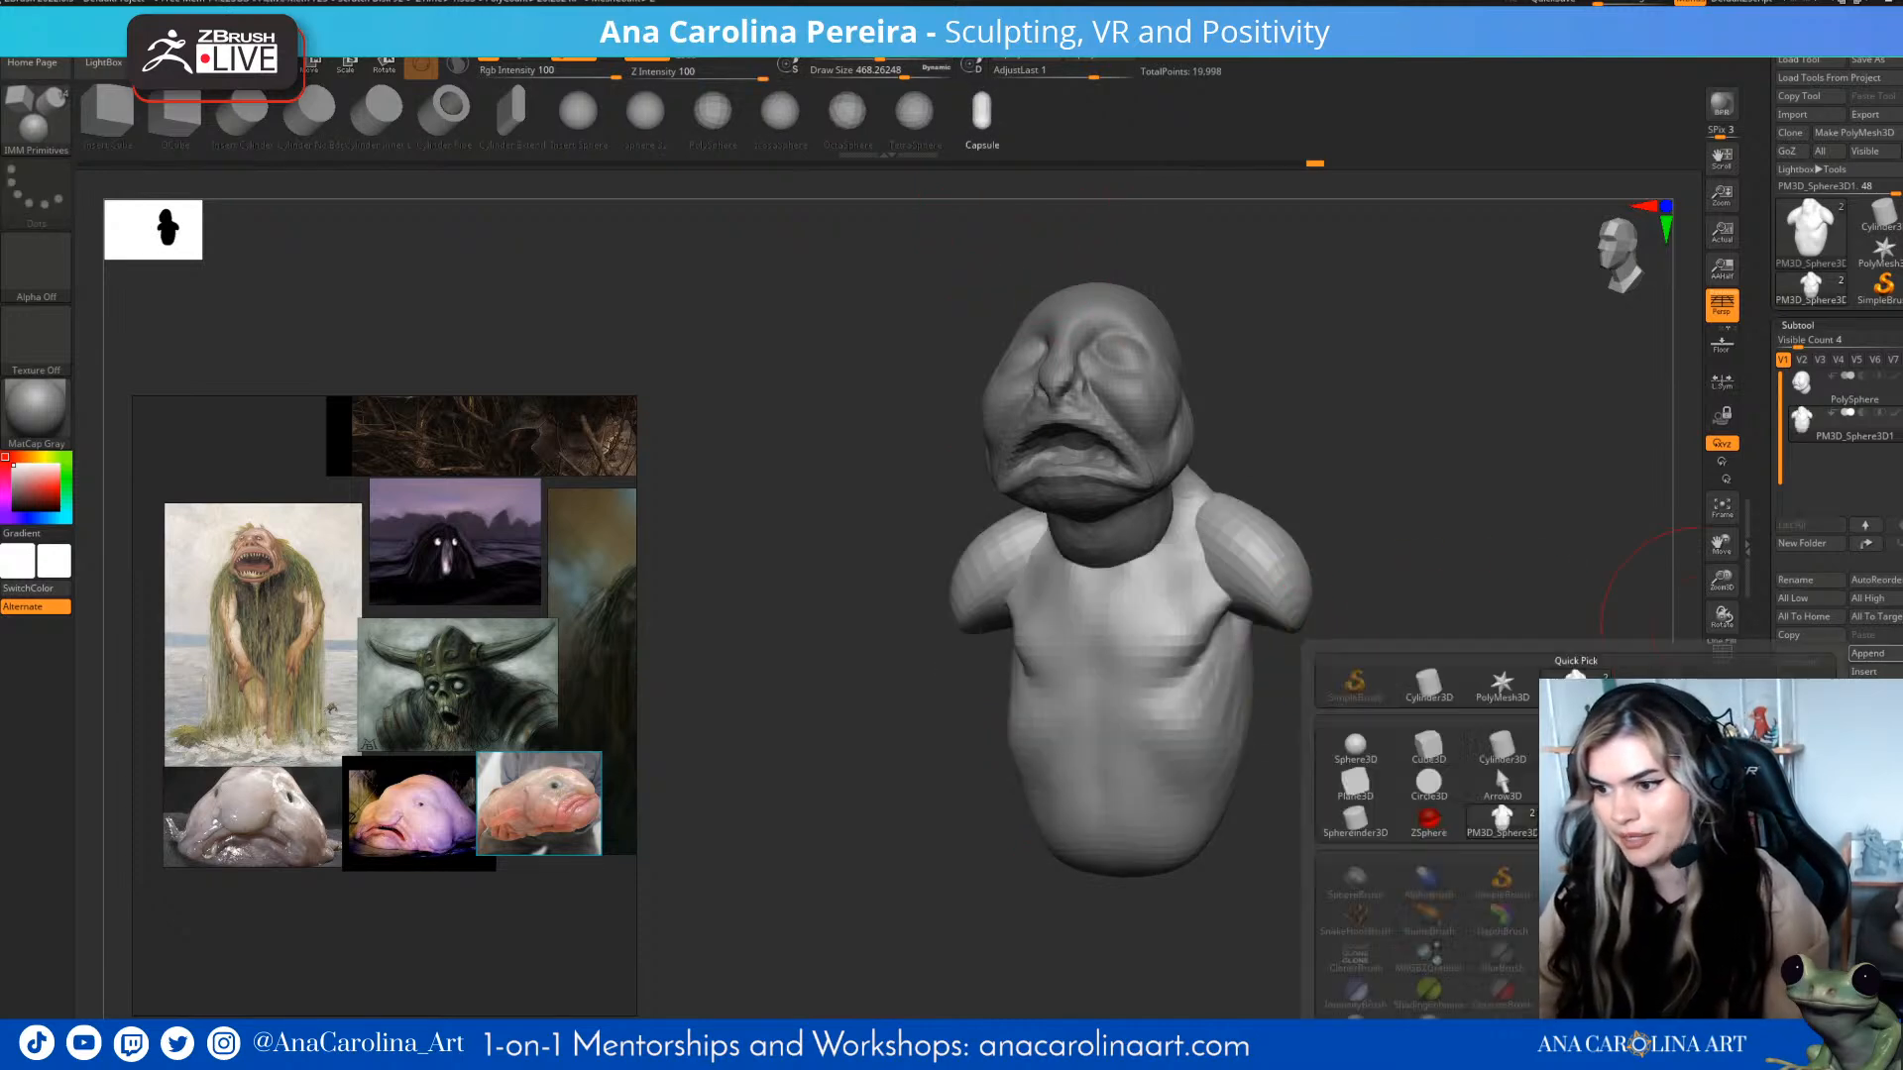
- Append a Cylinder3D as a new subtool and select it
left_click(1868, 653)
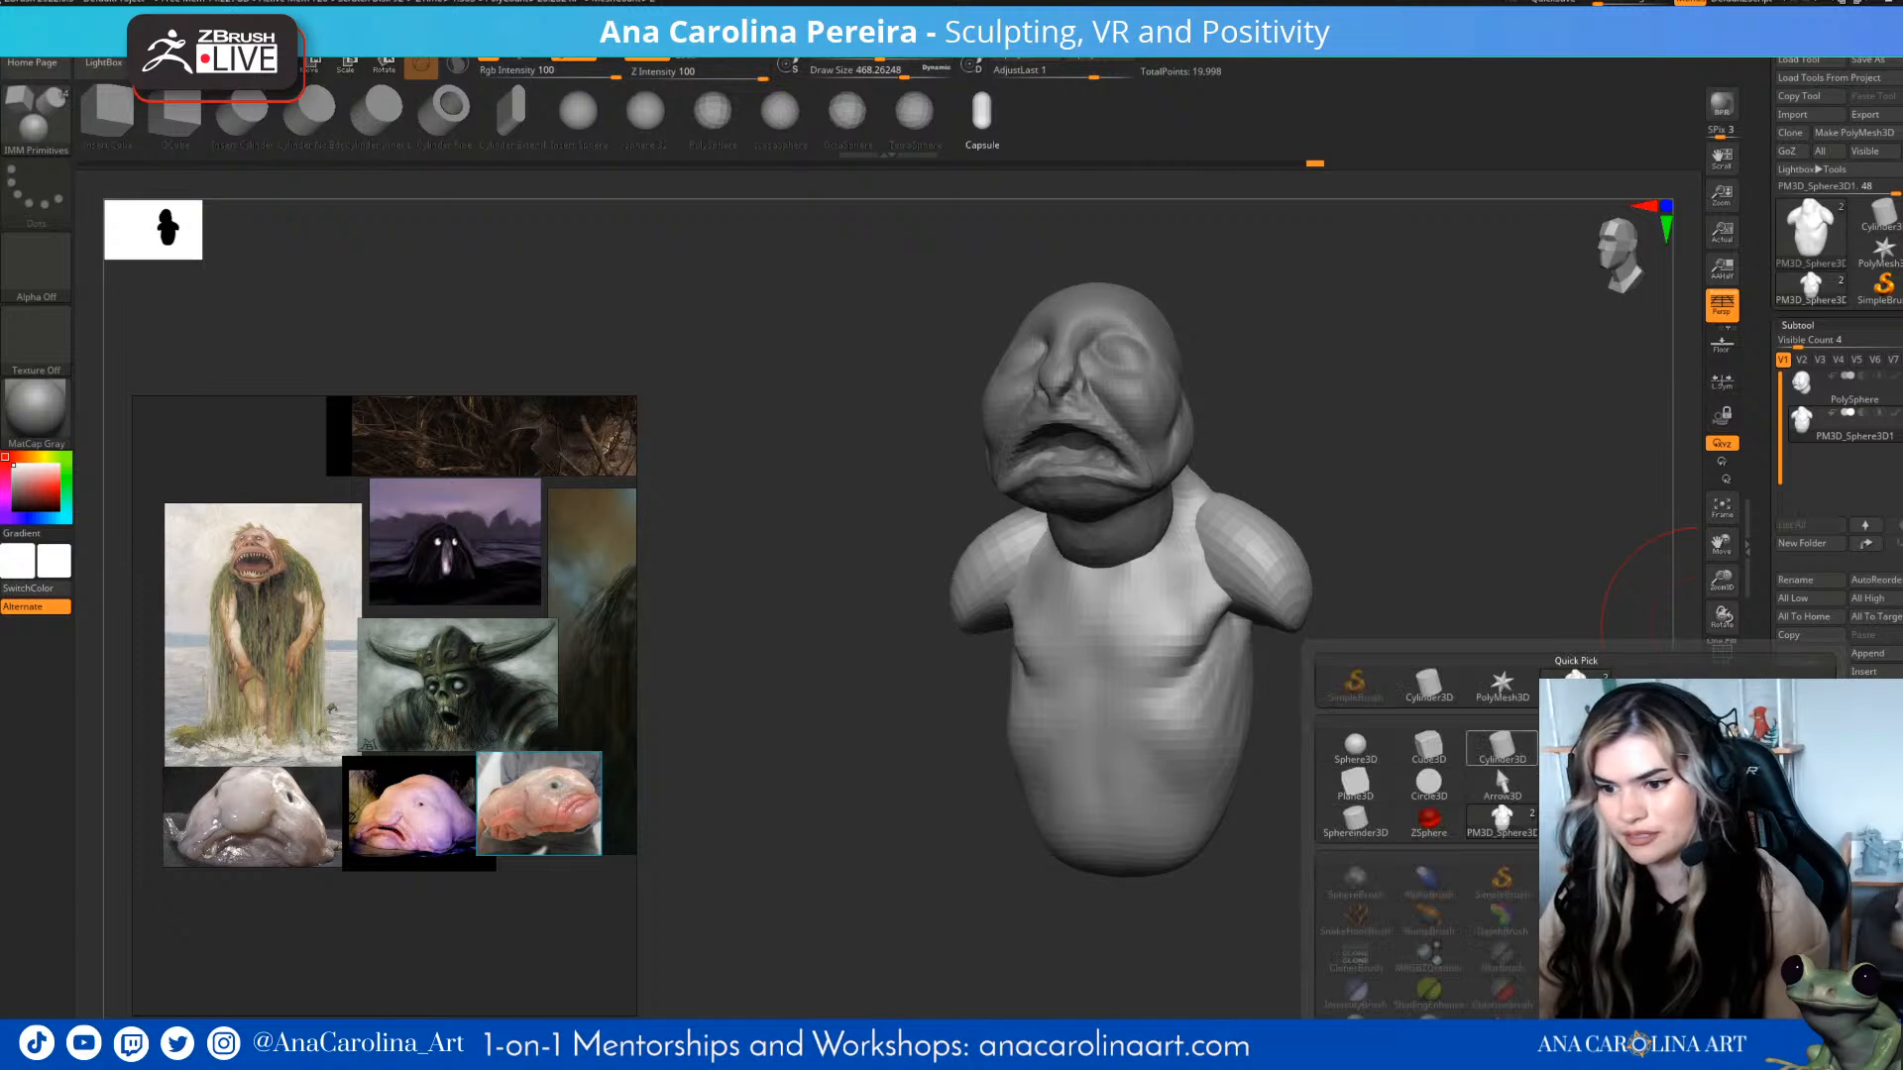
left_click(1501, 748)
left_click_drag(1417, 723, 1442, 714, "shift")
left_click(1170, 289, "alt")
left_click_drag(1317, 347, 1276, 374, "alt")
- Scale the cylinder down to a narrow tube and place it below one shoulder as the upper arm
key("e")
left_click_drag(1070, 406, 1033, 409)
left_click_drag(1133, 468, 1302, 737)
left_click_drag(1239, 677, 1240, 578)
left_click_drag(1417, 635, 1381, 806, "shift")
left_click_drag(1428, 774, 1511, 773, "shift")
left_click_drag(1377, 807, 1373, 793)
left_click_drag(1313, 735, 1377, 784)
mouse_move(1437, 783)
left_mouse_down()
mouse_move(1333, 769)
mouse_move(1374, 789)
mouse_move(1591, 769)
mouse_move(1308, 783)
mouse_move(1467, 783)
mouse_move(1392, 725)
mouse_move(1423, 714)
left_mouse_up()
- Fit the arm cylinder to the shoulder with the Move brush at a draw size of about 508
key("q")
left_click_drag(1287, 721, 1307, 721)
left_click_drag(1487, 714, 1393, 709)
left_click_drag(1367, 634, 1382, 621)
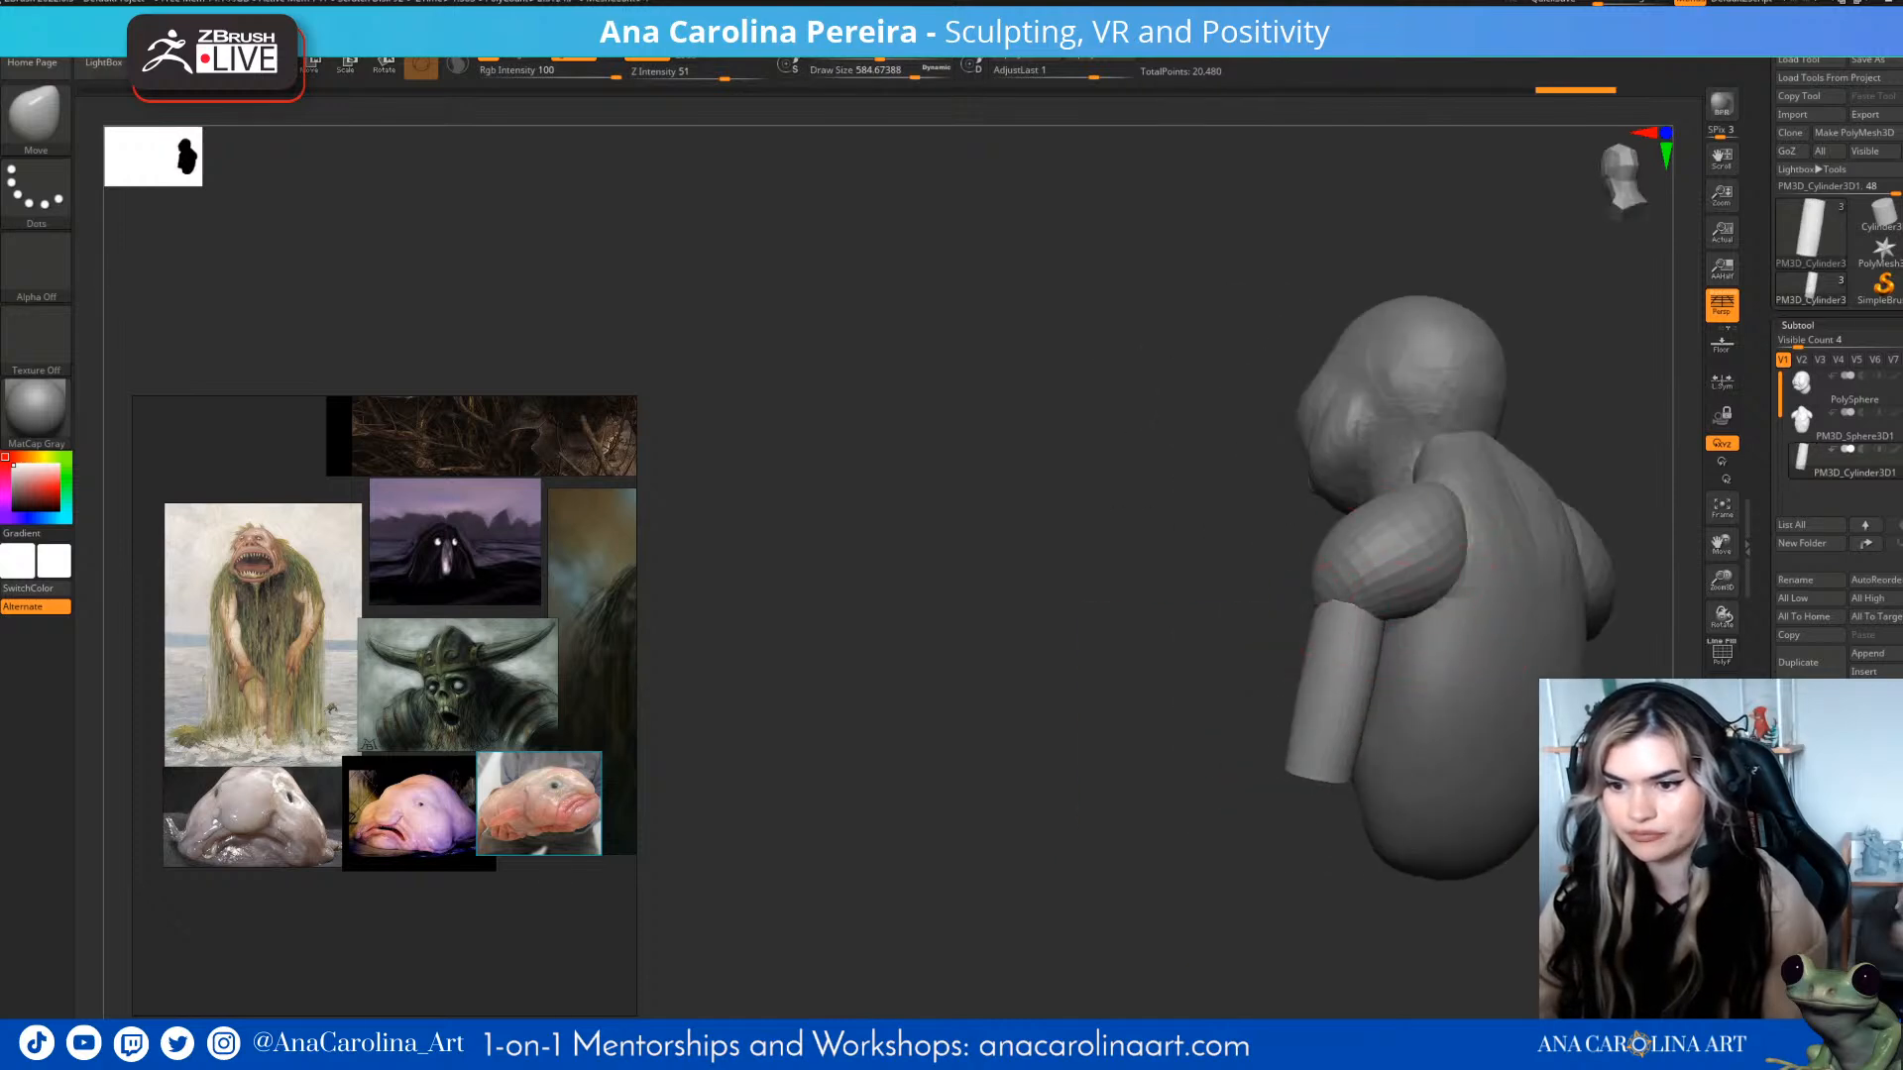
left_click_drag(1336, 727, 1344, 731)
mouse_move(1230, 833)
left_mouse_down()
mouse_move(1427, 837)
mouse_move(1507, 793)
left_mouse_up()
key("space")
left_click_drag(1462, 669, 1454, 670)
left_click_drag(1417, 719, 1428, 736)
mouse_move(1497, 872)
left_mouse_down("alt")
mouse_move(1491, 817)
mouse_move(1497, 843)
left_mouse_up("alt")
mouse_move(1497, 851)
left_mouse_down("alt")
mouse_move(1388, 820)
mouse_move(1440, 783)
left_mouse_up("alt")
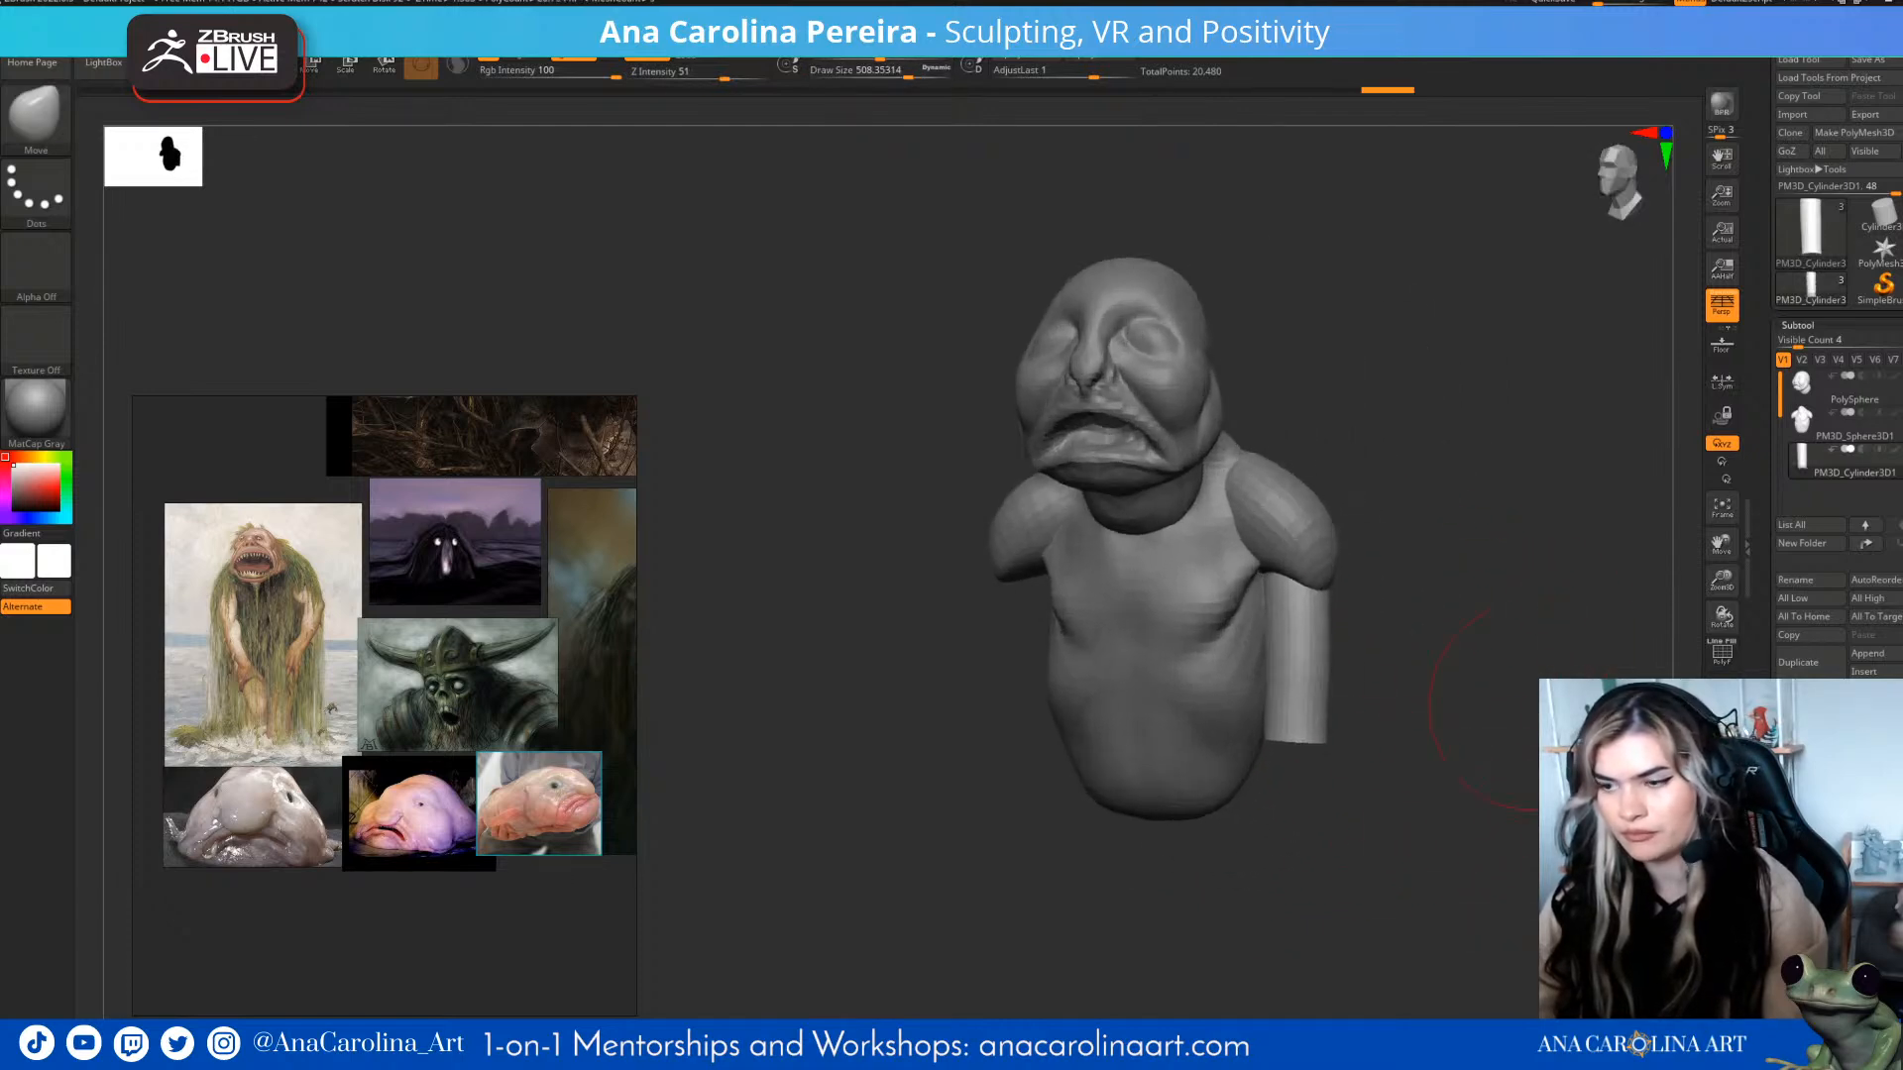
- Append a second Cylinder3D as a new subtool and select it
left_click(1871, 653)
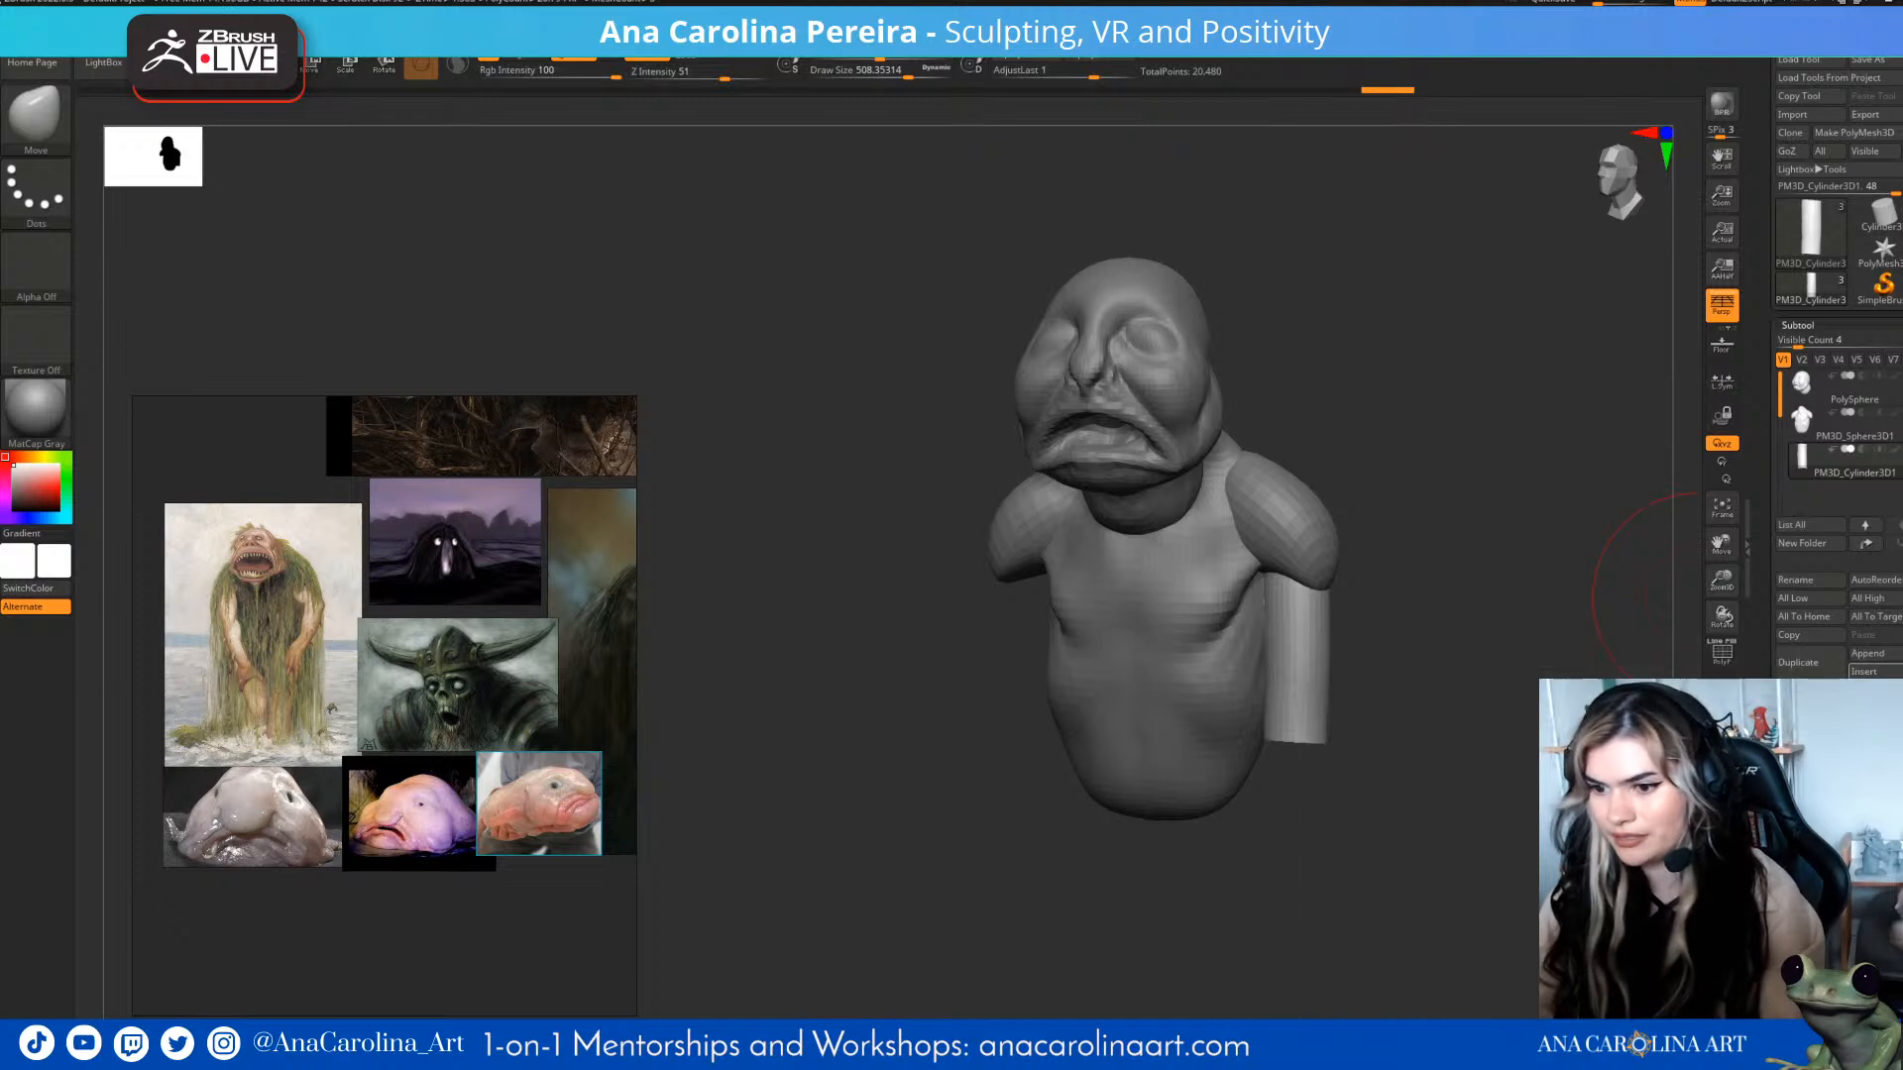
left_click(1871, 654)
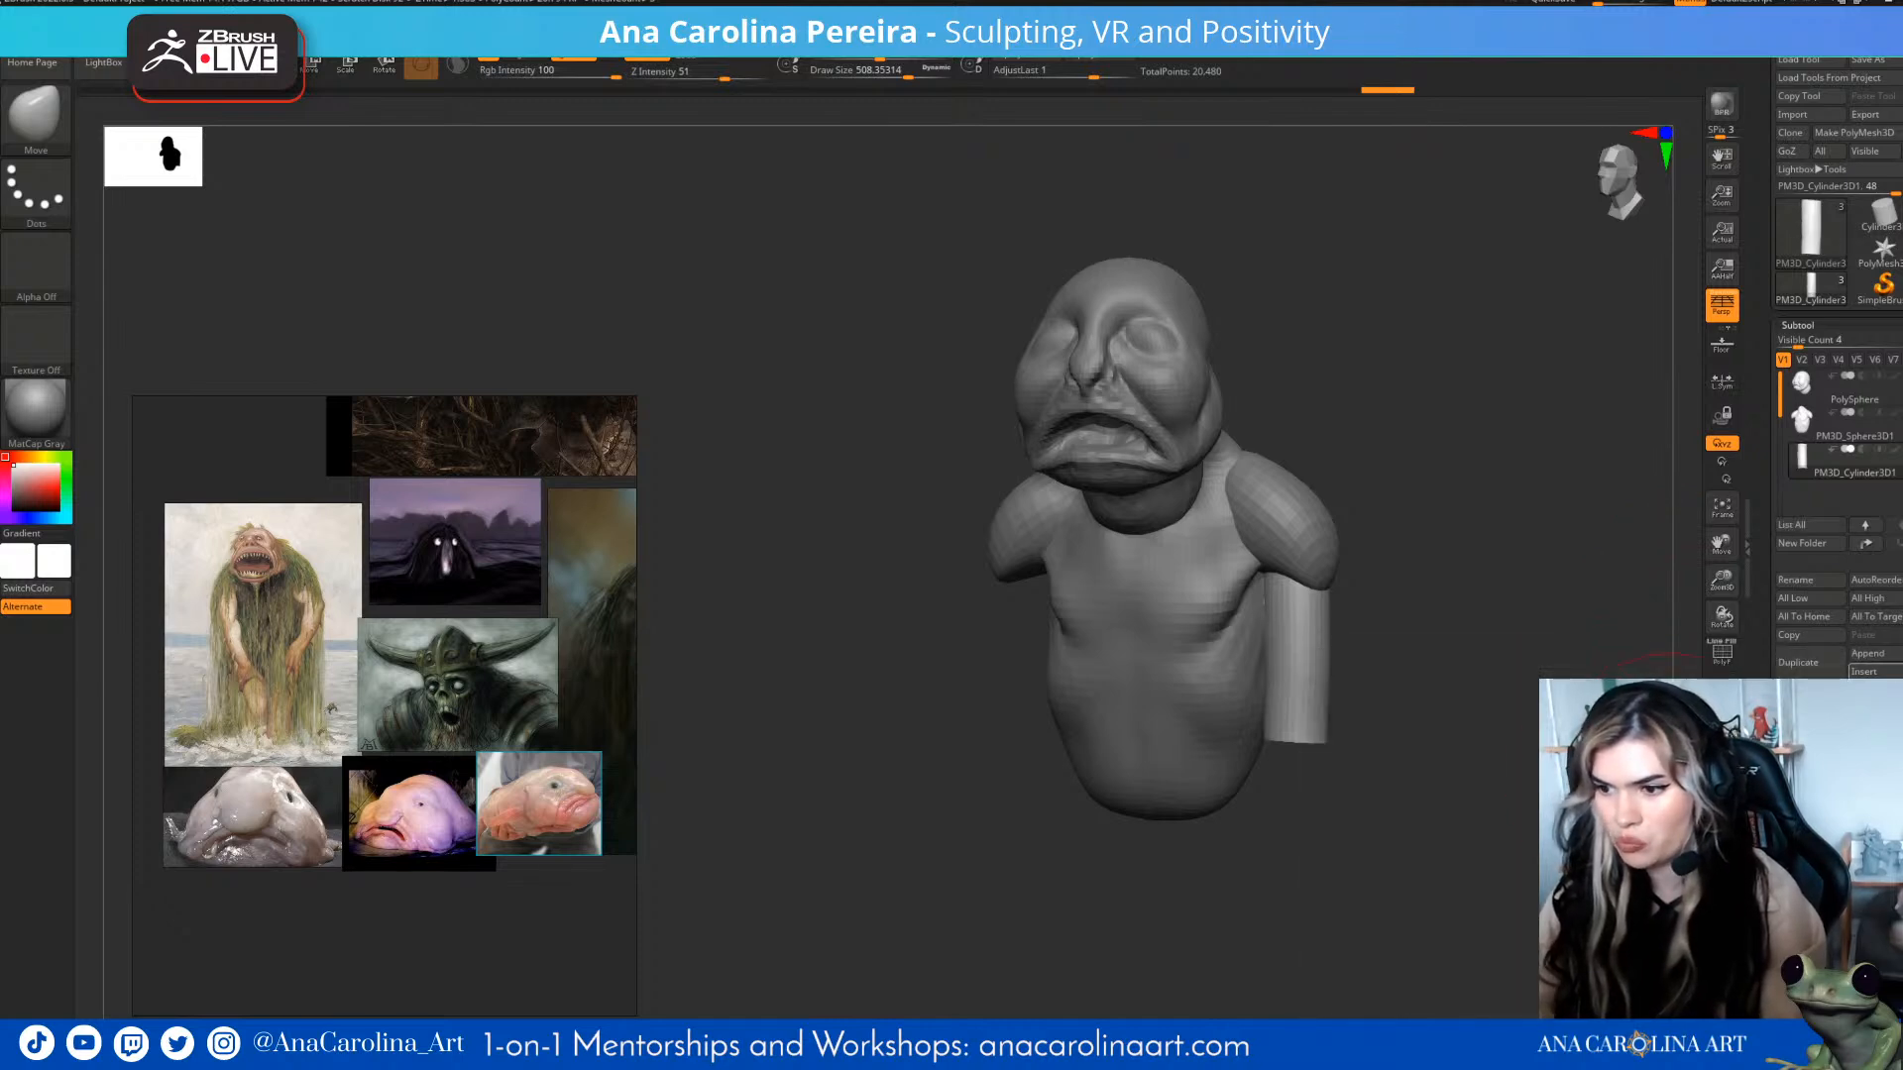
left_click(1870, 653)
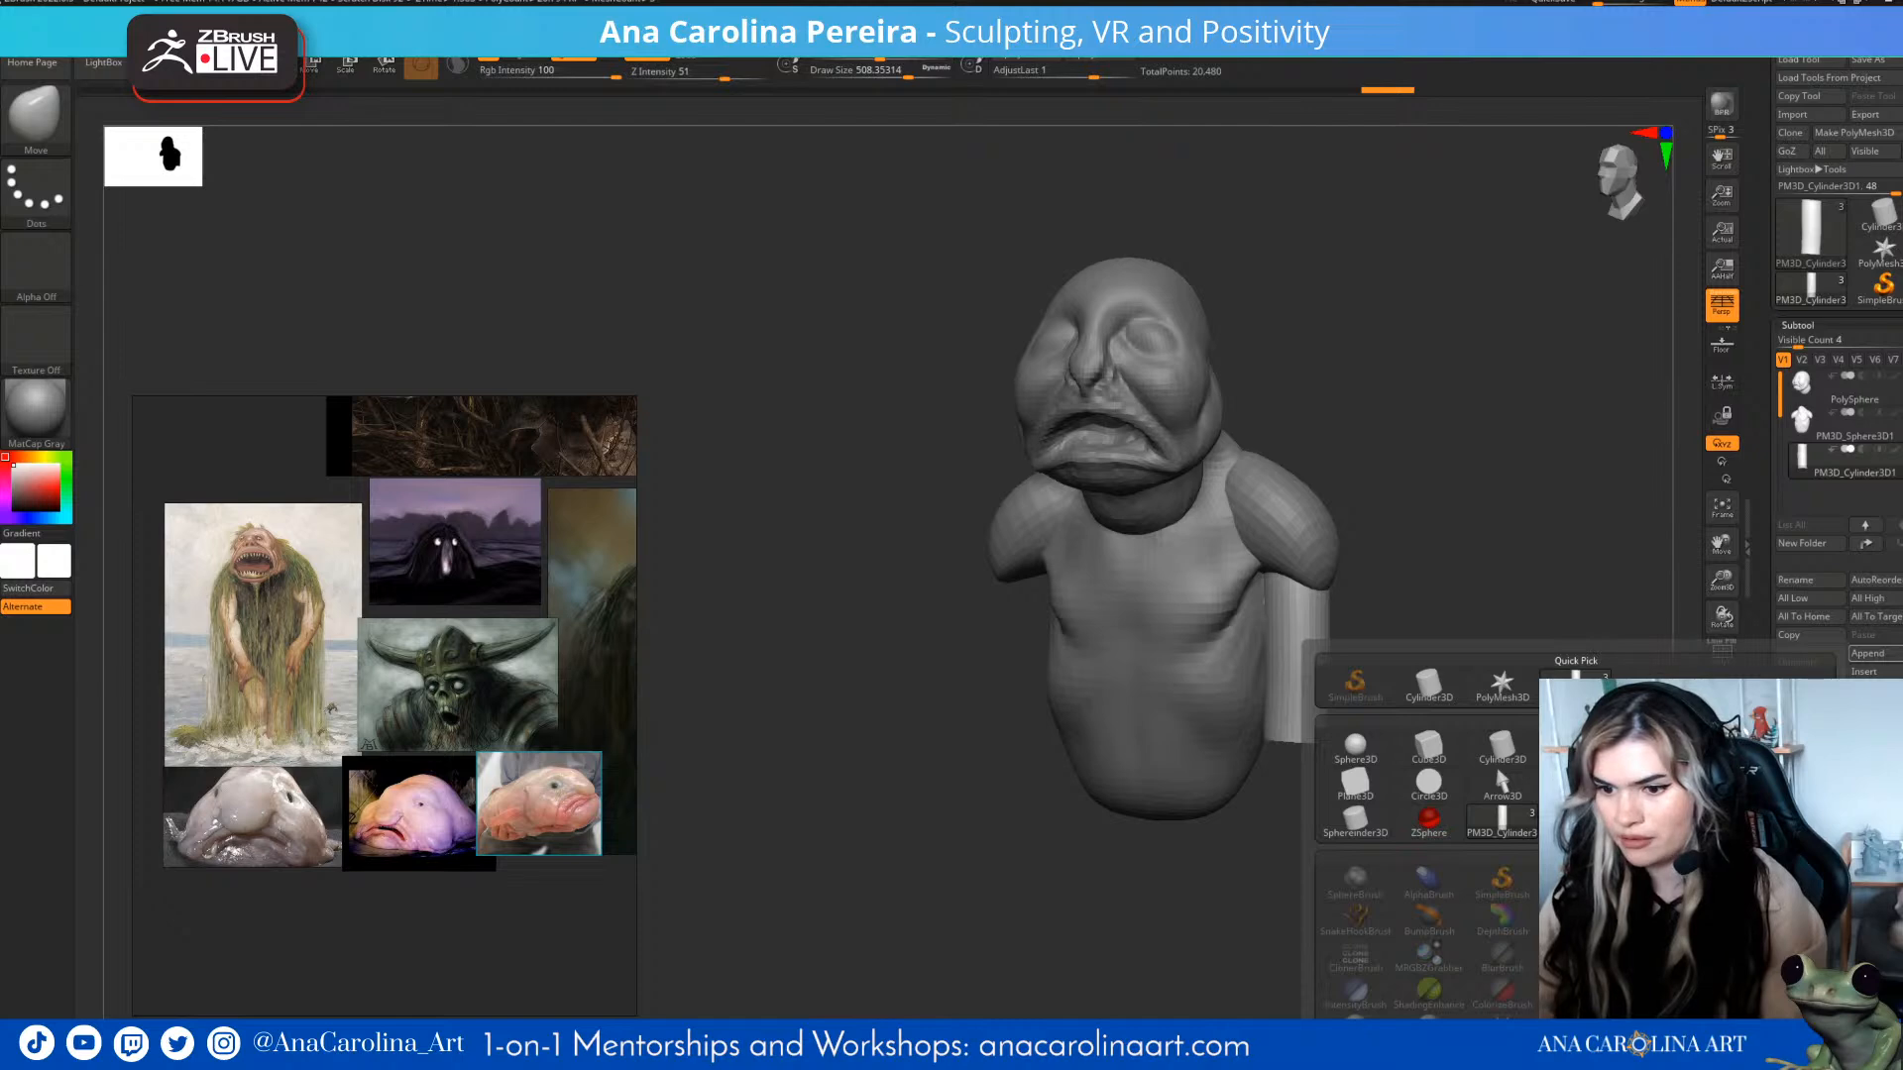
left_click(1502, 746)
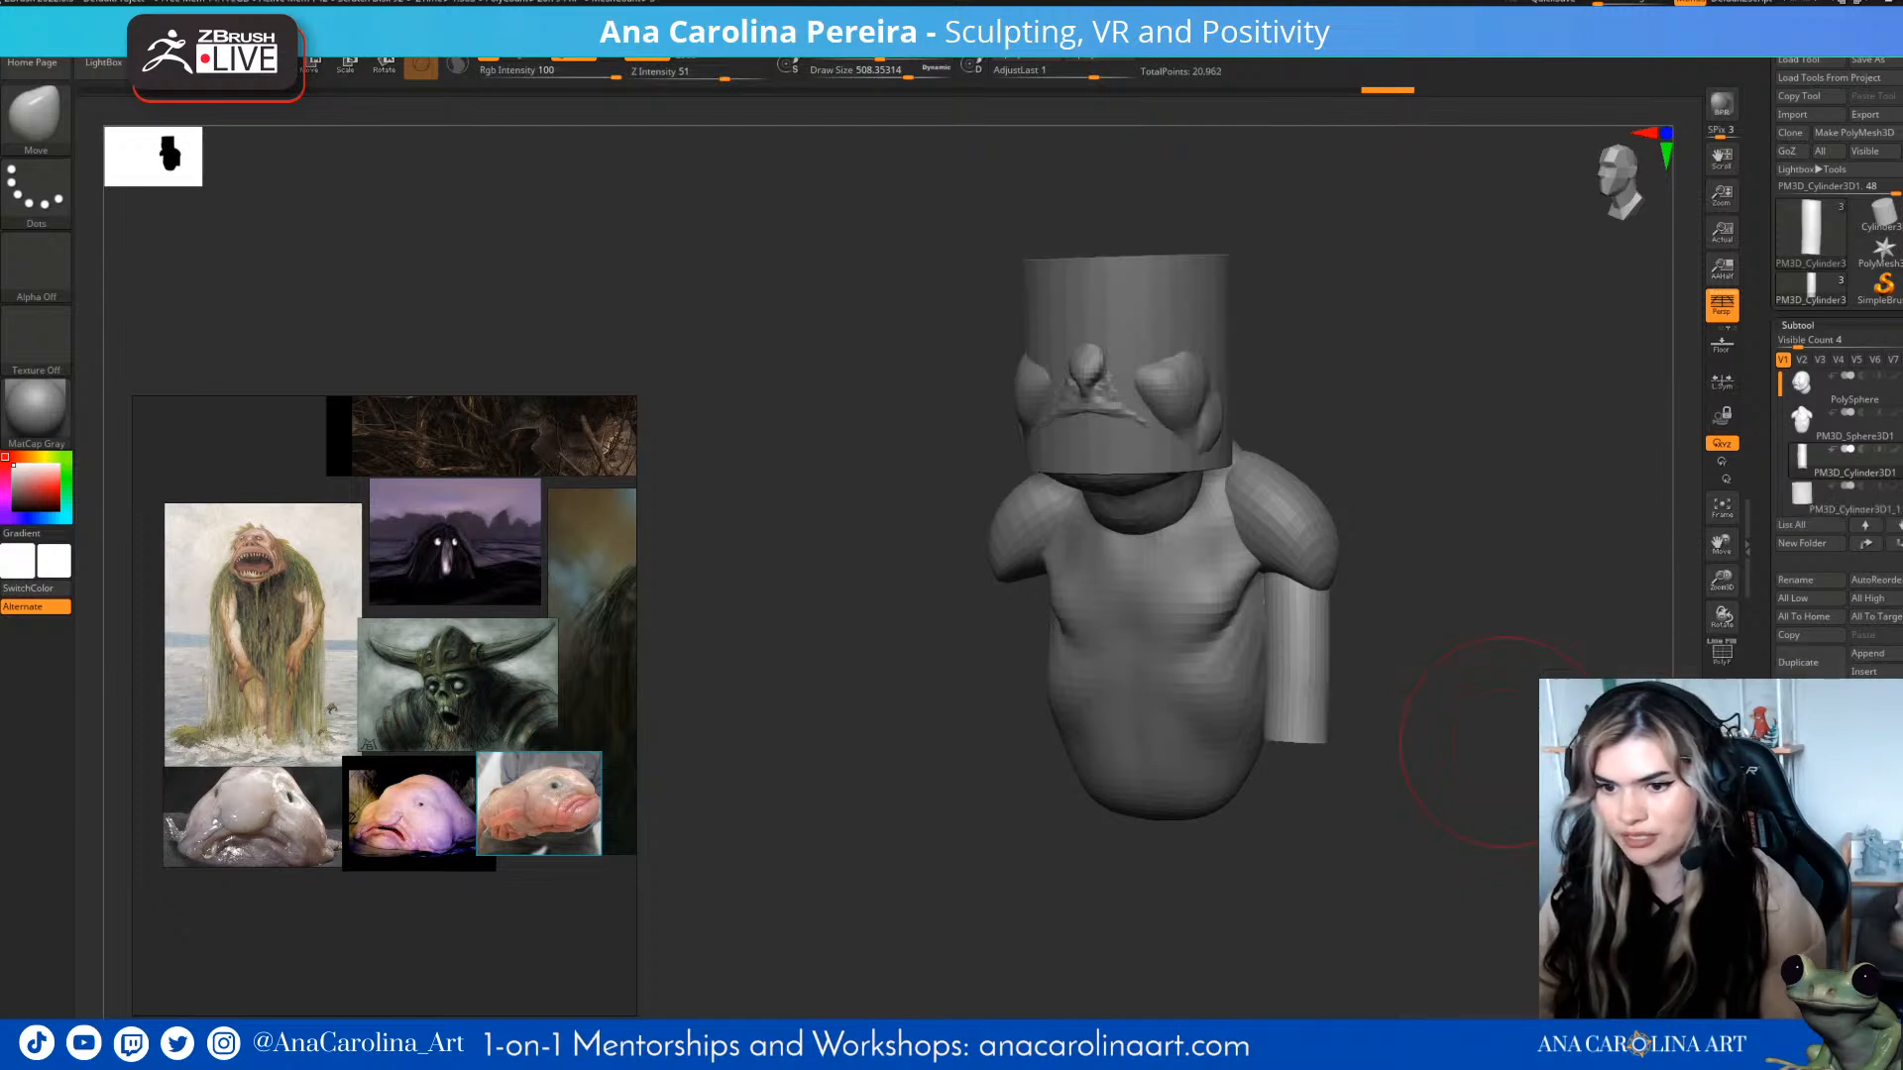
left_click(1173, 342, "alt")
left_click_drag(1305, 310, 1388, 317, "shift")
- Flatten and widen the second cylinder into a disc beneath the torso to serve as a base
key("e")
left_click_drag(1150, 260, 1150, 575)
left_click_drag(1150, 668, 1151, 796)
left_click_drag(1151, 728, 1151, 679)
mouse_move(1447, 634)
left_mouse_down()
mouse_move(1288, 649)
mouse_move(1314, 758)
mouse_move(1462, 636)
left_mouse_up()
left_click_drag(1461, 636, 1423, 673, "alt")
left_click(1130, 396, "alt")
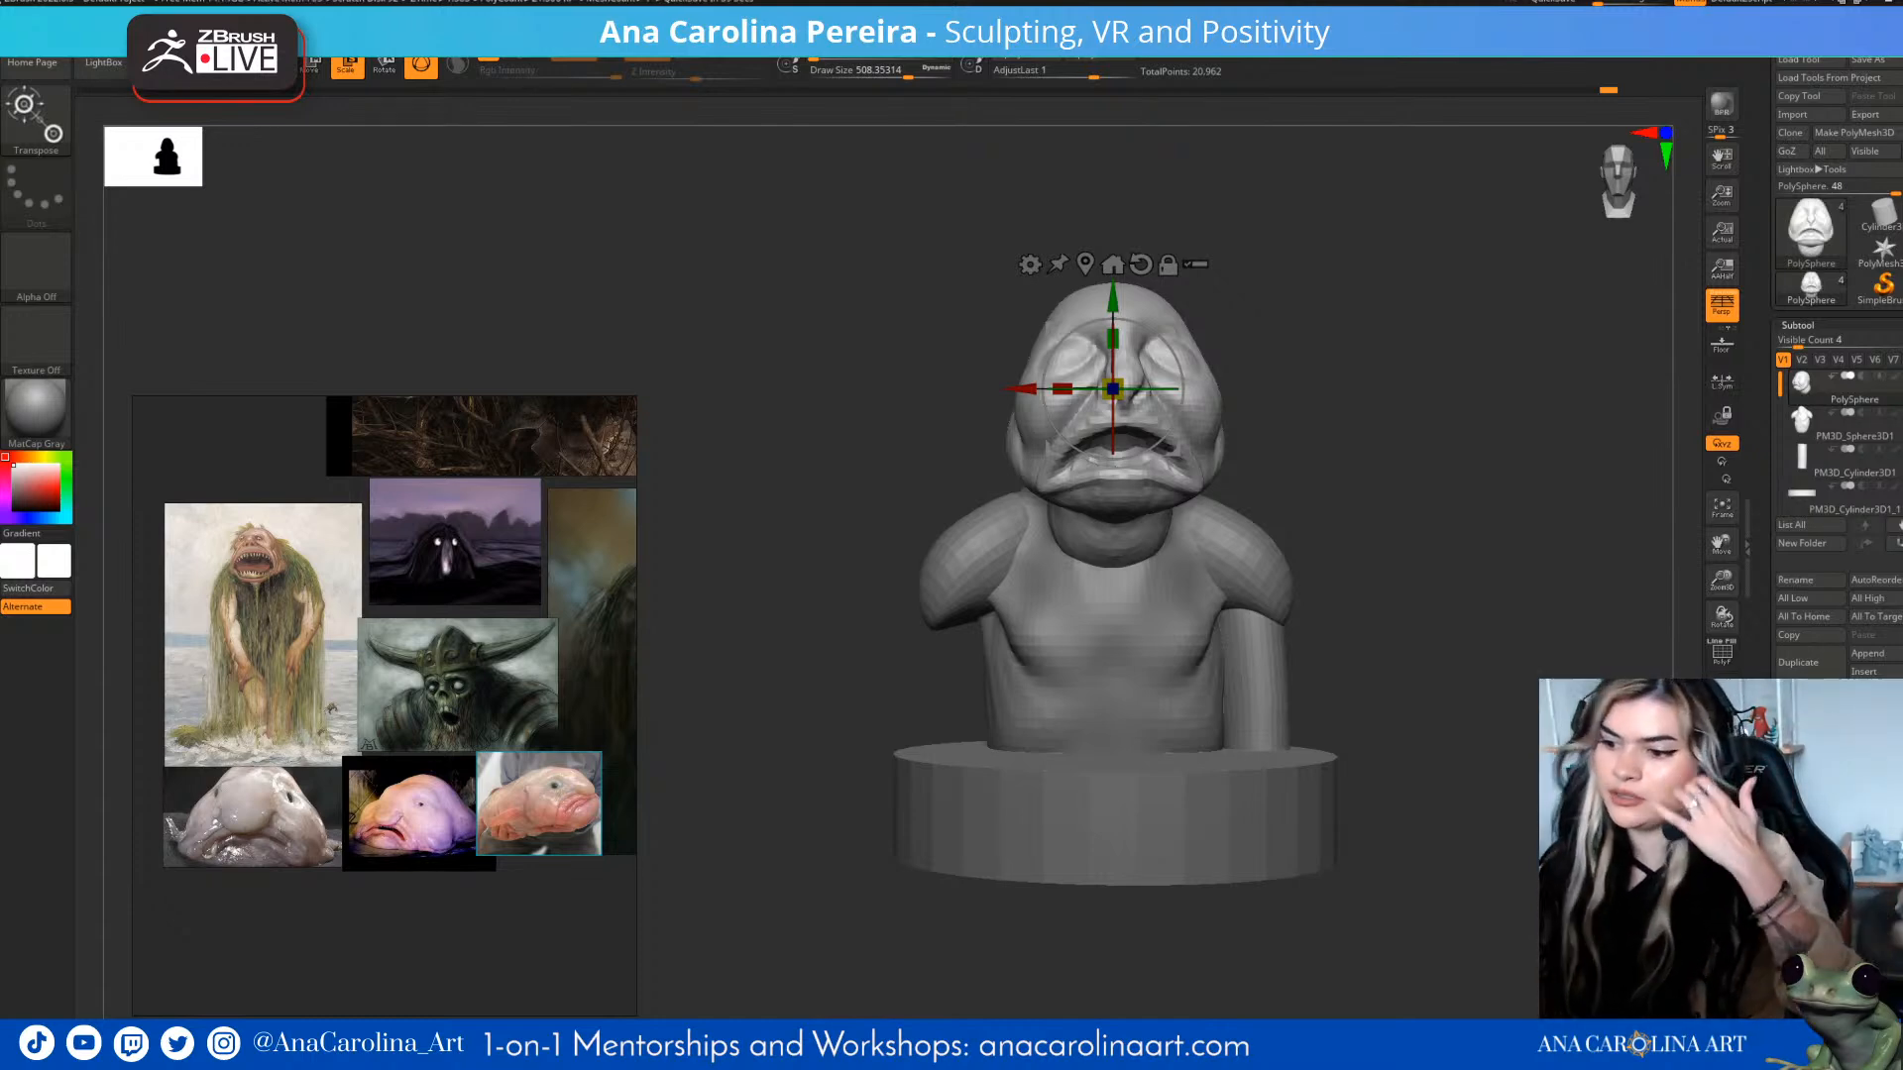
right_click_drag(1085, 513, 996, 530)
key("b")
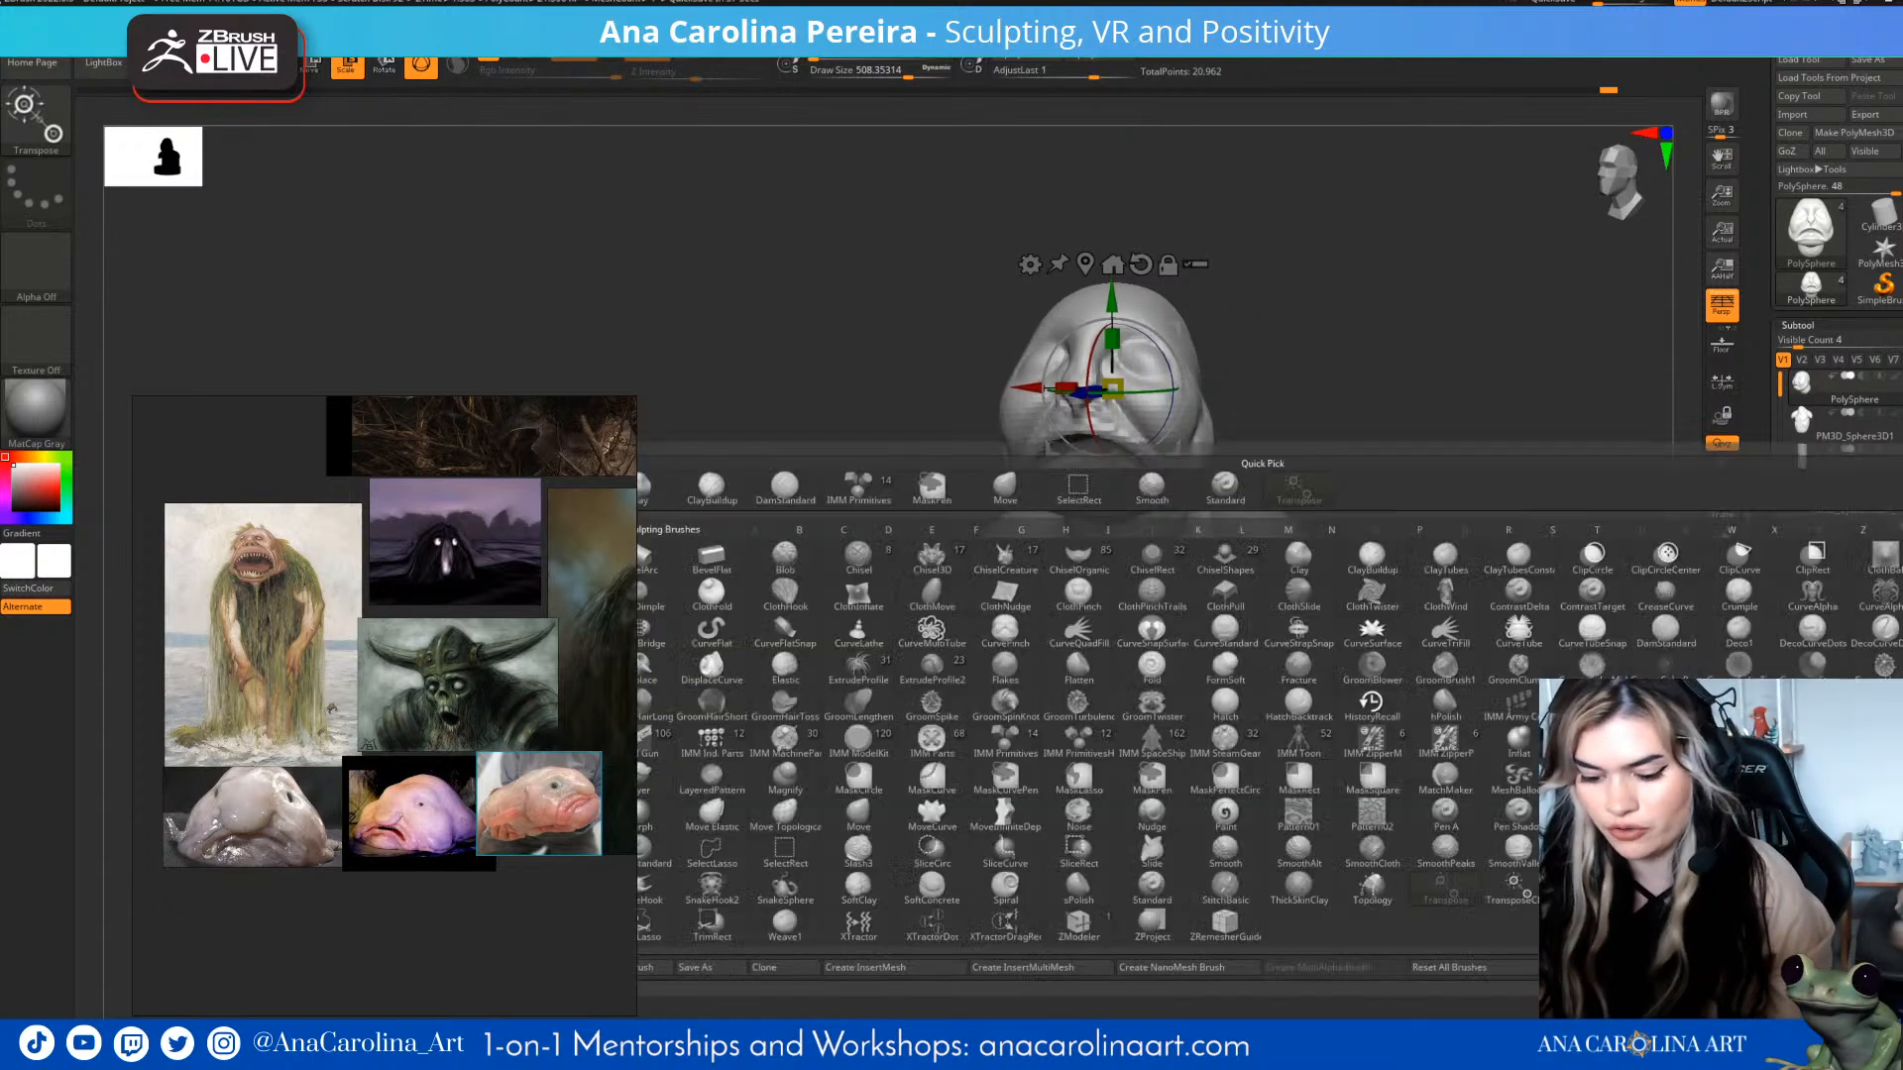
key("i")
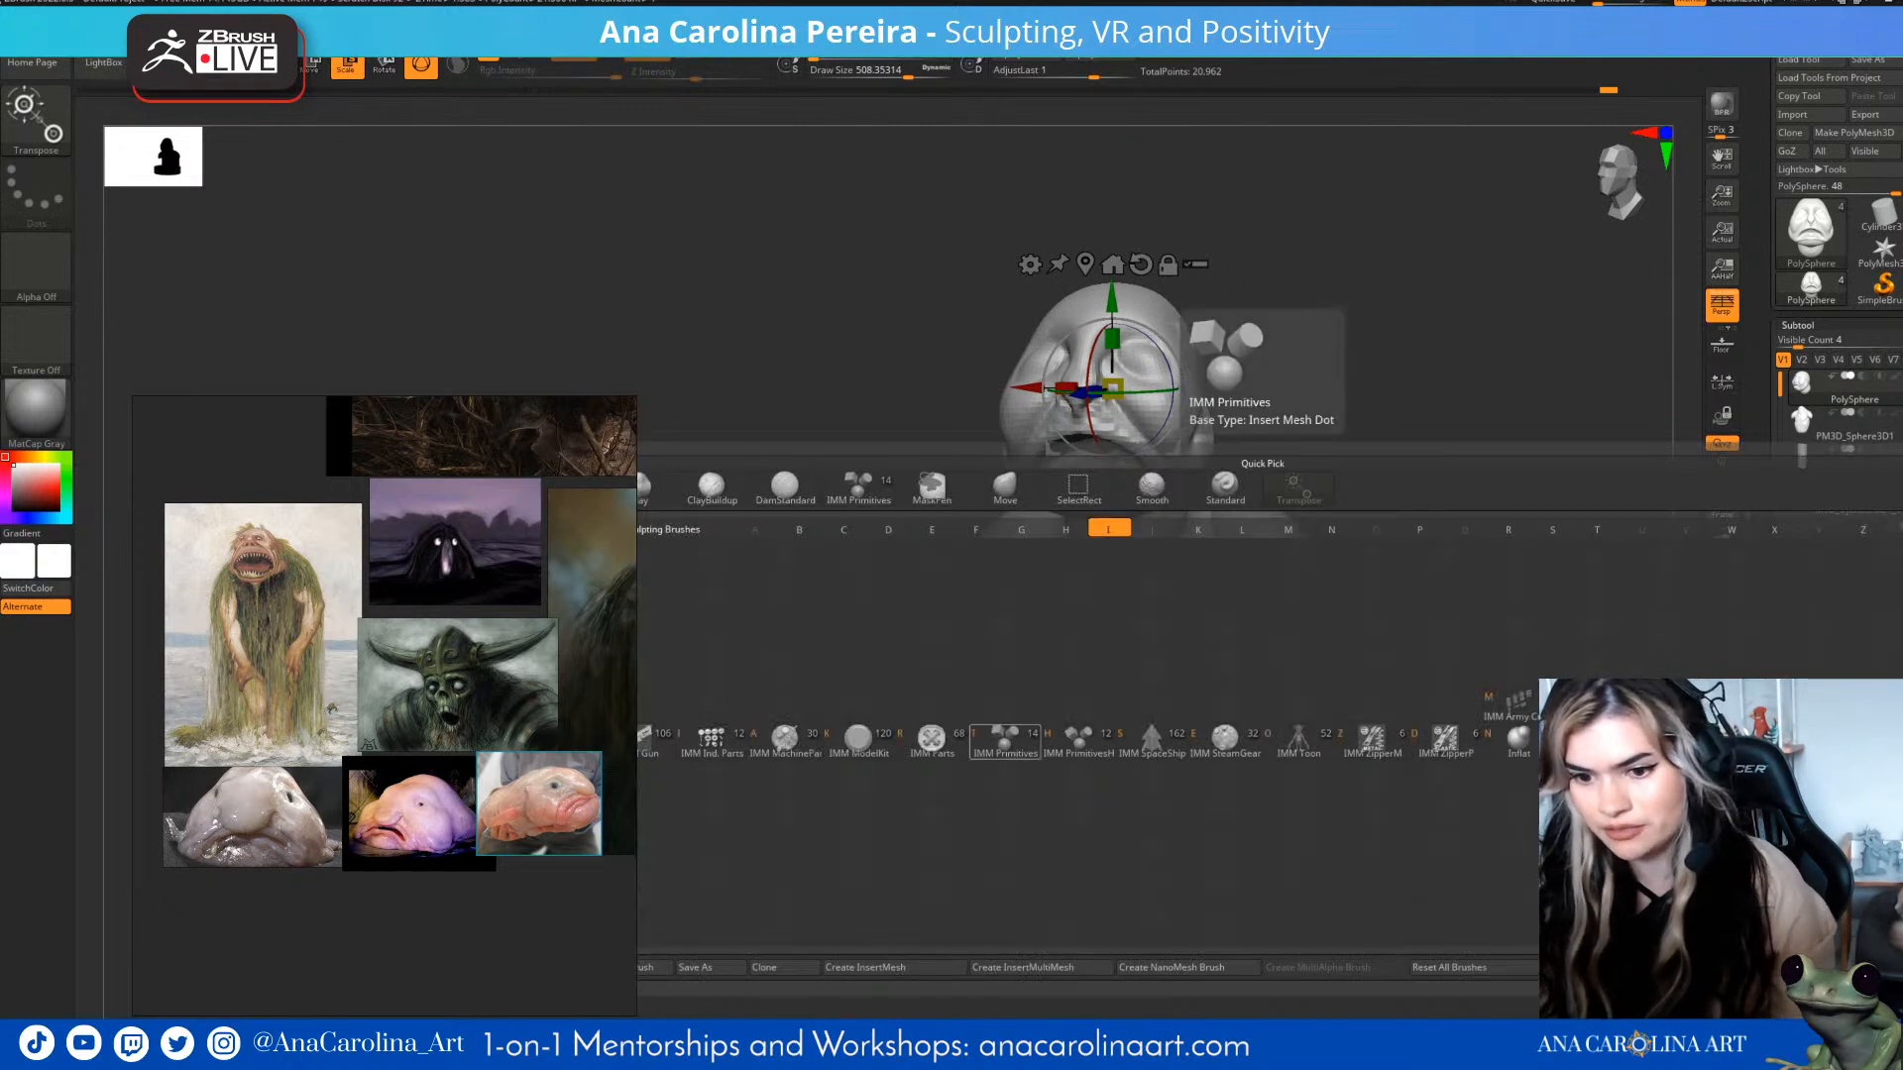
right_click_drag(1079, 596, 1174, 581)
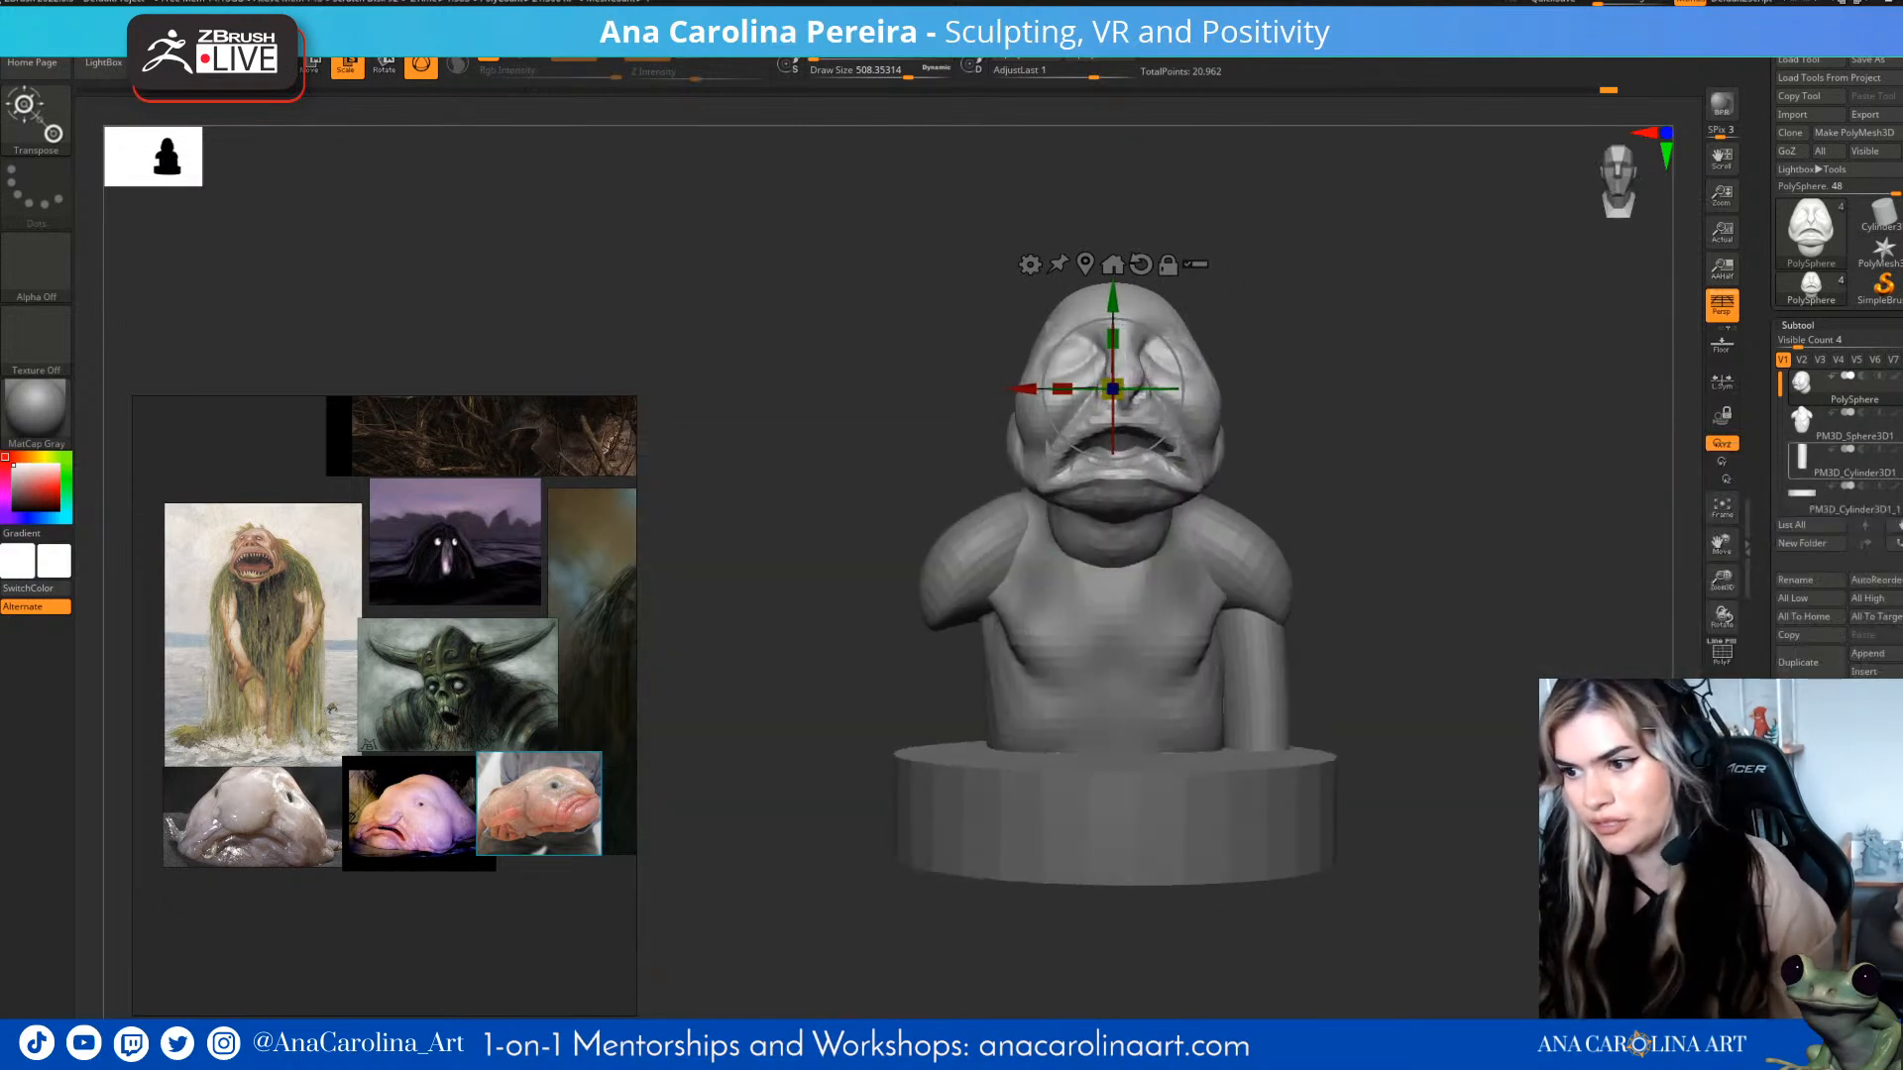
- Select the arm cylinder and mirror it to the other side of the torso
left_click(1852, 462)
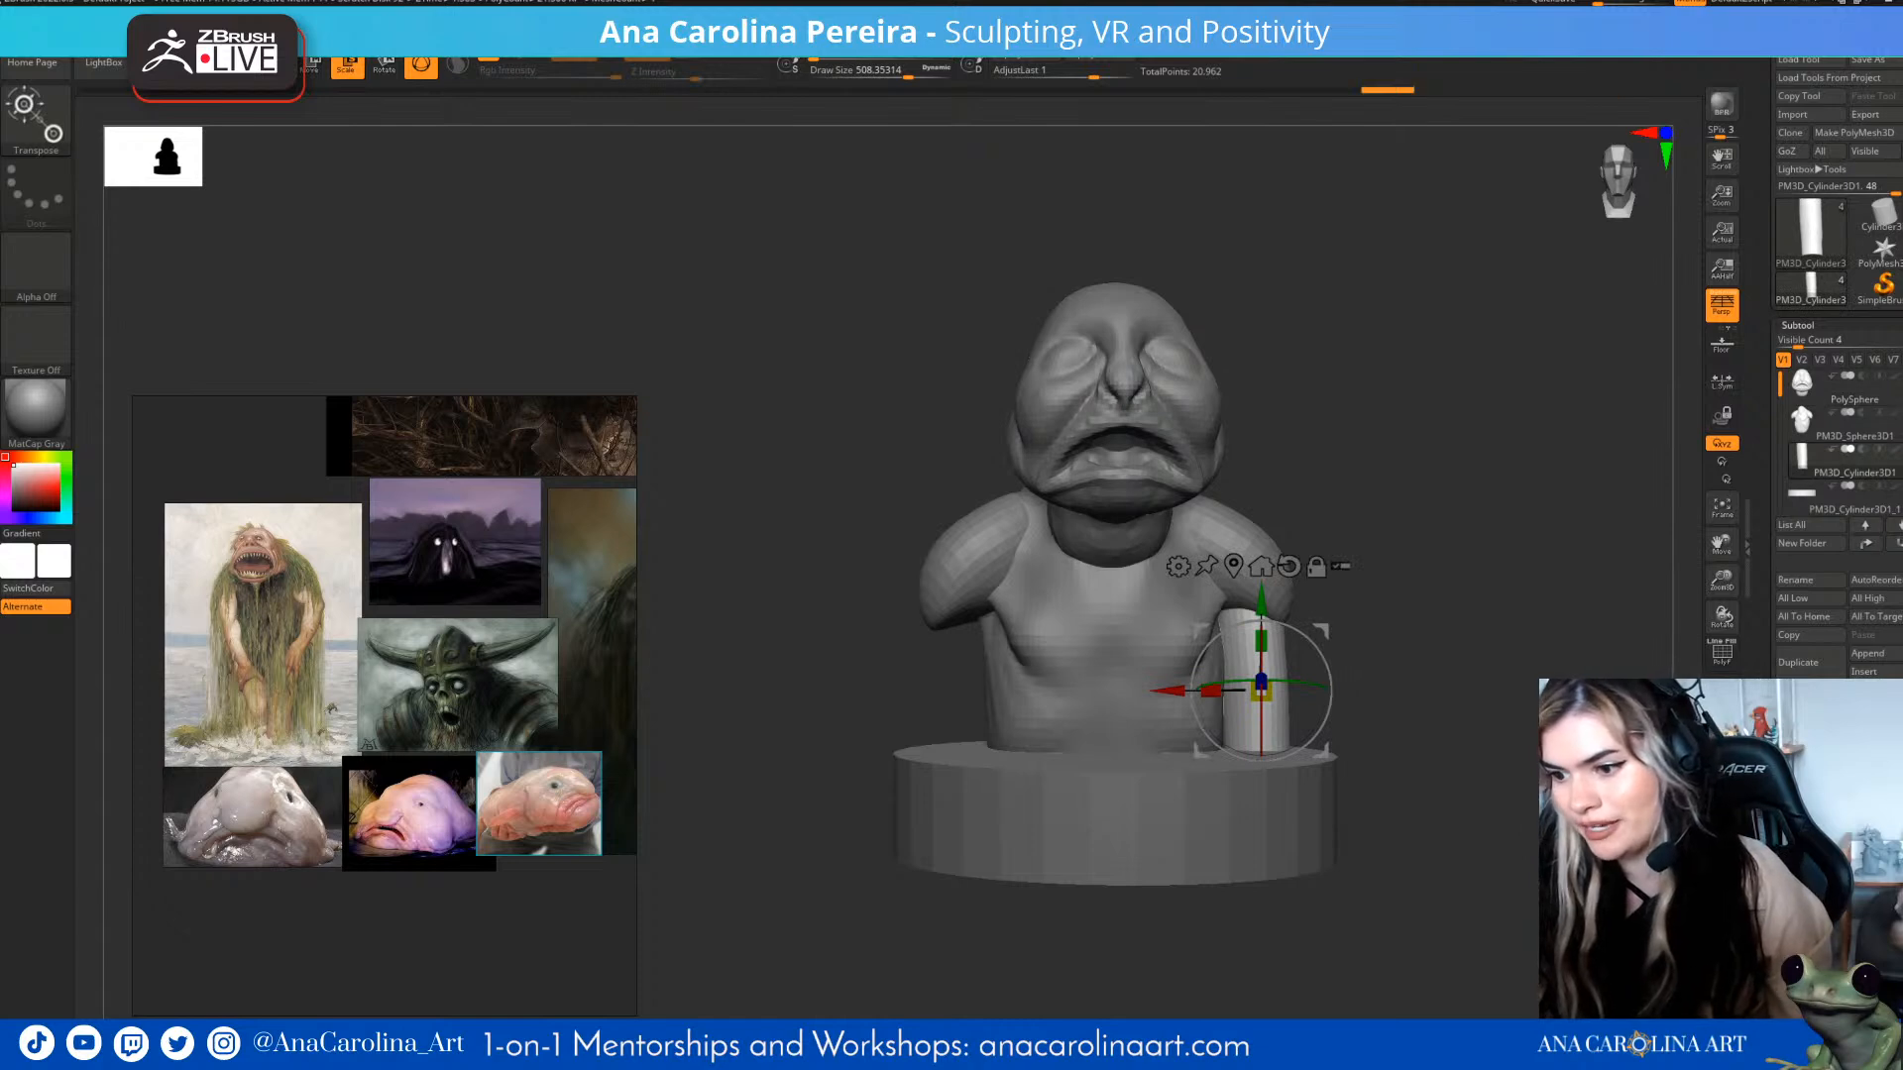
left_click_drag(1834, 562, 1834, 559)
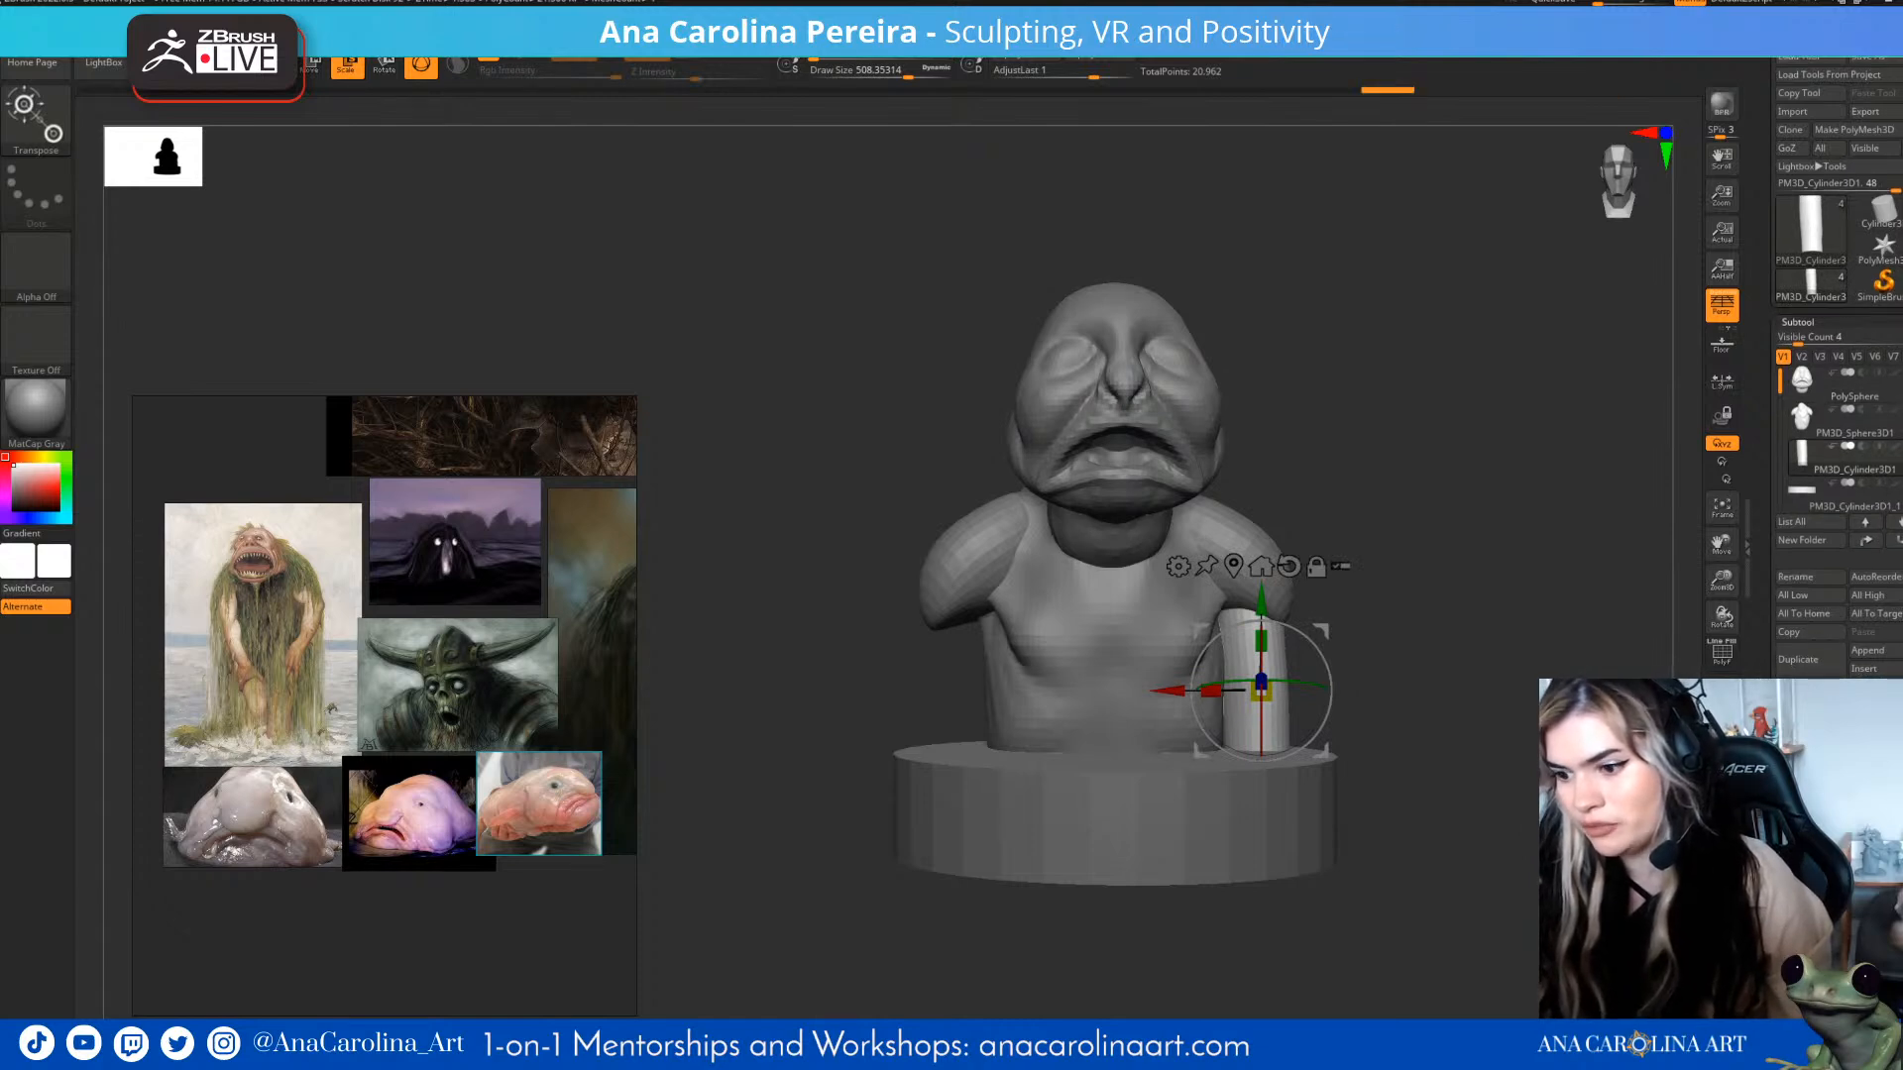
left_click(1803, 909)
left_click(1814, 650)
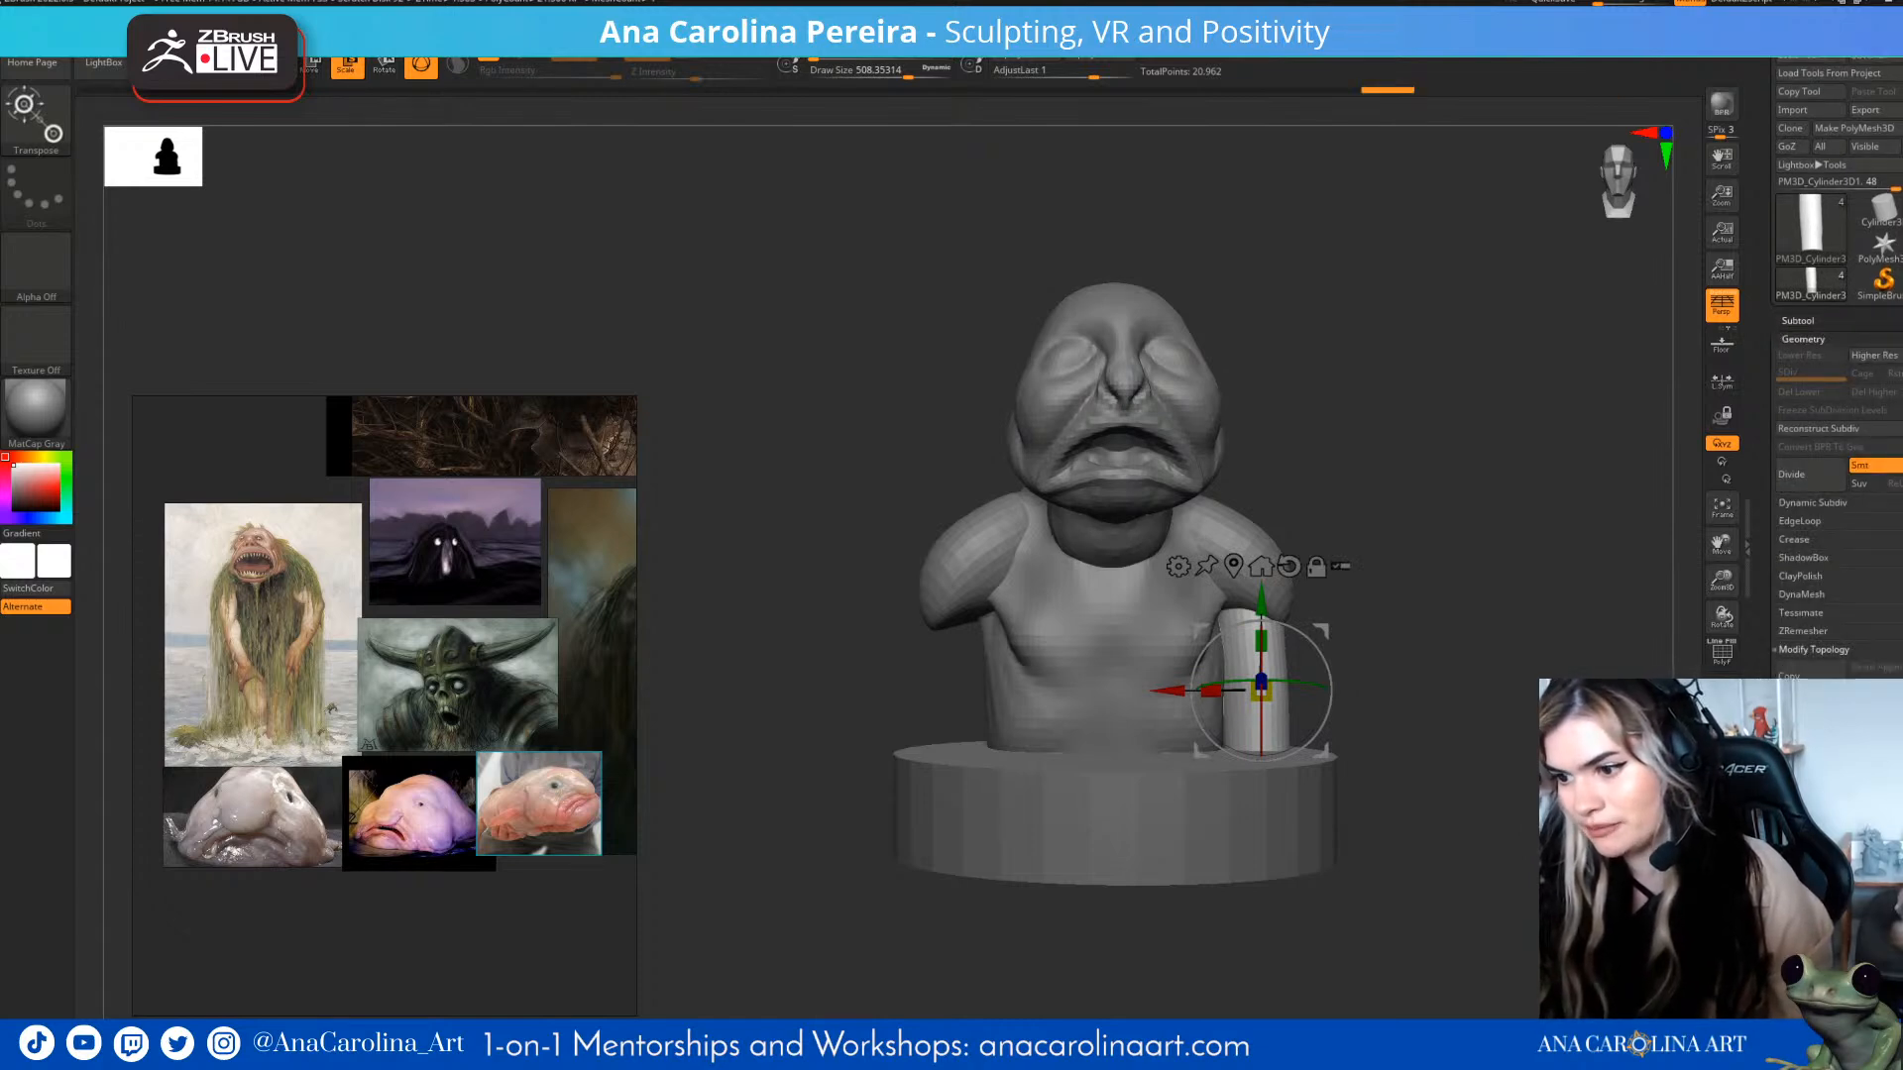
left_click(1820, 788)
right_click_drag(1356, 719, 1314, 729)
- Adjust the mirrored arm cylinders below the shoulders with the Move brush at a draw size of about 508
key("q")
right_click_drag(1433, 705, 1373, 689)
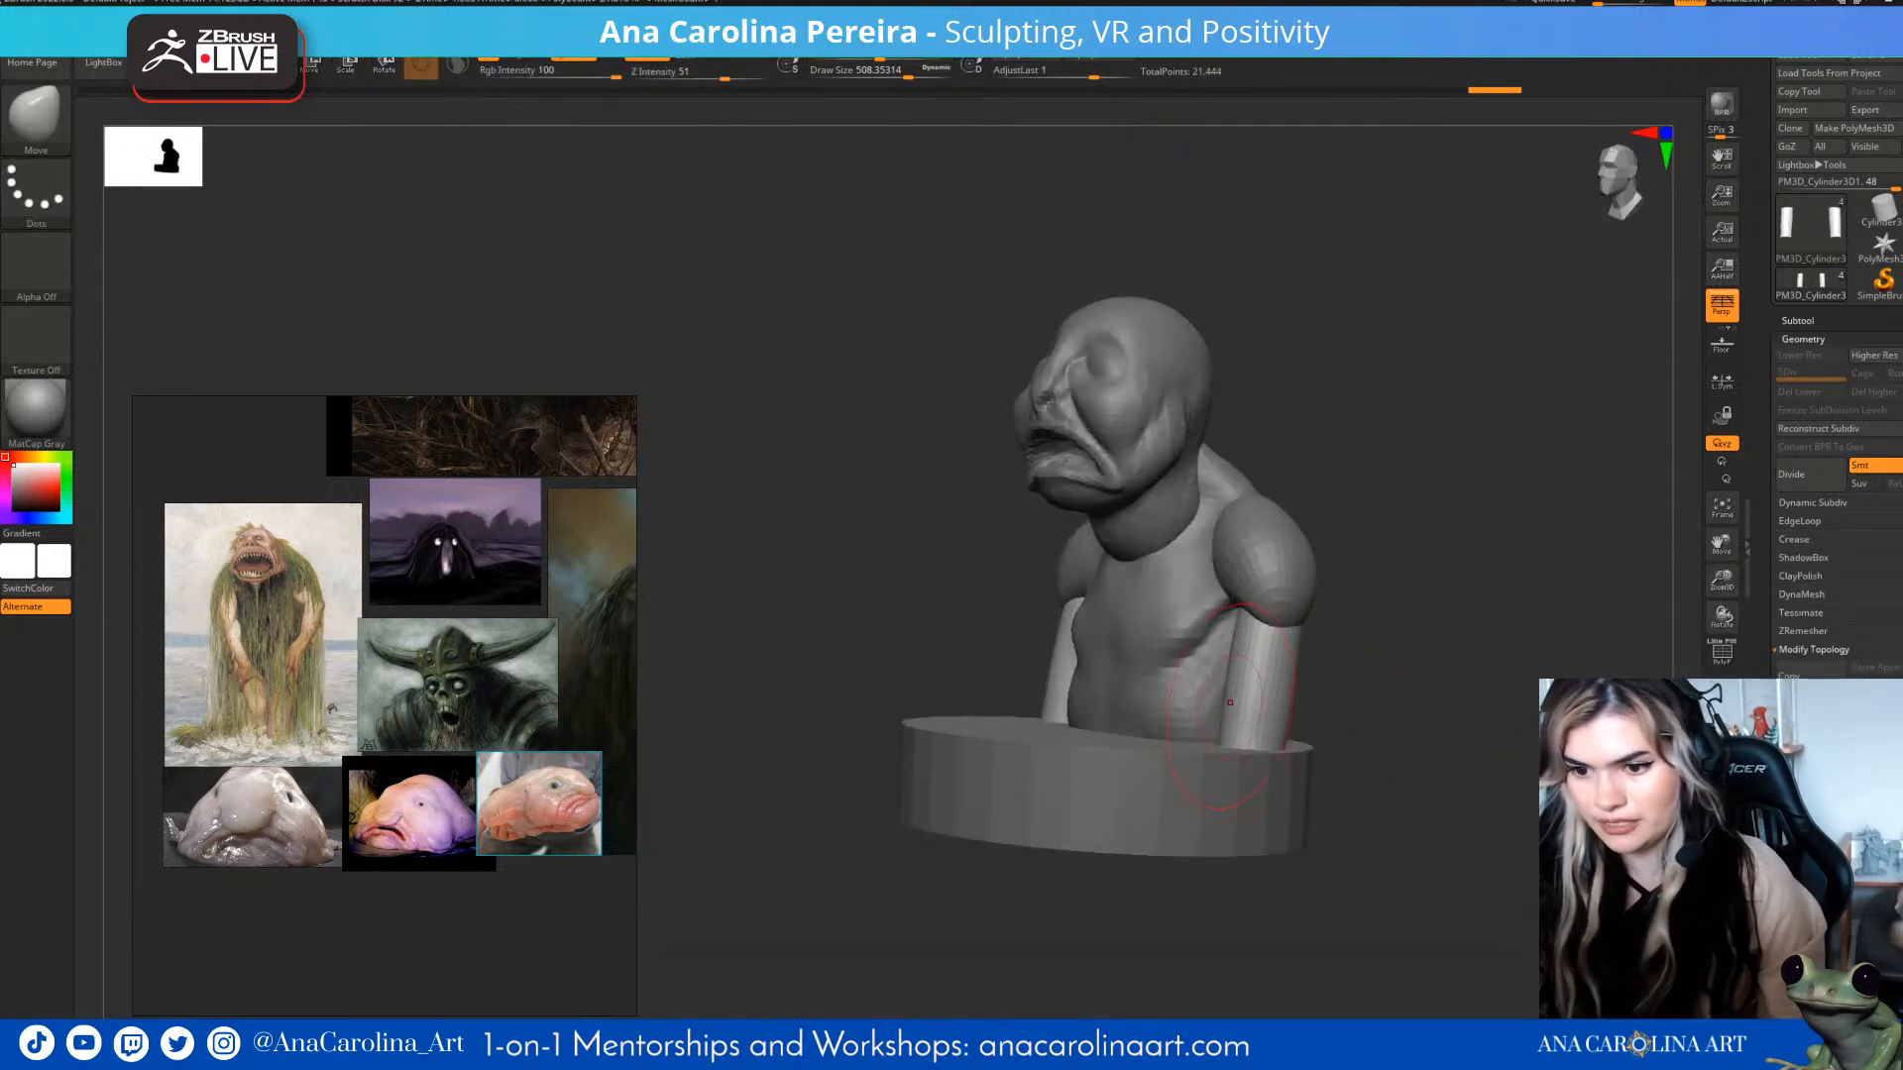
right_click_drag(1258, 695, 1197, 692)
left_click_drag(1264, 686, 1295, 682)
mouse_move(1294, 682)
right_mouse_down()
mouse_move(1229, 666)
mouse_move(1427, 694)
right_mouse_up()
right_click_drag(1210, 654, 1262, 668)
left_click(1262, 669, "alt")
right_click_drag(1473, 550, 1493, 623, "alt")
- Select the base disc and move it backward so it sits centred under the torso
left_click(1408, 871, "alt")
key("w")
left_click_drag(1455, 840, 1391, 842)
right_click_drag(1391, 841, 1210, 876)
key("q")
mouse_move(1452, 575)
right_mouse_down("shift")
mouse_move(1490, 567)
mouse_move(1449, 579)
right_mouse_up("shift")
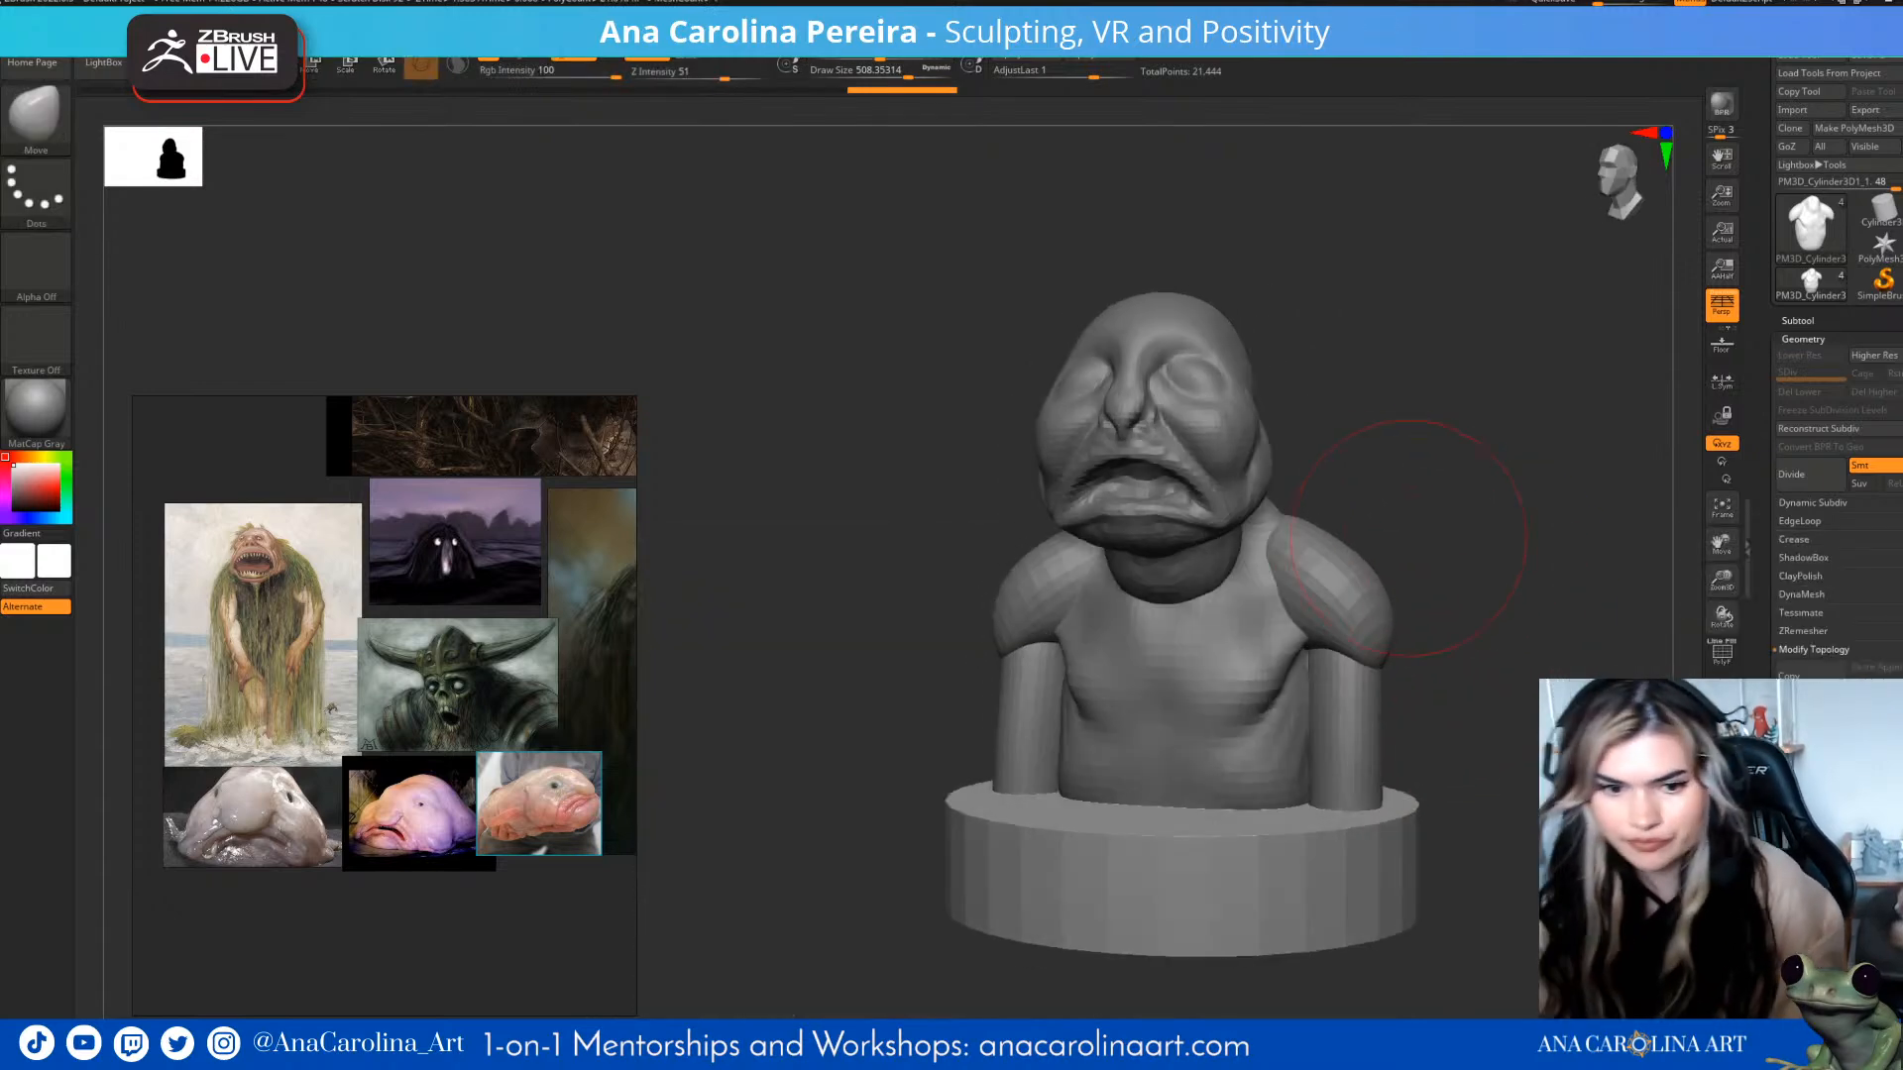
- Select the head and reshape the eye area and cheeks with the Move brush at a draw size of about 262
left_click(1229, 404, "alt")
right_click_drag(1236, 423, 1199, 467, "alt")
right_click_drag(1385, 407, 1320, 428)
right_click_drag(1320, 428, 1351, 412, "alt")
key("space")
left_click_drag(1346, 428, 1318, 429)
right_click_drag(1319, 428, 1330, 444)
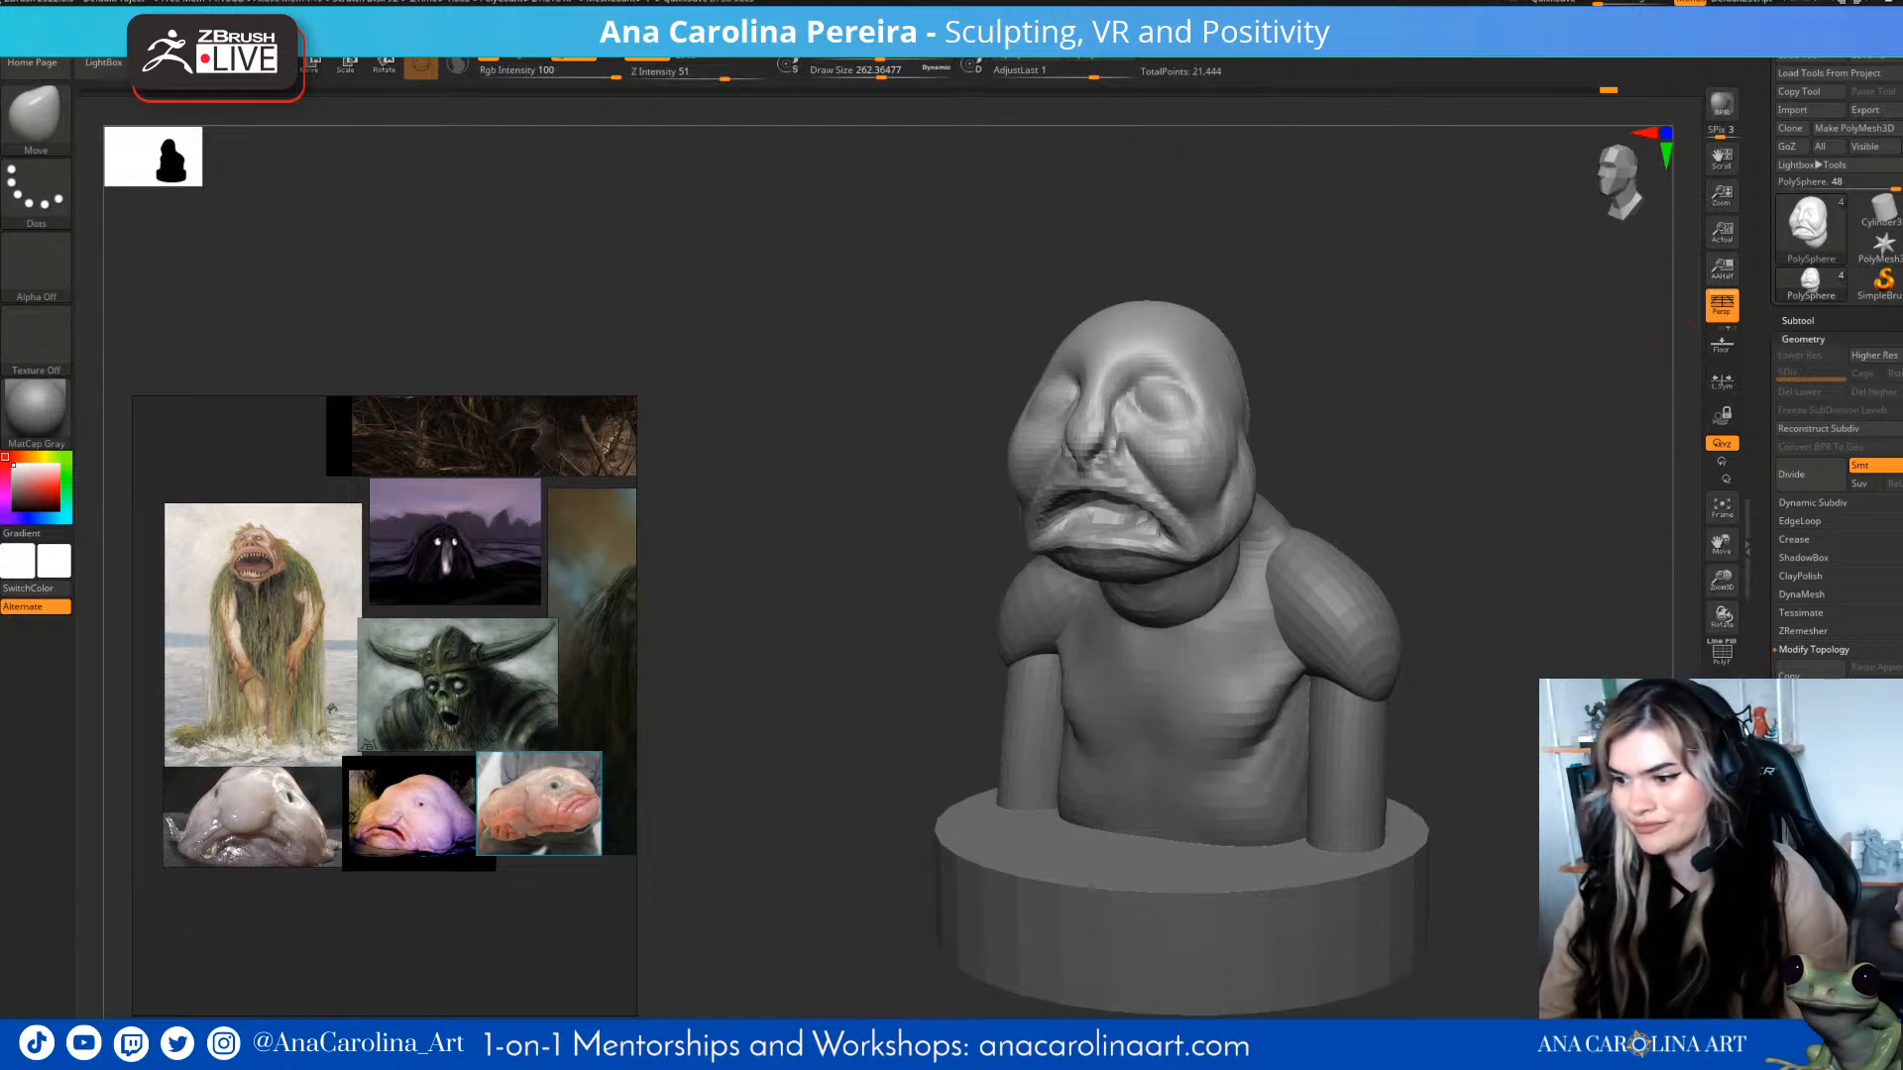
left_click_drag(1526, 683, 1477, 674)
left_click_drag(1437, 555, 1566, 545, "shift")
mouse_move(1343, 342)
left_mouse_down("alt")
mouse_move(1308, 396)
mouse_move(1254, 426)
mouse_move(1328, 431)
left_mouse_up("alt")
key("space")
mouse_move(1226, 434)
left_mouse_down()
mouse_move(1195, 434)
mouse_move(1244, 489)
mouse_move(1075, 371)
left_mouse_up()
- Carve hollow eye sockets with ClayBuildup at a draw size of about 74 and smooth their surroundings
key("b")
key("c")
key("b")
key("space")
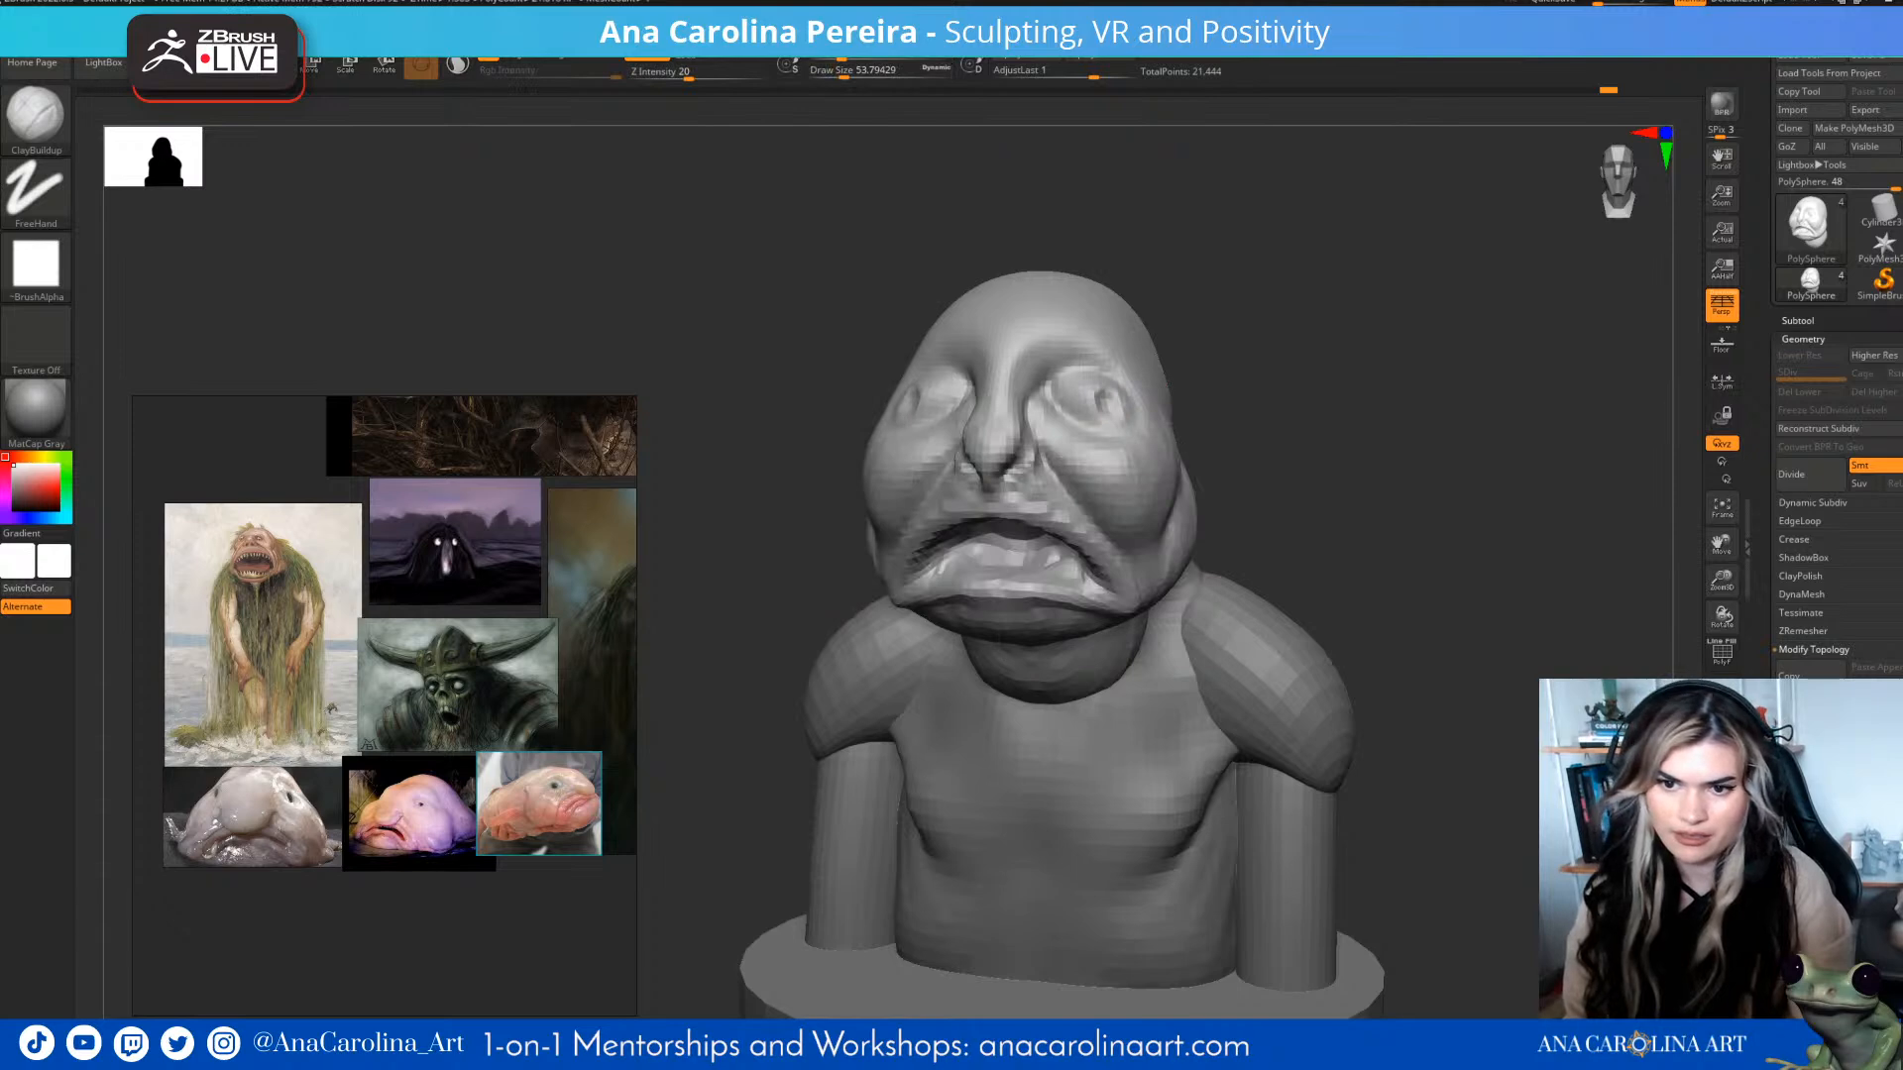
mouse_move(1203, 398)
left_mouse_down()
mouse_move(1240, 417)
mouse_move(1102, 399)
left_mouse_up()
left_click_drag(1304, 374, 1120, 352)
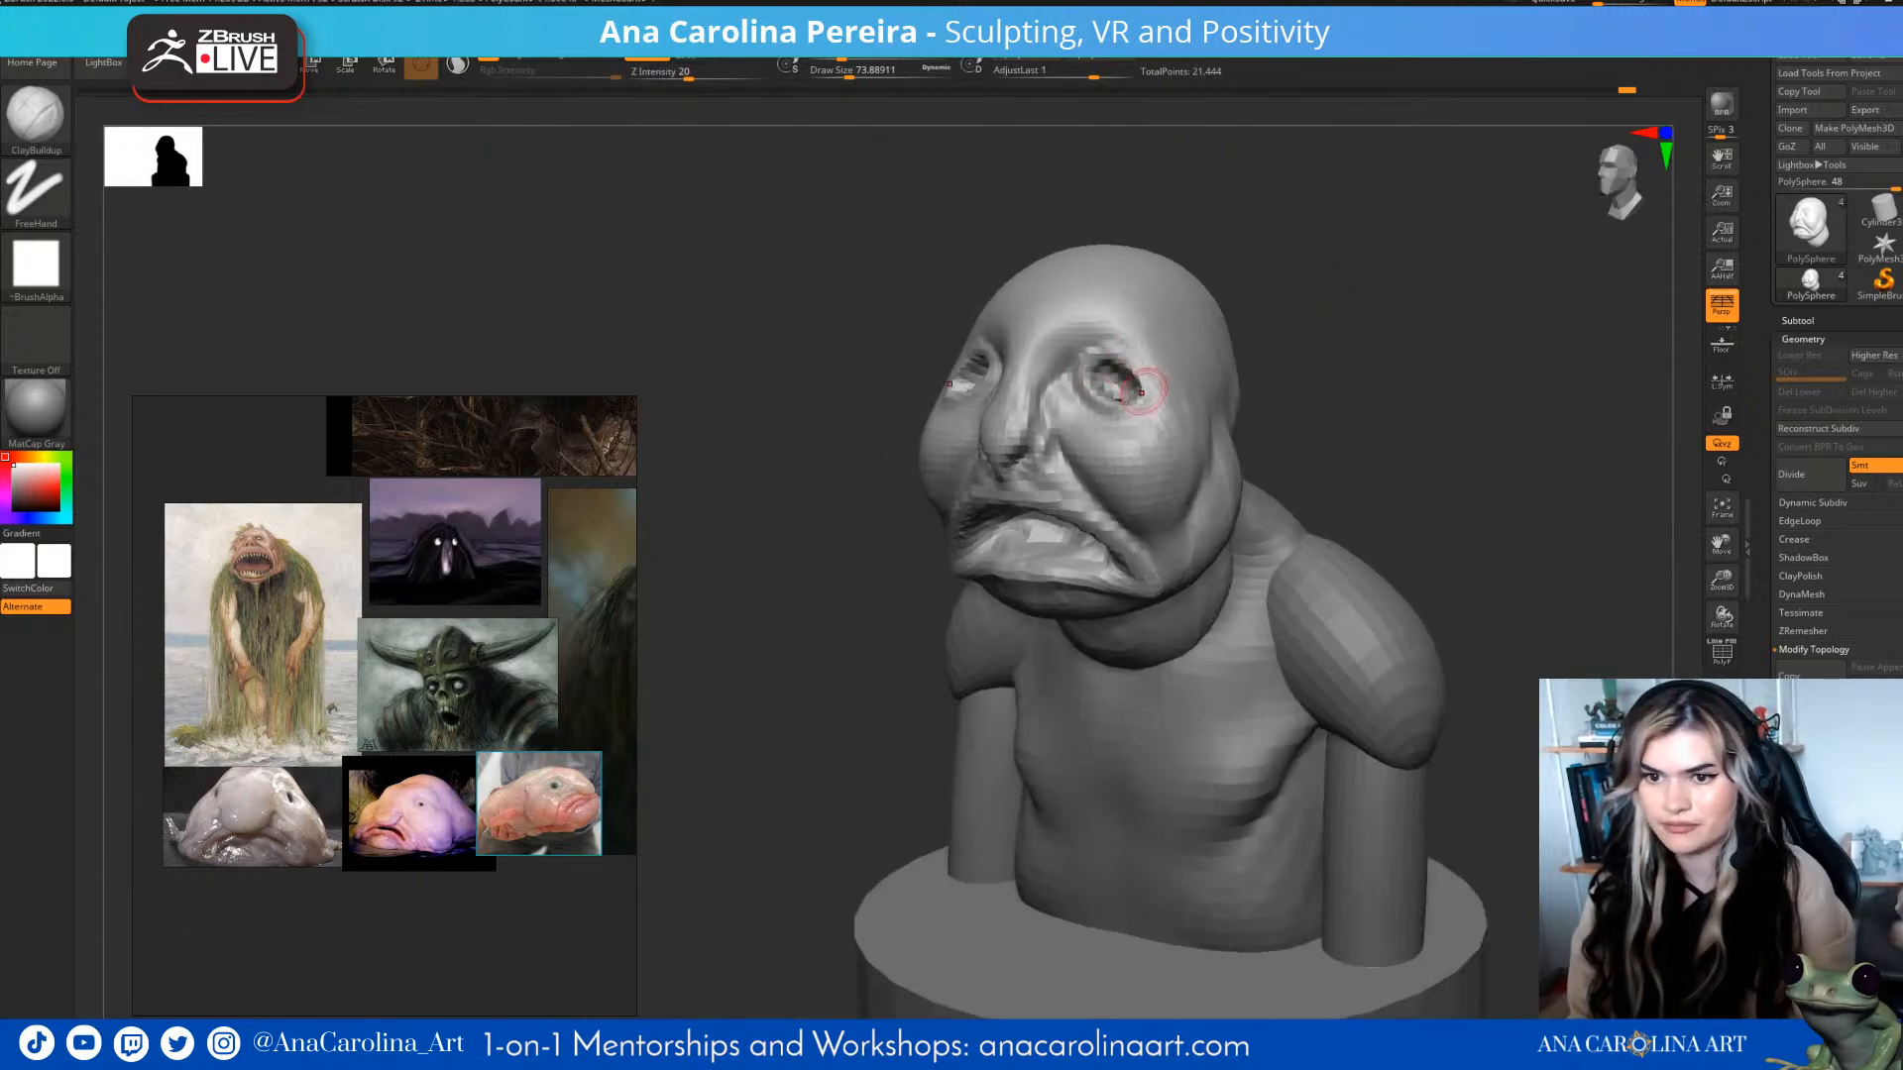
key("shift")
mouse_move(1289, 347)
left_mouse_down()
mouse_move(1372, 397)
mouse_move(1245, 331)
mouse_move(1324, 312)
mouse_move(1274, 332)
left_mouse_up()
left_click_drag(1274, 332, 1339, 476, "alt")
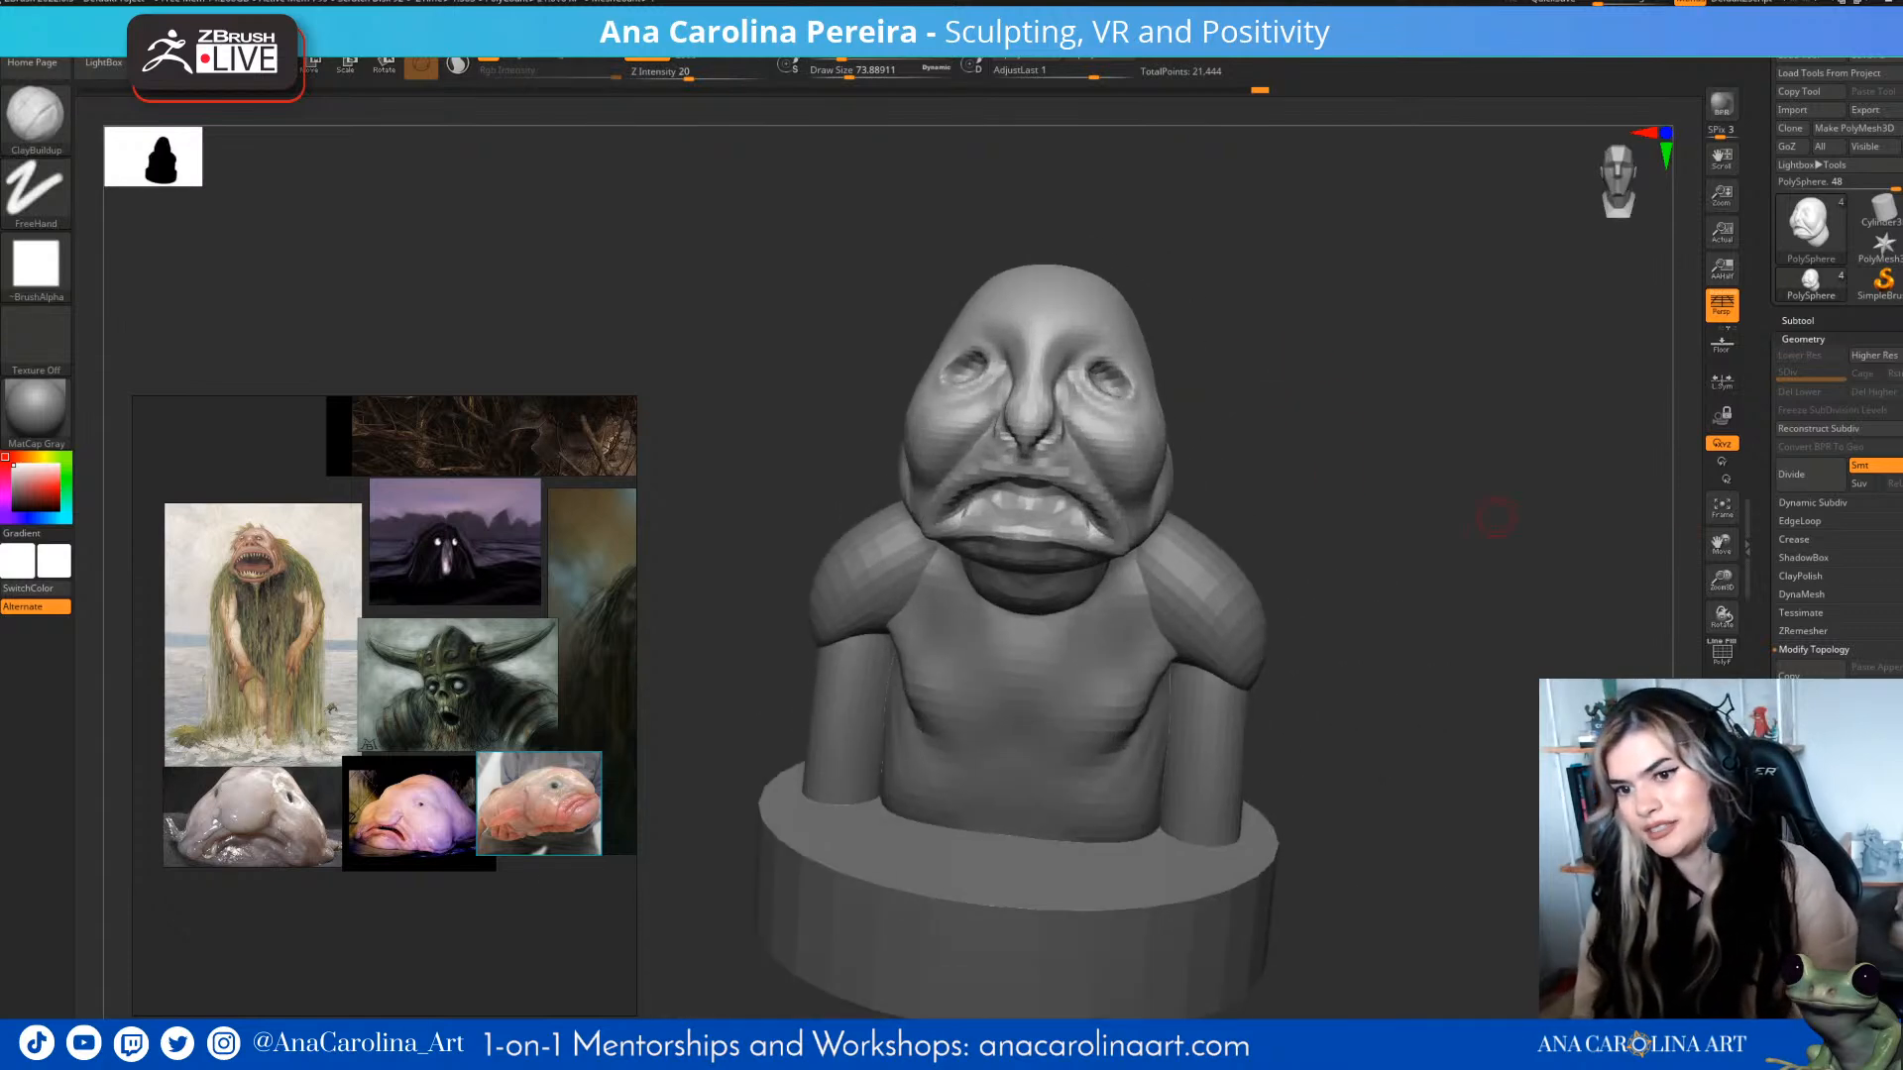
- Insert mirrored sphere eyeballs into the eye sockets with the IMM Primitives brush
key("b")
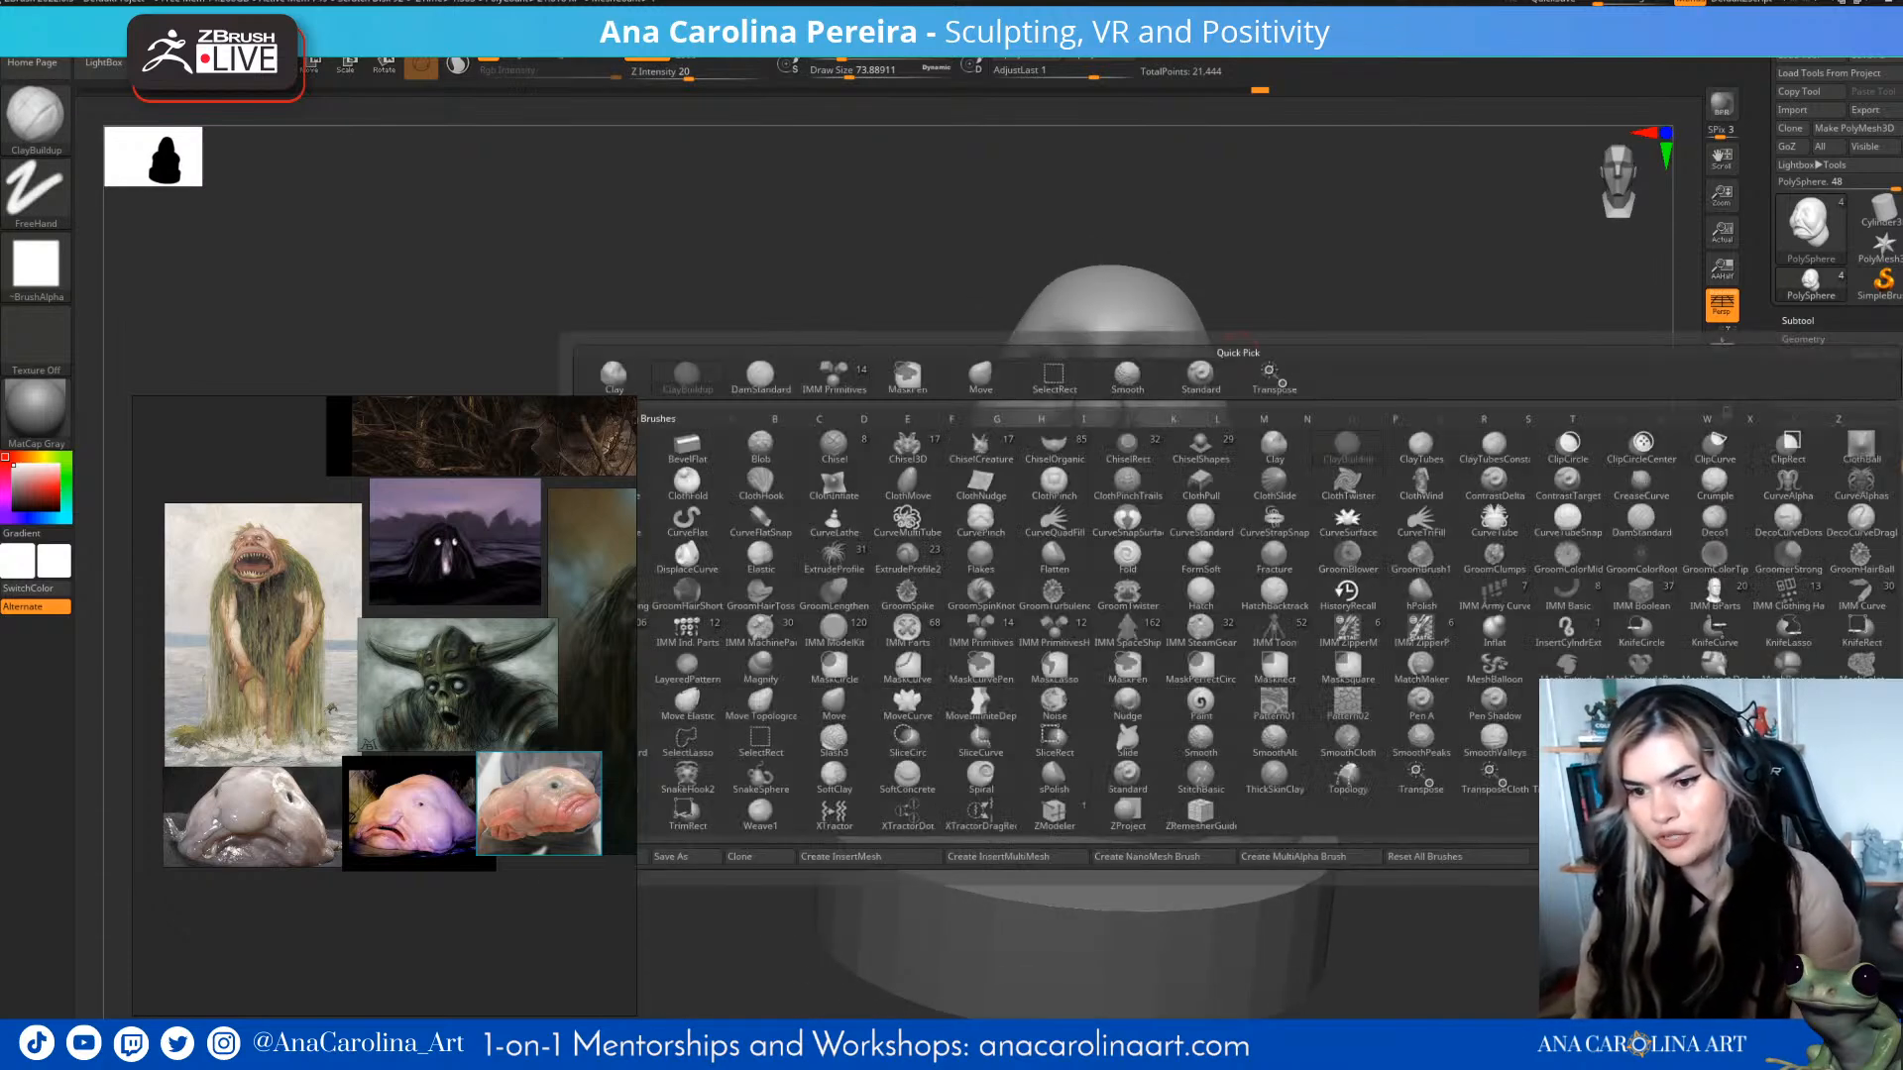
key("i")
key("t")
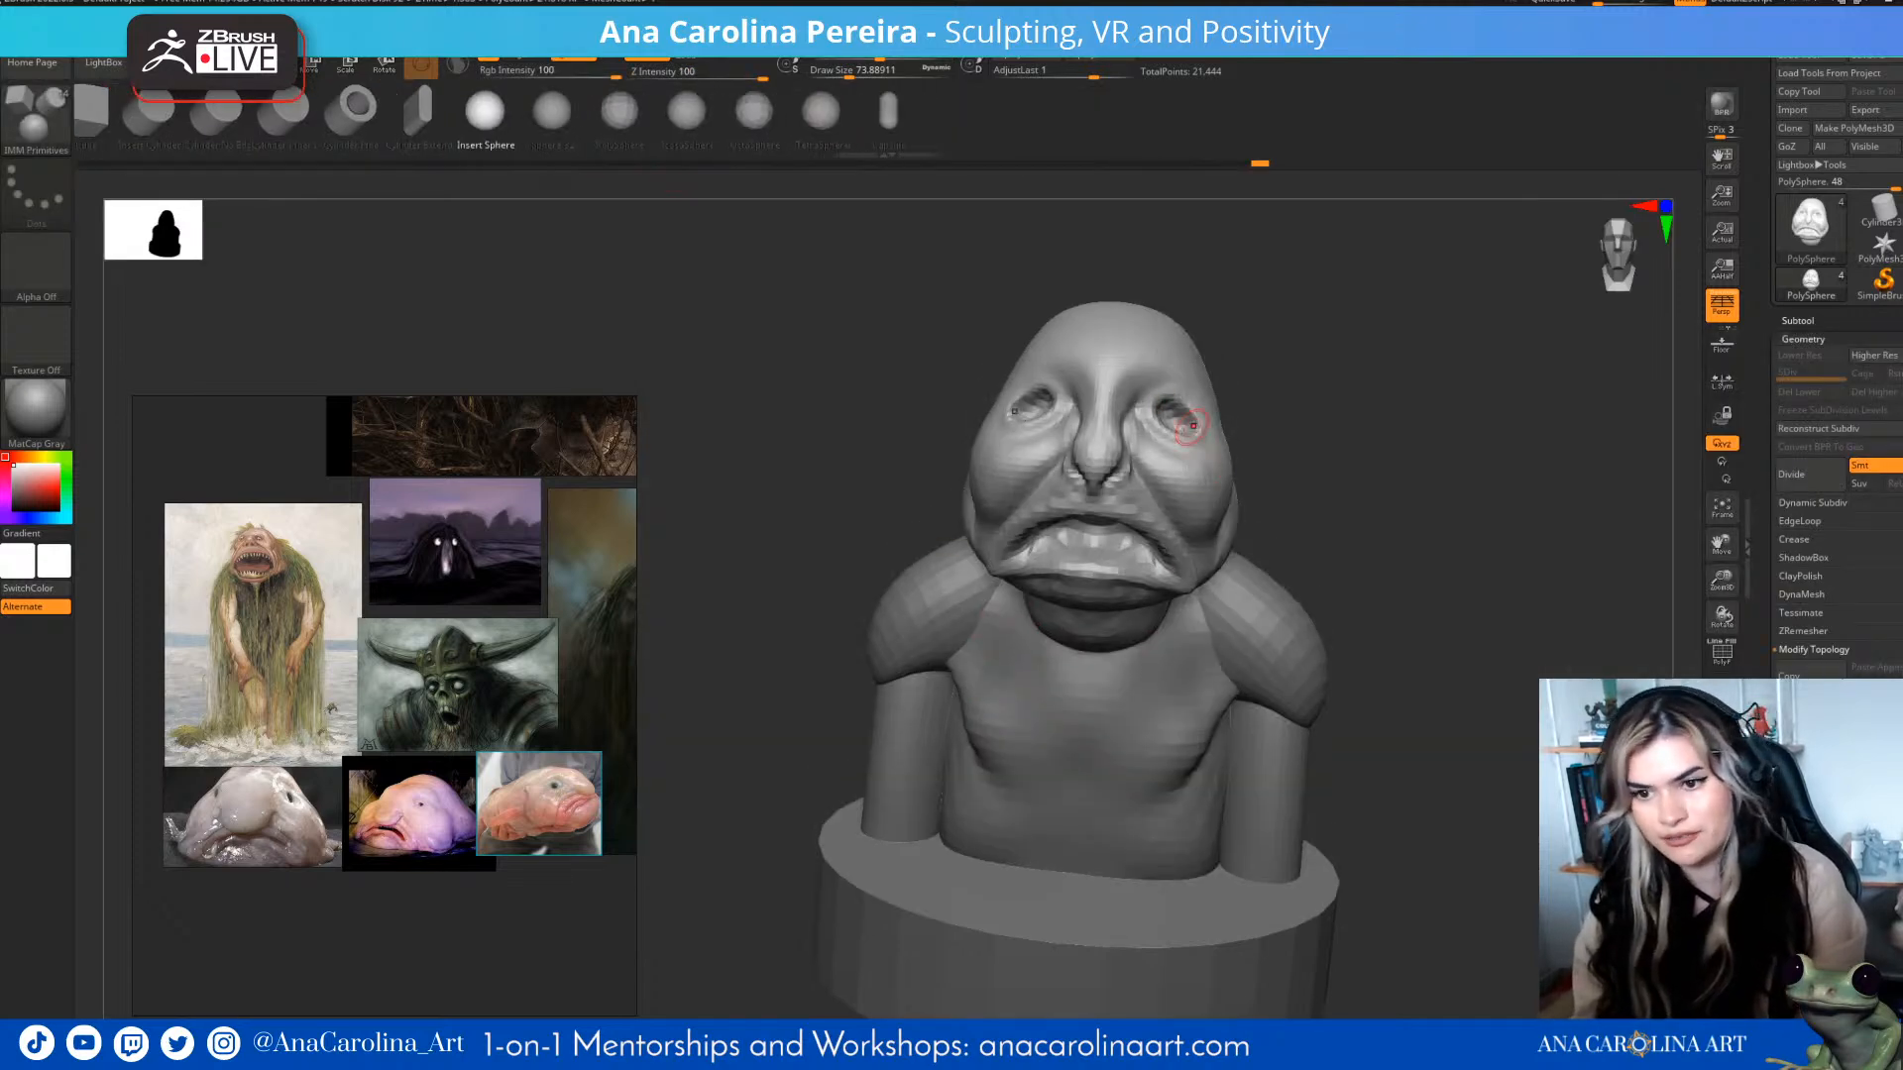
left_click_drag(1173, 420, 1194, 443)
left_click_drag(1328, 446, 1507, 406)
- Position and scale the inserted eyeballs with the transform gizmo so they sit inside the sockets
key("w")
left_click_drag(1245, 425, 1207, 422)
left_click_drag(1517, 436, 1205, 476)
left_click_drag(981, 456, 1161, 428)
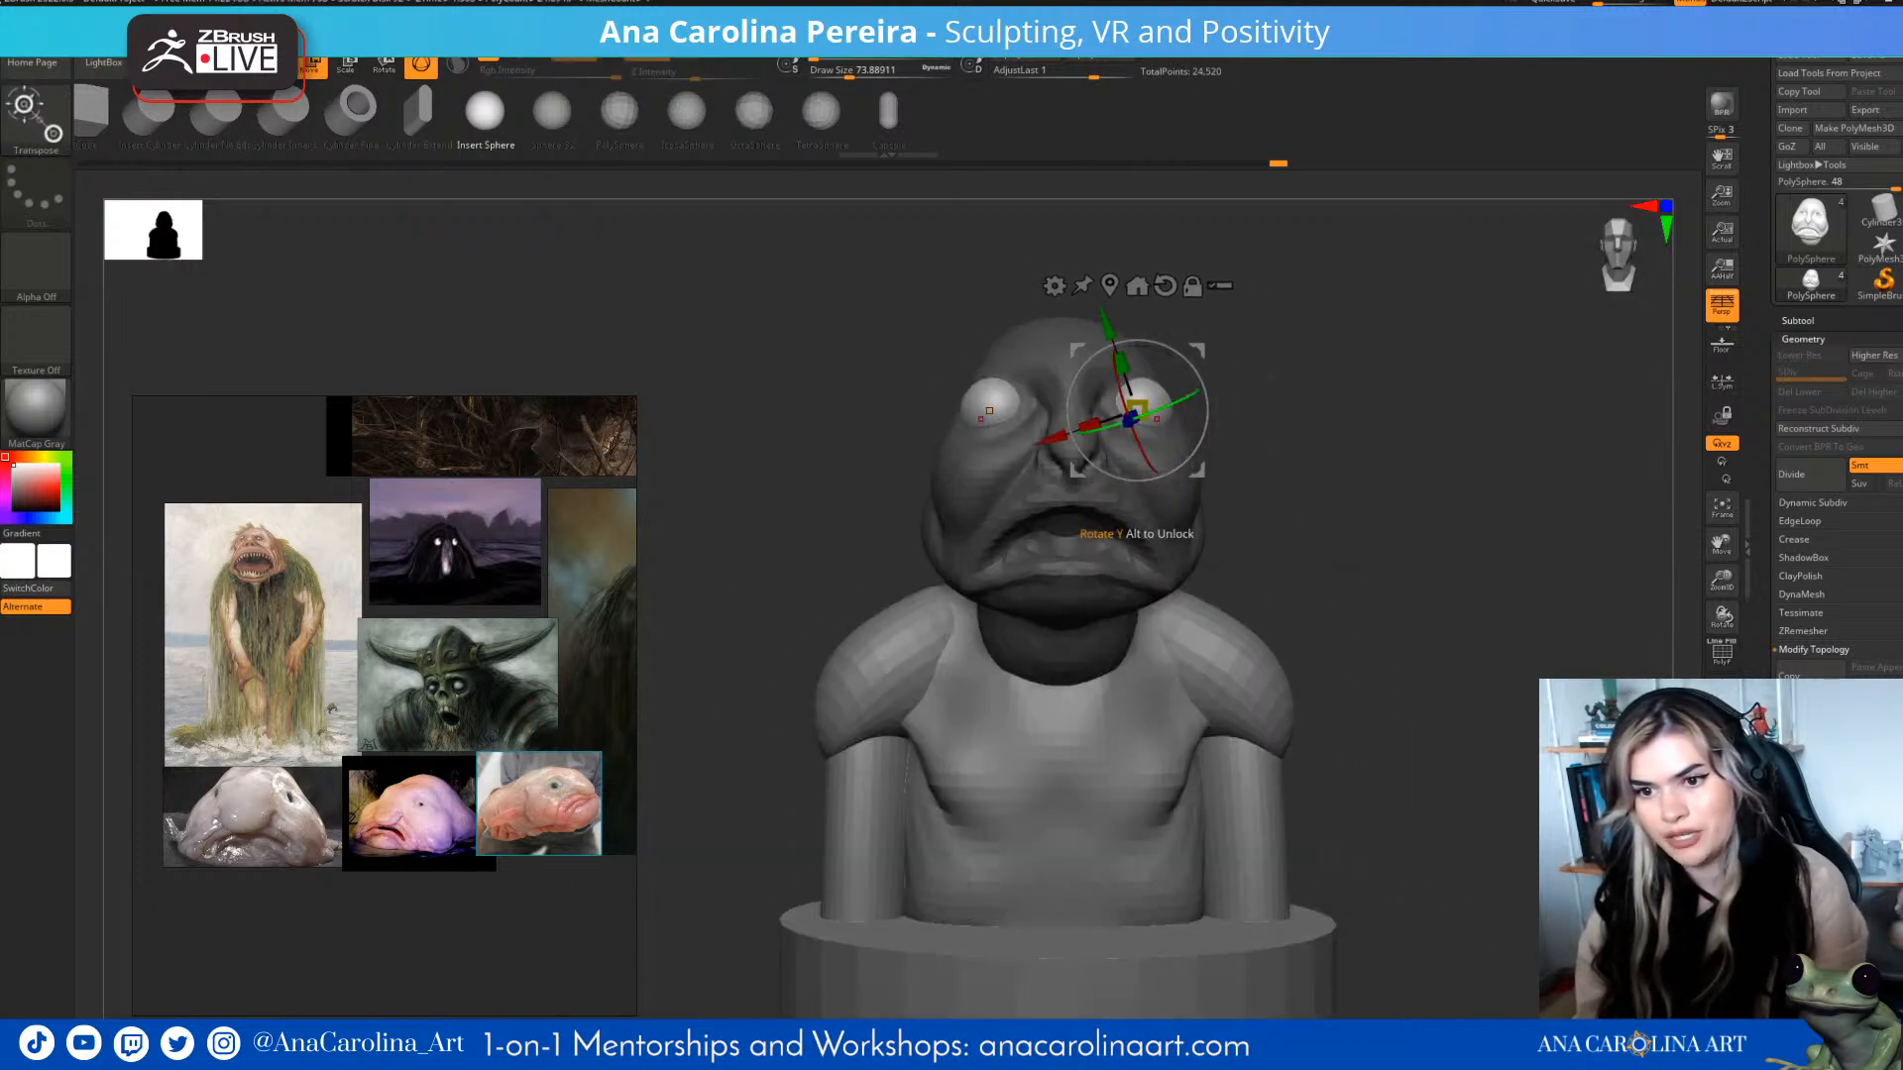
left_click_drag(991, 595, 1081, 595)
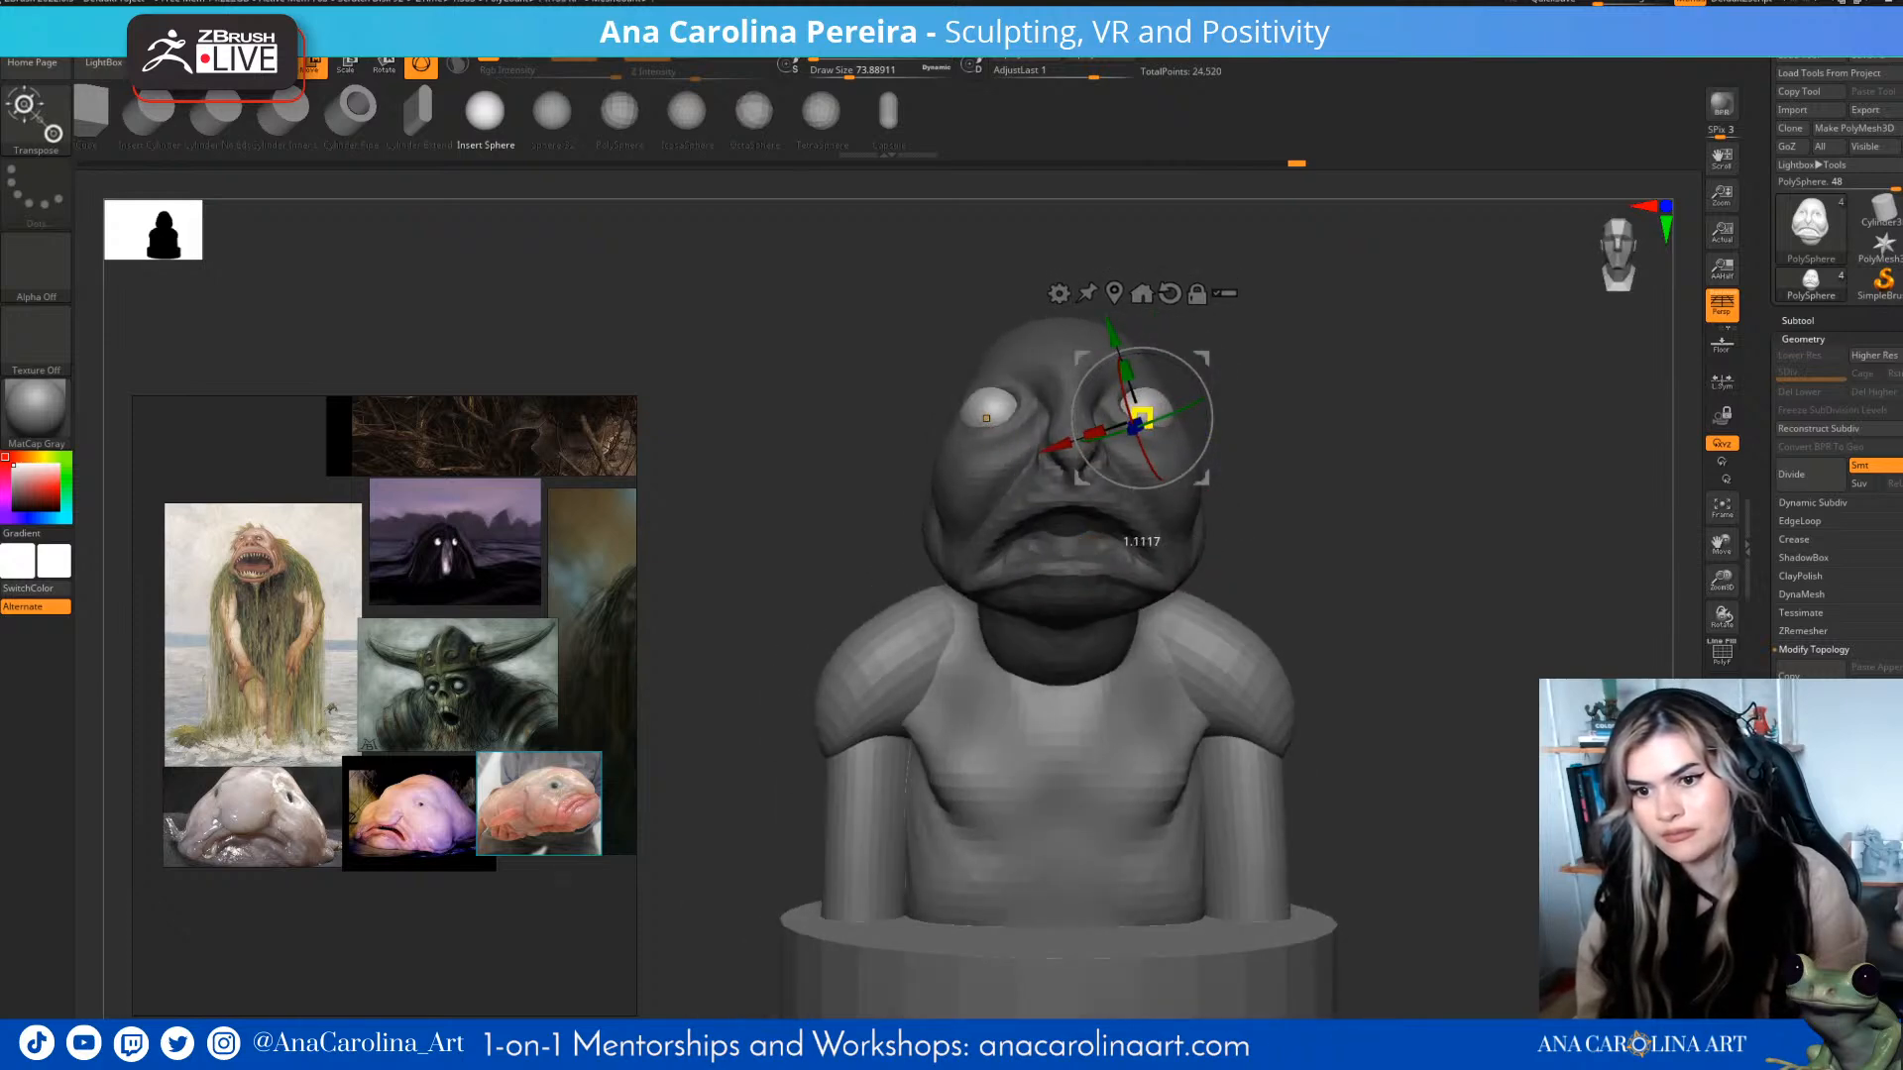
mouse_move(1081, 594)
left_mouse_down()
mouse_move(1150, 594)
mouse_move(1011, 594)
mouse_move(1085, 595)
mouse_move(1100, 615)
left_mouse_up()
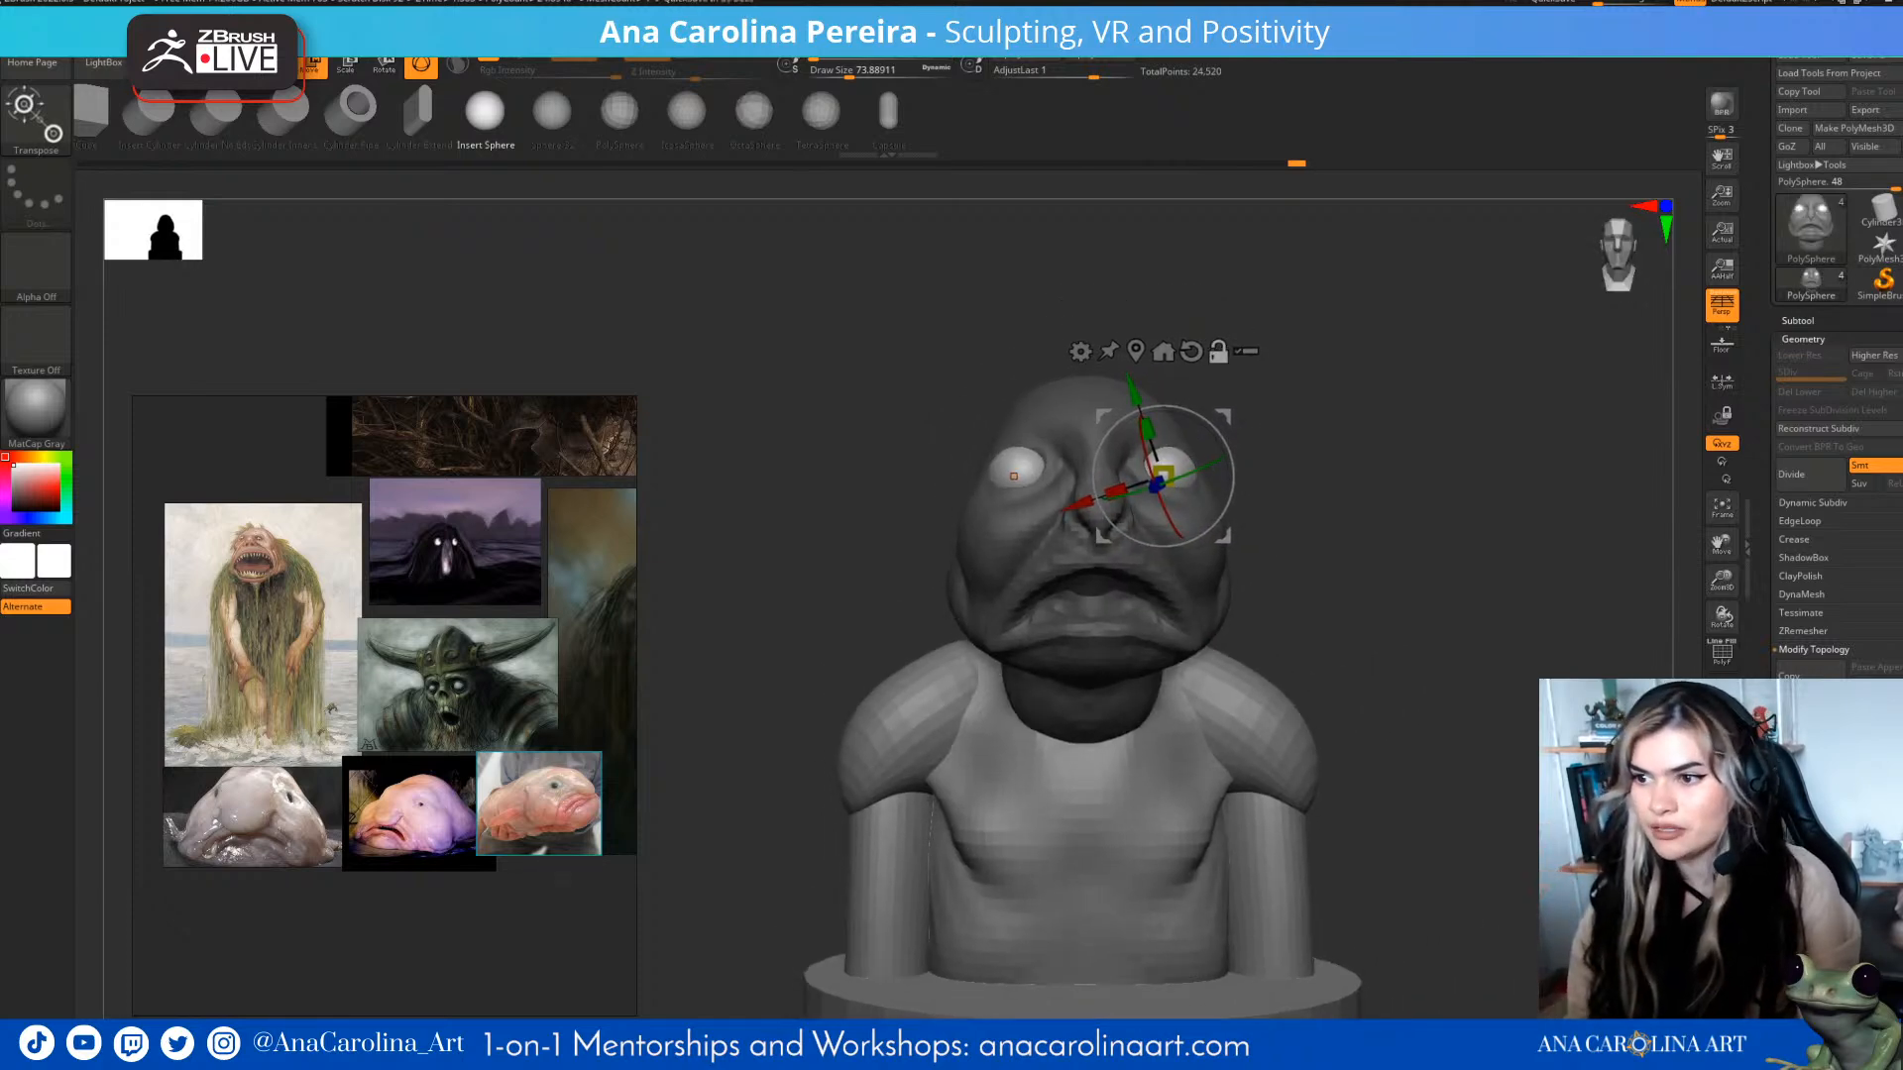
- Split the eyeballs off the head into their own subtool
left_click(1798, 321)
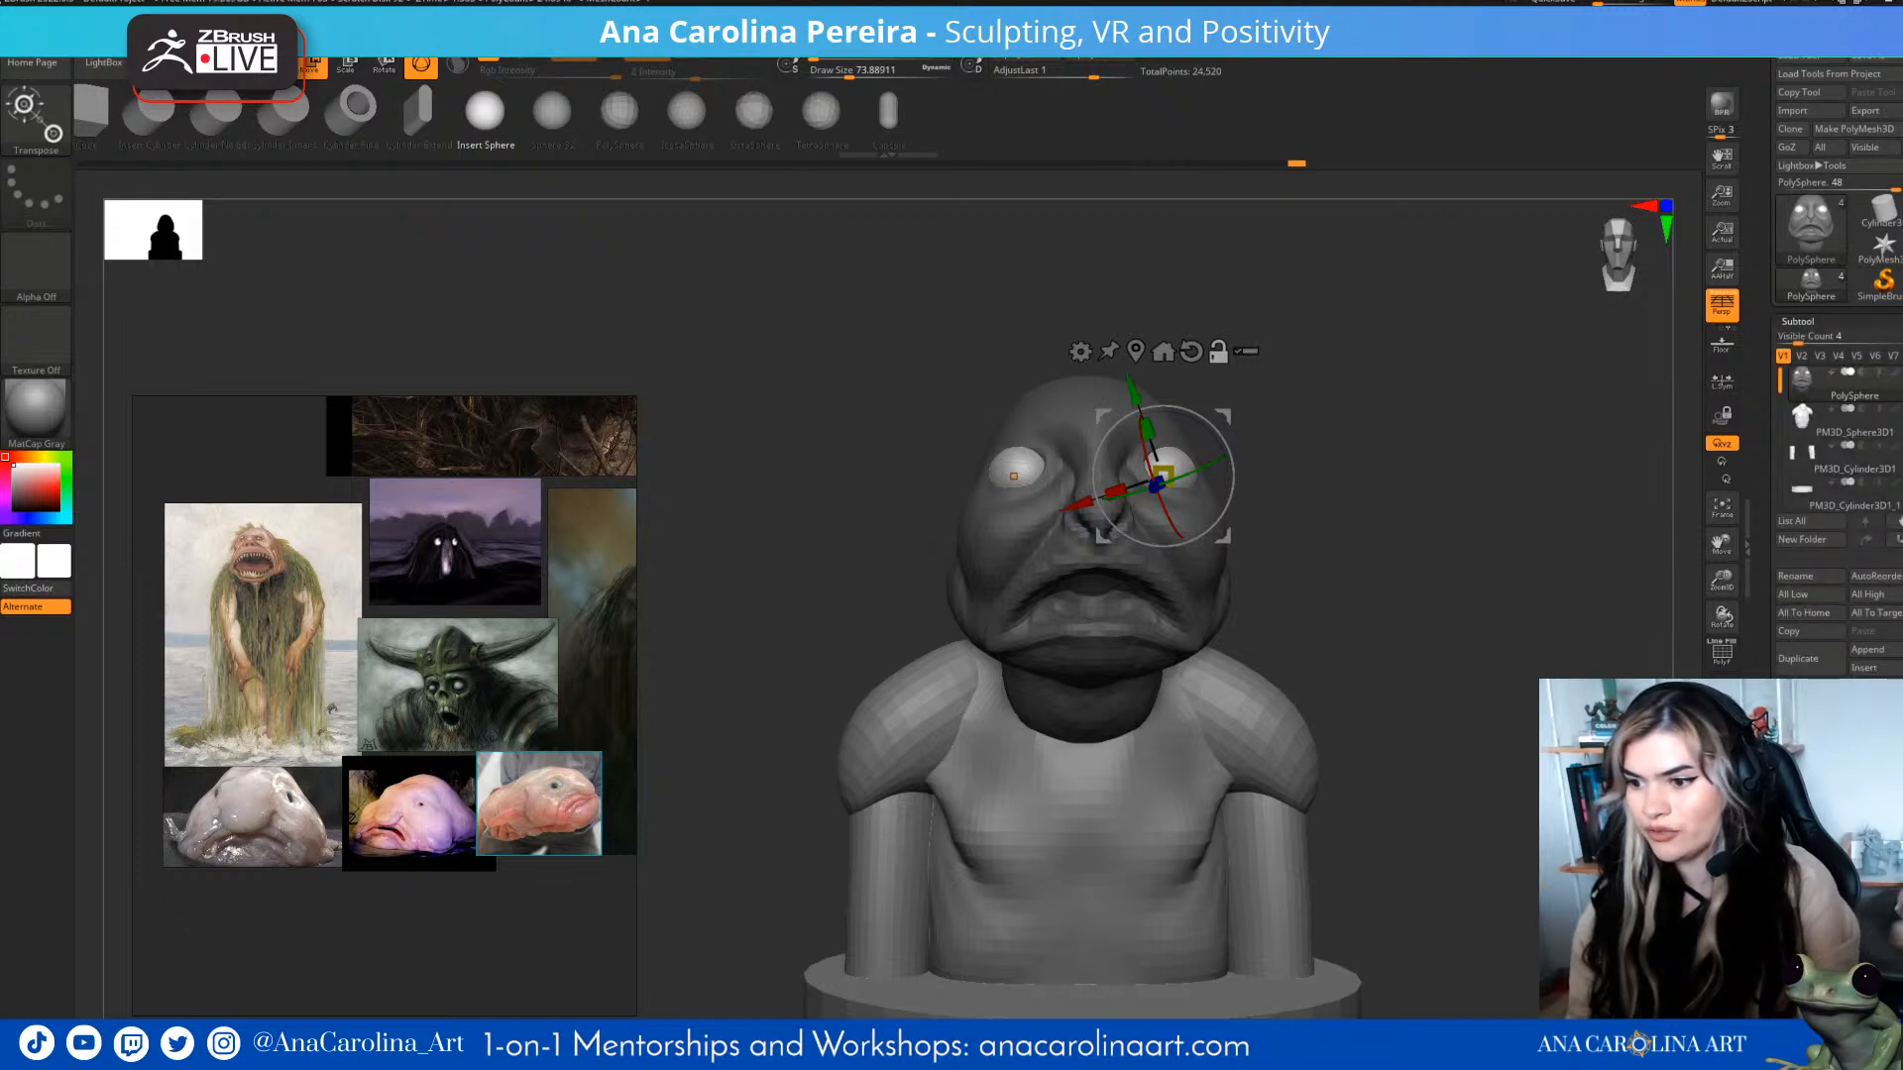
key("ctrl+shift+d")
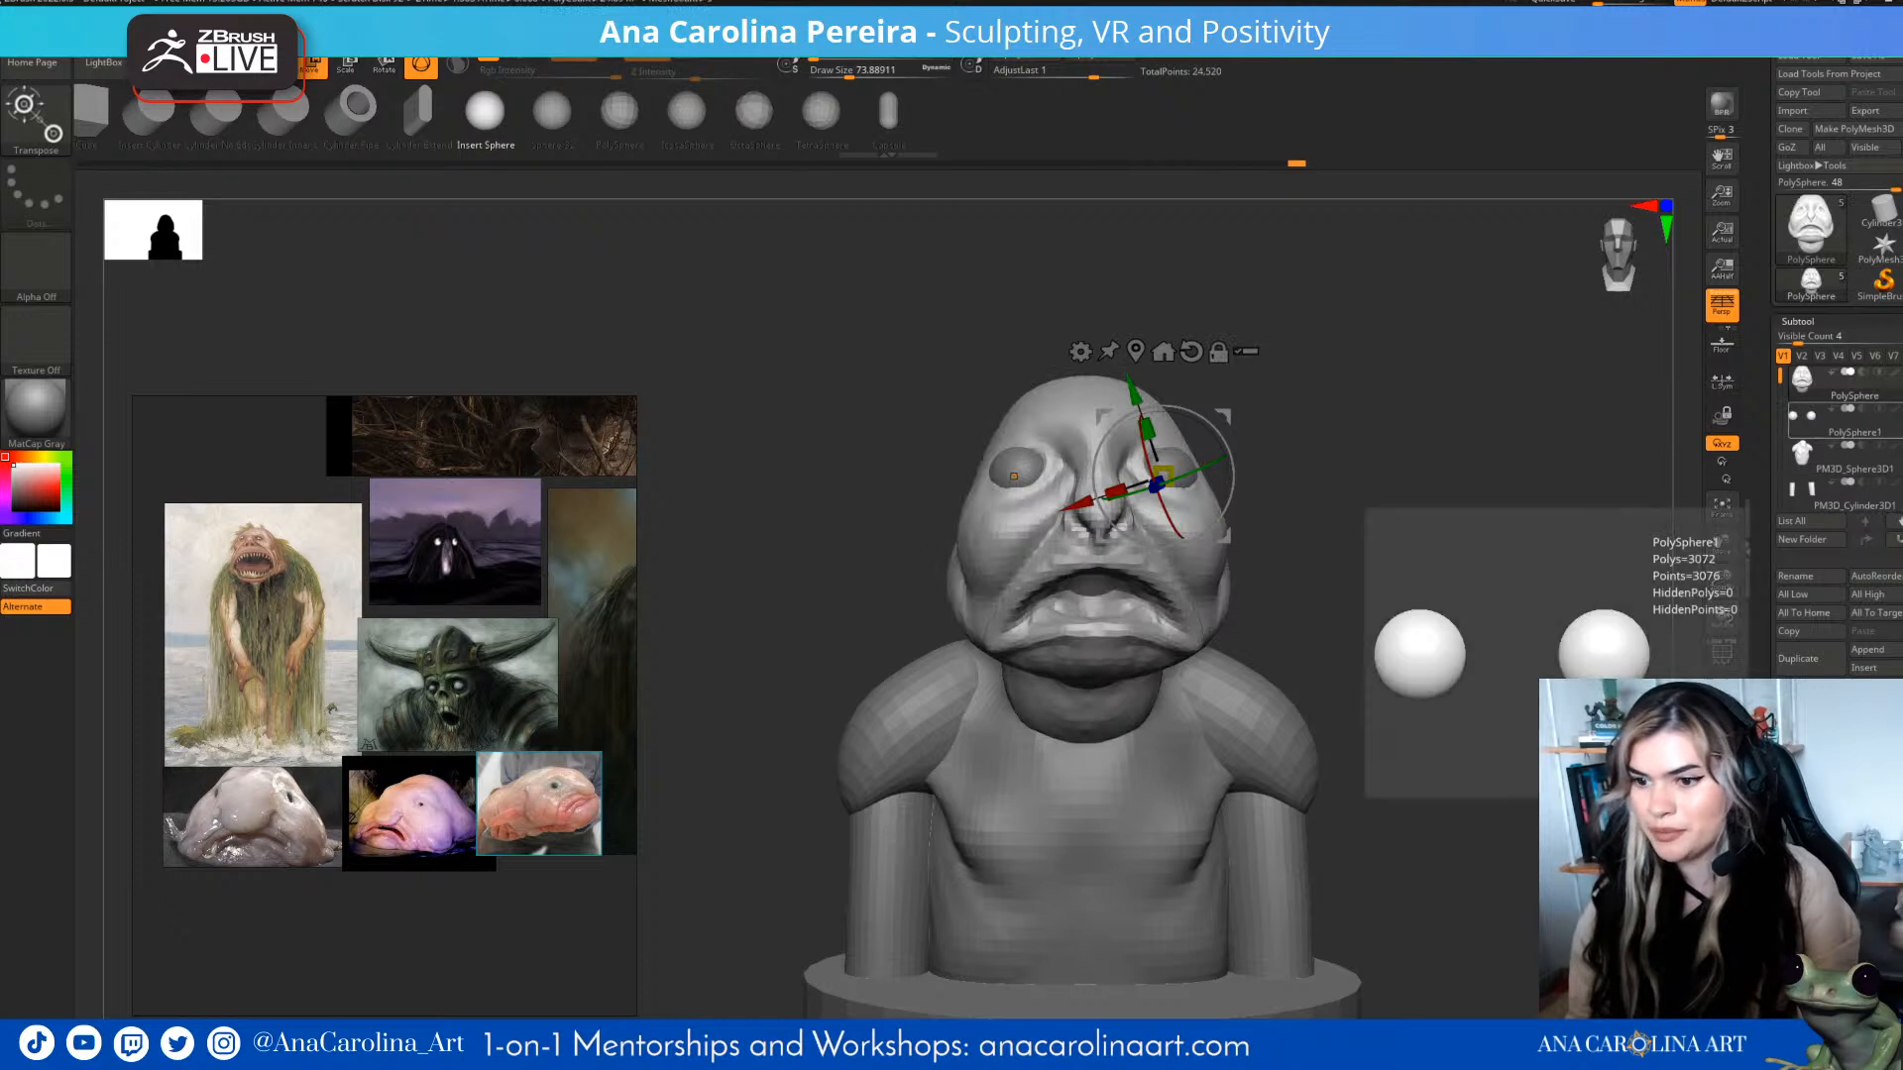
mouse_move(1408, 555)
left_mouse_down()
mouse_move(1313, 570)
mouse_move(1400, 580)
left_mouse_up()
left_click_drag(1160, 480, 1131, 600)
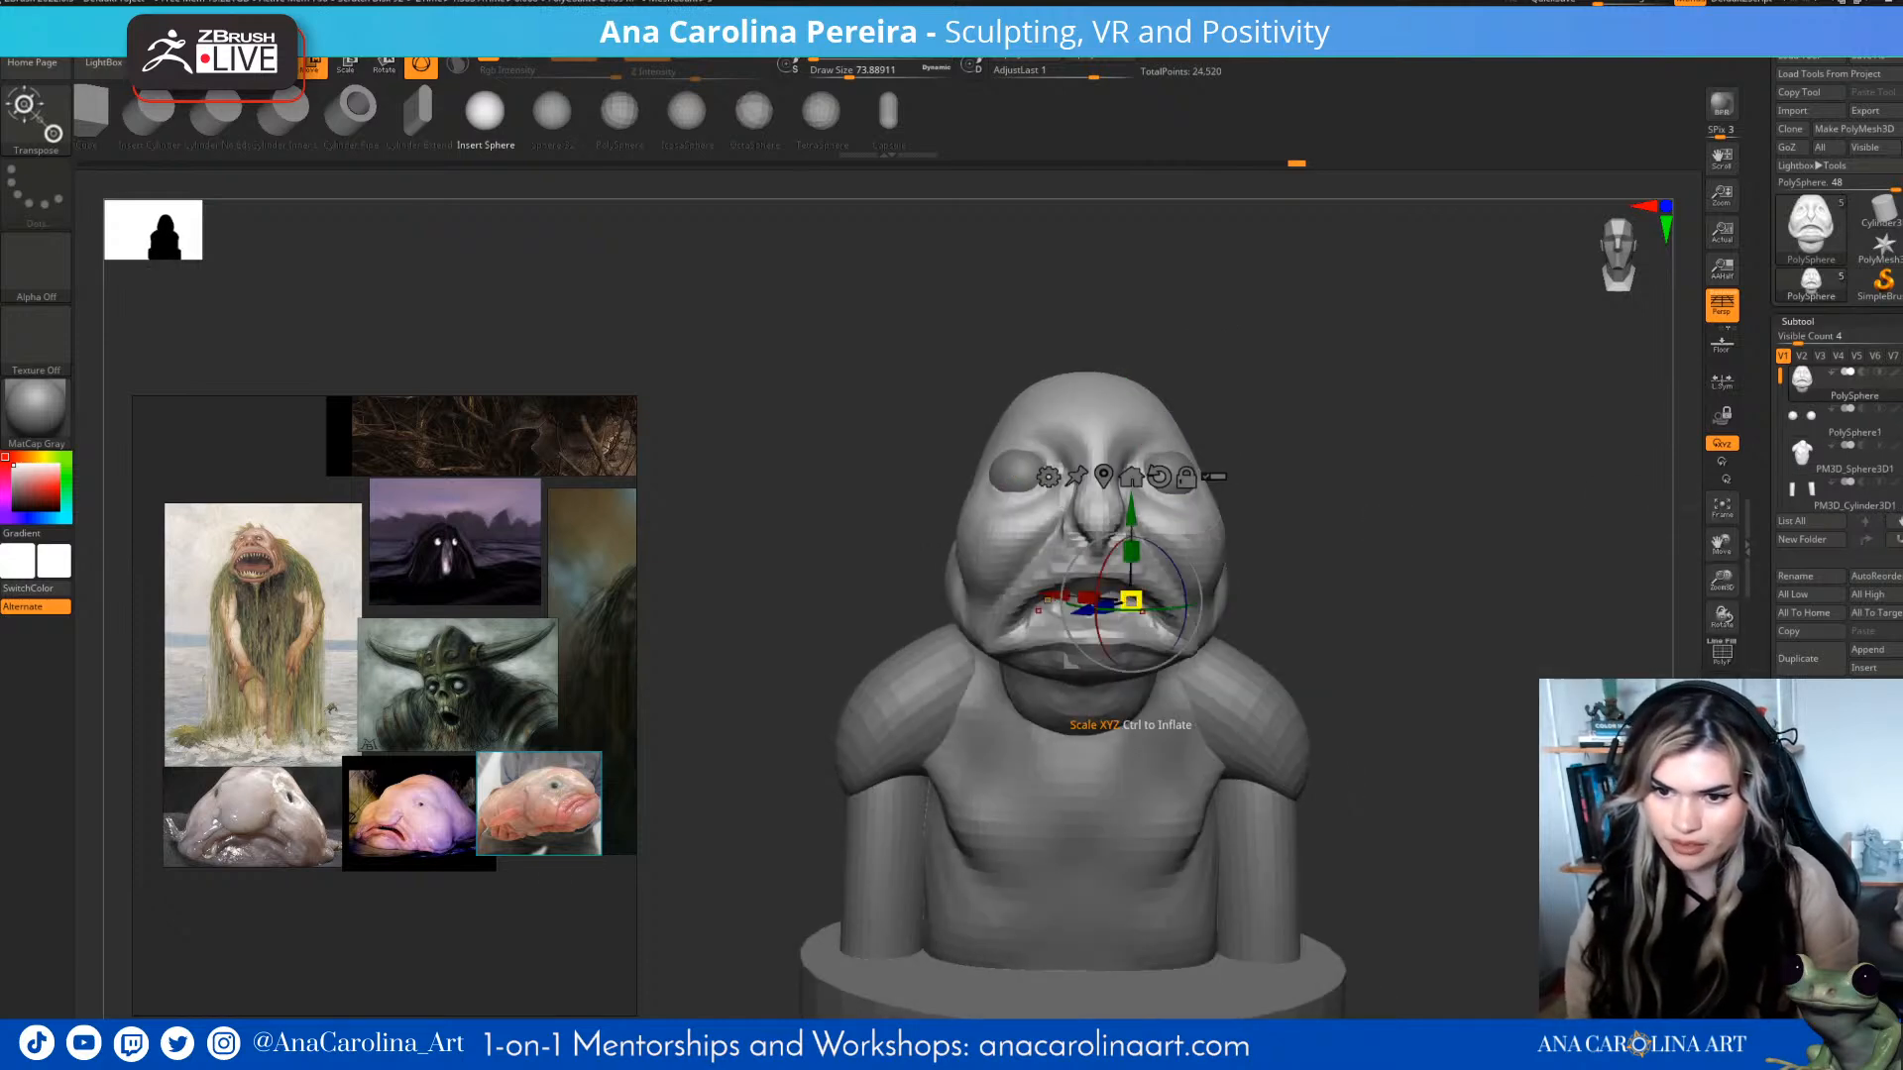
key("ctrl+z")
- Select the eyeball subtool and adjust the eyeballs in their sockets with the Move brush at a draw size of about 239
left_click(1844, 422)
left_click_drag(1322, 518, 1264, 555)
key("space")
mouse_move(1311, 496)
left_mouse_down()
mouse_move(1338, 494)
mouse_move(1267, 518)
left_mouse_up()
key("ctrl+z")
key("space")
left_click_drag(1328, 446, 1344, 446)
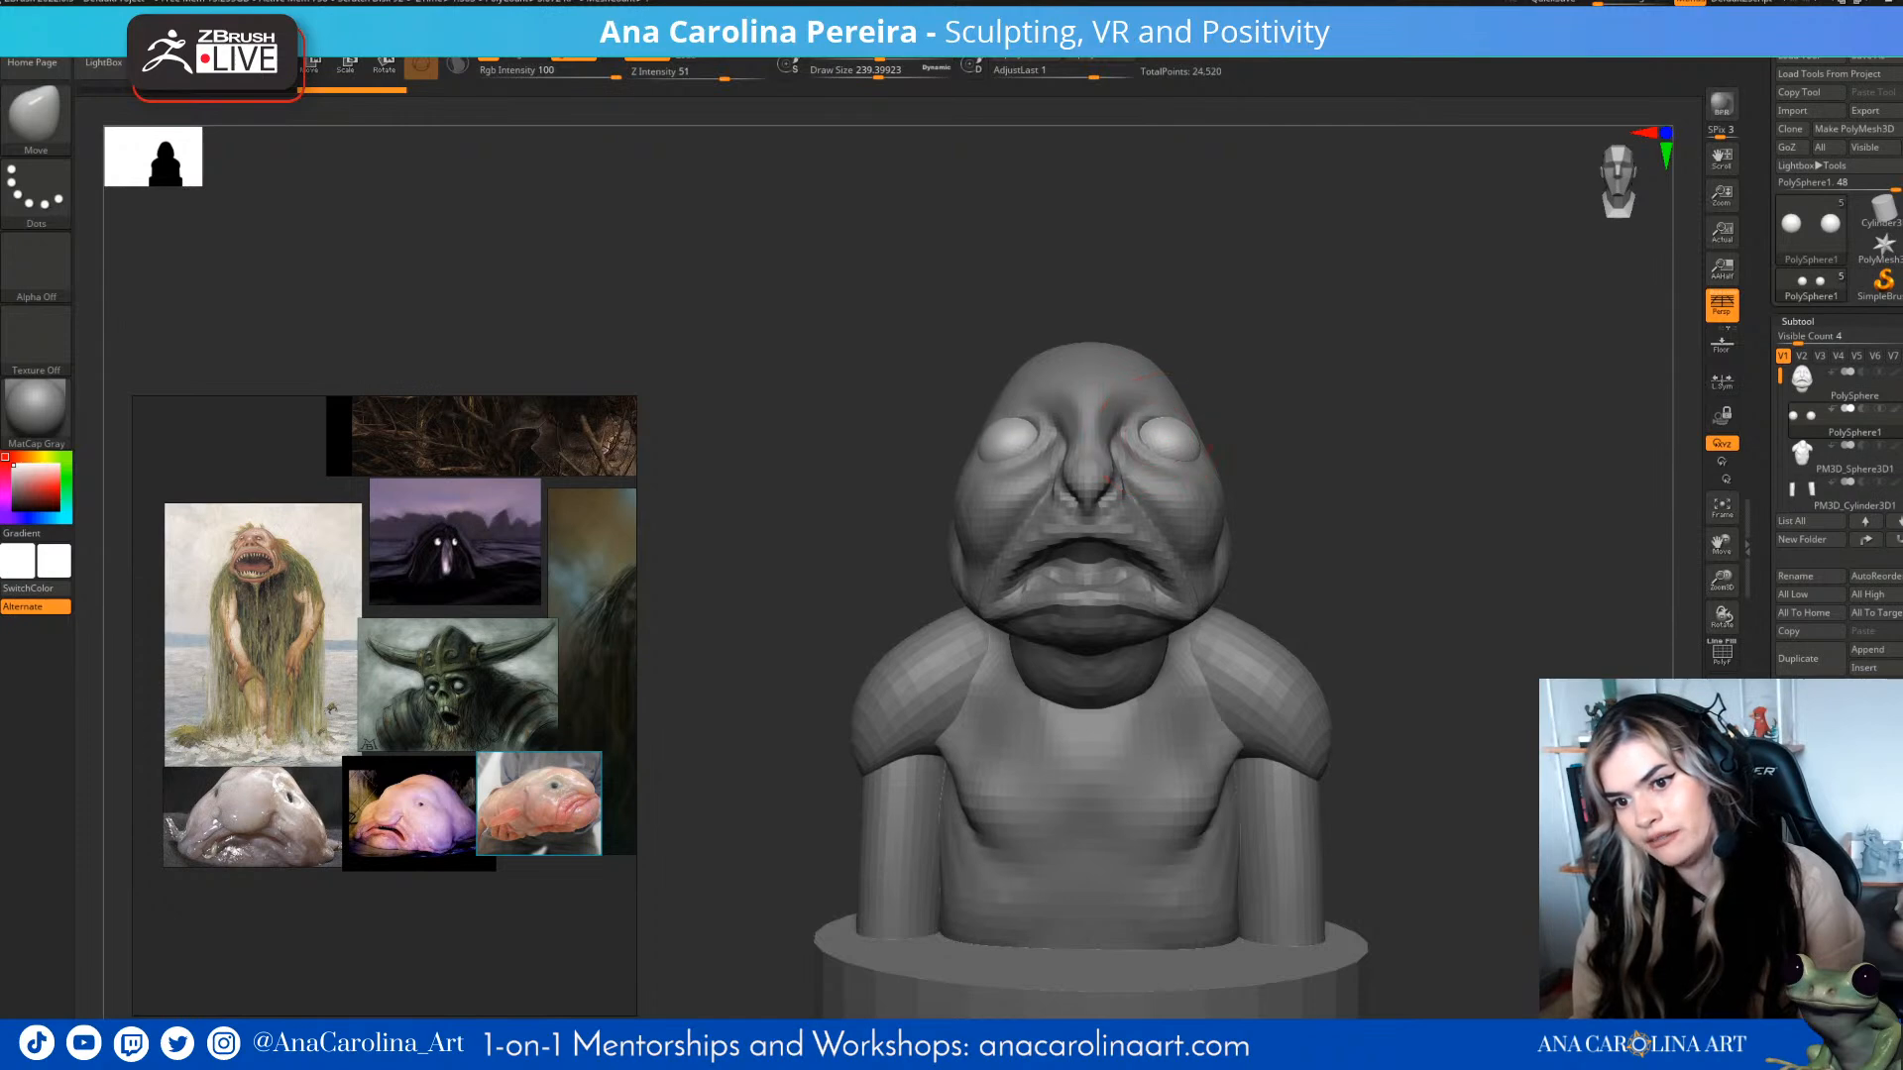
left_click_drag(1314, 409, 1254, 419)
- Select the head and form eyelid rims around the eyeballs with DamStandard at Z Intensity 17 and a draw size of about 124
left_click(1201, 459, "alt")
left_click_drag(1287, 541, 1333, 585)
mouse_move(1334, 585)
left_mouse_down("alt")
mouse_move(1326, 437)
mouse_move(1335, 605)
mouse_move(1313, 600)
left_mouse_up("alt")
mouse_move(1333, 451)
left_mouse_down("alt")
mouse_move(1348, 510)
mouse_move(1326, 496)
mouse_move(1353, 509)
left_mouse_up("alt")
key("b")
key("d")
key("s")
key("space")
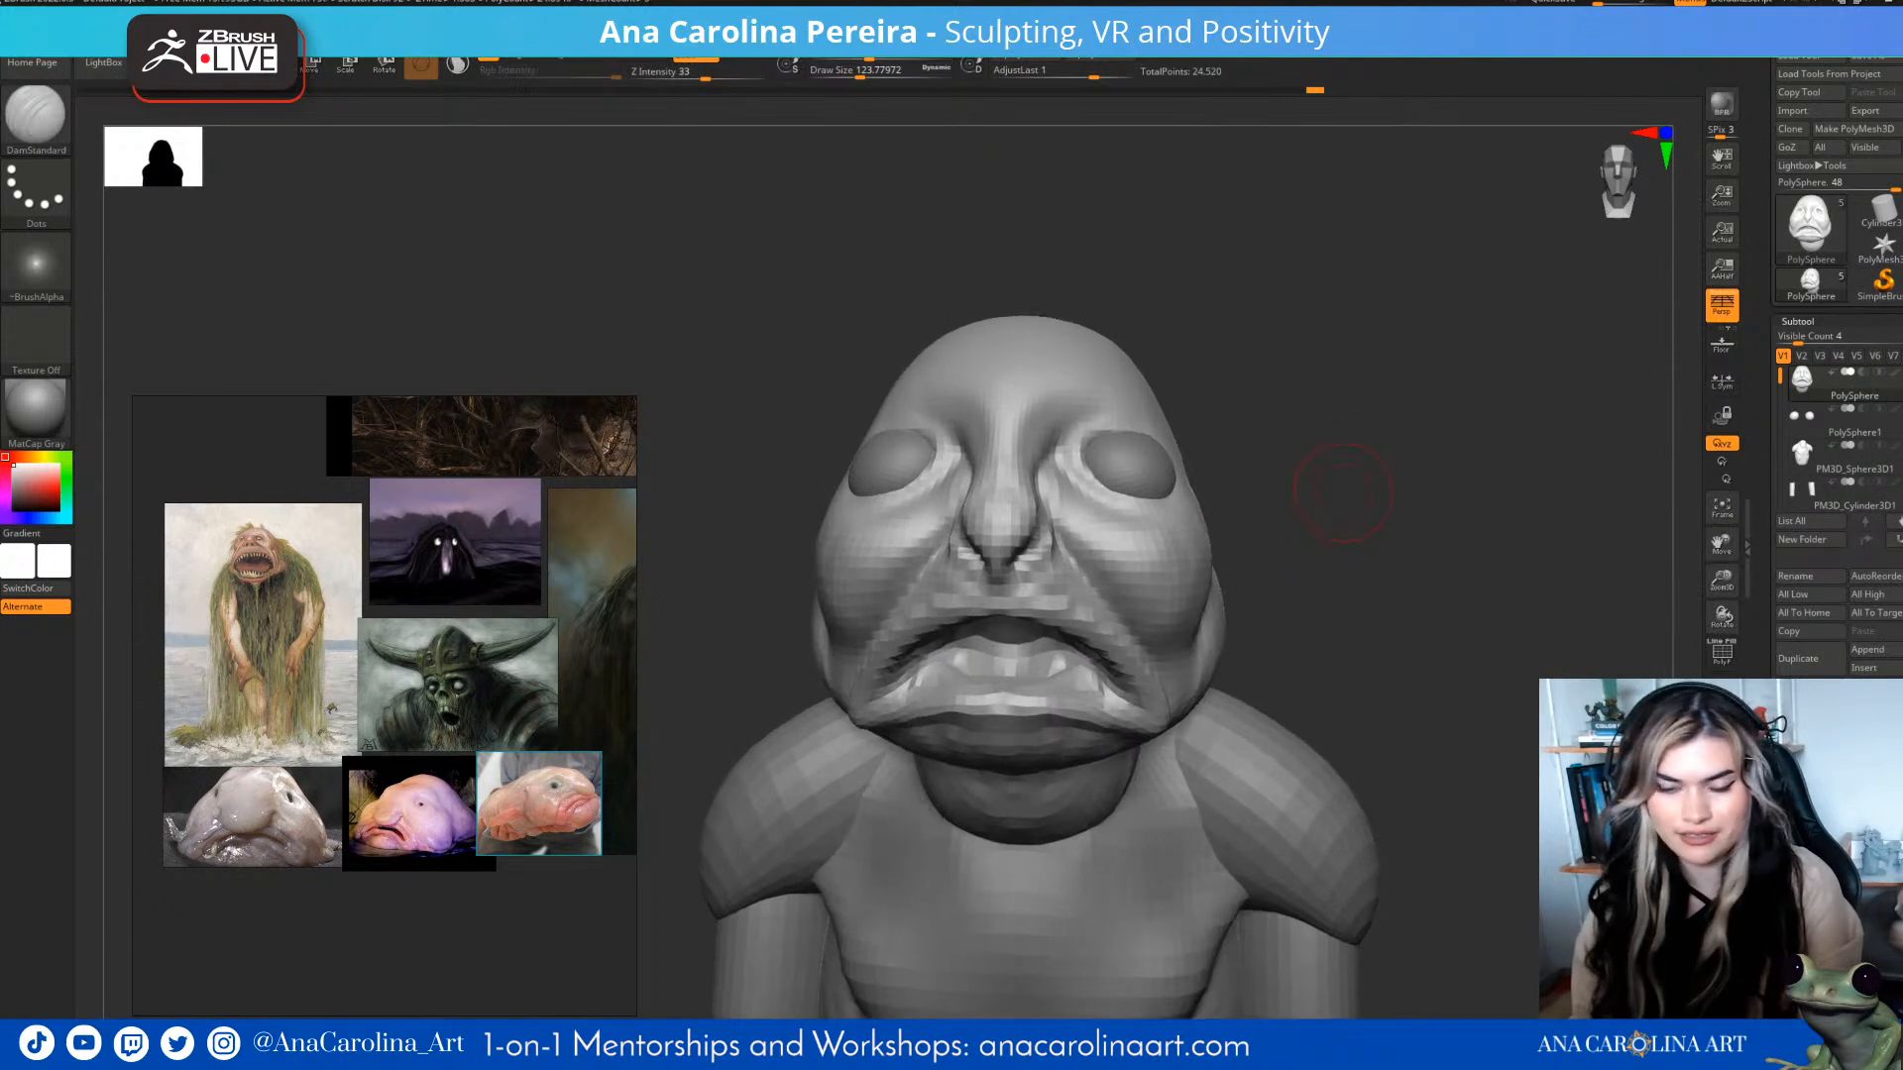
key("space")
left_click(1351, 548)
left_click_drag(1383, 525, 1267, 491)
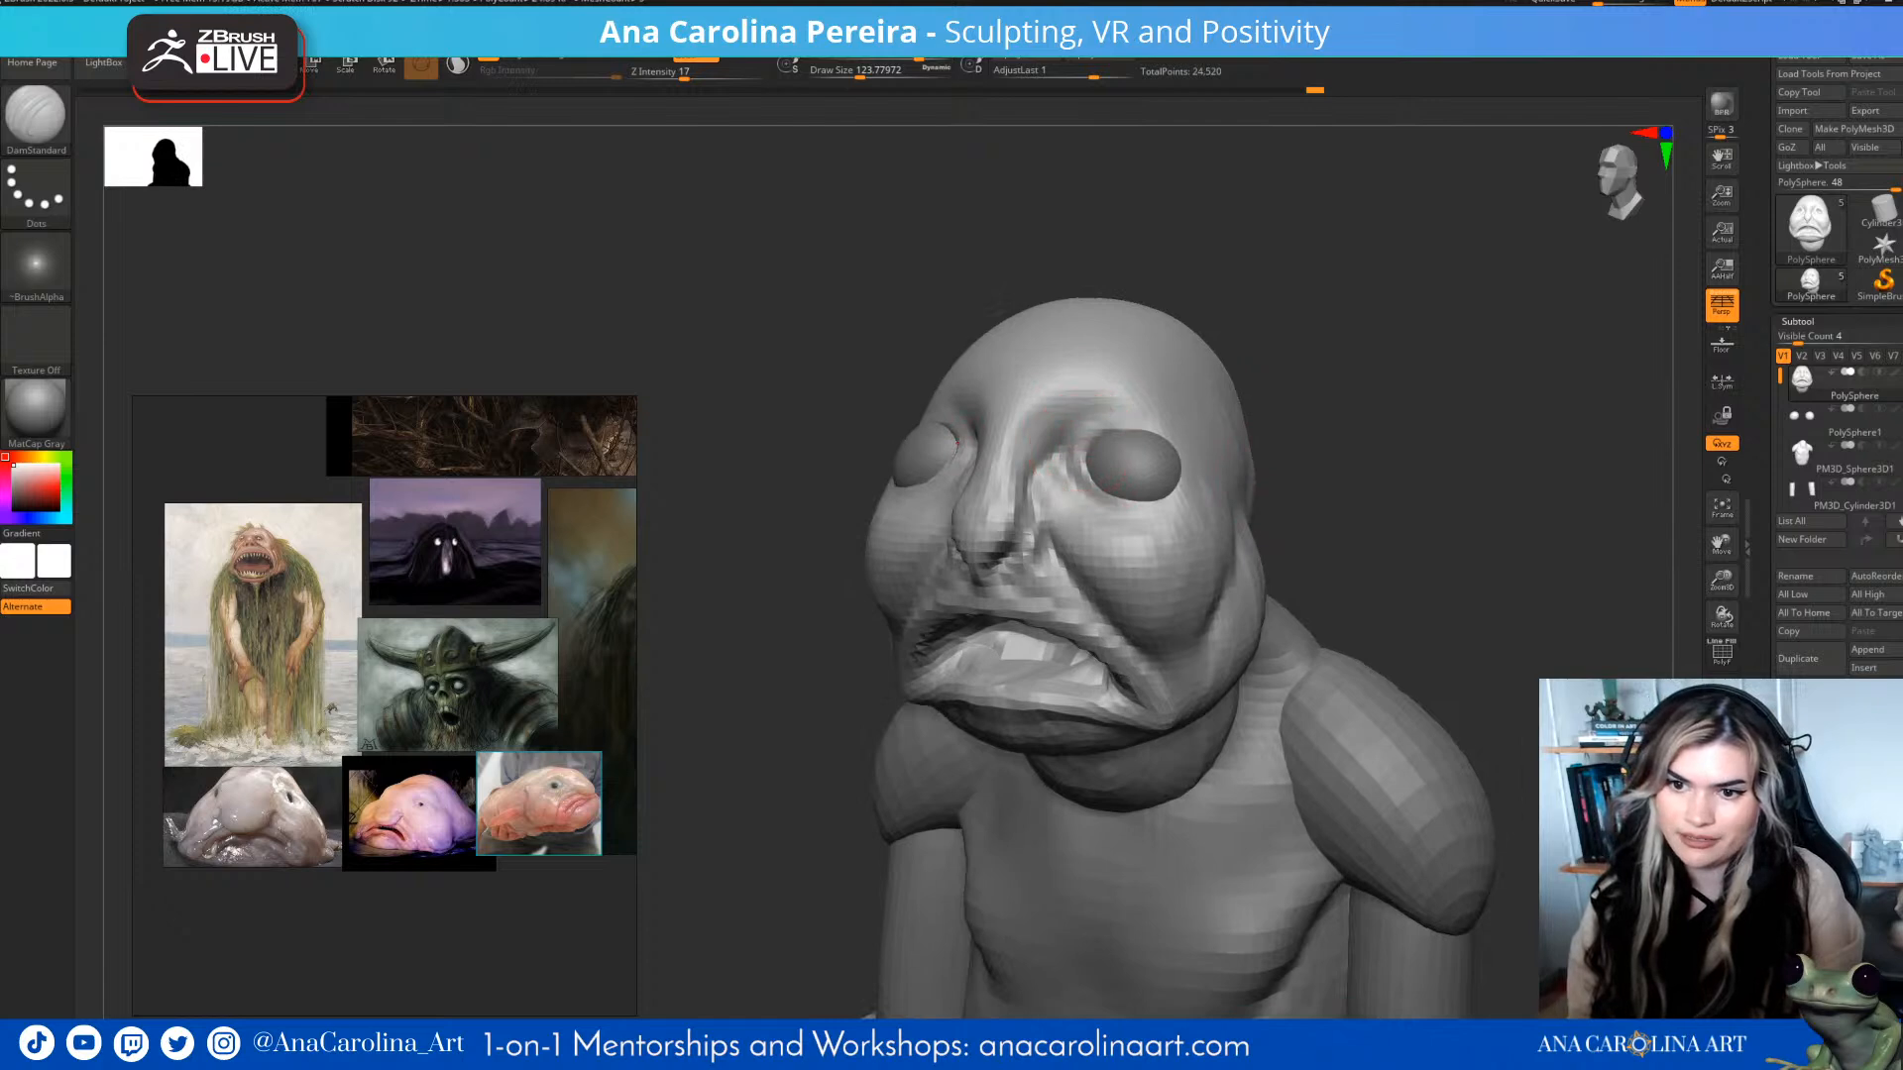
mouse_move(1278, 408)
left_mouse_down()
mouse_move(1150, 434)
mouse_move(1165, 448)
left_mouse_up()
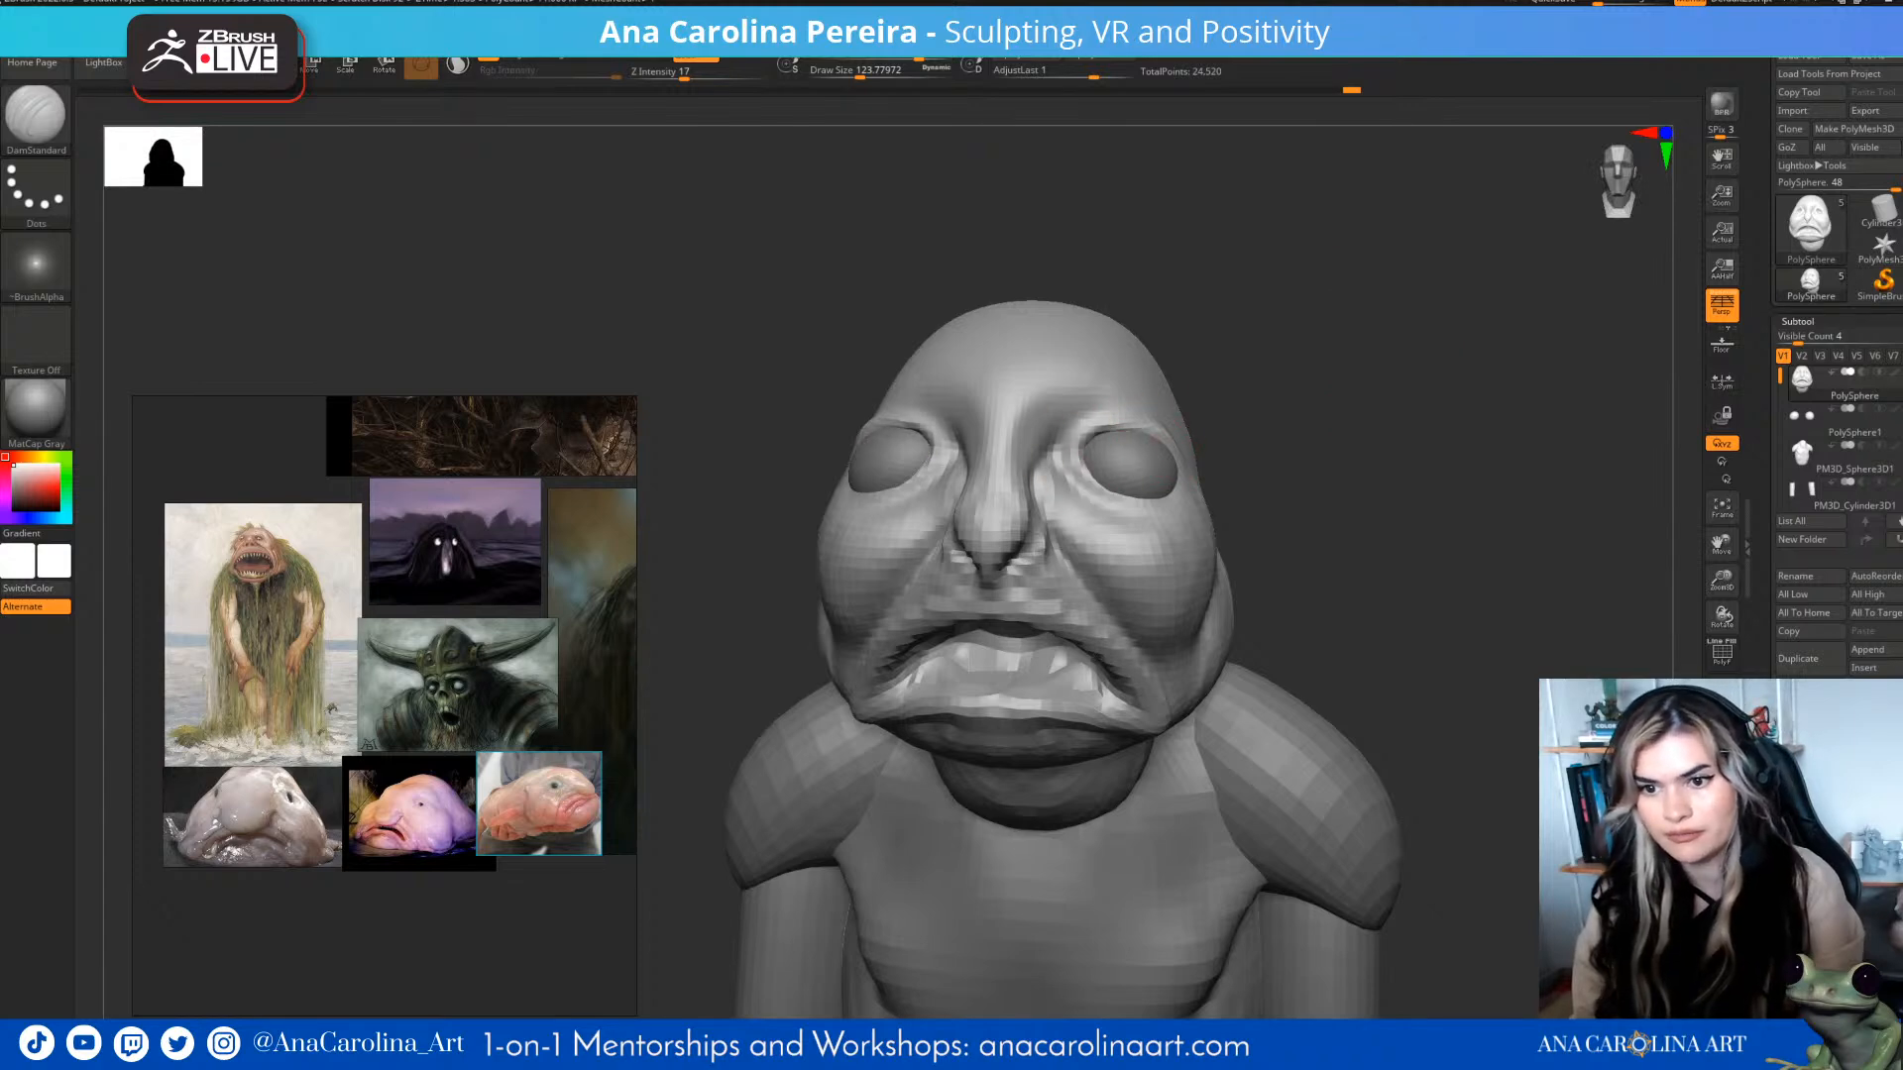
mouse_move(1275, 407)
left_mouse_down()
mouse_move(1200, 459)
mouse_move(1244, 430)
mouse_move(1180, 437)
left_mouse_up()
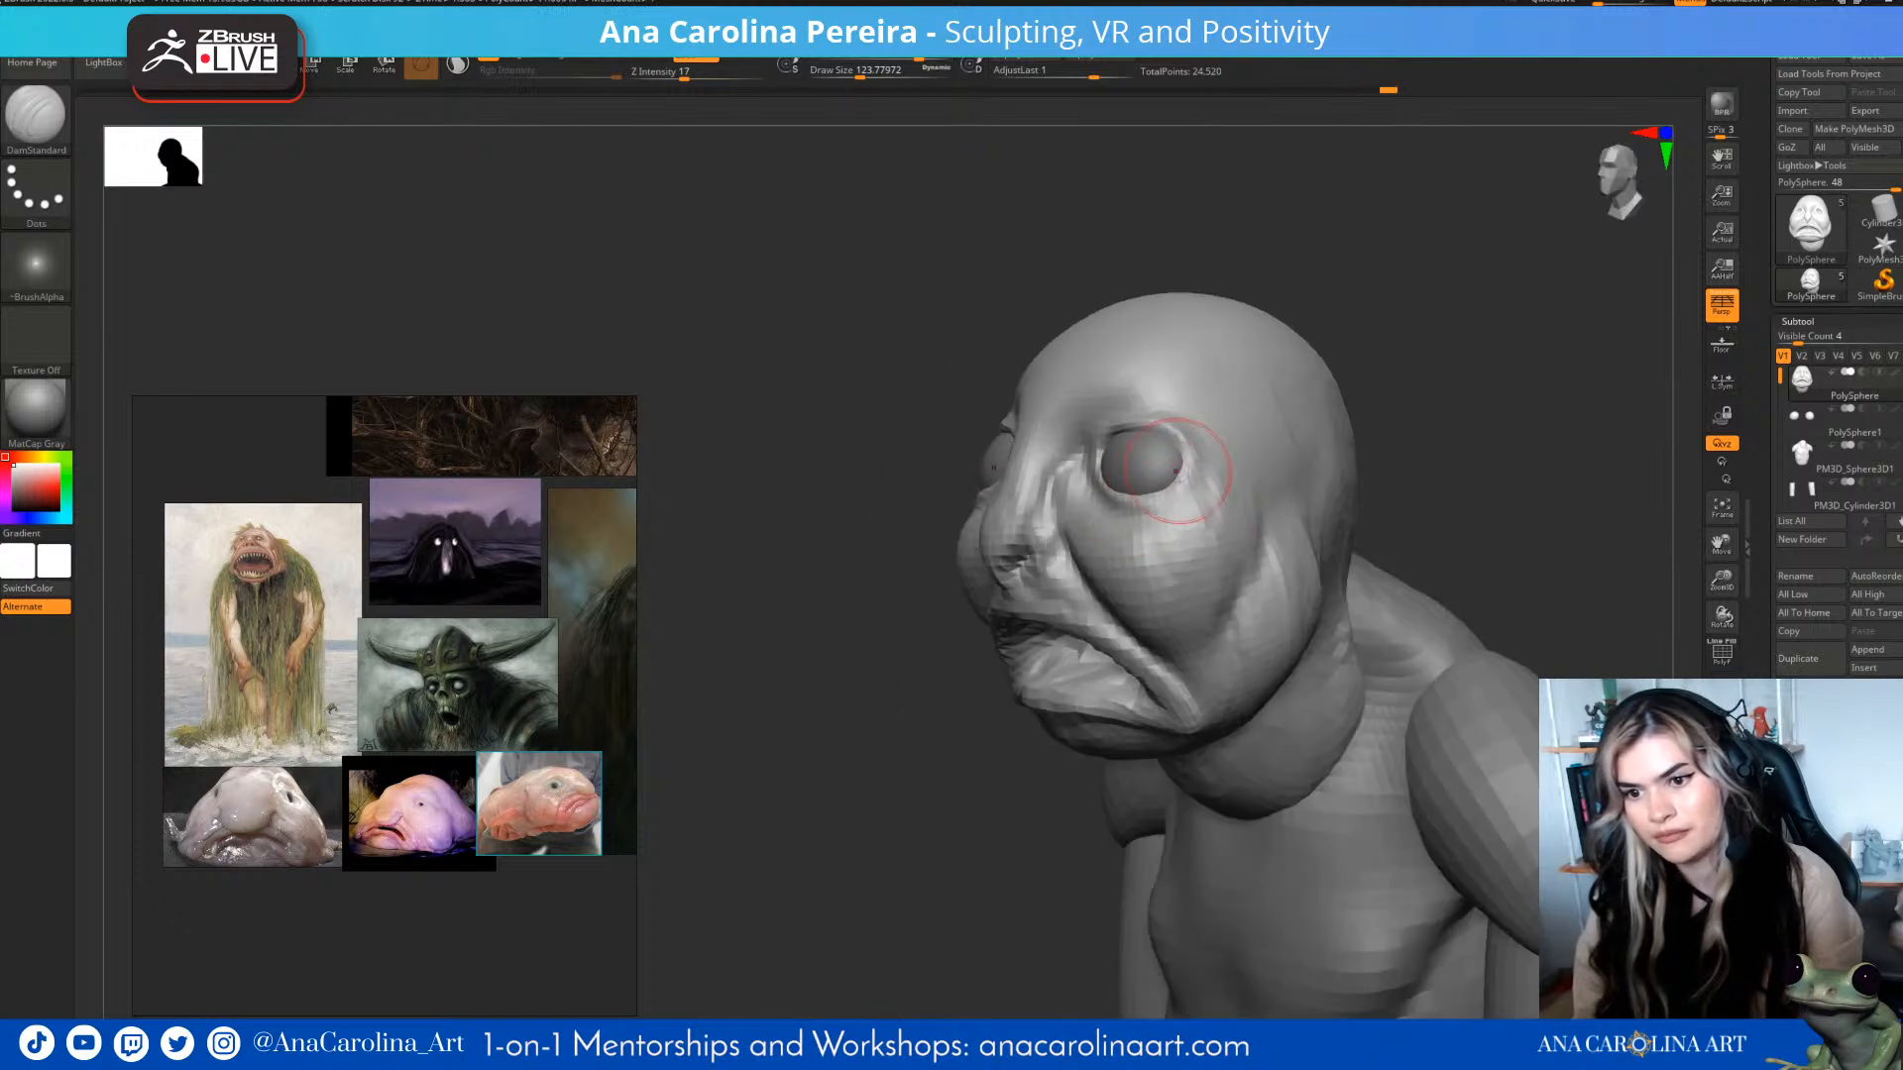
- Refine the eyelids and the creases around the eyes with DamStandard at a draw size of 112
mouse_move(1310, 415)
left_mouse_down()
mouse_move(1188, 484)
mouse_move(1214, 417)
mouse_move(1306, 451)
mouse_move(1331, 483)
mouse_move(1211, 505)
left_mouse_up()
key("space")
left_click(1120, 451)
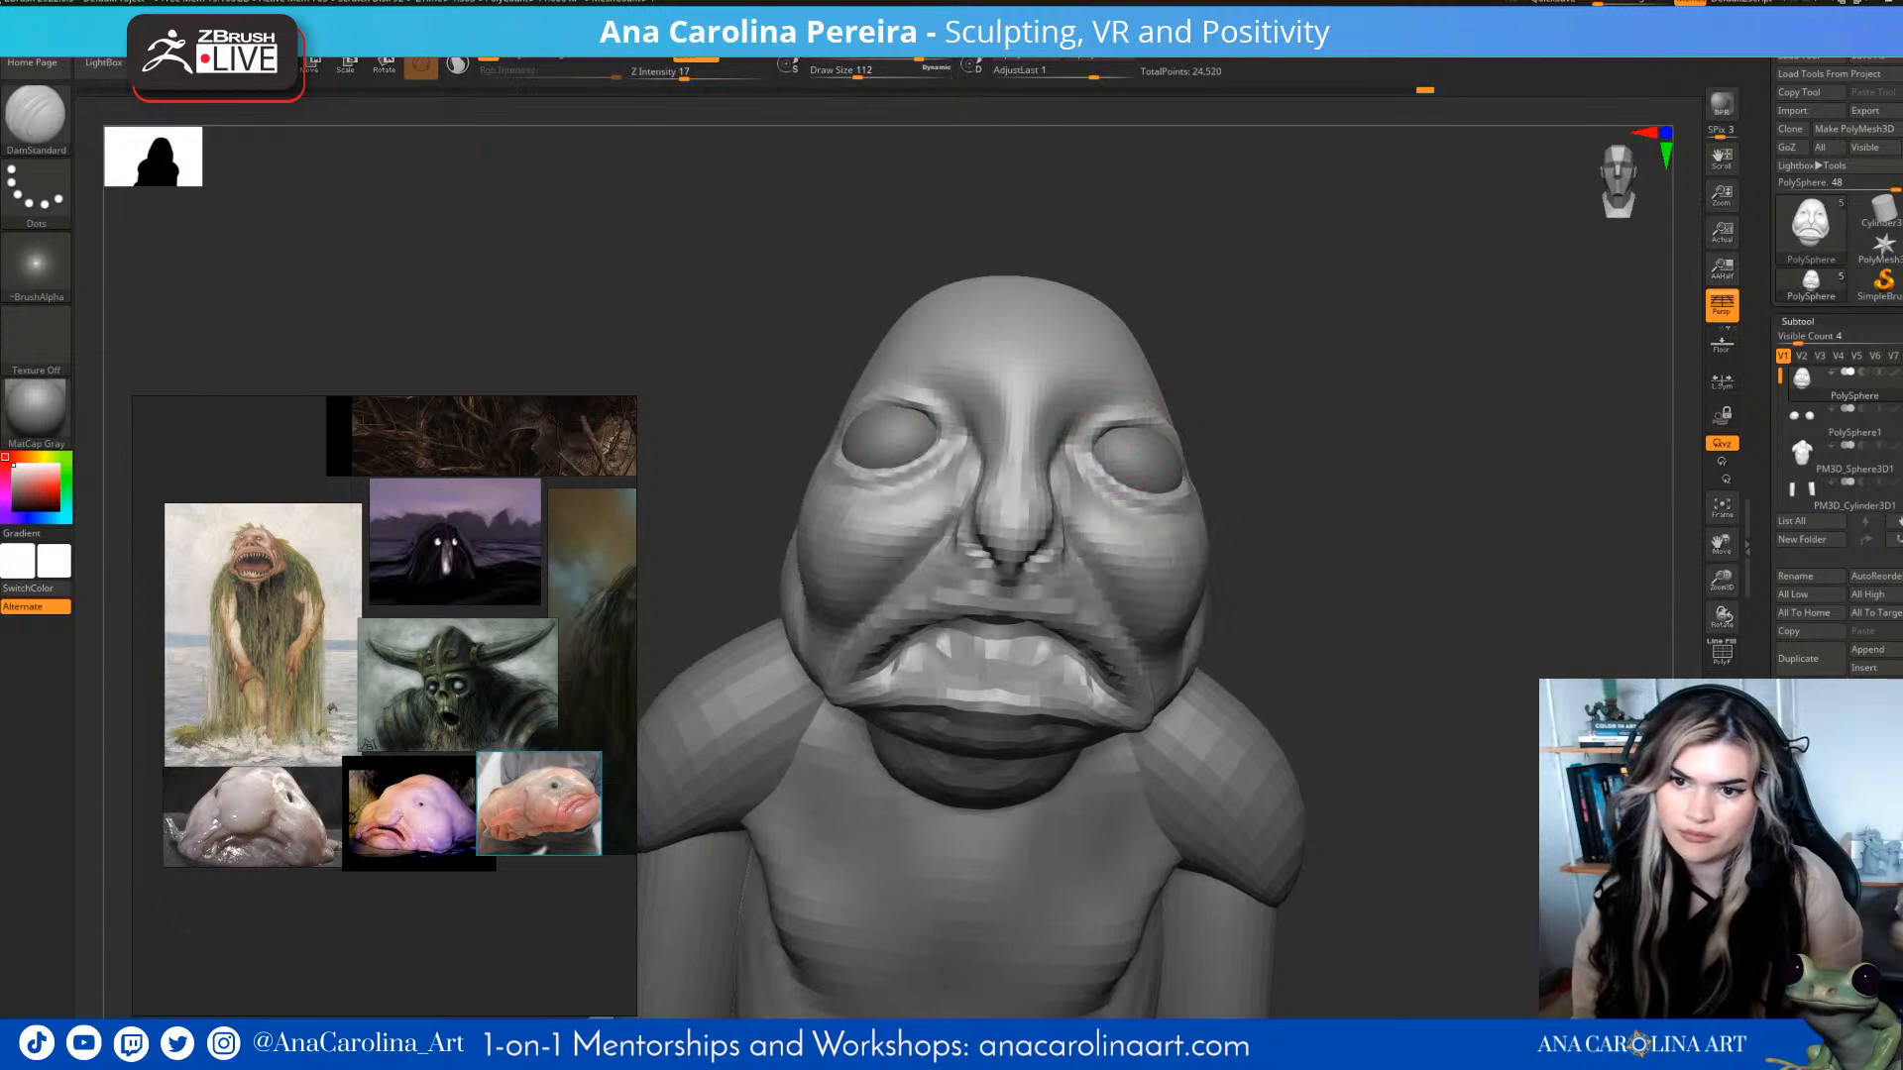
mouse_move(1261, 436)
left_mouse_down()
mouse_move(1133, 423)
mouse_move(1201, 484)
left_mouse_up()
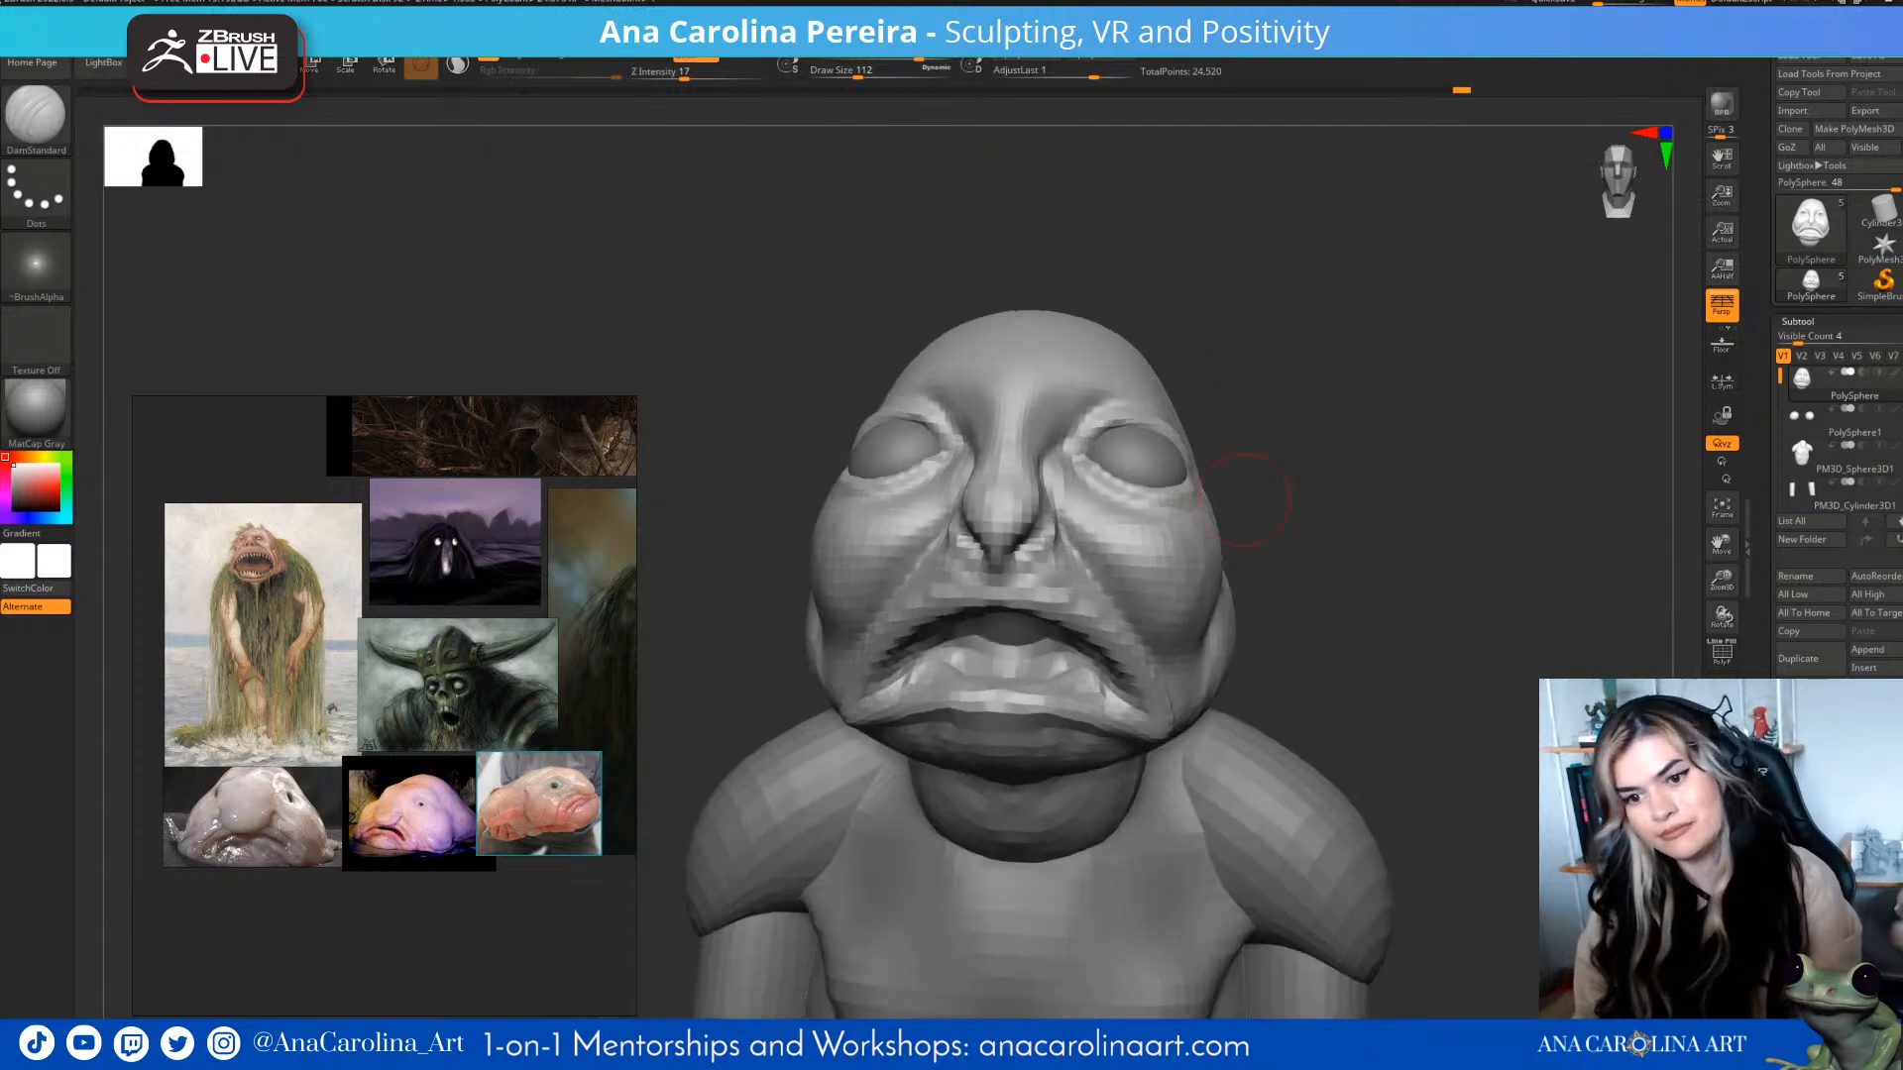
left_click_drag(1272, 649, 1314, 578, "alt")
mouse_move(1314, 577)
left_mouse_down()
mouse_move(1174, 555)
mouse_move(1363, 554)
mouse_move(1342, 482)
left_mouse_up()
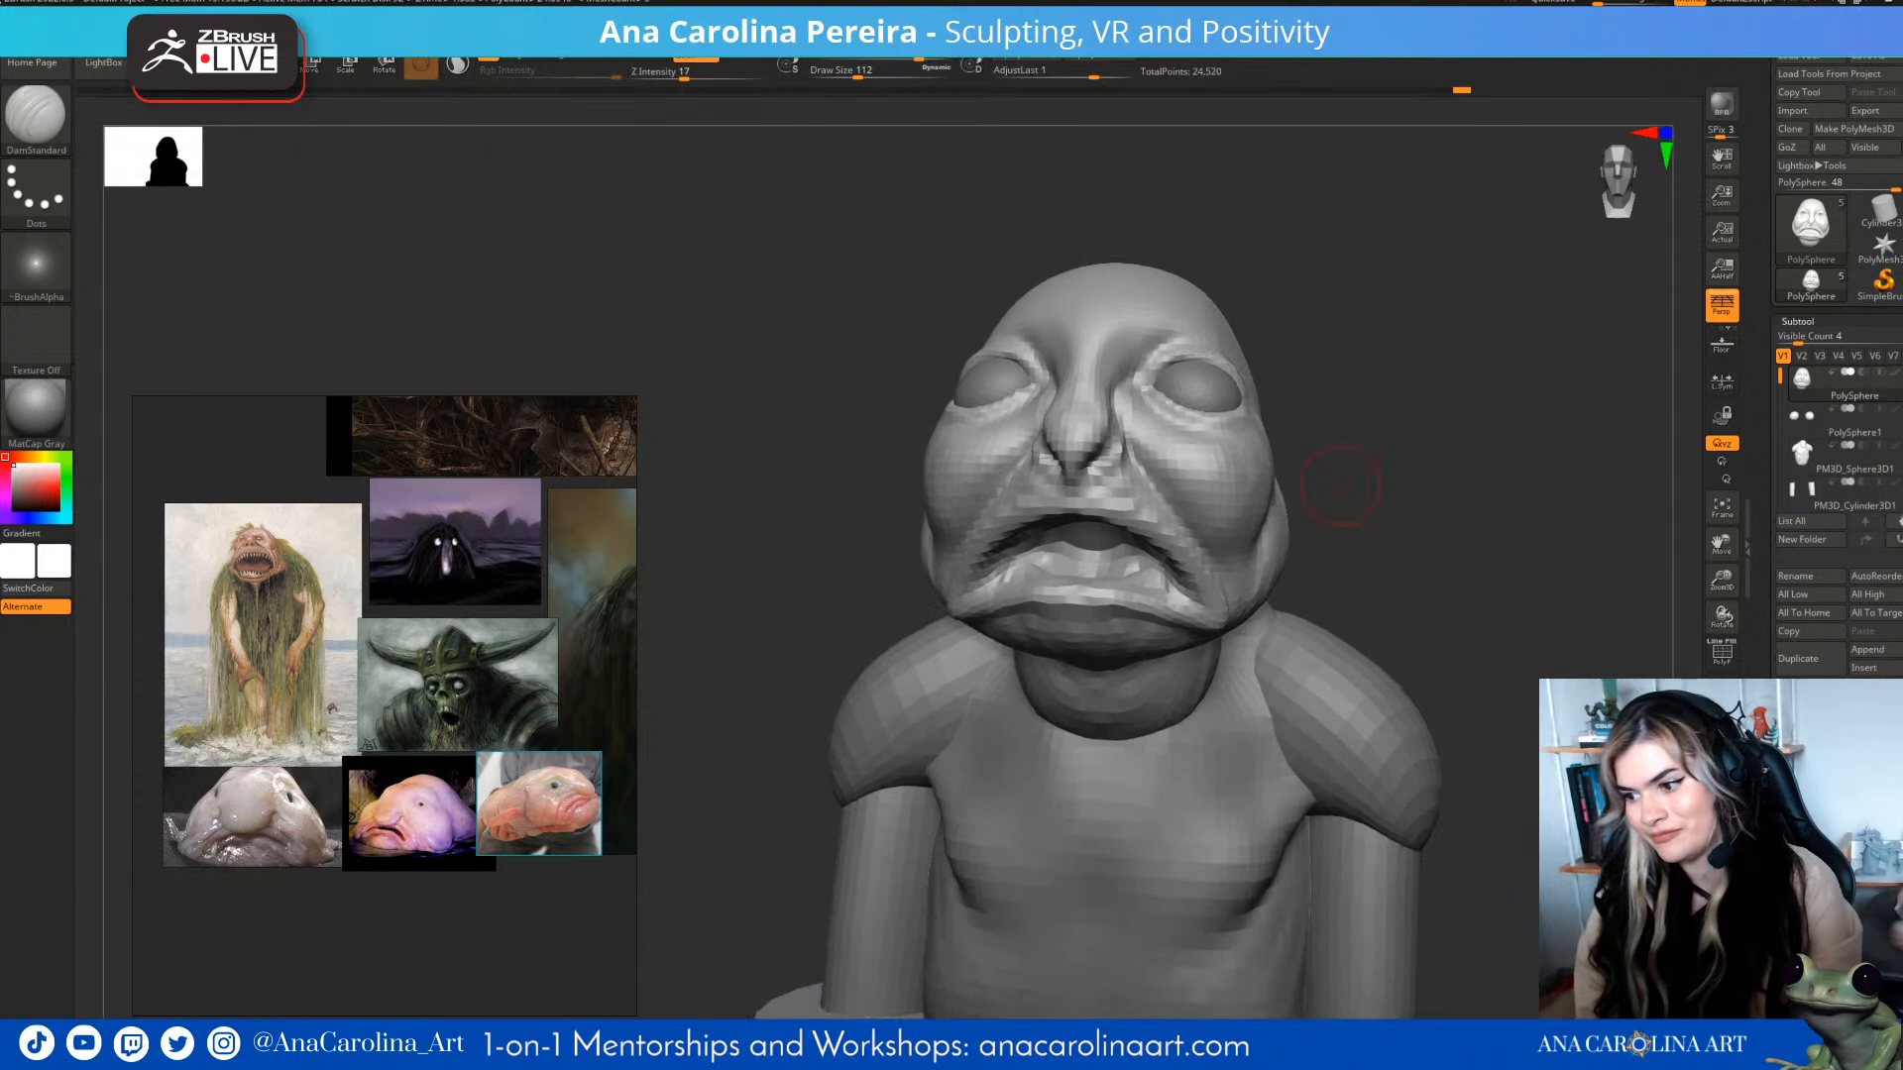
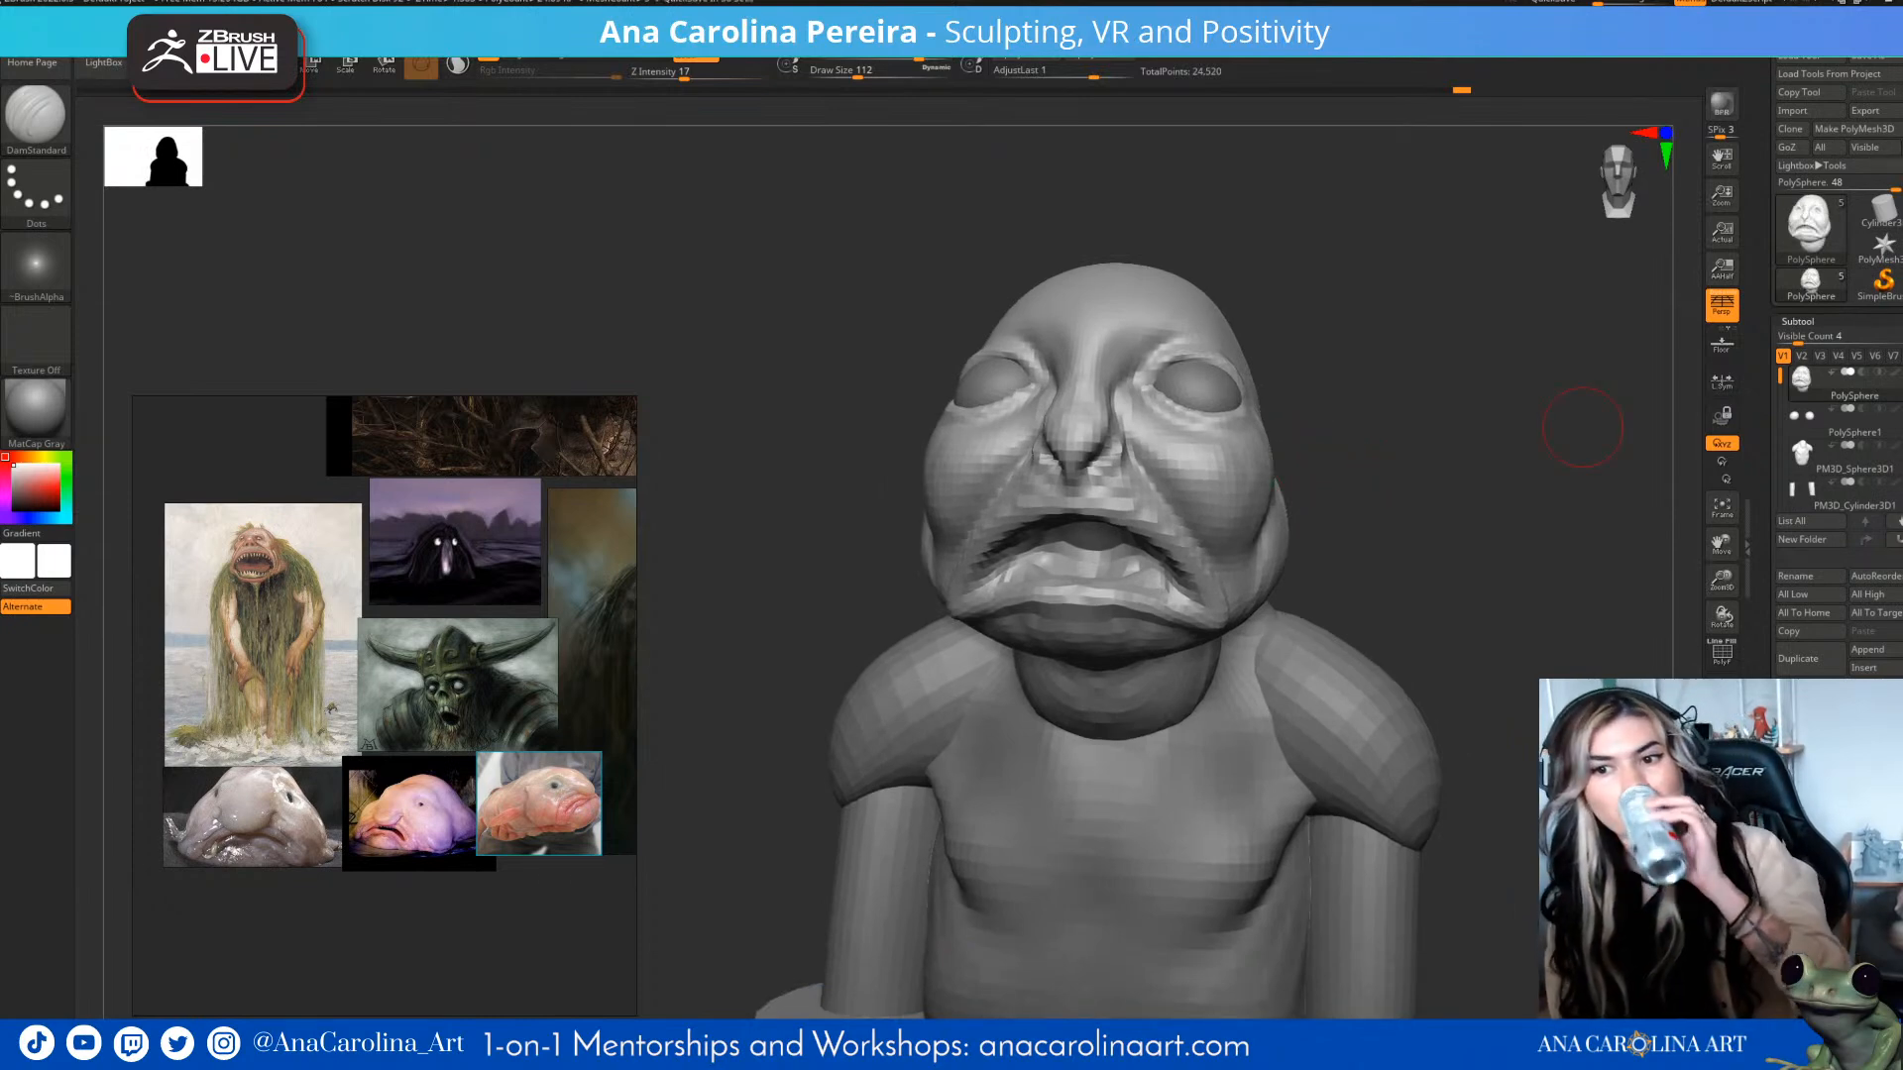
- Reshape the mouth area of the head with the Move brush
mouse_move(1583, 427)
left_mouse_down()
mouse_move(1668, 454)
mouse_move(1546, 386)
mouse_move(1472, 422)
mouse_move(1462, 480)
mouse_move(1531, 565)
mouse_move(1557, 630)
mouse_move(1536, 649)
left_mouse_up()
mouse_move(1574, 206)
left_mouse_down("alt")
mouse_move(1519, 236)
mouse_move(1469, 342)
mouse_move(1507, 342)
left_mouse_up("alt")
key("b")
key("m")
key("v")
key("s")
left_click_drag(1013, 602, 1005, 607)
mouse_move(1531, 635)
left_mouse_down()
mouse_move(1522, 446)
mouse_move(1418, 476)
mouse_move(1447, 496)
mouse_move(1605, 491)
left_mouse_up()
left_click_drag(1179, 649, 1387, 663)
- Adjust the lips, jaw and chin with the Move brush at a draw size of about 239
key("s")
mouse_move(1194, 526)
left_mouse_down()
mouse_move(1108, 556)
mouse_move(1060, 498)
left_mouse_up()
mouse_move(1204, 459)
left_mouse_down("alt")
mouse_move(1318, 416)
mouse_move(1323, 456)
left_mouse_up("alt")
left_click_drag(1324, 630, 1289, 640)
left_click_drag(1190, 694, 1179, 684)
left_click_drag(1388, 634, 1070, 644)
left_click_drag(1149, 778, 1178, 806)
left_click_drag(991, 892, 971, 773)
mouse_move(1219, 694)
left_mouse_down()
mouse_move(1430, 685)
mouse_move(1443, 763)
left_mouse_up()
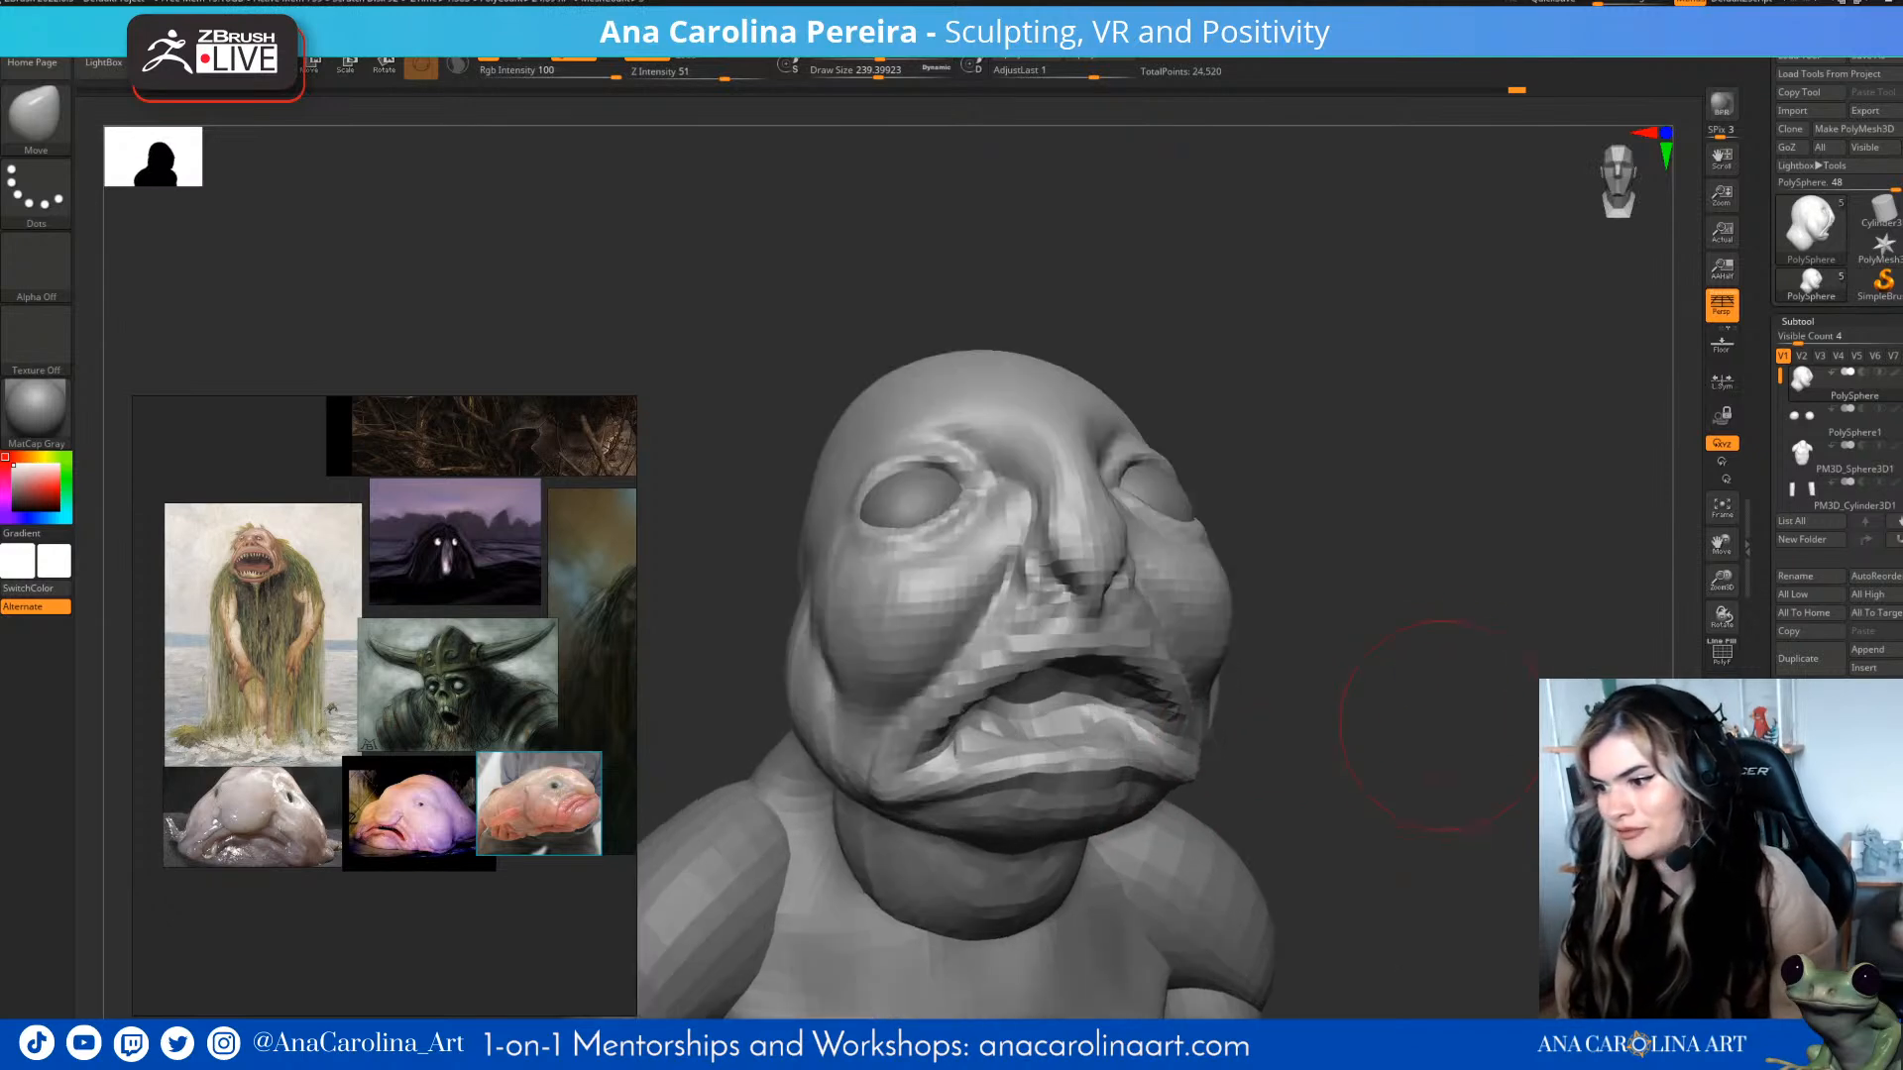
- Reshape the jowls and the area under the jaw with the Move brush at a draw size of about 324
mouse_move(1335, 557)
left_mouse_down()
mouse_move(1542, 605)
mouse_move(1467, 595)
left_mouse_up()
key("space")
left_click_drag(1494, 587, 1521, 587)
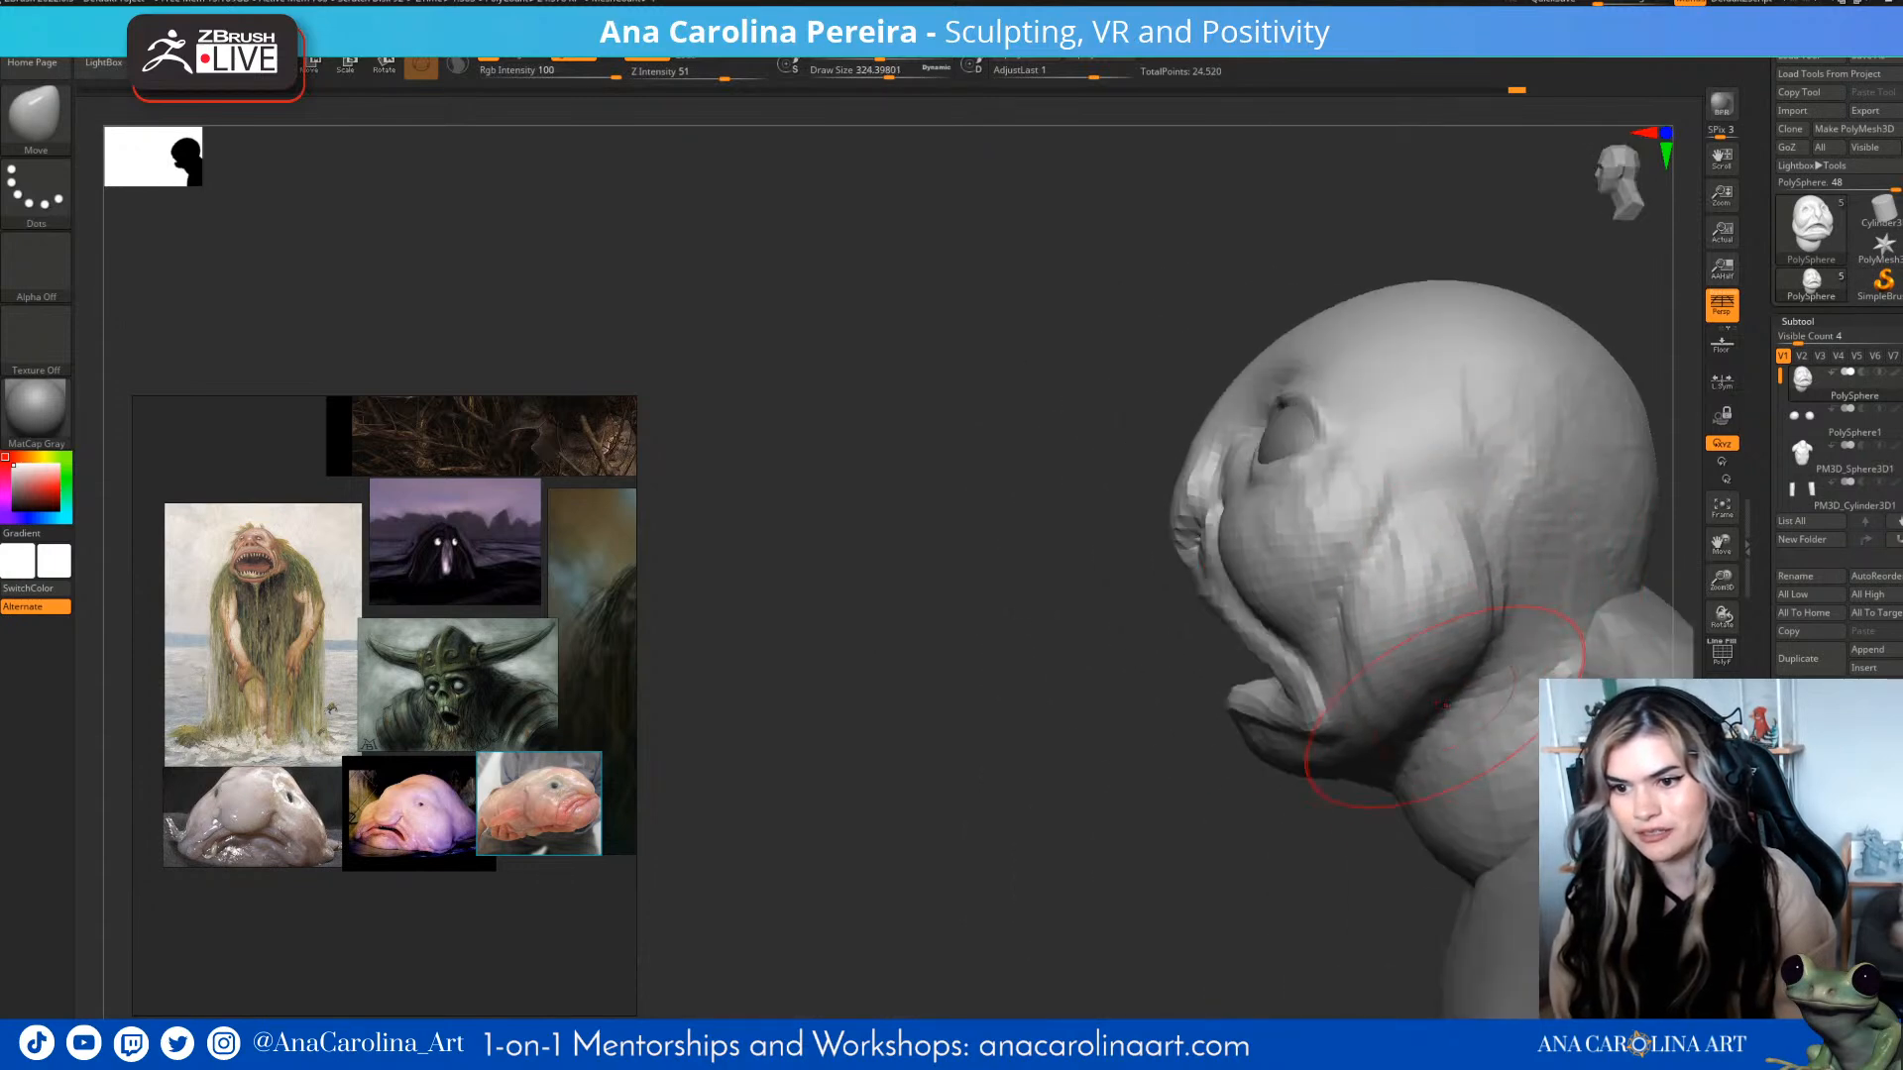
right_click_drag(1521, 575, 1626, 531)
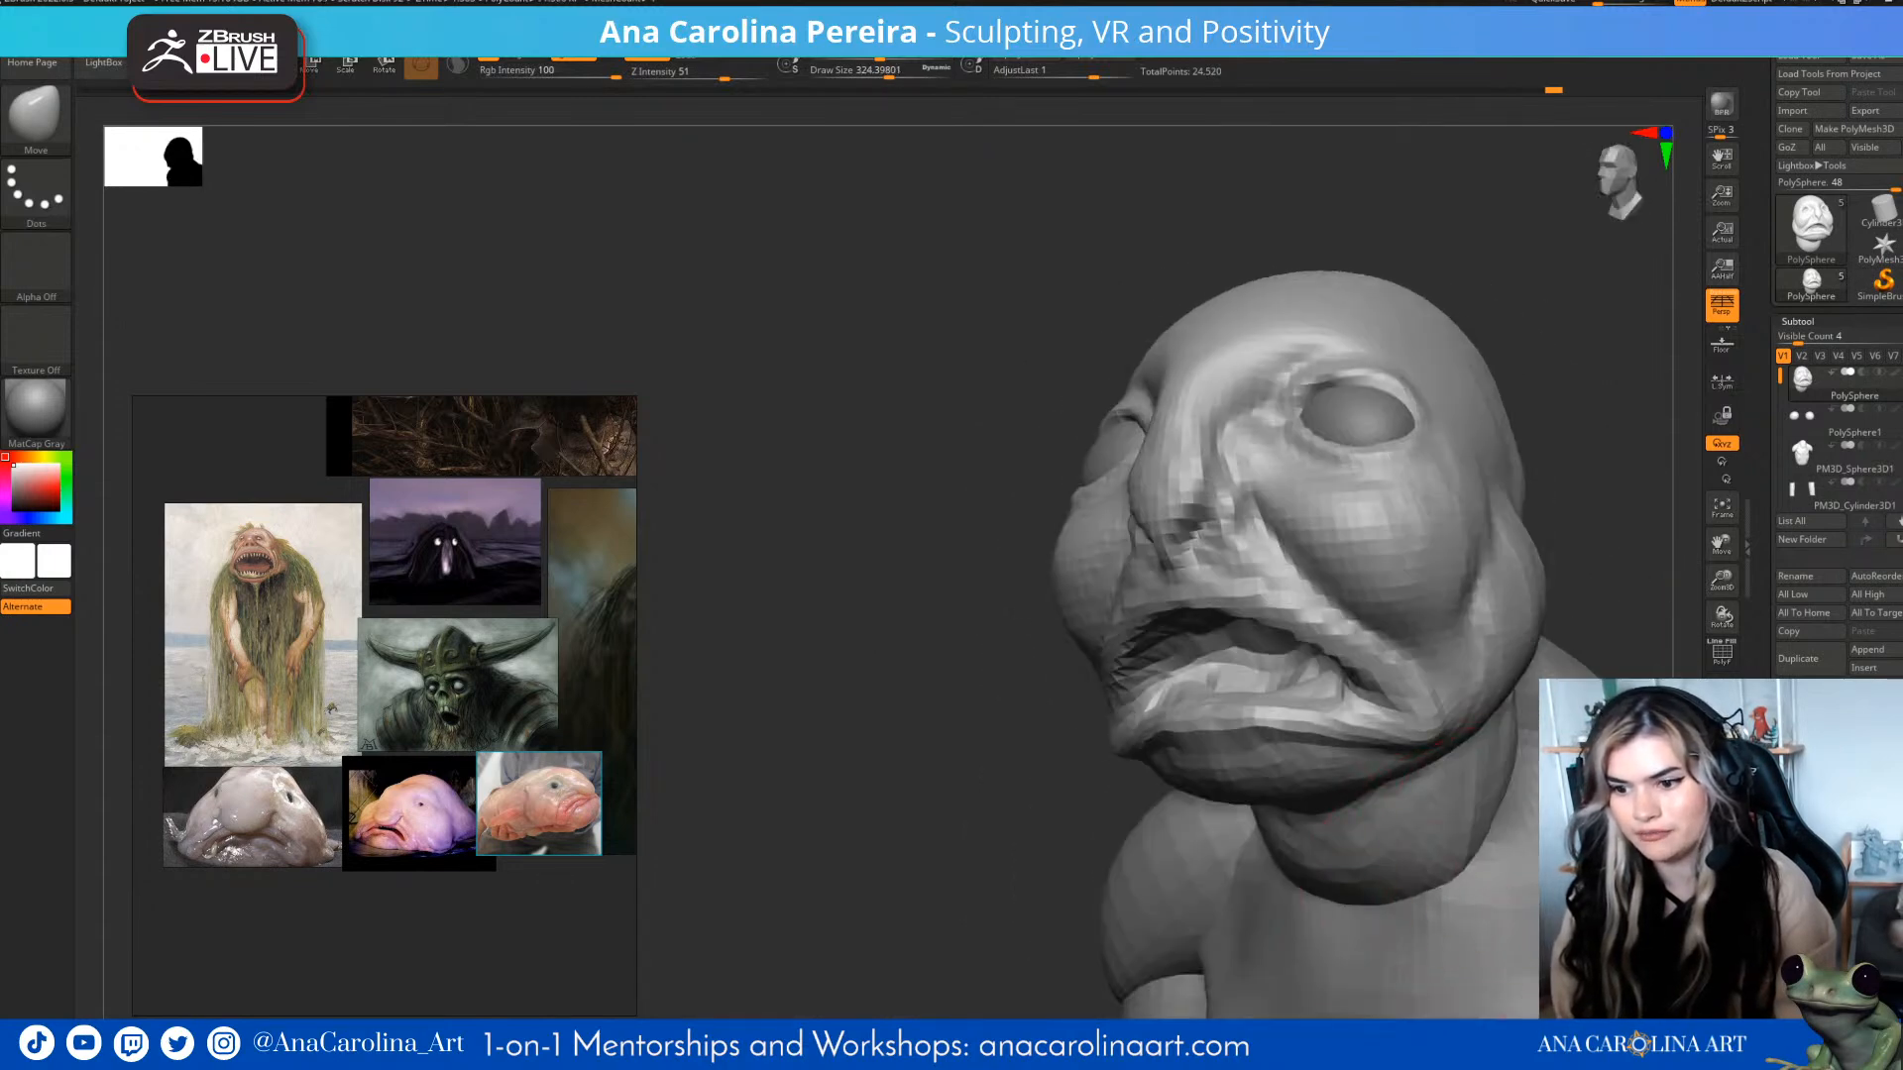
mouse_move(1576, 556)
left_mouse_down("alt")
mouse_move(1593, 496)
mouse_move(1636, 595)
mouse_move(1546, 516)
mouse_move(1606, 510)
mouse_move(1496, 546)
mouse_move(1507, 573)
mouse_move(1591, 595)
mouse_move(1521, 535)
mouse_move(1501, 635)
mouse_move(1484, 576)
mouse_move(1547, 575)
left_mouse_up("alt")
- Mask the nose at a draw size of about 116 and invert the mask so only the nose stays editable
key("s")
key("s")
left_click_drag(1128, 540, 1116, 540)
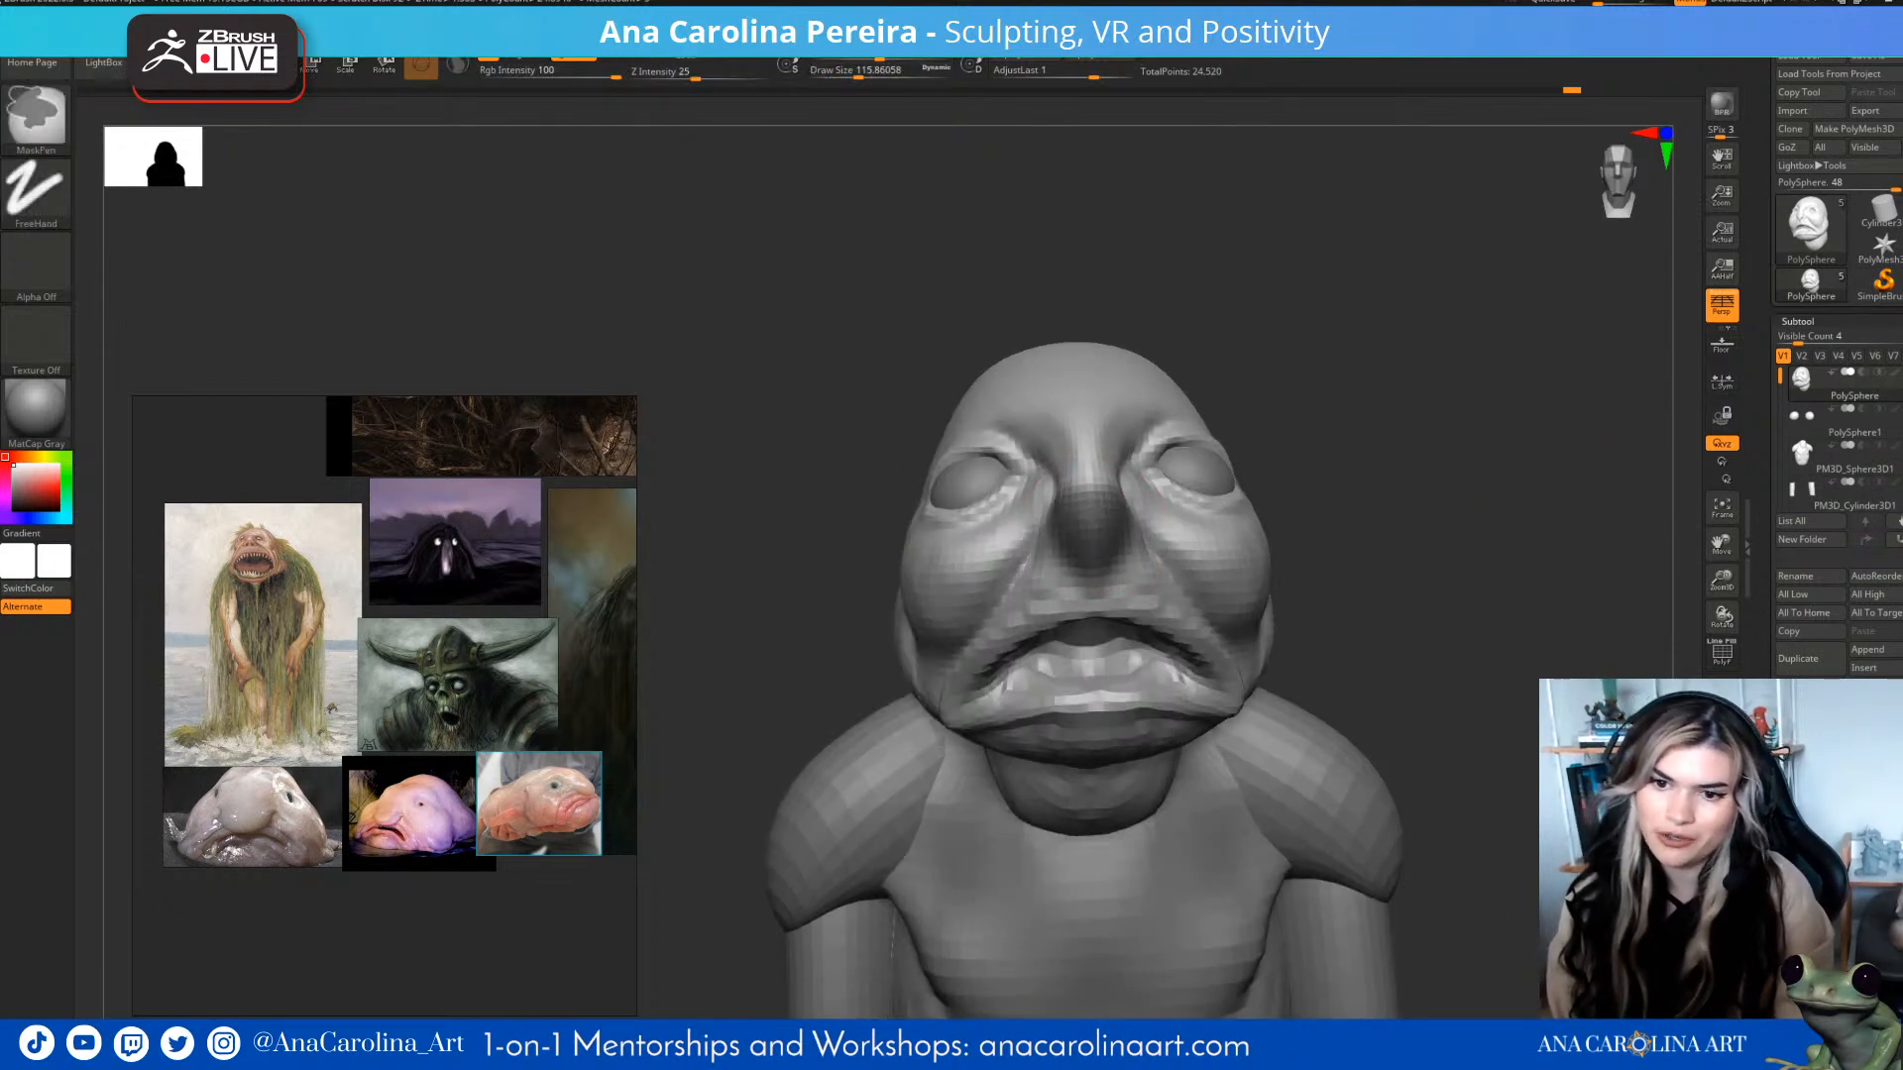
left_click(1323, 571, "ctrl")
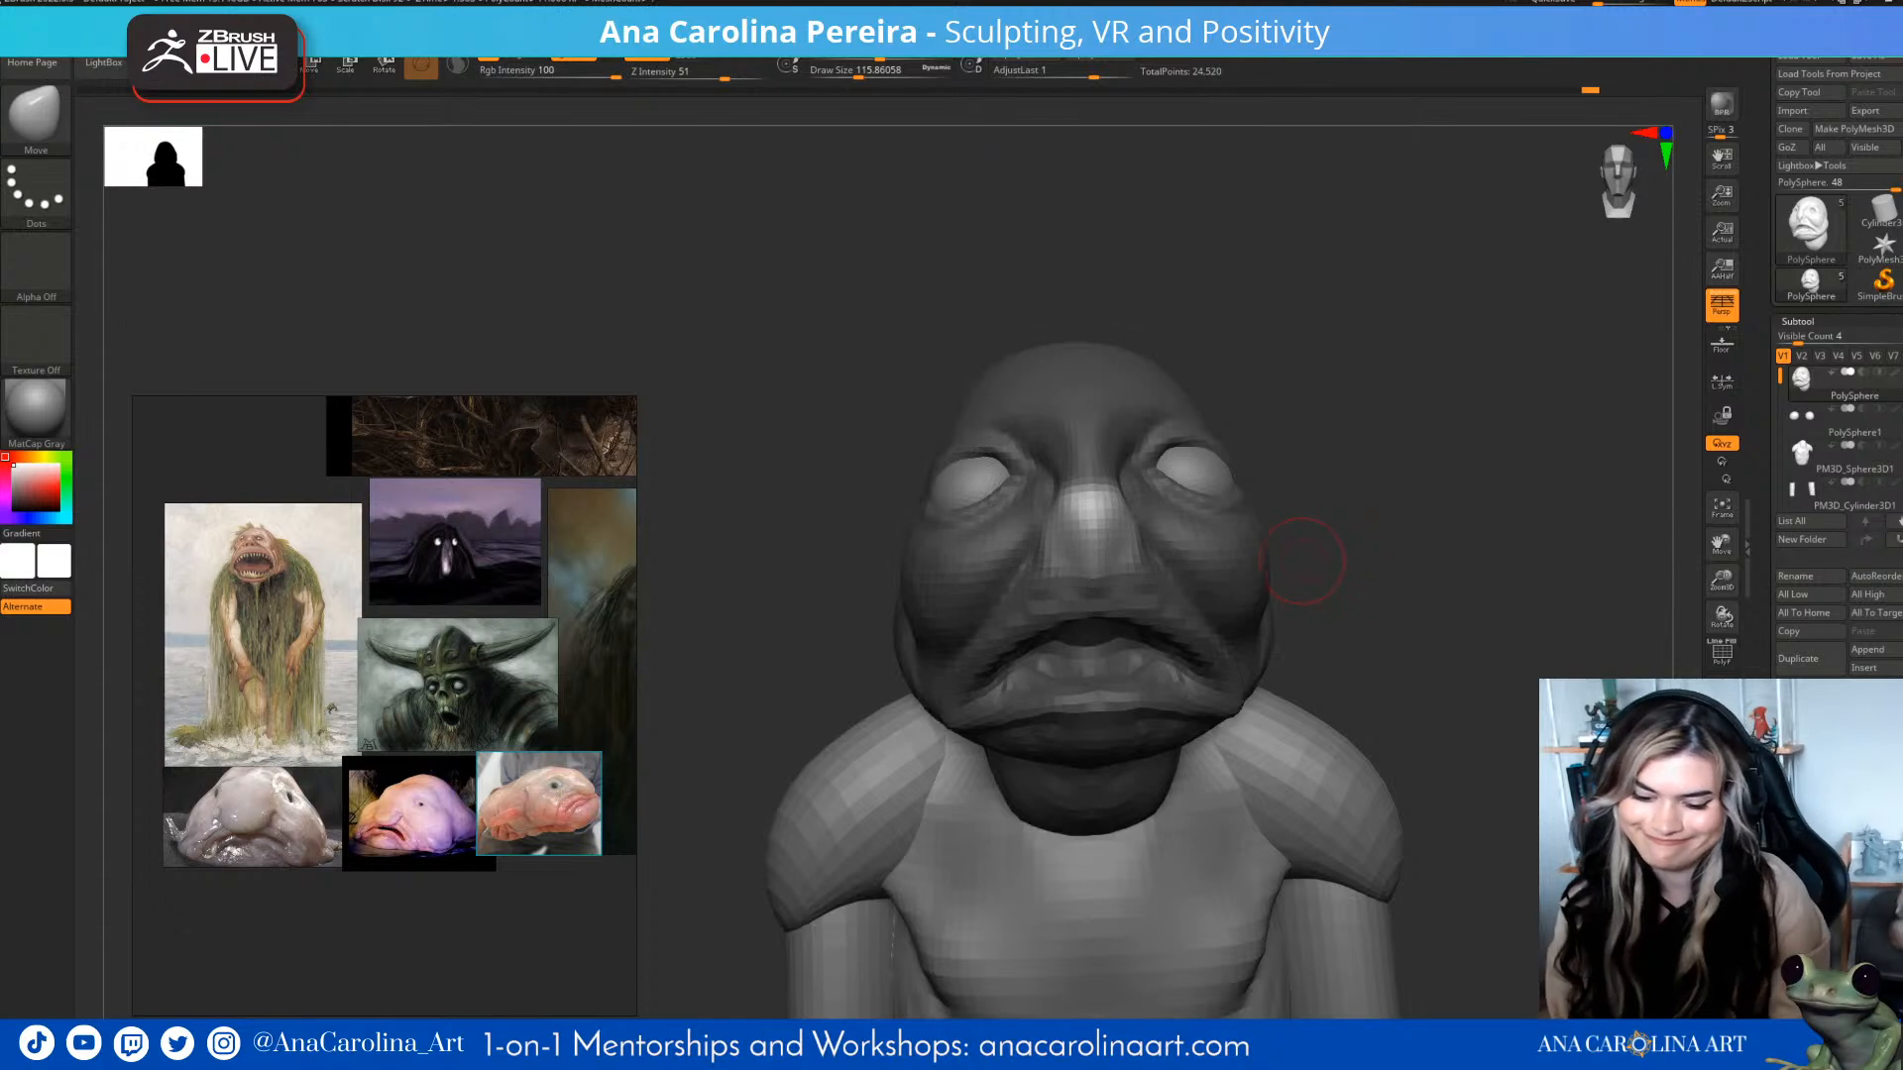
- Pull the unmasked nose into a large drooping shape with the Move brush at a draw size of about 217 and clear the mask
key("s")
left_click_drag(1125, 561, 1146, 573)
left_click_drag(1360, 490, 1326, 489)
key("s")
left_click_drag(1338, 493, 1245, 517)
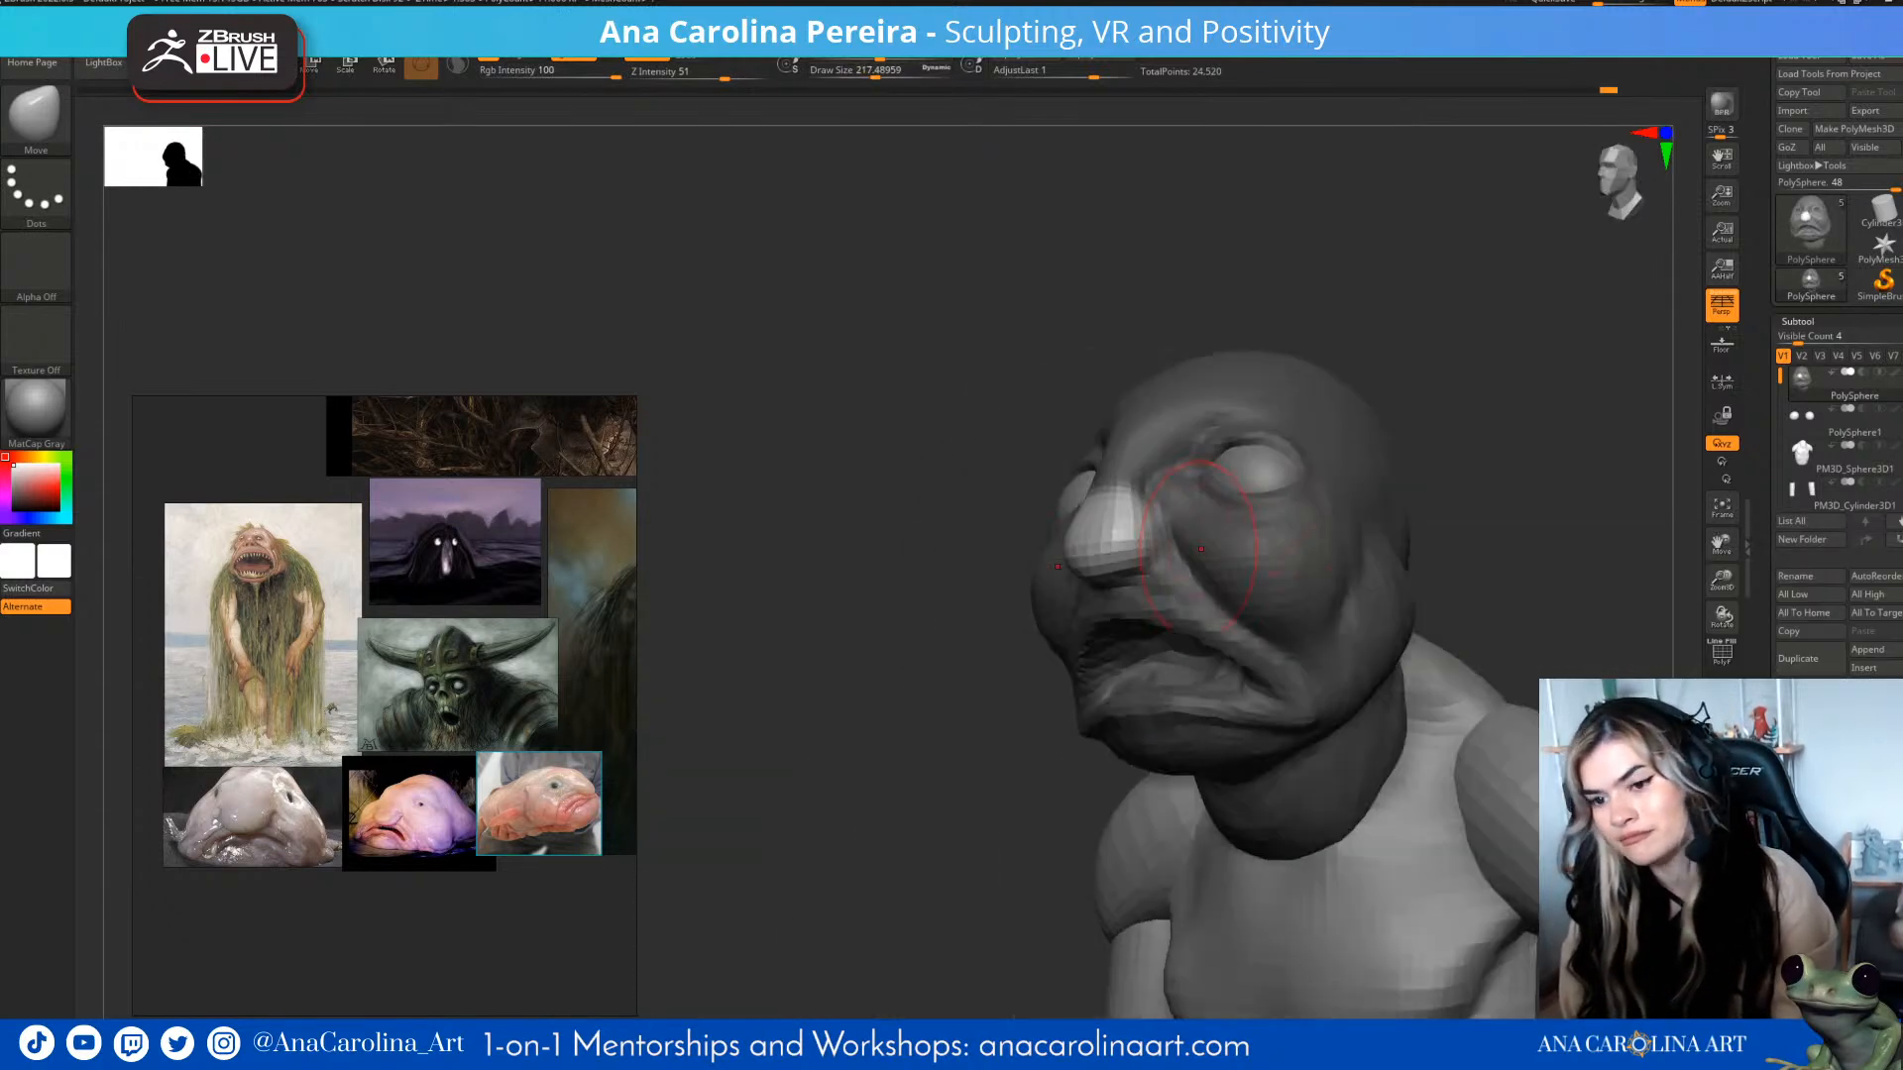
left_click_drag(1136, 558, 1128, 562)
left_click_drag(1001, 565, 1368, 580)
left_click_drag(1145, 531, 1136, 541)
left_click_drag(1333, 551, 1194, 559)
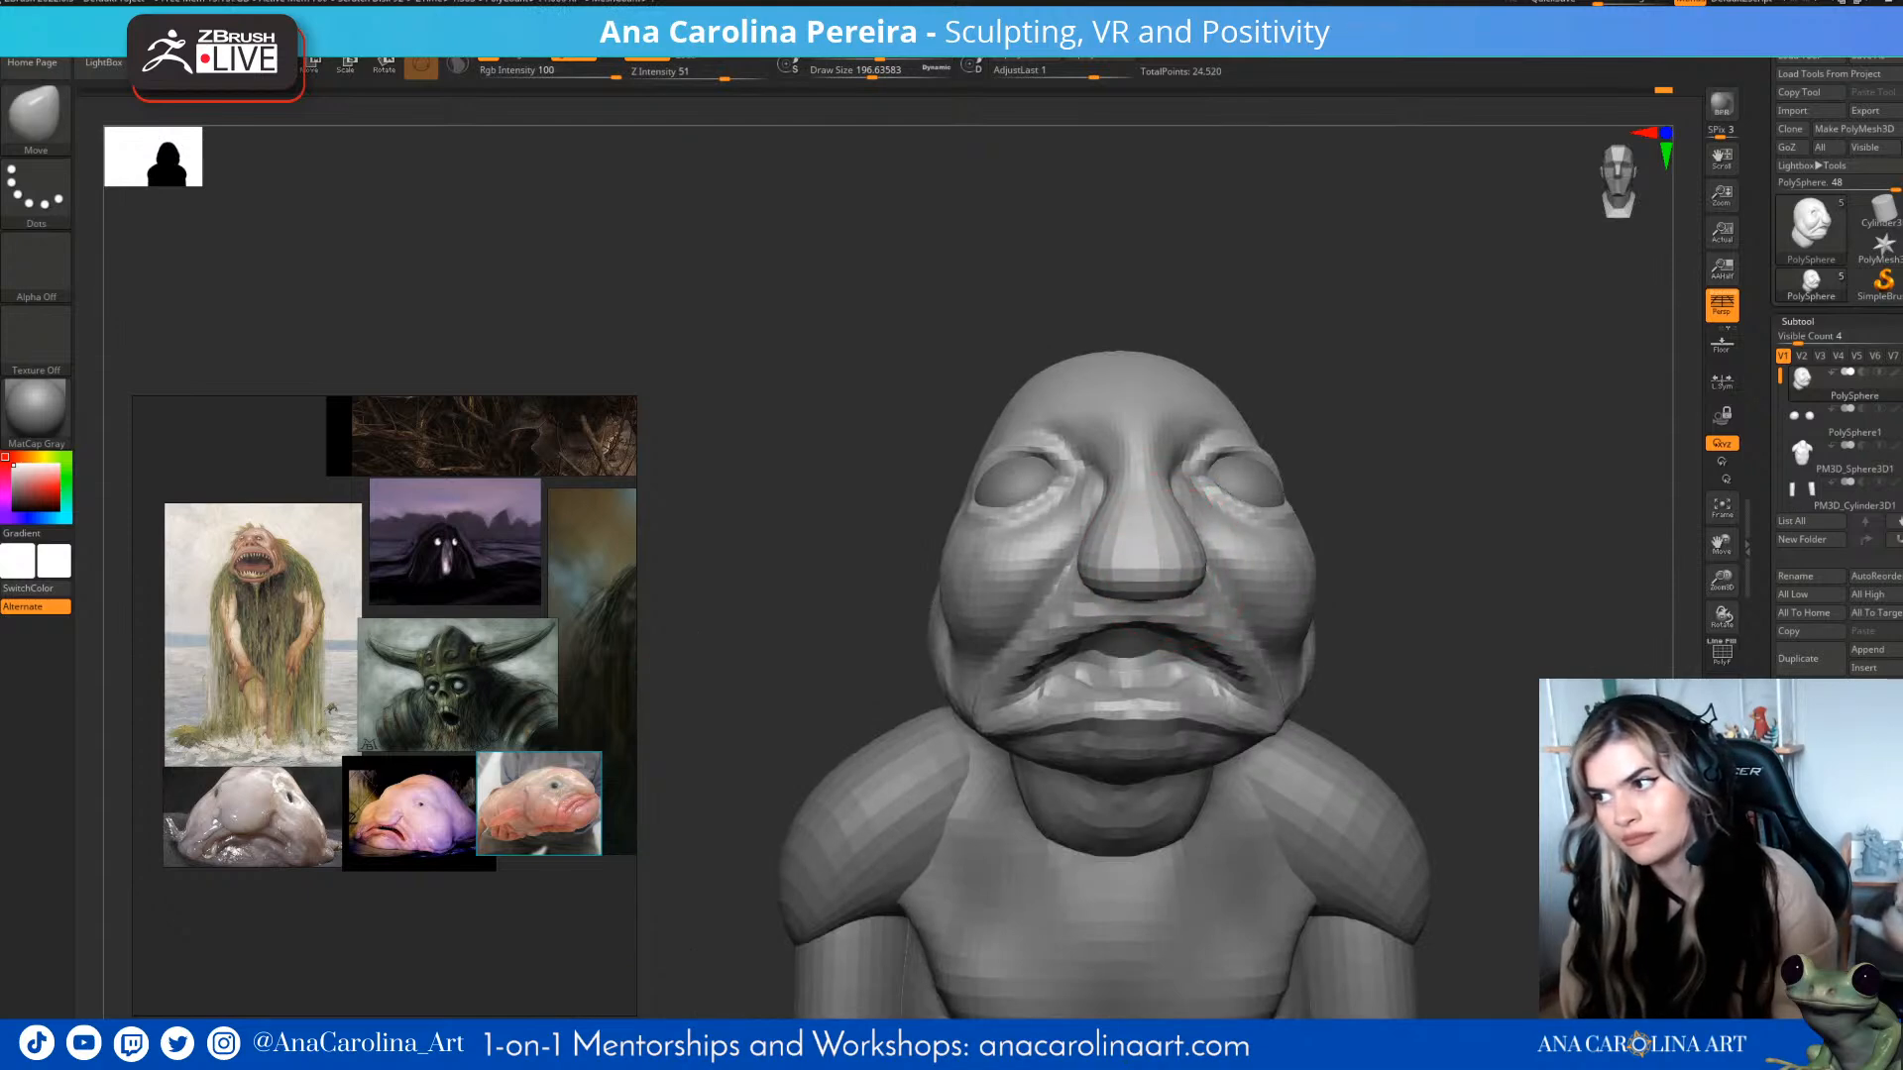
mouse_move(1478, 629)
left_mouse_down()
mouse_move(1379, 622)
mouse_move(1465, 626)
mouse_move(1461, 605)
left_mouse_up()
mouse_move(1368, 396)
left_mouse_down()
mouse_move(1366, 436)
mouse_move(1308, 466)
mouse_move(1383, 500)
mouse_move(1335, 527)
mouse_move(1313, 503)
mouse_move(1368, 510)
mouse_move(1289, 503)
left_mouse_up()
key("space")
left_click_drag(1388, 526, 1269, 527)
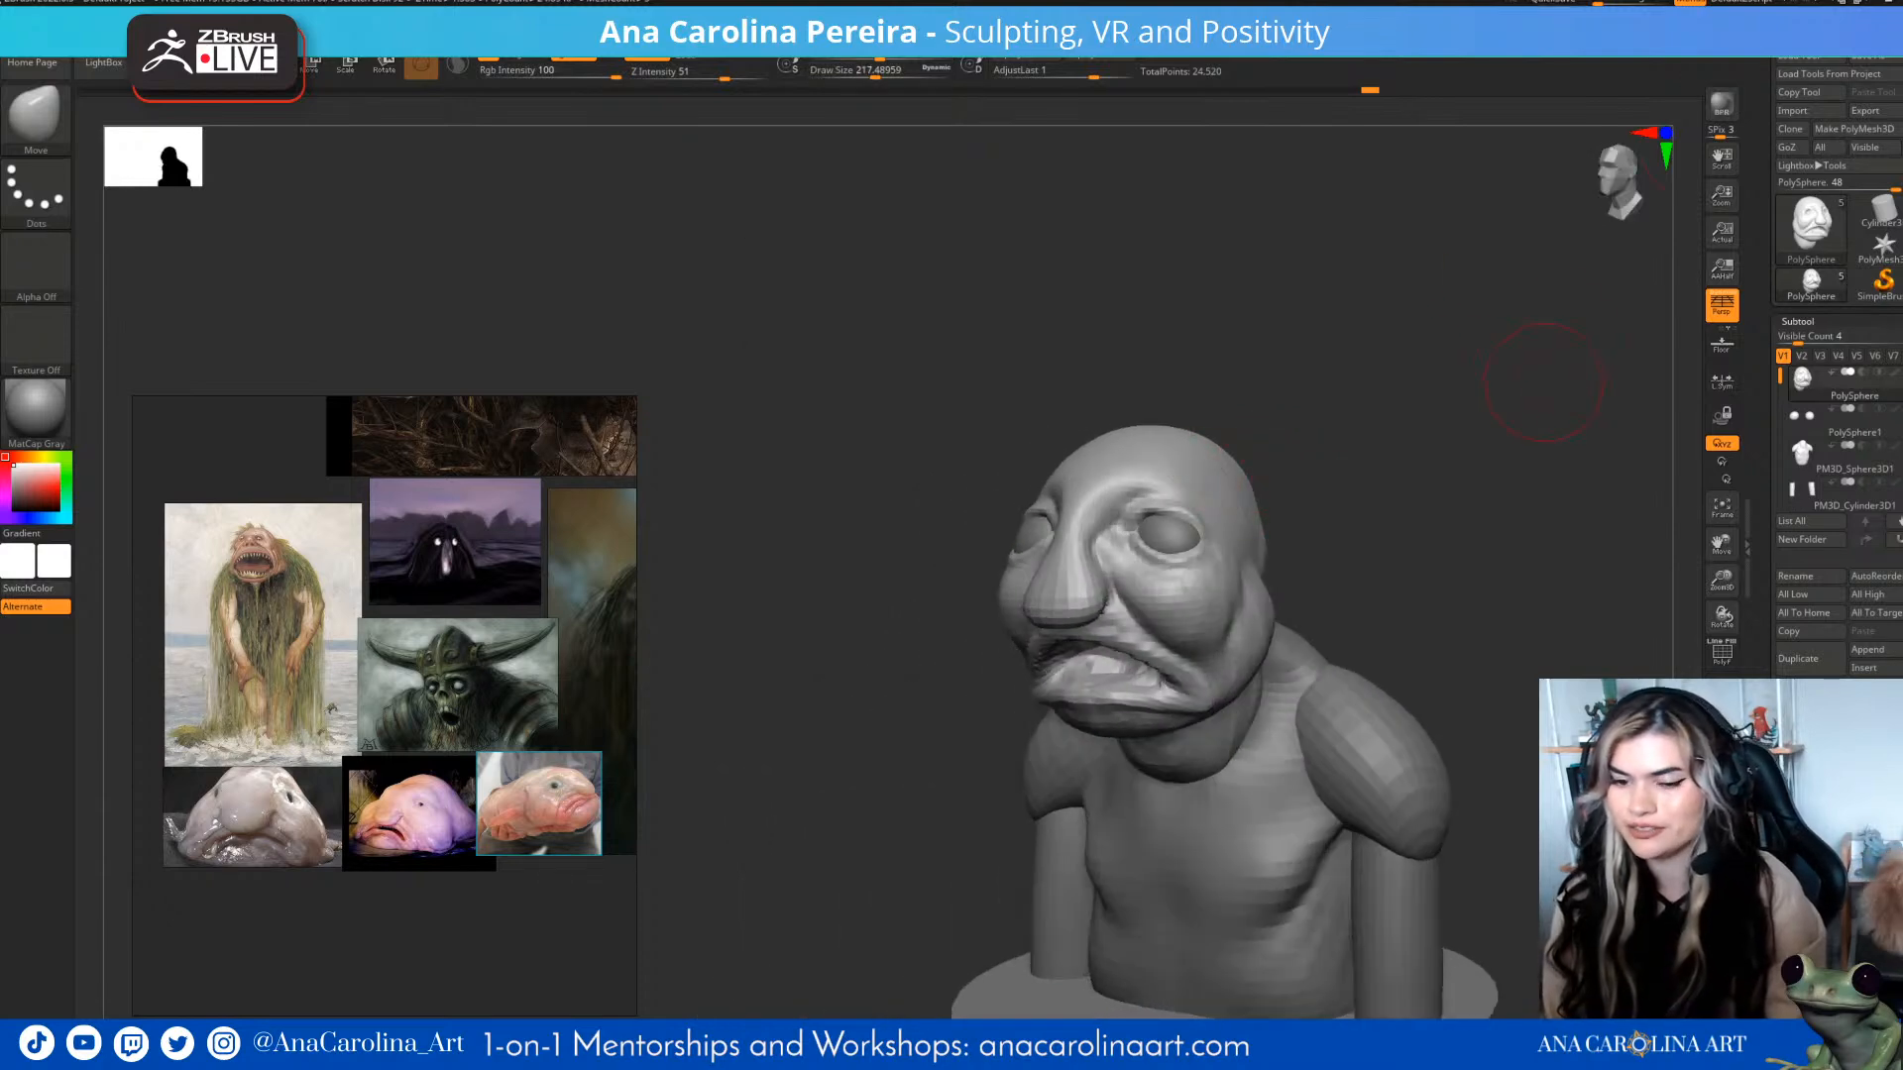
- Build up sagging folds on the temples and the sides of the neck with ClayBuildup at a draw size of about 324
mouse_move(1439, 440)
left_mouse_down()
mouse_move(1536, 442)
mouse_move(1339, 454)
mouse_move(1462, 458)
mouse_move(1288, 485)
mouse_move(1279, 530)
left_mouse_up()
key("]")
key("b")
key("c")
key("b")
mouse_move(1467, 496)
left_mouse_down()
mouse_move(1338, 506)
mouse_move(1561, 461)
mouse_move(1367, 441)
mouse_move(1605, 454)
left_mouse_up()
key("]")
left_click_drag(1477, 456, 1537, 500)
left_click_drag(1113, 514, 1096, 471)
mouse_move(1557, 496)
left_mouse_down()
mouse_move(1372, 436)
mouse_move(1284, 447)
mouse_move(1215, 496)
mouse_move(1199, 475)
left_mouse_up()
mouse_move(1373, 468)
left_mouse_down()
mouse_move(1476, 471)
mouse_move(1467, 406)
left_mouse_up()
mouse_move(1443, 515)
left_mouse_down()
mouse_move(1487, 446)
mouse_move(1467, 526)
mouse_move(1262, 575)
left_mouse_up()
left_click_drag(991, 570, 1385, 565)
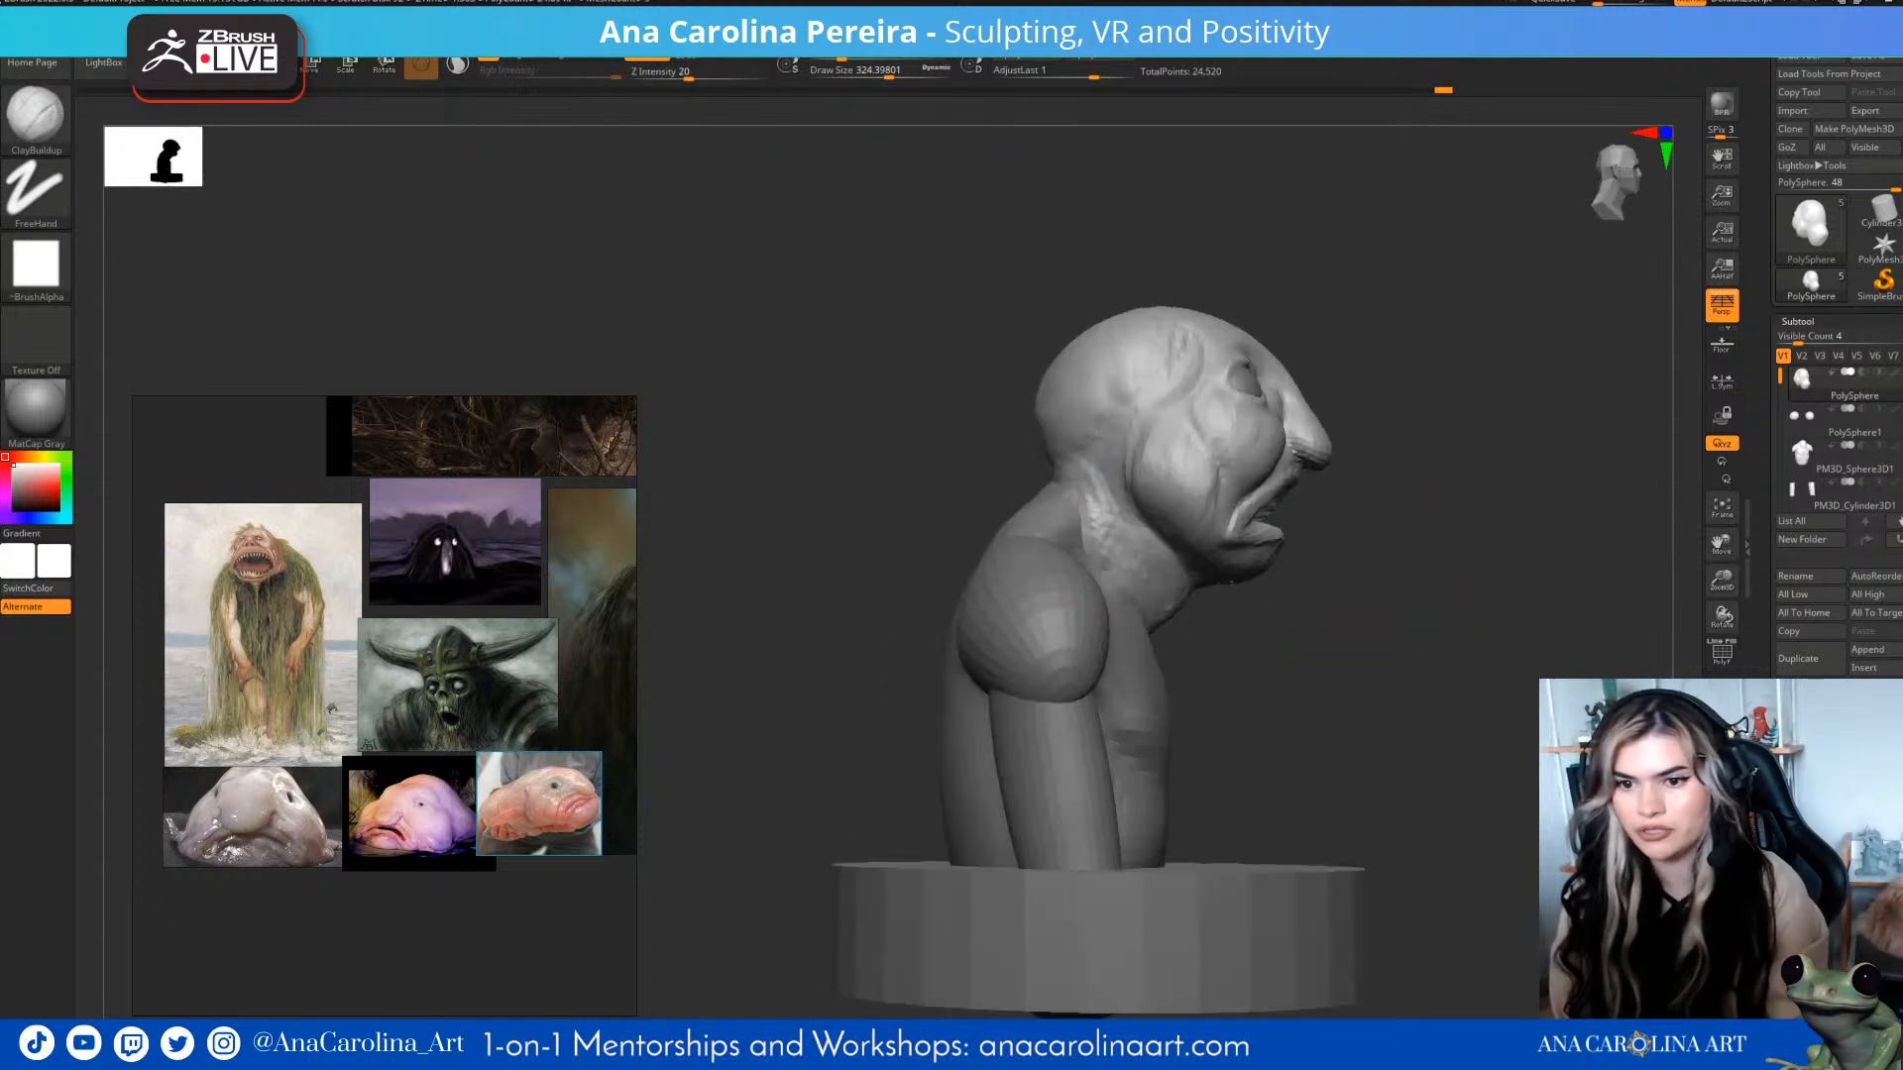
- Build up a heavy double chin below the jaw and merge it into the throat with ClayBuildup
left_click_drag(1477, 595, 1254, 654)
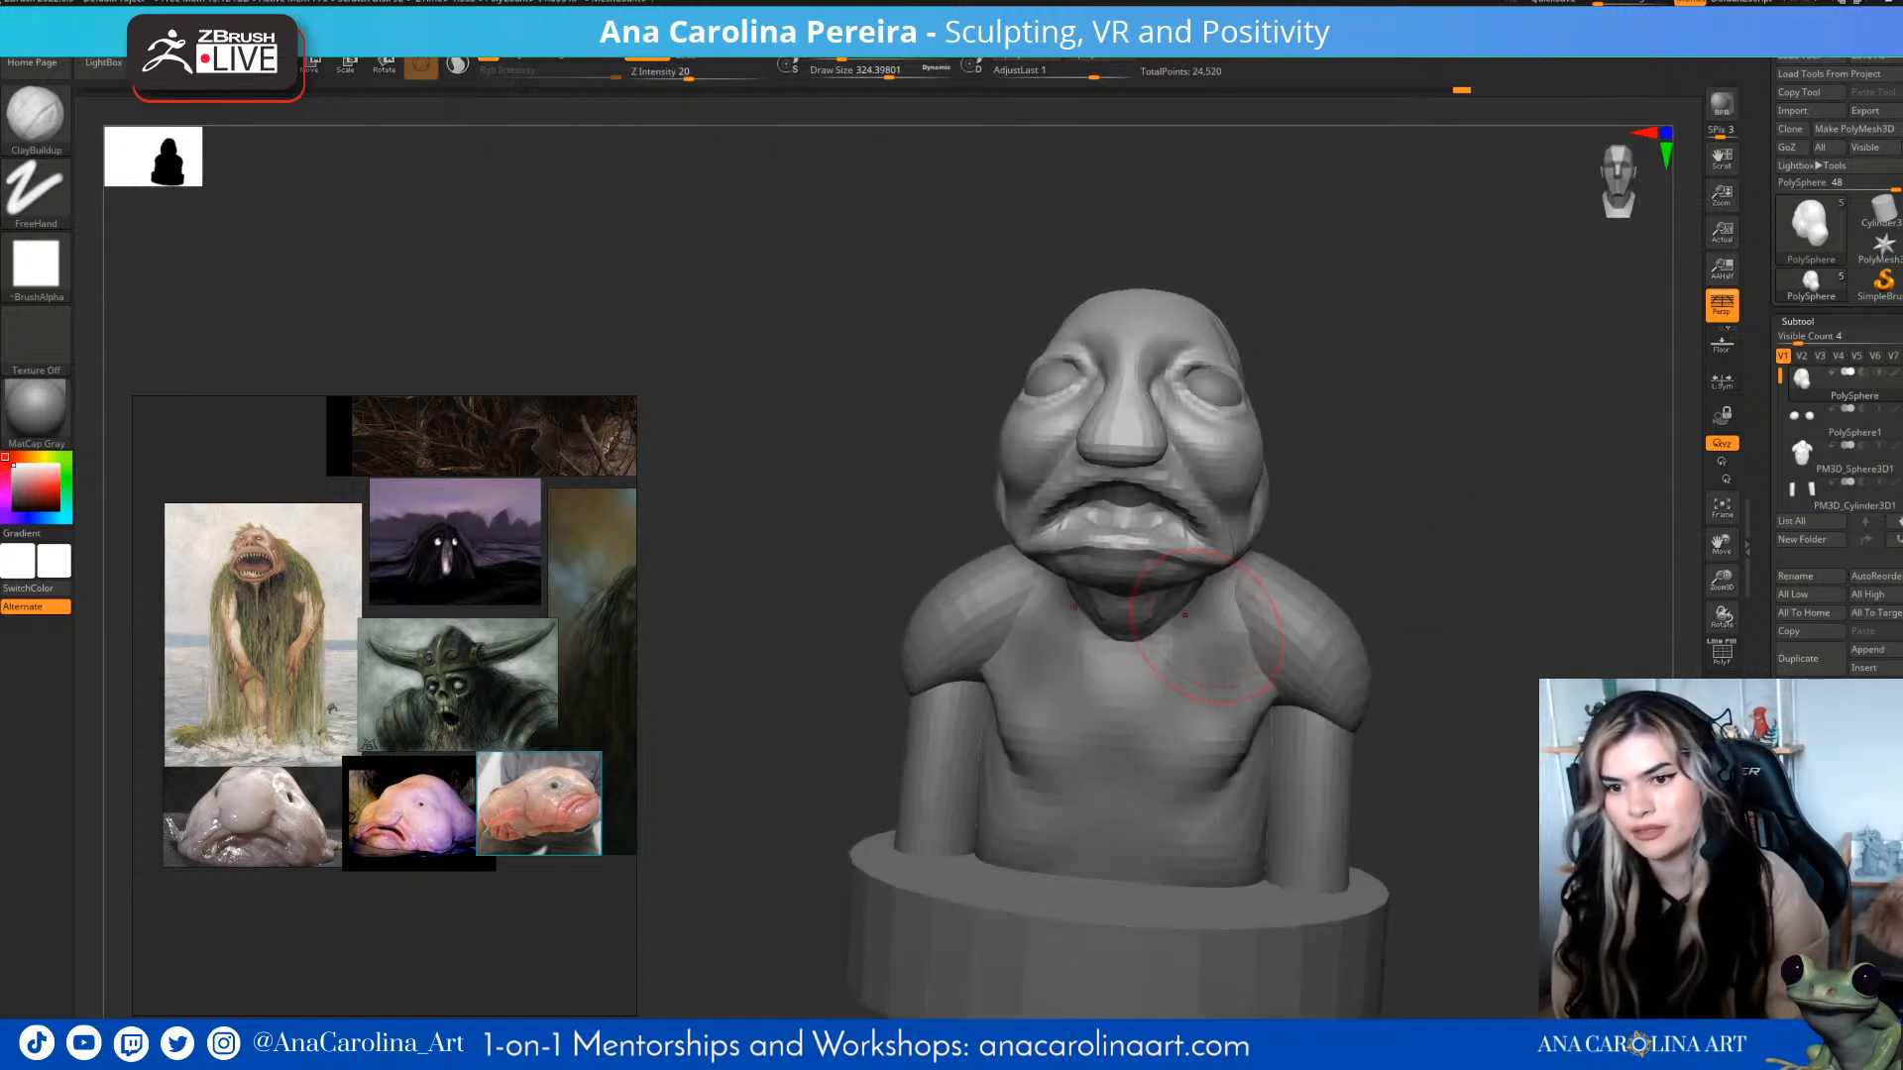
left_click_drag(1373, 659, 1234, 570)
left_click_drag(1486, 446, 1319, 451)
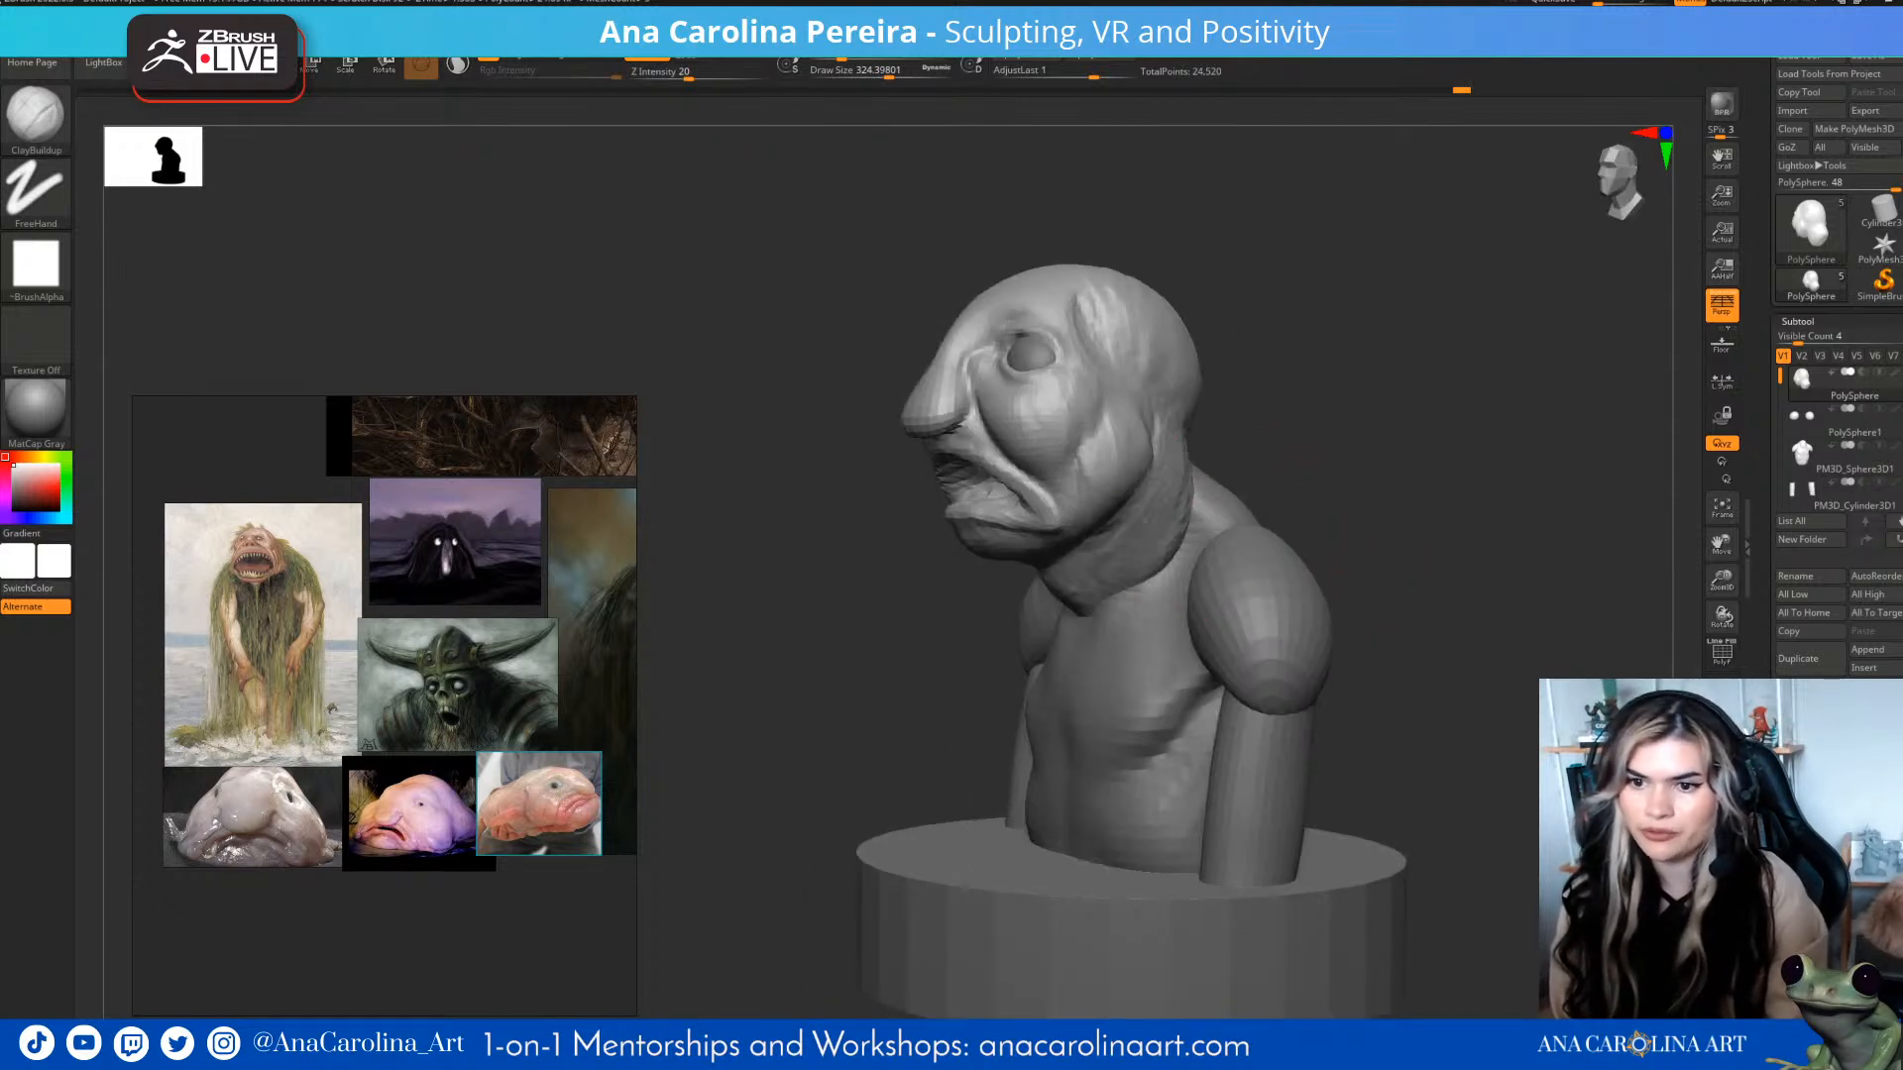
mouse_move(813, 525)
left_mouse_down()
mouse_move(1090, 526)
mouse_move(1066, 526)
left_mouse_up()
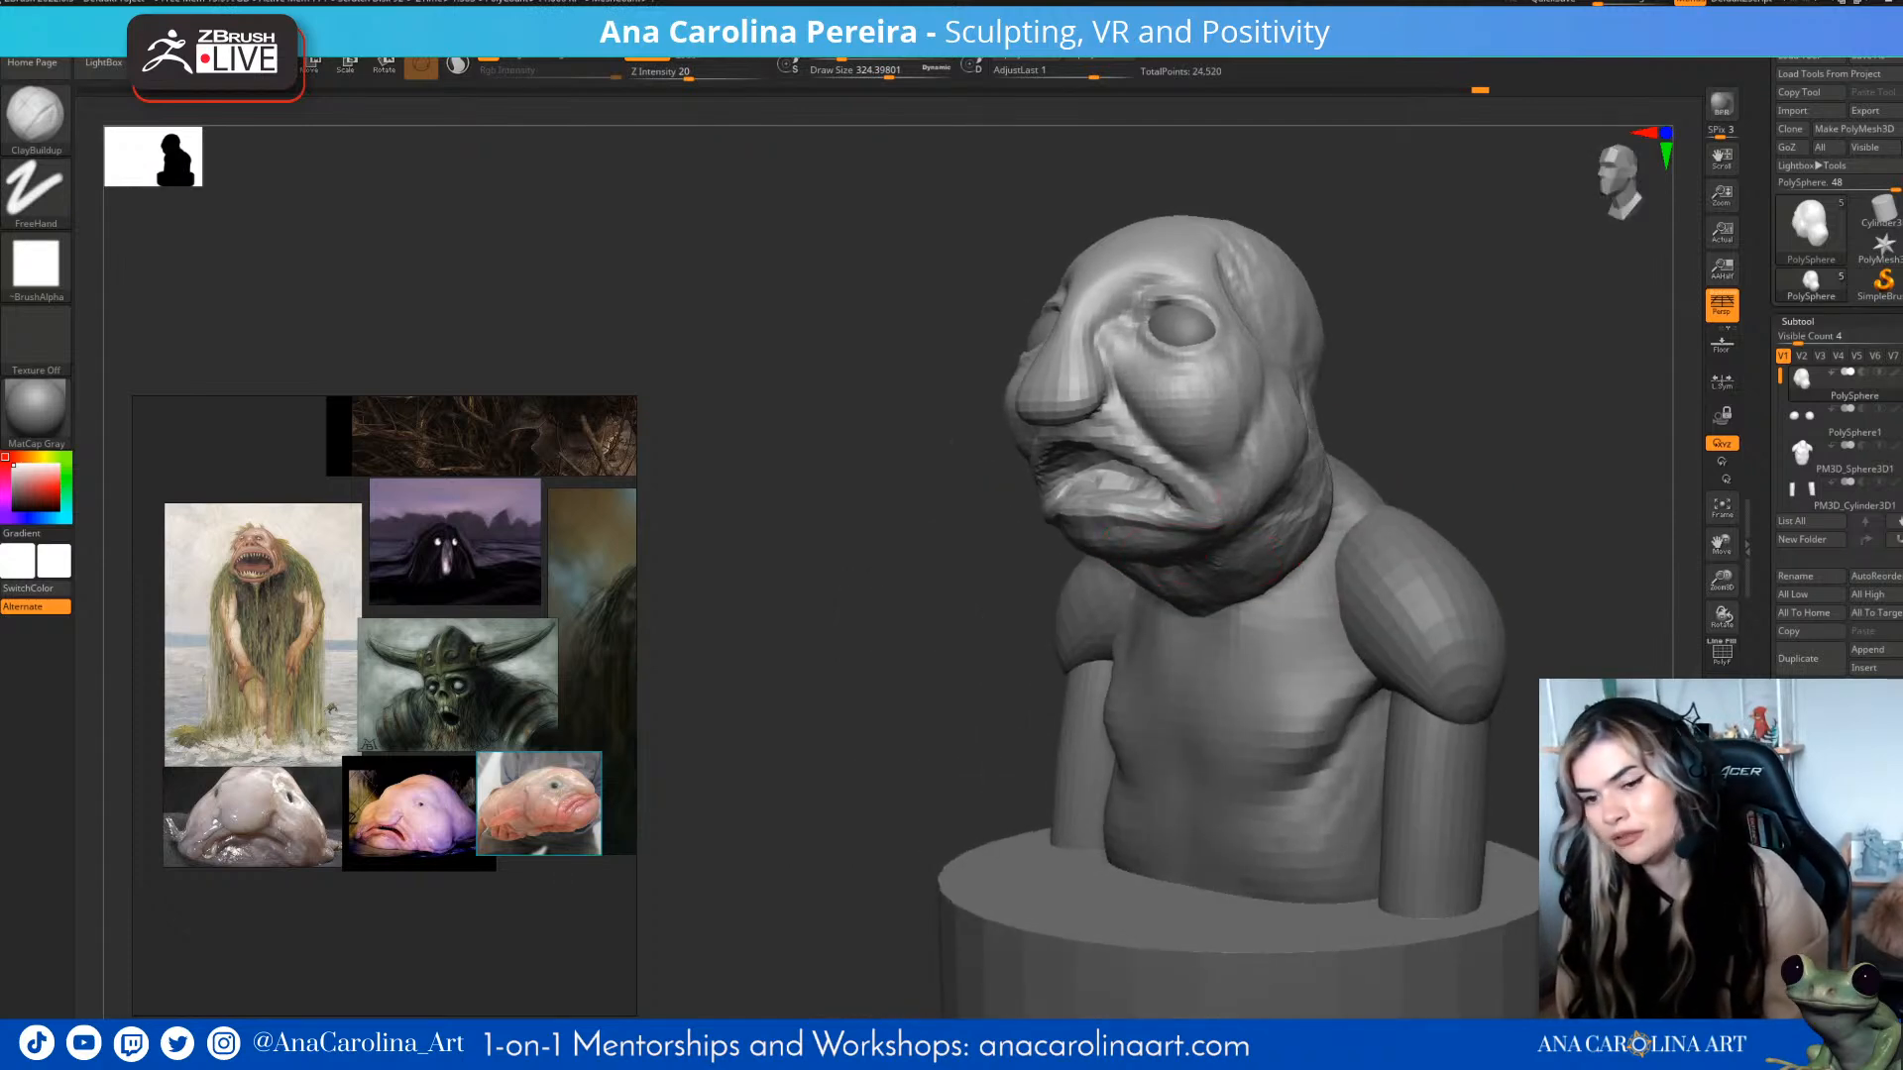
mouse_move(991, 587)
left_mouse_down()
mouse_move(1380, 594)
mouse_move(1291, 585)
left_mouse_up()
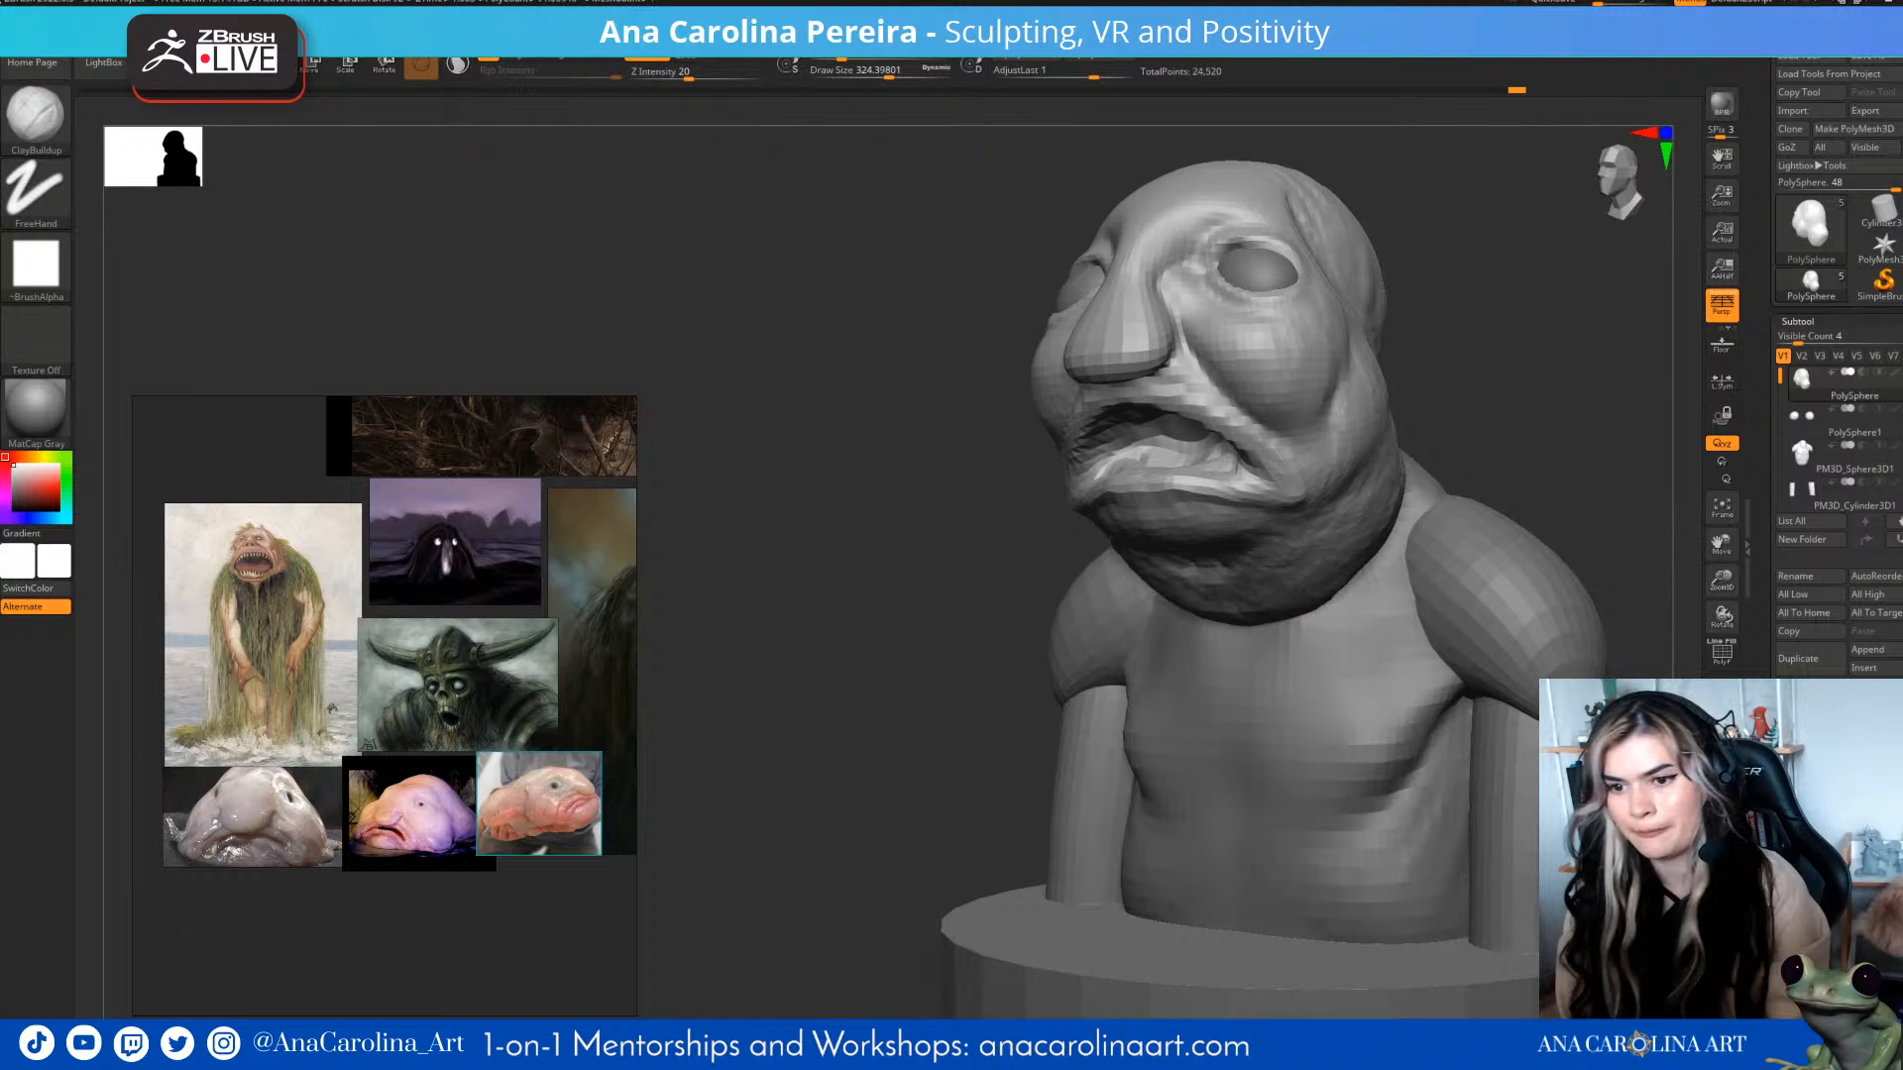
- Thicken the saggy skin at the throat and around the side and back of the neck with ClayBuildup
mouse_move(1289, 466)
left_mouse_down()
mouse_move(1472, 456)
mouse_move(1380, 560)
mouse_move(1294, 615)
left_mouse_up()
key("ctrl")
left_click_drag(1170, 493, 1249, 466)
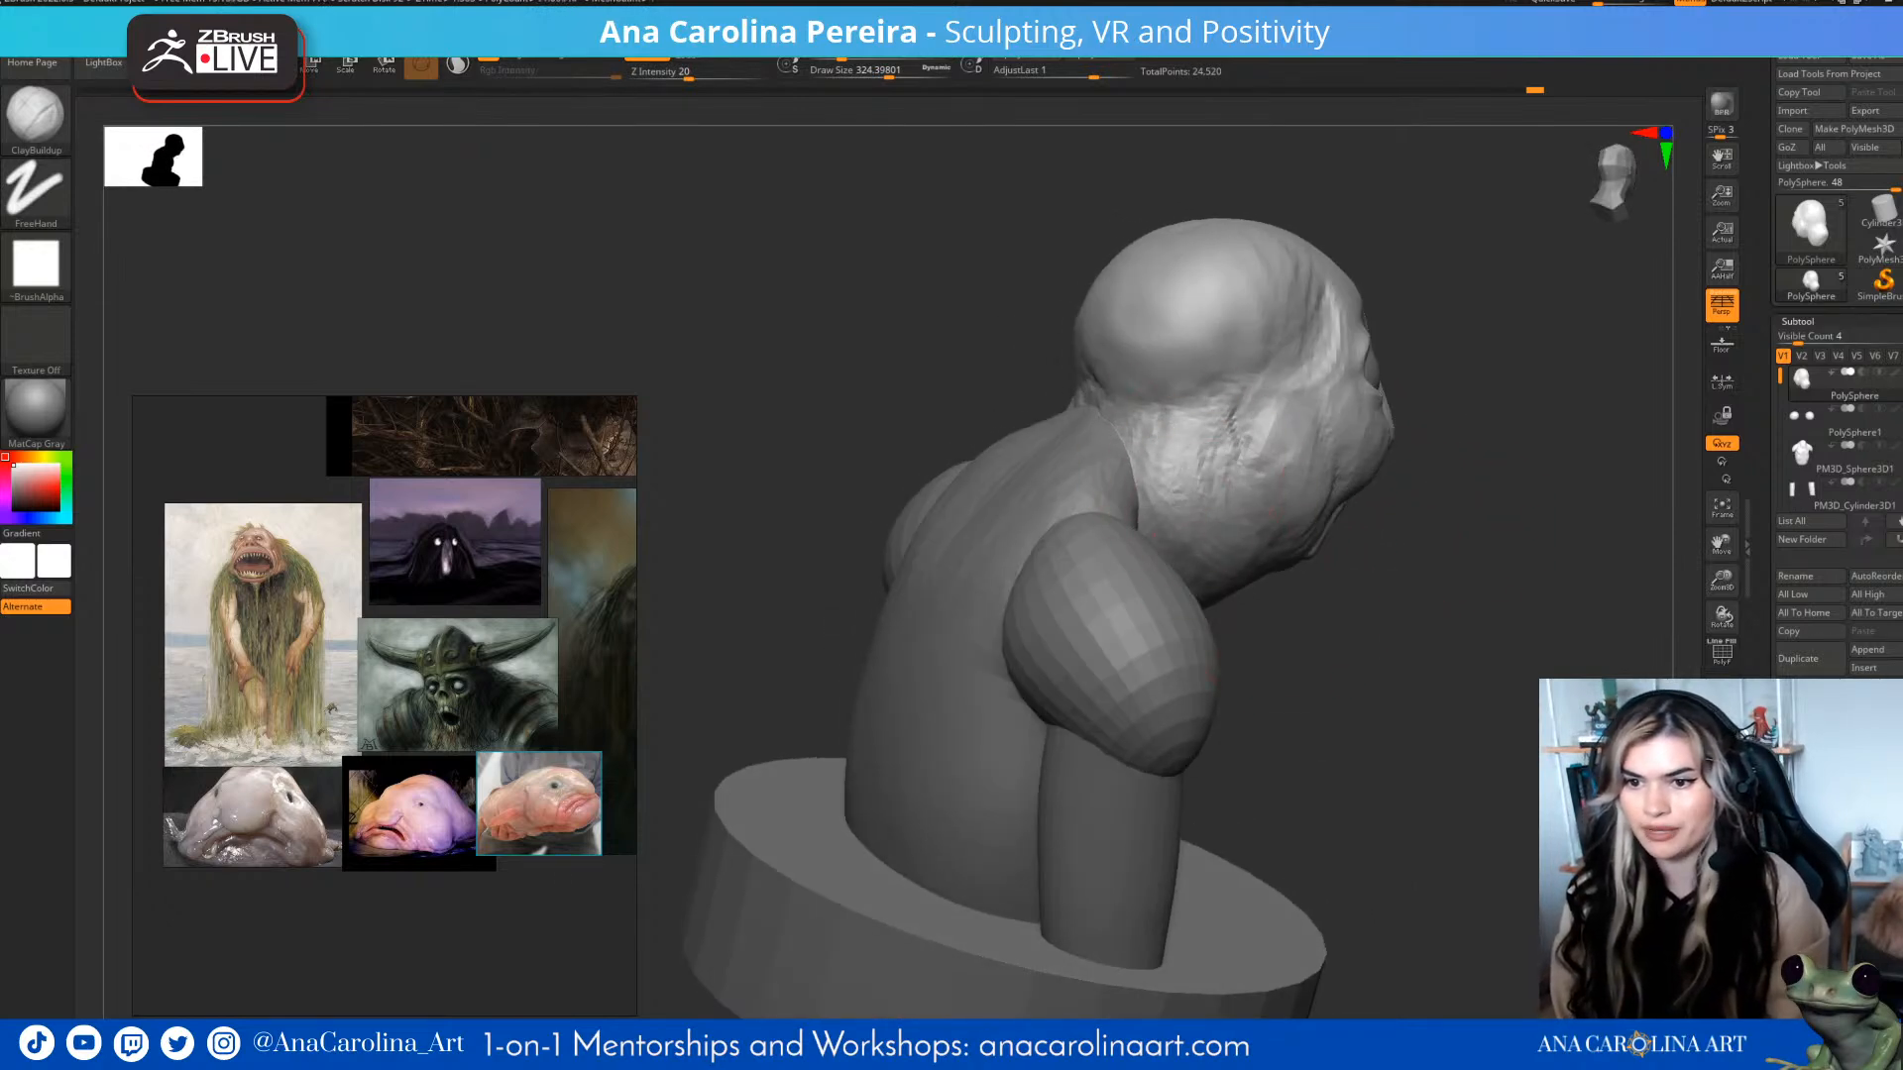
left_click_drag(1546, 466, 1412, 540)
left_click_drag(1295, 555, 1324, 526)
left_click_drag(1477, 426, 1611, 446)
mouse_move(1586, 555)
left_mouse_down("alt")
mouse_move(1530, 485)
mouse_move(1390, 523)
mouse_move(1403, 605)
left_mouse_up("alt")
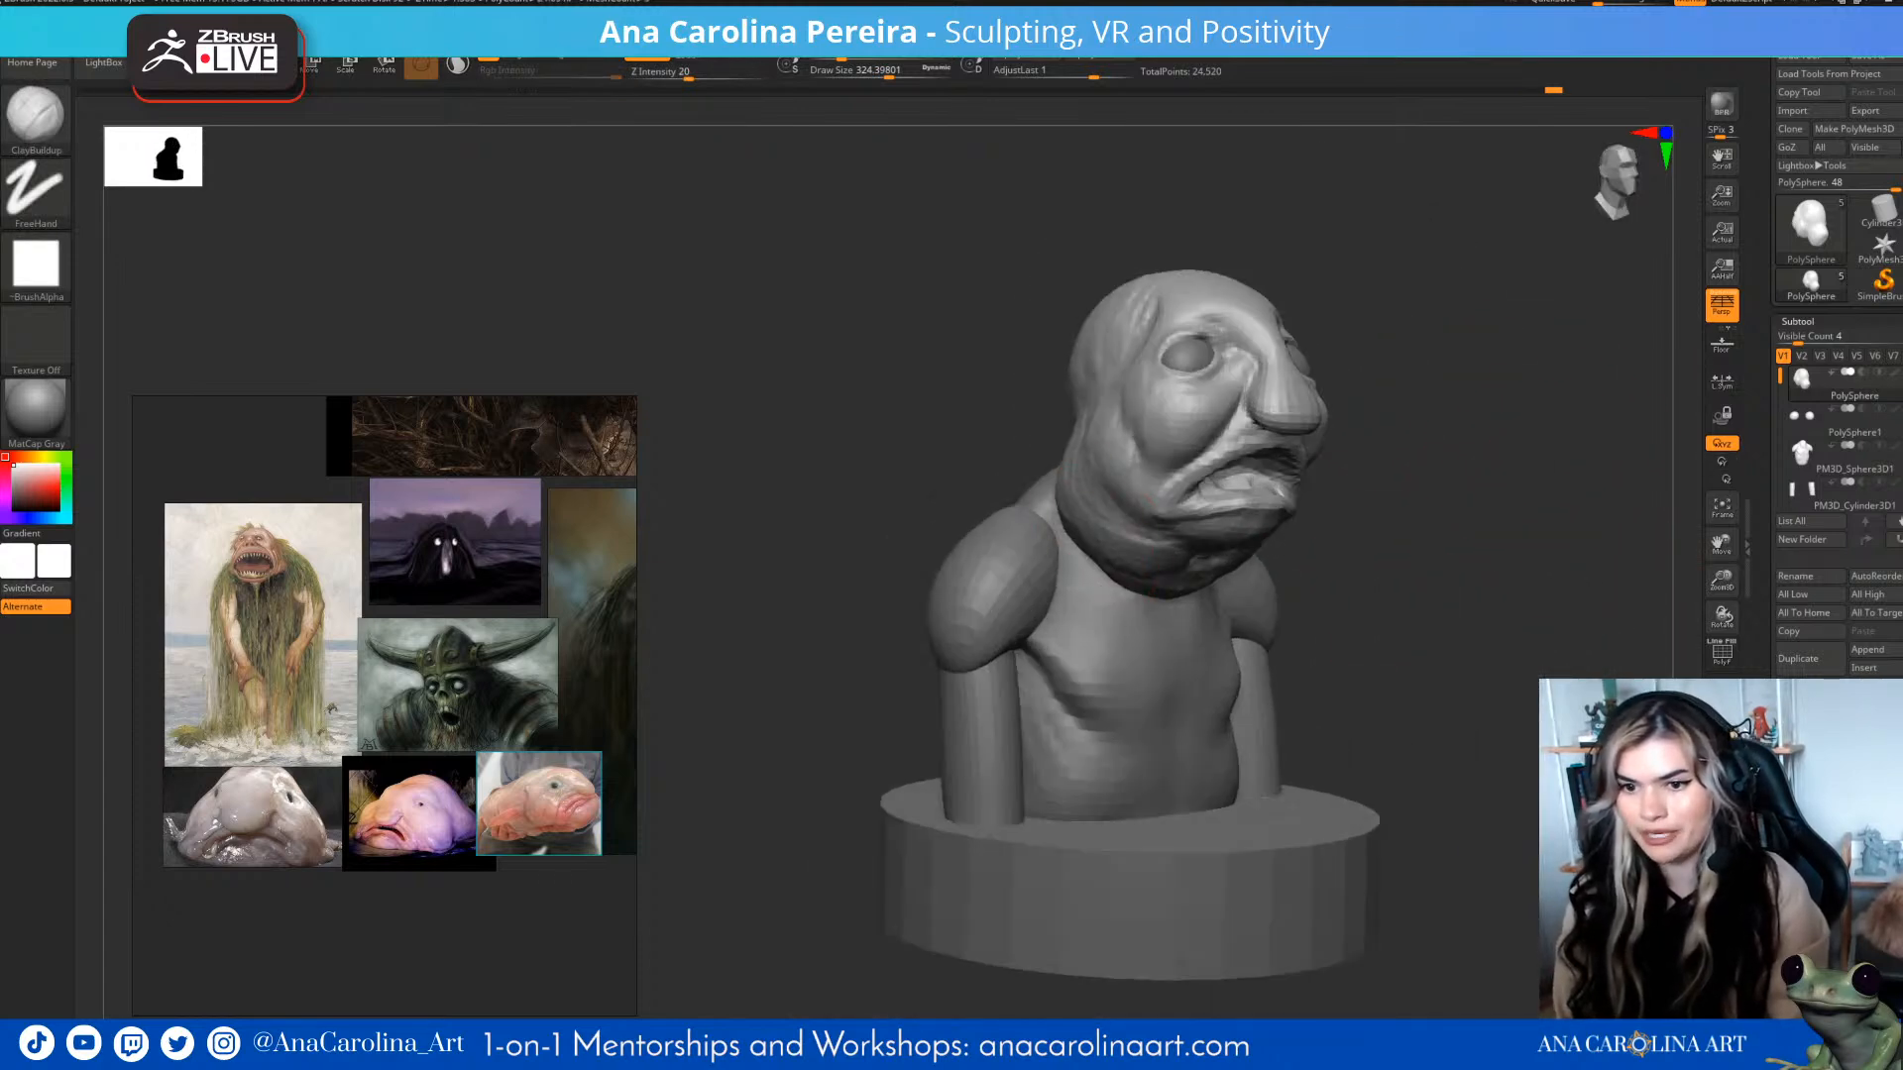
left_click_drag(1517, 555, 1408, 567)
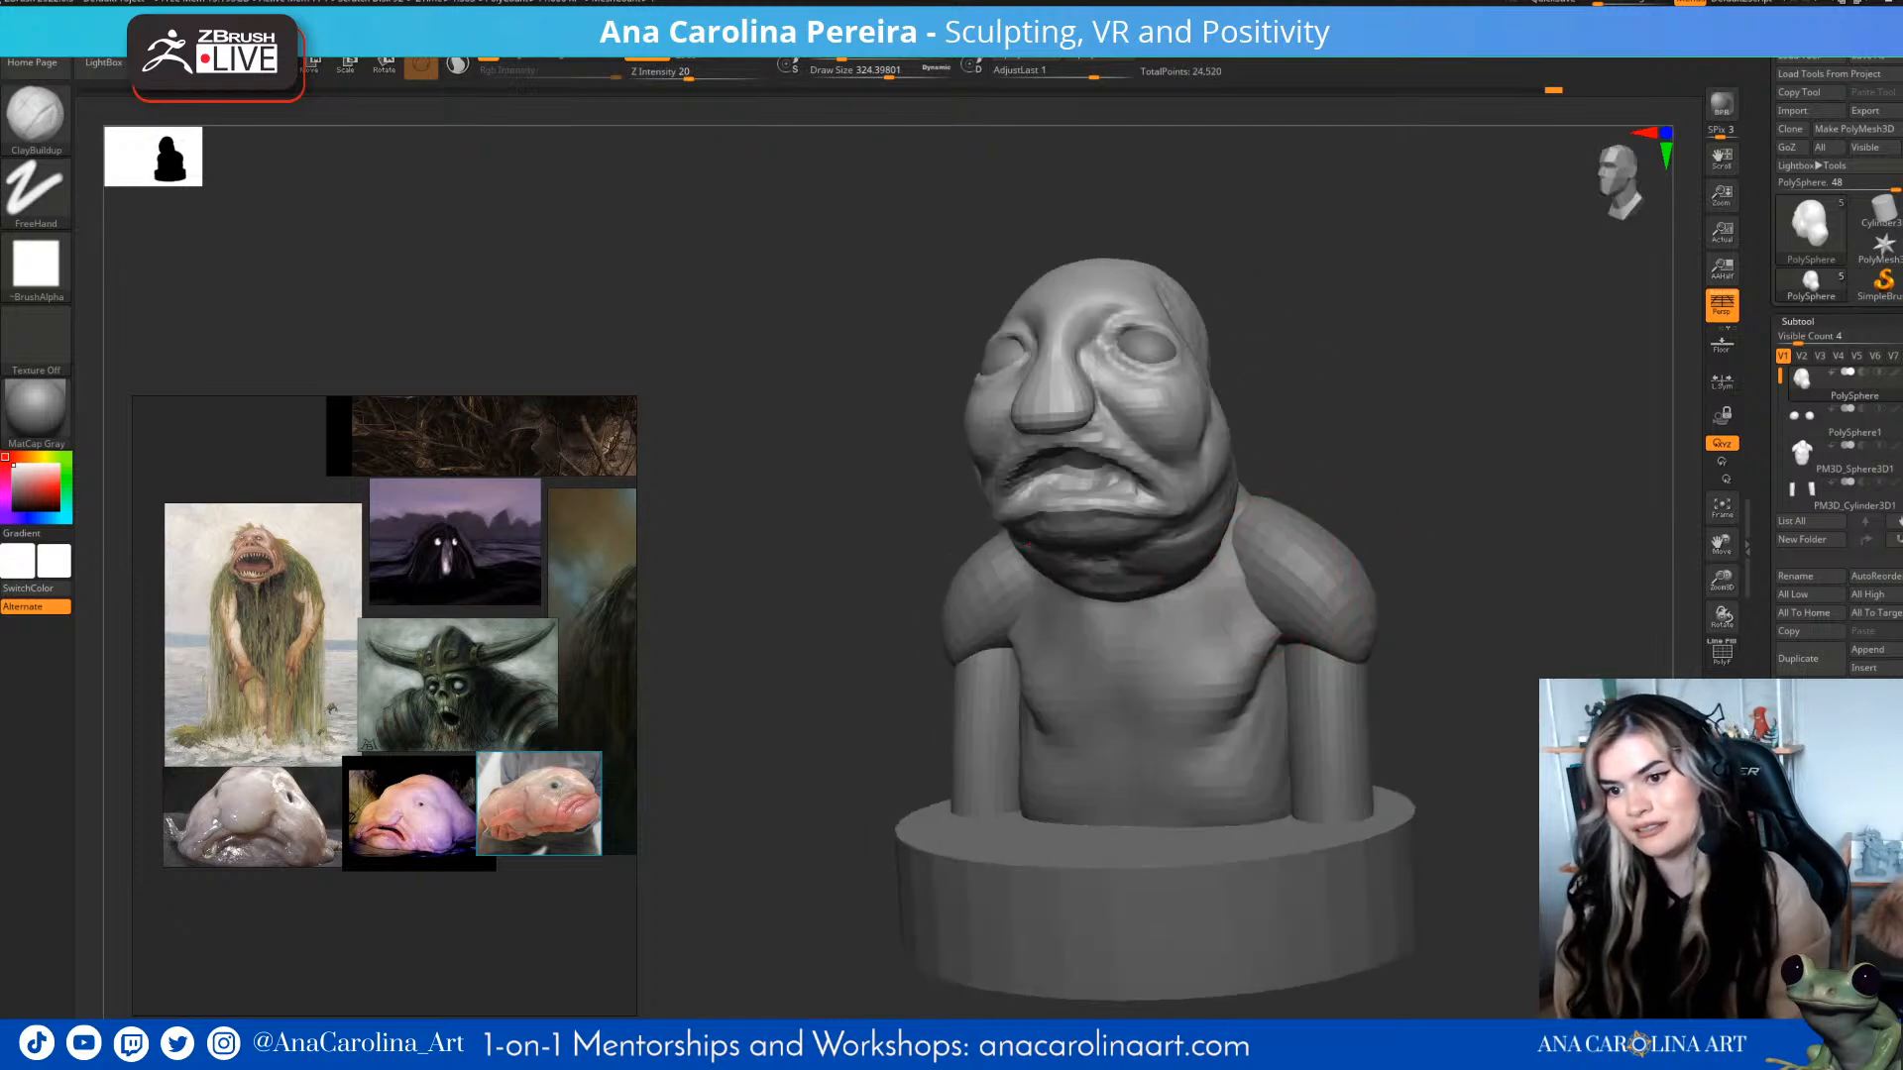
mouse_move(1319, 486)
left_mouse_down()
mouse_move(1436, 489)
mouse_move(1403, 500)
left_mouse_up()
- Build up the chest muscles of the torso with ClayBuildup at a draw size of about 324 and smooth the sternum area
left_click(1201, 635, "alt")
mouse_move(977, 622)
left_mouse_down()
mouse_move(1026, 649)
mouse_move(976, 718)
left_mouse_up()
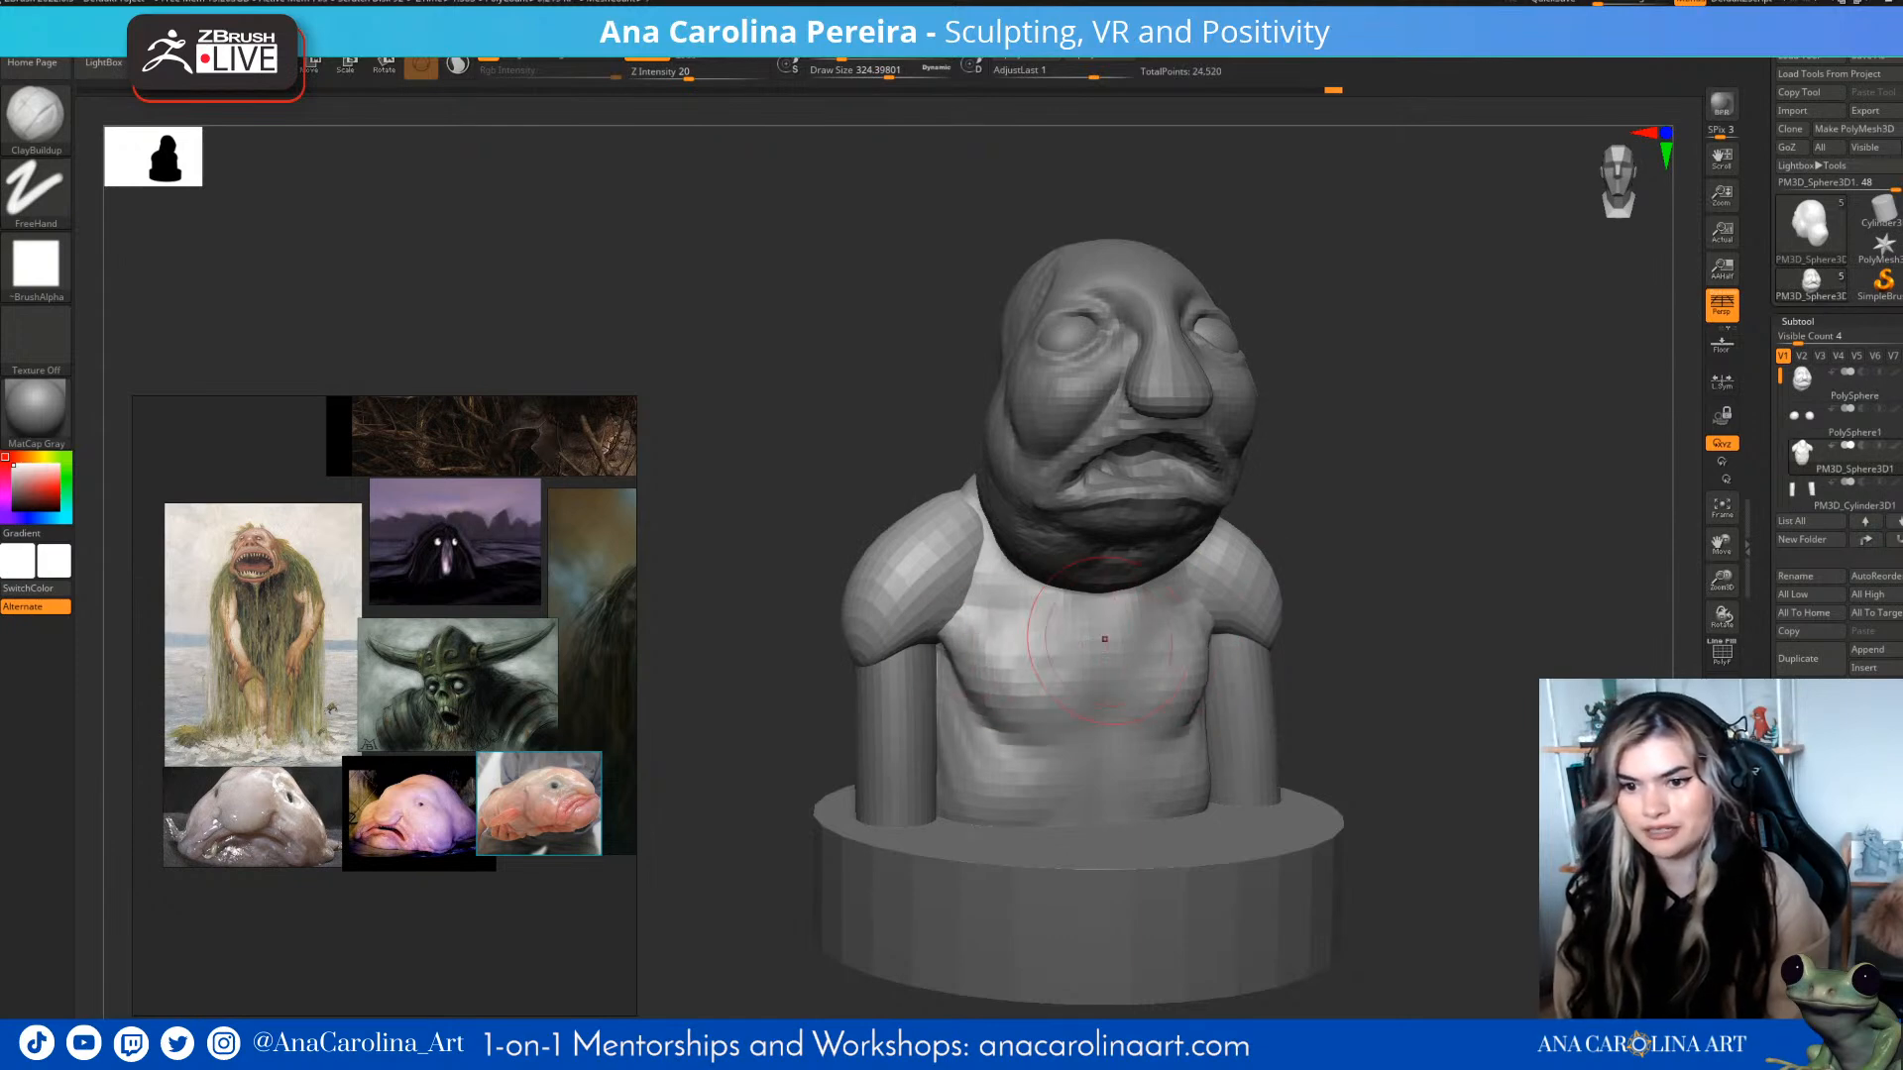
left_click_drag(1388, 555, 1289, 565)
left_click_drag(1191, 609, 1221, 636)
left_click_drag(1135, 681, 1138, 656)
left_click_drag(1388, 595, 1418, 595)
mouse_move(1110, 622)
left_mouse_down()
mouse_move(1105, 678)
mouse_move(1137, 652)
mouse_move(1130, 688)
mouse_move(1115, 640)
left_mouse_up()
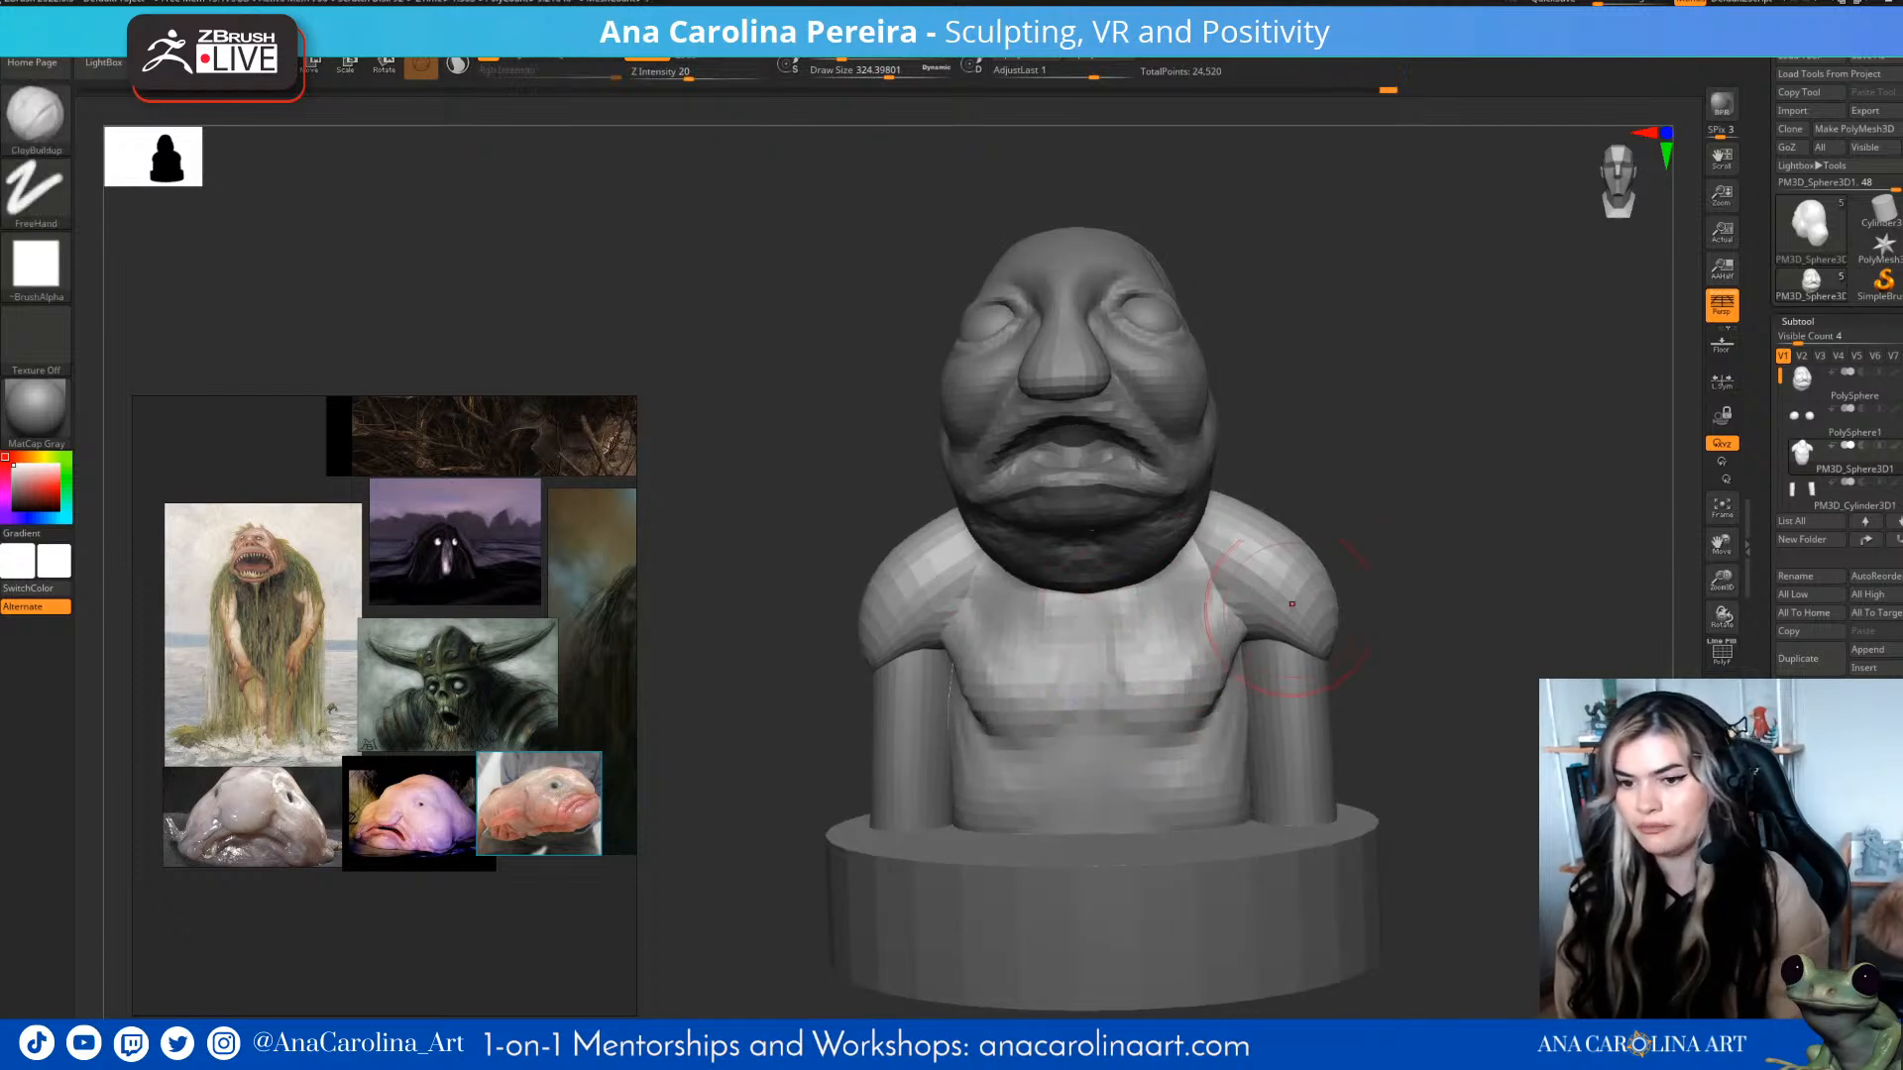
left_click_drag(1373, 635, 1472, 639)
left_click_drag(1130, 635, 1145, 684, "shift")
- Build up the upper back and shoulder blades with ClayBuildup at a draw size of about 445
mouse_move(1457, 629)
left_mouse_down()
mouse_move(1361, 637)
mouse_move(1442, 466)
mouse_move(1367, 427)
mouse_move(1225, 471)
mouse_move(1392, 428)
mouse_move(1230, 466)
mouse_move(1189, 509)
mouse_move(1348, 496)
mouse_move(1046, 511)
mouse_move(1204, 694)
left_mouse_up()
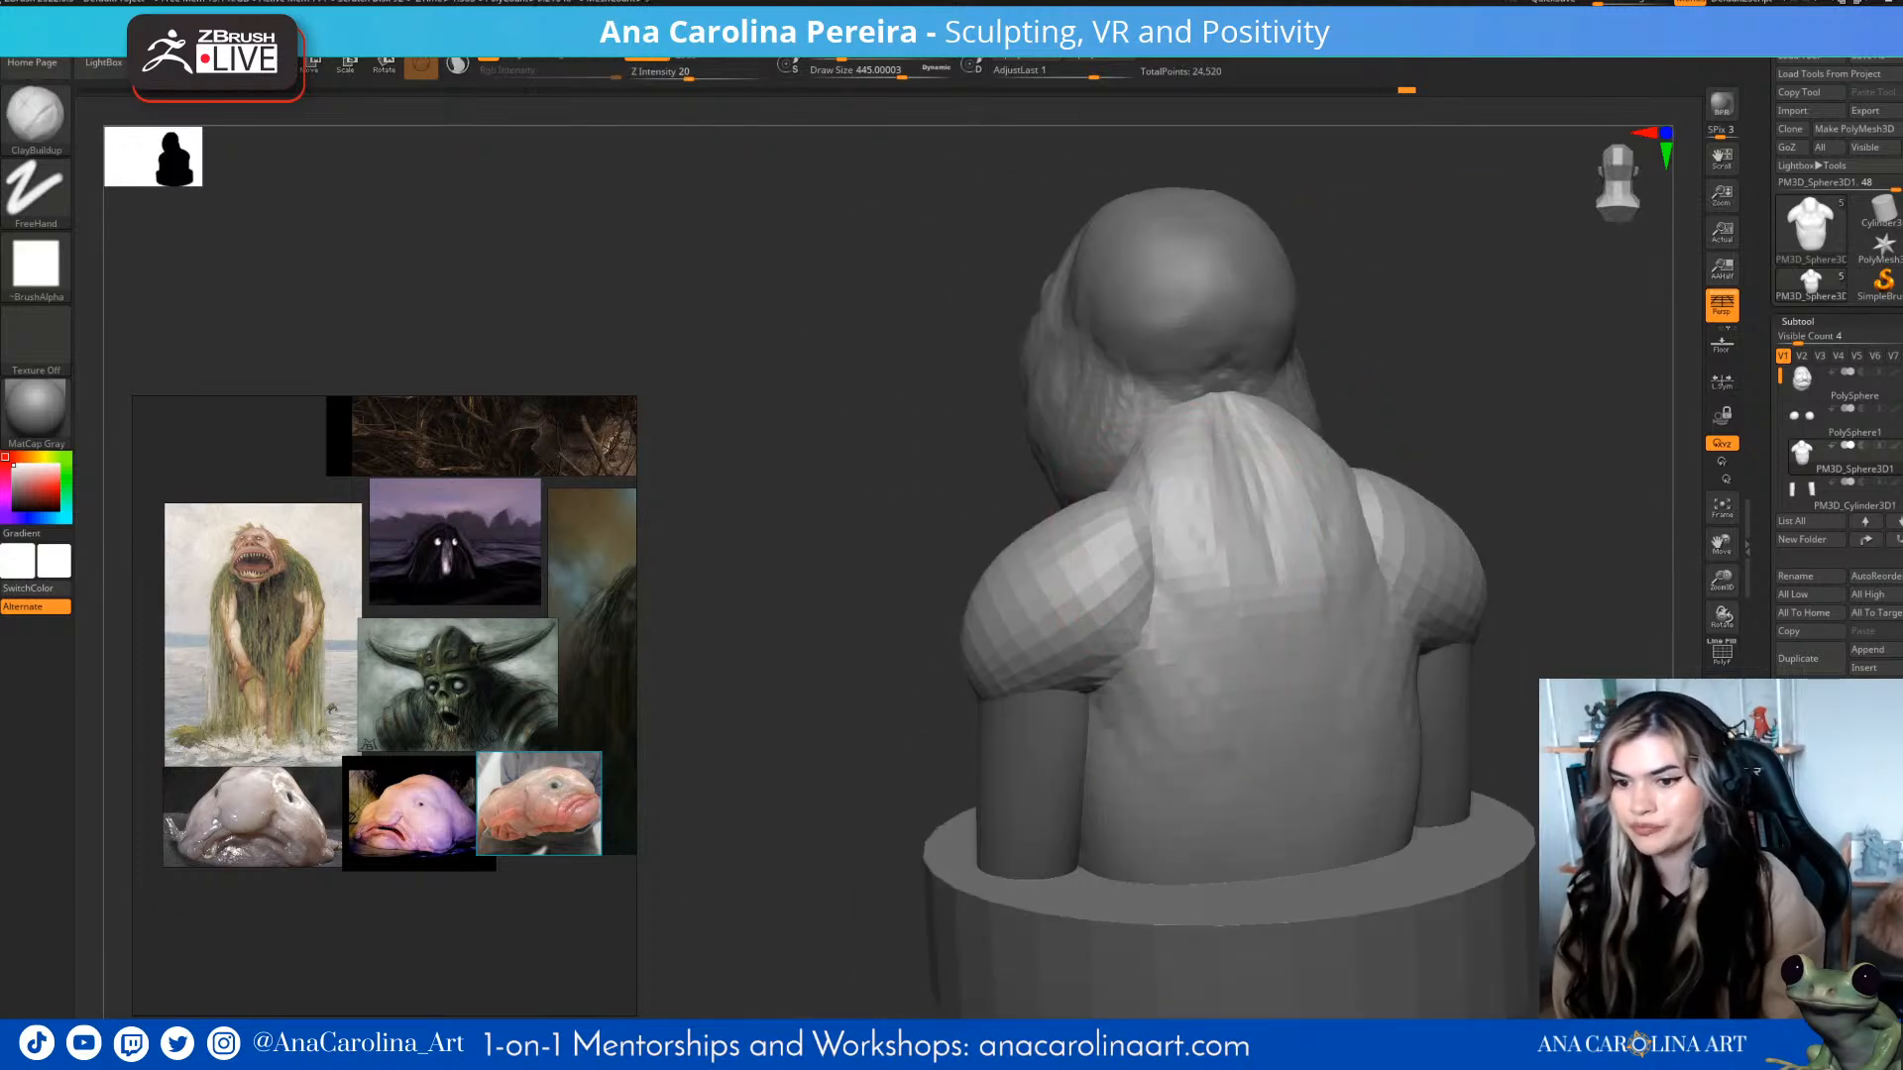
left_click_drag(1135, 702, 1378, 461)
left_click_drag(1296, 587, 1289, 551)
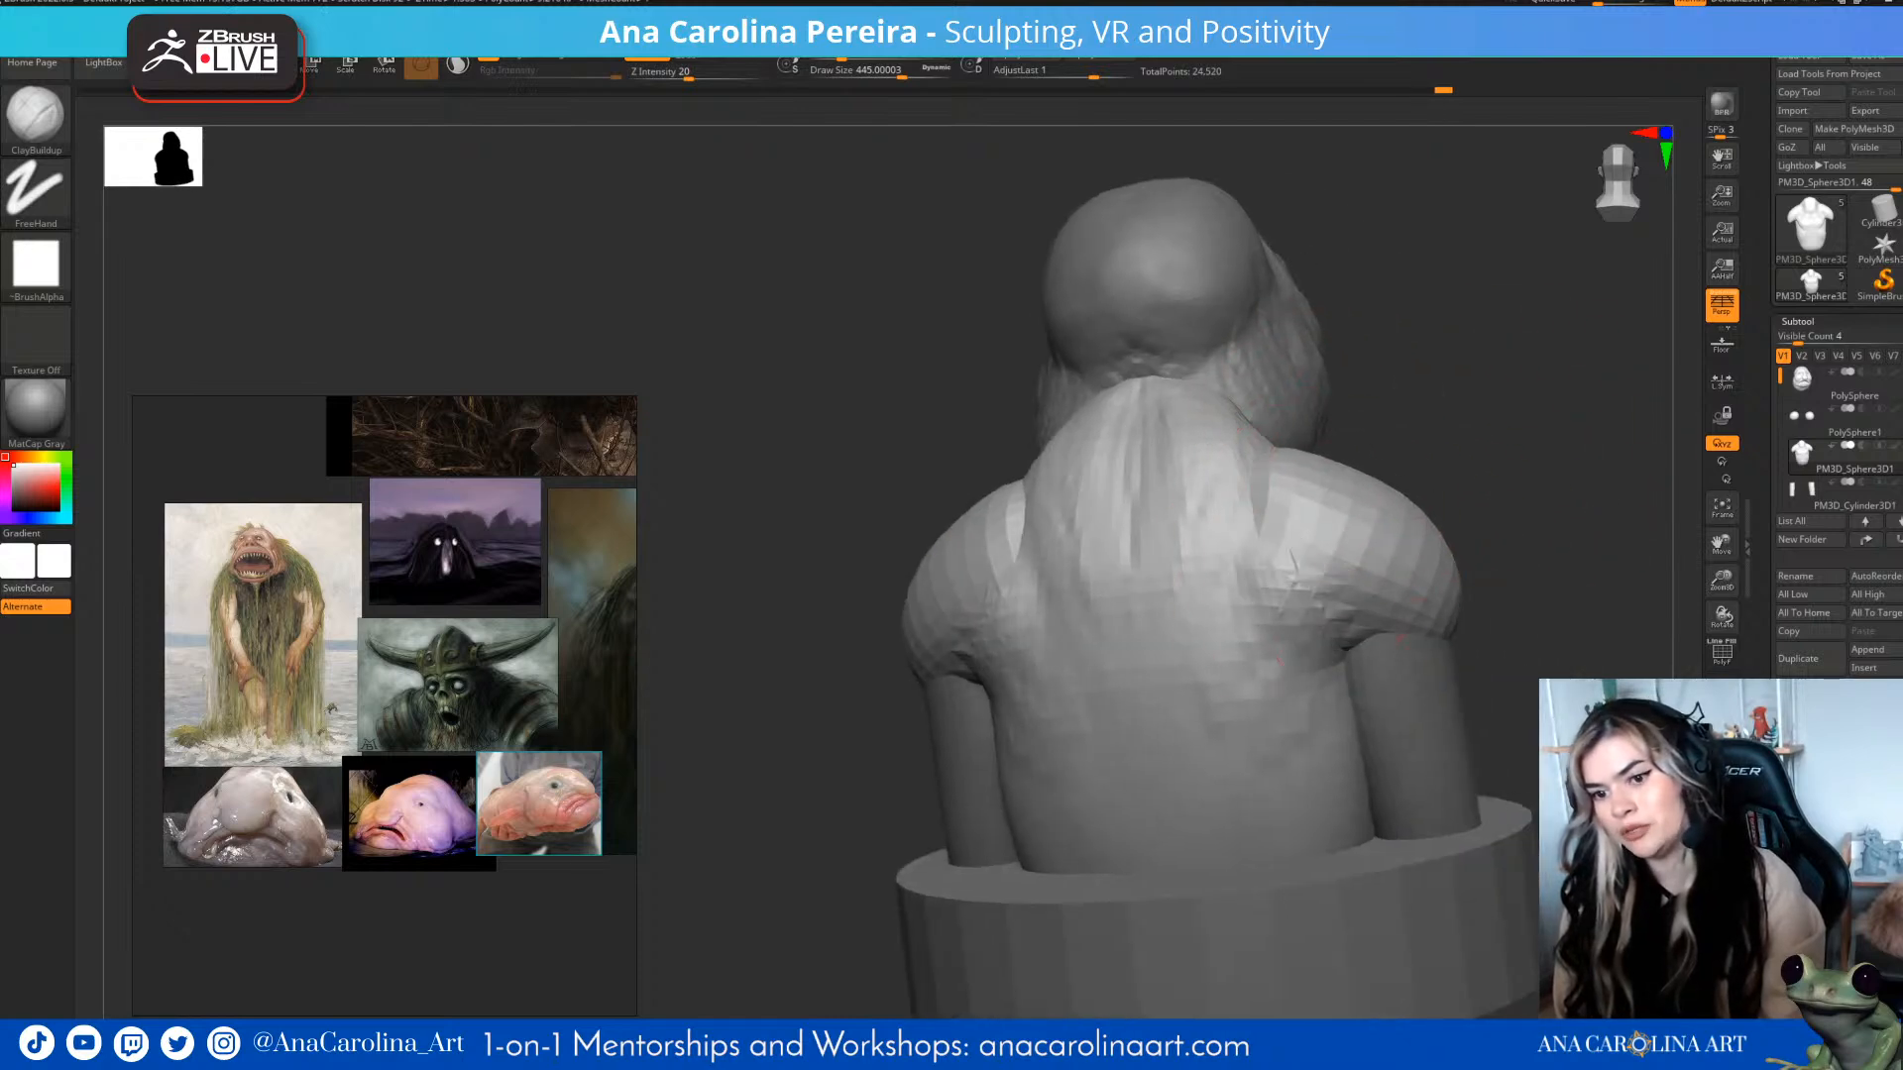
mouse_move(1476, 456)
left_mouse_down()
mouse_move(1318, 476)
mouse_move(1151, 578)
left_mouse_up()
- Carve a spine groove down the middle of the back with the DamStandard brush at a draw size of about 445
key("b")
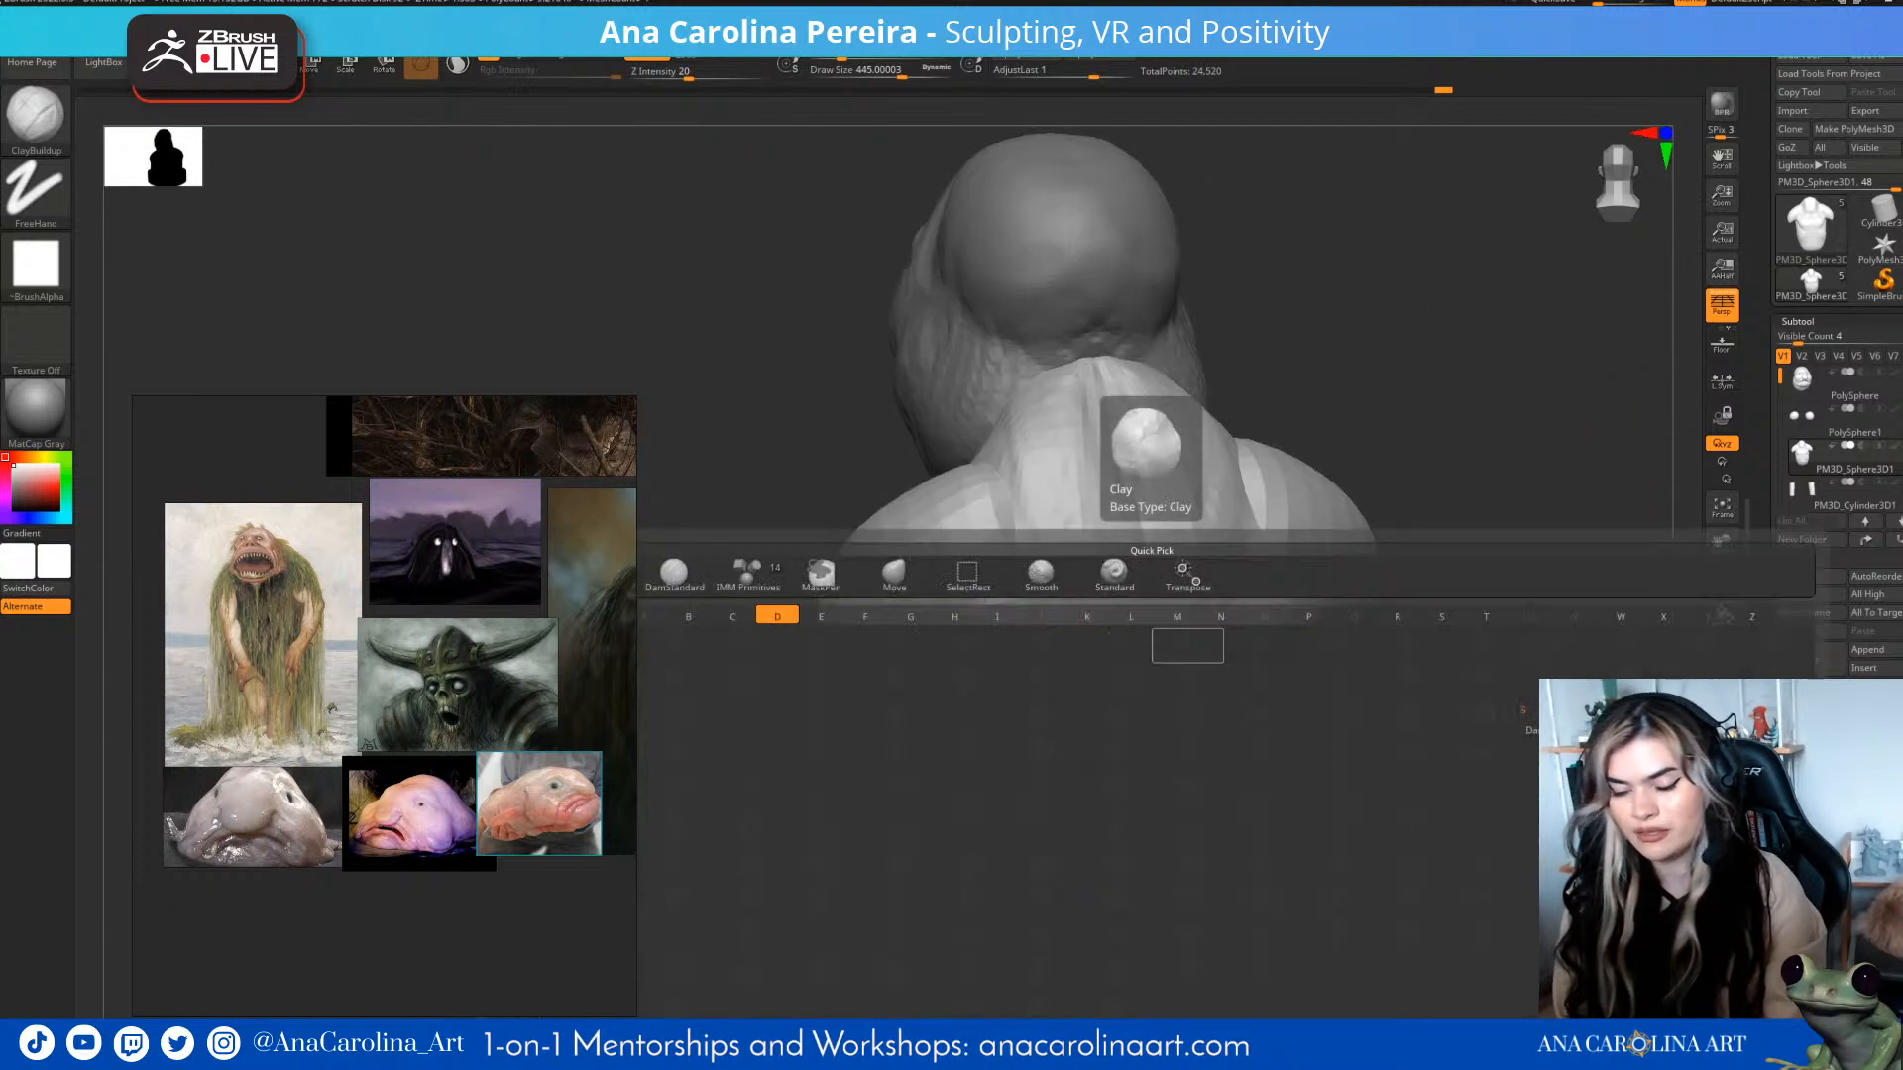
key("d")
key("s")
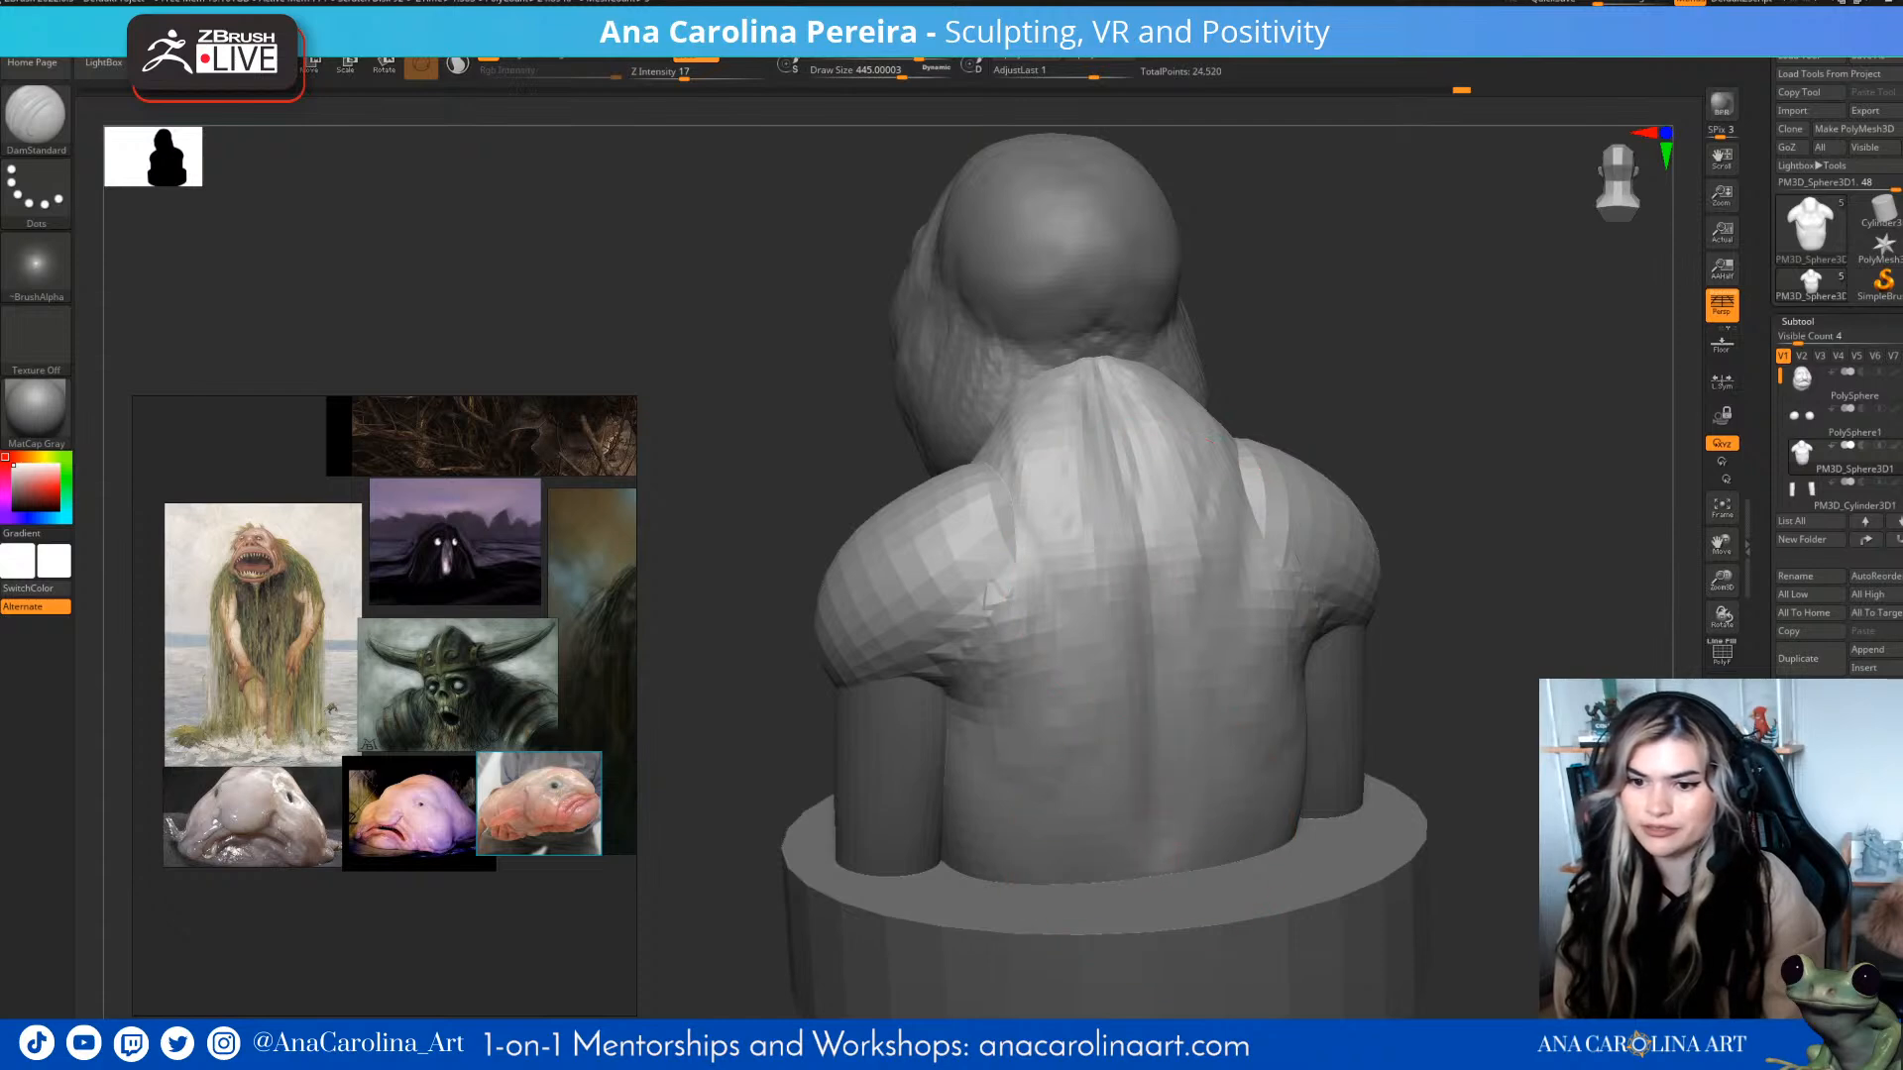
left_click_drag(1407, 476, 1547, 471)
left_click_drag(1234, 426, 1180, 778)
- Add volume to the side of the chest next to the shoulder with ClayBuildup at a draw size of about 299
mouse_move(1486, 684)
left_mouse_down()
mouse_move(1239, 654)
mouse_move(1289, 634)
mouse_move(1154, 622)
mouse_move(1437, 627)
mouse_move(1487, 605)
left_mouse_up()
key("b")
key("c")
key("b")
mouse_move(1289, 595)
left_mouse_down()
mouse_move(1409, 563)
mouse_move(1234, 697)
left_mouse_up()
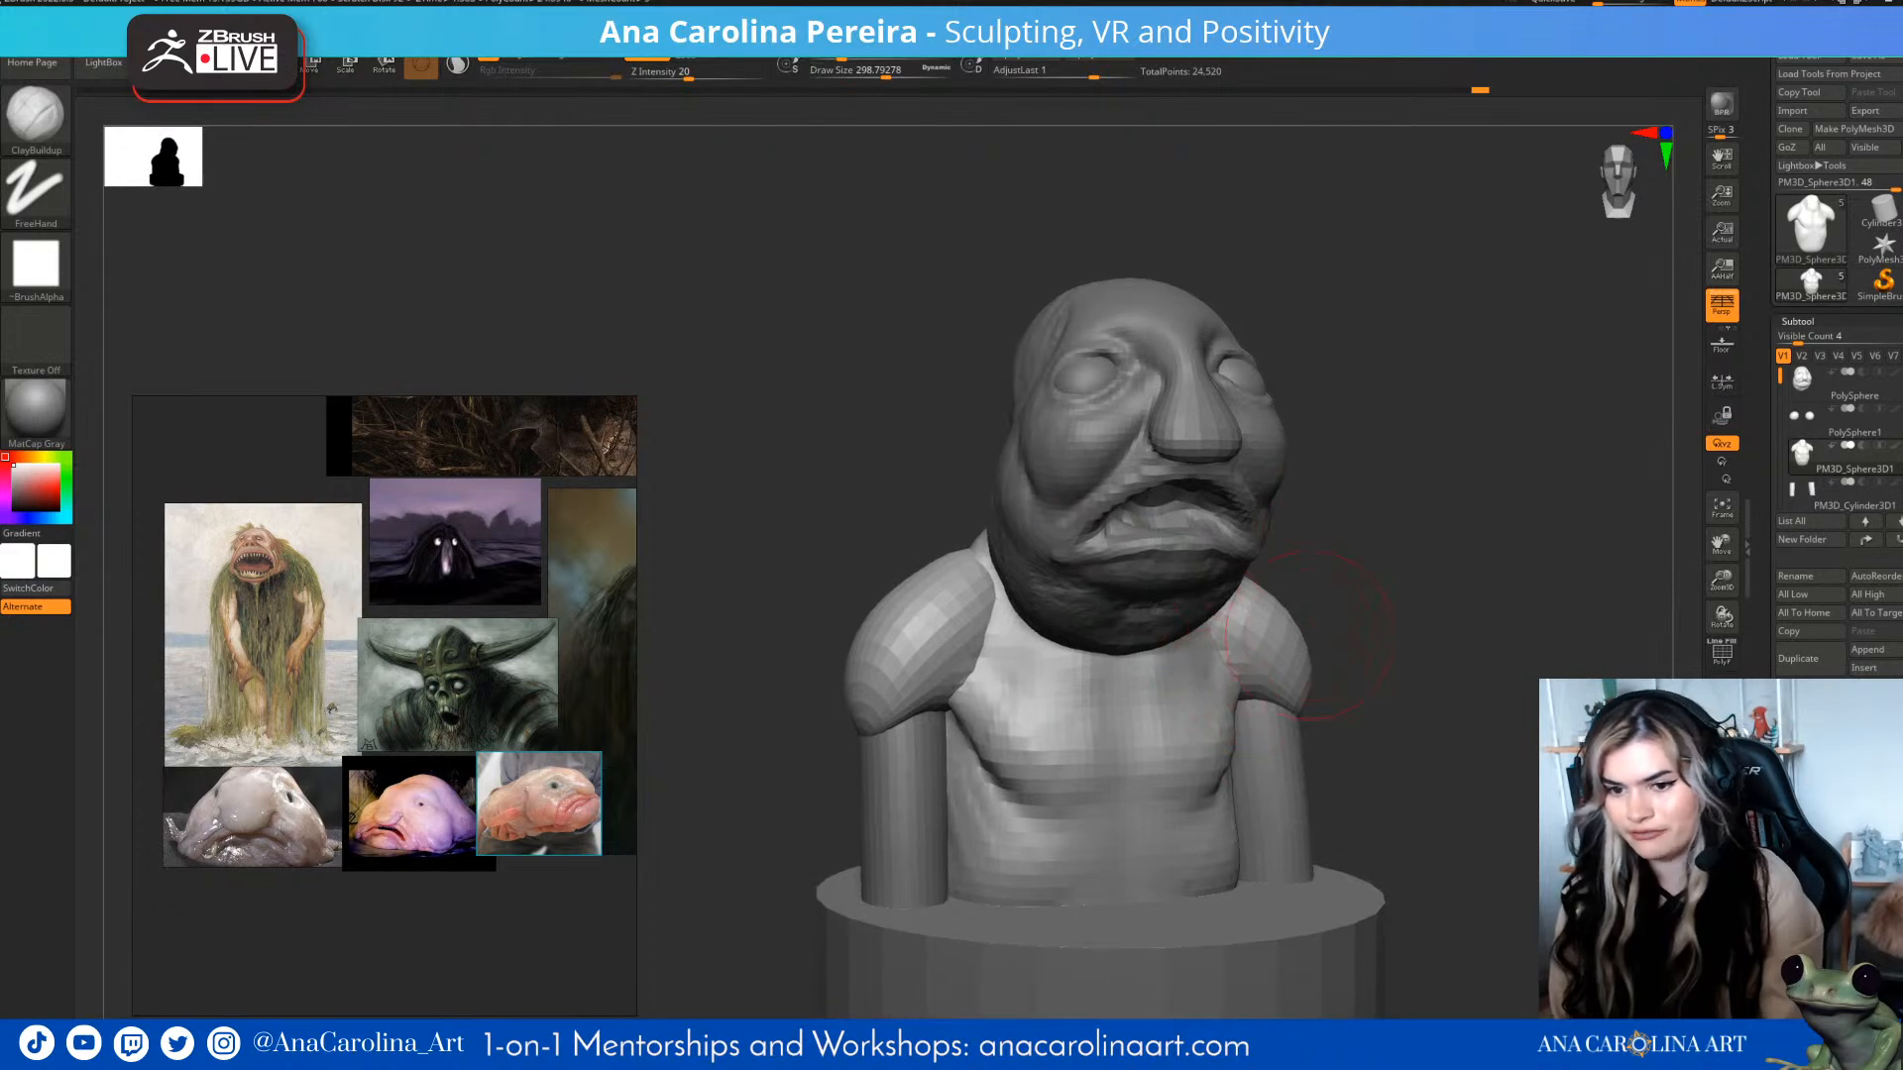
left_click_drag(1298, 637, 1308, 718)
- Select the cylinder arms and thicken their outer sides with ClayBuildup
left_click(1267, 771, "alt")
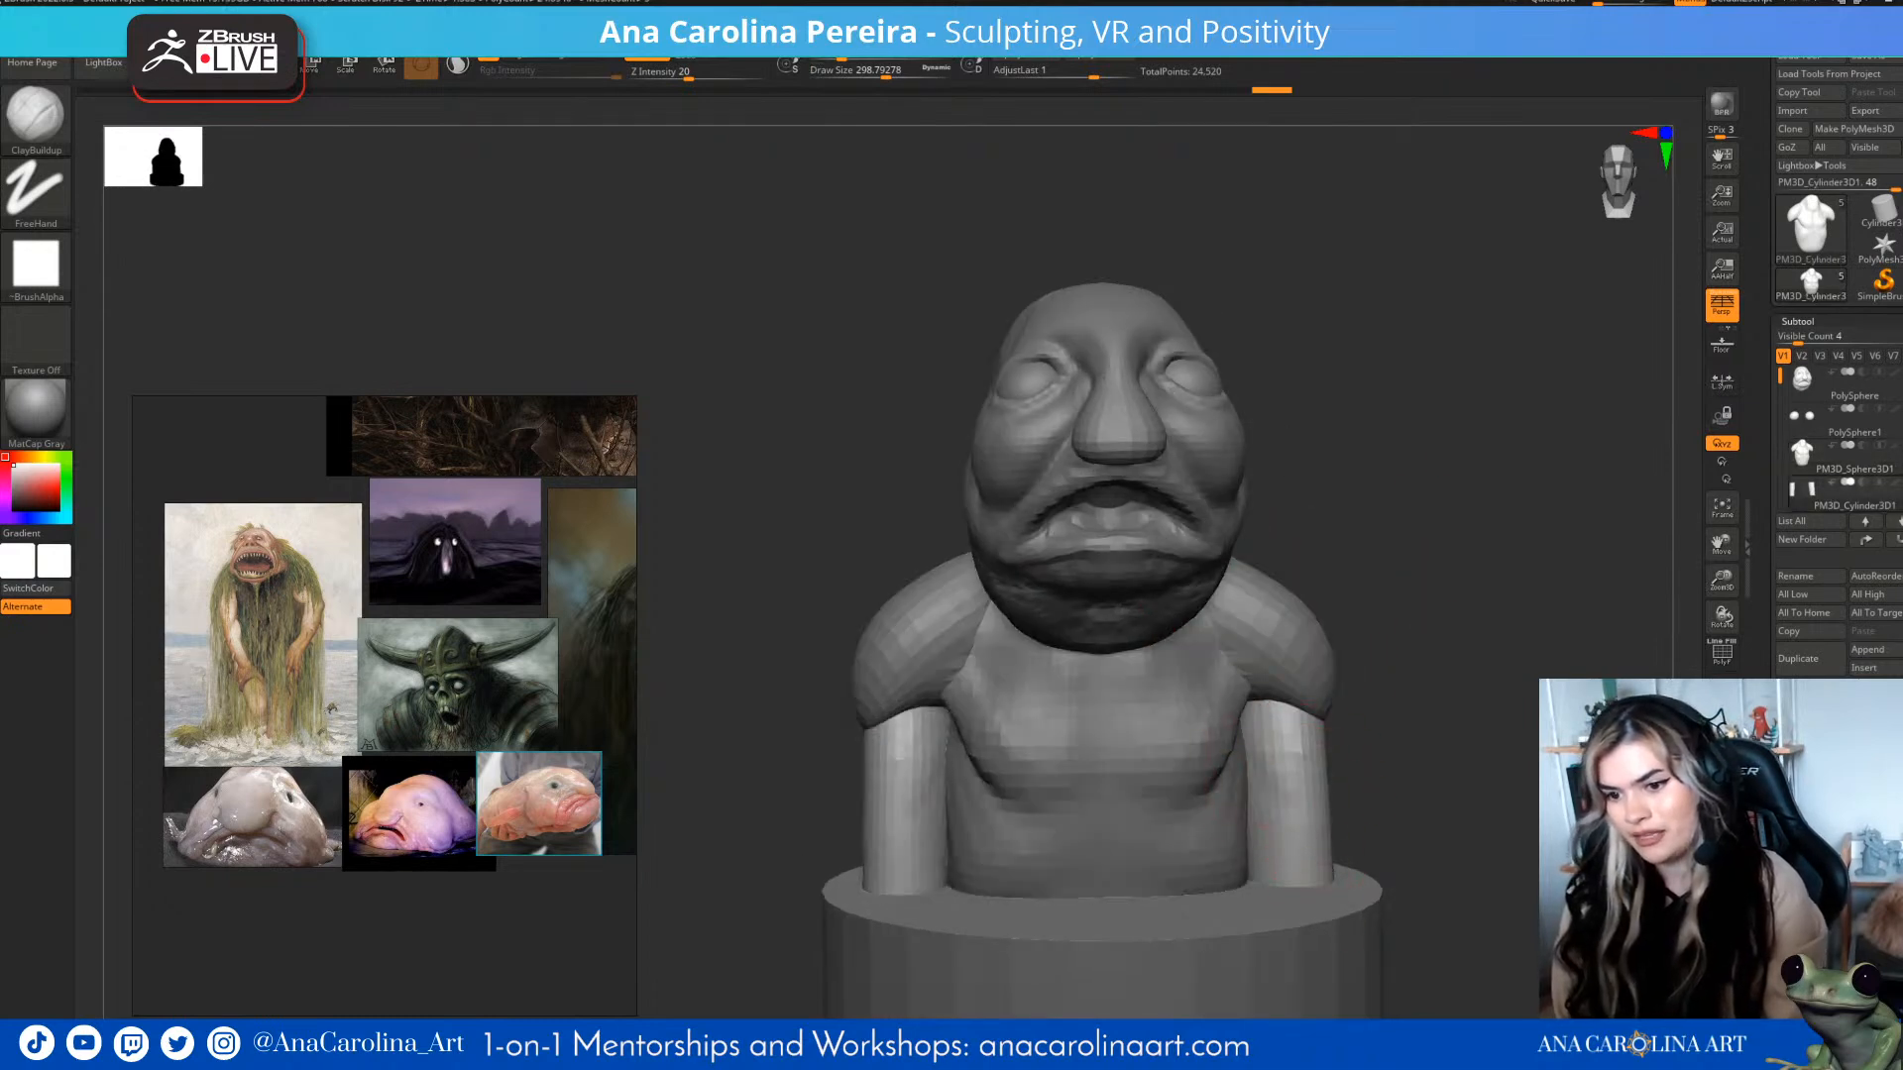
mouse_move(1368, 754)
left_mouse_down()
mouse_move(1249, 755)
mouse_move(1371, 761)
left_mouse_up()
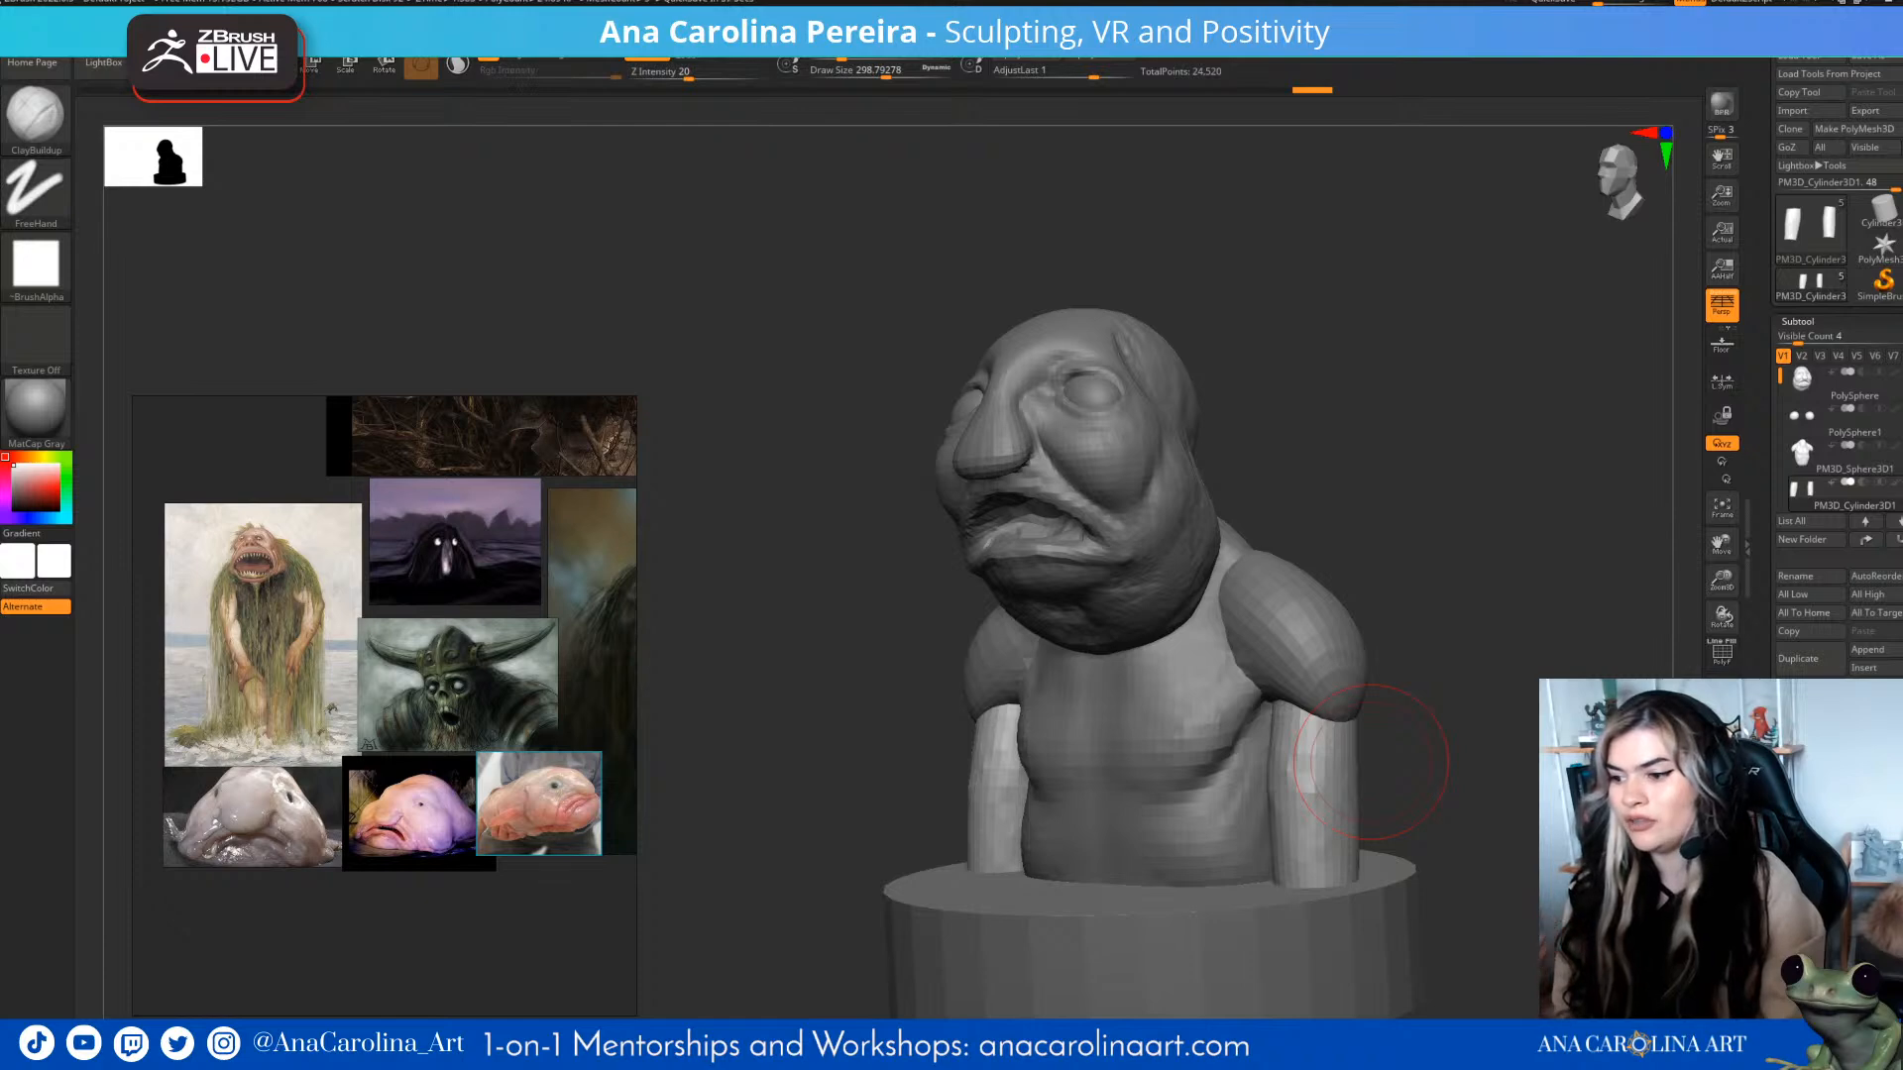
mouse_move(1370, 761)
left_mouse_down()
mouse_move(1318, 759)
mouse_move(1386, 756)
mouse_move(1348, 778)
mouse_move(1328, 763)
mouse_move(1358, 739)
left_mouse_up()
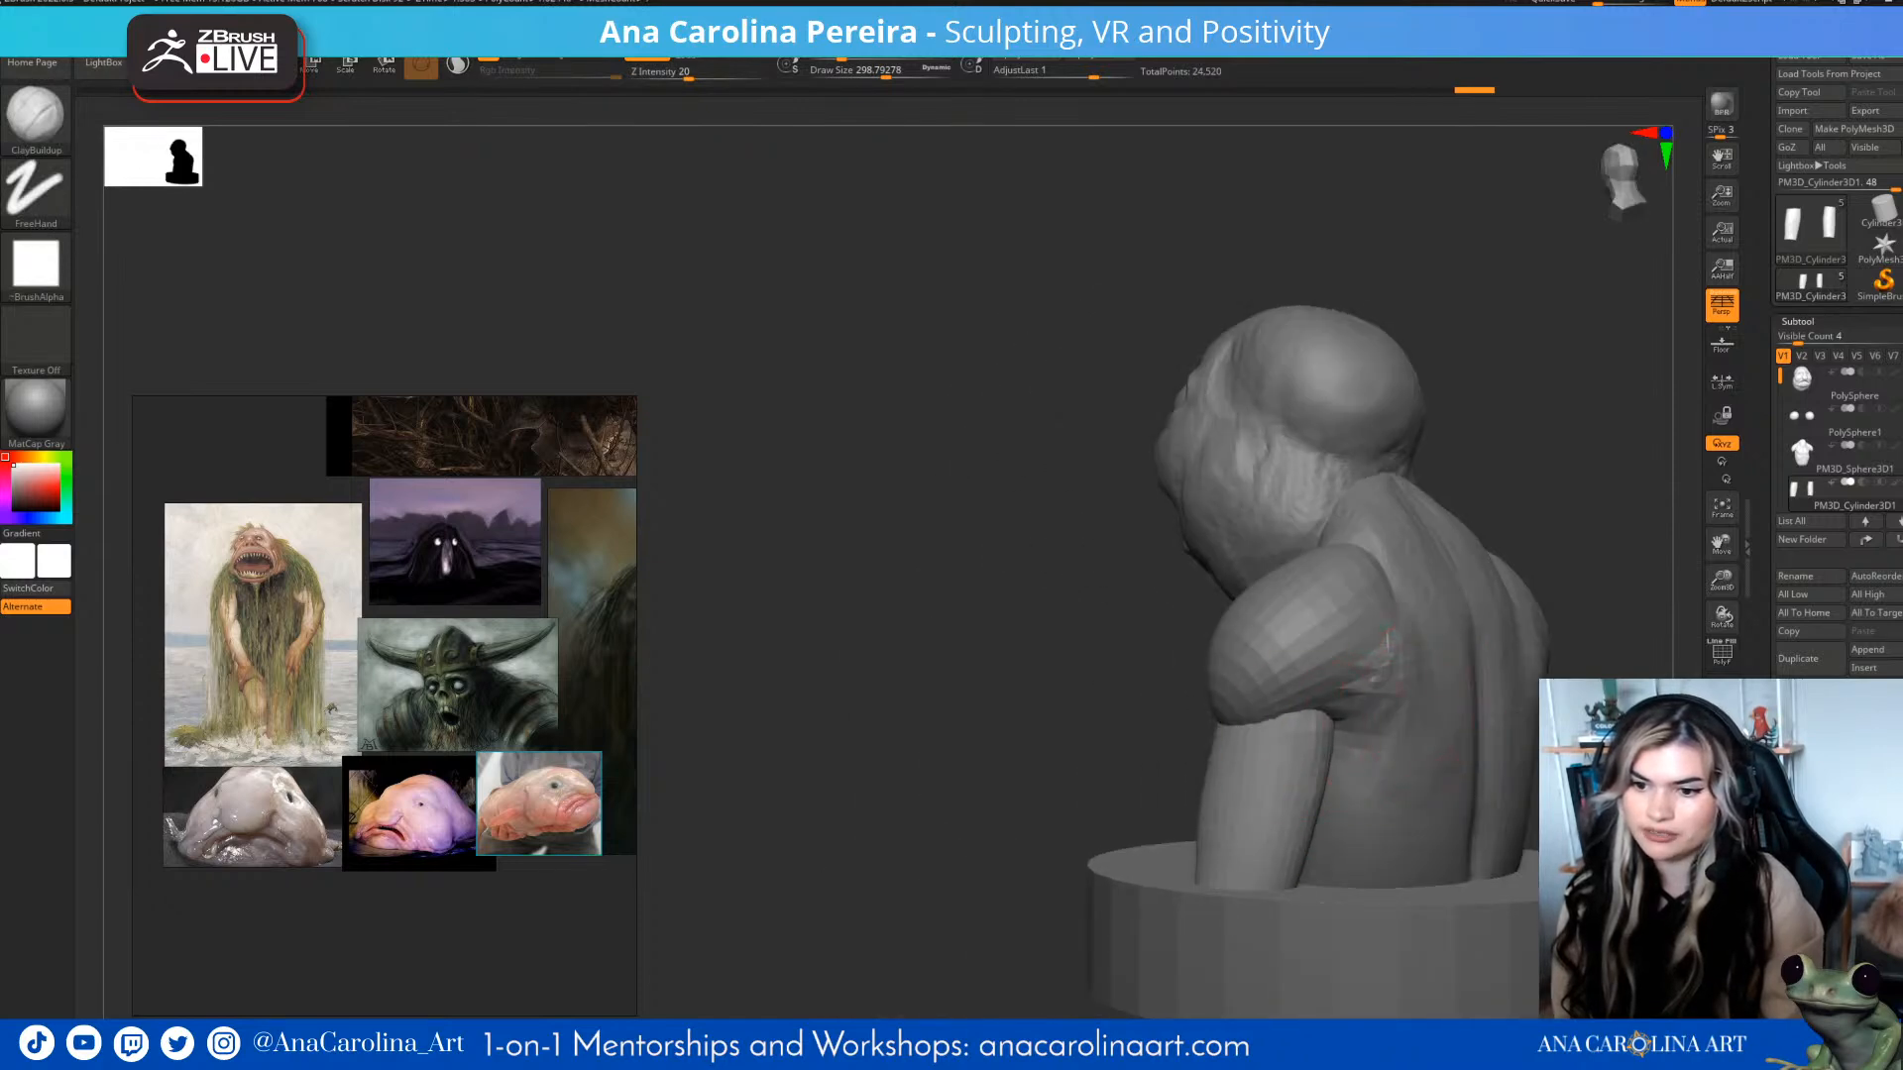
mouse_move(1200, 674)
right_mouse_down()
mouse_move(1311, 668)
mouse_move(1290, 725)
right_mouse_up()
- Select the torso and build up the back of the shoulder where it meets the arm with ClayBuildup
left_click(1284, 671, "alt")
left_click_drag(1289, 726, 1339, 698)
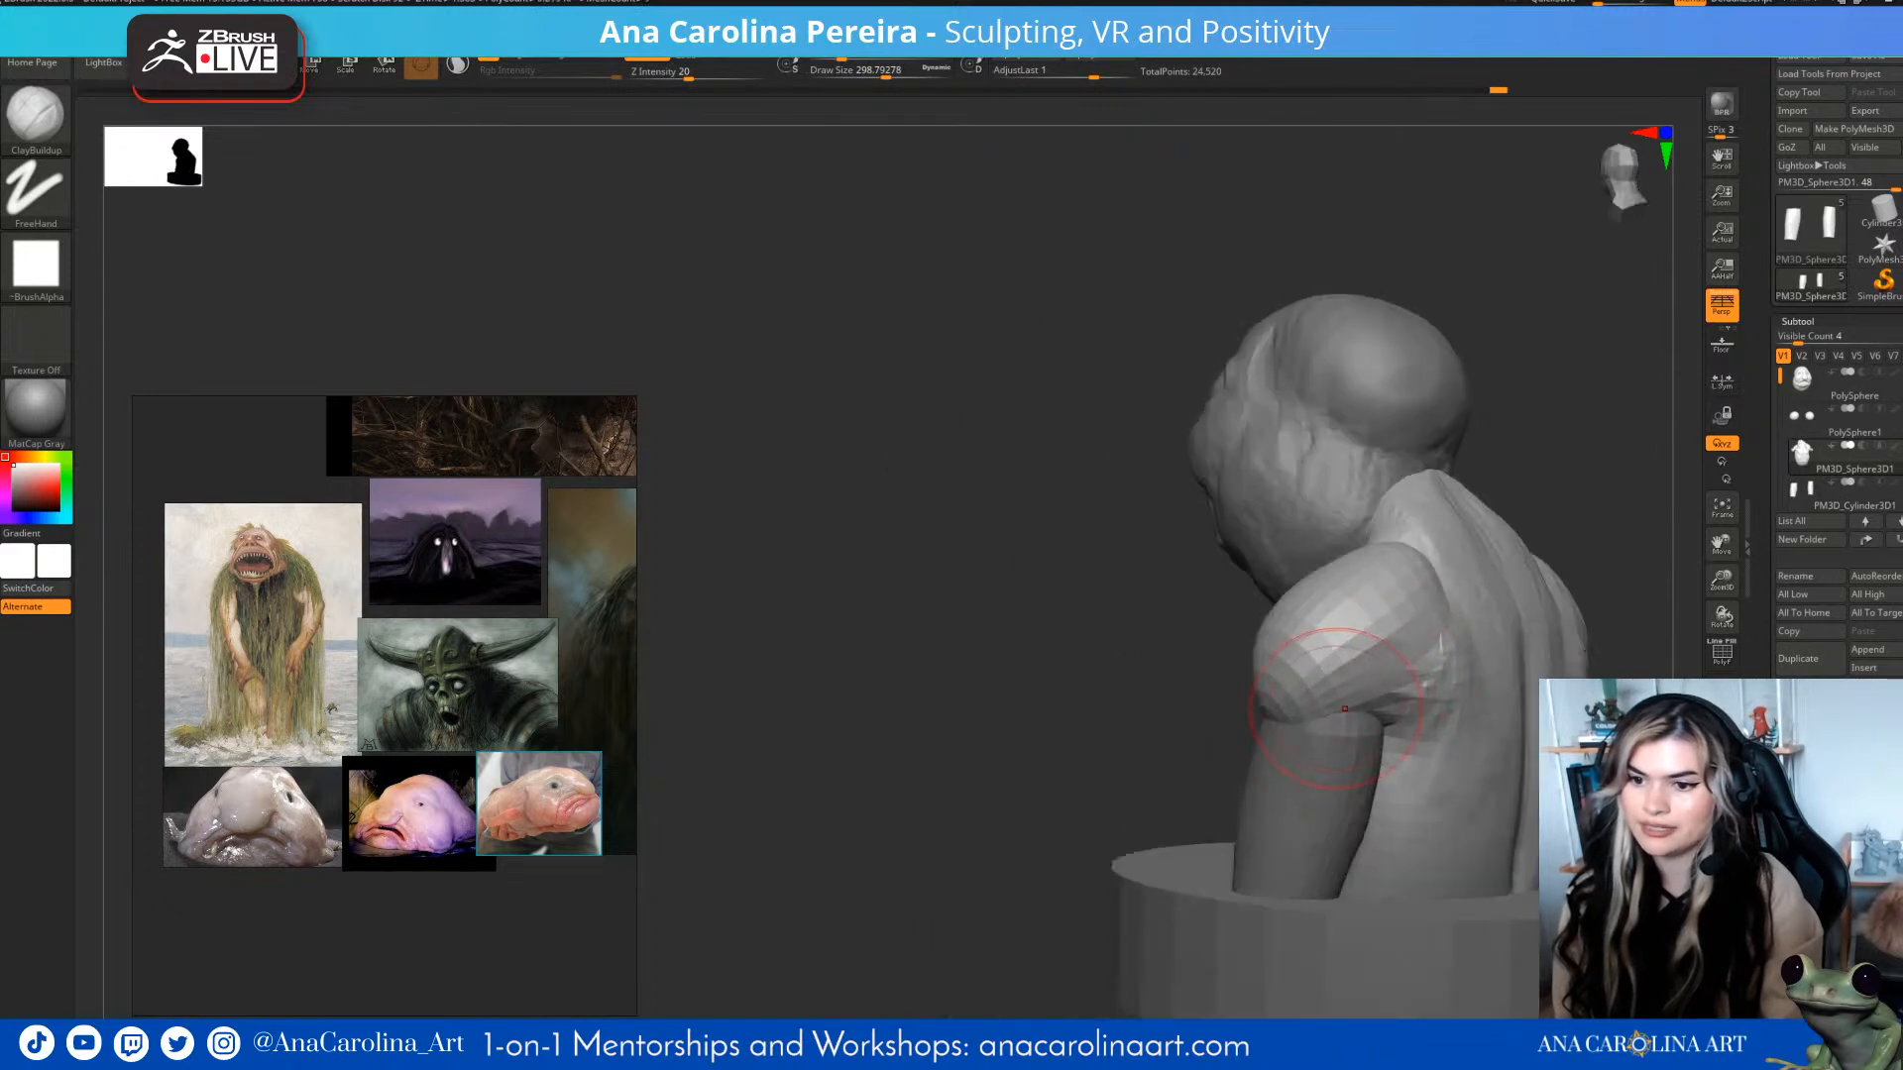
left_click_drag(1442, 647, 1433, 692)
mouse_move(1433, 692)
right_mouse_down()
mouse_move(1388, 525)
mouse_move(1204, 548)
mouse_move(1494, 617)
mouse_move(1398, 590)
mouse_move(1449, 570)
right_mouse_up()
right_click_drag(1449, 570, 1465, 603, "ctrl")
- Fill out the belly and the lower back along the spine with ClayBuildup at a draw size of about 379
right_click(1465, 603)
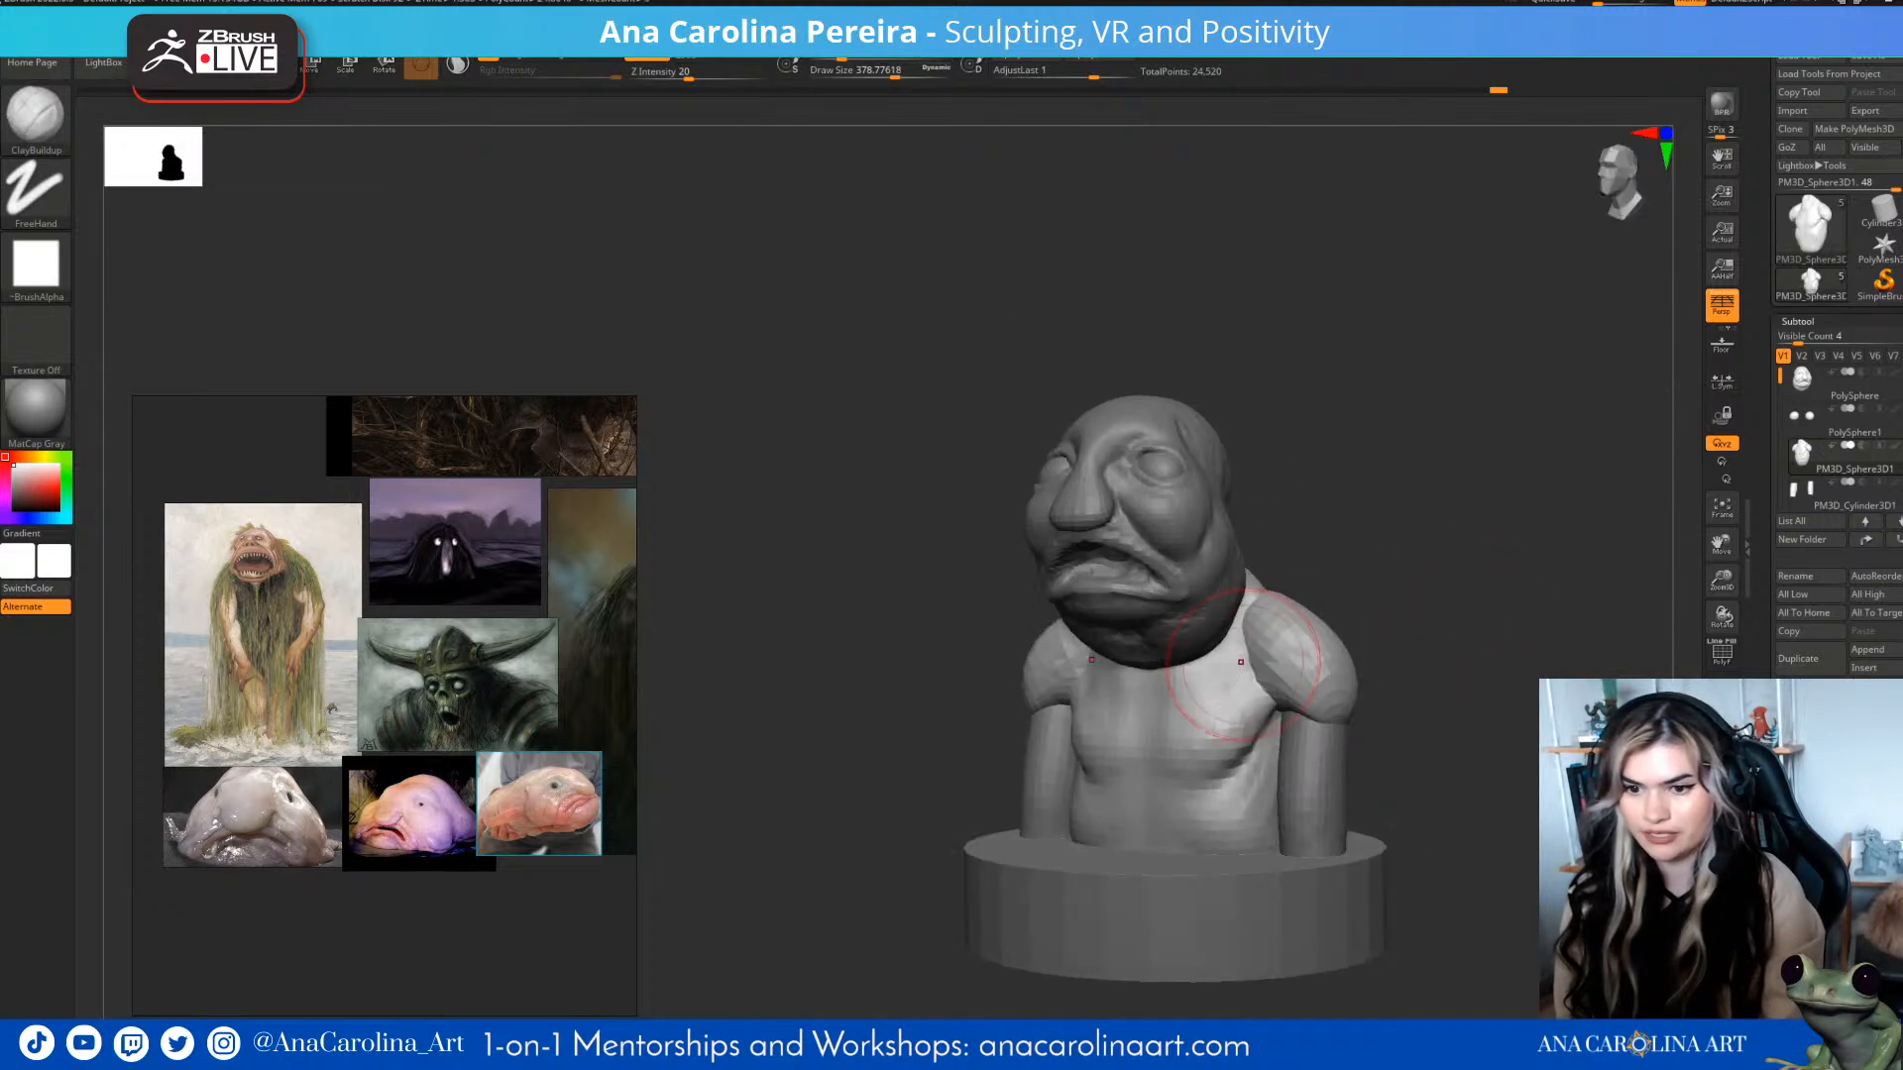
right_click_drag(1363, 746, 1393, 748, "shift")
mouse_move(1221, 808)
left_mouse_down()
mouse_move(1160, 811)
mouse_move(1240, 797)
left_mouse_up()
right_click_drag(1324, 795, 1215, 792)
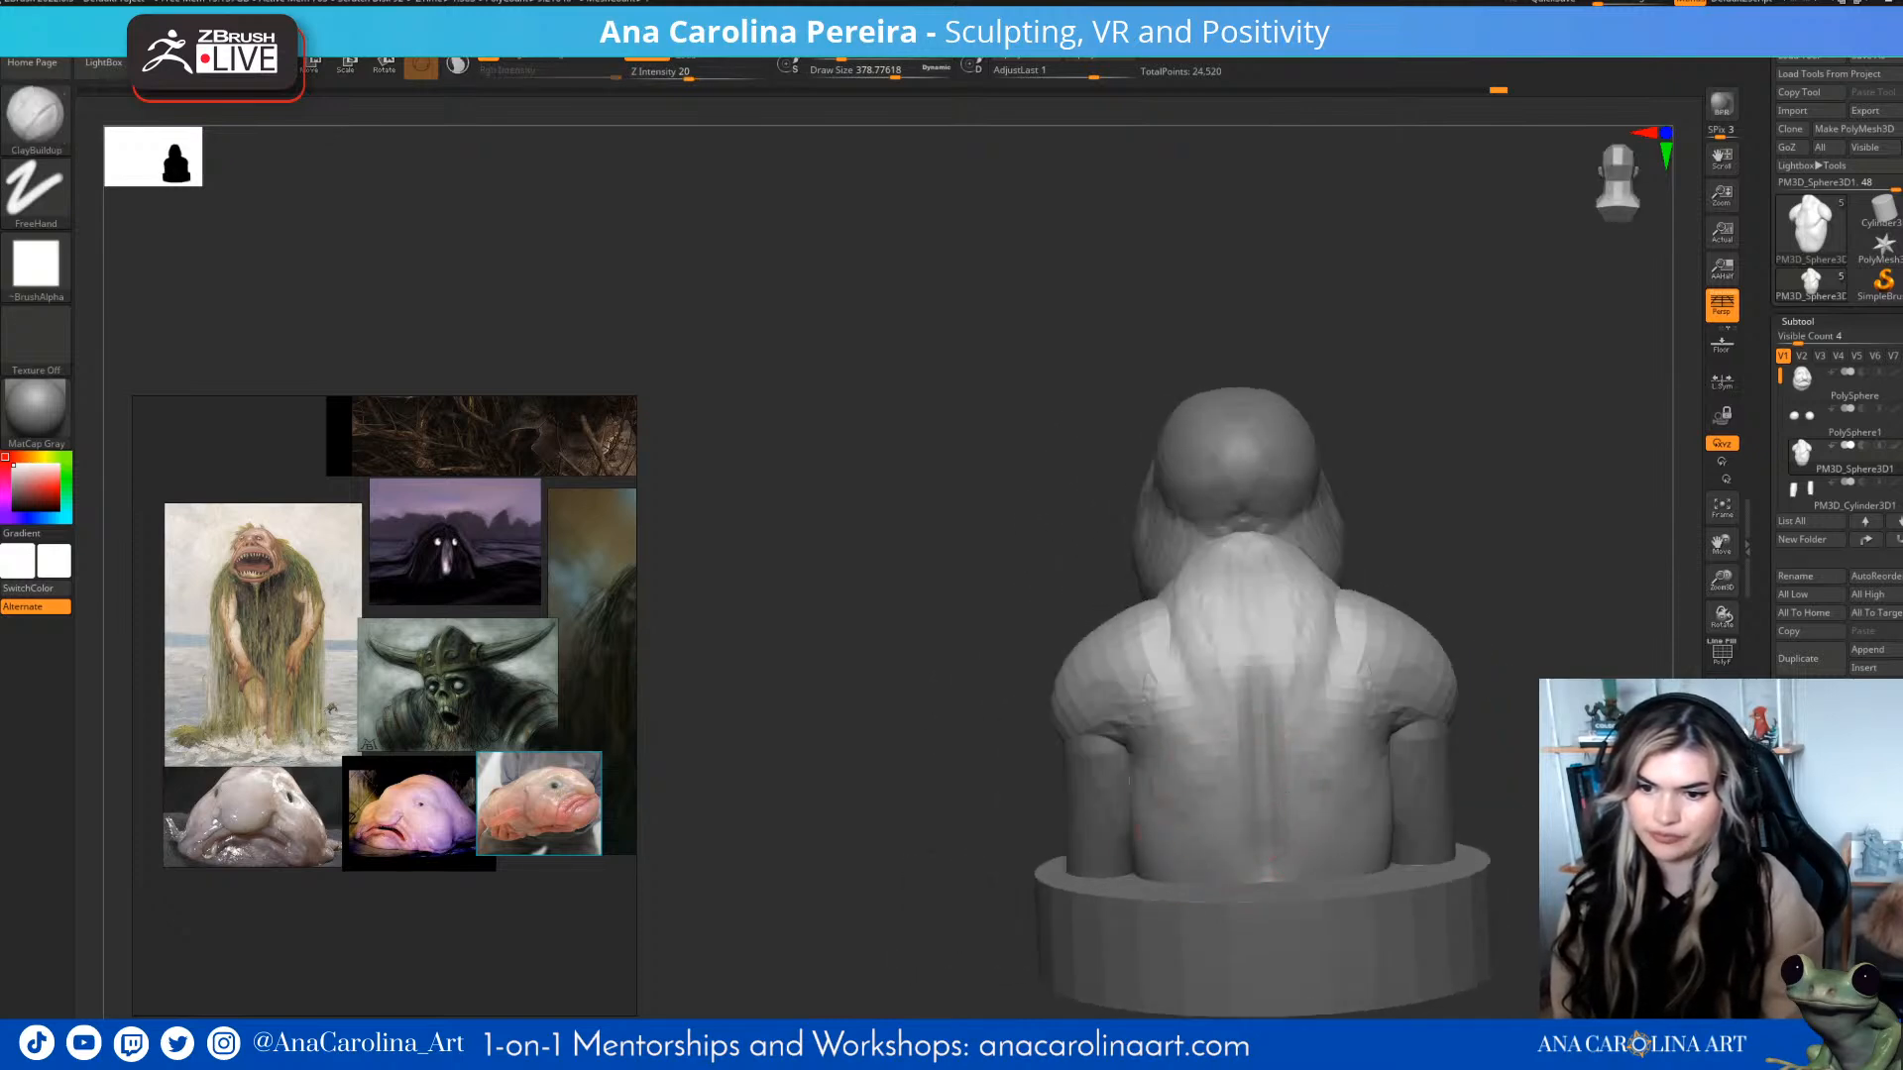
left_click_drag(1267, 878, 1264, 783)
mouse_move(1442, 684)
right_mouse_down()
mouse_move(1328, 664)
mouse_move(1551, 616)
mouse_move(1526, 694)
mouse_move(1517, 634)
mouse_move(1580, 644)
mouse_move(1546, 620)
mouse_move(1552, 679)
mouse_move(1482, 669)
right_mouse_up()
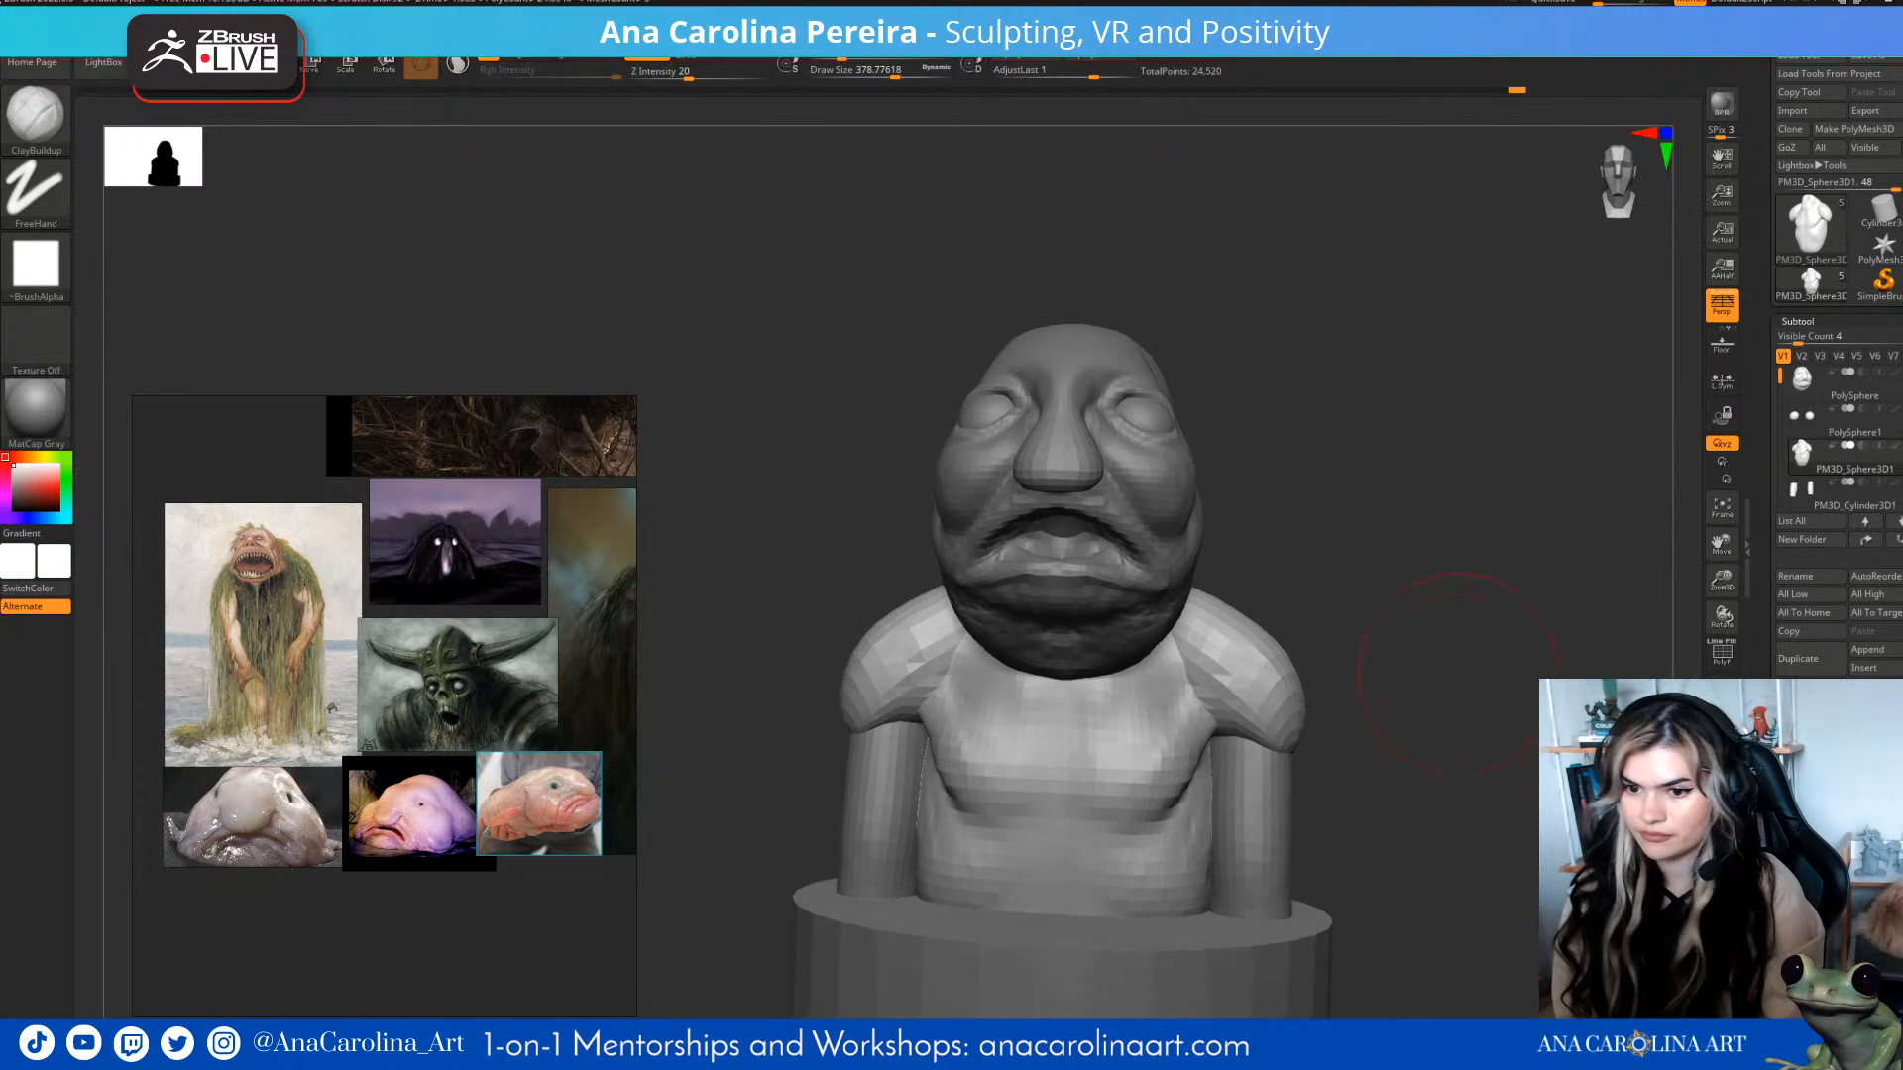
- Pull the torso's shoulders and upper back into a heavier, drooping shape with the Move brush
key("b")
key("m")
key("v")
key("bracketright")
mouse_move(1284, 716)
left_mouse_down()
mouse_move(1286, 758)
mouse_move(1217, 751)
left_mouse_up()
right_click_drag(1217, 750, 917, 741)
left_click_drag(1310, 590, 1302, 561)
right_click_drag(1080, 605, 1378, 615)
left_click_drag(1312, 616, 1316, 628)
right_click_drag(1313, 627, 1061, 620)
- Widen and lower the shoulders further with the Move brush at a draw size of 1000
key("s")
left_click_drag(1298, 634, 1378, 634)
right_click_drag(1368, 635, 1363, 535, "ctrl")
right_click_drag(1170, 639, 1210, 640)
right_click(1211, 640)
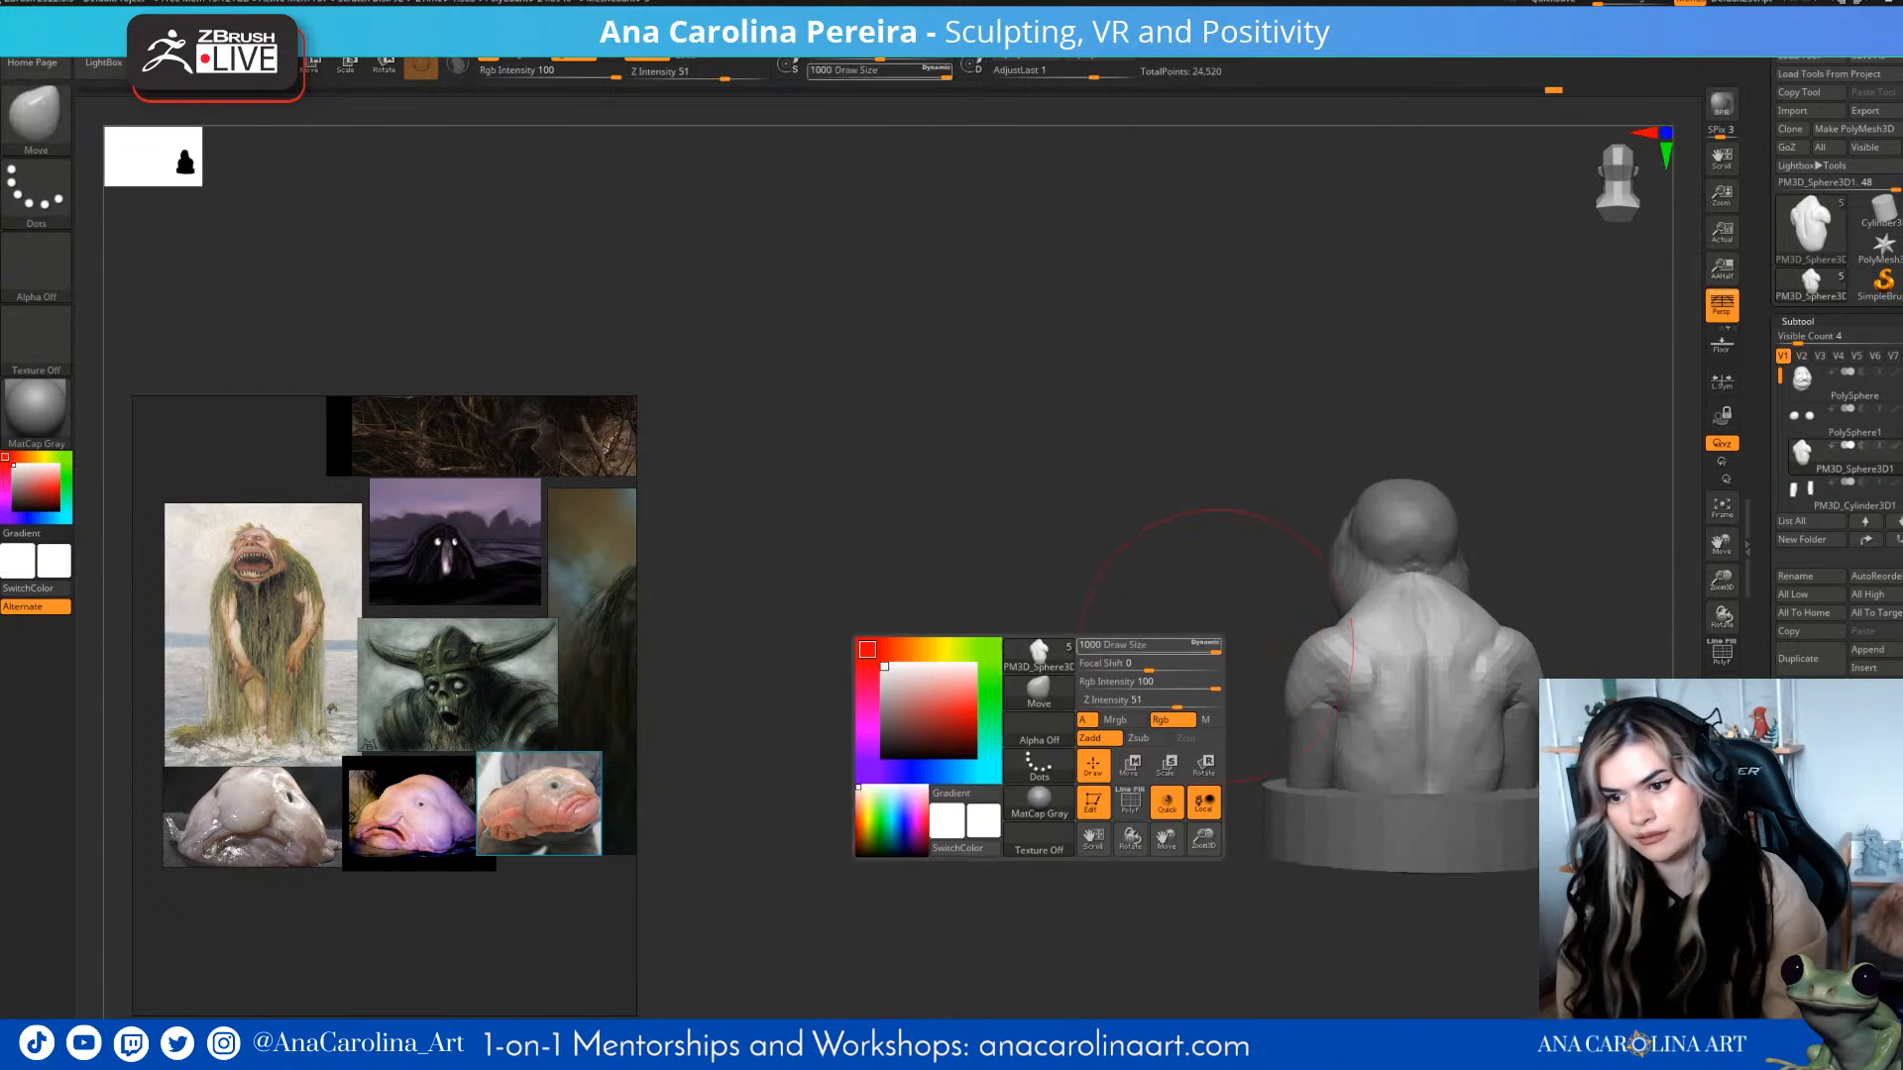
right_click(1302, 658)
left_click_drag(1302, 654, 1299, 634)
mouse_move(1110, 649)
right_mouse_down()
mouse_move(1328, 659)
mouse_move(1387, 684)
mouse_move(1309, 608)
mouse_move(1301, 706)
right_mouse_up()
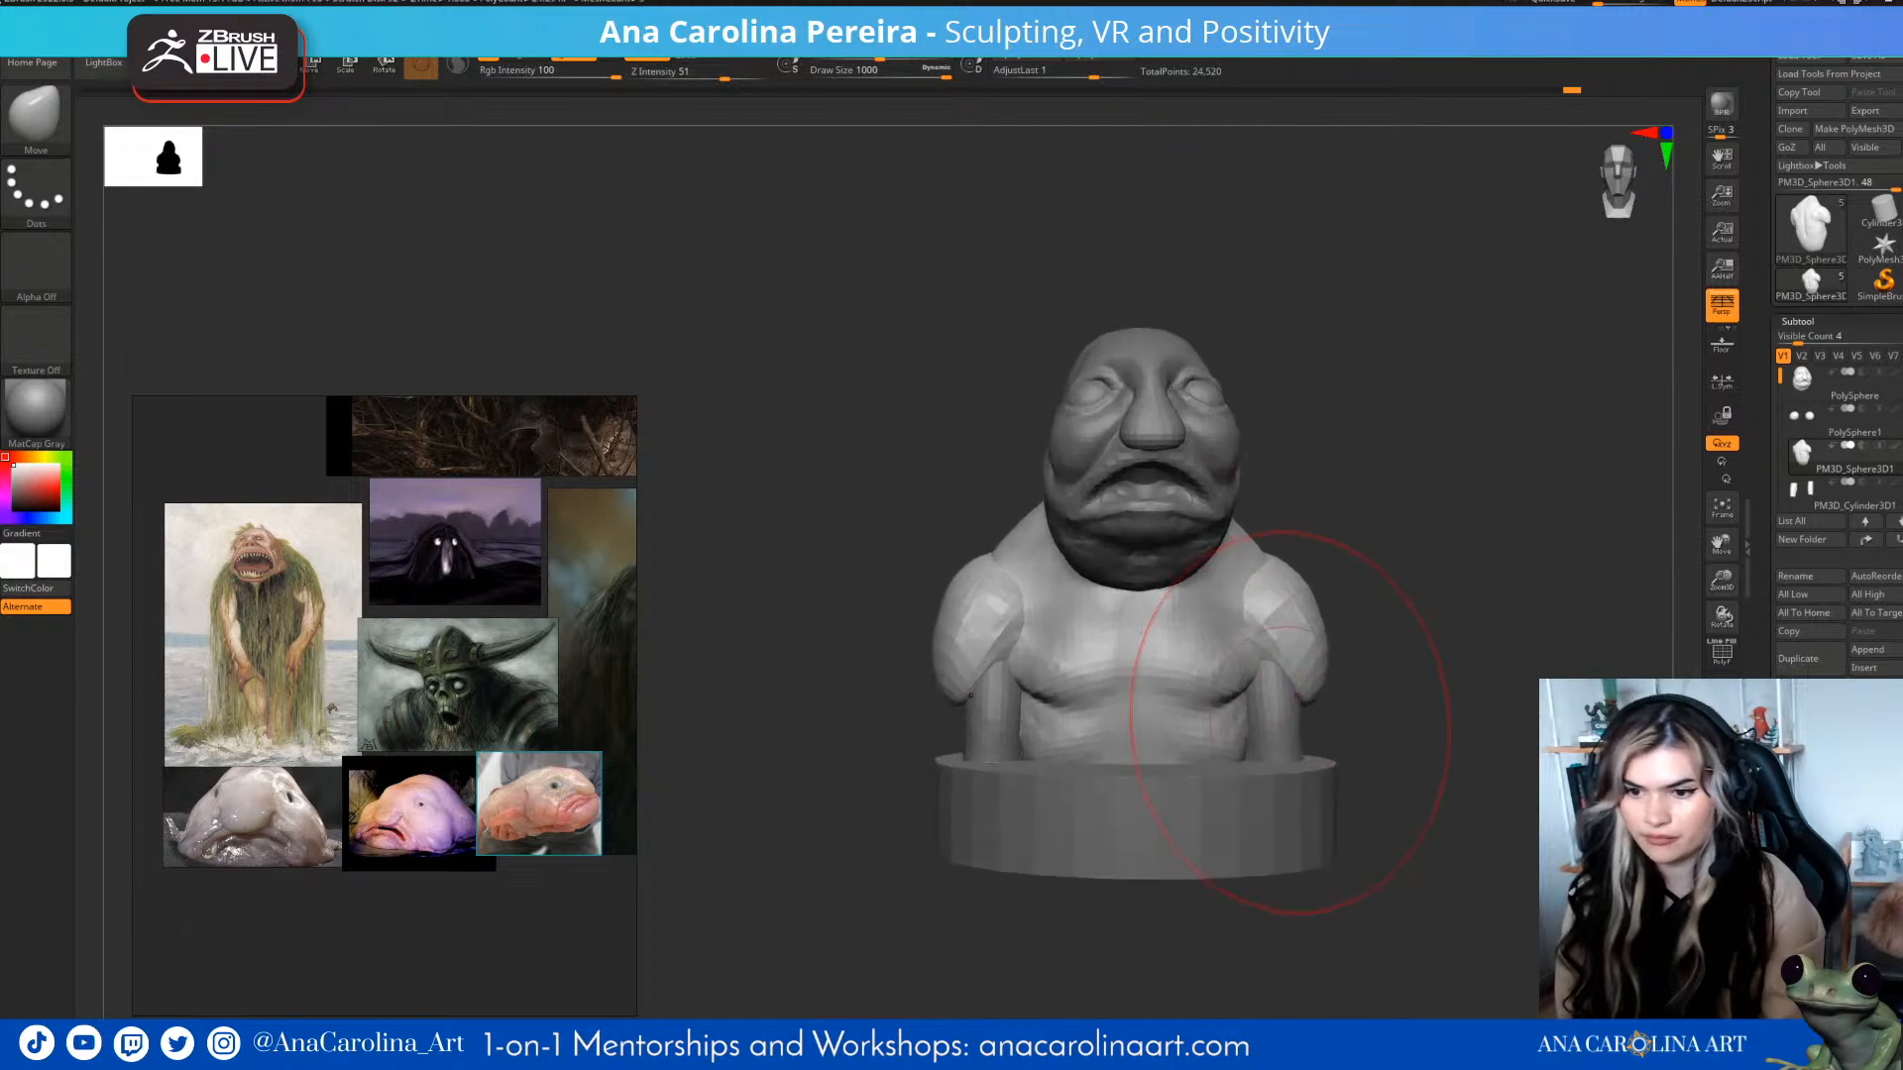
- Select the cylinder arms and shift them under the widened shoulders with the Move brush, reducing the draw size to about 794
left_click(1287, 754, "alt")
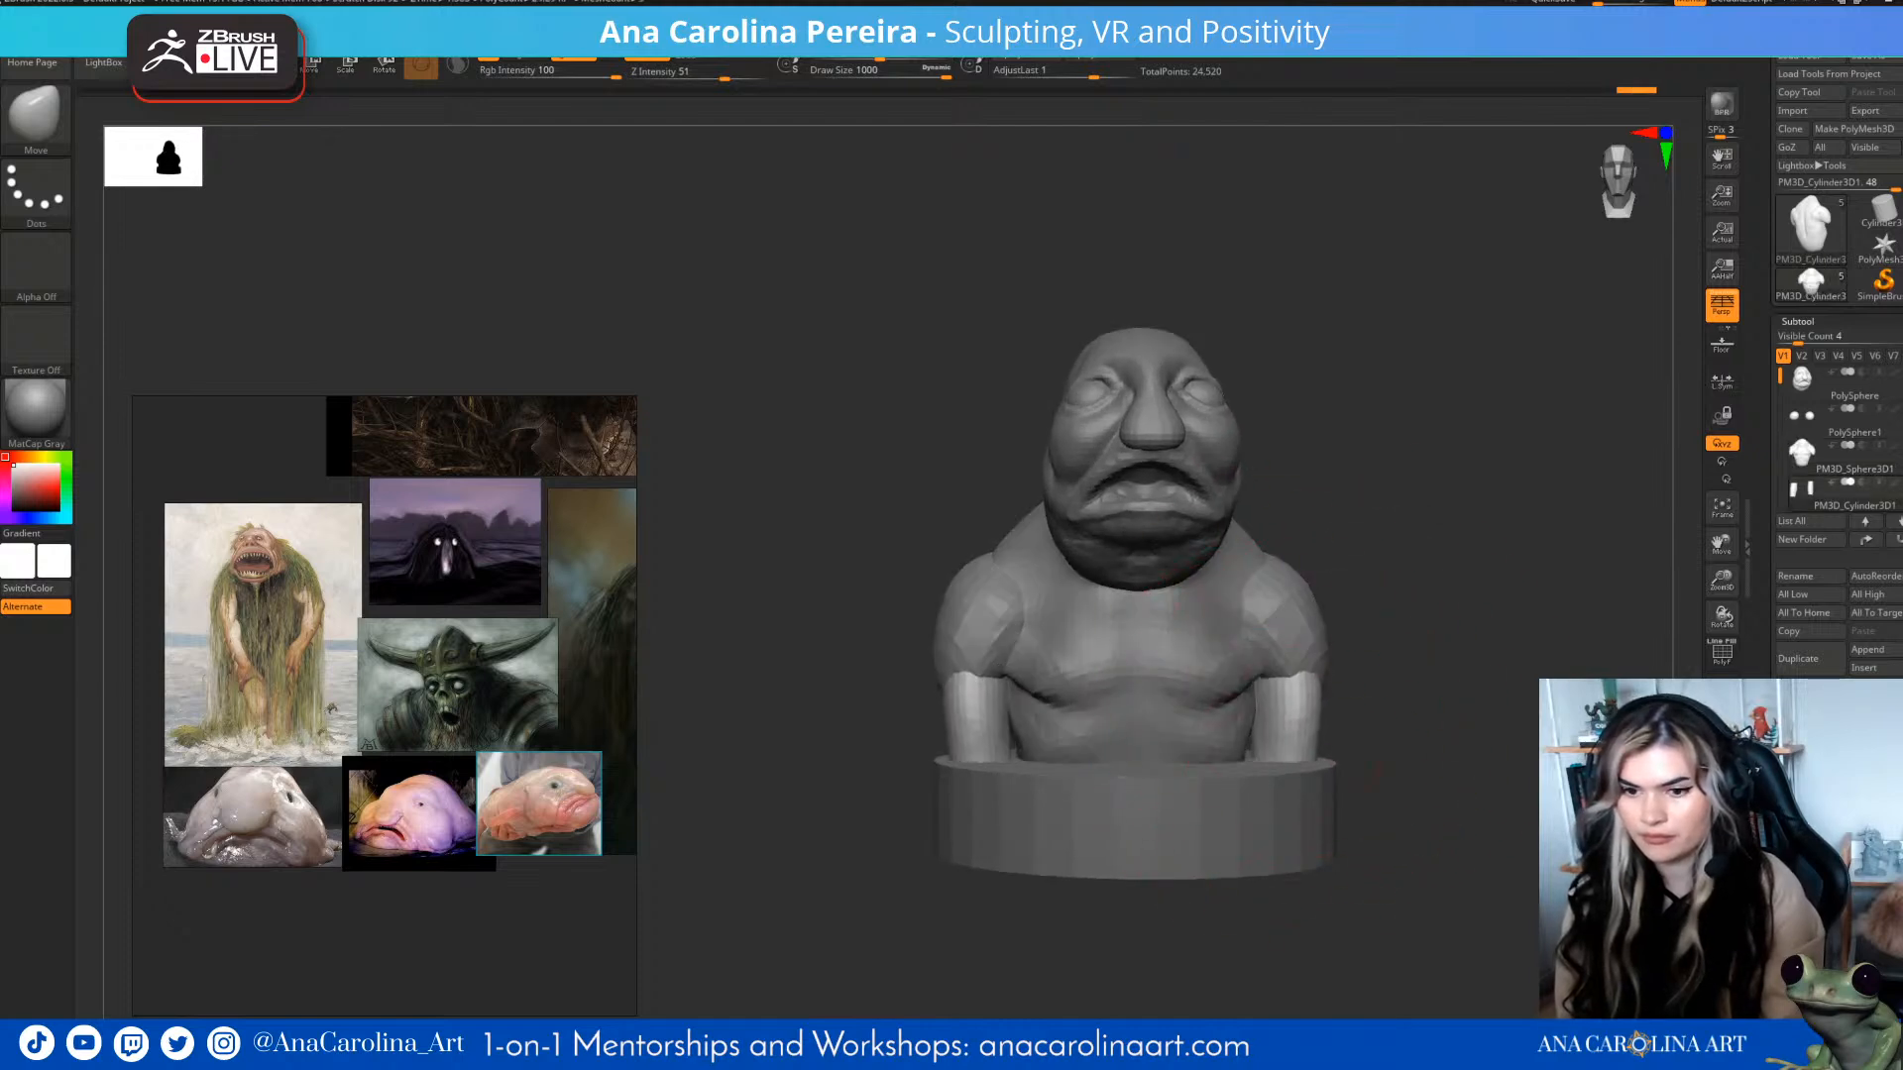
right_click_drag(1295, 625, 1368, 625)
left_click_drag(1317, 722, 1333, 719)
mouse_move(1418, 728)
right_mouse_down()
mouse_move(1294, 768)
mouse_move(1400, 768)
right_mouse_up()
mouse_move(1400, 768)
left_mouse_down("shift")
mouse_move(1415, 739)
mouse_move(1437, 761)
left_mouse_up("shift")
mouse_move(1418, 709)
right_mouse_down()
mouse_move(1467, 723)
mouse_move(1453, 729)
right_mouse_up()
key("bracketleft")
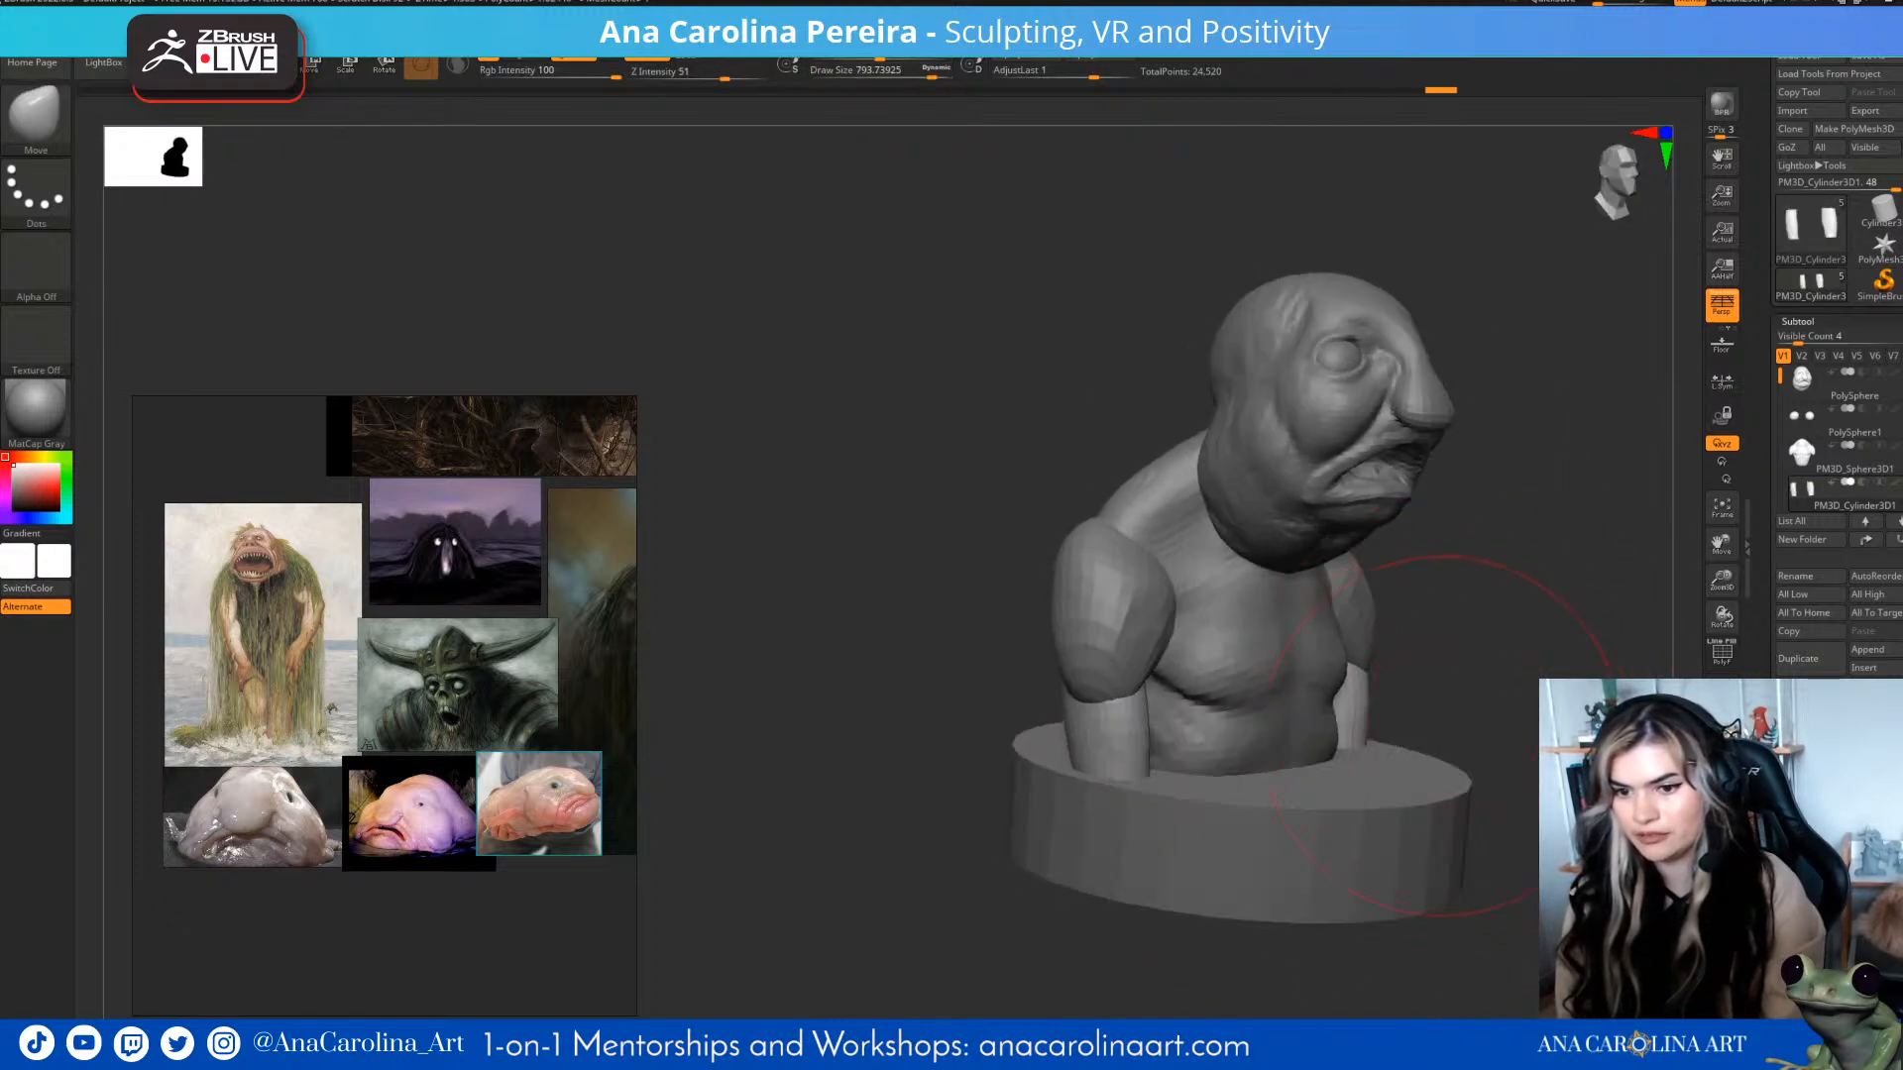
left_click_drag(1393, 718, 1396, 718)
right_click_drag(1487, 722, 1453, 699)
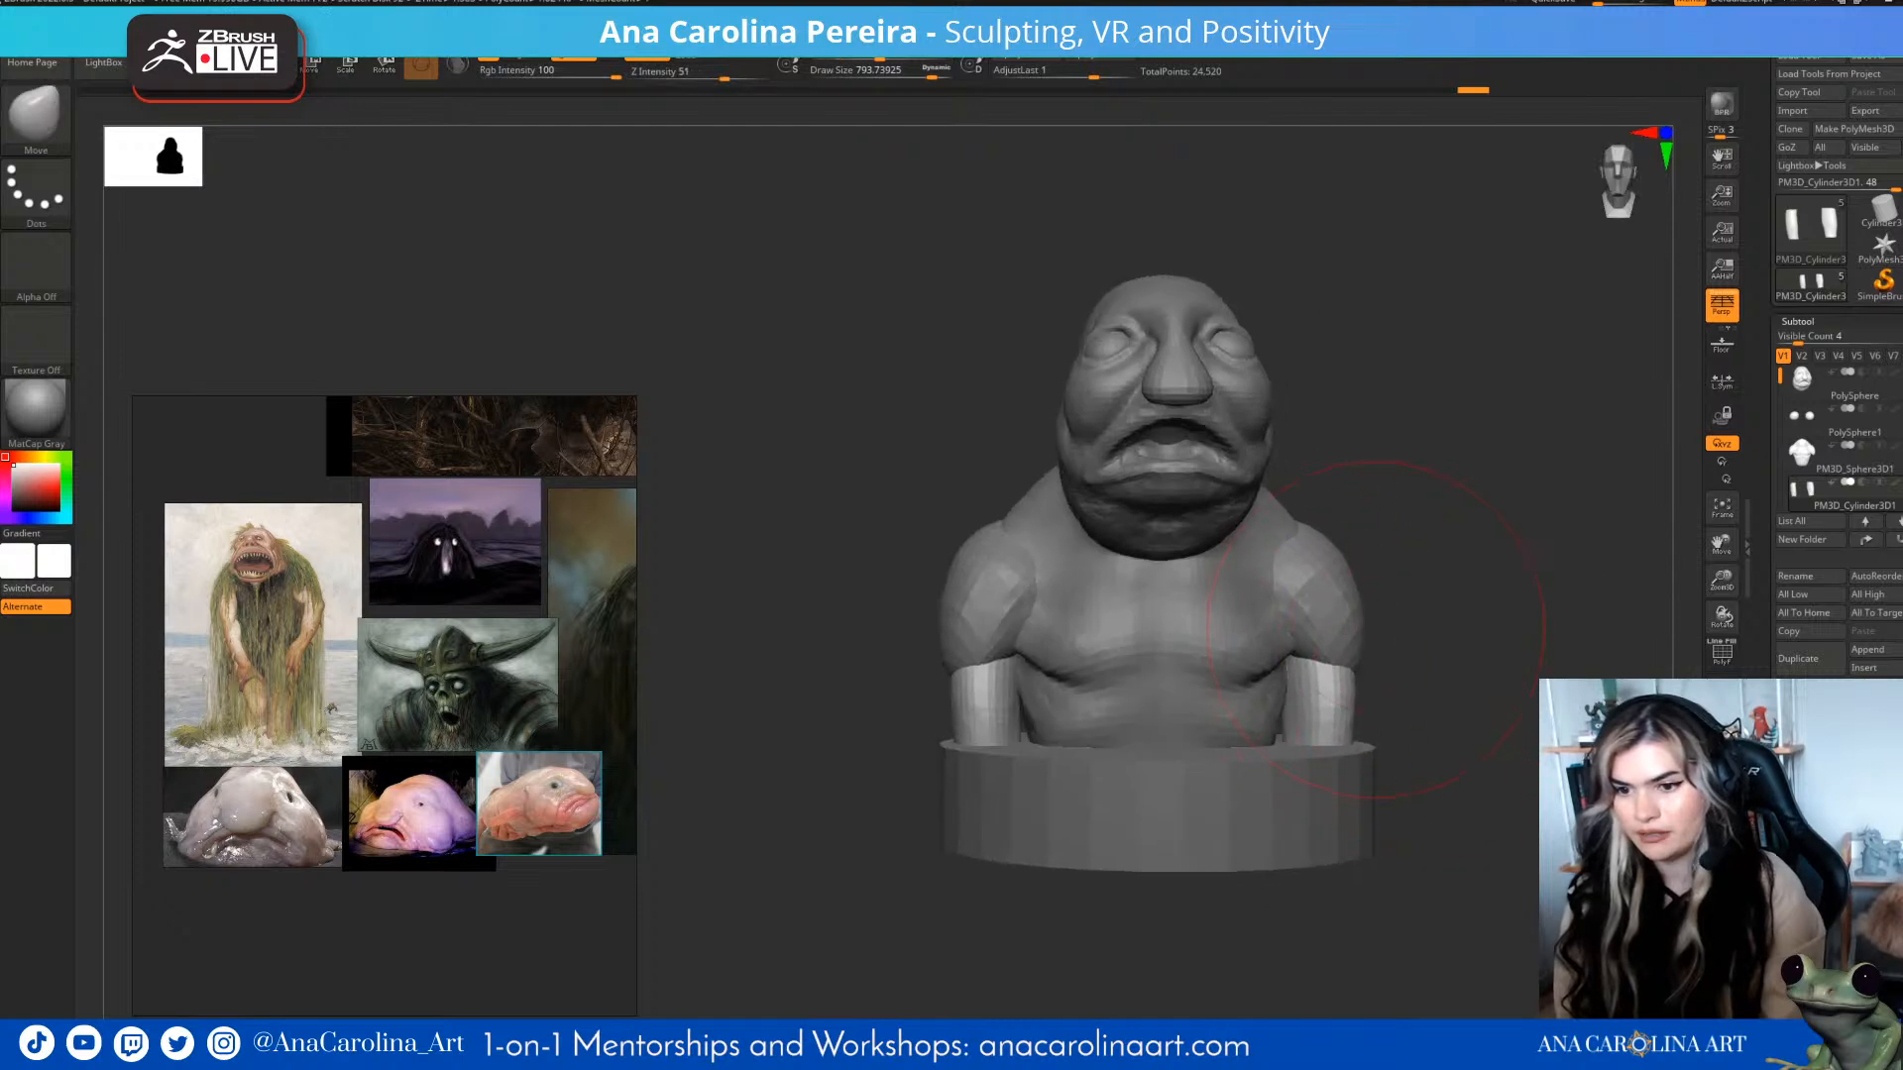
- Fine-tune the placement of the arms below the shoulders with a smaller Move brush
right_click_drag(1447, 631, 1411, 629)
key("space")
left_click_drag(1397, 655, 1360, 638)
mouse_move(1437, 630)
right_mouse_down()
mouse_move(1382, 626)
mouse_move(1370, 601)
right_mouse_up()
left_click_drag(1371, 541, 1371, 535)
- Select the torso and adjust the shape of the shoulders and chest with the Move brush
left_click(1443, 569, "alt")
right_click_drag(1571, 525, 1423, 583, "alt")
right_click_drag(1477, 567, 1402, 580)
left_click_drag(1314, 645, 1307, 640)
right_click_drag(1388, 645, 1511, 640)
key("space")
left_click_drag(1419, 654, 1401, 653)
right_click_drag(1388, 659, 1456, 688)
- Carve the crease between the chest and the shoulder with DamStandard at a draw size of about 379
key("b")
key("d")
key("s")
mouse_move(1363, 635)
right_mouse_down()
mouse_move(1306, 631)
mouse_move(1342, 618)
right_mouse_up()
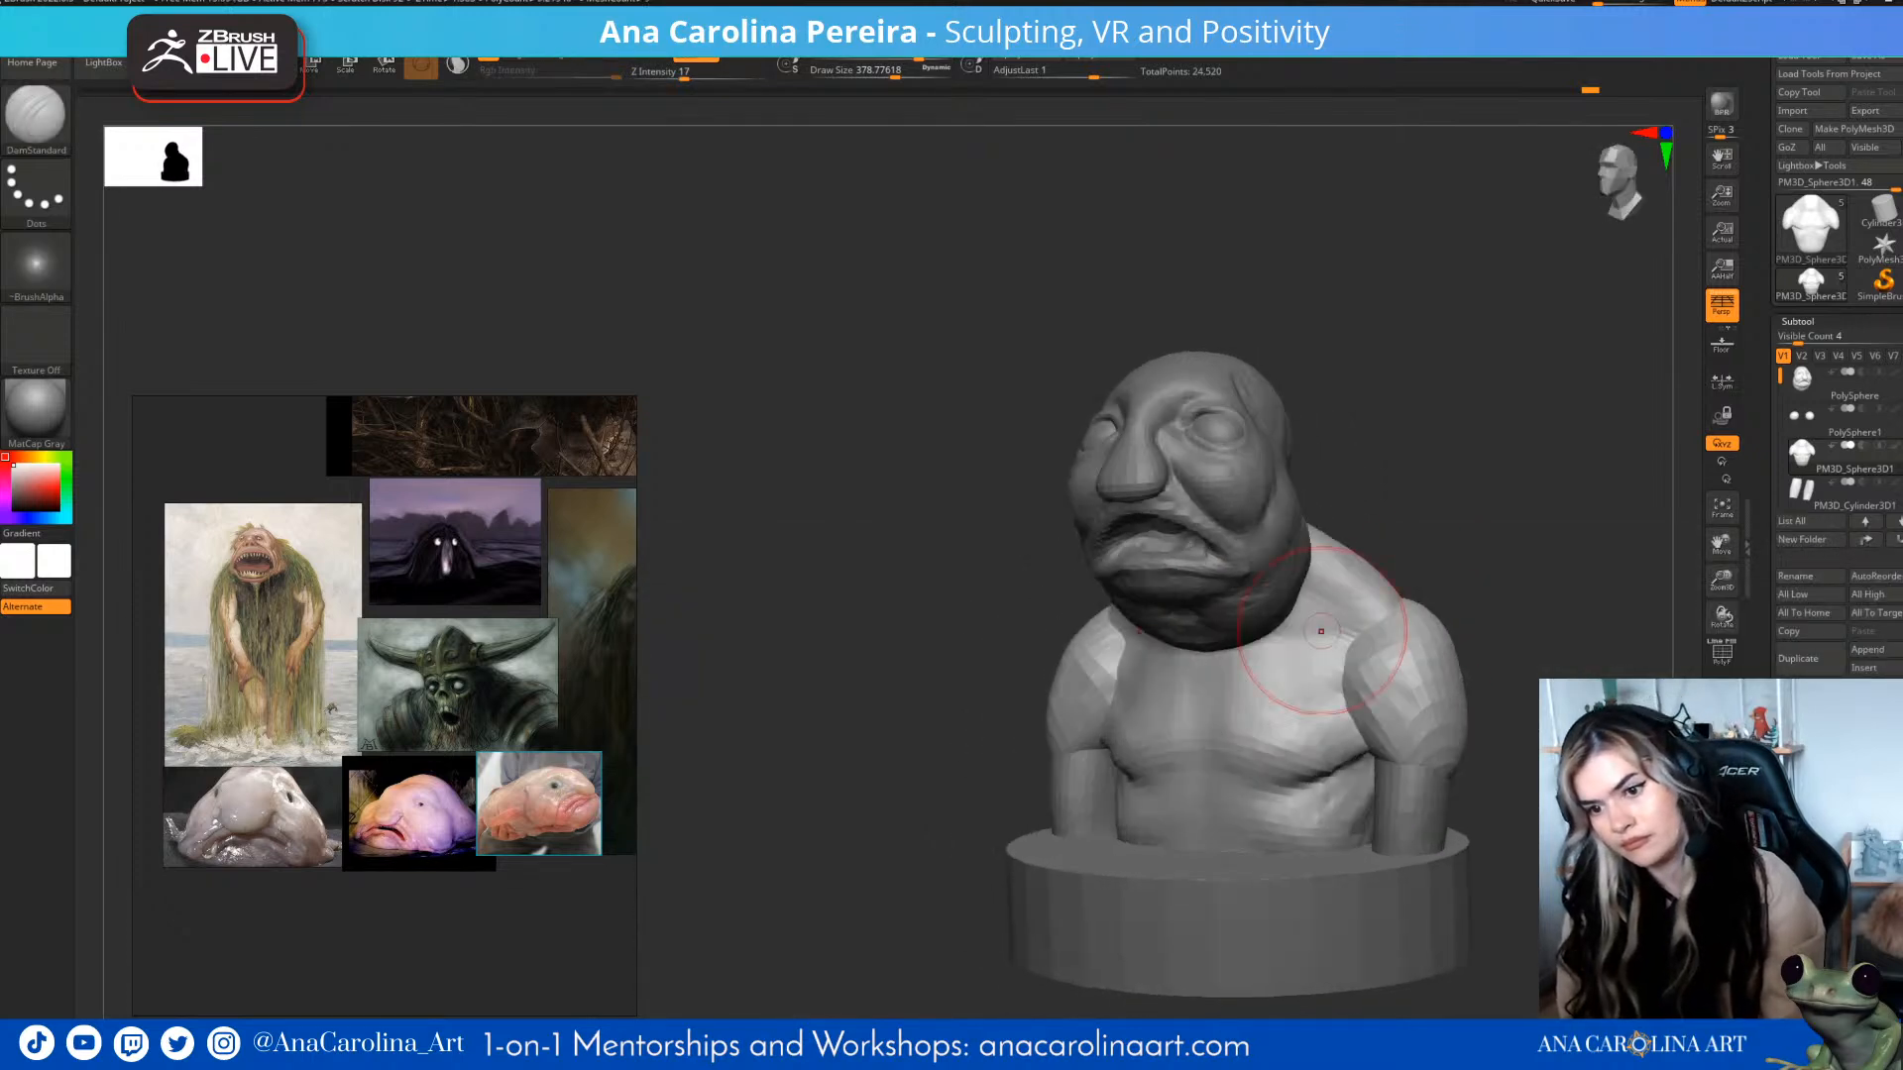
mouse_move(1496, 555)
right_mouse_down()
mouse_move(1398, 551)
mouse_move(1487, 532)
mouse_move(1508, 502)
mouse_move(1487, 536)
mouse_move(1611, 585)
mouse_move(1564, 557)
right_mouse_up()
key("bracketright")
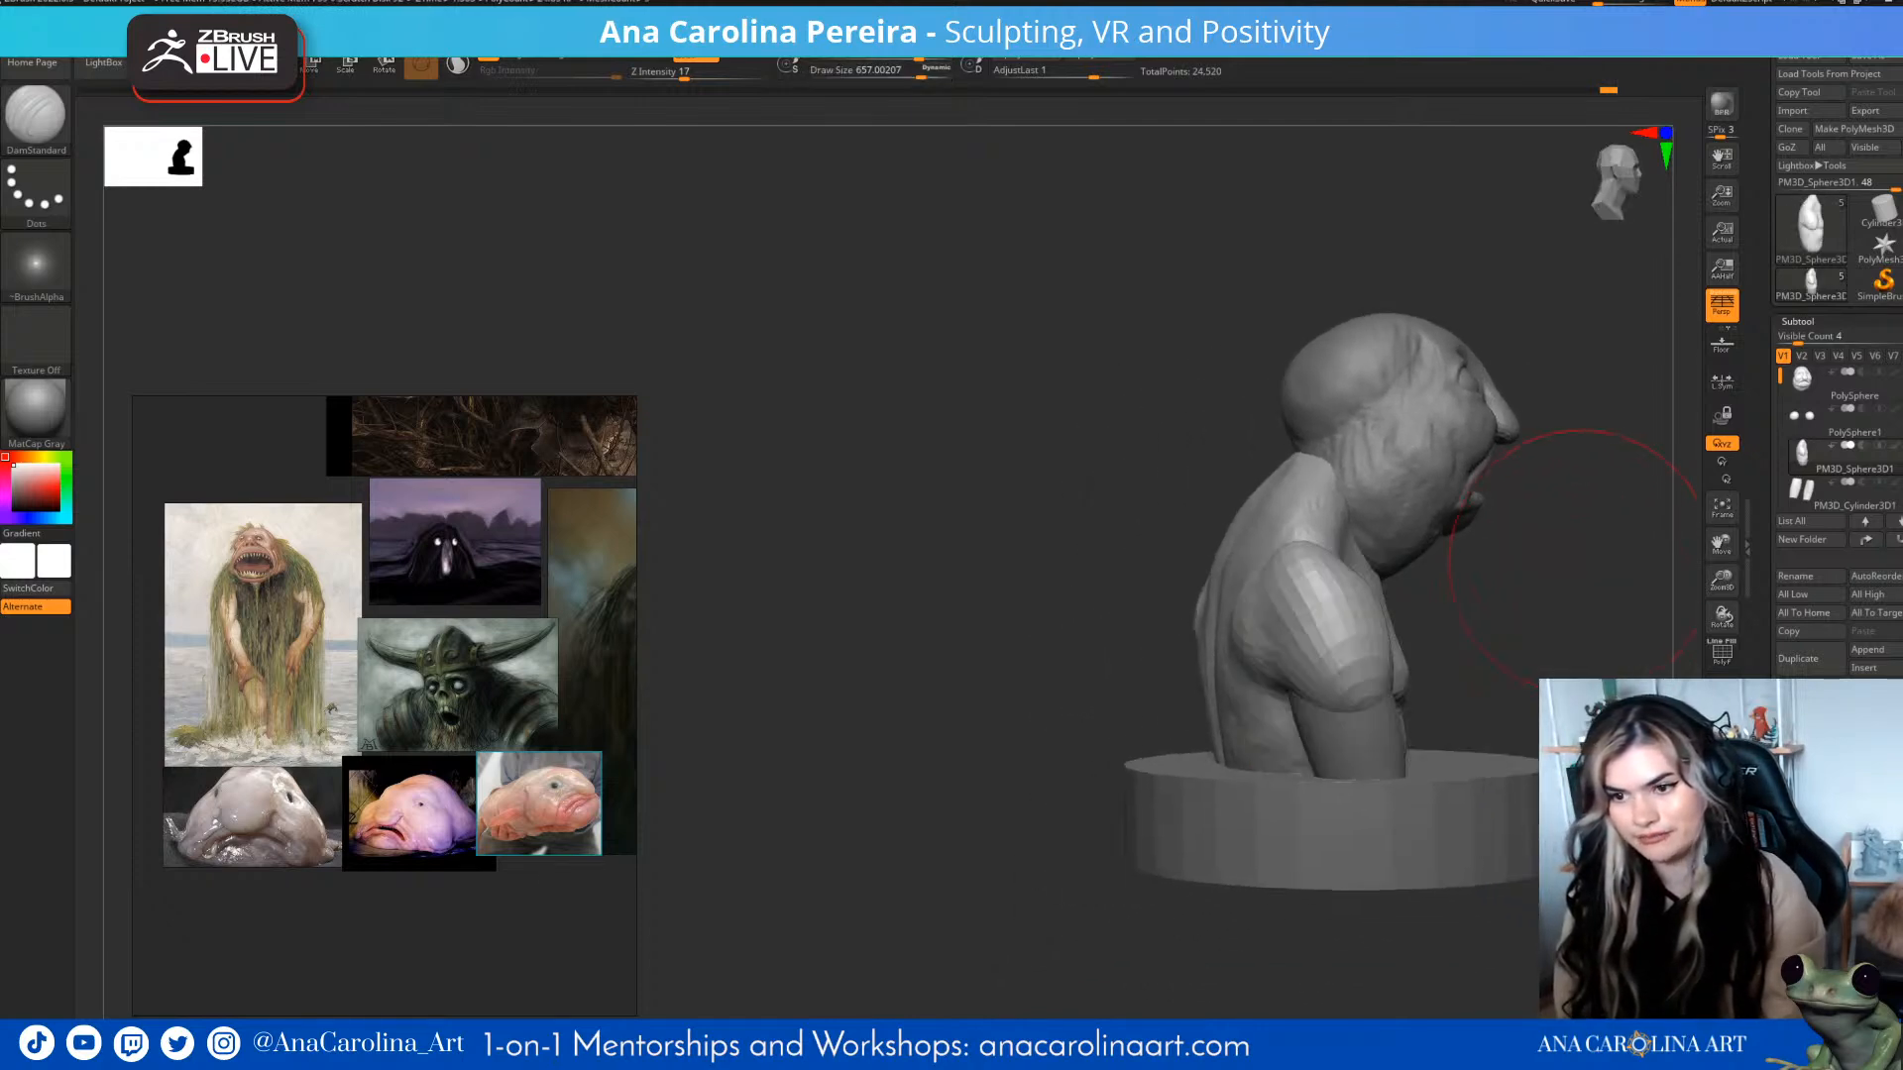
- Shape the hunched back of the torso in side view with the Move brush at a draw size of about 763
key("b")
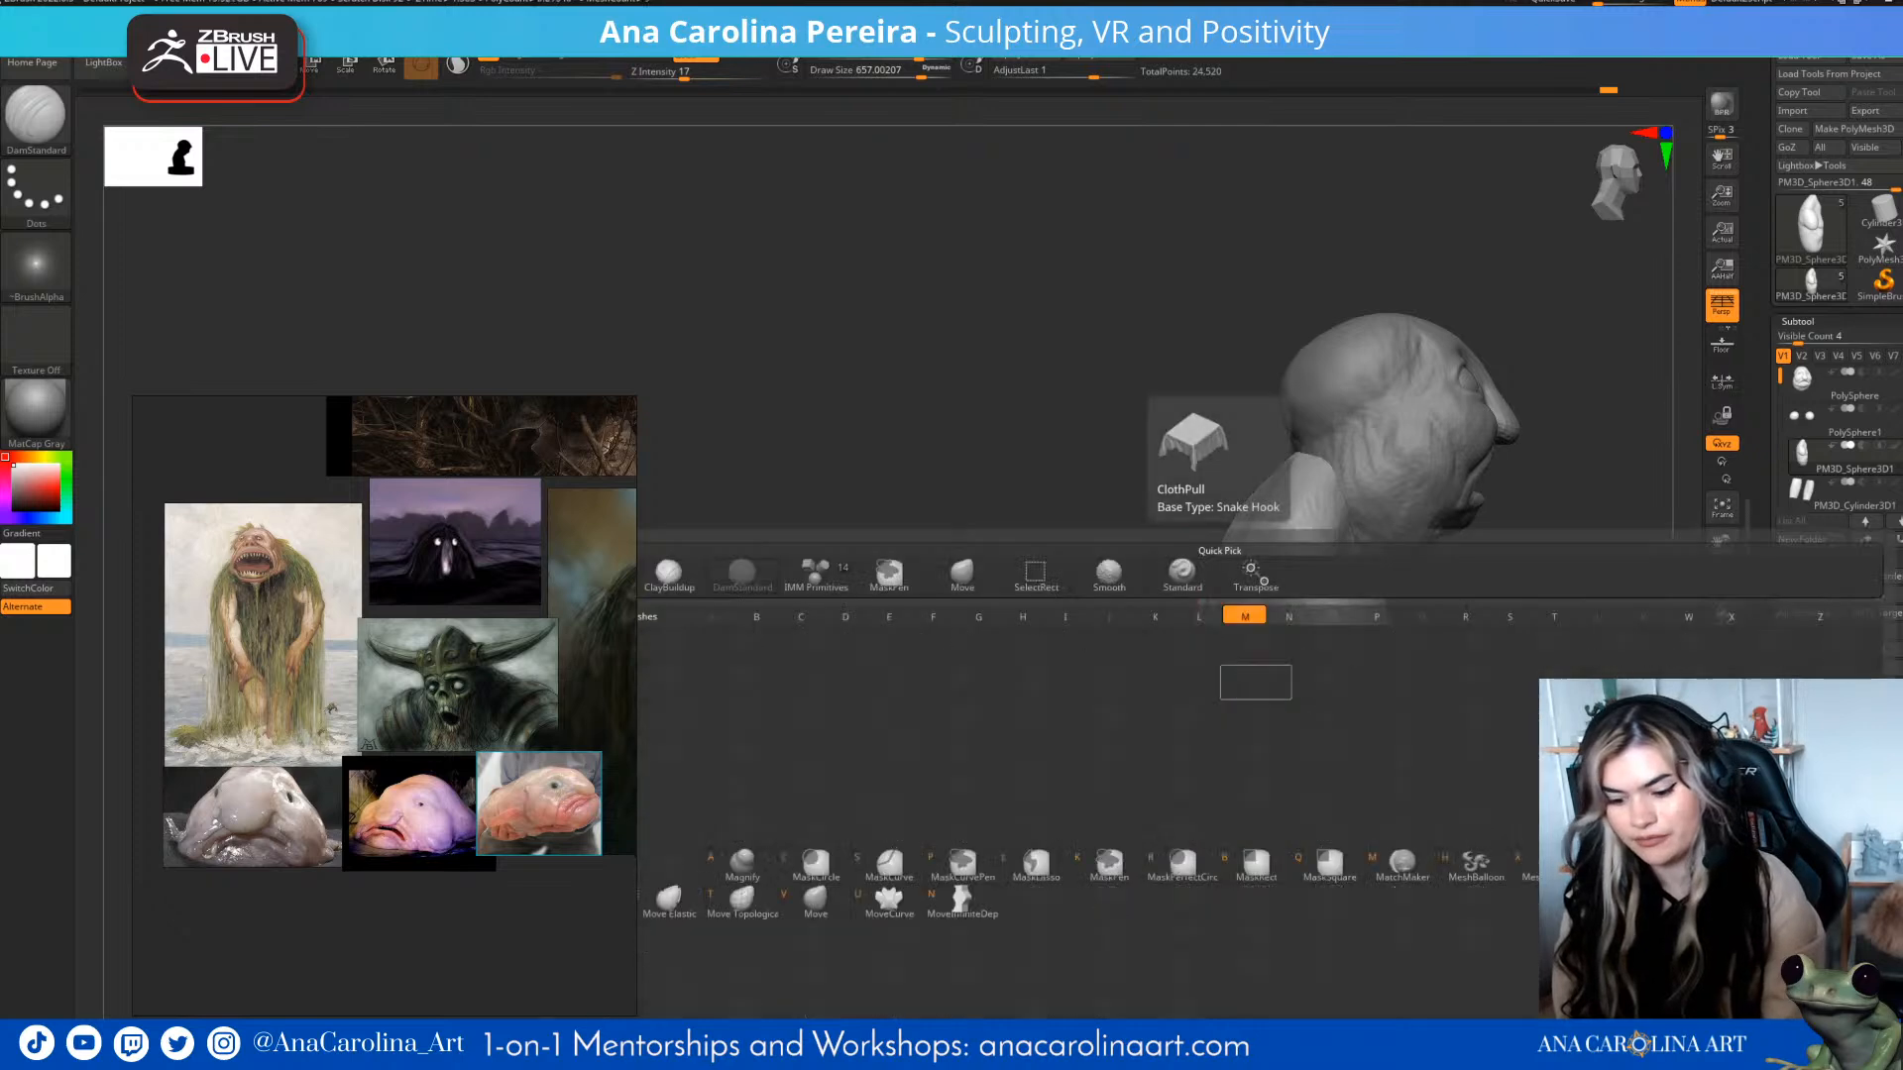
key("m")
key("v")
mouse_move(1196, 651)
right_mouse_down()
mouse_move(1437, 629)
mouse_move(1274, 602)
right_mouse_up()
key("bracketright")
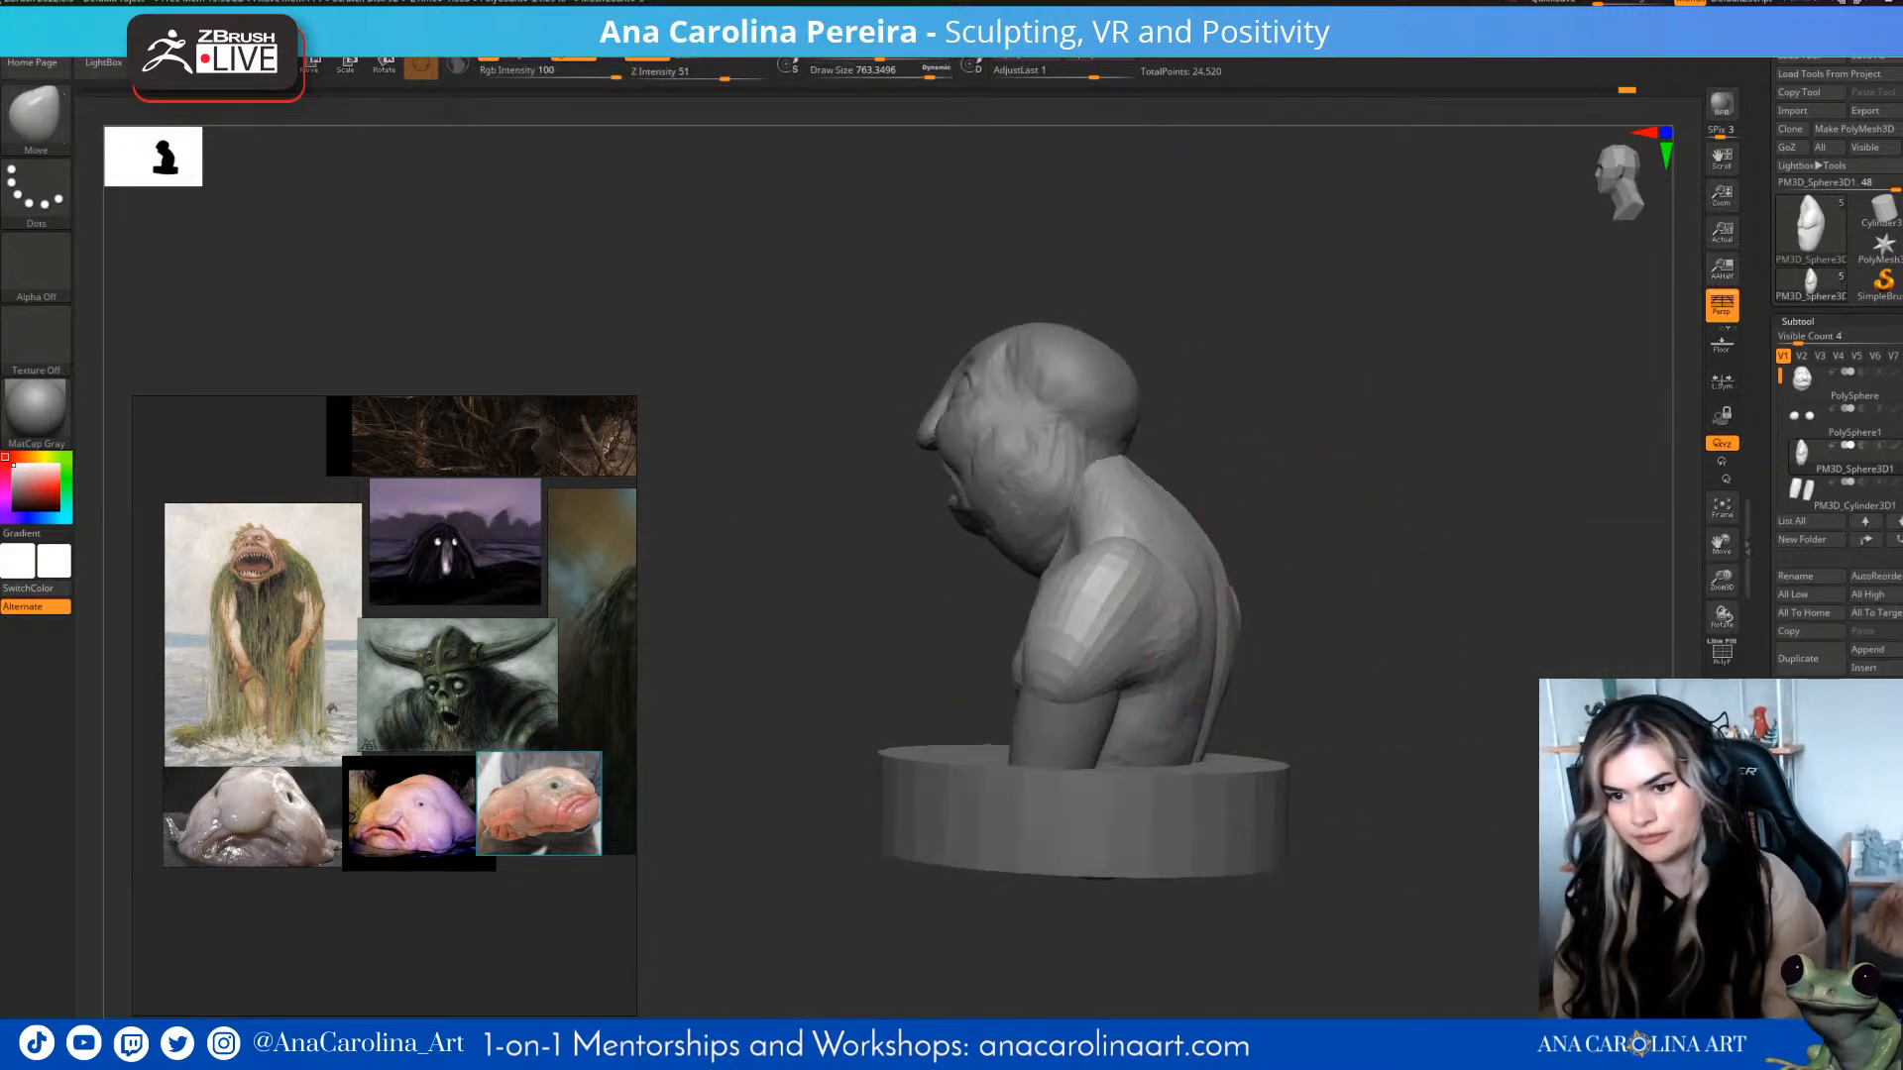
mouse_move(1517, 645)
right_mouse_down()
mouse_move(1264, 670)
mouse_move(1408, 659)
mouse_move(1324, 655)
right_mouse_up()
mouse_move(1536, 588)
right_mouse_down()
mouse_move(1525, 689)
mouse_move(1456, 647)
right_mouse_up()
- Select the arms and nudge them into line with the shoulders using the Move brush at a draw size of about 567
left_click(1407, 645, "alt")
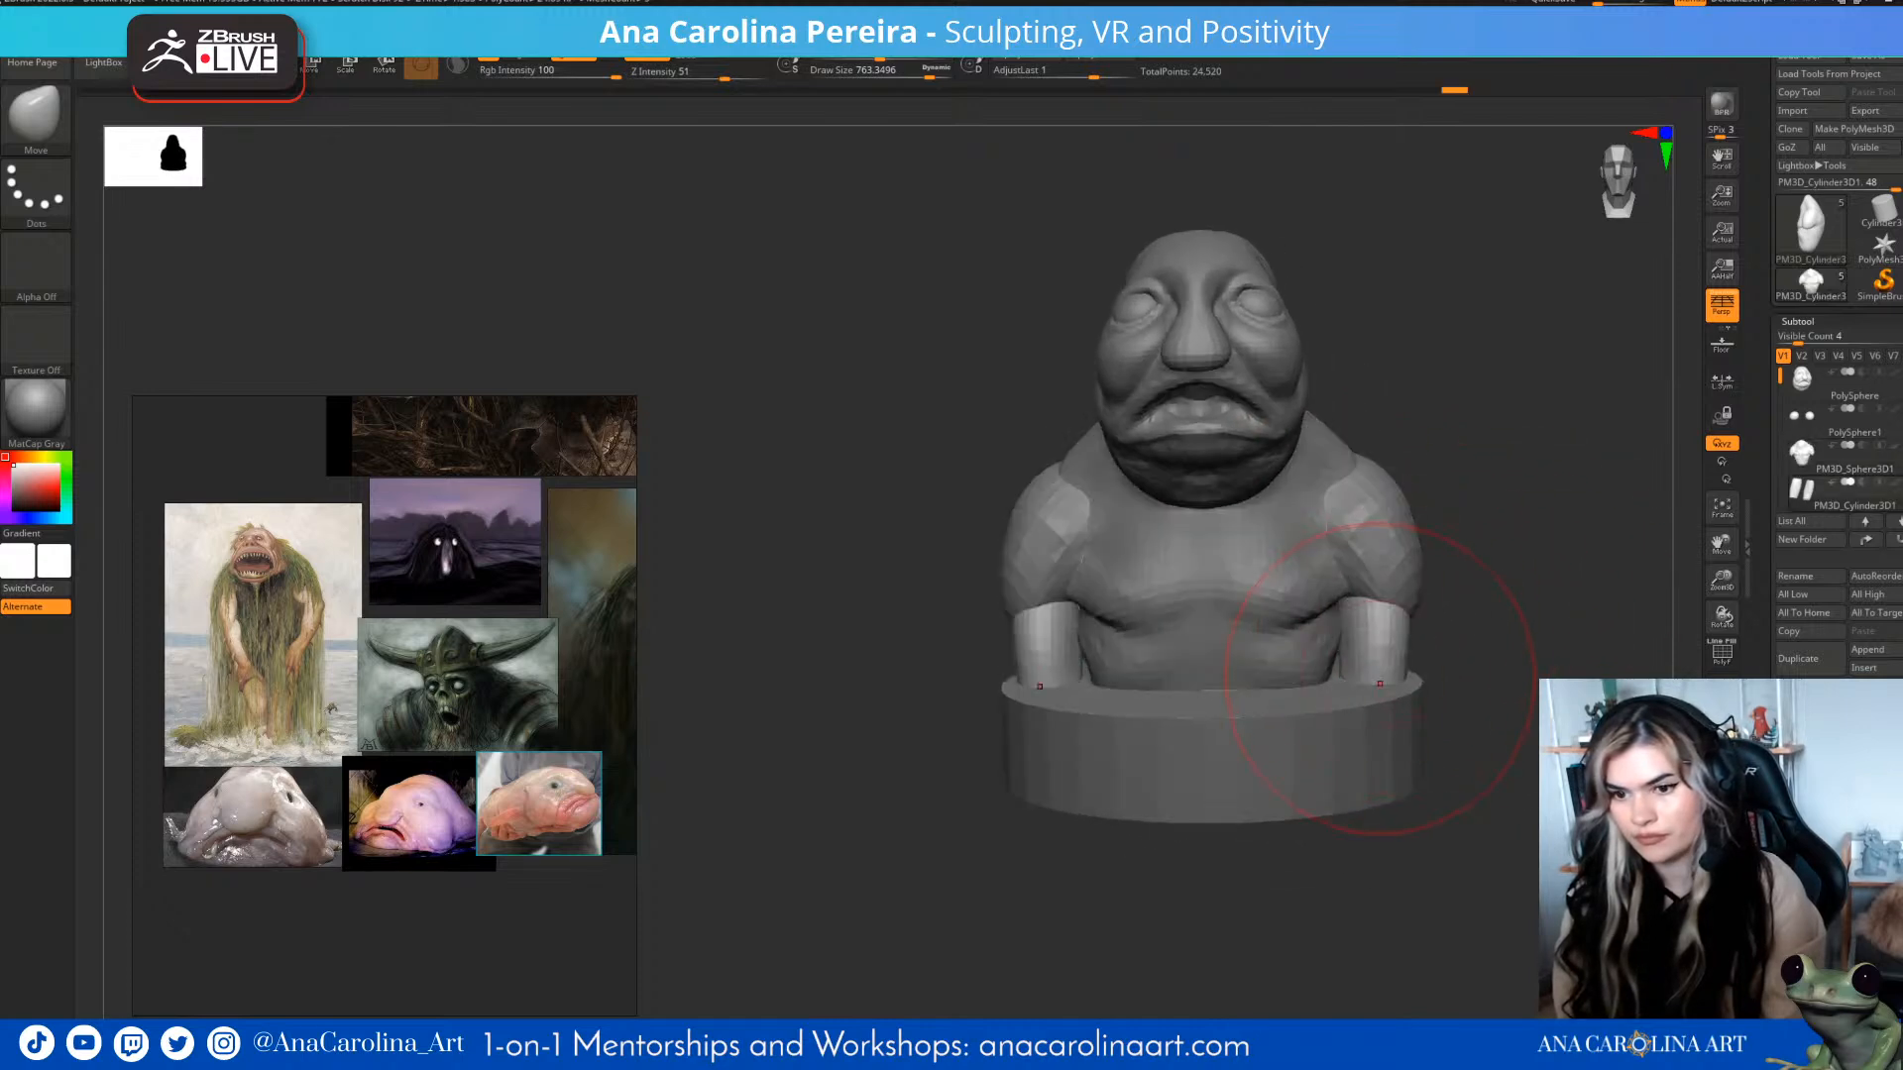
mouse_move(1325, 699)
right_mouse_down()
mouse_move(1224, 692)
mouse_move(1546, 659)
right_mouse_up()
left_click_drag(1344, 603, 1358, 589)
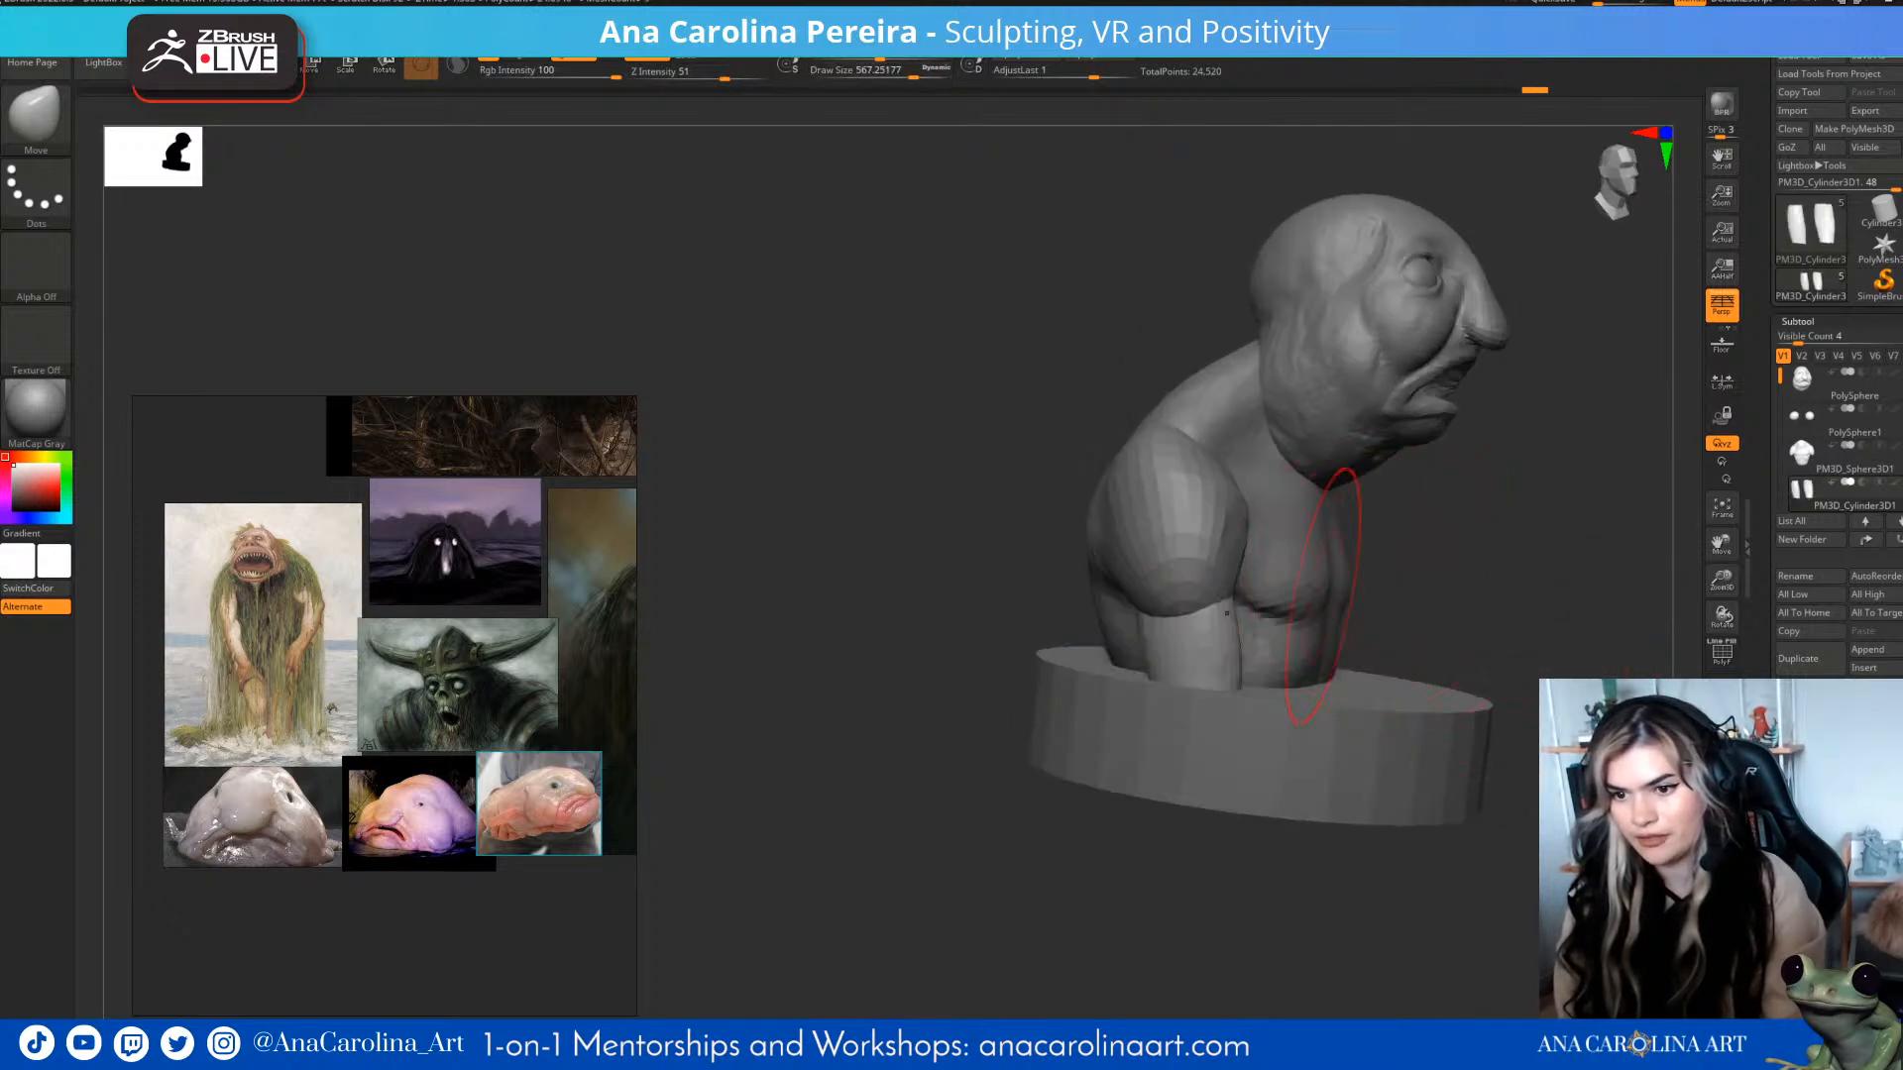
- Select the torso and refine the shoulder and chest contours with the Move brush at a draw size of about 415
left_click(1324, 589, "alt")
mouse_move(1345, 555)
right_mouse_down()
mouse_move(1378, 499)
mouse_move(1434, 499)
right_mouse_up()
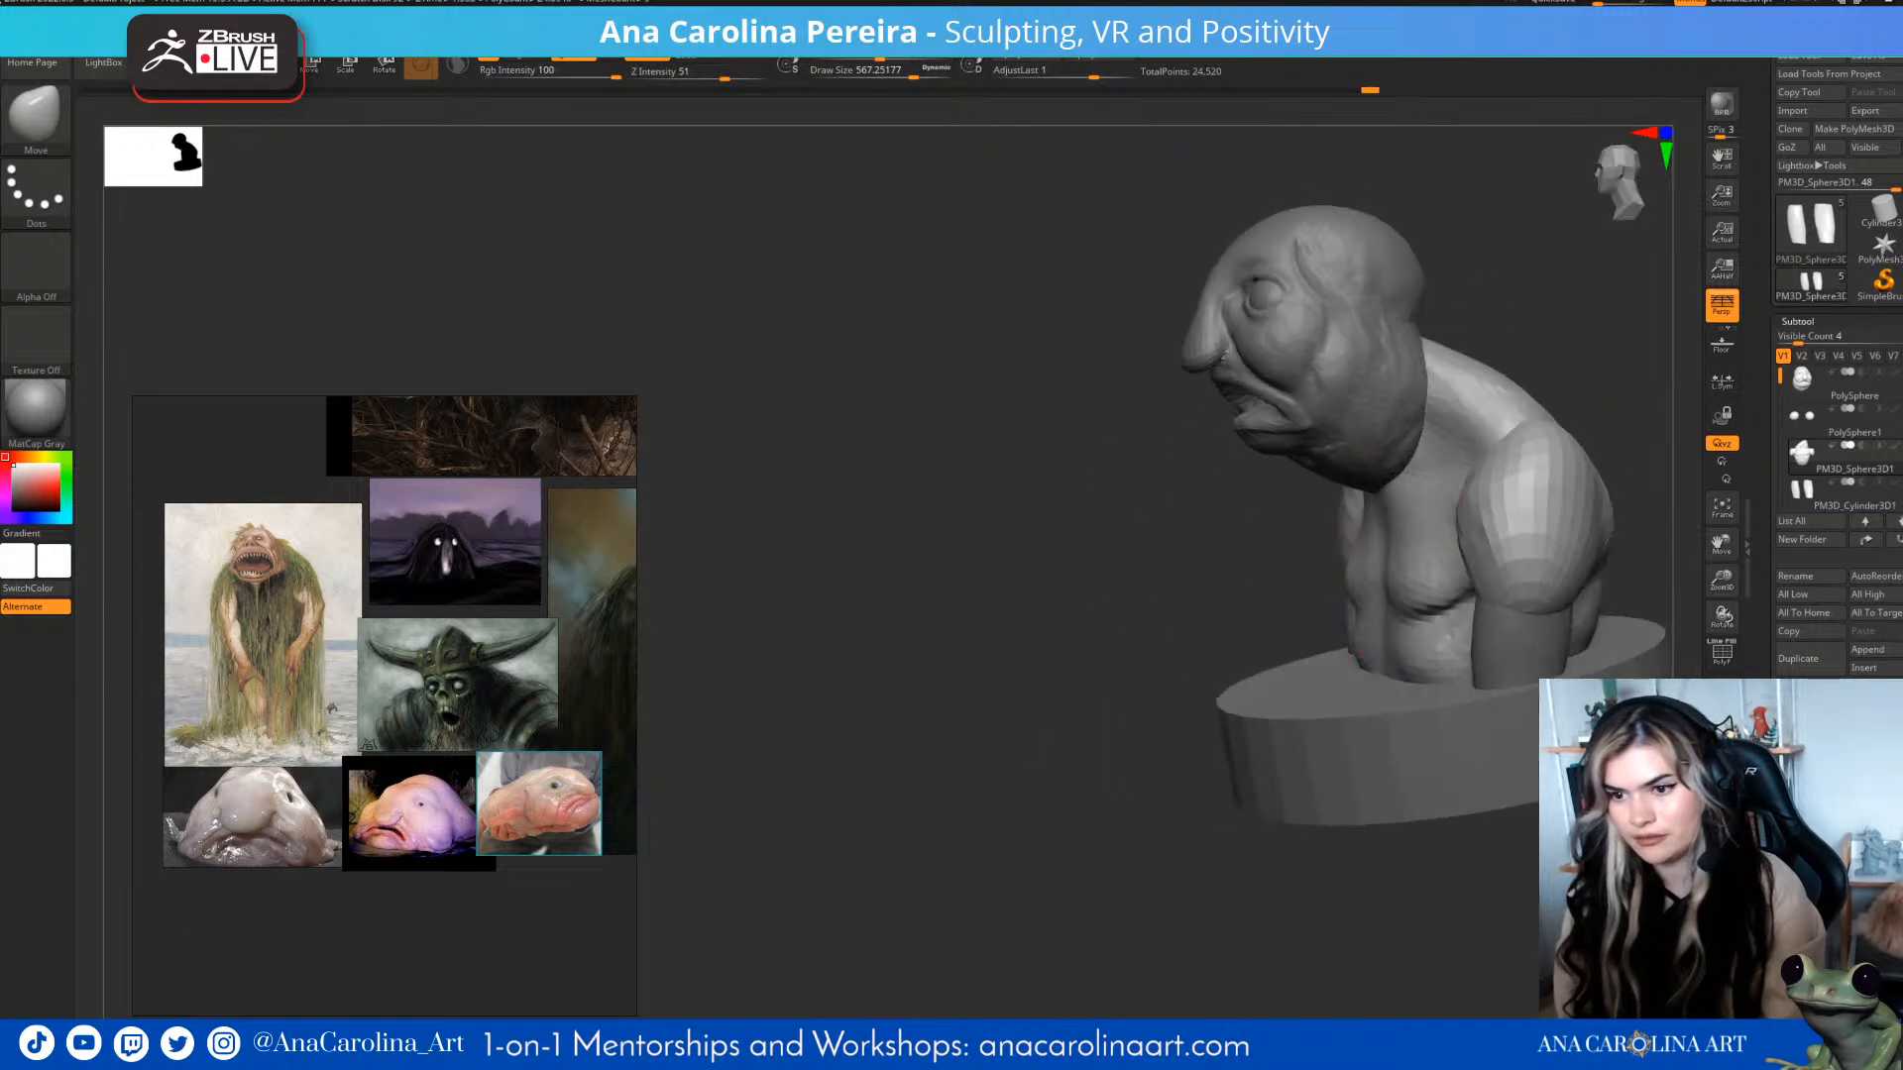
right_click_drag(1236, 605, 1477, 614)
key("space")
left_click_drag(1475, 571, 1457, 569)
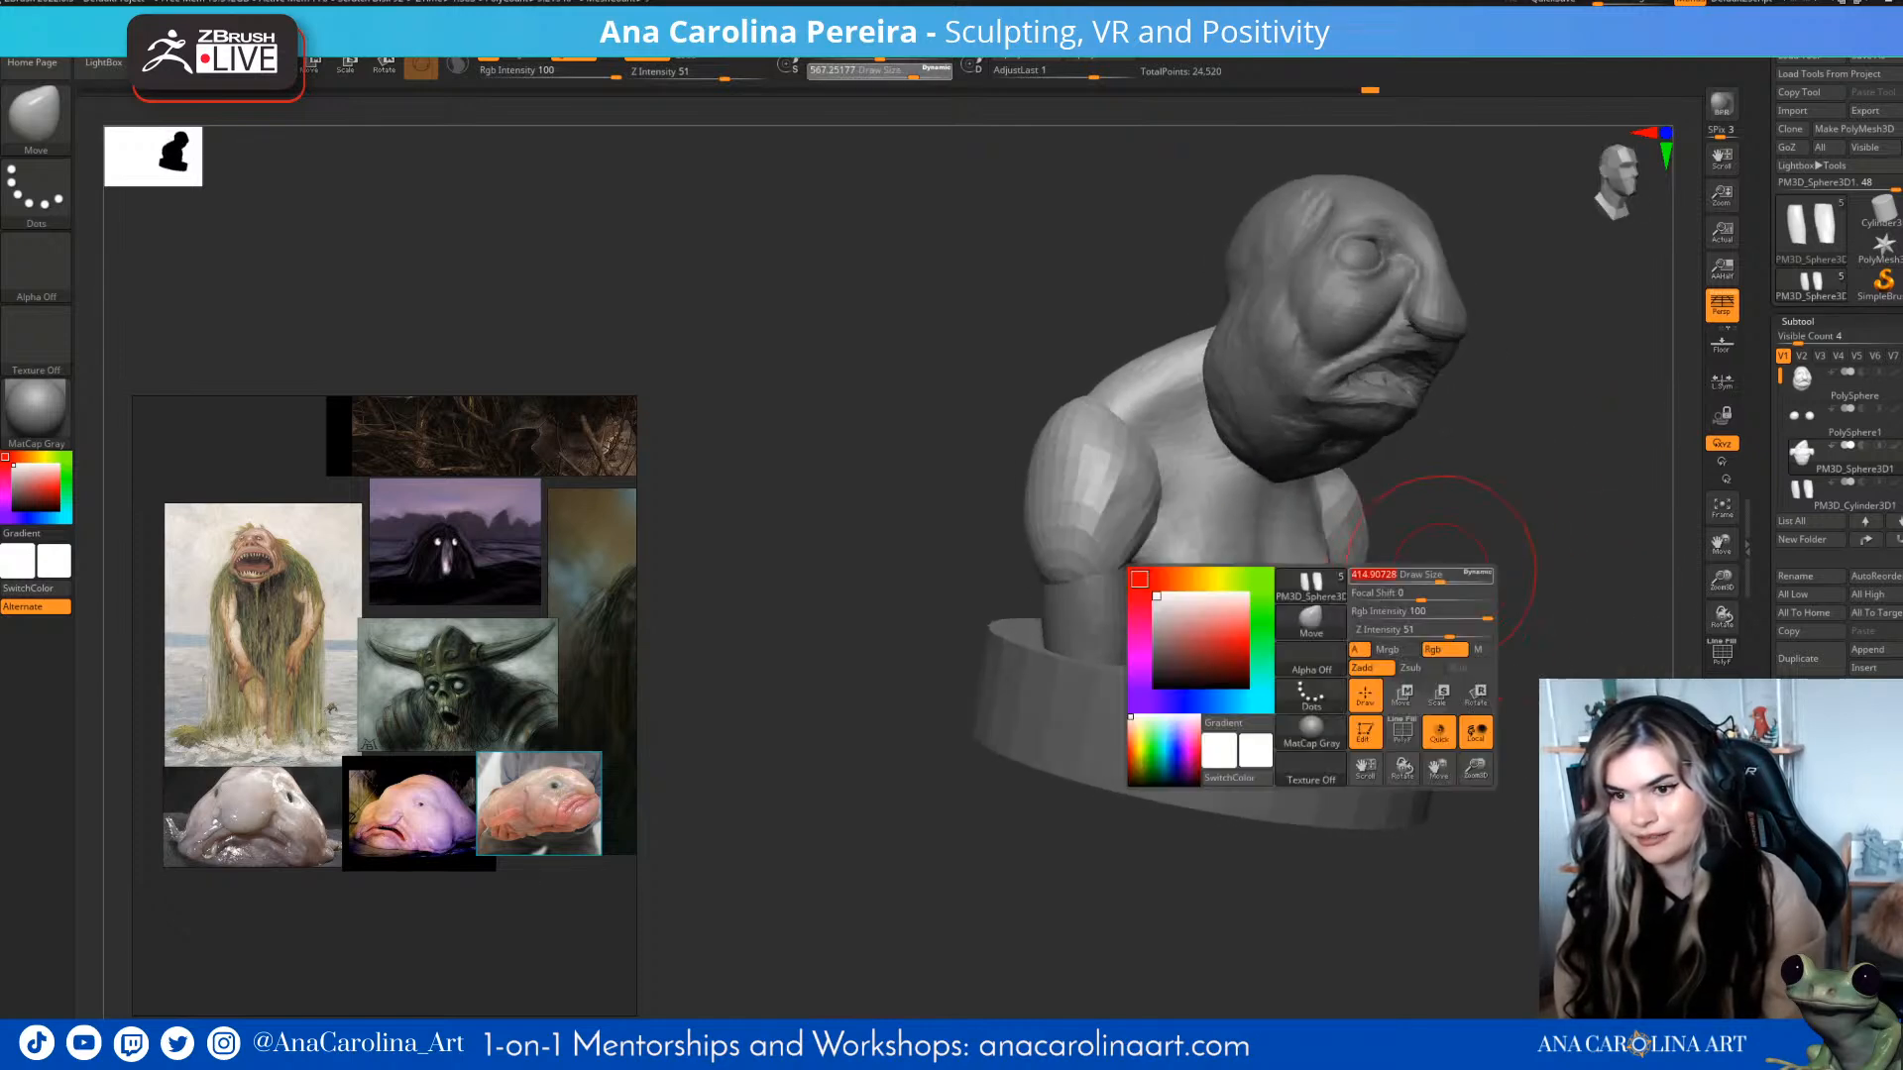
right_click_drag(1232, 480, 1148, 480)
mouse_move(1590, 458)
right_mouse_down()
mouse_move(1537, 444)
mouse_move(1504, 394)
right_mouse_up()
right_click_drag(1239, 412, 1438, 557)
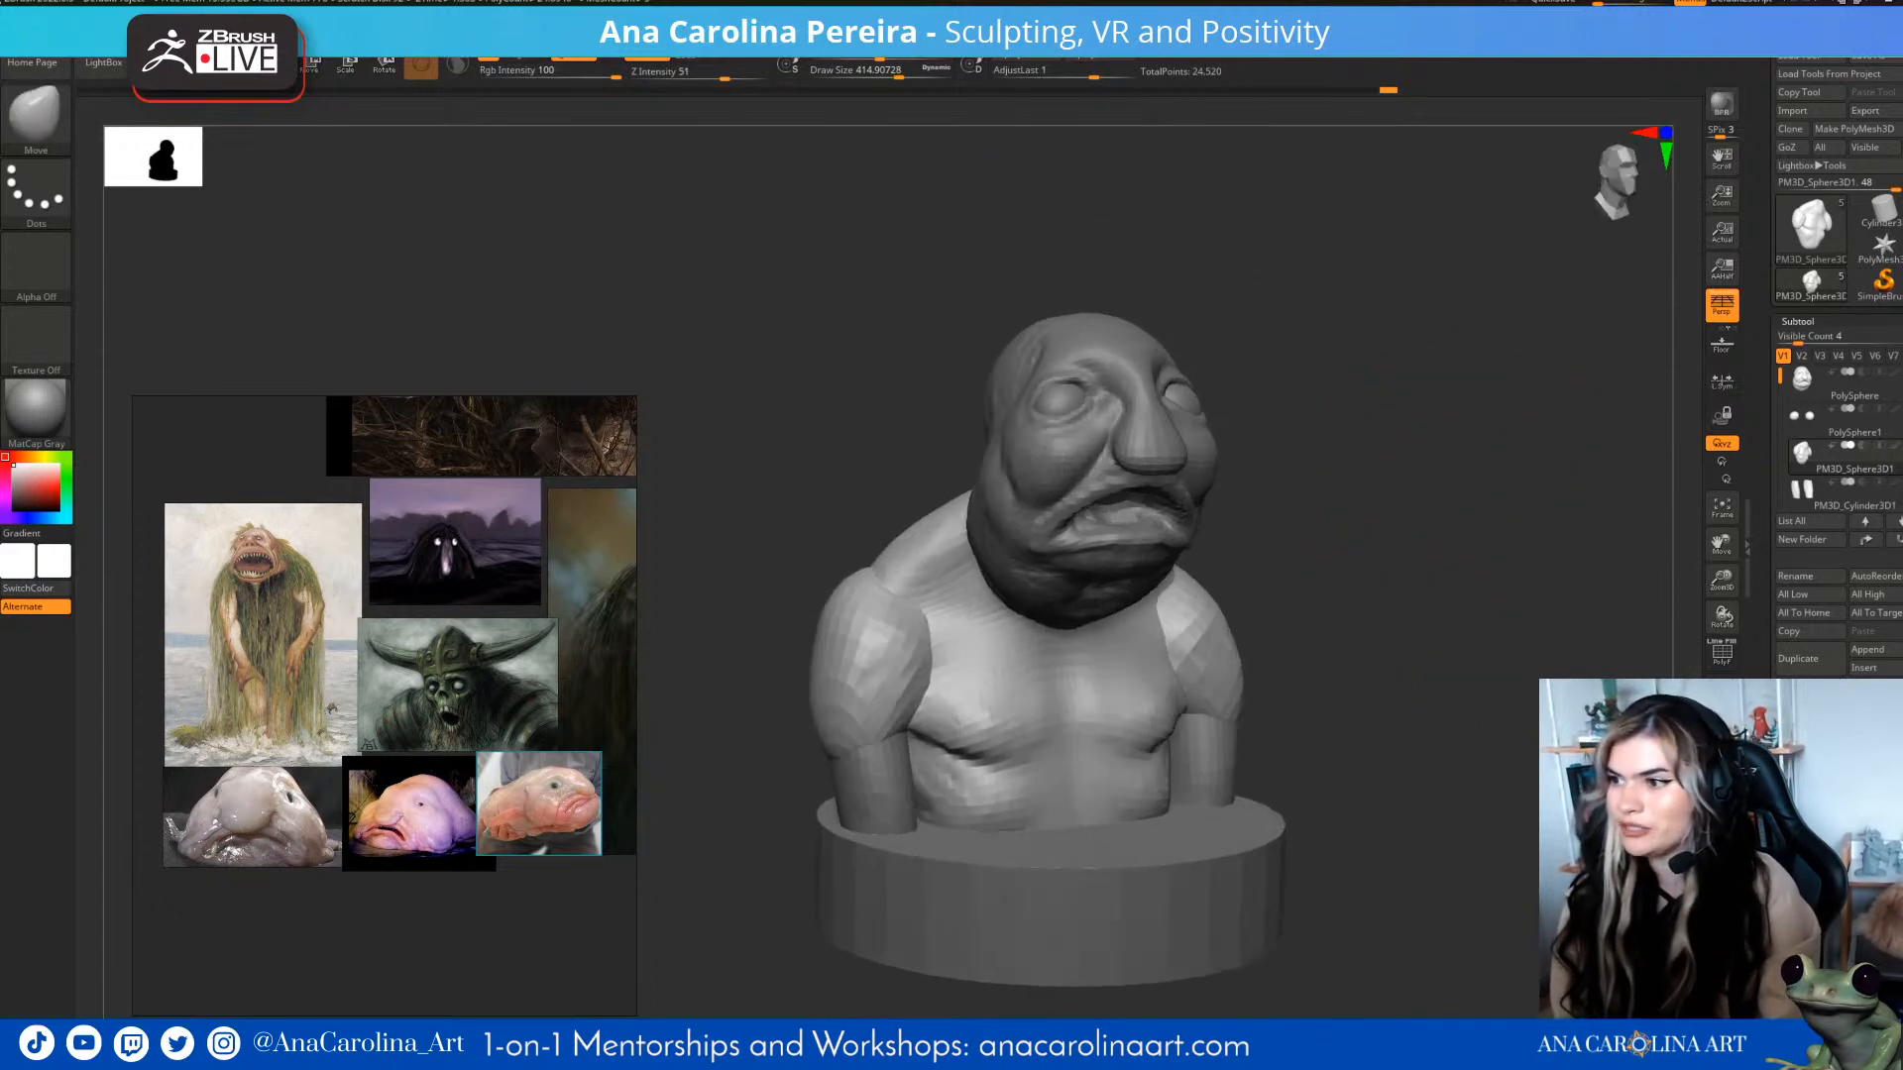
- Select the arms and thicken them with the Inflate brush at a draw size of about 804
left_click(1208, 770, "alt")
key("b")
key("i")
key("n")
key("space")
left_click_drag(1281, 656, 1317, 655)
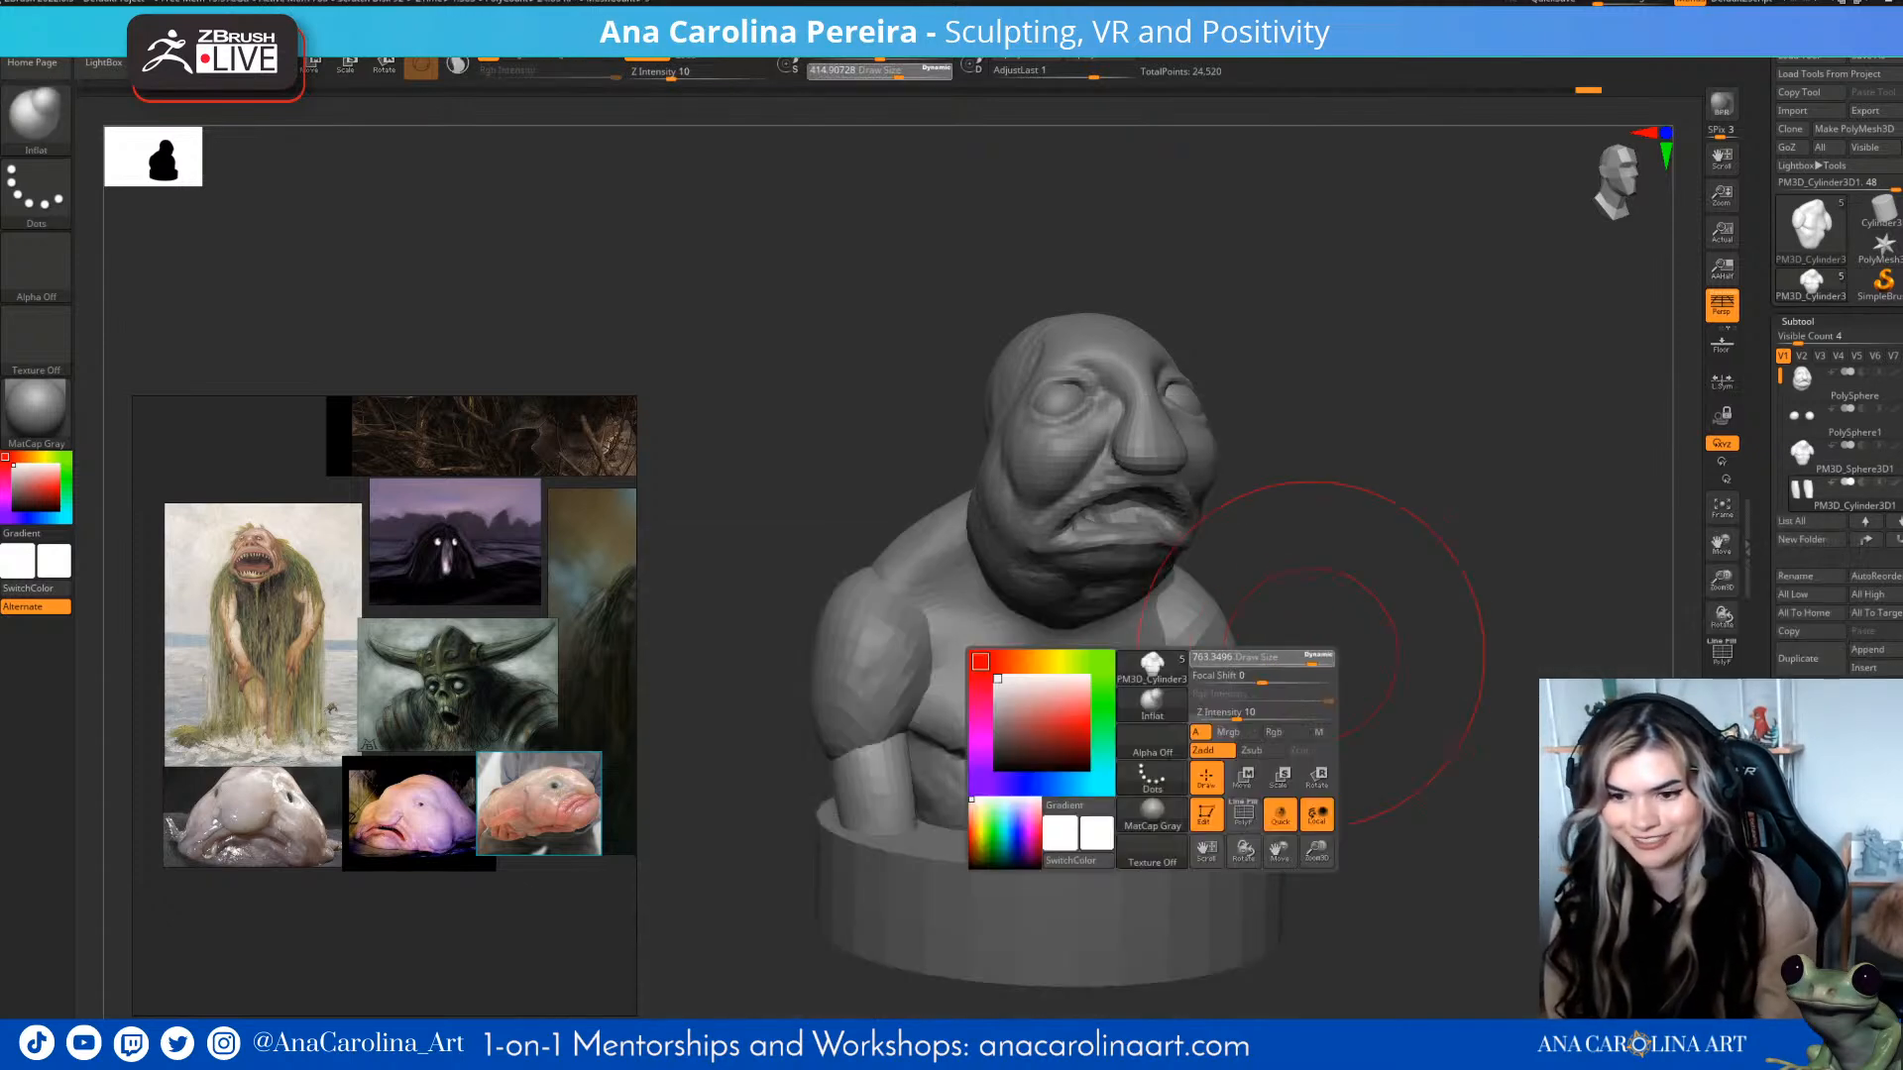
left_click_drag(878, 768, 867, 675)
right_click_drag(1289, 672, 1179, 684)
left_click_drag(1281, 765, 1293, 718)
right_click_drag(1427, 674, 1317, 740)
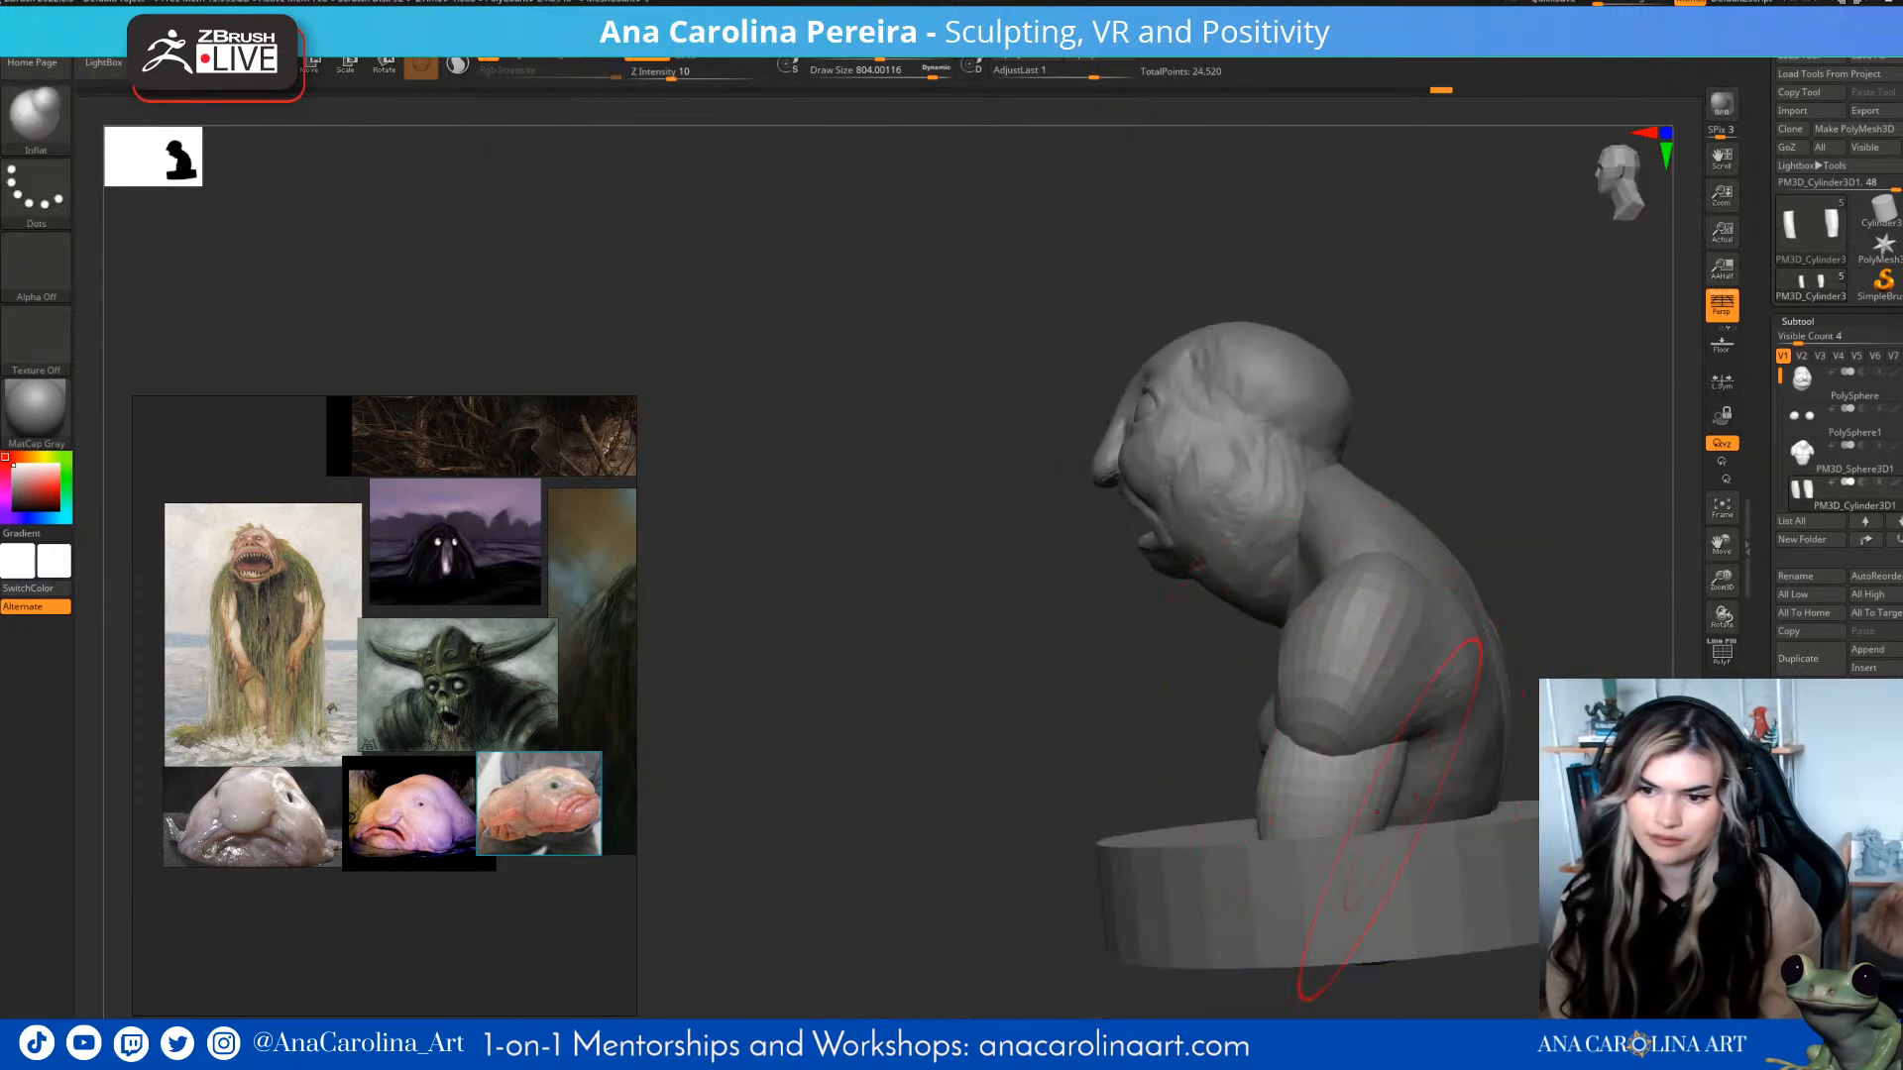
right_click_drag(1170, 734, 1259, 765)
left_click(1052, 850, "alt")
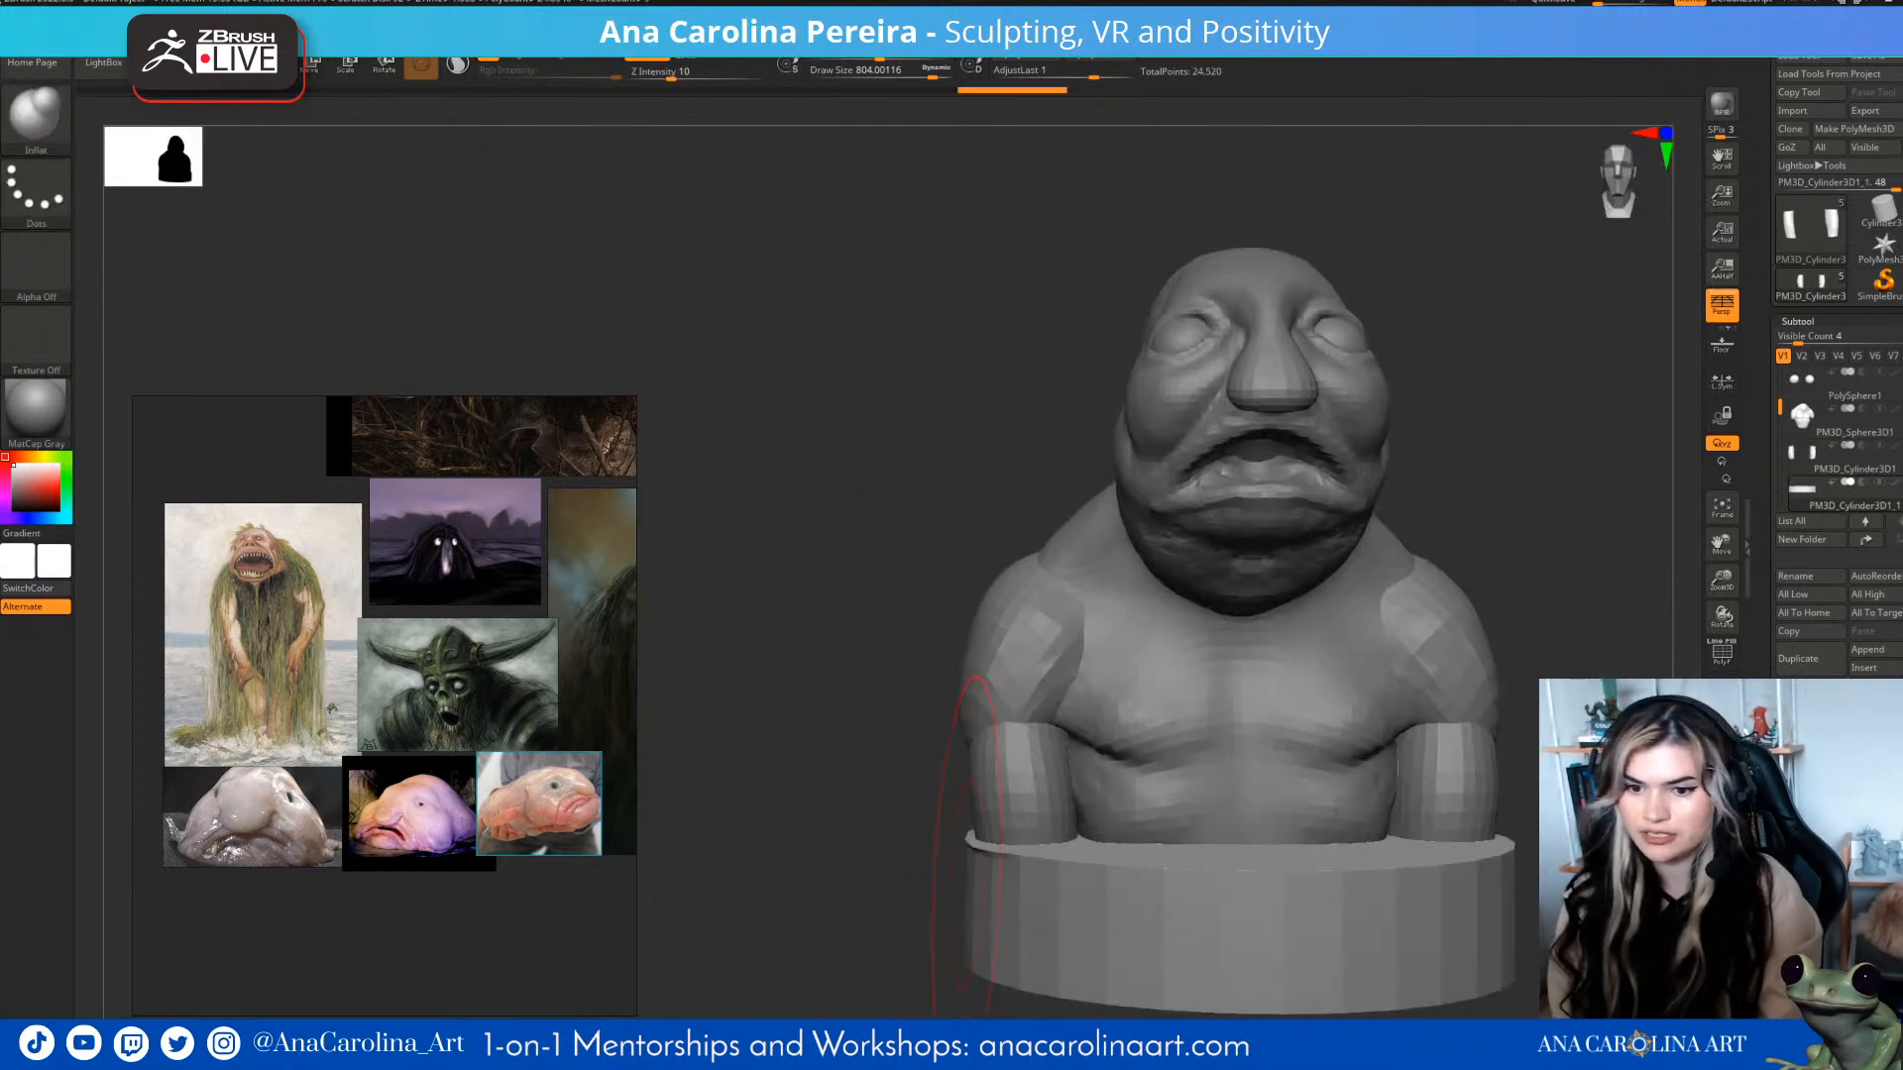
left_click(1444, 756, "alt")
mouse_move(1441, 684)
right_mouse_down("alt")
mouse_move(1322, 659)
mouse_move(1313, 545)
mouse_move(1180, 545)
mouse_move(1266, 595)
mouse_move(1182, 601)
right_mouse_up("alt")
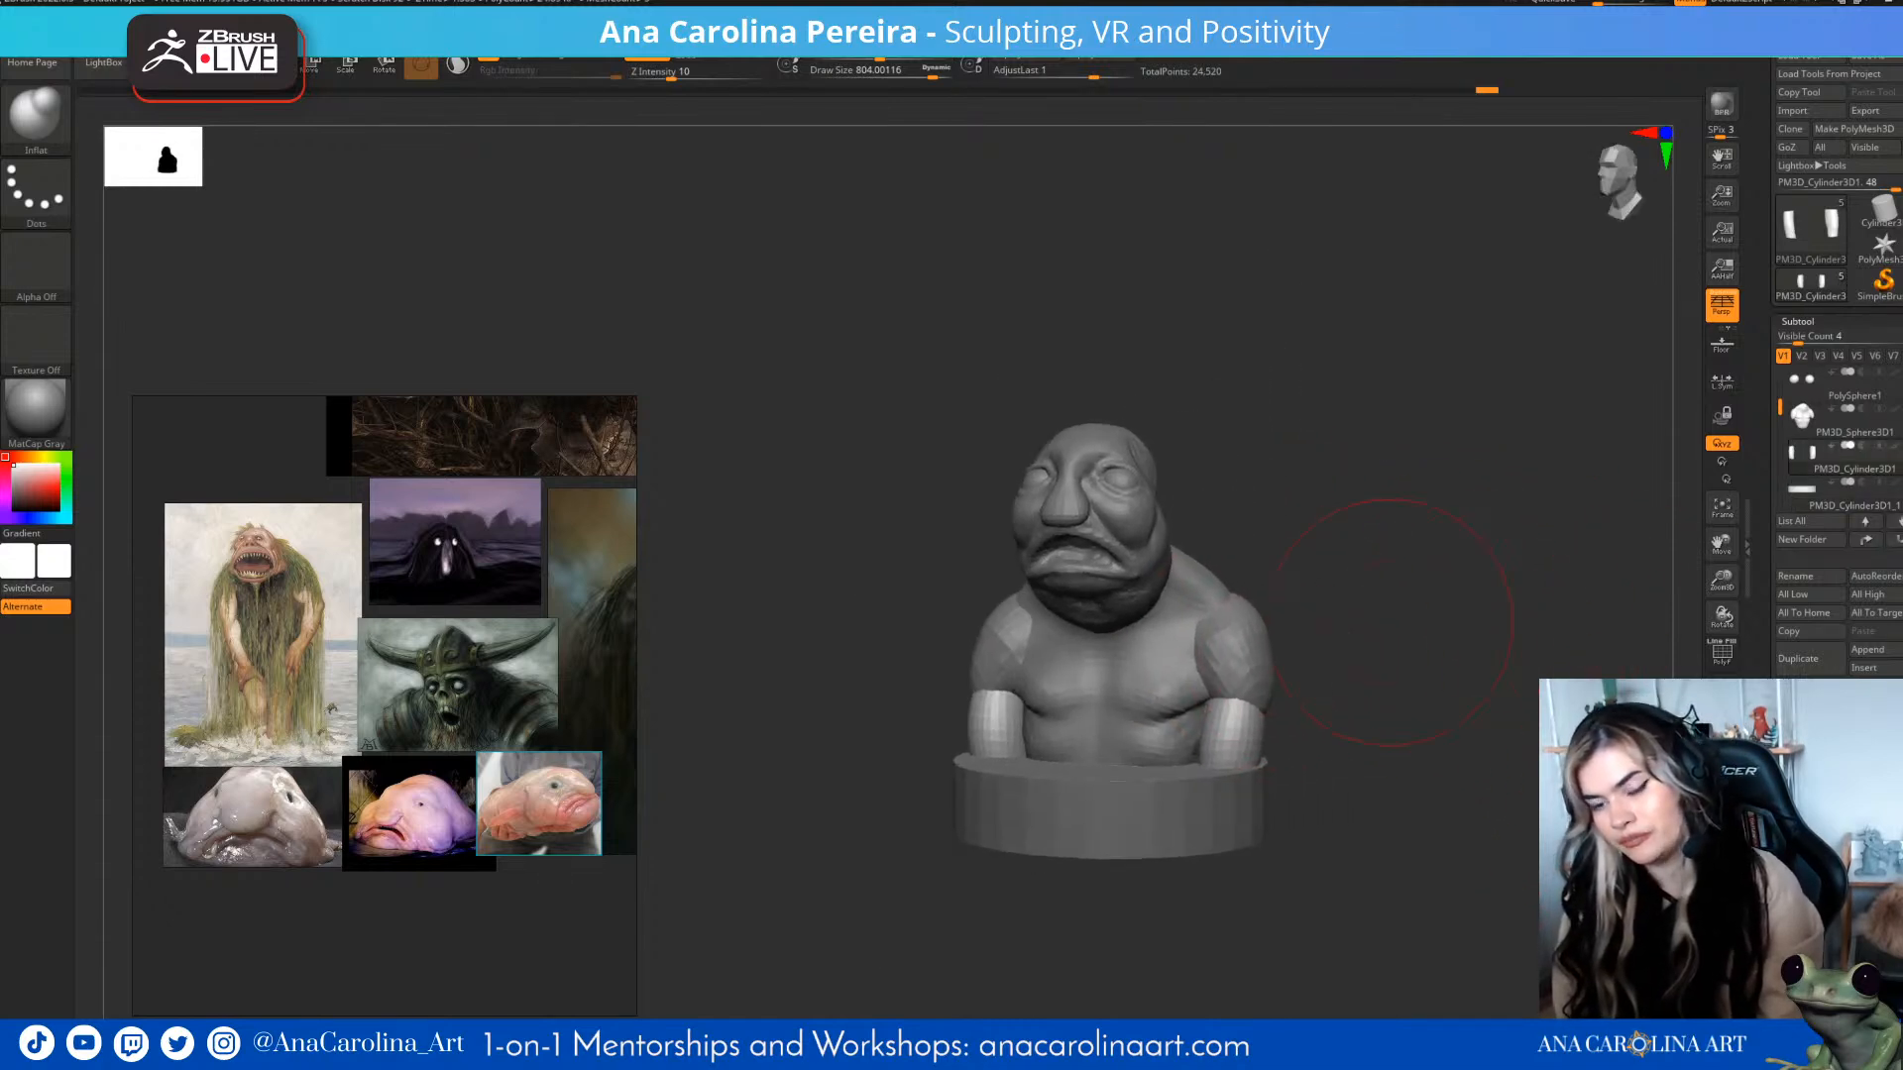
right_click_drag(1353, 664, 1237, 622)
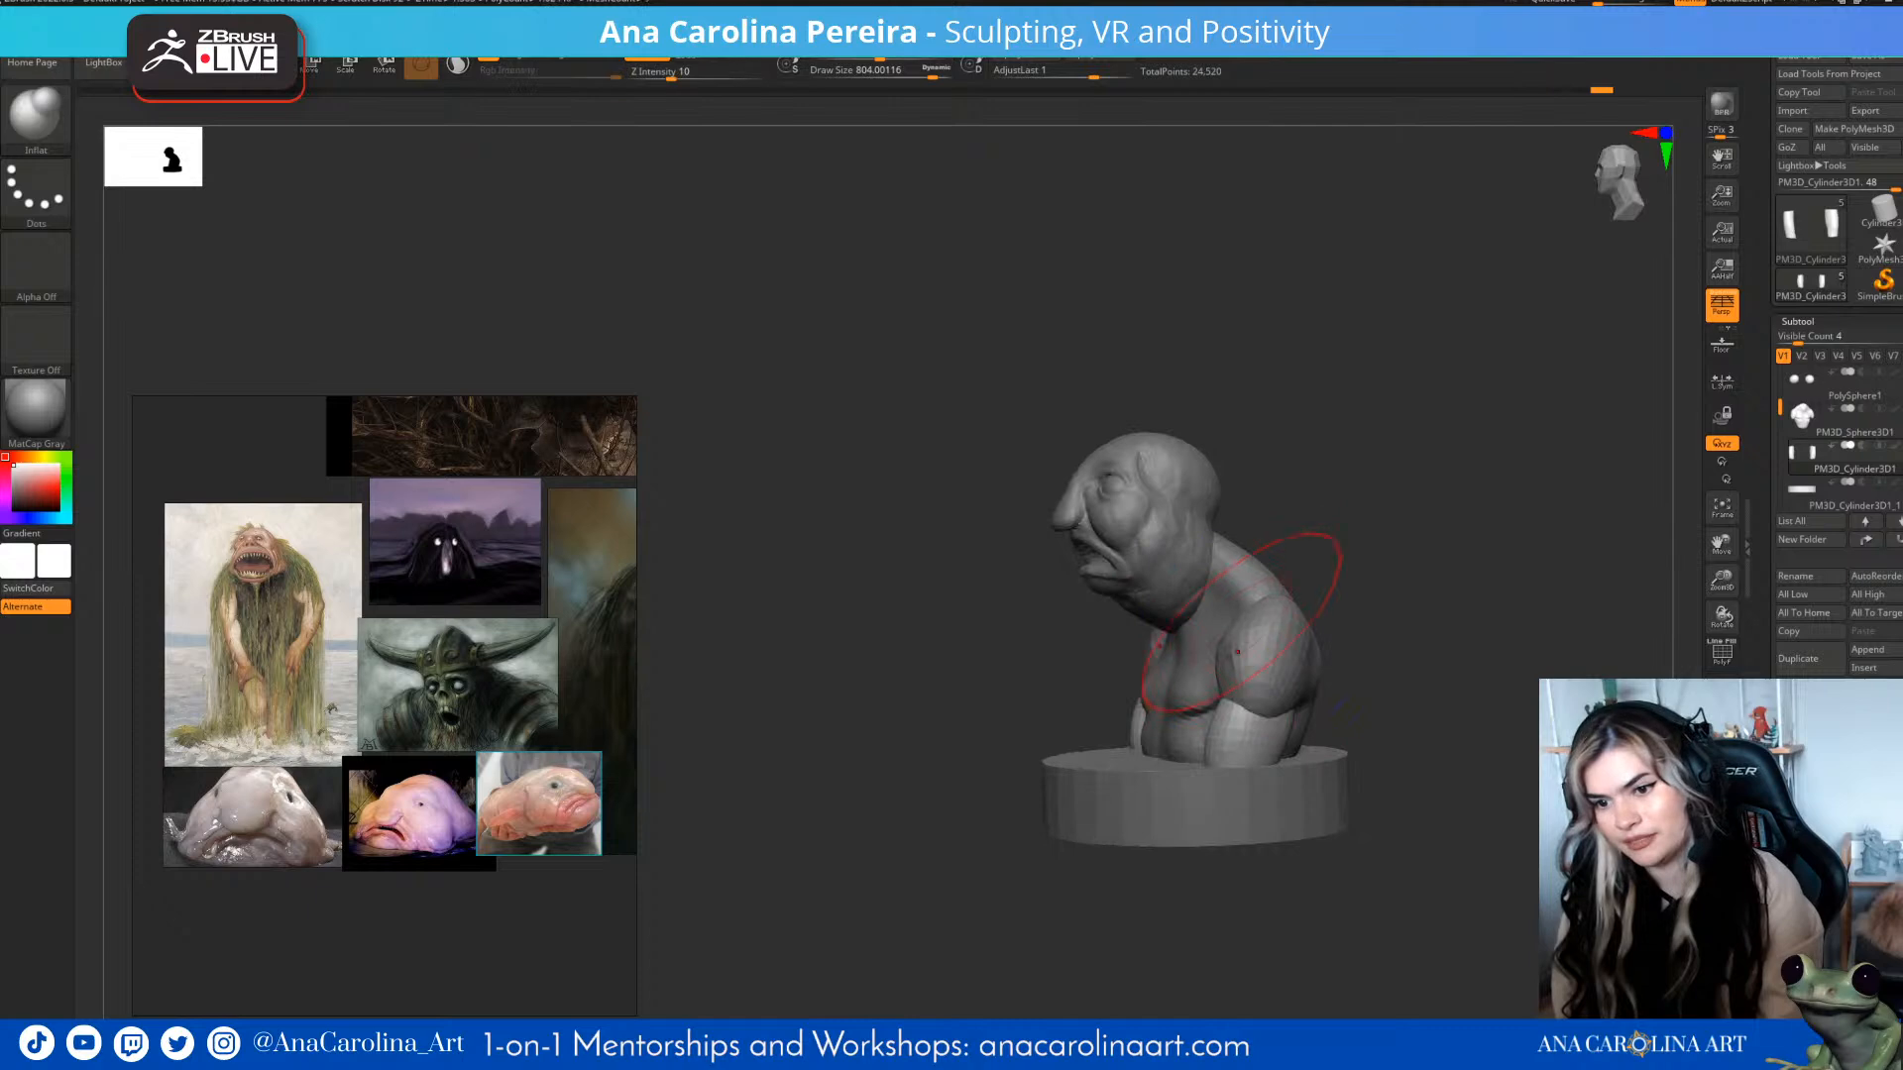
- Select the torso and adjust the pectoral contour with the Move brush at a draw size of about 299
key("space")
left_click_drag(1314, 577, 1296, 575)
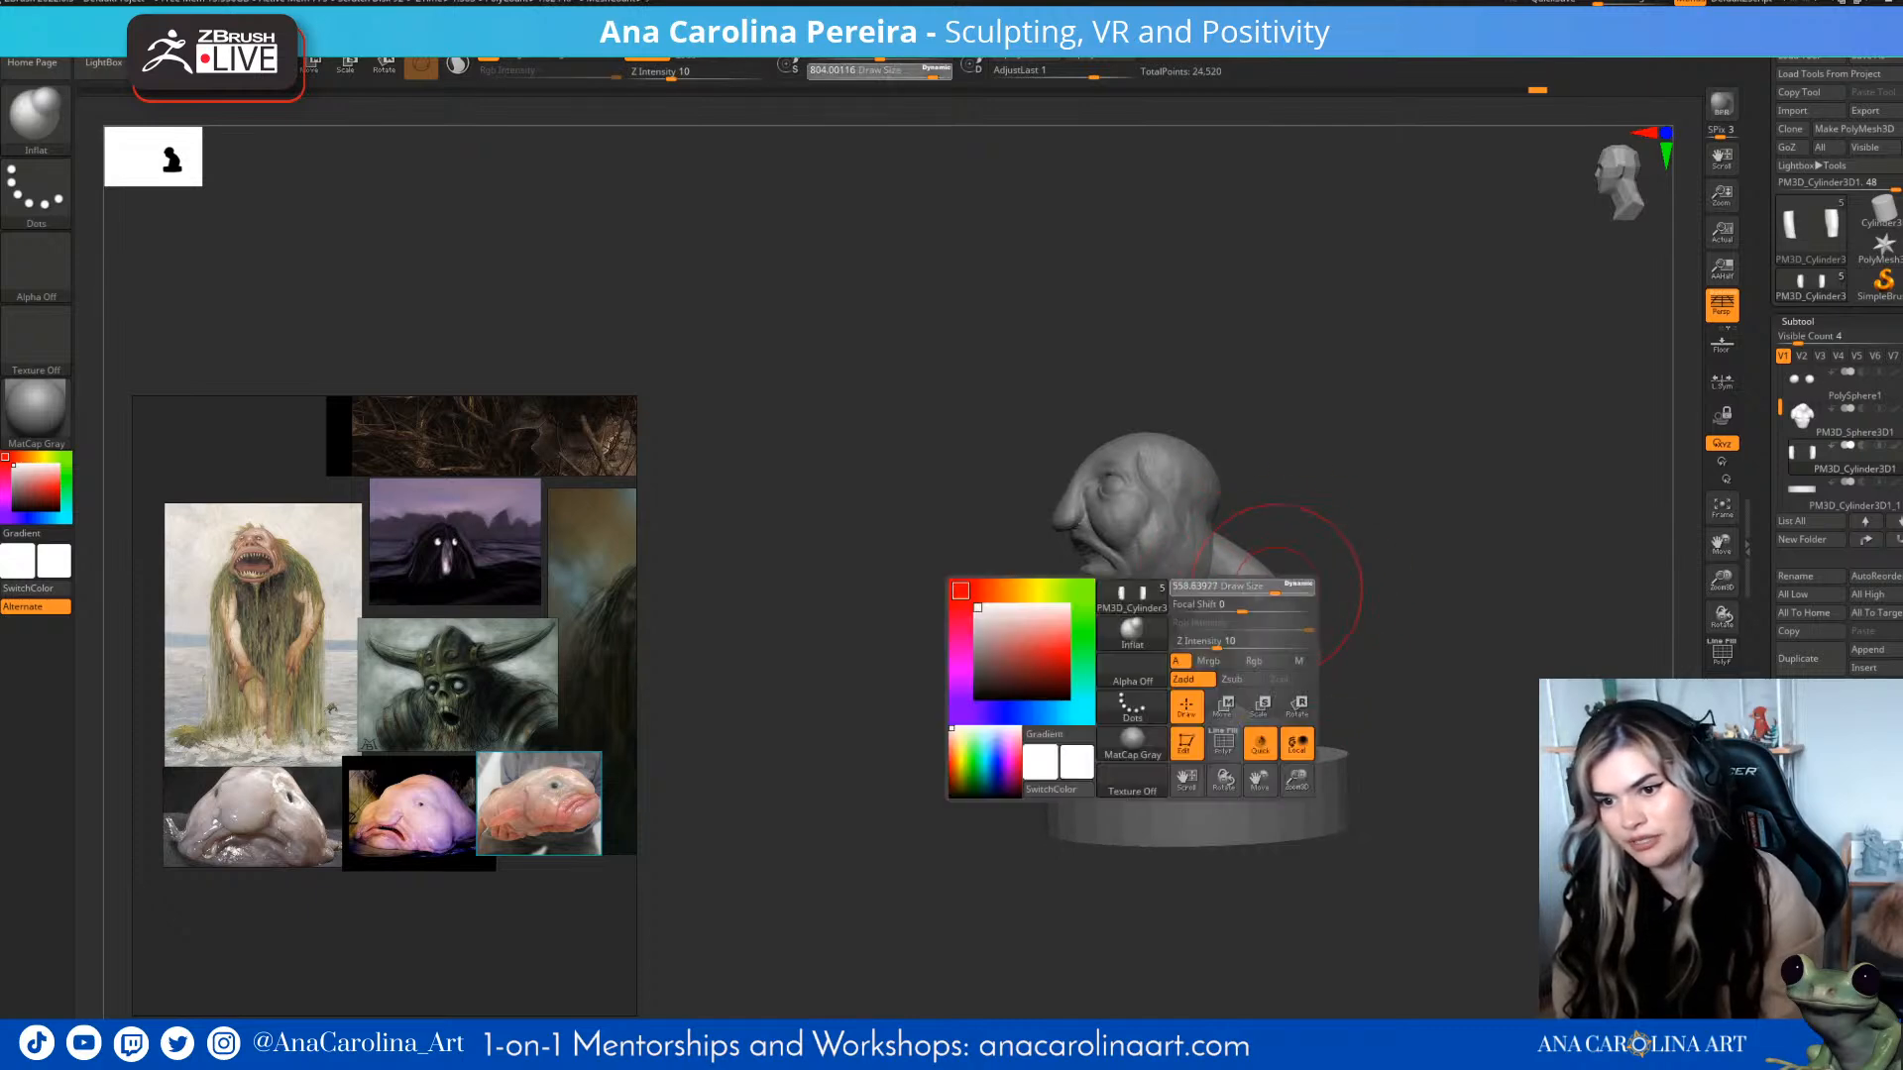
left_click(1255, 581, "alt")
mouse_move(1274, 600)
right_mouse_down()
mouse_move(1373, 601)
mouse_move(1392, 560)
mouse_move(1387, 620)
mouse_move(1449, 627)
mouse_move(1388, 612)
right_mouse_up()
key("b")
key("m")
key("v")
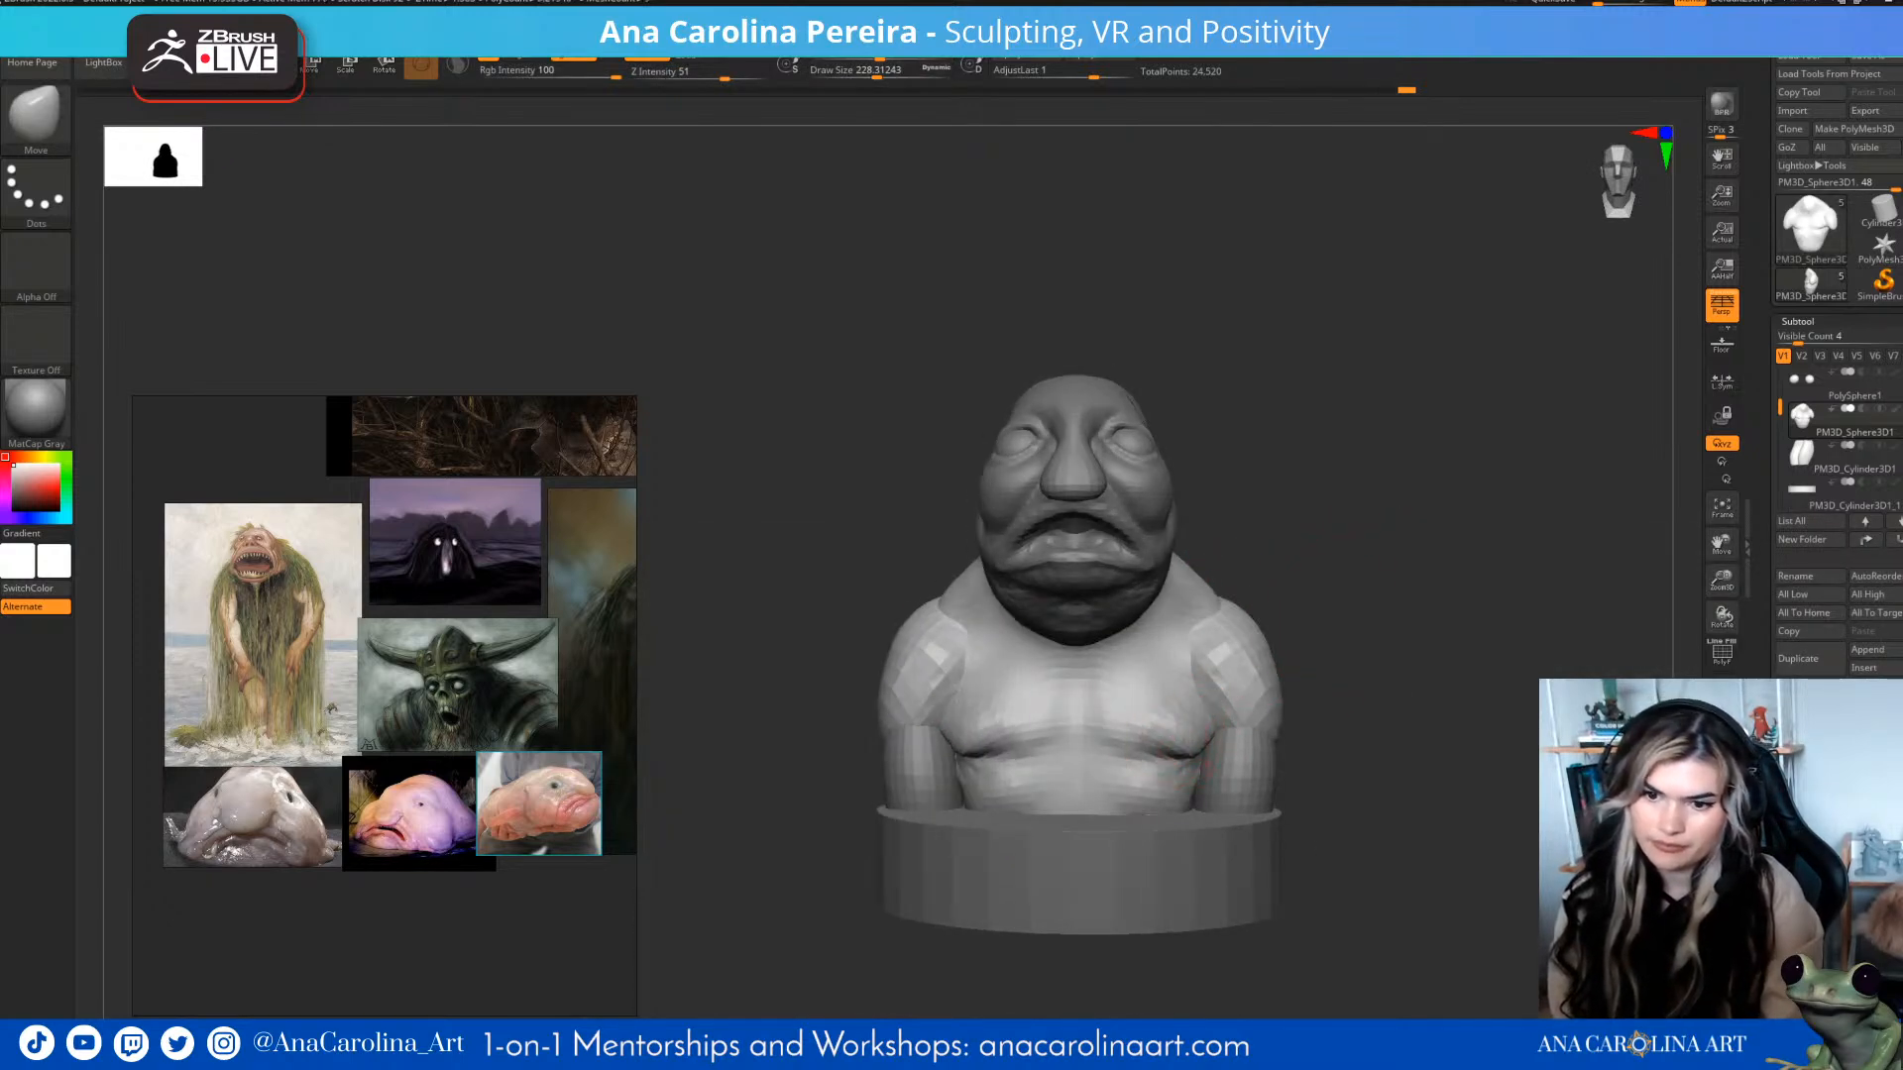
right_click_drag(1289, 607, 1363, 617)
key("space")
left_click_drag(1263, 650, 1272, 650)
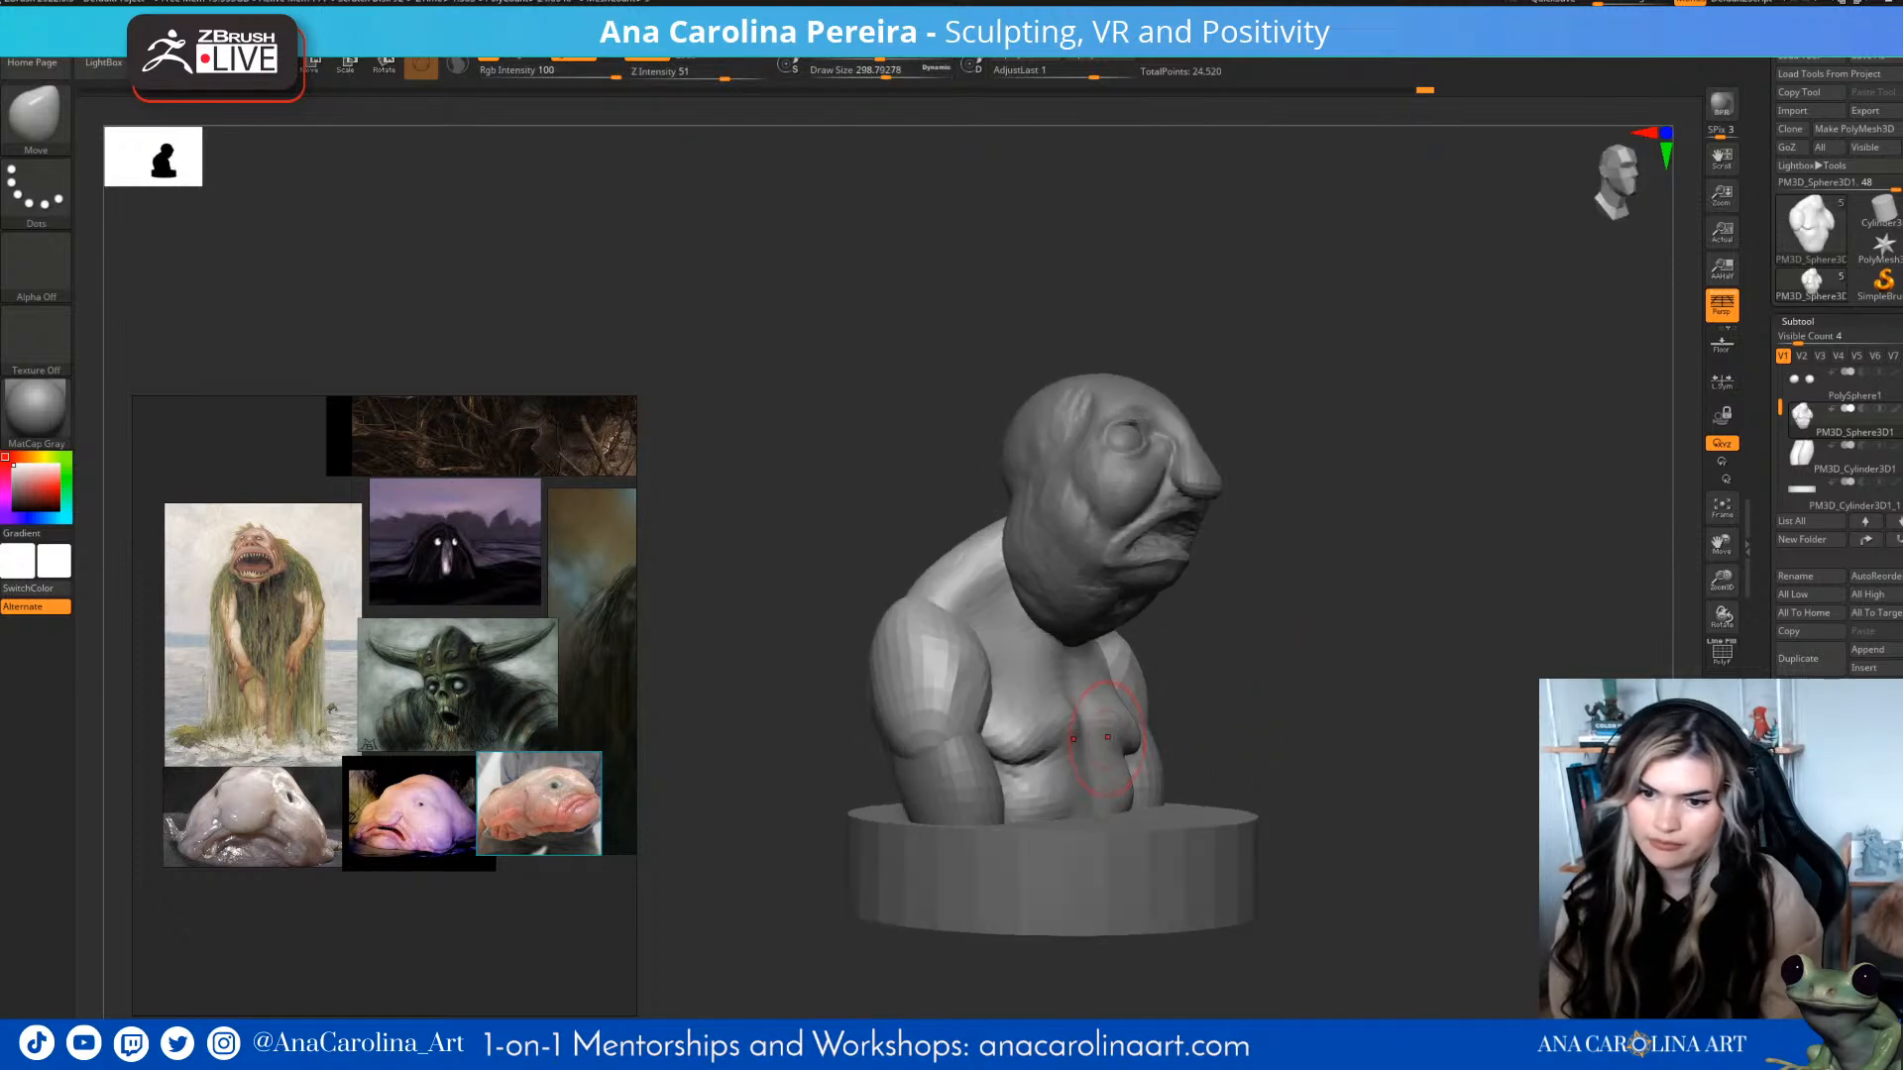
left_click_drag(1120, 718, 1142, 761)
- Refine the chest and belly contours from the front with the Move brush at a draw size of about 344
right_click_drag(1378, 674, 1278, 694)
key("space")
left_click_drag(1194, 654, 1200, 654)
left_click_drag(1251, 736, 1289, 744, "shift")
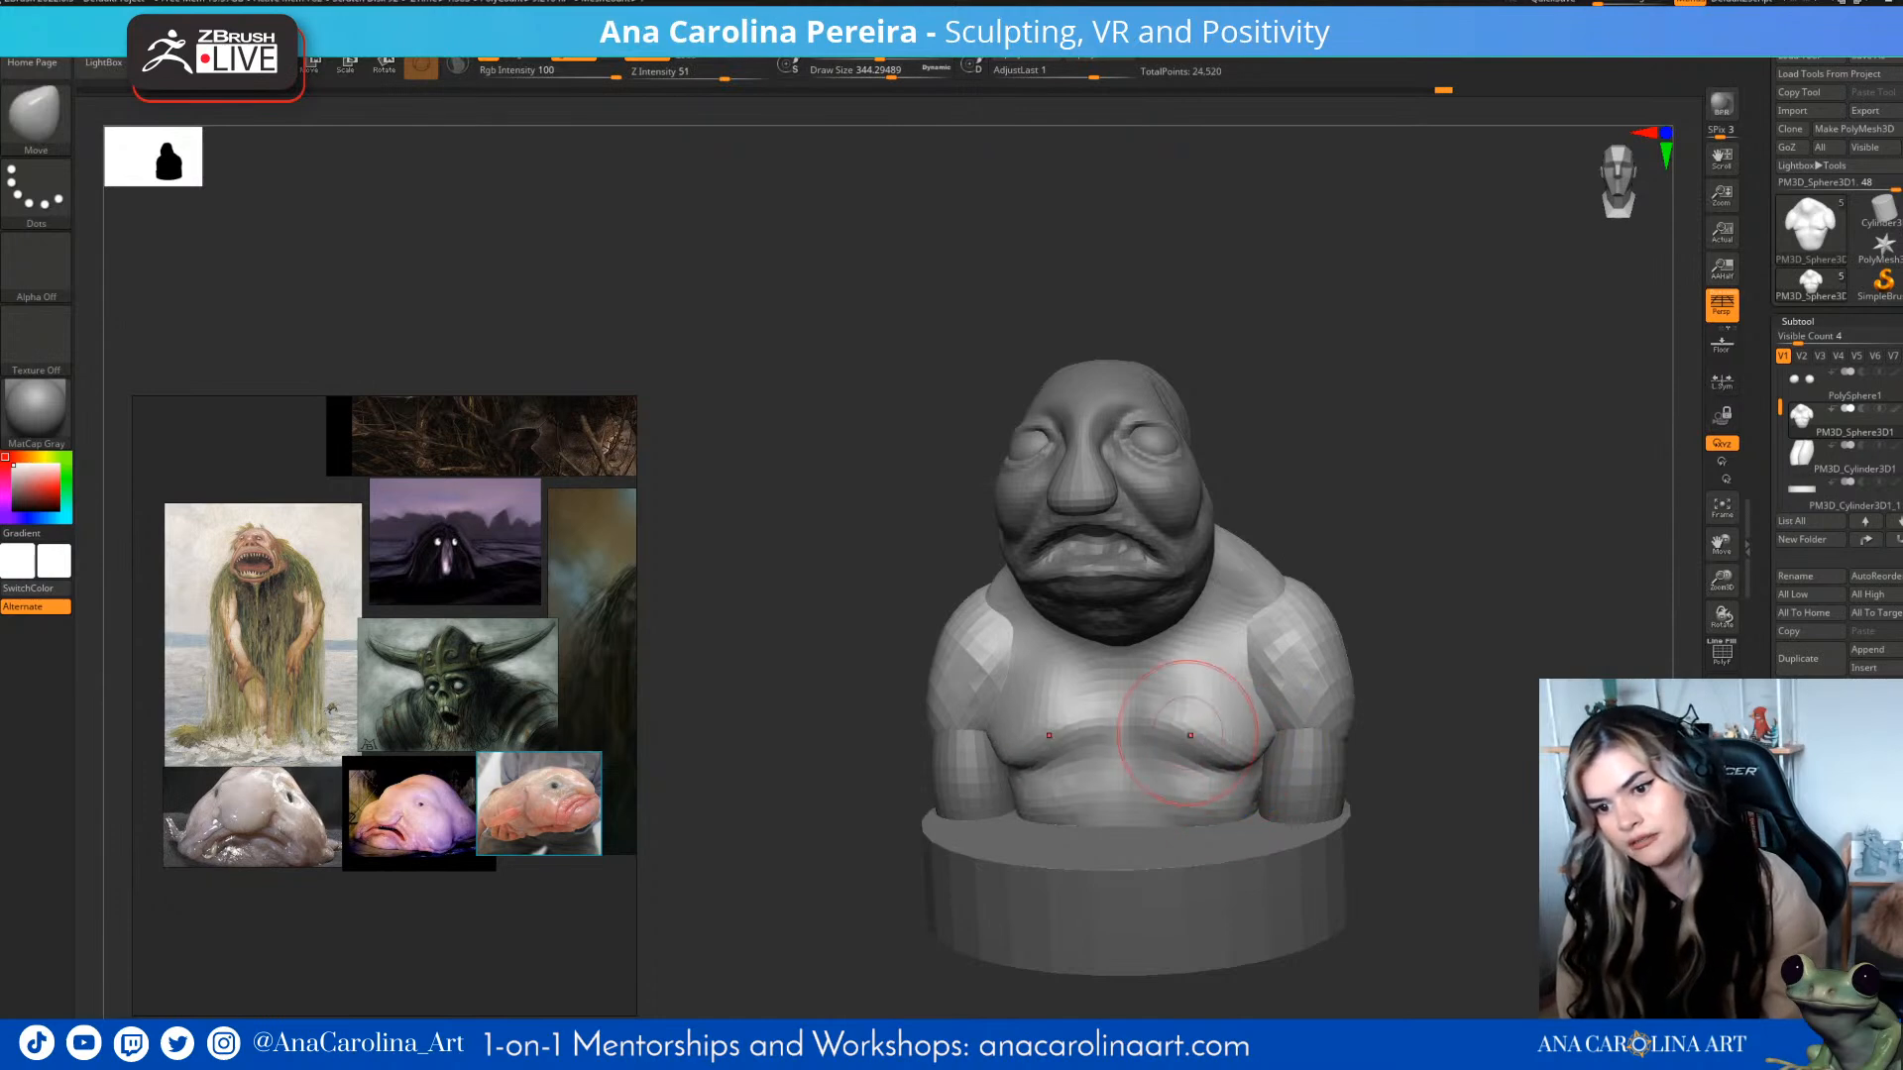
mouse_move(1142, 739)
right_mouse_down()
mouse_move(1189, 769)
mouse_move(1319, 724)
mouse_move(1174, 695)
right_mouse_up()
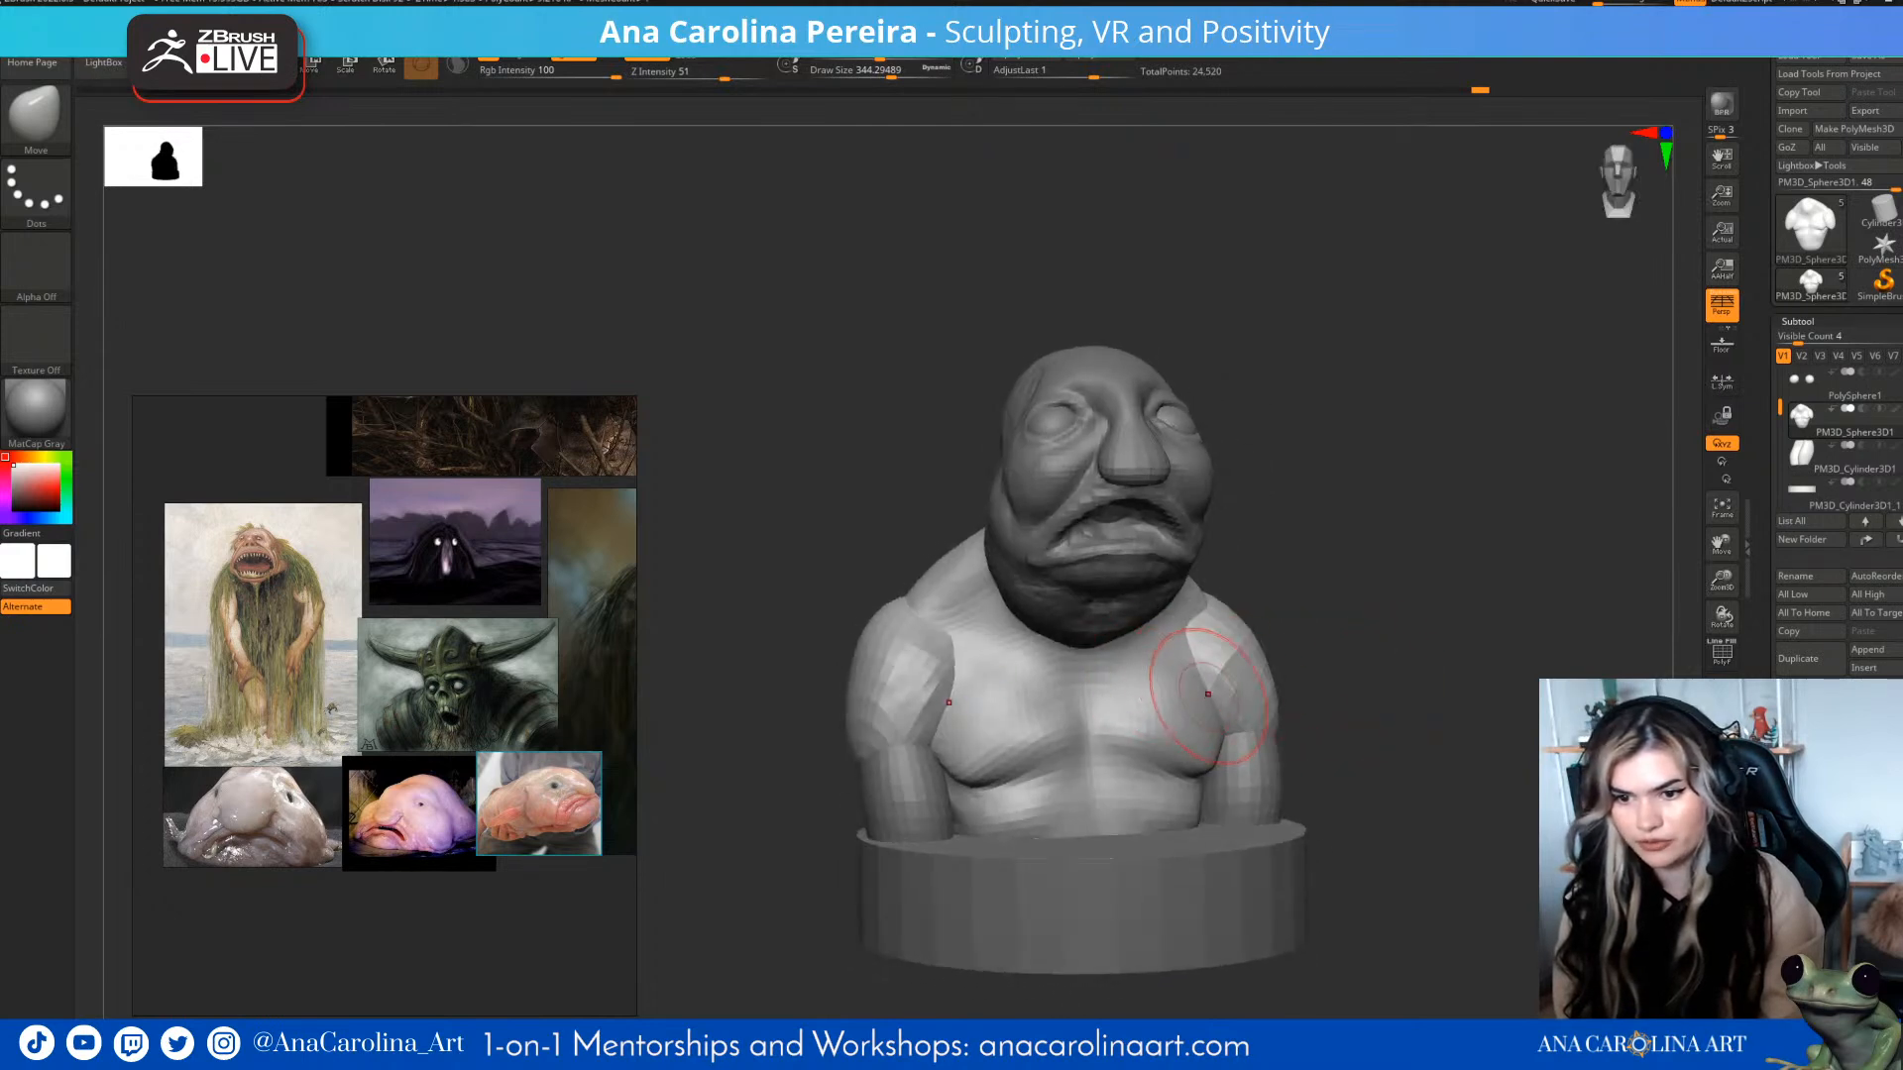
right_click_drag(1358, 733, 1145, 801)
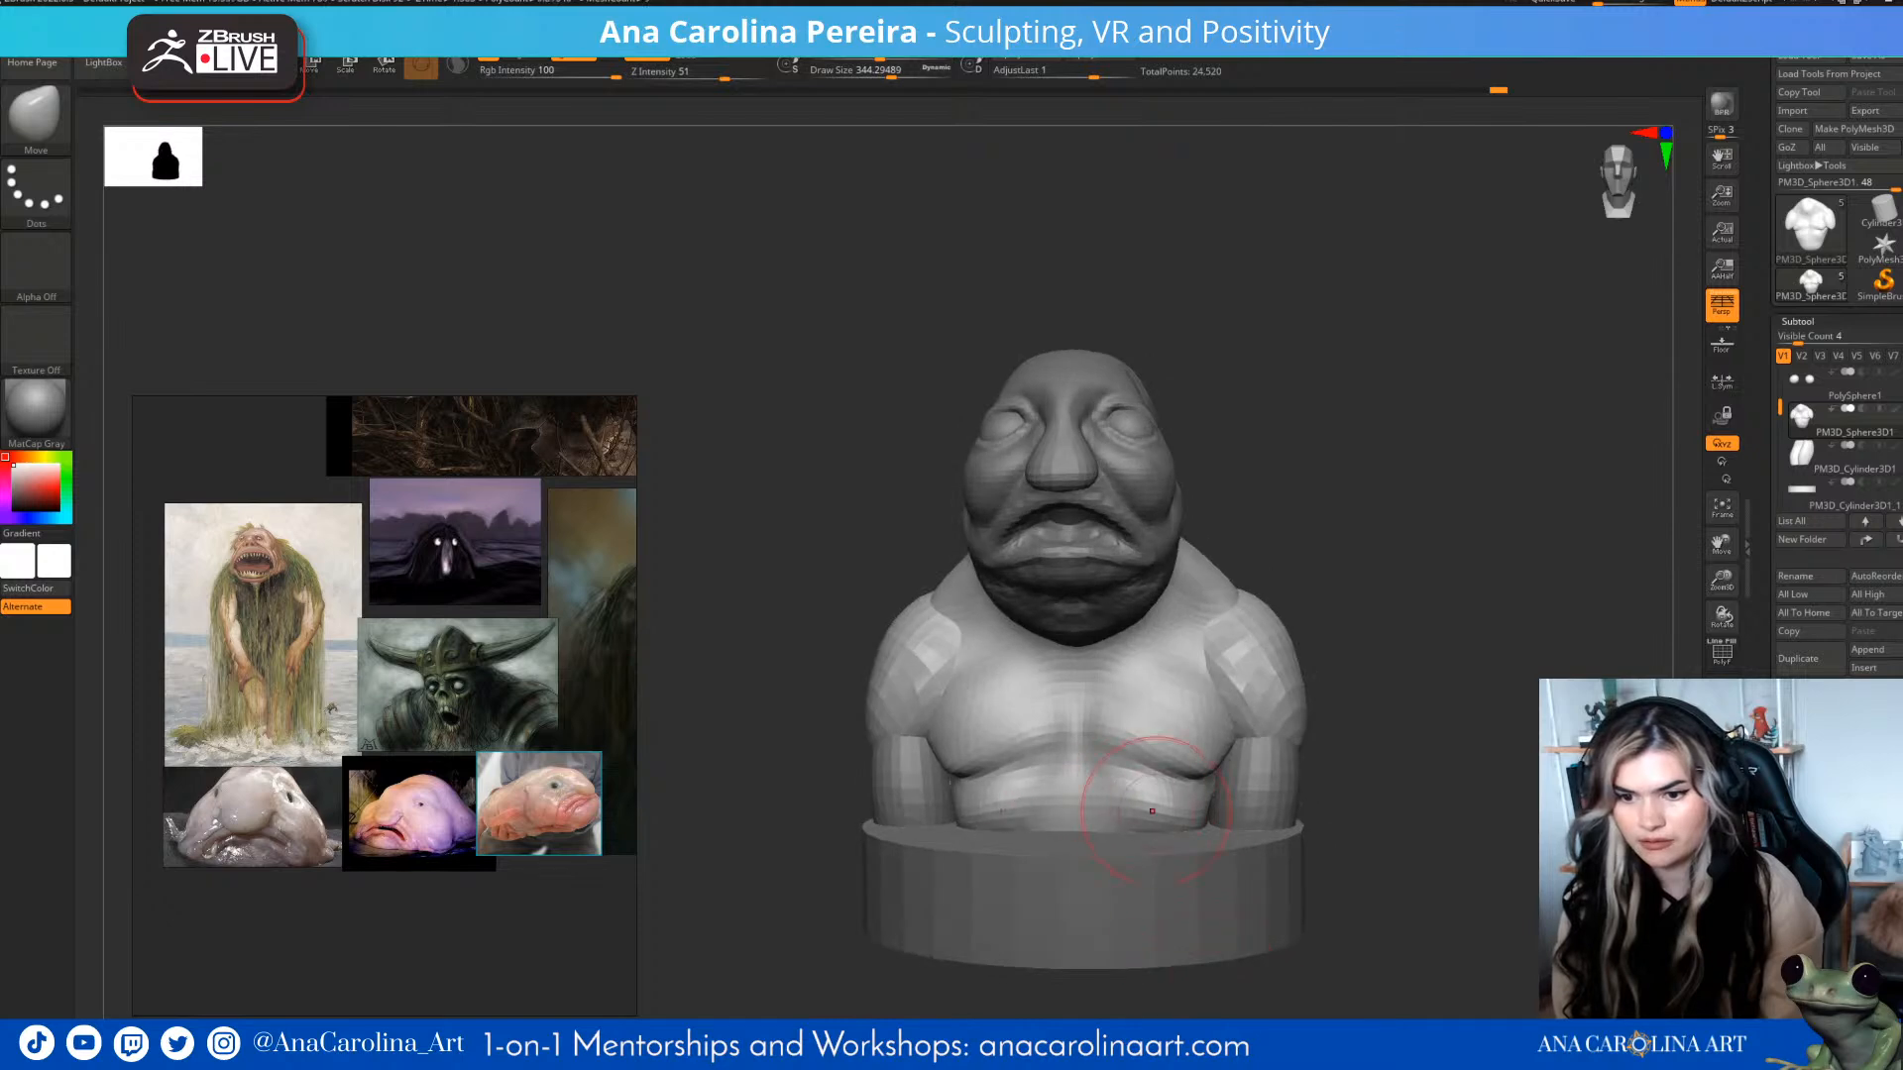
mouse_move(1329, 805)
right_mouse_down()
mouse_move(1249, 798)
mouse_move(1338, 804)
right_mouse_up()
right_click_drag(1388, 733, 1268, 721)
mouse_move(1424, 505)
right_mouse_down("ctrl")
mouse_move(1431, 565)
mouse_move(1241, 771)
mouse_move(1547, 595)
mouse_move(1675, 446)
right_mouse_up("ctrl")
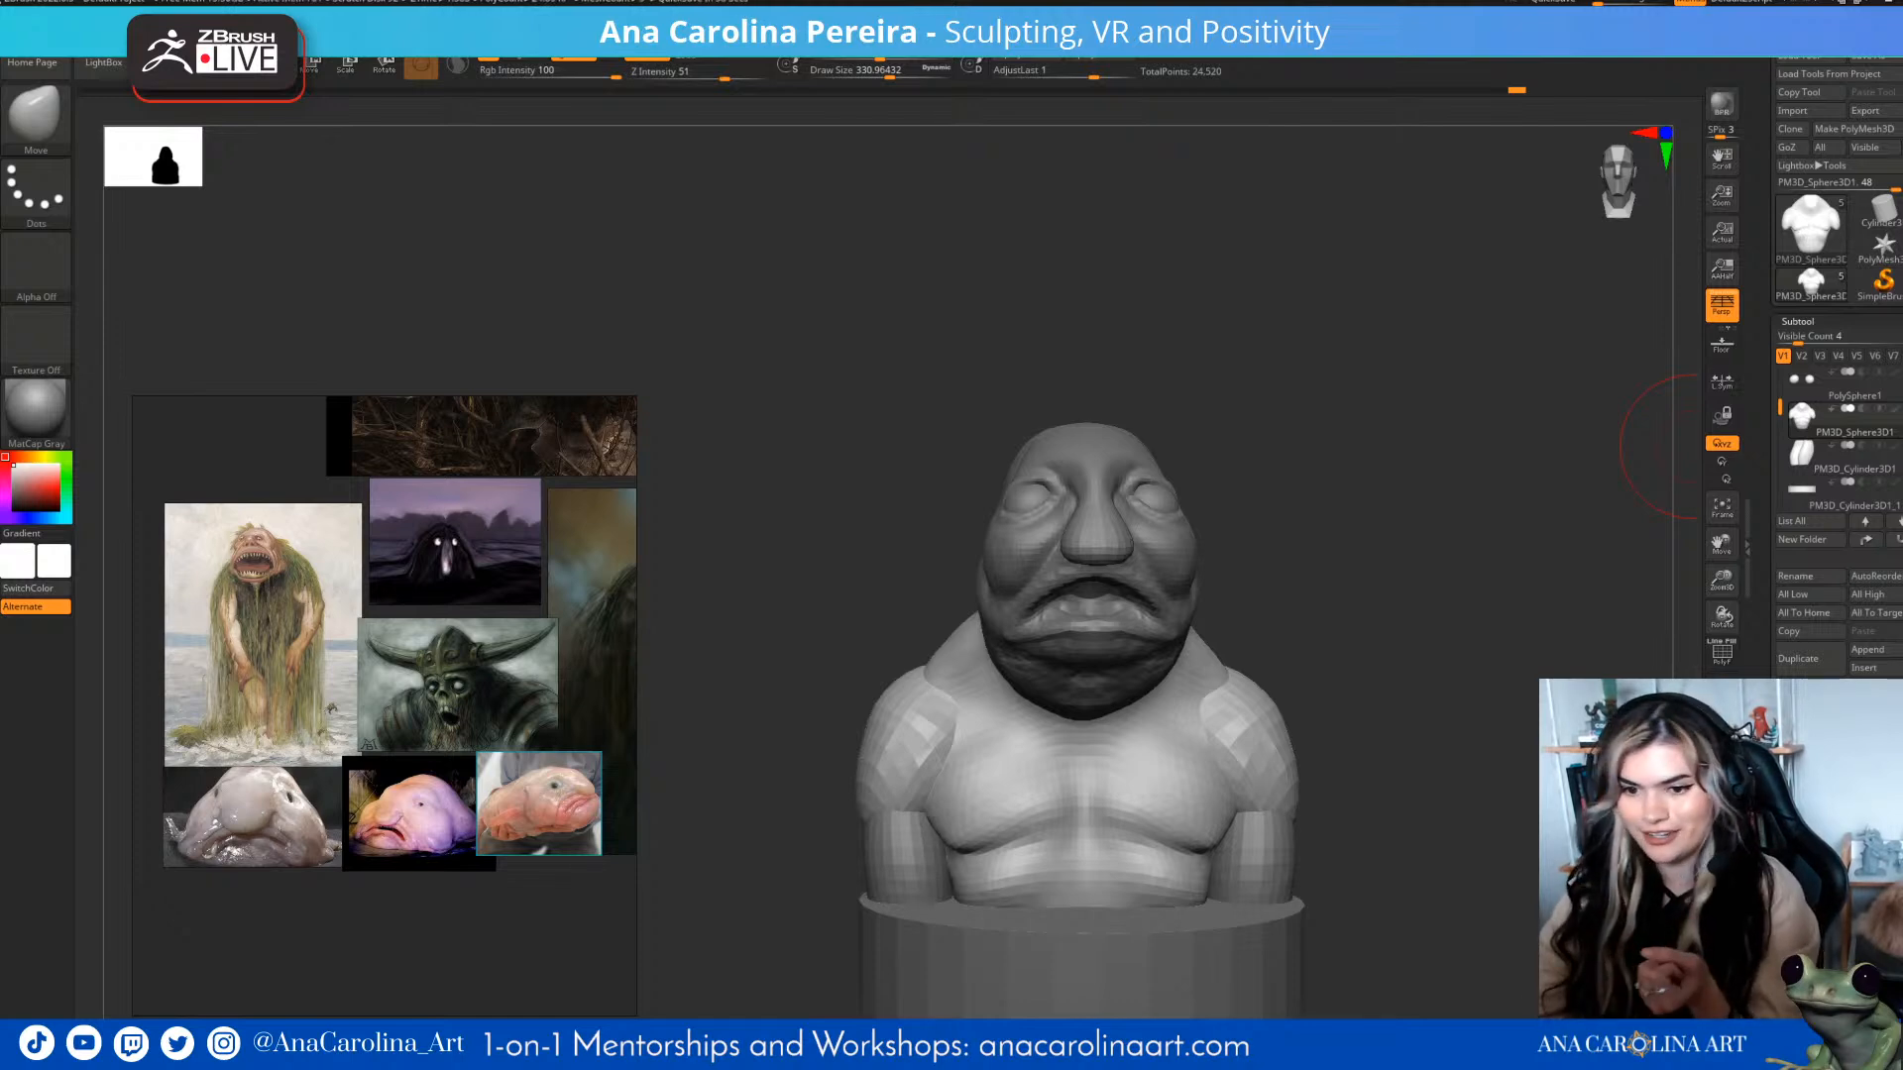
- Pull the pectorals down and outward with the Move brush at a draw size of about 453
right_click_drag(1660, 446, 1501, 867)
right_click_drag(1170, 551, 1204, 565)
key("space")
left_click_drag(1232, 508, 1249, 505)
left_click_drag(1105, 785, 1163, 844)
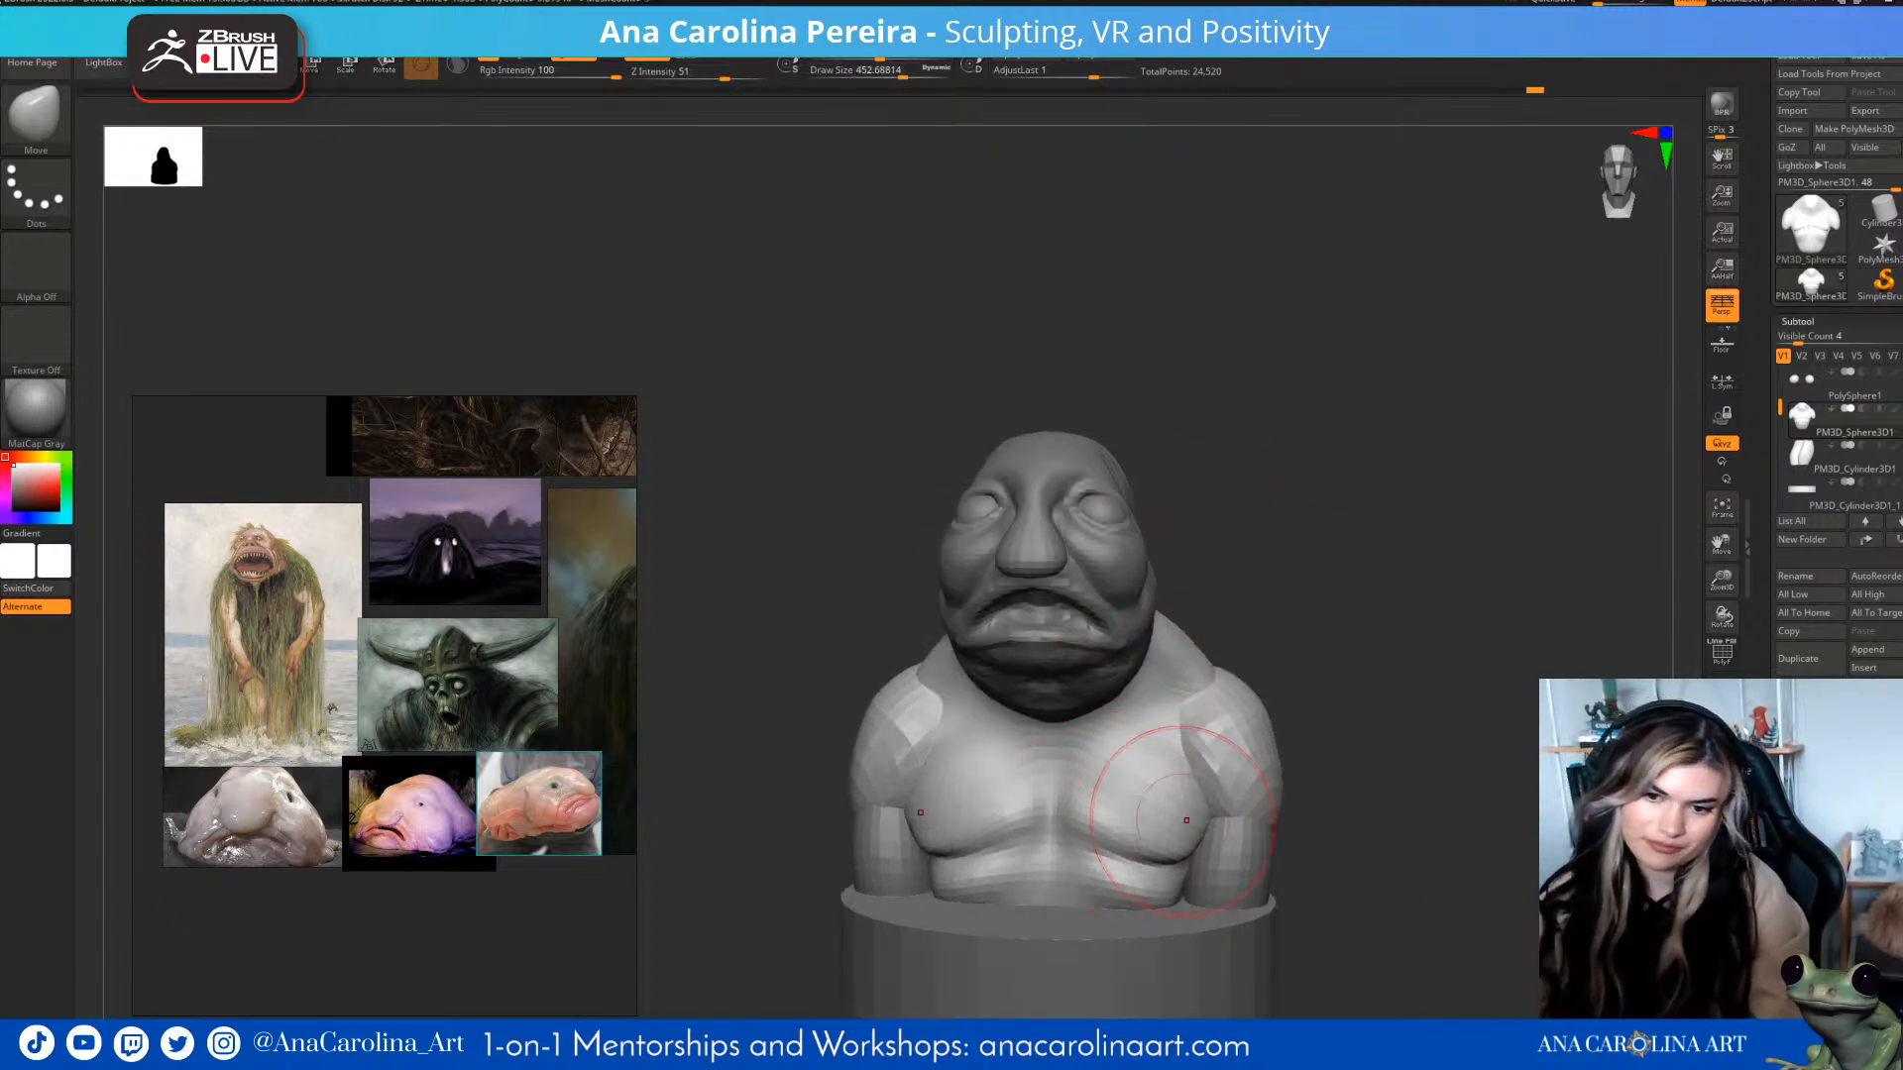
mouse_move(1189, 754)
right_mouse_down()
mouse_move(1279, 758)
mouse_move(1288, 644)
mouse_move(1438, 649)
mouse_move(1368, 649)
mouse_move(1356, 724)
mouse_move(1325, 731)
right_mouse_up()
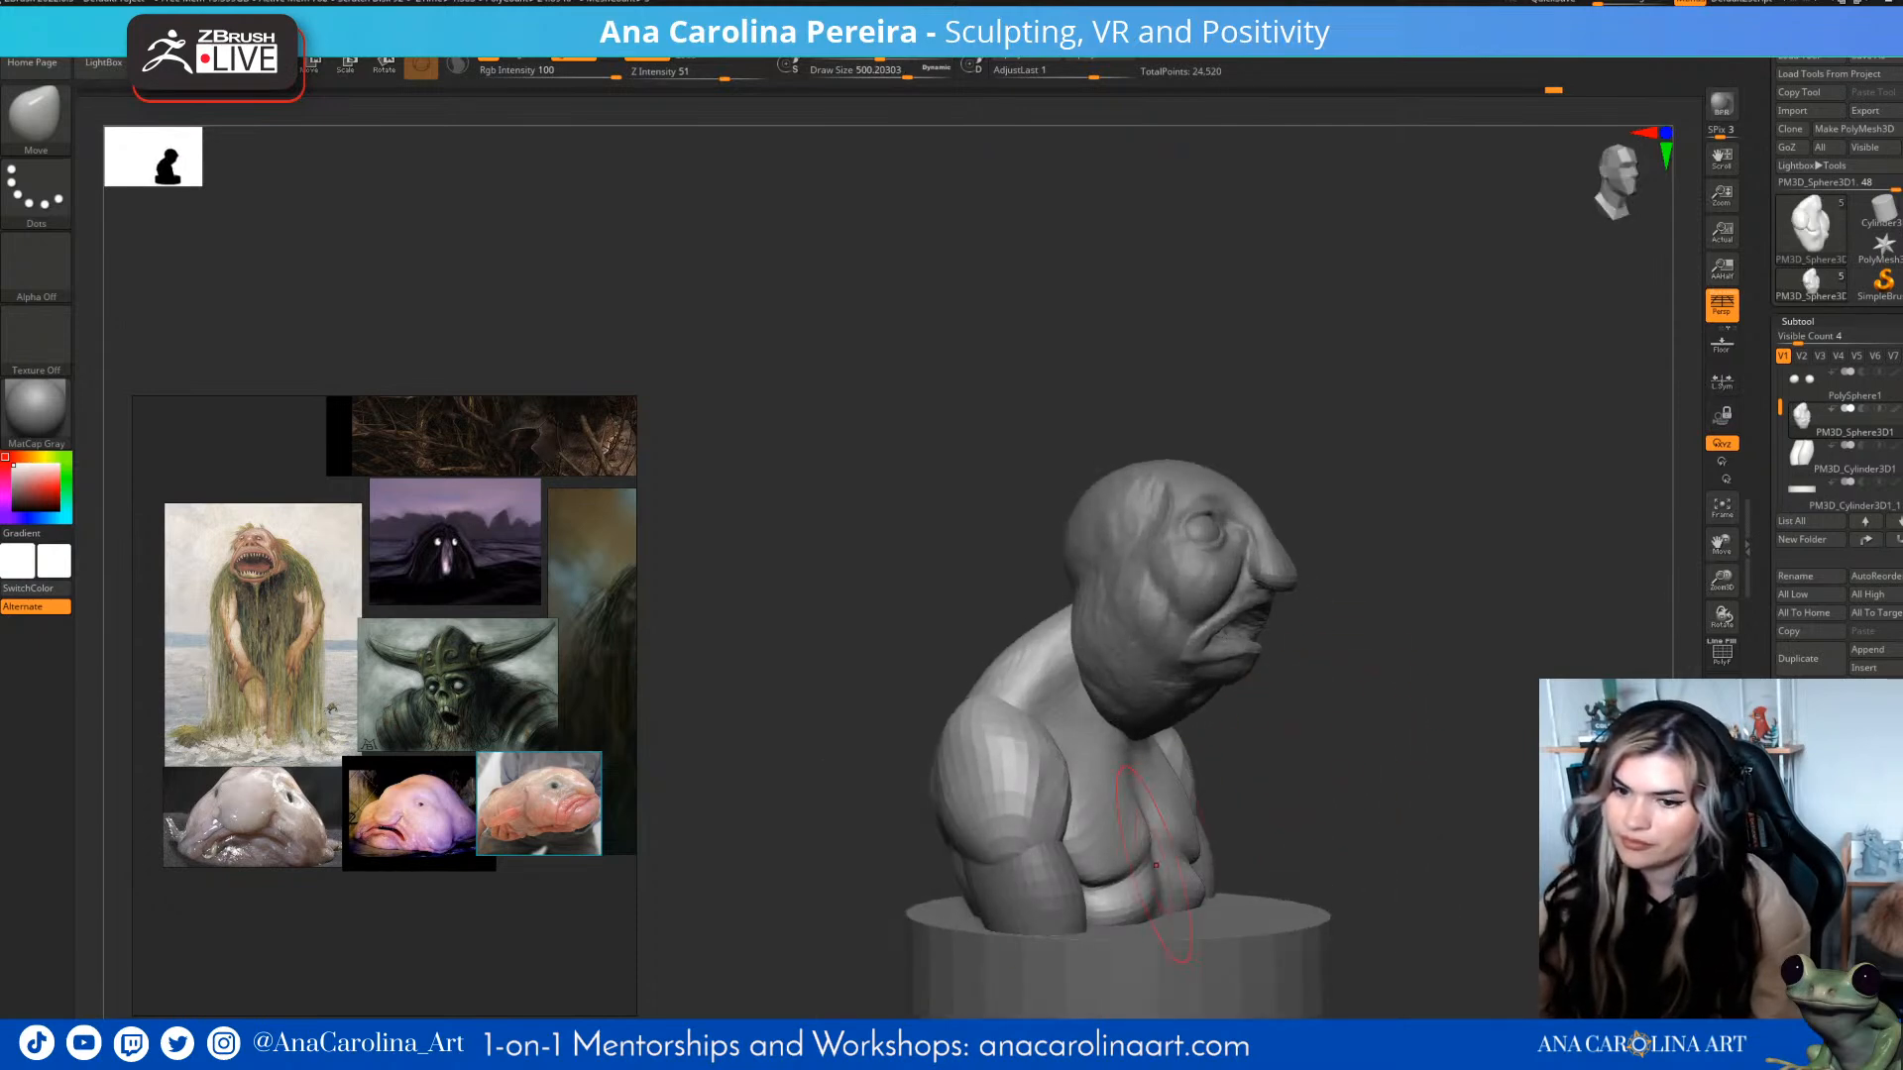
- Adjust the torso profile in side view with the Move brush at a draw size of about 724
key("space")
left_click_drag(1140, 823, 1190, 823)
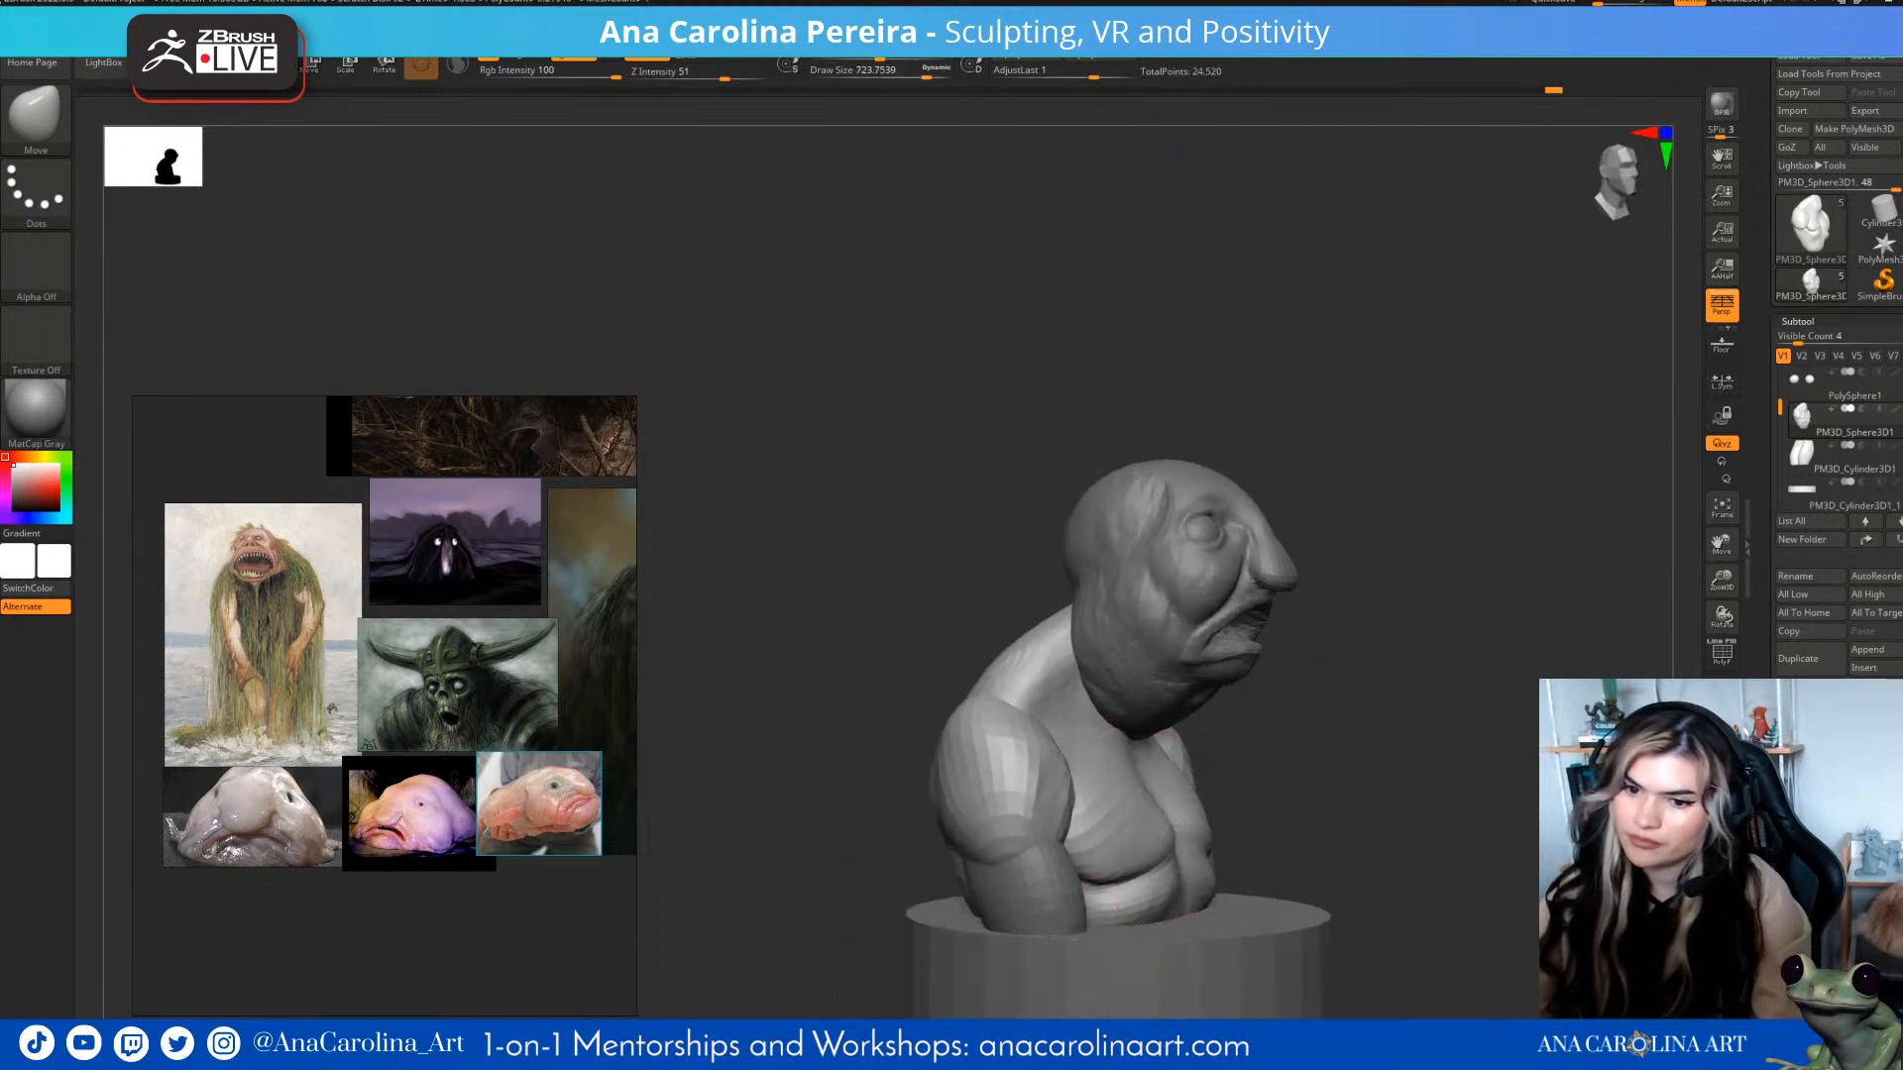
right_click_drag(1167, 816, 1168, 783)
right_click_drag(1335, 689, 1279, 783)
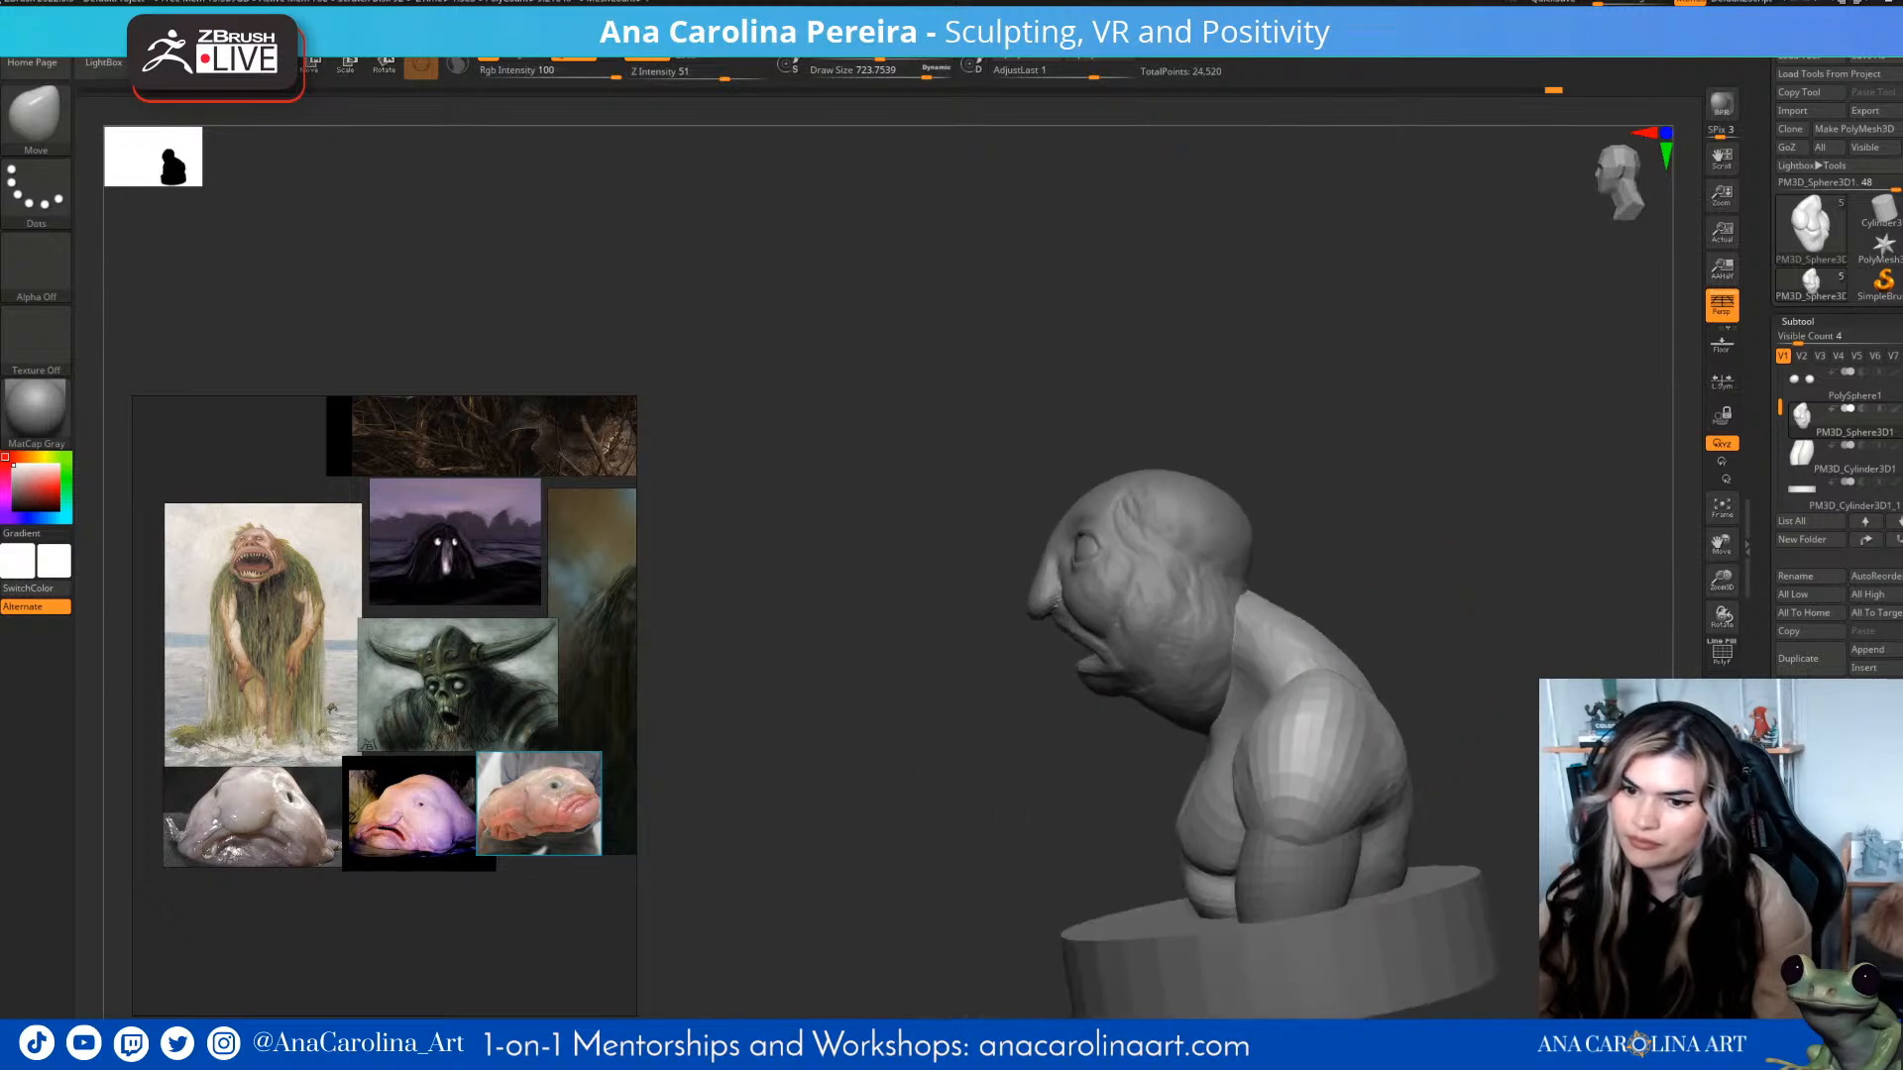
key("space")
left_click_drag(1278, 789, 1212, 789)
- Select the head and bring the blobfish photo into close view on the reference board
right_click_drag(1239, 753, 1263, 540)
left_click(1194, 580, "alt")
mouse_move(1264, 541)
right_mouse_down("ctrl")
mouse_move(1264, 567)
mouse_move(1197, 561)
mouse_move(1314, 550)
right_mouse_up("ctrl")
right_click_drag(1301, 399, 1135, 420)
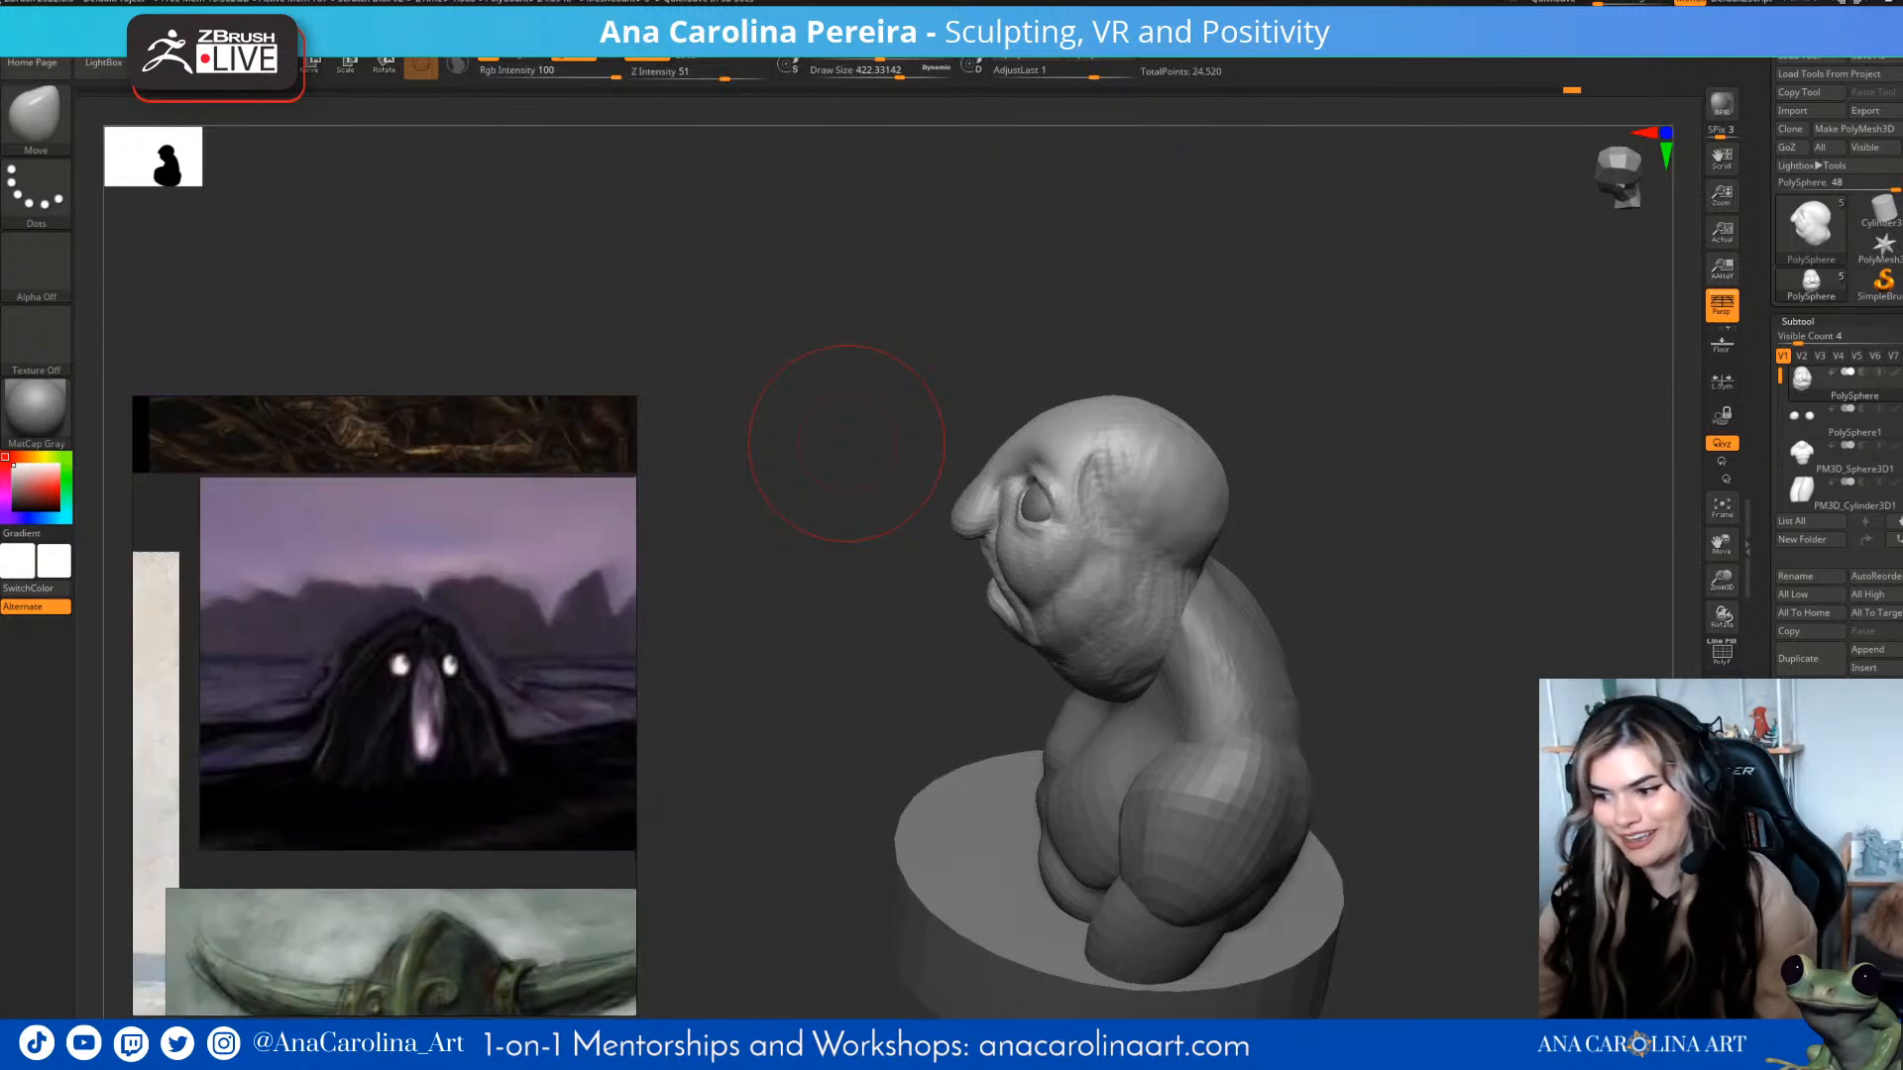
scroll(417, 694, "down", 1)
middle_click_drag(495, 823, 406, 814)
scroll(394, 837, "up", 5)
mouse_move(846, 443)
left_mouse_down()
mouse_move(962, 416)
mouse_move(1593, 520)
mouse_move(1487, 545)
mouse_move(1418, 627)
mouse_move(1400, 621)
mouse_move(1427, 714)
mouse_move(1402, 724)
left_mouse_up()
- Carve the crease below the corner of the mouth with the DamStandard brush at a draw size of about 90
key("b")
key("d")
key("s")
key("s")
key("s")
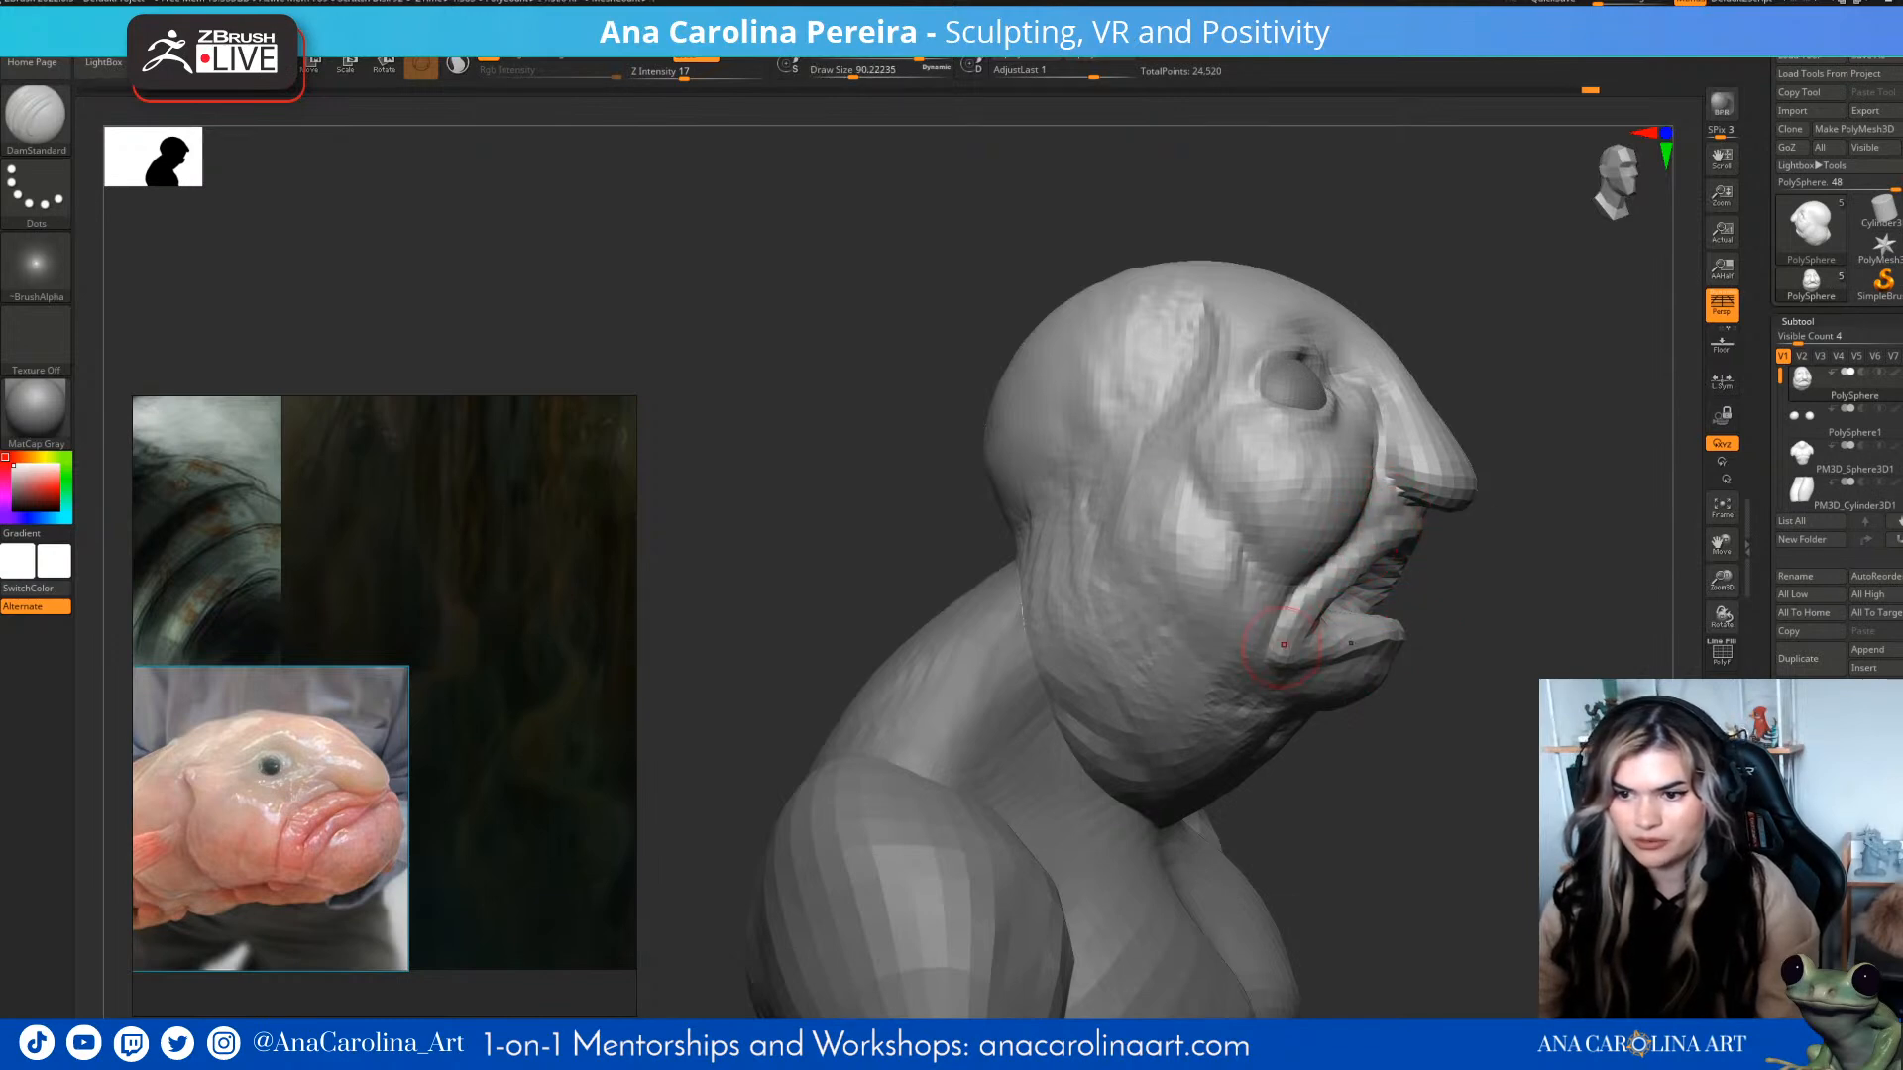
left_click_drag(1314, 707, 1284, 644)
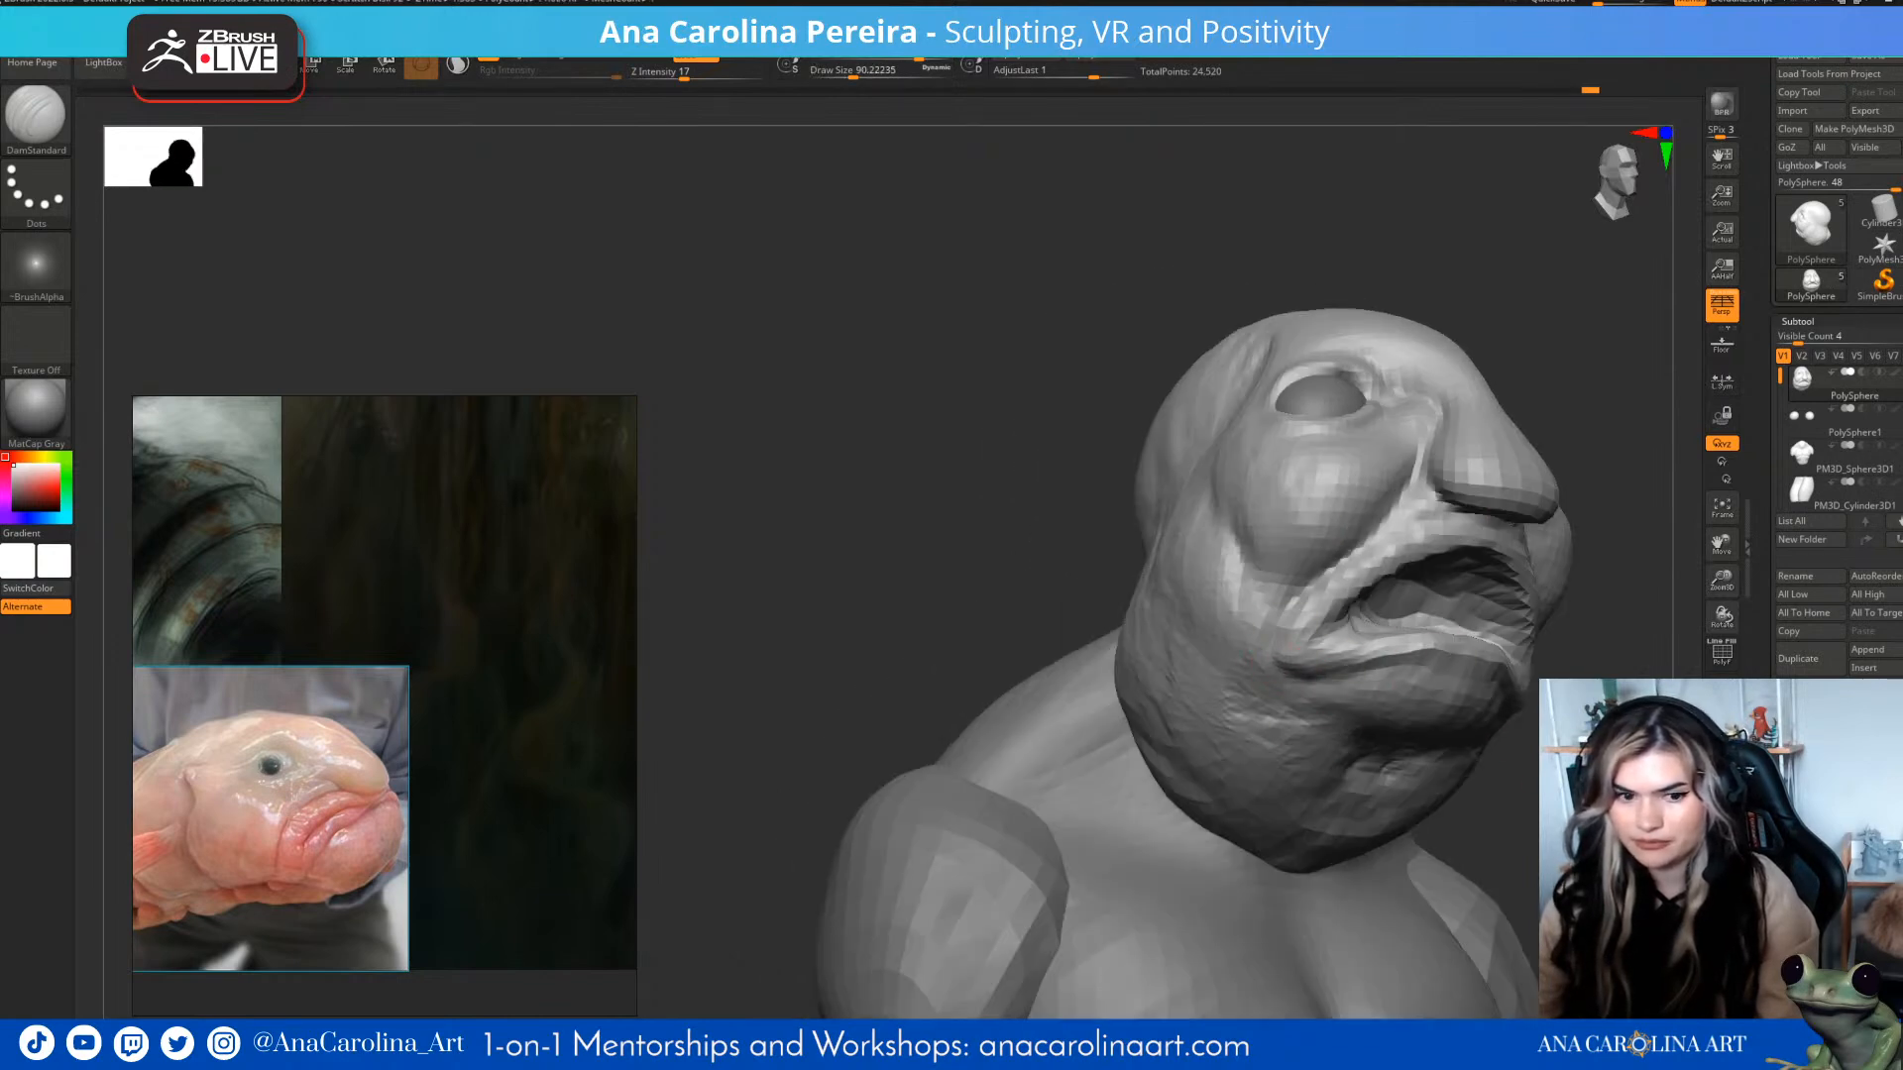
right_click_drag(1284, 646, 1195, 639)
left_click_drag(1566, 754, 1457, 718, "alt")
- Build up the lips and the folds around the mouth with the ClayBuildup brush at a draw size of about 120
key("b")
key("c")
key("b")
key("s")
left_click(1294, 650)
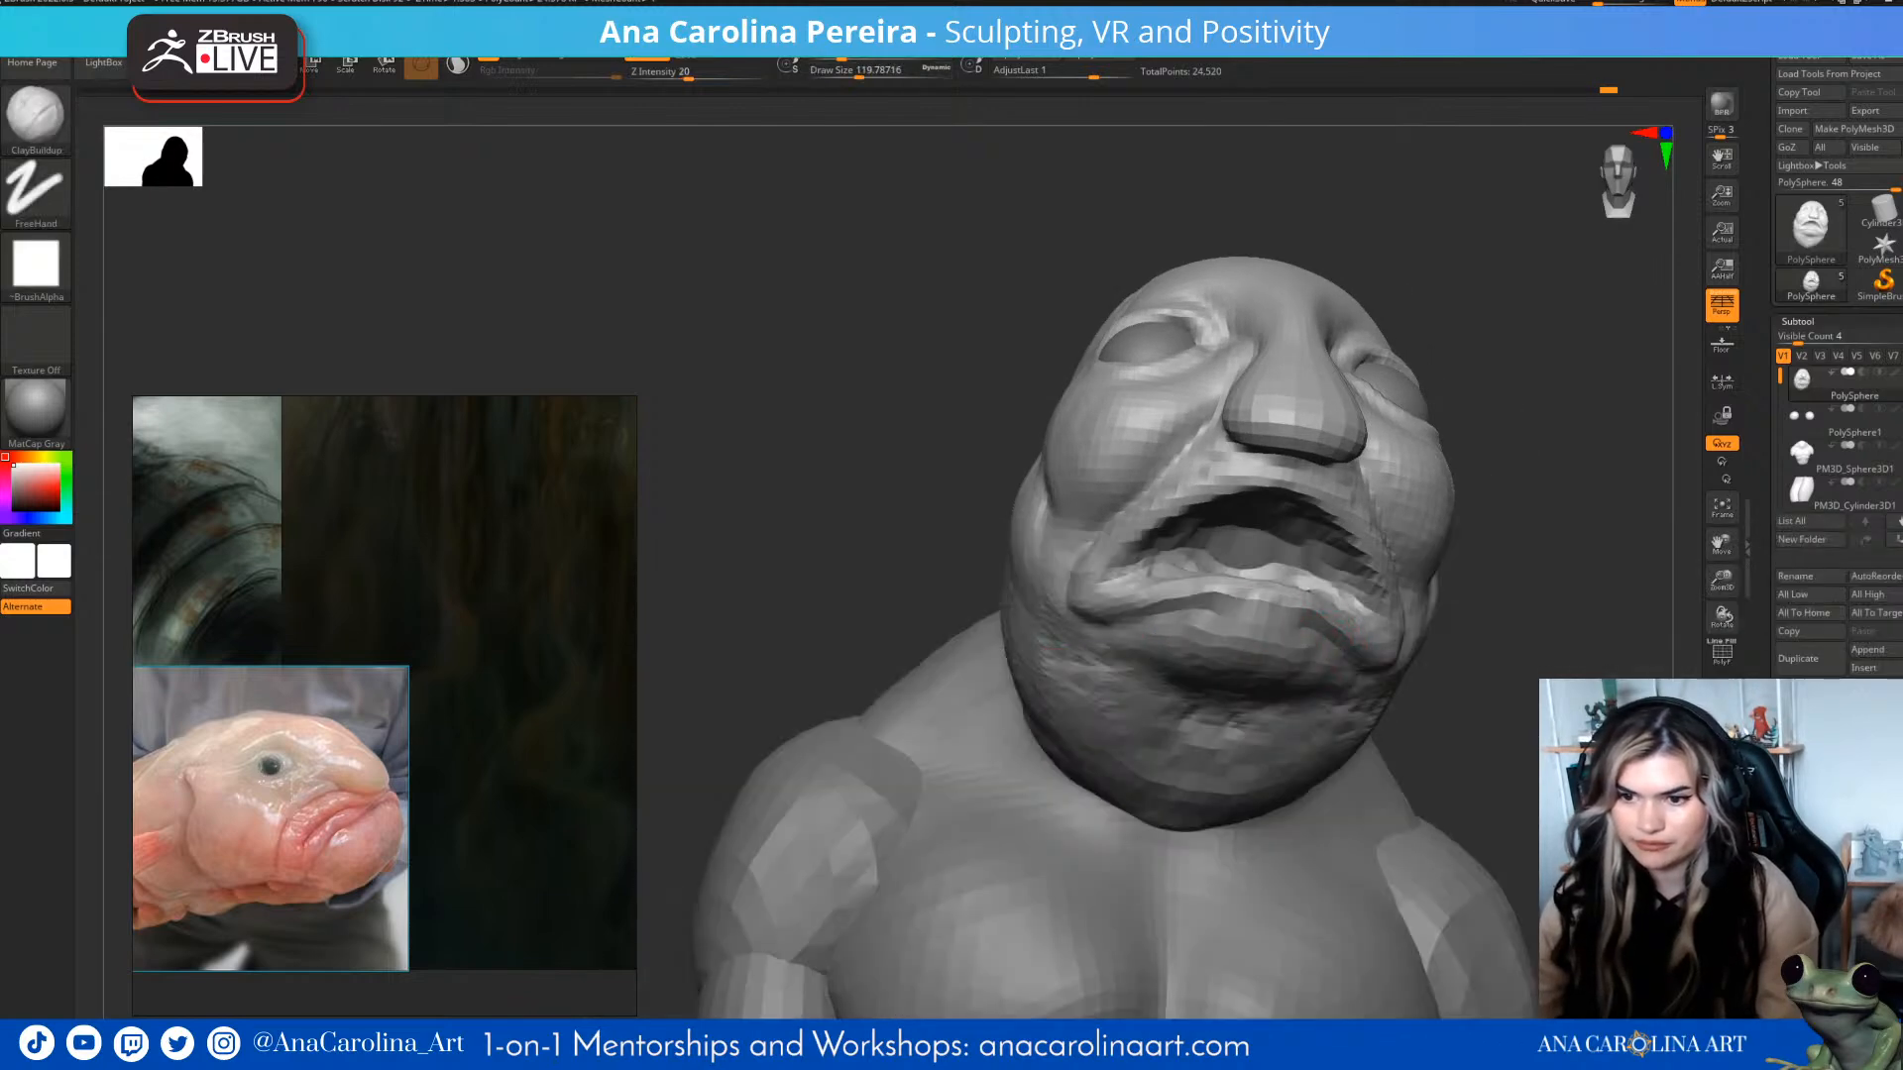
mouse_move(1284, 660)
left_mouse_down()
mouse_move(1241, 684)
mouse_move(1174, 635)
left_mouse_up()
mouse_move(1492, 620)
left_mouse_down()
mouse_move(1496, 699)
mouse_move(1561, 694)
mouse_move(1493, 584)
left_mouse_up()
mouse_move(1280, 684)
left_mouse_down()
mouse_move(1190, 688)
mouse_move(1210, 697)
left_mouse_up()
mouse_move(1495, 634)
left_mouse_down()
mouse_move(1377, 683)
mouse_move(1354, 674)
left_mouse_up()
- Build up the lower eyelids and cheeks with the ClayBuildup brush at a draw size of about 120
left_click_drag(911, 674, 1062, 773, "shift")
left_click_drag(1487, 634, 1298, 626, "alt")
mouse_move(1462, 600)
left_mouse_down("alt")
mouse_move(1428, 654)
mouse_move(1383, 620)
left_mouse_up("alt")
left_click_drag(1064, 532, 1094, 557)
left_click_drag(1418, 560, 1517, 565)
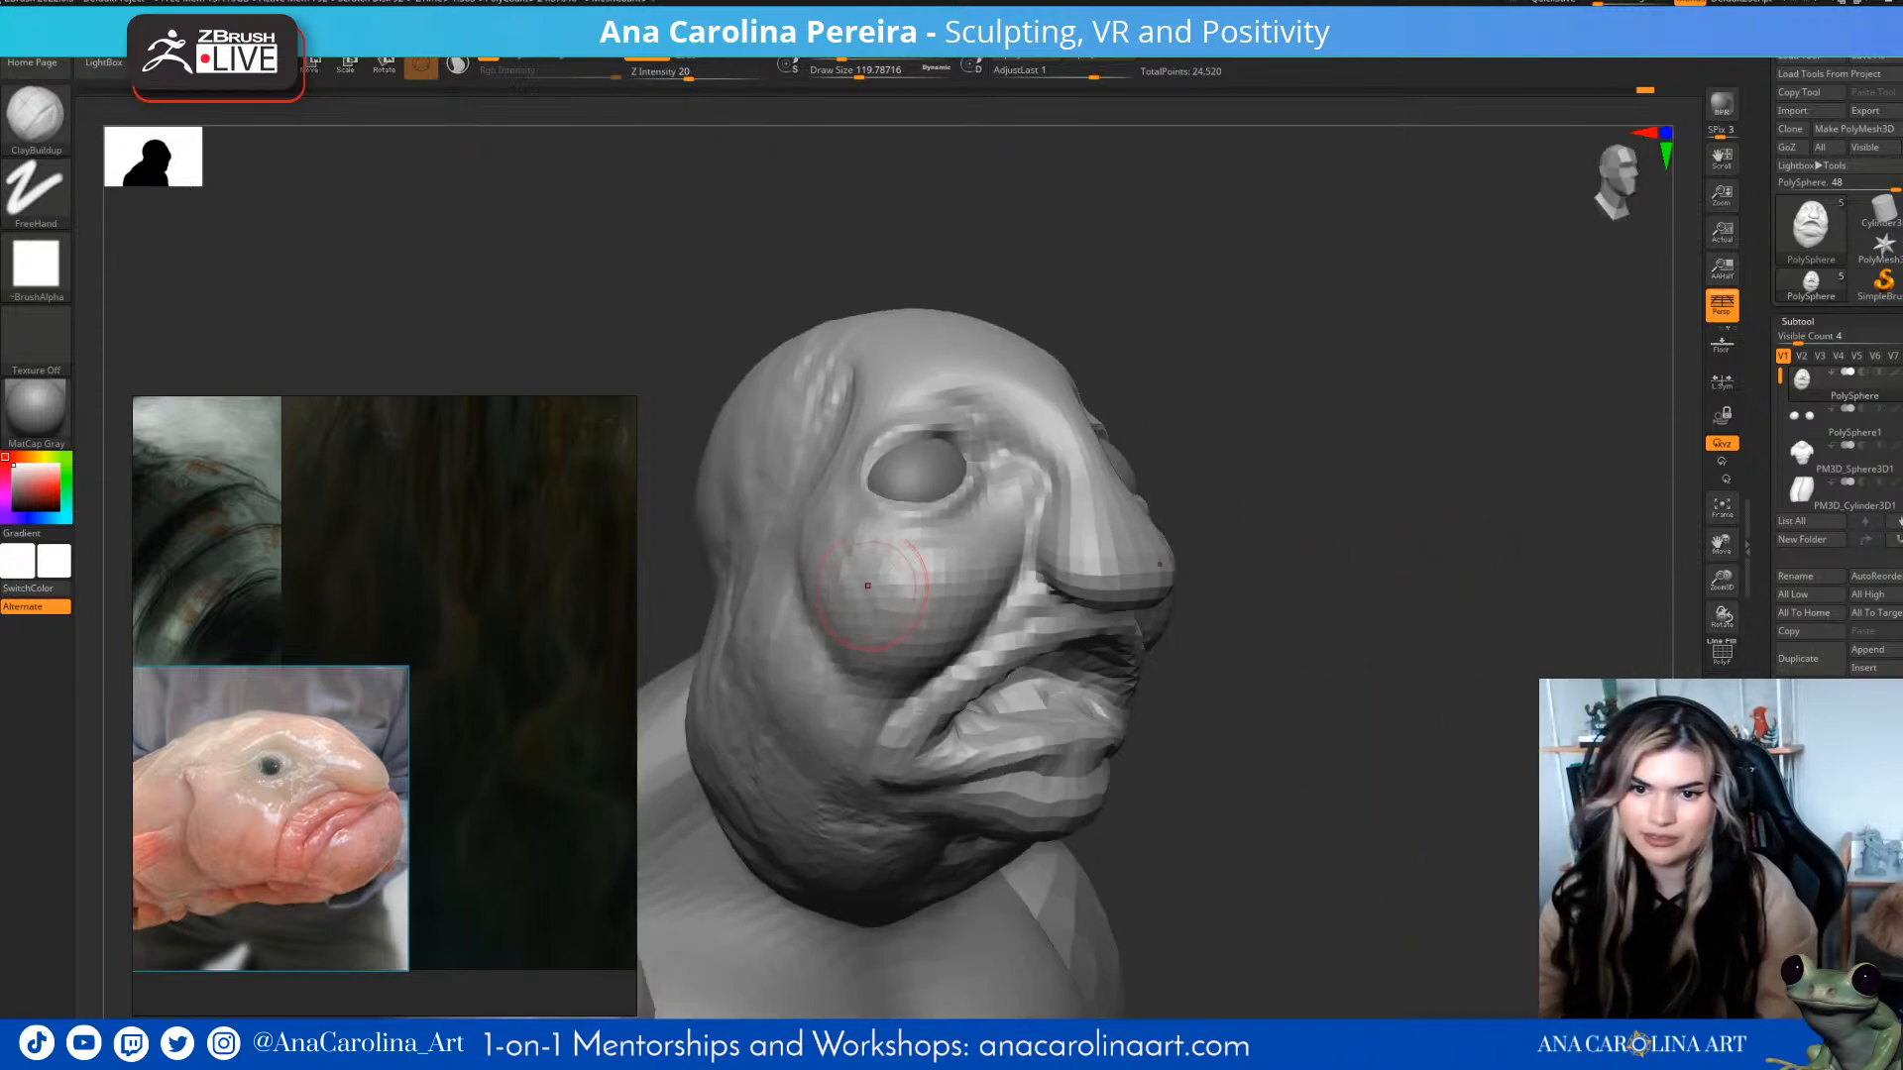
left_click_drag(1418, 585, 1324, 555)
- Carve creases around the eyes and upper cheeks with the DamStandard brush at draw sizes of about 202 and 136
key("d")
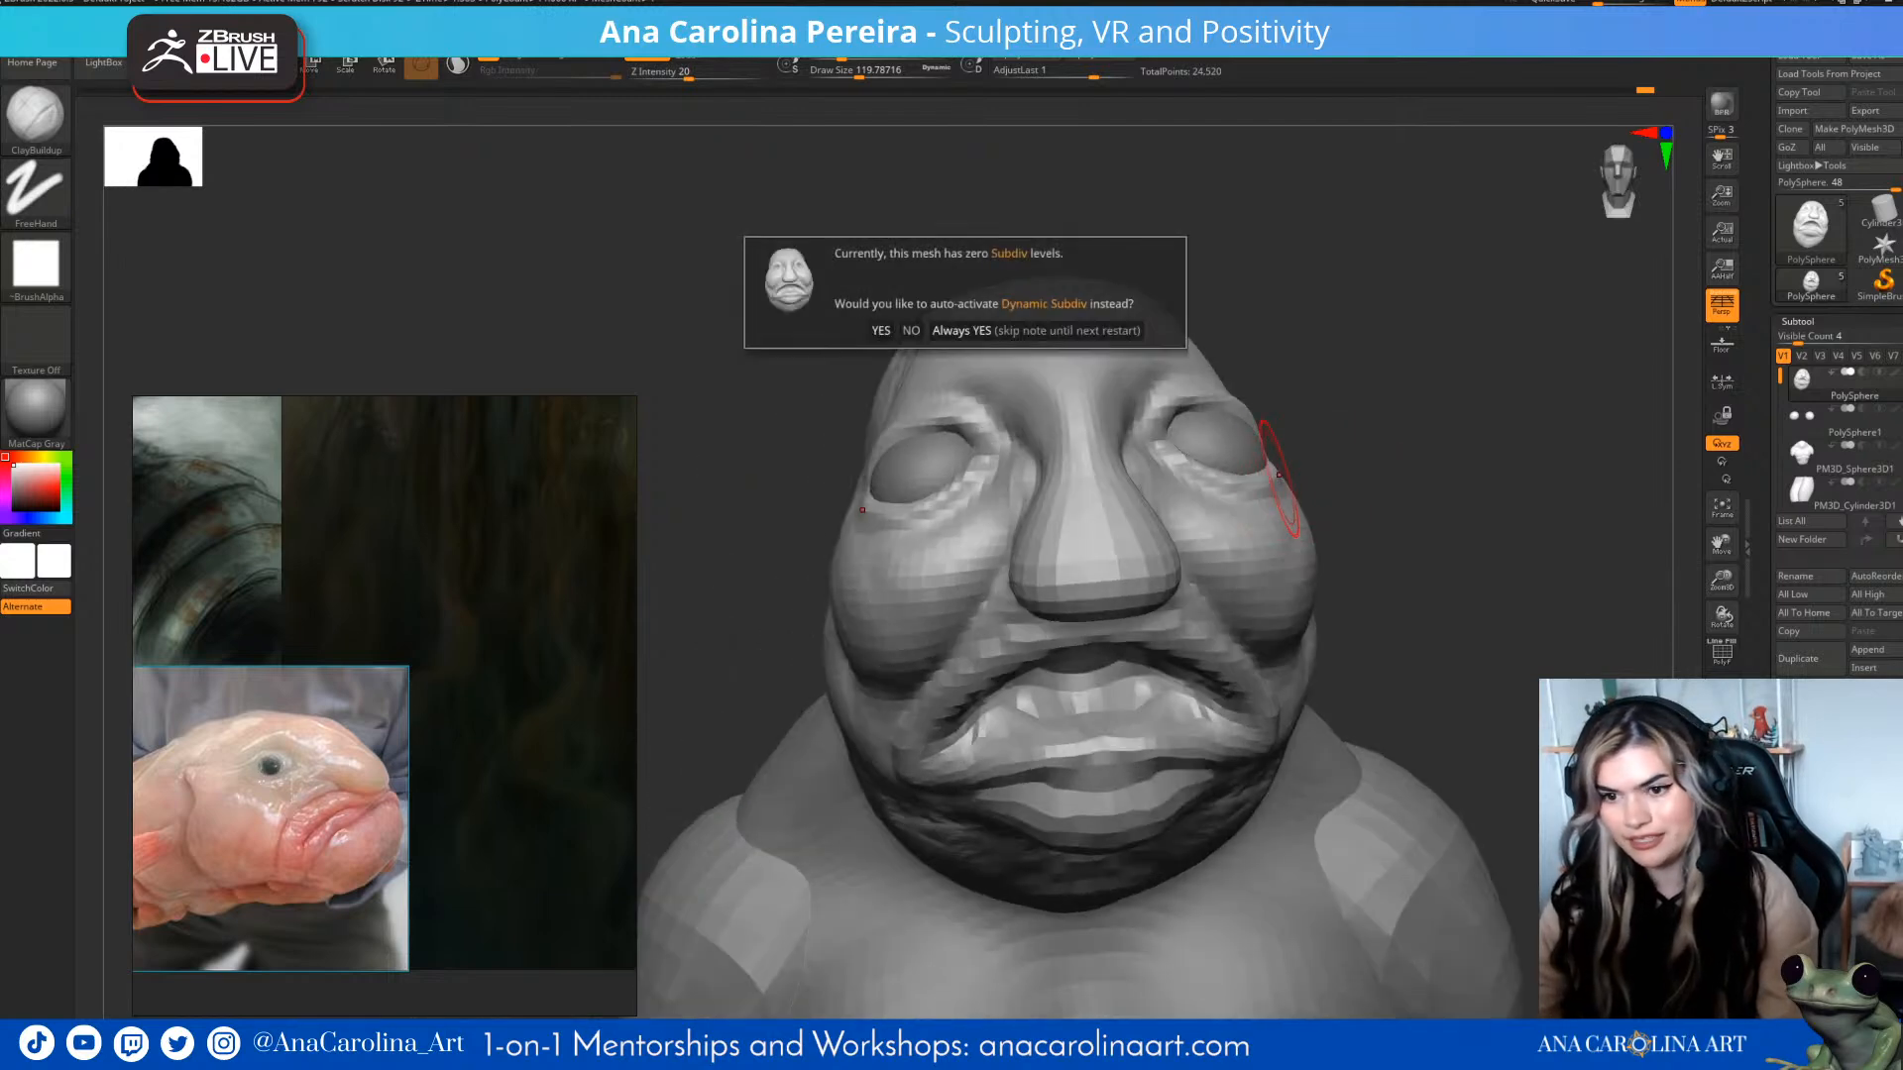
key("Escape")
key("b")
key("d")
key("s")
key("space")
left_click_drag(1149, 482, 1177, 489)
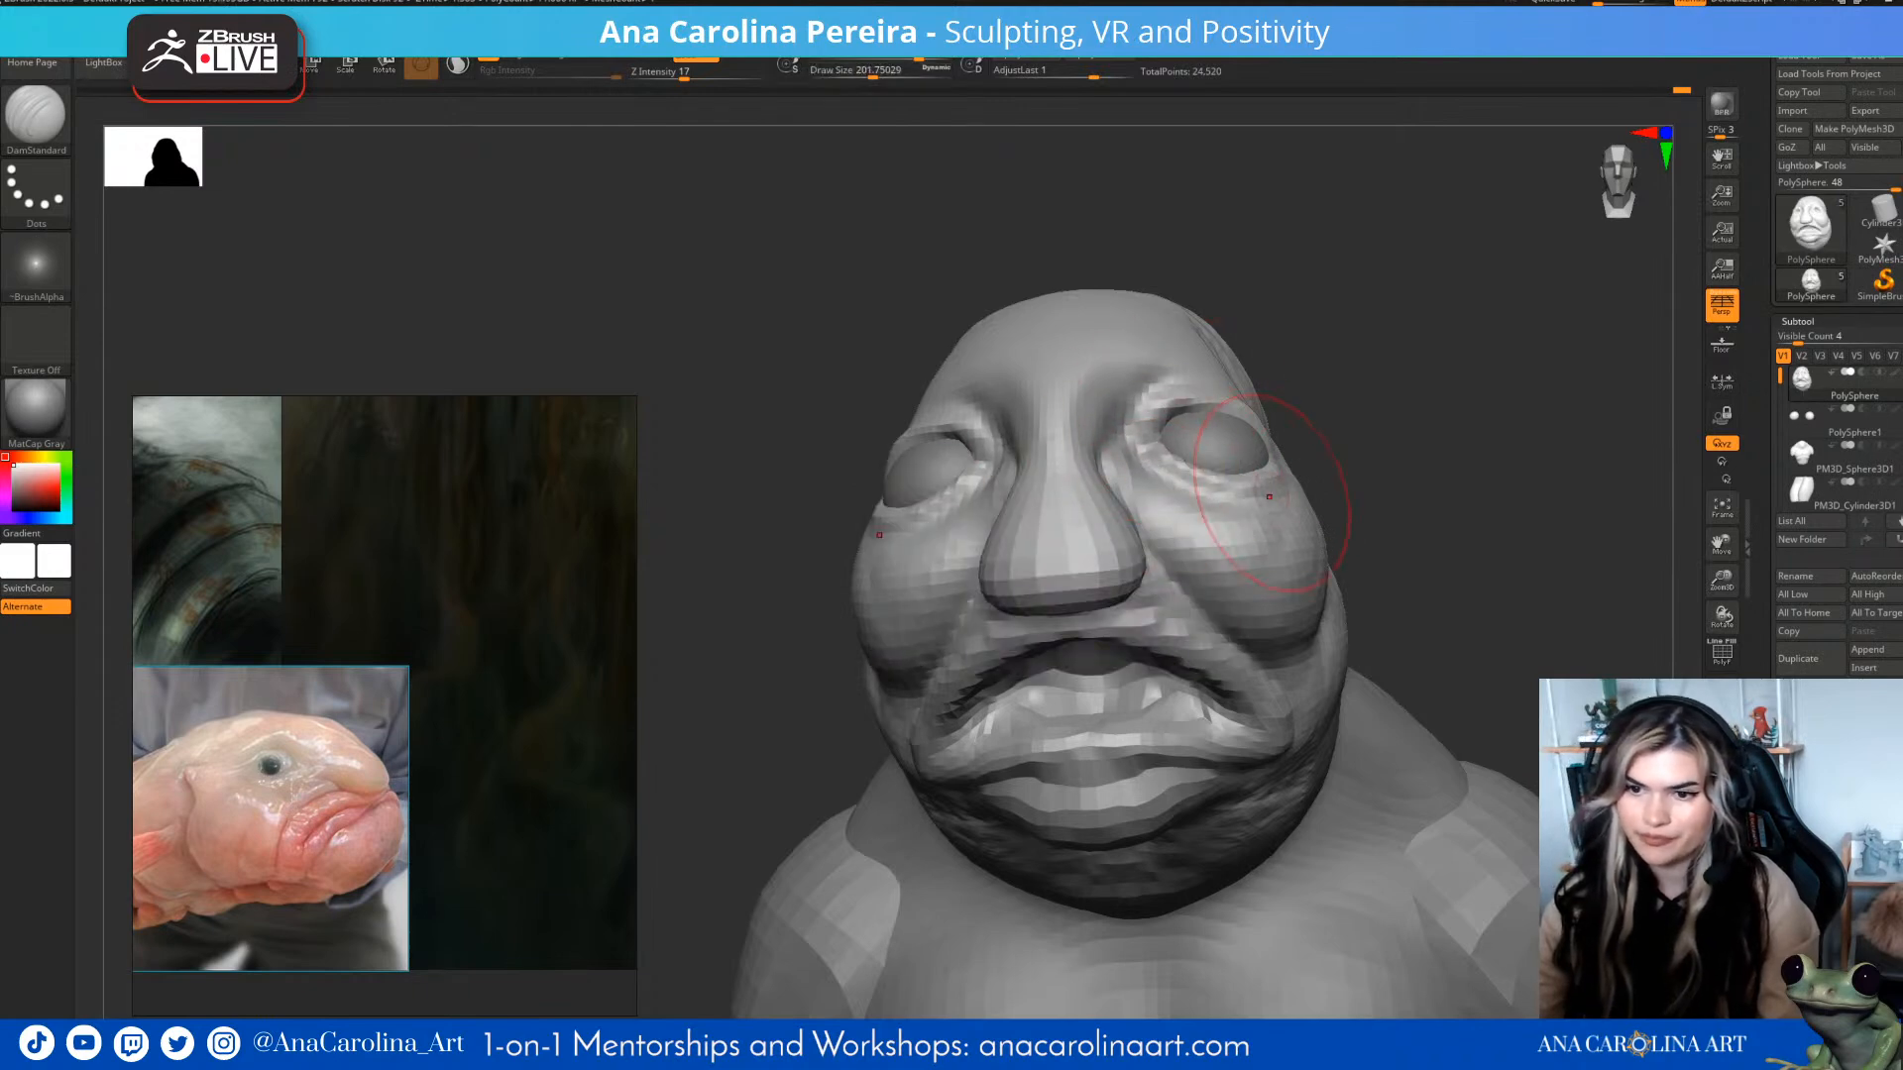
right_click_drag(1282, 497, 1266, 476)
key("s")
left_click_drag(1266, 478, 1244, 480)
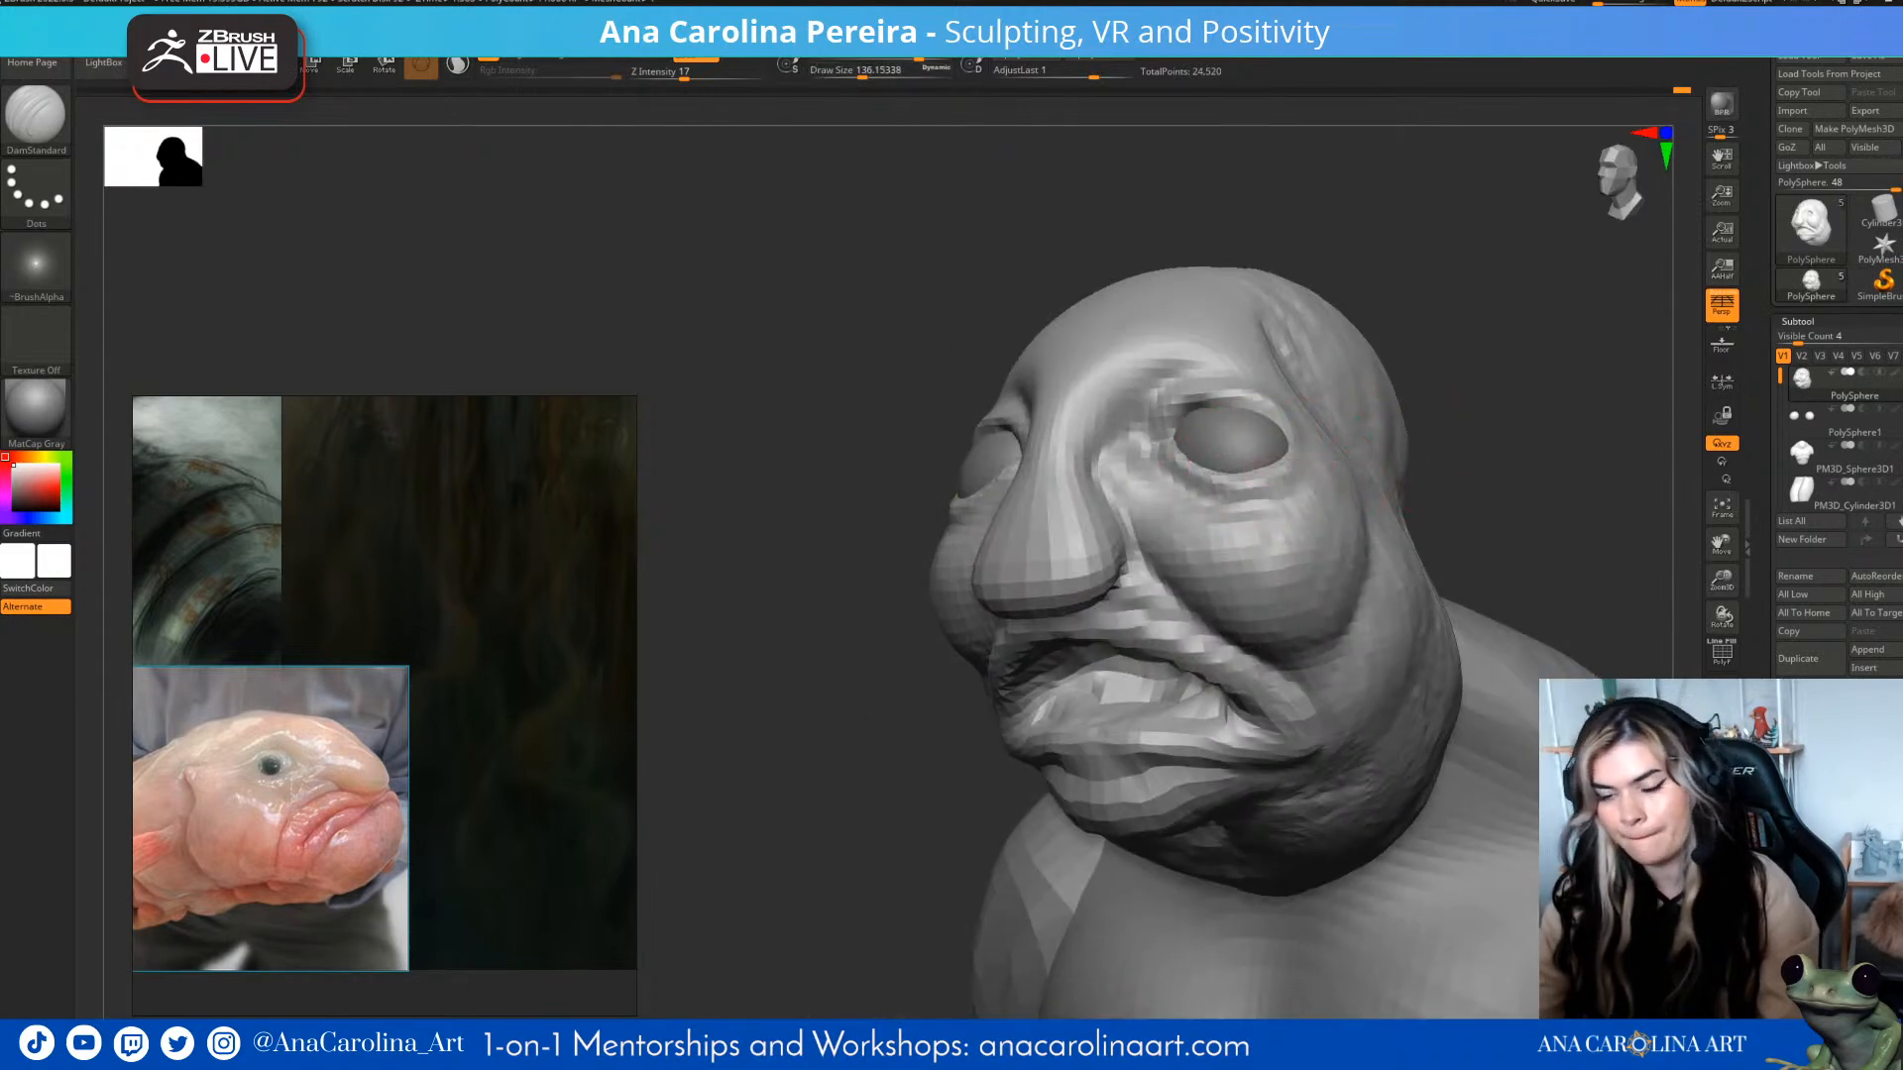
right_click_drag(1444, 455, 1626, 461)
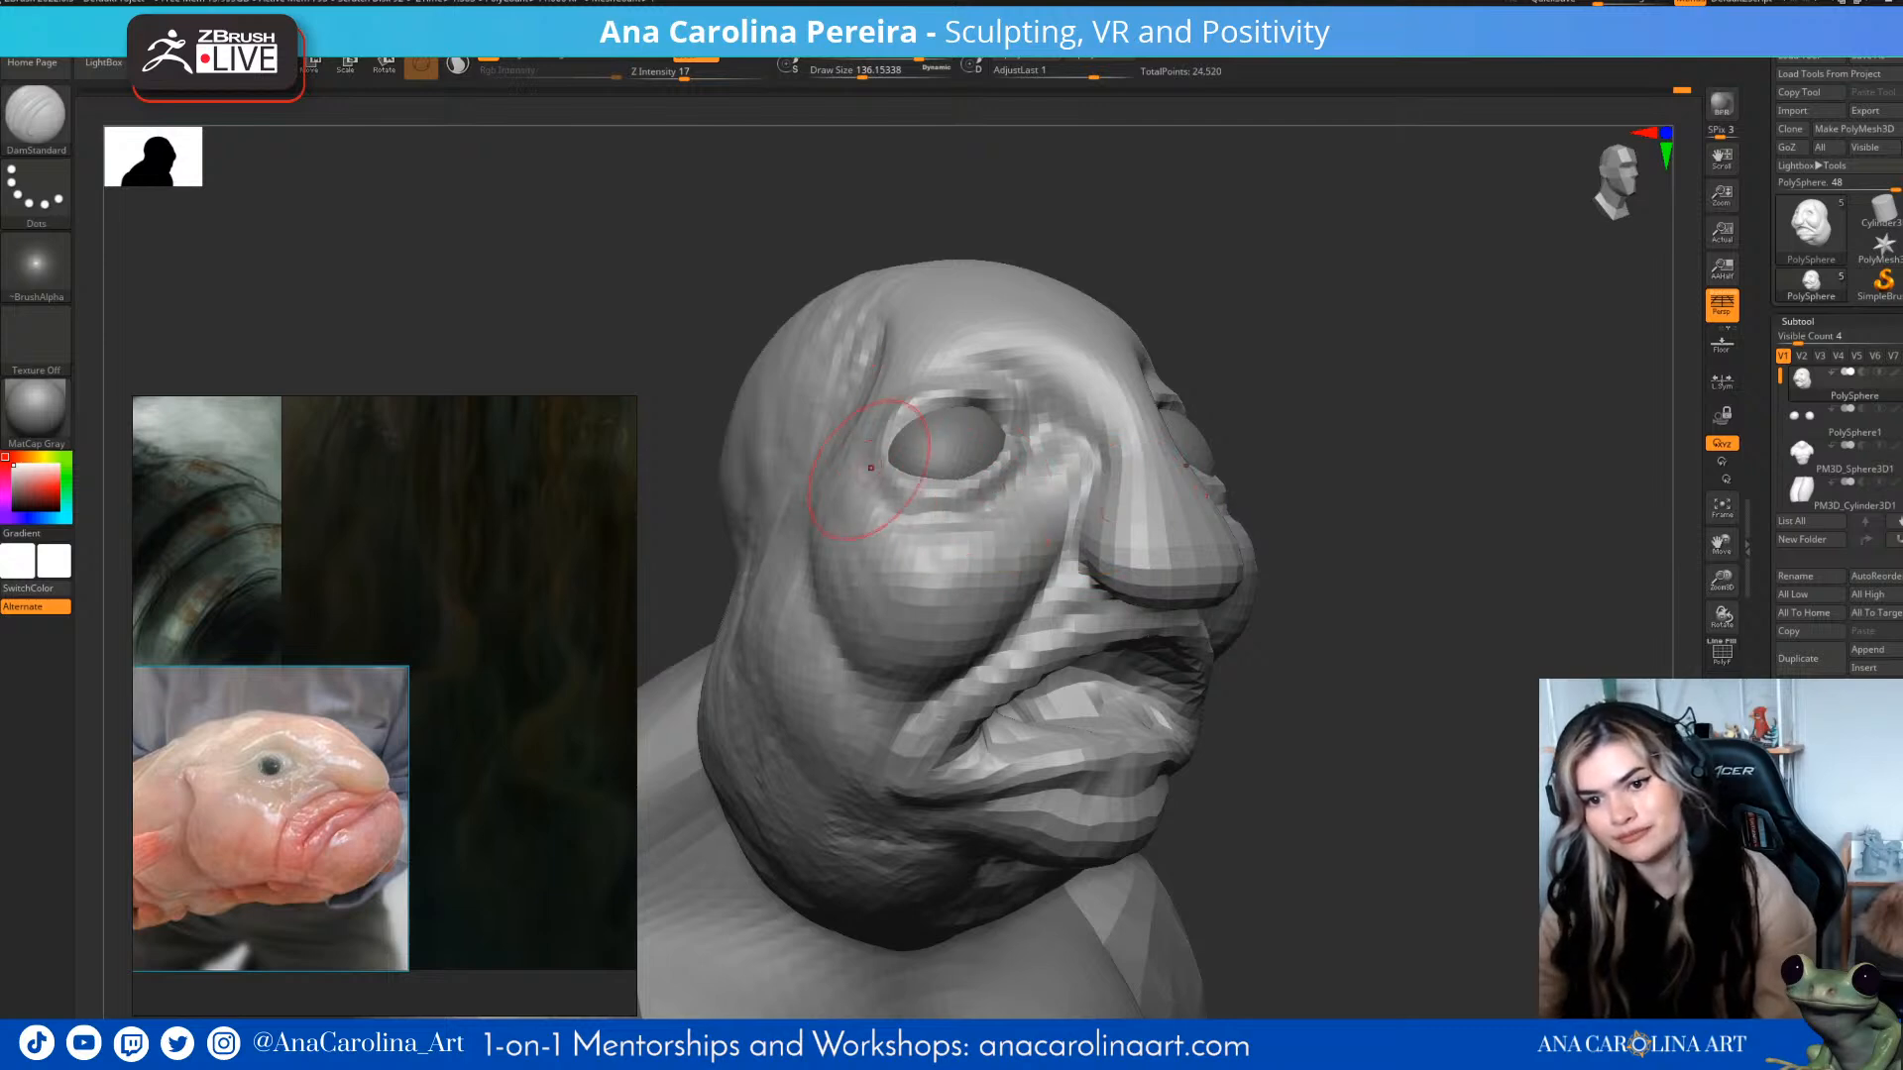
- Build up the cheek and side of the face with the ClayBuildup brush at a draw size of about 245
right_click_drag(1388, 366, 1289, 372)
right_click_drag(1359, 446, 1359, 397, "ctrl")
mouse_move(1359, 397)
right_mouse_down()
mouse_move(1313, 387)
mouse_move(1253, 411)
mouse_move(1342, 509)
mouse_move(1374, 454)
mouse_move(1320, 506)
right_mouse_up()
key("b")
key("c")
key("b")
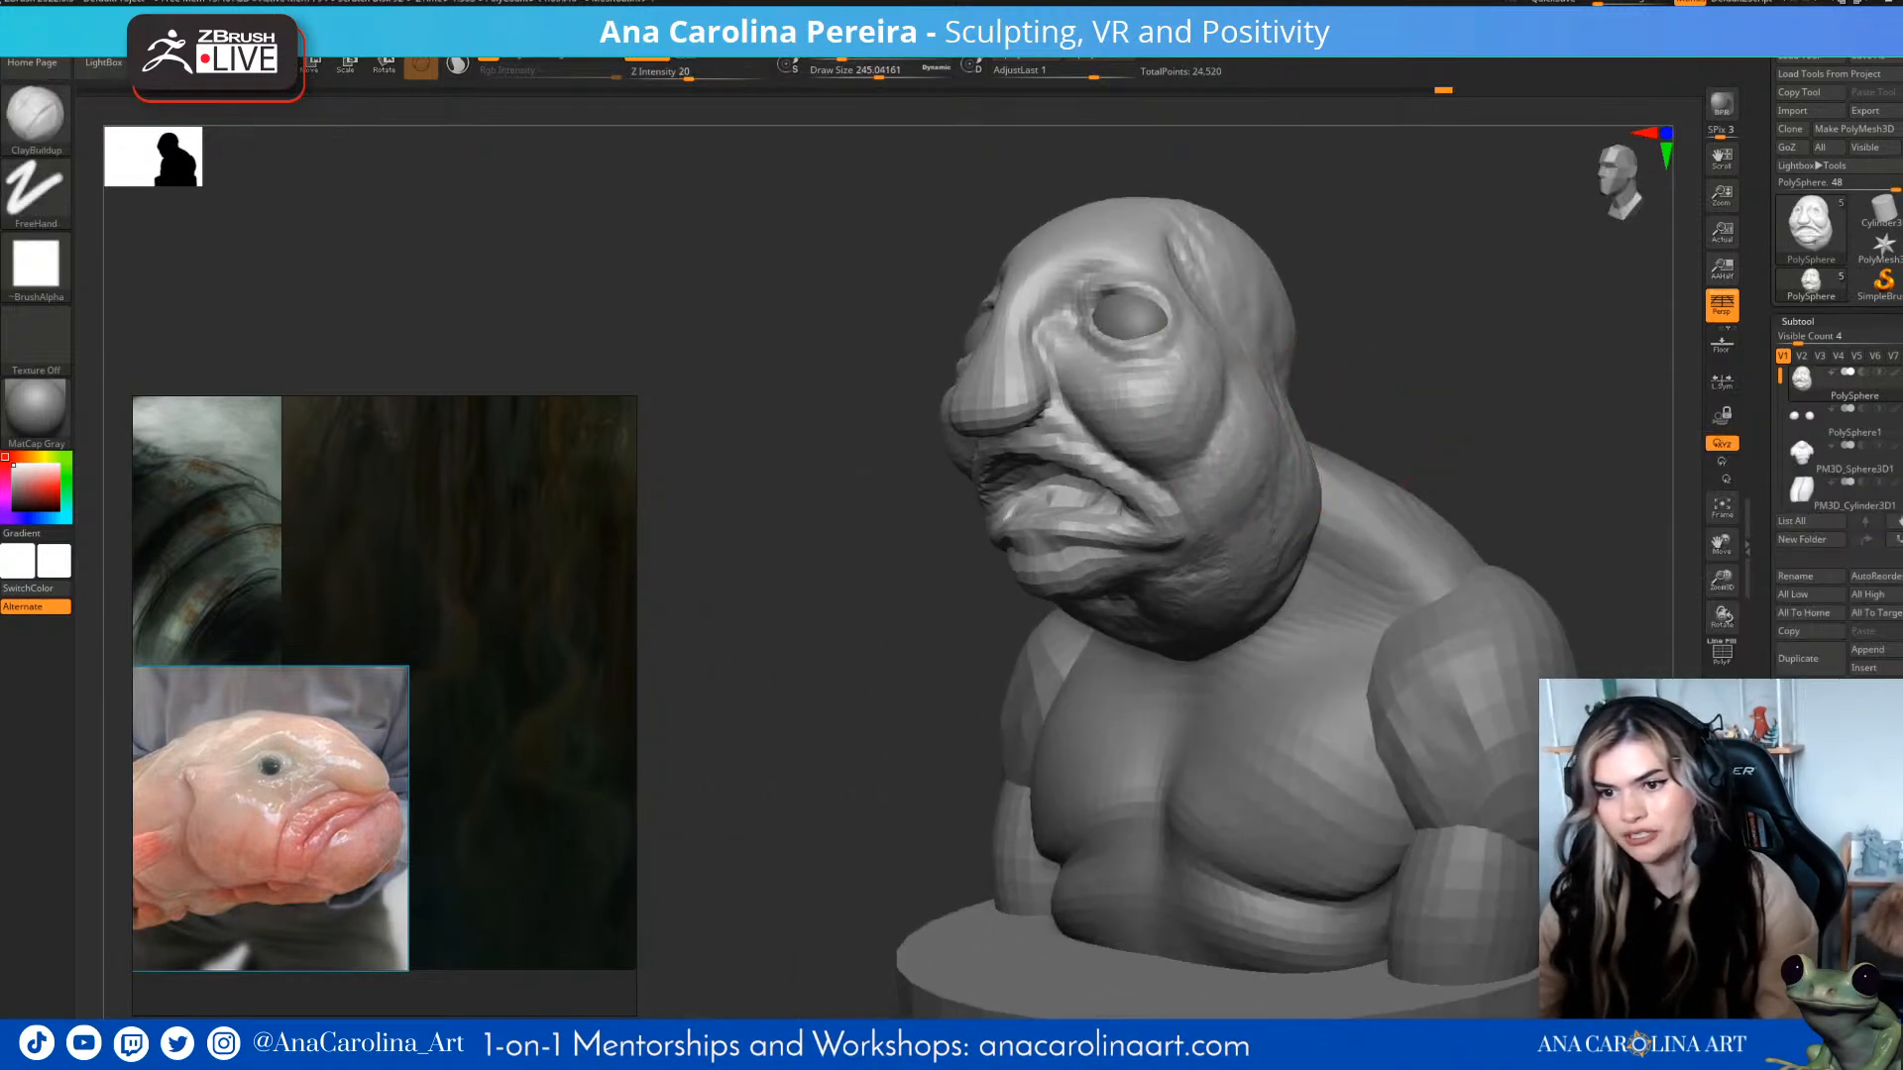
mouse_move(1320, 505)
right_mouse_down()
mouse_move(1437, 446)
mouse_move(1477, 486)
right_mouse_up()
left_click_drag(1106, 342, 1159, 439)
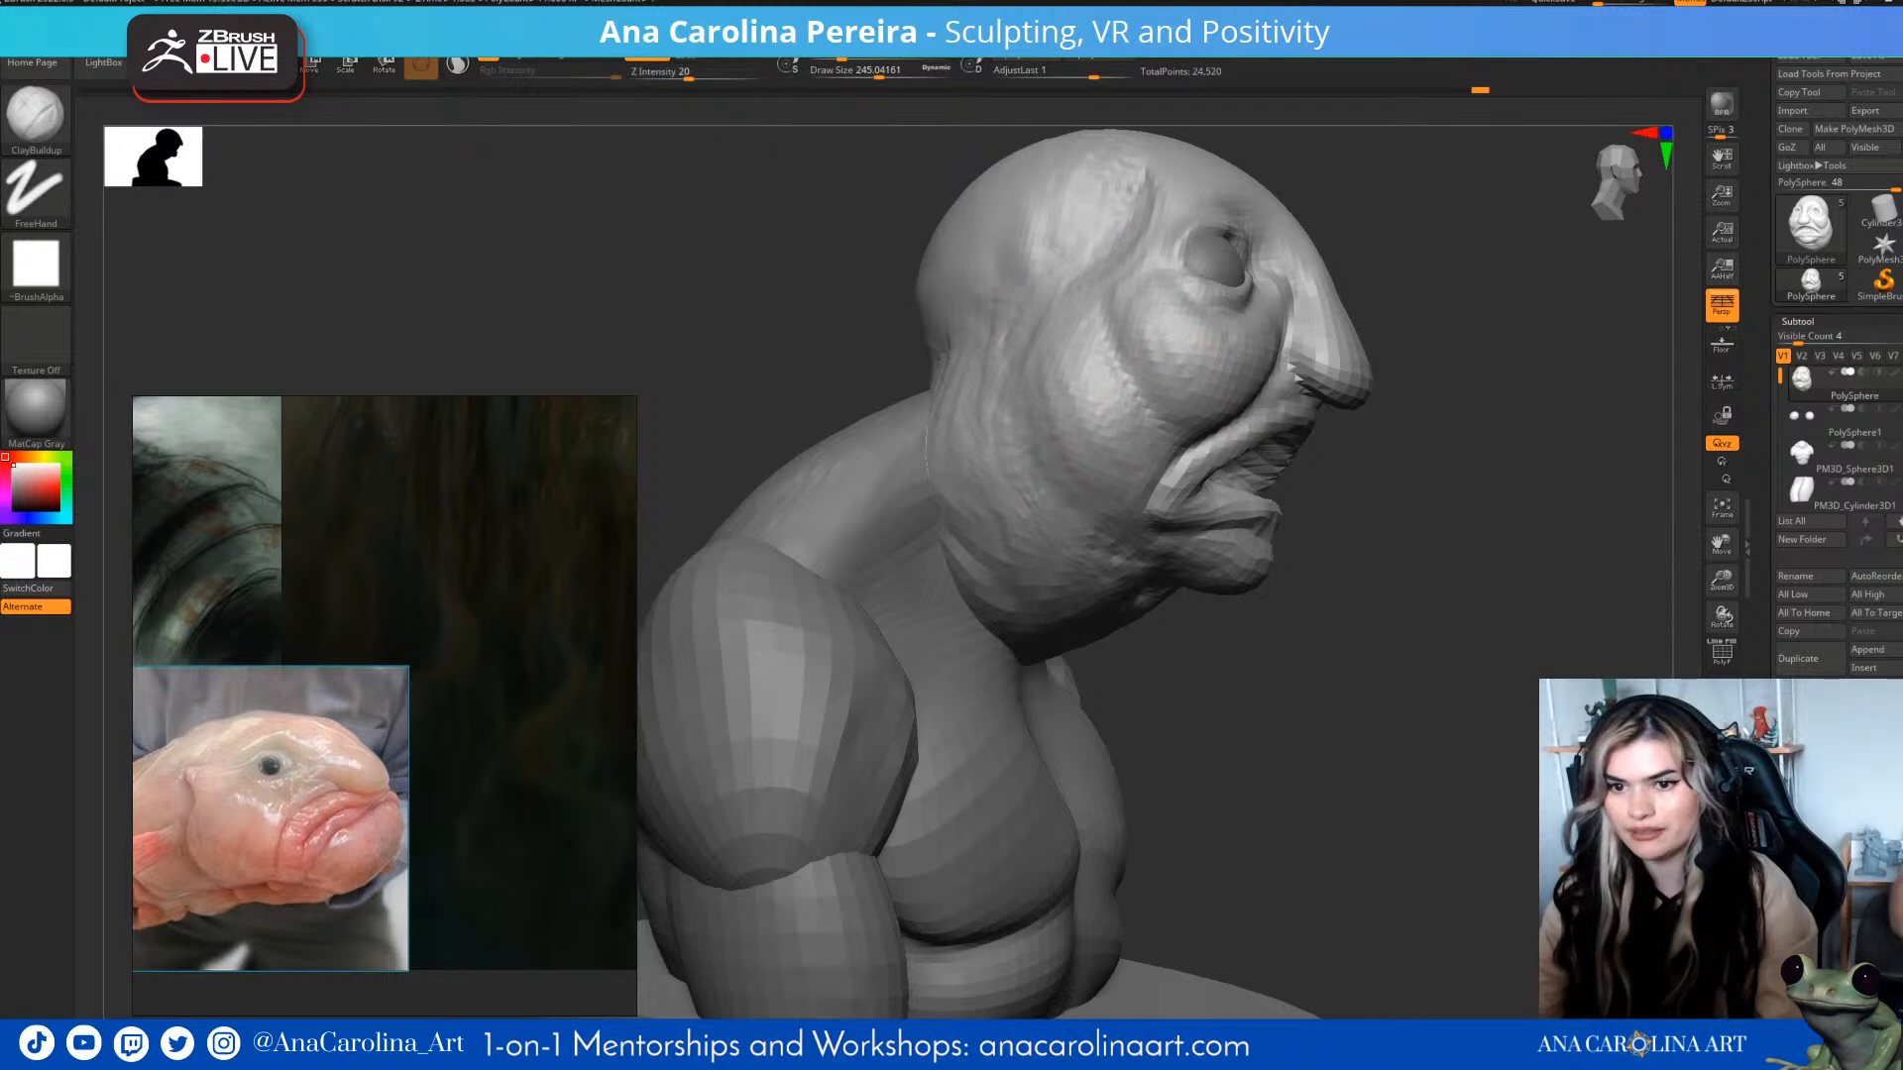
- Select the torso and build up its chest and back muscles with the ClayBuildup brush at a draw size of about 468
right_click_drag(1437, 634, 1338, 595)
mouse_move(1507, 436)
right_mouse_down("ctrl")
mouse_move(1526, 298)
mouse_move(1424, 412)
mouse_move(1437, 486)
right_mouse_up("ctrl")
mouse_move(1272, 440)
right_mouse_down()
mouse_move(1435, 405)
mouse_move(1323, 446)
right_mouse_up()
right_click_drag(1323, 446, 1347, 390, "ctrl")
left_click(1193, 496, "alt")
key("s")
left_click_drag(1138, 639, 1141, 638)
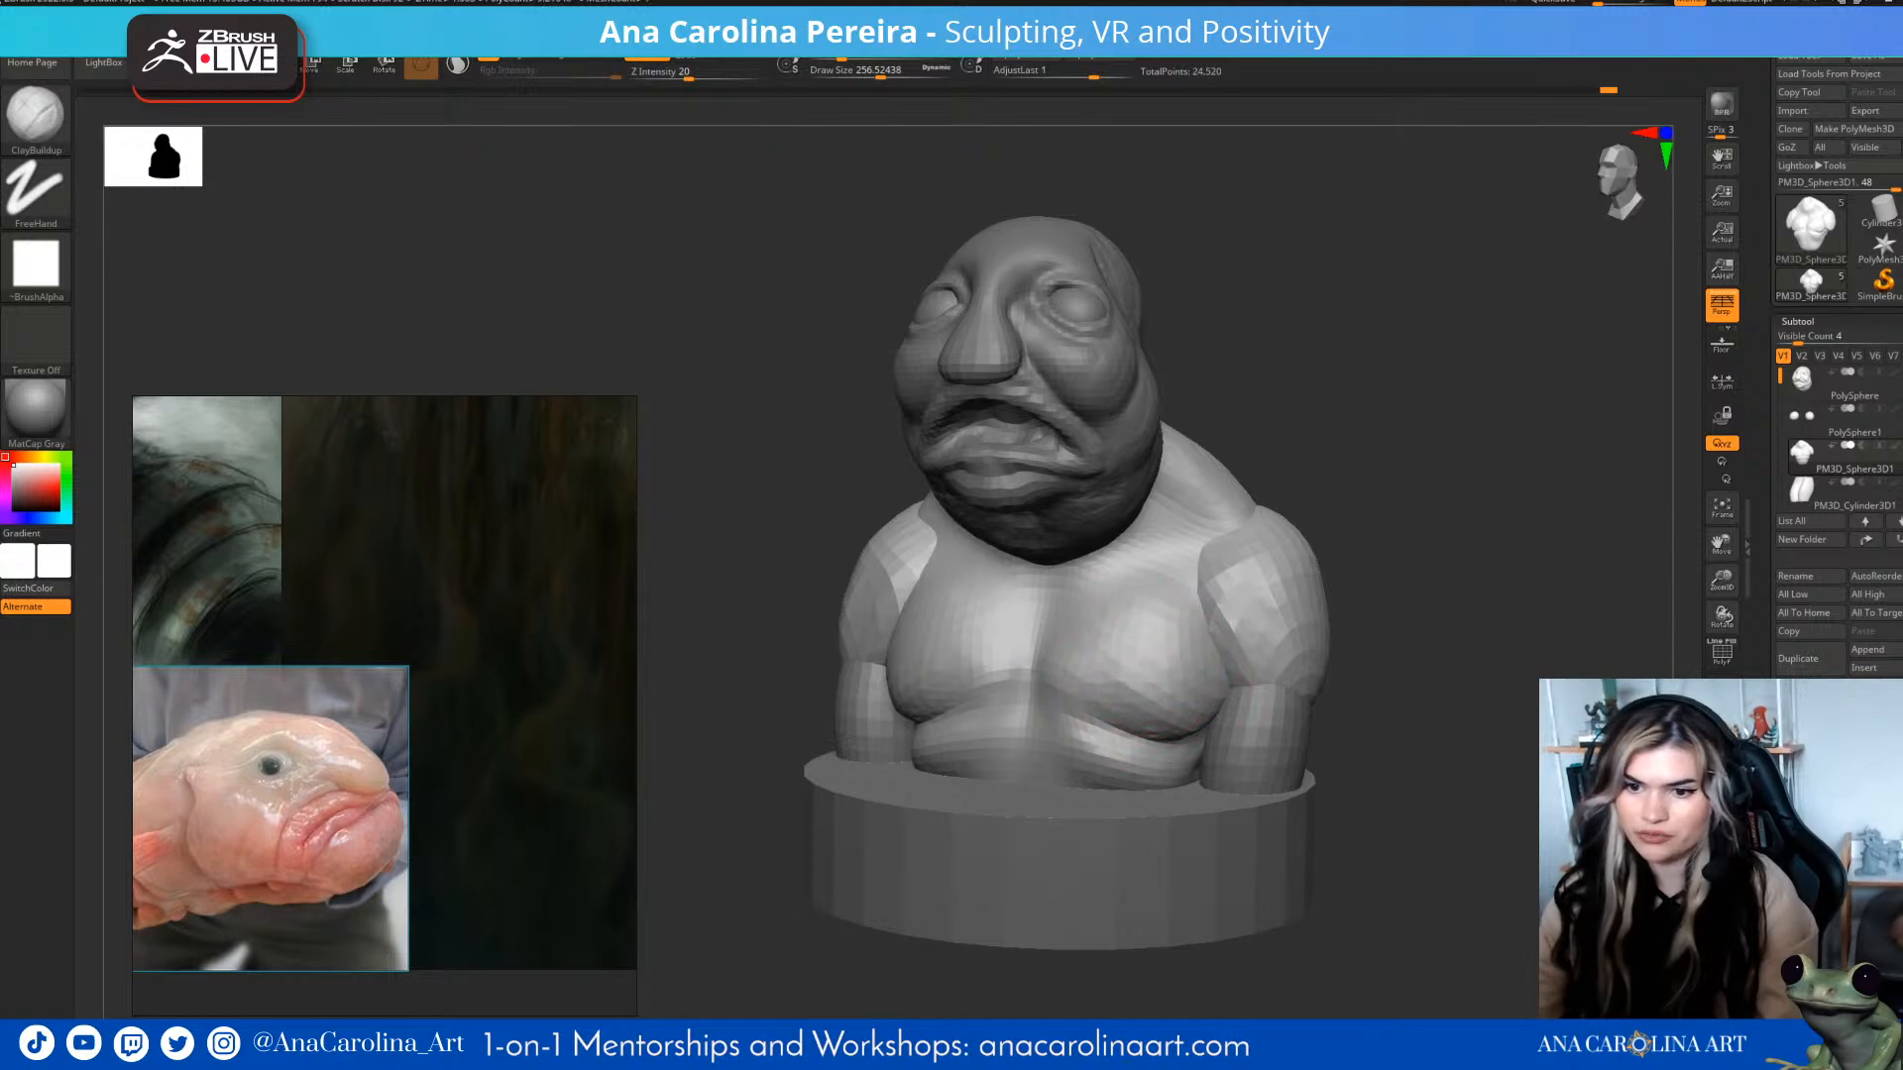
mouse_move(1245, 675)
right_mouse_down()
mouse_move(1363, 615)
mouse_move(1402, 556)
mouse_move(1350, 567)
mouse_move(1387, 563)
right_mouse_up()
right_click_drag(1034, 593, 1219, 784)
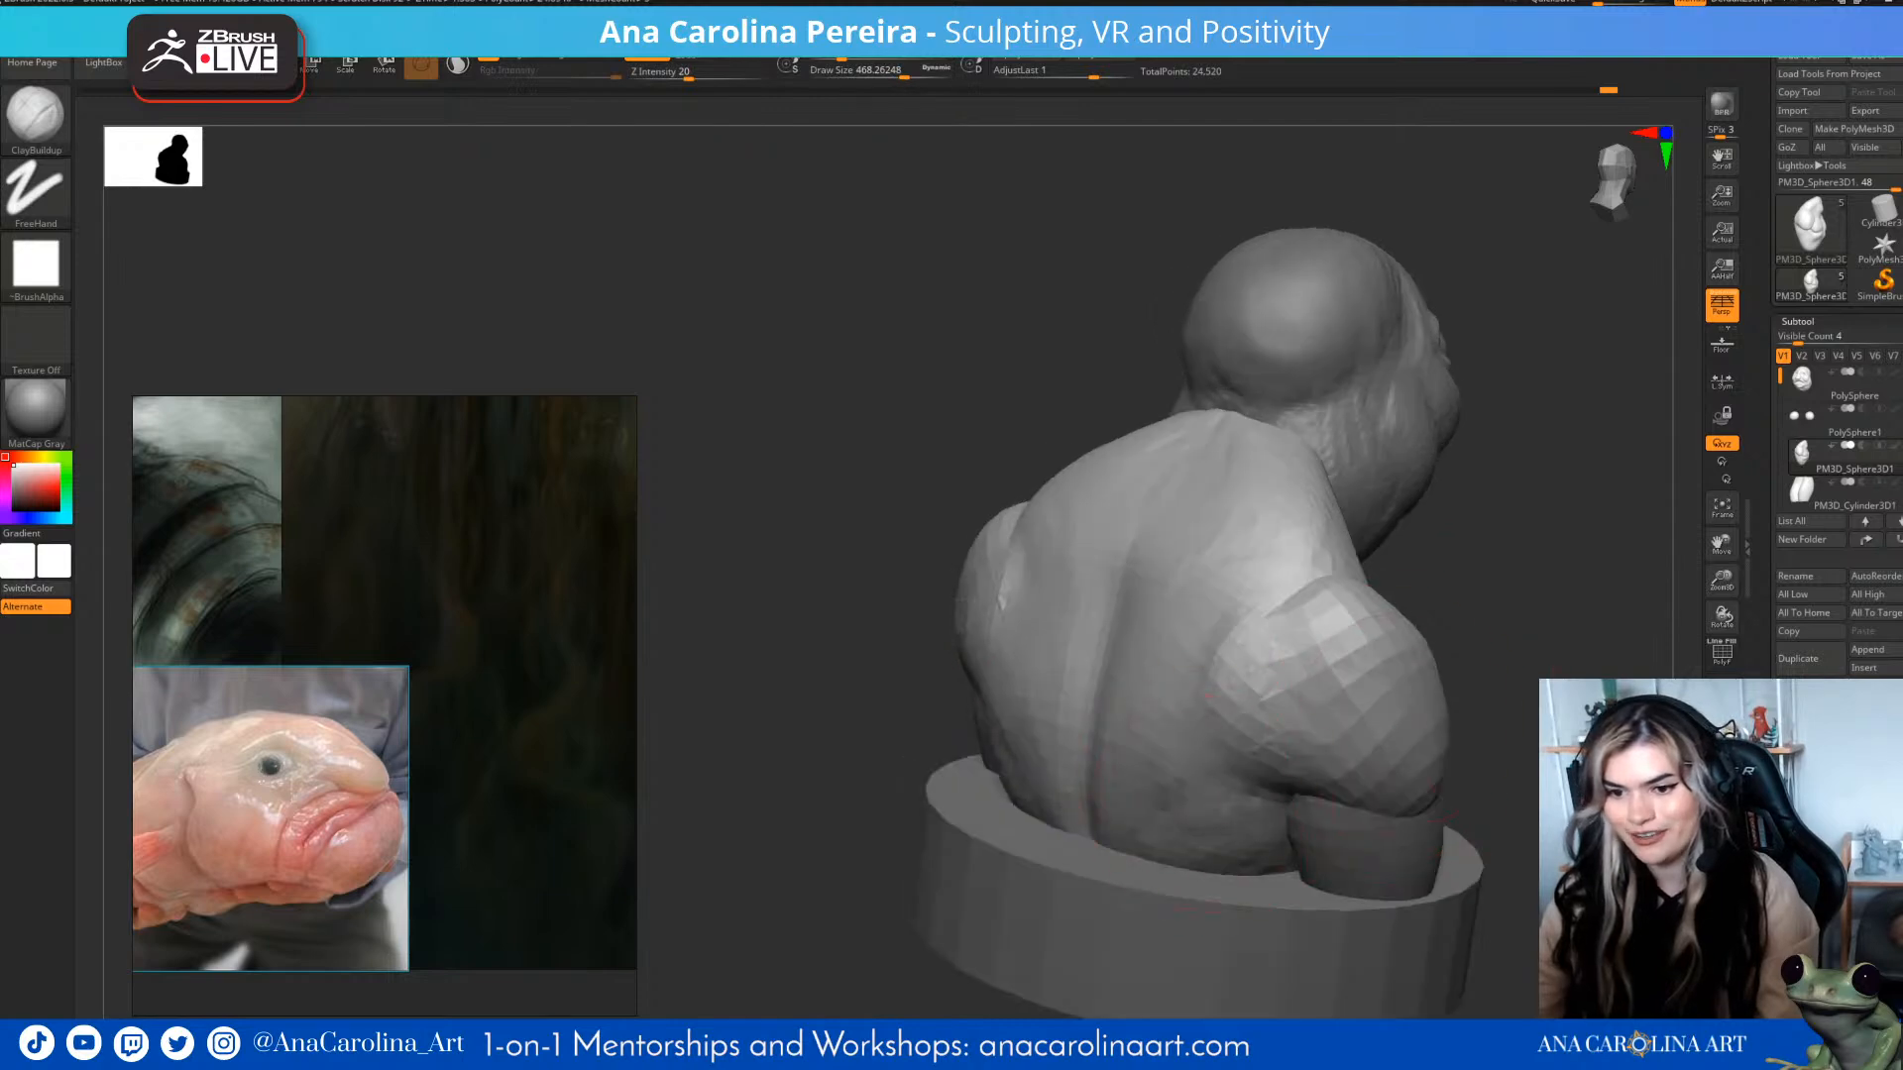
right_click_drag(1467, 694, 1071, 674)
right_click_drag(1487, 644, 1388, 377)
left_click_drag(1004, 742, 1072, 778, "alt")
mouse_move(1437, 495)
right_mouse_down()
mouse_move(1467, 753)
mouse_move(1477, 555)
mouse_move(1521, 539)
mouse_move(1535, 605)
right_mouse_up()
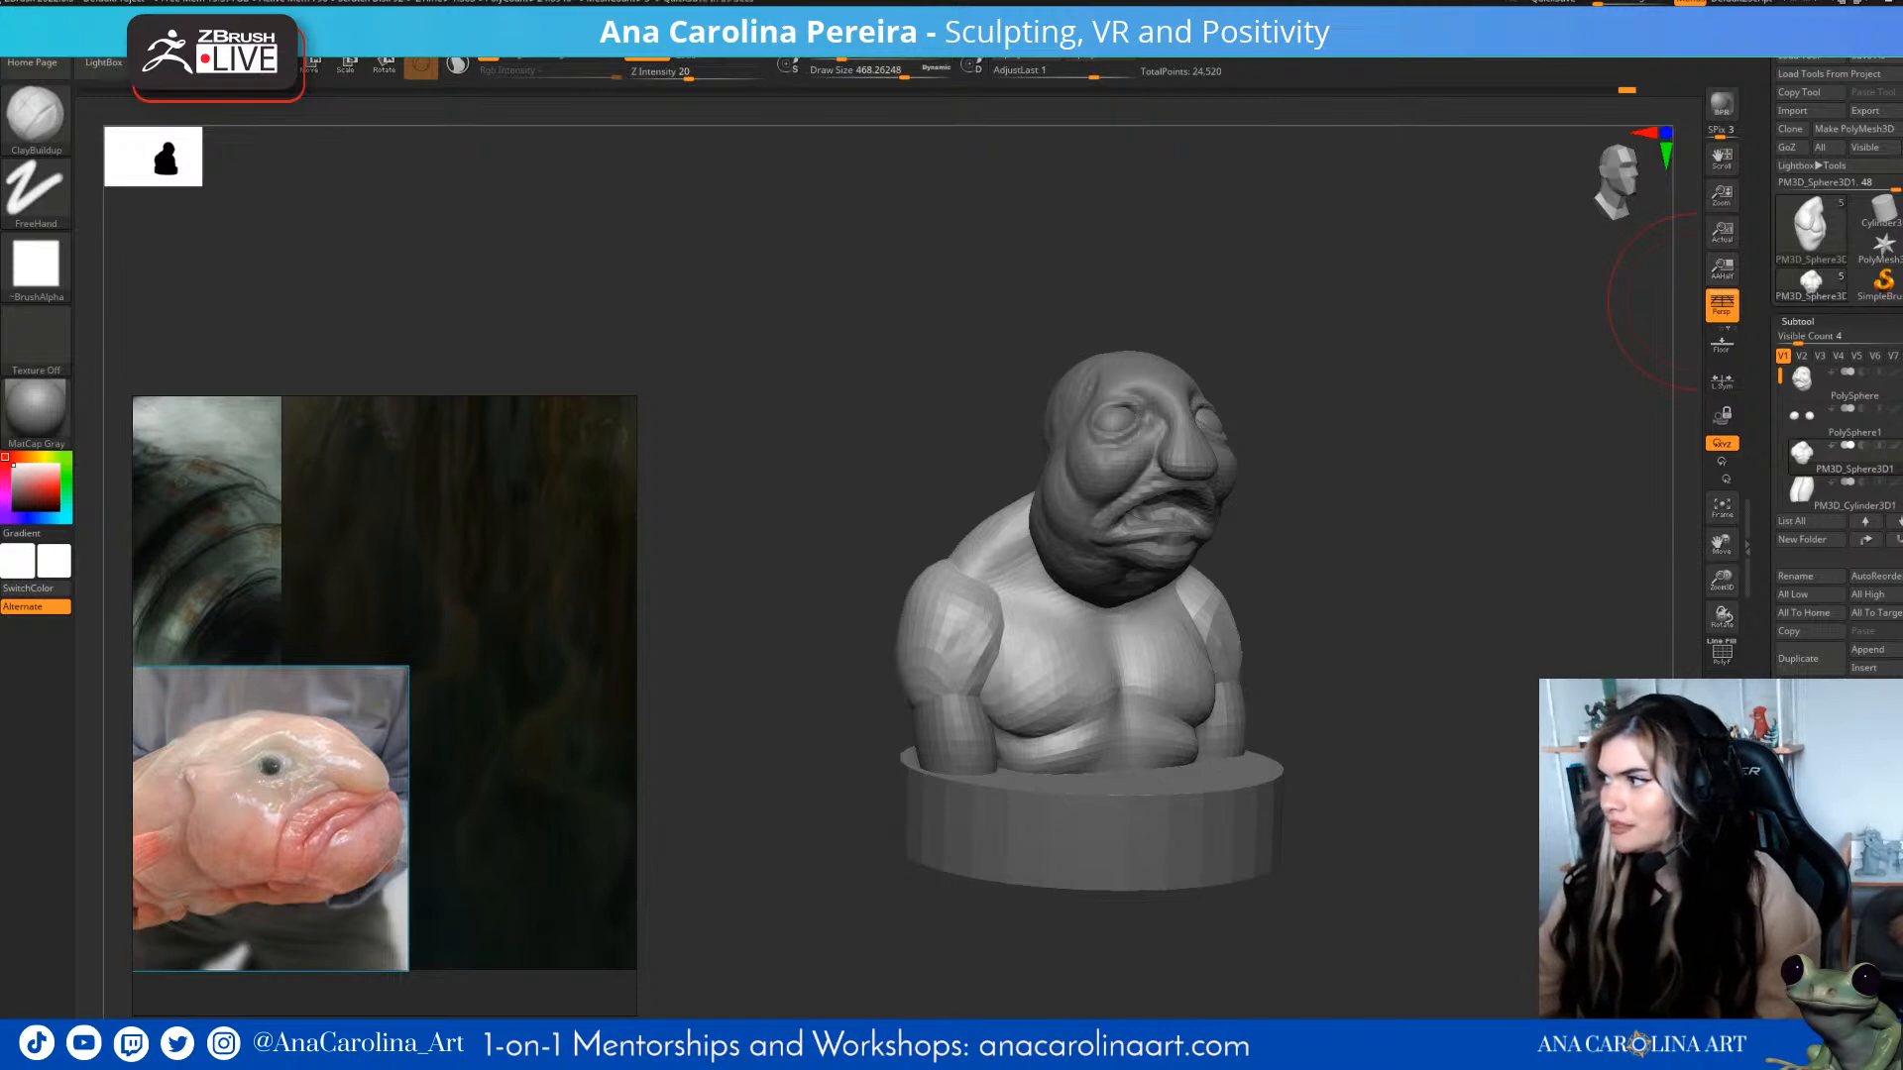
- Select the head and reshape the back of the skull with the Move brush at a draw size of about 468
right_click_drag(1697, 302, 1346, 347)
mouse_move(1318, 515)
right_mouse_down()
mouse_move(1368, 495)
mouse_move(1308, 476)
mouse_move(1378, 456)
mouse_move(1207, 414)
right_mouse_up()
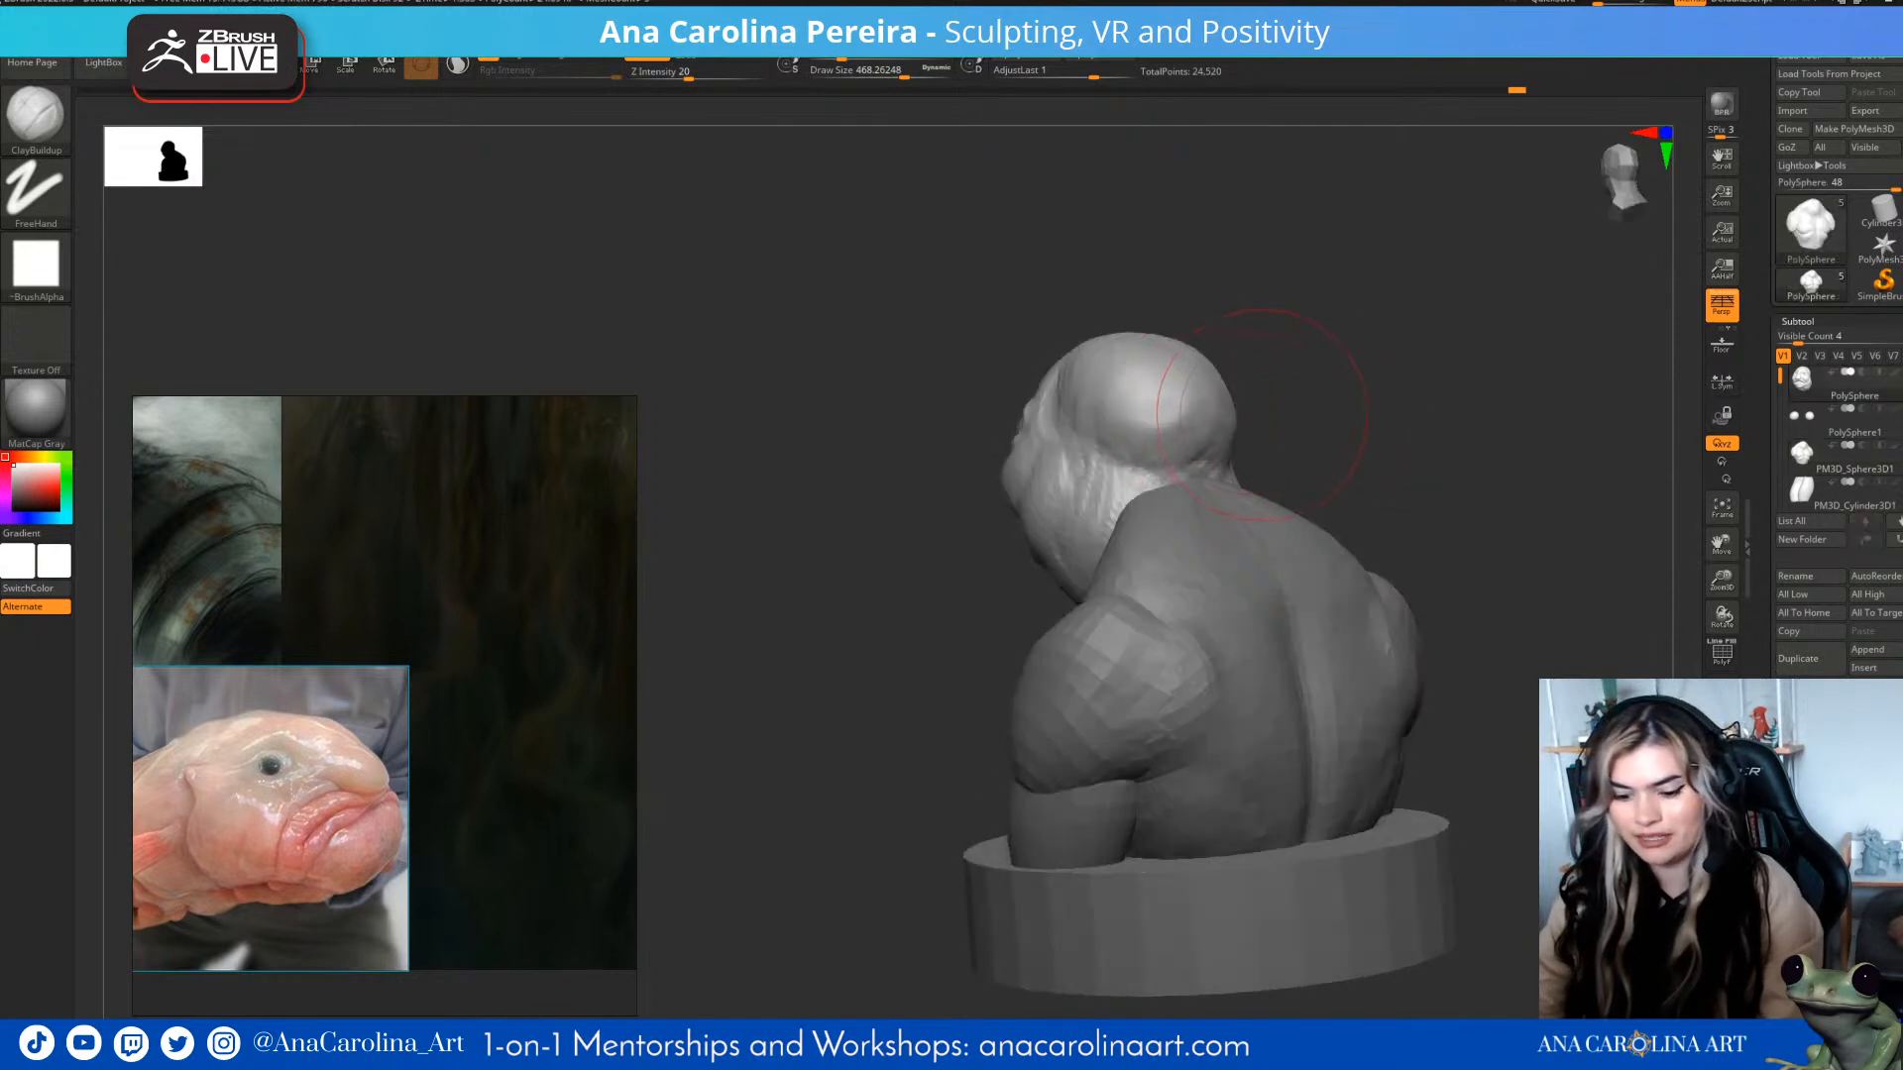
key("b")
key("m")
key("v")
left_click_drag(1146, 456, 1162, 451)
right_click_drag(1249, 446, 1110, 451)
left_click_drag(1204, 451, 1219, 446)
right_click_drag(1249, 446, 1140, 451)
mouse_move(1274, 383)
right_mouse_down()
mouse_move(1305, 263)
mouse_move(1296, 337)
mouse_move(1260, 394)
right_mouse_up()
key("ctrl")
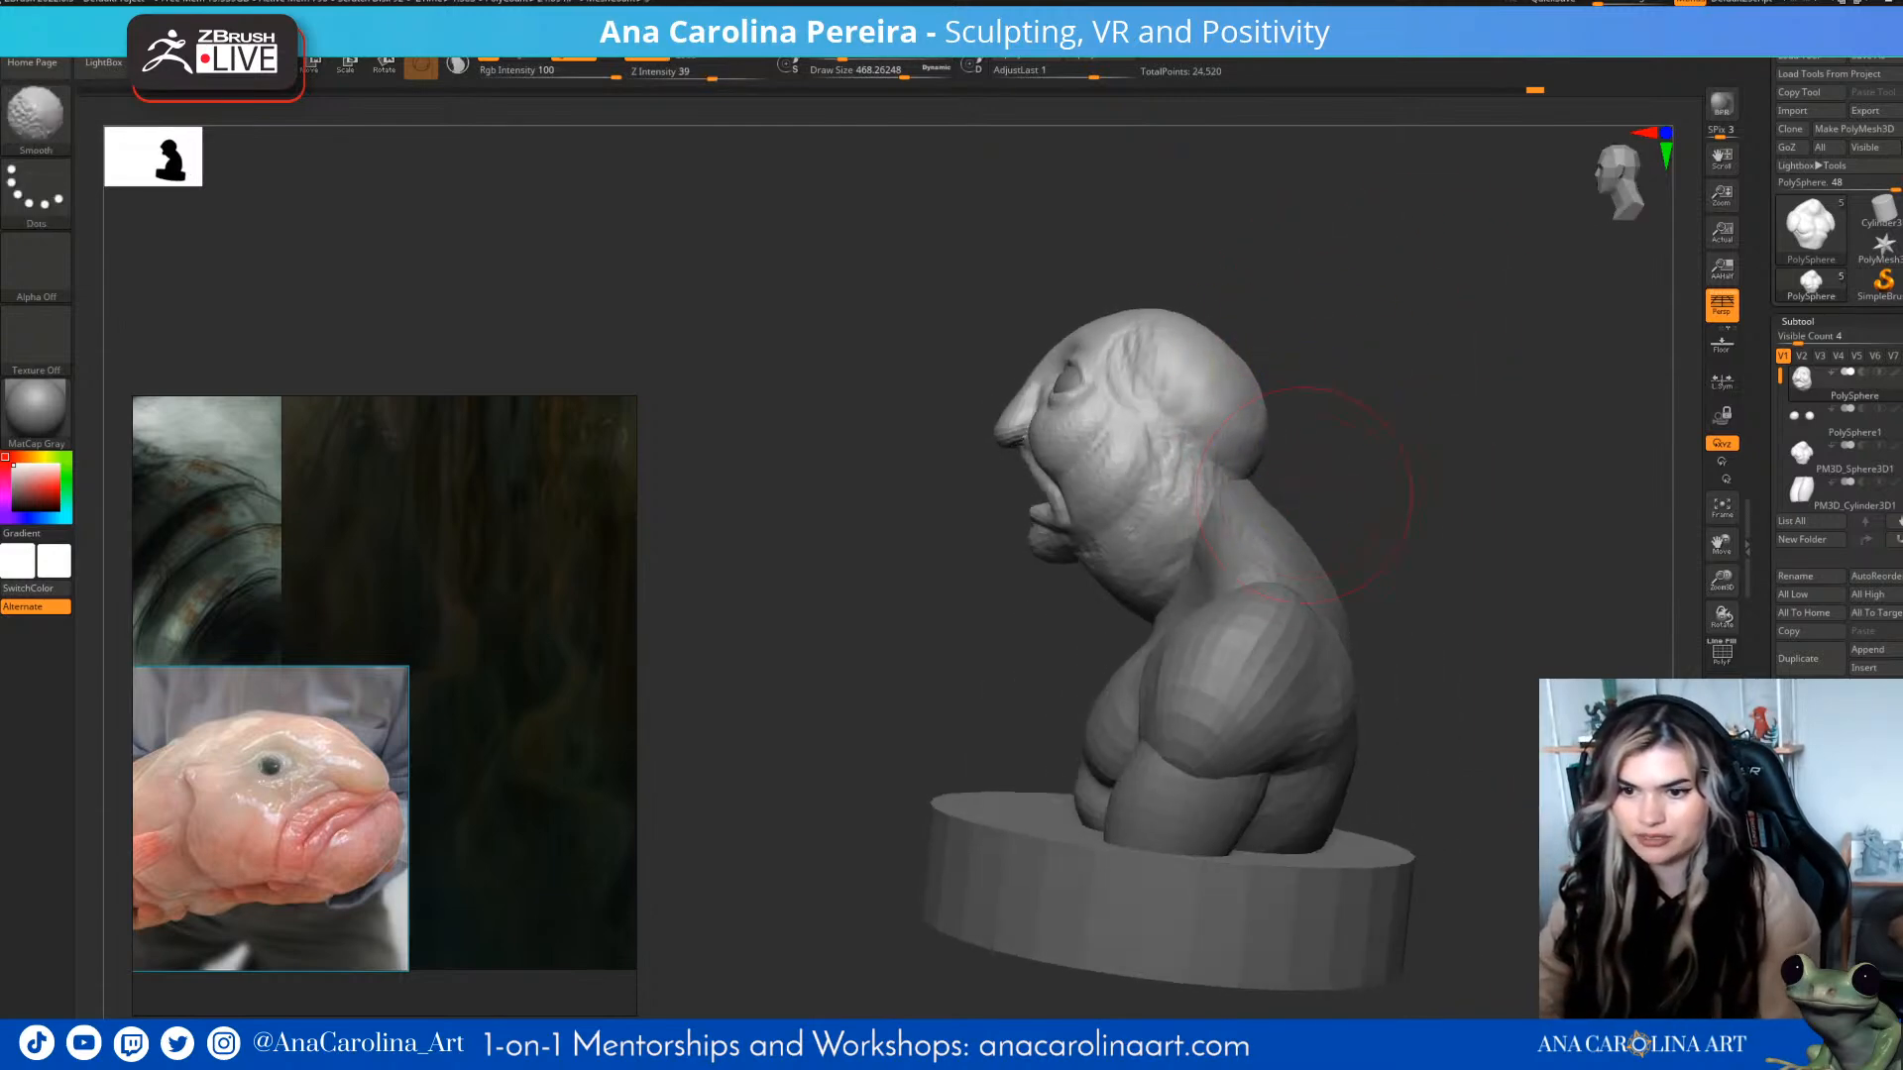
- Select the torso and shape the hunched neck and upper back in side view at a draw size of about 734
left_click(1289, 555, "alt")
right_click_drag(1329, 525, 1351, 495)
key("space")
left_click_drag(1336, 474, 1323, 467)
key("ctrl")
key("space")
mouse_move(1364, 458)
right_mouse_down()
mouse_move(1331, 447)
mouse_move(1202, 565)
right_mouse_up()
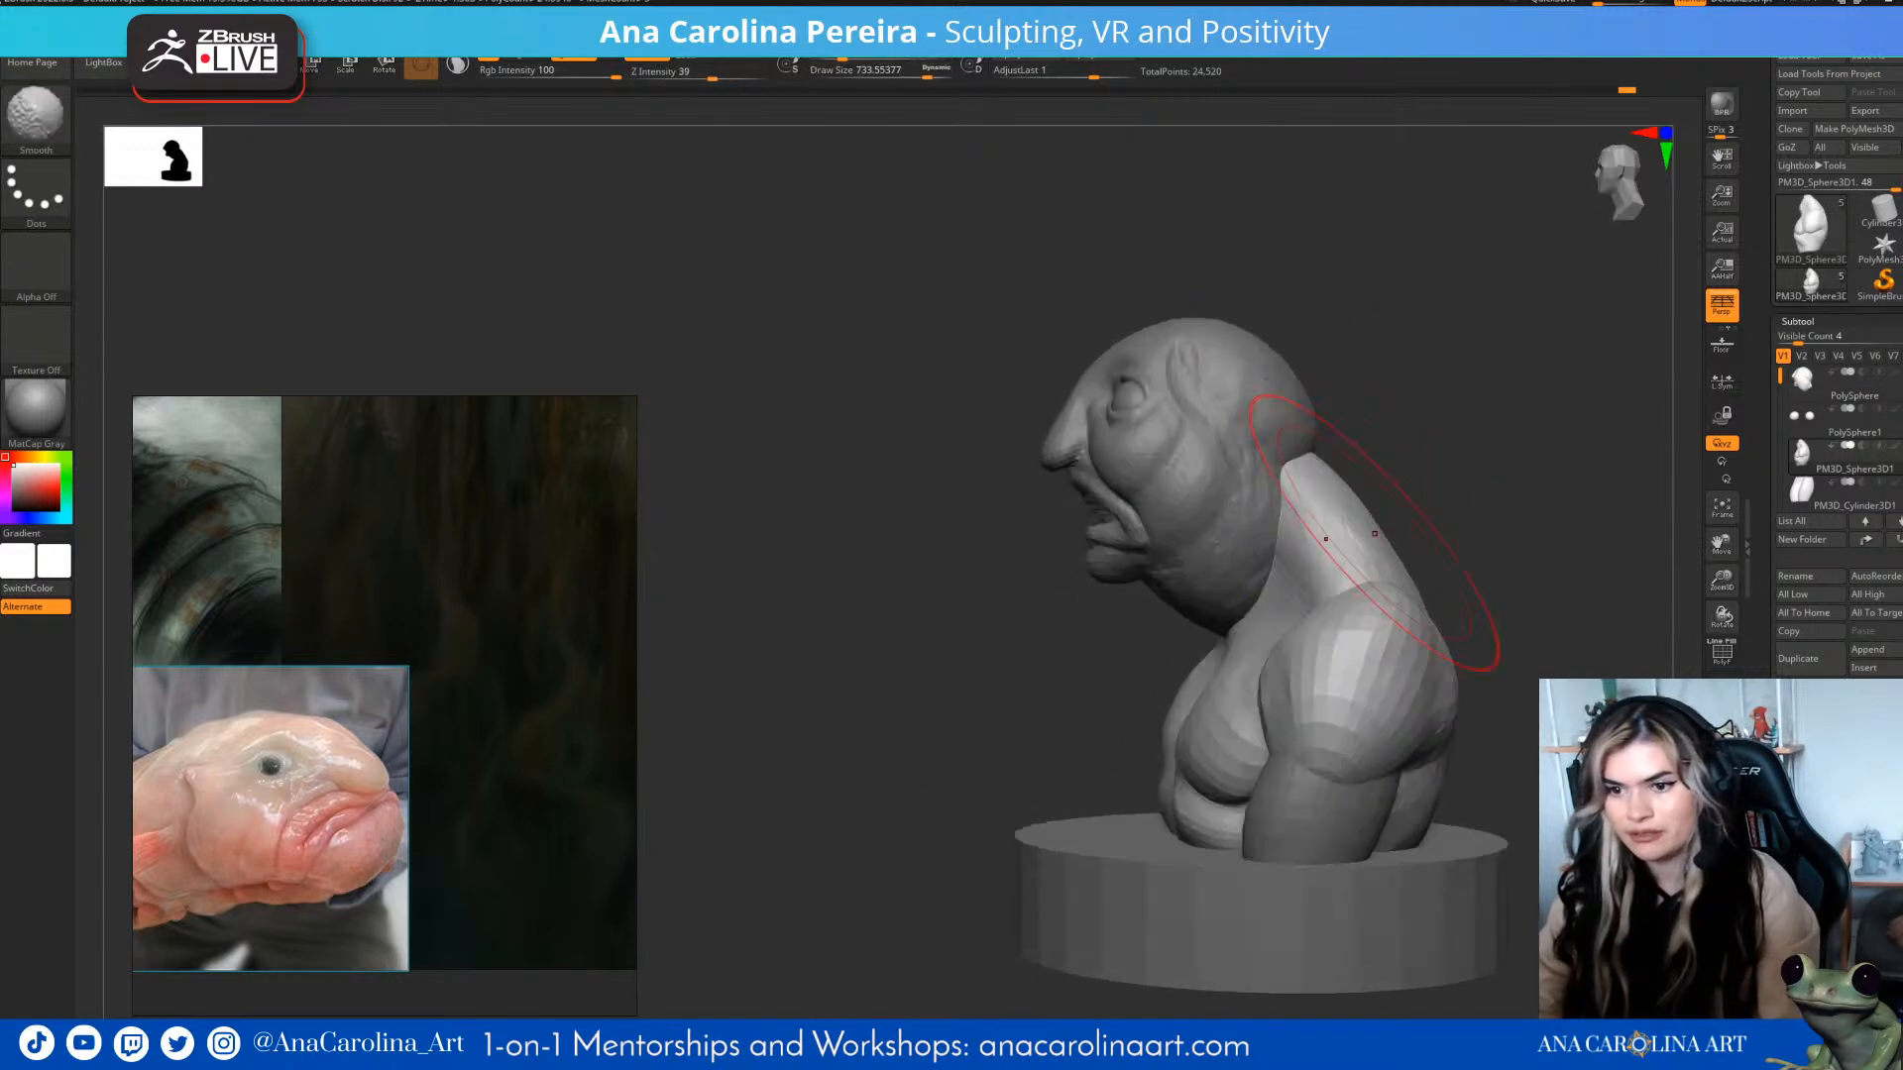
right_click_drag(1371, 543, 1463, 535)
left_click_drag(1395, 577, 1400, 551)
right_click_drag(1399, 551, 1204, 555)
left_click_drag(1445, 593, 1454, 580)
- Refine the rear contour of the back with a smaller Move brush
right_click_drag(1447, 585, 1318, 664)
key("space")
left_click_drag(1329, 655, 1307, 654)
left_click_drag(1465, 635, 1471, 631)
right_click_drag(1566, 634, 1437, 684)
- Build up the trapezius between the neck and shoulders with the ClayBuildup brush
mouse_move(1527, 728)
left_mouse_down()
mouse_move(1424, 724)
mouse_move(1474, 465)
mouse_move(1287, 486)
mouse_move(1363, 471)
mouse_move(1385, 442)
mouse_move(1325, 515)
mouse_move(1114, 459)
left_mouse_up()
right_click_drag(1427, 614, 1428, 525, "ctrl")
mouse_move(1427, 525)
left_mouse_down()
mouse_move(1316, 504)
mouse_move(1388, 555)
mouse_move(1189, 555)
mouse_move(1418, 476)
mouse_move(1358, 466)
mouse_move(1279, 496)
left_mouse_up()
key("b")
key("c")
key("b")
mouse_move(1388, 436)
left_mouse_down()
mouse_move(1278, 426)
mouse_move(1251, 446)
mouse_move(1239, 427)
left_mouse_up()
key("bracketleft")
left_click_drag(1407, 417, 1502, 446)
mouse_move(1241, 432)
left_mouse_down()
mouse_move(1219, 481)
mouse_move(1214, 426)
left_mouse_up()
mouse_move(1388, 436)
left_mouse_down()
mouse_move(1437, 416)
mouse_move(1487, 442)
left_mouse_up()
- Add muscle strands over the collarbones and shoulders with the ClayBuildup brush at a draw size of about 128
key("space")
mouse_move(1406, 477)
left_mouse_down()
mouse_move(1383, 477)
mouse_move(1413, 471)
left_mouse_up()
mouse_move(1290, 525)
left_mouse_down()
mouse_move(1293, 476)
mouse_move(1283, 535)
left_mouse_up()
mouse_move(1496, 476)
left_mouse_down()
mouse_move(1387, 495)
mouse_move(1495, 425)
left_mouse_up()
key("bracketleft")
mouse_move(1258, 556)
left_mouse_down()
mouse_move(1340, 548)
mouse_move(1323, 603)
mouse_move(1371, 636)
left_mouse_up()
mouse_move(1551, 488)
left_mouse_down()
mouse_move(1576, 514)
mouse_move(1564, 504)
left_mouse_up()
mouse_move(1376, 537)
left_mouse_down()
mouse_move(1392, 570)
mouse_move(1350, 625)
mouse_move(1274, 607)
mouse_move(1288, 594)
mouse_move(1318, 600)
mouse_move(1233, 615)
left_mouse_up()
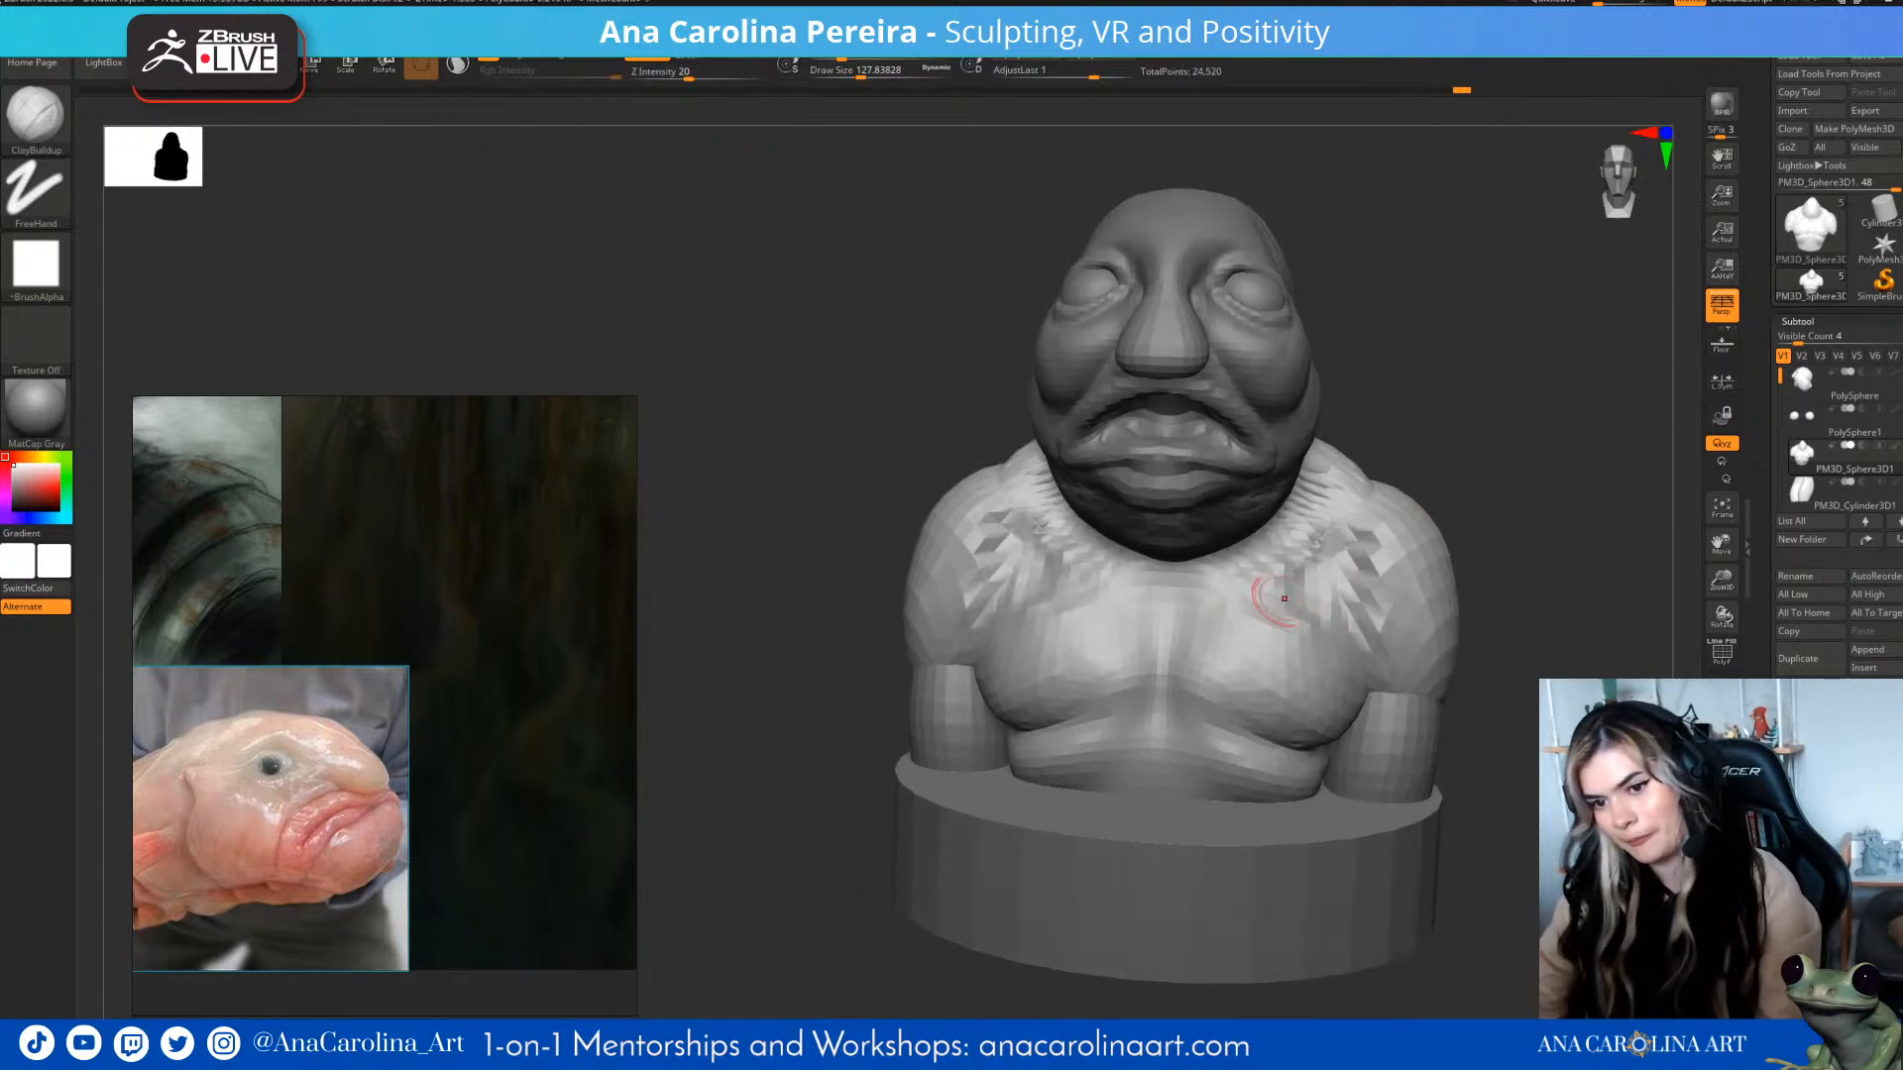
left_click_drag(1586, 555, 1304, 594)
mouse_move(1401, 501)
left_mouse_down()
mouse_move(1351, 446)
mouse_move(1370, 456)
left_mouse_up()
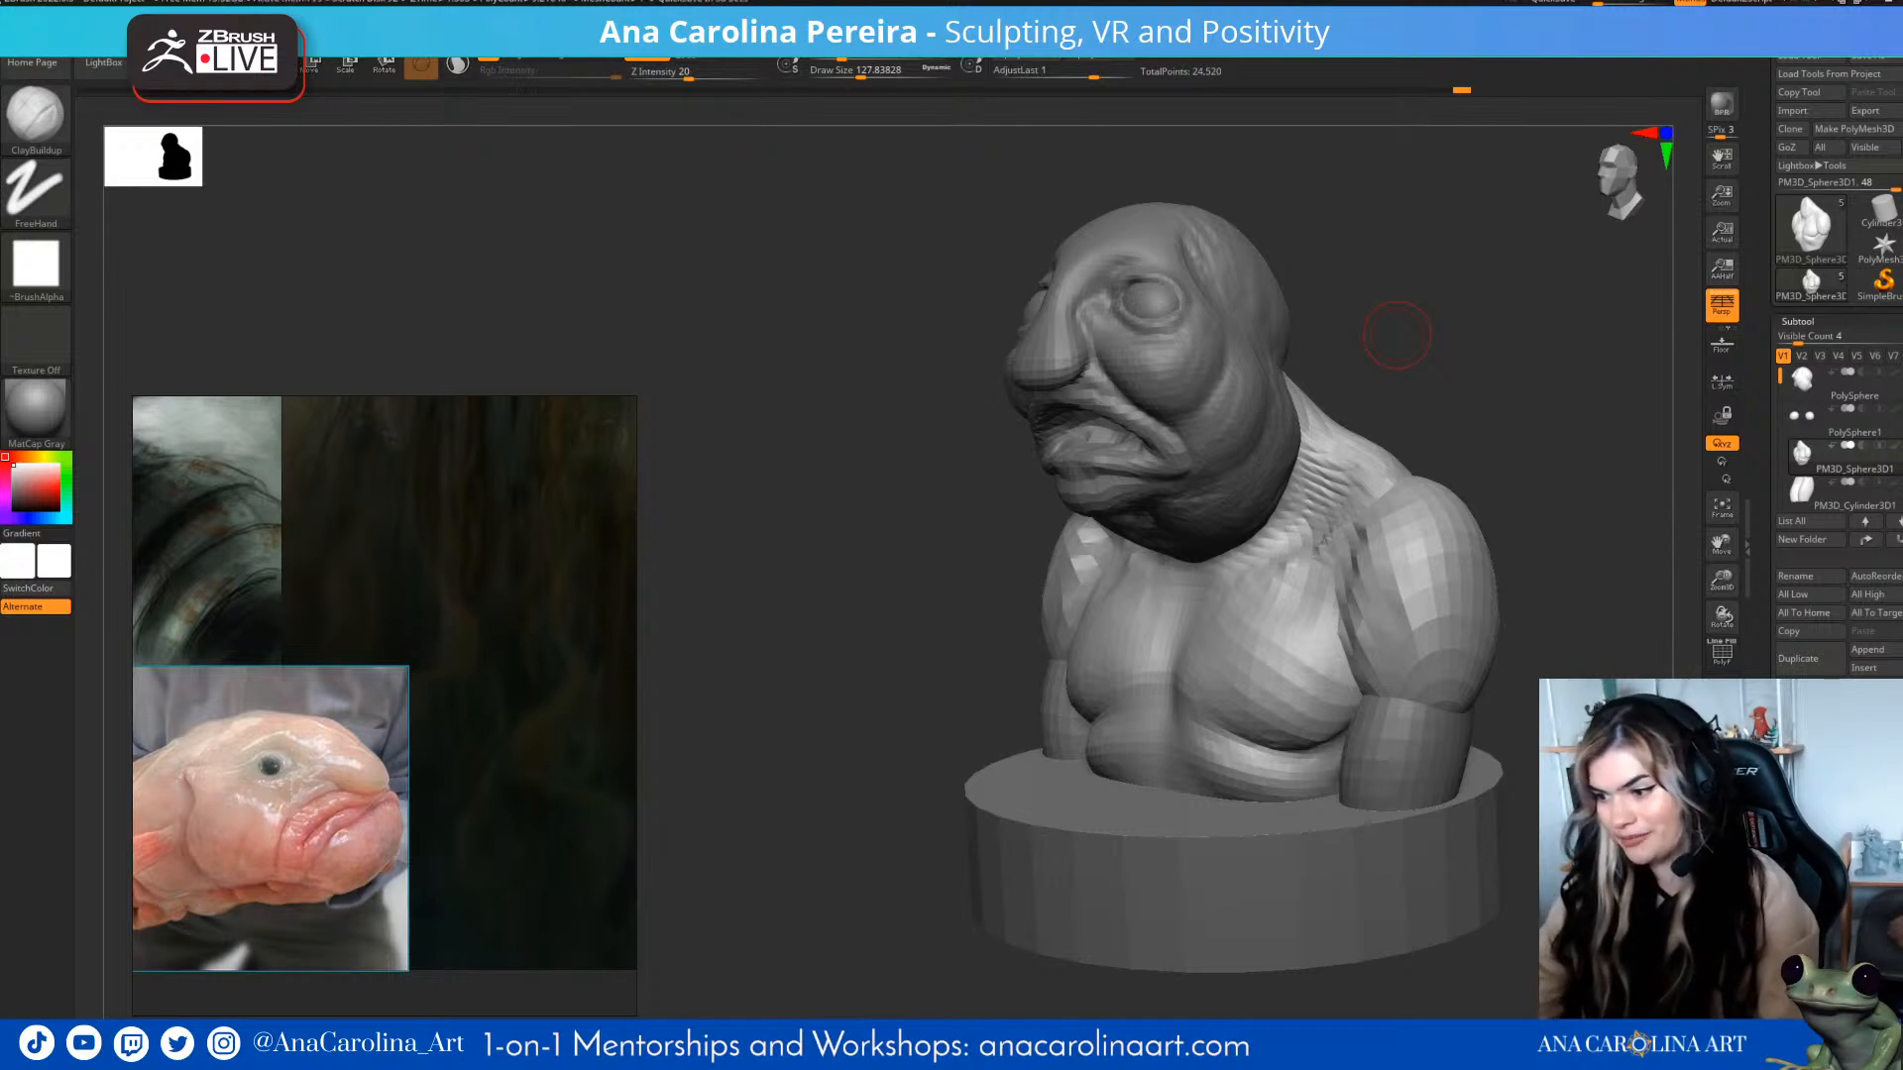
- Adjust the torso's chest and shoulder profile in side view with the Move brush at a draw size of about 400
mouse_move(1431, 410)
left_mouse_down()
mouse_move(1606, 418)
mouse_move(1487, 376)
left_mouse_up()
left_click_drag(1487, 396, 1318, 408)
key("b")
key("m")
key("v")
key("s")
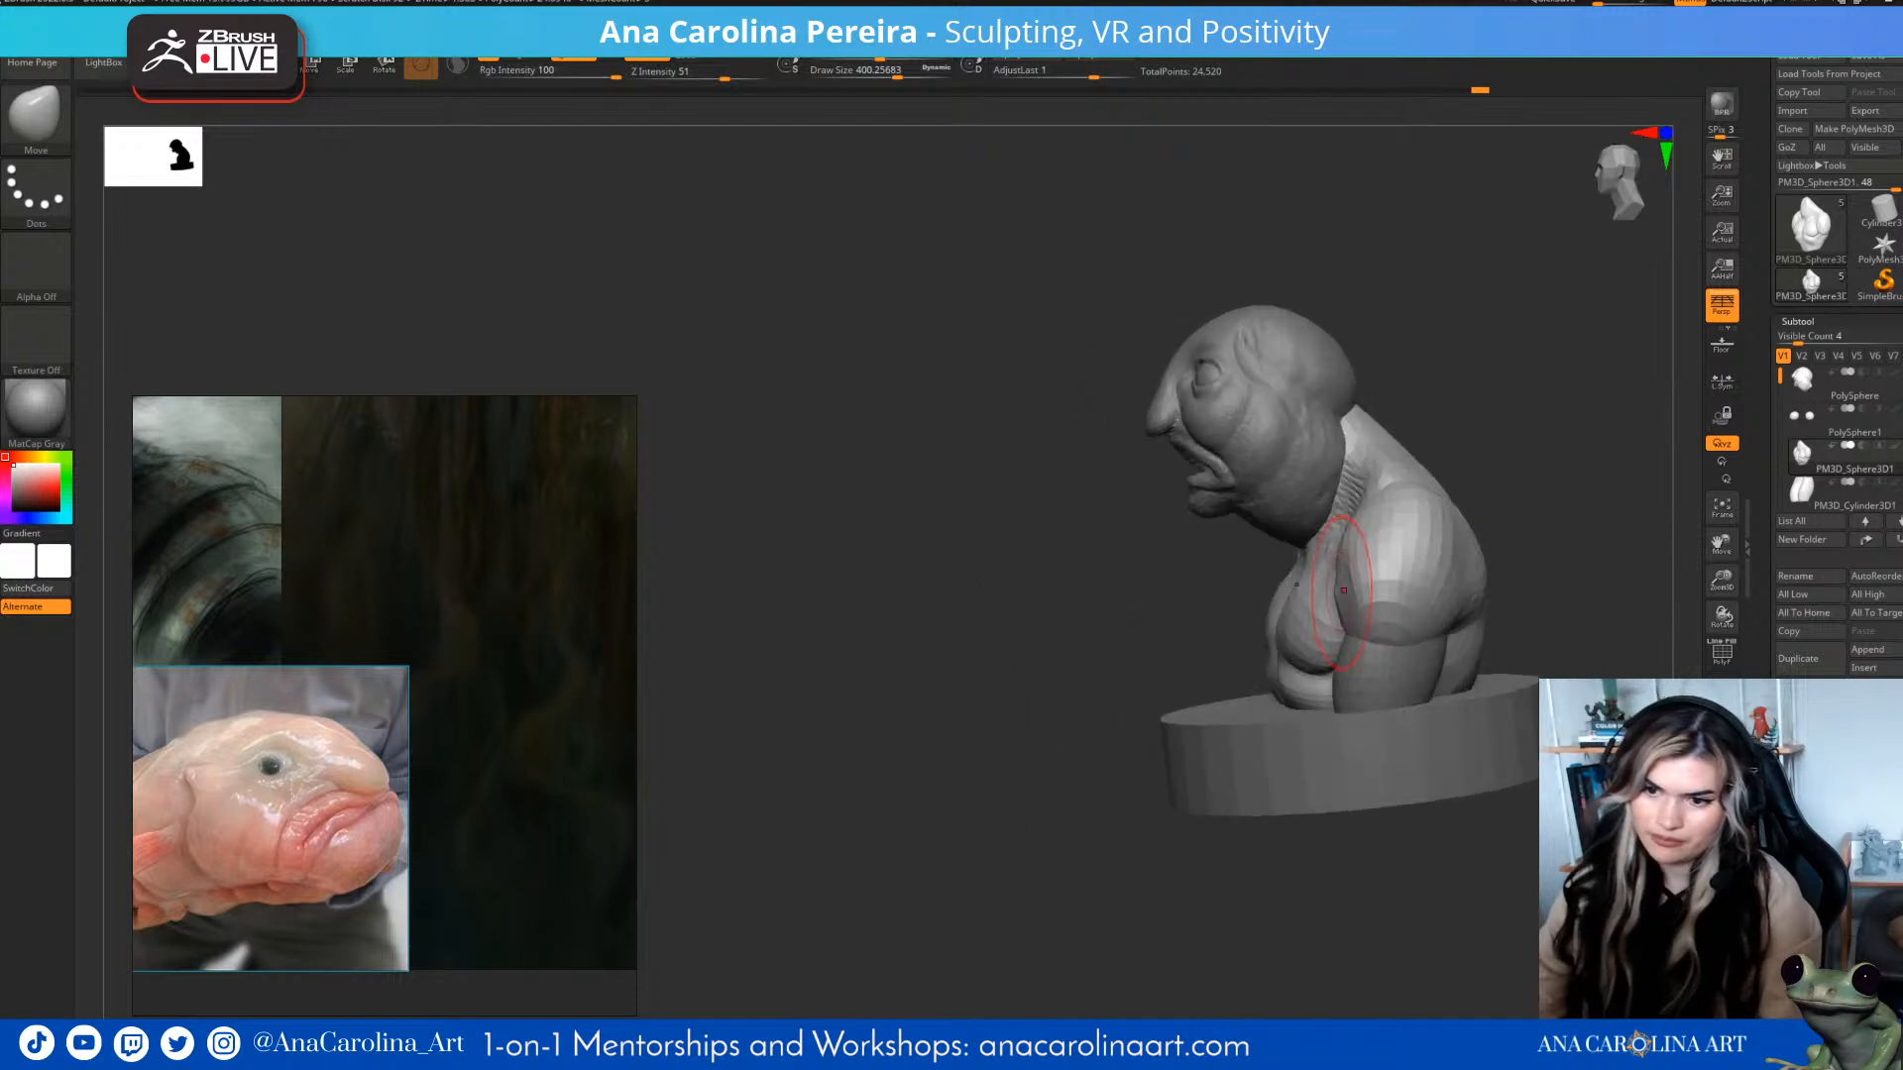
mouse_move(1467, 570)
left_mouse_down()
mouse_move(1520, 585)
mouse_move(1616, 451)
mouse_move(1536, 461)
left_mouse_up()
- Adjust the trapezius slope beside the neck with the Move brush at a draw size of about 286
key("[")
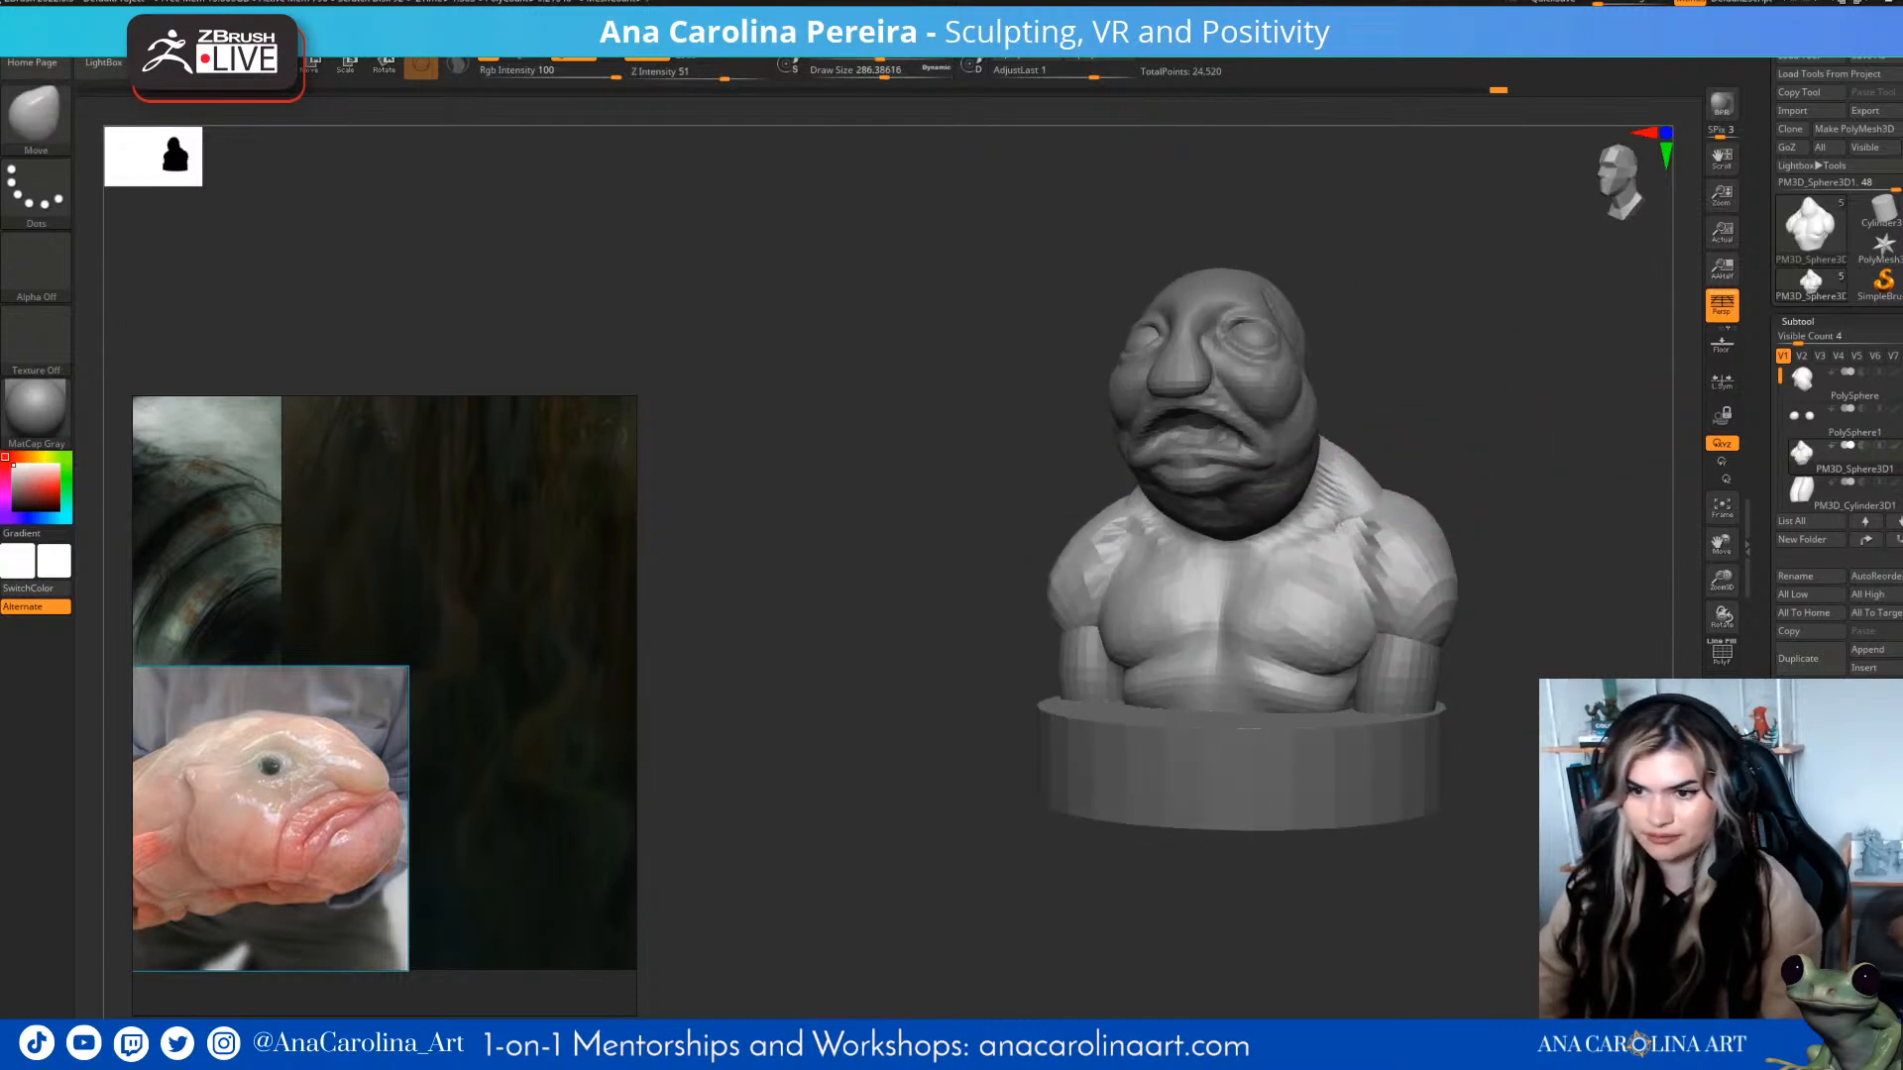
left_click_drag(1386, 459, 1402, 459)
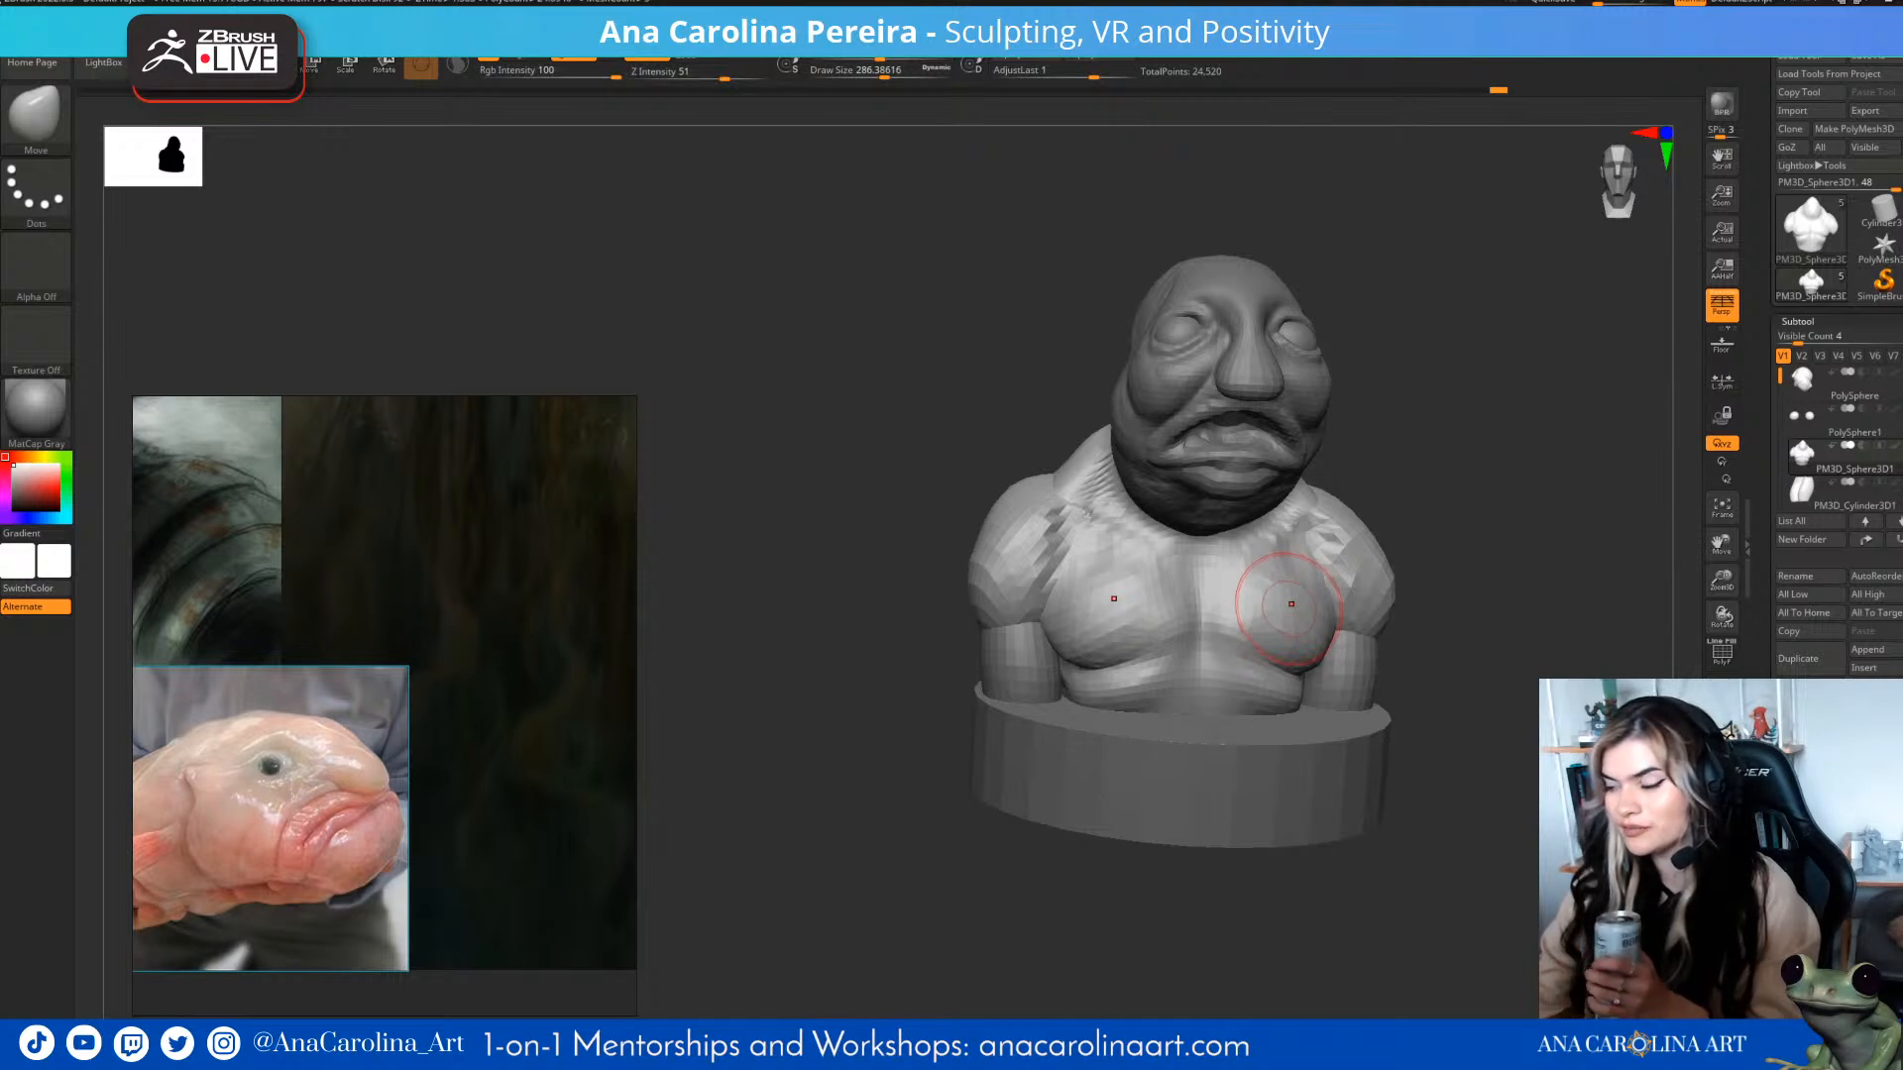
mouse_move(1293, 607)
right_mouse_down()
mouse_move(1021, 575)
mouse_move(1457, 580)
right_mouse_up()
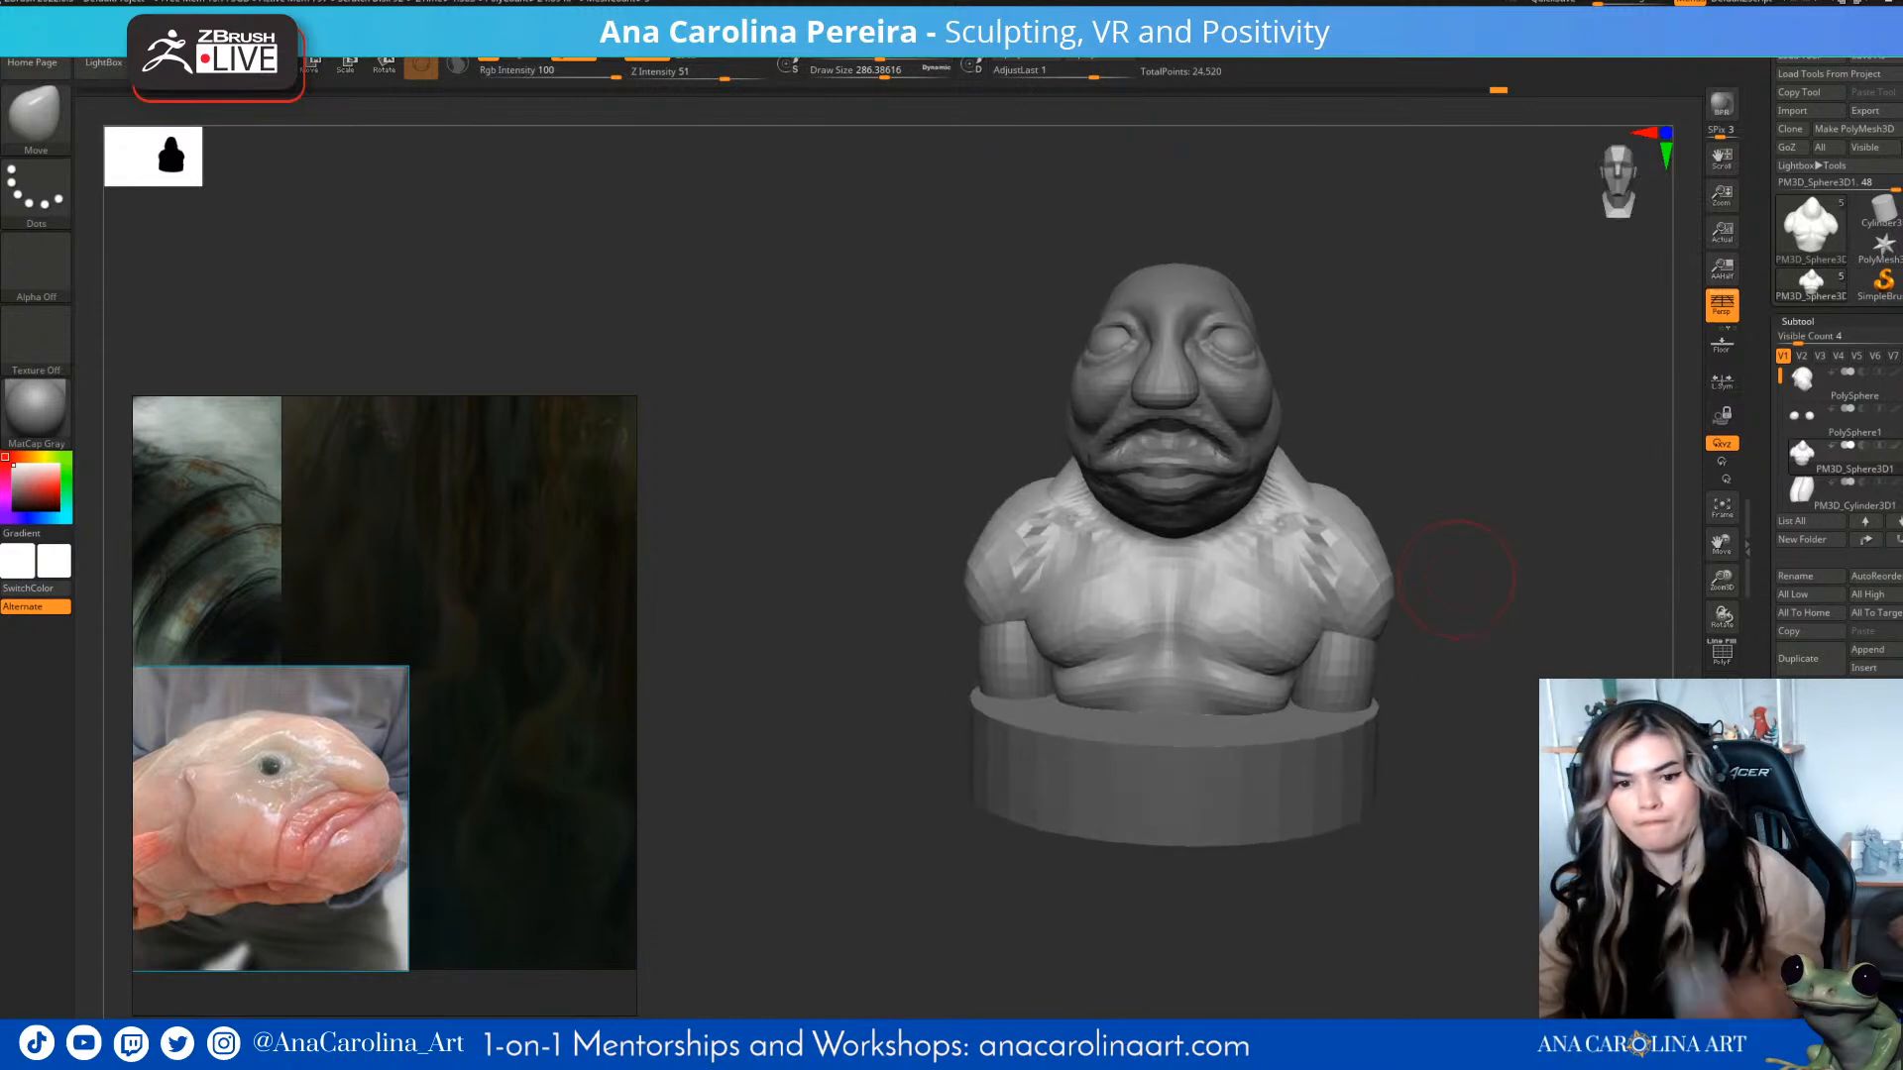
- Build up the area beneath the chest muscles with the ClayBuildup brush
key("b")
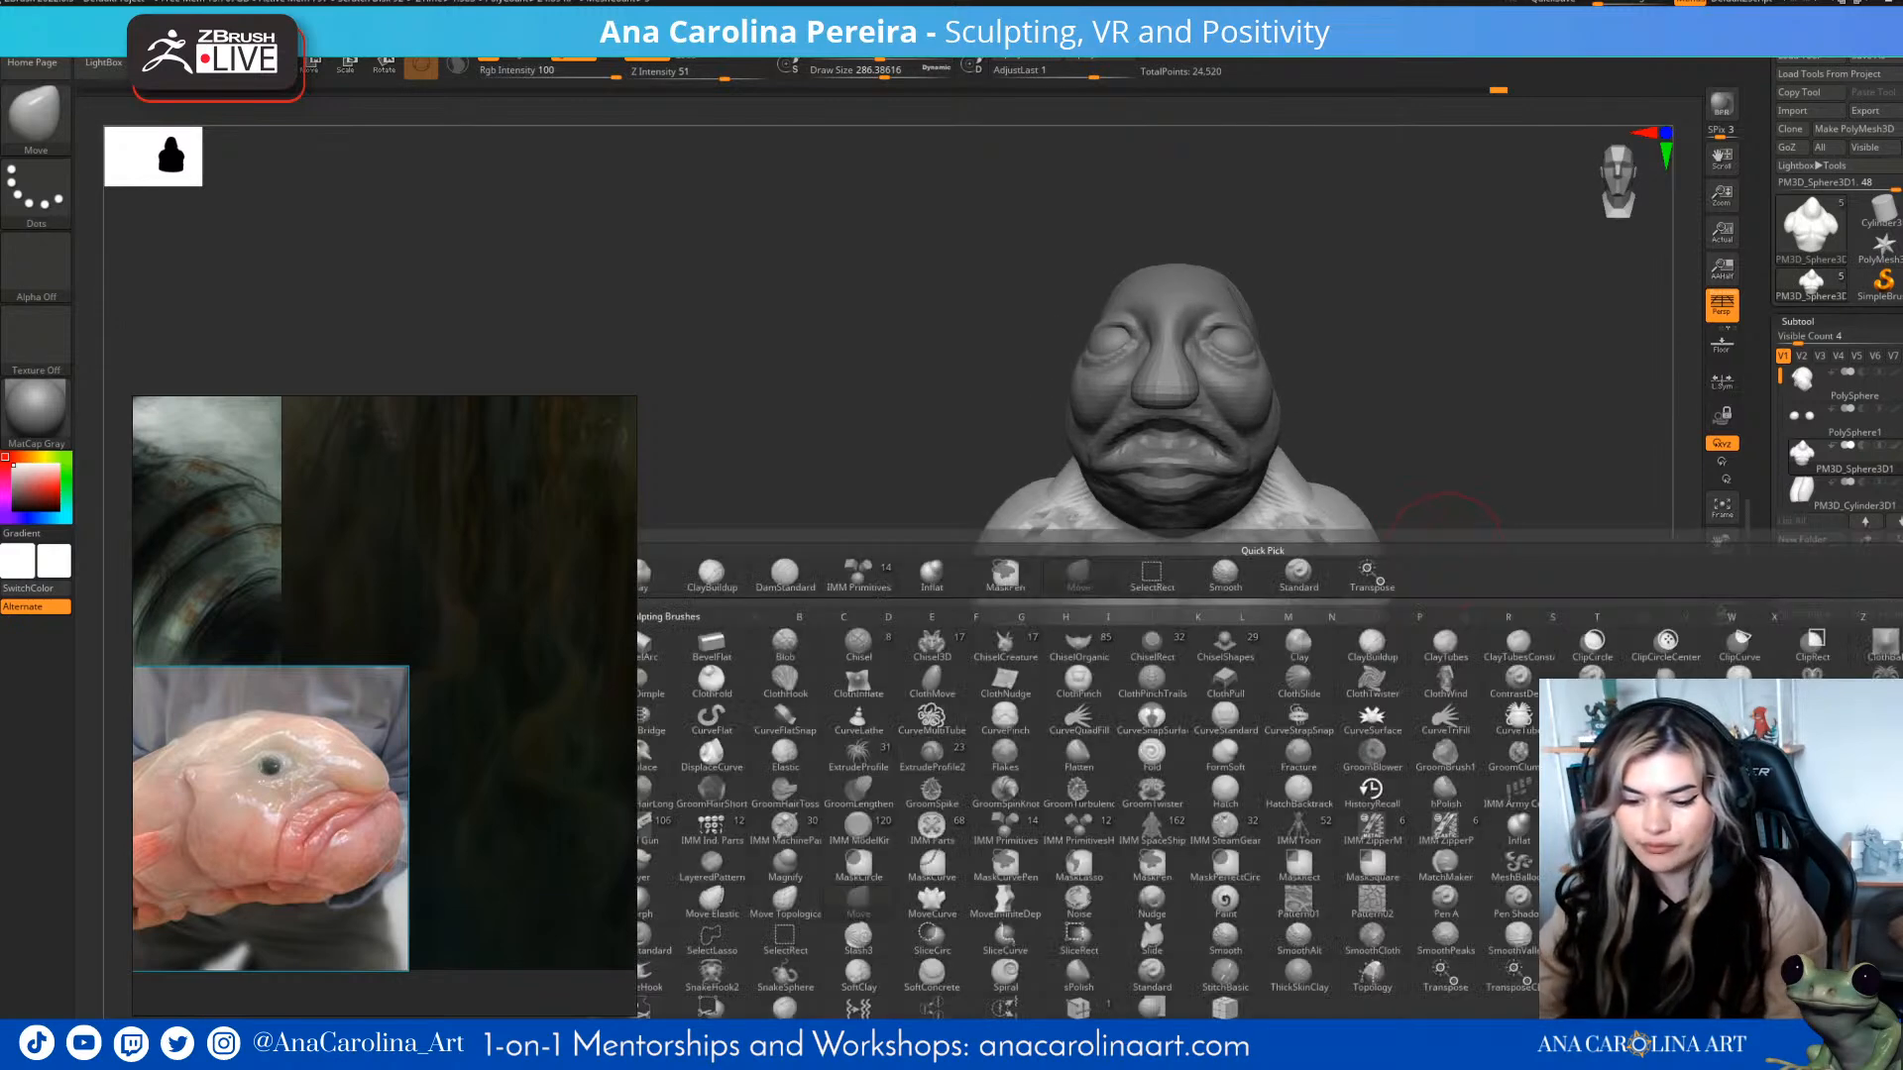
key("c")
key("b")
key("space")
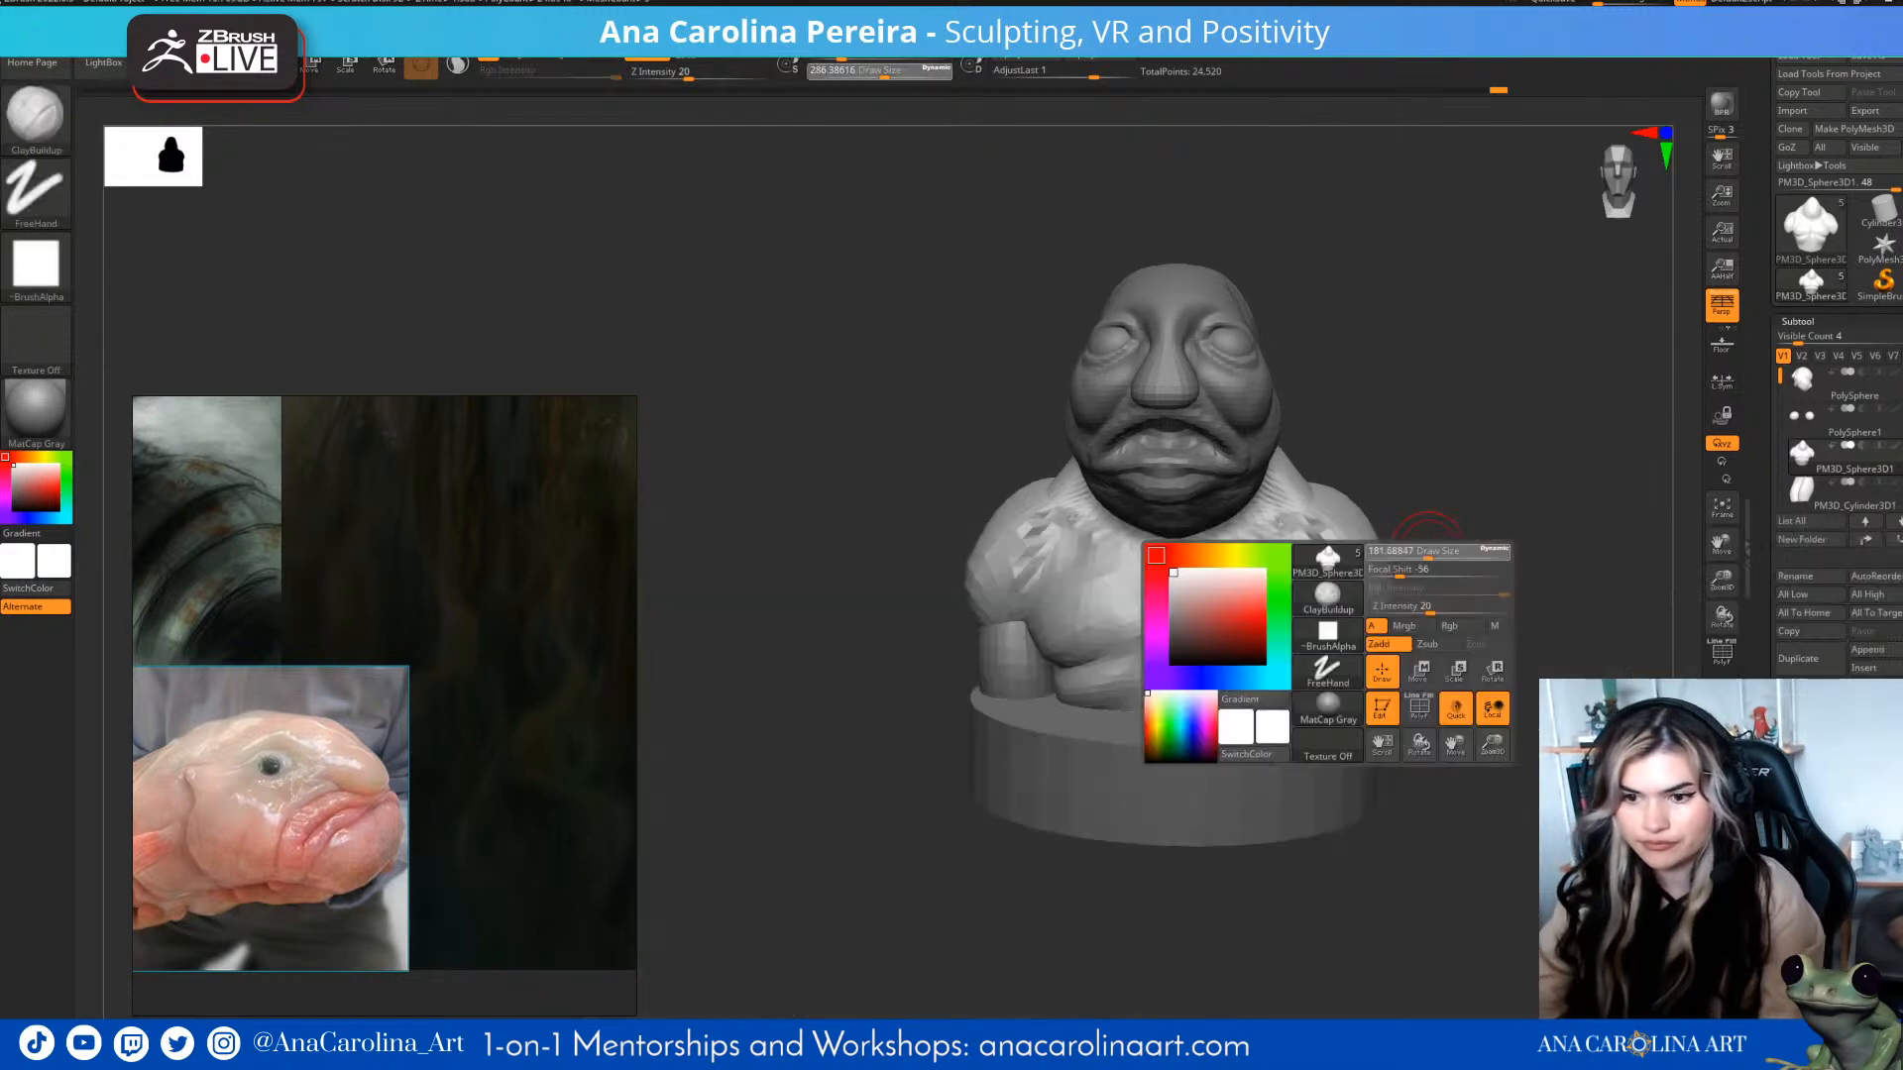
right_click_drag(1445, 558, 1463, 540)
key("space")
left_click_drag(1463, 540, 1434, 542)
mouse_move(1413, 672)
right_mouse_down()
mouse_move(1350, 655)
mouse_move(1402, 716)
mouse_move(1457, 734)
right_mouse_up()
left_click_drag(1104, 677, 1134, 679)
mouse_move(1134, 679)
right_mouse_down()
mouse_move(1013, 653)
mouse_move(958, 692)
right_mouse_up()
key("space")
left_click_drag(1183, 652, 1204, 652)
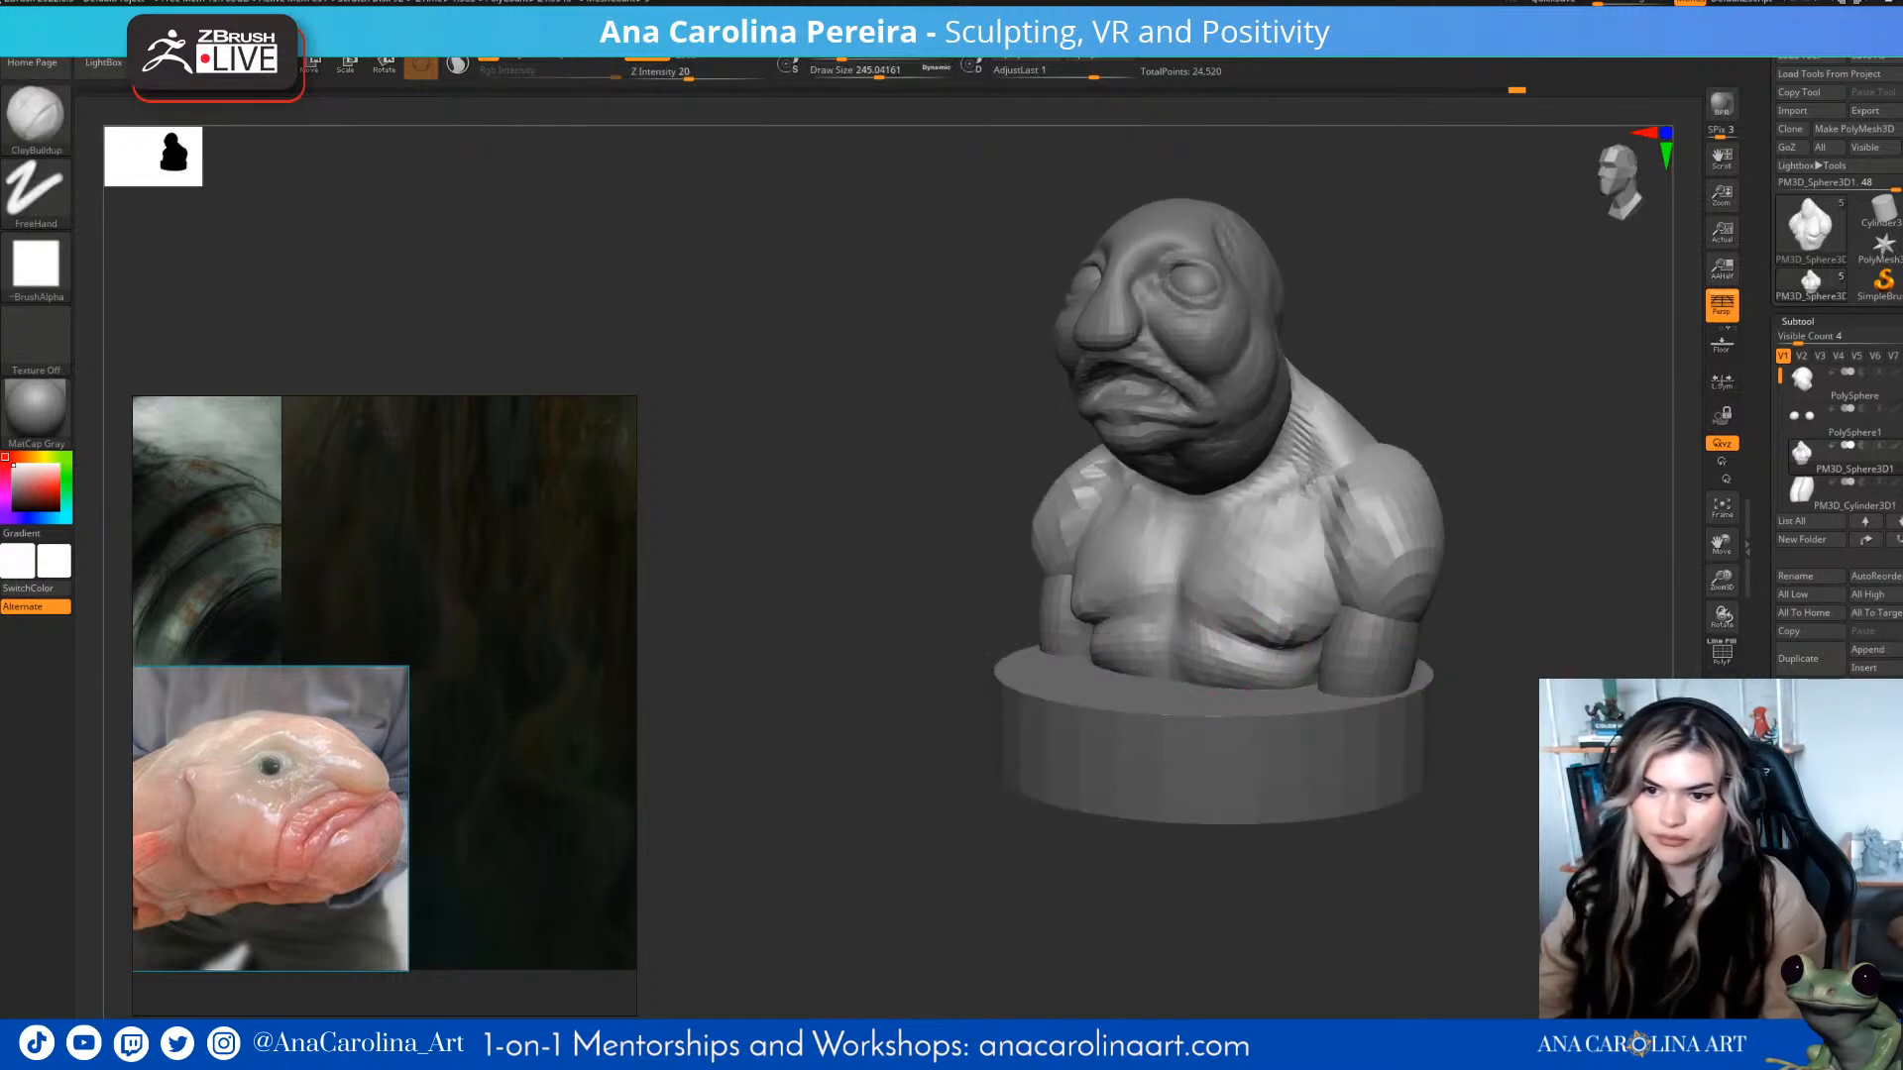
- Examine the bust's overall proportions from several angles and distances
mouse_move(1393, 858)
right_mouse_down()
mouse_move(1306, 845)
mouse_move(1295, 871)
mouse_move(1384, 892)
mouse_move(1211, 855)
right_mouse_up()
key("space")
left_click_drag(1344, 616, 1356, 616)
right_click_drag(1356, 616, 1395, 656)
right_click_drag(1289, 441, 1397, 376)
right_click_drag(1398, 377, 1408, 422)
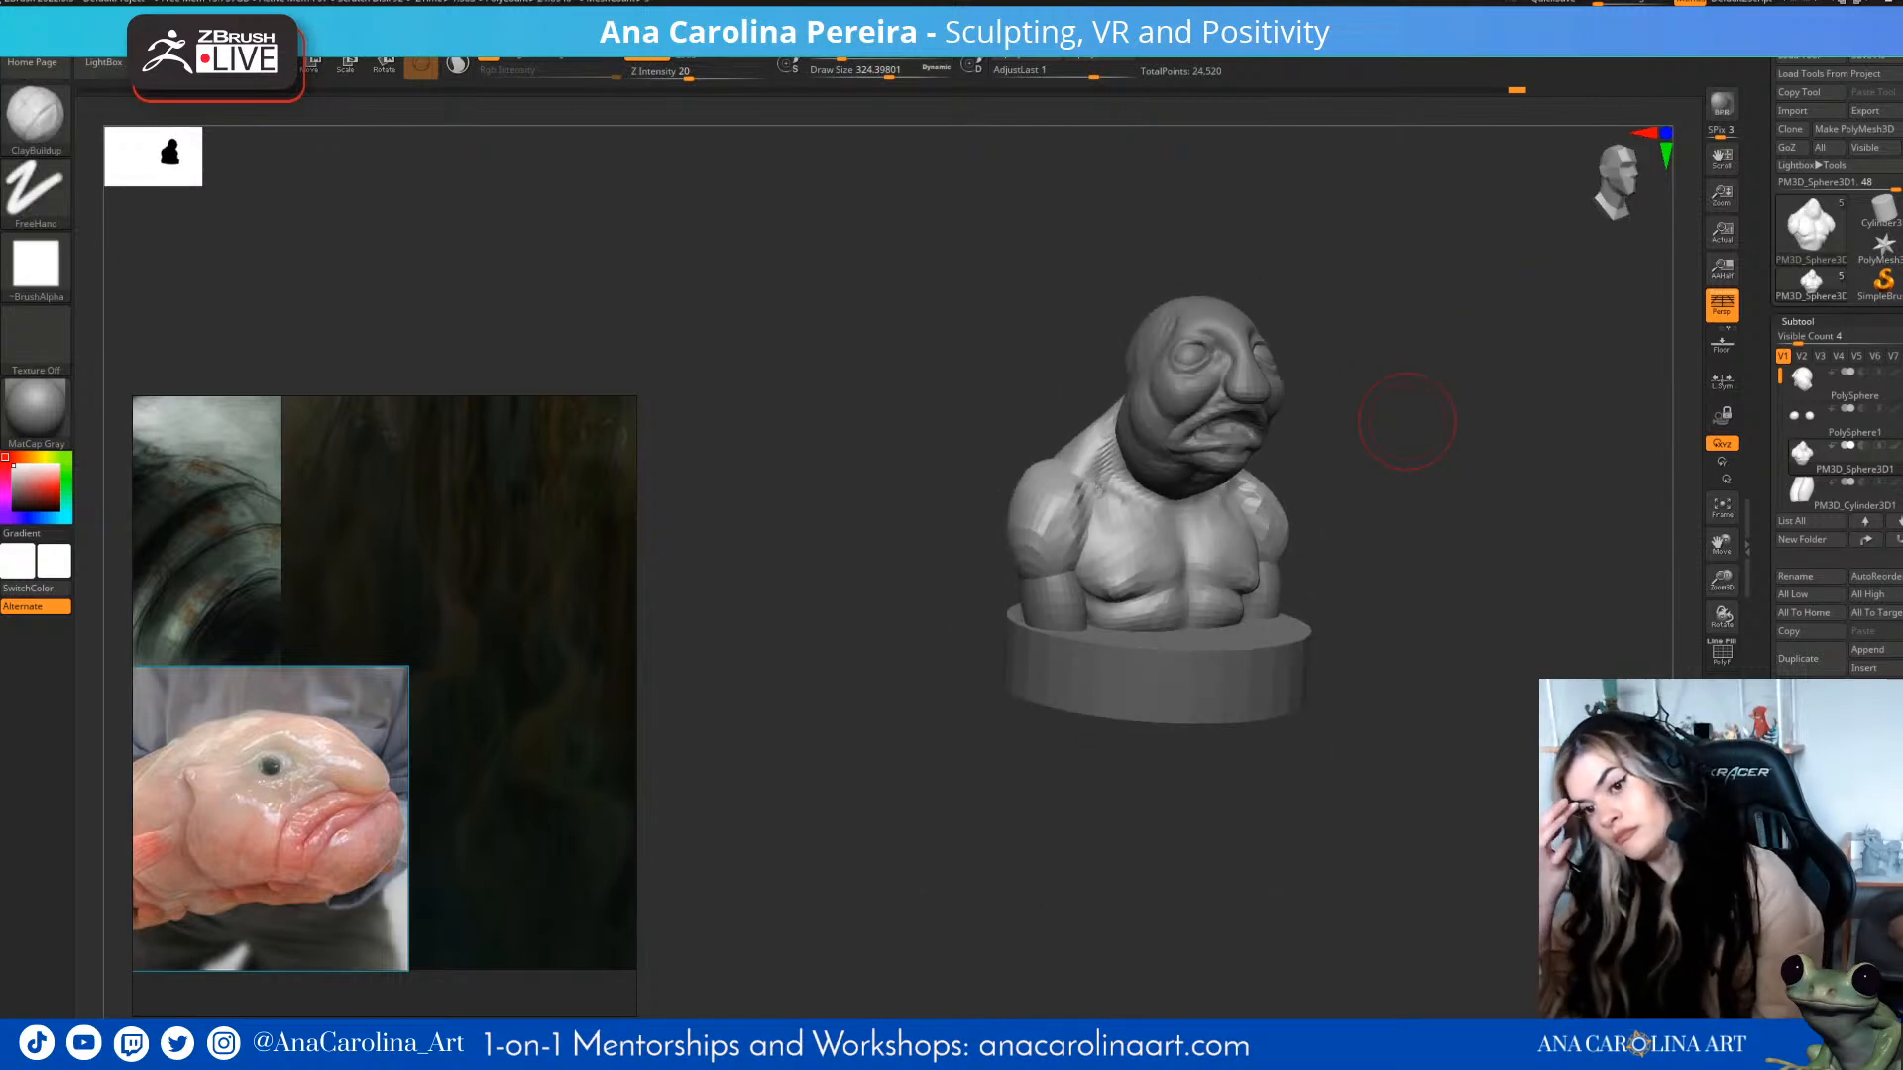
right_click_drag(1407, 421, 1316, 438)
mouse_move(1214, 381)
right_mouse_down("ctrl")
mouse_move(1266, 357)
mouse_move(1342, 493)
mouse_move(1408, 456)
mouse_move(1417, 472)
right_mouse_up("ctrl")
key("space")
left_click_drag(1418, 471, 1406, 476)
mouse_move(1406, 475)
right_mouse_down()
mouse_move(1455, 478)
mouse_move(1356, 480)
mouse_move(1376, 478)
right_mouse_up()
mouse_move(1224, 560)
right_mouse_down()
mouse_move(1289, 536)
mouse_move(1215, 490)
mouse_move(1407, 496)
mouse_move(1647, 464)
right_mouse_up()
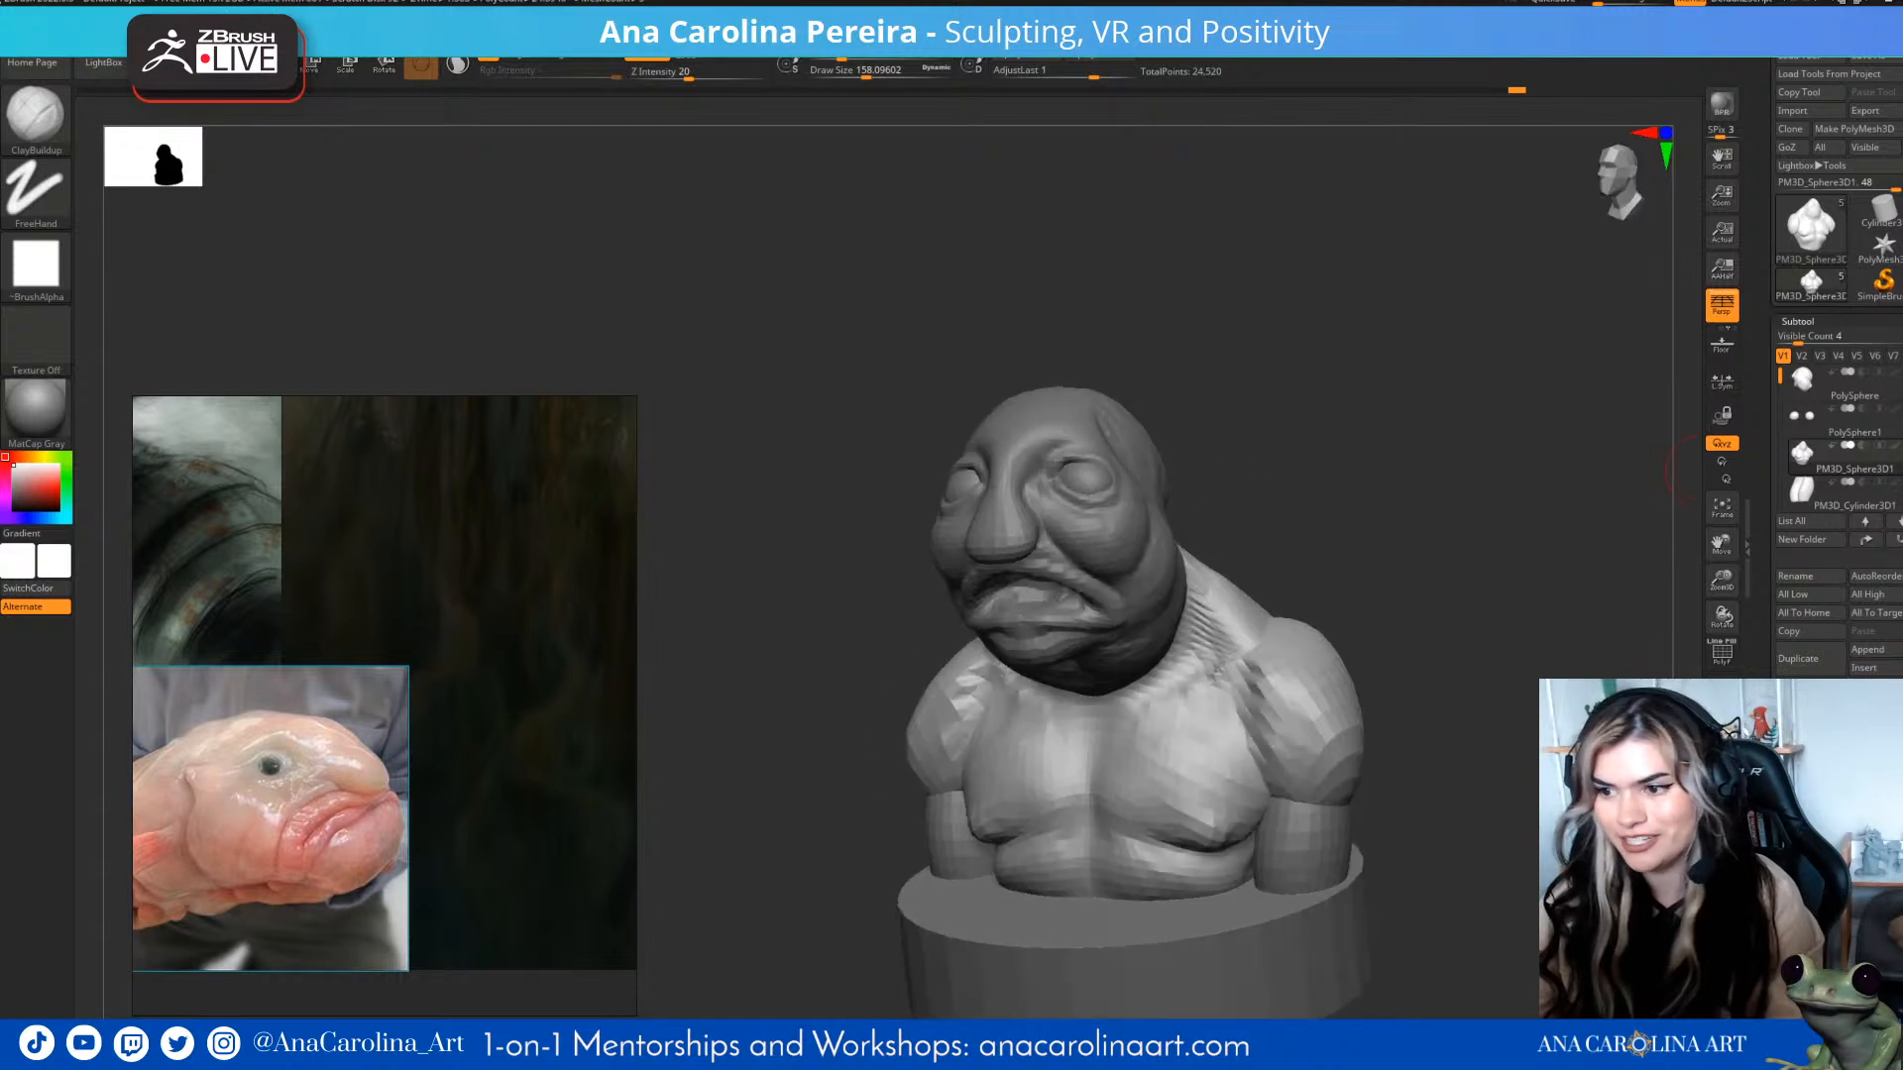
- Insert a Sphere3D subtool, select it and place it scaled down beside the head in front view
left_click(1870, 650)
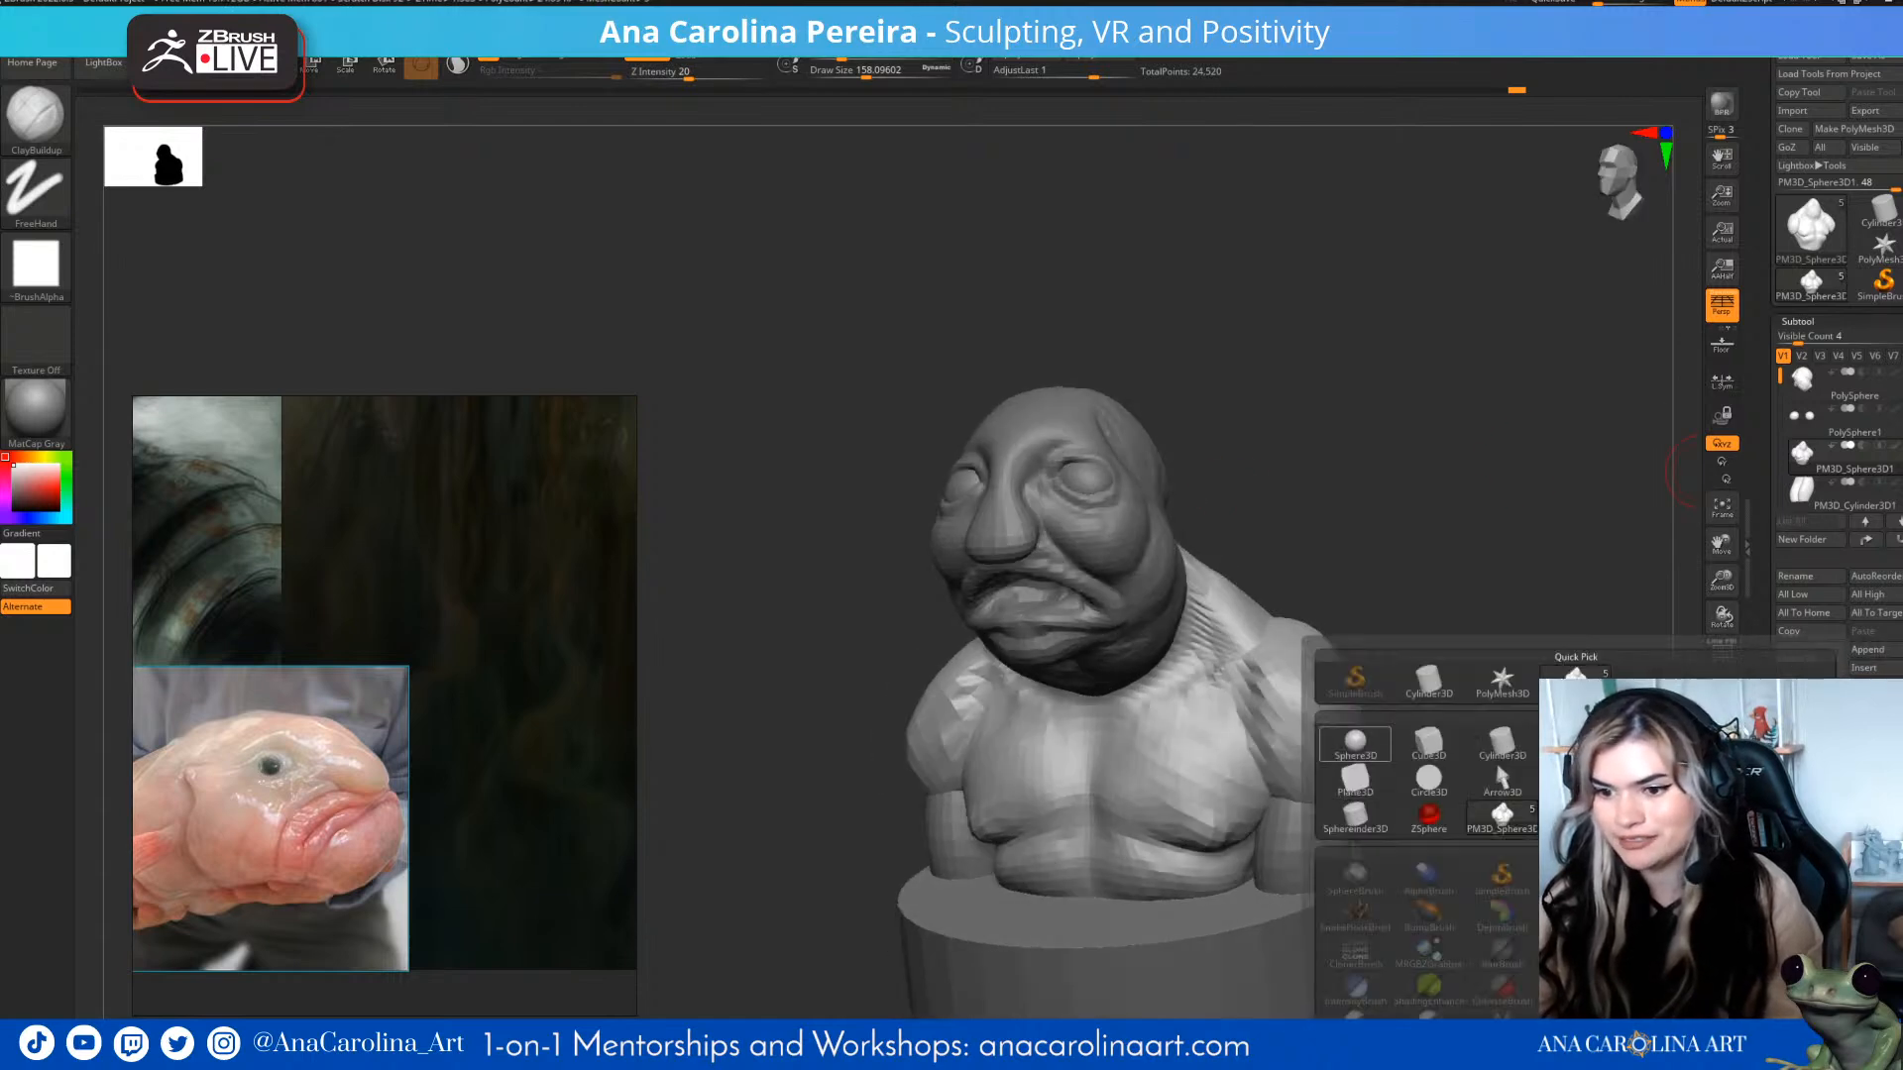
left_click(1355, 743)
left_click(1110, 451, "alt")
right_click_drag(1189, 458, 1262, 467, "shift")
key("w")
left_click_drag(1082, 492, 1197, 566)
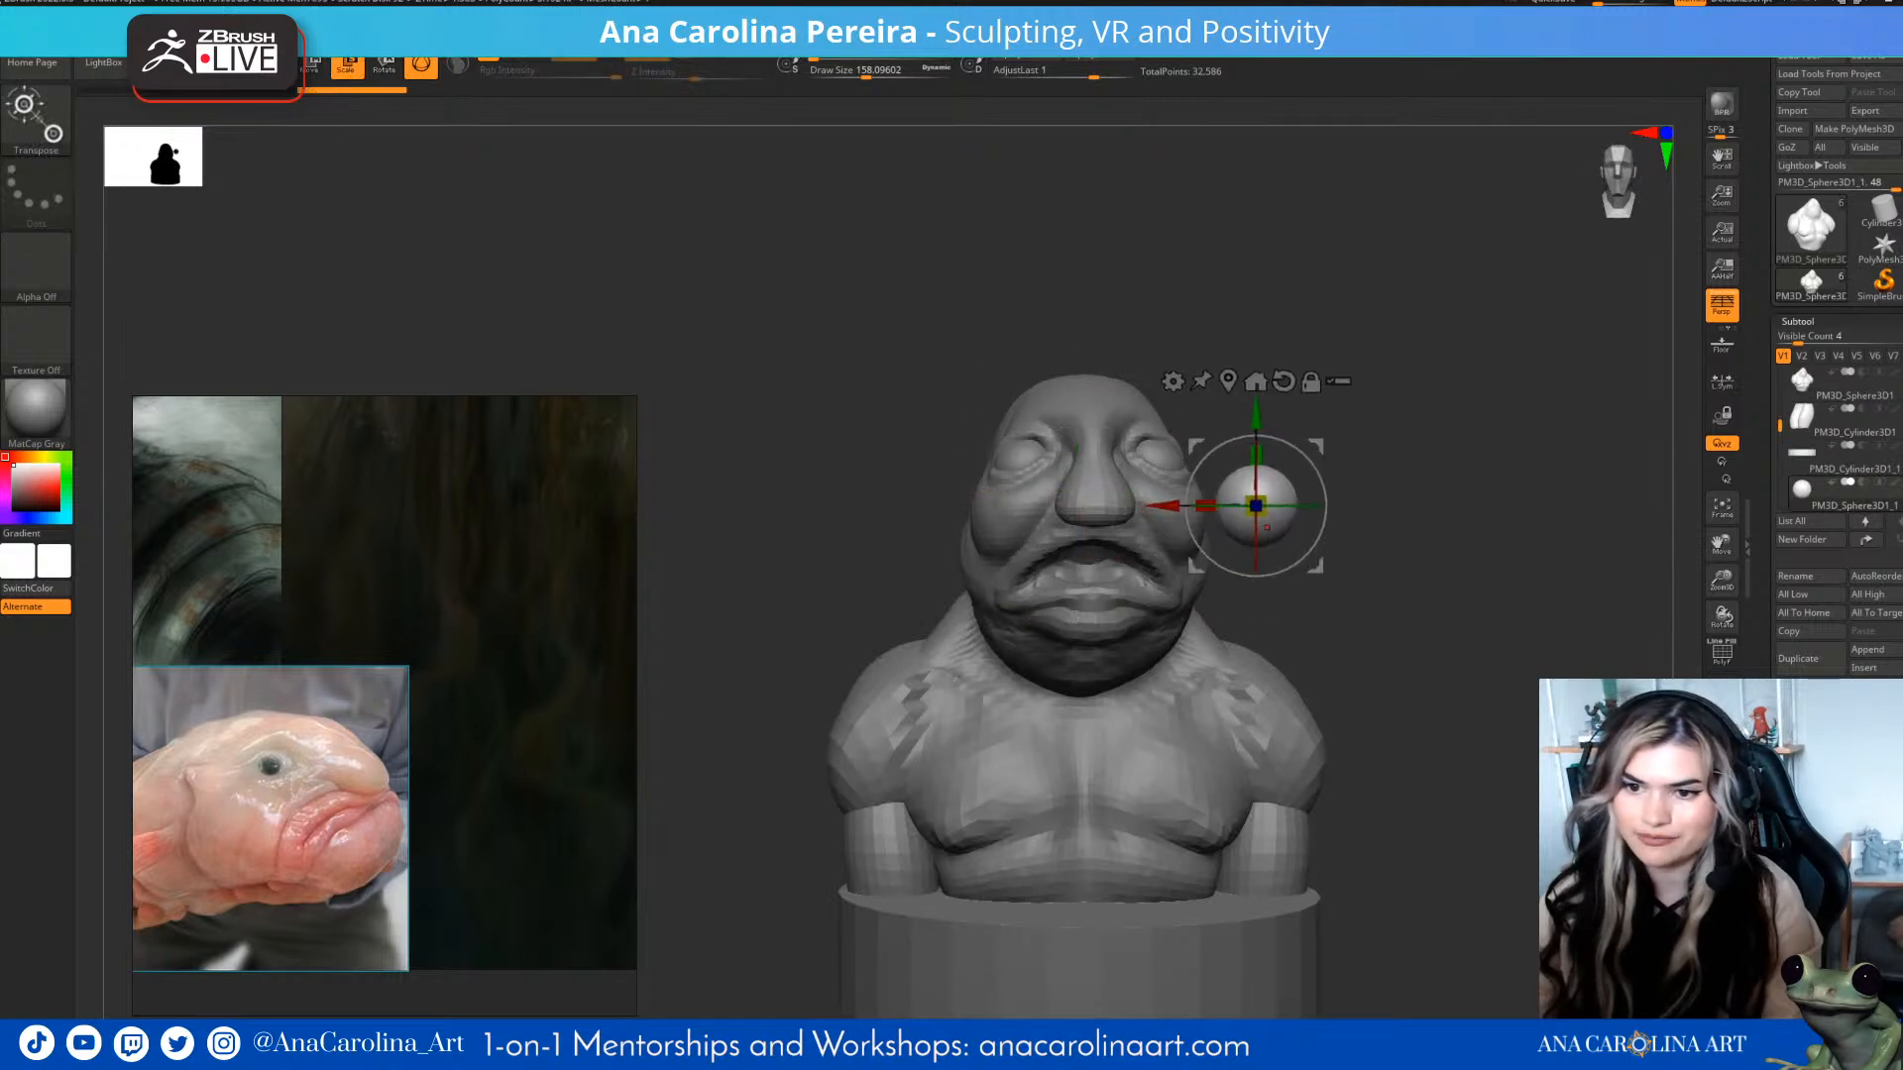
- Position, flatten and rotate the sphere against the side of the head as the base of an ear
right_click_drag(1208, 555, 1080, 694)
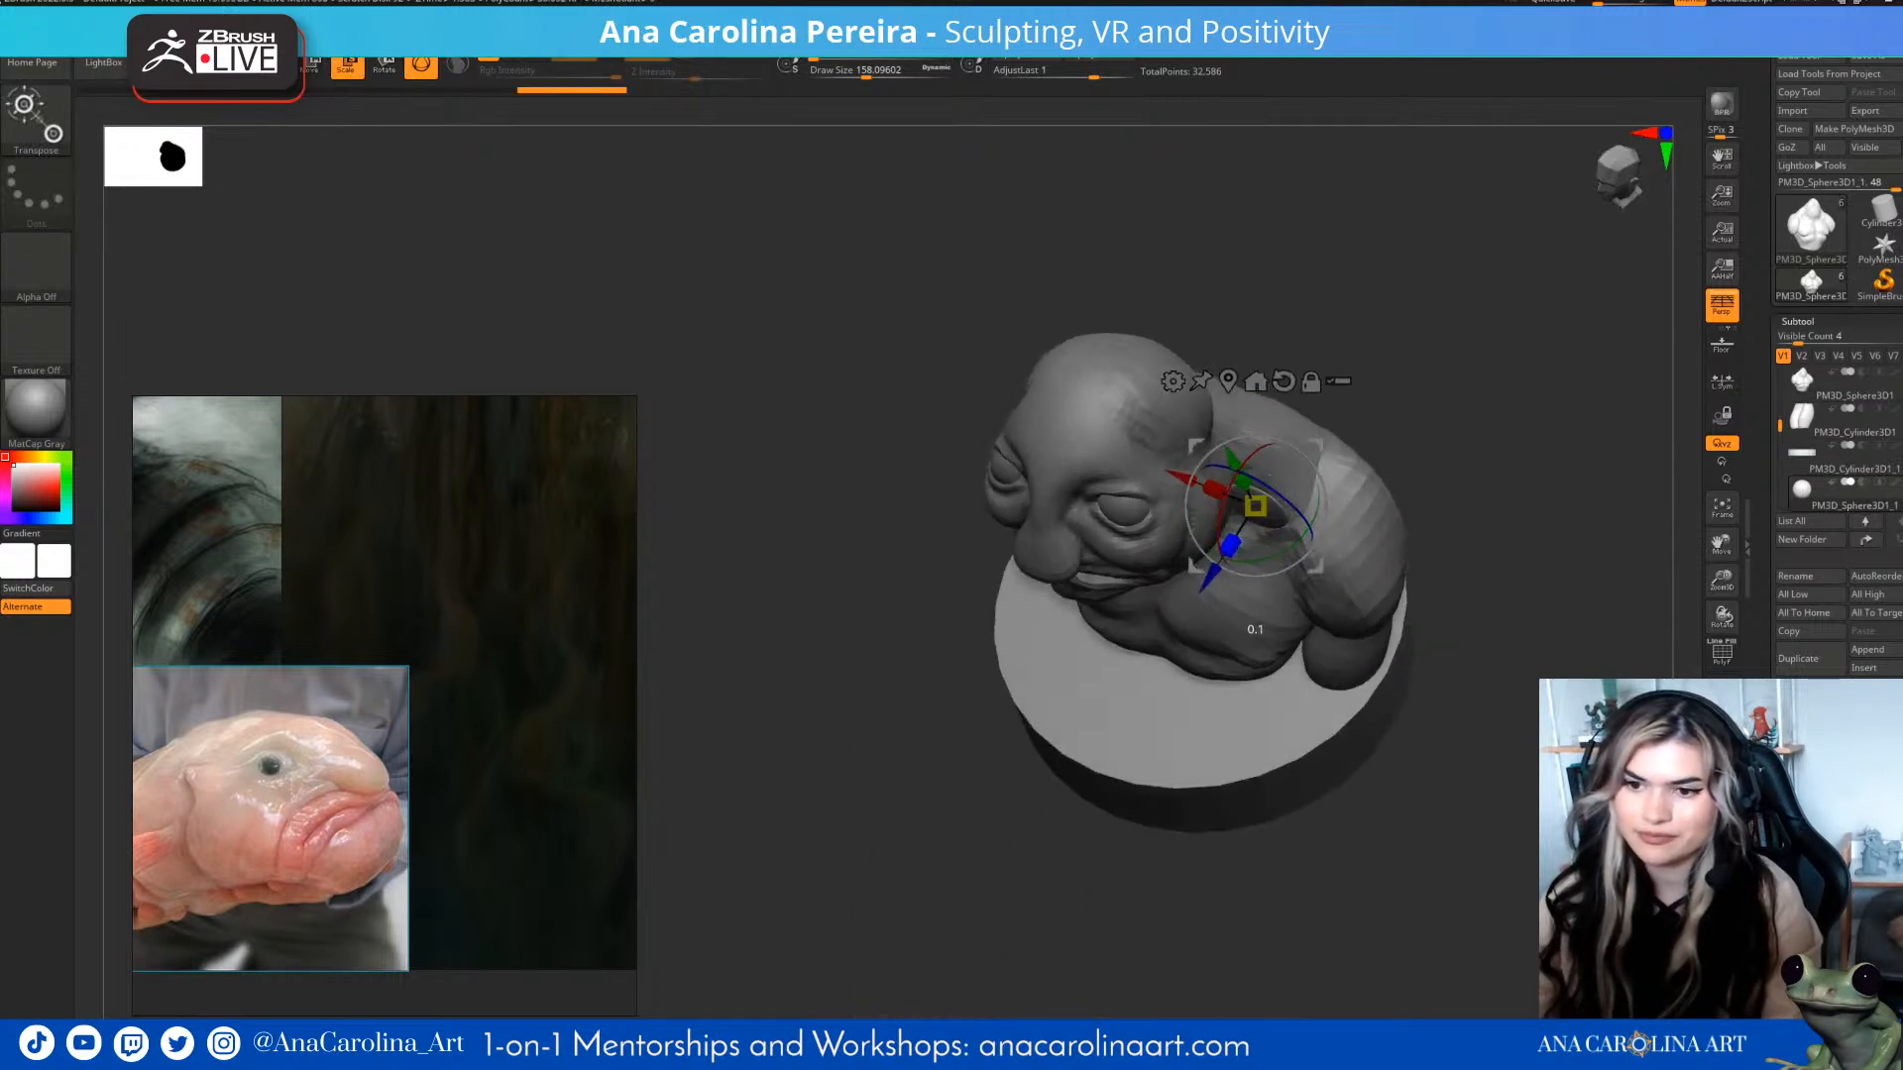
right_click_drag(1205, 619, 1306, 521)
left_click_drag(1263, 511, 1314, 543)
left_click_drag(1197, 566, 1125, 557)
right_click_drag(1239, 615, 1080, 605)
left_click_drag(1117, 556, 1128, 549)
right_click_drag(1130, 595, 1211, 615)
left_click_drag(1127, 548, 1139, 552)
right_click_drag(1229, 614, 1170, 610)
left_click_drag(1174, 494, 1187, 493)
- Pull the sphere into a tapered ear shape with the Move brush at a draw size of about 167
key("q")
right_click_drag(1417, 485, 1227, 498)
left_click_drag(1208, 501, 1181, 479)
right_click_drag(1328, 476, 1377, 481)
key("space")
left_click_drag(1361, 480, 1343, 479)
right_click_drag(1343, 473, 1380, 463)
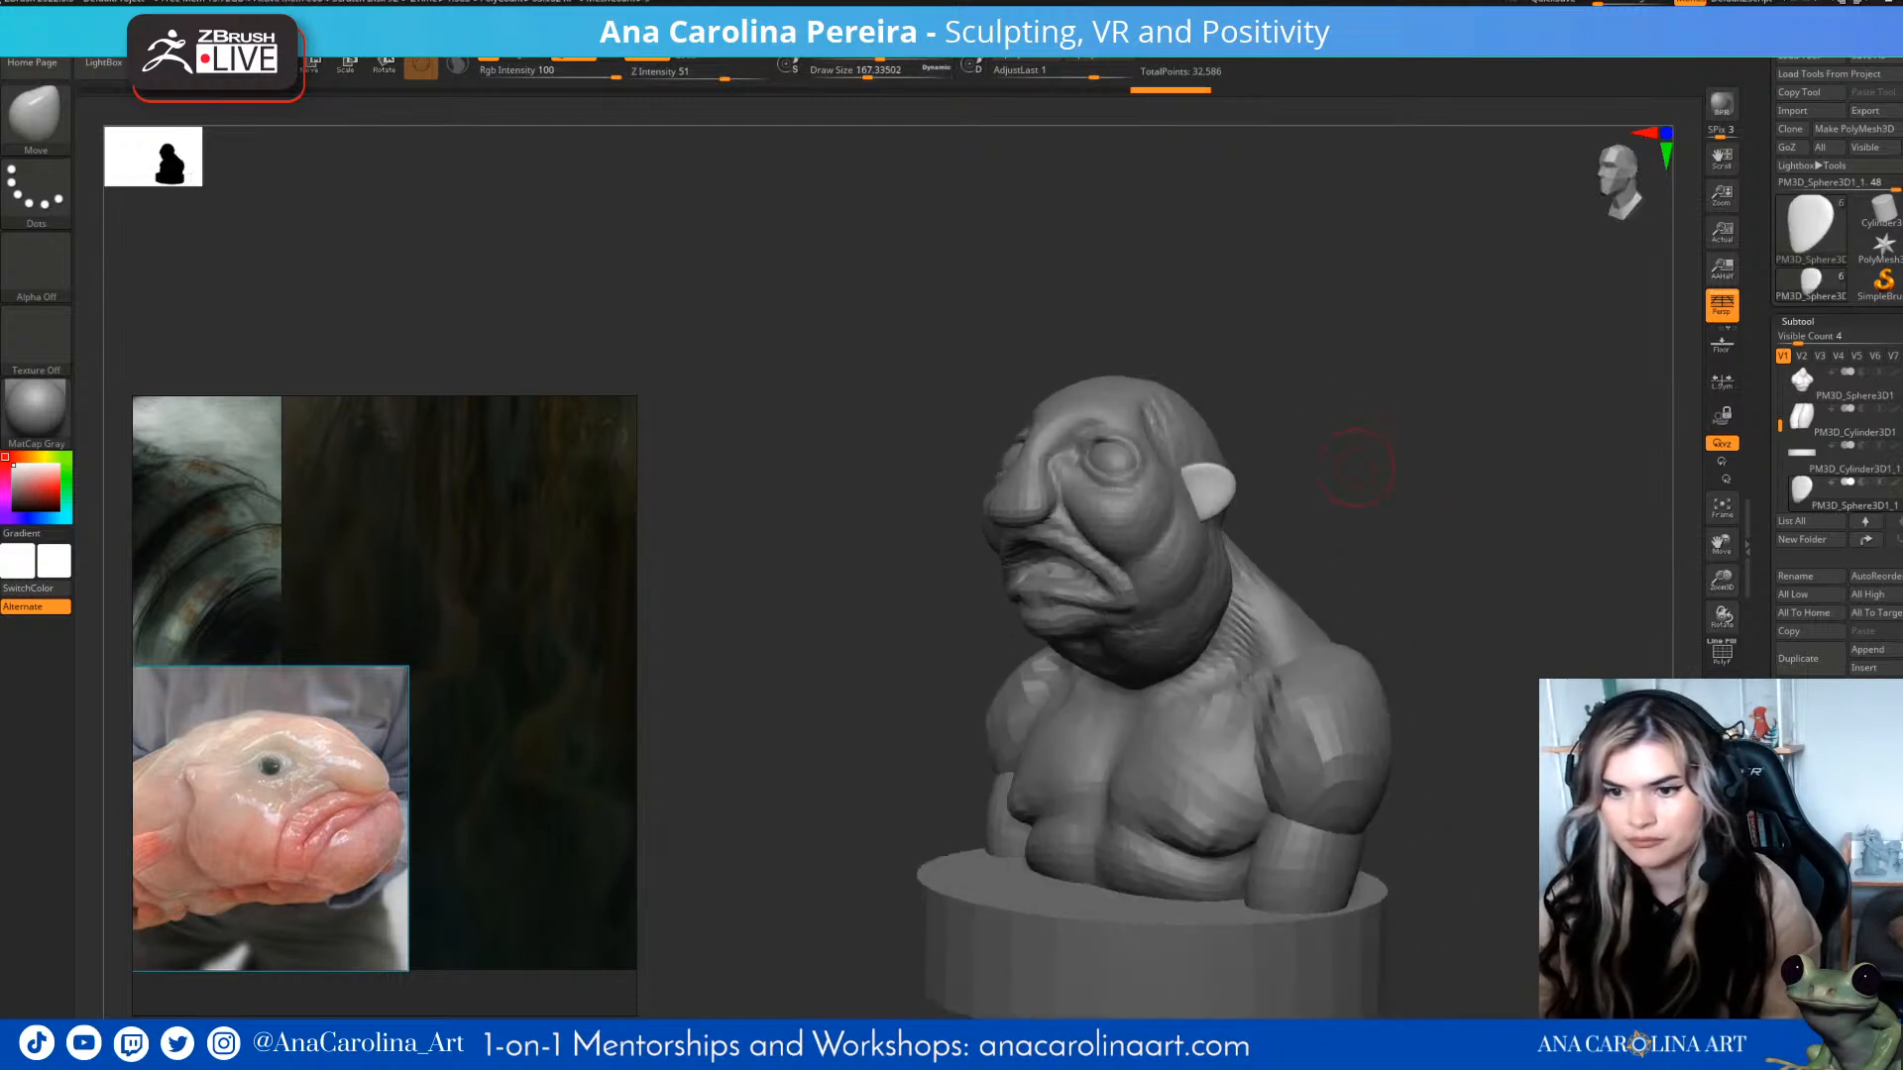
left_click_drag(1204, 488, 1198, 489)
mouse_move(1319, 486)
right_mouse_down()
mouse_move(1388, 484)
mouse_move(1279, 488)
right_mouse_up()
left_click_drag(1226, 494, 1221, 496)
mouse_move(1273, 491)
right_mouse_down()
mouse_move(1338, 494)
mouse_move(1289, 496)
right_mouse_up()
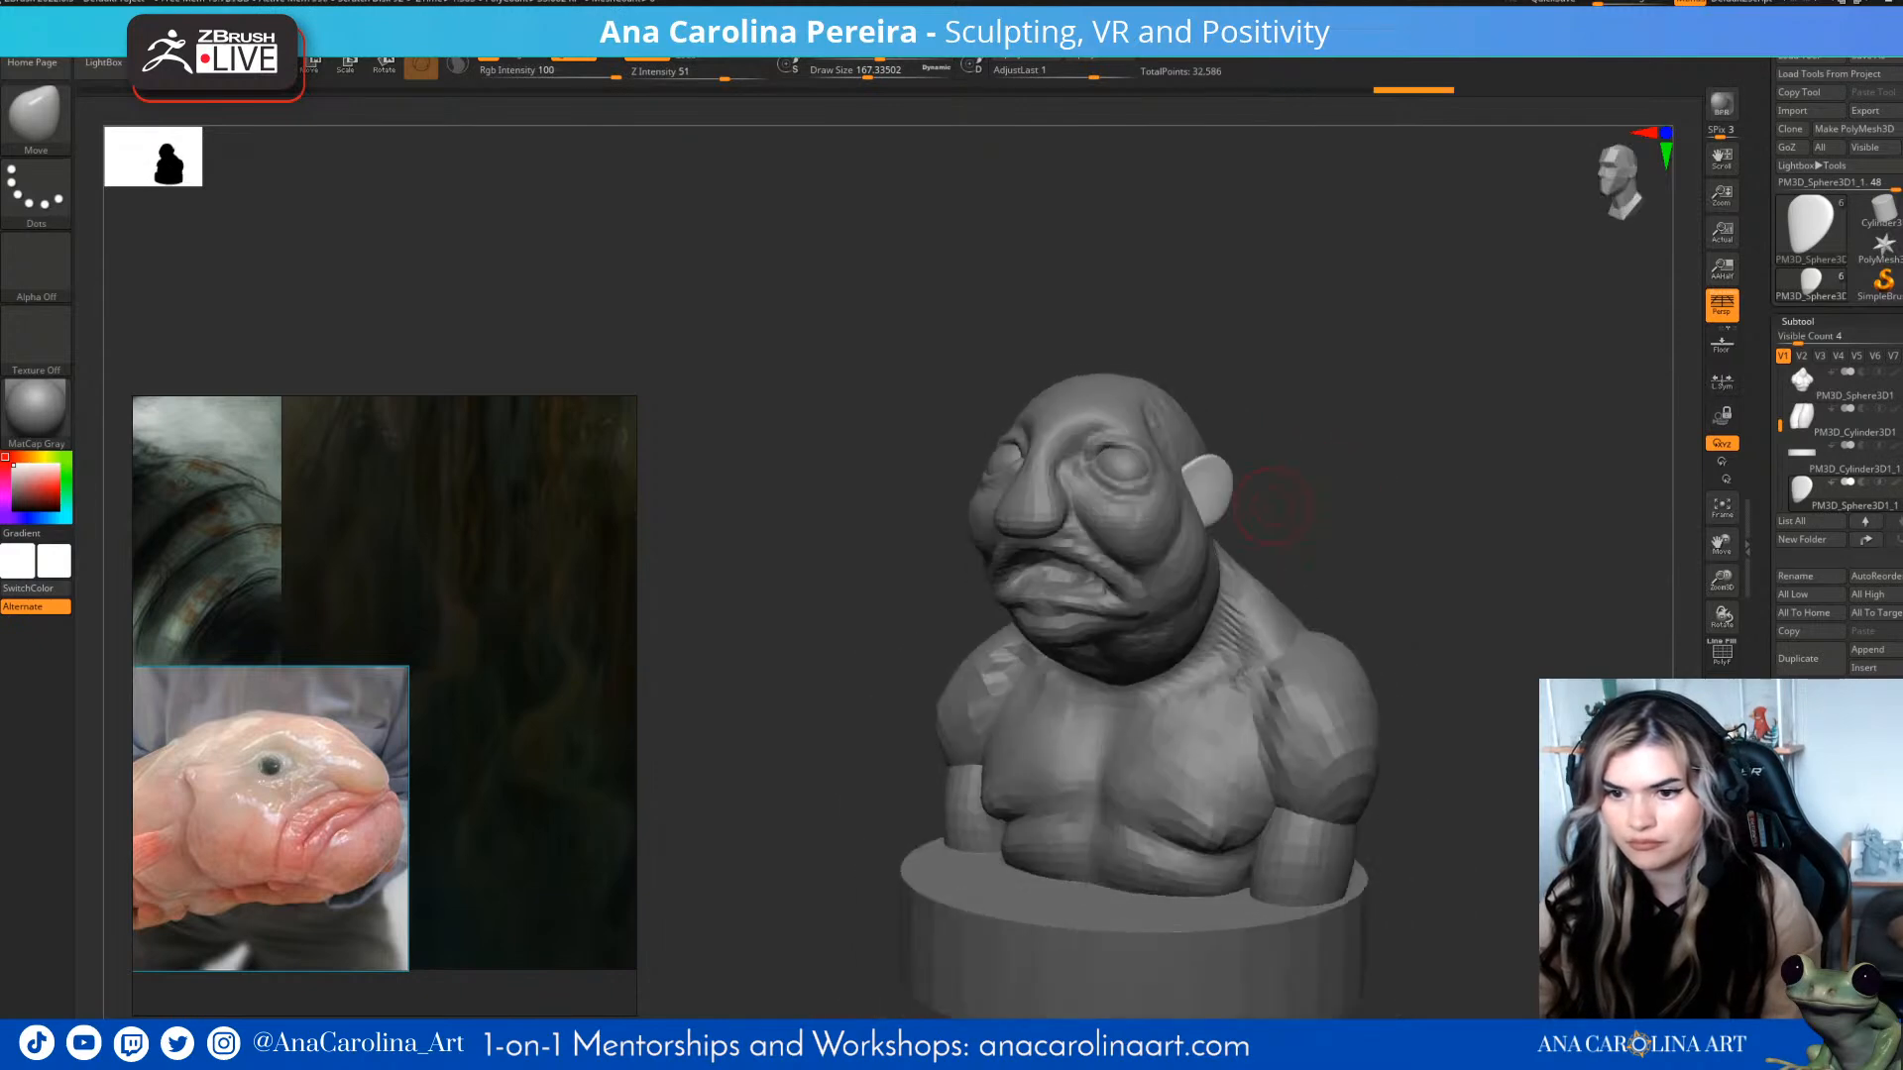
left_click_drag(1213, 606, 1207, 585)
mouse_move(1325, 592)
right_mouse_down()
mouse_move(1392, 565)
mouse_move(1351, 529)
mouse_move(1184, 525)
right_mouse_up()
key("ctrl+z")
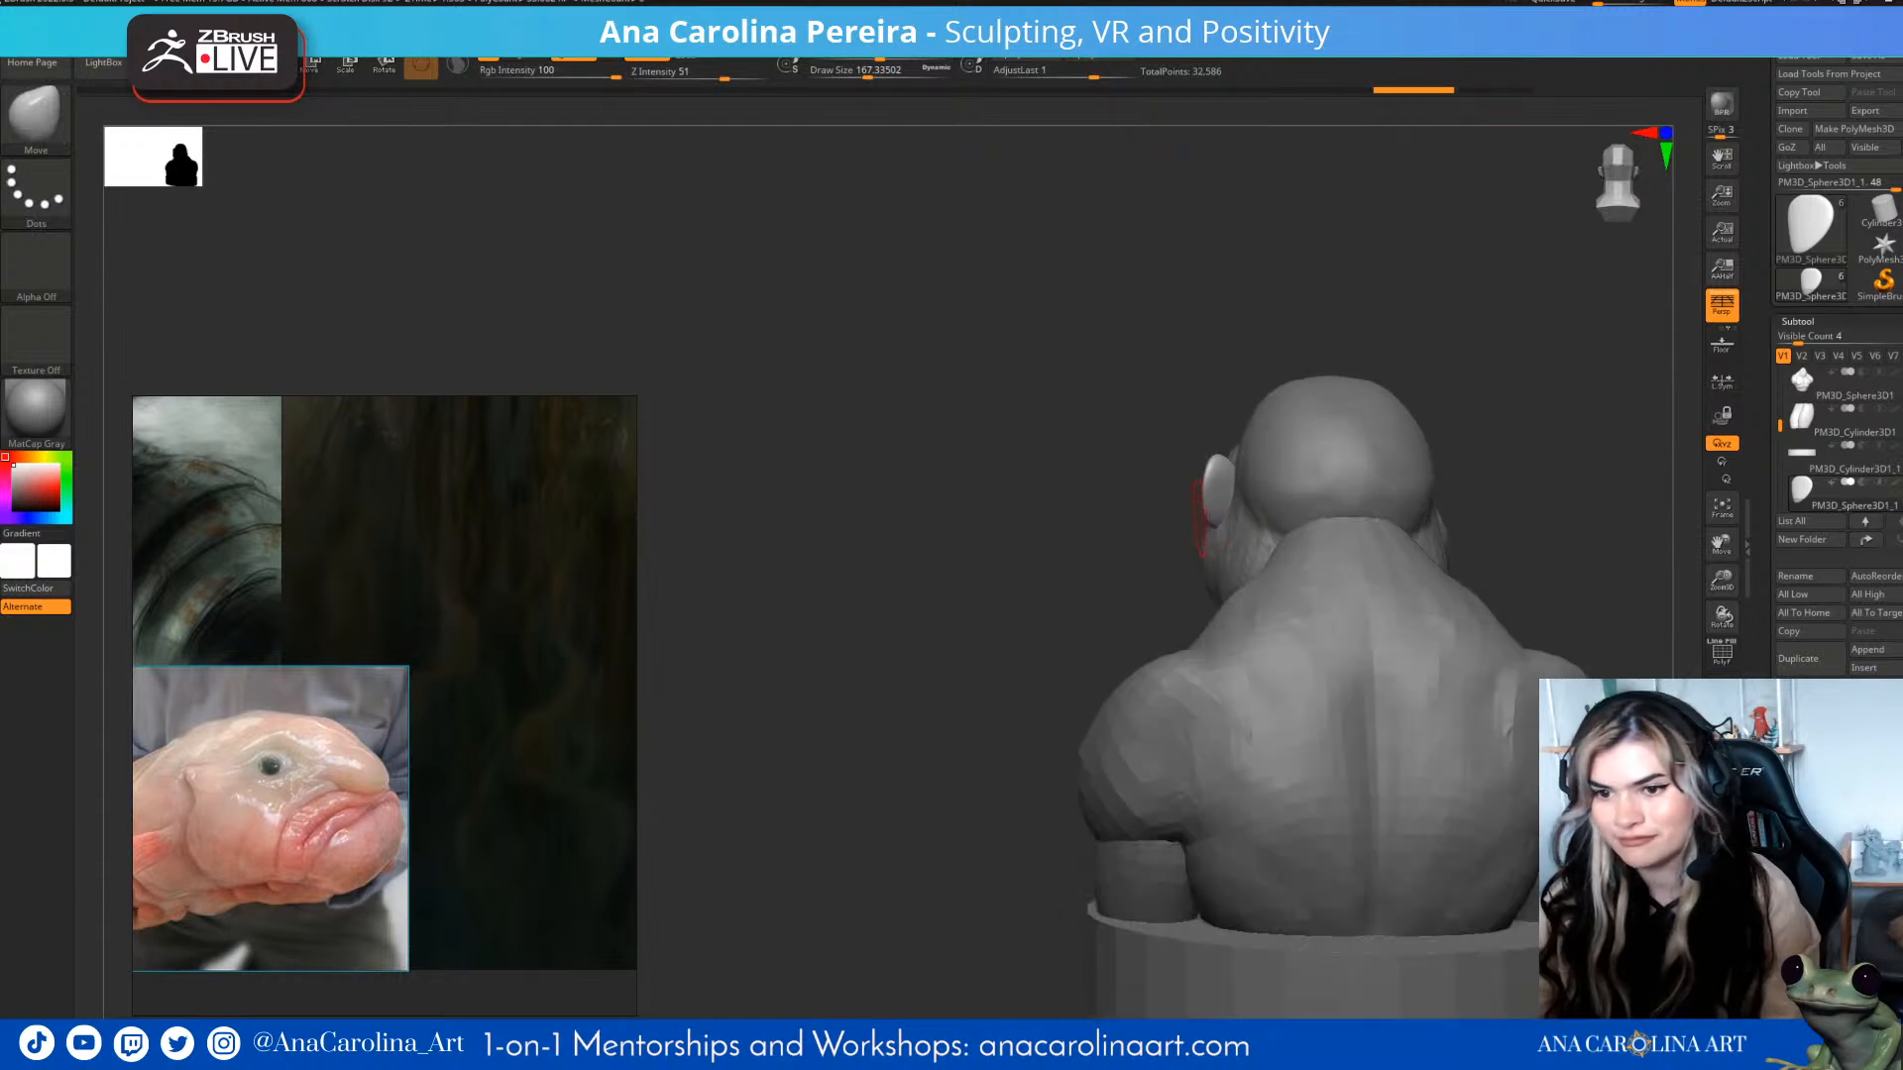
- Refine the ear's outline and its attachment to the head from behind with the Move brush
left_click_drag(1222, 504, 1215, 496)
right_click_drag(1172, 535, 1223, 532)
left_click_drag(1232, 543, 1229, 536)
right_click_drag(1233, 539, 1425, 548)
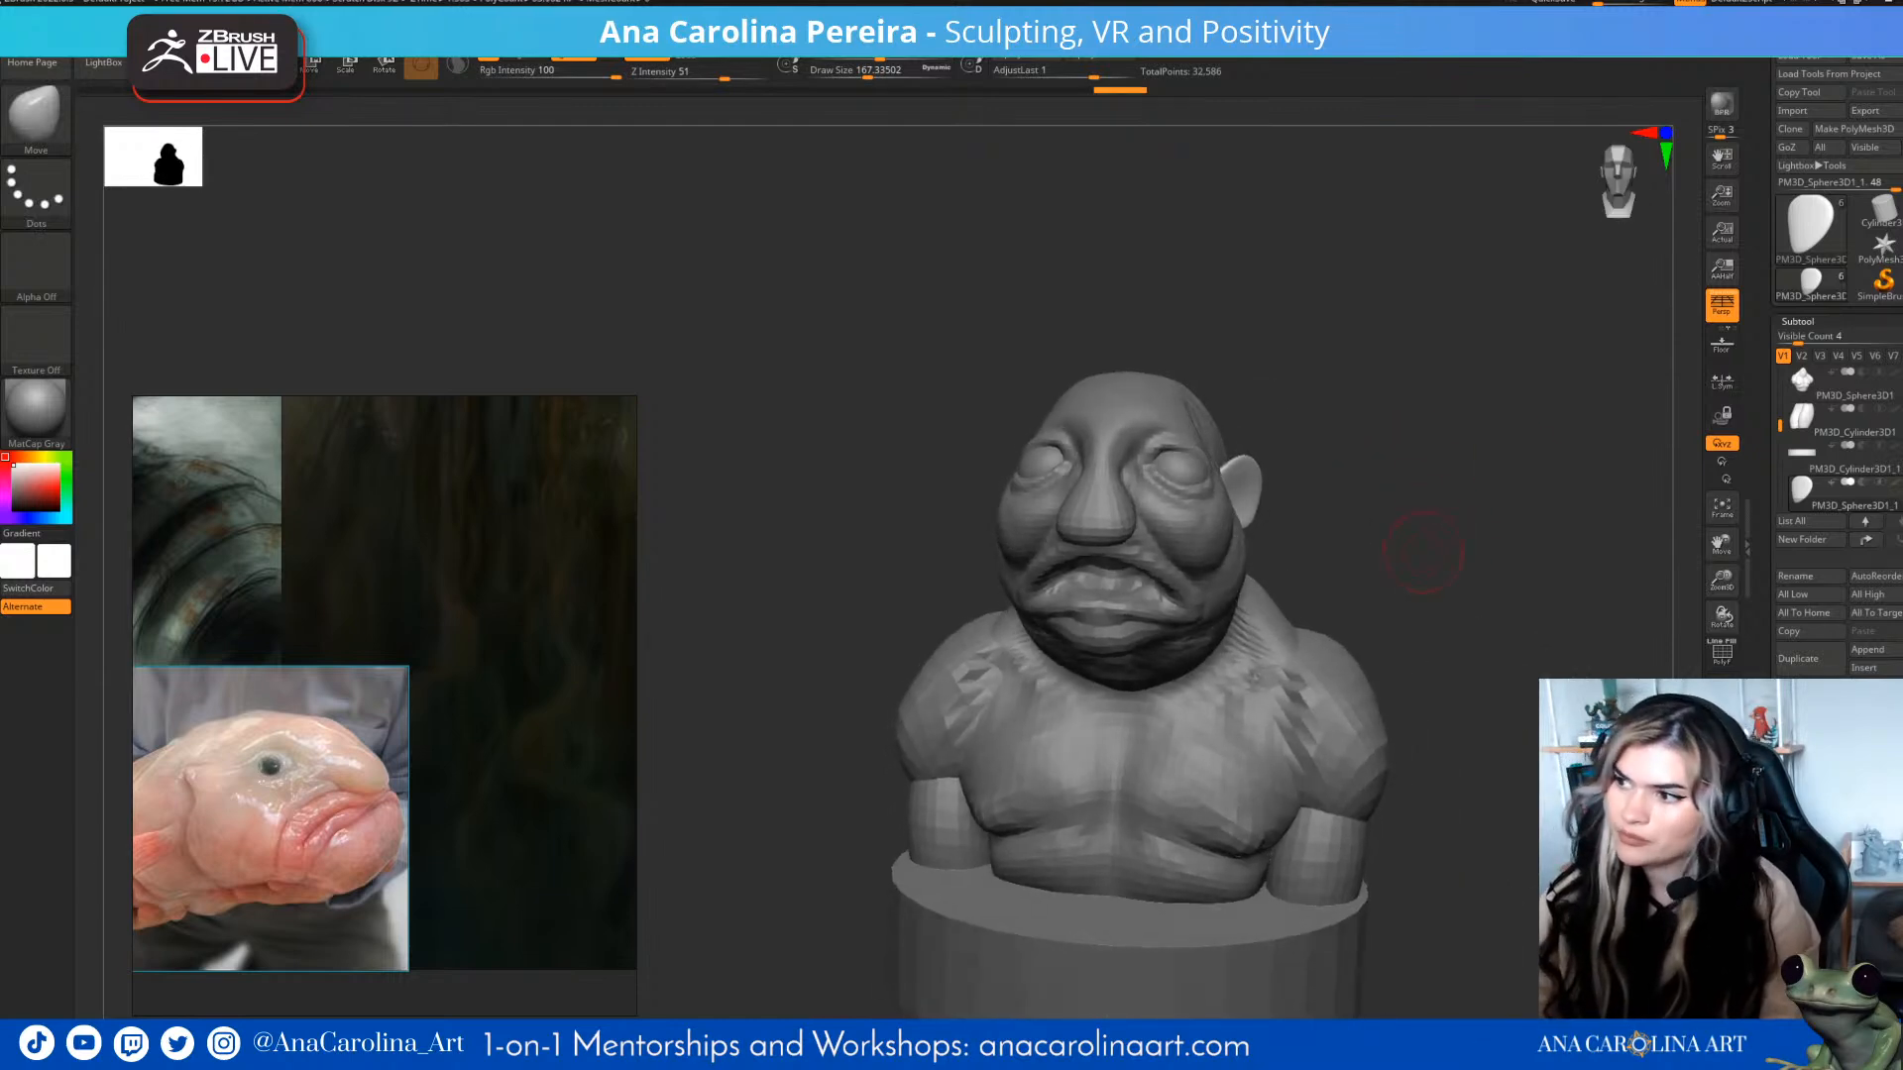
- Mirror the ear to the opposite side of the head
right_click_drag(1685, 661, 1653, 652)
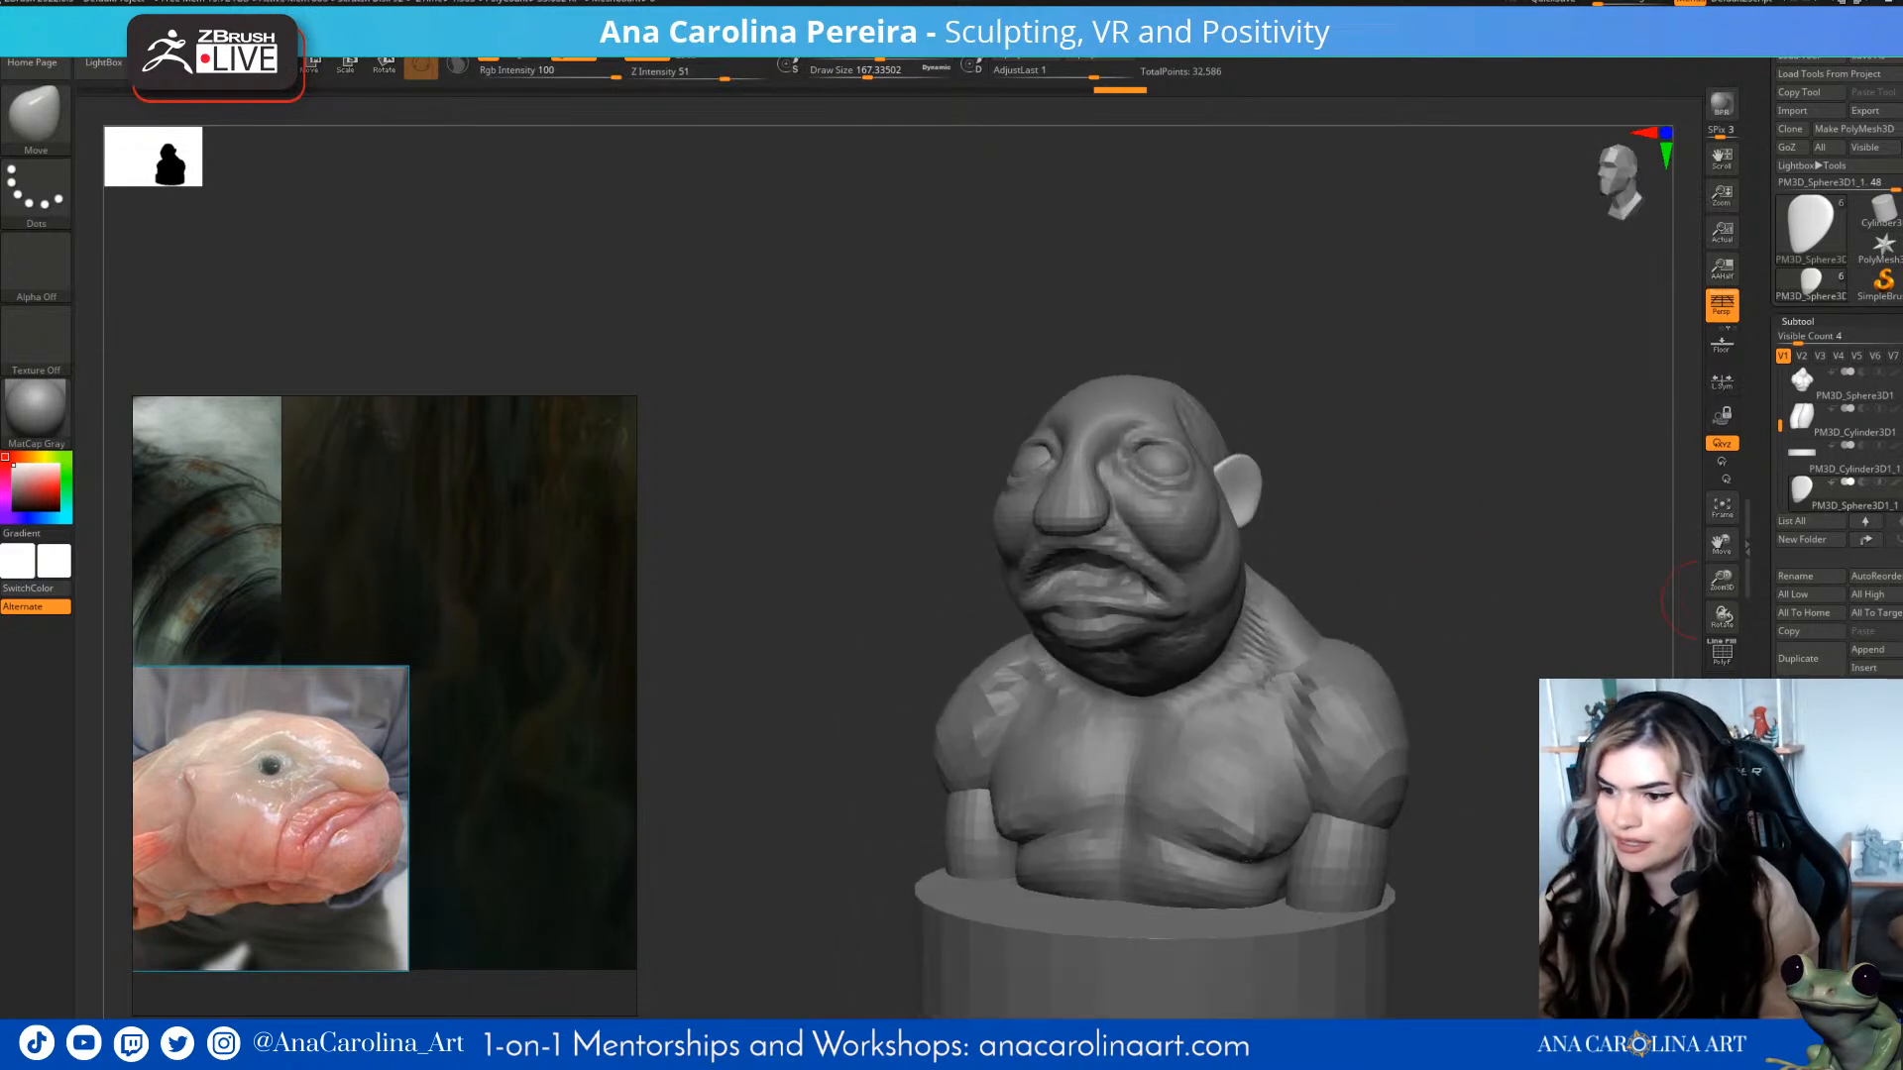
left_click(1804, 906)
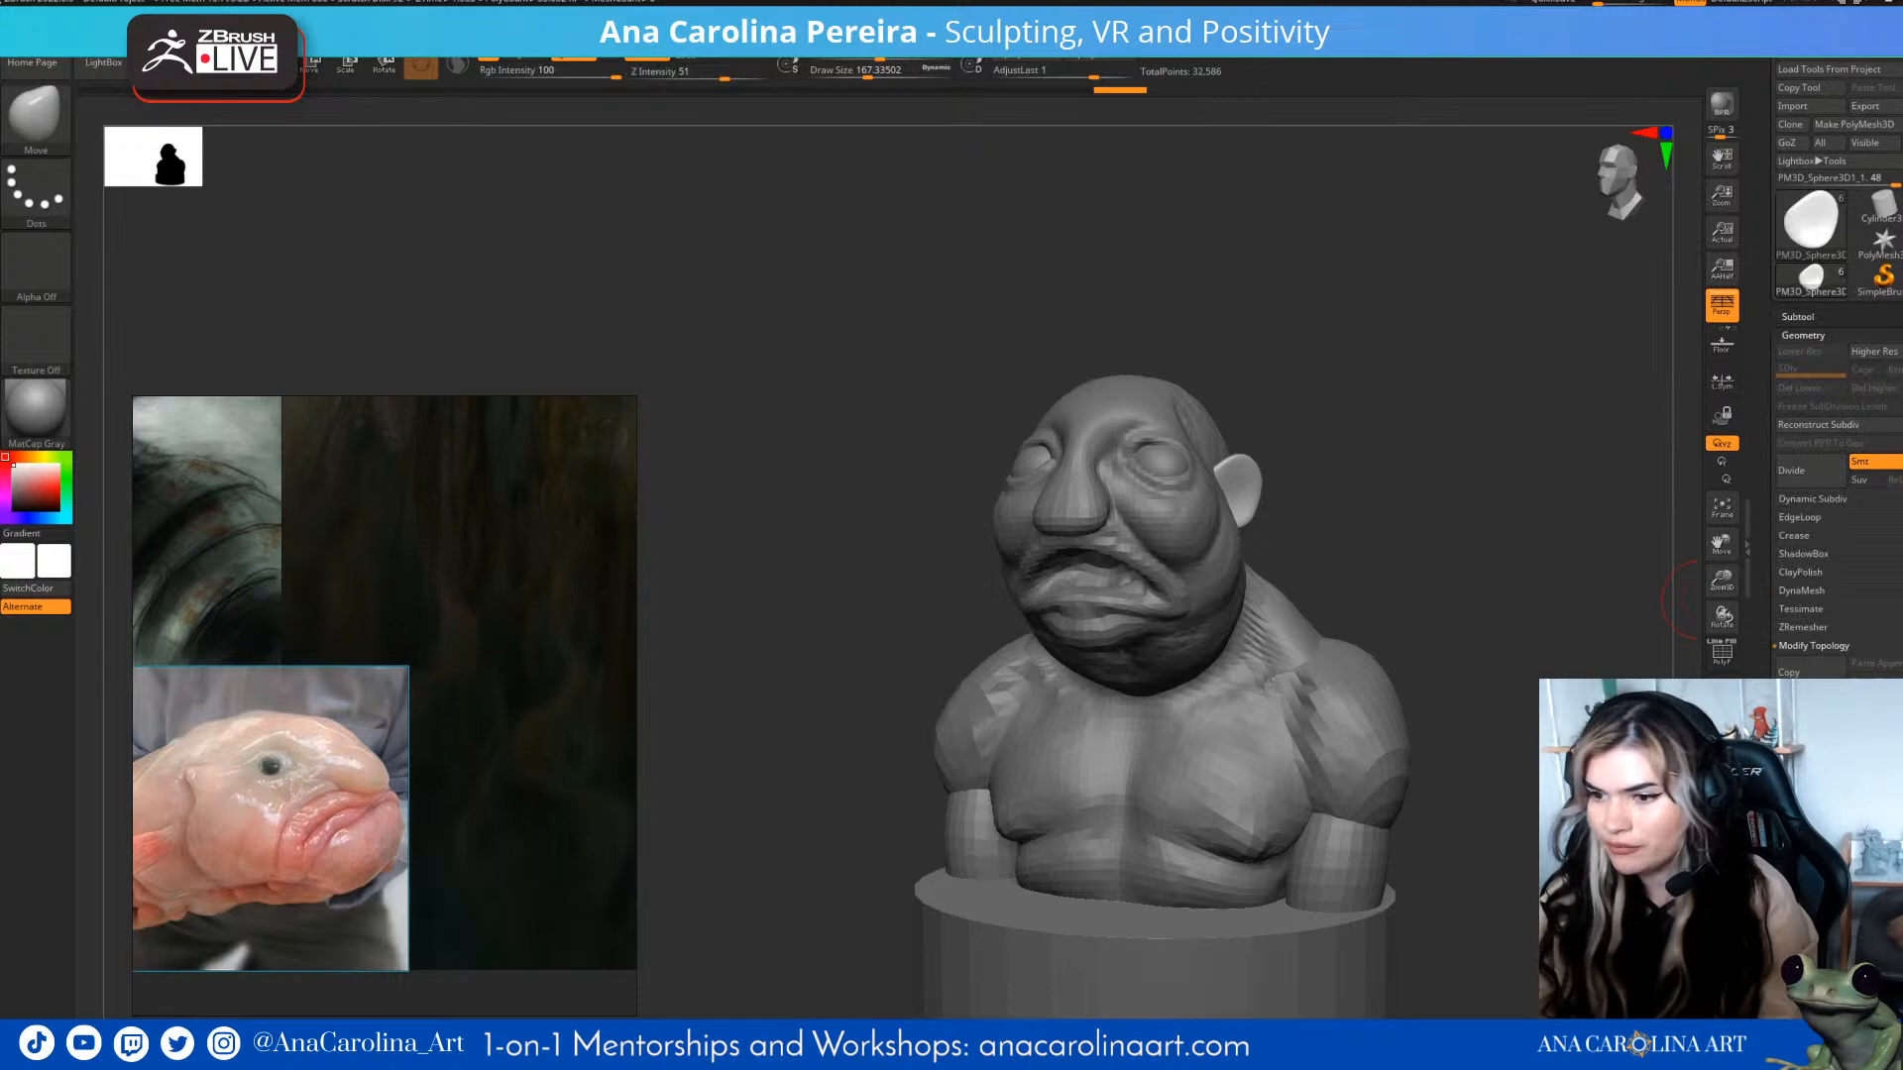
left_click(1819, 793)
mouse_move(1596, 604)
right_mouse_down()
mouse_move(1636, 608)
mouse_move(1636, 556)
mouse_move(1598, 549)
mouse_move(1647, 555)
mouse_move(1647, 614)
mouse_move(1586, 605)
mouse_move(1601, 610)
right_mouse_up()
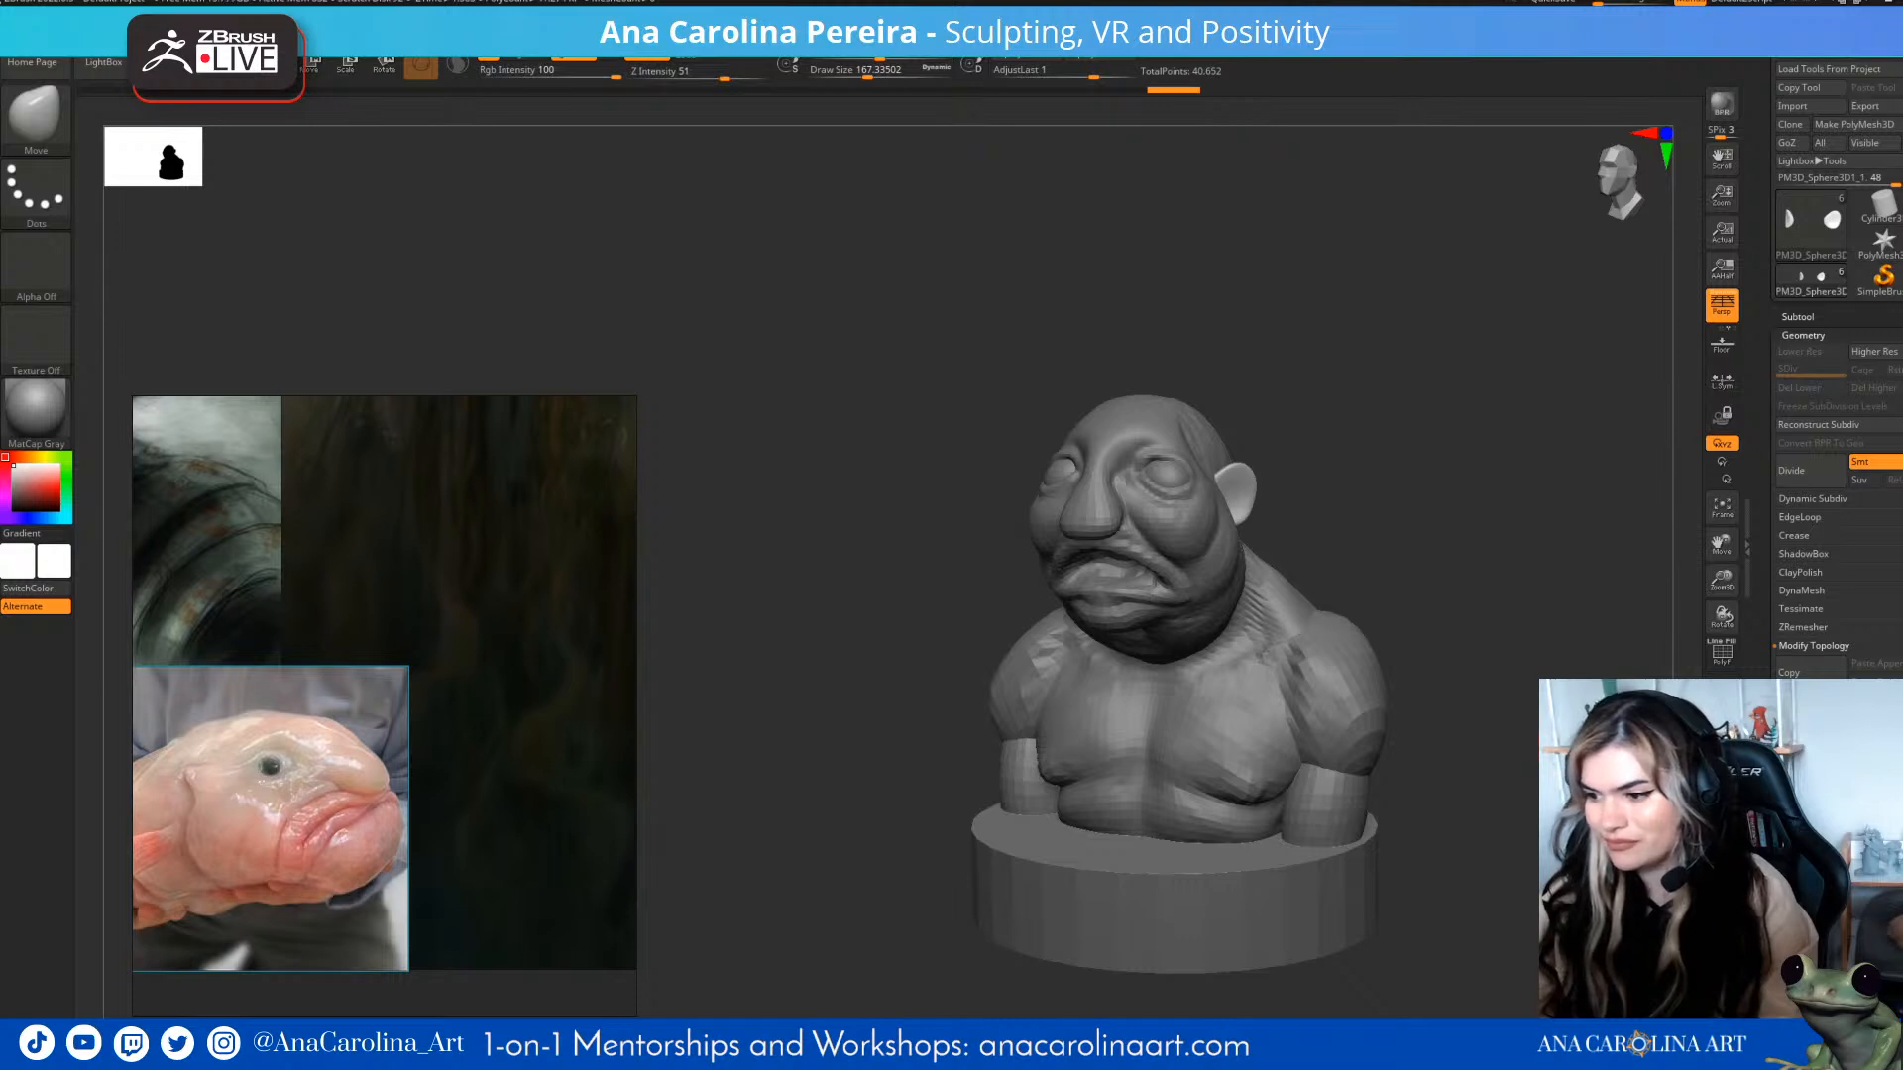
- Sculpt the inner hollow of the ears with the ClayBuildup brush at a draw size of about 108, undoing the last stroke
left_click_drag(1574, 728, 1576, 783, "alt")
mouse_move(1427, 702)
left_mouse_down()
mouse_move(1522, 684)
mouse_move(1510, 666)
mouse_move(1510, 699)
left_mouse_up()
key("b")
key("c")
key("b")
key("s")
left_click(996, 658)
key("space")
left_click(1315, 612)
mouse_move(1334, 578)
left_mouse_down()
mouse_move(1239, 595)
mouse_move(1236, 540)
left_mouse_up()
mouse_move(1279, 548)
left_mouse_down()
mouse_move(1329, 556)
mouse_move(1253, 539)
mouse_move(1323, 535)
mouse_move(1204, 551)
left_mouse_up()
key("ctrl+z")
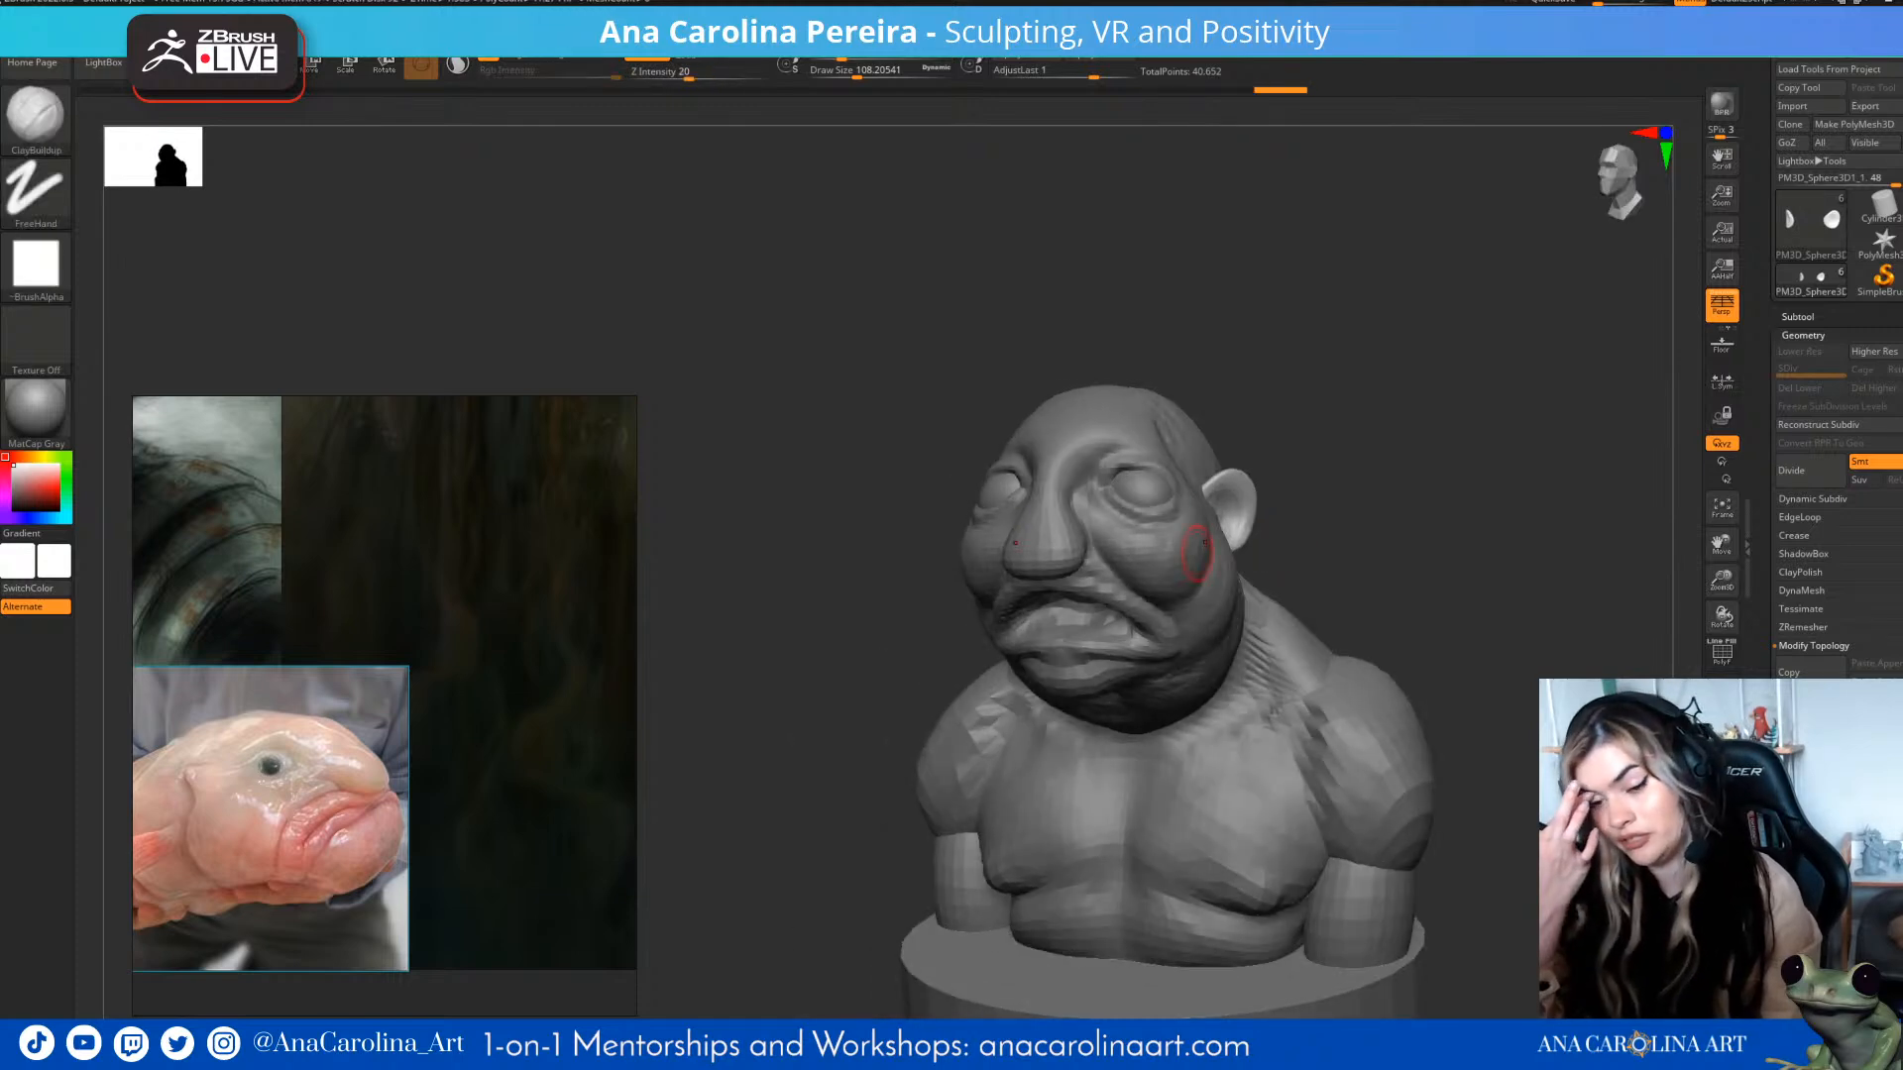
mouse_move(1388, 466)
left_mouse_down()
mouse_move(1309, 444)
mouse_move(1323, 428)
mouse_move(1382, 441)
left_mouse_up()
mouse_move(1382, 555)
left_mouse_down()
mouse_move(1447, 595)
mouse_move(1495, 527)
mouse_move(1452, 501)
mouse_move(1487, 486)
mouse_move(1551, 526)
mouse_move(1506, 530)
mouse_move(1523, 536)
left_mouse_up()
- Select the torso and adjust its shoulder and back contour with the Move brush at a draw size of about 299
key("space")
key("space")
mouse_move(1497, 535)
left_mouse_down()
mouse_move(1462, 525)
mouse_move(1494, 548)
mouse_move(1299, 592)
mouse_move(1469, 585)
left_mouse_up()
left_click(1026, 593, "alt")
mouse_move(1437, 605)
left_mouse_down("alt")
mouse_move(1429, 659)
mouse_move(1435, 615)
mouse_move(1189, 694)
left_mouse_up("alt")
key("b")
key("m")
key("v")
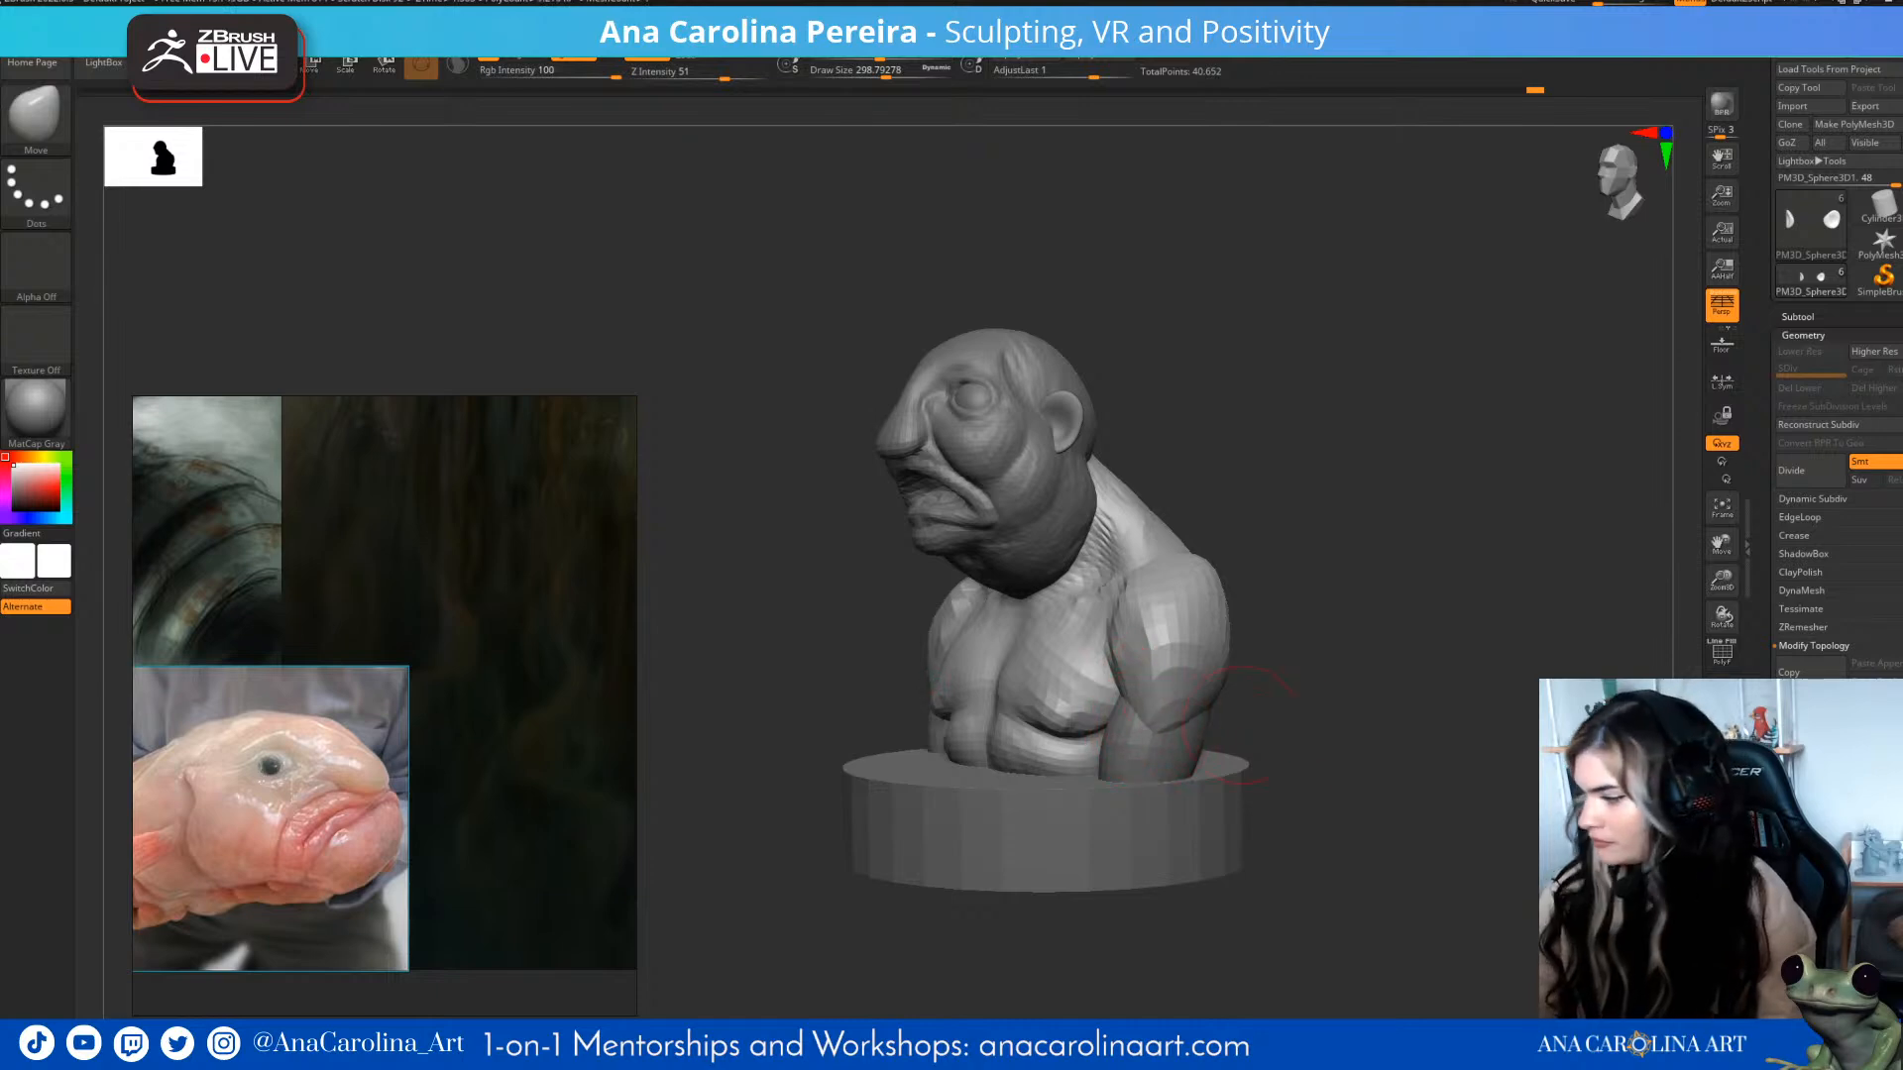
left_click_drag(1369, 746, 1265, 696)
left_click_drag(1388, 699, 1259, 684)
left_click_drag(1120, 604, 1356, 558)
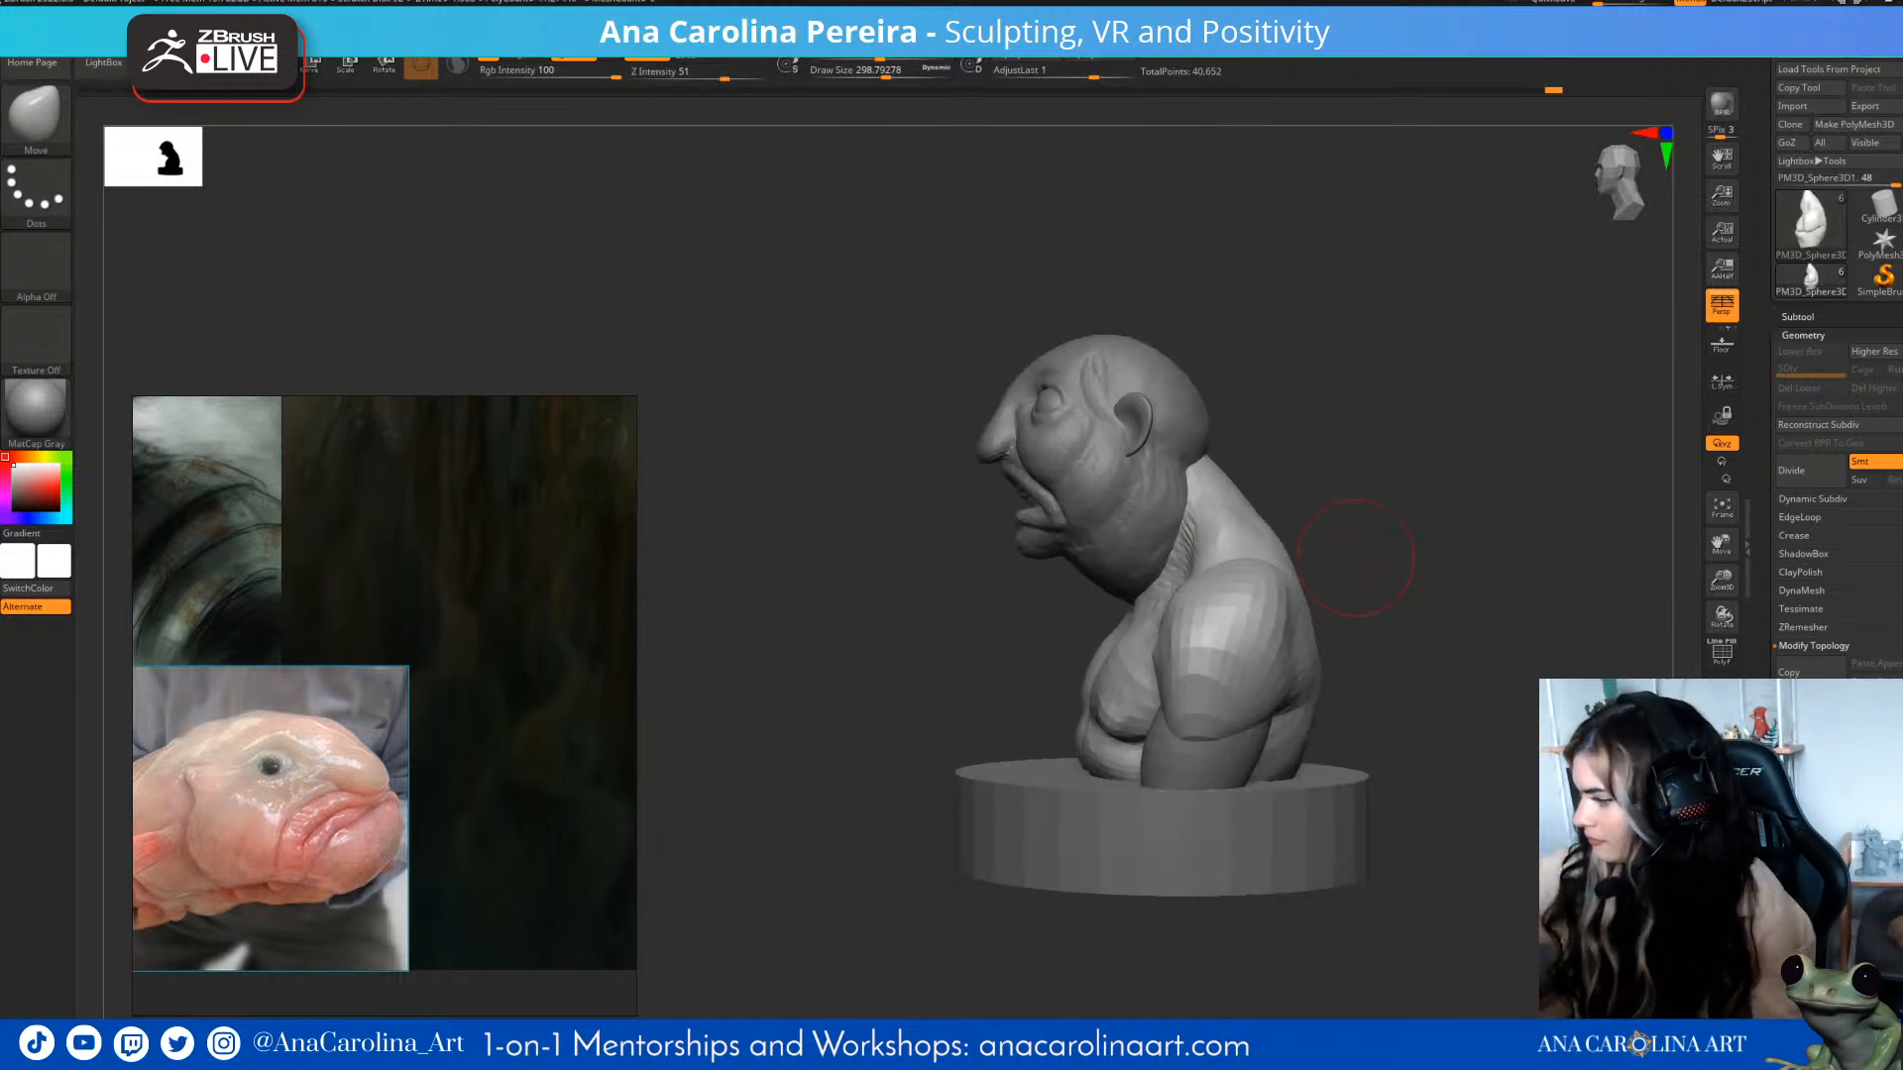
- Smooth the middle of the bust's upper back with the Smooth brush
left_click_drag(1328, 377, 1380, 497)
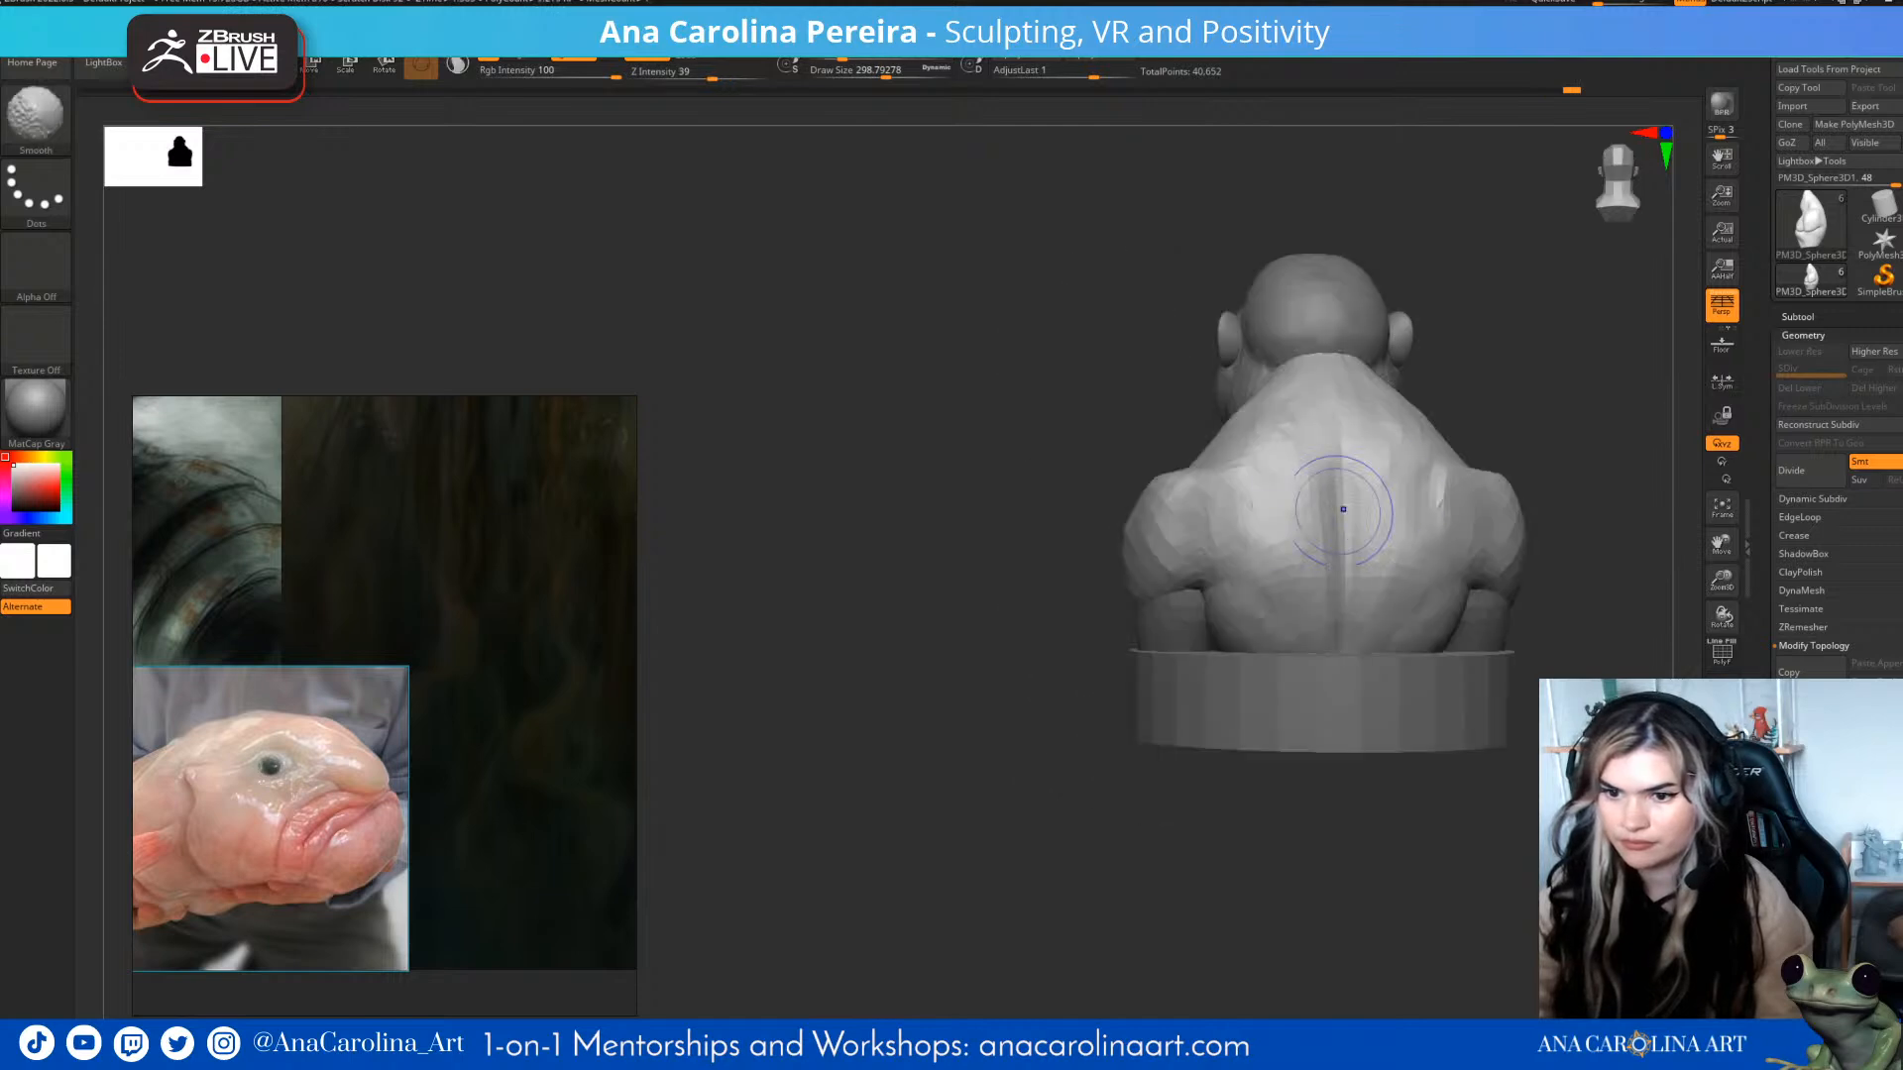
left_click_drag(1502, 488, 1166, 472)
mouse_move(1263, 414)
left_mouse_down("alt")
mouse_move(1313, 429)
mouse_move(1229, 406)
left_mouse_up("alt")
mouse_move(1377, 422)
left_mouse_down()
mouse_move(1285, 401)
mouse_move(1261, 424)
mouse_move(1383, 356)
left_mouse_up()
mouse_move(1382, 357)
left_mouse_down("alt")
mouse_move(1383, 462)
mouse_move(1422, 471)
mouse_move(1368, 497)
mouse_move(1259, 438)
left_mouse_up("alt")
key("space")
mouse_move(1251, 442)
left_mouse_down("shift")
mouse_move(1284, 449)
mouse_move(1215, 446)
mouse_move(1251, 404)
mouse_move(1196, 432)
mouse_move(1279, 405)
mouse_move(1184, 436)
mouse_move(1197, 470)
left_mouse_up("shift")
- Enlarge the Move brush to a draw size of 1000 and adjust the overall shape of the torso
left_click(1193, 448, "alt")
key("space")
key("space")
key("space")
key("ctrl+z")
key("space")
mouse_move(1288, 411)
left_mouse_down()
mouse_move(1207, 456)
mouse_move(1338, 466)
mouse_move(1358, 507)
mouse_move(1384, 502)
mouse_move(1385, 467)
mouse_move(1425, 502)
mouse_move(1188, 646)
left_mouse_up()
key("space")
left_click_drag(1197, 580, 922, 592)
left_click_drag(1304, 567, 1209, 571)
left_click_drag(1087, 674, 1318, 680)
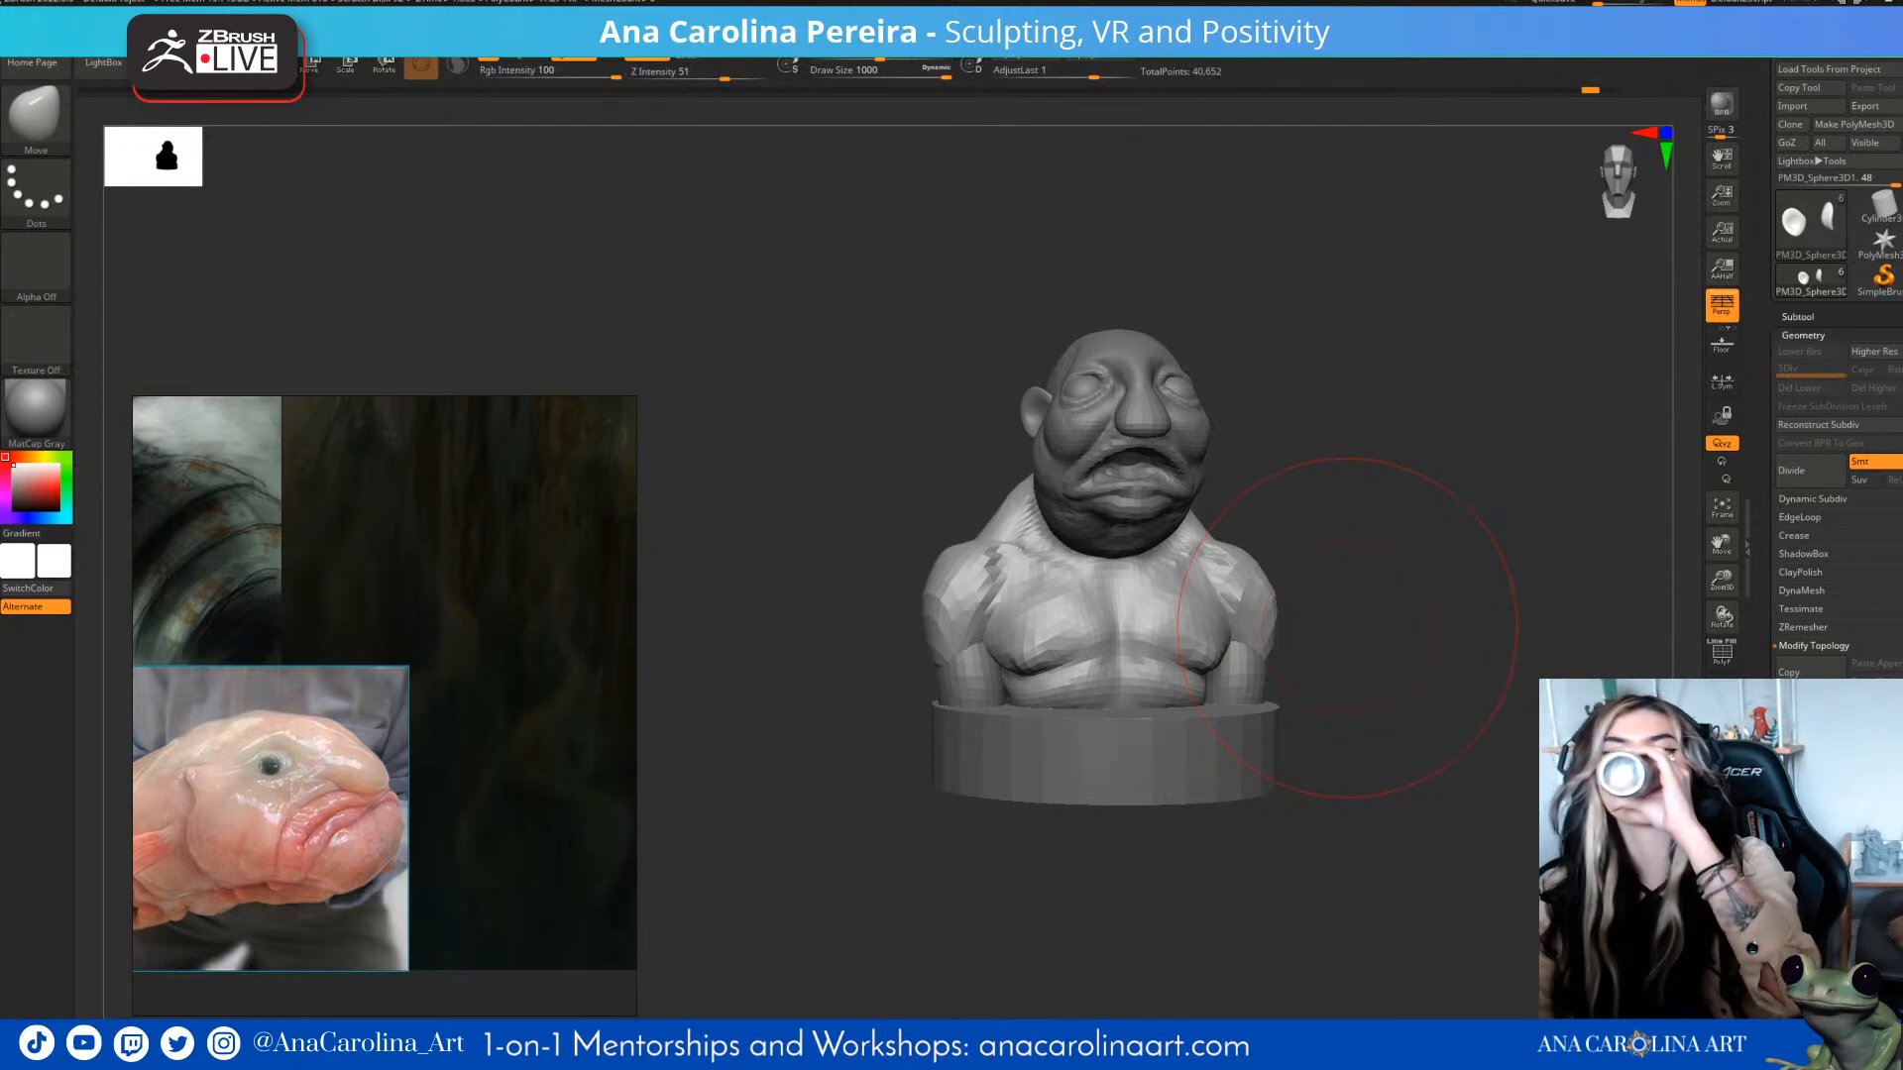
- Reduce the Move brush to a draw size of about 371 with the torso subtool selected
mouse_move(1354, 614)
left_mouse_down()
mouse_move(1189, 620)
mouse_move(1378, 634)
mouse_move(1412, 610)
left_mouse_up()
key("space")
left_click(1383, 592)
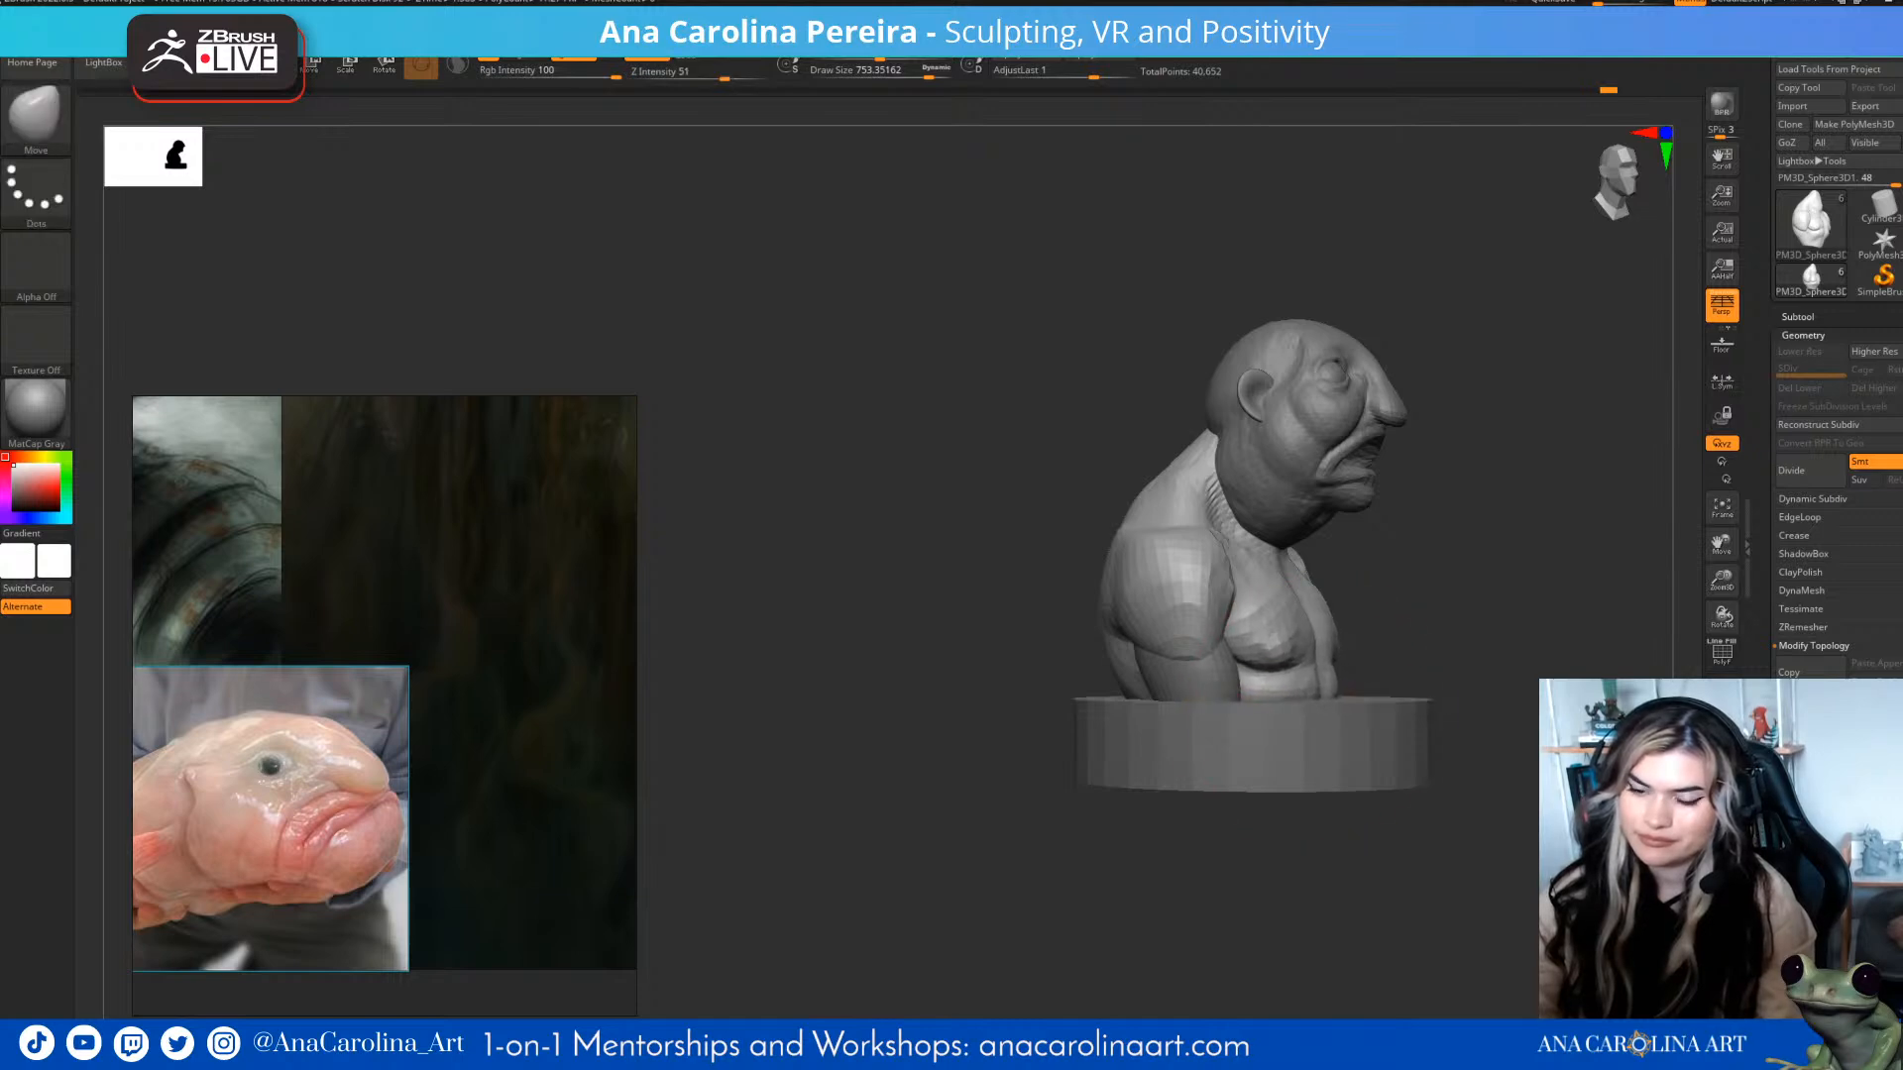
left_click_drag(1352, 655, 1340, 648)
left_click_drag(1481, 727, 1269, 694, "alt")
left_click_drag(1438, 595, 1428, 672, "alt")
key("space")
left_click_drag(1345, 446, 1317, 446)
left_click(1230, 724, "alt")
mouse_move(1467, 634)
left_mouse_down()
mouse_move(1368, 636)
mouse_move(1516, 639)
left_mouse_up()
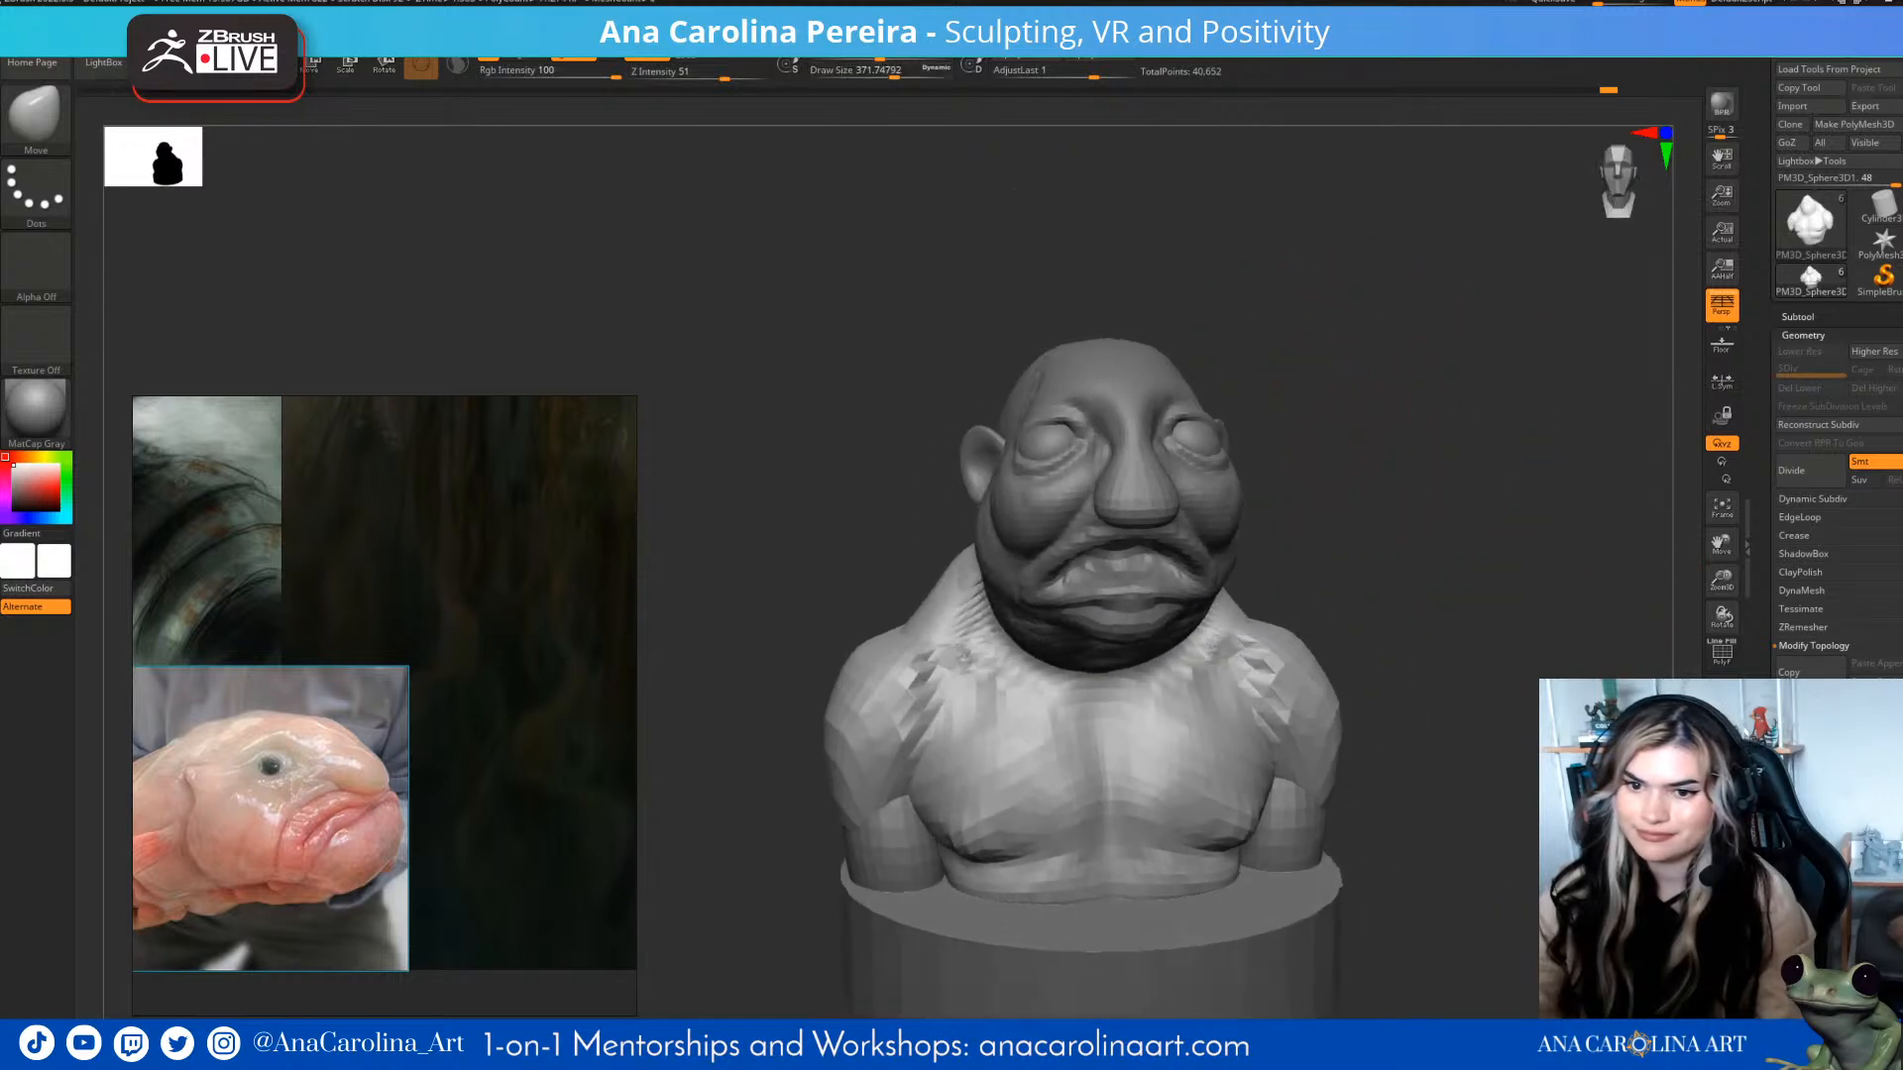
- Select the head subtool, place it below PolySphere1 in the subtool order, and merge it down with the torso
left_click(1197, 501, "alt")
mouse_move(1387, 515)
left_mouse_down()
mouse_move(1546, 520)
mouse_move(1303, 505)
left_mouse_up()
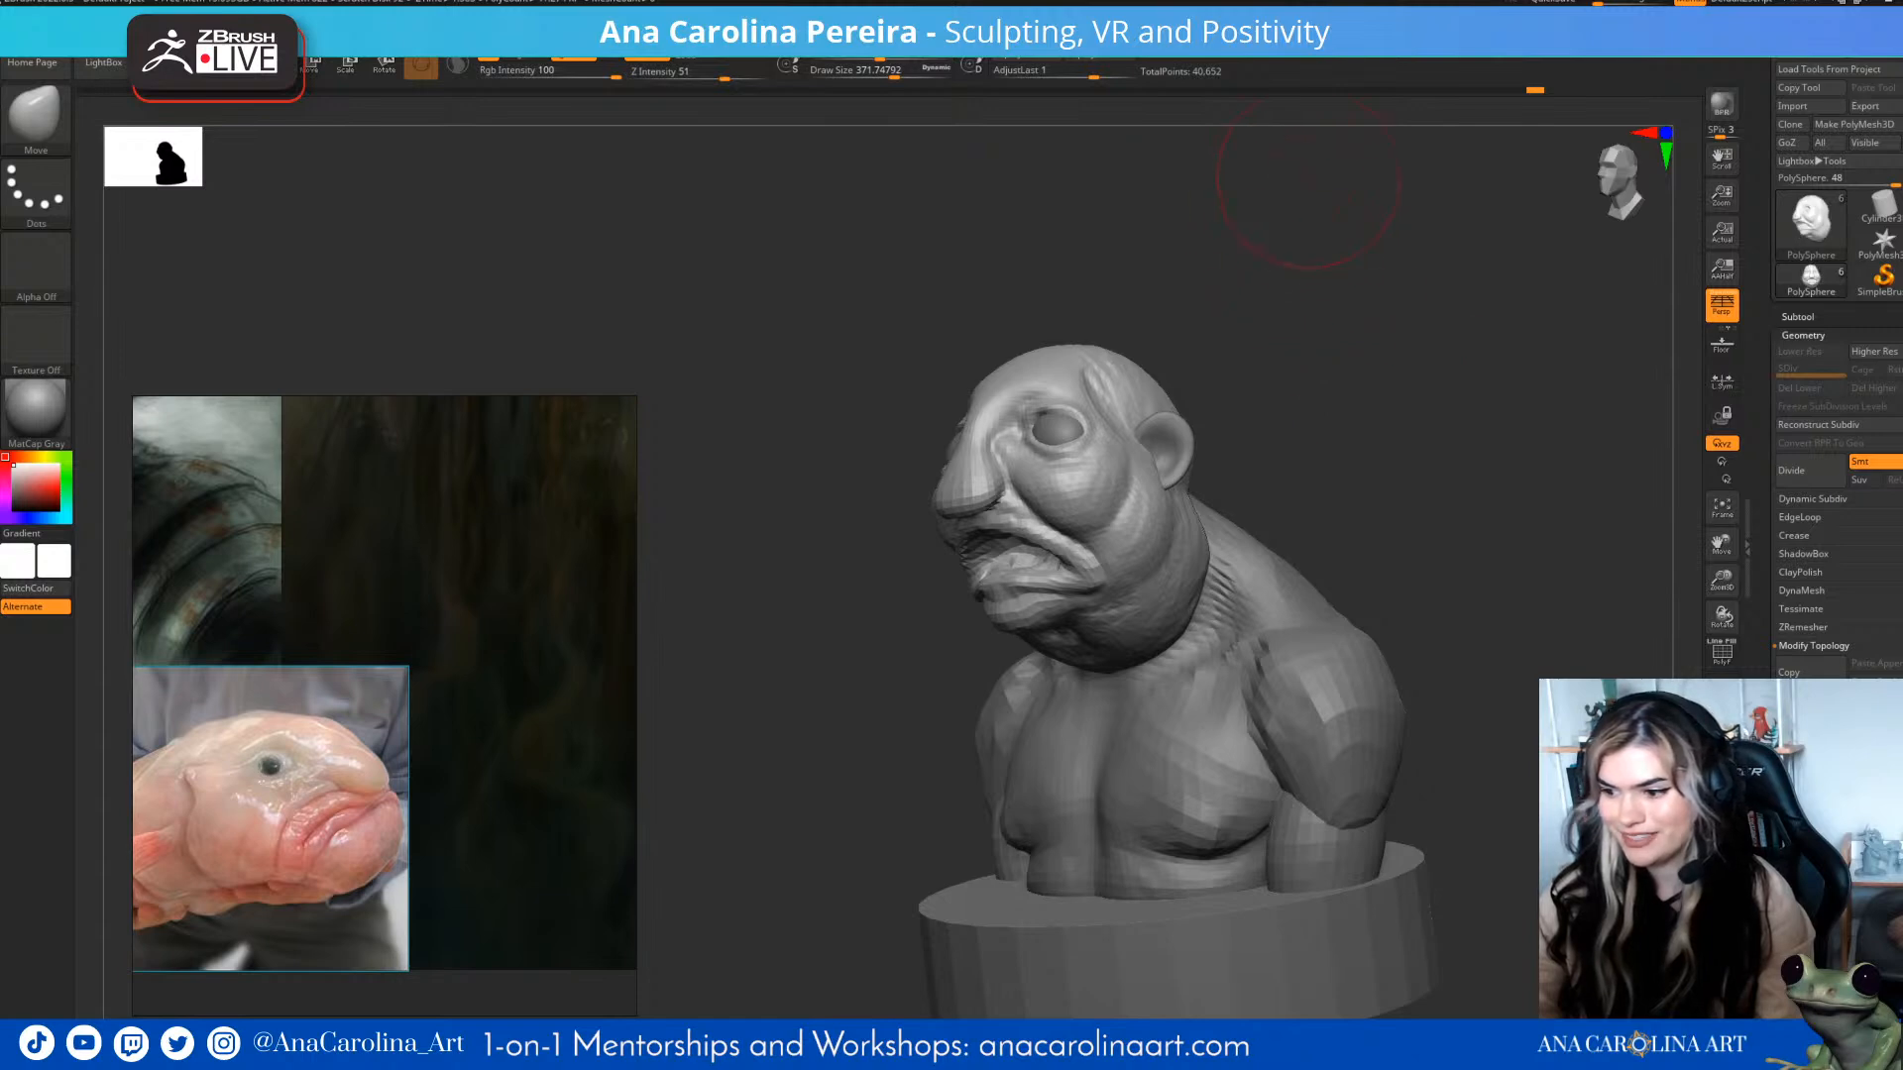
left_click_drag(1405, 409, 743, 228)
left_click_drag(1229, 238, 1288, 342)
mouse_move(1288, 342)
left_mouse_down()
mouse_move(1180, 345)
mouse_move(1314, 345)
mouse_move(1289, 345)
mouse_move(1412, 436)
left_mouse_up()
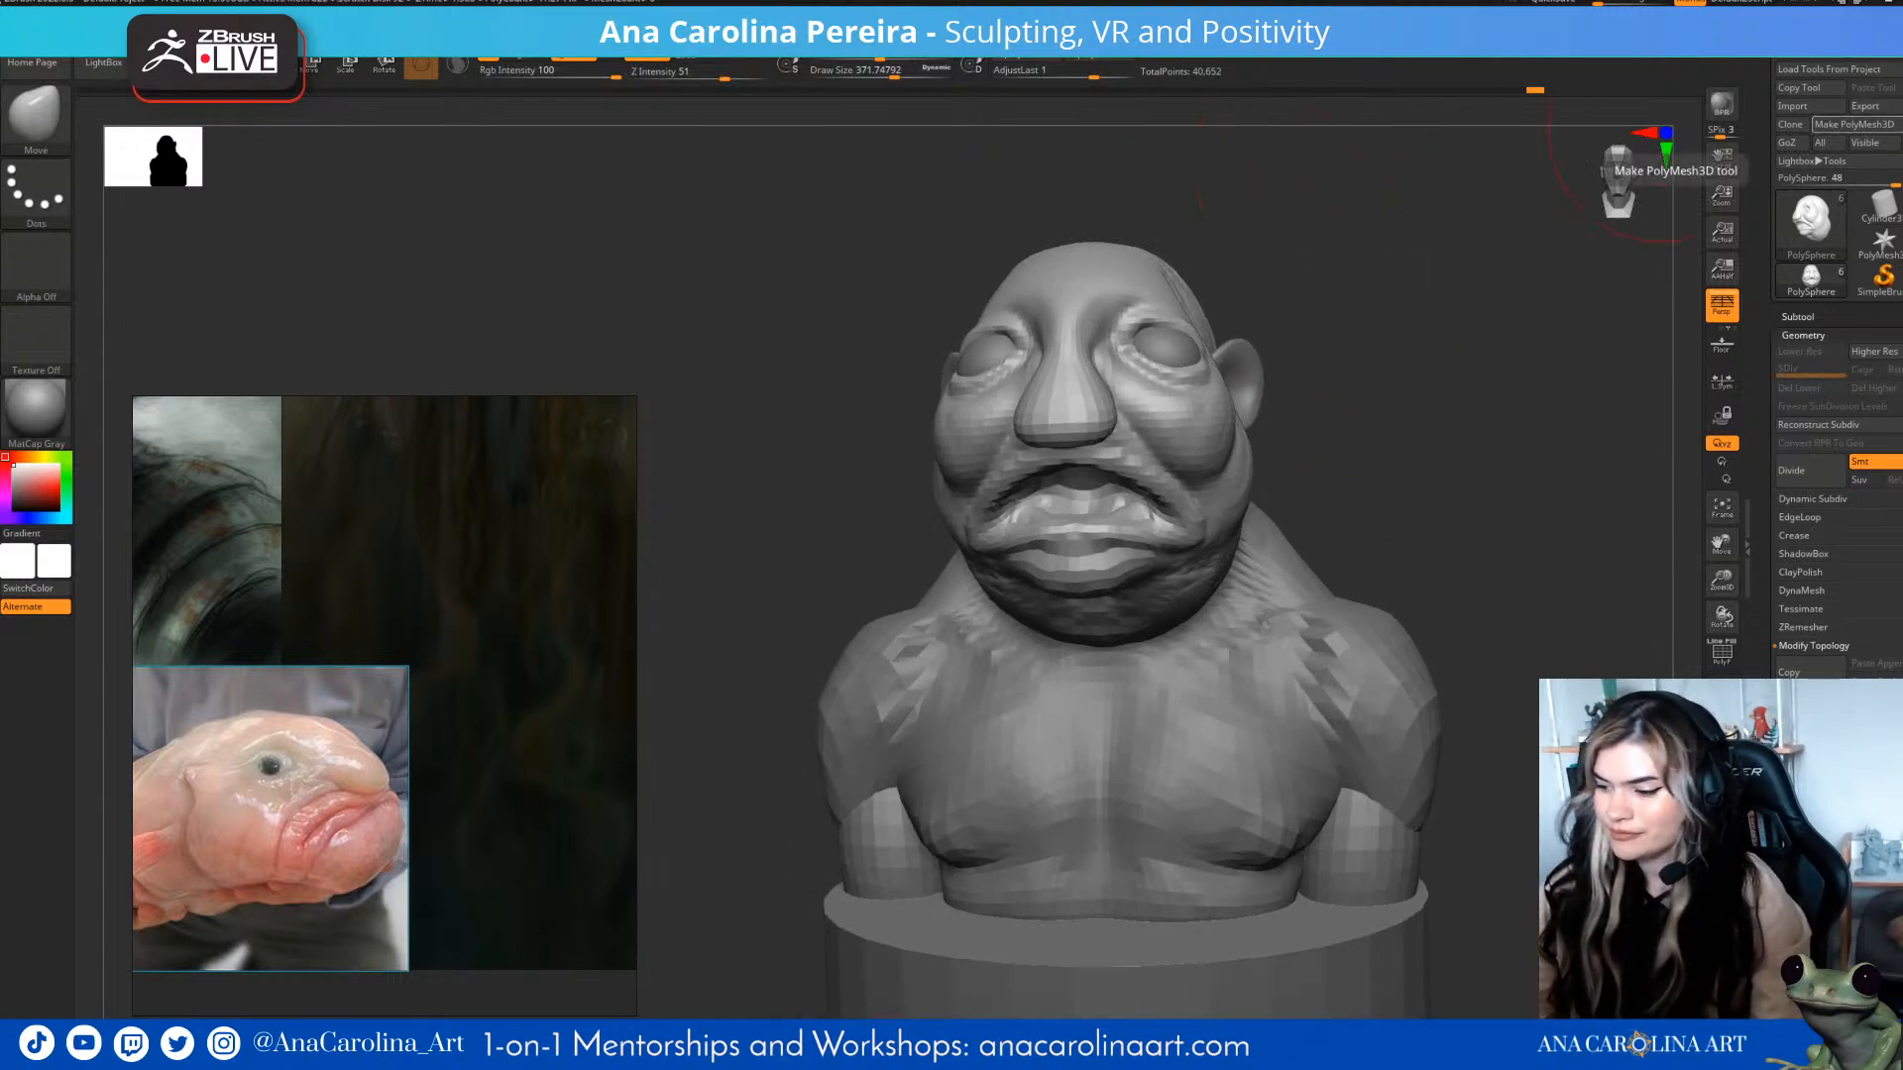
mouse_move(1546, 456)
left_mouse_down()
mouse_move(1100, 475)
mouse_move(1427, 470)
mouse_move(1537, 708)
left_mouse_up()
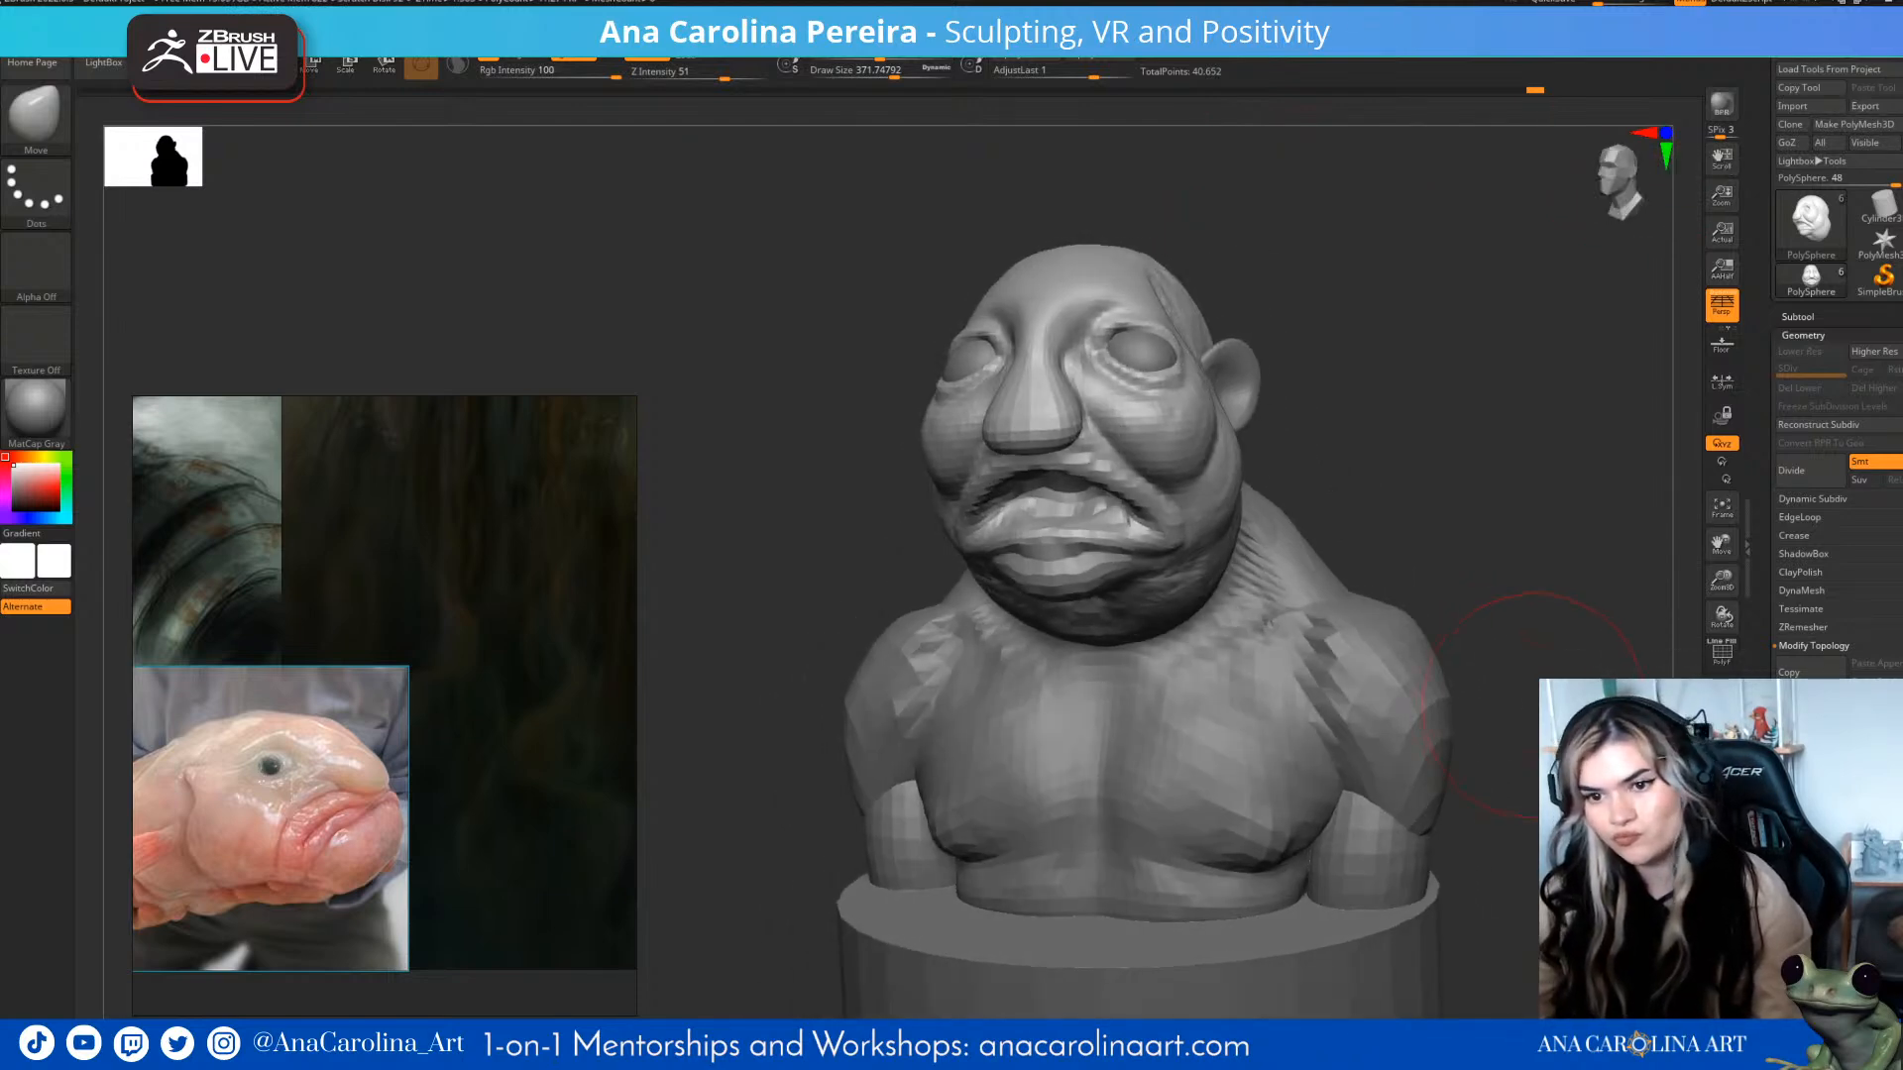
left_click(1798, 317)
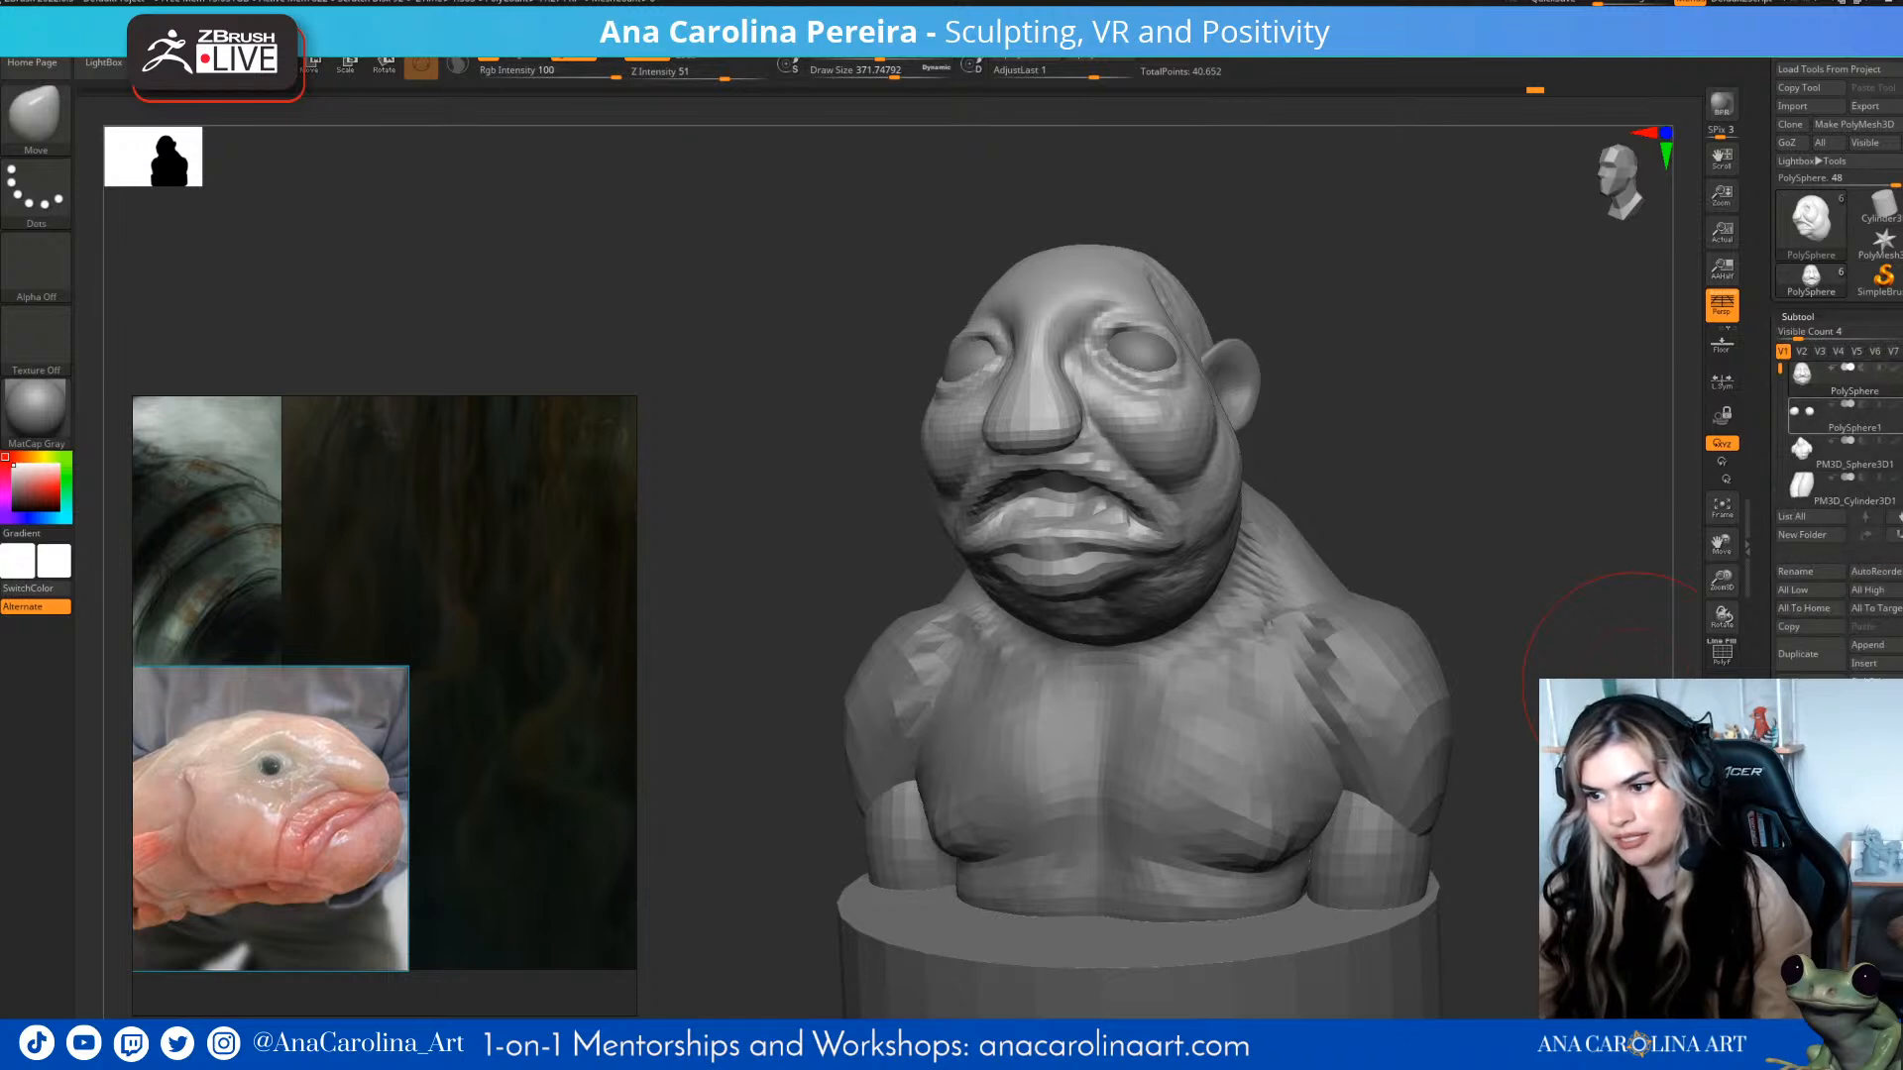
left_click(1896, 536)
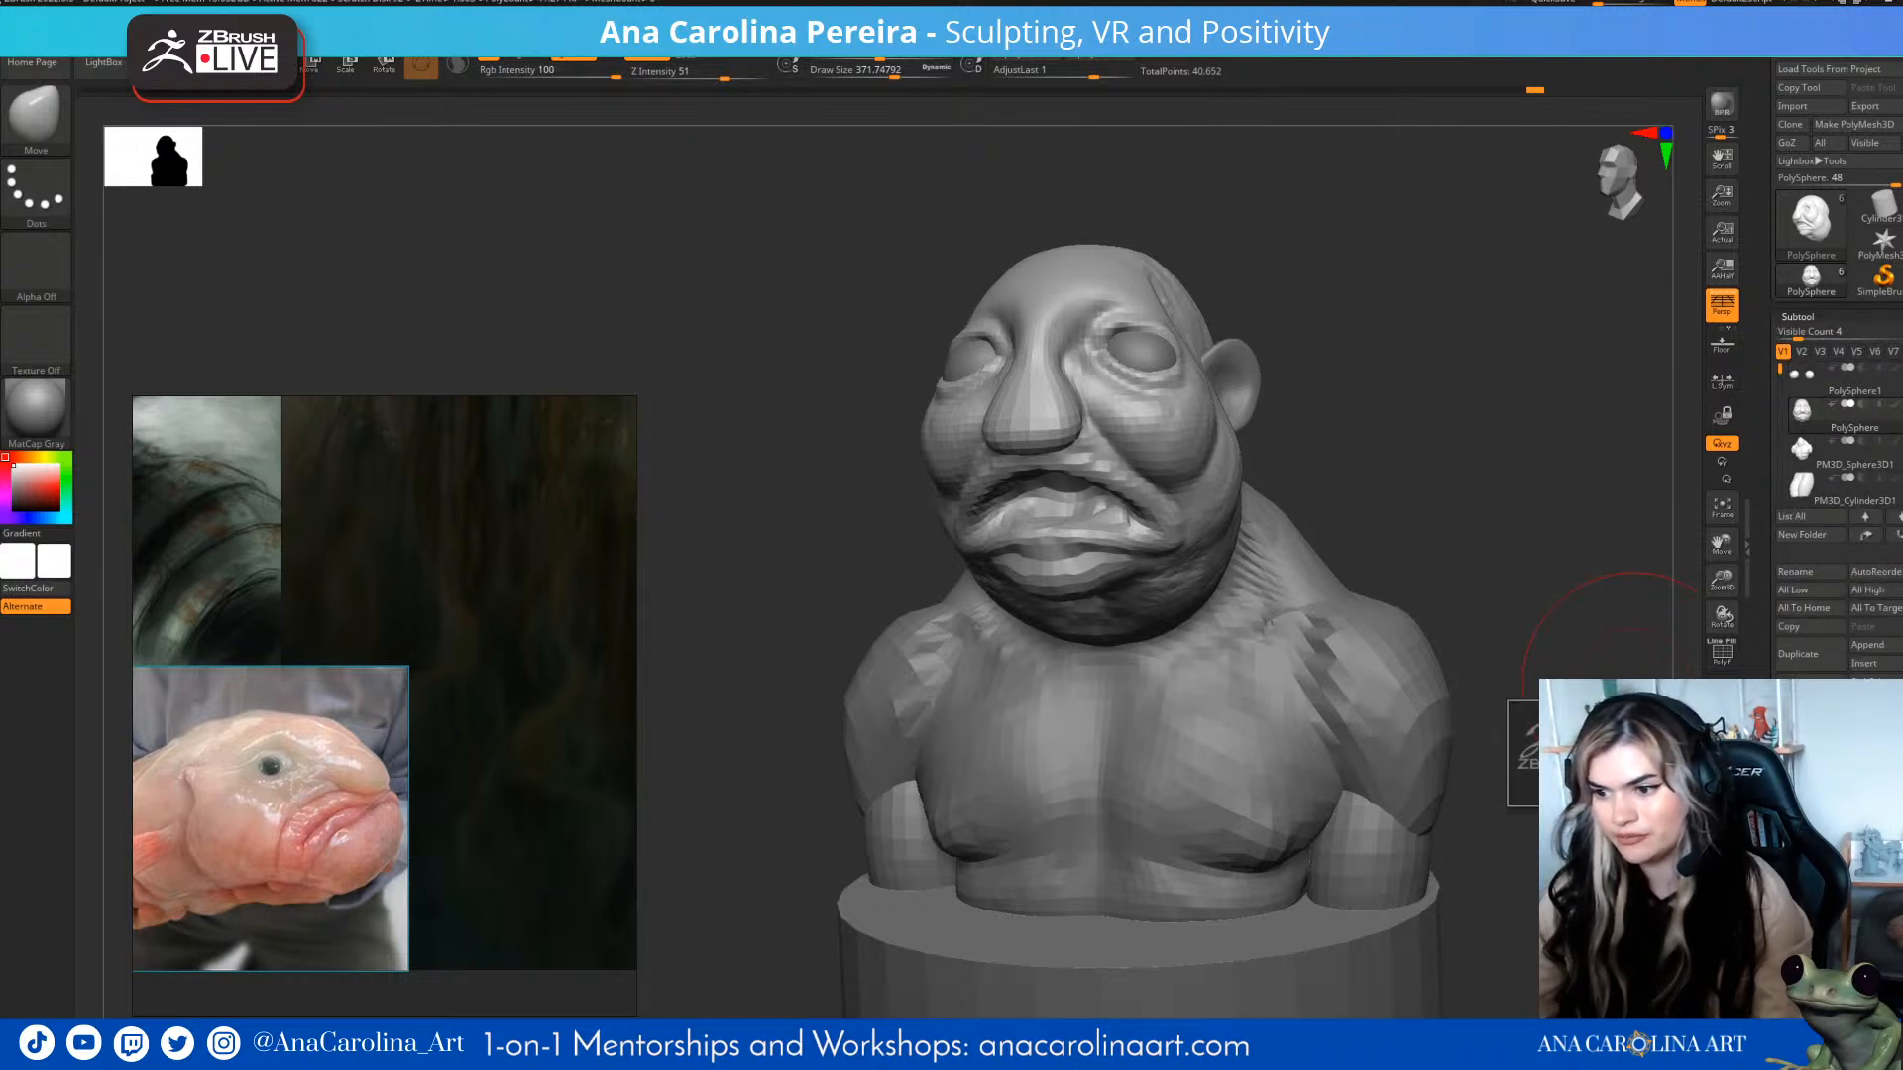
left_click(1810, 761)
left_click_drag(1625, 587, 1610, 622)
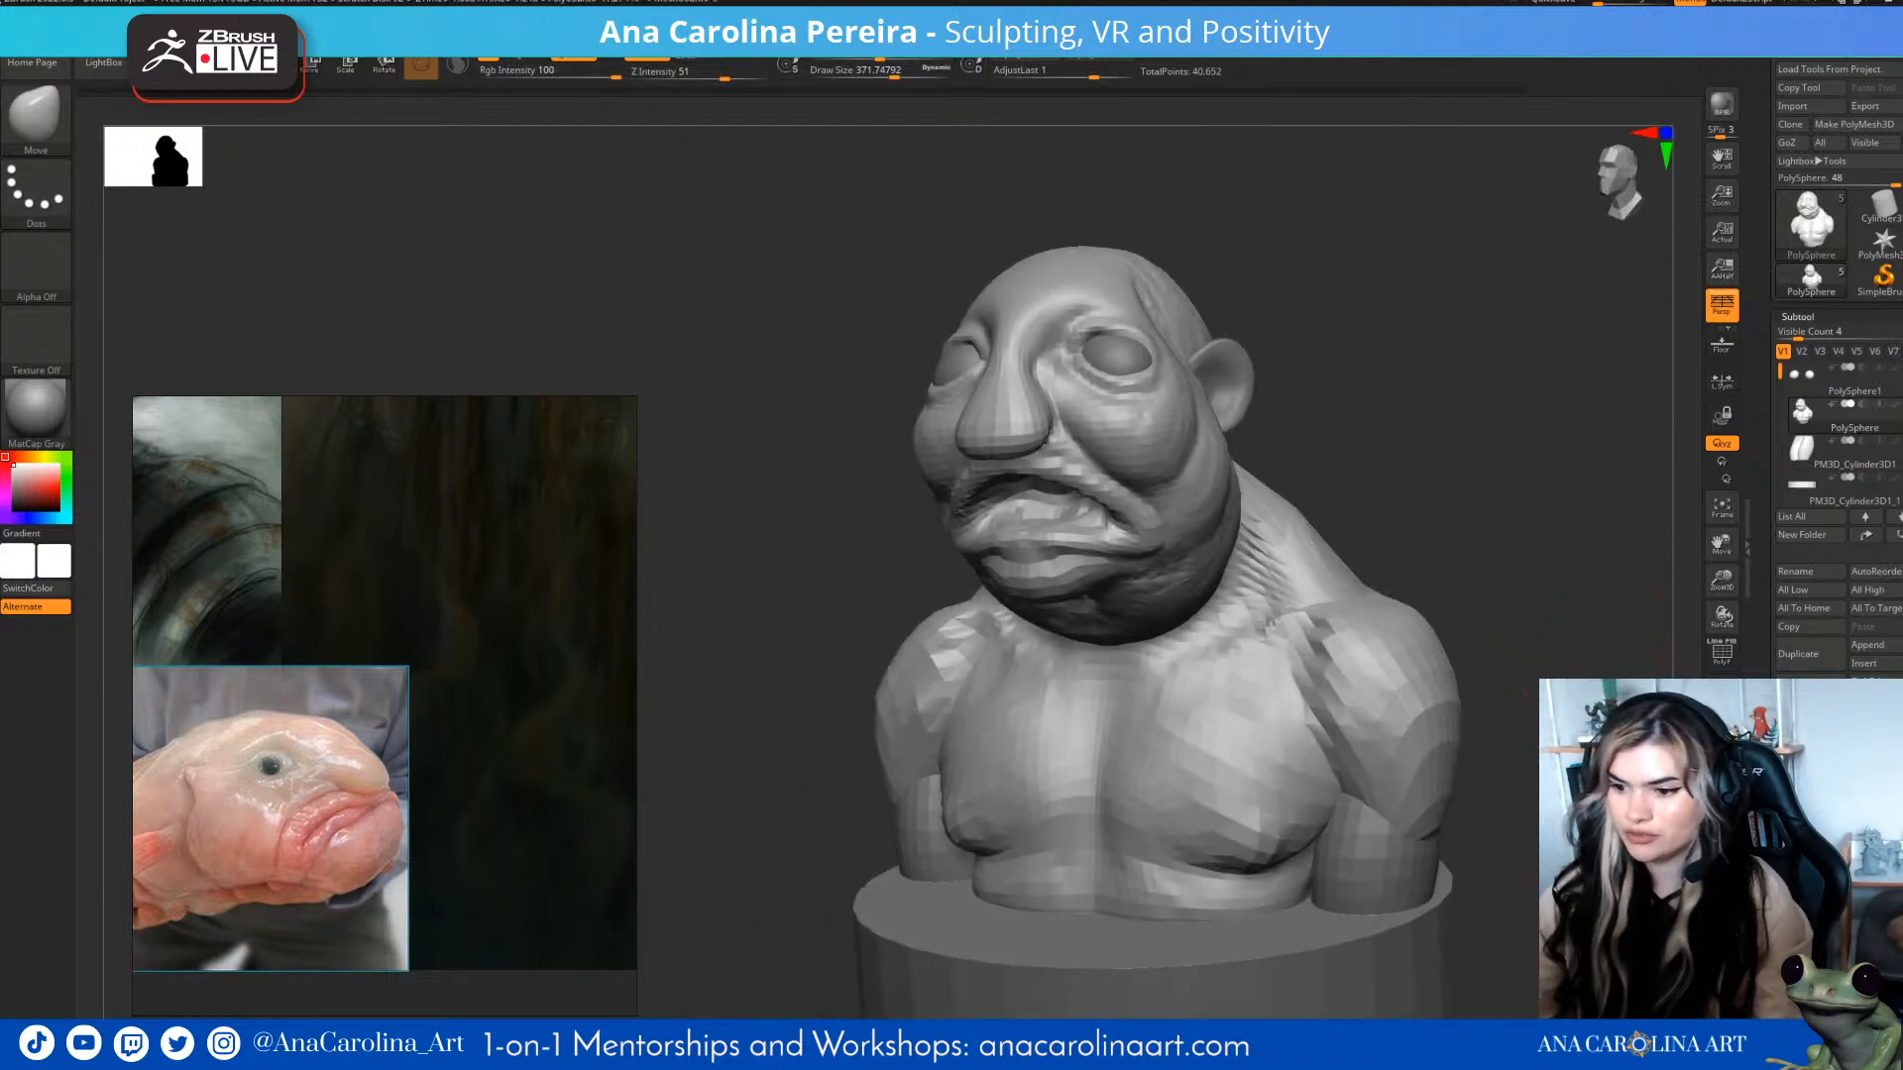
- Set the DynaMesh resolution to 40 and remesh the merged head and torso
left_click(1804, 964)
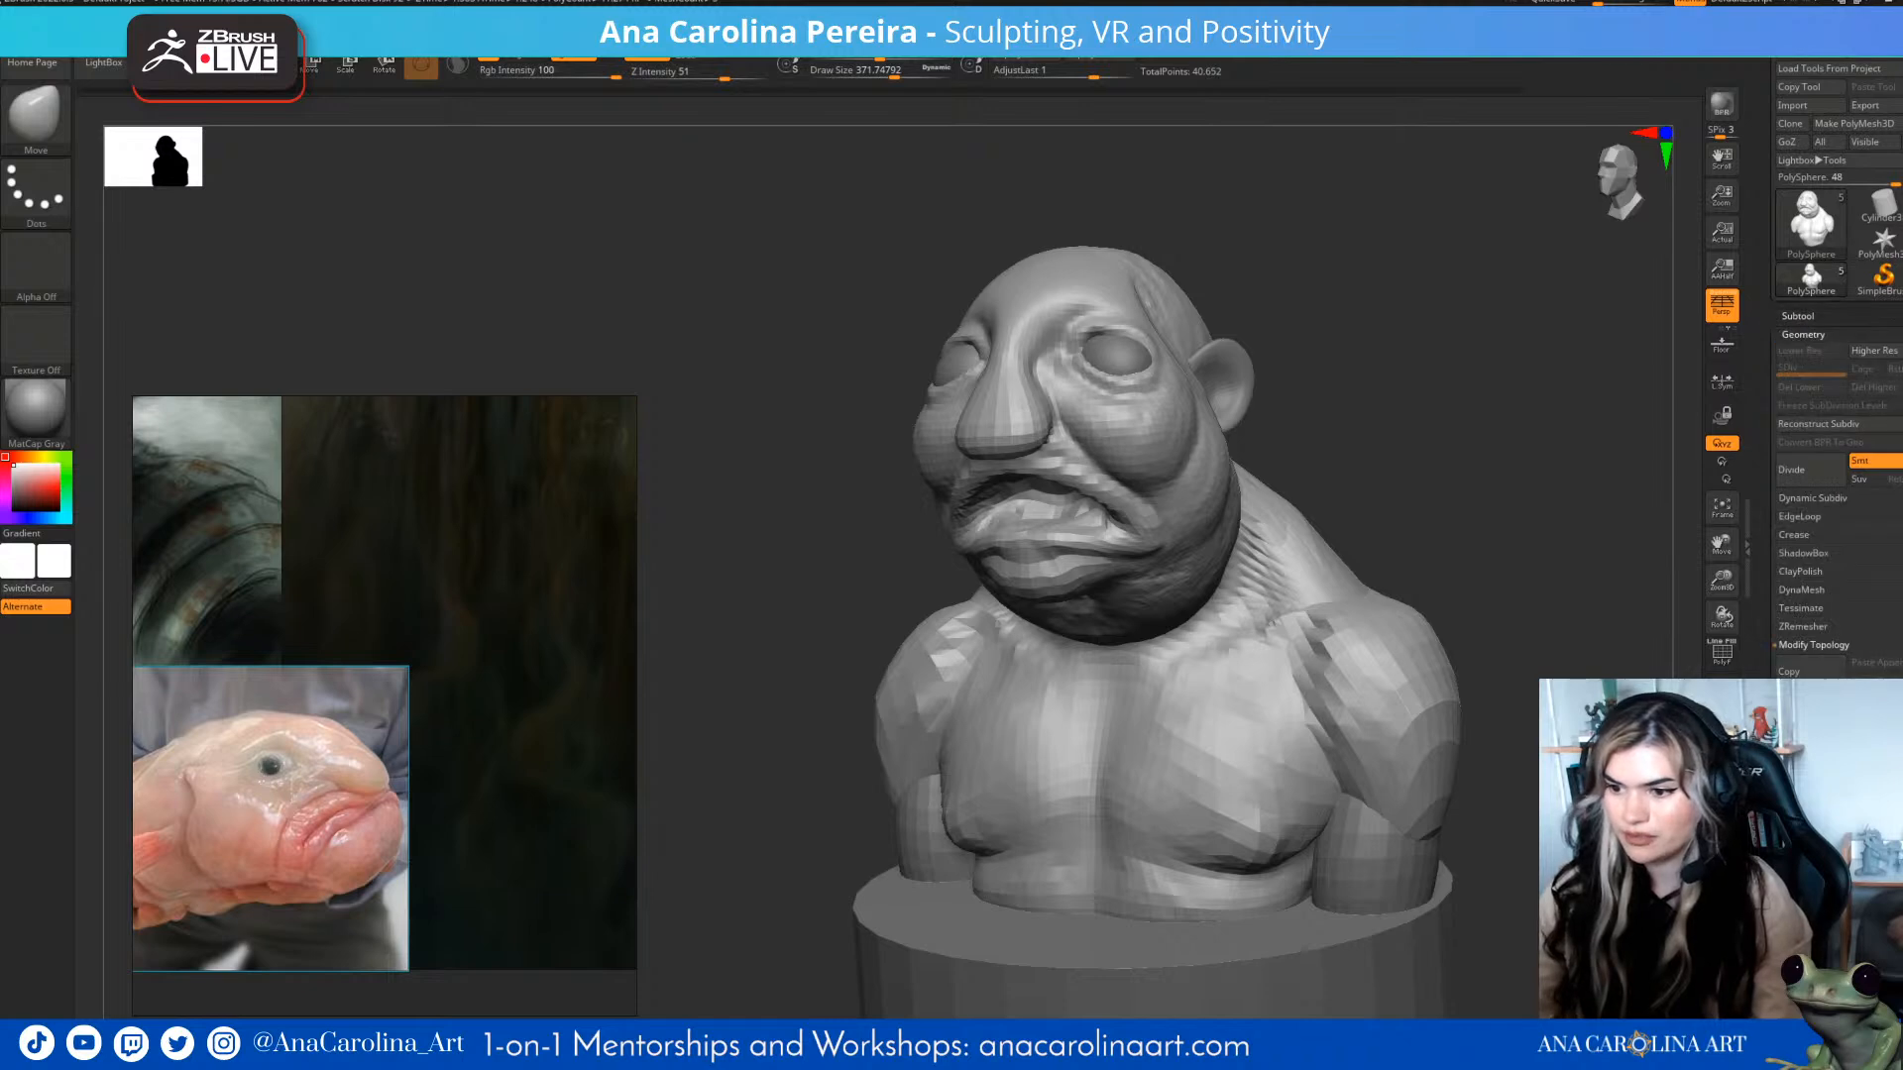
left_click(1801, 590)
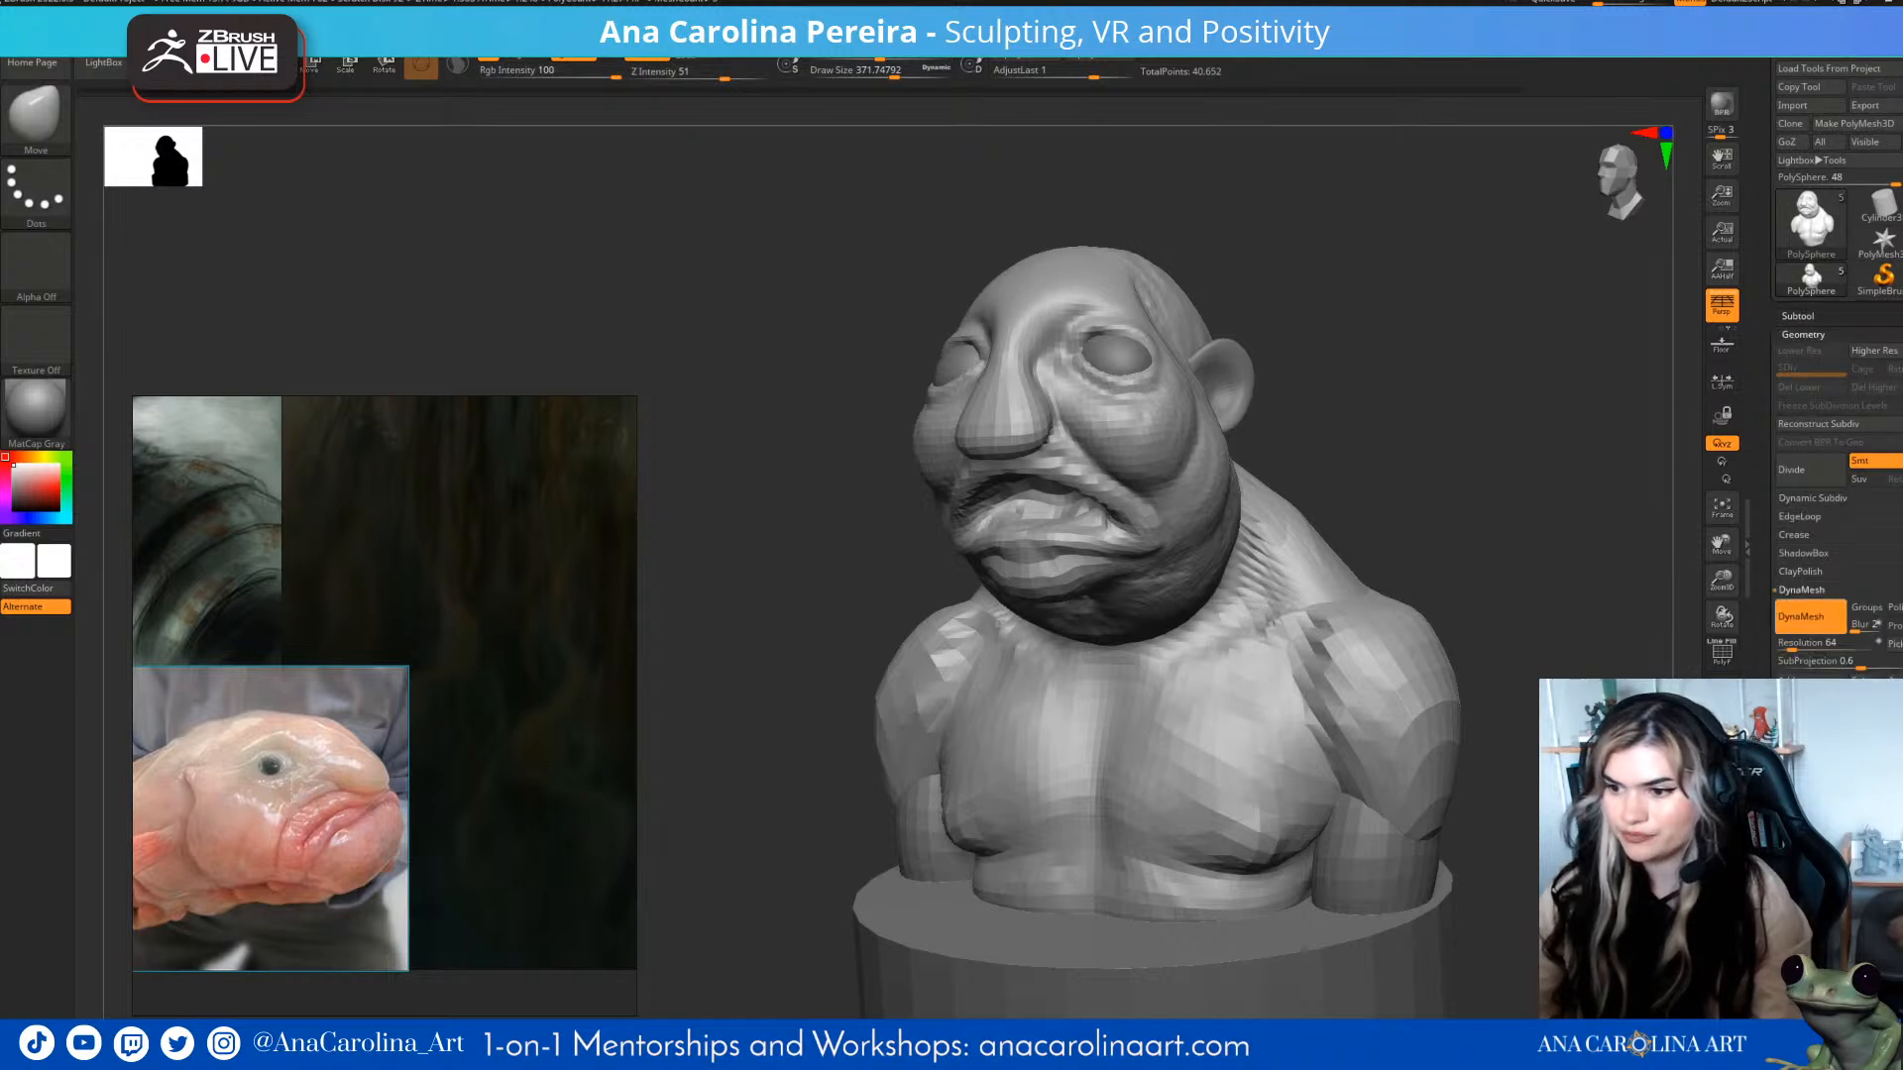
mouse_move(1539, 522)
left_mouse_down("ctrl")
mouse_move(1586, 575)
mouse_move(1437, 535)
mouse_move(1666, 530)
mouse_move(1697, 594)
left_mouse_up("ctrl")
key("ctrl+z")
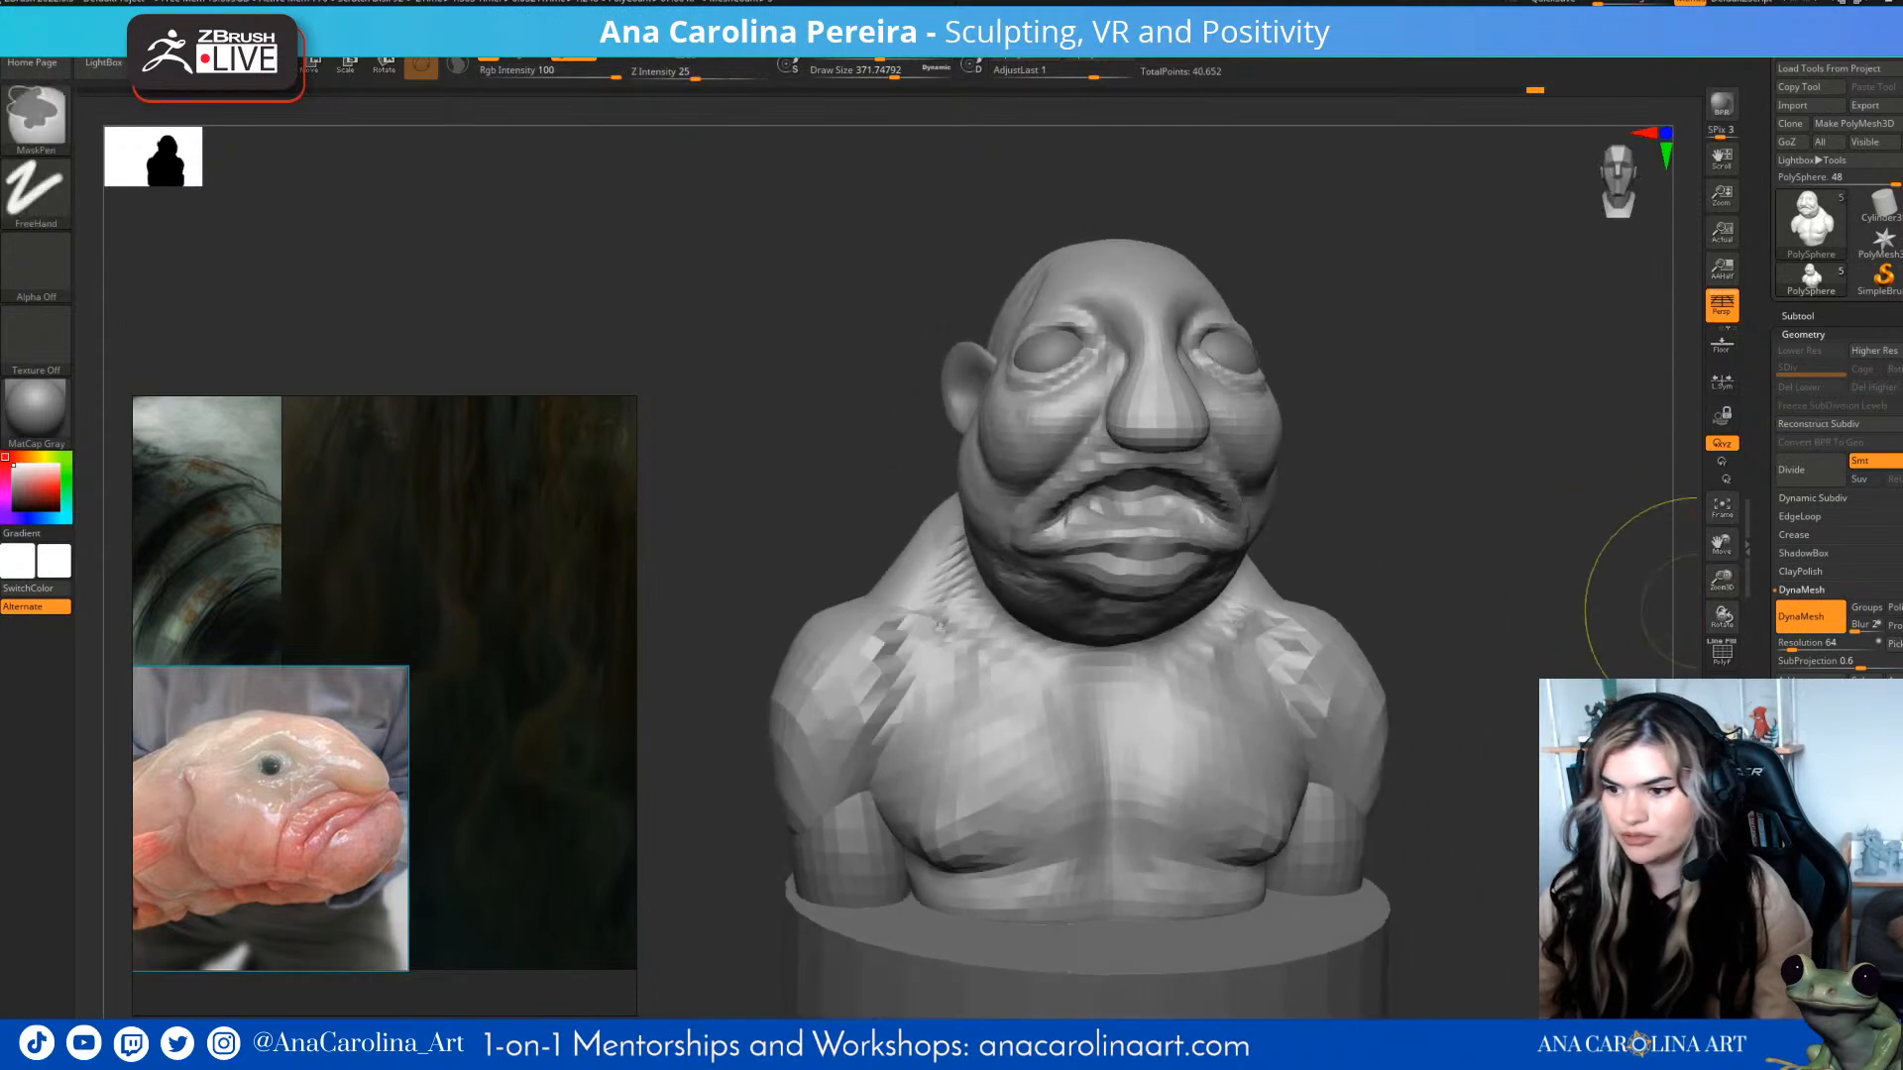
left_click(1787, 644)
type("40")
mouse_move(1612, 623)
left_mouse_down("ctrl")
mouse_move(1641, 679)
mouse_move(1423, 655)
mouse_move(1375, 528)
left_mouse_up("ctrl")
- Smooth the seam between neck and torso, along with the face, upper chest and front of the shoulder
left_click_drag(1206, 476, 1202, 535, "shift")
left_click_drag(1611, 555, 1462, 560)
left_click_drag(1481, 668, 1466, 640, "shift")
left_click_drag(1546, 475, 1675, 466)
left_click_drag(1550, 327, 1630, 332)
left_click_drag(1169, 632, 1239, 637, "shift")
left_click_drag(1551, 332, 1517, 391)
left_click_drag(1431, 631, 1398, 684, "shift")
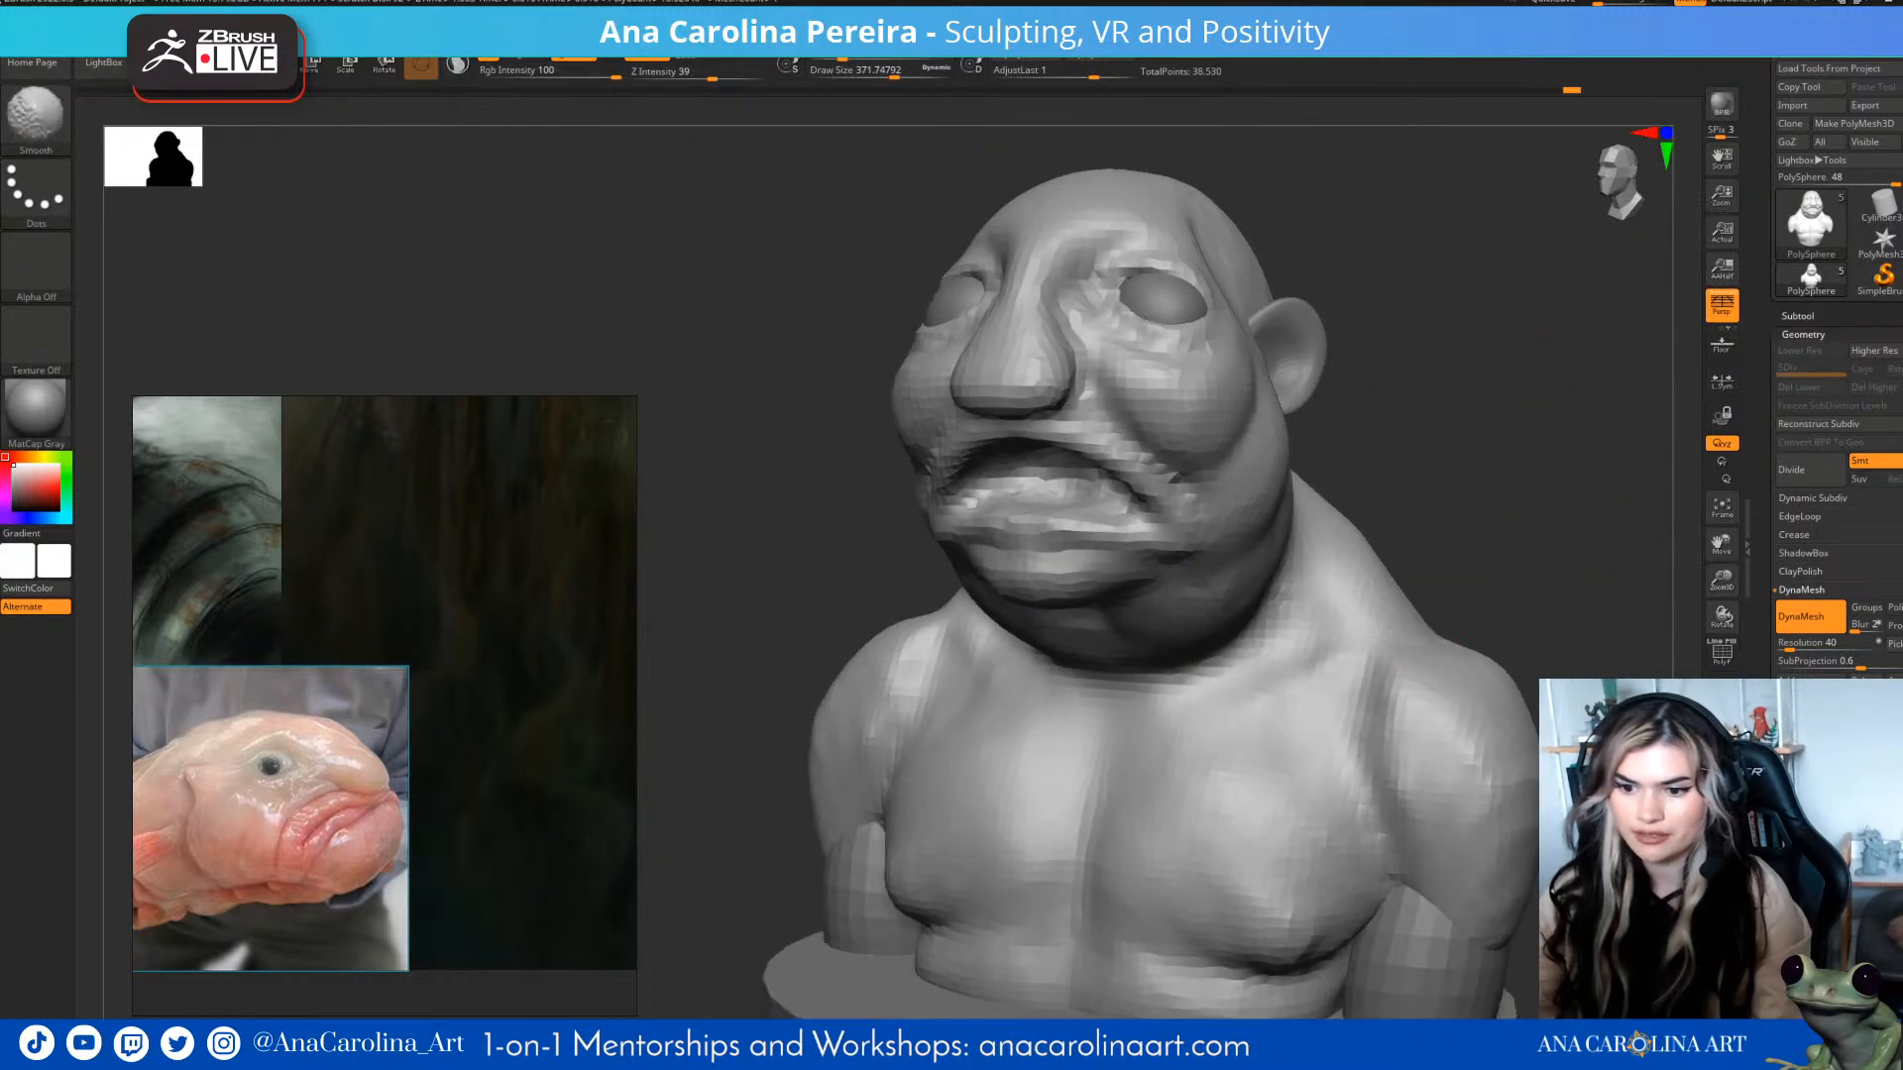
left_click_drag(1487, 417, 1500, 630, "alt")
mouse_move(1448, 516)
left_mouse_down()
mouse_move(1521, 515)
mouse_move(1596, 451)
left_mouse_up()
- Select the ClayBuildup brush and set its draw size to about 108
key("space")
left_click(1258, 678)
mouse_move(1427, 674)
left_mouse_down()
mouse_move(1373, 743)
mouse_move(1397, 719)
left_mouse_up()
key("b")
key("c")
key("b")
key("space")
left_click(1398, 609)
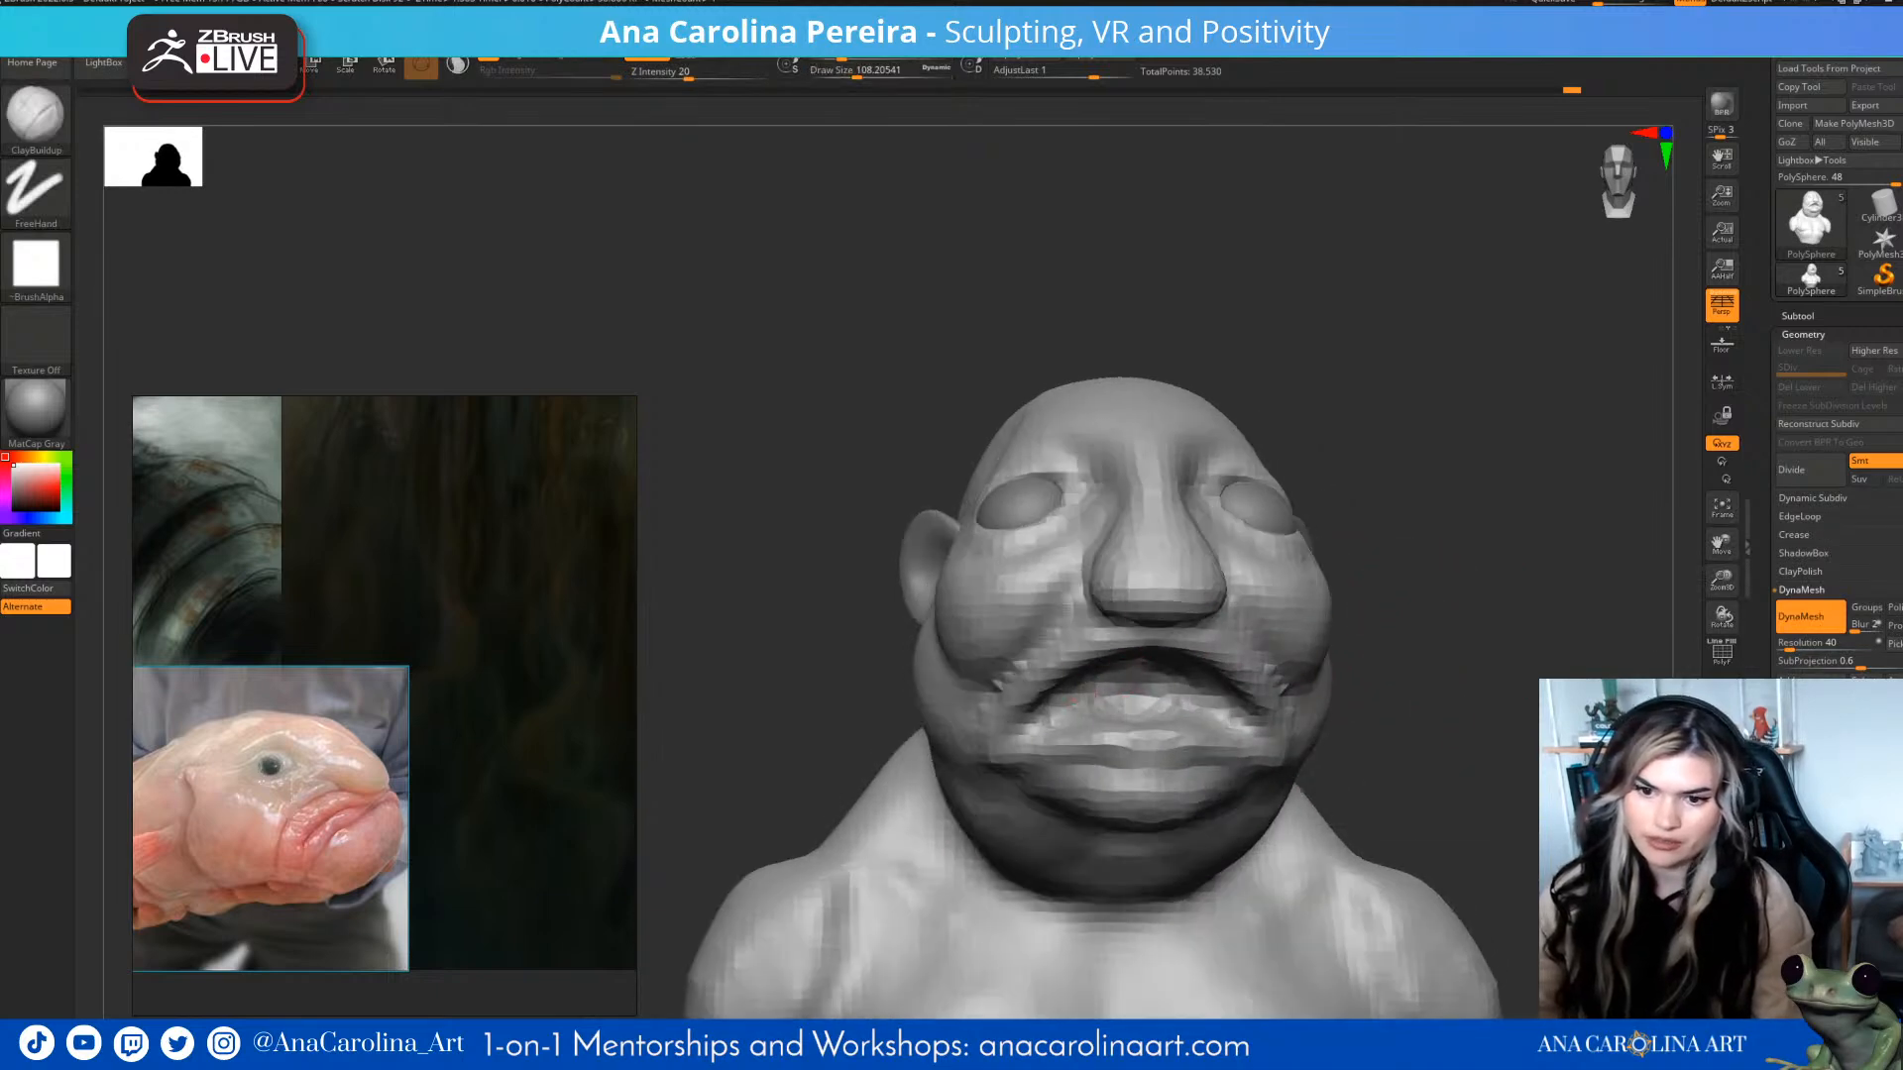
left_click_drag(1437, 694, 1309, 704)
key("space")
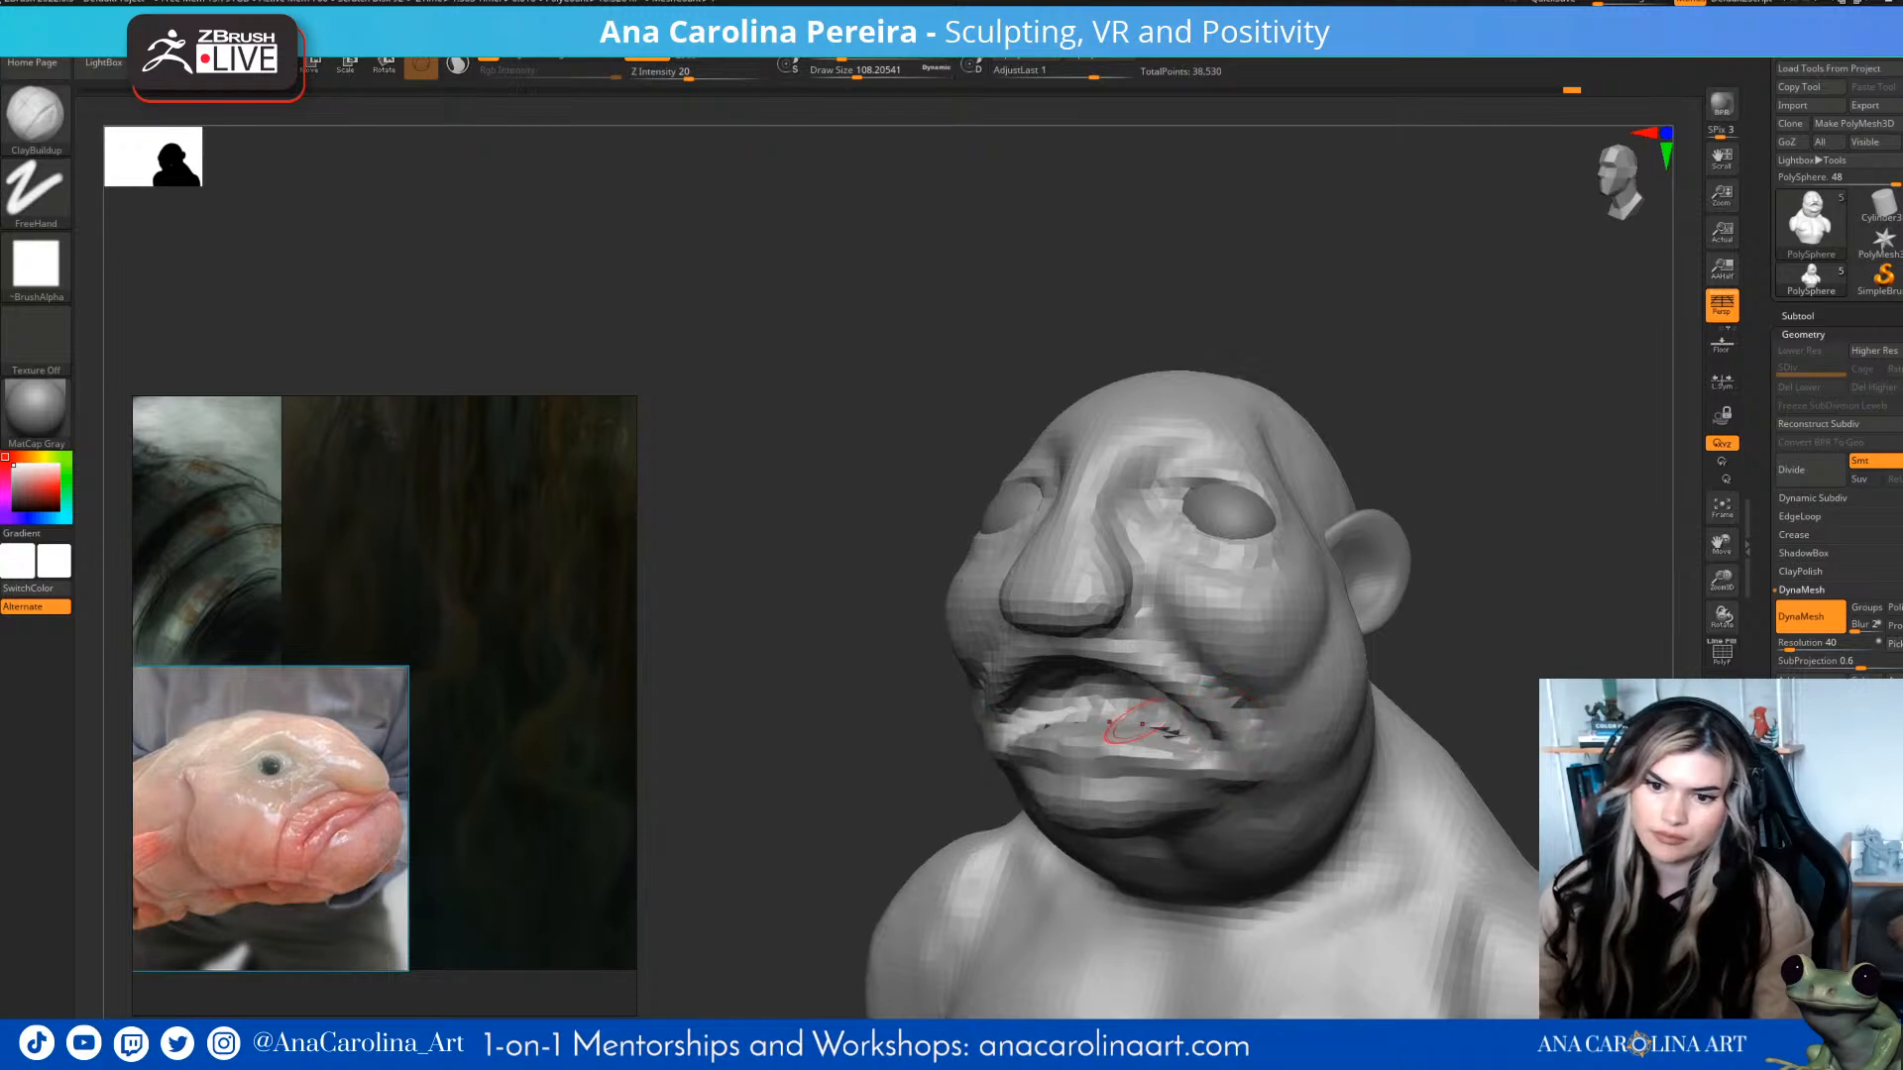
- Work over the transition between neck and shoulder, and enlarge the brush to a draw size of about 299
mouse_move(1478, 652)
left_mouse_down()
mouse_move(1516, 625)
mouse_move(1516, 521)
left_mouse_up()
mouse_move(1427, 634)
left_mouse_down()
mouse_move(1490, 645)
mouse_move(1328, 683)
left_mouse_up()
key("space")
left_click(1432, 693)
mouse_move(1467, 575)
left_mouse_down()
mouse_move(1487, 540)
mouse_move(1407, 585)
left_mouse_up()
mouse_move(1534, 609)
left_mouse_down("alt")
mouse_move(1431, 509)
mouse_move(1378, 545)
mouse_move(1189, 550)
left_mouse_up("alt")
left_click_drag(1428, 595, 1388, 505, "alt")
mouse_move(1487, 645)
left_mouse_down("shift")
mouse_move(1452, 664)
mouse_move(1457, 570)
left_mouse_up("shift")
mouse_move(1487, 555)
left_mouse_down()
mouse_move(1388, 573)
mouse_move(1466, 644)
mouse_move(1462, 580)
mouse_move(1507, 577)
mouse_move(1487, 607)
left_mouse_up()
- Switch to the Move brush and pull the side of the jaw down toward the neck
key("b")
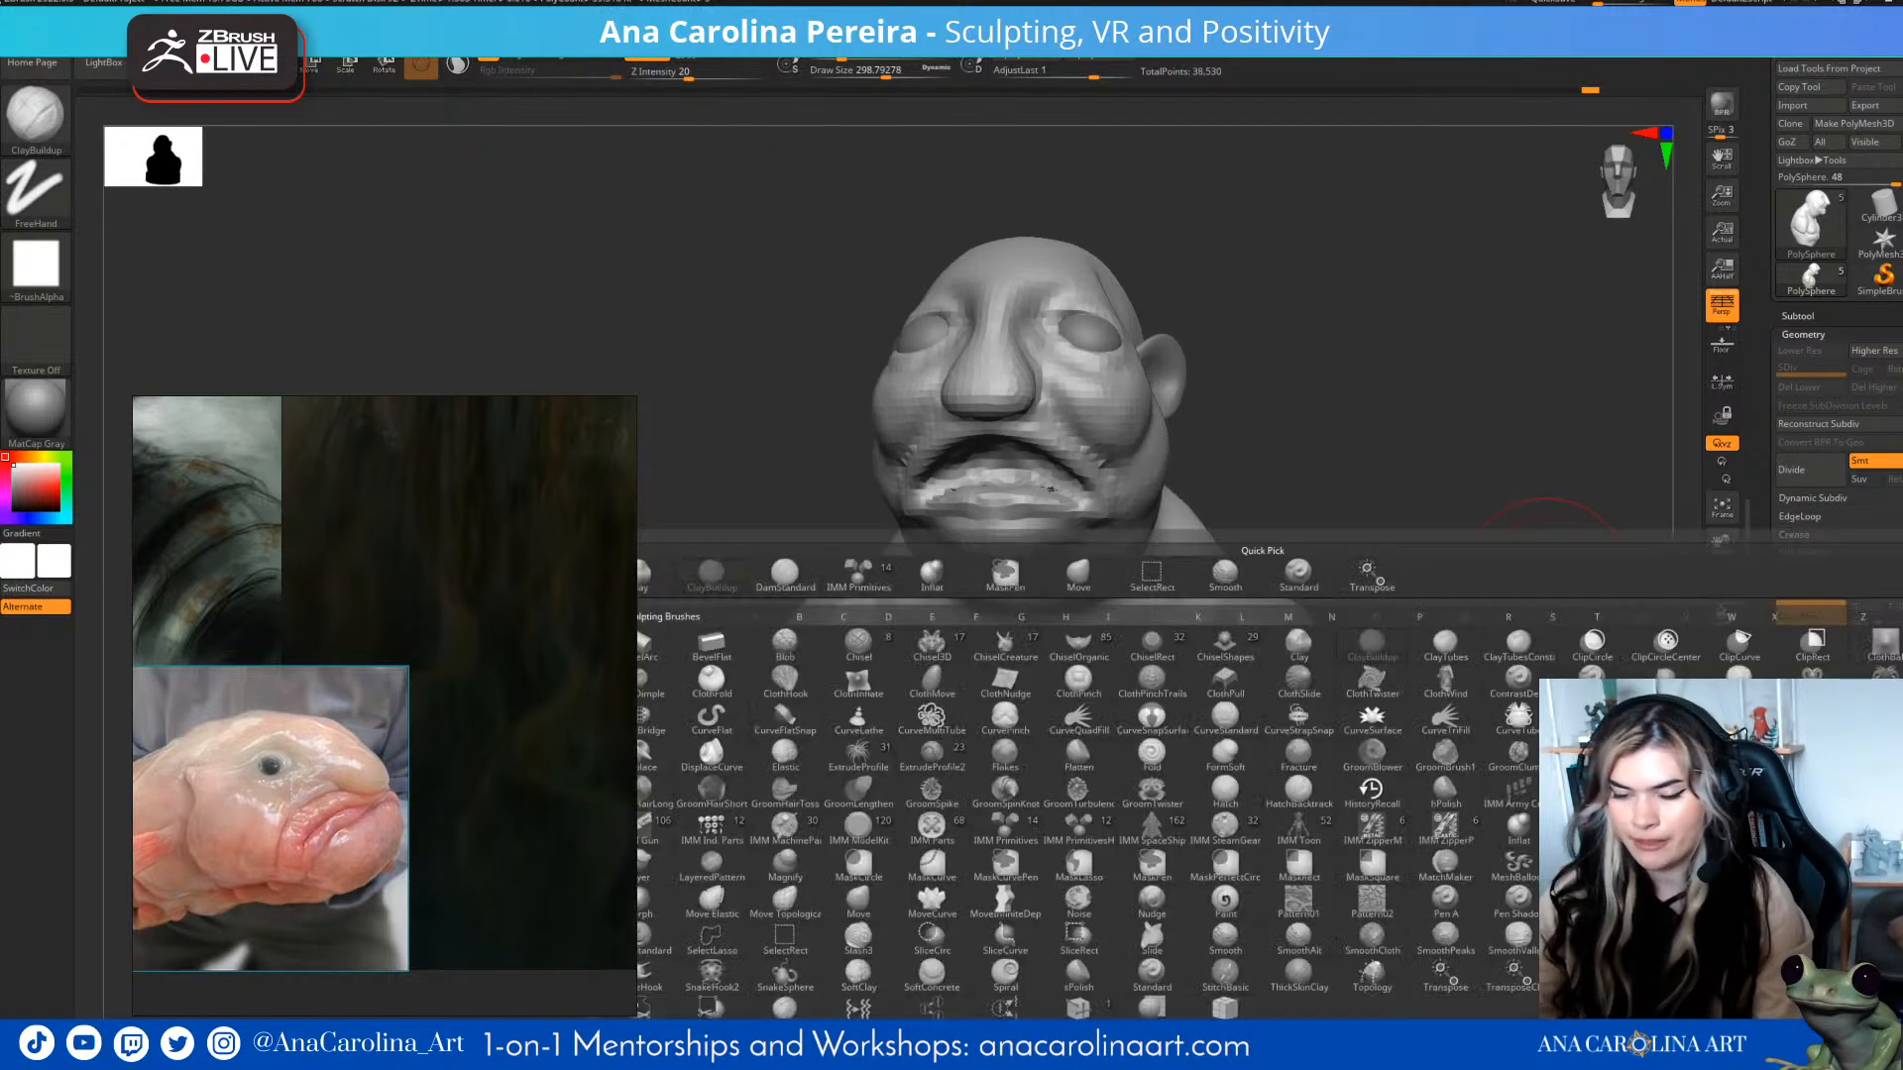
key("m")
key("v")
key("space")
left_click(1181, 475)
mouse_move(1182, 476)
left_mouse_down()
mouse_move(1206, 476)
mouse_move(1182, 545)
mouse_move(1200, 571)
left_mouse_up()
- Try pulling the side of the neck and jaw inward with the Move brush, undoing each attempt
mouse_move(1374, 515)
left_mouse_down()
mouse_move(1298, 545)
mouse_move(1363, 515)
mouse_move(1314, 497)
left_mouse_up()
key("ctrl+z")
key("space")
left_click(1325, 495)
left_click_drag(1314, 501, 1142, 516)
key("space")
key("ctrl+z")
key("space")
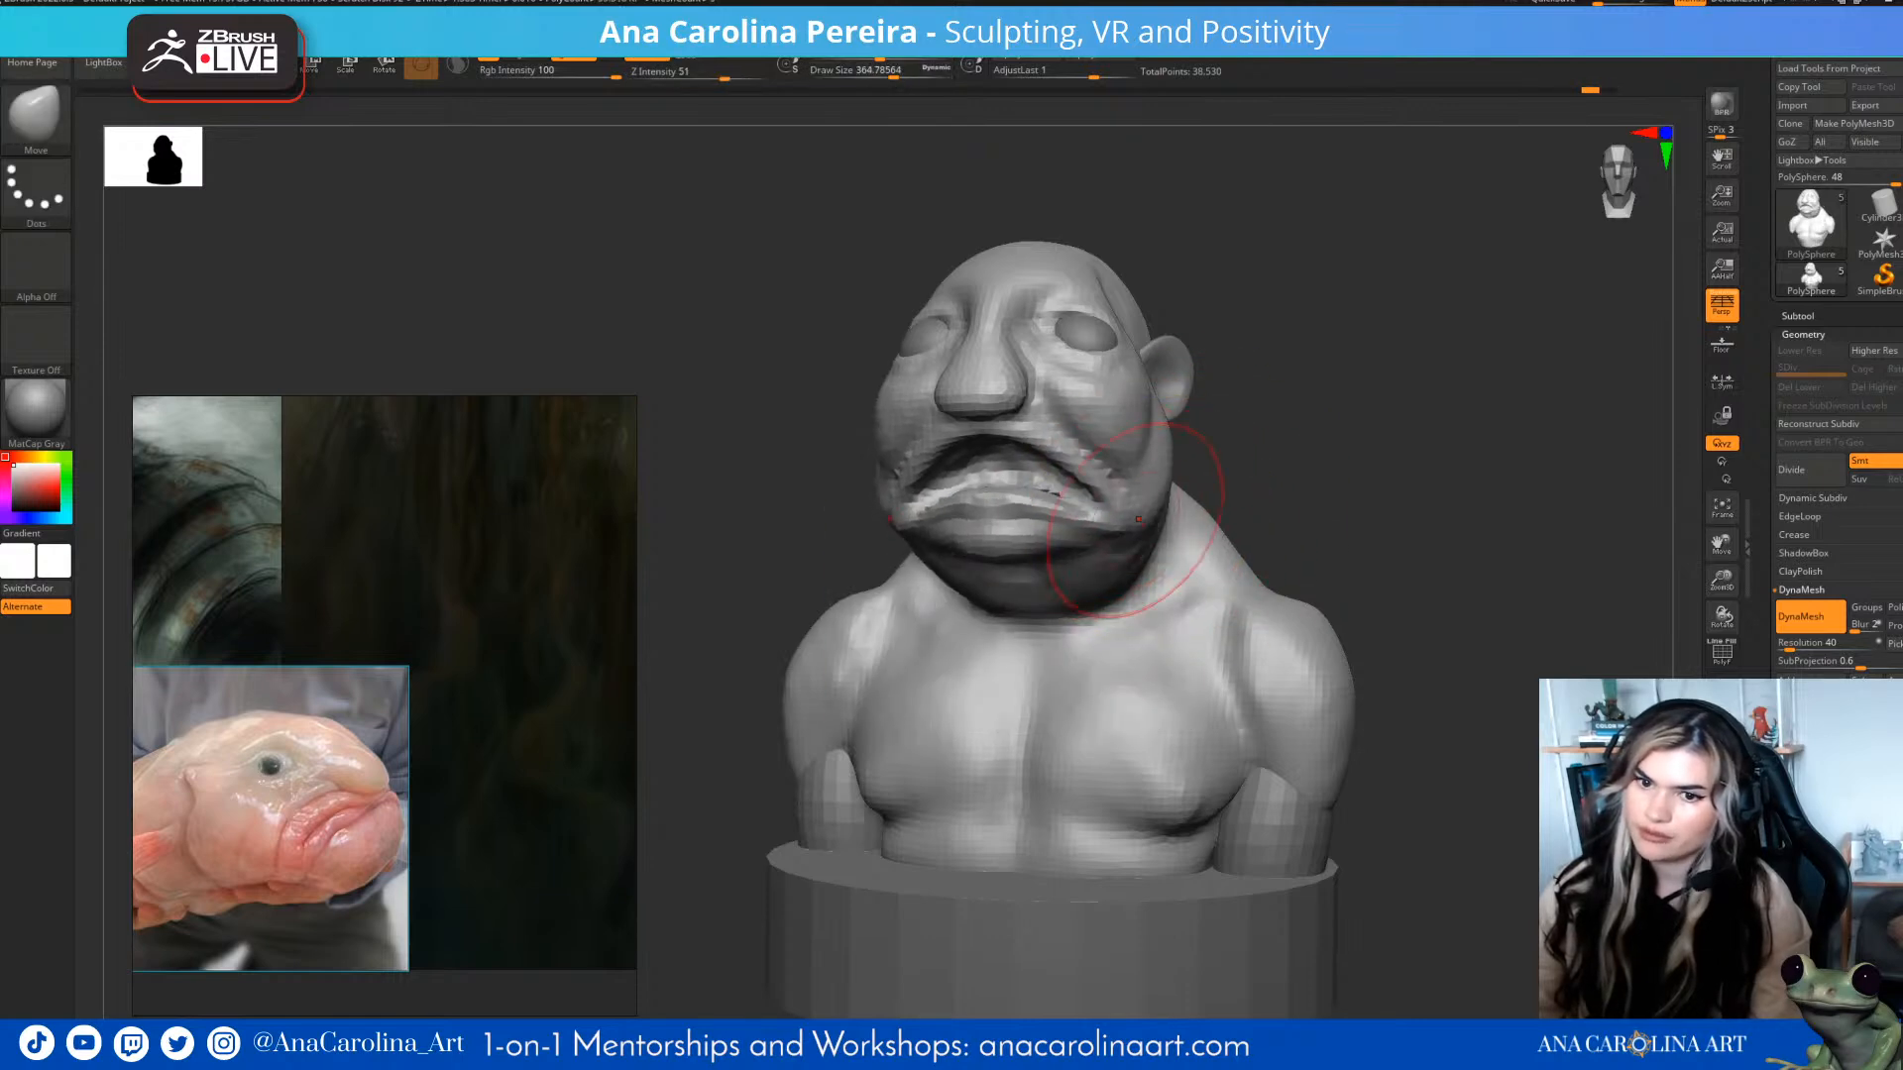
- Thicken the neck beneath the jaw from the side with the Move brush, enlarging its draw size to about 453
mouse_move(1143, 521)
right_mouse_down()
mouse_move(1318, 517)
mouse_move(967, 515)
right_mouse_up()
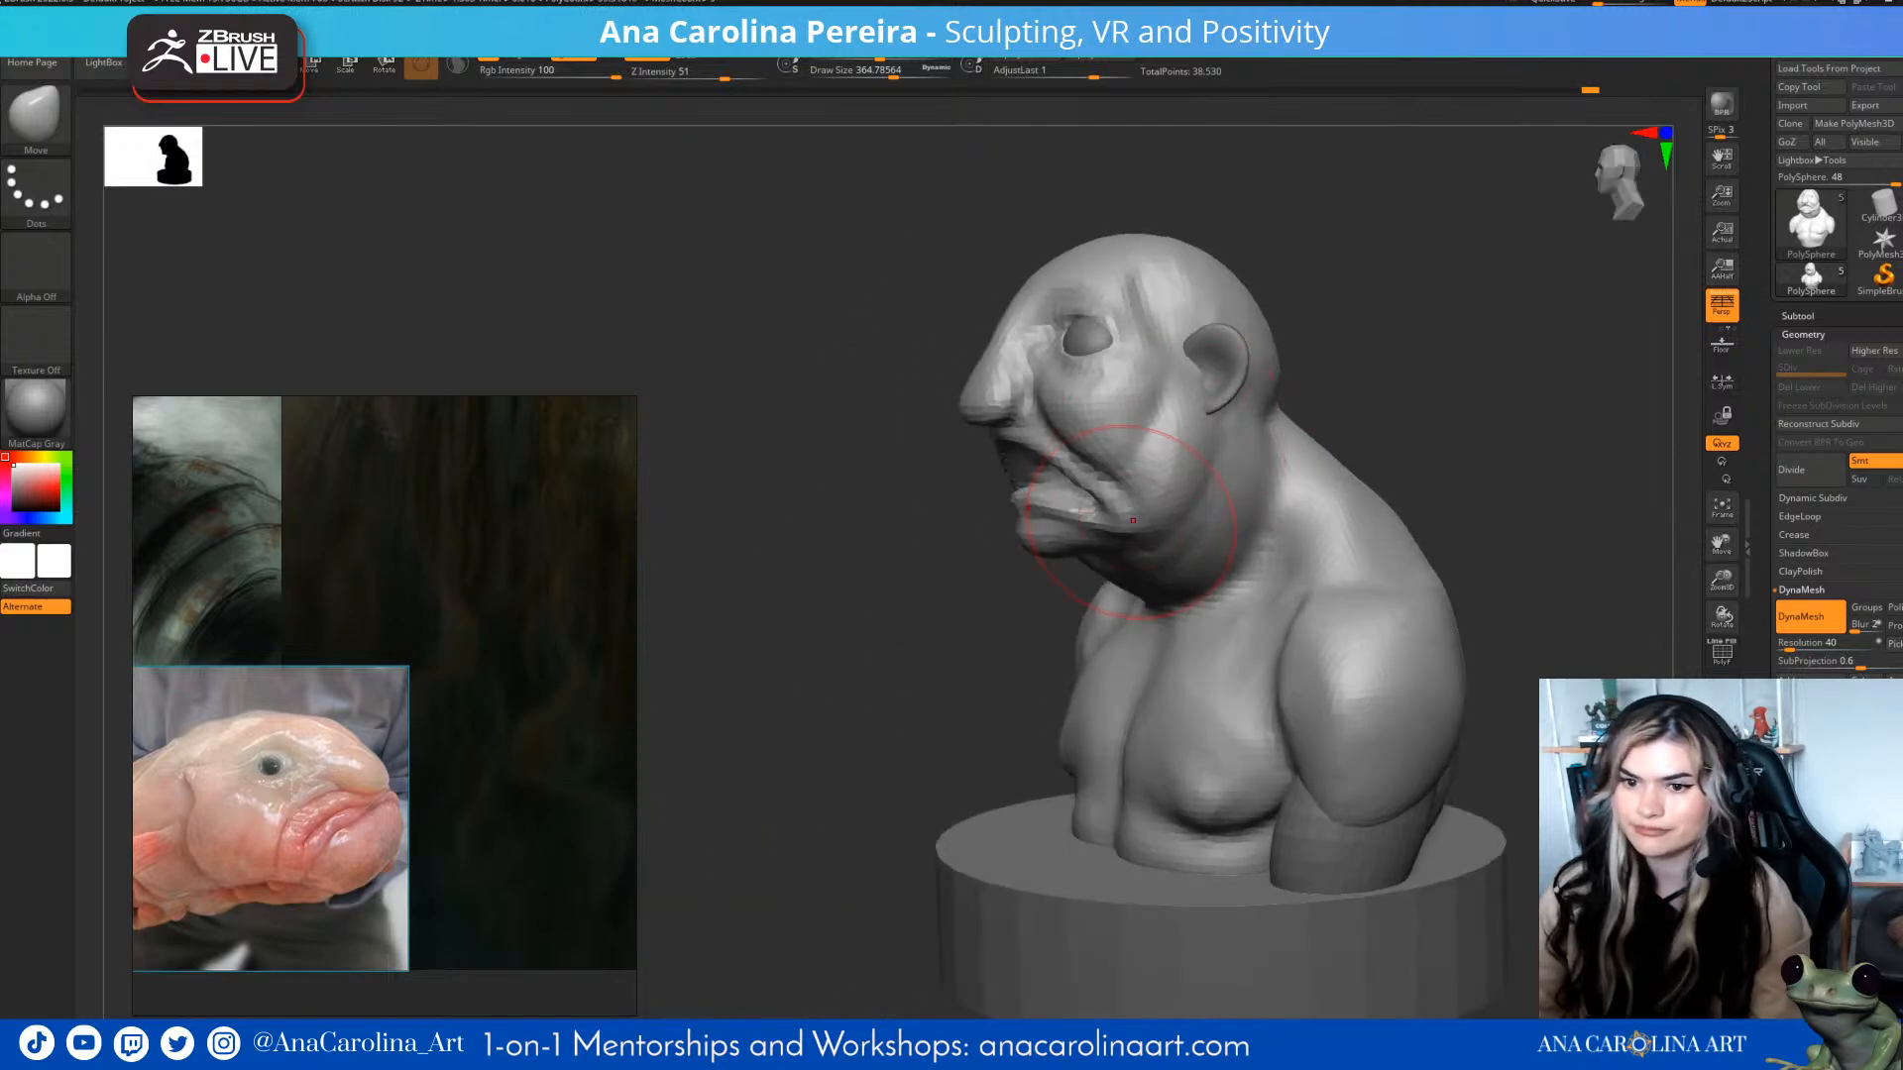
left_click_drag(1169, 543, 1178, 547)
mouse_move(1101, 555)
right_mouse_down()
mouse_move(1263, 560)
mouse_move(1245, 565)
right_mouse_up()
key("space")
left_click_drag(1369, 467, 1381, 467)
mouse_move(1249, 580)
right_mouse_down()
mouse_move(1150, 585)
mouse_move(1373, 496)
mouse_move(1547, 478)
right_mouse_up()
- Switch to the ClayBuildup brush at a draw size of about 318 and add volume to the throat
key("b")
key("c")
key("b")
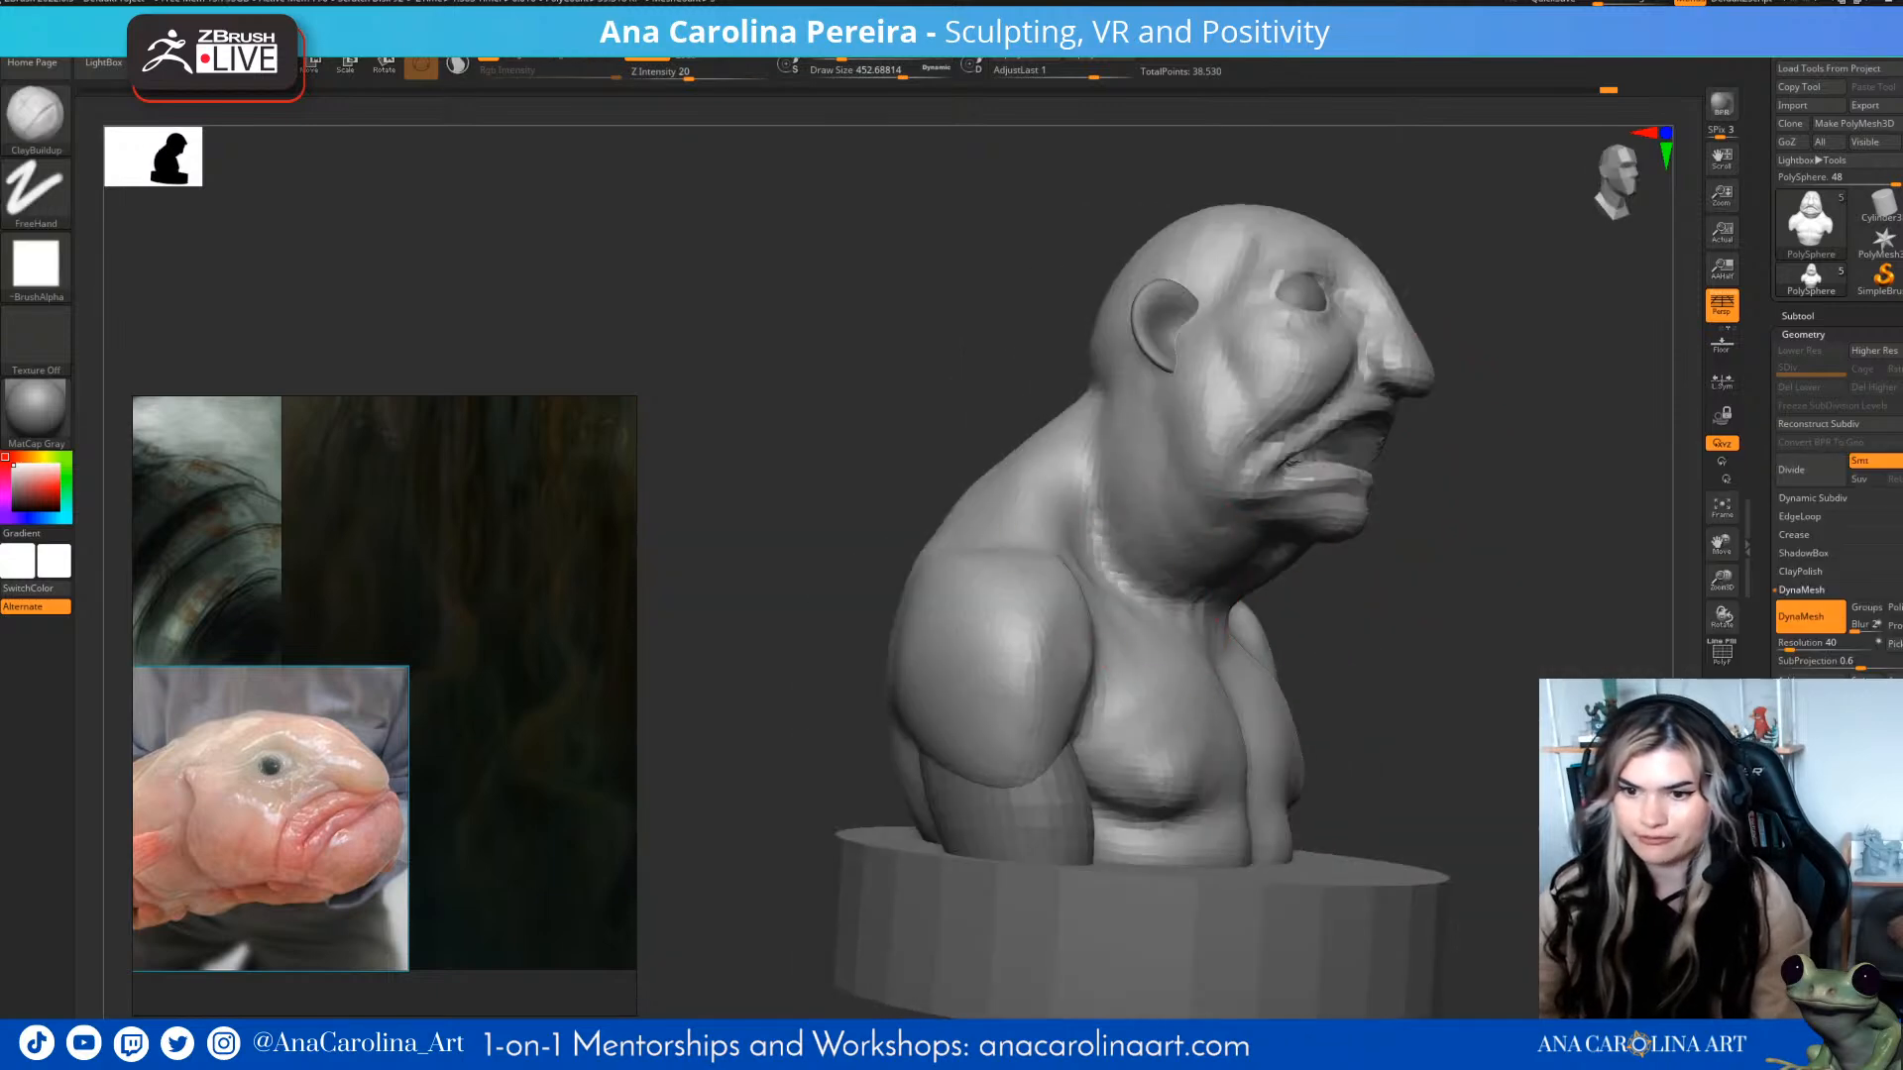
right_click_drag(1467, 634, 1199, 676)
key("space")
left_click_drag(1365, 587, 1350, 587)
mouse_move(1358, 583)
left_mouse_down()
mouse_move(1324, 604)
mouse_move(1373, 567)
left_mouse_up()
- Build up more clay across the lower throat and collarbone area
right_click_drag(1467, 567, 1507, 555)
mouse_move(1506, 555)
right_mouse_down("ctrl")
mouse_move(1536, 485)
mouse_move(1453, 527)
right_mouse_up("ctrl")
left_click_drag(1369, 555, 1416, 527)
mouse_move(1457, 523)
right_mouse_down()
mouse_move(1593, 475)
mouse_move(1348, 540)
right_mouse_up()
right_click_drag(1319, 607, 1251, 527)
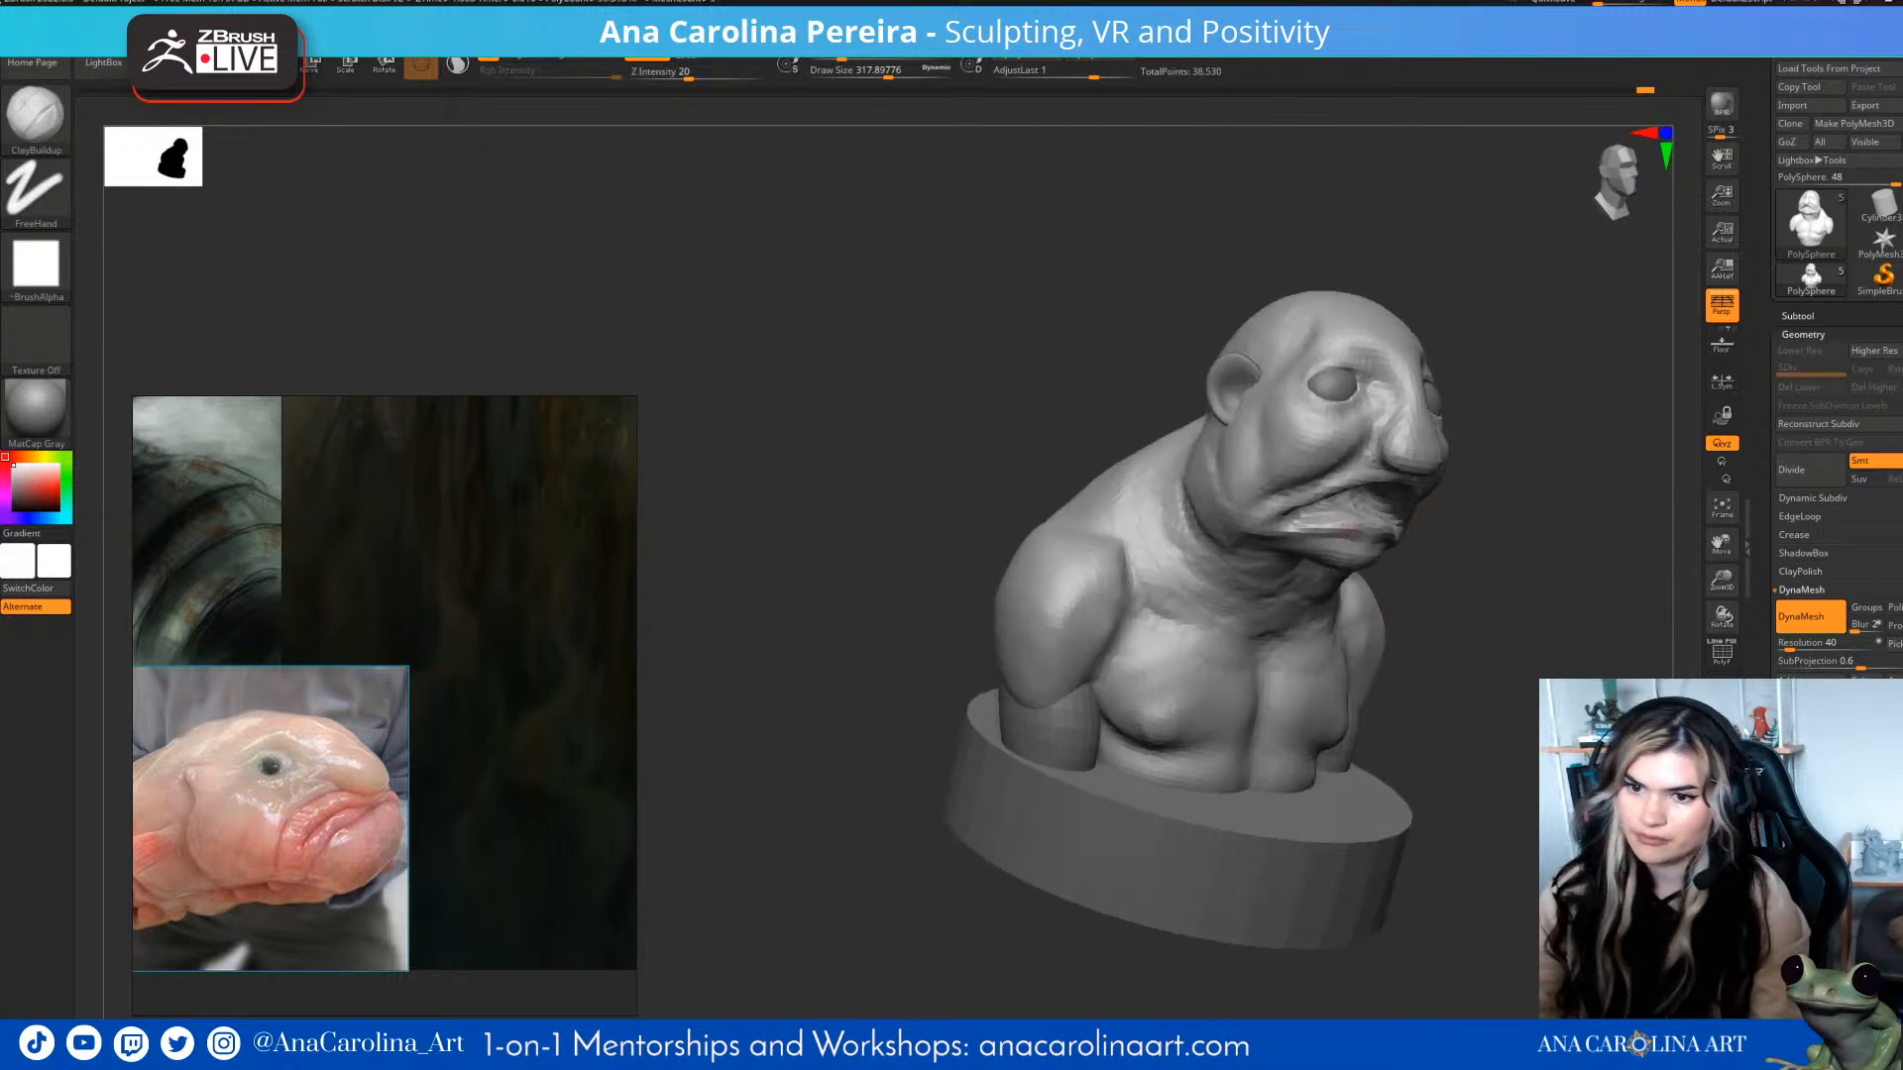
right_click_drag(1427, 510, 1314, 490)
mouse_move(1487, 458)
right_mouse_down()
mouse_move(1377, 438)
mouse_move(1530, 403)
mouse_move(1576, 431)
mouse_move(1499, 410)
right_mouse_up()
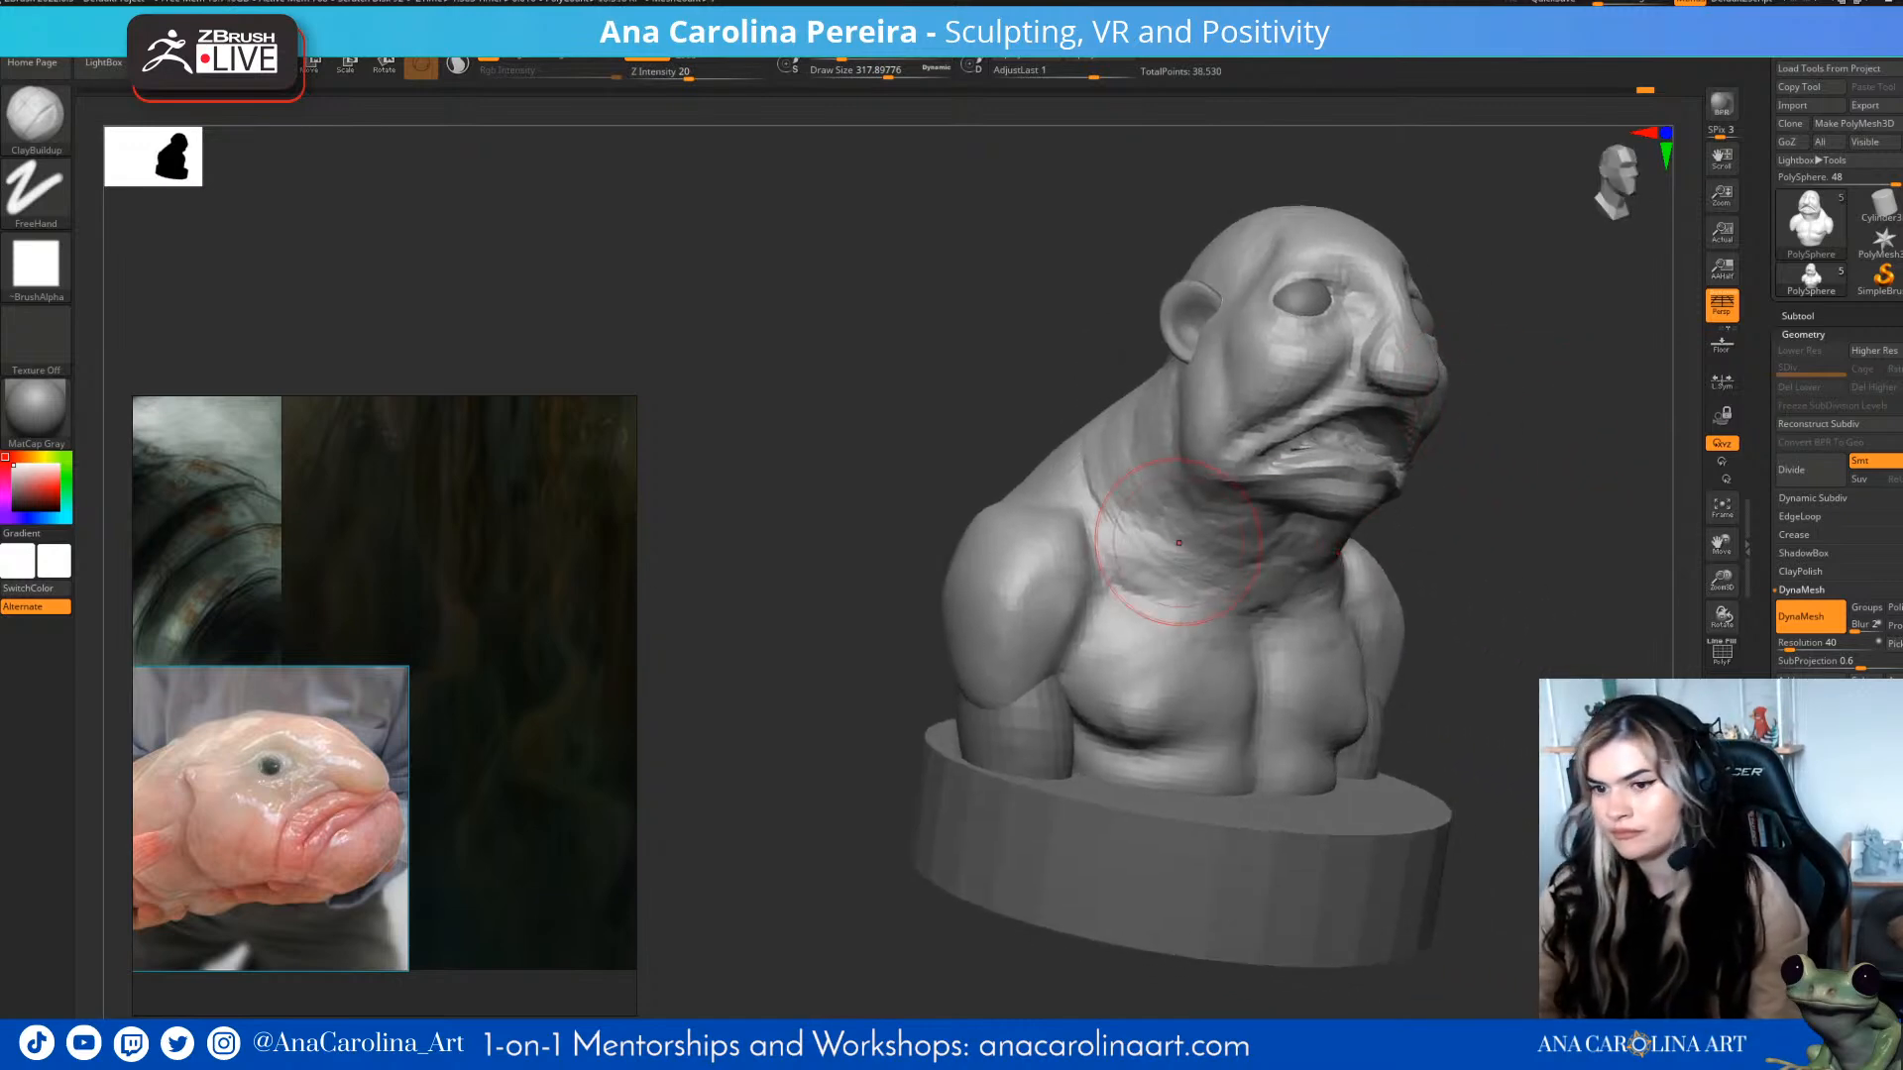
- Switch to the Move brush at a draw size of about 430 and pull the base of the throat upward
key("s")
left_click_drag(1193, 544, 1213, 545)
key("b")
key("m")
key("v")
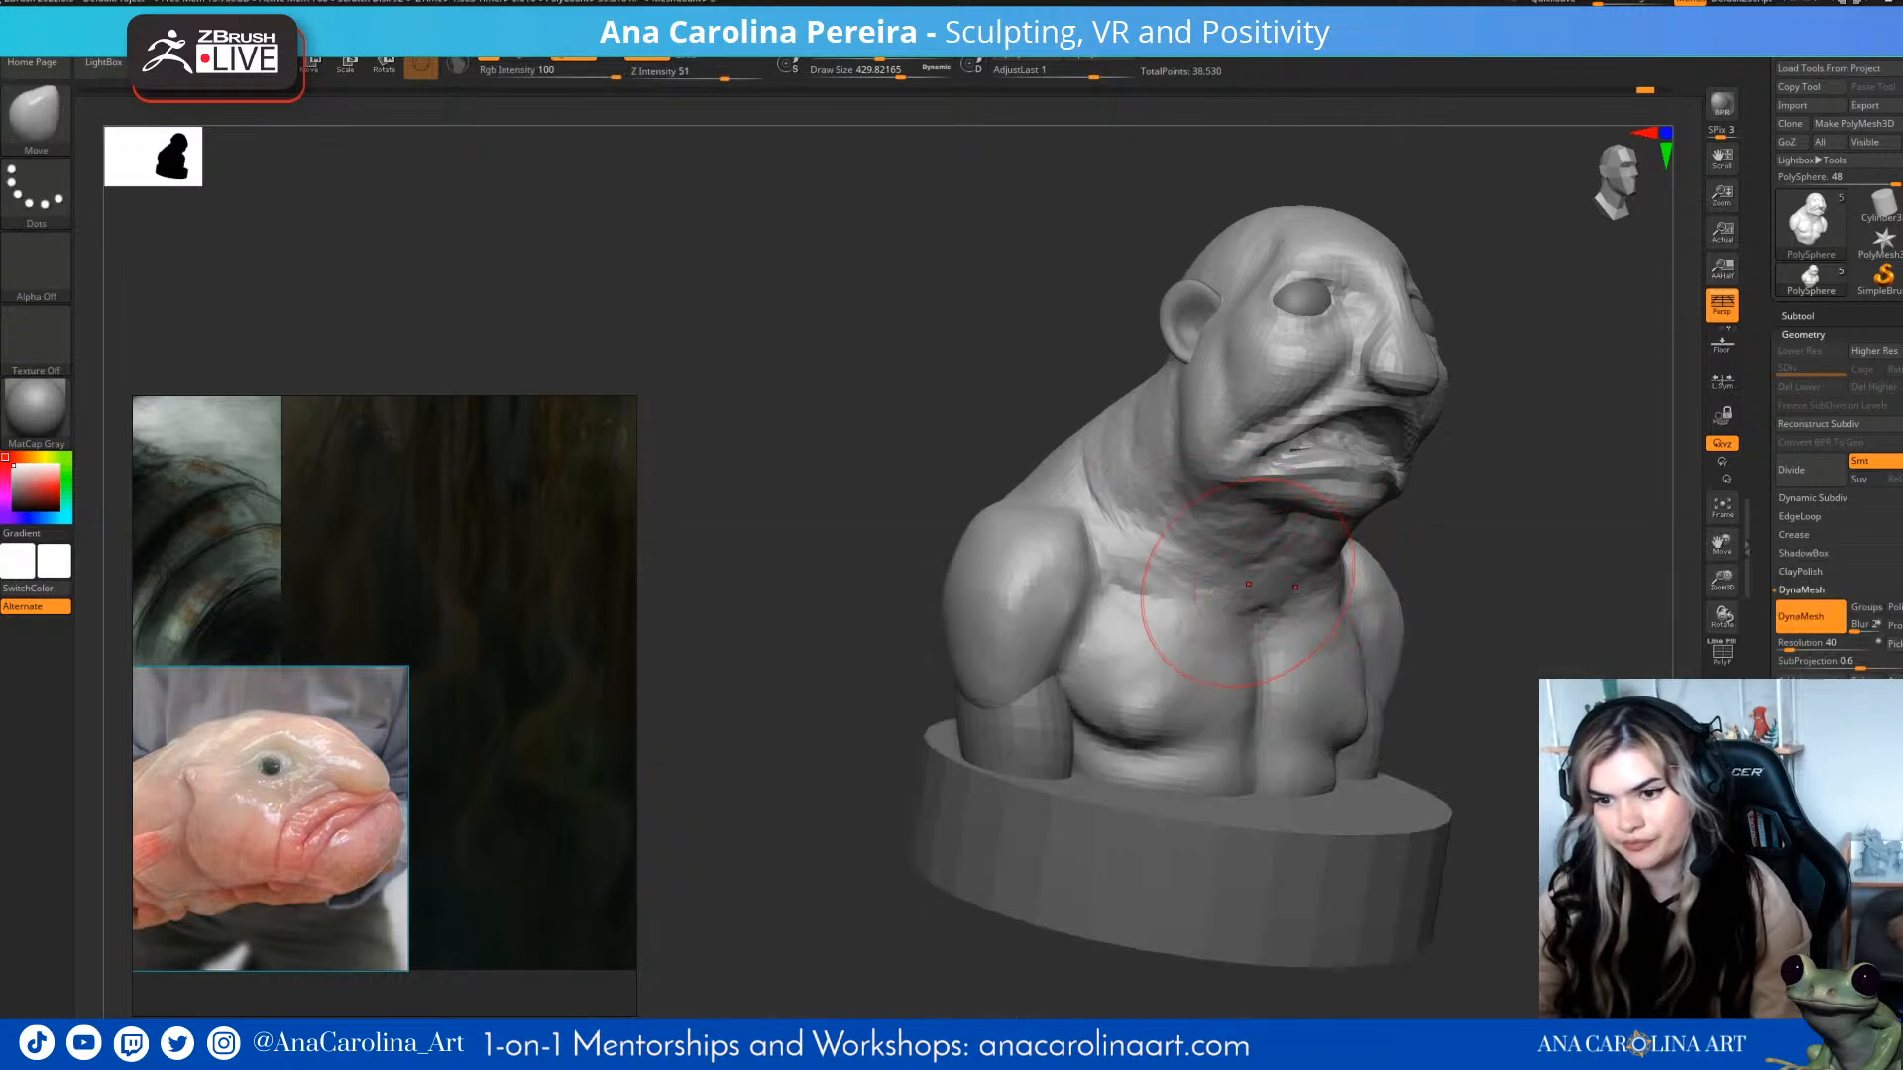
right_click_drag(1469, 544, 1384, 565)
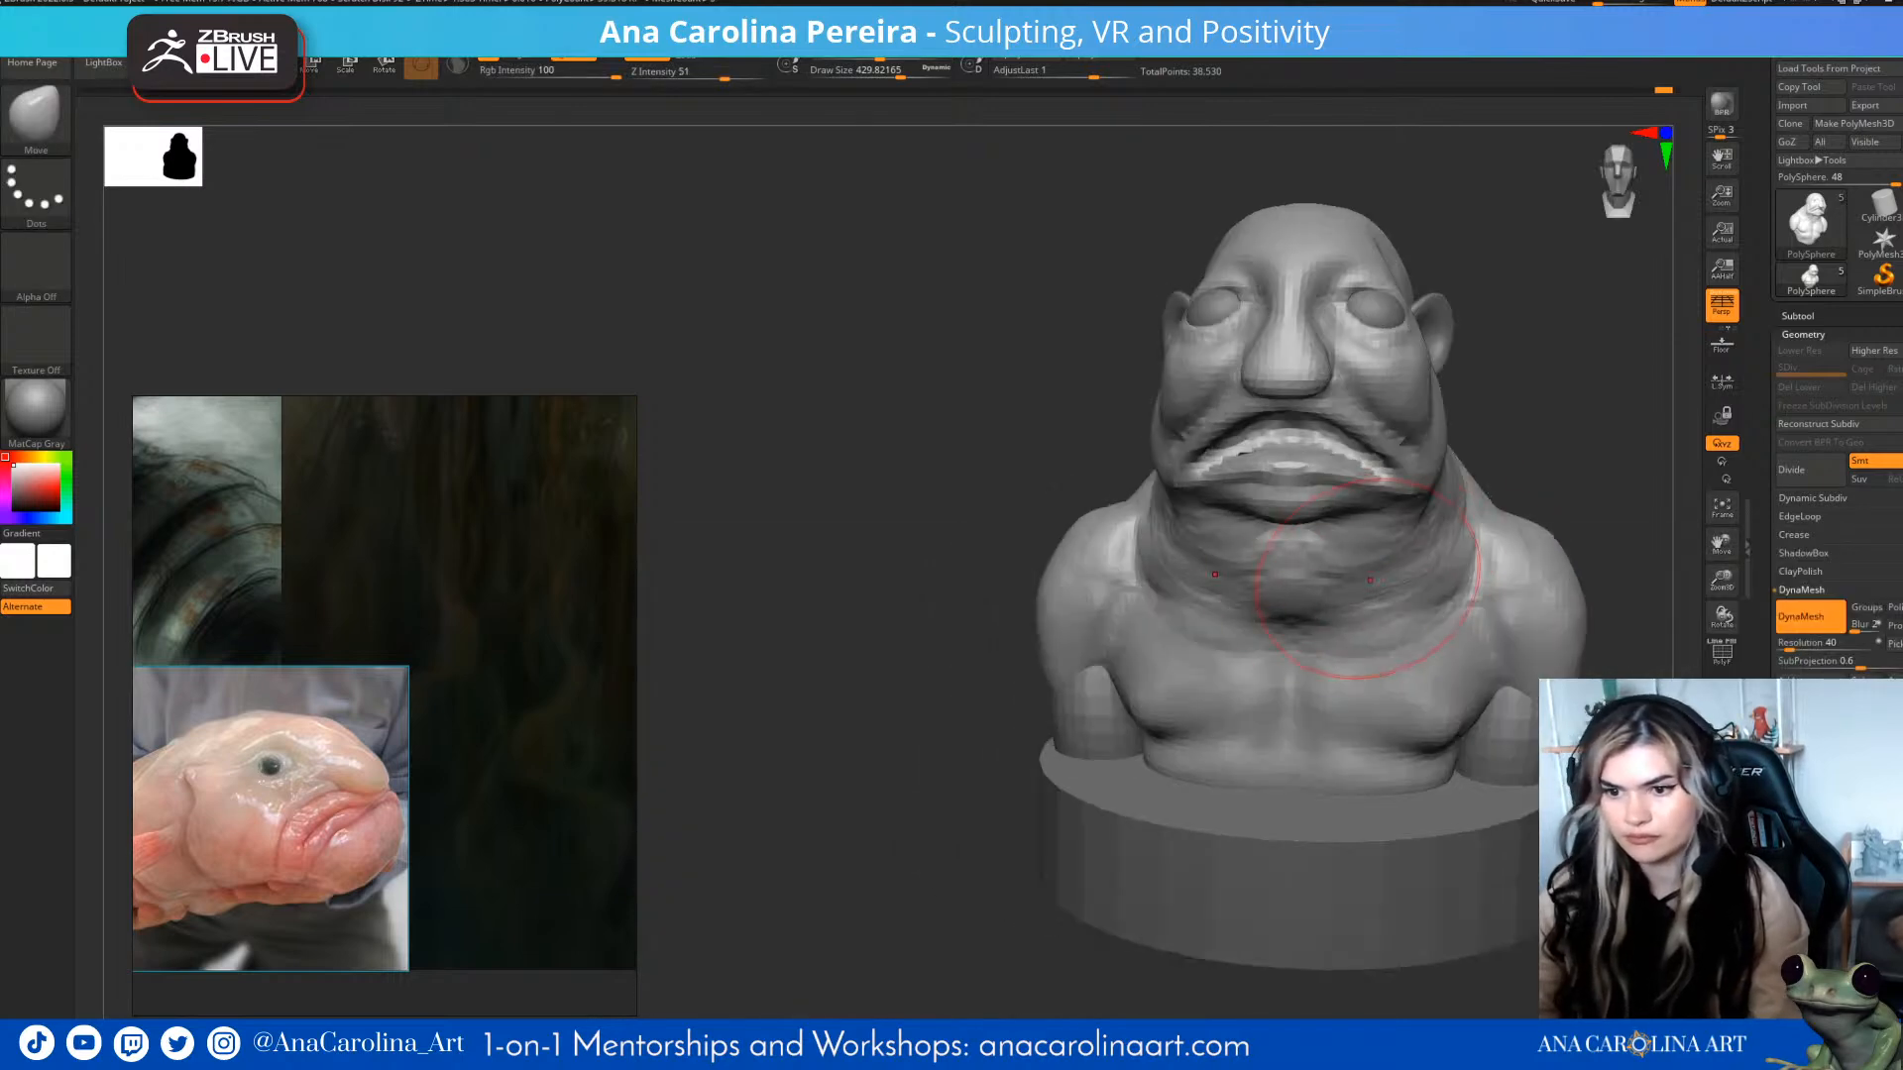
left_click_drag(1317, 636, 1326, 611)
- Undo the recent strokes on the throat
right_click_drag(1635, 446, 1505, 401)
key("ctrl+z")
key("ctrl+z")
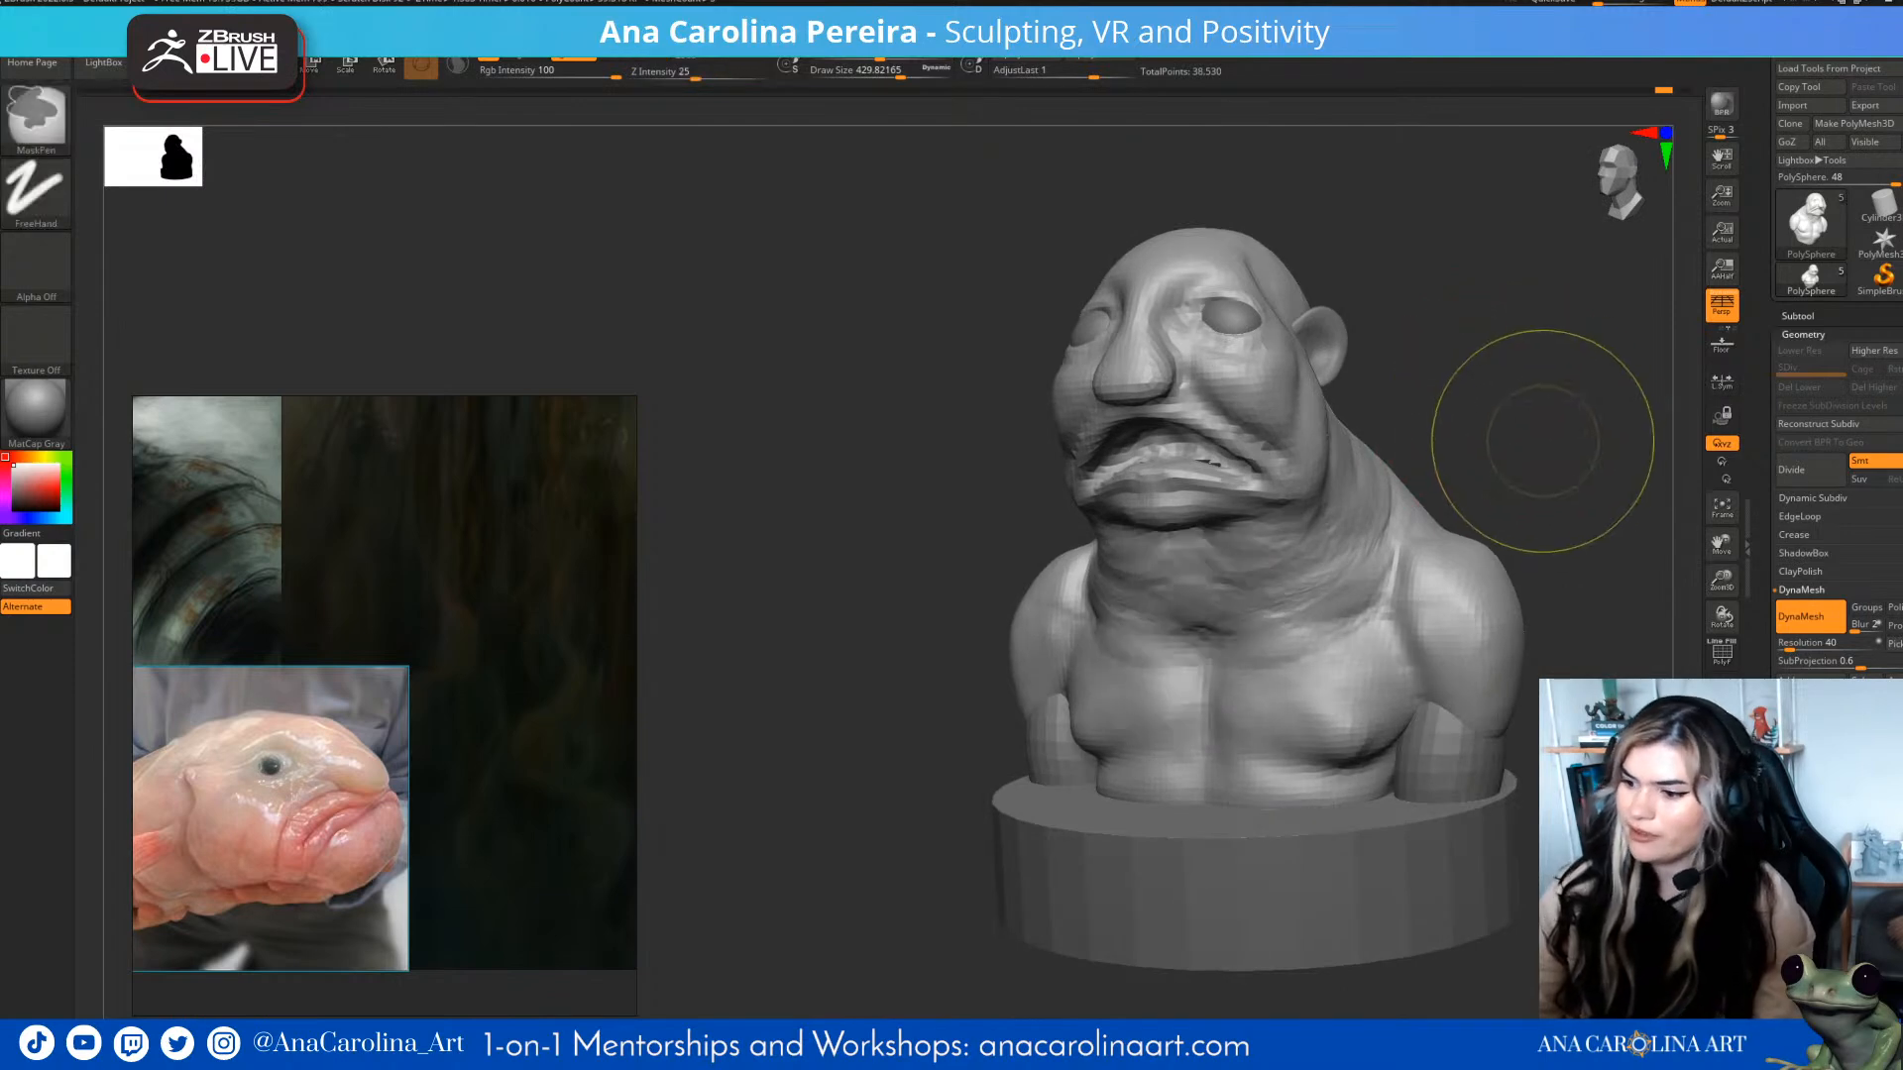
key("ctrl+z")
key("ctrl+z")
key("ctrl+z")
key("ctrl+z")
mouse_move(1519, 423)
right_mouse_down()
mouse_move(1582, 422)
mouse_move(1516, 442)
mouse_move(1554, 438)
right_mouse_up()
key("ctrl+z")
- Pull the side of the throat down and inward beneath the jaw with the Move brush
mouse_move(1325, 561)
left_mouse_down()
mouse_move(1289, 567)
mouse_move(1271, 601)
mouse_move(1289, 596)
left_mouse_up()
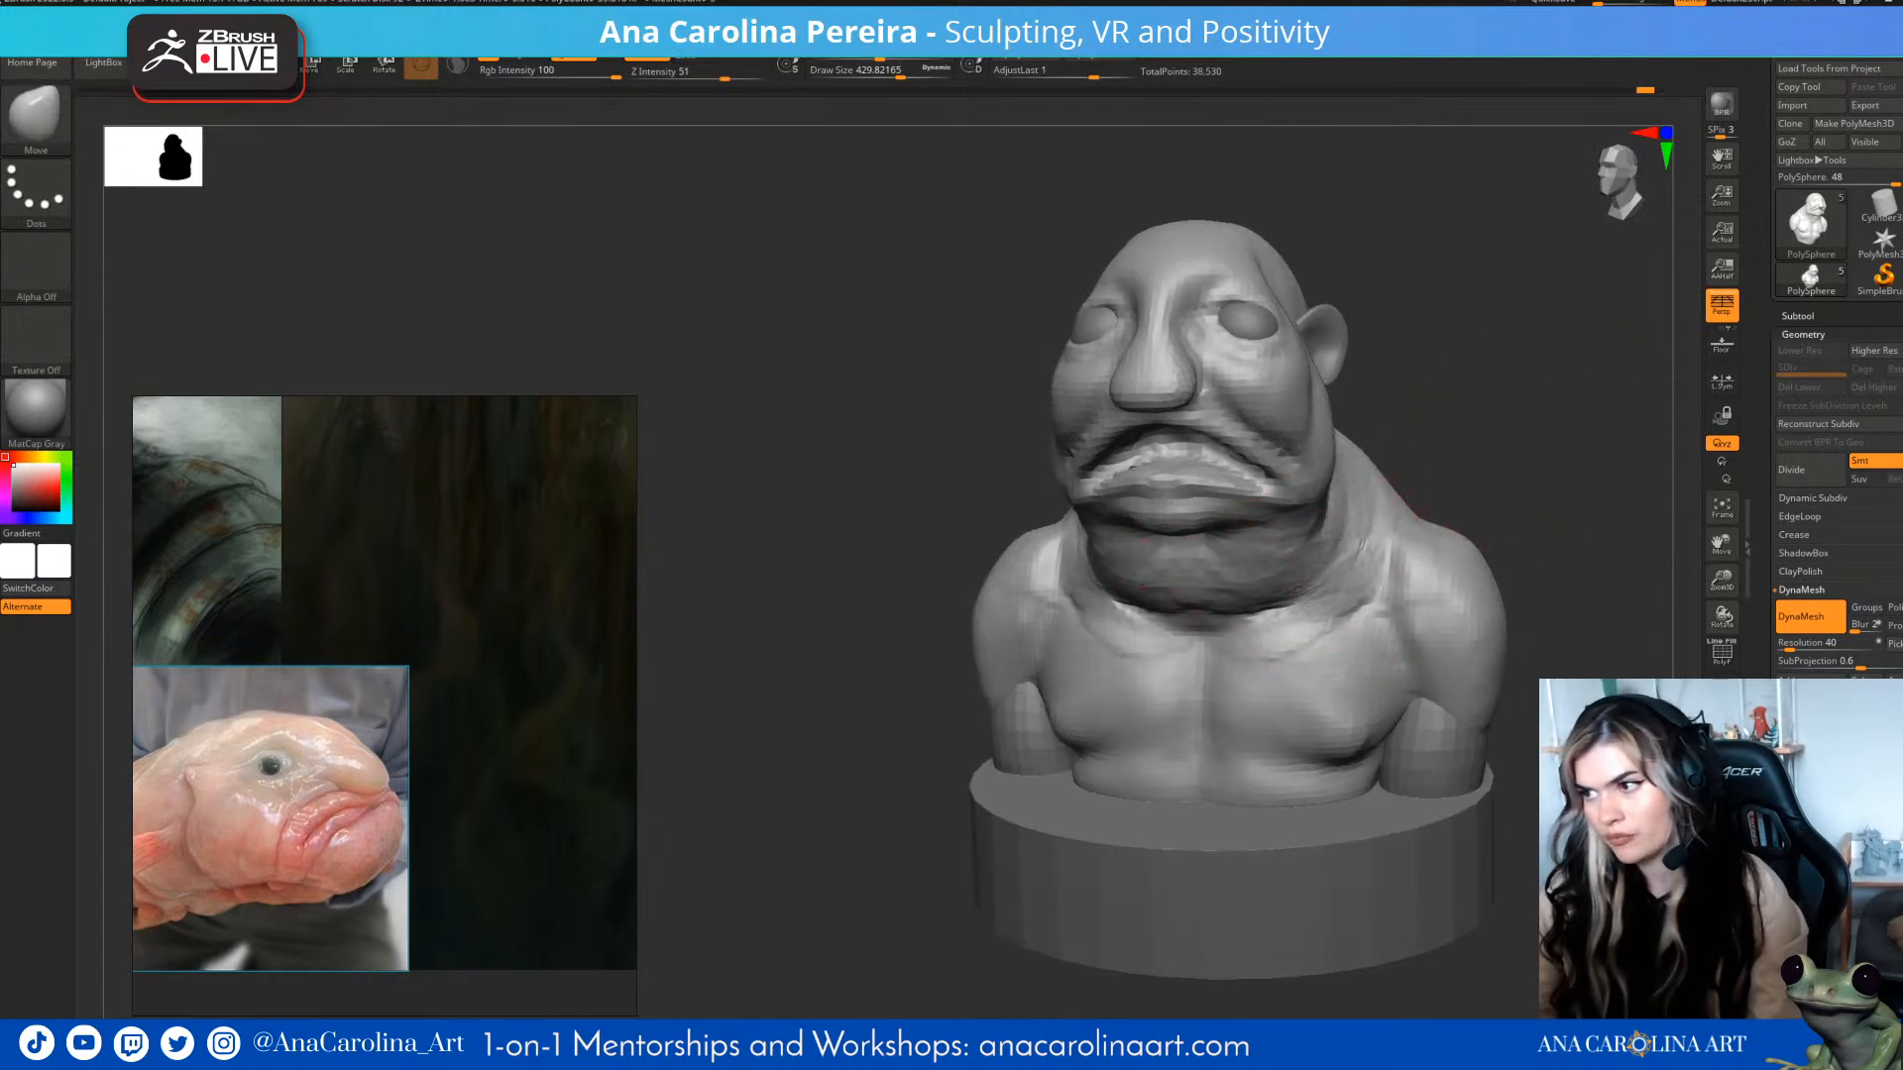
right_click_drag(1358, 499, 1316, 536)
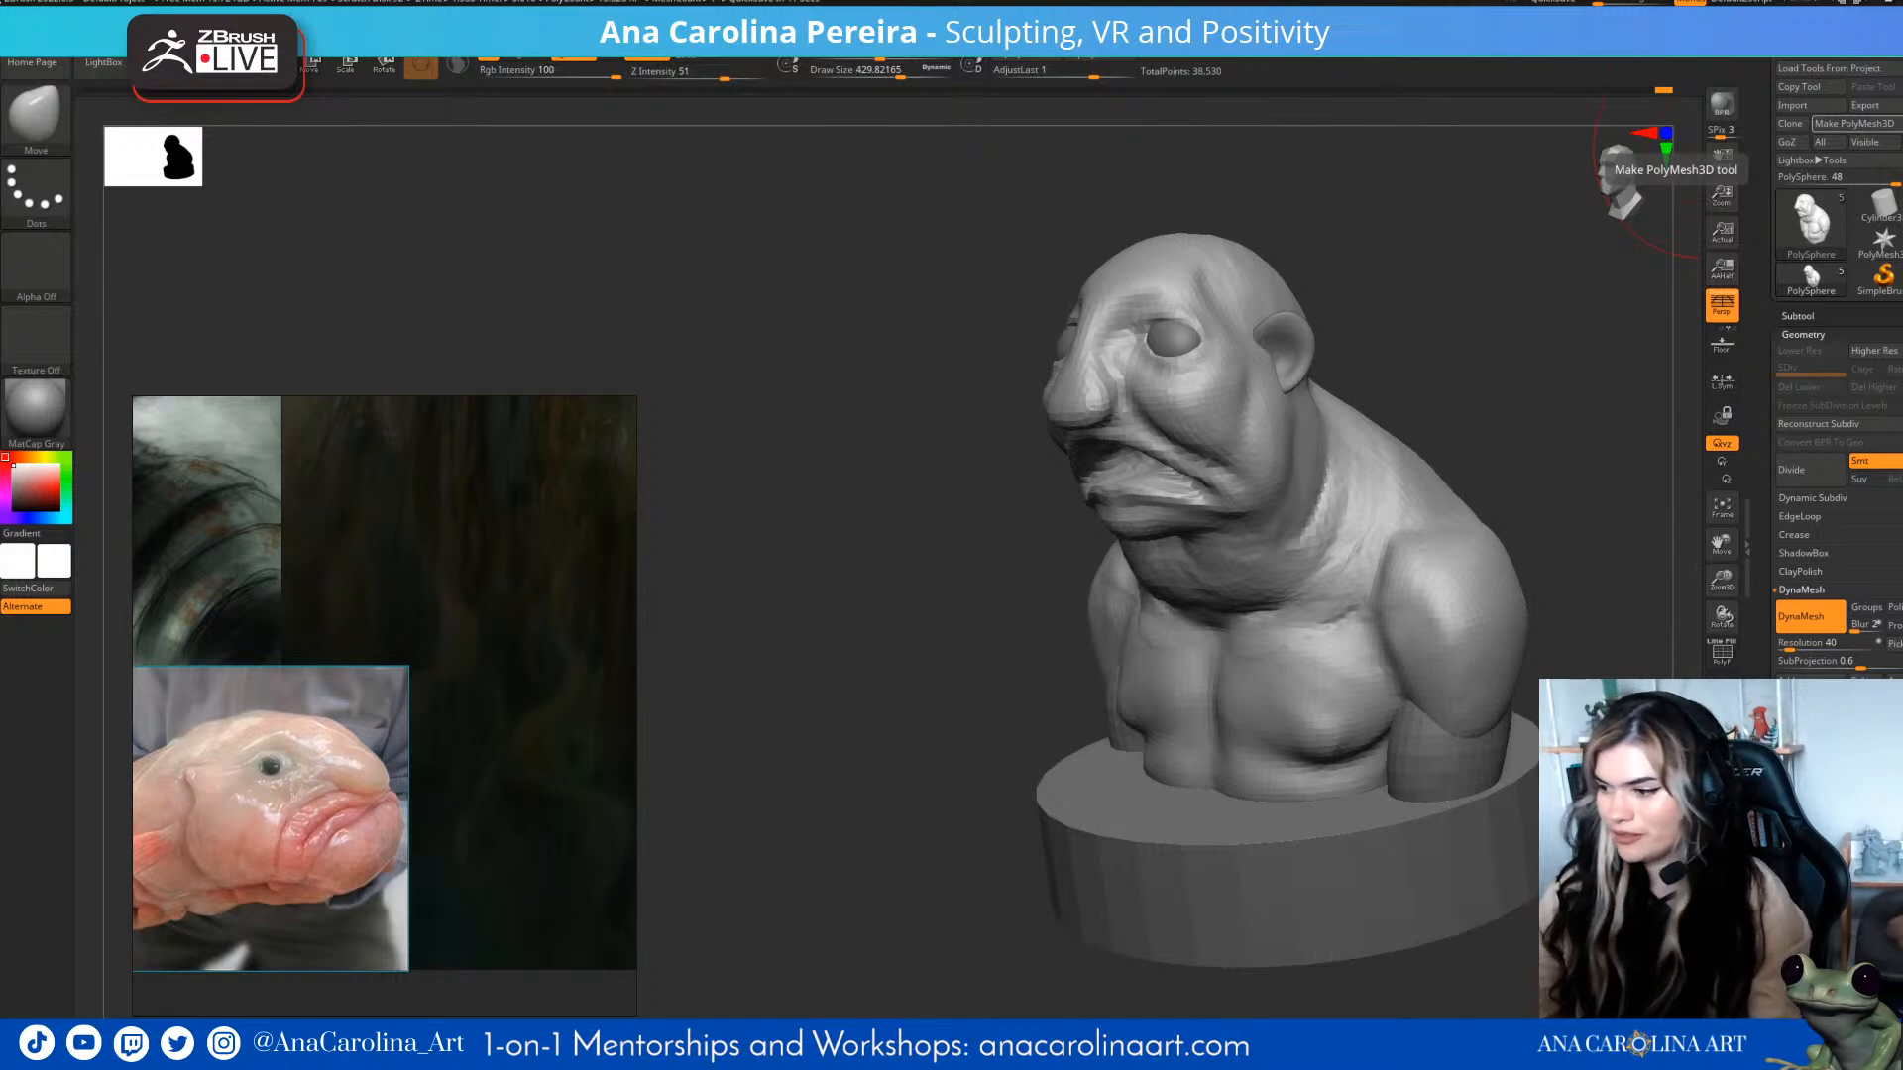
left_click_drag(1467, 297, 1556, 303)
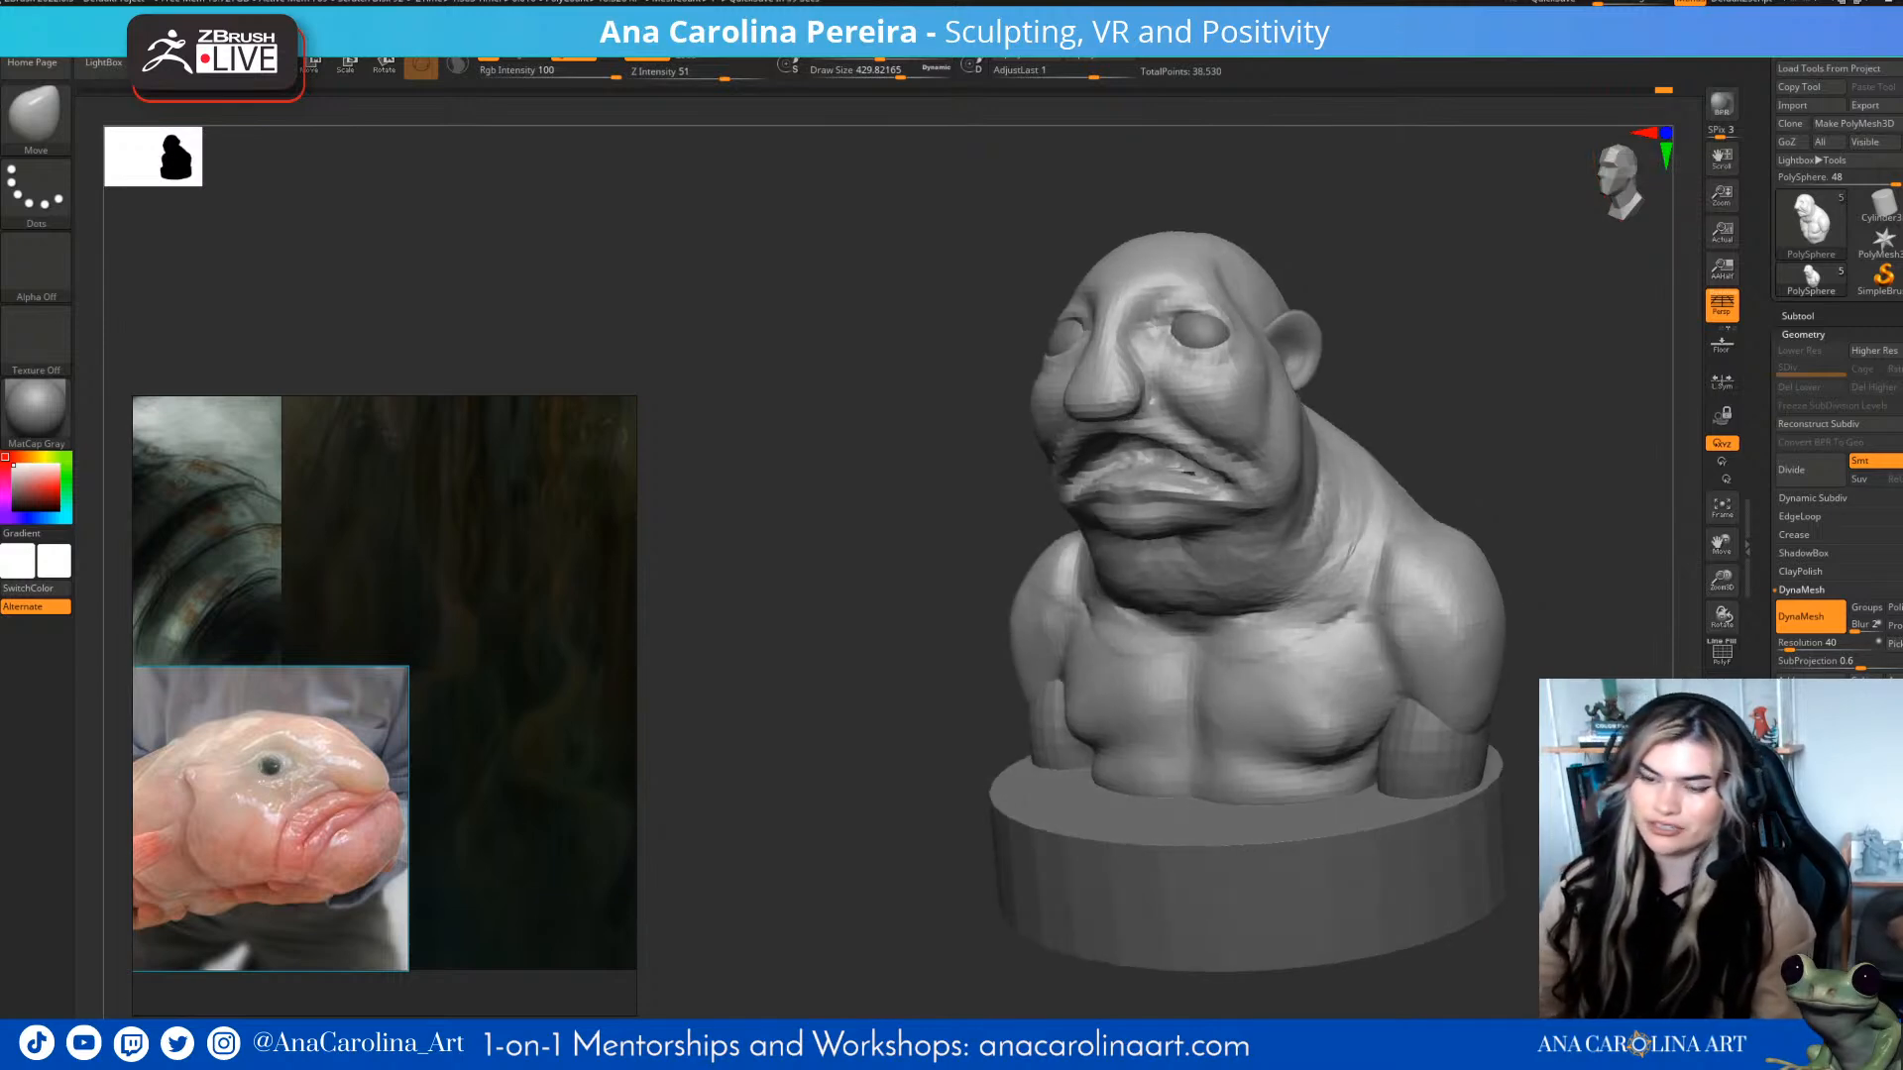
left_click_drag(1428, 318, 1502, 342)
- Build up muscle mass on the outer shoulders with the ClayBuildup brush at a draw size of about 274
key("s")
left_click_drag(1468, 409, 1418, 414)
key("b")
key("c")
key("b")
key("s")
left_click_drag(1385, 550, 1369, 603)
key("s")
mouse_move(1409, 528)
left_mouse_down()
mouse_move(1382, 574)
mouse_move(1427, 620)
mouse_move(1422, 684)
left_mouse_up()
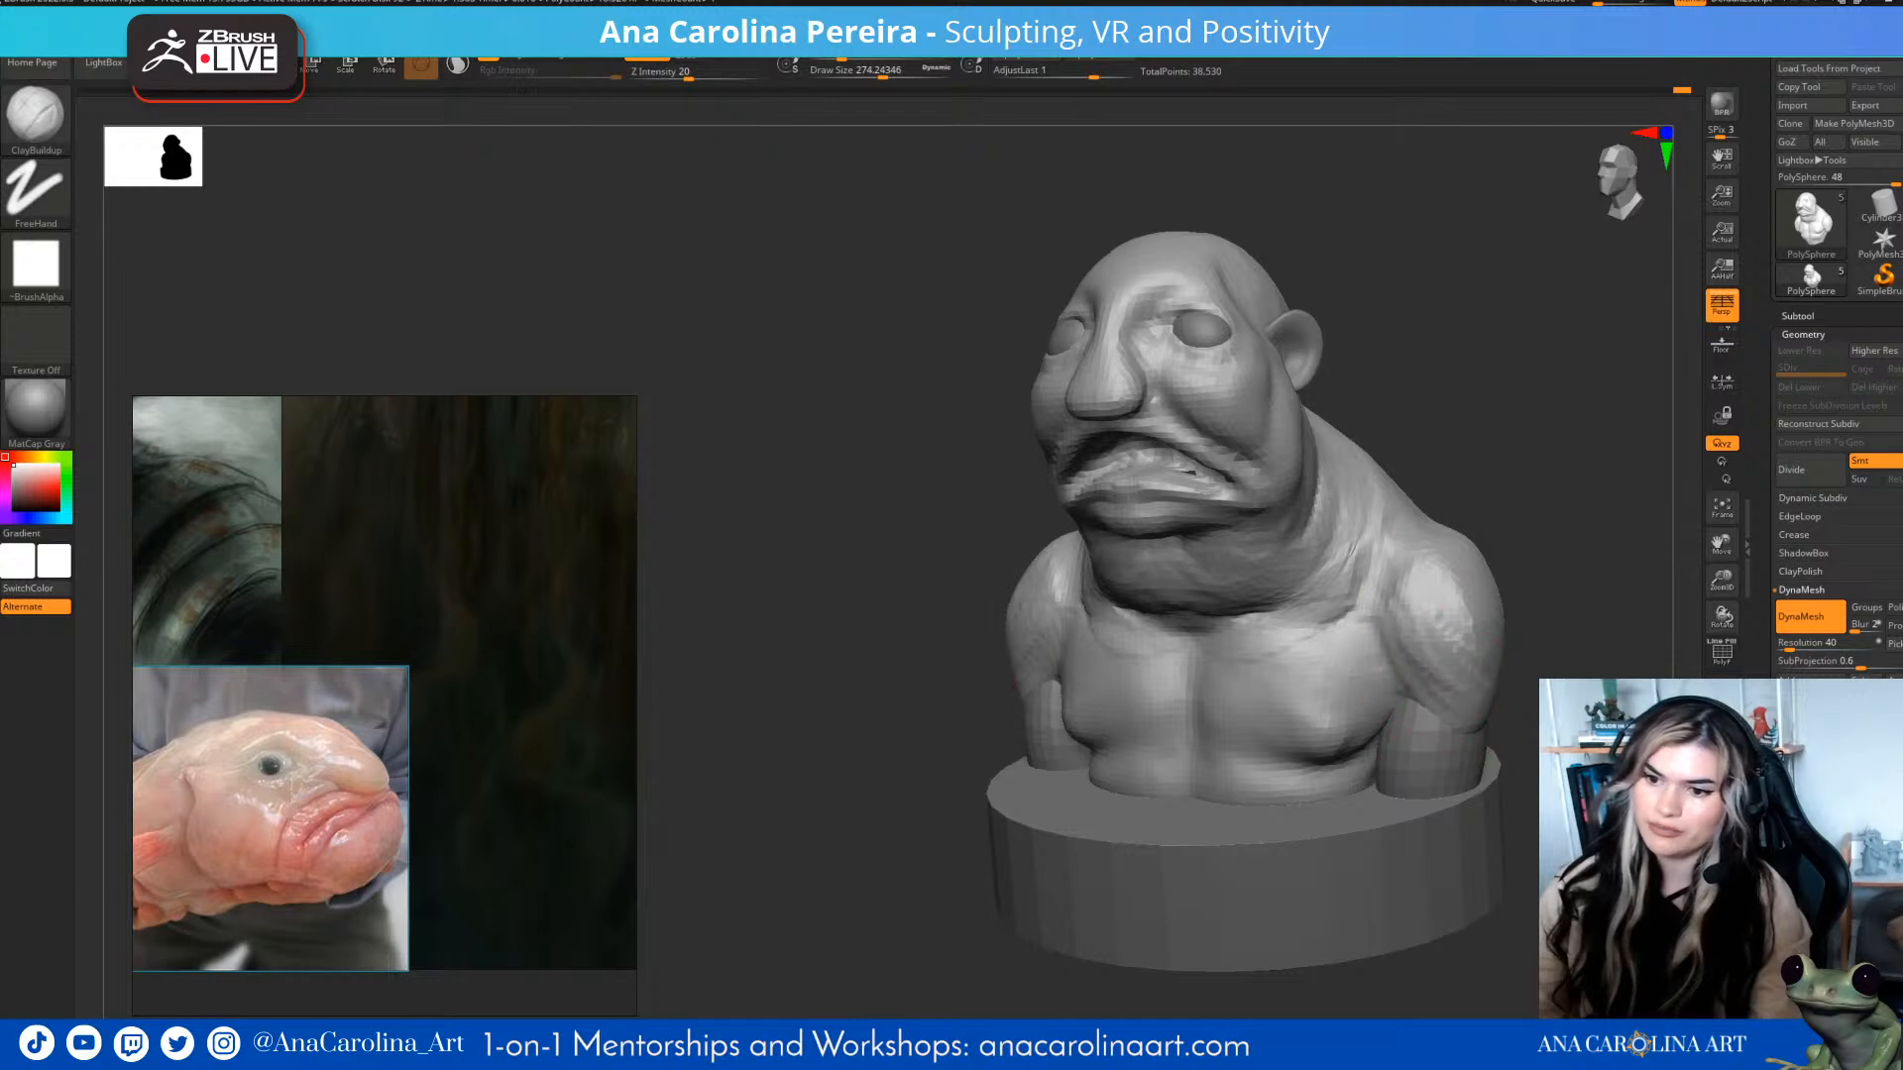
left_click_drag(1472, 555, 1571, 542)
left_click_drag(1507, 620, 1544, 632)
mouse_move(1618, 555)
left_mouse_down()
mouse_move(1531, 545)
mouse_move(1583, 609)
left_mouse_up()
- Carve creases along the underside of the chest with the DamStandard brush
key("b")
key("d")
key("s")
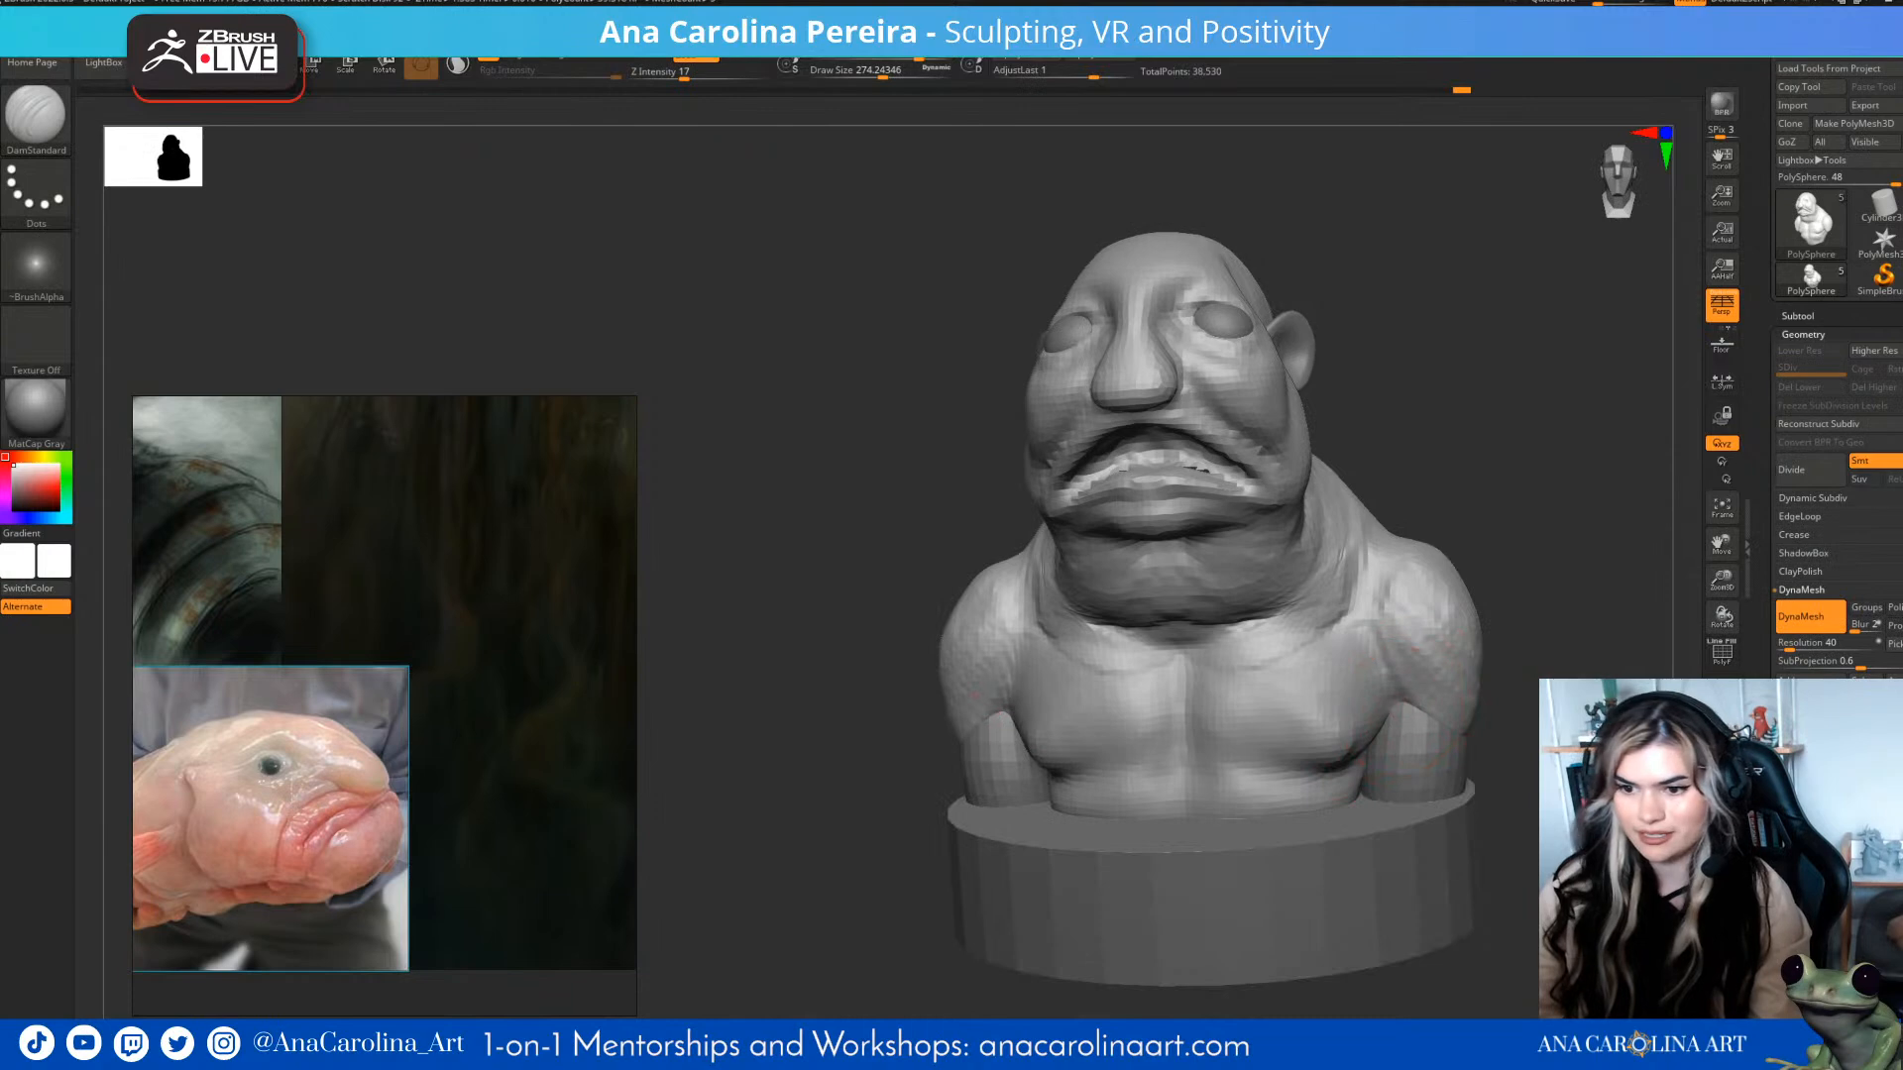
left_click_drag(1382, 718, 1294, 779)
left_click_drag(1526, 694, 1625, 719)
mouse_move(1219, 783)
left_mouse_down()
mouse_move(1177, 779)
mouse_move(1224, 783)
mouse_move(1174, 785)
mouse_move(1194, 793)
left_mouse_up()
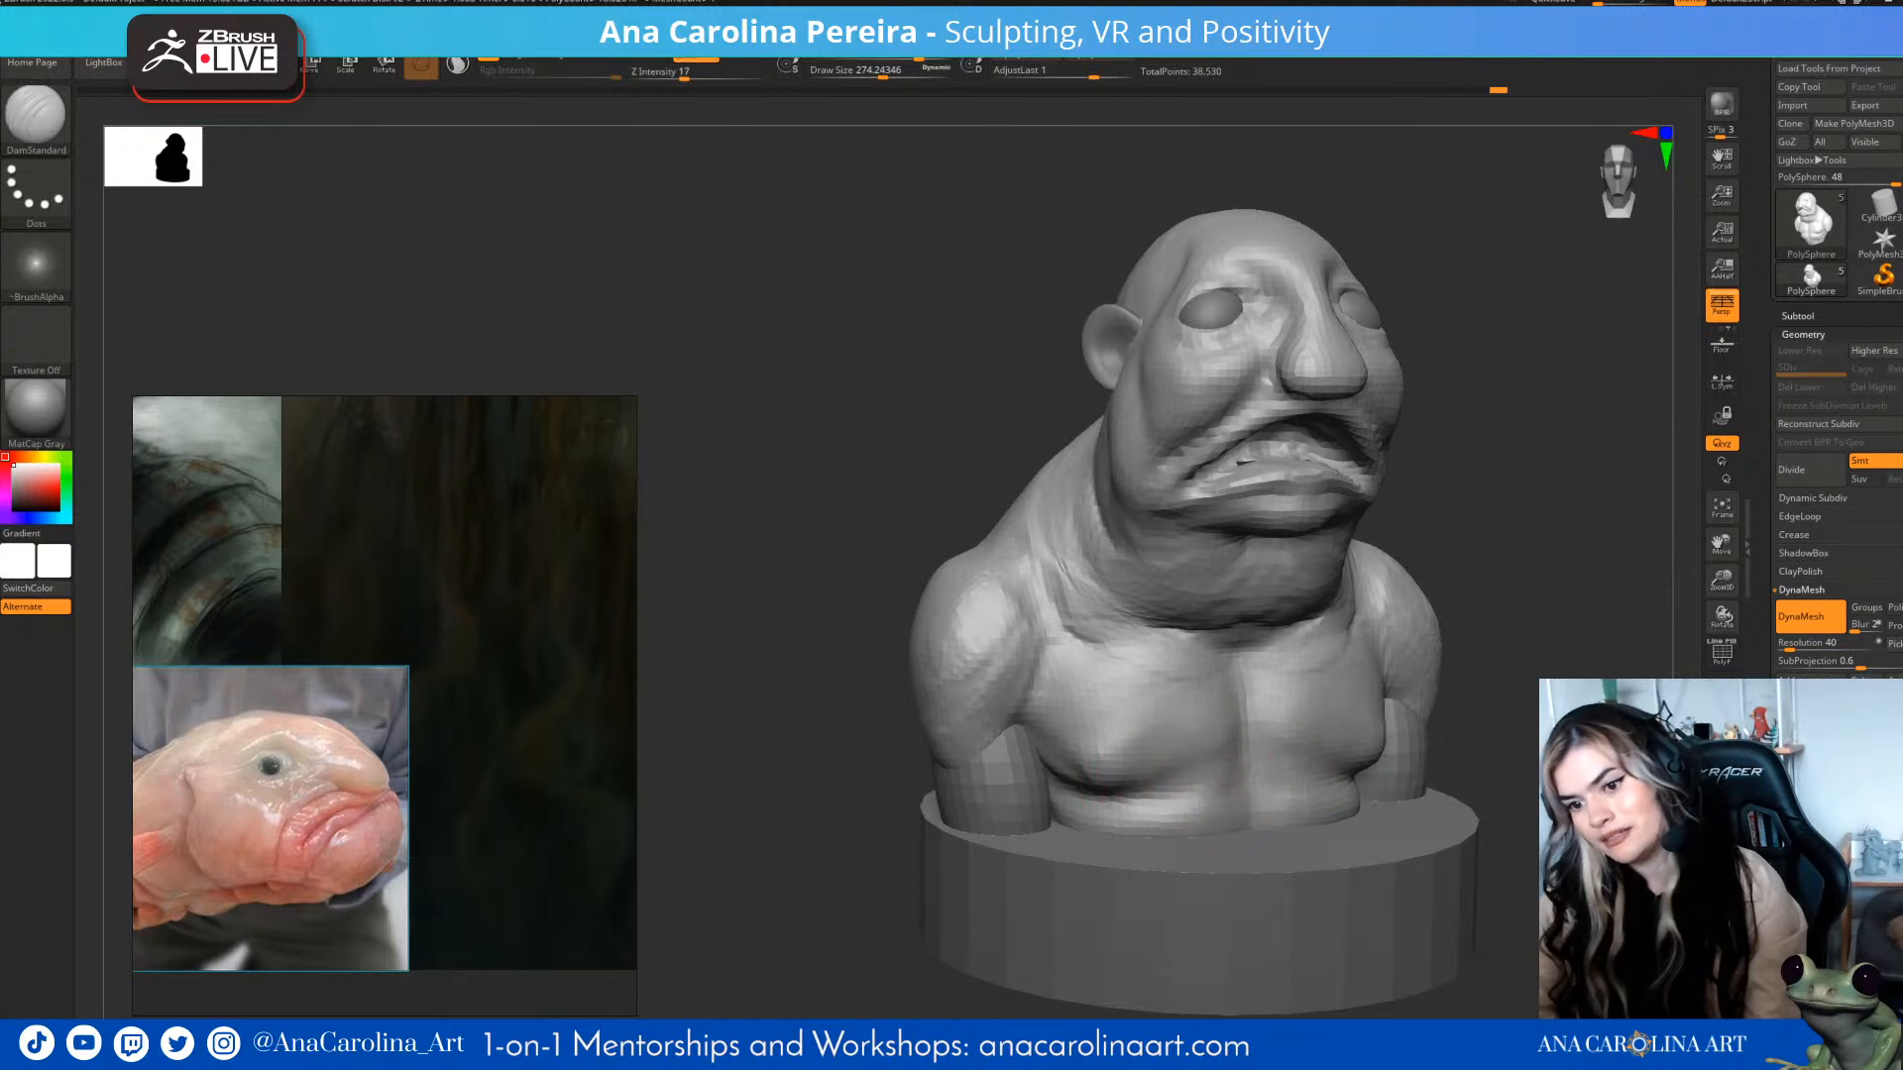
left_click_drag(1522, 749, 1442, 768)
mouse_move(1646, 758)
left_mouse_down()
mouse_move(1499, 686)
mouse_move(1407, 684)
mouse_move(1570, 666)
left_mouse_up()
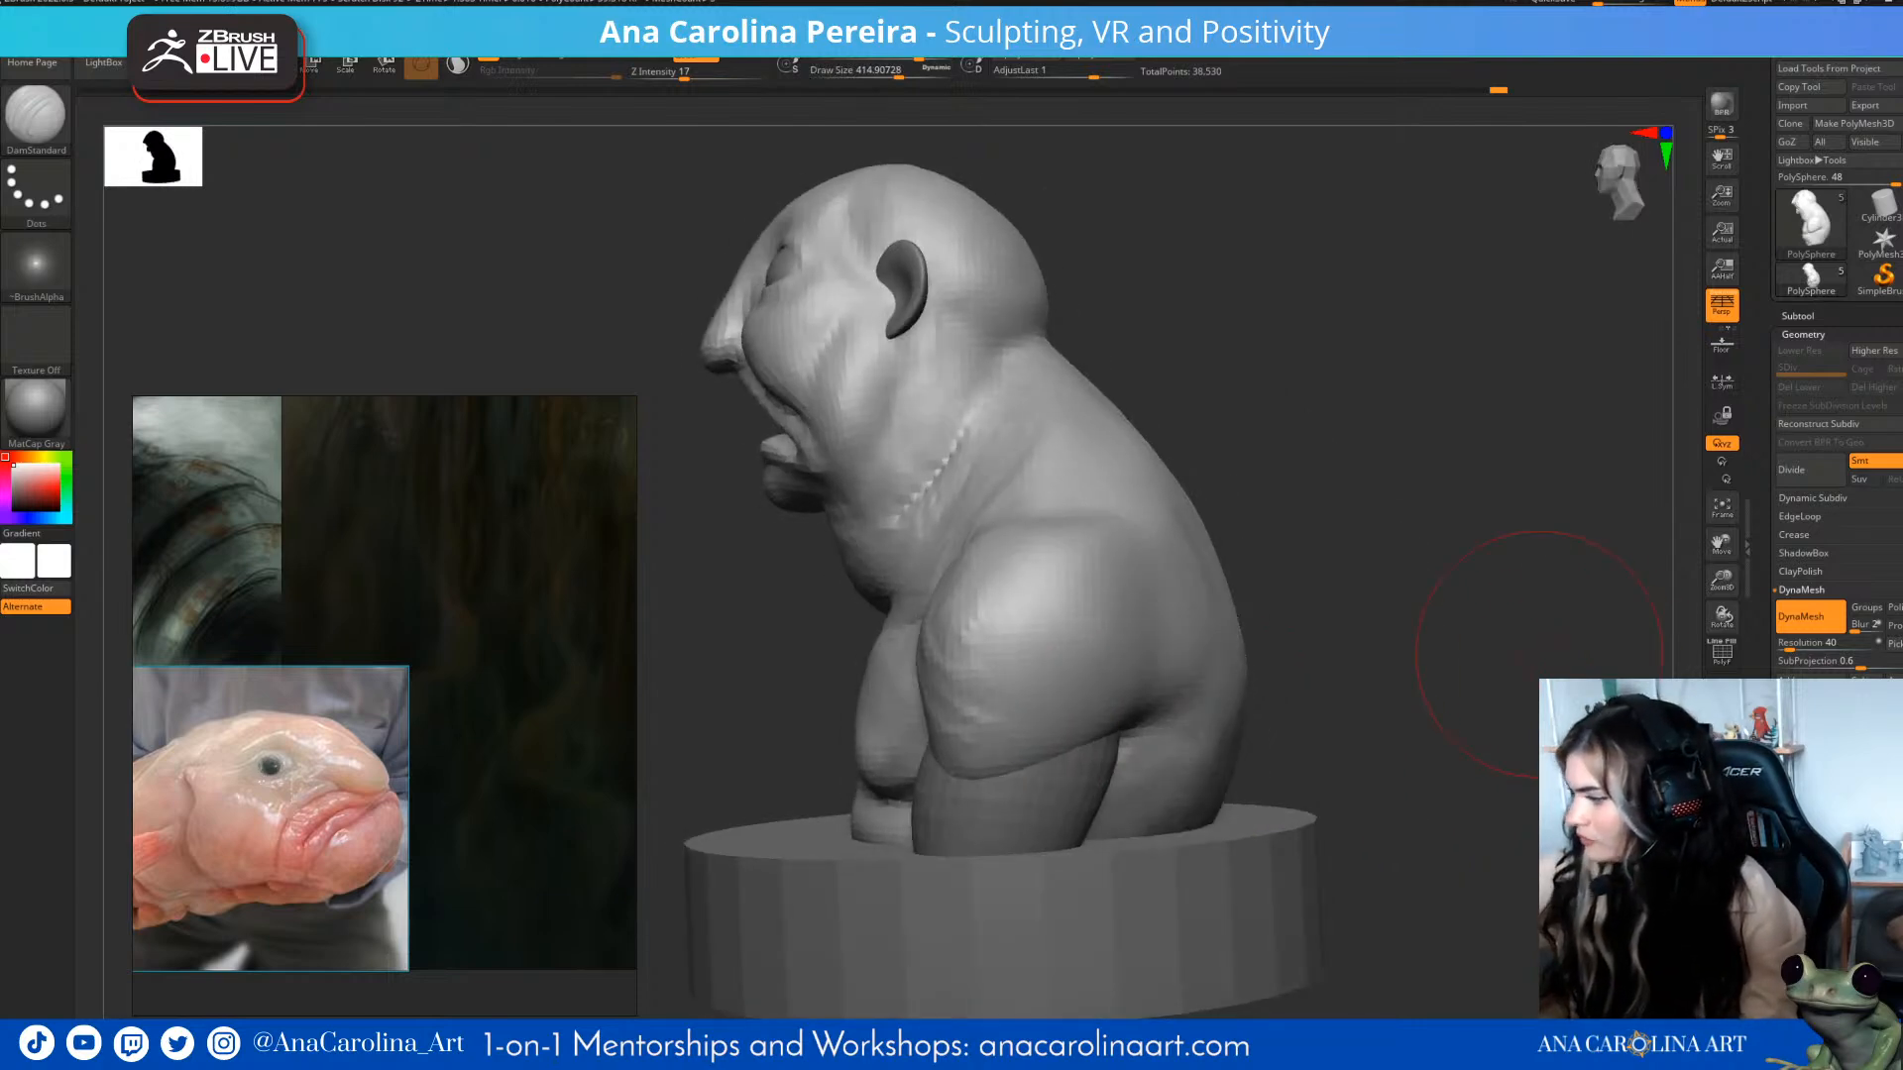
- Enlarge the DamStandard brush to a draw size of about 611 and carve the shoulder blade creases on the back
mouse_move(1388, 555)
left_mouse_down()
mouse_move(1294, 567)
mouse_move(1158, 649)
left_mouse_up()
key("space")
left_click(1224, 586)
mouse_move(1198, 552)
left_mouse_down()
mouse_move(1132, 545)
mouse_move(1205, 550)
left_mouse_up()
left_click_drag(1605, 502, 1537, 484)
mouse_move(1665, 496)
left_mouse_down("alt")
mouse_move(1472, 532)
mouse_move(1338, 619)
left_mouse_up("alt")
mouse_move(1427, 563)
left_mouse_down()
mouse_move(1316, 601)
mouse_move(1385, 547)
mouse_move(1333, 638)
mouse_move(1318, 758)
left_mouse_up()
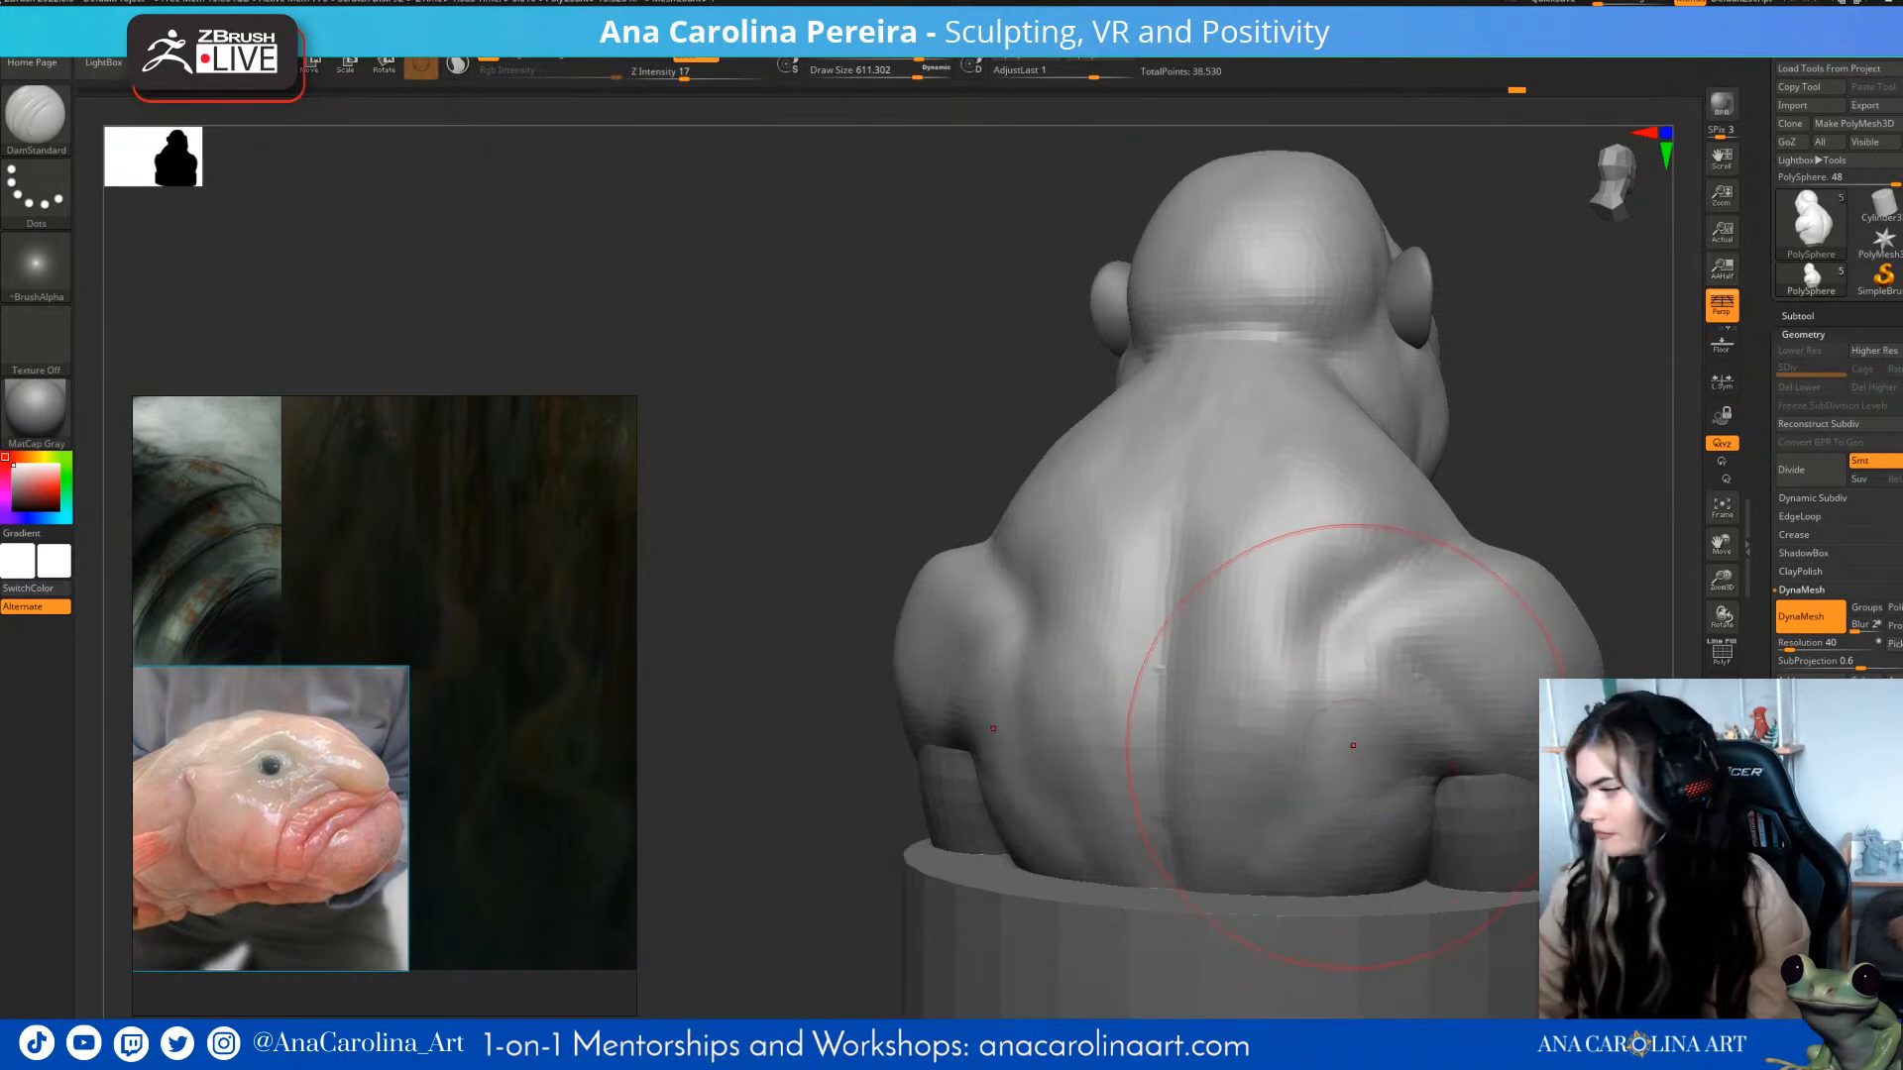
mouse_move(1338, 649)
left_mouse_down()
mouse_move(1274, 748)
mouse_move(1449, 766)
mouse_move(1354, 795)
mouse_move(1323, 783)
left_mouse_up()
left_click_drag(1596, 555, 1576, 427, "alt")
left_click_drag(1467, 446, 1645, 446)
left_click_drag(1428, 496, 1490, 491)
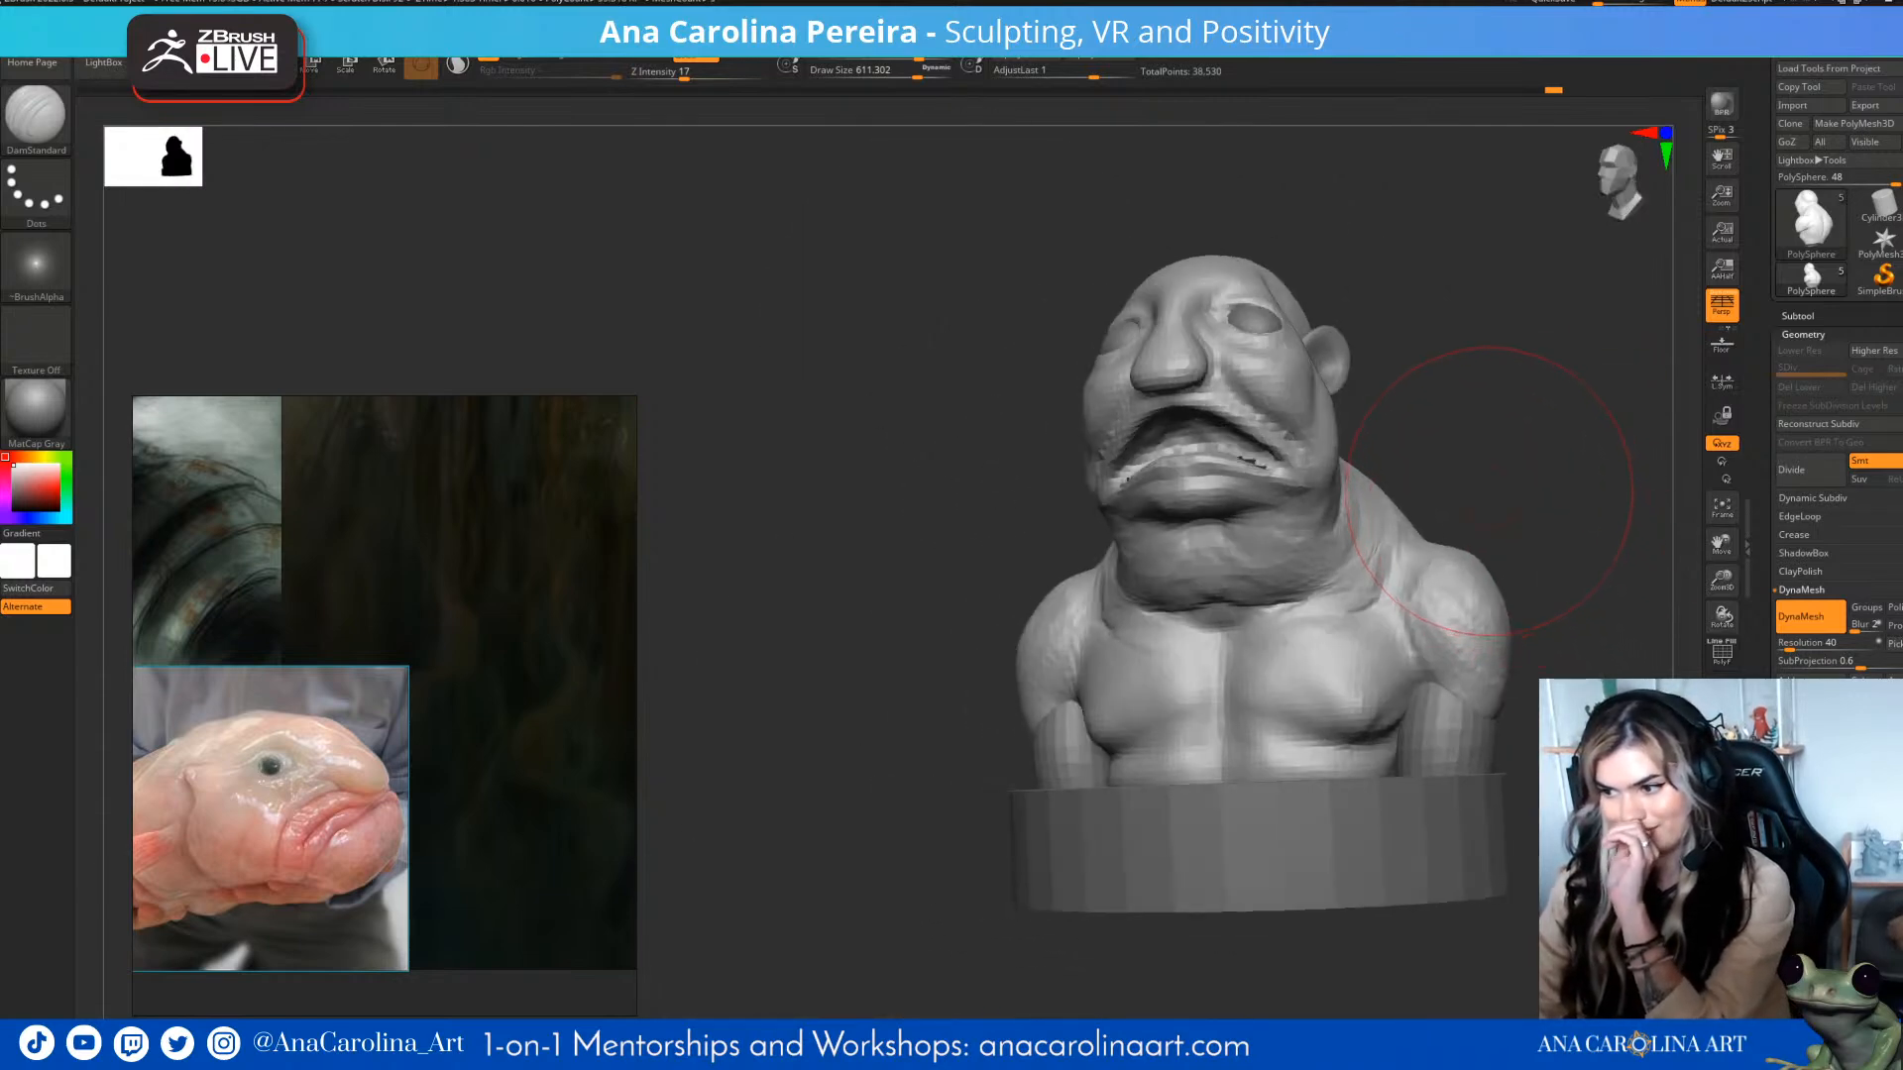
- Build up clay over the shoulder and upper back with the ClayBuildup brush at a draw size of about 318
mouse_move(1541, 496)
left_mouse_down("alt")
mouse_move(1465, 473)
mouse_move(1596, 476)
mouse_move(1482, 482)
mouse_move(1398, 541)
mouse_move(1536, 496)
mouse_move(1451, 540)
mouse_move(1060, 635)
left_mouse_up("alt")
key("b")
key("c")
key("b")
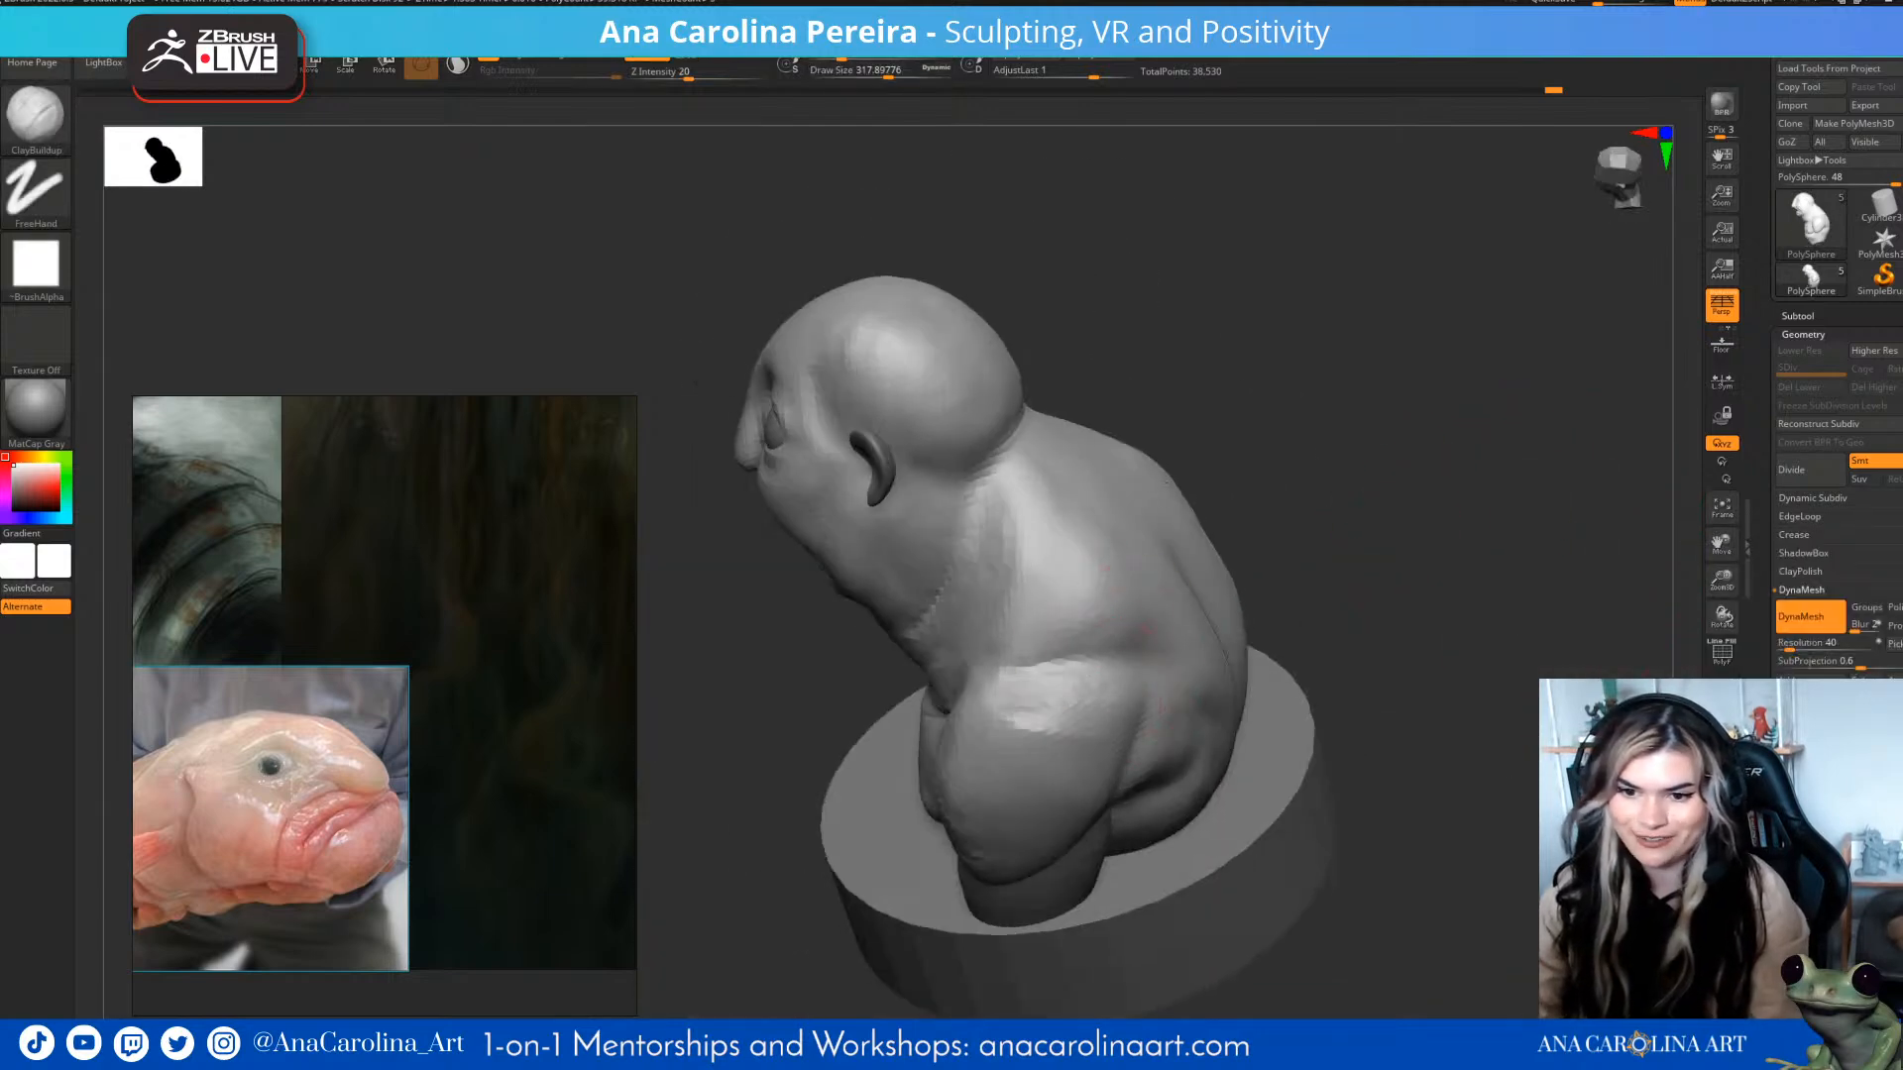
mouse_move(992, 788)
left_mouse_down()
mouse_move(1467, 713)
mouse_move(1279, 694)
mouse_move(1259, 634)
left_mouse_up()
left_click_drag(1298, 619, 1500, 531, "alt")
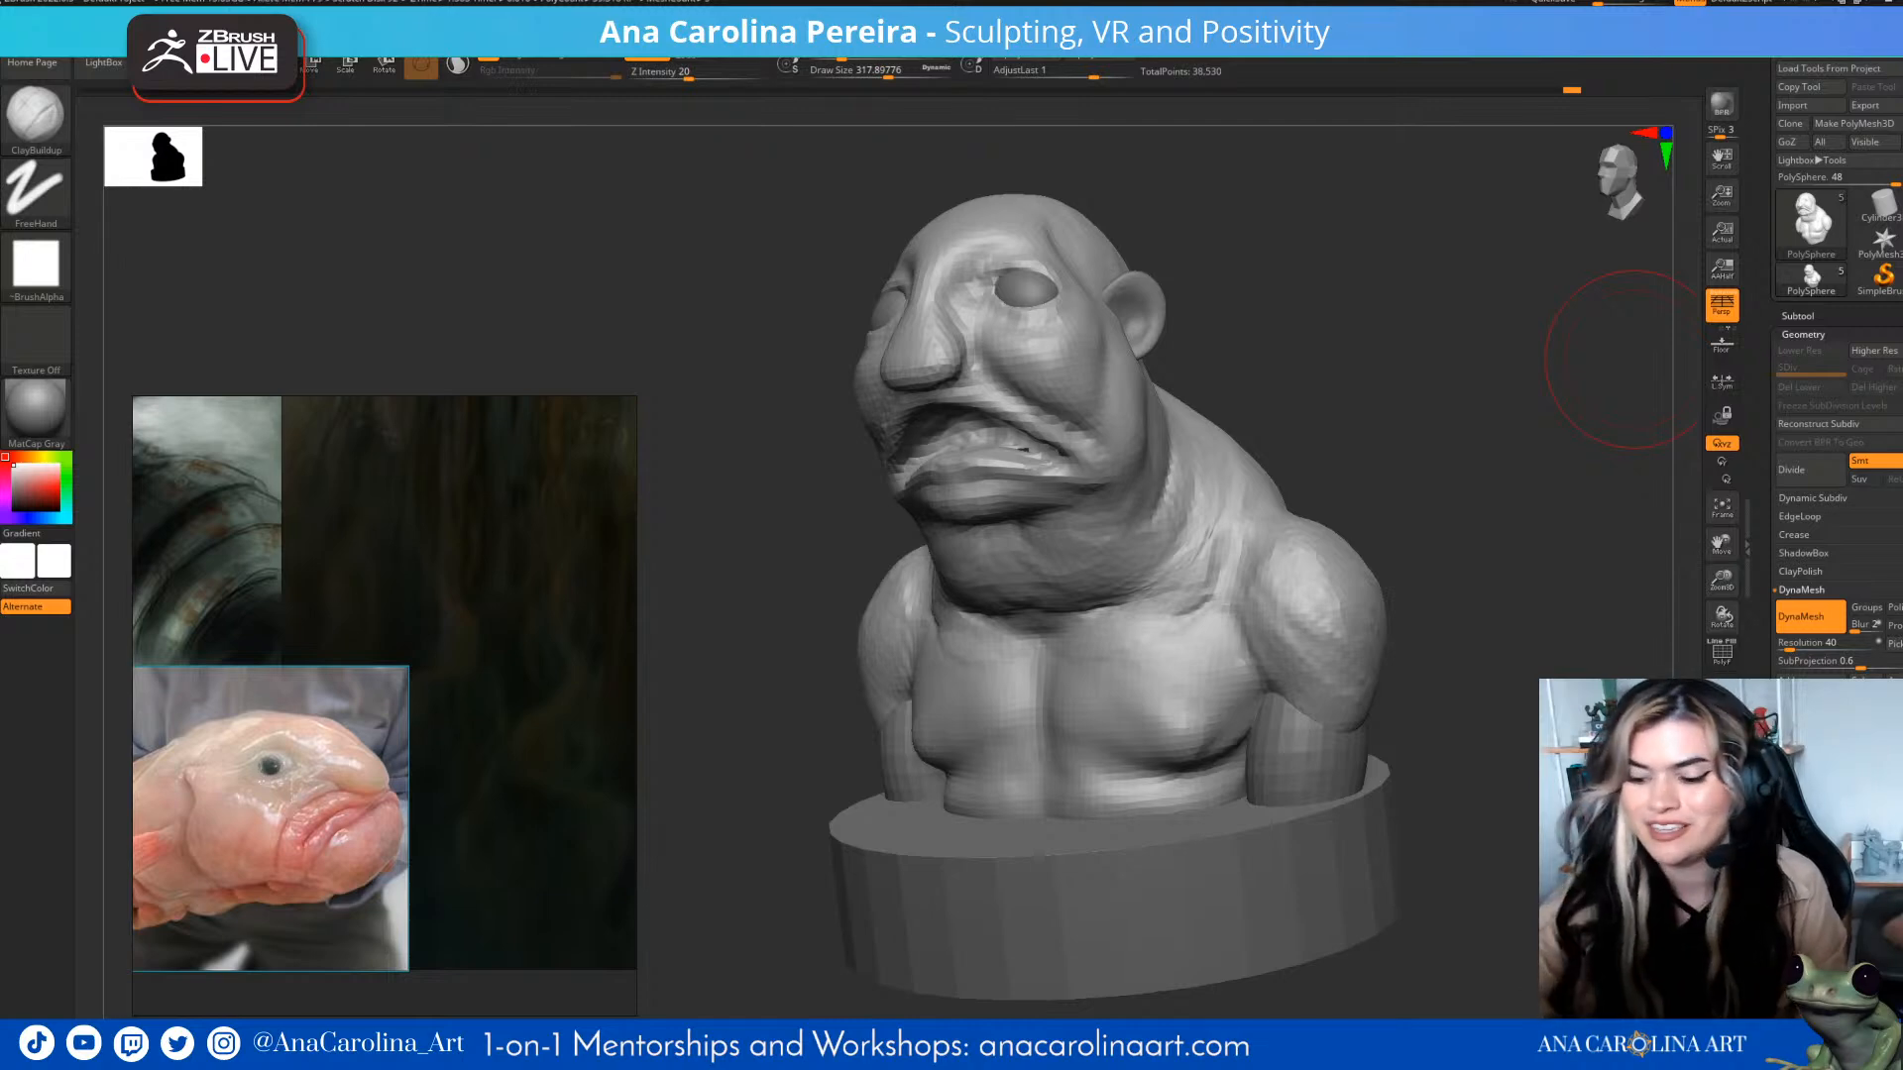
- Adjust the shape of the face with the Move brush at a draw size of about 228
left_click_drag(1527, 376, 1586, 238)
mouse_move(1625, 917)
left_mouse_down()
mouse_move(1547, 927)
mouse_move(1527, 962)
mouse_move(1566, 922)
mouse_move(1567, 941)
mouse_move(1521, 936)
left_mouse_up()
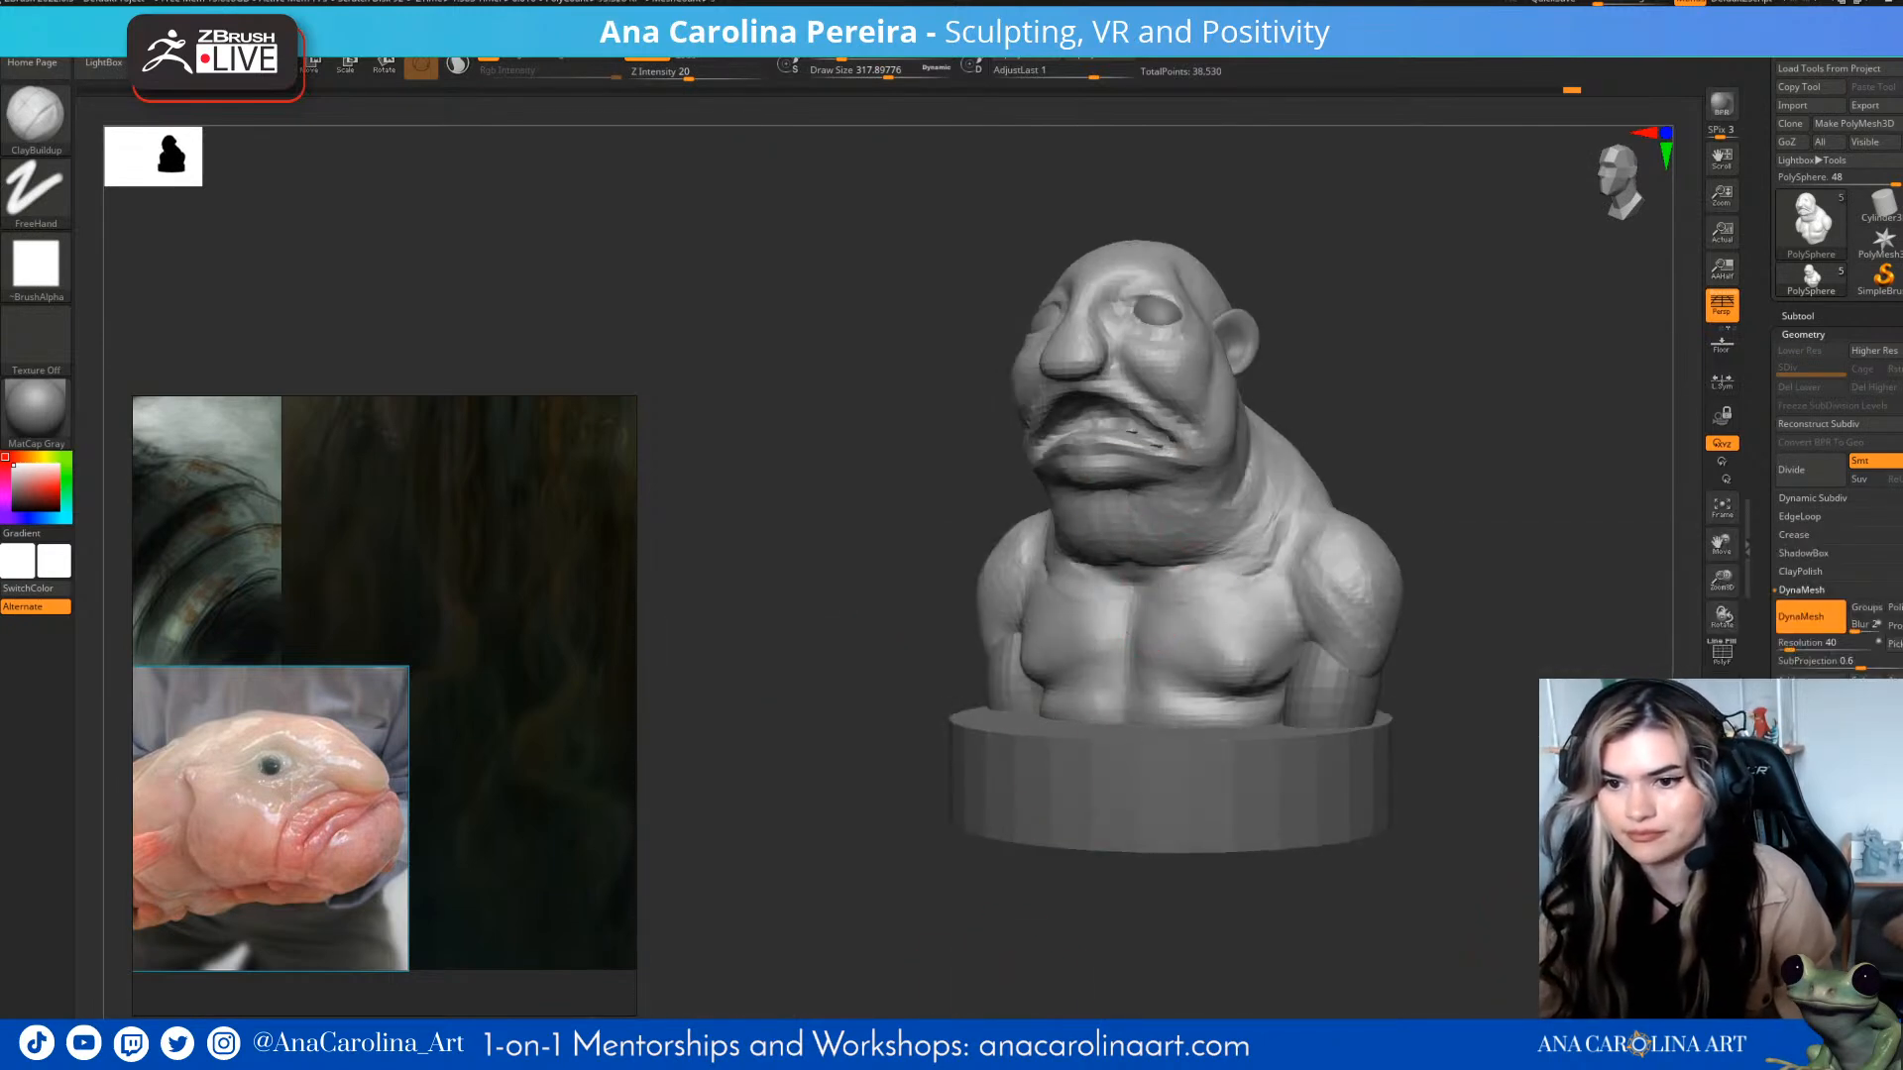
mouse_move(1298, 372)
left_mouse_down()
mouse_move(1350, 401)
mouse_move(1288, 388)
mouse_move(1354, 393)
mouse_move(1361, 416)
mouse_move(1419, 412)
mouse_move(1339, 432)
mouse_move(1280, 402)
left_mouse_up()
right_click(1350, 394)
left_click(1354, 392)
key("b")
key("m")
key("v")
left_click_drag(1155, 392, 1376, 367)
mouse_move(1462, 426)
left_mouse_down("alt")
mouse_move(1457, 388)
mouse_move(1416, 384)
mouse_move(1469, 406)
mouse_move(1388, 486)
mouse_move(1404, 481)
mouse_move(1376, 470)
mouse_move(1422, 480)
mouse_move(1433, 464)
mouse_move(1307, 472)
mouse_move(1665, 496)
mouse_move(1387, 495)
mouse_move(1397, 594)
mouse_move(1551, 543)
left_mouse_up("alt")
key("s")
key("s")
left_click(977, 639)
- Insert a Sphere3D as a new subtool and make it the active subtool
left_click(1797, 315)
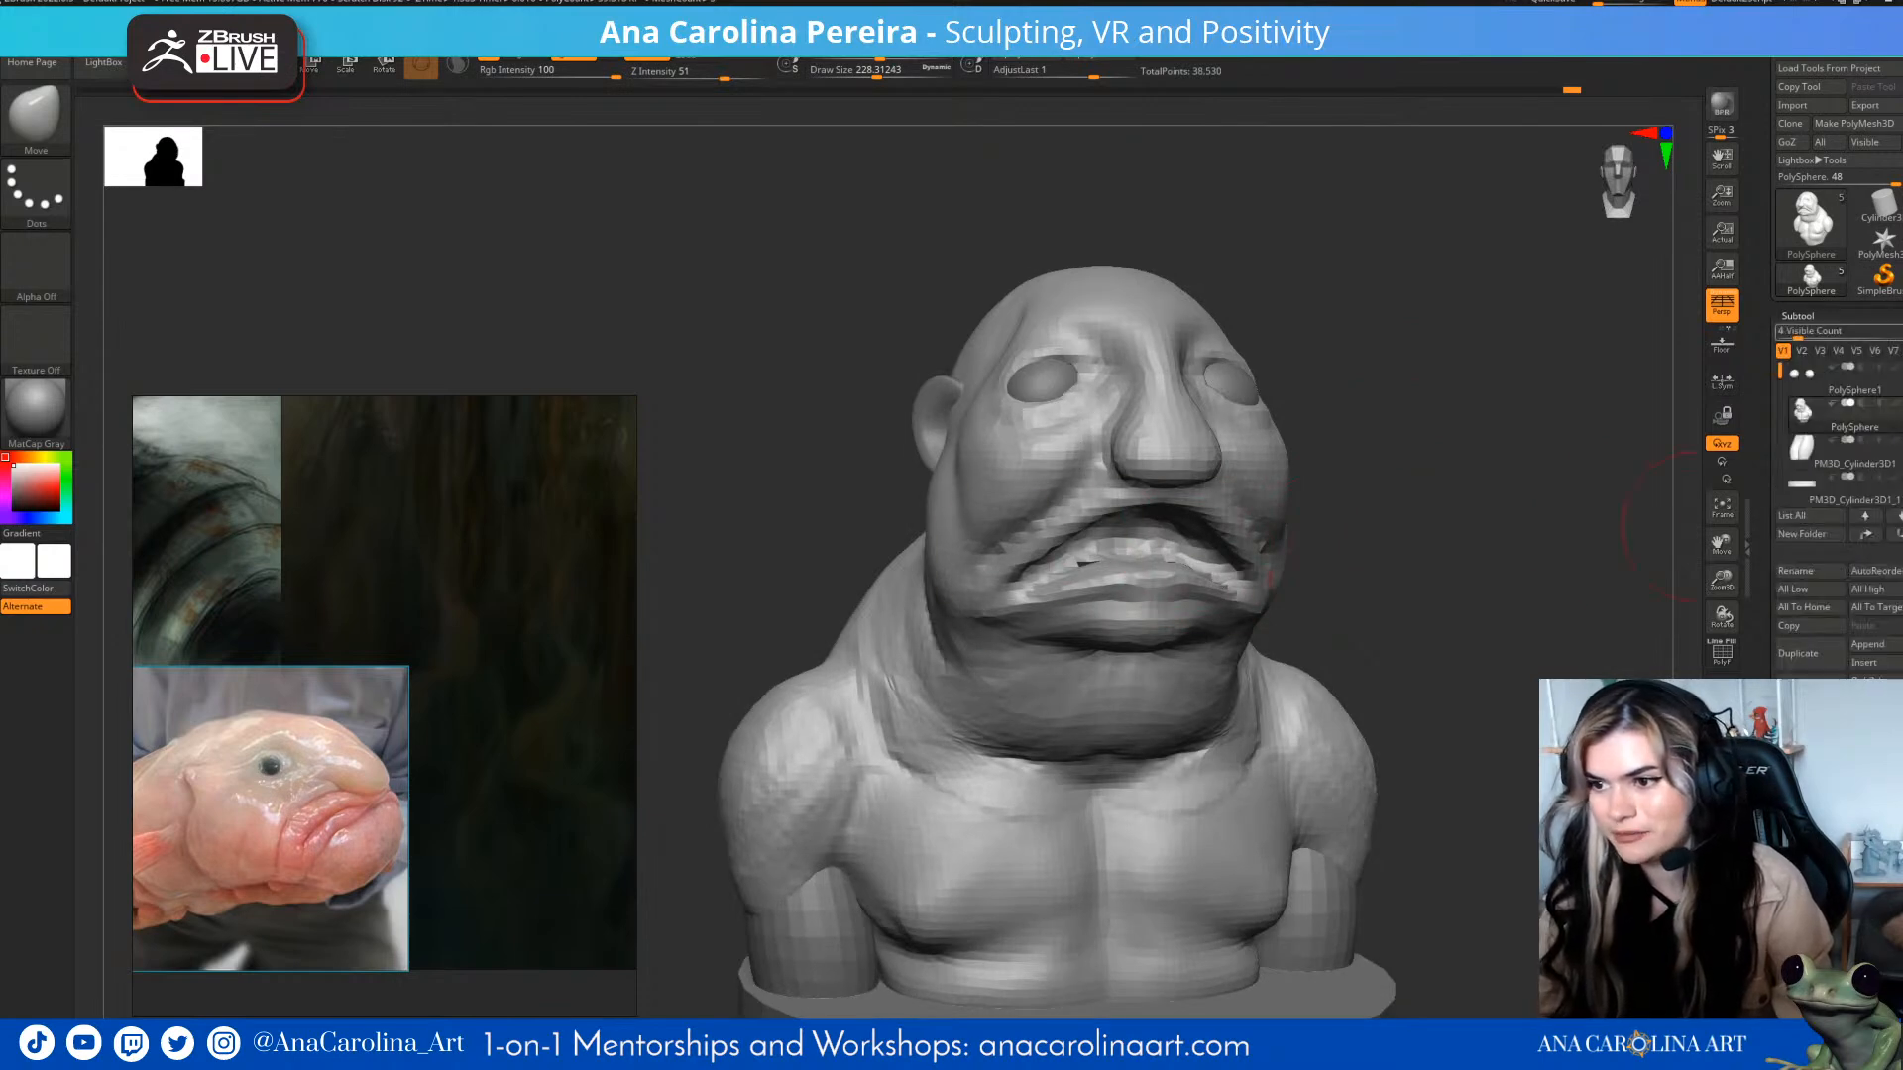
left_click(1866, 662)
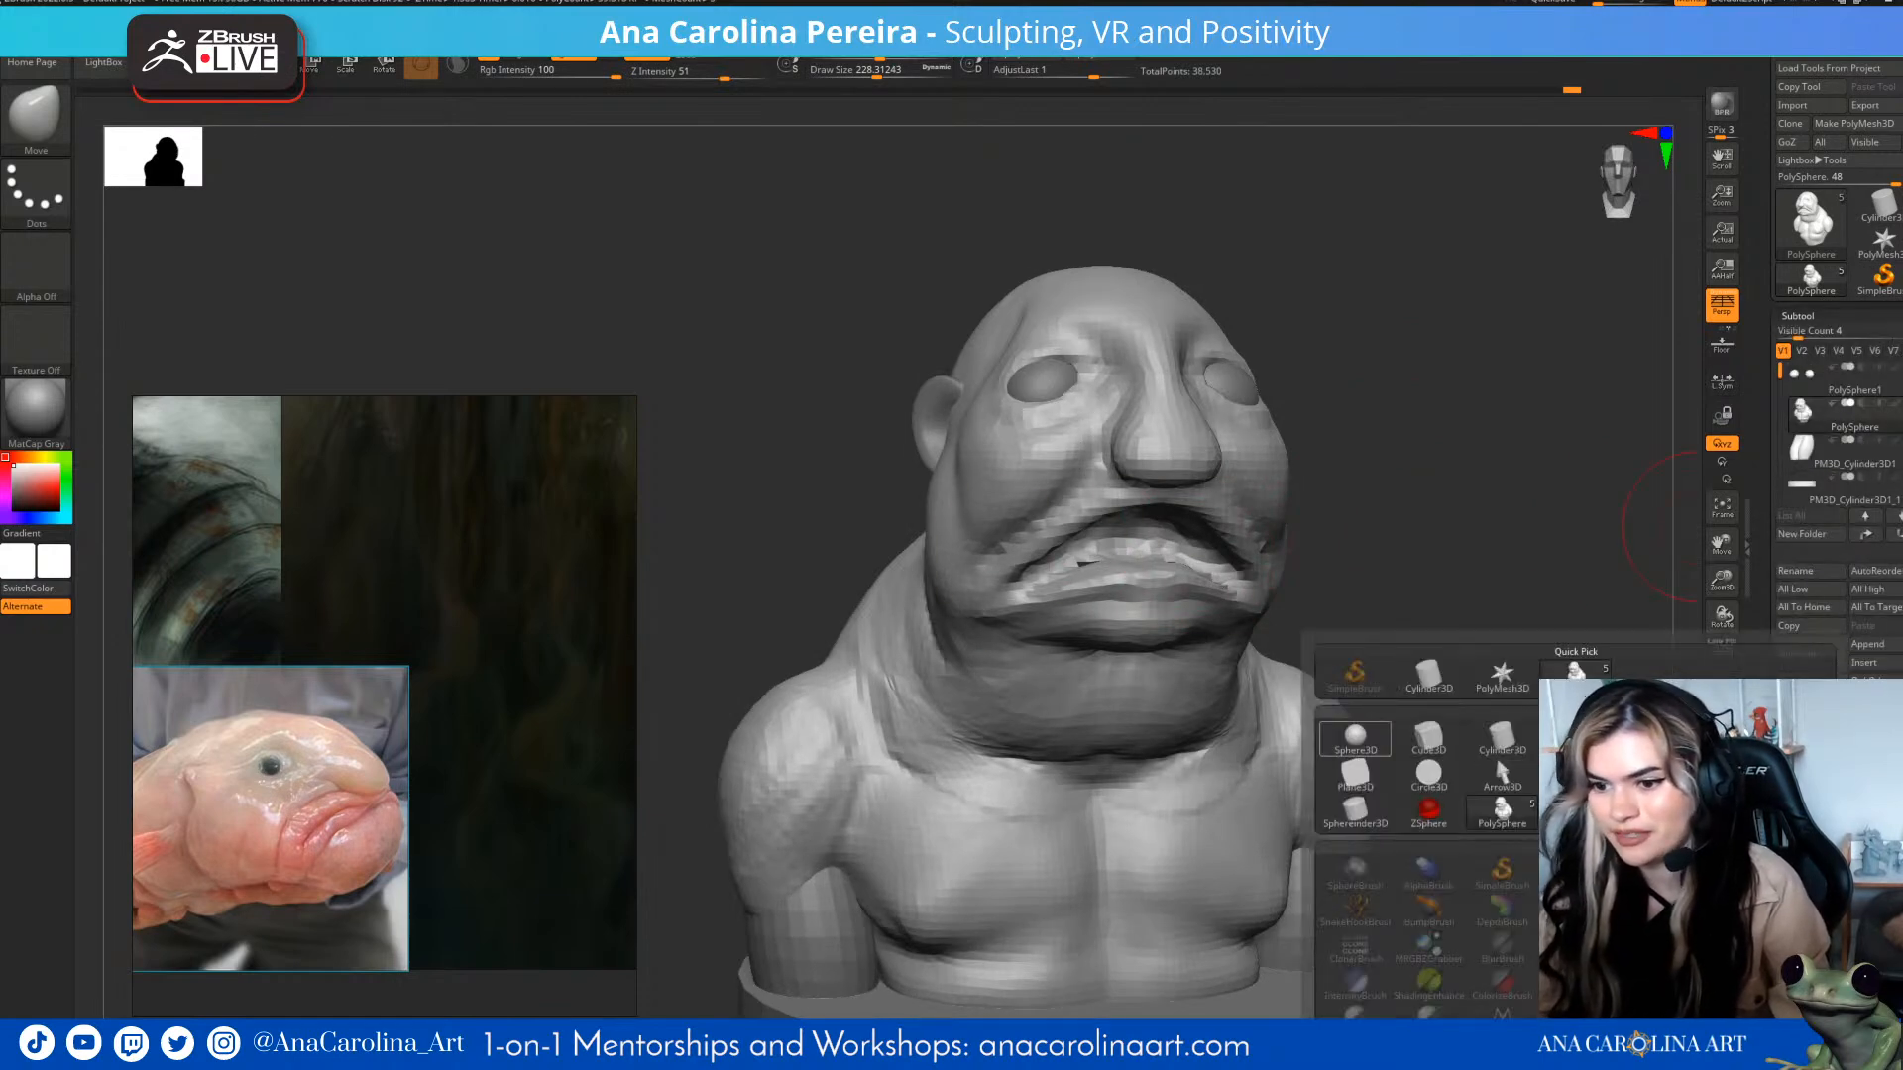
left_click(1352, 736)
left_click(1195, 350, "alt")
left_click_drag(1377, 416, 1556, 416)
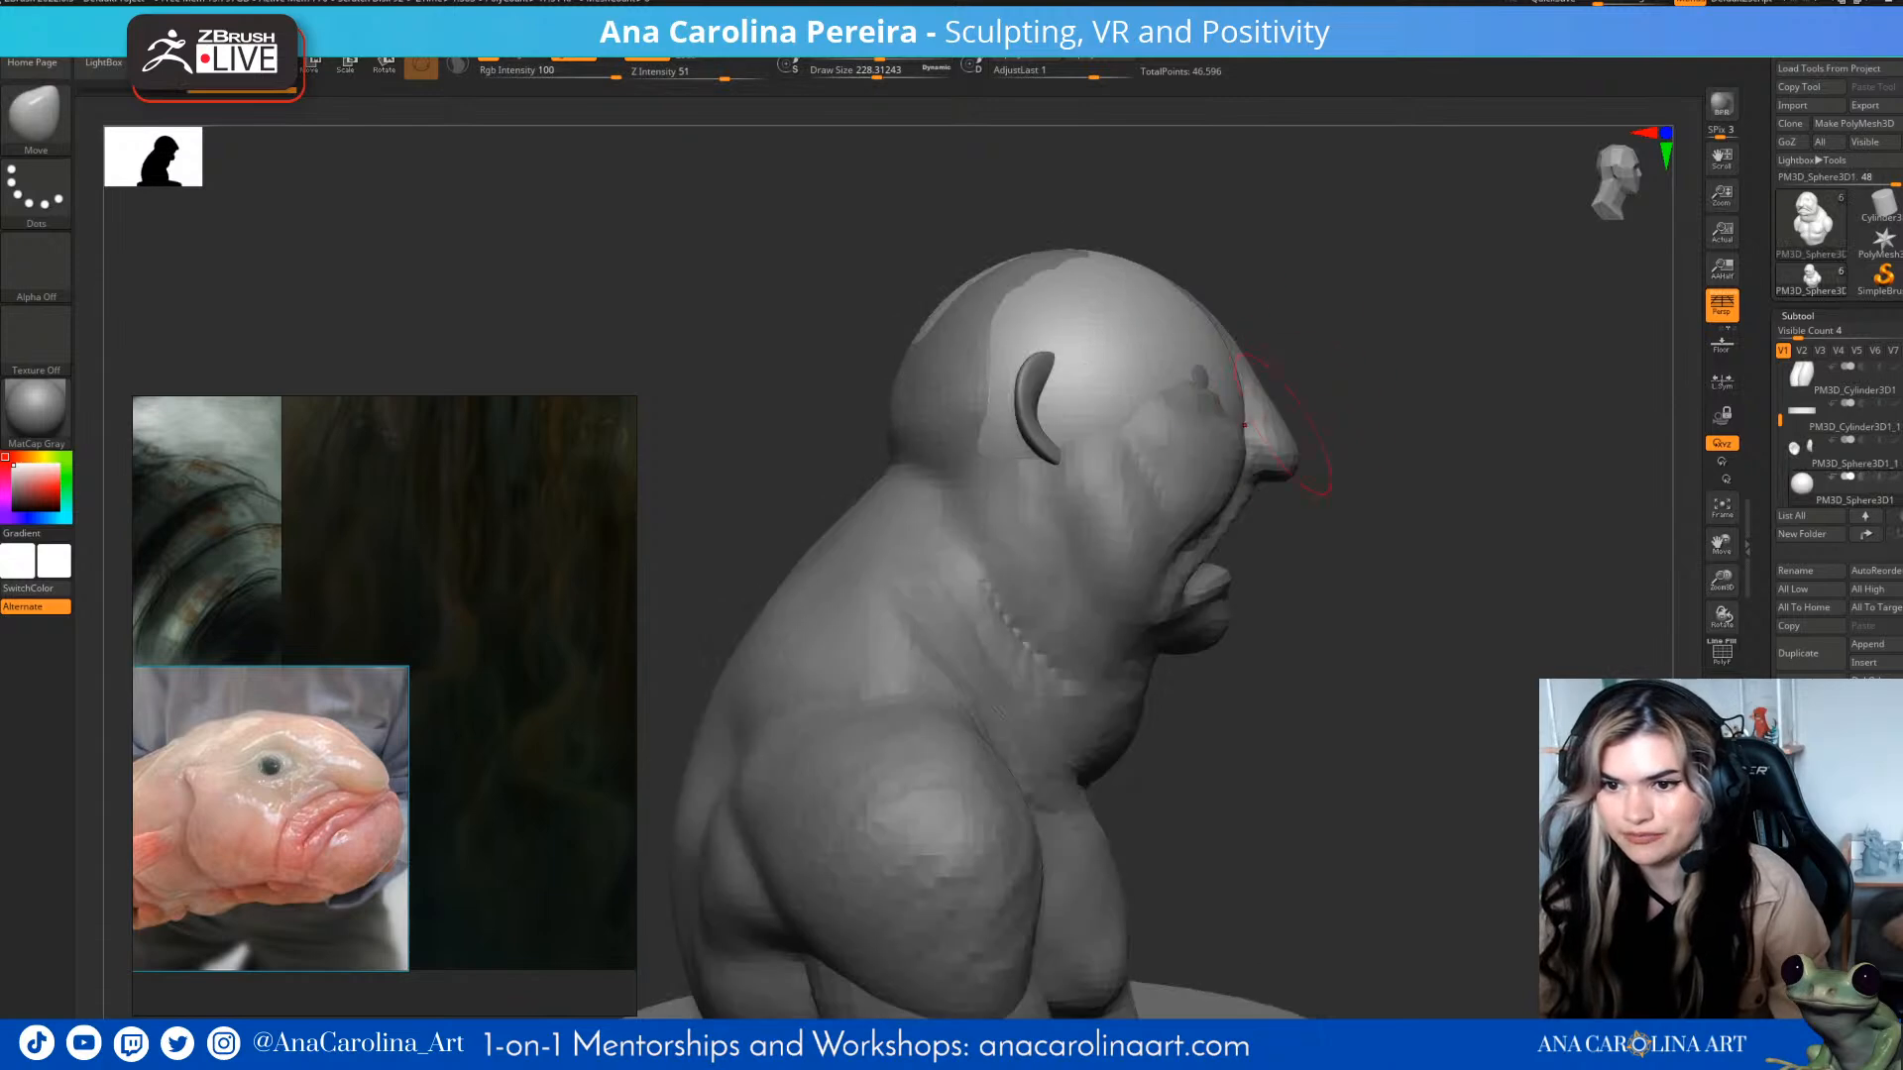
- Scale down the sphere and position it inside the open mouth
key("e")
left_click_drag(1065, 427, 1064, 578)
left_click_drag(1126, 517, 1106, 538)
left_click_drag(1407, 516, 1229, 516)
left_click_drag(1387, 515, 1556, 515)
left_click_drag(1193, 576, 1199, 578)
mouse_move(1408, 555)
left_mouse_down()
mouse_move(1229, 555)
mouse_move(1259, 581)
mouse_move(1229, 561)
mouse_move(1251, 567)
left_mouse_up()
- Shape the sphere to fill the mouth opening behind the lips with the Move brush
key("b")
key("m")
key("v")
left_click_drag(1050, 594, 1229, 591)
mouse_move(1368, 585)
left_mouse_down()
mouse_move(1547, 580)
mouse_move(1308, 555)
mouse_move(1204, 600)
left_mouse_up()
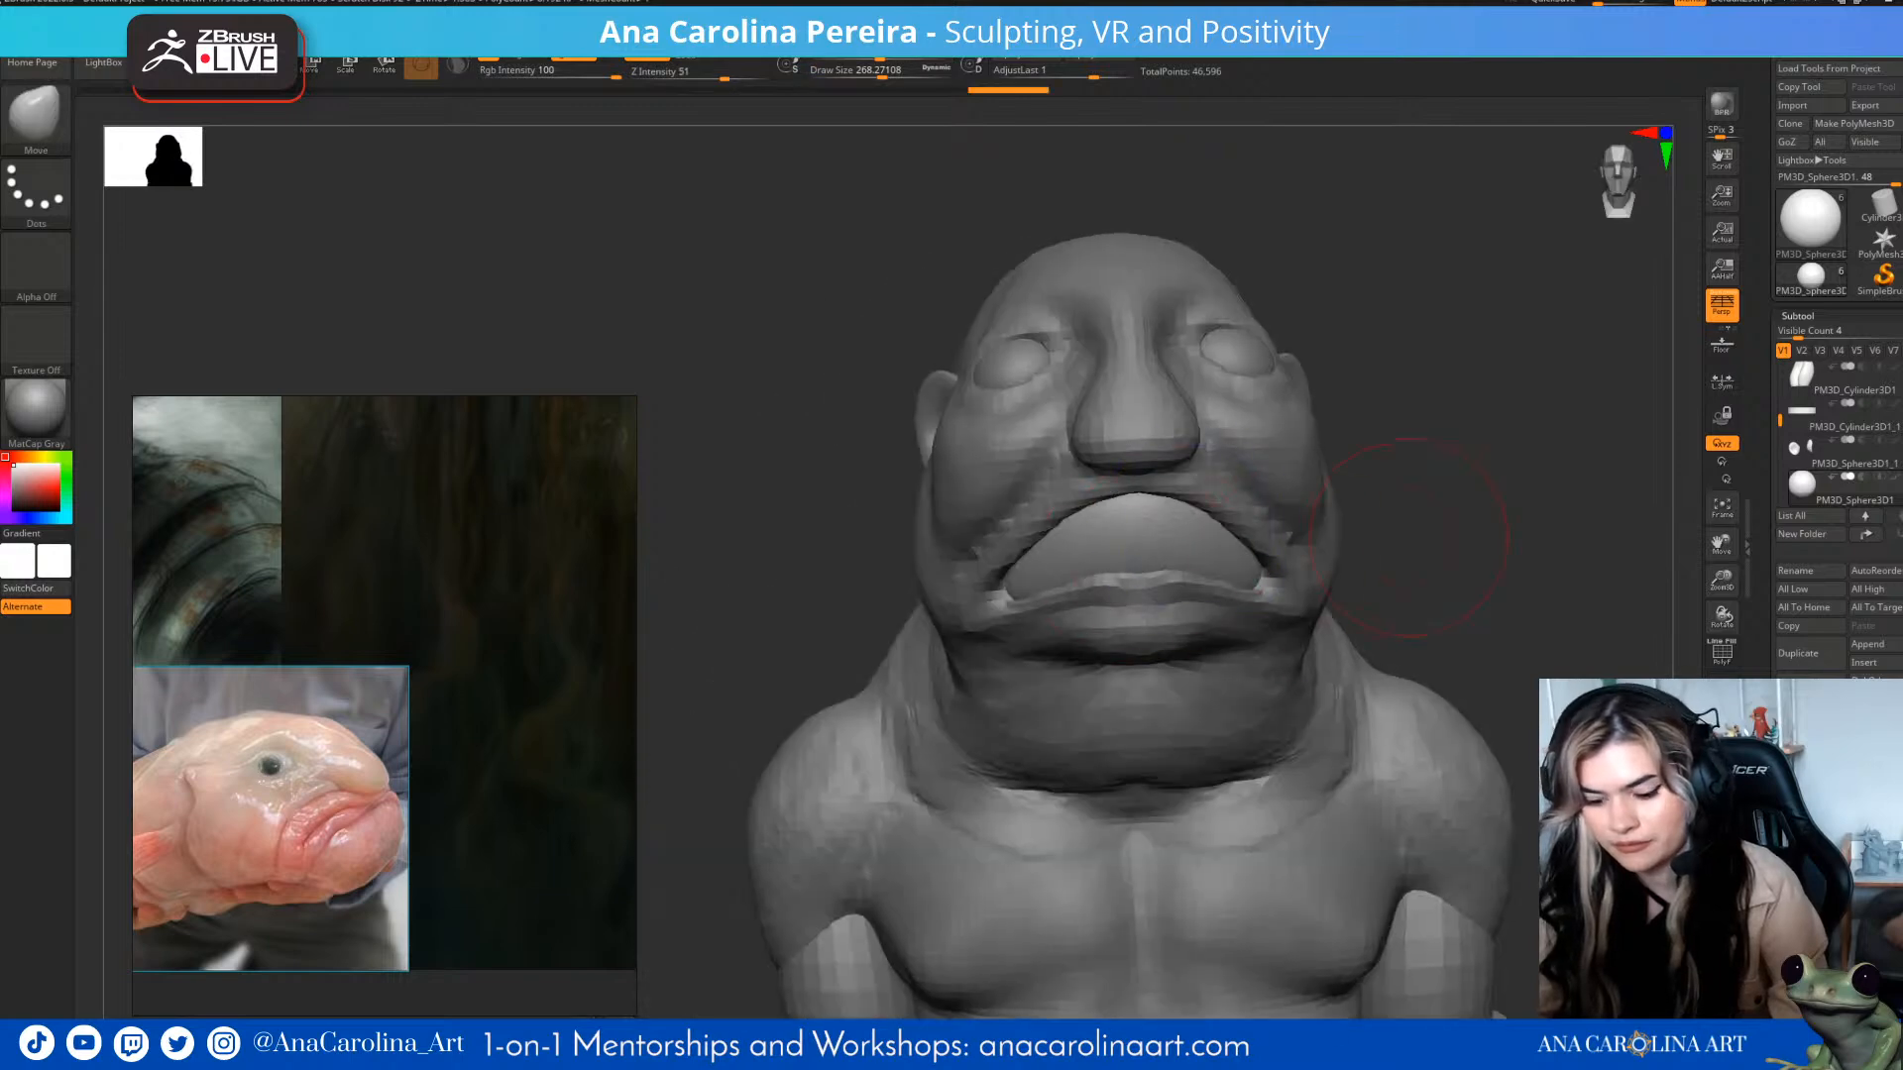
- DynaMesh the mouth sphere at resolution 128 and subdivide it, ready for the DamStandard brush
key("b")
key("d")
key("s")
key("s")
left_click_drag(1378, 525, 1353, 526)
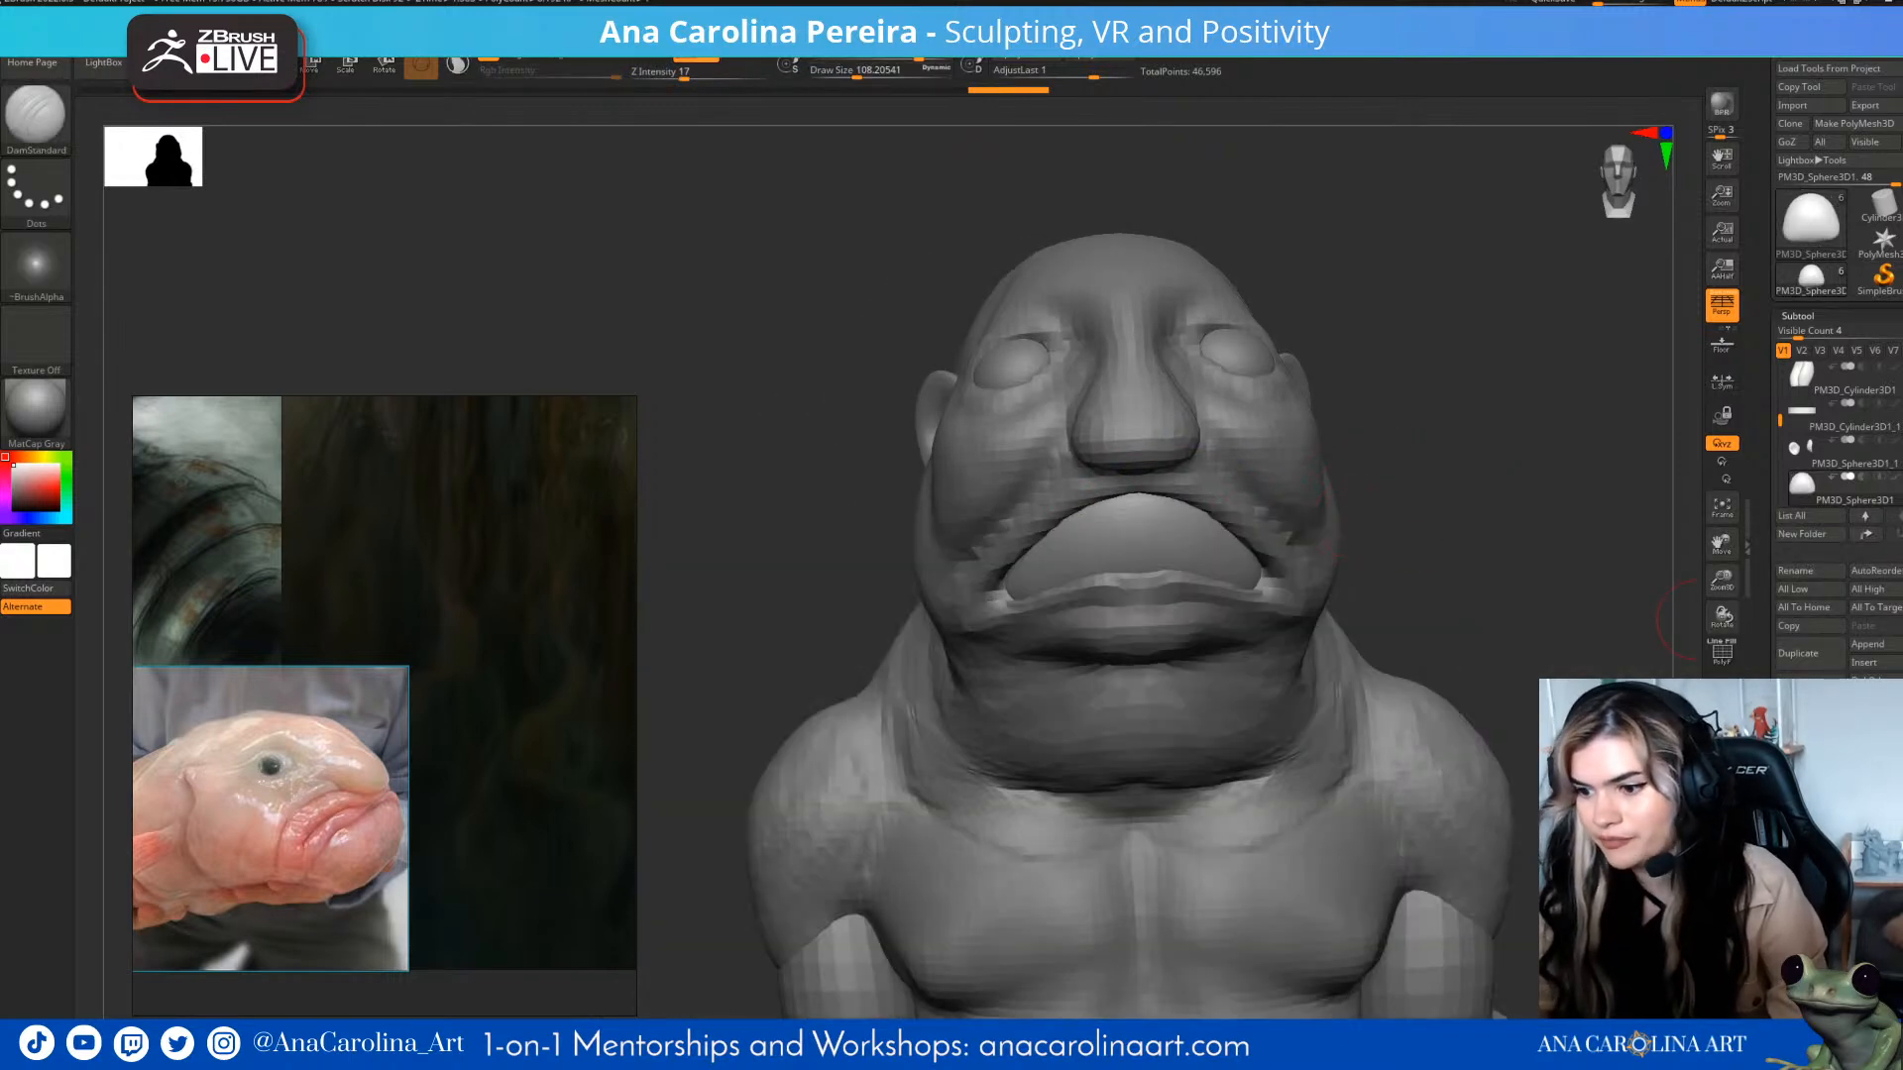
left_click(1804, 902)
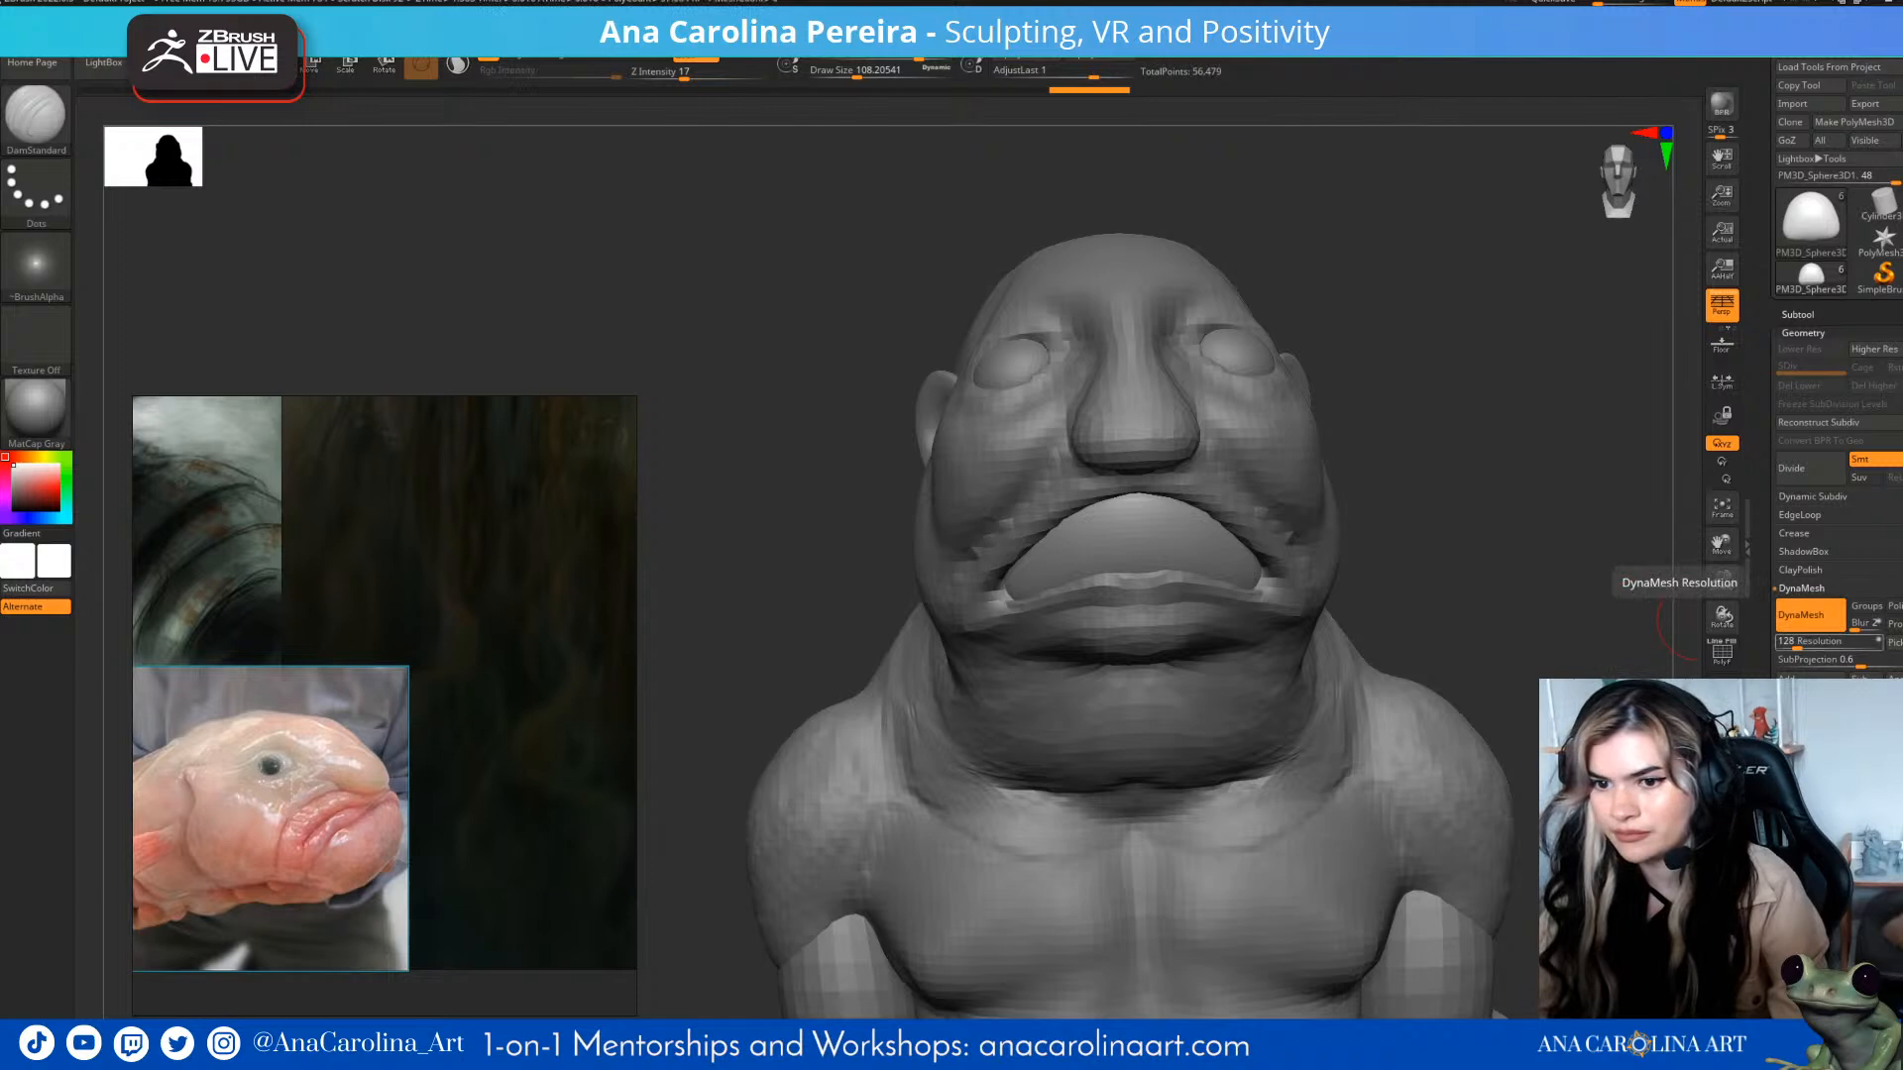
left_click(1801, 615)
key("ctrl+d")
- Carve zigzag grooves into the mouth piece with the DamStandard brush to form a row of pointed teeth
mouse_move(1137, 513)
left_mouse_down()
mouse_move(1164, 567)
mouse_move(1193, 518)
mouse_move(1237, 555)
left_mouse_up()
mouse_move(1407, 595)
left_mouse_down()
mouse_move(1511, 619)
mouse_move(1503, 566)
mouse_move(1415, 671)
left_mouse_up()
left_click_drag(975, 572, 1009, 608)
mouse_move(1057, 519)
left_mouse_down()
mouse_move(1031, 565)
mouse_move(1090, 583)
mouse_move(1075, 547)
mouse_move(1108, 569)
left_mouse_up()
mouse_move(1134, 505)
left_mouse_down()
mouse_move(1112, 557)
mouse_move(1021, 598)
left_mouse_up()
left_click_drag(1417, 634, 1413, 563, "alt")
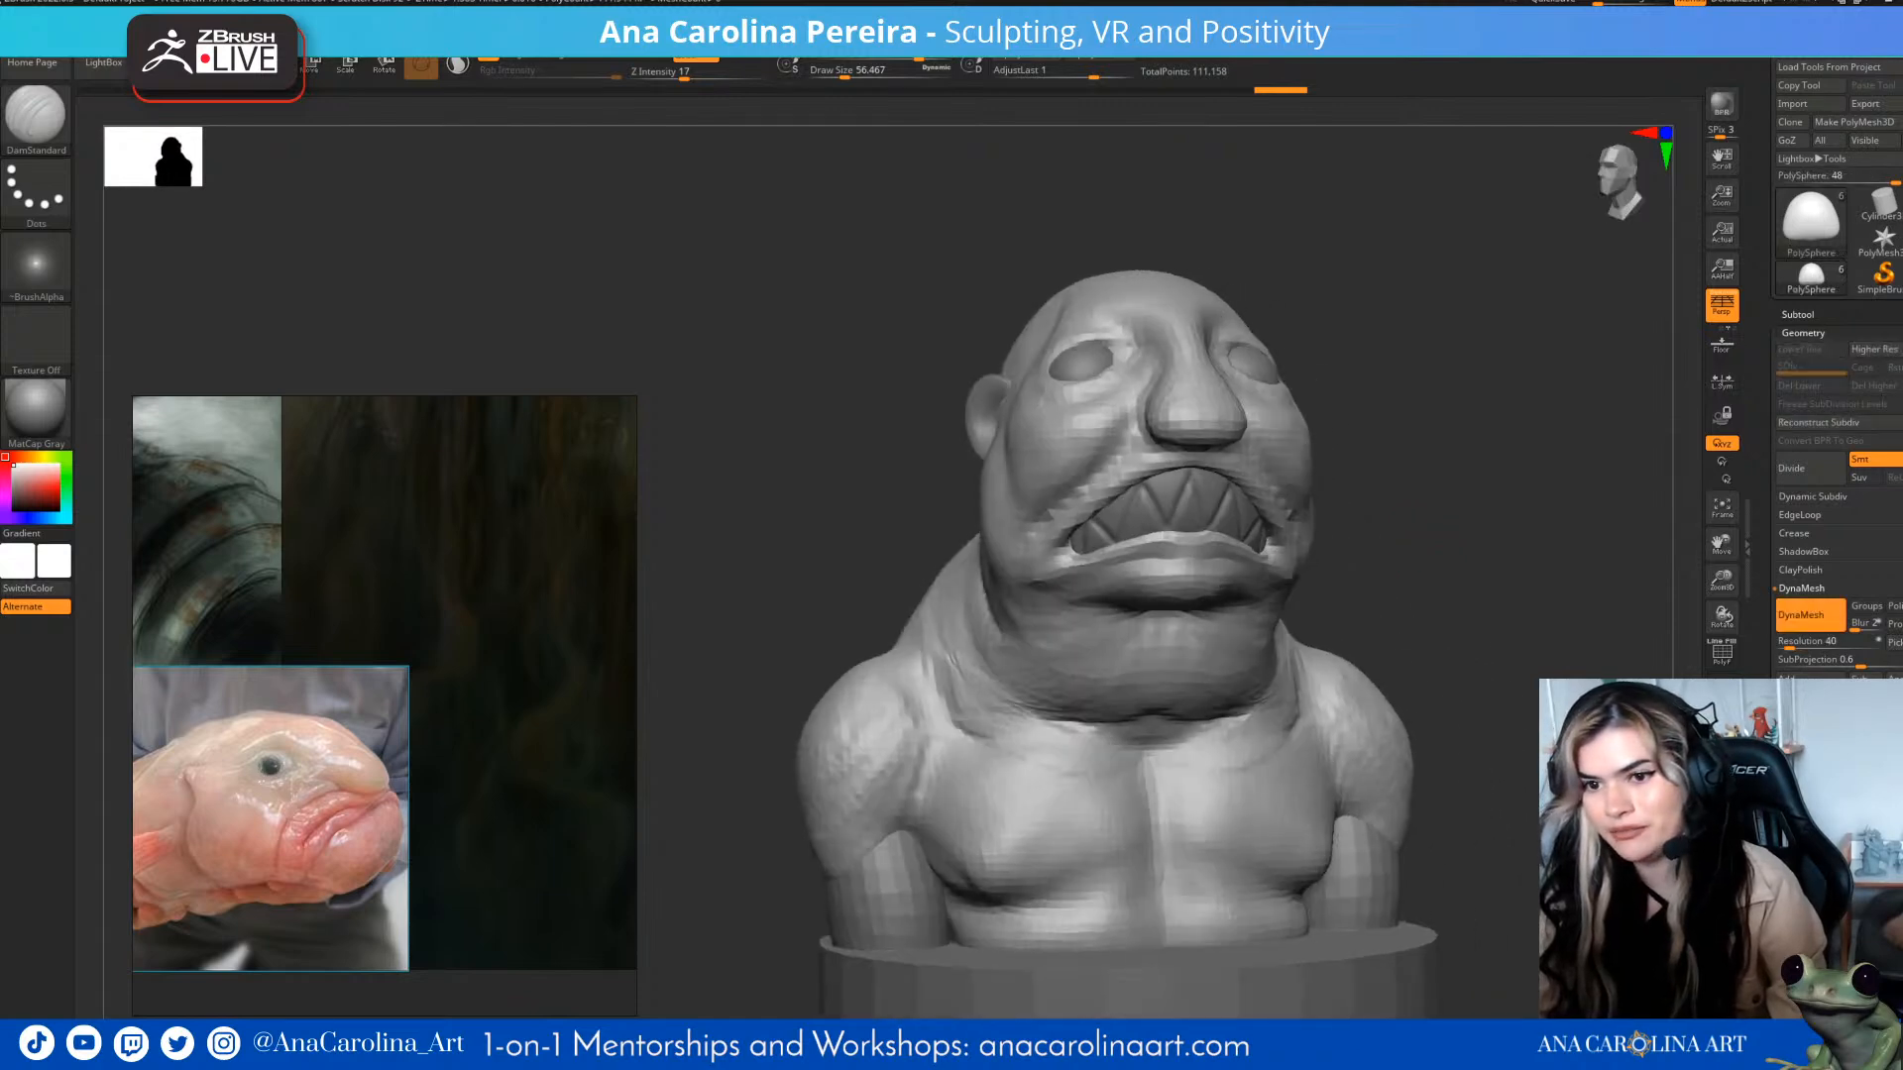
- Build up the brow, temple and cheek on the head with the ClayBuildup brush at a draw size of about 145
key("space")
key("b")
key("c")
key("b")
left_click_drag(1425, 512, 1177, 425)
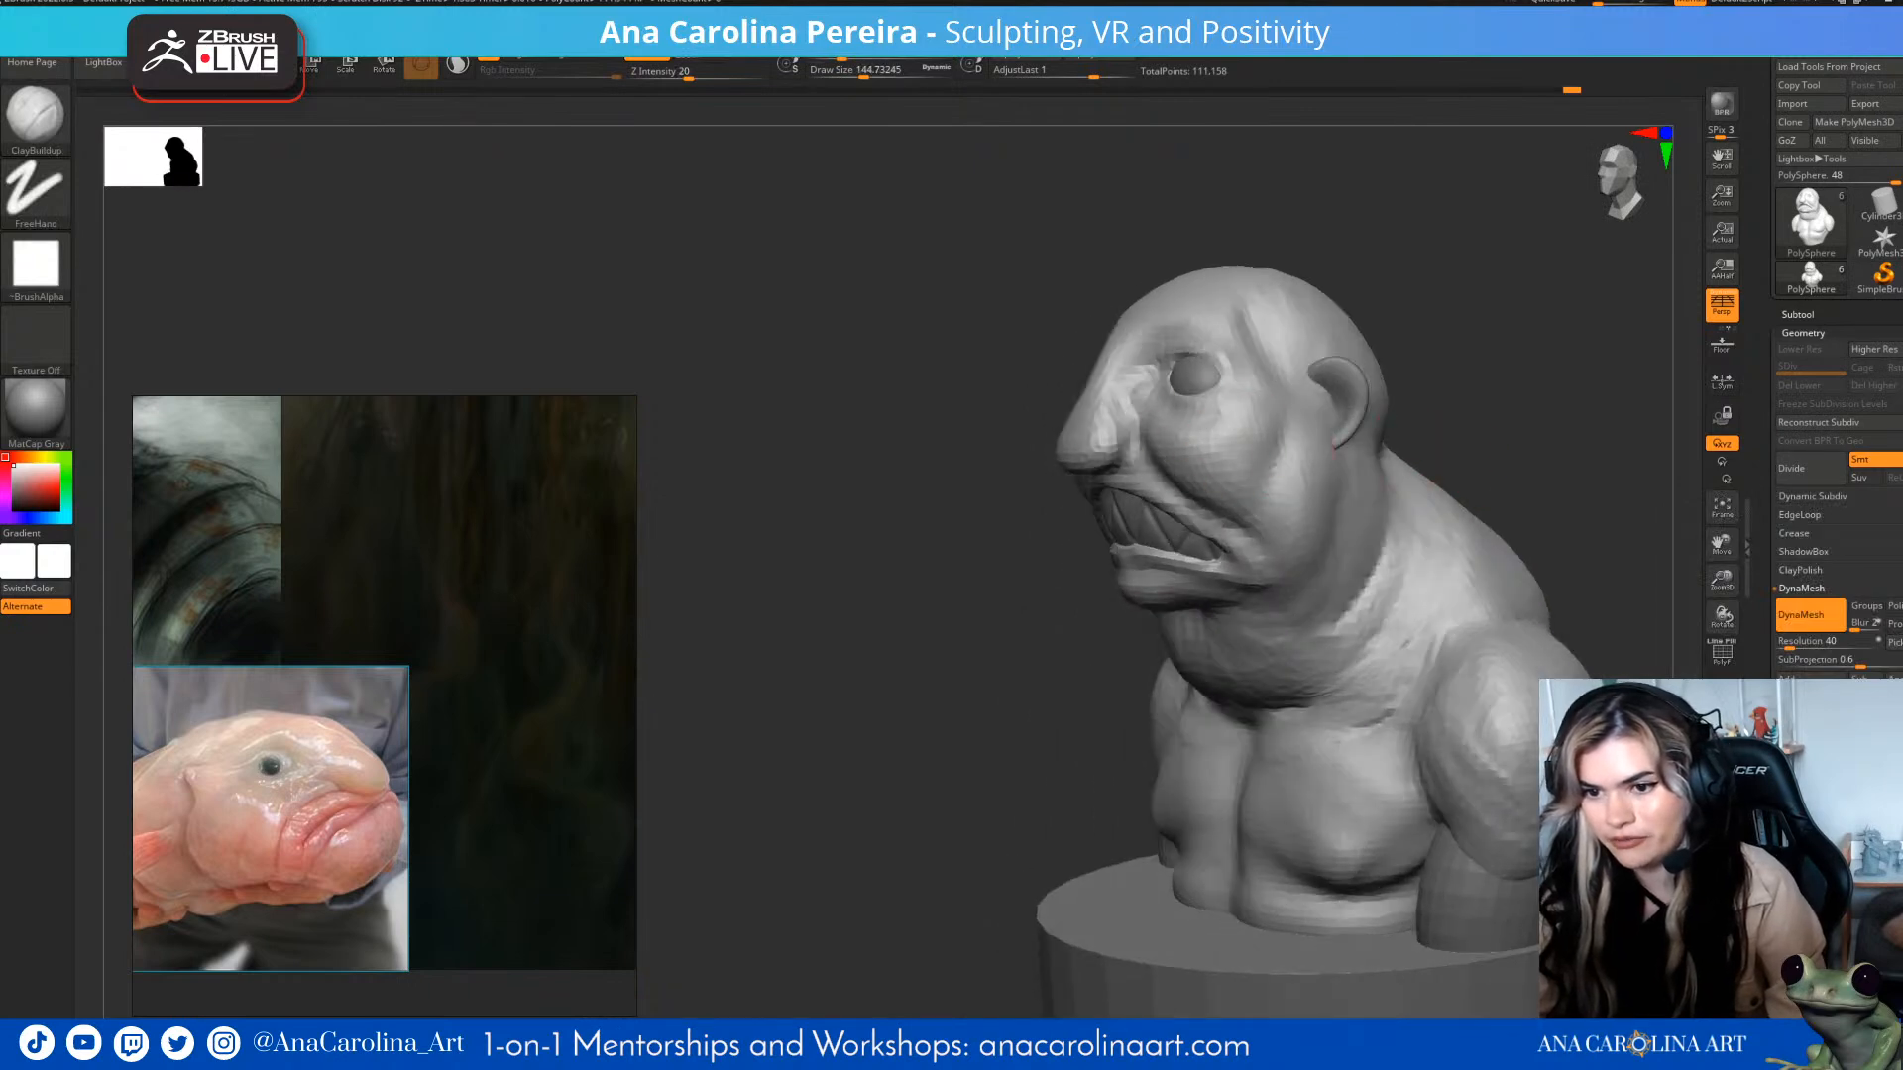
left_click_drag(1288, 400, 1398, 313)
left_click_drag(753, 372, 985, 346)
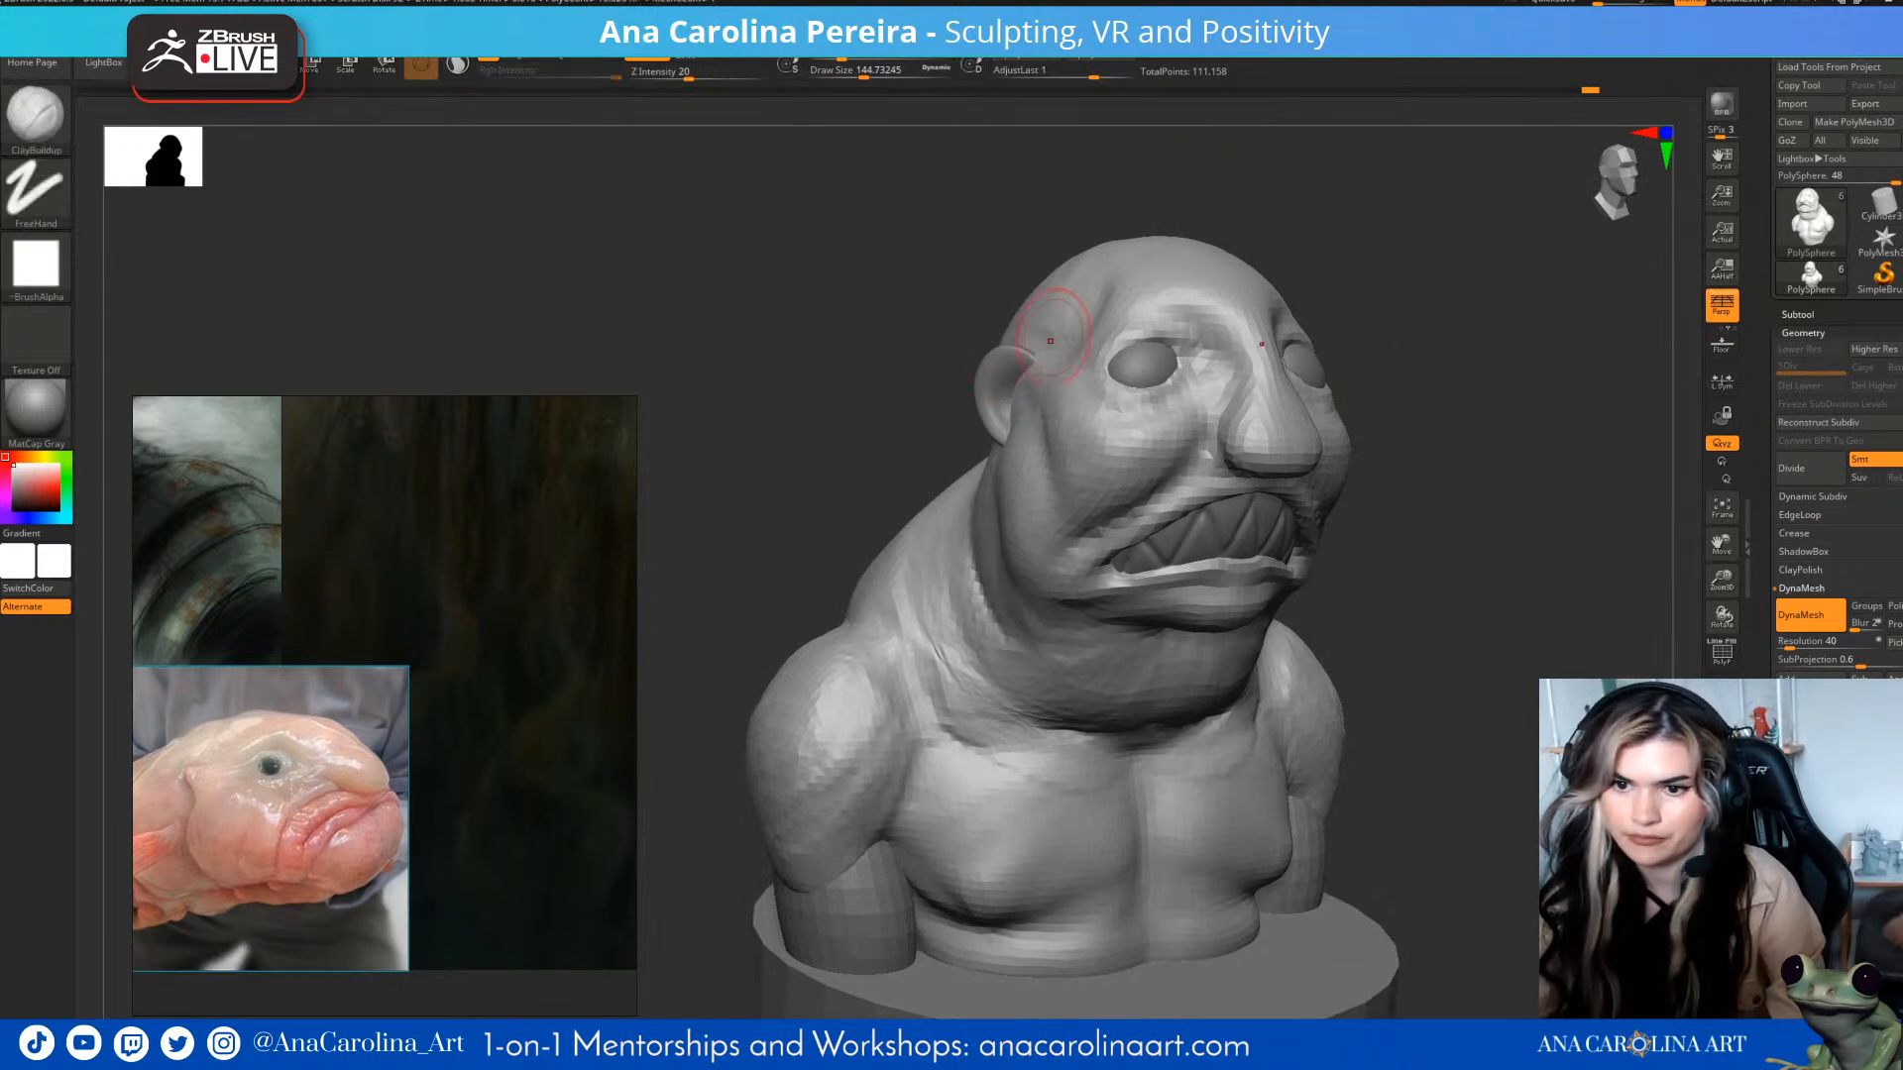
mouse_move(987, 446)
left_mouse_down()
mouse_move(1068, 511)
mouse_move(1398, 434)
mouse_move(1398, 374)
mouse_move(1398, 426)
mouse_move(1172, 535)
mouse_move(1170, 518)
left_mouse_up()
key("space")
right_click_drag(1214, 570, 1187, 544)
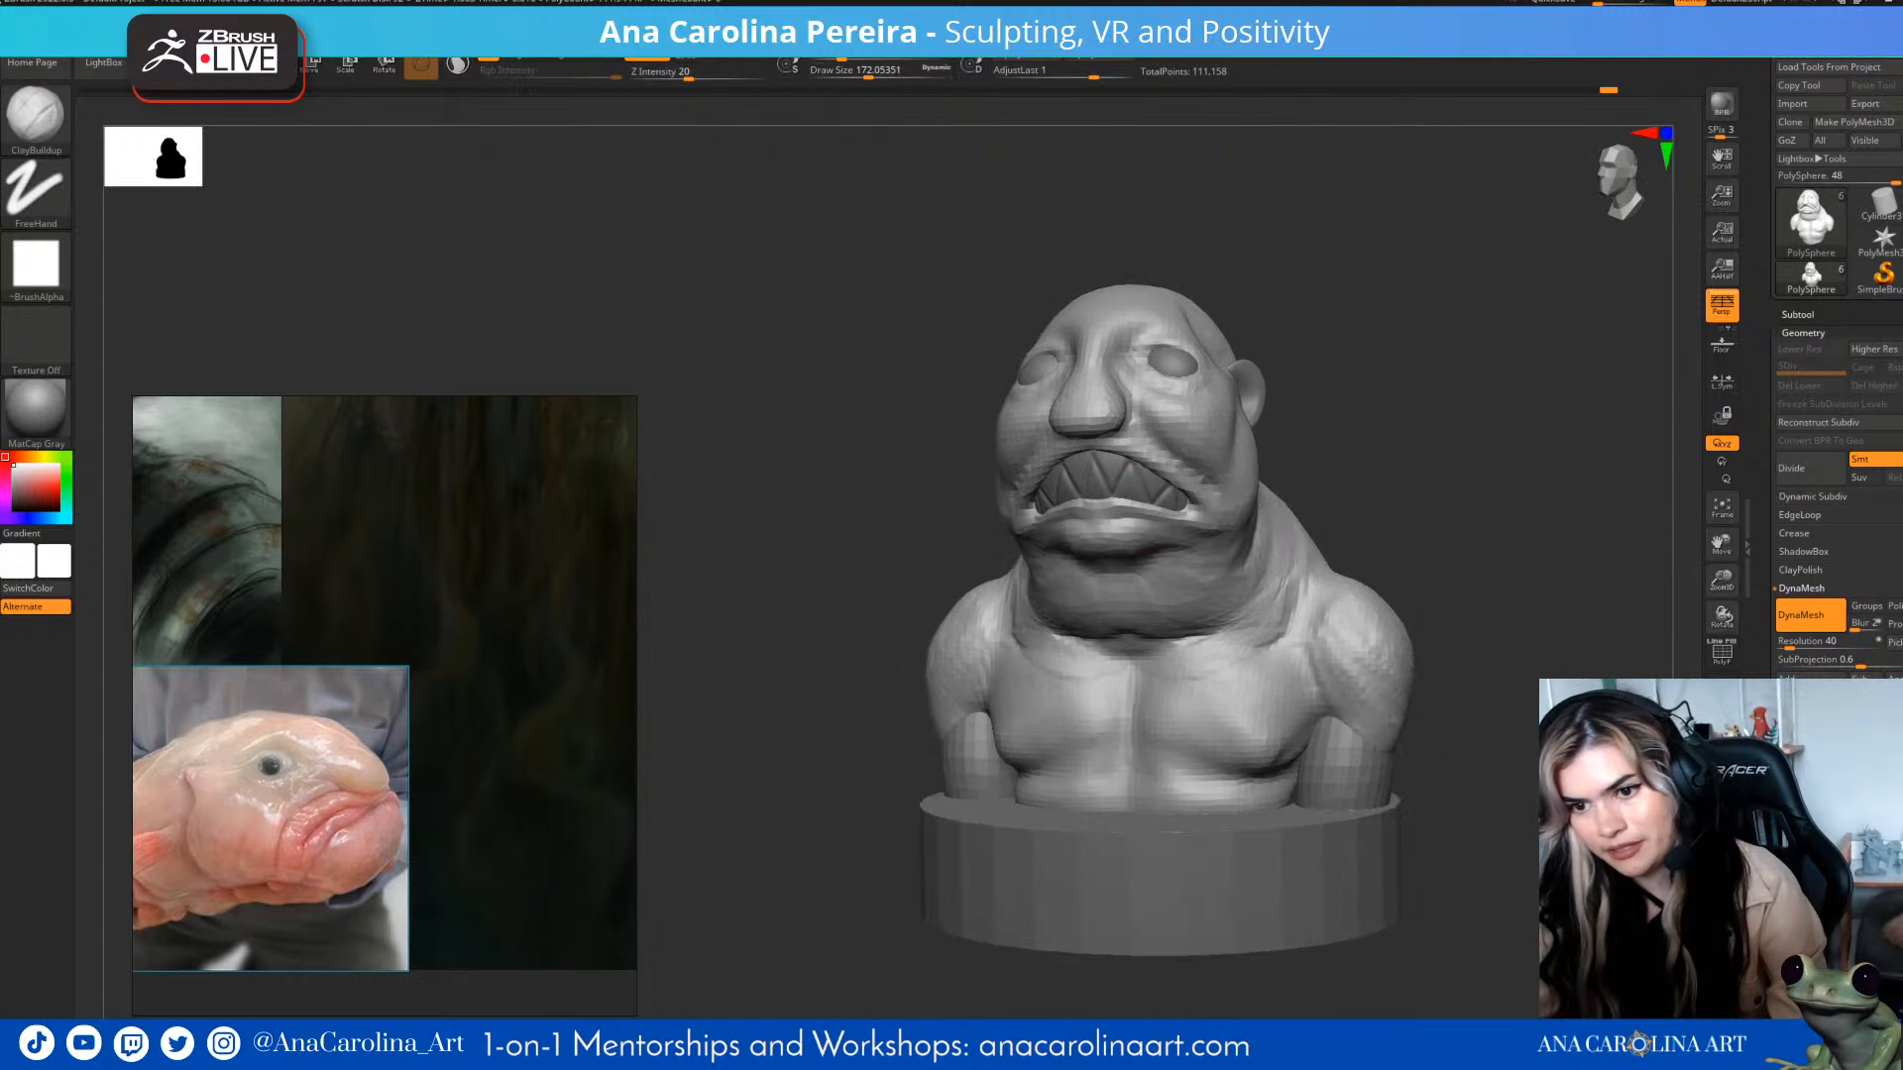
- Carve creases around the nose, cheeks and mouth corners with the DamStandard brush at a draw size of about 172
left_click_drag(1397, 481, 1358, 486)
key("b")
key("d")
key("s")
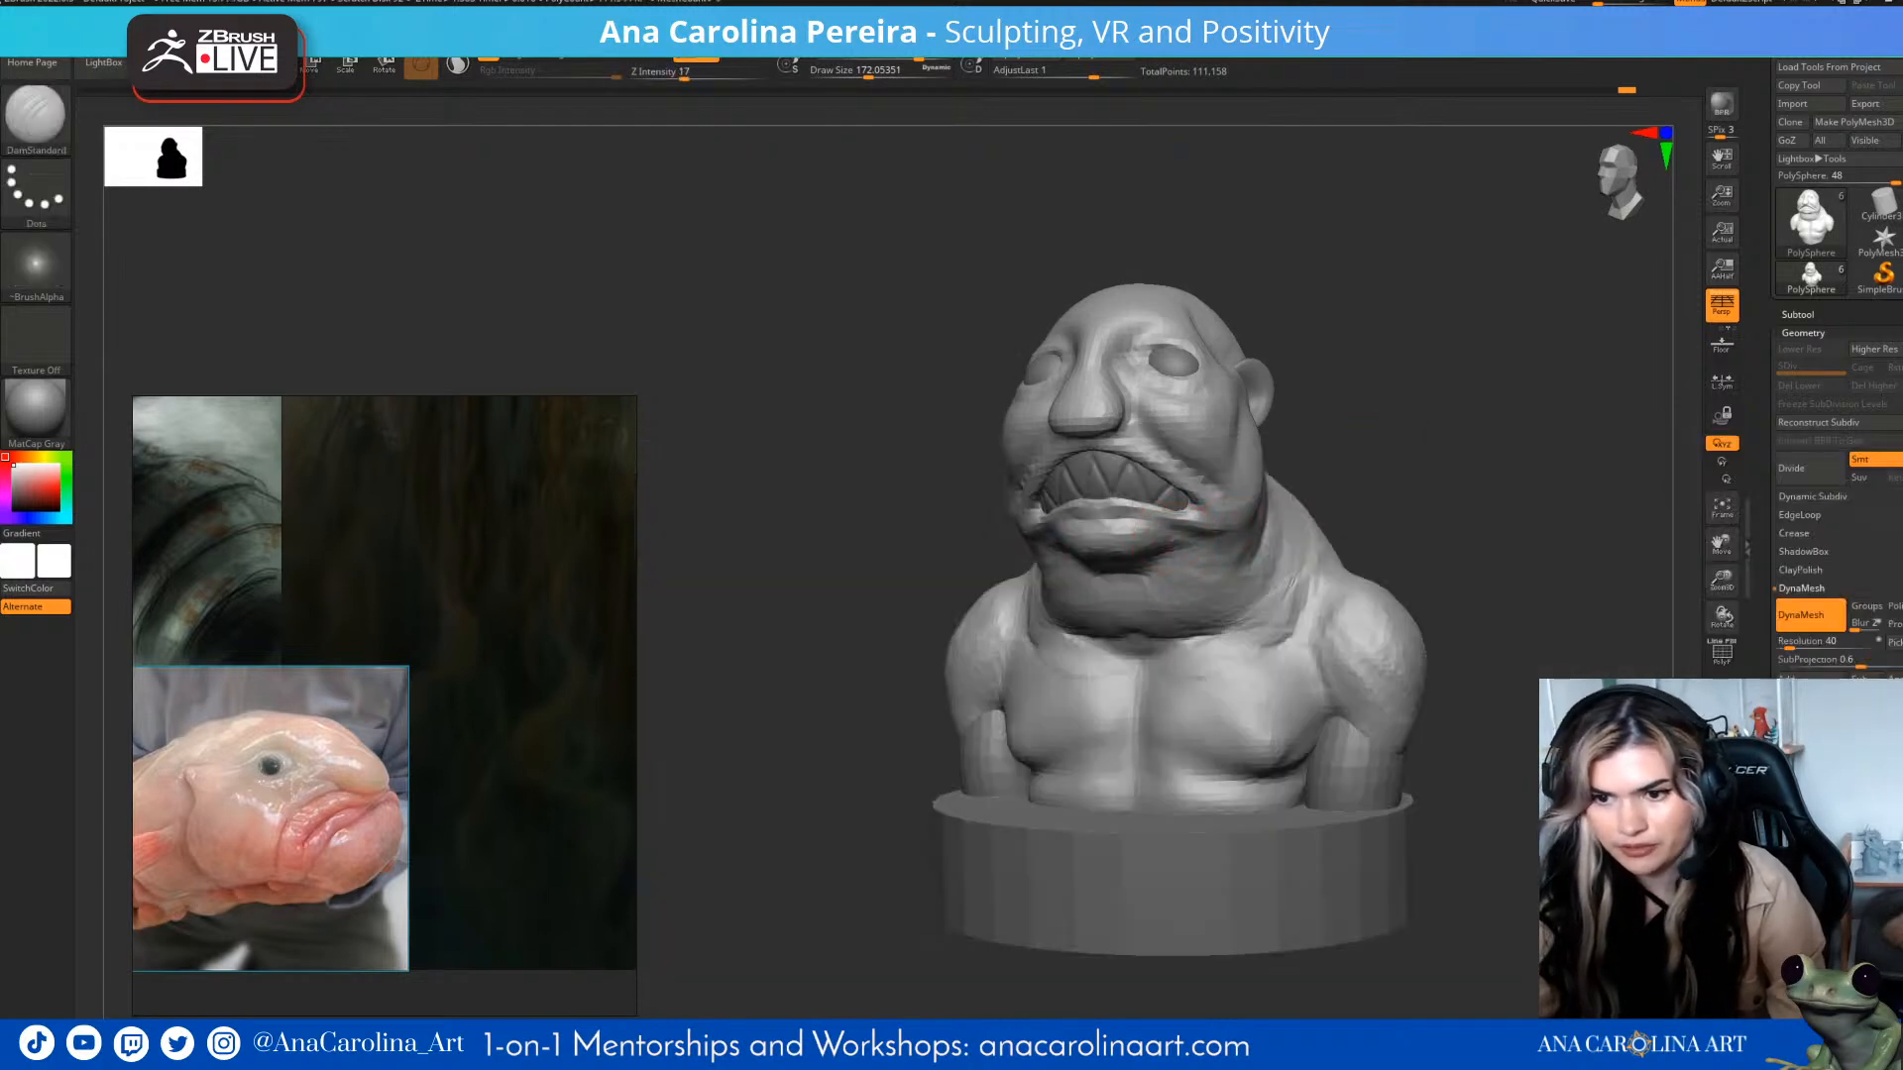
mouse_move(1305, 514)
right_mouse_down()
mouse_move(1194, 540)
mouse_move(1456, 485)
right_mouse_up()
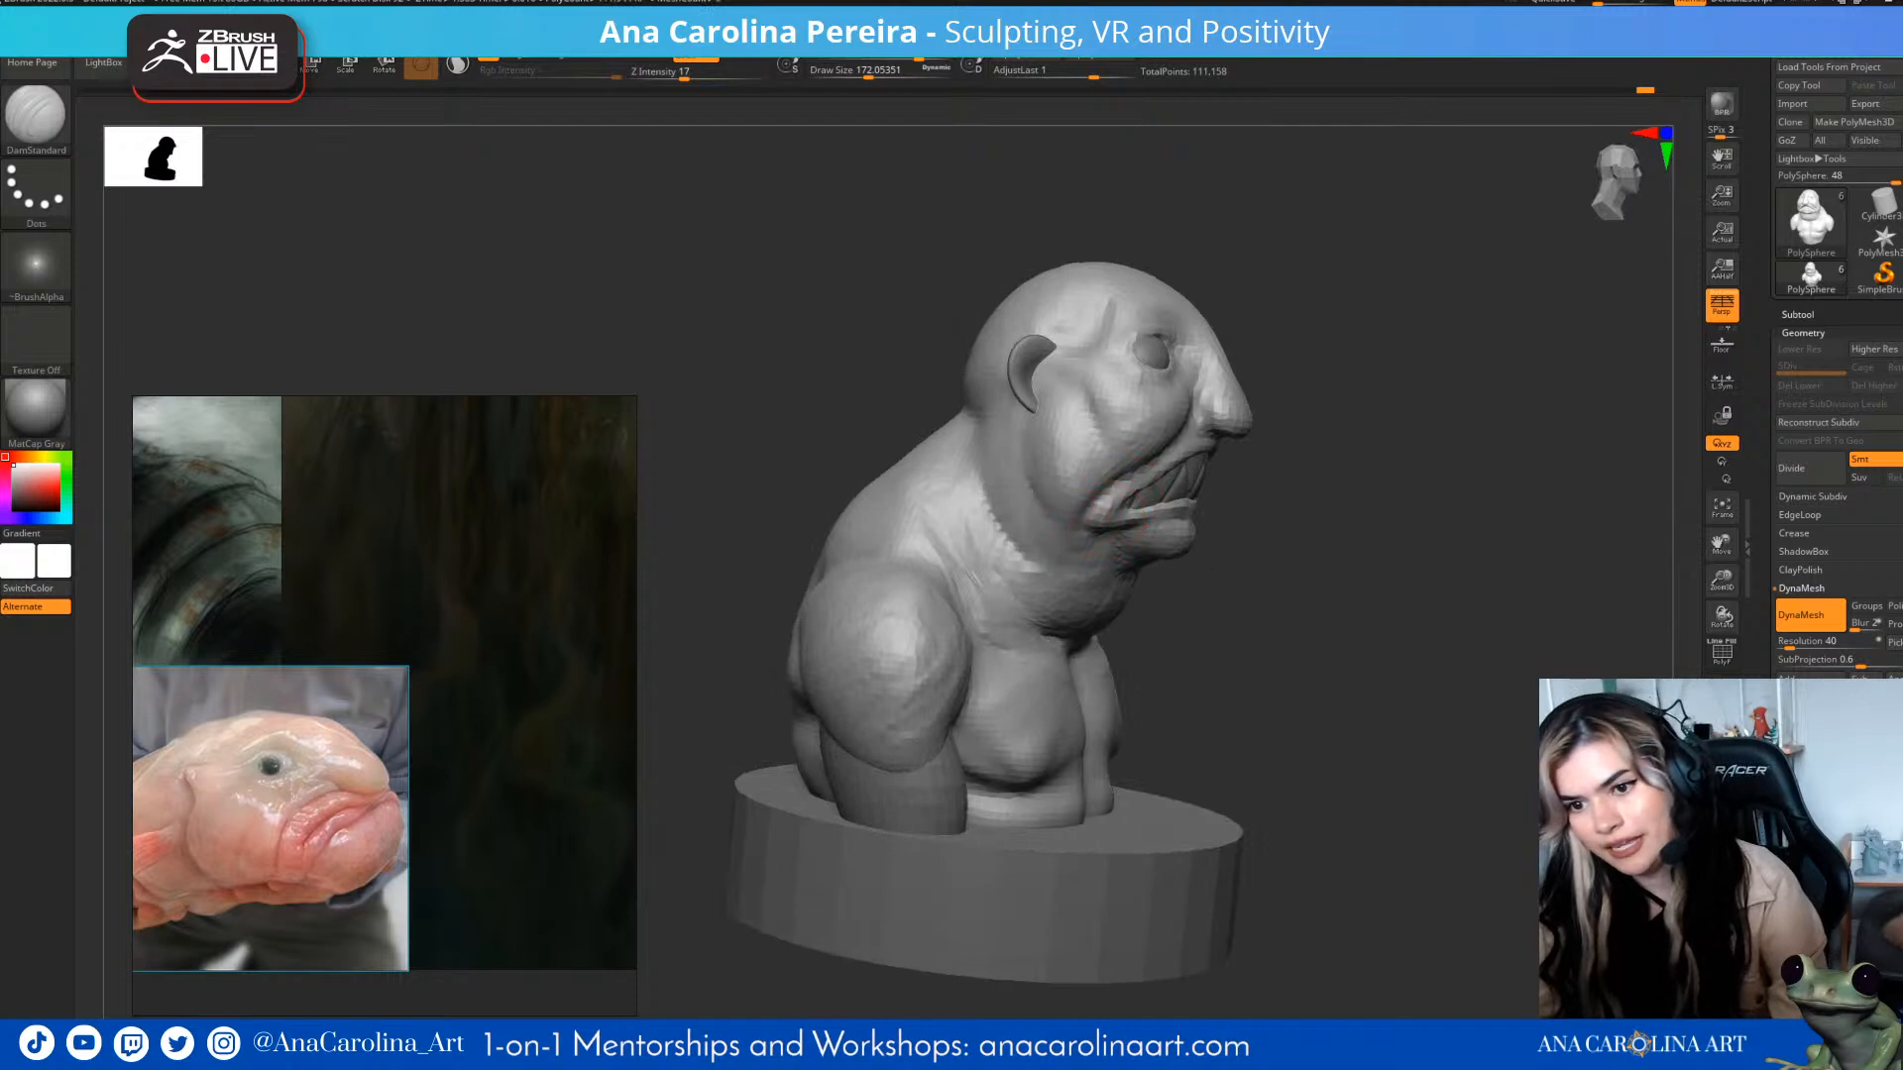
right_click_drag(1239, 501, 1140, 505)
mouse_move(1477, 503)
right_mouse_down()
mouse_move(1324, 499)
mouse_move(1358, 526)
right_mouse_up()
mouse_move(1467, 433)
right_mouse_down()
mouse_move(1542, 433)
mouse_move(1549, 462)
mouse_move(1437, 473)
right_mouse_up()
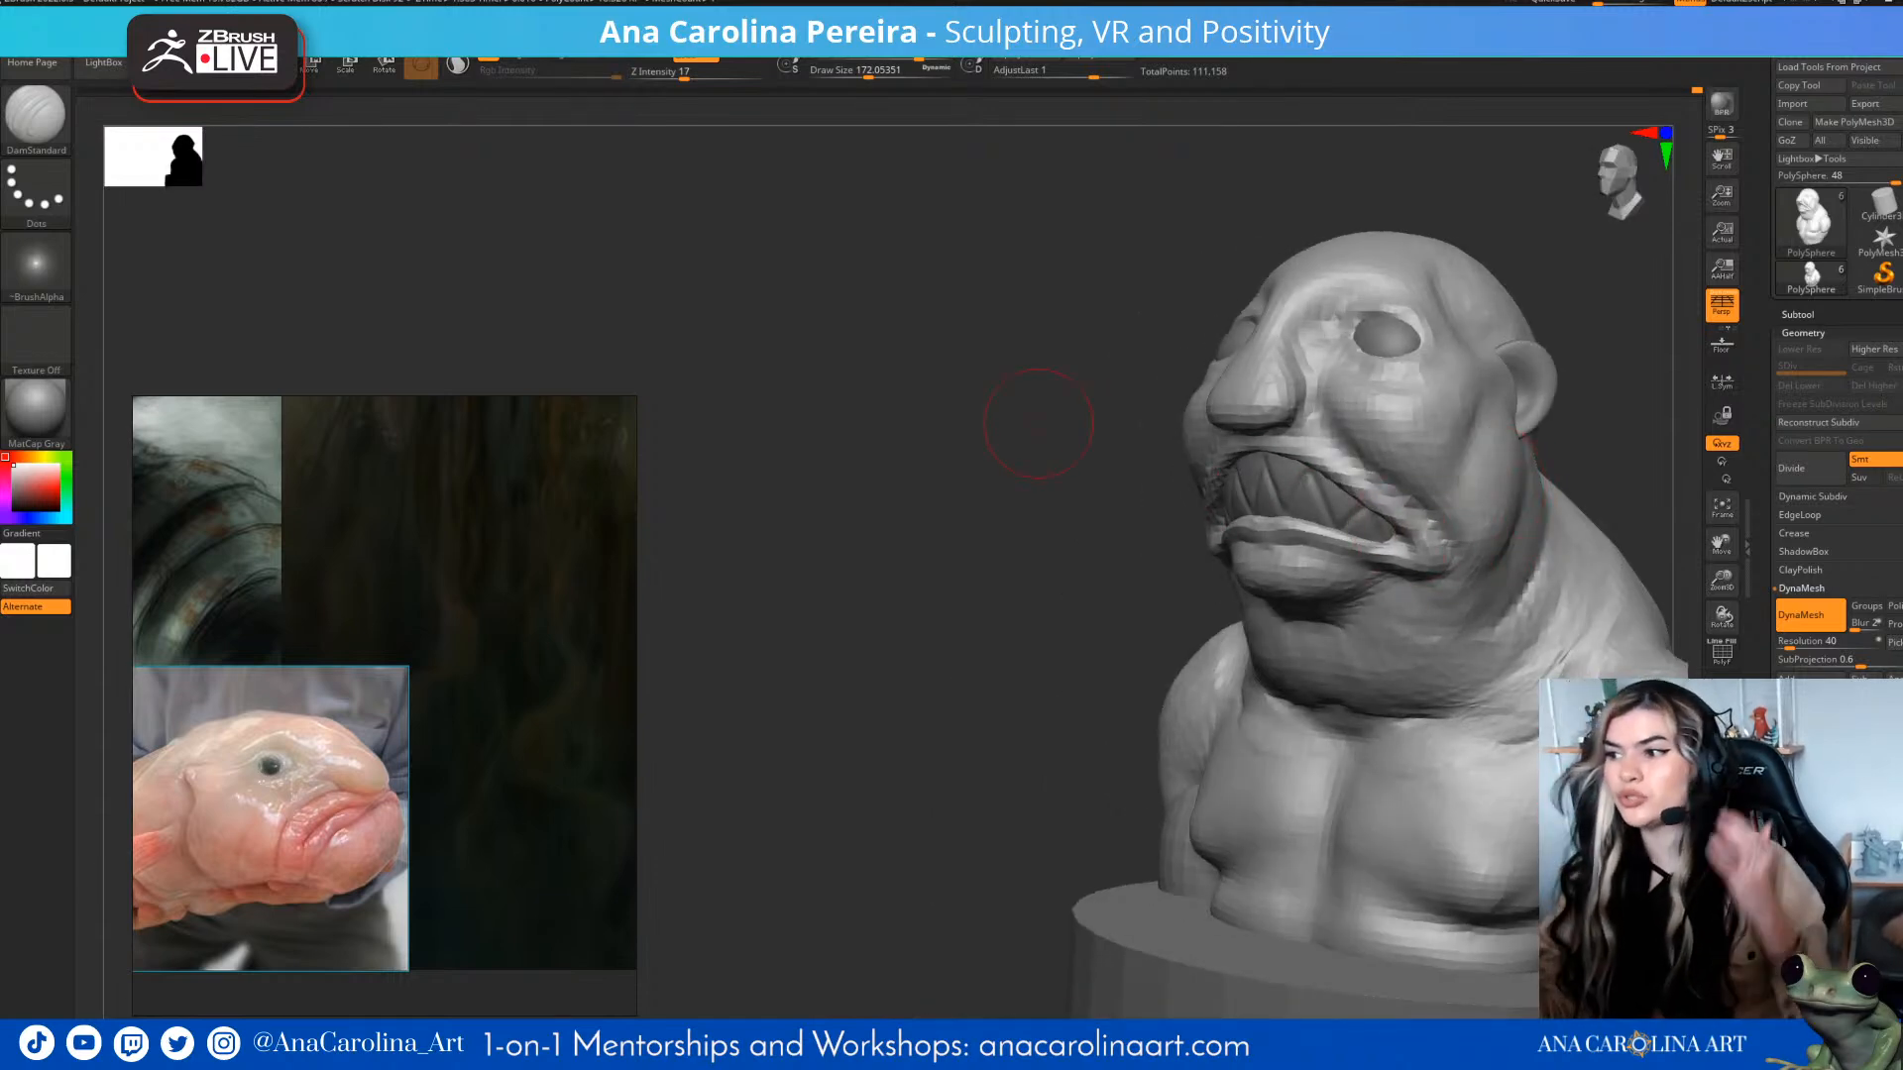
right_click_drag(1432, 226, 1559, 333)
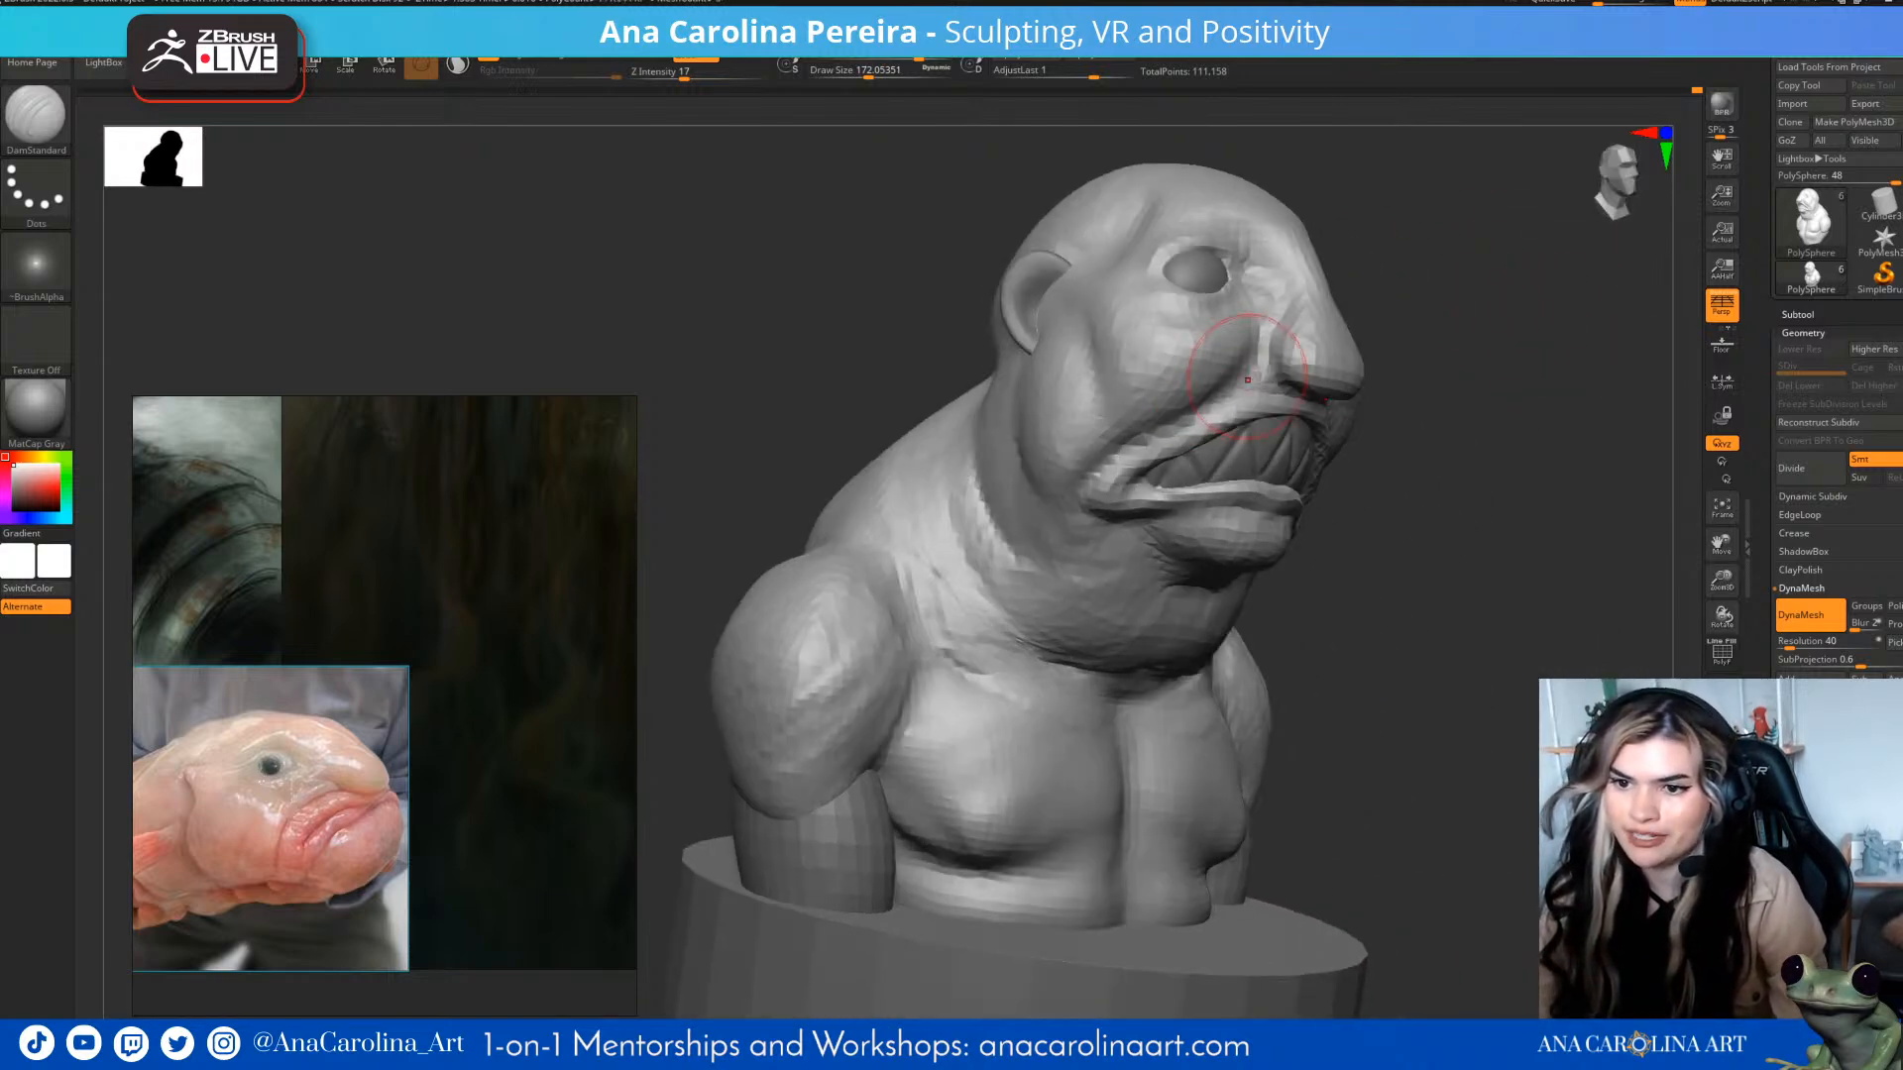
right_click_drag(1418, 302, 1341, 291)
mouse_move(1526, 317)
right_mouse_down()
mouse_move(1527, 242)
mouse_move(1496, 292)
mouse_move(1516, 307)
right_mouse_up()
- Enlarge the DamStandard brush to a draw size of about 286 to 358 and deepen the folds of the jaw and neck
mouse_move(1516, 387)
right_mouse_down("ctrl")
mouse_move(1516, 307)
mouse_move(1598, 421)
mouse_move(1502, 434)
mouse_move(1428, 416)
right_mouse_up("ctrl")
key("space")
left_click_drag(1443, 441, 1465, 441)
right_click_drag(1467, 436, 1507, 441)
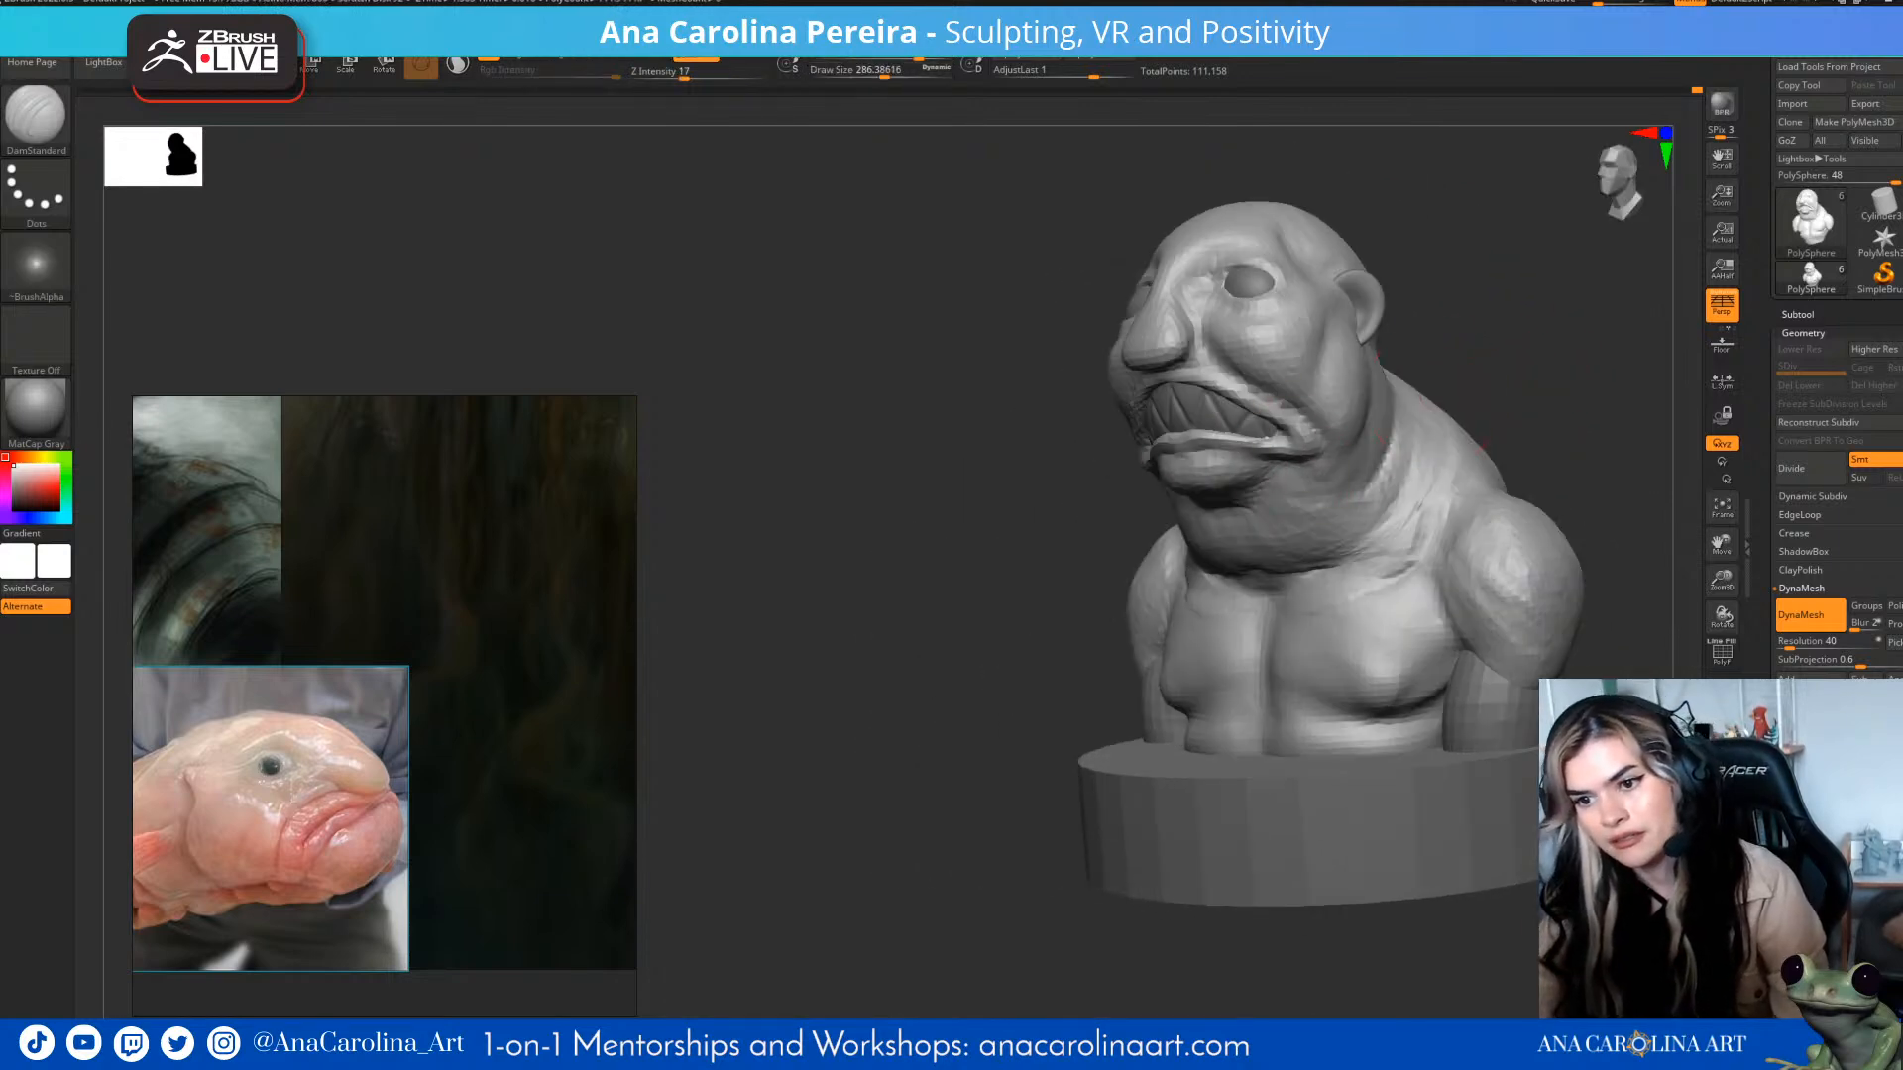
key("s")
left_click_drag(1419, 375, 1393, 407)
right_click_drag(1457, 401, 1391, 397)
key("s")
left_click_drag(1392, 403, 1384, 404)
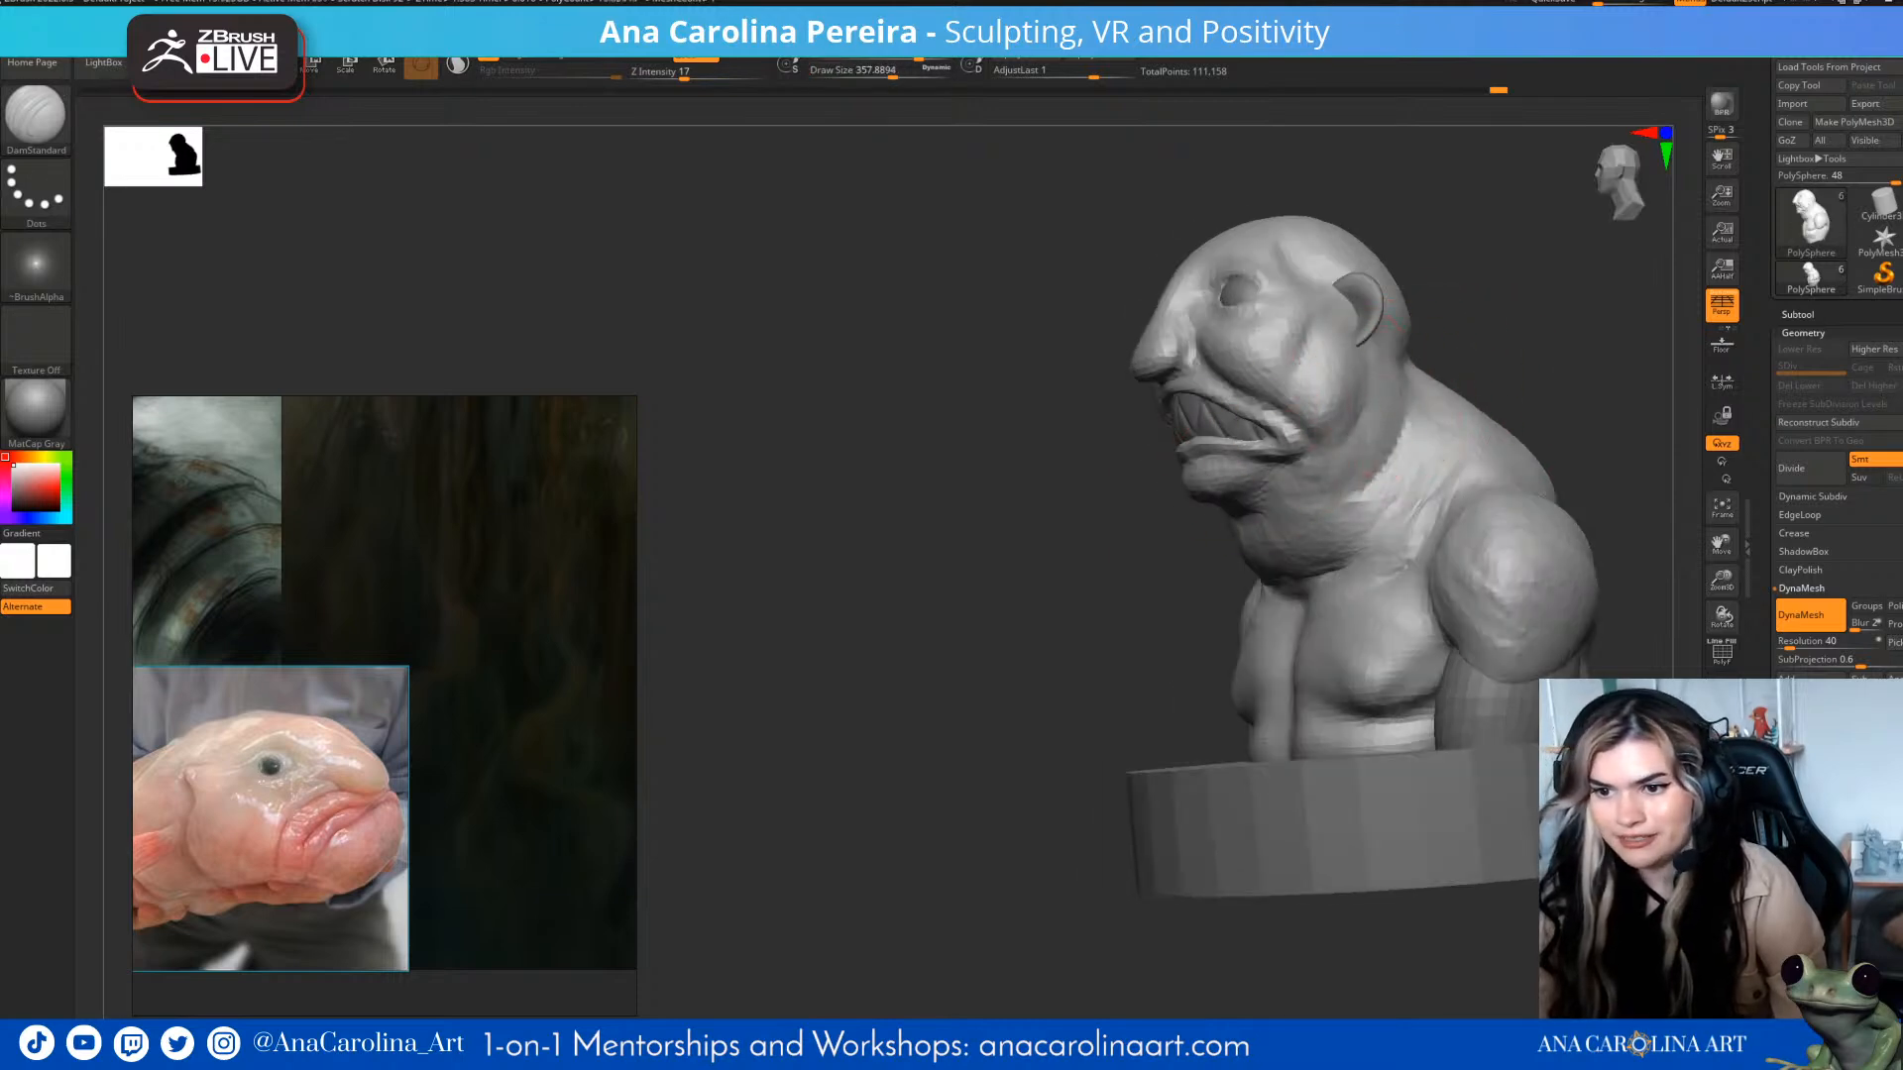
mouse_move(1449, 446)
right_mouse_down()
mouse_move(1566, 413)
mouse_move(1546, 391)
mouse_move(1546, 446)
mouse_move(1477, 471)
mouse_move(1403, 461)
right_mouse_up()
left_click_drag(1296, 535, 1273, 496)
mouse_move(1452, 446)
right_mouse_down()
mouse_move(1413, 443)
mouse_move(1479, 436)
right_mouse_up()
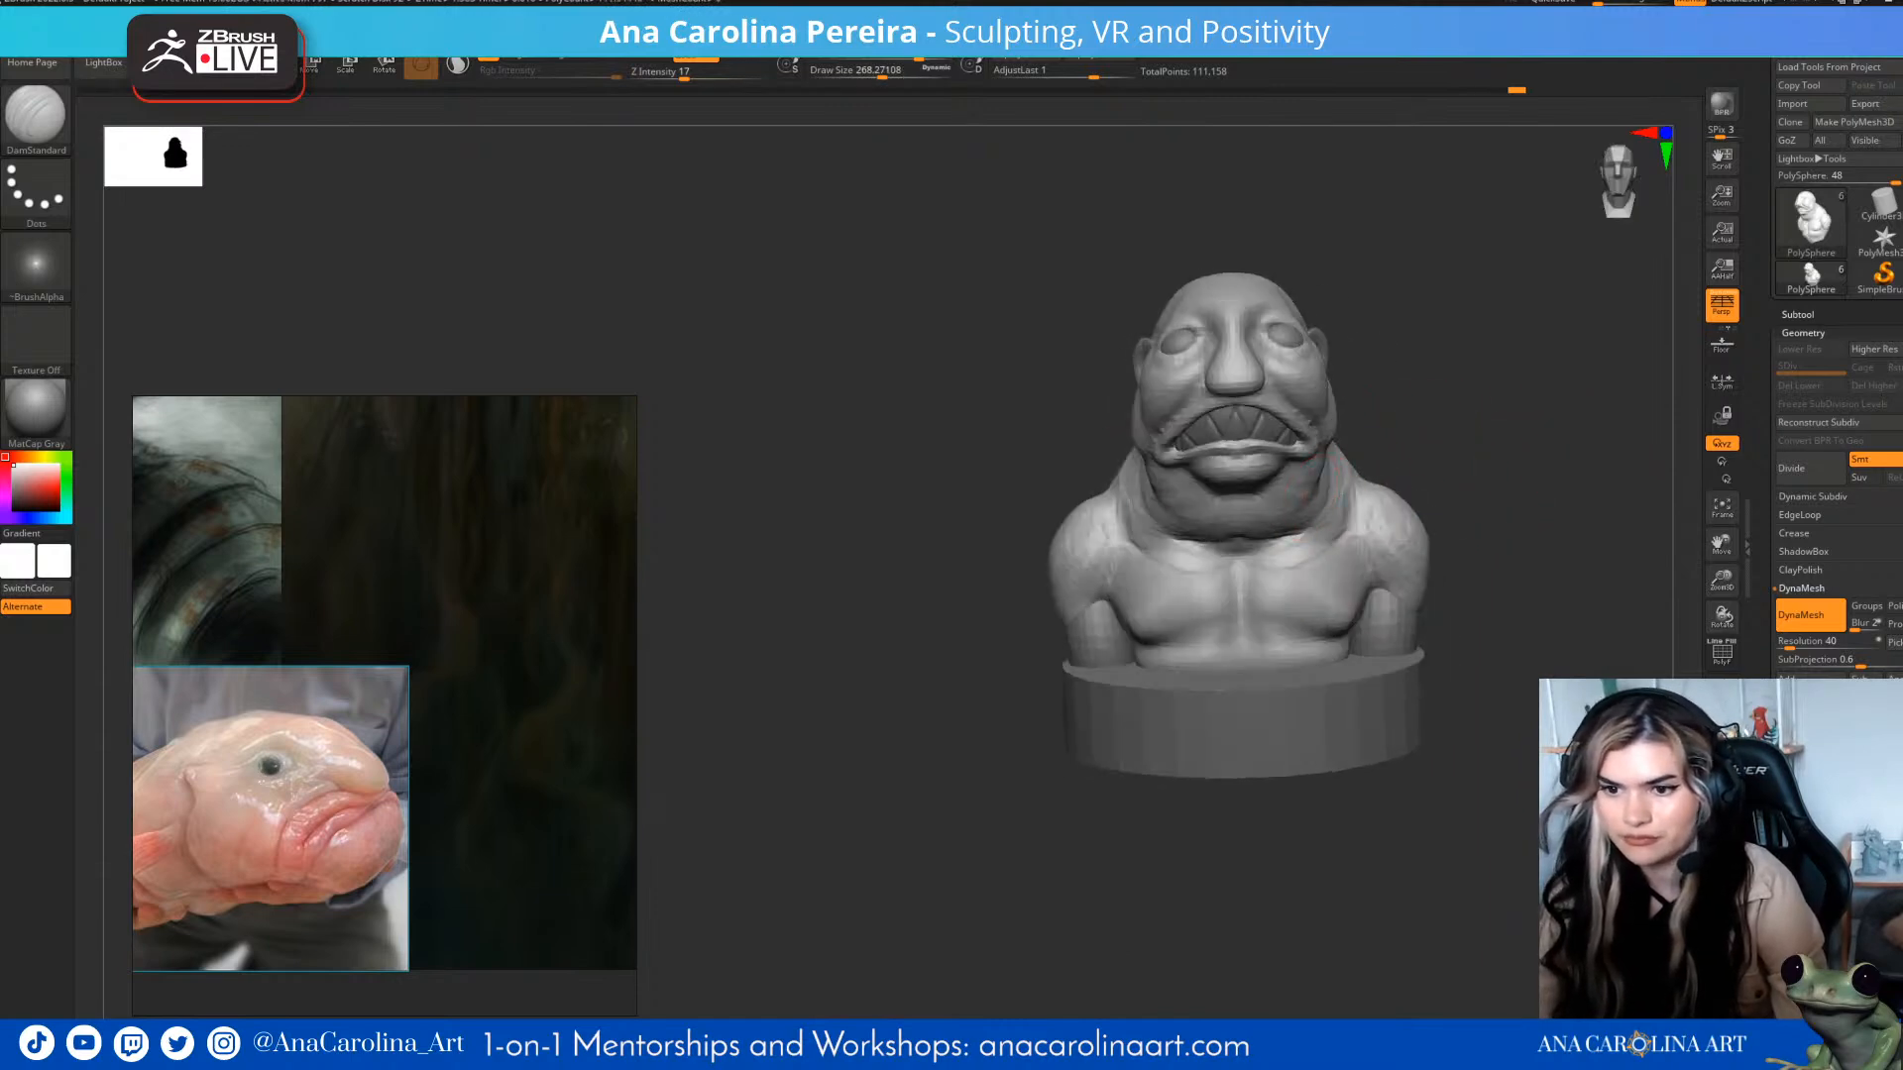
- Pull the shoulders and upper arms into a fuller shape with the Move brush
mouse_move(1384, 492)
right_mouse_down()
mouse_move(1349, 484)
mouse_move(1564, 558)
mouse_move(1481, 542)
mouse_move(1626, 520)
mouse_move(1486, 495)
right_mouse_up()
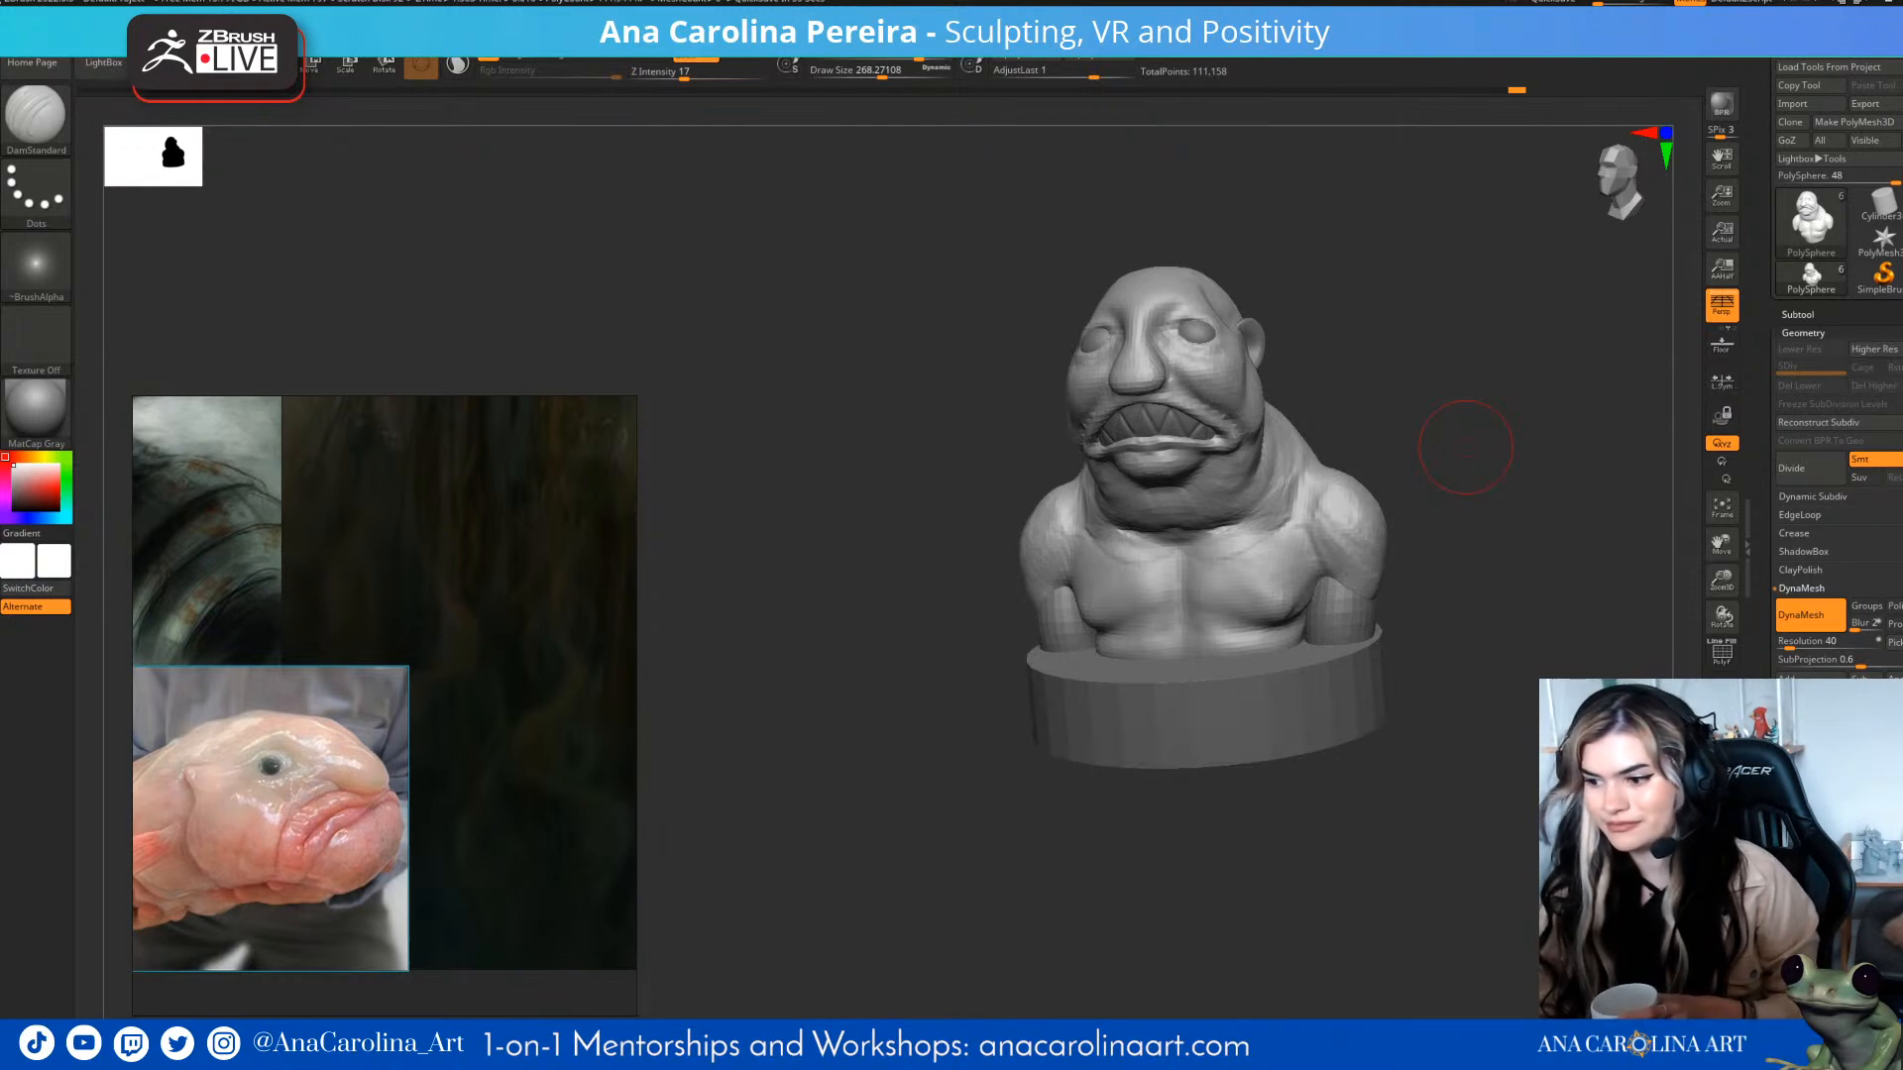
left_click_drag(1382, 637, 1474, 676)
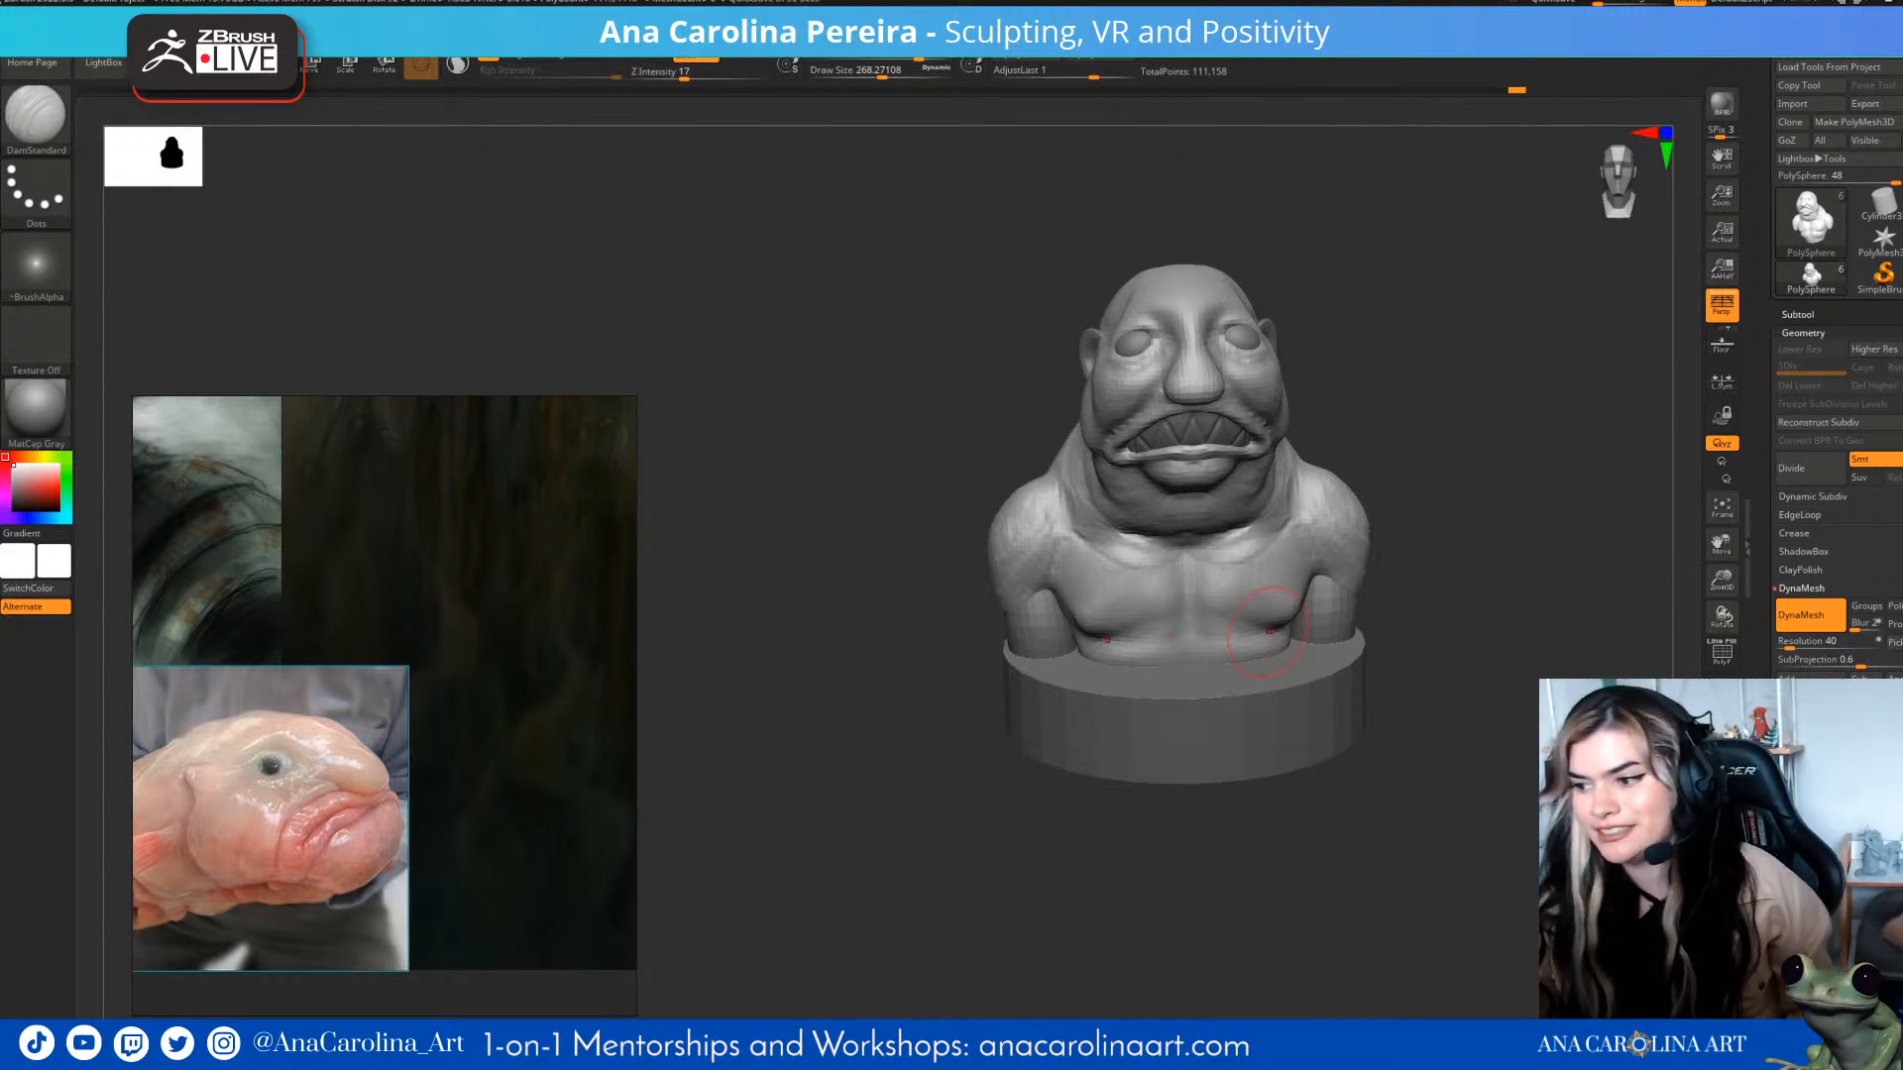
left_click_drag(1361, 684, 1391, 672)
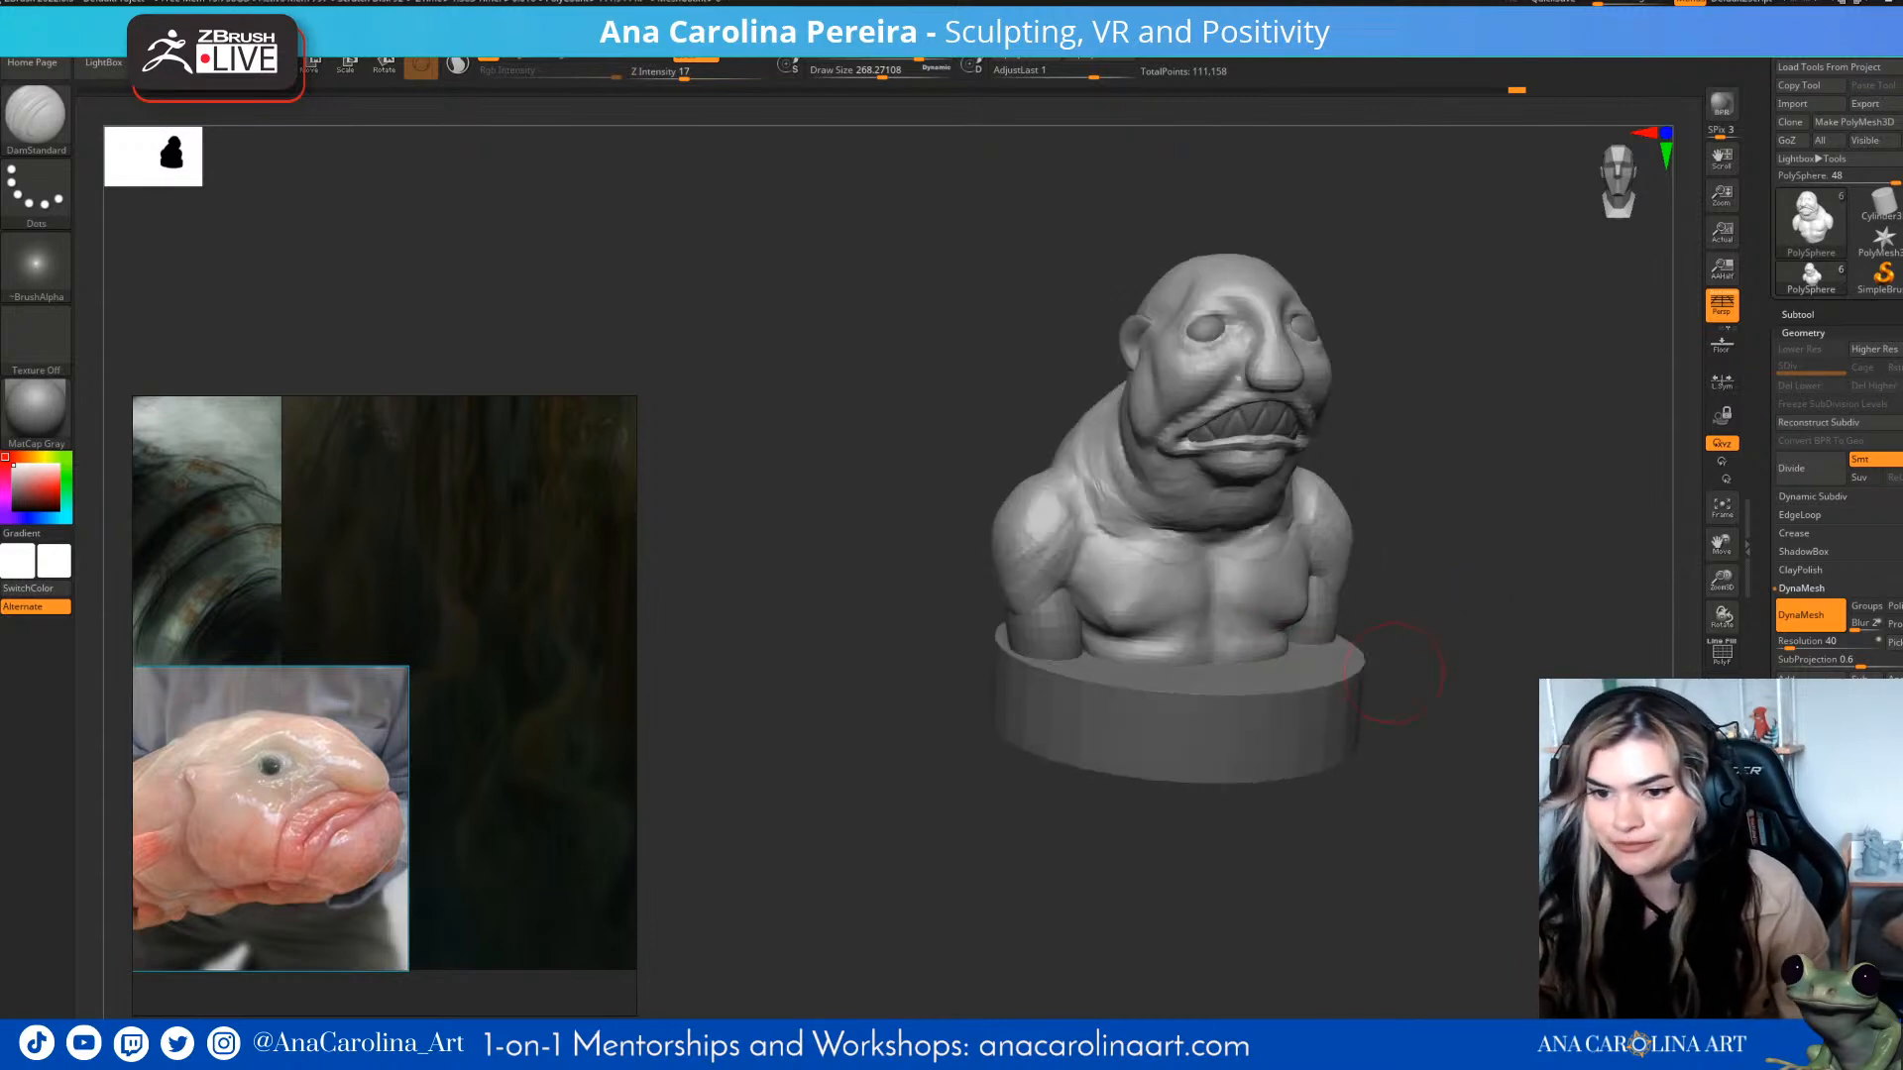
mouse_move(1488, 601)
left_mouse_down()
mouse_move(1412, 596)
mouse_move(1428, 587)
mouse_move(1368, 555)
mouse_move(1396, 556)
mouse_move(1330, 638)
left_mouse_up()
key("b")
key("m")
key("v")
key("space")
mouse_move(1467, 565)
left_mouse_down()
mouse_move(1363, 525)
mouse_move(1526, 491)
left_mouse_up()
left_click_drag(1292, 597, 1277, 587)
mouse_move(1402, 585)
left_mouse_down()
mouse_move(1487, 584)
mouse_move(1261, 575)
left_mouse_up()
- Enlarge the Move brush to a draw size of about 533 and reshape the back and shoulder silhouette
key("space")
mouse_move(1506, 531)
left_mouse_down()
mouse_move(1442, 515)
mouse_move(1548, 502)
left_mouse_up()
left_click_drag(1412, 533, 1417, 496)
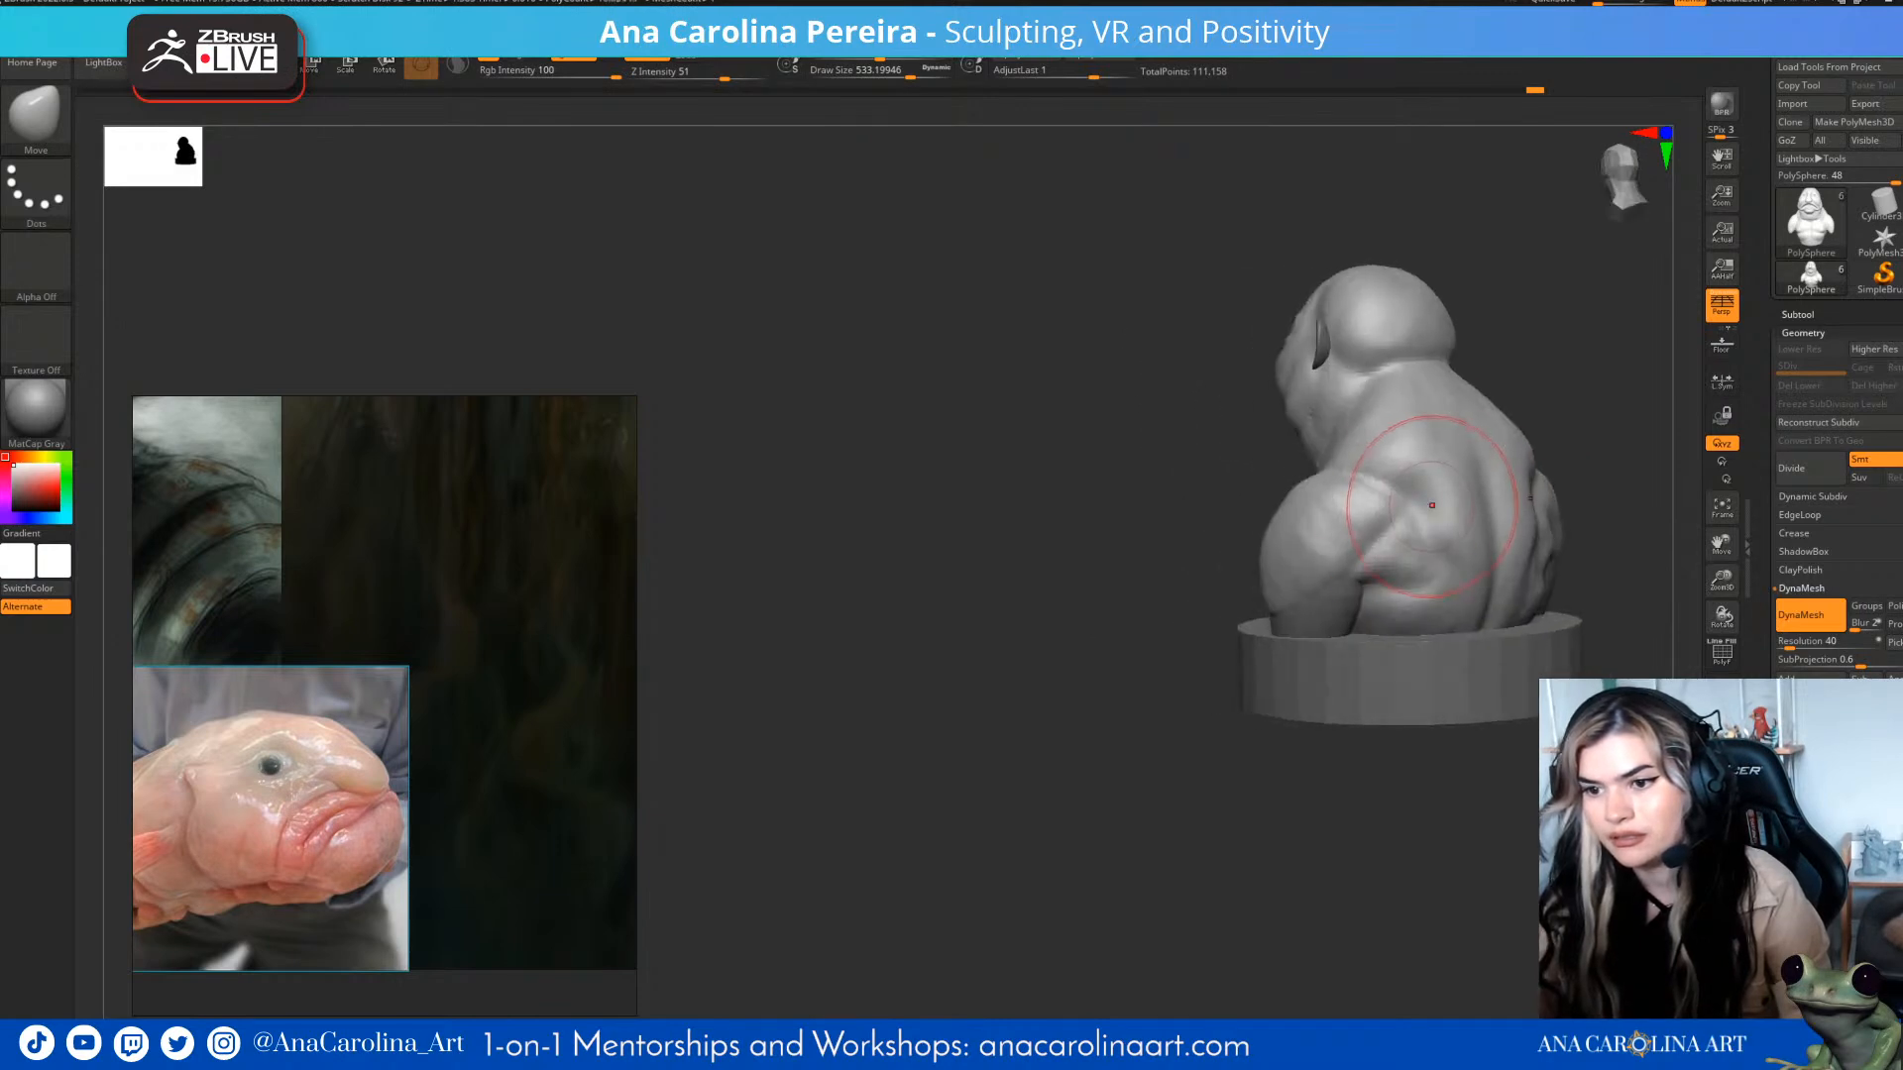
left_click_drag(1586, 506, 1516, 501)
left_click_drag(1288, 495, 951, 525)
mouse_move(1445, 398)
left_mouse_down("alt")
mouse_move(1353, 467)
mouse_move(1412, 482)
mouse_move(1398, 500)
left_mouse_up("alt")
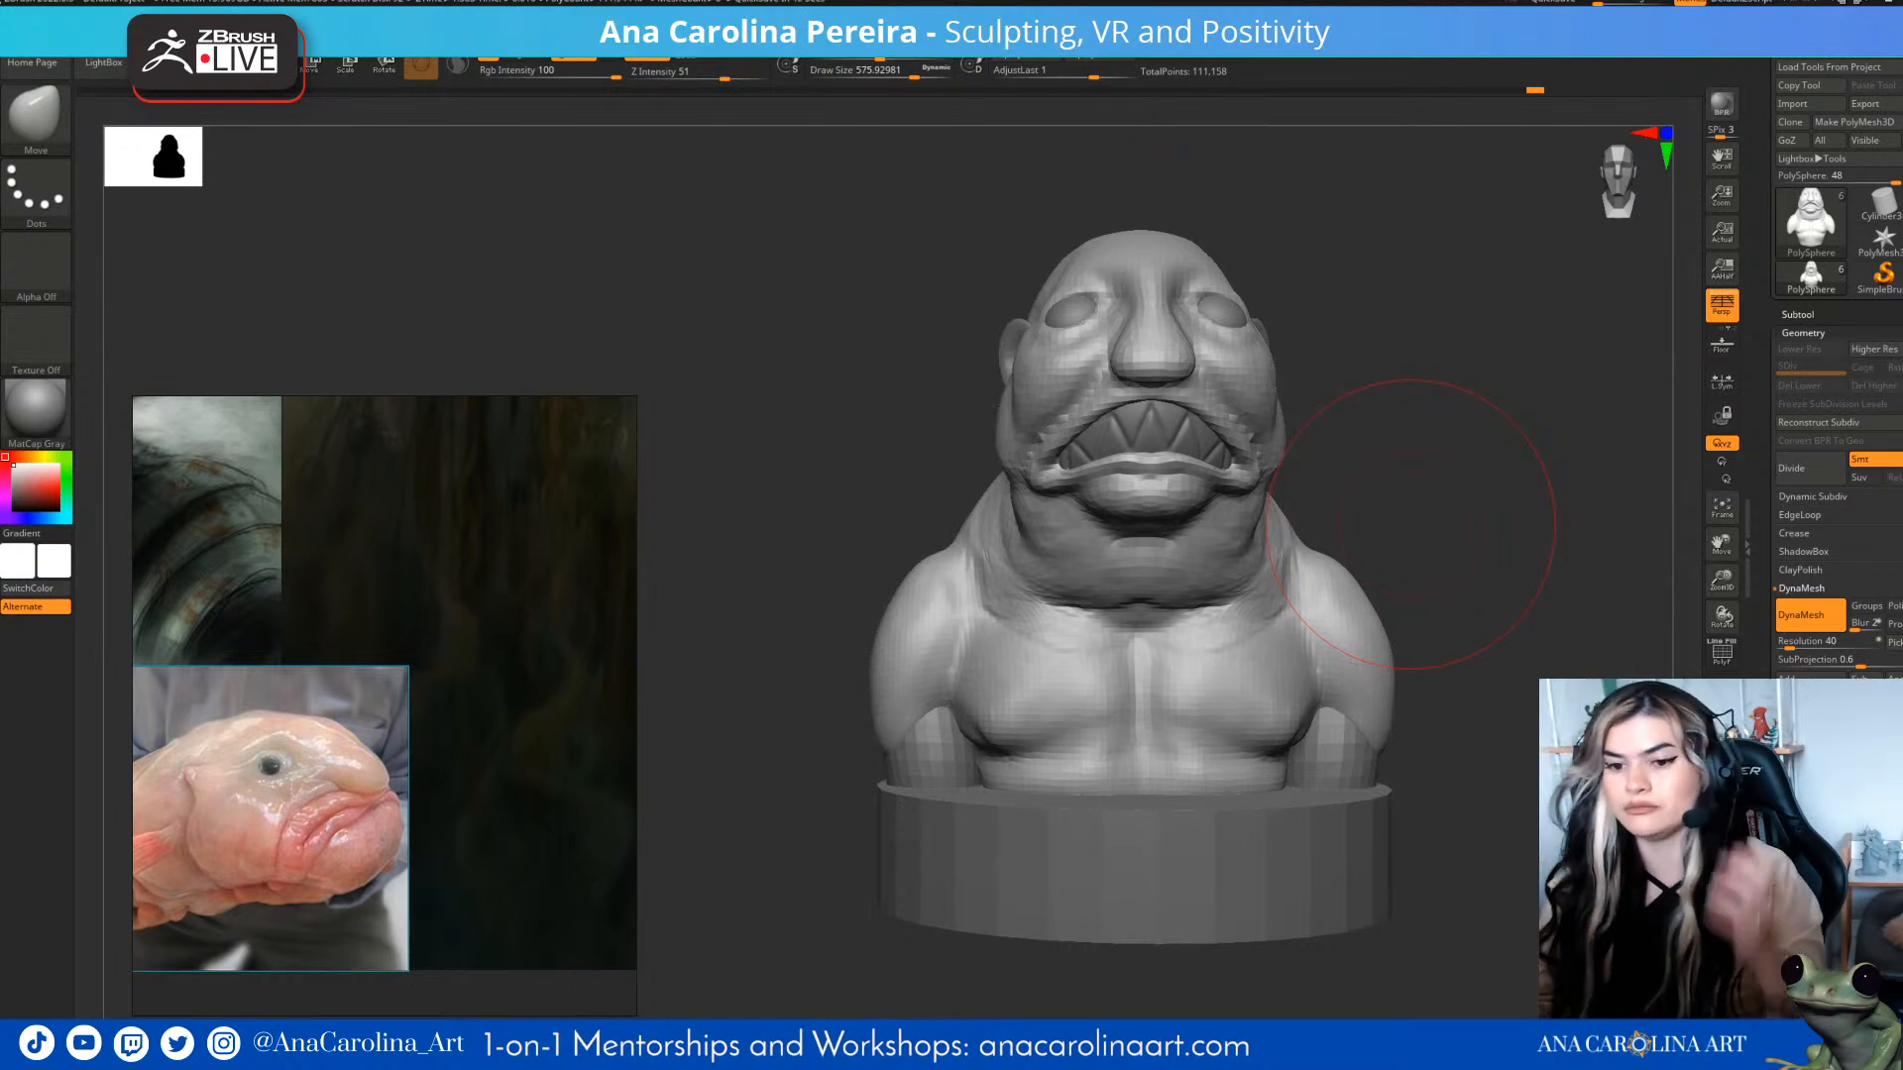
- Refine the transition between chest and arms with the Move brush at a draw size of about 251
mouse_move(1447, 481)
left_mouse_down()
mouse_move(1334, 487)
mouse_move(1424, 469)
left_mouse_up()
key("s")
key("bracketleft")
left_click_drag(1242, 721, 1188, 699)
mouse_move(1338, 535)
left_mouse_down()
mouse_move(1406, 582)
mouse_move(1477, 594)
left_mouse_up()
mouse_move(1348, 595)
left_mouse_down()
mouse_move(1467, 593)
mouse_move(1289, 580)
left_mouse_up()
key("shift")
left_click_drag(1546, 575, 1445, 446)
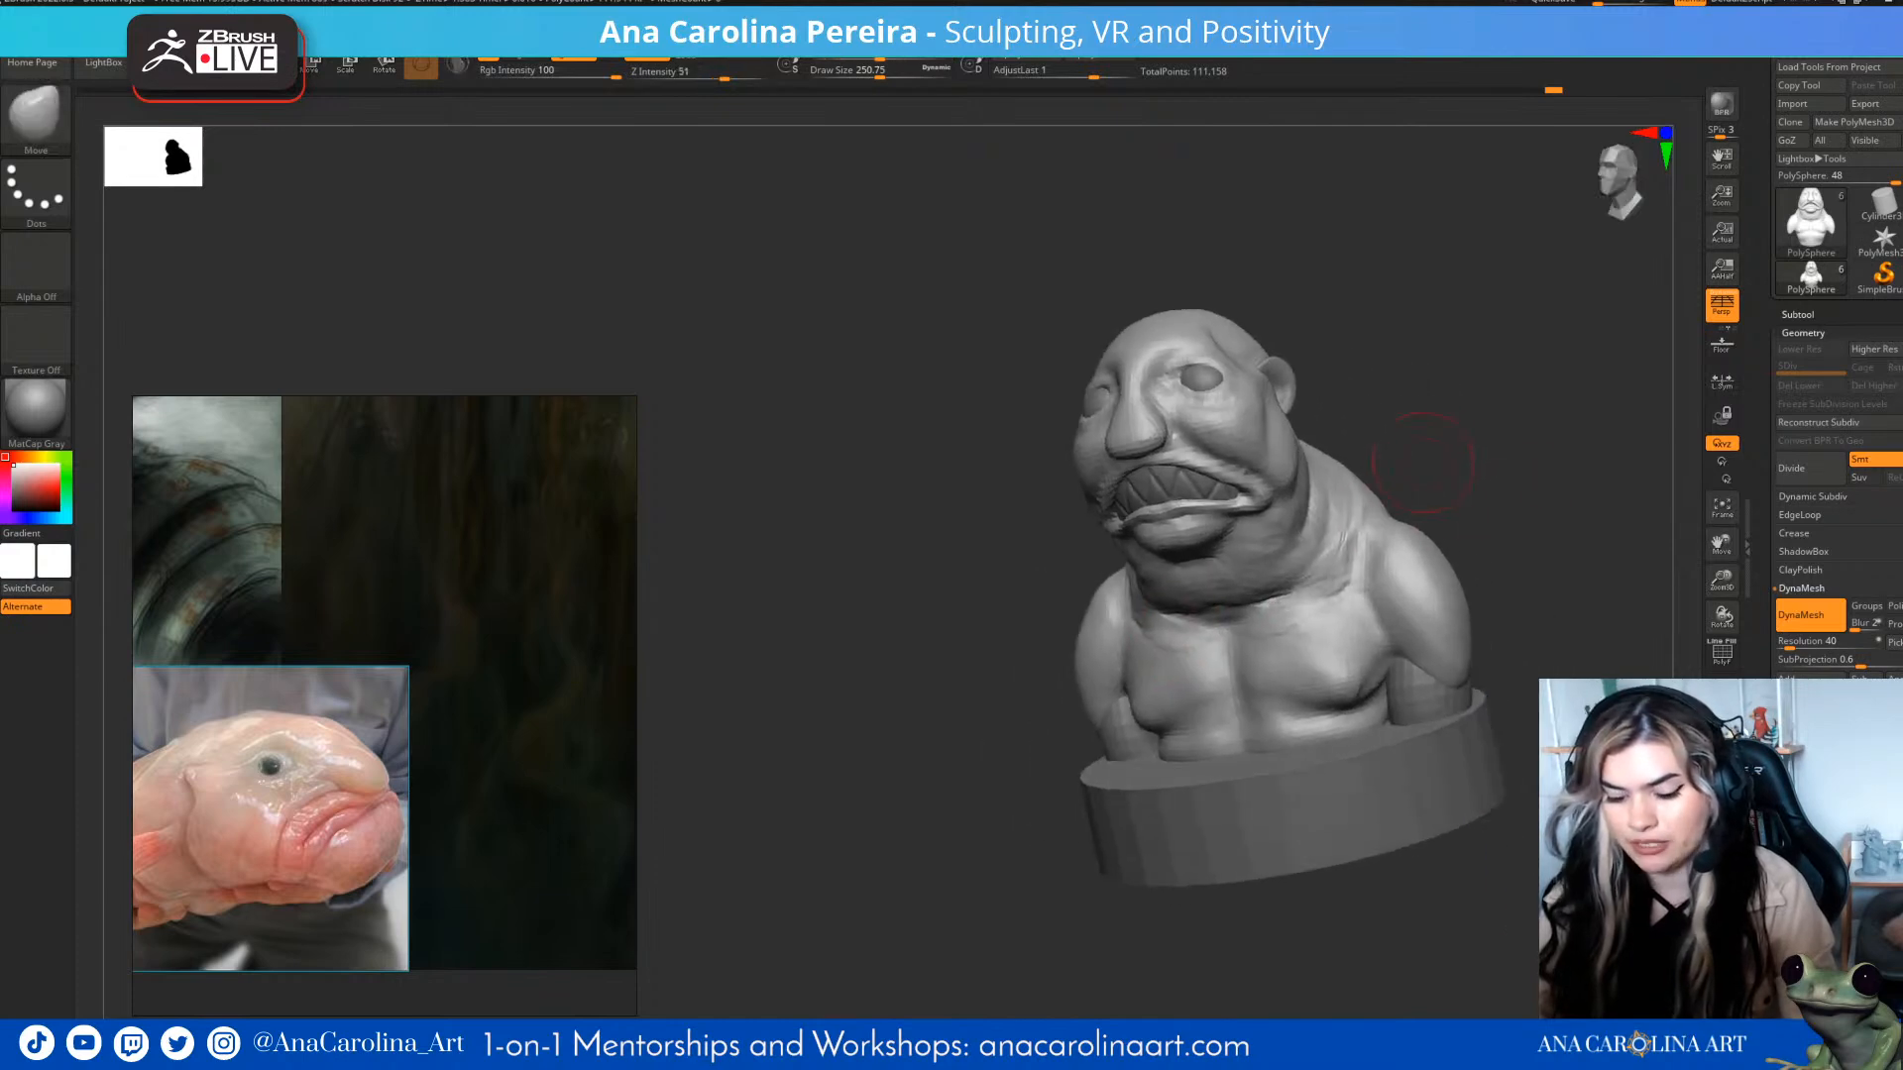
- Build up muscle on the shoulders and shoulder blades with the ClayBuildup brush at a draw size of about 351
key("b")
key("c")
key("b")
left_click_drag(1457, 555, 1333, 575)
left_click_drag(1185, 610, 1204, 694)
left_click_drag(1333, 580, 1239, 624)
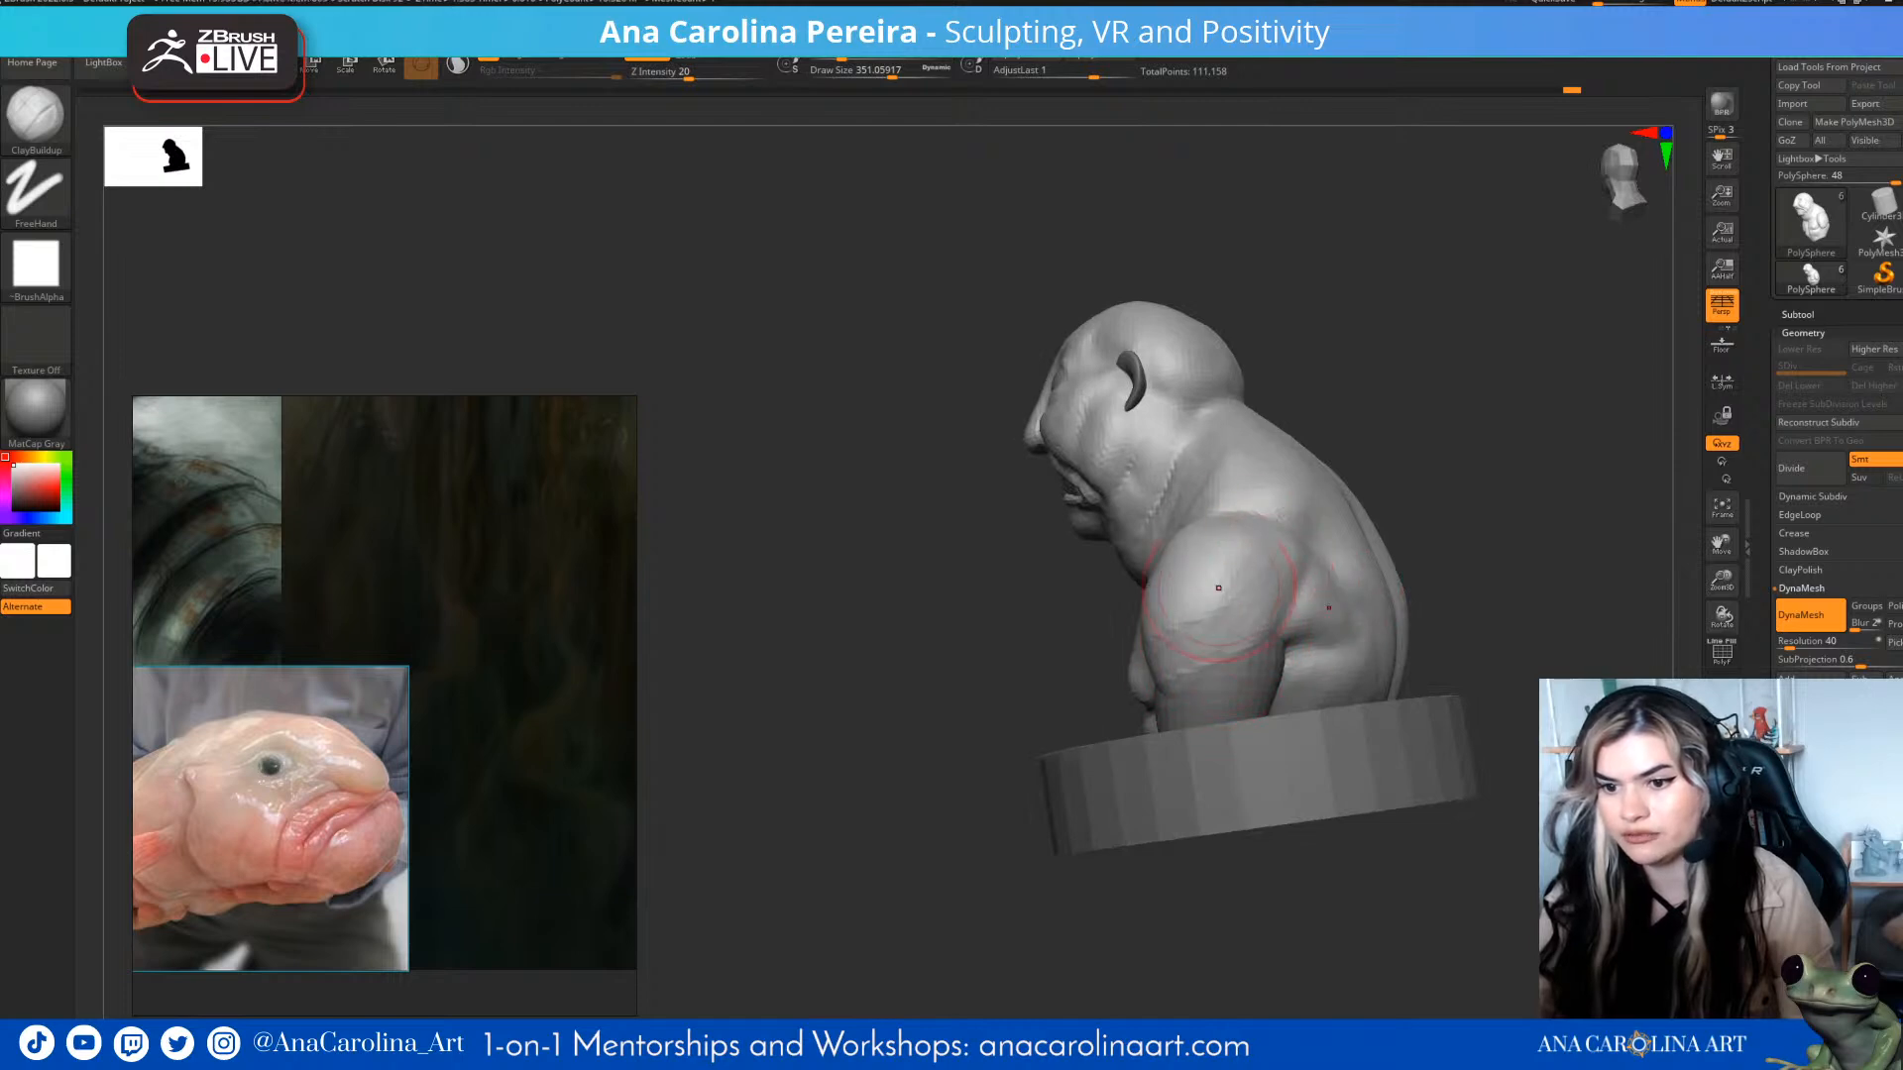
mouse_move(1427, 553)
left_mouse_down()
mouse_move(1546, 535)
mouse_move(1417, 575)
mouse_move(1318, 545)
mouse_move(1330, 600)
left_mouse_up()
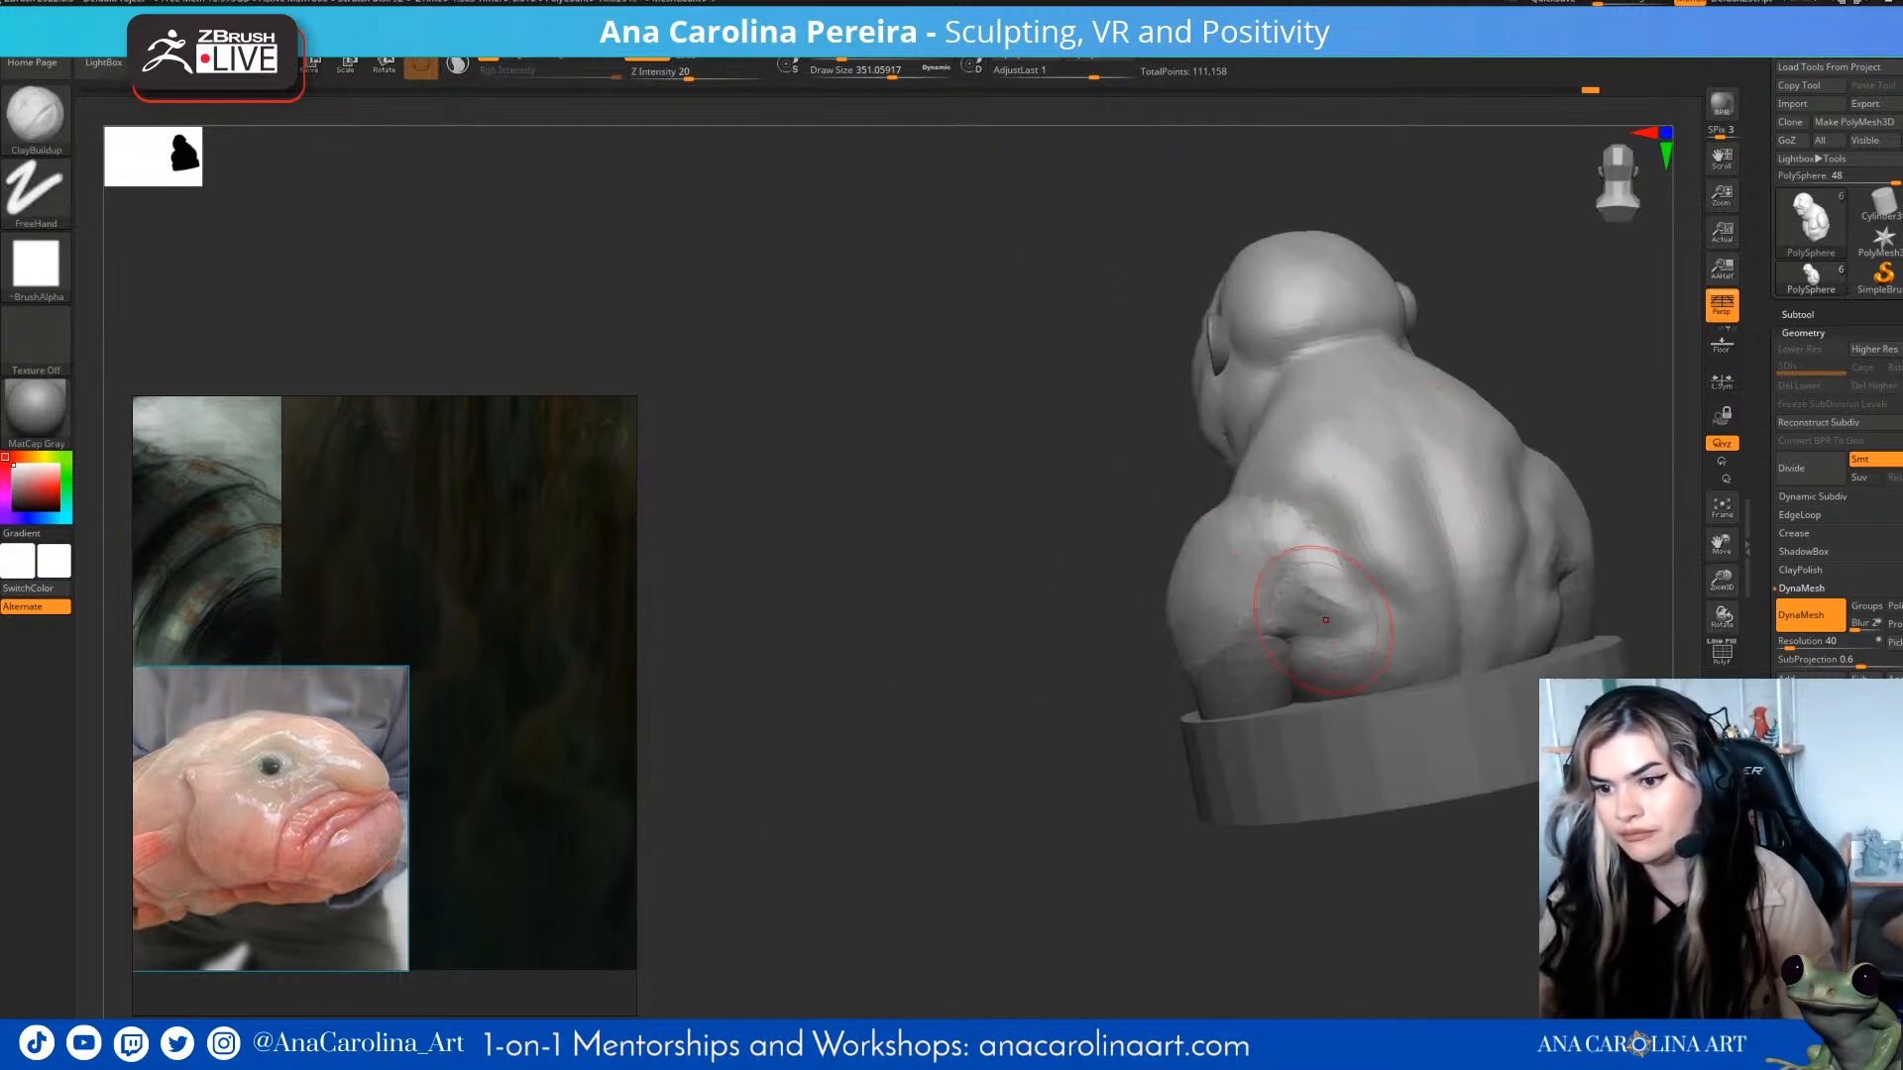
mouse_move(1120, 758)
left_mouse_down()
mouse_move(1437, 818)
mouse_move(1462, 785)
left_mouse_up()
left_click_drag(1488, 545, 1444, 582, "alt")
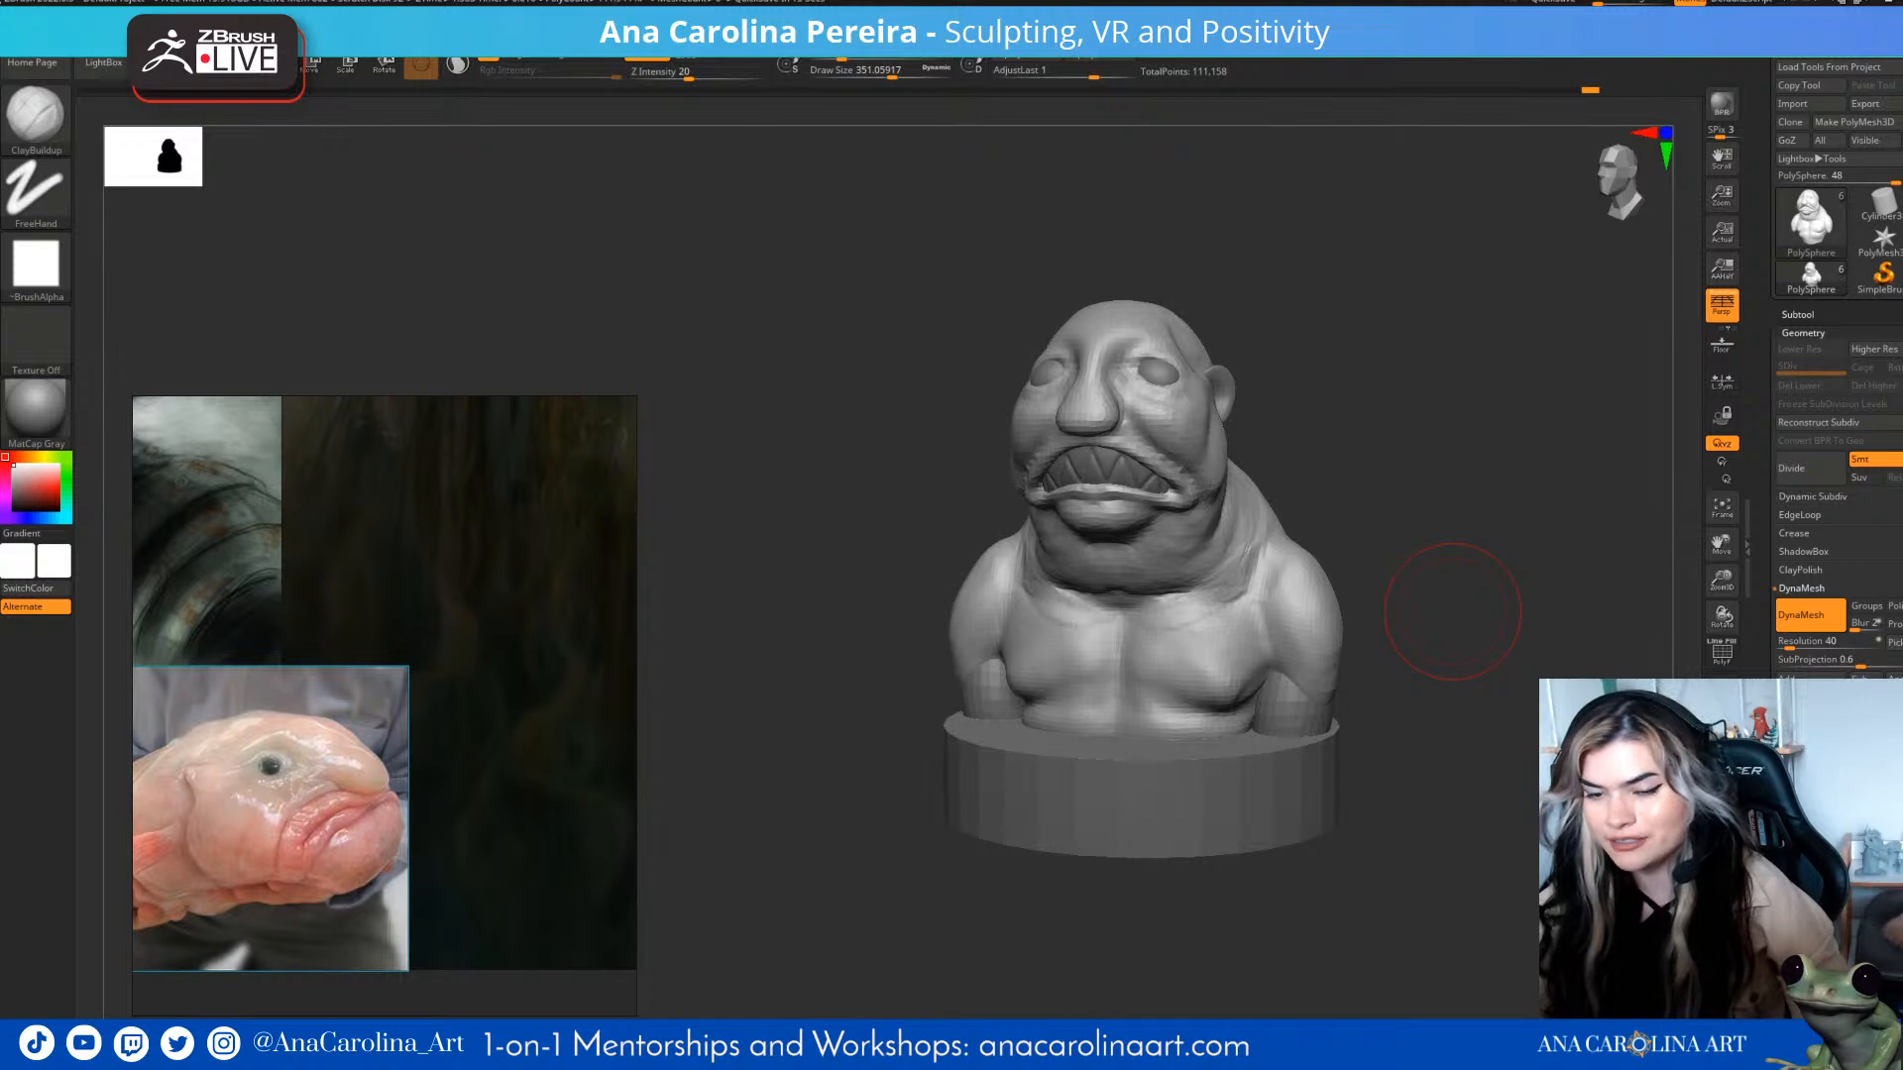
- Add volume around the eyes with the ClayBuildup brush at a draw size of about 217
mouse_move(1453, 611)
left_mouse_down()
mouse_move(1401, 413)
mouse_move(1467, 478)
left_mouse_up()
mouse_move(1471, 436)
left_mouse_down("alt")
mouse_move(1495, 467)
mouse_move(1466, 502)
mouse_move(1486, 539)
left_mouse_up("alt")
key("space")
left_click_drag(1082, 413, 1074, 412)
mouse_move(1467, 476)
left_mouse_down()
mouse_move(1427, 436)
mouse_move(1437, 515)
left_mouse_up()
- Carve eyelid creases around the eyes with the DamStandard brush at a draw size of about 97
key("b")
key("d")
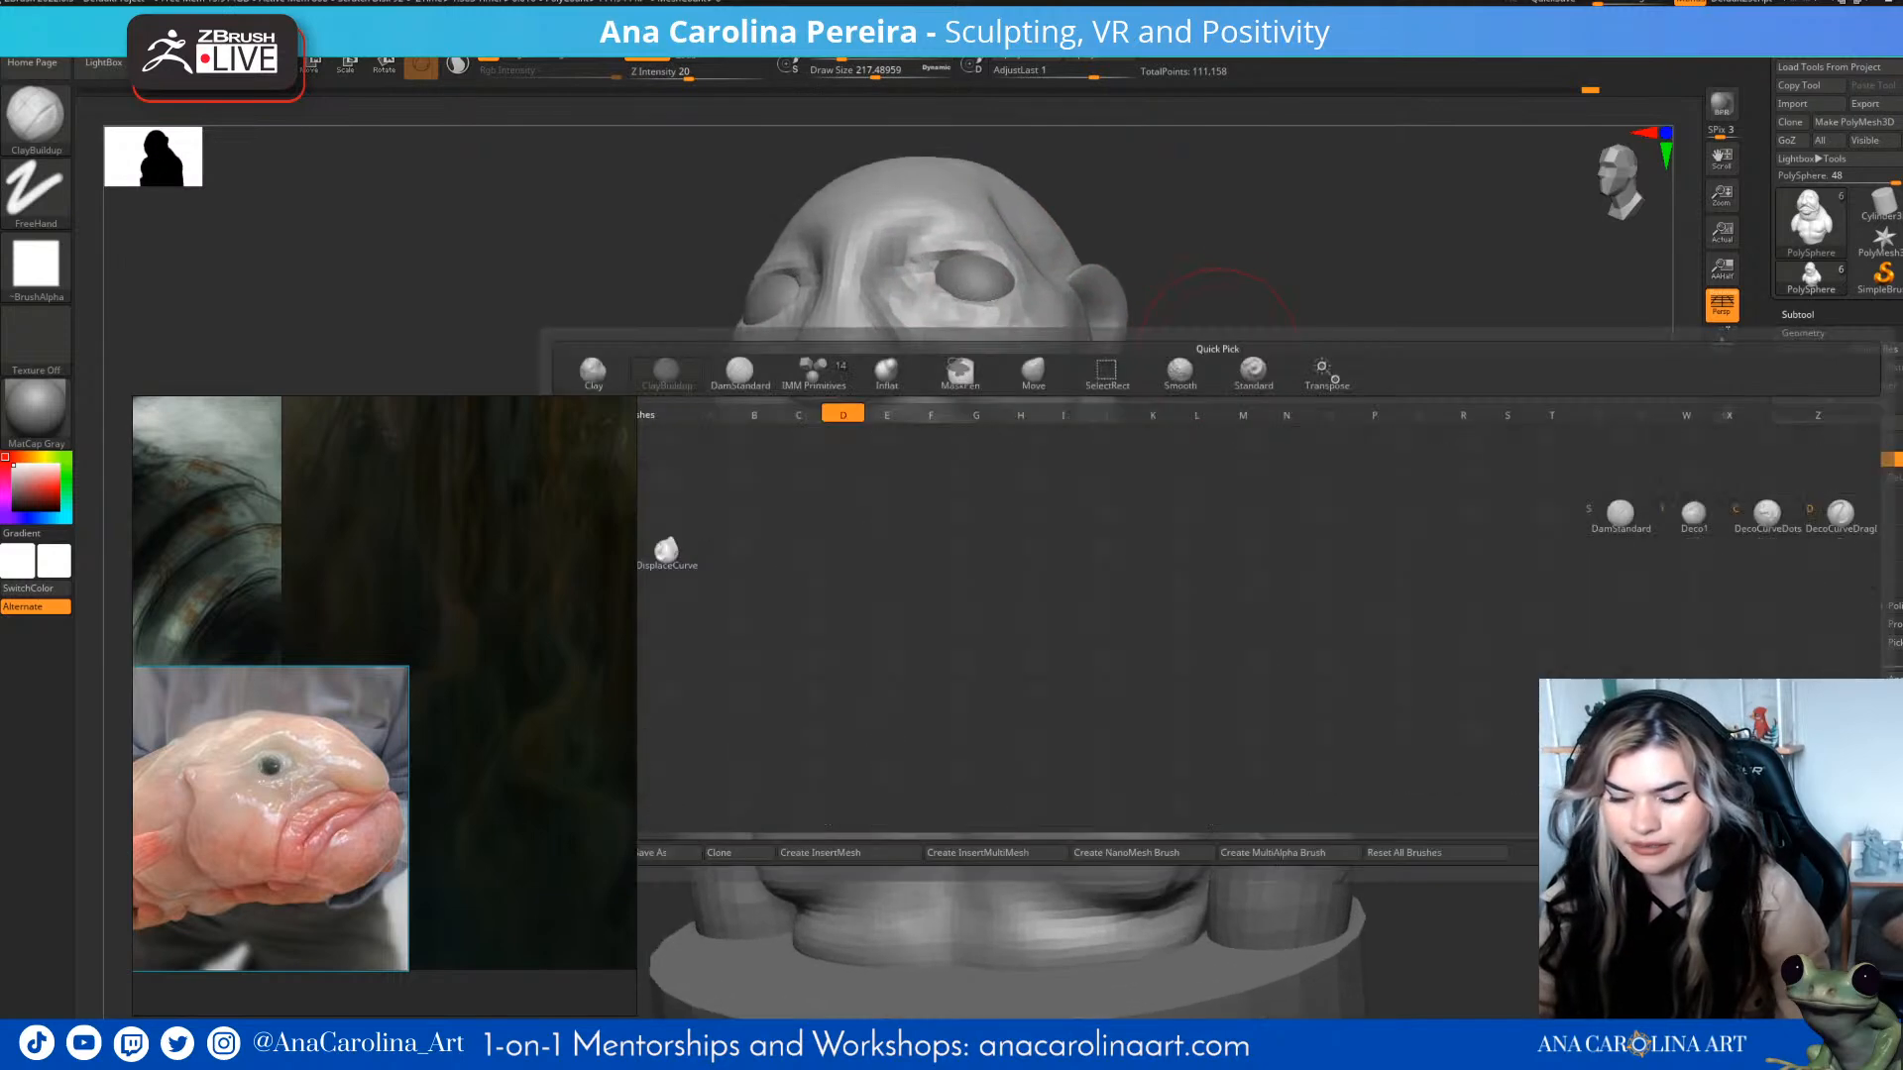
key("s")
key("space")
left_click_drag(1179, 358, 1150, 358)
left_click_drag(1408, 416, 1496, 451, "alt")
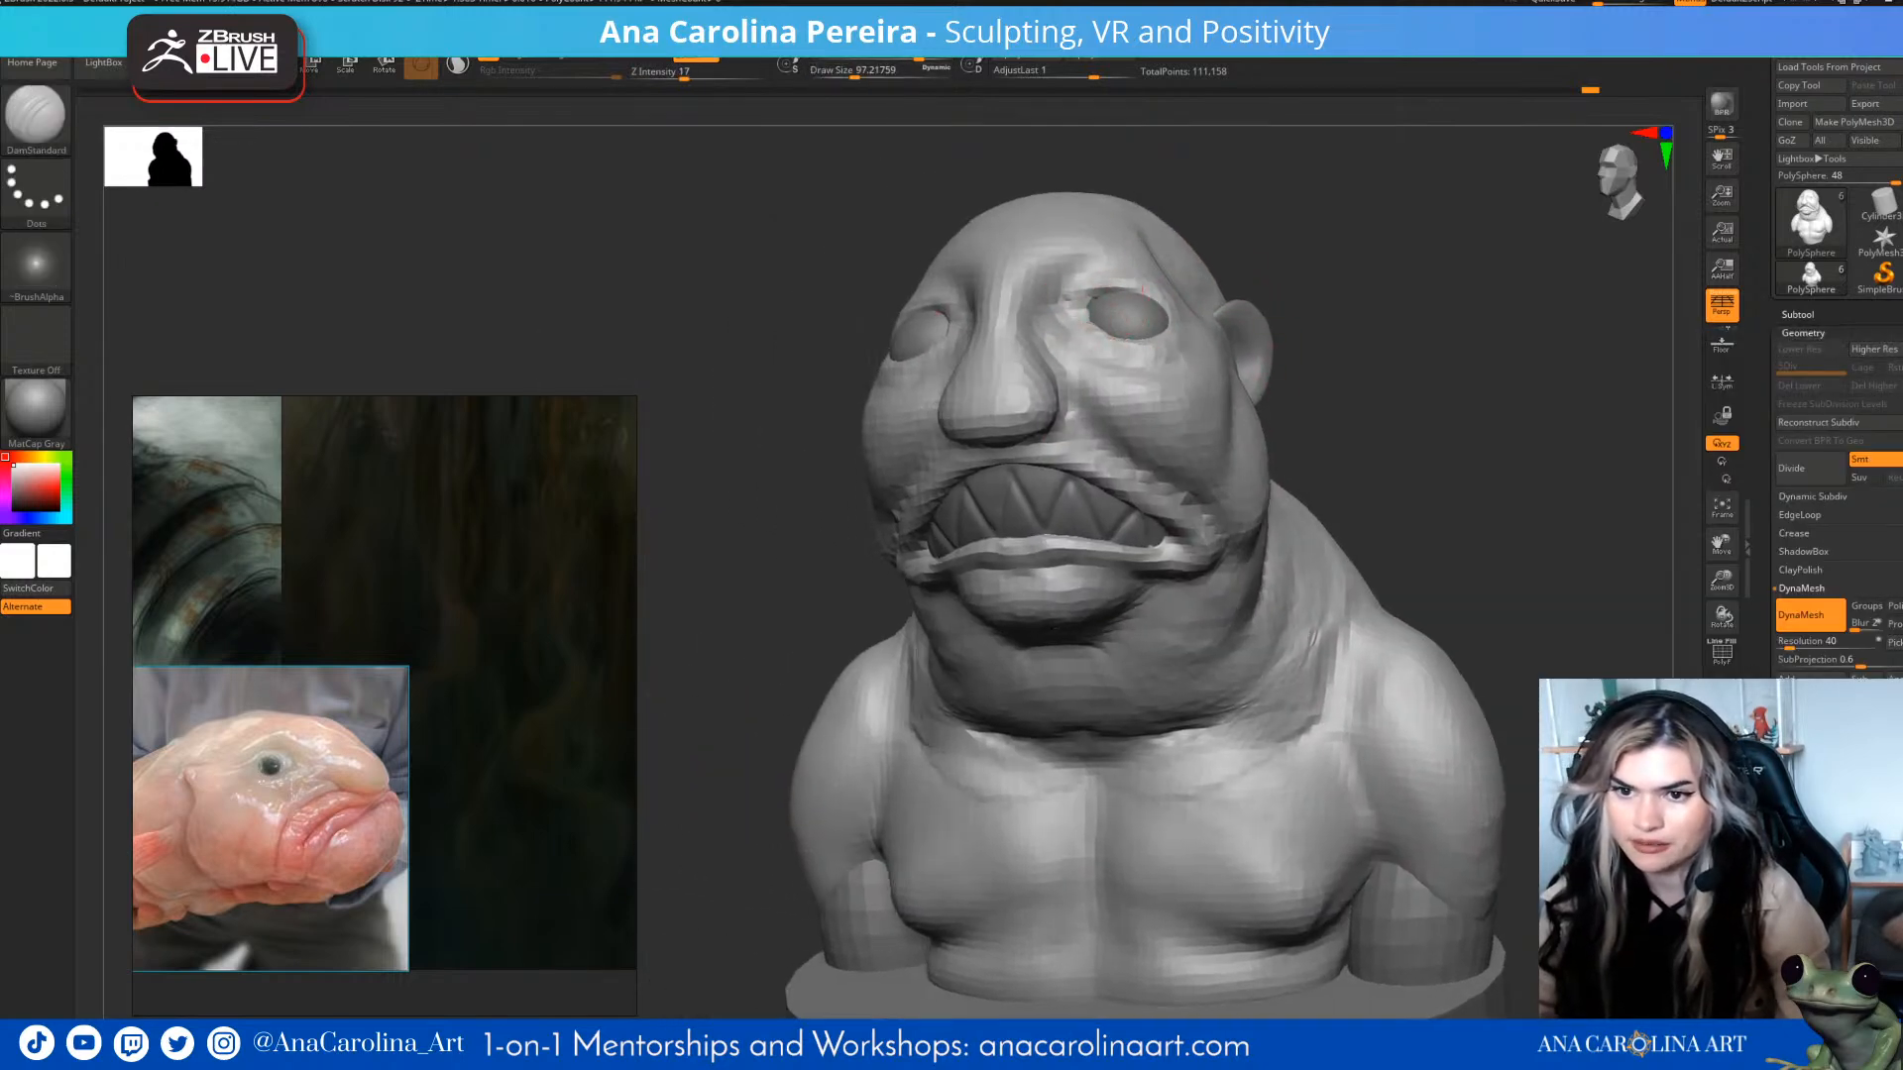
mouse_move(1457, 416)
left_mouse_down()
mouse_move(1338, 421)
mouse_move(1496, 391)
left_mouse_up()
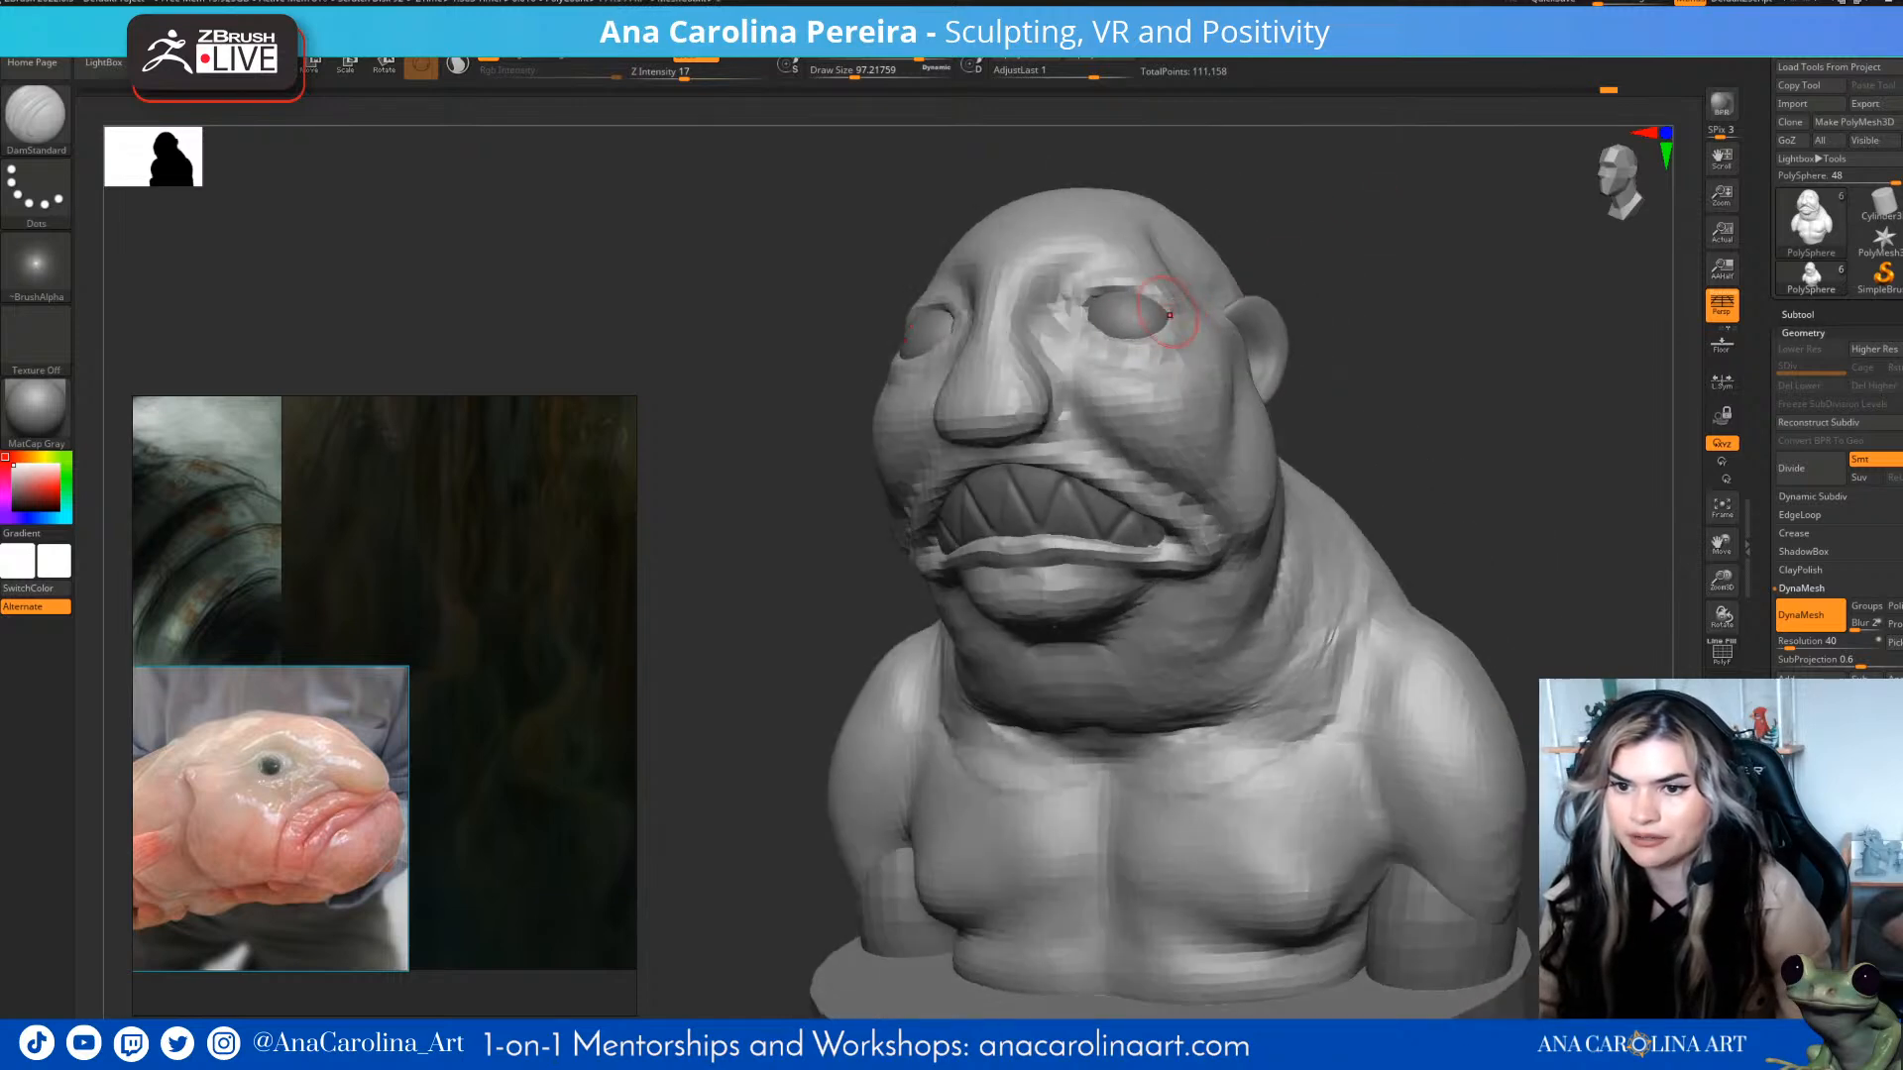
left_click_drag(1333, 341, 1418, 347)
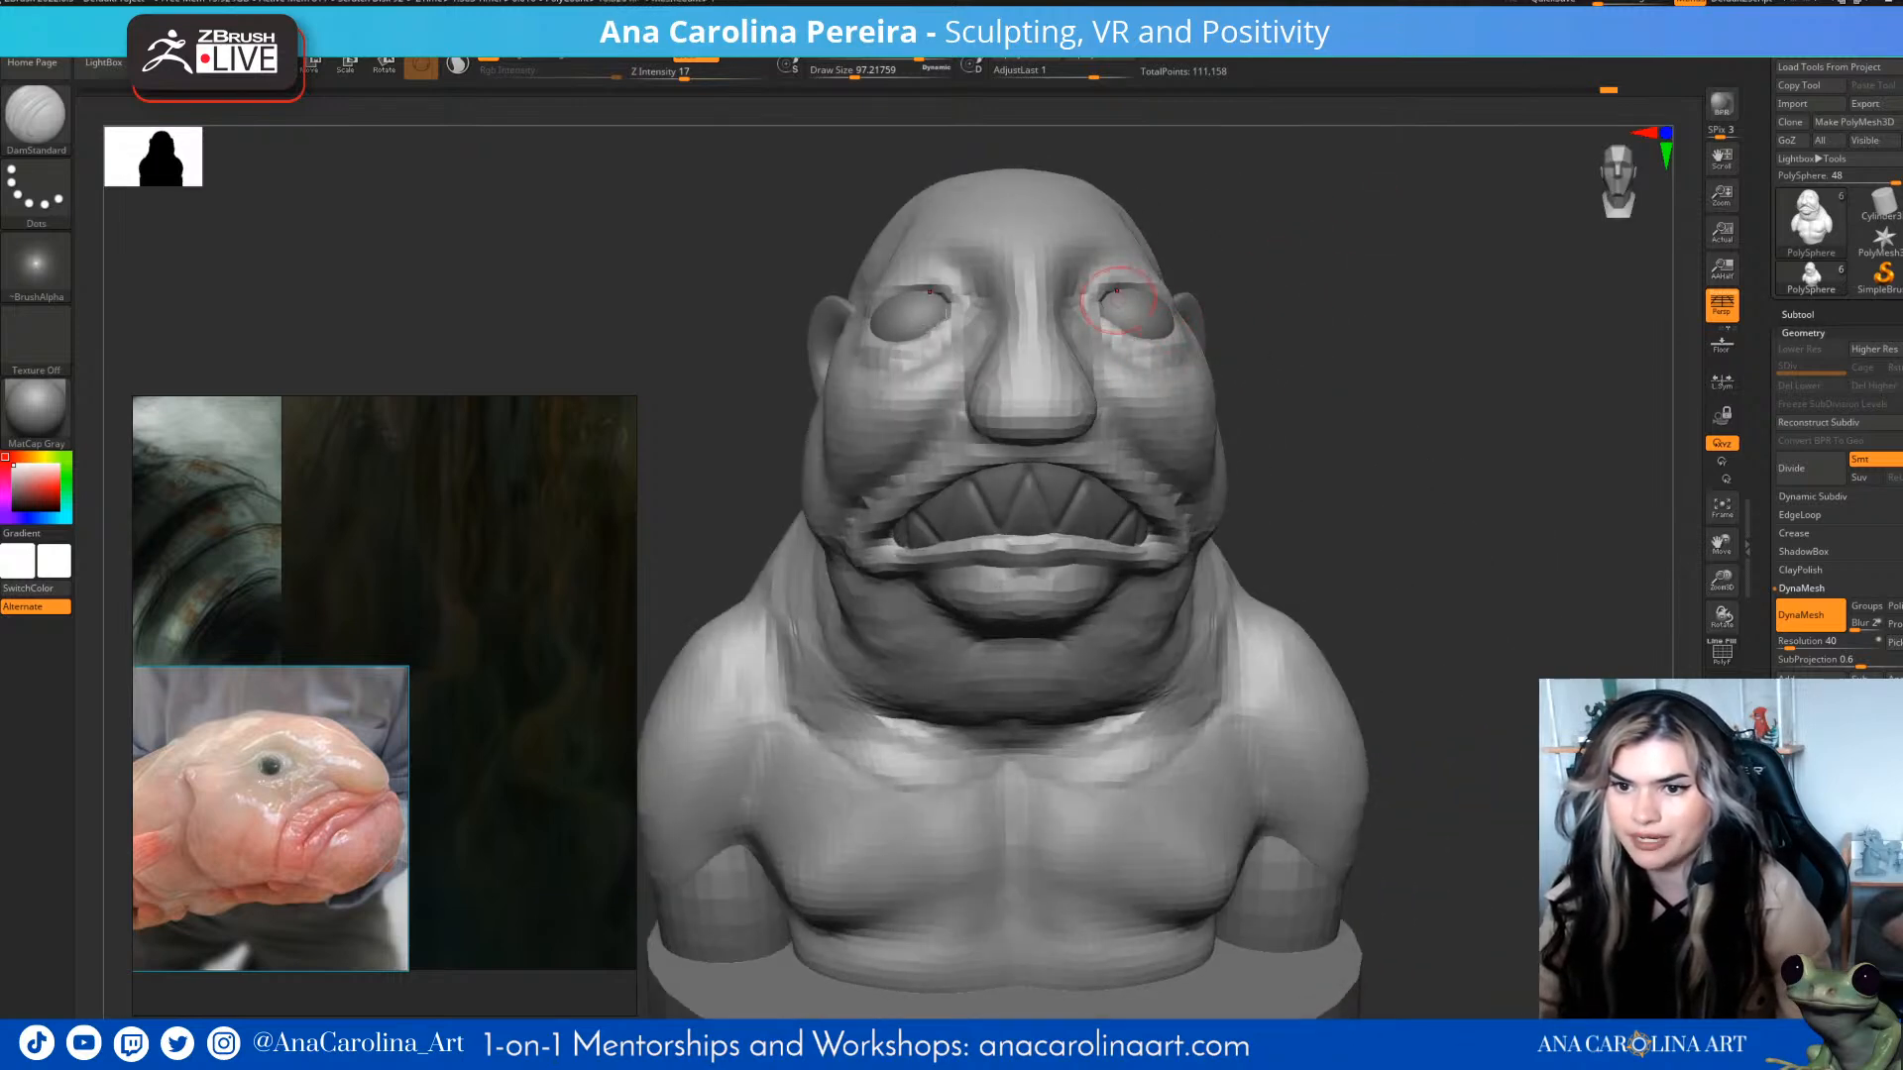
- Deepen the creases of the face with the DamStandard brush enlarged to a draw size of about 217
left_click_drag(1319, 396, 1378, 312, "alt")
mouse_move(1417, 396)
left_mouse_down()
mouse_move(1298, 397)
mouse_move(1284, 421)
mouse_move(1318, 431)
left_mouse_up()
key("space")
mouse_move(1399, 347)
left_mouse_down()
mouse_move(1431, 318)
mouse_move(1358, 327)
mouse_move(1388, 337)
left_mouse_up()
key("space")
mouse_move(1051, 342)
left_mouse_down()
mouse_move(1358, 307)
mouse_move(1314, 327)
mouse_move(1259, 302)
left_mouse_up()
key("space")
mouse_move(1388, 397)
left_mouse_down()
mouse_move(1189, 396)
mouse_move(1338, 347)
mouse_move(1410, 255)
mouse_move(1399, 188)
left_mouse_up()
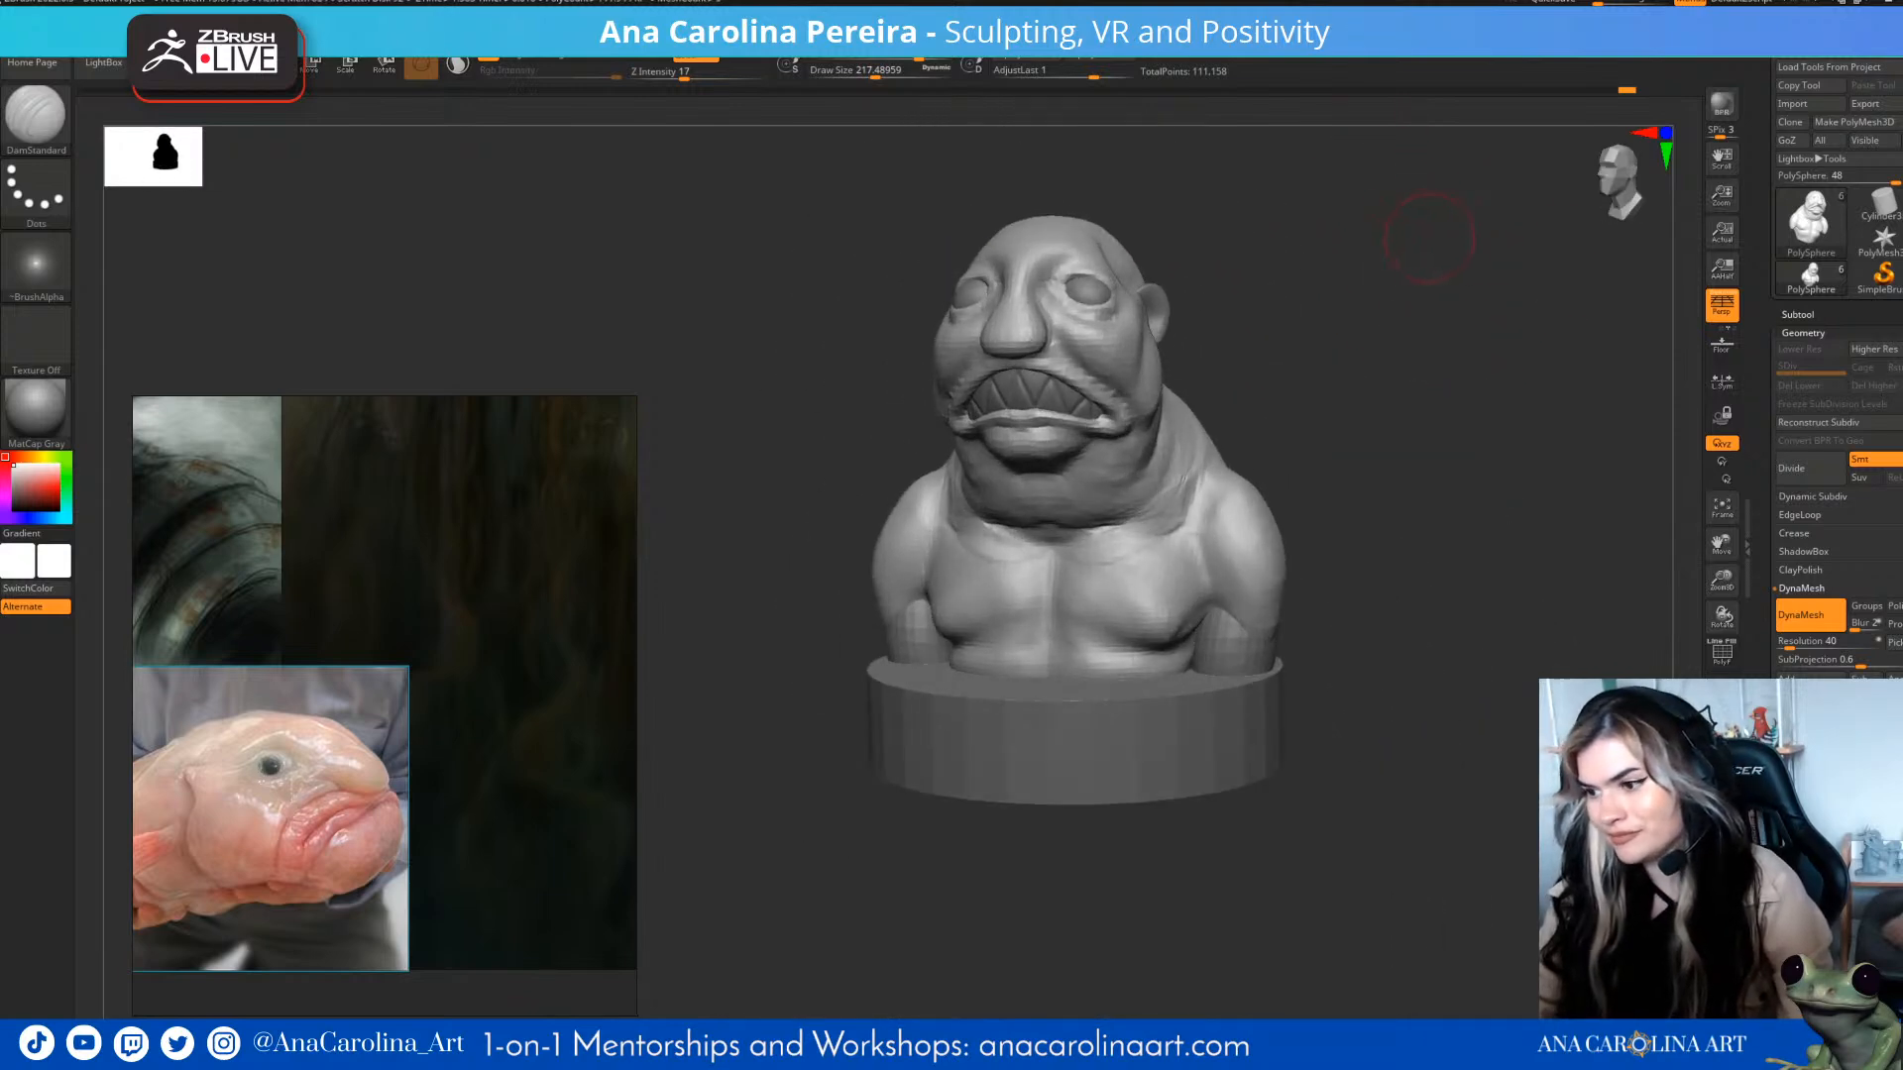
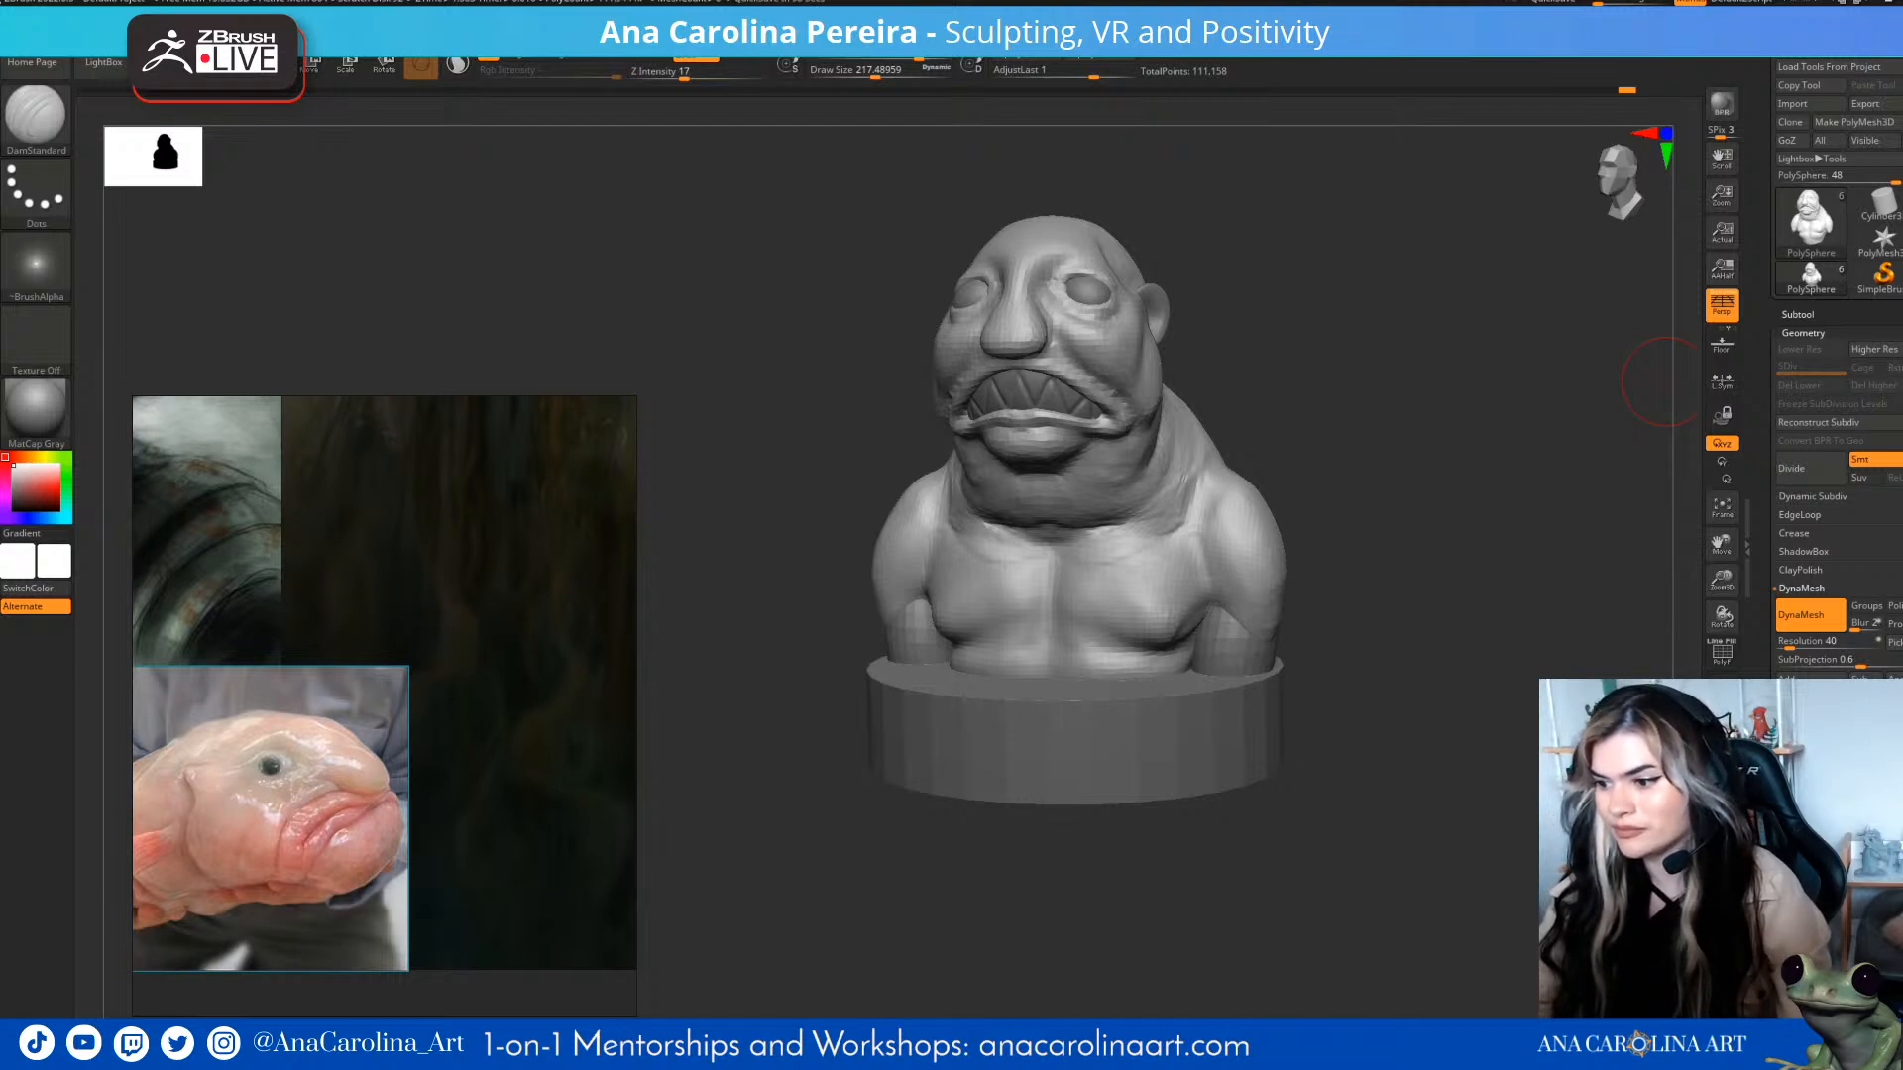
left_click_drag(1474, 981, 1274, 986)
left_click_drag(1279, 387, 1359, 436)
left_click_drag(1229, 370, 1292, 377, "alt")
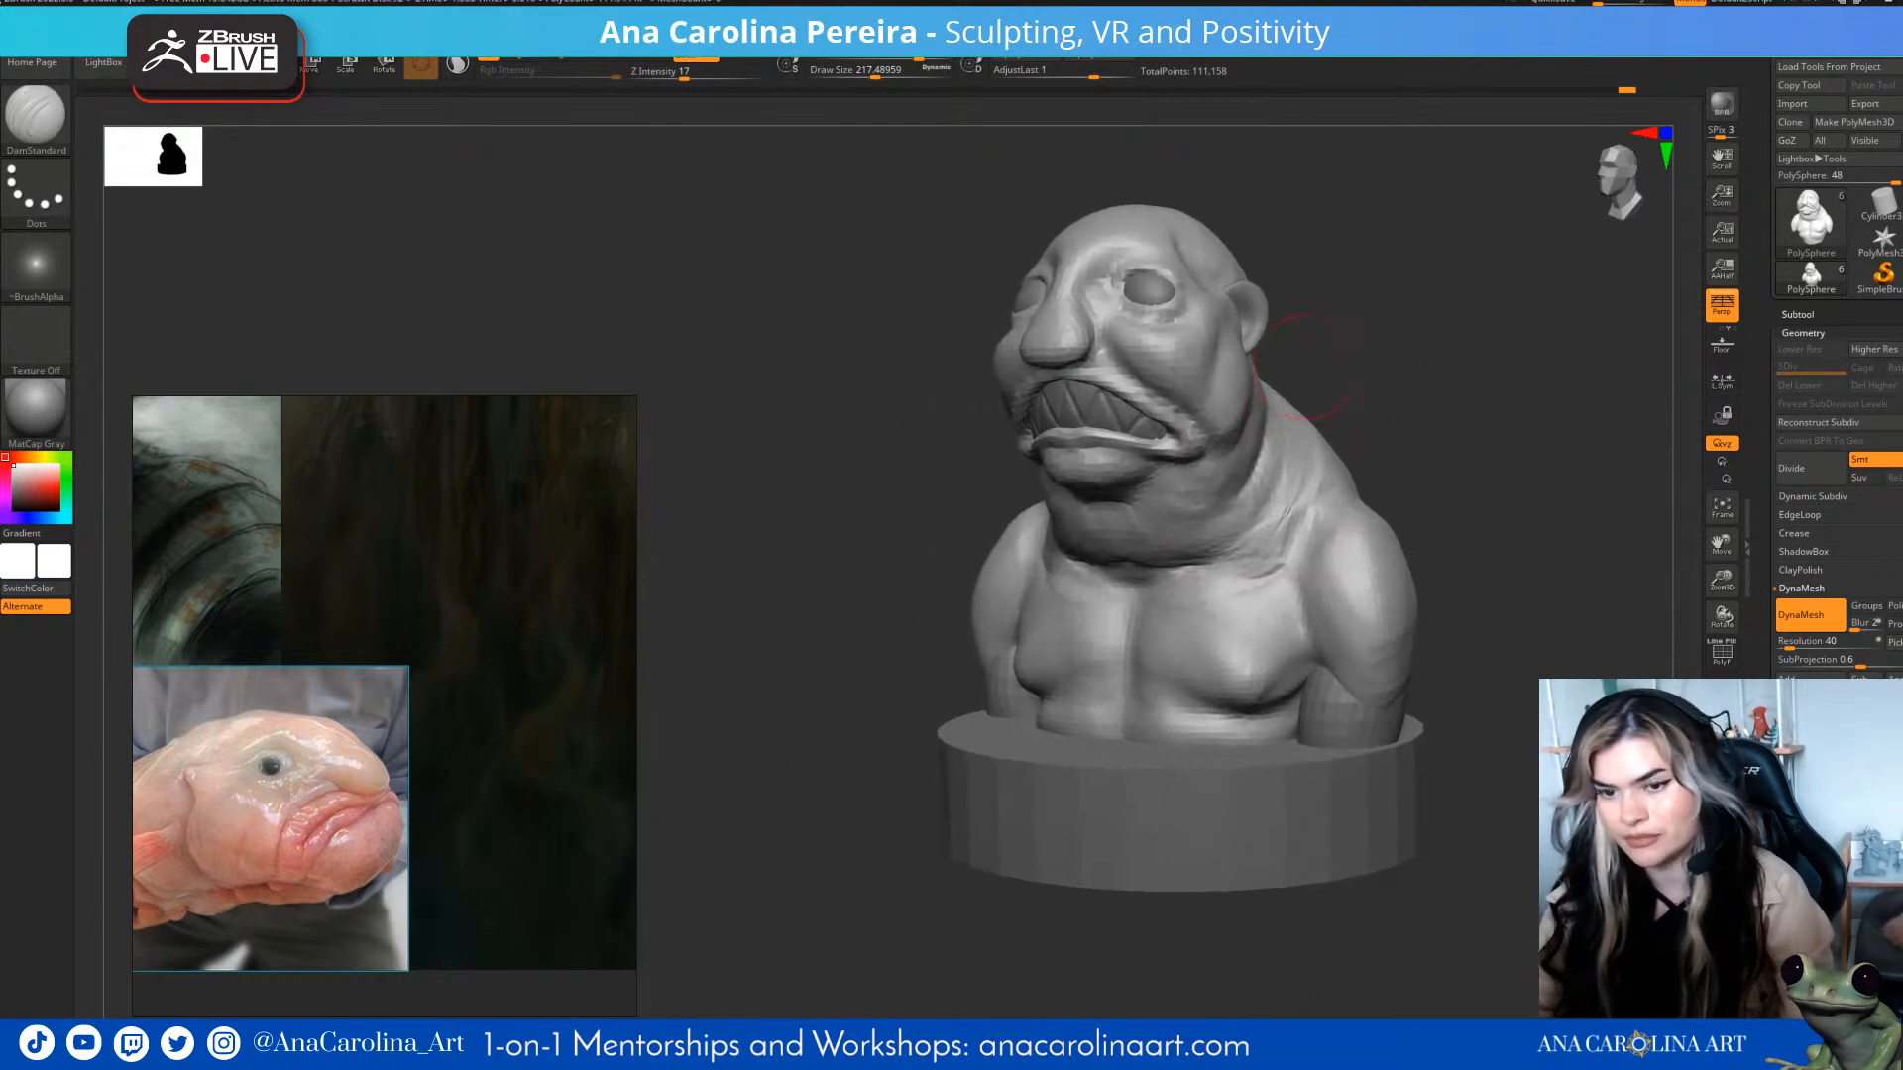
left_click(132, 18)
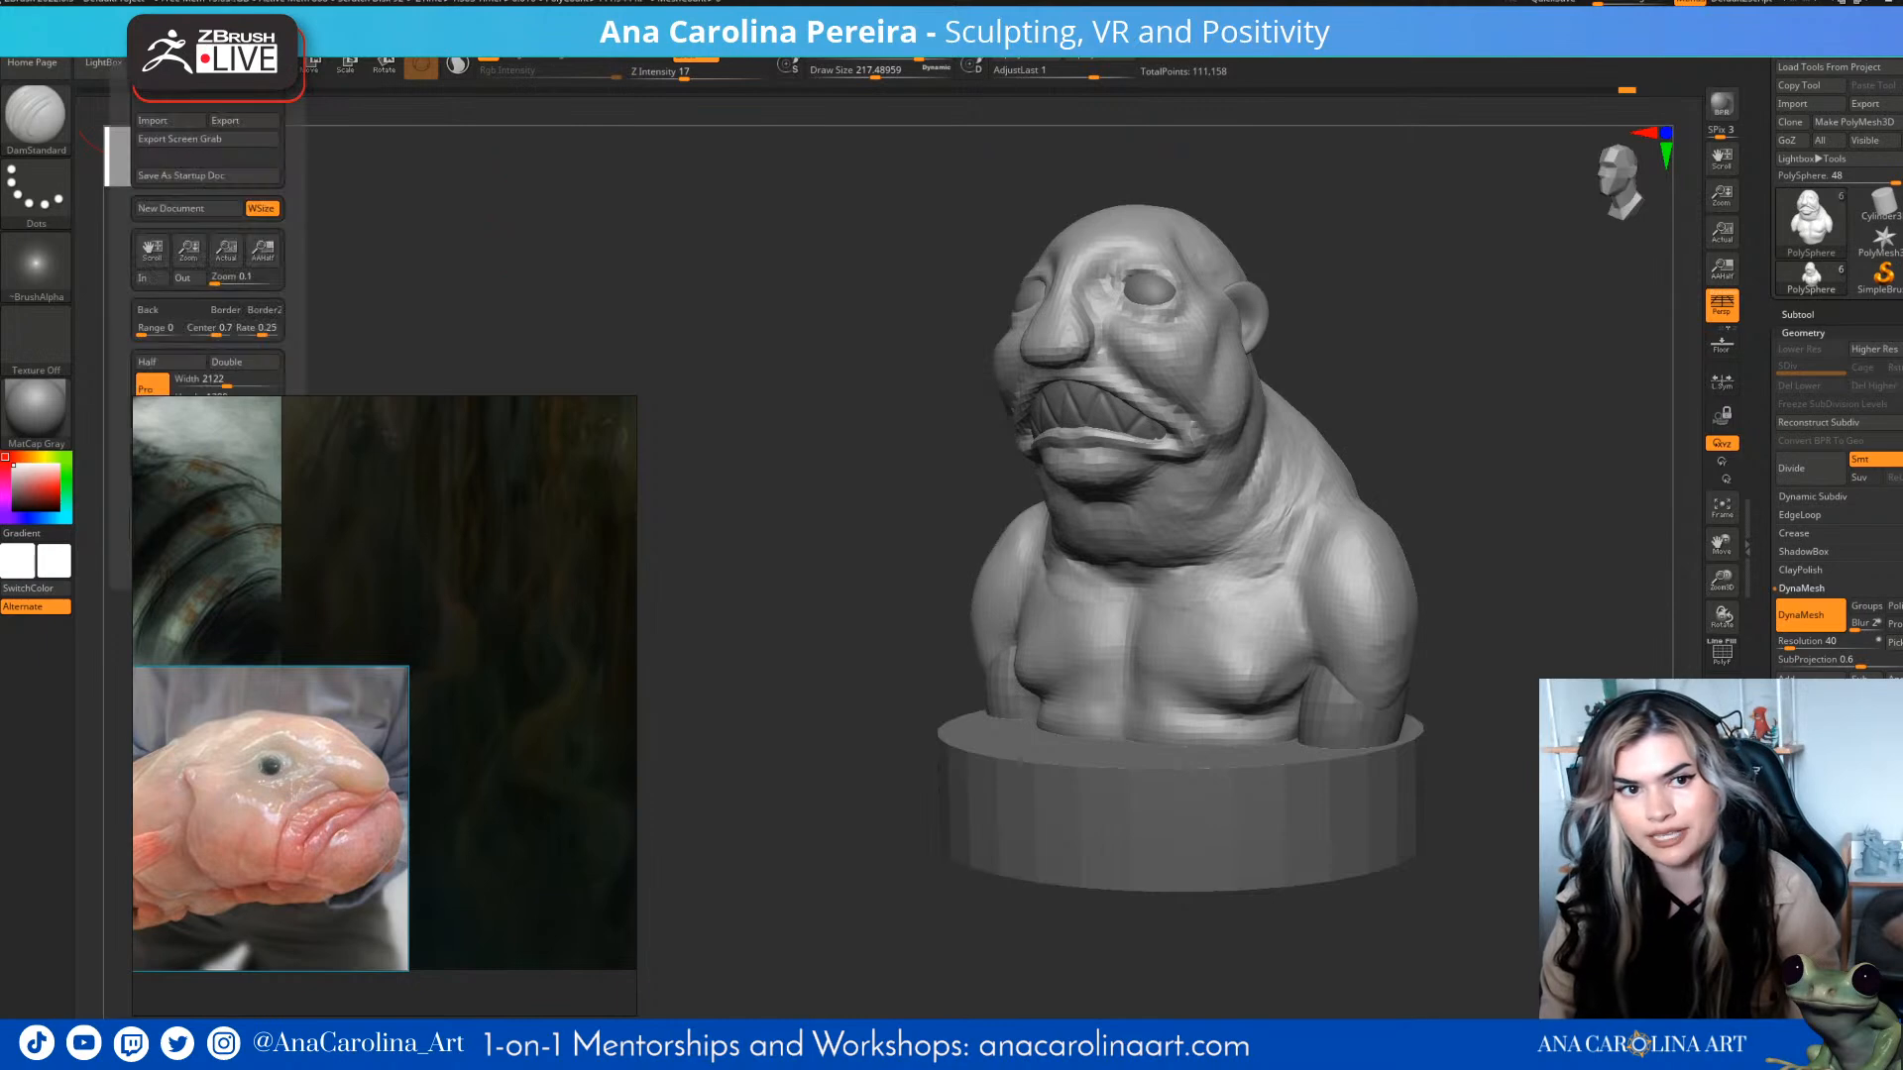
left_click_drag(295, 347, 295, 172)
left_click(185, 369)
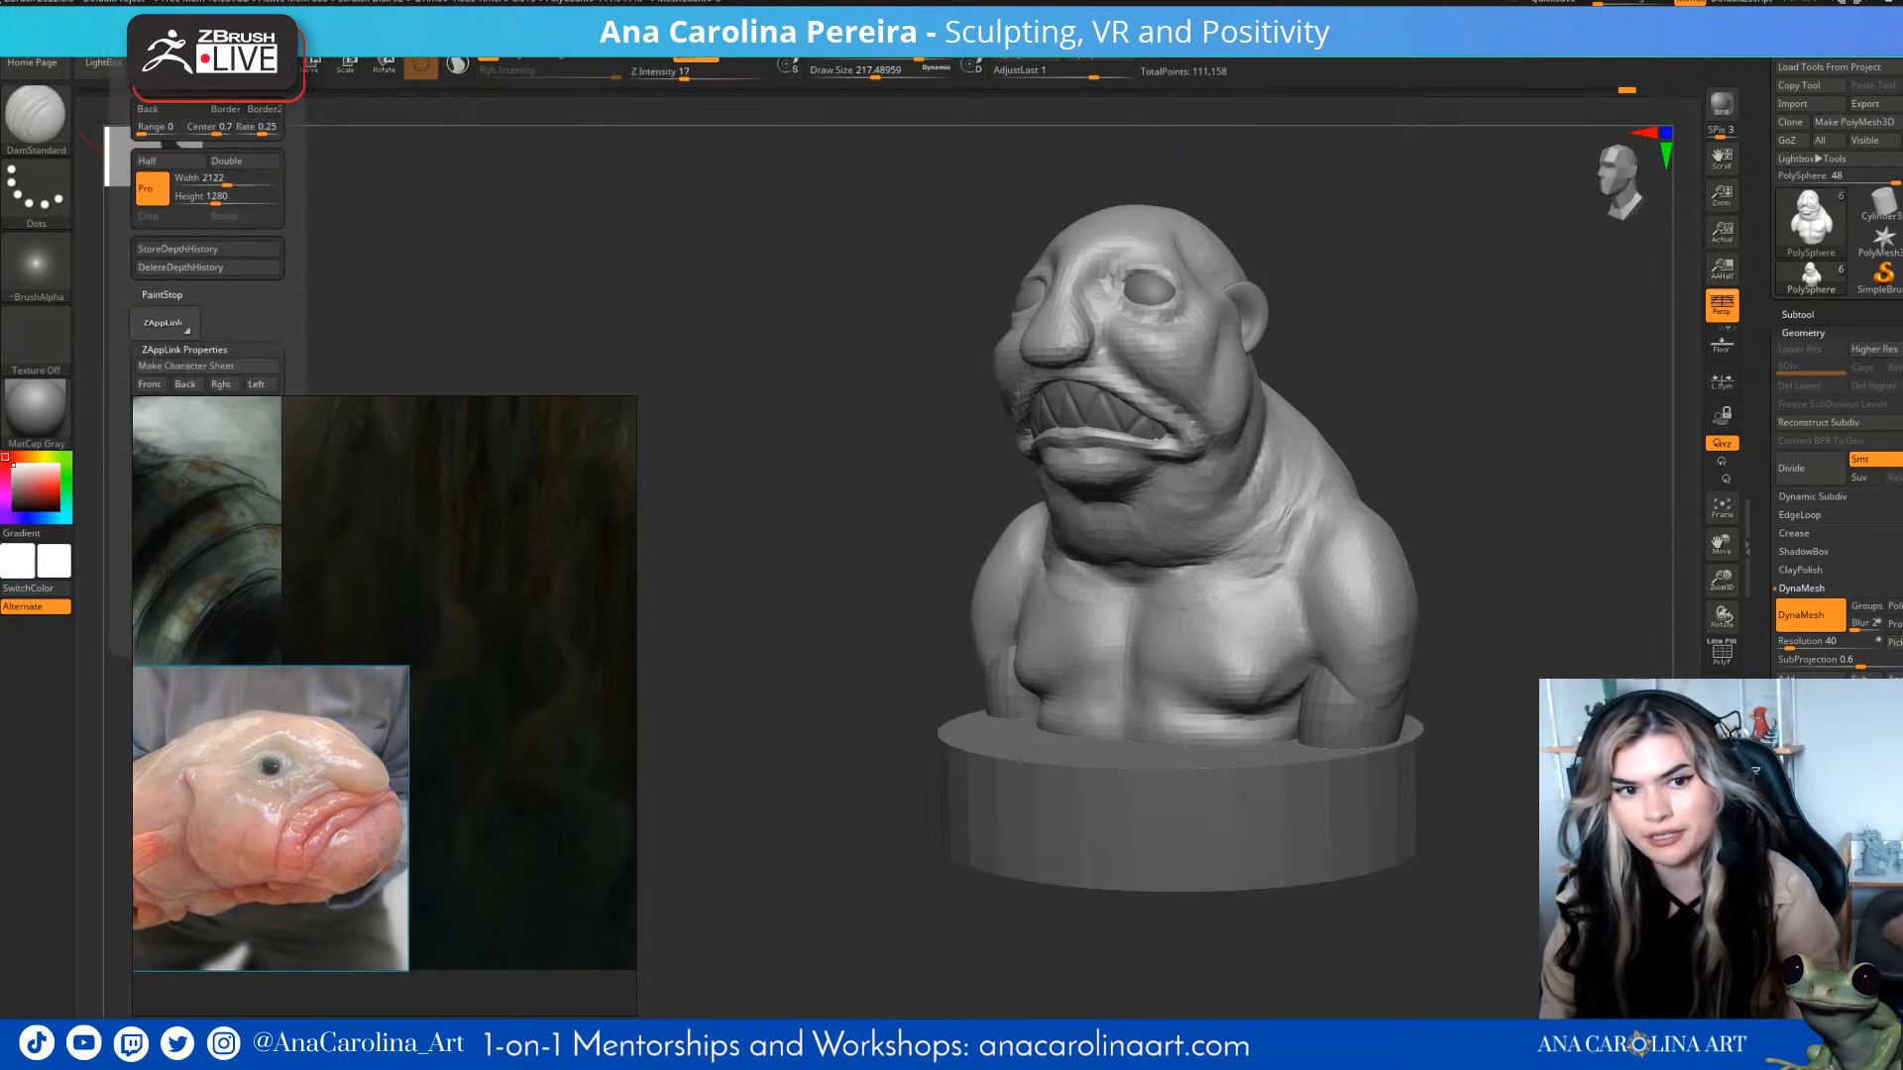
left_click_drag(421, 233, 342, 258)
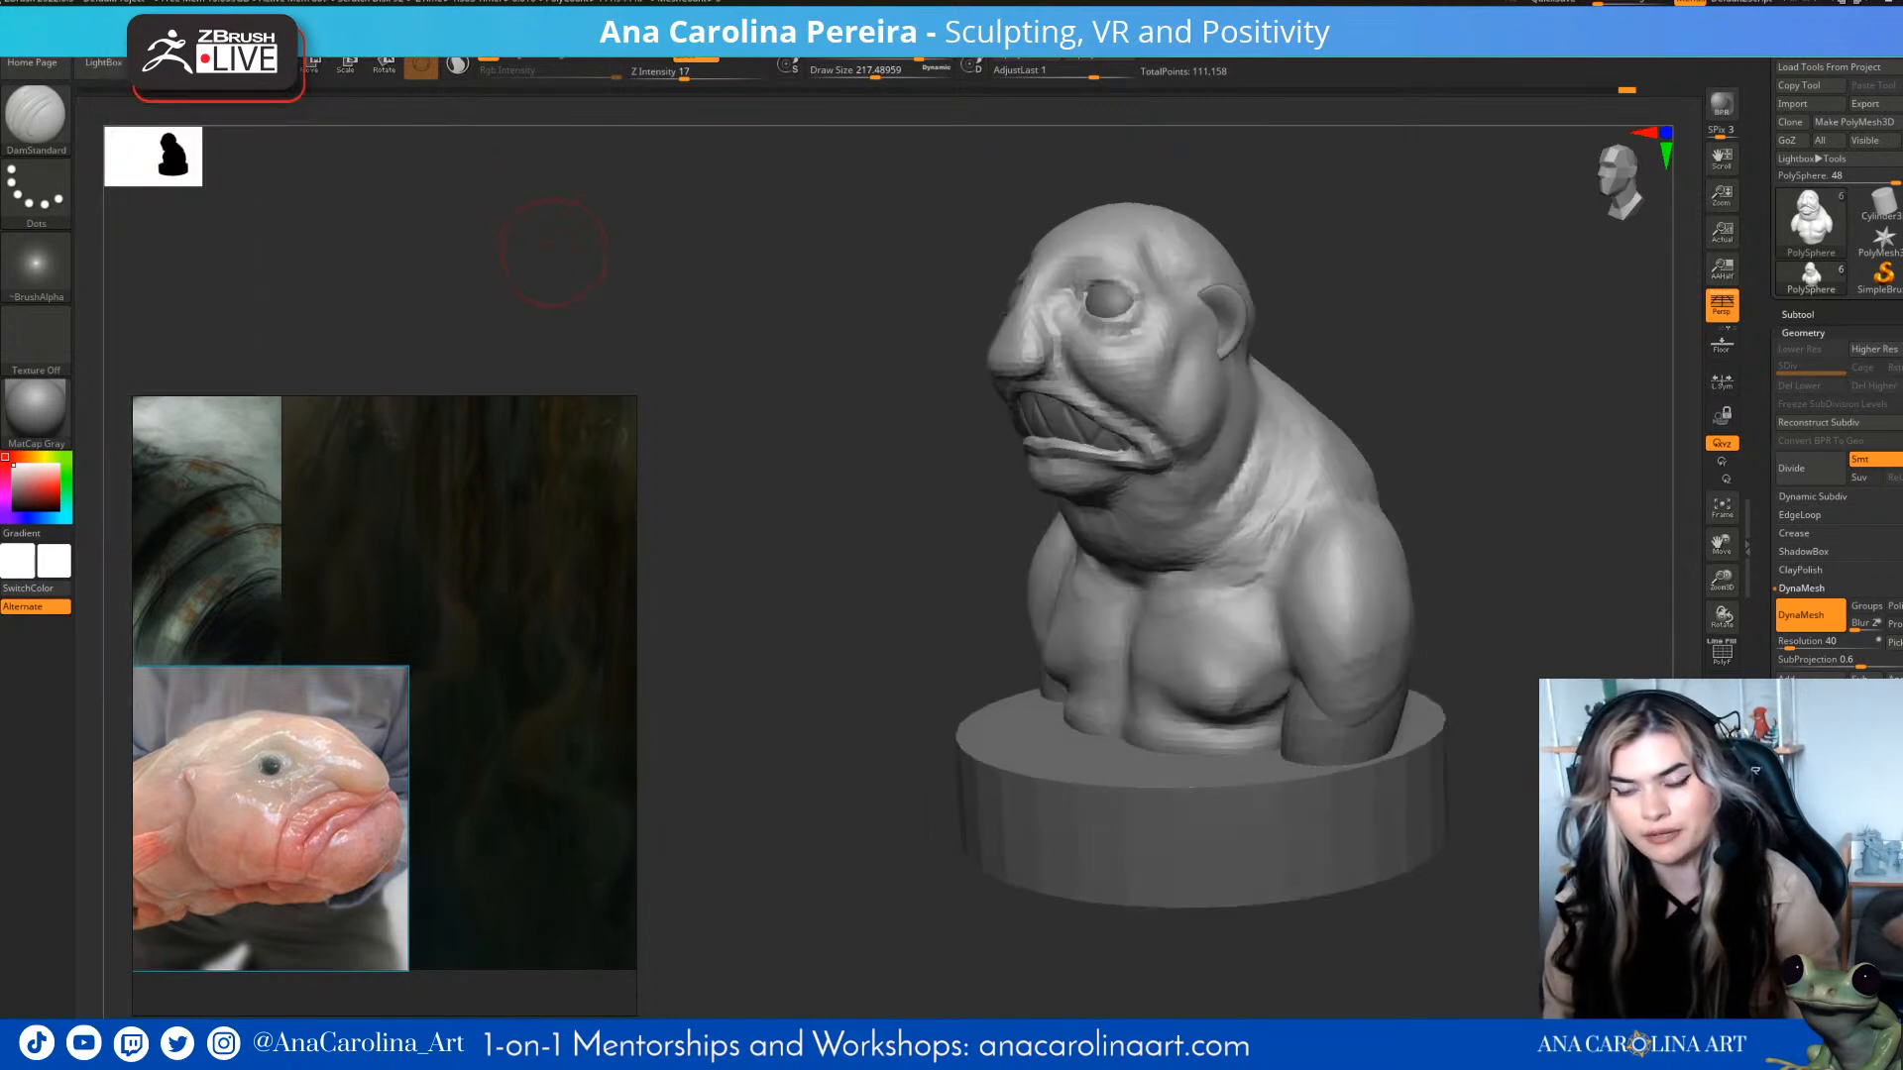
left_click_drag(545, 231, 489, 243, "alt")
left_click(132, 18)
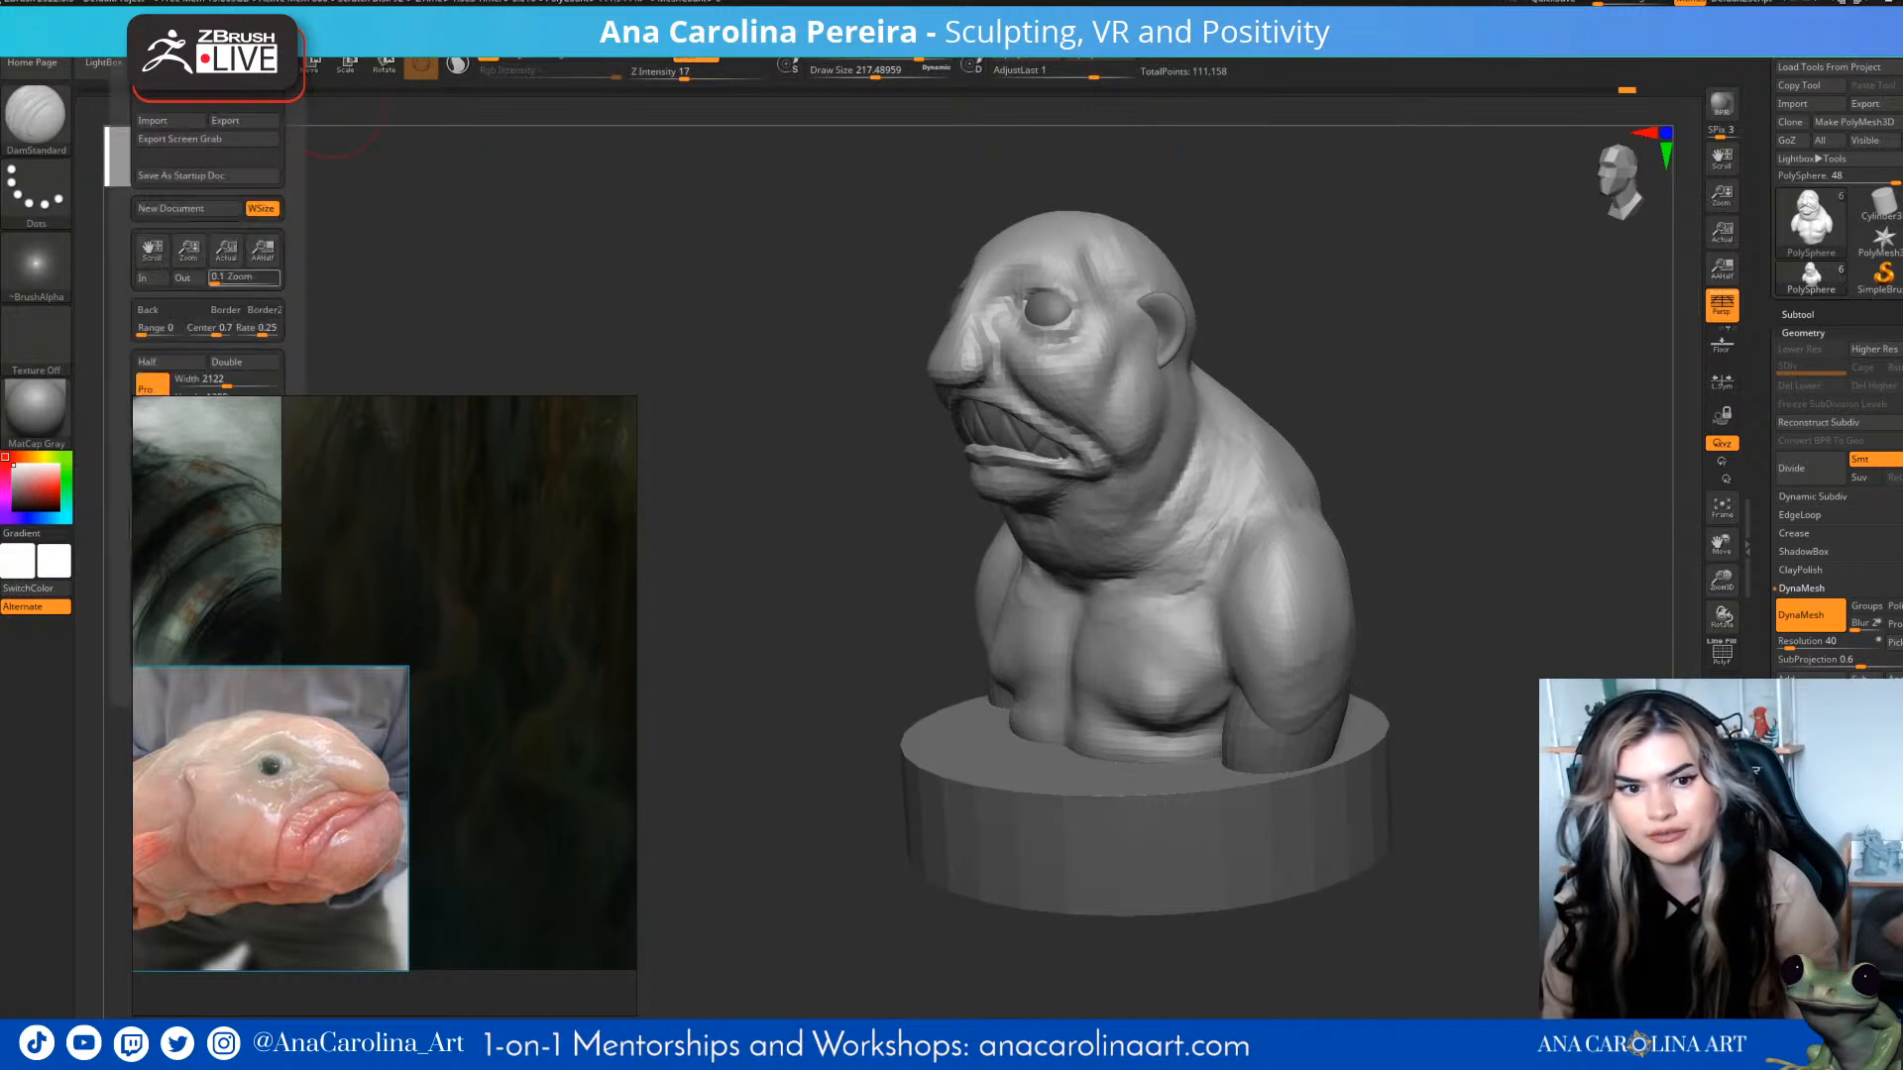
left_click_drag(295, 382, 293, 218)
left_click(224, 243)
left_click_drag(396, 278, 575, 325)
left_click(132, 18)
left_click_drag(296, 372, 295, 119)
left_click(225, 347)
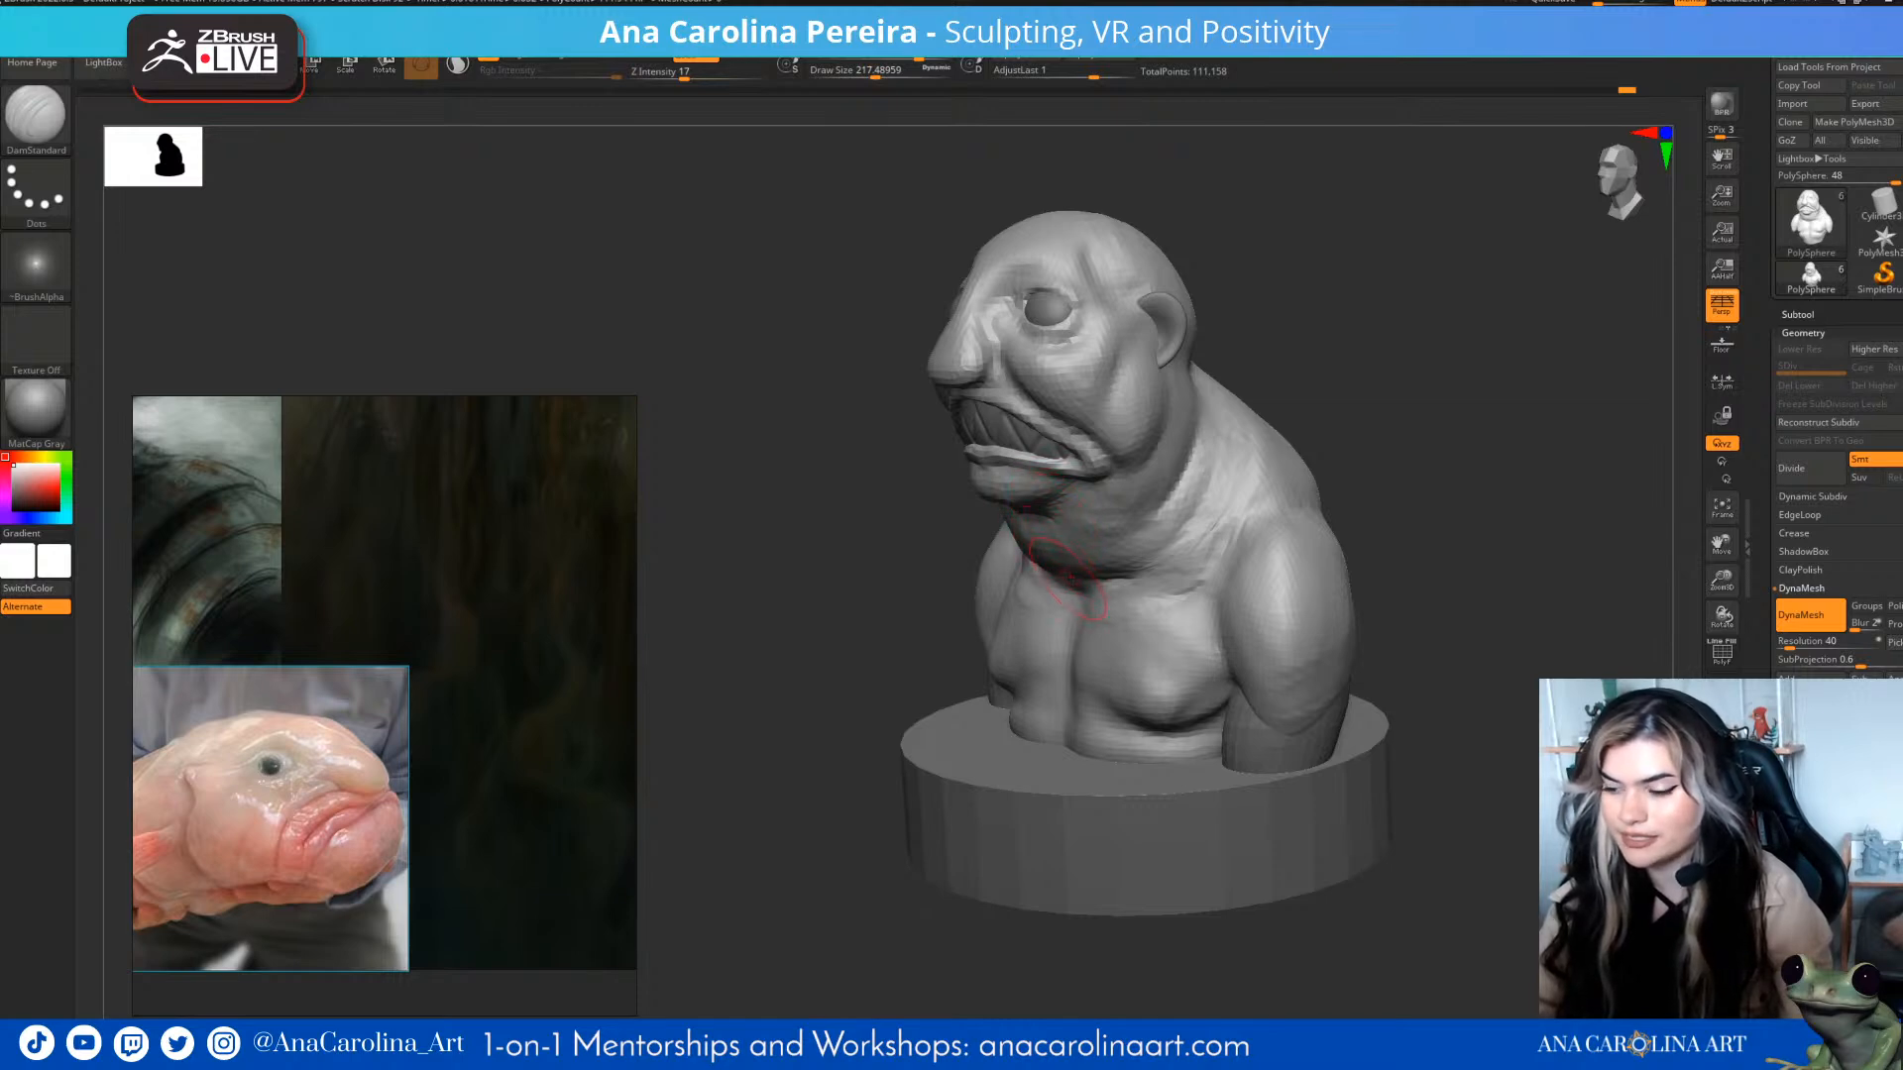
- Rework the shoulders and chest with the ClayBuildup brush at a draw size of about 163
mouse_move(1333, 456)
left_mouse_down()
mouse_move(1387, 454)
mouse_move(1195, 481)
mouse_move(1410, 455)
mouse_move(1412, 473)
mouse_move(1338, 474)
left_mouse_up()
key("b")
key("c")
key("b")
key("s")
mouse_move(1190, 633)
left_mouse_down()
mouse_move(1172, 640)
mouse_move(1287, 646)
mouse_move(1207, 644)
left_mouse_up()
key("s")
key("ctrl+z")
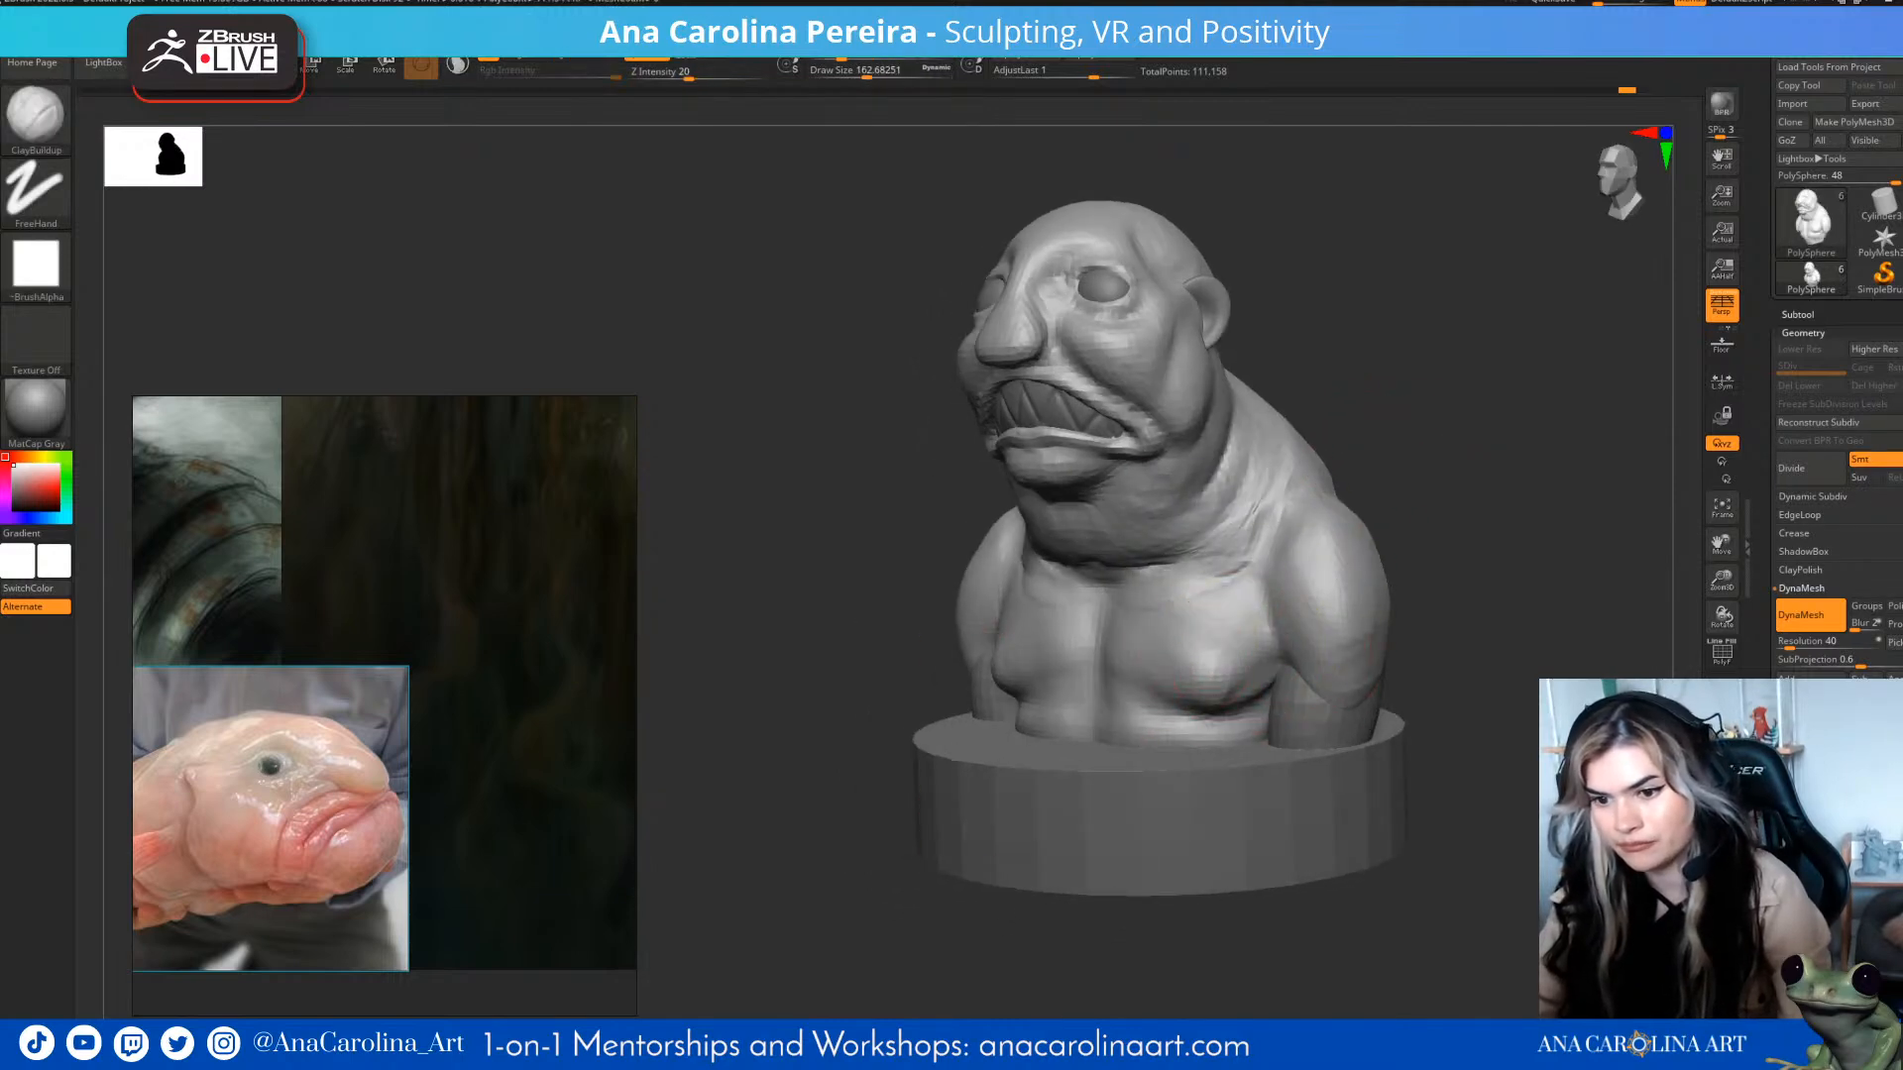
left_click_drag(1397, 632, 1437, 635, "shift")
mouse_move(1363, 686)
left_mouse_down()
mouse_move(1402, 658)
mouse_move(1396, 595)
mouse_move(1140, 585)
mouse_move(1402, 599)
mouse_move(1432, 615)
mouse_move(1452, 719)
left_mouse_up()
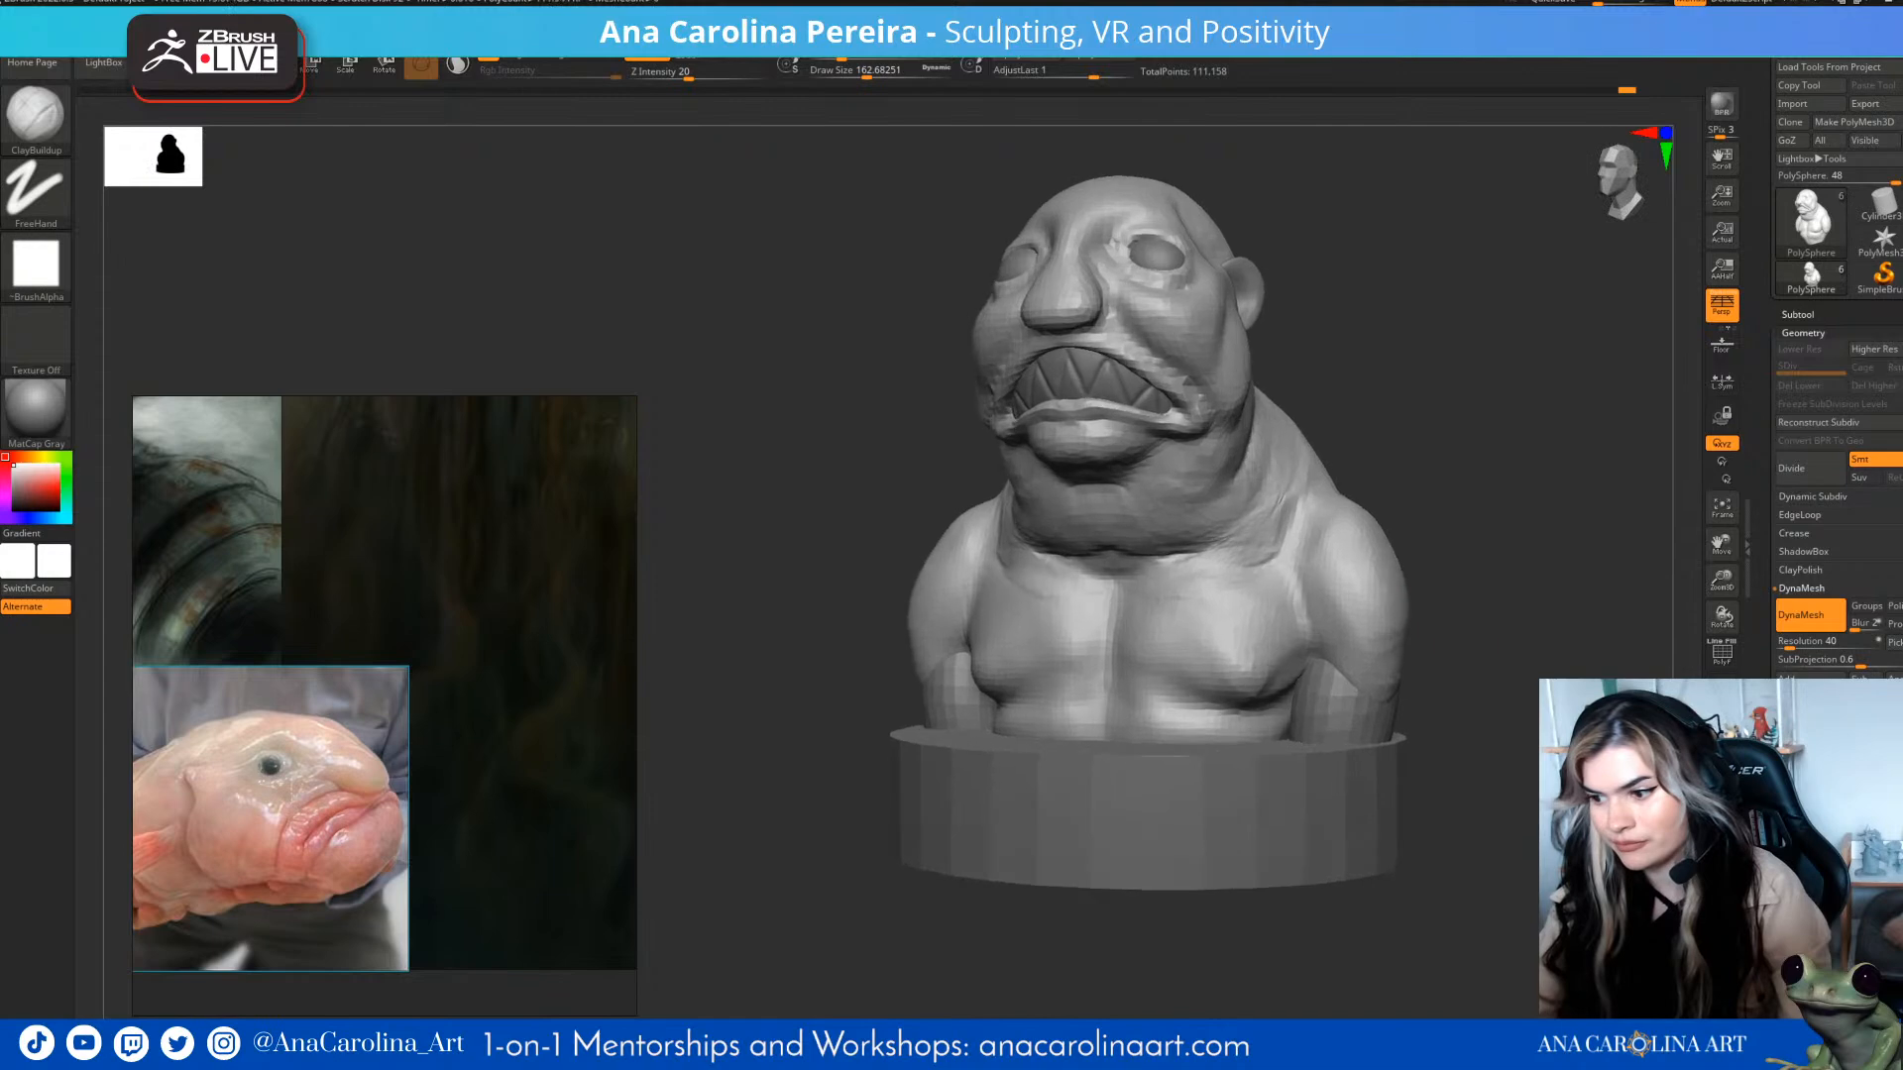
left_click_drag(1449, 567, 1355, 451)
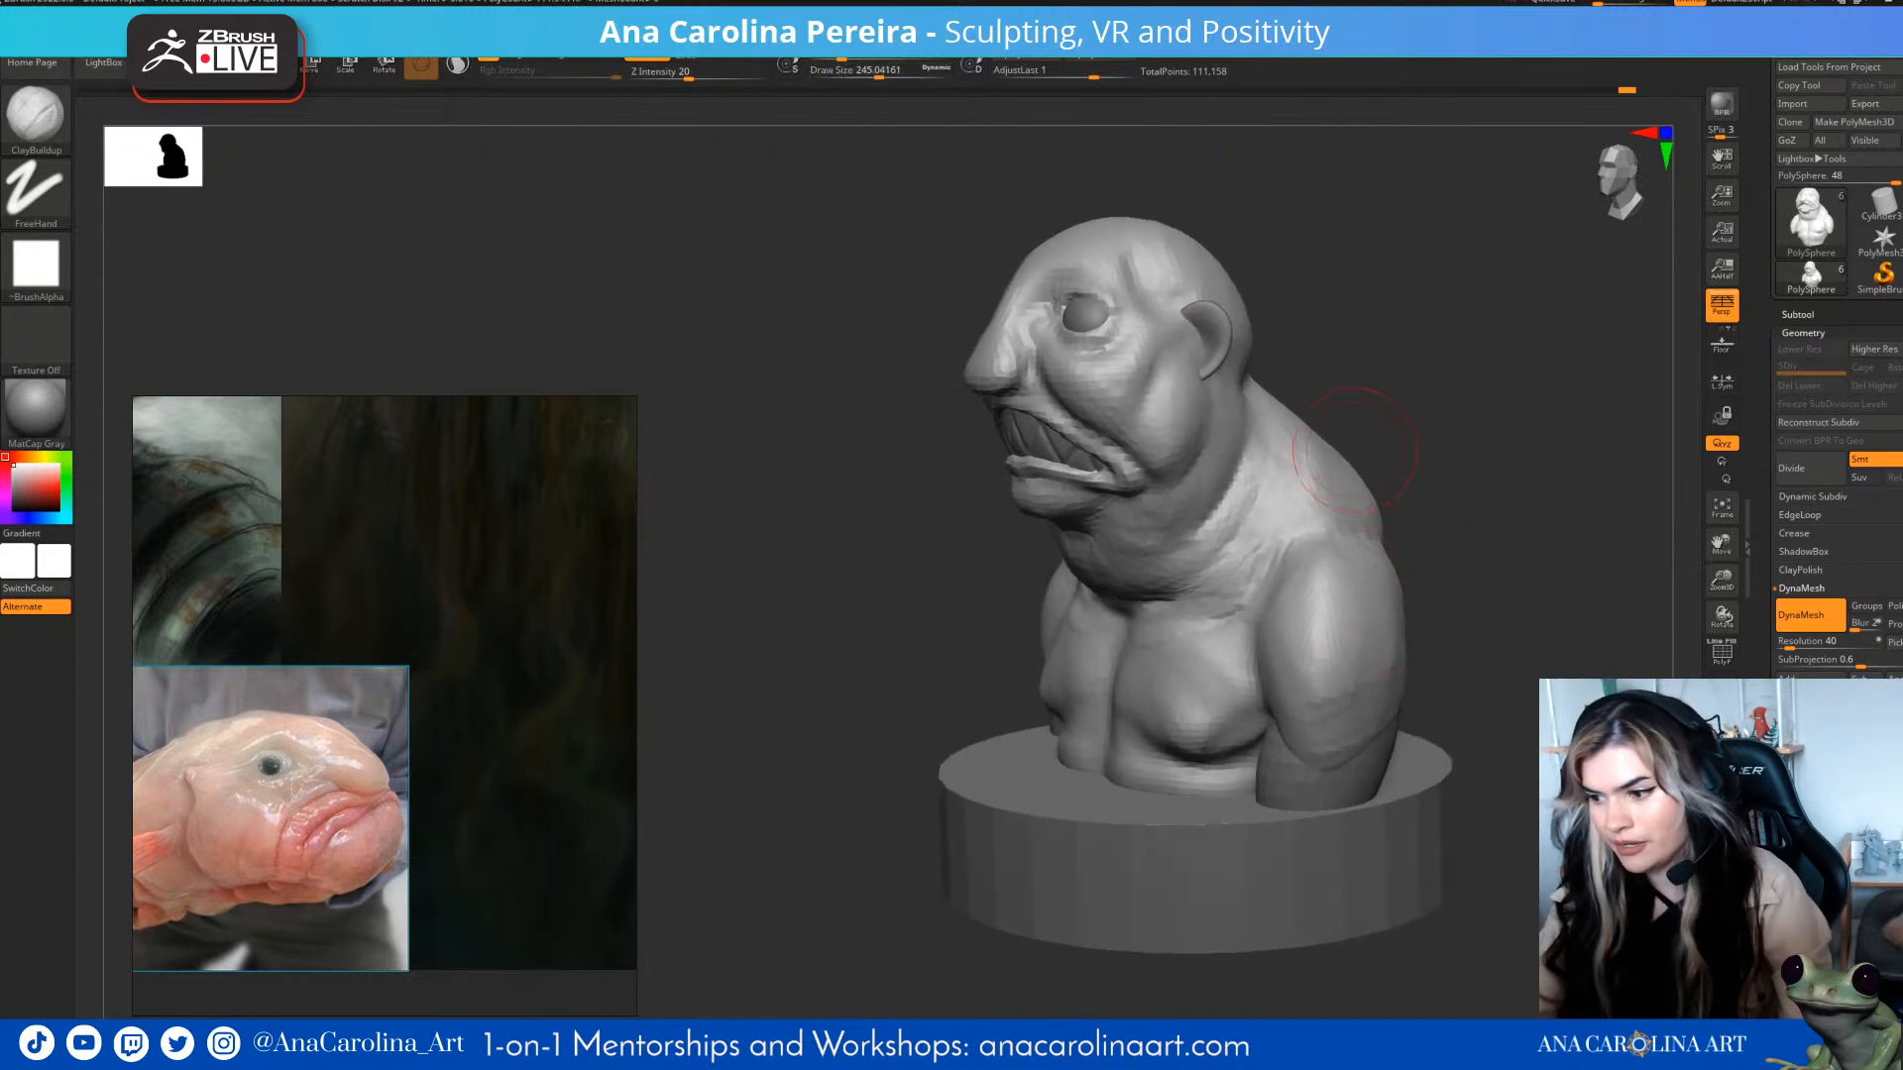
- Build up the shoulder muscles and upper arms with the ClayBuildup brush at a draw size of about 245
mouse_move(1449, 404)
left_mouse_down()
mouse_move(1469, 429)
mouse_move(1434, 312)
left_mouse_up()
left_click_drag(1497, 400, 1584, 344)
left_click_drag(1370, 243, 1626, 486)
left_click_drag(1507, 476, 1368, 654, "alt")
left_click_drag(1559, 636, 1338, 658)
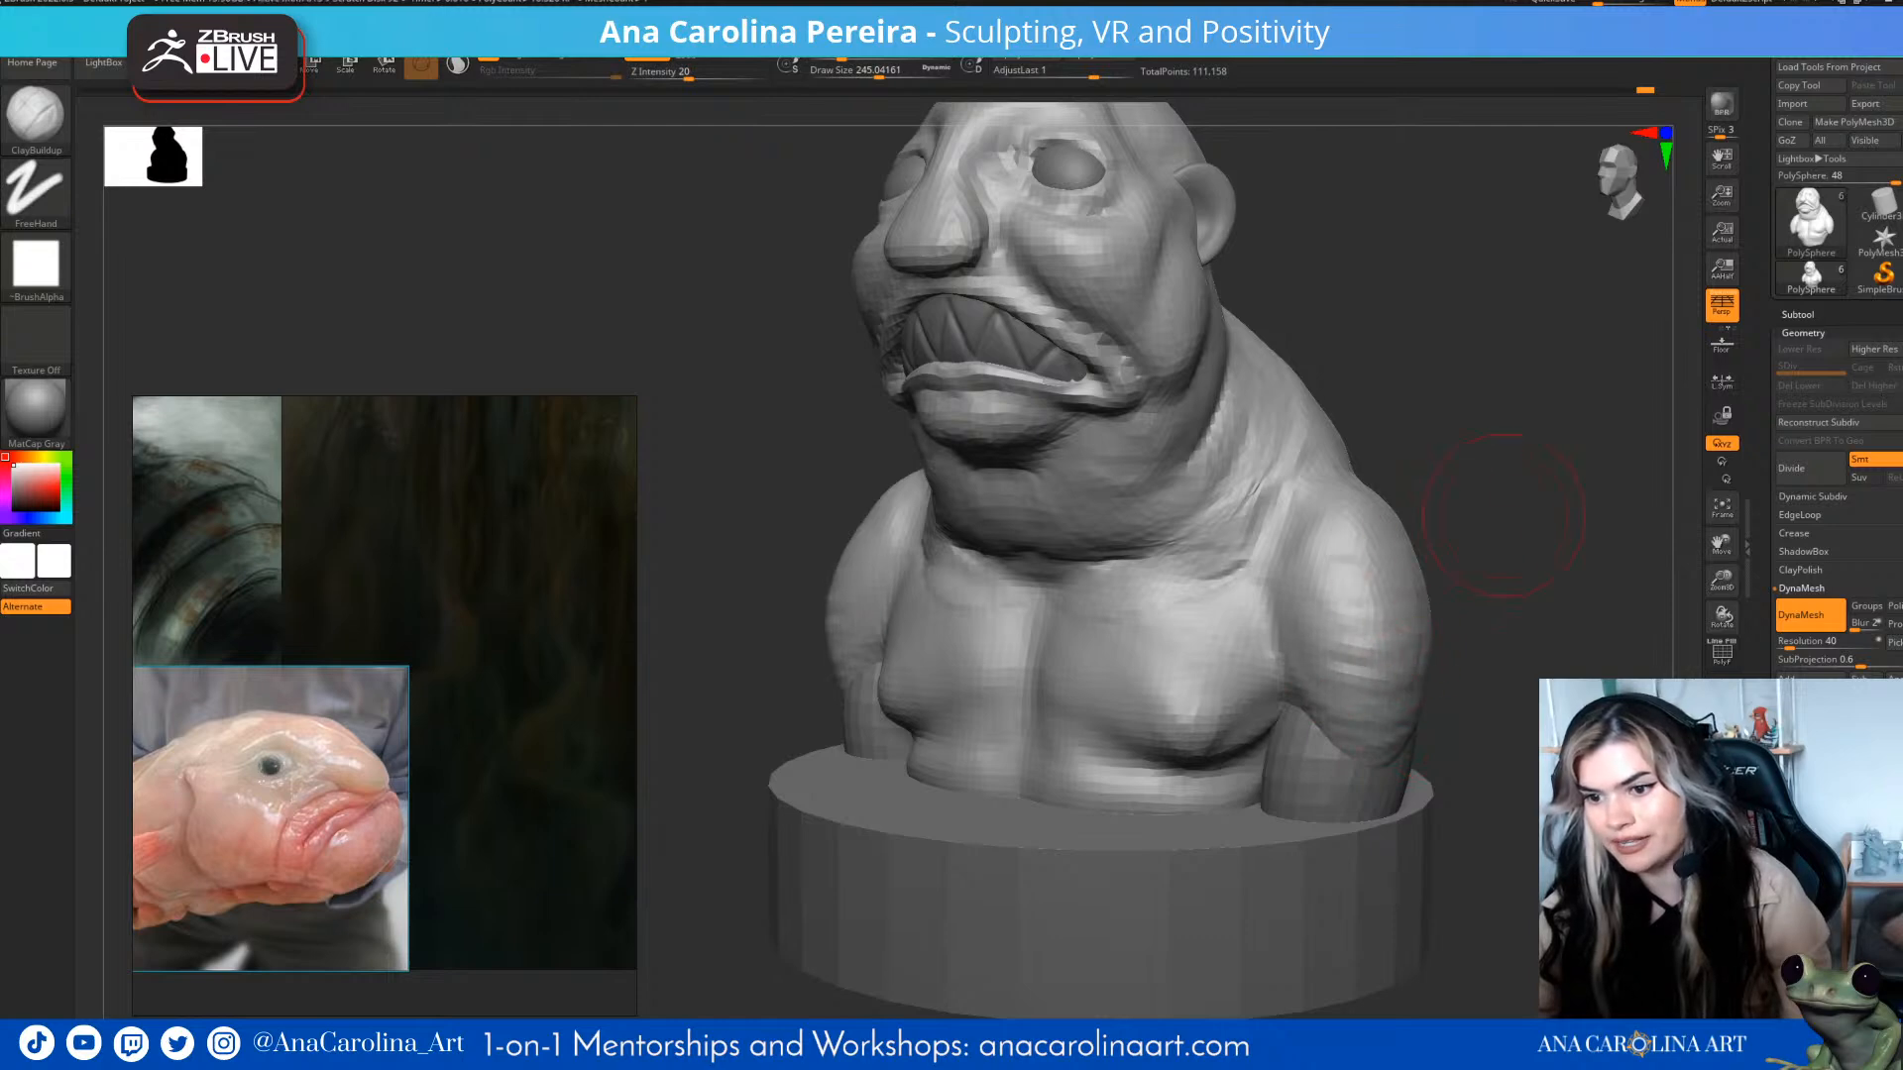
left_click_drag(1496, 518, 1408, 550)
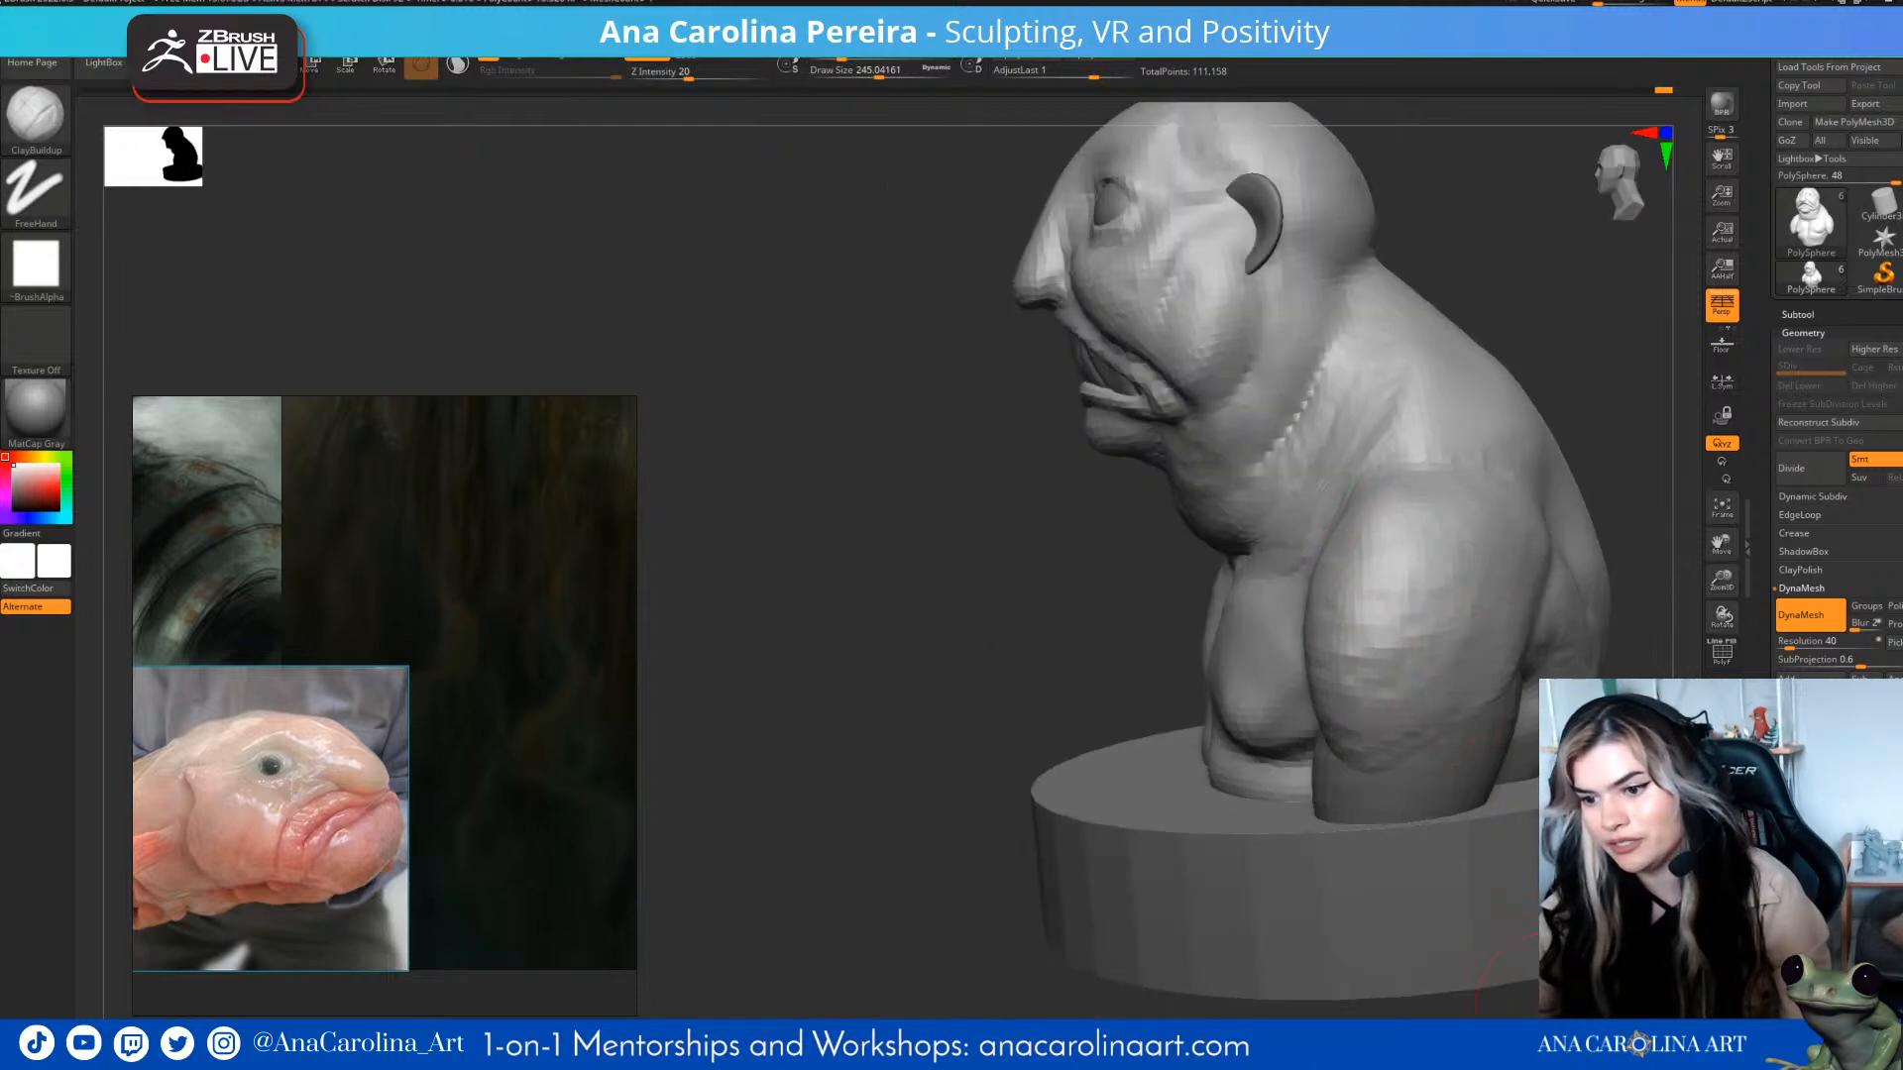
left_click_drag(1544, 1006, 1427, 956)
left_click_drag(1348, 550, 1420, 587)
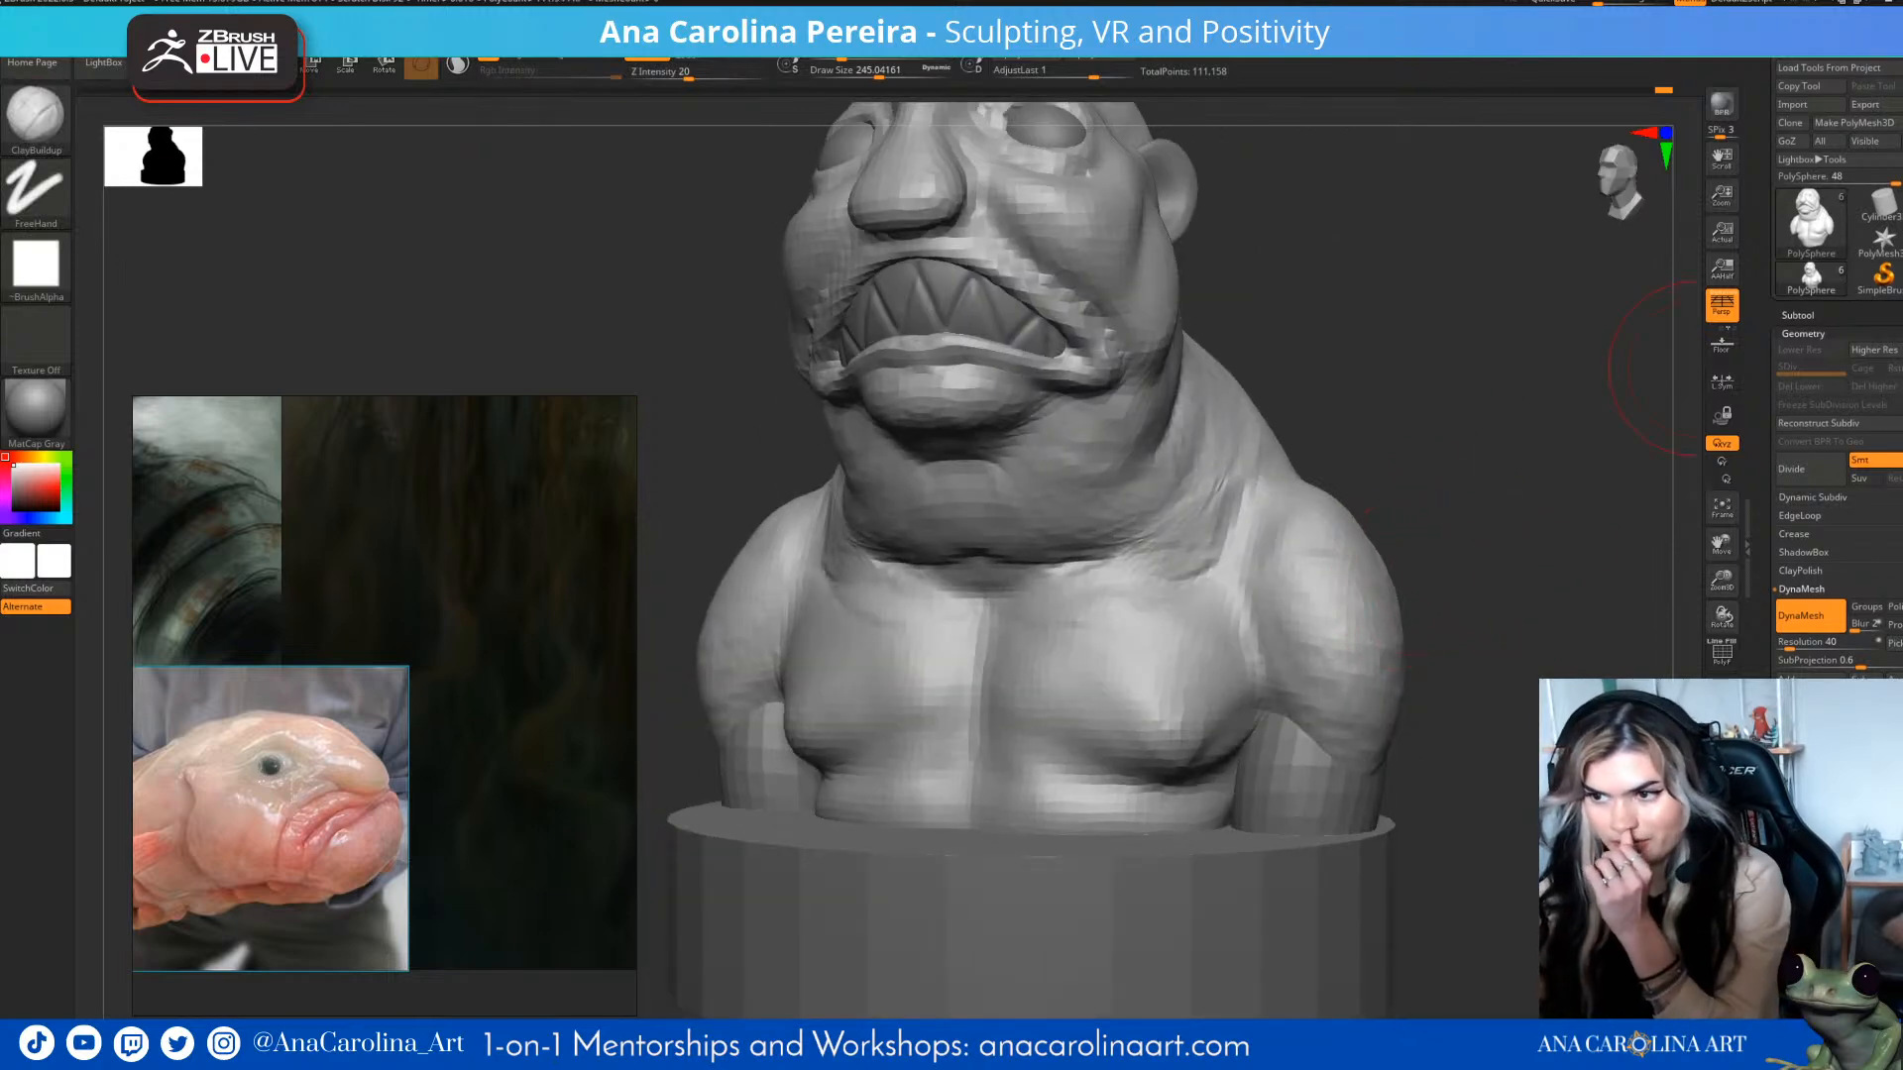
left_click(1799, 315)
left_click(1798, 315)
left_click(1803, 335)
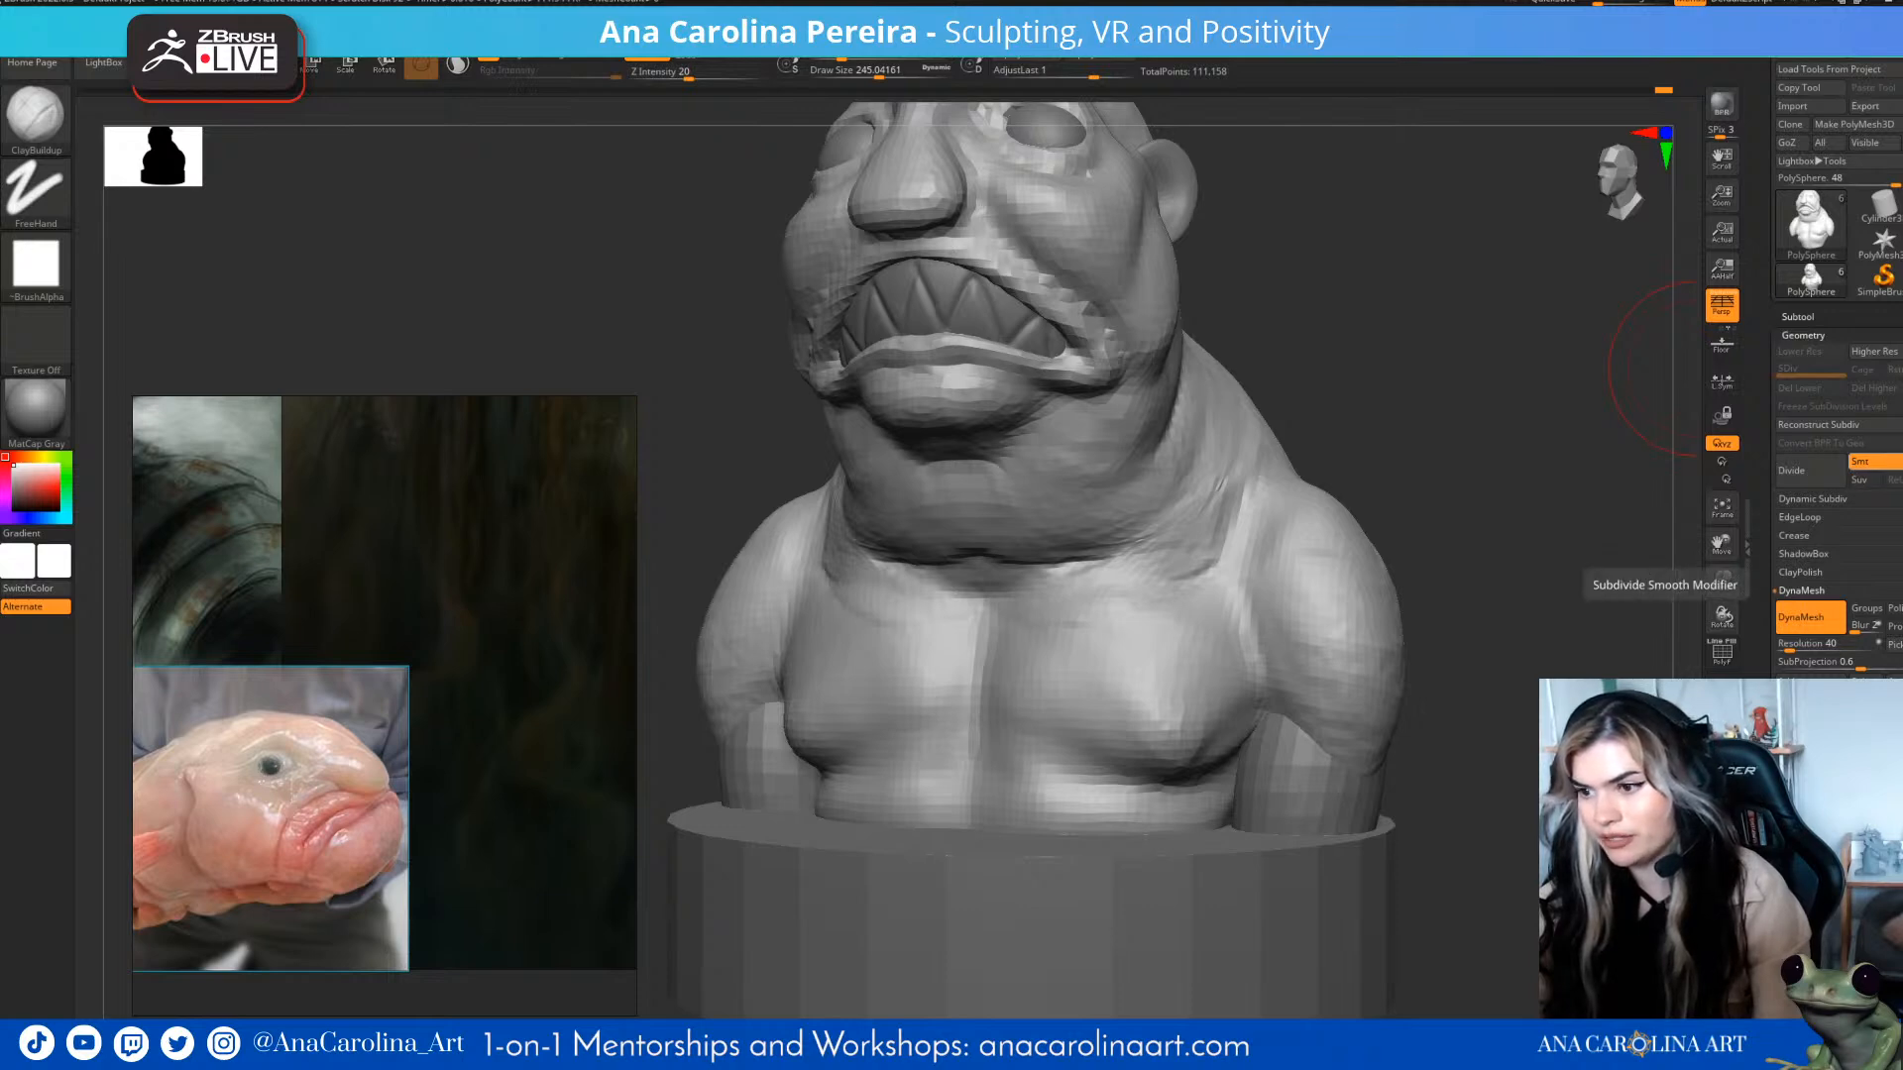
left_click(1873, 462)
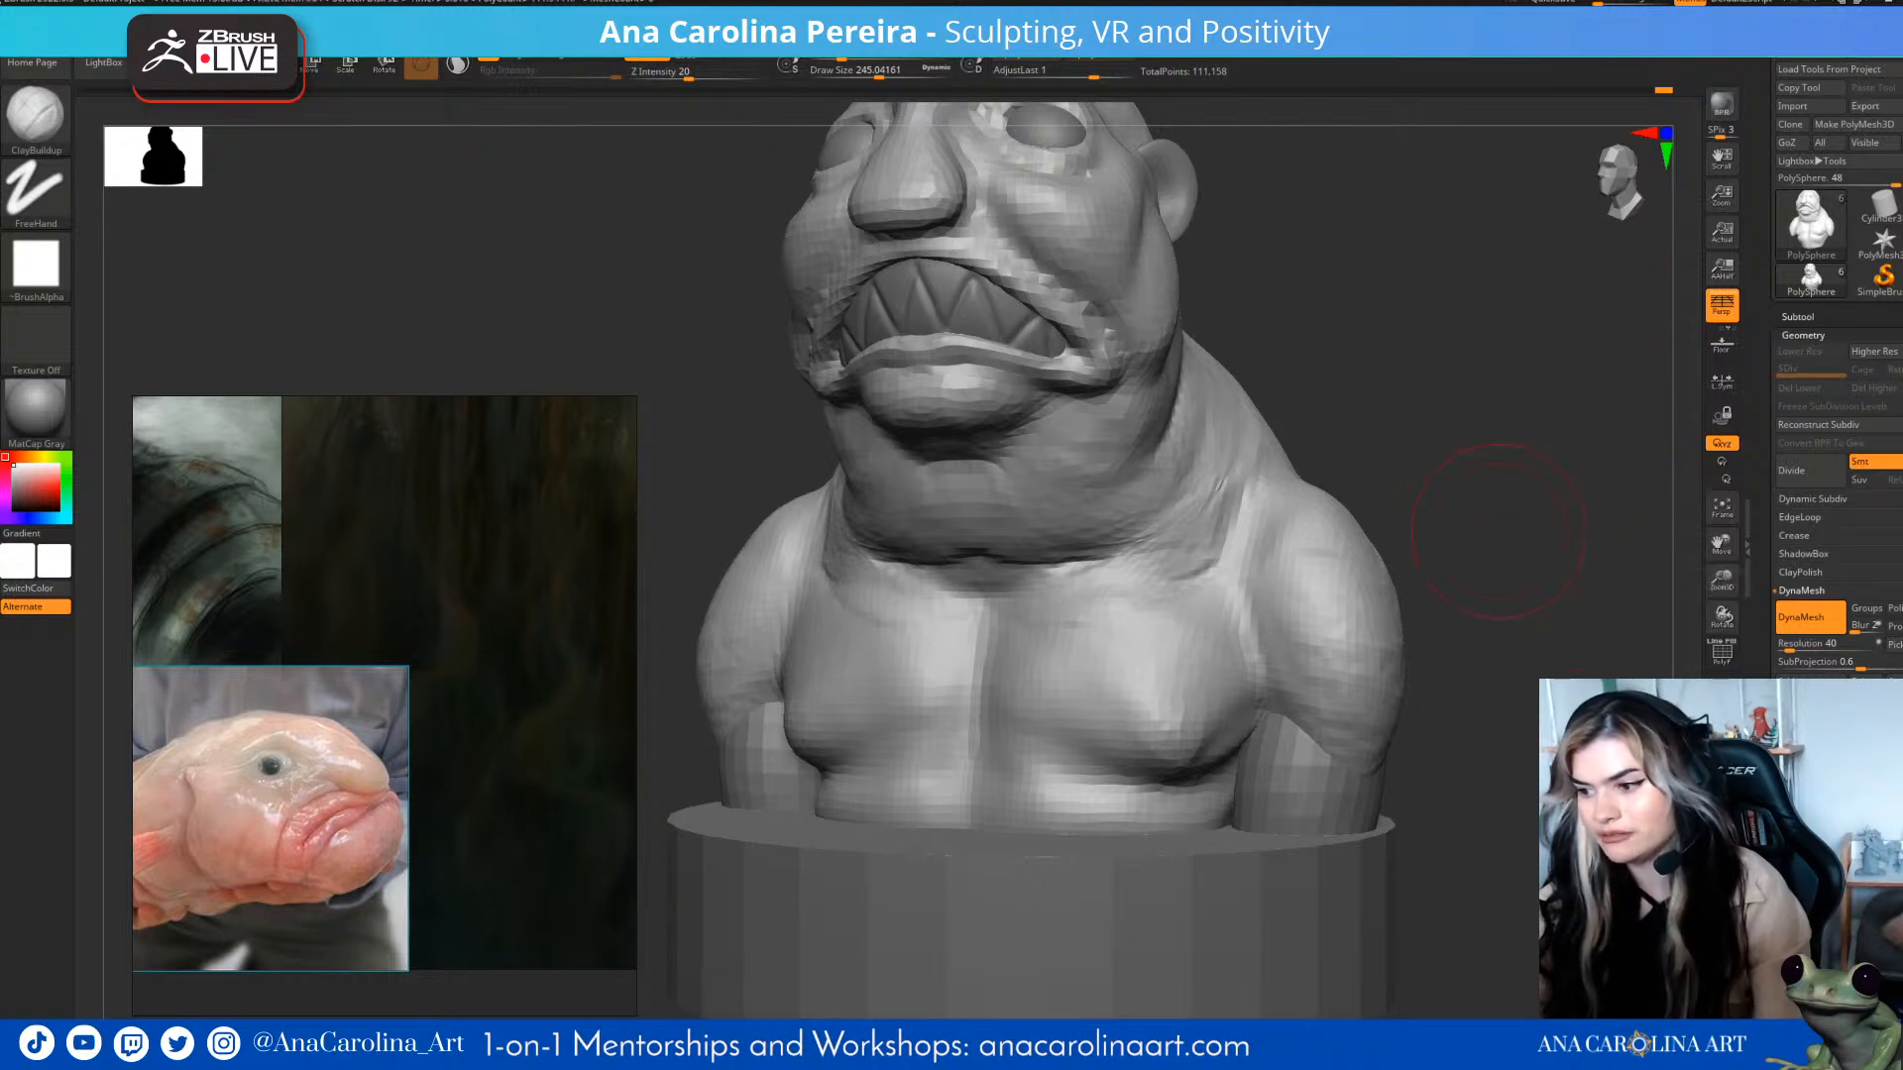
- Examine the proportions of the neck, shoulders and arms from the front and the sides
left_click_drag(1499, 531, 1477, 540, "shift")
left_click_drag(1477, 614, 1308, 503, "alt")
mouse_move(1308, 503)
left_mouse_down("alt")
mouse_move(1402, 507)
mouse_move(1427, 551)
left_mouse_up("alt")
left_click_drag(1428, 551, 1584, 561, "alt")
mouse_move(1418, 525)
left_mouse_down("shift")
mouse_move(1437, 555)
mouse_move(1507, 550)
left_mouse_up("shift")
left_click_drag(1598, 446, 1665, 452)
mouse_move(1487, 535)
left_mouse_down("shift")
mouse_move(1499, 558)
mouse_move(1665, 535)
mouse_move(1521, 530)
mouse_move(1462, 506)
mouse_move(1601, 520)
left_mouse_up("shift")
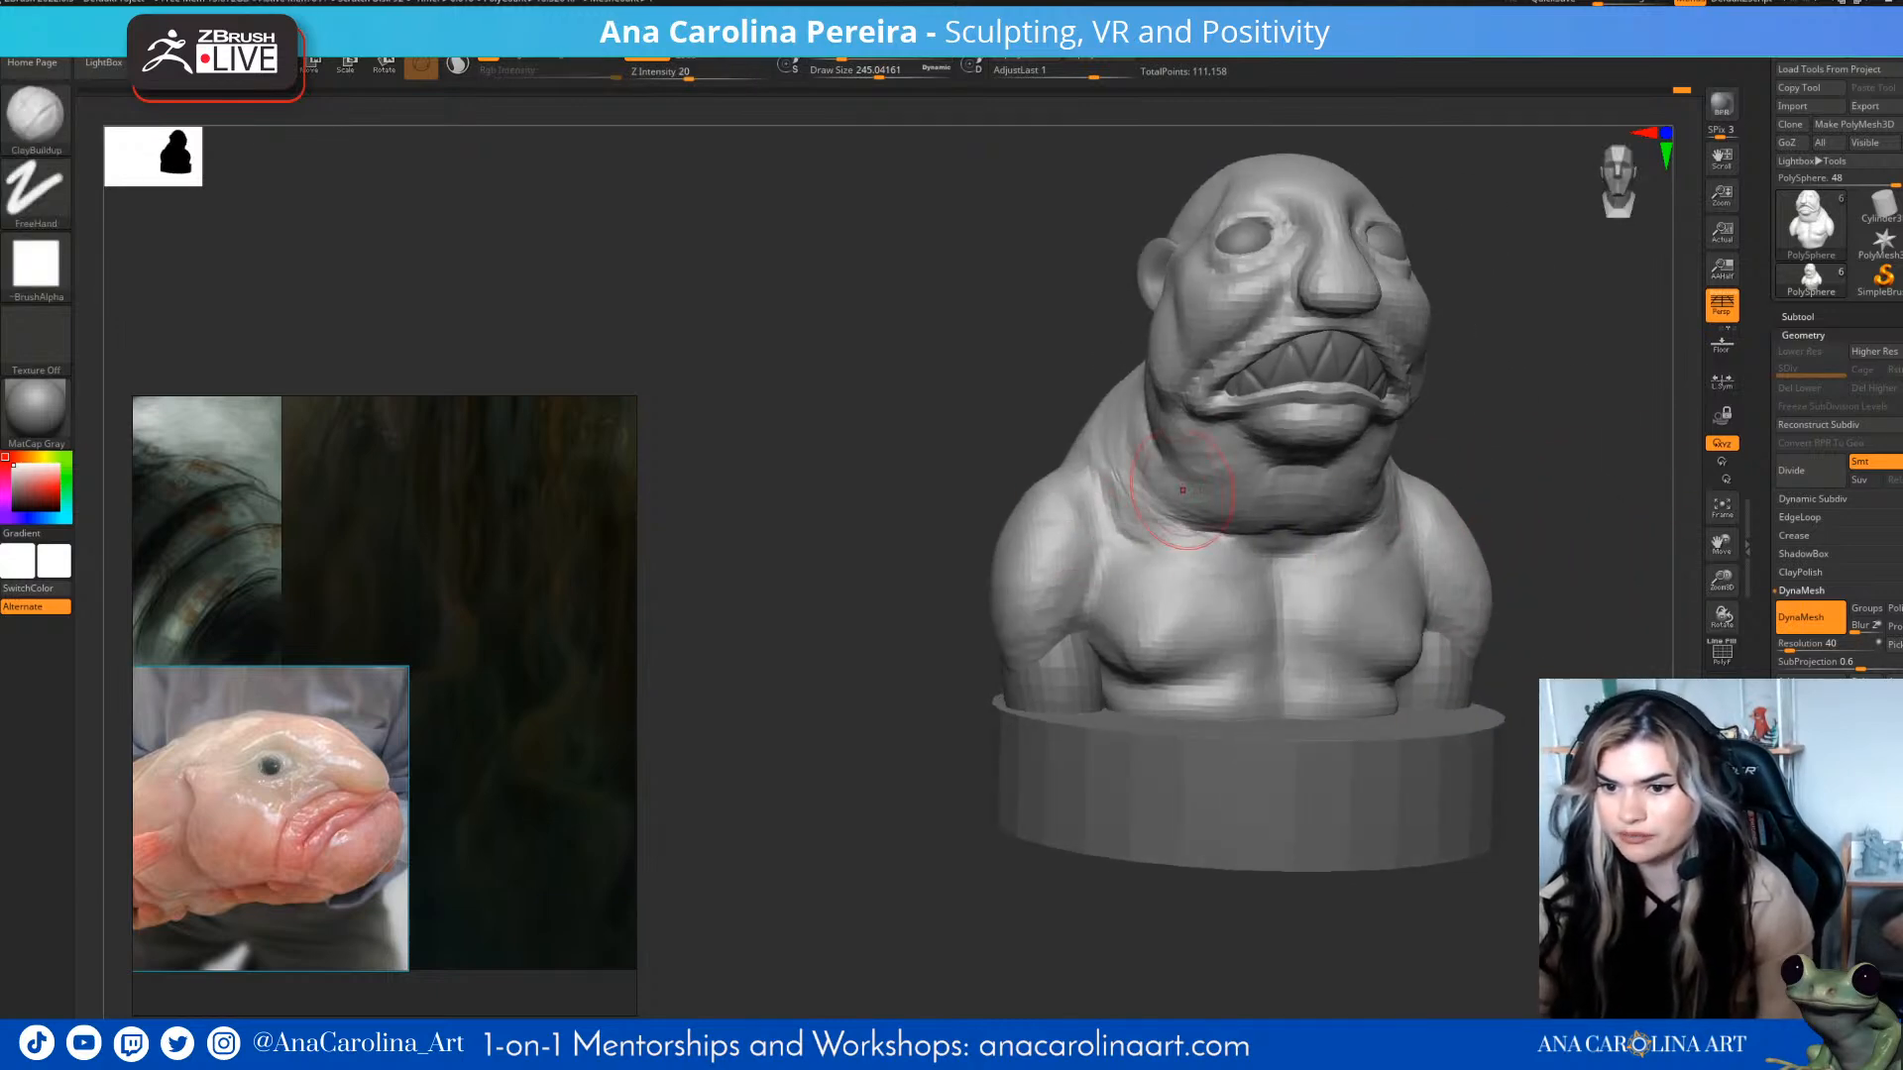
left_click_drag(1523, 441, 1405, 498)
left_click_drag(1536, 431, 1350, 468)
left_click_drag(1532, 396, 1412, 397)
- Add volume to the upper back and shoulder blades with the ClayBuildup brush at a draw size of about 372
key("space")
left_click_drag(1539, 382, 1555, 383)
left_click_drag(1571, 392, 1527, 407, "alt")
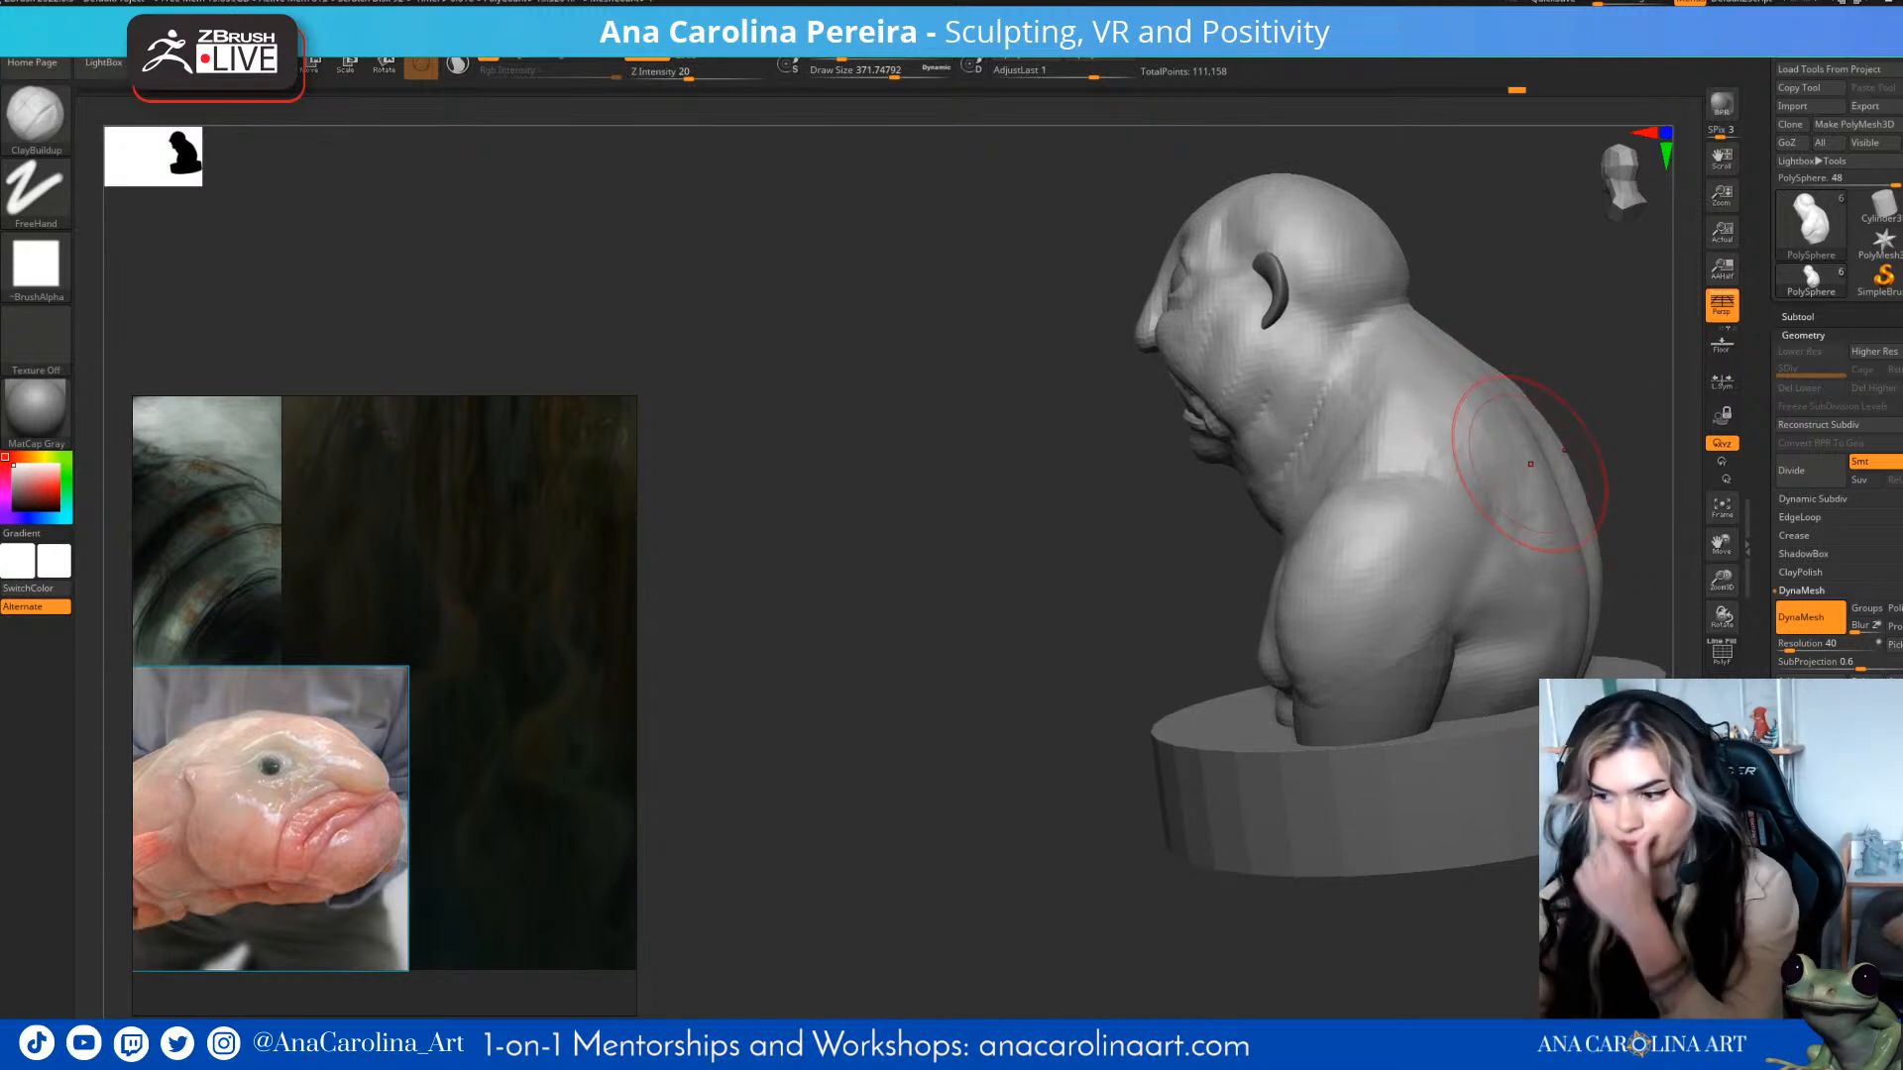
mouse_move(1546, 347)
left_mouse_down()
mouse_move(1656, 357)
mouse_move(1289, 381)
left_mouse_up()
left_click_drag(1427, 386, 1403, 436)
mouse_move(1402, 436)
left_mouse_down("alt")
mouse_move(1482, 401)
mouse_move(1422, 426)
left_mouse_up("alt")
mouse_move(1422, 476)
left_mouse_down("alt")
mouse_move(1402, 421)
mouse_move(1465, 499)
mouse_move(1521, 489)
mouse_move(1477, 470)
left_mouse_up("alt")
- Build up a skin fold around the base of the neck with the ClayBuildup brush at a draw size of about 228
key("s")
left_click_drag(1478, 470, 1373, 461)
left_click_drag(1427, 555, 1548, 612, "shift")
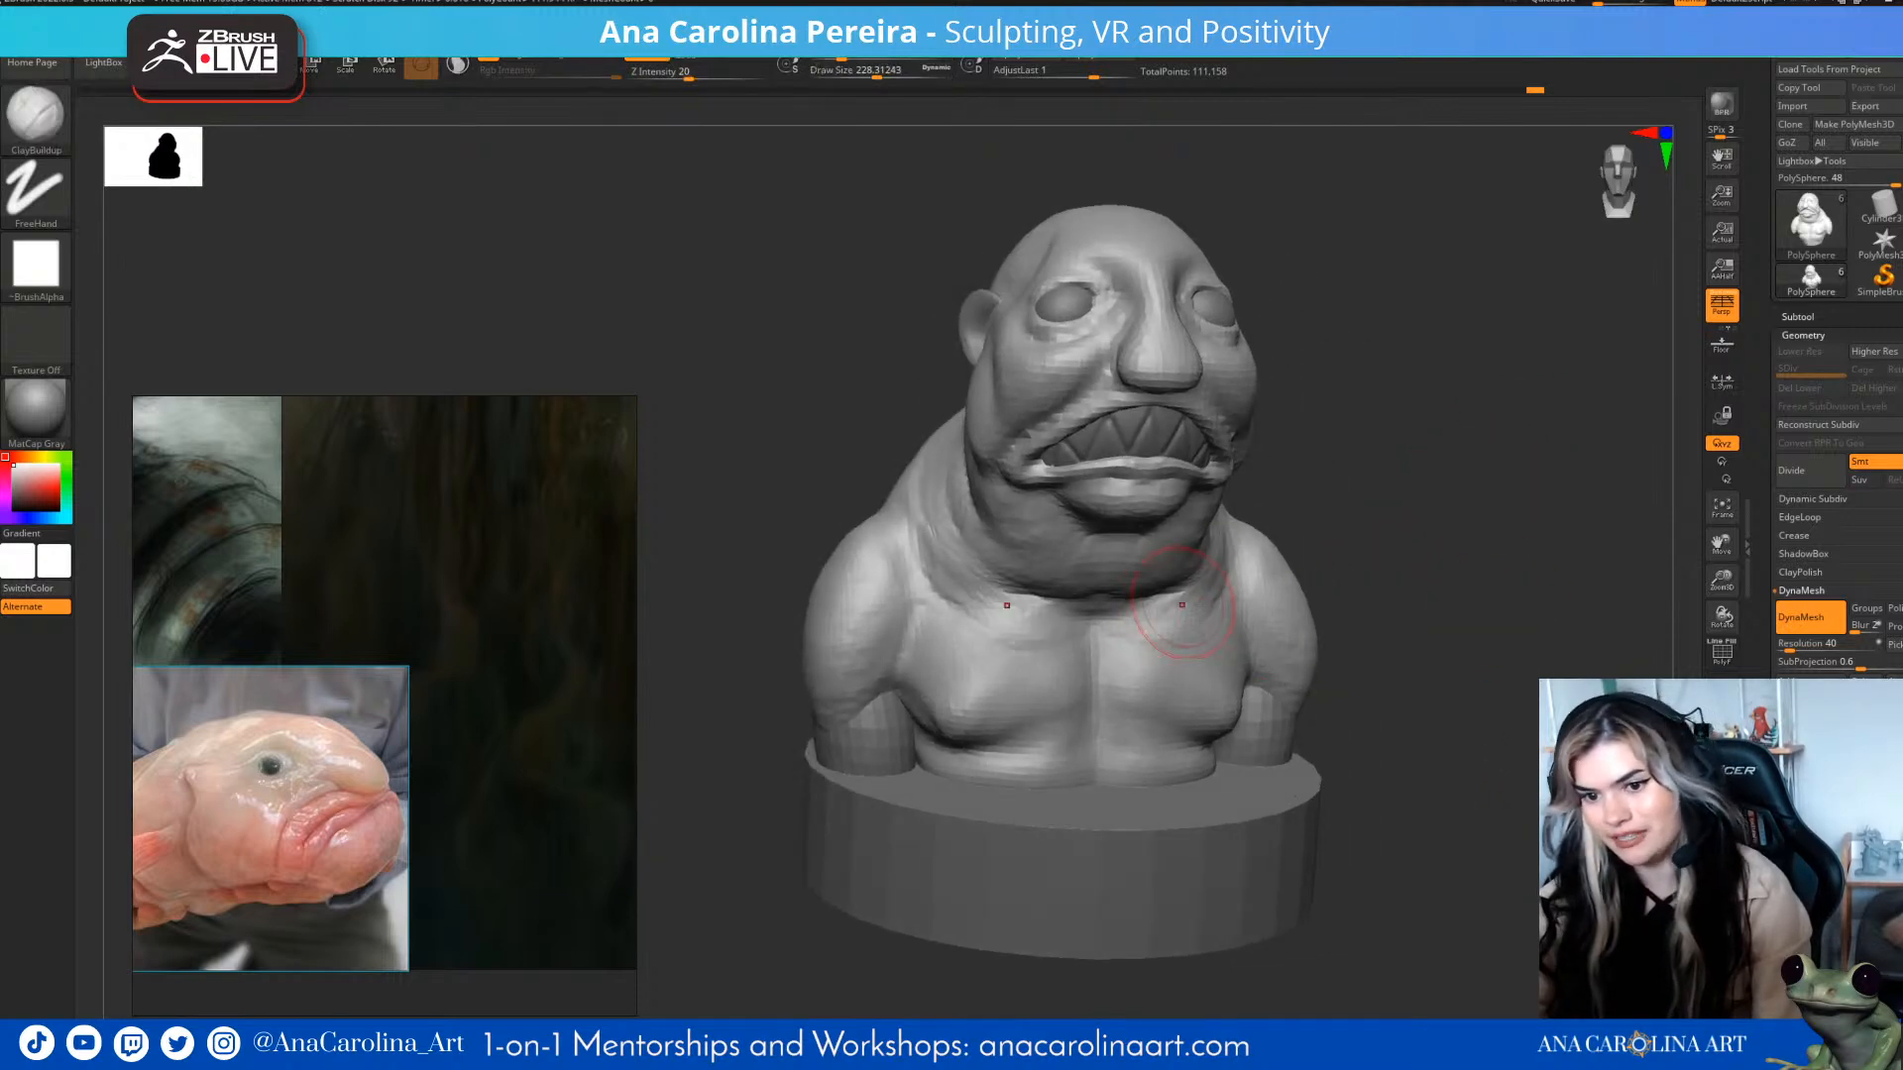
left_click_drag(1380, 470, 1293, 472)
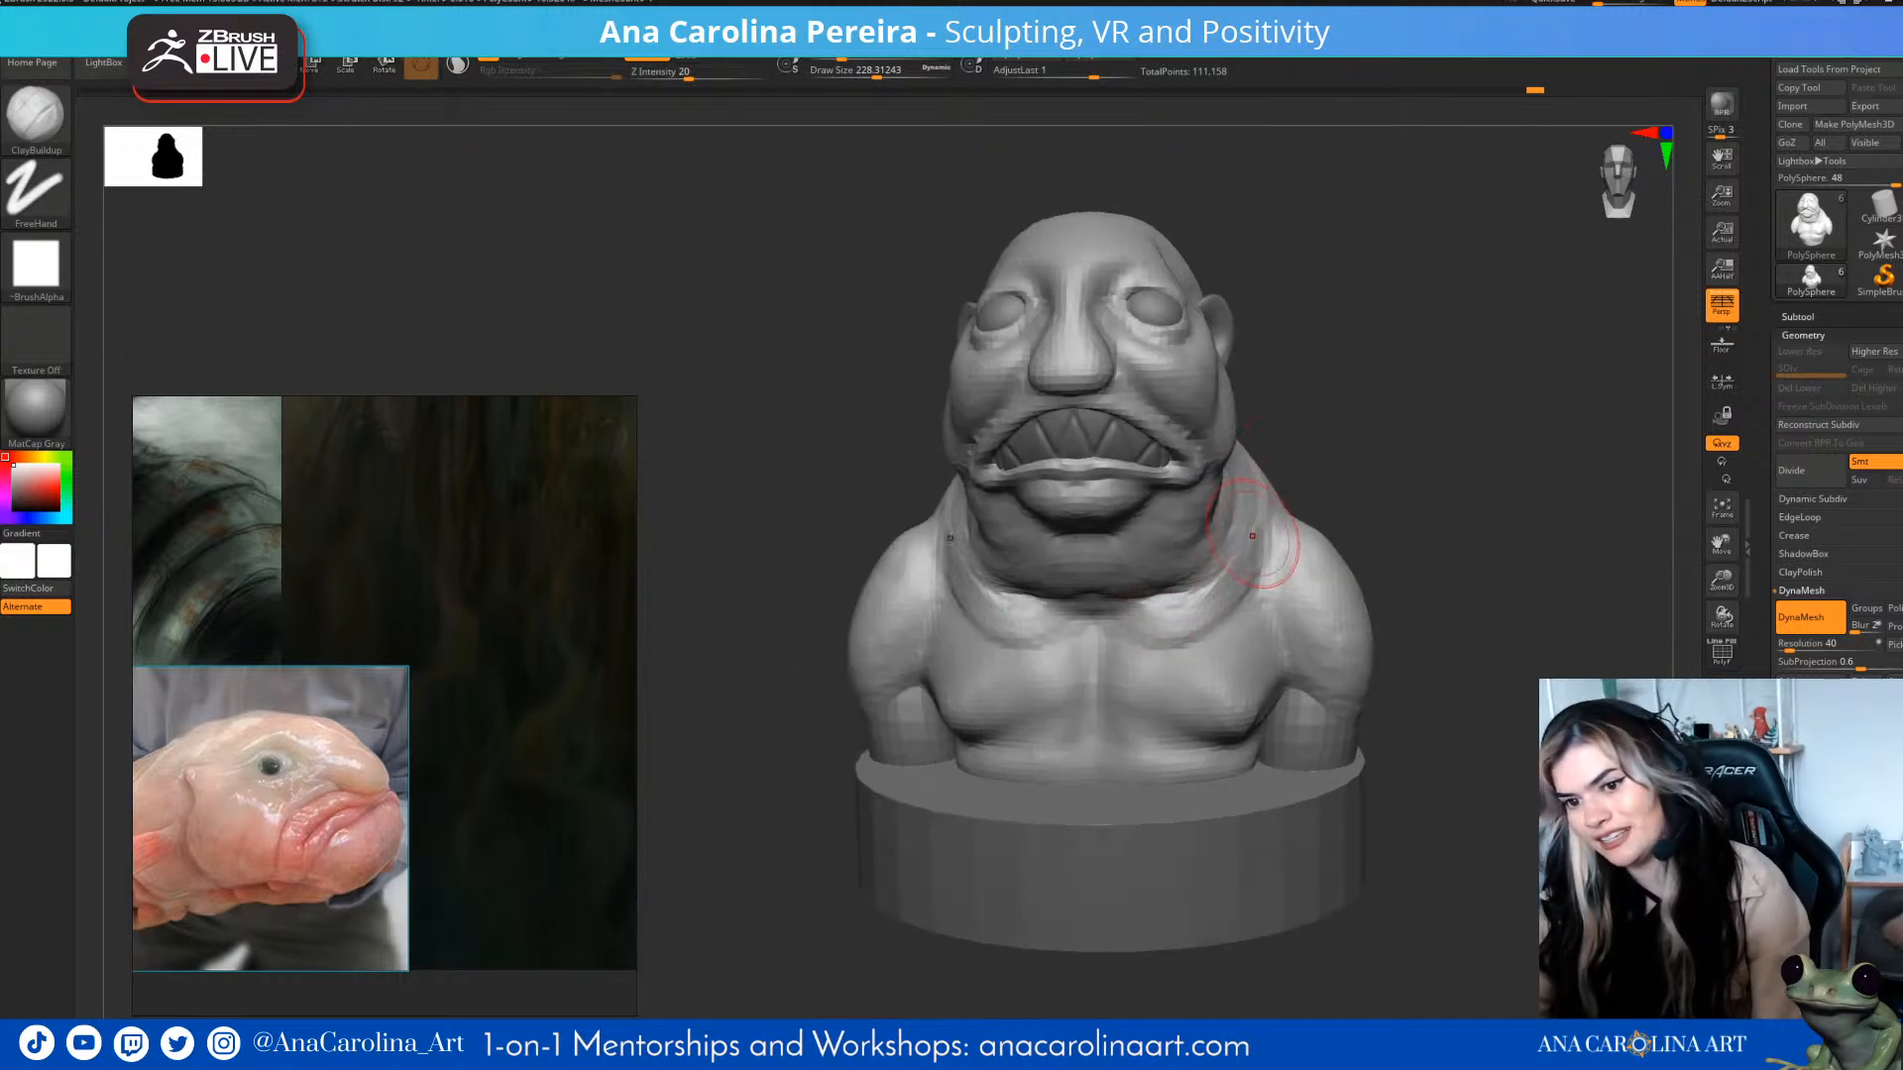
mouse_move(1343, 446)
left_mouse_down("alt")
mouse_move(1338, 382)
mouse_move(1364, 397)
mouse_move(1364, 443)
mouse_move(1444, 474)
mouse_move(1420, 441)
mouse_move(1364, 452)
mouse_move(1395, 456)
left_mouse_up("alt")
- Enlarge the ears and pull them outward with the Move brush at a draw size of about 274
left_click(1249, 329, "alt")
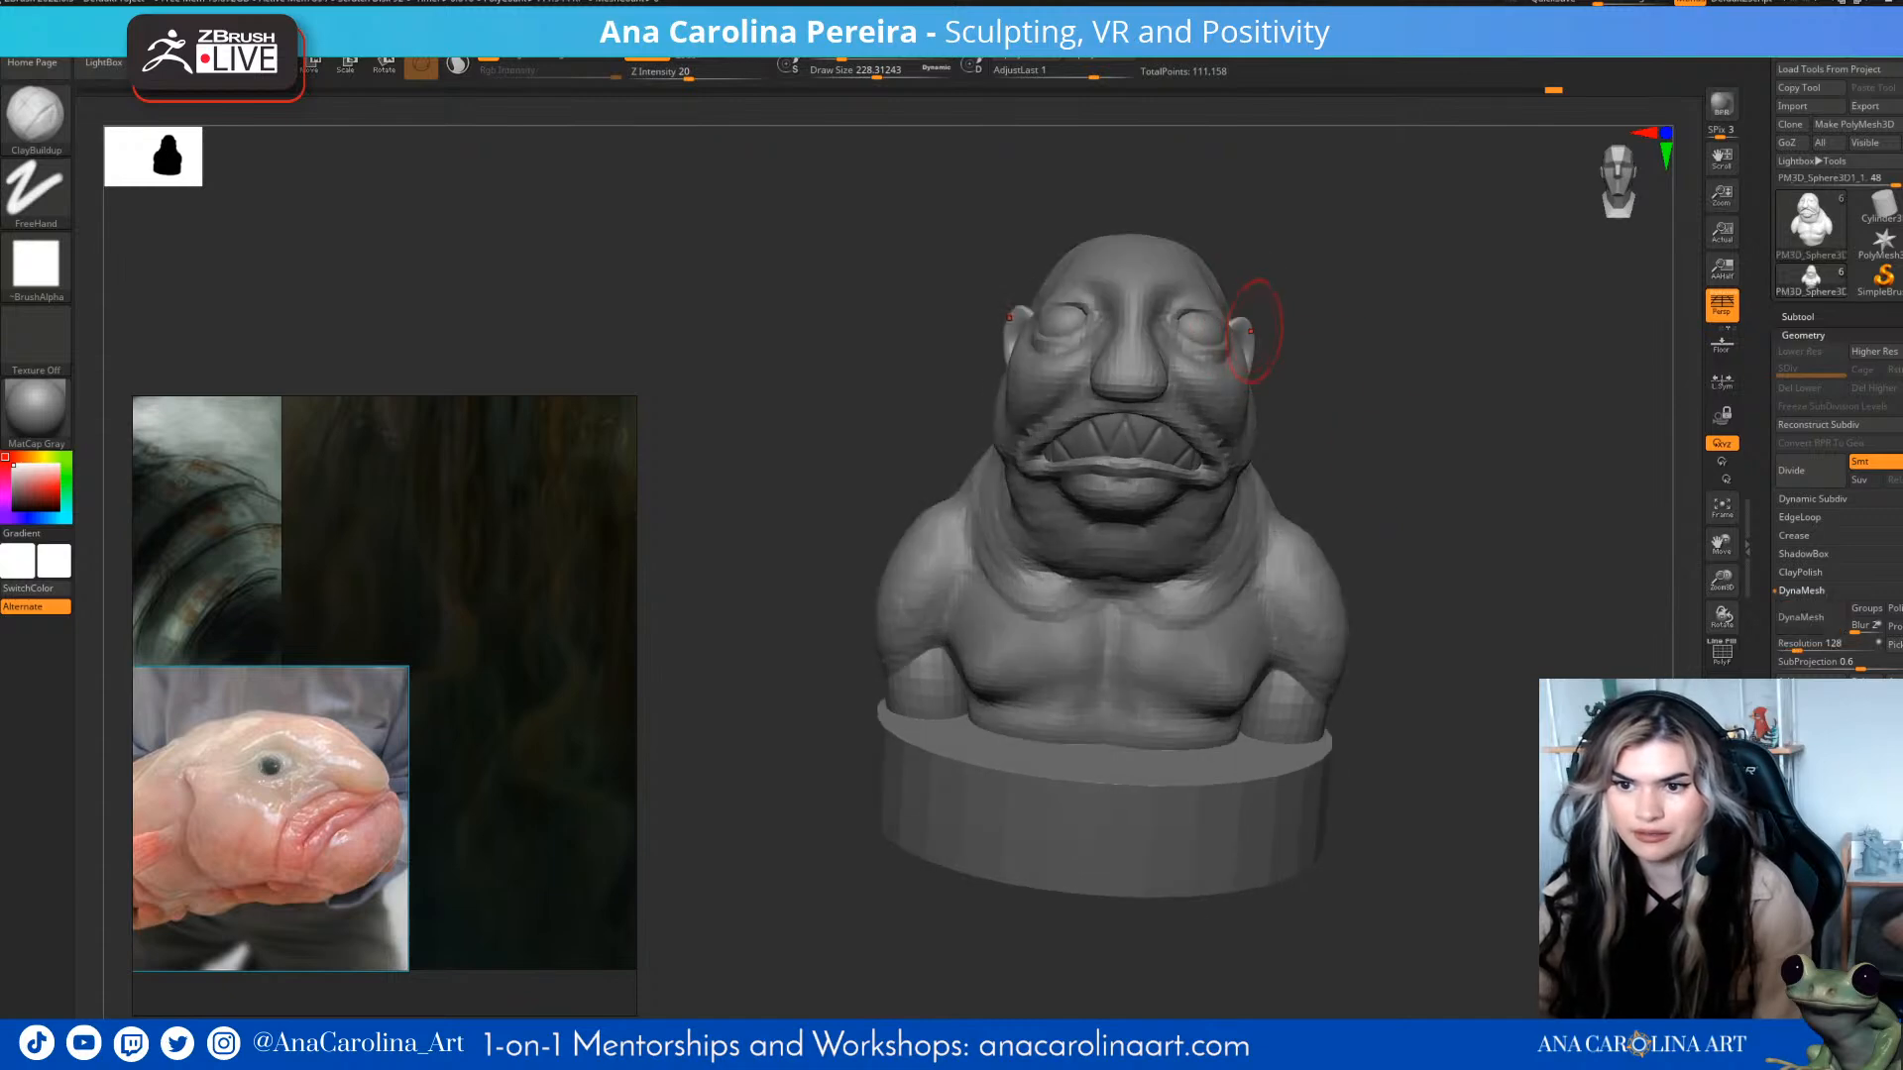
key("b")
key("m")
key("v")
key("space")
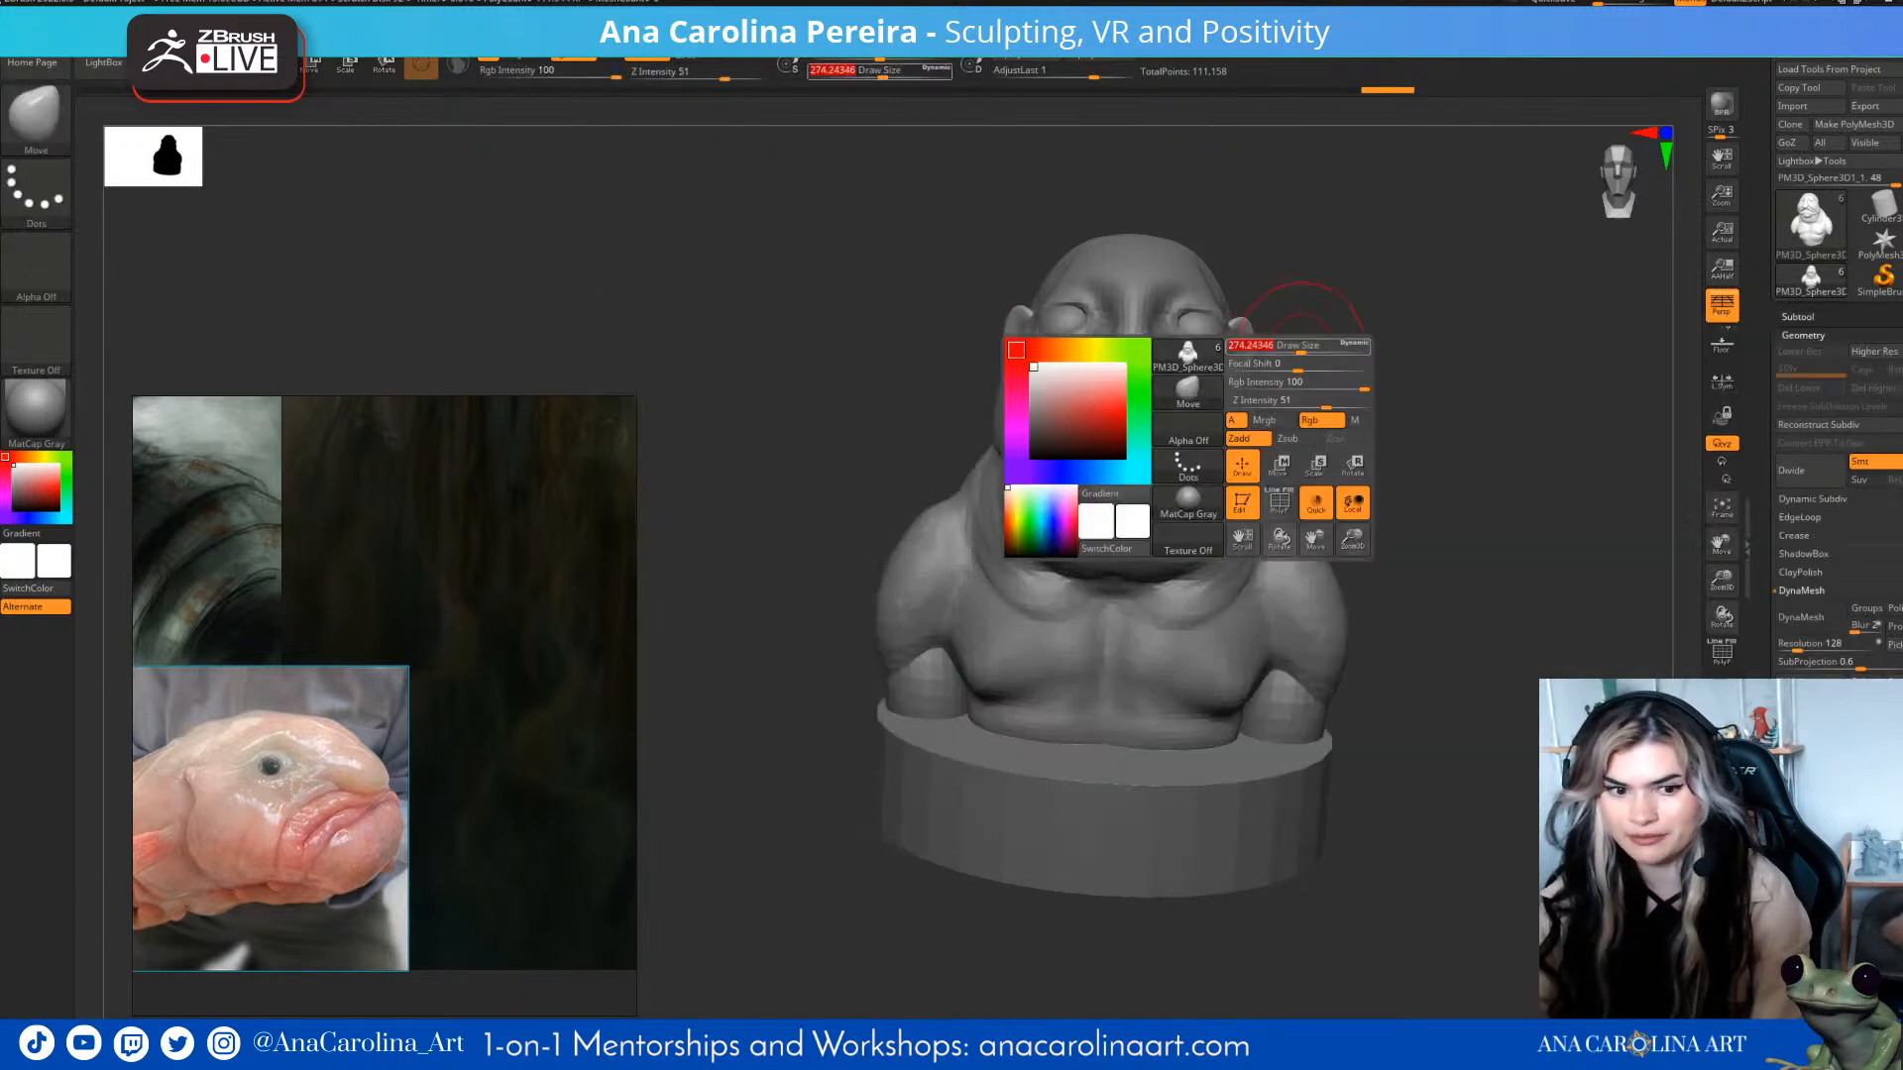
mouse_move(1273, 342)
left_mouse_down()
mouse_move(1298, 339)
mouse_move(1277, 334)
left_mouse_up()
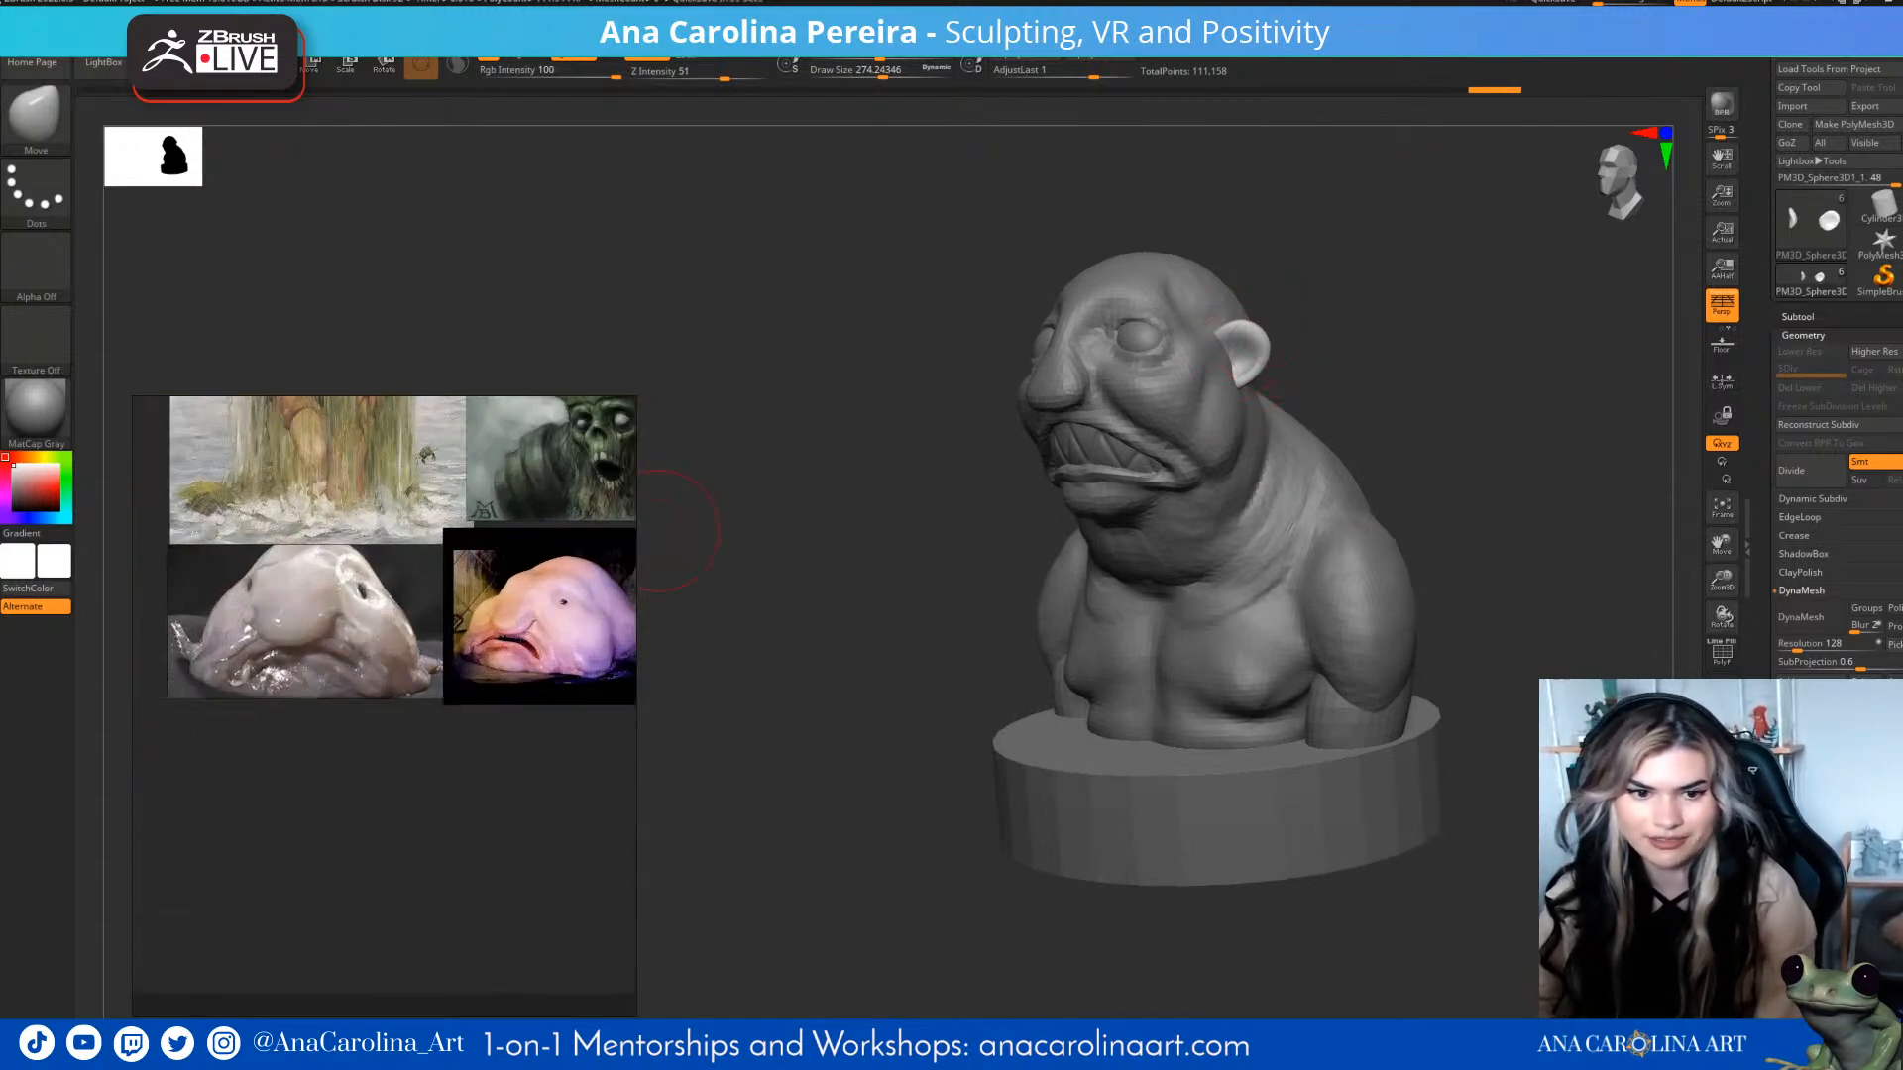
mouse_move(1467, 616)
left_mouse_down()
mouse_move(1561, 626)
mouse_move(1477, 630)
left_mouse_up()
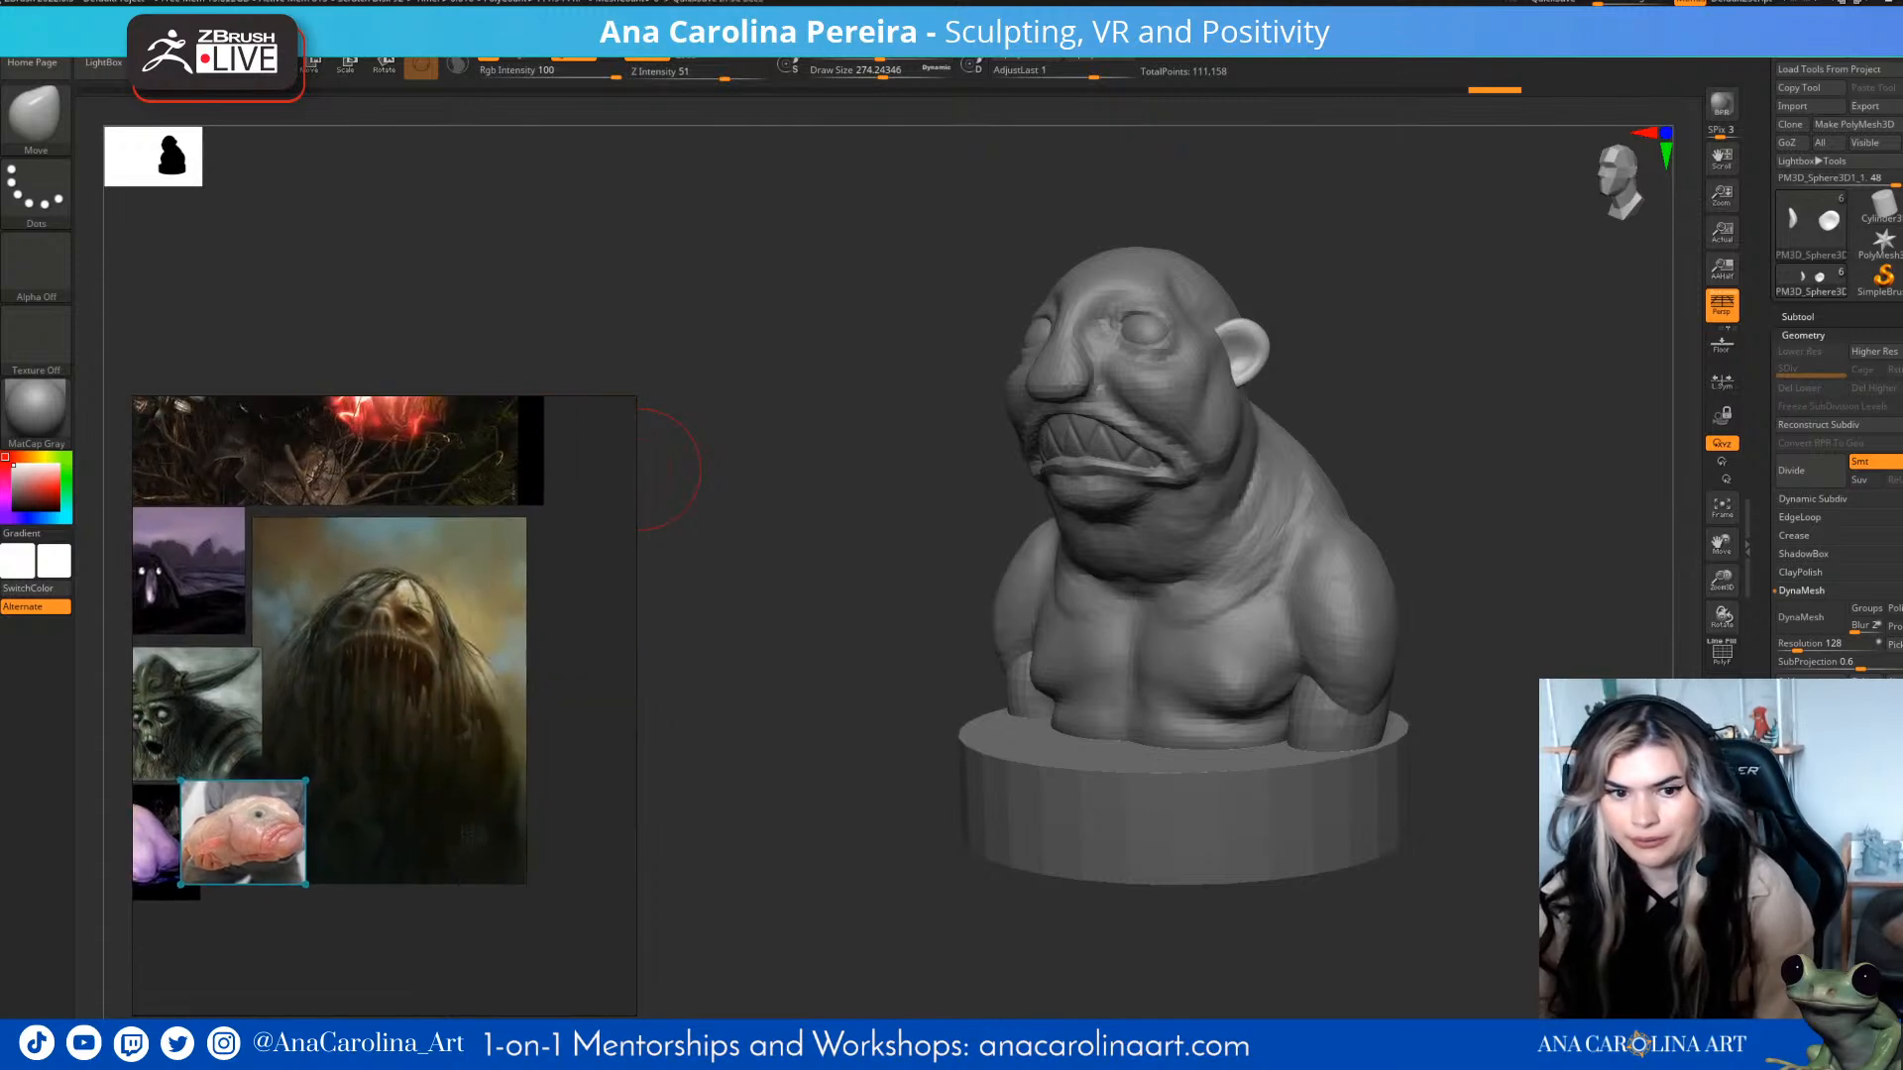
- Compare the bust with the Draugr reference images and enlarge the painting of the long-haired, fanged creature
mouse_move(764, 515)
left_mouse_down()
mouse_move(882, 517)
mouse_move(674, 545)
mouse_move(827, 521)
mouse_move(808, 581)
left_mouse_up()
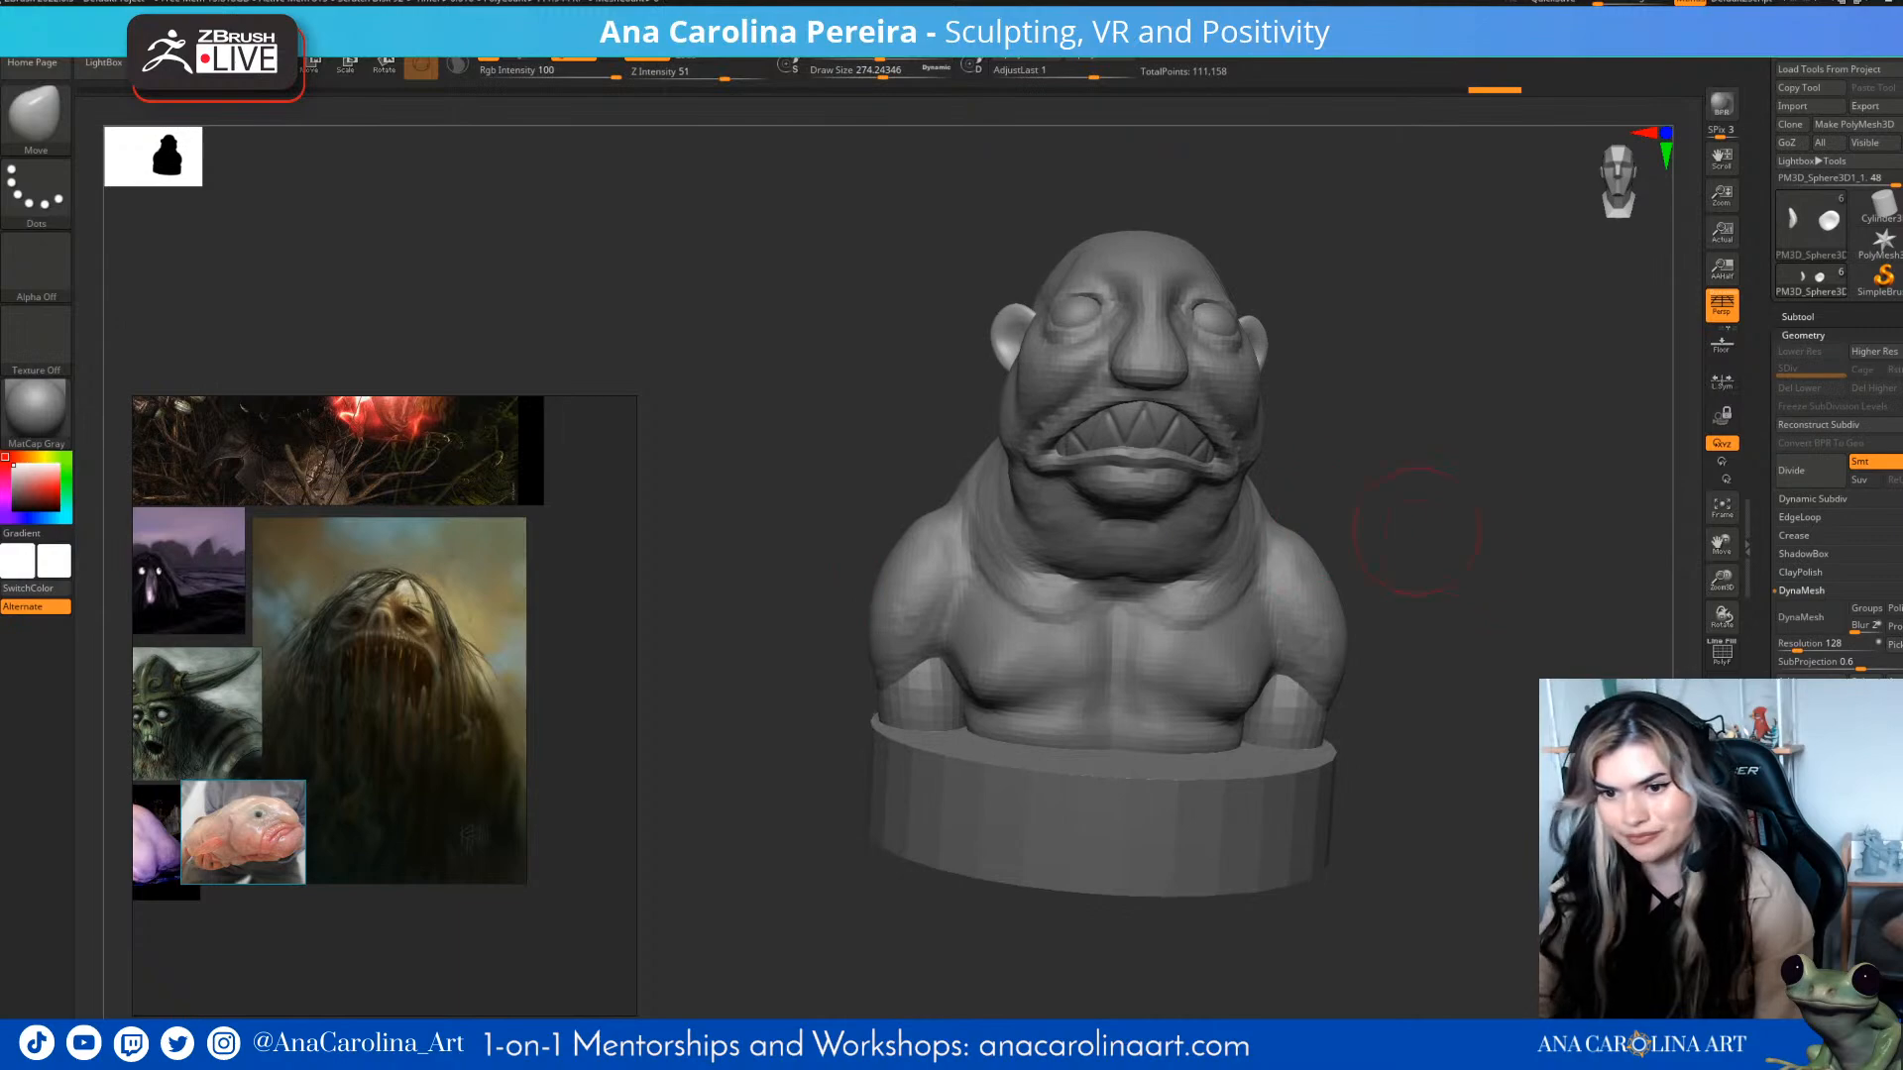
left_click_drag(1385, 533, 1474, 538, "shift")
scroll(495, 753, "down", 5)
scroll(486, 594, "up", 9)
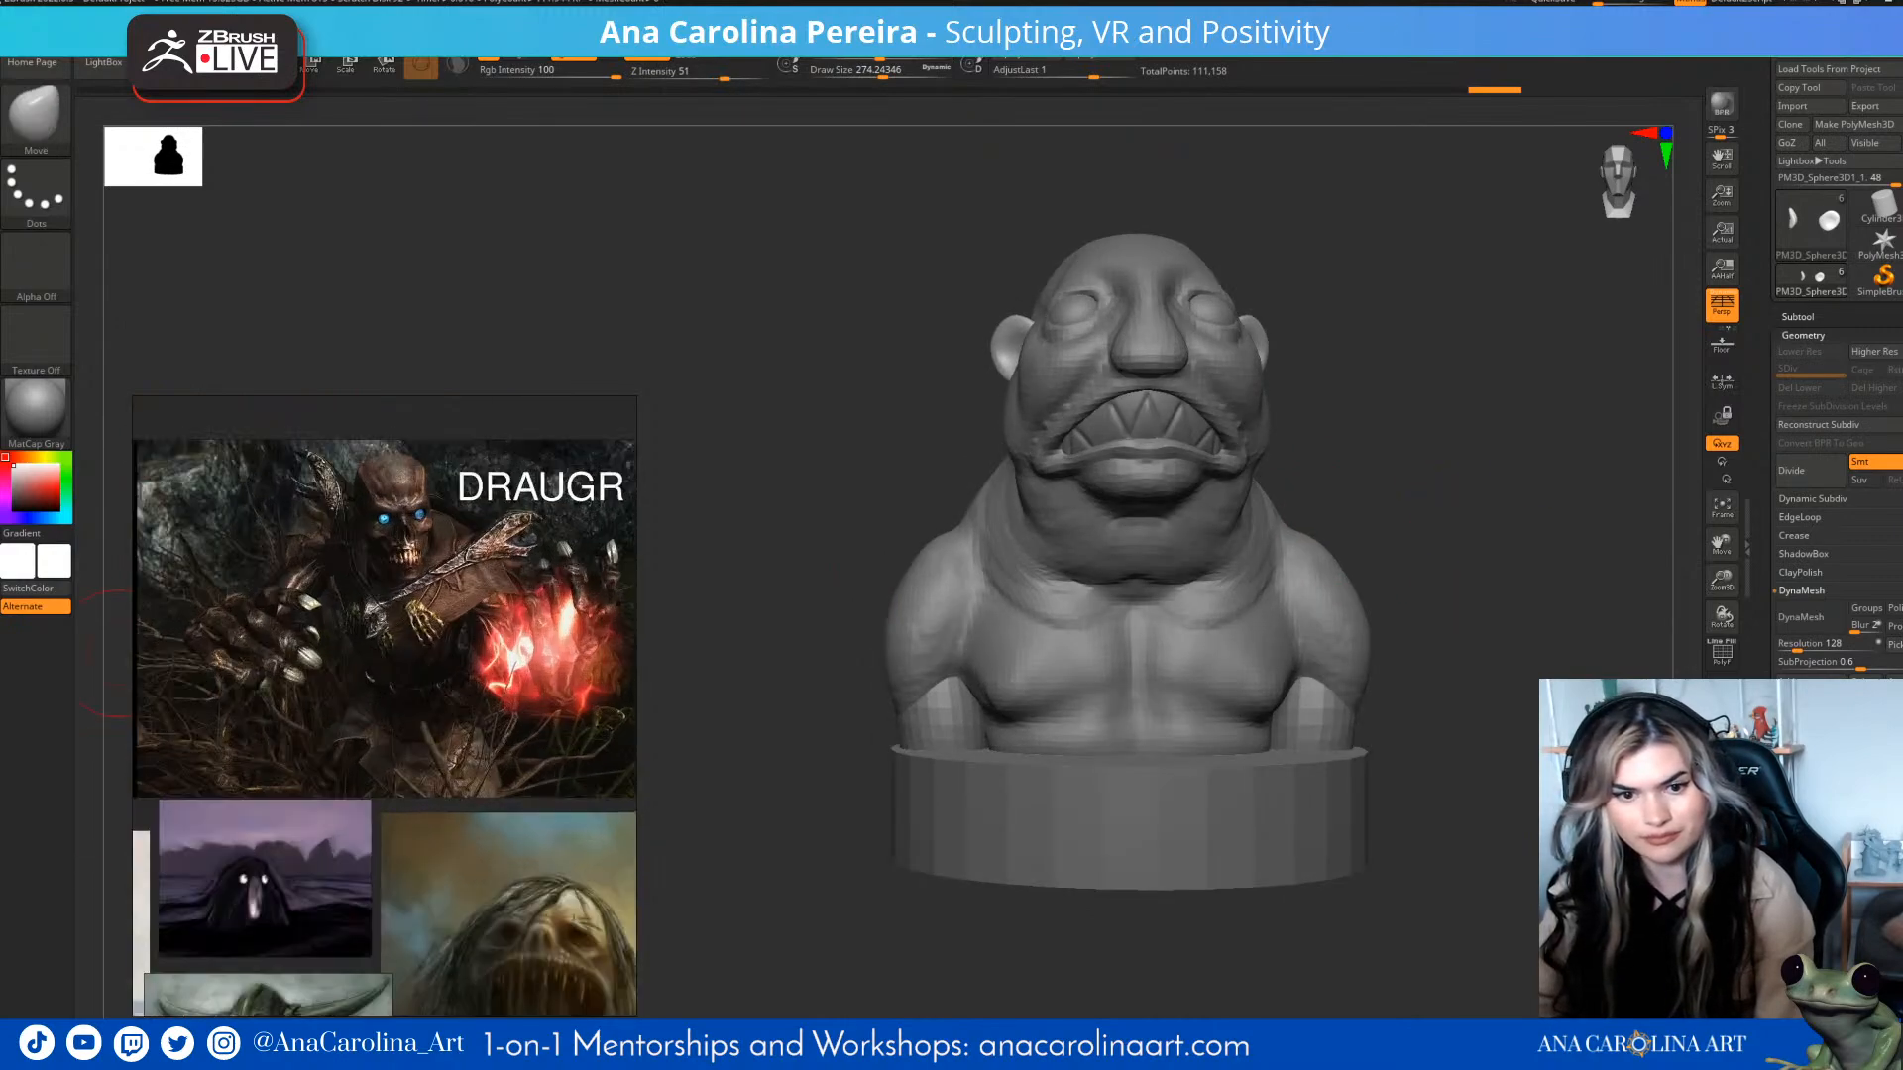
scroll(385, 706, "down", 5)
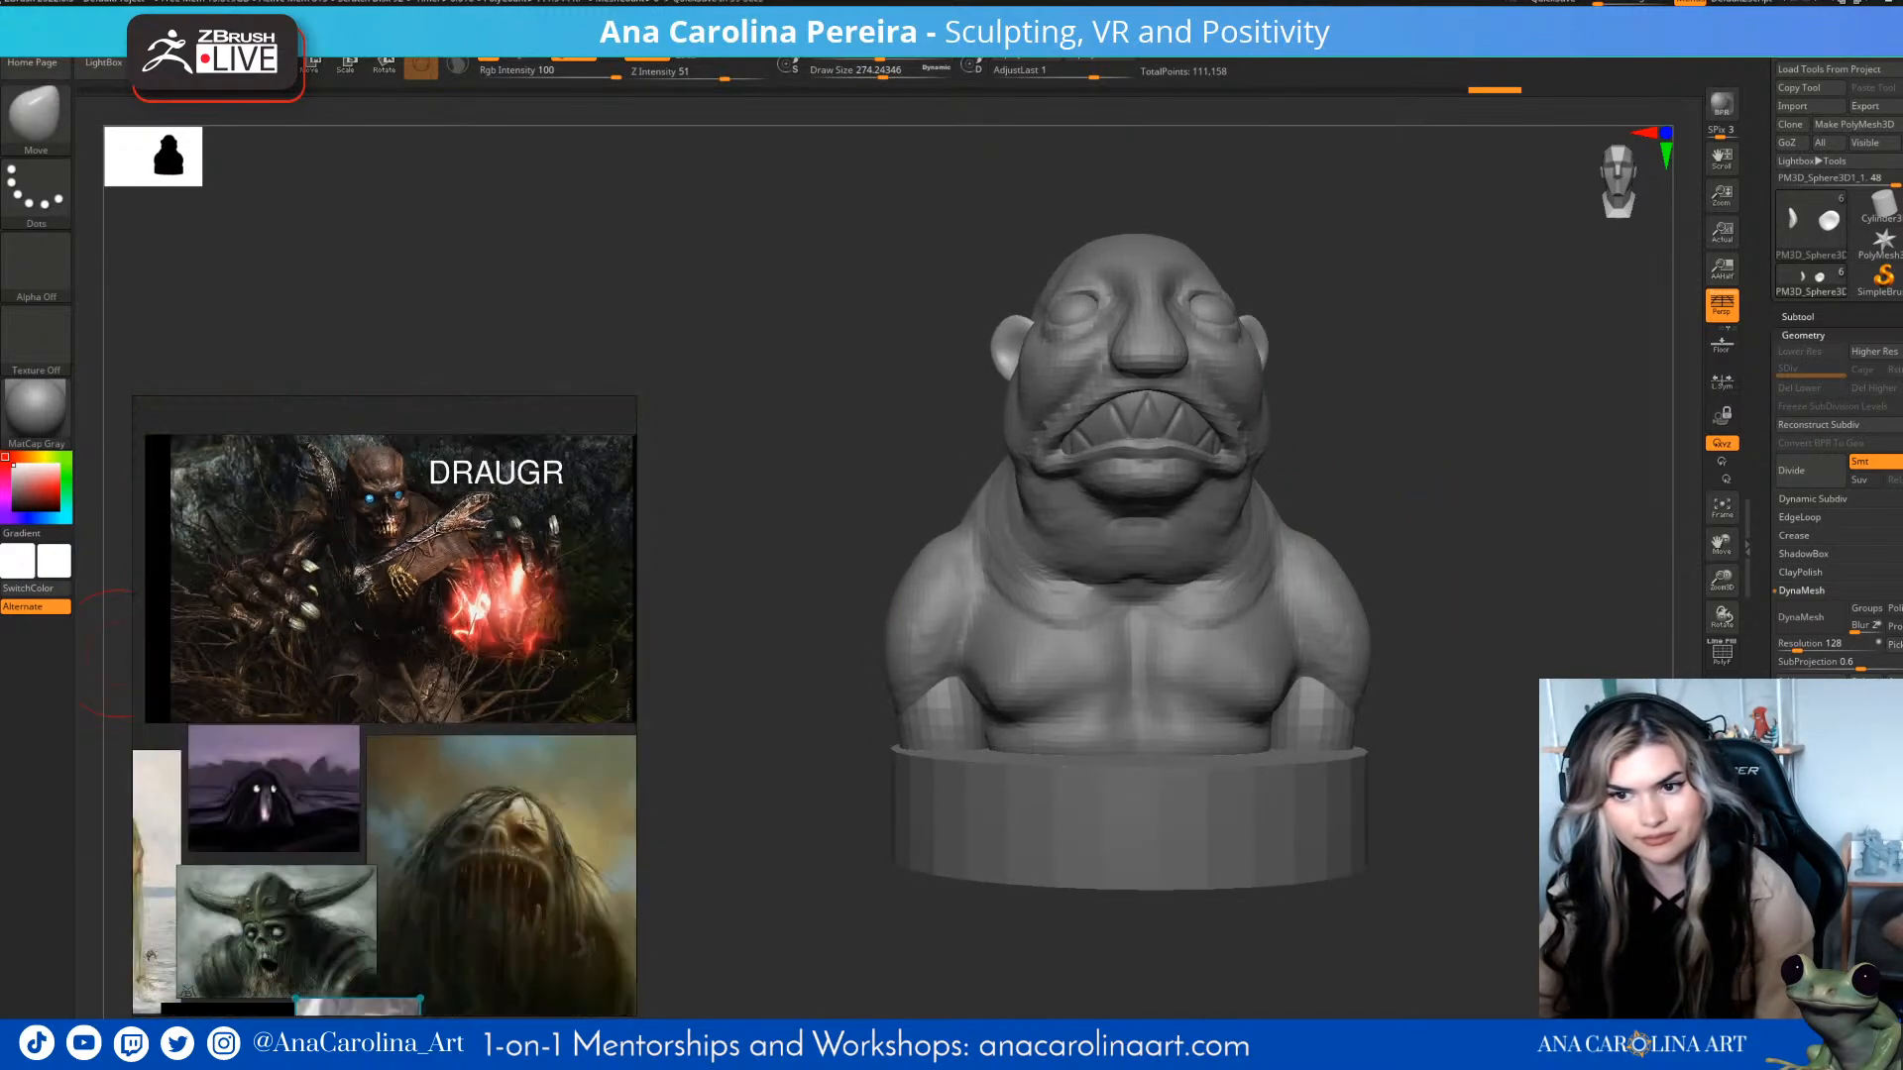
mouse_move(823, 555)
left_mouse_down()
mouse_move(734, 580)
mouse_move(971, 575)
mouse_move(818, 570)
left_mouse_up()
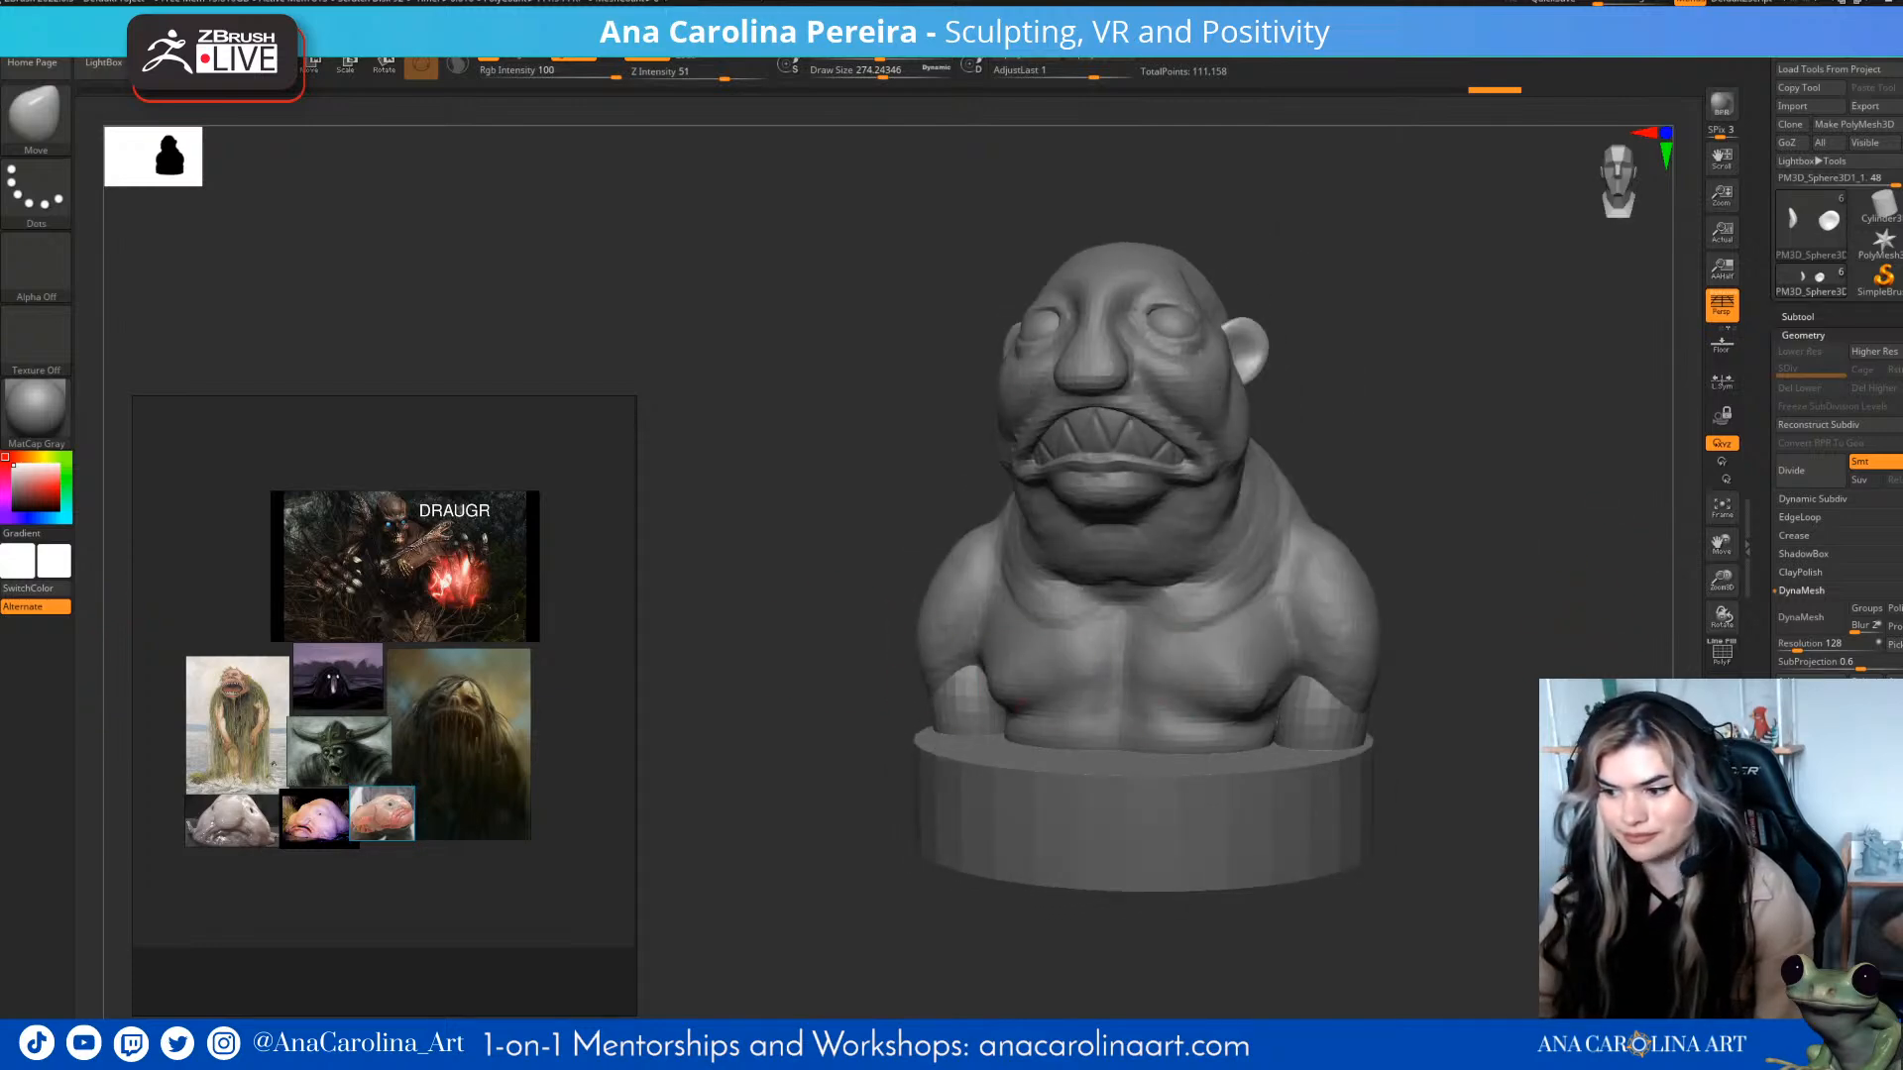
left_click_drag(833, 654, 907, 724, "alt")
left_click(594, 773)
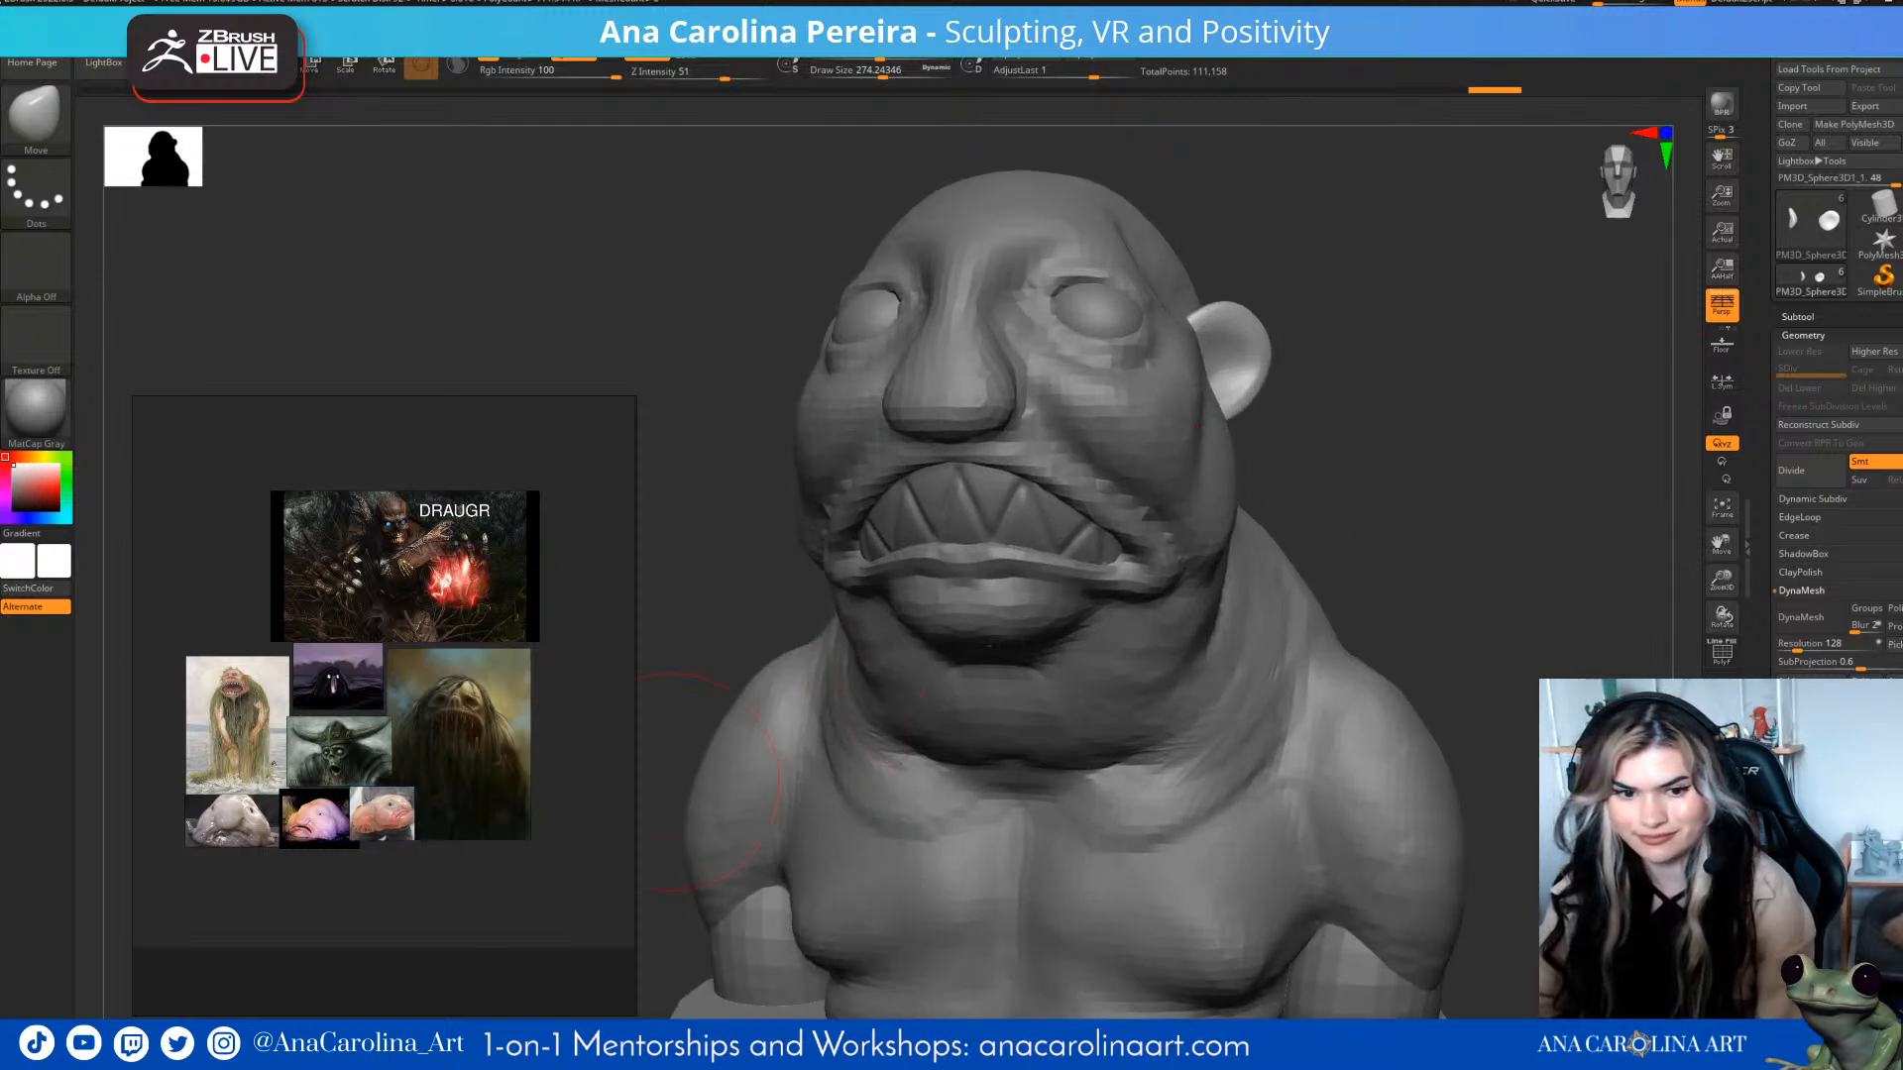
scroll(444, 700, "up", 8)
mouse_move(734, 594)
left_mouse_down()
mouse_move(649, 600)
mouse_move(719, 594)
left_mouse_up()
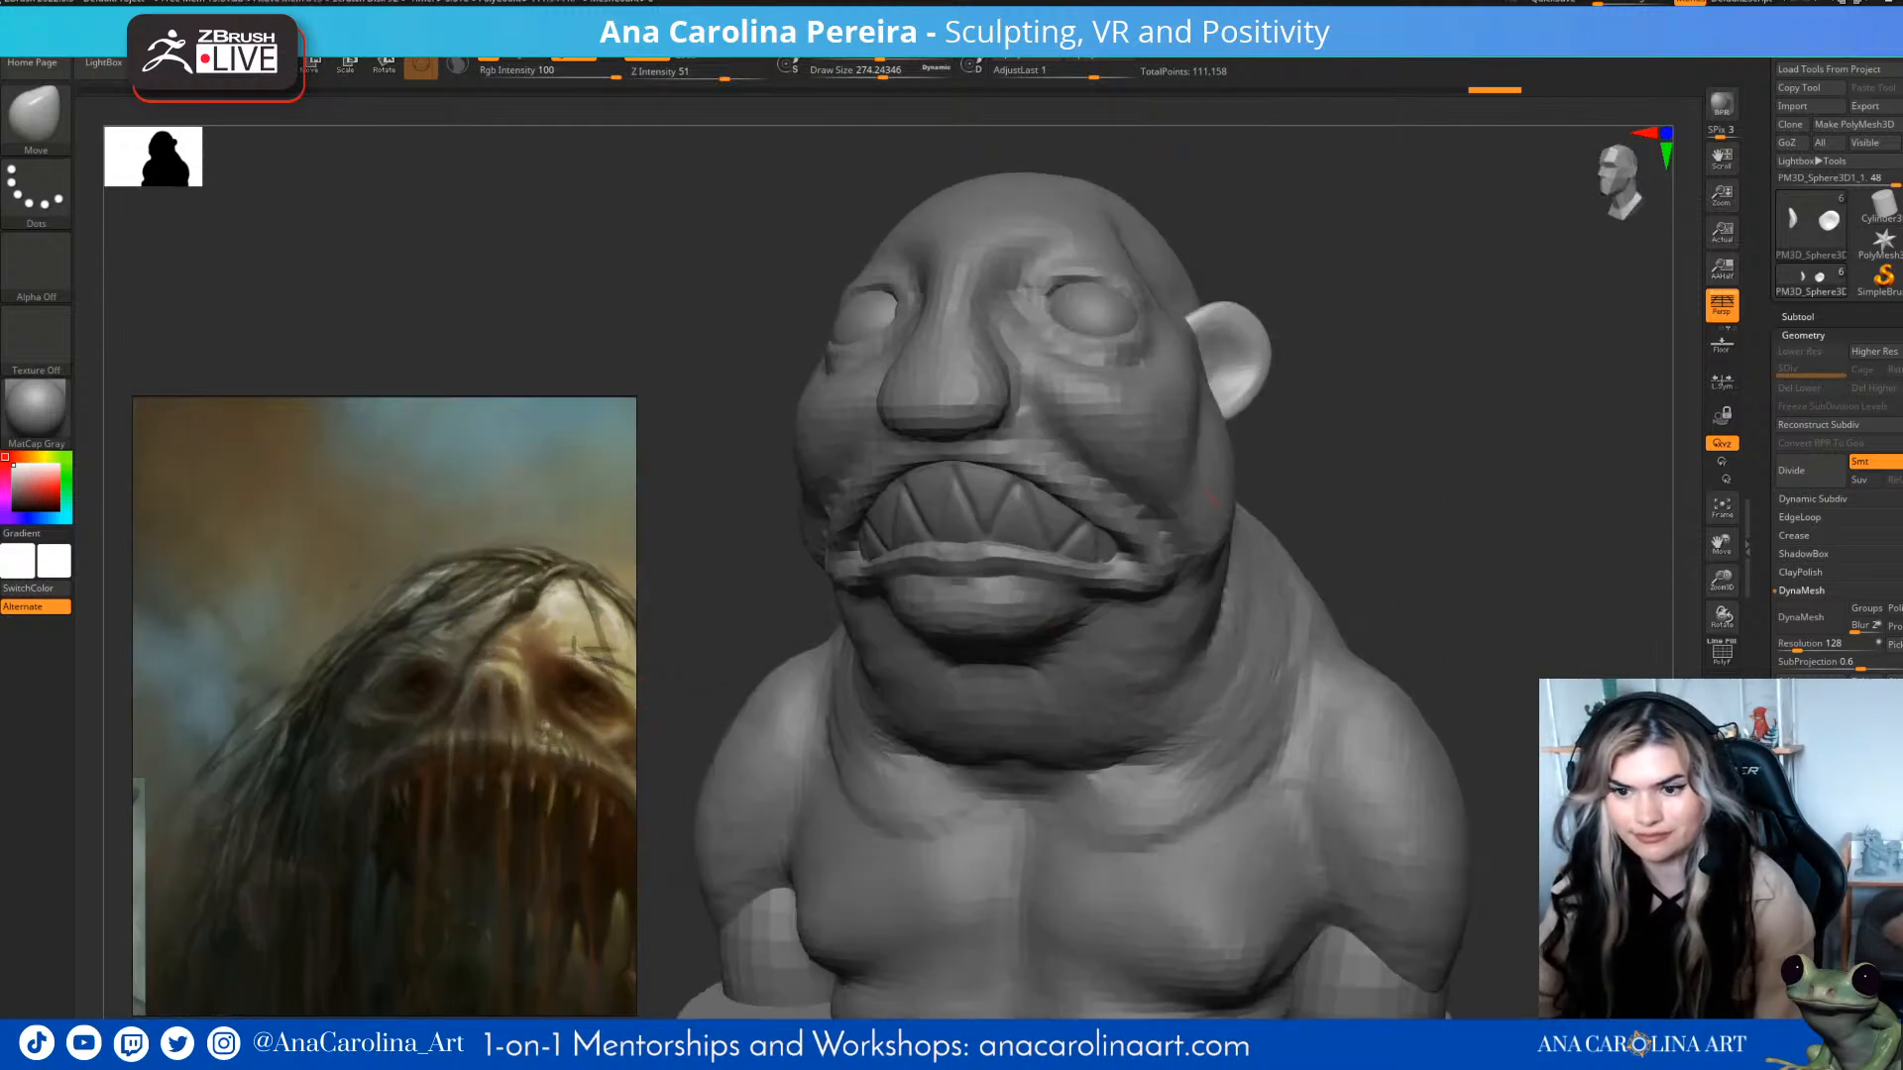
- Select the body subtool and remesh it with DynaMesh at a resolution of 80
left_click(1212, 499, "alt")
left_click(1824, 645)
type("80")
left_click_drag(1478, 560, 1564, 668, "ctrl")
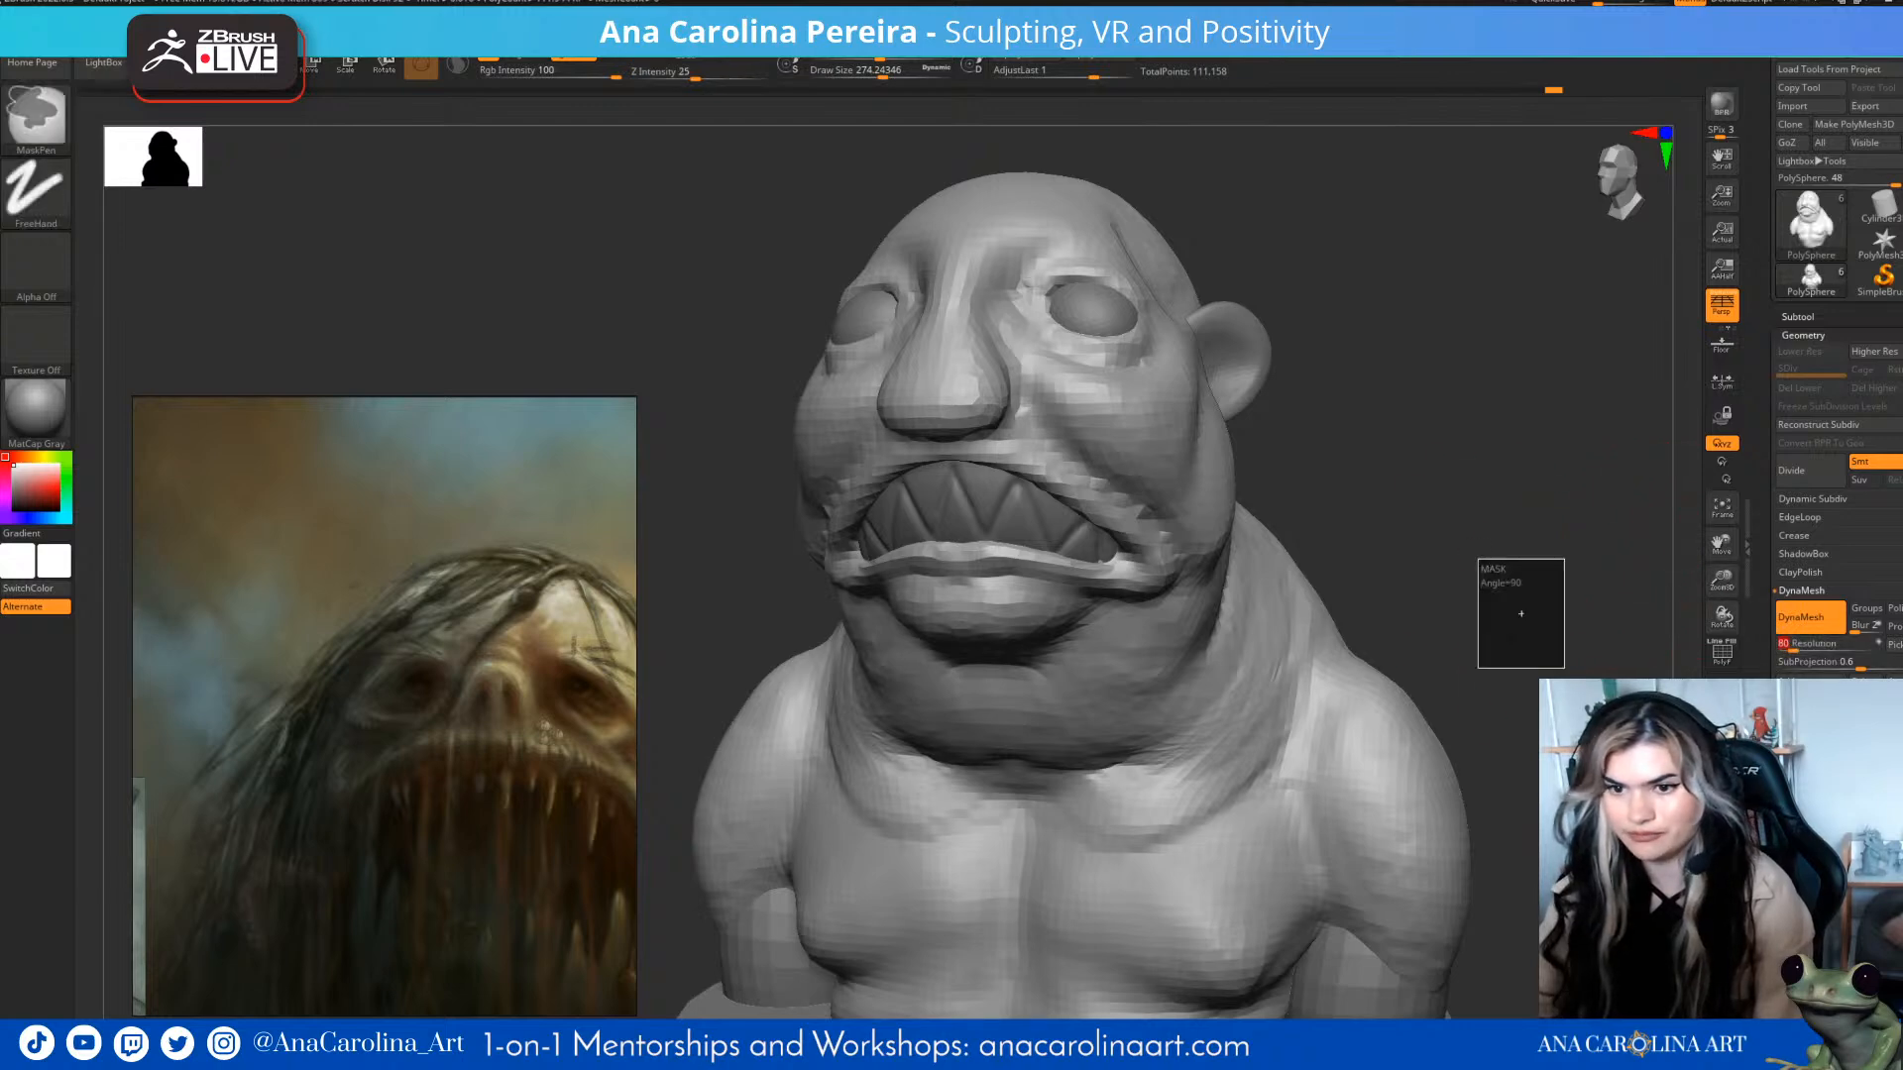
mouse_move(1385, 431)
left_mouse_down()
mouse_move(1408, 674)
mouse_move(1543, 689)
left_mouse_up()
- Carve the inner eye corners and lower eyelids with the DamStandard brush at a draw size of about 90
key("b")
key("d")
key("s")
key("space")
left_click(1338, 476)
mouse_move(1300, 442)
left_mouse_down()
mouse_move(1280, 468)
mouse_move(1311, 498)
left_mouse_up()
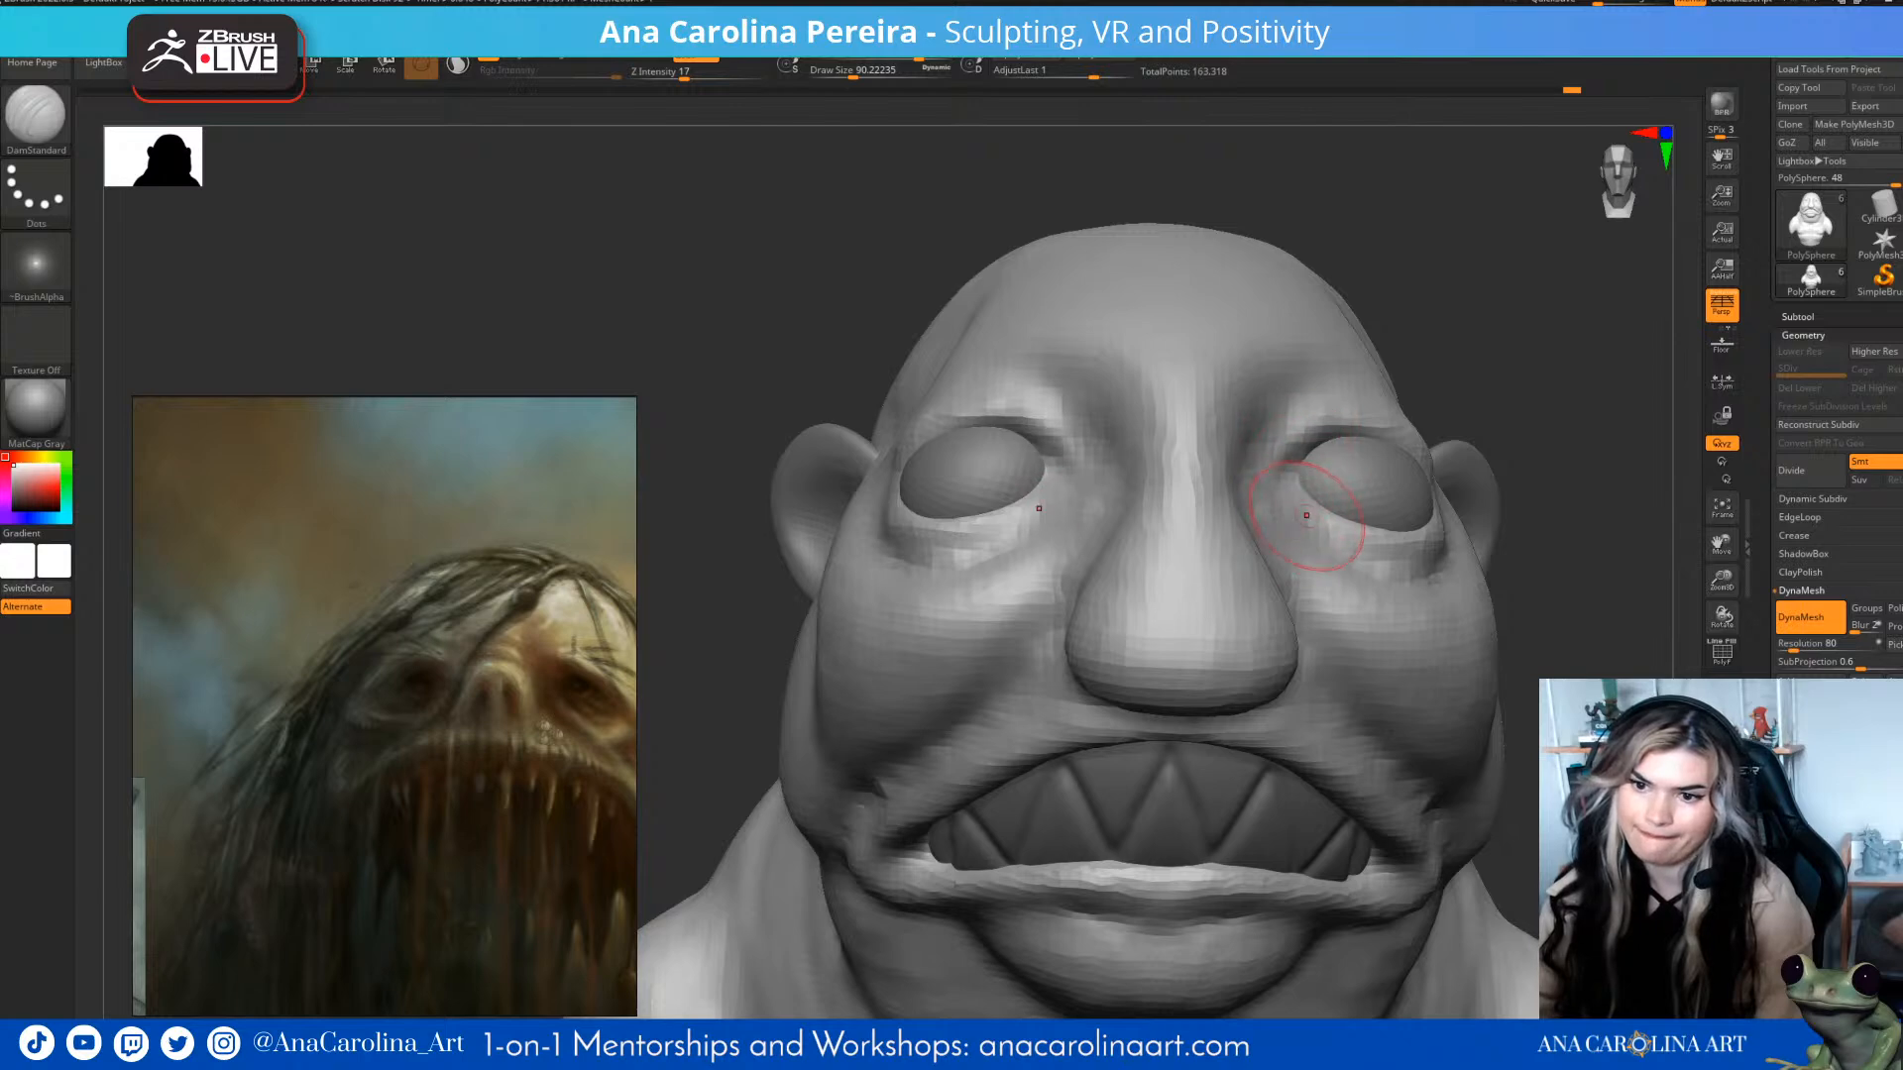
right_click_drag(1390, 592, 1299, 507)
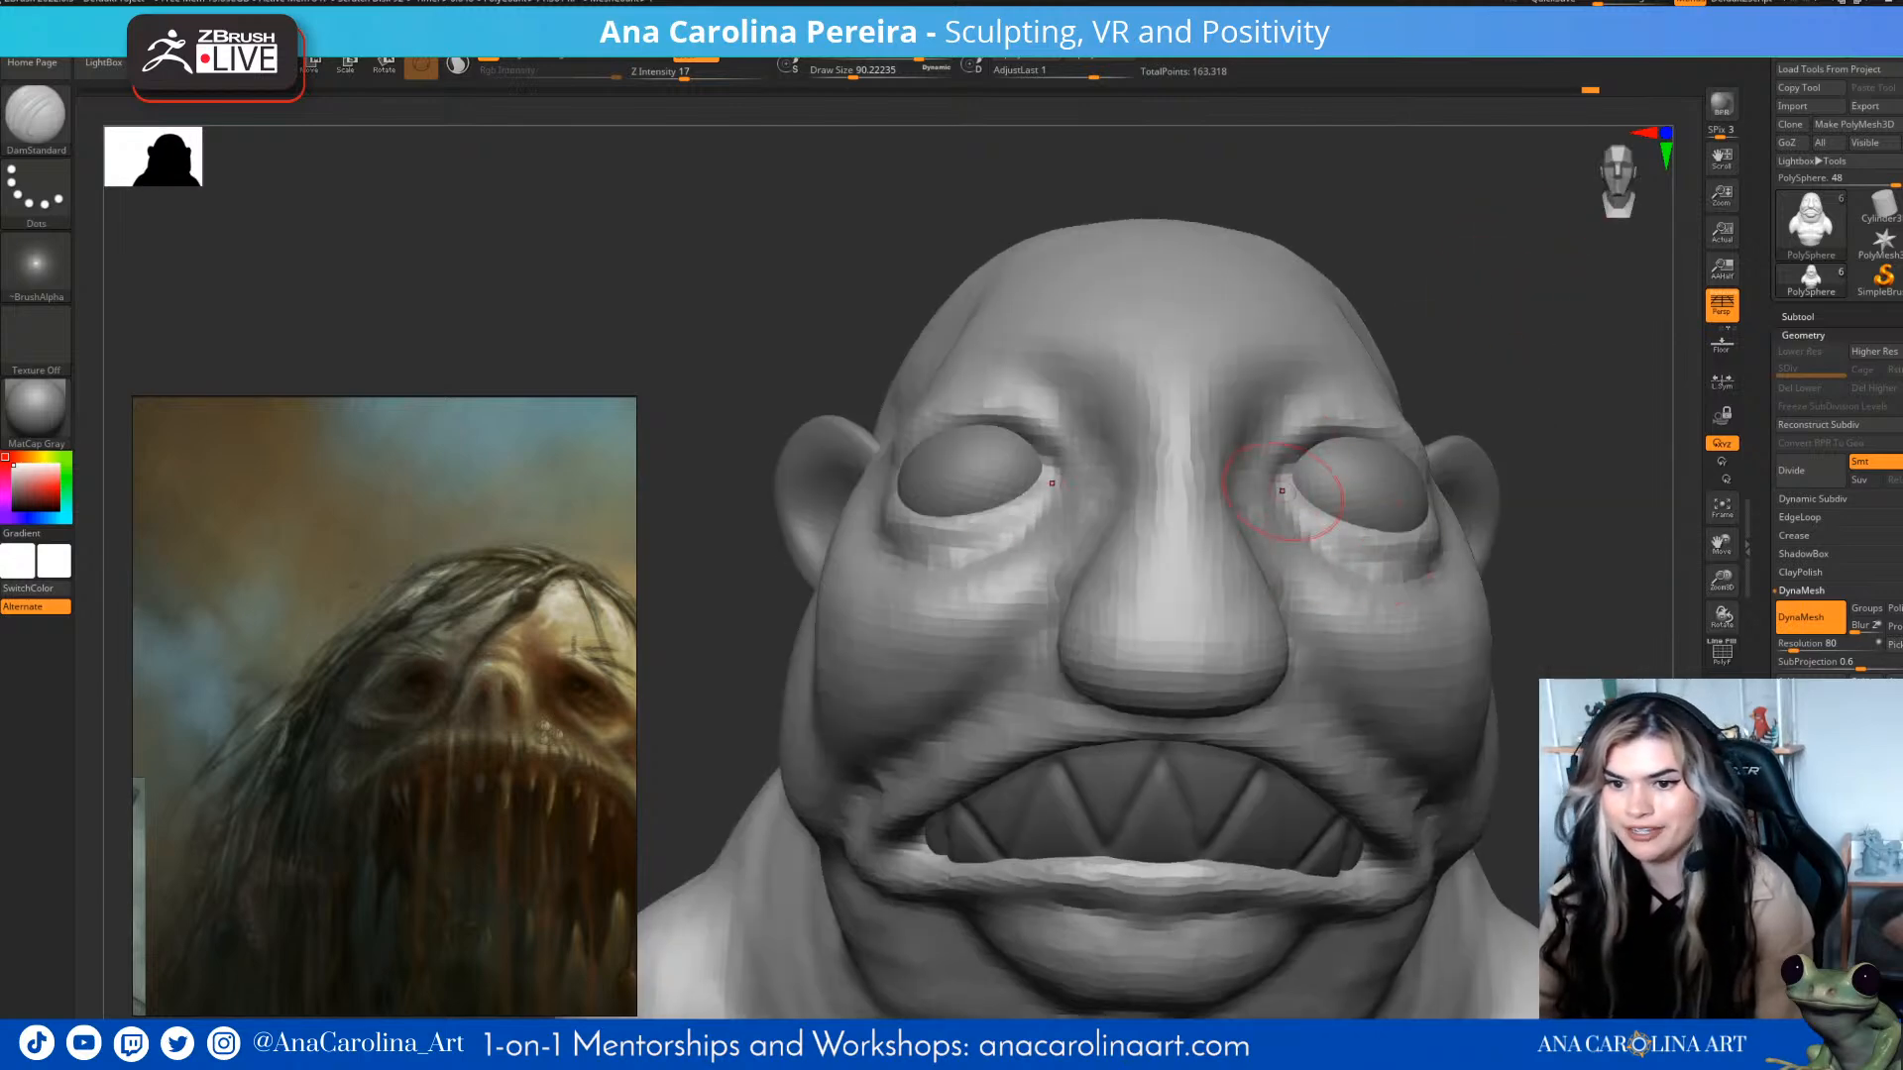
left_click_drag(1310, 458, 1273, 426)
- Sharpen the upper eyelids and outer eye corners with the DamStandard brush and smooth the eye bags
right_click_drag(1526, 391, 1444, 376)
mouse_move(1253, 498)
left_mouse_down()
mouse_move(1281, 458)
mouse_move(1437, 422)
left_mouse_up()
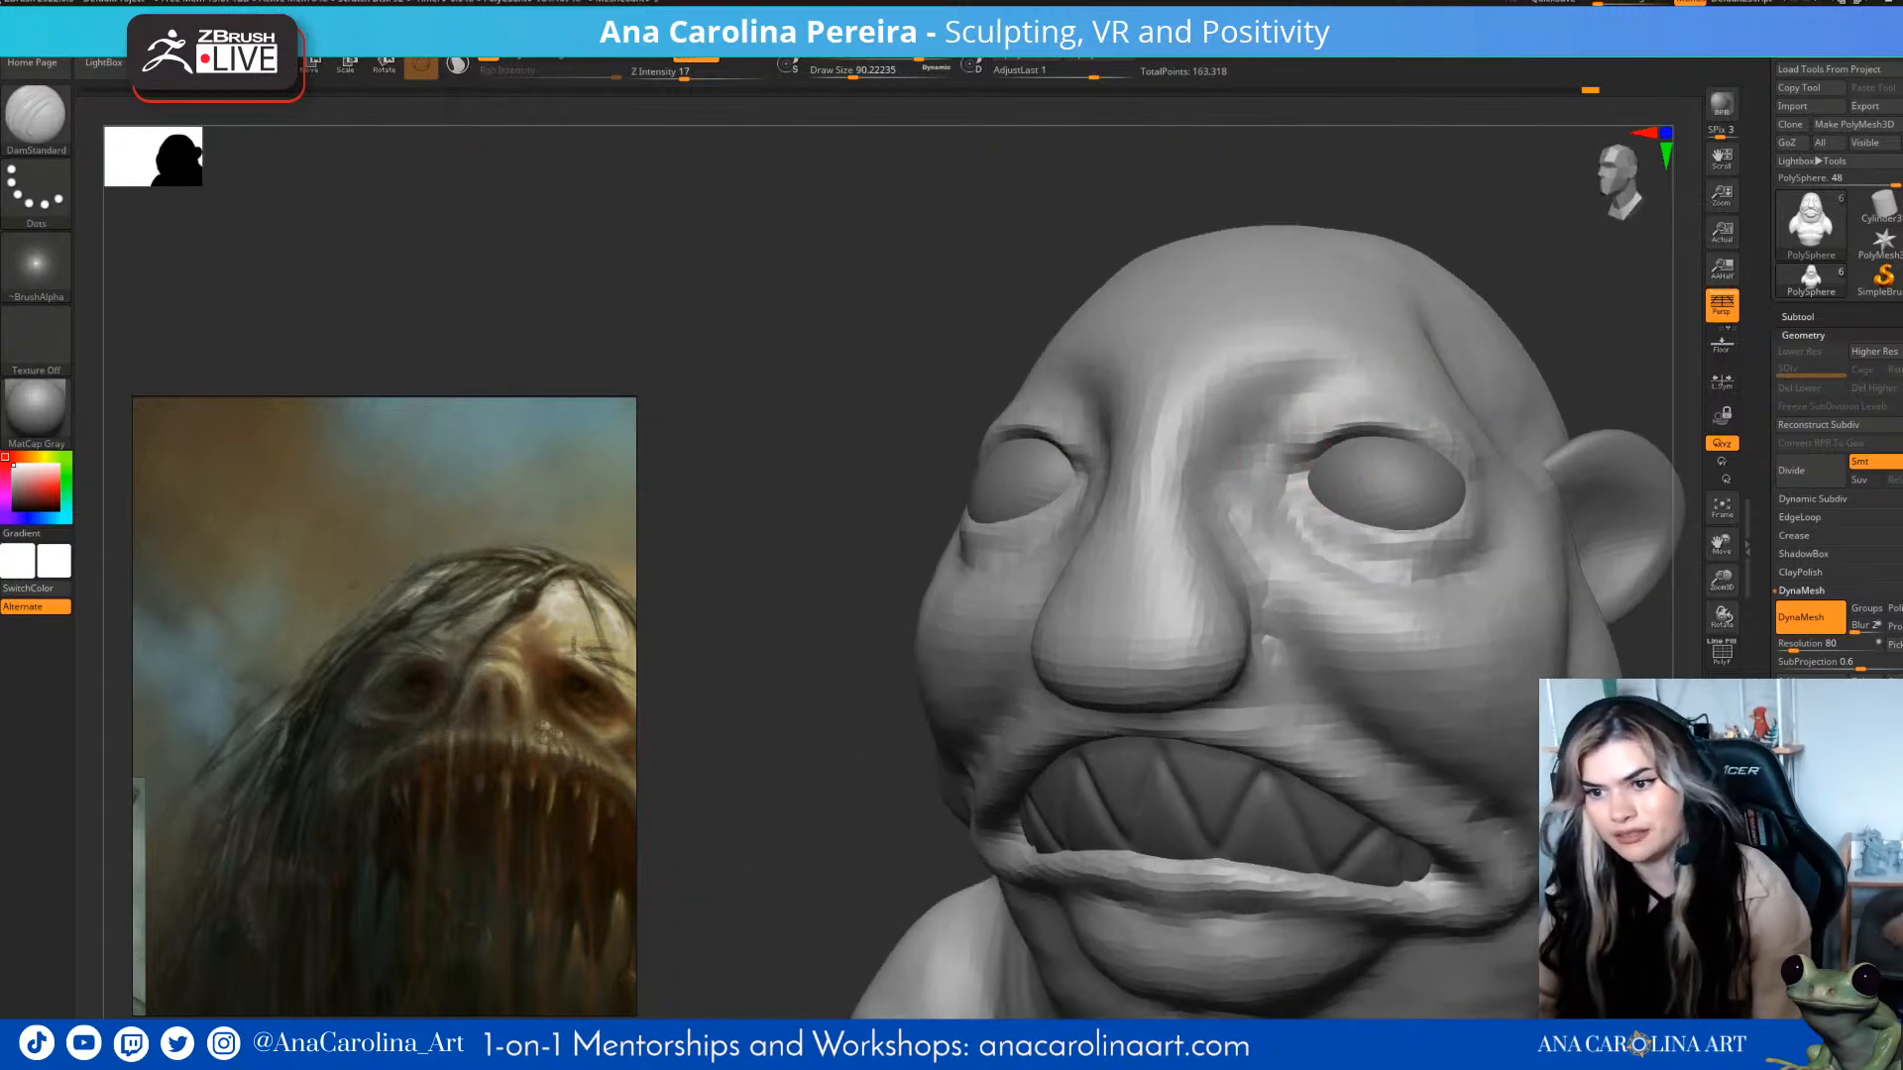
right_click_drag(1547, 397, 1470, 391)
left_click_drag(1403, 432, 1465, 474)
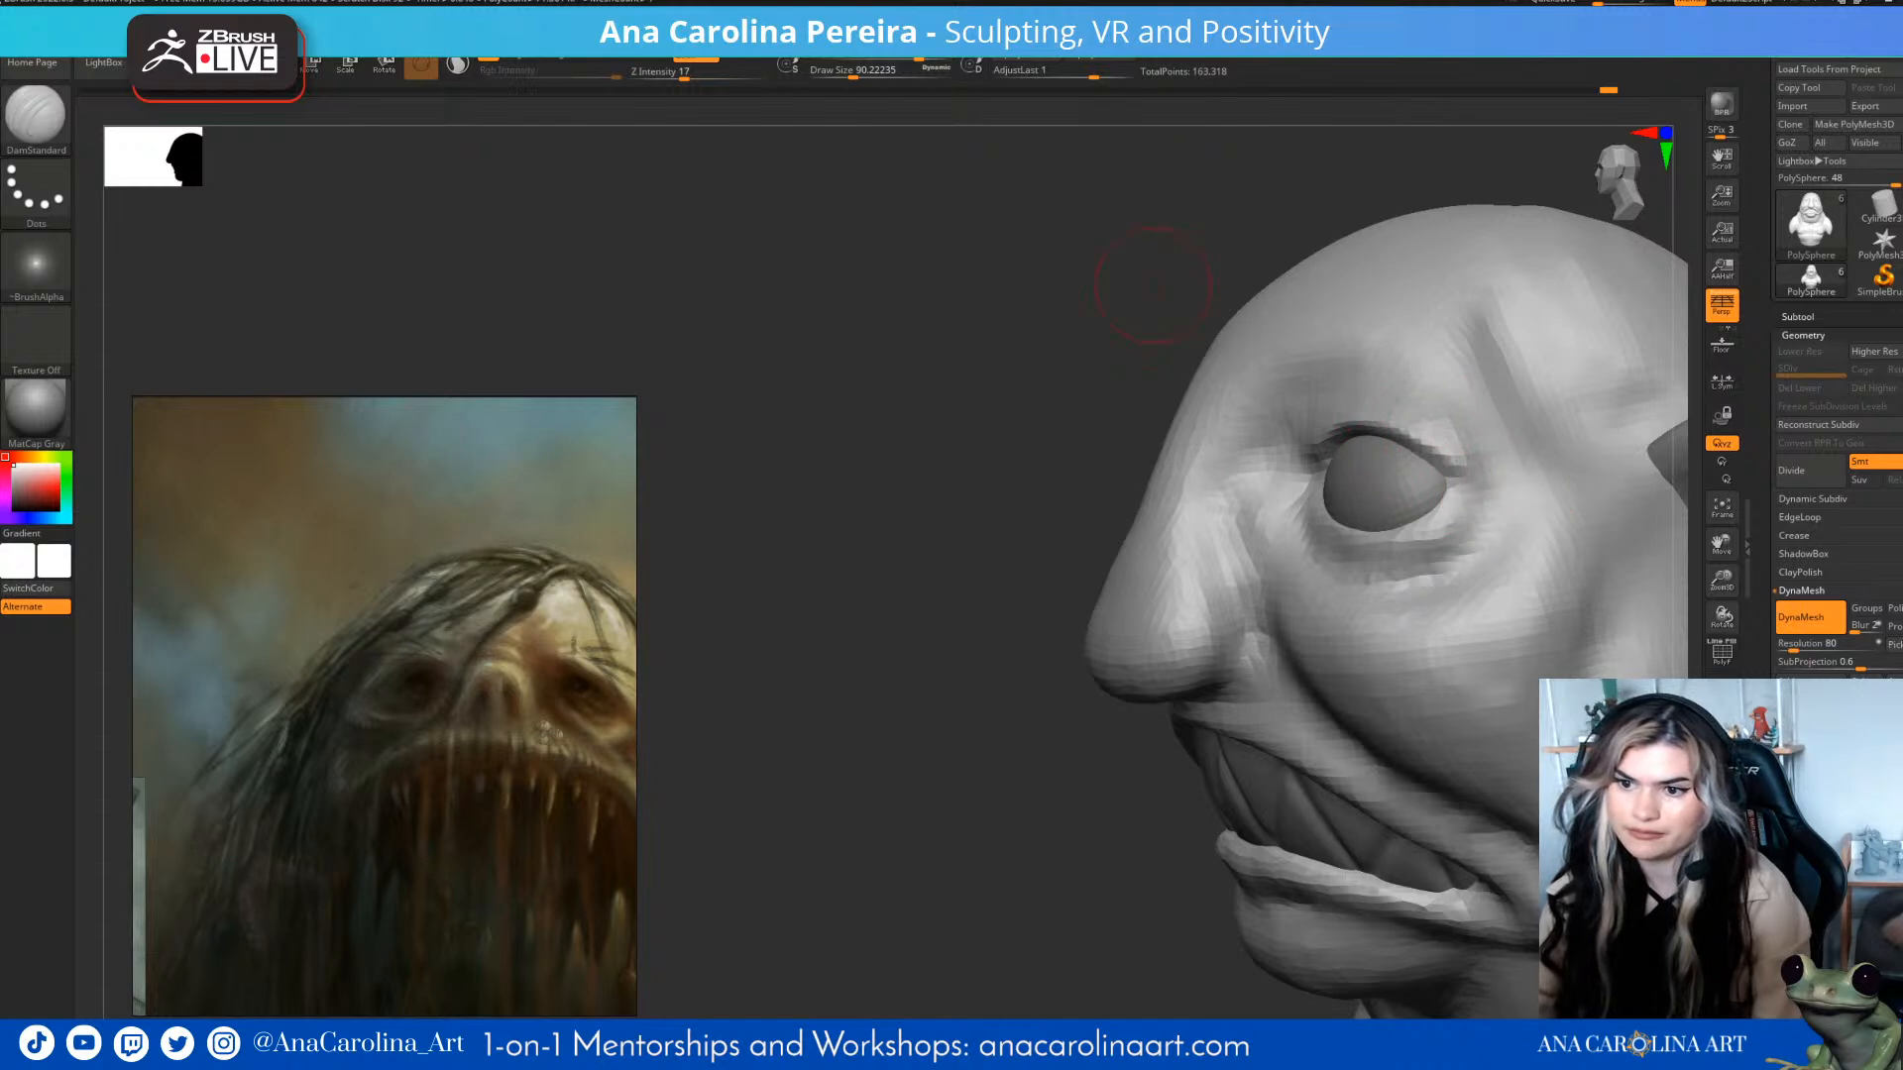
right_click_drag(1454, 463, 1388, 526)
mouse_move(1318, 515)
left_mouse_down("shift")
mouse_move(1388, 585)
mouse_move(1373, 570)
left_mouse_up("shift")
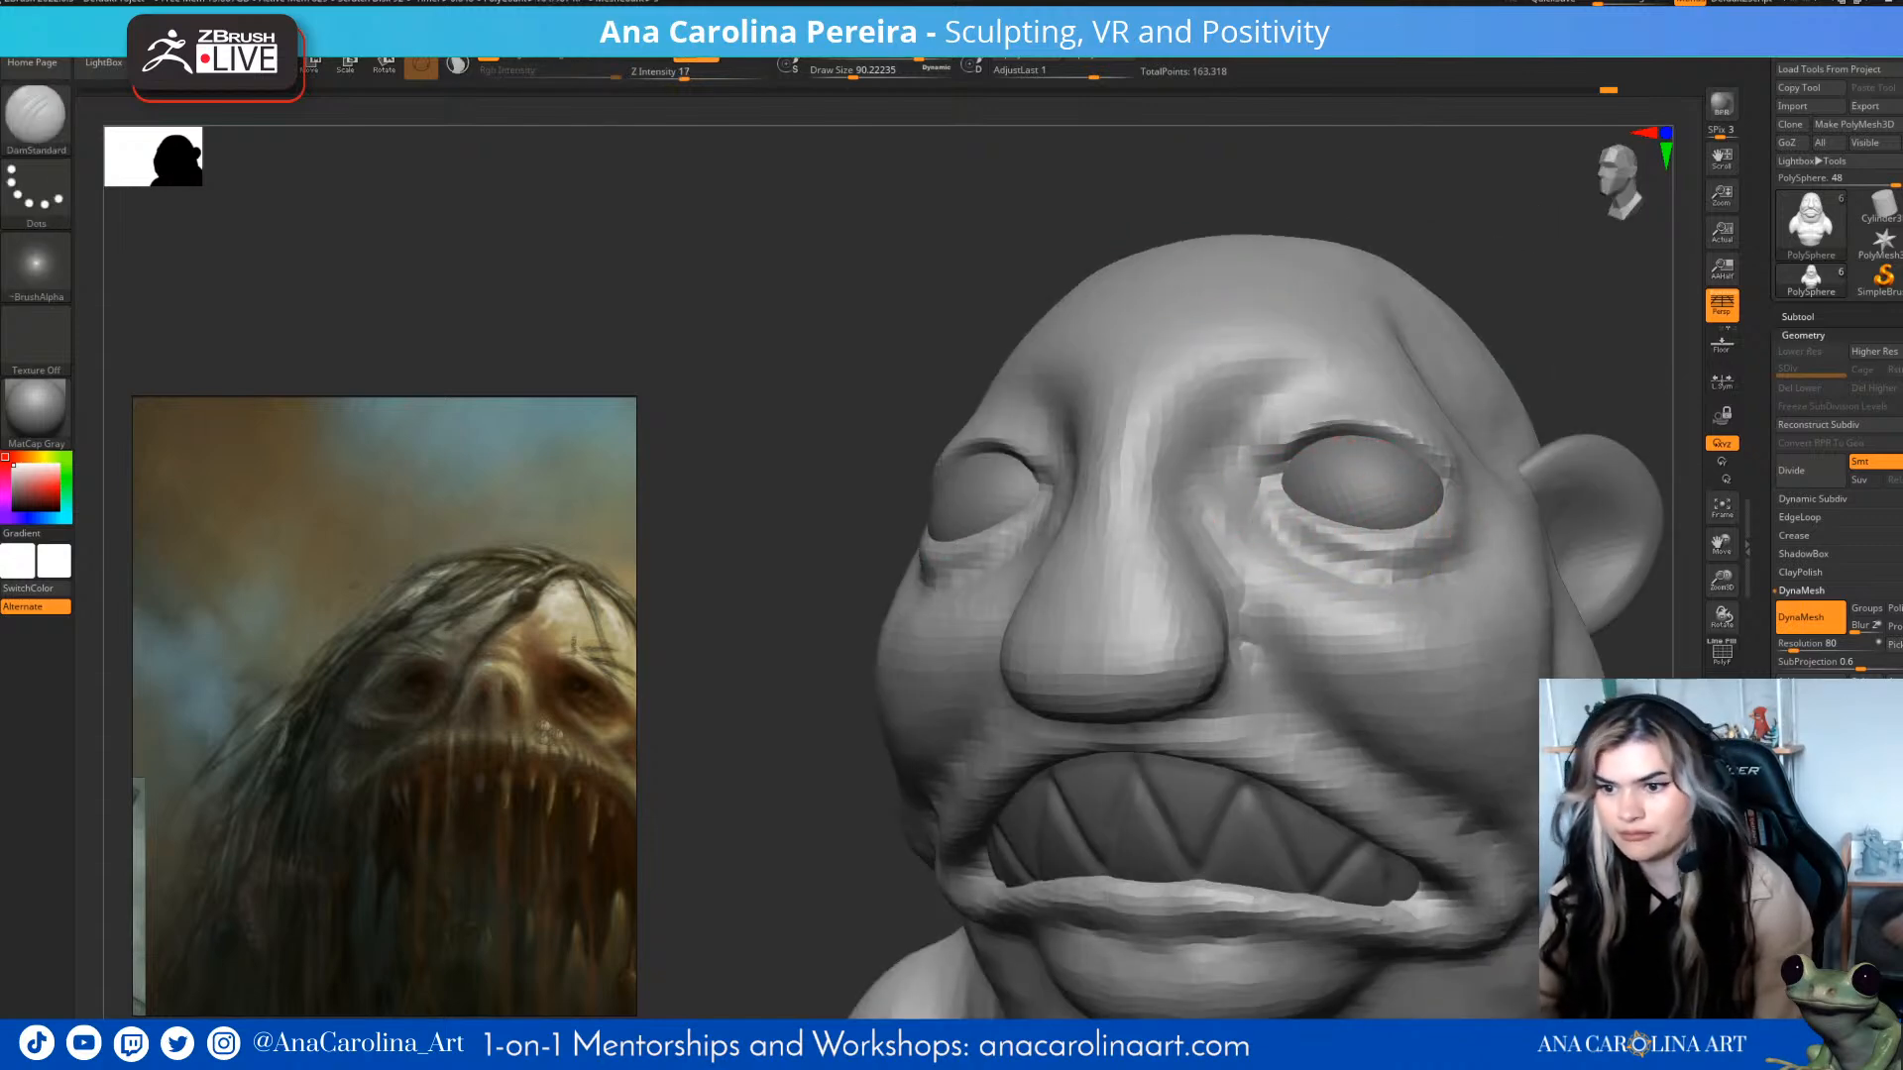
right_click_drag(1557, 402, 1550, 459)
right_click_drag(1388, 466, 1396, 584)
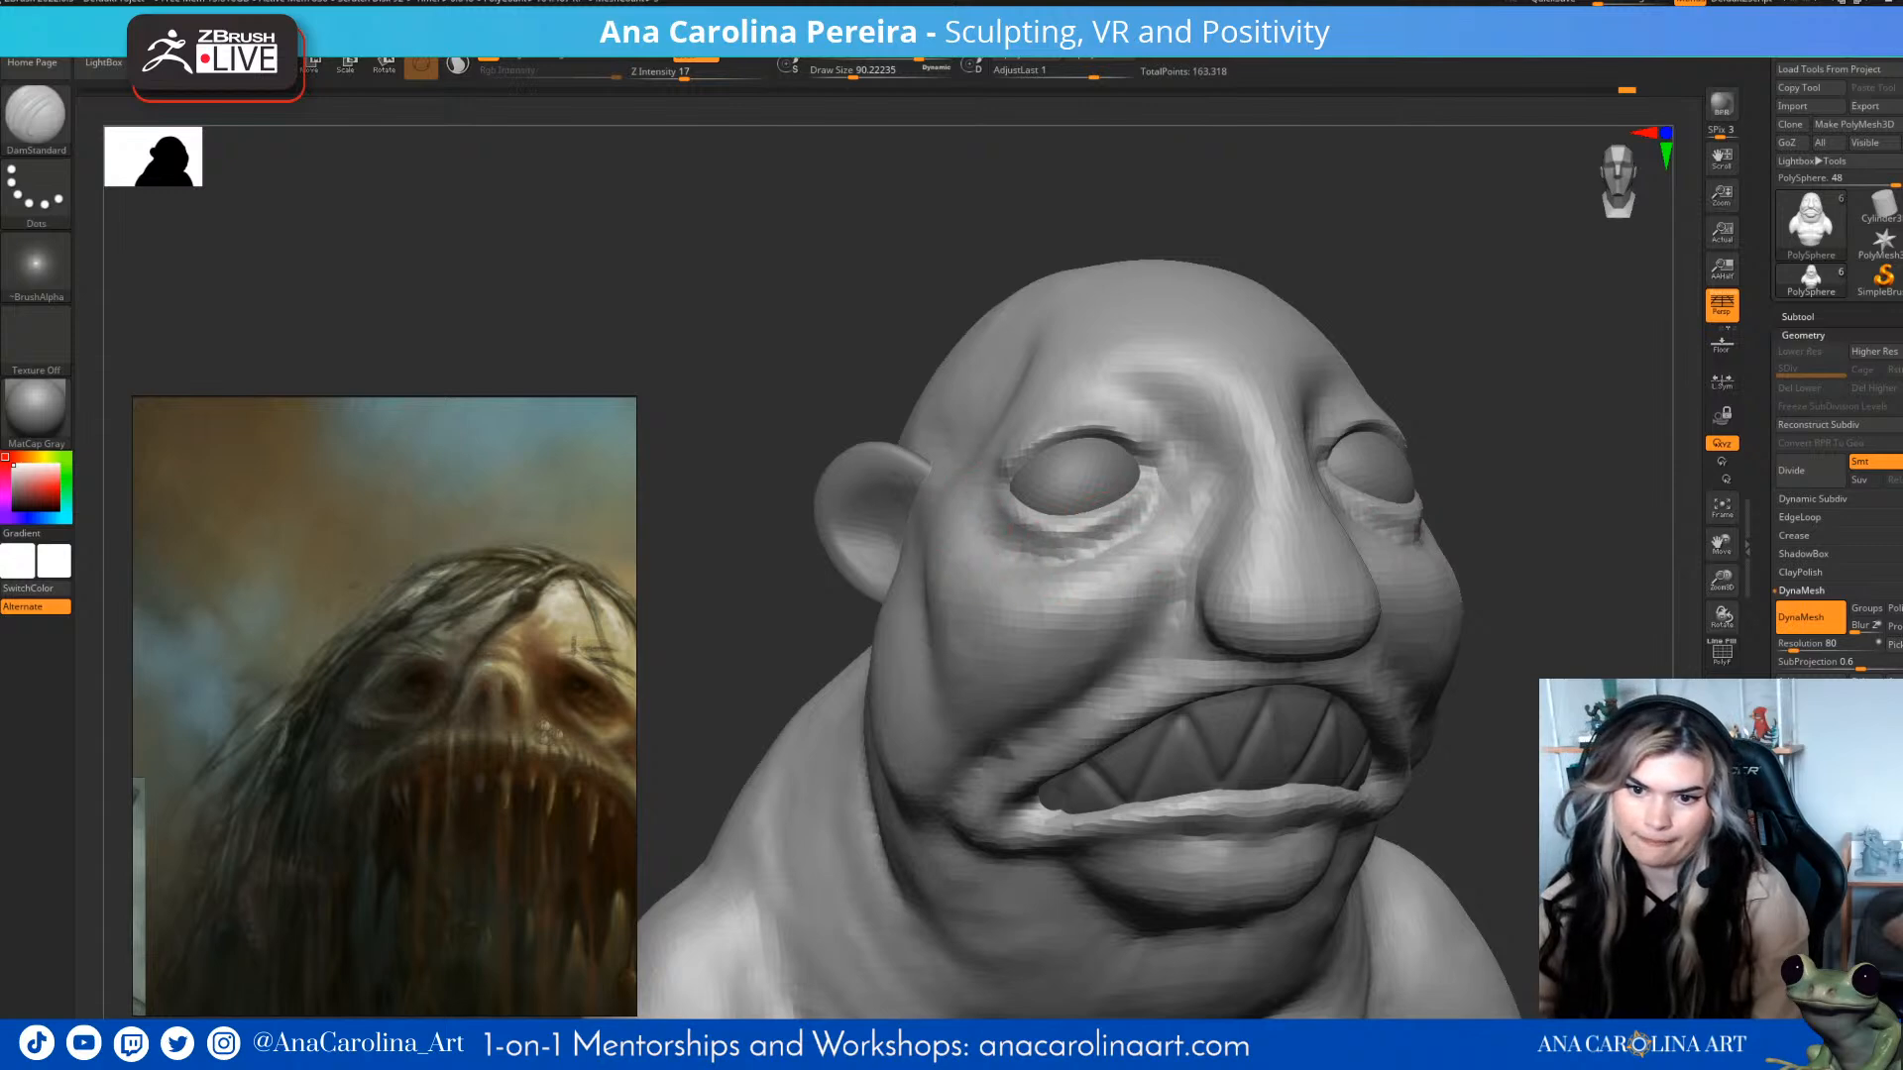
- Build up the wrinkled eye bags with the ClayBuildup brush at a draw size of about 54 and smooth them
right_click_drag(1396, 584, 1359, 552)
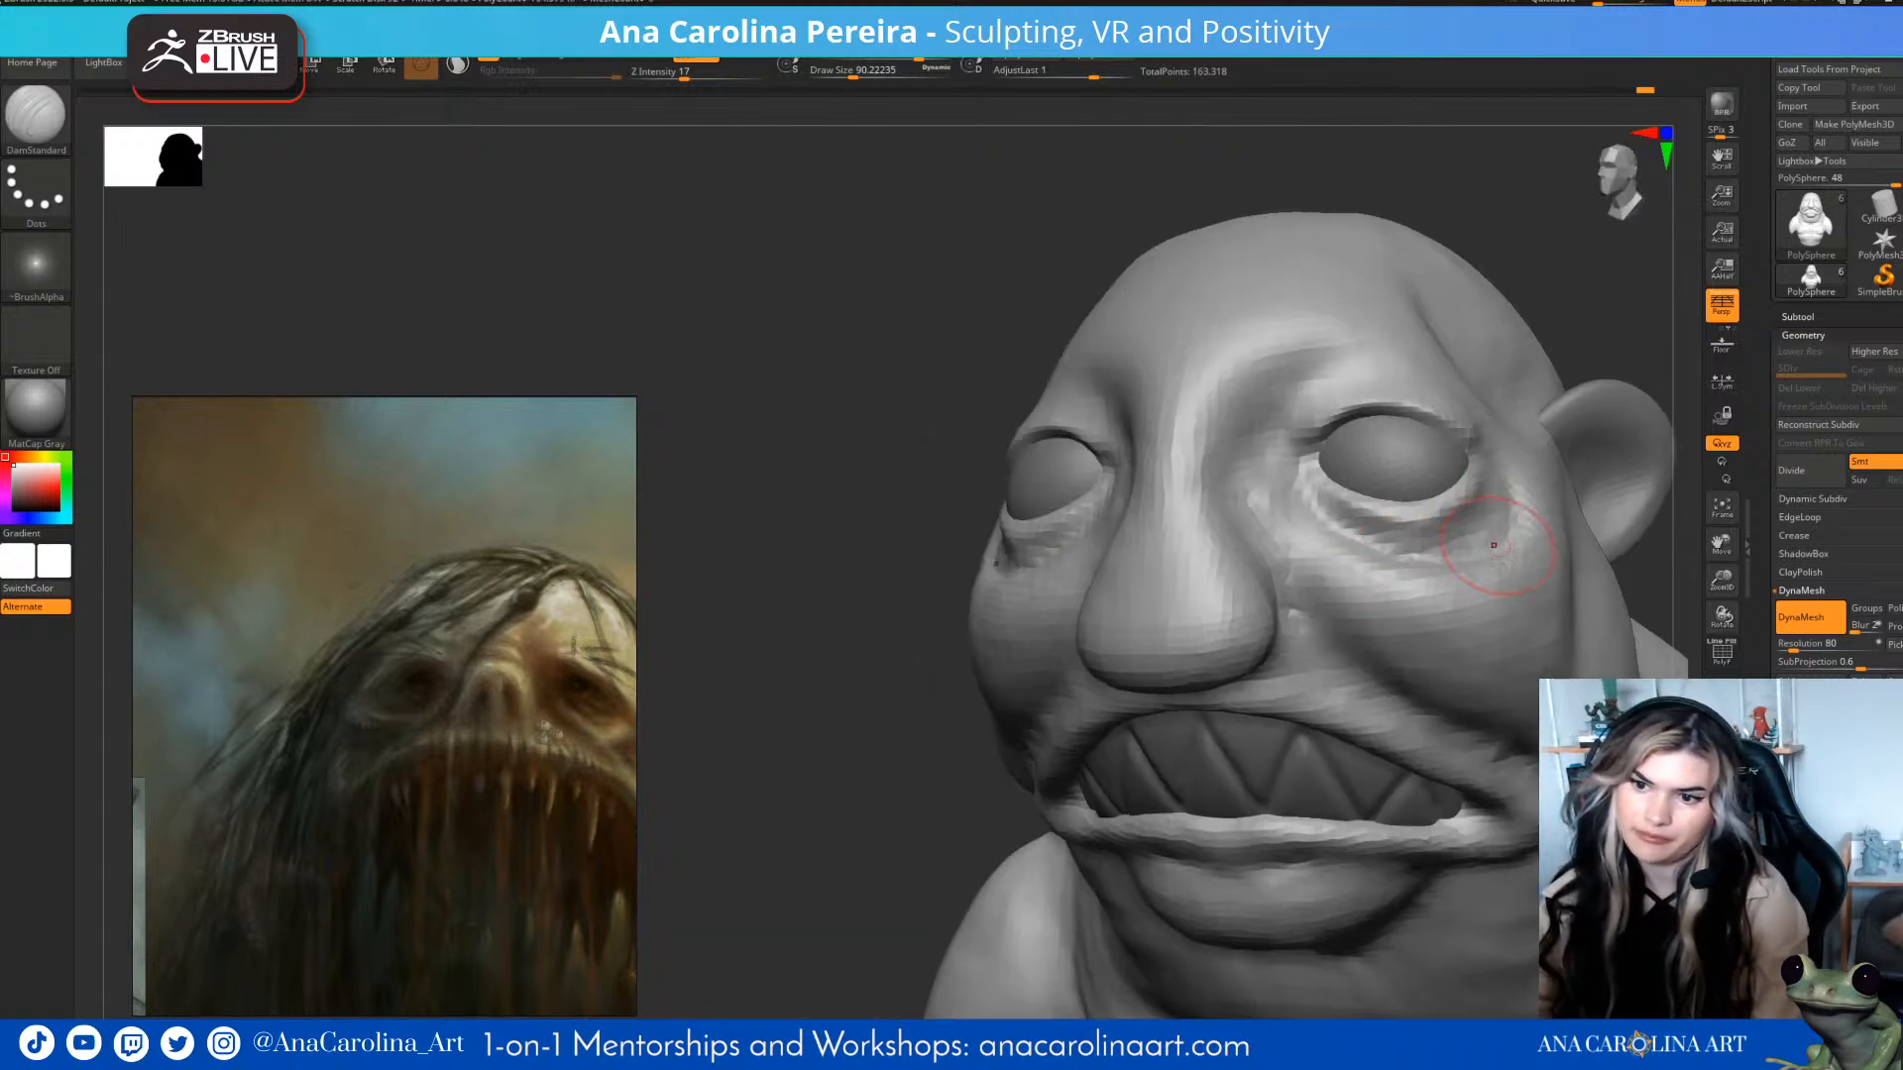
right_click_drag(1593, 285, 1359, 432)
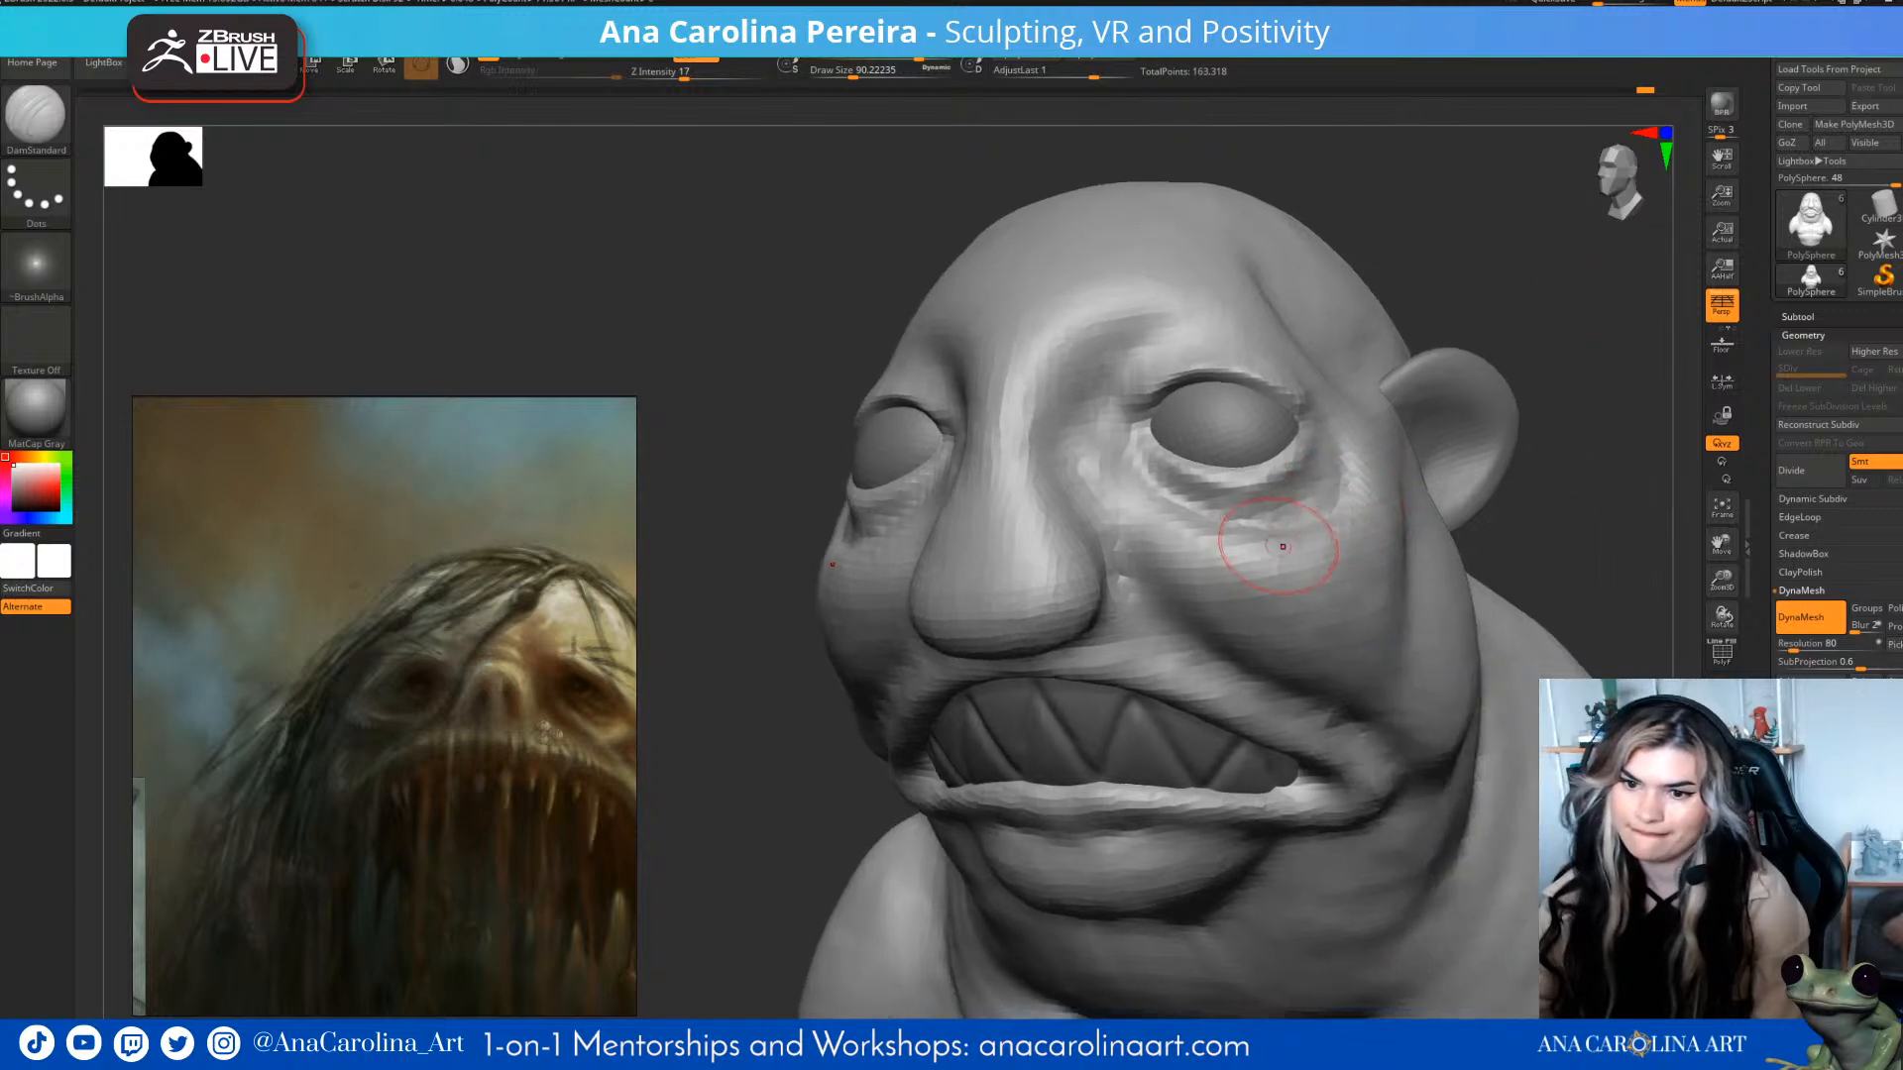
key("b")
key("c")
key("b")
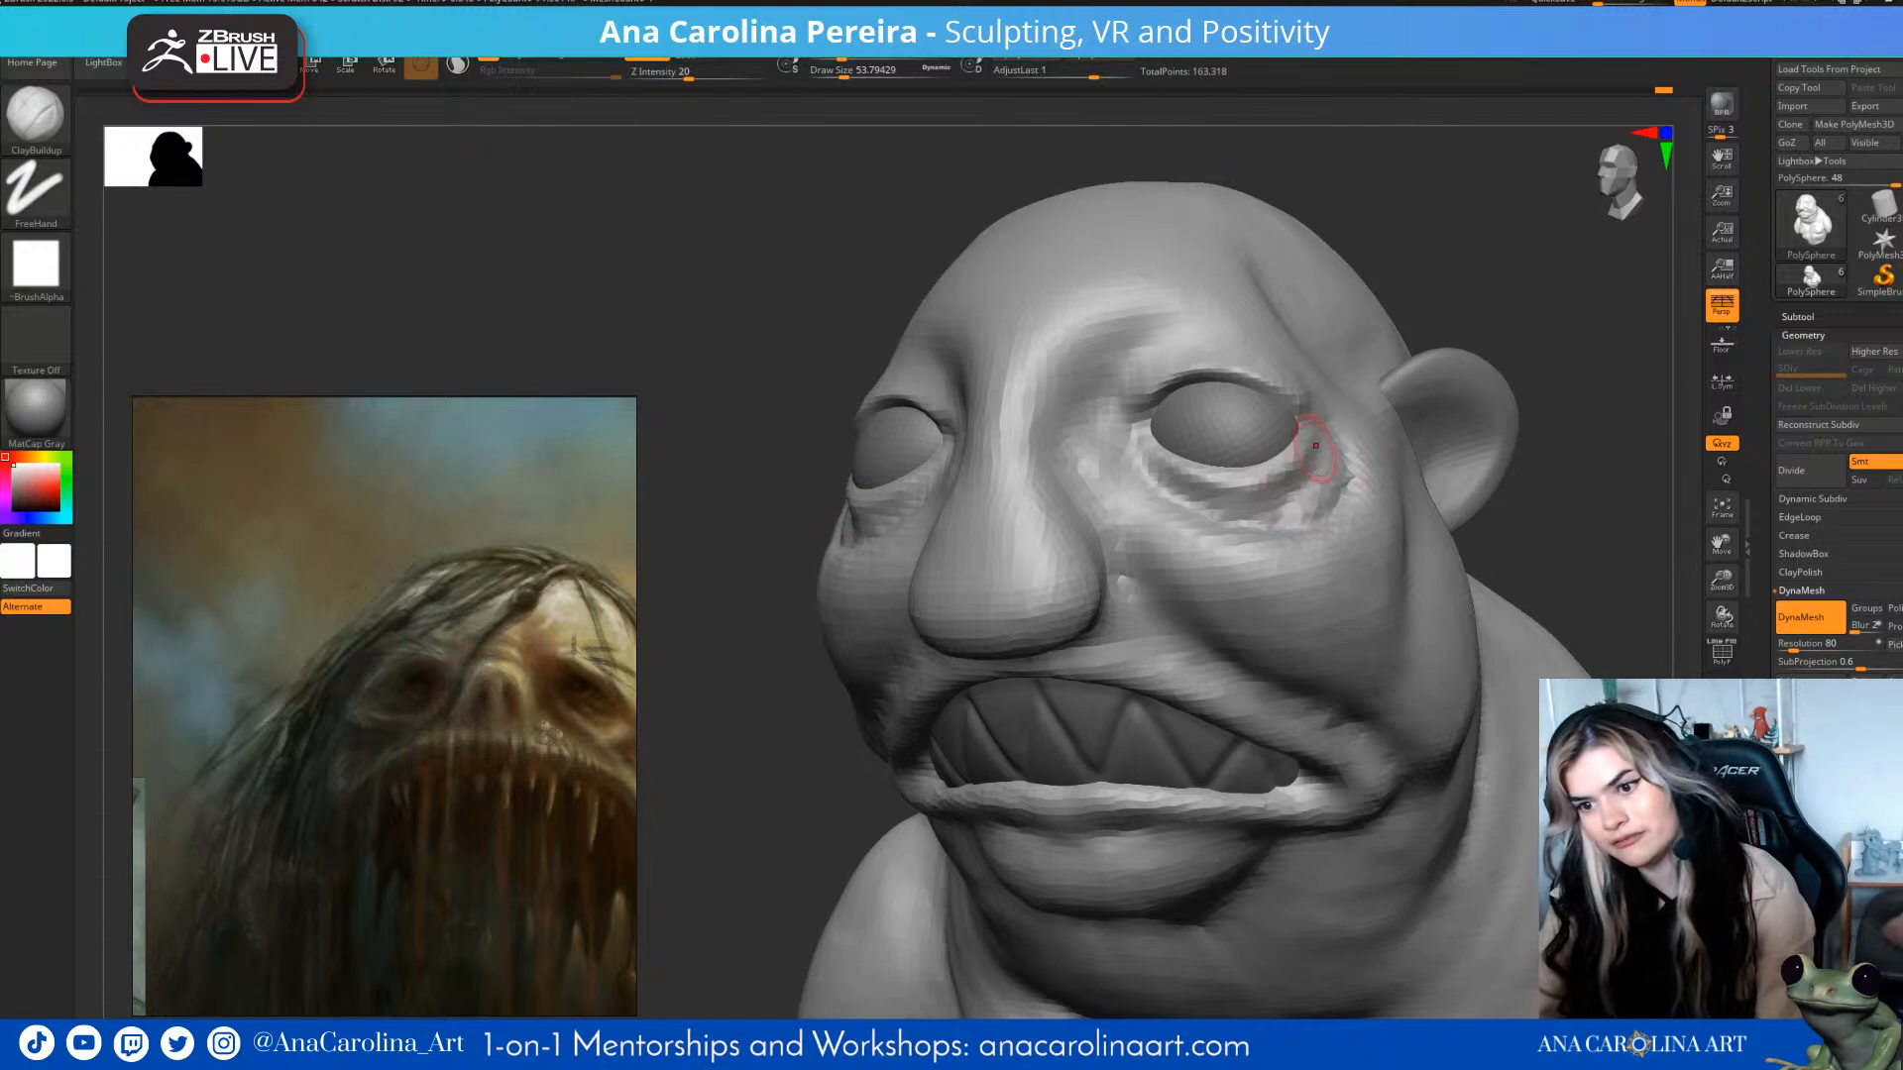
right_click_drag(1387, 555, 1245, 509)
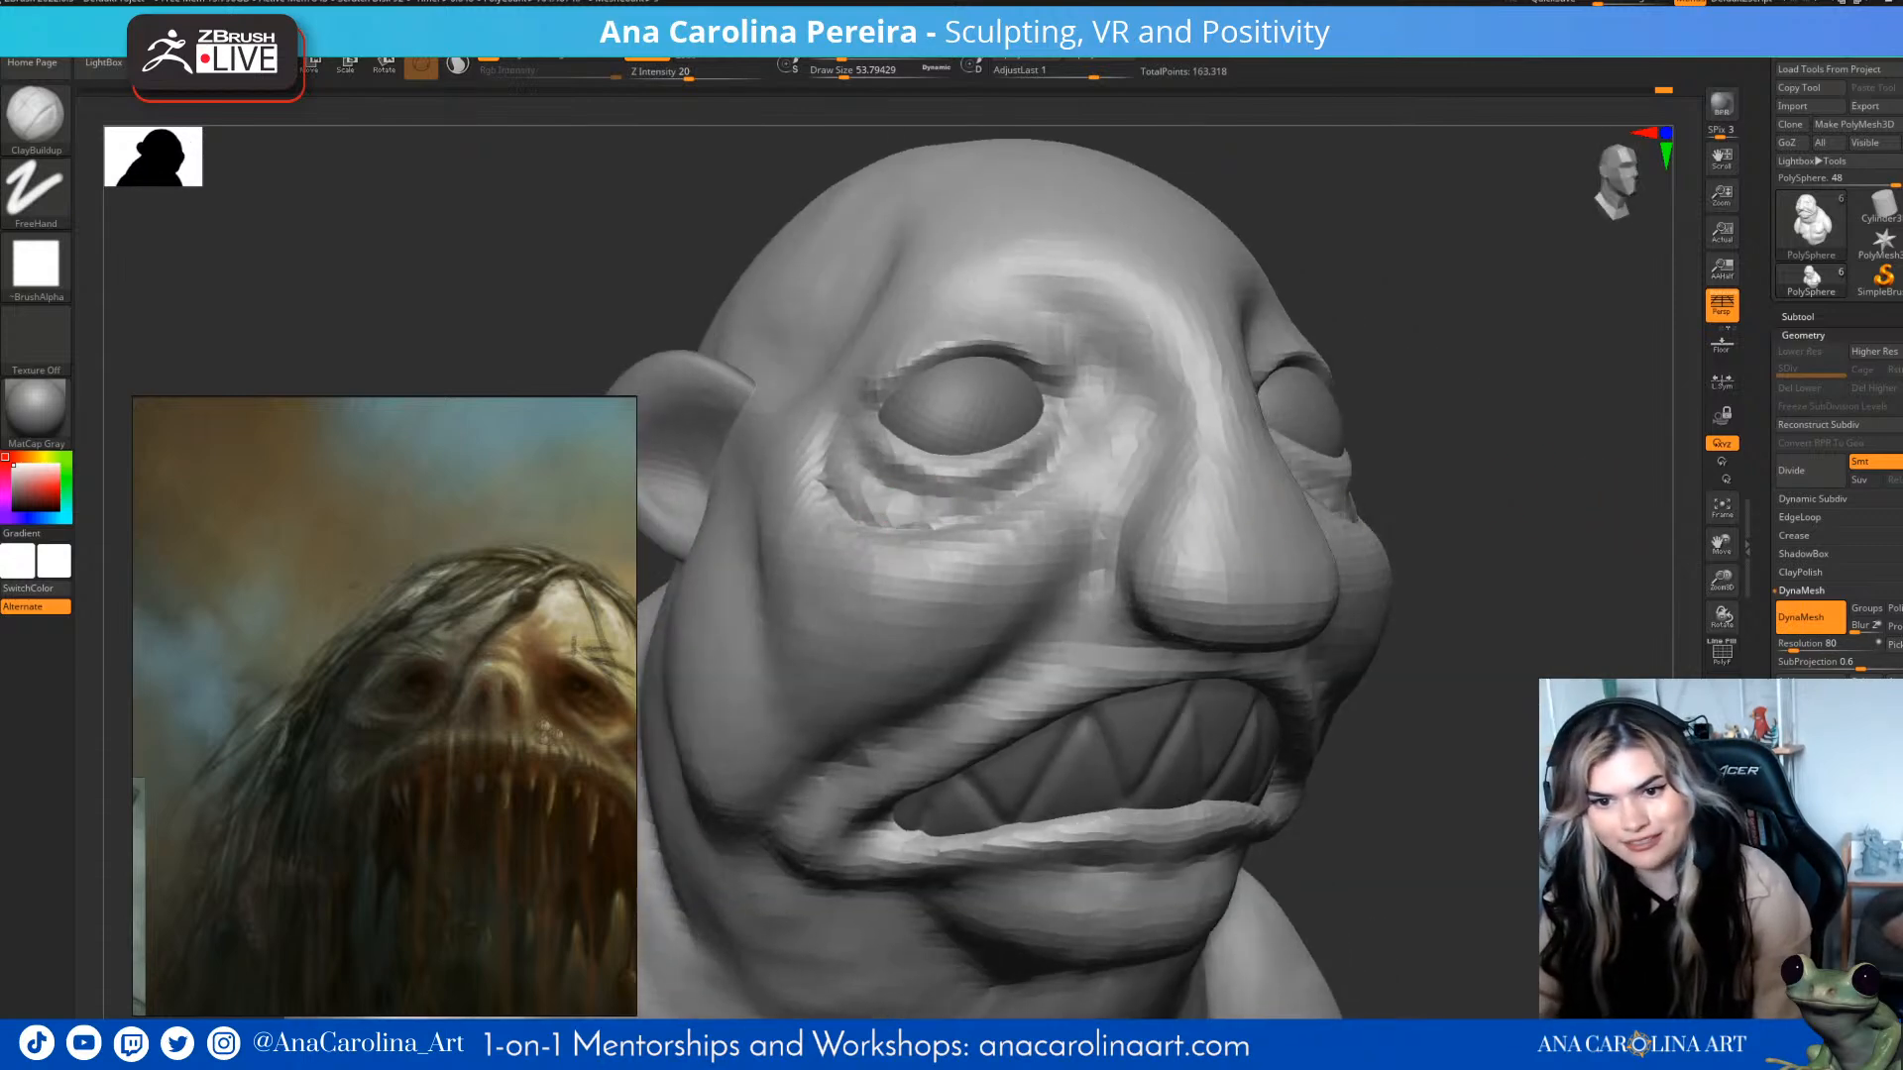
left_click_drag(953, 515, 1021, 481)
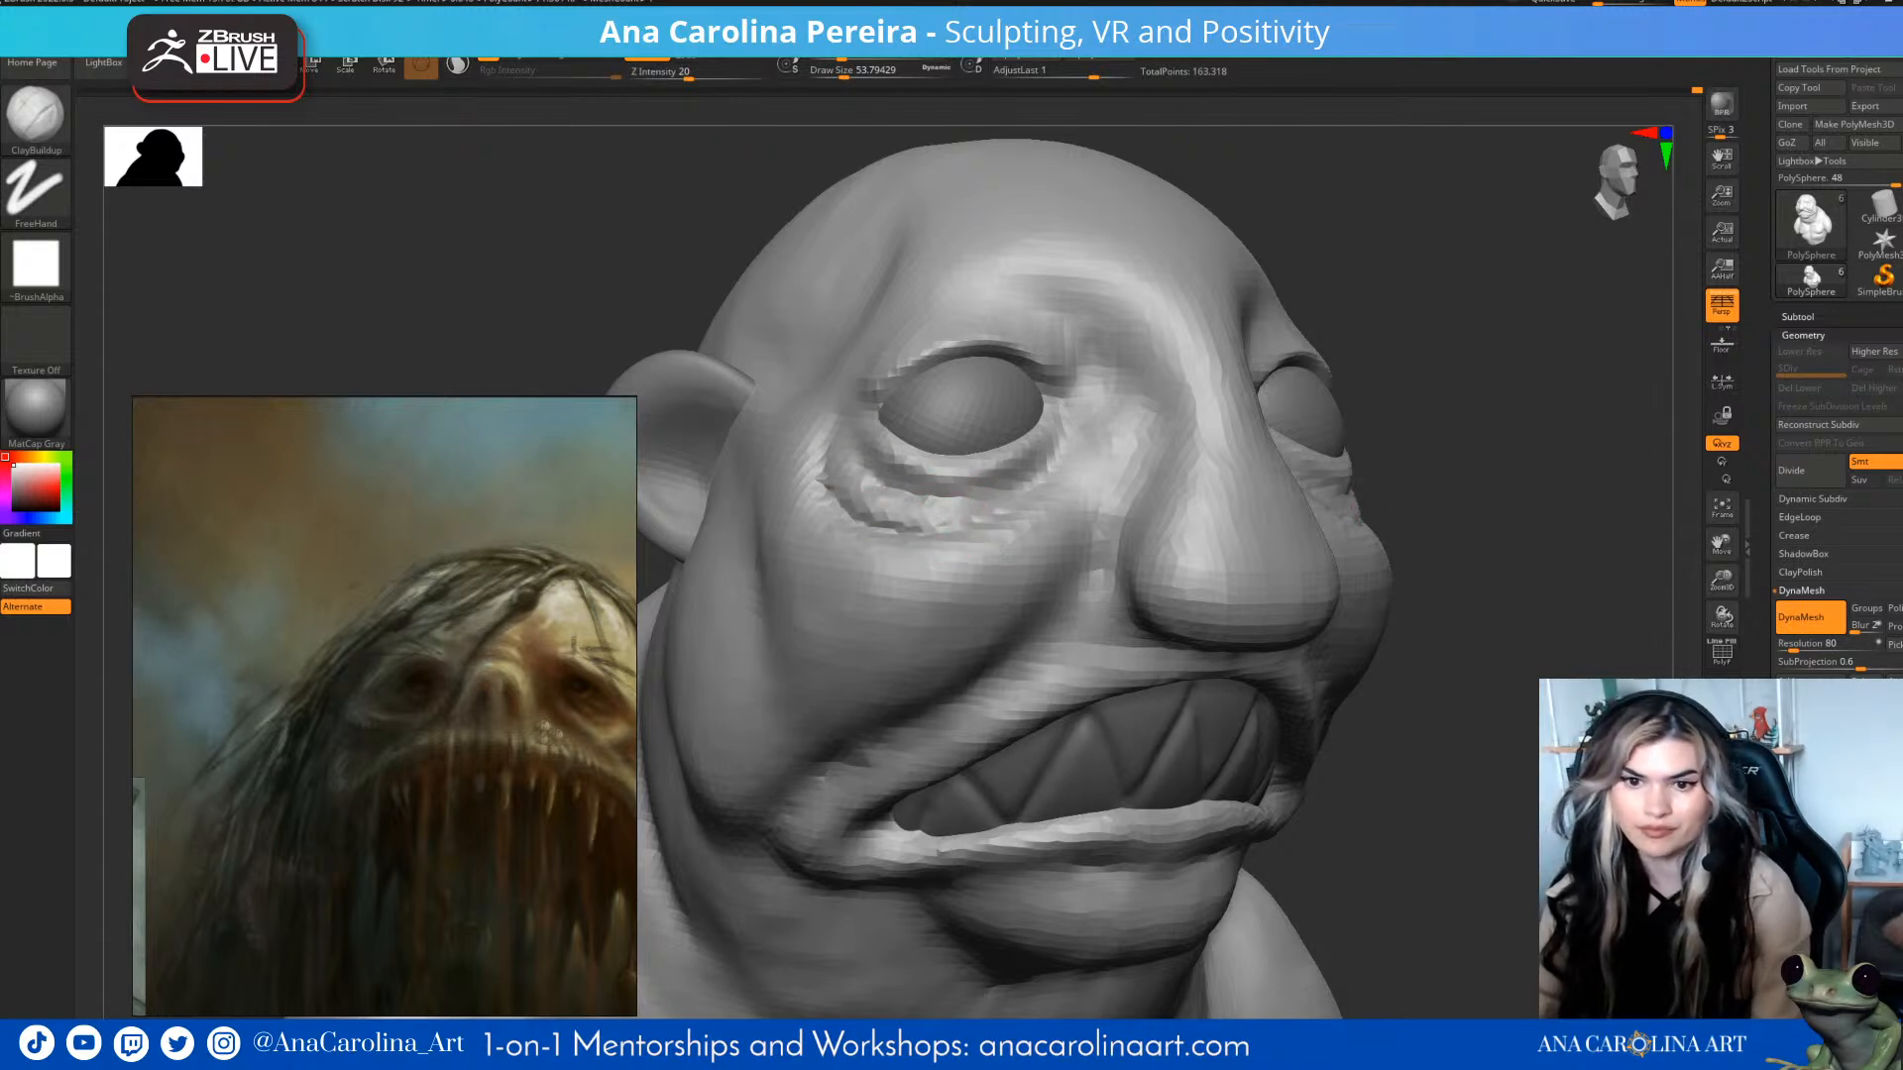
left_click_drag(853, 507, 991, 490, "shift")
- Sharpen the creases beside the nostrils with the DamStandard brush at a draw size of about 68
left_click_drag(1394, 297, 1353, 259, "alt")
mouse_move(1353, 259)
left_mouse_down("shift")
mouse_move(1309, 247)
mouse_move(1323, 240)
left_mouse_up("shift")
mouse_move(1266, 423)
left_mouse_down("alt")
mouse_move(1347, 387)
mouse_move(1387, 405)
mouse_move(1284, 401)
mouse_move(1420, 402)
mouse_move(1328, 407)
left_mouse_up("alt")
key("b")
key("d")
key("s")
key("space")
left_click_drag(1080, 436, 1087, 436)
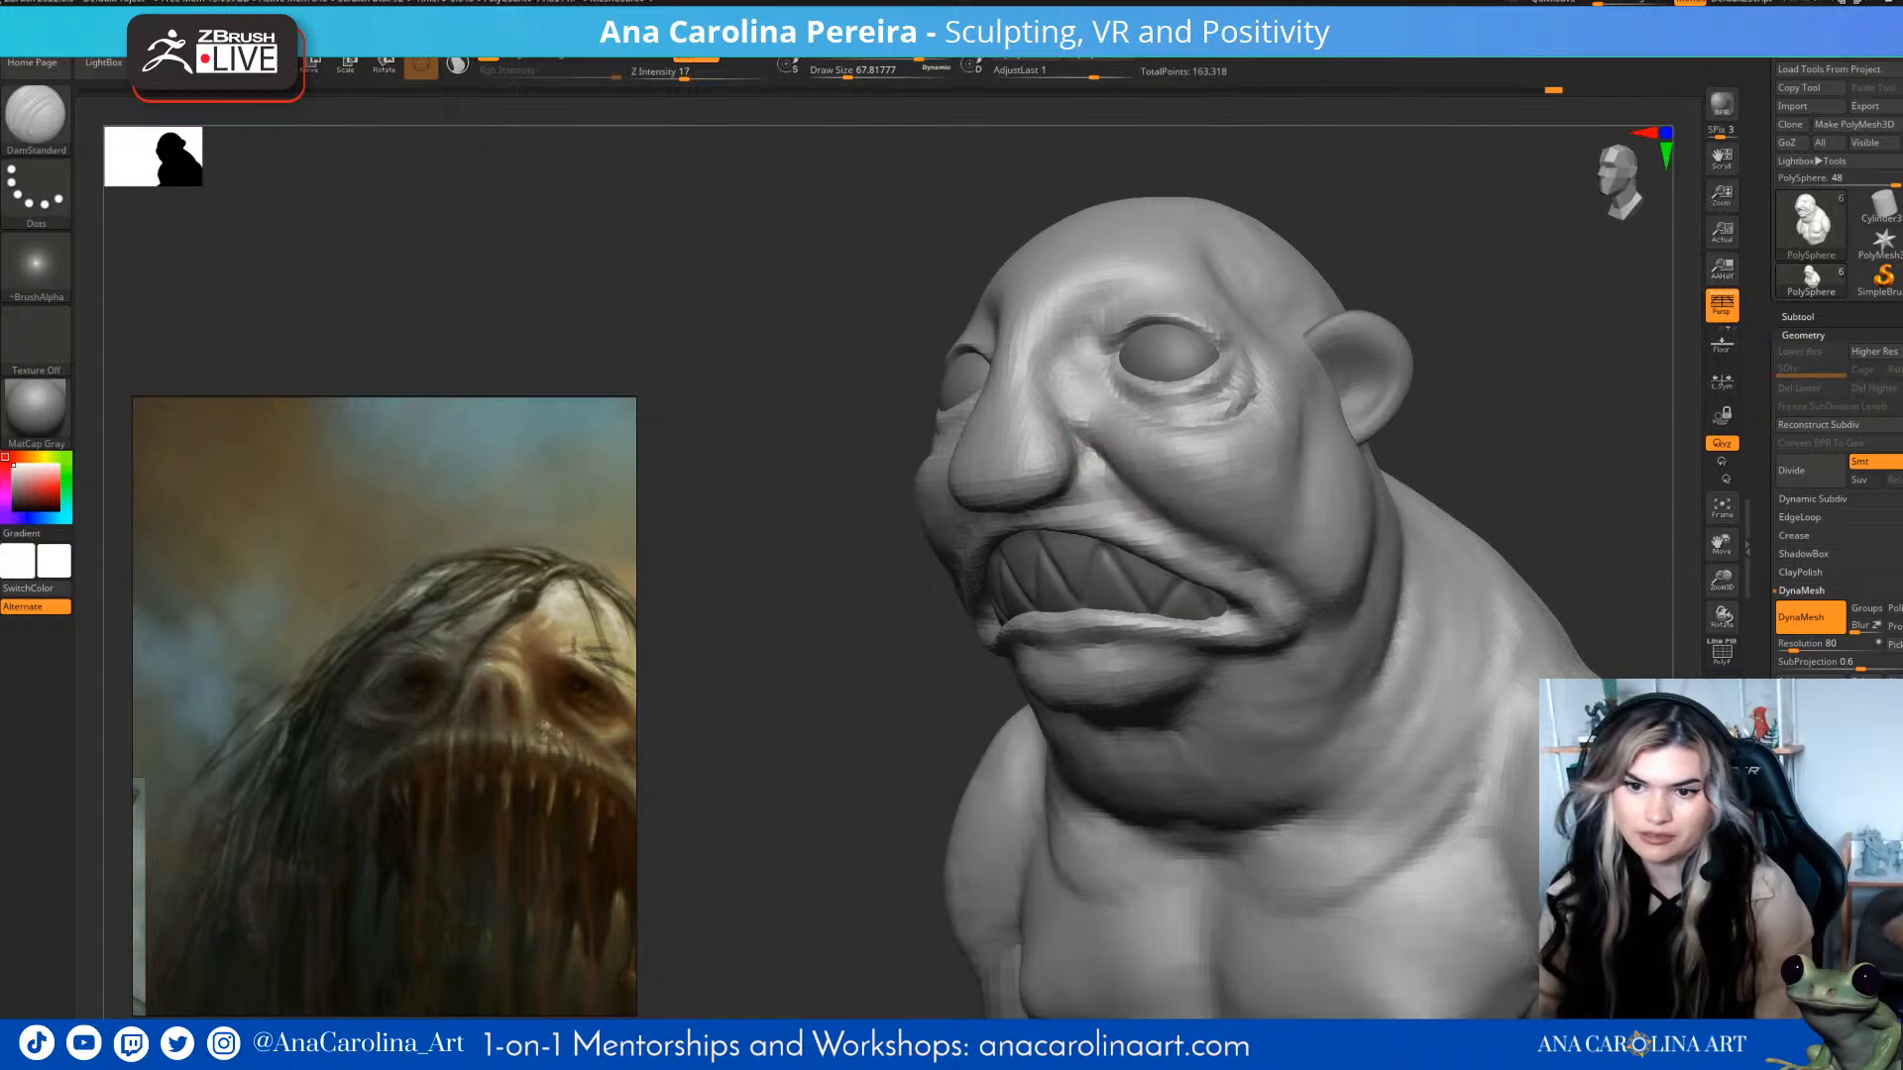
- Deepen the smile lines and the folds around the mouth corners with the DamStandard brush at a draw size of about 136
key("space")
left_click_drag(1166, 573, 1180, 573)
left_click_drag(1239, 402, 1419, 407)
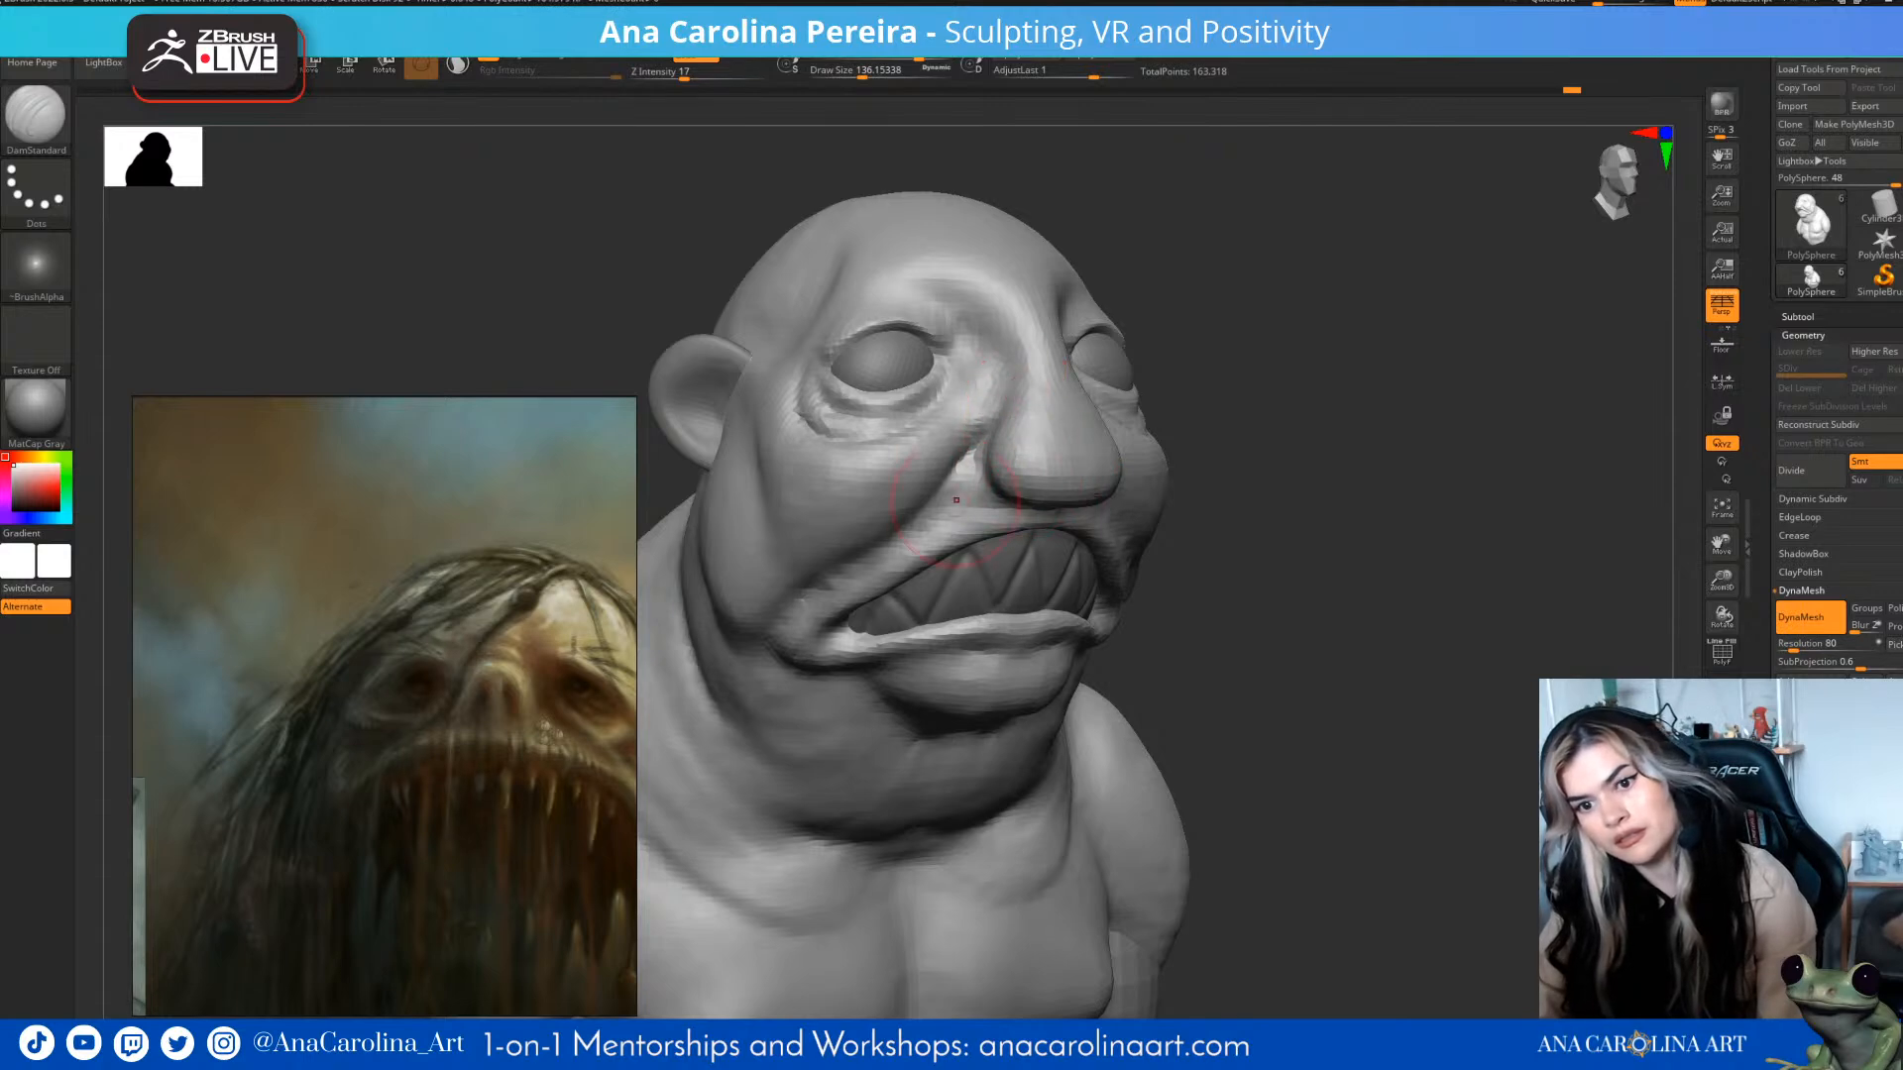
left_click_drag(1229, 555, 1332, 525, "alt")
mouse_move(1080, 401)
left_mouse_down()
mouse_move(999, 493)
mouse_move(913, 544)
mouse_move(875, 610)
left_mouse_up()
left_click_drag(1289, 595, 1373, 506)
left_click_drag(884, 630, 872, 557)
mouse_move(1298, 594)
left_mouse_down()
mouse_move(1101, 635)
mouse_move(1135, 697)
left_mouse_up()
left_click_drag(1437, 778, 1298, 764)
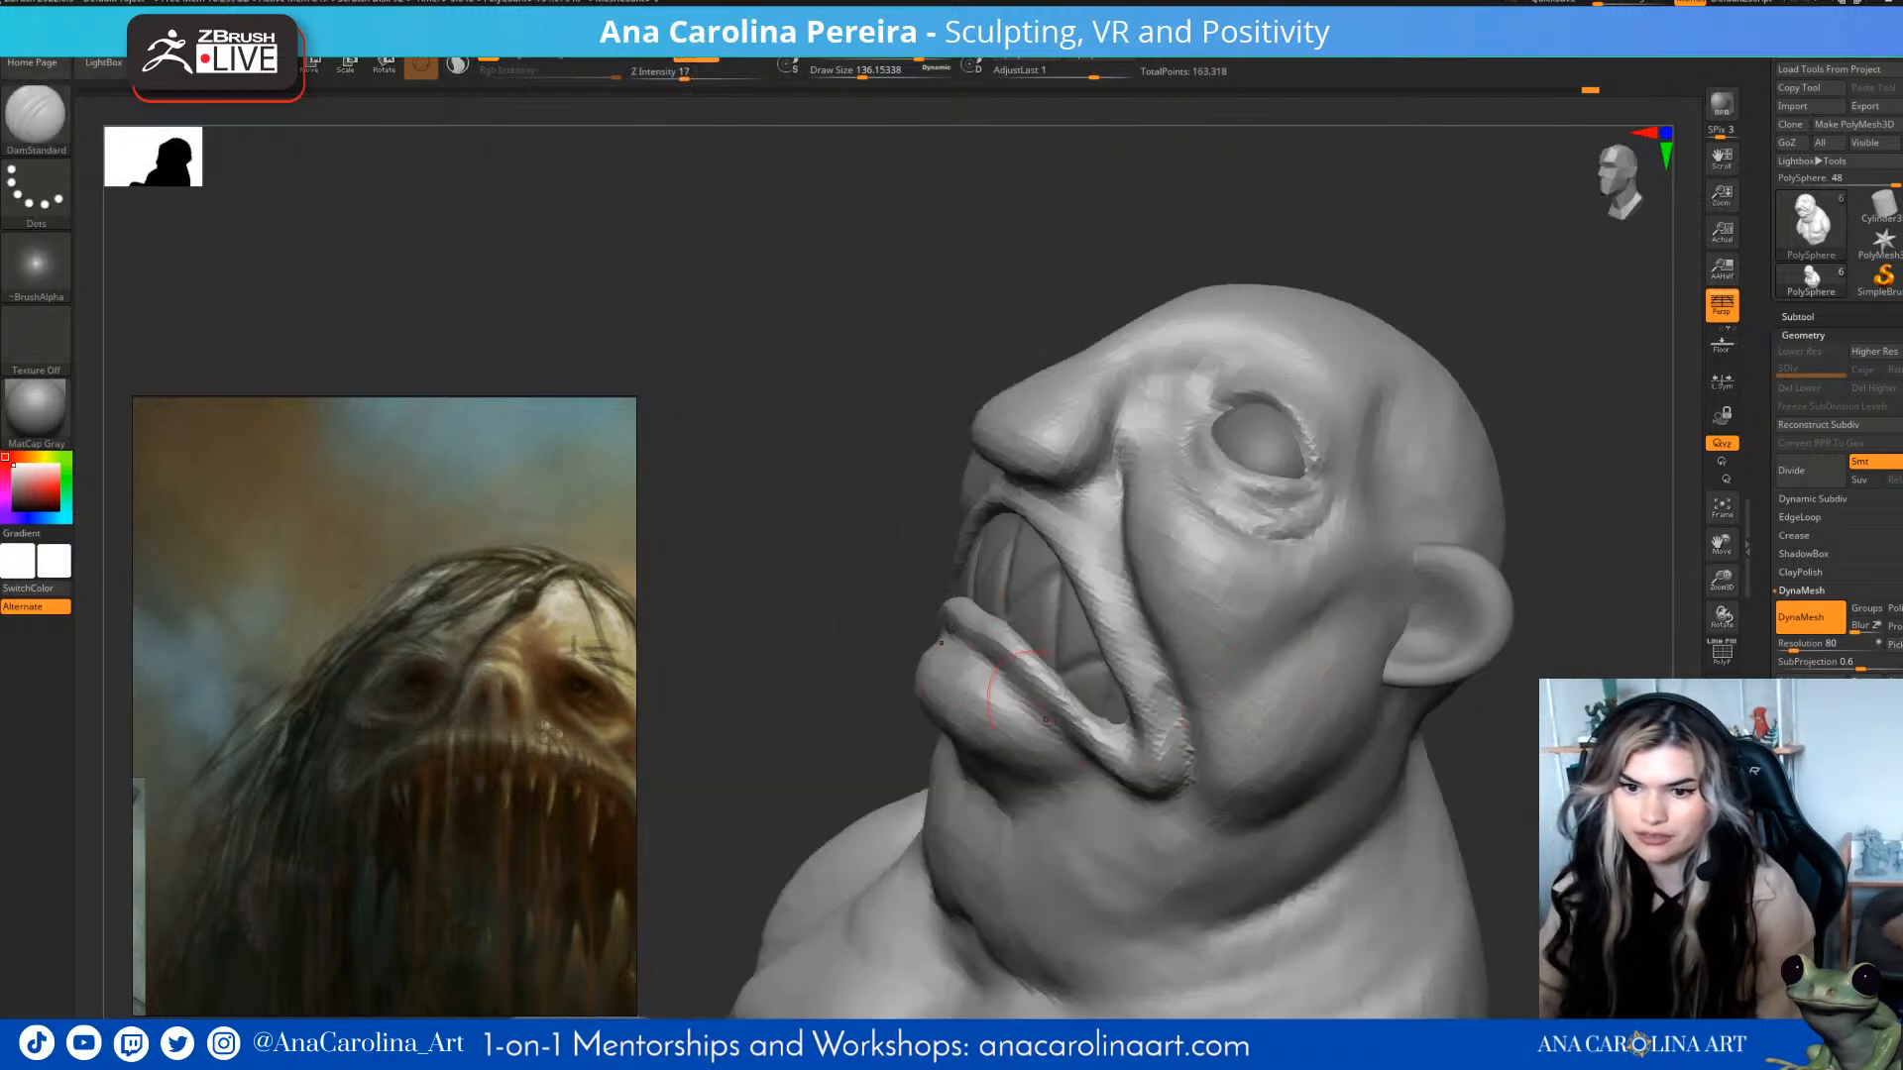
left_click_drag(1467, 733, 1576, 654)
mouse_move(1388, 650)
left_mouse_down("alt")
mouse_move(1576, 607)
mouse_move(1531, 583)
left_mouse_up("alt")
- Build up the skin around the mouth corners with the ClayBuildup brush at a draw size of about 56
key("b")
key("c")
key("b")
key("space")
left_click_drag(1547, 575, 1551, 650, "alt")
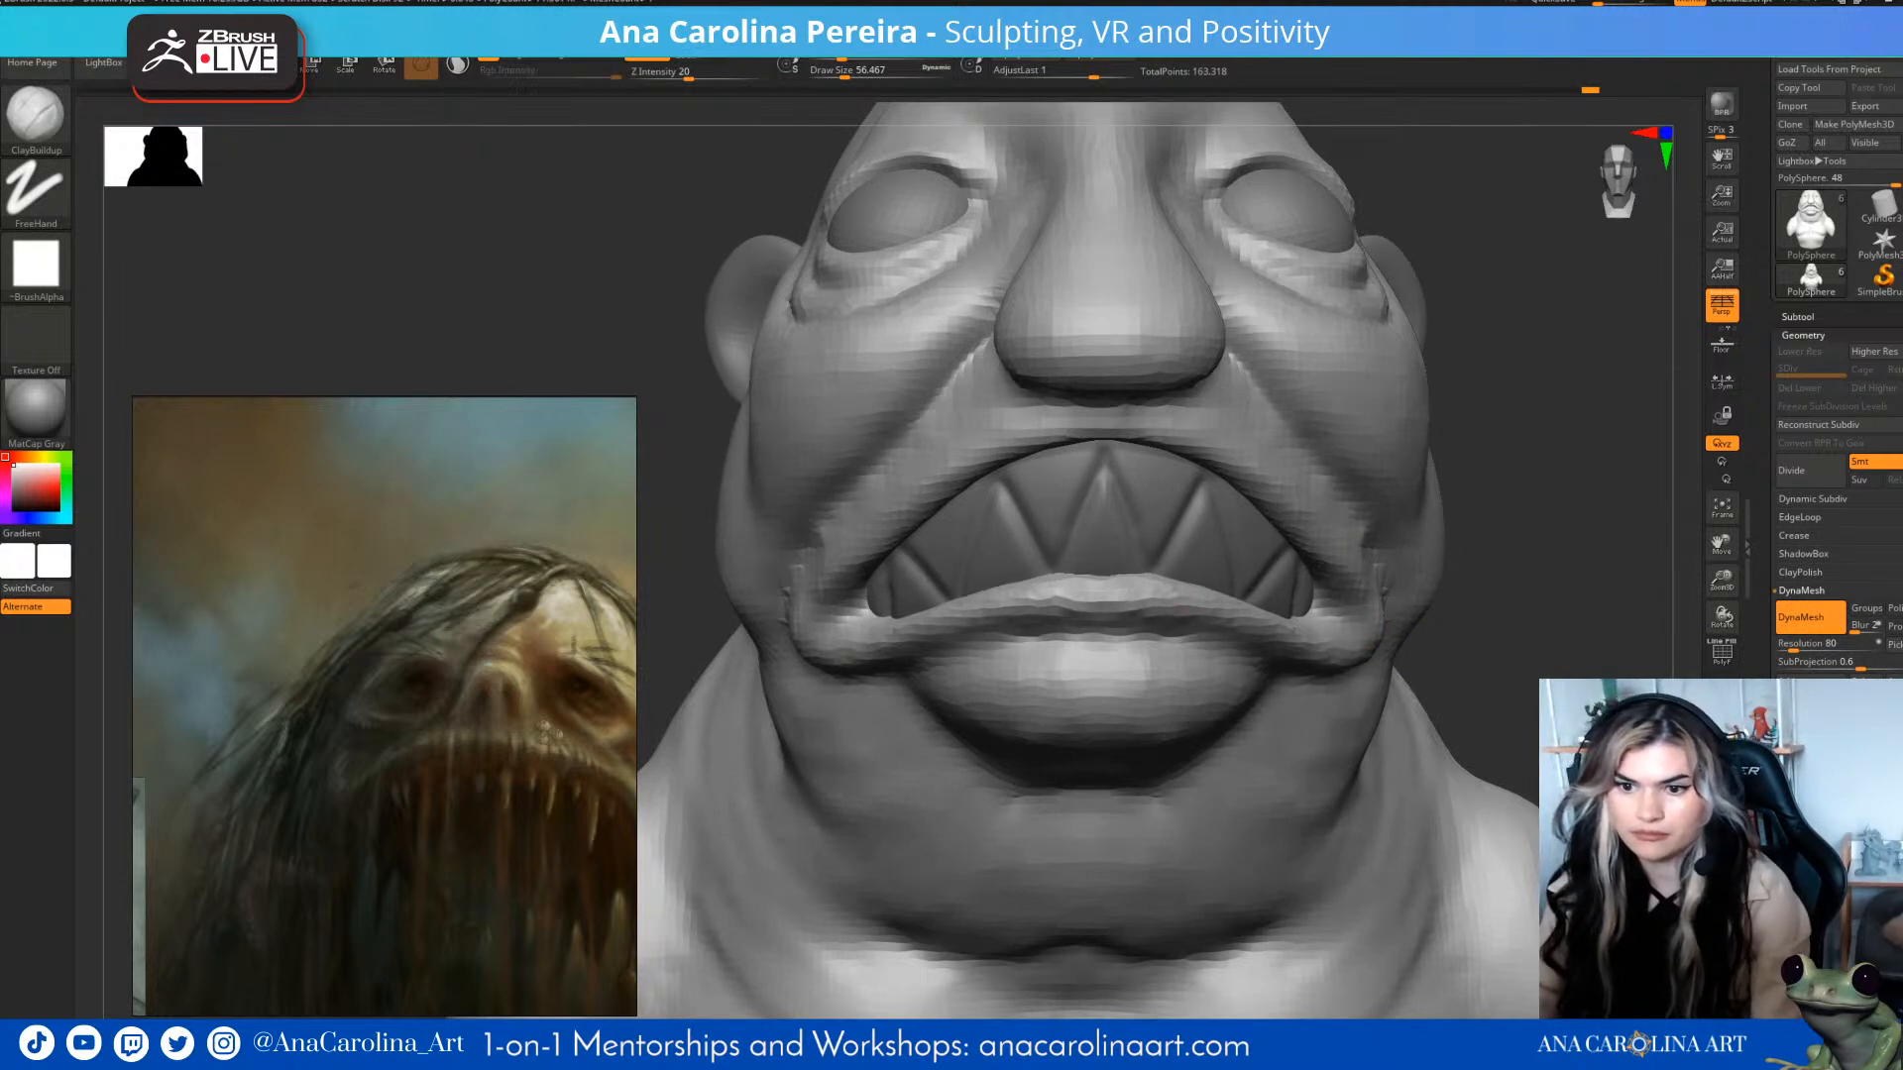
left_click_drag(1546, 630, 1353, 616)
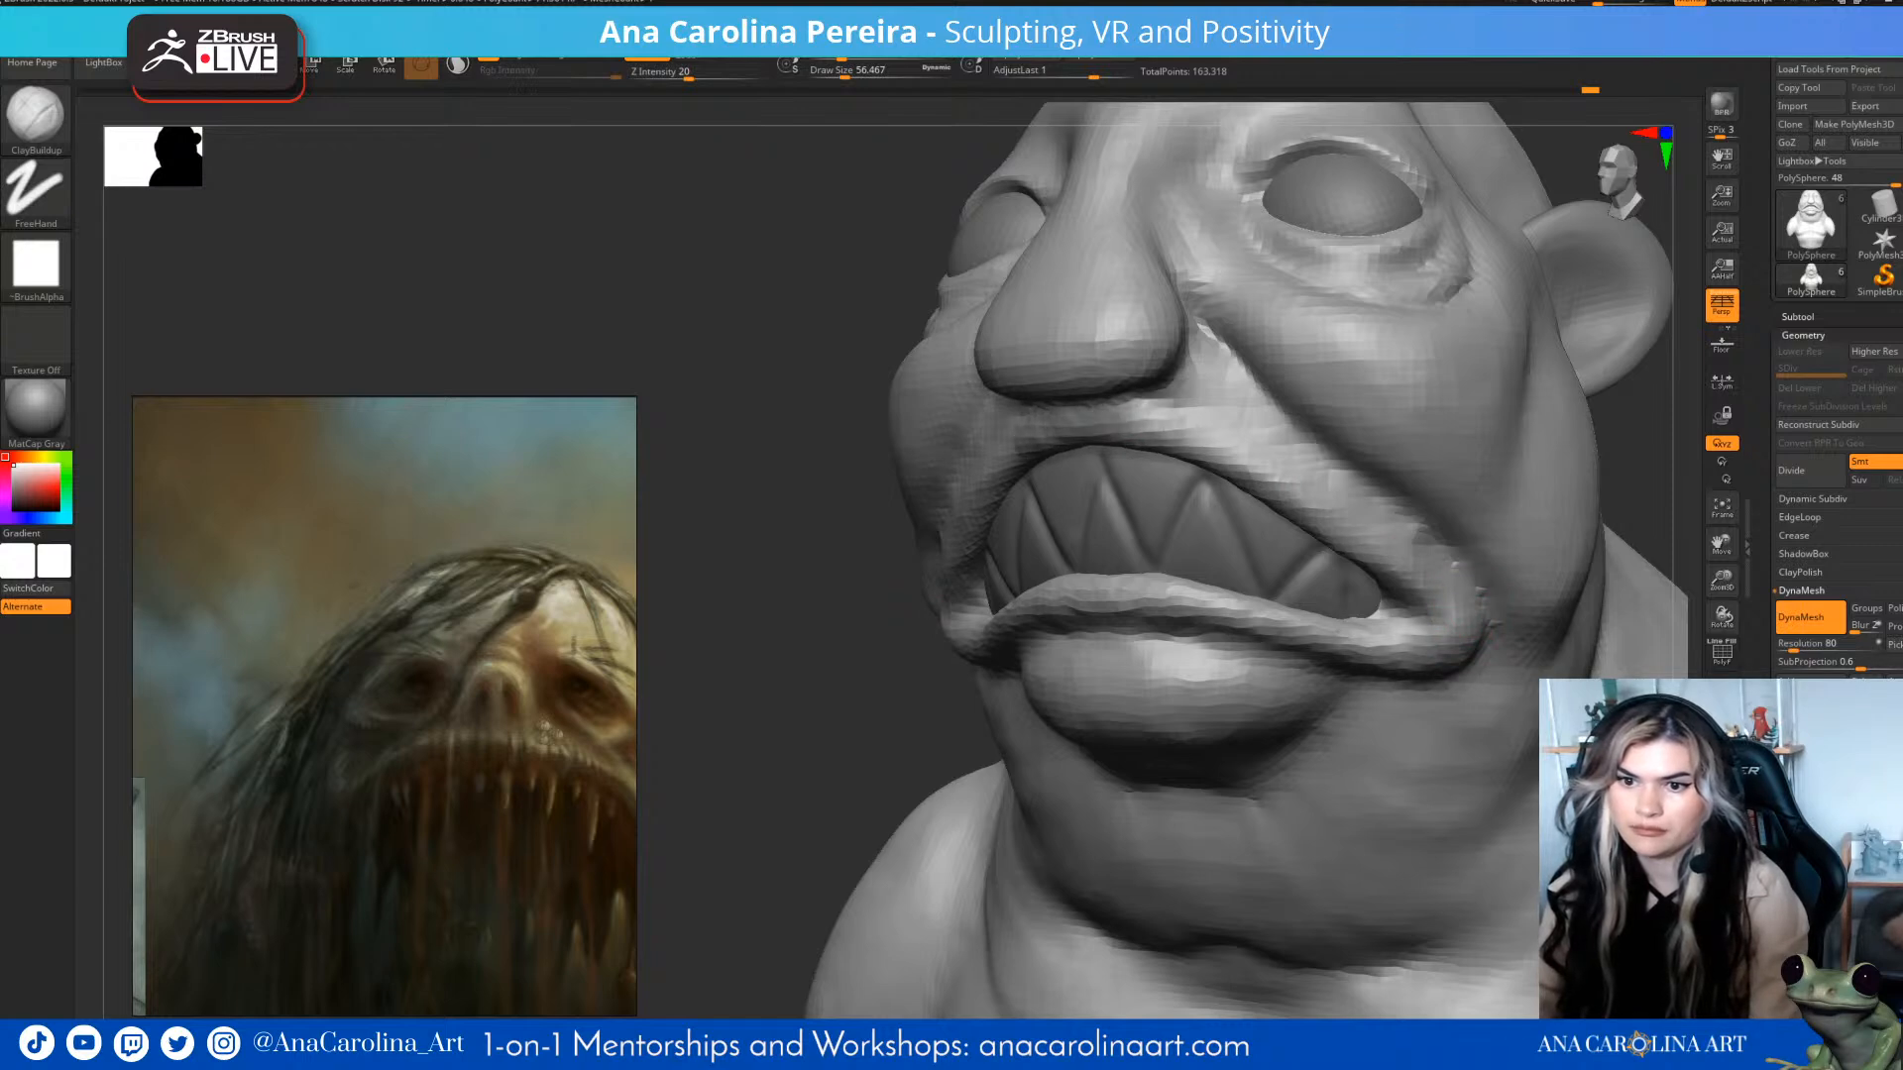
left_click_drag(739, 635, 907, 662)
- Thicken the upper lip and mouth corners with the ClayBuildup brush at a draw size of about 80
key("s")
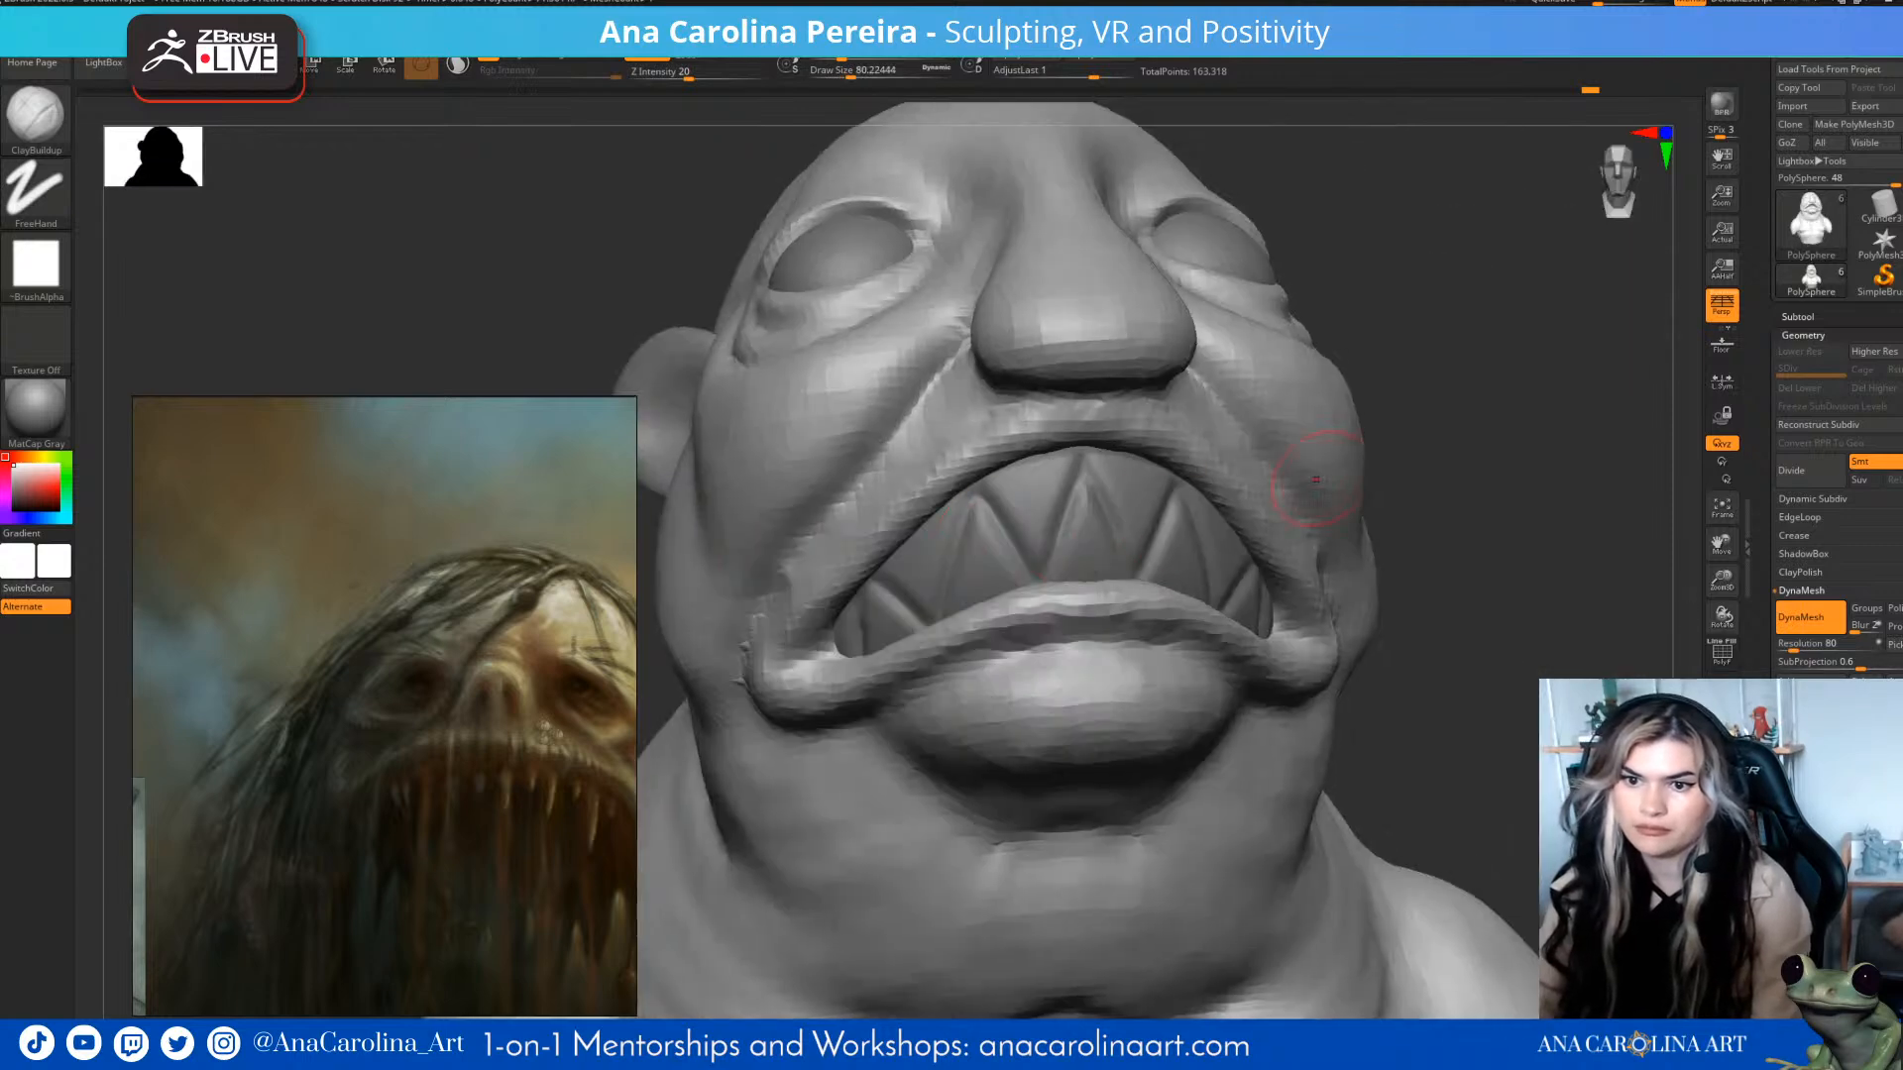
left_click_drag(1417, 535, 1596, 525)
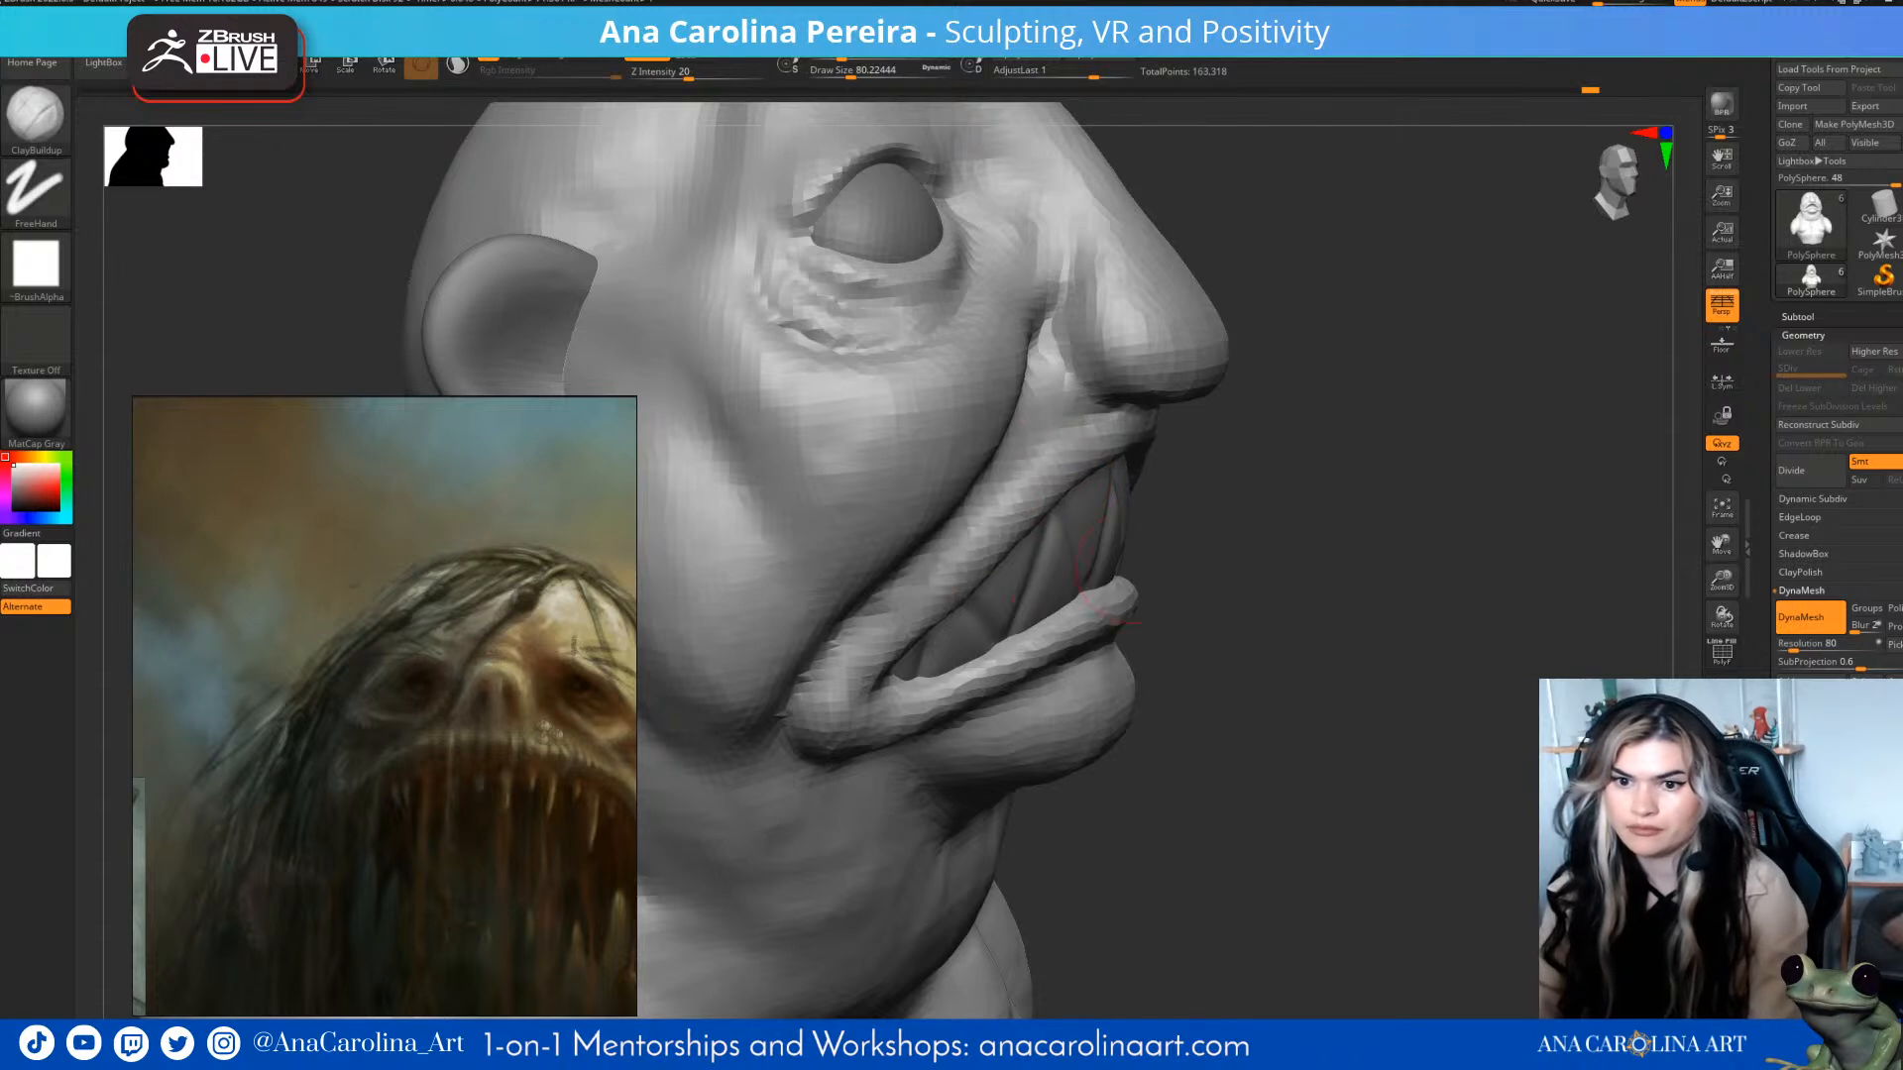
right_click_drag(1048, 596, 1000, 533)
right_click_drag(1135, 605, 1366, 490)
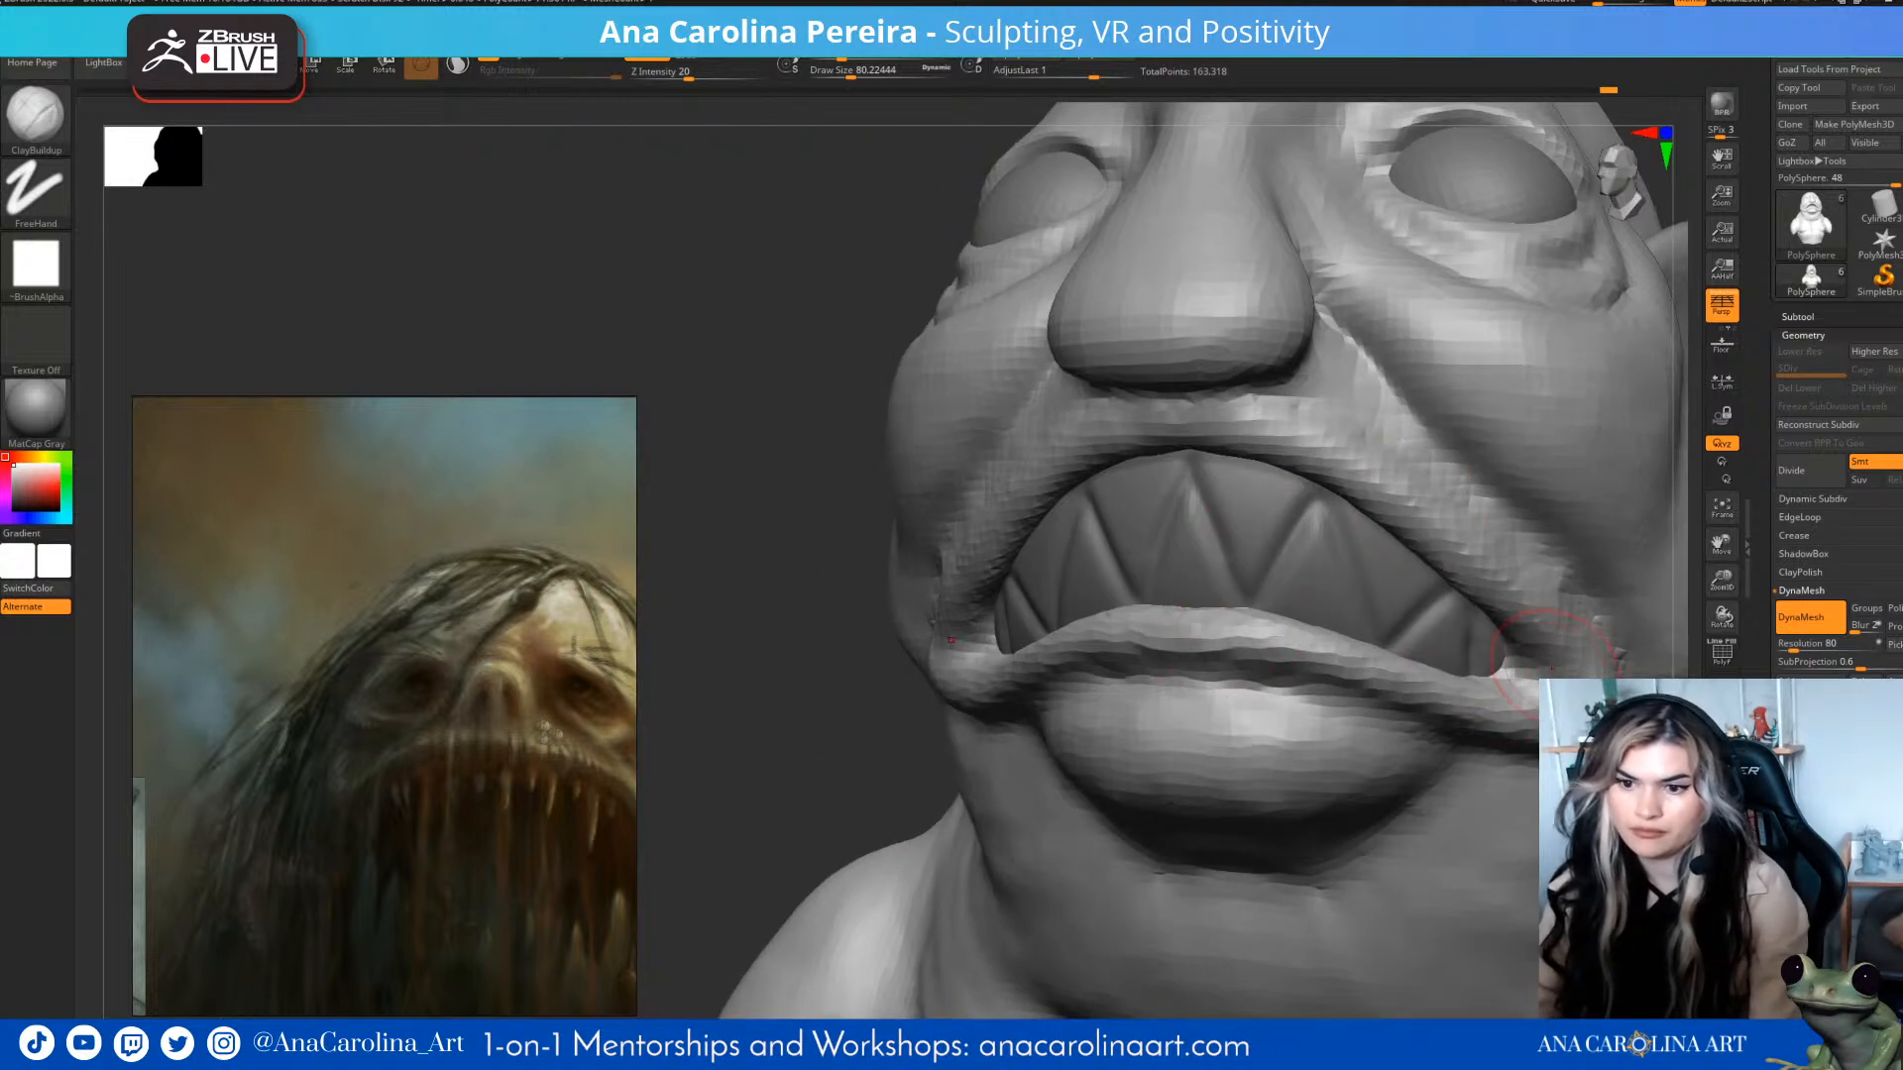
left_click_drag(1518, 632, 1515, 668)
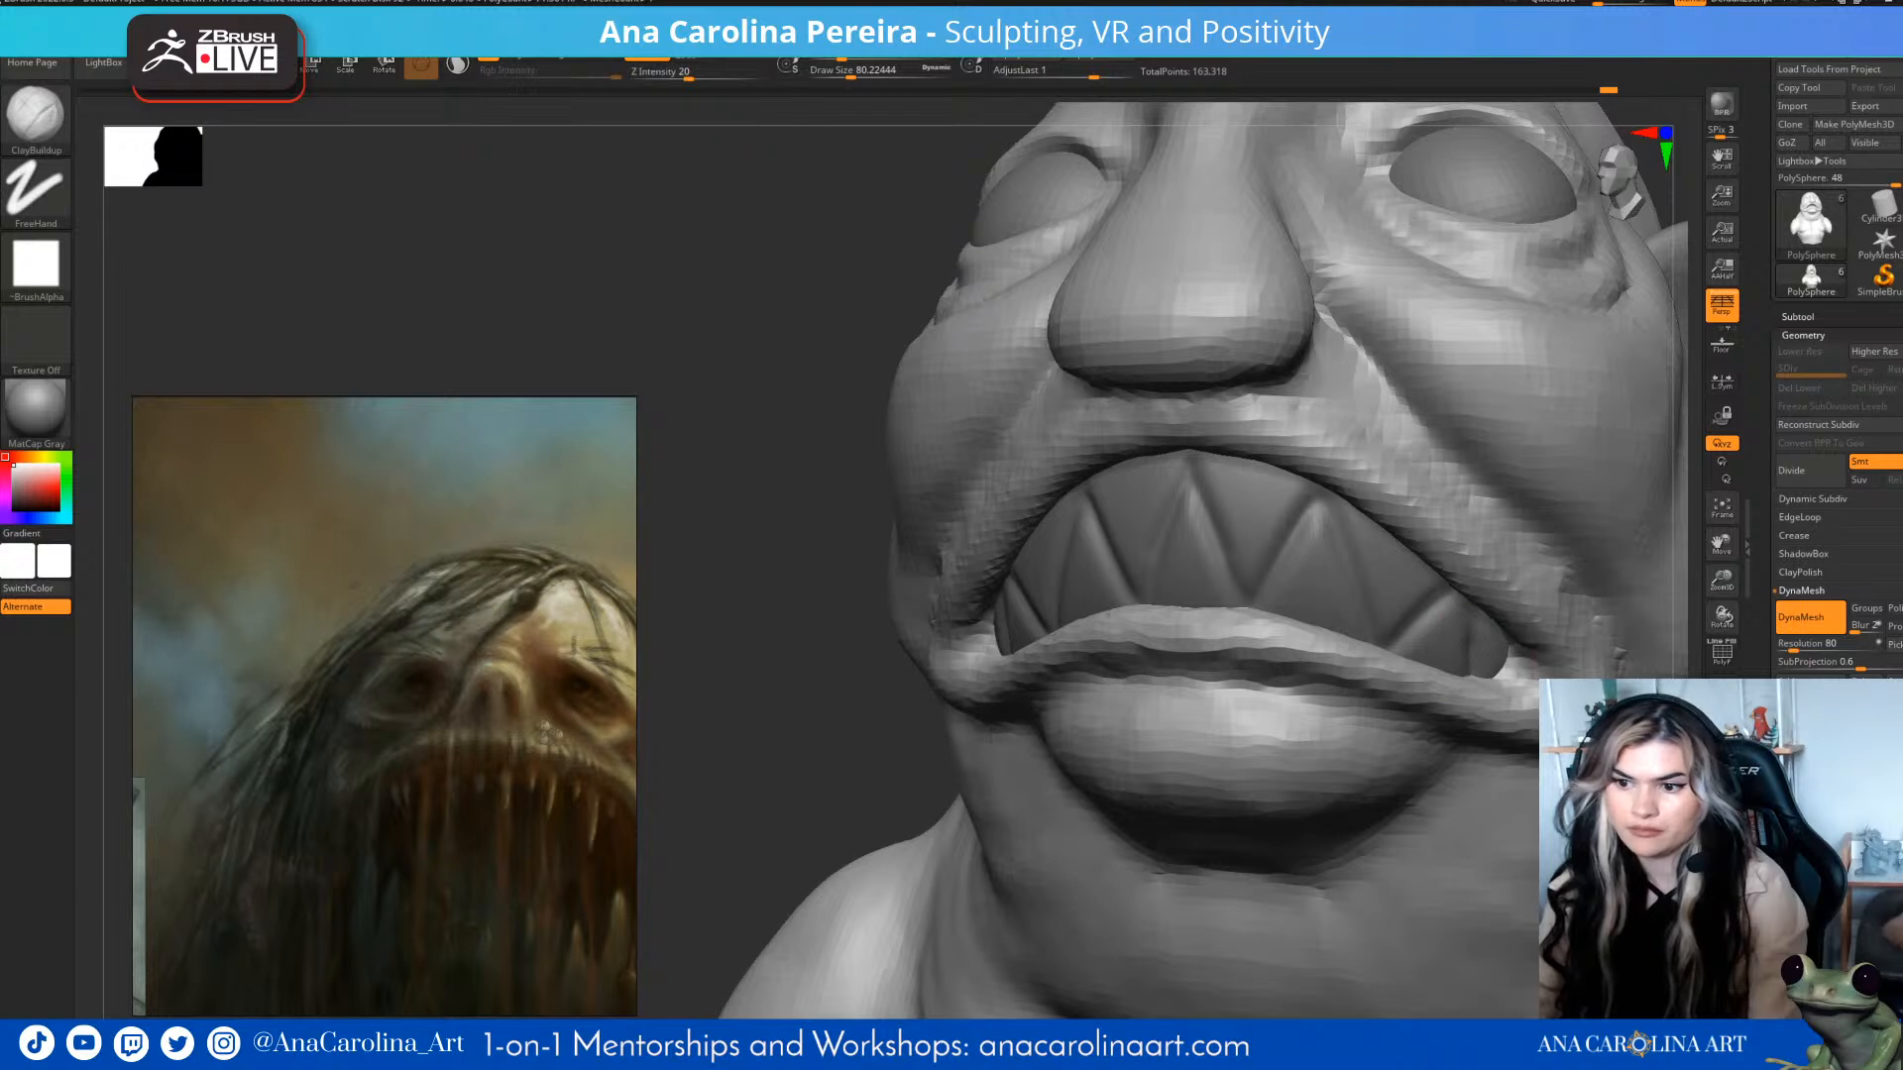
mouse_move(817, 716)
right_mouse_down("ctrl")
mouse_move(1368, 655)
mouse_move(1423, 668)
mouse_move(1494, 521)
mouse_move(1115, 470)
right_mouse_up("ctrl")
- Define the lip edges and the creases below the mouth corners with the DamStandard brush at a draw size of about 80
key("b")
key("d")
key("s")
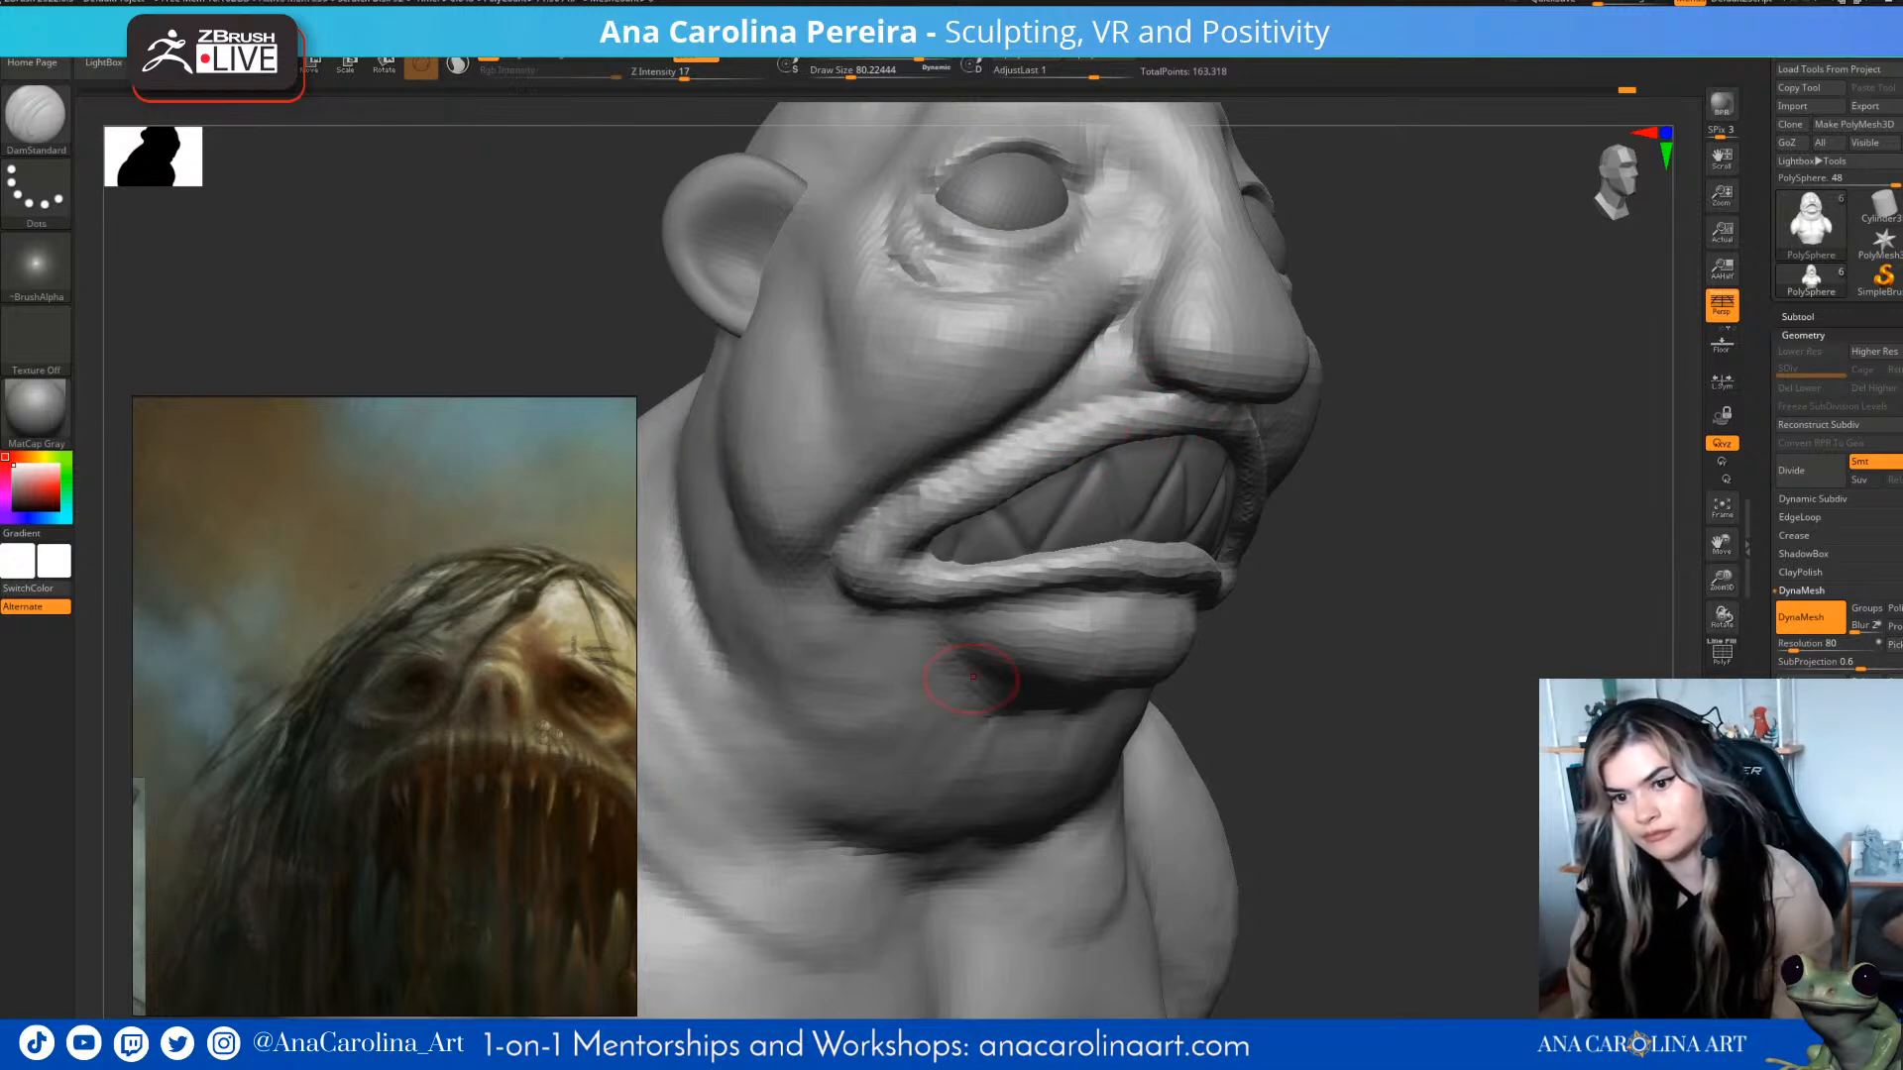
right_click_drag(902, 666, 1290, 622)
mouse_move(1534, 642)
right_mouse_down("ctrl")
mouse_move(1608, 535)
mouse_move(1516, 552)
mouse_move(1462, 510)
mouse_move(1519, 497)
mouse_move(1344, 578)
right_mouse_up("ctrl")
right_click_drag(1134, 560, 1289, 550)
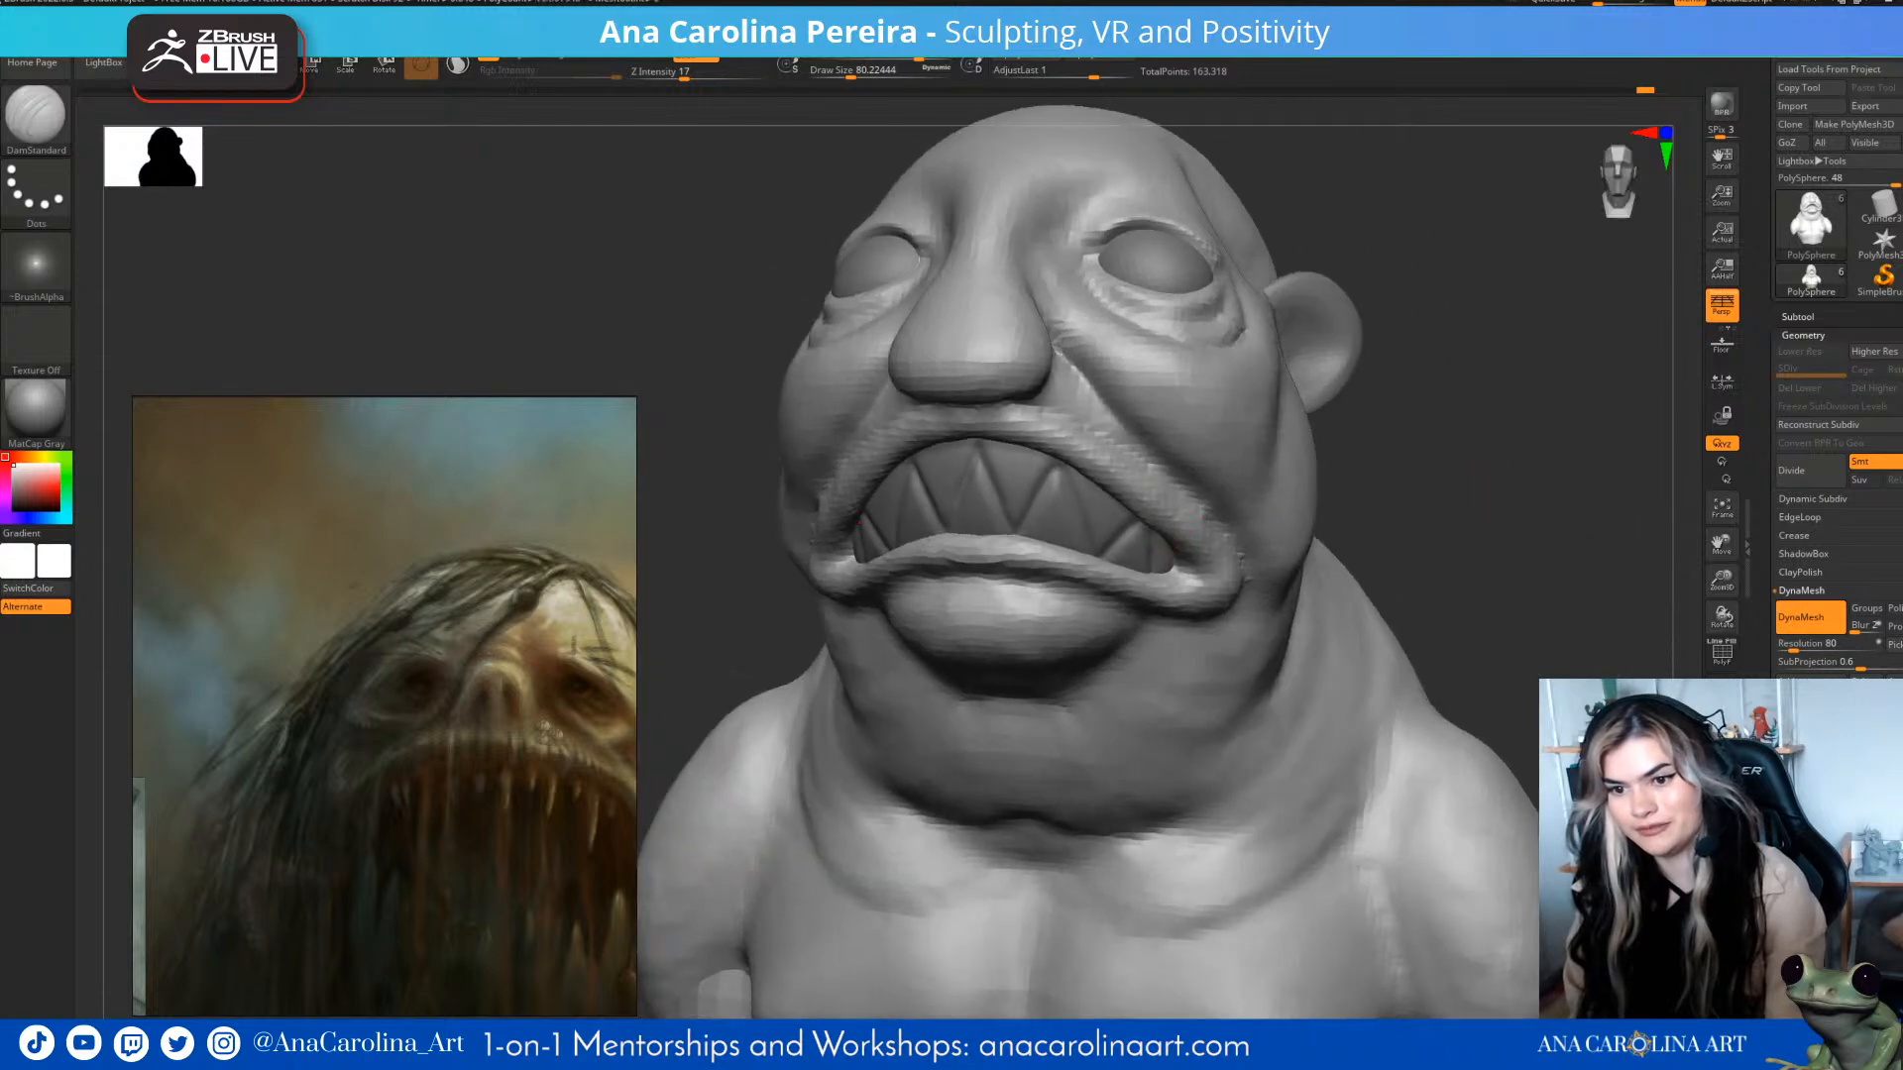
- Adjust the teeth and the surrounding mouth shape with the Move brush, reducing its draw size to about 108
left_click(1169, 548, "alt")
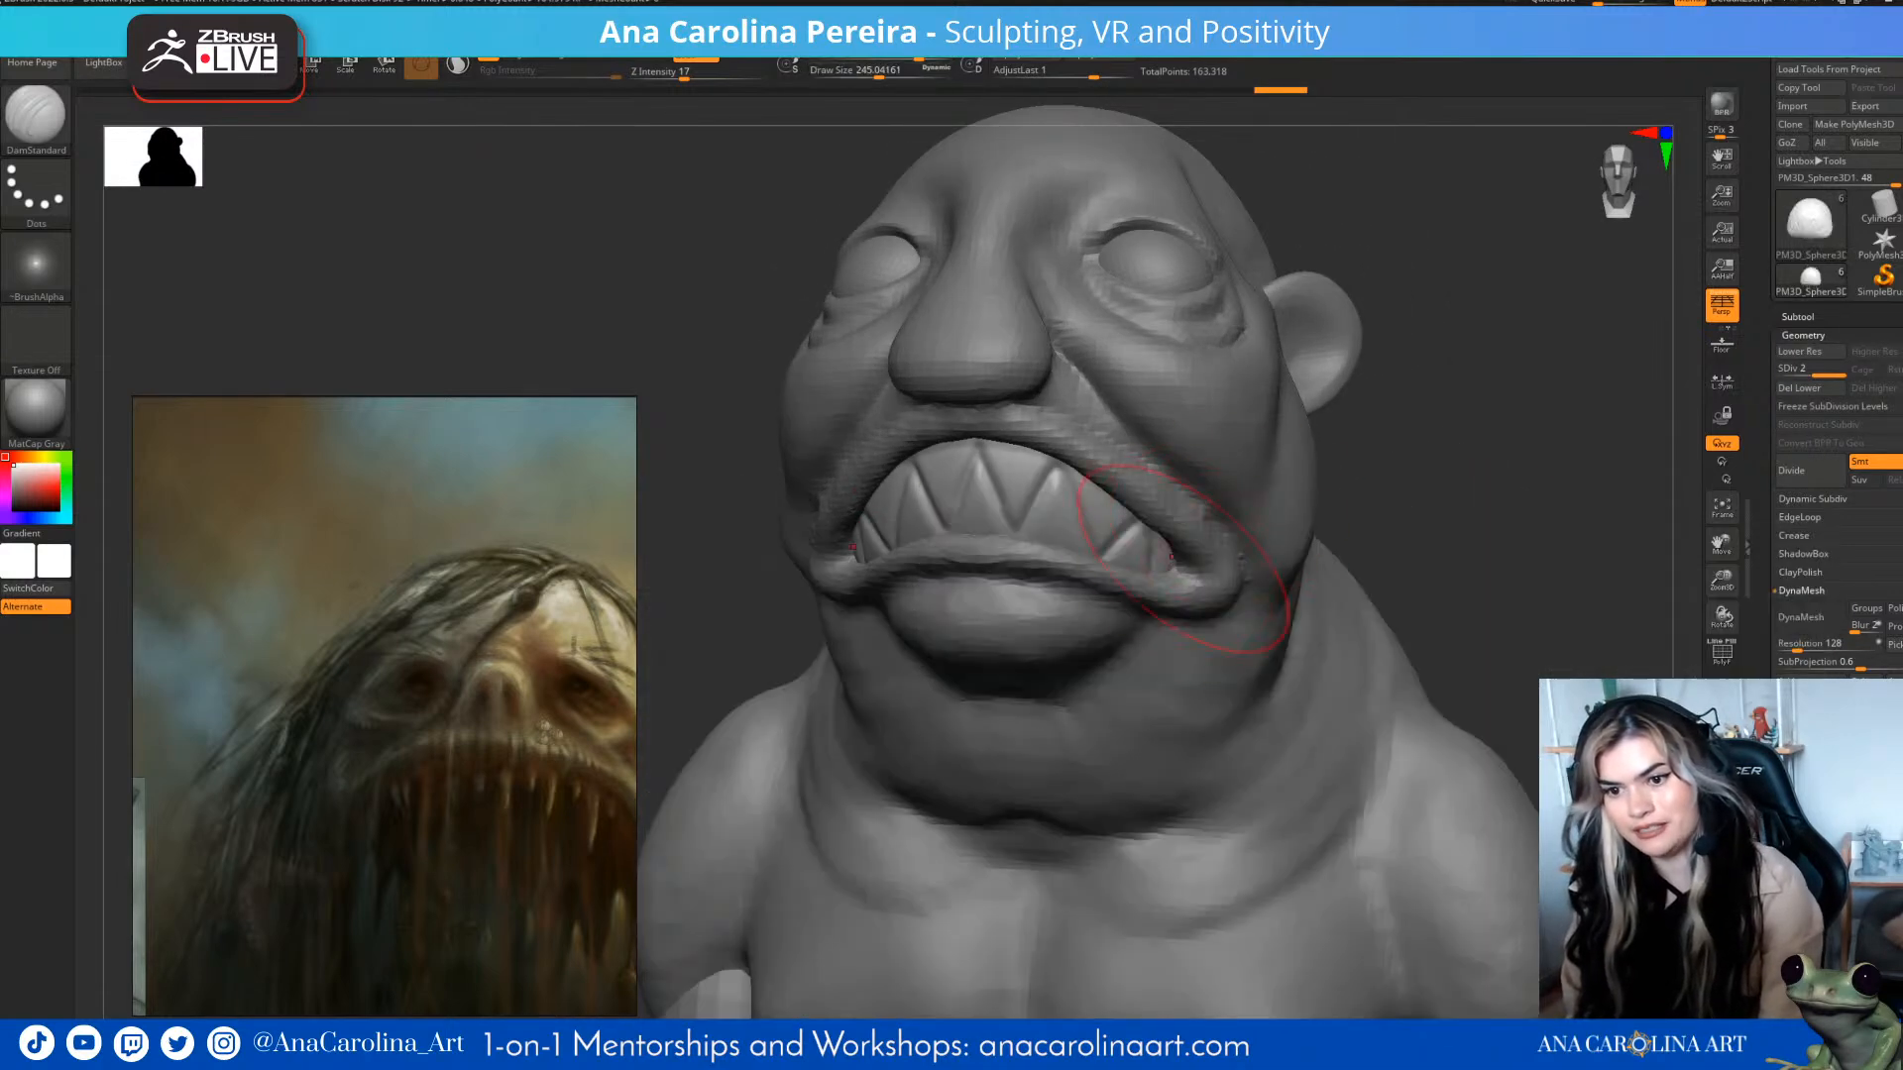
key("b")
key("m")
key("v")
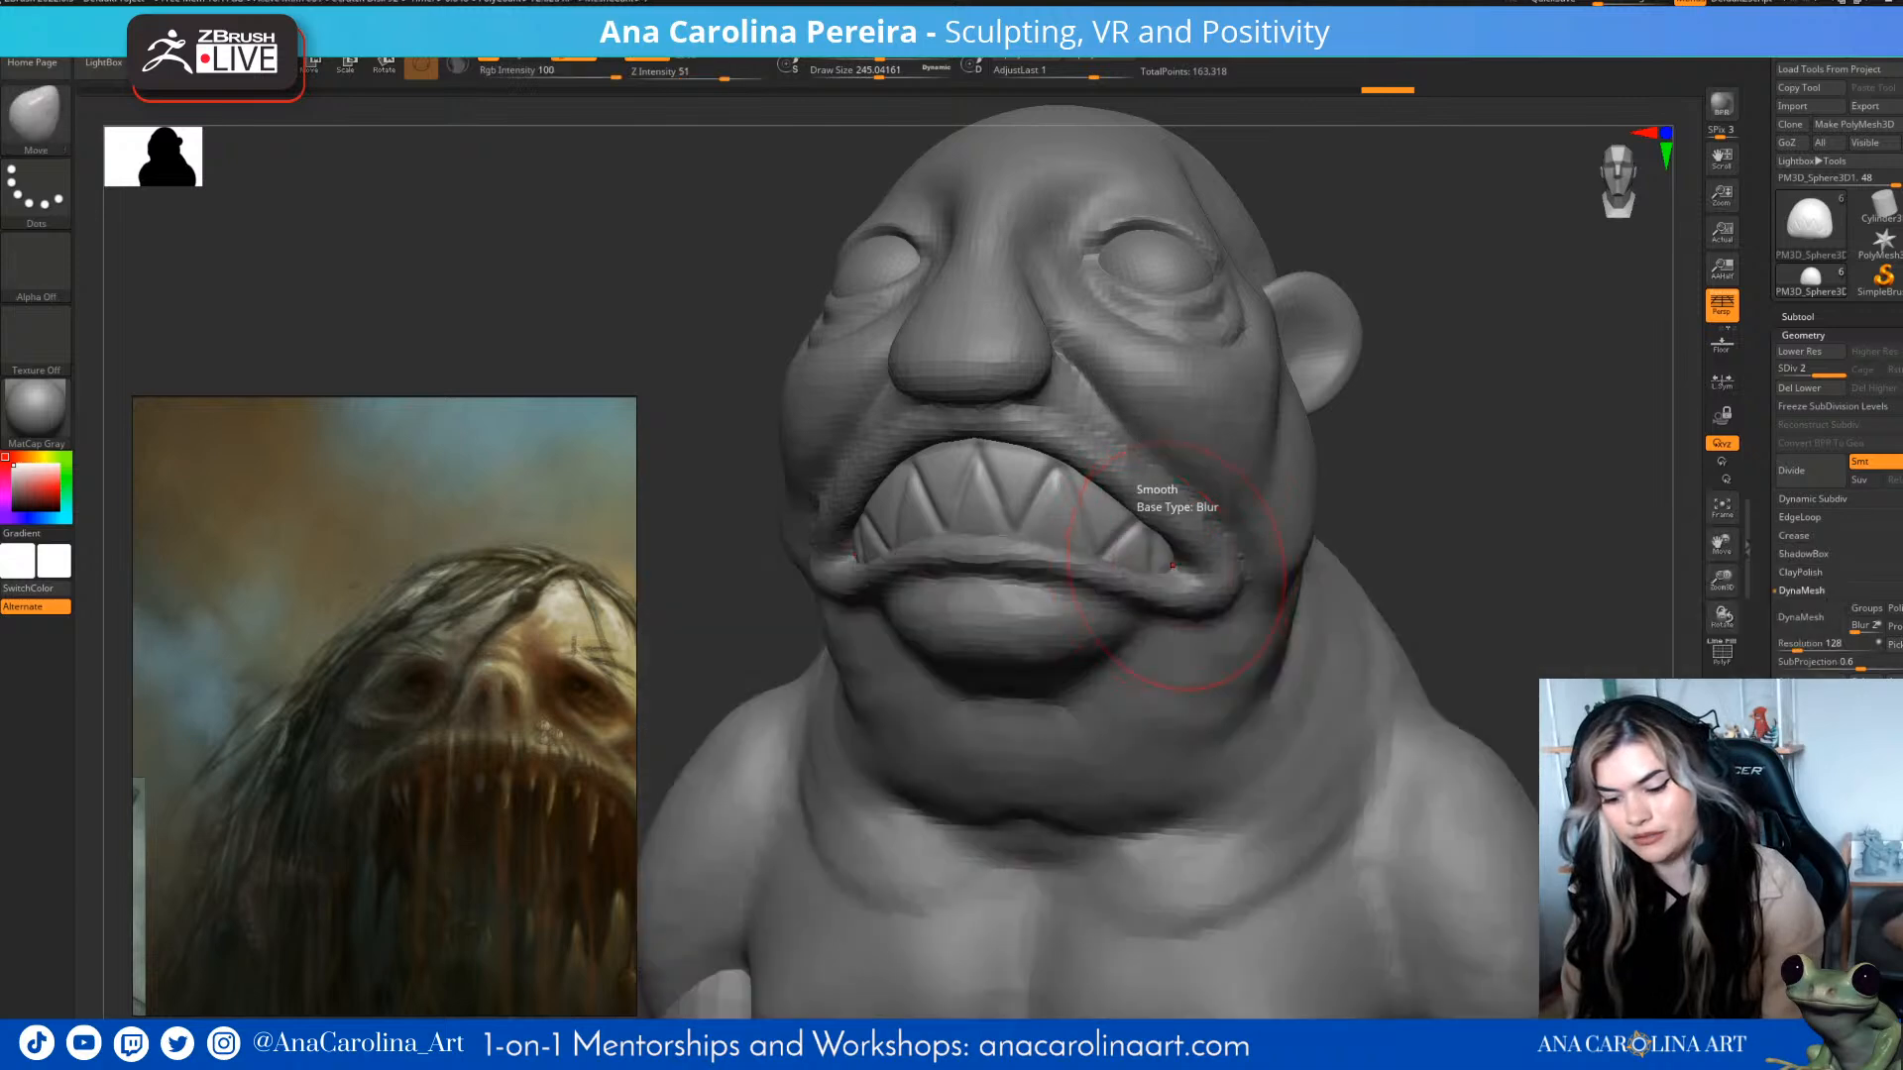
mouse_move(1467, 590)
right_mouse_down()
mouse_move(1388, 501)
mouse_move(1041, 699)
right_mouse_up()
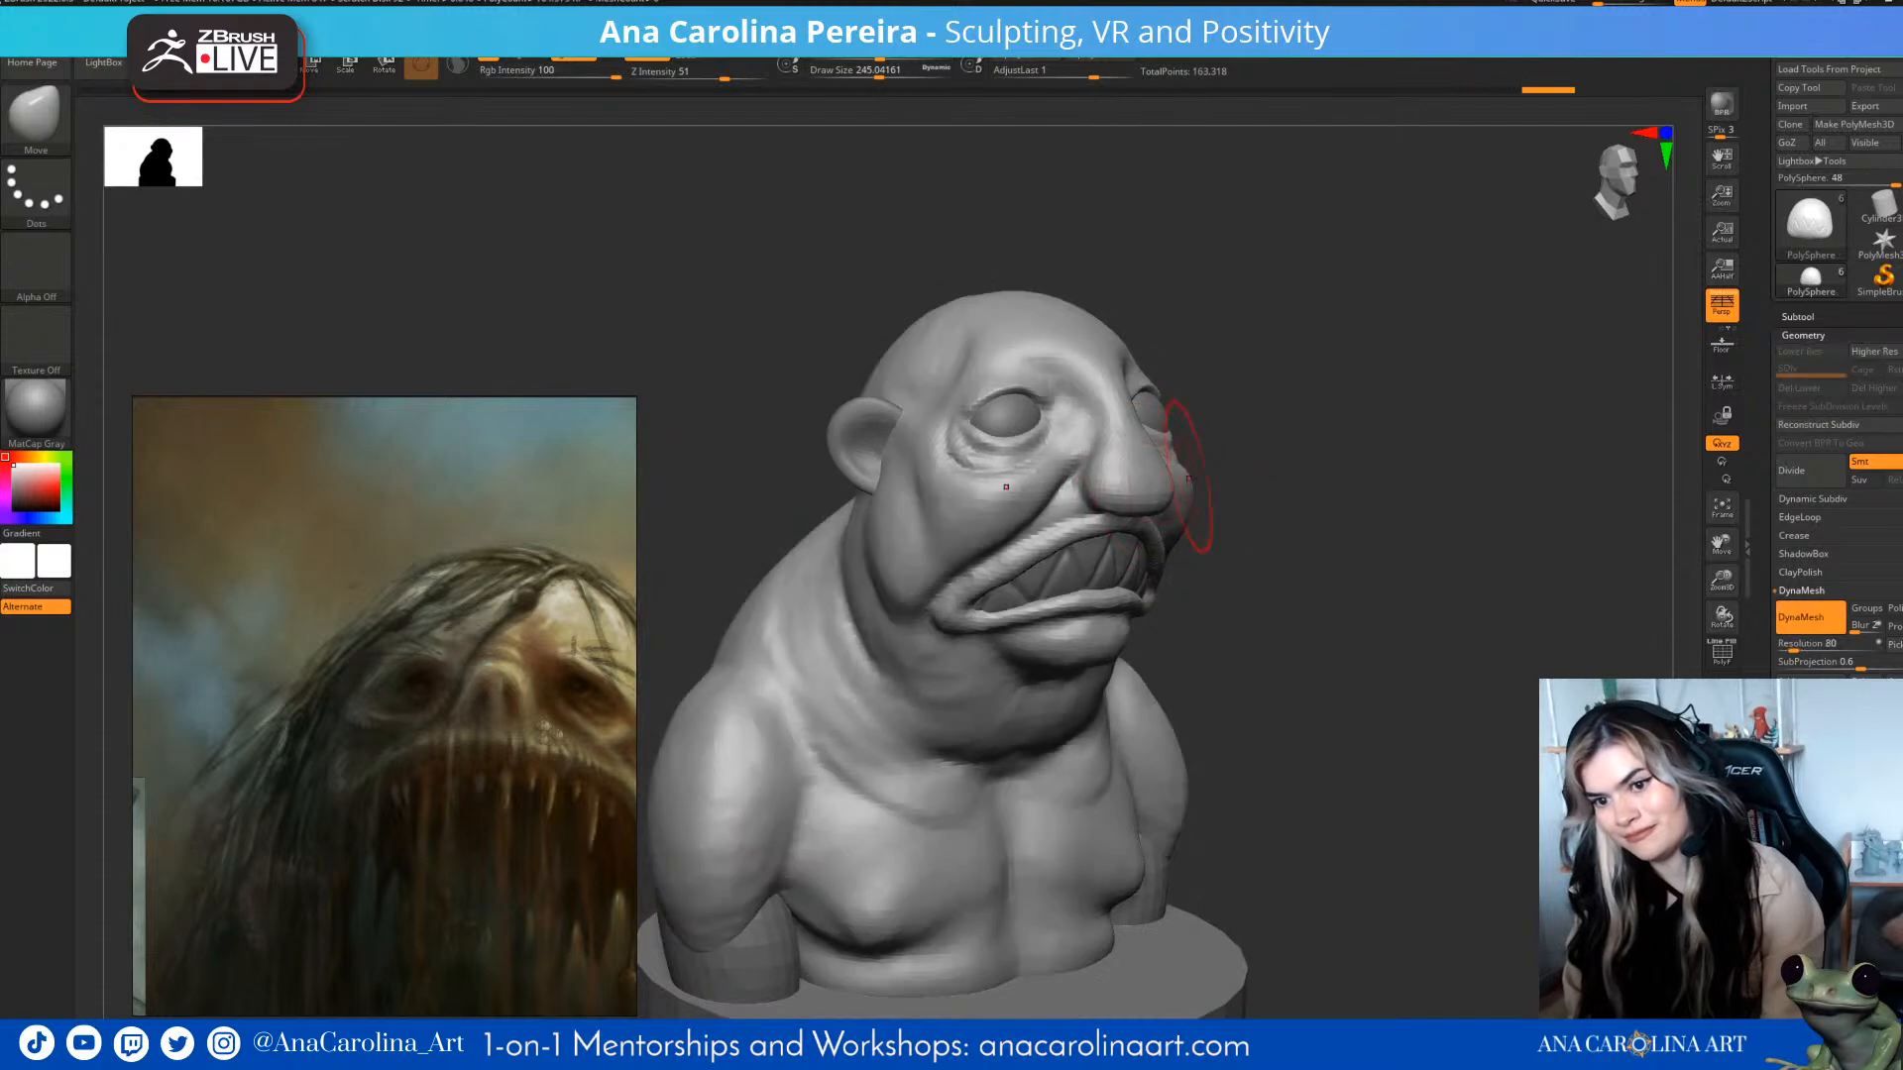
right_click_drag(1339, 595, 1199, 575)
mouse_move(1353, 436)
left_mouse_down()
mouse_move(1432, 412)
mouse_move(1259, 436)
mouse_move(1444, 446)
mouse_move(1344, 525)
mouse_move(1289, 693)
left_mouse_up()
key("space")
left_click_drag(1382, 634, 1358, 634)
left_click_drag(1477, 595, 1438, 516, "alt")
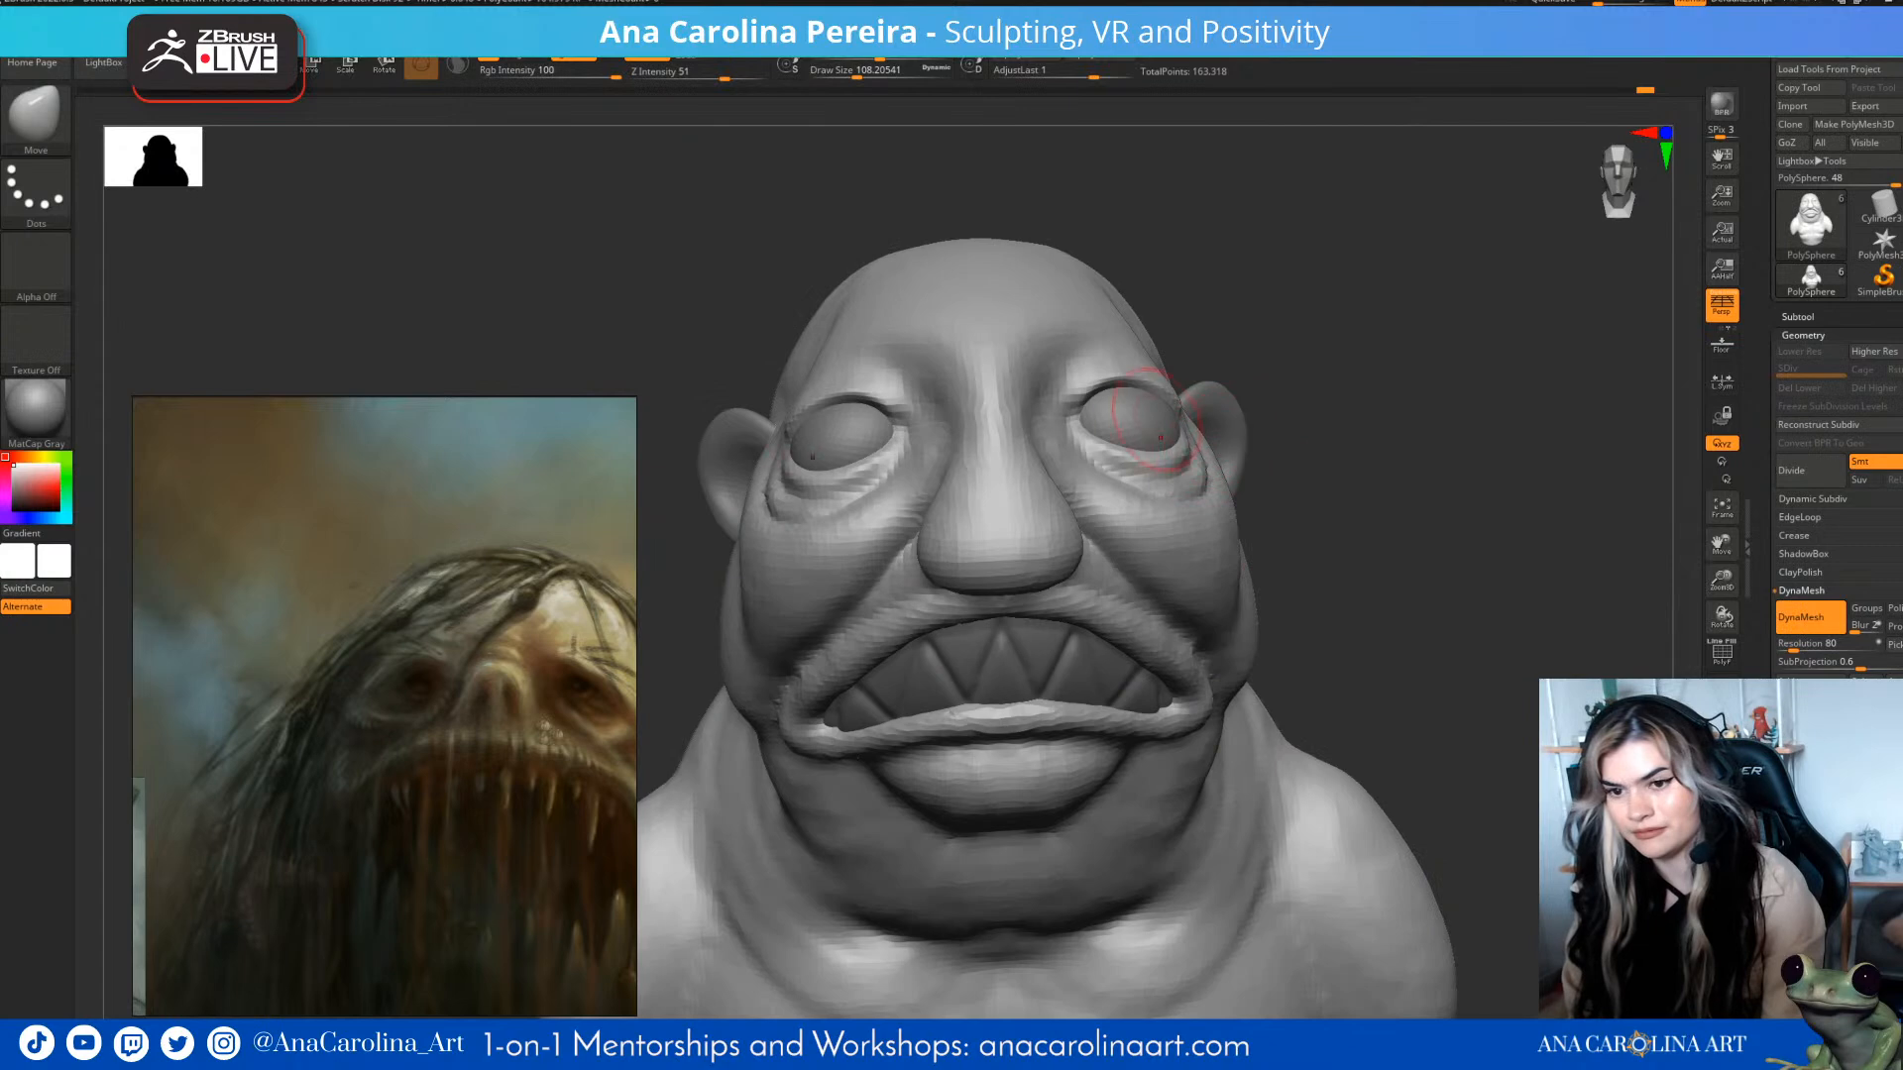
left_click_drag(1332, 422, 1386, 409, "alt")
- Select the eyeballs and build up their front surfaces with the ClayBuildup brush at a draw size of about 80
left_click(1195, 405, "alt")
key("b")
key("c")
key("b")
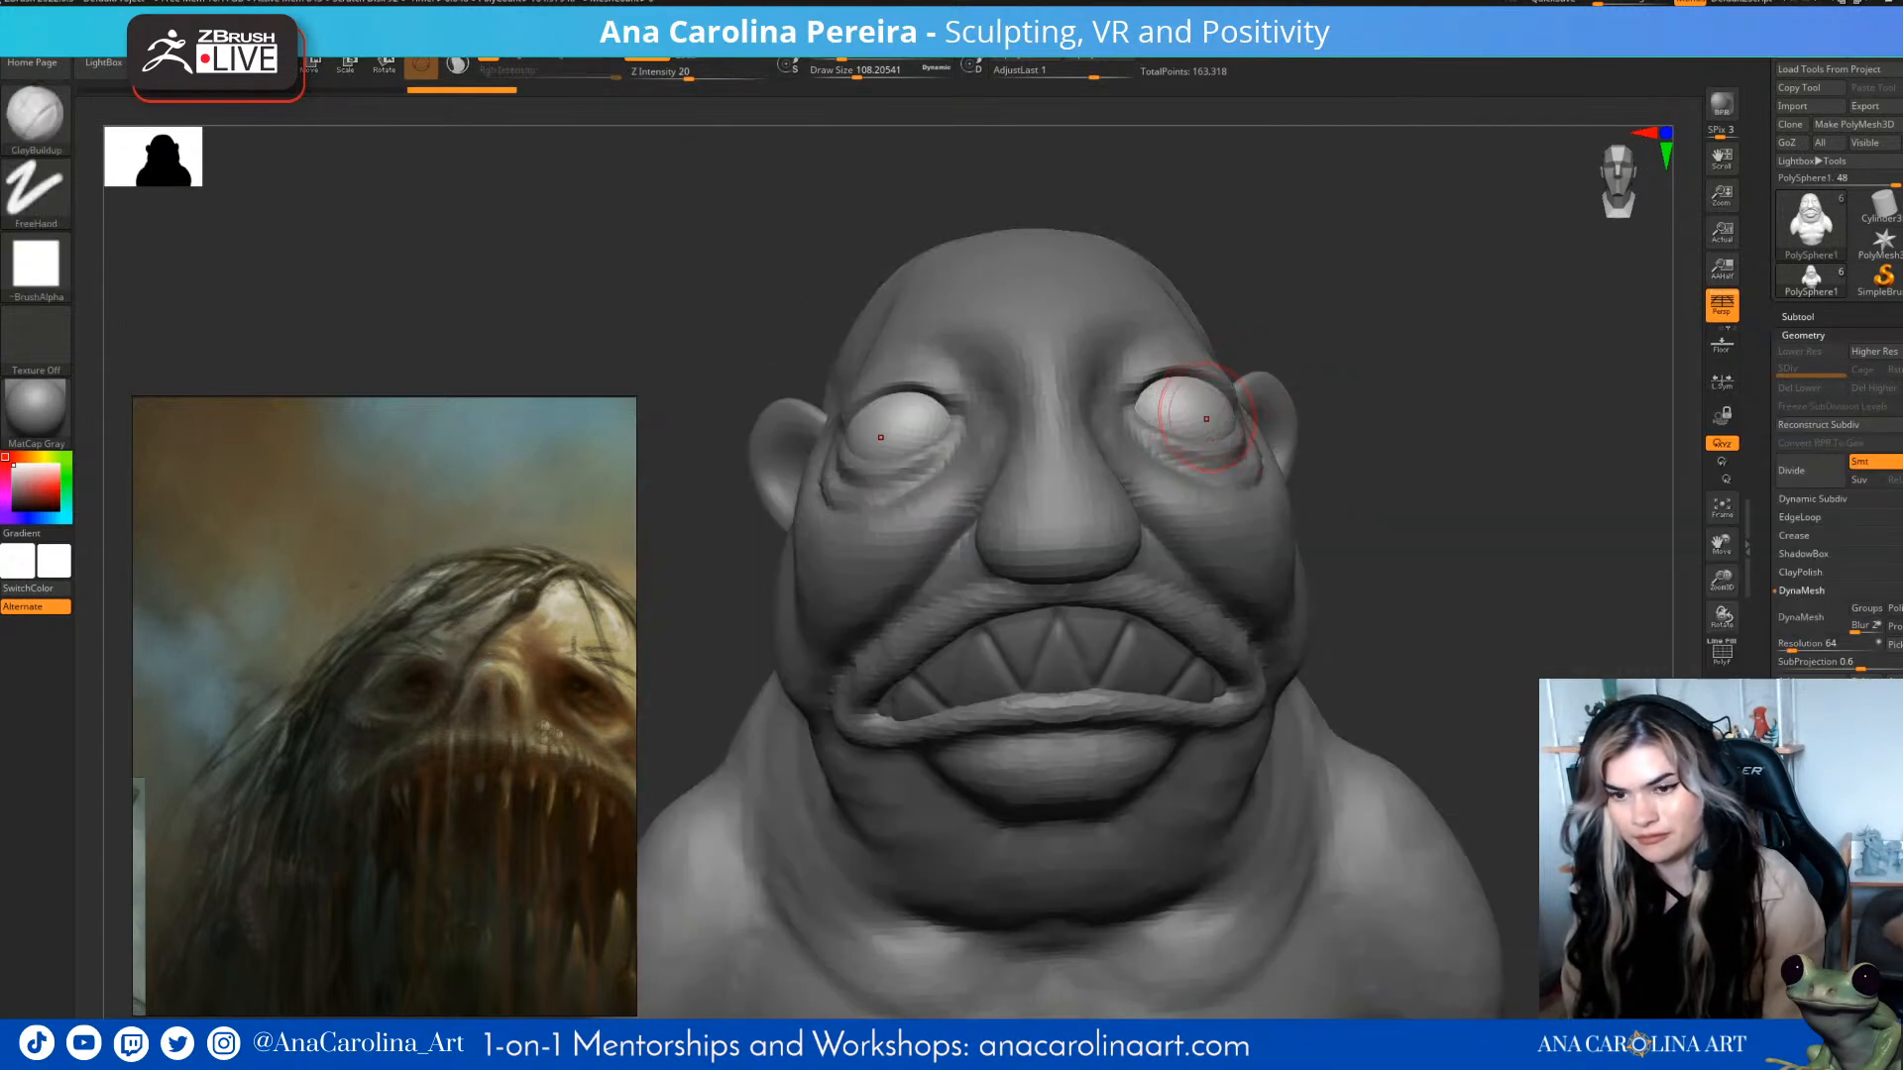
key("space")
left_click_drag(1130, 496, 1115, 495)
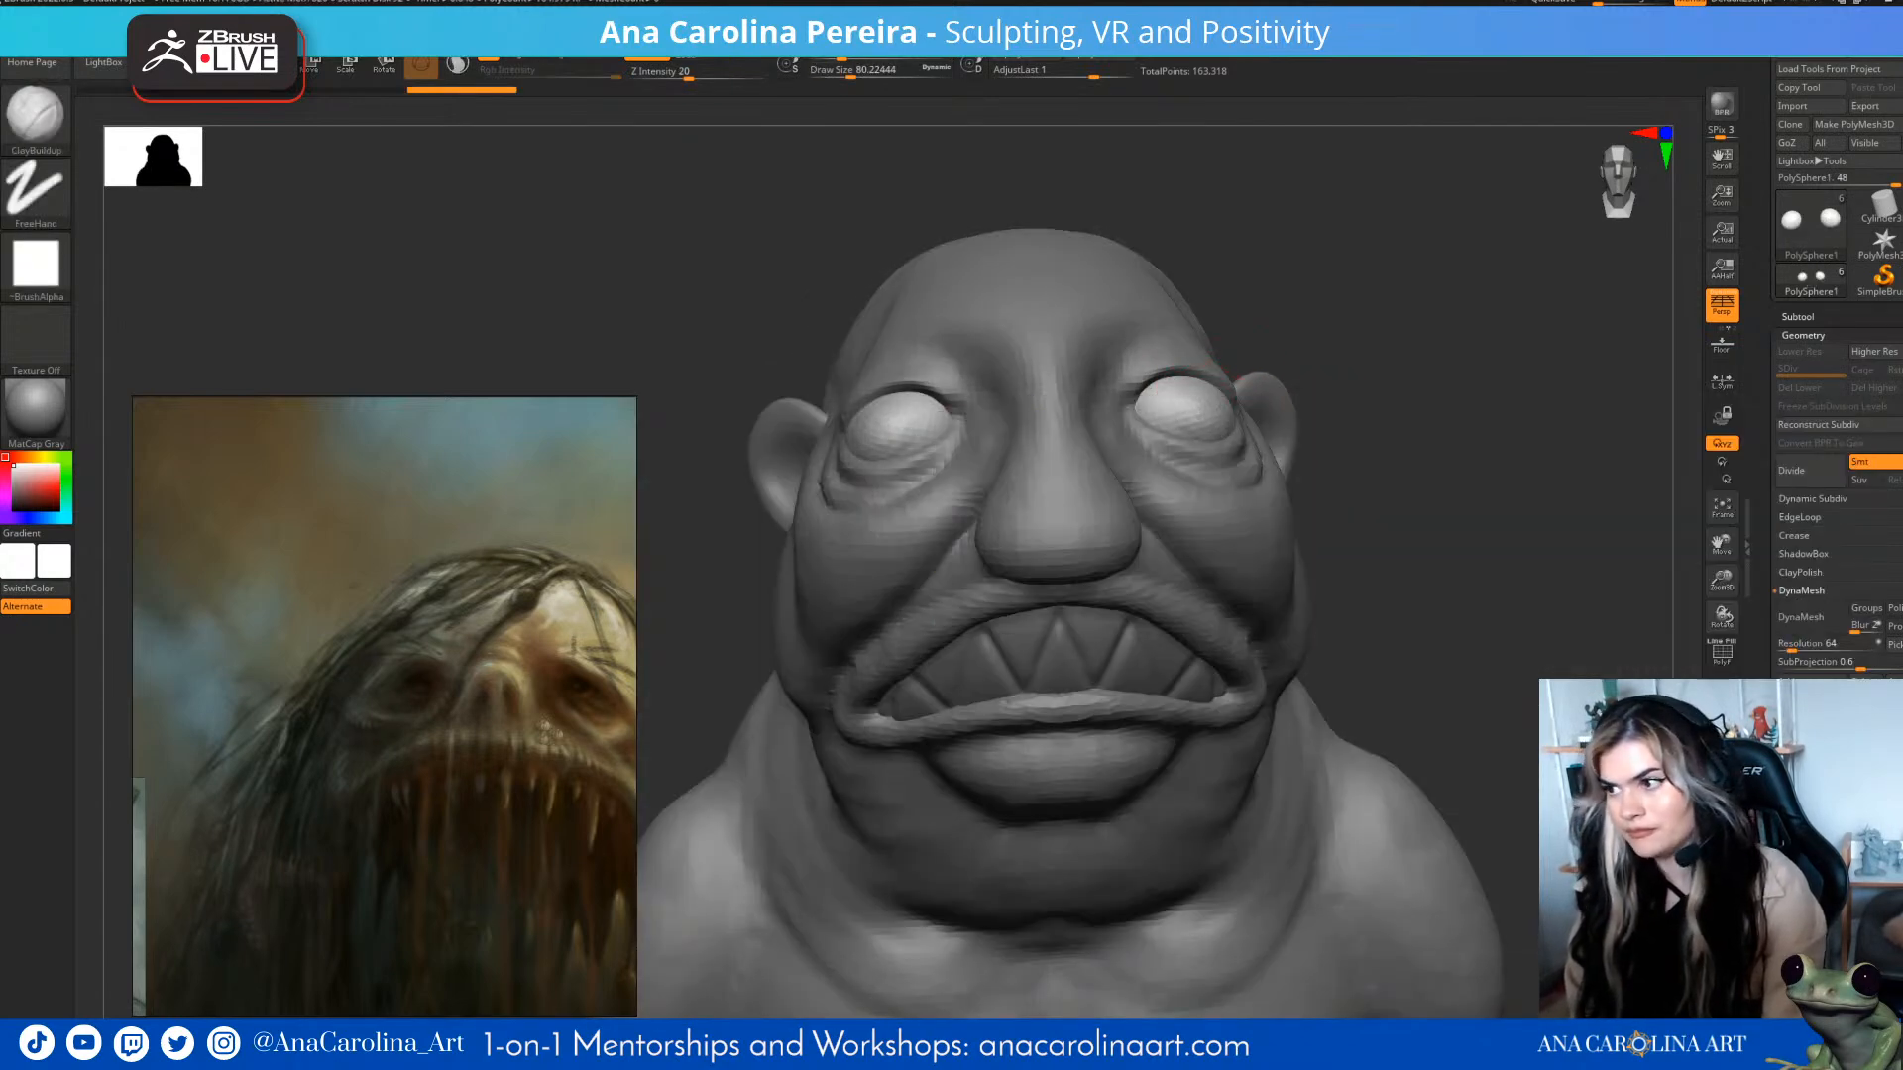
left_click_drag(1189, 399, 1205, 404)
left_click_drag(1438, 426, 1328, 431)
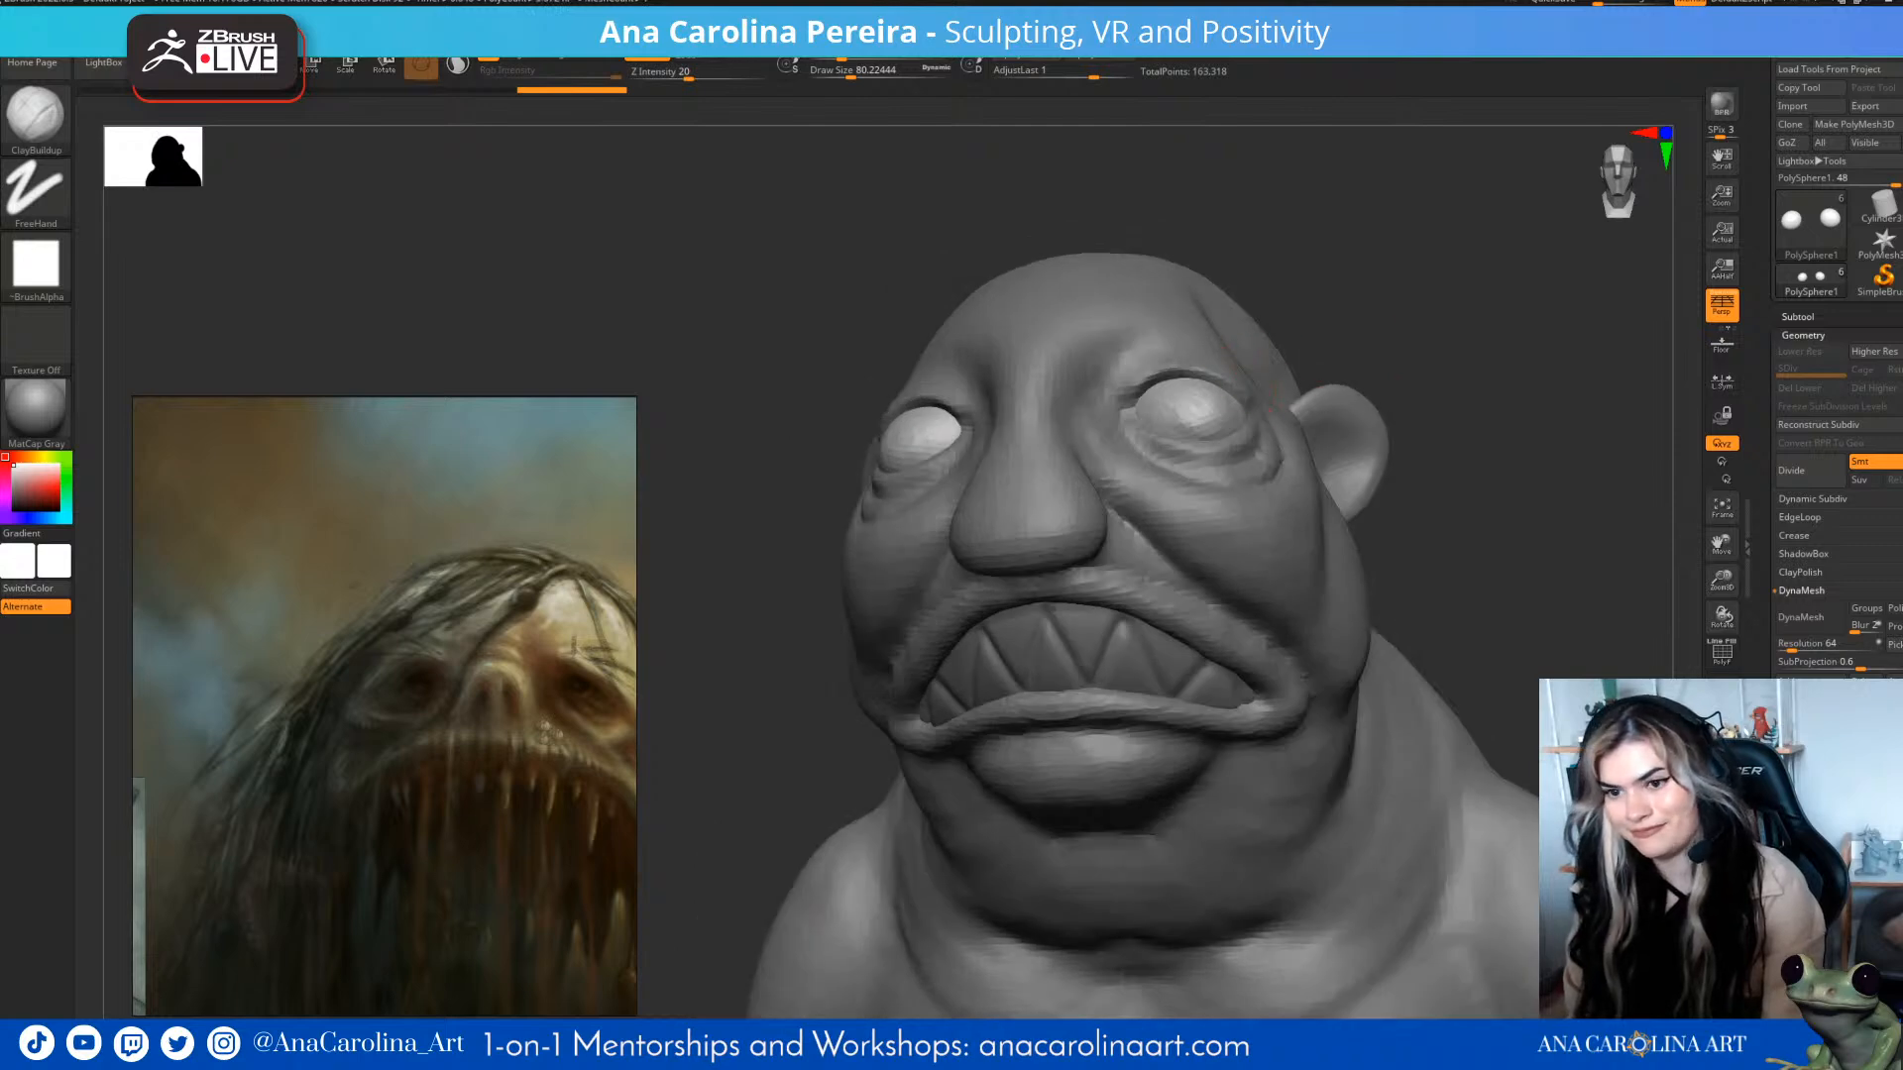
left_click_drag(1182, 399, 1208, 411)
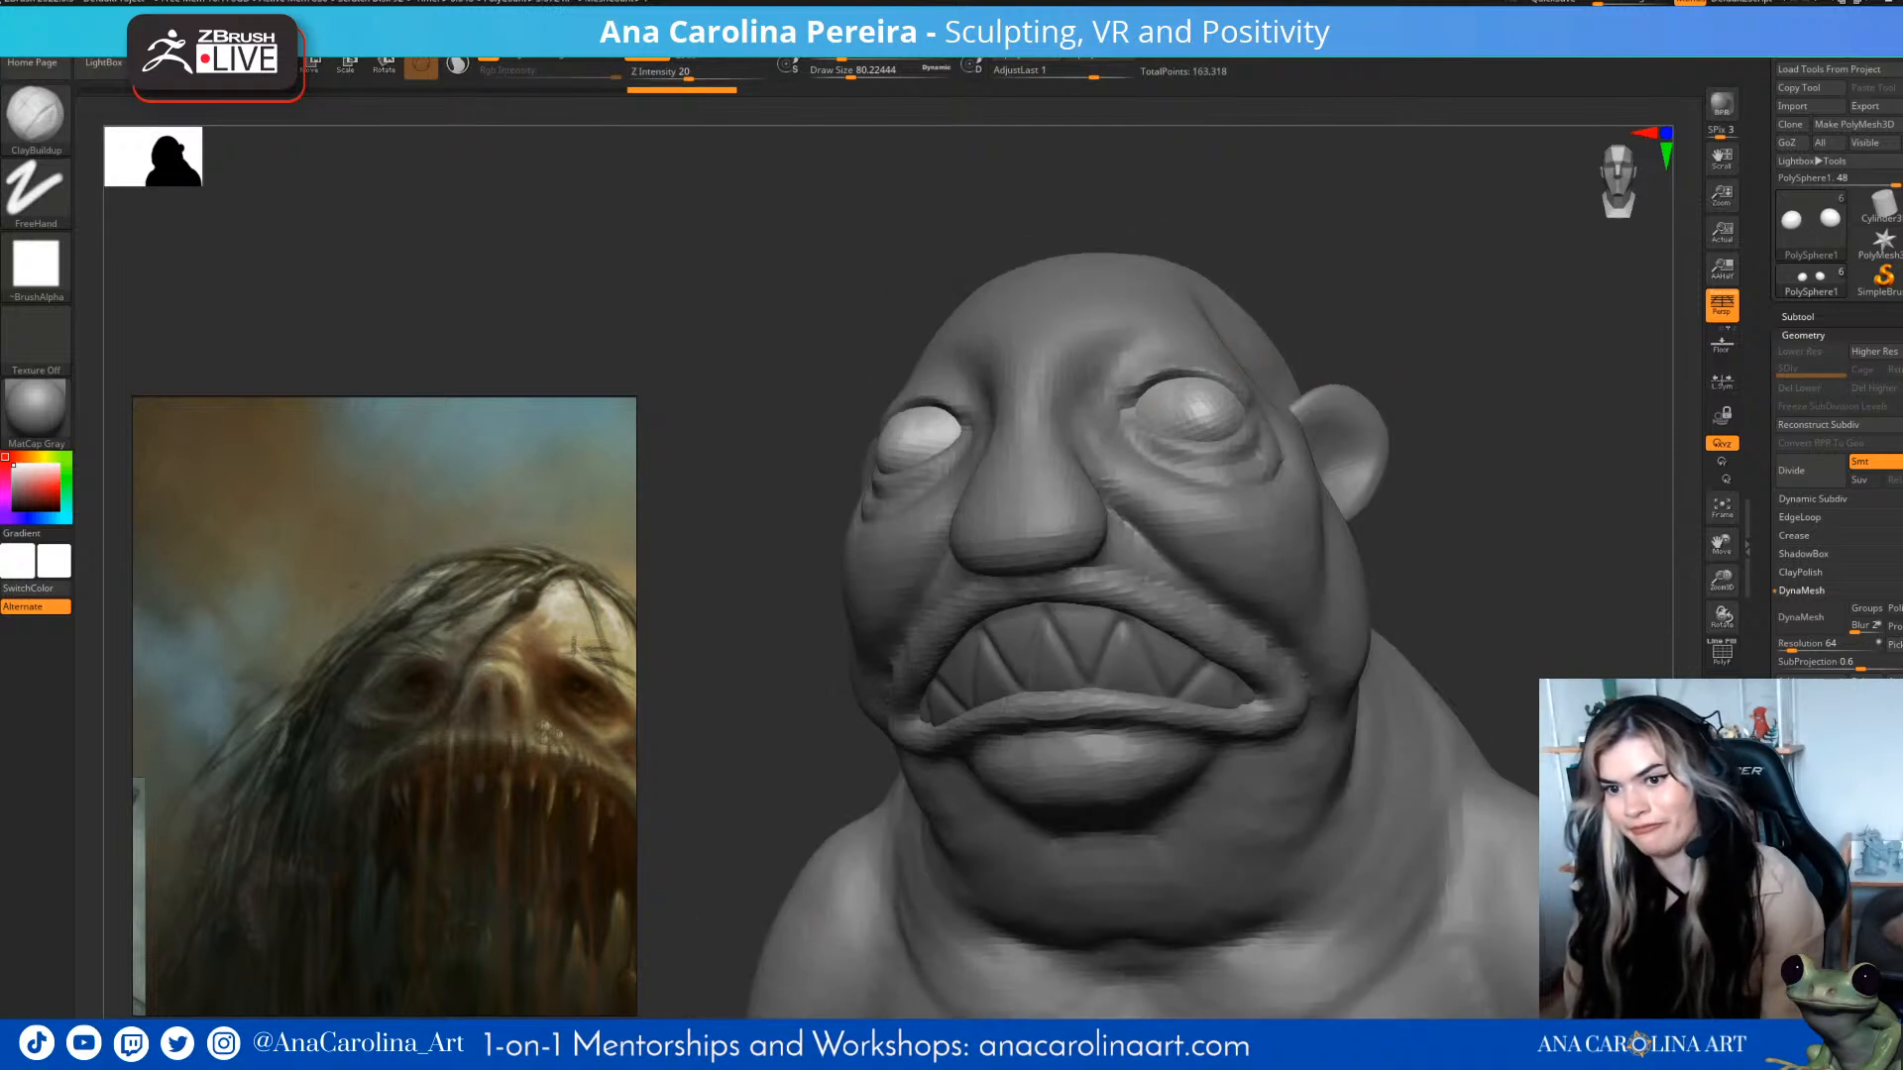
left_click_drag(1185, 398, 1207, 408)
left_click_drag(1437, 331, 1522, 339)
left_click_drag(881, 408, 907, 424)
- Select the body and add clay to the neck and throat folds with the ClayBuildup brush at a draw size of about 212
left_click_drag(1376, 421, 1387, 392)
left_click(1279, 774, "alt")
mouse_move(1428, 515)
left_mouse_down("alt")
mouse_move(1380, 456)
mouse_move(1308, 466)
mouse_move(1390, 531)
left_mouse_up("alt")
key("space")
left_click_drag(1507, 525, 1421, 539)
key("space")
left_click_drag(1563, 459, 1774, 476)
left_click_drag(1358, 493, 1308, 501)
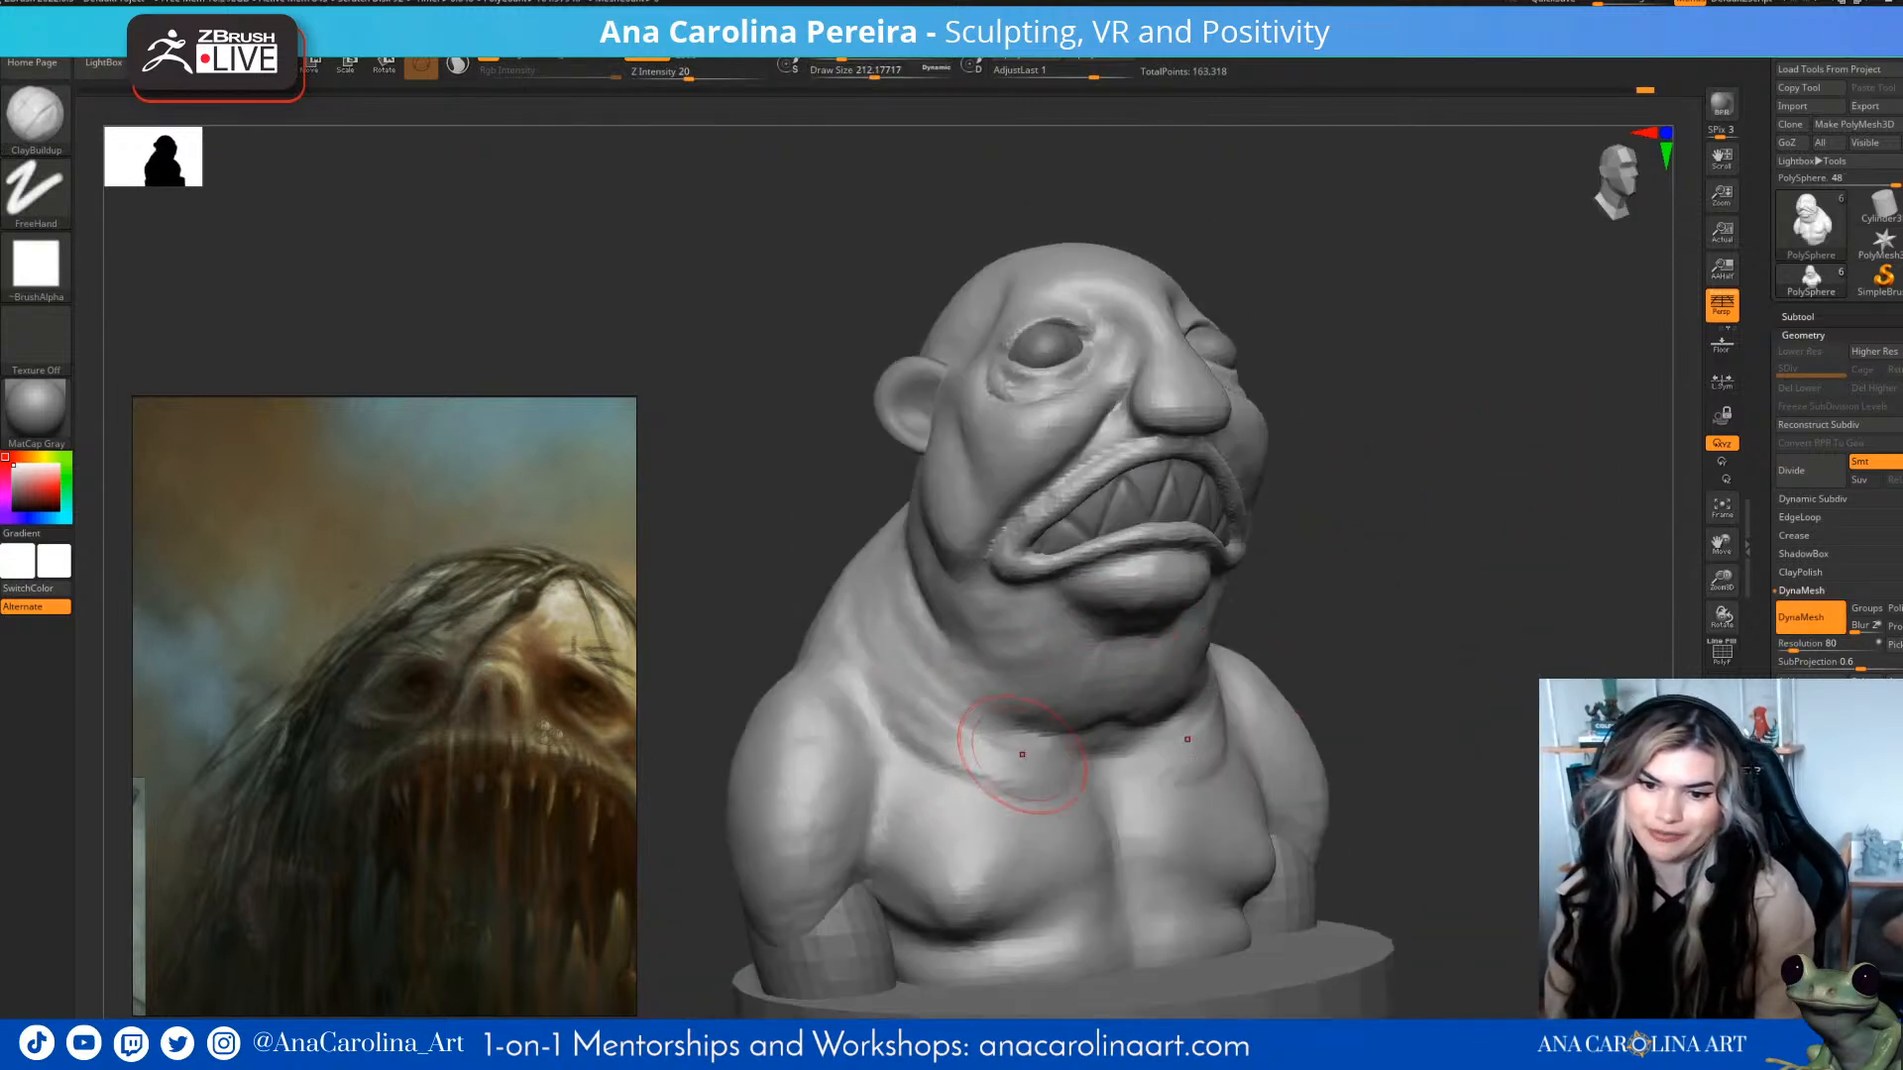
mouse_move(956, 636)
left_mouse_down()
mouse_move(942, 648)
mouse_move(969, 648)
left_mouse_up()
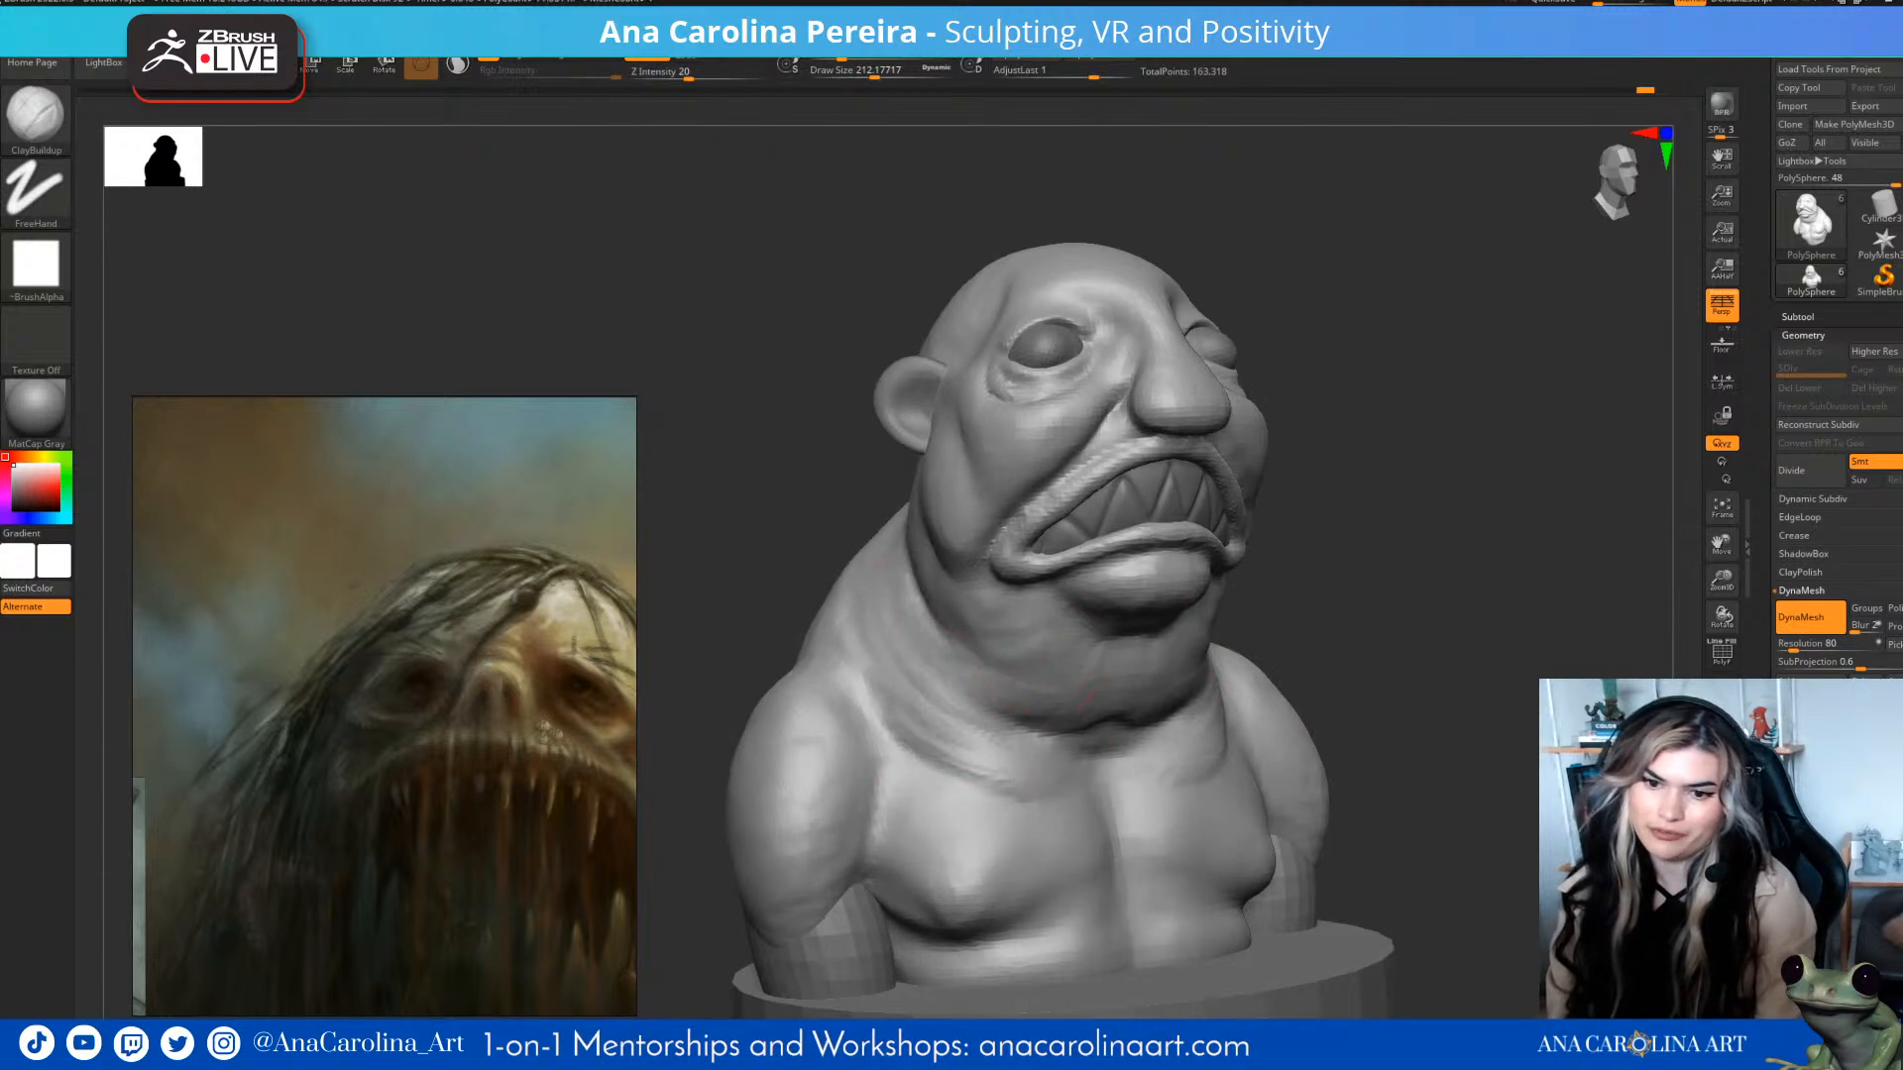
- Add sagging skin folds along the jaw and double chin with the ClayBuildup brush
left_click_drag(1388, 585, 1298, 600)
left_click_drag(1412, 565, 1313, 570)
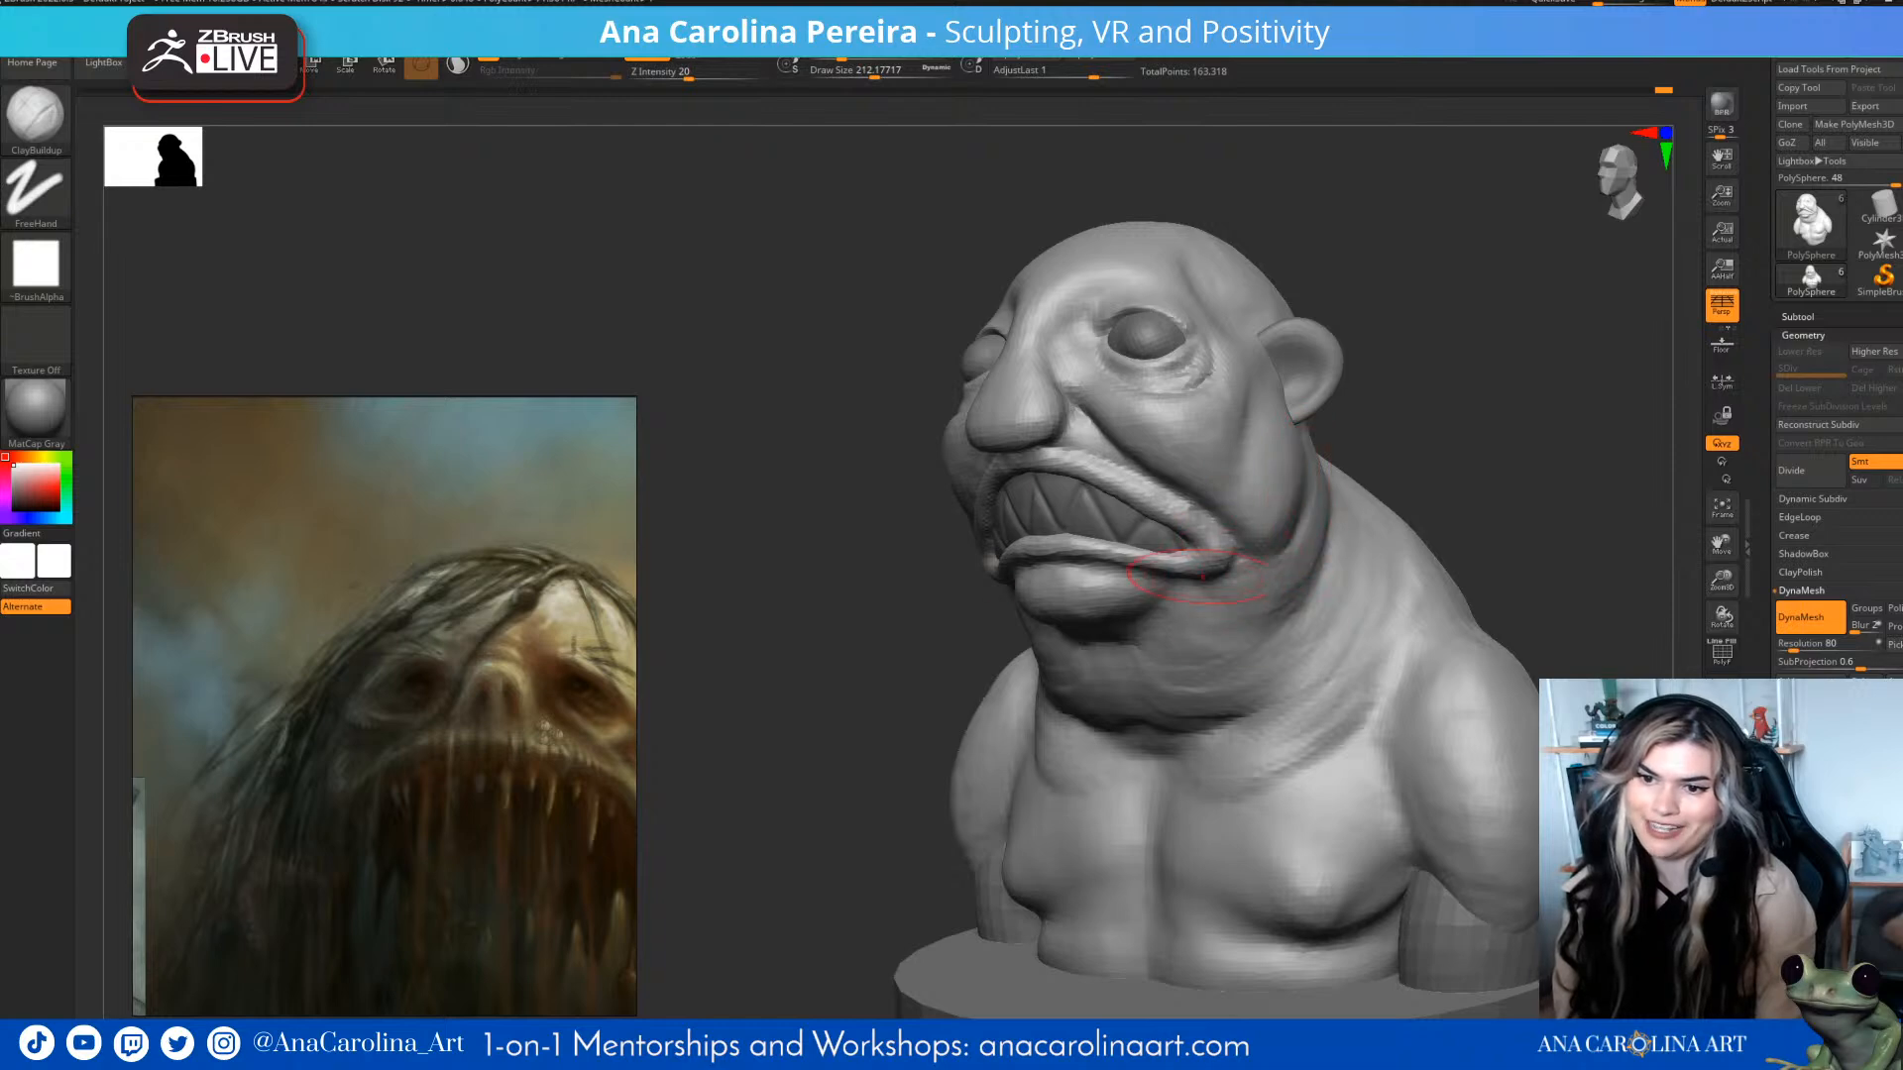
left_click_drag(1418, 480, 1513, 485)
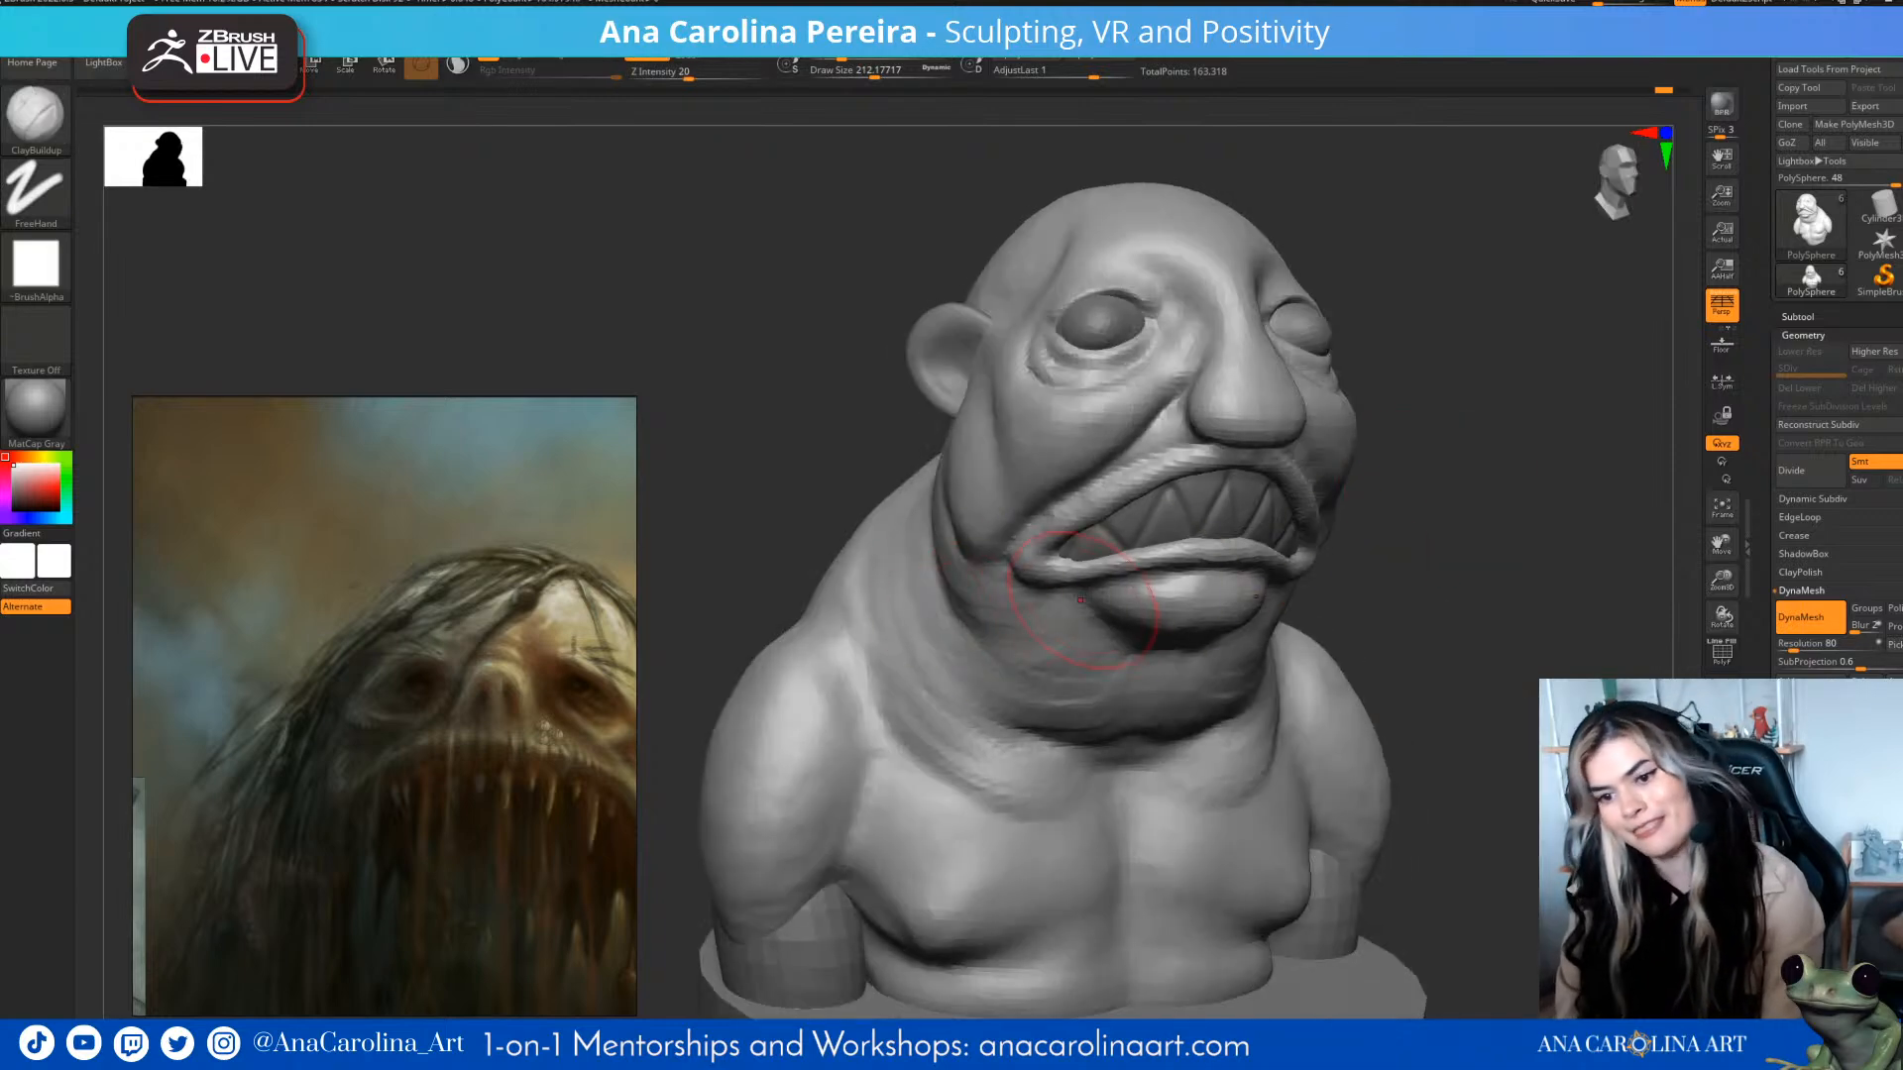
left_click_drag(1052, 617, 1108, 640)
- Build up surface form on the chest, shoulders and upper arms with the ClayBuildup brush
mouse_move(1133, 765)
left_mouse_down()
mouse_move(1232, 769)
mouse_move(948, 807)
left_mouse_up()
left_click_drag(1428, 793, 1526, 789)
left_click_drag(978, 892, 995, 923)
left_click_drag(1427, 793, 1189, 664, "alt")
left_click_drag(1517, 614, 1465, 629)
mouse_move(1487, 492)
left_mouse_down()
mouse_move(1482, 525)
mouse_move(1358, 570)
mouse_move(1655, 545)
mouse_move(1517, 540)
mouse_move(1493, 520)
left_mouse_up()
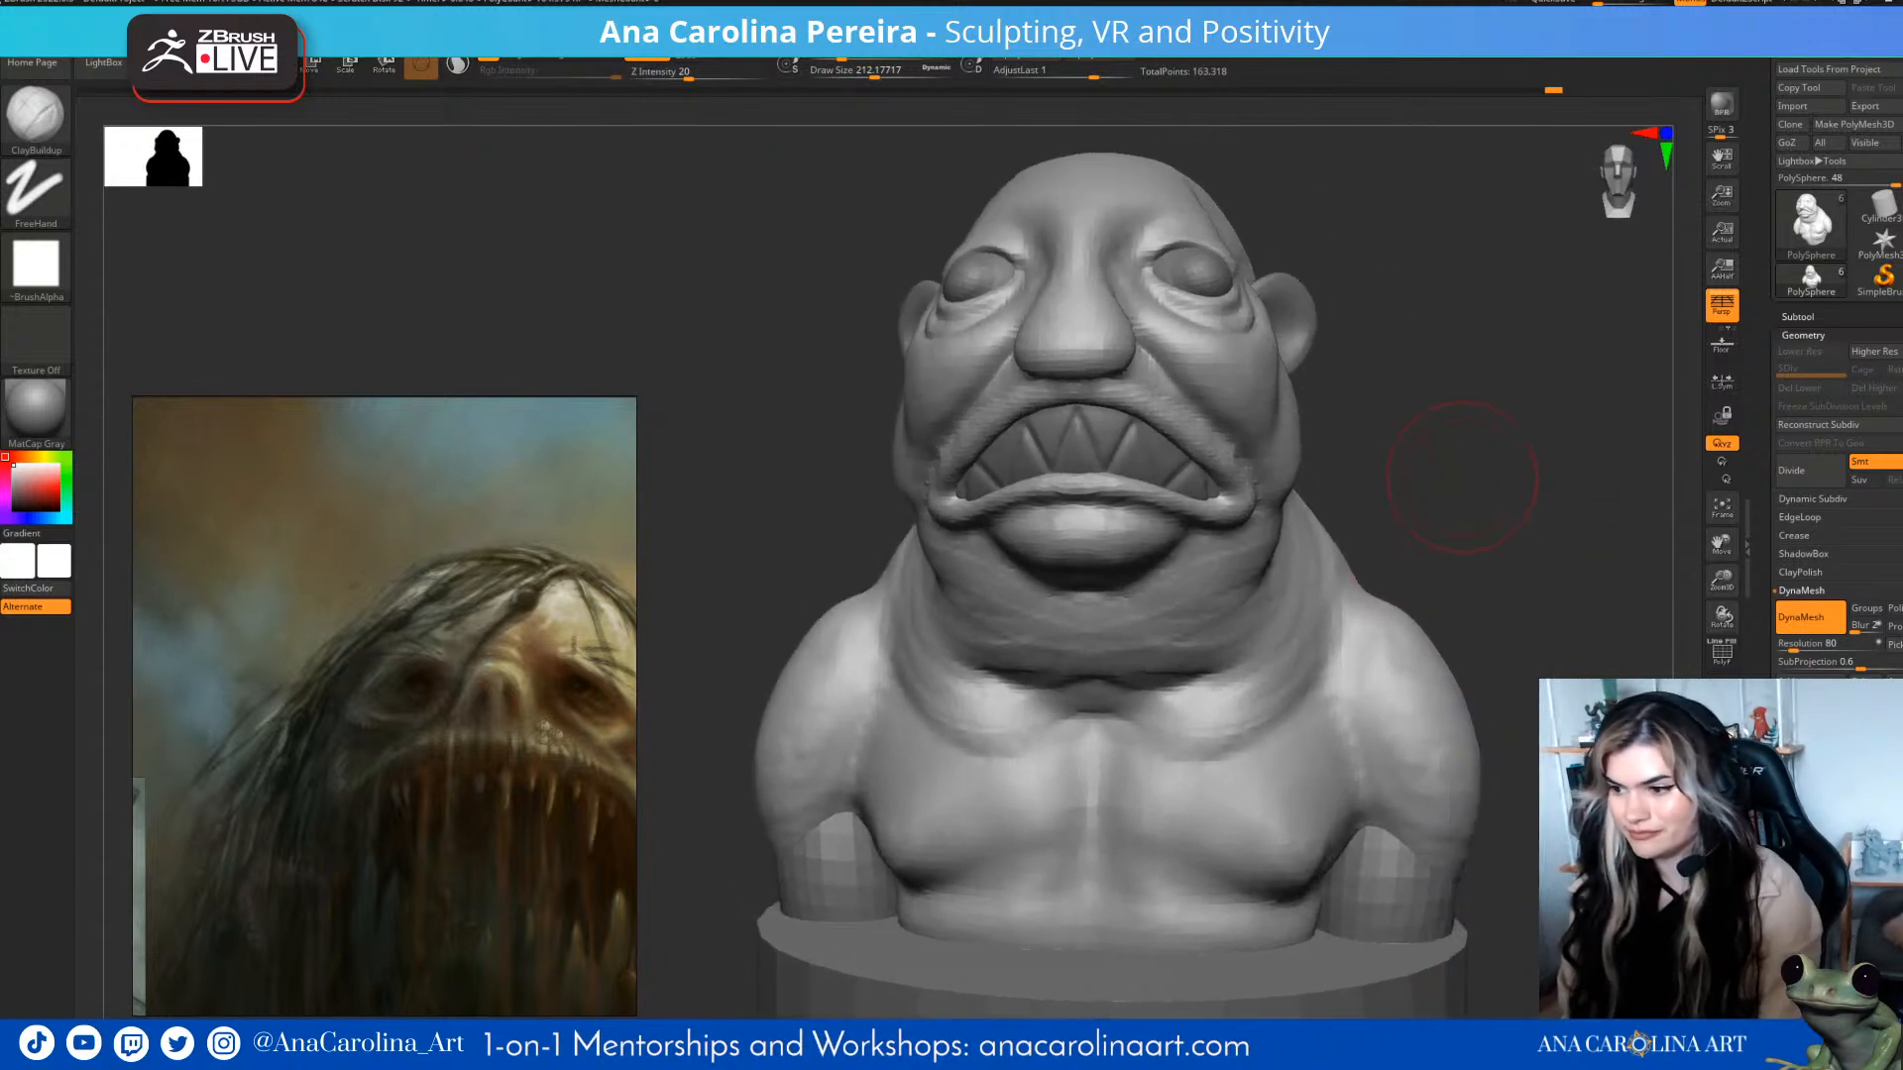
mouse_move(1517, 449)
left_mouse_down()
mouse_move(1477, 441)
mouse_move(1507, 429)
left_mouse_up()
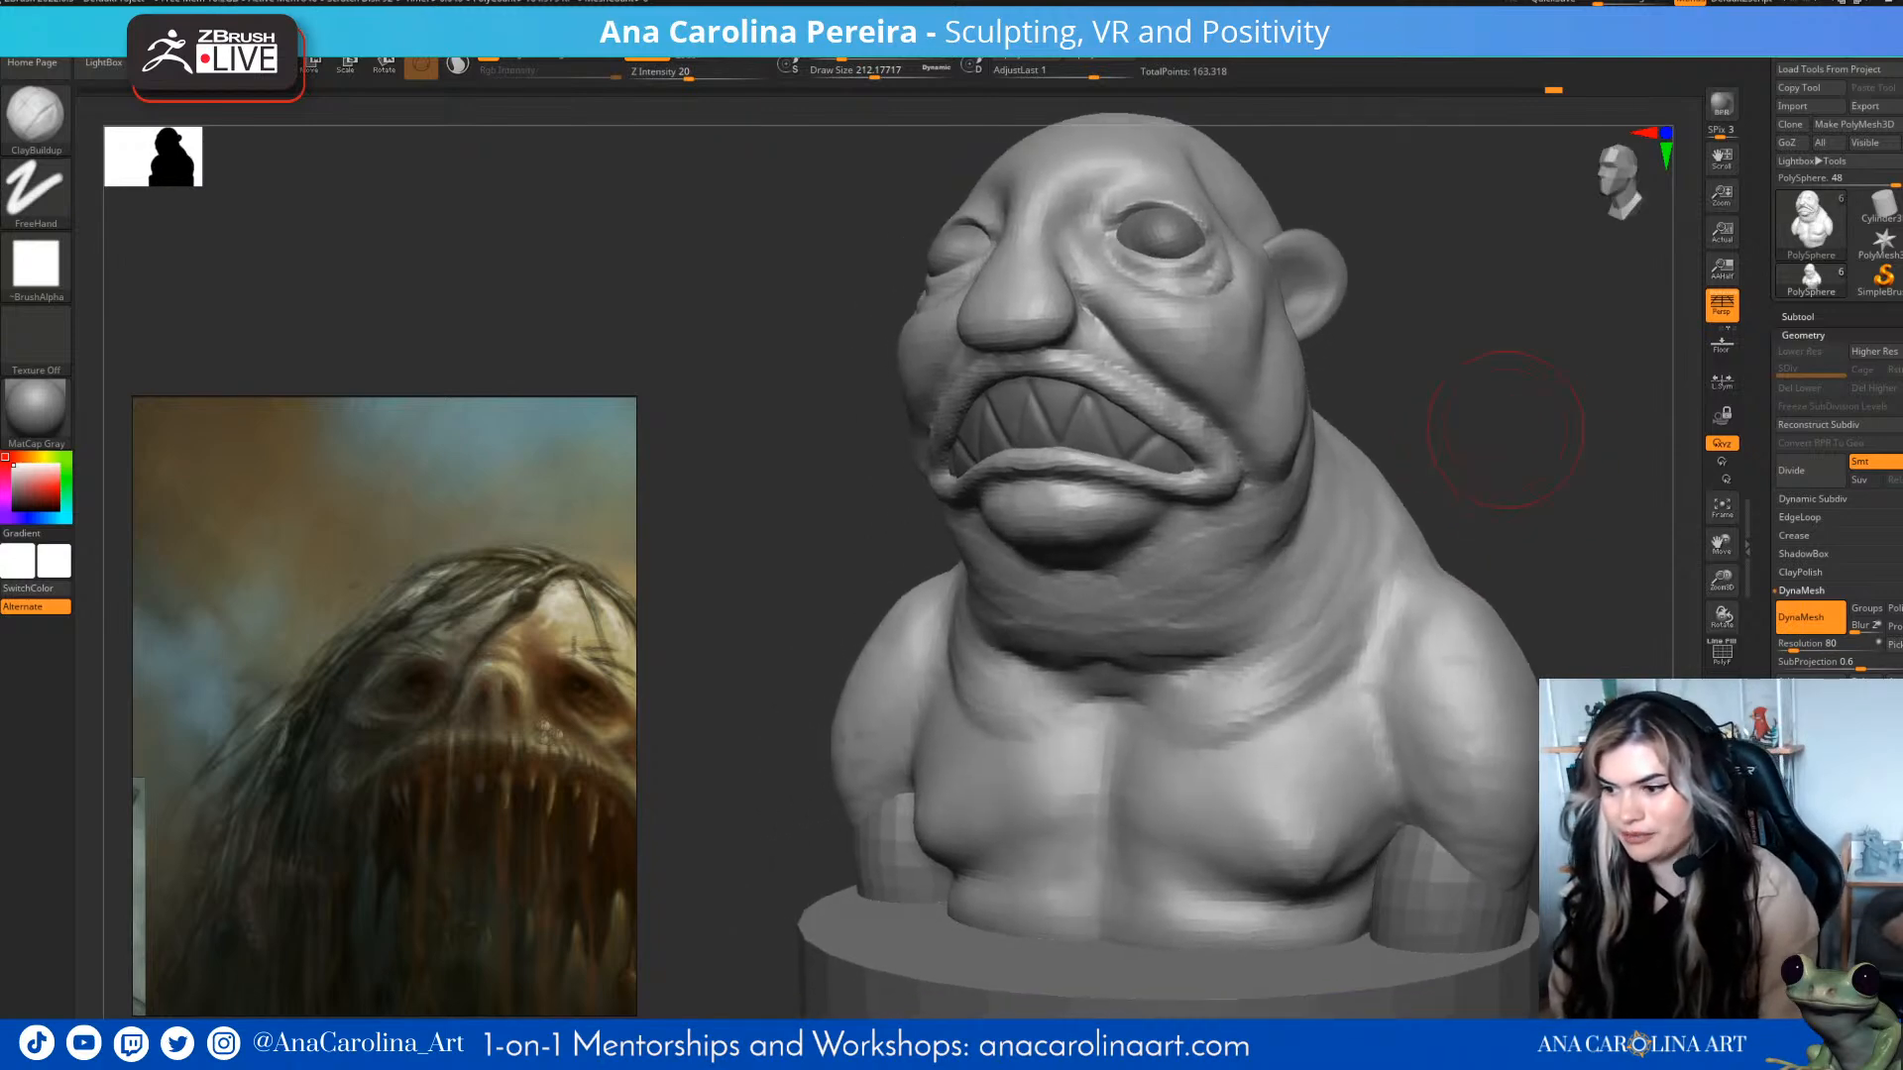
left_click_drag(1539, 510, 1506, 517)
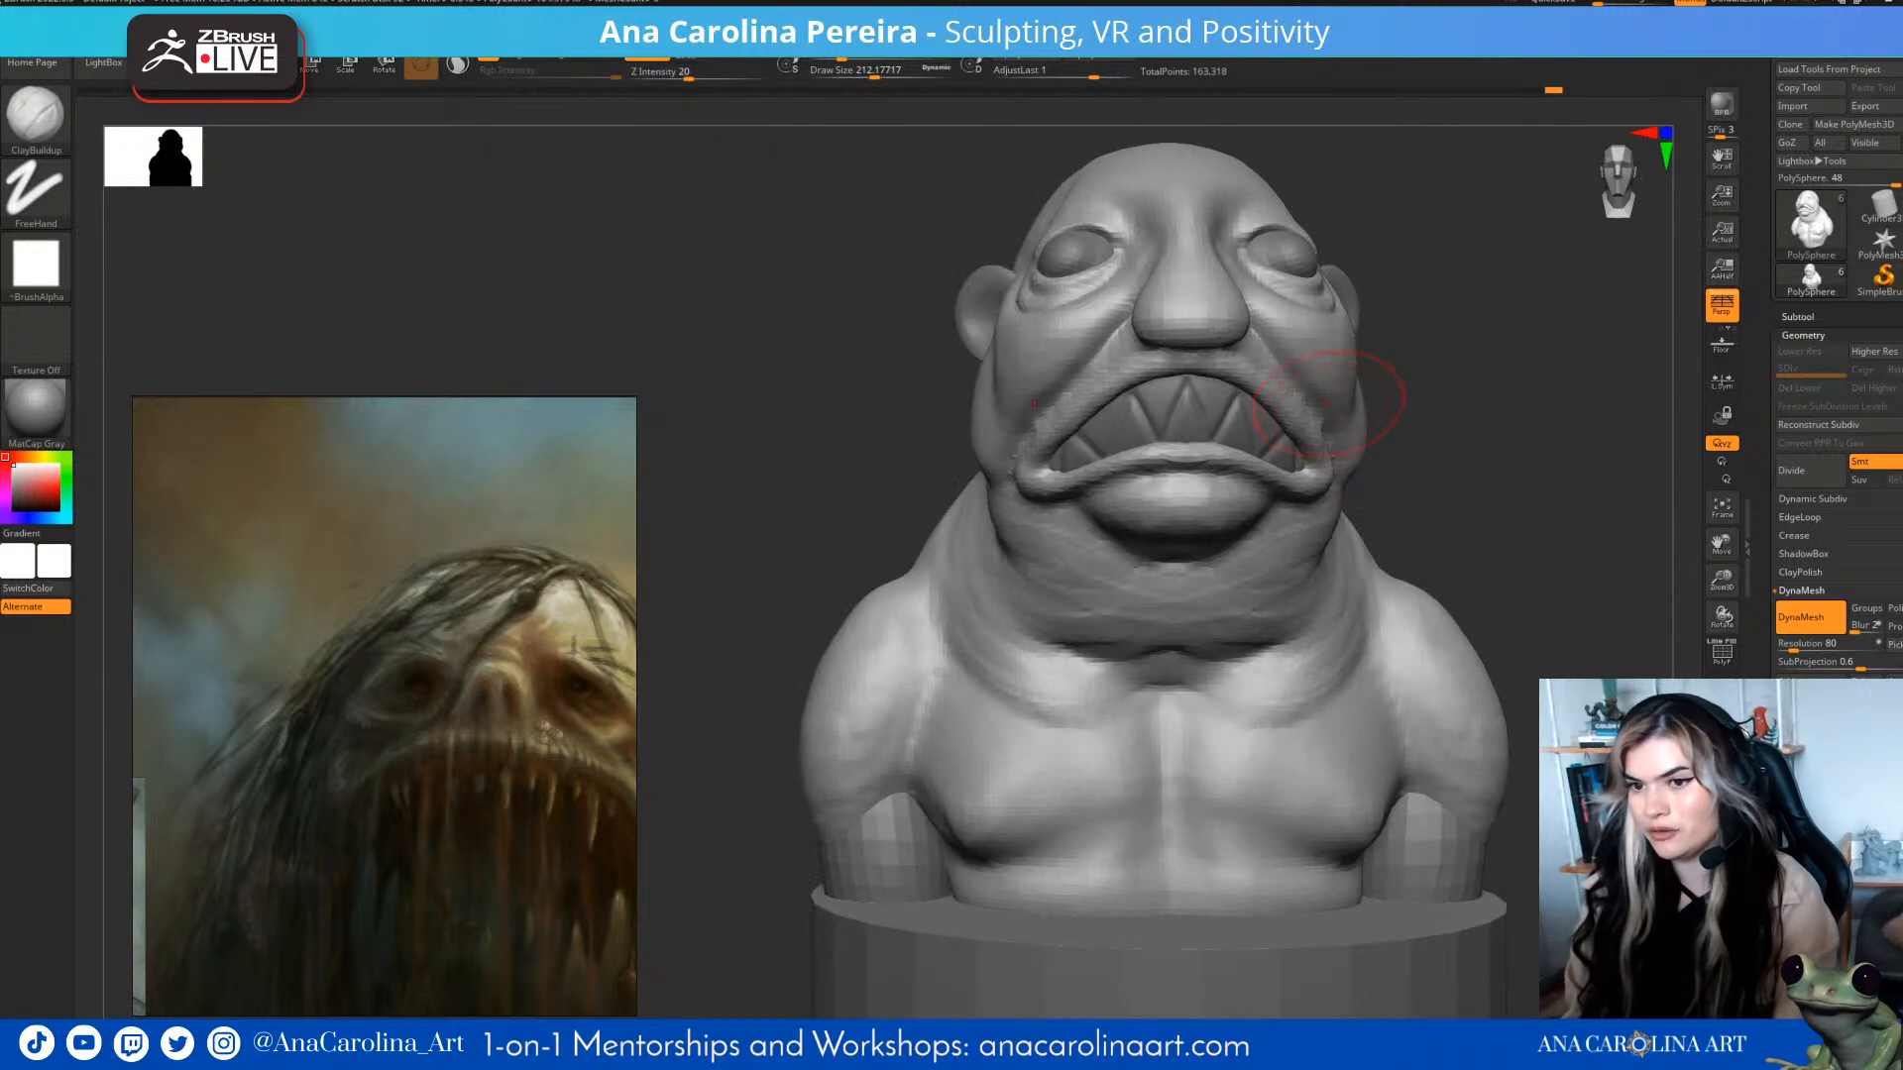
- Add volume to the cheeks and neck with the ClayBuildup brush at a draw size of about 154
mouse_move(1492, 416)
left_mouse_down()
mouse_move(1424, 436)
mouse_move(1376, 495)
mouse_move(1428, 464)
mouse_move(1378, 457)
left_mouse_up()
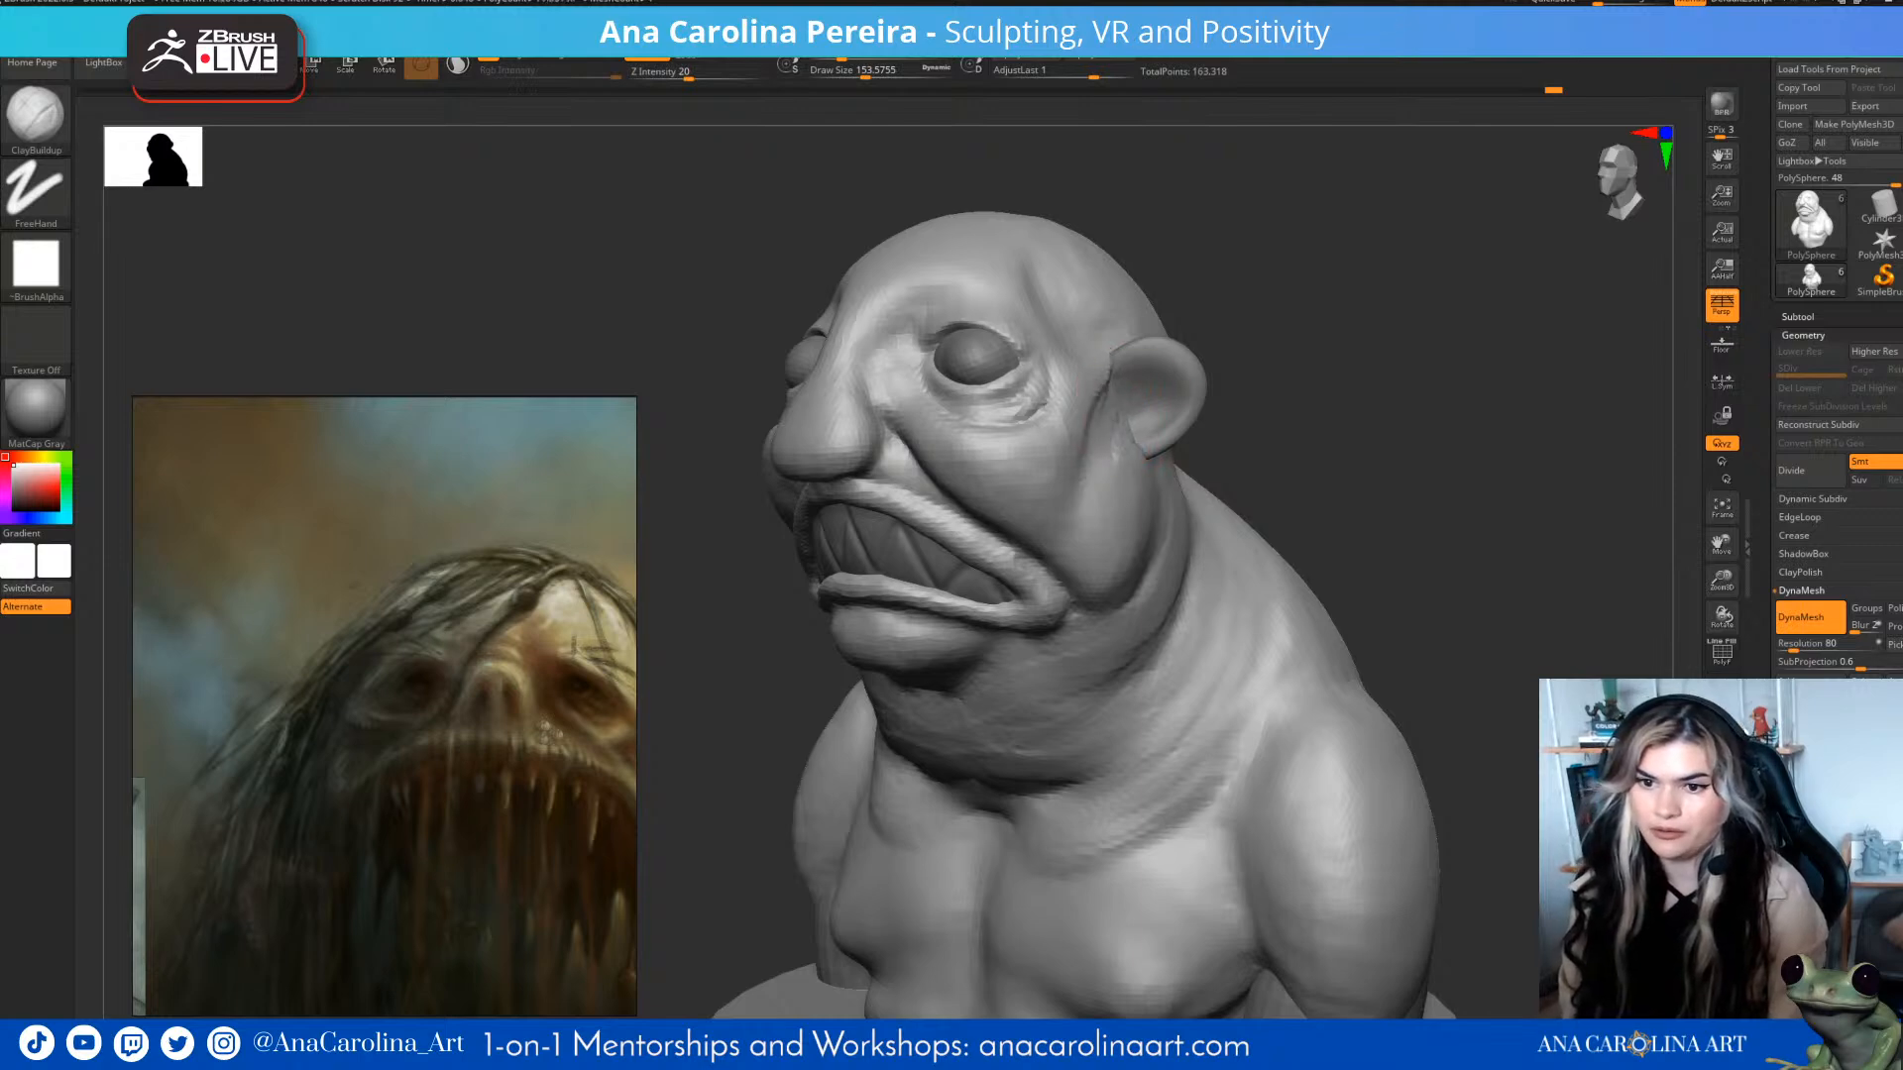
mouse_move(1239, 424)
left_mouse_down()
mouse_move(1338, 434)
mouse_move(1431, 399)
left_mouse_up()
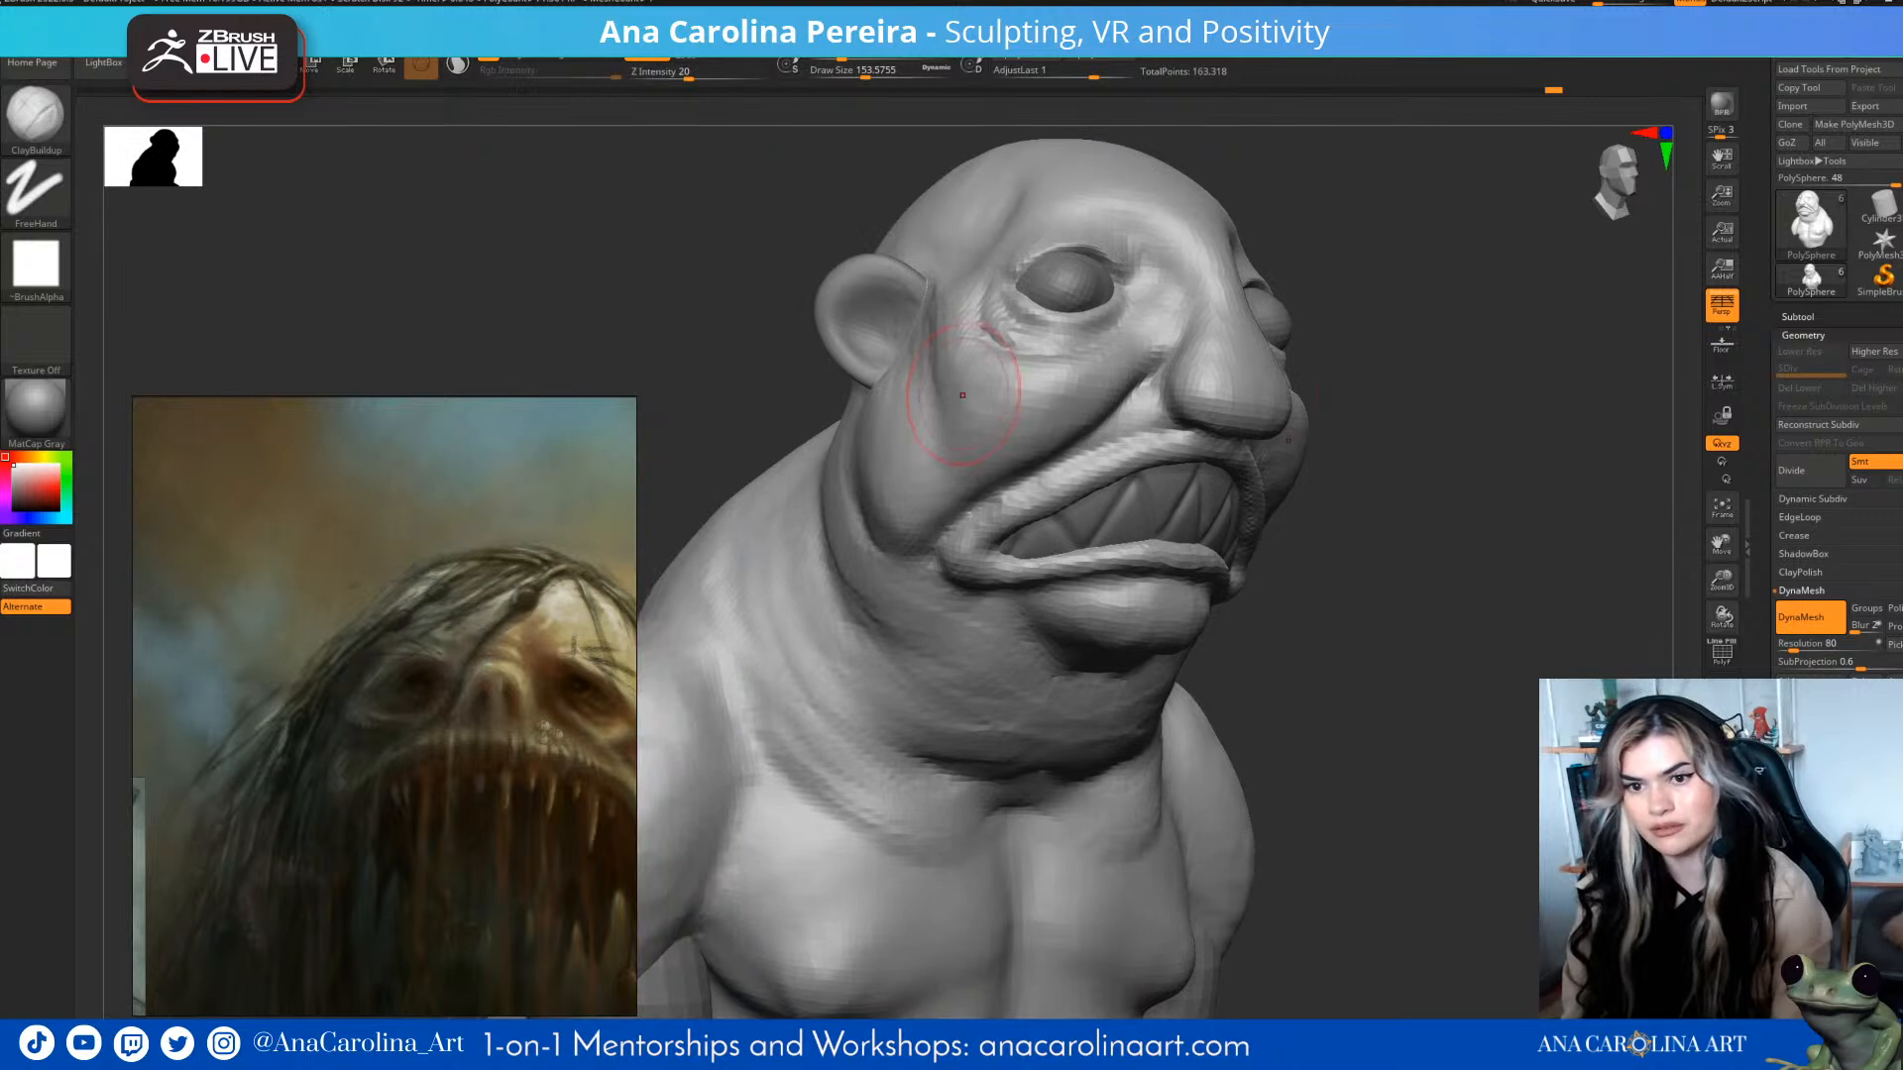
mouse_move(1556, 421)
left_mouse_down()
mouse_move(1474, 412)
mouse_move(1517, 432)
mouse_move(1481, 386)
mouse_move(1558, 399)
left_mouse_up()
- Carve wrinkles across the cheeks and in front of the ears with the DamStandard brush
key("b")
key("d")
key("s")
key("space")
mouse_move(853, 356)
left_mouse_down()
mouse_move(910, 358)
mouse_move(902, 389)
left_mouse_up()
mouse_move(1546, 422)
left_mouse_down()
mouse_move(1477, 411)
mouse_move(1448, 516)
mouse_move(1393, 545)
left_mouse_up()
mouse_move(1215, 431)
left_mouse_down()
mouse_move(1412, 427)
mouse_move(1244, 428)
left_mouse_up()
mouse_move(1244, 428)
left_mouse_down("alt")
mouse_move(1448, 421)
mouse_move(1418, 402)
mouse_move(1444, 377)
mouse_move(1338, 406)
left_mouse_up("alt")
- Build up the skin between the cheeks and ears with the ClayBuildup brush at a draw size of about 90
key("b")
key("c")
key("b")
key("s")
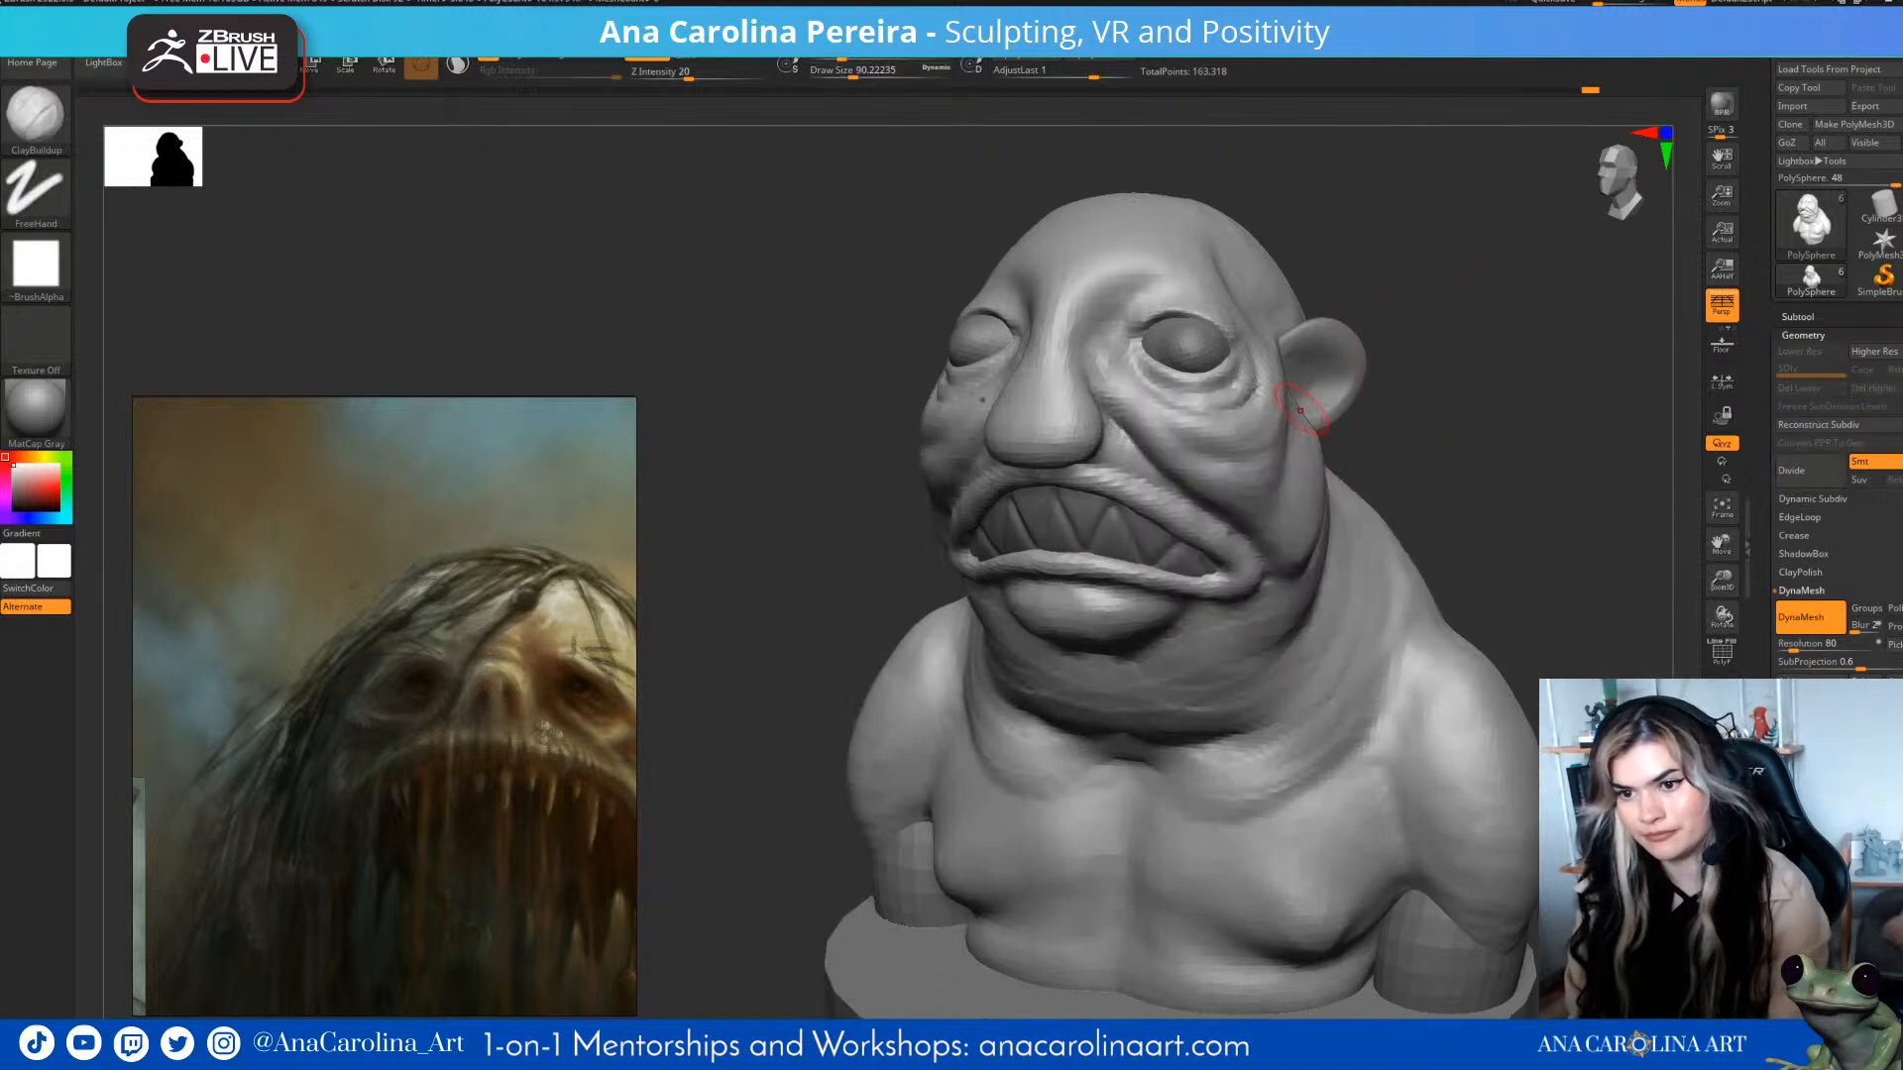
left_click_drag(1253, 416, 1265, 388)
- Refine the ear's lower edge where it meets the head with the ClayBuildup brush at a draw size of about 68
mouse_move(1427, 416)
left_mouse_down("alt")
mouse_move(1358, 397)
mouse_move(1253, 466)
left_mouse_up("alt")
key("space")
left_click_drag(1313, 382, 1324, 383)
mouse_move(1467, 328)
left_mouse_down()
mouse_move(1536, 337)
mouse_move(1546, 307)
left_mouse_up()
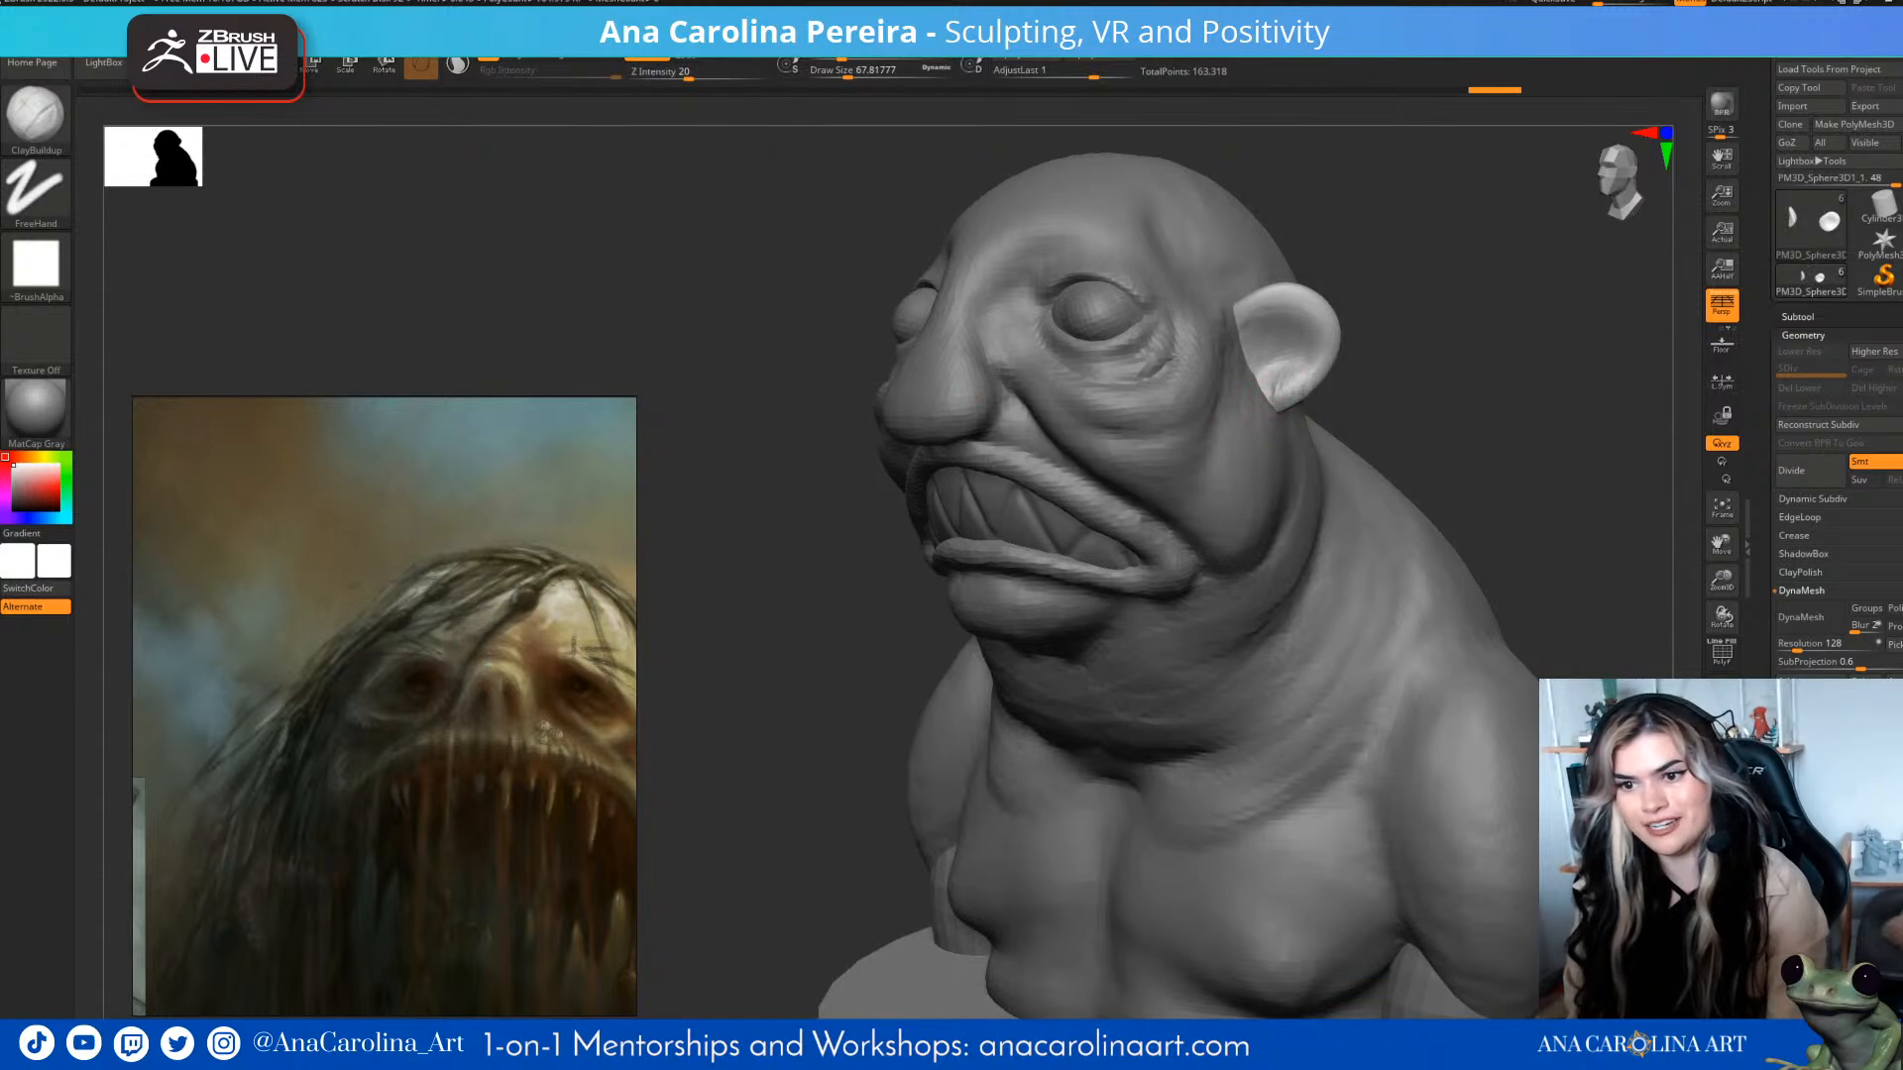
mouse_move(1270, 374)
left_mouse_down()
mouse_move(1507, 406)
mouse_move(1318, 387)
left_mouse_up()
left_click_drag(1448, 297, 947, 406)
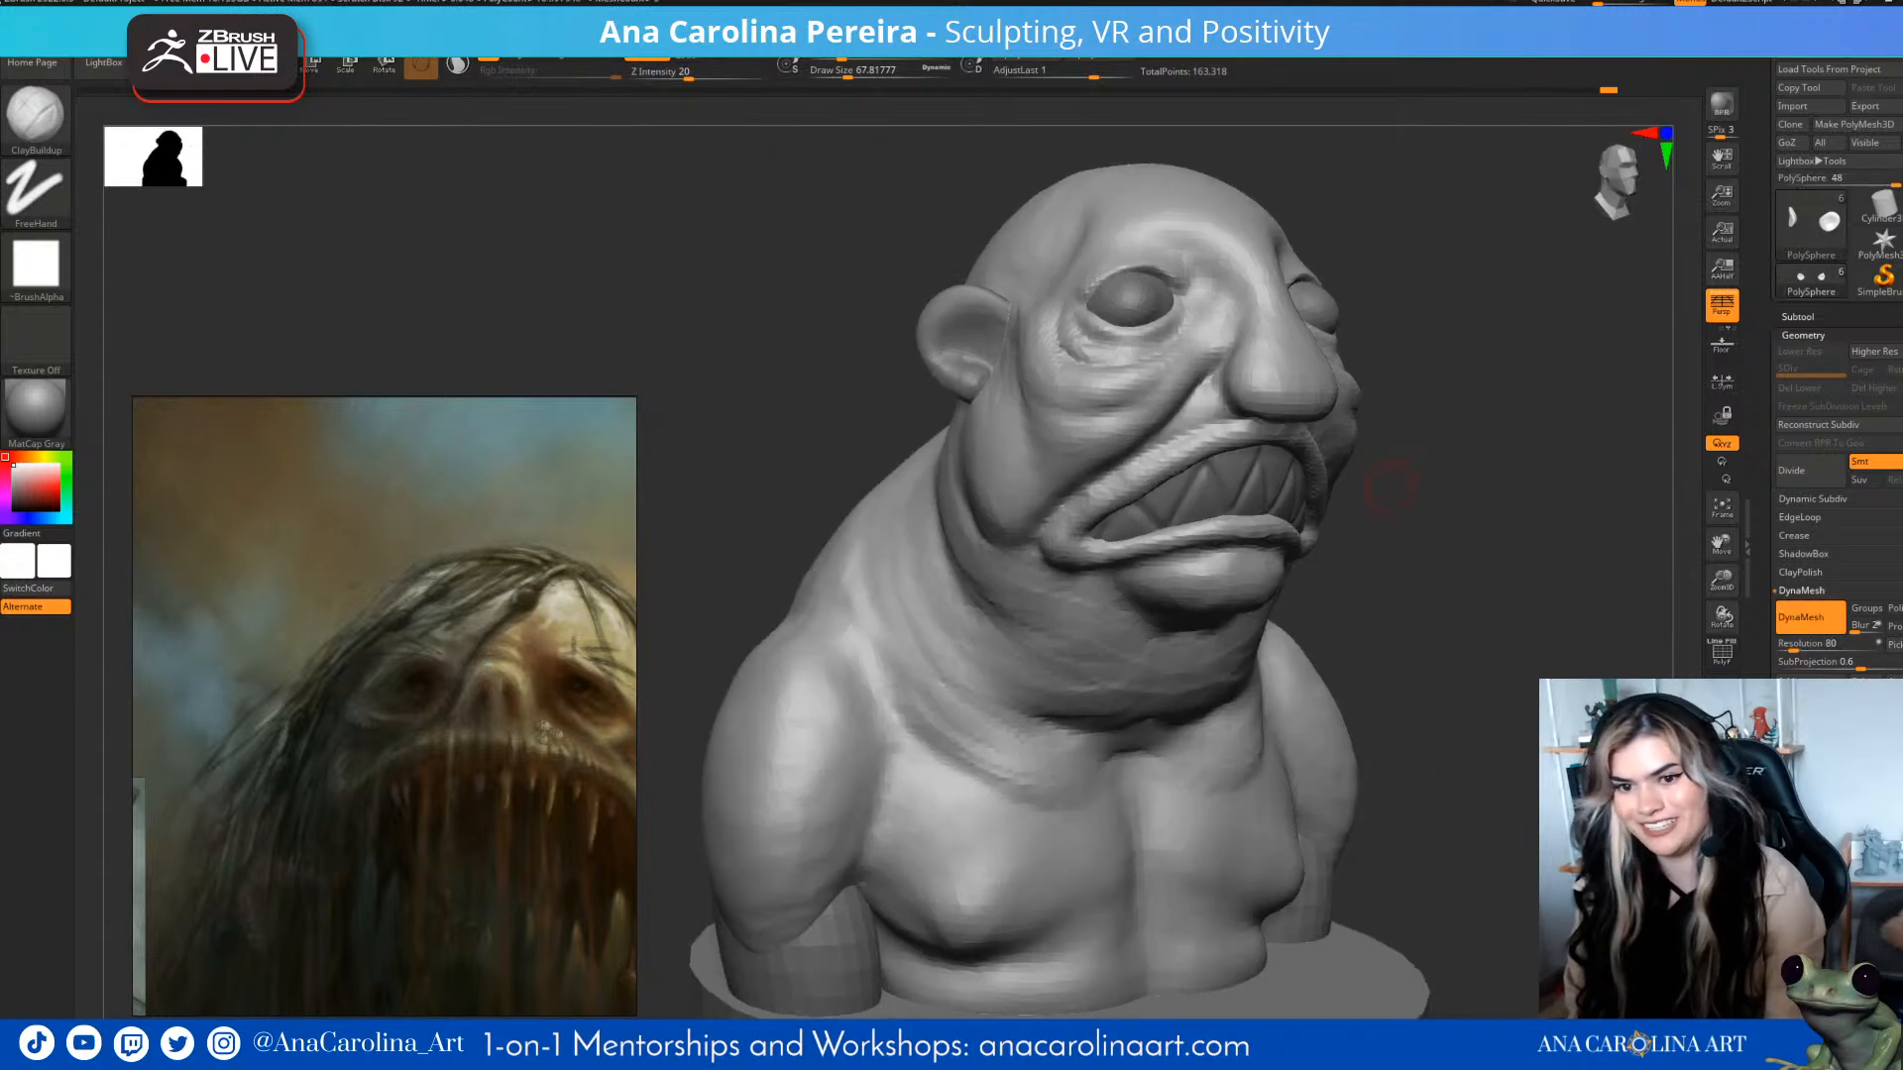
- Build up the jowls below the ears and the outer upper arms with ClayBuildup at draw sizes of about 217 and 286
key("space")
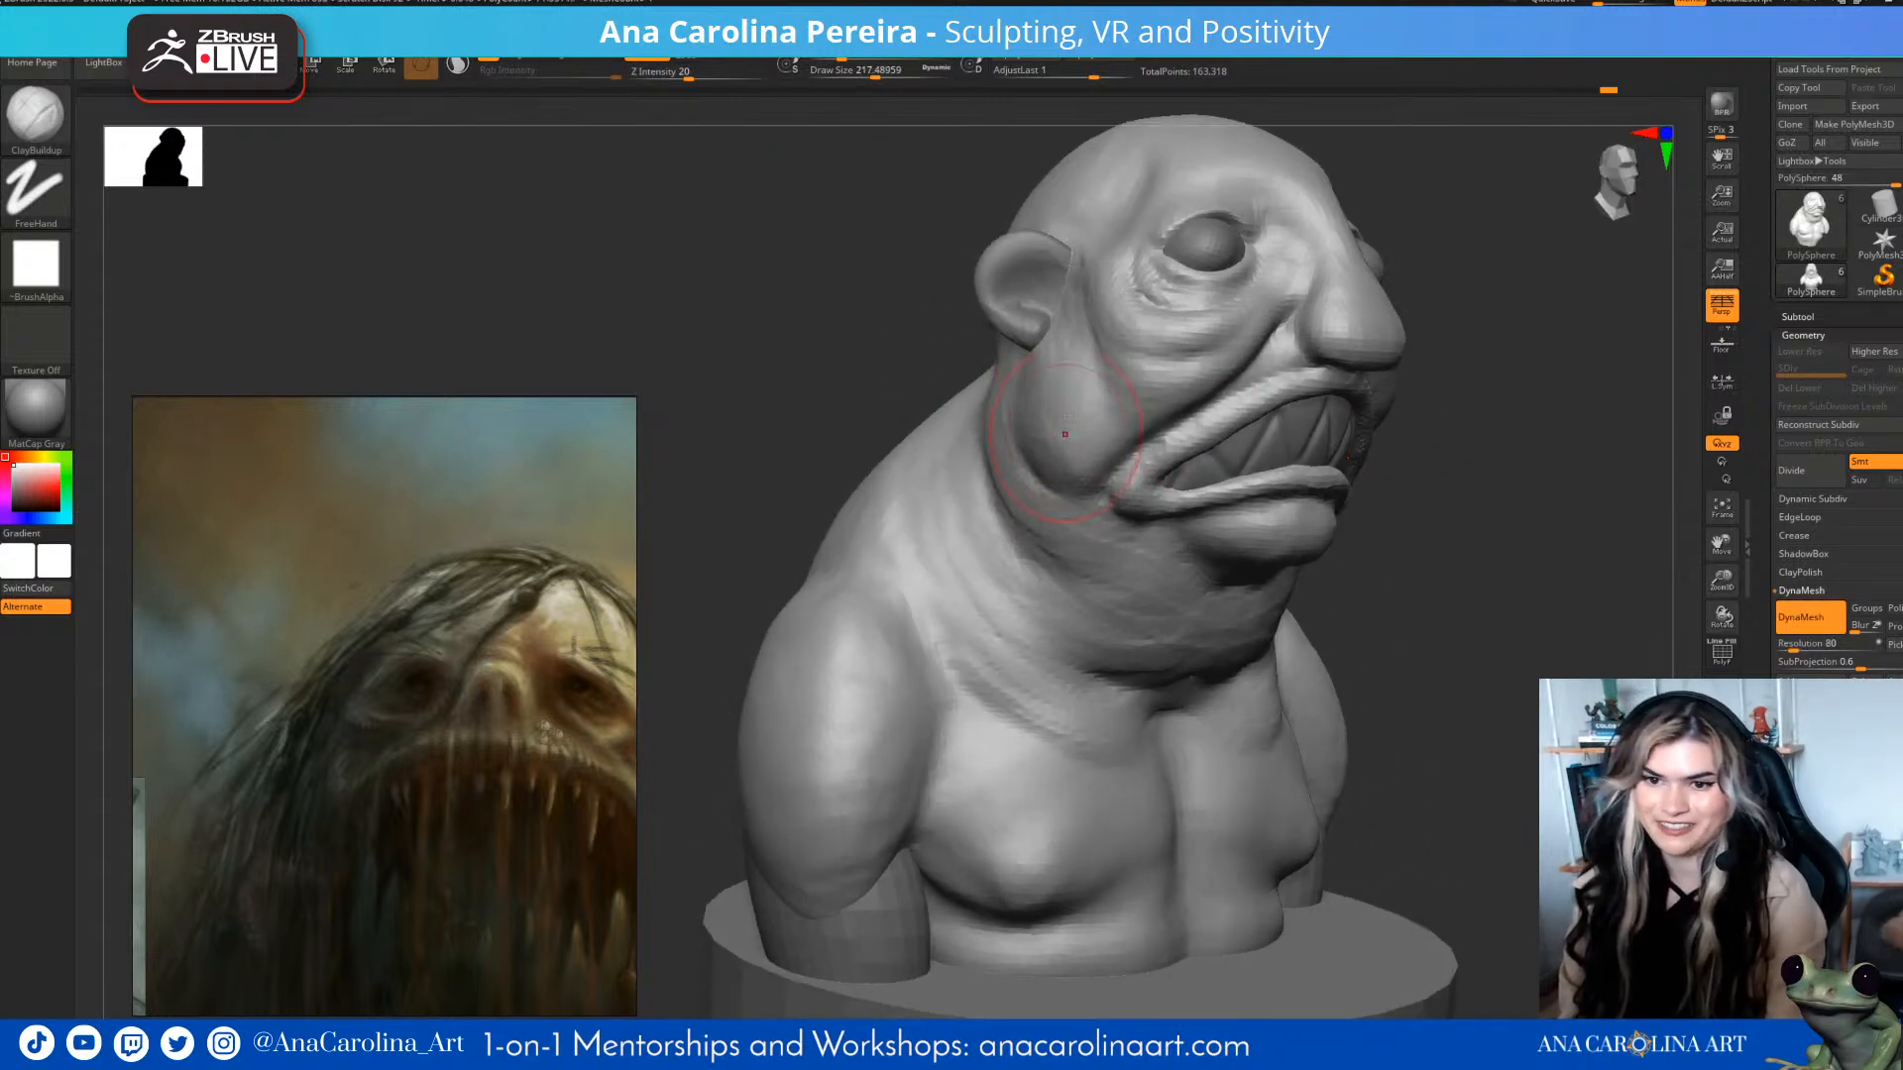
left_click_drag(1061, 392, 1091, 426)
mouse_move(1665, 555)
left_mouse_down()
mouse_move(1487, 560)
mouse_move(1465, 553)
mouse_move(1463, 491)
mouse_move(1348, 625)
left_mouse_up()
key("f")
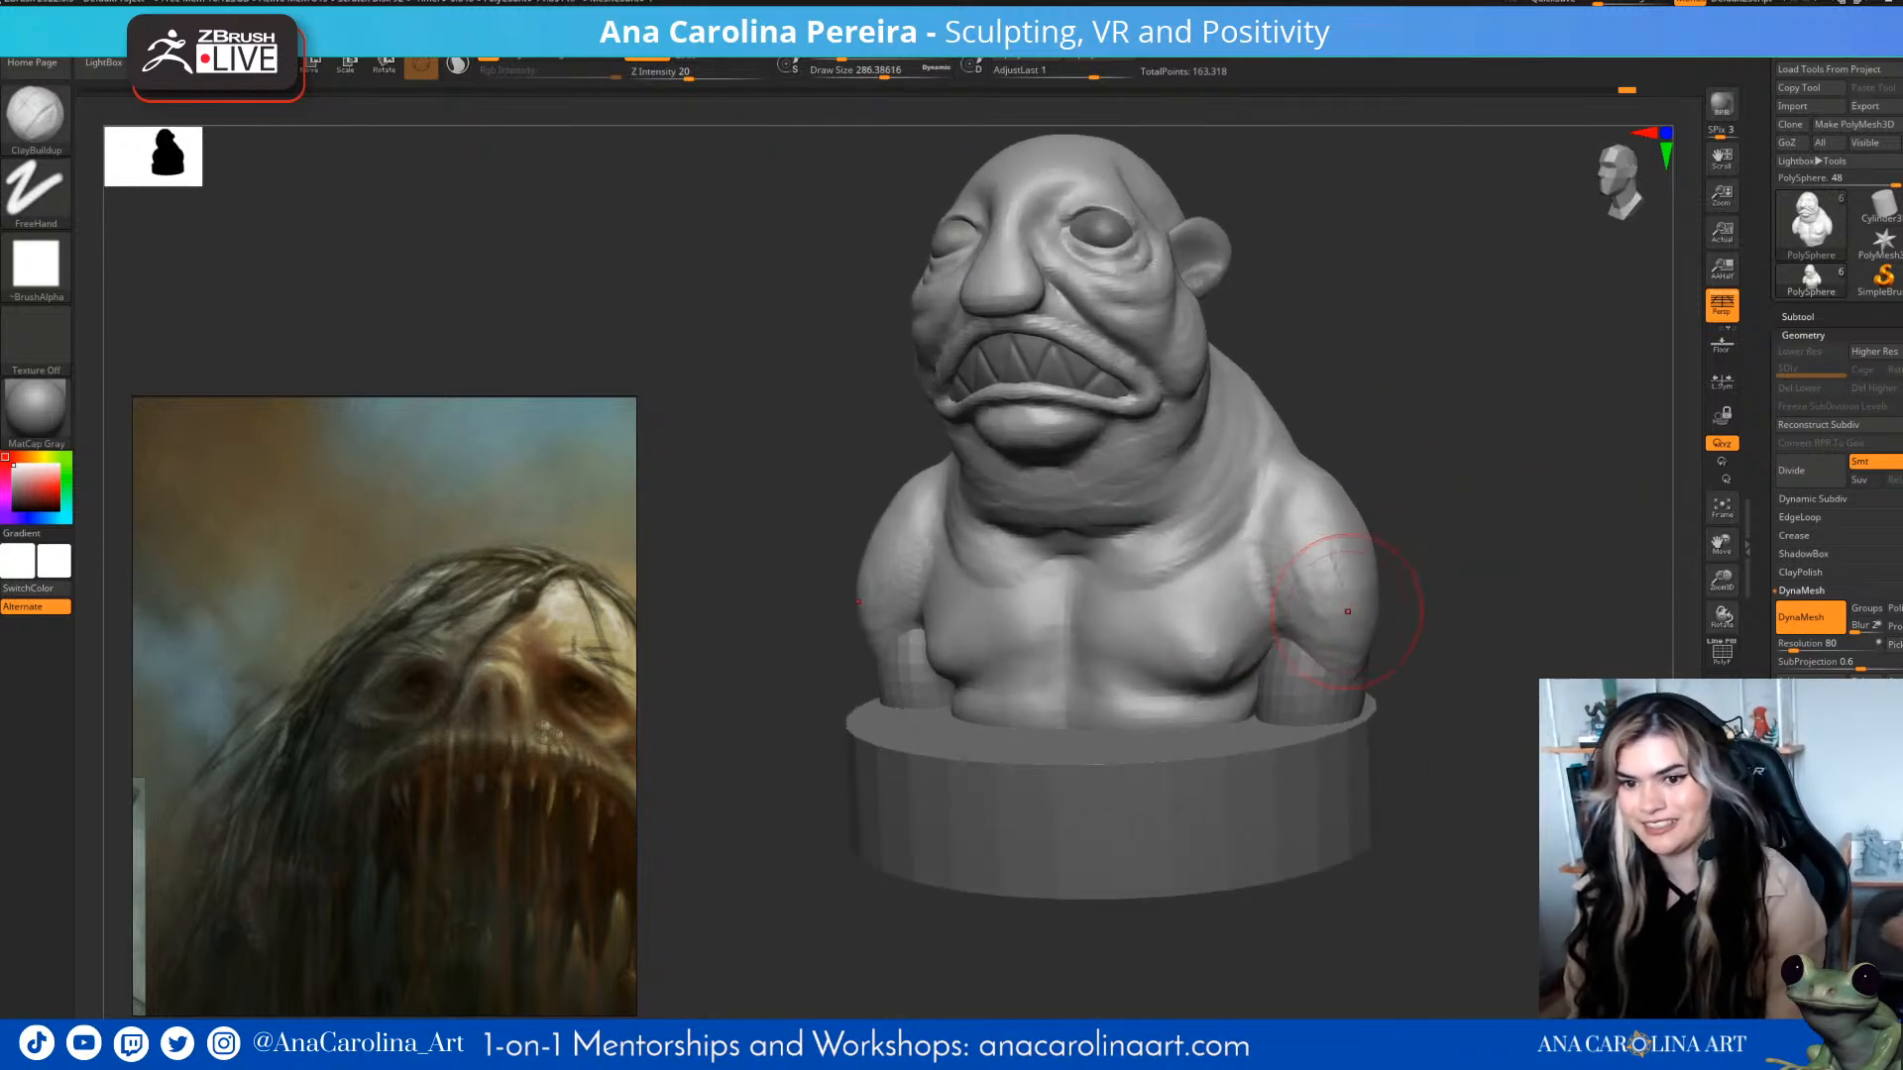
mouse_move(1435, 562)
left_mouse_down()
mouse_move(1474, 523)
mouse_move(1450, 517)
left_mouse_up()
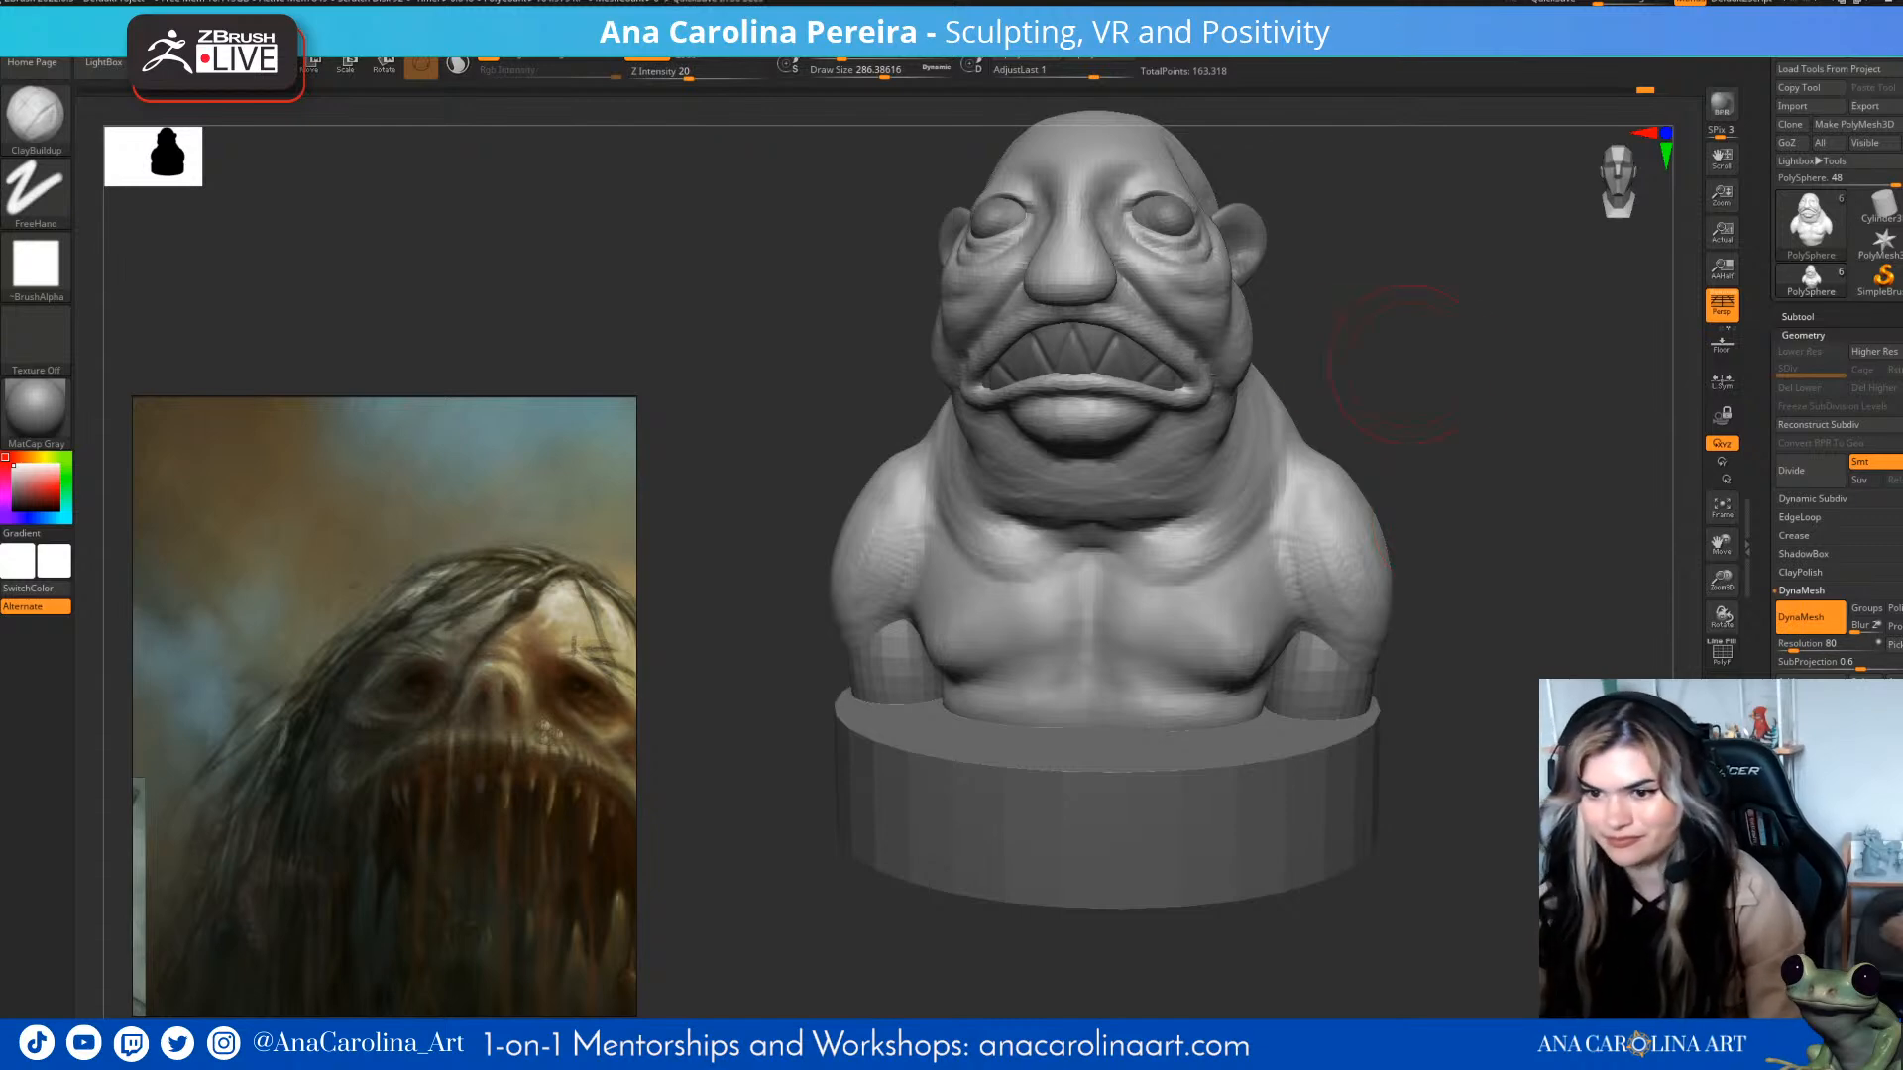
- Carve creases across the tops of the shoulders with the DamStandard brush at a draw size of about 286
left_click_drag(1442, 387, 1387, 405)
key("b")
key("d")
key("s")
mouse_move(1272, 512)
left_mouse_down()
mouse_move(1308, 447)
mouse_move(1383, 446)
mouse_move(1329, 467)
left_mouse_up()
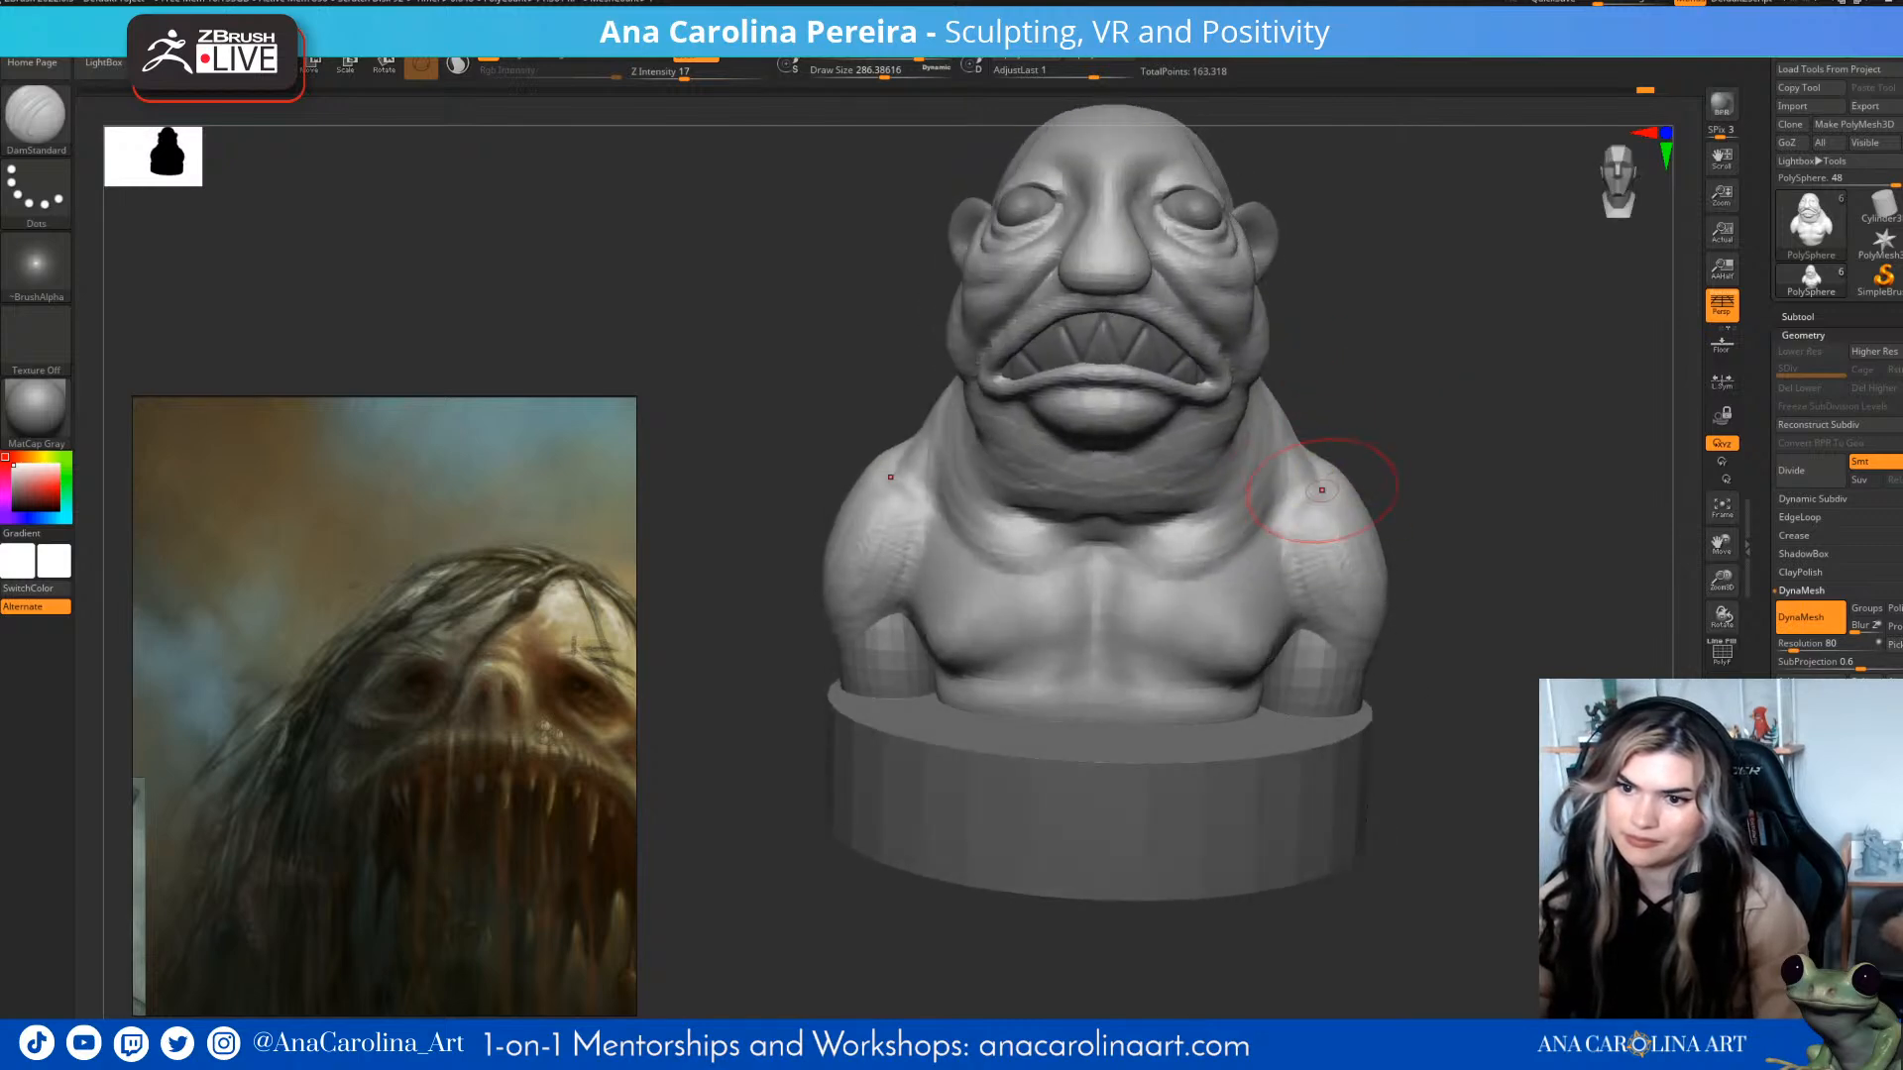
left_click_drag(1438, 436, 1328, 471)
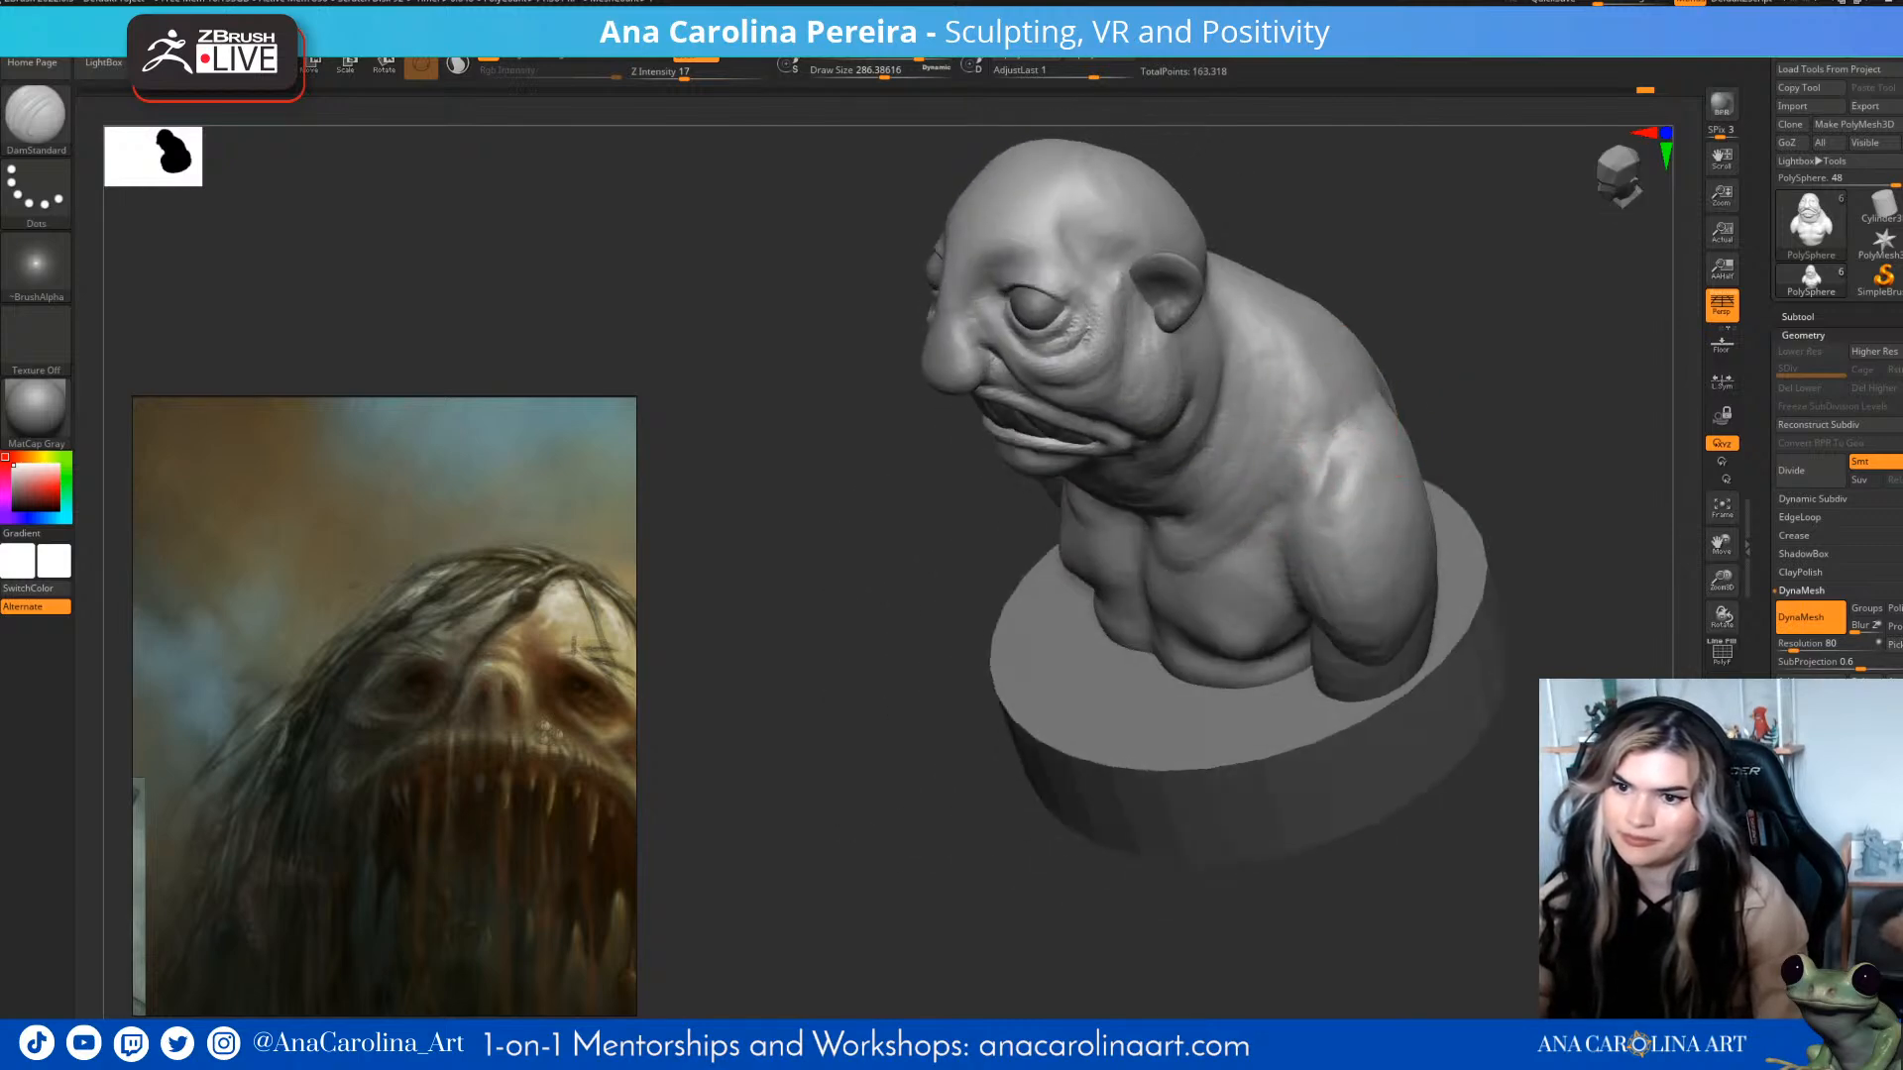
mouse_move(1359, 404)
left_mouse_down()
mouse_move(1444, 374)
mouse_move(1408, 373)
left_mouse_up()
- Build up skin folds from the shoulders to the sides of the neck with ClayBuildup at a draw size of about 245
key("b")
key("c")
key("b")
key("space")
left_click_drag(1428, 377, 1359, 416)
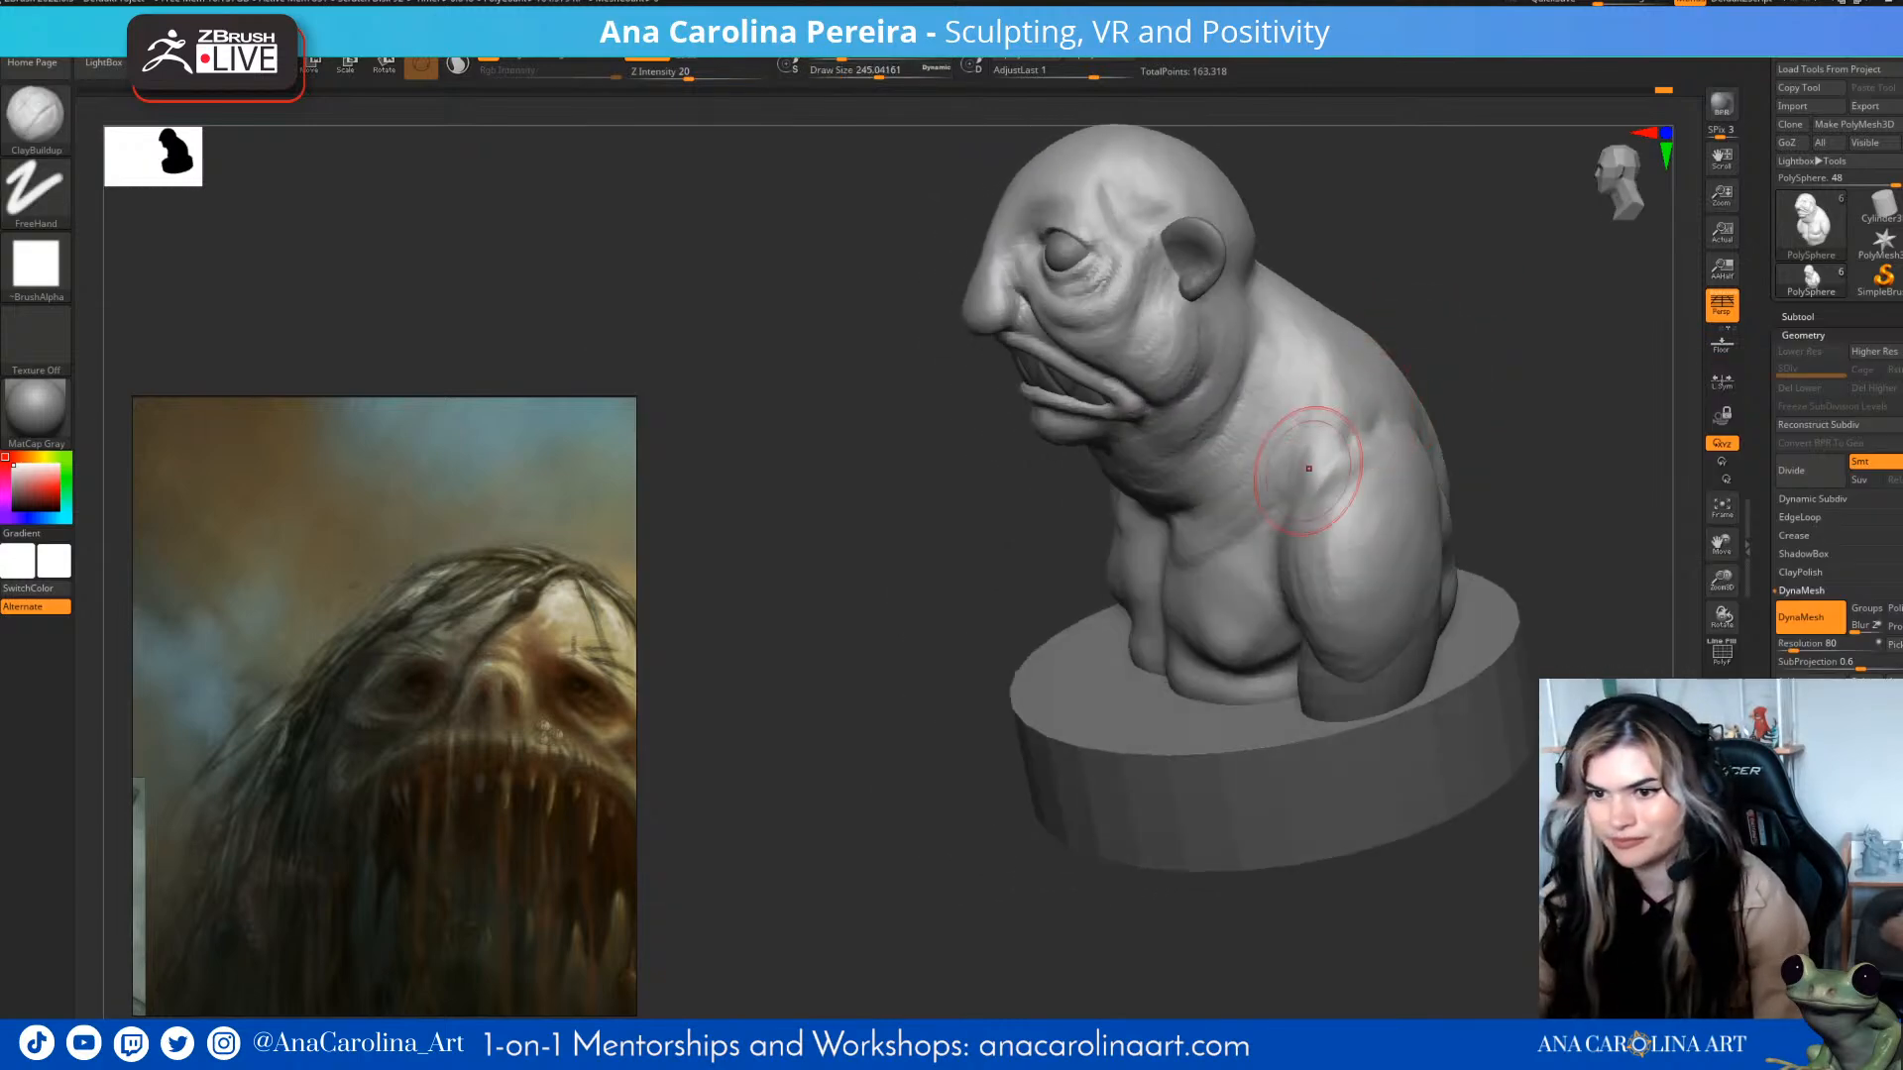
mouse_move(1359, 407)
right_mouse_down()
mouse_move(1497, 398)
mouse_move(1453, 496)
mouse_move(1390, 513)
mouse_move(1373, 396)
mouse_move(1418, 288)
mouse_move(1432, 327)
mouse_move(1585, 358)
mouse_move(1438, 416)
right_mouse_up()
left_click_drag(1308, 471, 1254, 503)
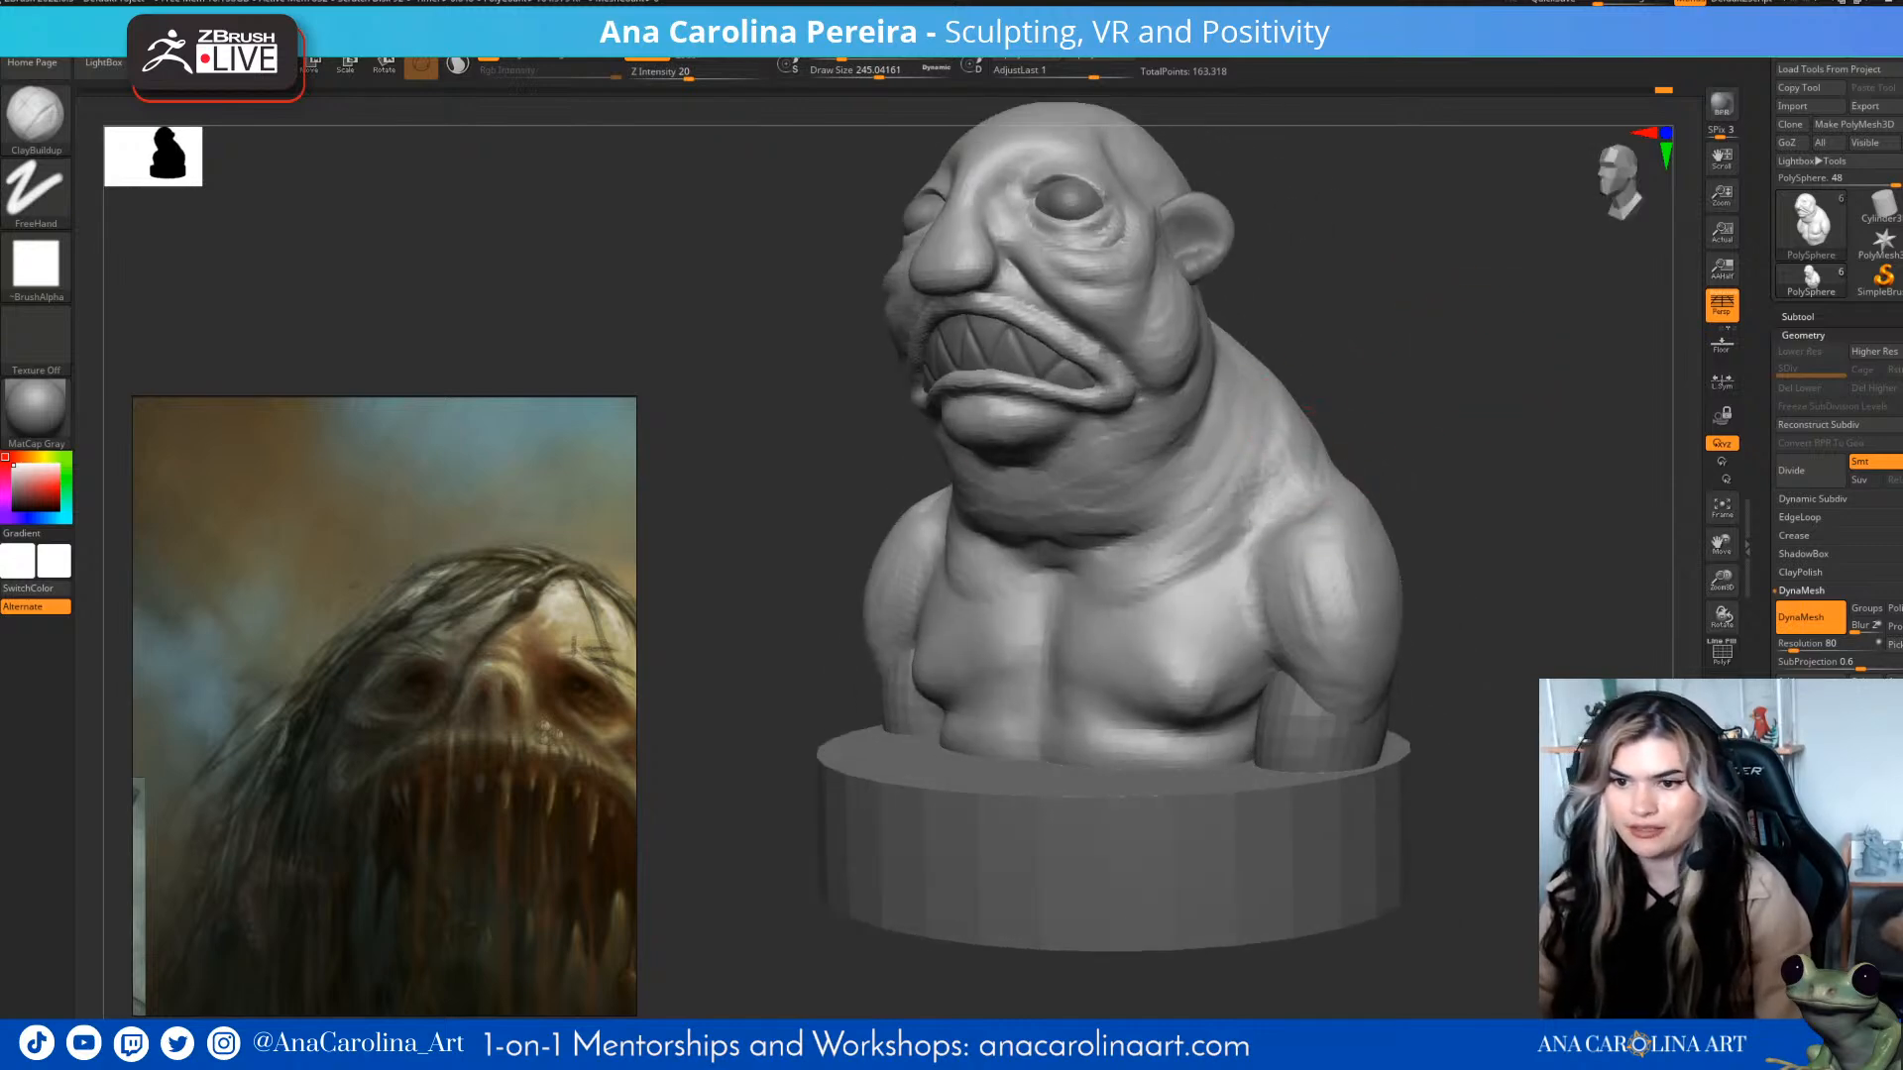
left_click_drag(1292, 437, 1225, 512)
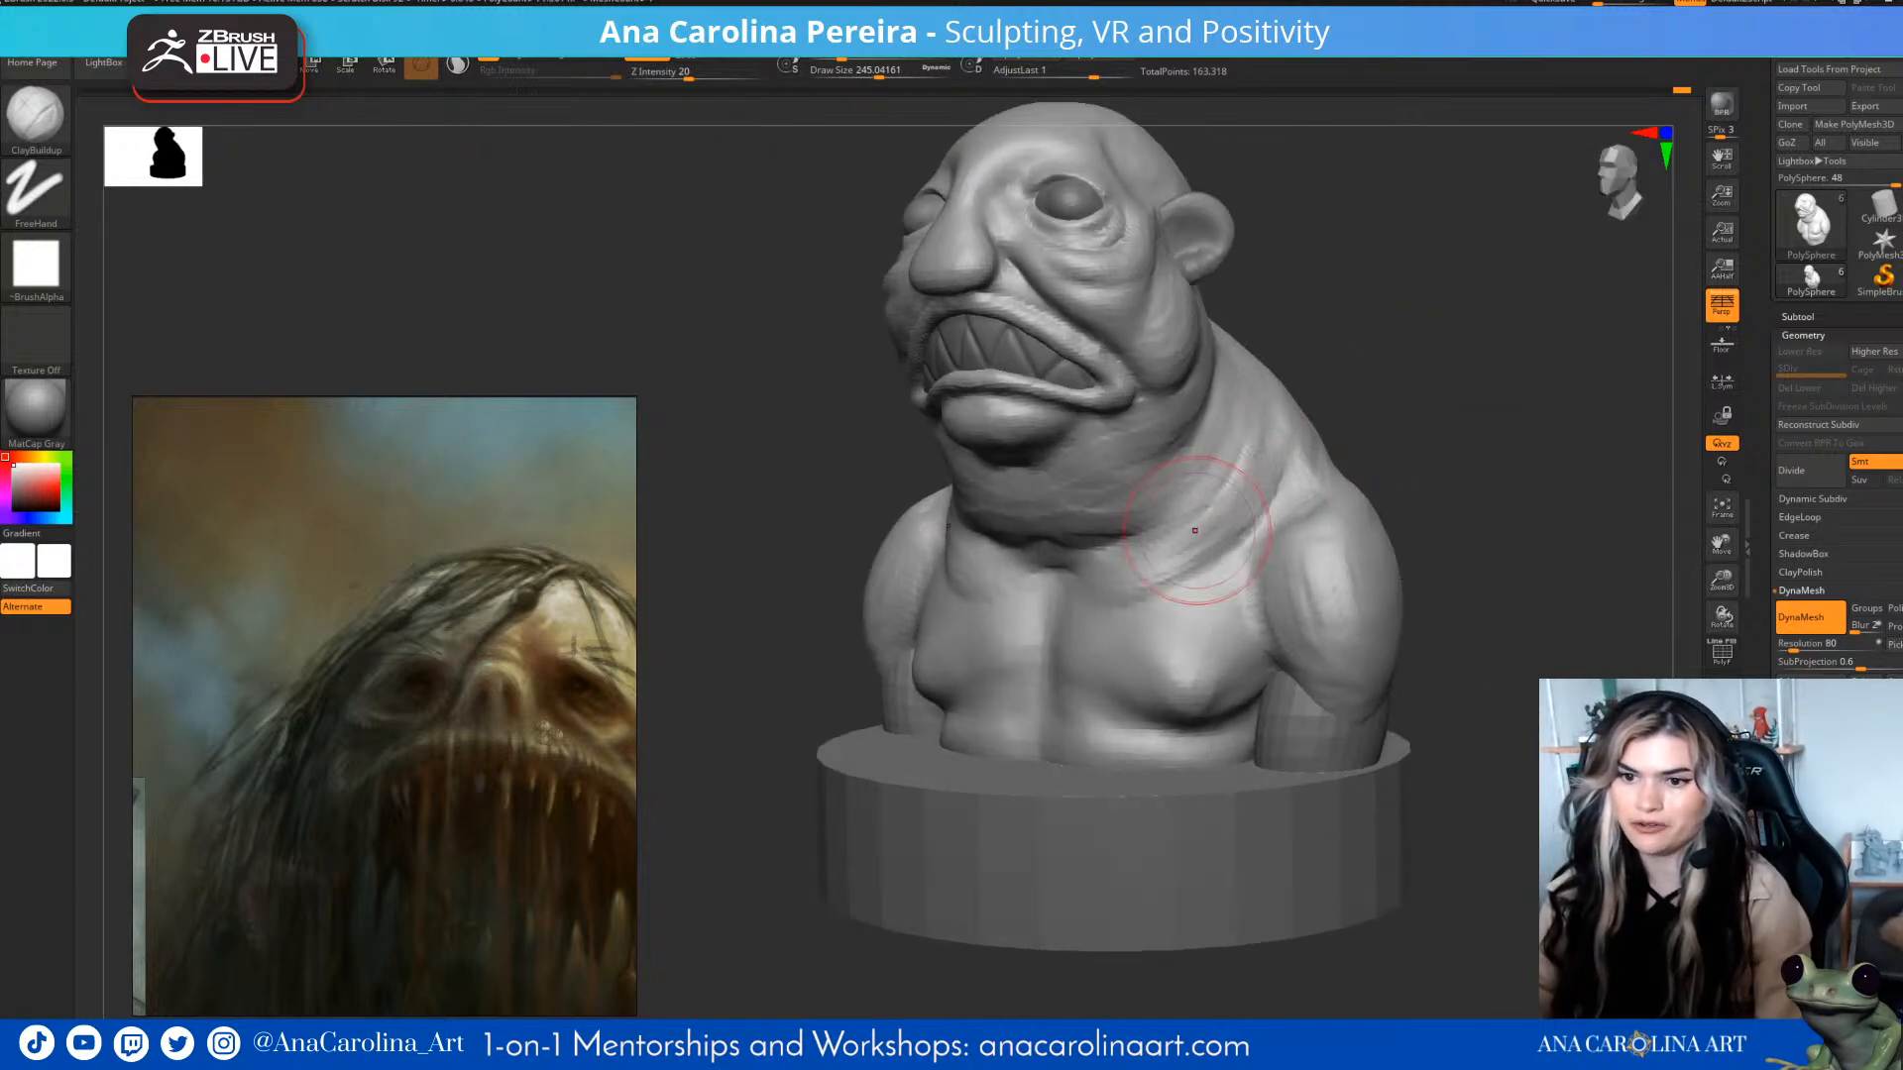
- Carve under the pectorals with DamStandard at a draw size of about 245, and undo the stroke at the centre of the chest
mouse_move(1289, 437)
right_mouse_down()
mouse_move(1371, 412)
mouse_move(1359, 467)
mouse_move(1377, 476)
mouse_move(1390, 438)
mouse_move(1317, 544)
right_mouse_up()
key("b")
key("d")
key("s")
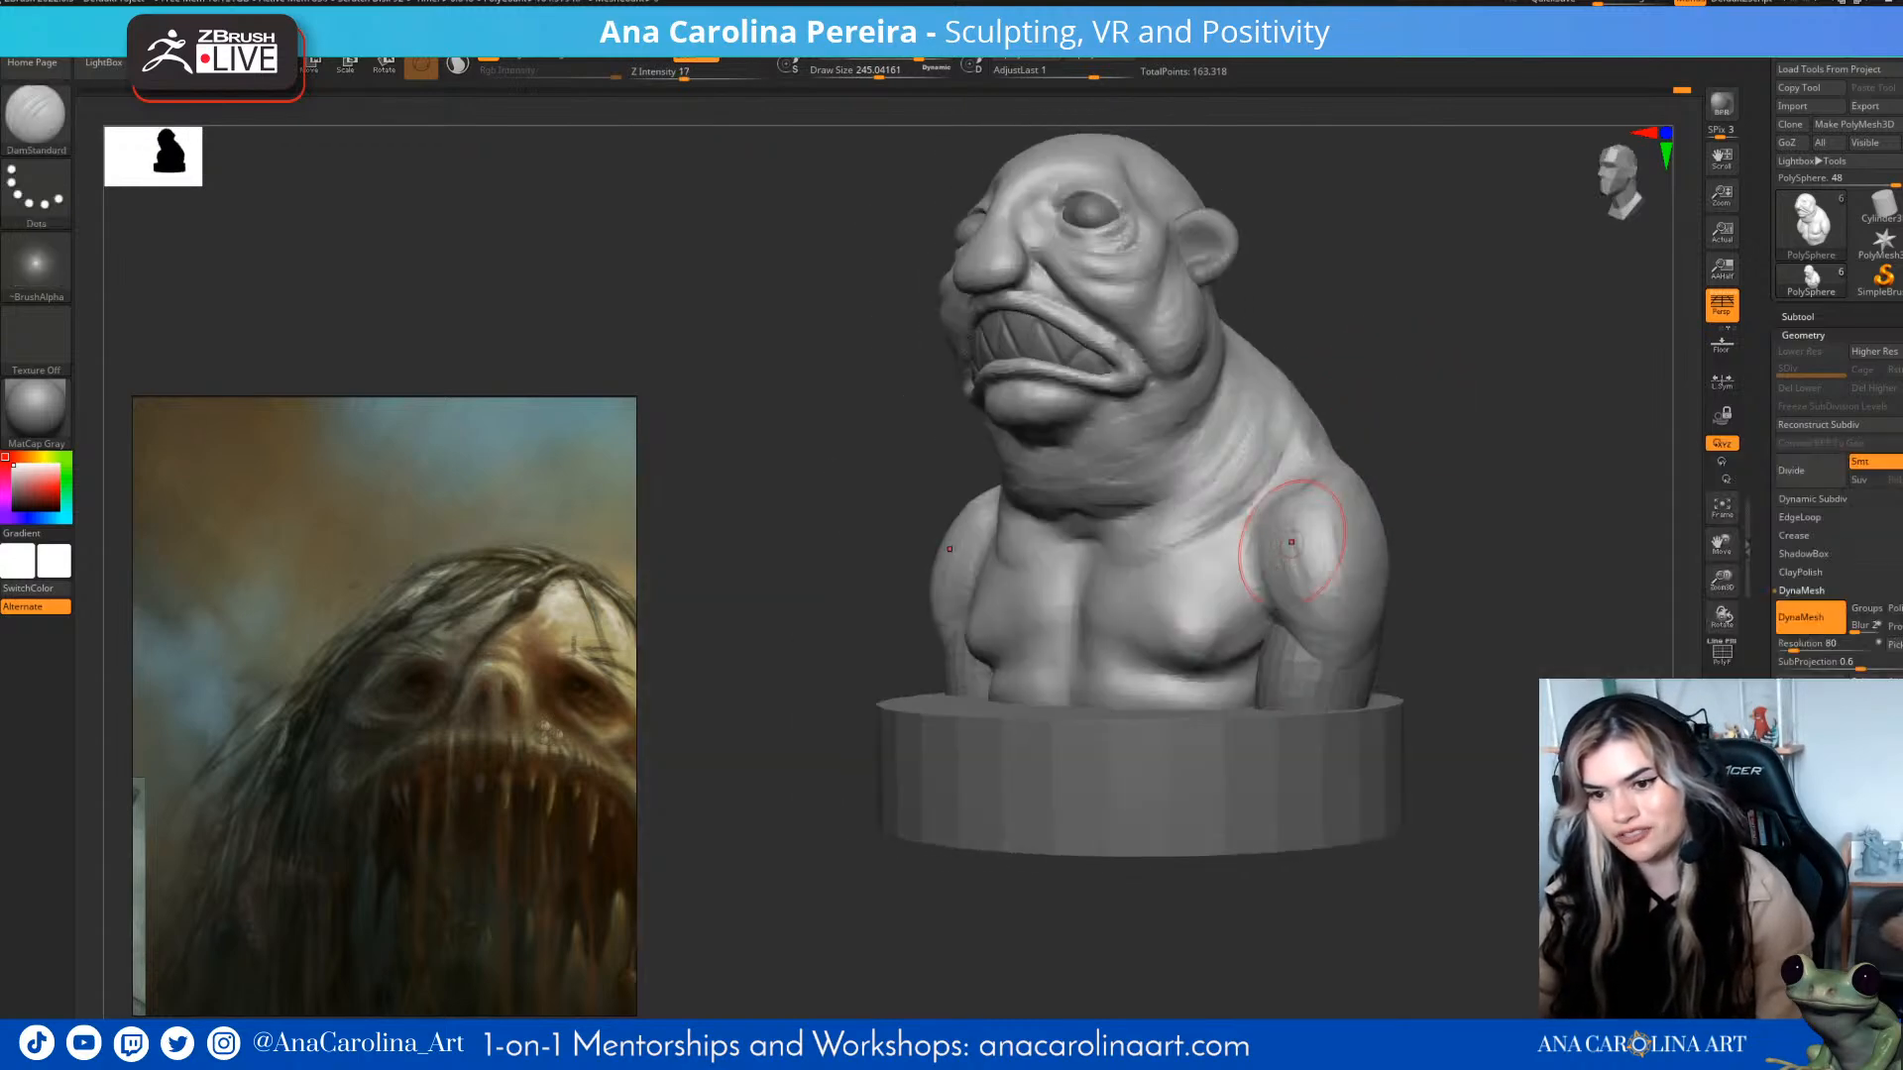
left_click_drag(1206, 674, 1150, 659)
right_click_drag(1150, 659, 1224, 738)
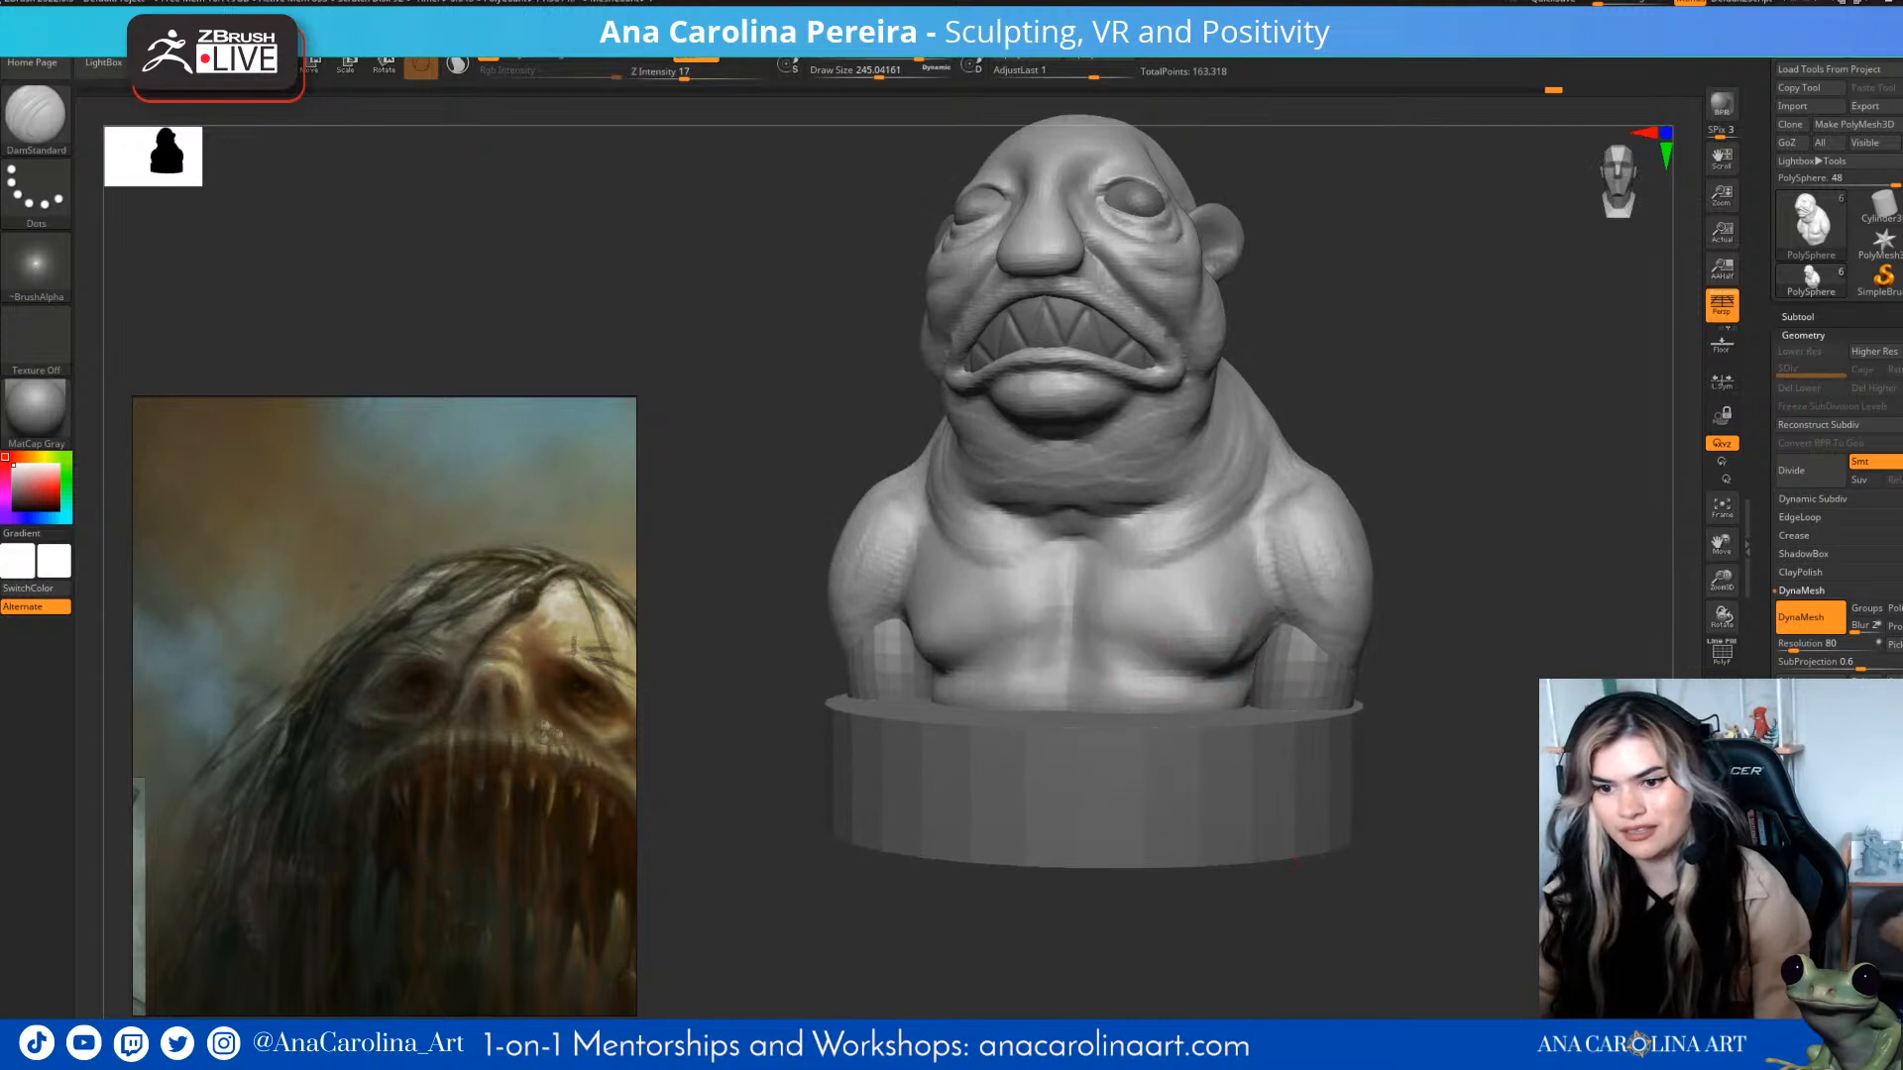
left_click_drag(1068, 654, 1090, 632)
key("ctrl+z")
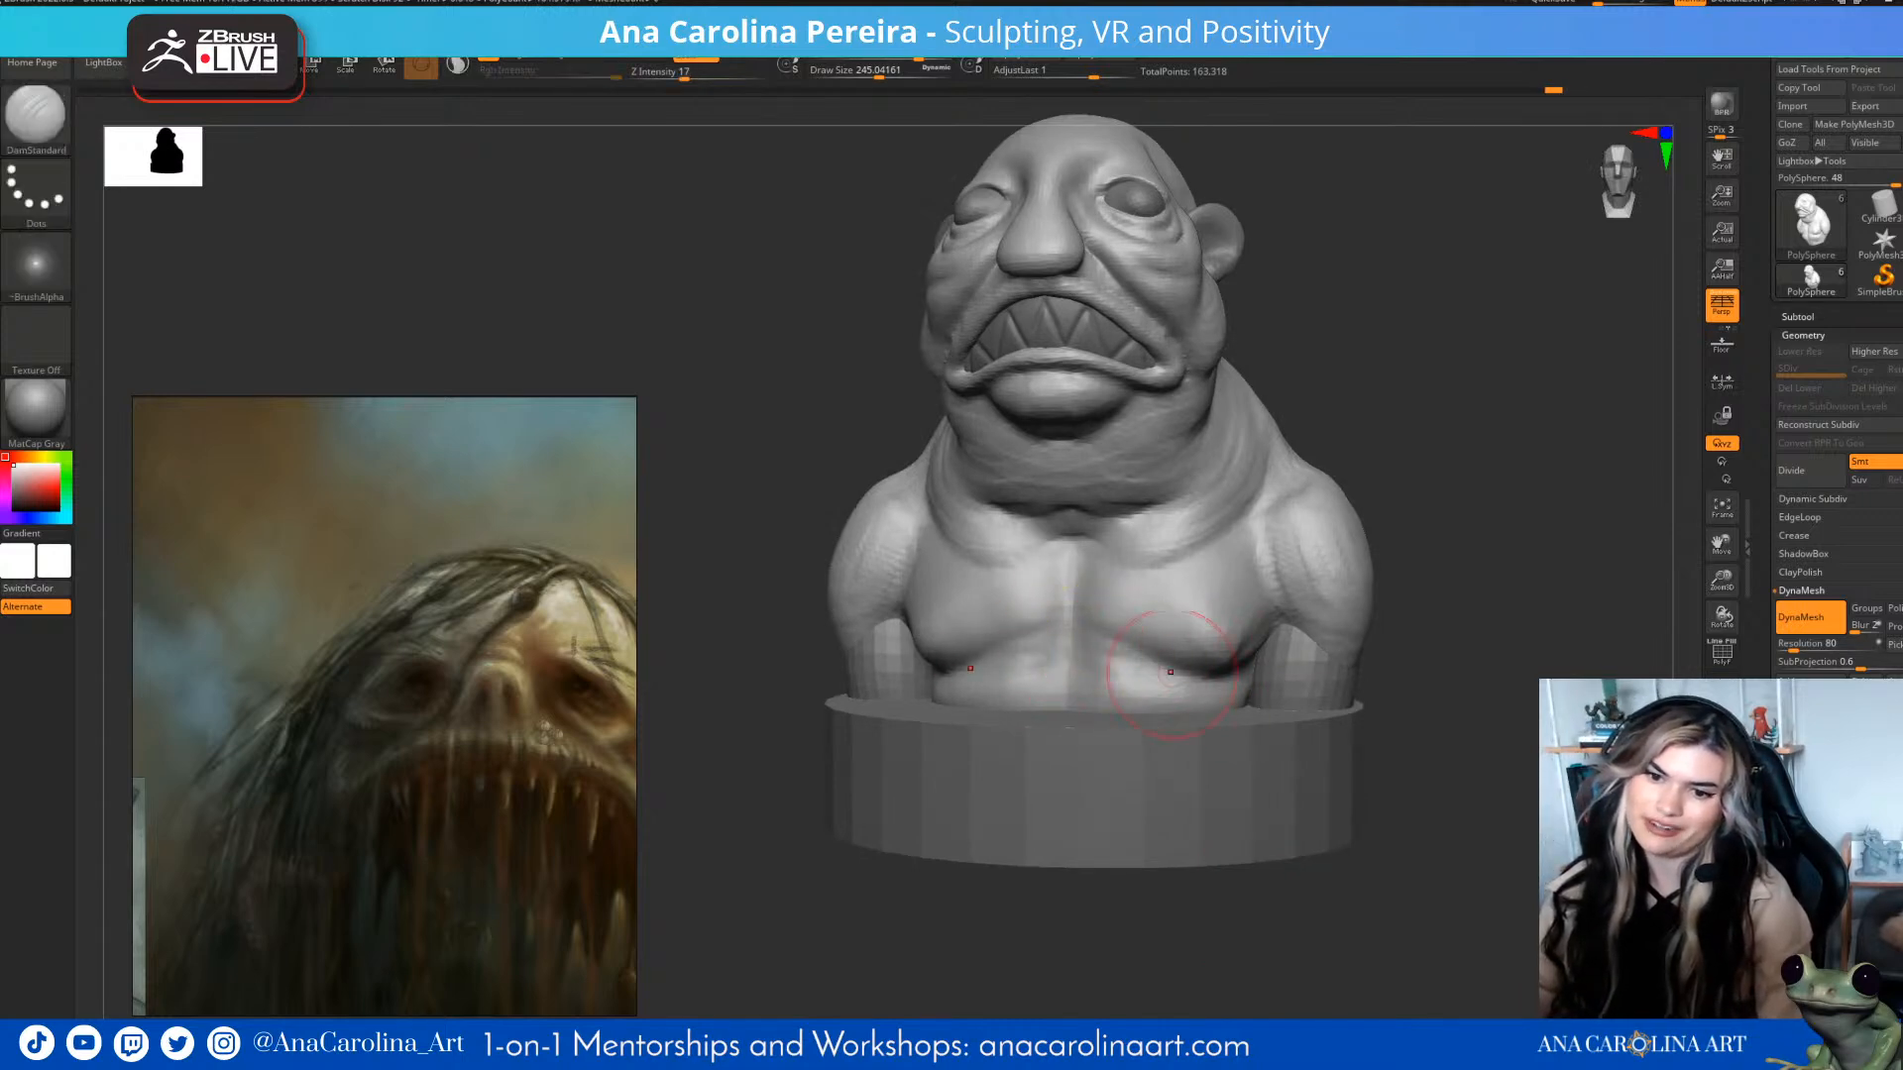
- Deepen the crease beneath the outer pectorals with the DamStandard brush
right_click_drag(1185, 672, 1198, 711)
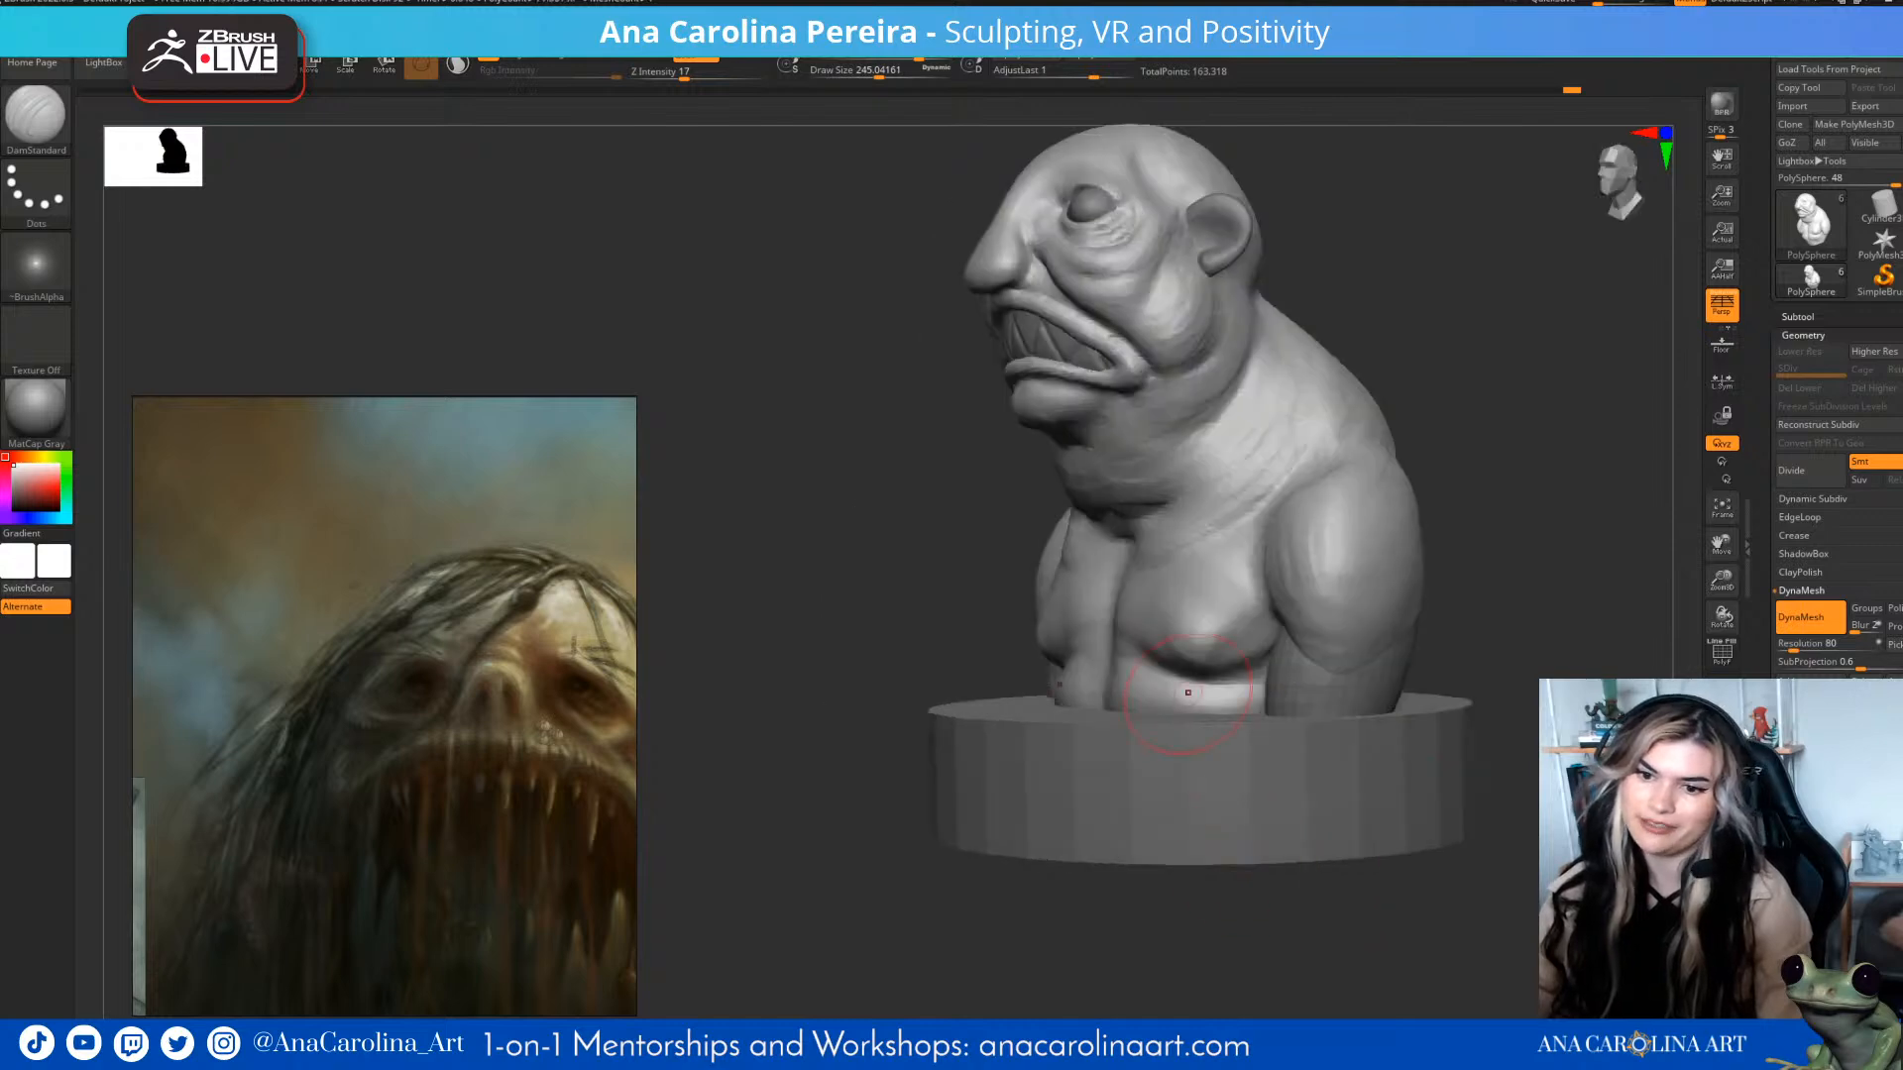
mouse_move(1285, 666)
right_mouse_down()
mouse_move(1159, 644)
mouse_move(1050, 594)
mouse_move(1026, 642)
right_mouse_up()
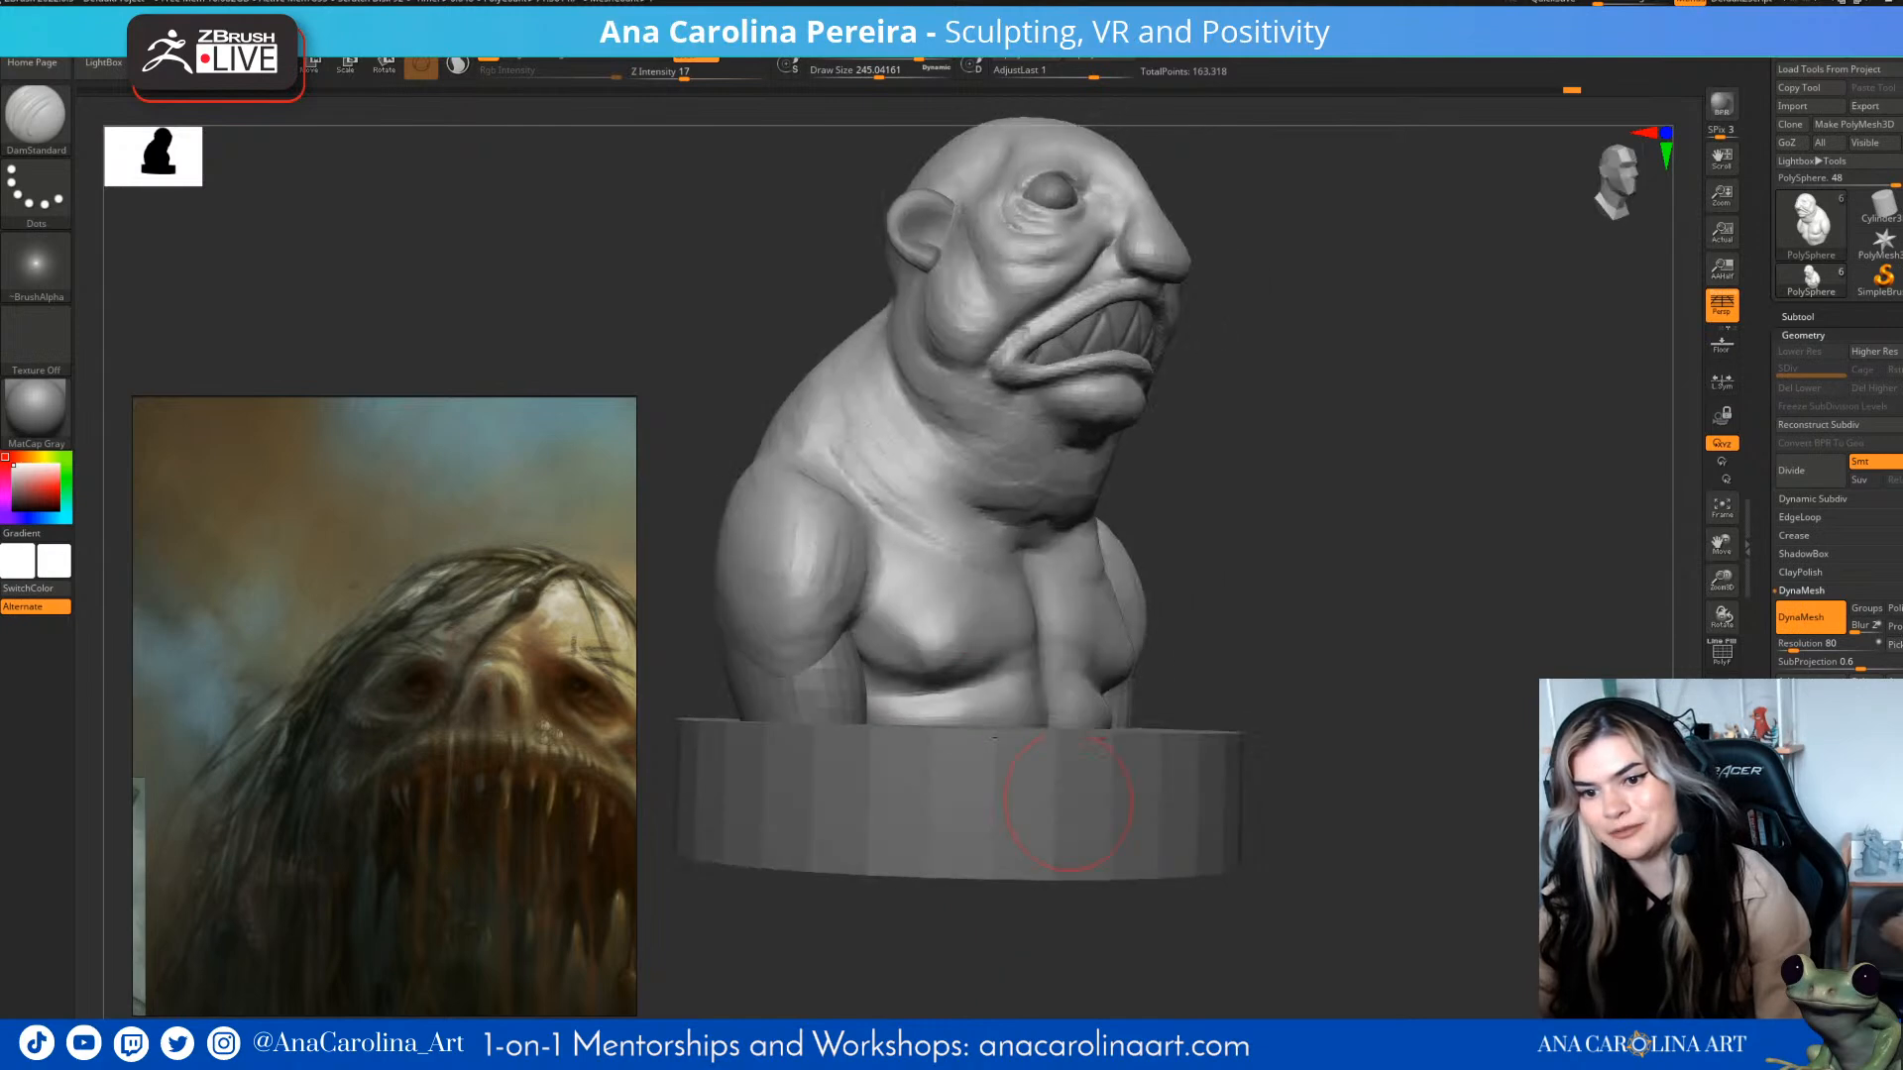
right_click_drag(1328, 680, 1211, 667)
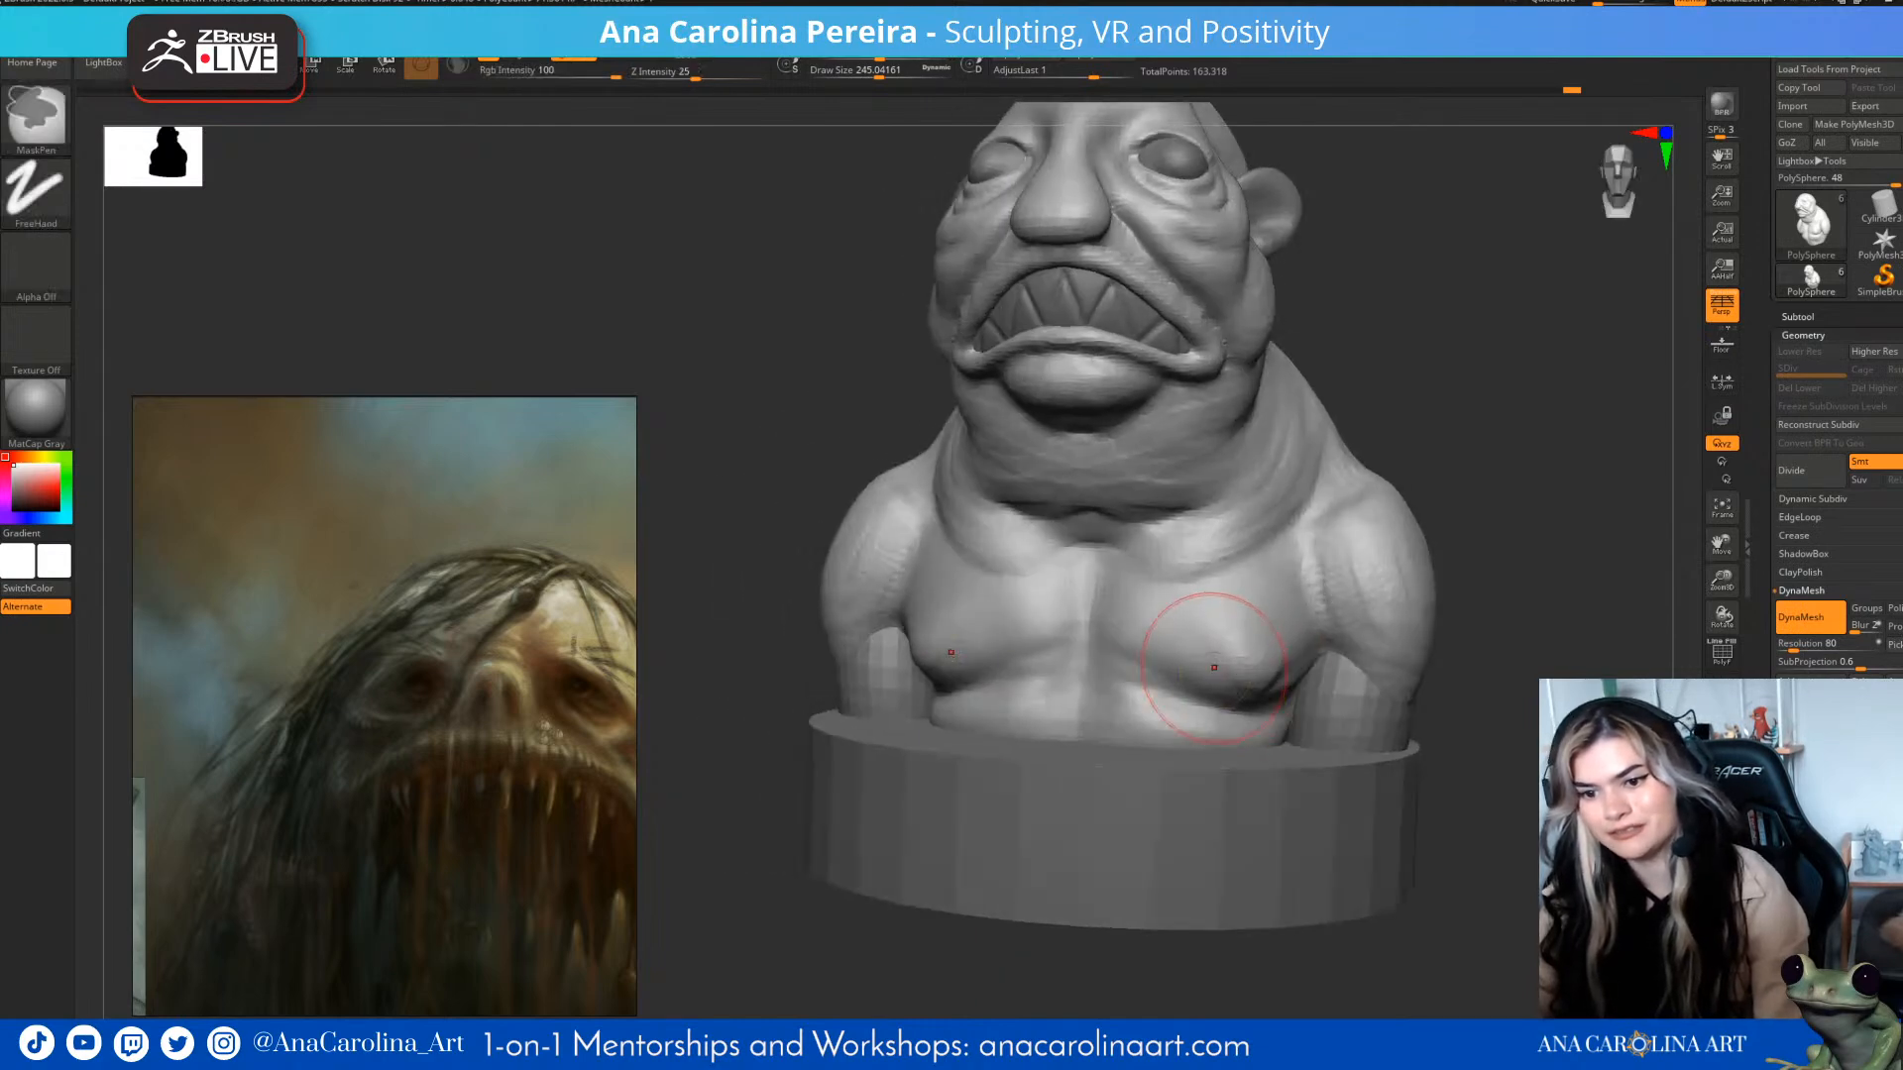
left_click_drag(1292, 671, 1264, 686)
mouse_move(1236, 676)
right_mouse_down()
mouse_move(1288, 669)
mouse_move(1427, 555)
right_mouse_up()
mouse_move(1536, 427)
right_mouse_down("alt")
mouse_move(1576, 430)
mouse_move(1531, 431)
right_mouse_up("alt")
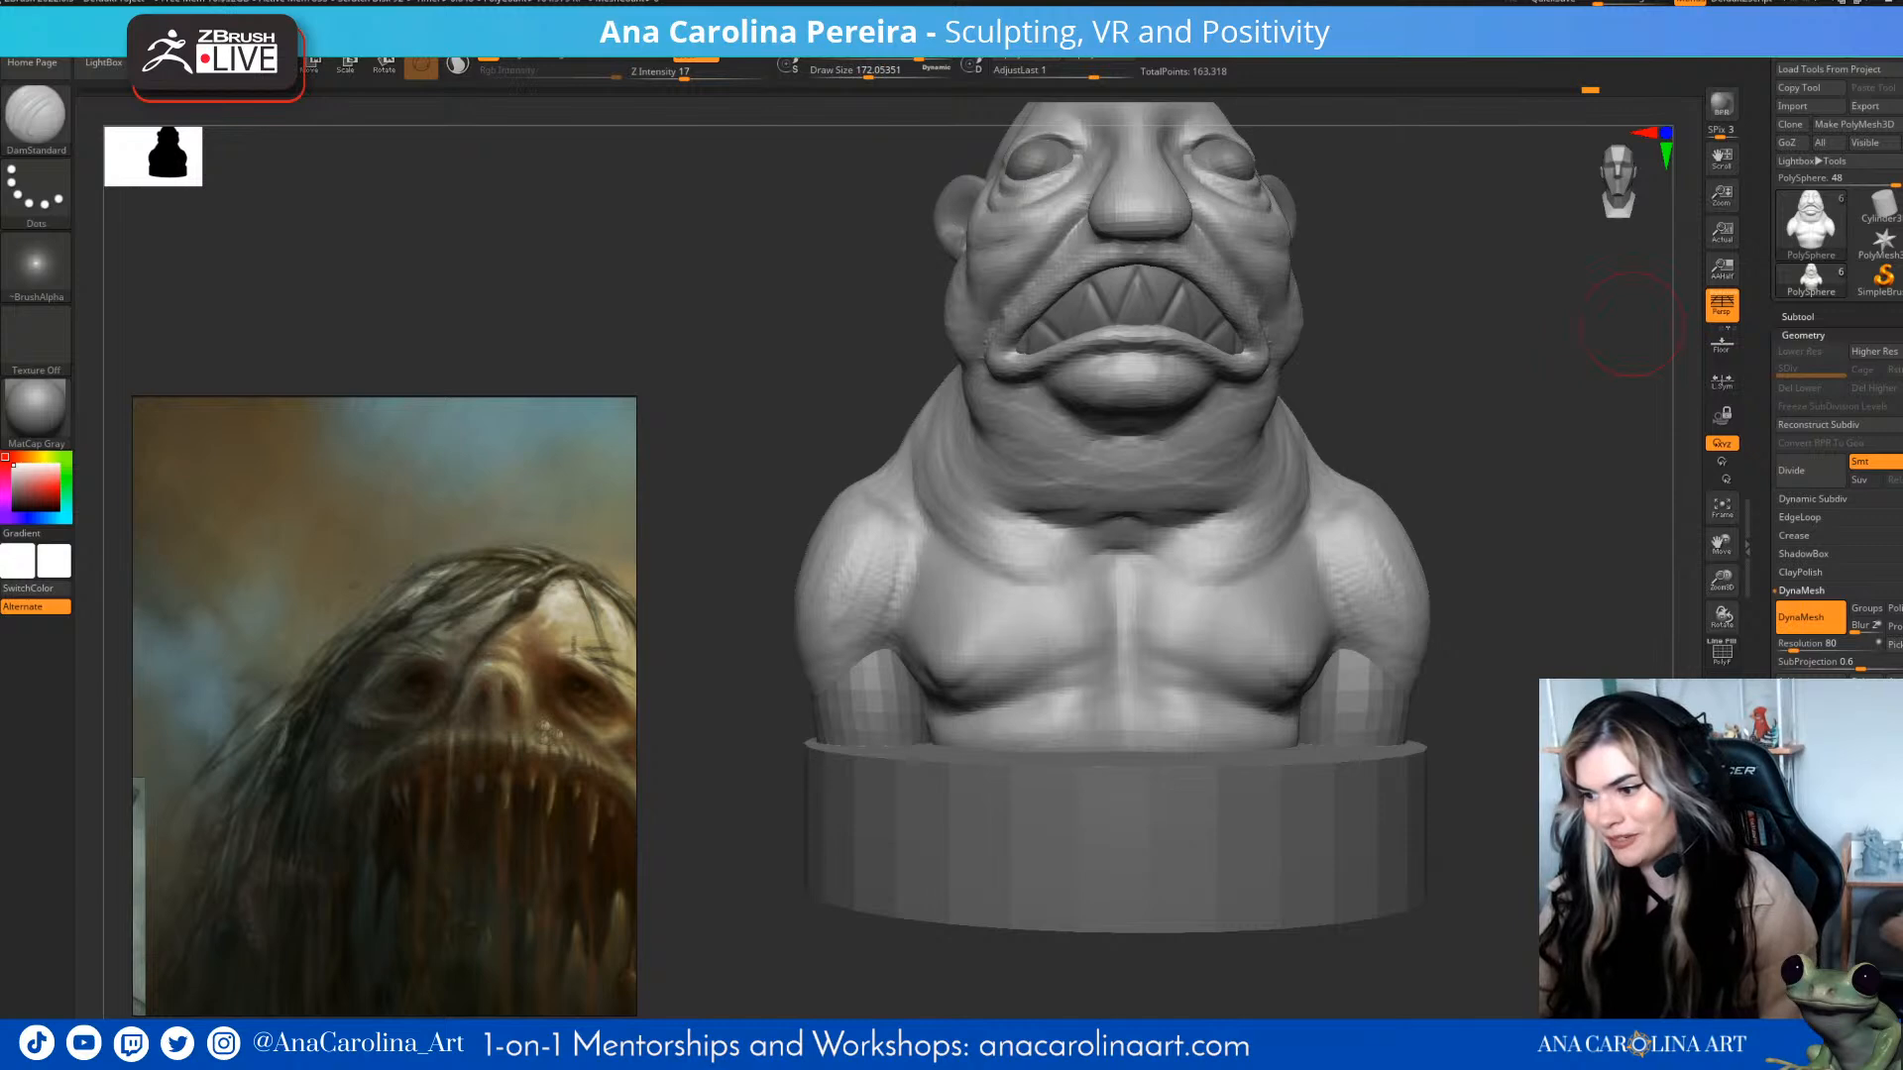
- Carve folds fanning out from the sternum across the pectorals with DamStandard at a draw size of about 245
right_click_drag(1467, 878, 1457, 882)
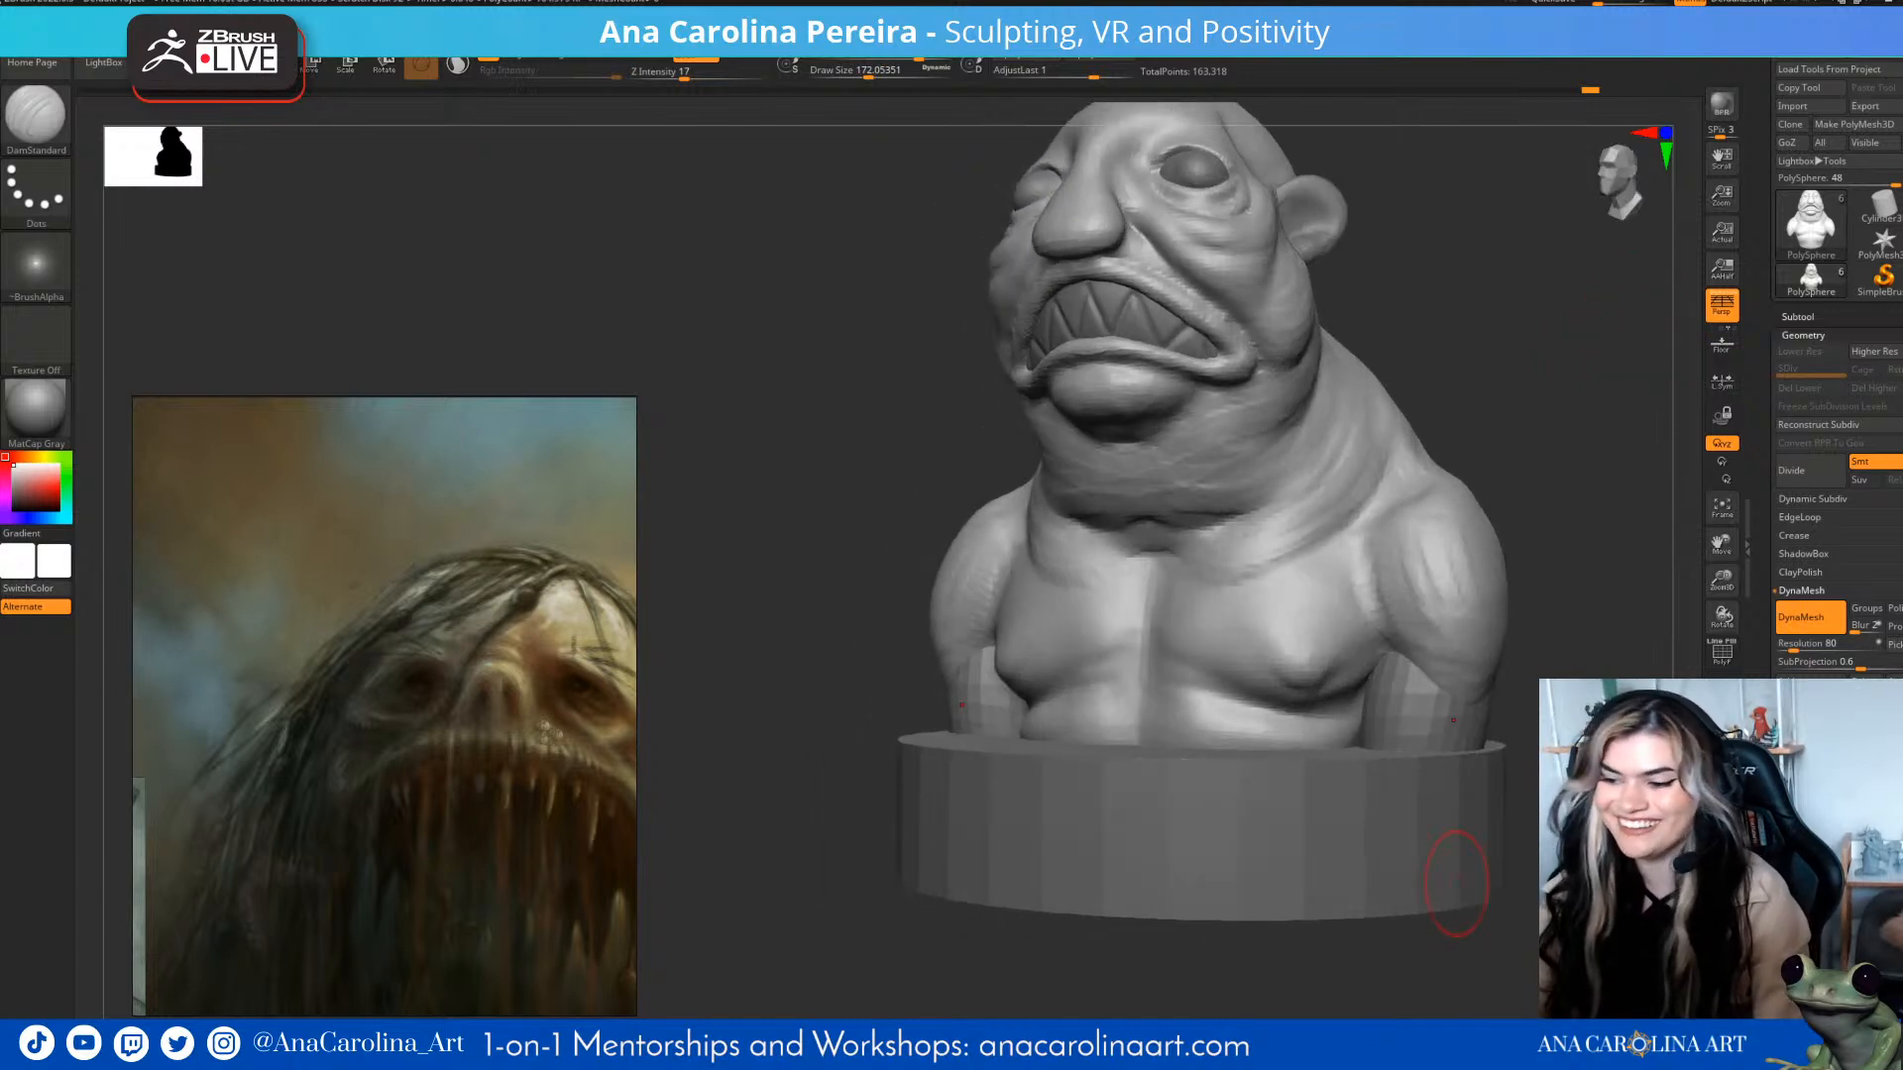
right_click_drag(1395, 243, 1432, 307, "alt")
right_click_drag(1457, 555, 1487, 550)
left_click_drag(1363, 444, 1381, 459)
key("space")
left_click_drag(1061, 679, 1125, 693)
left_click_drag(1092, 626, 1146, 636)
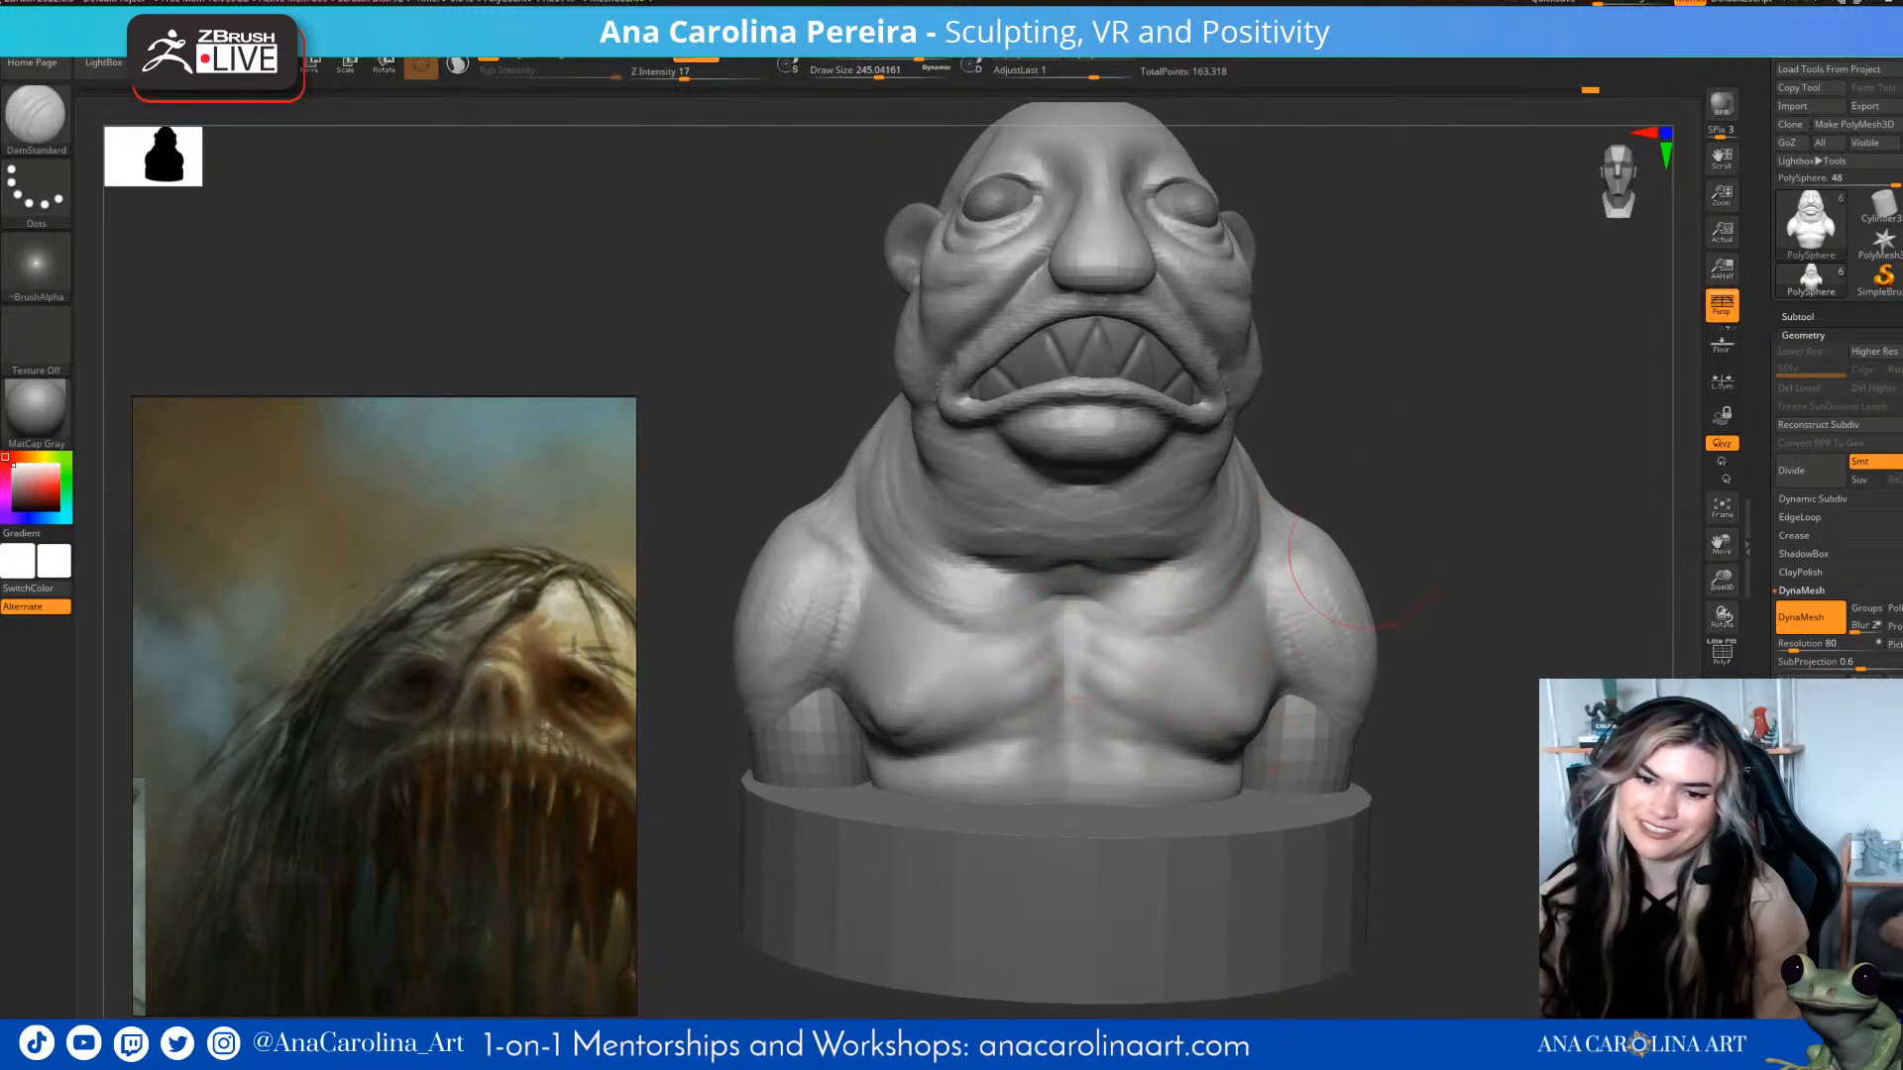
right_click_drag(1373, 597, 1338, 603)
mouse_move(1093, 641)
left_mouse_down()
mouse_move(1219, 702)
mouse_move(1147, 688)
mouse_move(1207, 704)
mouse_move(1207, 725)
left_mouse_up()
- Carve further folds across the sides of the chest with DamStandard at a draw size of about 299
right_click_drag(1206, 724, 1396, 585)
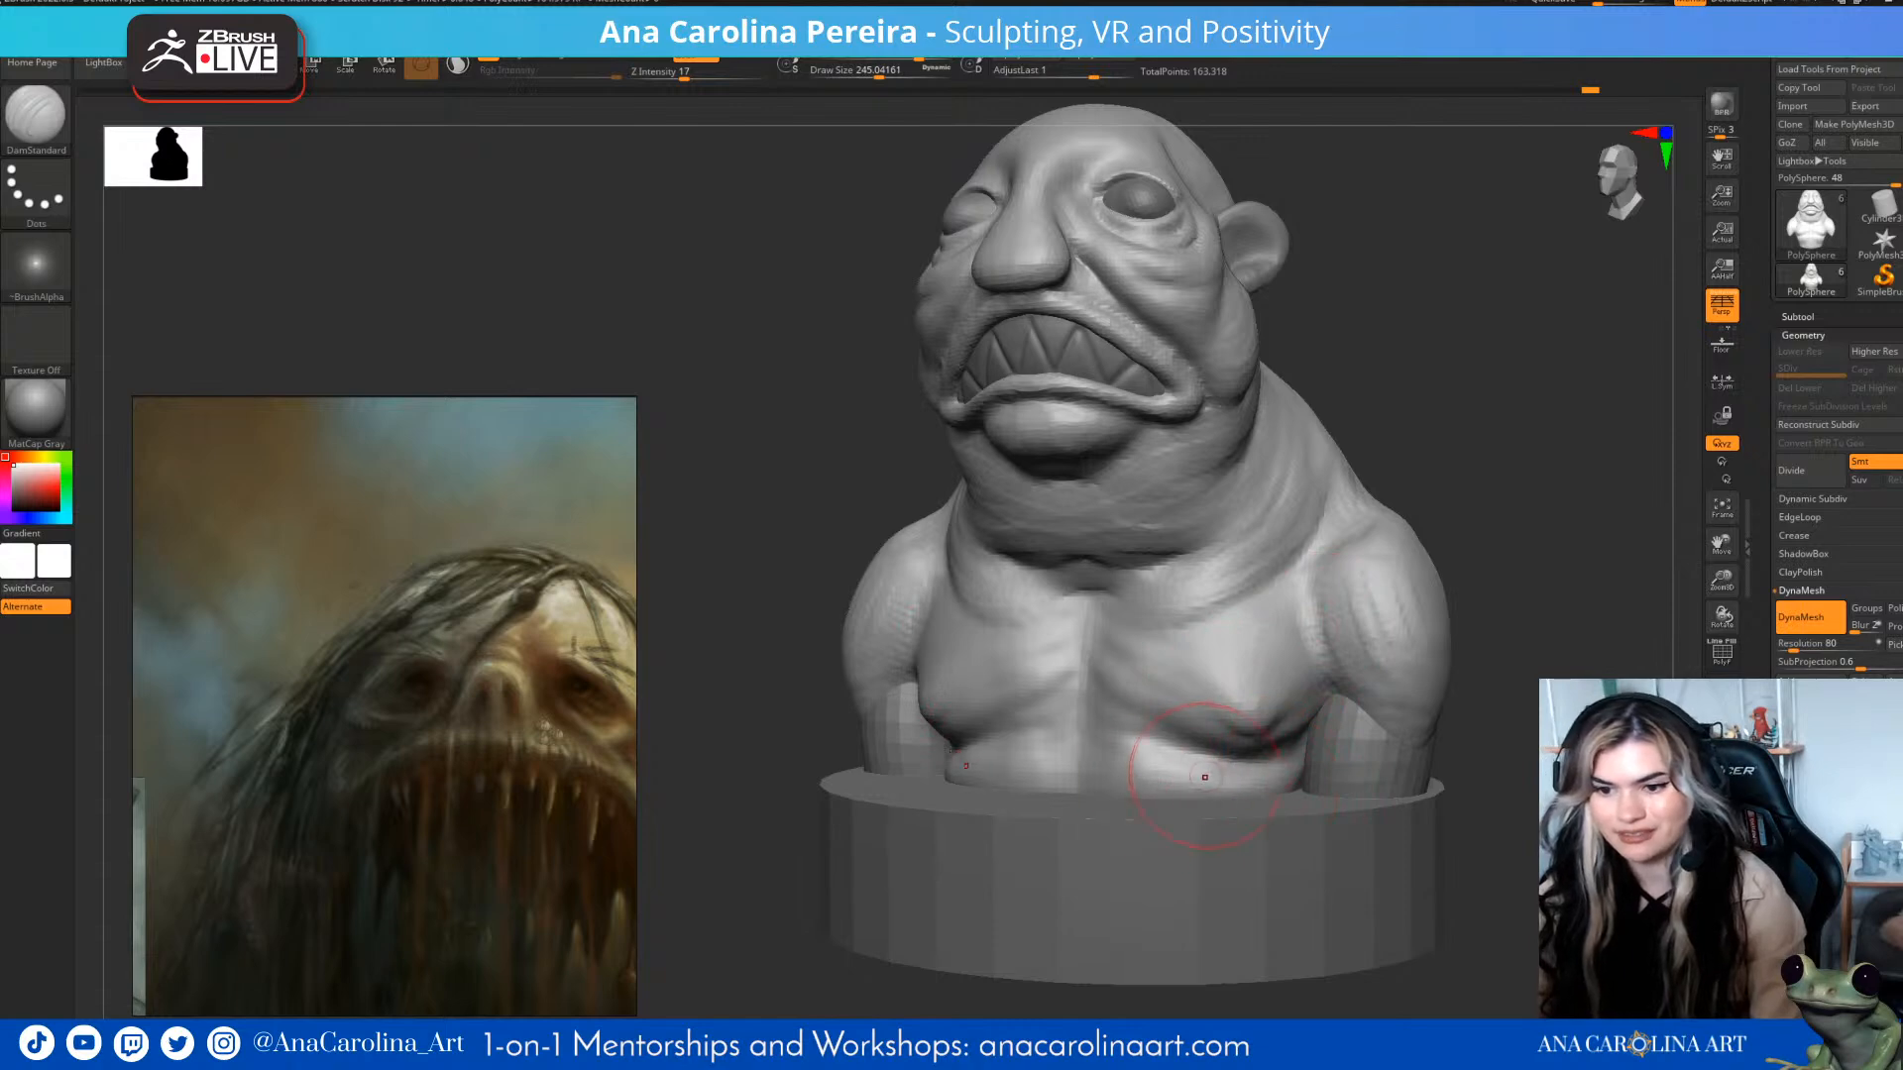
right_click_drag(1271, 774, 1006, 756)
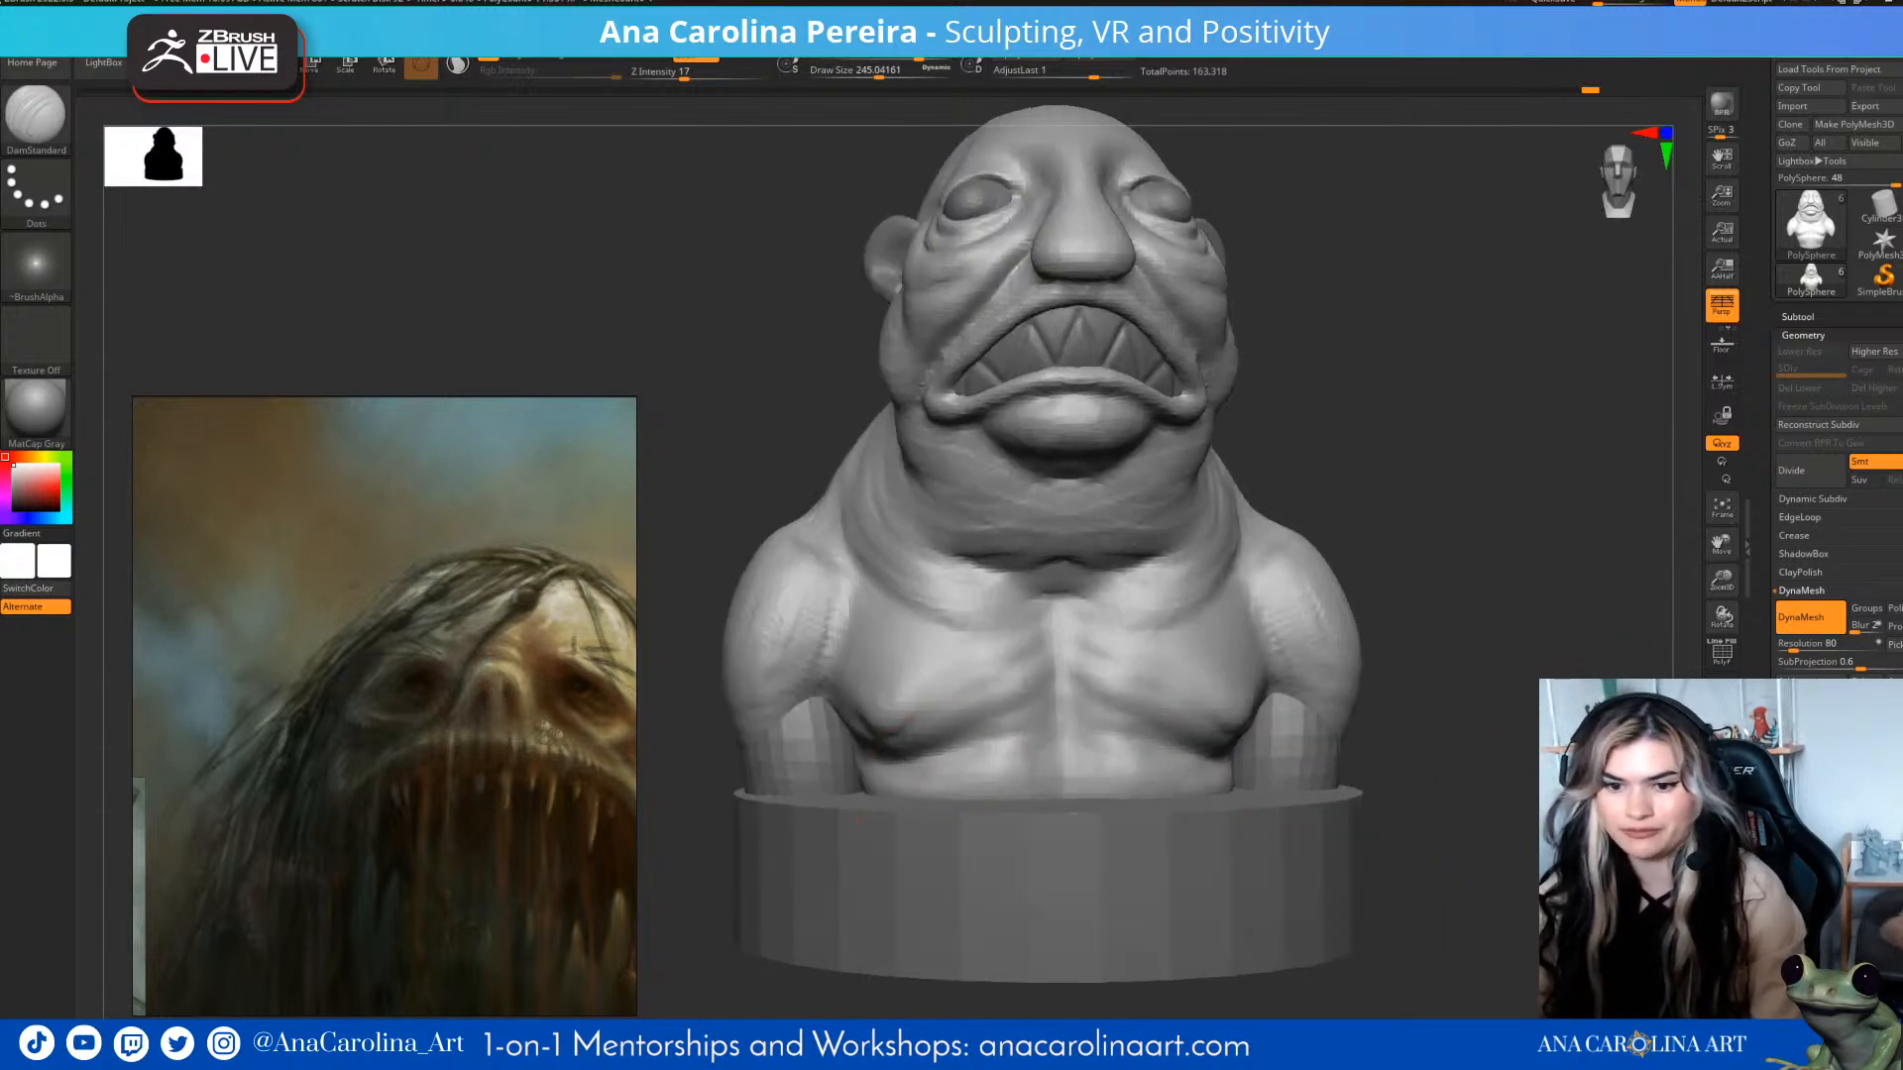
right_click_drag(1123, 796, 1306, 715)
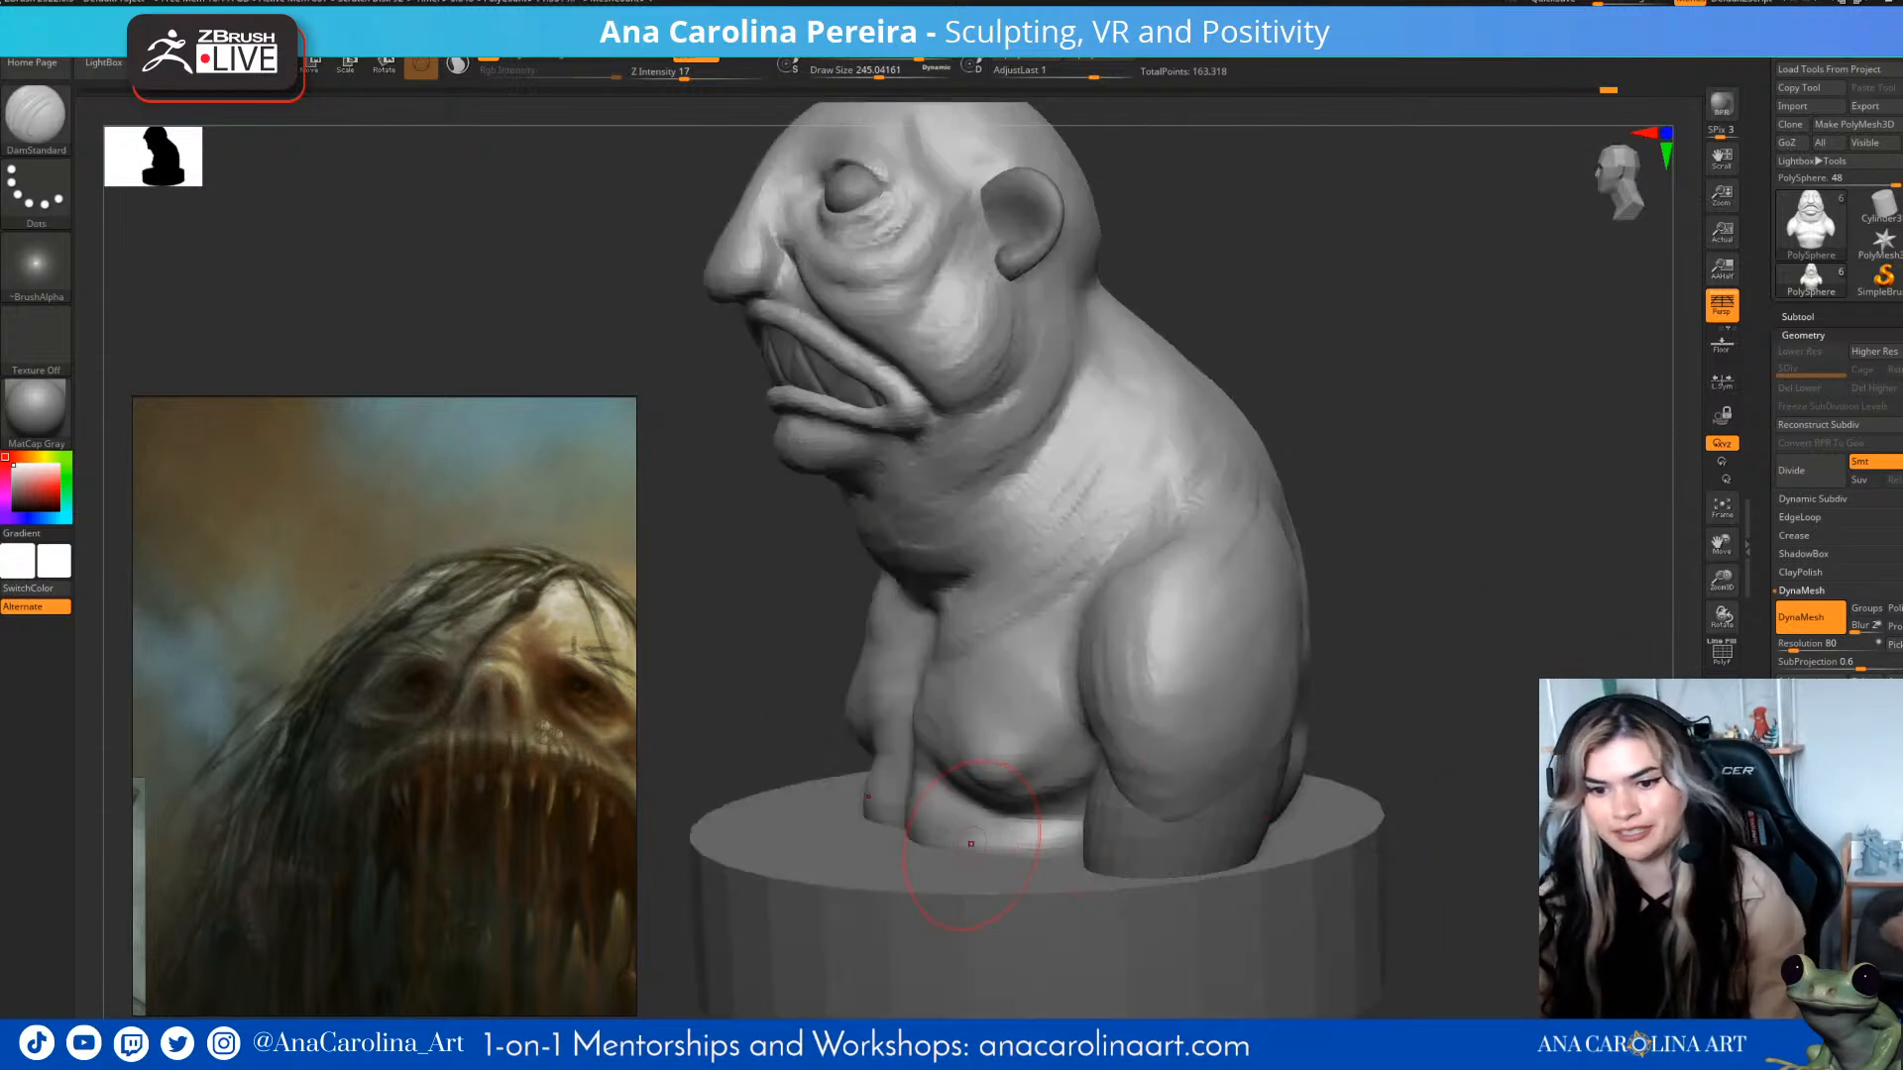
mouse_move(1013, 823)
right_mouse_down()
mouse_move(877, 684)
mouse_move(1317, 629)
mouse_move(1343, 649)
mouse_move(1278, 555)
mouse_move(1229, 595)
mouse_move(1319, 708)
right_mouse_up()
key("s")
mouse_move(1130, 714)
left_mouse_down()
mouse_move(1150, 714)
mouse_move(1145, 676)
mouse_move(1193, 655)
left_mouse_up()
mouse_move(793, 684)
right_mouse_down()
mouse_move(1190, 701)
mouse_move(1031, 684)
right_mouse_up()
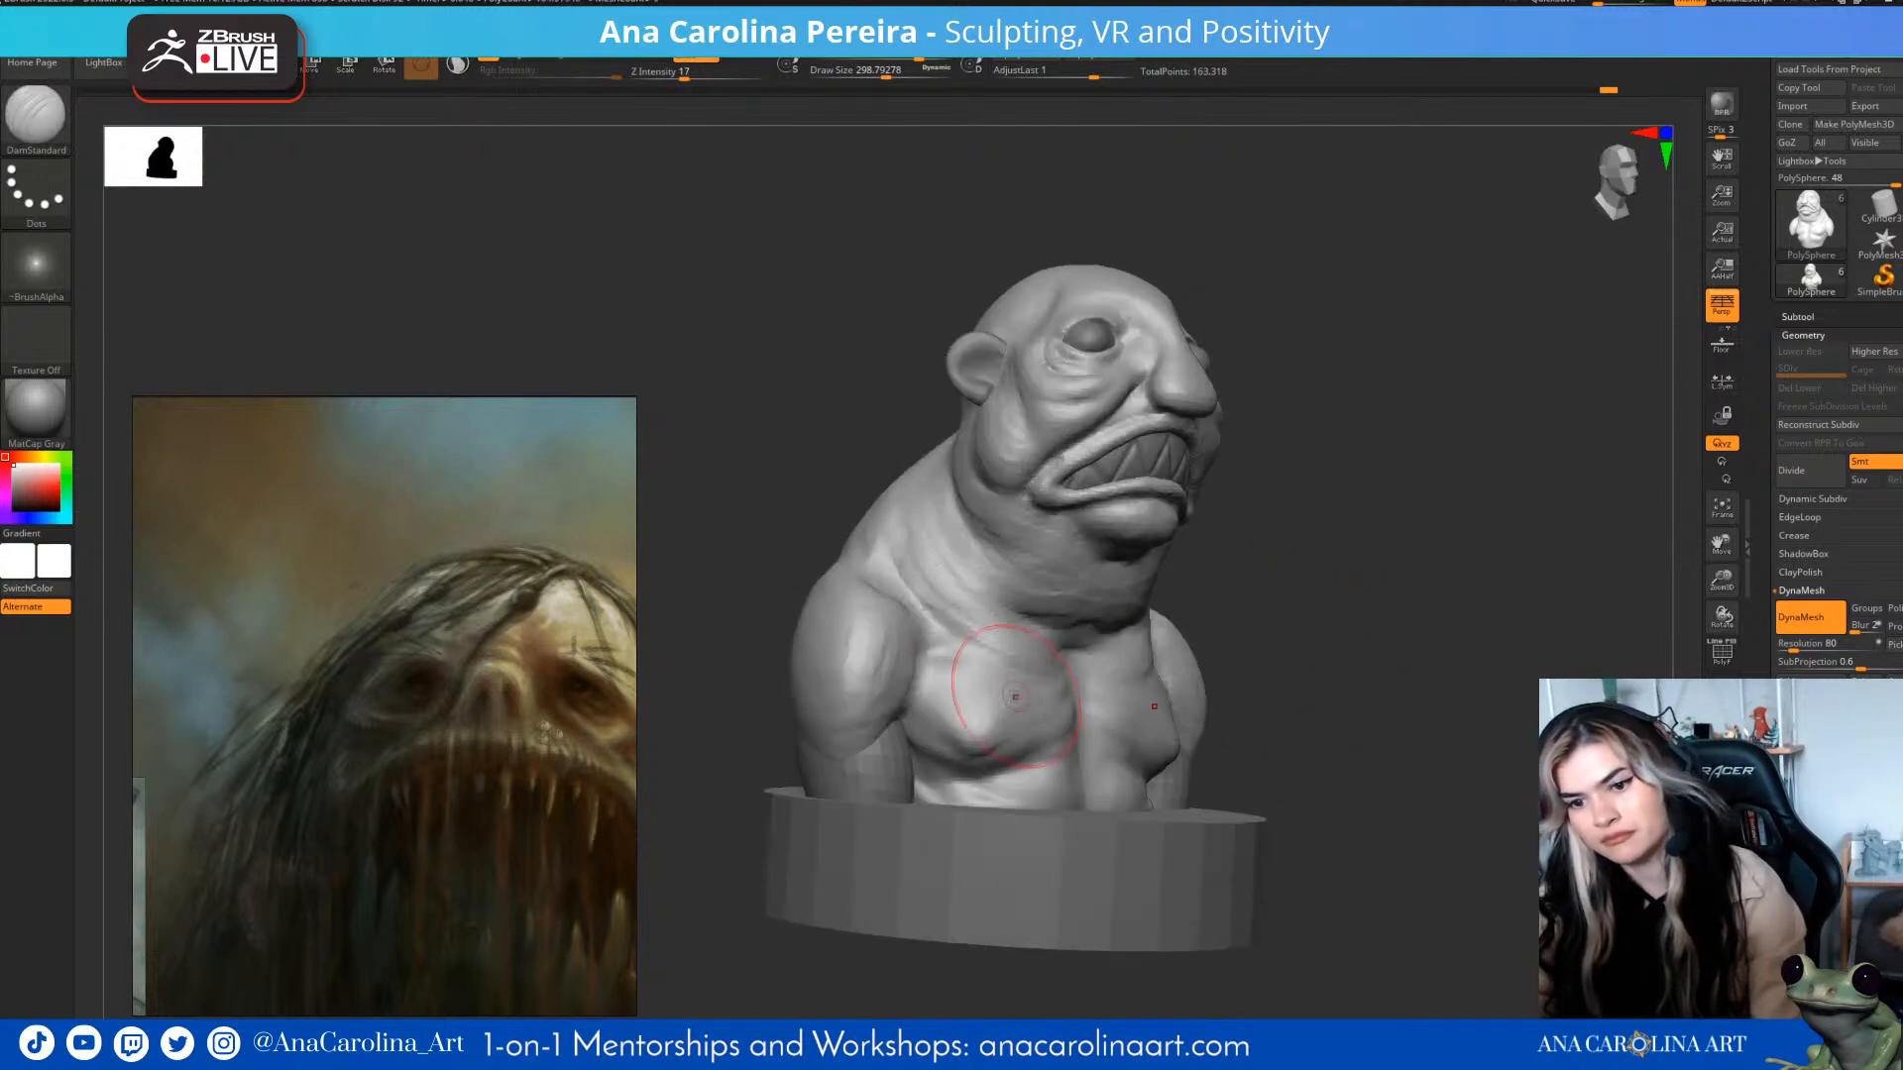
left_click_drag(960, 662, 990, 667)
mouse_move(1305, 624)
right_mouse_down()
mouse_move(1244, 664)
mouse_move(1348, 640)
mouse_move(1309, 624)
right_mouse_up()
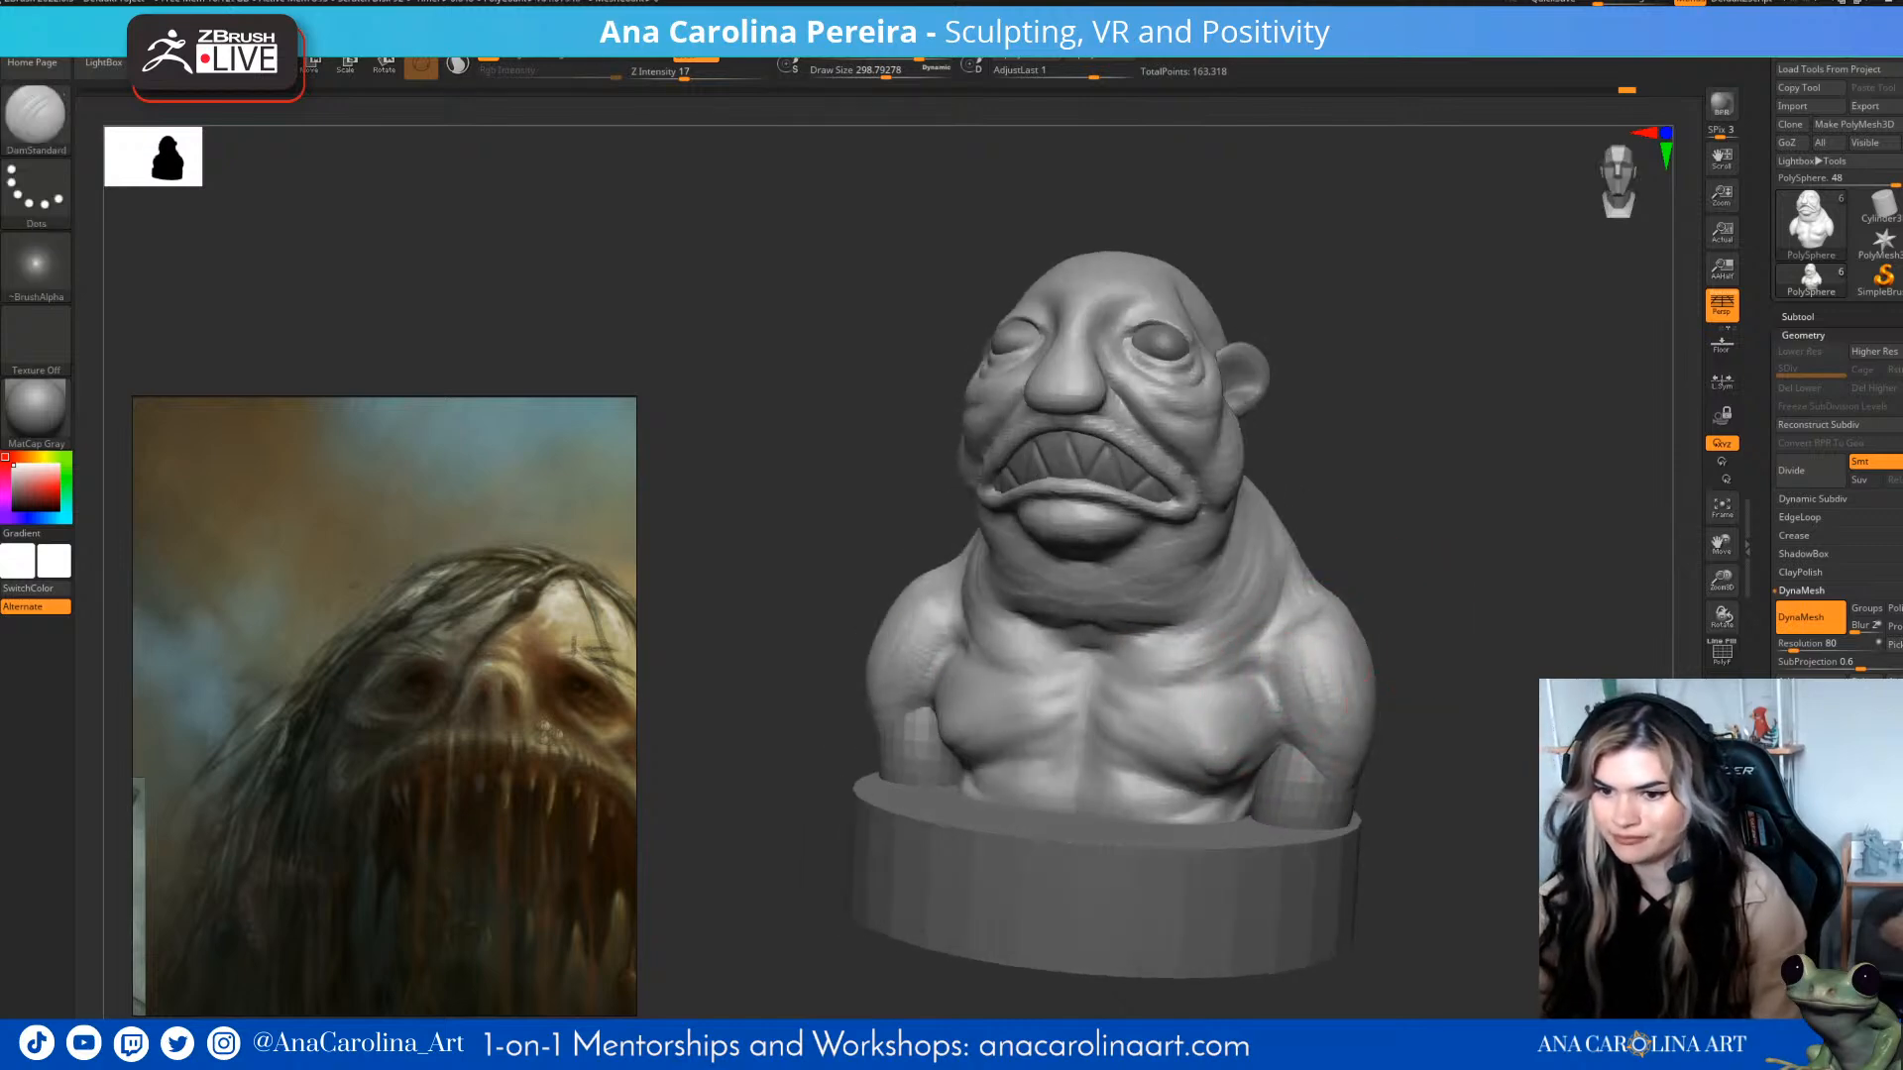
- Define the armpit fold between the chest and upper arm with the DamStandard brush
right_click_drag(1323, 746, 1303, 736)
left_click_drag(1271, 752, 1326, 746)
mouse_move(1333, 744)
right_mouse_down()
mouse_move(1387, 743)
mouse_move(1299, 764)
mouse_move(1472, 732)
right_mouse_up()
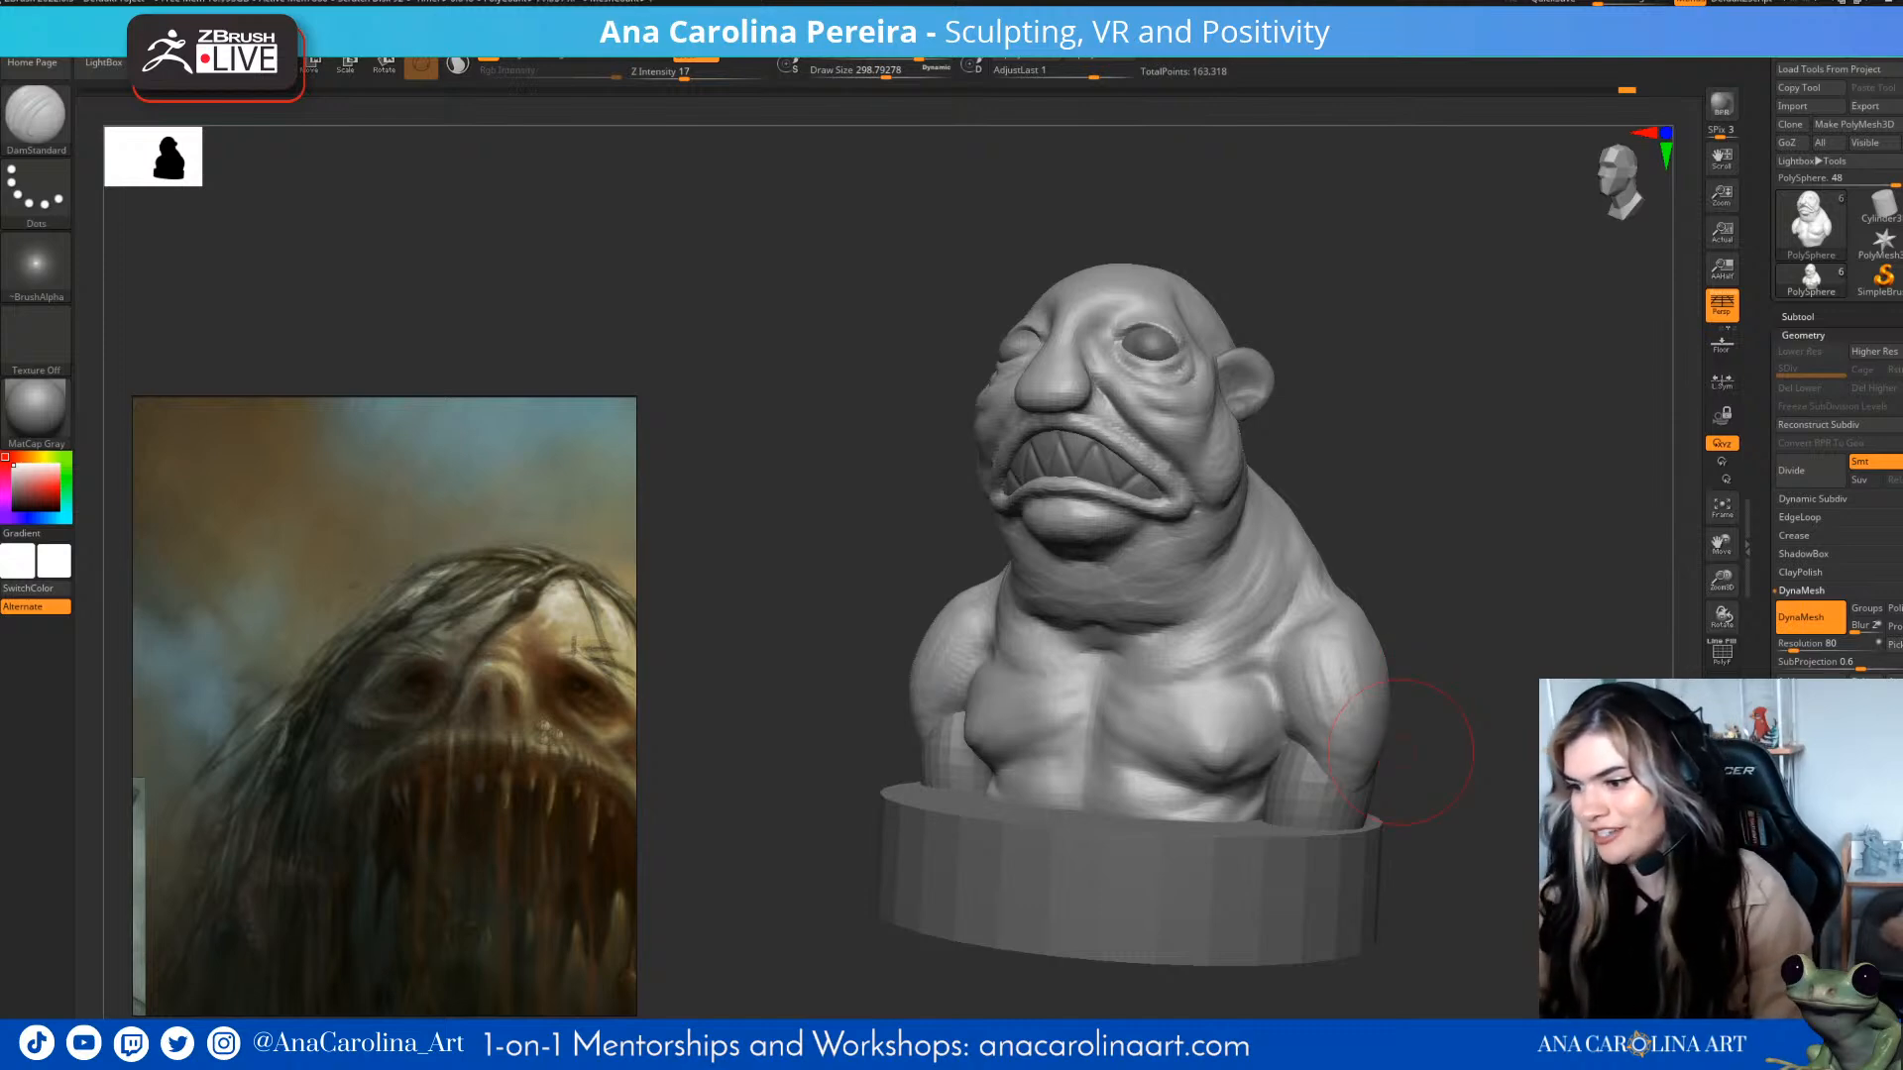
right_click_drag(1457, 635, 1398, 630)
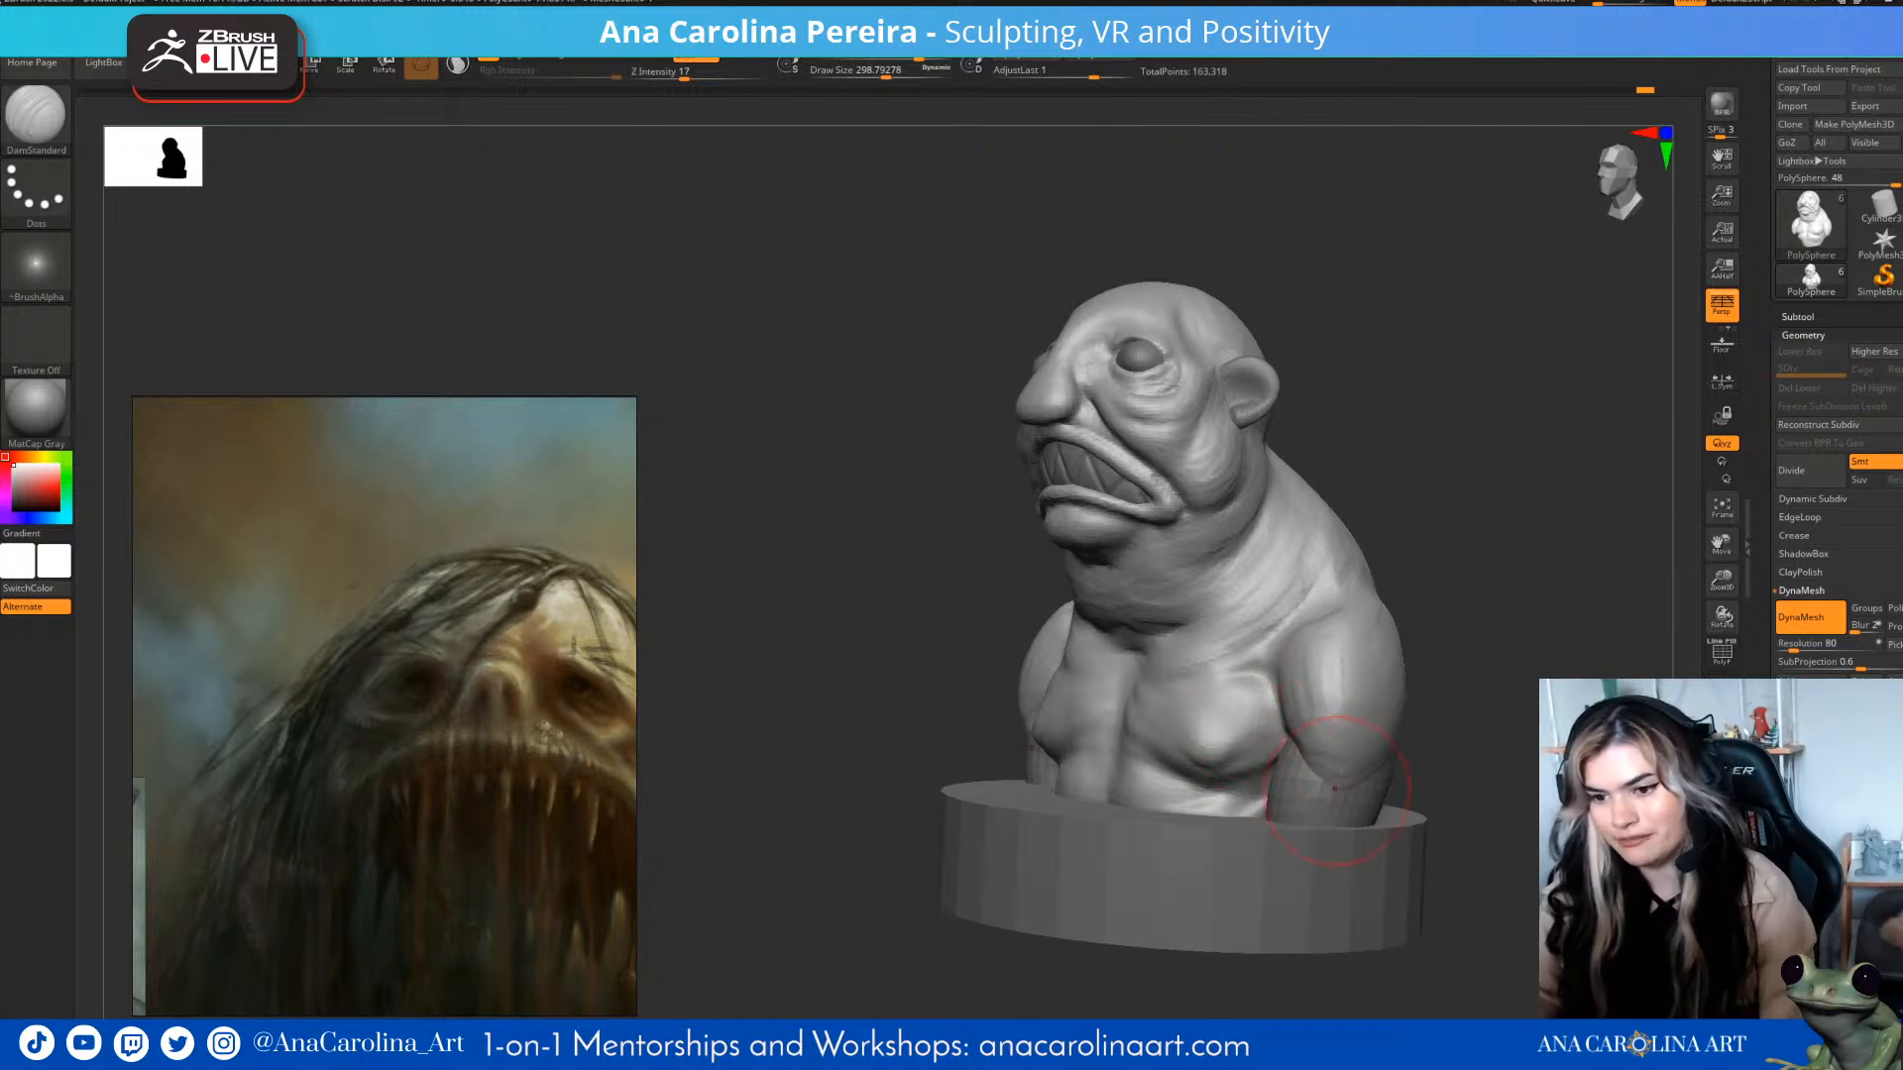
right_click_drag(1437, 768, 1293, 768)
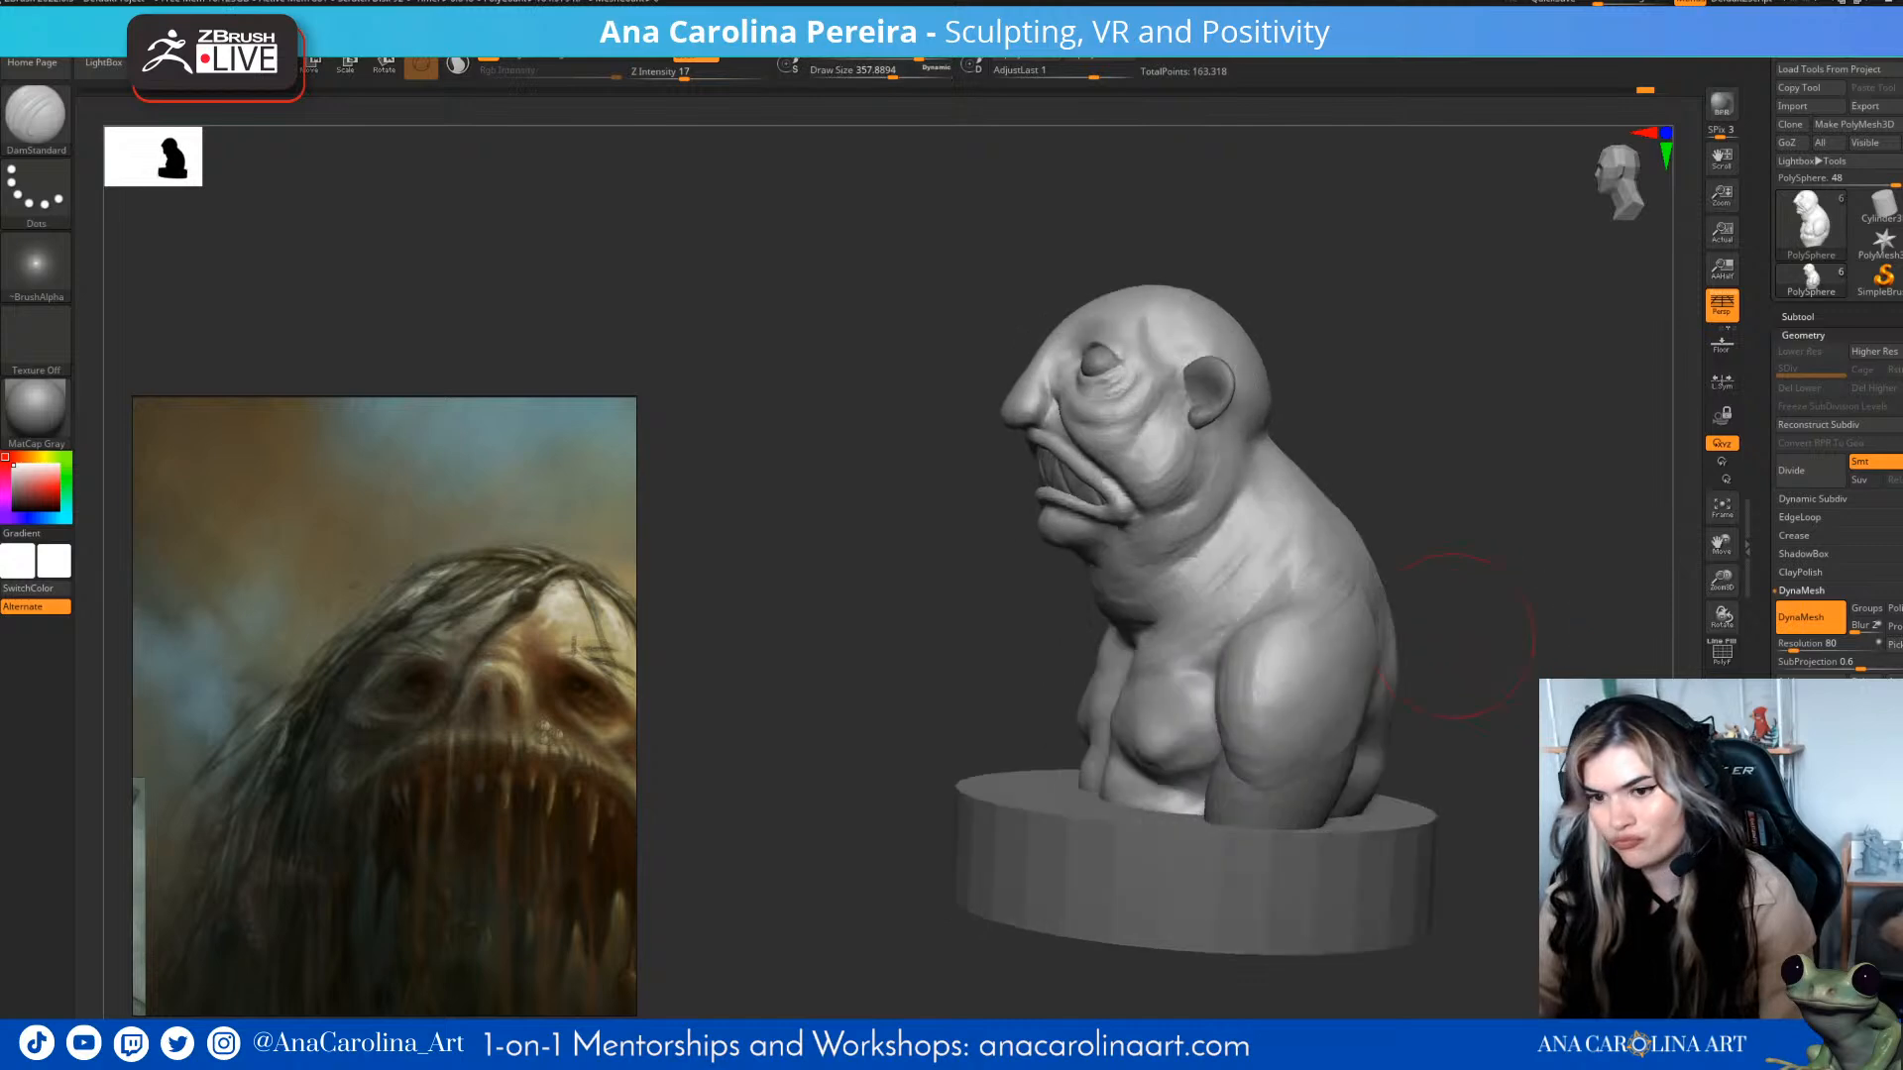
- Adjust the DamStandard draw size and carve muscle creases along the shoulders and upper arms
mouse_move(1469, 598)
right_mouse_down()
mouse_move(1405, 607)
mouse_move(1401, 701)
mouse_move(1373, 723)
mouse_move(1306, 698)
right_mouse_up()
mouse_move(1477, 731)
right_mouse_down()
mouse_move(1500, 735)
mouse_move(1469, 729)
mouse_move(1473, 704)
right_mouse_up()
mouse_move(1470, 597)
right_mouse_down()
mouse_move(1427, 599)
mouse_move(1502, 617)
mouse_move(1451, 641)
right_mouse_up()
key("space")
left_click_drag(1314, 601, 1301, 602)
right_click_drag(1366, 561, 1401, 596)
mouse_move(1327, 595)
left_mouse_down()
mouse_move(1362, 560)
mouse_move(1340, 587)
left_mouse_up()
mouse_move(1354, 575)
right_mouse_down()
mouse_move(1334, 550)
mouse_move(1424, 509)
mouse_move(1410, 502)
mouse_move(1497, 505)
mouse_move(1475, 528)
right_mouse_up()
- Reshape the shoulders and upper arms with the Move brush at draw sizes of about 379 to 430
key("b")
key("m")
key("v")
key("space")
left_click_drag(1454, 535, 1466, 535)
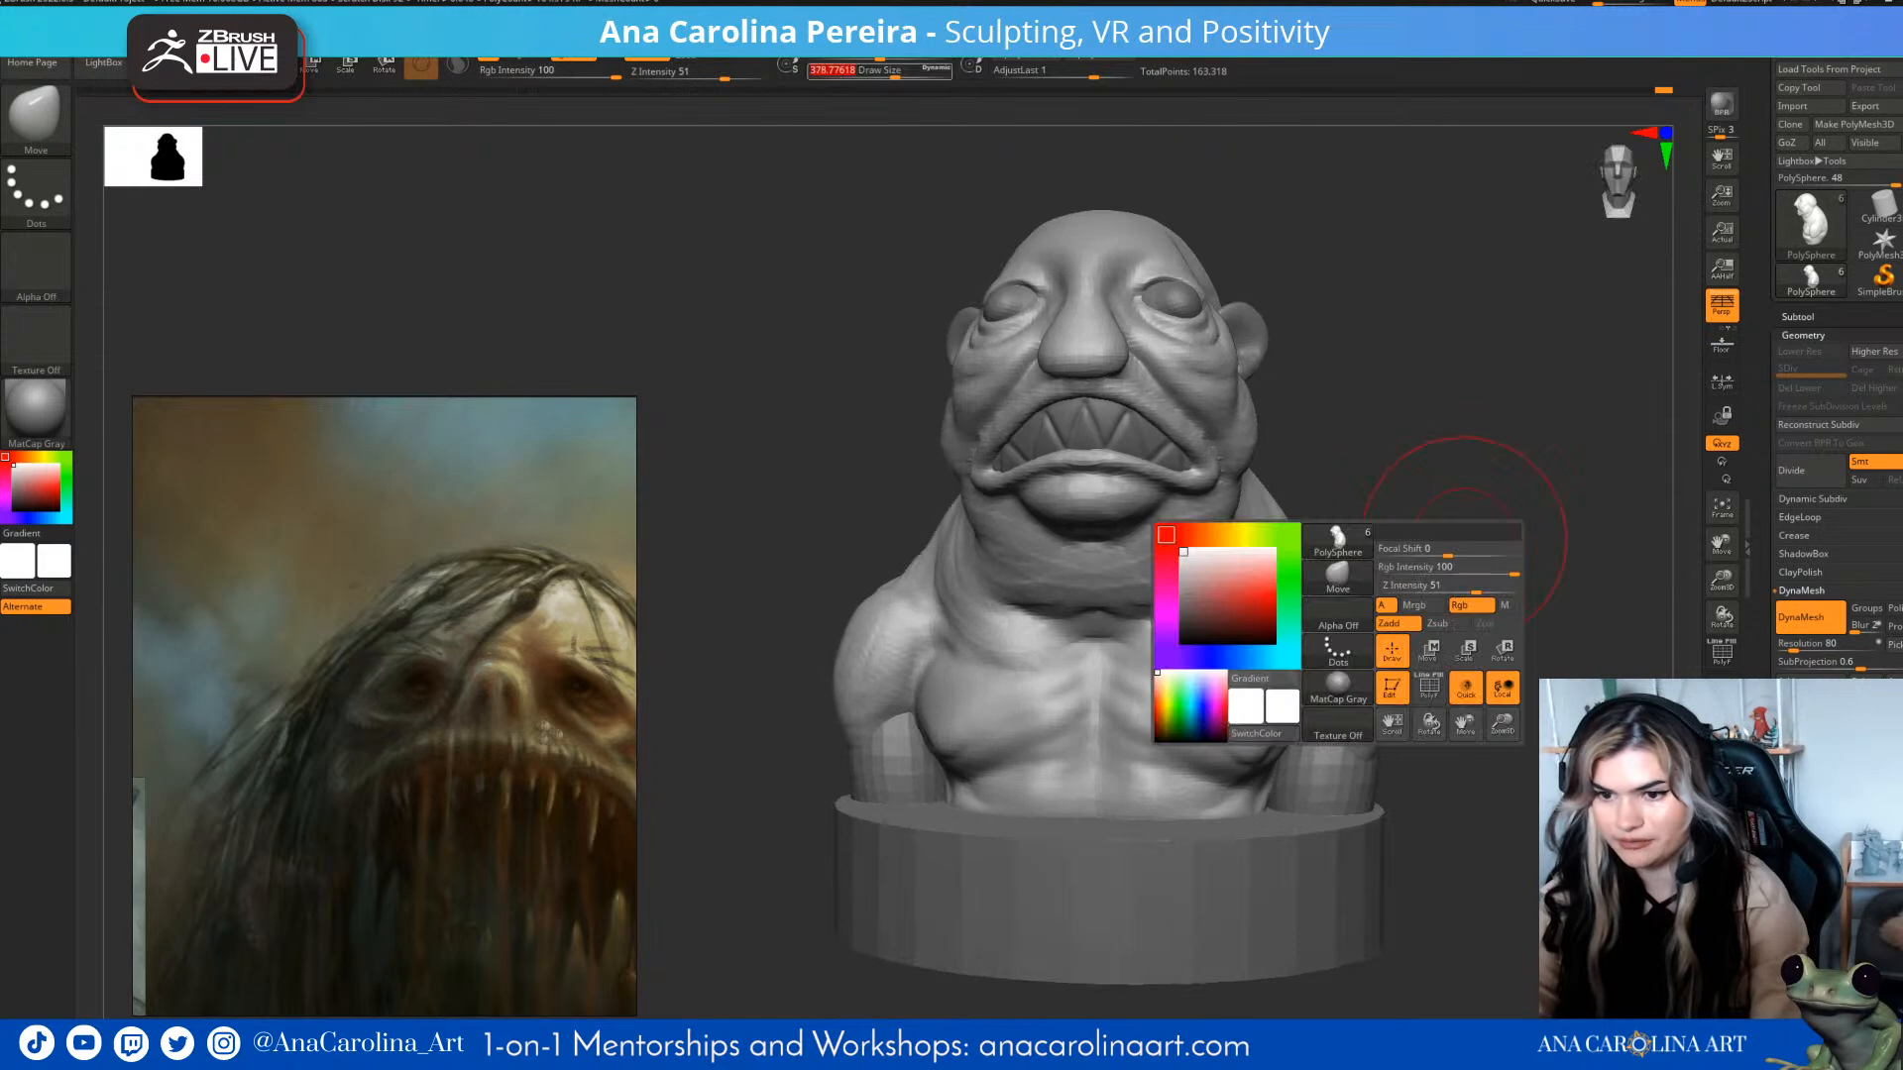
mouse_move(1320, 595)
left_mouse_down()
mouse_move(1335, 577)
mouse_move(1387, 650)
left_mouse_up()
key("space")
right_click_drag(1412, 645, 1326, 593)
right_click_drag(1501, 595, 1382, 615, "alt")
right_click_drag(1436, 457, 1399, 459, "alt")
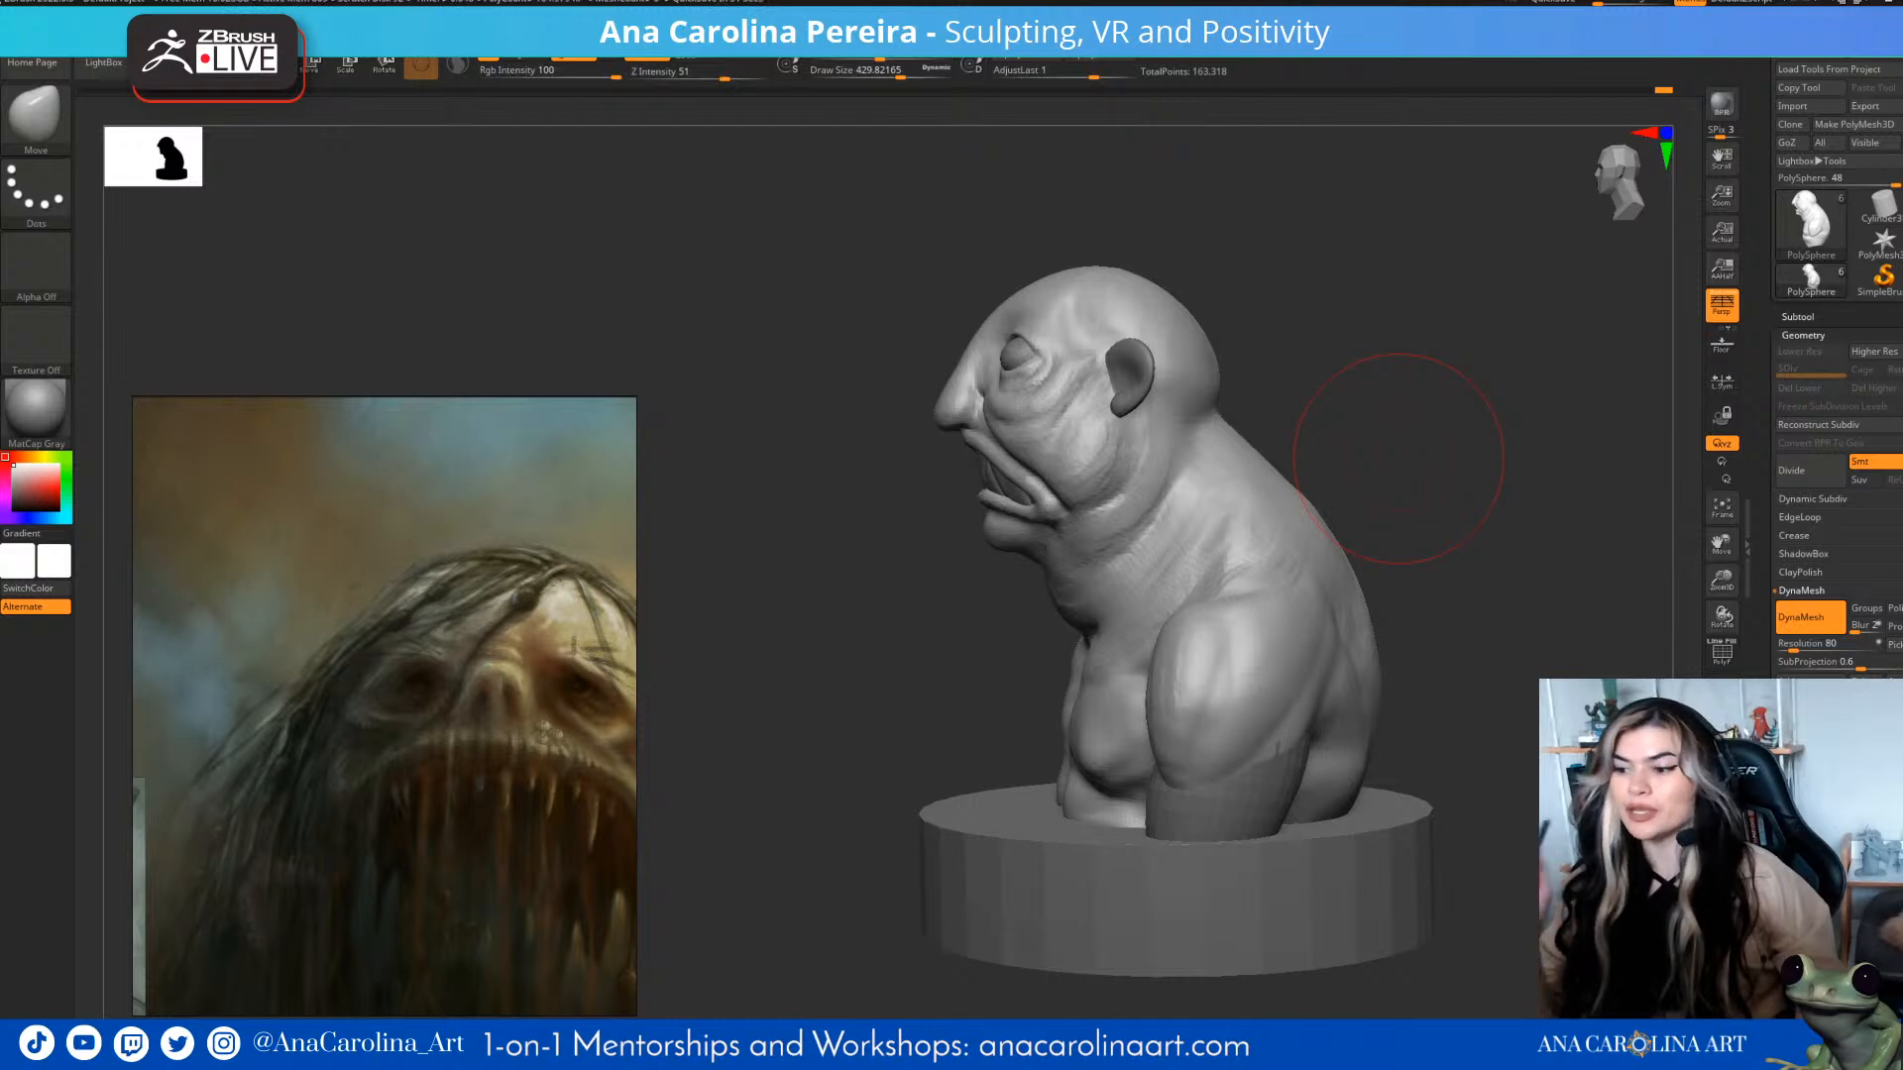
left_click_drag(892, 615, 1352, 510)
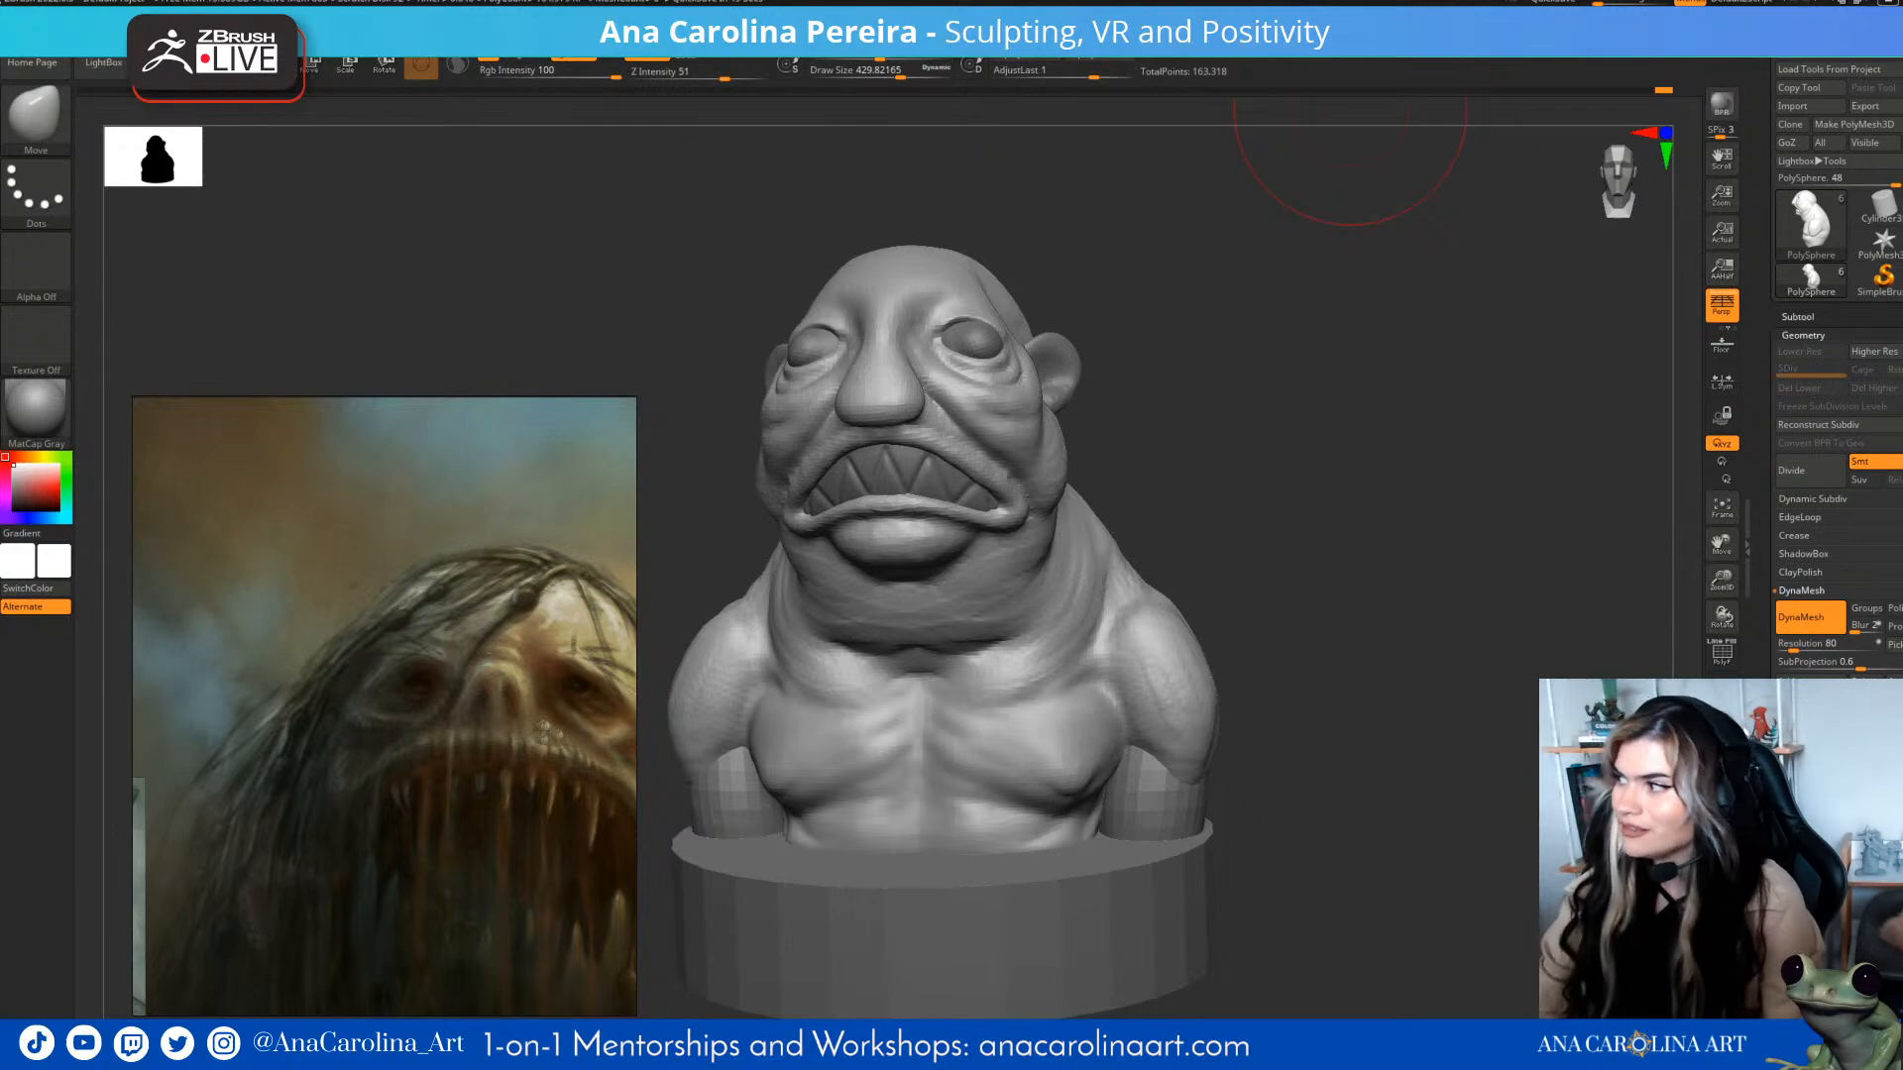
- Switch to the web browser and examine the image results for "fiend witcher 3" as creature reference
left_click_drag(1902, 180, 1389, 53)
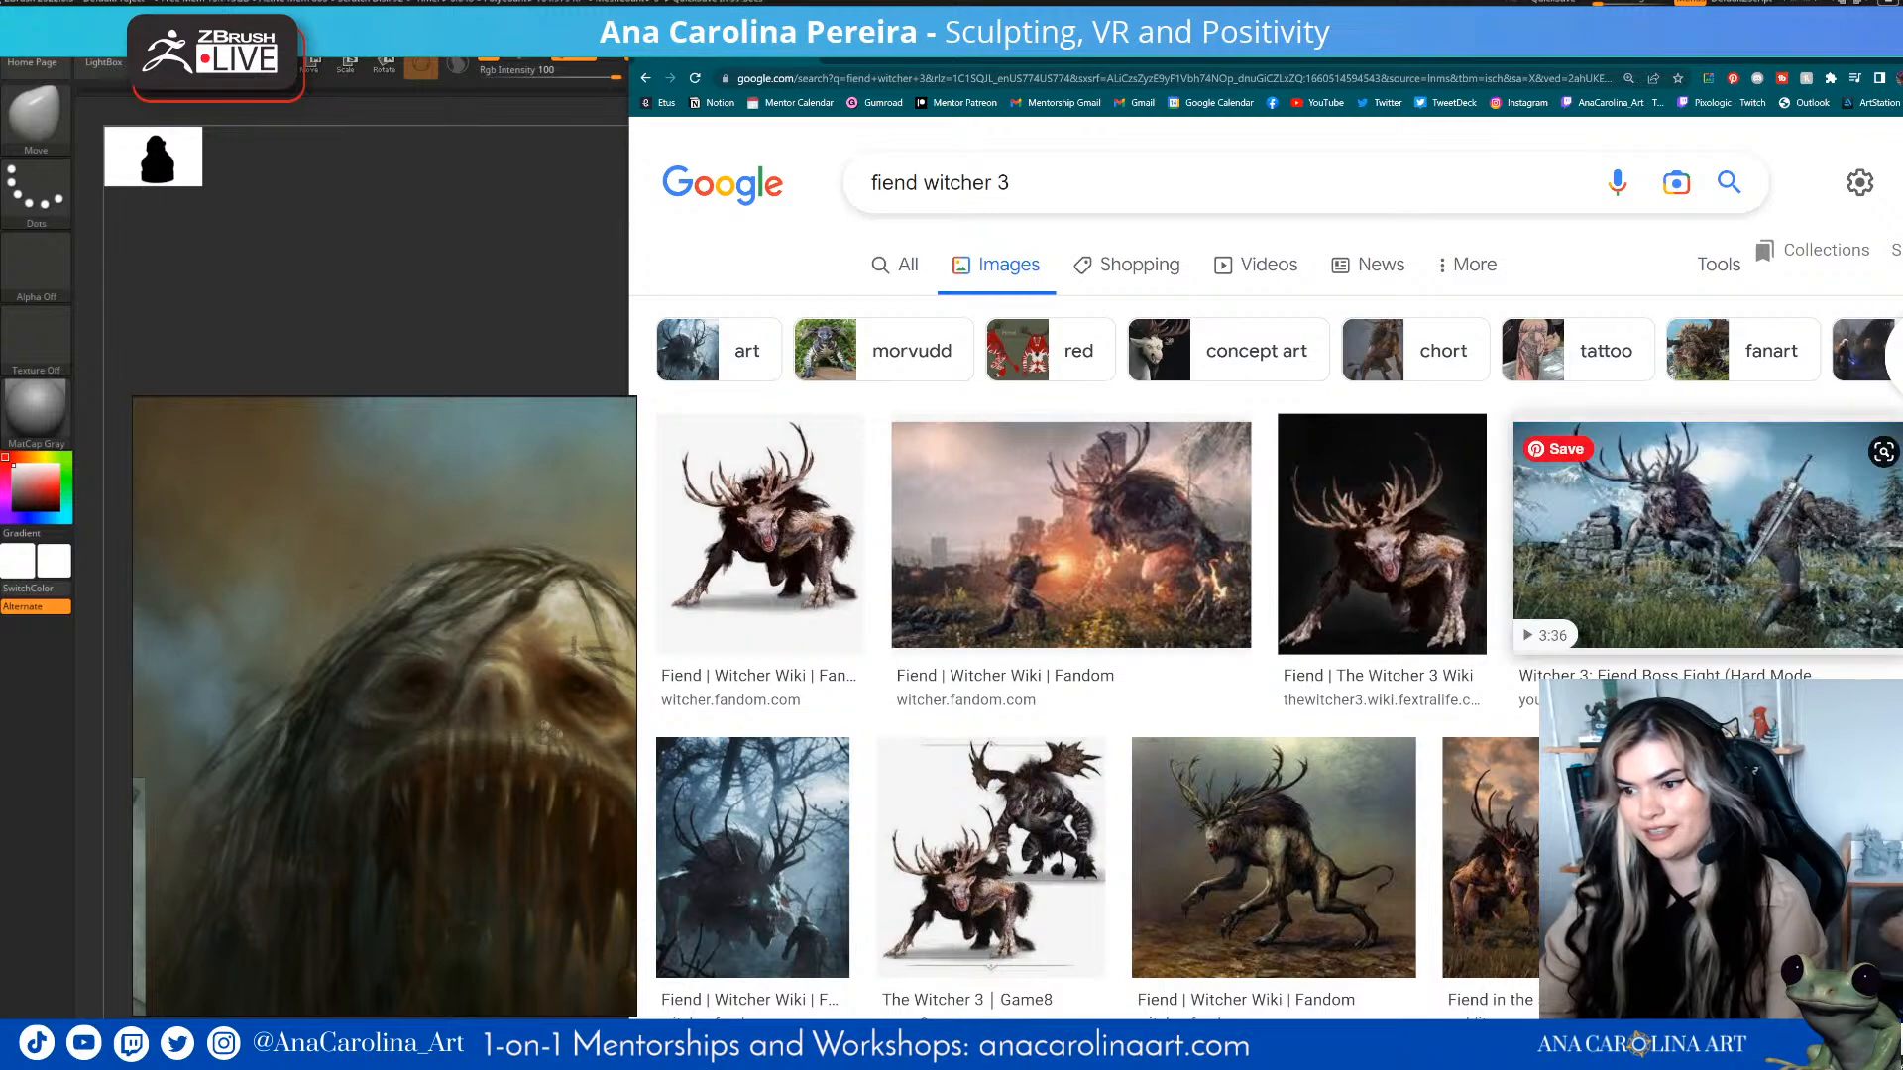
left_click(1382, 536)
left_click(767, 318)
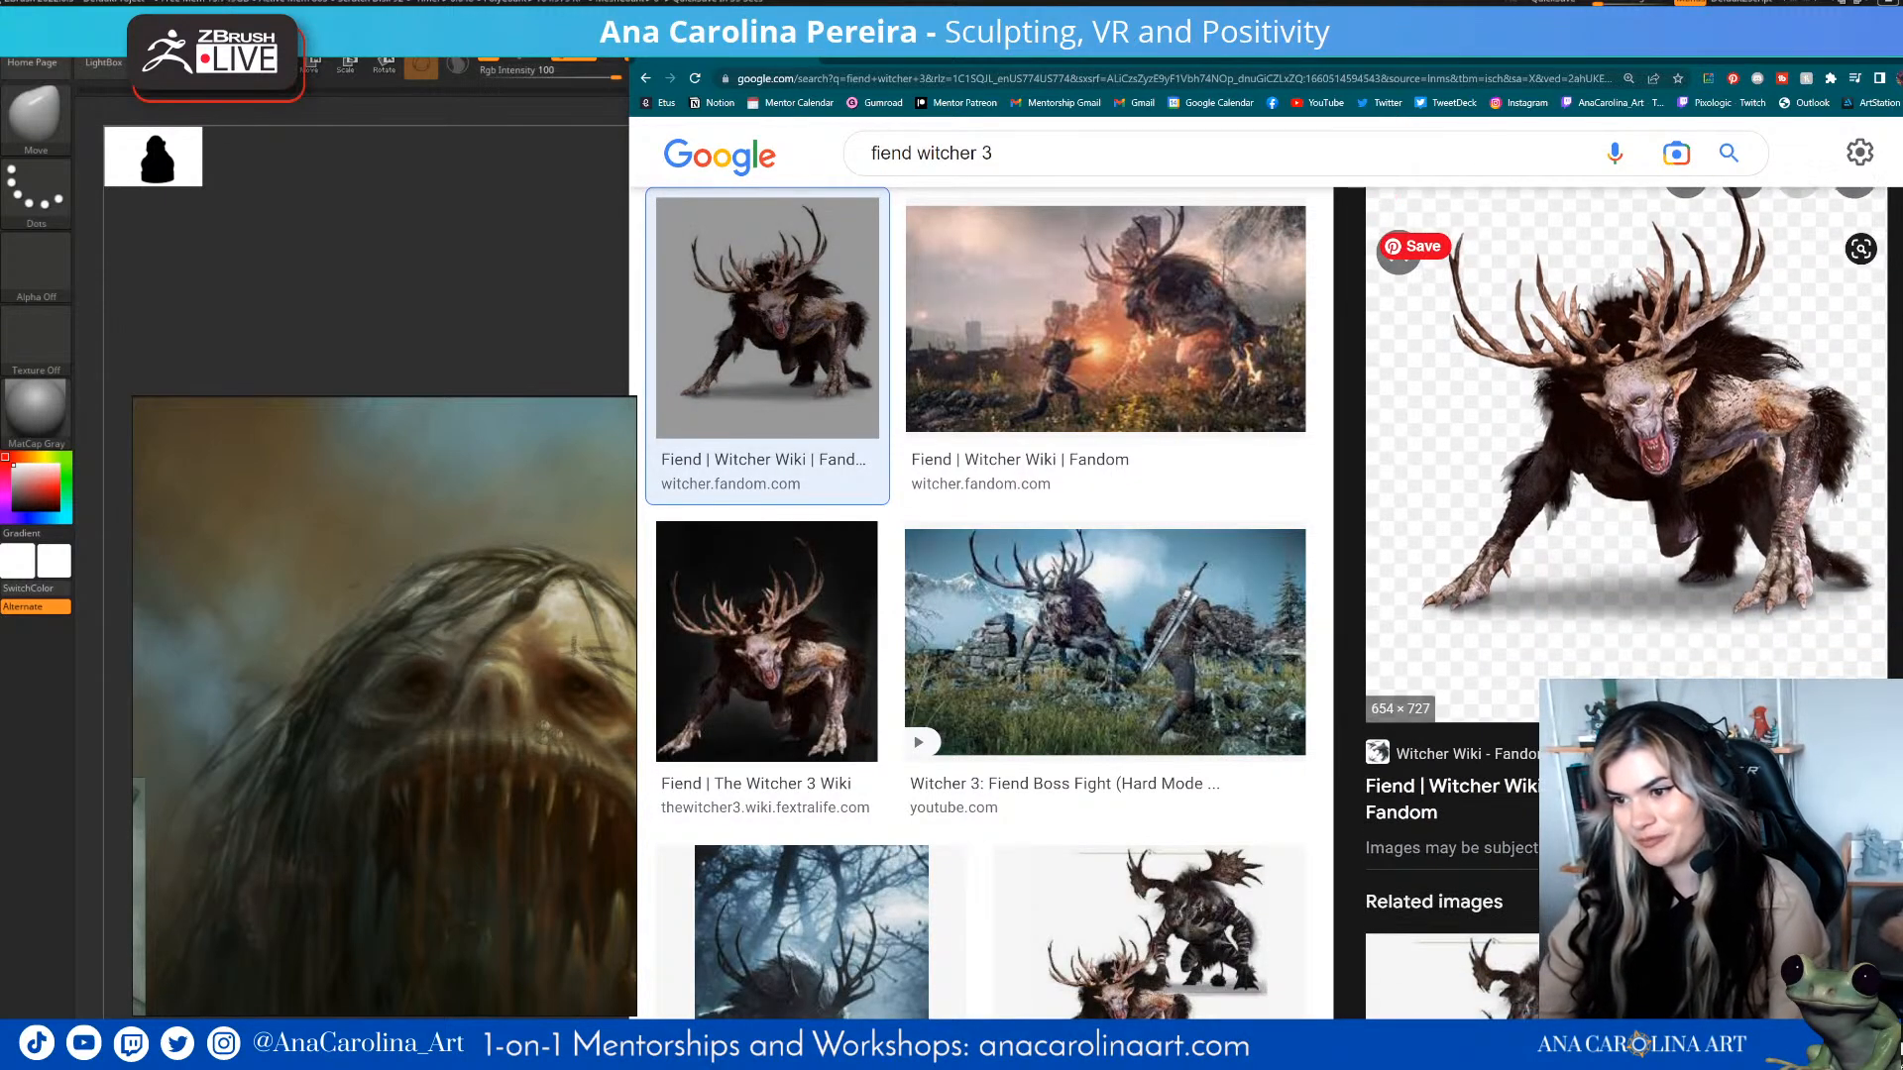
scroll(1279, 560, "down", 2)
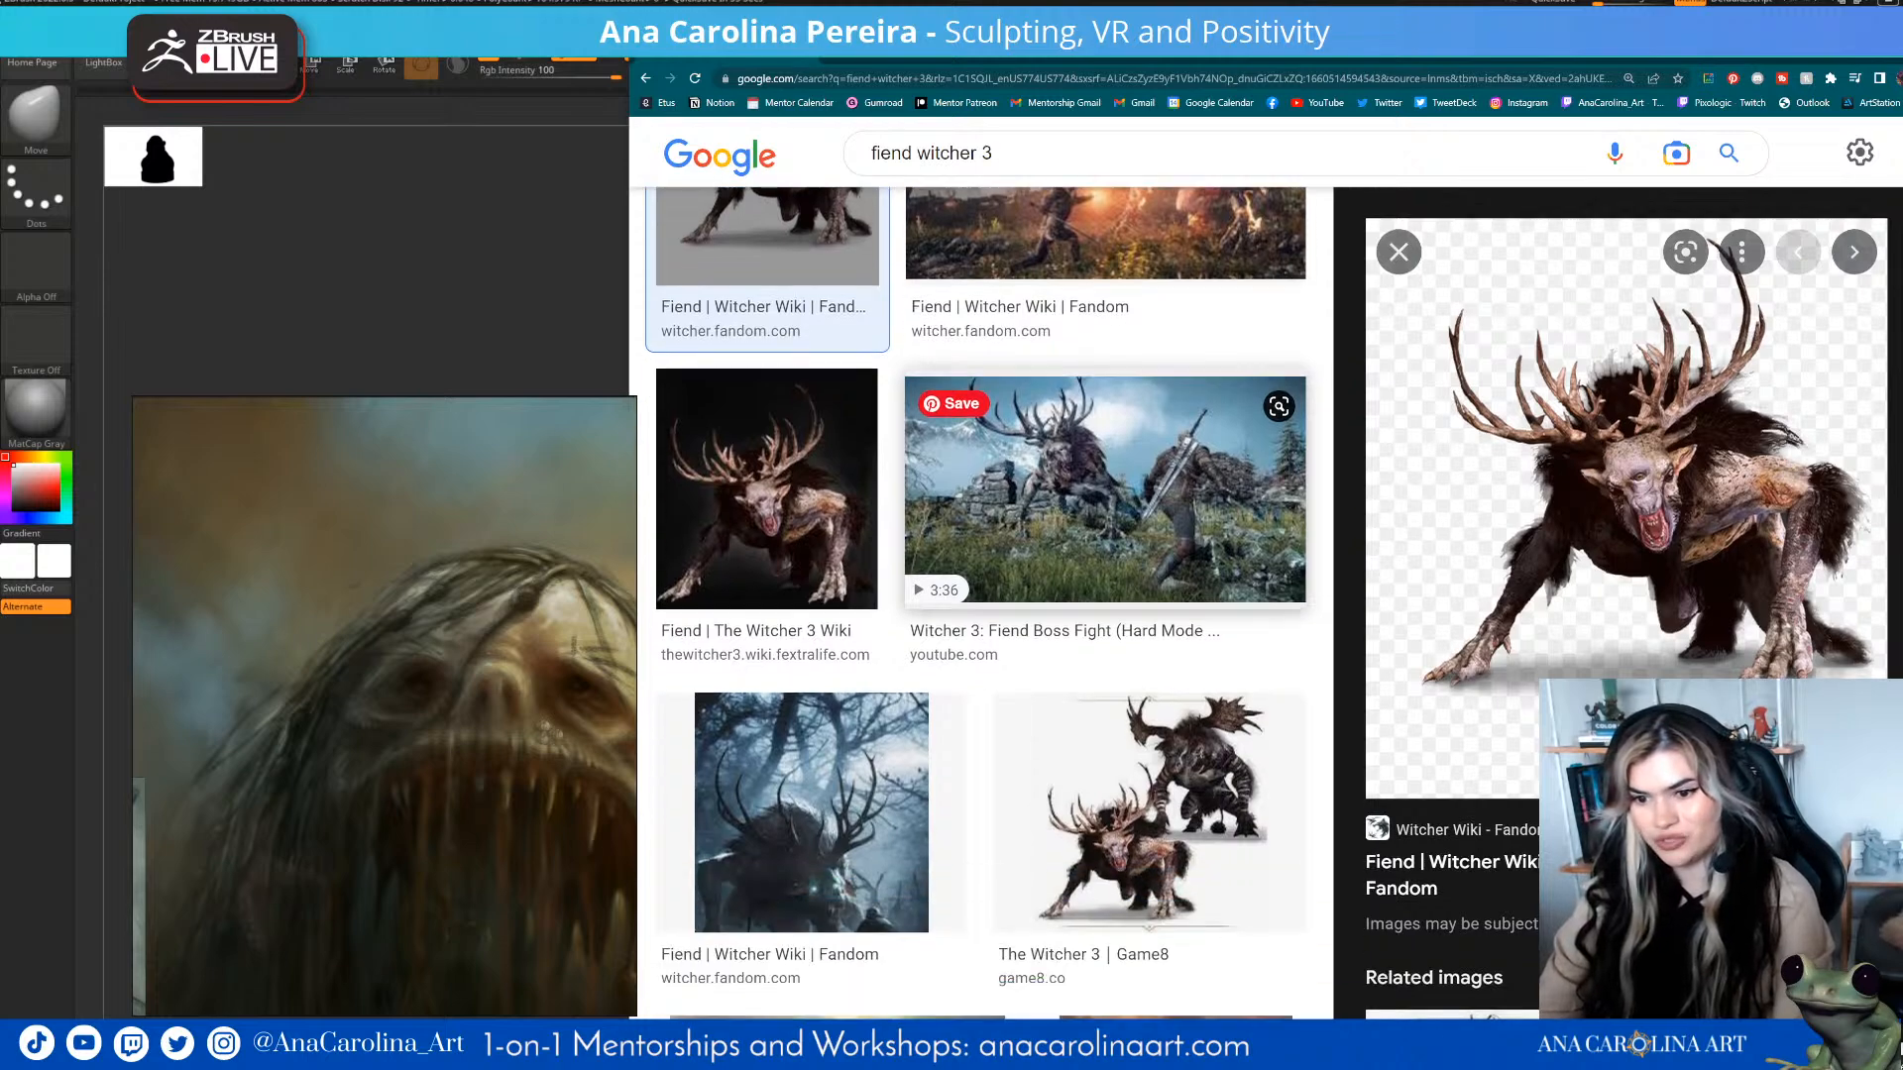
left_click(1241, 723)
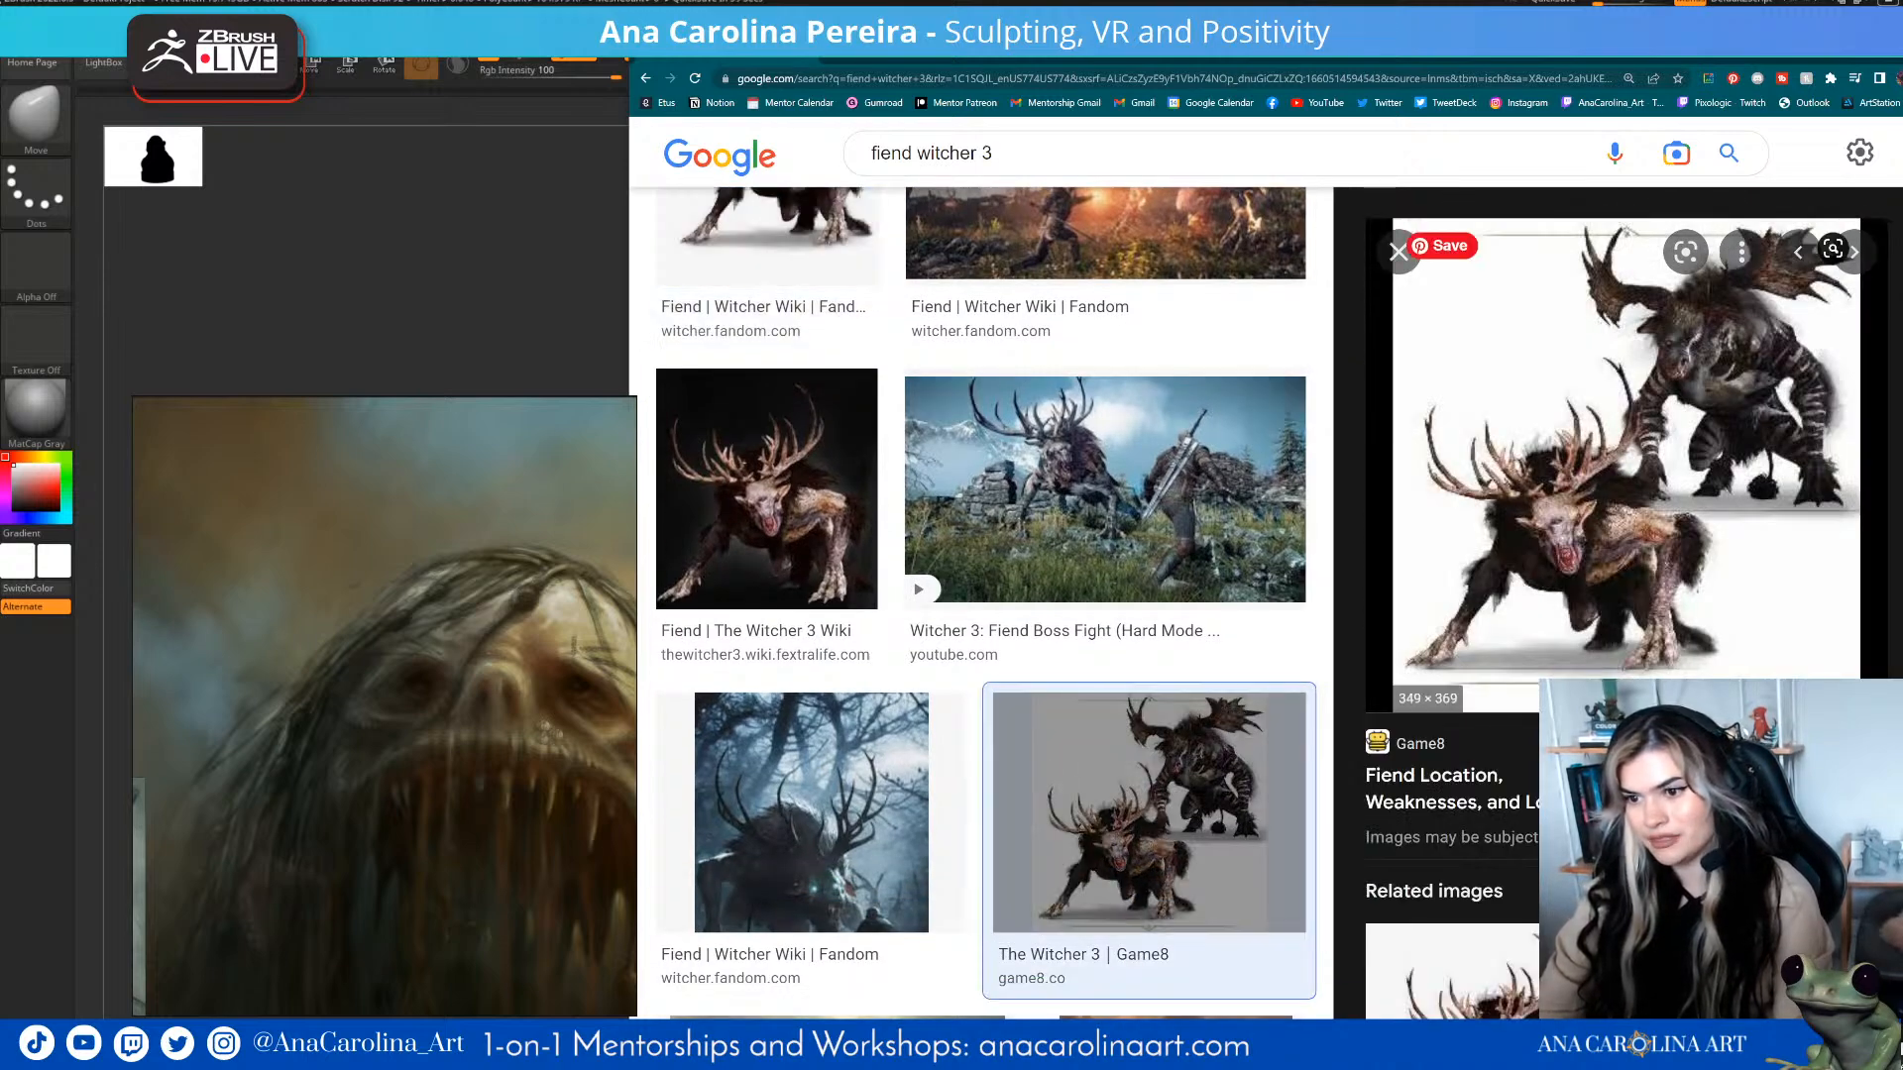
scroll(1241, 724, "down", 3)
scroll(1150, 595, "down", 6)
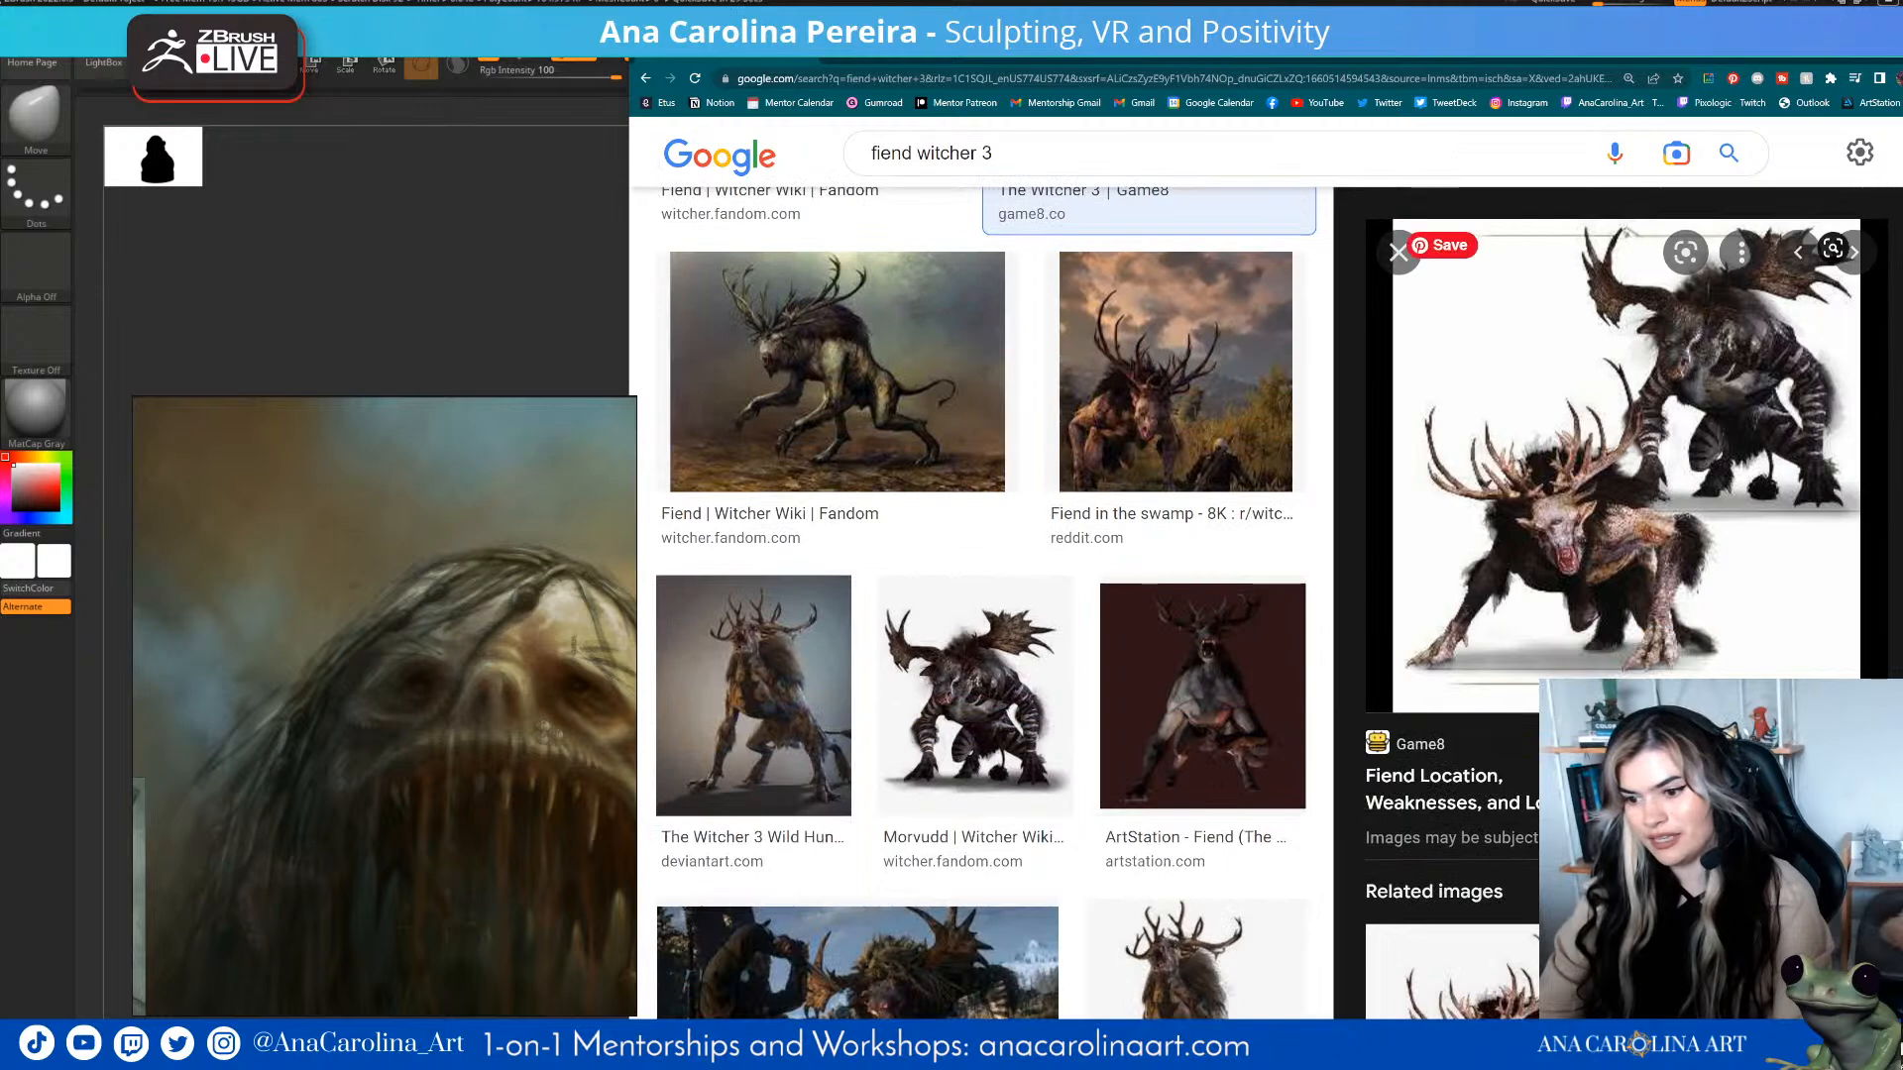
- Examine the related fiend artworks in the image results, viewing the roaring antlered fiend poster at full size
scroll(1625, 496, "down", 4)
scroll(1626, 595, "down", 5)
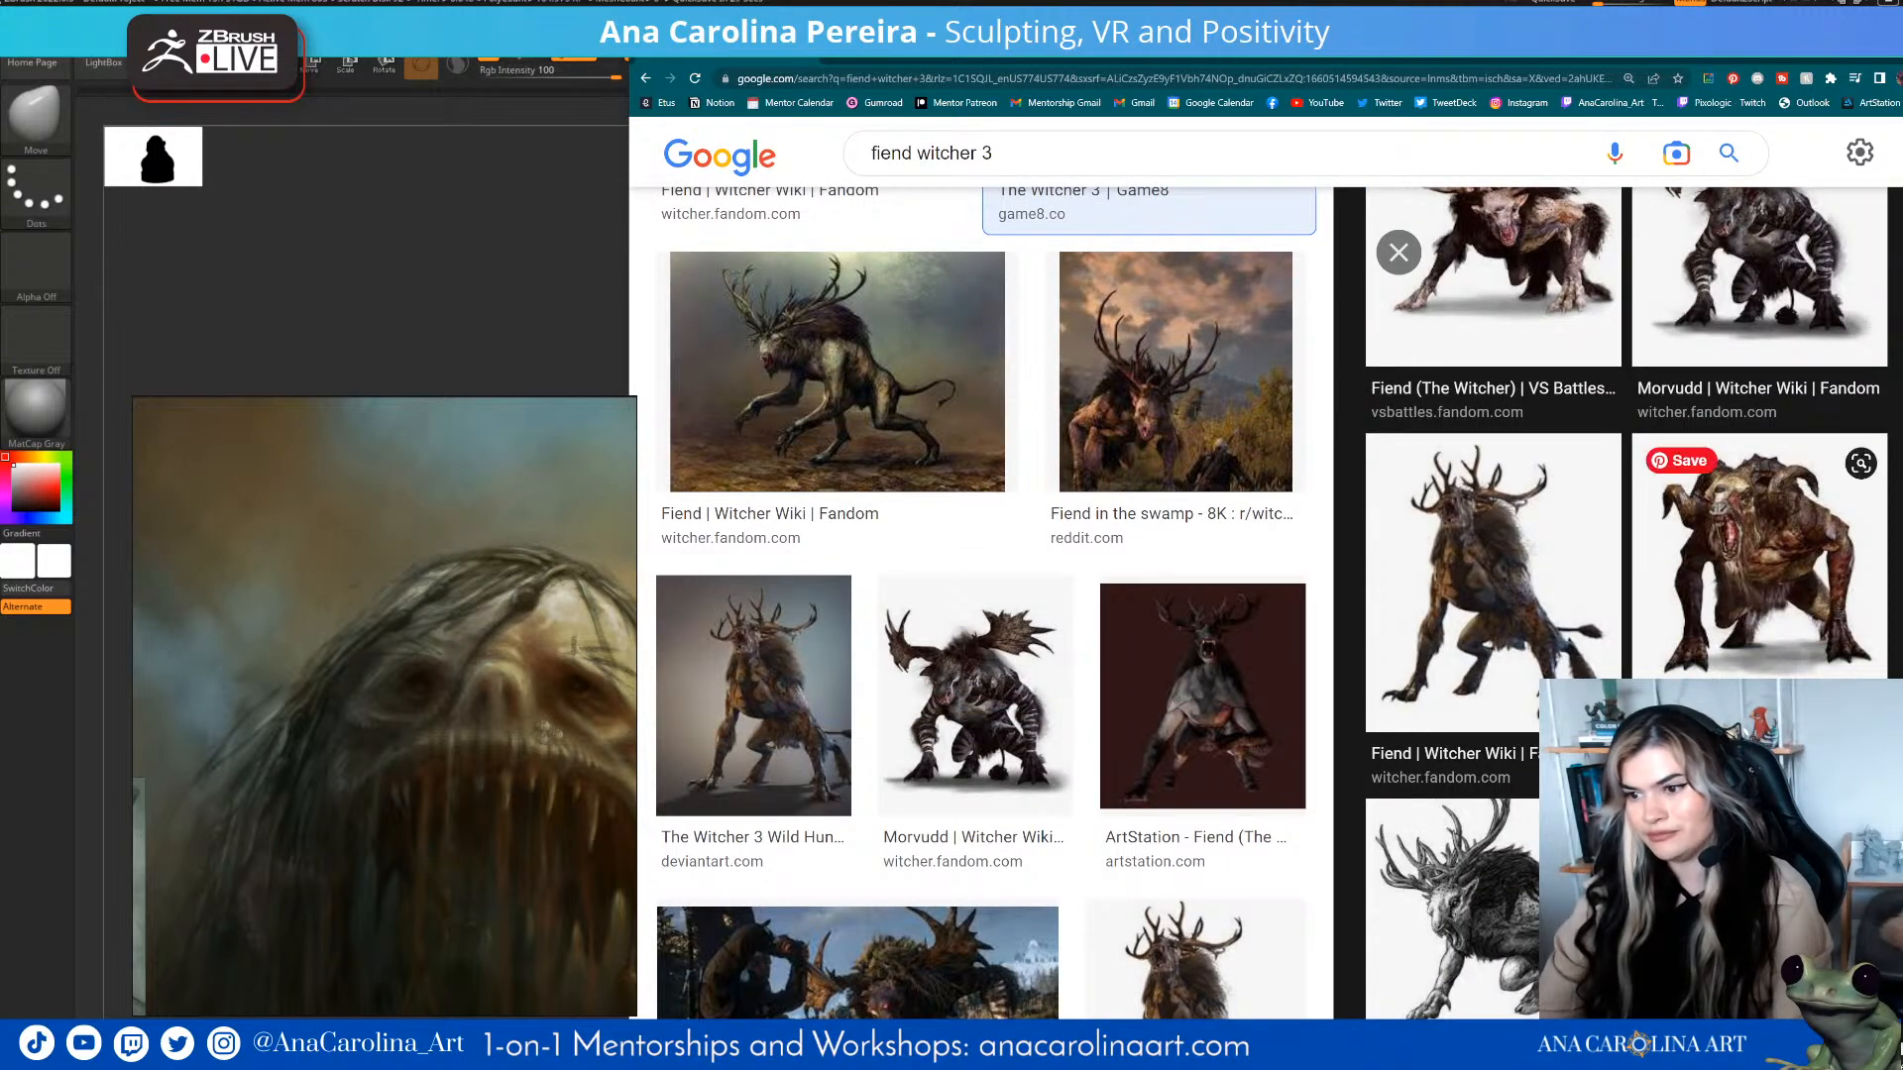
scroll(1685, 555, "down", 1)
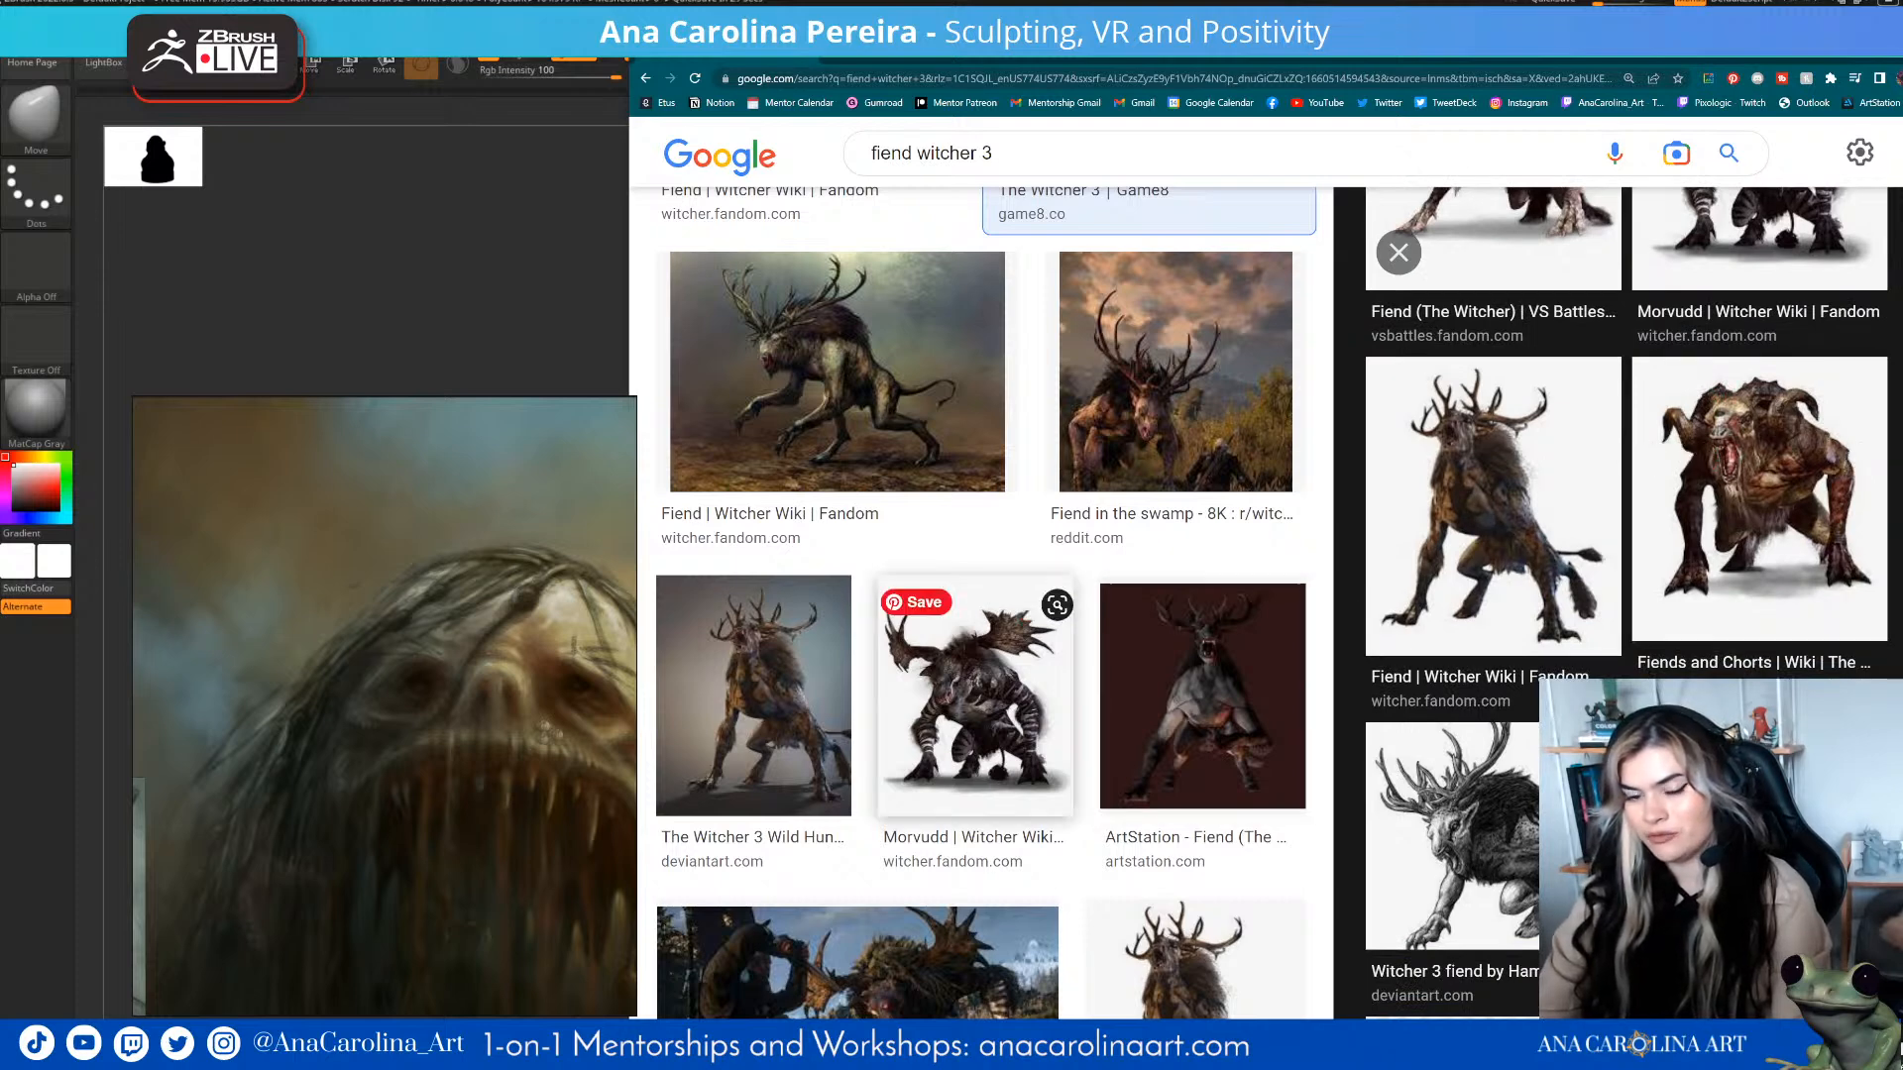
left_click(754, 694)
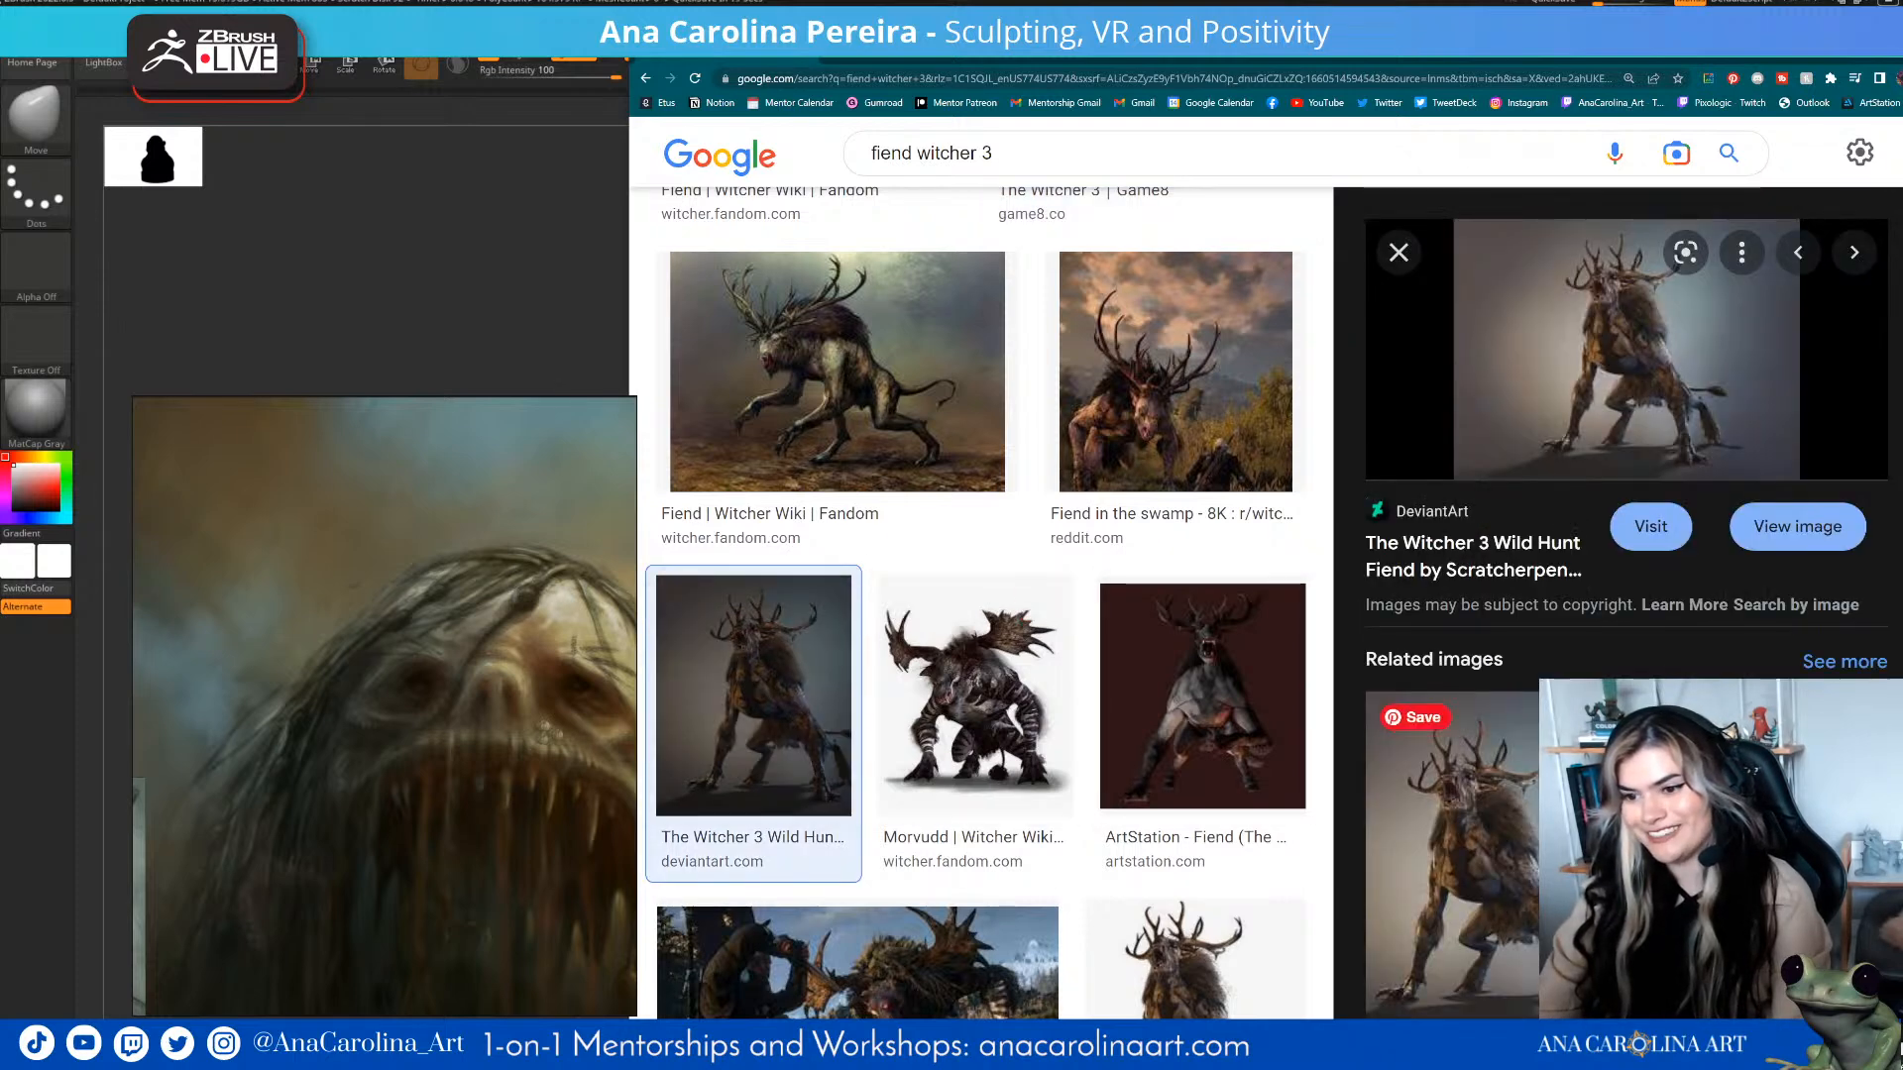
left_click(1447, 812)
scroll(1625, 555, "down", 2)
left_click(1725, 796)
left_click_drag(1288, 45, 1231, 17)
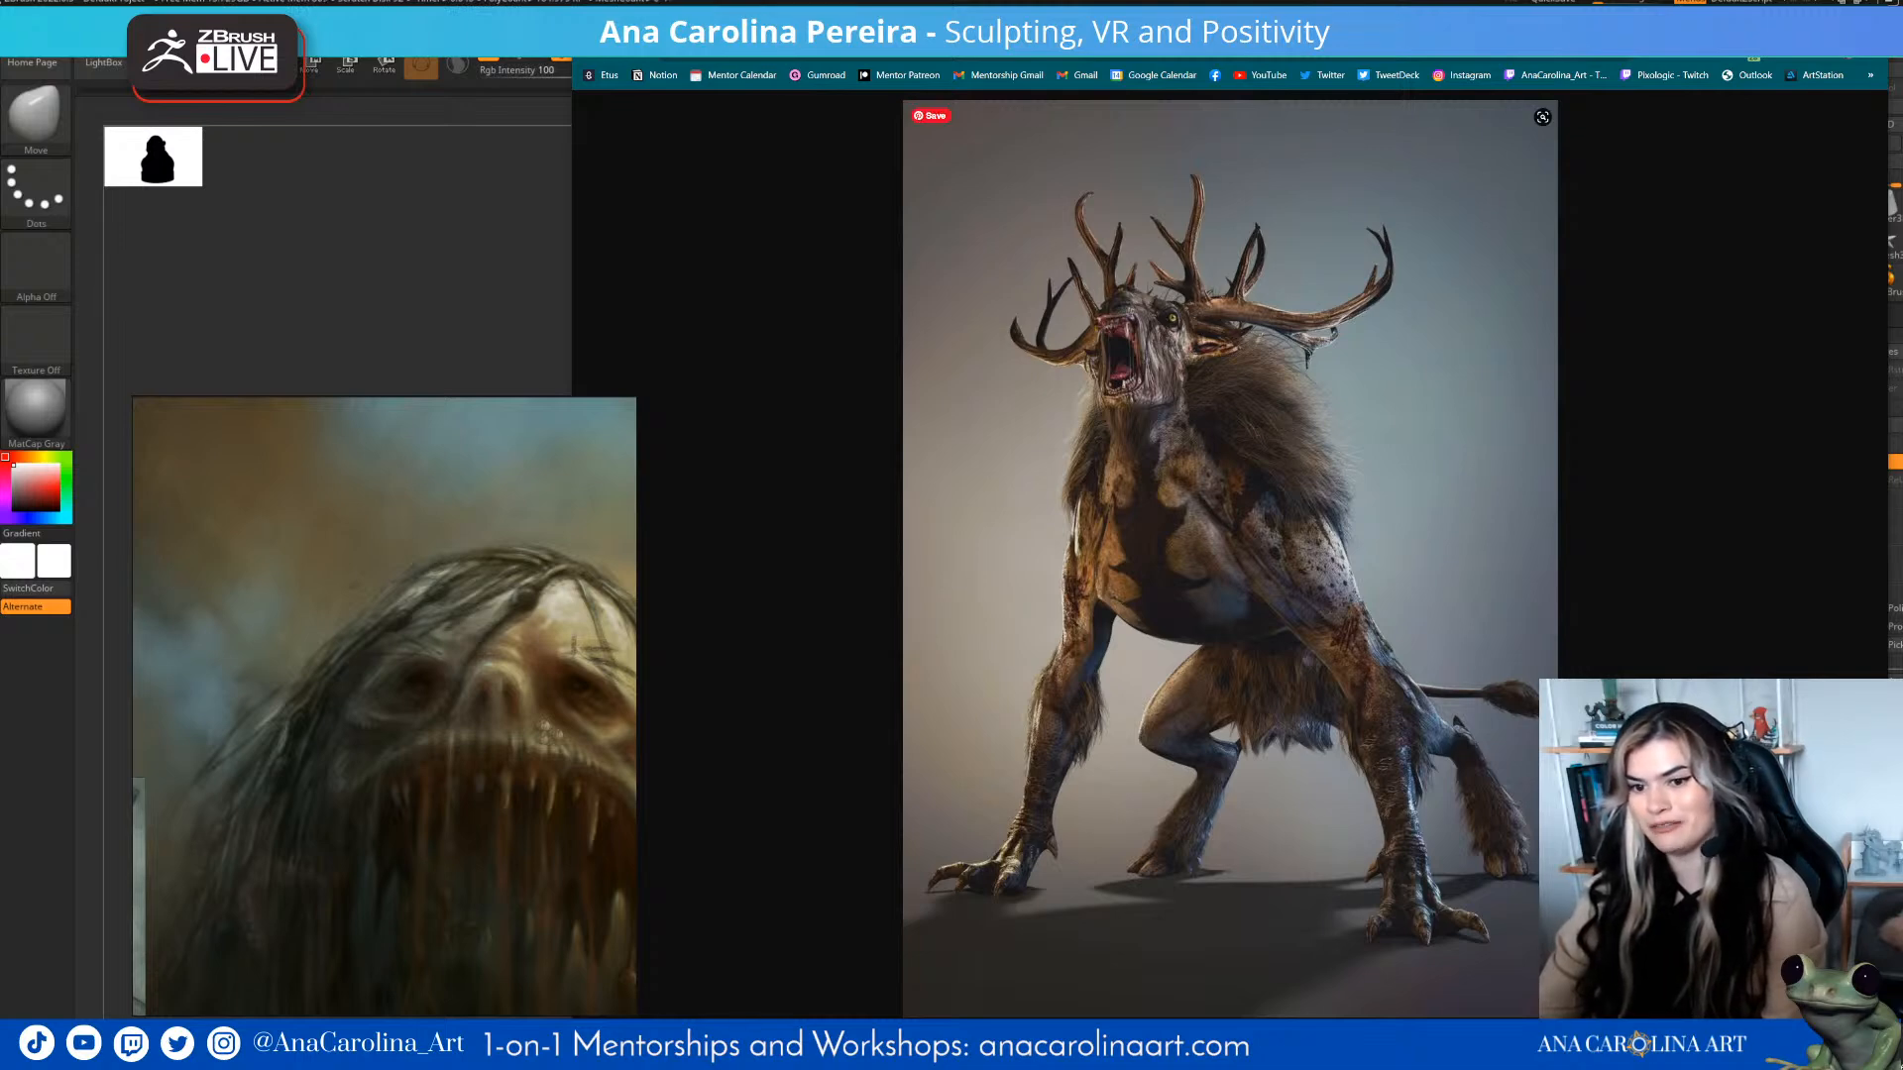
key("alt+Left")
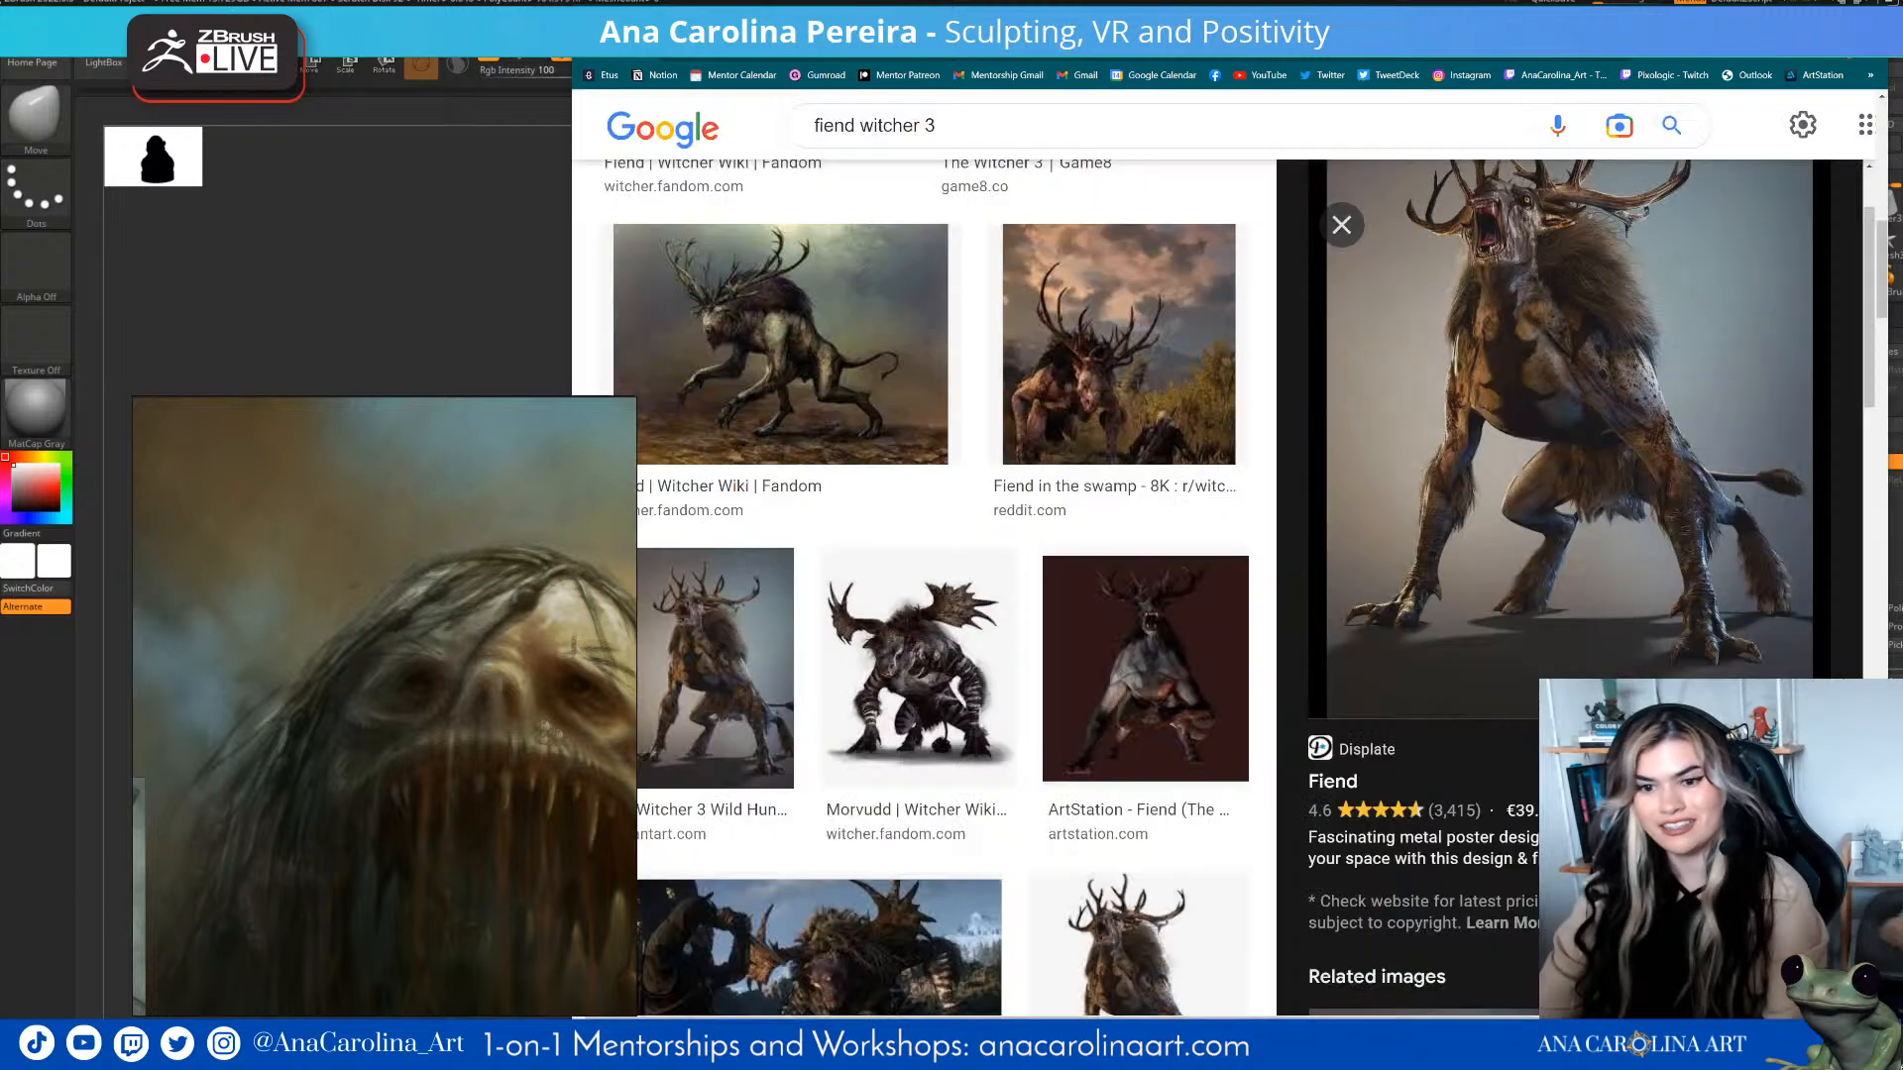
- Examine the Morvudd, dark forest fiend and Orcz.com fiend images, and switch back to ZBrush
scroll(922, 595, "down", 3)
left_click(920, 297)
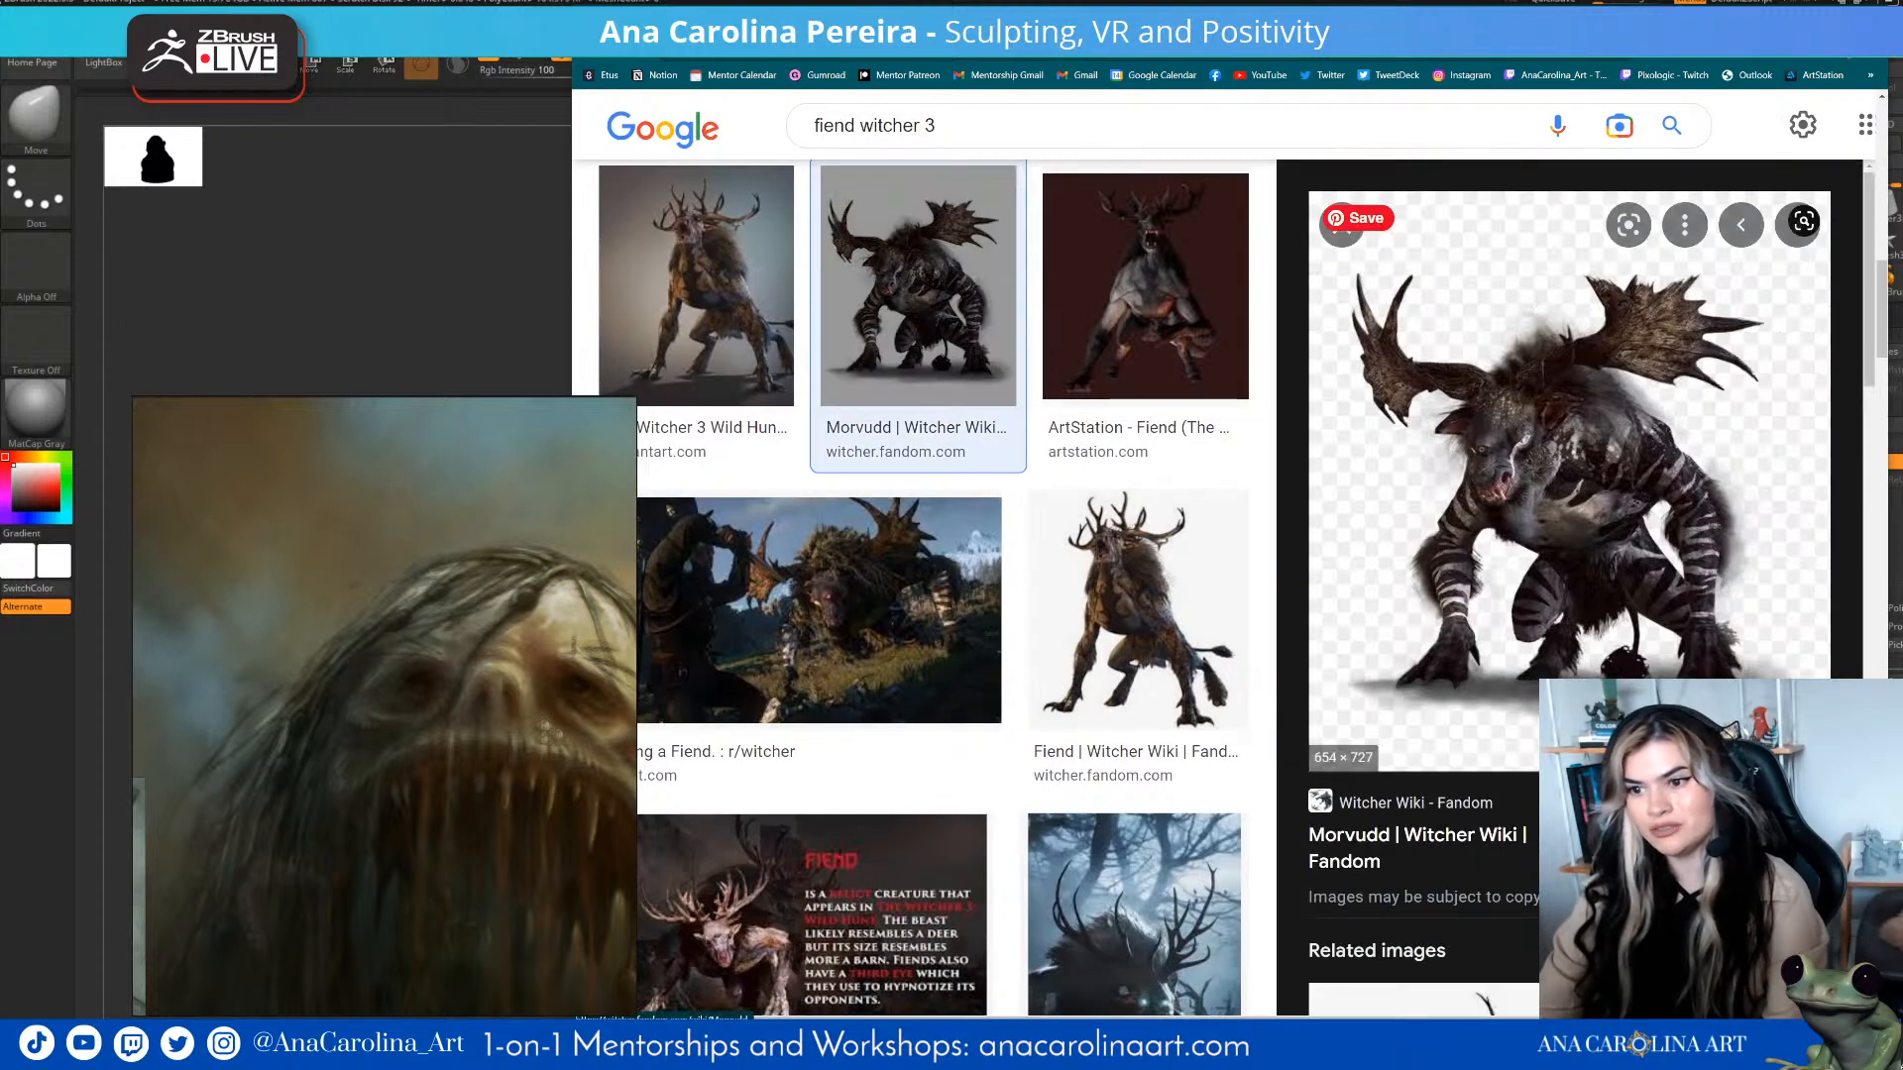
left_click(1685, 832)
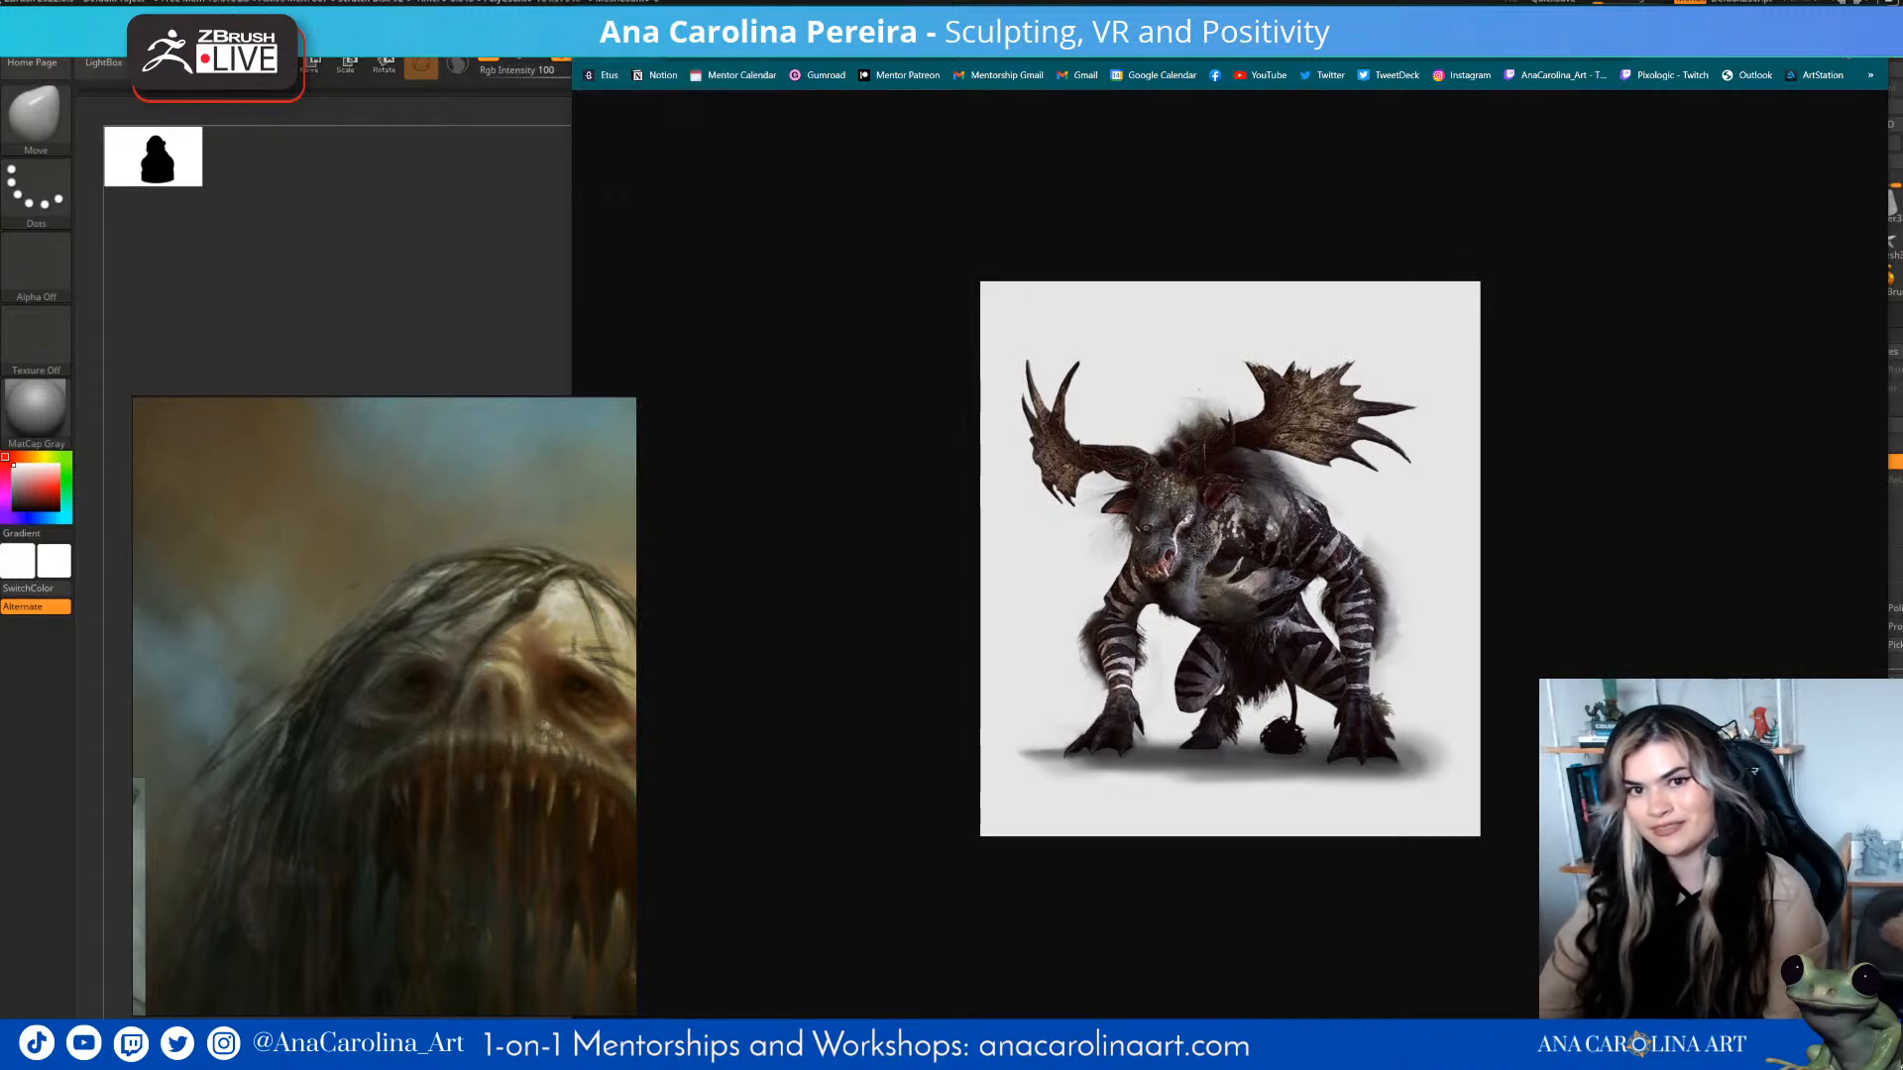
key("ctrl+w")
scroll(1135, 575, "down", 5)
scroll(1135, 446, "down", 1)
left_click(1134, 416)
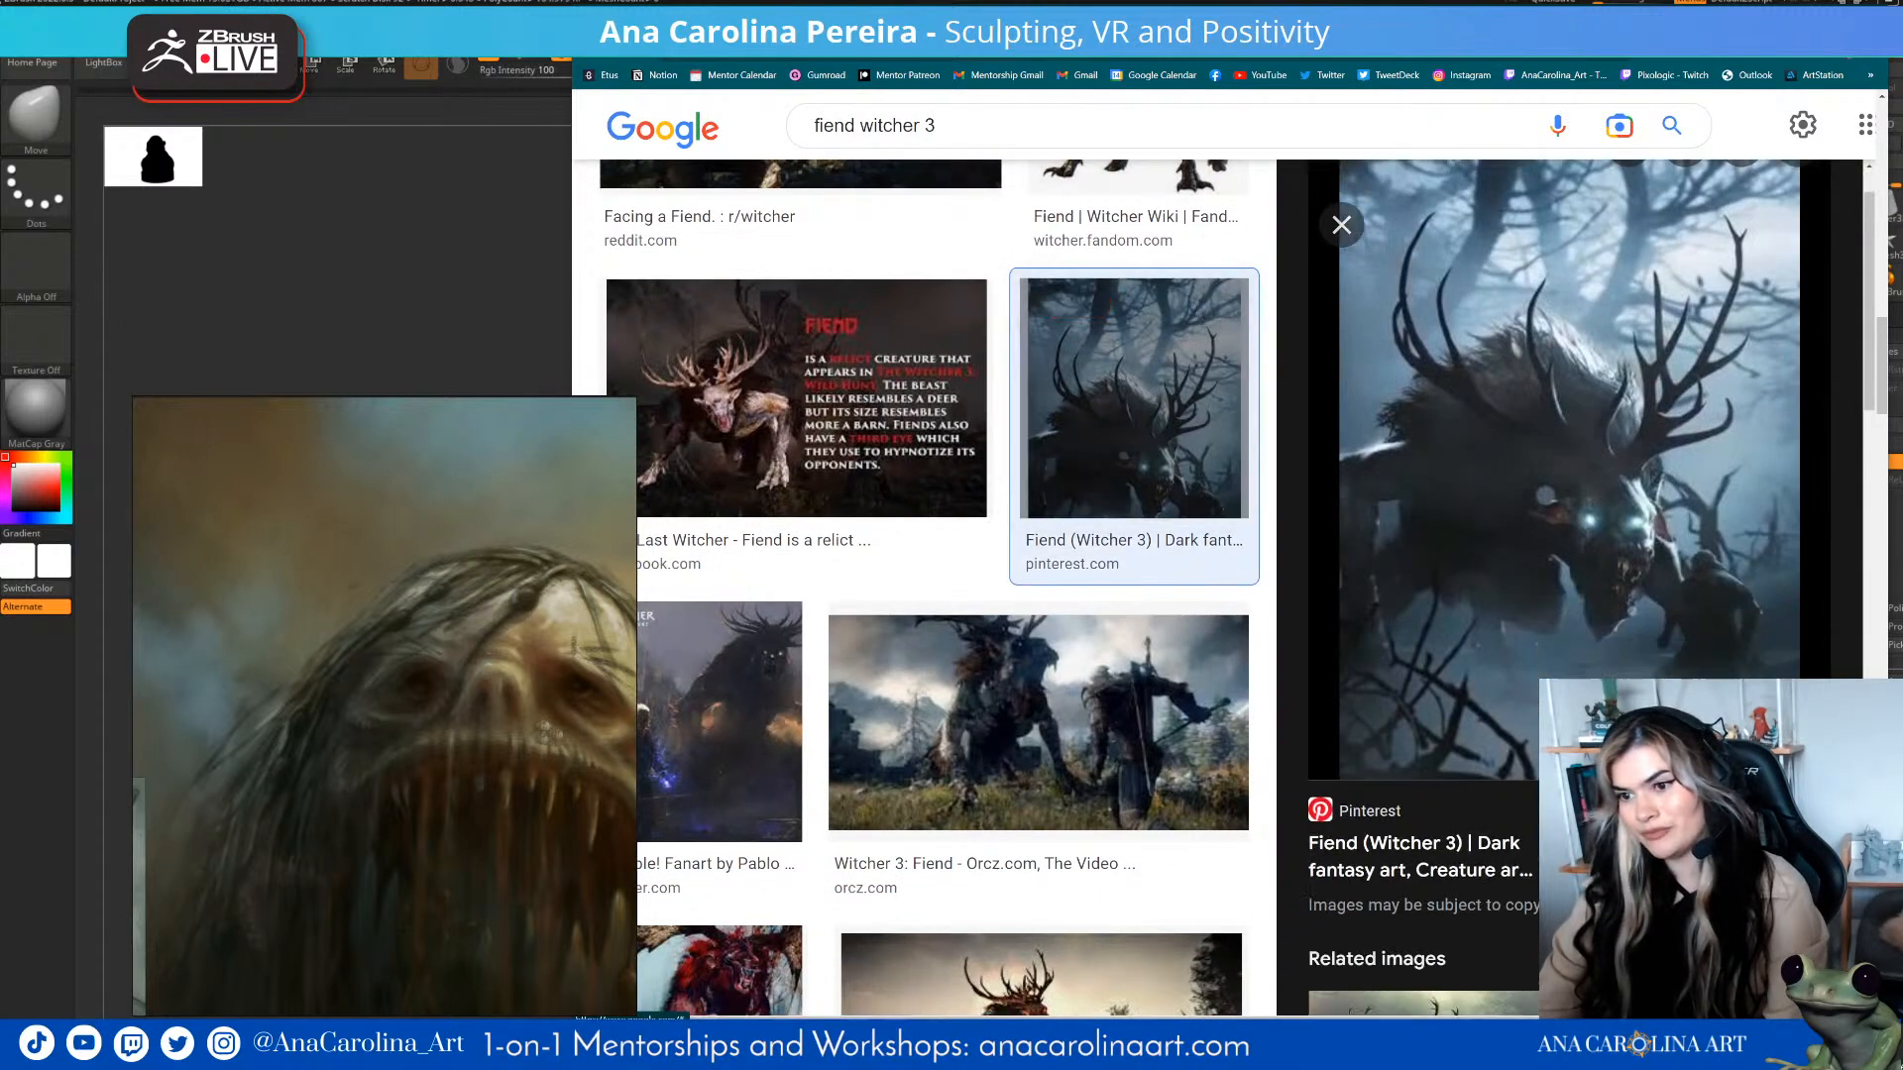
scroll(1135, 694, "up", 2)
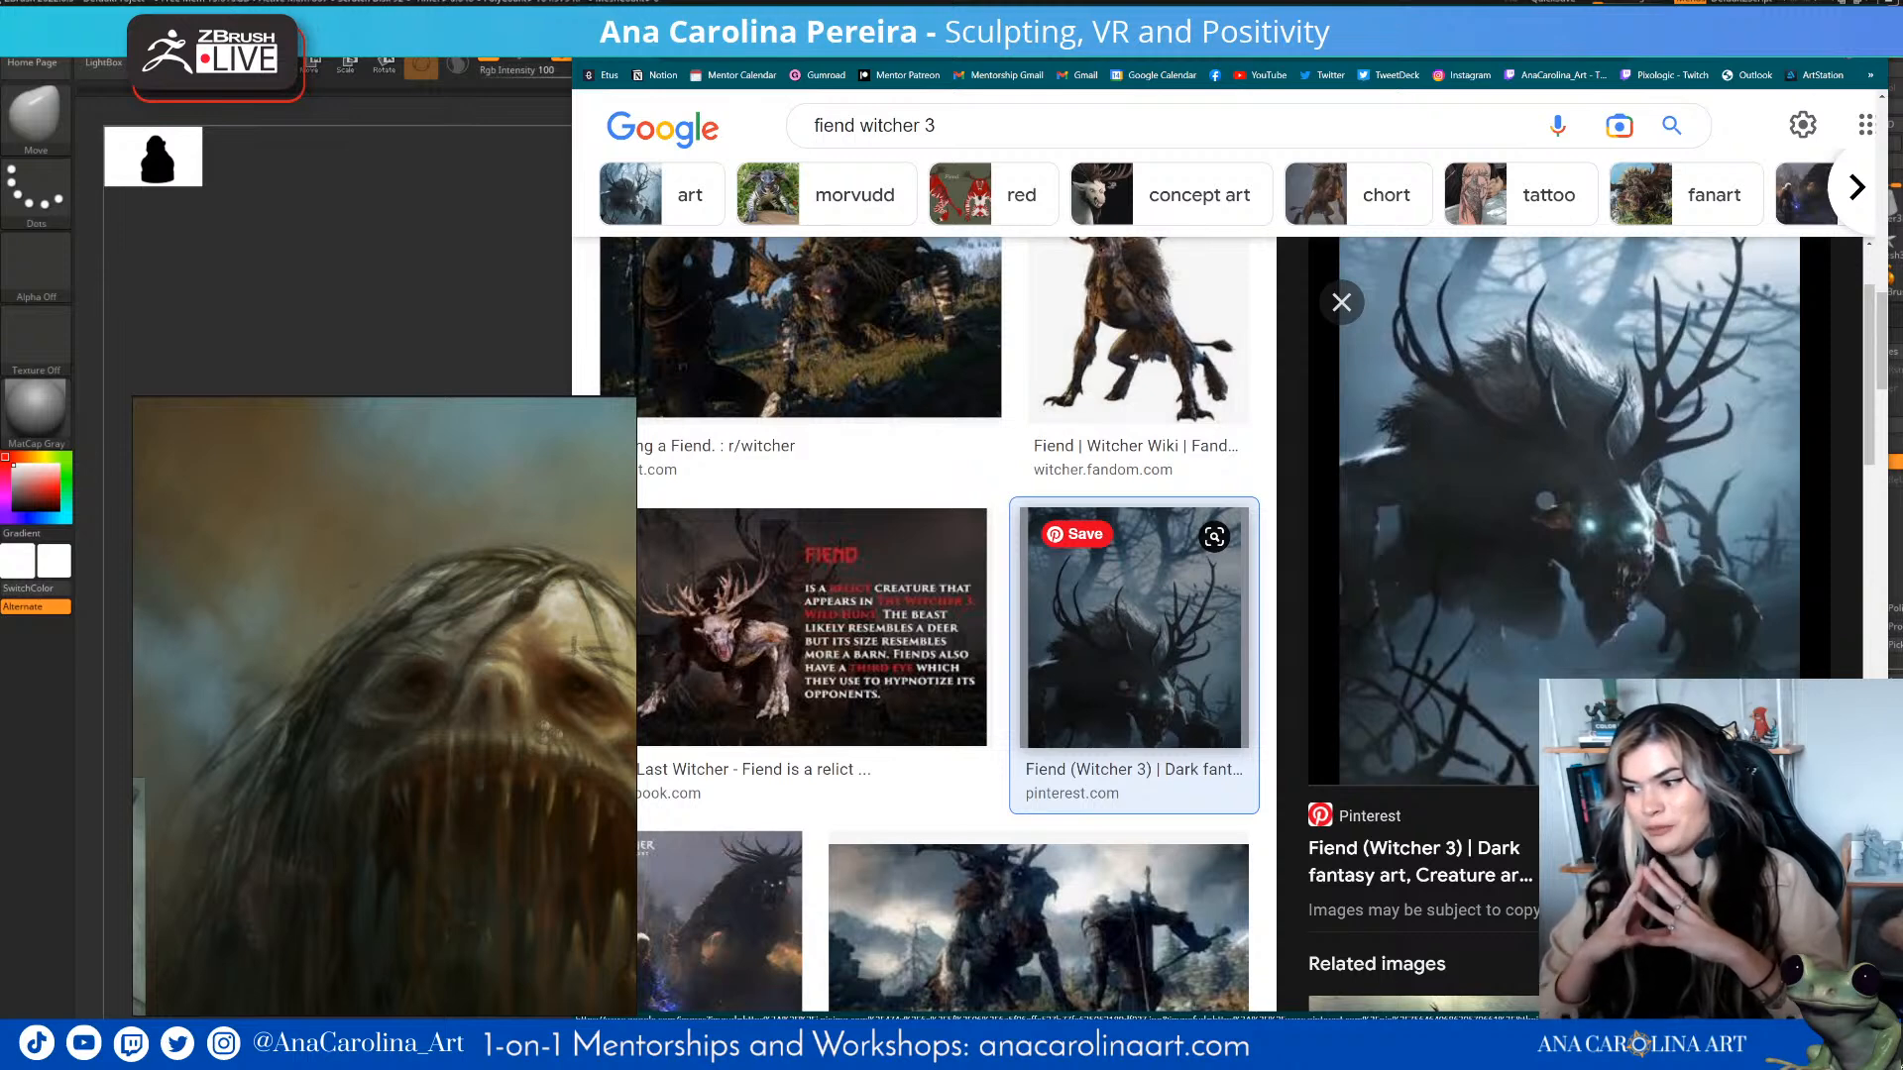
scroll(1041, 644, "down", 3)
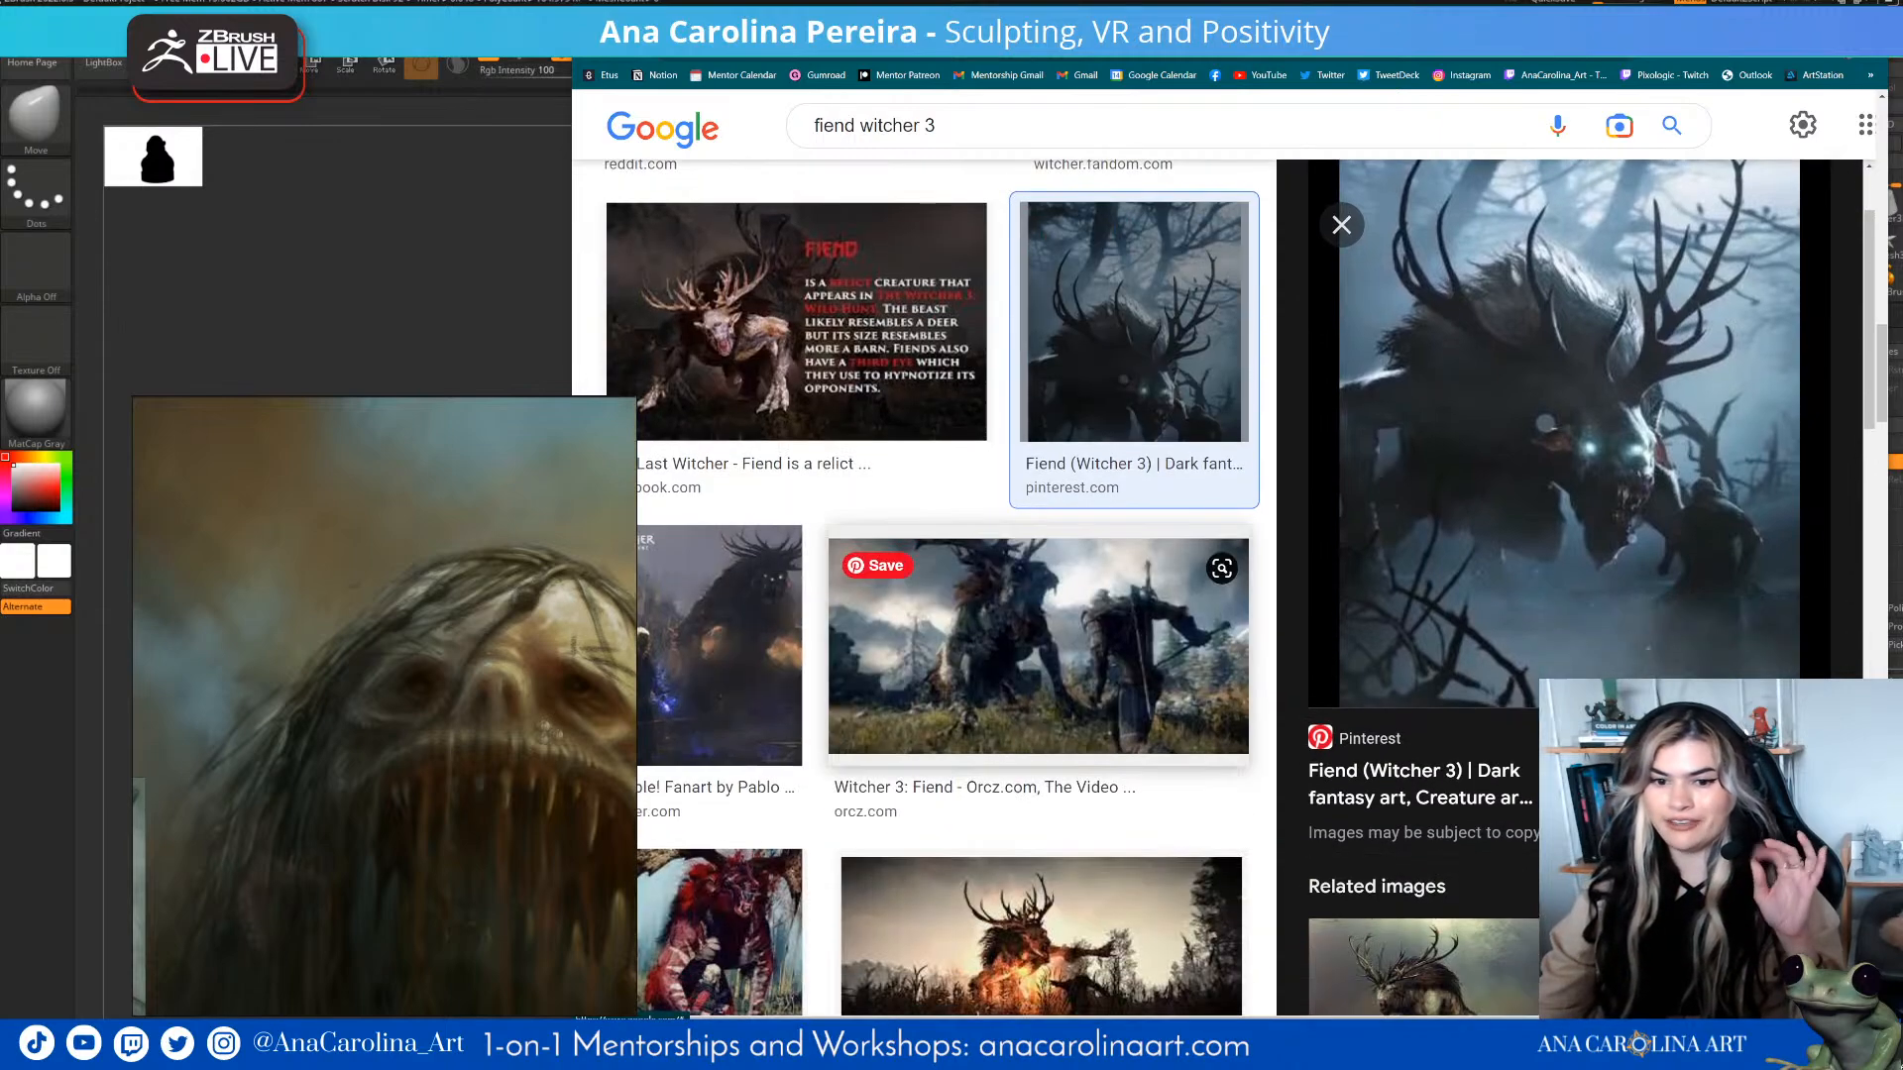
left_click(1041, 644)
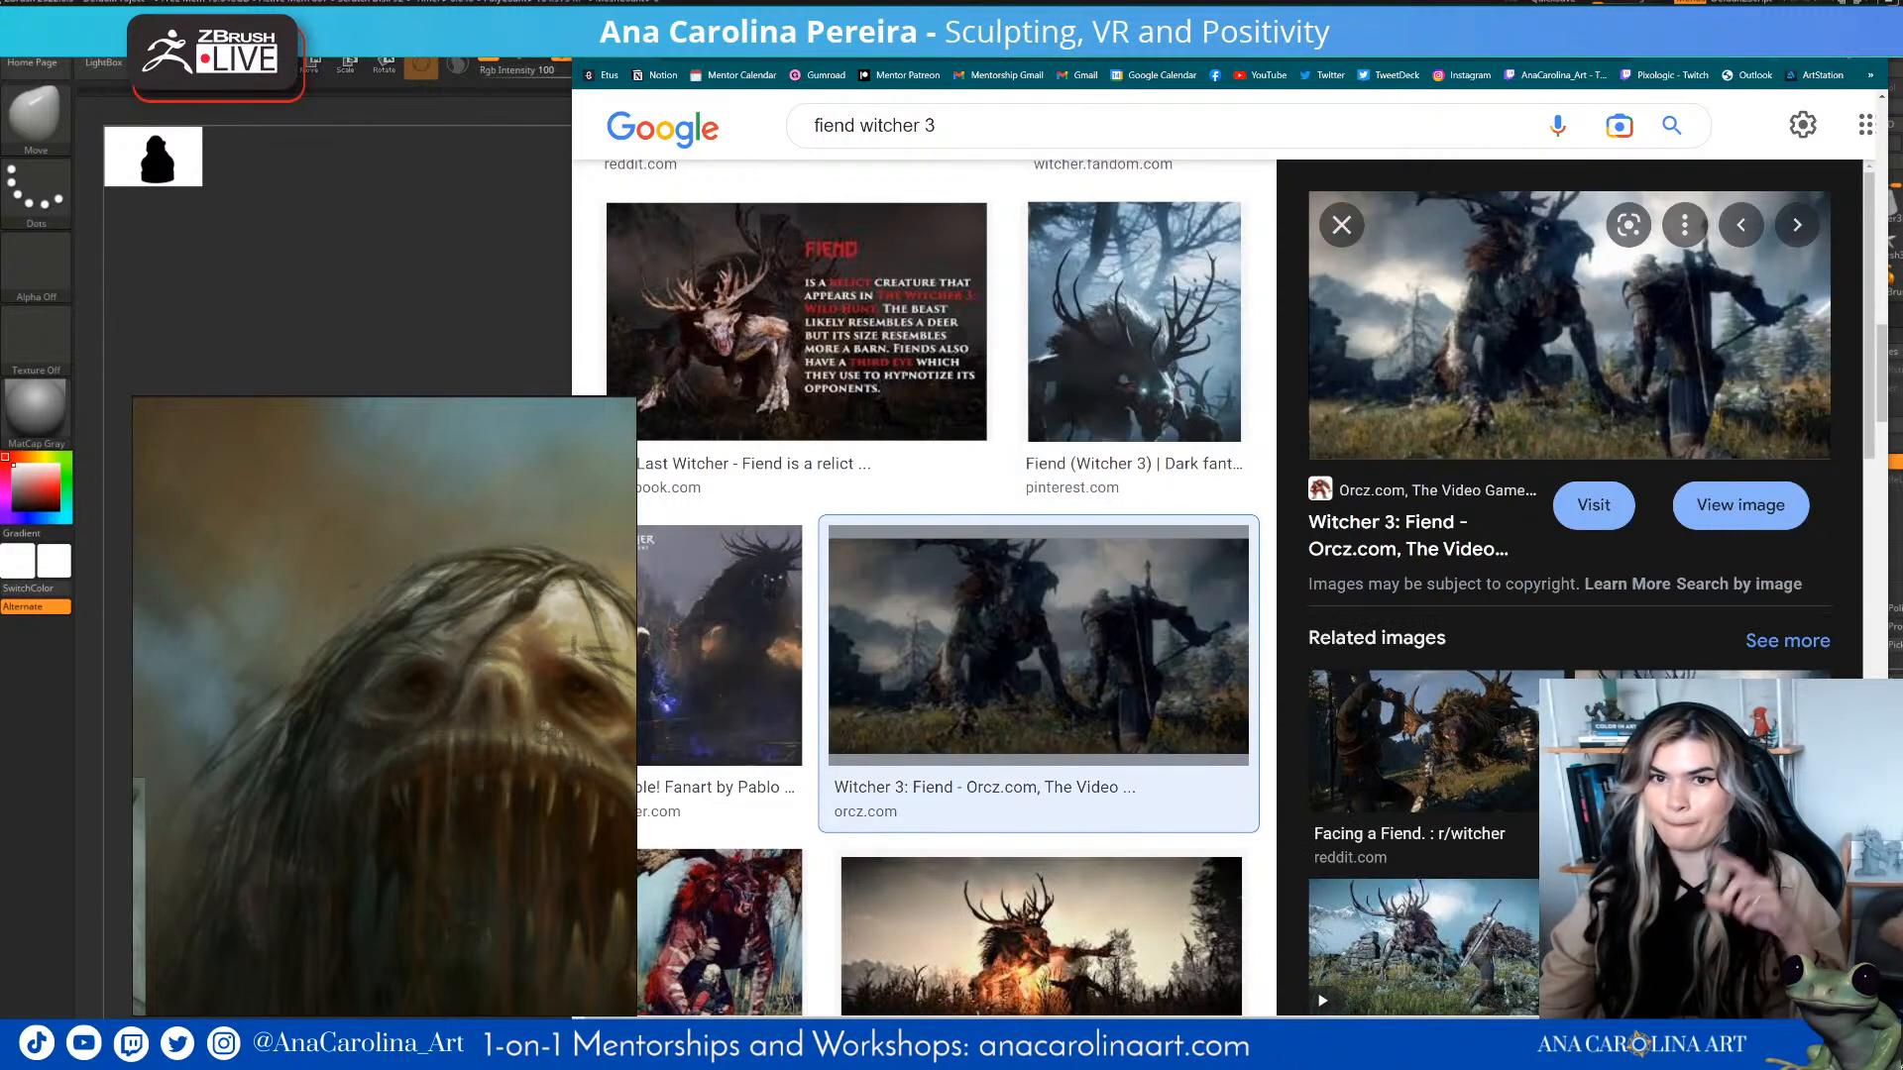
left_click(1803, 18)
- Select the DamStandard brush with a draw size of about 286 and check the bust from the side and front
mouse_move(1403, 322)
left_mouse_down()
mouse_move(1598, 344)
mouse_move(1493, 340)
left_mouse_up()
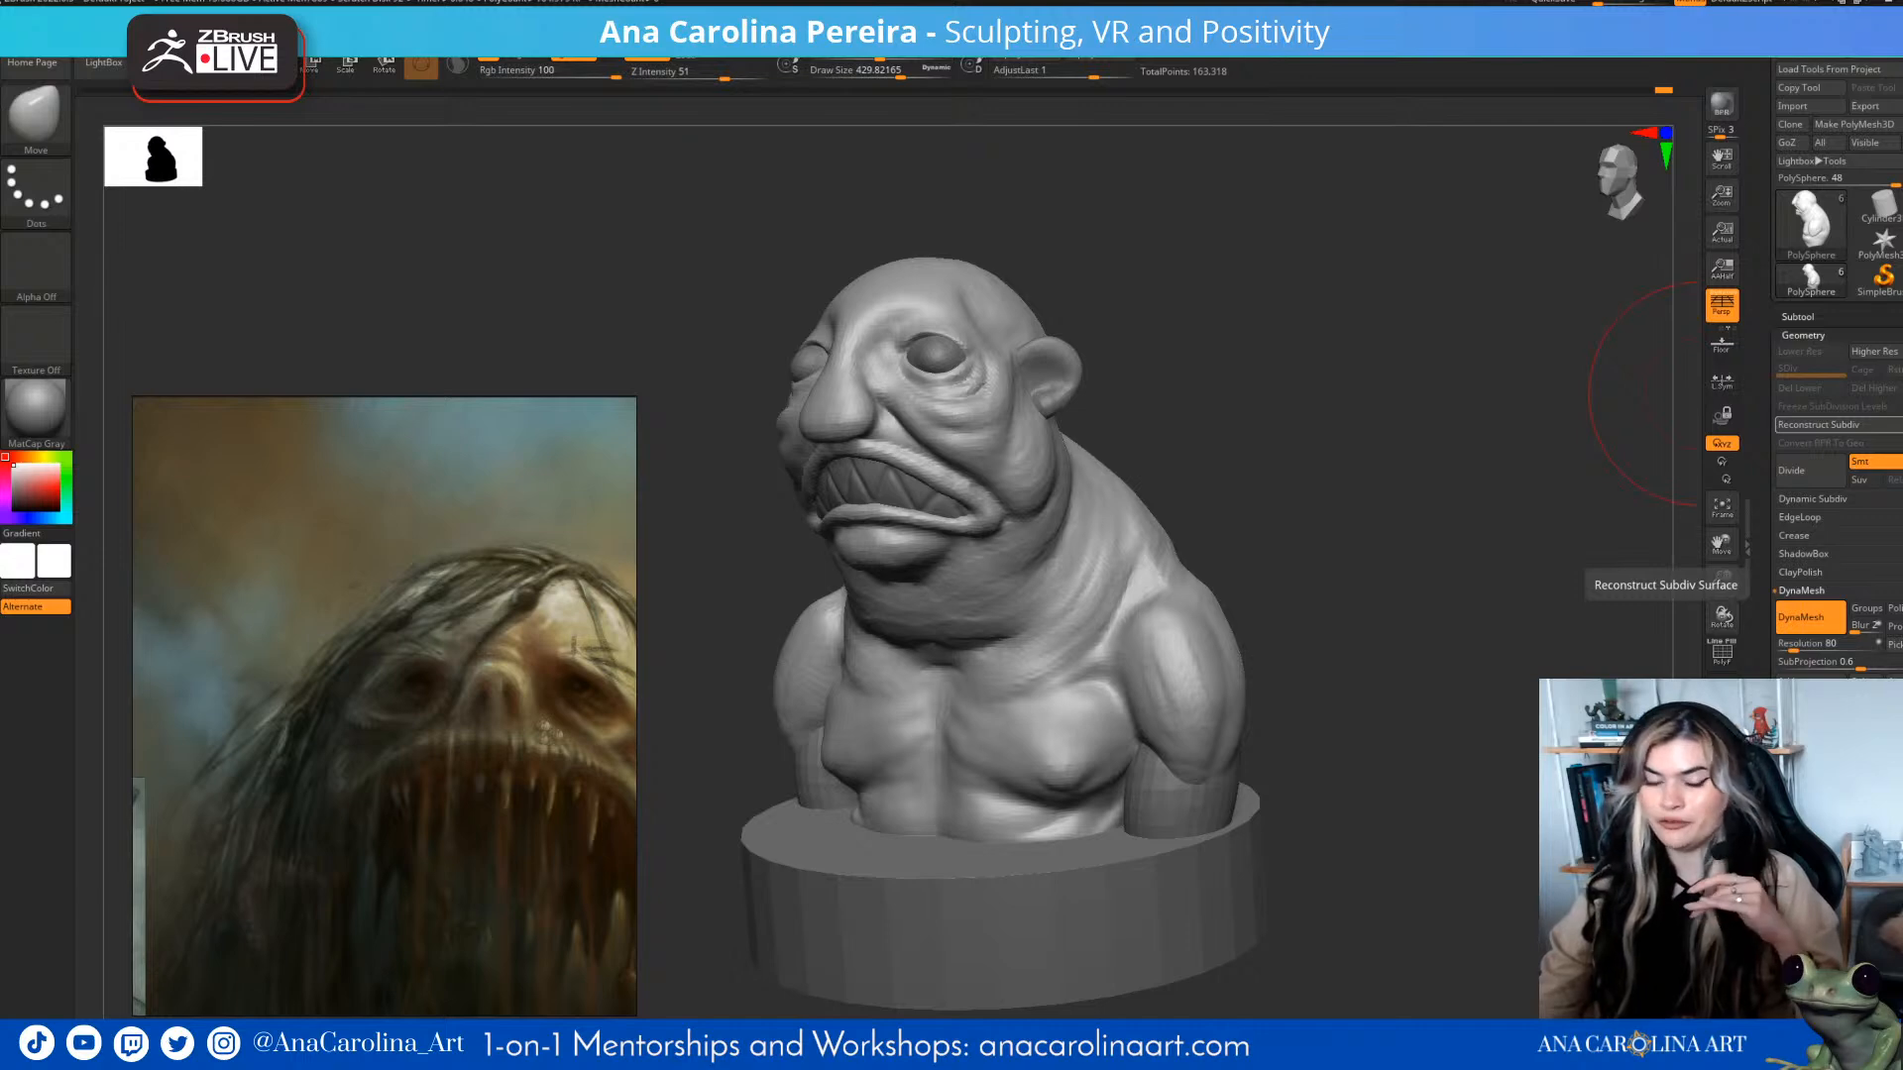
mouse_move(1452, 907)
left_mouse_down()
mouse_move(1387, 904)
mouse_move(1537, 896)
mouse_move(1373, 877)
mouse_move(1413, 885)
left_mouse_up()
key("b")
key("d")
key("s")
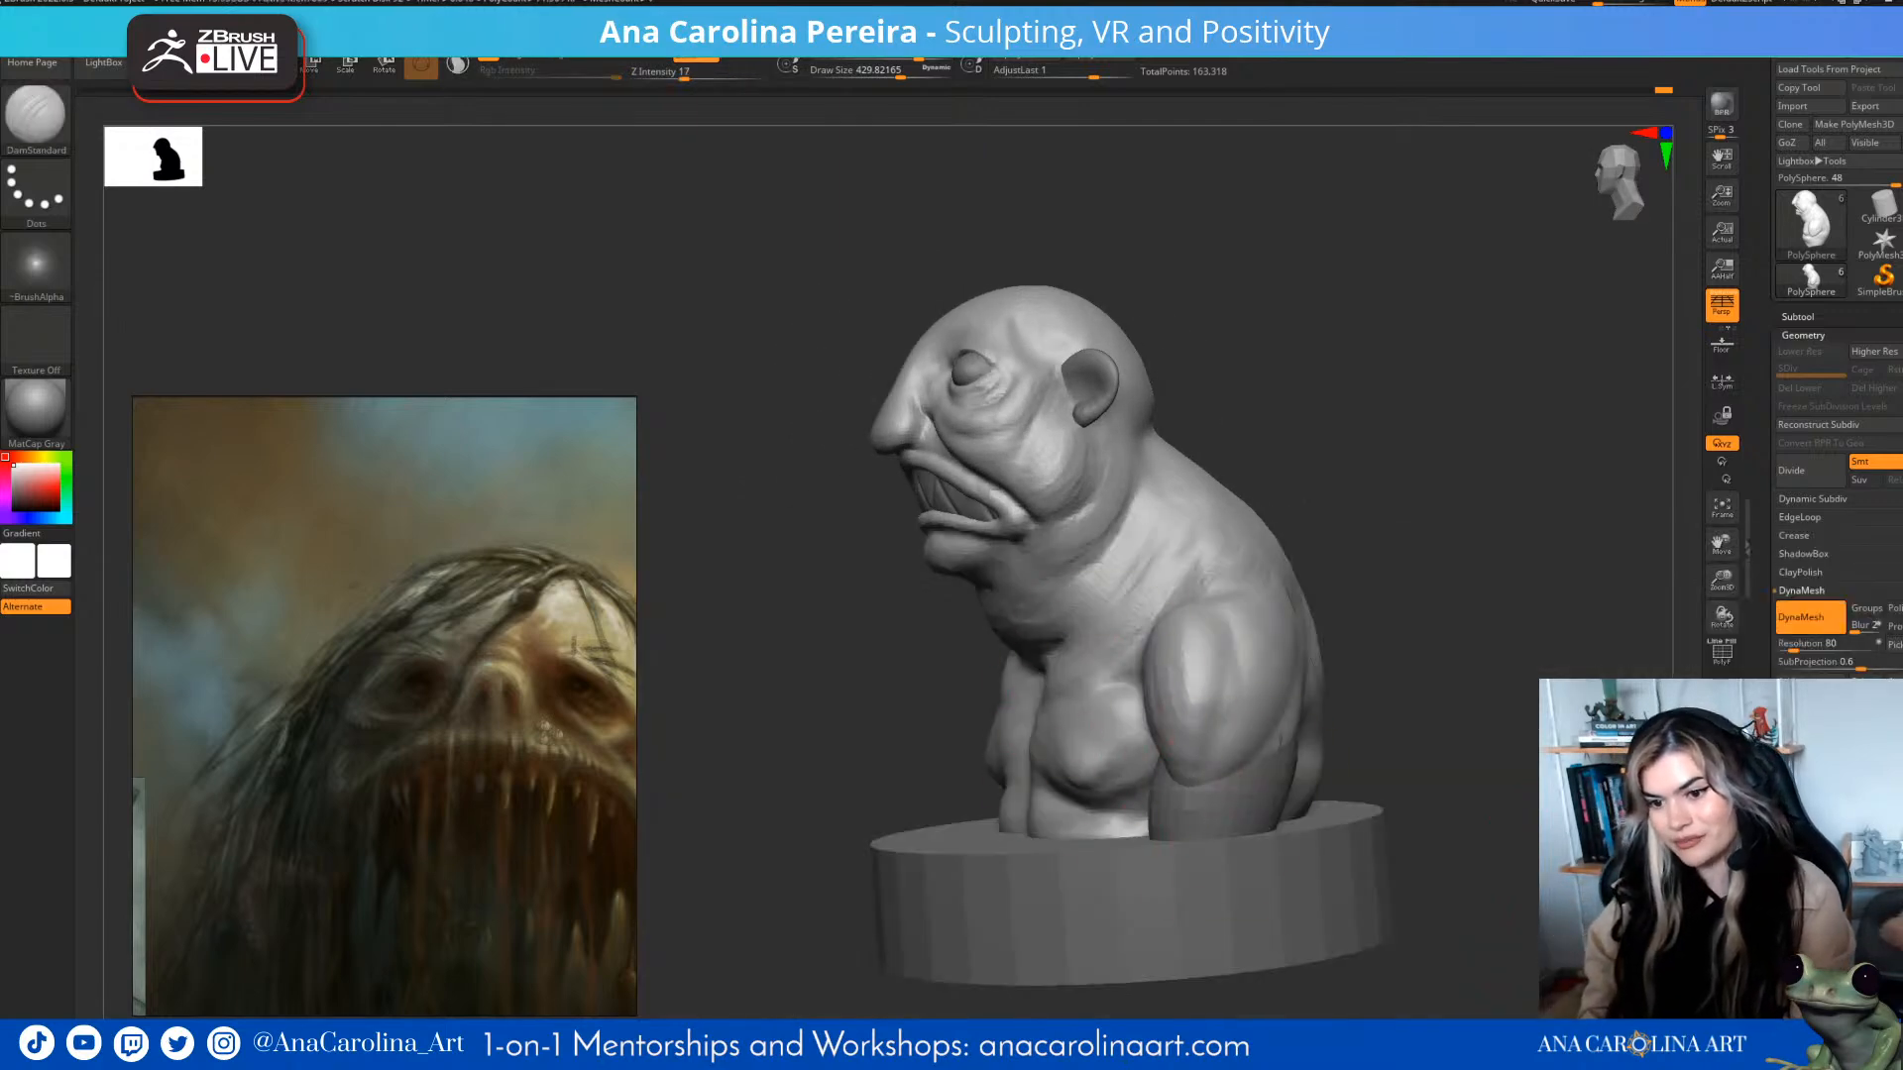
mouse_move(1403, 724)
left_mouse_down()
mouse_move(1277, 750)
mouse_move(1526, 783)
mouse_move(1487, 793)
mouse_move(1556, 773)
mouse_move(1522, 732)
left_mouse_up()
key("s")
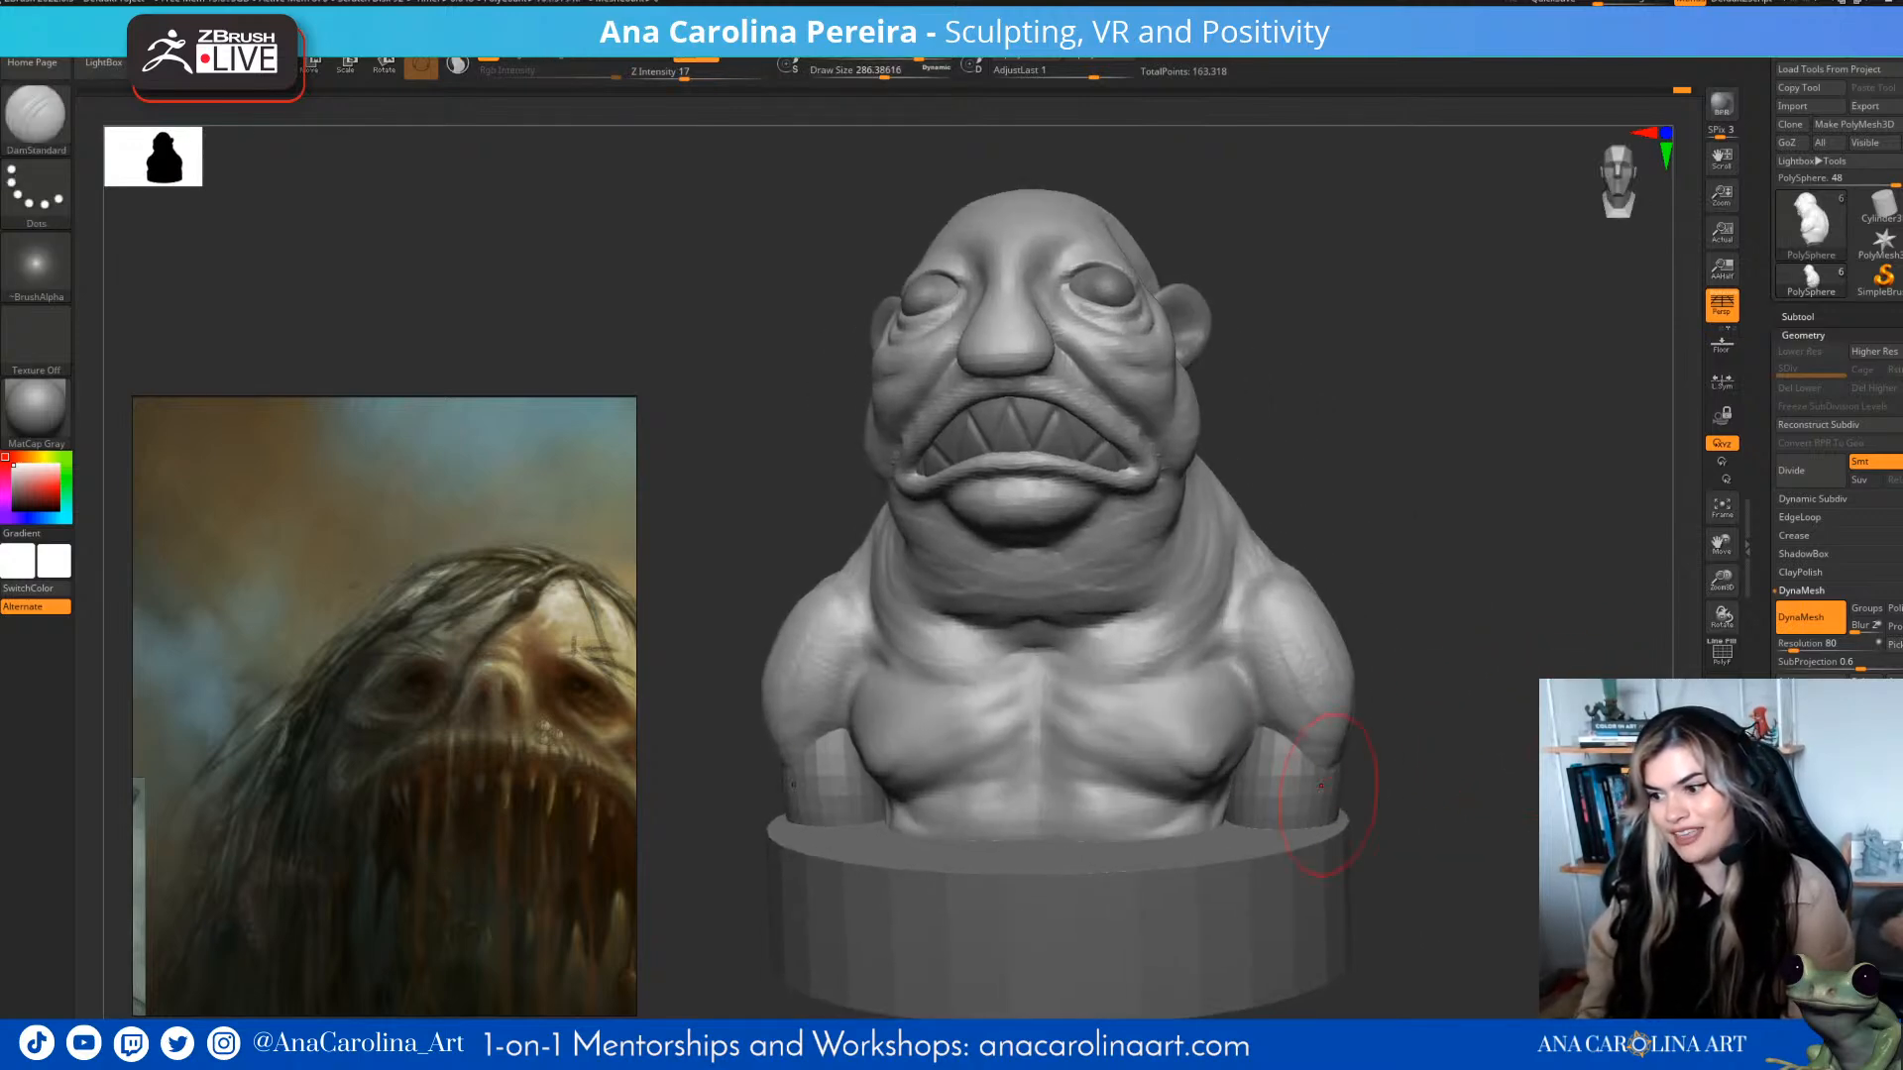
- Adjust the contours of the shoulders and upper arms with the Move brush at a draw size of about 217
key("b")
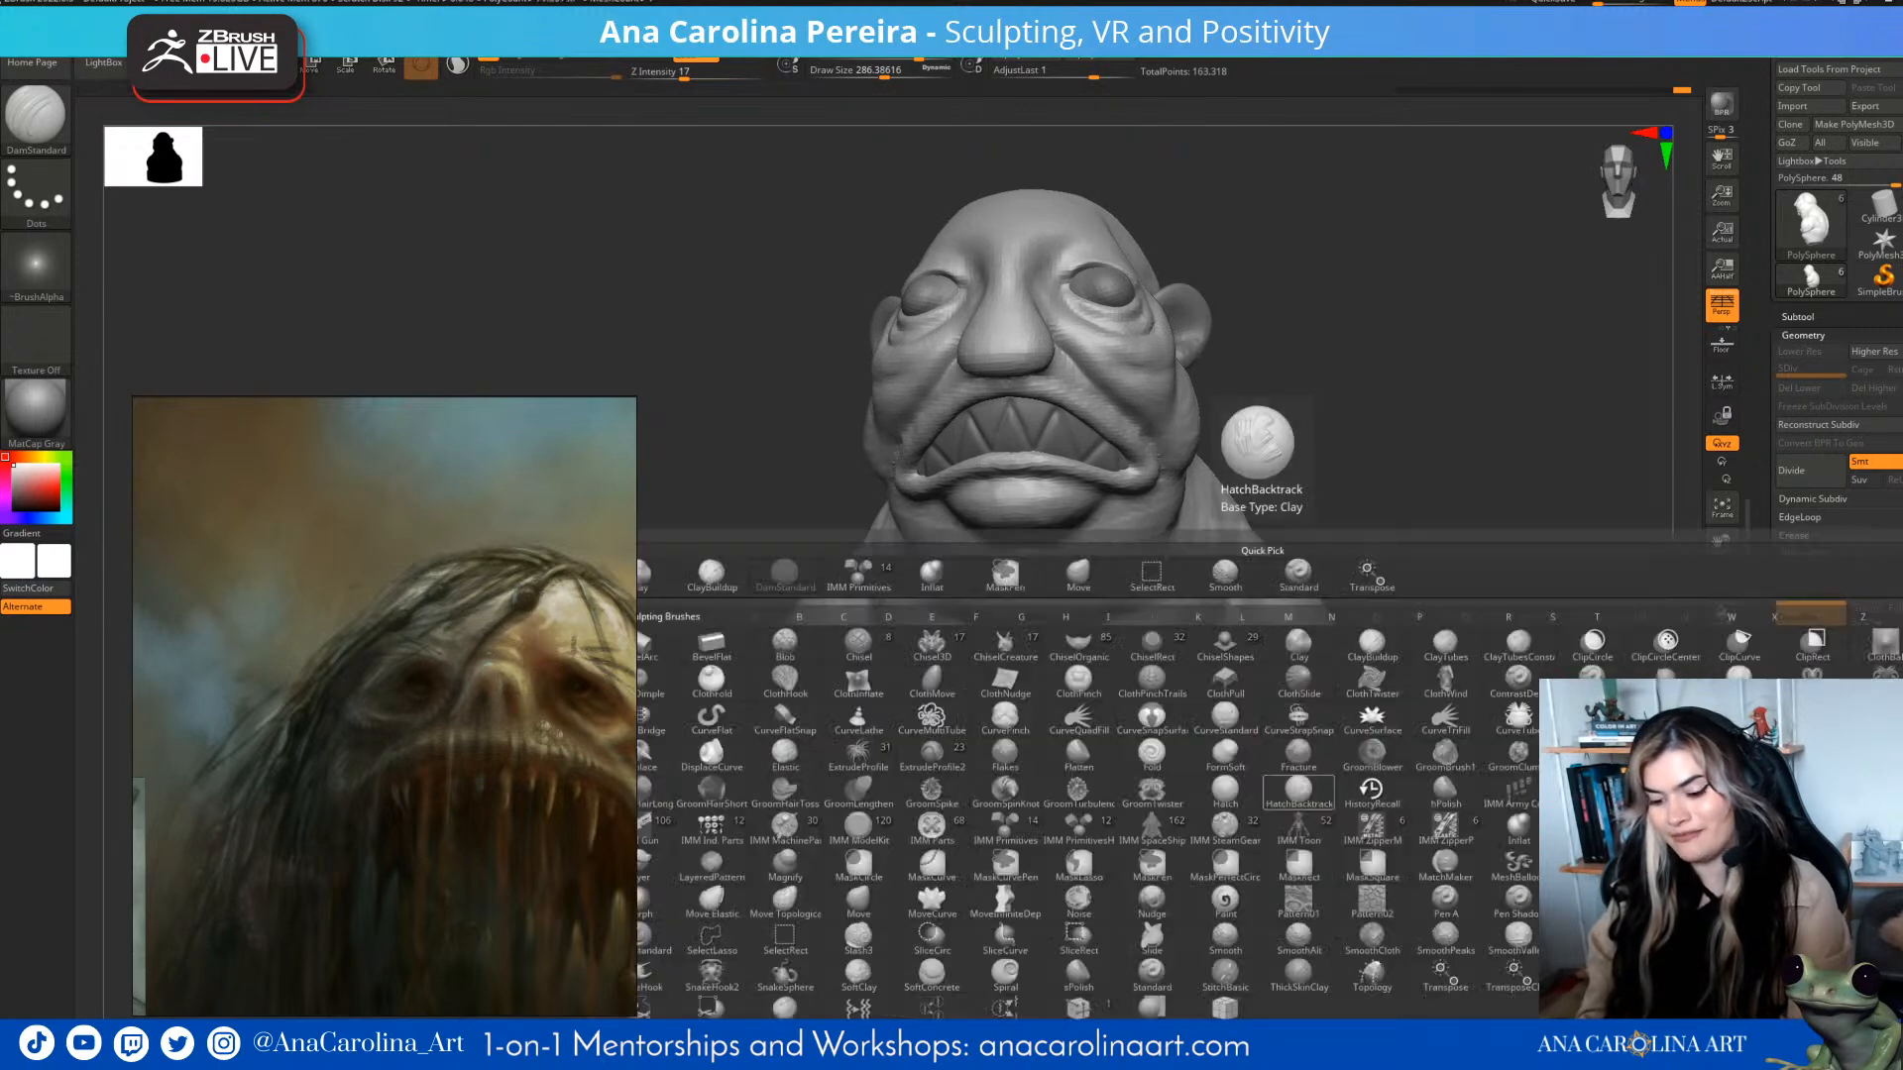
key("m")
key("v")
key("space")
mouse_move(1313, 778)
left_mouse_down()
mouse_move(1388, 788)
mouse_move(1417, 768)
left_mouse_up()
left_click_drag(1516, 734, 1383, 684)
left_click_drag(1517, 674, 1190, 679, "alt")
left_click_drag(1278, 694, 1373, 719)
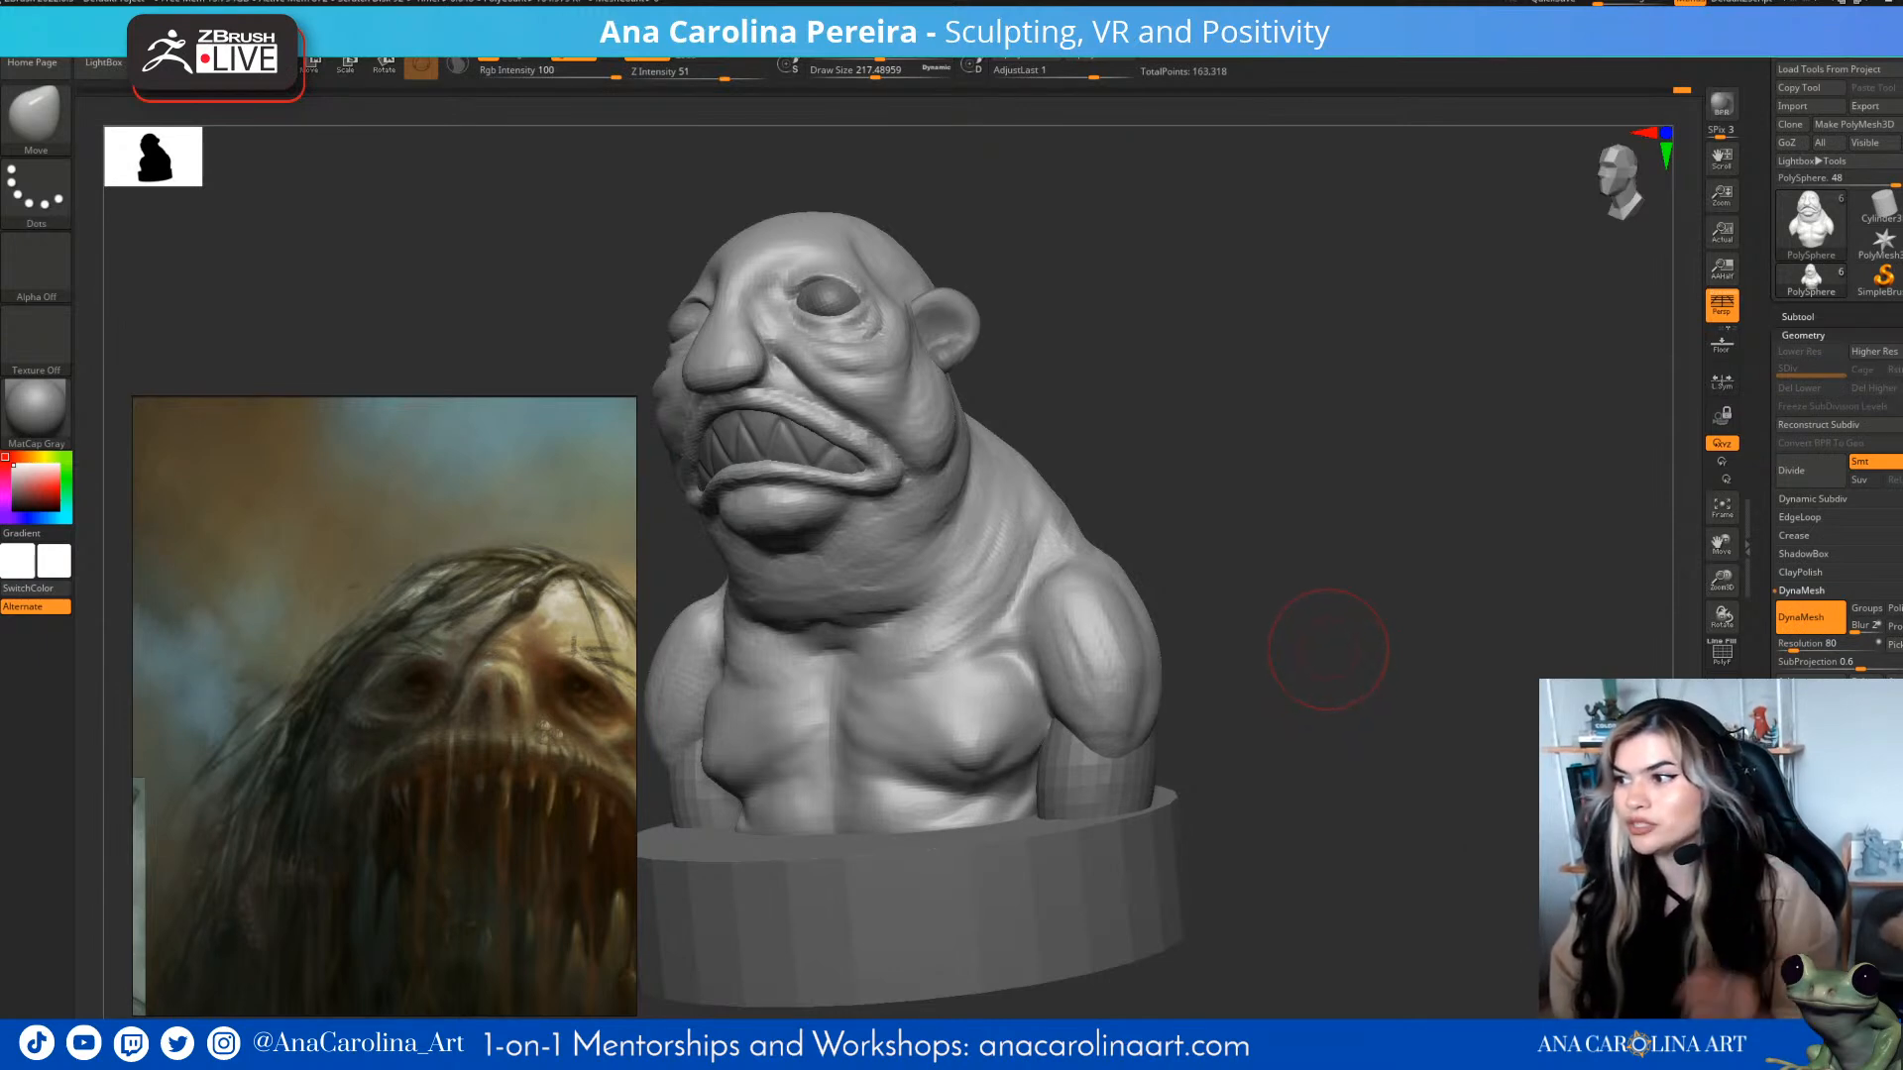
left_click_drag(1419, 712, 1564, 702, "alt")
- Build up the nape and upper back with the ClayBuildup brush at a draw size of about 408
mouse_move(1388, 684)
left_mouse_down("shift")
mouse_move(1477, 668)
mouse_move(1387, 689)
mouse_move(1407, 649)
mouse_move(1299, 645)
left_mouse_up("shift")
key("b")
key("c")
key("b")
mouse_move(1299, 644)
left_mouse_down("alt")
mouse_move(1447, 645)
mouse_move(1329, 649)
left_mouse_up("alt")
left_click_drag(1462, 481, 1442, 531)
mouse_move(1258, 607)
left_mouse_down()
mouse_move(1351, 658)
mouse_move(1270, 615)
mouse_move(1381, 615)
mouse_move(1378, 552)
left_mouse_up()
mouse_move(1501, 535)
left_mouse_down()
mouse_move(1398, 486)
mouse_move(1500, 460)
mouse_move(1432, 466)
mouse_move(1462, 426)
left_mouse_up()
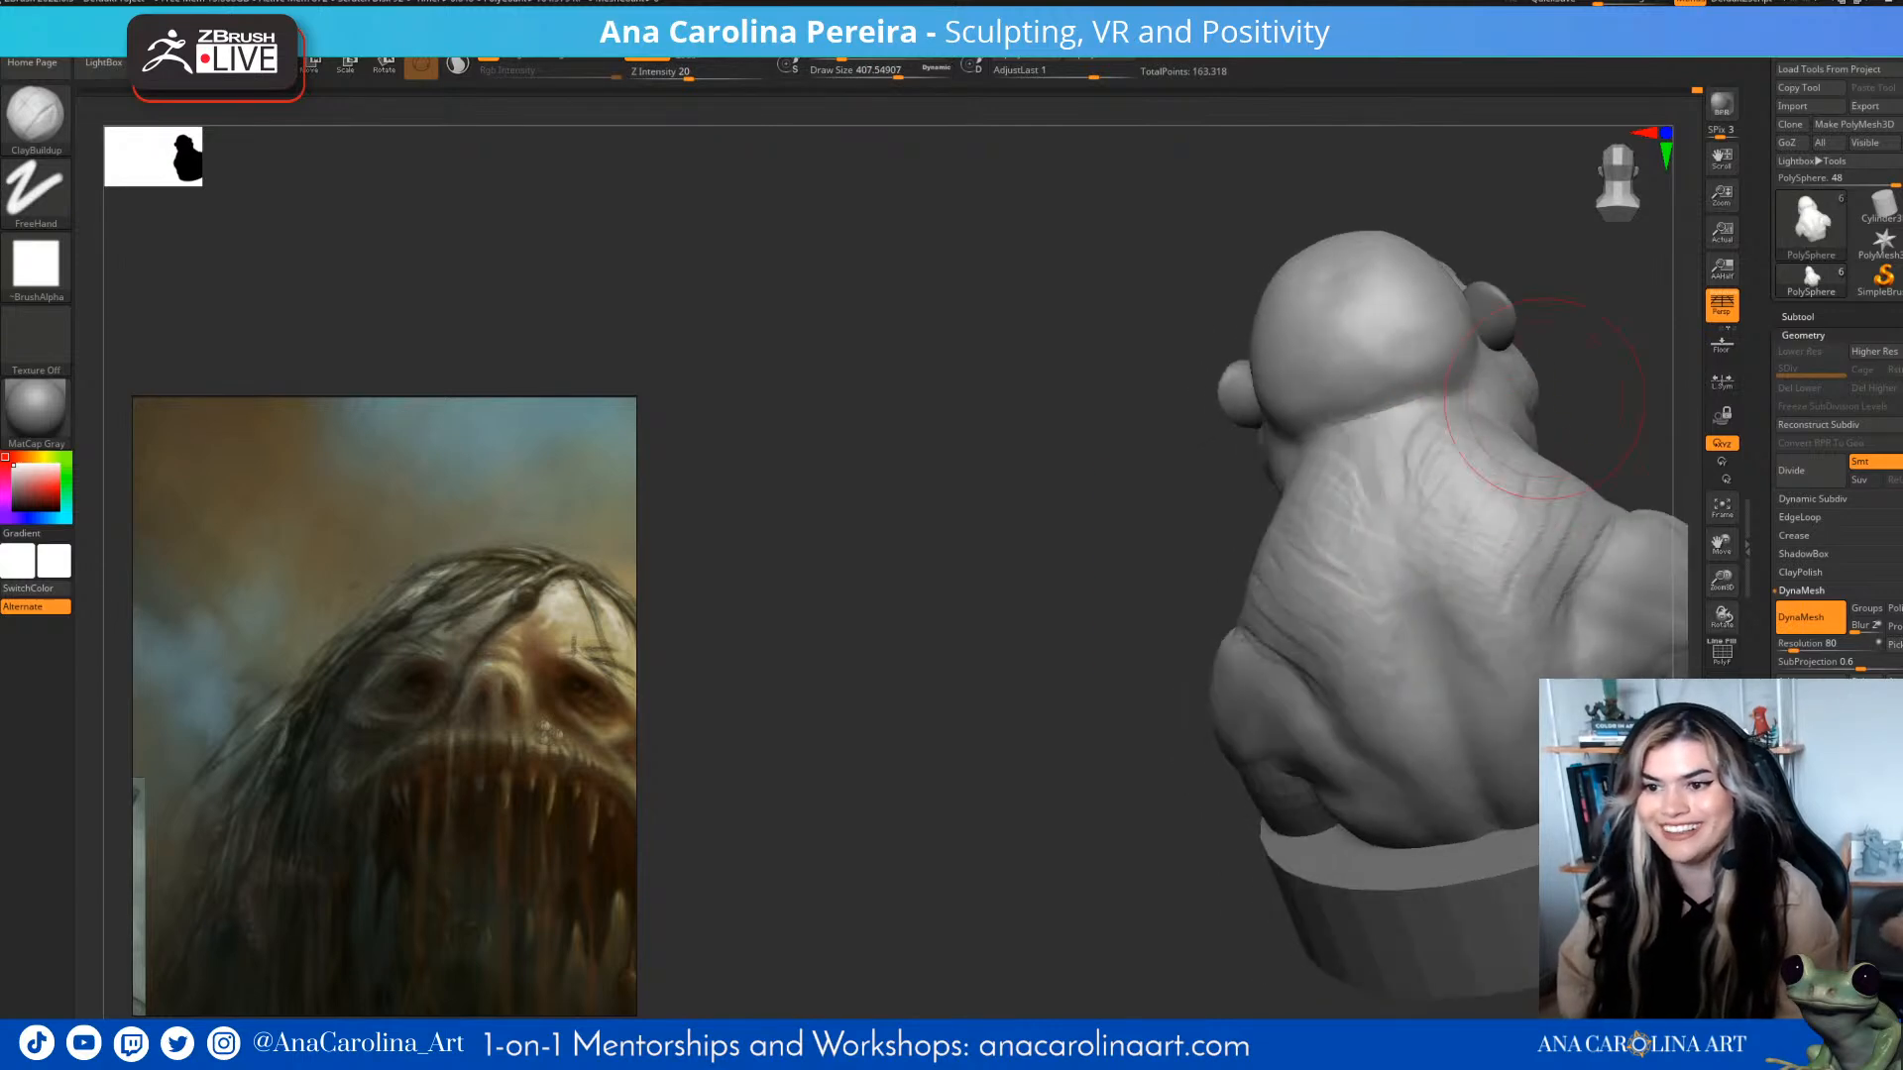
right_click_drag(1462, 427, 1411, 424, "alt")
left_click_drag(1388, 386, 1312, 415)
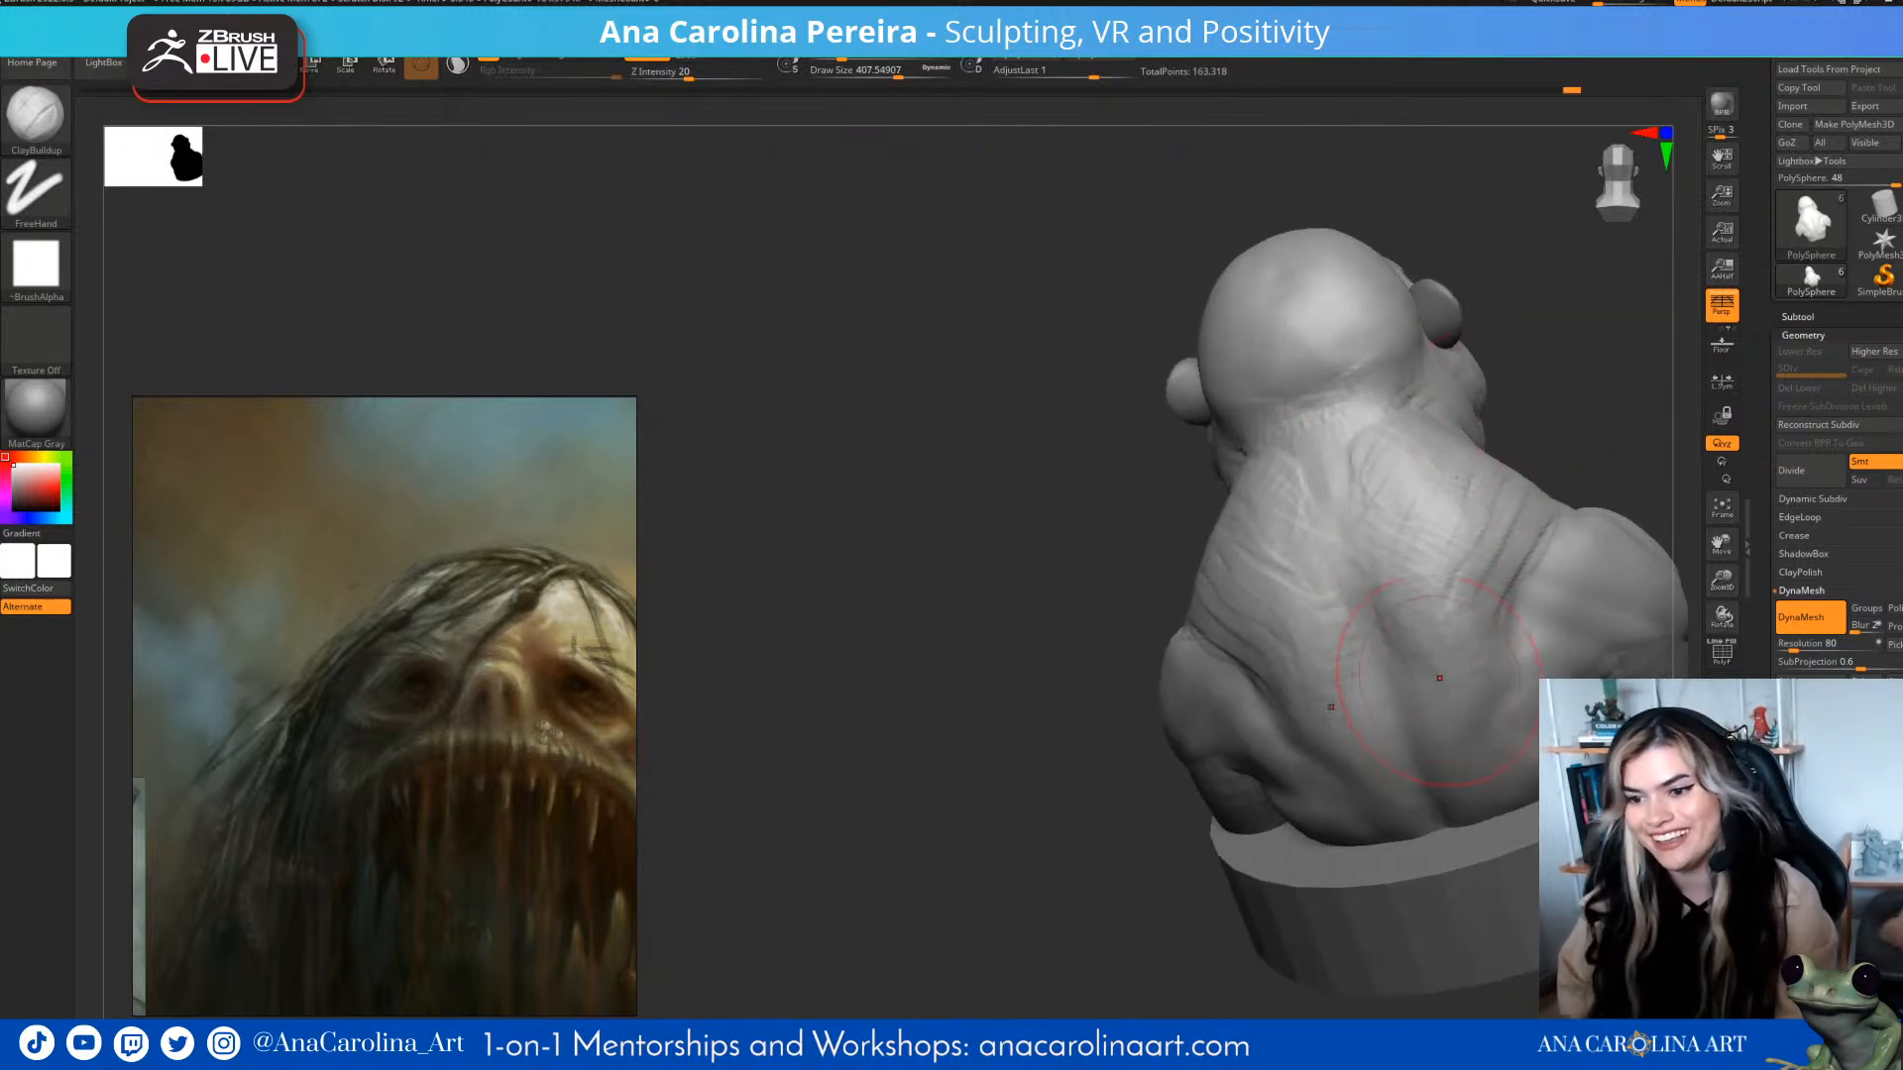
left_click_drag(1439, 705, 1390, 620)
- Smooth the transitions between the neck, shoulders and shoulder blades
mouse_move(1402, 870)
left_mouse_down()
mouse_move(1556, 758)
mouse_move(1457, 701)
mouse_move(1572, 626)
mouse_move(1520, 546)
left_mouse_up()
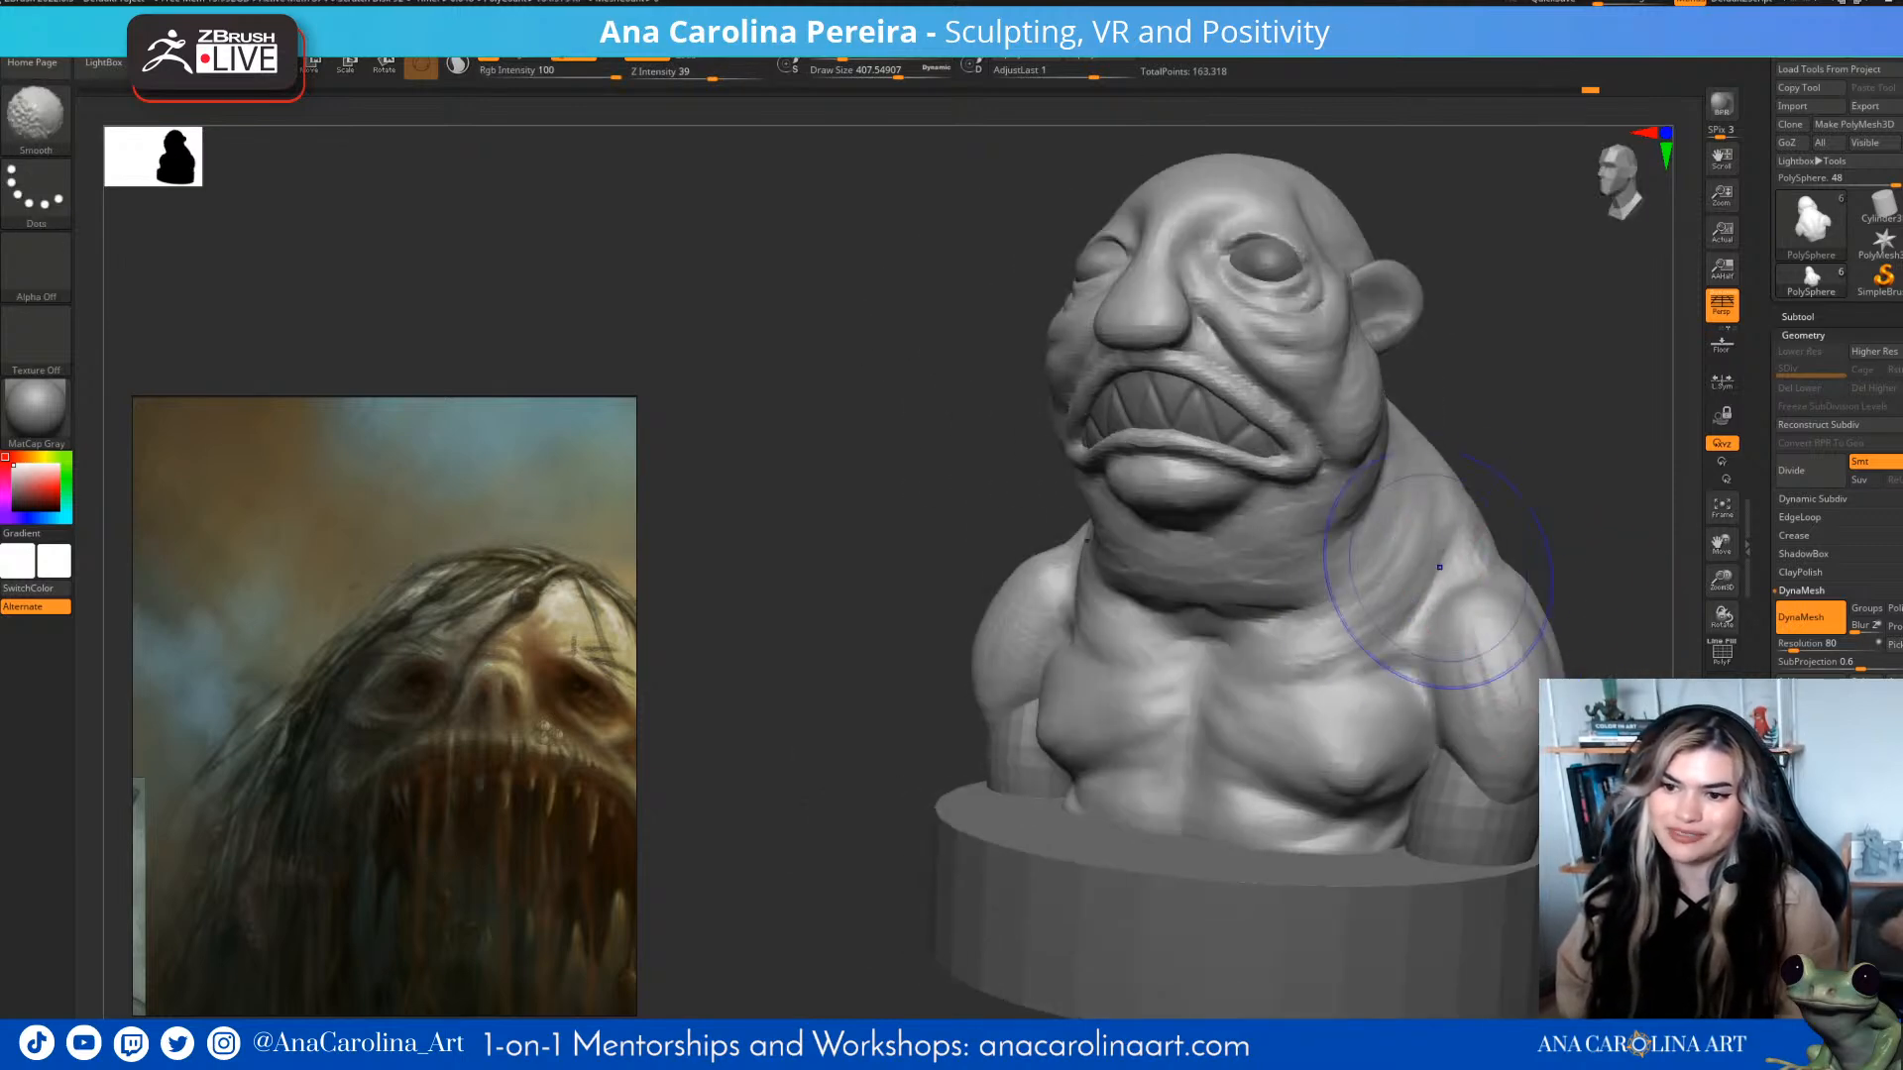
left_click_drag(1606, 387, 1478, 349)
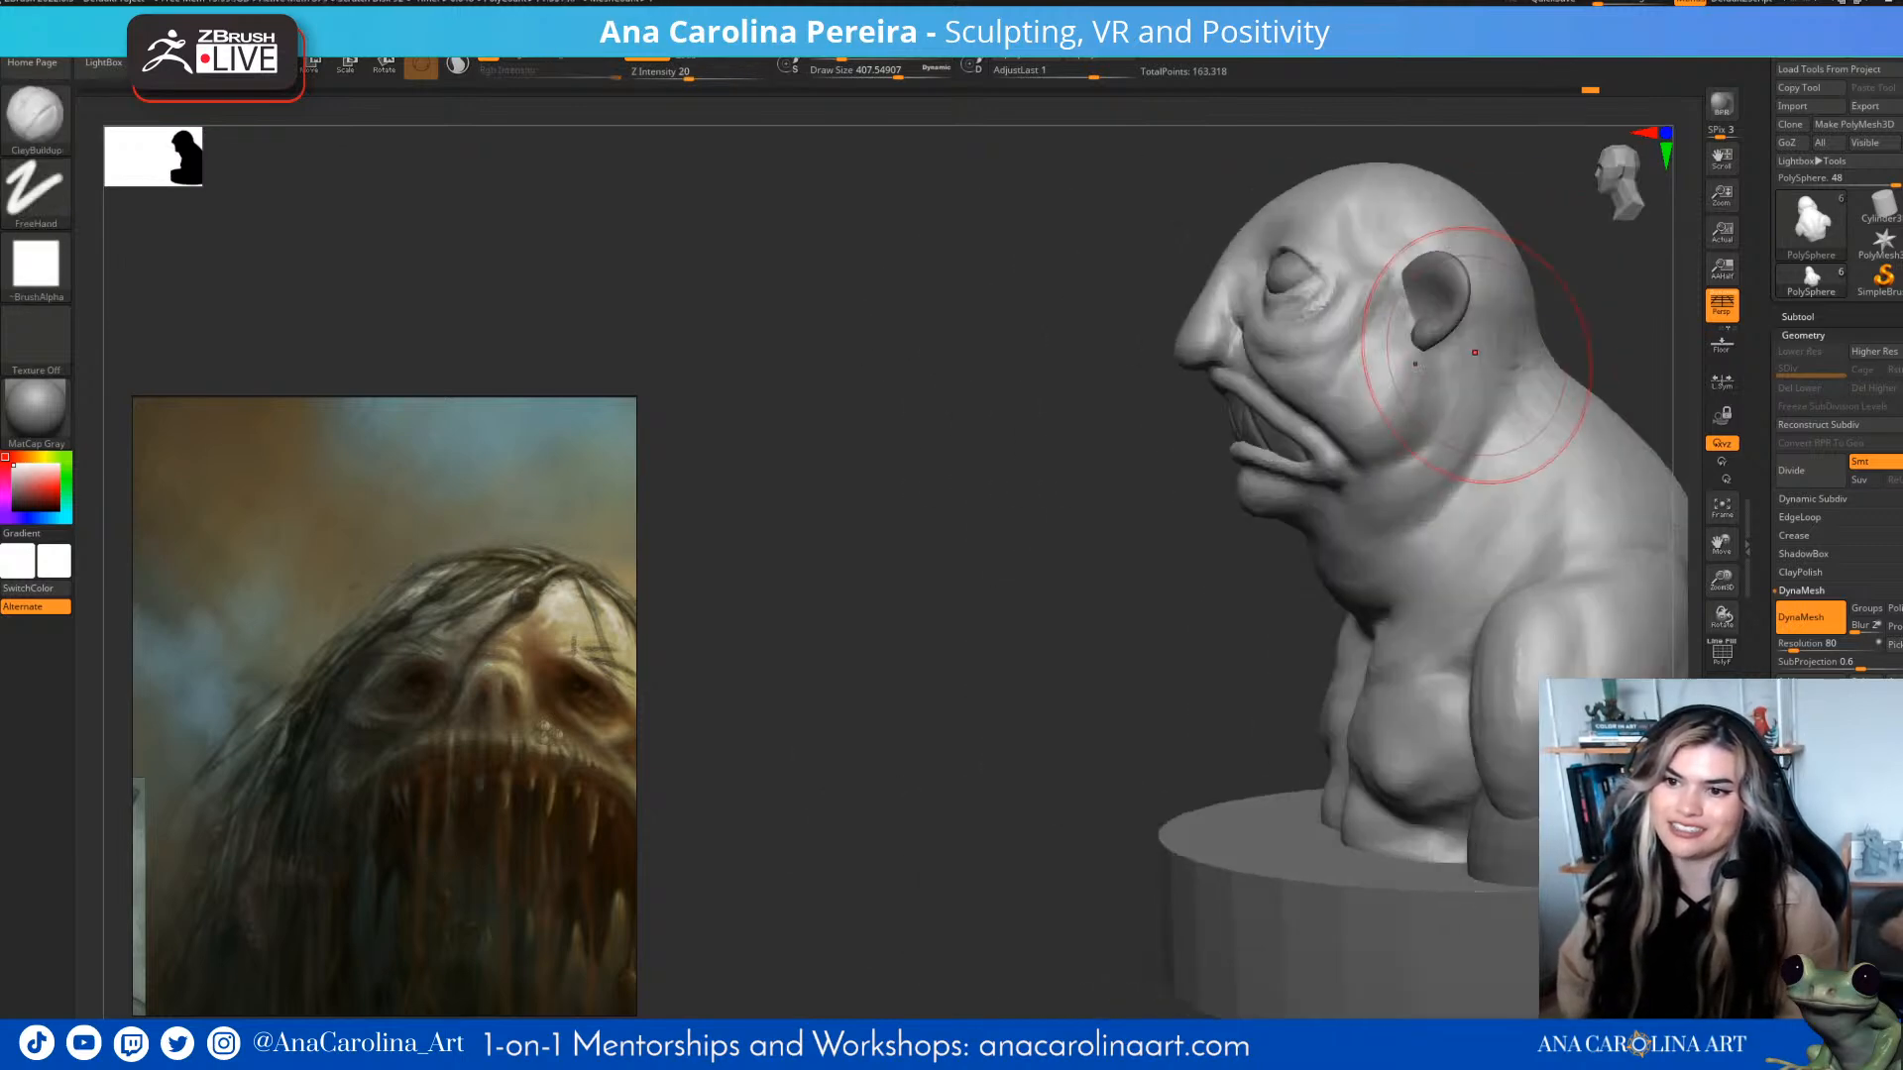
mouse_move(1596, 397)
left_mouse_down("alt")
mouse_move(1319, 402)
mouse_move(1494, 436)
mouse_move(1462, 614)
left_mouse_up("alt")
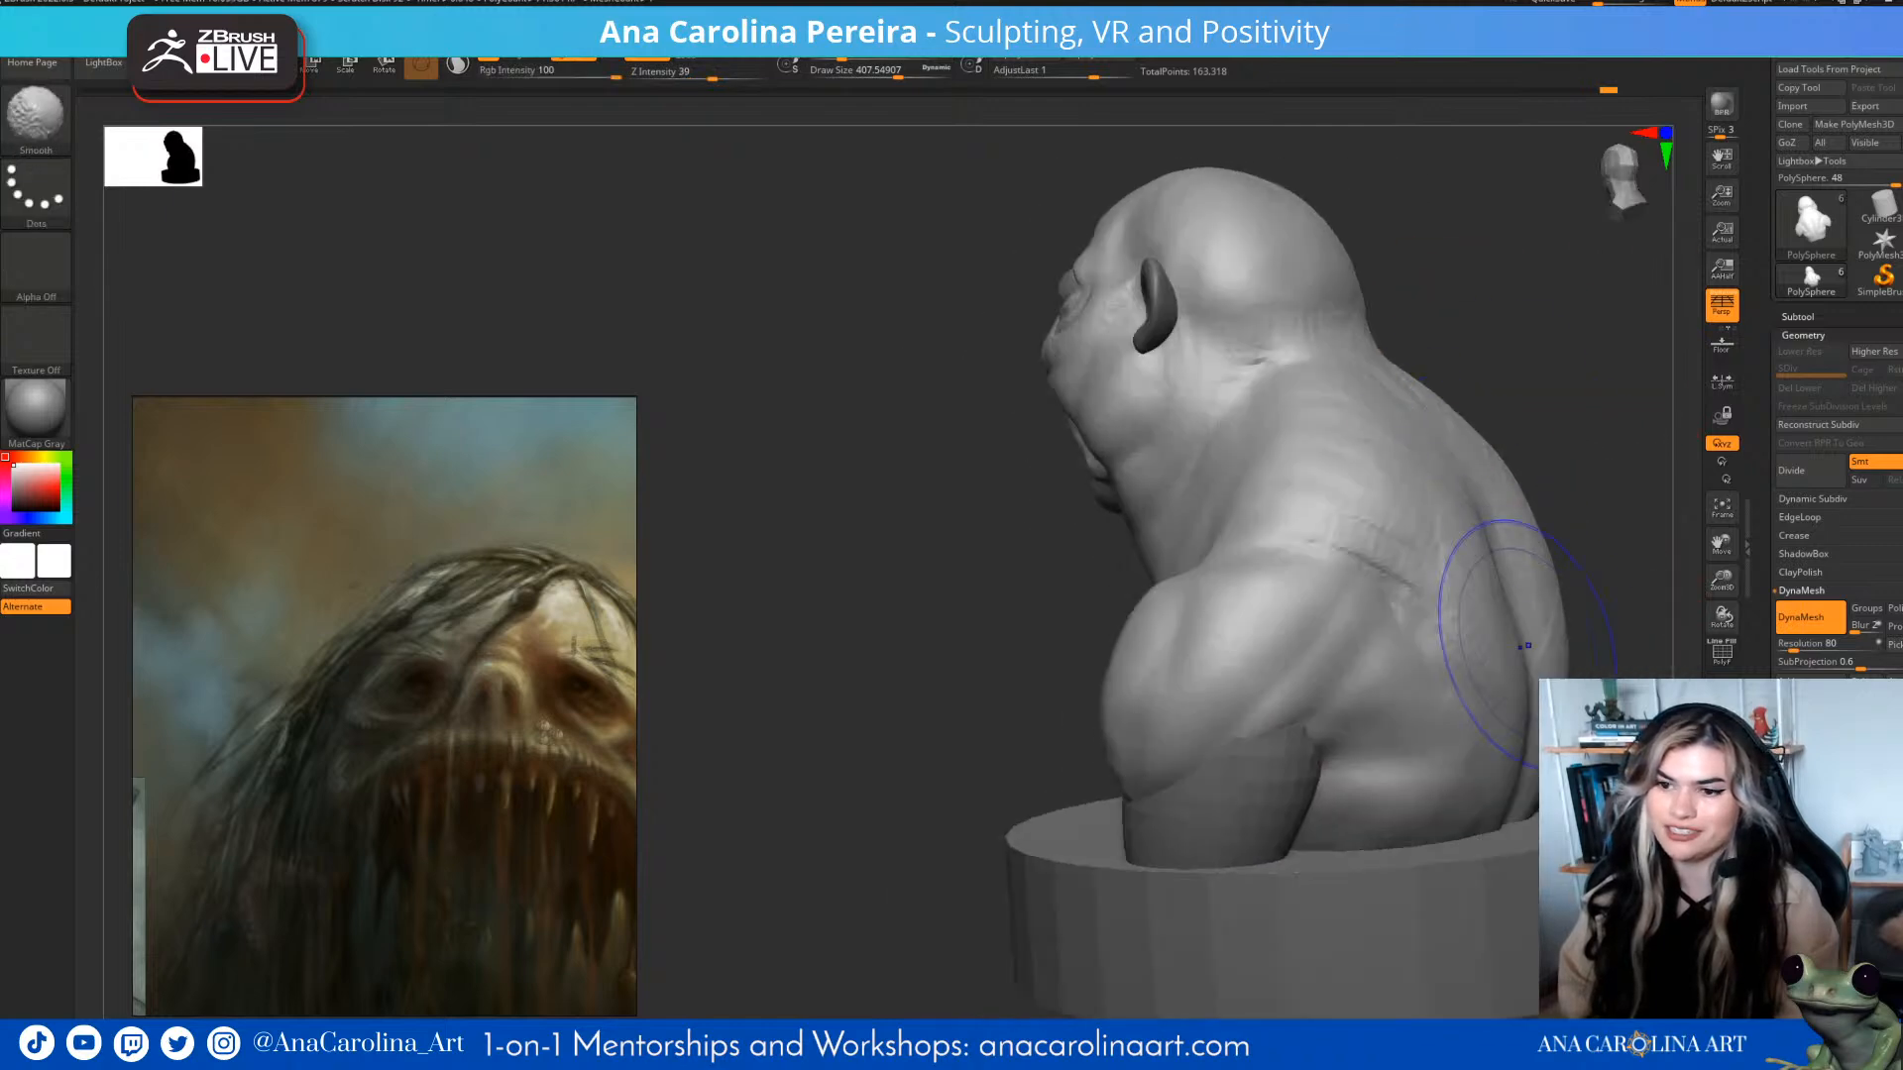
left_click_drag(1427, 511, 1444, 489, "shift")
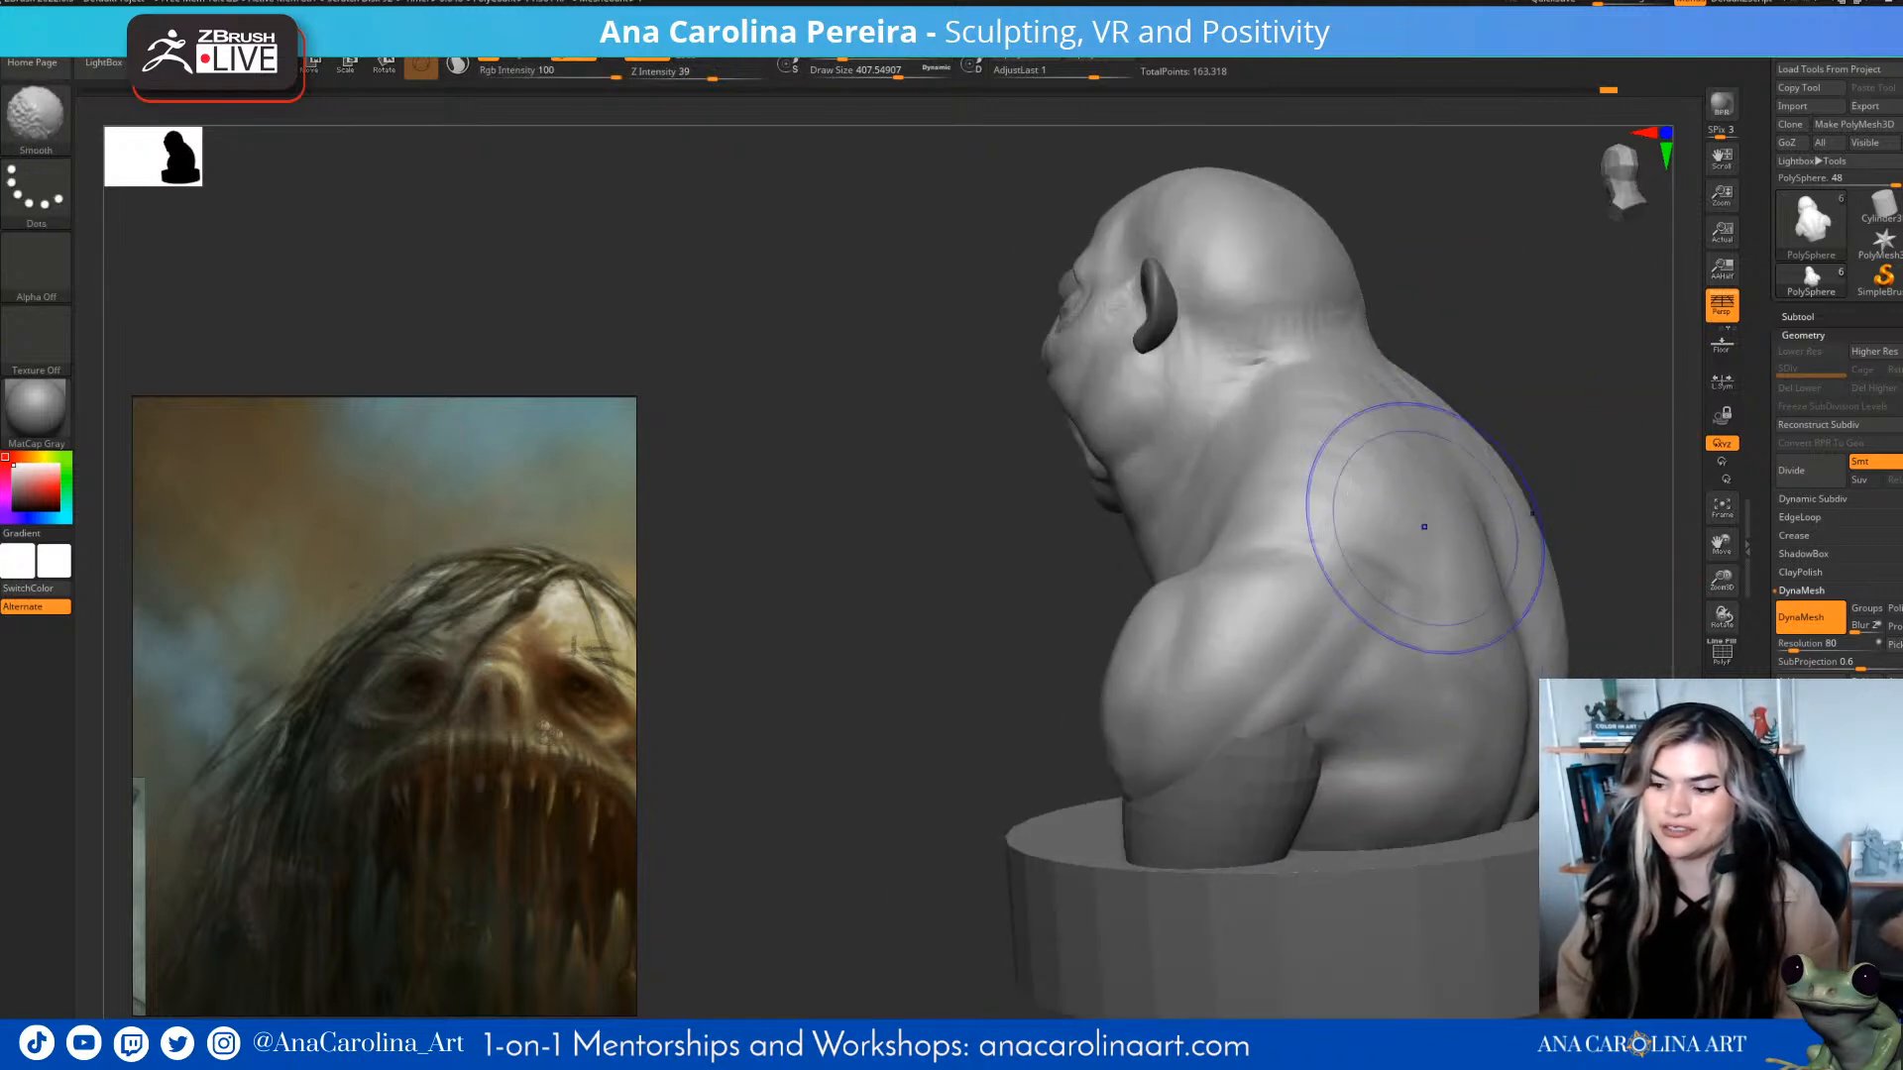
left_click_drag(912, 475, 1427, 461)
mouse_move(1683, 446)
left_mouse_down("alt")
mouse_move(1387, 451)
mouse_move(1512, 437)
left_mouse_up("alt")
- Reduce the ClayBuildup draw size to about 177 and refine the forms of the lower face from several angles
key("space")
mouse_move(1511, 424)
left_mouse_down()
mouse_move(1474, 404)
mouse_move(1461, 433)
left_mouse_up()
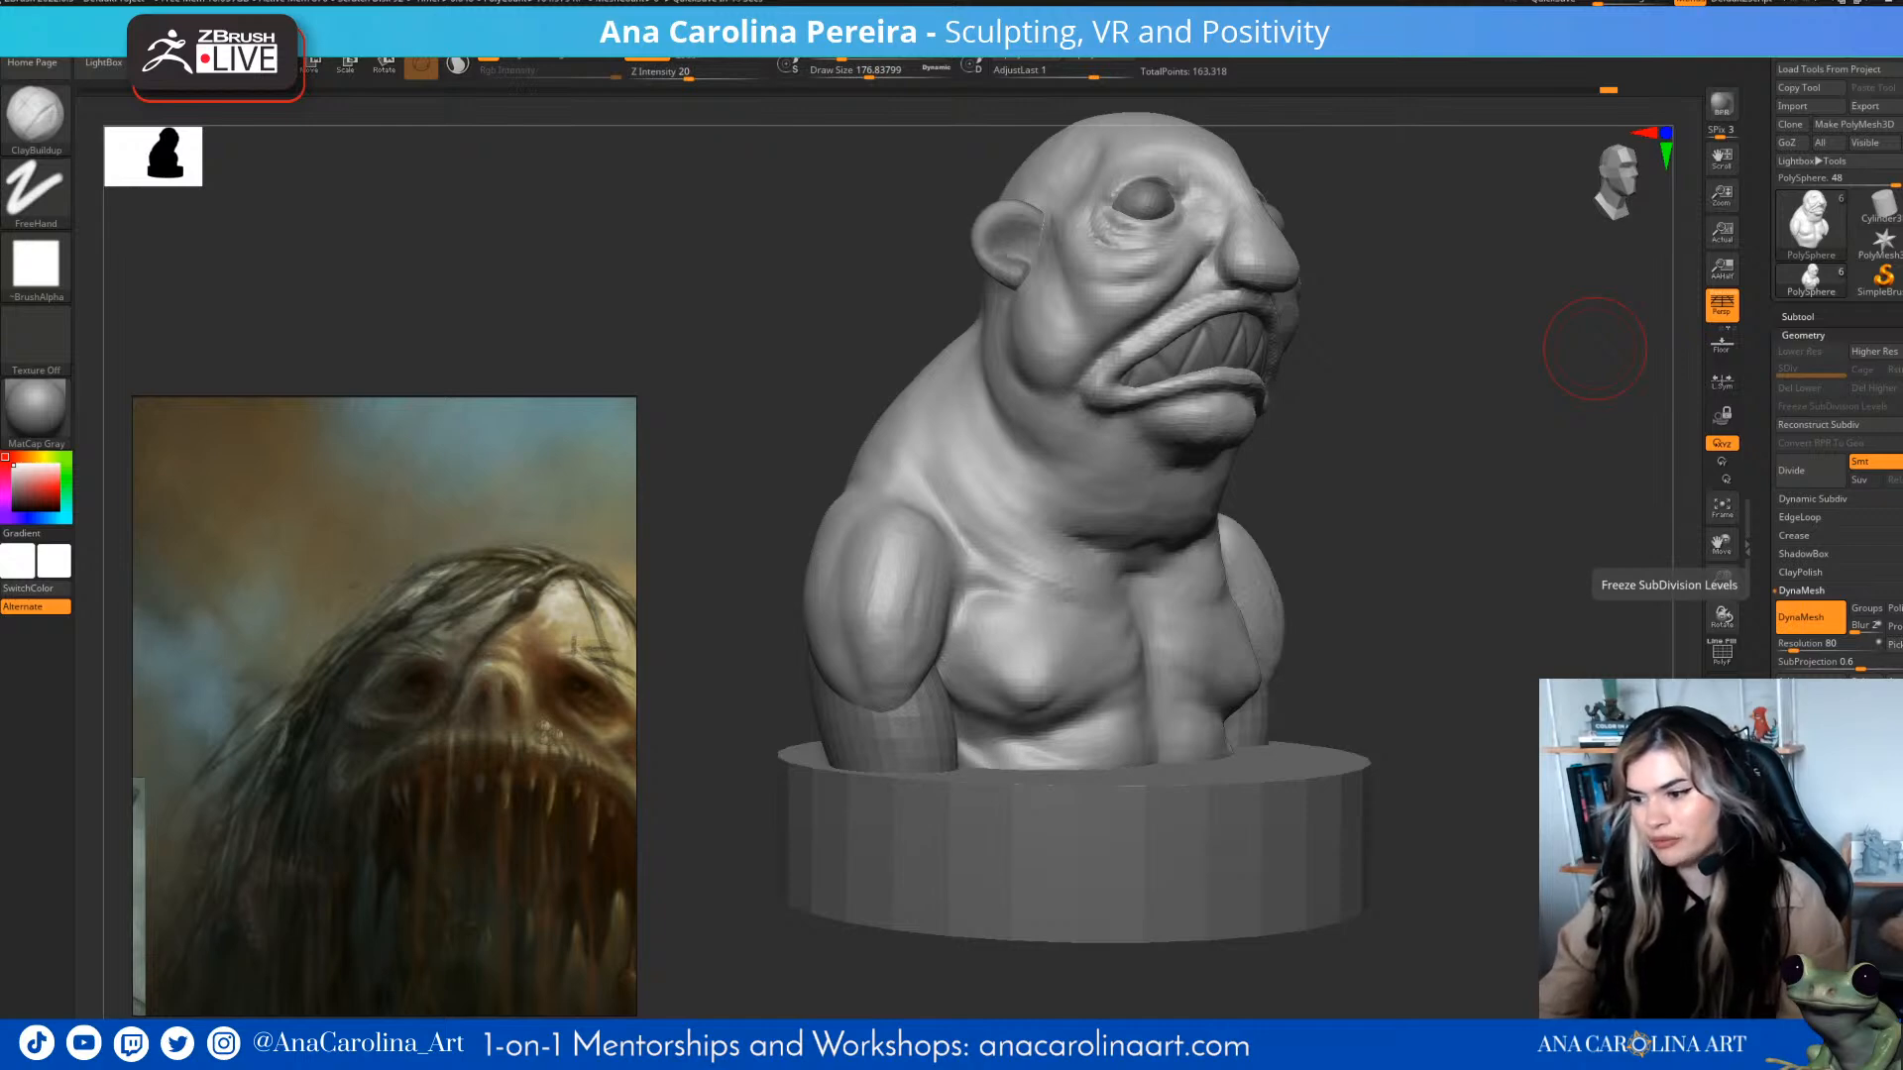
mouse_move(1594, 349)
left_mouse_down()
mouse_move(1472, 369)
mouse_move(1502, 369)
left_mouse_up()
mouse_move(1481, 476)
left_mouse_down()
mouse_move(1399, 482)
mouse_move(1412, 448)
mouse_move(1423, 520)
left_mouse_up()
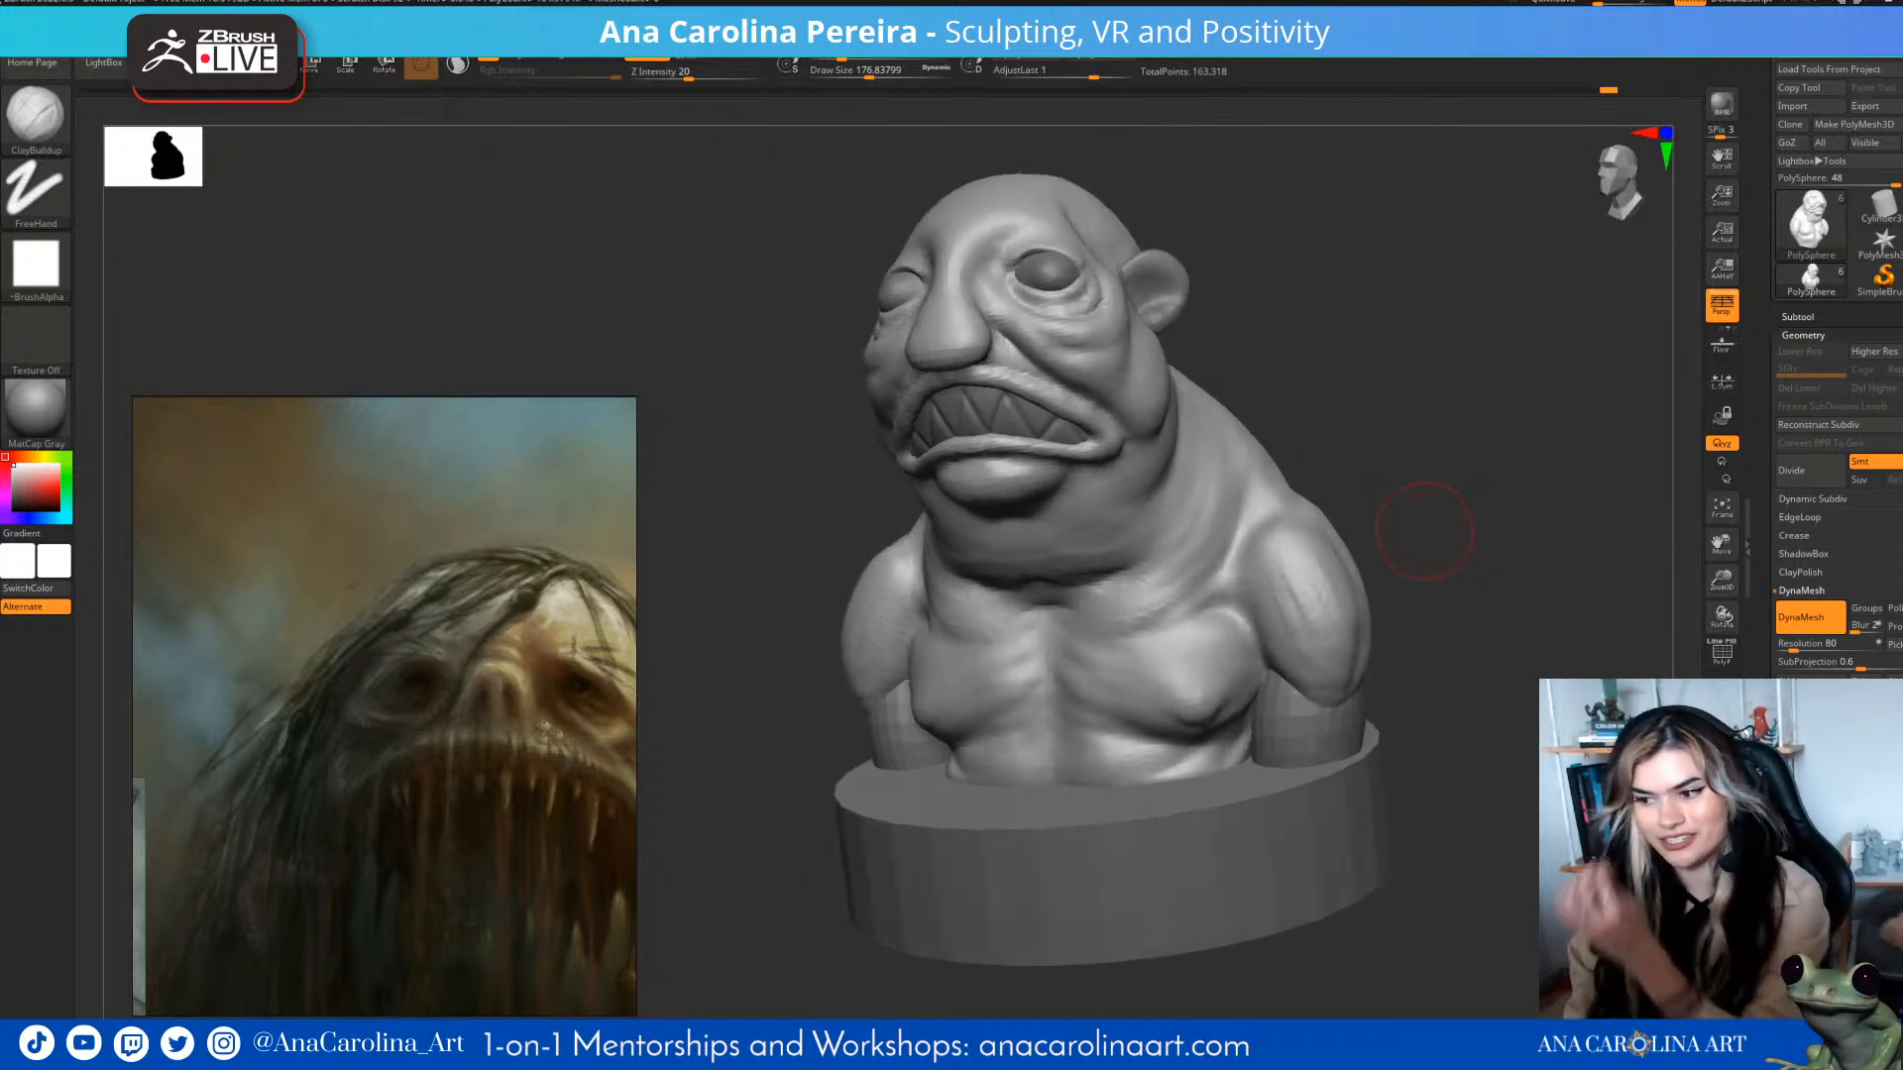
mouse_move(1430, 532)
left_mouse_down()
mouse_move(1467, 490)
mouse_move(1455, 452)
mouse_move(1486, 471)
mouse_move(1450, 481)
left_mouse_up()
key("b")
key("space")
mouse_move(1450, 481)
left_mouse_down()
mouse_move(1403, 507)
mouse_move(1305, 343)
left_mouse_up()
key("space")
left_click_drag(992, 475, 1225, 482)
mouse_move(944, 428)
right_mouse_down()
mouse_move(912, 422)
mouse_move(1169, 396)
mouse_move(1253, 412)
mouse_move(987, 408)
right_mouse_up()
right_click_drag(928, 312, 832, 315)
mouse_move(1023, 377)
right_mouse_down()
mouse_move(1424, 417)
mouse_move(1356, 434)
right_mouse_up()
- Define the creases around the lower lip and chin with the DamStandard brush at a draw size of about 182
key("b")
key("d")
key("s")
key("s")
left_click_drag(1350, 436, 1332, 437)
mouse_move(1307, 436)
right_mouse_down()
mouse_move(1336, 391)
mouse_move(1343, 580)
right_mouse_up()
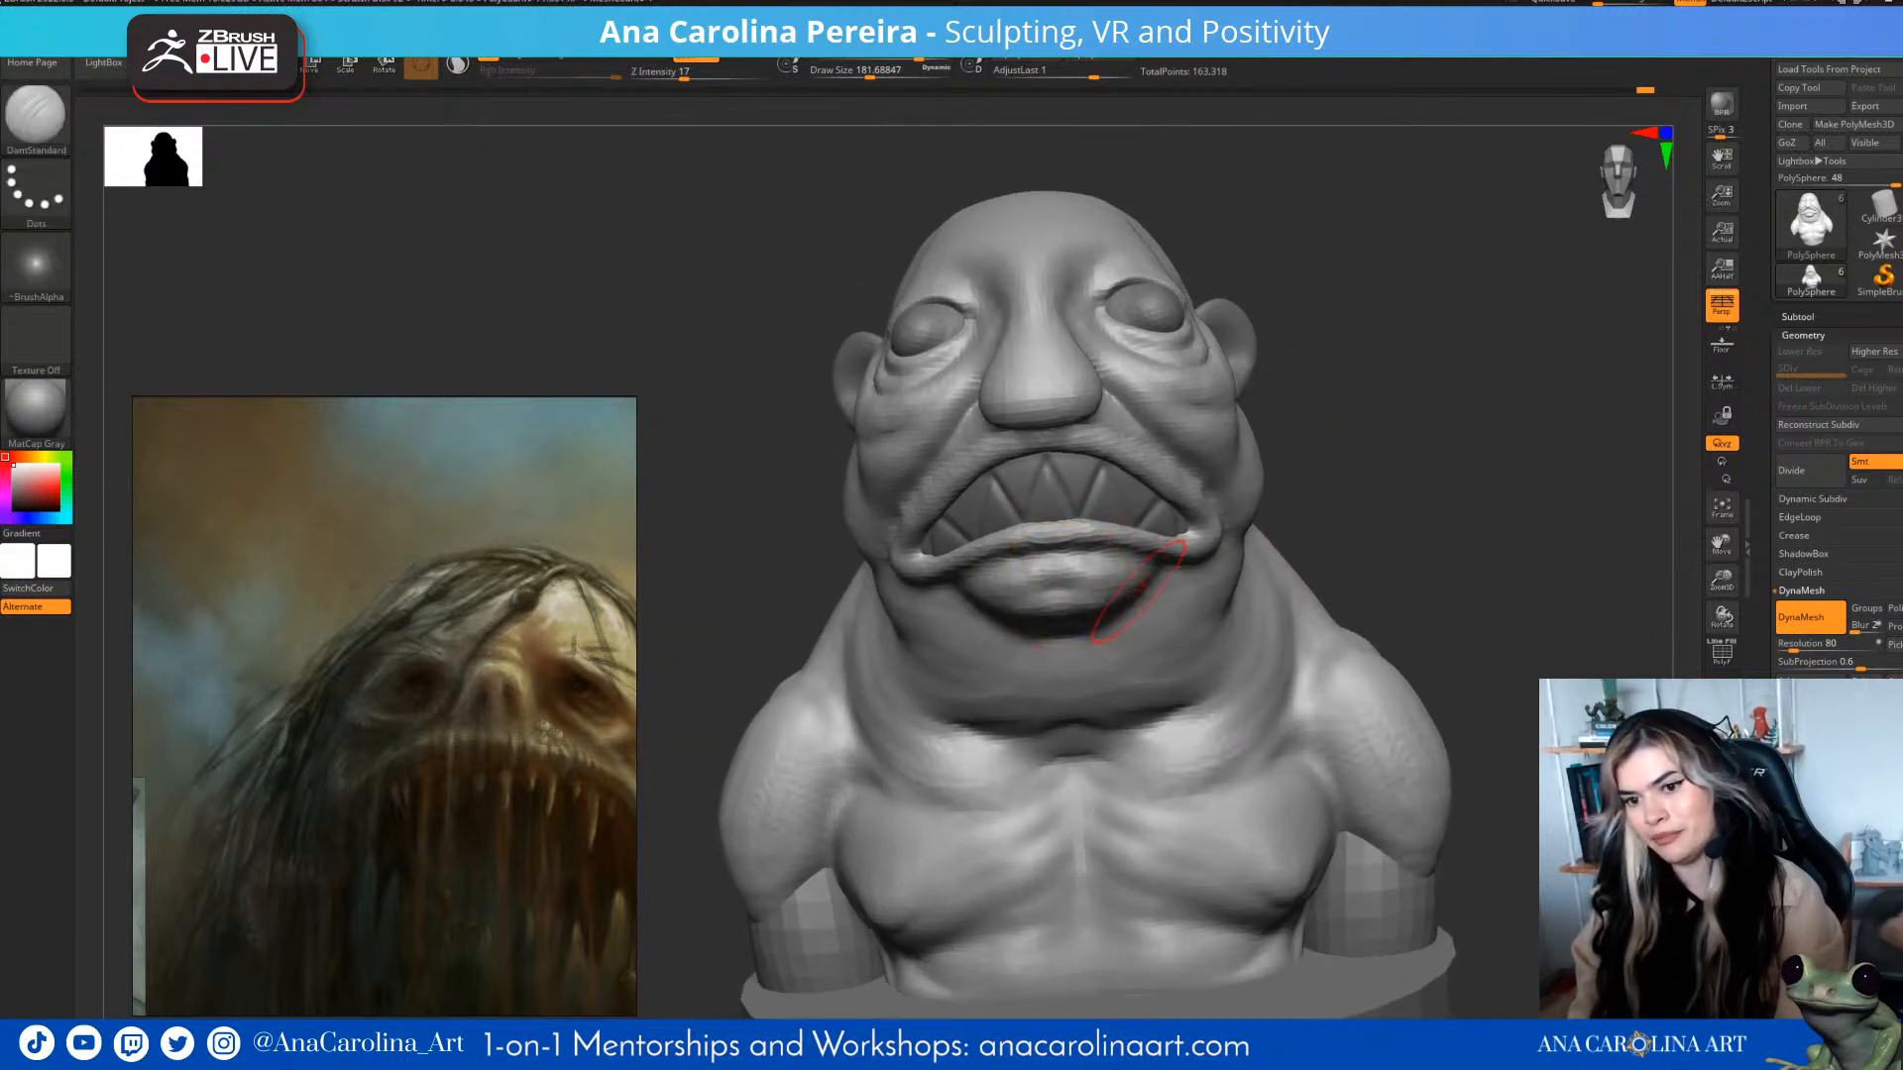
mouse_move(1412, 476)
right_mouse_down("alt")
mouse_move(1465, 573)
mouse_move(1090, 621)
mouse_move(1165, 694)
mouse_move(1408, 561)
mouse_move(1257, 621)
right_mouse_up("alt")
- Set the DamStandard draw size to about 311 and try a crease across the upper chest
key("space")
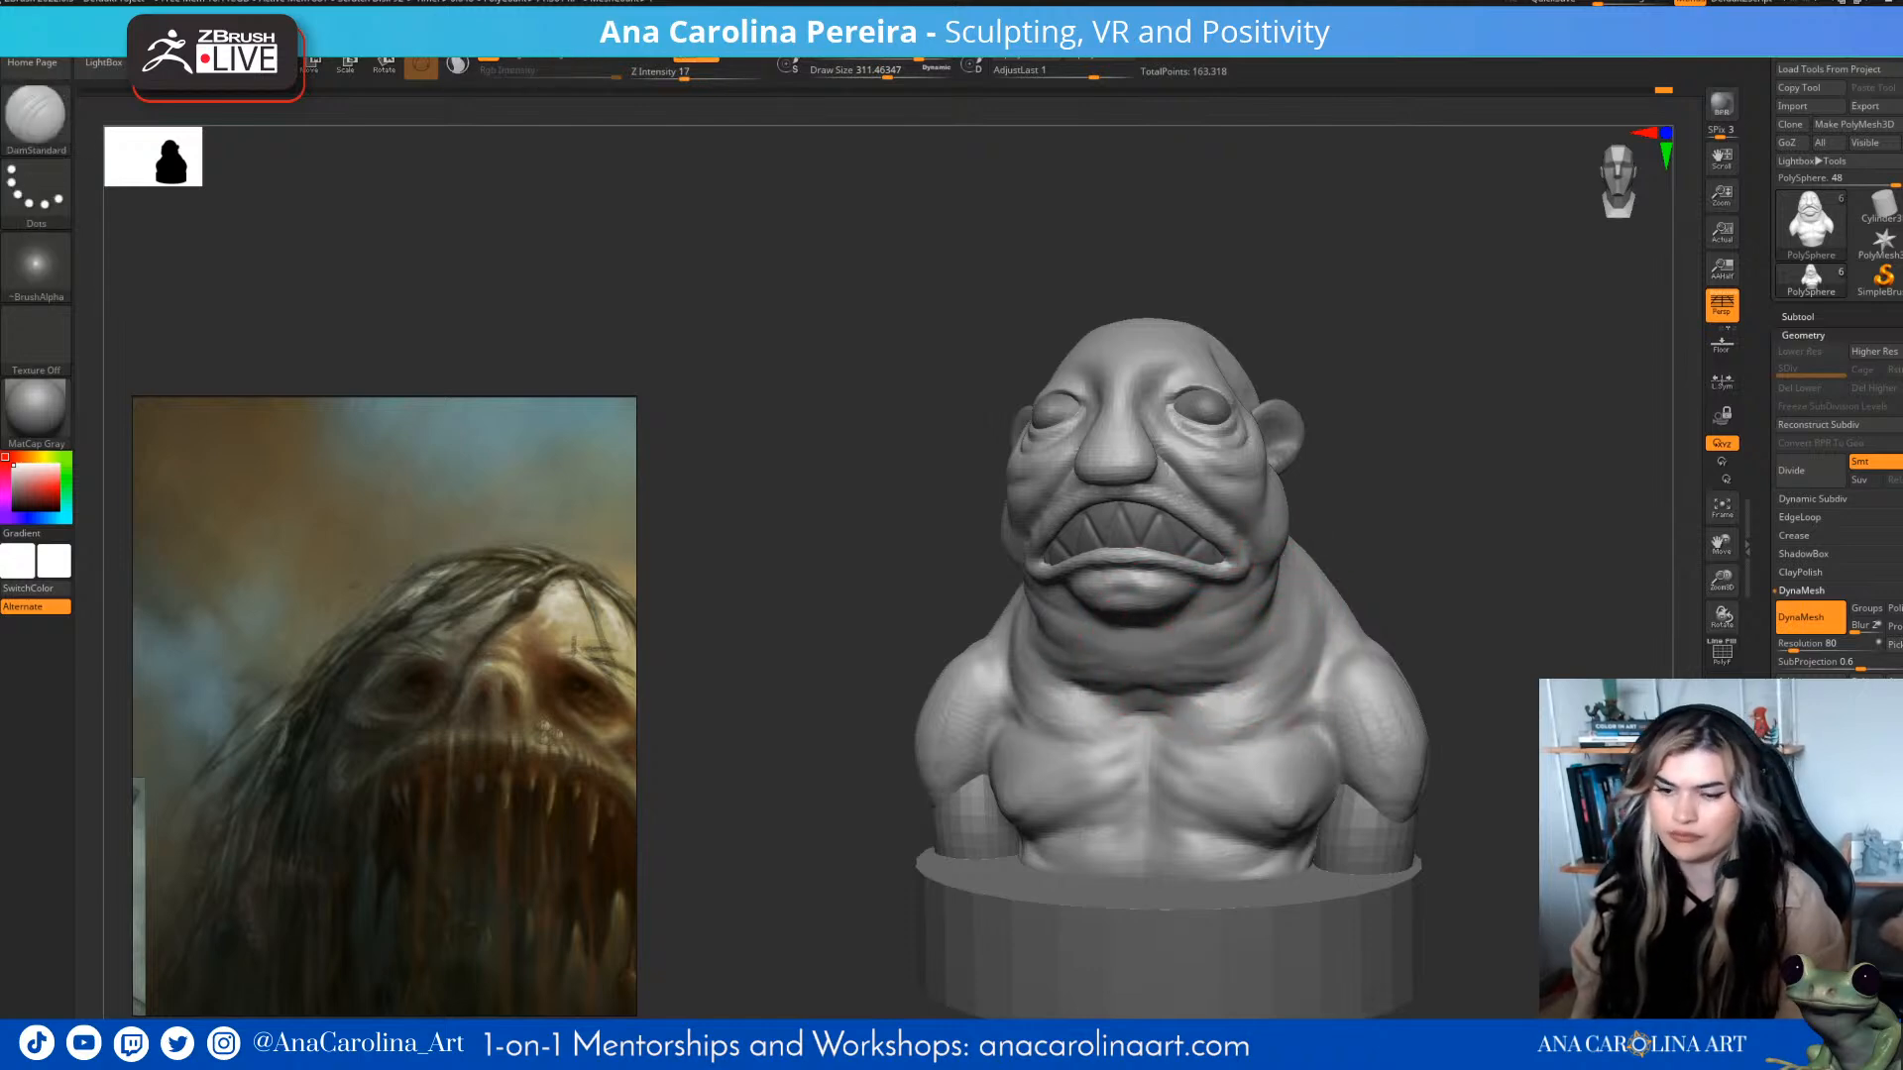
mouse_move(1354, 650)
right_mouse_down()
mouse_move(1427, 555)
mouse_move(1325, 637)
mouse_move(1388, 555)
right_mouse_up()
key("ctrl+z")
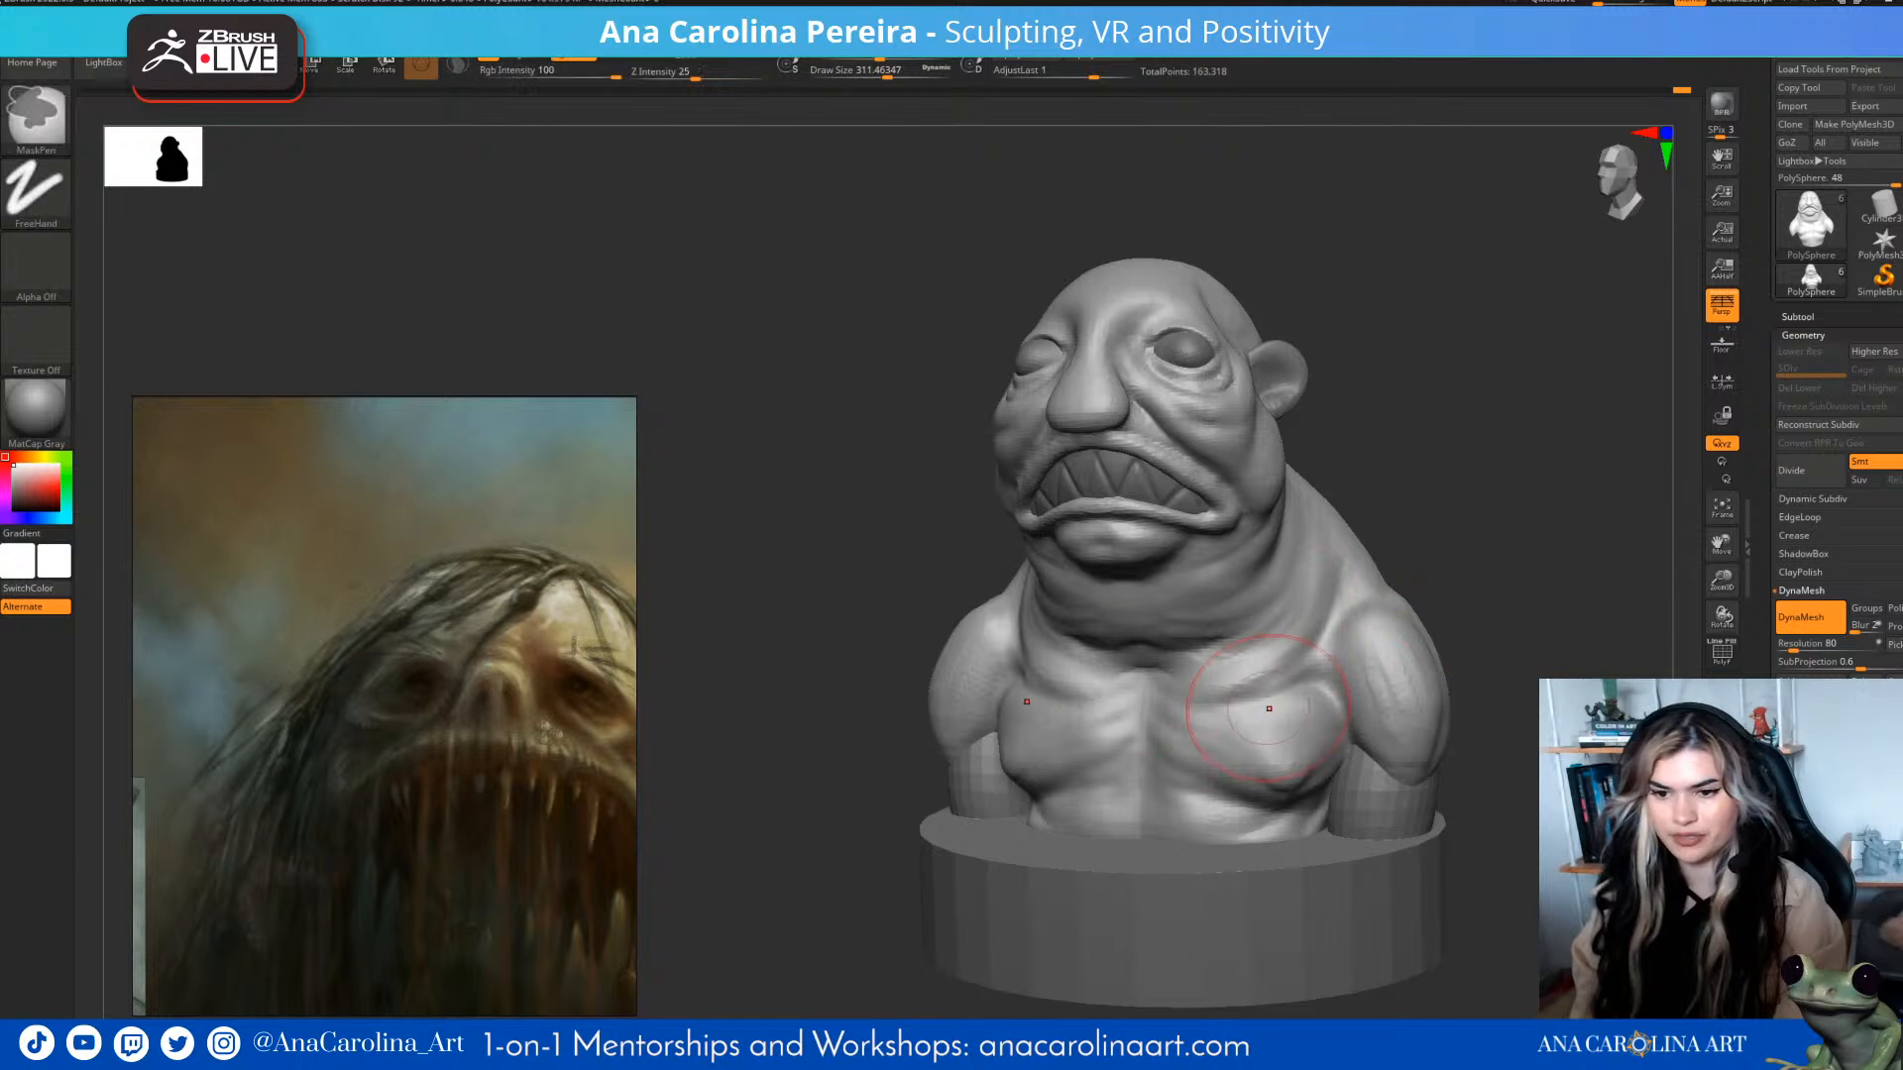
mouse_move(1165, 682)
left_mouse_down()
mouse_move(1244, 699)
mouse_move(1326, 640)
left_mouse_up()
key("ctrl+z")
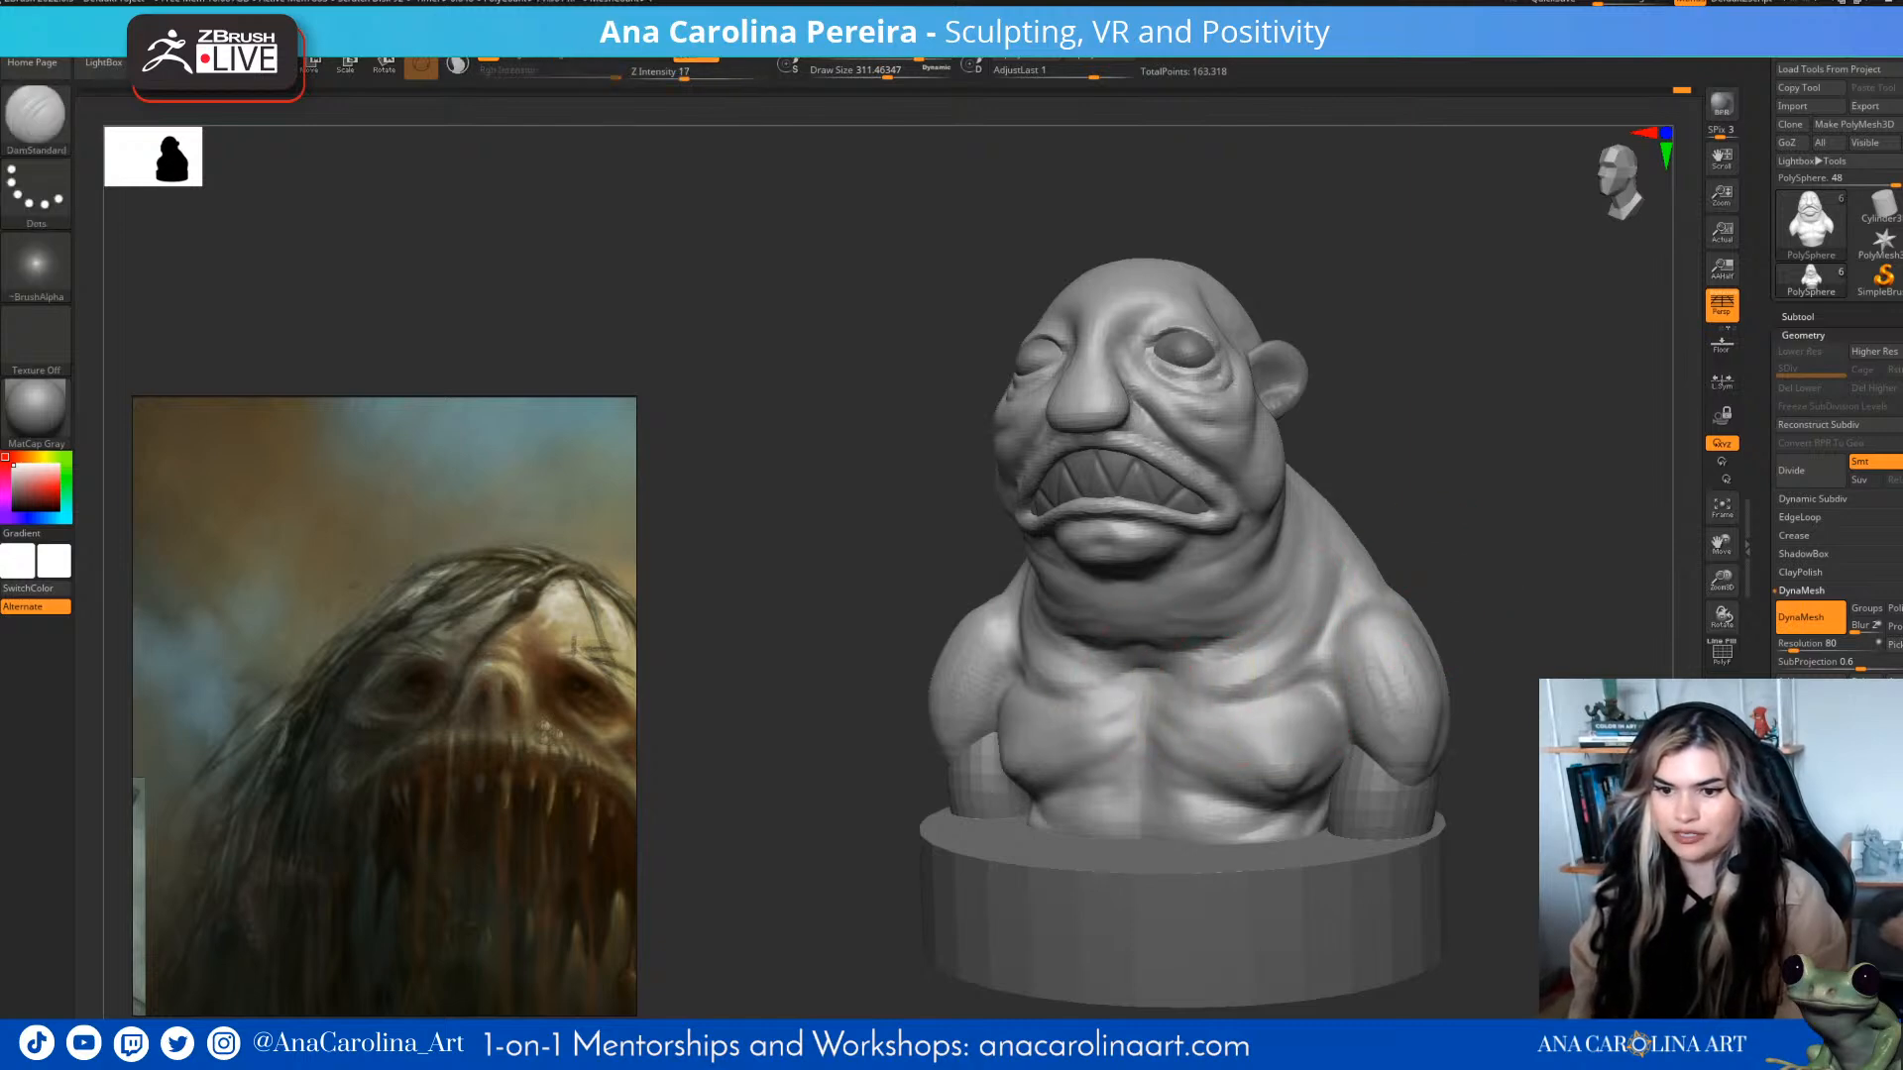
- Carve folds where the neck meets the chest and shoulders with the DamStandard brush
right_click_drag(1442, 593, 1453, 570, "alt")
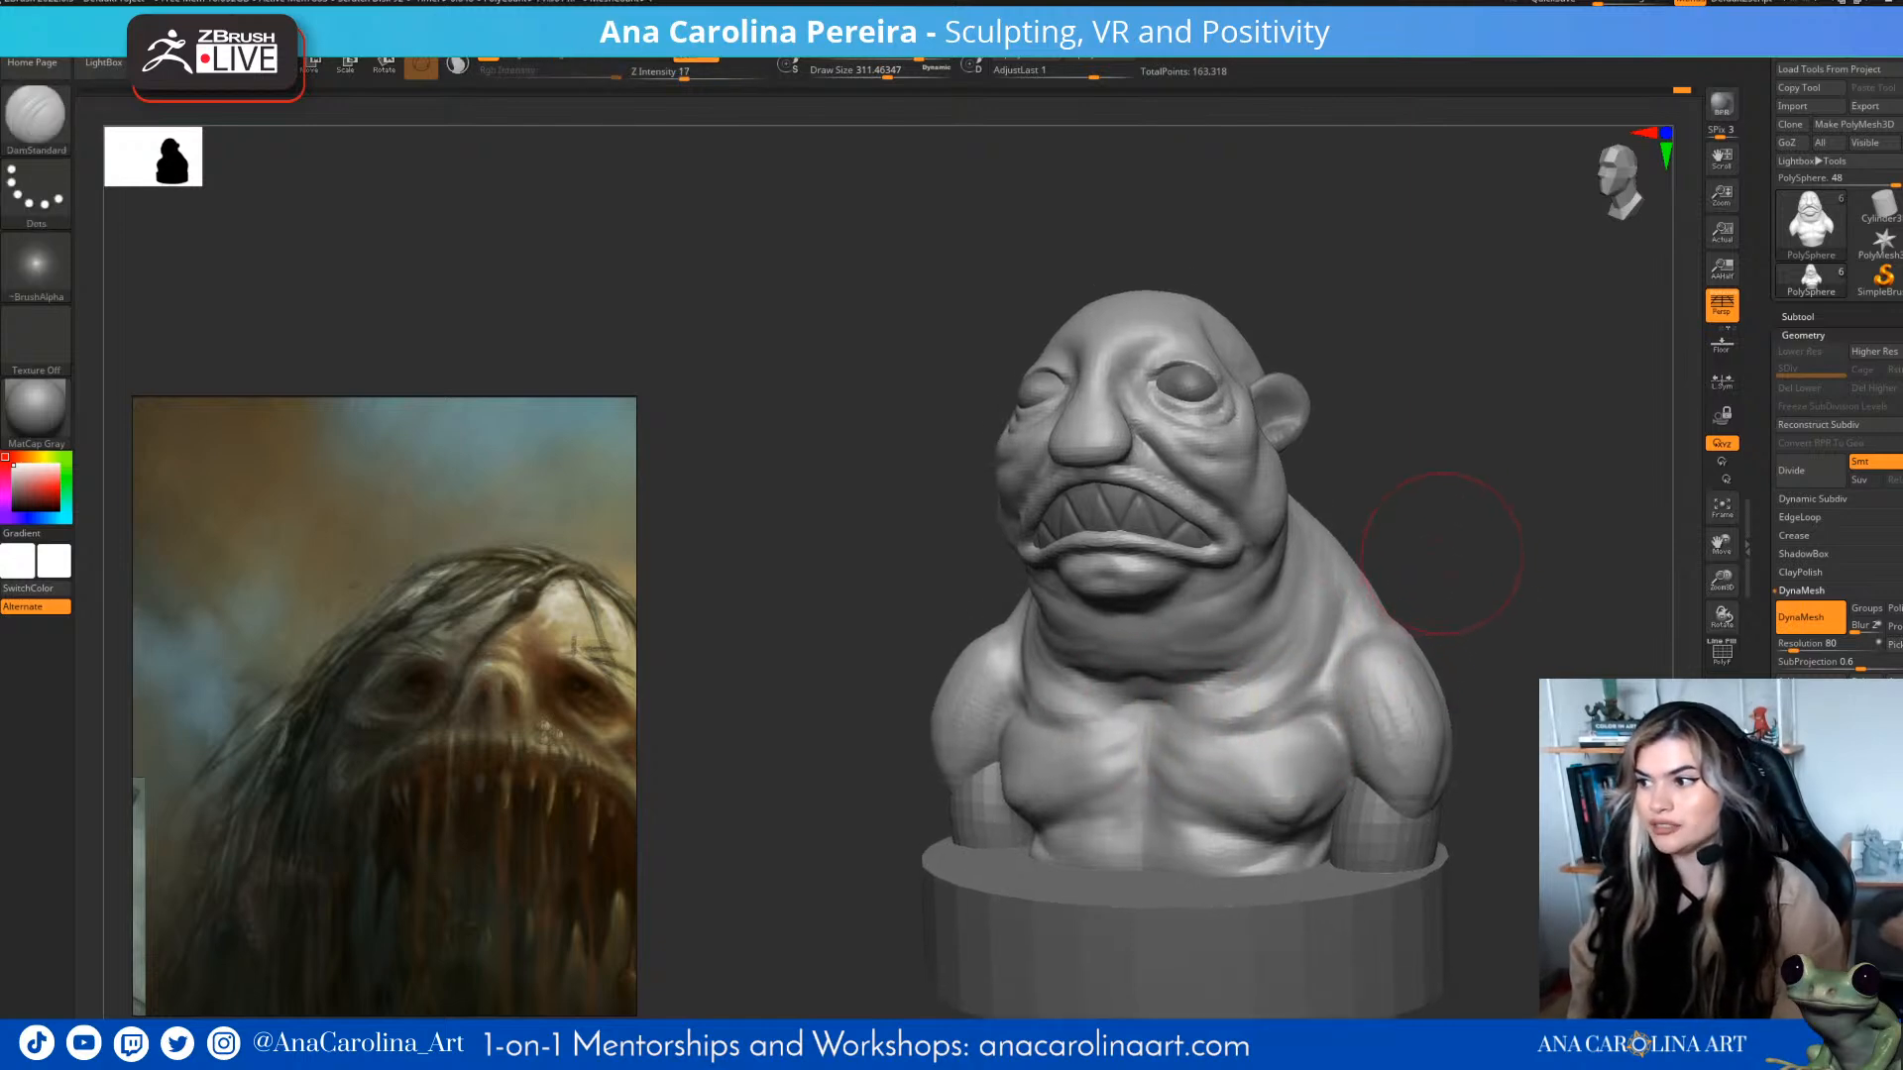
left_click_drag(1457, 541, 976, 537)
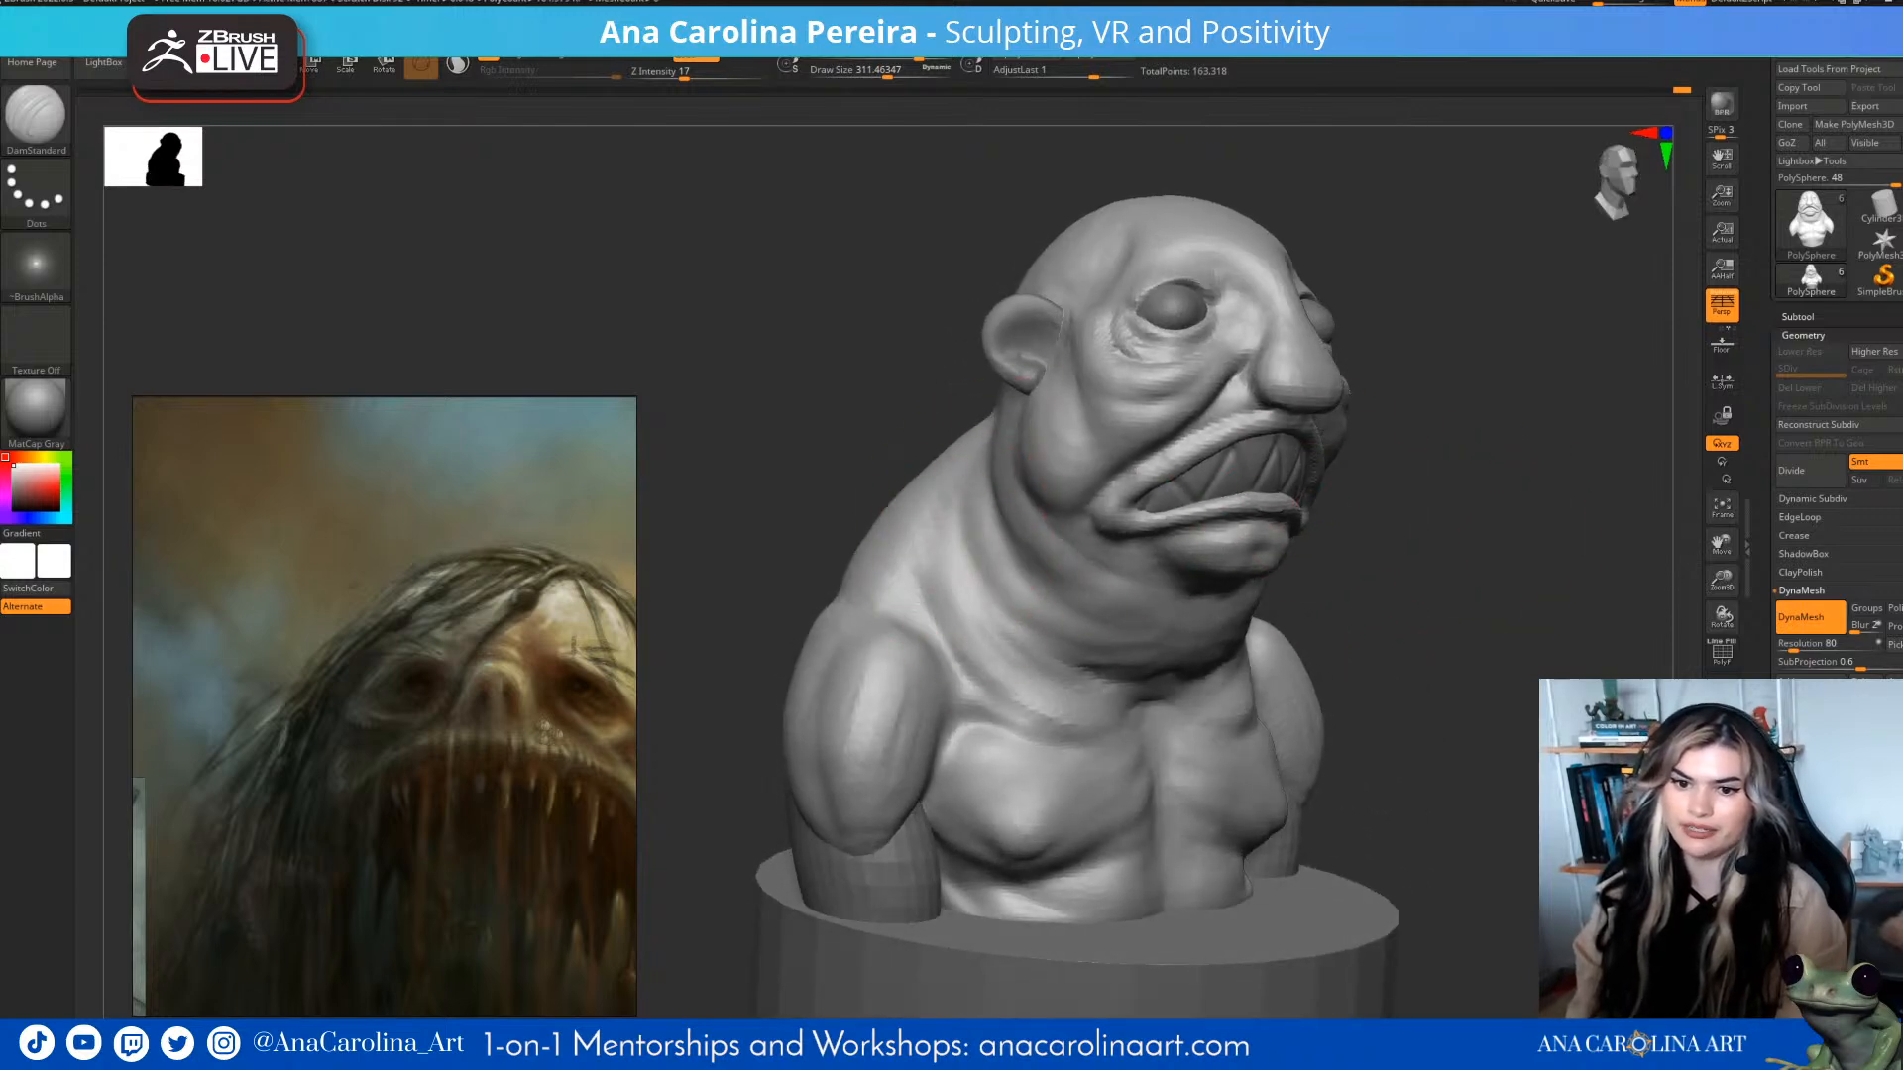
mouse_move(1447, 556)
left_mouse_down()
mouse_move(1298, 587)
mouse_move(1386, 513)
left_mouse_up()
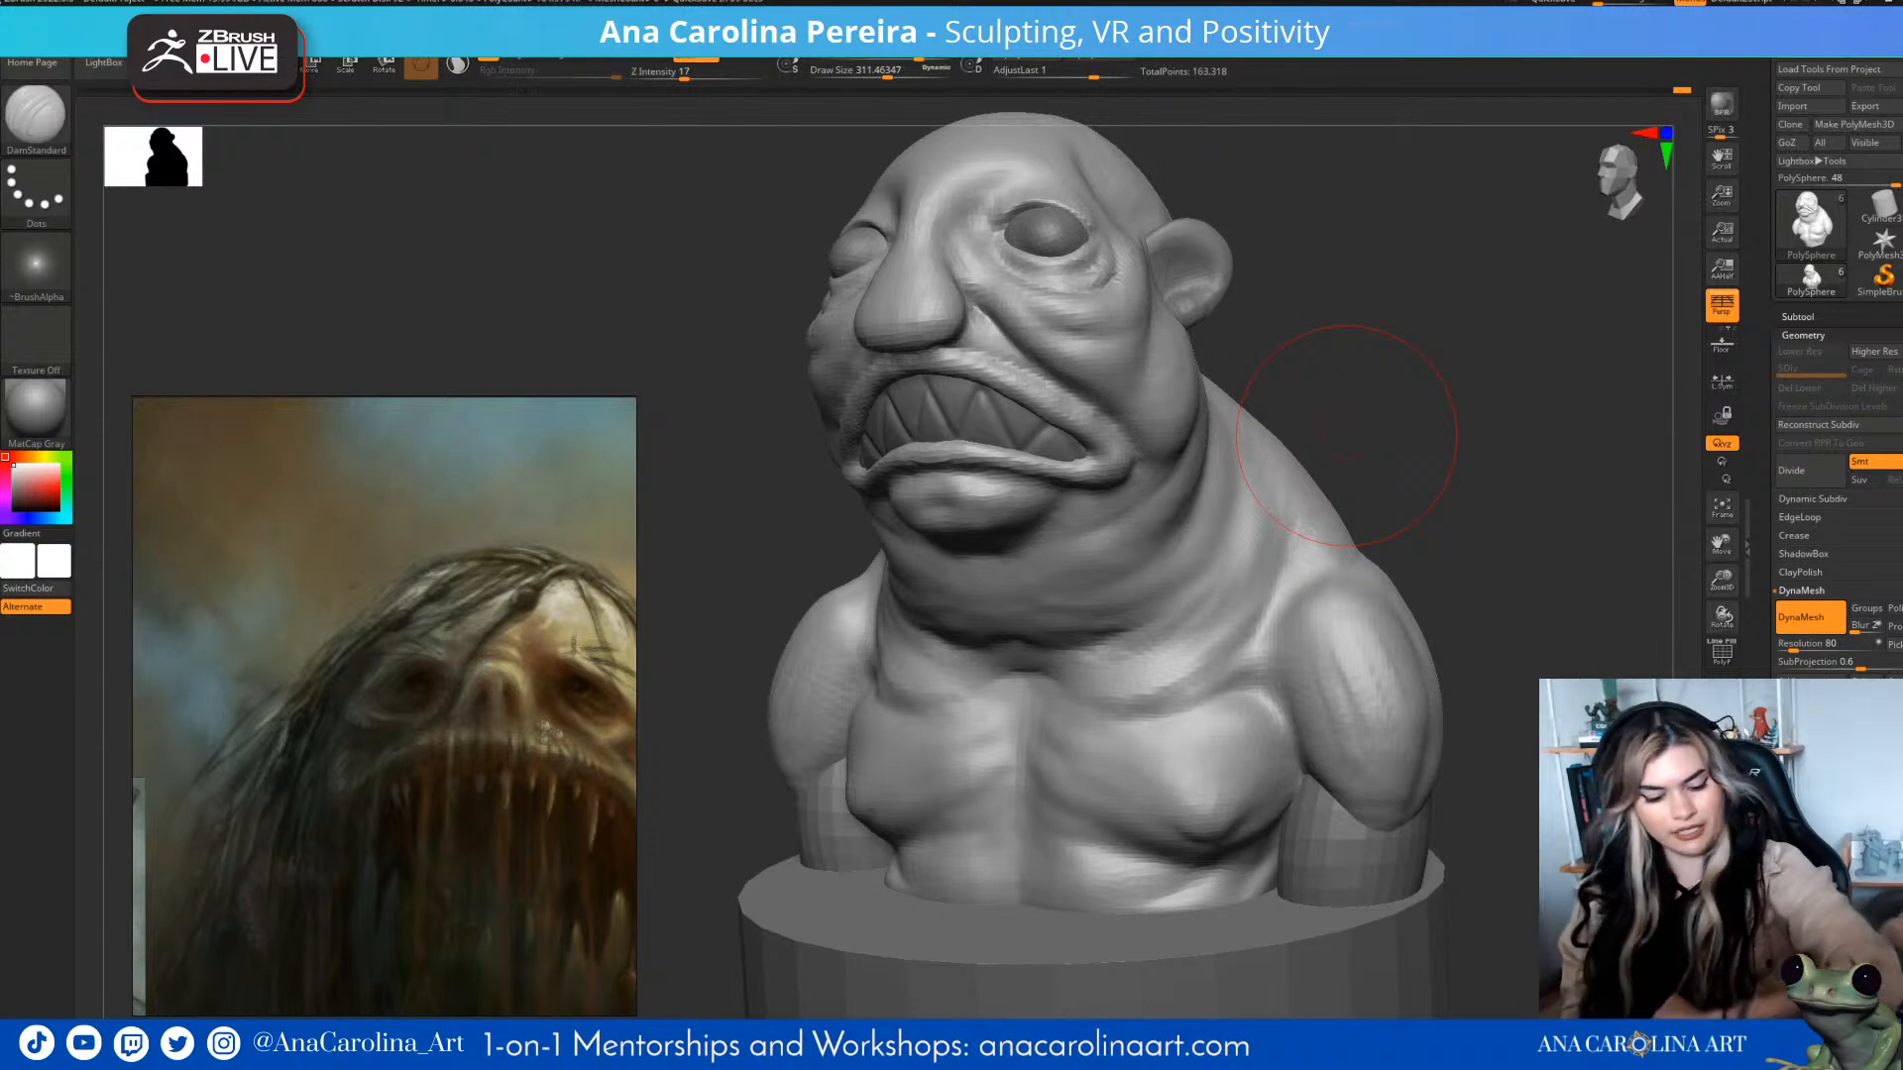
mouse_move(1346, 436)
left_mouse_down()
mouse_move(1477, 288)
mouse_move(1596, 288)
mouse_move(1403, 492)
mouse_move(1651, 315)
mouse_move(1428, 347)
left_mouse_up()
- Build up the muscle and skin folds along the side of the neck below the ear with the ClayBuildup brush
key("b")
key("b")
left_click_drag(1197, 437, 1155, 496)
left_click_drag(1229, 386, 1162, 474)
left_click_drag(1457, 386, 1348, 386)
mouse_move(1132, 442)
left_mouse_down()
mouse_move(1169, 411)
mouse_move(1214, 421)
mouse_move(1239, 485)
left_mouse_up()
mouse_move(1377, 417)
left_mouse_down()
mouse_move(1465, 403)
mouse_move(1496, 503)
mouse_move(1581, 446)
left_mouse_up()
left_click_drag(1142, 302, 1053, 466)
left_click_drag(1417, 347, 1214, 337)
mouse_move(1527, 446)
left_mouse_down()
mouse_move(1408, 515)
mouse_move(1358, 439)
mouse_move(1427, 414)
left_mouse_up()
mouse_move(1563, 363)
left_mouse_down("alt")
mouse_move(1415, 426)
mouse_move(1412, 382)
left_mouse_up("alt")
mouse_move(1313, 515)
left_mouse_down("alt")
mouse_move(1546, 444)
mouse_move(1521, 438)
mouse_move(1577, 413)
left_mouse_up("alt")
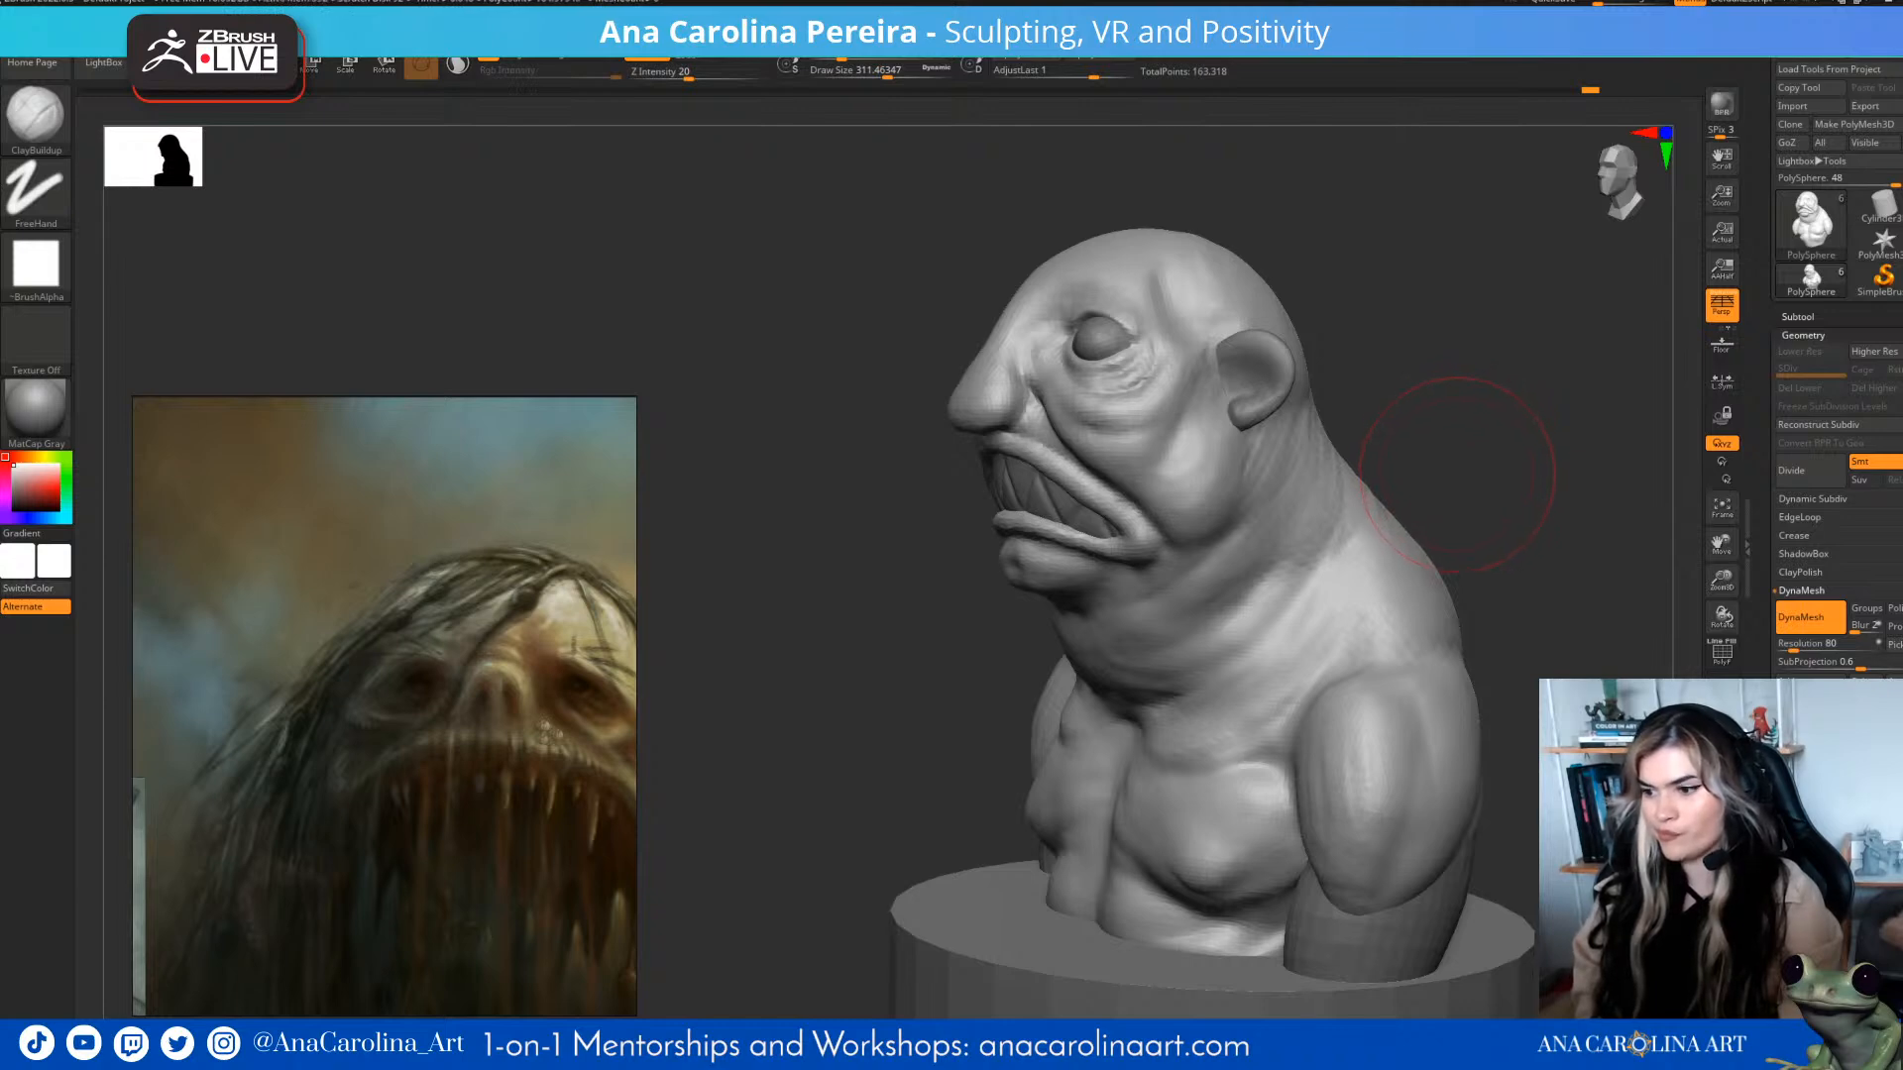
- Extend the ClayBuildup folds from the neck into the upper back and smooth their transitions
mouse_move(1487, 471)
left_mouse_down()
mouse_move(1264, 519)
mouse_move(1542, 426)
mouse_move(1418, 403)
mouse_move(1147, 467)
left_mouse_up()
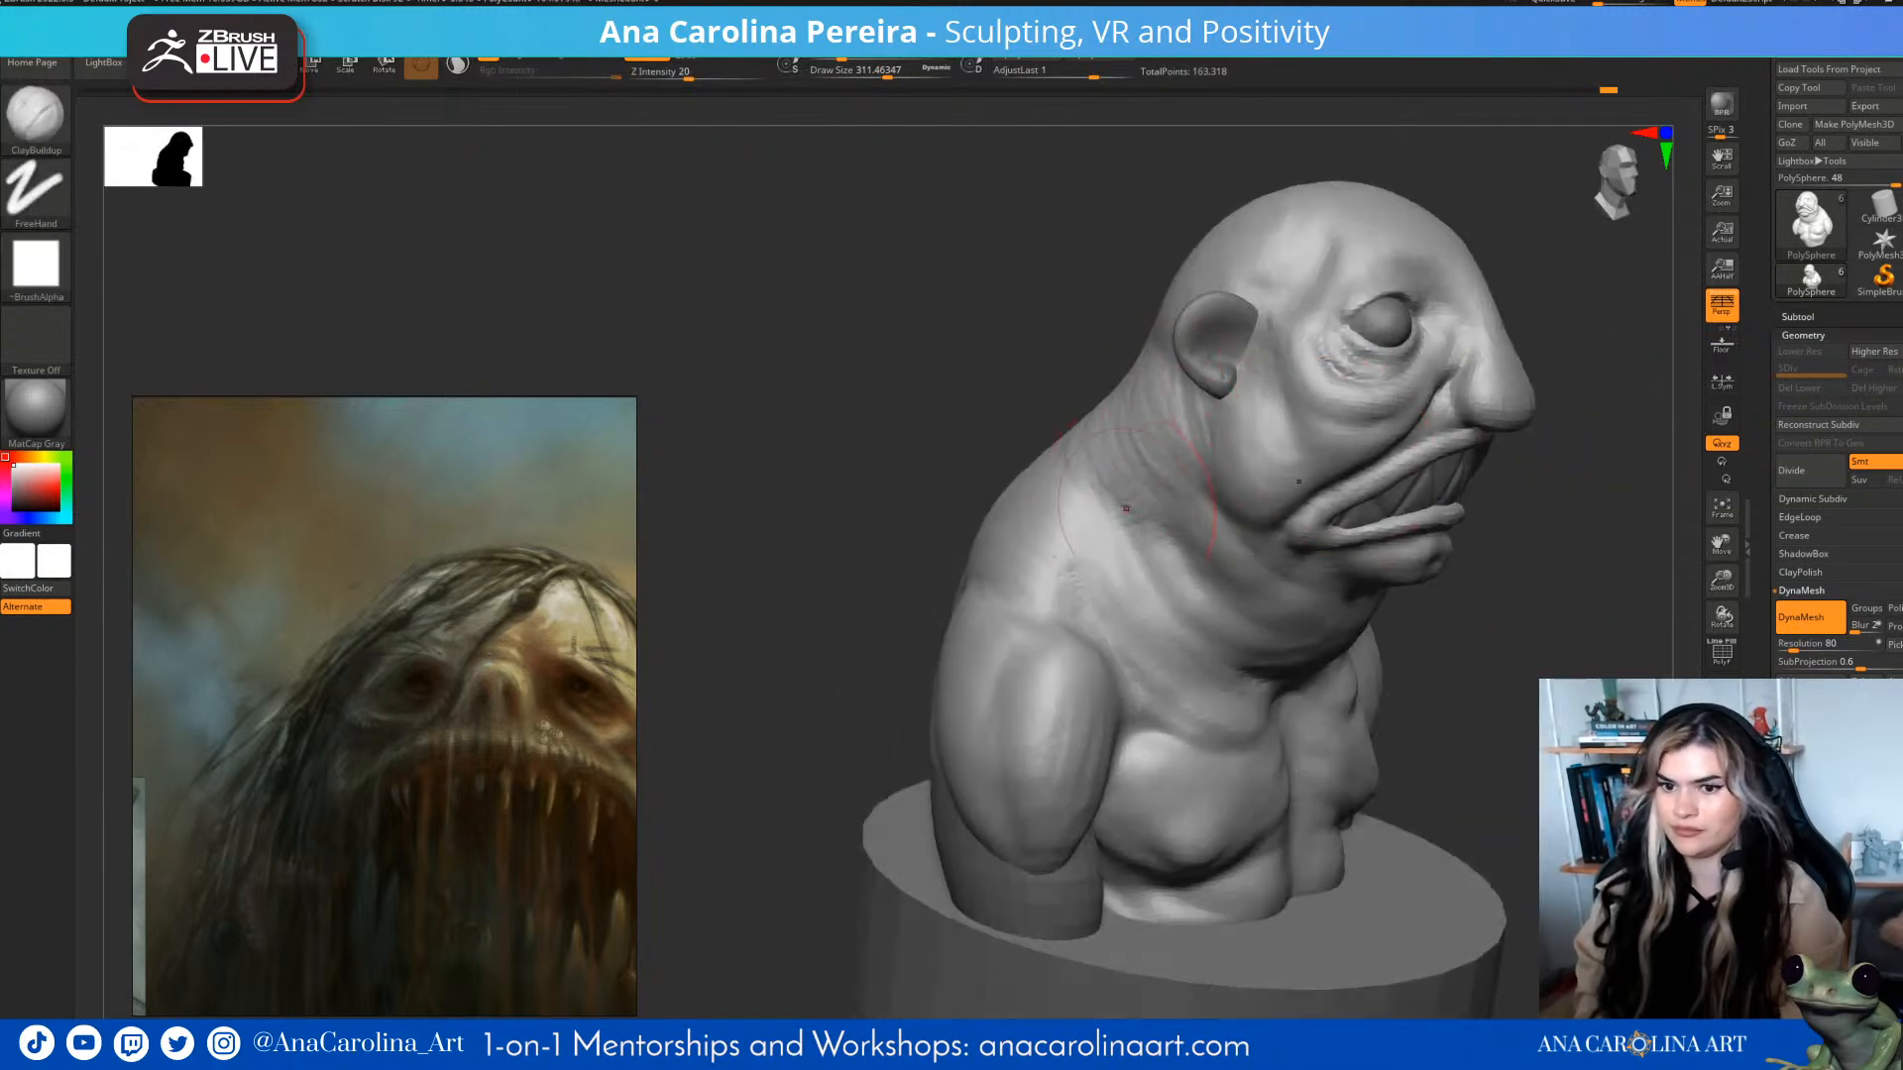
left_click_drag(1547, 476, 1338, 416)
left_click_drag(1547, 476, 1447, 307, "alt")
left_click_drag(1487, 426, 1388, 446)
left_click_drag(1210, 488, 1200, 526, "shift")
mouse_move(1517, 456)
left_mouse_down()
mouse_move(1363, 426)
mouse_move(1232, 359)
left_mouse_up()
left_click_drag(1486, 376, 1279, 342)
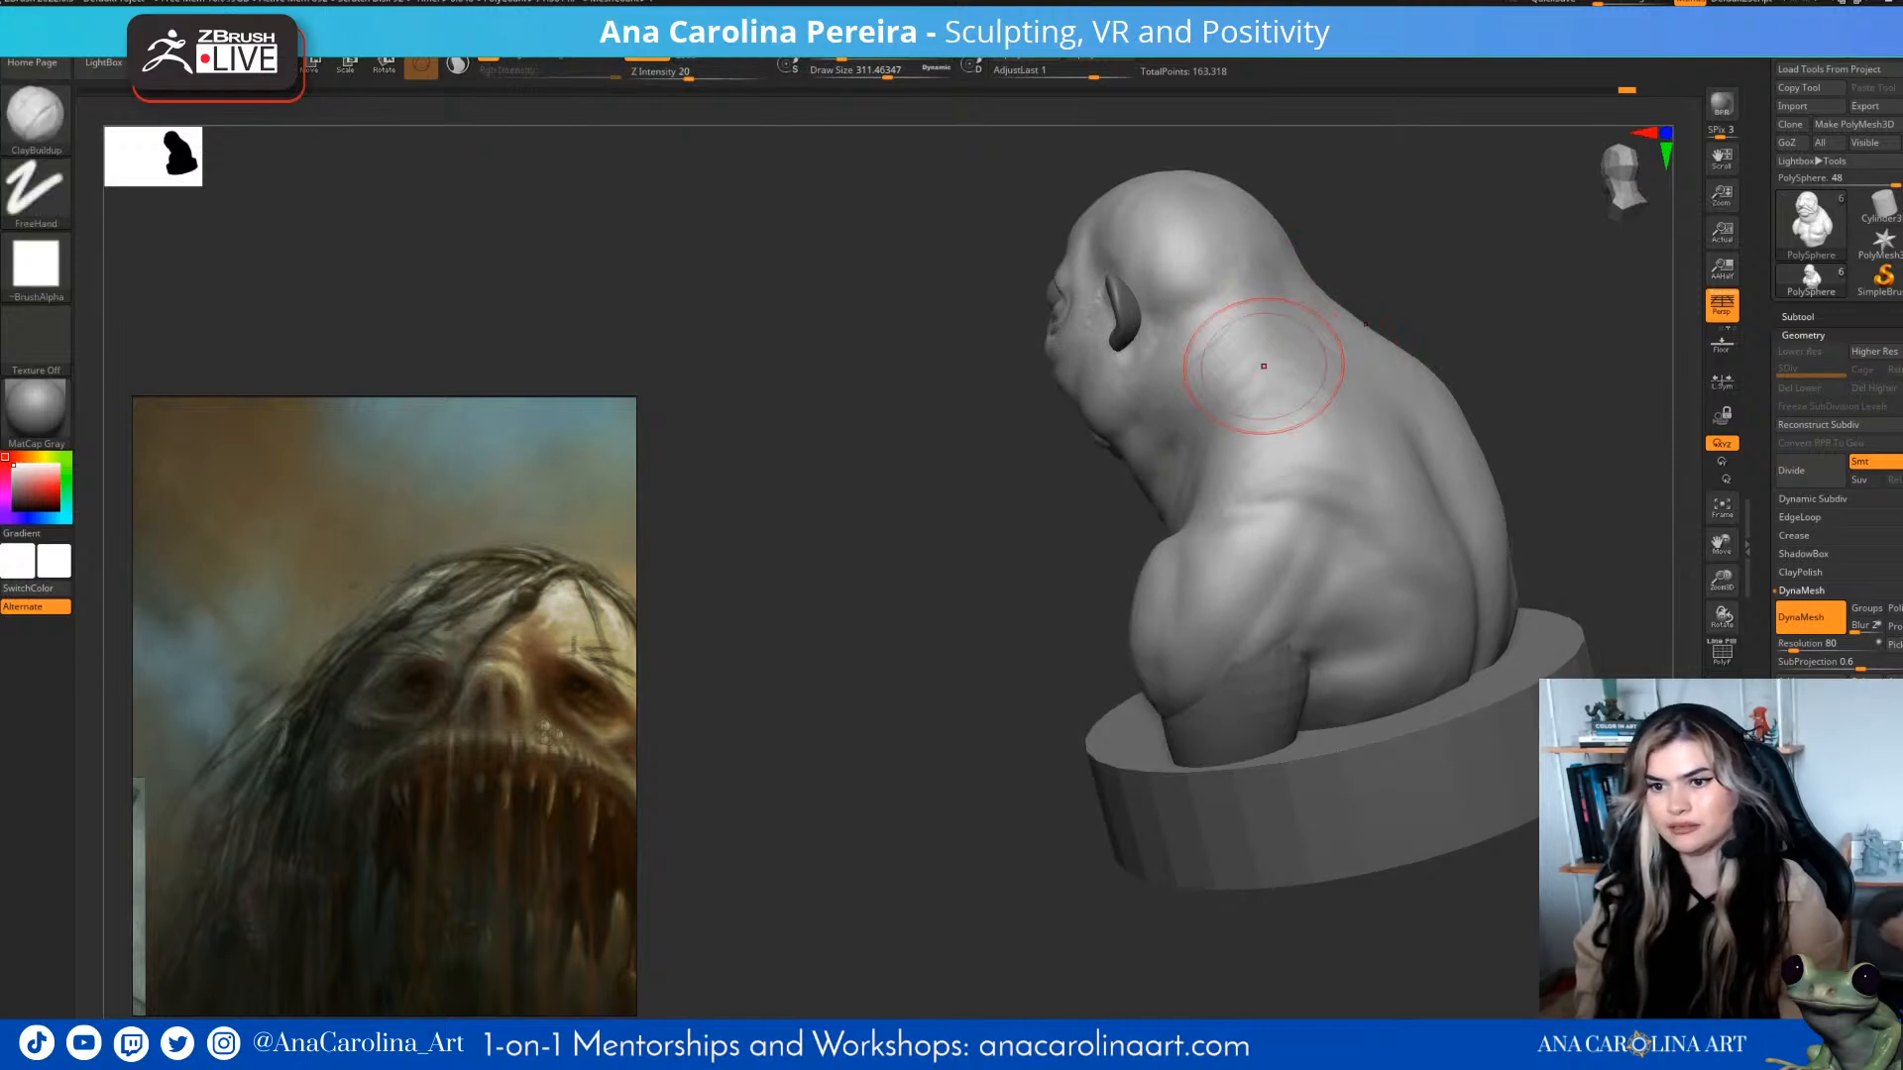
mouse_move(922, 342)
left_mouse_down()
mouse_move(1051, 362)
mouse_move(1200, 298)
mouse_move(1239, 347)
mouse_move(1378, 396)
left_mouse_up()
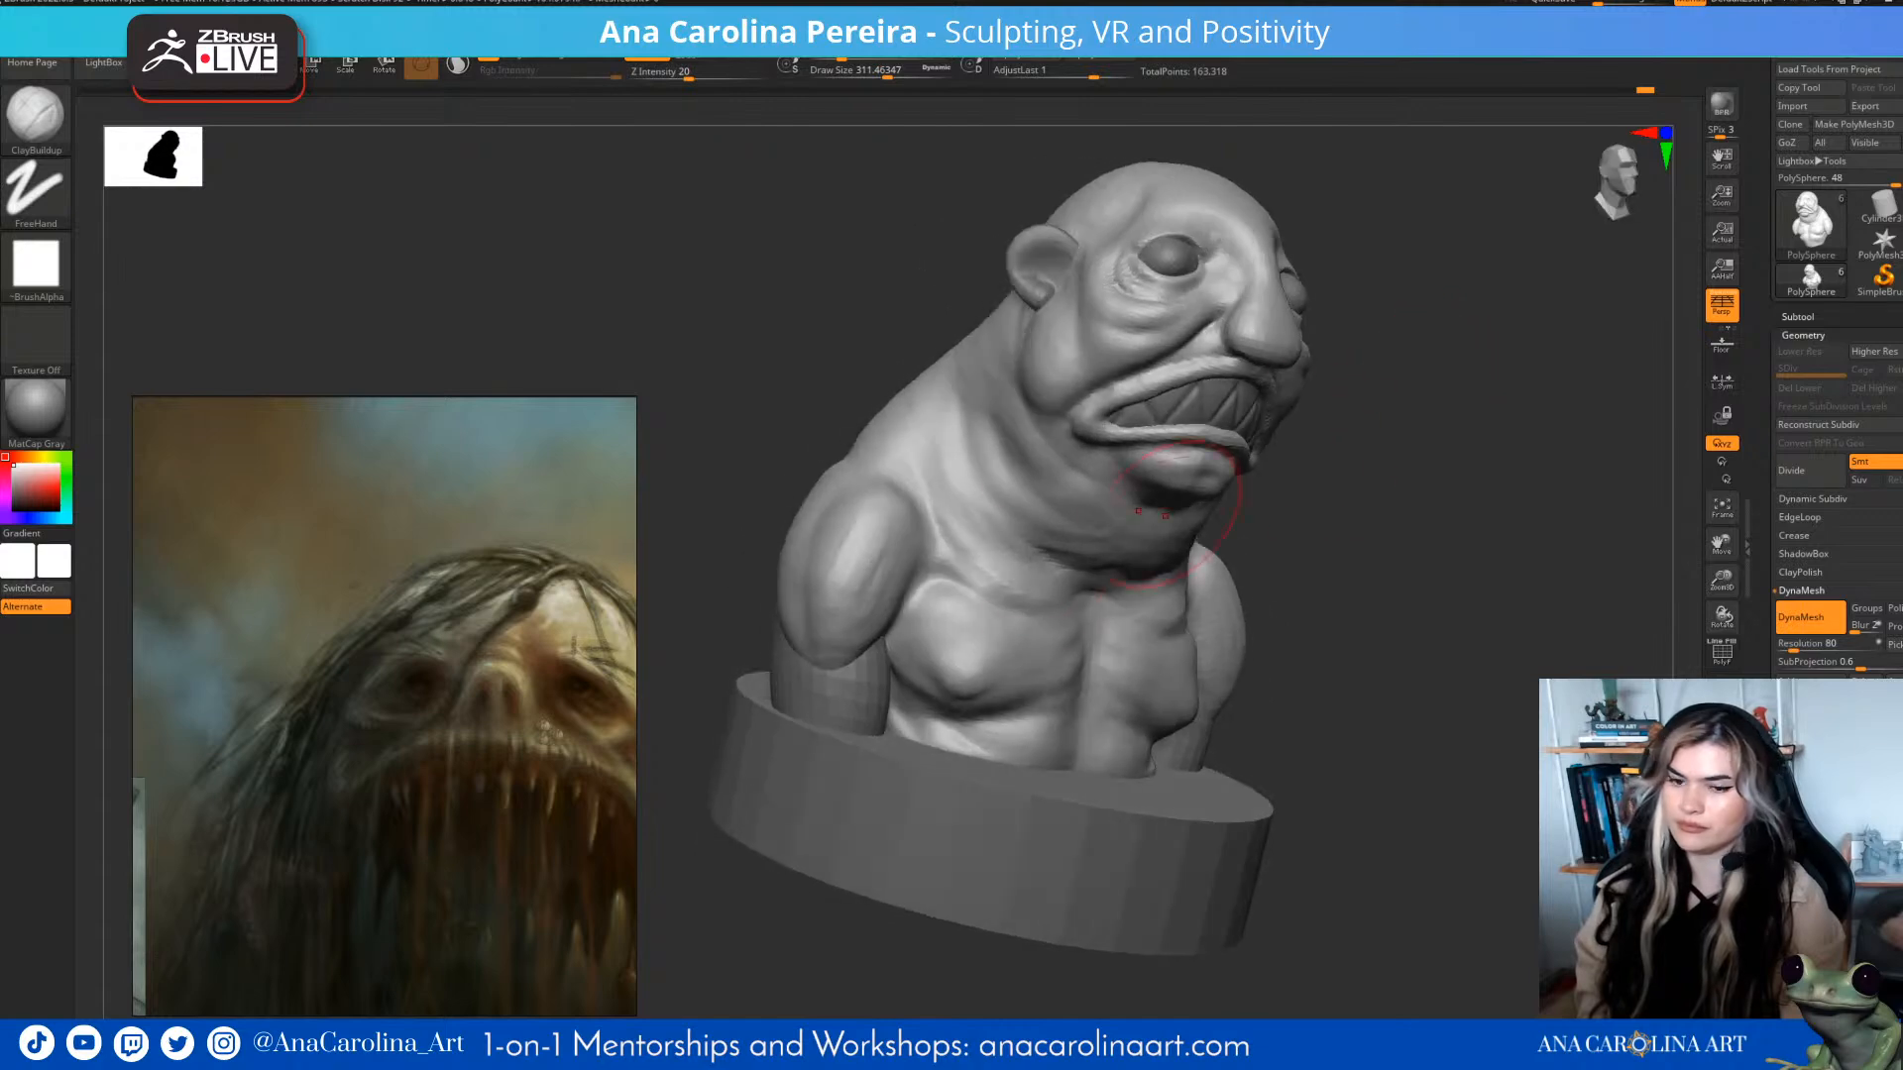
- Examine the bust's neck folds, chest and shoulders from the front, three-quarter and side views
mouse_move(928, 538)
left_mouse_down()
mouse_move(927, 505)
mouse_move(907, 555)
left_mouse_up()
mouse_move(1427, 525)
left_mouse_down()
mouse_move(1229, 585)
mouse_move(1301, 624)
mouse_move(1338, 585)
left_mouse_up()
mouse_move(1462, 585)
left_mouse_down()
mouse_move(1313, 614)
mouse_move(1273, 560)
mouse_move(1596, 555)
mouse_move(1434, 626)
mouse_move(1477, 608)
mouse_move(1427, 592)
left_mouse_up()
mouse_move(1546, 616)
left_mouse_down()
mouse_move(1448, 596)
mouse_move(1471, 585)
left_mouse_up()
mouse_move(1289, 629)
left_mouse_down()
mouse_move(1427, 626)
mouse_move(1477, 604)
left_mouse_up()
mouse_move(1511, 485)
left_mouse_down("alt")
mouse_move(1376, 591)
mouse_move(1455, 632)
mouse_move(1463, 659)
left_mouse_up("alt")
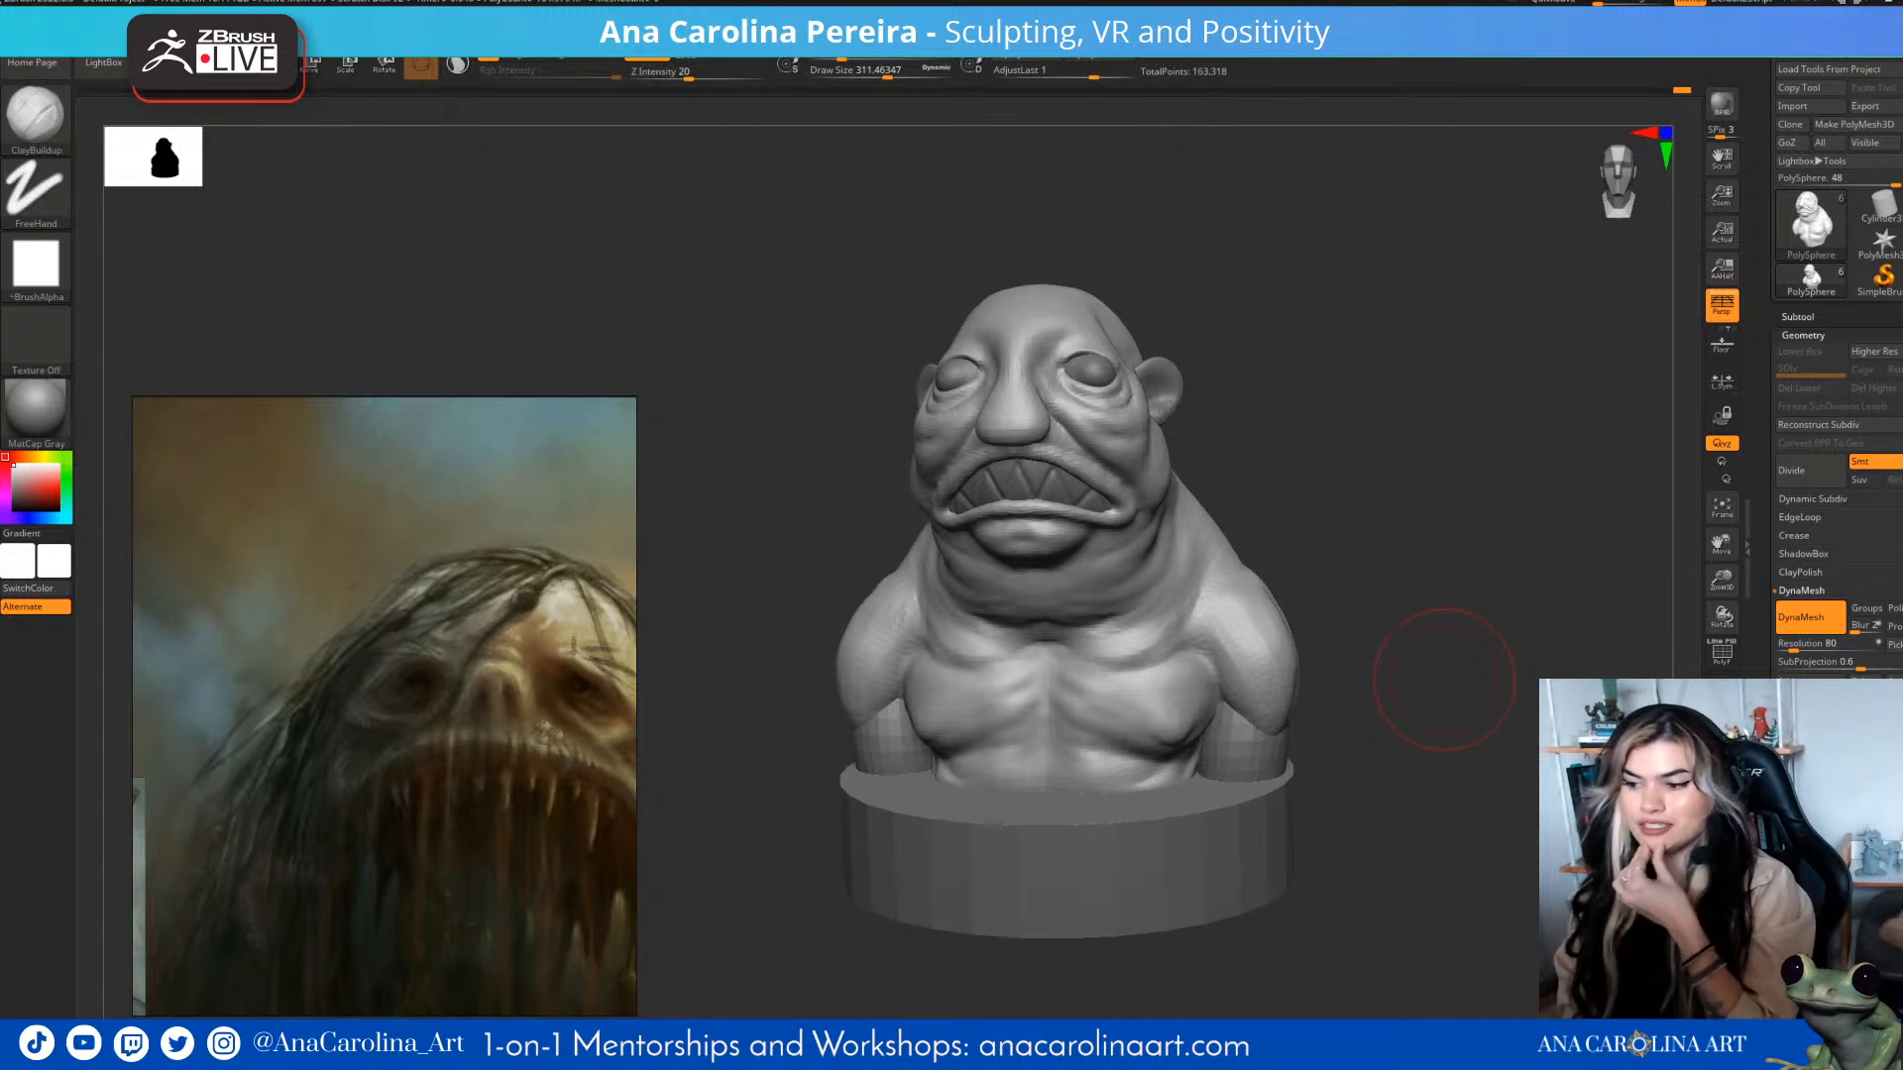
left_click_drag(1431, 680, 1313, 624)
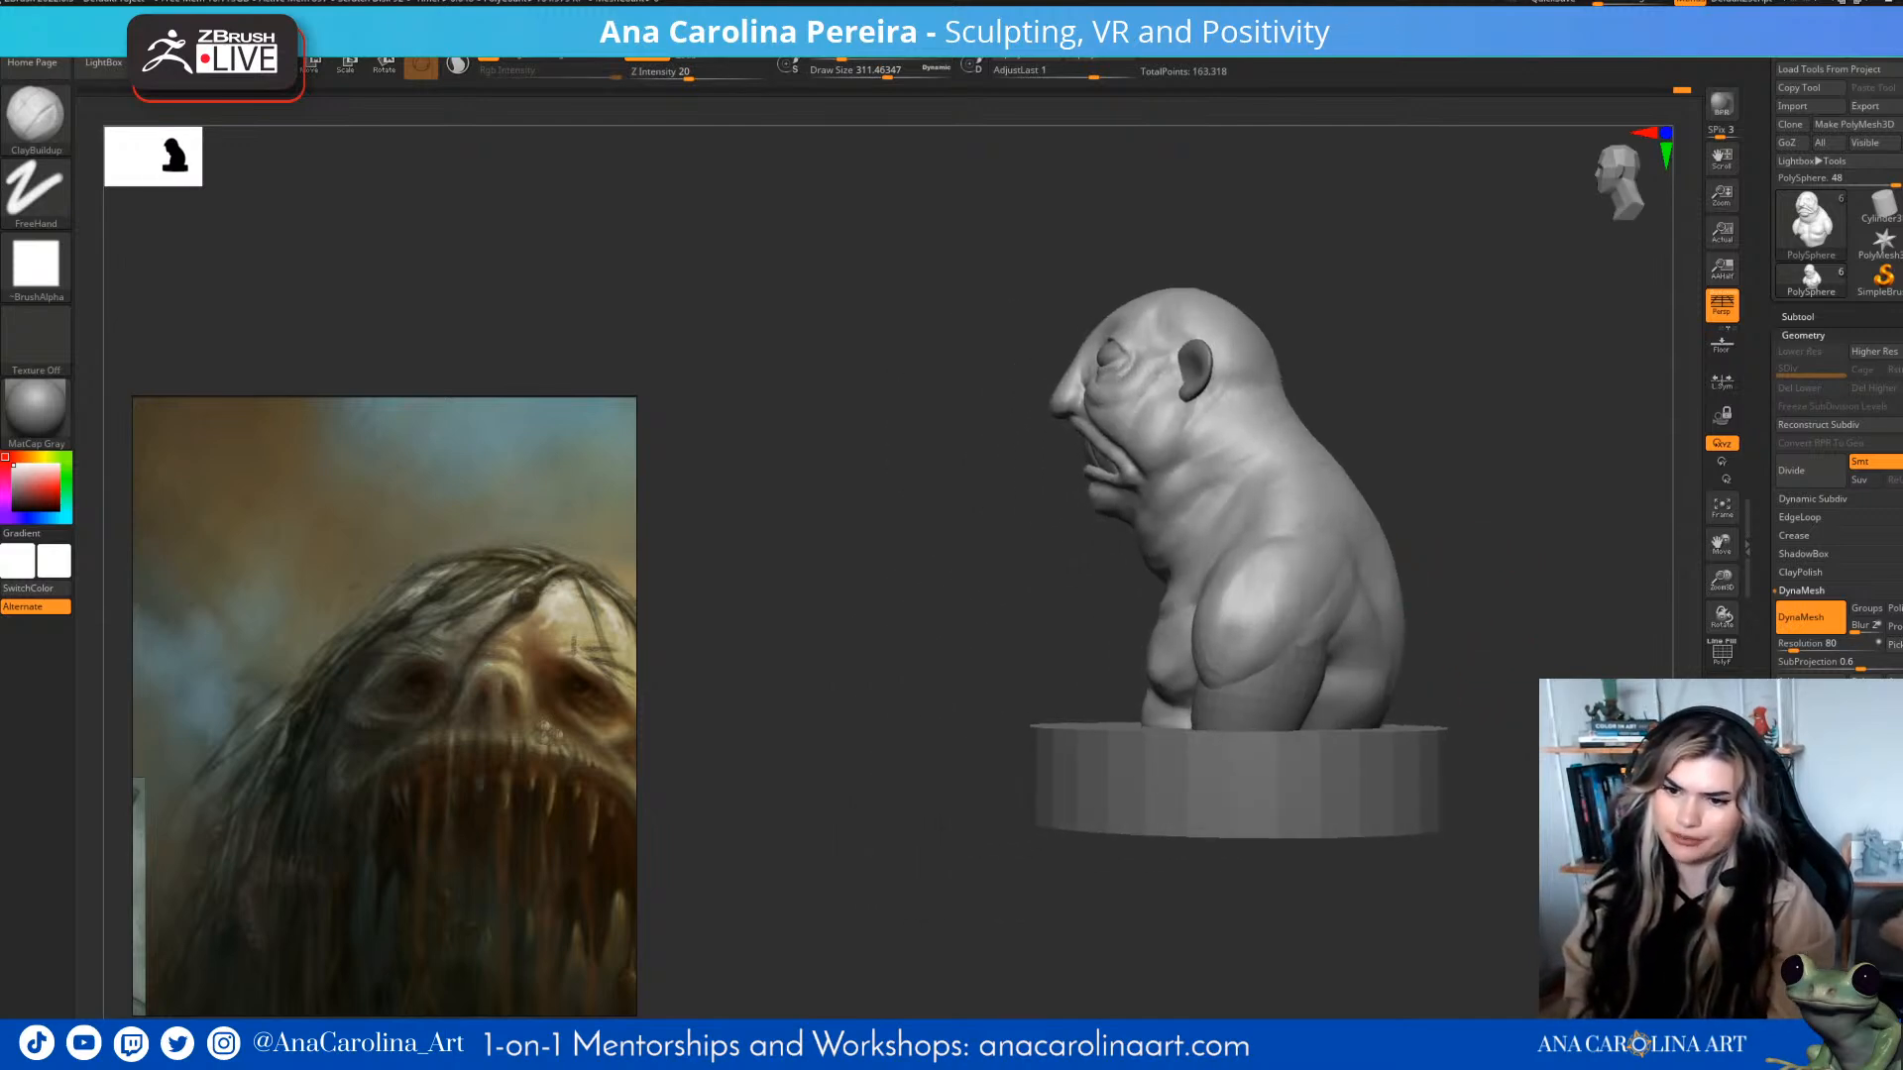
left_click_drag(1430, 615, 1367, 626)
mouse_move(1155, 602)
left_mouse_down()
mouse_move(1448, 618)
mouse_move(1448, 677)
mouse_move(1372, 646)
left_mouse_up()
- Define the creases beneath the pectorals with the DamStandard brush at a draw size of about 217
key("b")
key("d")
key("s")
key("s")
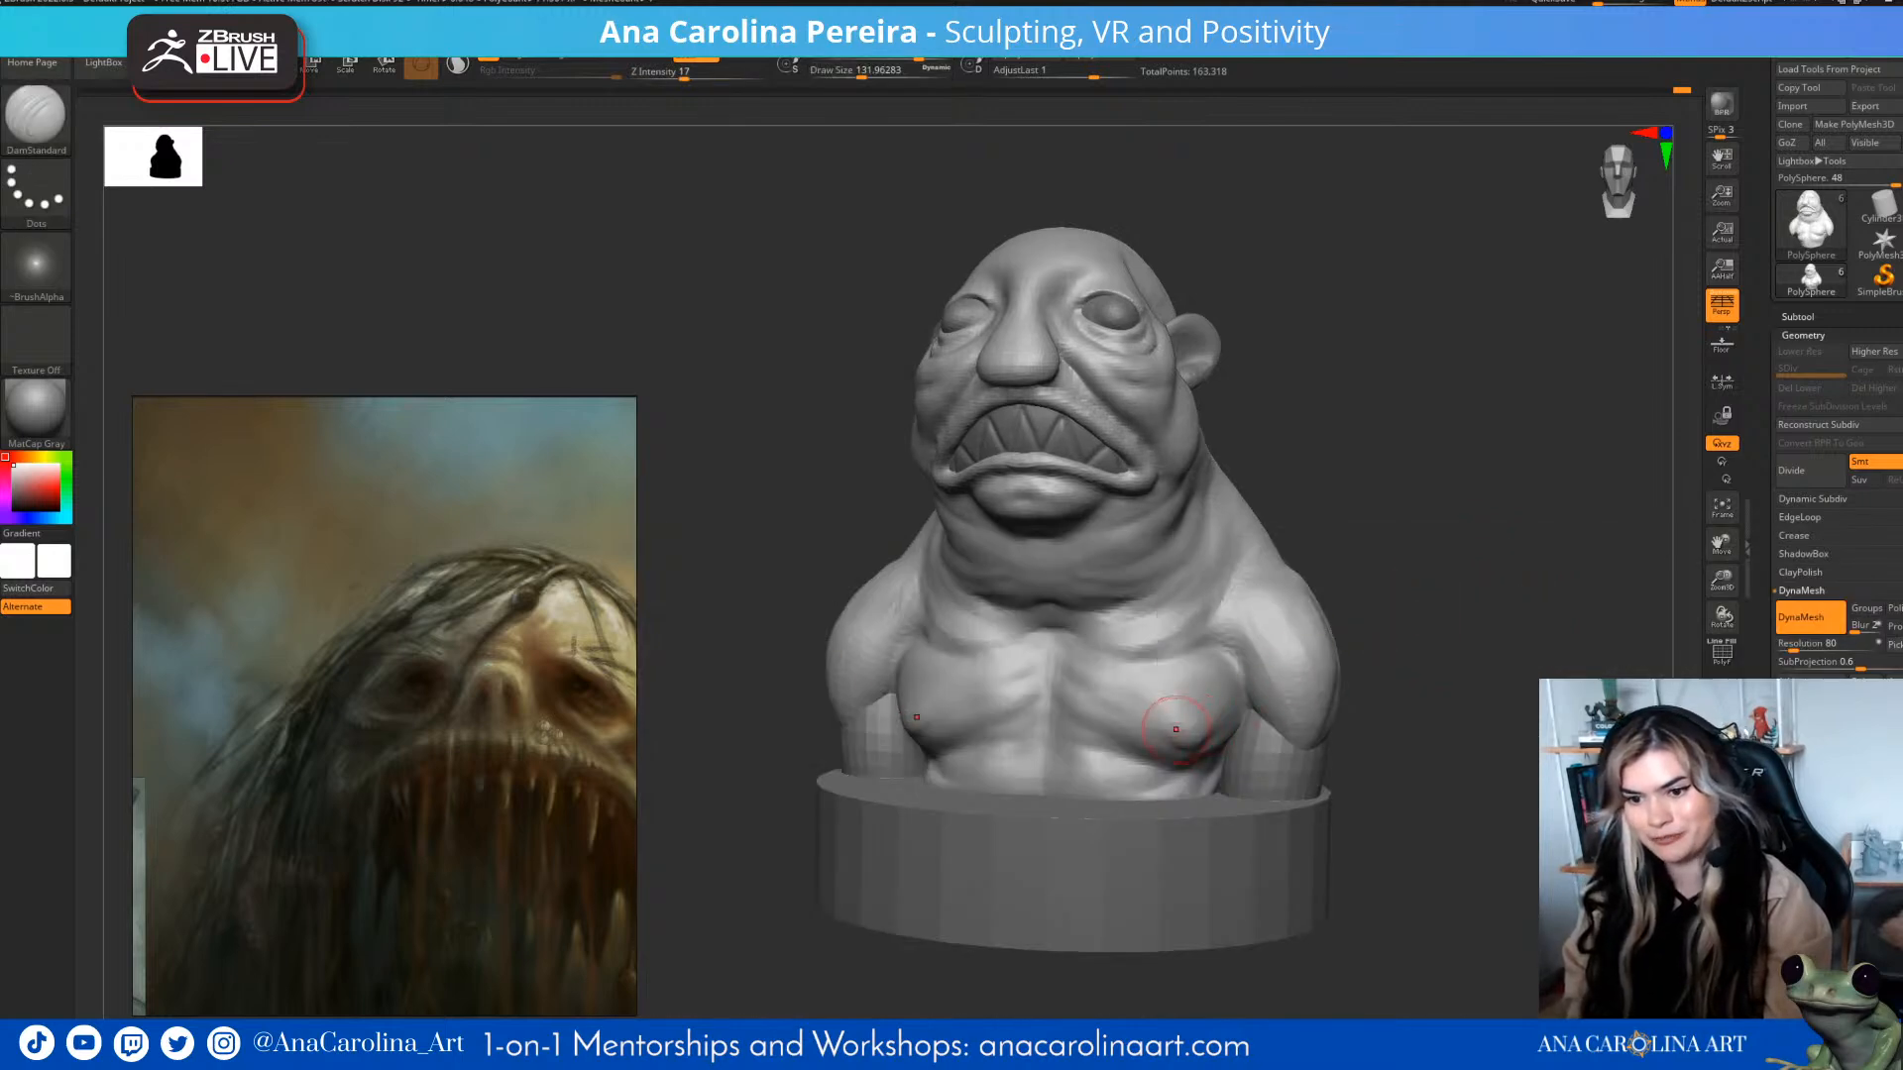
mouse_move(1398, 634)
left_mouse_down()
mouse_move(1462, 632)
mouse_move(1417, 595)
mouse_move(1413, 639)
mouse_move(1340, 610)
mouse_move(1439, 606)
mouse_move(1501, 644)
mouse_move(1294, 702)
mouse_move(1467, 631)
mouse_move(1234, 818)
left_mouse_up()
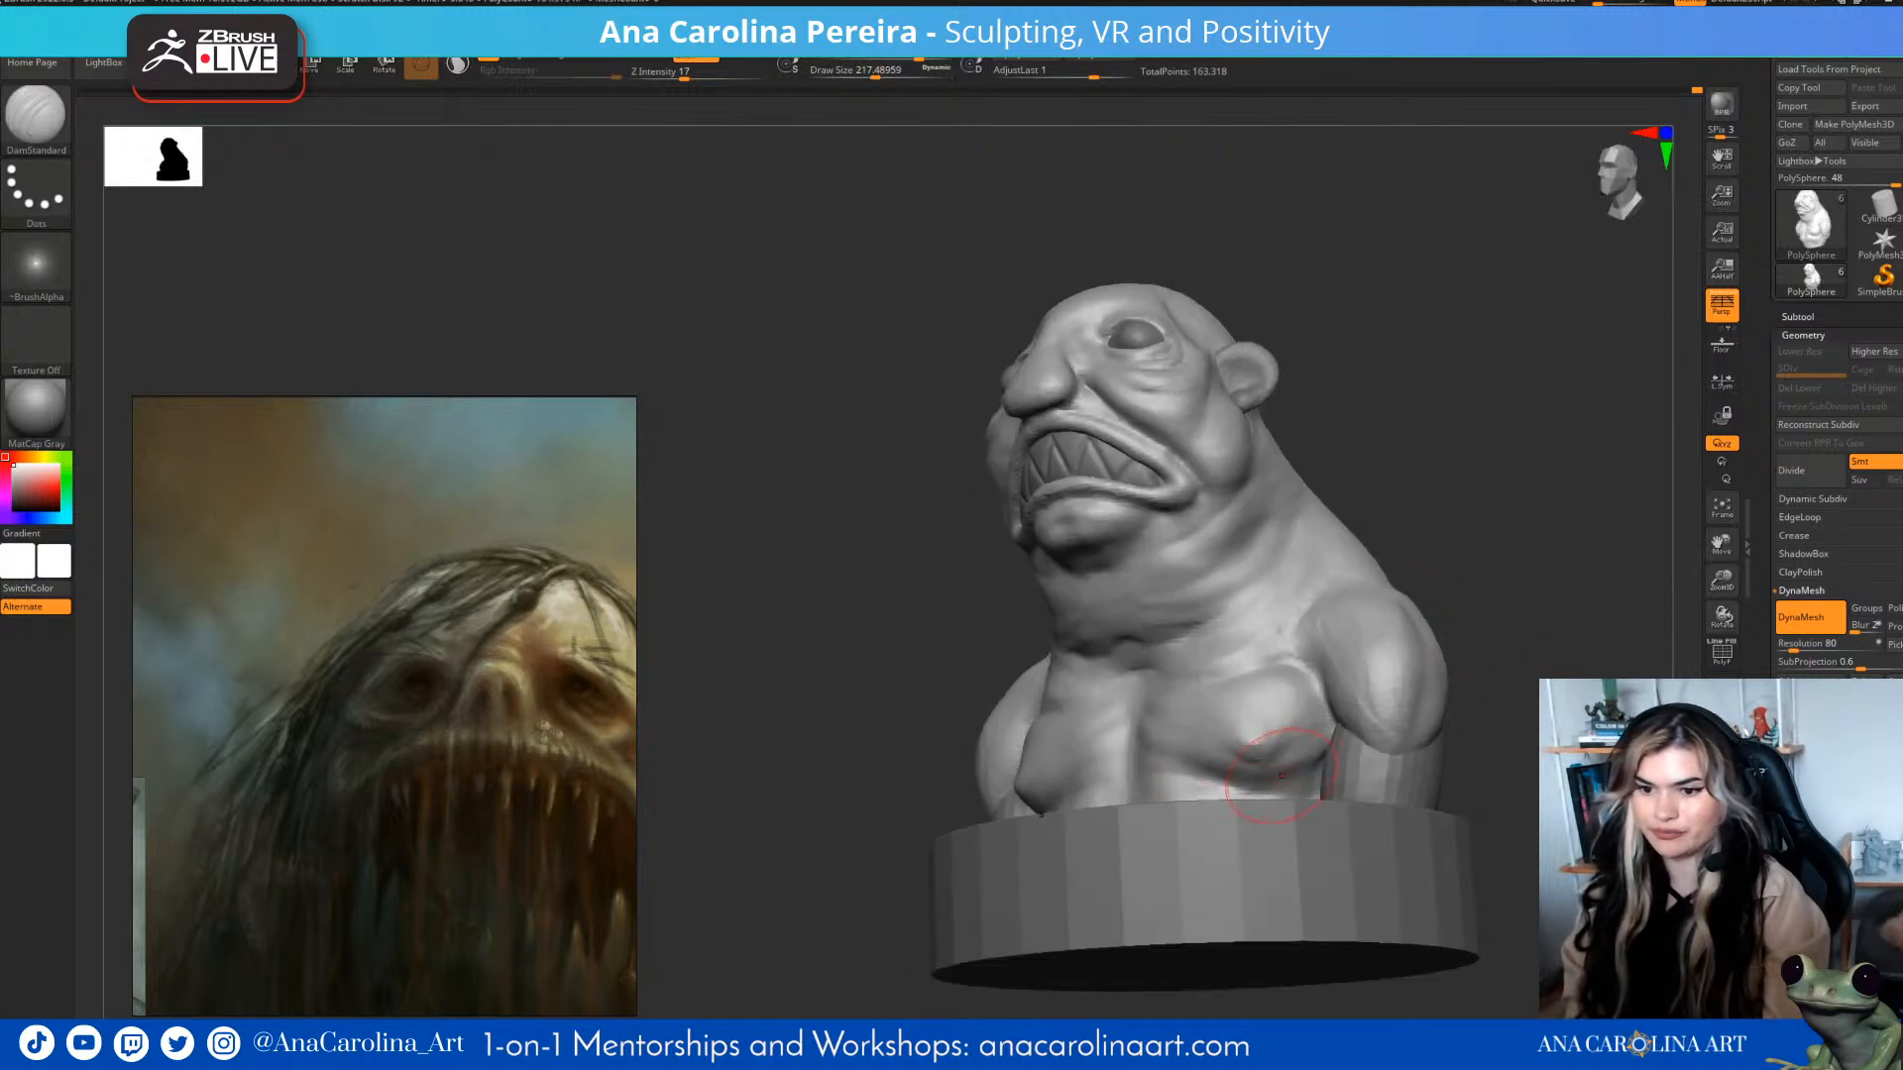
left_click_drag(1328, 718, 1200, 783)
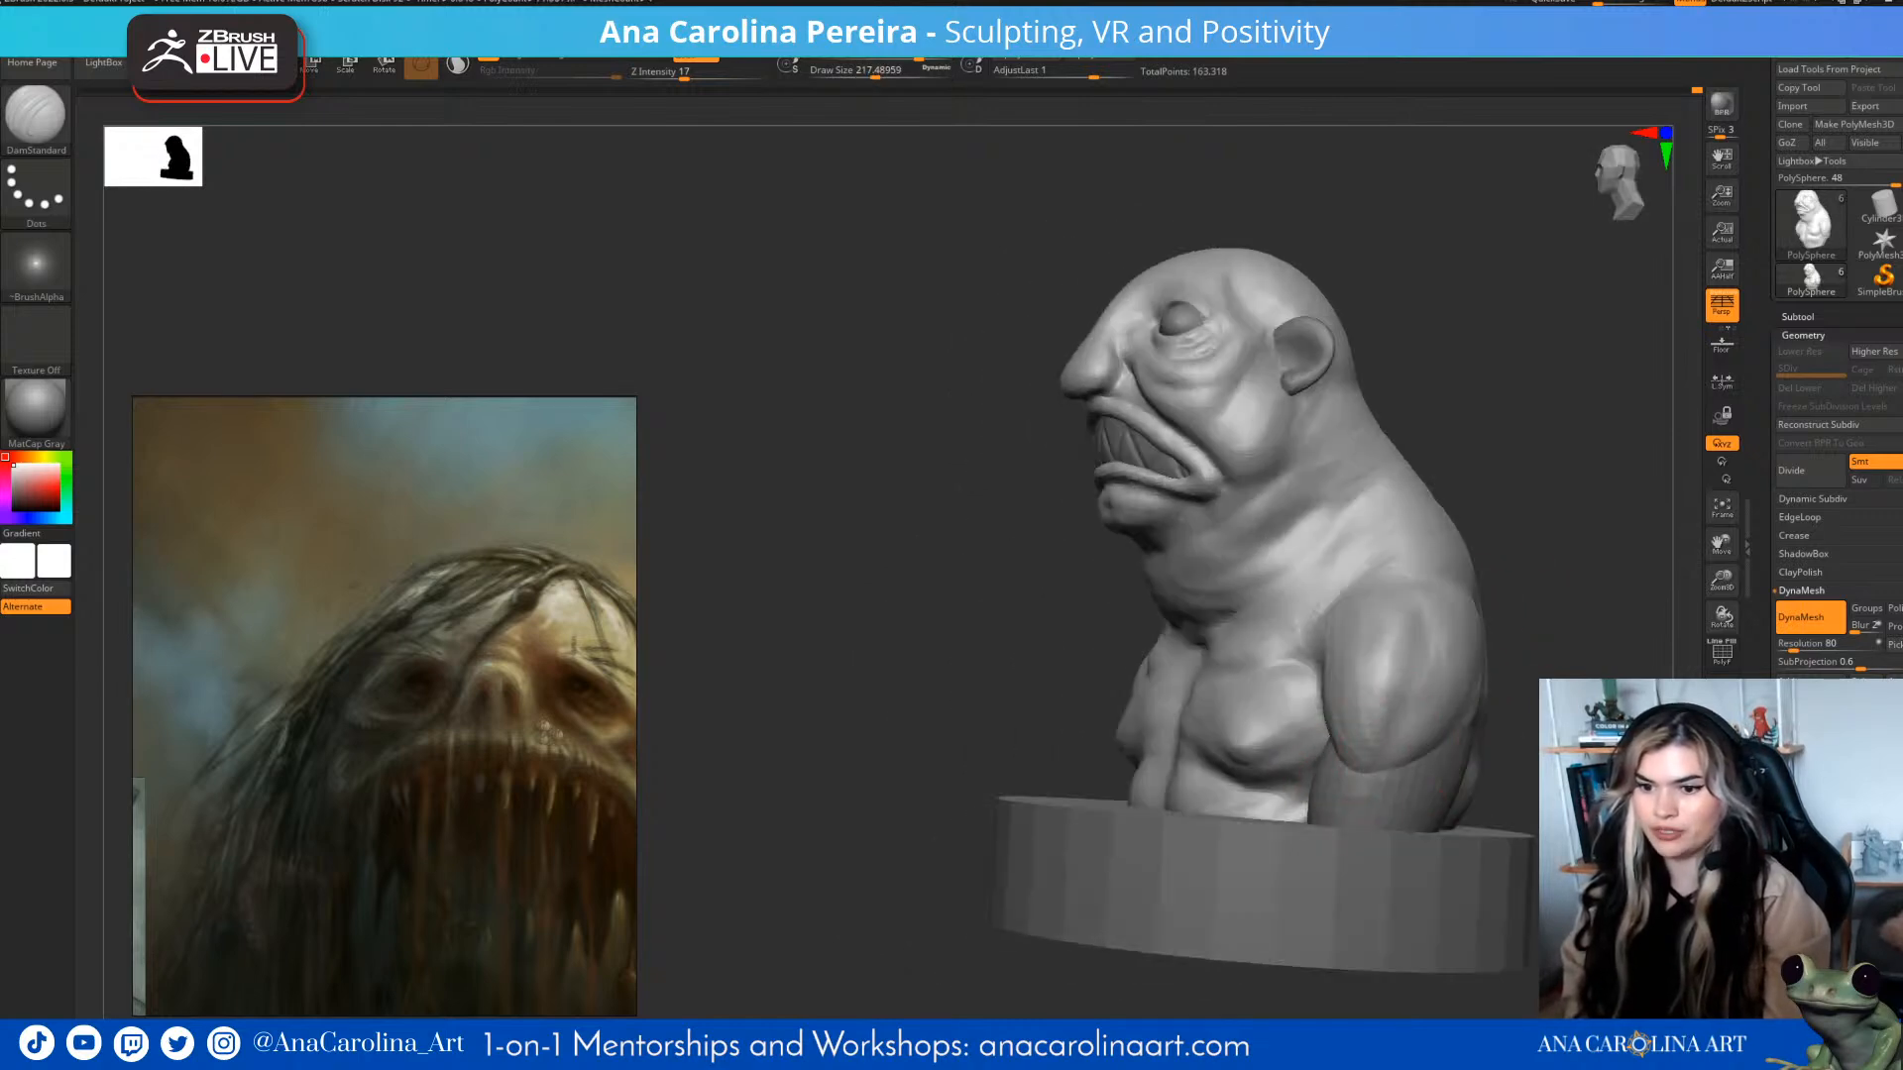
mouse_move(754, 744)
left_mouse_down()
mouse_move(1108, 778)
mouse_move(1350, 639)
left_mouse_up()
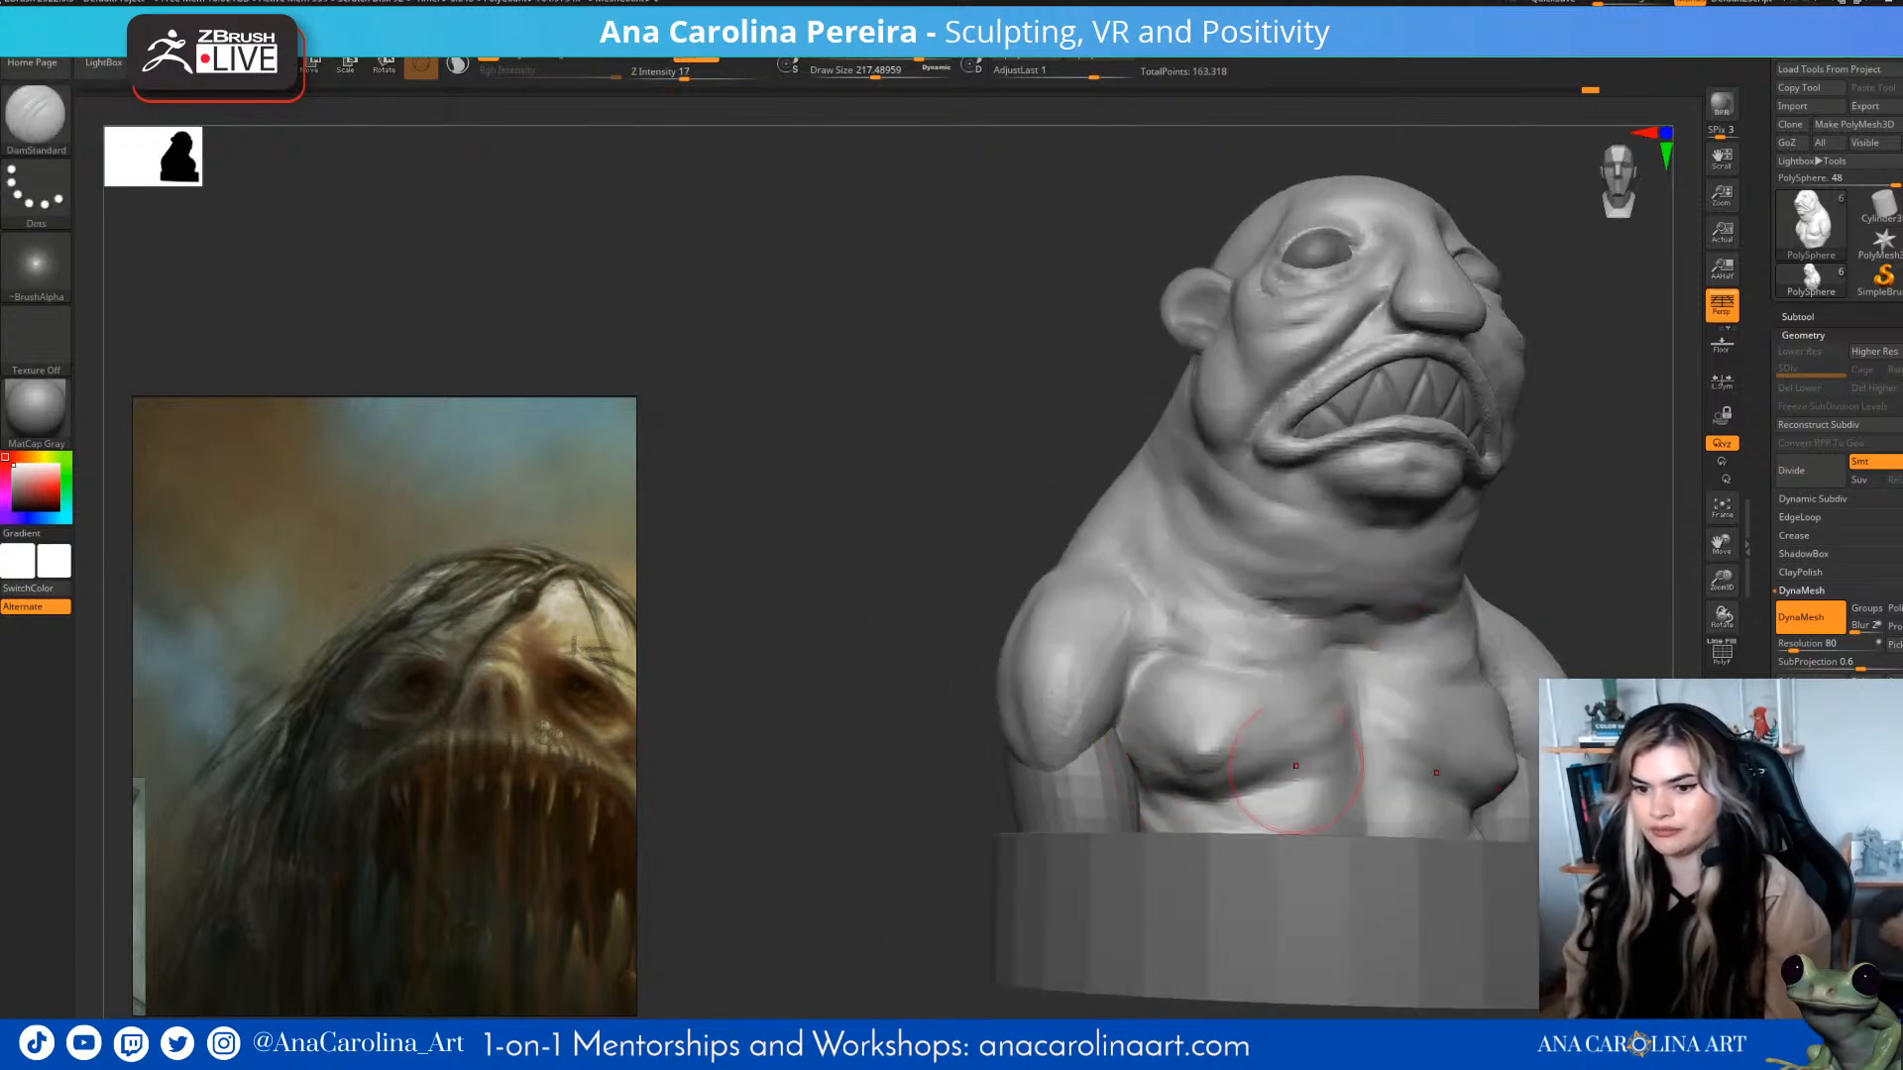
- Examine the chest, neck and shoulder forms from the front, below and three-quarter angles
mouse_move(1550, 552)
left_mouse_down()
mouse_move(1517, 366)
mouse_move(1521, 441)
left_mouse_up()
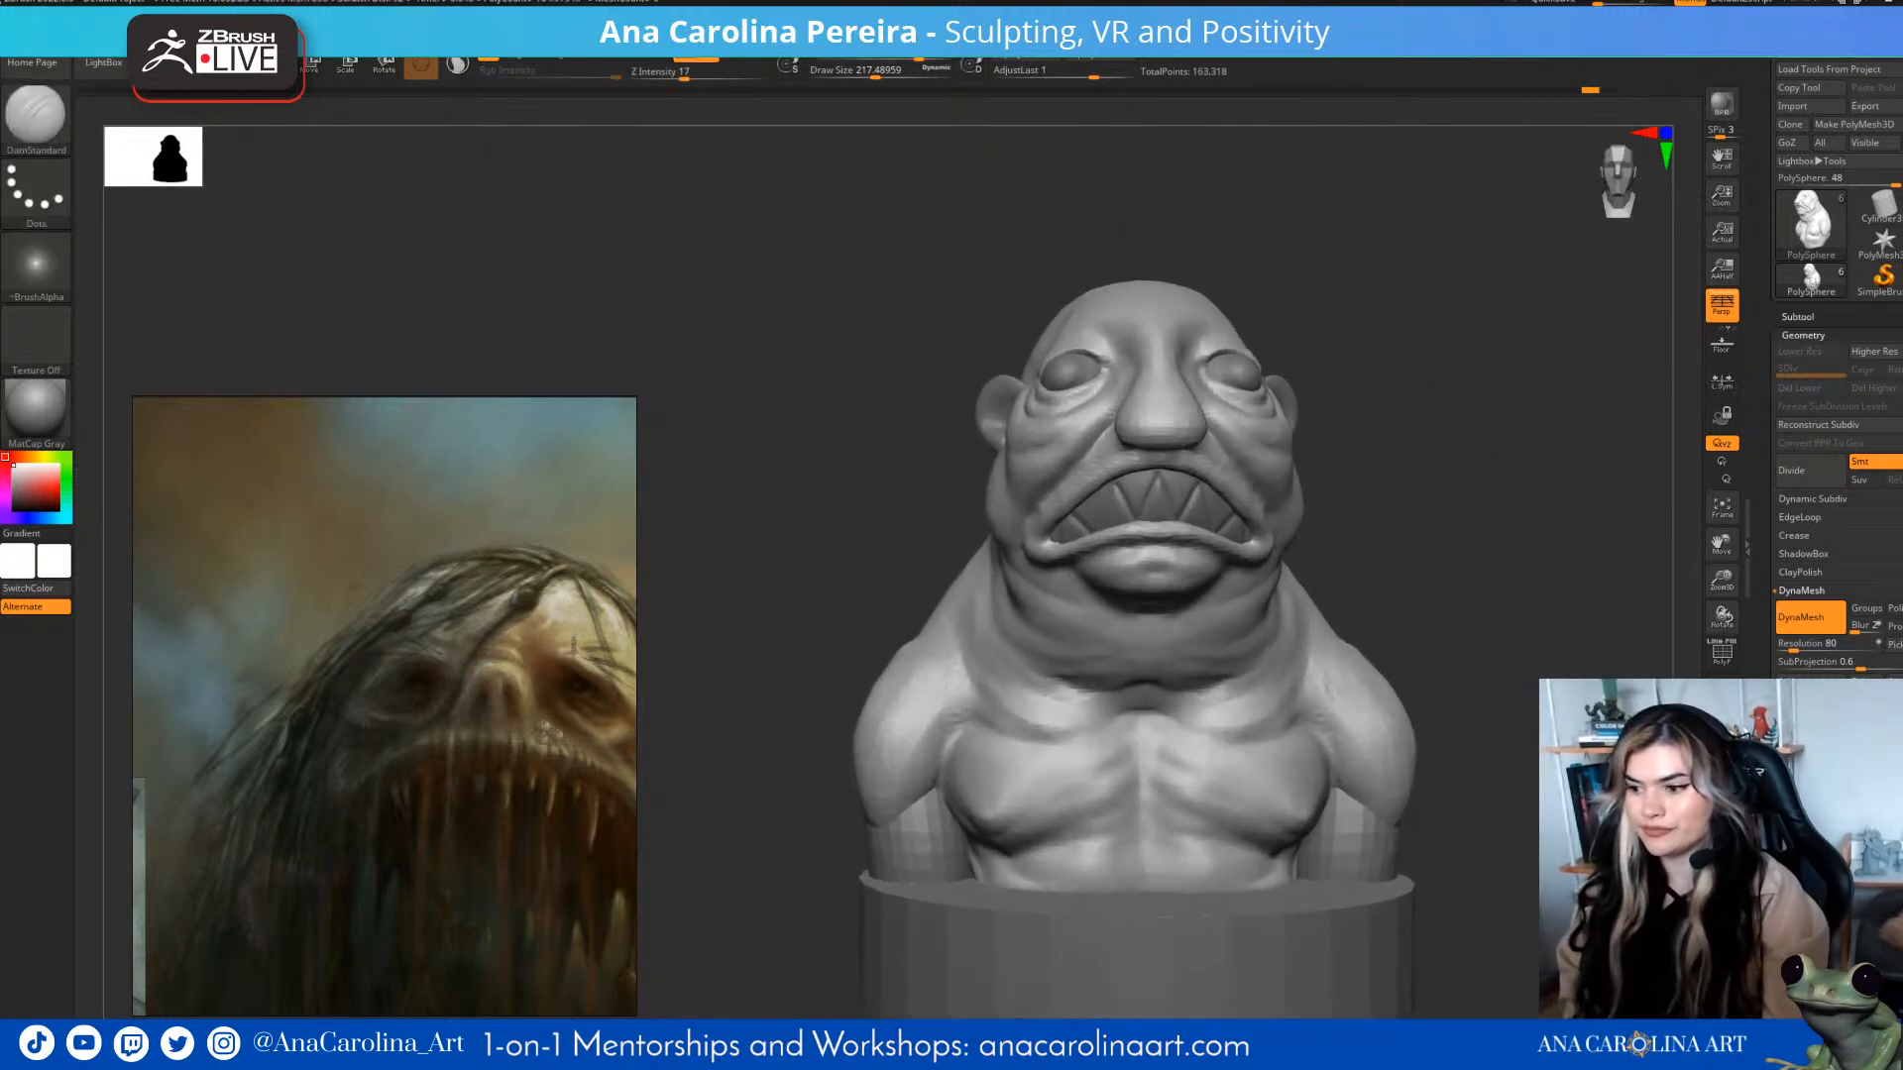
mouse_move(1691, 426)
left_mouse_down()
mouse_move(1495, 443)
mouse_move(1530, 472)
left_mouse_up()
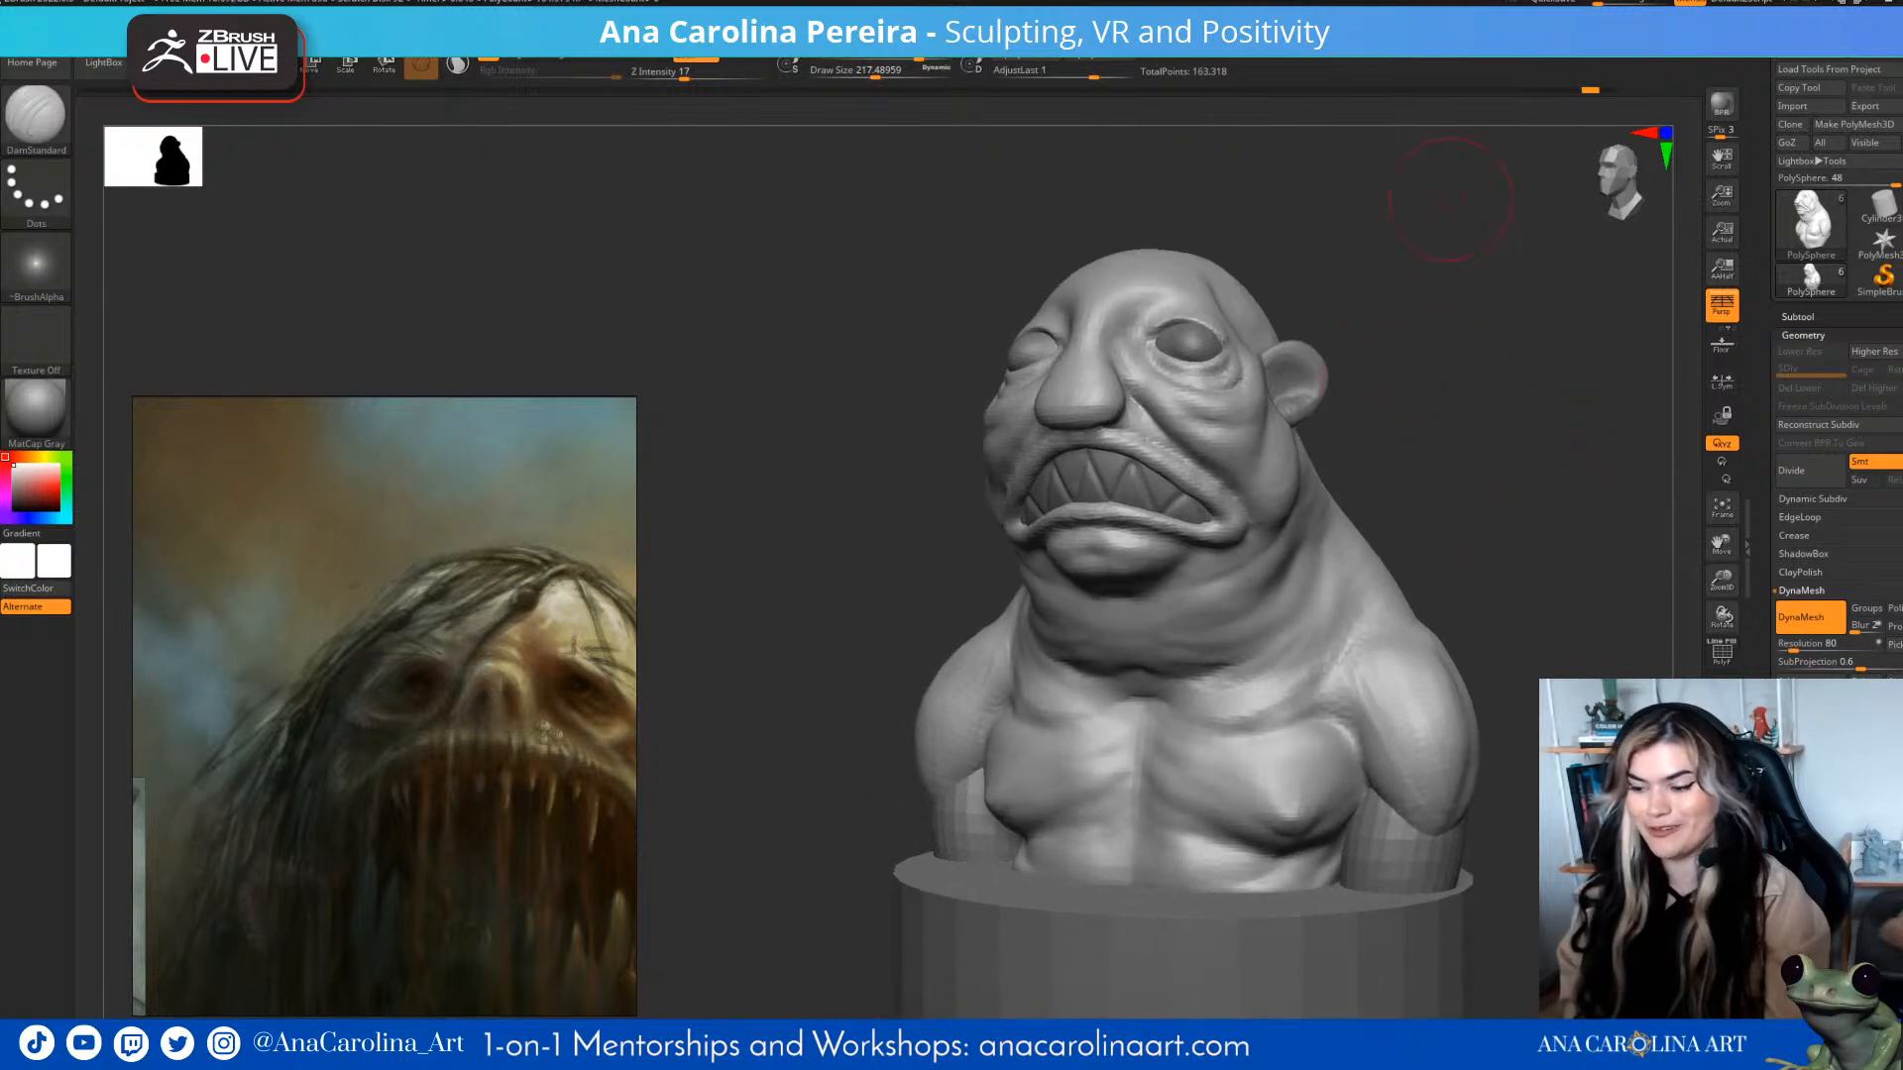
left_click_drag(1420, 397, 1414, 494)
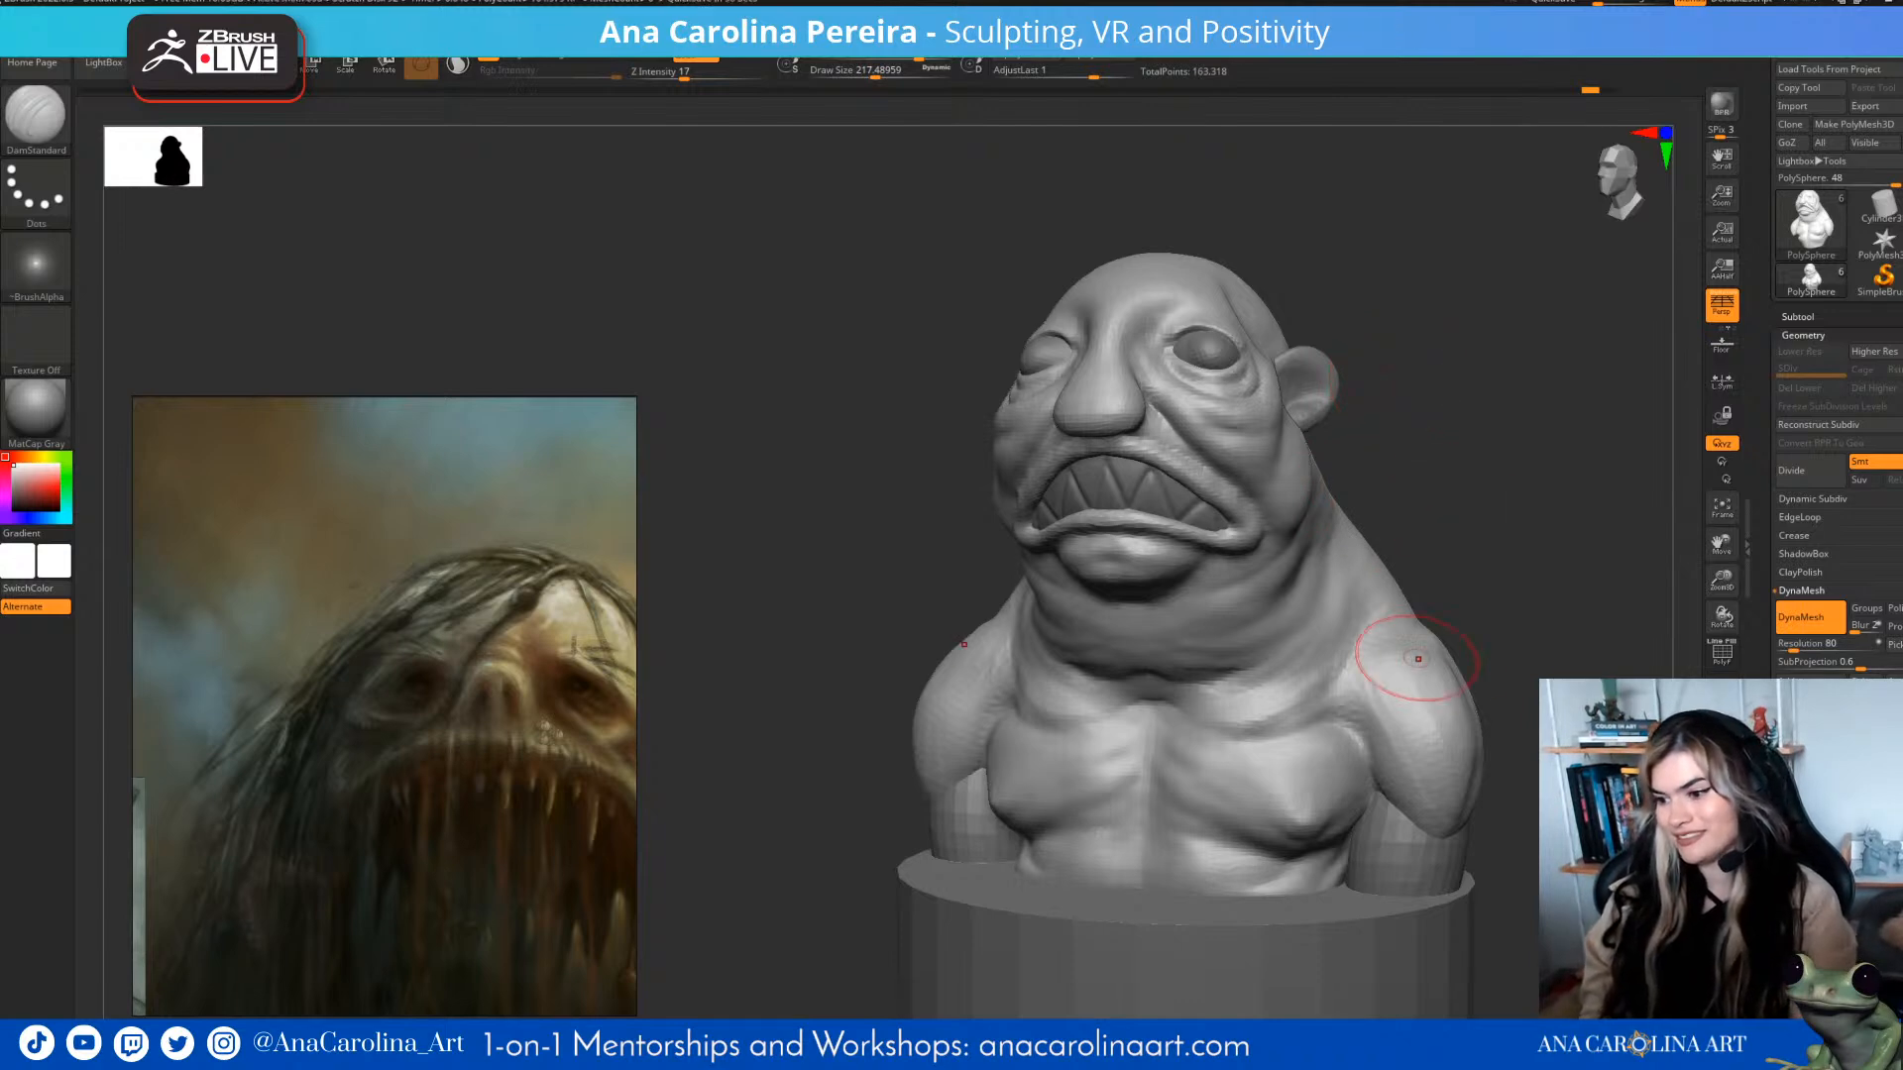
right_click_drag(1448, 682, 1475, 641)
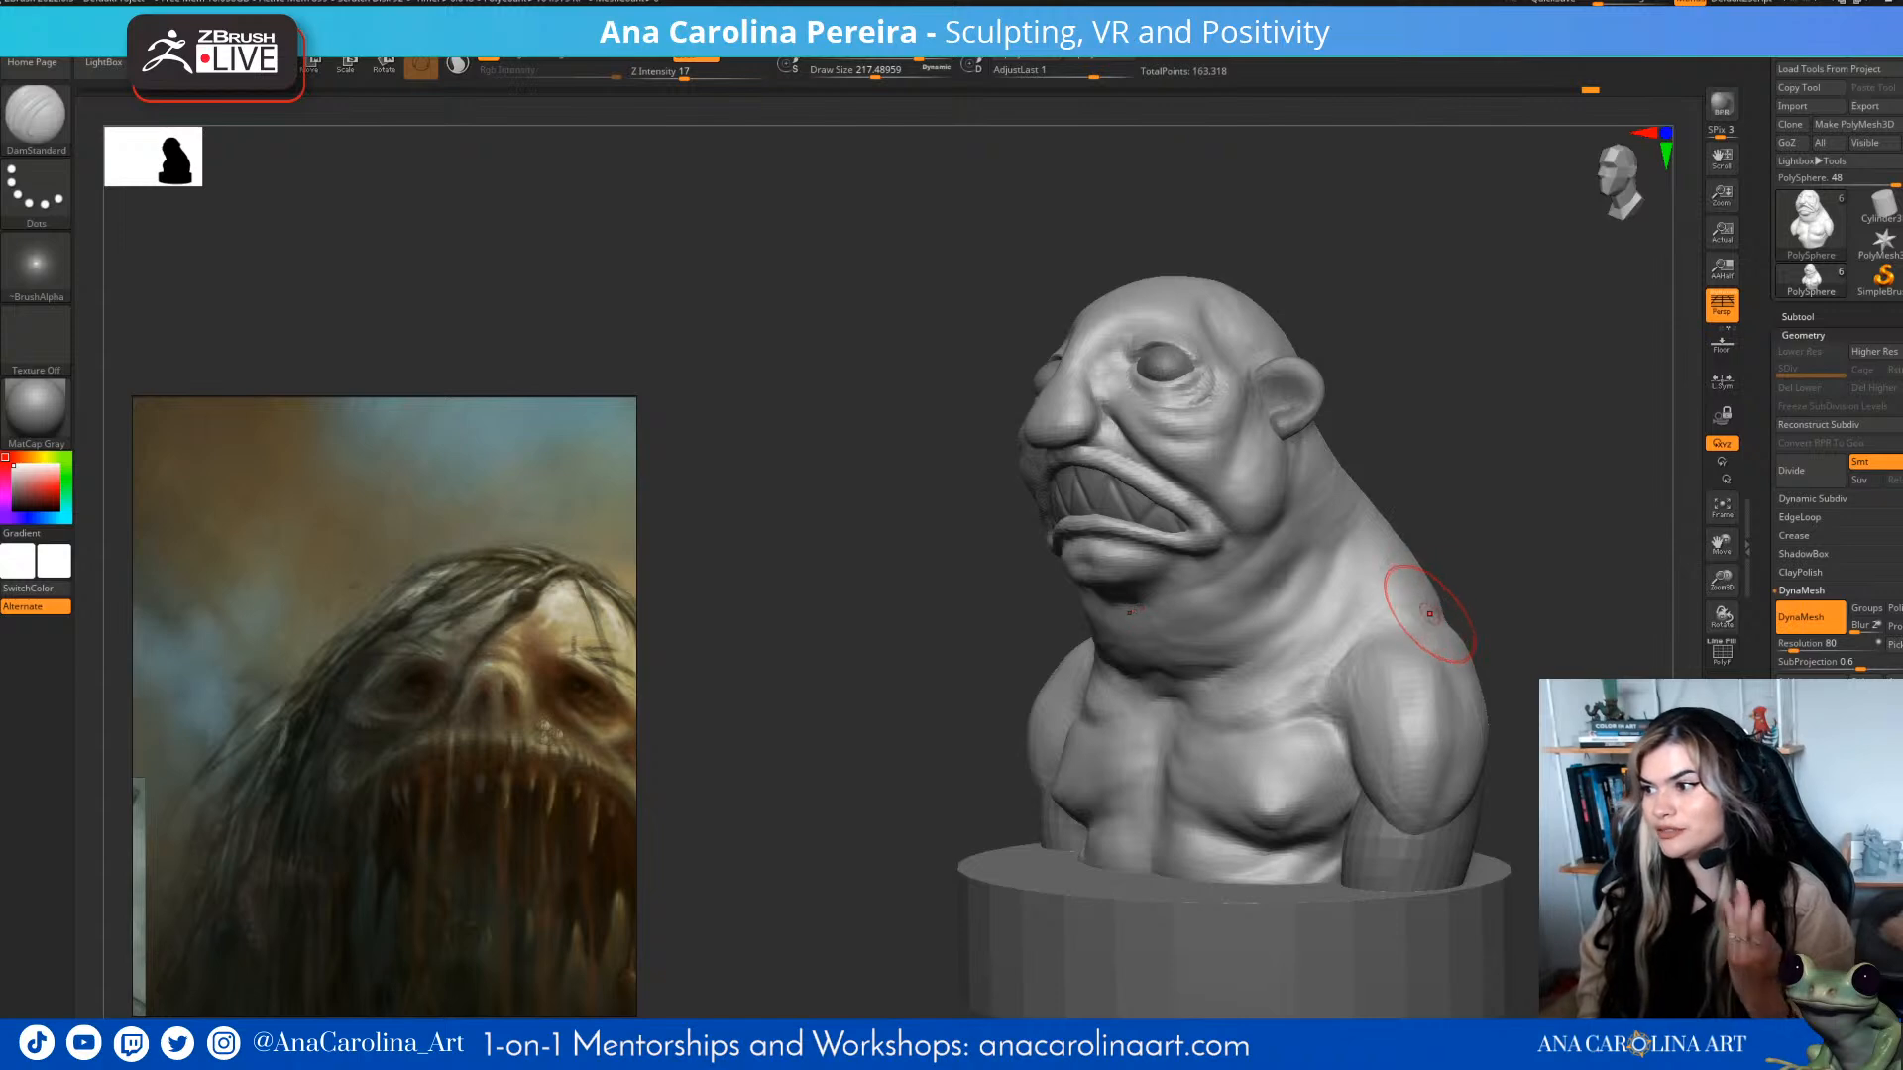
right_click_drag(1420, 619, 1509, 609)
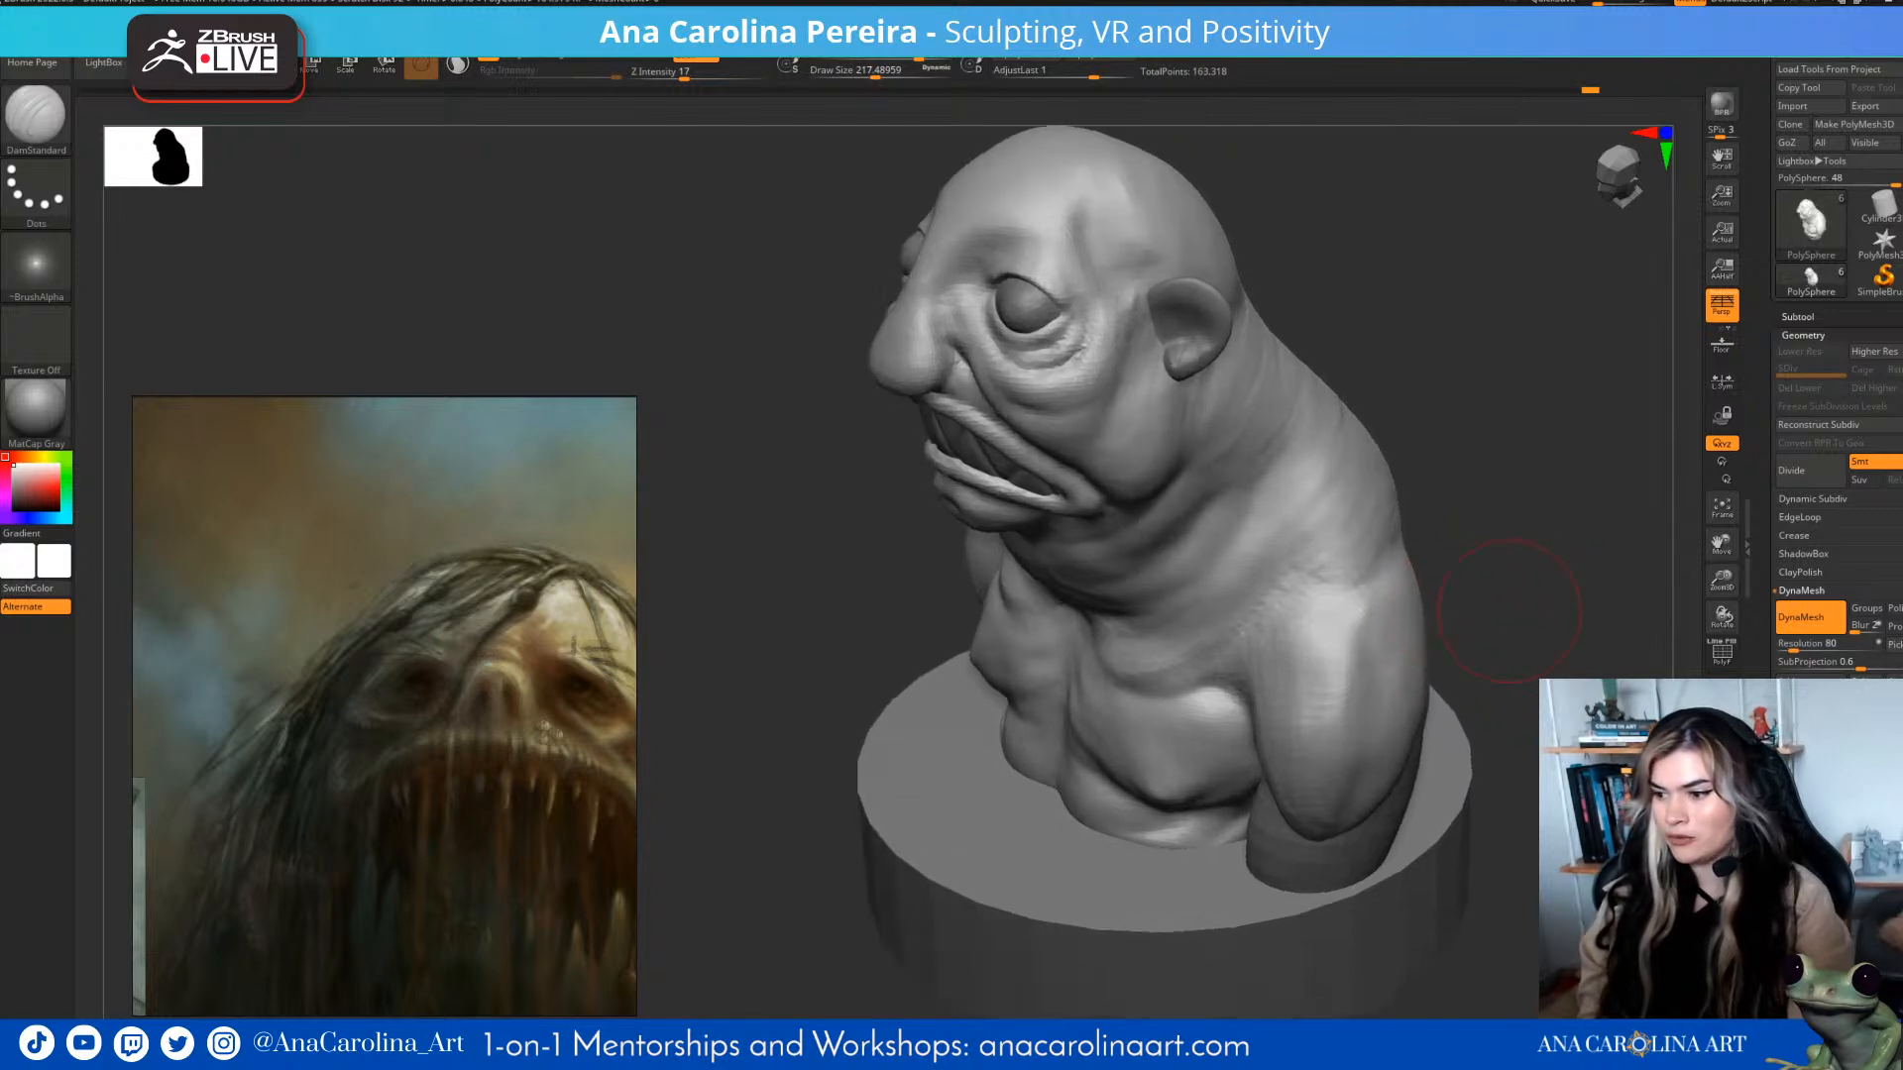
mouse_move(1569, 448)
left_mouse_down()
mouse_move(1531, 433)
mouse_move(1543, 476)
mouse_move(1578, 475)
mouse_move(1556, 446)
mouse_move(1548, 487)
mouse_move(1466, 492)
left_mouse_up()
- Adjust the shoulder's shape with the Move brush at a draw size of about 318
key("b")
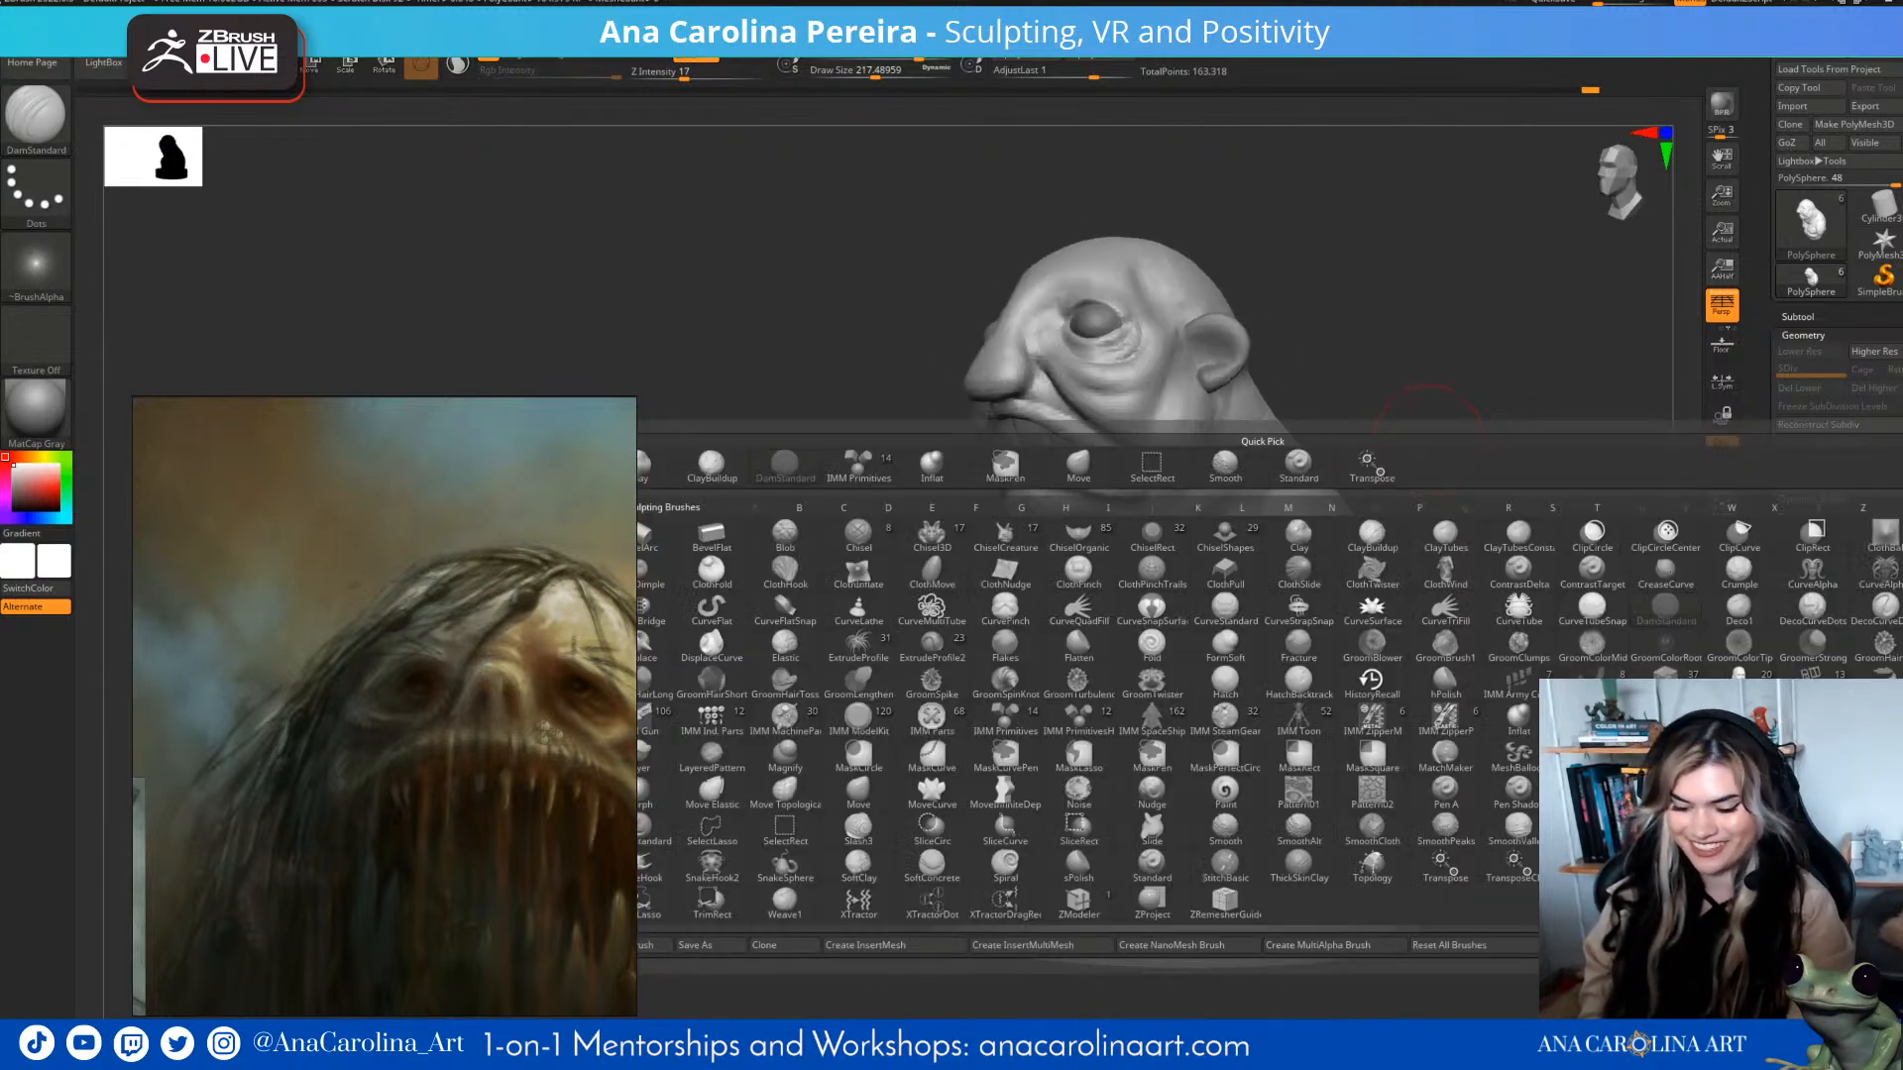
key("m")
key("v")
key("space")
left_click_drag(1408, 594, 1424, 601)
key("space")
left_click_drag(1446, 517, 1459, 516)
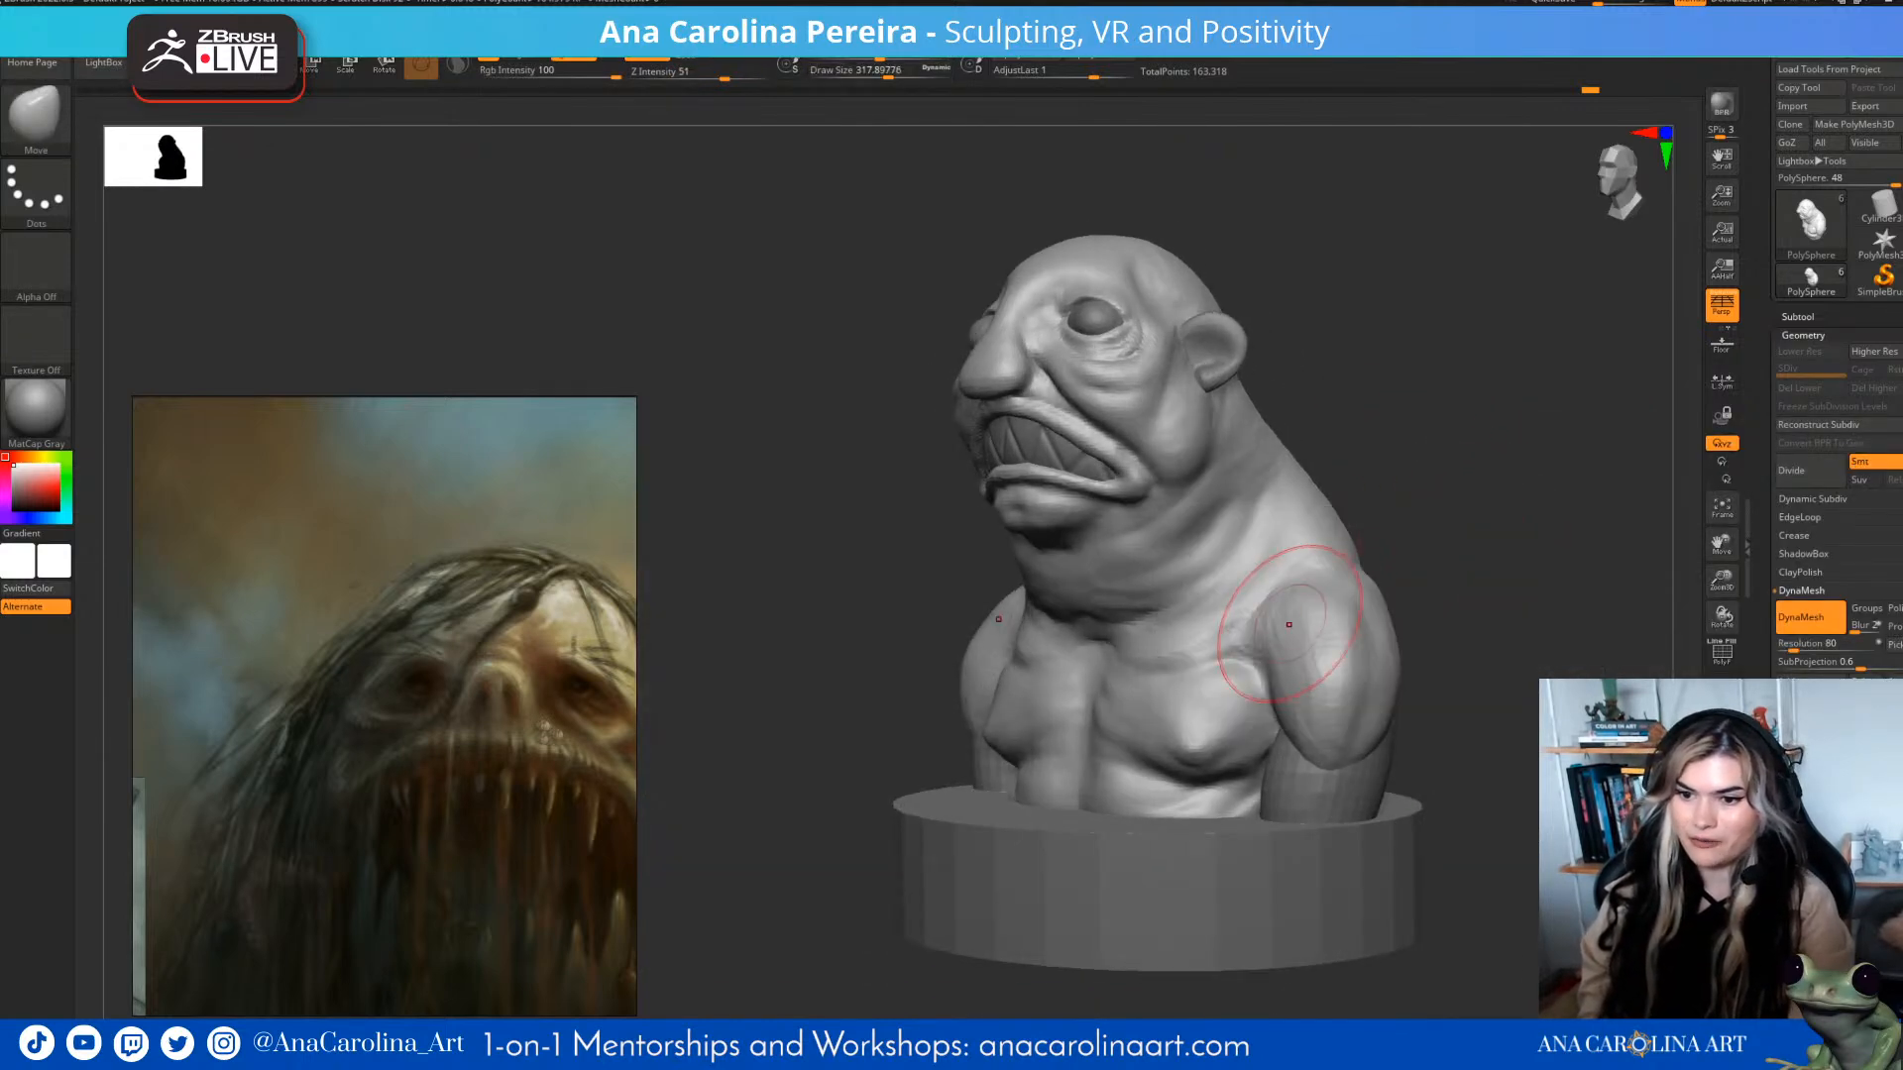
left_click_drag(1437, 614, 1516, 634)
- Refine the contour of the shoulders and upper back with the Move brush at a draw size of about 415
key("space")
left_click_drag(1464, 593, 1477, 595)
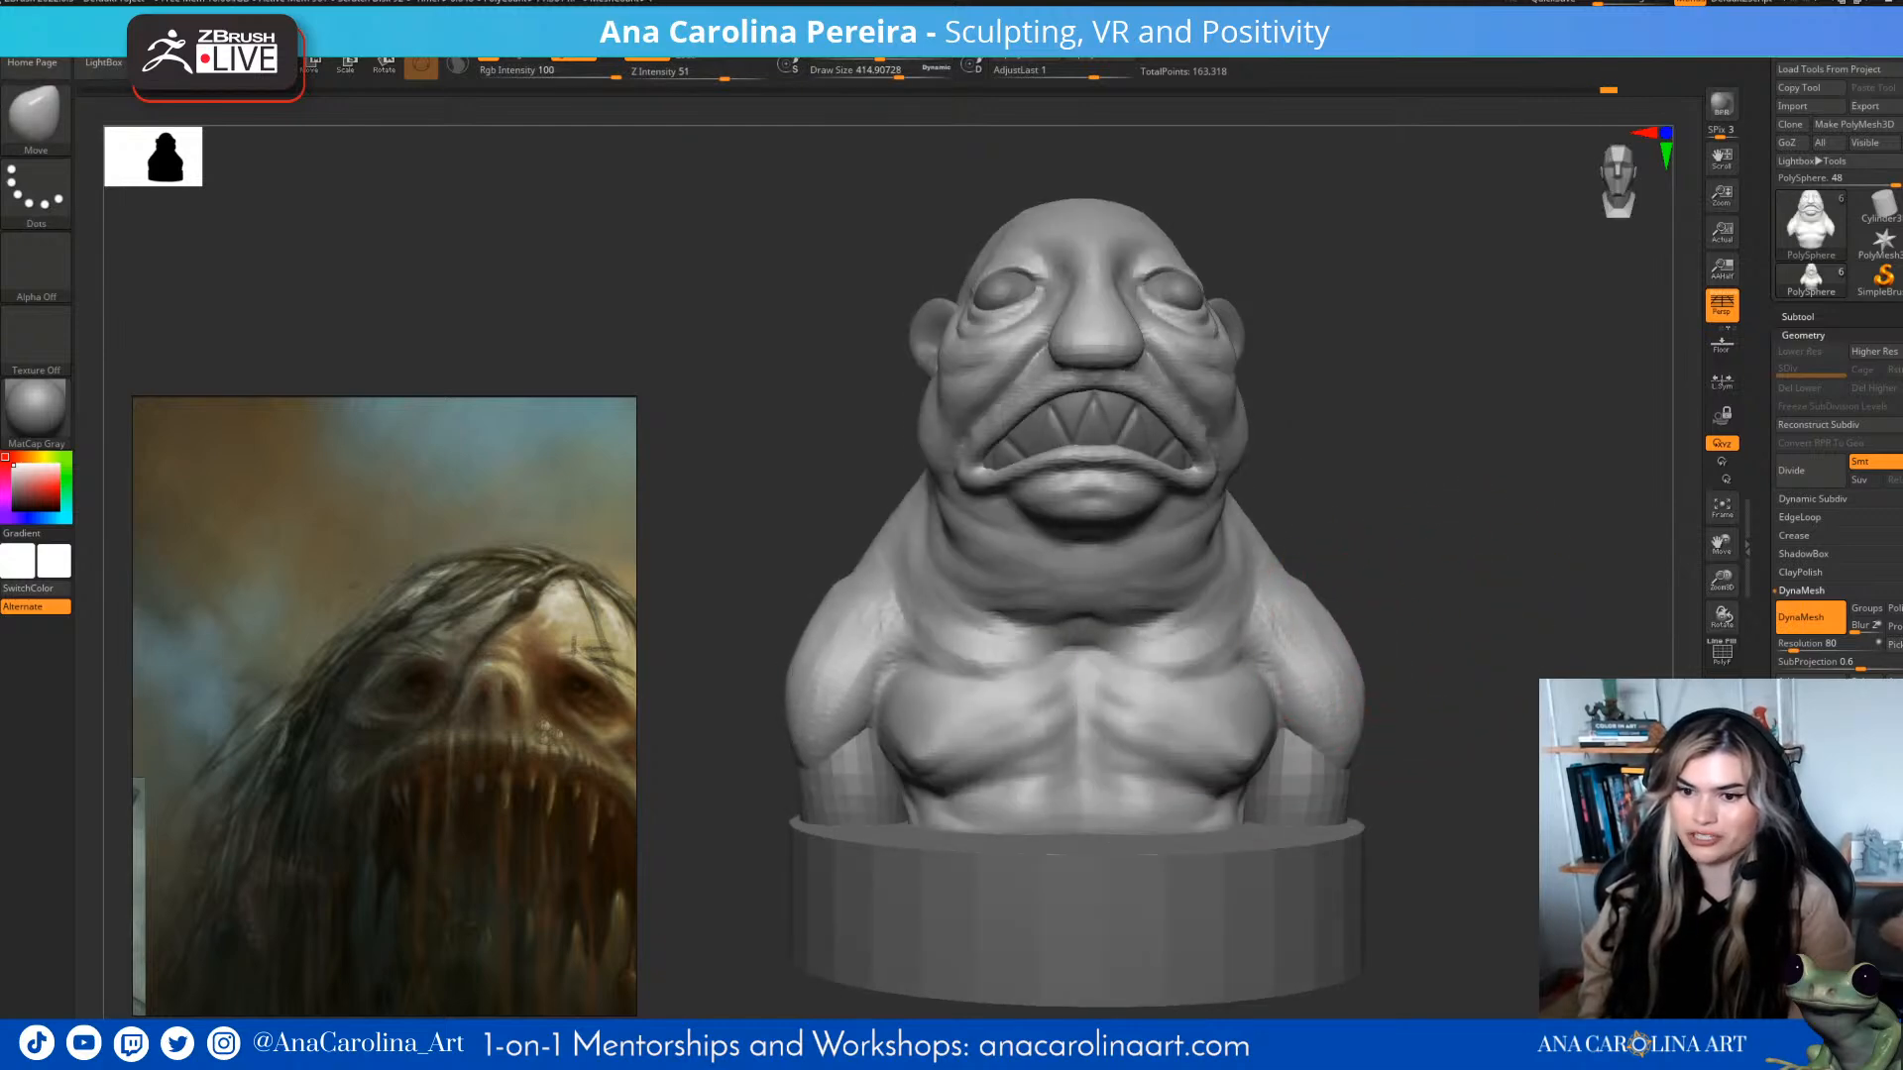
left_click_drag(1407, 652, 1337, 657)
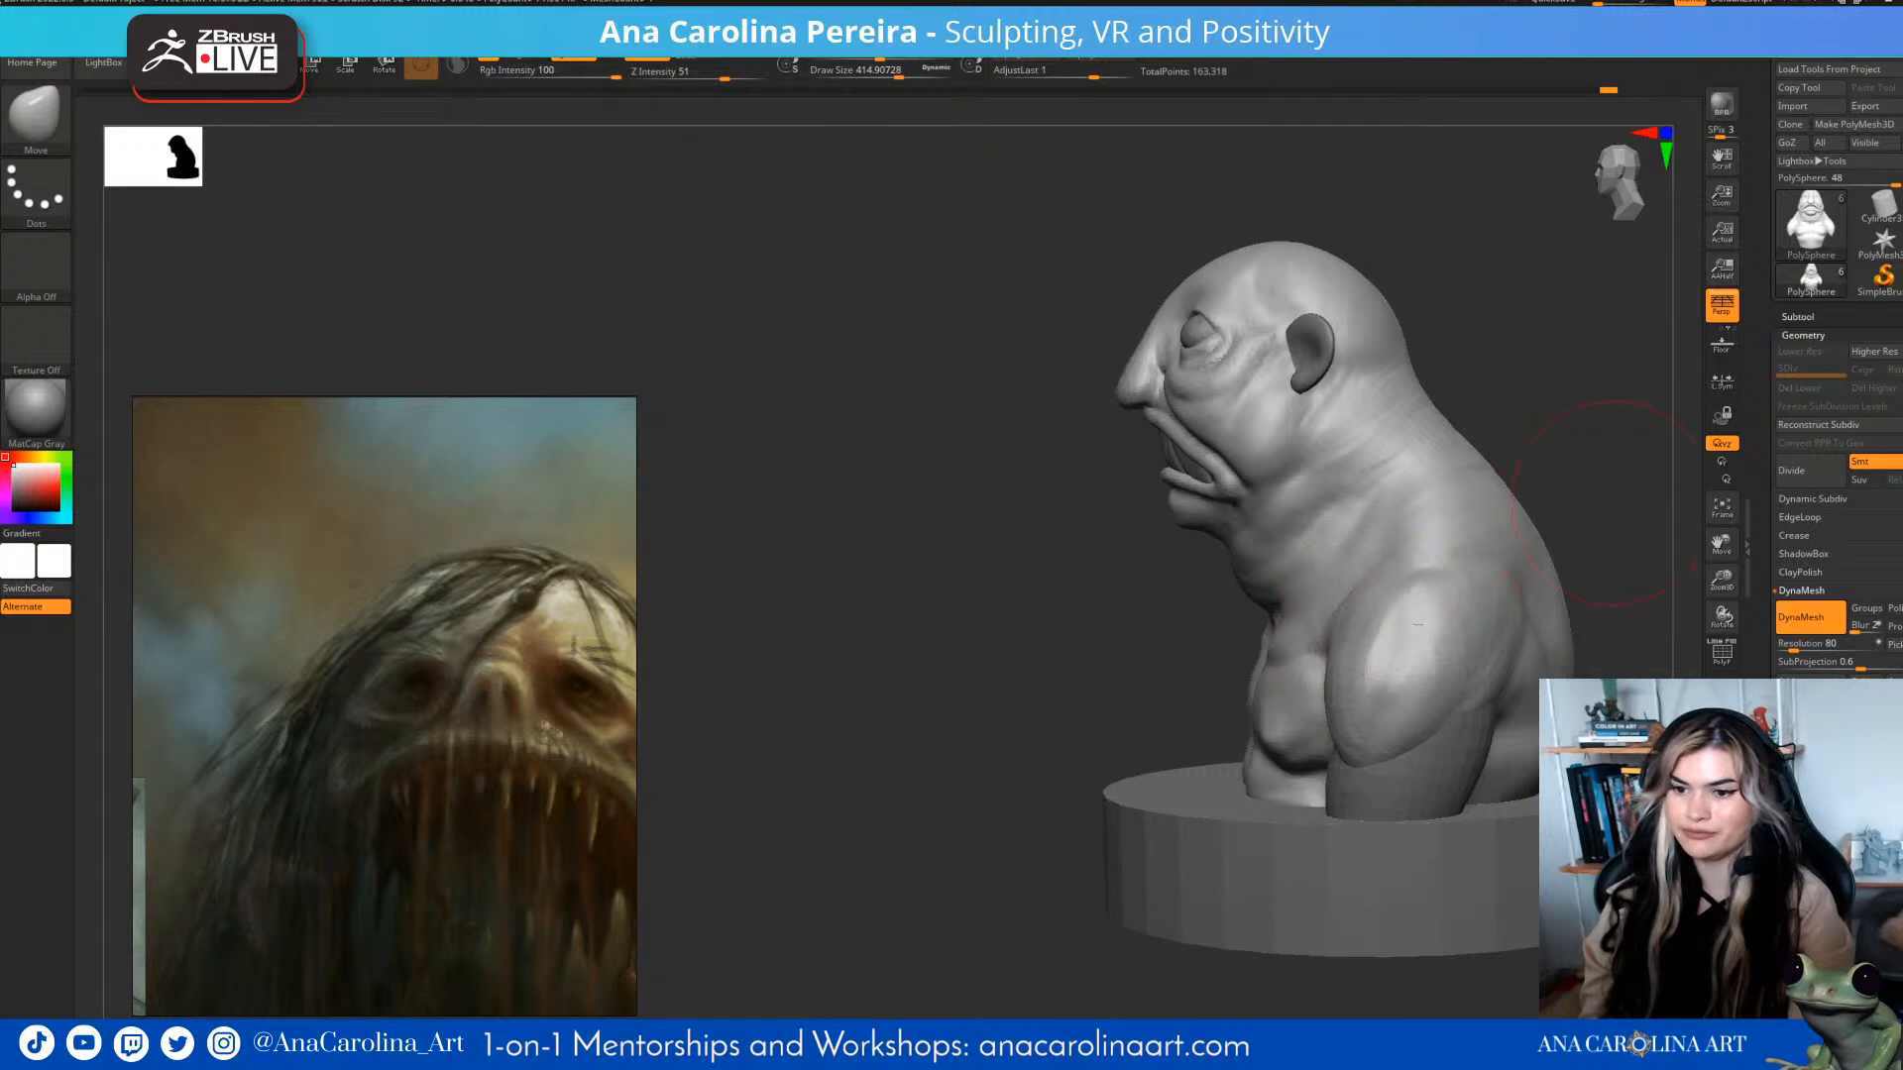
left_click_drag(1586, 555, 1546, 540)
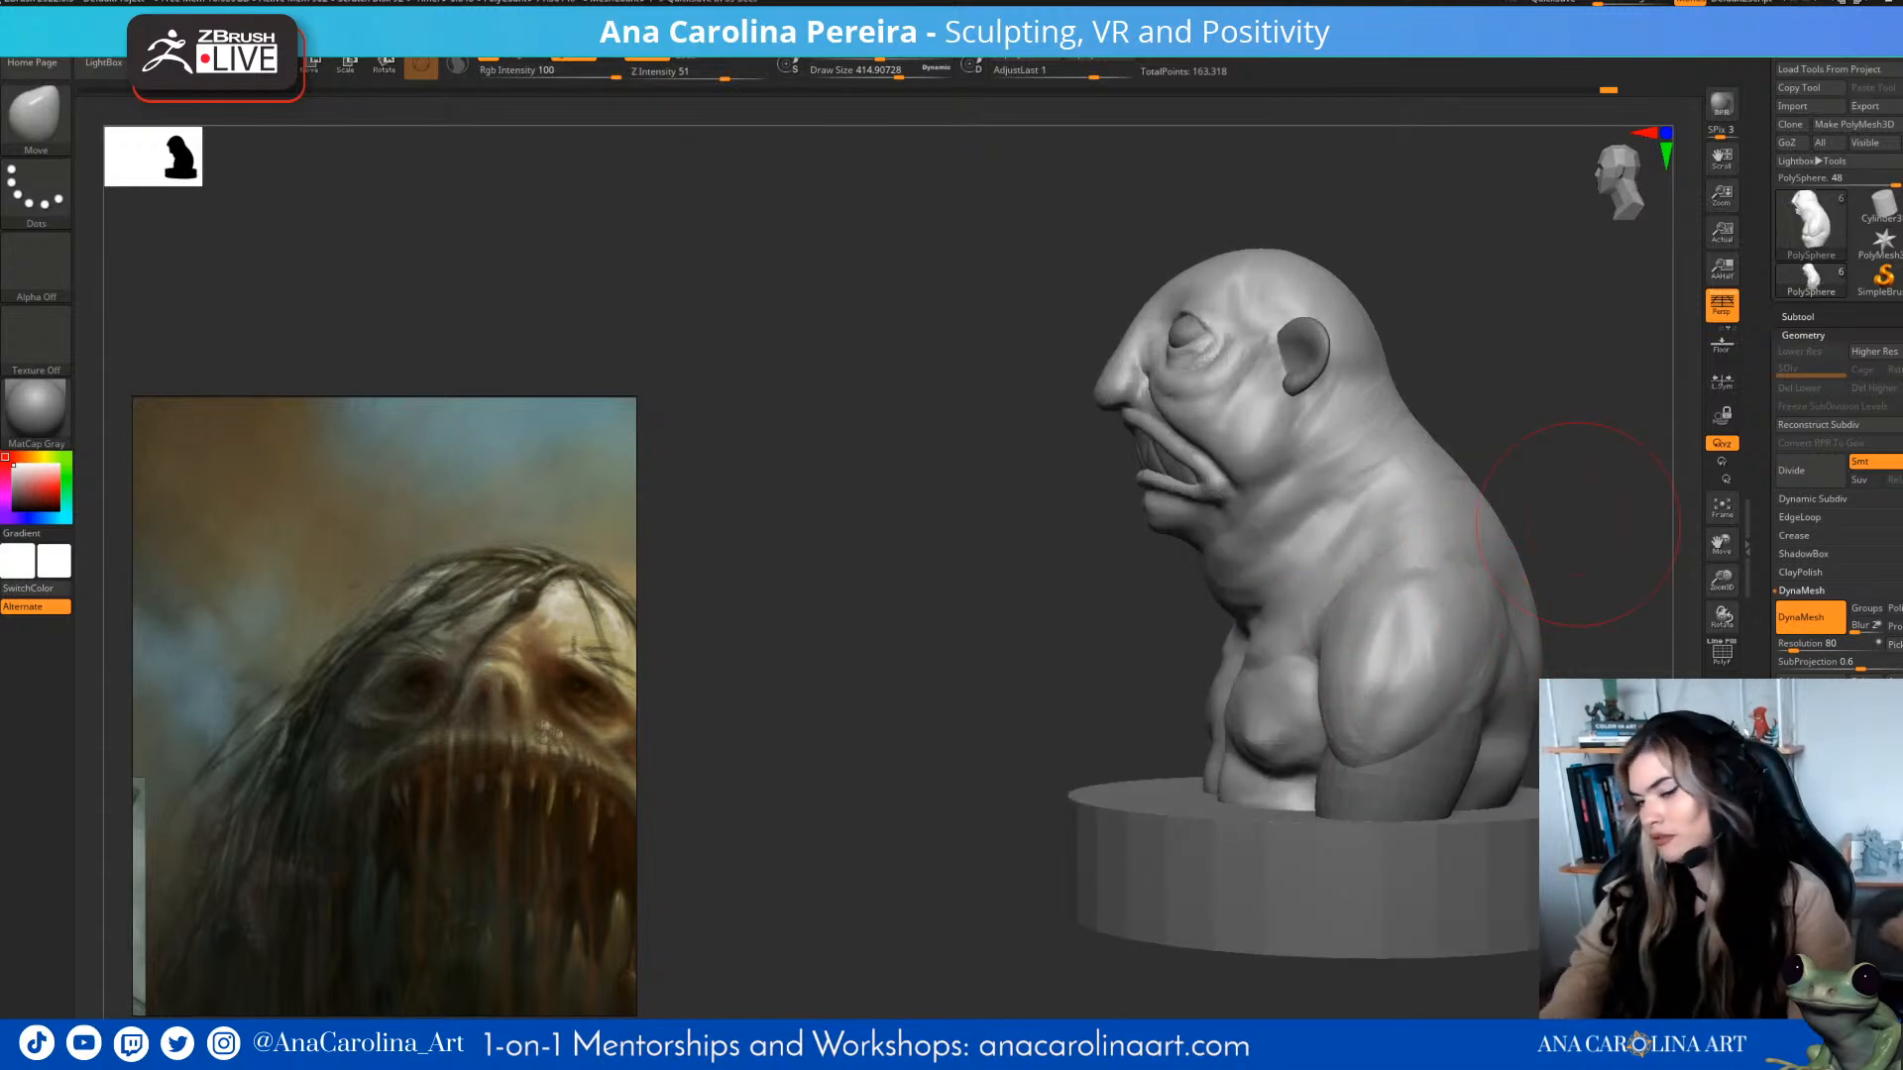
key("space")
mouse_move(1537, 555)
left_mouse_down()
mouse_move(1457, 416)
mouse_move(1539, 585)
mouse_move(1616, 597)
mouse_move(1589, 616)
mouse_move(1534, 599)
left_mouse_up()
key("space")
- Build up the shoulder muscle with the ClayBuildup brush at a draw size of about 318
key("b")
key("c")
key("b")
left_click_drag(1428, 634, 1444, 680)
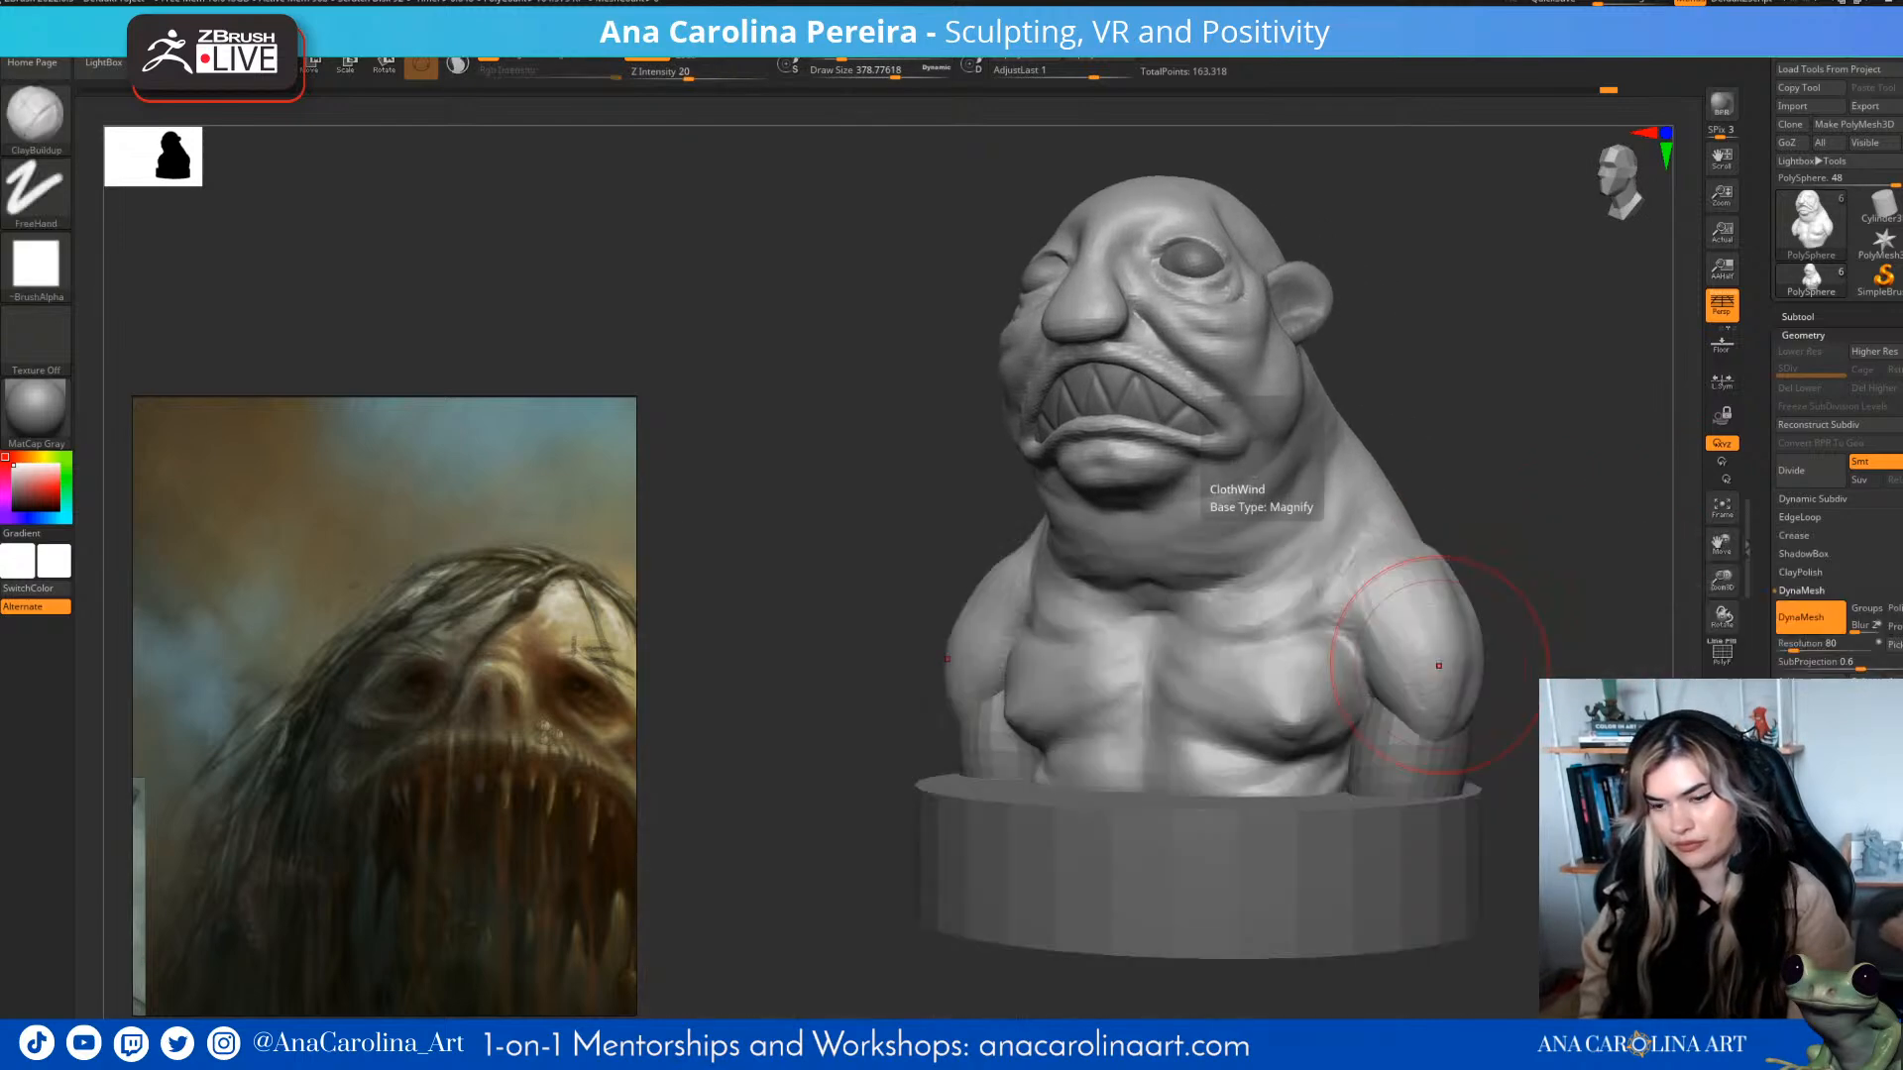
mouse_move(1547, 595)
left_mouse_down()
mouse_move(1408, 595)
mouse_move(1476, 674)
mouse_move(1443, 613)
left_mouse_up()
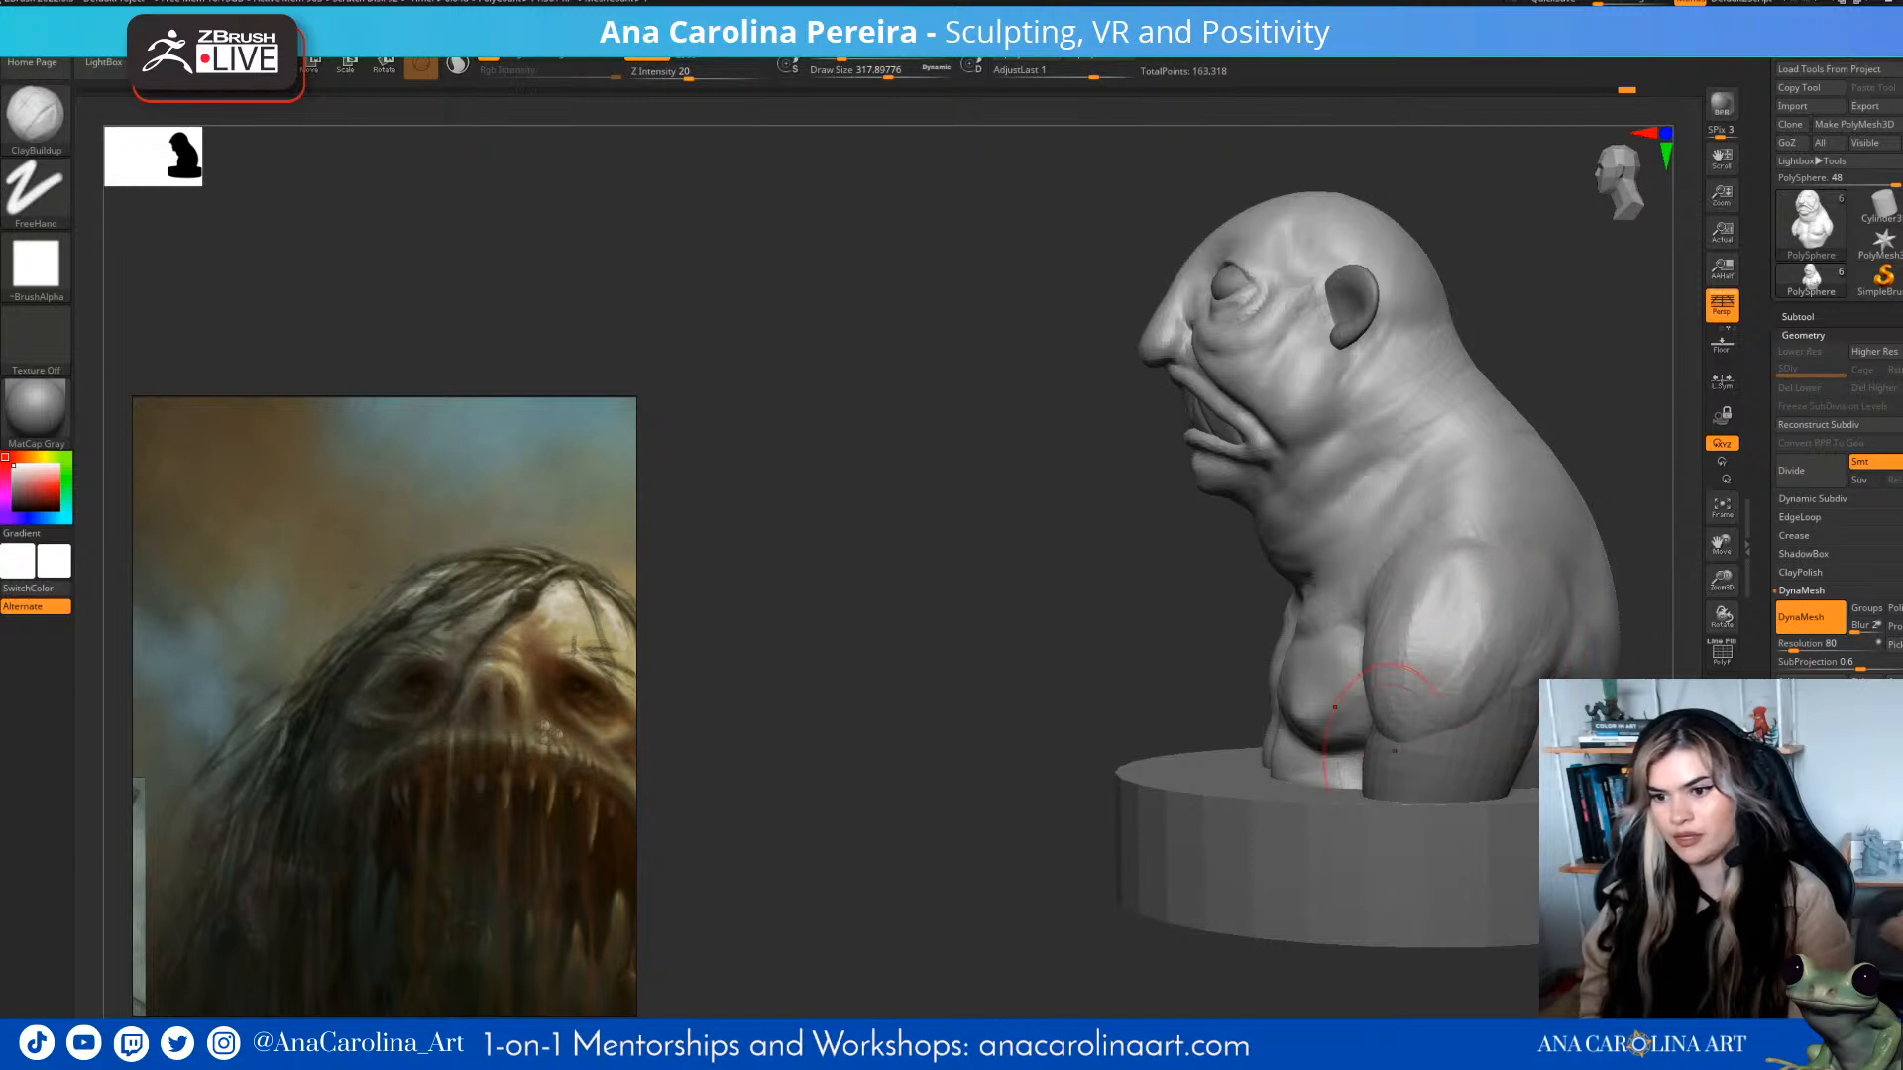
mouse_move(1636, 635)
left_mouse_down()
mouse_move(1675, 650)
mouse_move(1497, 793)
mouse_move(1475, 867)
mouse_move(1408, 912)
mouse_move(1397, 793)
mouse_move(1259, 793)
left_mouse_up()
left_click_drag(1546, 674, 1561, 759, "alt")
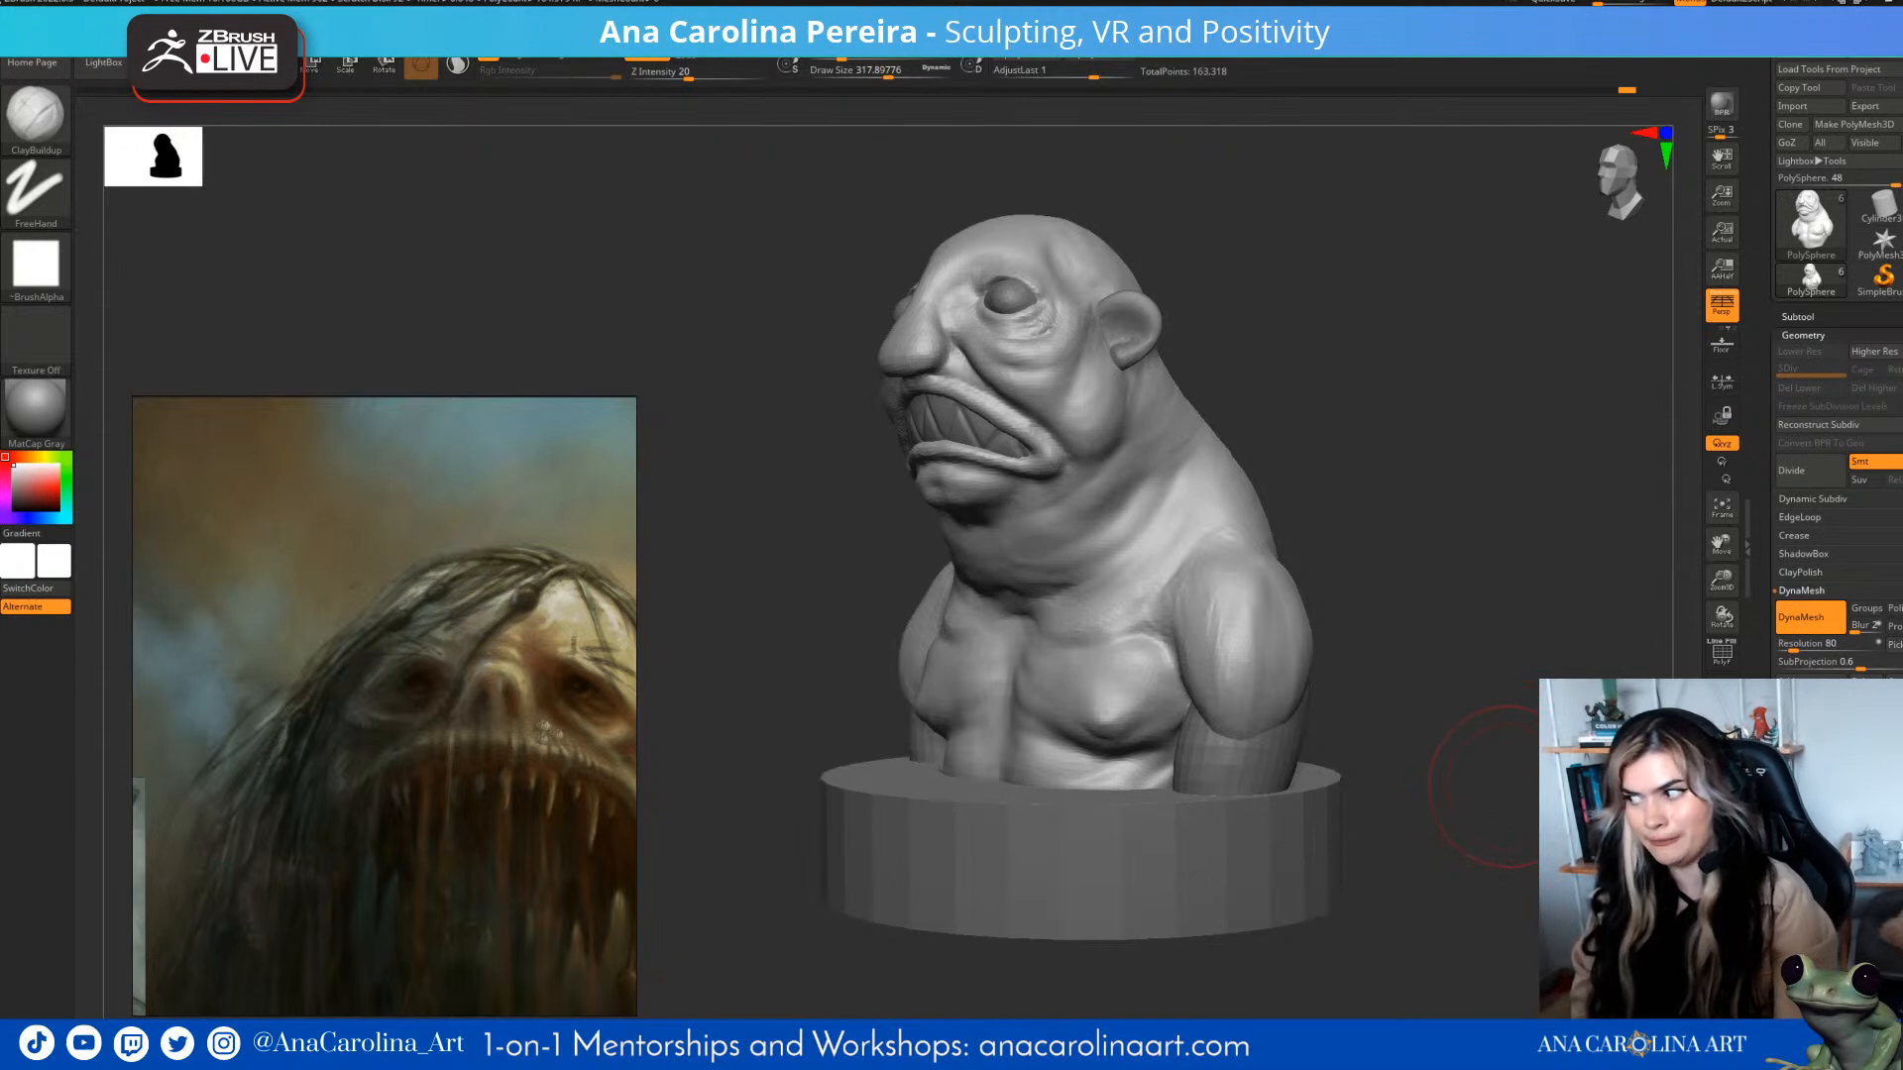
- Make the ears the active subtool and carve the inner ear with the DamStandard brush
mouse_move(1506, 783)
left_mouse_down("alt")
mouse_move(1538, 674)
mouse_move(1566, 684)
left_mouse_up("alt")
left_click_drag(1462, 421, 1414, 516, "alt")
key("b")
key("d")
key("s")
left_click(1271, 357, "alt")
key("space")
mouse_move(1308, 383)
left_mouse_down()
mouse_move(1287, 382)
mouse_move(1397, 441)
mouse_move(1239, 389)
mouse_move(1235, 420)
mouse_move(1272, 369)
mouse_move(1289, 399)
mouse_move(1253, 440)
left_mouse_up()
mouse_move(1408, 416)
left_mouse_down()
mouse_move(1235, 388)
mouse_move(1247, 433)
mouse_move(1251, 408)
left_mouse_up()
- Build up the inner folds of the ear with a small ClayBuildup brush of about 46 and smooth them
key("b")
key("c")
key("b")
key("space")
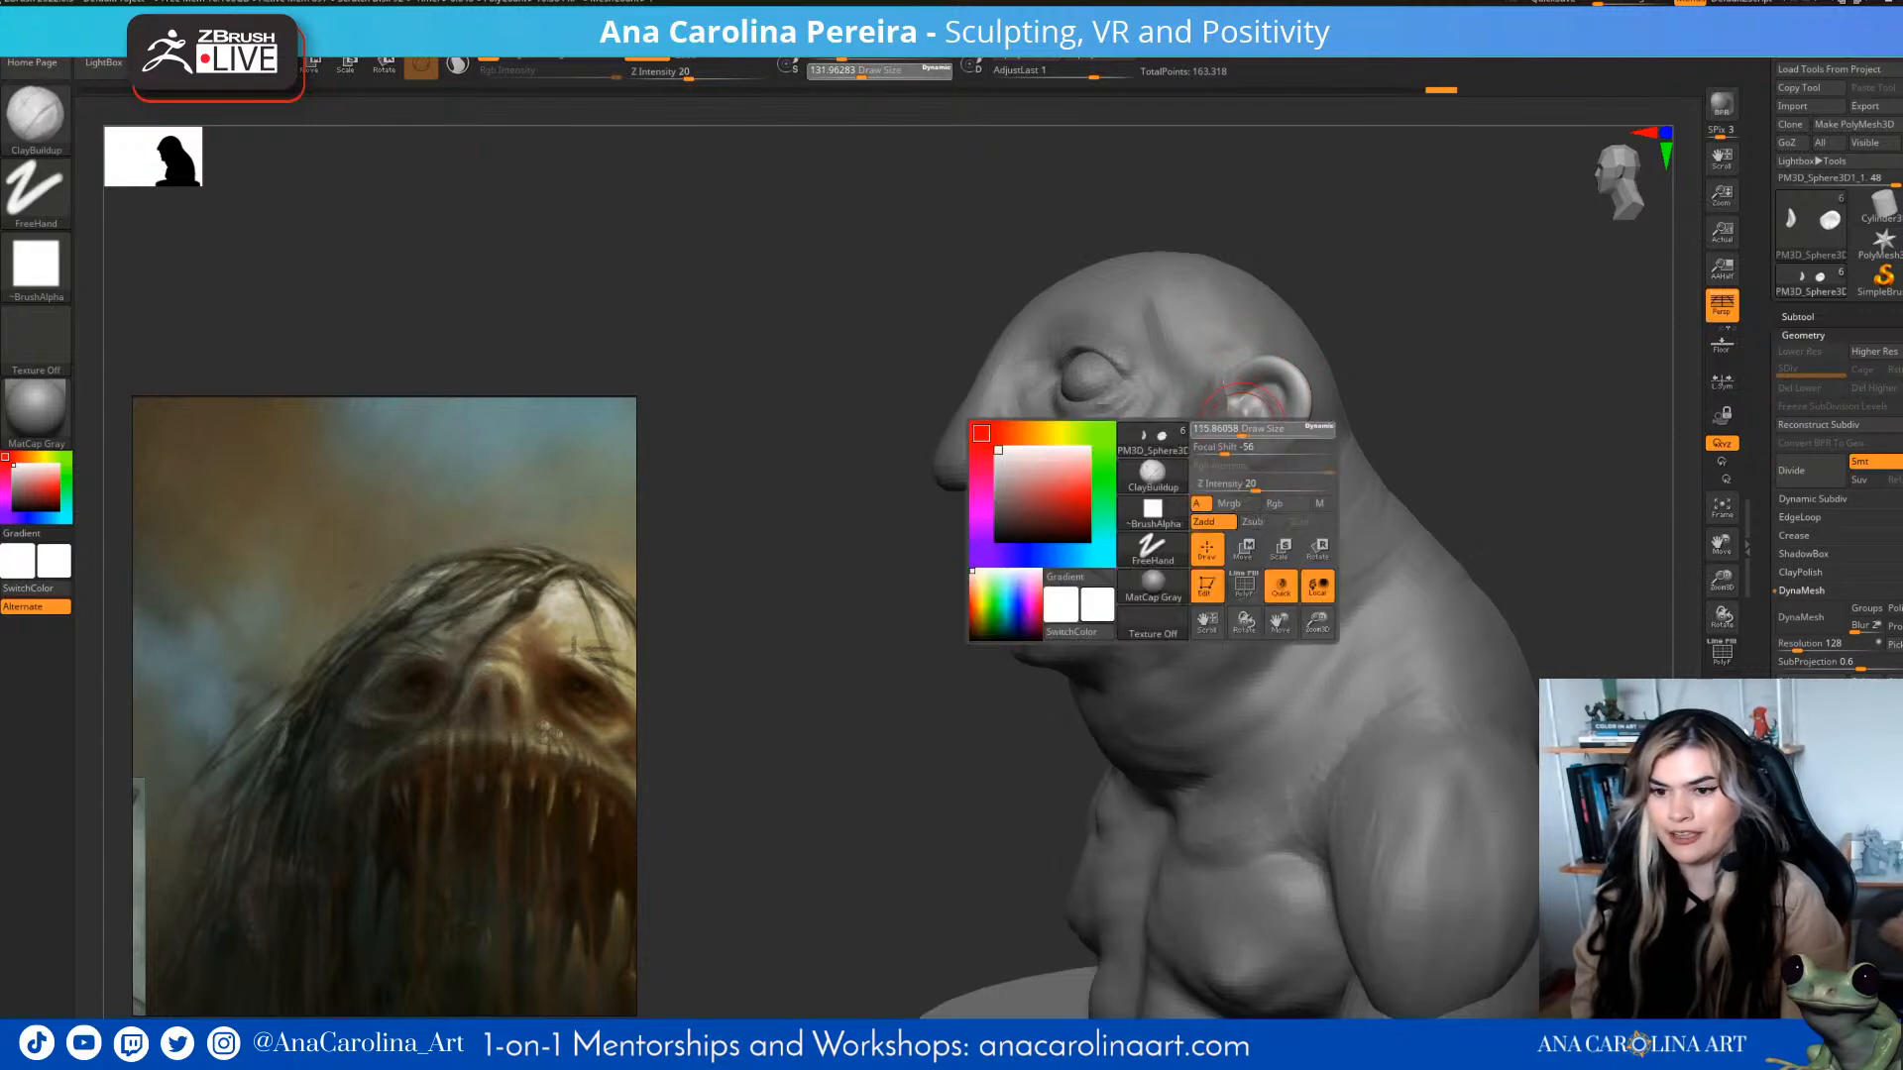
left_click_drag(1253, 411, 1259, 416, "shift")
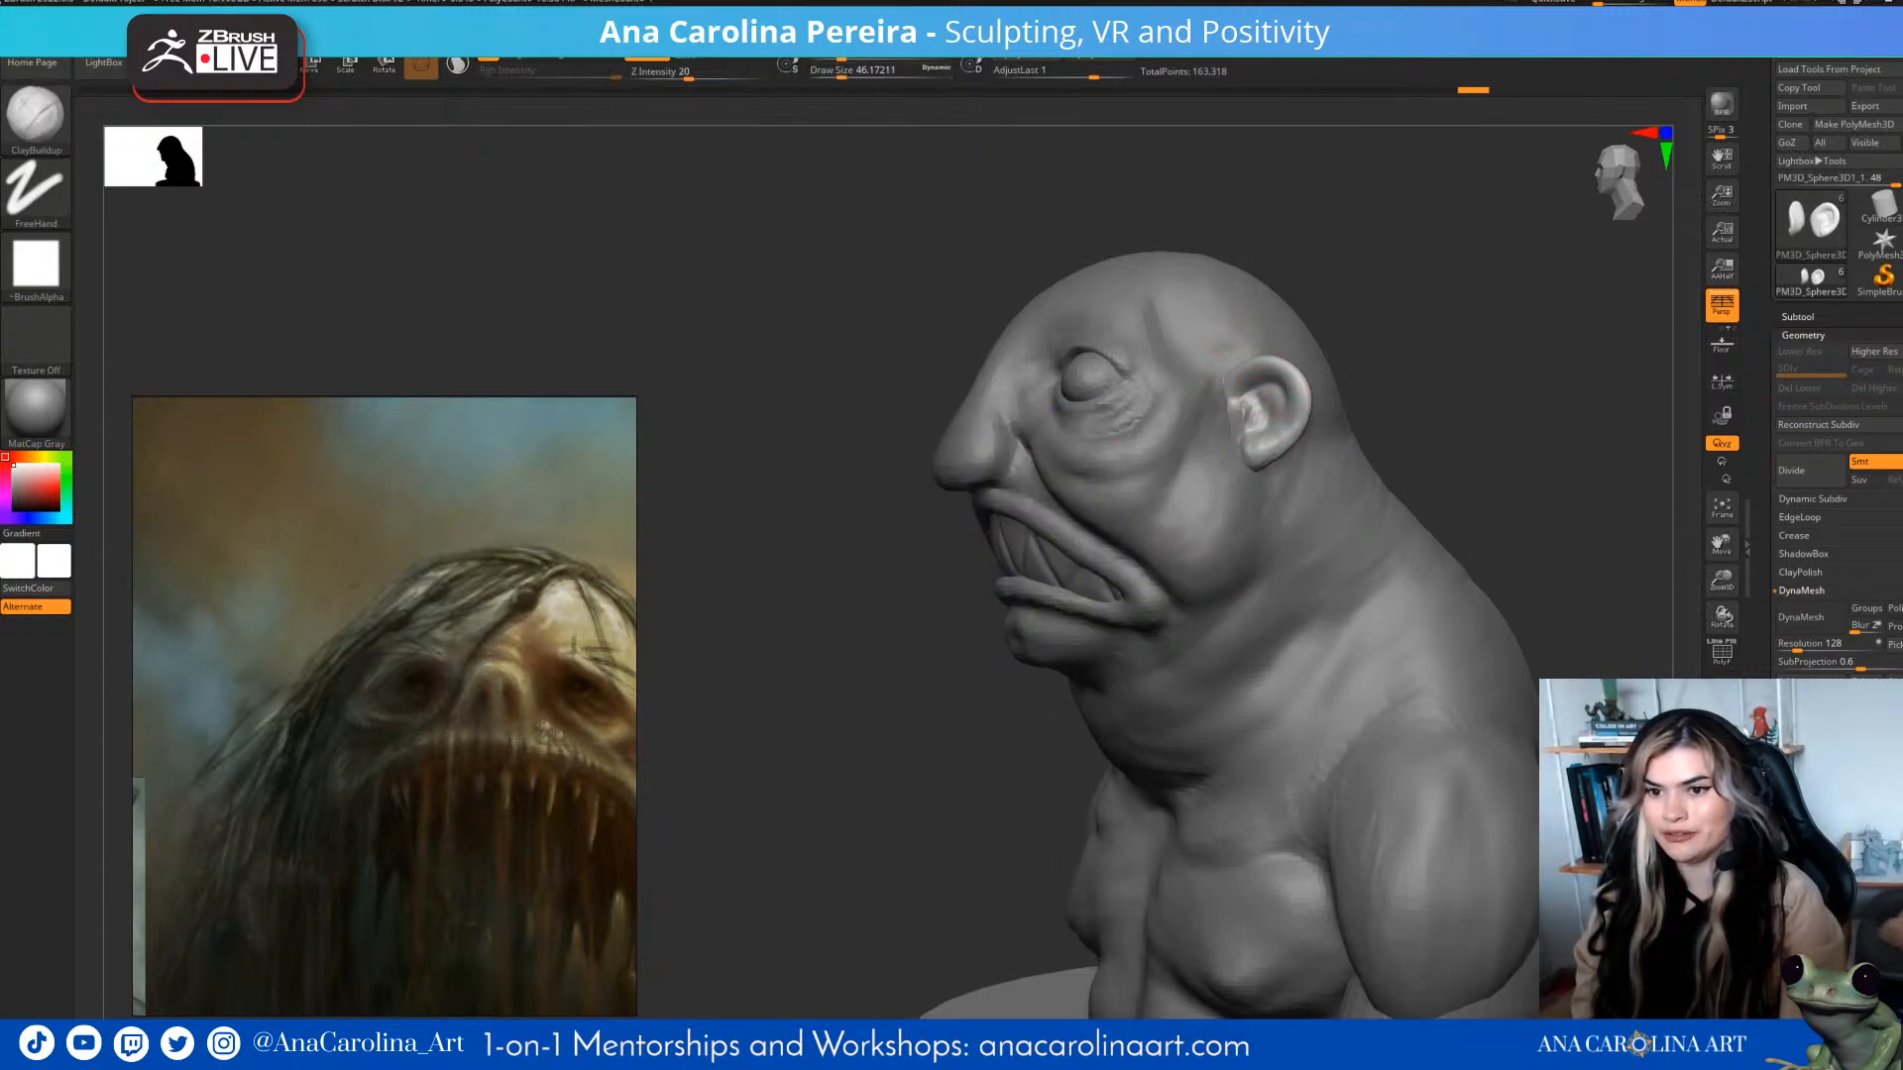
- Try adding more ClayBuildup volume inside the ear and undo those strokes
mouse_move(1407, 392)
left_mouse_down()
mouse_move(1566, 392)
mouse_move(1170, 402)
mouse_move(1427, 417)
mouse_move(1209, 466)
mouse_move(1125, 570)
left_mouse_up()
key("space")
left_click(1354, 434)
mouse_move(868, 589)
left_mouse_down()
mouse_move(1529, 596)
mouse_move(1457, 437)
mouse_move(1301, 458)
left_mouse_up()
mouse_move(1180, 411)
left_mouse_down()
mouse_move(1195, 359)
mouse_move(1160, 374)
mouse_move(1176, 414)
left_mouse_up()
mouse_move(1331, 391)
left_mouse_down()
mouse_move(1395, 405)
mouse_move(1343, 397)
left_mouse_up()
key("ctrl+z")
key("ctrl+z")
key("ctrl+z")
key("ctrl+z")
key("ctrl+z")
key("ctrl+z")
key("ctrl+z")
- Smooth the inner ear and check its form from several angles
left_click_drag(1169, 377, 1178, 427, "shift")
mouse_move(1338, 391)
left_mouse_down()
mouse_move(1427, 396)
mouse_move(1438, 327)
left_mouse_up()
left_click_drag(1546, 392, 1435, 374)
mouse_move(1547, 337)
left_mouse_down()
mouse_move(1495, 320)
mouse_move(1325, 361)
mouse_move(1440, 339)
mouse_move(1343, 413)
left_mouse_up()
- Reshape the outer rim of the ear with the Move brush at a draw size of 112
key("b")
key("m")
key("v")
key("space")
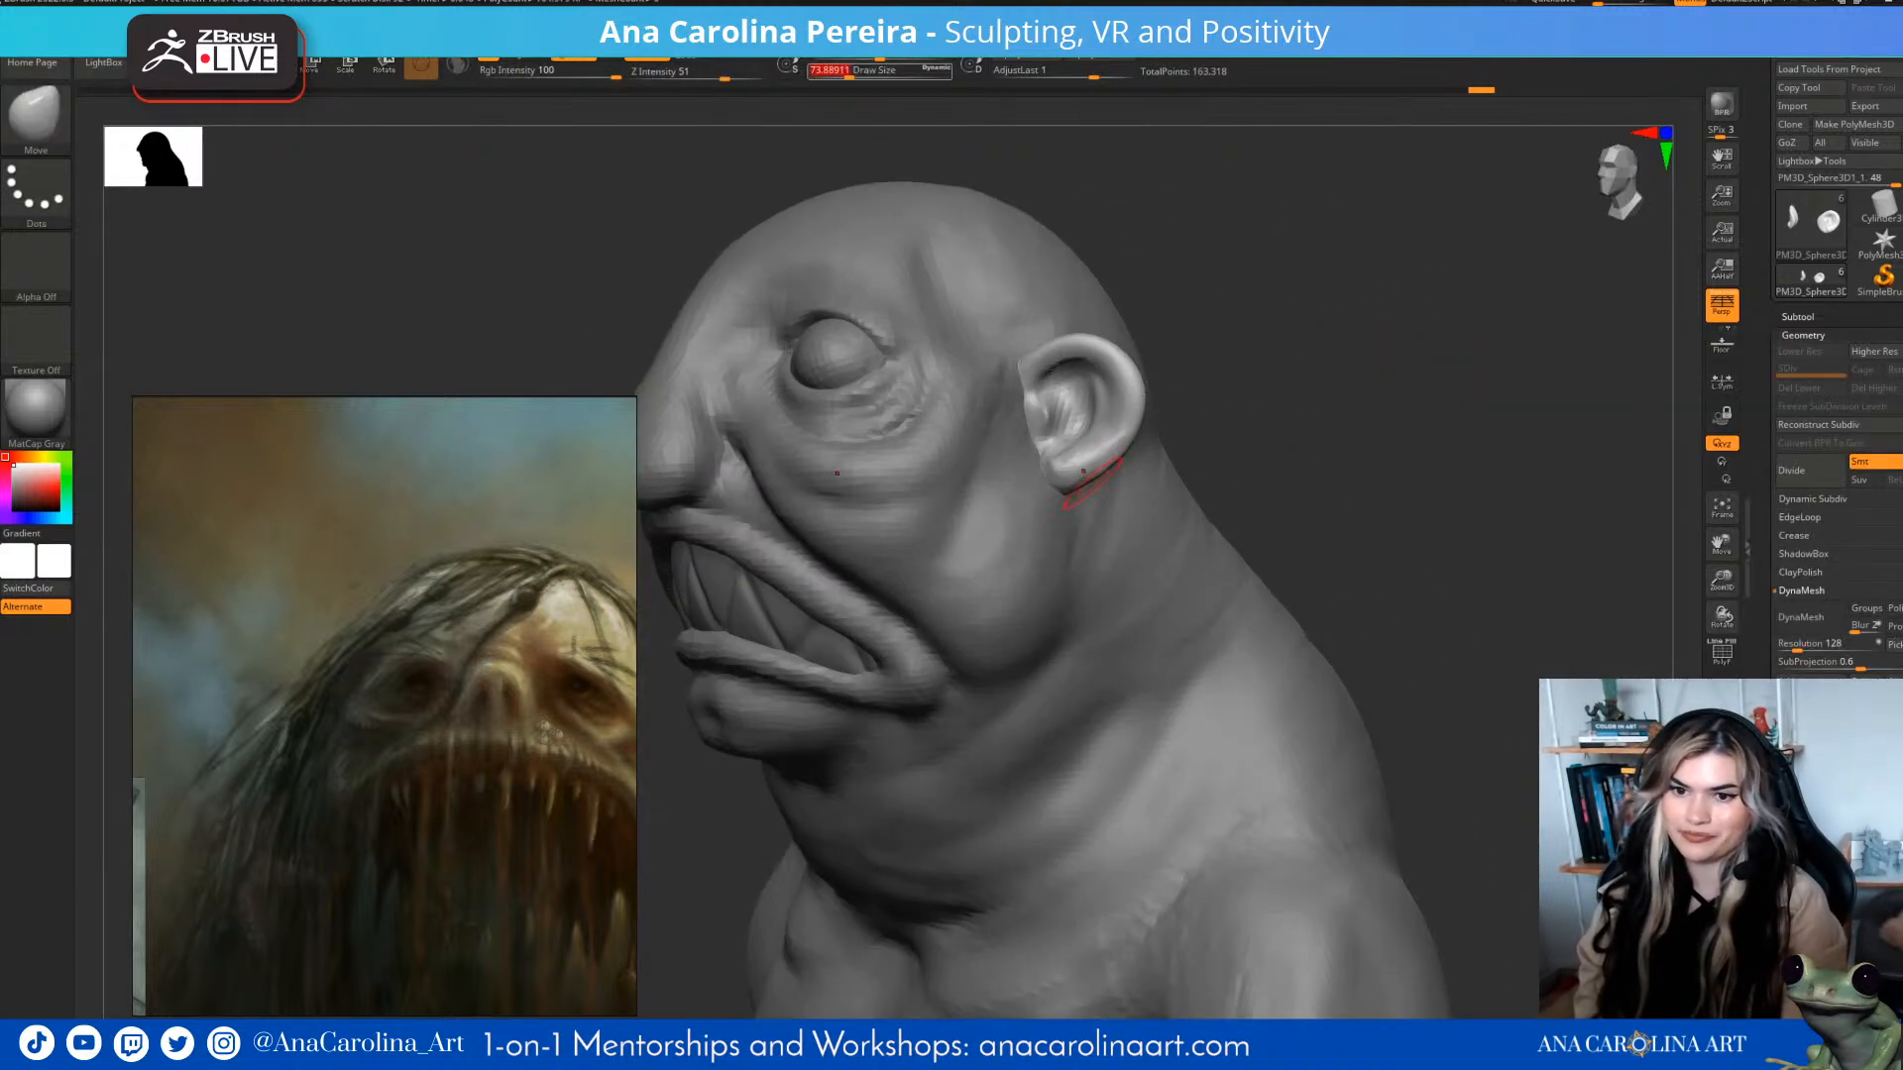
mouse_move(1204, 396)
left_mouse_down()
mouse_move(1300, 432)
mouse_move(1323, 471)
left_mouse_up()
mouse_move(1324, 471)
left_mouse_down()
mouse_move(1245, 479)
mouse_move(1197, 459)
mouse_move(1265, 446)
mouse_move(1187, 468)
left_mouse_up()
key("ctrl+z")
key("]")
mouse_move(1323, 446)
left_mouse_down()
mouse_move(1251, 442)
mouse_move(1173, 390)
left_mouse_up()
- Pull the ear's edge backward and upward with the Move brush to refine its silhouette
left_click_drag(1388, 436, 1334, 437)
left_click_drag(1160, 407, 1145, 398)
left_click_drag(1209, 243, 1215, 139)
mouse_move(1172, 396)
left_mouse_down()
mouse_move(1152, 390)
mouse_move(1172, 358)
left_mouse_up()
mouse_move(1279, 209)
left_mouse_down()
mouse_move(1328, 287)
mouse_move(1387, 298)
mouse_move(1400, 359)
mouse_move(1336, 408)
mouse_move(1293, 385)
left_mouse_up()
mouse_move(1388, 347)
left_mouse_down("alt")
mouse_move(1388, 456)
mouse_move(1214, 441)
mouse_move(1320, 456)
left_mouse_up("alt")
- Carve the back of the ear where it meets the head with the DamStandard brush at draw size 112
key("b")
key("d")
key("s")
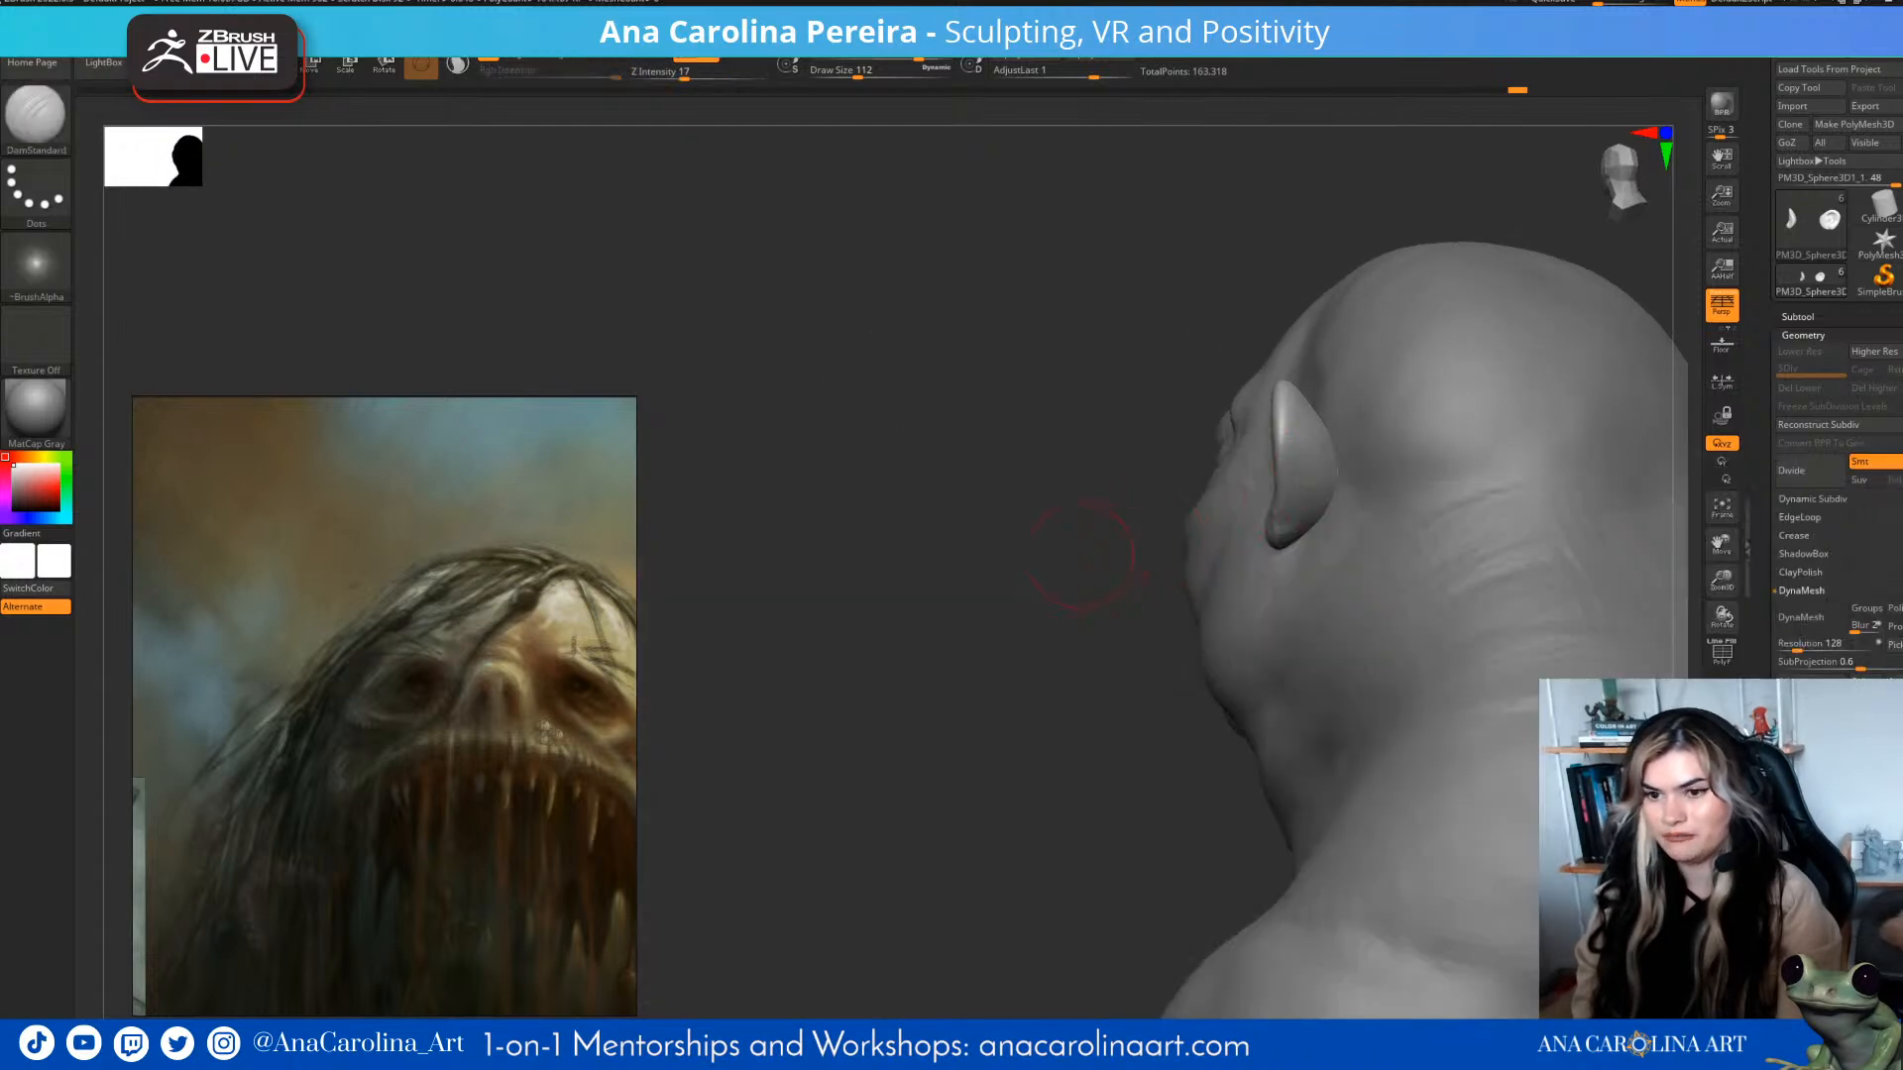
left_click_drag(1098, 557, 1278, 422)
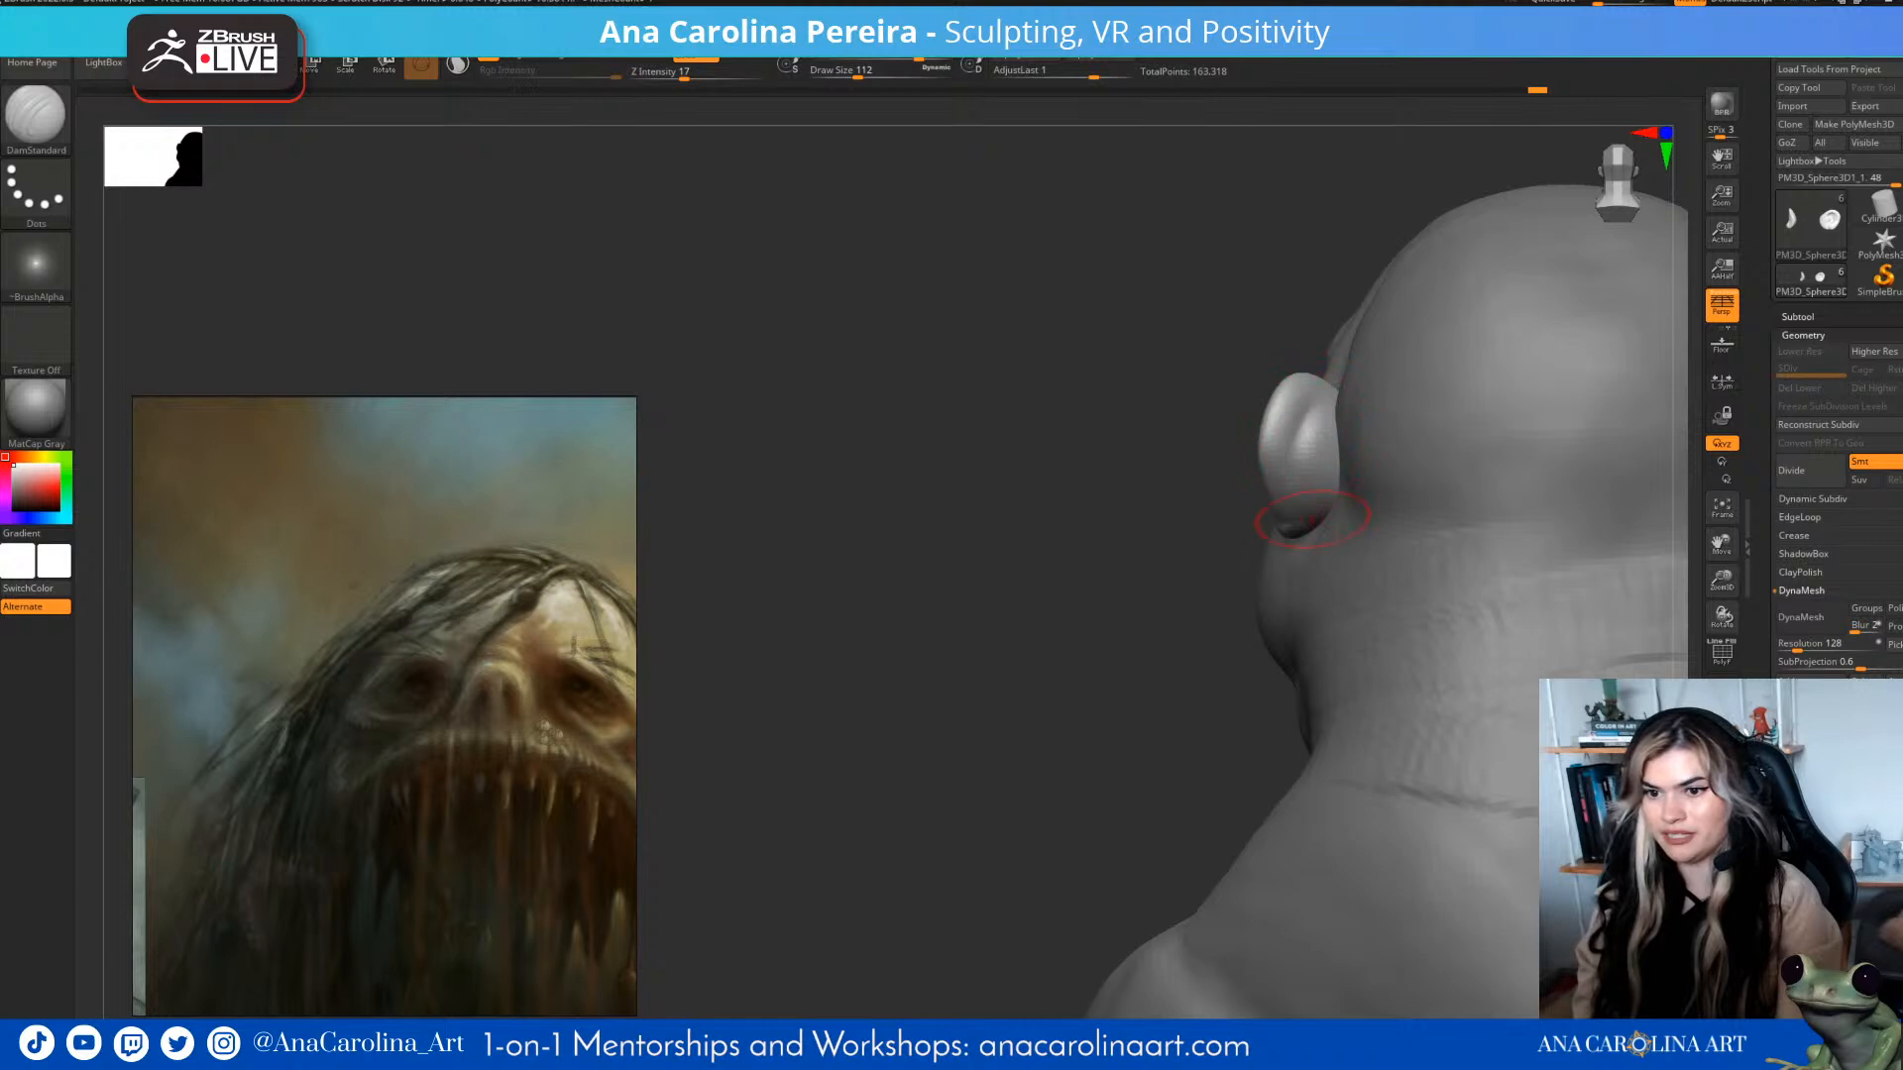
left_click_drag(1308, 507, 1307, 476)
left_click_drag(1190, 495, 1204, 585)
left_click_drag(1328, 525, 1346, 471)
left_click_drag(1190, 516, 1130, 426)
left_click_drag(1328, 446, 1317, 510)
mouse_move(1169, 416)
left_mouse_down()
mouse_move(1204, 496)
mouse_move(1335, 448)
left_mouse_up()
- Build up and smooth the back of the ear with the ClayBuildup brush at a draw size of about 62
key("b")
key("c")
key("b")
left_click_drag(1190, 584, 1153, 654)
key("s")
left_click_drag(1307, 486, 1323, 424)
mouse_move(1160, 555)
left_mouse_down()
mouse_move(1438, 585)
mouse_move(1443, 534)
mouse_move(1496, 541)
left_mouse_up()
left_click_drag(1340, 426, 1354, 458, "shift")
mouse_move(1437, 526)
left_mouse_down()
mouse_move(1508, 518)
mouse_move(1504, 480)
mouse_move(1434, 398)
mouse_move(1448, 427)
mouse_move(1358, 434)
mouse_move(1422, 459)
mouse_move(1402, 423)
left_mouse_up()
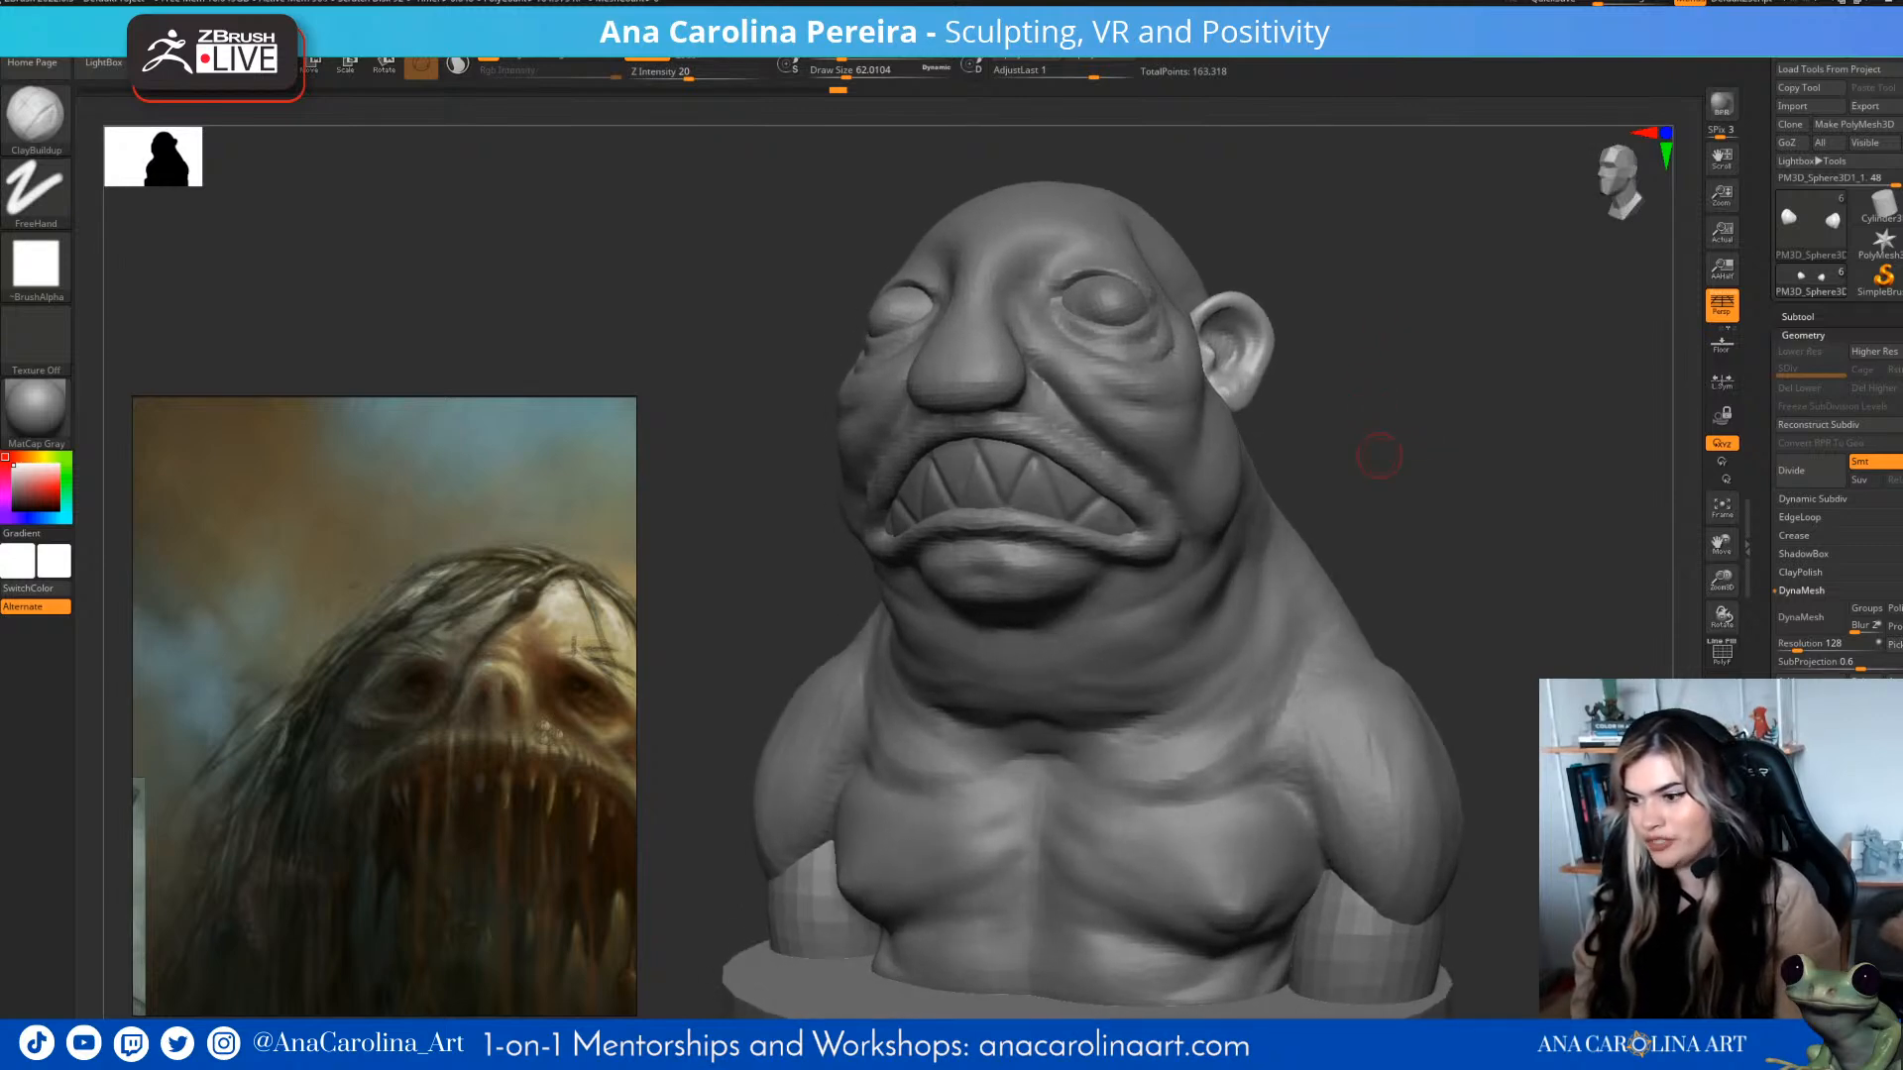
mouse_move(1361, 482)
left_mouse_down("alt")
mouse_move(1410, 482)
mouse_move(1421, 445)
left_mouse_up("alt")
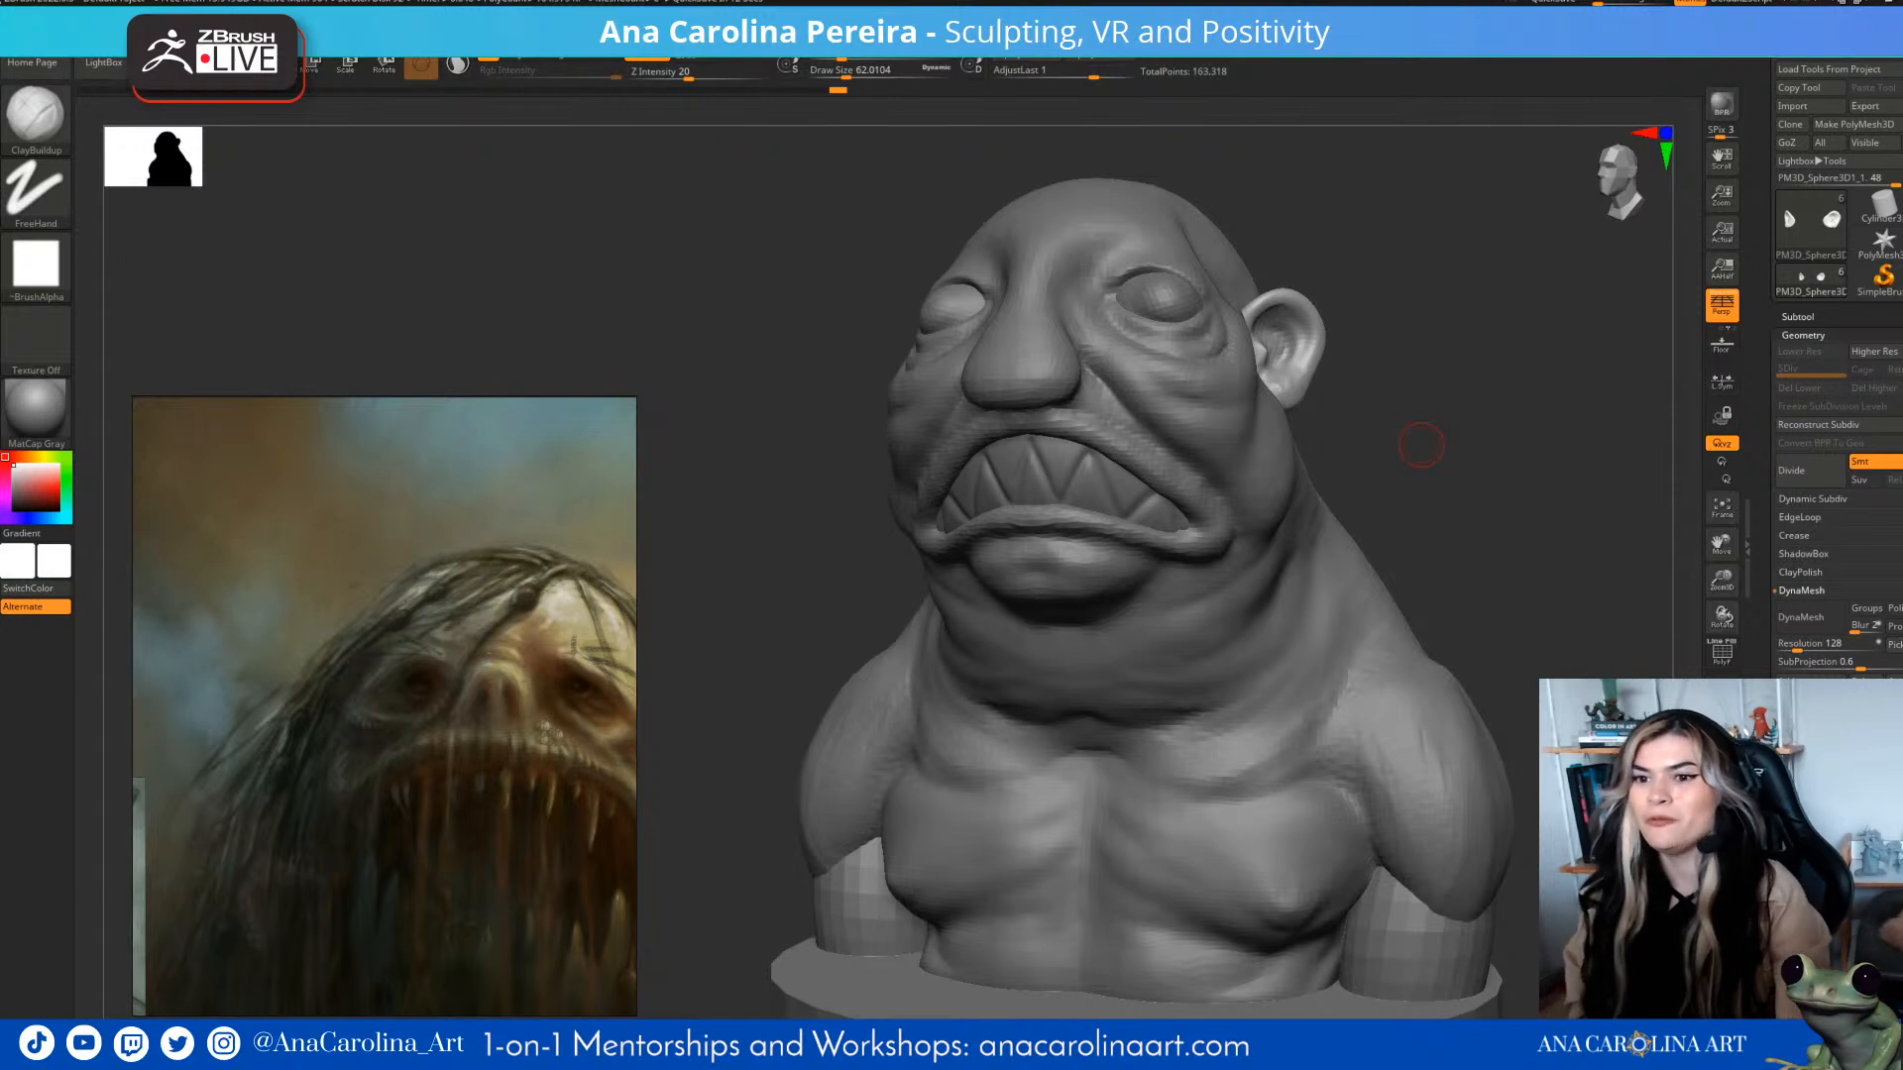
- Adjust the ear's angle and lower edge from behind with the Move brush at a draw size of about 172
left_click_drag(1422, 445, 1140, 458)
key("b")
key("m")
key("v")
key("space")
left_click_drag(1324, 483, 1350, 482)
left_click_drag(1418, 349, 1299, 342)
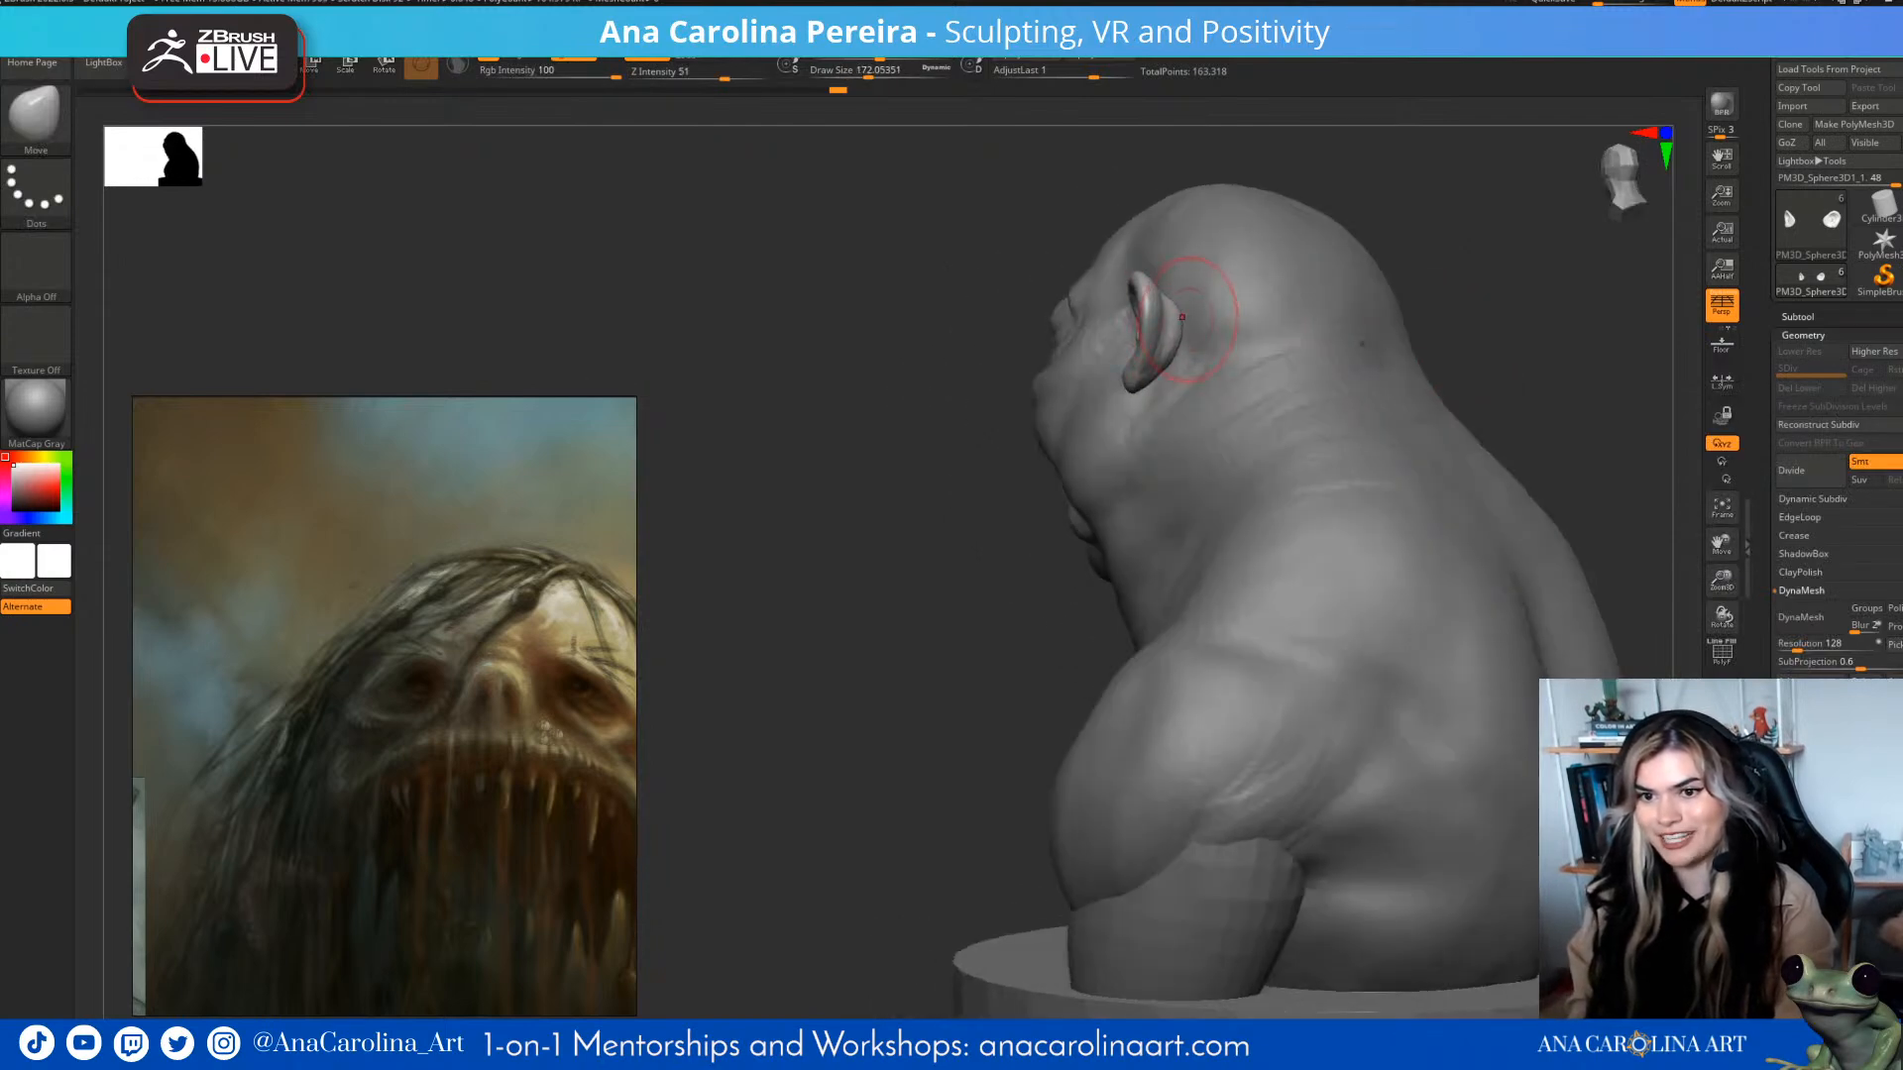
left_click_drag(1151, 369, 1146, 374)
mouse_move(1444, 285)
left_mouse_down()
mouse_move(1517, 277)
mouse_move(1437, 266)
left_mouse_up()
left_click_drag(1167, 376, 1159, 371)
- Fine-tune the earlobe with the Move brush at a draw size of about 77
mouse_move(1428, 376)
left_mouse_down()
mouse_move(1477, 426)
mouse_move(1448, 455)
mouse_move(1457, 479)
mouse_move(1496, 480)
left_mouse_up()
key("space")
left_click_drag(1461, 475, 1445, 472)
left_click_drag(1442, 446, 1299, 422)
left_click_drag(1228, 368, 1227, 372)
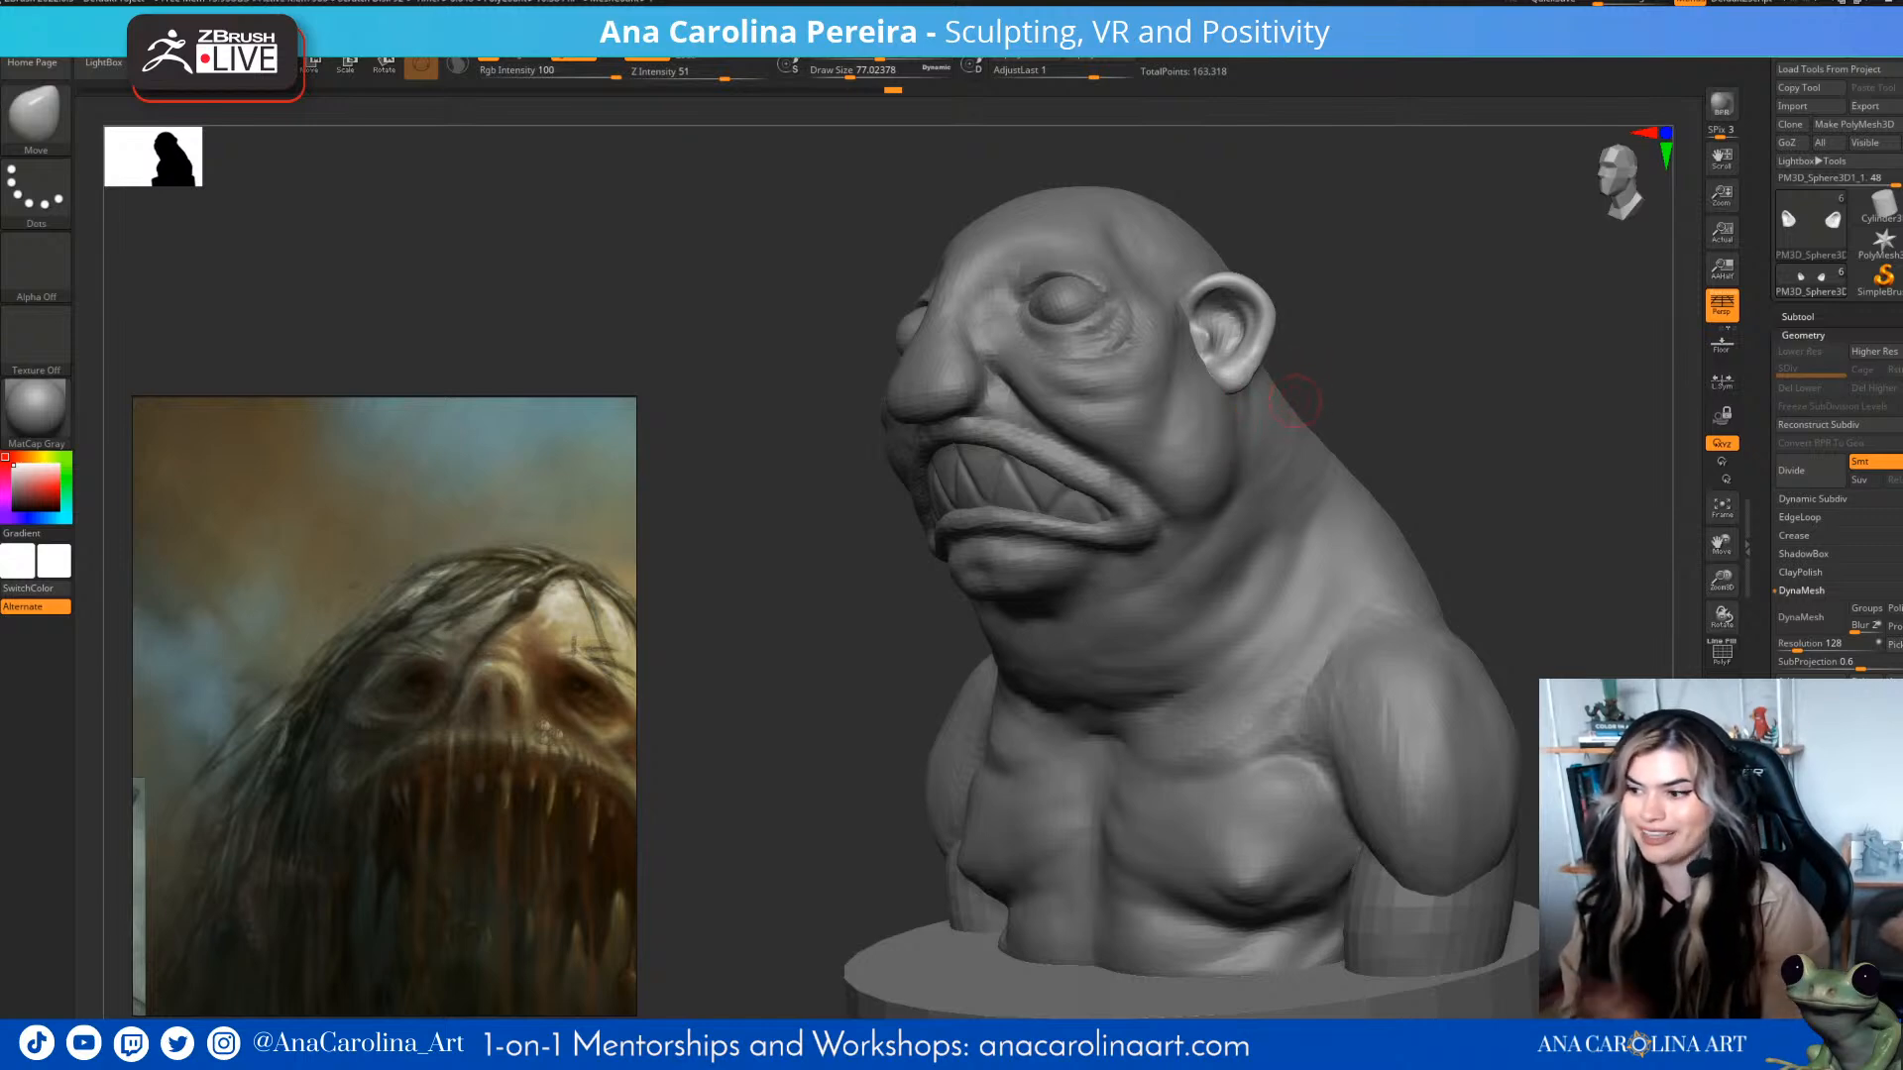
left_click_drag(1333, 393, 1417, 407)
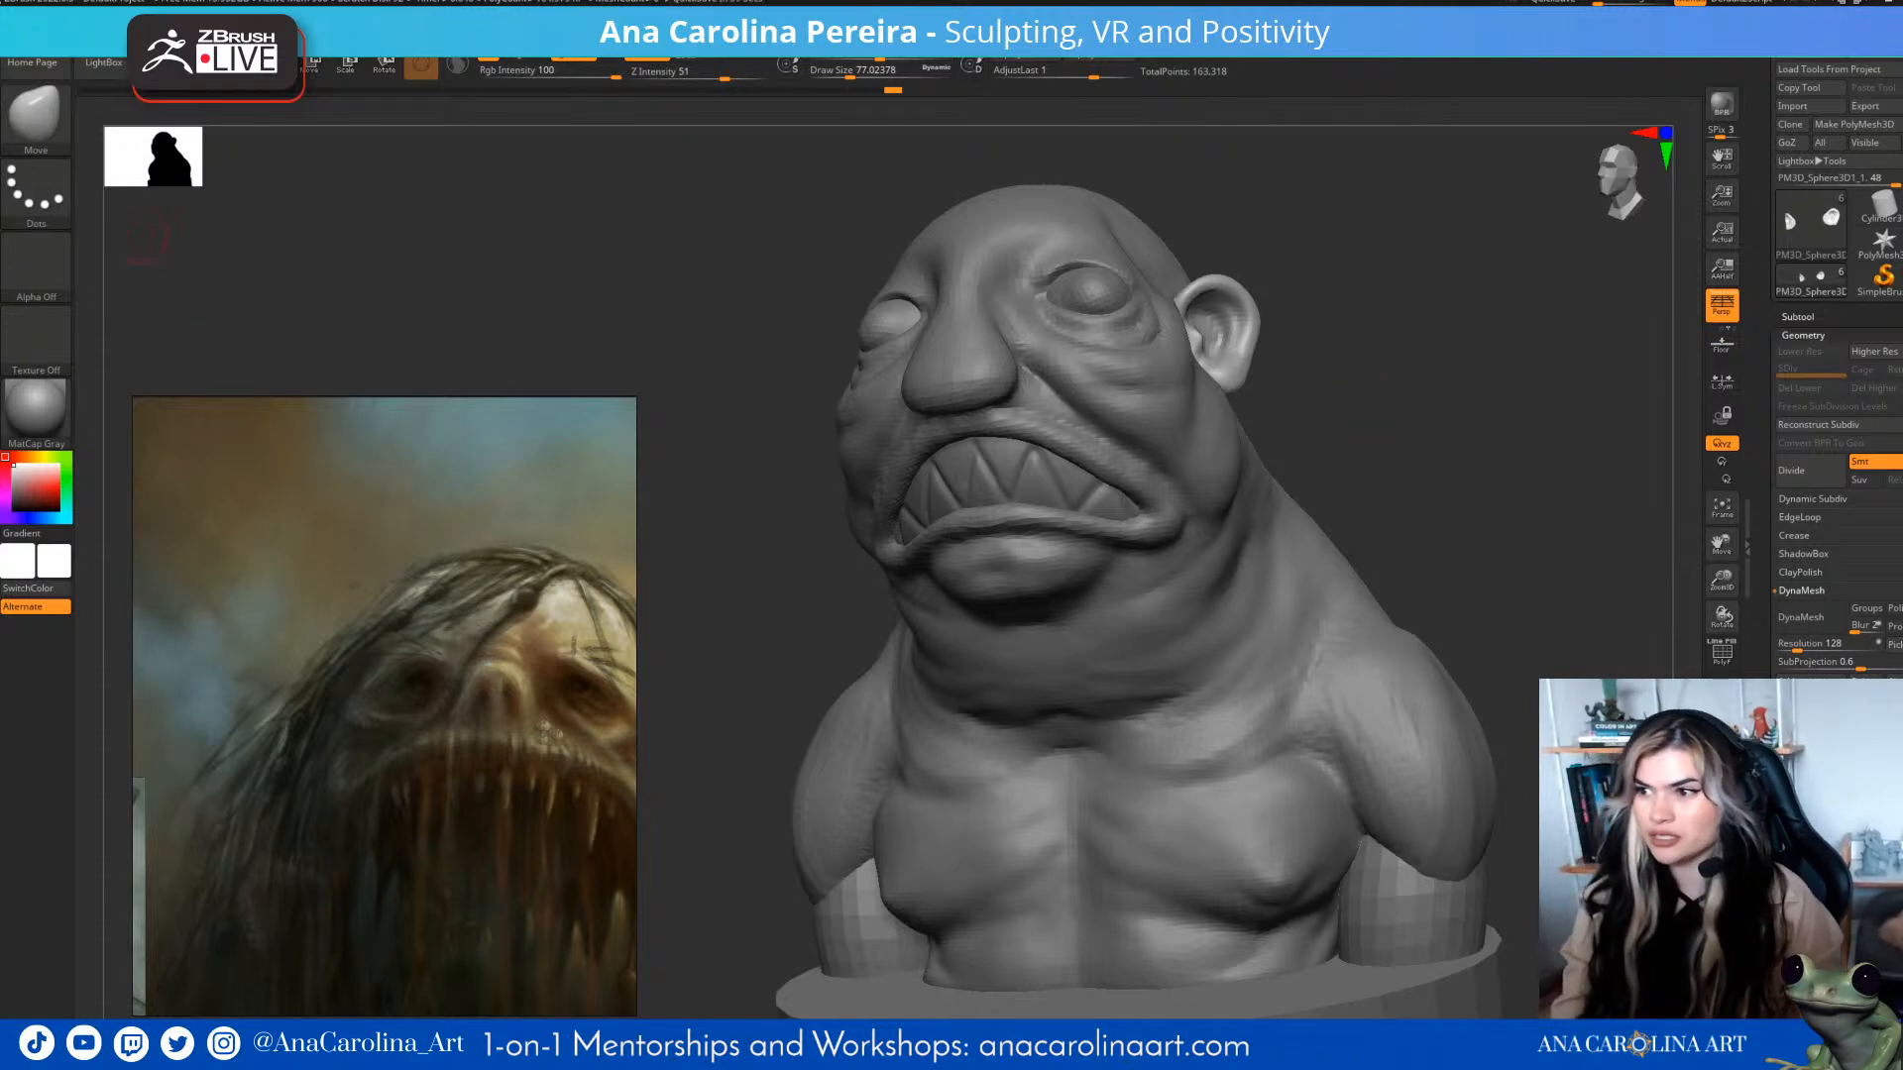
- Enlarge the silhouette thumbnail and check the bust's outline from the front
mouse_move(157, 256)
left_mouse_down()
mouse_move(179, 178)
mouse_move(407, 309)
mouse_move(519, 325)
left_mouse_up()
mouse_move(646, 303)
left_mouse_down()
mouse_move(768, 294)
mouse_move(1289, 434)
mouse_move(1381, 497)
mouse_move(1395, 483)
left_mouse_up()
mouse_move(421, 318)
left_mouse_down()
mouse_move(467, 345)
mouse_move(262, 222)
left_mouse_up()
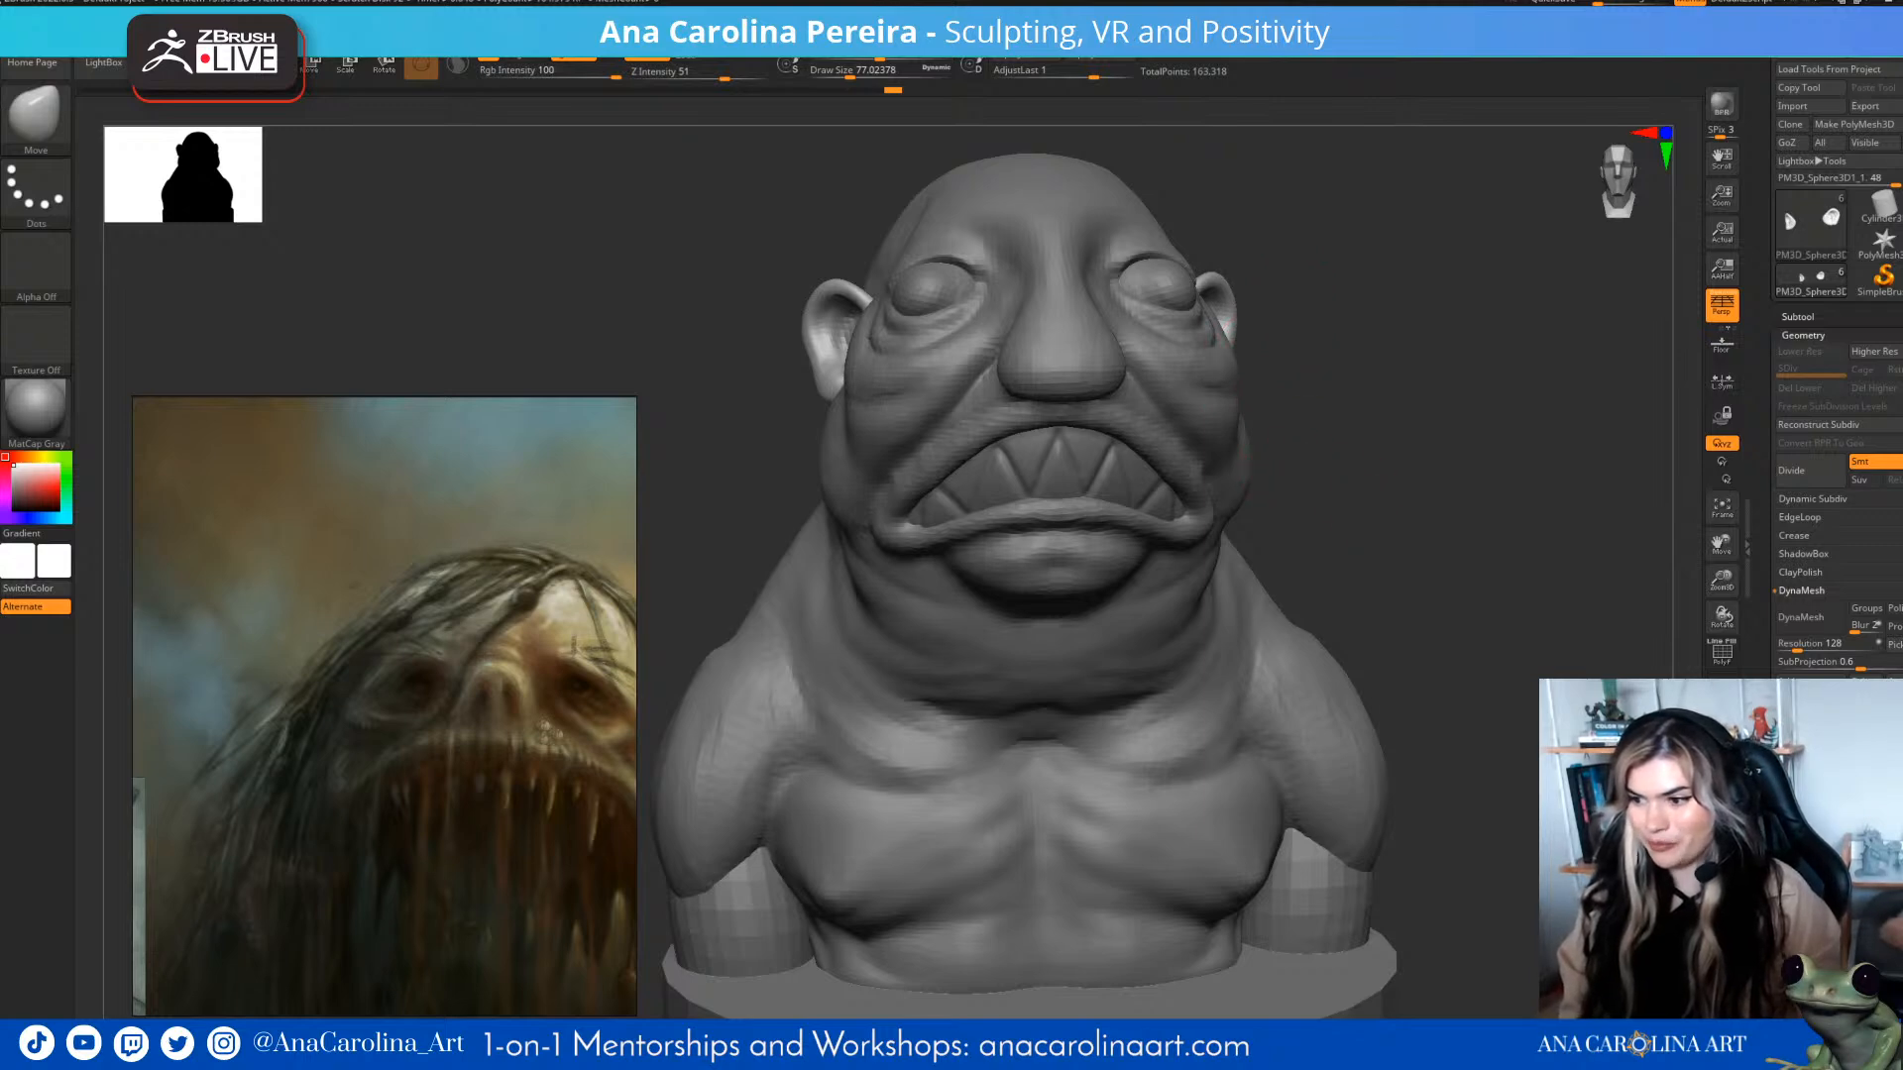
left_click_drag(1372, 492, 1367, 498)
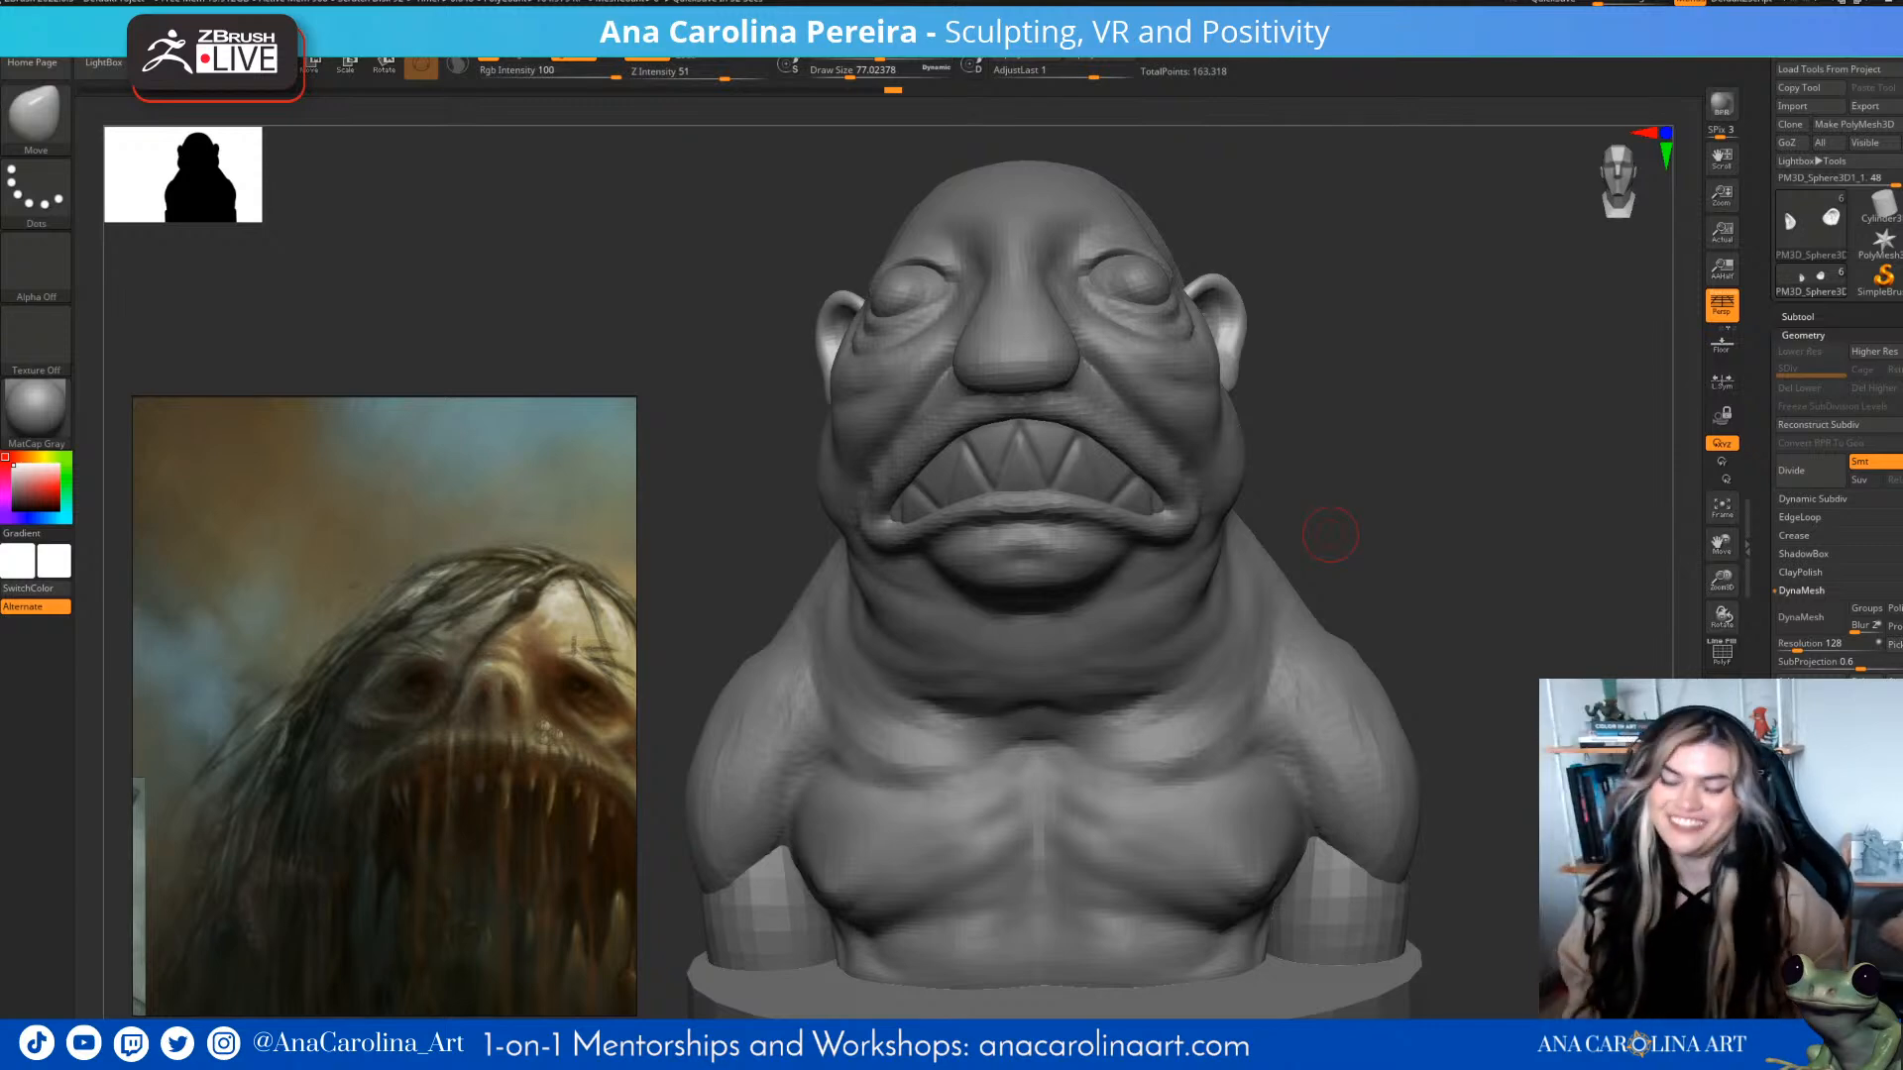
mouse_move(1331, 534)
left_mouse_down()
mouse_move(1205, 548)
mouse_move(1398, 565)
left_mouse_up()
- Return to the body subtool and build up the jaw area below the ear with ClayBuildup at about 182 draw size
key("b")
key("c")
key("b")
key("space")
left_click_drag(1476, 463, 1497, 462)
left_click_drag(1486, 475, 1444, 493)
left_click(1211, 431, "alt")
left_click_drag(1269, 428, 1176, 536)
key("space")
left_click_drag(1260, 433, 1174, 461)
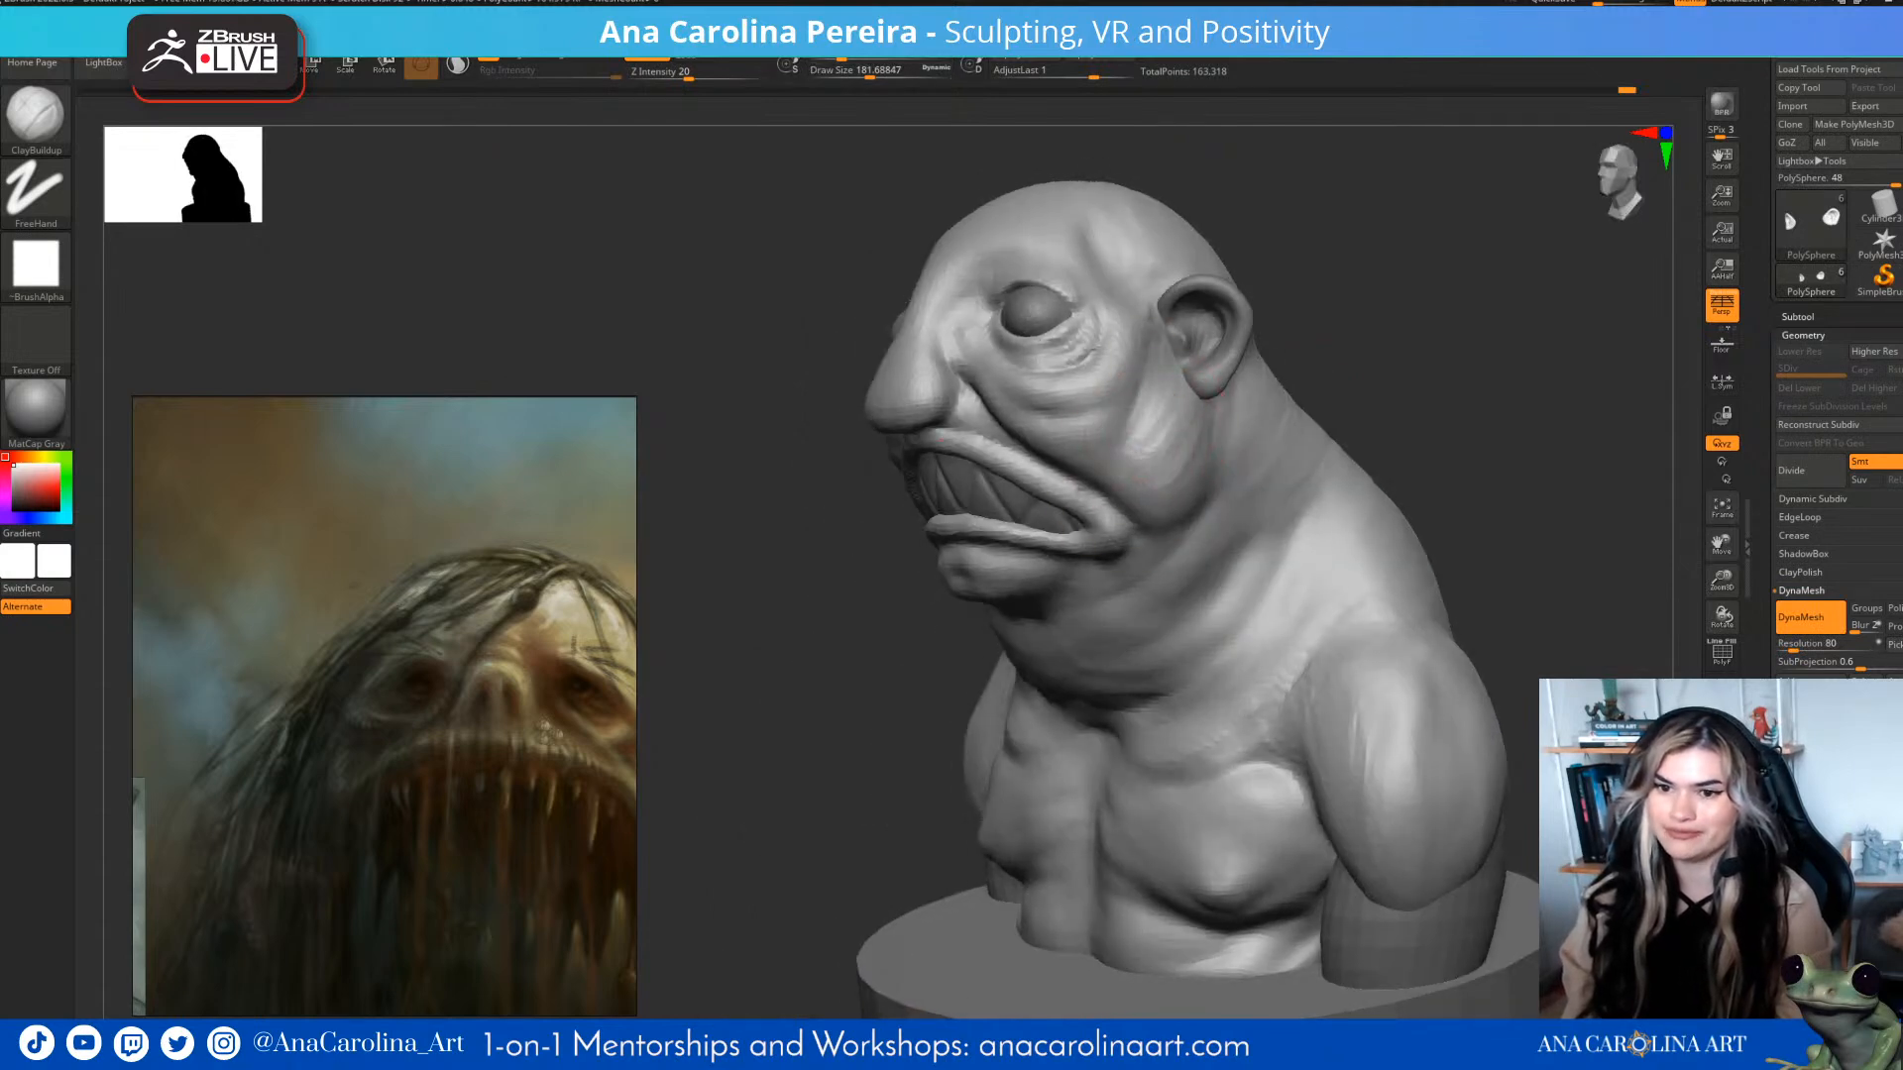
left_click_drag(1219, 386, 1274, 424)
- Examine the jaw, cheeks and ears from the front and both sides, comparing the overall silhouette
left_click_drag(1318, 497, 1437, 317)
left_click_drag(1467, 397, 1497, 391)
left_click_drag(853, 476, 1308, 491)
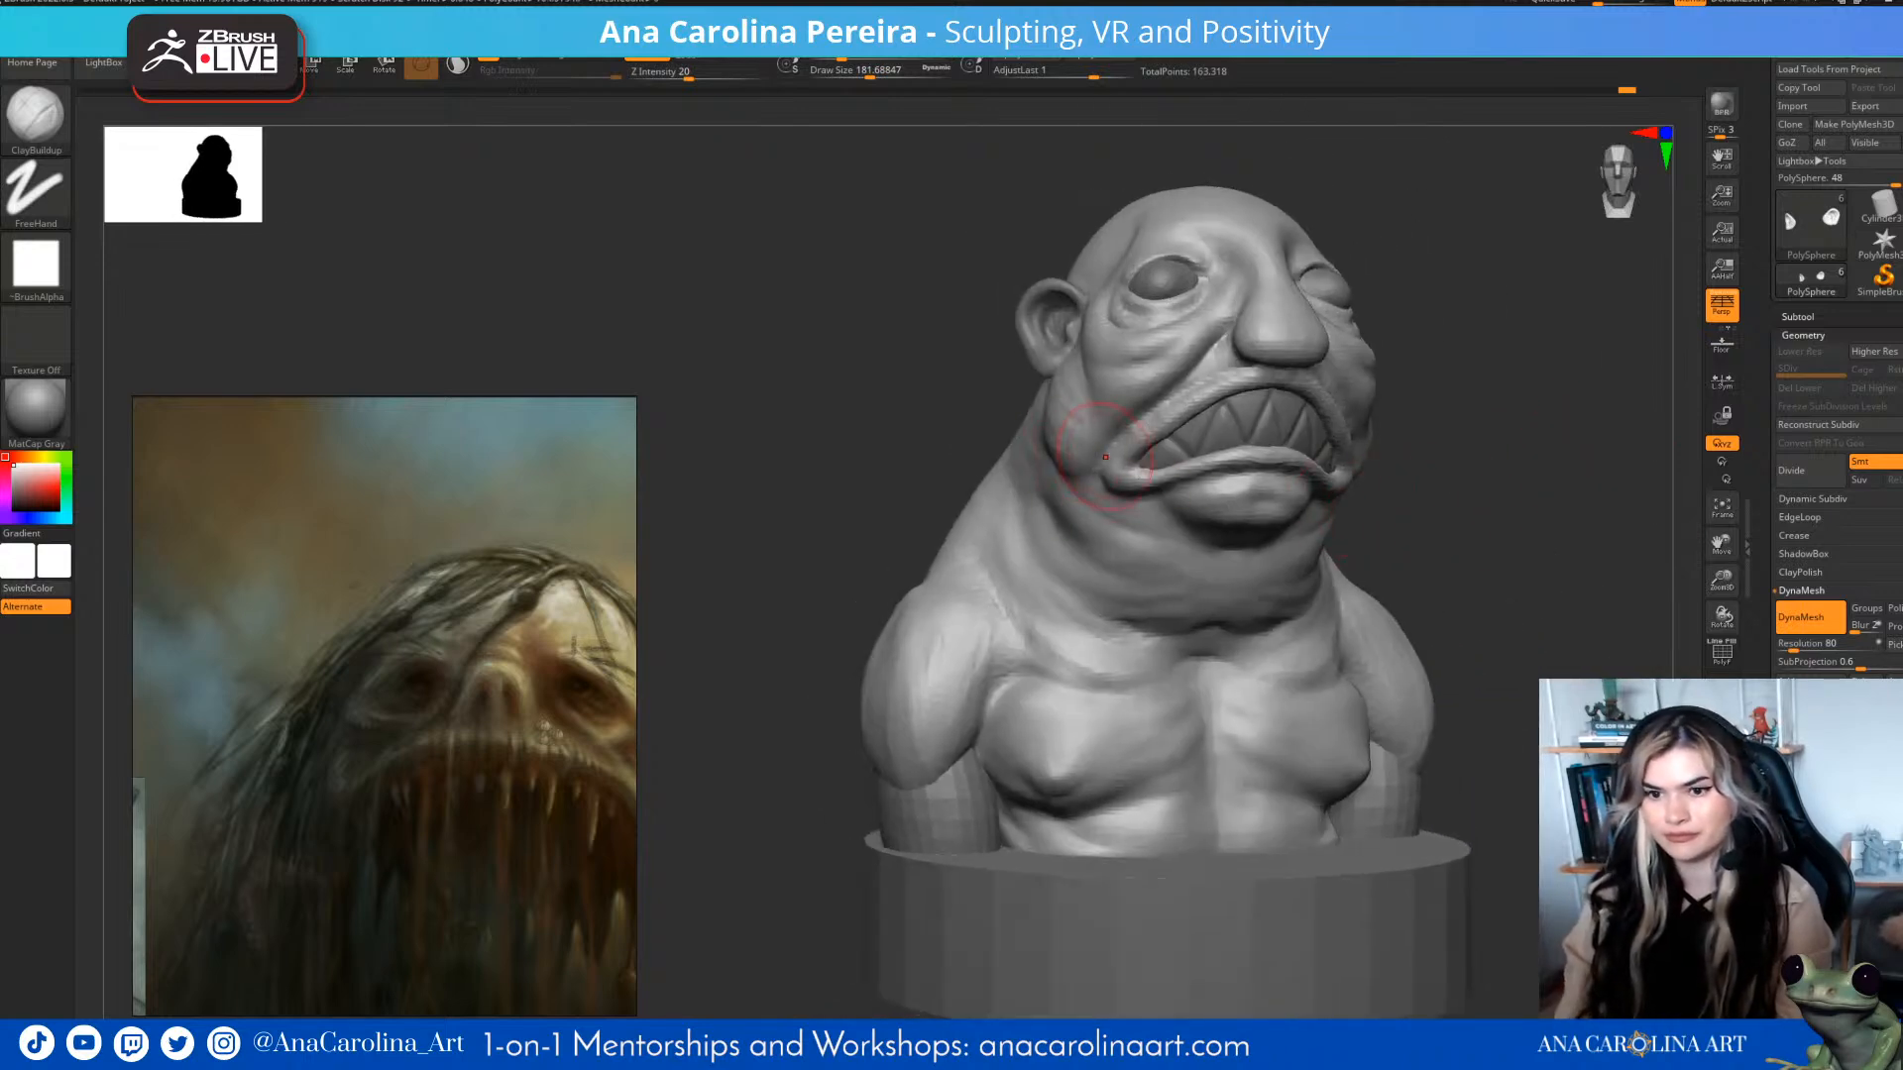
left_click_drag(1159, 506, 1011, 500)
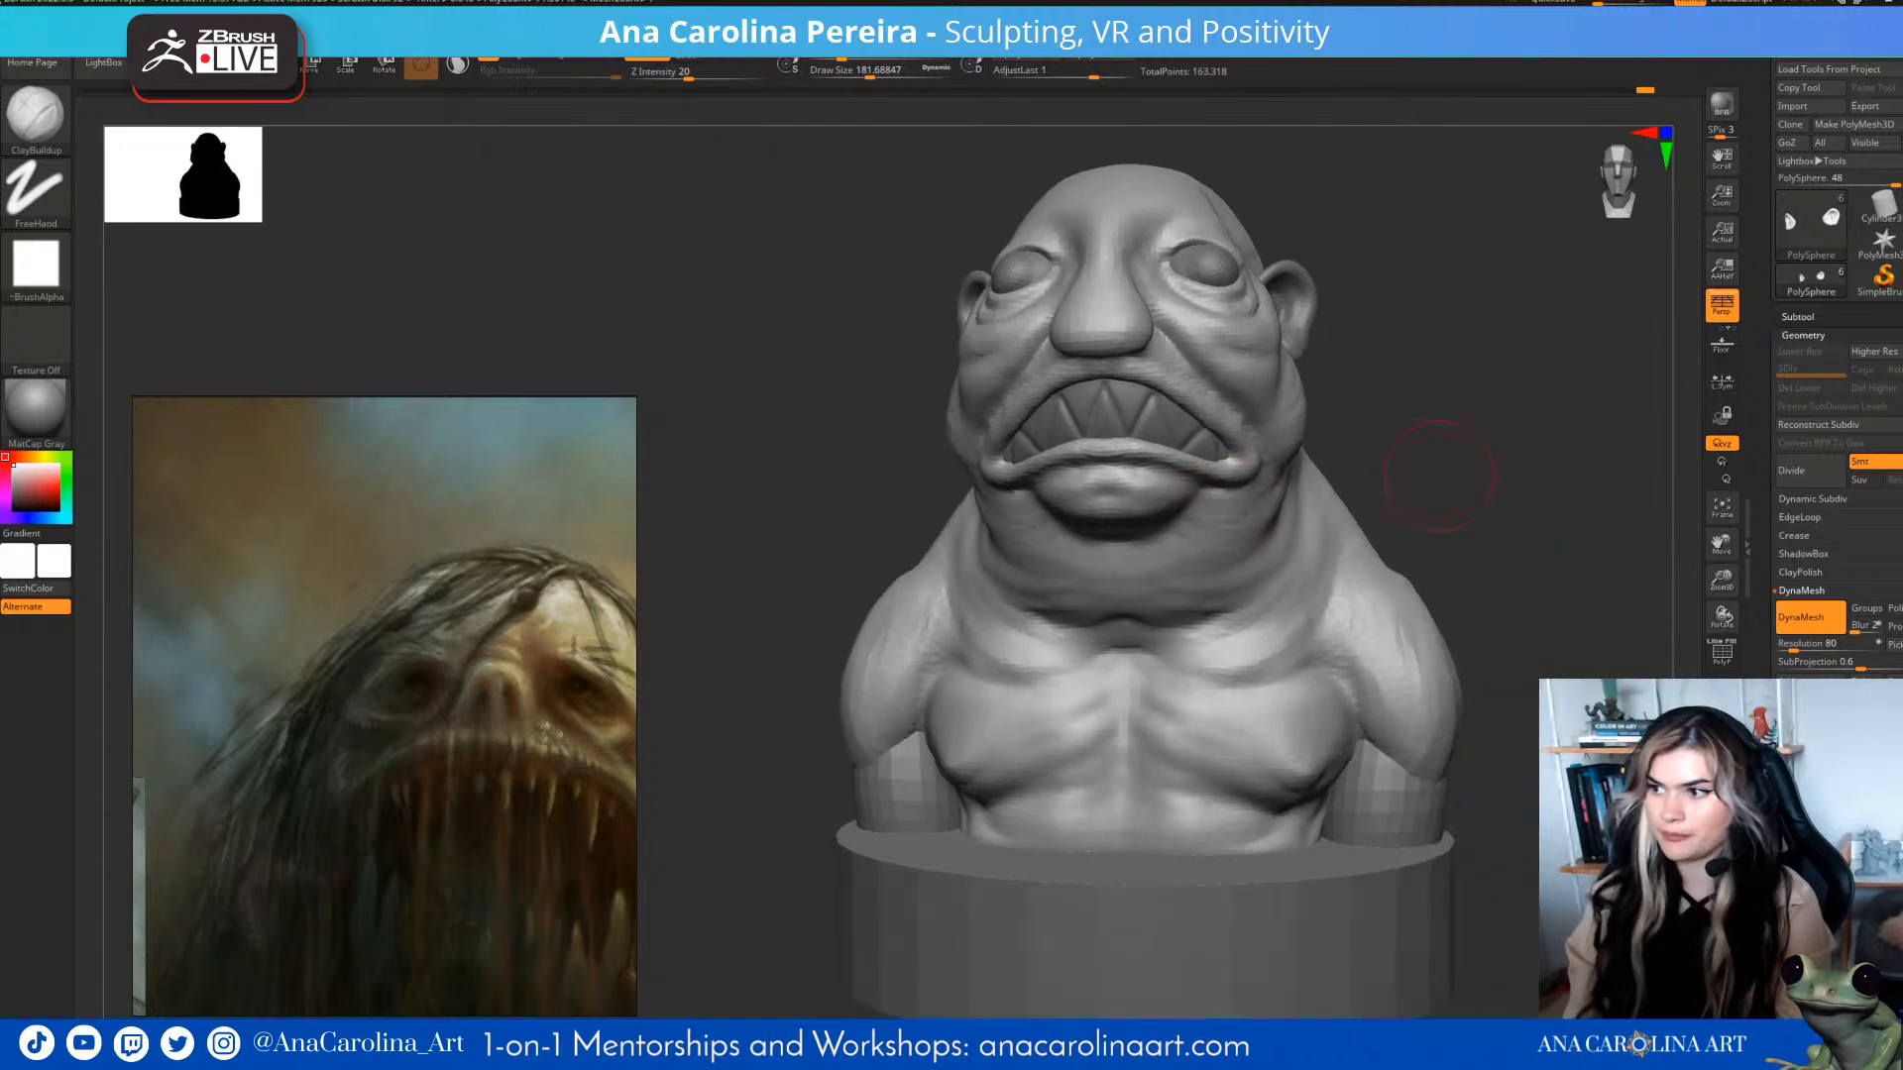
left_click_drag(1368, 510, 872, 501)
key("shift")
mouse_move(1427, 357)
left_mouse_down()
mouse_move(1596, 367)
mouse_move(1438, 367)
mouse_move(1402, 411)
left_mouse_up()
left_click_drag(1437, 342, 1405, 347, "alt")
left_click_drag(1348, 421, 1414, 386)
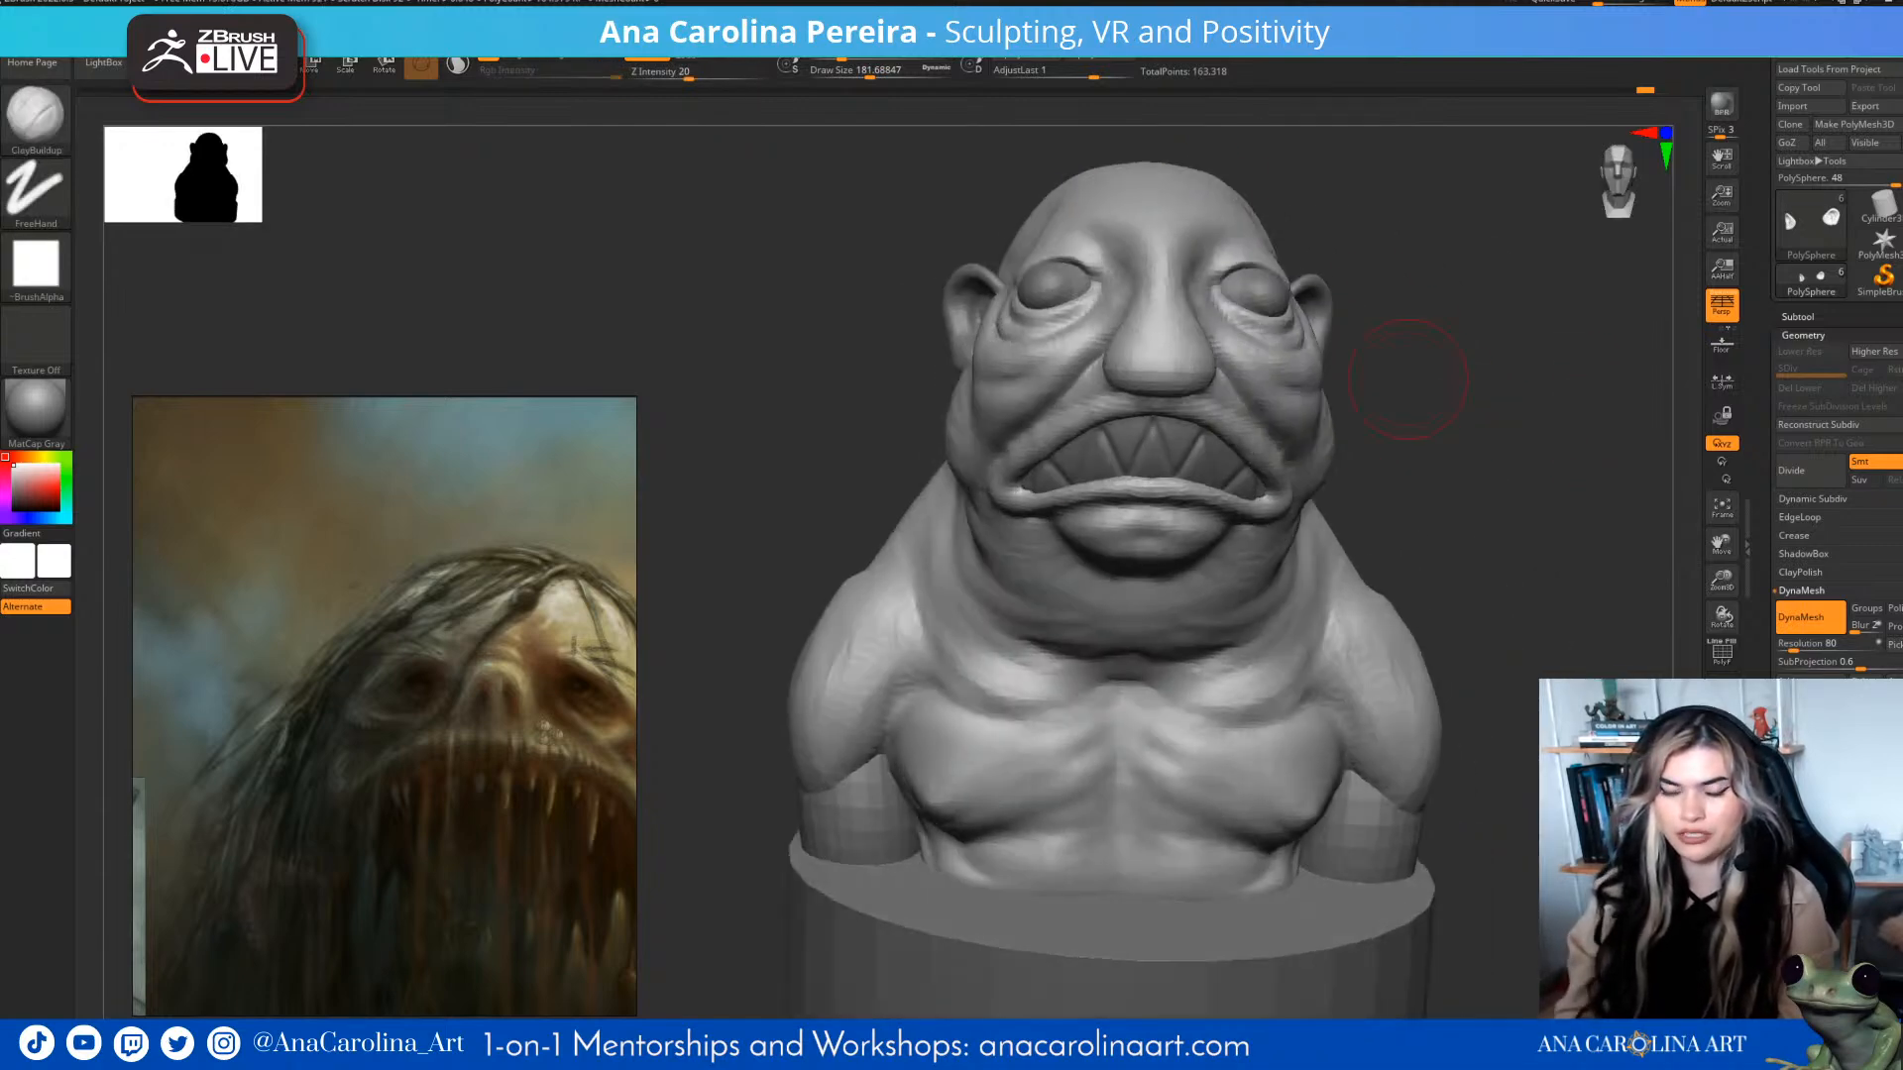
- Move the seaweed-covered troll painting beside the dark Draugr painting on the reference board
scroll(397, 644, "down", 10)
middle_click_drag(397, 644, 483, 638)
scroll(483, 638, "up", 1)
scroll(417, 674, "up", 8)
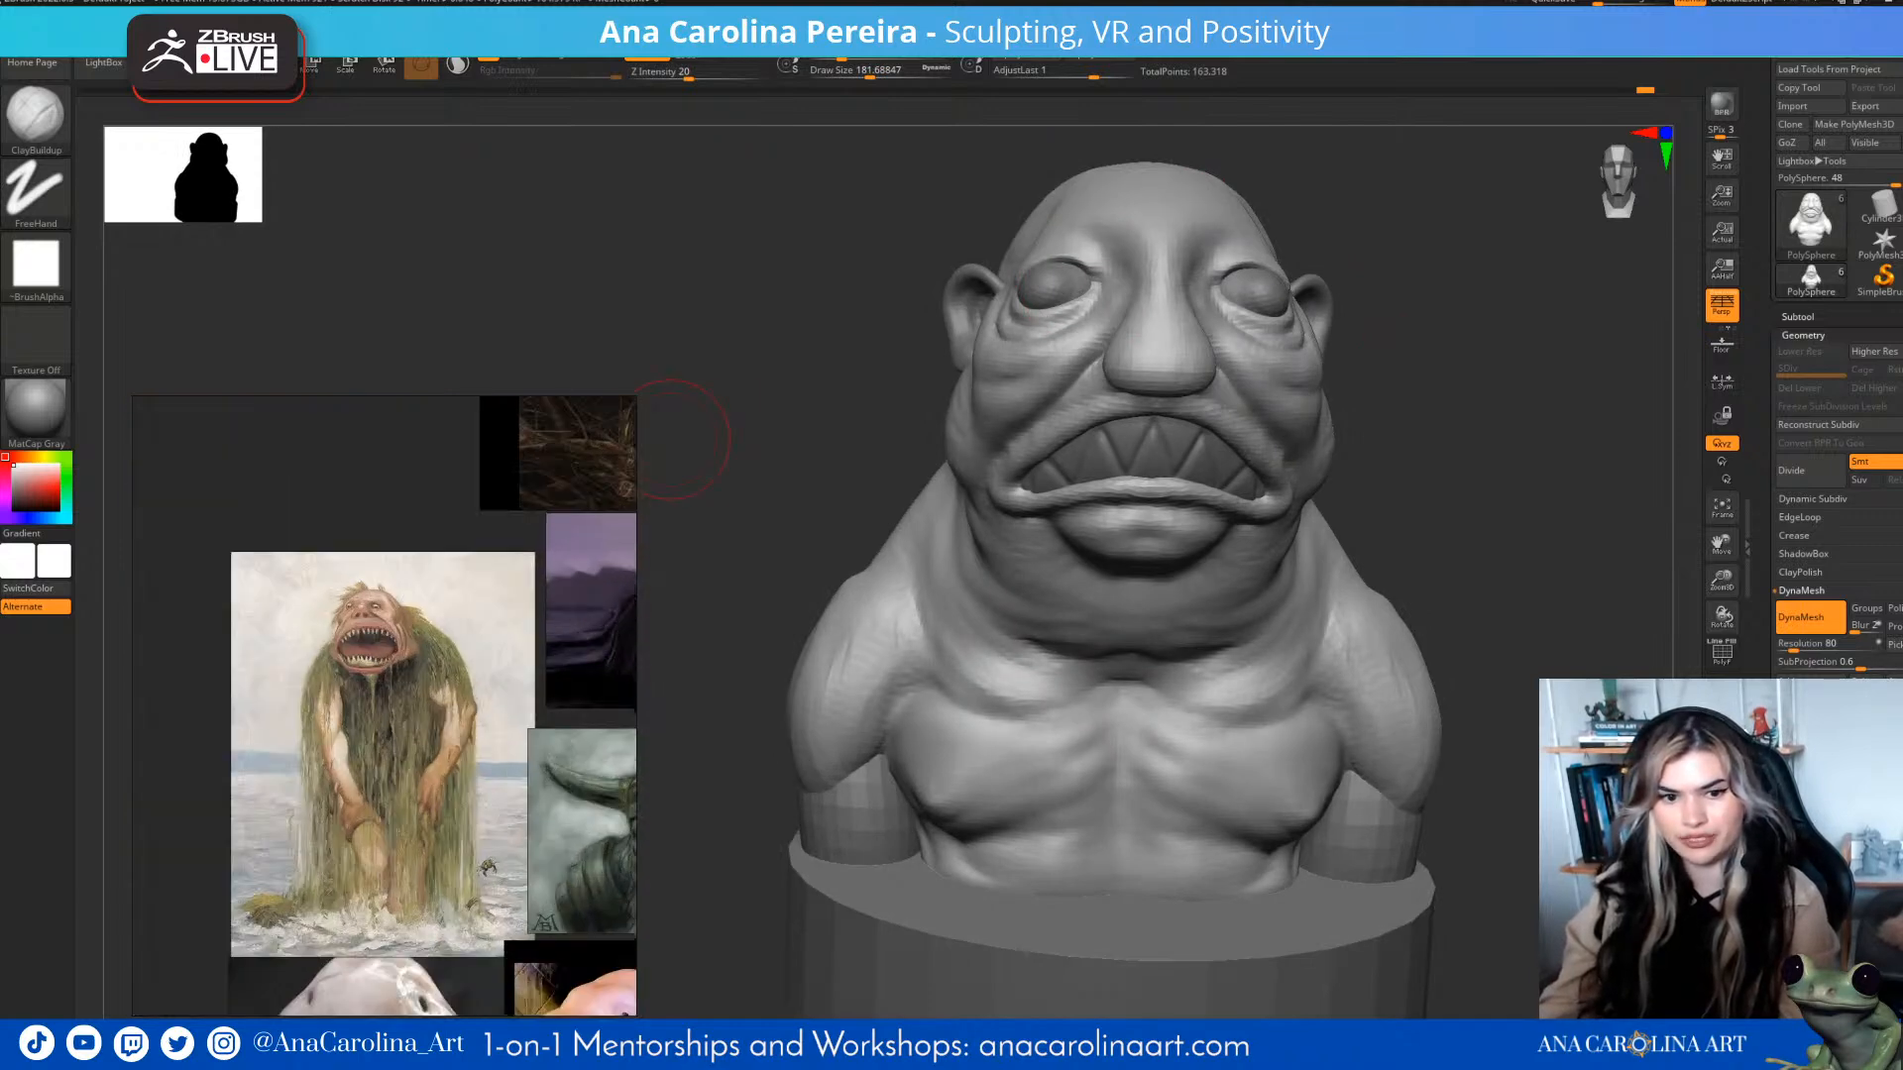
scroll(416, 674, "down", 10)
scroll(416, 674, "up", 3)
left_click_drag(309, 645, 616, 654)
middle_click_drag(560, 631, 396, 639)
scroll(397, 639, "up", 5)
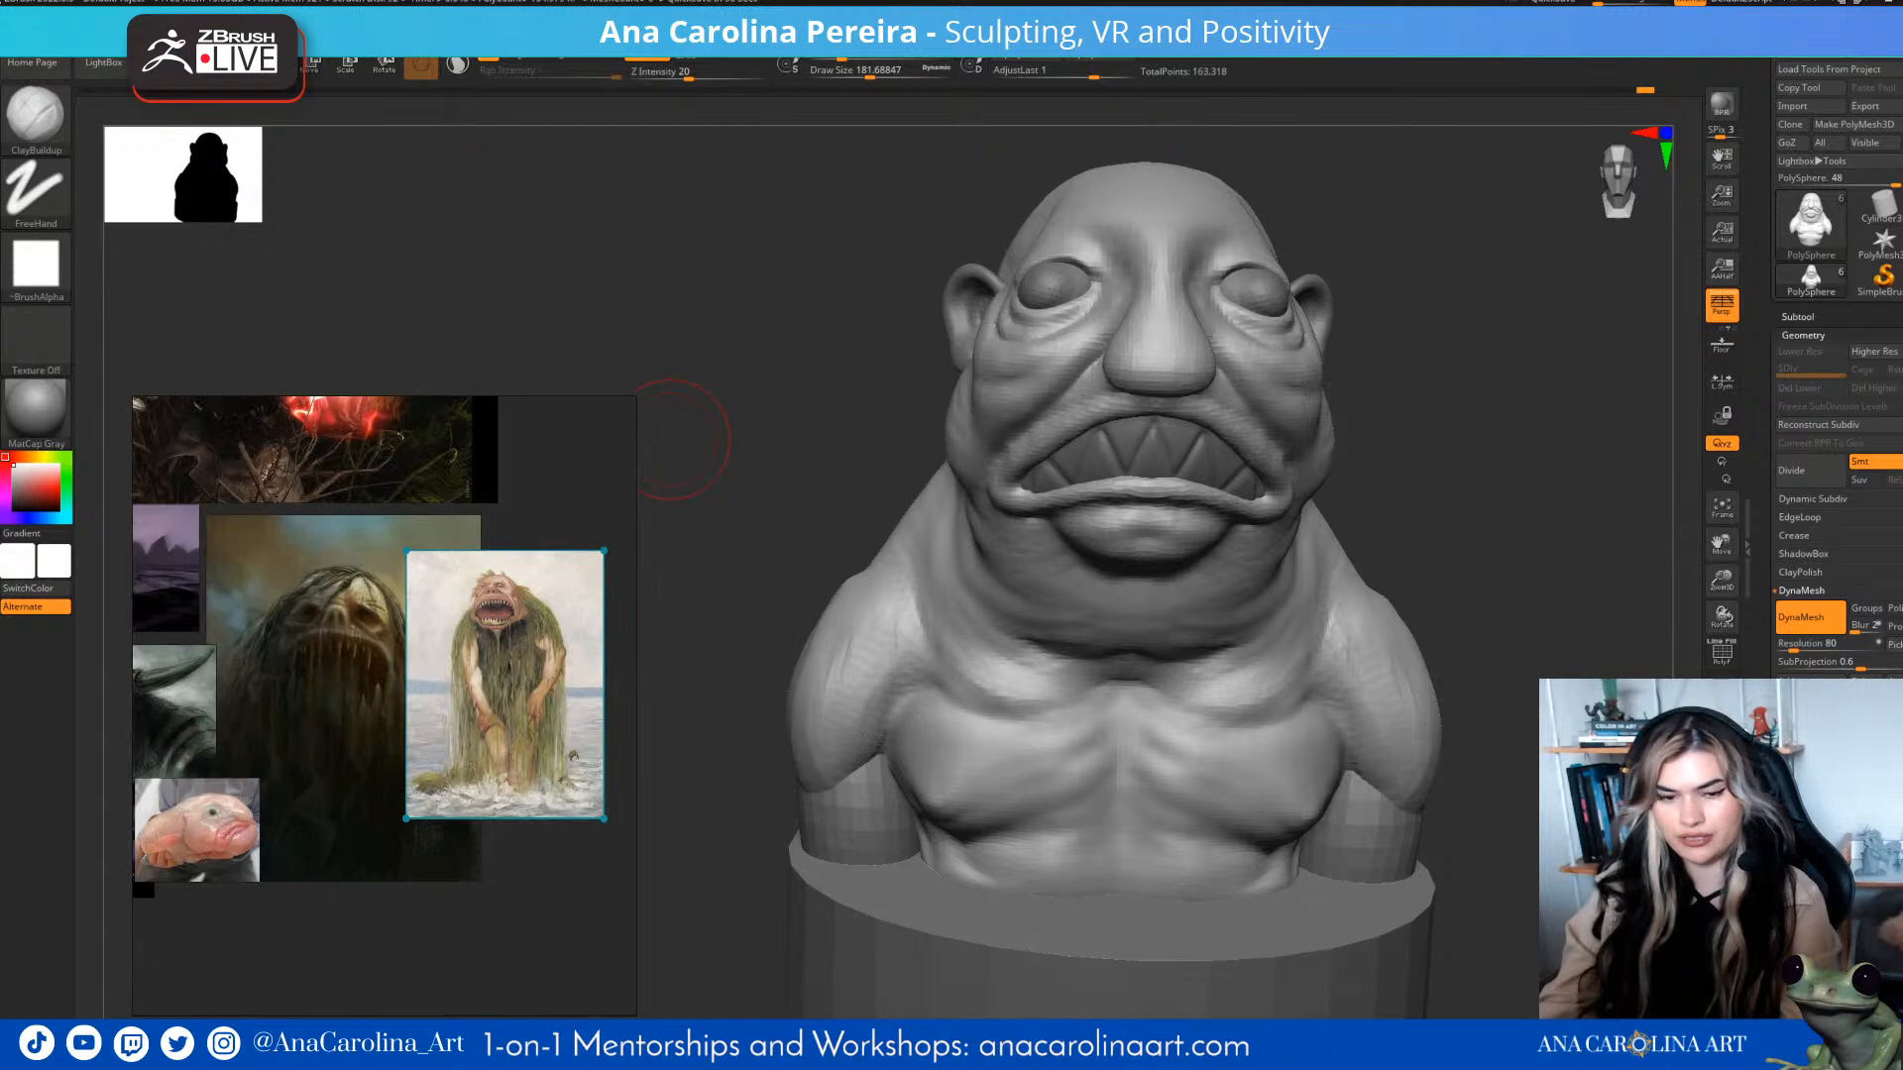
- Crop the troll painting closely around its figure and frame it together with the Draugr reference
key("c")
mouse_move(446, 561)
left_mouse_down()
mouse_move(576, 775)
mouse_move(572, 809)
left_mouse_up()
left_click_drag(516, 684, 483, 656)
mouse_move(539, 781)
left_mouse_down()
mouse_move(598, 900)
mouse_move(546, 772)
left_mouse_up()
left_click(536, 504)
scroll(536, 503, "up", 4)
middle_click_drag(536, 503, 559, 418)
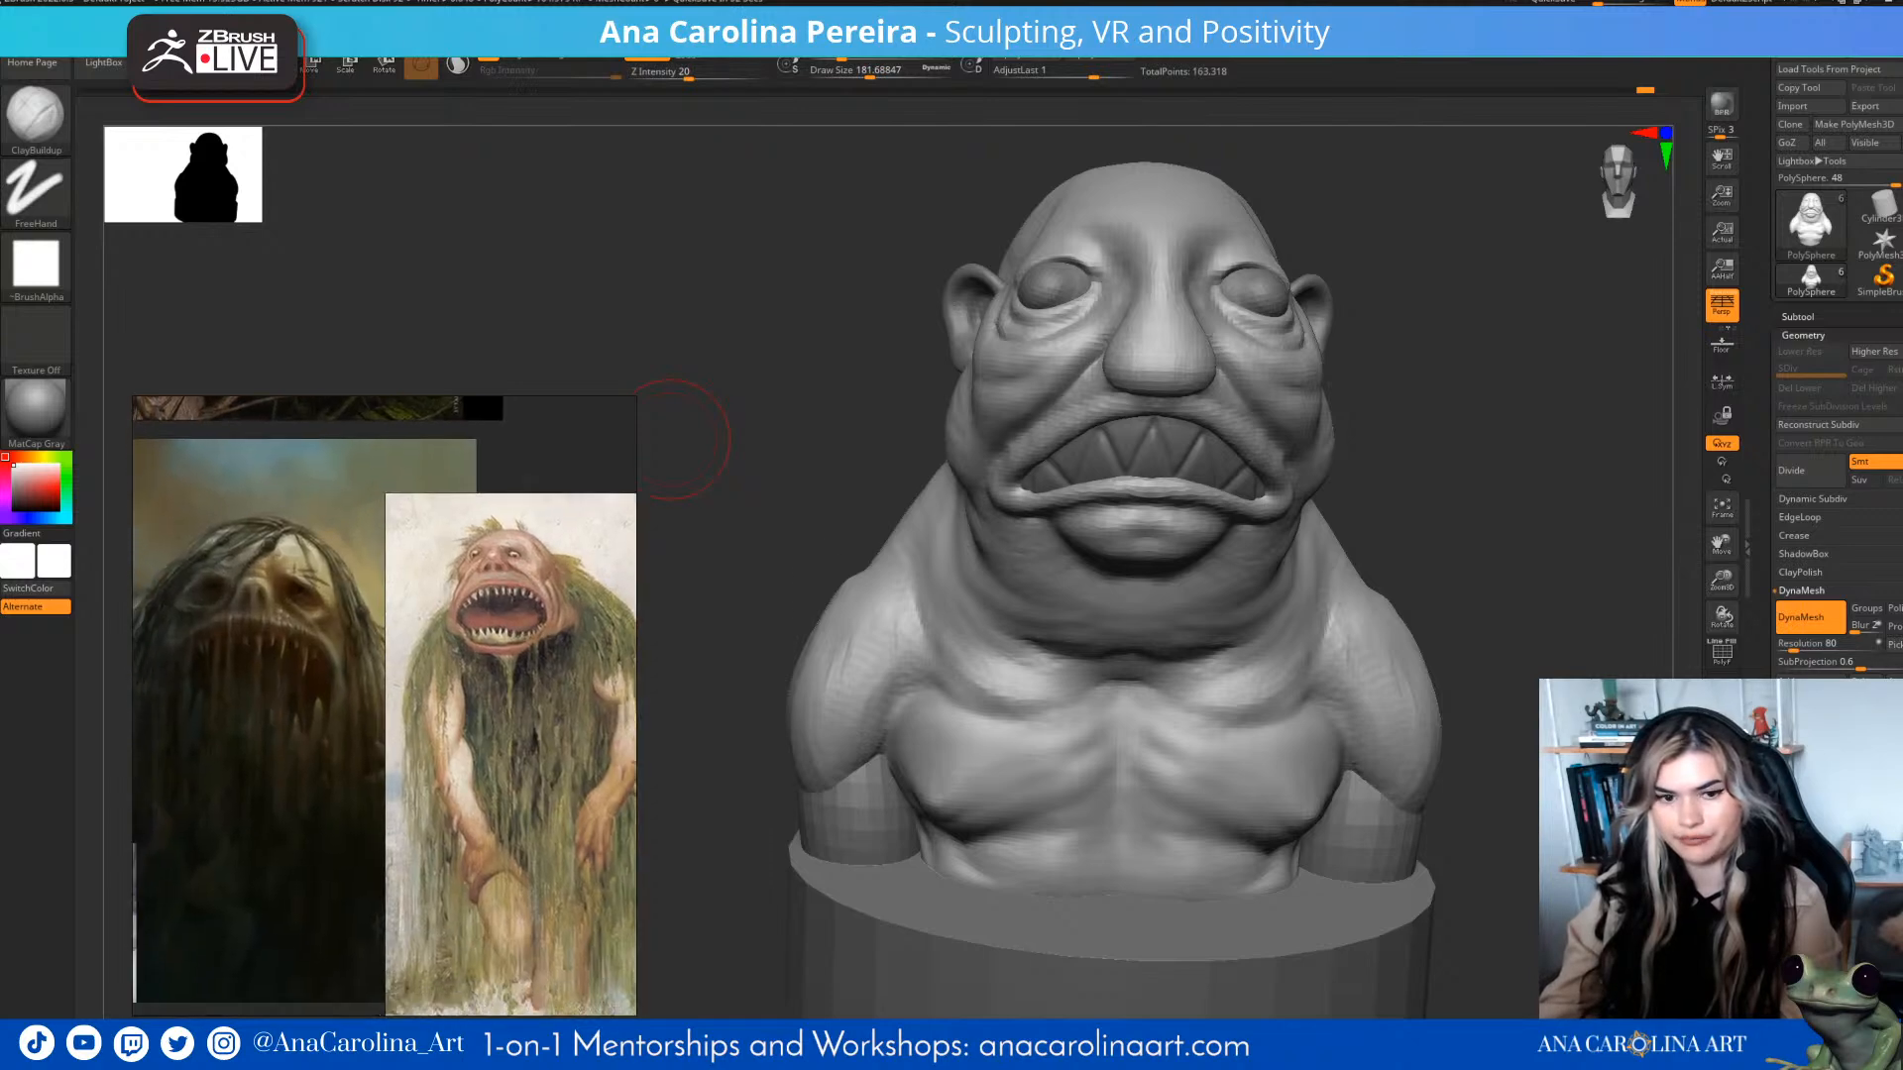
scroll(558, 426, "down", 2)
left_click_drag(634, 412, 764, 373)
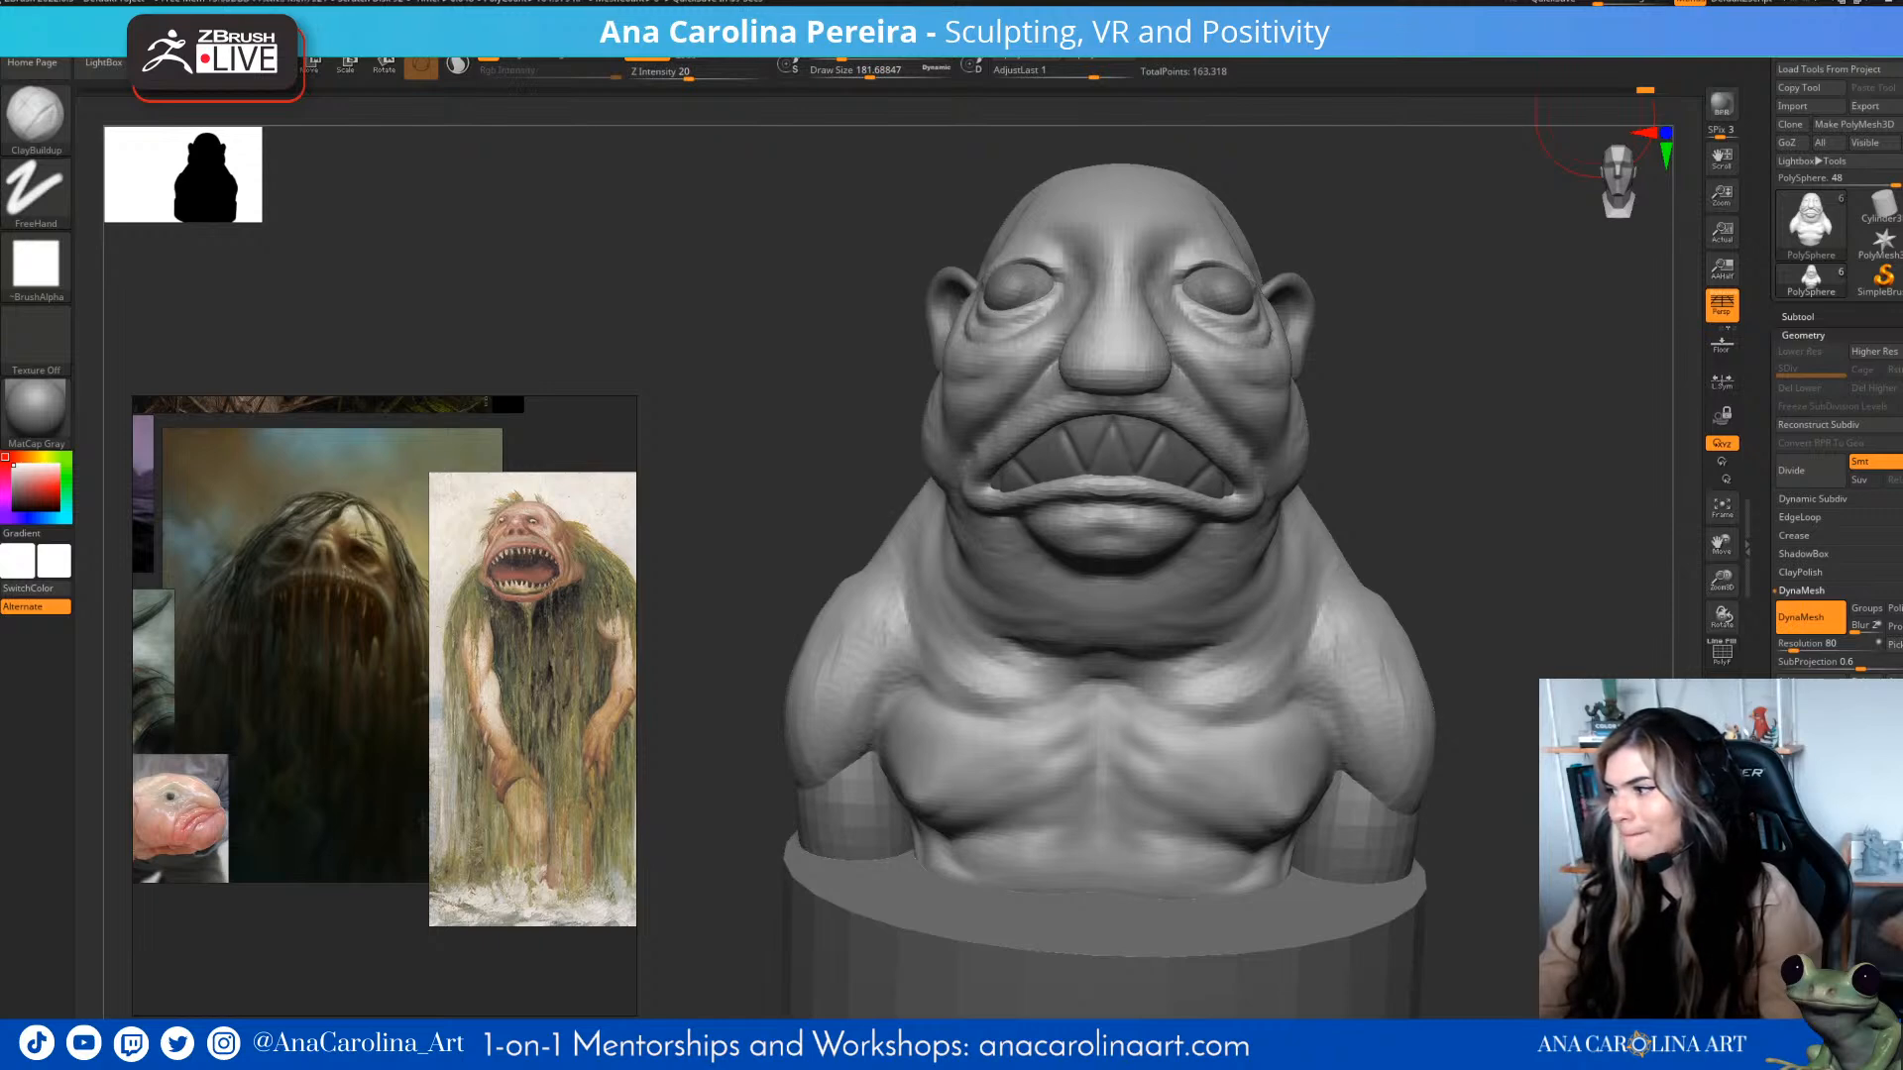
- Switch to the CurveTubeSnap brush with a draw size of about 101
left_click_drag(1596, 117, 1428, 121)
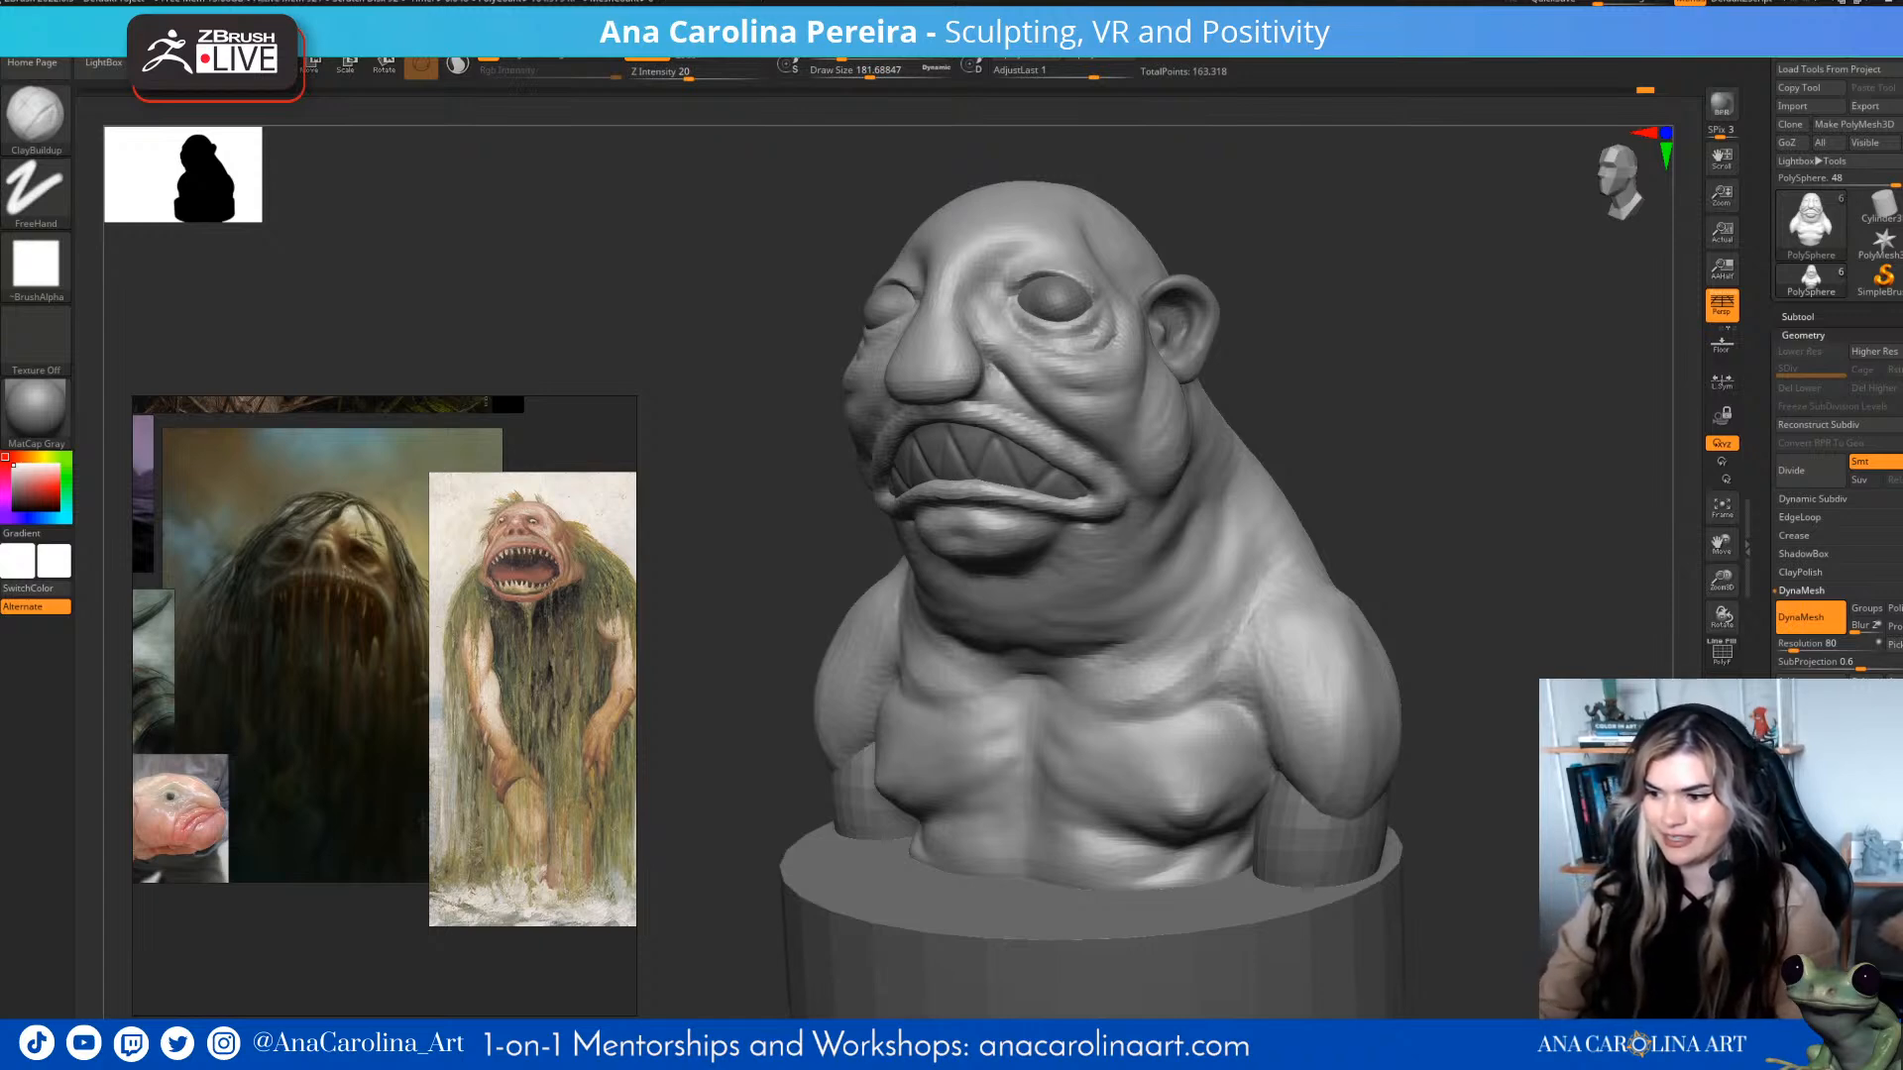
mouse_move(1259, 446)
left_mouse_down()
mouse_move(1527, 446)
mouse_move(1497, 498)
mouse_move(1387, 501)
mouse_move(1396, 411)
left_mouse_up()
key("s")
left_click(1438, 495)
key("b")
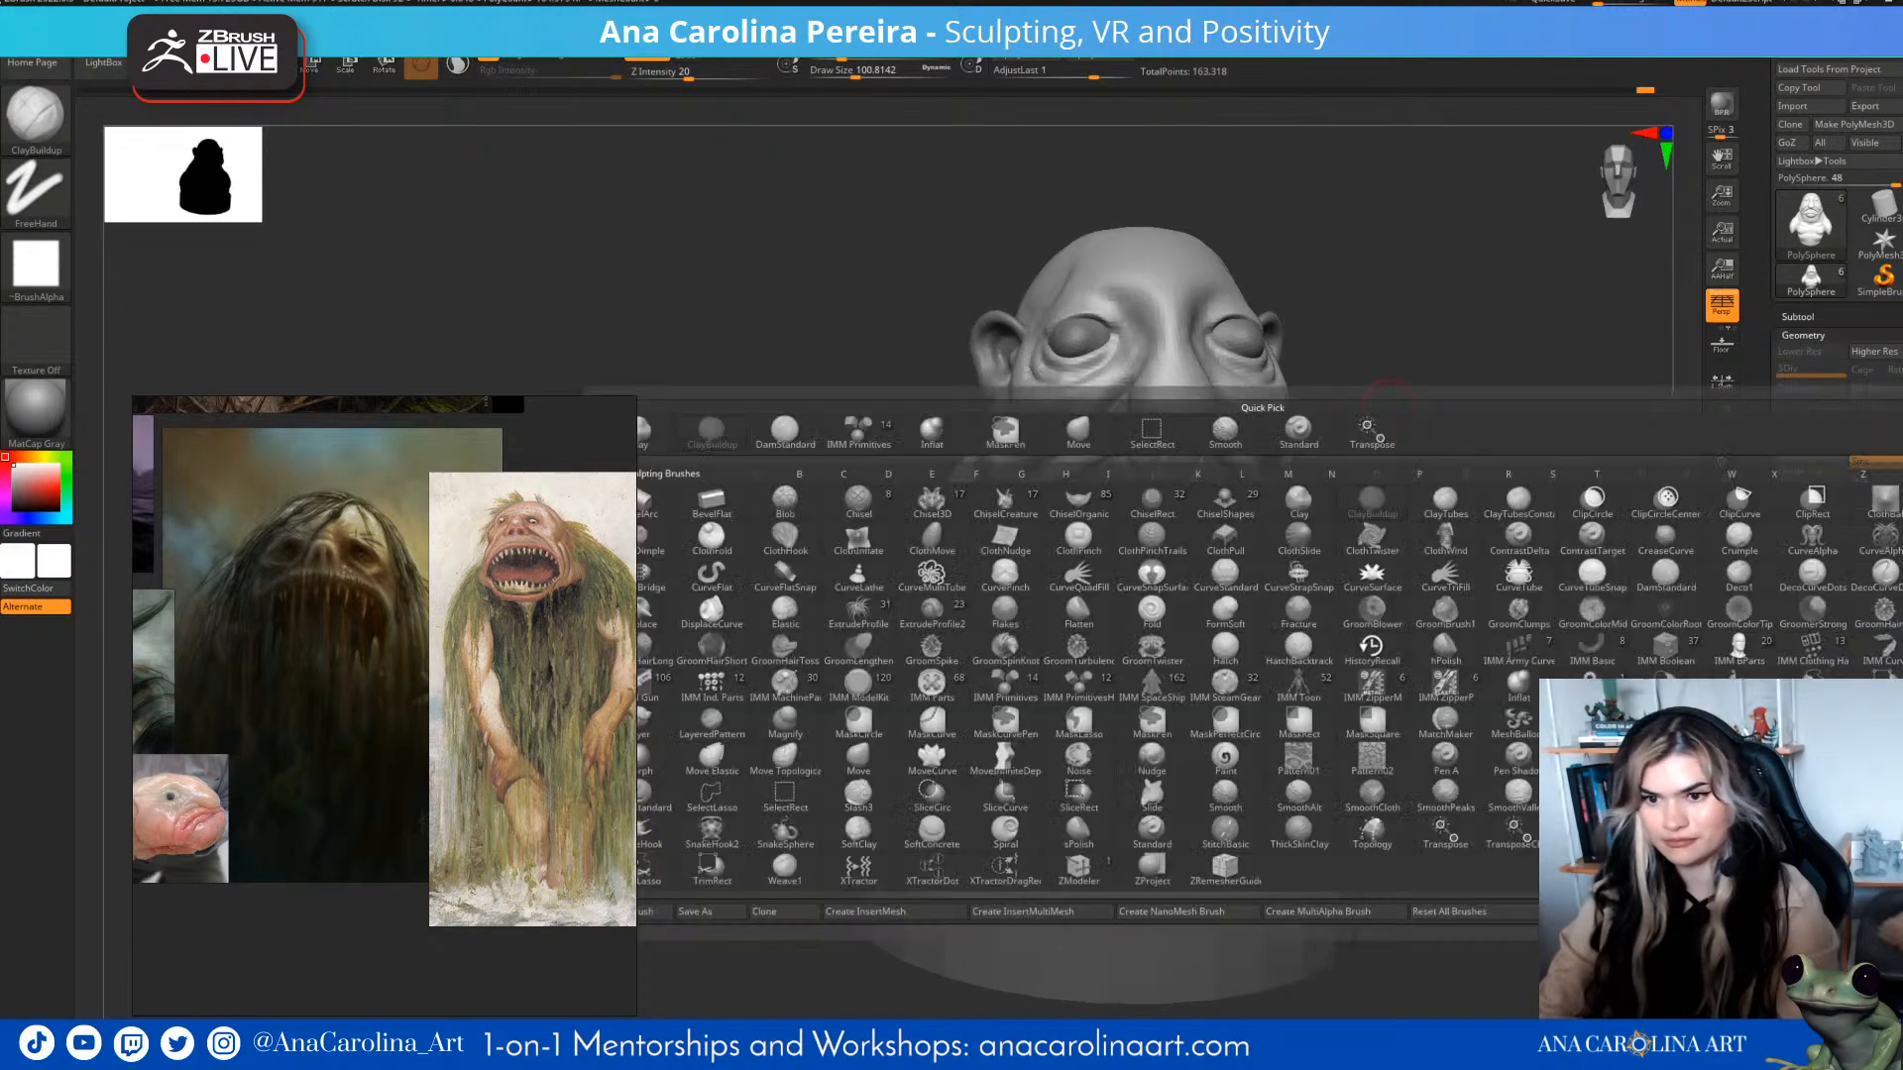
key("b")
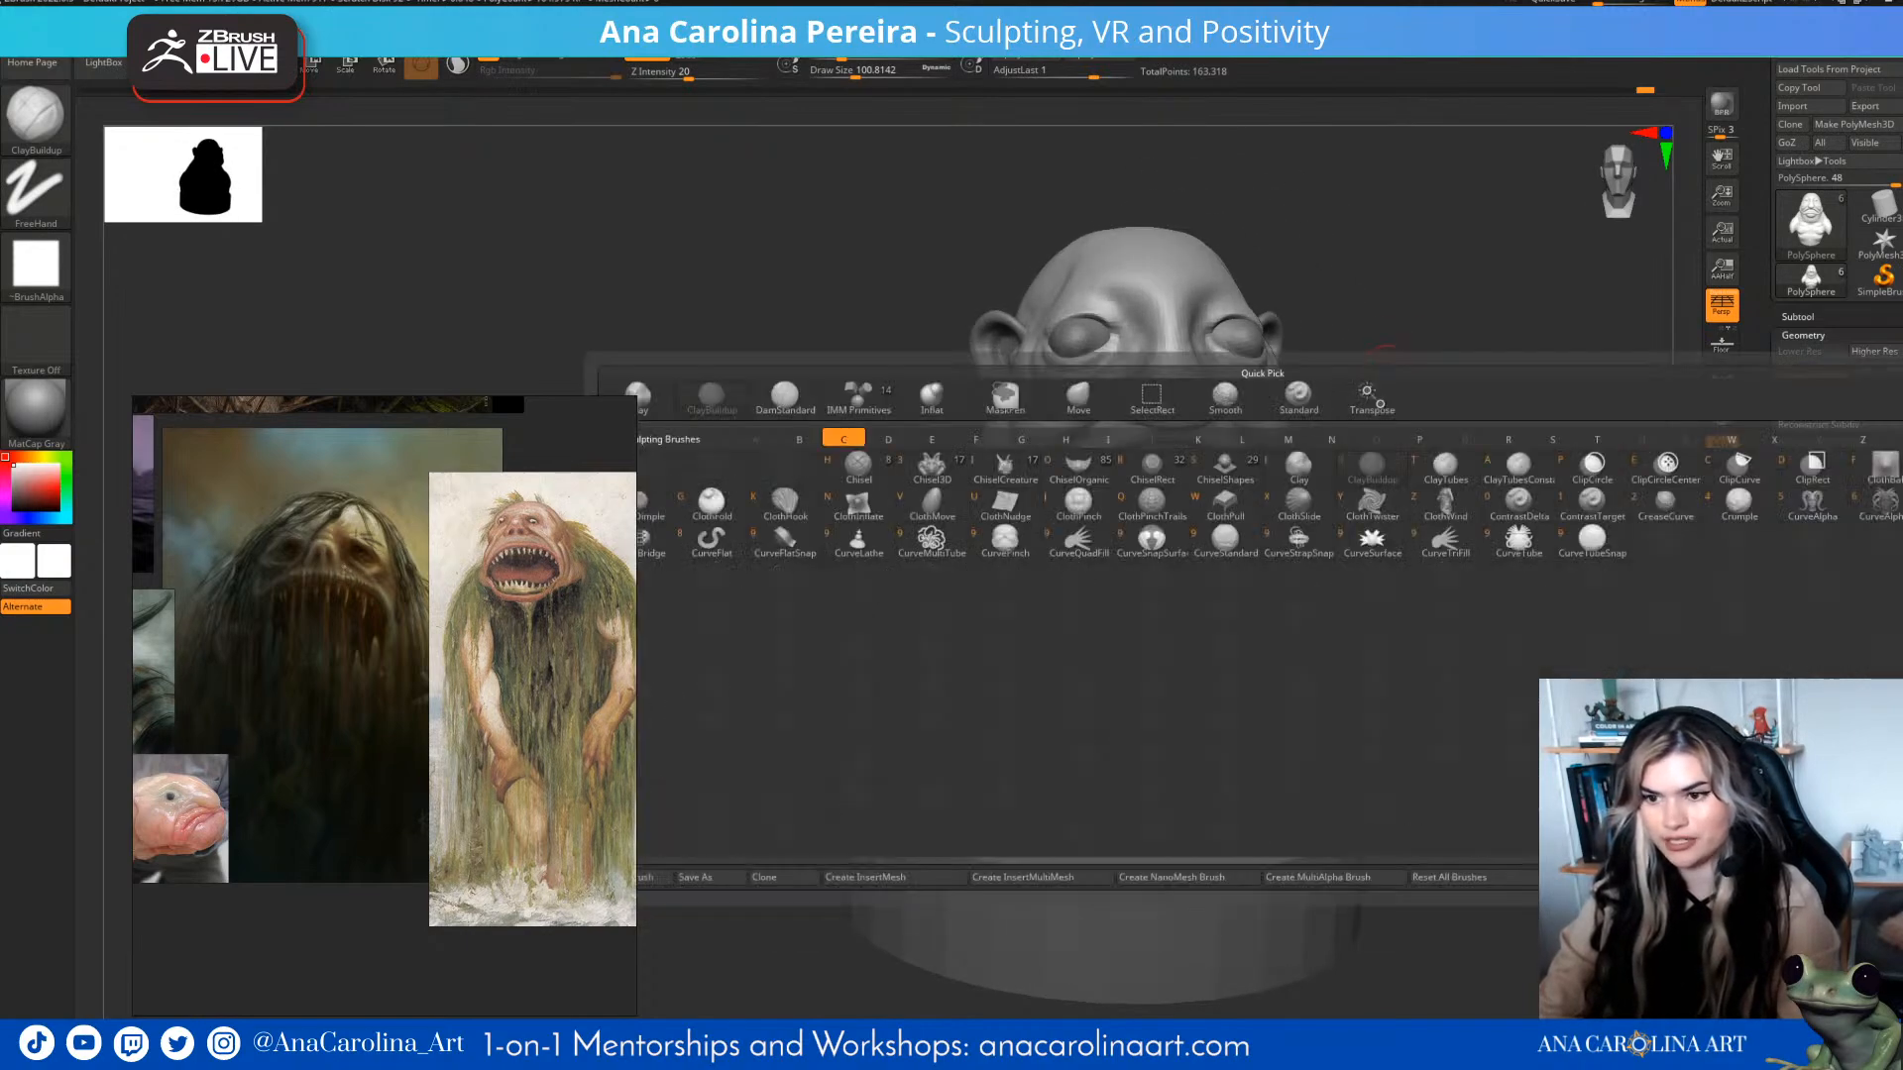
left_click(1616, 540)
- Try laying hair tubes from the forehead down over the face and chest, then undo them
left_click_drag(1275, 286, 1311, 348, "alt")
left_click_drag(1193, 309, 1026, 634)
left_click_drag(1368, 565, 1477, 569)
key("ctrl+z")
left_click_drag(1193, 311, 1085, 704)
mouse_move(1338, 635)
left_mouse_down()
mouse_move(1467, 610)
mouse_move(1120, 610)
left_mouse_up()
left_click_drag(1215, 751, 1049, 825)
key("[")
key("ctrl+z")
key("ctrl+z")
key("ctrl+z")
key("ctrl+z")
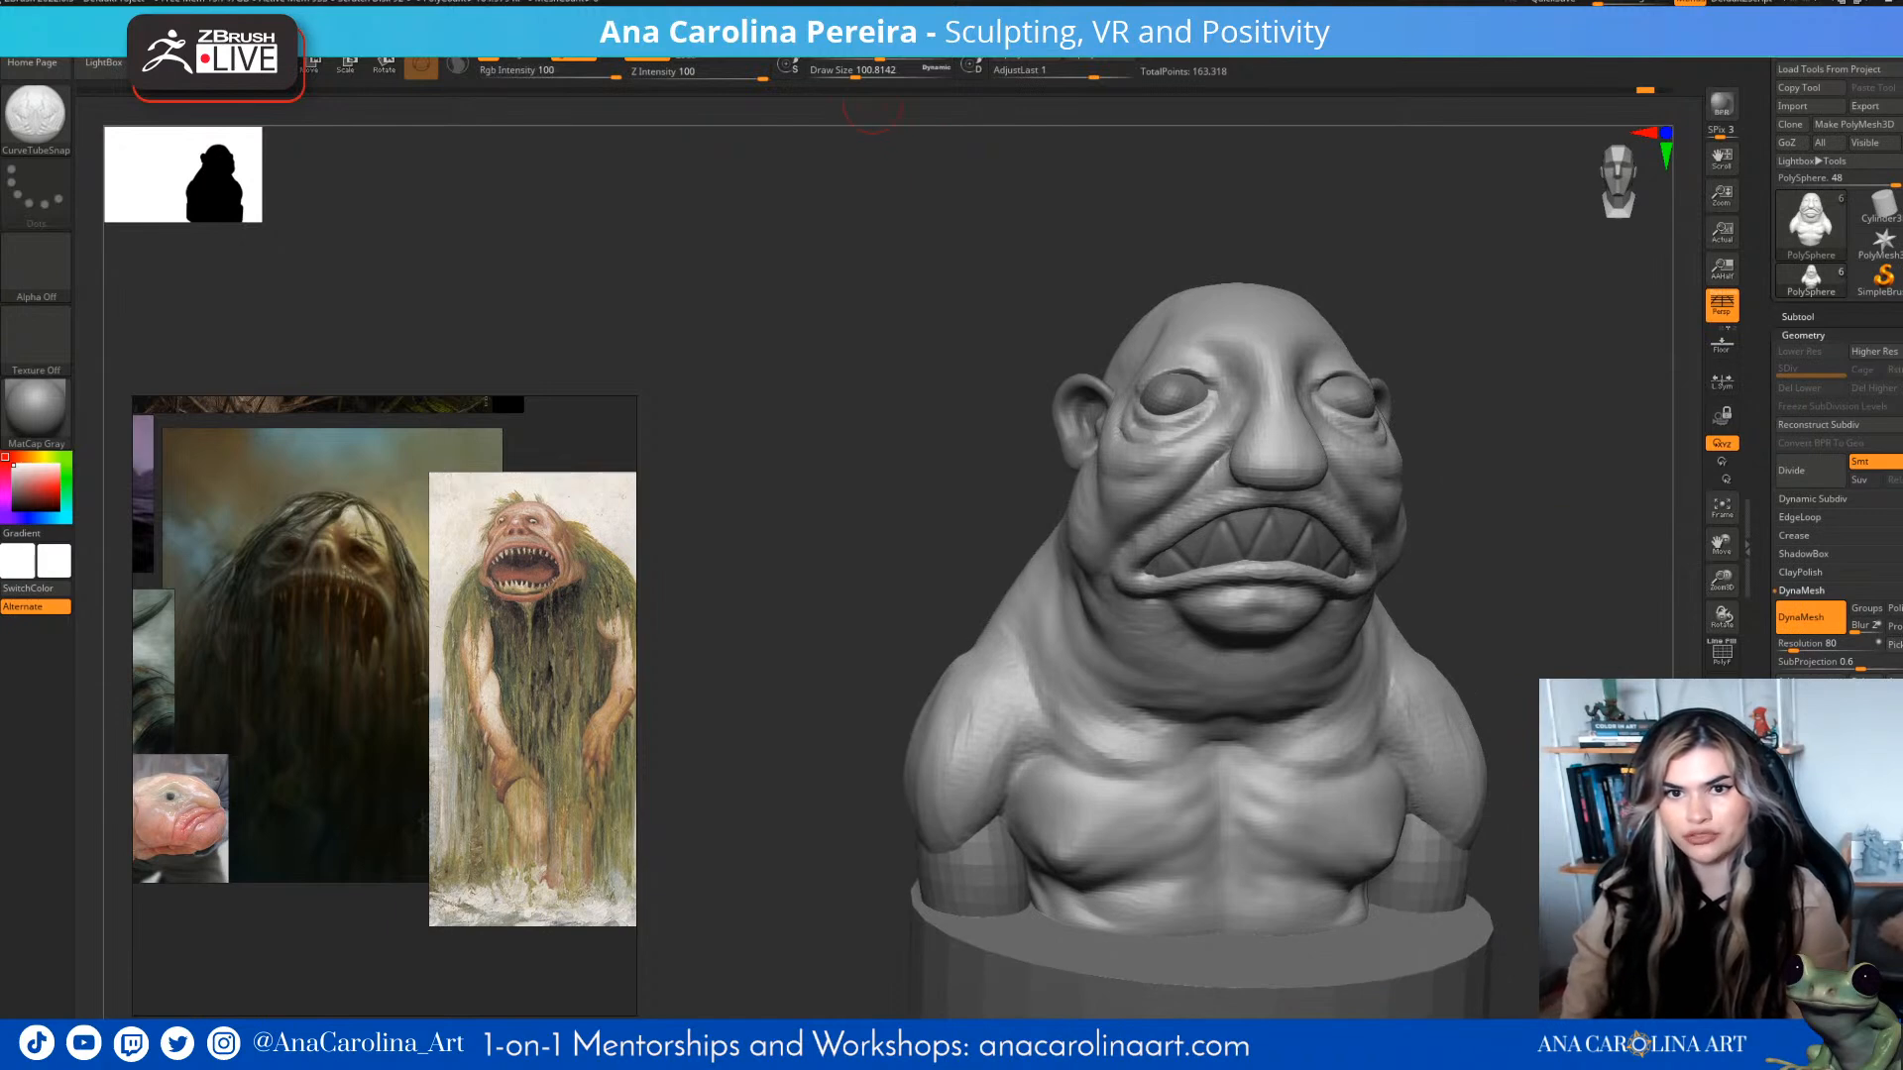
- Check the brush's curve settings and try a tube from the forehead across the face to the shoulder, then undo it
left_click(842, 18)
left_click(785, 269)
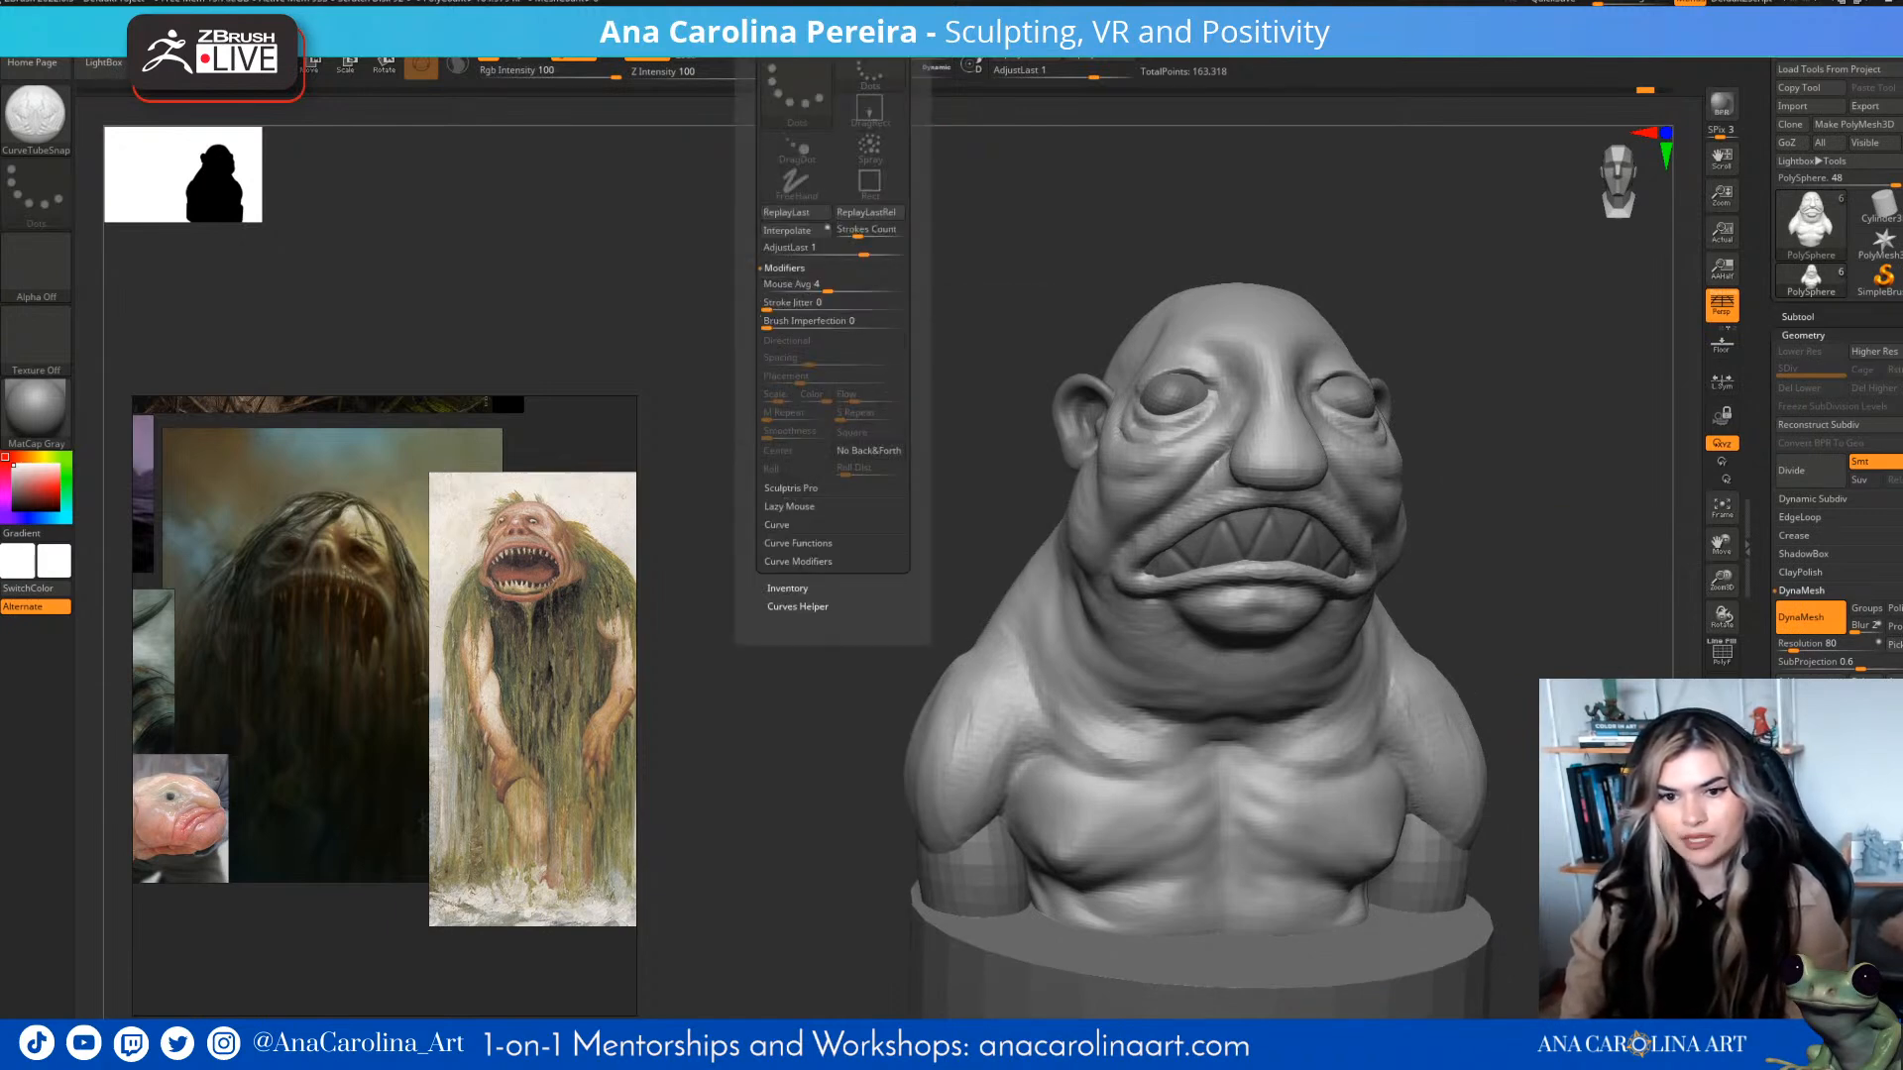
left_click(776, 525)
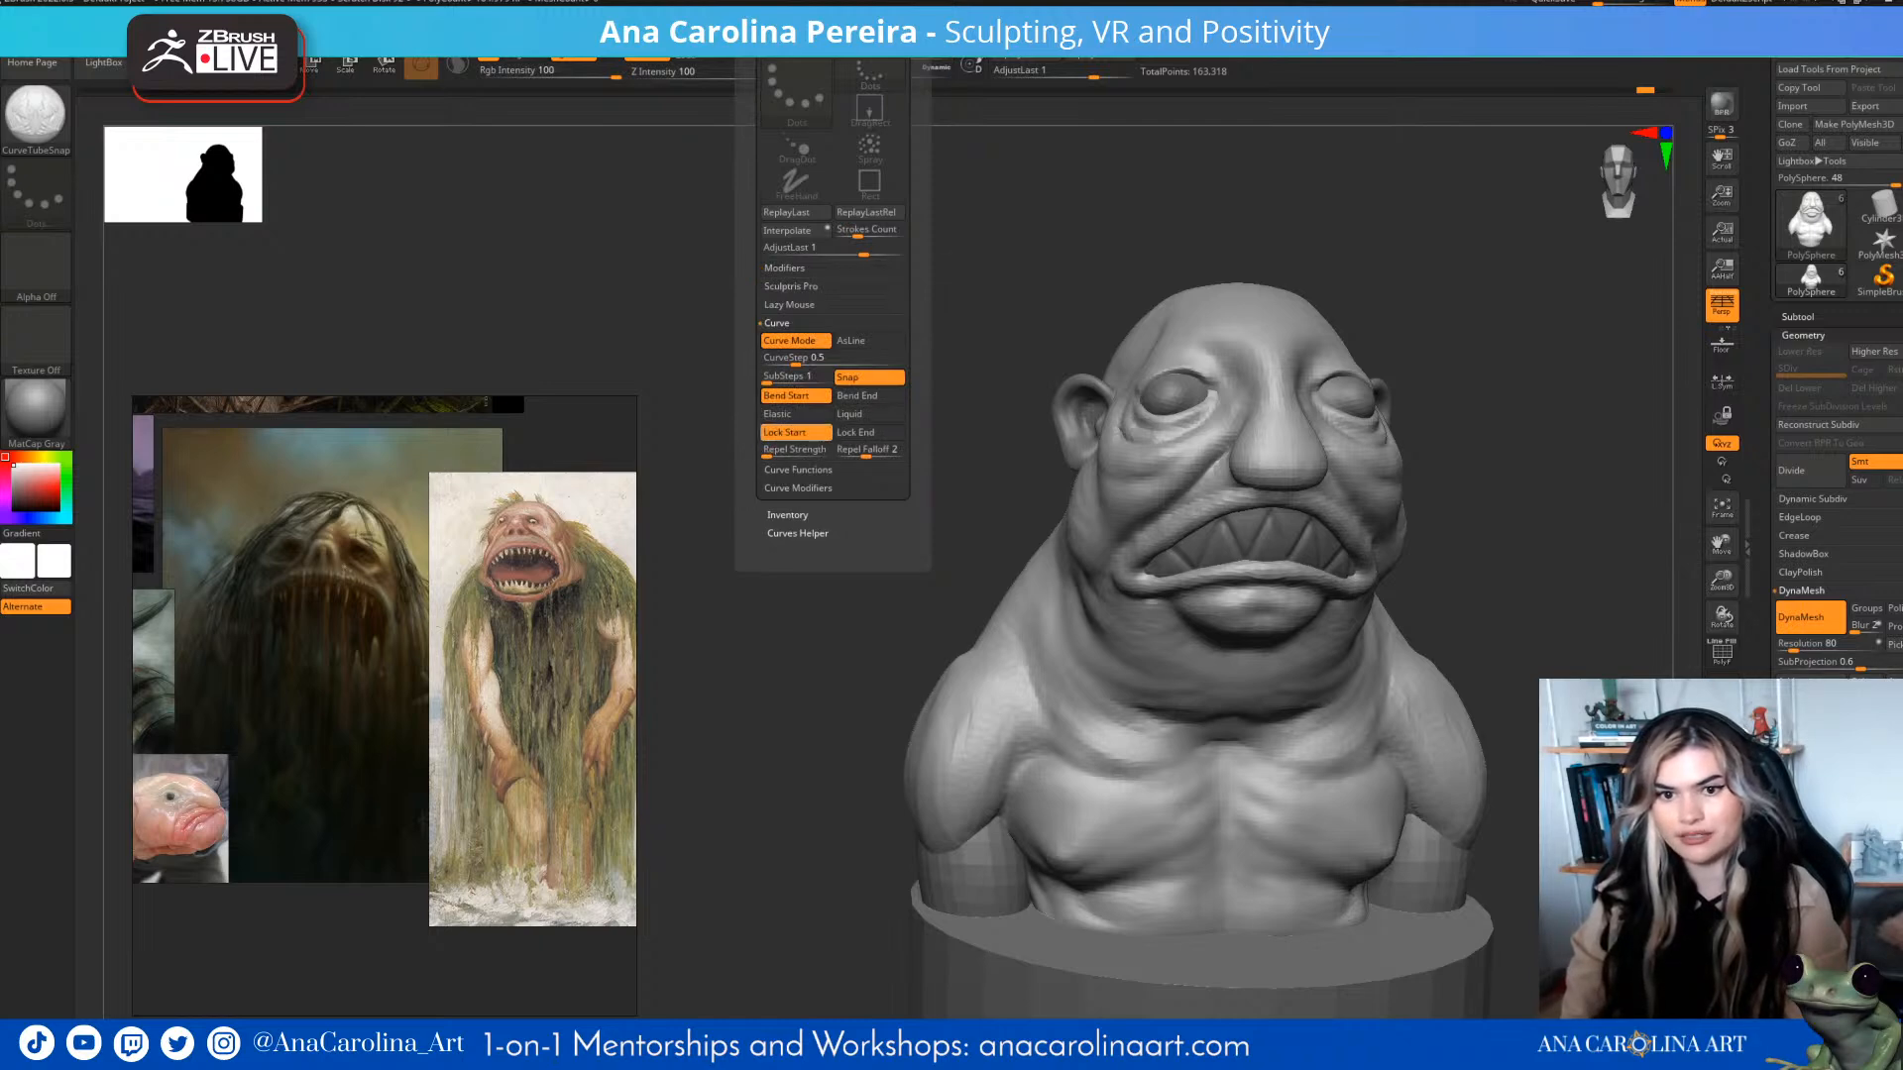
mouse_move(1260, 332)
left_mouse_down()
mouse_move(1213, 536)
mouse_move(1090, 712)
left_mouse_up()
left_click_drag(1495, 478, 1596, 496)
left_click_drag(1037, 684, 932, 634)
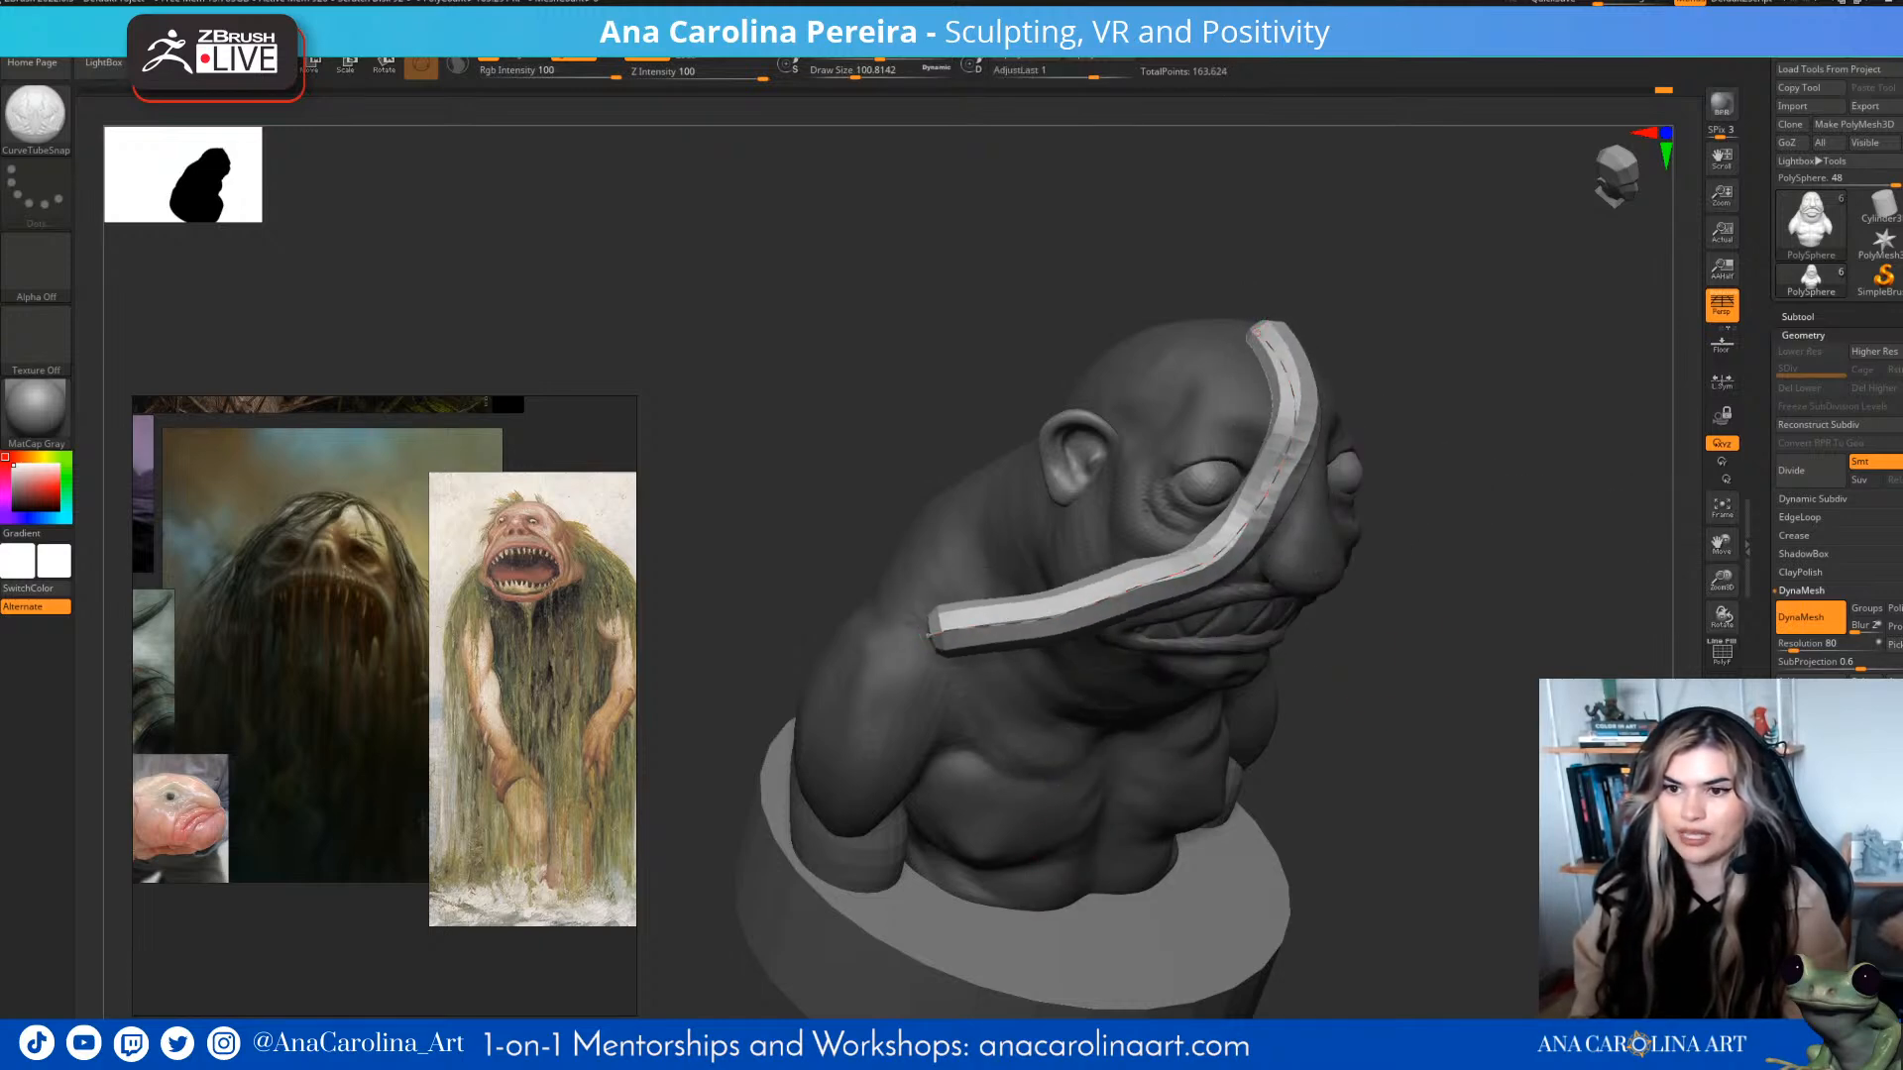
left_click_drag(1429, 659, 1392, 590)
key("ctrl+z")
key("ctrl+z")
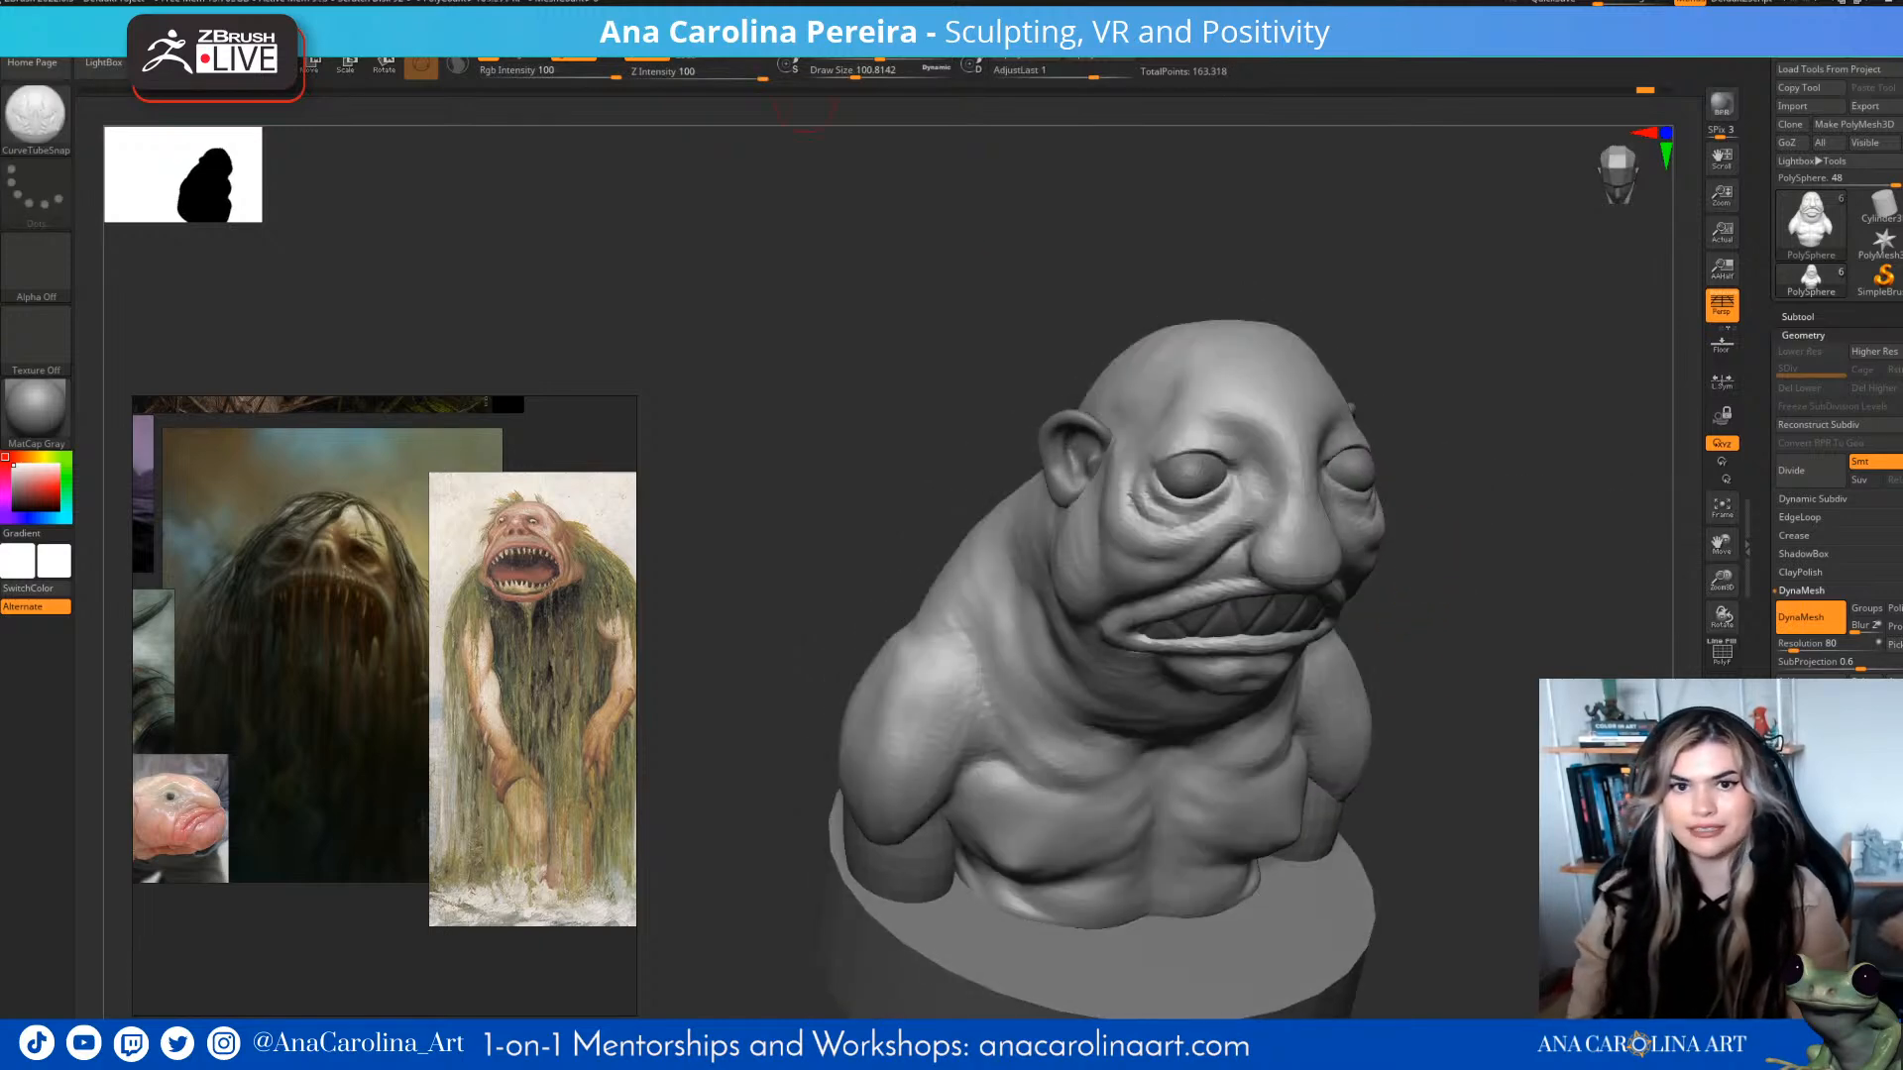
- Reshape the brush's Curve Falloff, with the Intensity and Size curve modifiers on, so tubes taper along their length
mouse_move(833, 18)
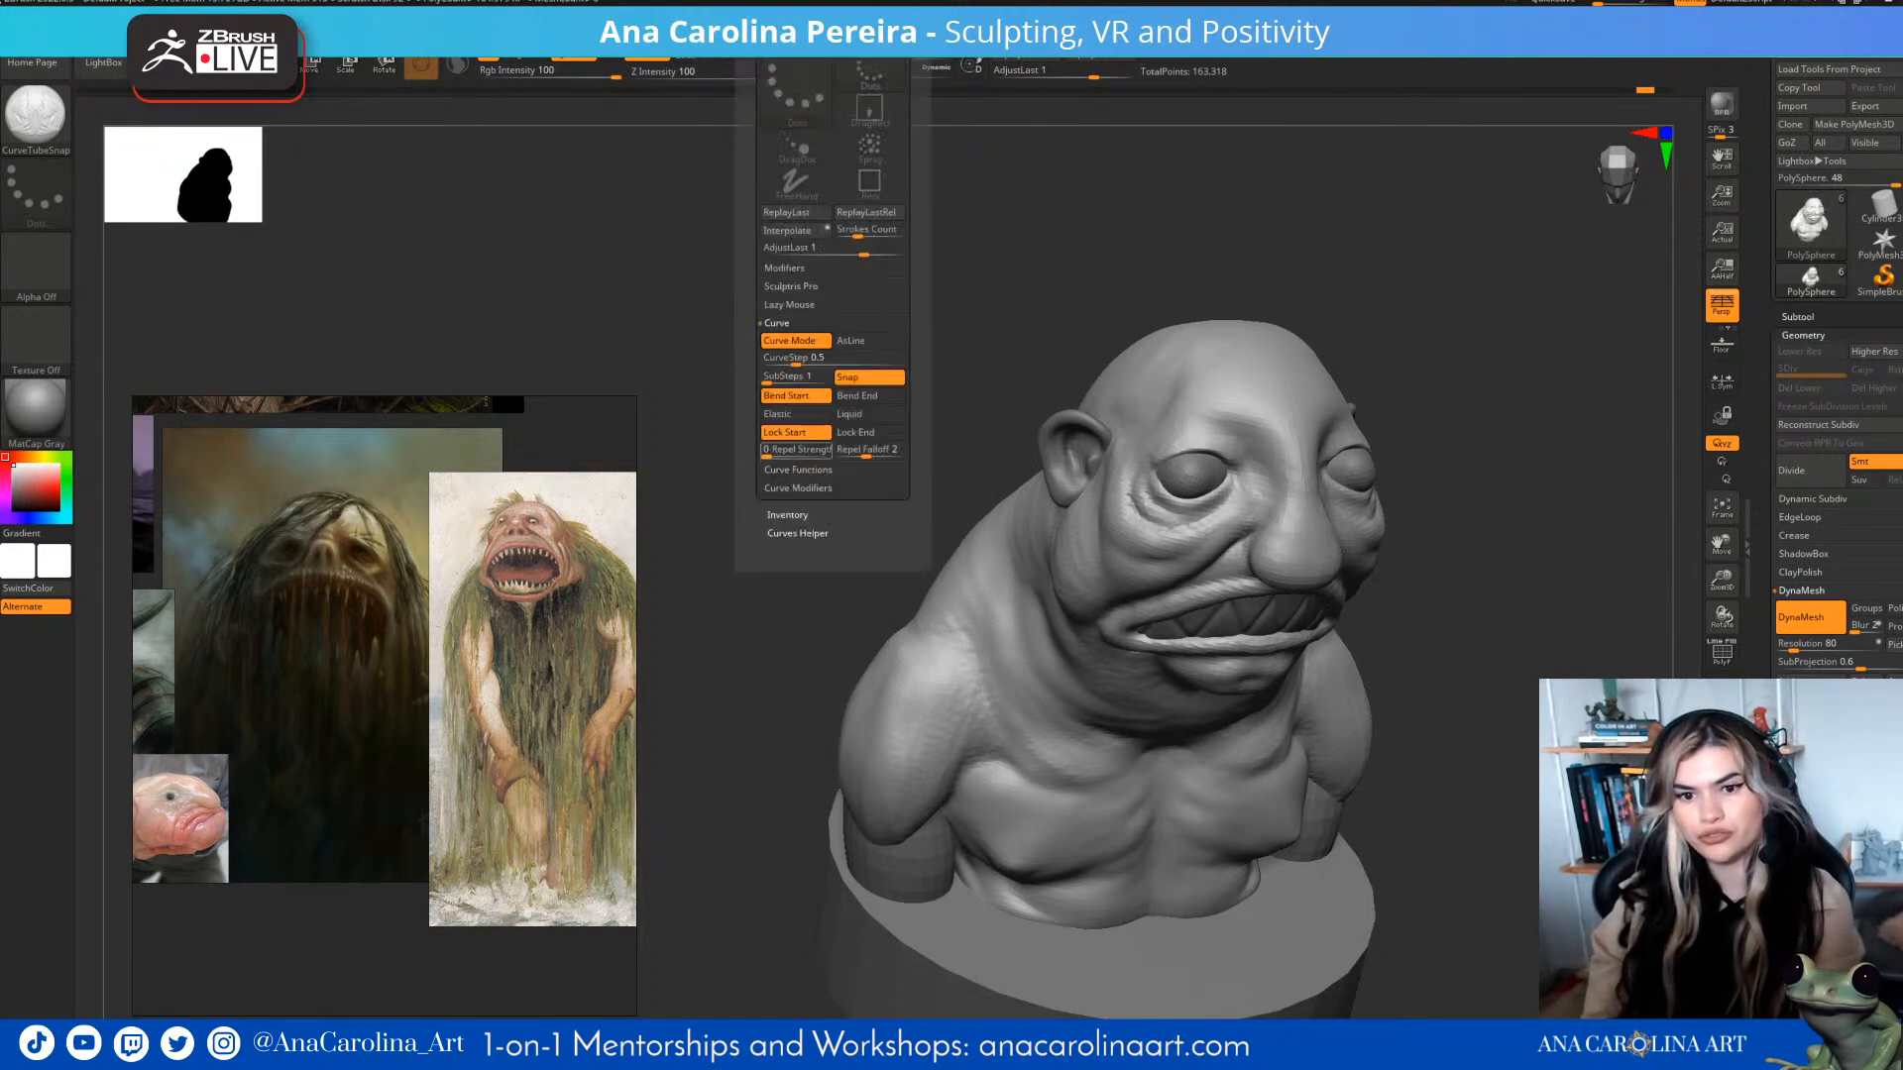
left_click(798, 488)
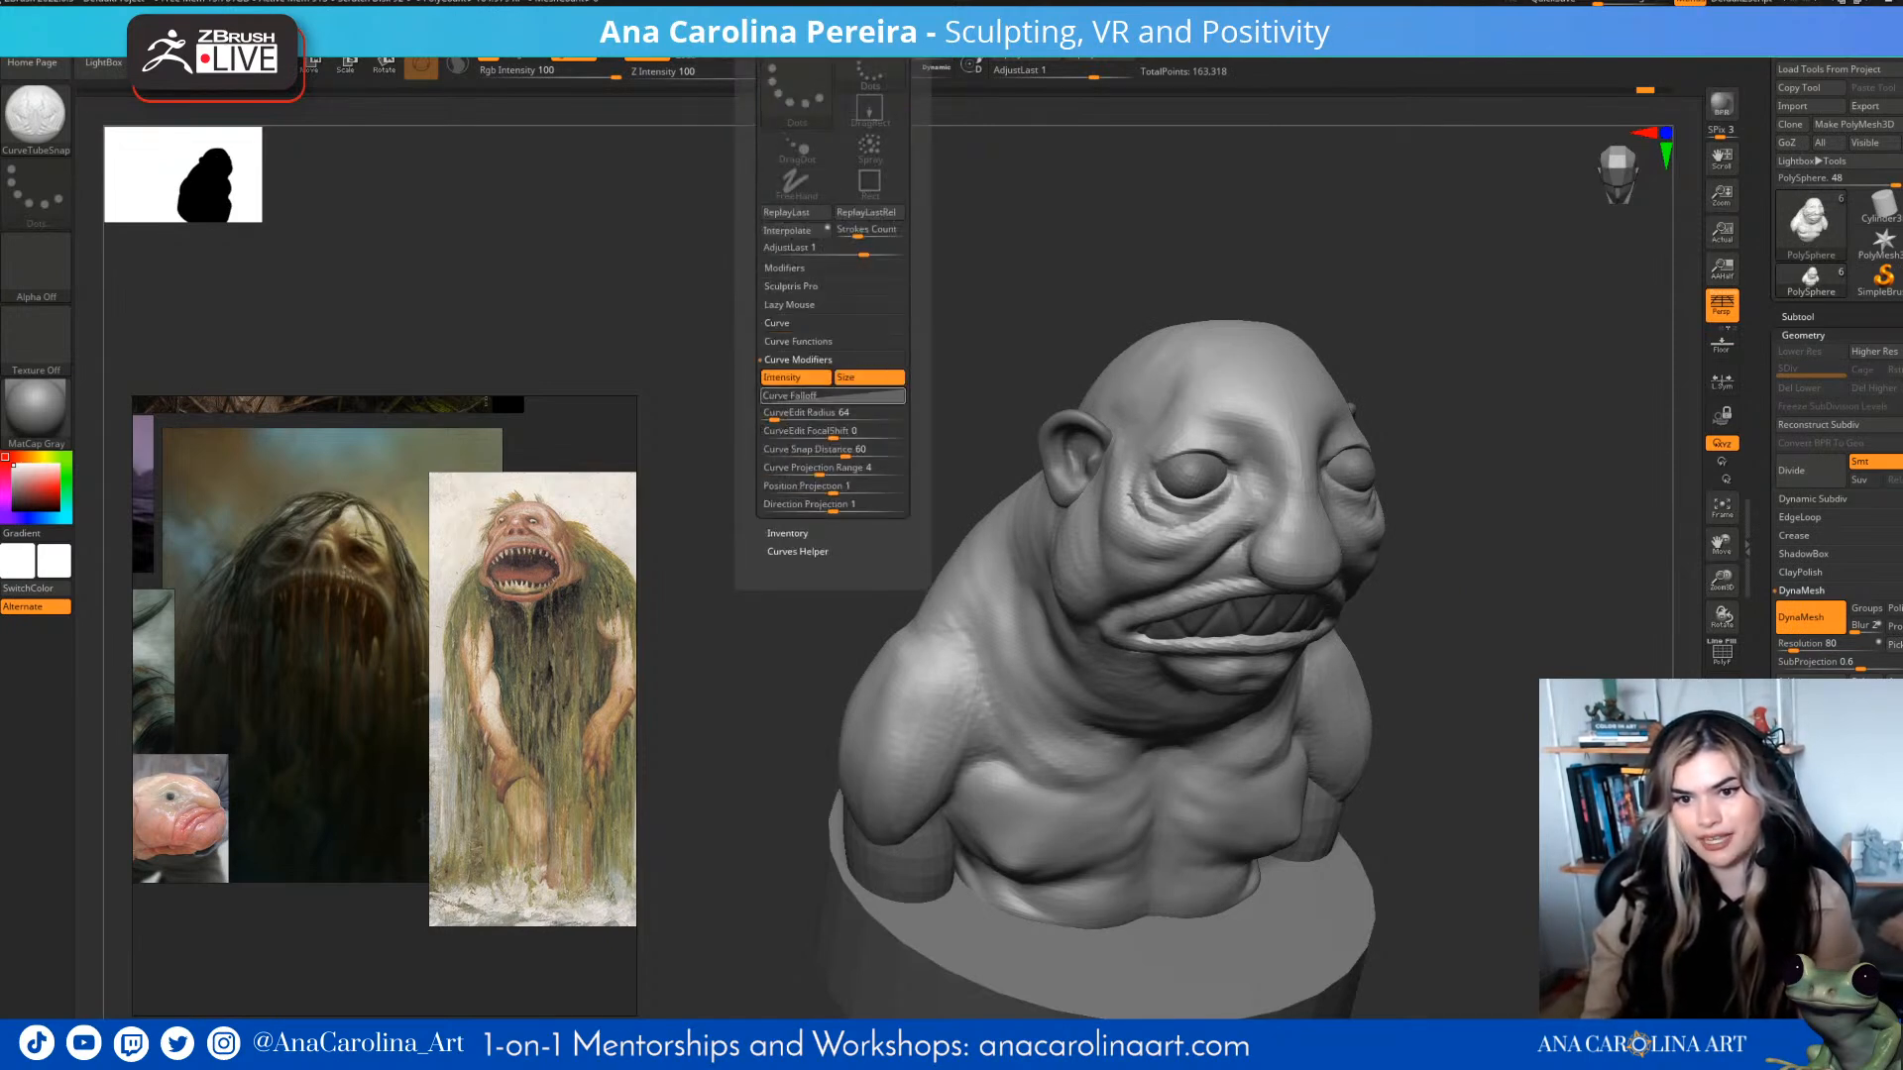
left_click(833, 396)
left_click_drag(762, 531, 762, 501)
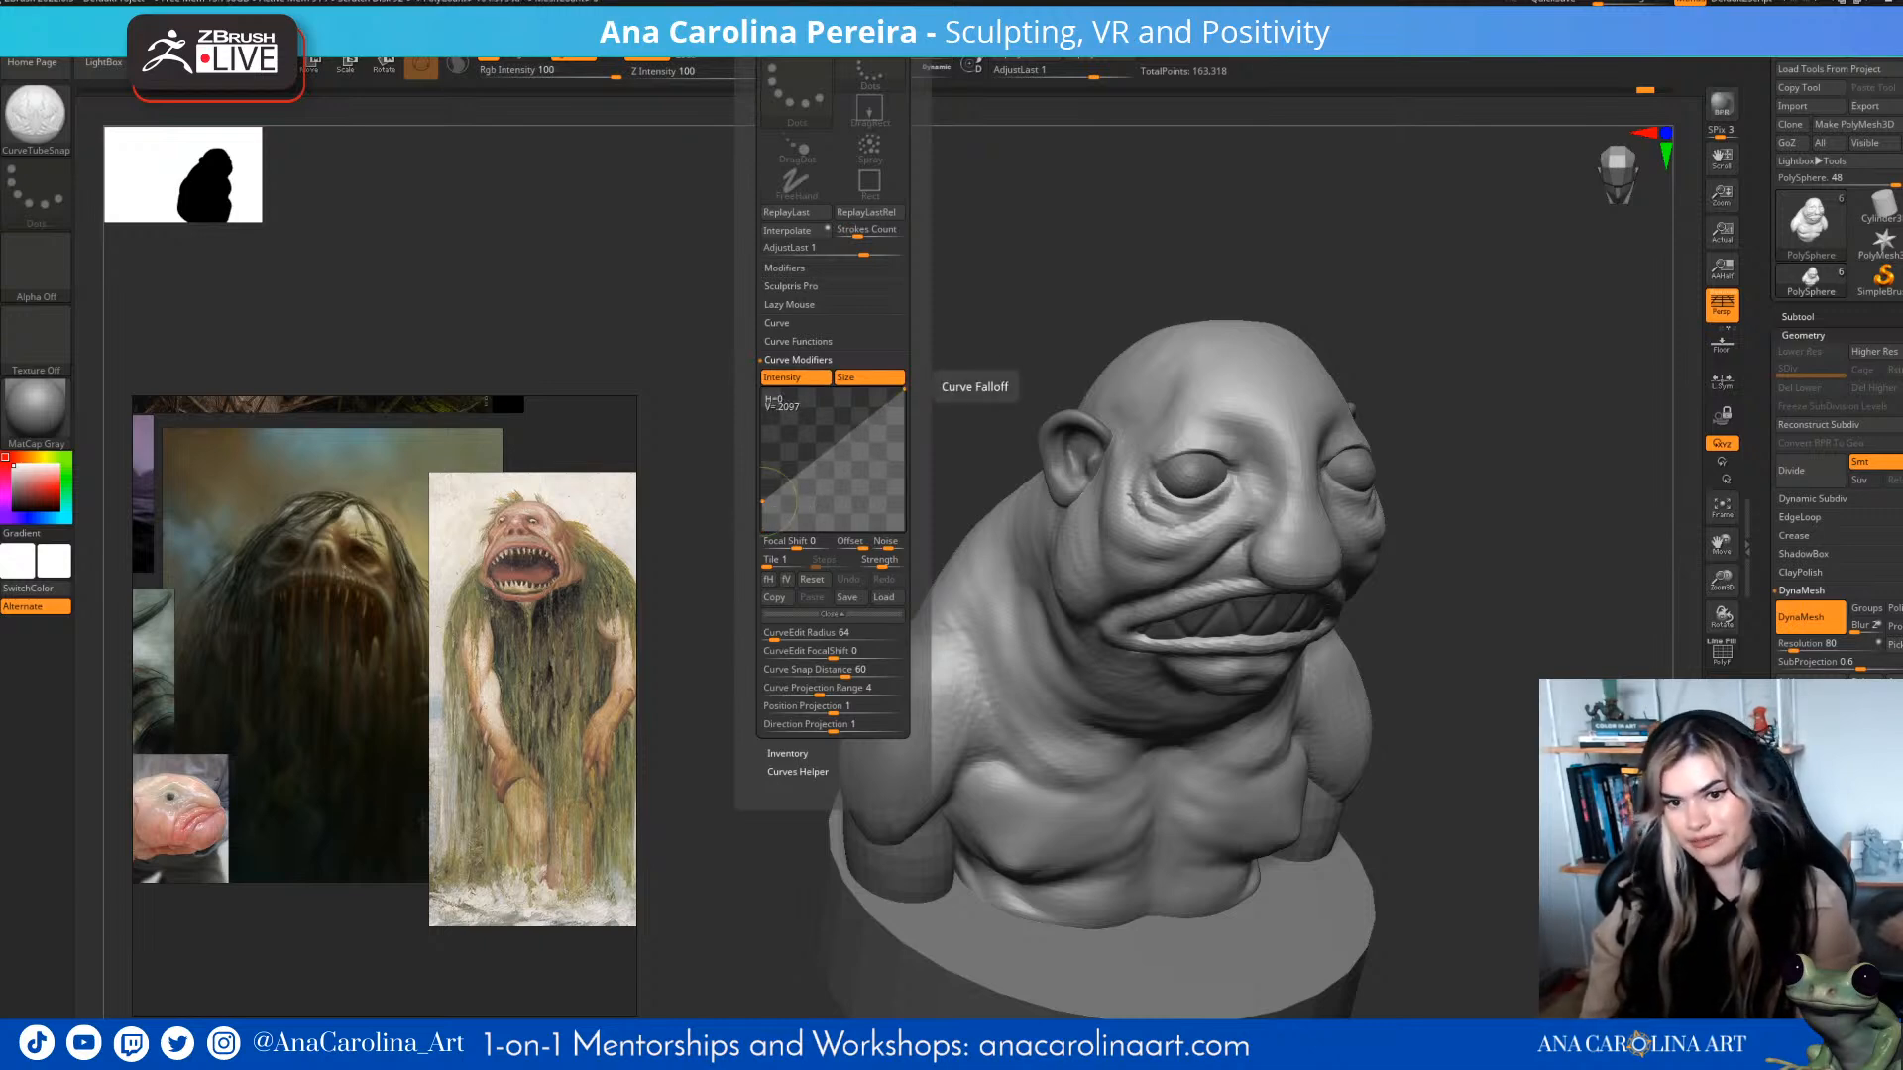
left_click_drag(904, 389, 835, 449)
mouse_move(763, 501)
left_mouse_down()
mouse_move(762, 471)
mouse_move(762, 488)
mouse_move(830, 431)
left_mouse_up()
left_click_drag(982, 426, 922, 422)
- Try tapered strands down the side of the face, first at Z Intensity 100 and again at 37
mouse_move(1212, 355)
left_mouse_down()
mouse_move(1127, 520)
mouse_move(1090, 739)
left_mouse_up()
left_click_drag(872, 446, 991, 437)
left_click_drag(1521, 481, 1455, 516)
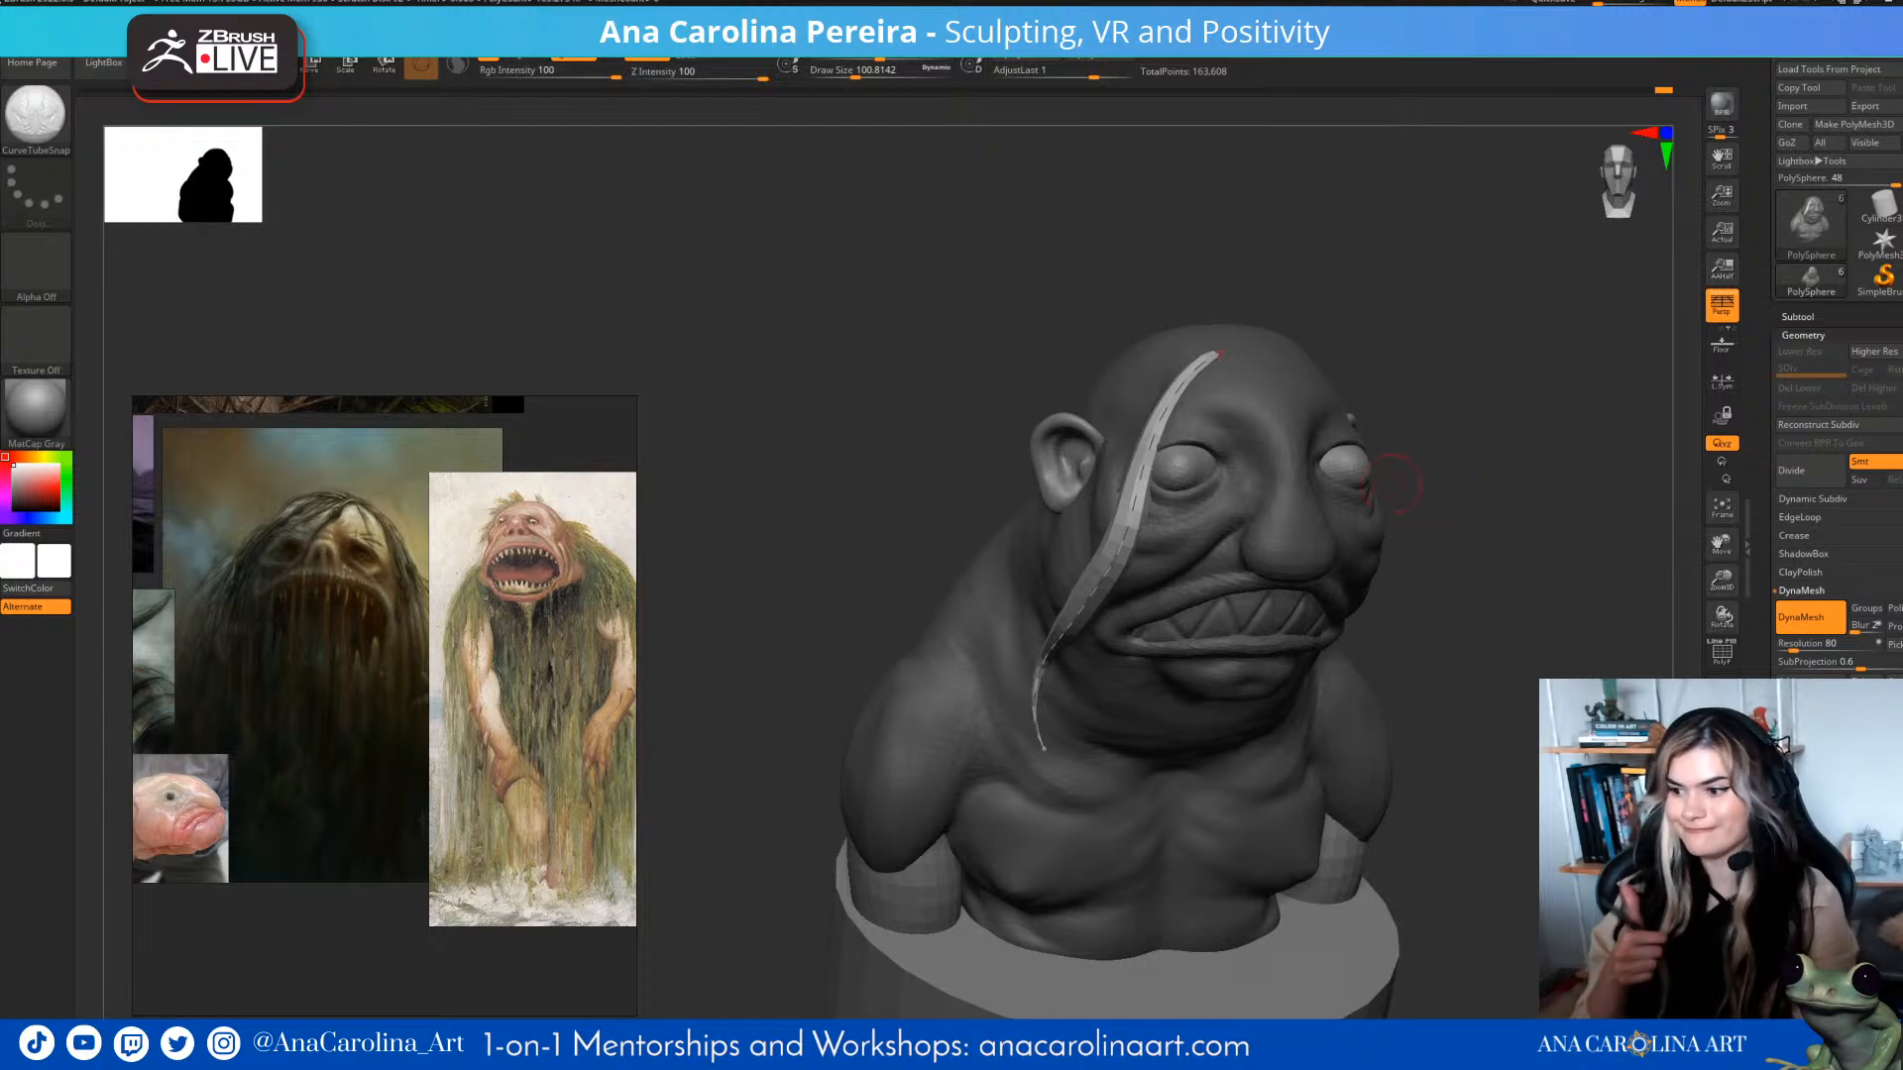
key("space")
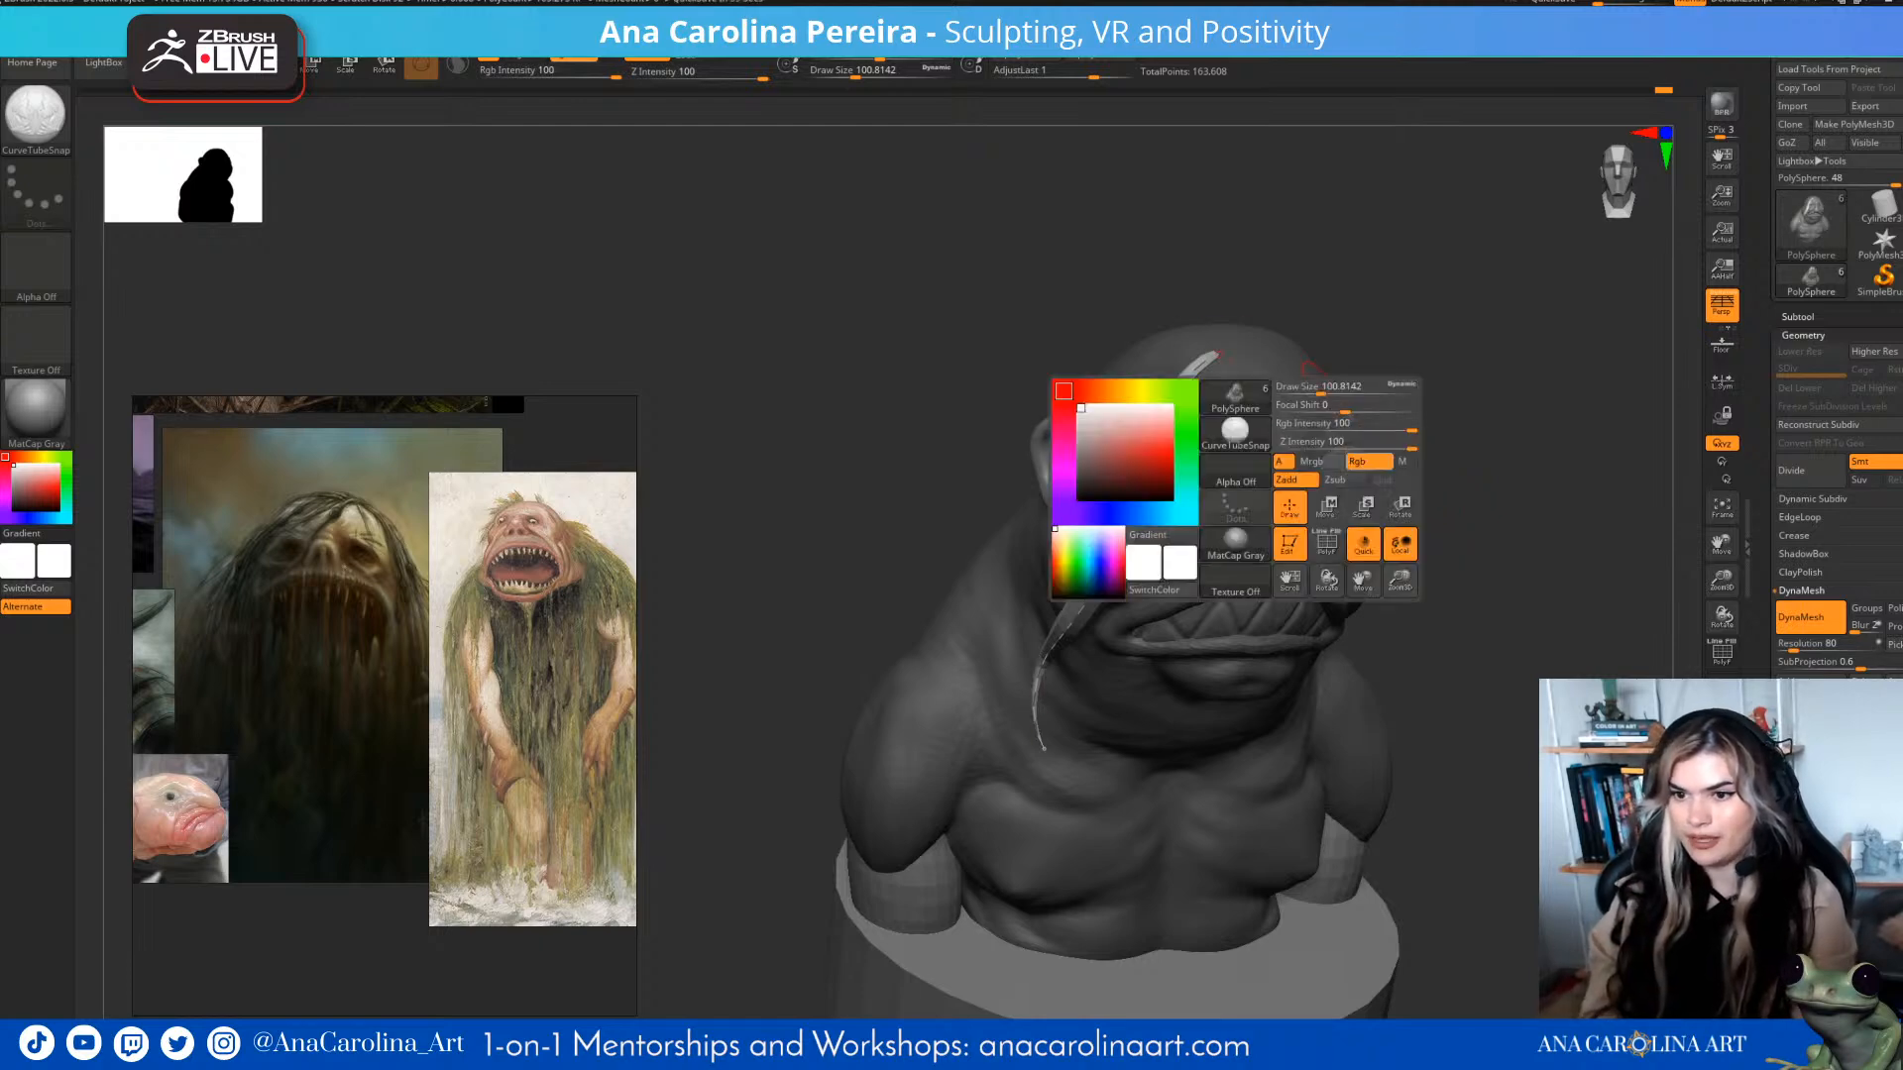
key("ctrl+z")
mouse_move(1261, 340)
left_mouse_down()
mouse_move(1124, 527)
mouse_move(1097, 678)
left_mouse_up()
mouse_move(892, 575)
left_mouse_down()
mouse_move(779, 530)
mouse_move(838, 560)
left_mouse_up()
left_click_drag(1318, 297, 1390, 406)
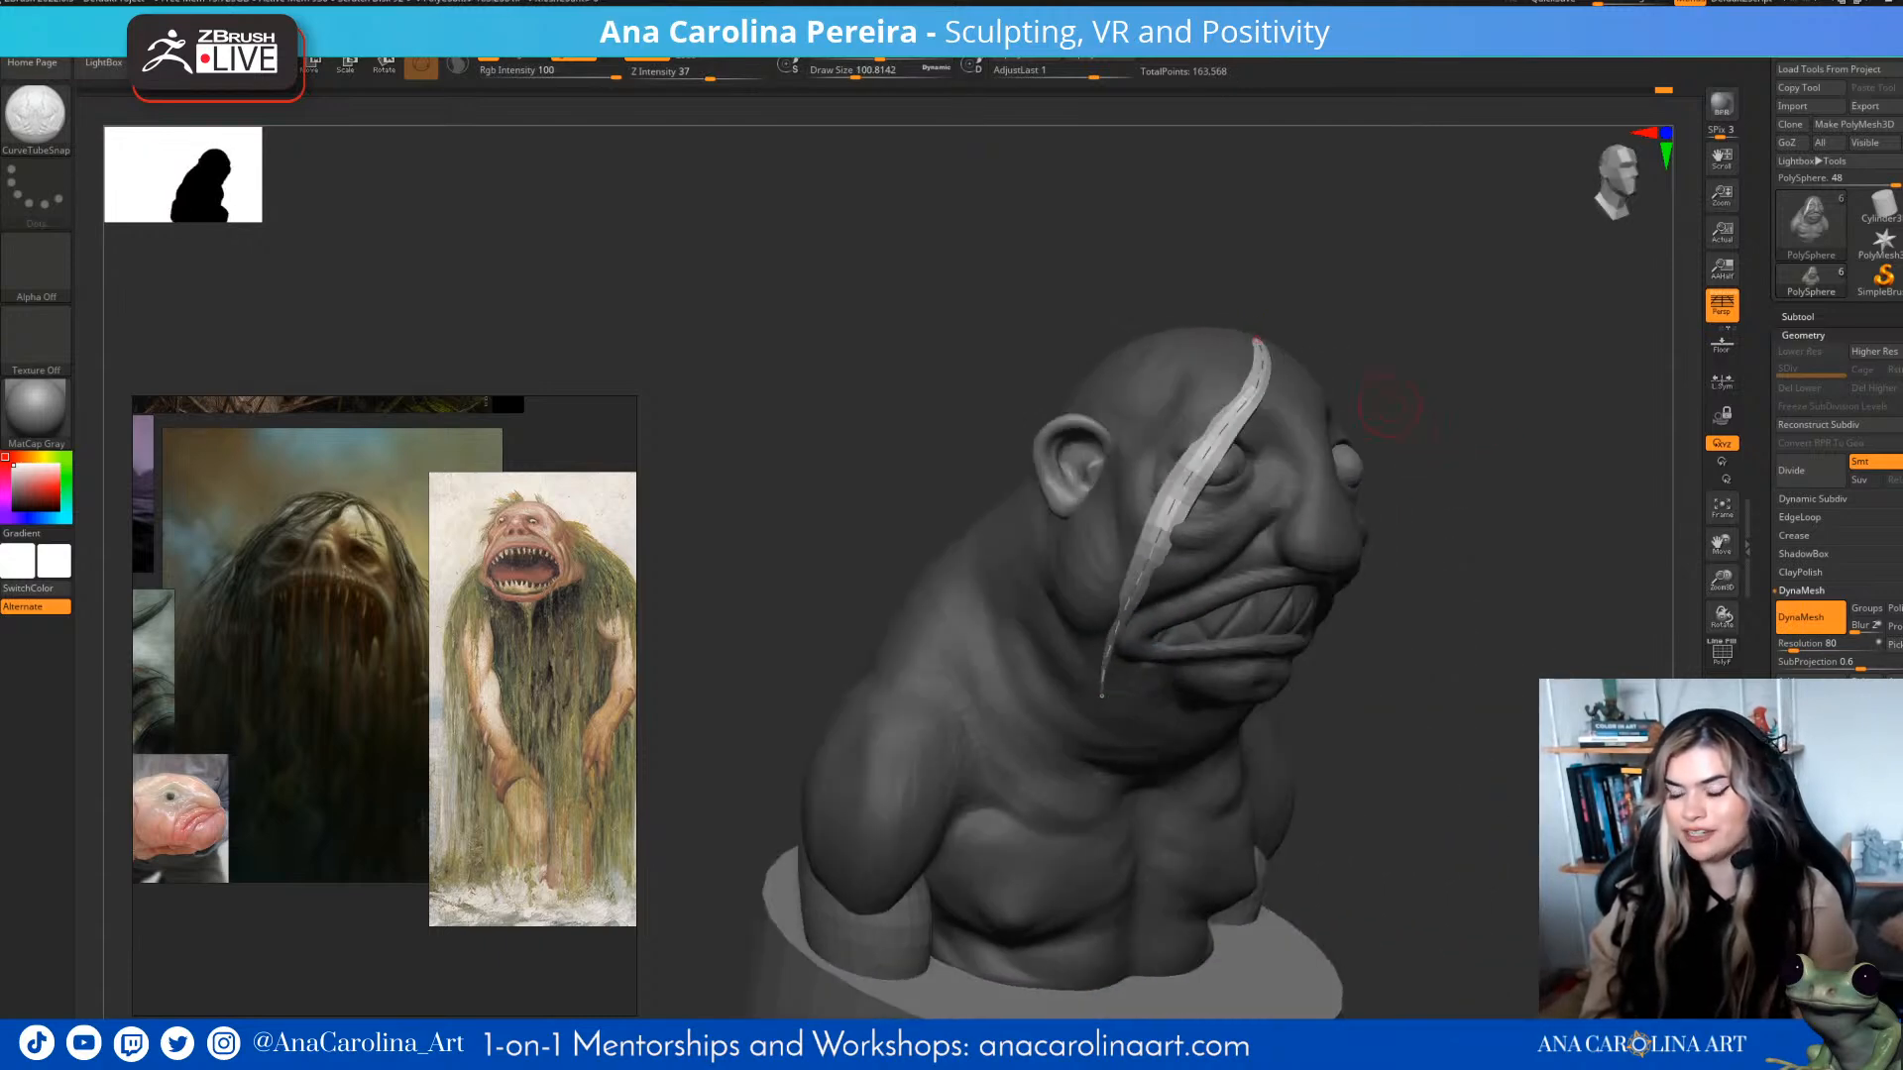
left_click_drag(1405, 305, 1415, 389)
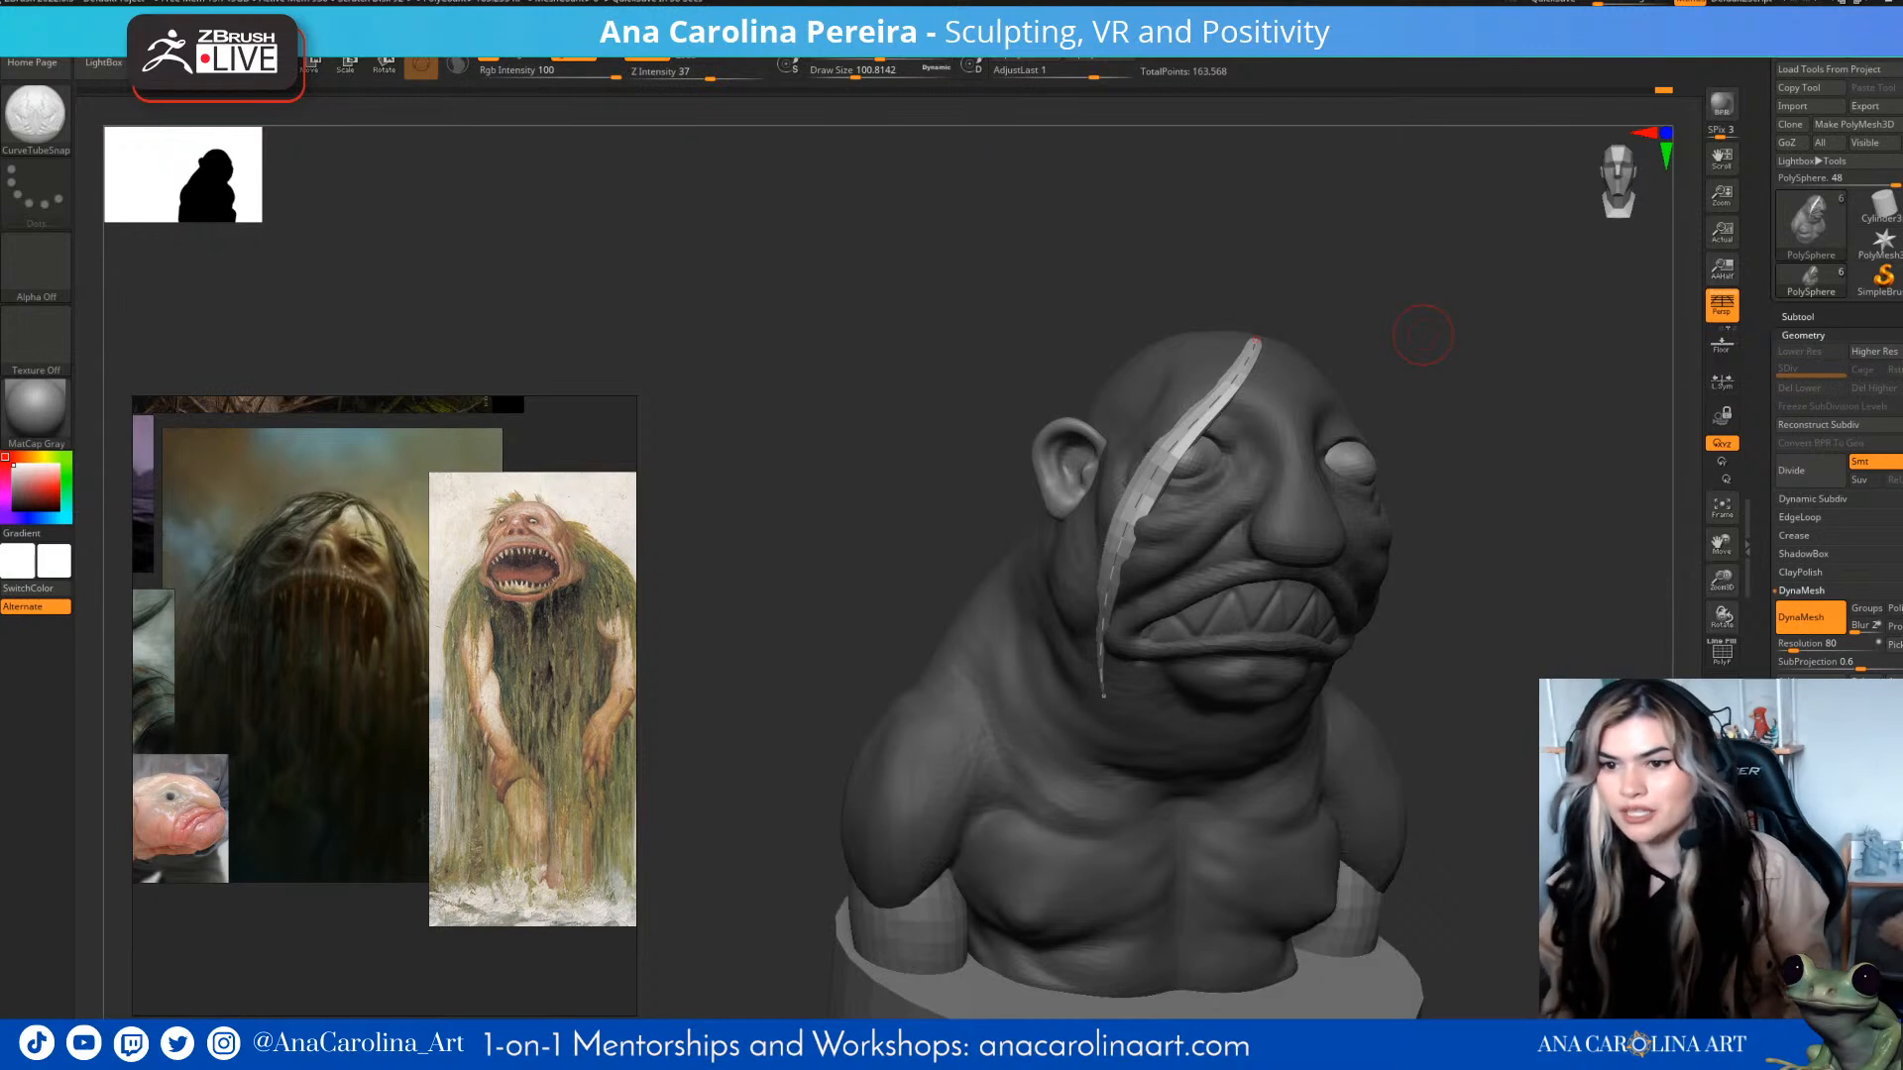
- Set the brush's Z Intensity to 61 and undo the test strand
key("space")
left_click_drag(1333, 357, 1381, 358)
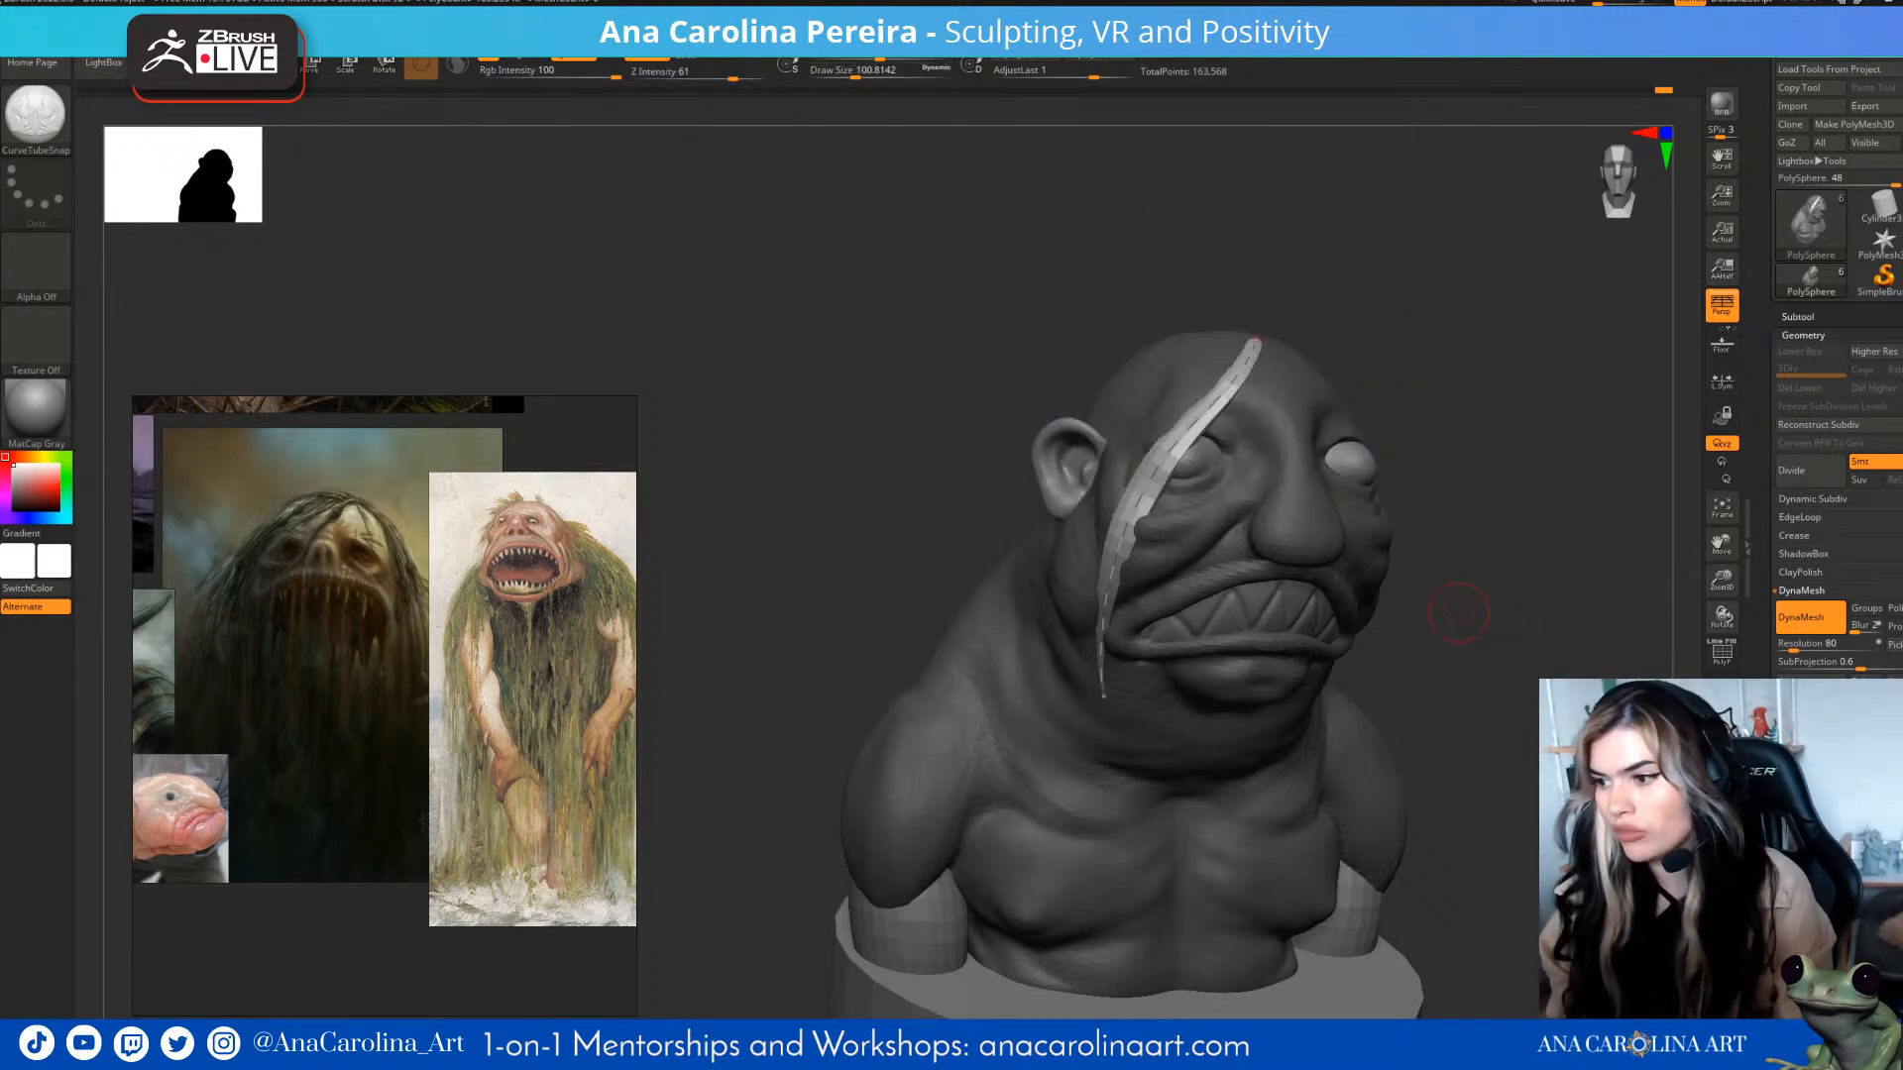
mouse_move(1453, 583)
left_mouse_down()
mouse_move(1491, 581)
mouse_move(1477, 629)
left_mouse_up()
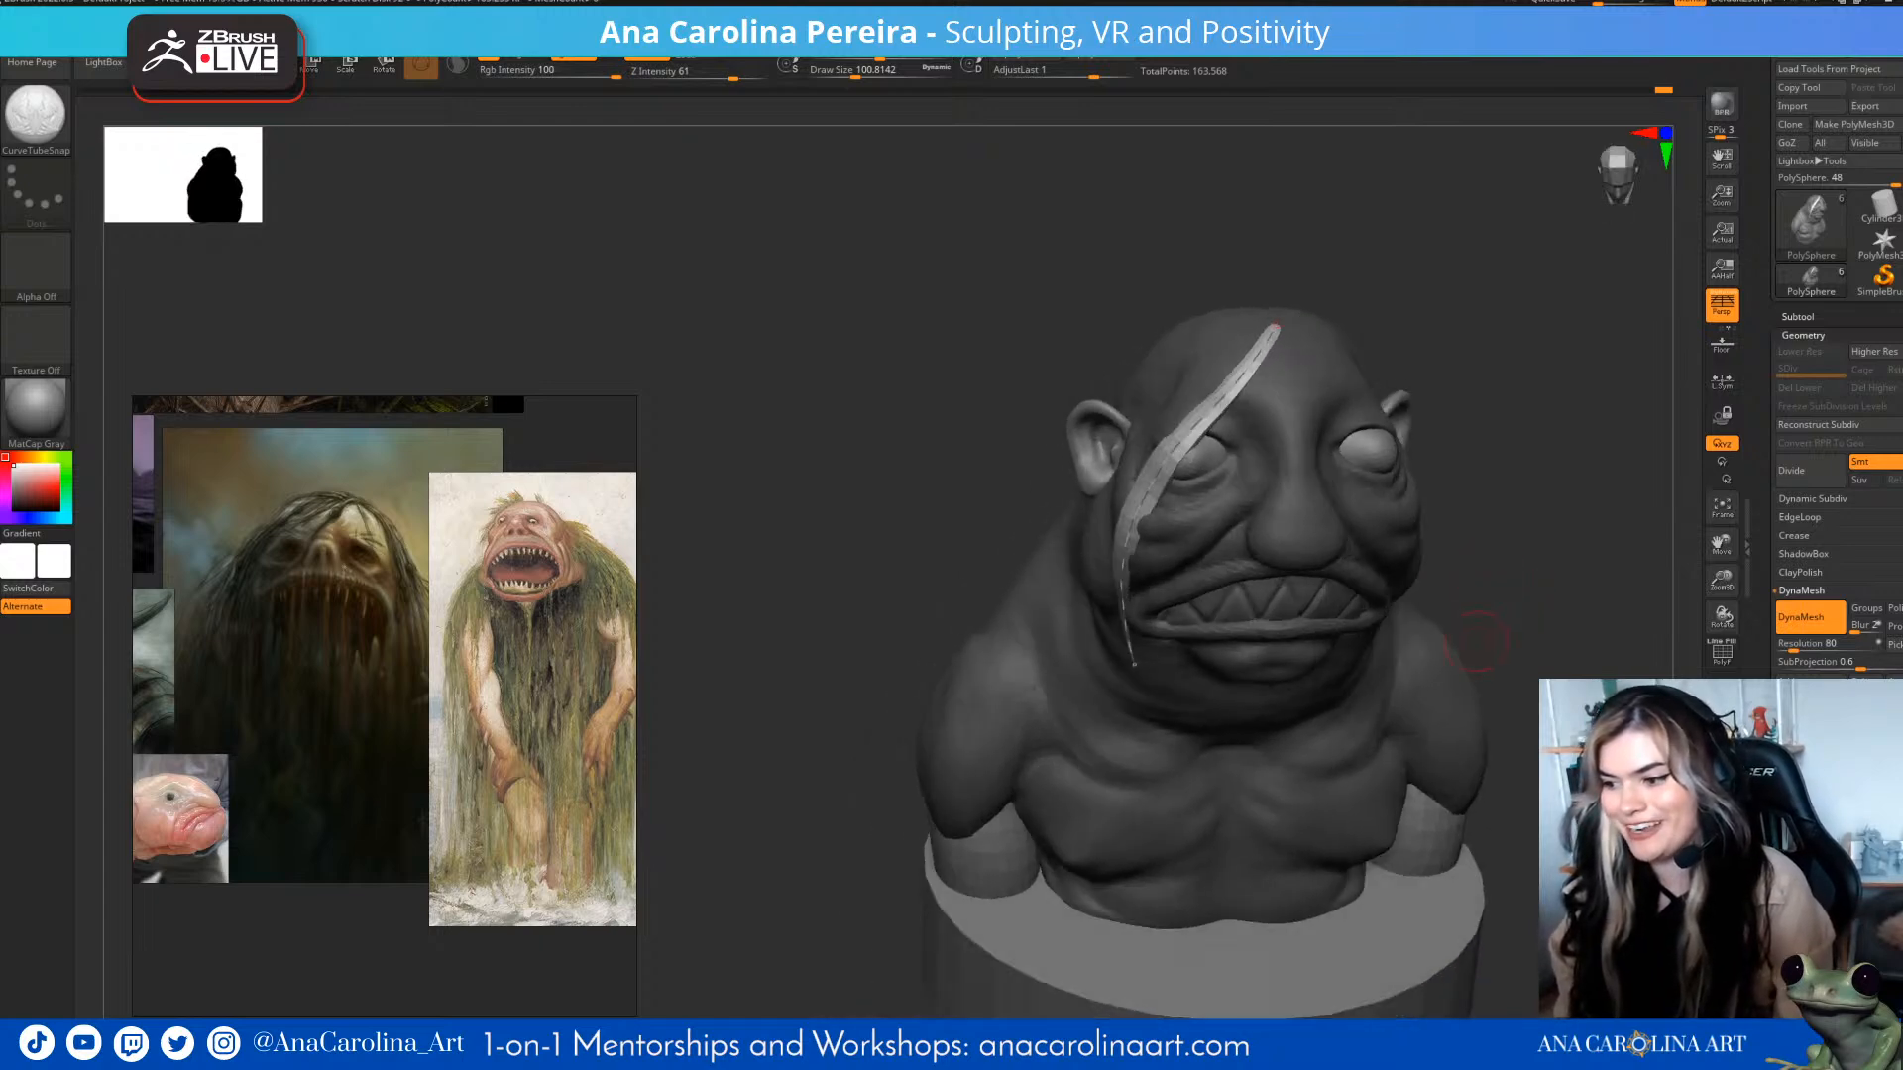
key("ctrl+z")
- Draw a tapered hair strand from the crown past the eye and mouth corner to the chin, at draw size 64
mouse_move(1342, 269)
left_mouse_down()
mouse_move(1385, 284)
mouse_move(1338, 309)
mouse_move(1303, 288)
left_mouse_up()
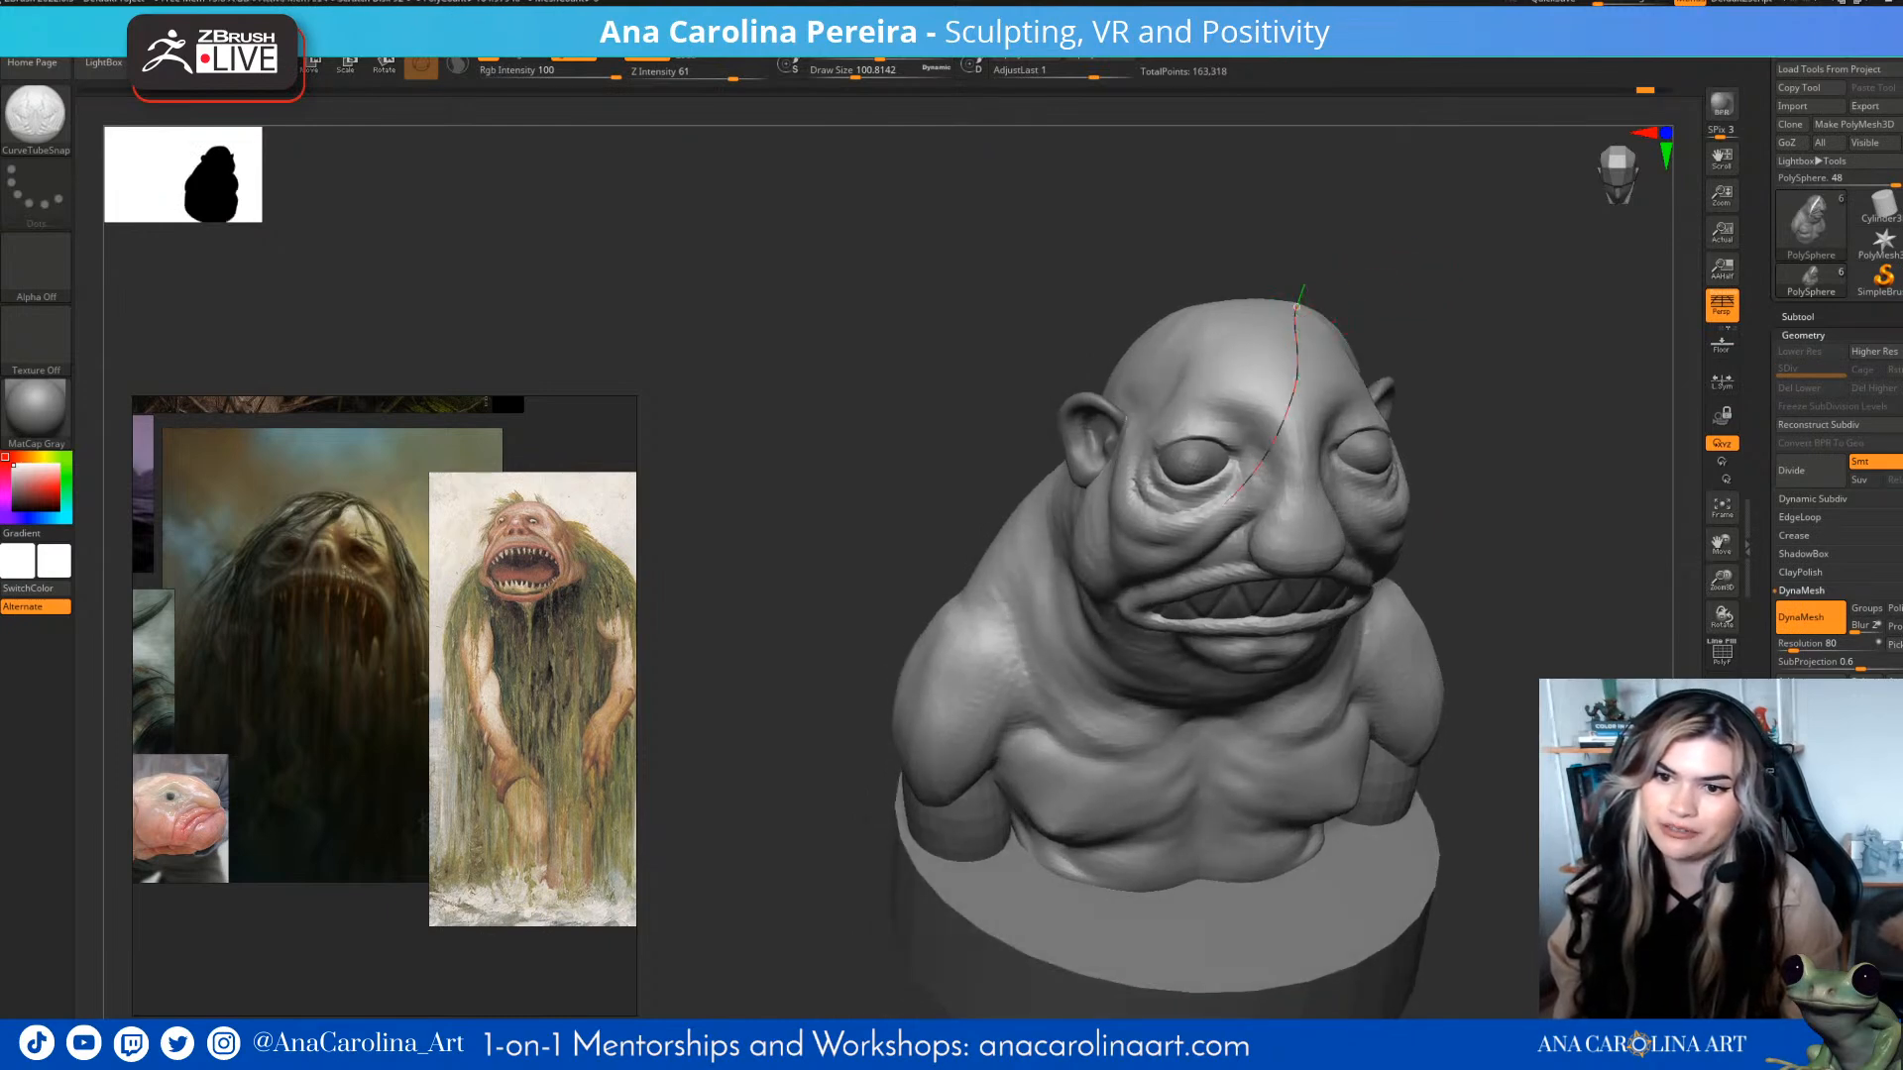
left_click_drag(1243, 485, 1205, 540)
left_click_drag(1427, 466, 1486, 455)
left_click_drag(1203, 555, 1120, 624)
mouse_move(1427, 595)
left_mouse_down()
mouse_move(1214, 610)
mouse_move(1275, 619)
left_mouse_up()
mouse_move(1157, 641)
left_mouse_down()
mouse_move(1180, 707)
mouse_move(1204, 705)
left_mouse_up()
left_click_drag(852, 595, 1051, 599)
mouse_move(1516, 594)
left_mouse_down()
mouse_move(1408, 585)
mouse_move(1449, 601)
left_mouse_up()
key("space")
left_click_drag(1533, 500, 1523, 499)
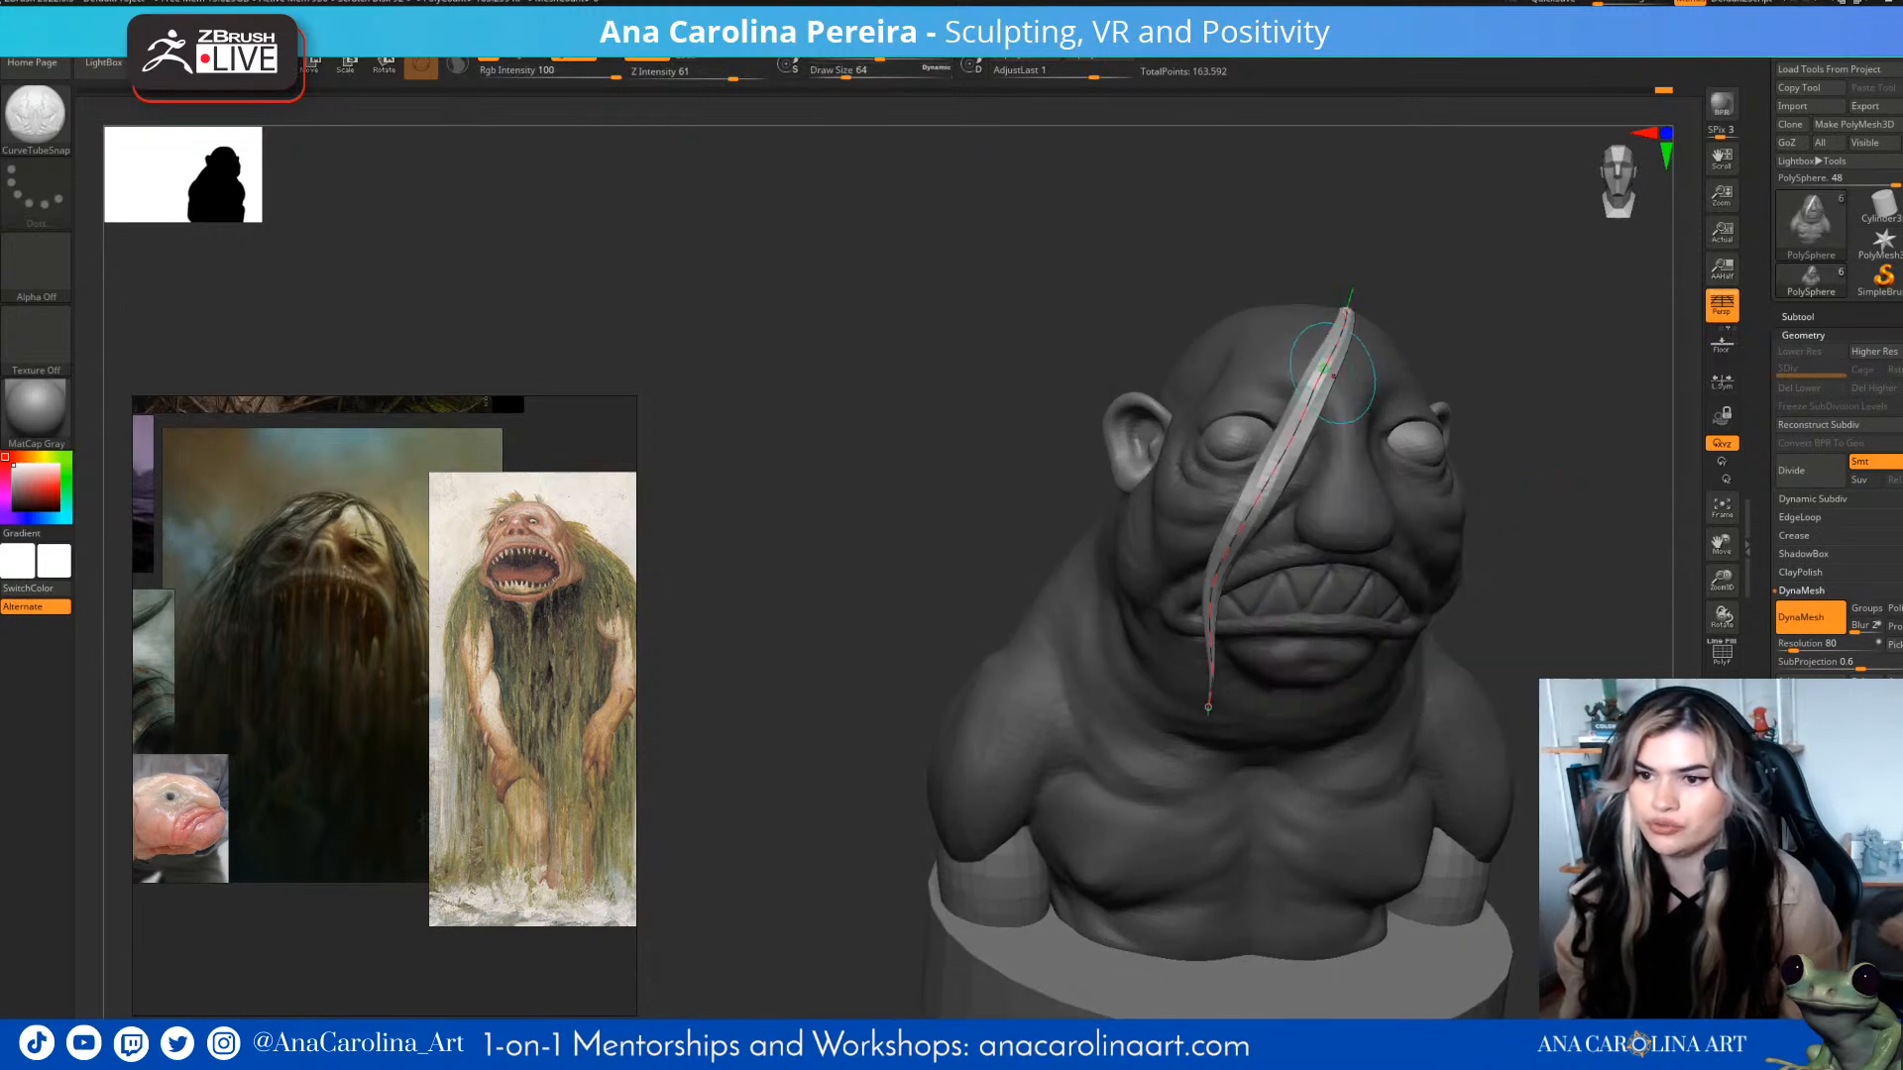
left_click(1333, 359)
- Add a second hair strand from the crown between eye and ear down to the jaw, at draw size about 59
mouse_move(1485, 287)
left_mouse_down()
mouse_move(1440, 389)
mouse_move(1539, 307)
mouse_move(1448, 362)
left_mouse_up()
left_click_drag(1259, 318, 1083, 520)
mouse_move(952, 436)
left_mouse_down()
mouse_move(966, 308)
mouse_move(1021, 297)
left_mouse_up()
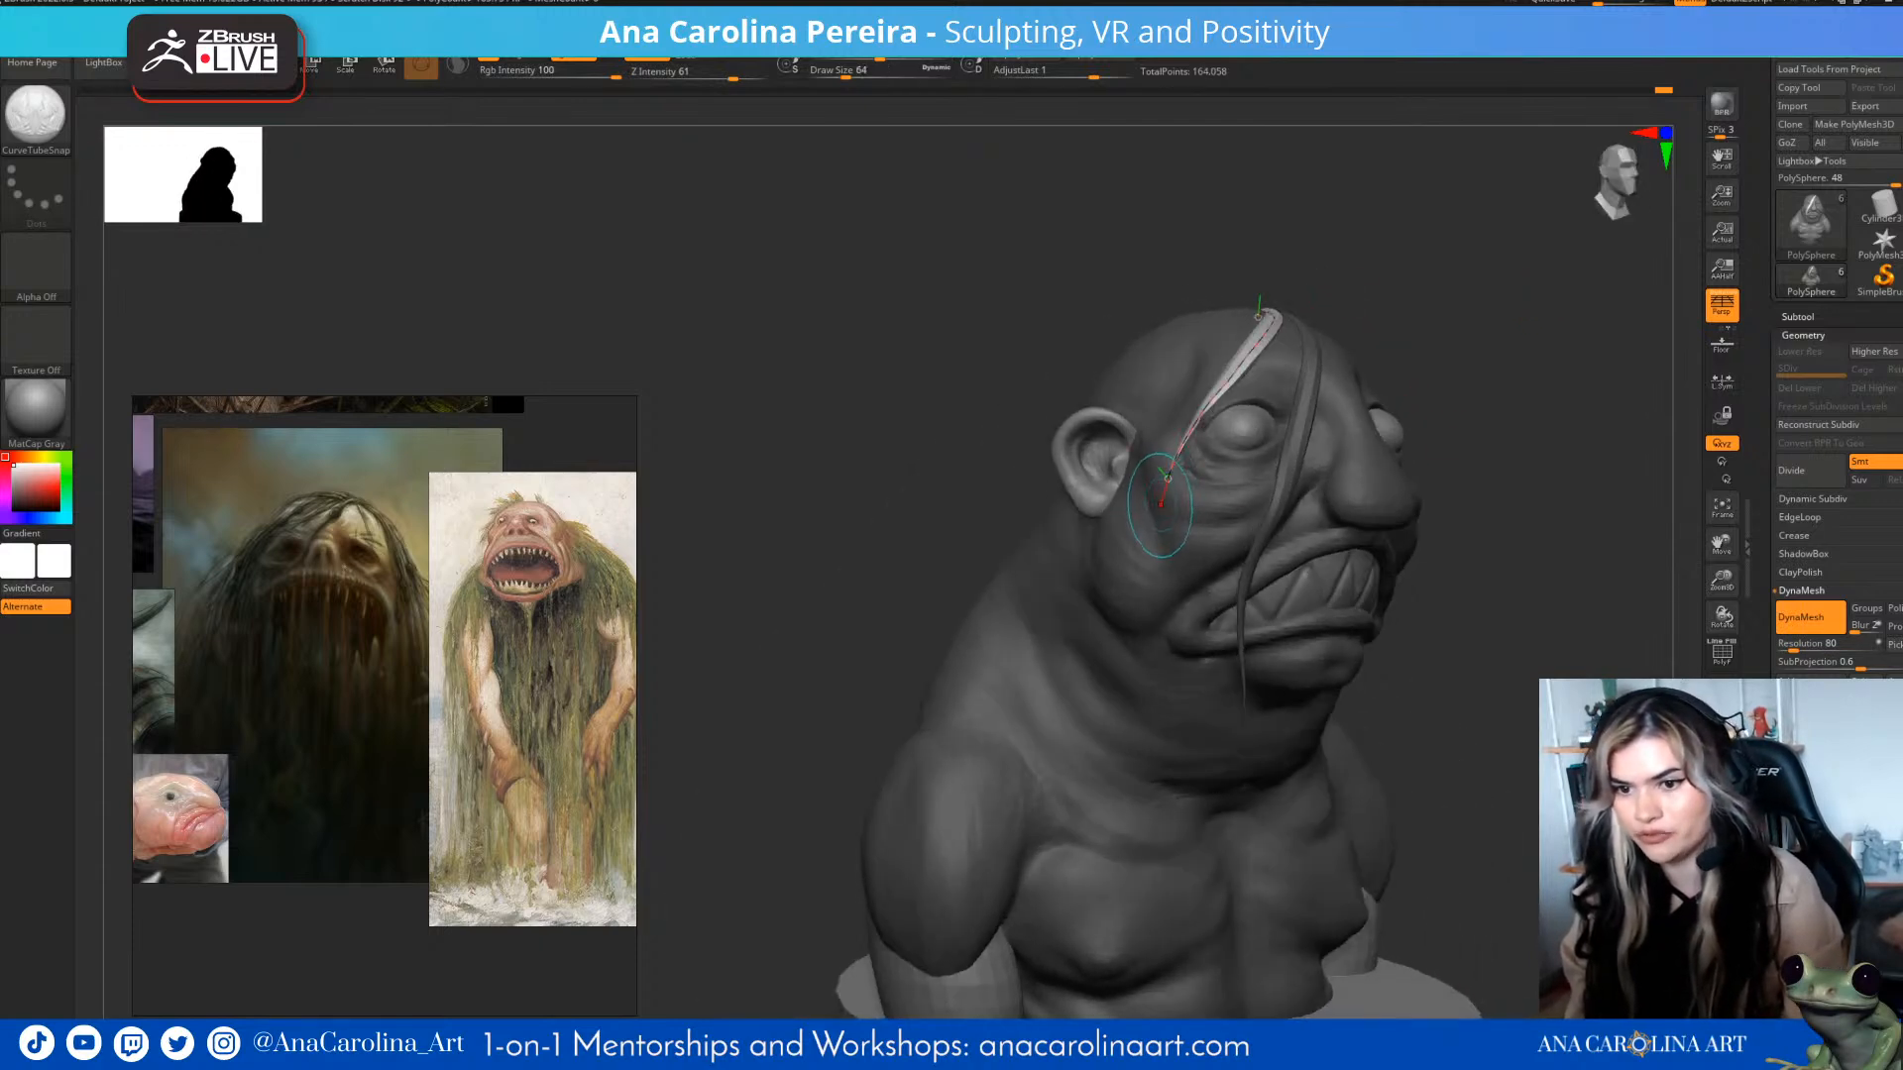
left_click_drag(1148, 515, 1150, 709)
left_click_drag(1477, 644, 1259, 645)
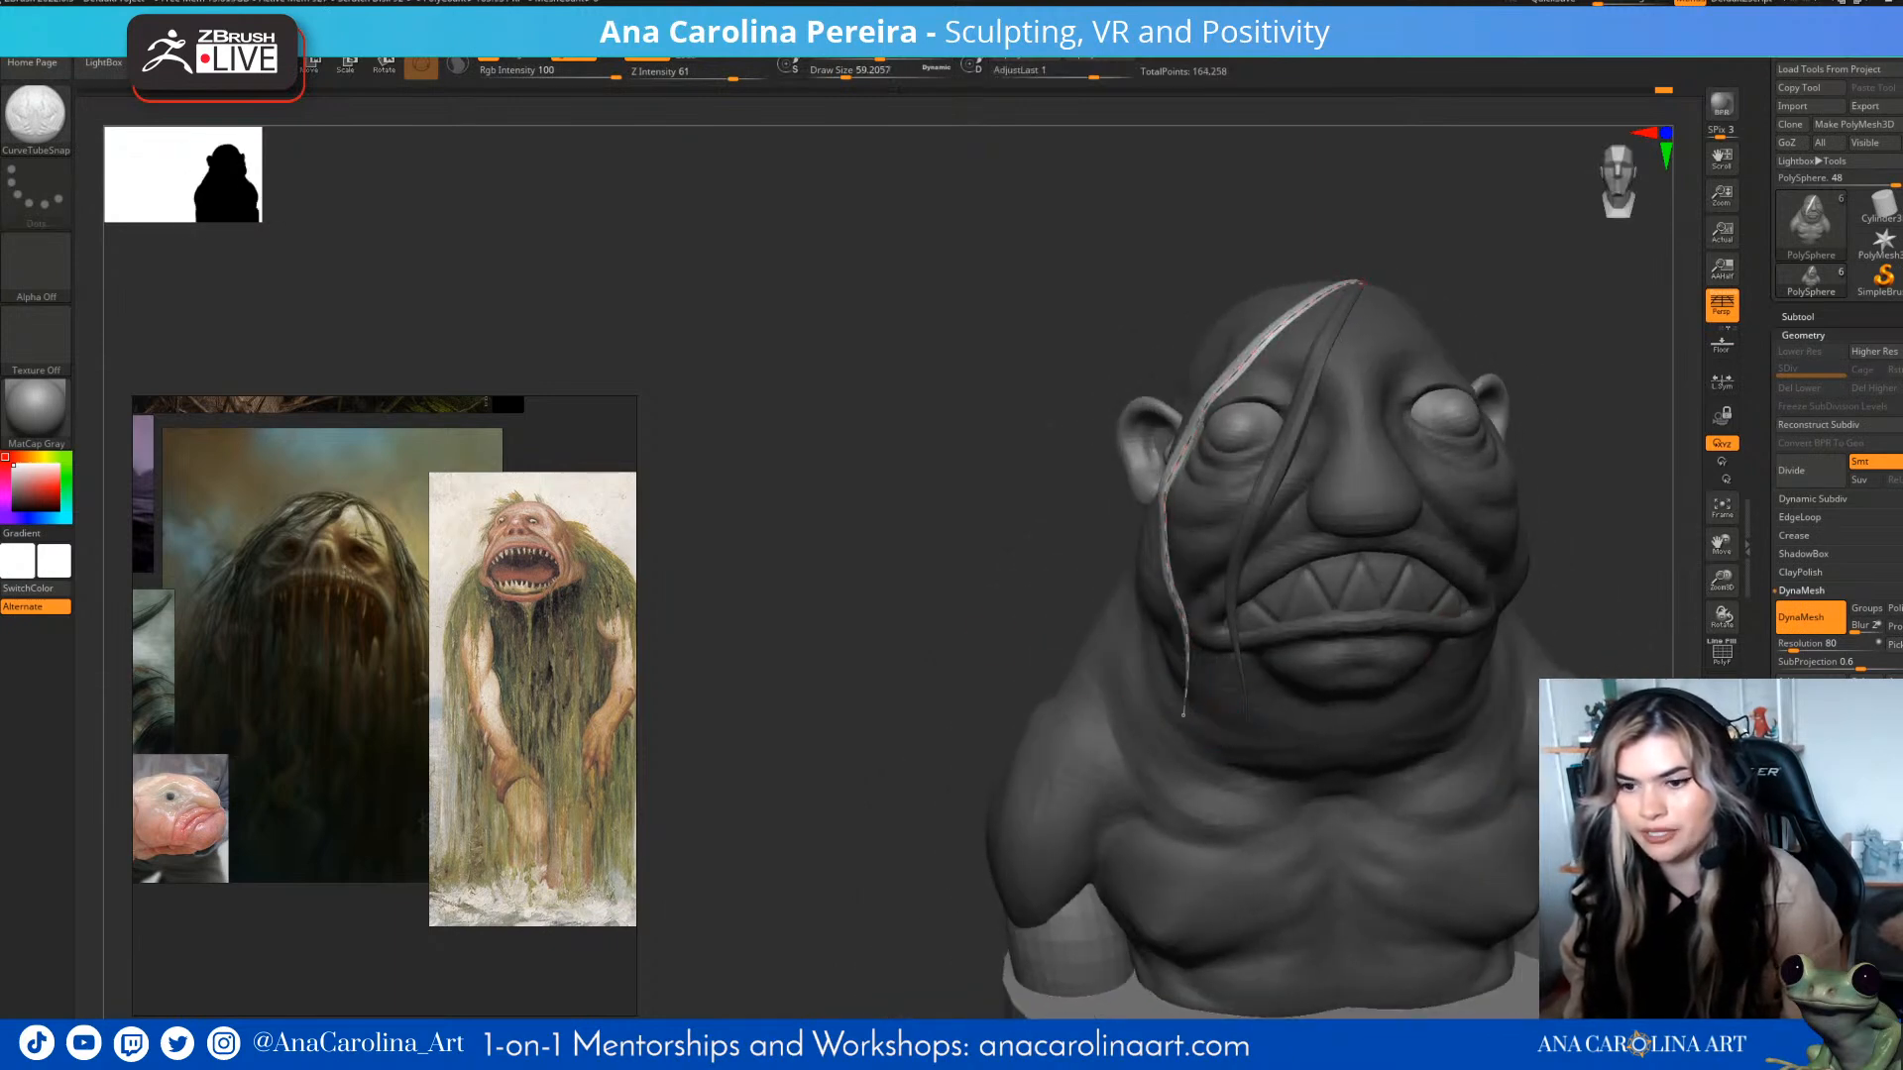
left_click_drag(998, 632, 1087, 628)
left_click_drag(1427, 739, 1234, 776)
left_click_drag(952, 644, 785, 631)
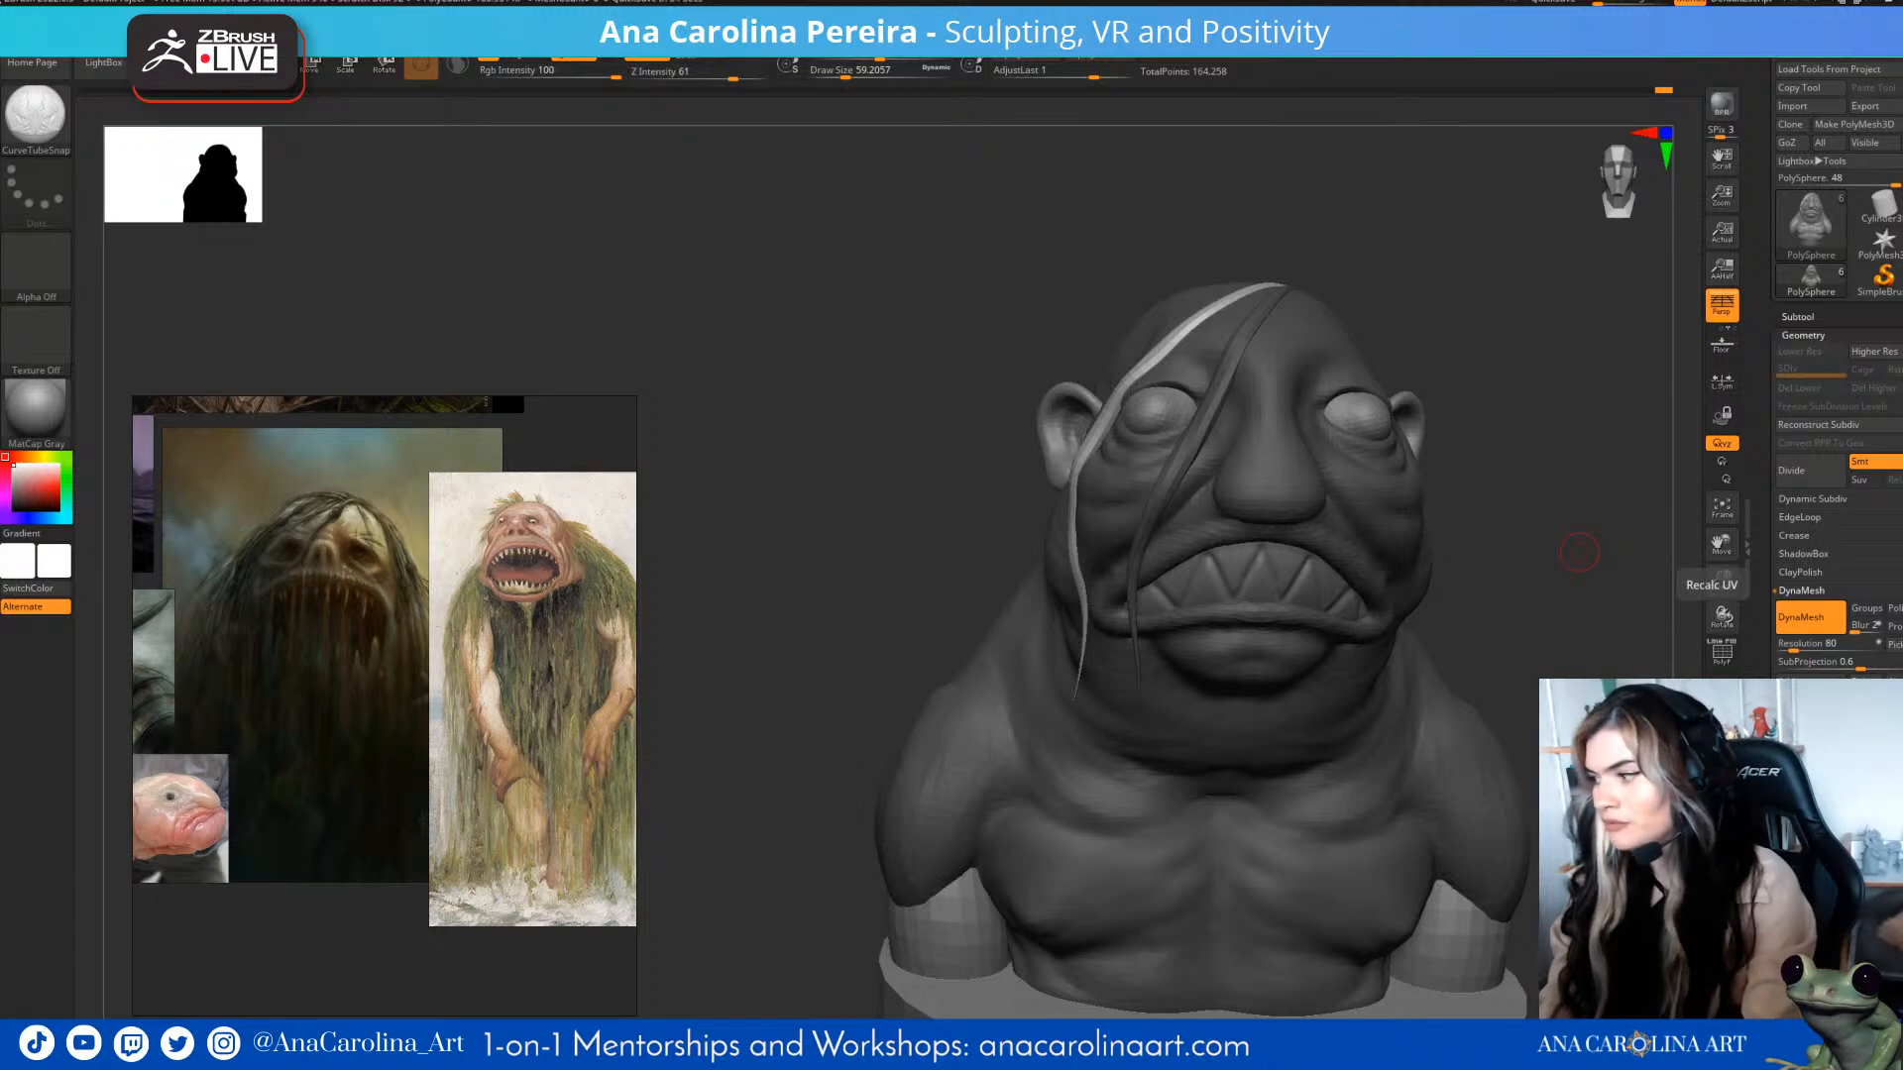
- Add a third hair strand from the crown past the front of the ear to the jaw, at draw size 64
mouse_move(1580, 552)
left_mouse_down()
mouse_move(1507, 568)
mouse_move(1312, 295)
left_mouse_up()
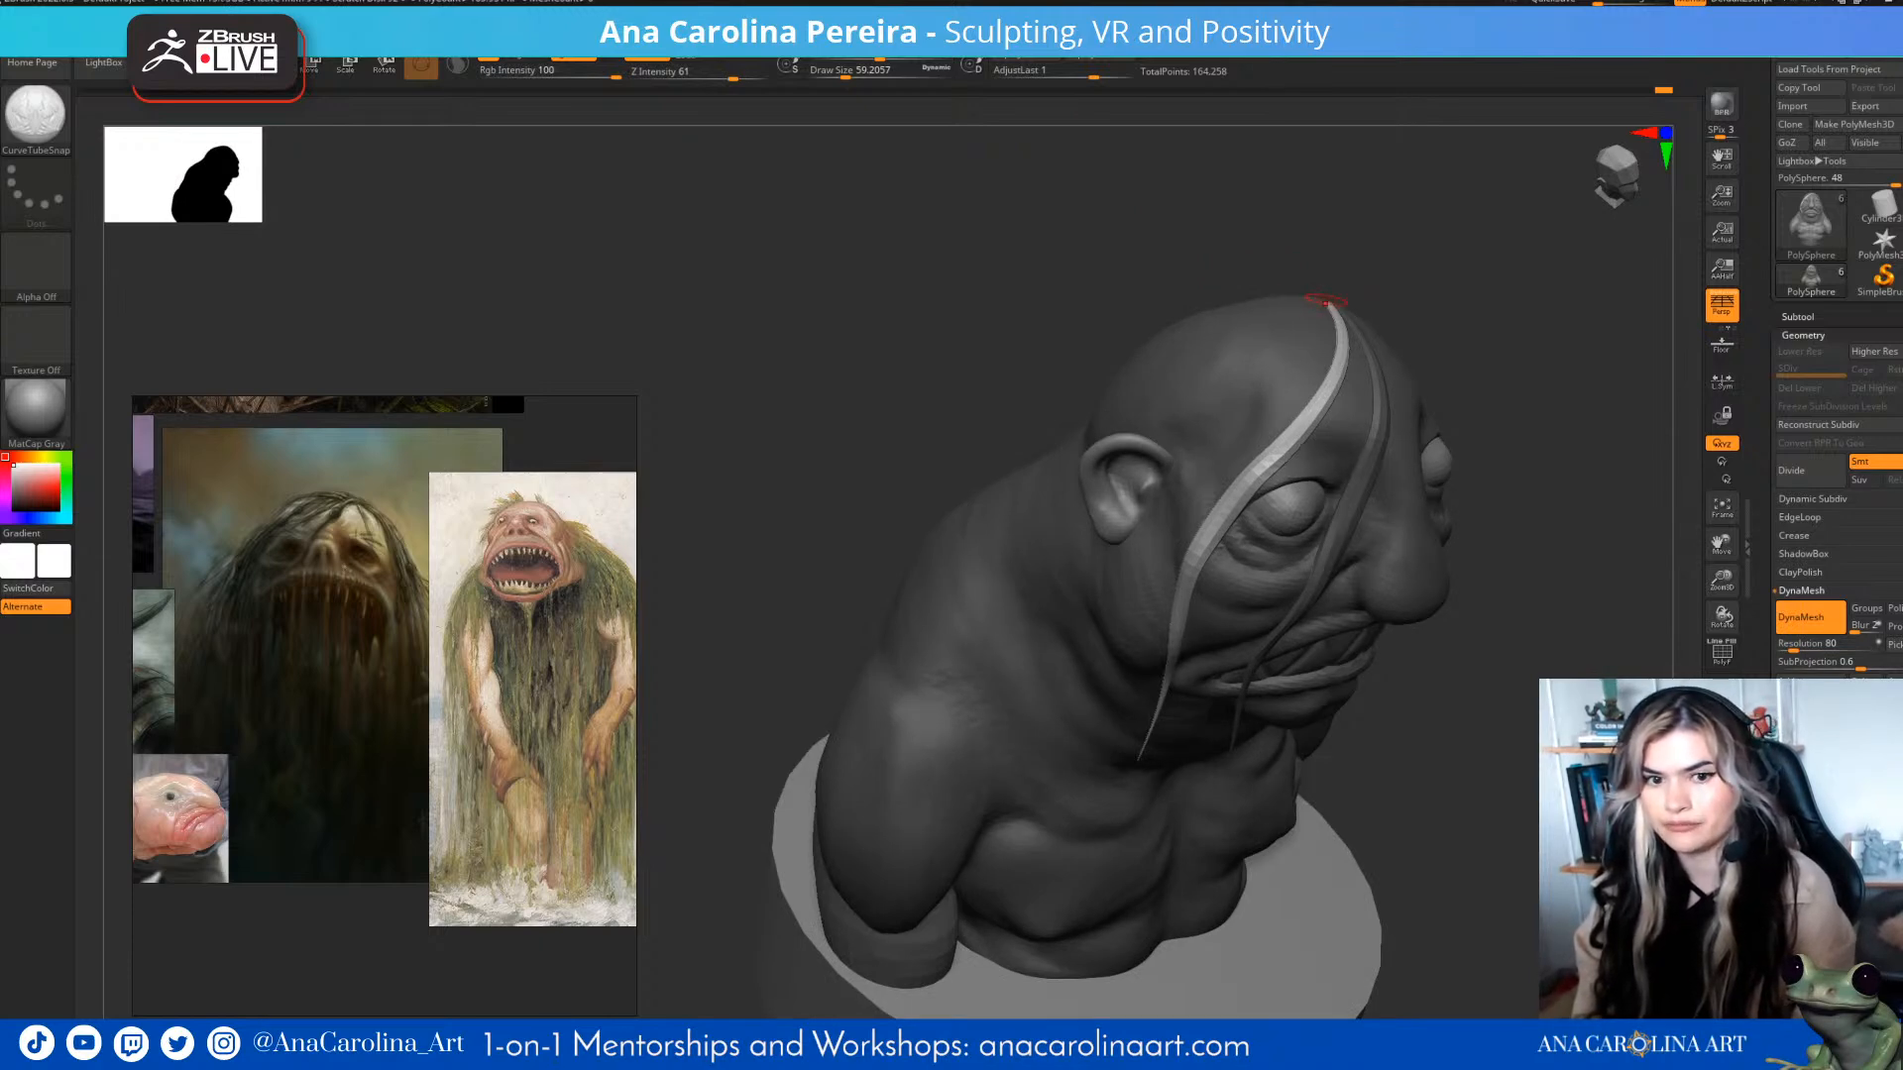
left_click_drag(1158, 537, 1135, 654)
key("space")
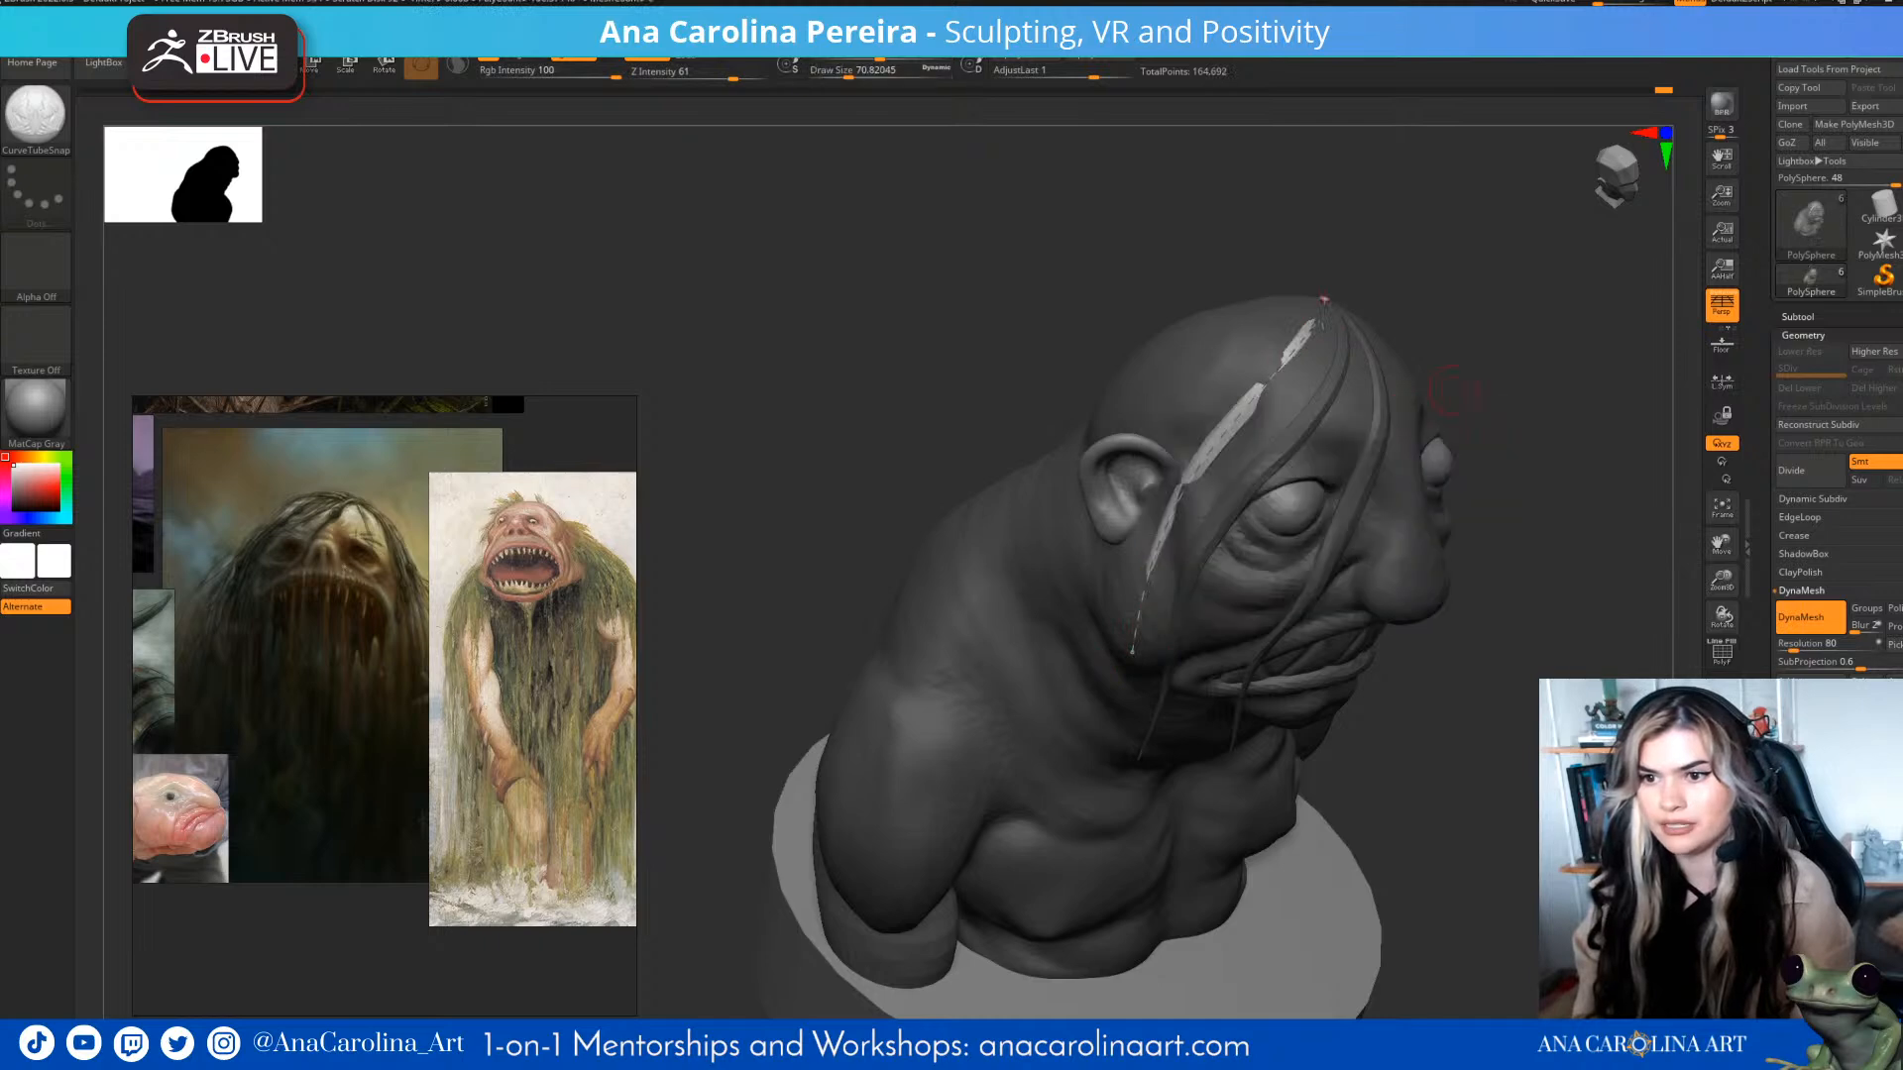
left_click_drag(1306, 375, 1330, 300)
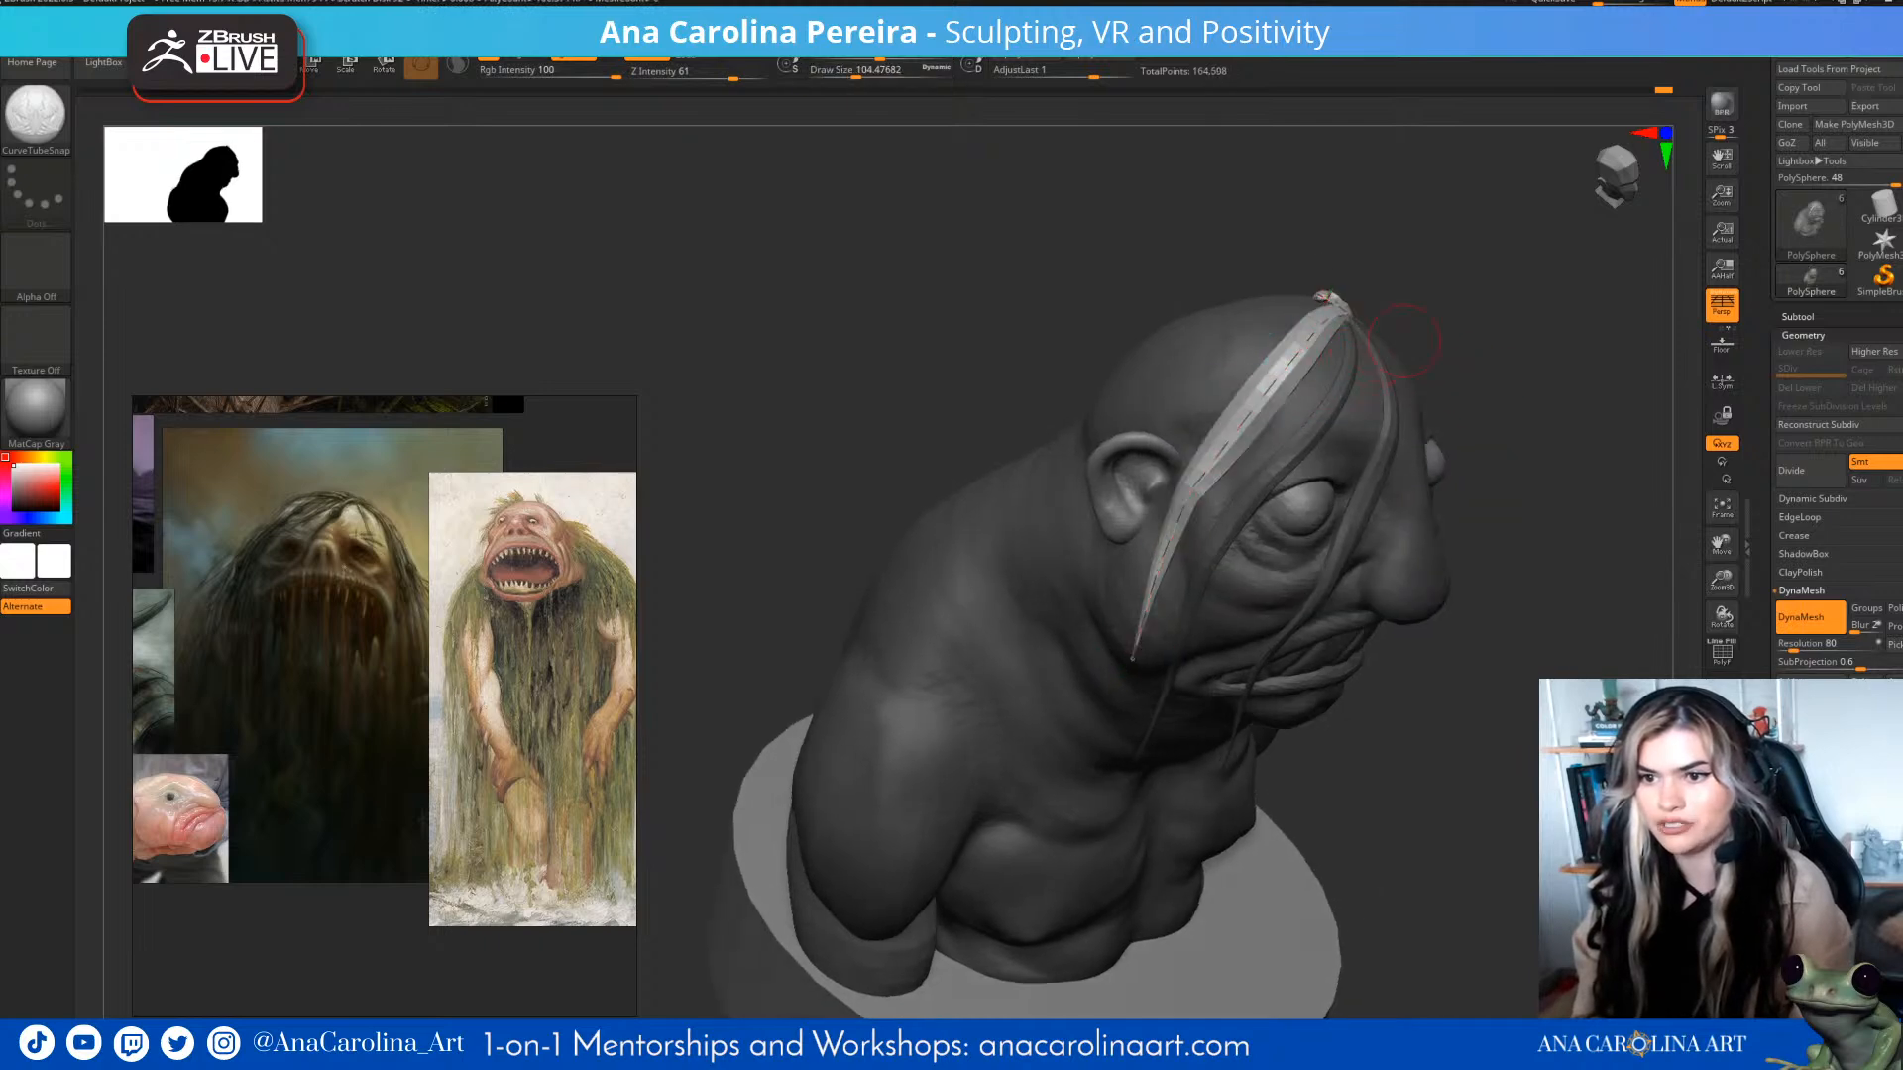
key("ctrl+z")
key("space")
left_click(1322, 433)
left_click(1269, 395)
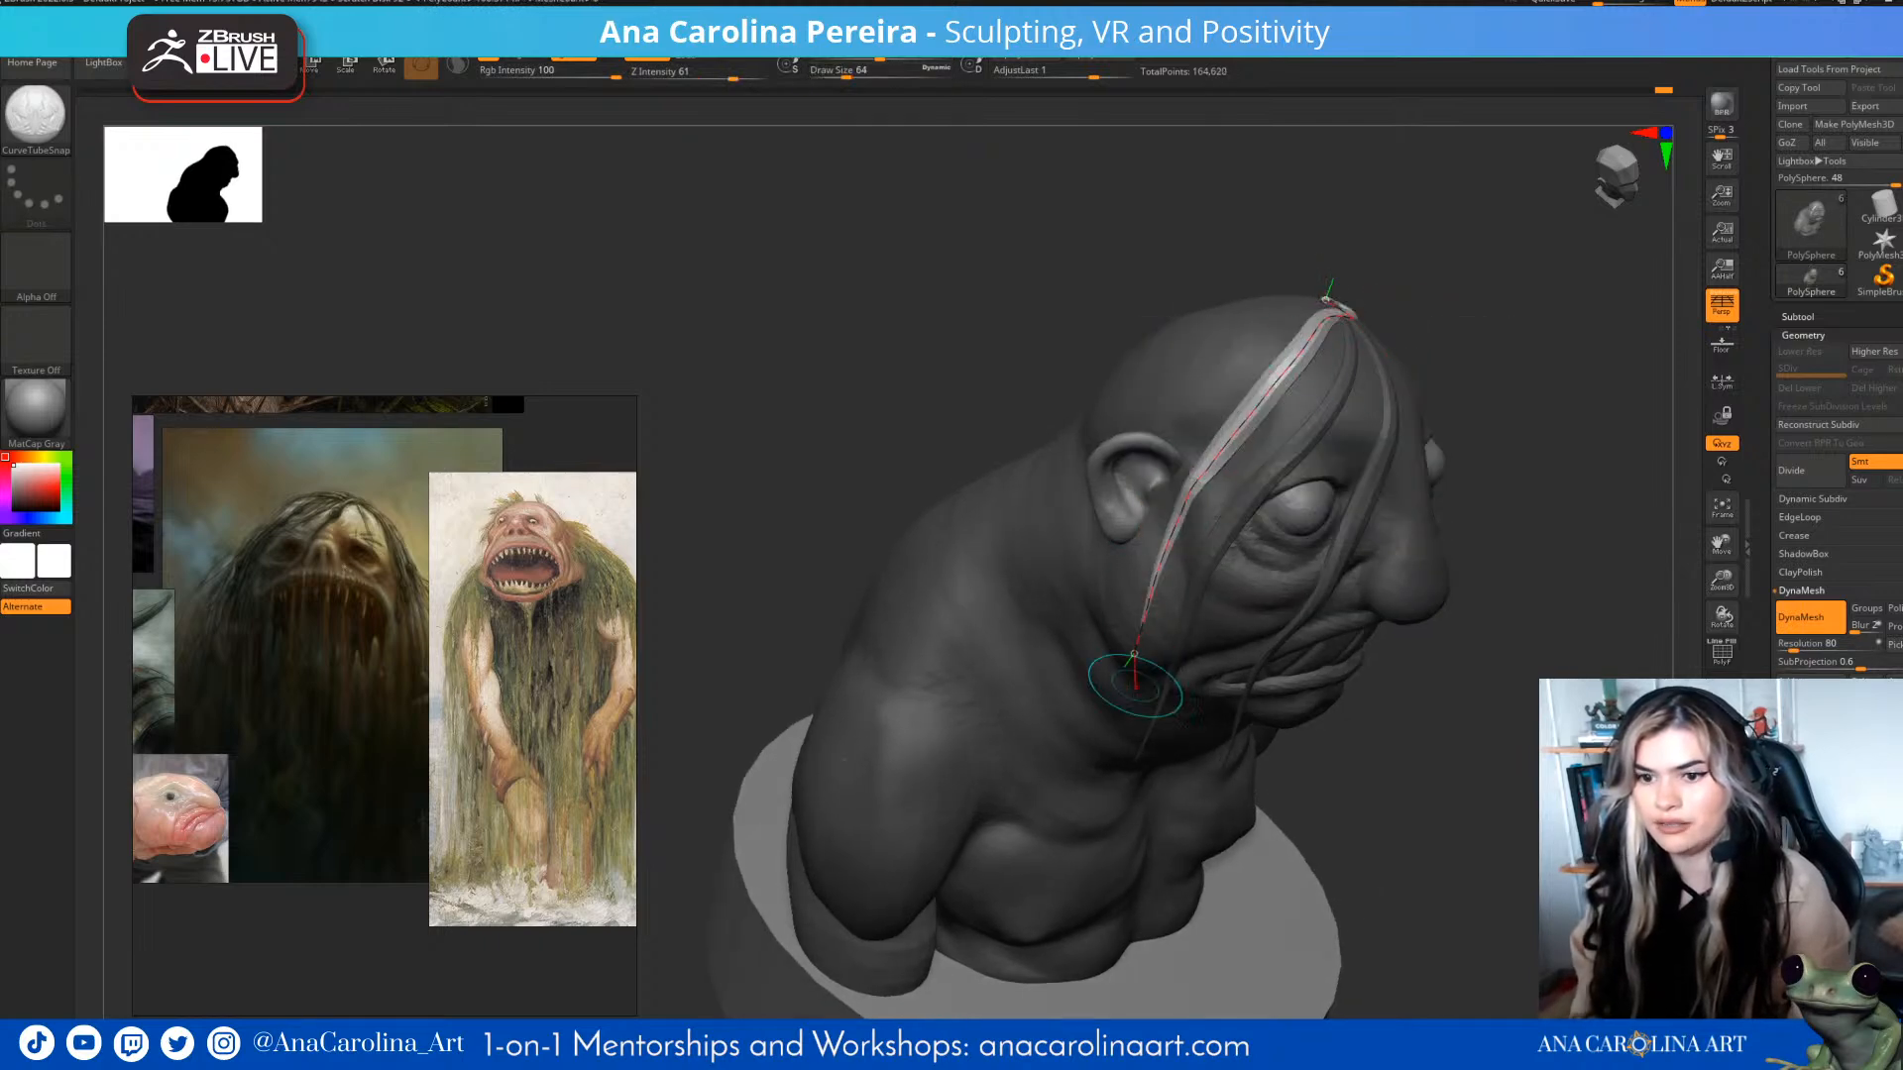
- Extend the strand in front of the ear down past the jaw onto the neck
left_click_drag(1133, 654, 1105, 751)
left_click_drag(1467, 734, 1526, 654)
left_click_drag(1181, 333, 1224, 357)
left_click_drag(1179, 580, 1137, 595)
left_click_drag(1467, 714, 1202, 574)
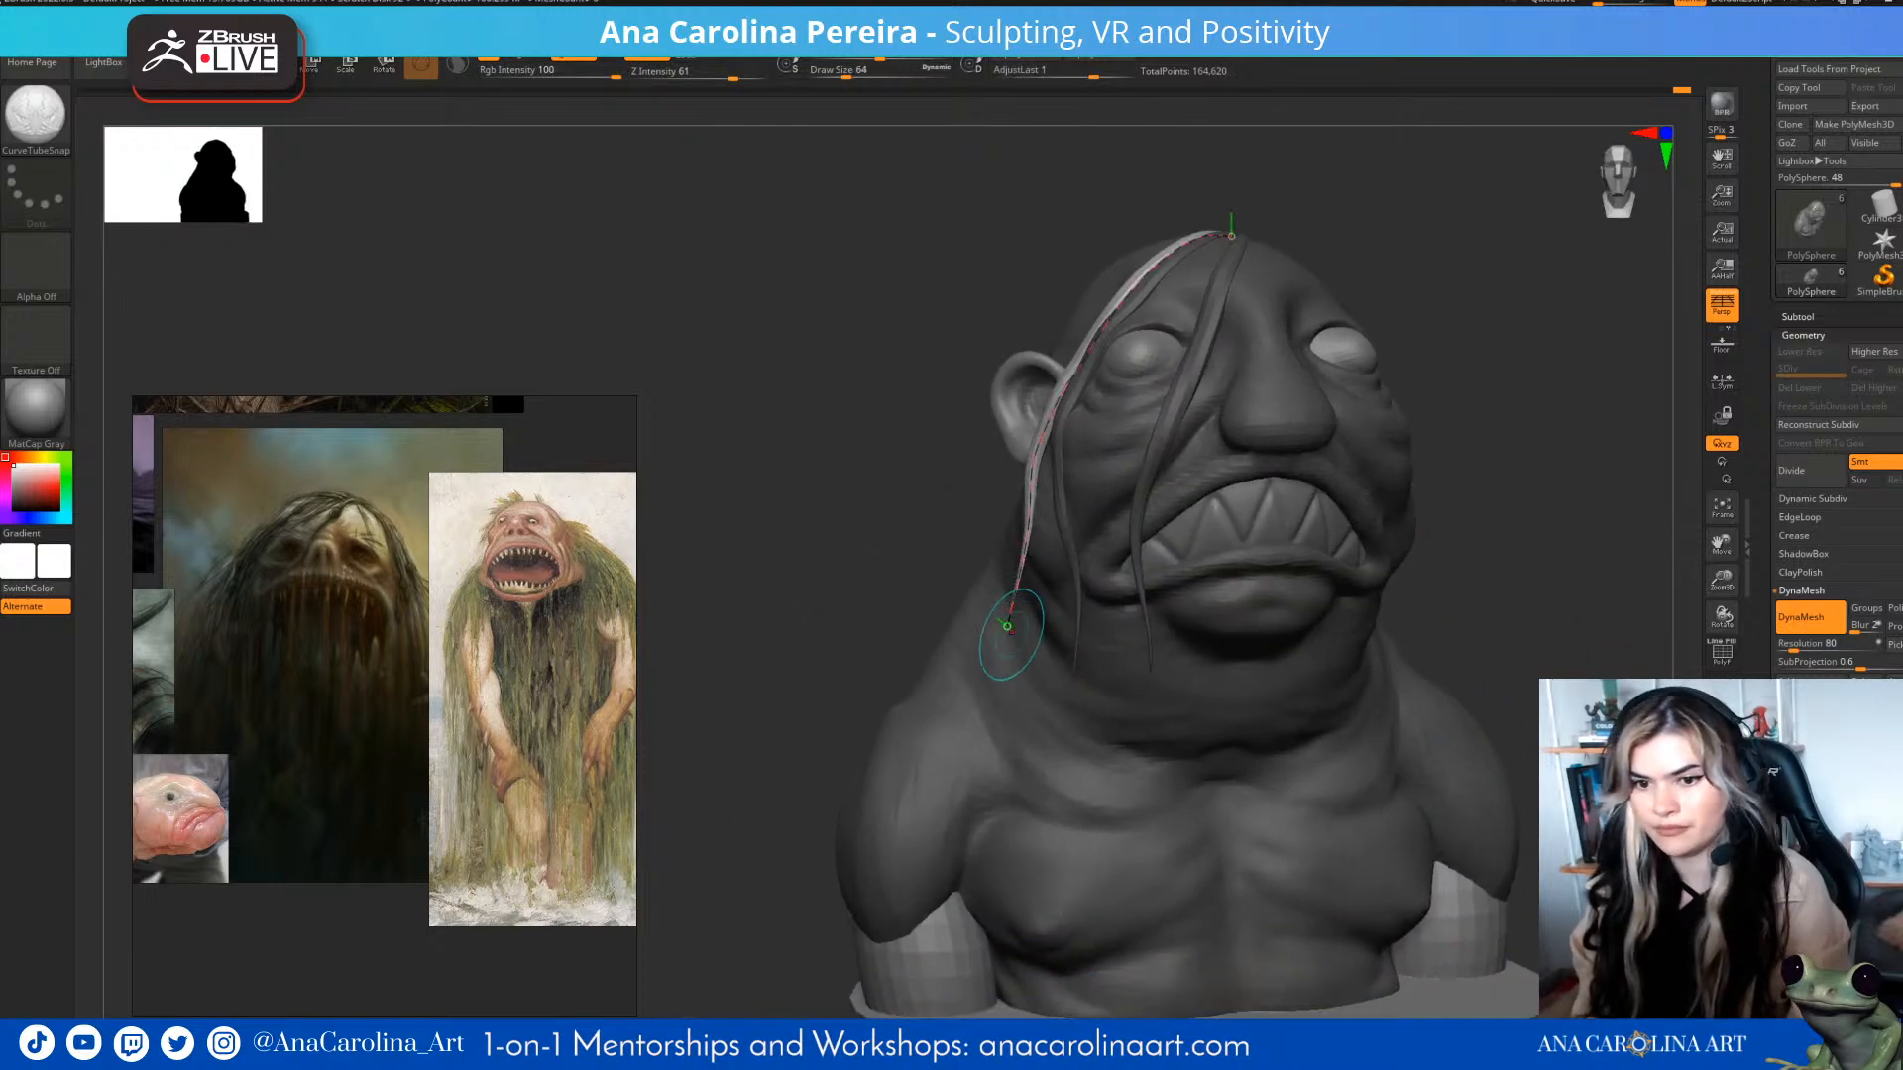
- Pull the ear-side strand's end down to the upper chest and thicken it at draw size about 71
left_click_drag(1052, 631, 1051, 635)
mouse_move(873, 515)
left_mouse_down()
mouse_move(1081, 595)
mouse_move(1082, 740)
left_mouse_up()
mouse_move(1229, 733)
left_mouse_down()
mouse_move(1333, 728)
mouse_move(1289, 719)
left_mouse_up()
left_click_drag(1081, 715, 1132, 744)
left_click_drag(1309, 728, 1146, 737)
left_click_drag(1328, 629, 1326, 745)
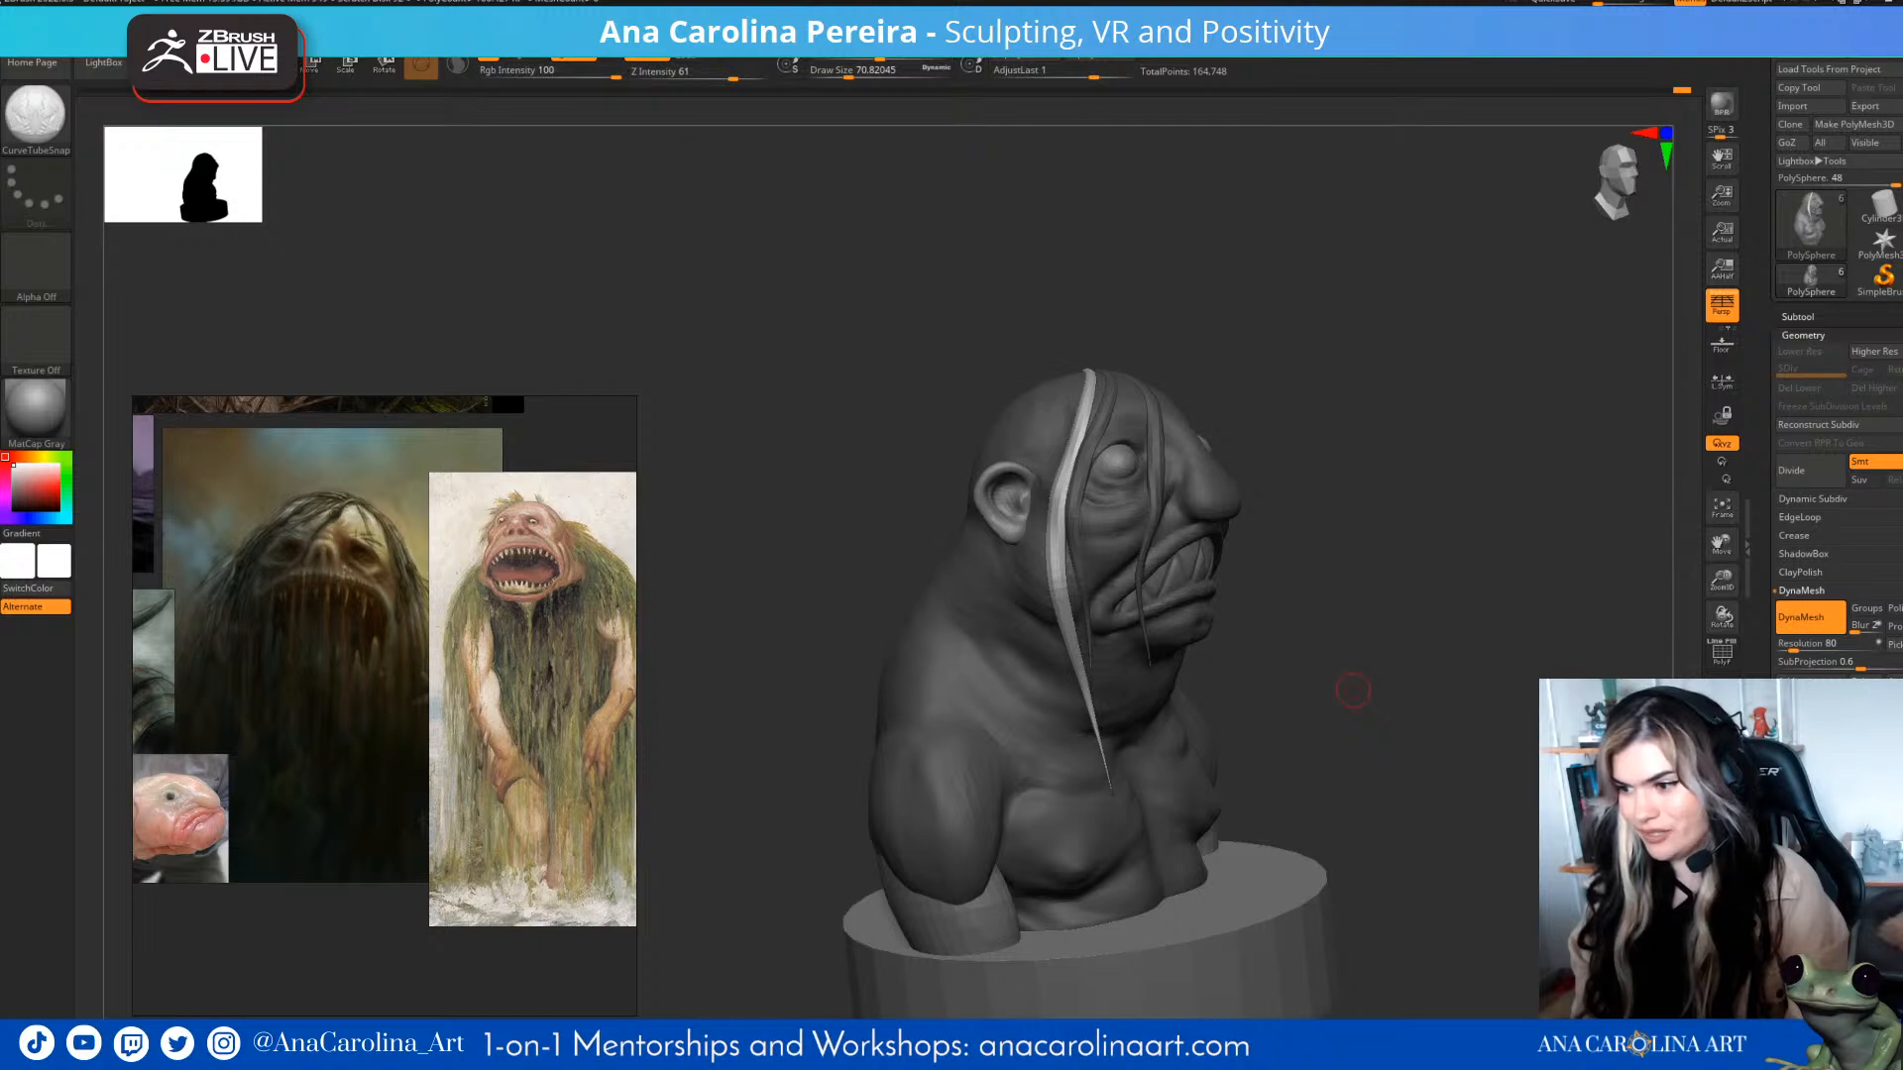
left_click_drag(1367, 673, 1350, 561)
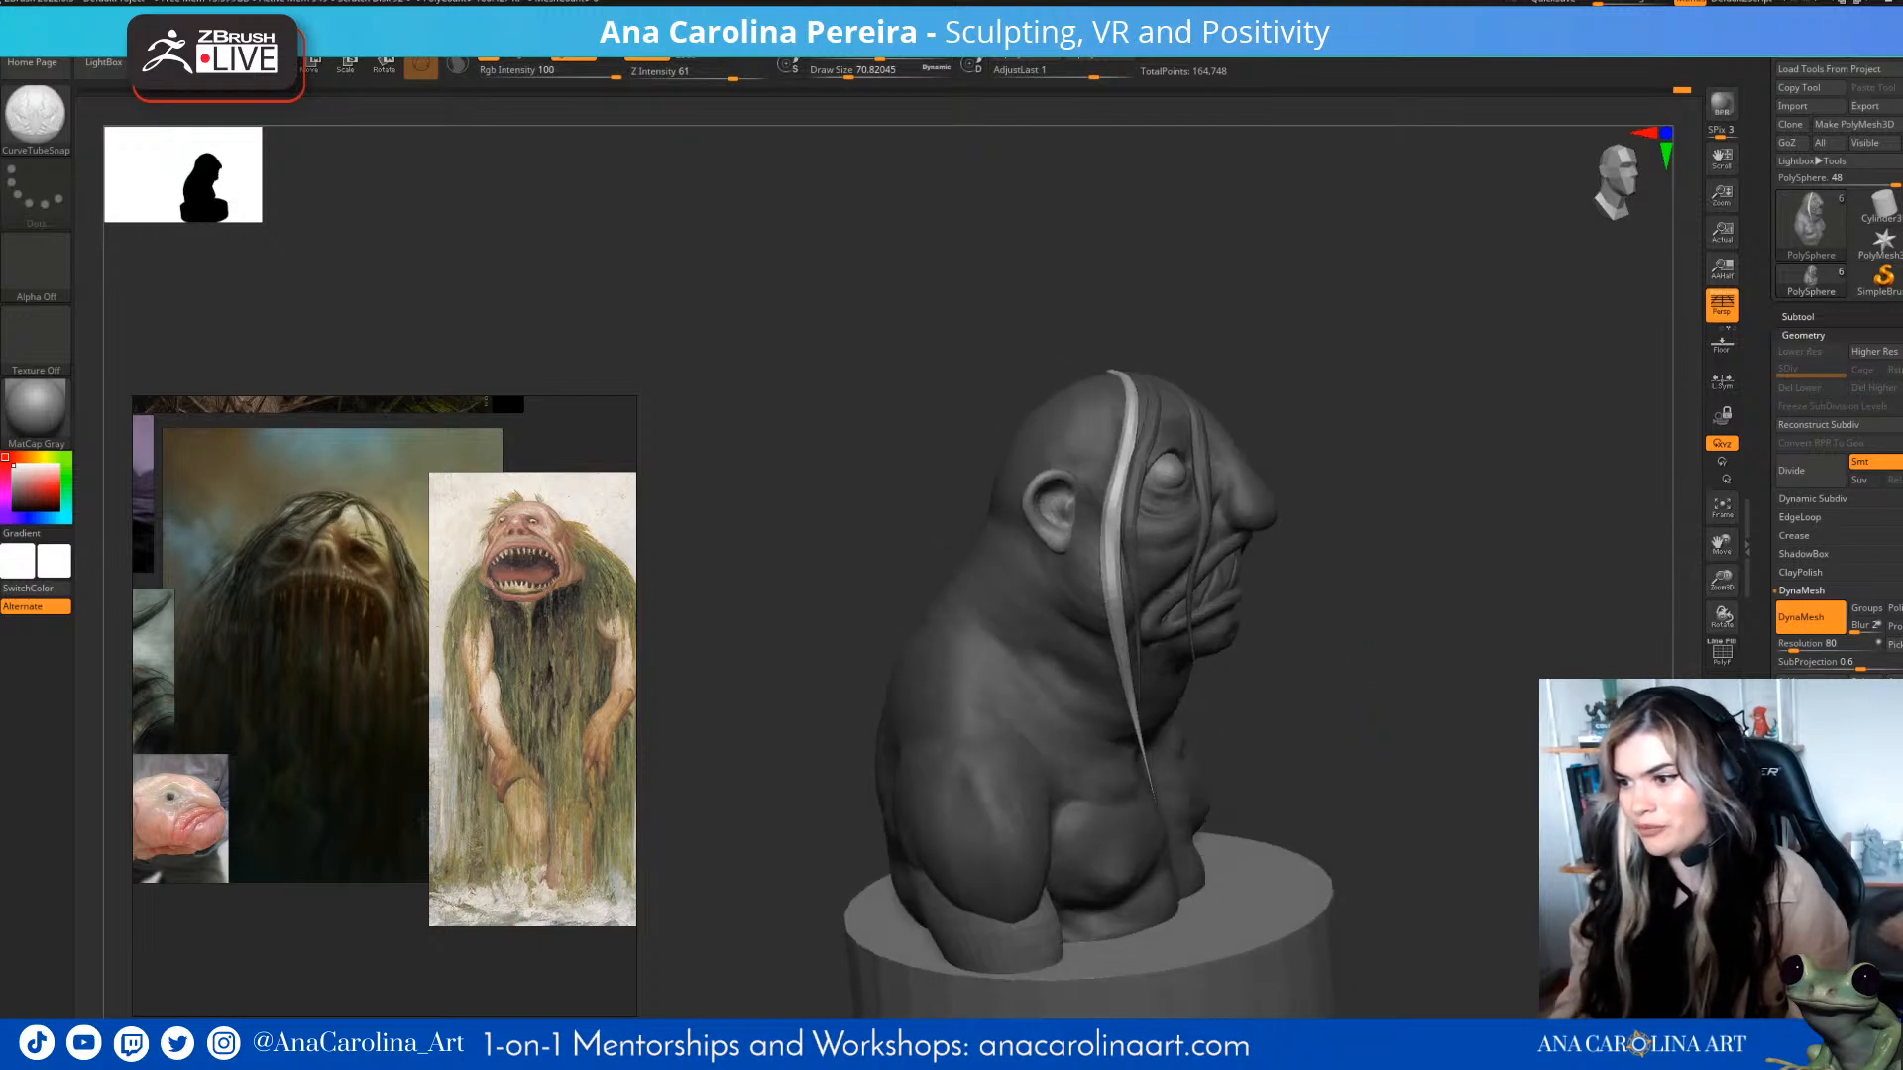
left_click_drag(1479, 864, 1494, 885)
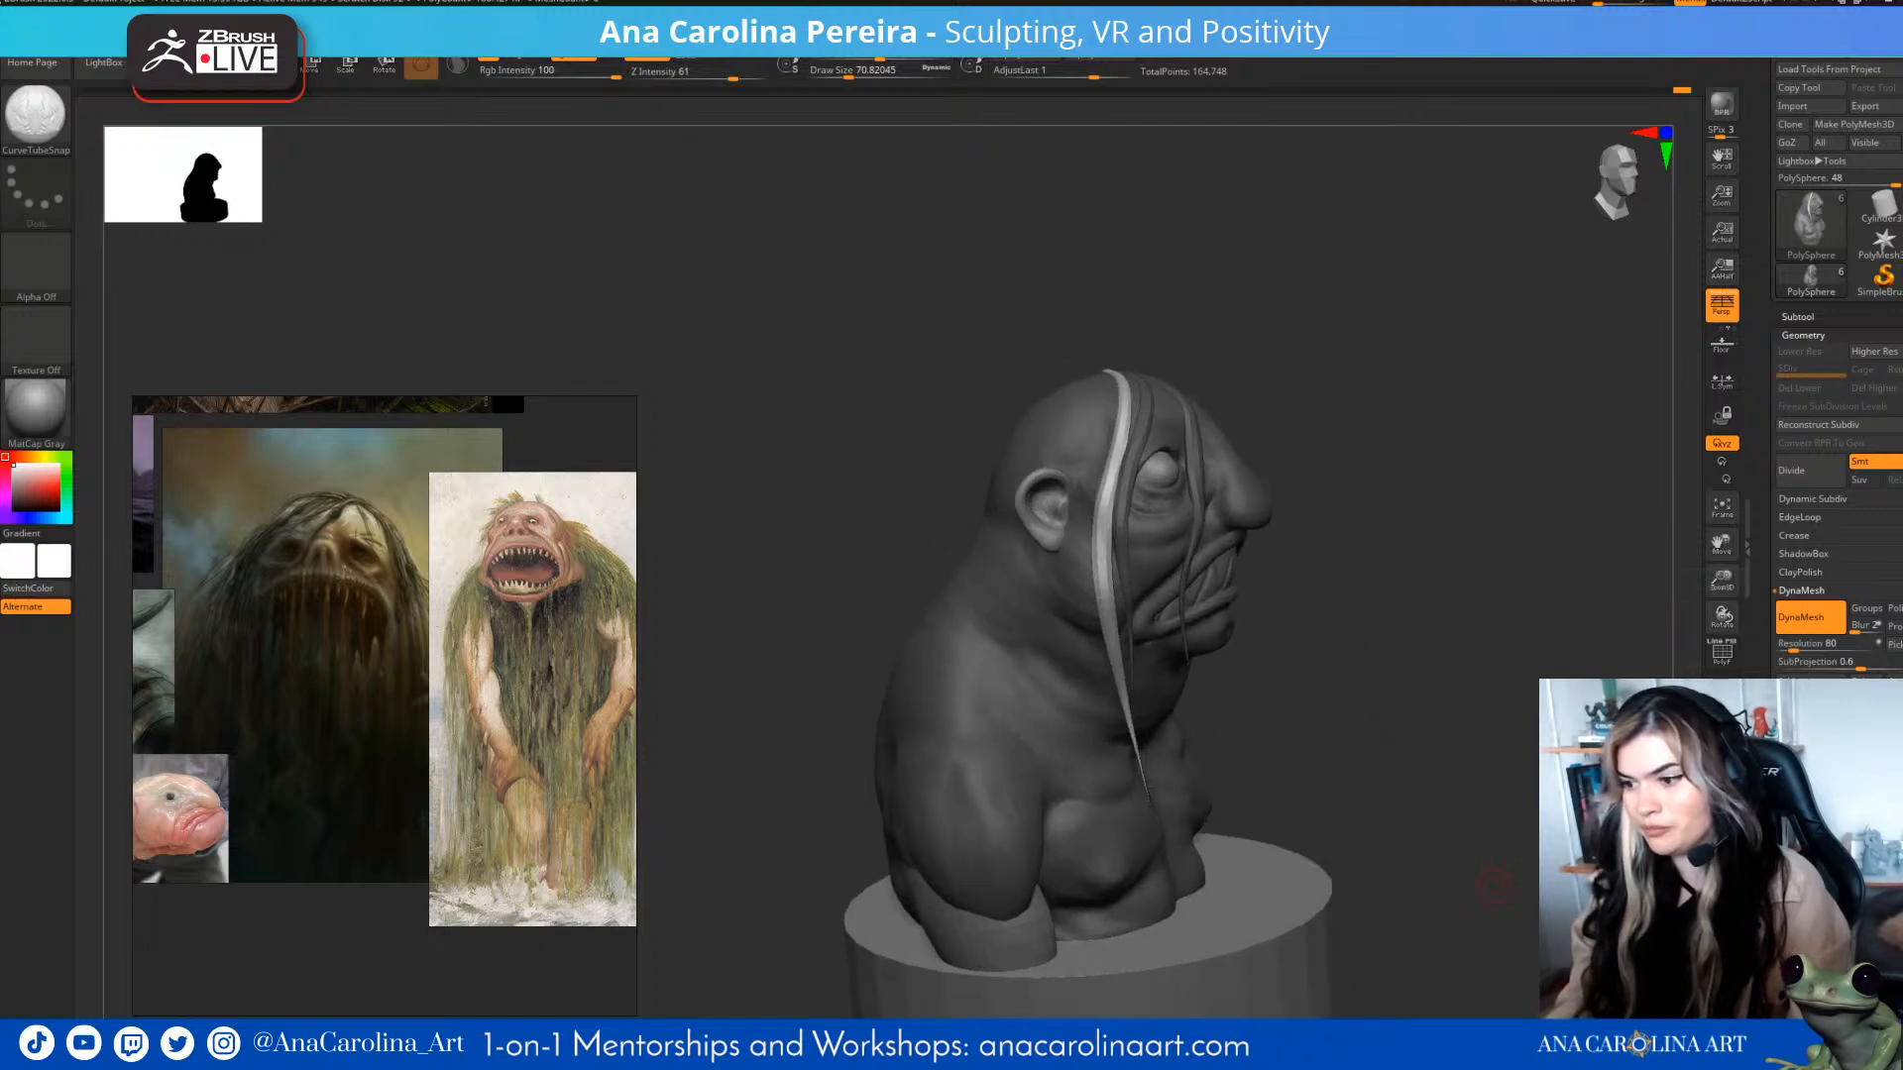
left_click_drag(1373, 556, 1110, 491)
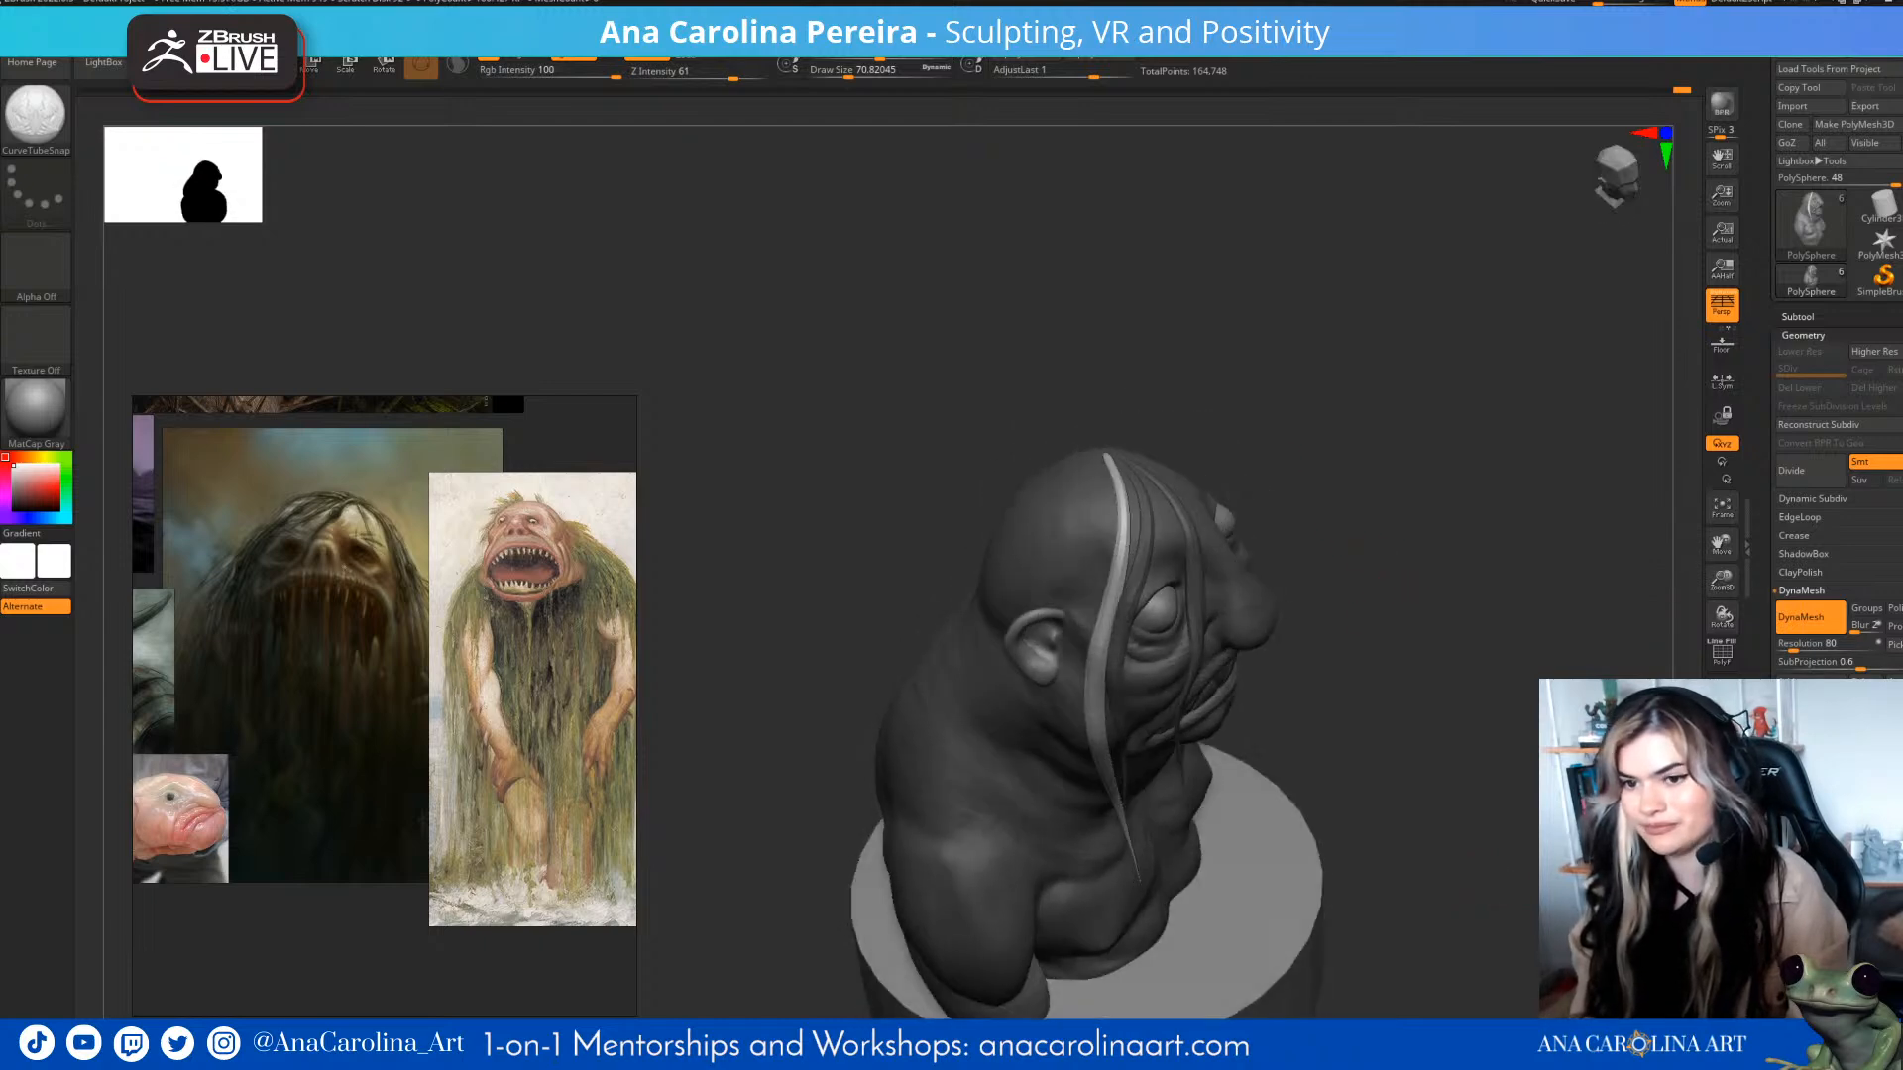
- Add a hair strand in front of the ear at draw size 64, running from the crown past the jaw to the upper chest
left_click_drag(1367, 644, 1467, 575)
key("[")
left_click(1158, 615)
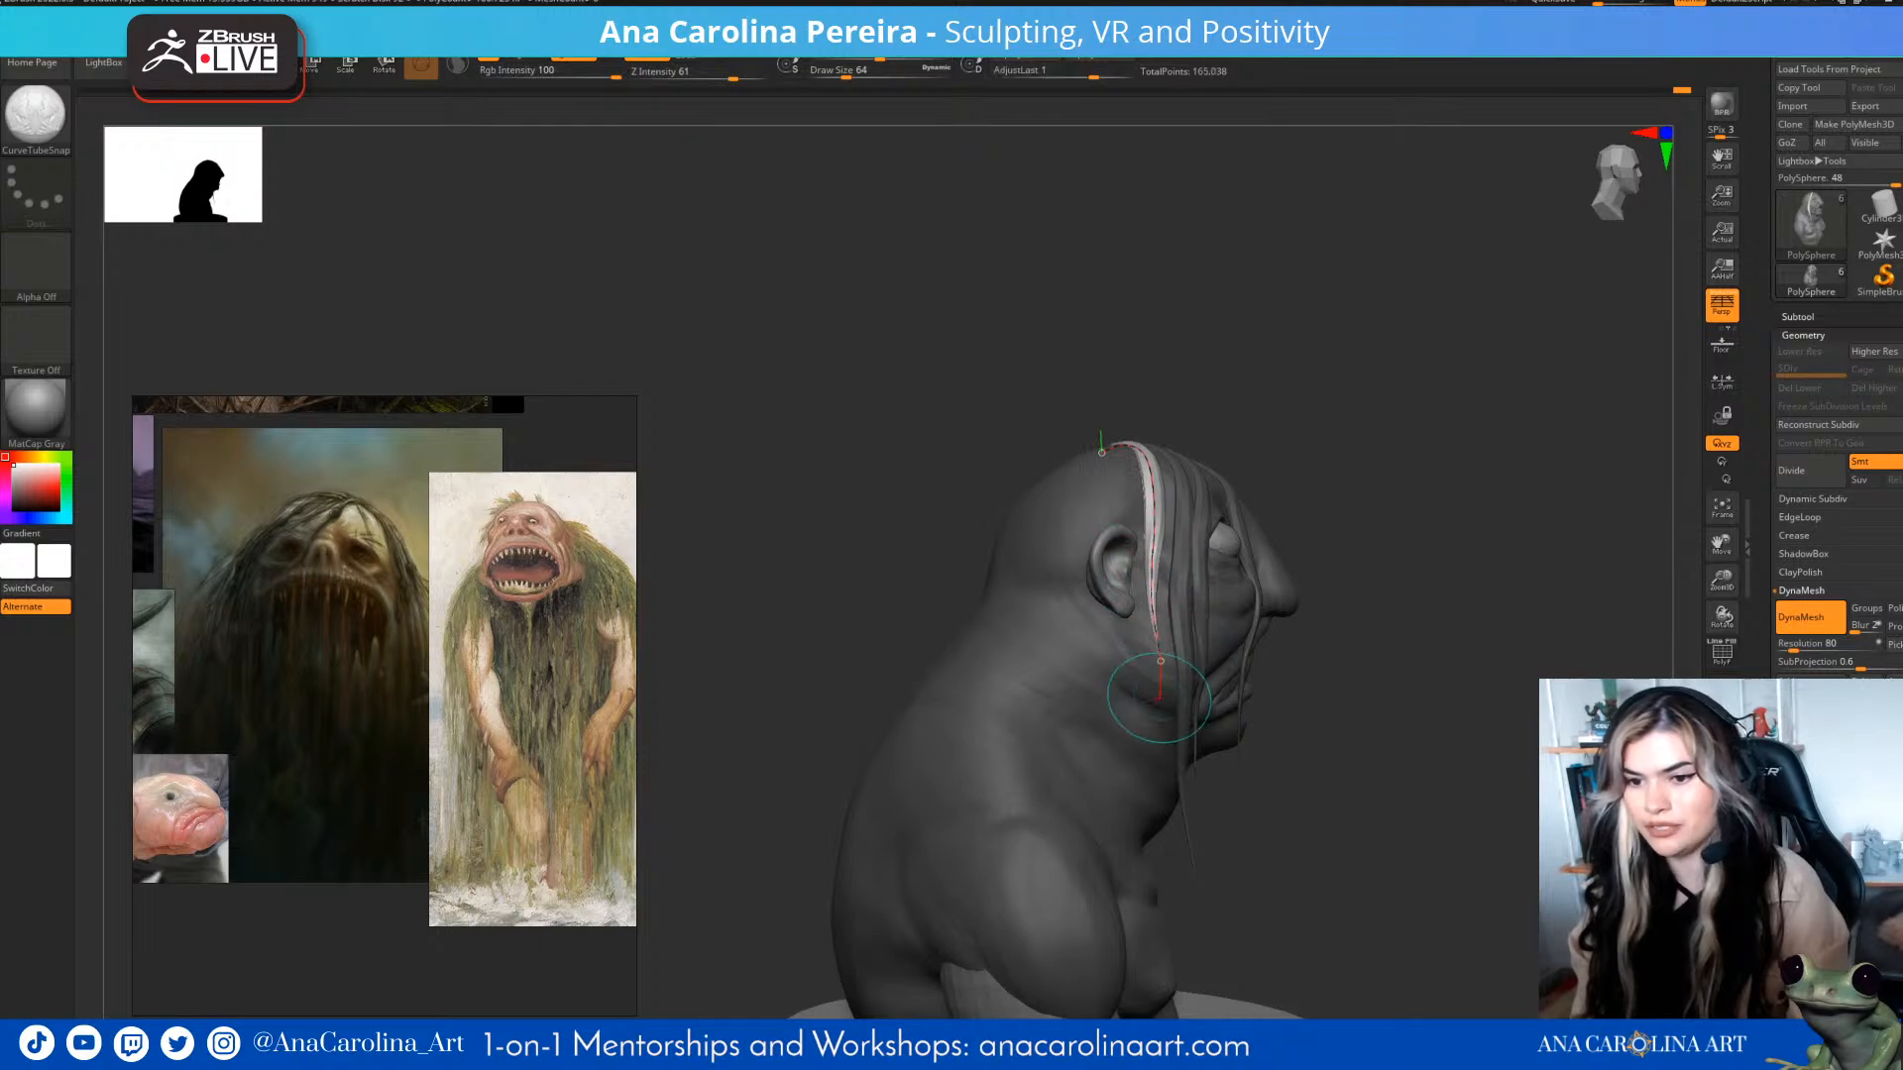
left_click_drag(1161, 928, 1162, 932)
left_click_drag(1427, 753, 1249, 749)
key("ctrl+z")
left_click_drag(902, 714, 1068, 720)
left_click_drag(1150, 672, 1168, 900)
left_click_drag(1418, 852, 1234, 860)
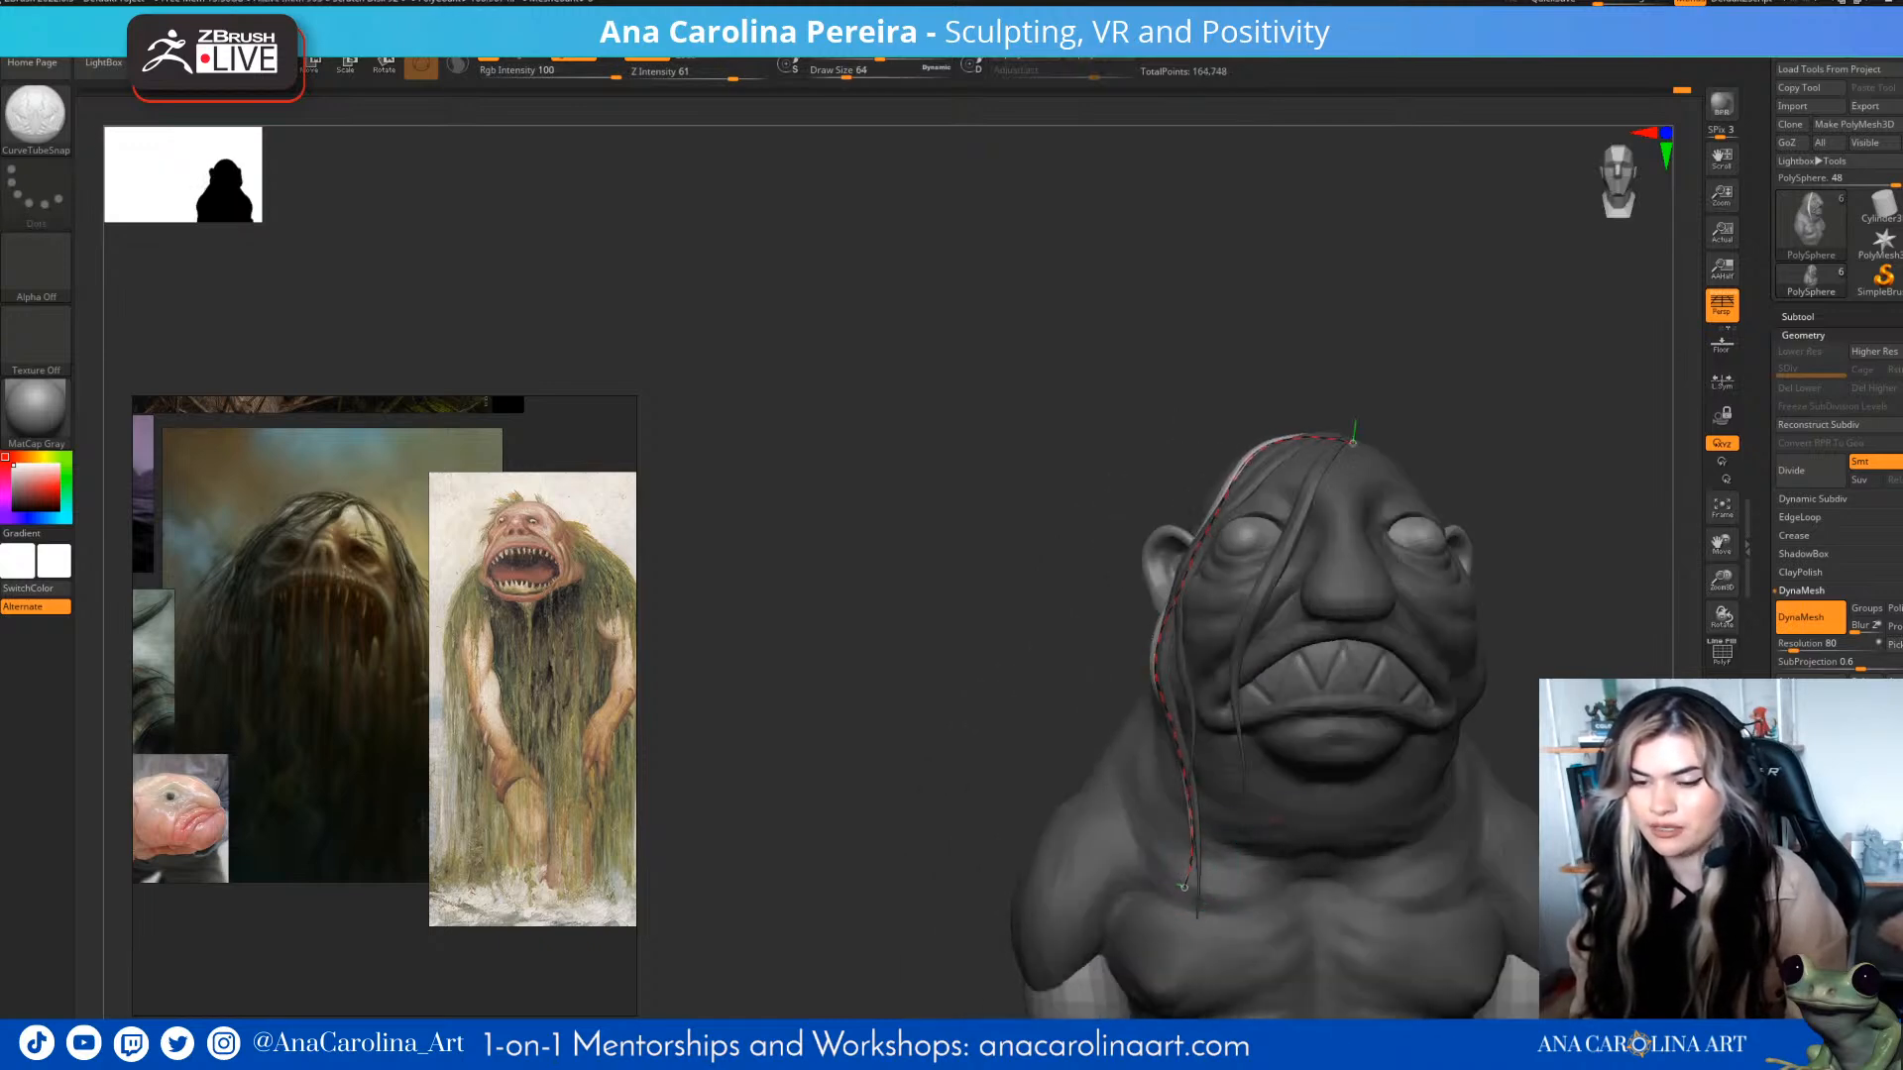
- Pull the new strand's middle away from the cheek and shift its lower end inward on the chest
left_click_drag(921, 783, 1095, 781)
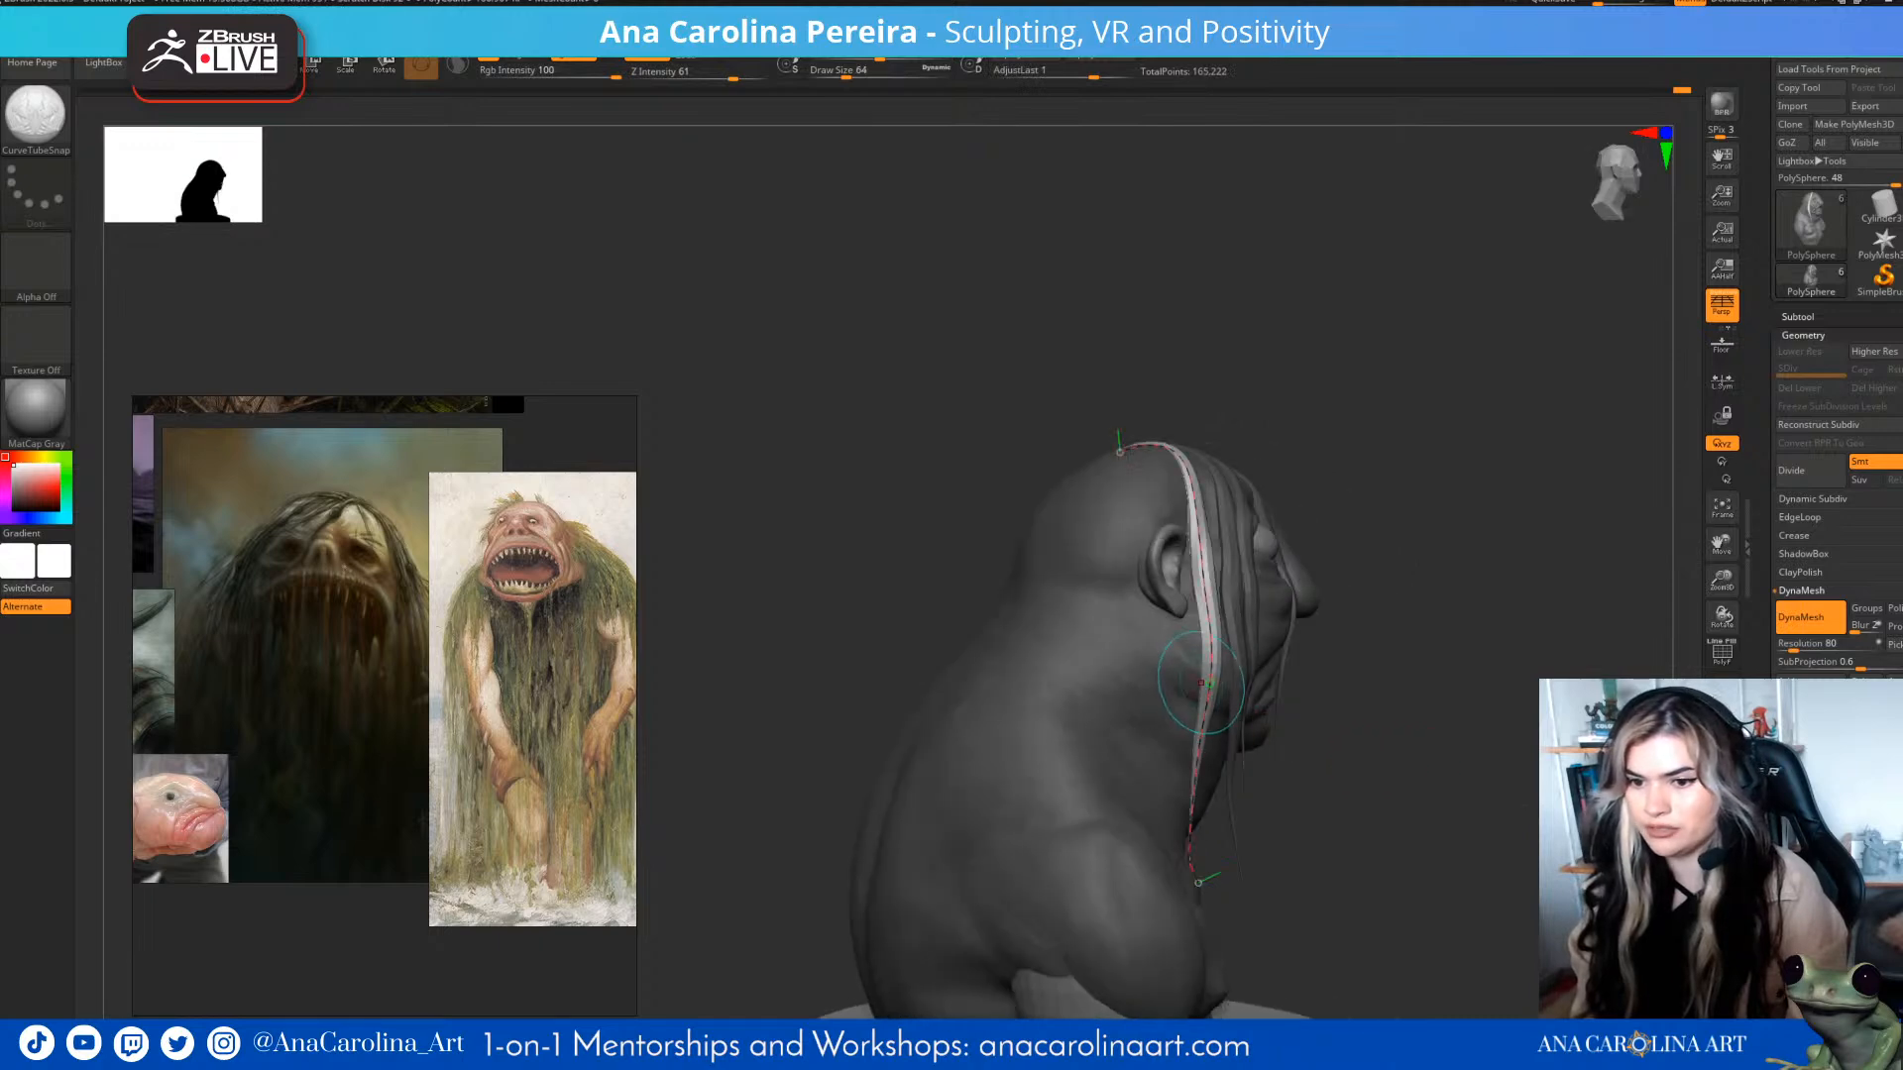
left_click_drag(1398, 773, 1338, 847)
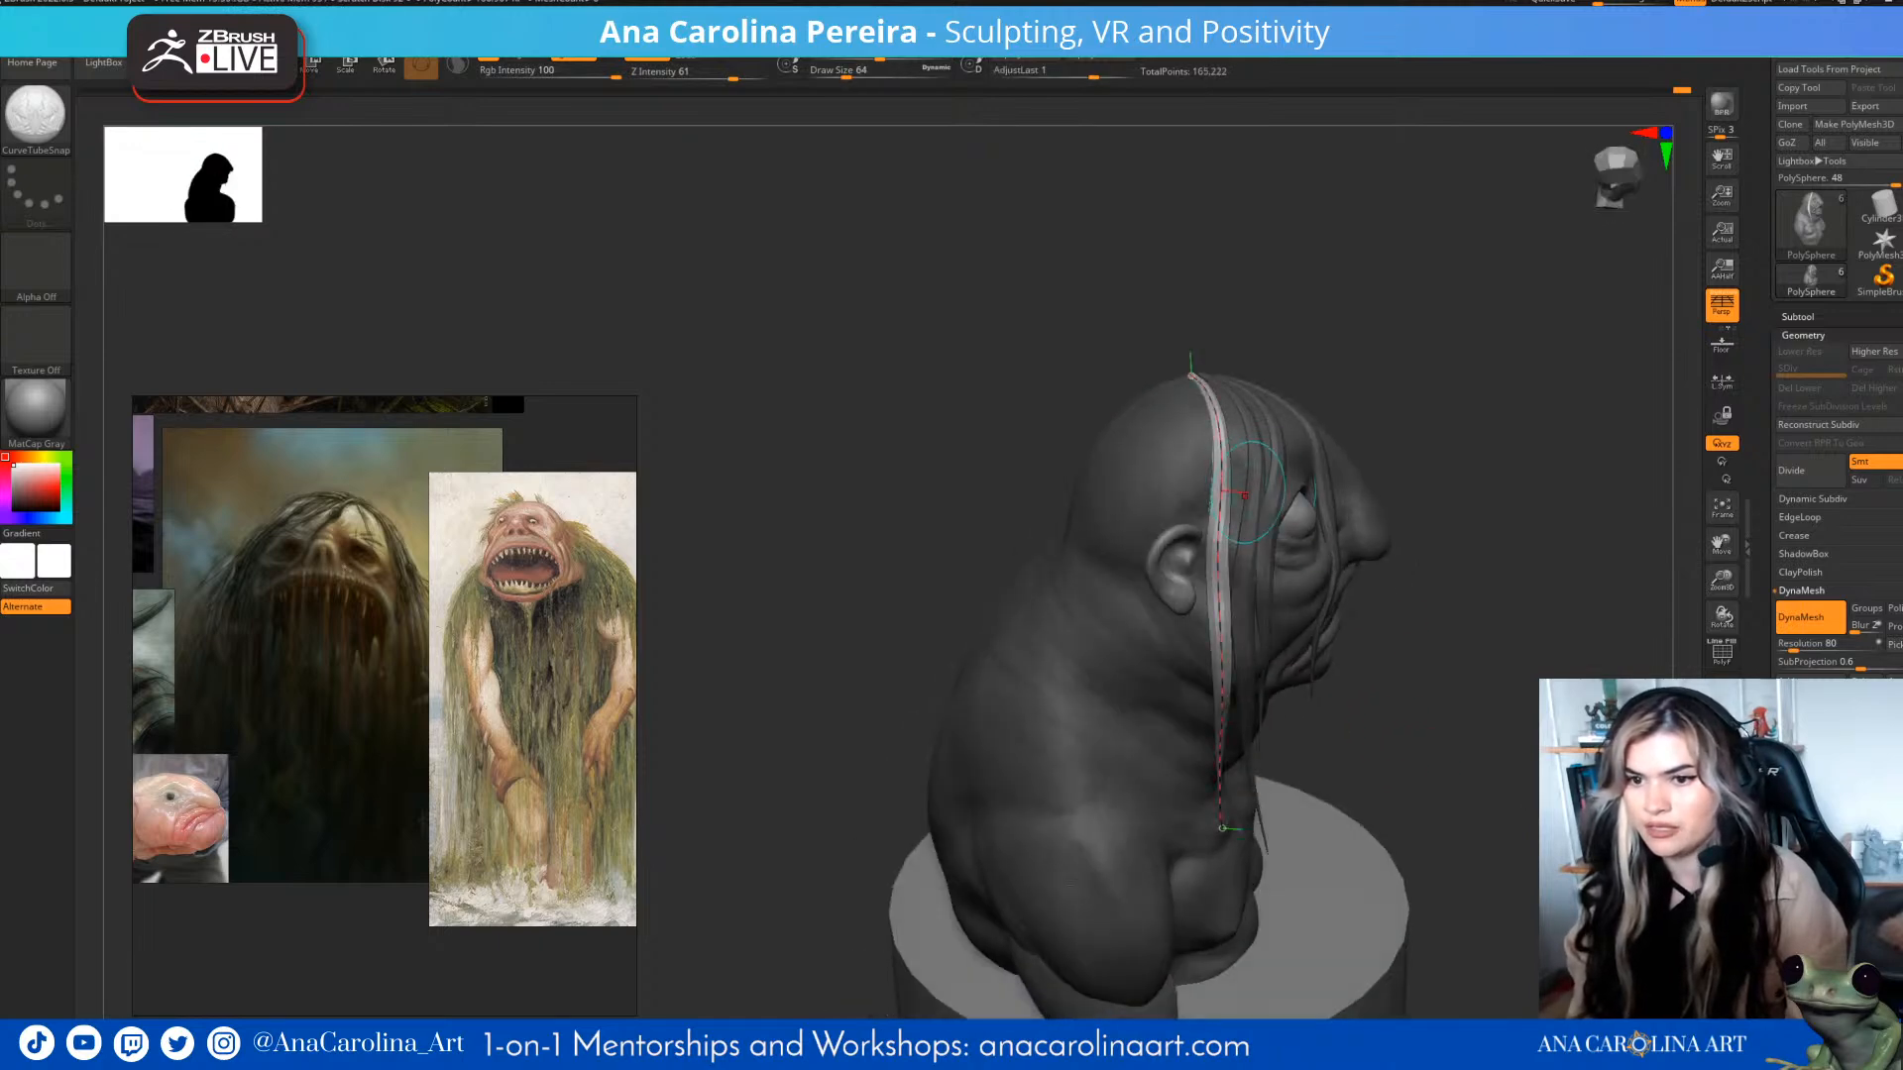
left_click_drag(1222, 826, 1238, 822)
mouse_move(1373, 456)
left_mouse_down()
mouse_move(1428, 476)
mouse_move(1209, 451)
left_mouse_up()
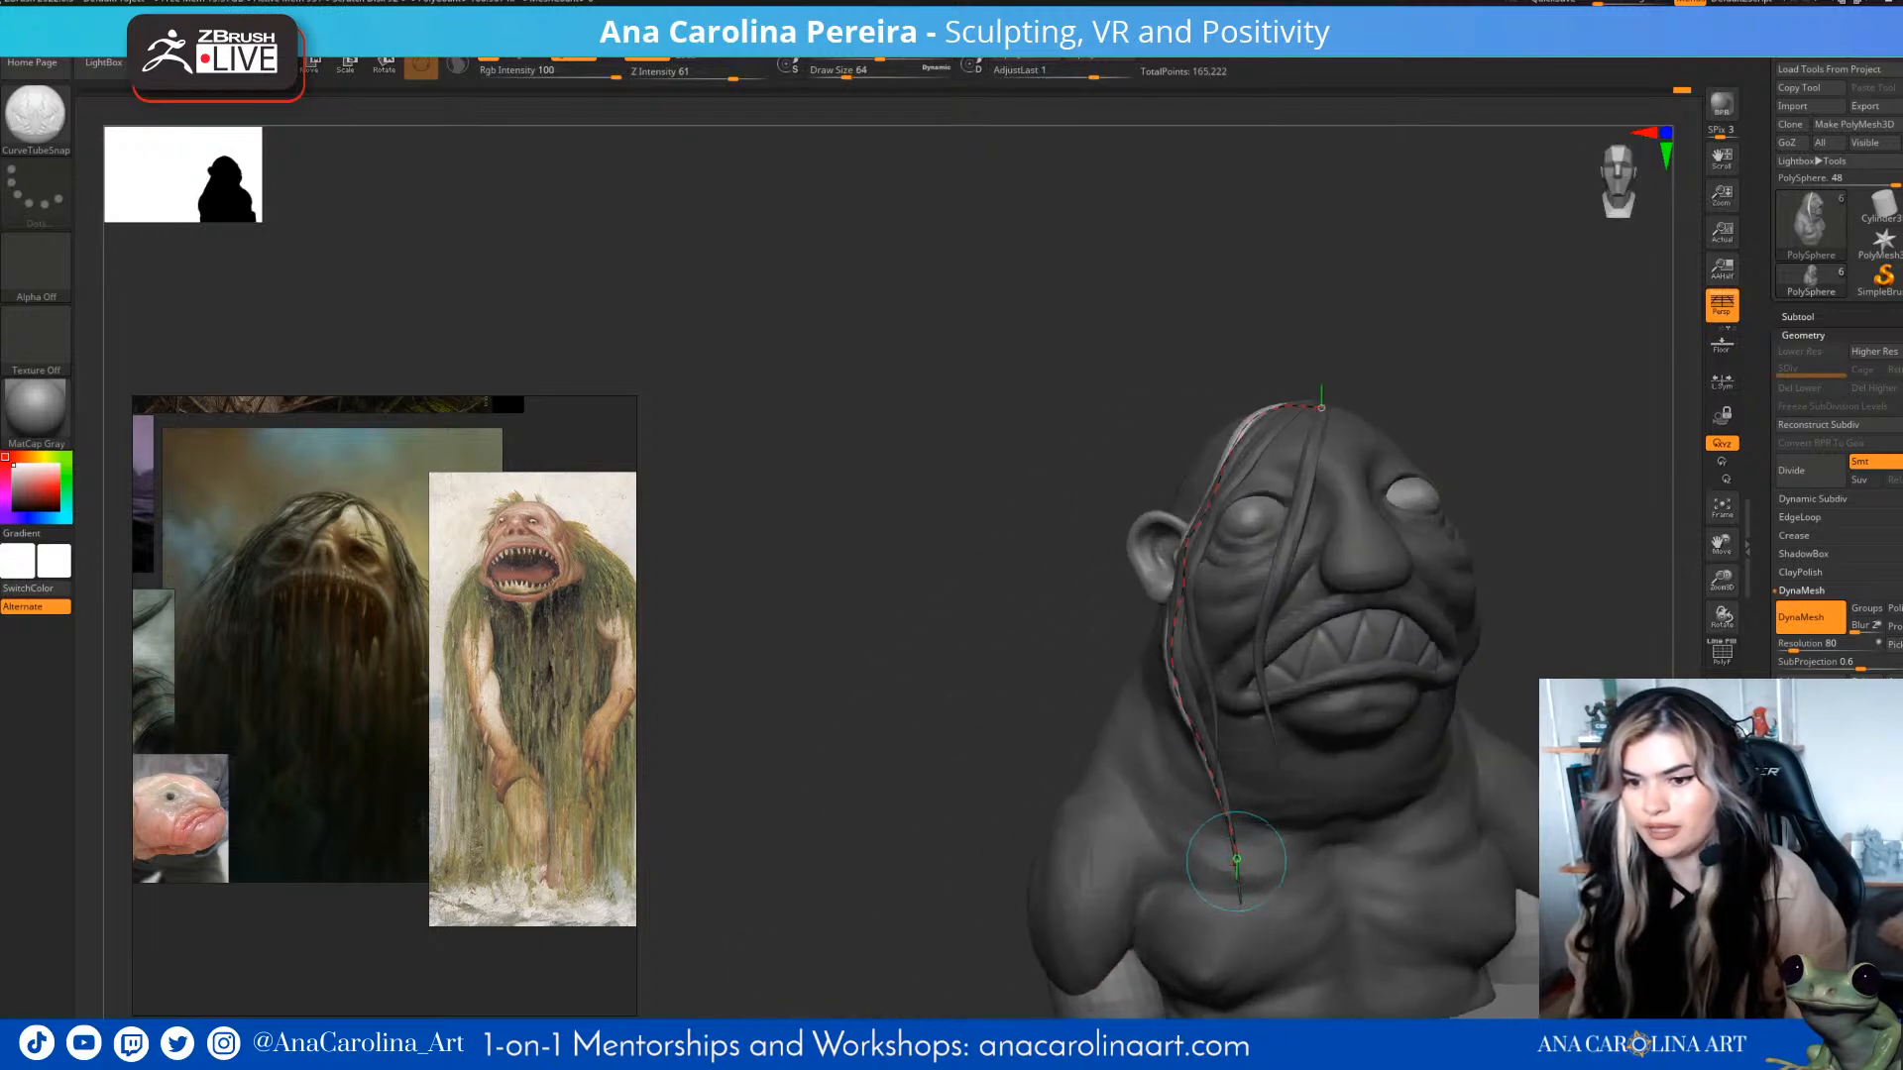
- Reshape the strand beside the cheek and thicken it at draw size about 71
key("bracketright")
left_click(1206, 858)
mouse_move(1229, 654)
left_mouse_down()
mouse_move(1298, 635)
mouse_move(1459, 650)
left_mouse_up()
mouse_move(1314, 618)
left_mouse_down()
mouse_move(1195, 604)
mouse_move(1339, 559)
mouse_move(1280, 565)
left_mouse_up()
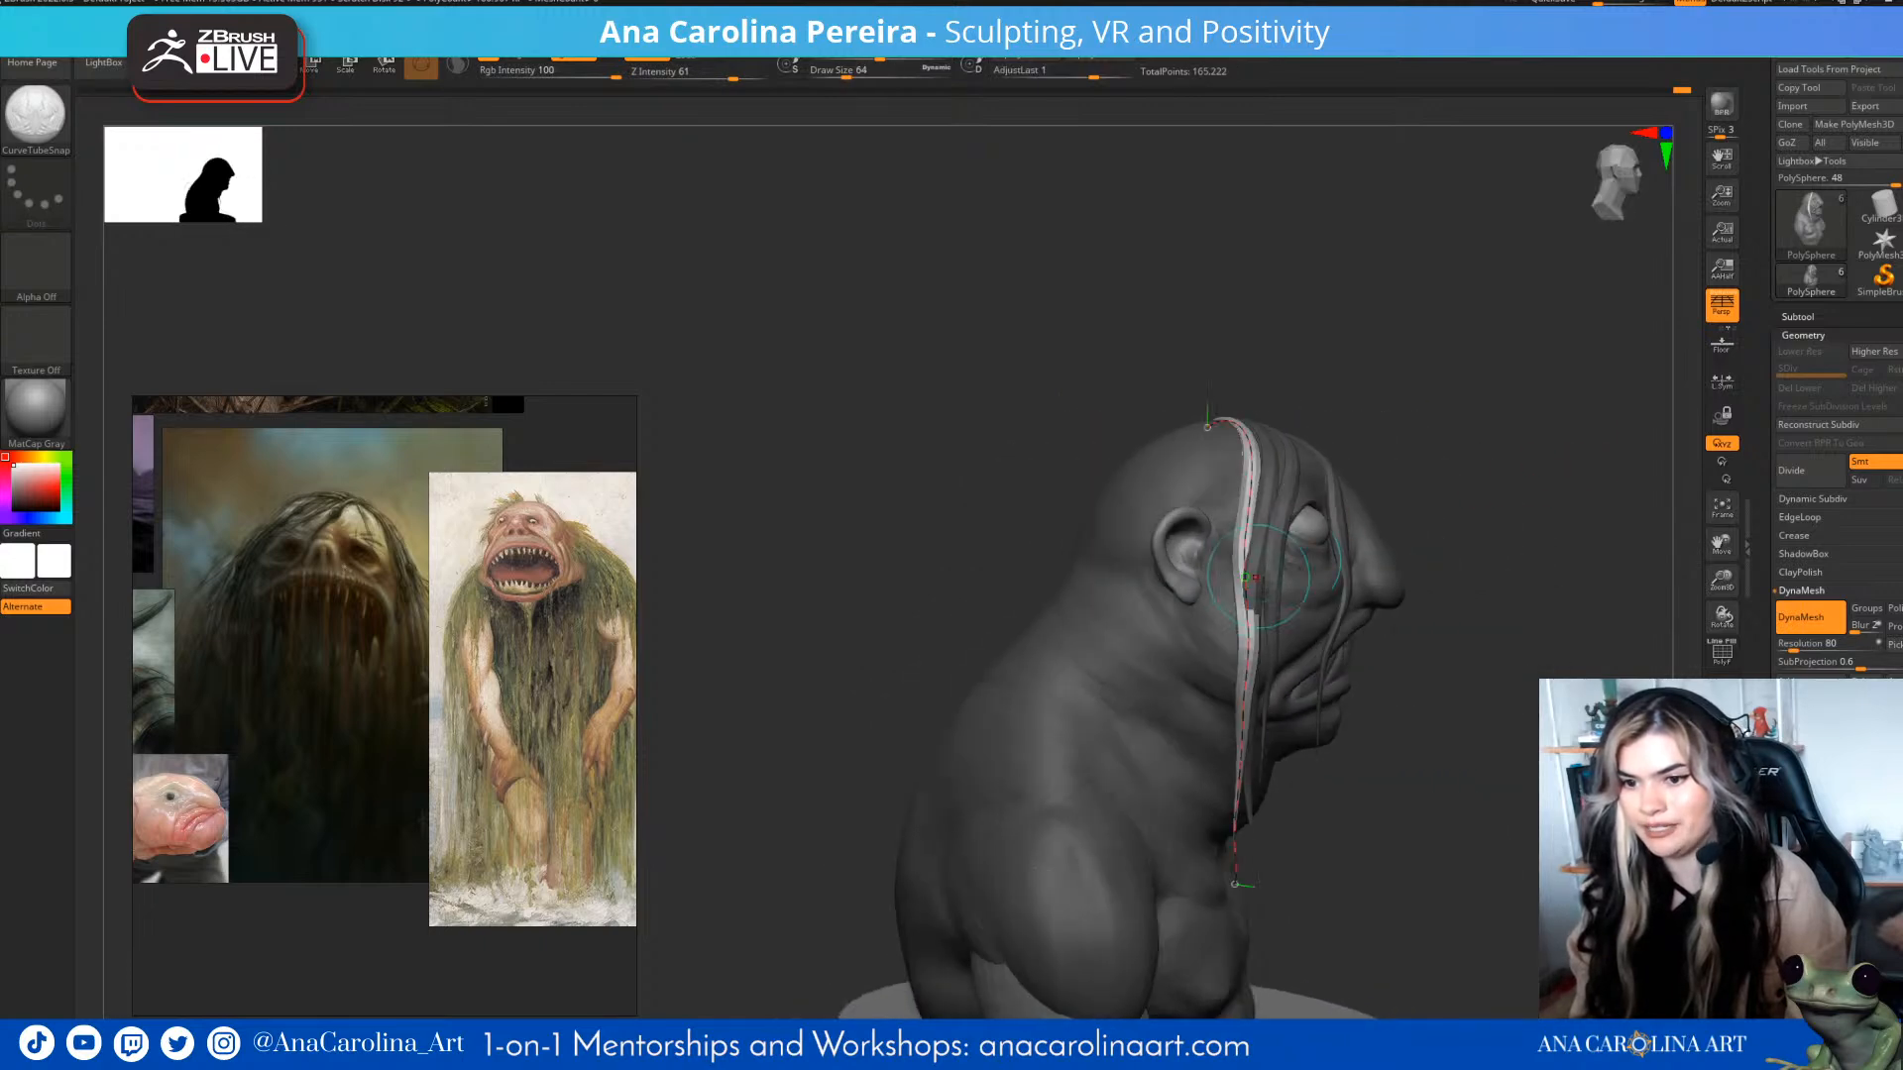
left_click_drag(1346, 717, 1251, 743, "shift")
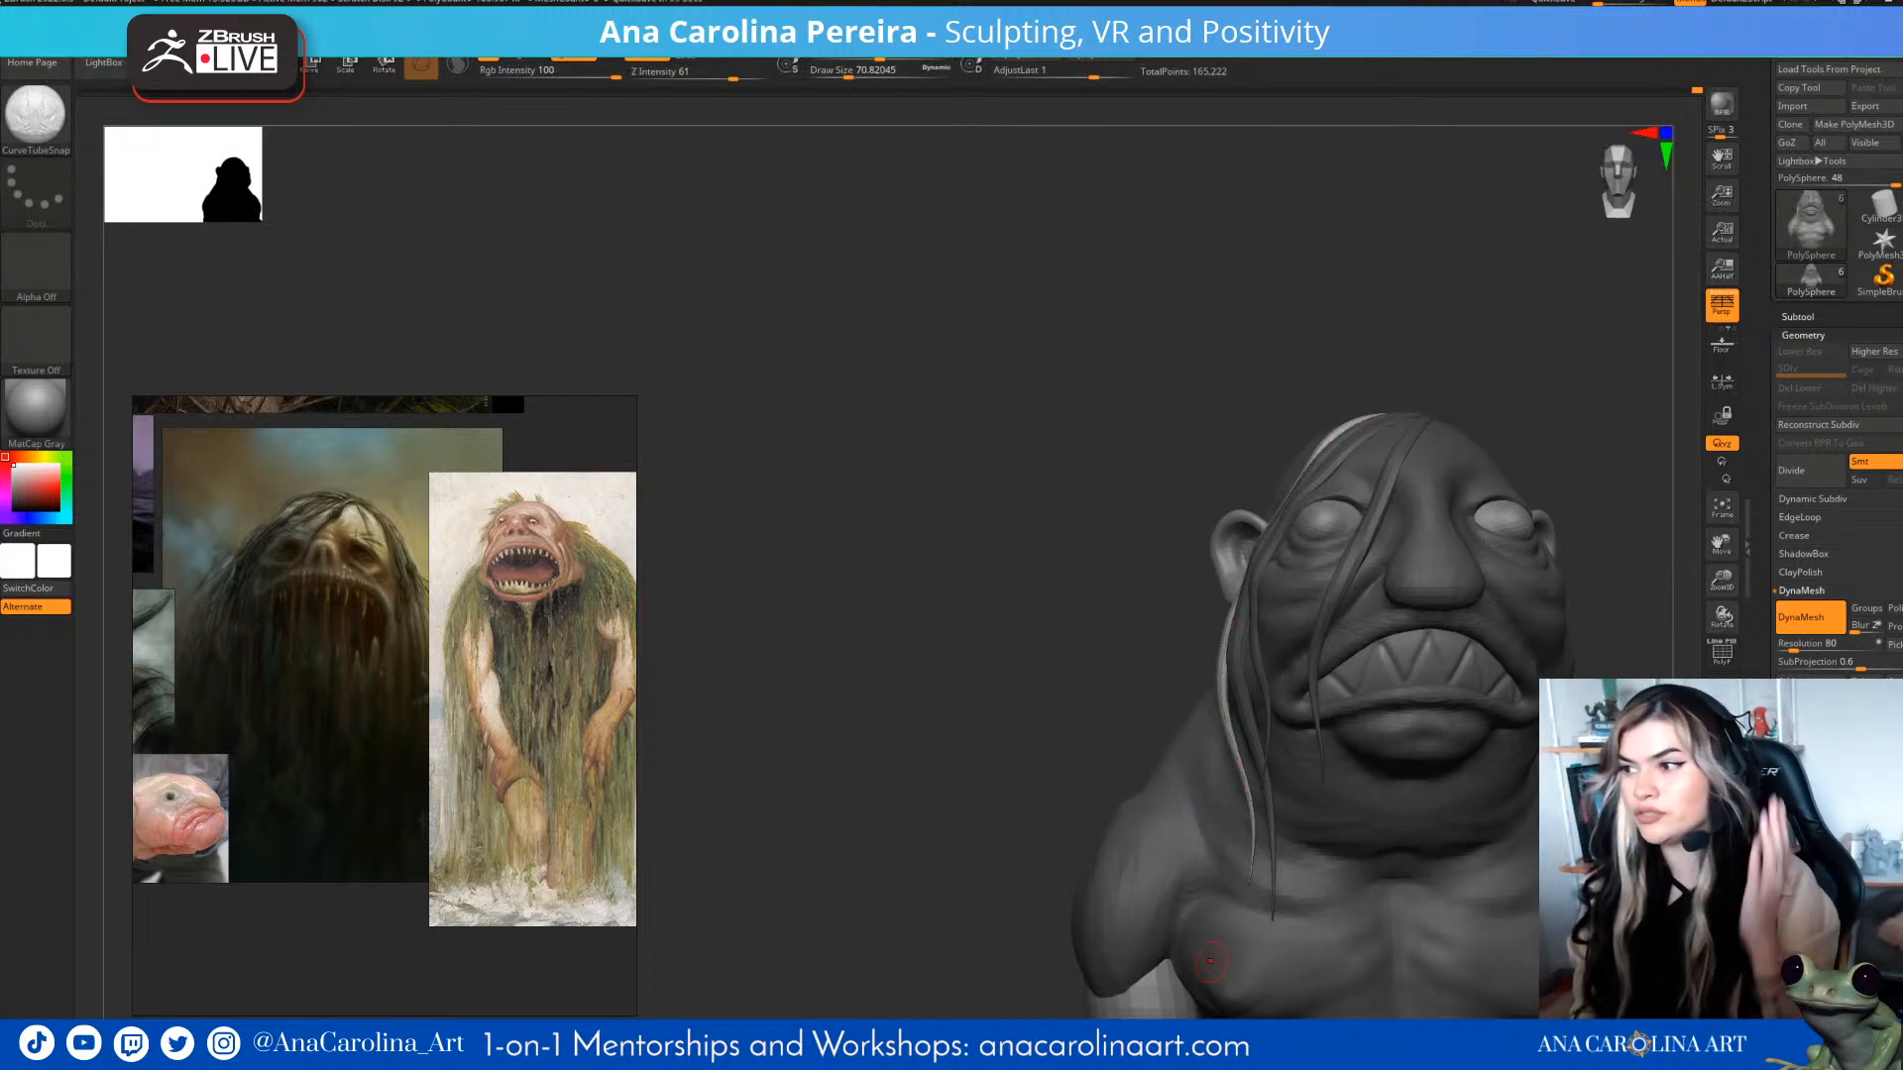
- Add another hair strand along the ear's front edge at draw size 64, from the crown down to the upper chest
mouse_move(753, 783)
left_mouse_down()
mouse_move(882, 818)
mouse_move(1003, 899)
mouse_move(907, 932)
mouse_move(1033, 885)
left_mouse_up()
key("space")
mouse_move(1286, 373)
left_mouse_down()
mouse_move(1219, 360)
mouse_move(1149, 635)
left_mouse_up()
left_click_drag(1292, 761, 1324, 684)
left_click(1271, 552)
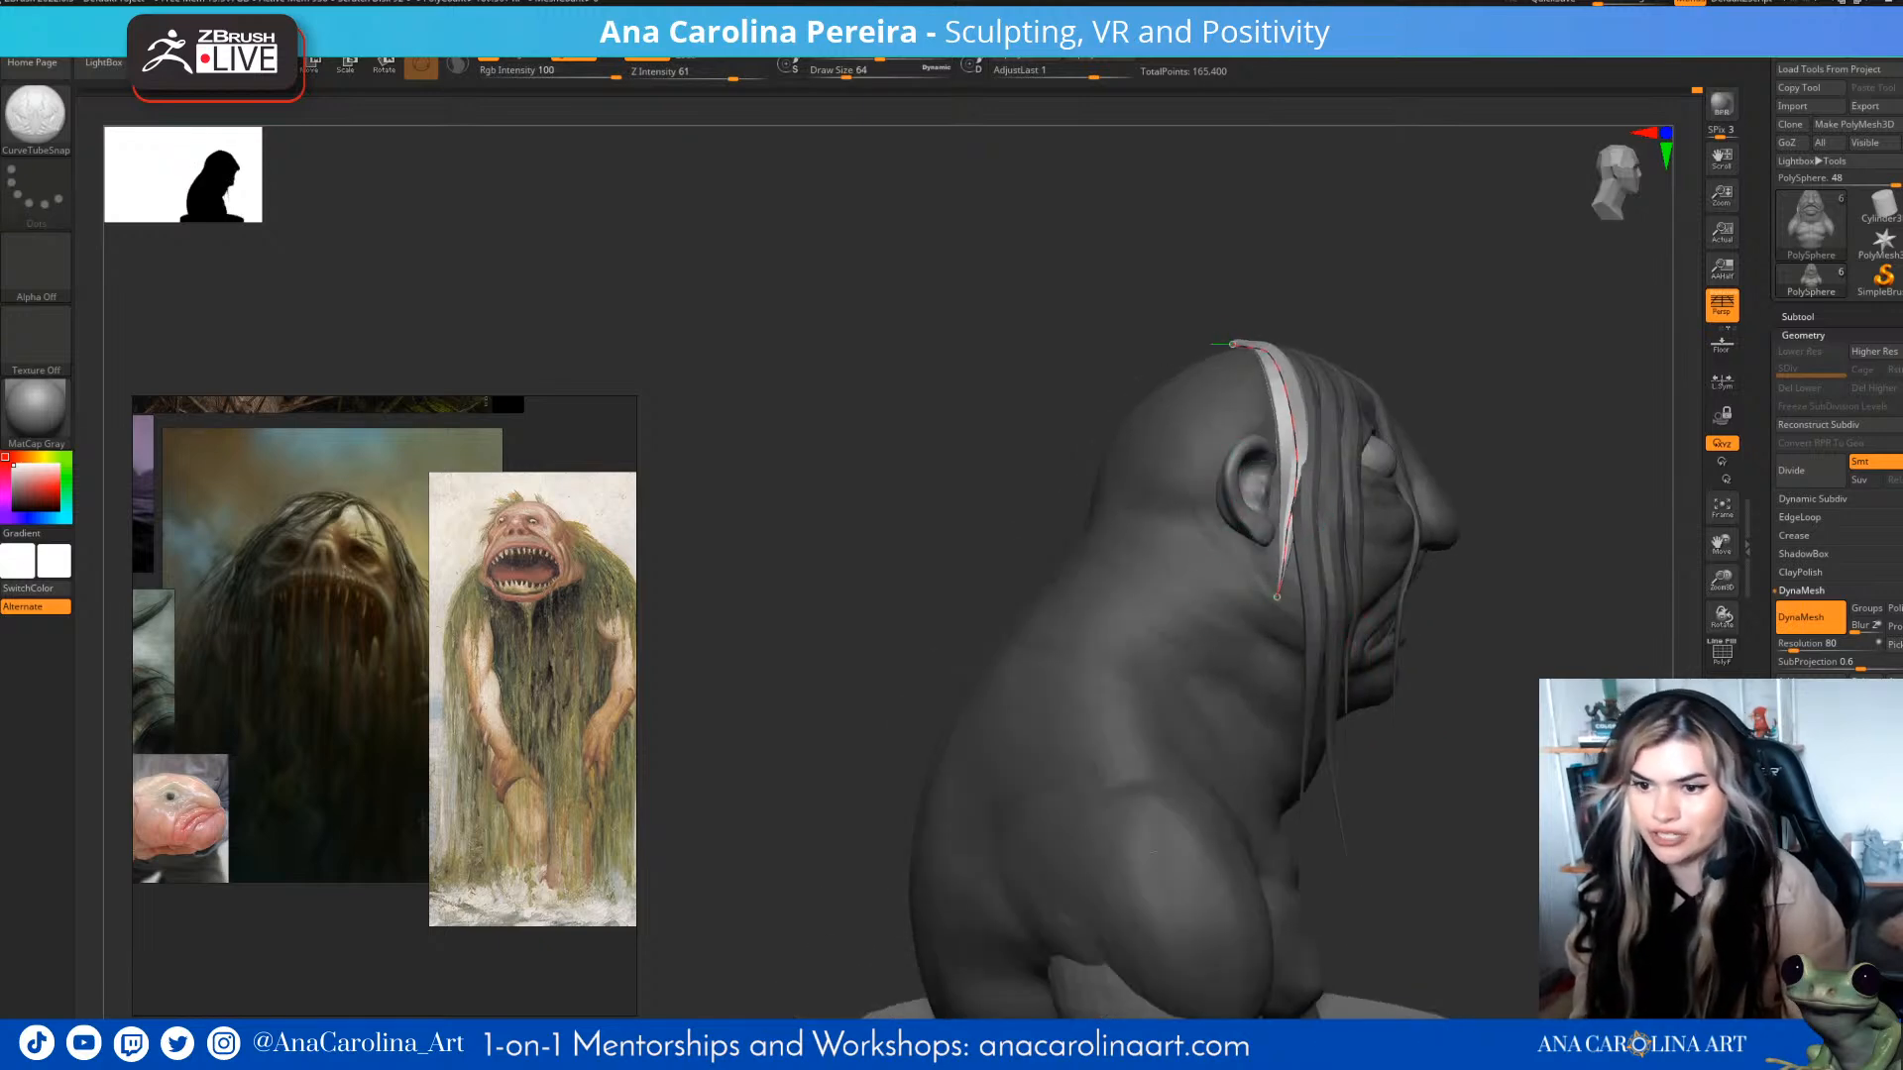
left_click_drag(1262, 599, 1280, 600)
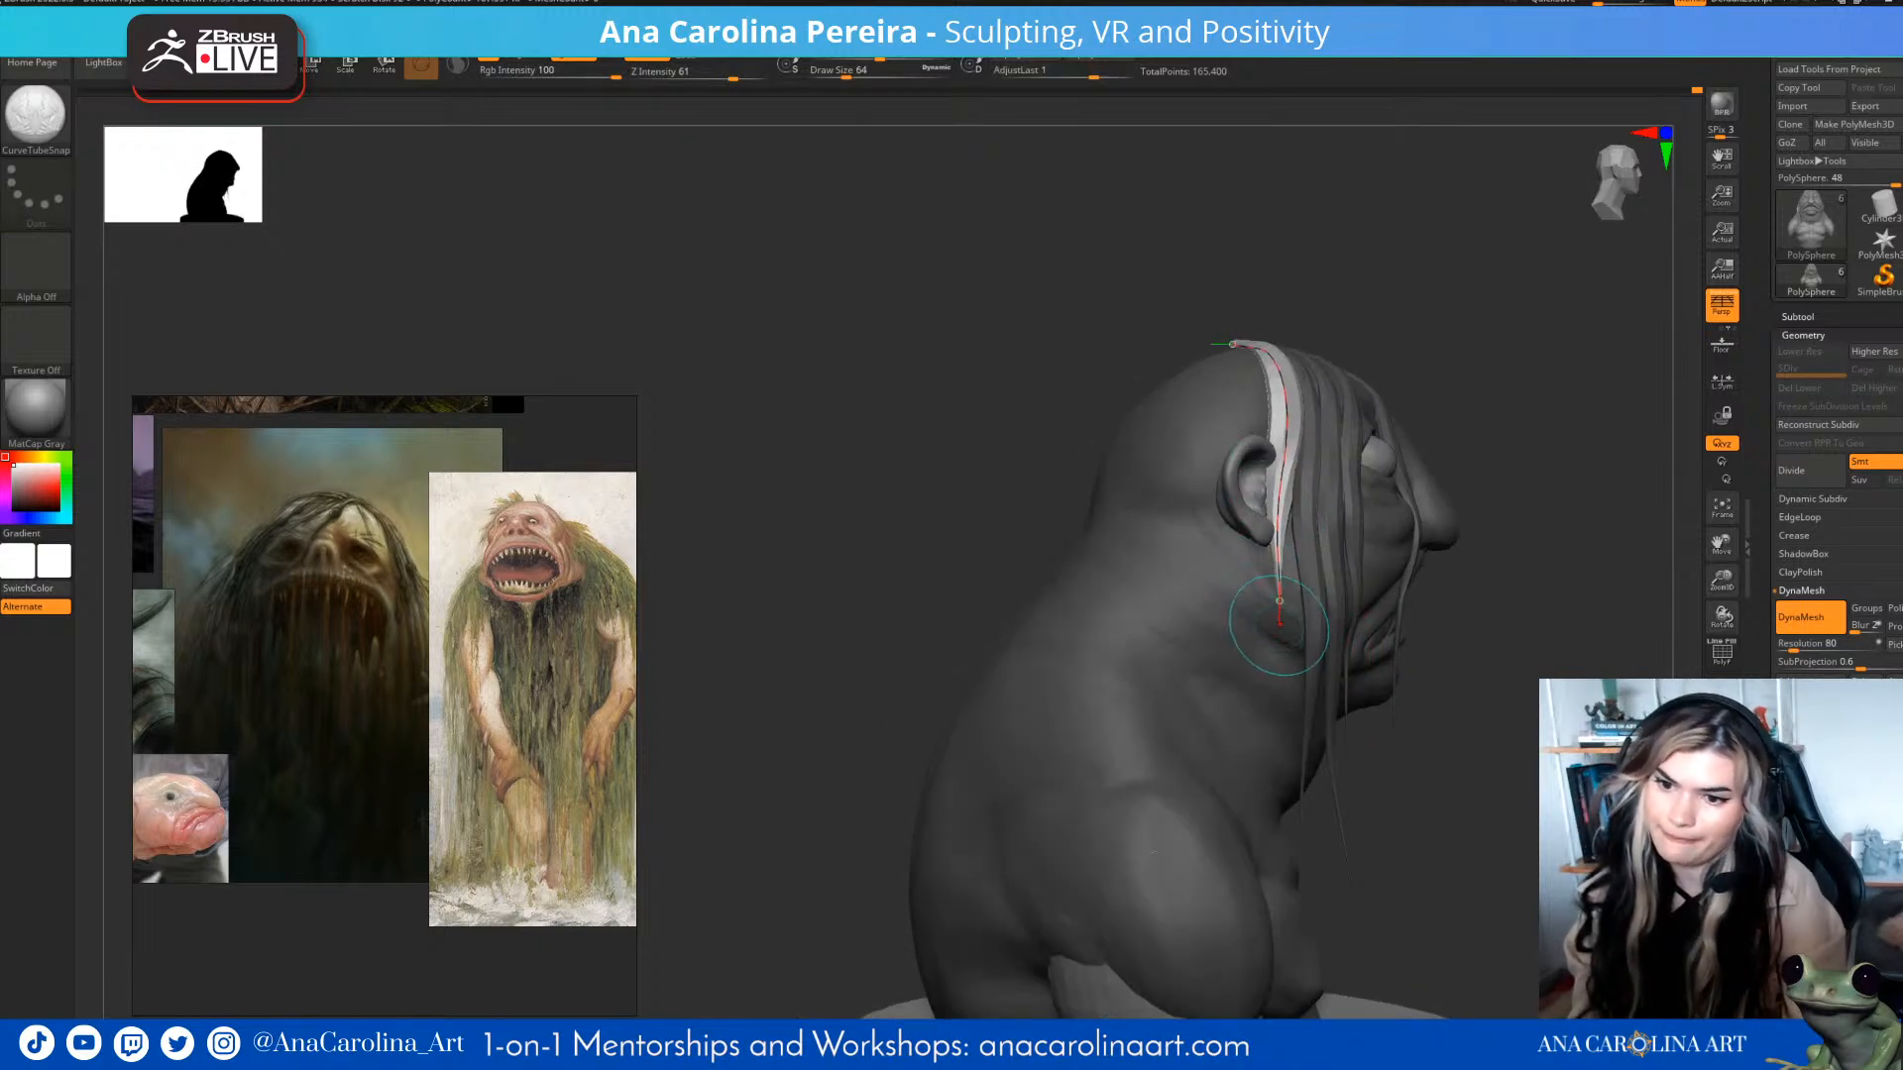
left_click_drag(1417, 808, 1110, 803)
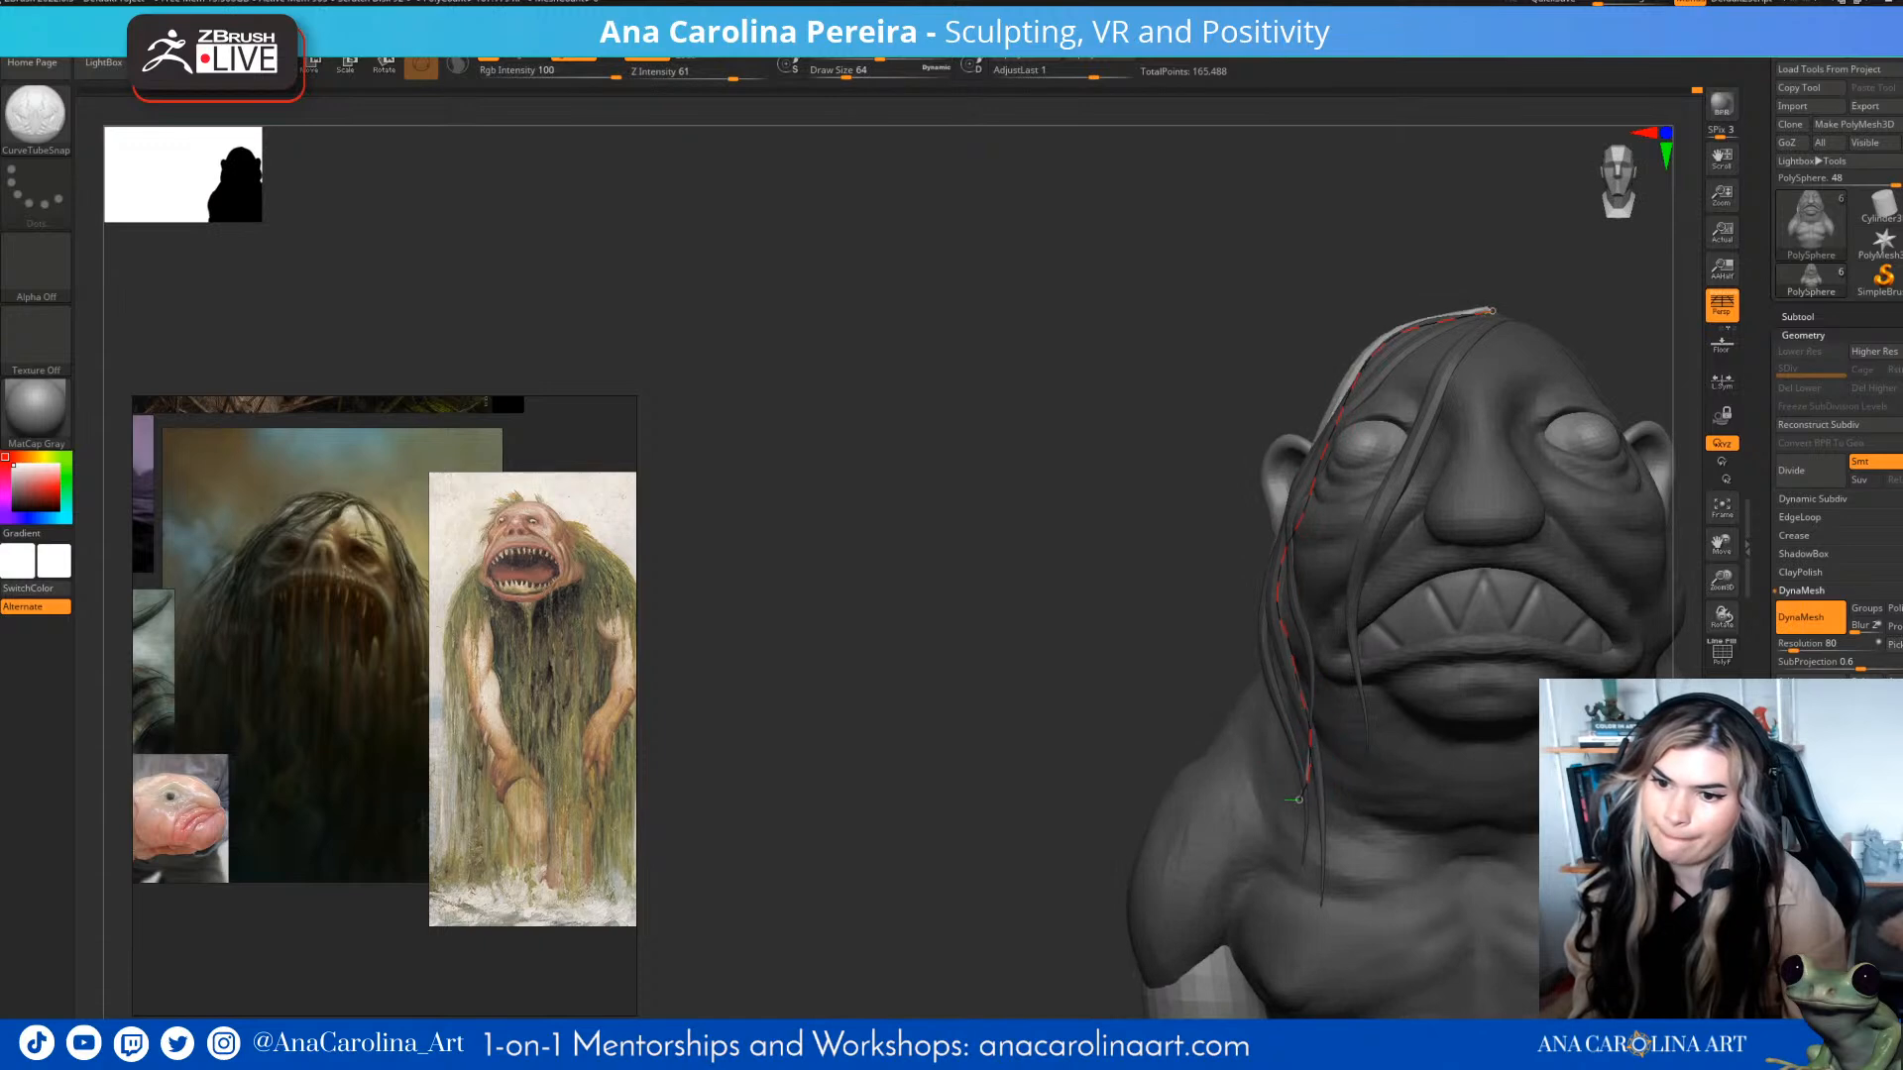
- Adjust the curve of the strand along the ear's front edge and update its thickness
left_click_drag(1189, 703, 1453, 689)
mouse_move(1407, 605)
left_mouse_down()
mouse_move(1485, 595)
mouse_move(1170, 605)
mouse_move(1418, 609)
left_mouse_up()
key("bracketright")
left_click(1279, 545)
key("bracketleft")
left_click(1200, 614)
- Add a long hair strand on the opposite side of the head, from the crown past the ear down to the chest
mouse_move(1387, 535)
left_mouse_down()
mouse_move(1150, 525)
mouse_move(1151, 714)
mouse_move(1110, 644)
left_mouse_up()
mouse_move(1537, 565)
left_mouse_down()
mouse_move(1360, 572)
mouse_move(1147, 403)
mouse_move(1160, 474)
left_mouse_up()
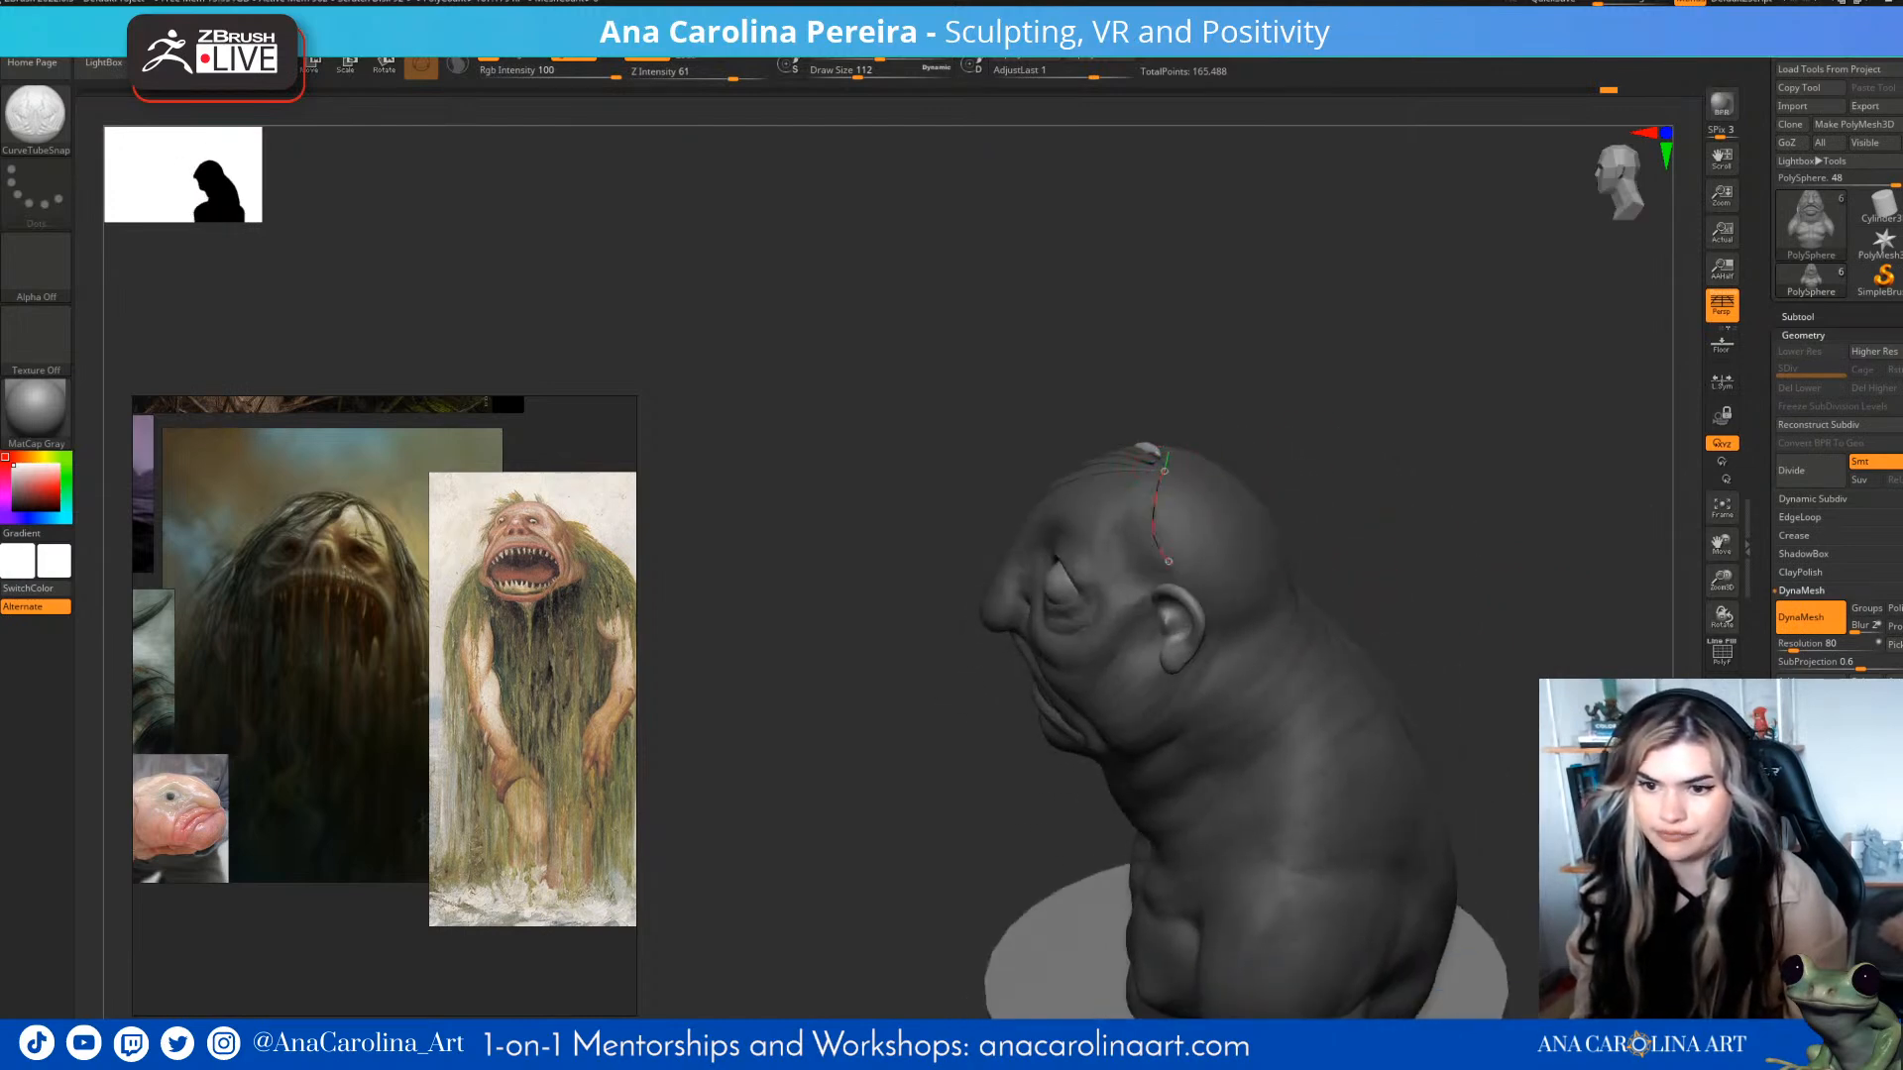
left_click_drag(1217, 639, 1235, 646)
mouse_move(1437, 615)
left_mouse_down("alt")
mouse_move(1432, 526)
mouse_move(1532, 460)
left_mouse_up("alt")
left_click_drag(1217, 614, 1232, 679)
mouse_move(1408, 615)
left_mouse_down()
mouse_move(1557, 609)
mouse_move(1179, 615)
mouse_move(1215, 692)
mouse_move(1222, 570)
mouse_move(1215, 635)
left_mouse_up()
mouse_move(1031, 630)
left_mouse_down()
mouse_move(1313, 643)
mouse_move(1323, 694)
mouse_move(1204, 907)
left_mouse_up()
mouse_move(1417, 714)
left_mouse_down()
mouse_move(1467, 709)
mouse_move(1358, 709)
mouse_move(1427, 709)
left_mouse_up()
mouse_move(1222, 843)
left_mouse_down("shift")
mouse_move(1251, 773)
mouse_move(1221, 853)
left_mouse_up("shift")
mouse_move(1417, 709)
left_mouse_down()
mouse_move(1462, 724)
mouse_move(1298, 773)
left_mouse_up()
- Add mirrored hair strands from the crown behind the ears down to the shoulders at draw size 64
mouse_move(1371, 399)
left_mouse_down()
mouse_move(1428, 618)
mouse_move(1398, 738)
mouse_move(1467, 714)
mouse_move(1516, 640)
mouse_move(1606, 615)
mouse_move(1477, 644)
left_mouse_up()
key("bracketleft")
key("bracketleft")
key("bracketleft")
key("bracketleft")
key("bracketleft")
left_click(1422, 635)
left_click_drag(1376, 696, 1386, 696)
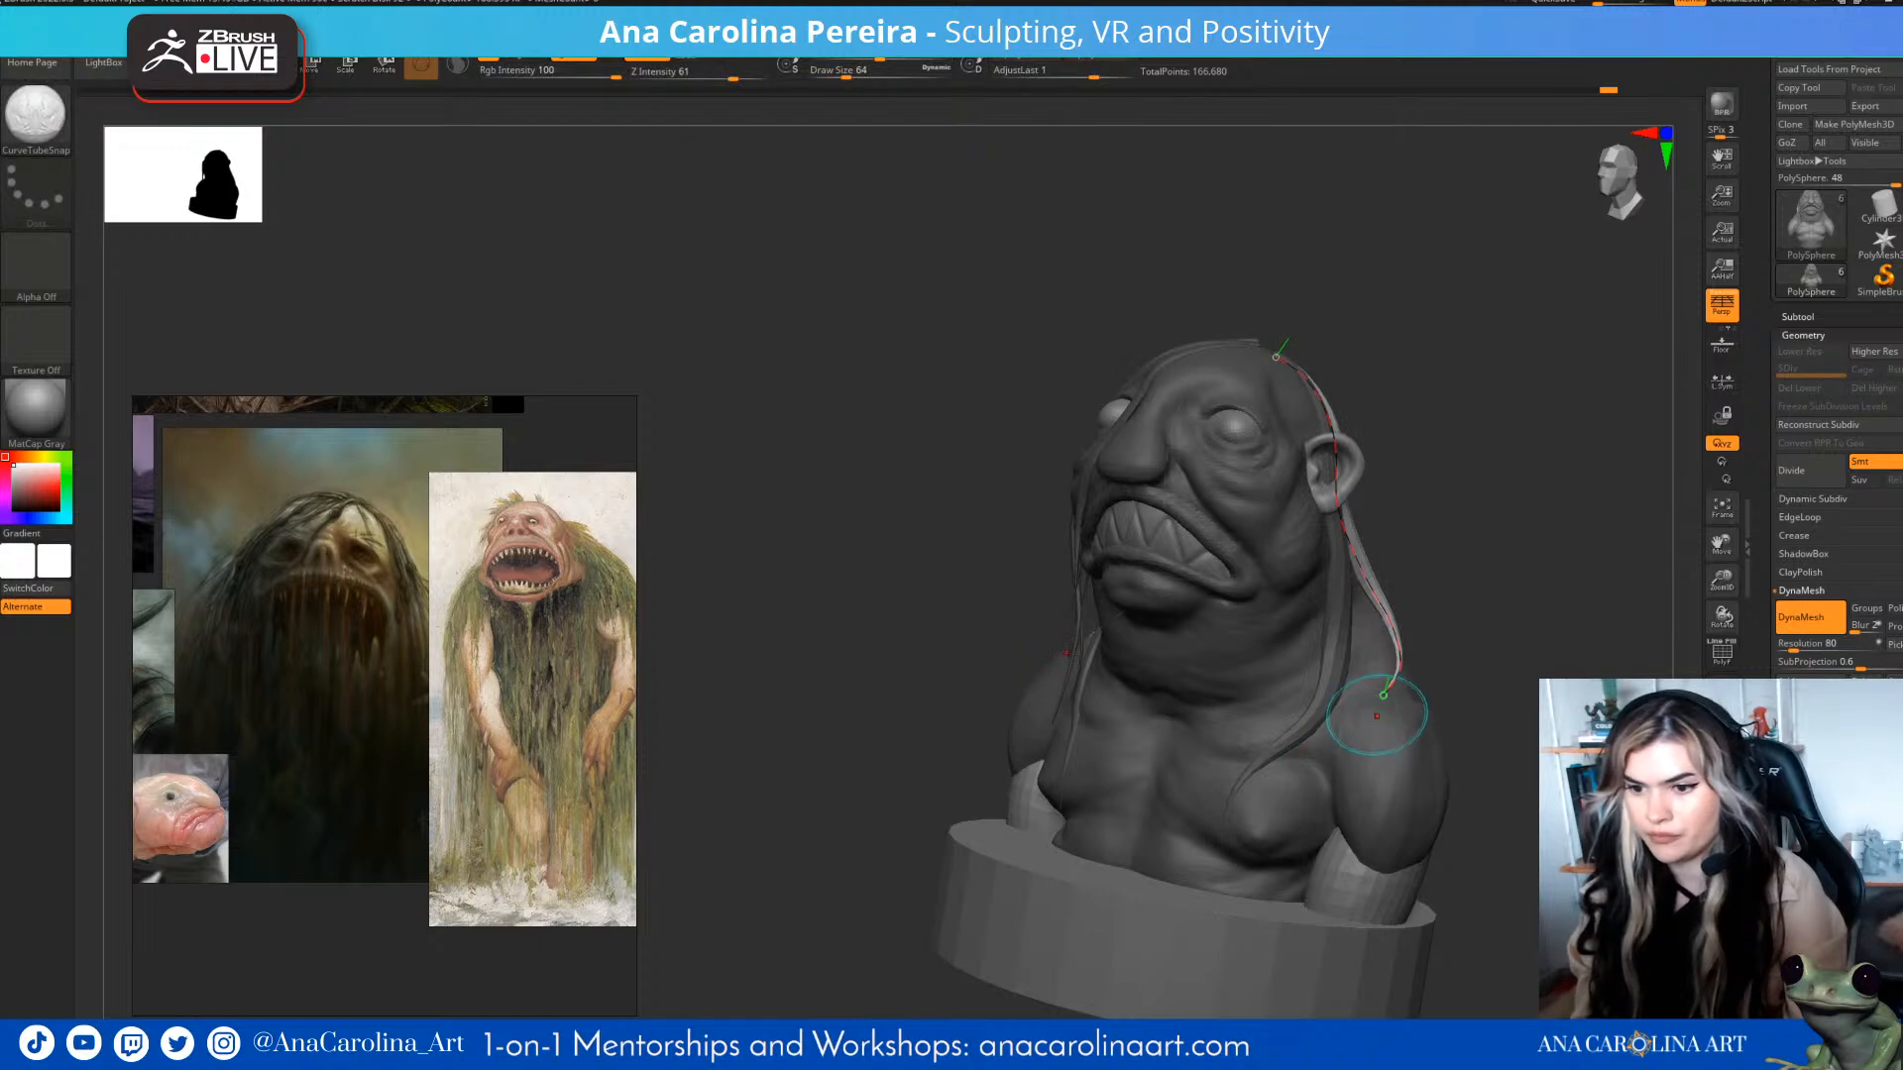
- Extend the behind-the-ear strands forward onto the chest and thicken them at draw size 112
mouse_move(1477, 684)
left_mouse_down()
mouse_move(1596, 655)
mouse_move(1556, 674)
left_mouse_up()
left_click_drag(1375, 694, 1373, 669)
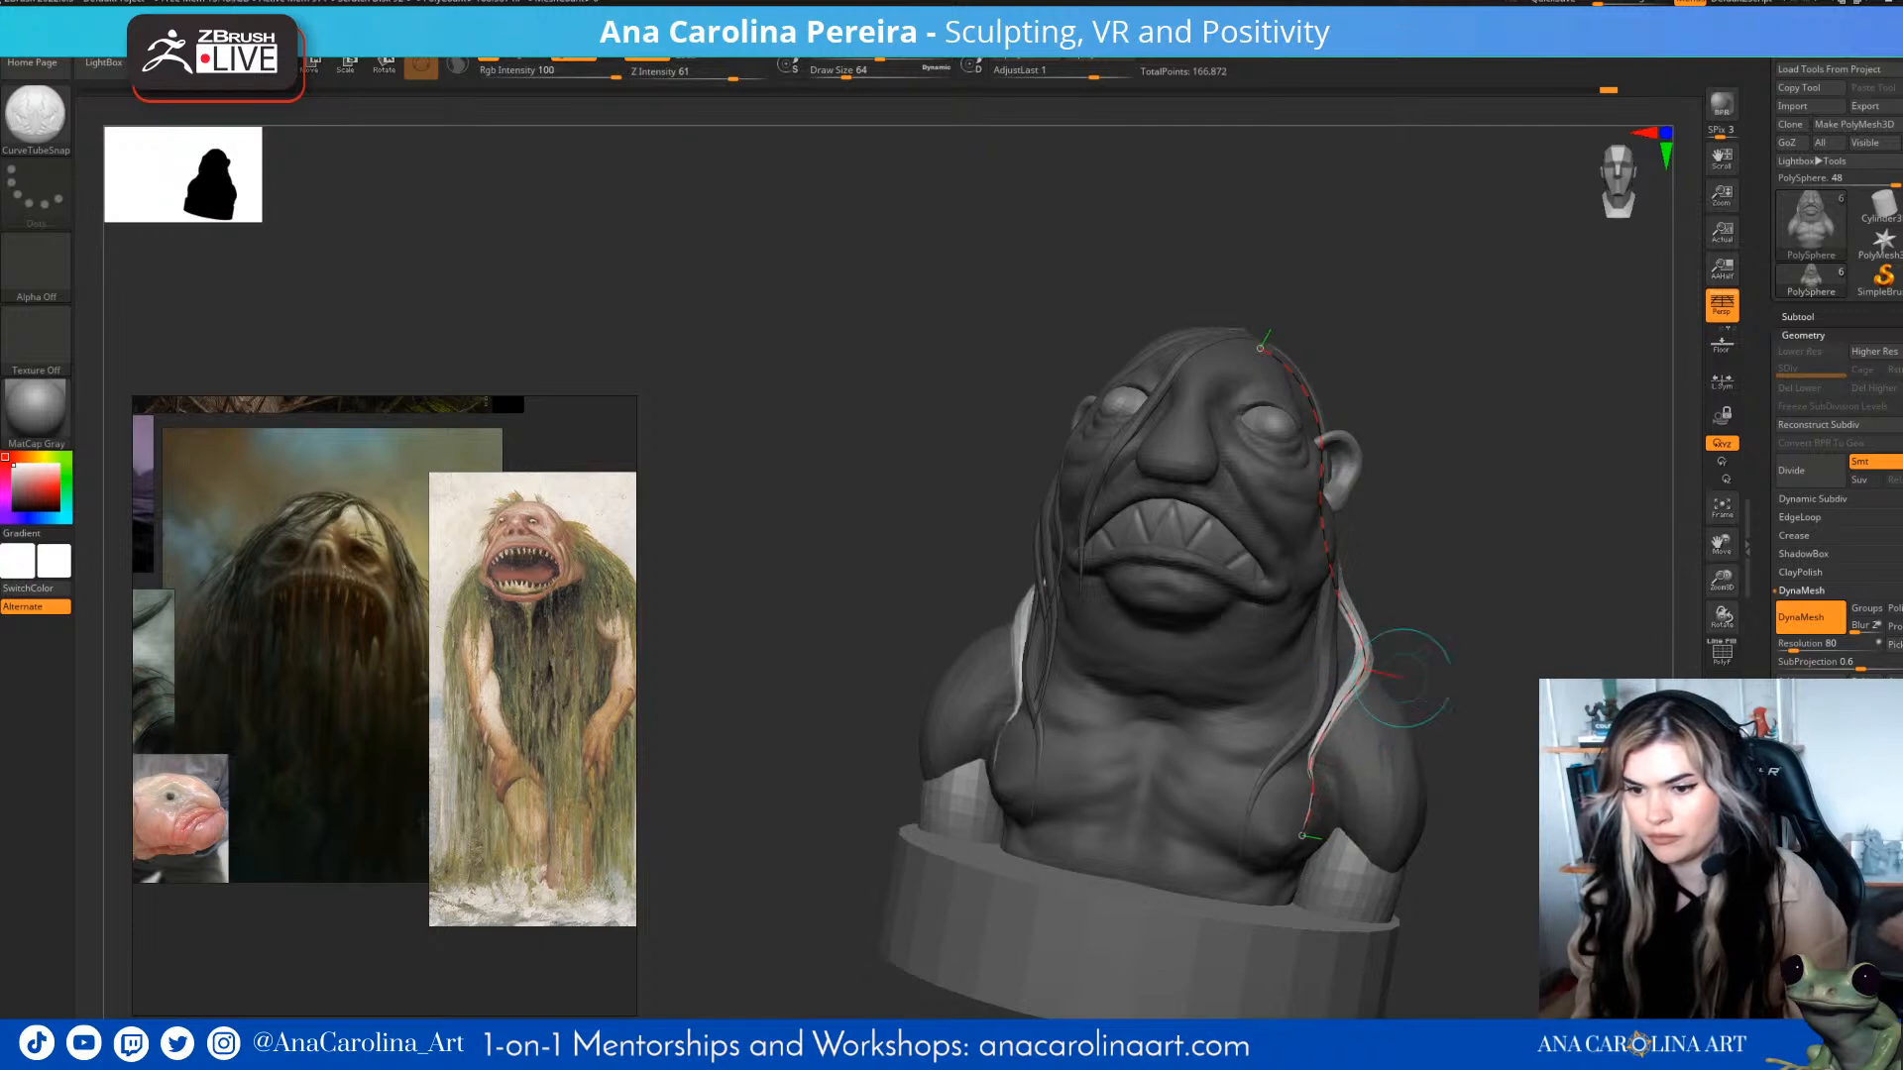
right_click_drag(1387, 678, 1298, 684)
left_click_drag(846, 76, 858, 76)
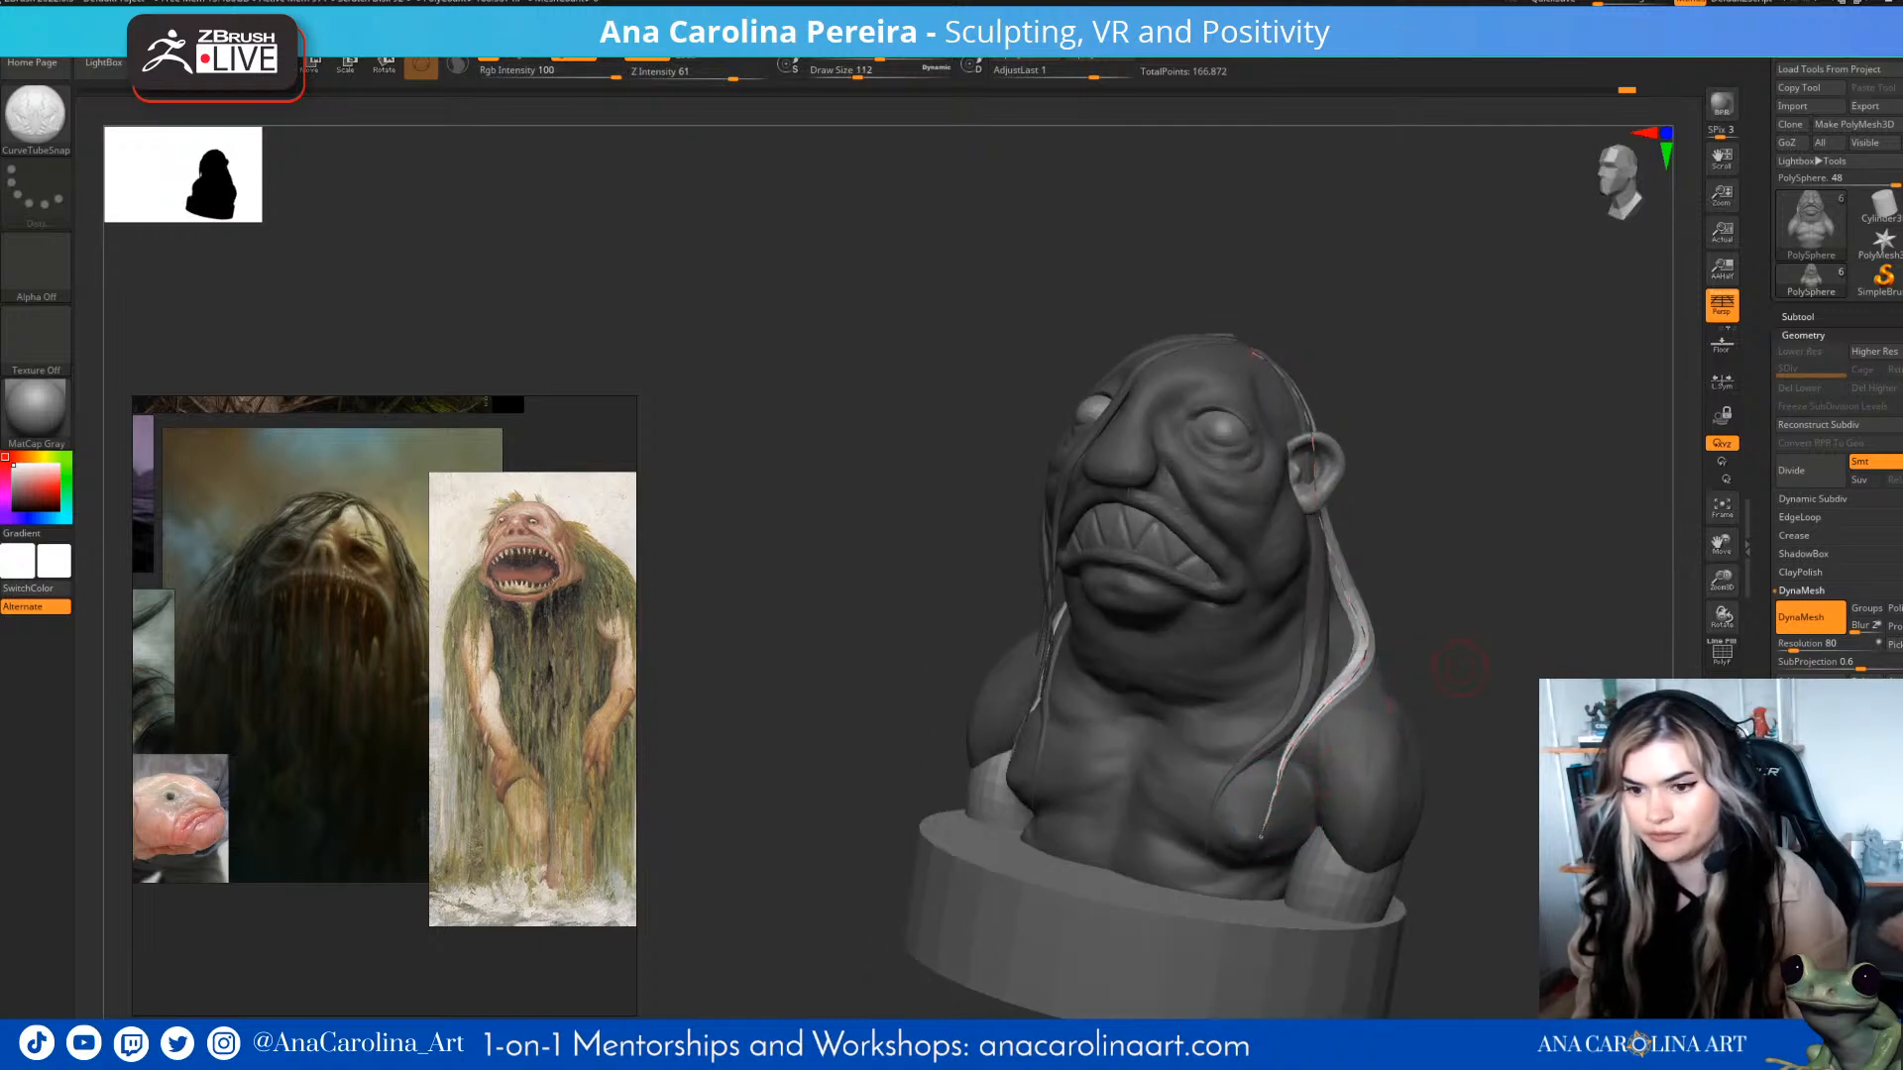
right_click_drag(1451, 677, 1399, 726)
right_click_drag(1418, 641, 1395, 462)
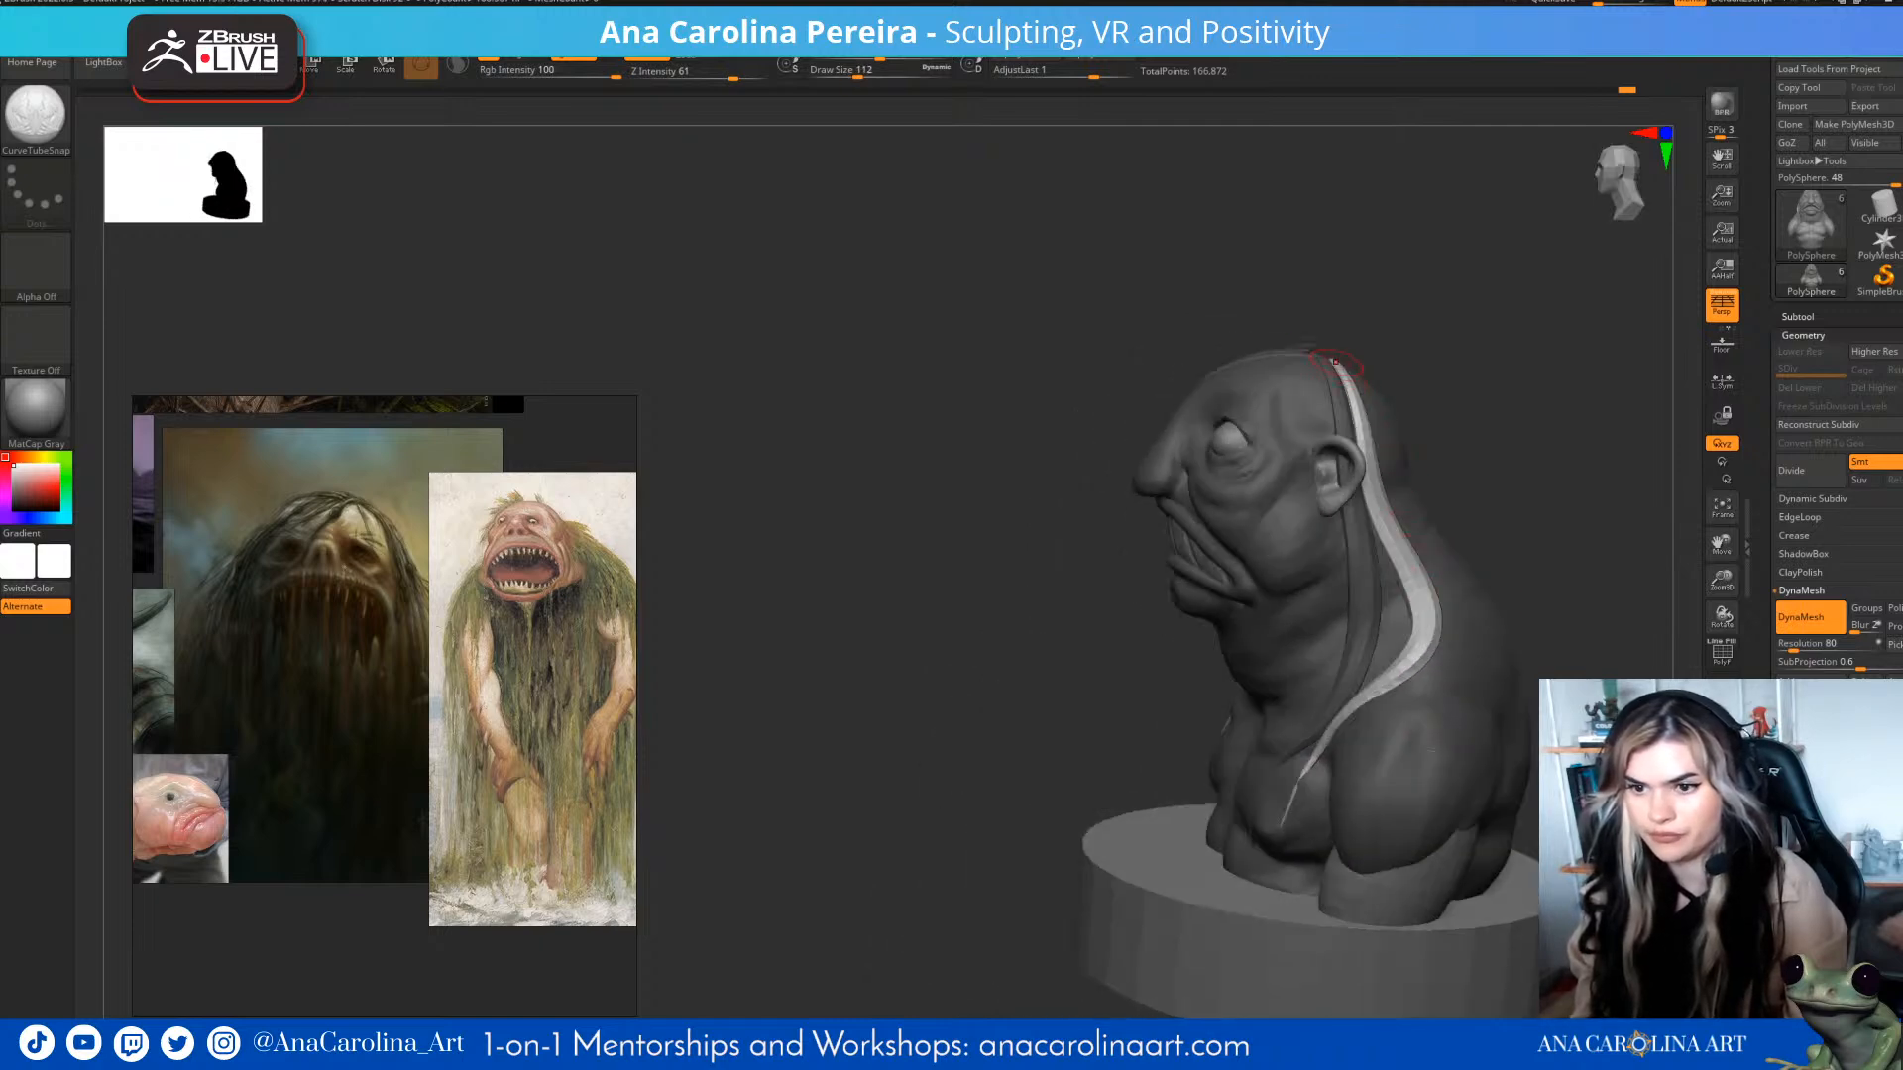
- Fill the gap between the two strands behind the ear with another crown-to-chest strand, thickened at draw size 112
left_click_drag(1389, 596, 1306, 716)
right_click_drag(1442, 614, 1546, 634)
mouse_move(1341, 360)
left_mouse_down()
mouse_move(1400, 556)
mouse_move(1394, 728)
left_mouse_up()
right_click_drag(1505, 602, 1420, 595)
left_click_drag(1409, 636, 1410, 565)
right_click_drag(1457, 610, 1551, 625)
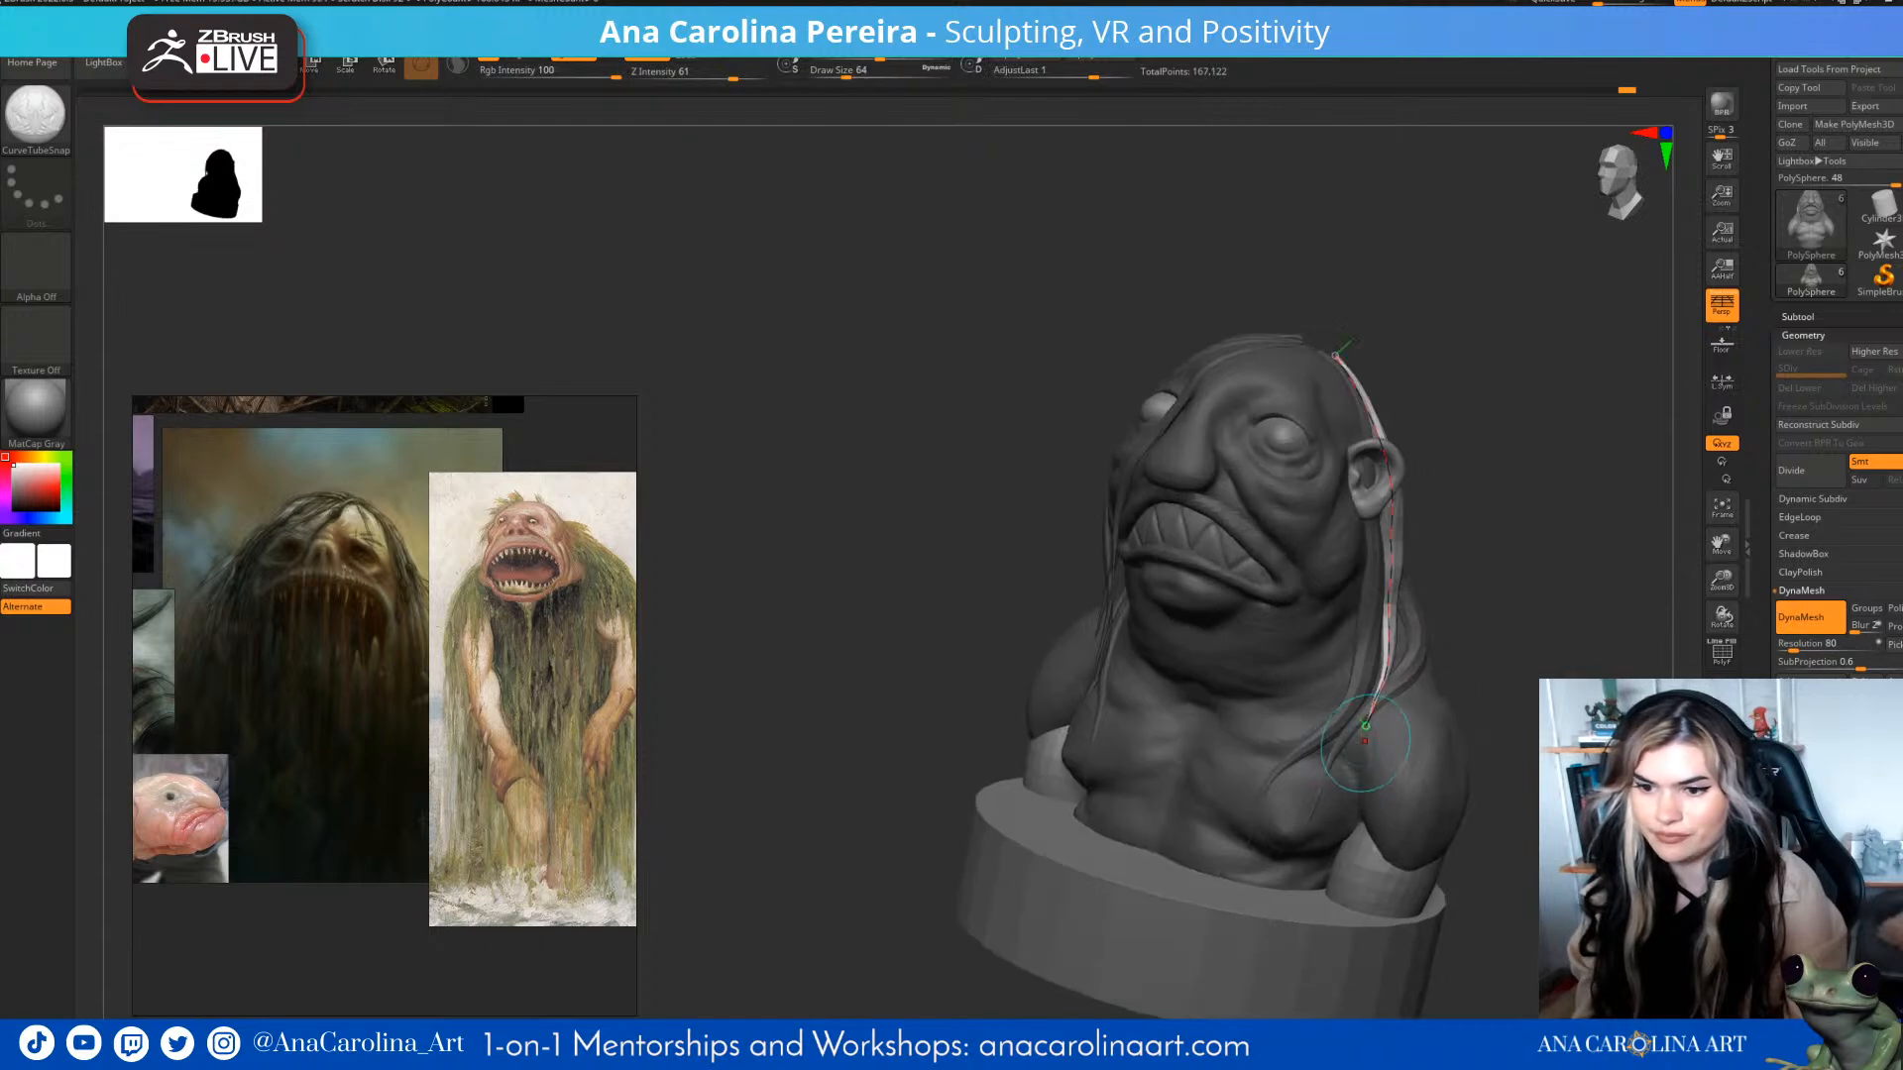
left_click_drag(1315, 793, 1272, 852)
right_click_drag(1458, 777, 1523, 765)
left_click_drag(1454, 796, 1360, 743)
left_click_drag(1640, 466, 1423, 462, "alt")
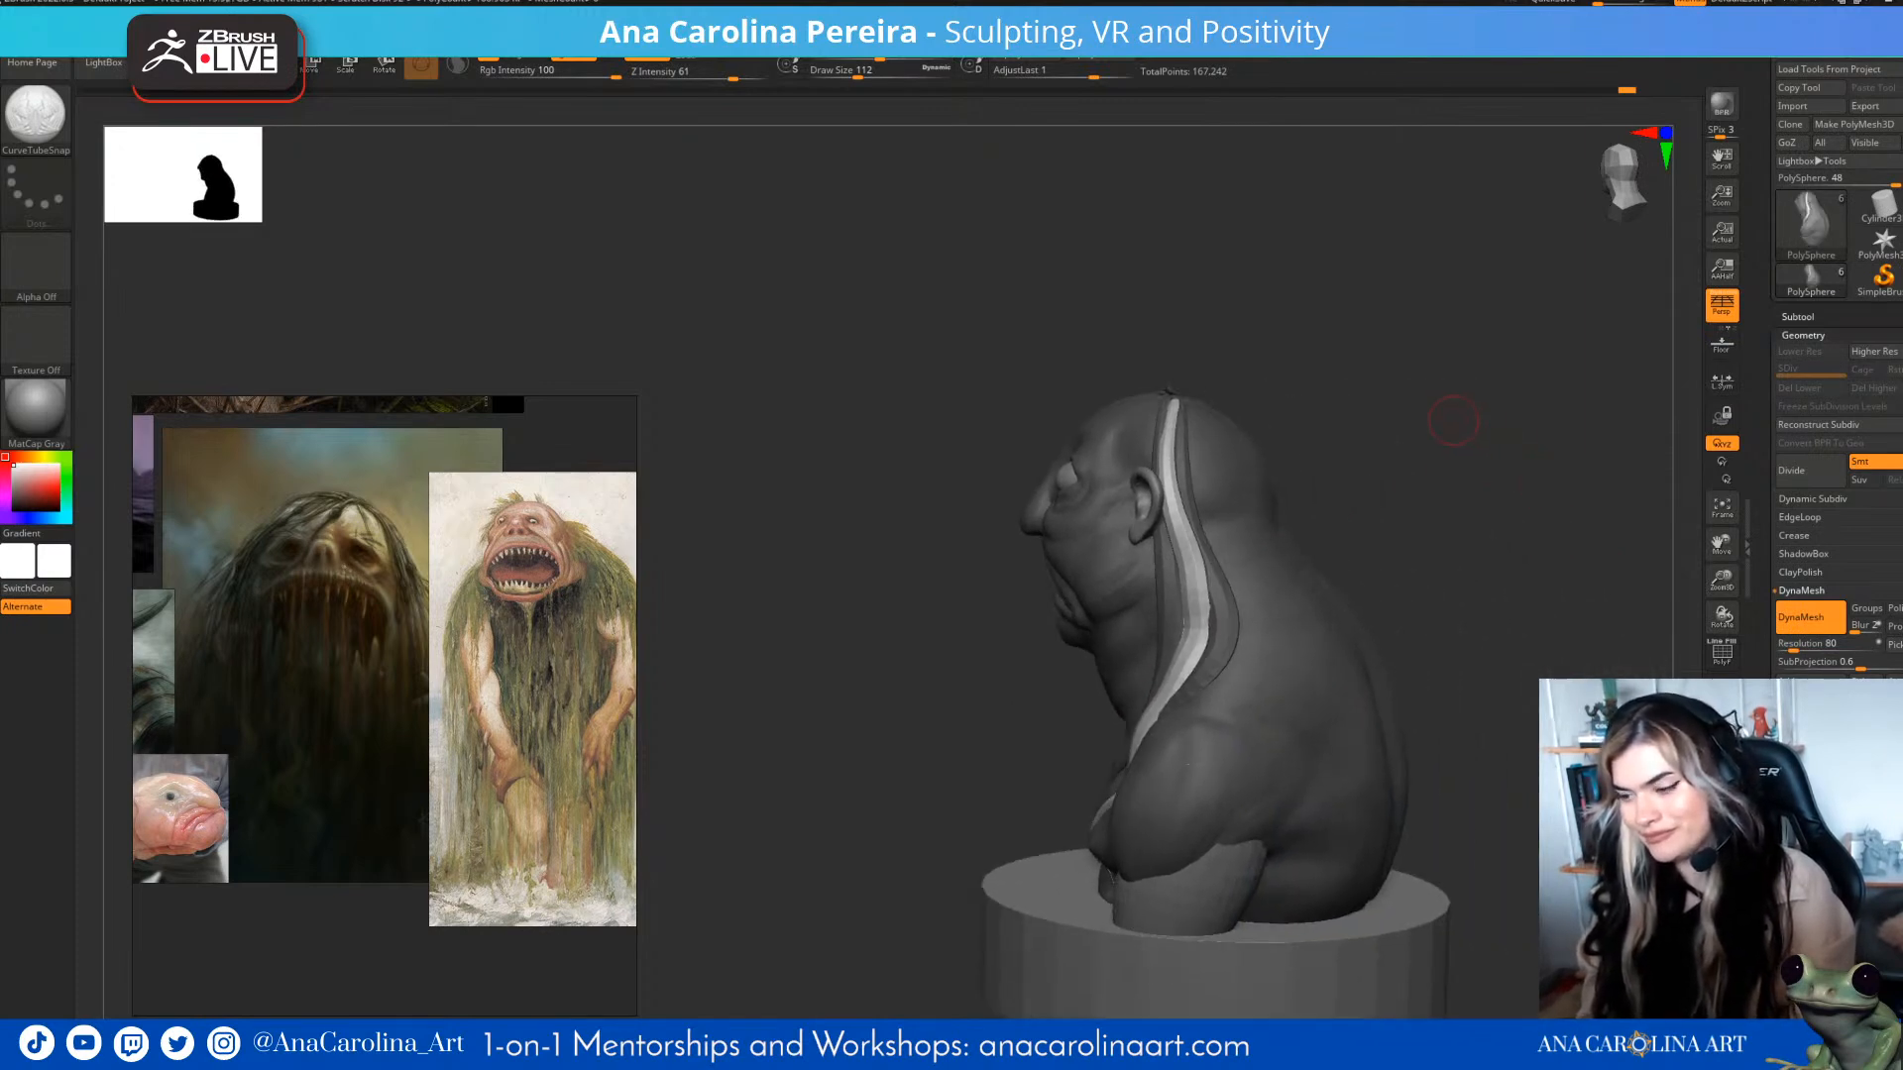
- Add a hair strand farther back, from the rear of the crown down the neck to the shoulder
left_click_drag(1415, 595, 1442, 597)
left_click_drag(1200, 421, 1321, 393)
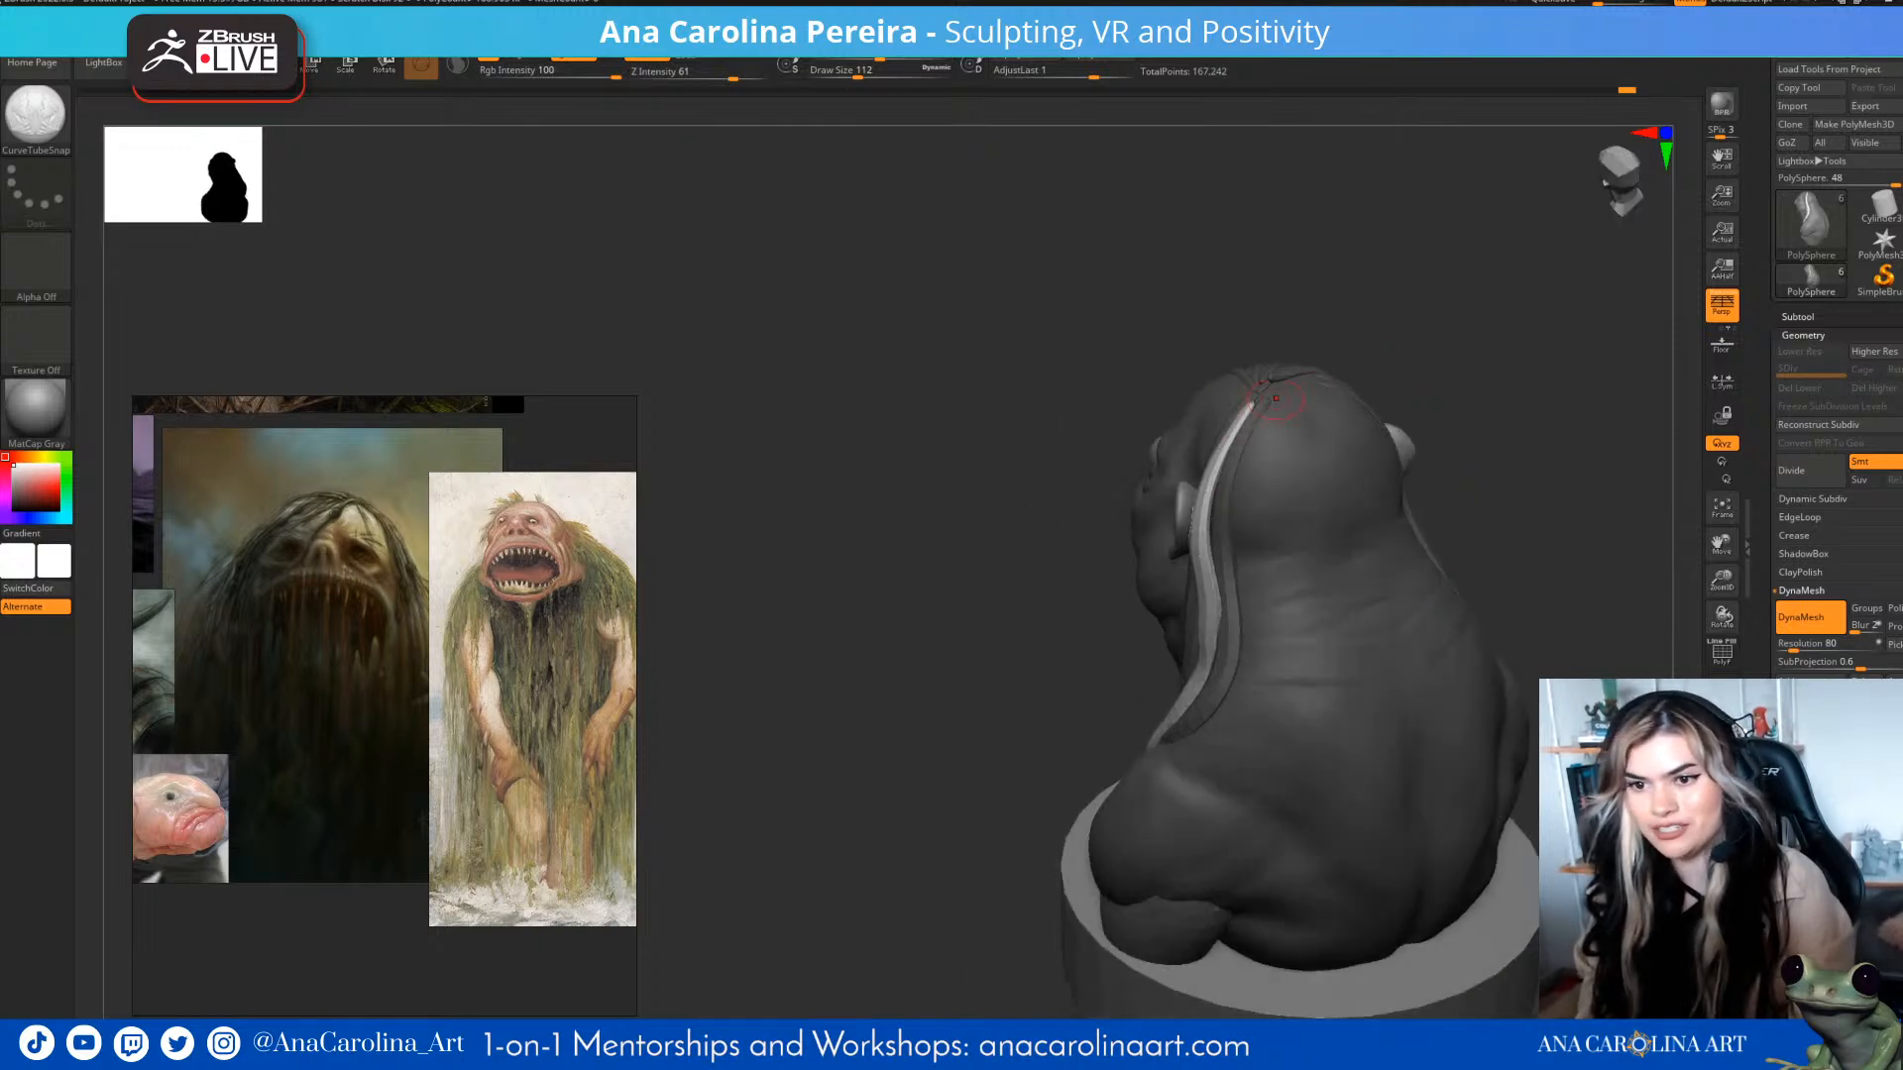
left_click_drag(1236, 728, 1382, 651)
mouse_move(1365, 719)
left_mouse_down()
mouse_move(1331, 727)
mouse_move(1502, 694)
mouse_move(1296, 732)
left_mouse_up()
left_click_drag(1388, 568, 1316, 788)
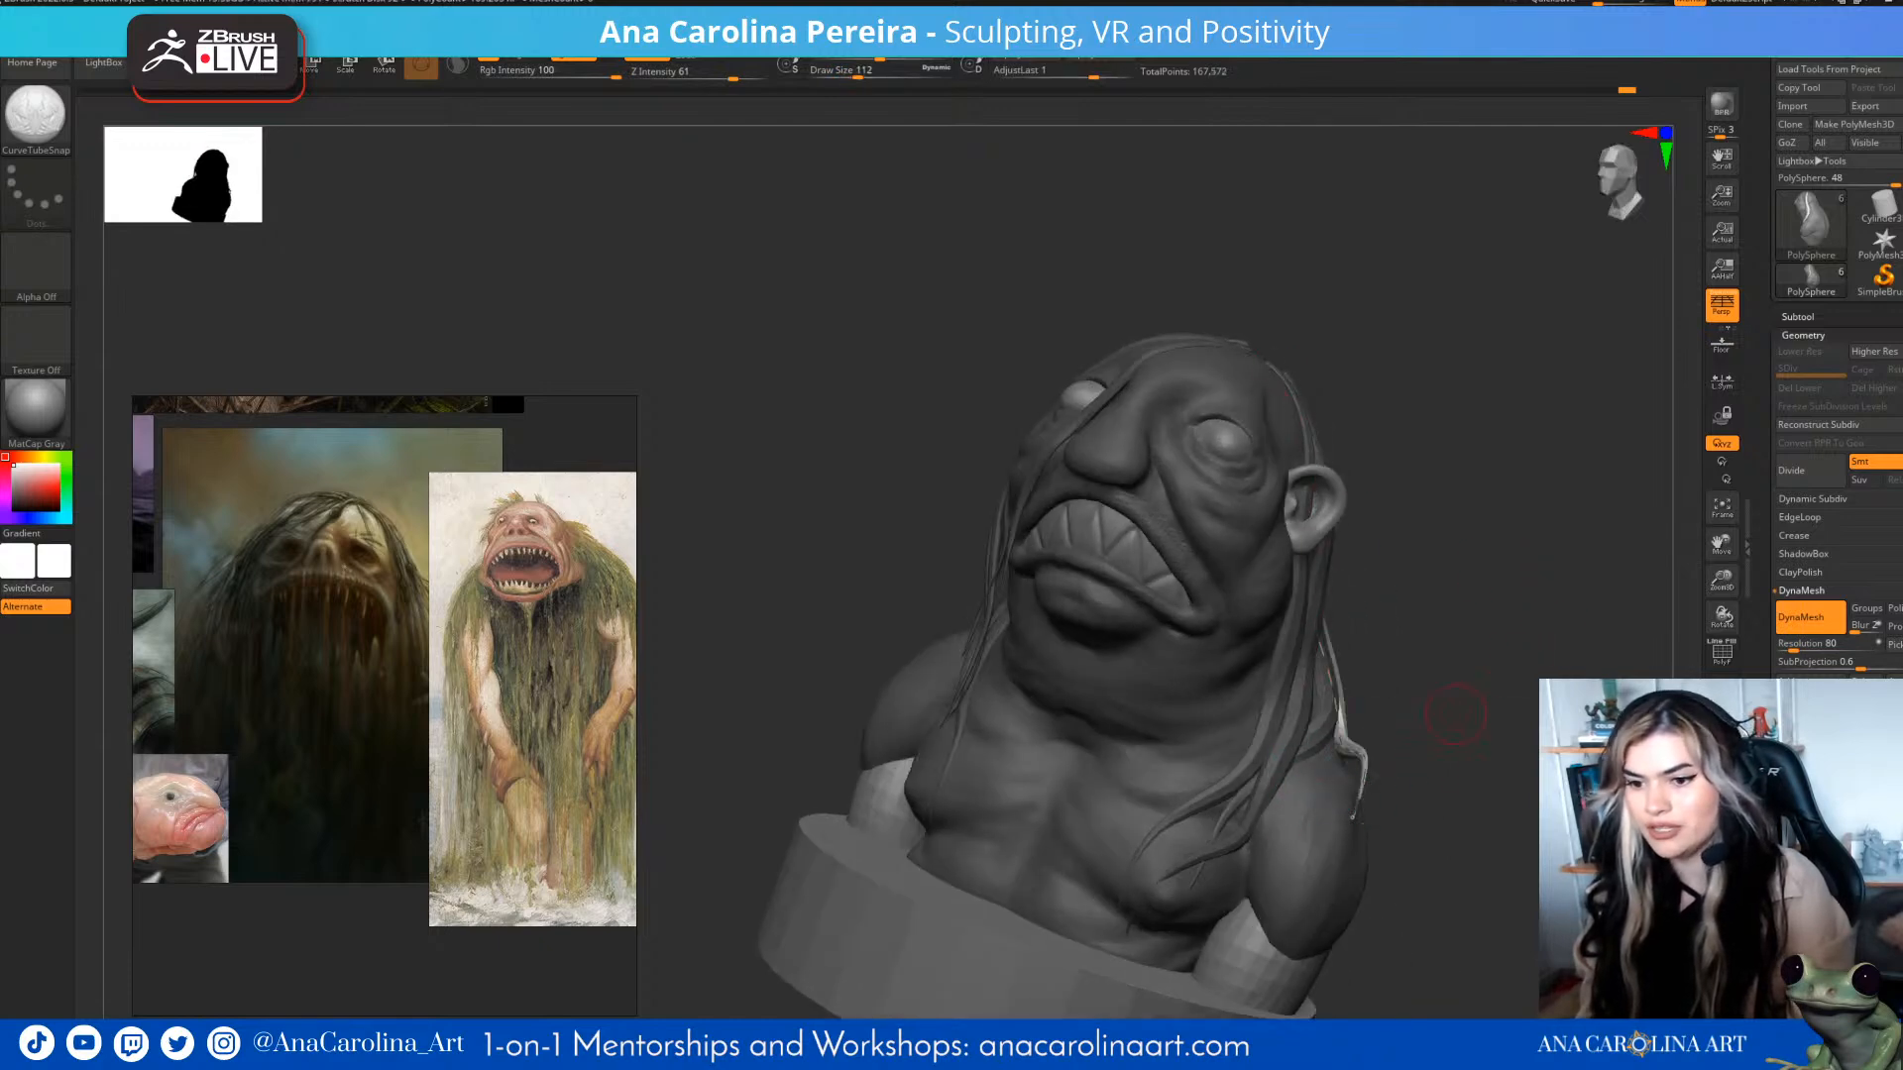
- Bring the rear strand's end over the front of the shoulder toward the armpit and thicken it at draw size 112
left_click_drag(1452, 721, 1312, 768)
left_click_drag(1457, 754, 1298, 793, "shift")
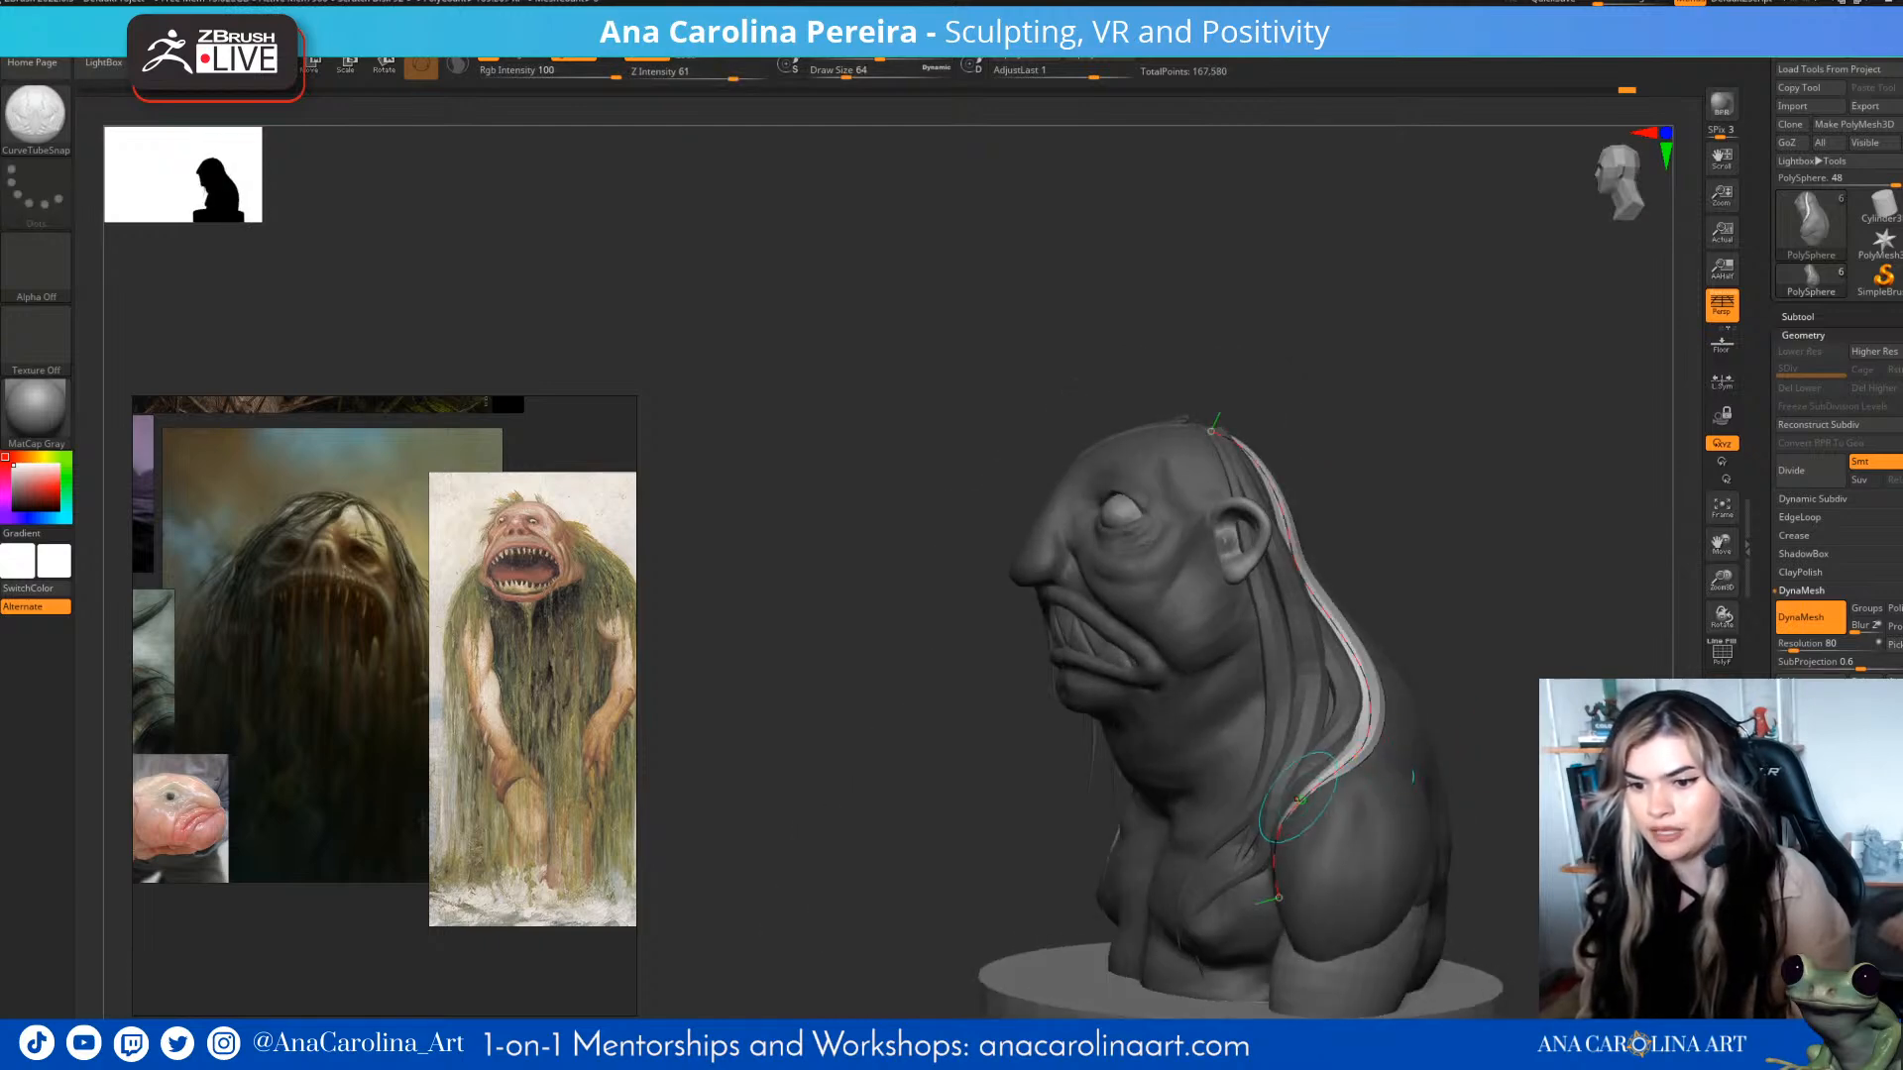
left_click_drag(1457, 753, 1507, 736, "shift")
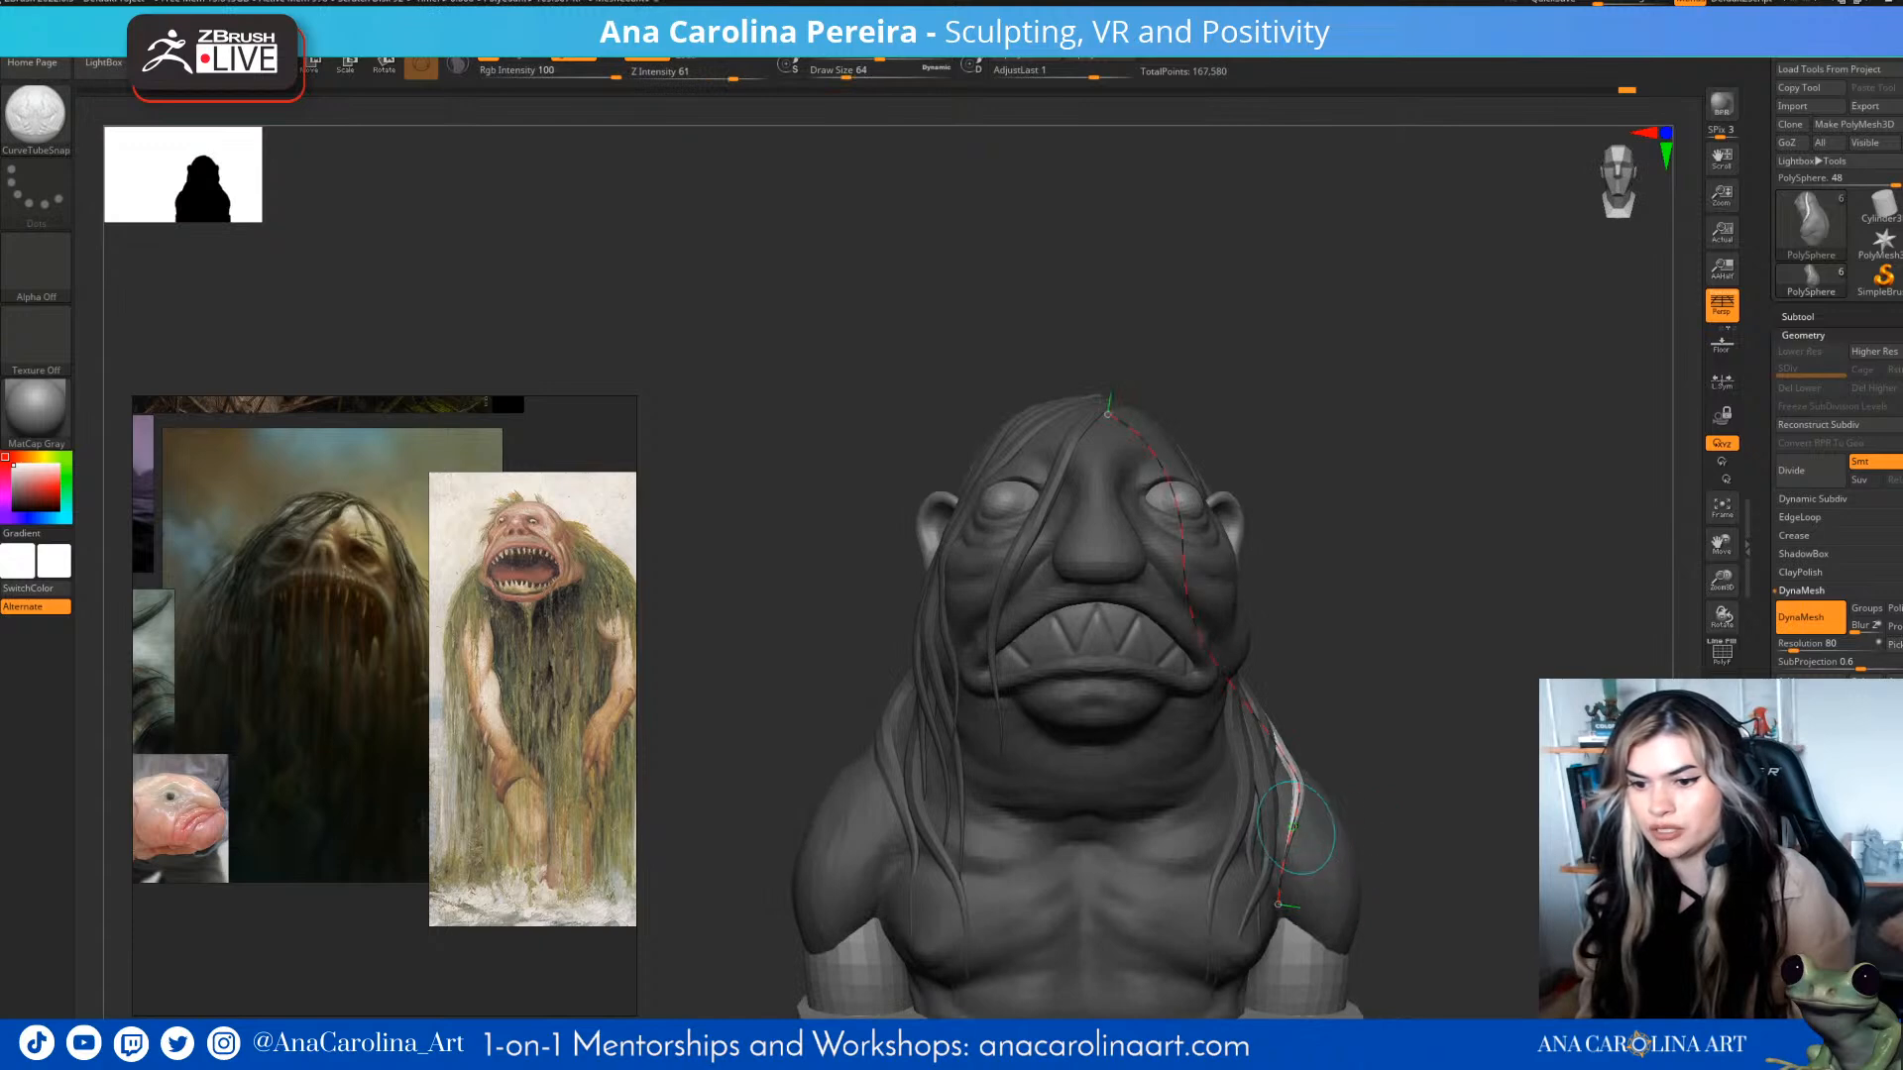
mouse_move(1353, 858)
left_mouse_down()
mouse_move(1501, 697)
mouse_move(1460, 590)
left_mouse_up()
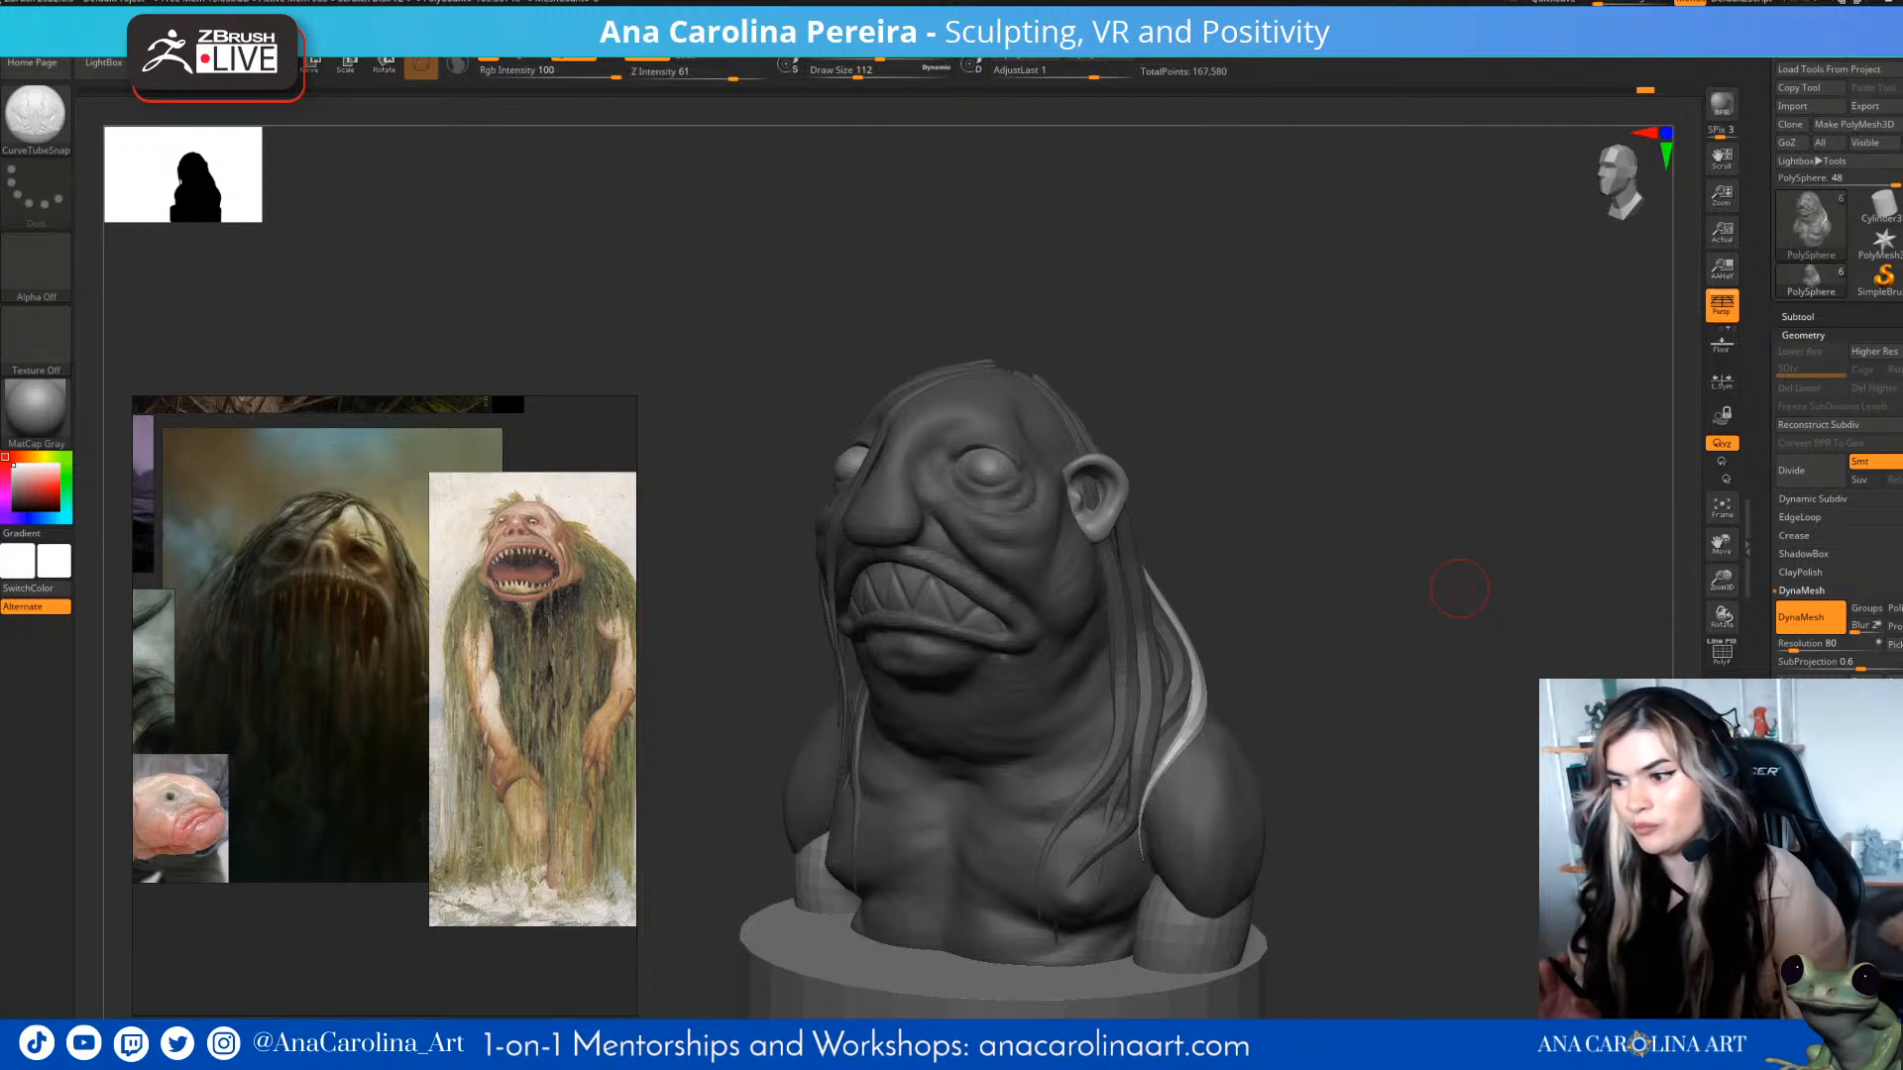
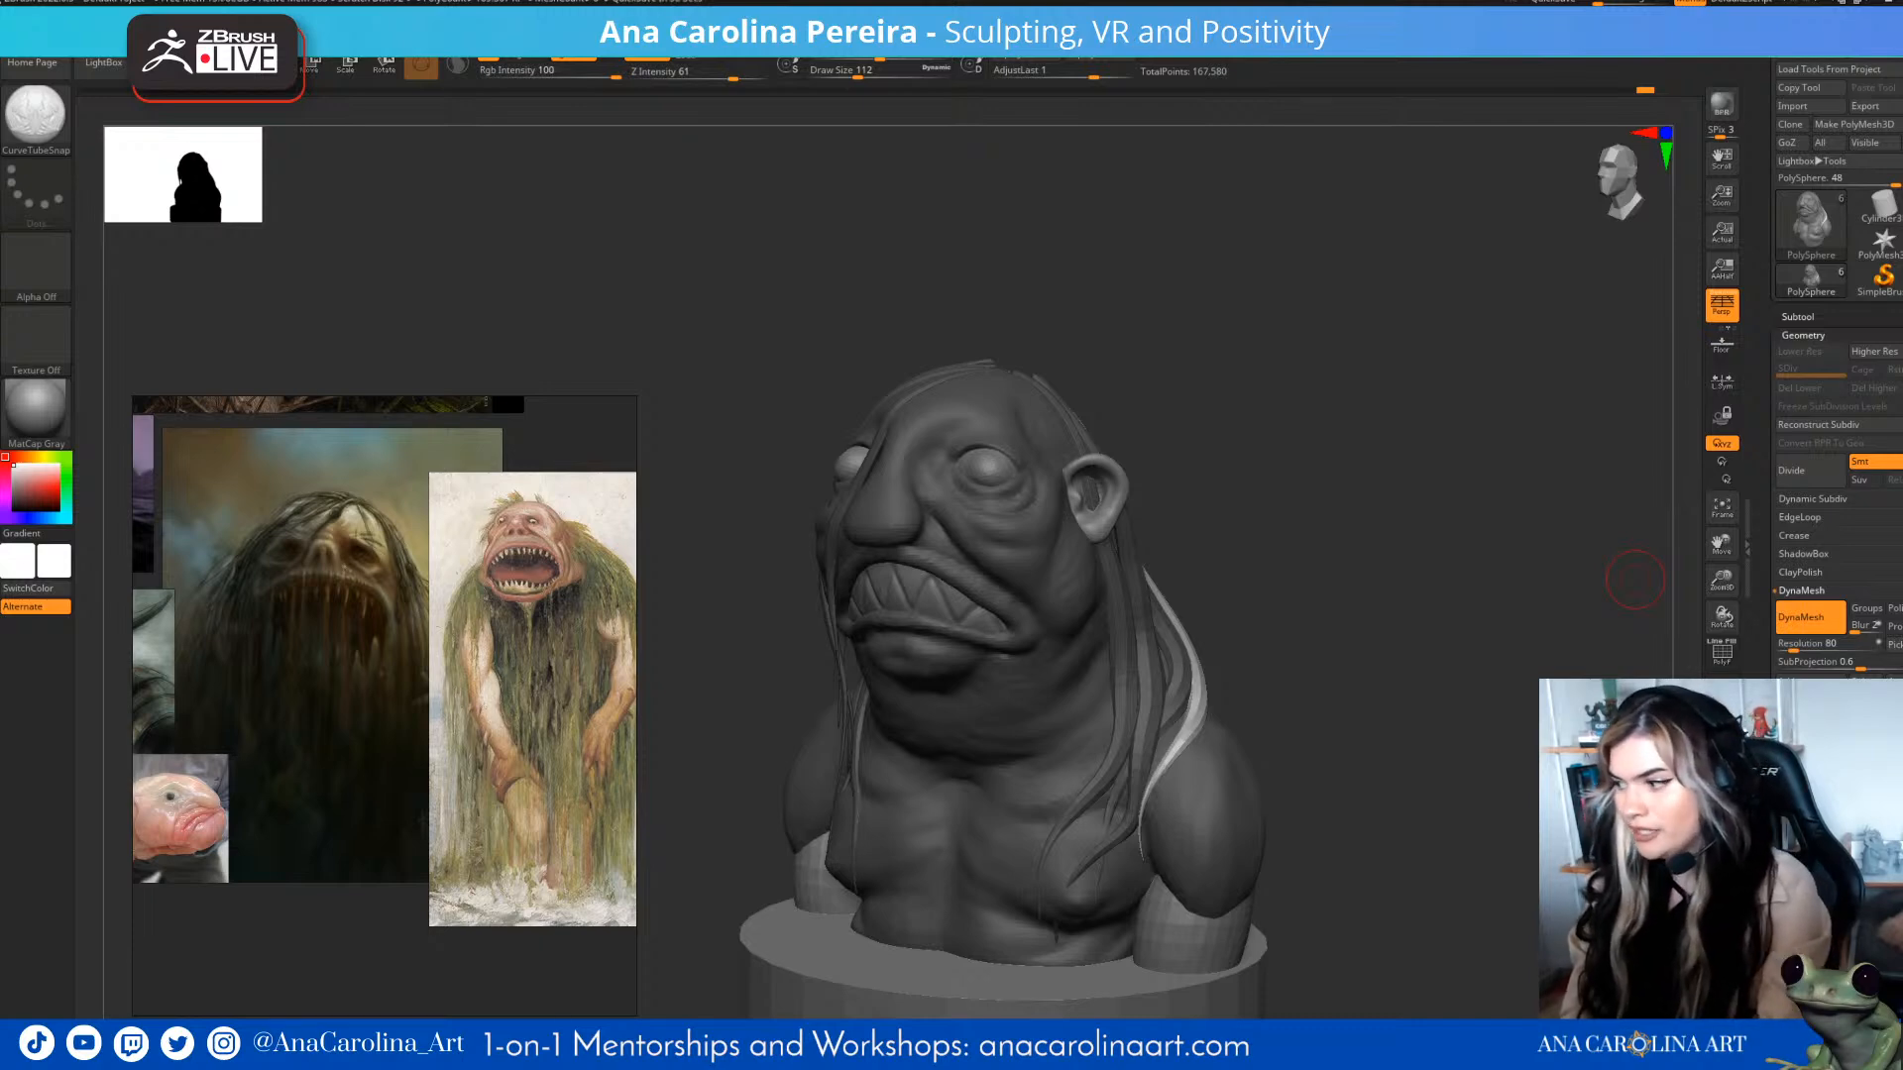
left_click_drag(1635, 580, 1660, 587)
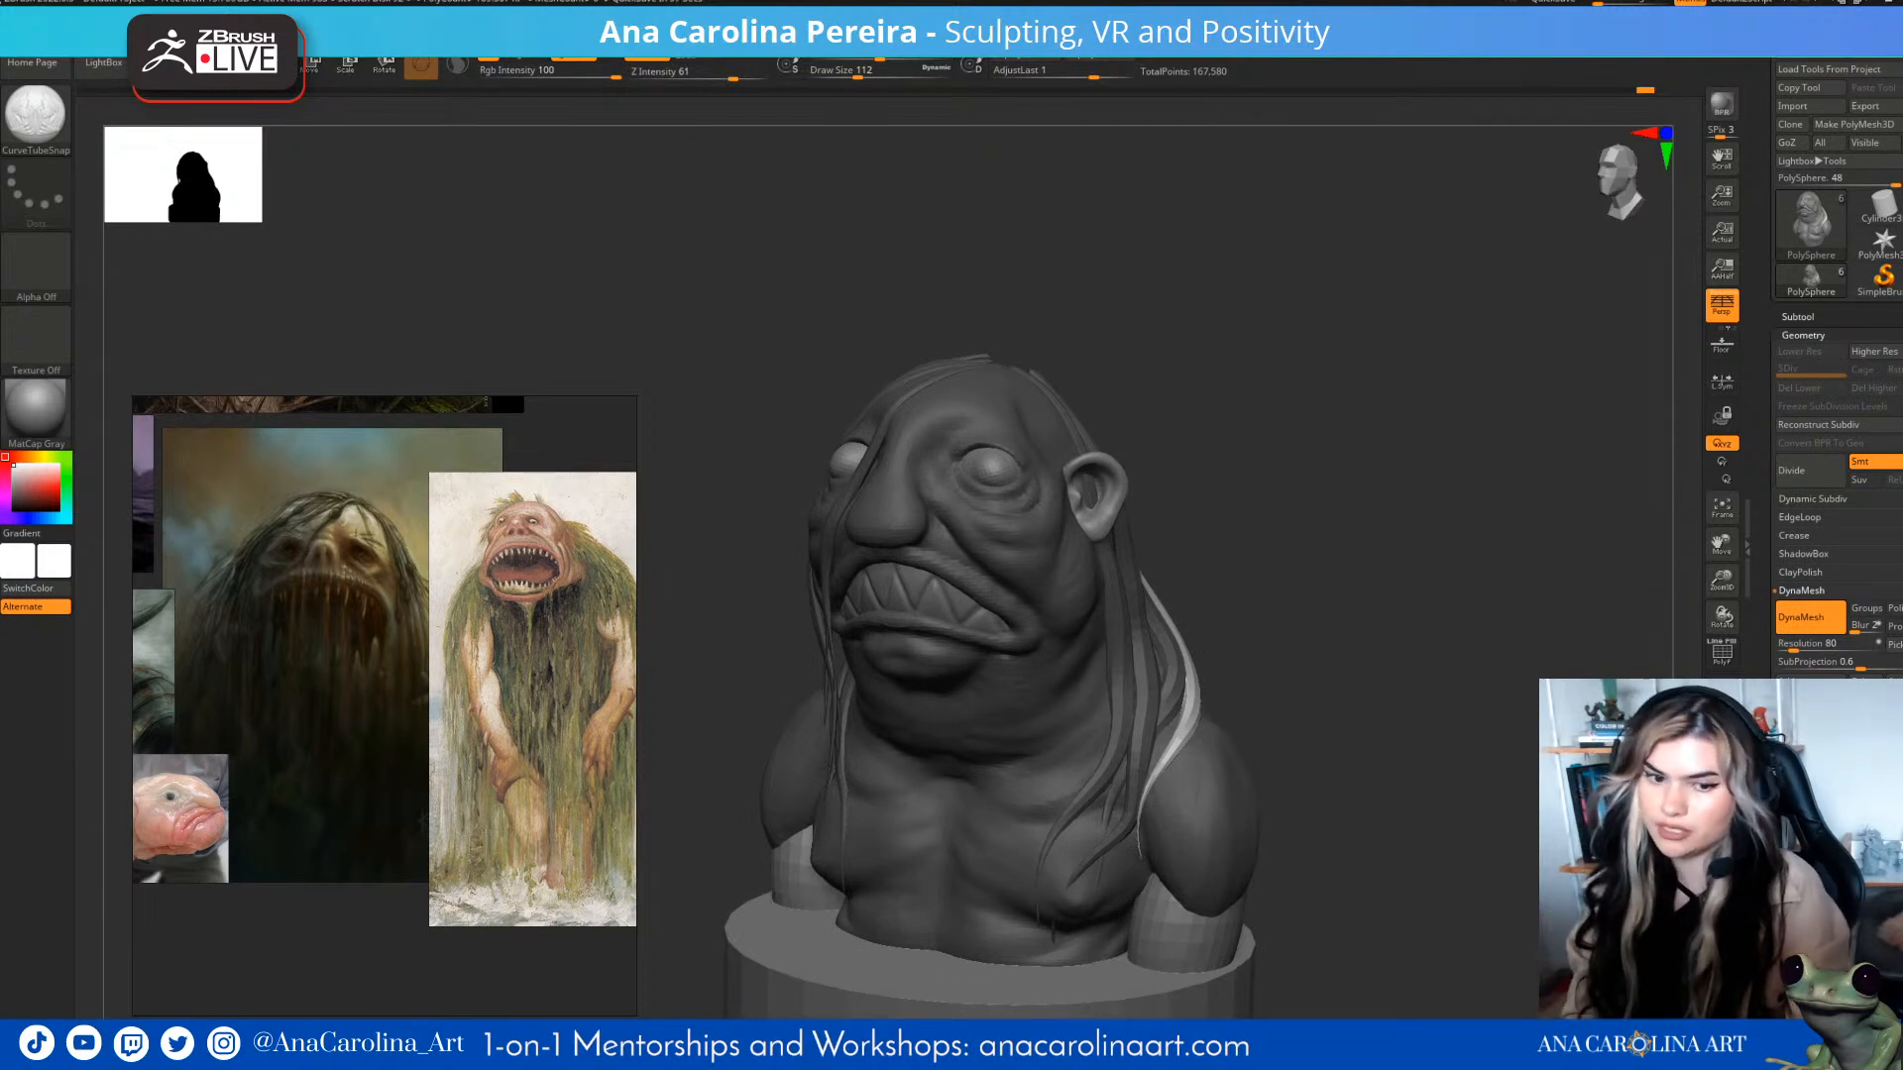
- Add a strand from the rear of the crown behind the partly covered side's ear, over the shoulder to the chest
left_click_drag(1606, 446, 1373, 367)
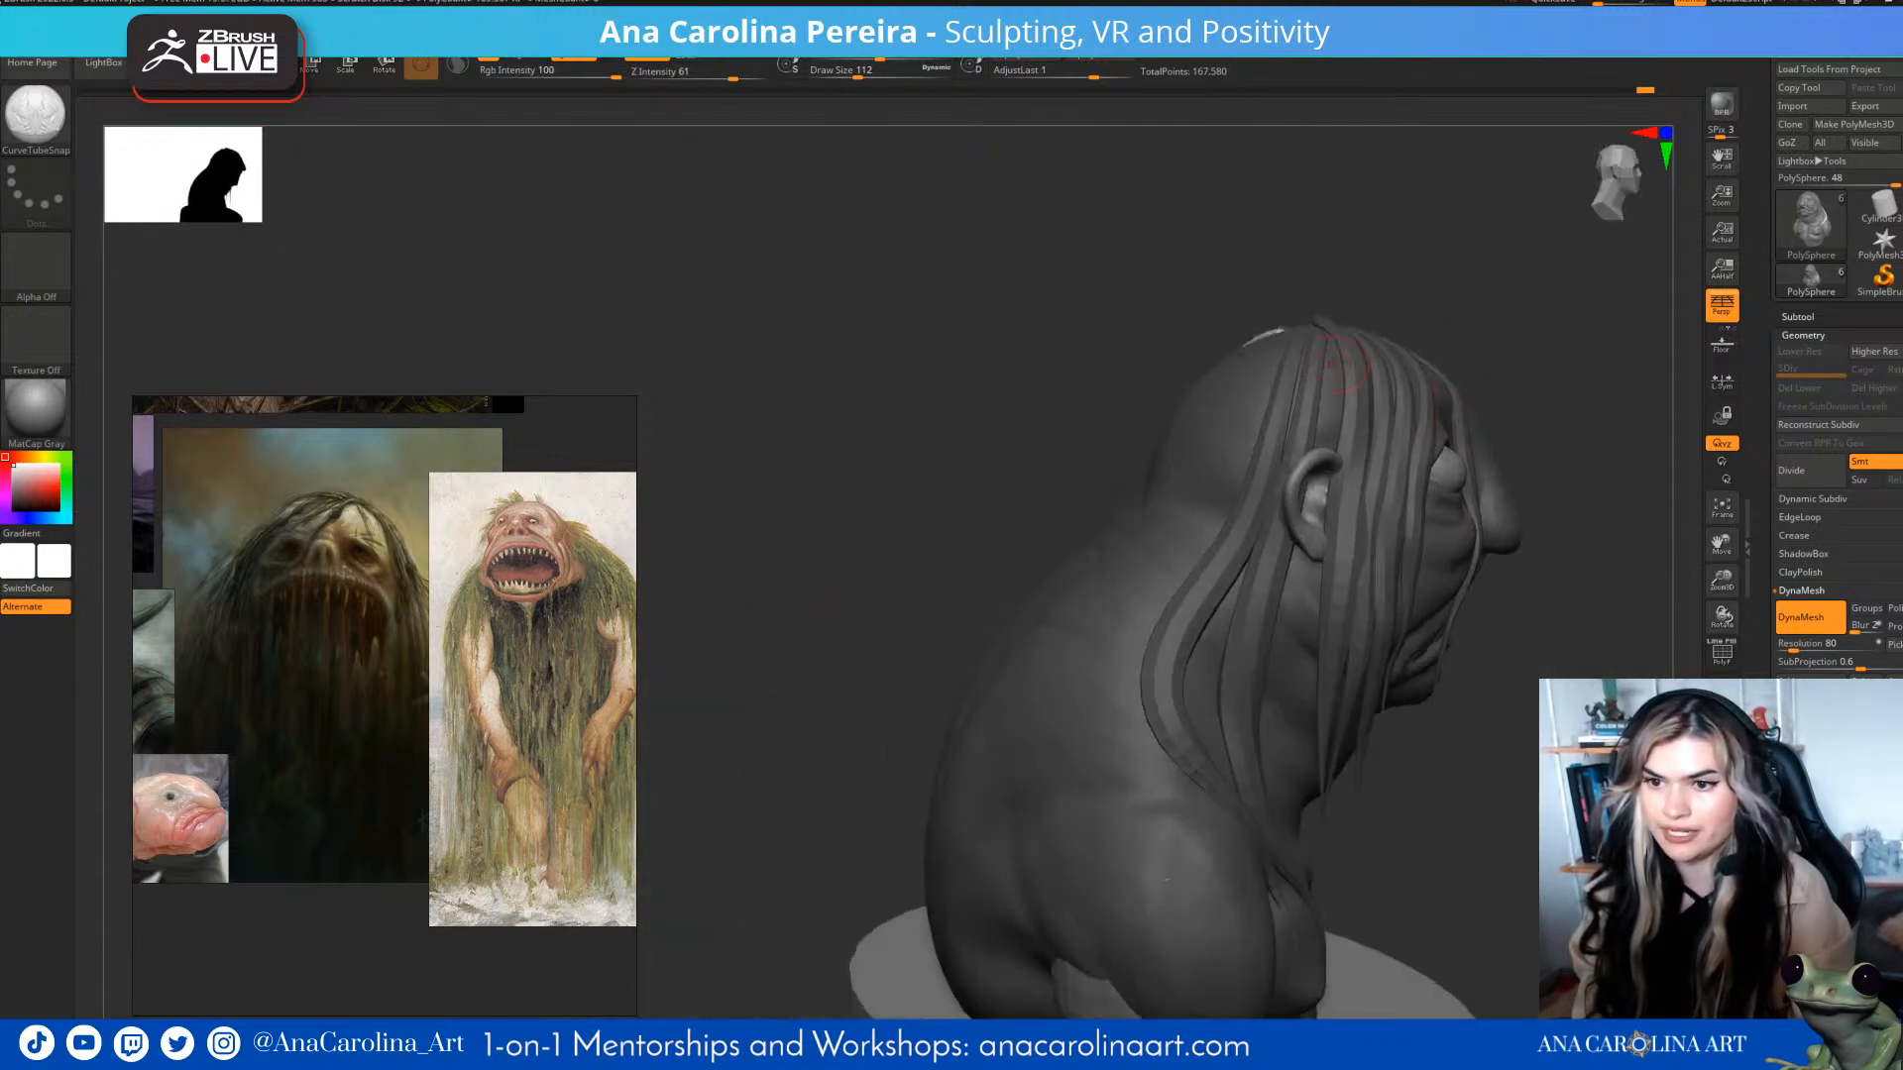
left_click_drag(1437, 773, 1031, 763)
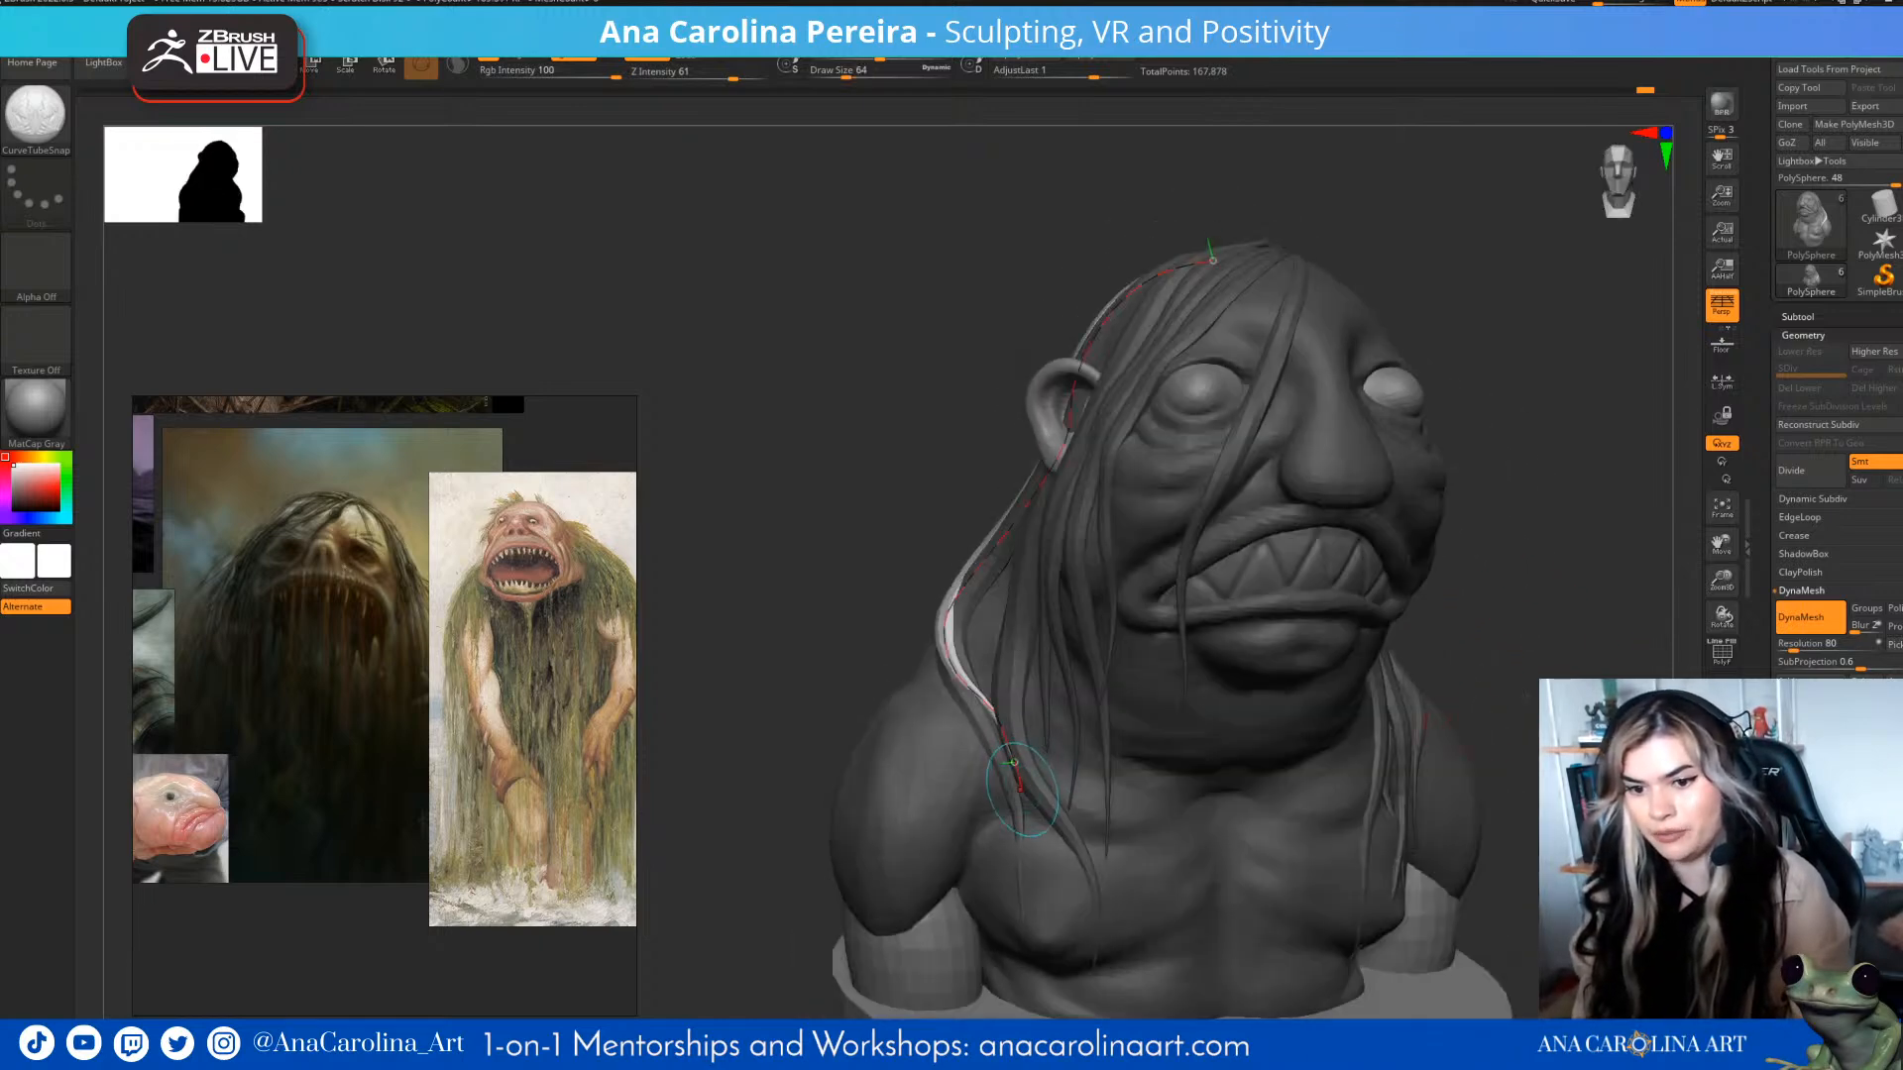
left_click_drag(974, 756, 1073, 854)
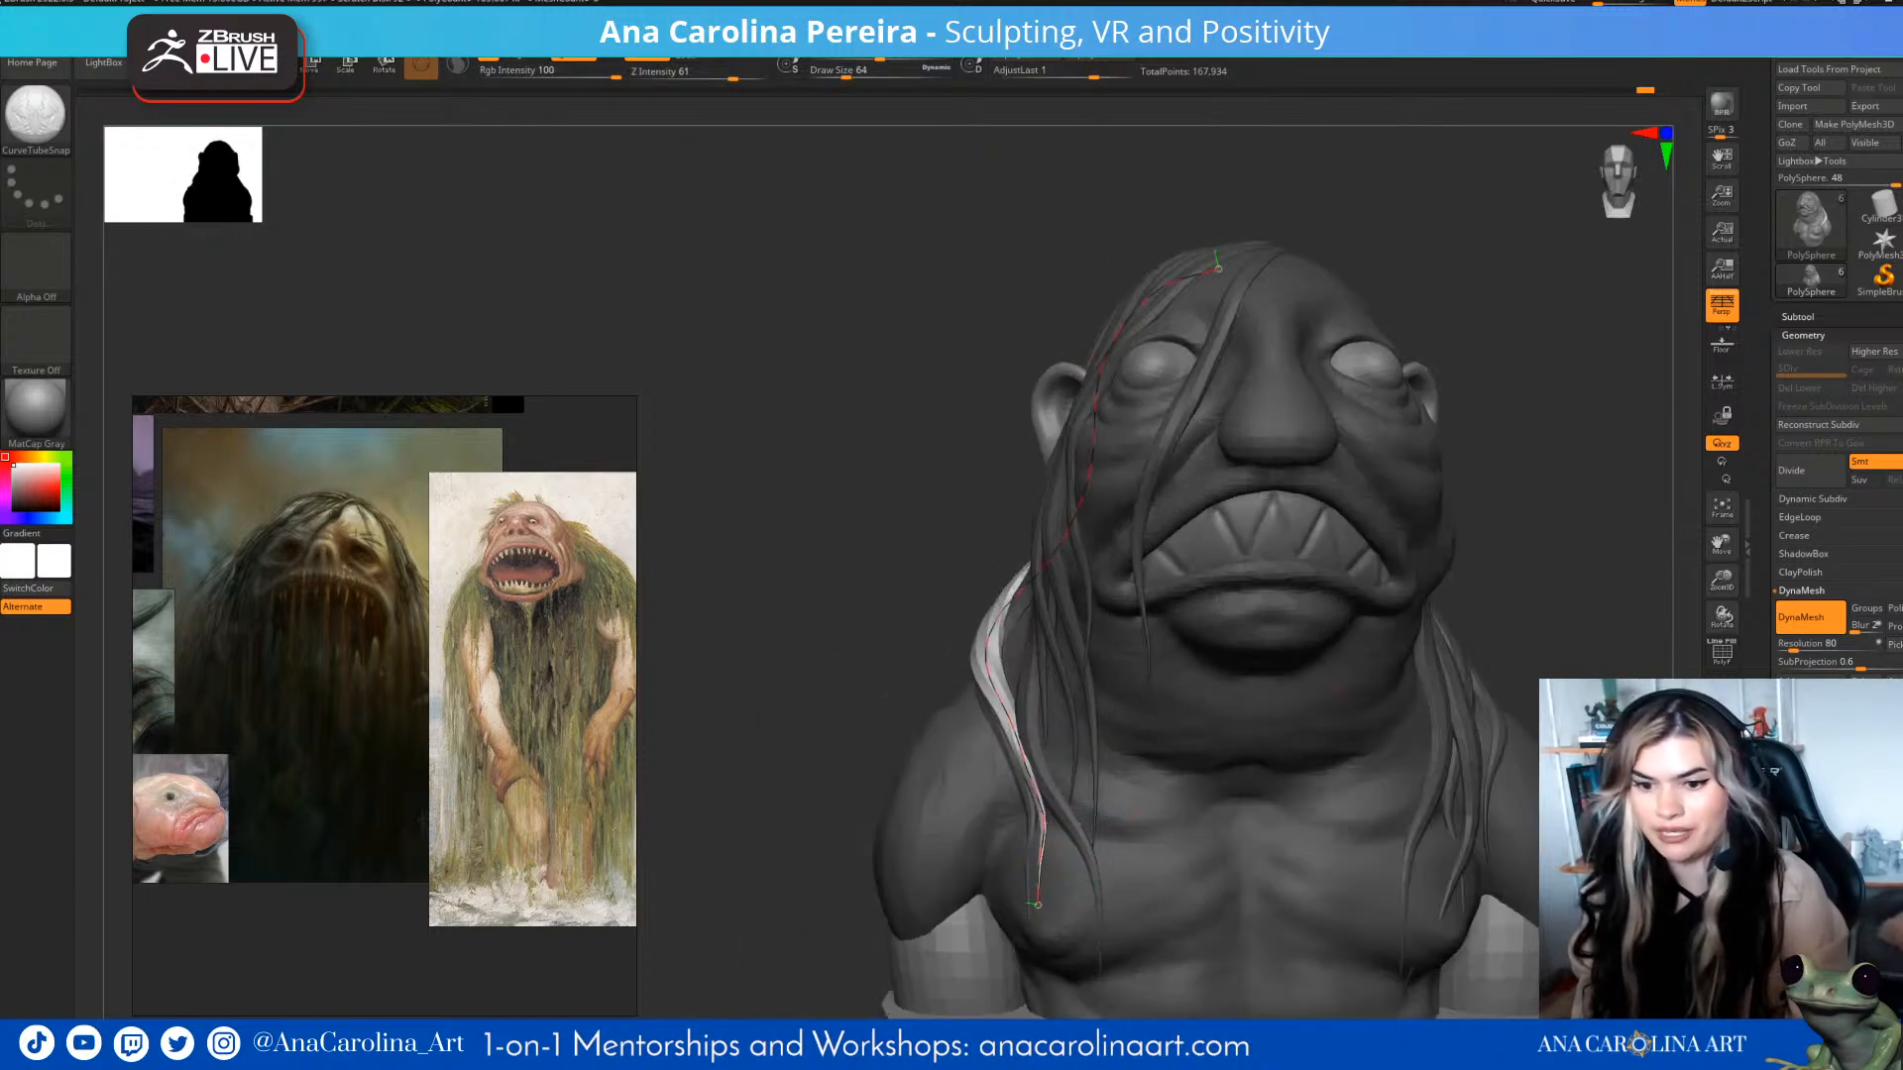
left_click_drag(895, 821, 1026, 865)
- Reshape the strand draped over the shoulder and thicken it at draw size about 90
left_click_drag(1155, 877, 1070, 902)
mouse_move(1168, 857)
left_mouse_down()
mouse_move(1062, 897)
mouse_move(1474, 617)
left_mouse_up()
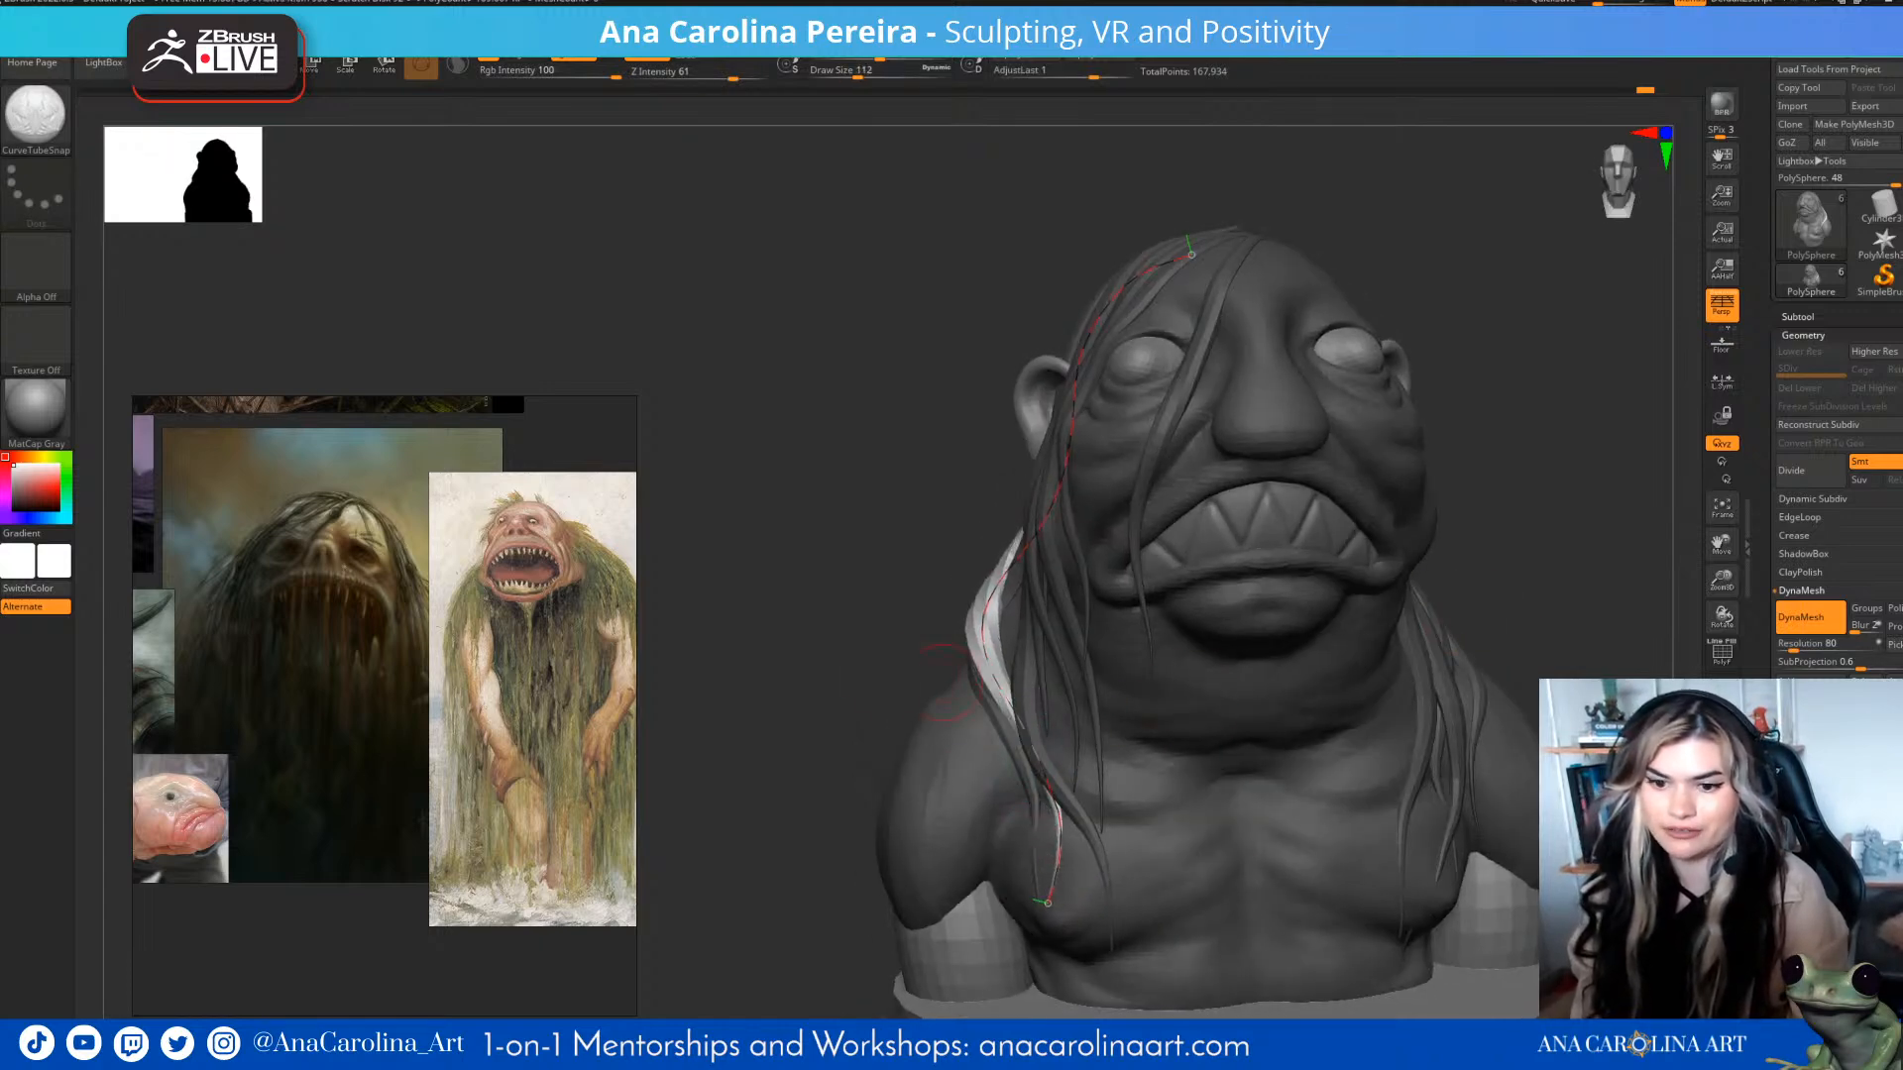
left_click_drag(1036, 764, 946, 677)
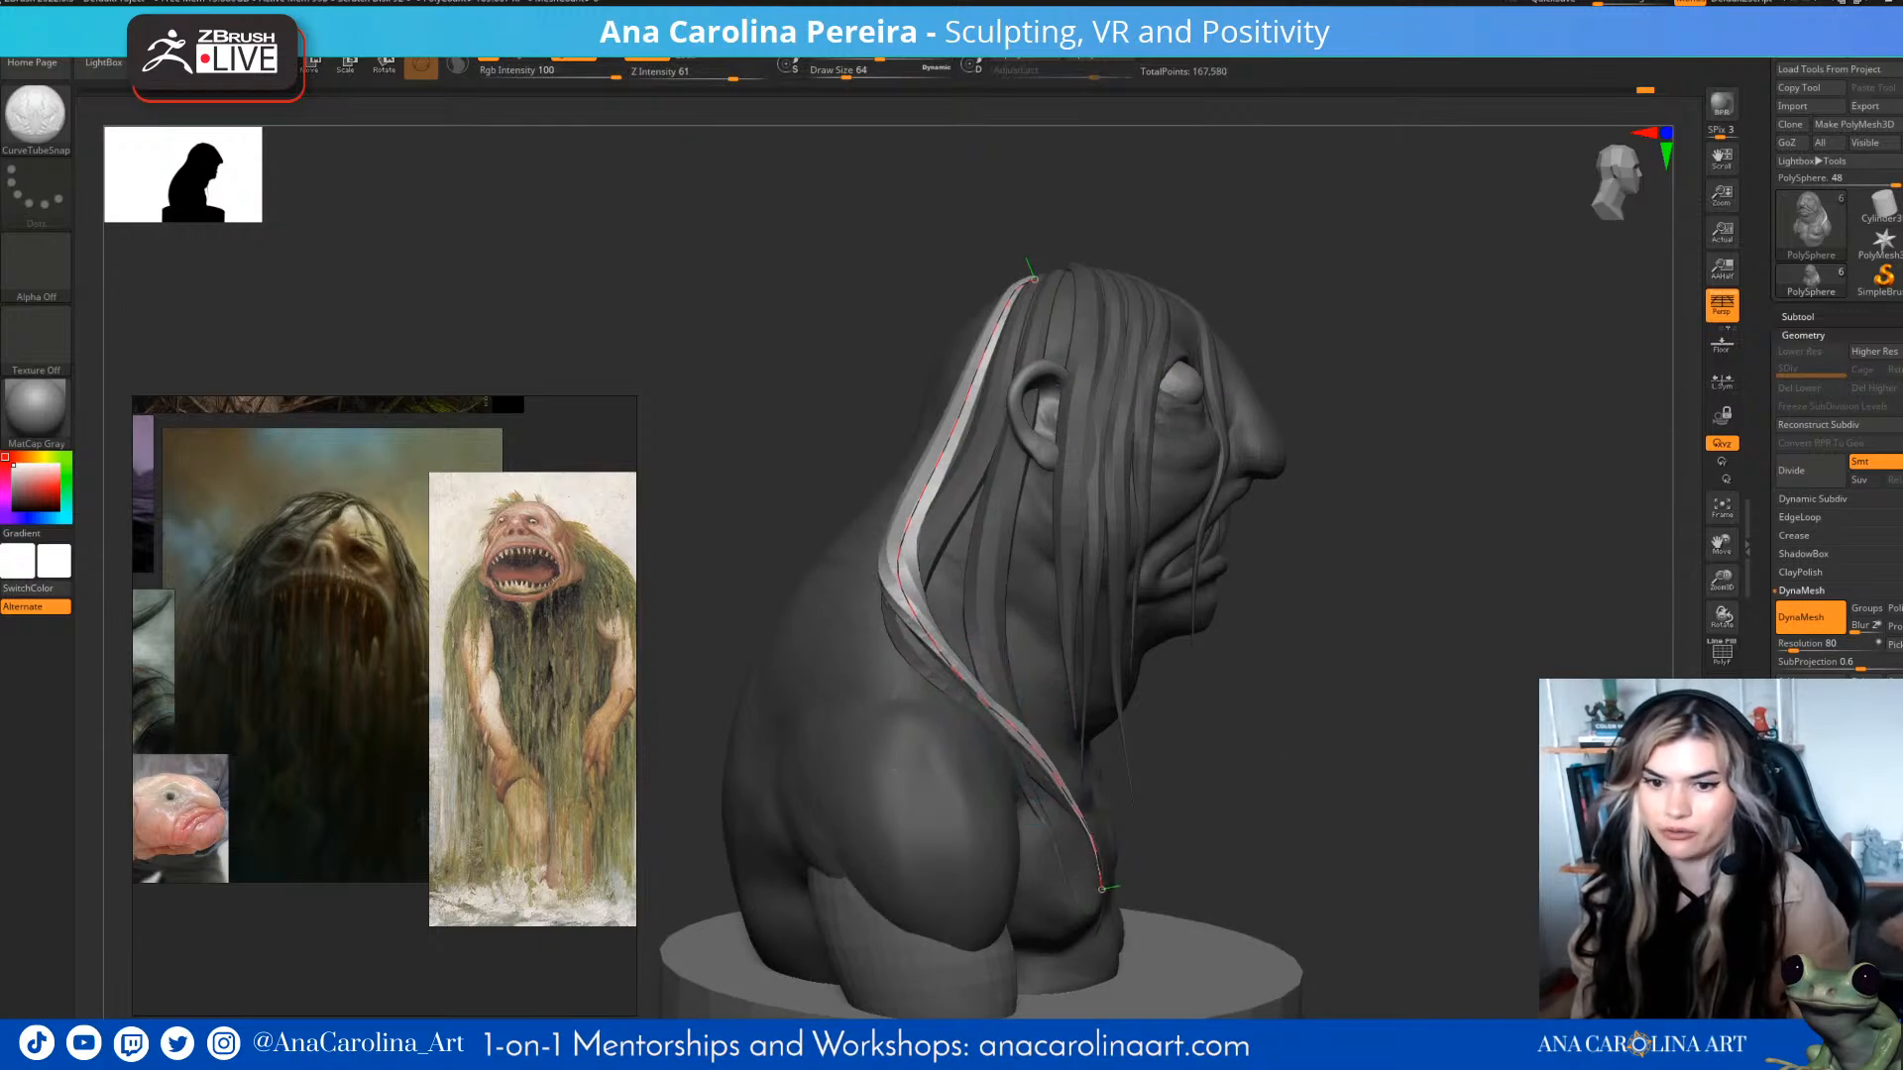
mouse_move(1115, 882)
left_mouse_down()
mouse_move(1289, 892)
mouse_move(1407, 873)
left_mouse_up()
mouse_move(1542, 669)
left_mouse_down("alt")
mouse_move(1457, 684)
mouse_move(1561, 698)
mouse_move(1636, 666)
left_mouse_up("alt")
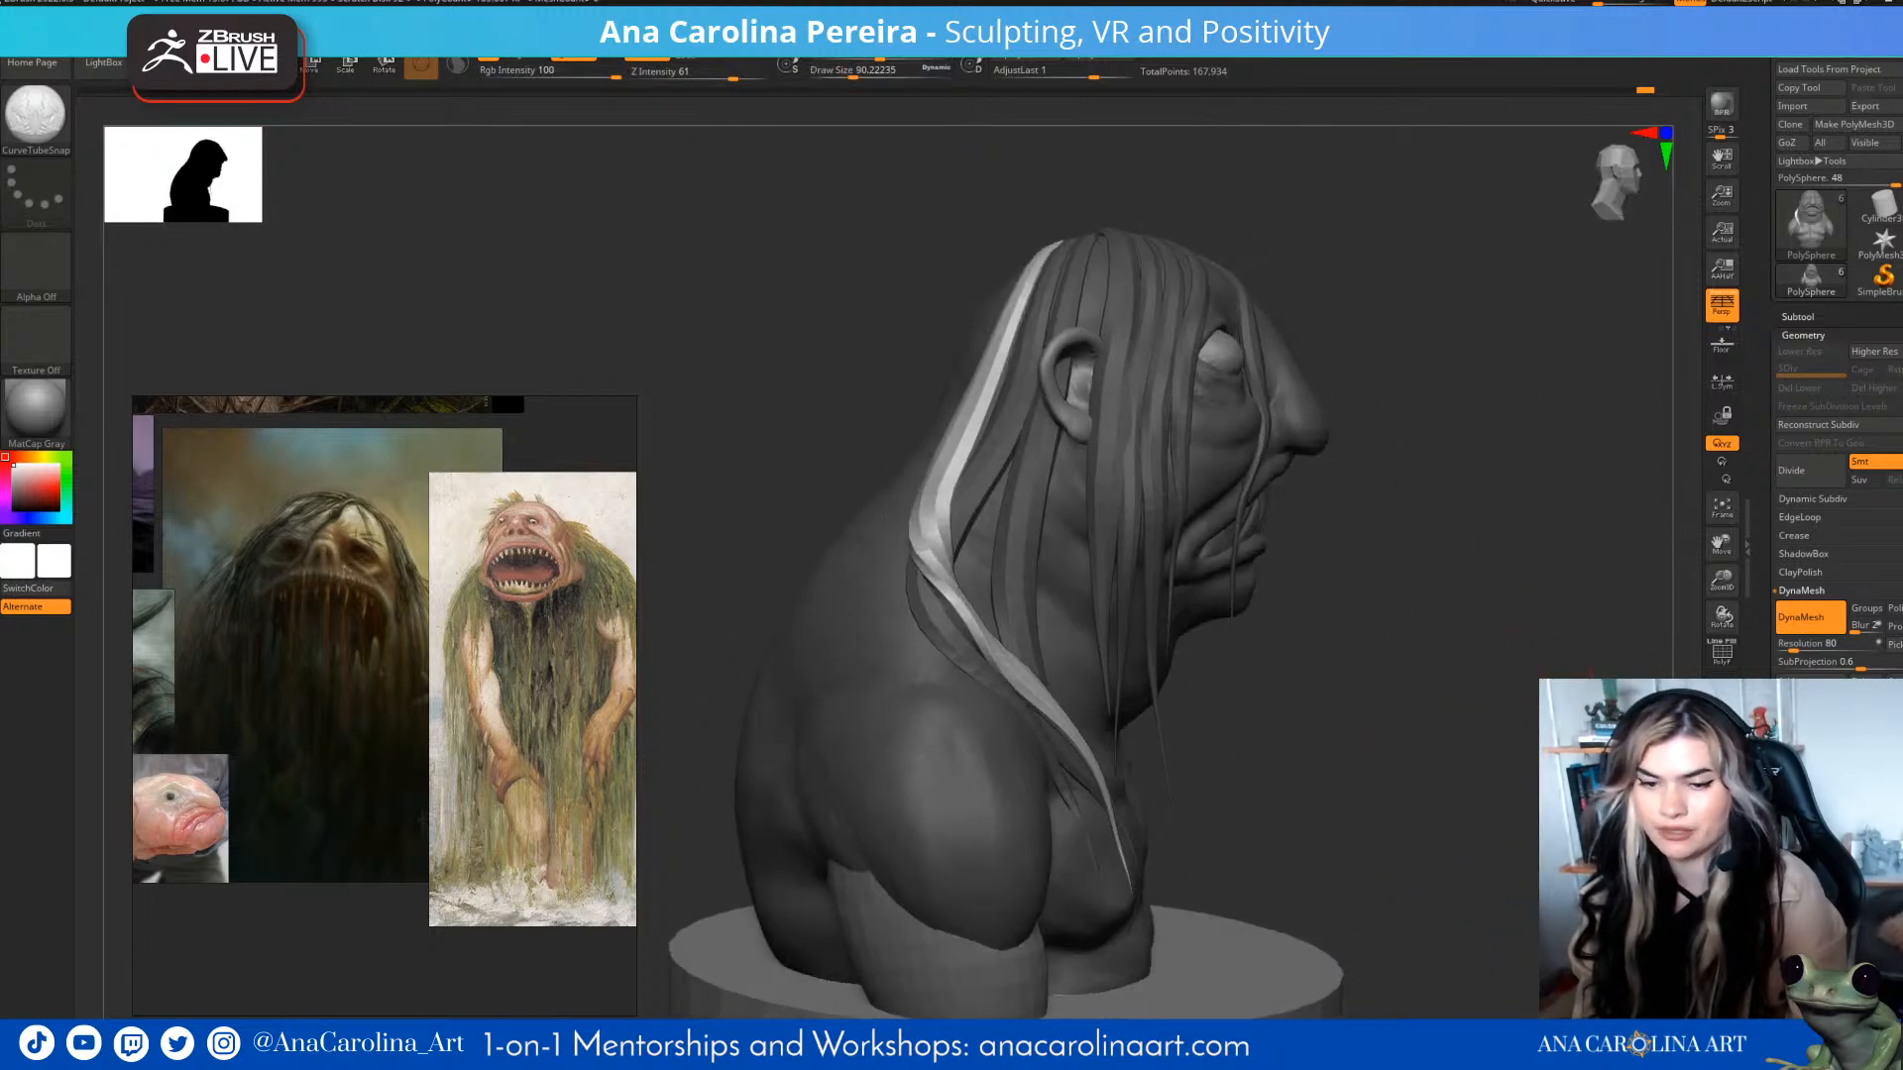
- Set the draw size to about 104 and add mirrored hair strands from the back of the crown down to the neck
left_click_drag(995, 635, 1266, 786)
mouse_move(1179, 714)
left_mouse_down()
mouse_move(1200, 739)
mouse_move(1444, 733)
left_mouse_up()
right_click(1465, 731)
mouse_move(1319, 729)
left_mouse_down()
mouse_move(1427, 731)
mouse_move(1467, 709)
left_mouse_up()
mouse_move(1288, 694)
left_mouse_down()
mouse_move(1427, 708)
mouse_move(1376, 601)
left_mouse_up()
right_click(1151, 520)
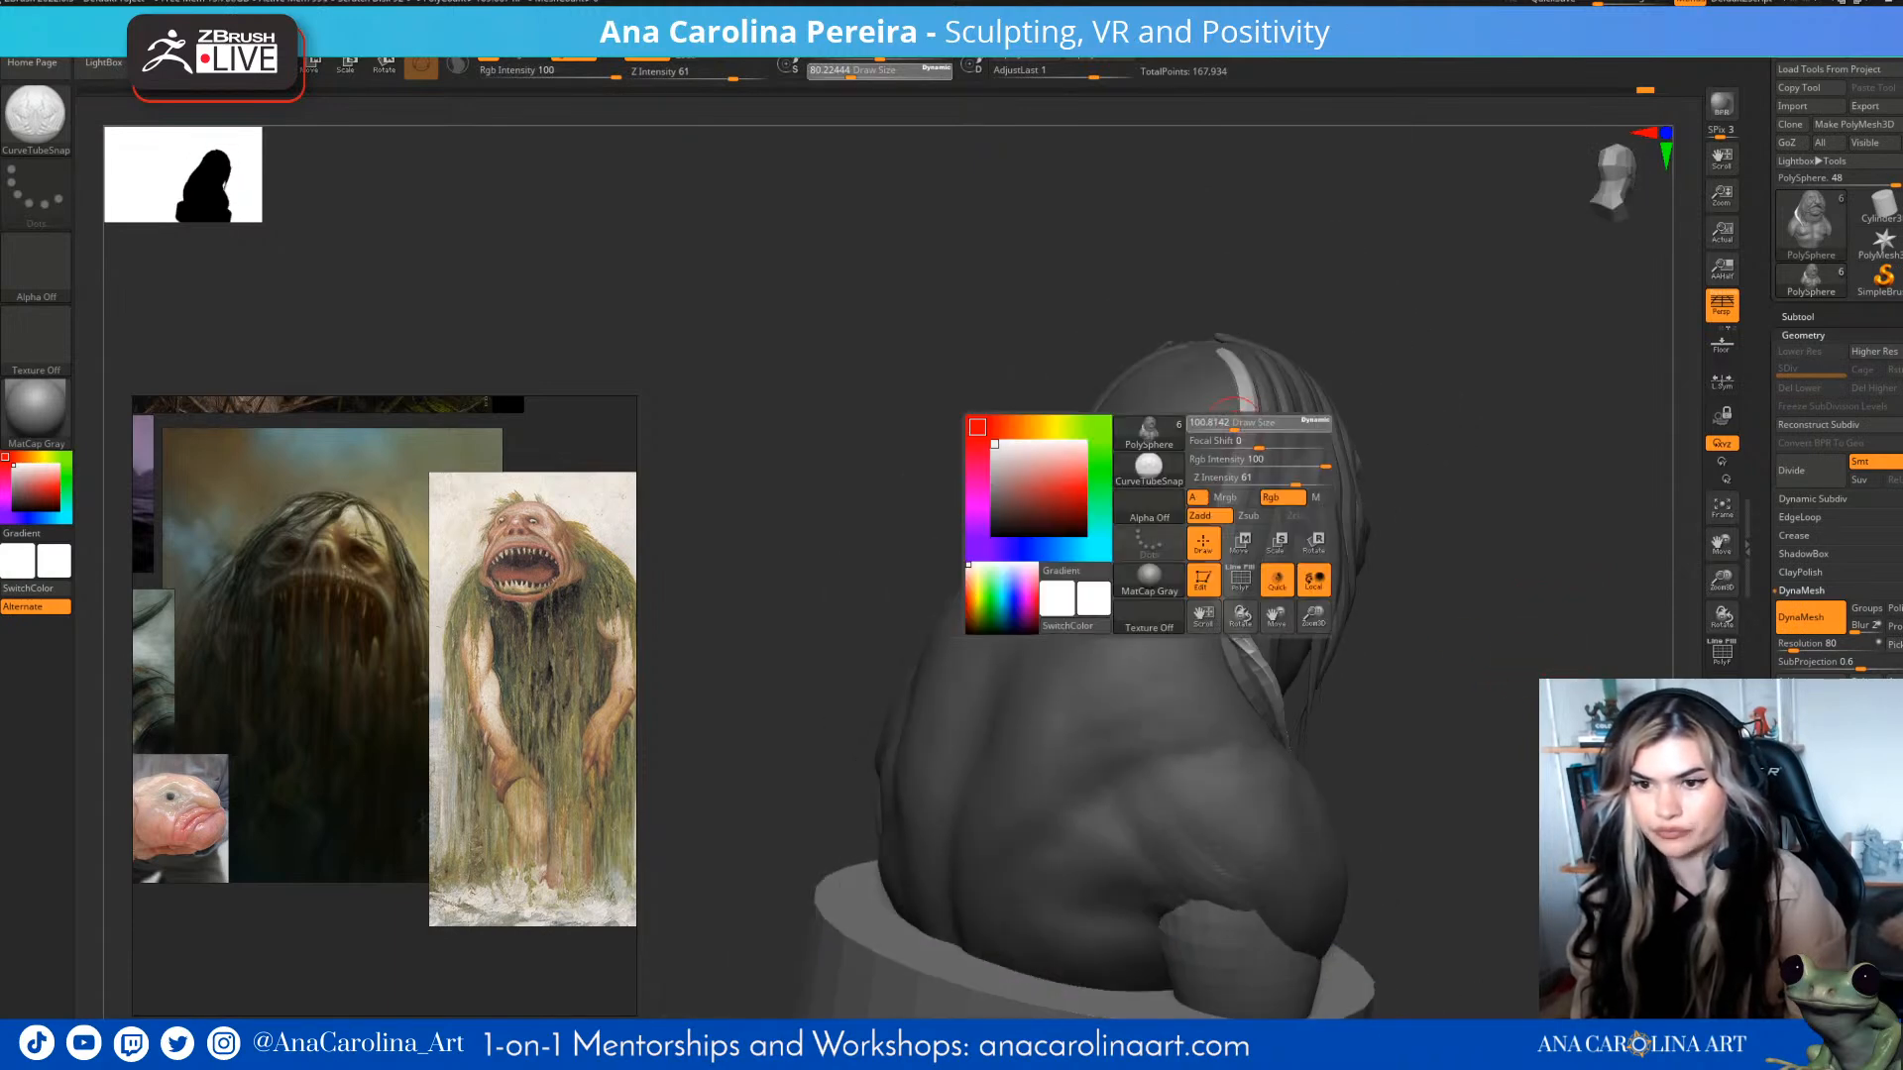
right_click_drag(1150, 519, 1259, 595)
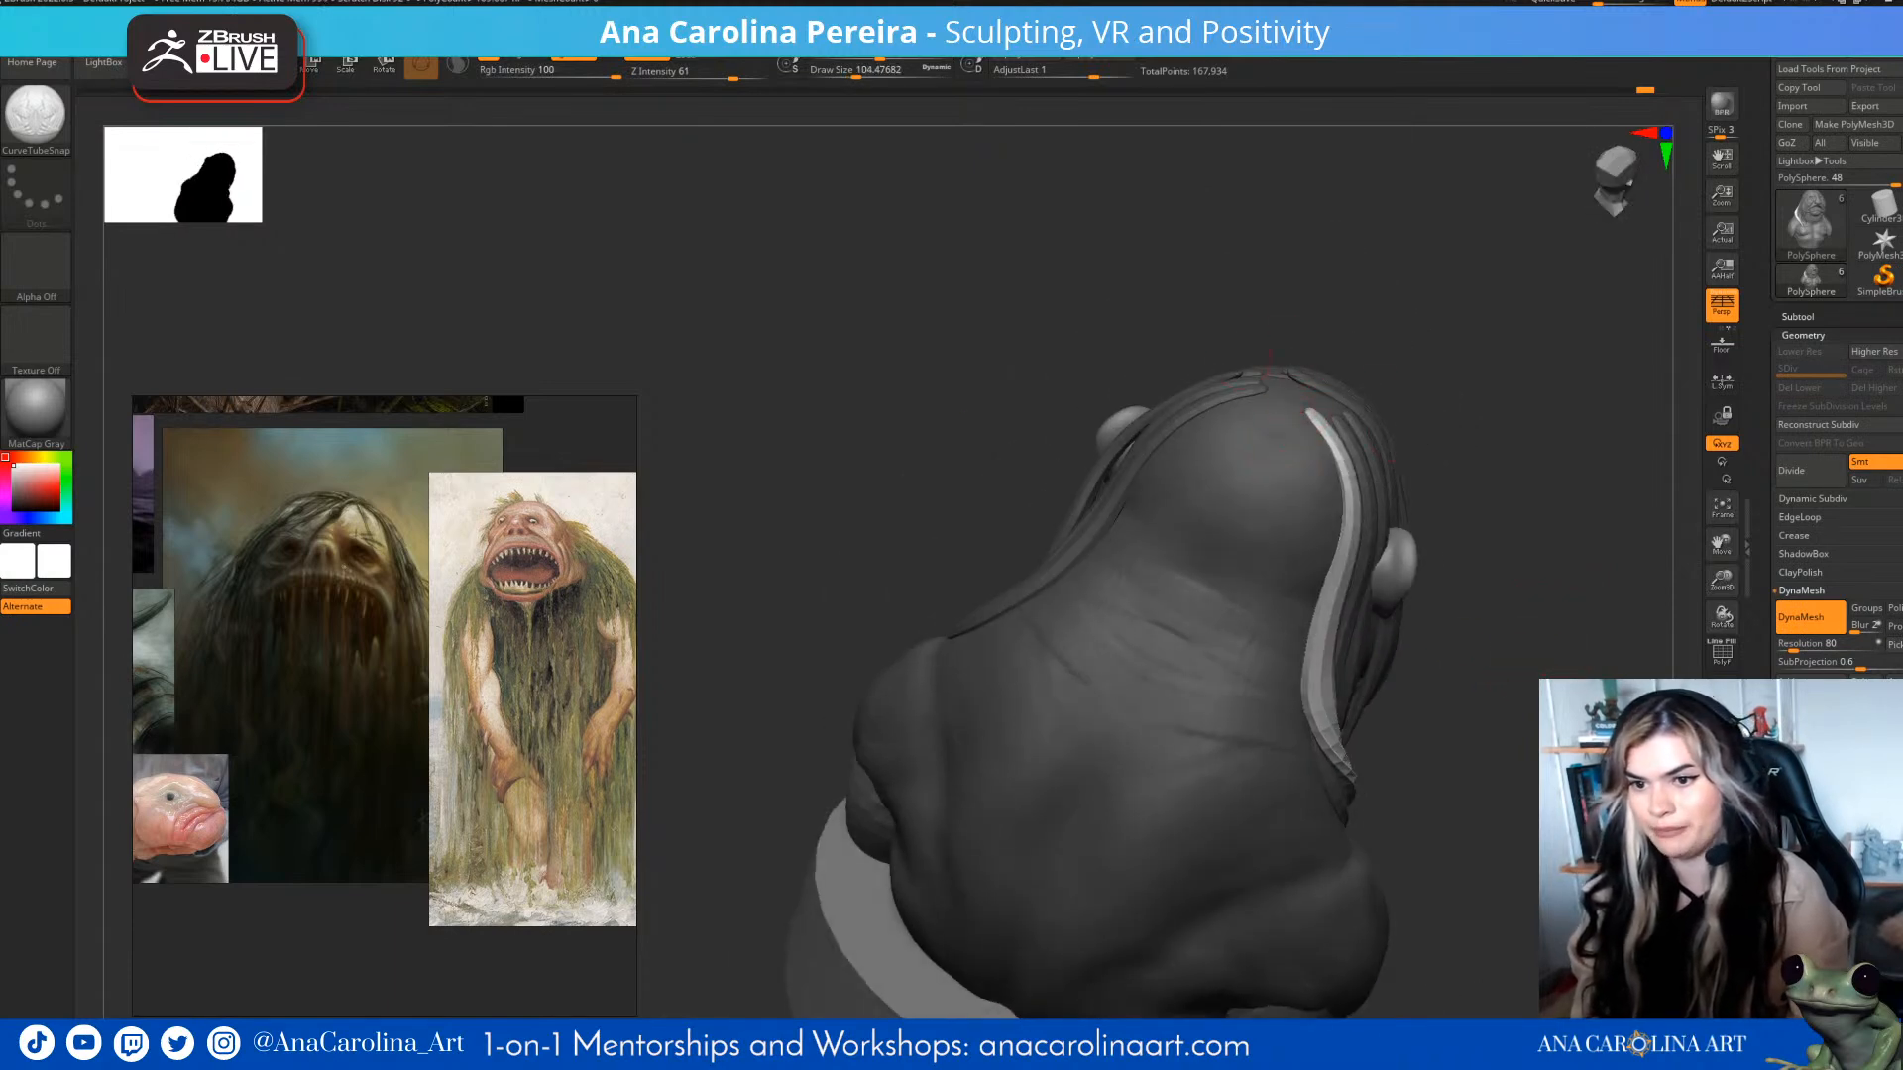
left_click_drag(1297, 616, 1291, 662)
key("ctrl+z")
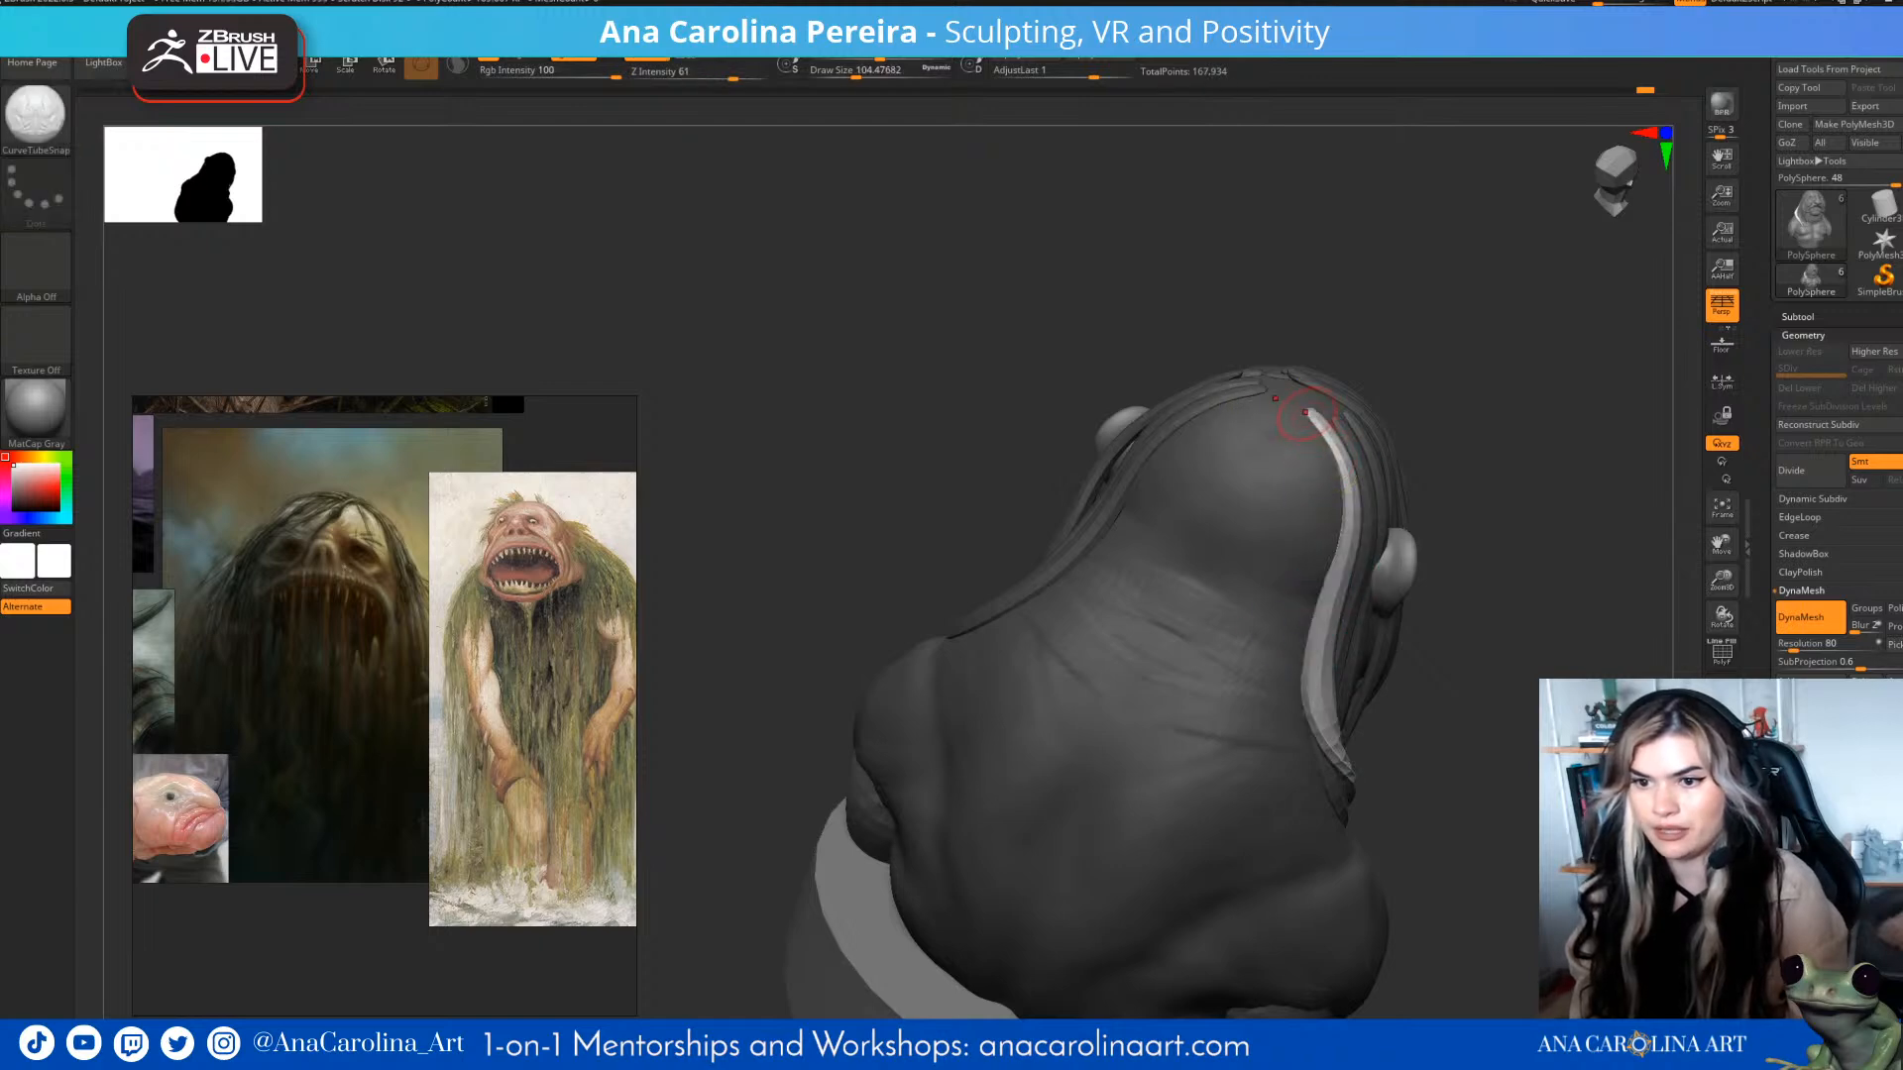
left_click_drag(1323, 532, 1306, 634)
right_click_drag(1293, 724, 1307, 634)
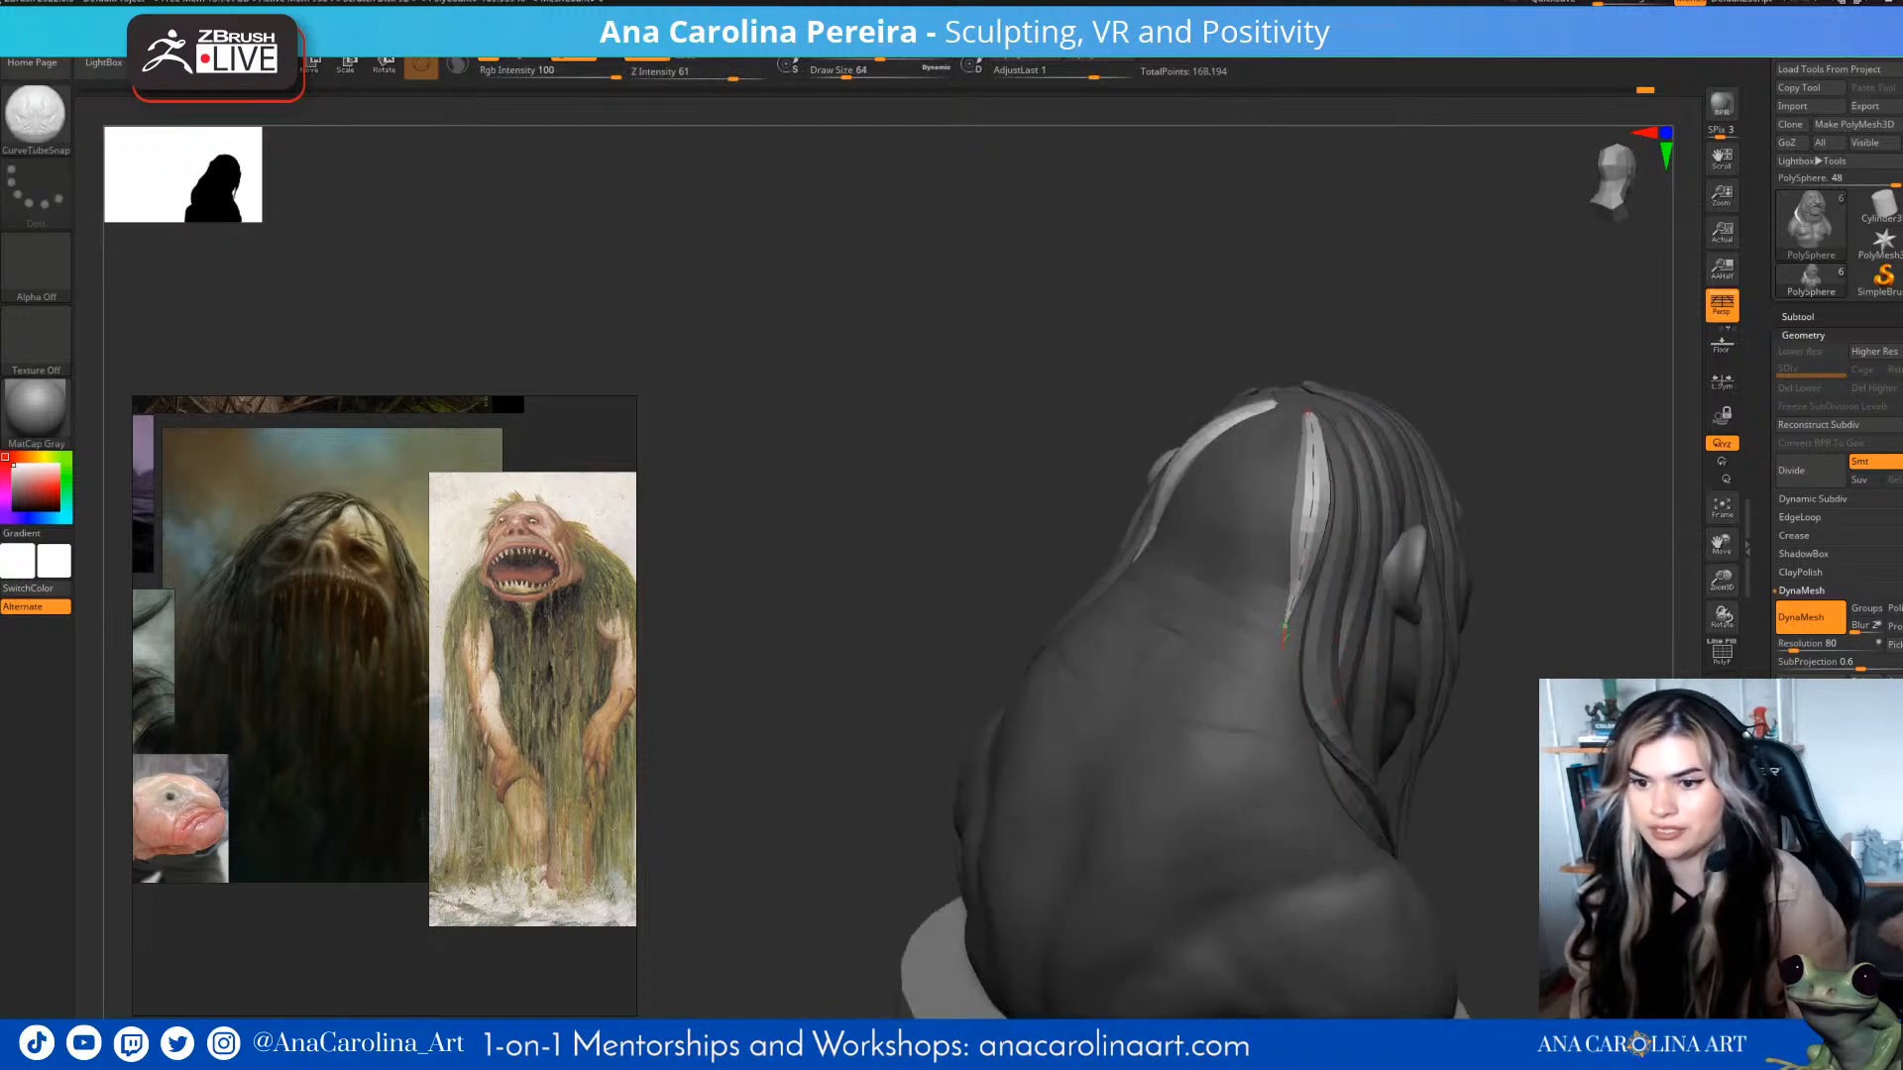
- Extend the back-of-head strands down over the rear of the shoulders and thicken them at draw size about 104
left_click_drag(1344, 878, 1350, 876)
right_click_drag(1350, 876, 1223, 777)
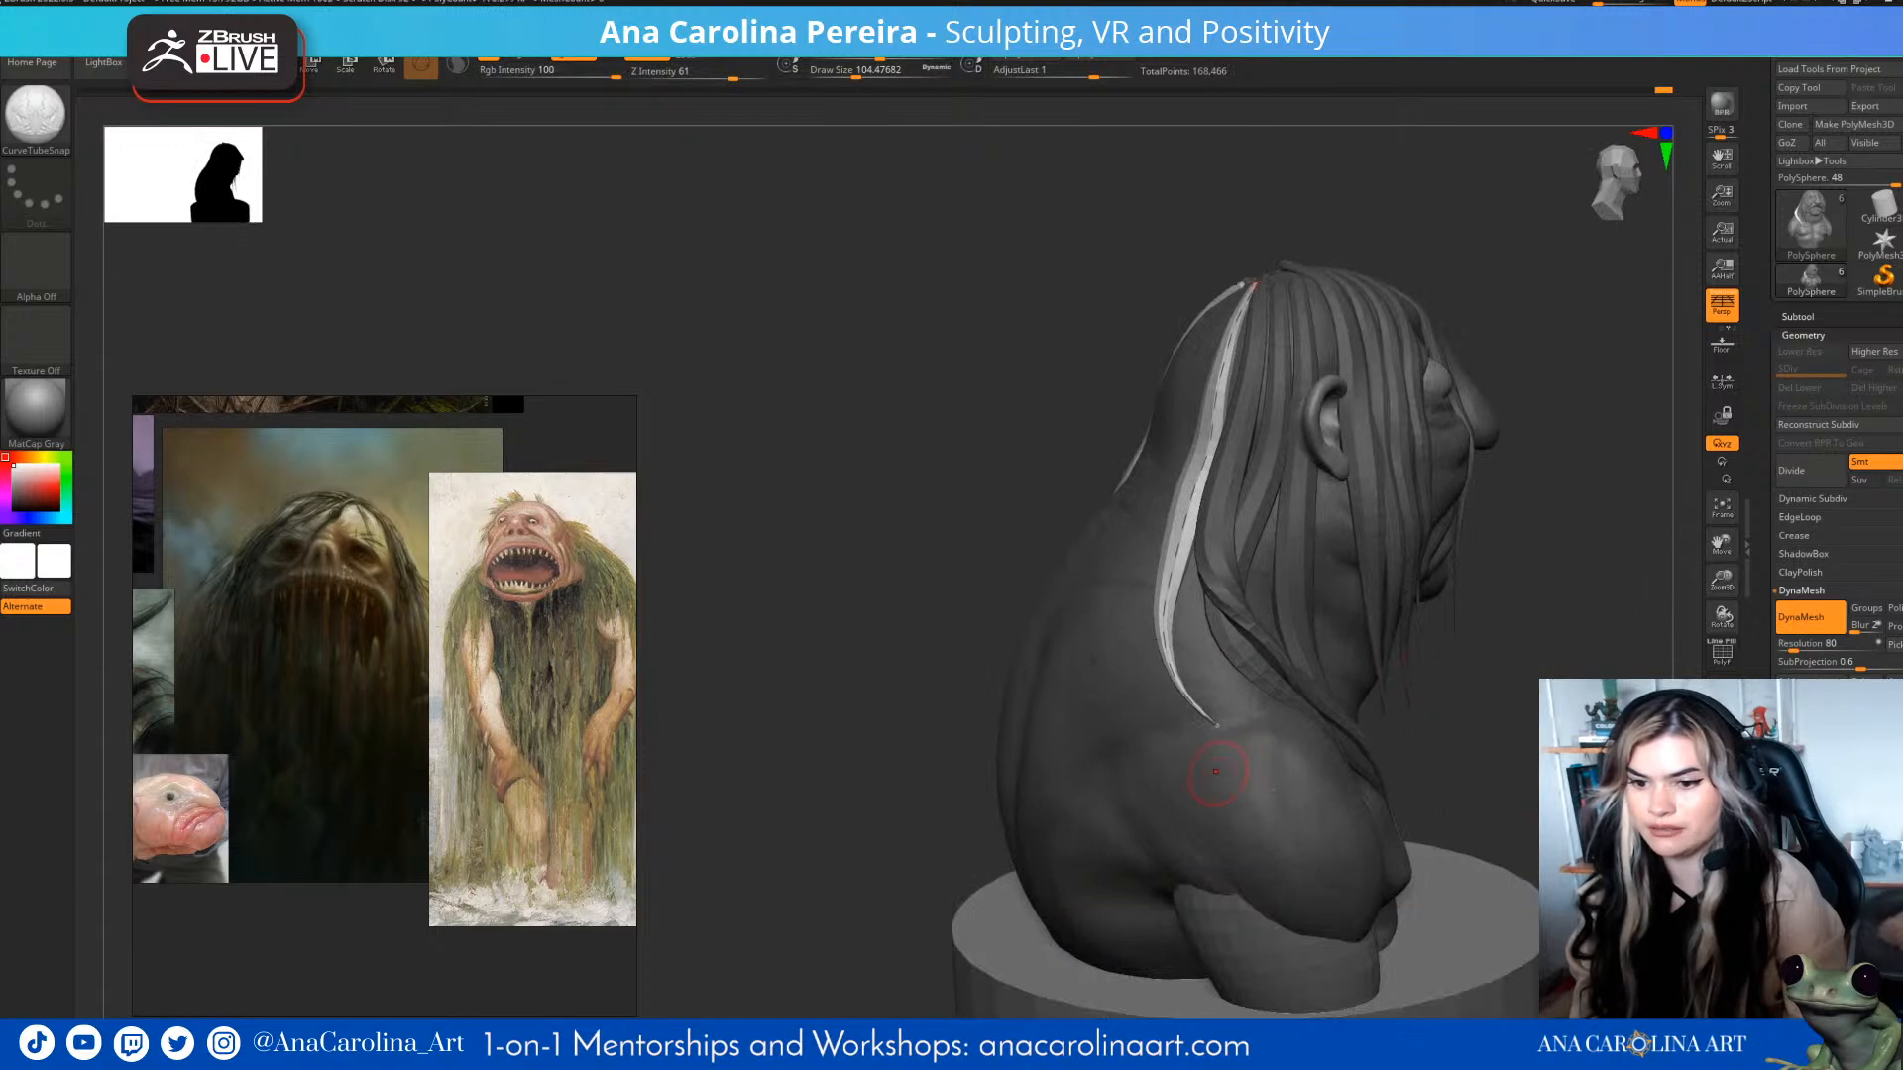
left_click_drag(1239, 738, 1242, 890)
right_click_drag(1243, 890, 823, 595)
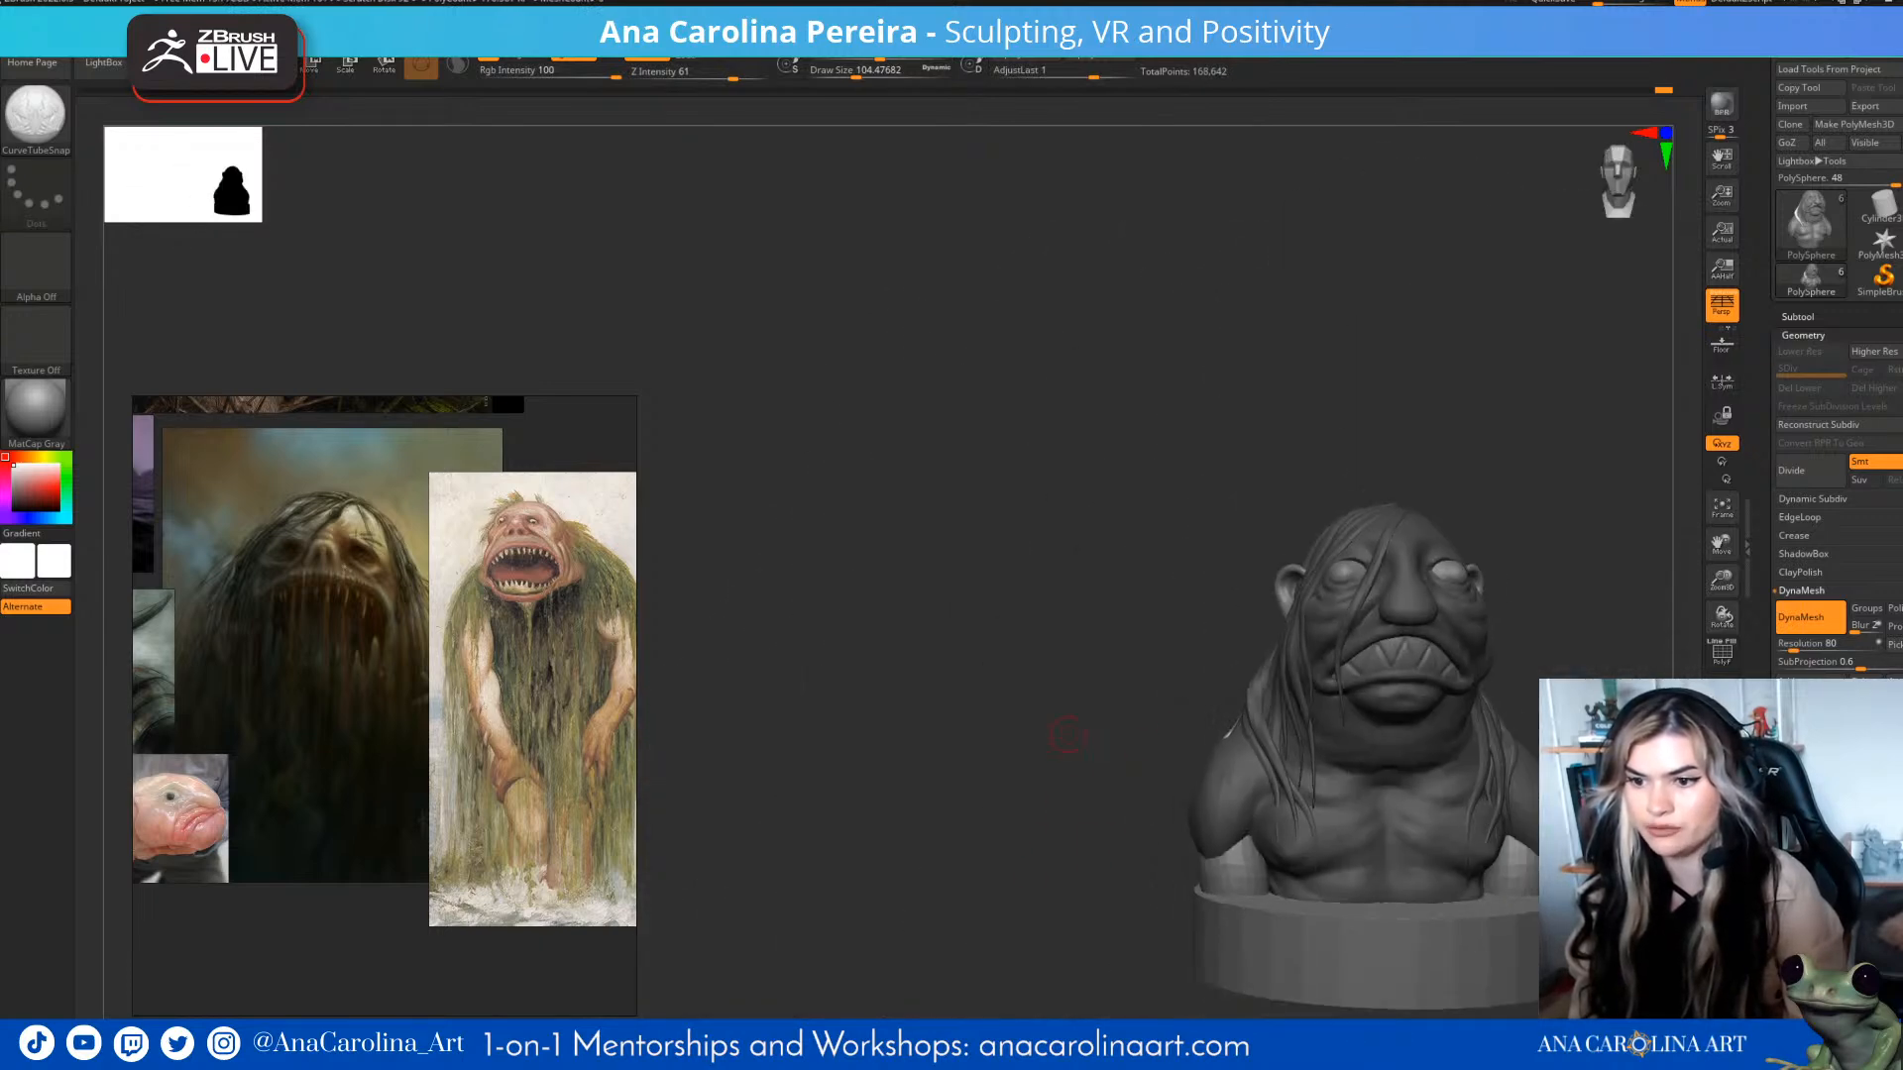
right_click_drag(1665, 644, 1437, 674, "alt")
mouse_move(1437, 674)
right_mouse_down()
mouse_move(1249, 669)
mouse_move(1437, 709)
right_mouse_up()
right_click(858, 529)
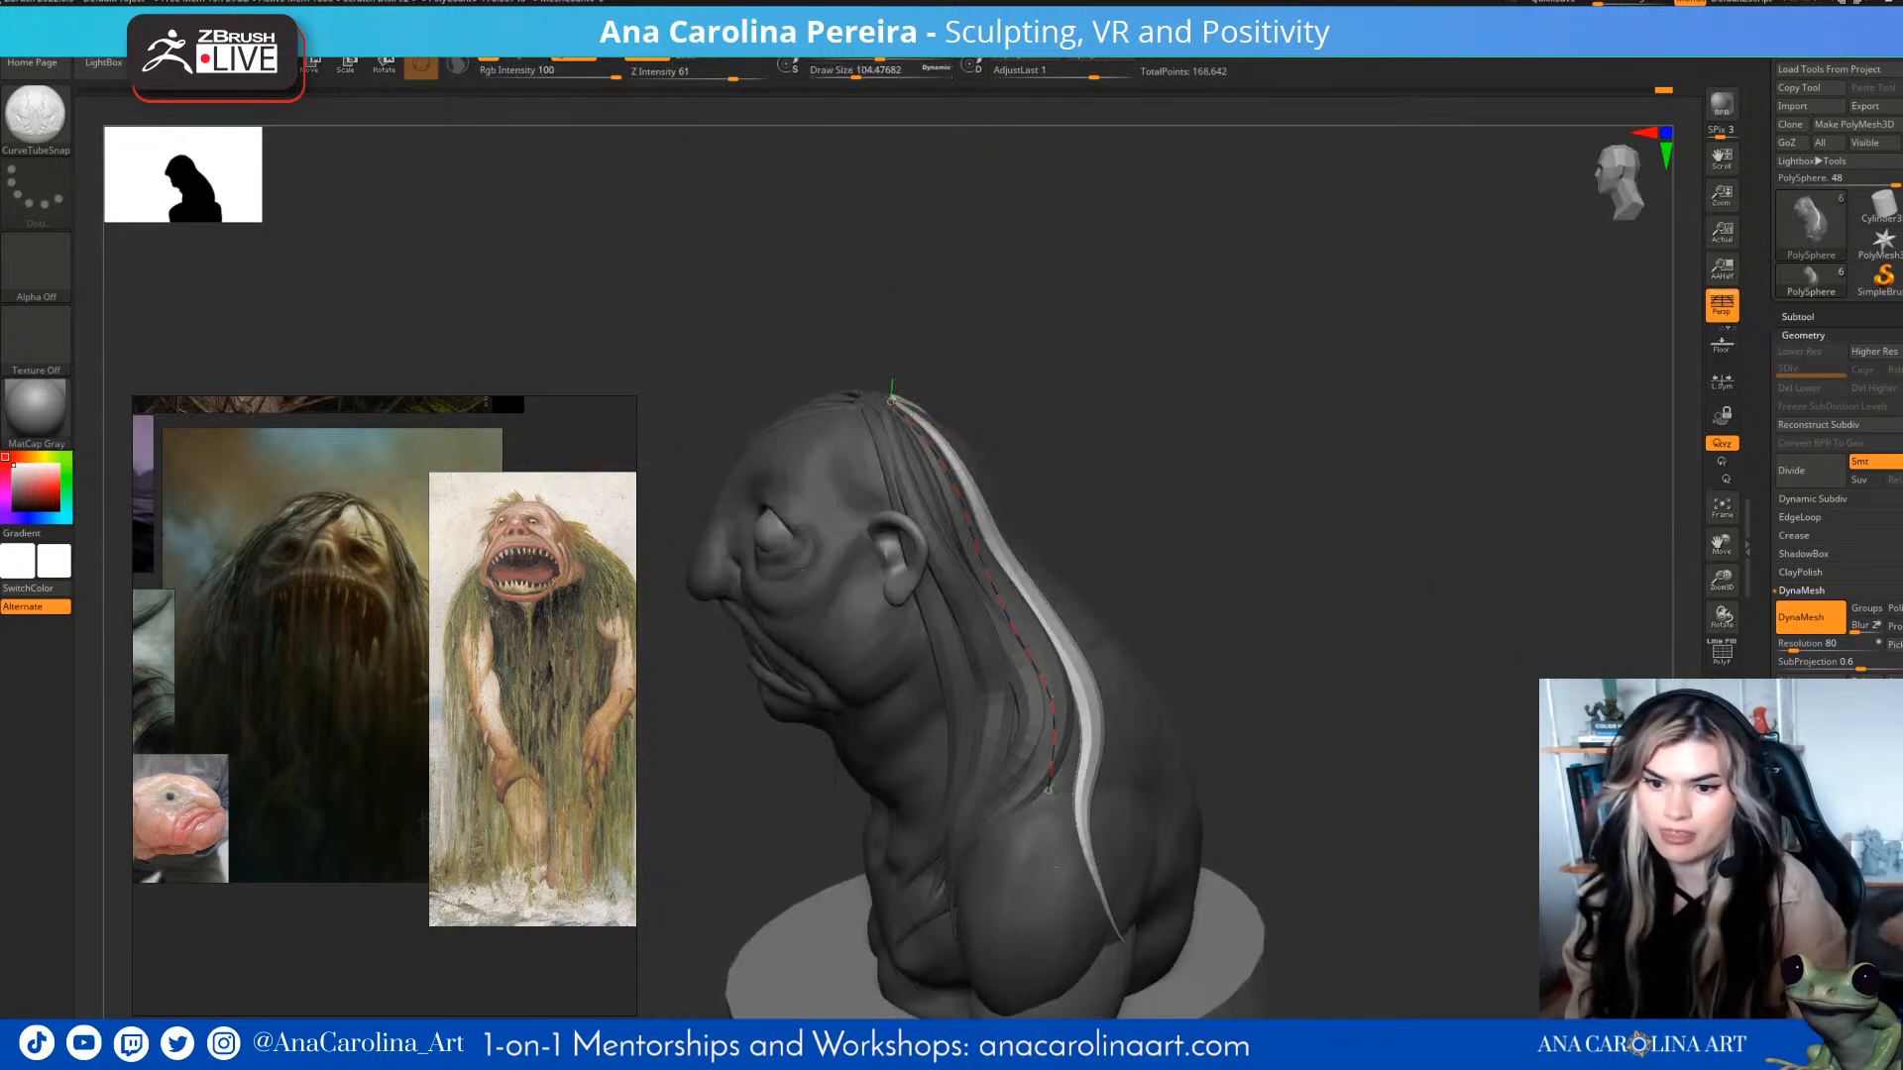
left_click_drag(1052, 761, 1055, 798)
mouse_move(1054, 798)
right_mouse_down()
mouse_move(977, 793)
mouse_move(1066, 801)
right_mouse_up()
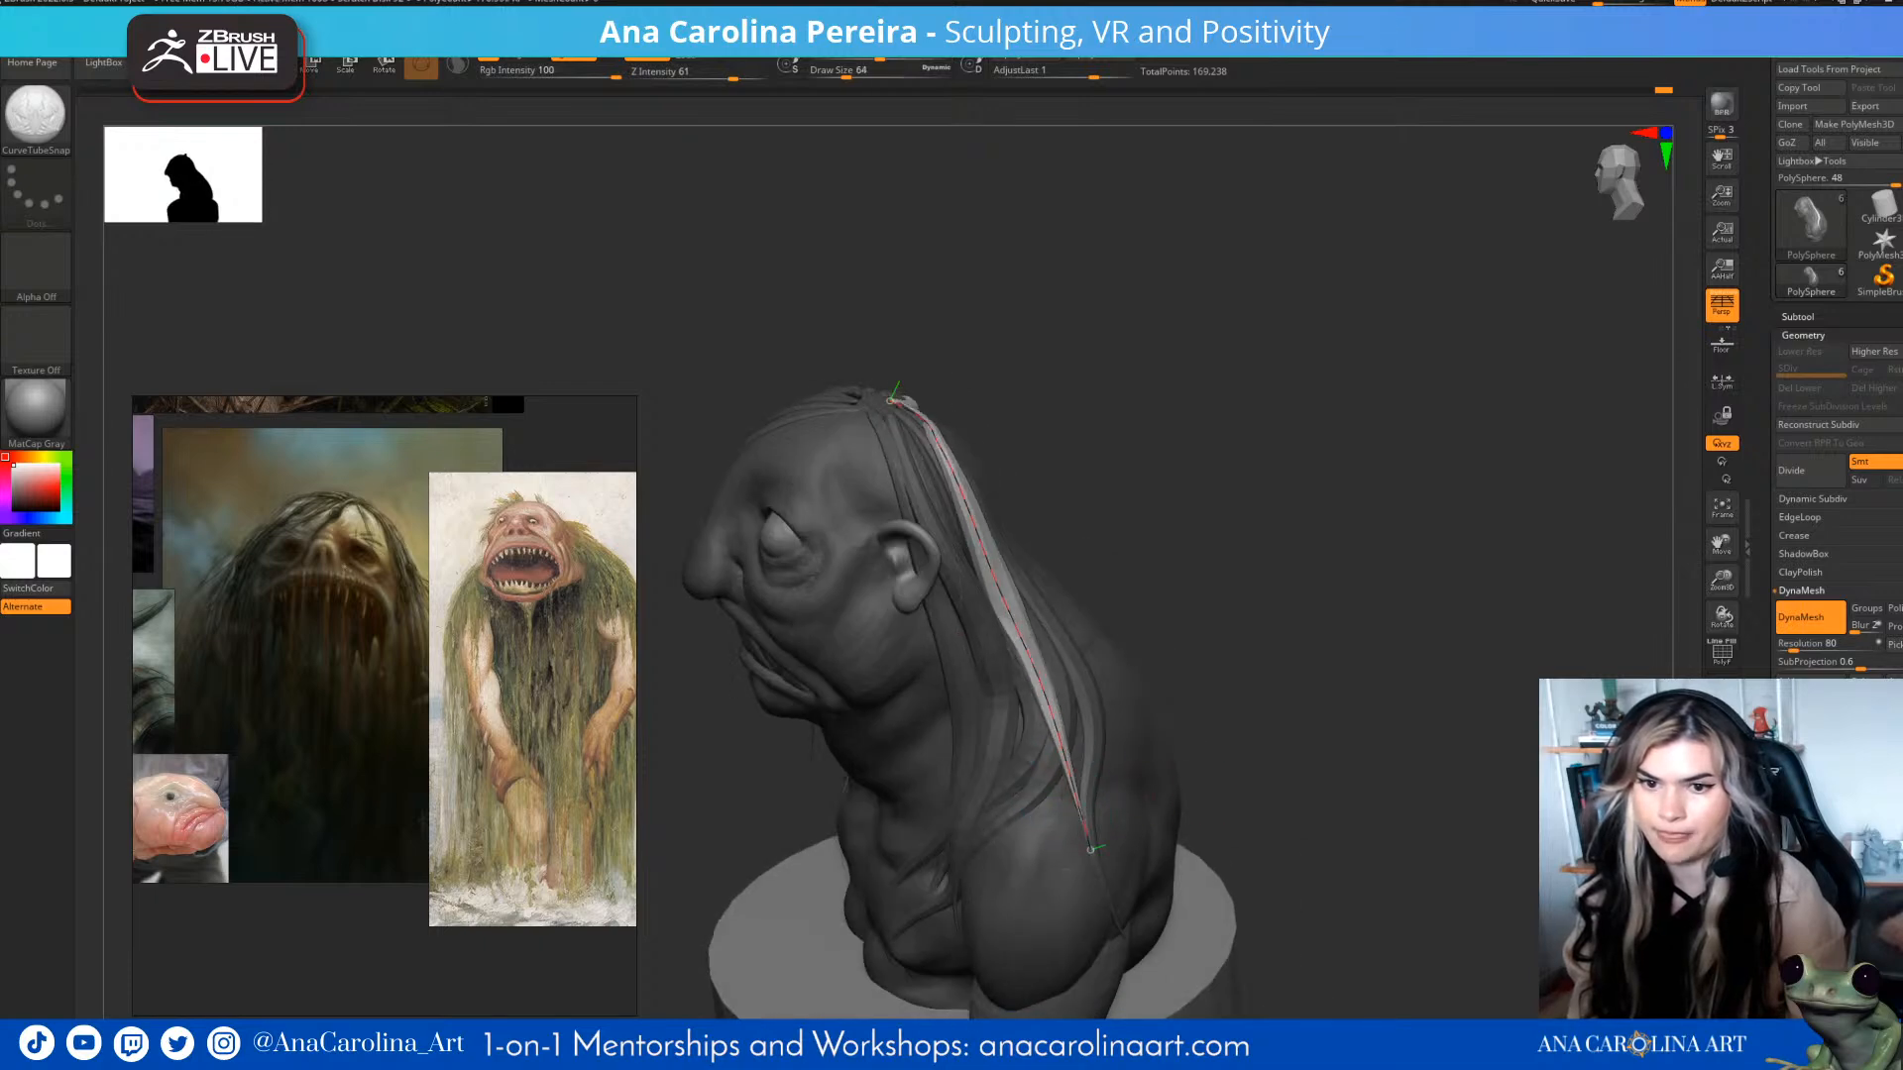
mouse_move(1239, 684)
right_mouse_down()
mouse_move(1110, 744)
mouse_move(1190, 684)
mouse_move(1378, 625)
right_mouse_up()
mouse_move(1259, 629)
right_mouse_down()
mouse_move(1318, 615)
mouse_move(1179, 634)
right_mouse_up()
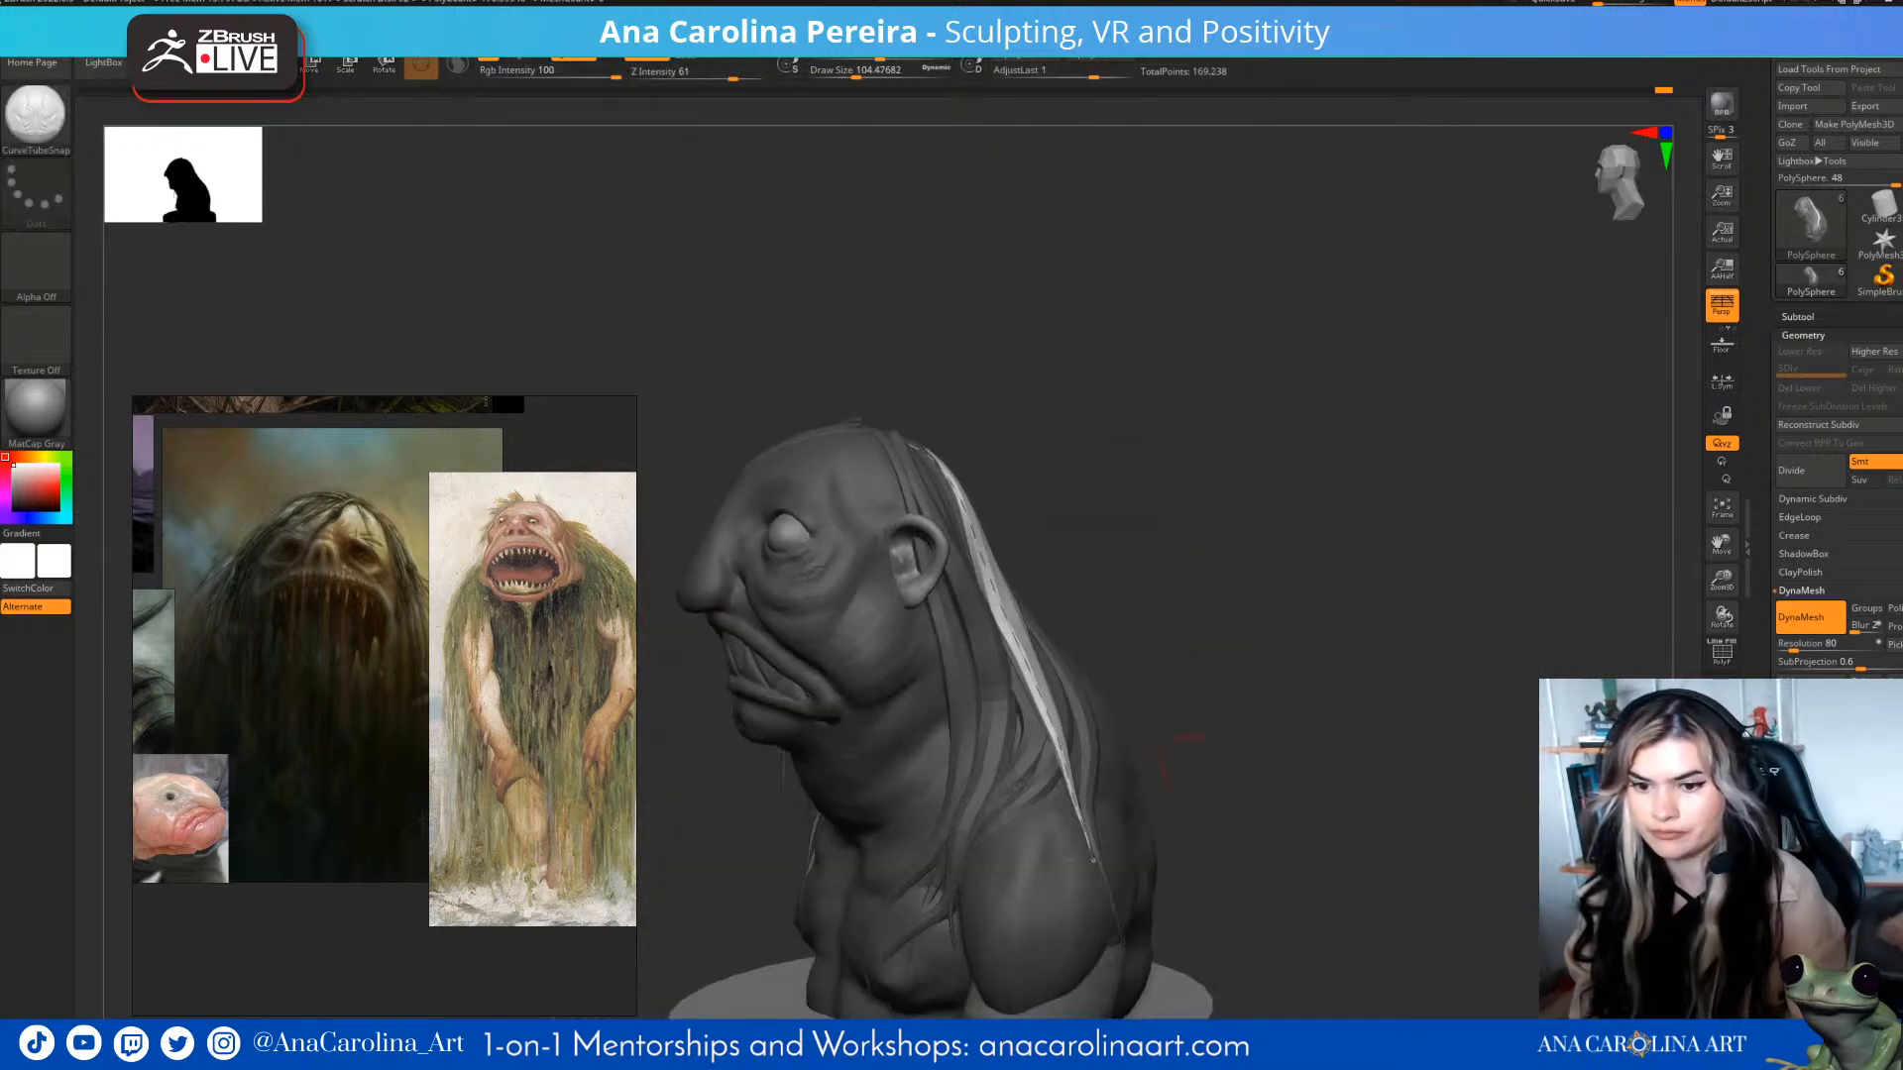
mouse_move(1318, 738)
right_mouse_down()
mouse_move(1236, 765)
mouse_move(1339, 768)
mouse_move(1413, 709)
right_mouse_up()
key("ctrl+z")
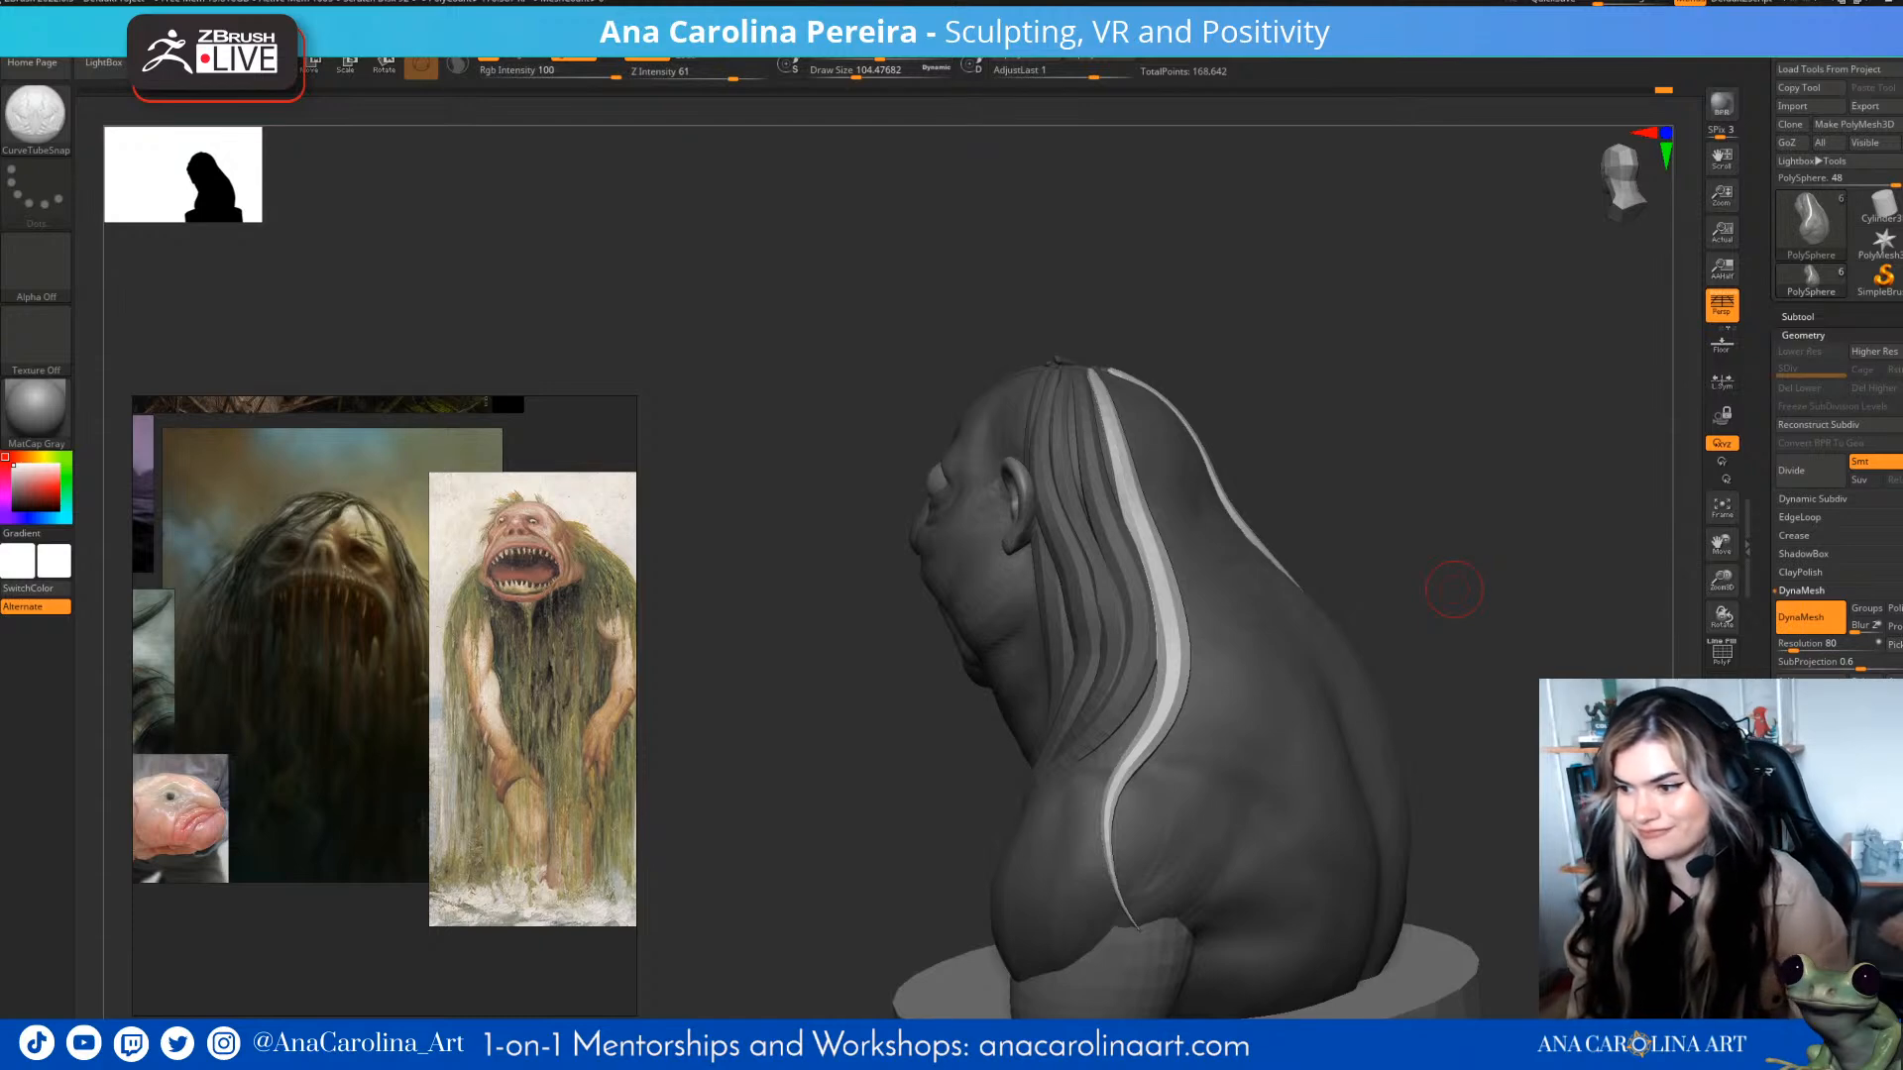
- With the draw size at about 128, draw a mirrored CurveTubeSnap hair strand from the crown down the back
right_click_drag(1378, 601, 1263, 600)
mouse_move(1437, 616)
right_mouse_down("alt")
mouse_move(1386, 568)
mouse_move(1416, 622)
right_mouse_up("alt")
right_click_drag(1415, 622, 1465, 581, "alt")
key("space")
left_click_drag(1338, 382, 1348, 381)
right_click_drag(1380, 298, 1354, 320)
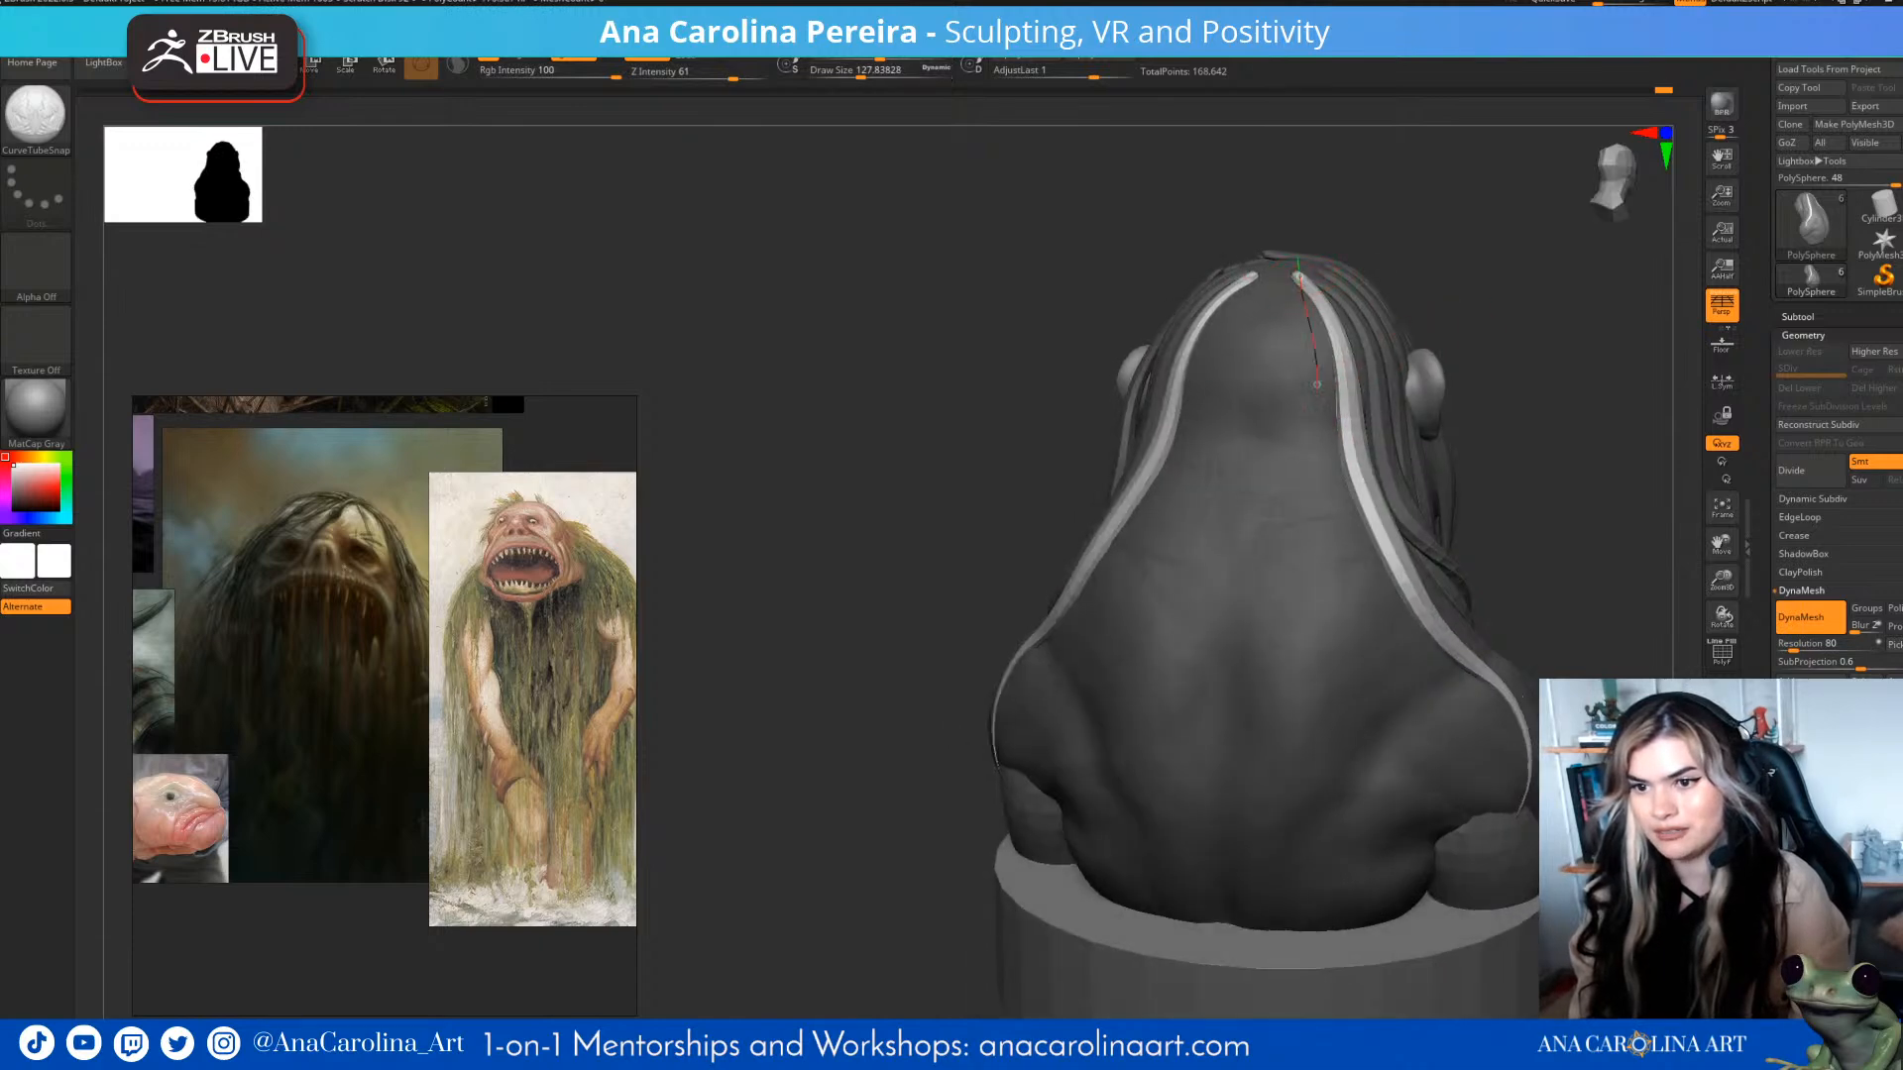
left_click_drag(1316, 366, 1379, 741)
right_click_drag(1528, 600, 1484, 562, "alt")
- Reshape the new mirrored strand so it bends outward over the shoulder blades and tapers to the lower back
left_click_drag(1307, 618, 1439, 688)
right_click_drag(1469, 672, 1433, 669)
left_click_drag(1431, 691, 1389, 696)
right_click_drag(1389, 696, 1425, 739)
left_click_drag(1413, 781, 1350, 897)
left_click_drag(1455, 756, 1424, 755)
right_click_drag(1333, 716, 1404, 715)
right_click_drag(1487, 642, 1338, 397)
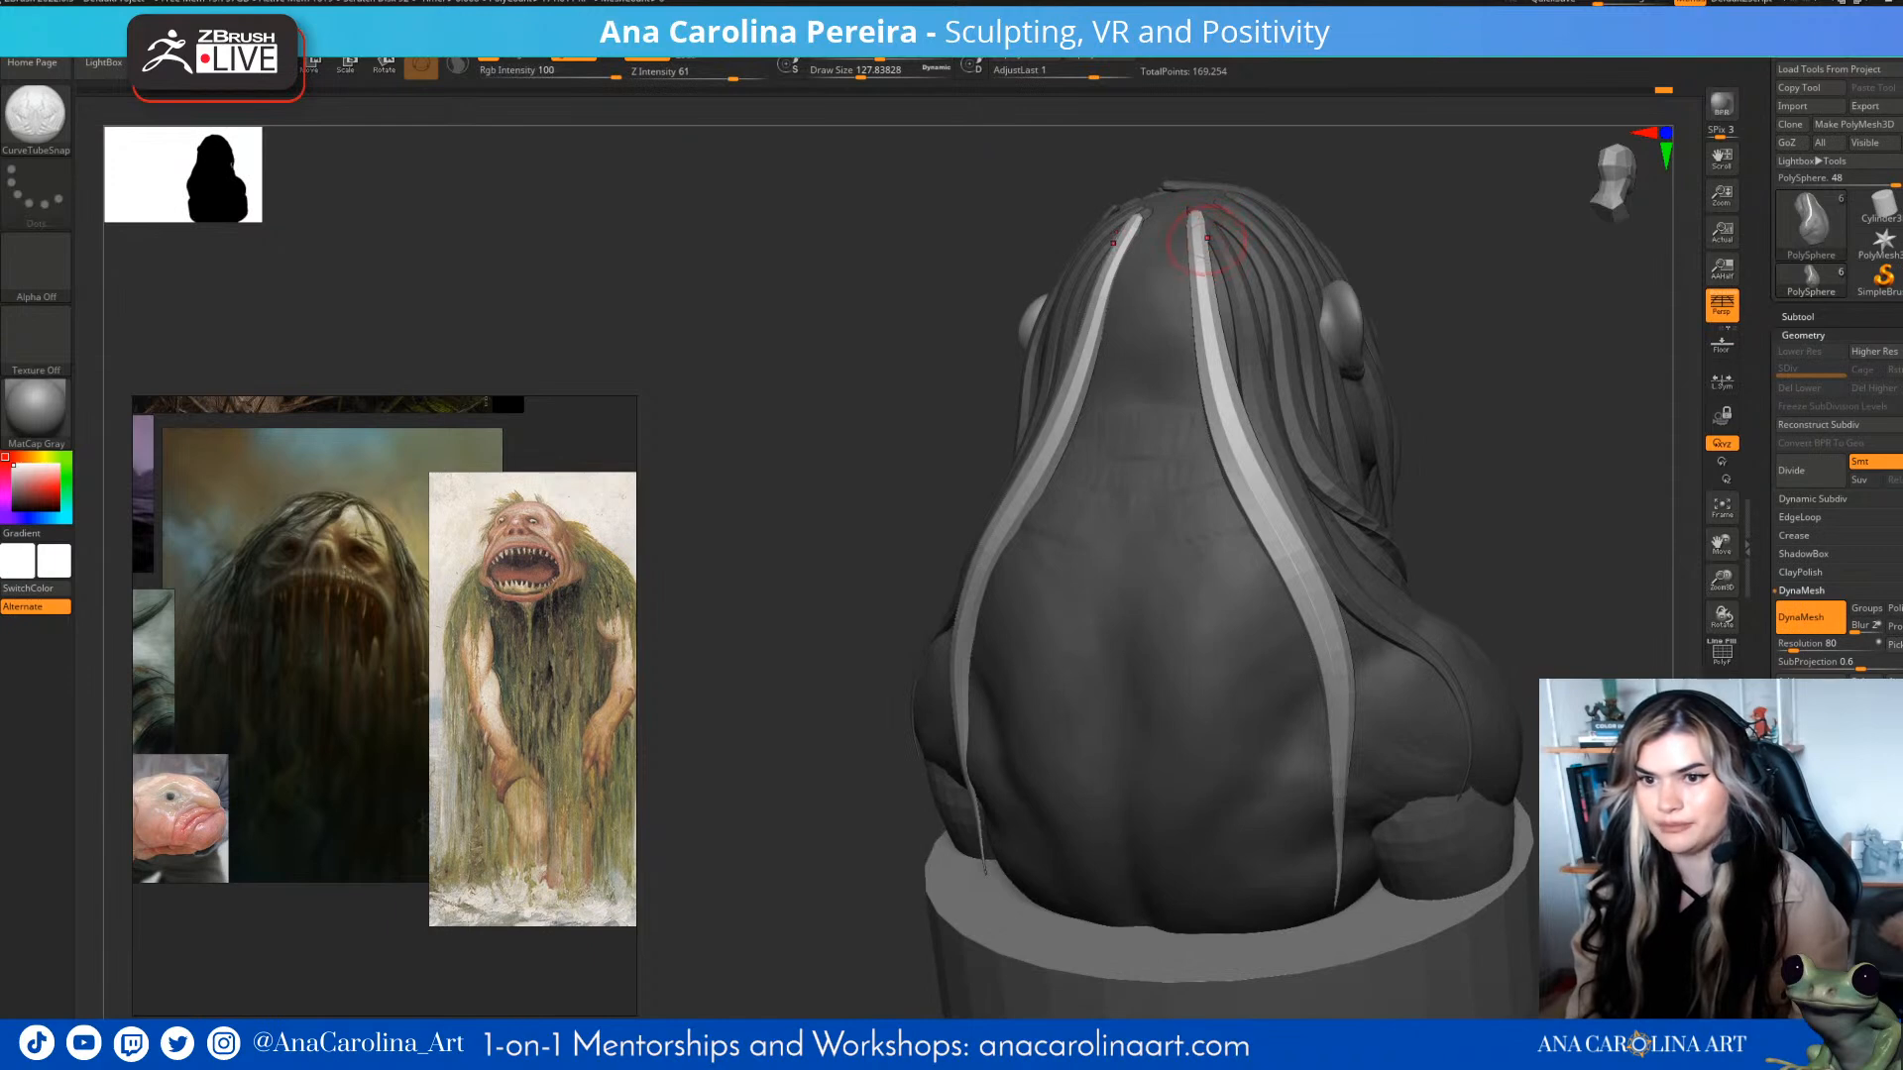
- Add more mirrored hair strands on the back between the existing ones, curving them down toward the waist
left_click_drag(1224, 674, 1241, 808)
right_click_drag(1486, 585, 1531, 575)
left_click_drag(1288, 478, 1310, 487)
mouse_move(1576, 515)
right_mouse_down()
mouse_move(1333, 515)
mouse_move(1481, 545)
mouse_move(1393, 748)
mouse_move(1289, 826)
right_mouse_up()
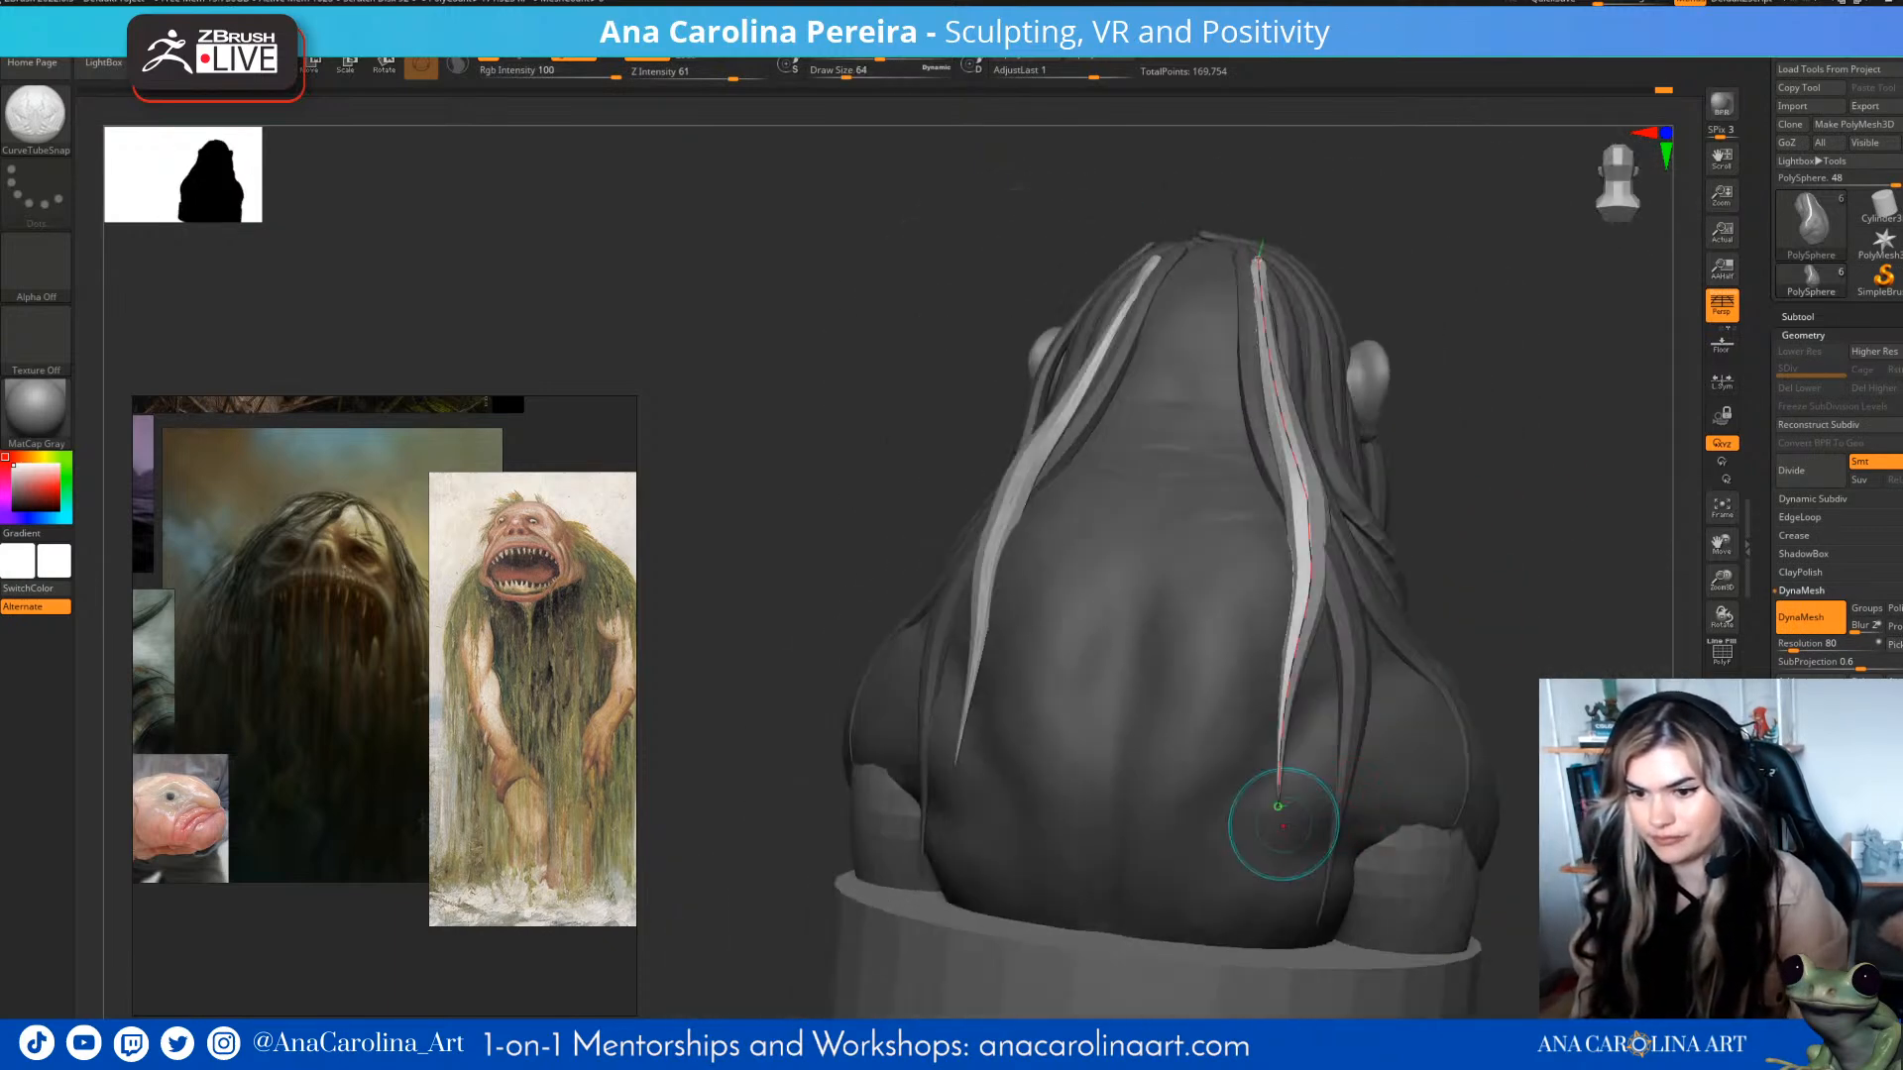
left_click_drag(1269, 840, 1248, 900)
right_click_drag(1422, 786, 1244, 828)
left_click_drag(1294, 555, 1328, 543)
right_click_drag(1328, 540, 1334, 575)
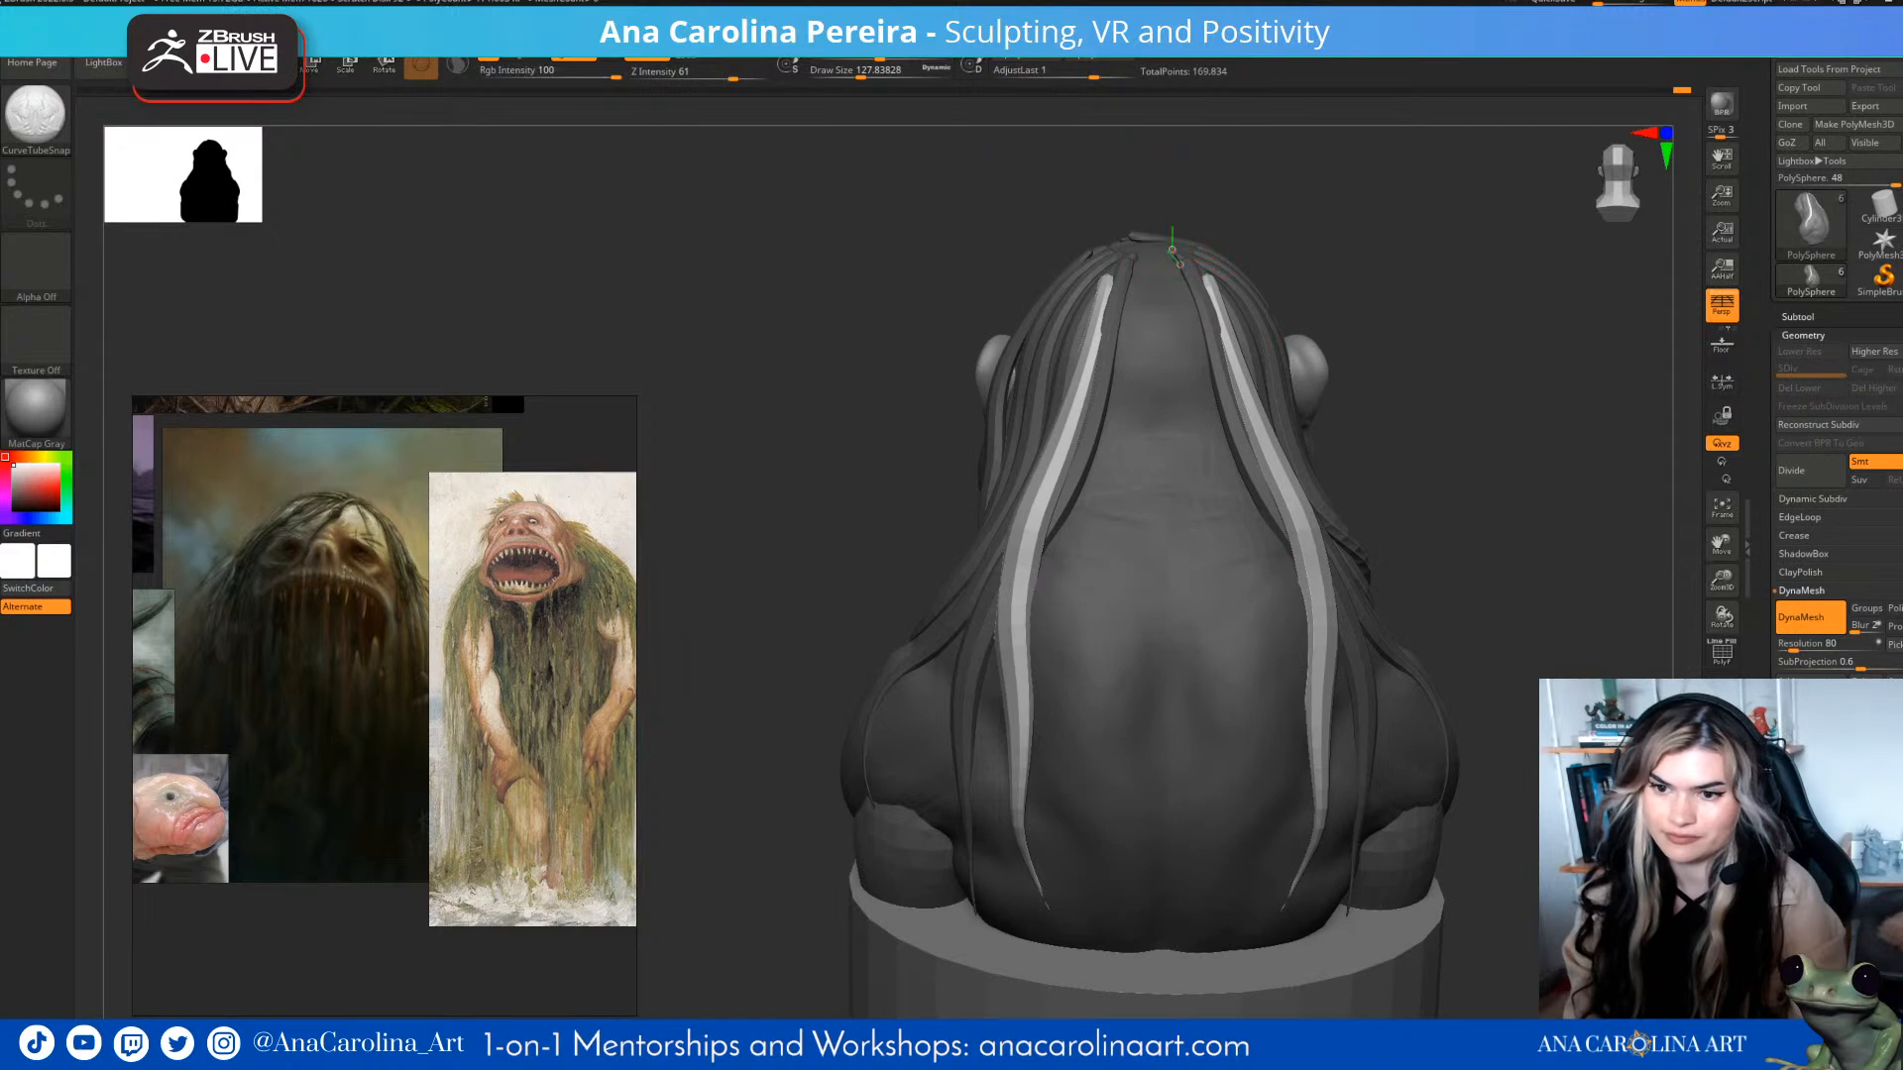
- Draw two single hair strands from the crown down the middle of the back to the base, and bend the second into an S-curve
left_click_drag(1260, 748, 1204, 924)
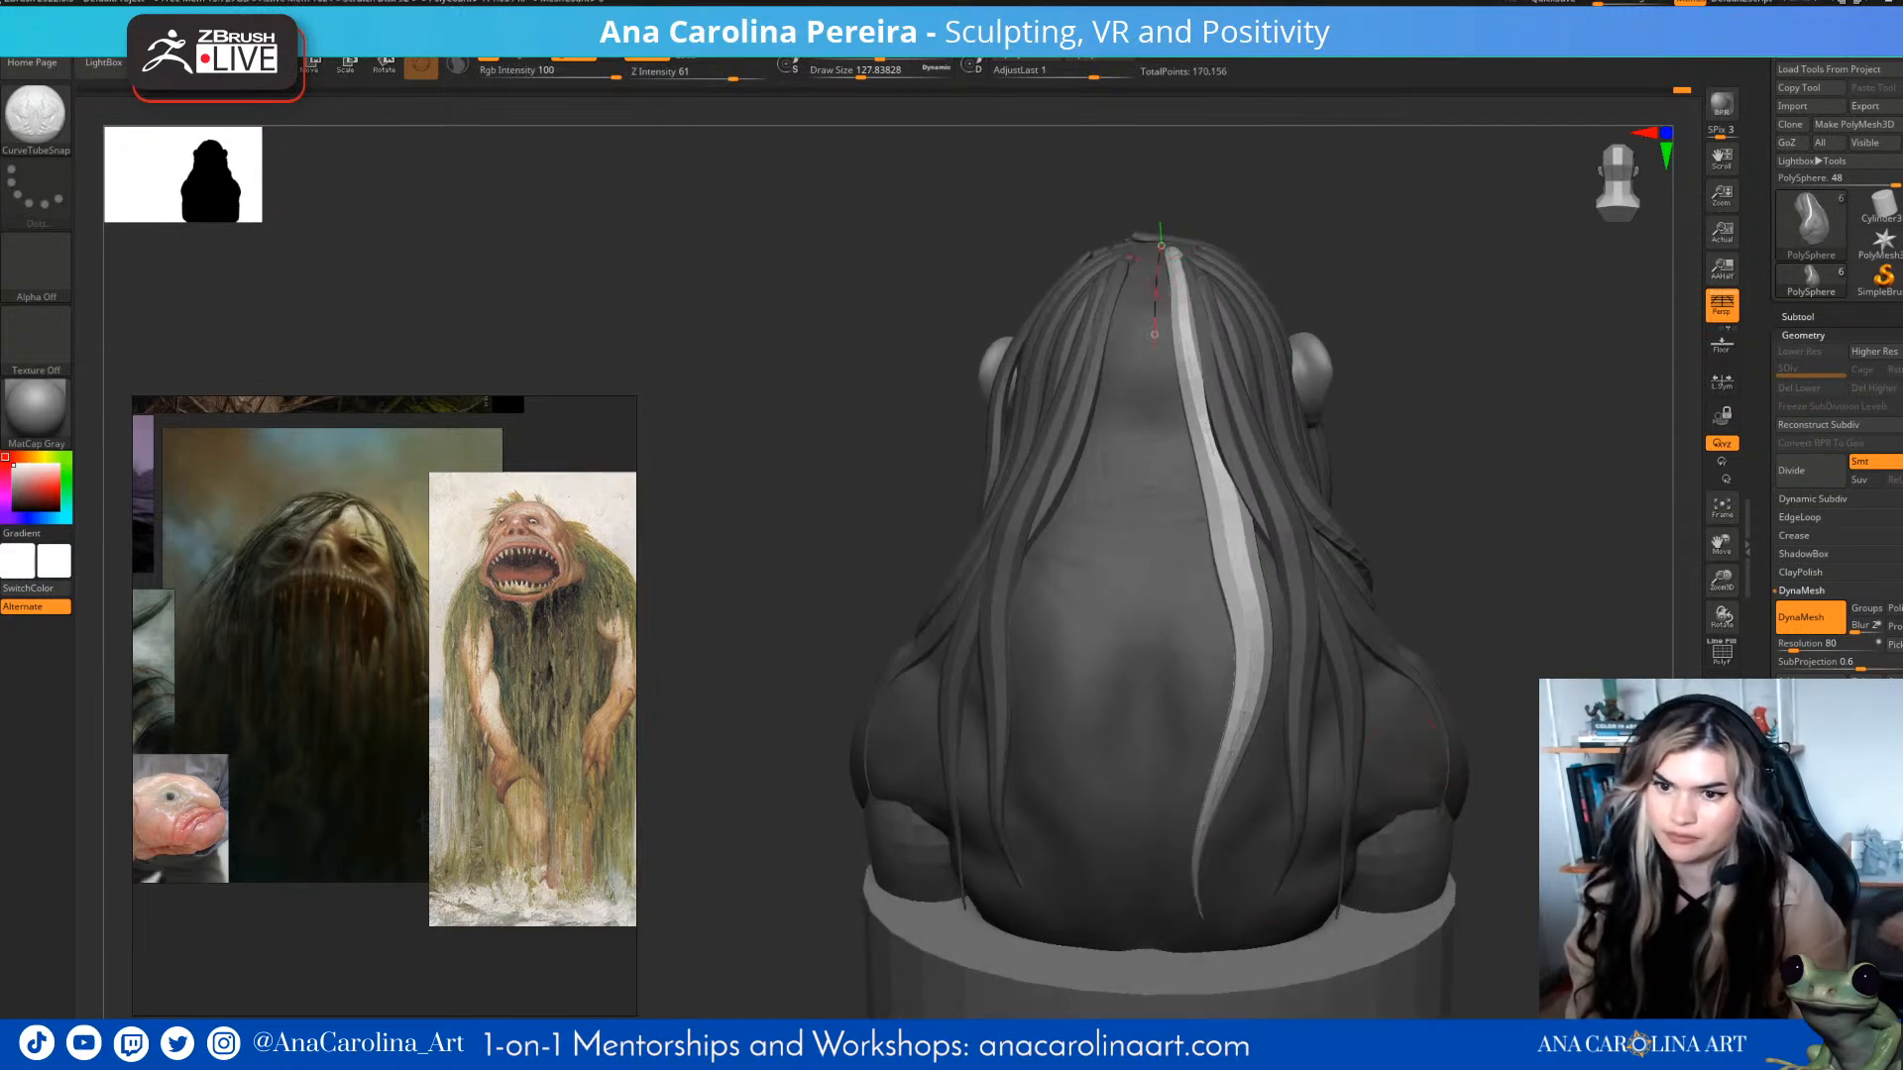
left_click_drag(1178, 666, 1189, 958)
left_click_drag(1150, 297, 1196, 387)
key("ctrl+z")
left_click_drag(1194, 625, 1222, 607)
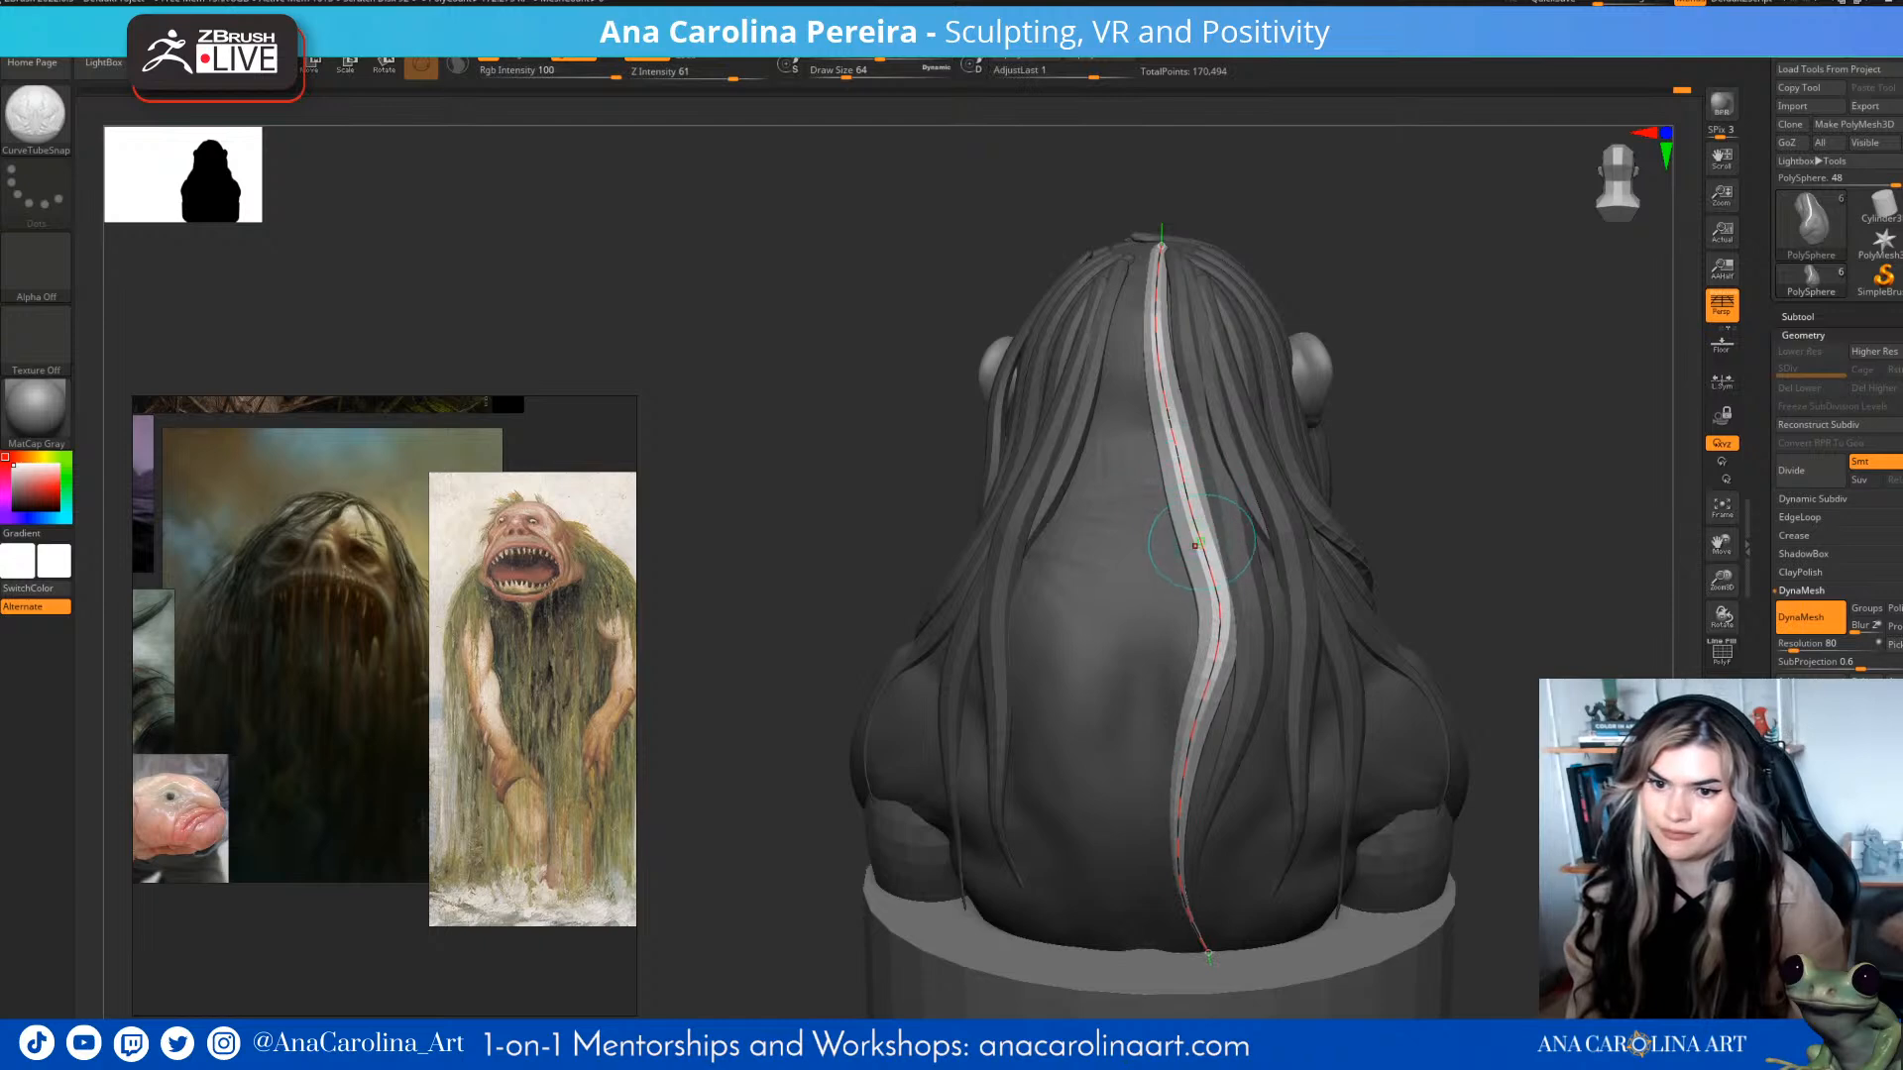
left_click(1269, 645)
left_click(1555, 3)
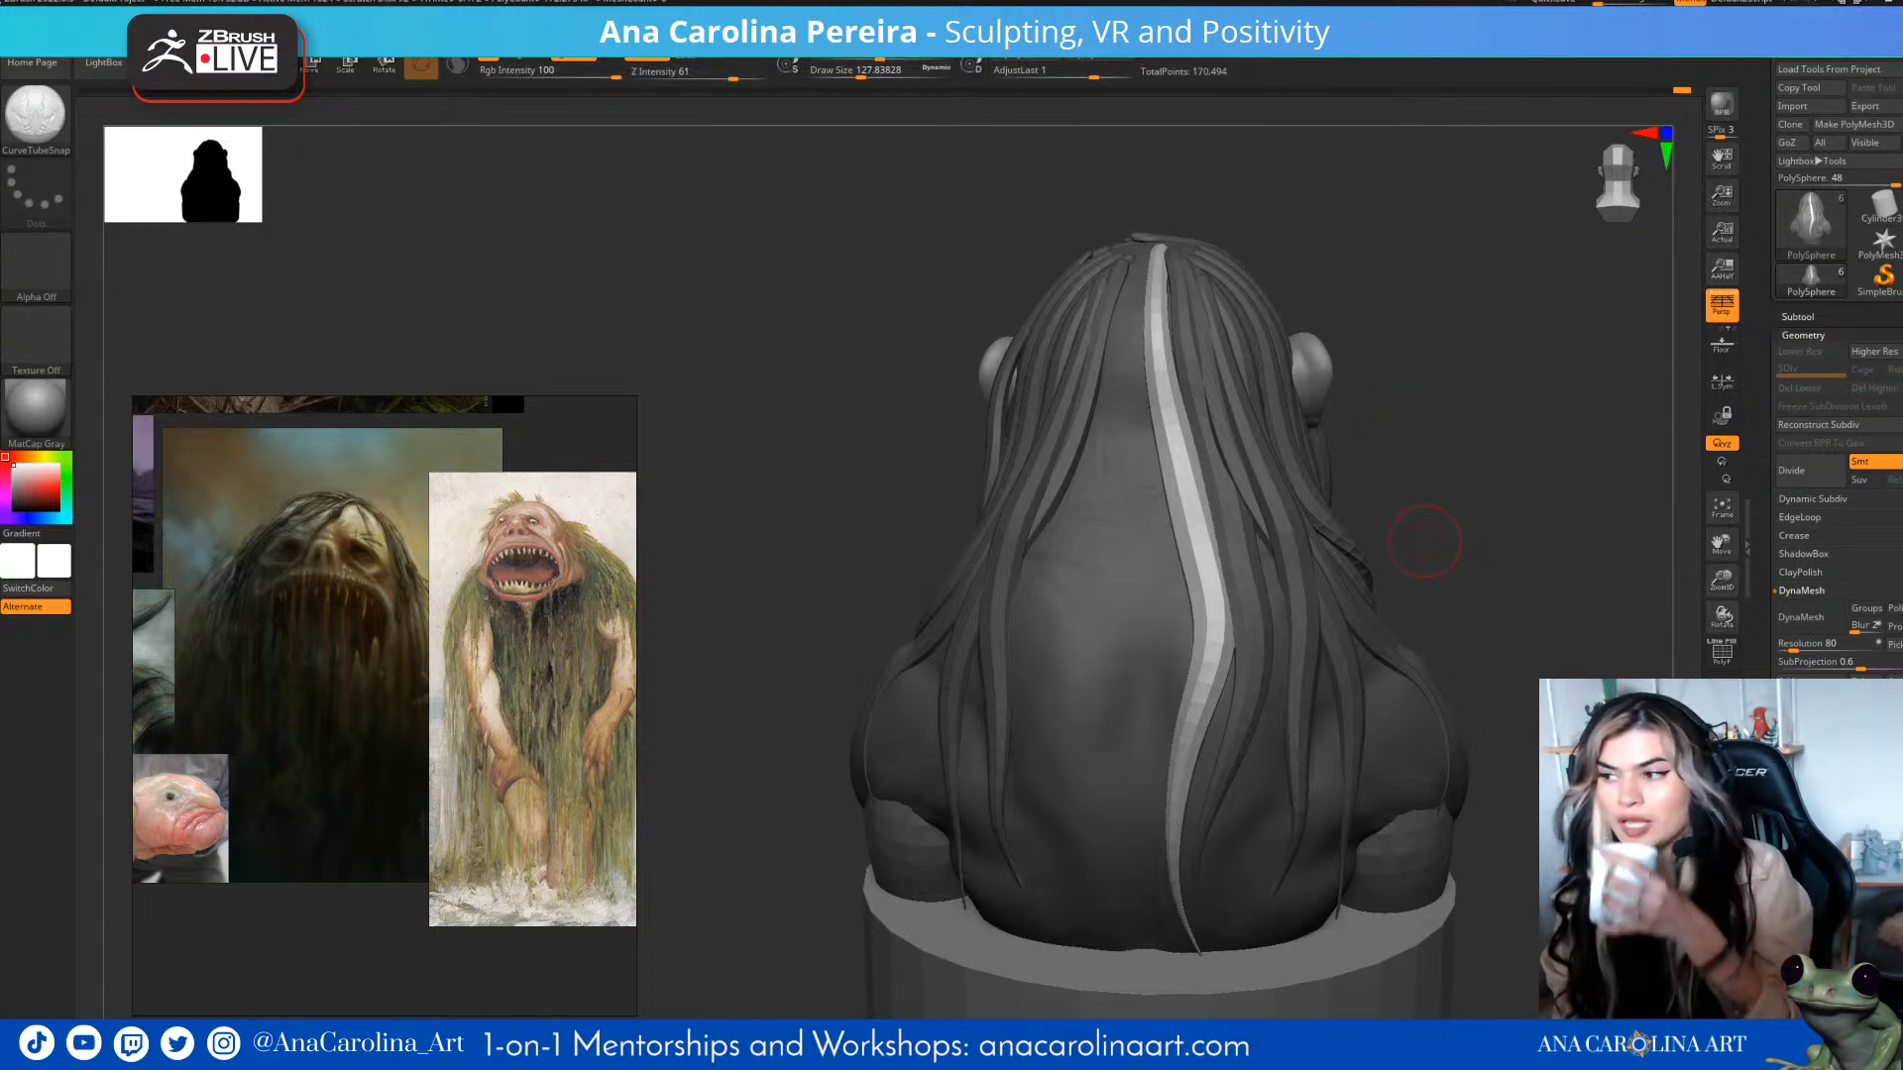
- Fill the bare centre of the back with two more long hair strands running from the crown toward the base
left_click_drag(1425, 542, 1540, 503)
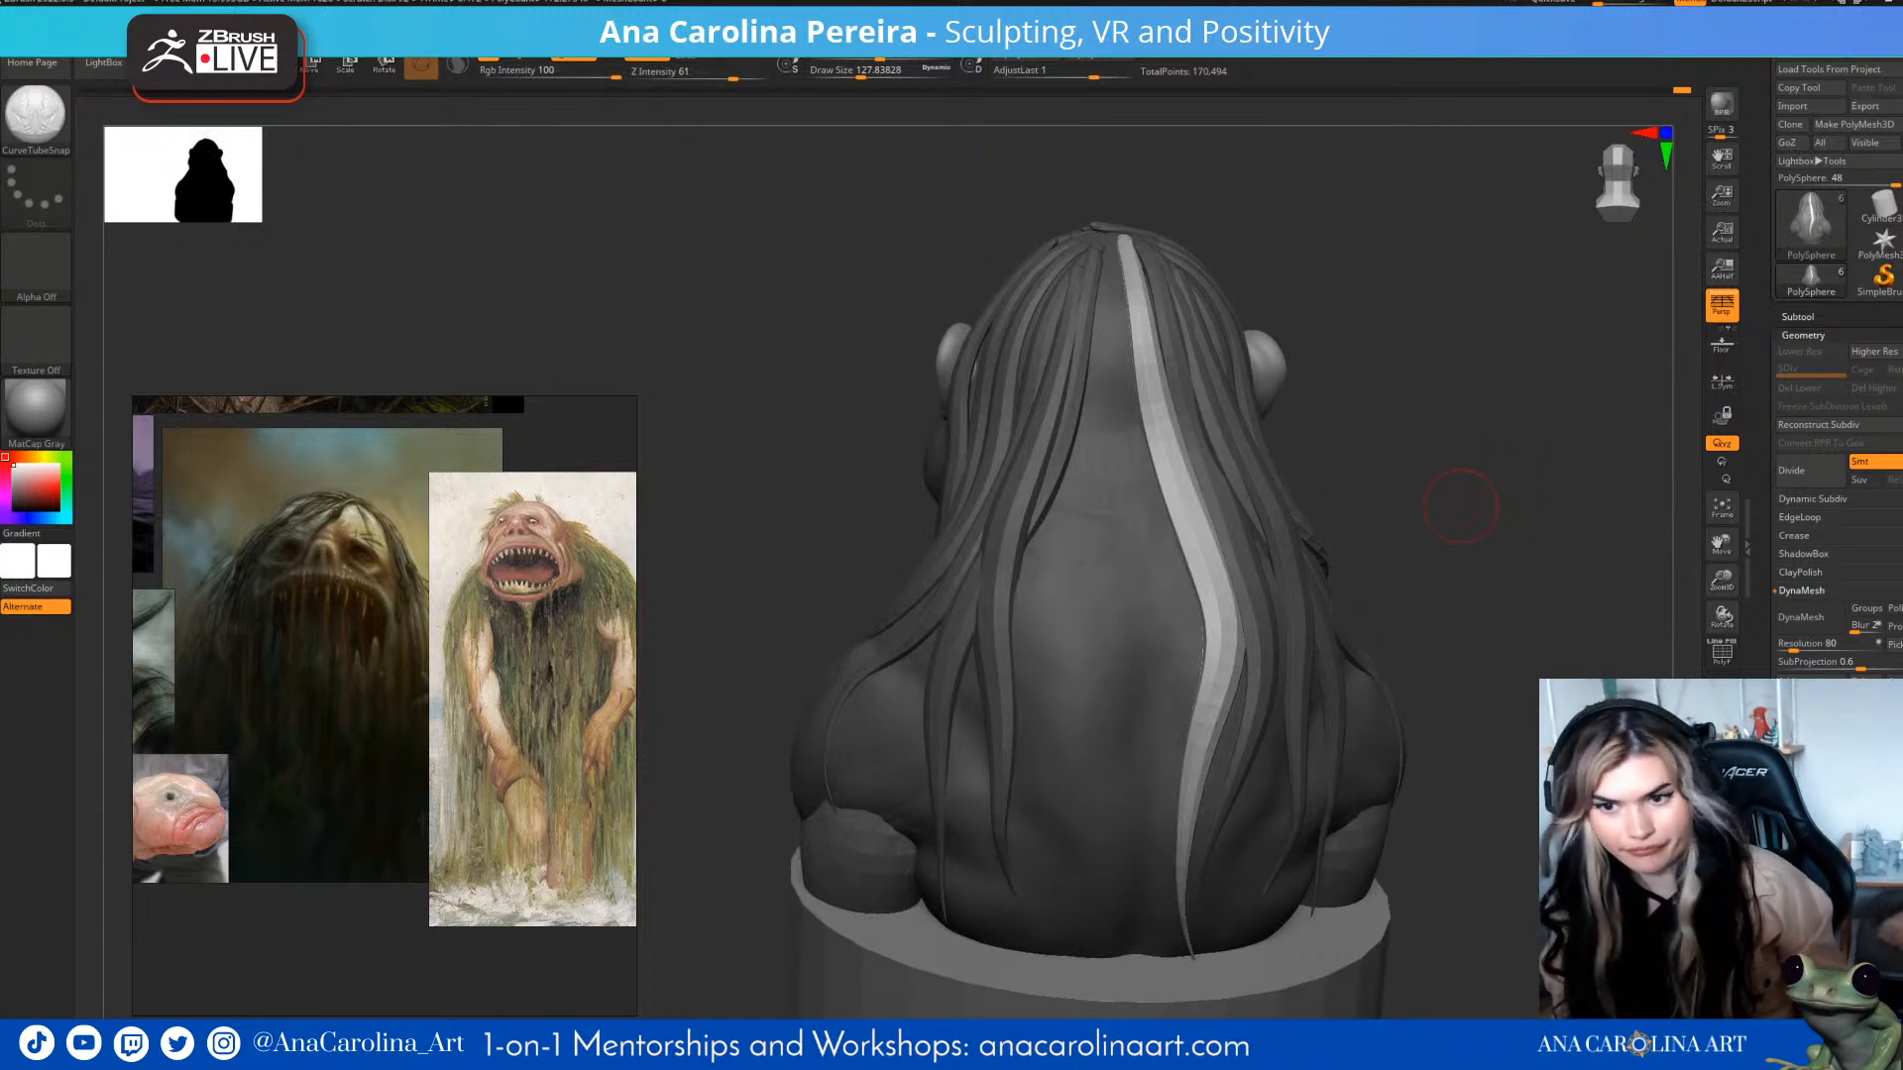
left_click_drag(1460, 509, 1414, 502)
mouse_move(1140, 240)
left_mouse_down()
mouse_move(1128, 683)
mouse_move(1151, 920)
left_mouse_up()
mouse_move(1420, 538)
left_mouse_down()
mouse_move(1447, 537)
mouse_move(1337, 709)
left_mouse_up()
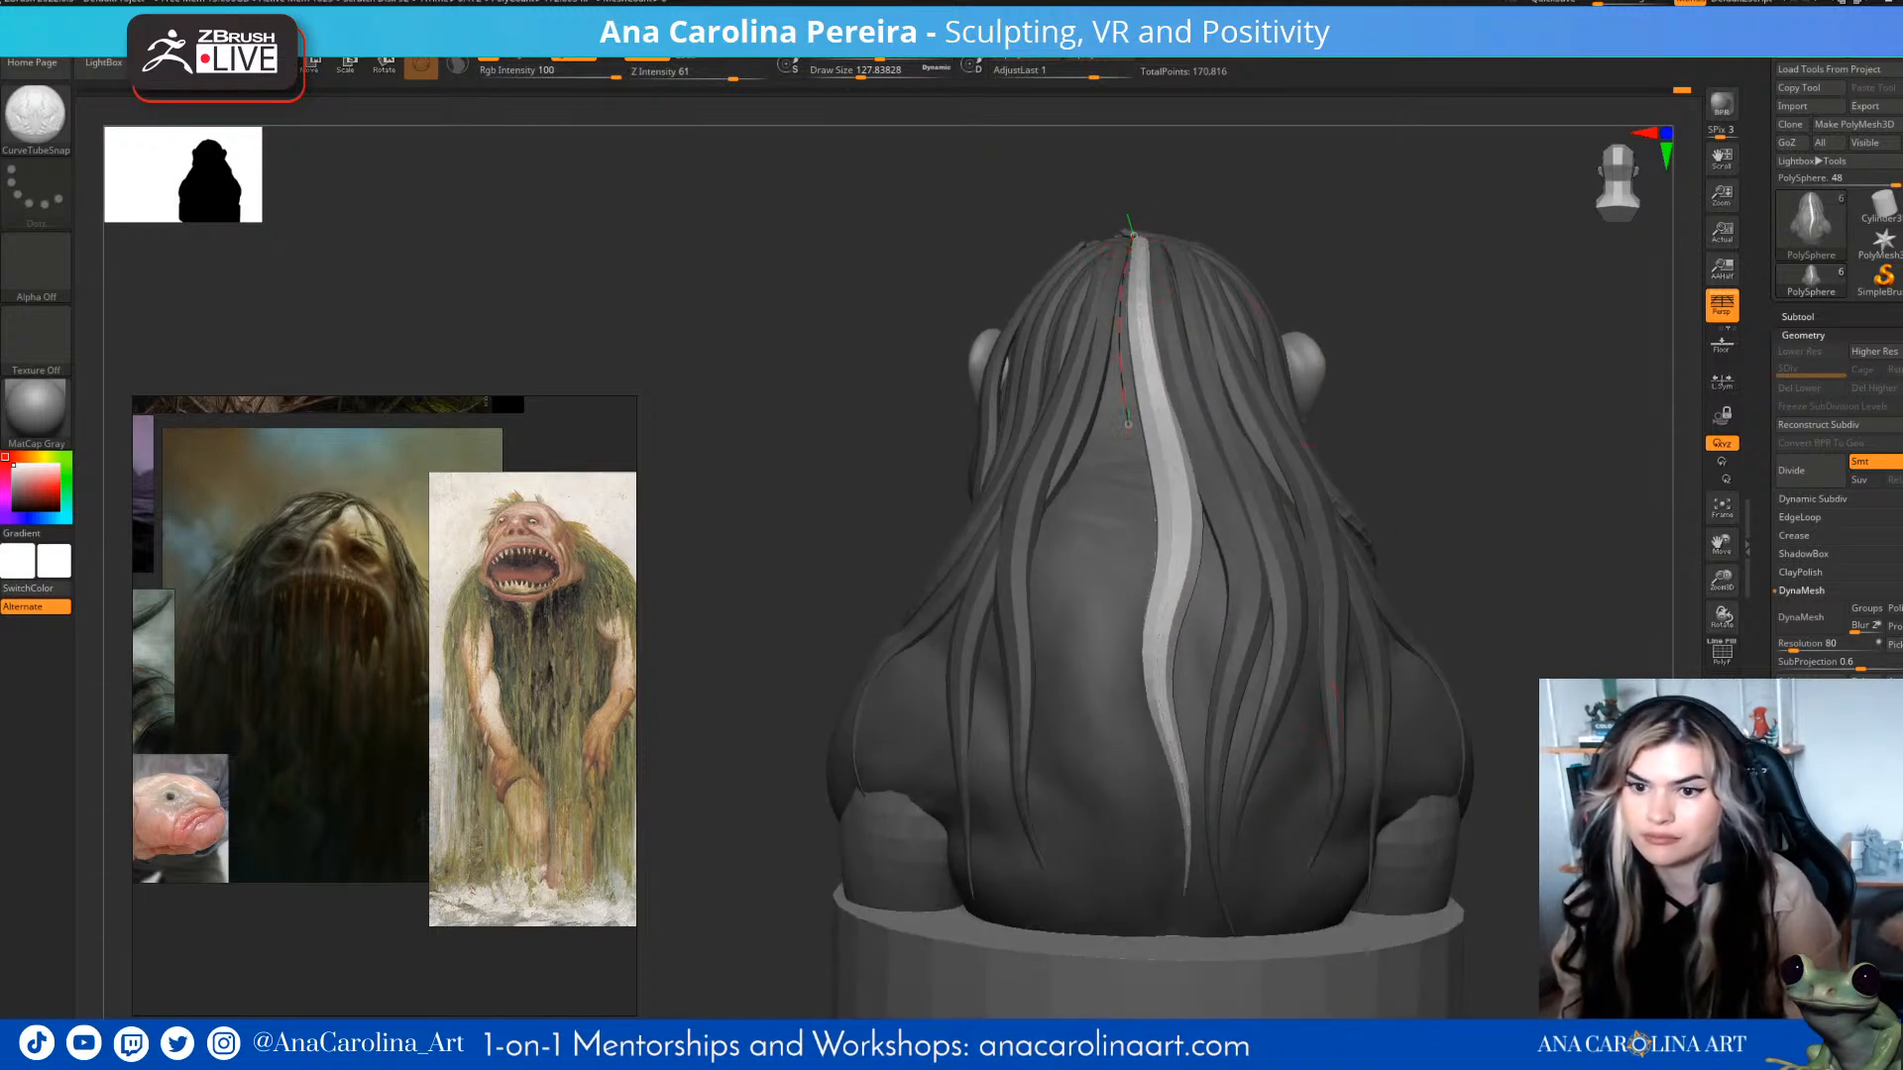
left_click_drag(1094, 681, 1111, 852)
left_click_drag(1135, 783, 1168, 880)
- Draw another strand left of the centre of the back and bow its middle outward to the left
left_click_drag(1419, 515, 1464, 547)
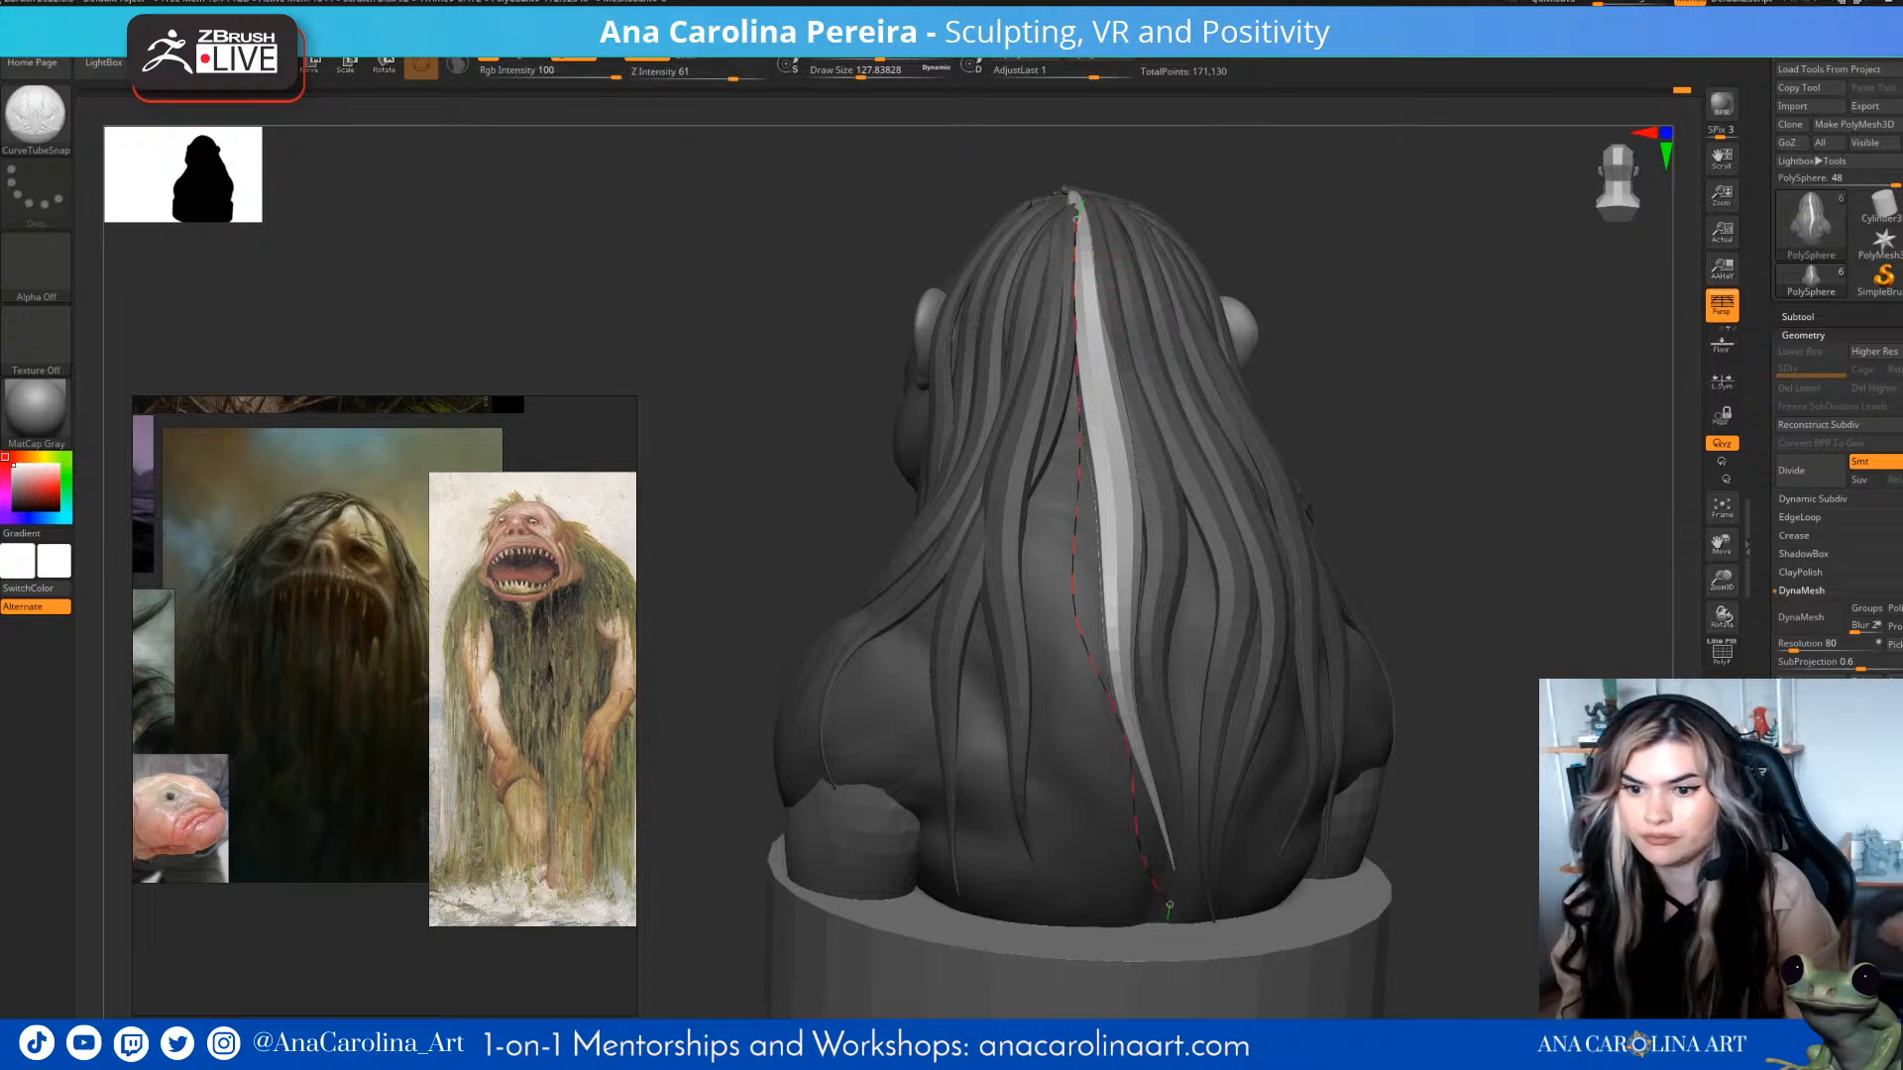
left_click_drag(1162, 897, 1177, 916)
left_click_drag(1462, 555, 1412, 549)
left_click_drag(1044, 619, 1016, 616)
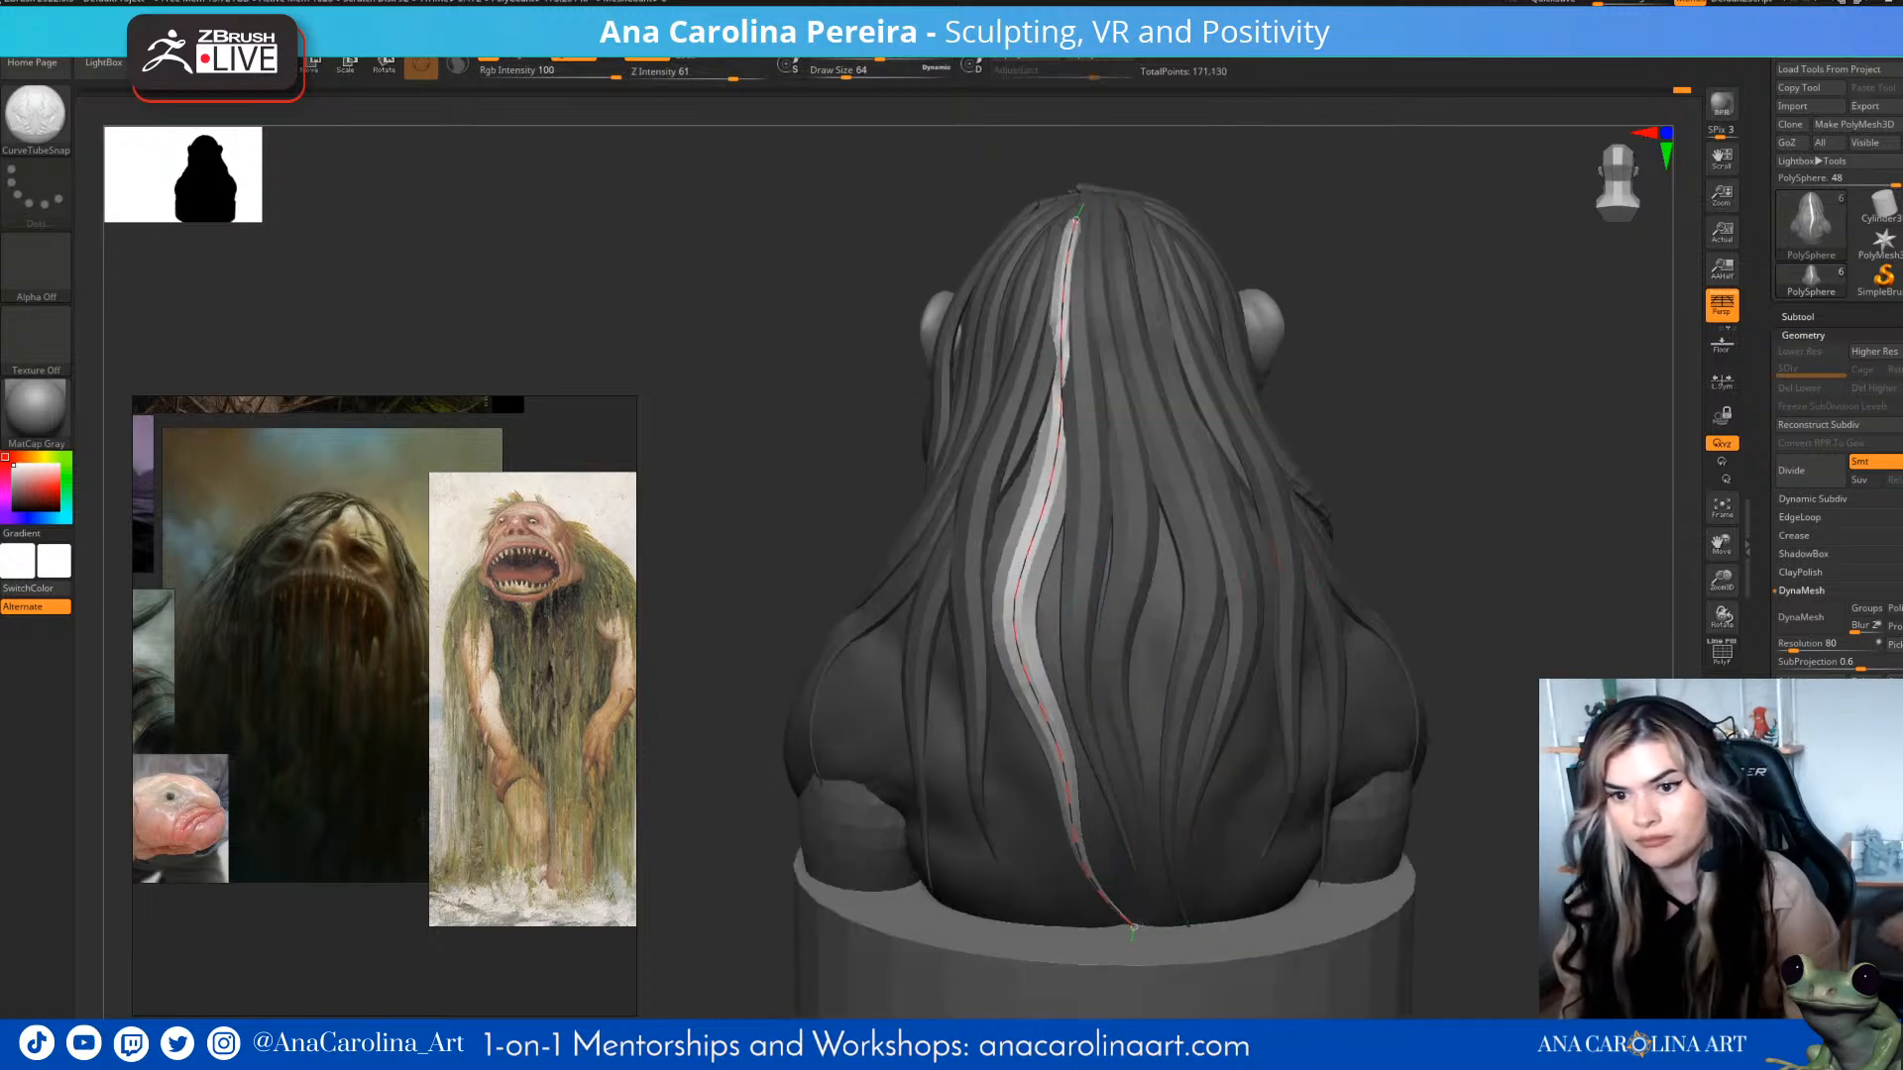
mouse_move(1333, 414)
left_mouse_down()
mouse_move(1428, 421)
mouse_move(1337, 414)
left_mouse_up()
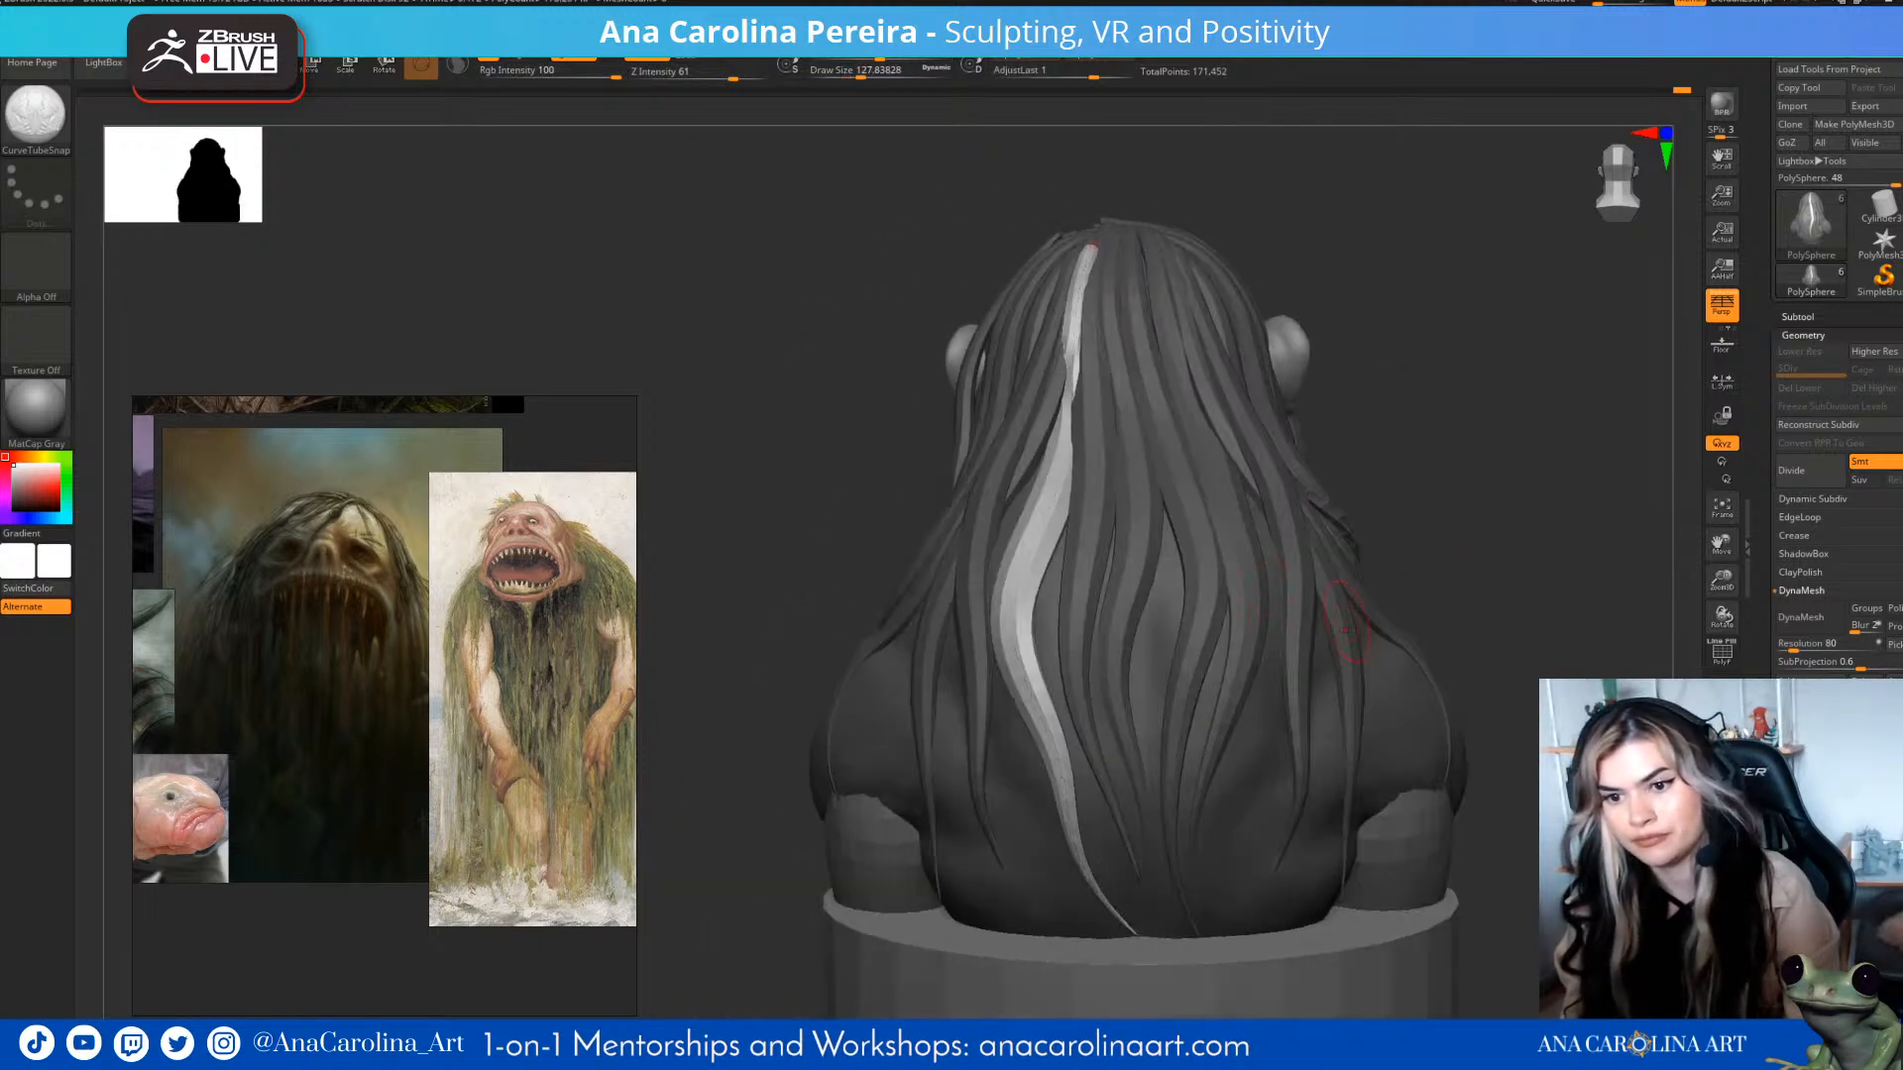
- Close the remaining gap on the left half of the back with a further long strand and adjust its curve
left_click_drag(1390, 567, 1464, 588)
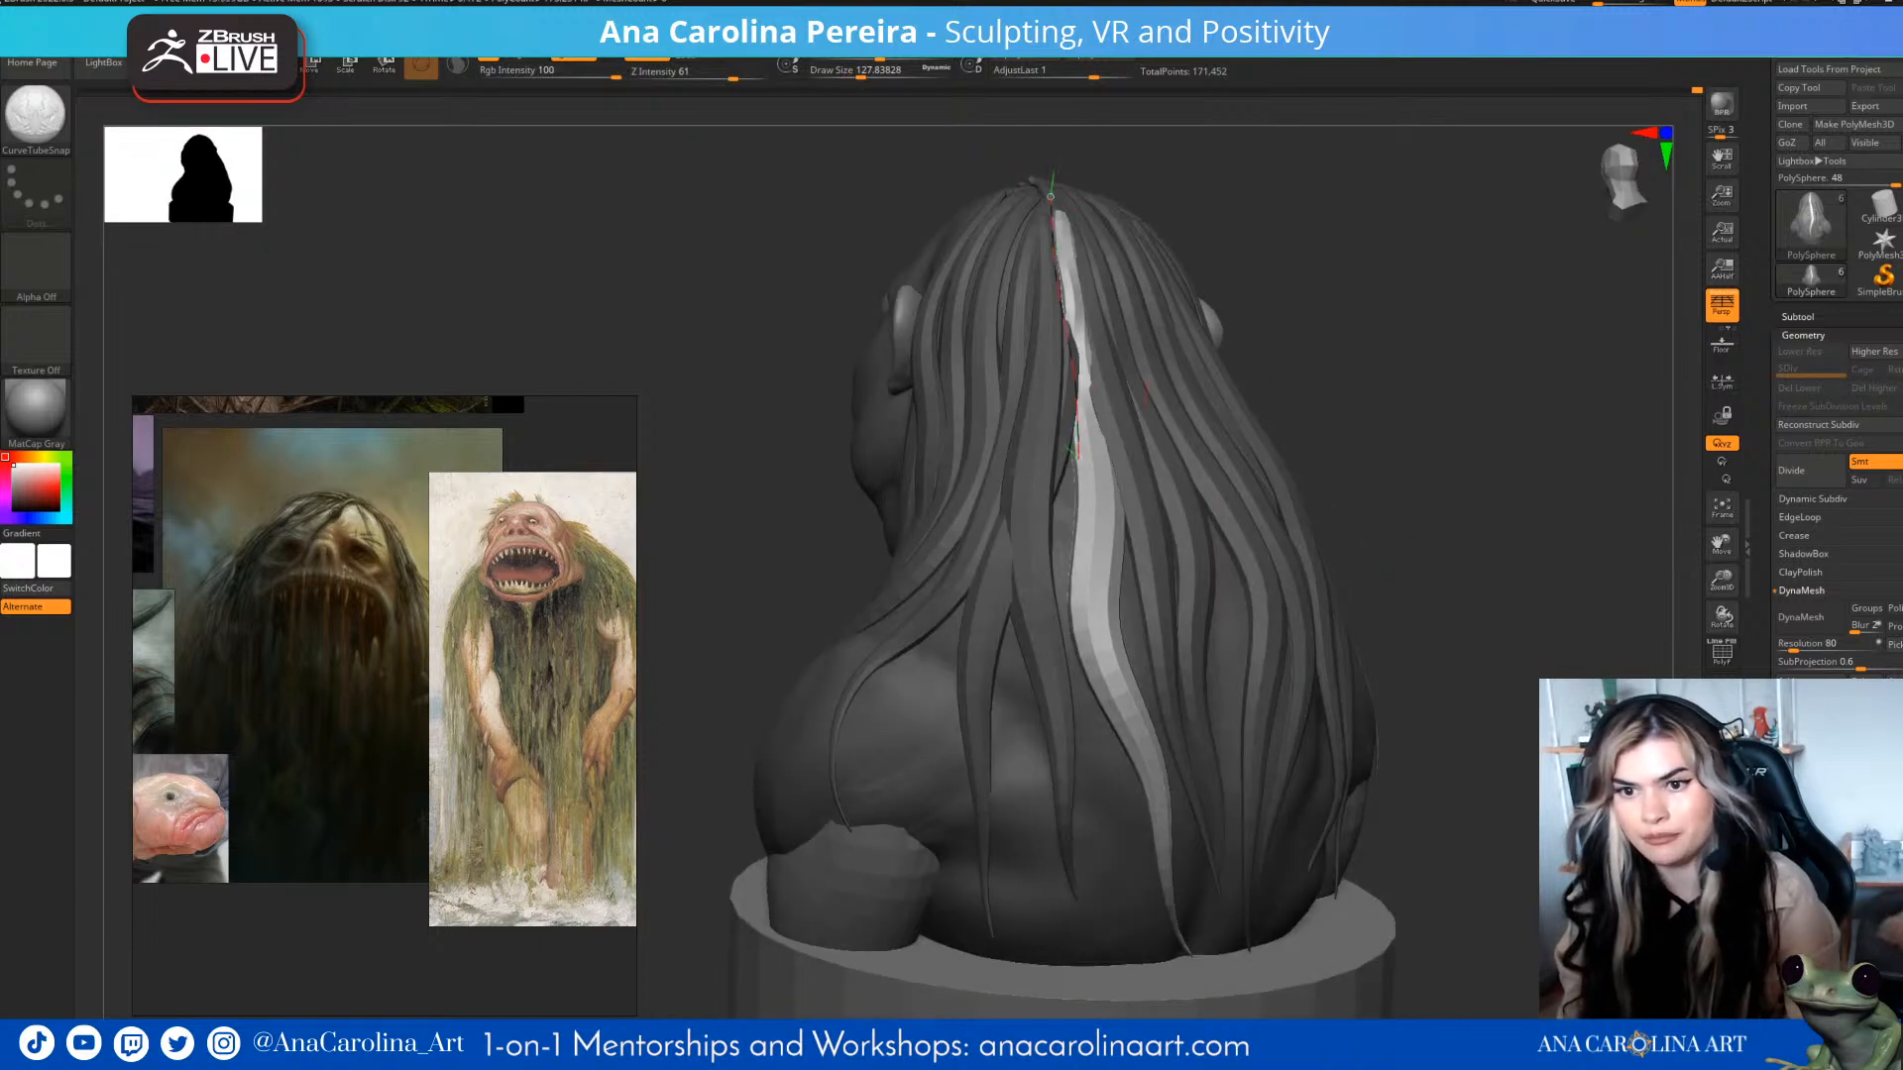
left_click_drag(1093, 728, 1096, 882)
left_click_drag(1469, 699, 1396, 706)
left_click_drag(995, 466, 985, 527)
key("ctrl+z")
left_click_drag(967, 601, 961, 605)
left_click(965, 630)
left_click_drag(1383, 540, 1457, 565)
mouse_move(1336, 676)
left_mouse_down()
mouse_move(1421, 758)
mouse_move(1378, 595)
left_mouse_up()
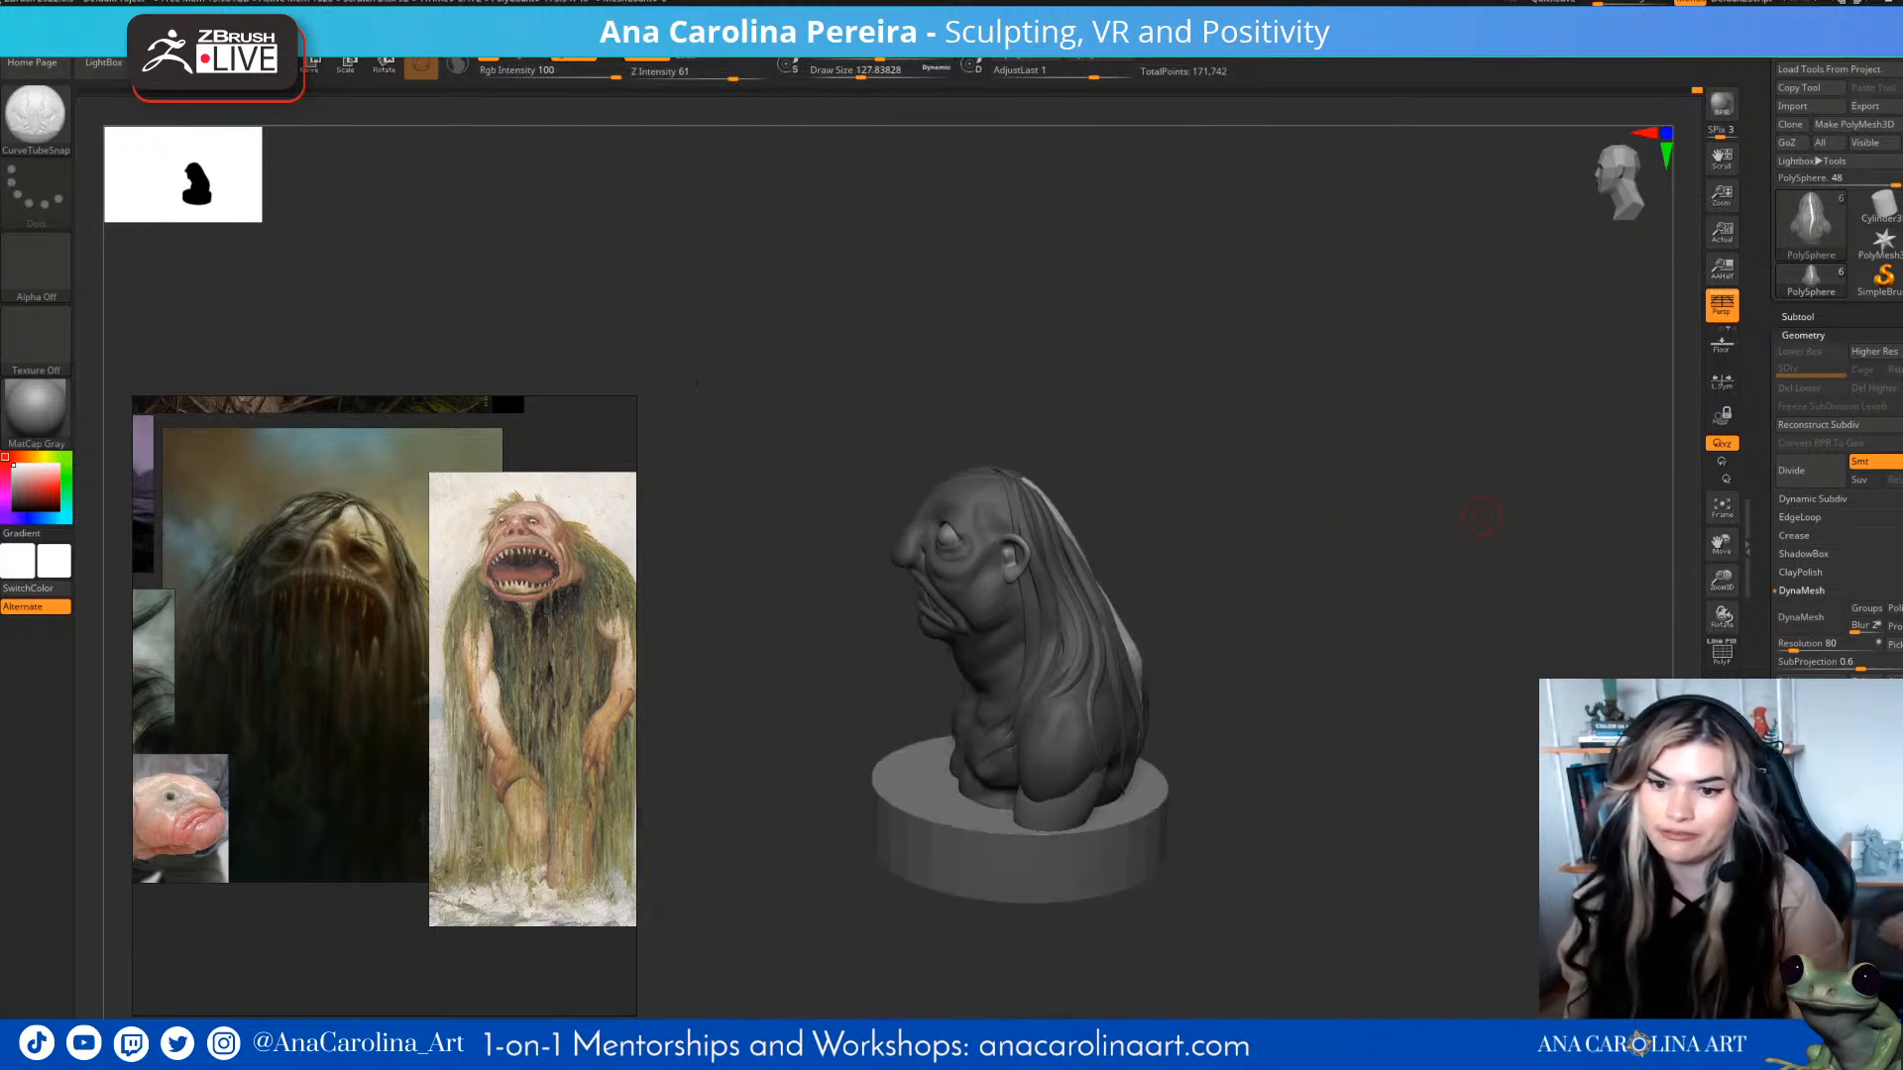
mouse_move(1428, 605)
left_mouse_down()
mouse_move(1444, 574)
mouse_move(1168, 554)
mouse_move(1059, 369)
left_mouse_up()
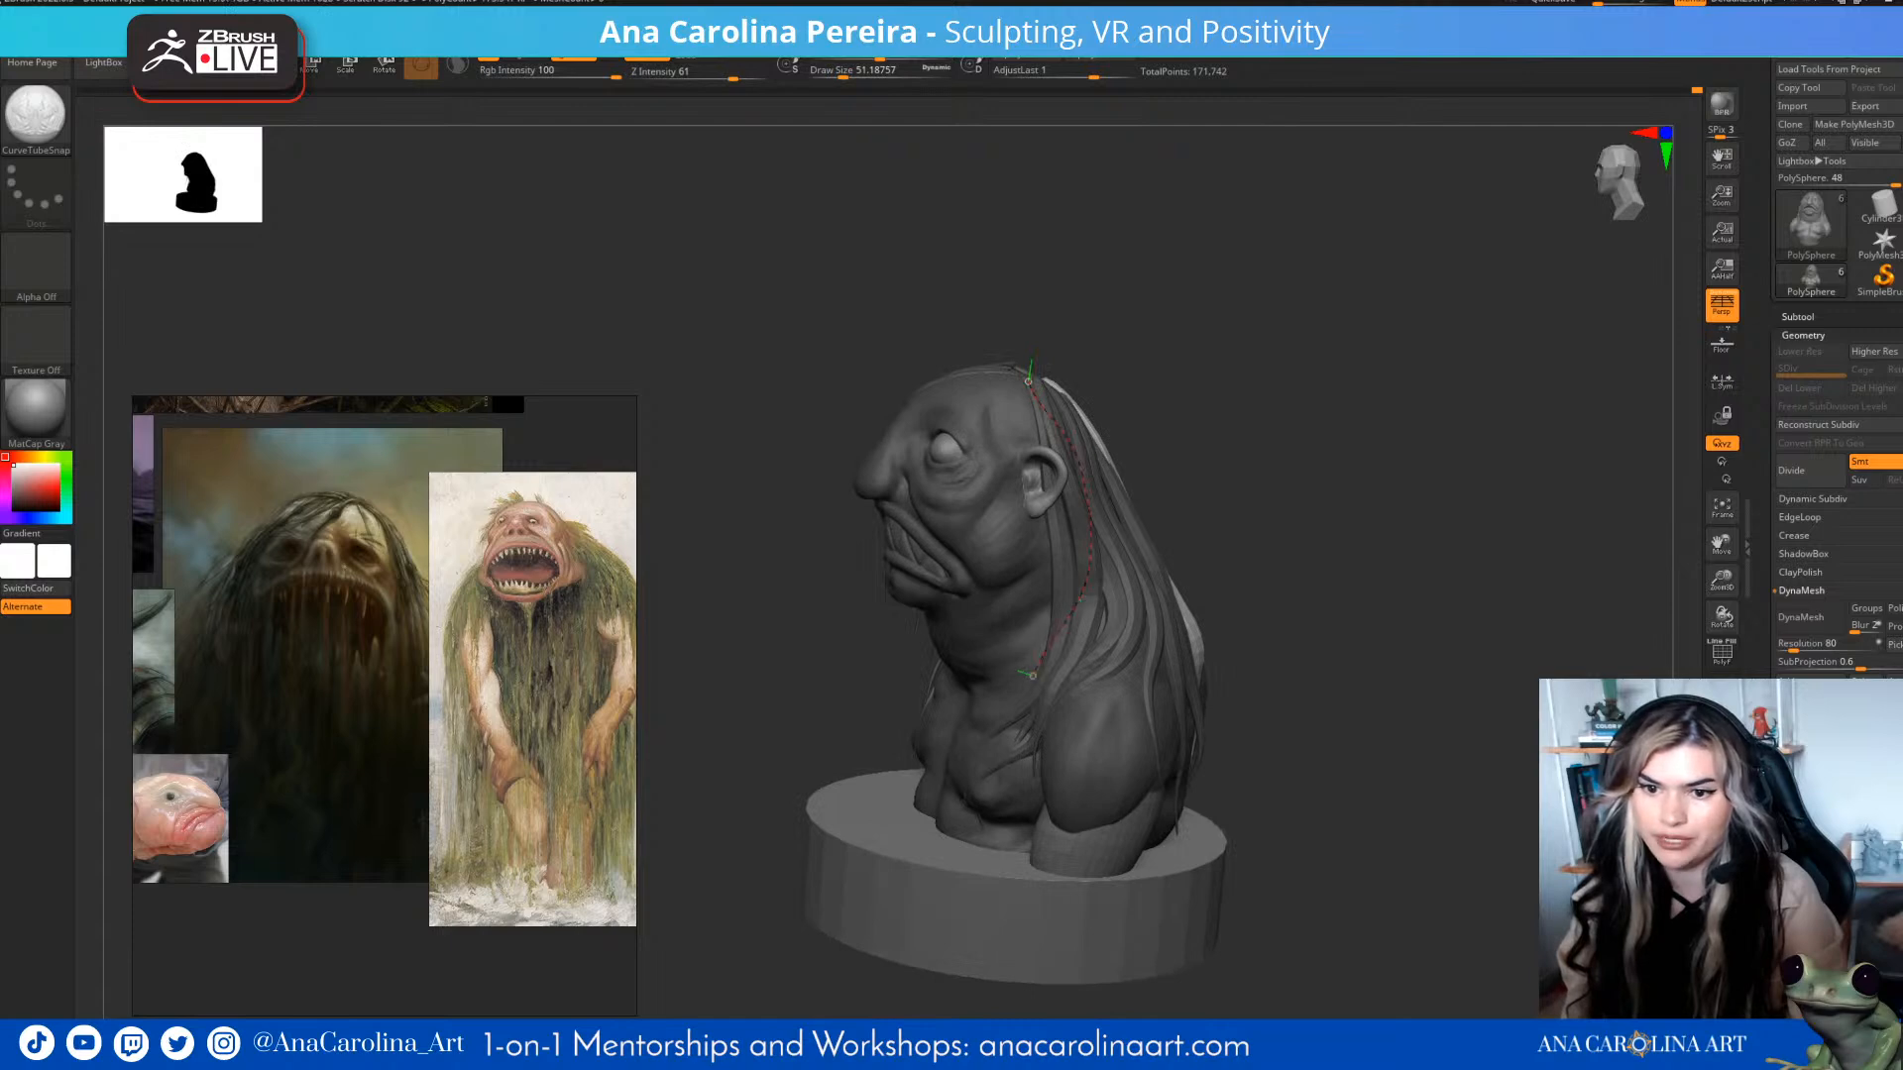
left_click_drag(1043, 655, 1029, 684)
right_click_drag(1041, 669, 1130, 635)
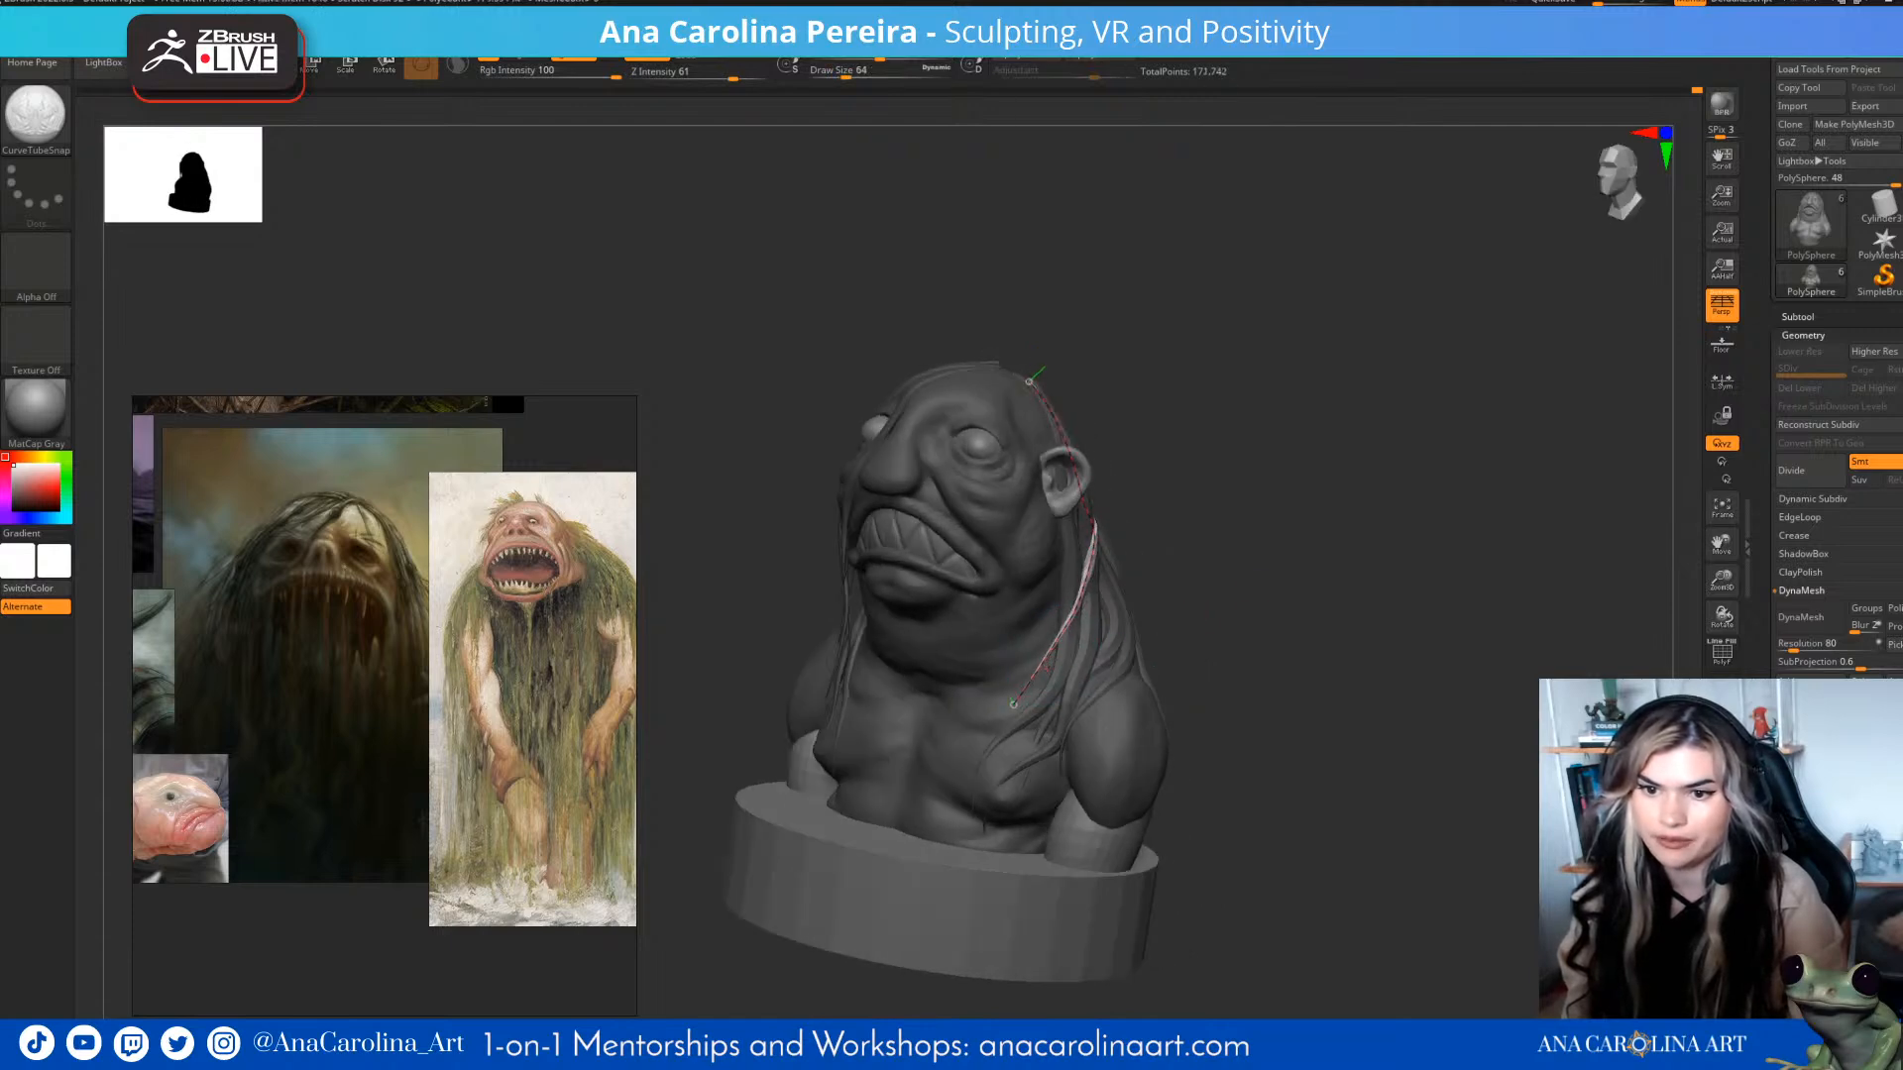
key("ctrl+z")
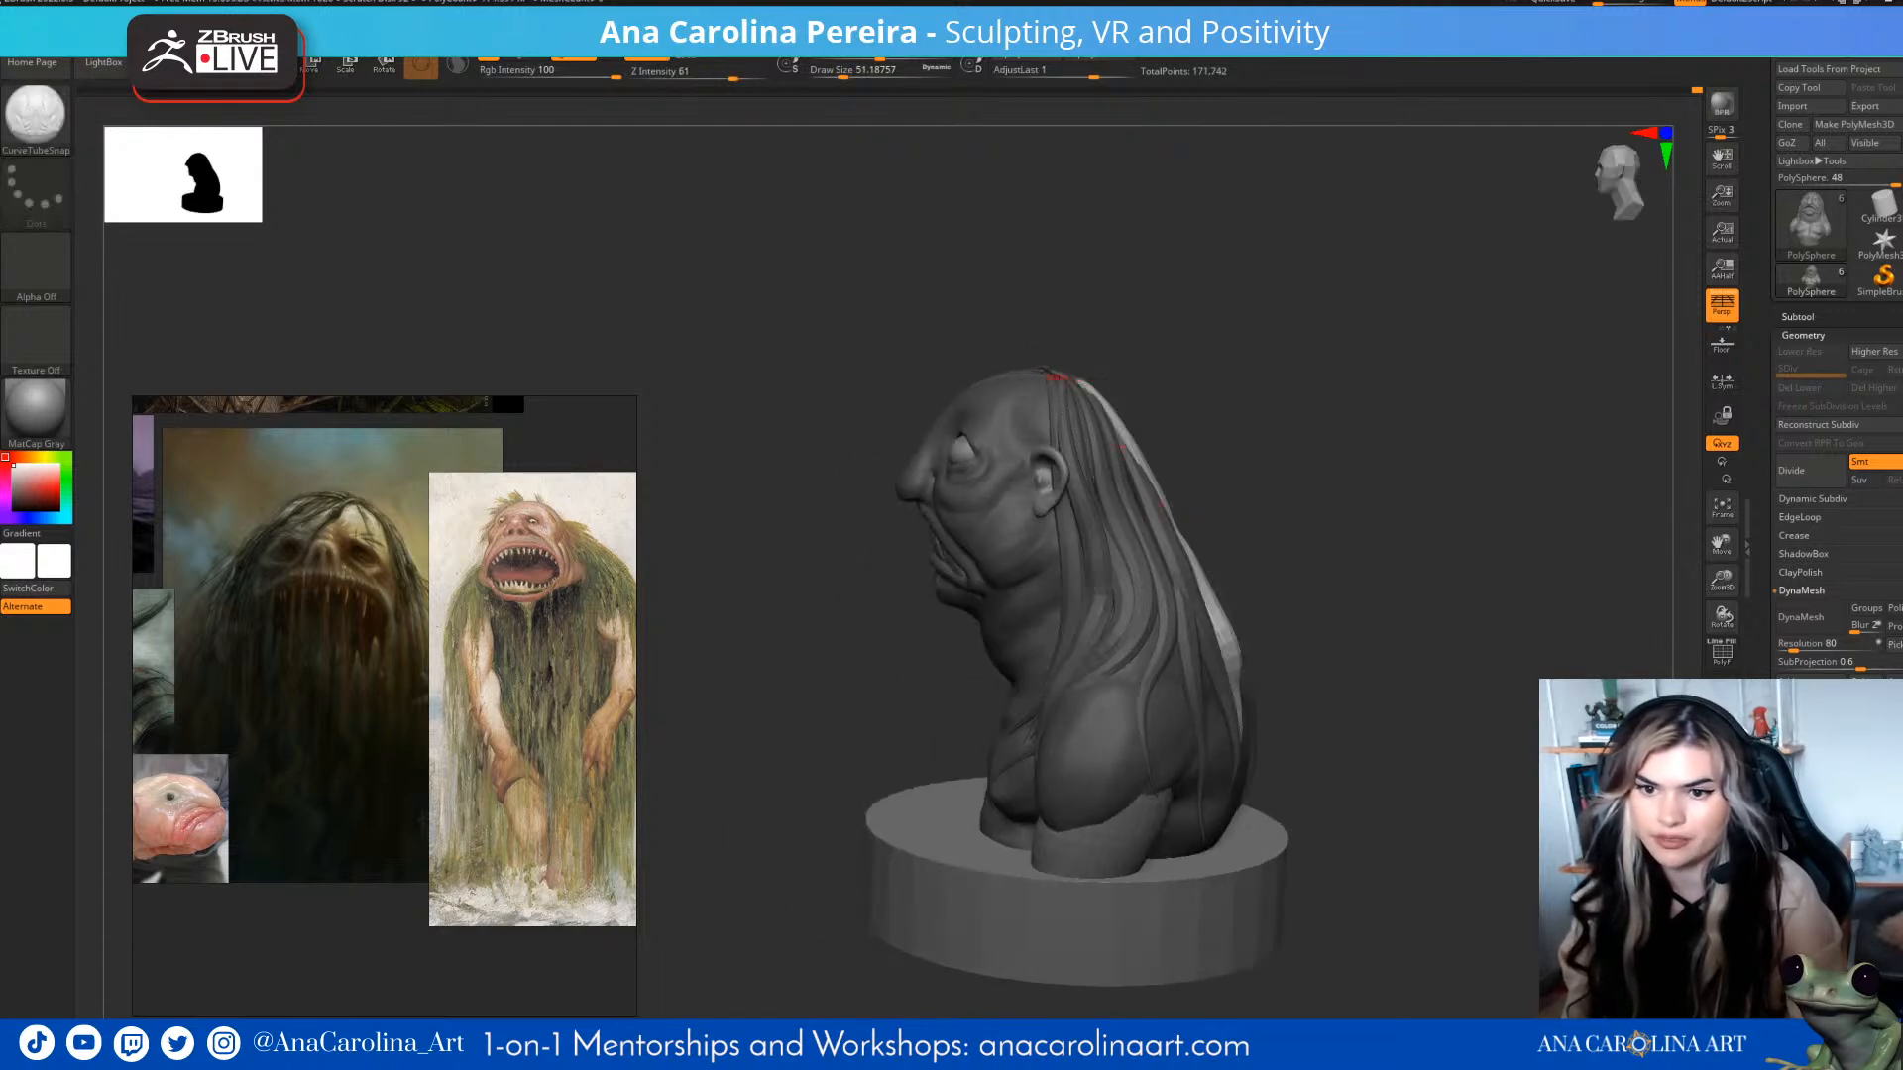
- Draw a thin hair strand from the top of the head past the back of the ear toward the chest, and adjust its curve
left_click_drag(1033, 632, 1073, 553)
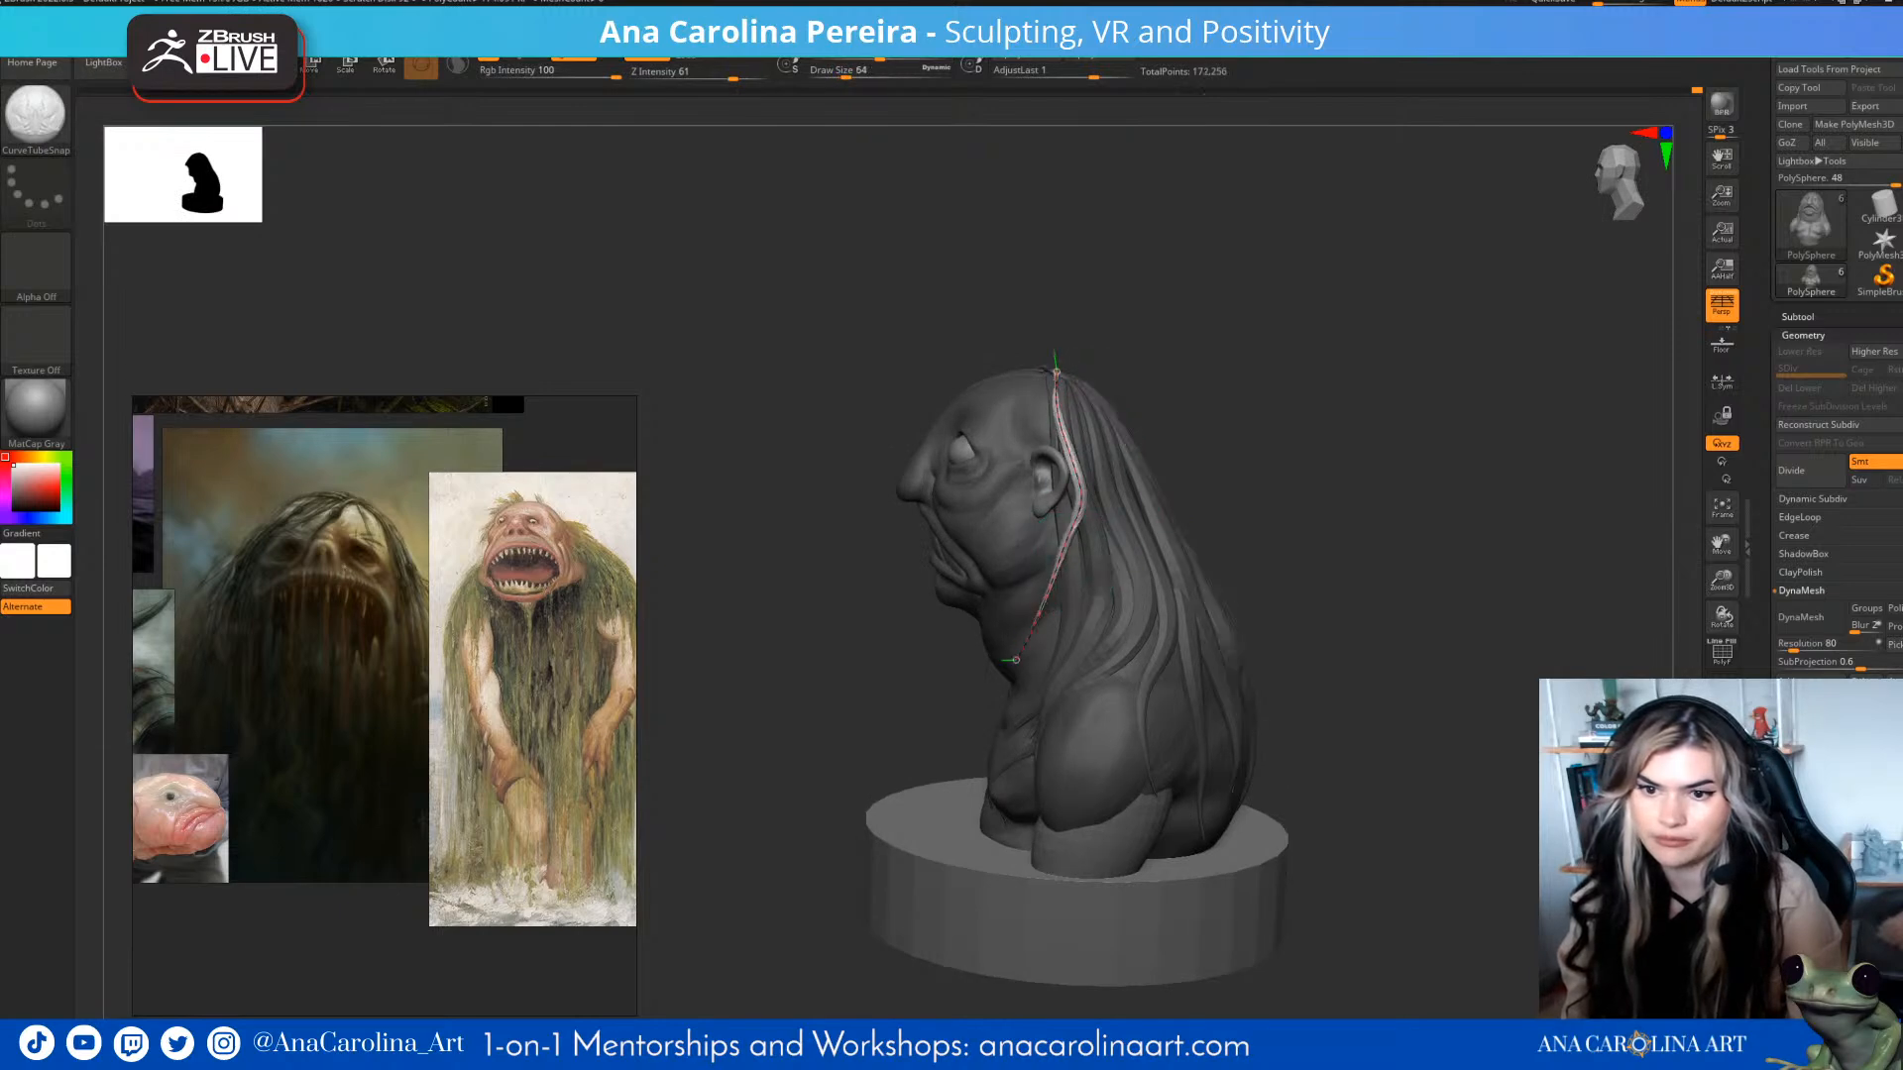
mouse_move(1016, 676)
right_mouse_down()
mouse_move(1135, 604)
mouse_move(1075, 547)
right_mouse_up()
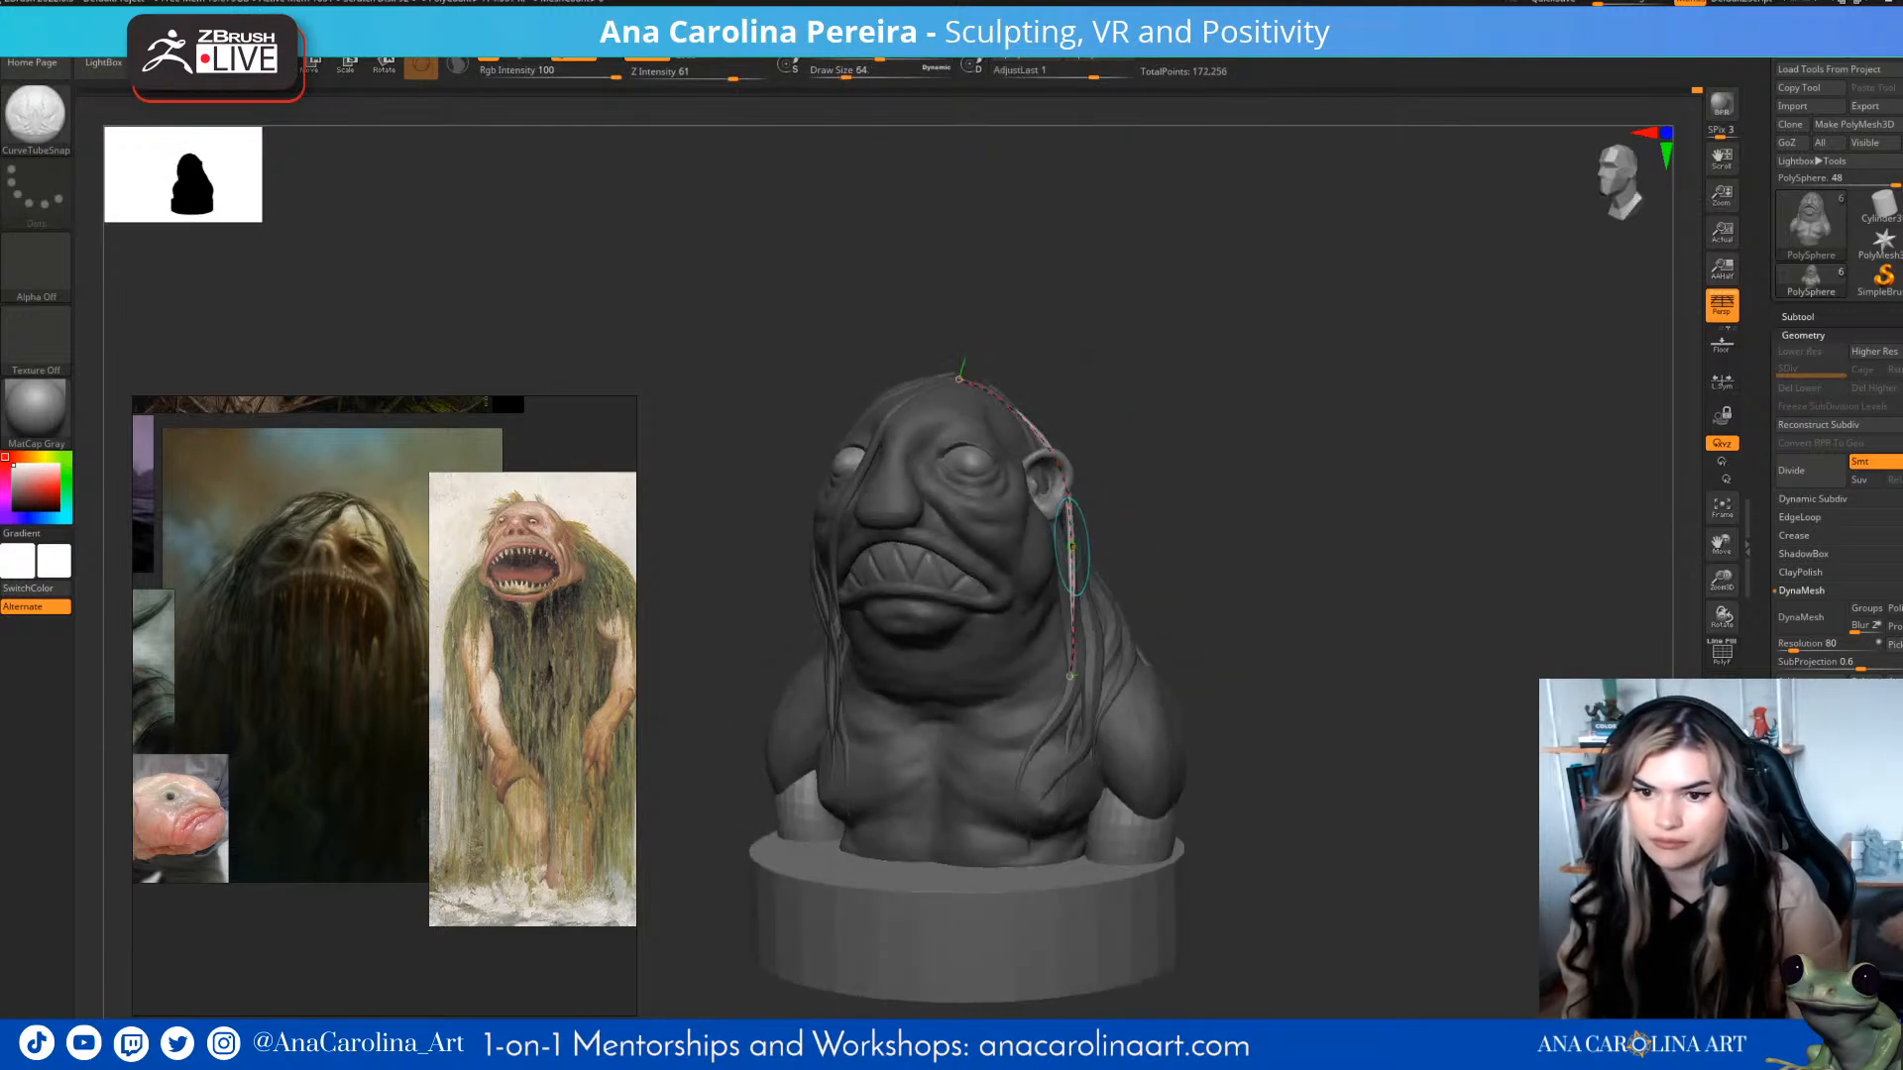
right_click_drag(991, 604, 1088, 605)
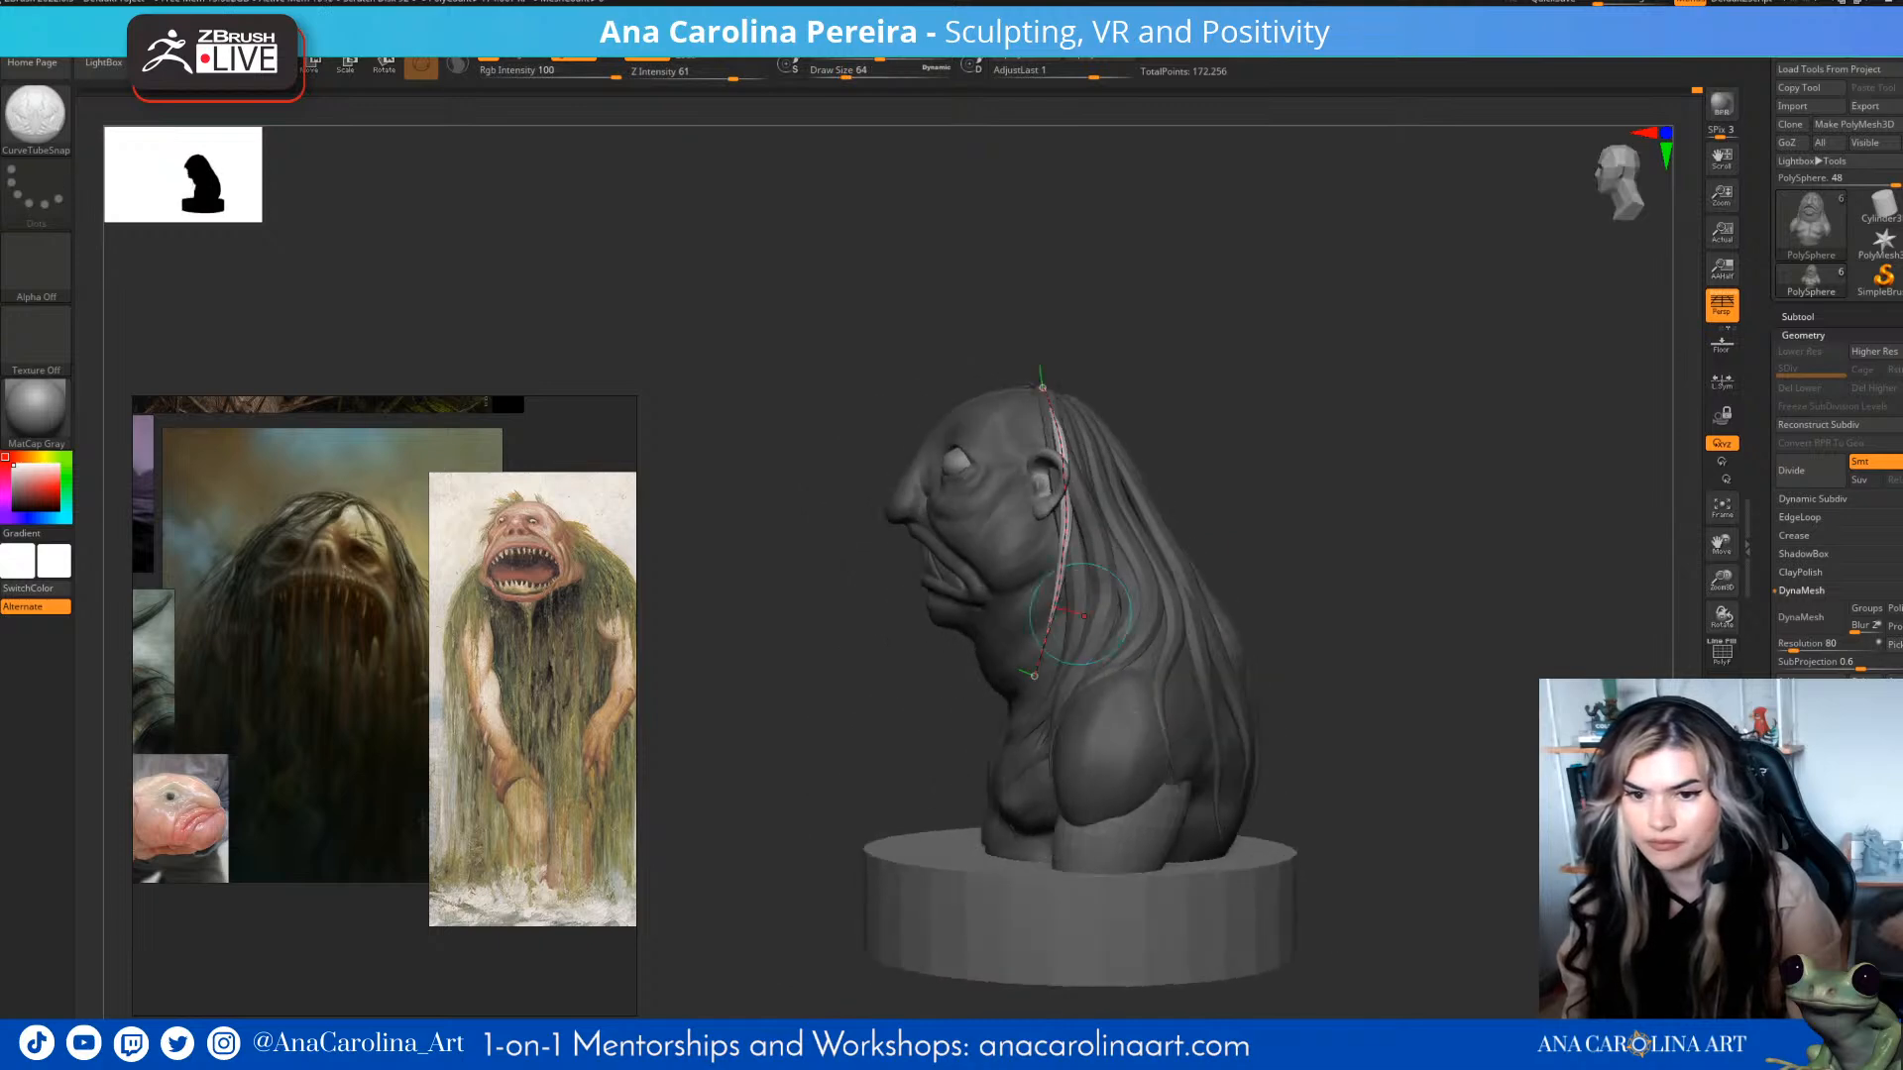
mouse_move(1061, 525)
right_mouse_down()
mouse_move(1071, 549)
mouse_move(1294, 584)
right_mouse_up()
left_click_drag(1059, 701, 1054, 700)
left_click_drag(1009, 820, 1008, 822)
right_click_drag(1202, 725, 1021, 738)
- Isolate the hair strands from the bust and split them off into their own subtool
left_click_drag(1368, 671, 1393, 708, "ctrl")
mouse_move(1328, 749)
right_mouse_down()
mouse_move(1427, 766)
mouse_move(1413, 644)
right_mouse_up()
mouse_move(1239, 684)
right_mouse_down()
mouse_move(1487, 674)
mouse_move(1367, 784)
mouse_move(1273, 793)
mouse_move(1263, 709)
mouse_move(1333, 664)
mouse_move(1205, 674)
right_mouse_up()
left_click(1098, 673, "ctrl+shift")
left_click_drag(1464, 329, 1092, 846, "ctrl")
right_click_drag(1487, 574, 1310, 542, "alt")
mouse_move(1493, 352)
left_mouse_down("ctrl")
mouse_move(1308, 510)
mouse_move(927, 773)
left_mouse_up("ctrl")
left_click(1381, 637, "ctrl+shift")
right_click_drag(1381, 638, 1343, 642, "shift")
left_click(1180, 649, "ctrl+shift")
mouse_move(1427, 316)
left_mouse_down("ctrl")
mouse_move(956, 798)
mouse_move(1564, 535)
left_mouse_up("ctrl")
left_click(956, 798, "ctrl+shift")
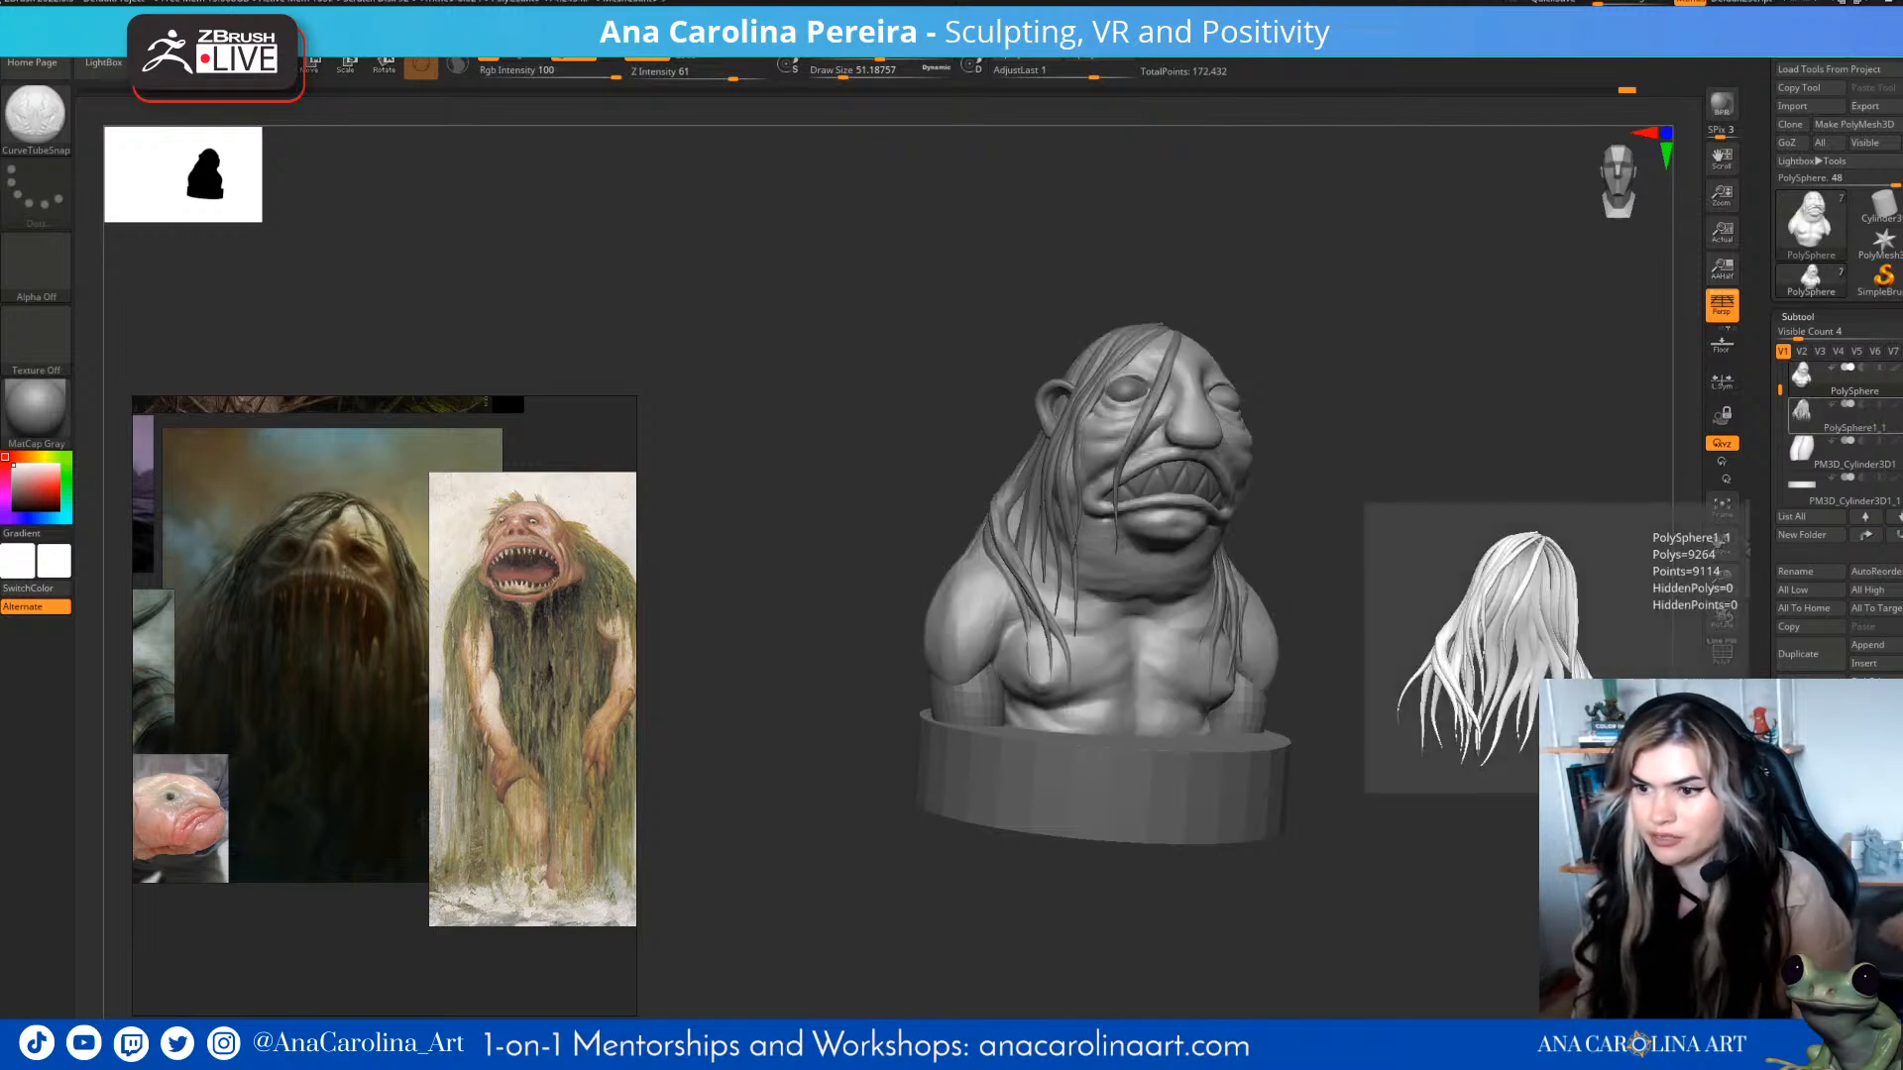
- Make the hair subtool active, choose the Move Topological brush, and set the draw size to about 234
left_click(1844, 421)
mouse_move(1487, 595)
left_mouse_down()
mouse_move(1408, 595)
mouse_move(1319, 555)
left_mouse_up()
key("b")
key("m")
key("t")
key("space")
mouse_move(1428, 446)
left_mouse_down("alt")
mouse_move(1428, 555)
mouse_move(1477, 465)
left_mouse_up("alt")
key("space")
key("space")
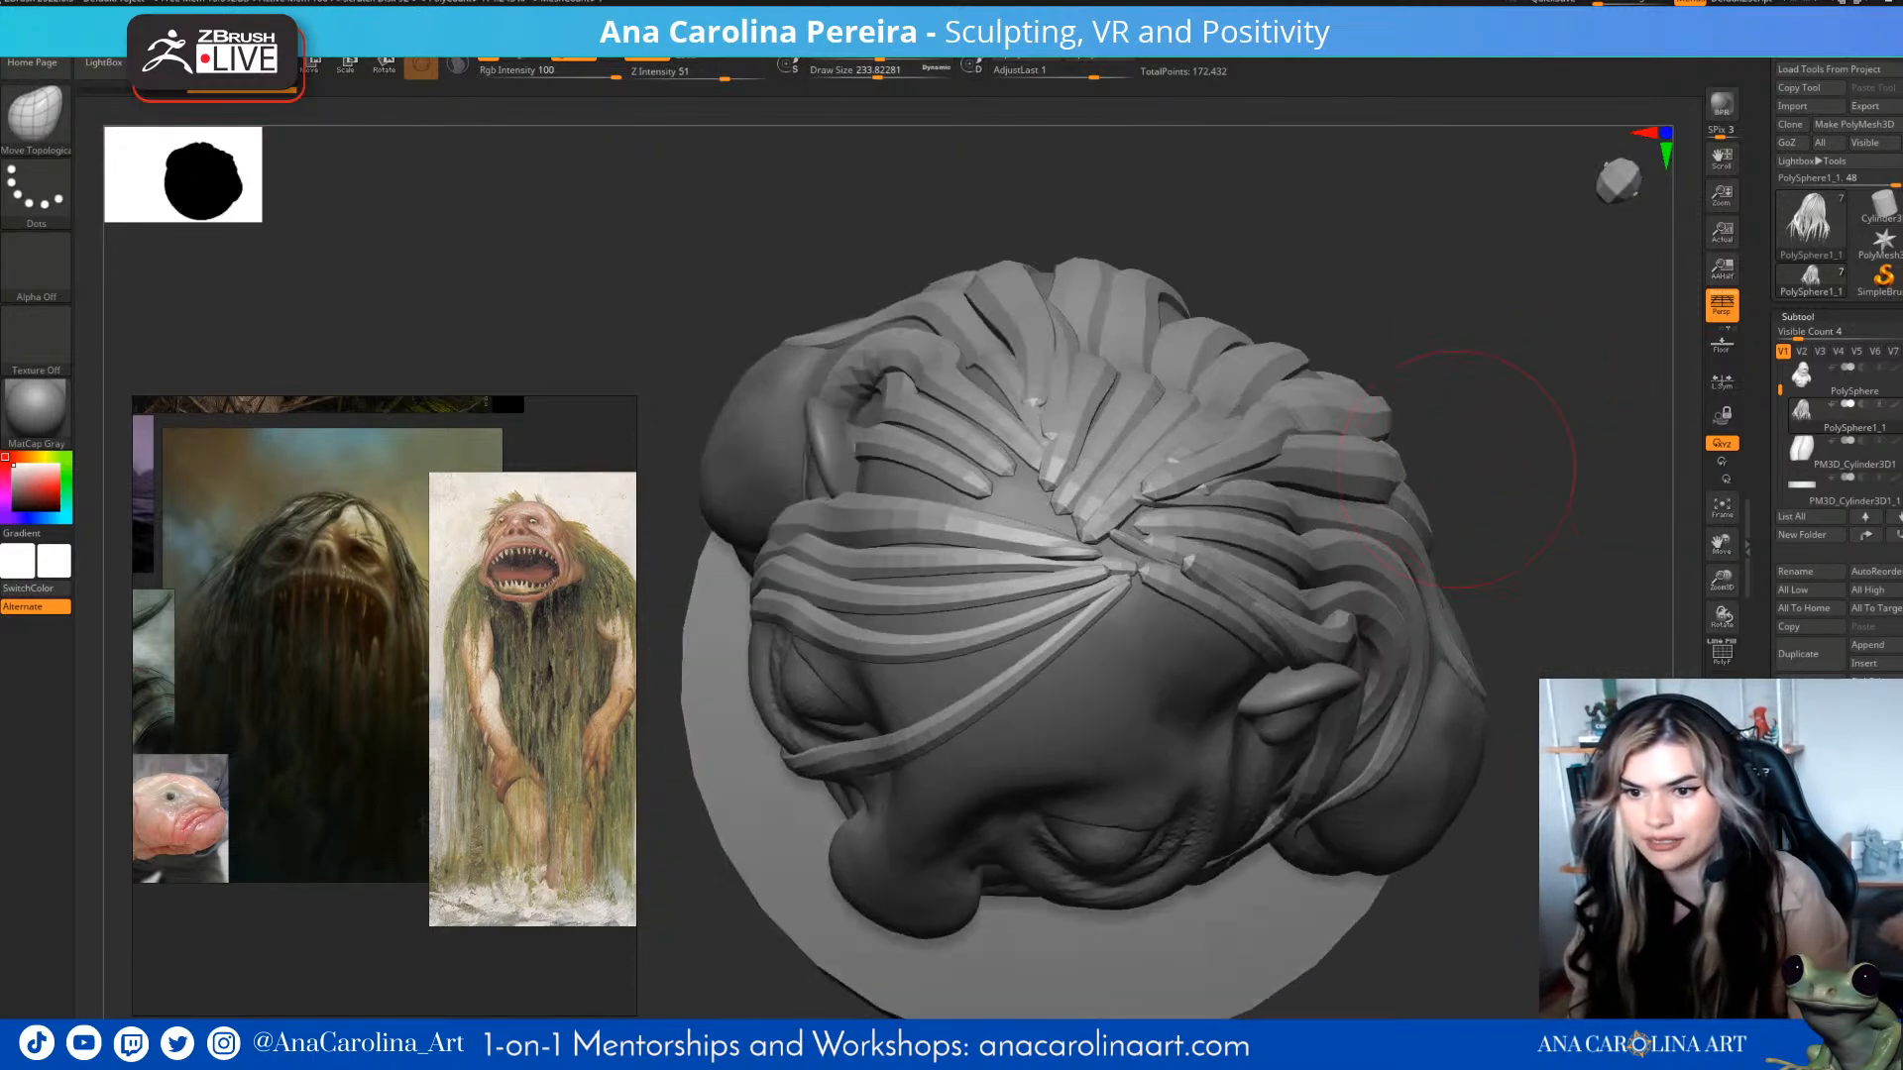
- Reduce the draw size to about 182 and pull the strand roots on top of the head toward the parting point
left_click_drag(1146, 574, 1159, 584)
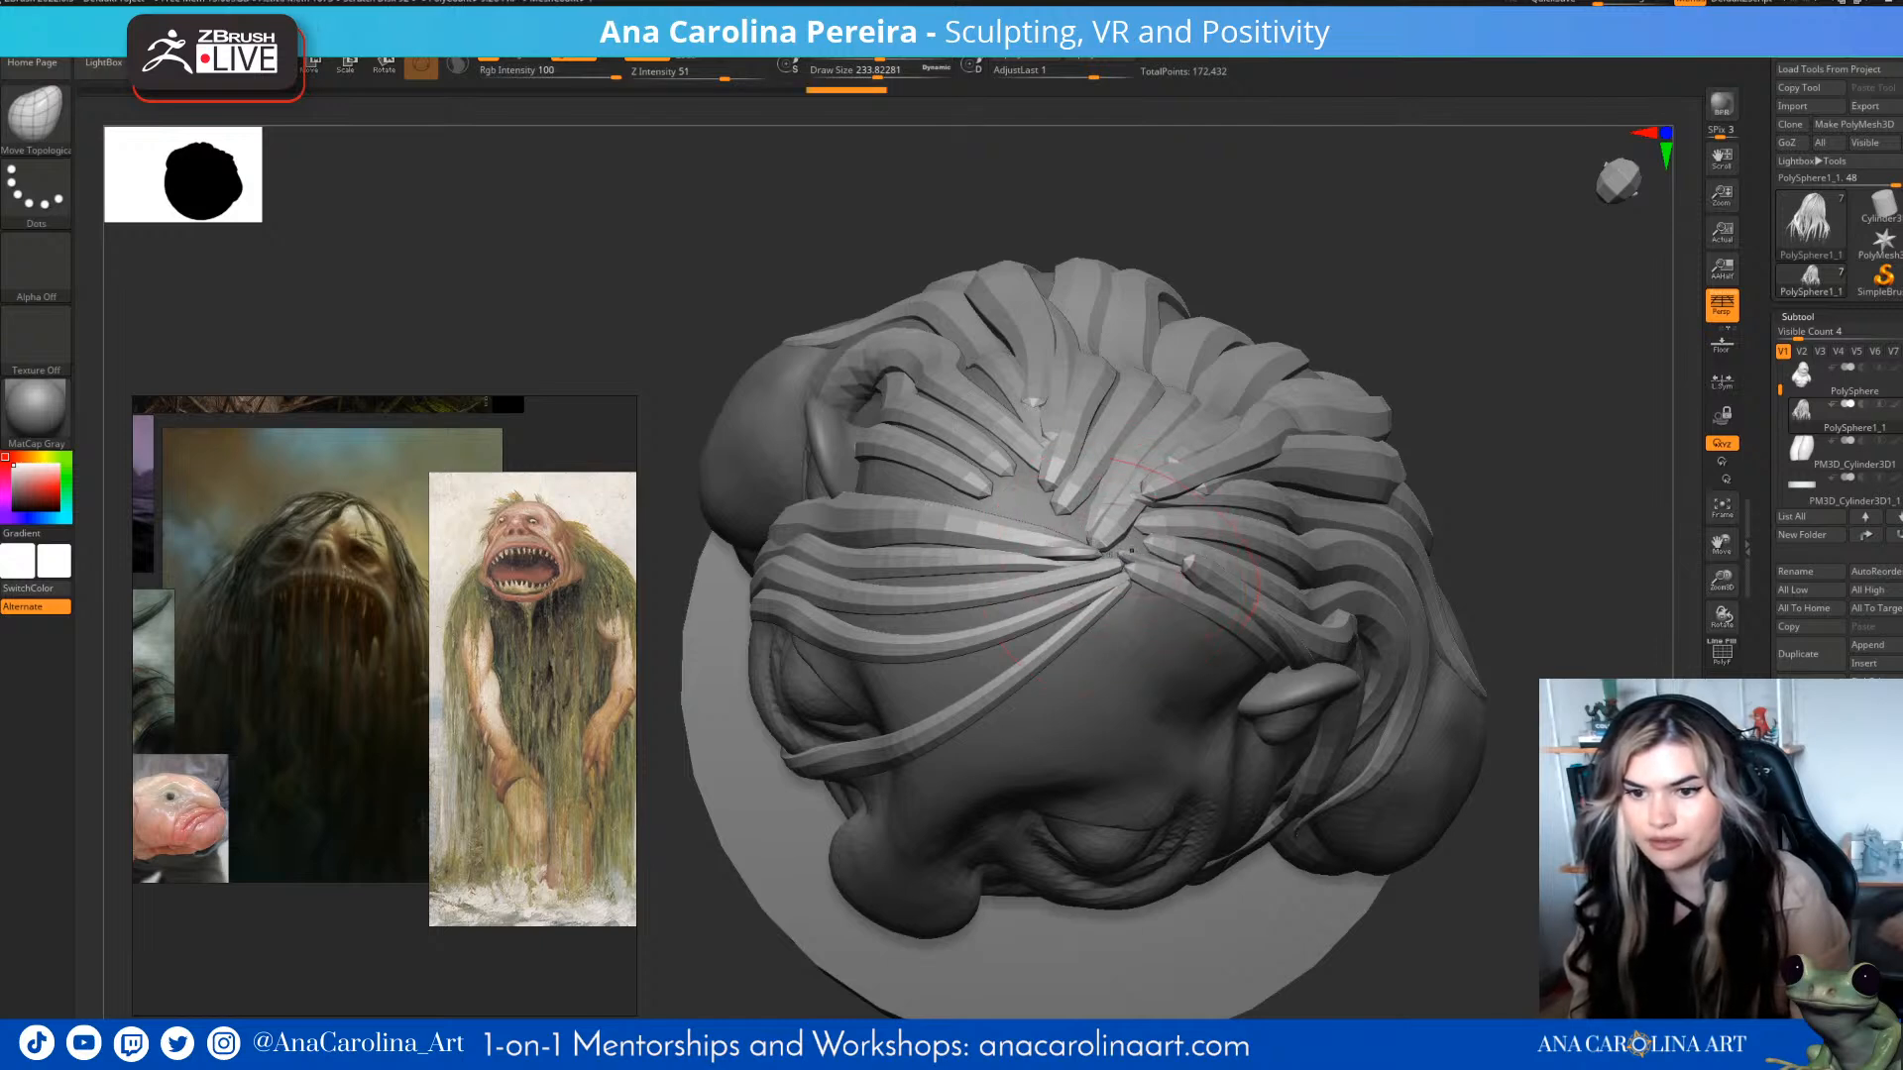
key("bracketleft")
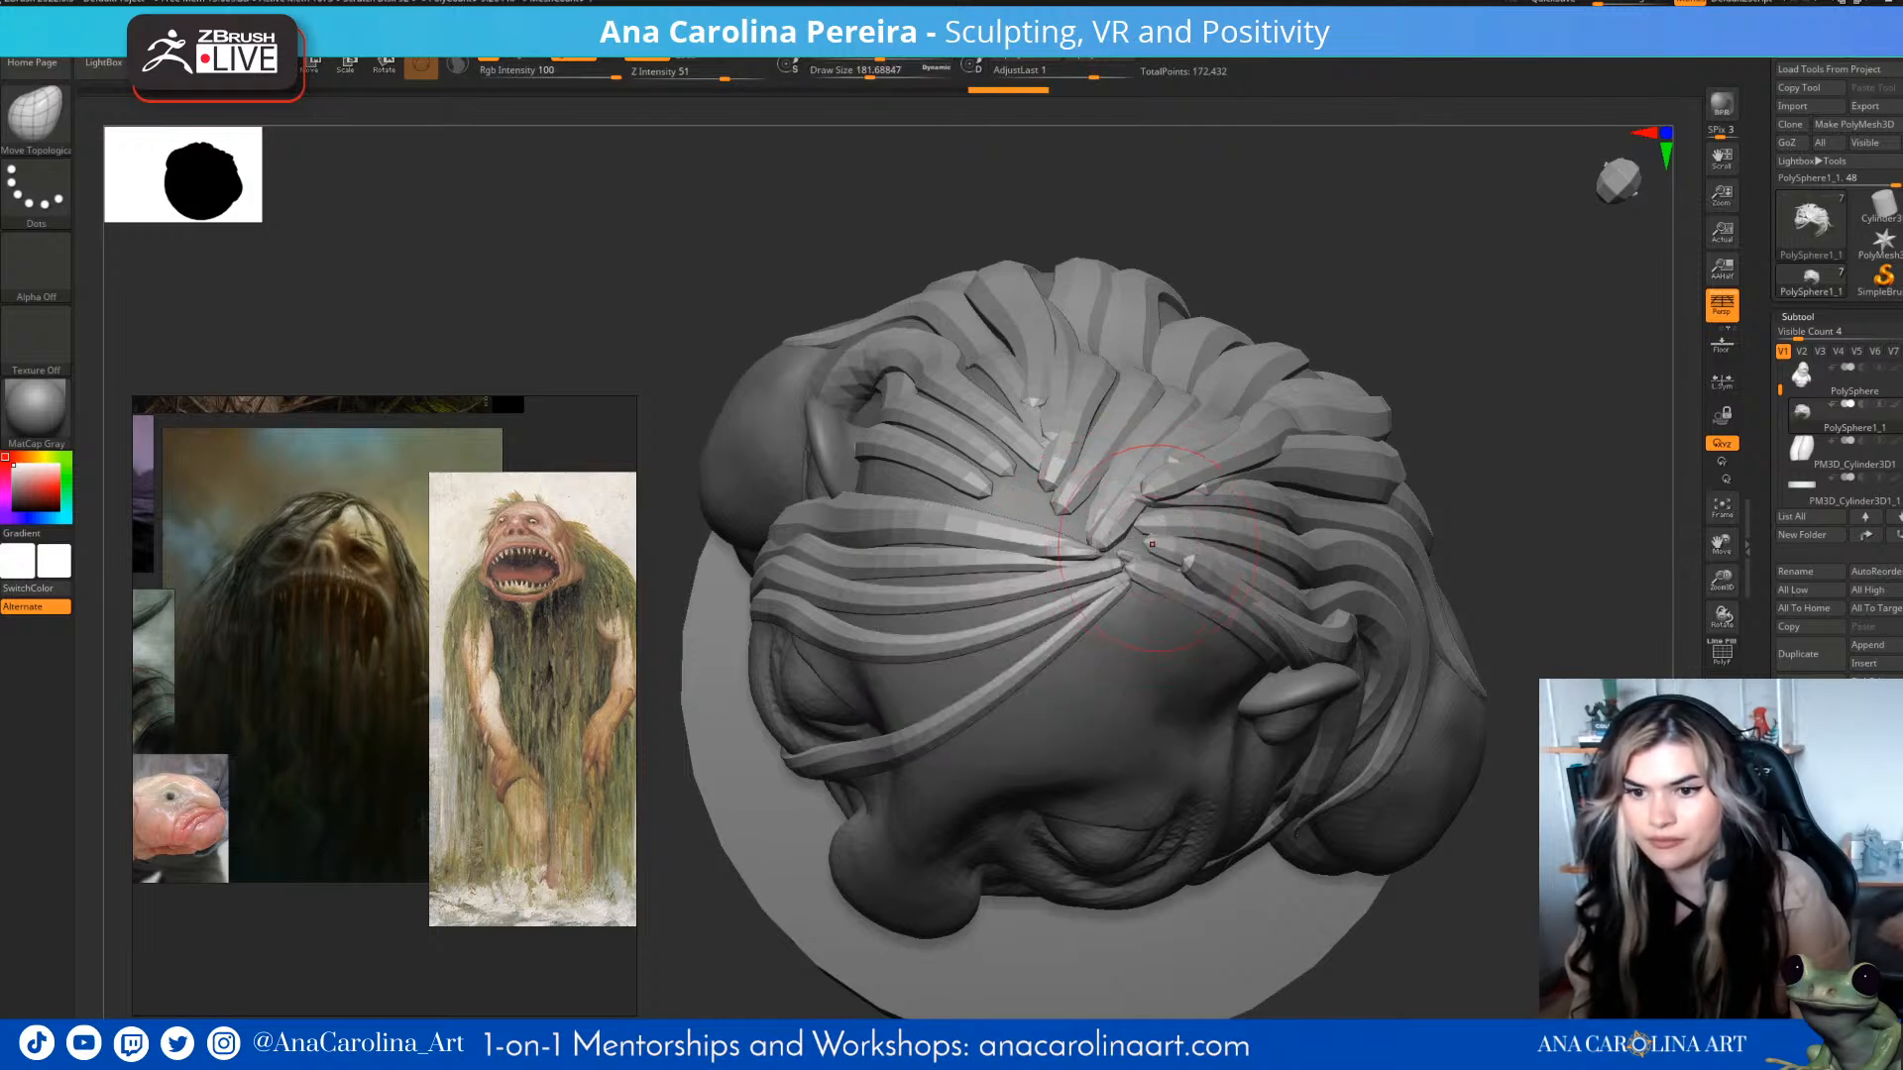
left_click_drag(1486, 268, 1517, 421)
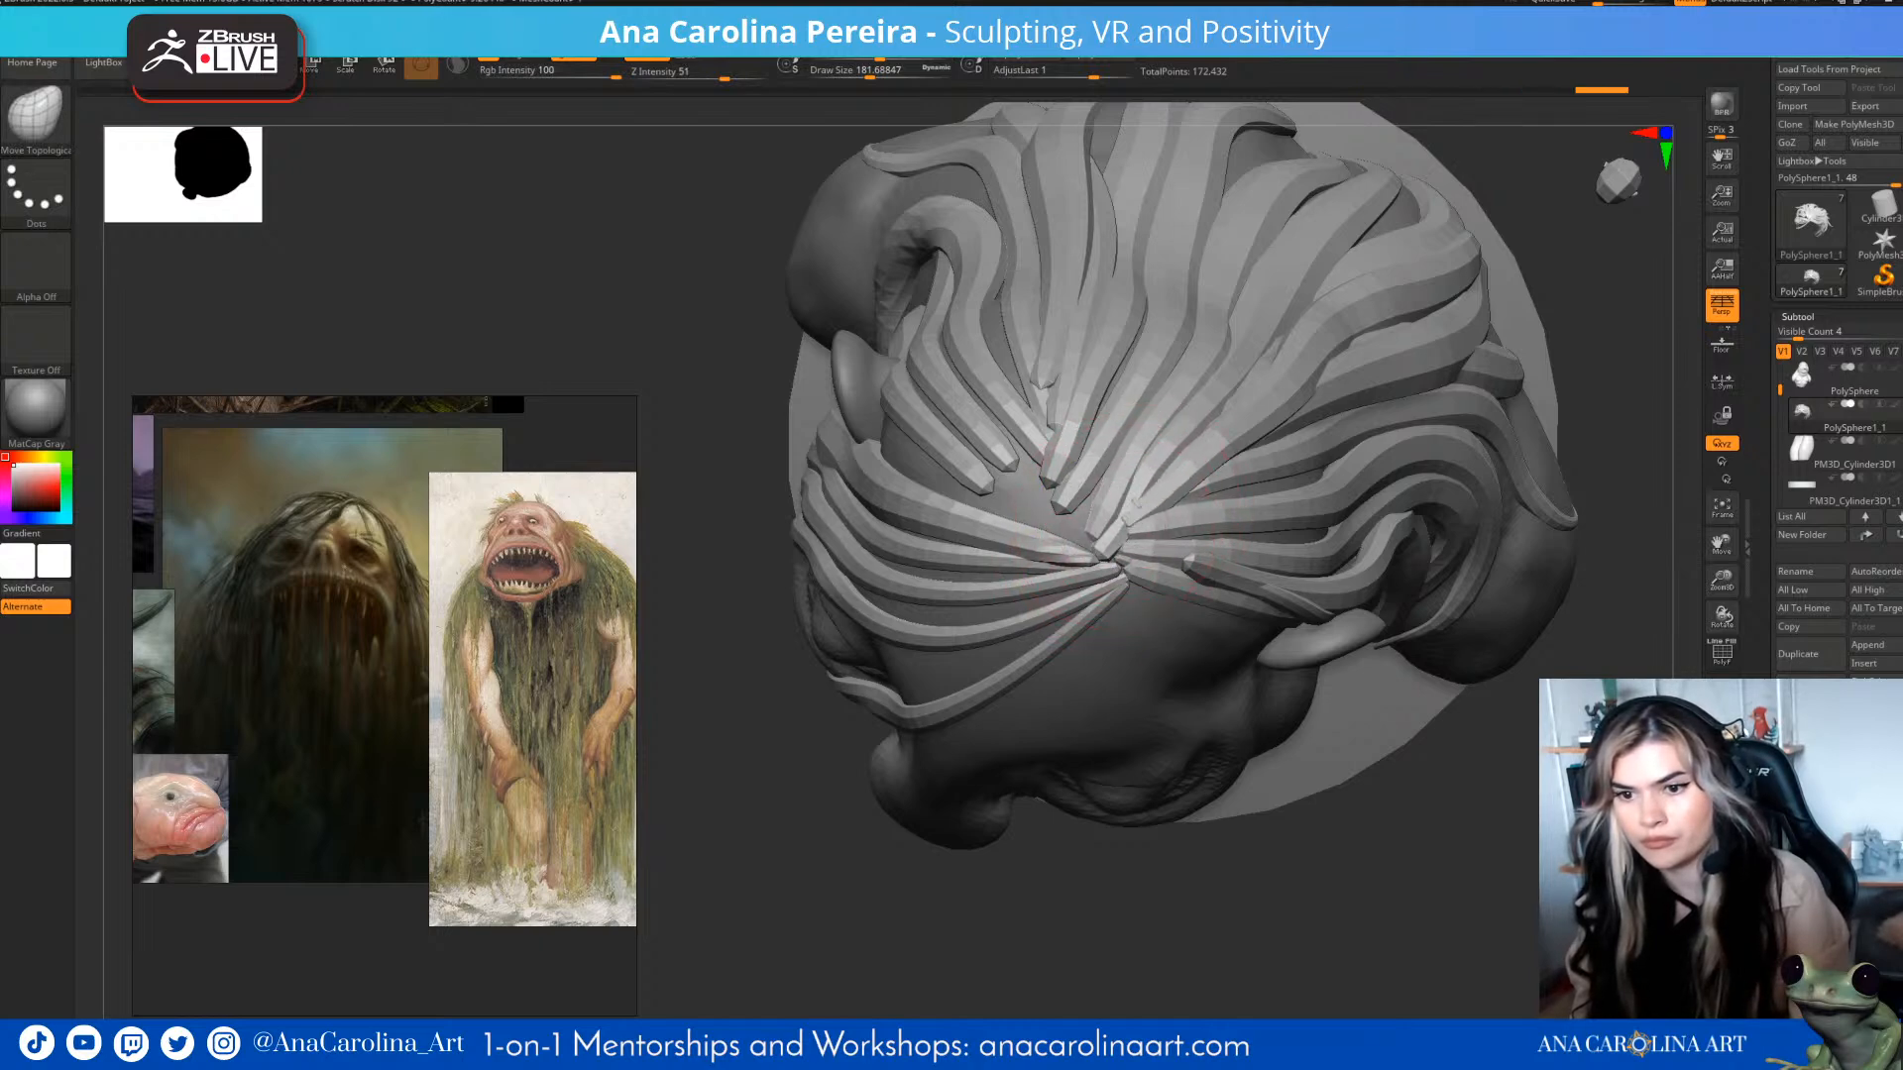
left_click_drag(1073, 520, 1088, 541)
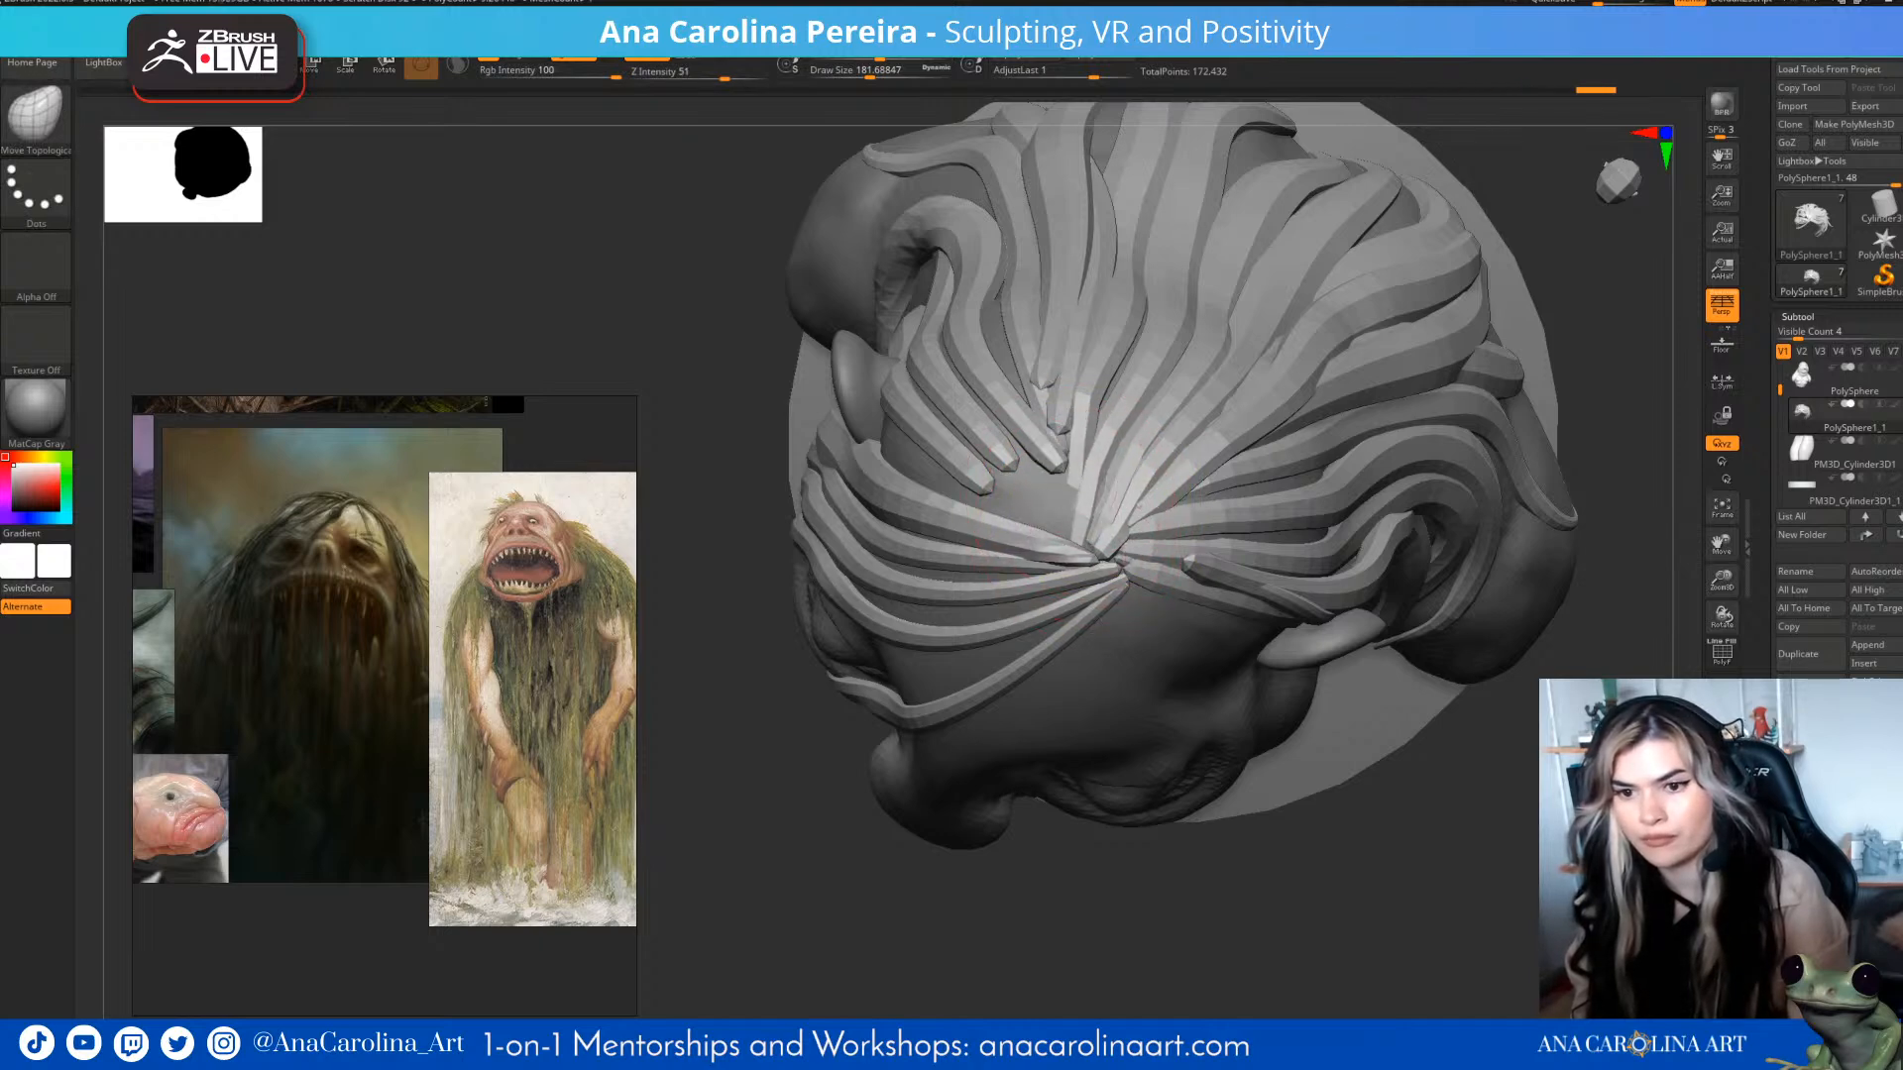
- Pull the remaining short strand roots at the side and back of the crown in to close the bare scalp gap
mouse_move(862, 525)
right_mouse_down()
mouse_move(976, 555)
mouse_move(984, 520)
right_mouse_up()
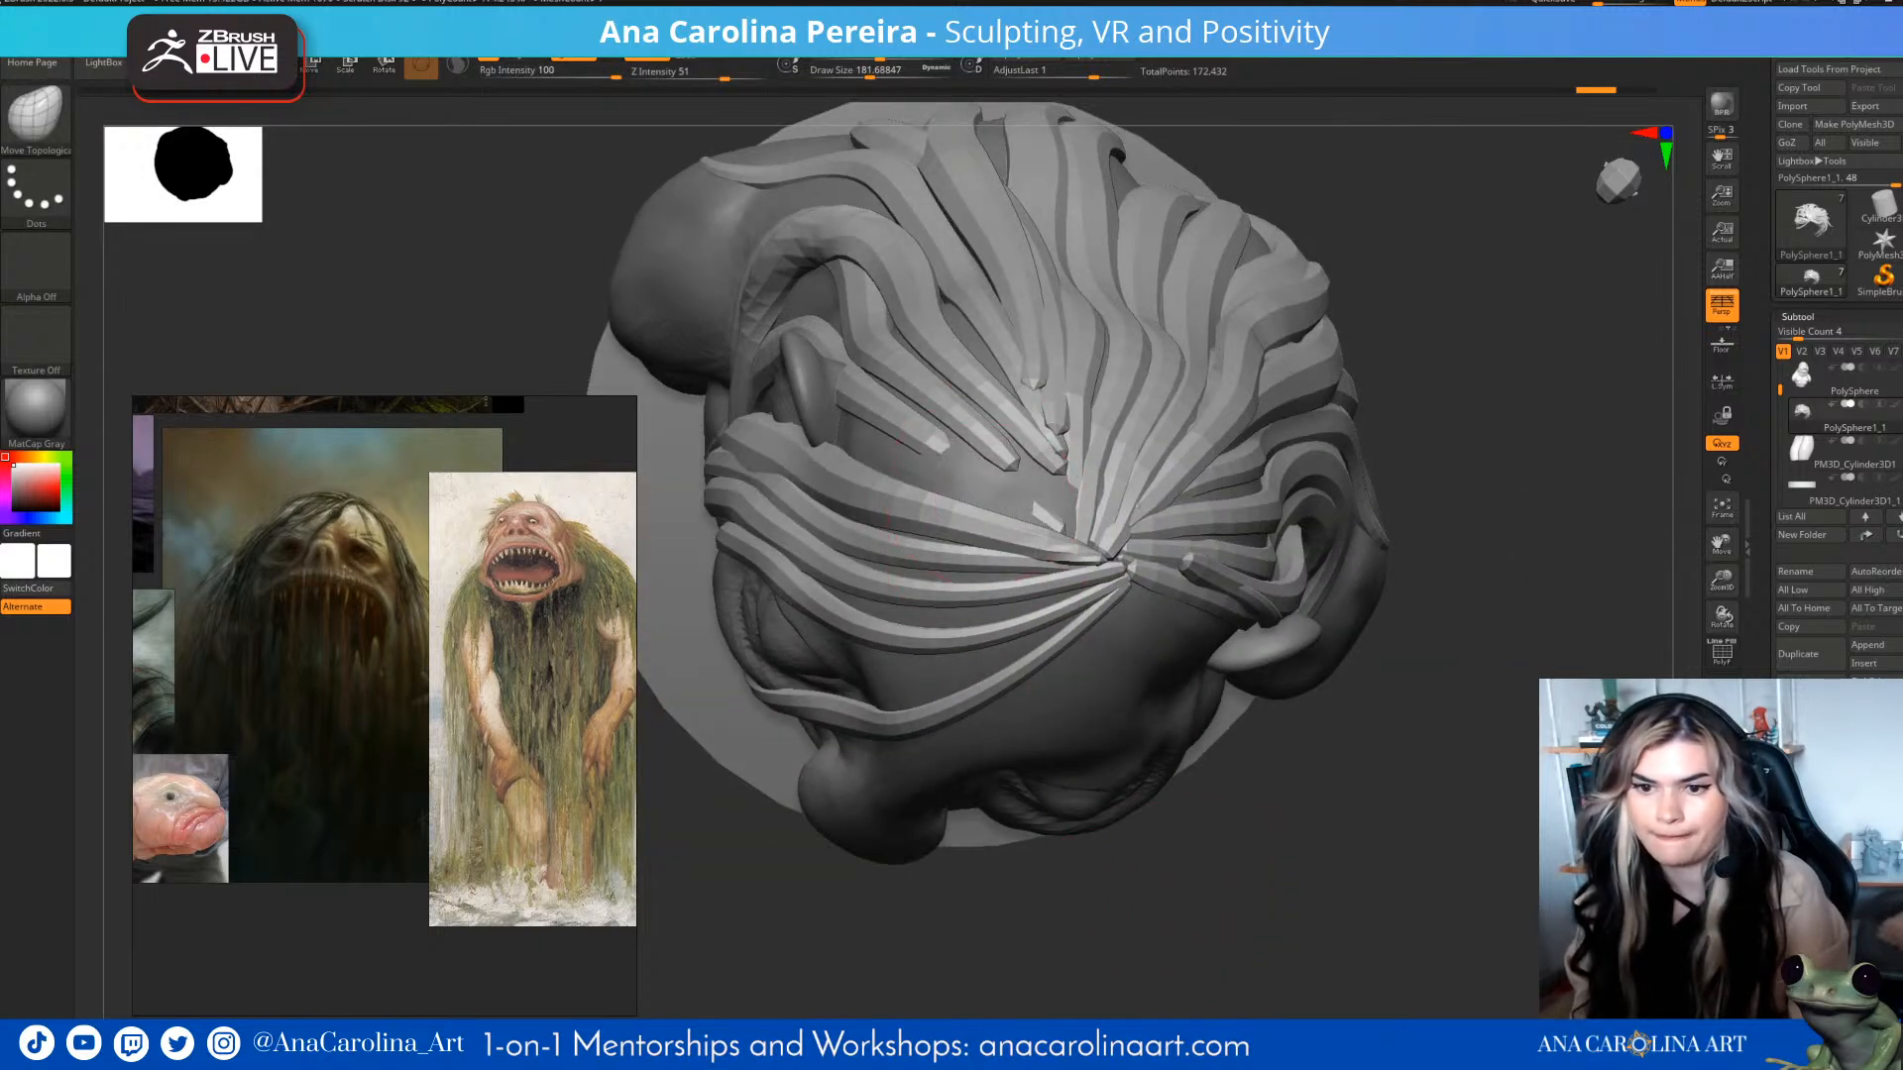
key("ctrl+z")
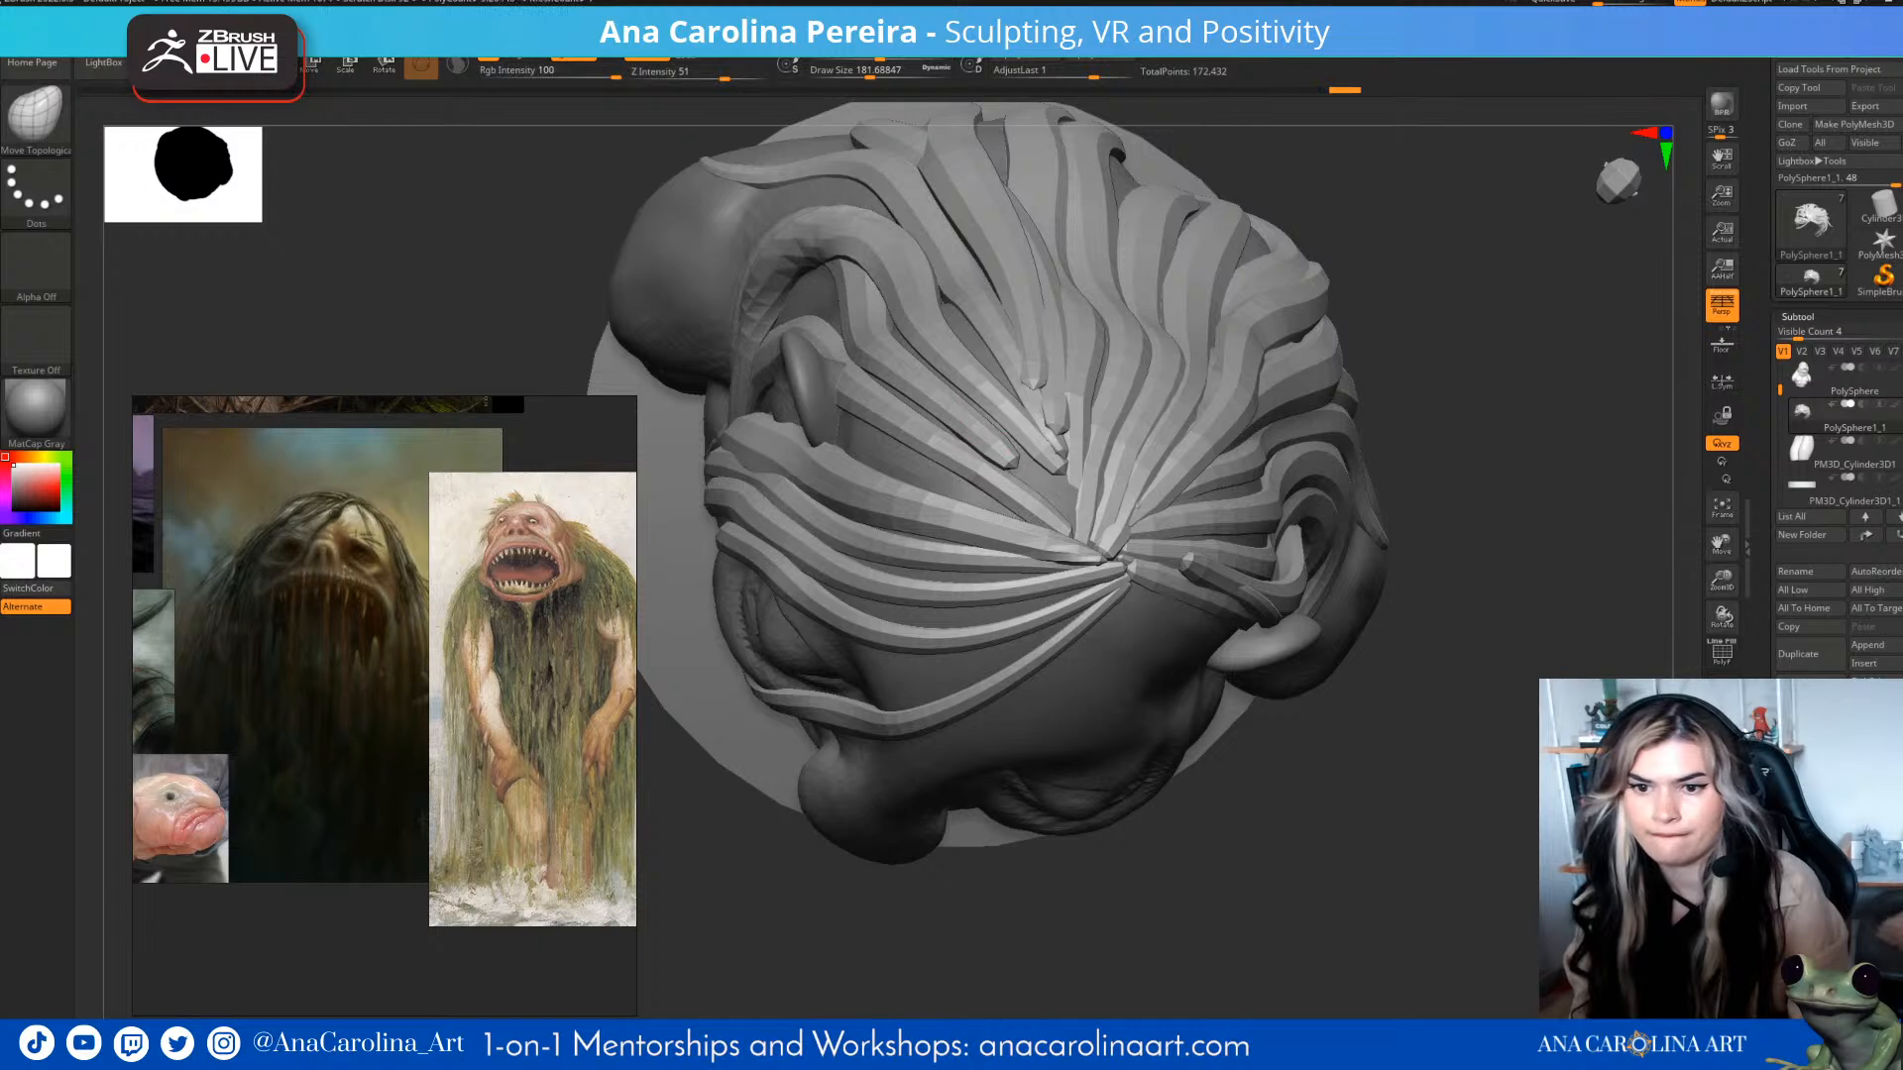
left_click_drag(1029, 474, 1025, 466)
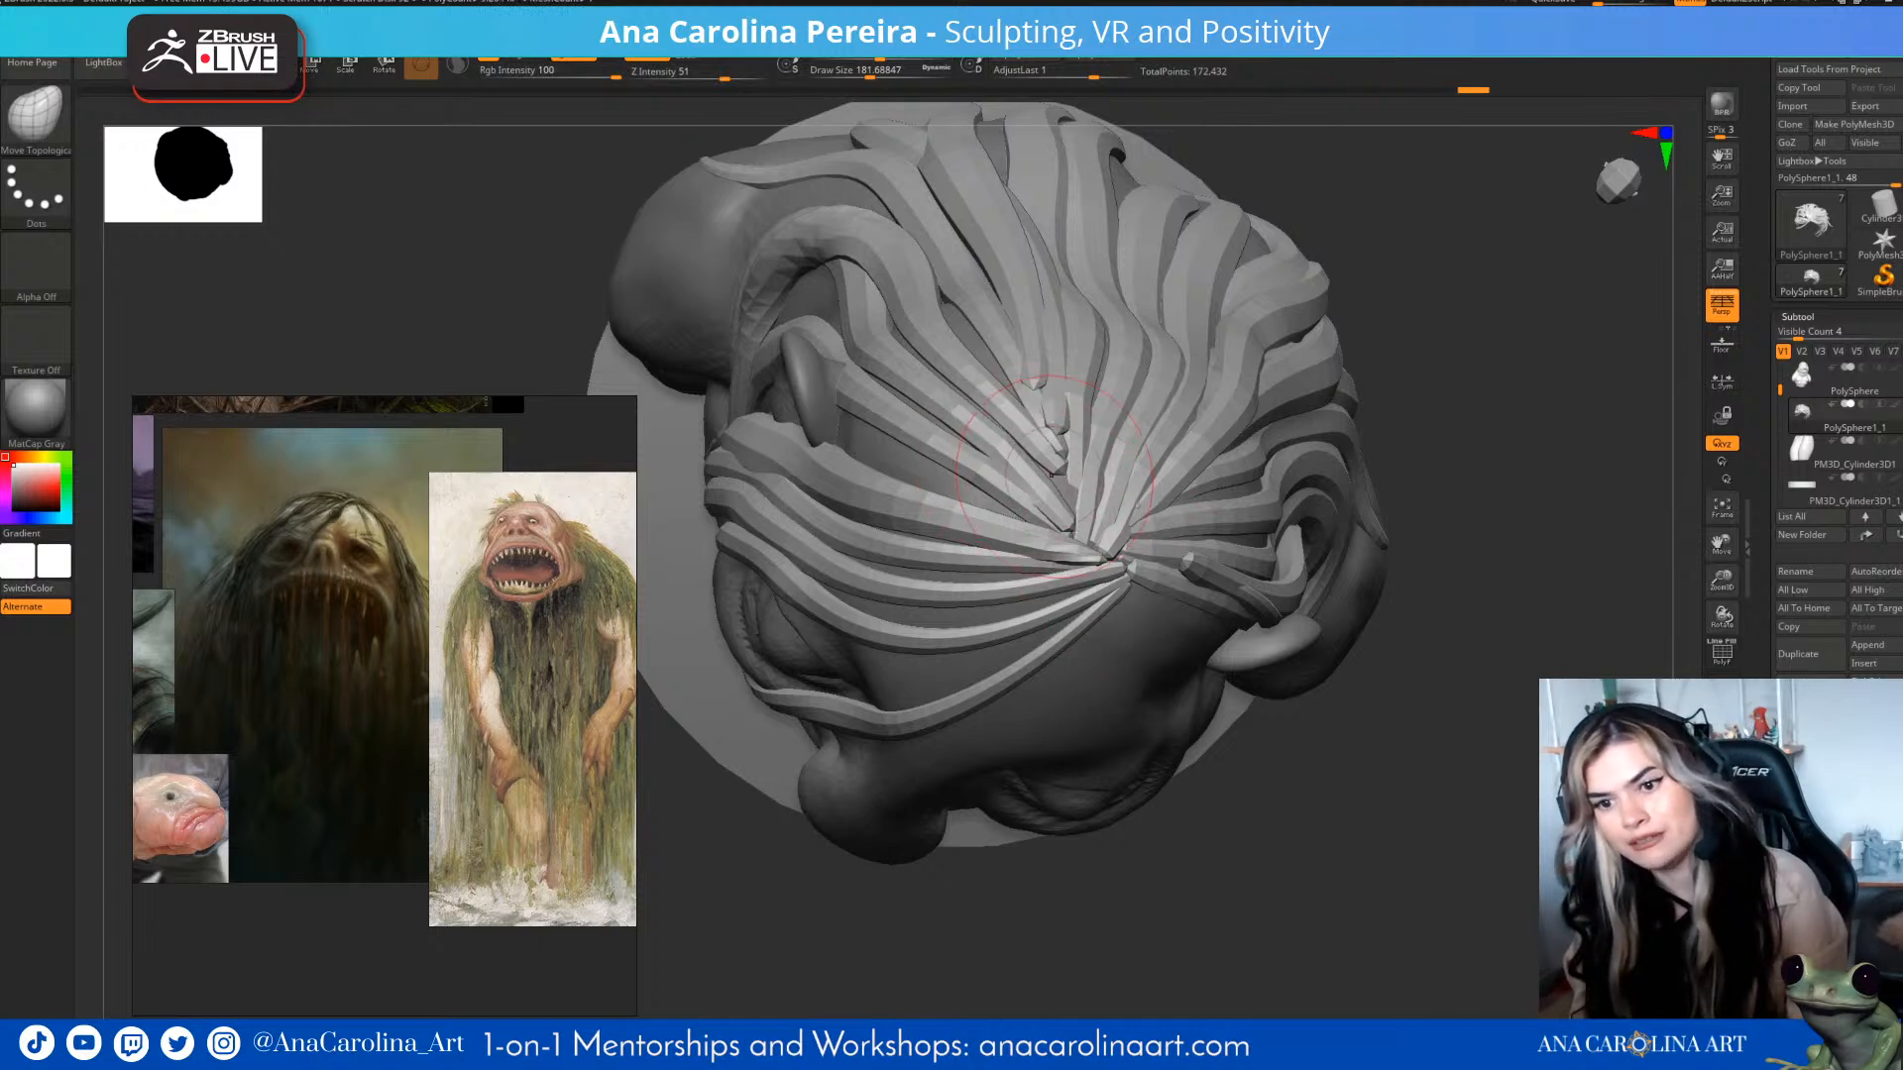
left_click_drag(1047, 445, 1046, 434)
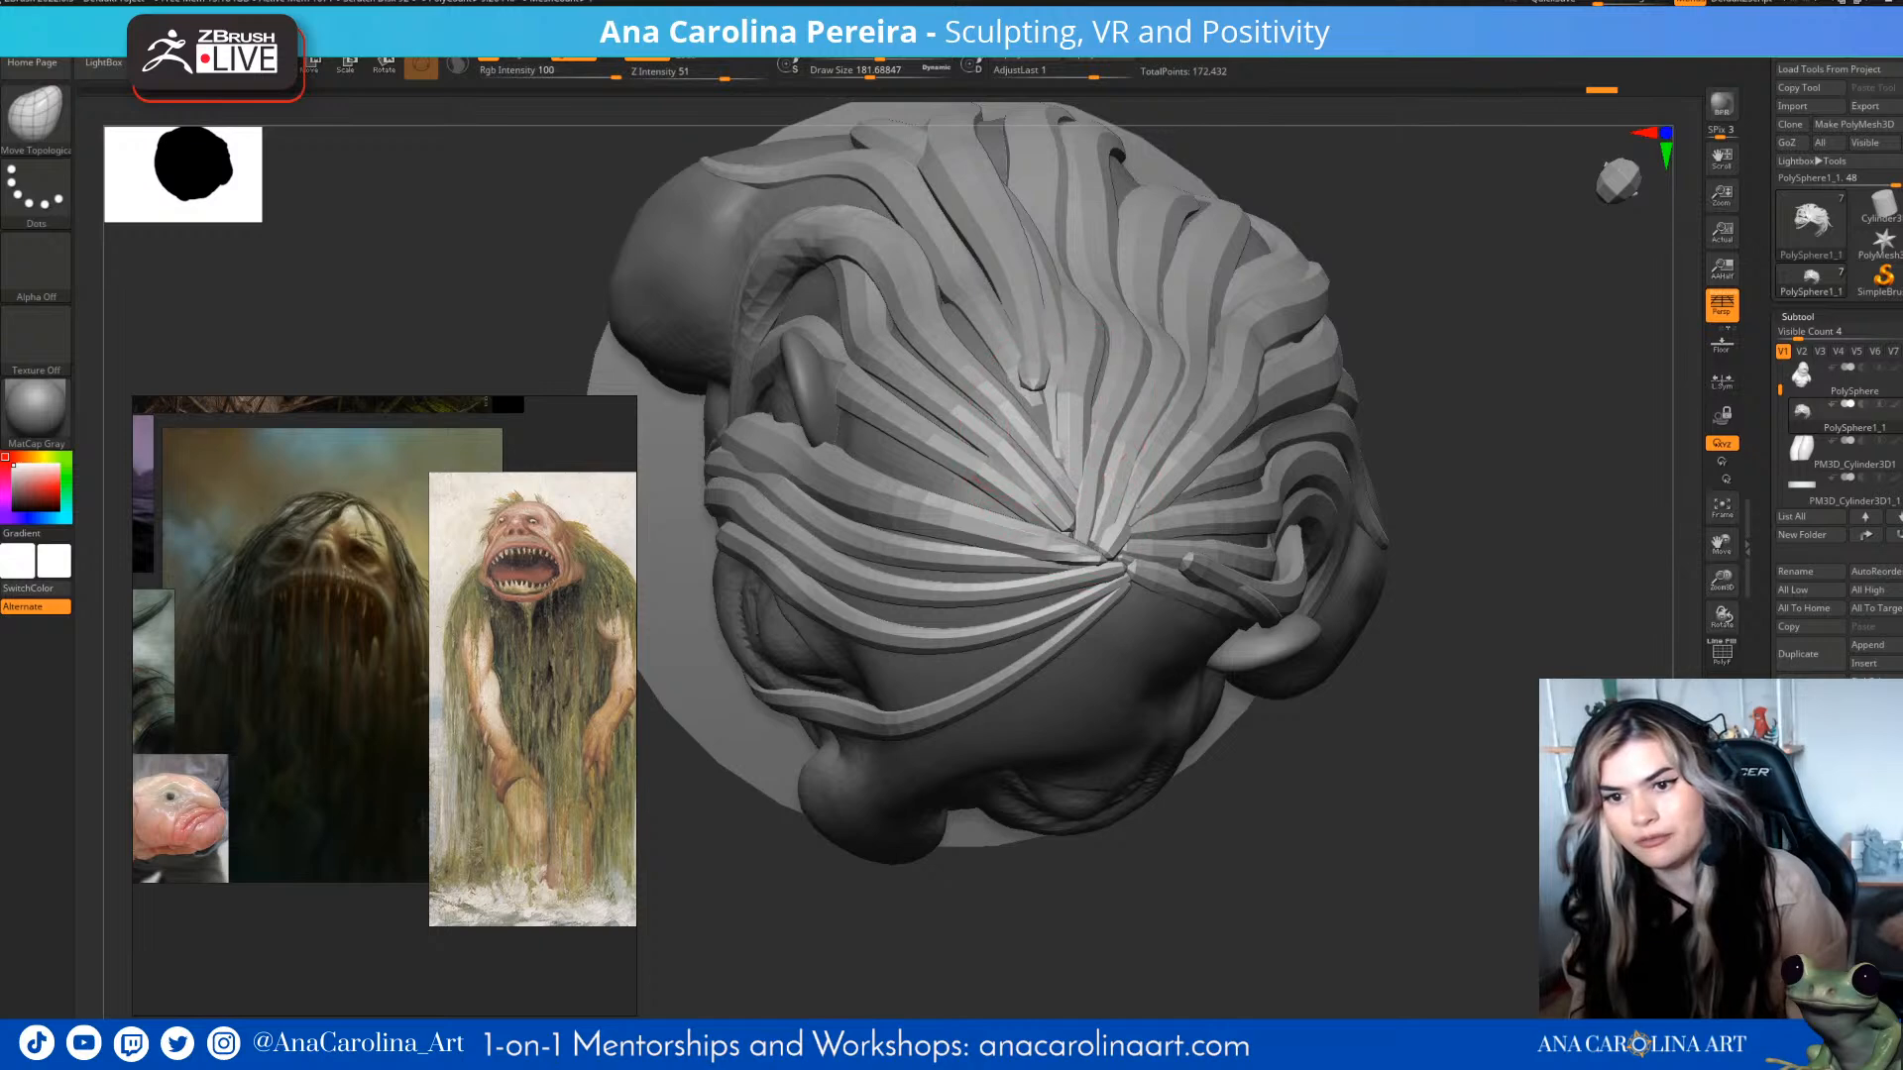
left_click_drag(1042, 389, 1039, 379)
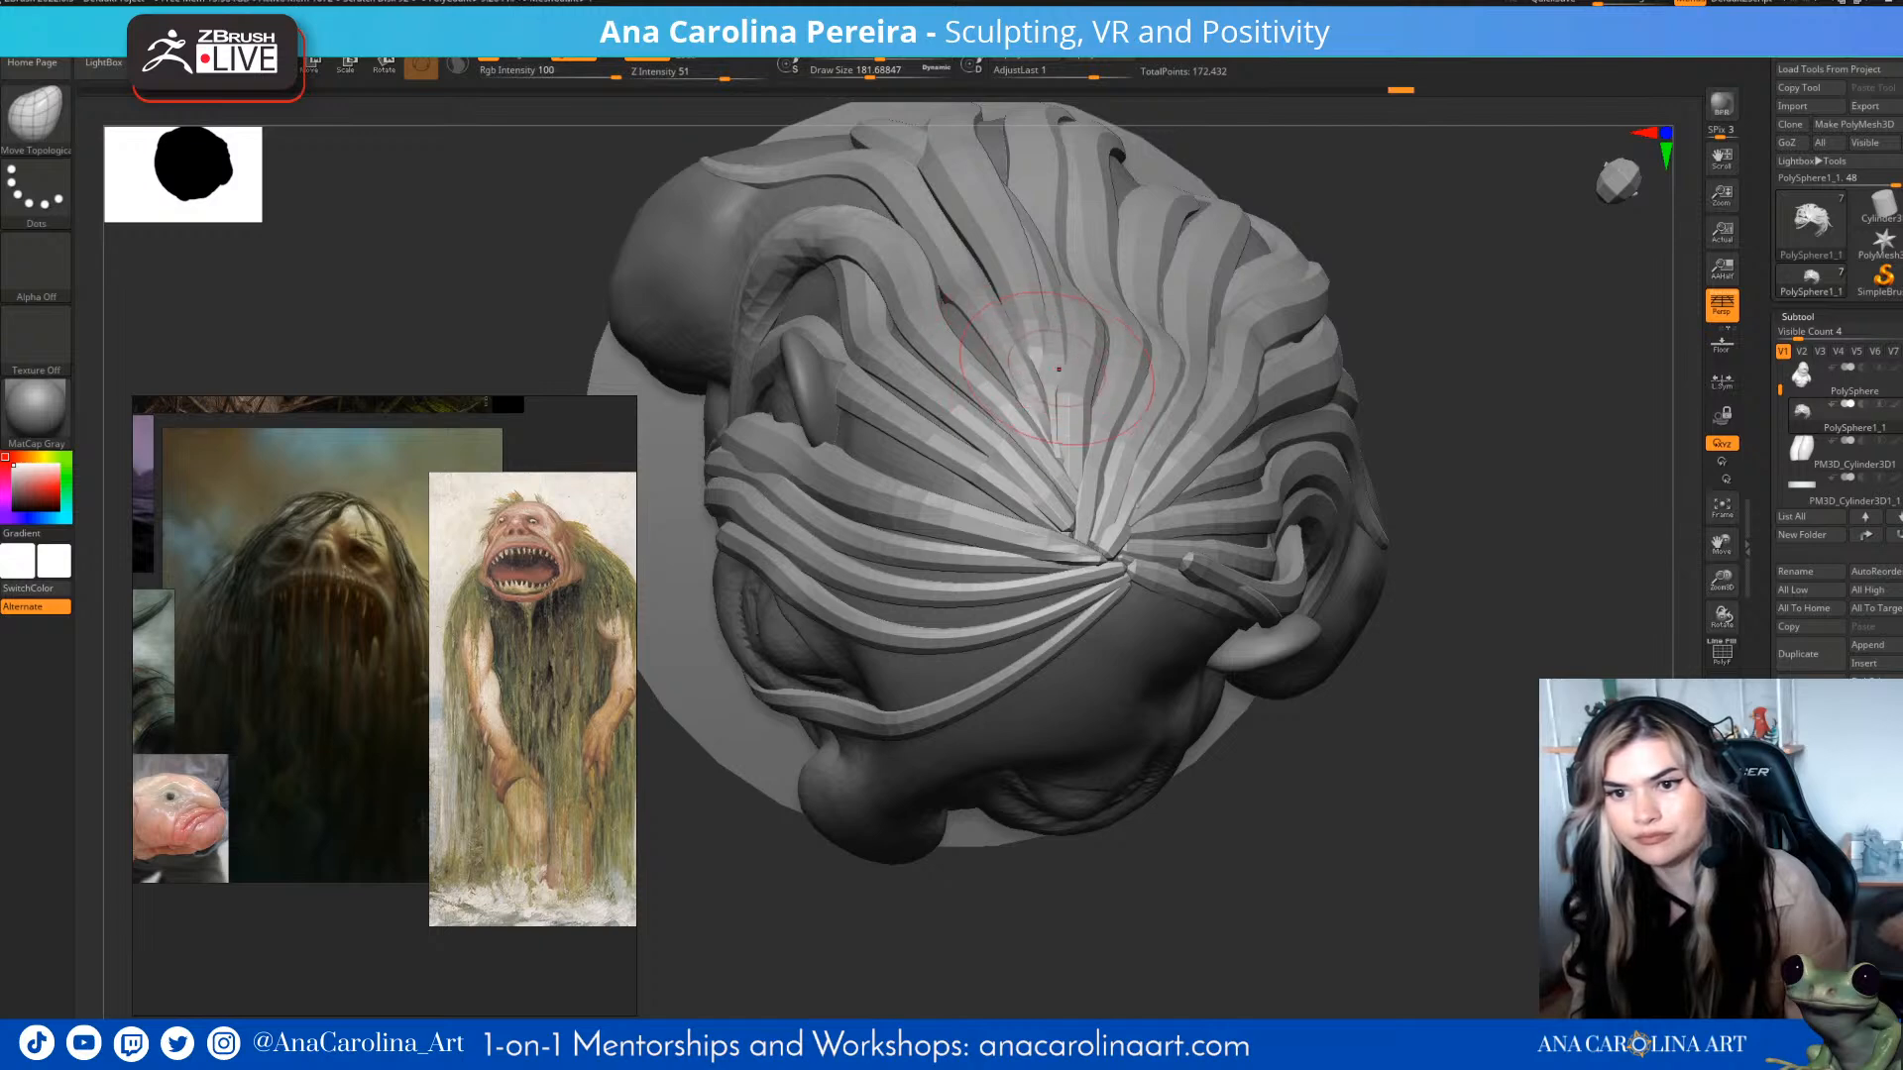
- Nudge the remaining strand roots at the crown together at the parting point, working from the front, back and top of the head
left_click_drag(1427, 456, 1338, 496, "alt")
mouse_move(1356, 339)
left_mouse_down("alt")
mouse_move(1295, 458)
mouse_move(1300, 585)
left_mouse_up("alt")
left_click_drag(1427, 426, 1506, 426)
left_click_drag(1215, 448, 1162, 425)
mouse_move(1486, 416)
left_mouse_down()
mouse_move(1328, 426)
mouse_move(1418, 451)
mouse_move(1414, 469)
left_mouse_up()
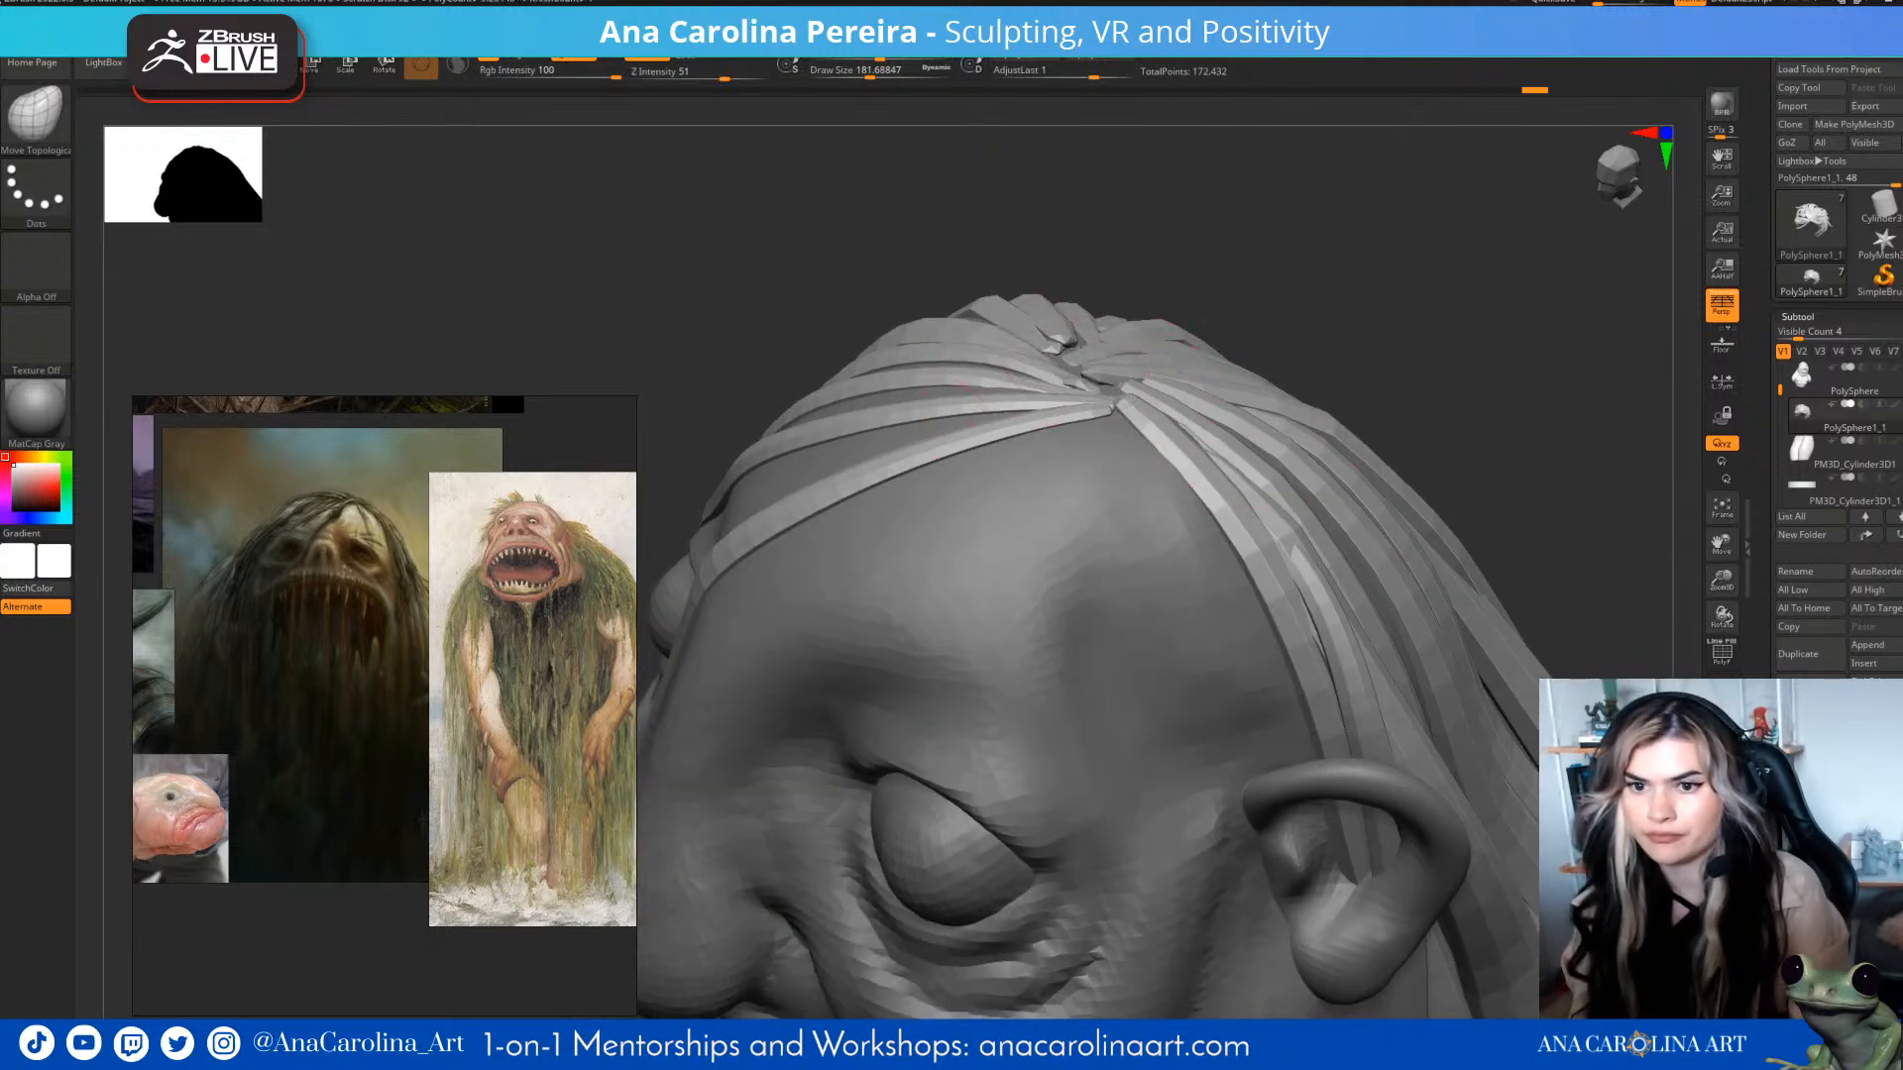
mouse_move(1258, 280)
left_mouse_down()
mouse_move(1333, 255)
mouse_move(1195, 342)
mouse_move(1166, 329)
left_mouse_up()
key("ctrl+z")
mouse_move(1050, 268)
left_mouse_down()
mouse_move(1180, 248)
mouse_move(1244, 297)
mouse_move(1305, 389)
mouse_move(1275, 314)
mouse_move(1338, 332)
mouse_move(1283, 344)
mouse_move(1321, 315)
mouse_move(1330, 251)
mouse_move(1269, 260)
mouse_move(1317, 365)
mouse_move(1100, 337)
mouse_move(1279, 392)
mouse_move(1288, 476)
left_mouse_up()
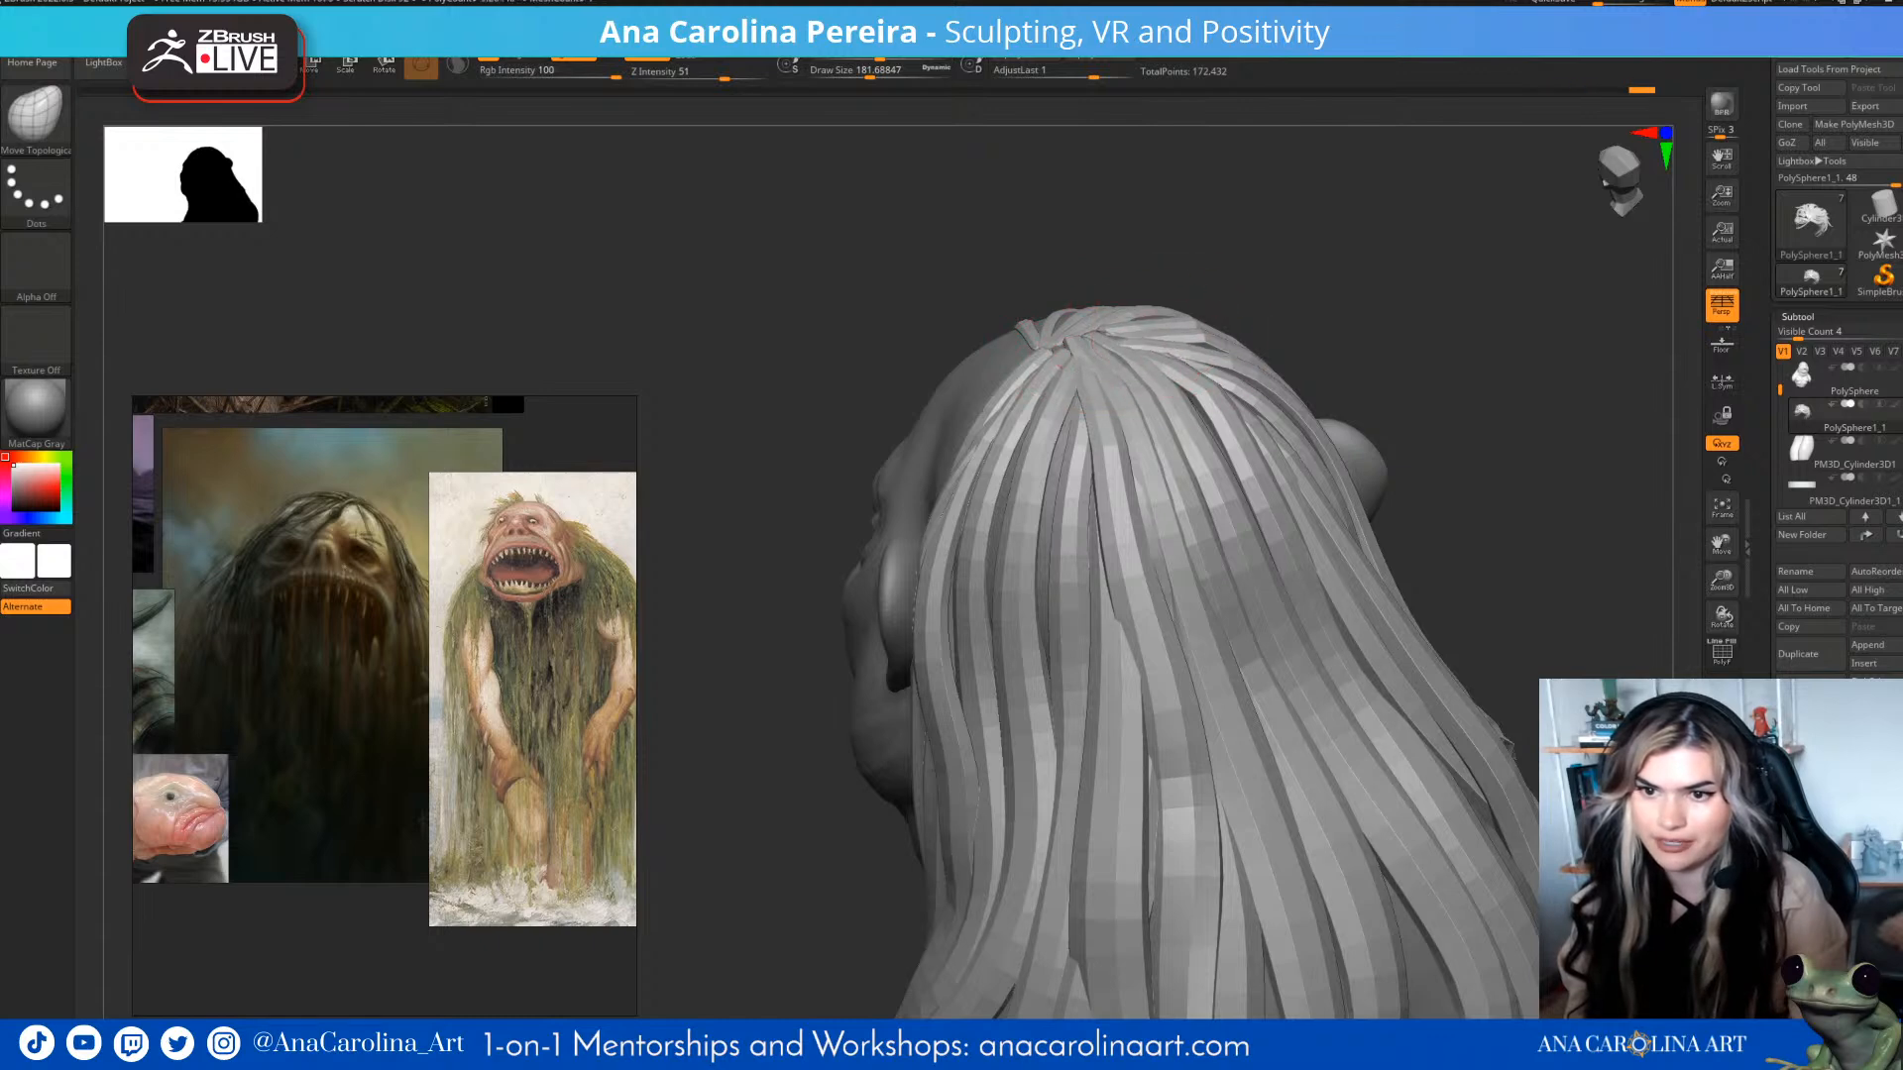
right_click_drag(1150, 347, 1305, 421)
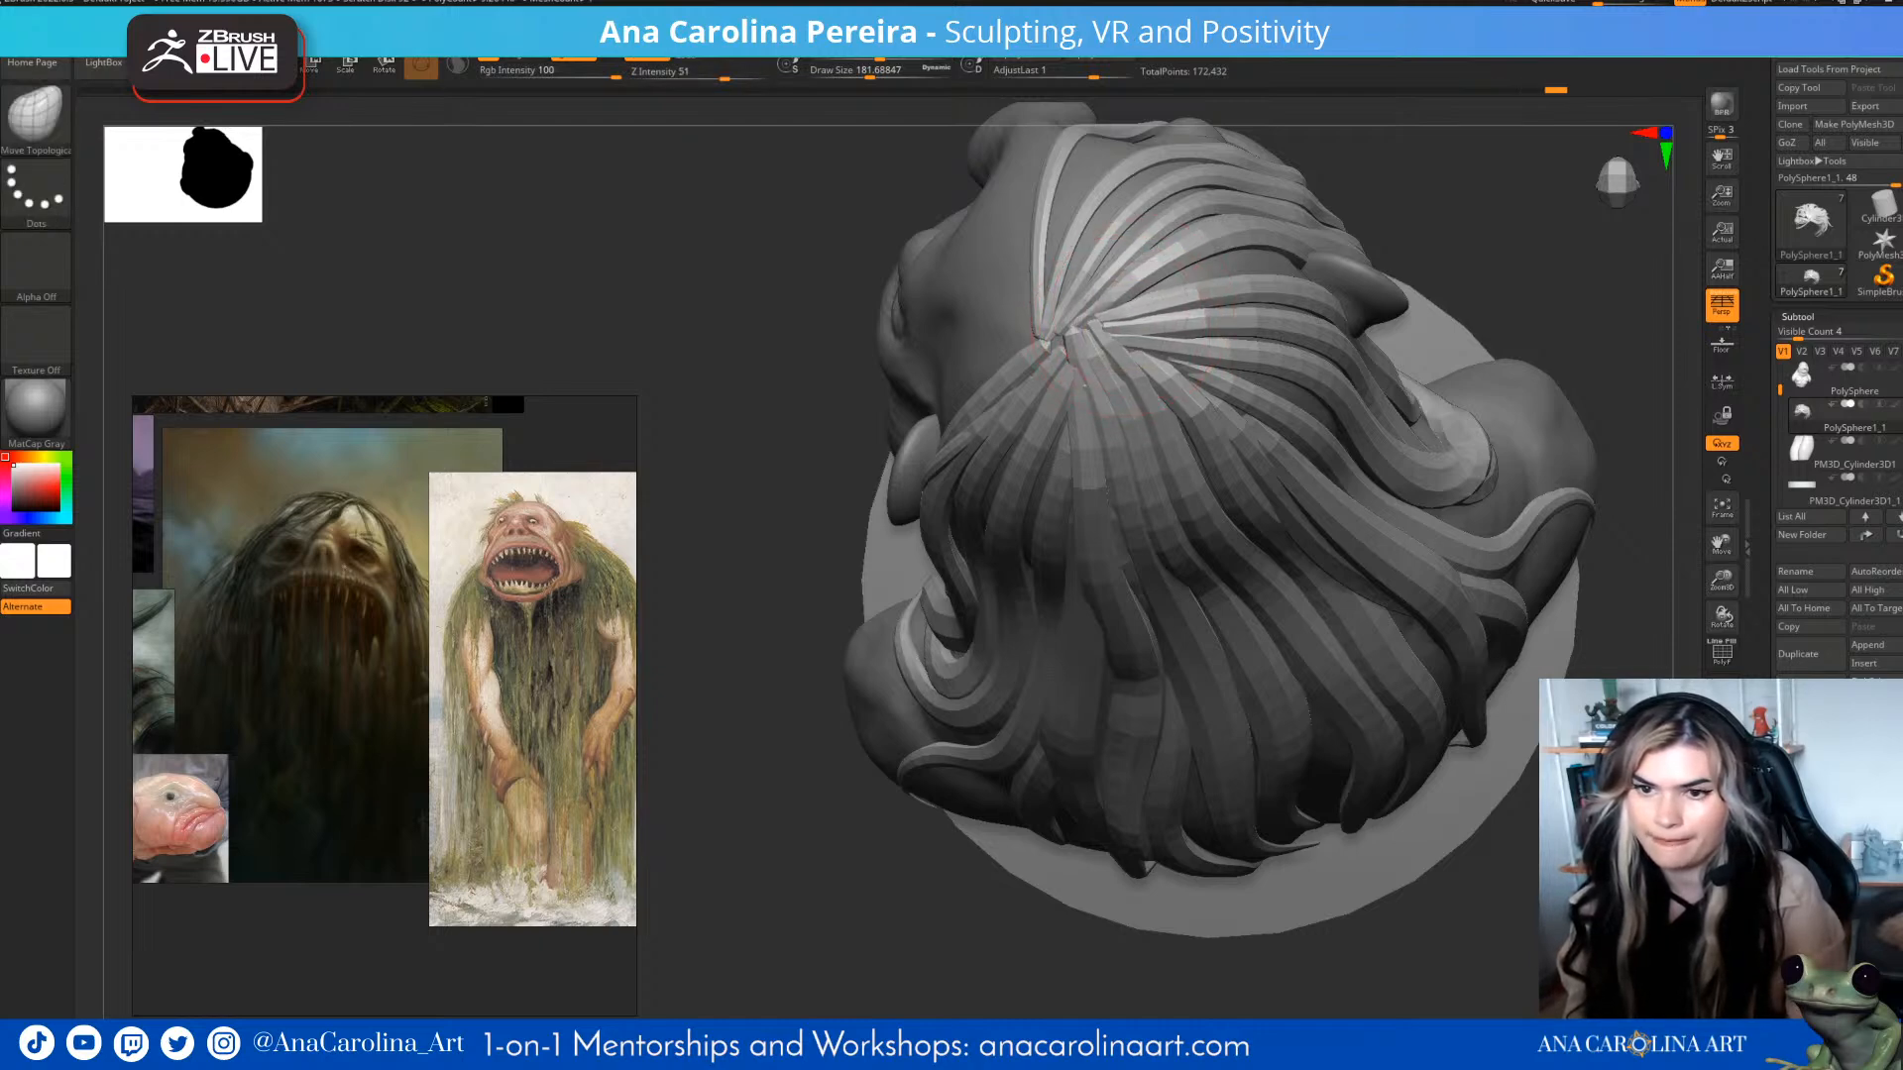
left_click_drag(1137, 316, 1142, 325)
left_click_drag(1407, 225, 1428, 129, "shift")
- Choose the Inflate brush, set the draw size to about 408, and thicken the hair strands on the side of the head
mouse_move(1547, 198)
left_mouse_down("alt")
mouse_move(1372, 471)
mouse_move(1279, 565)
left_mouse_up("alt")
key("b")
key("i")
key("n")
right_click(1354, 580)
left_click_drag(1437, 574, 1338, 595)
mouse_move(1369, 421)
left_mouse_down("alt")
mouse_move(1415, 586)
mouse_move(1377, 593)
left_mouse_up("alt")
key("space")
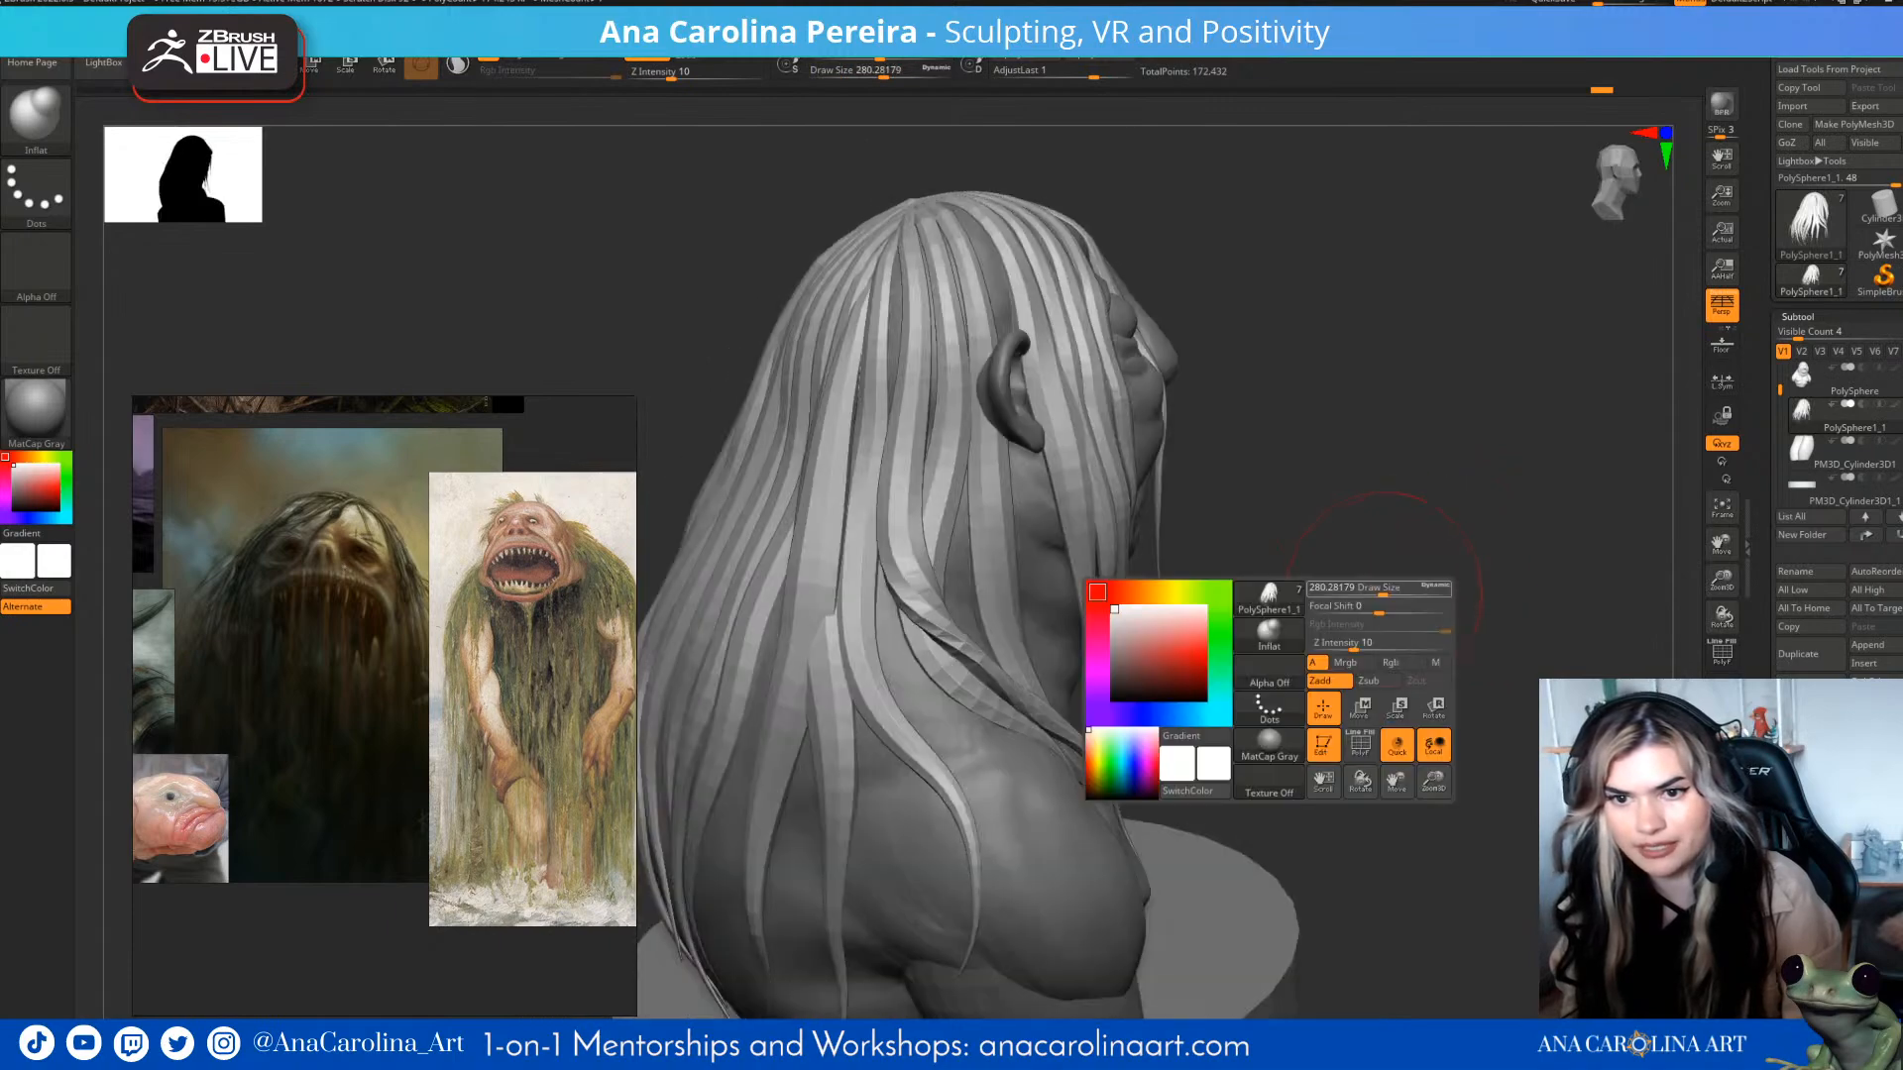
mouse_move(918, 372)
left_mouse_down()
mouse_move(905, 318)
mouse_move(921, 396)
mouse_move(957, 316)
mouse_move(900, 382)
left_mouse_up()
key("space")
left_click_drag(765, 426, 780, 426)
left_click_drag(882, 298, 922, 370)
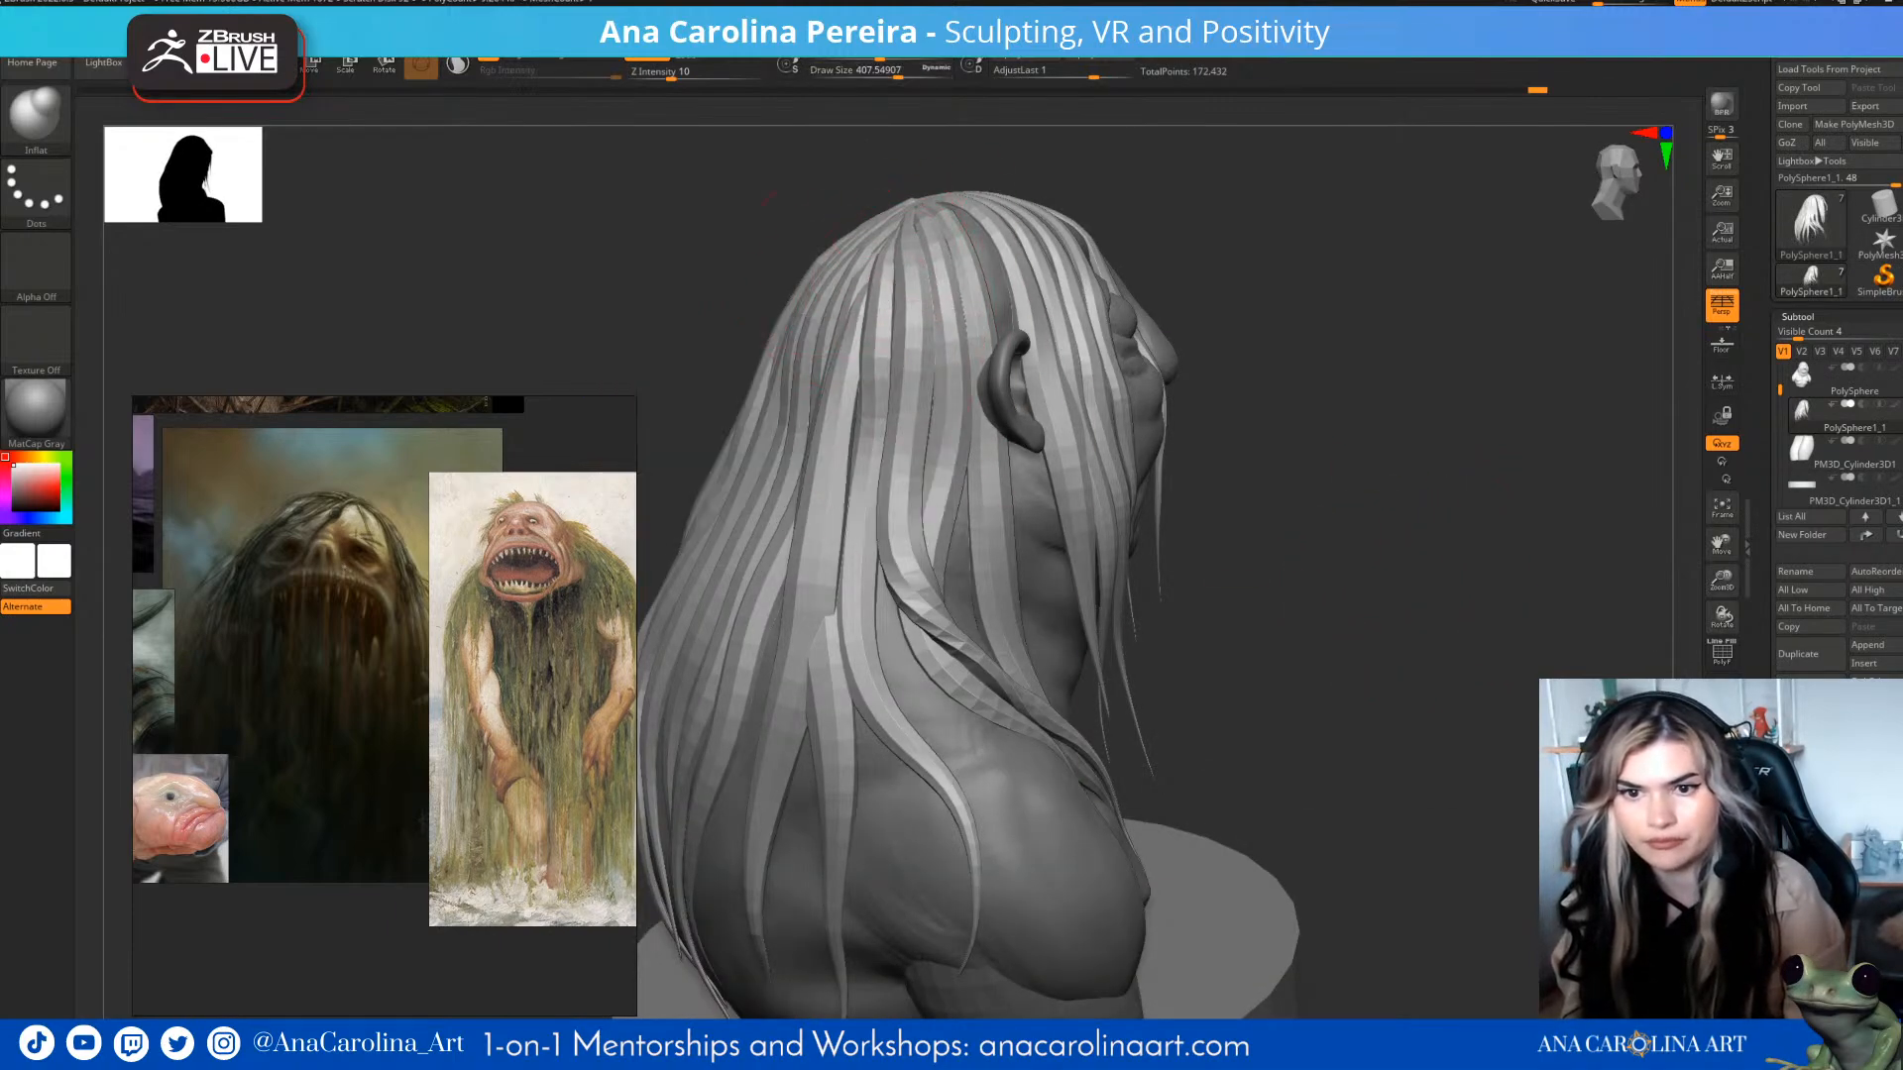
- Inflate the strands around the front and back of the head, raising the draw size to about 593
left_click_drag(1417, 436, 1279, 421)
mouse_move(1053, 188)
left_mouse_down()
mouse_move(1012, 268)
mouse_move(1036, 283)
left_mouse_up()
mouse_move(1433, 253)
left_mouse_down()
mouse_move(1169, 208)
mouse_move(1090, 139)
left_mouse_up()
left_click_drag(1041, 287, 991, 362)
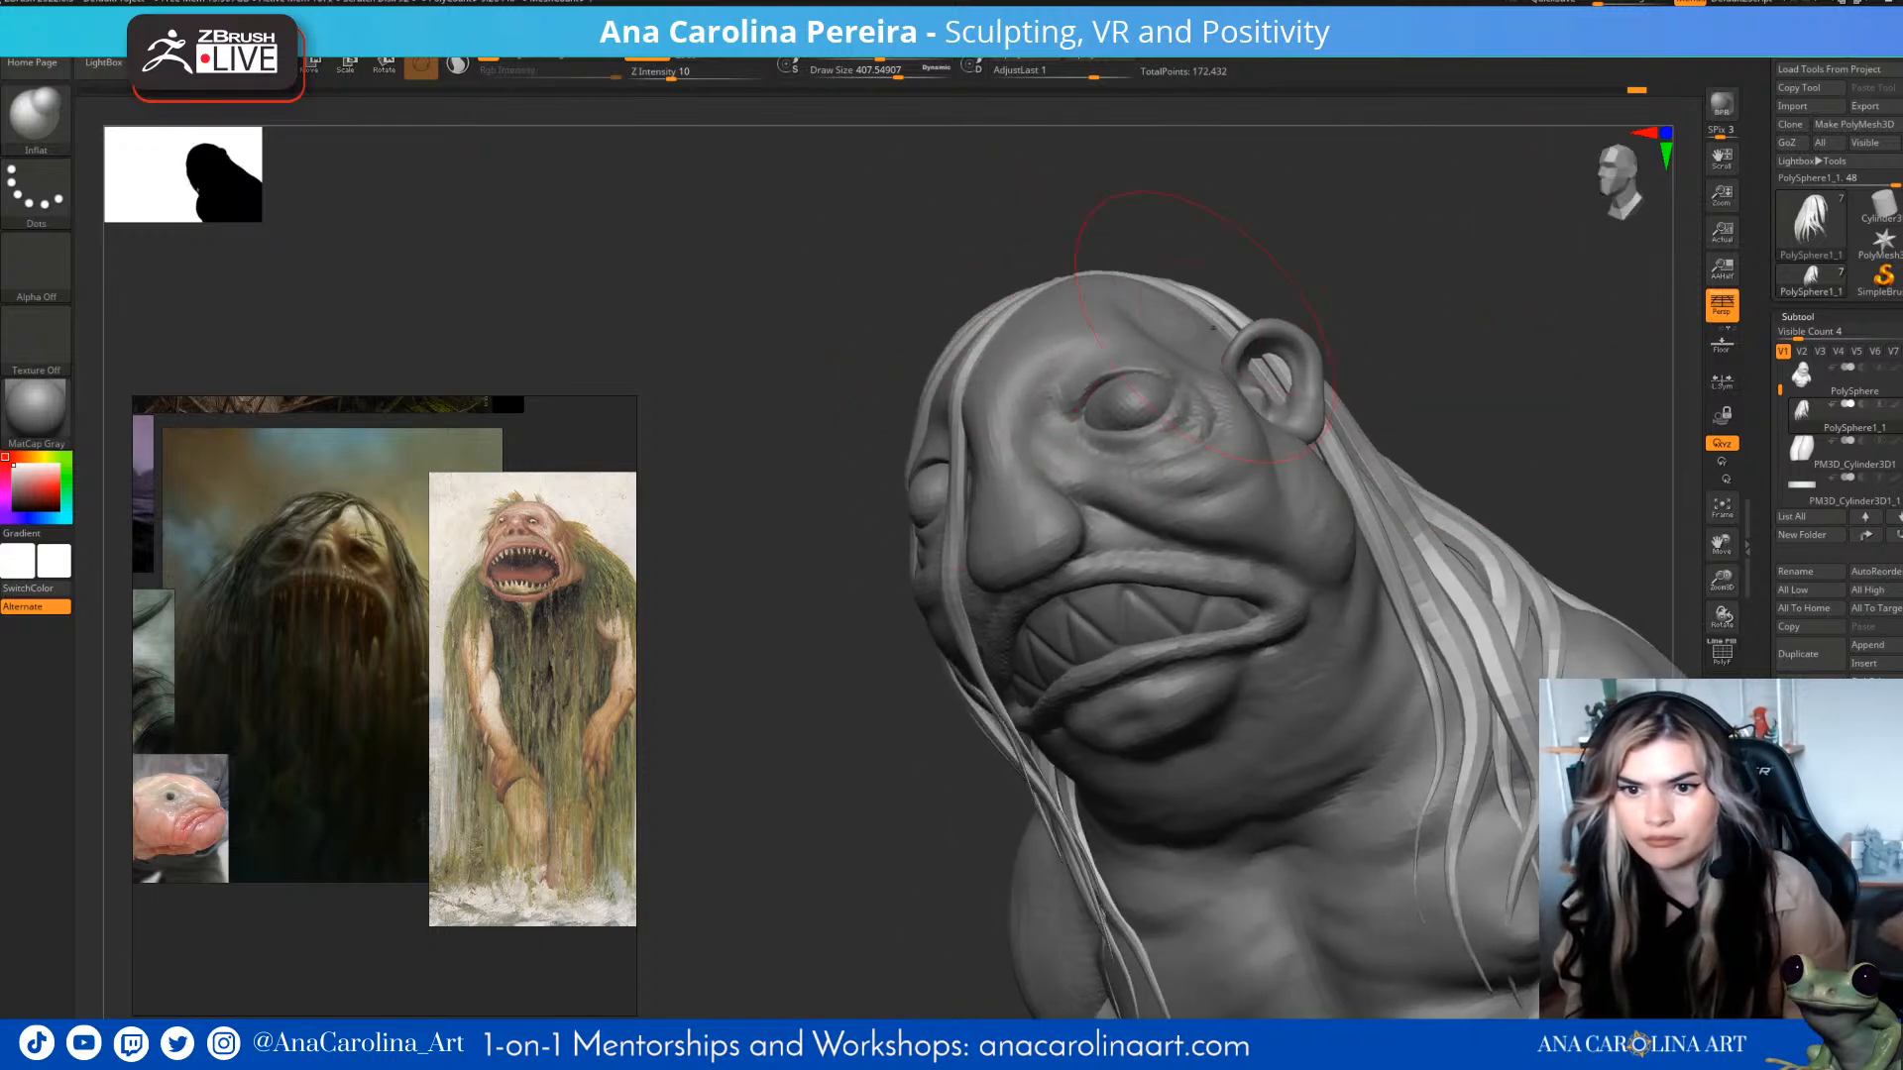
left_click_drag(863, 307, 1101, 386)
mouse_move(1388, 342)
left_mouse_down()
mouse_move(1351, 402)
mouse_move(1205, 436)
mouse_move(1328, 703)
left_mouse_up()
mouse_move(1230, 287)
left_mouse_down()
mouse_move(1359, 353)
mouse_move(1259, 337)
mouse_move(1204, 387)
mouse_move(1244, 496)
left_mouse_up()
mouse_move(1392, 456)
left_mouse_down()
mouse_move(1289, 476)
mouse_move(1180, 580)
left_mouse_up()
key("space")
left_click_drag(1283, 484, 1309, 484)
left_click_drag(1184, 396, 1115, 605)
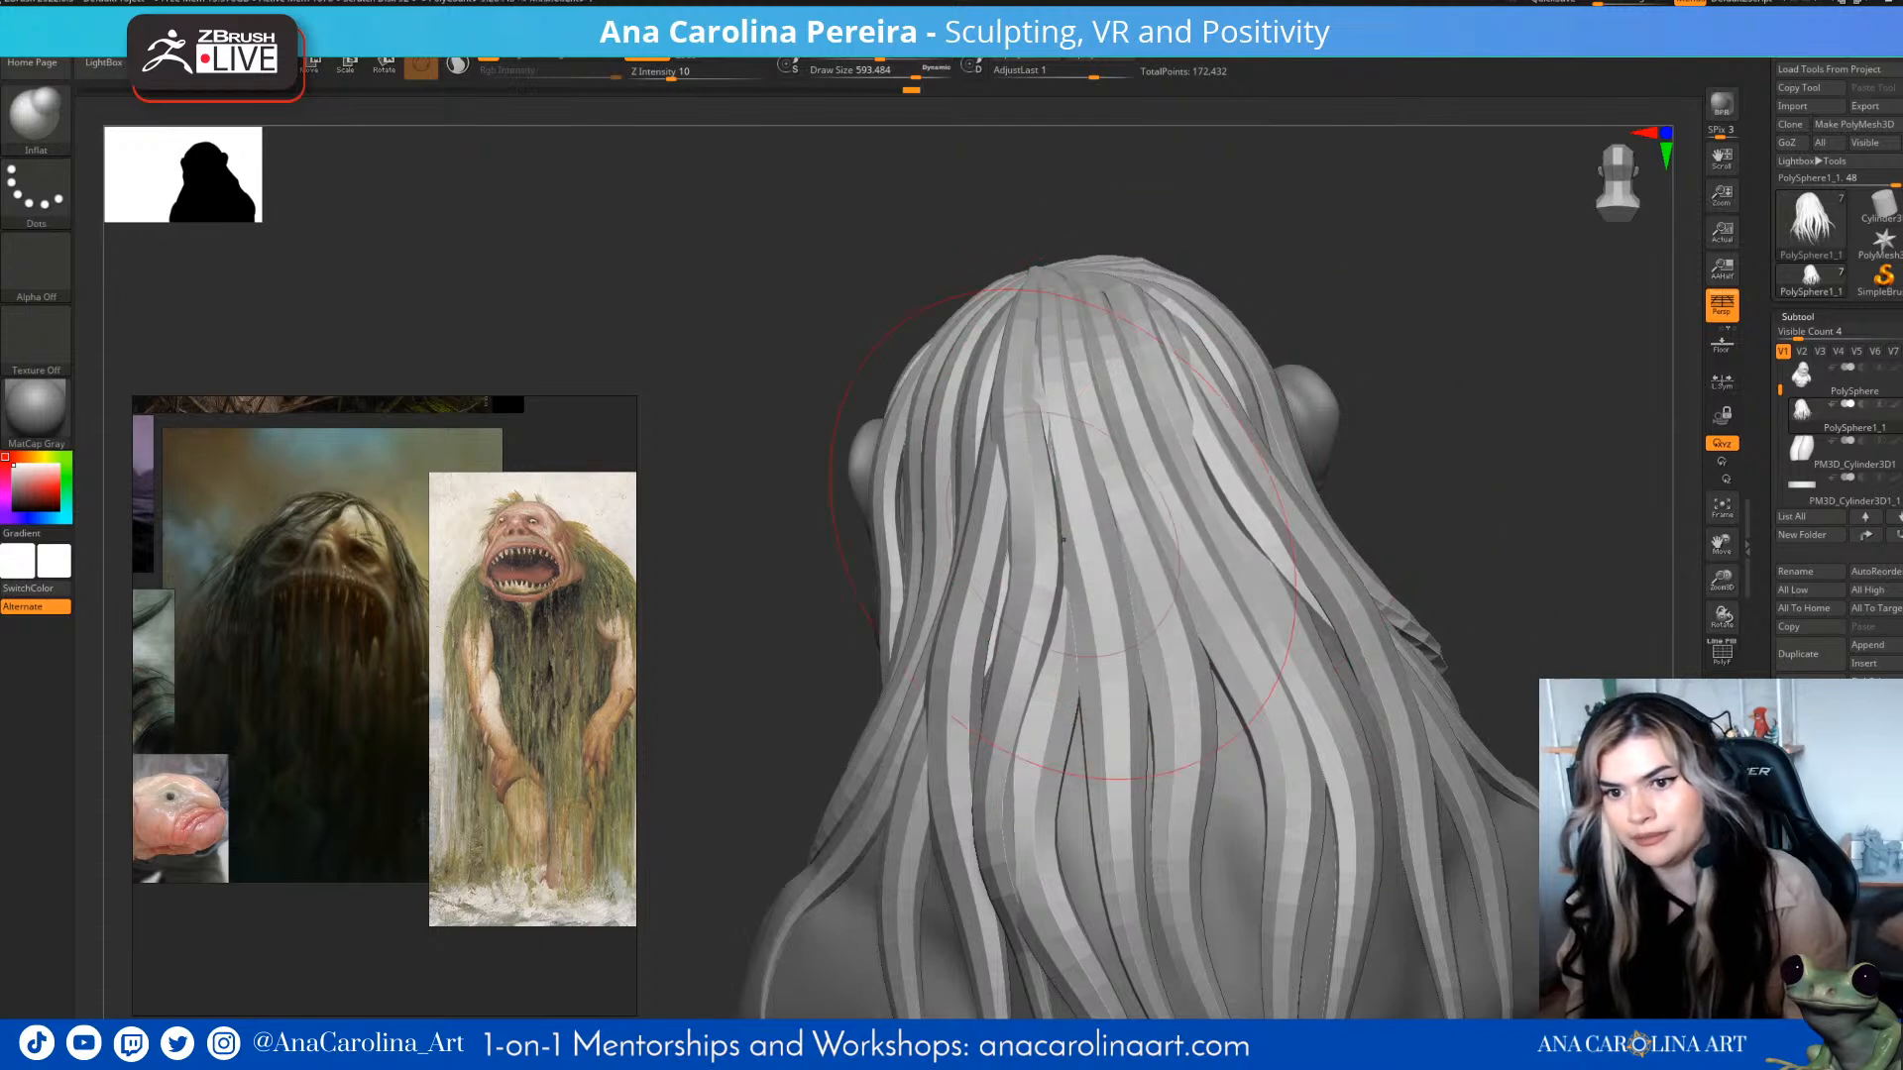
- Choose the Move Topological brush with a draw size of about 239 and close the gap between strands on the back of the head
key("b")
key("m")
key("t")
key("space")
left_click_drag(1090, 410, 1022, 404)
key("space")
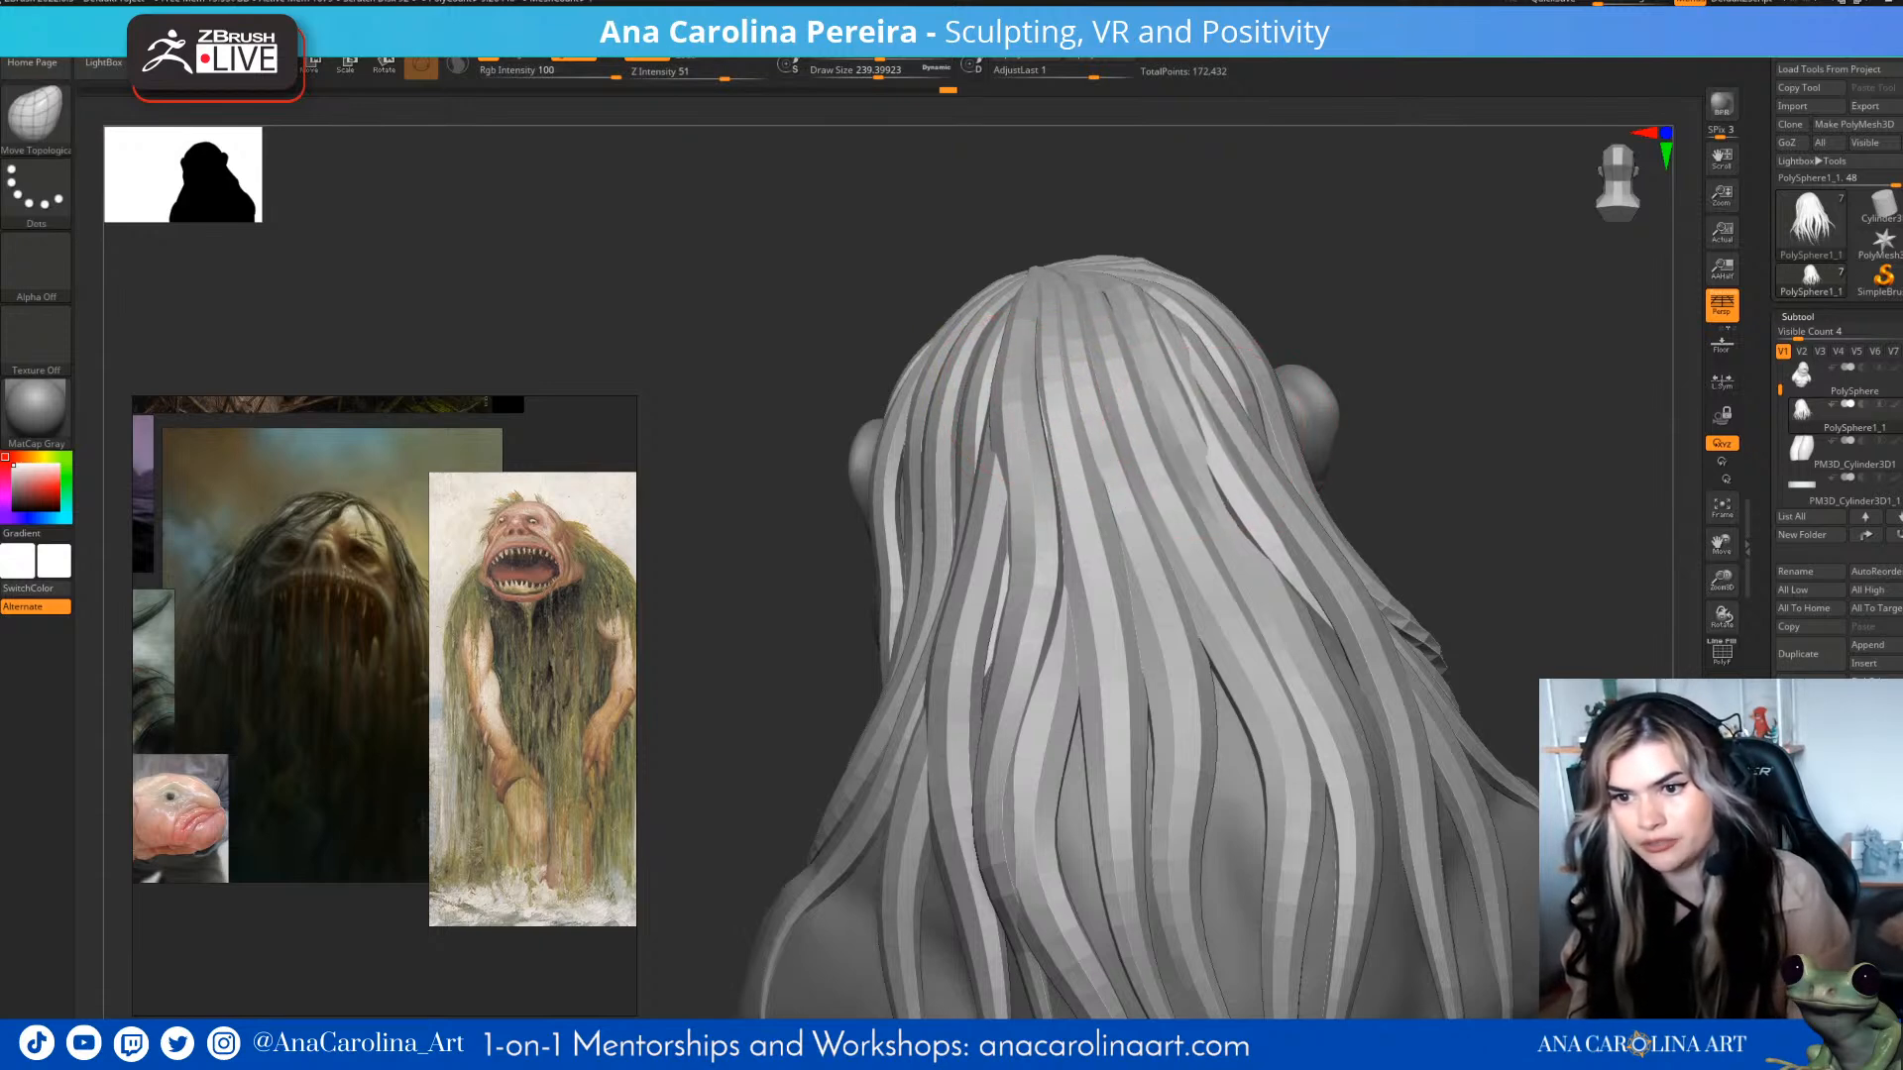
left_click_drag(1217, 510, 1236, 504)
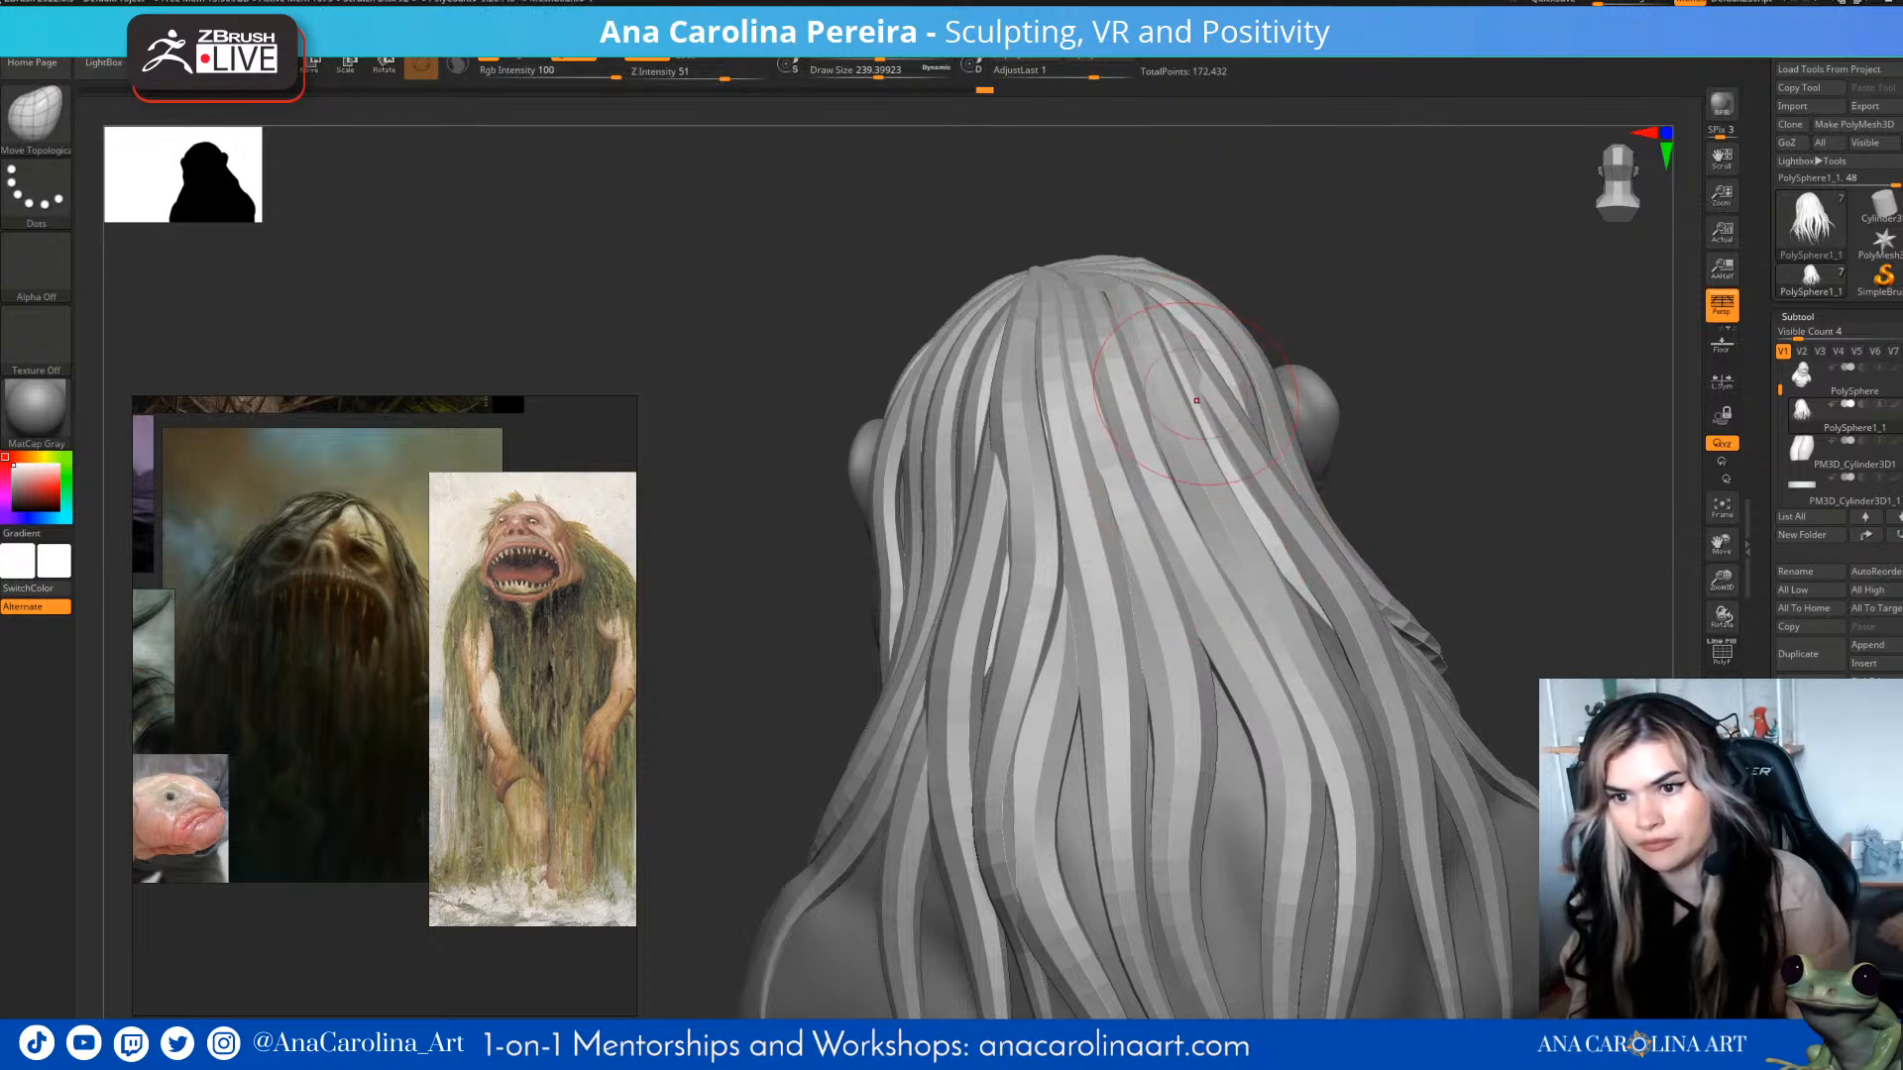
left_click_drag(1467, 327, 1279, 367)
mouse_move(1378, 238)
left_mouse_down()
mouse_move(1517, 278)
mouse_move(1467, 169)
left_mouse_up()
mouse_move(1453, 377)
left_mouse_down()
mouse_move(1408, 375)
mouse_move(1465, 361)
mouse_move(1428, 328)
left_mouse_up()
- Choose the Paint brush and pick a dark, desaturated green as the active colour
key("b")
key("p")
key("a")
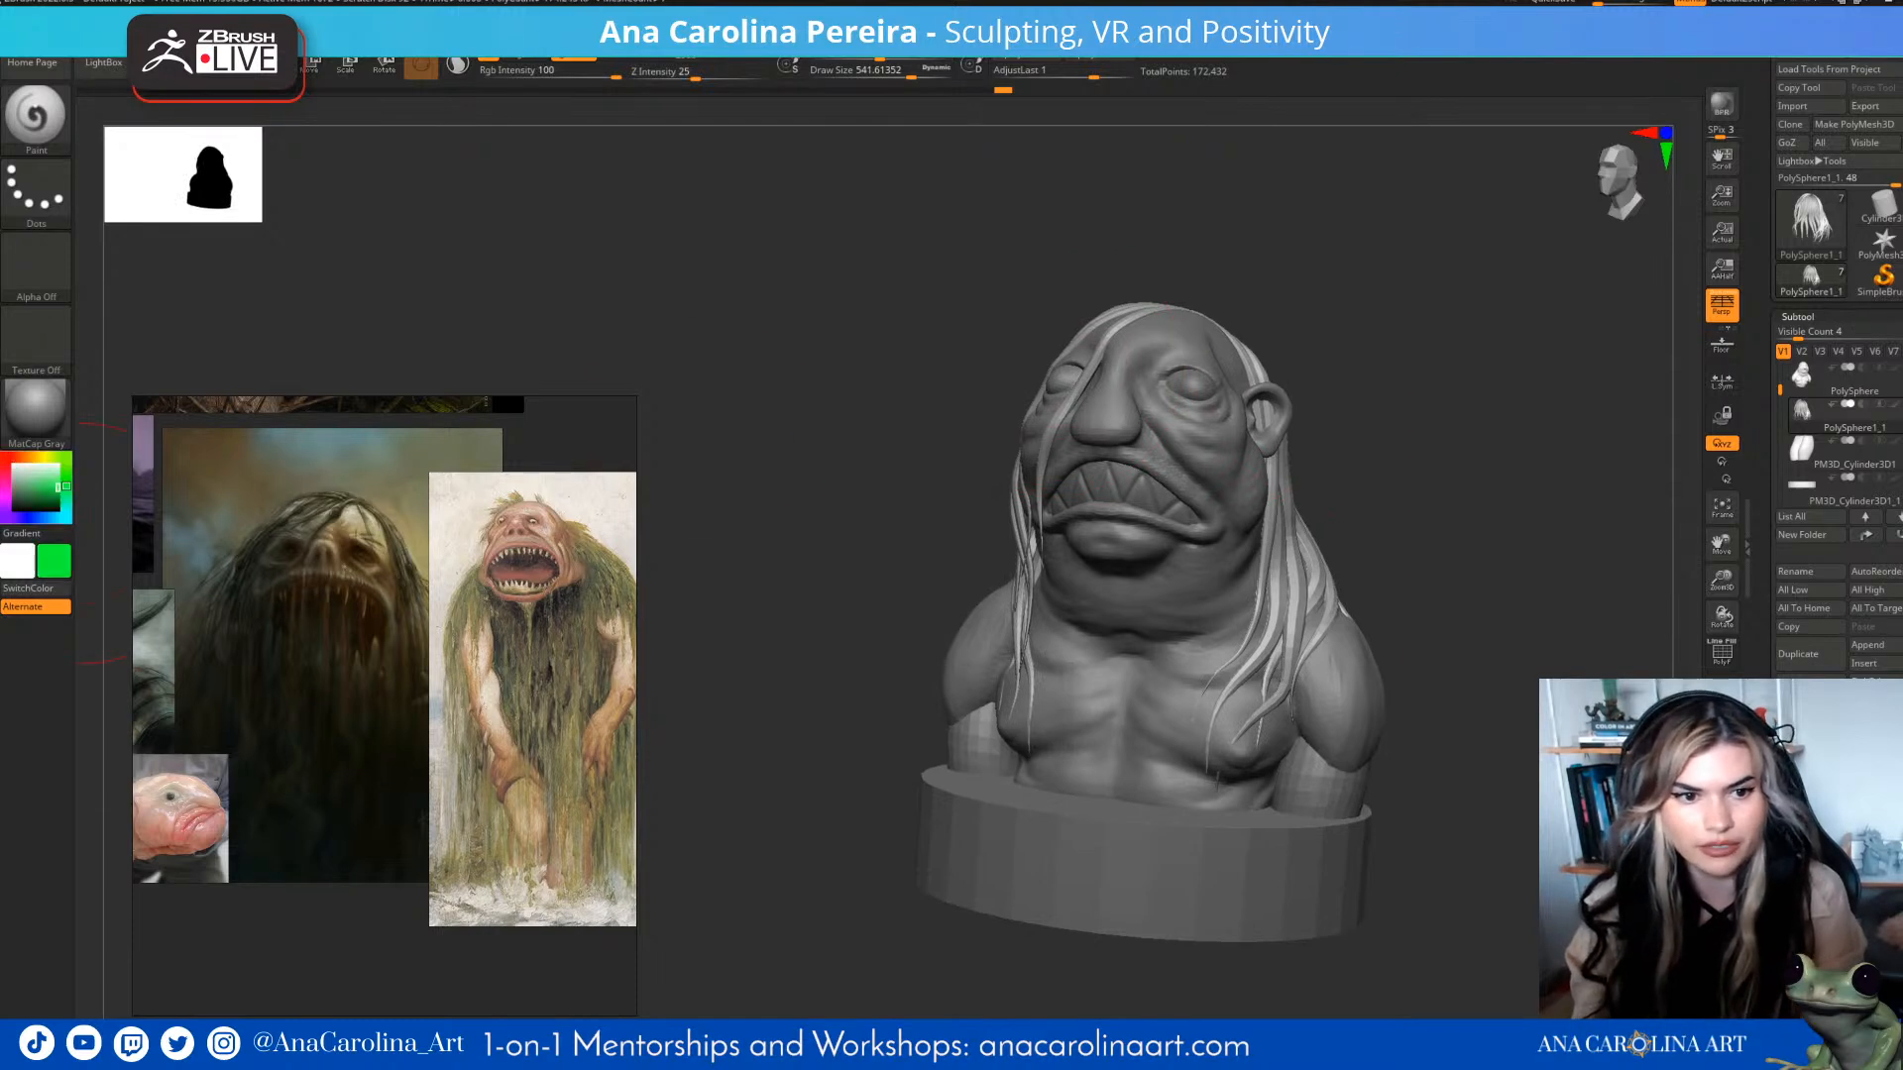
left_click(66, 483)
left_click_drag(24, 493, 20, 495)
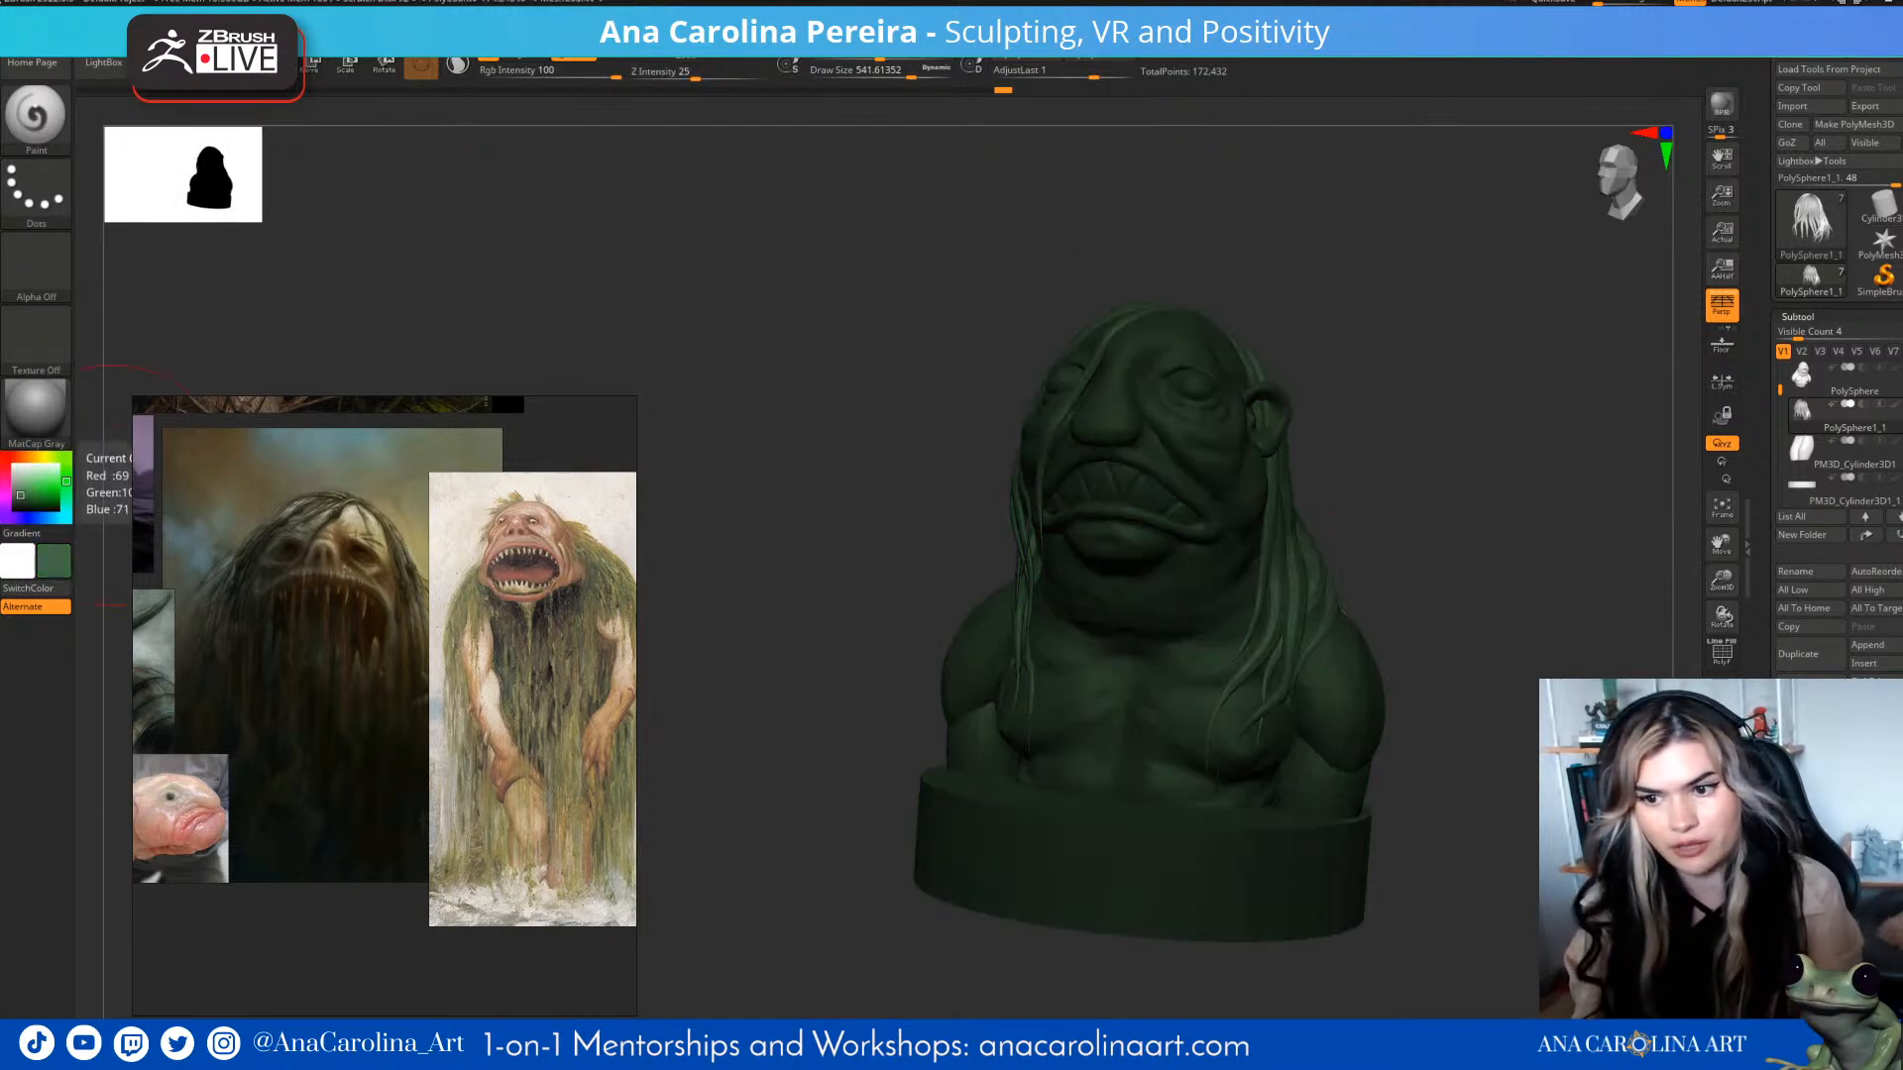
- Colour the hair strands dark green and set the active colour back to white so the body stays uncoloured
key("space")
key("b")
key("Escape")
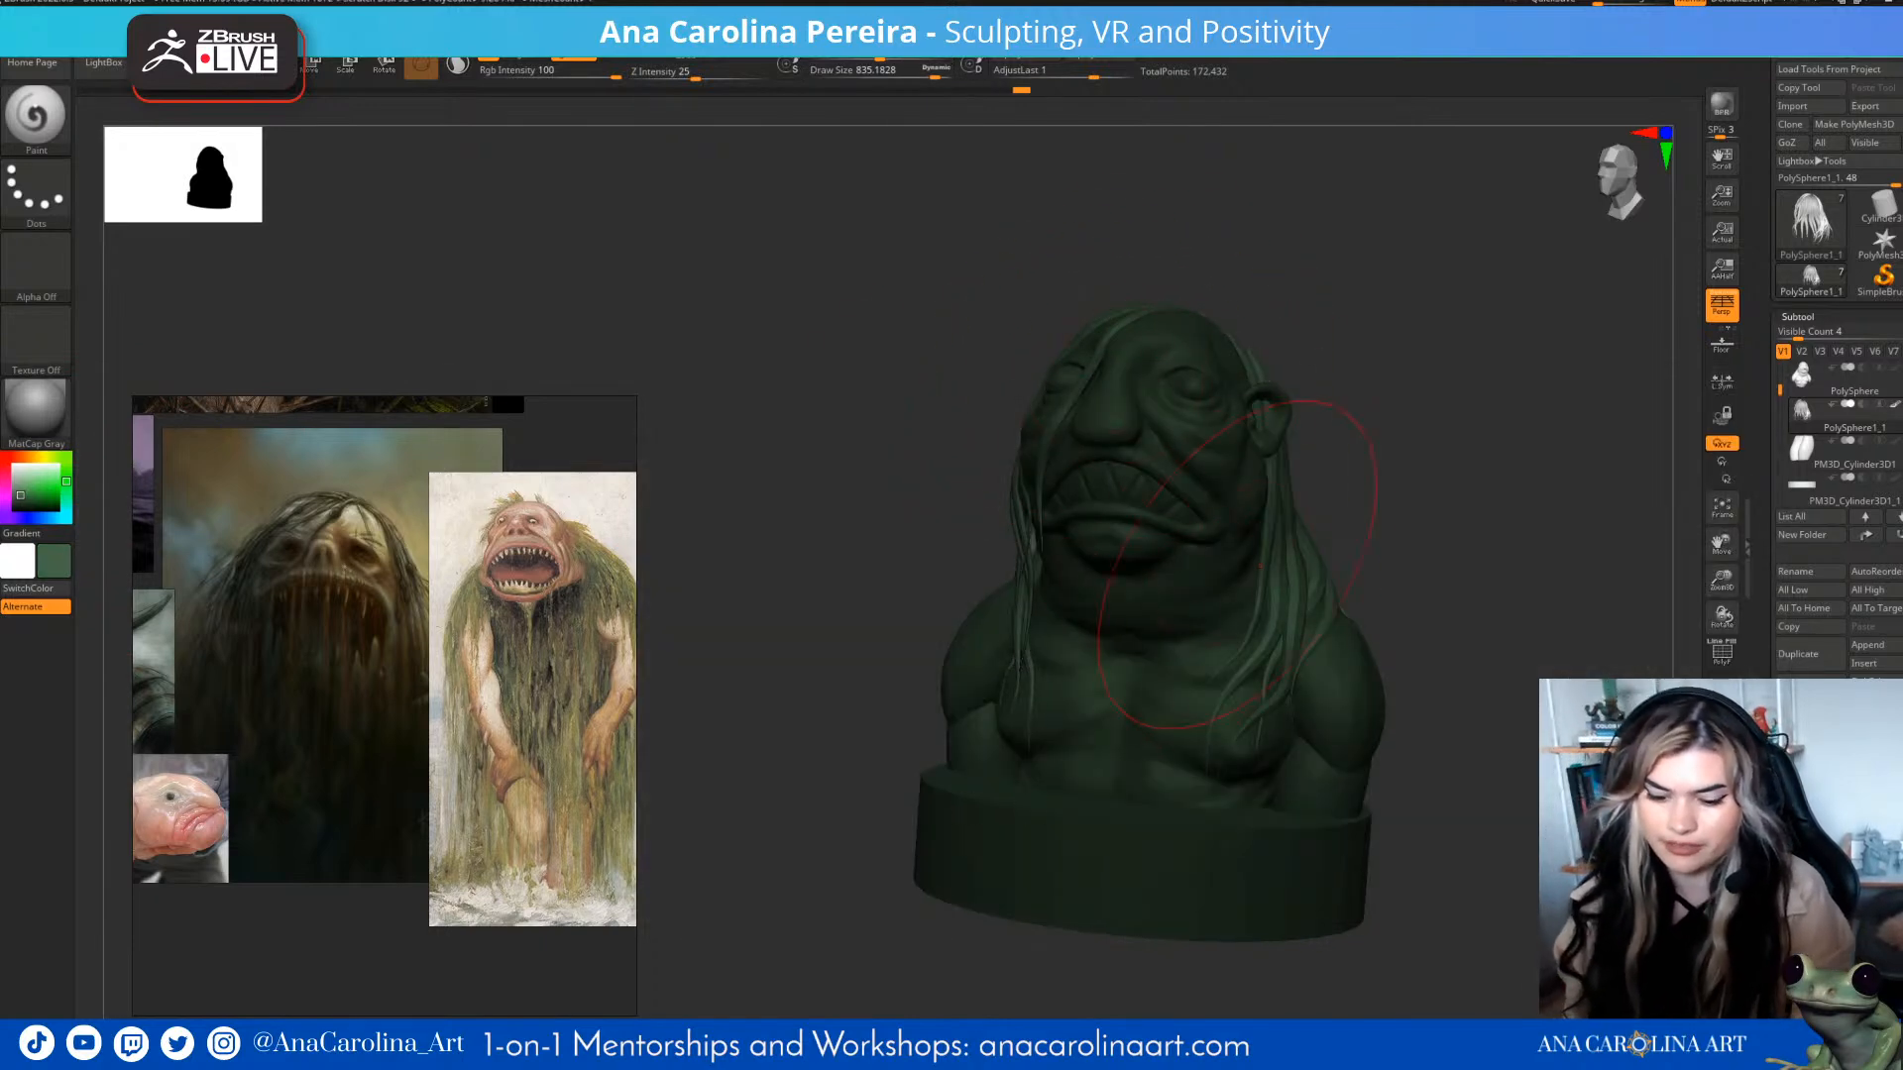
left_click_drag(1467, 535, 1051, 541)
left_click_drag(1427, 635, 1437, 441)
left_click_drag(1034, 804, 1051, 738, "alt")
left_click_drag(20, 478, 12, 464)
mouse_move(910, 485)
left_mouse_down()
mouse_move(991, 416)
mouse_move(1011, 446)
left_mouse_up()
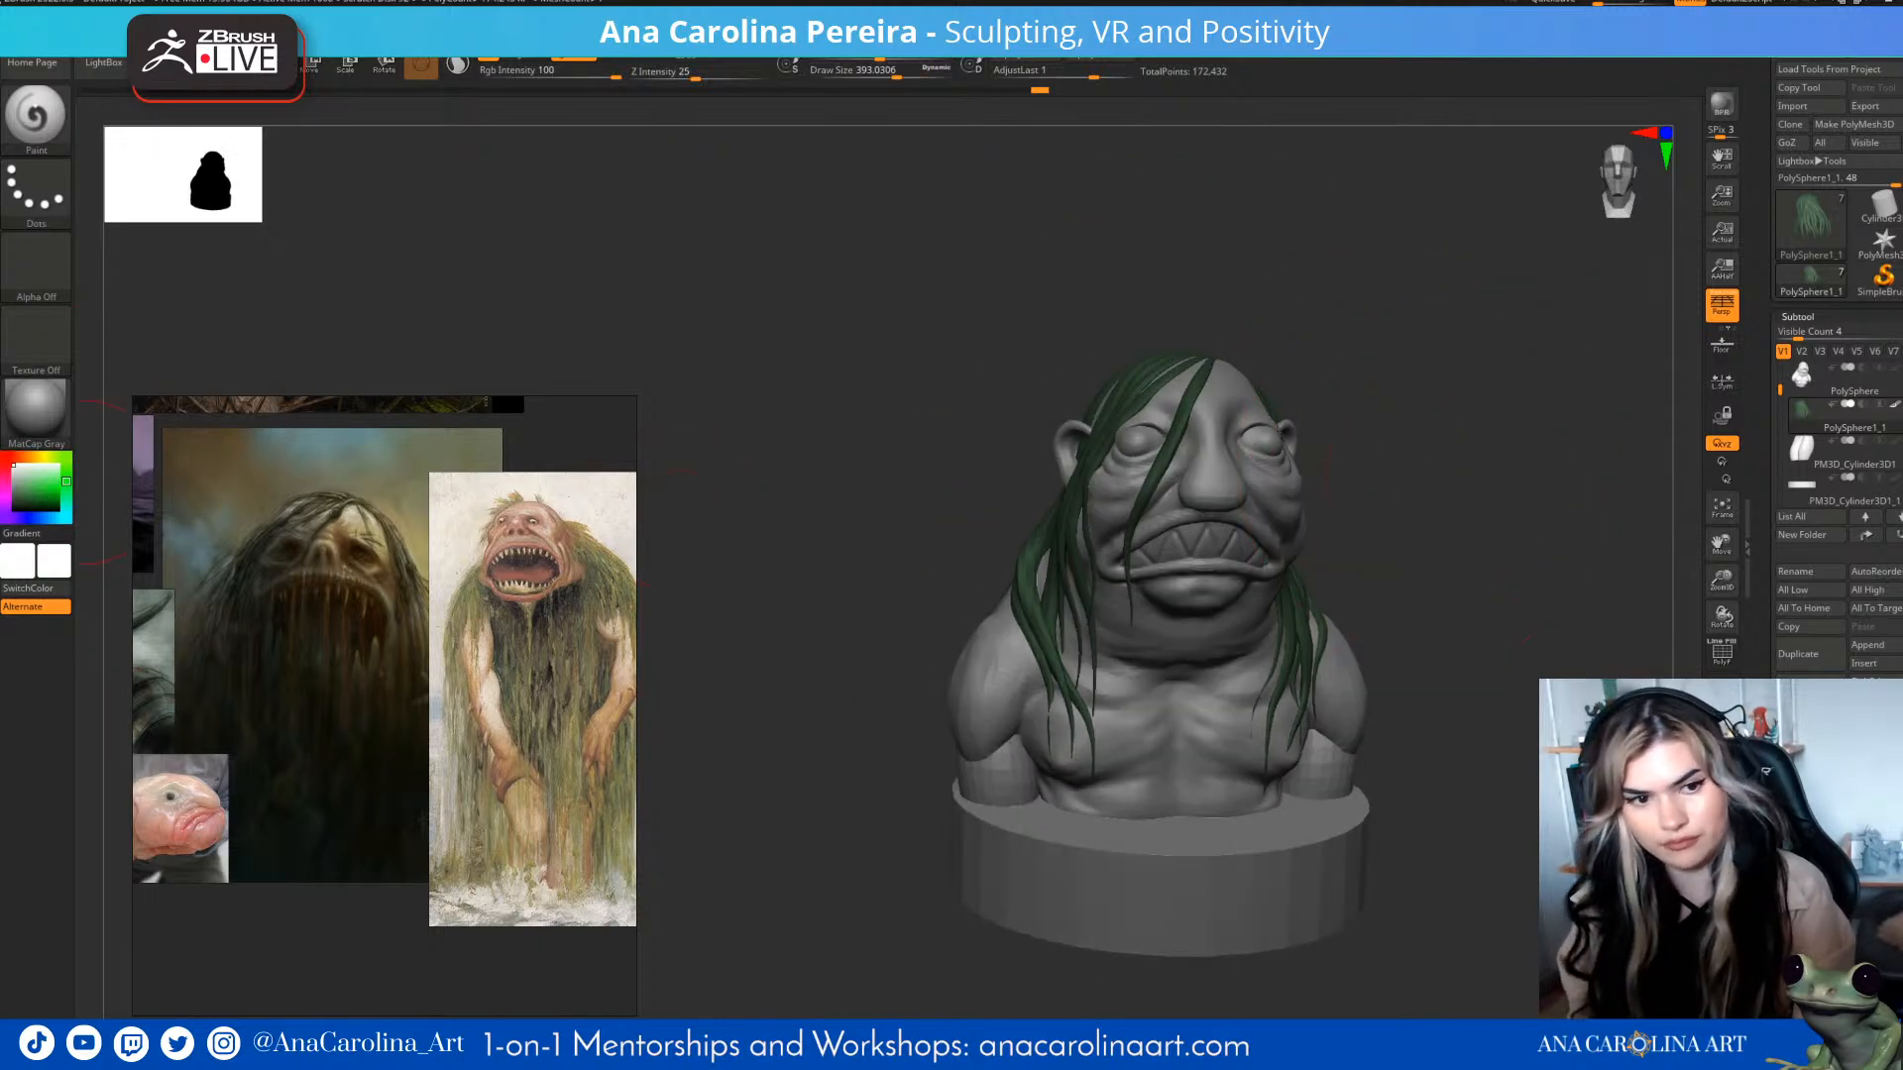
- Choose the Inflate brush at a draw size of about 773 and thicken the strand ends over the chest, shoulders and back
left_click_drag(1527, 451, 1471, 452)
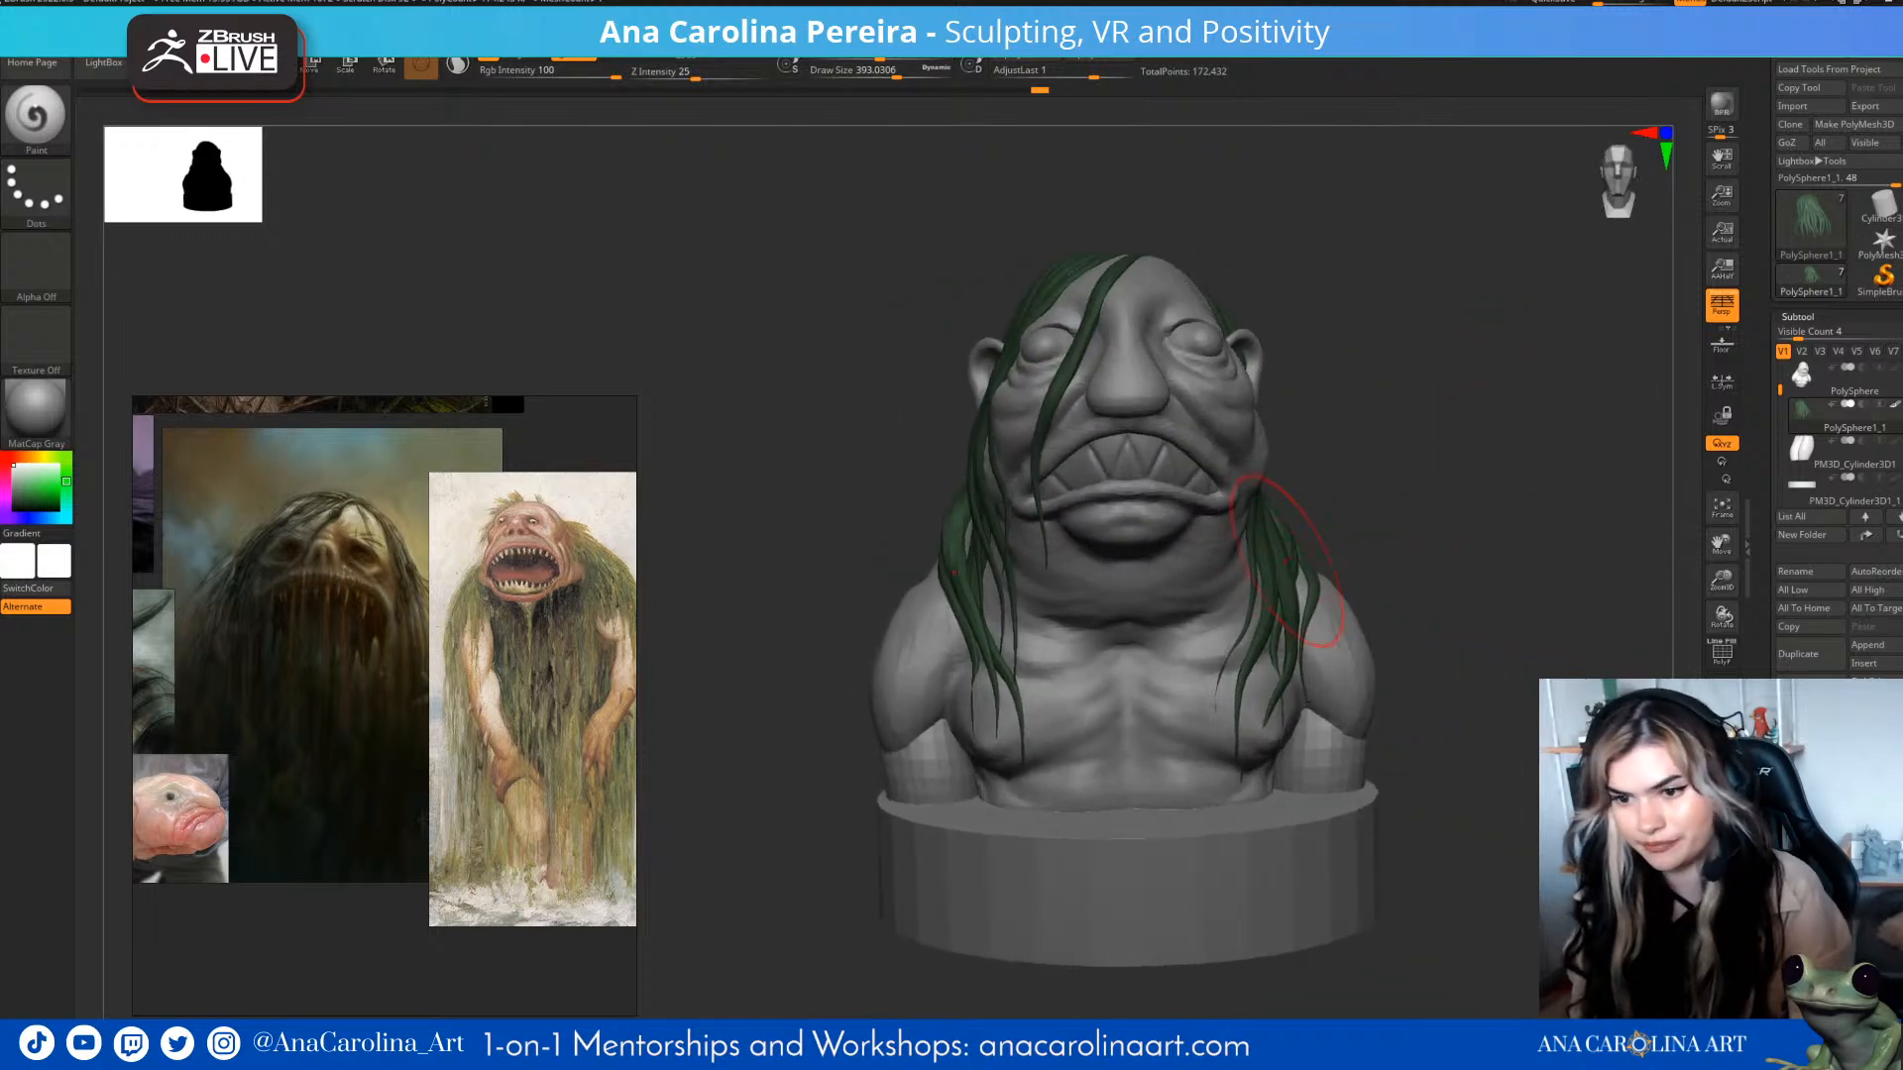
key("b")
key("i")
key("n")
key("space")
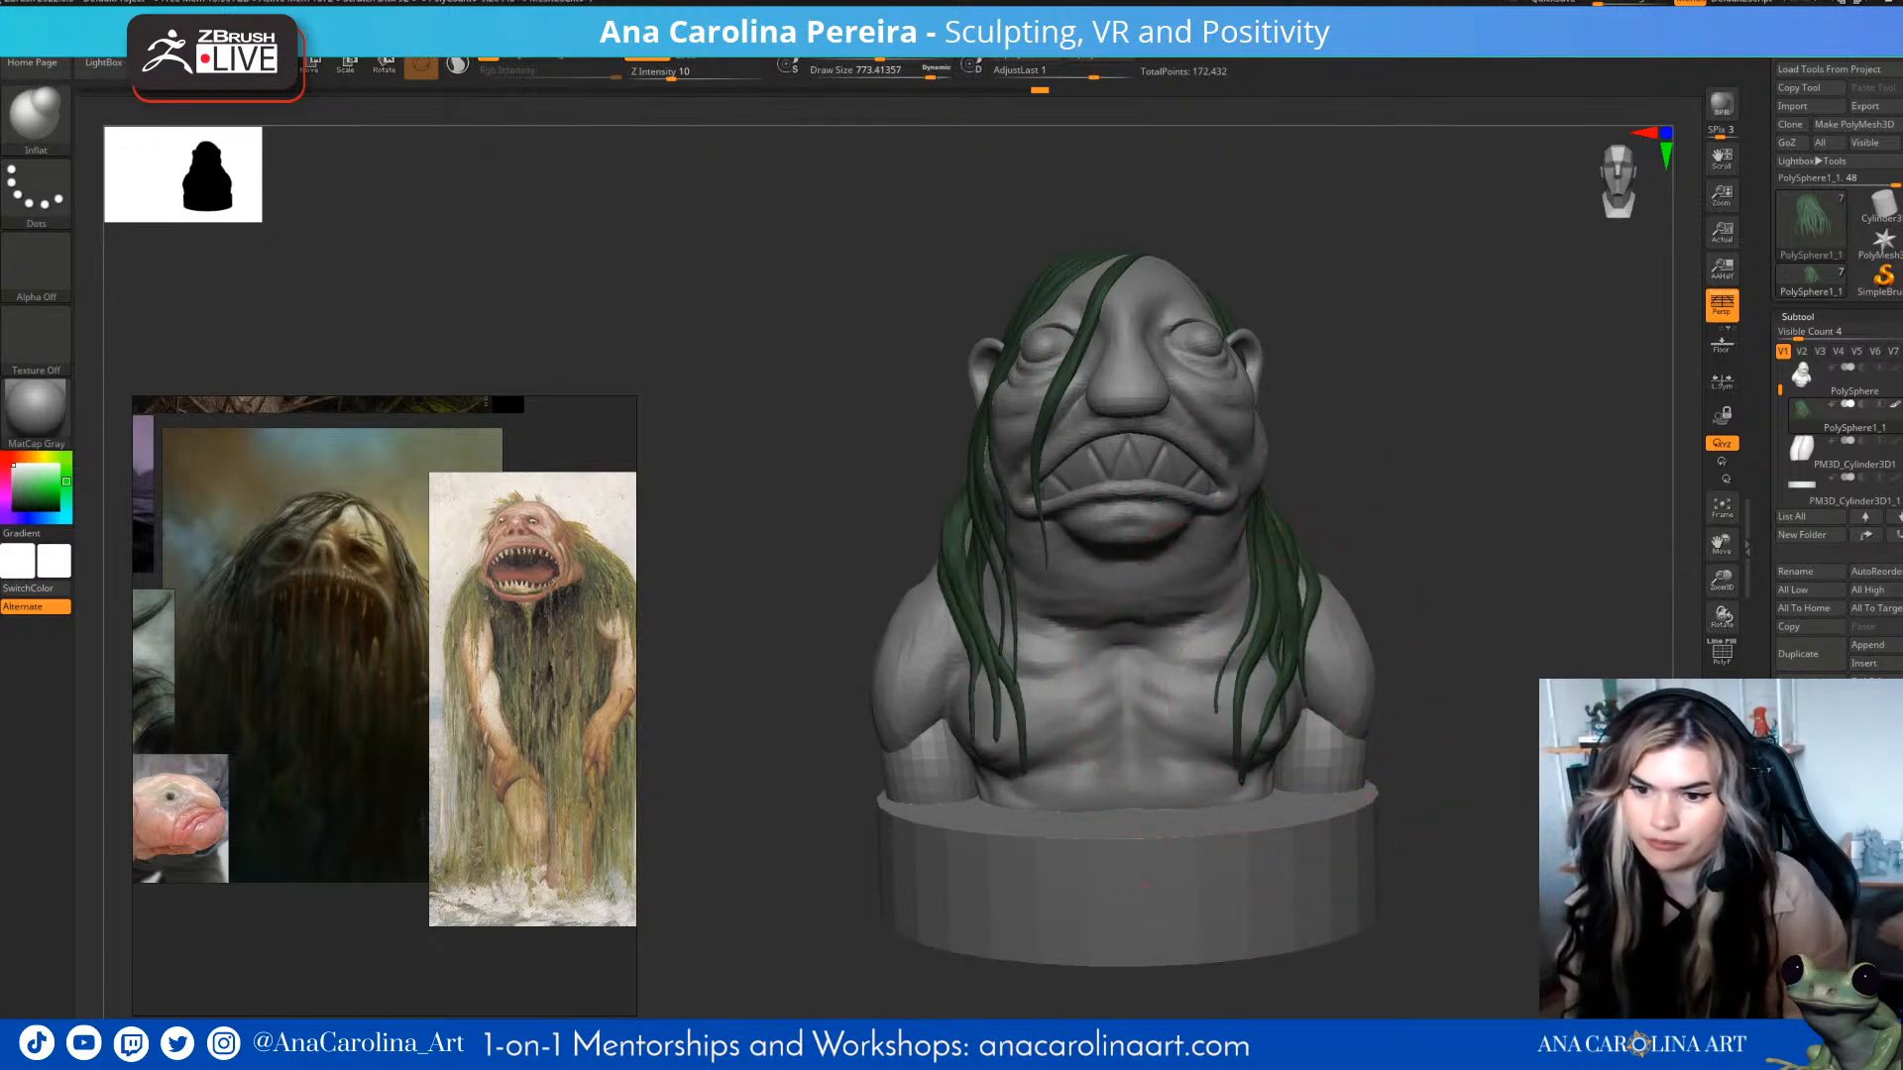
left_click_drag(1298, 523, 1189, 527)
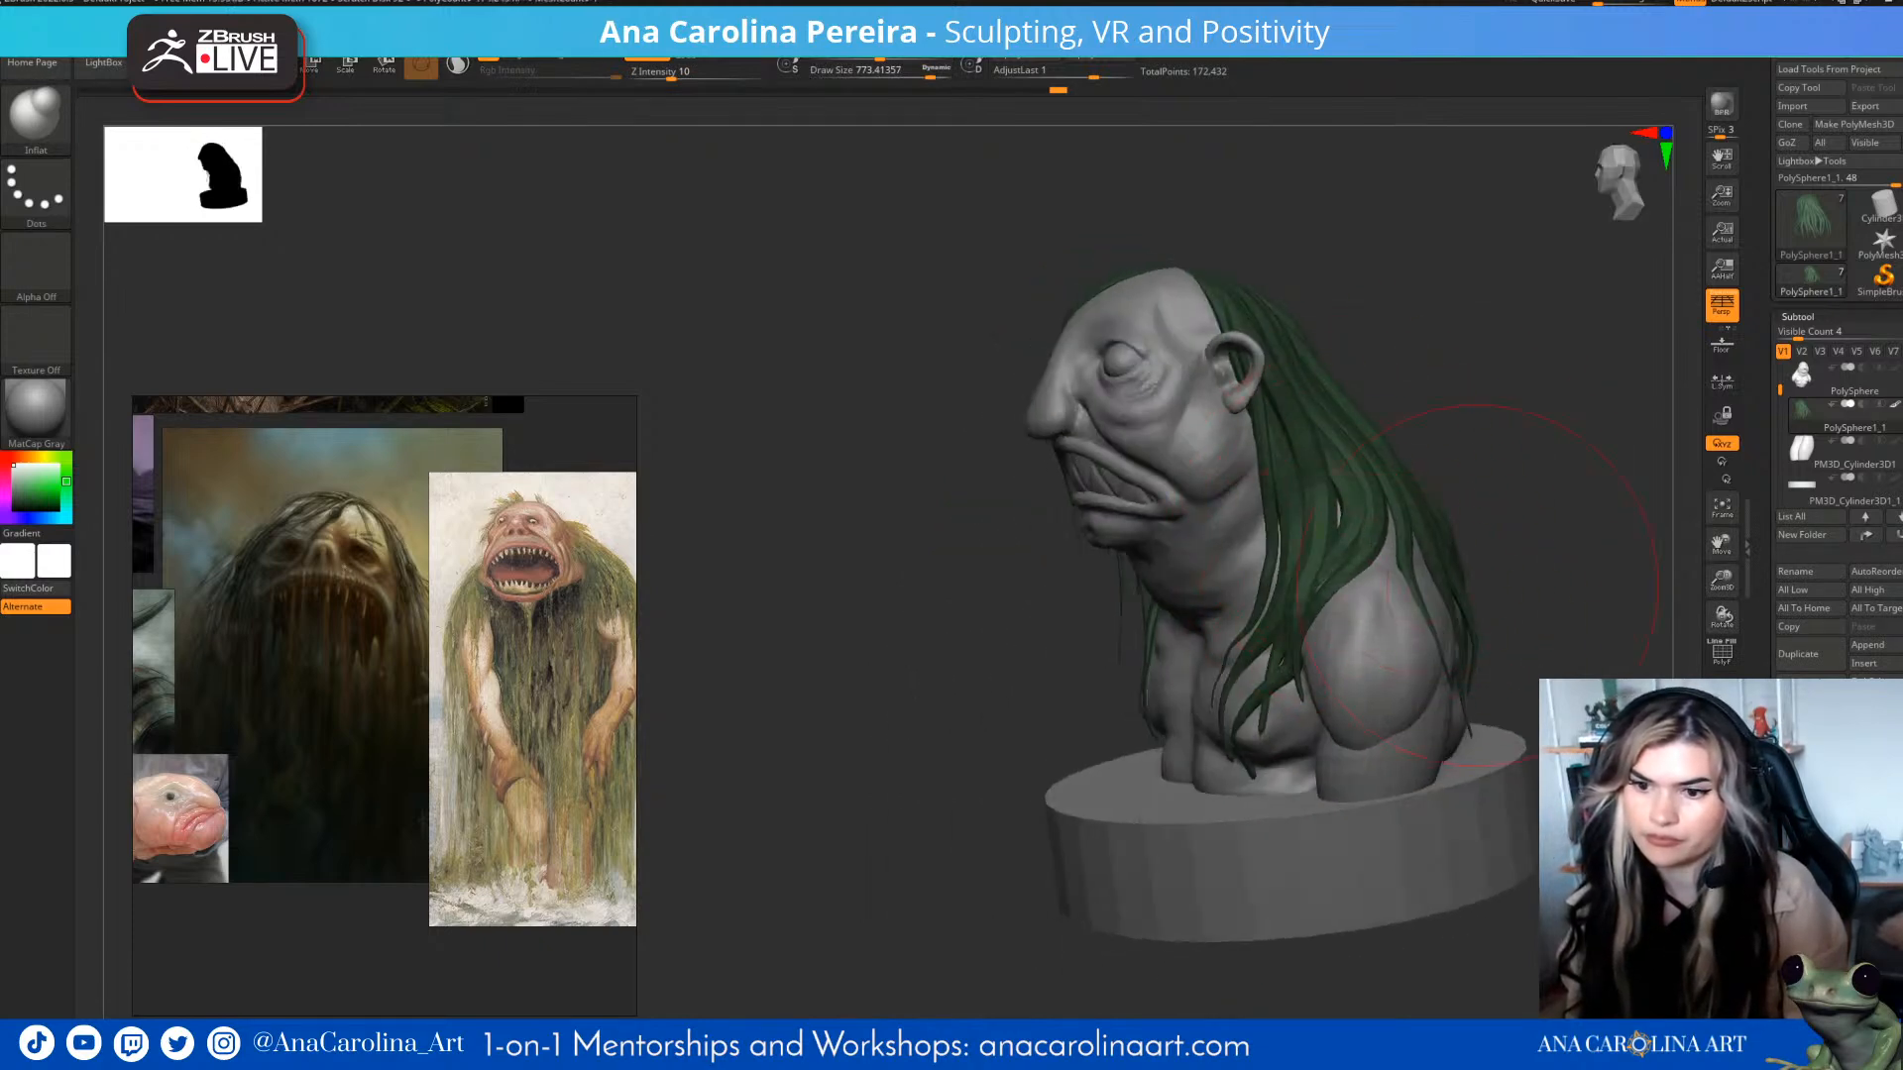
left_click_drag(1477, 585, 1381, 534, "alt")
mouse_move(1481, 606)
left_mouse_down()
mouse_move(1458, 607)
mouse_move(1497, 609)
left_mouse_up()
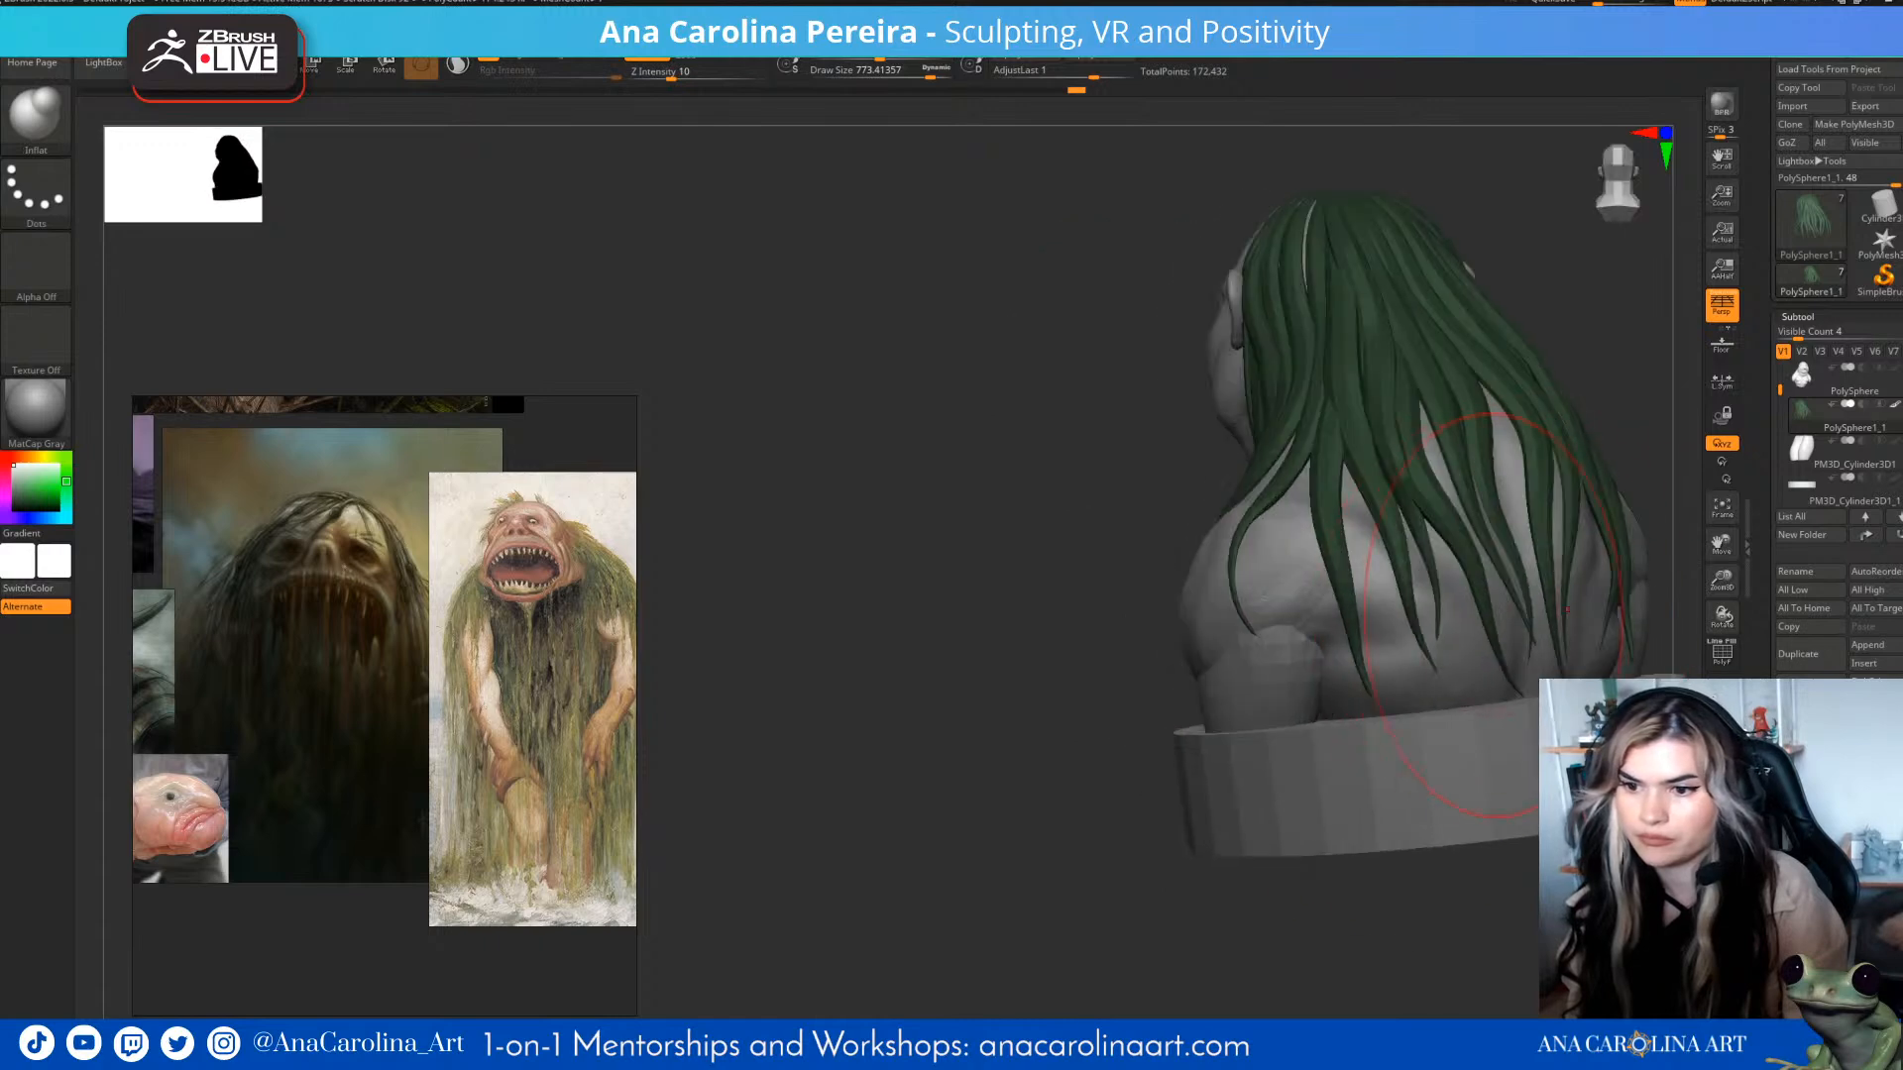
key("ctrl")
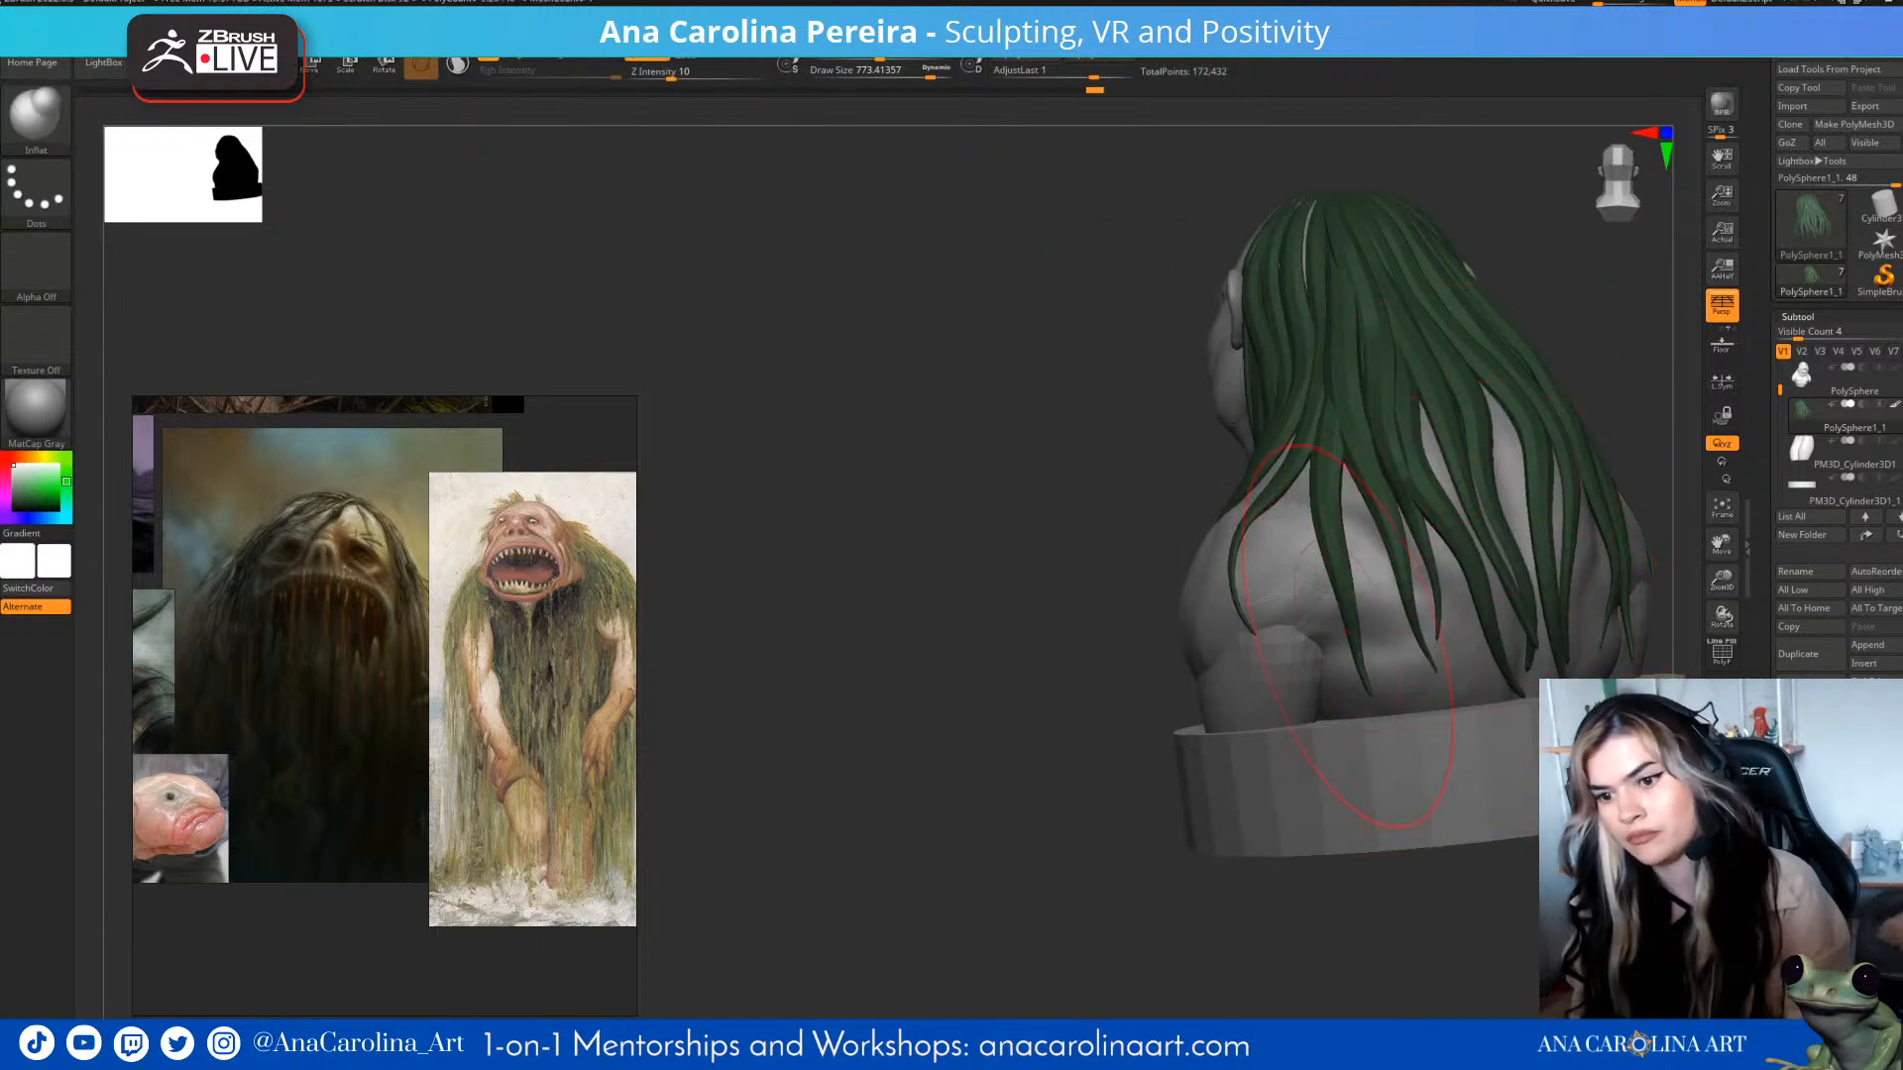
left_click_drag(1314, 833, 1316, 879)
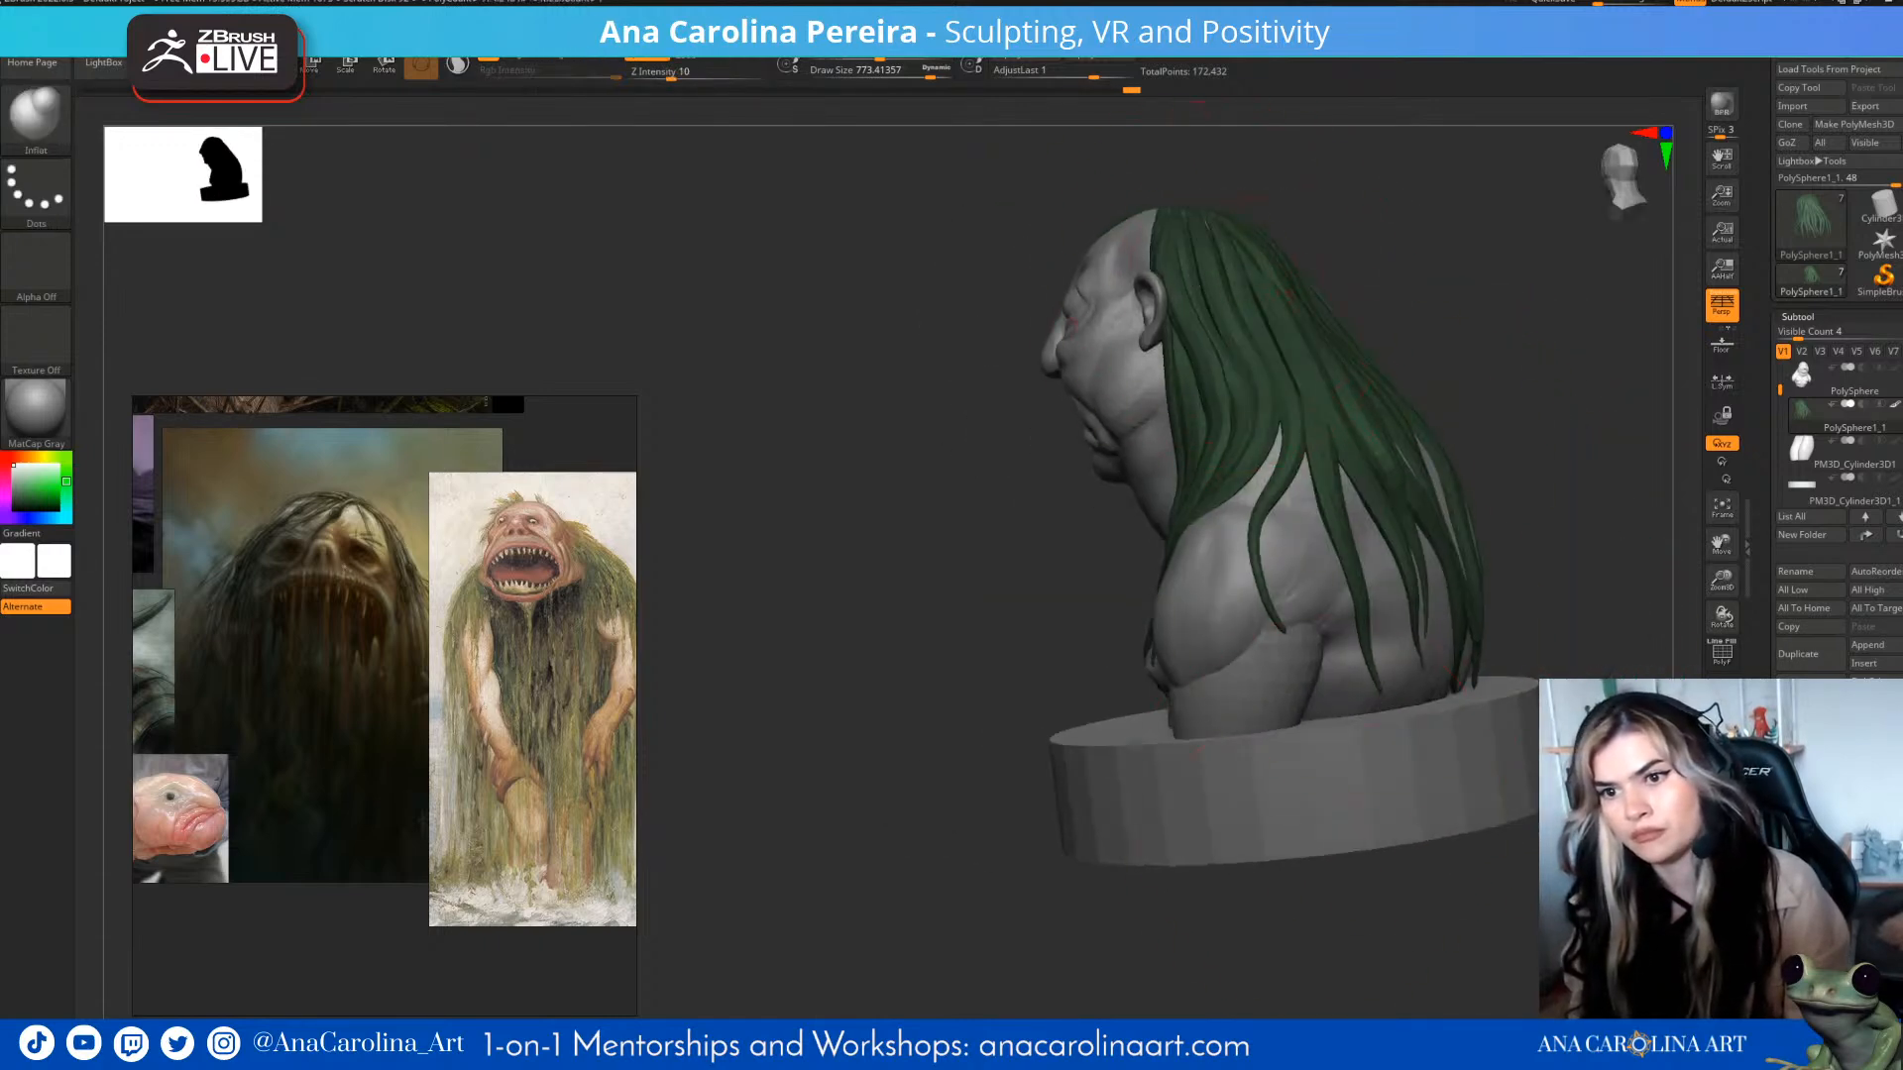
- Reduce the Inflate draw size to about 559 and thicken the upper strands around the crown
left_click_drag(1215, 260, 1203, 238)
left_click_drag(1298, 149, 1239, 331, "alt")
key("space")
left_click_drag(1368, 297, 1247, 391)
mouse_move(1154, 392)
left_mouse_down()
mouse_move(1168, 413)
mouse_move(1166, 397)
left_mouse_up()
left_click_drag(1229, 208, 1229, 327)
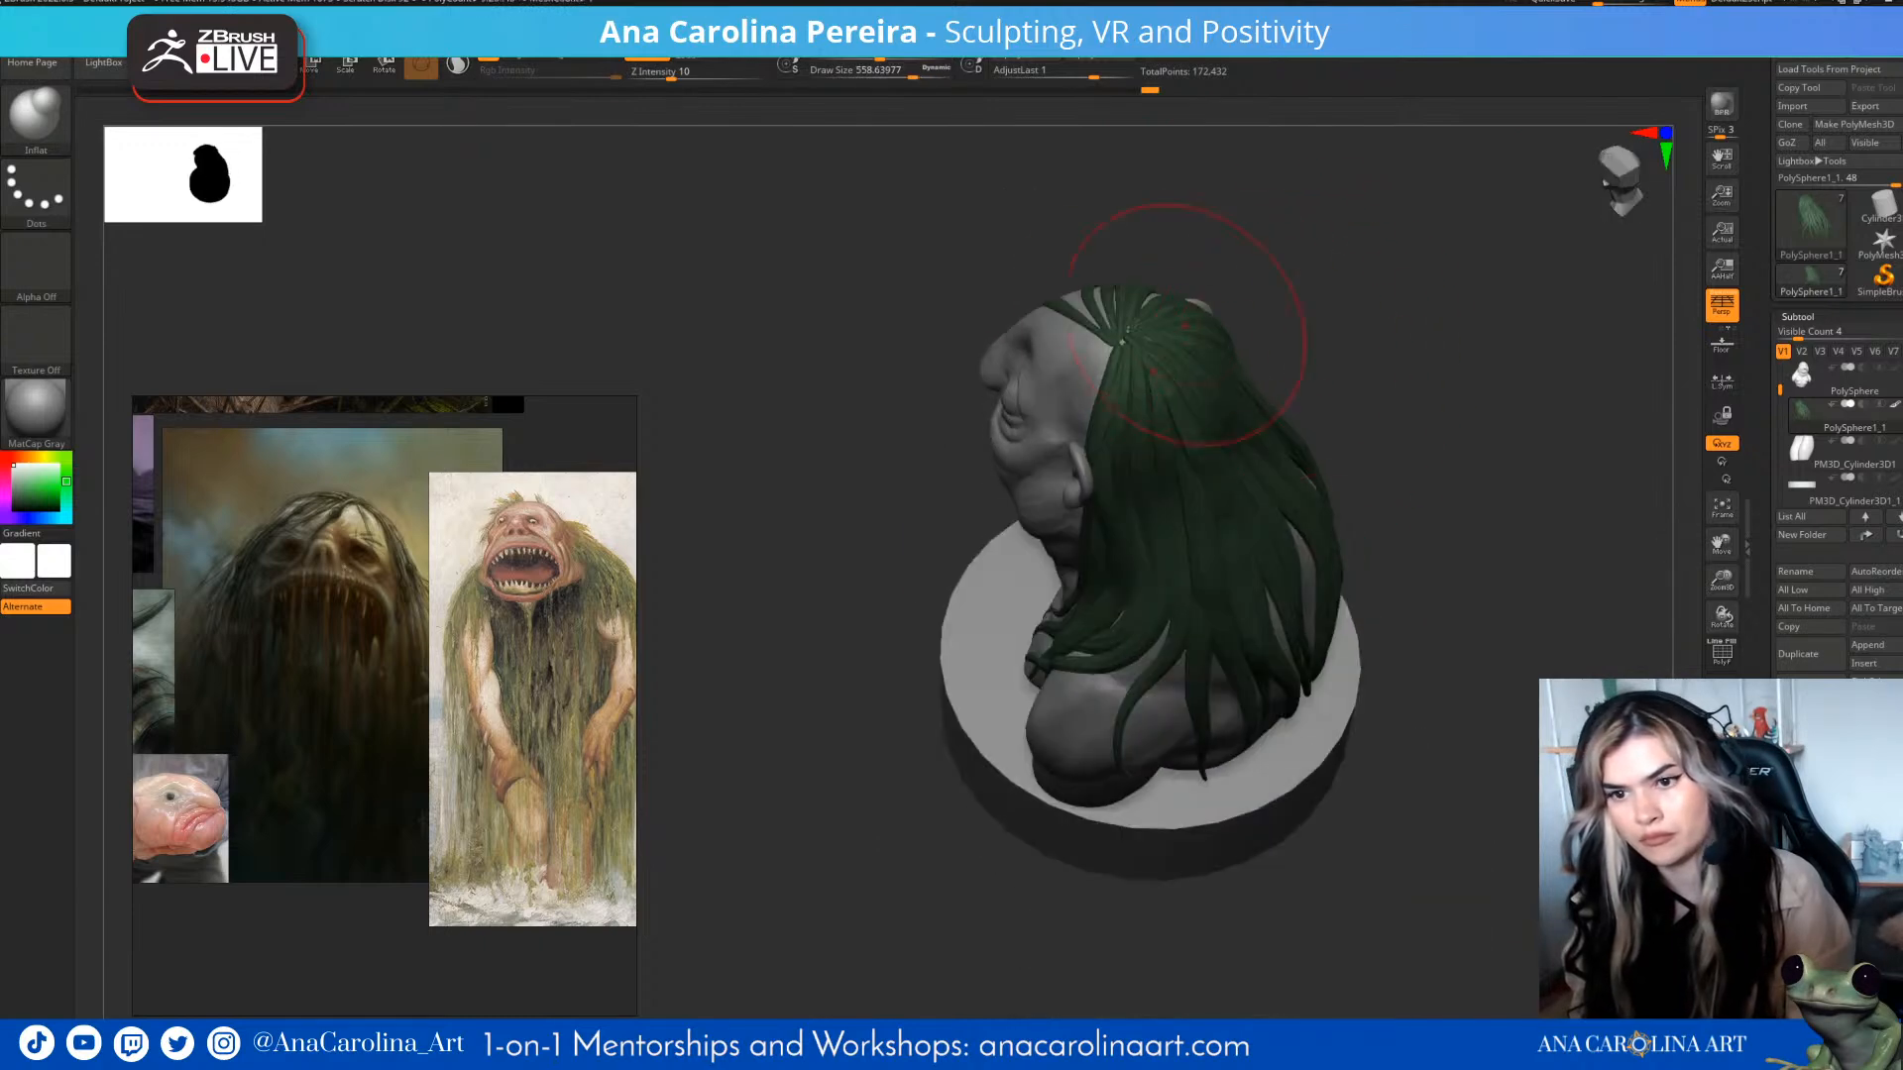
left_click_drag(1150, 265, 1467, 288)
- Choose the Move brush with a draw size of about 145 and adjust the strands around the ear
left_click_drag(1437, 536, 1576, 475, "alt")
mouse_move(1462, 367)
left_mouse_down("alt")
mouse_move(1457, 437)
mouse_move(1399, 451)
left_mouse_up("alt")
key("b")
key("m")
key("v")
key("space")
left_click_drag(1394, 451, 1238, 423)
key("space")
mouse_move(1333, 421)
left_mouse_down("alt")
mouse_move(1342, 486)
mouse_move(1333, 466)
left_mouse_up("alt")
left_click_drag(922, 496, 1229, 491)
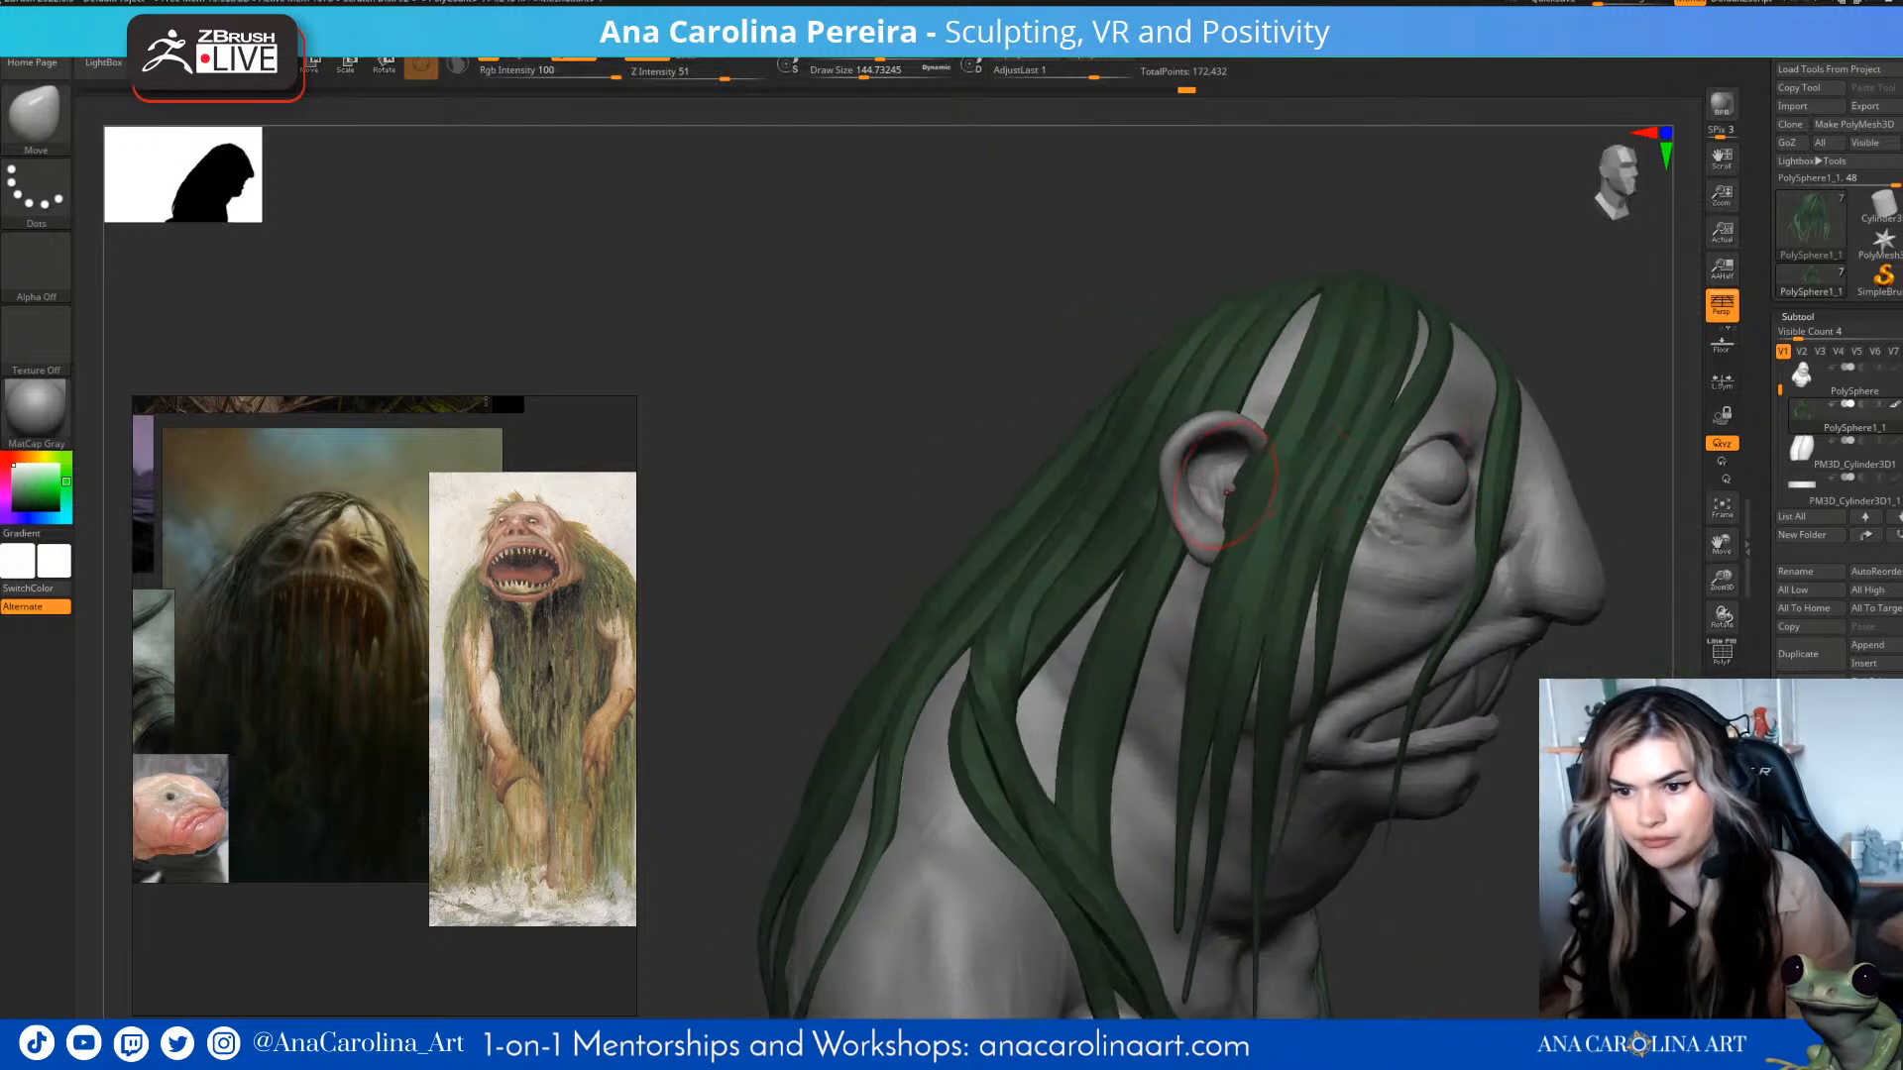
left_click_drag(1477, 763, 1472, 644, "alt")
mouse_move(1576, 615)
left_mouse_down()
mouse_move(1438, 604)
mouse_move(1517, 639)
left_mouse_up()
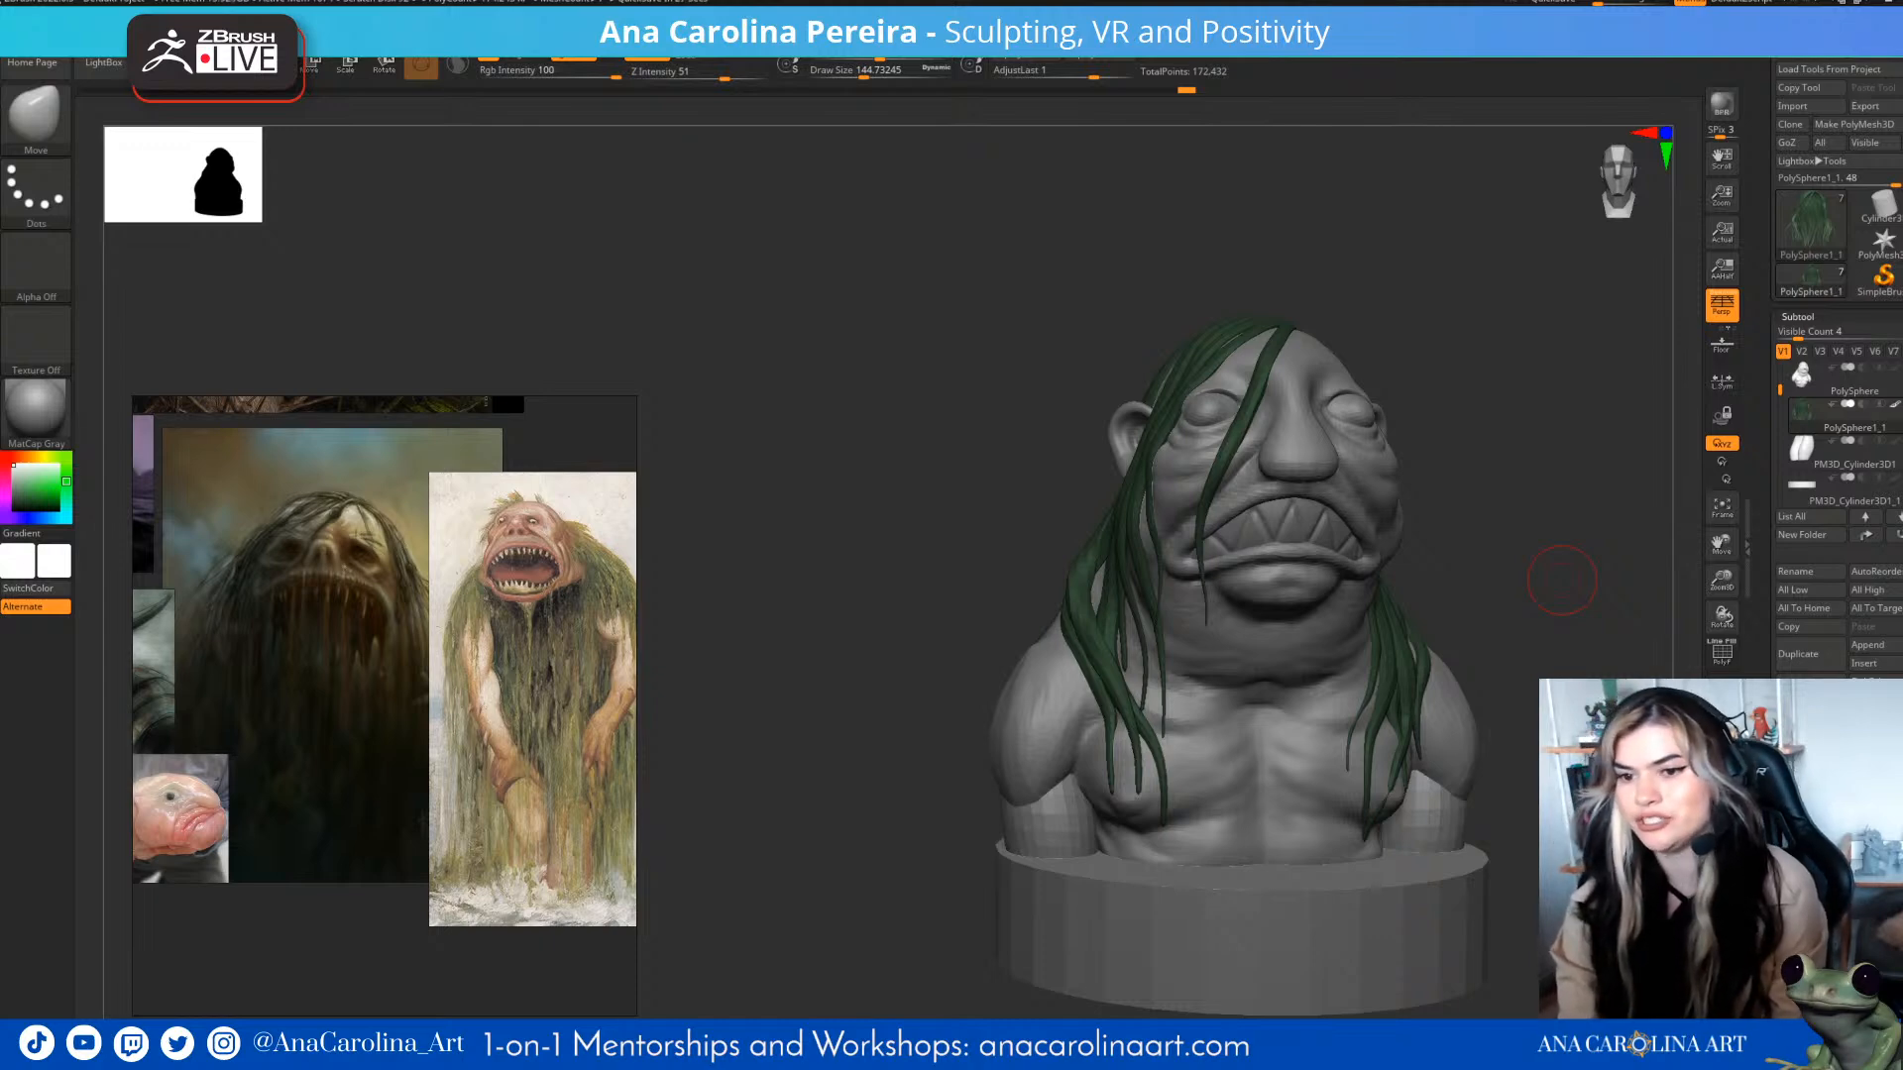
- Choose the Inflate brush at a draw size of about 408 and thicken the strands hanging beside the jaw
mouse_move(1562, 579)
left_mouse_down()
mouse_move(1489, 536)
mouse_move(1566, 535)
mouse_move(1501, 530)
mouse_move(1531, 510)
mouse_move(1477, 503)
mouse_move(1462, 563)
mouse_move(1427, 561)
left_mouse_up()
key("b")
key("i")
key("n")
key("space")
mouse_move(1251, 597)
left_mouse_down()
mouse_move(1266, 607)
mouse_move(1239, 646)
left_mouse_up()
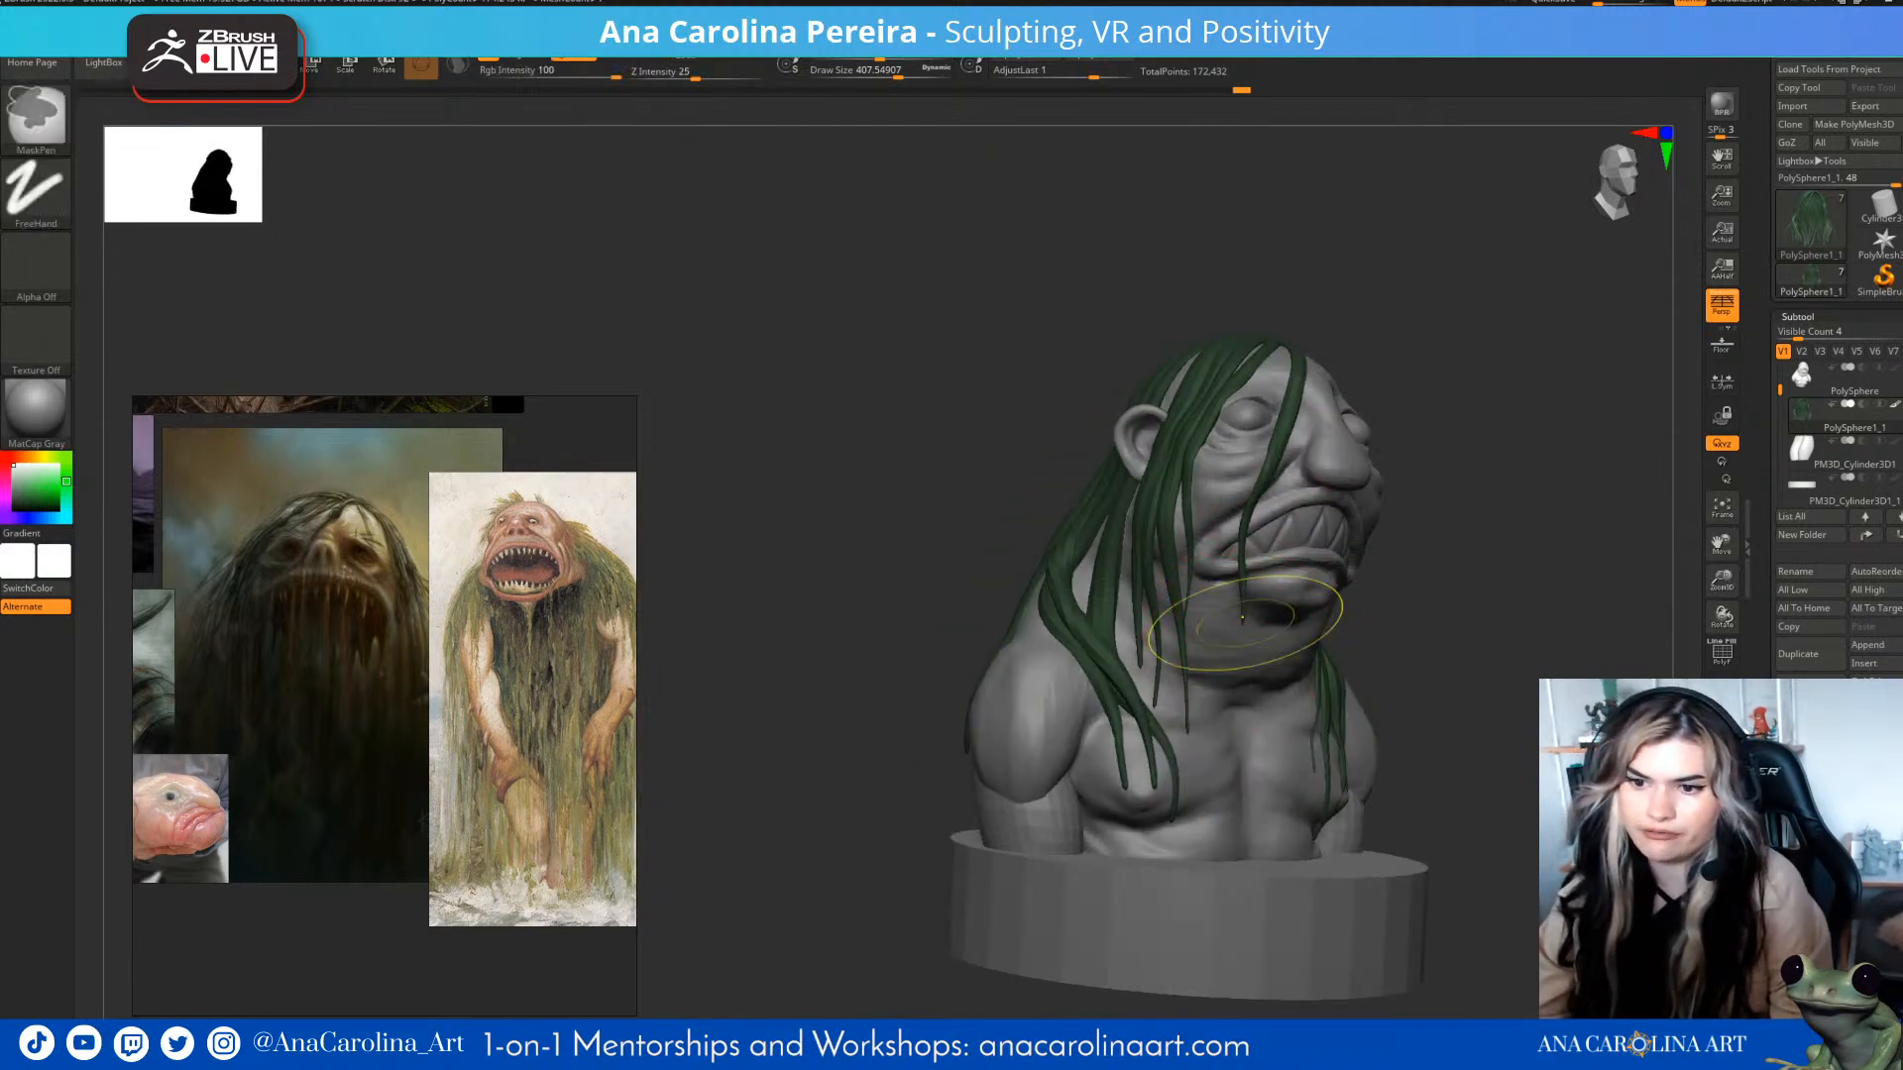
mouse_move(1487, 595)
left_mouse_down()
mouse_move(1388, 584)
mouse_move(1482, 593)
left_mouse_up()
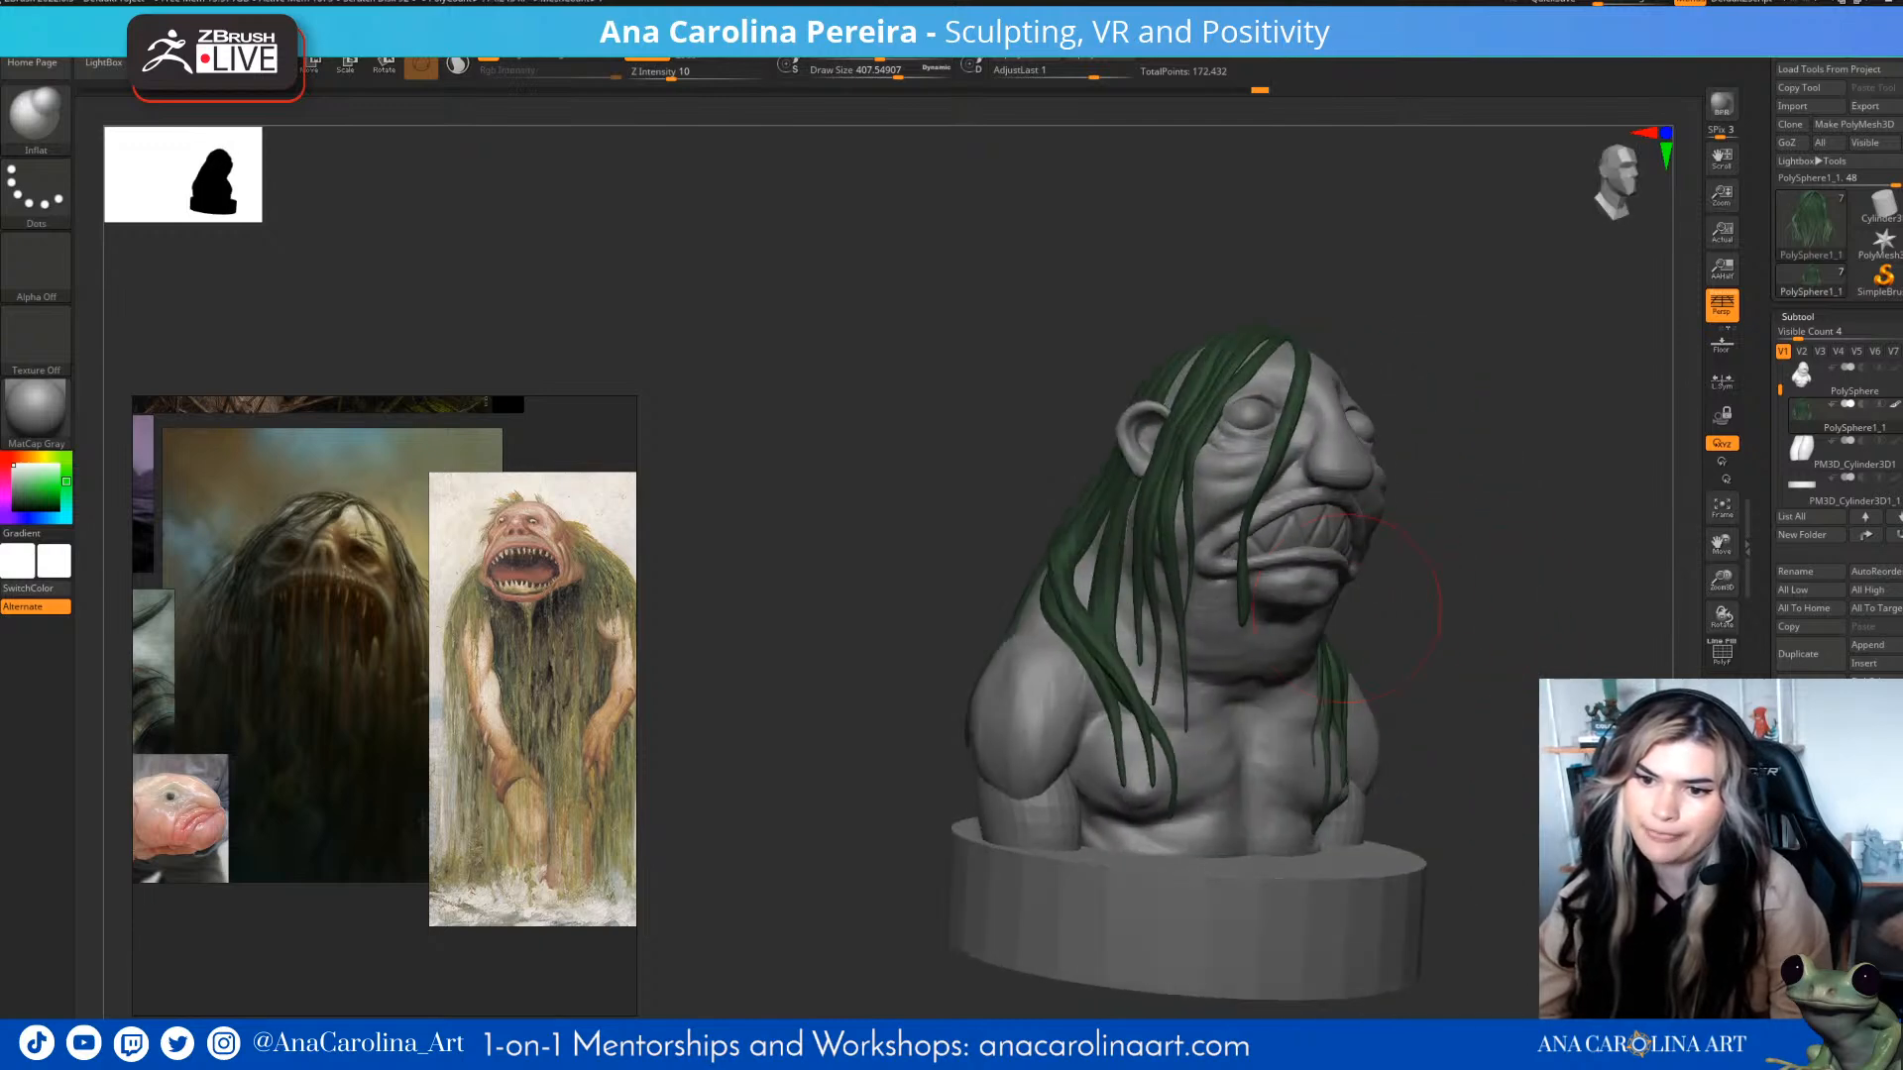
- Try isolating single thin strands beside the jaw and bring the whole hair back into view
left_click(1190, 704, "ctrl+shift")
left_click(1475, 610, "ctrl+shift")
mouse_move(1527, 625)
left_mouse_down()
mouse_move(1477, 609)
mouse_move(1518, 612)
left_mouse_up()
left_click(1188, 707, "ctrl+shift")
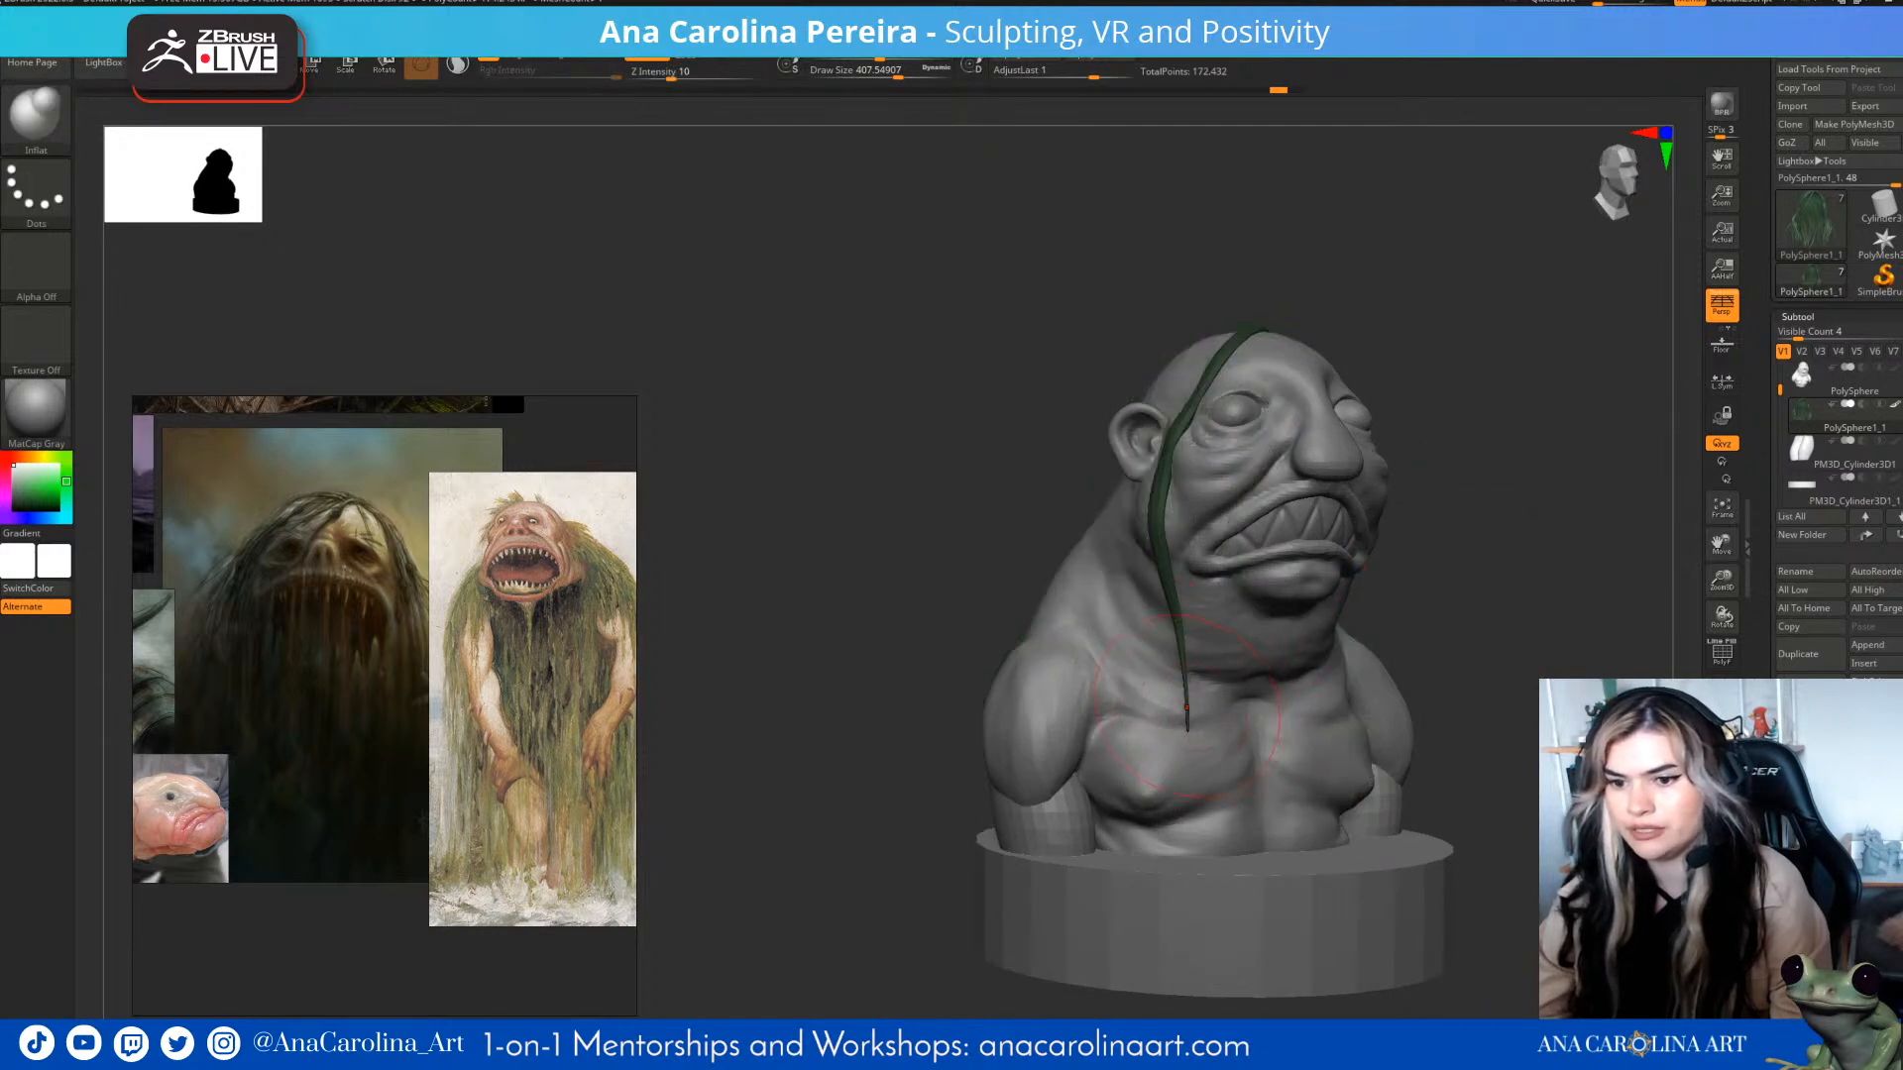
left_click(1432, 593, "ctrl+shift")
left_click_drag(1433, 593, 1477, 593)
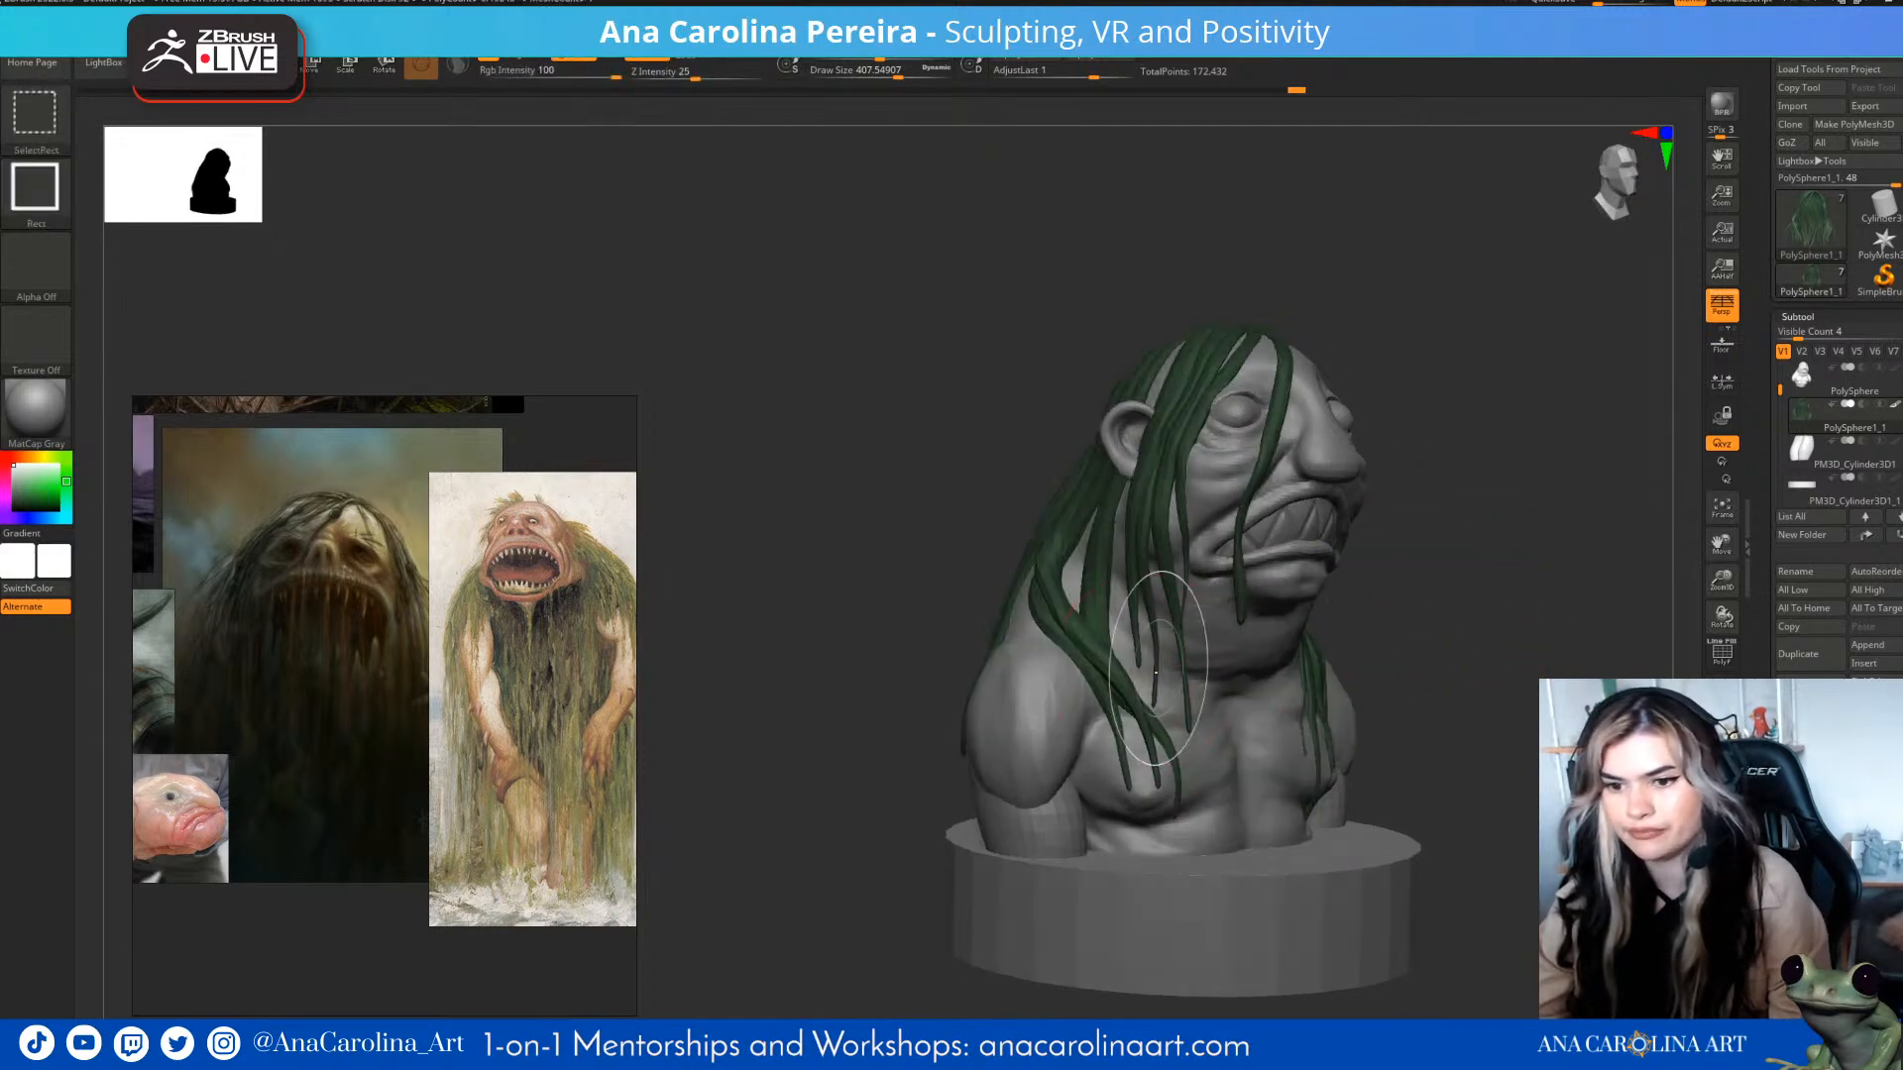
left_click(1155, 665, "ctrl+shift")
left_click(1138, 656, "ctrl+shift")
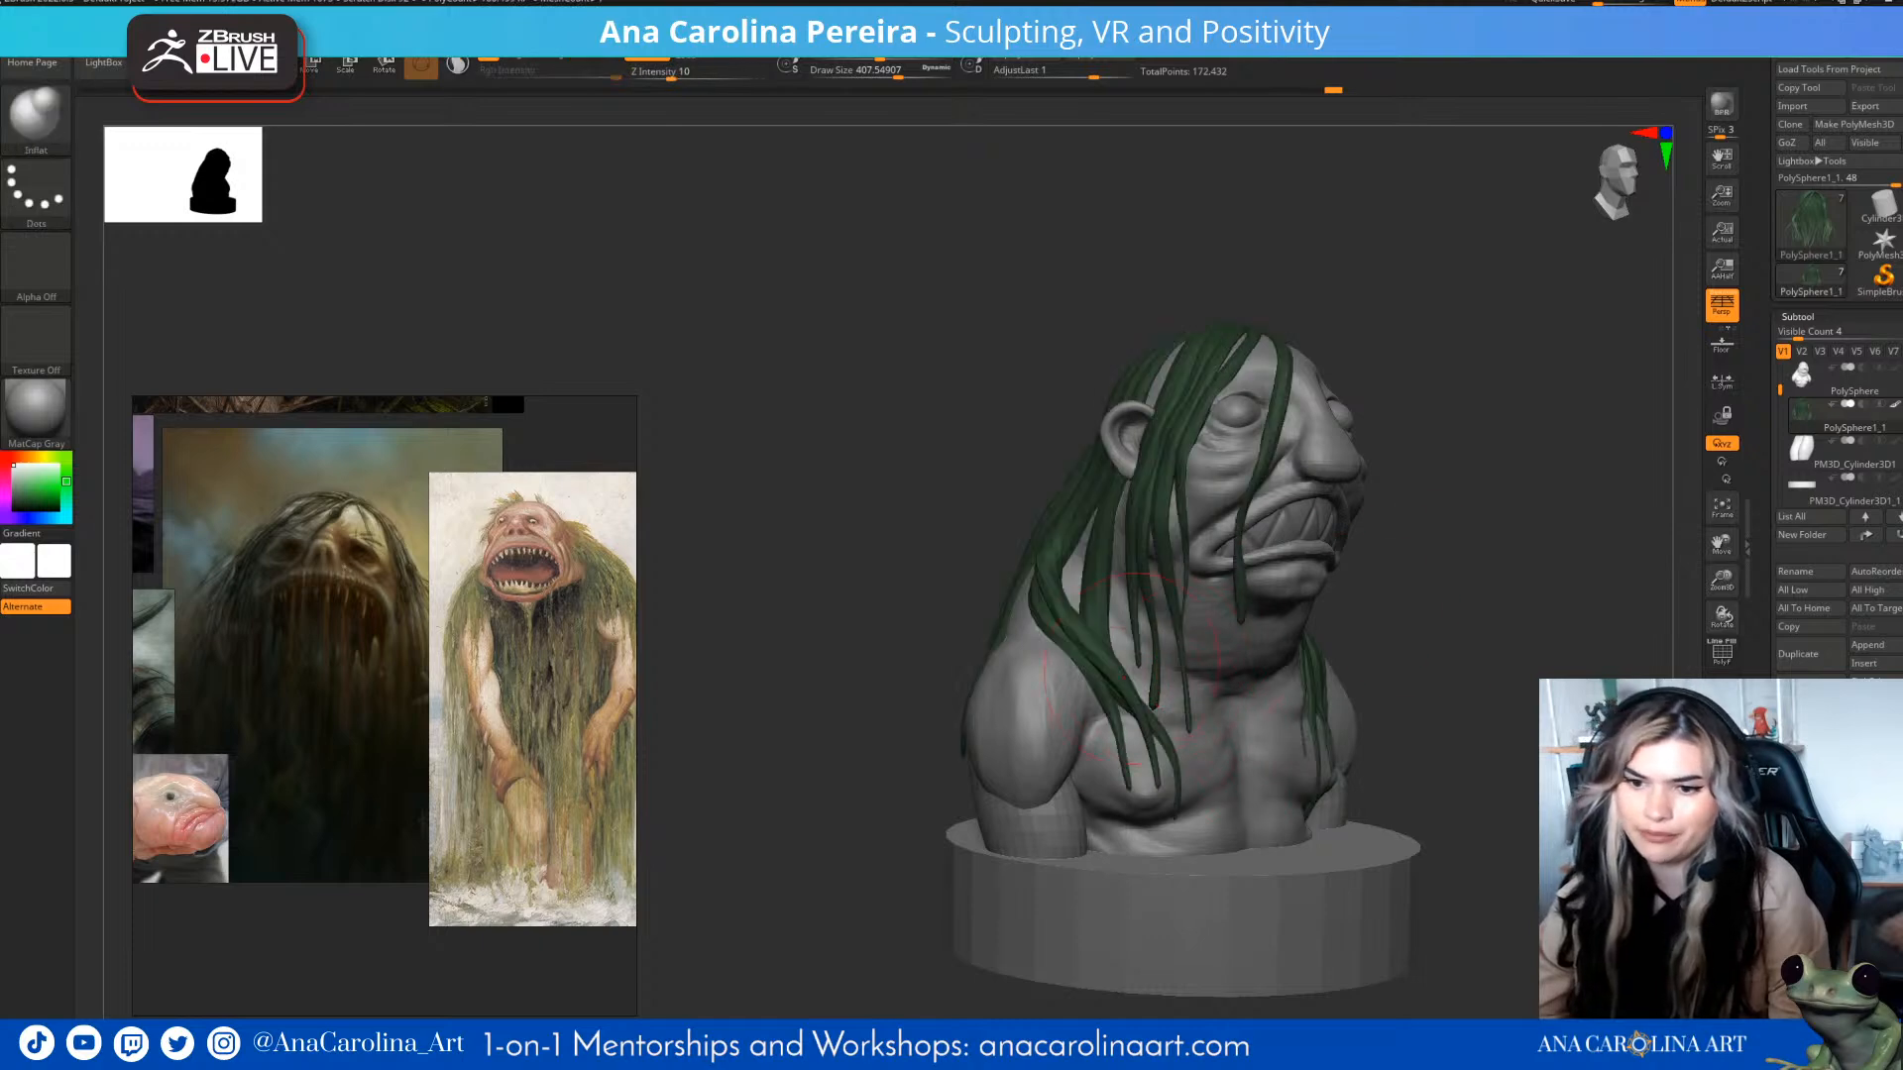
left_click(1137, 656, "ctrl+shift")
mouse_move(1571, 565)
left_mouse_down()
mouse_move(1434, 576)
mouse_move(1487, 587)
mouse_move(1461, 608)
left_mouse_up()
left_click(1504, 565, "ctrl+shift")
key("ctrl+z")
left_click(1474, 545, "ctrl+shift")
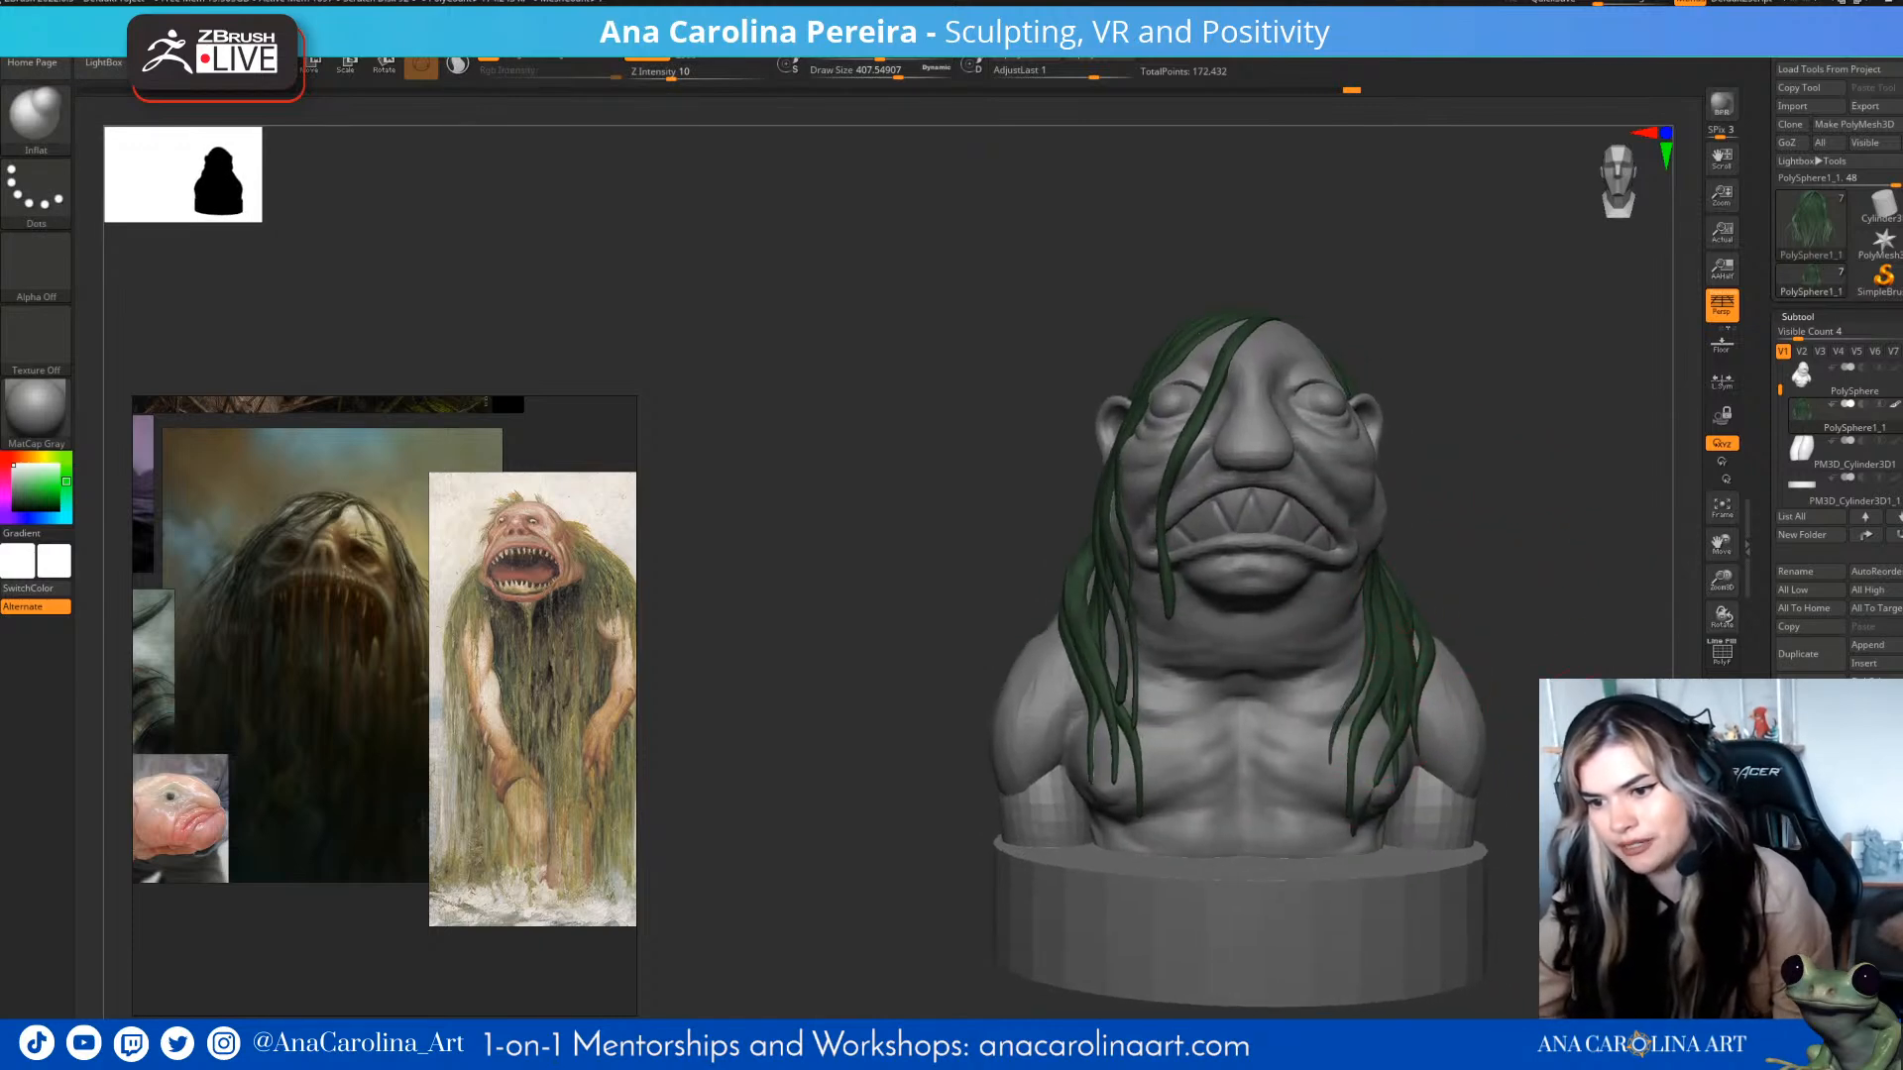
- Choose the Inflate brush and reduce its draw size to 112 for thickening the strand tips over the chest
left_click_drag(1542, 684, 1457, 639)
key("b")
key("m")
key("t")
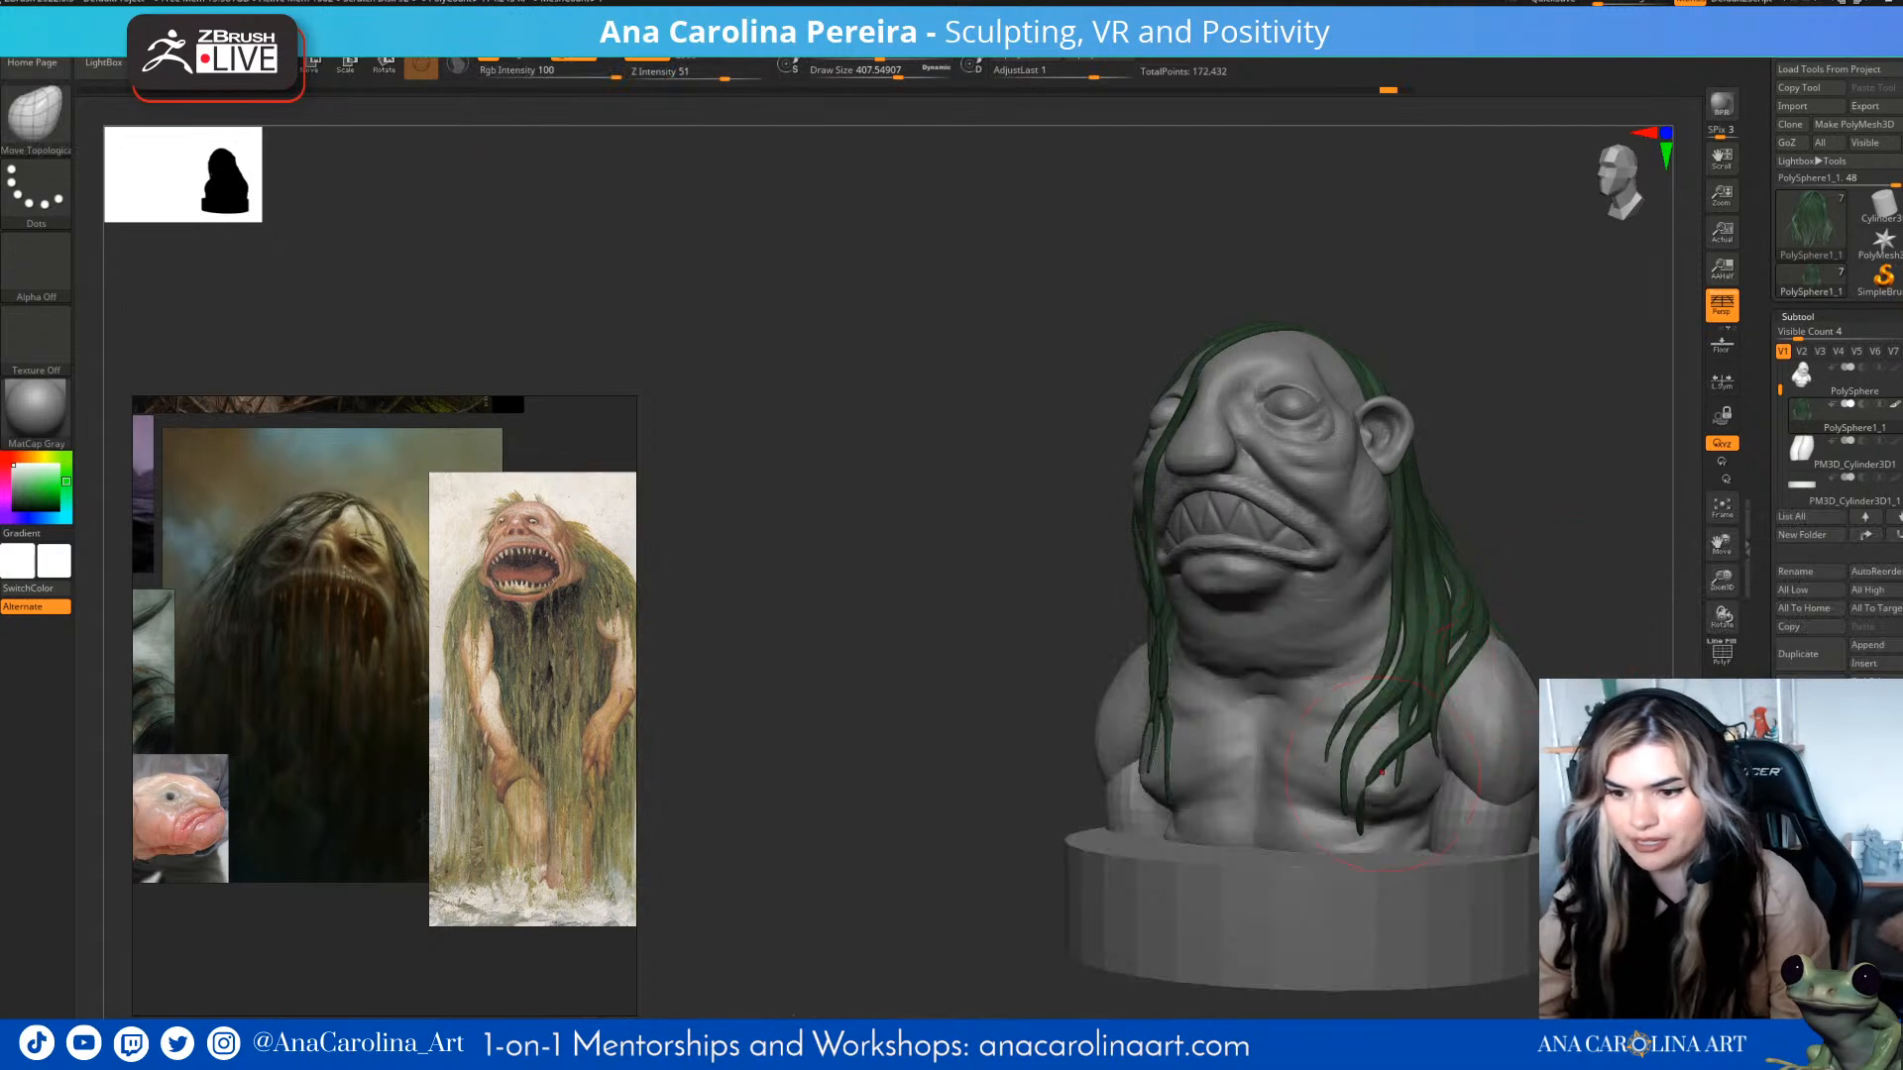
mouse_move(1550, 525)
left_mouse_down()
mouse_move(1645, 585)
mouse_move(1681, 635)
mouse_move(1576, 606)
mouse_move(1579, 640)
mouse_move(1512, 658)
mouse_move(1517, 694)
mouse_move(1566, 662)
mouse_move(1477, 649)
mouse_move(1274, 672)
left_mouse_up()
key("b")
key("i")
key("n")
key("space")
left_click(1518, 674)
key("space")
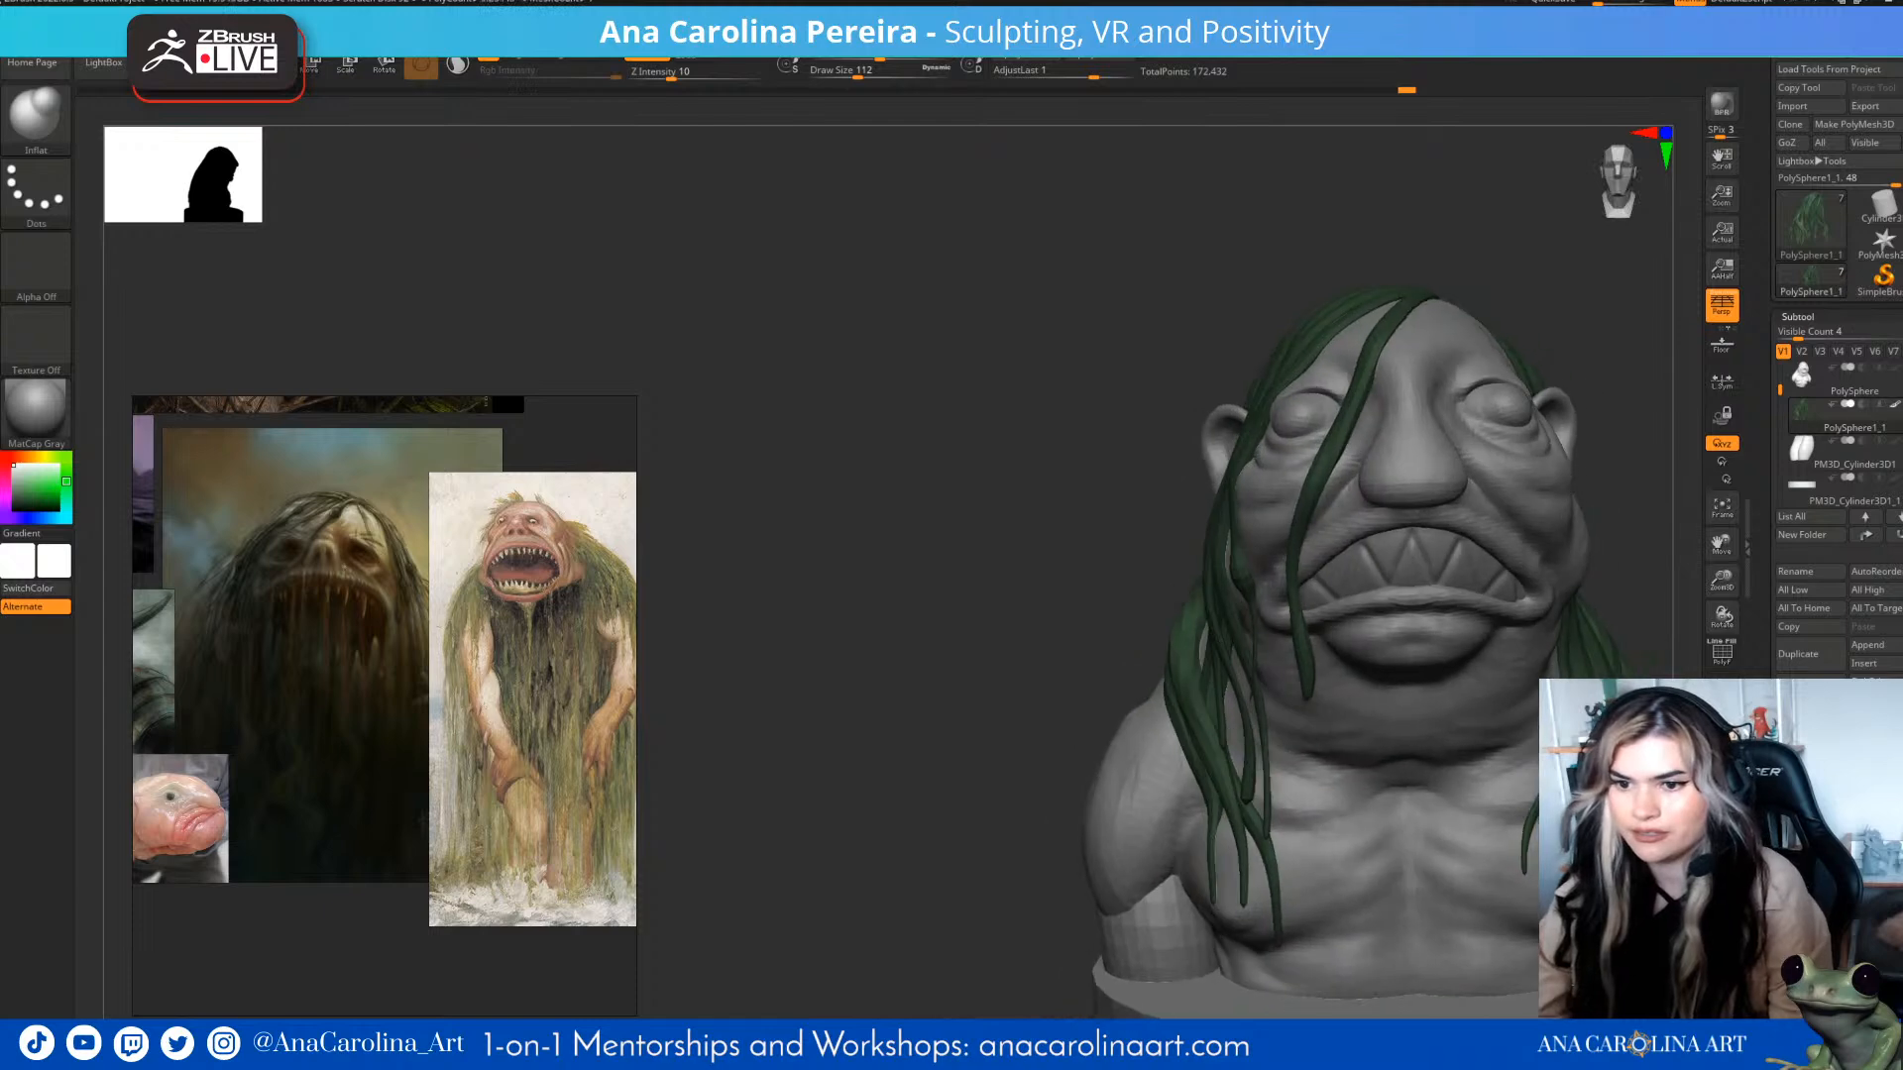
- Inflate the thin strands beside the face and jaw, setting the draw size to about 163
key("space")
left_click(1347, 631)
left_click_drag(1036, 639, 1214, 584)
left_click_drag(1517, 555, 1487, 516, "alt")
left_click_drag(1487, 555, 1278, 585)
mouse_move(1120, 565)
left_mouse_down("alt")
mouse_move(1115, 595)
mouse_move(1189, 595)
mouse_move(1224, 624)
mouse_move(1249, 753)
left_mouse_up("alt")
key("space")
key("space")
left_click_drag(1257, 595, 1256, 664)
left_click_drag(1546, 595, 1526, 515, "alt")
mouse_move(1527, 555)
left_mouse_down()
mouse_move(1408, 565)
mouse_move(1522, 624)
mouse_move(1576, 625)
left_mouse_up()
key("space")
left_click(1211, 596)
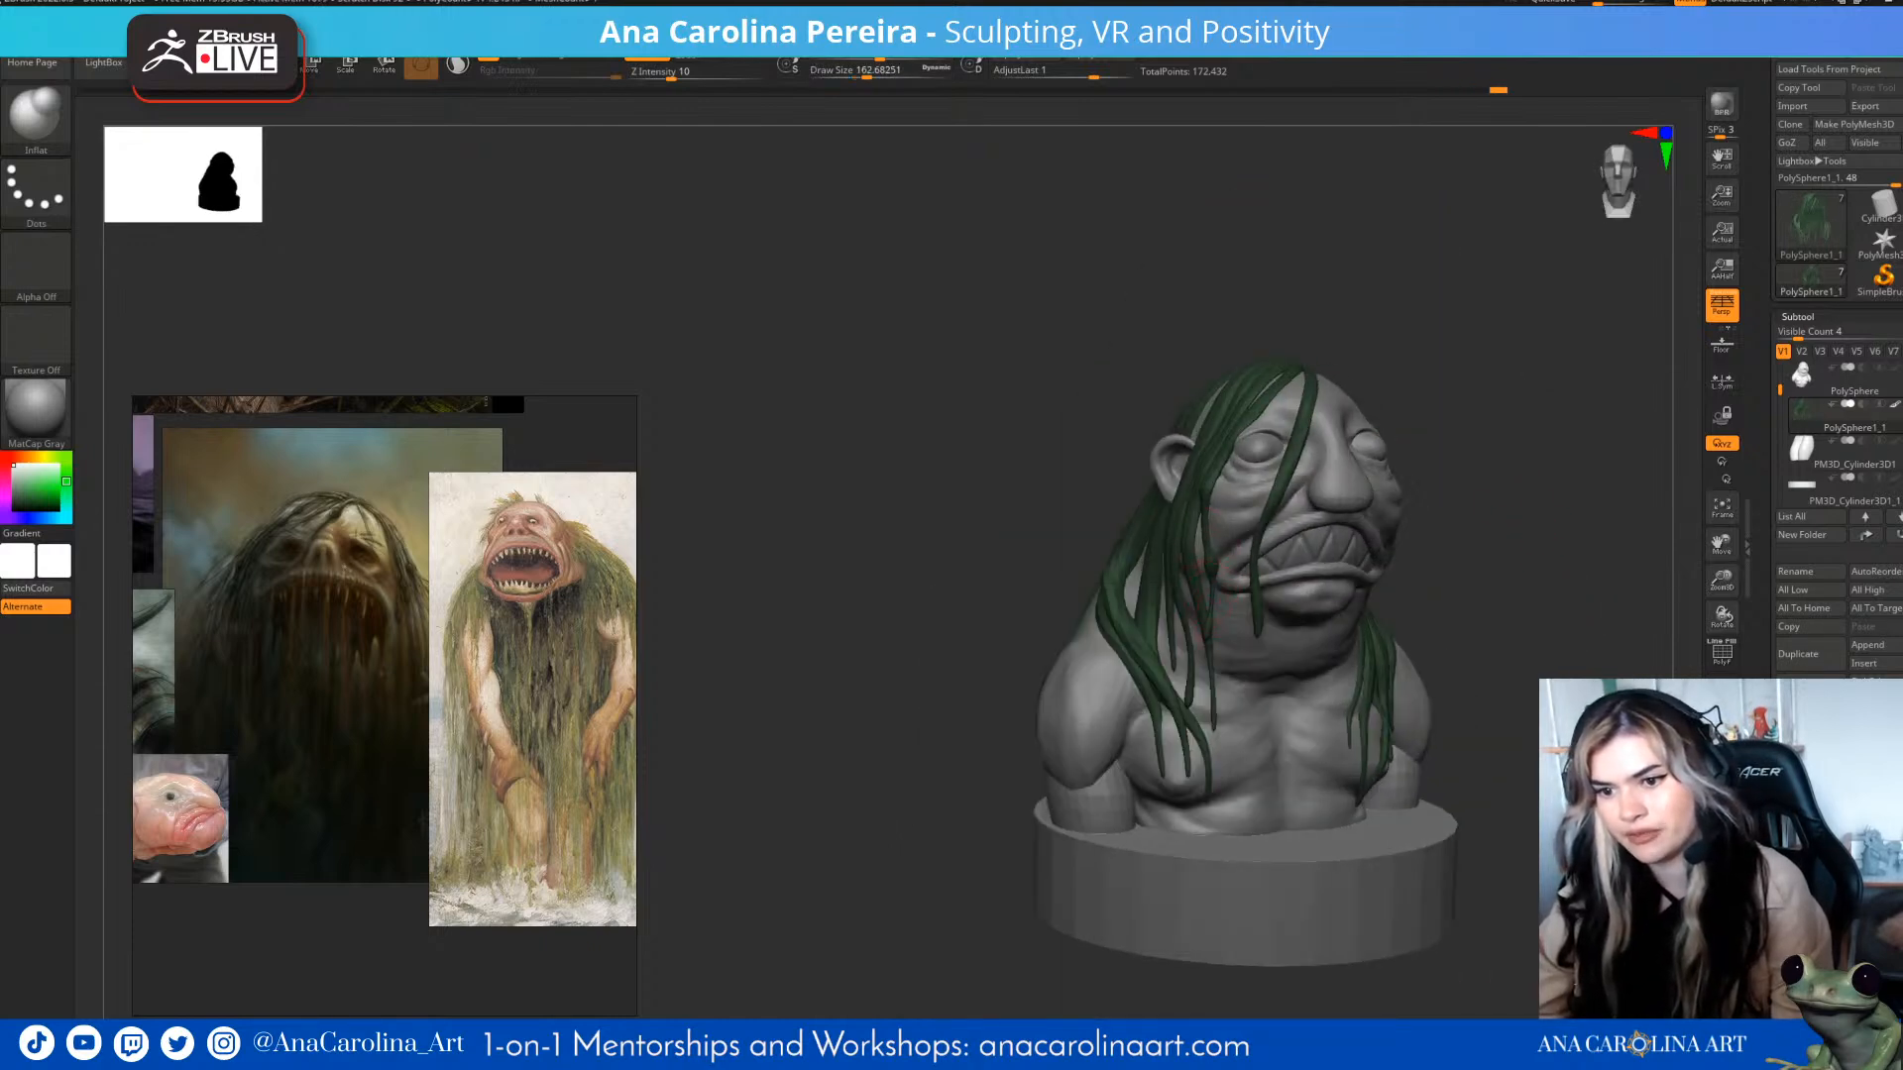
- Choose the Move Topological brush and set the draw size to about 293 for the strands on the side of the head
mouse_move(1452, 603)
left_mouse_down()
mouse_move(1358, 597)
mouse_move(1452, 601)
left_mouse_up()
mouse_move(1487, 594)
left_mouse_down("alt")
mouse_move(1388, 595)
mouse_move(1392, 674)
mouse_move(1289, 709)
left_mouse_up("alt")
mouse_move(1289, 595)
left_mouse_down()
mouse_move(1418, 585)
mouse_move(1453, 605)
mouse_move(1359, 570)
left_mouse_up()
key("b")
key("m")
key("t")
key("space")
left_click(1427, 592)
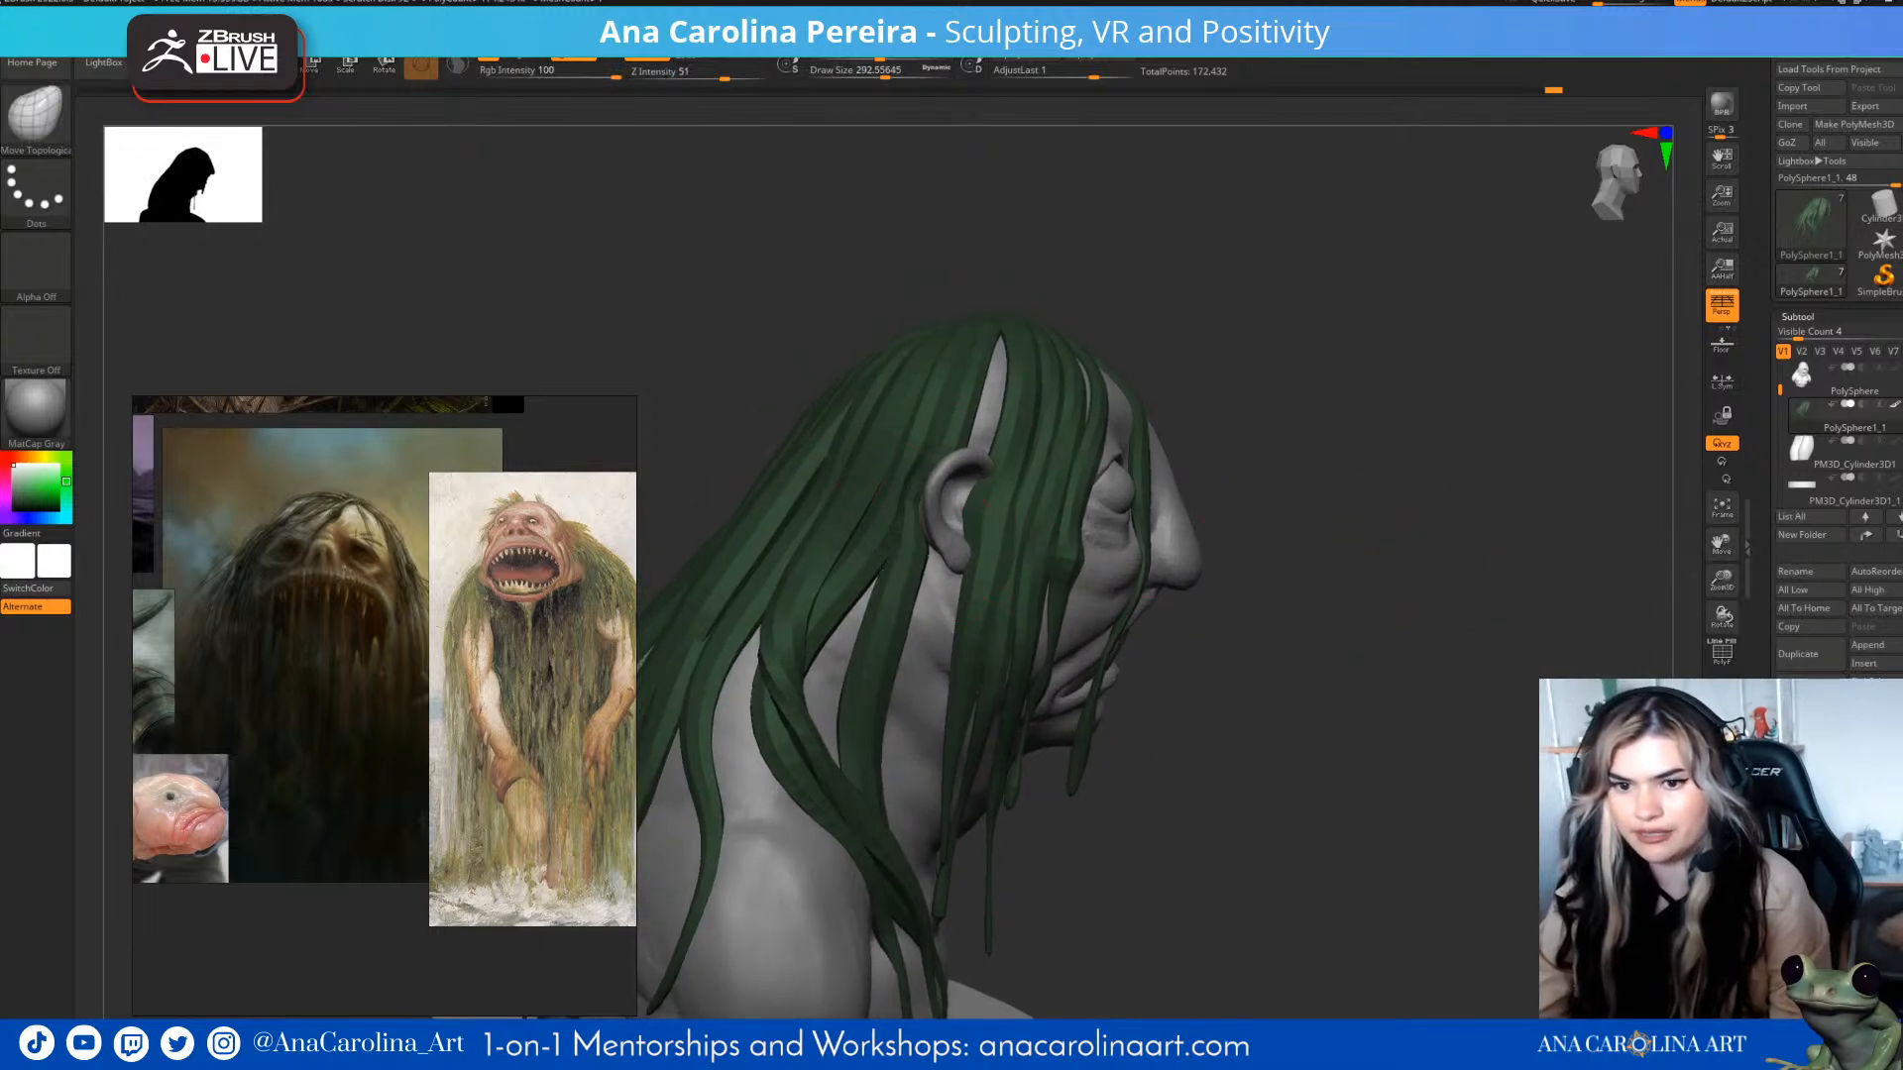
- Reduce the draw size to about 172 and shift the strands above the ear over the bare scalp
key("space")
left_click(869, 518)
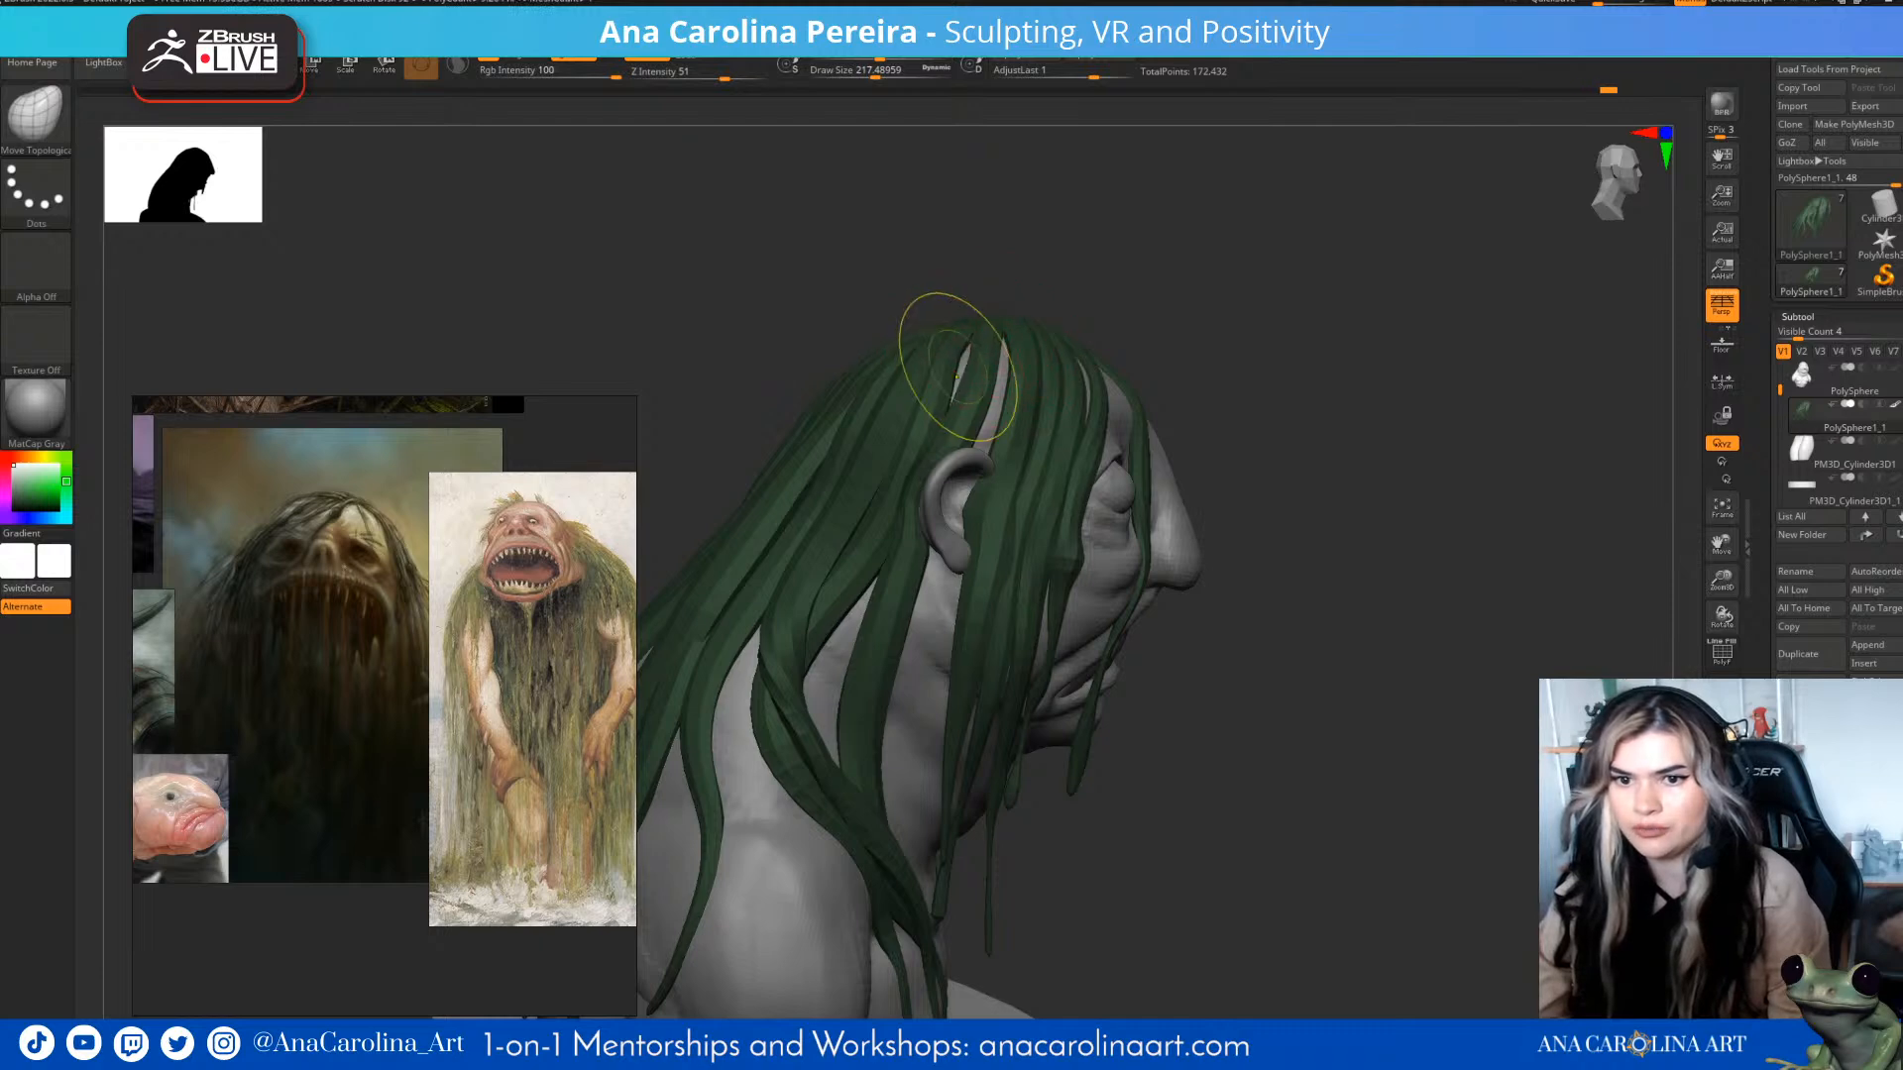
key("space")
left_click(967, 377)
mouse_move(963, 353)
right_mouse_down()
mouse_move(956, 605)
mouse_move(960, 446)
mouse_move(990, 362)
mouse_move(1051, 237)
mouse_move(1140, 198)
mouse_move(1025, 274)
mouse_move(1167, 499)
right_mouse_up()
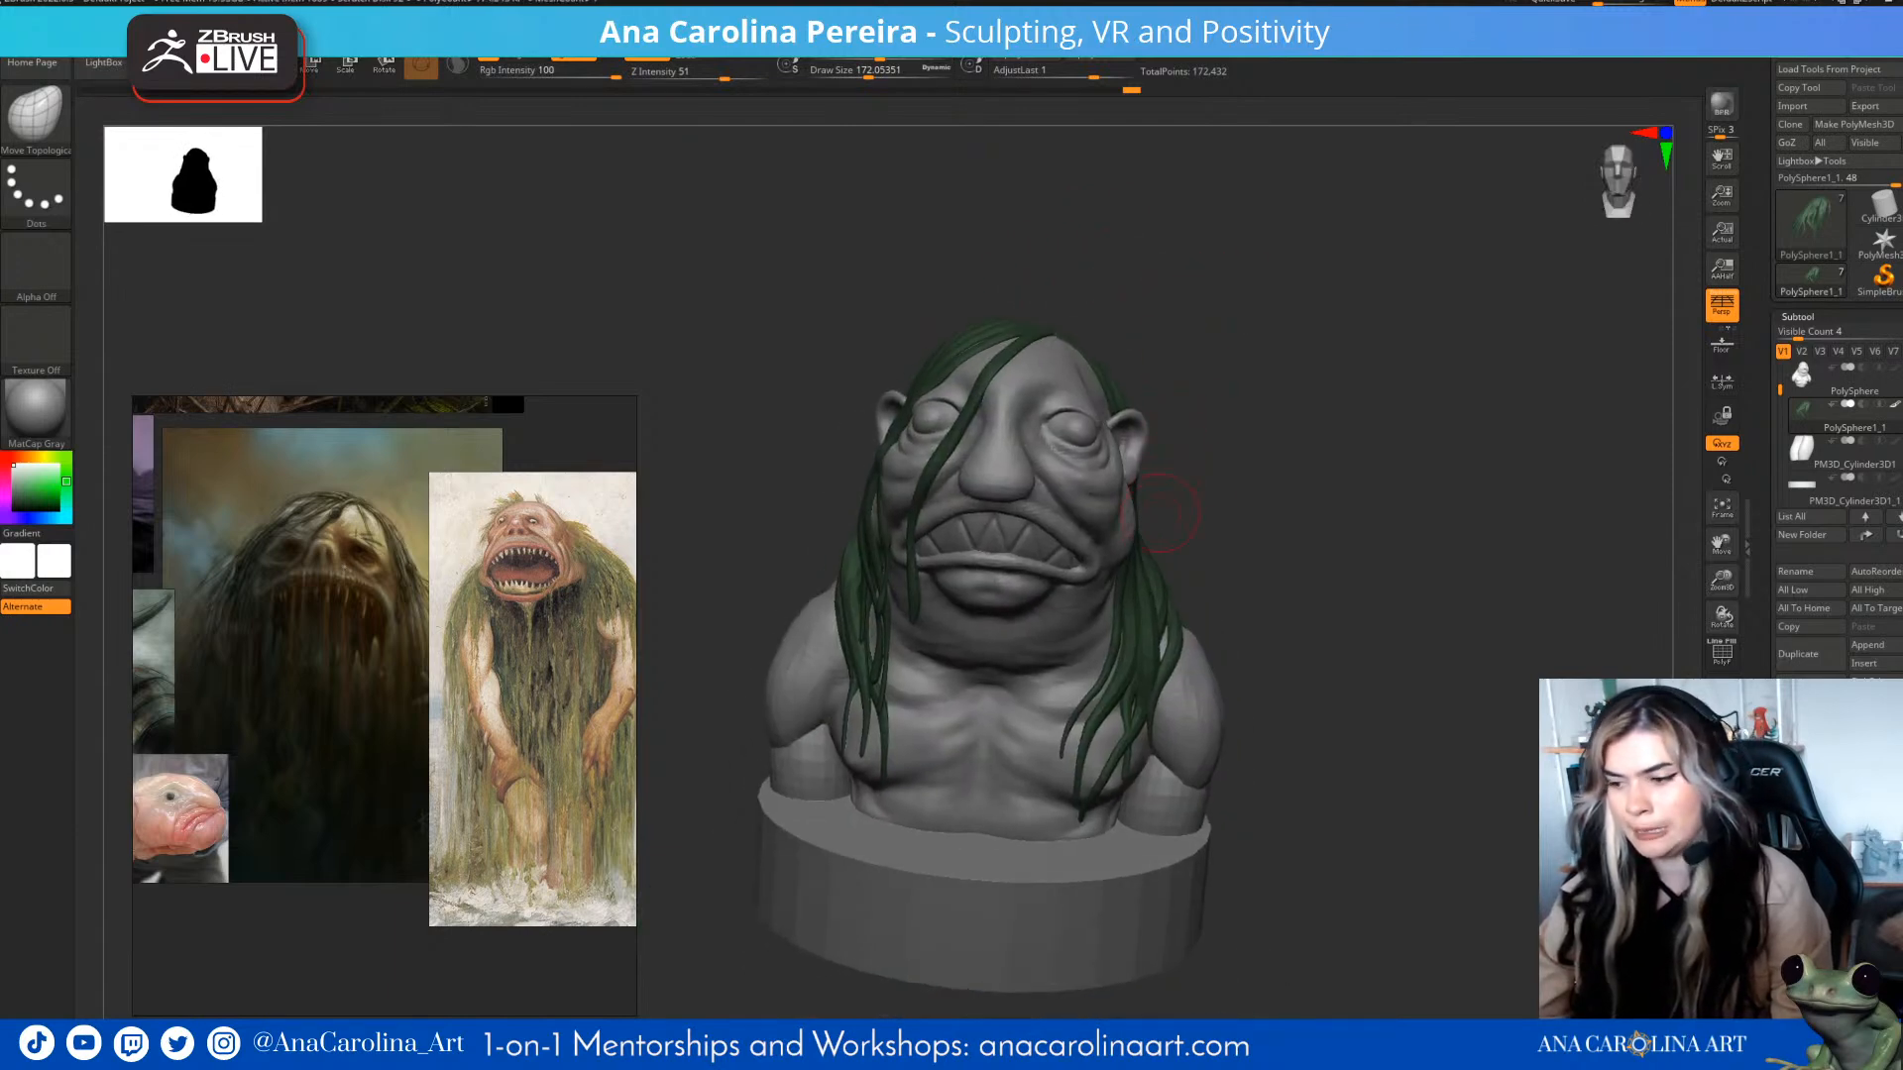
mouse_move(1195, 396)
right_mouse_down("alt")
mouse_move(1241, 377)
mouse_move(1292, 389)
mouse_move(1320, 486)
mouse_move(1311, 533)
right_mouse_up("alt")
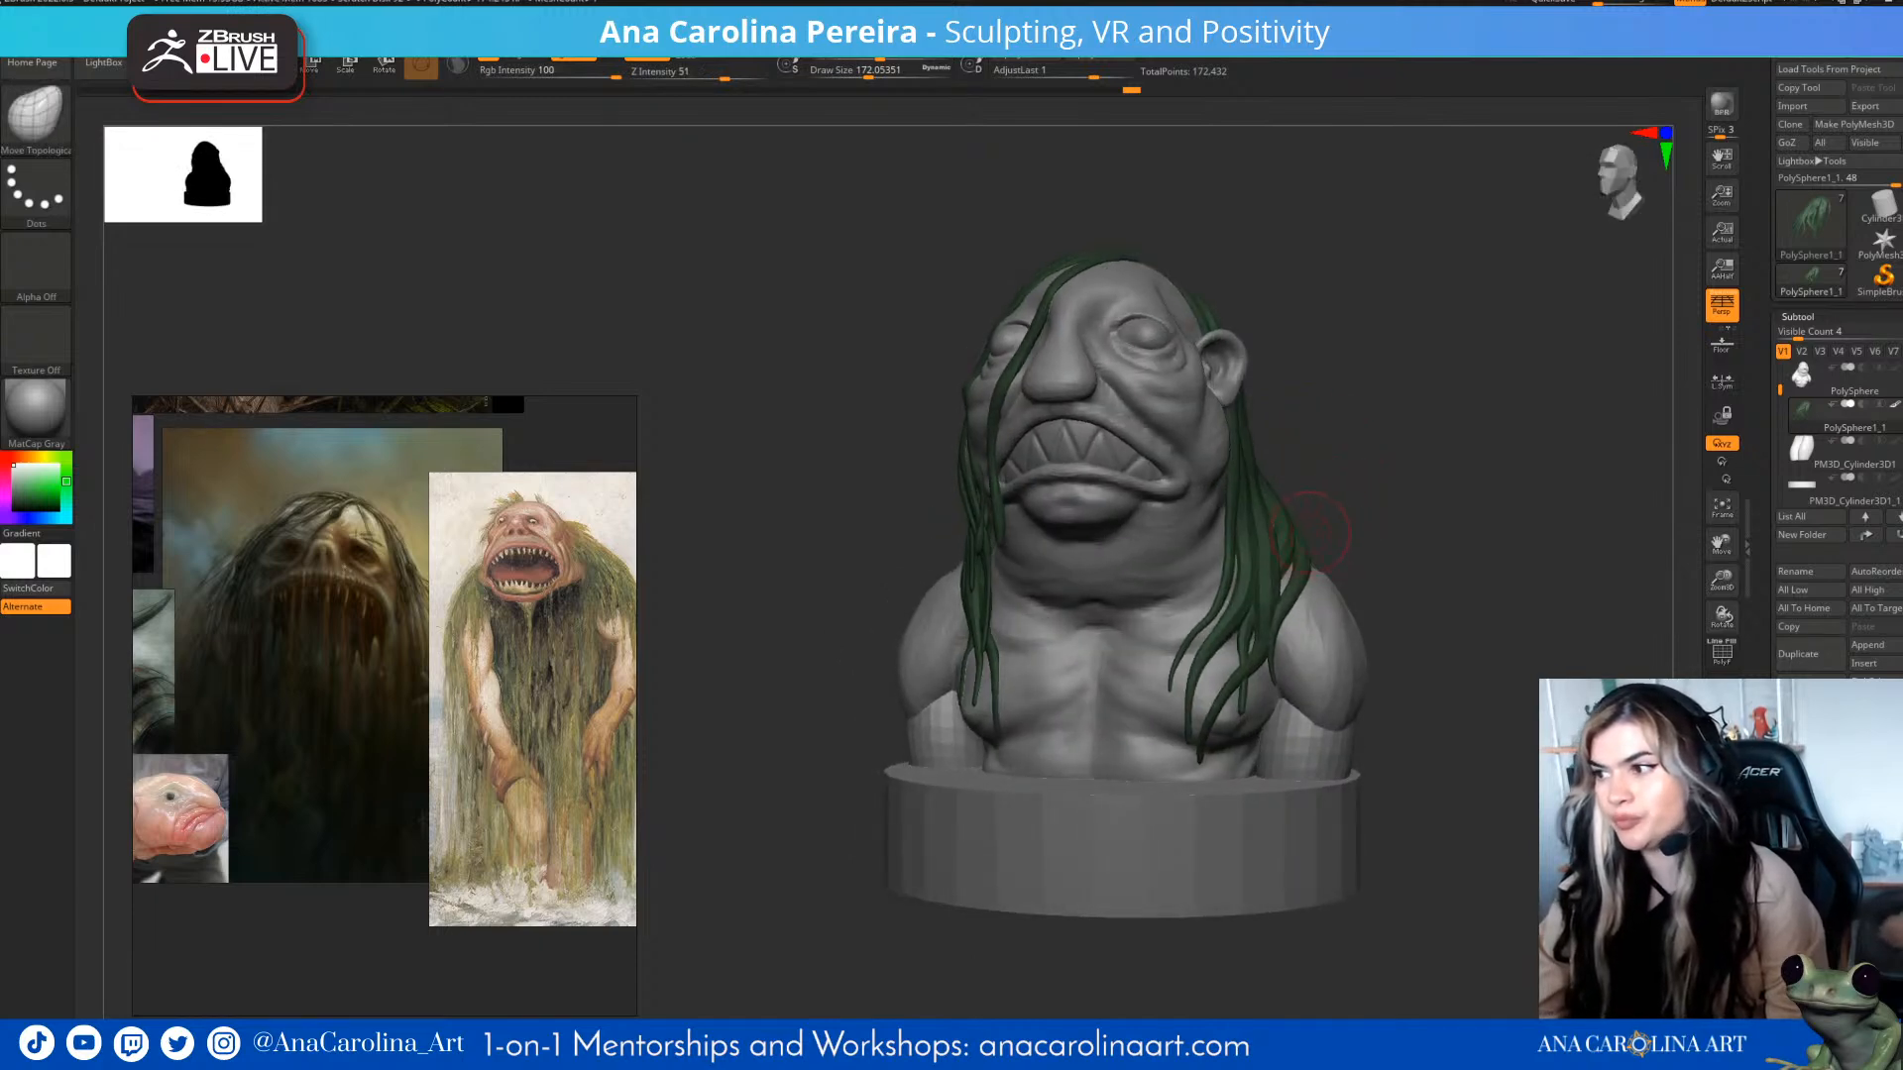
- Examine the hair strands around the bust from both sides, the back and the front
mouse_move(1311, 535)
right_mouse_down()
mouse_move(1011, 543)
mouse_move(1150, 560)
mouse_move(1338, 495)
mouse_move(1490, 387)
mouse_move(1380, 266)
right_mouse_up()
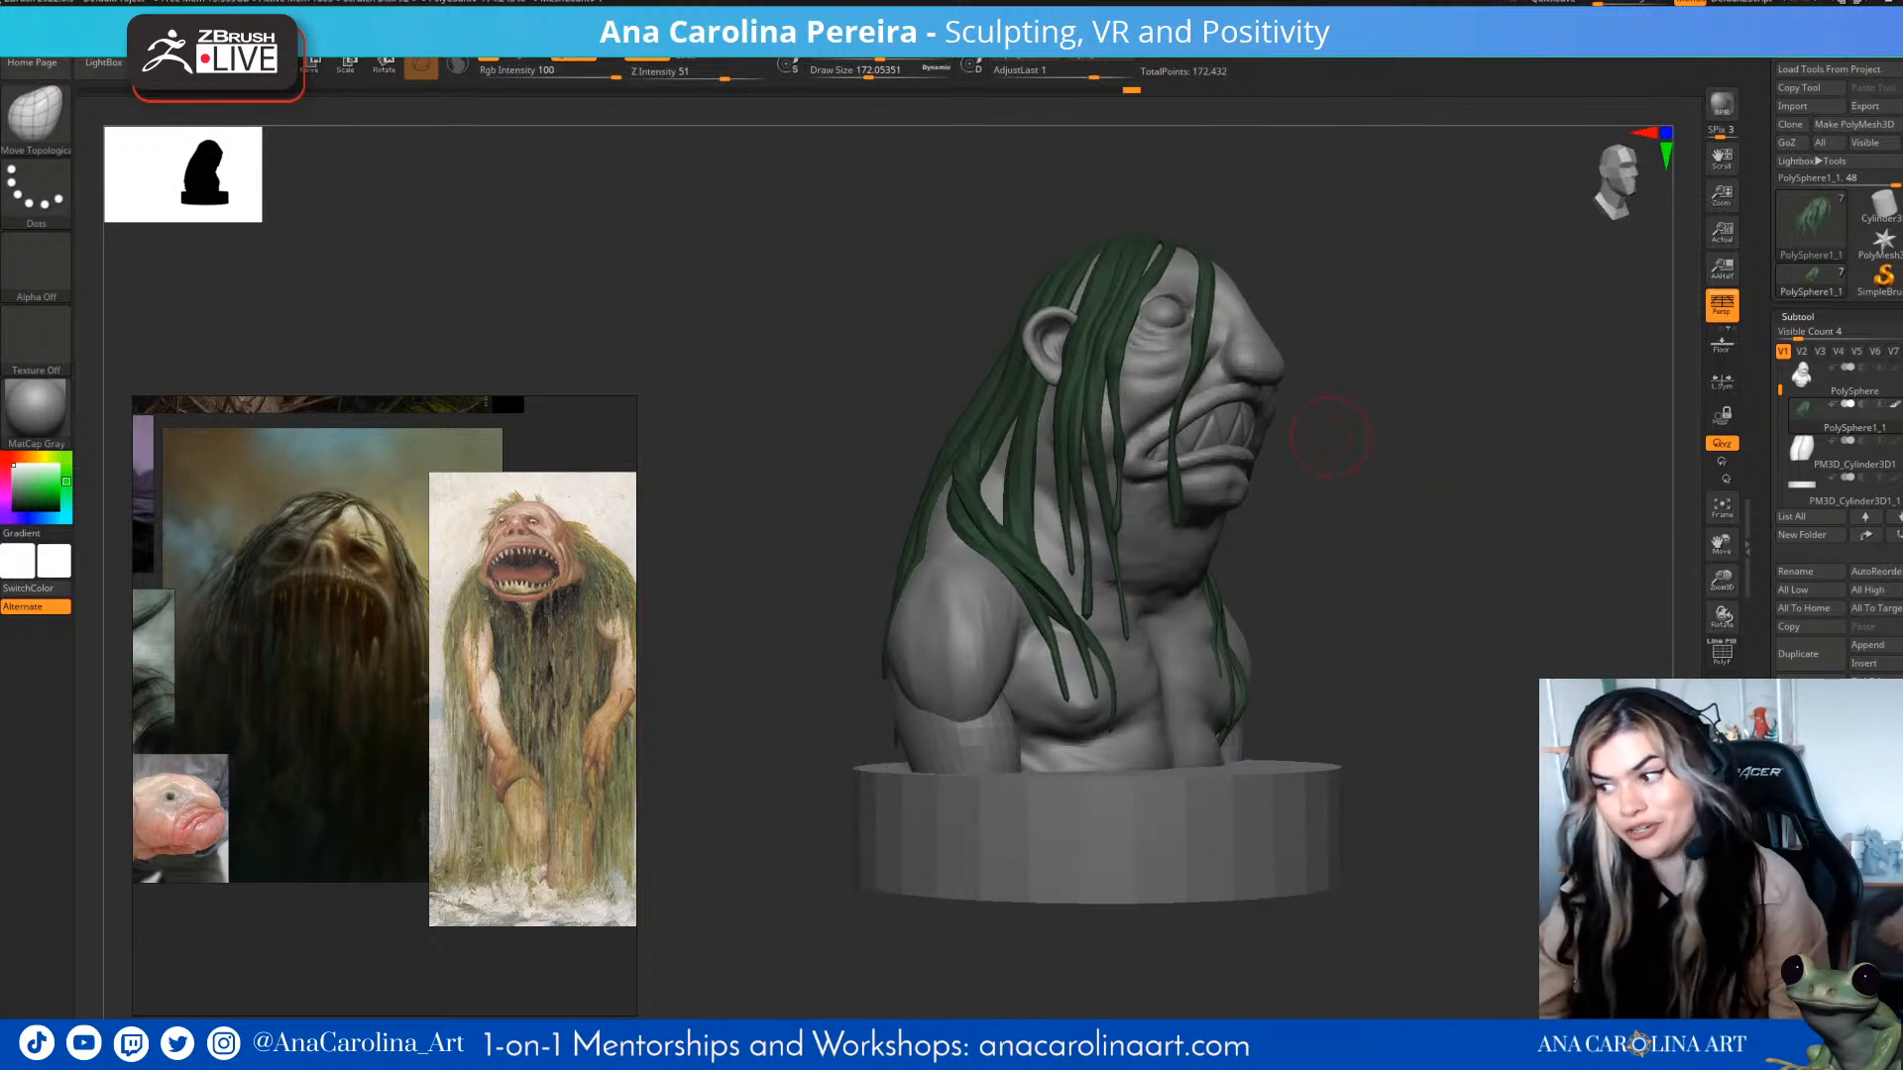
mouse_move(1361, 450)
right_mouse_down()
mouse_move(1289, 436)
mouse_move(1537, 430)
mouse_move(1259, 432)
right_mouse_up()
mouse_move(1415, 390)
right_mouse_down()
mouse_move(1268, 456)
mouse_move(1209, 560)
right_mouse_up()
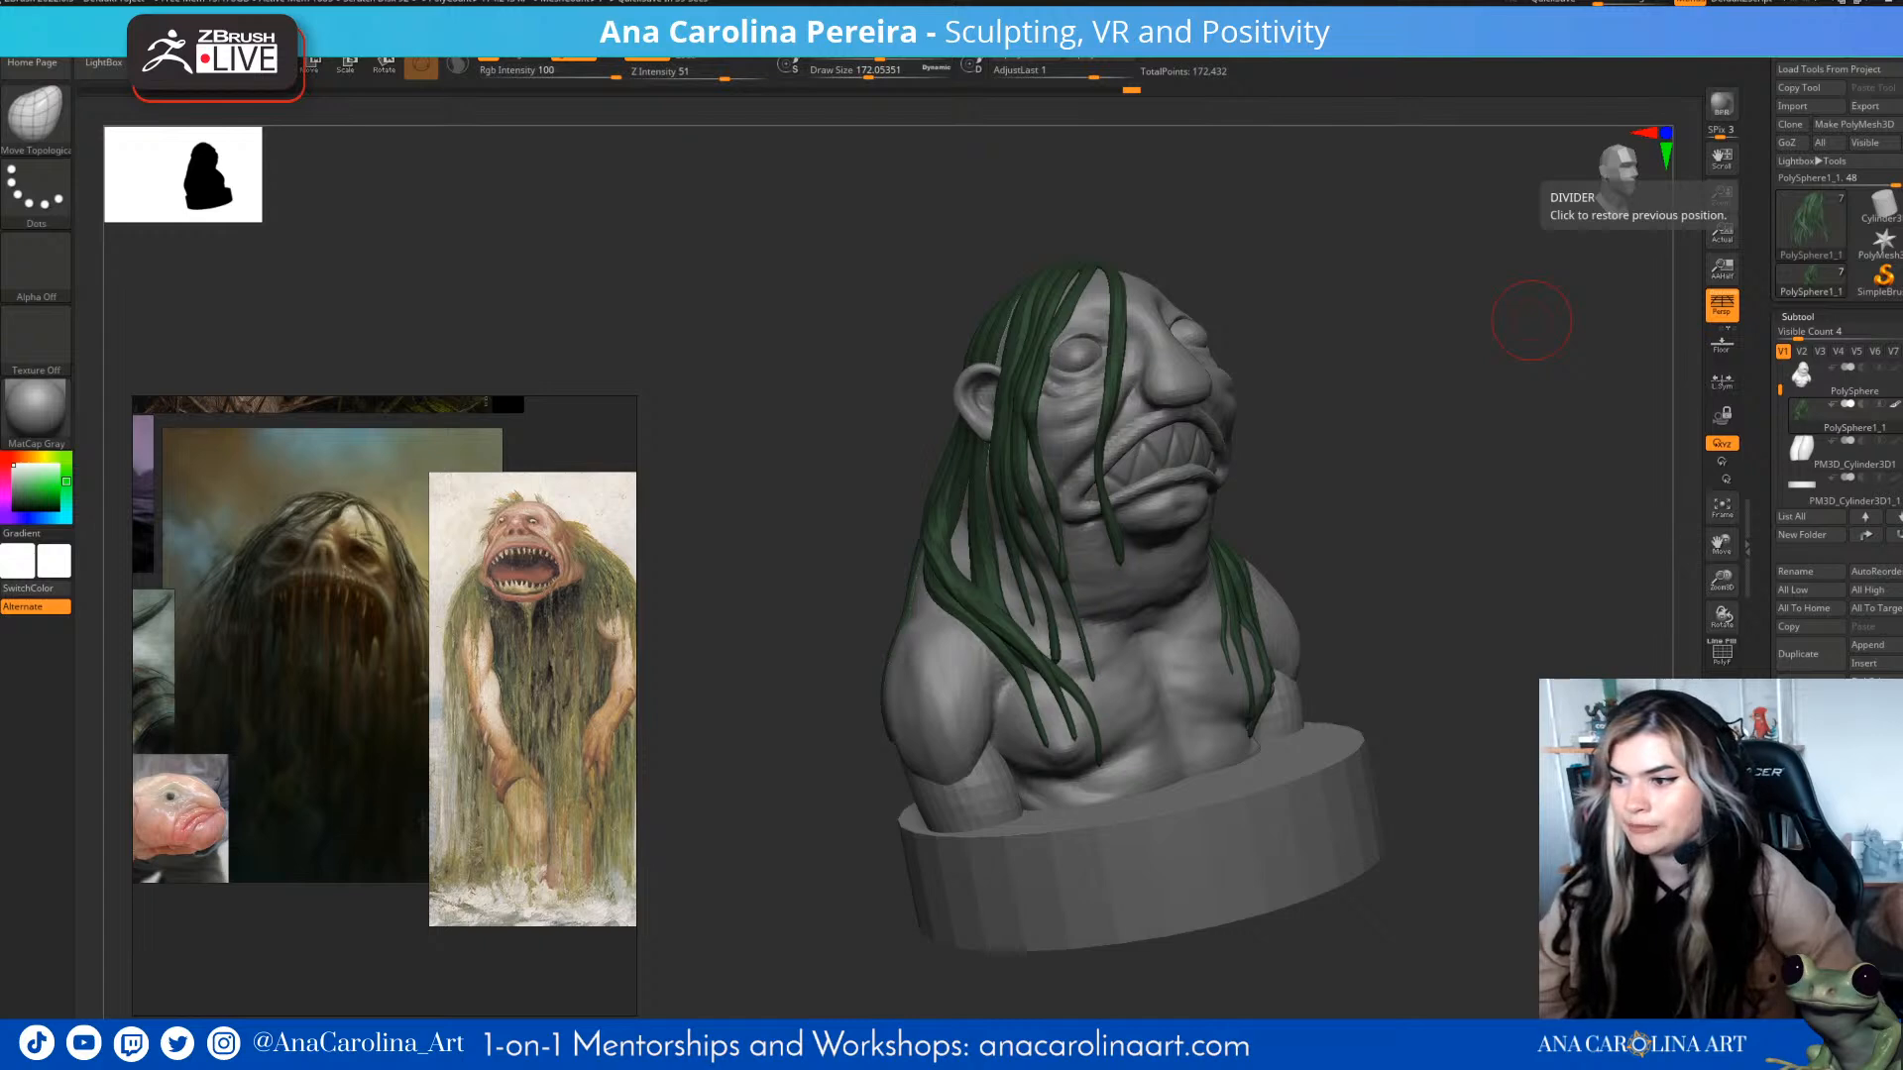
mouse_move(1532, 321)
left_mouse_down()
mouse_move(1244, 352)
mouse_move(1011, 349)
mouse_move(1115, 377)
mouse_move(1021, 381)
left_mouse_up()
left_click_drag(1312, 455, 793, 416)
mouse_move(1463, 396)
left_mouse_down()
mouse_move(1427, 412)
mouse_move(1359, 389)
left_mouse_up()
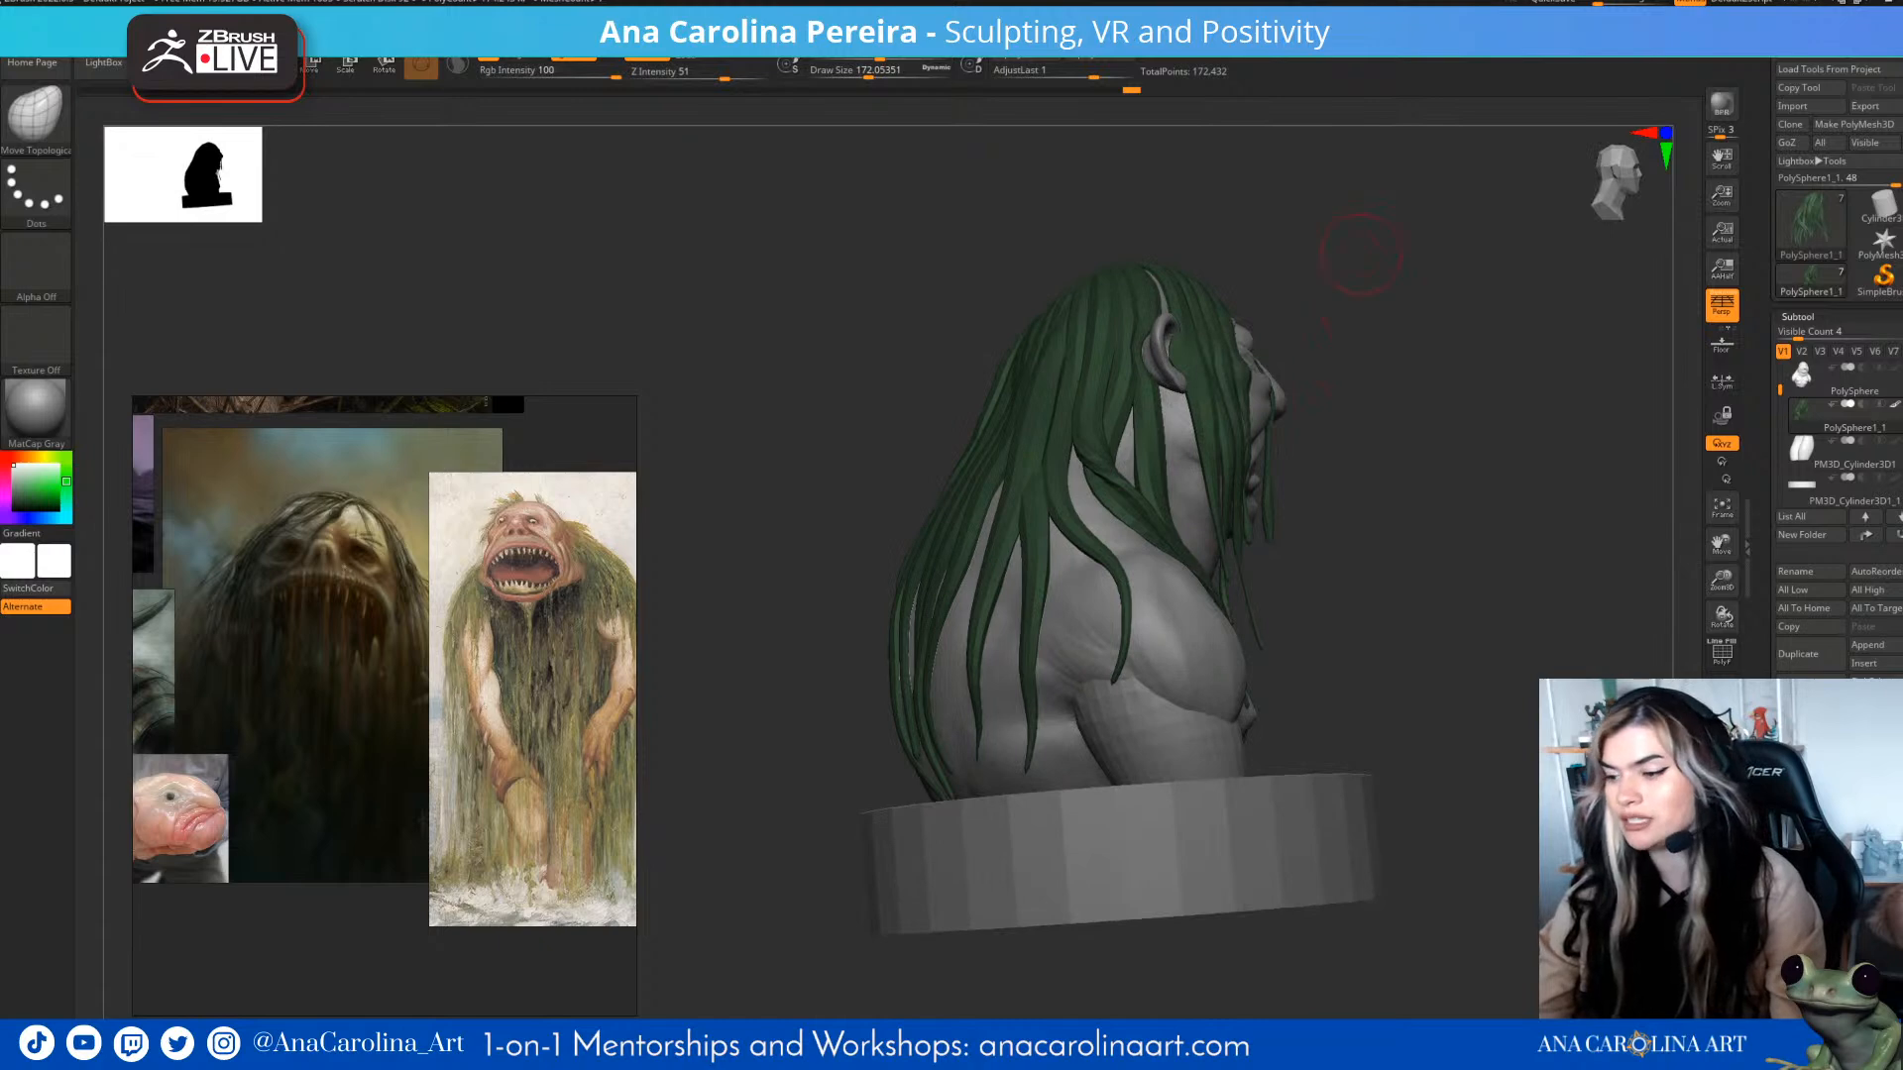
left_click_drag(1343, 269, 1284, 298)
mouse_move(1465, 382)
left_mouse_down()
mouse_move(1353, 396)
mouse_move(1338, 428)
mouse_move(1451, 404)
mouse_move(1259, 407)
mouse_move(1427, 396)
mouse_move(1483, 369)
mouse_move(1388, 369)
mouse_move(1457, 373)
mouse_move(1405, 383)
mouse_move(1437, 463)
left_mouse_up()
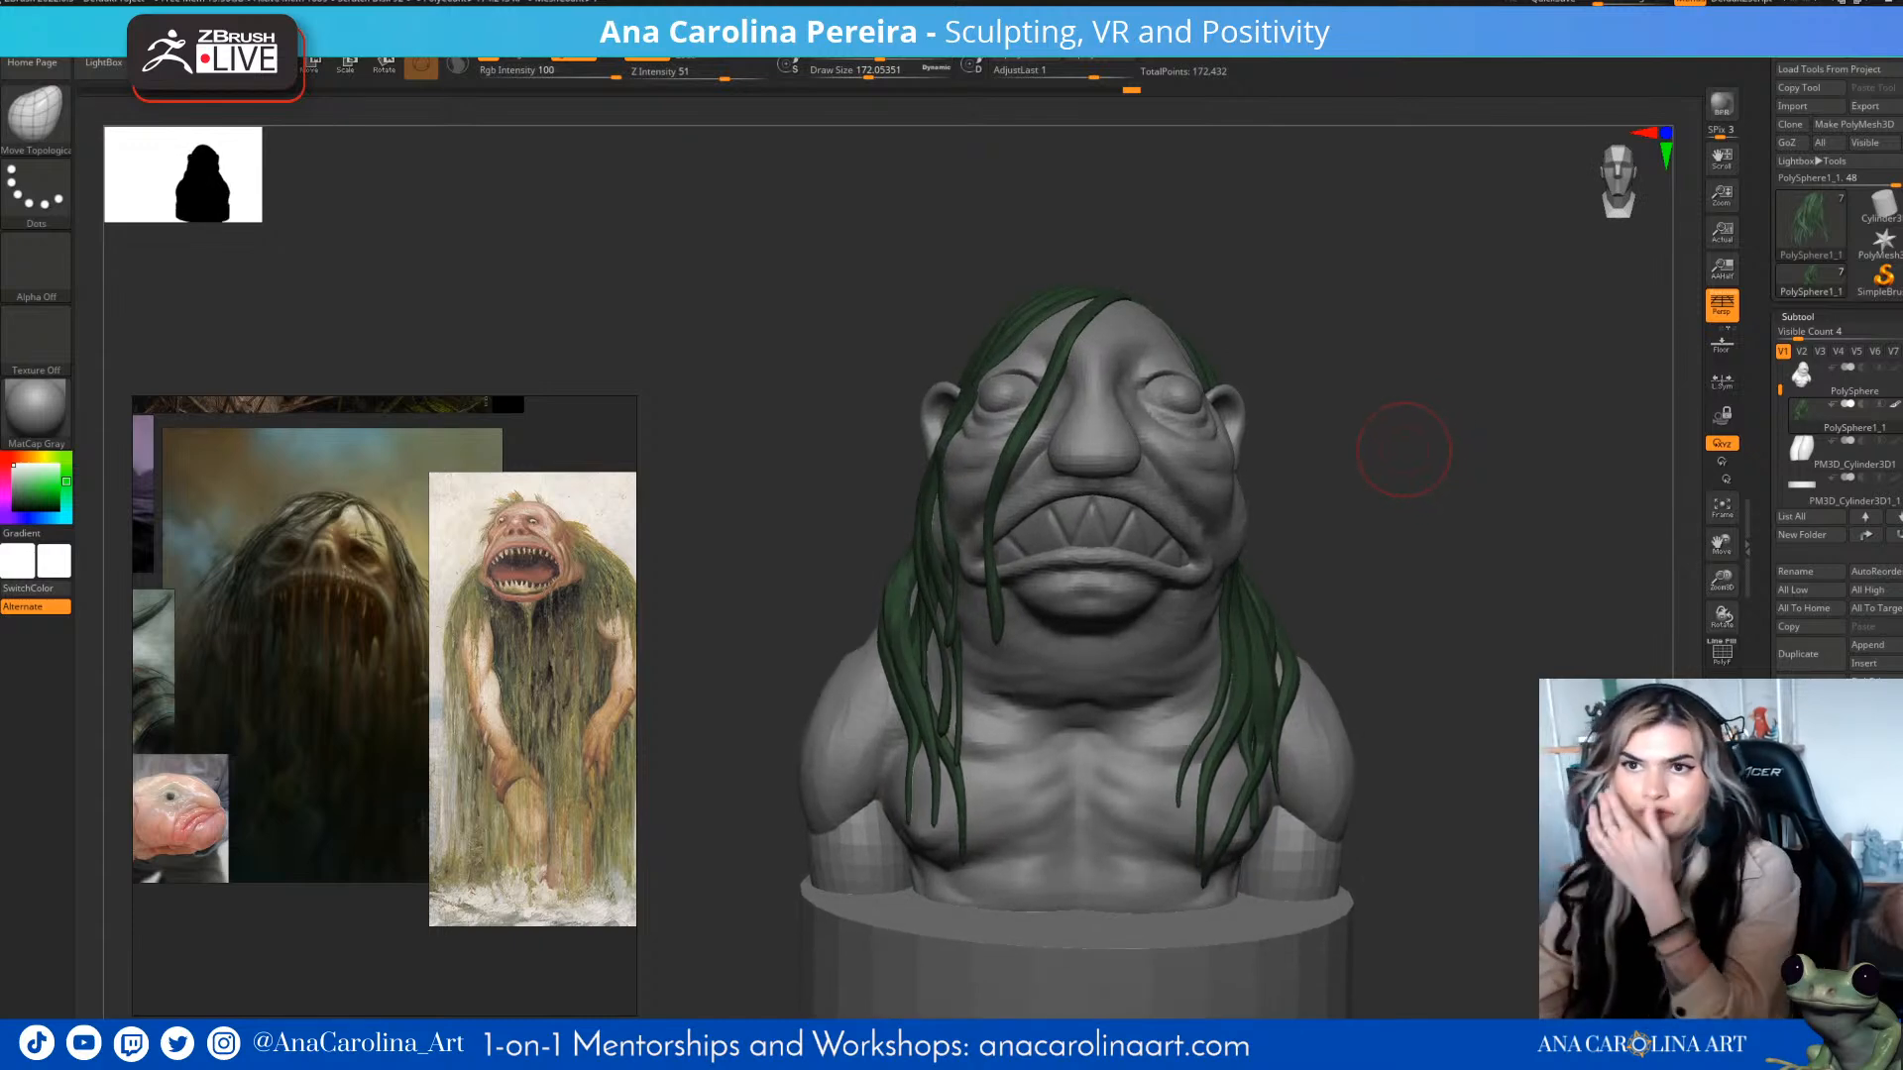
- Choose the ClayBuildup brush, select the creature's ears and reduce the draw size to about 48
mouse_move(1401, 452)
left_mouse_down()
mouse_move(1360, 553)
mouse_move(1351, 433)
mouse_move(1388, 466)
mouse_move(1444, 446)
mouse_move(1338, 535)
left_mouse_up()
key("b")
key("c")
key("b")
right_click(1323, 561)
left_click(1249, 555, "alt")
mouse_move(1437, 486)
left_mouse_down()
mouse_move(1417, 466)
mouse_move(1447, 496)
mouse_move(1430, 483)
left_mouse_up()
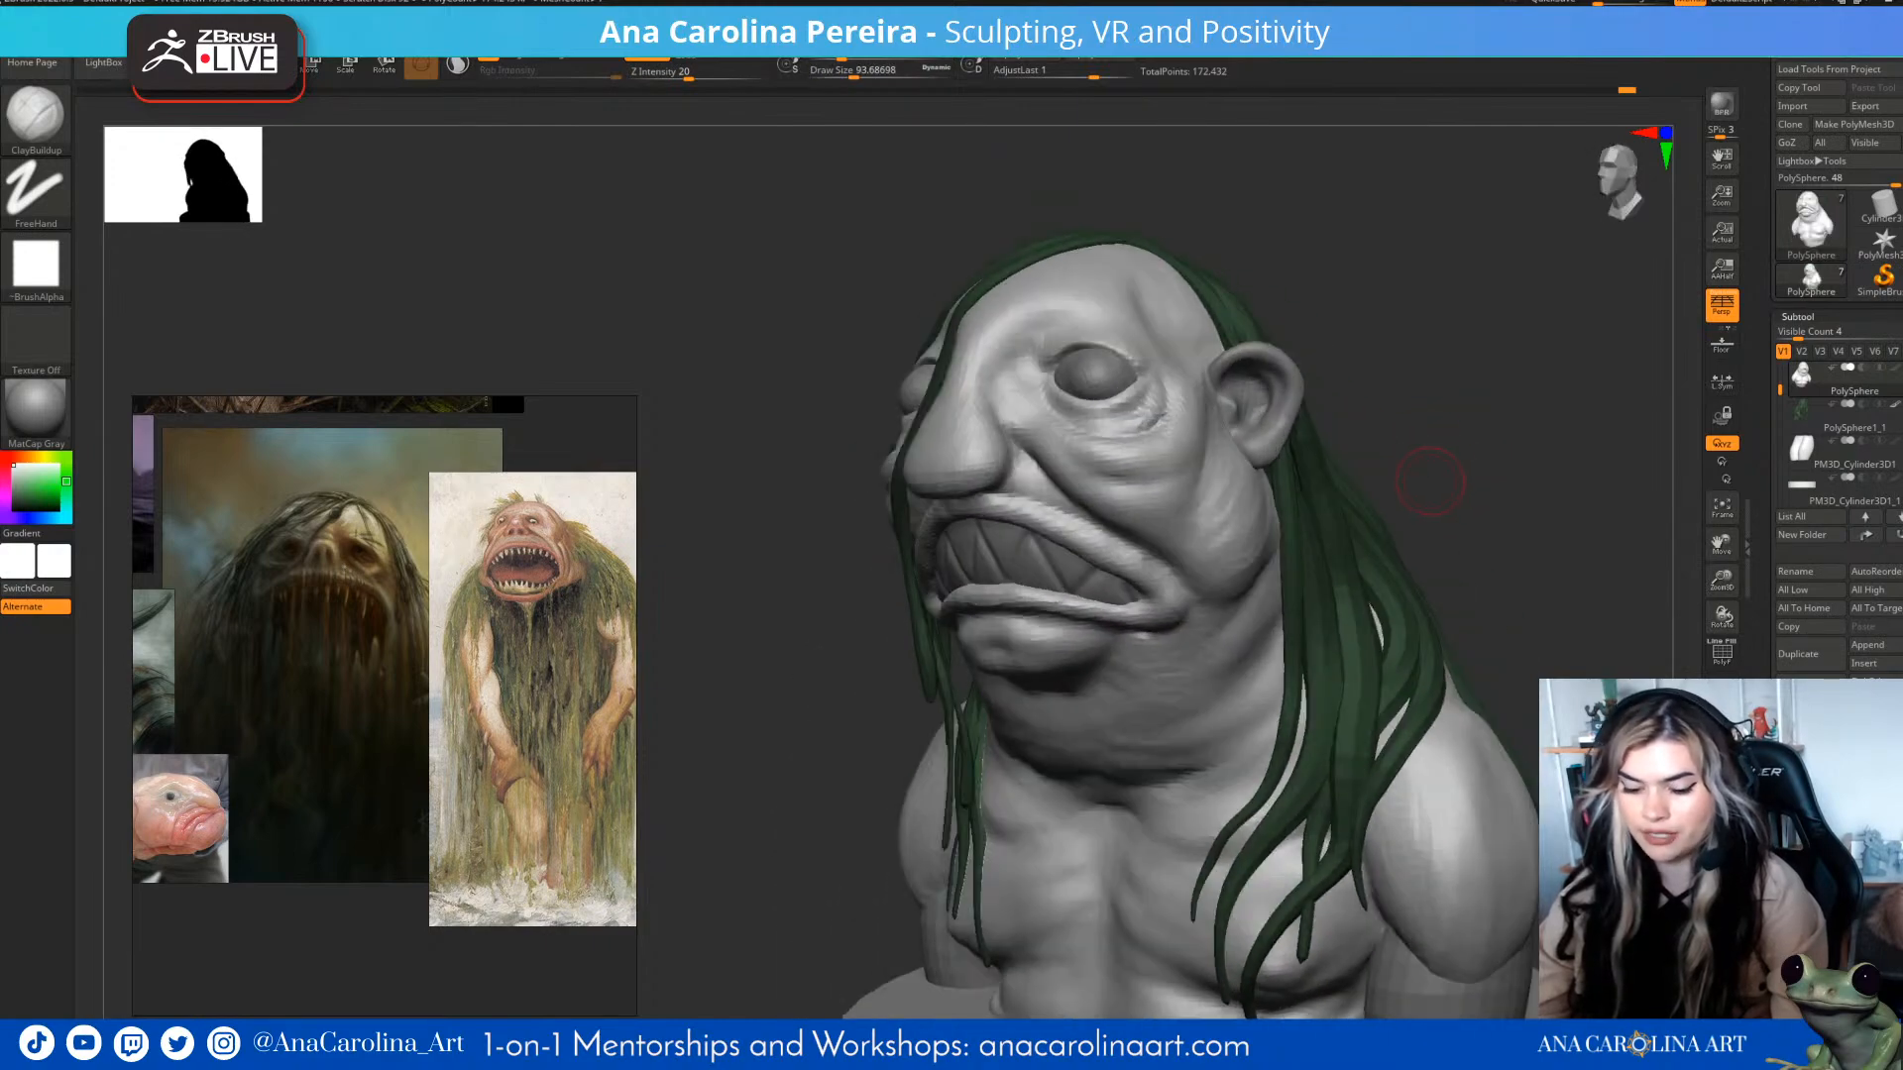
key("space")
mouse_move(1263, 407)
left_mouse_down()
mouse_move(1245, 404)
mouse_move(1253, 426)
left_mouse_up()
left_click(1241, 409, "alt")
key("space")
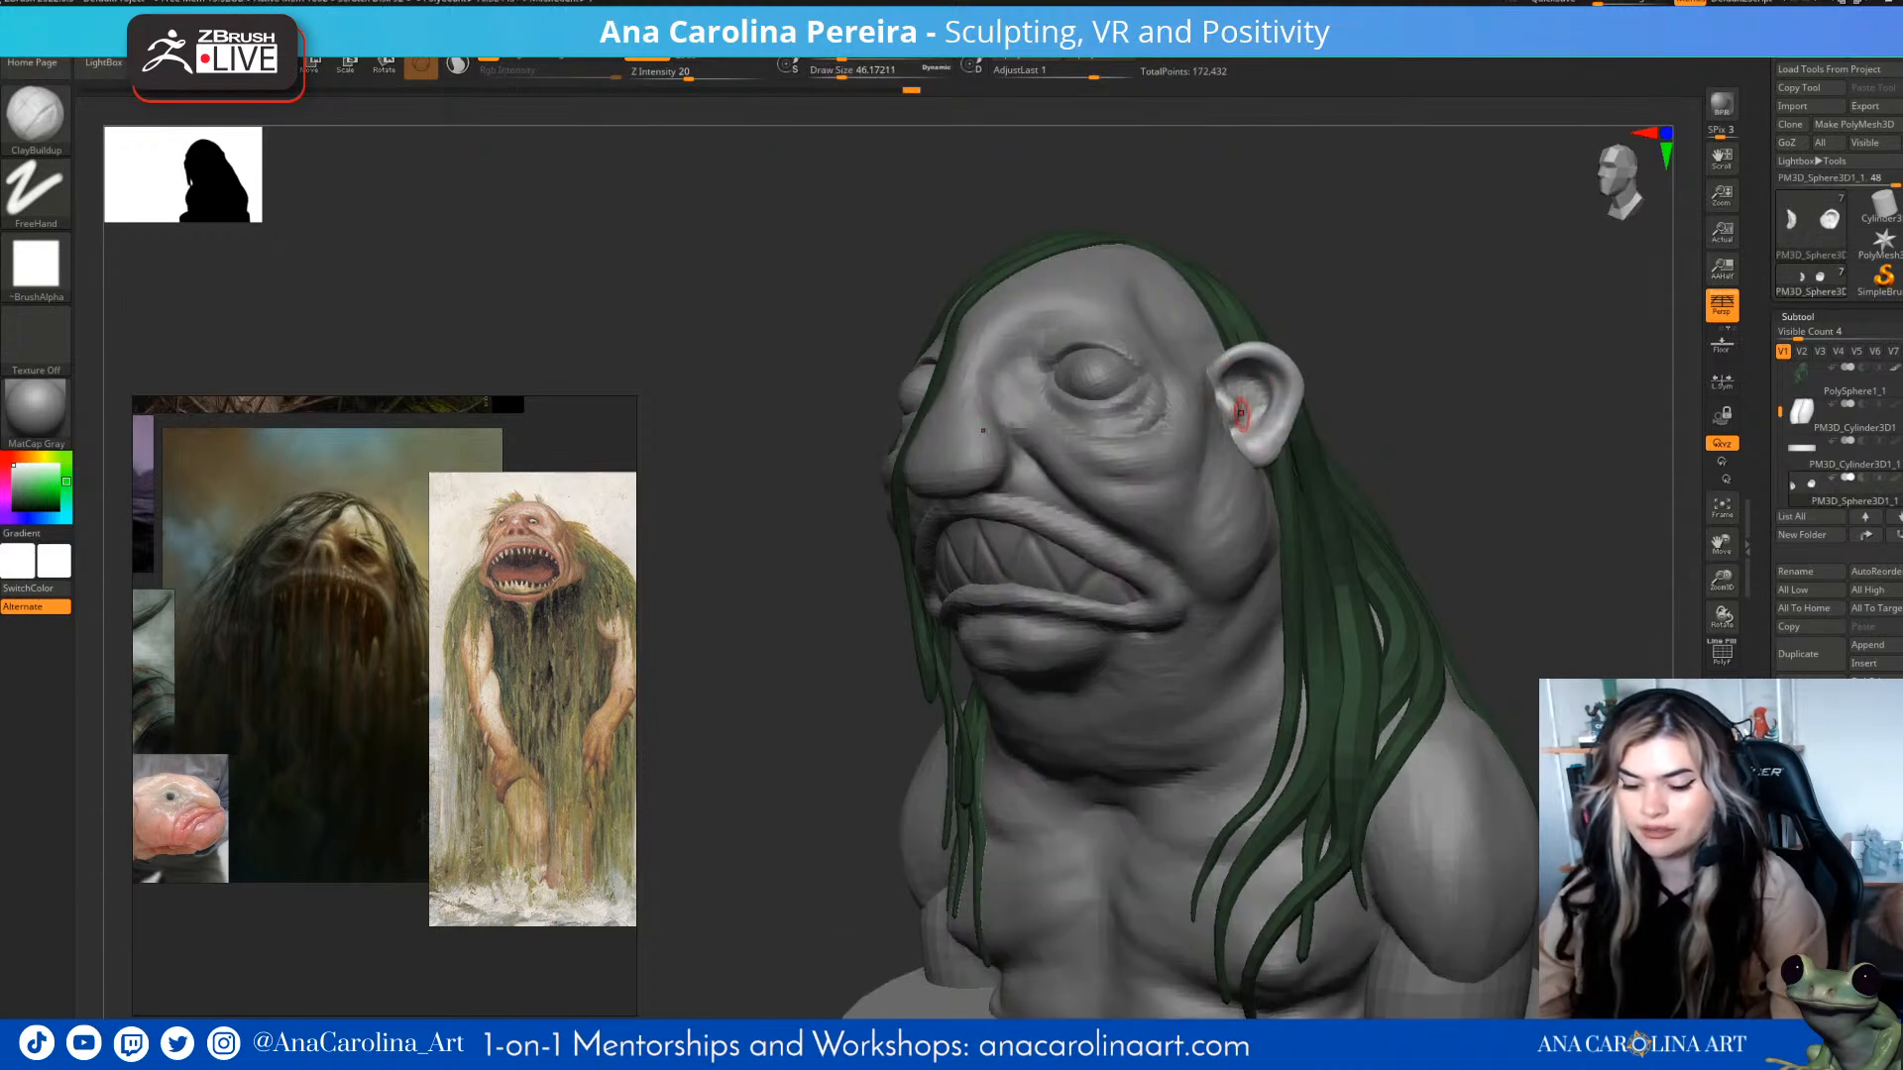
- Reshape the inner part of the ear with the Move brush at a draw size of about 116
key("b")
key("m")
key("v")
key("space")
left_click_drag(1241, 426, 1261, 426)
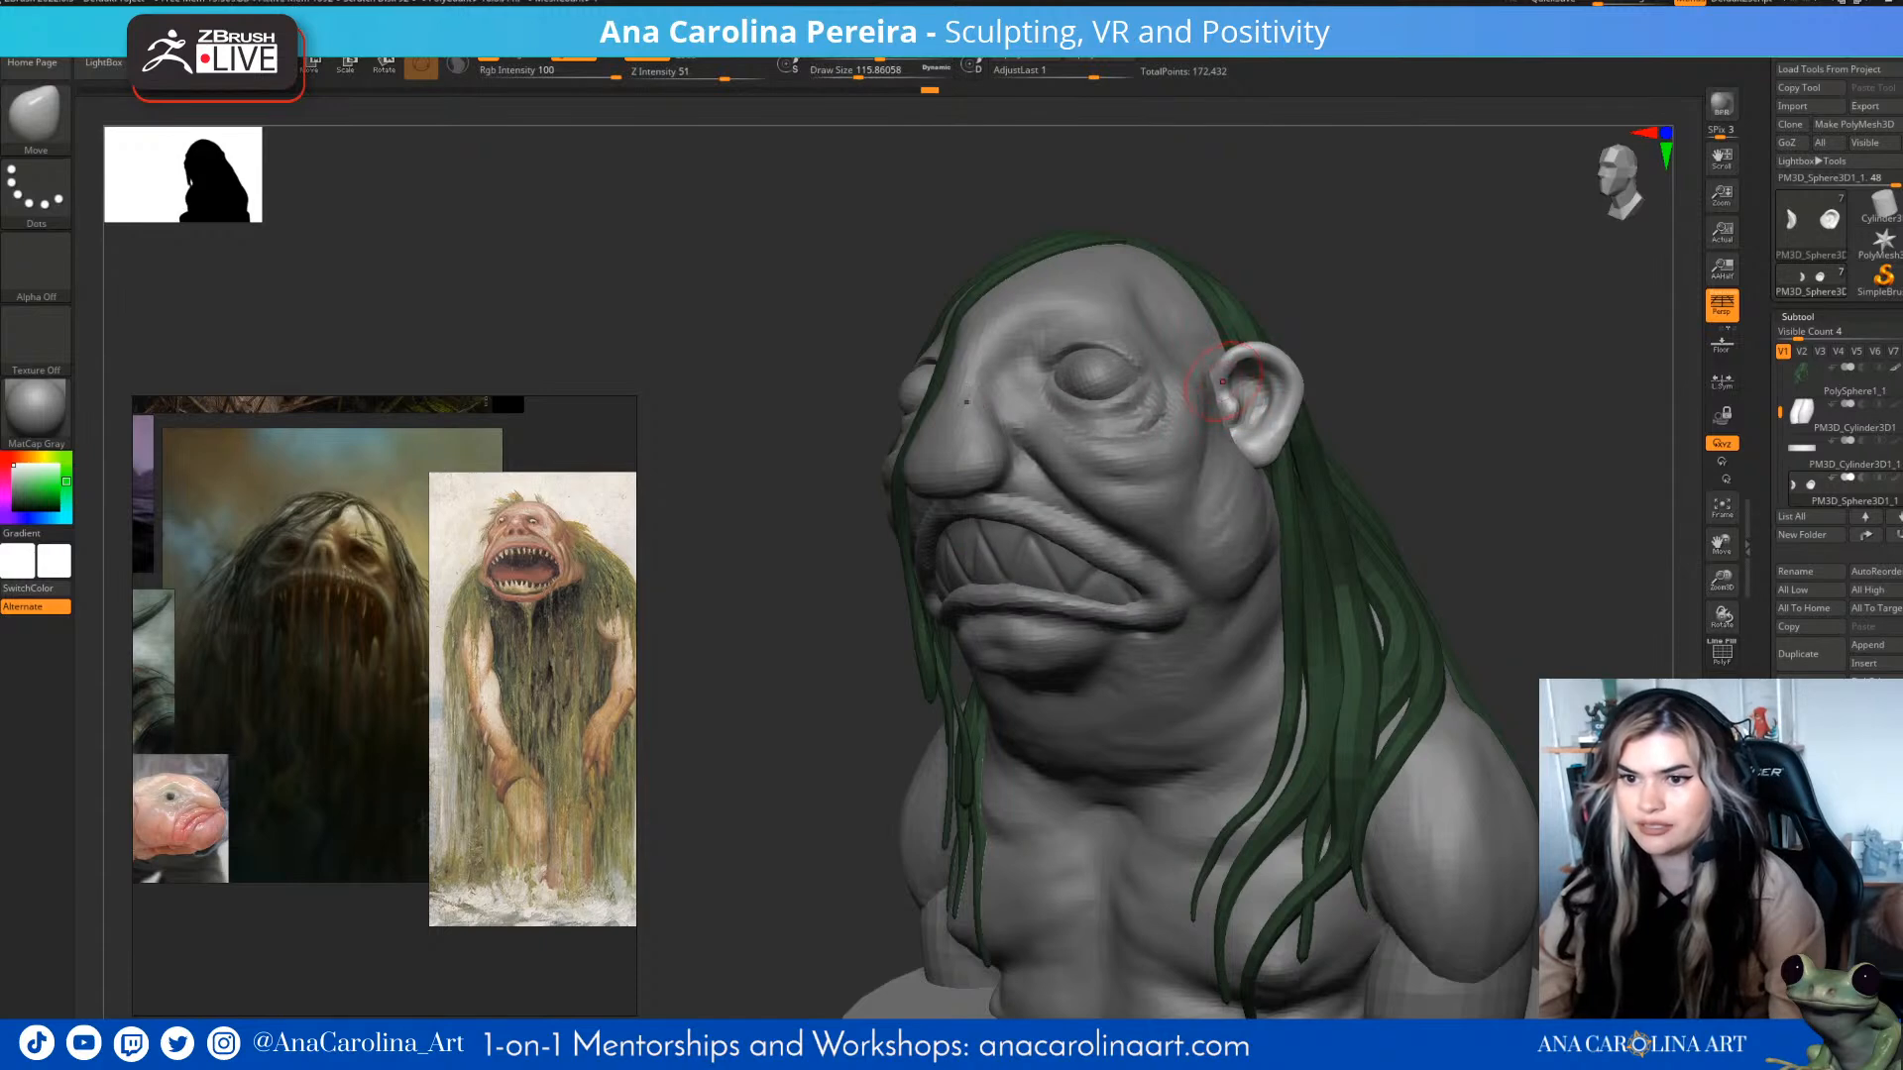
mouse_move(1333, 338)
left_mouse_down()
mouse_move(1359, 329)
mouse_move(1227, 406)
mouse_move(1219, 434)
mouse_move(1383, 352)
mouse_move(1404, 370)
mouse_move(1338, 381)
mouse_move(1287, 436)
left_mouse_up()
- Define the folds inside the ear with the DamStandard brush at a draw size of about 71
key("b")
key("d")
key("s")
key("space")
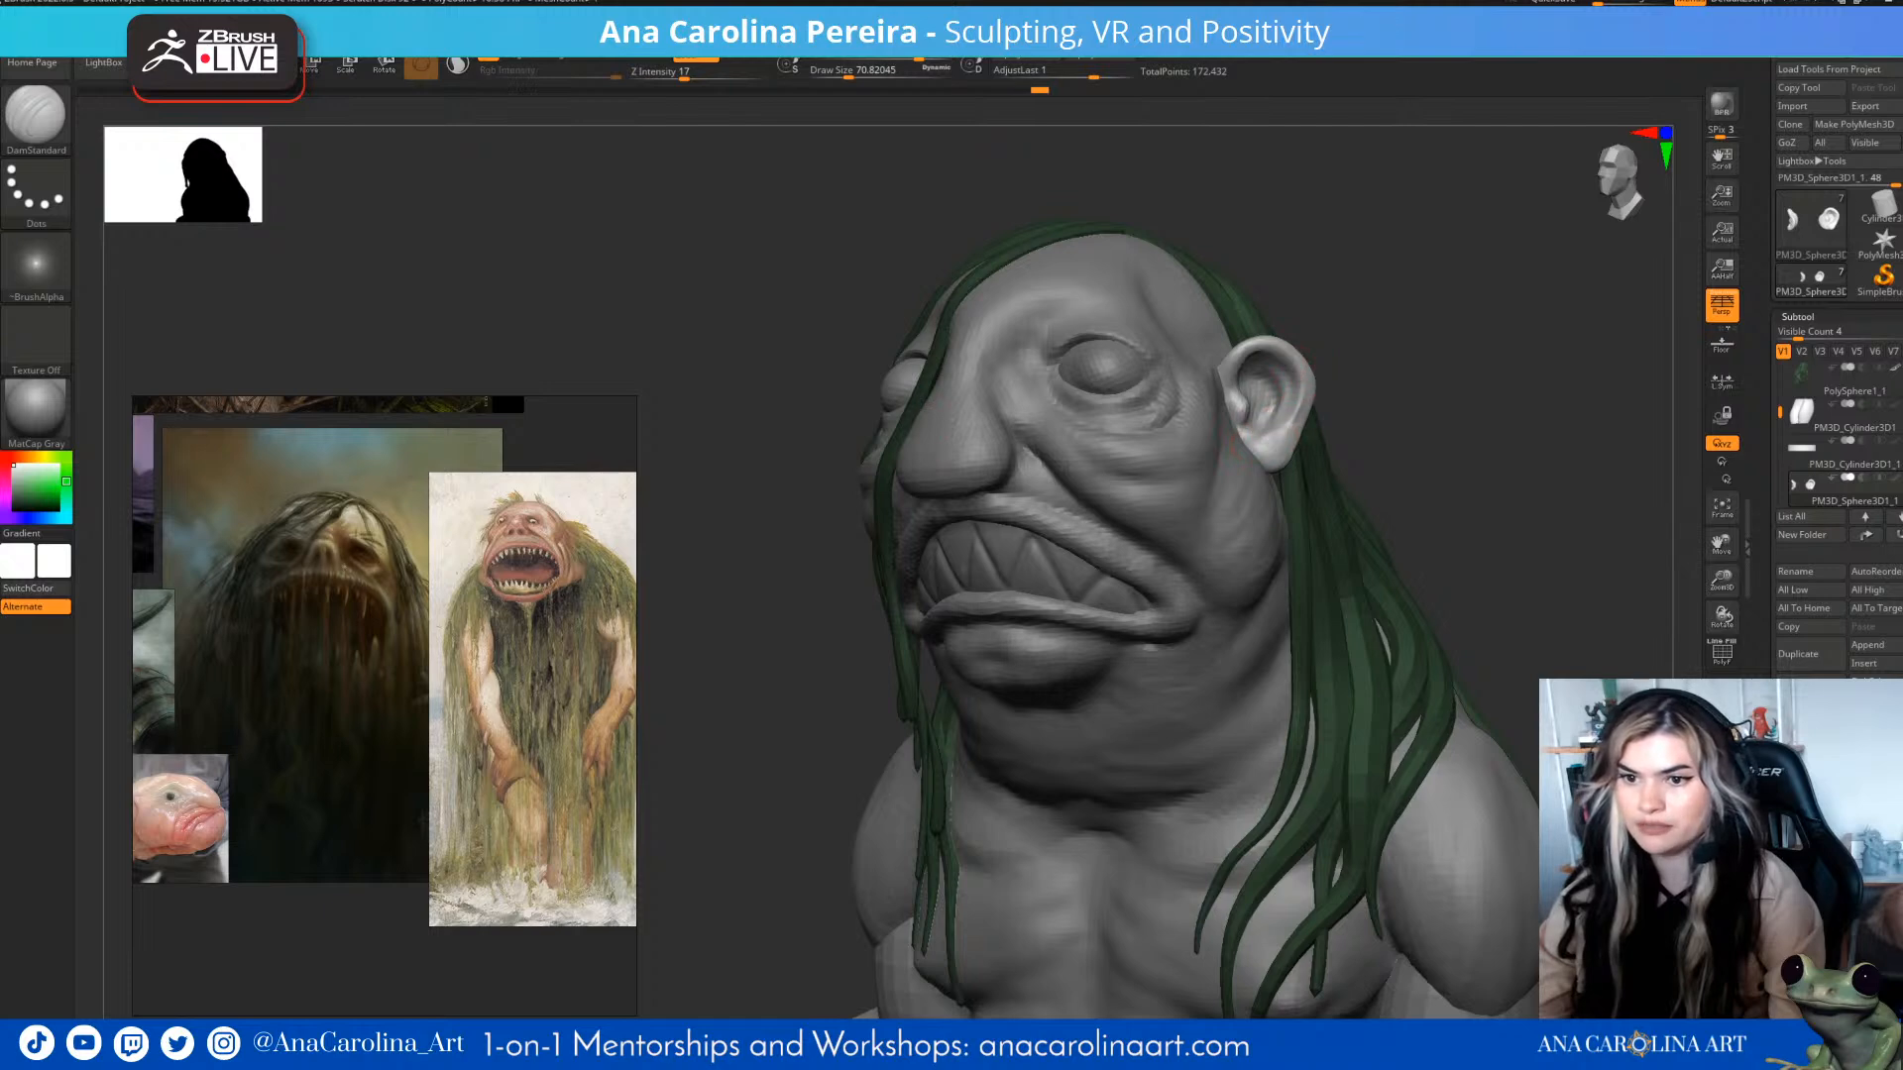
mouse_move(1308, 337)
left_mouse_down()
mouse_move(1244, 297)
mouse_move(1179, 351)
left_mouse_up()
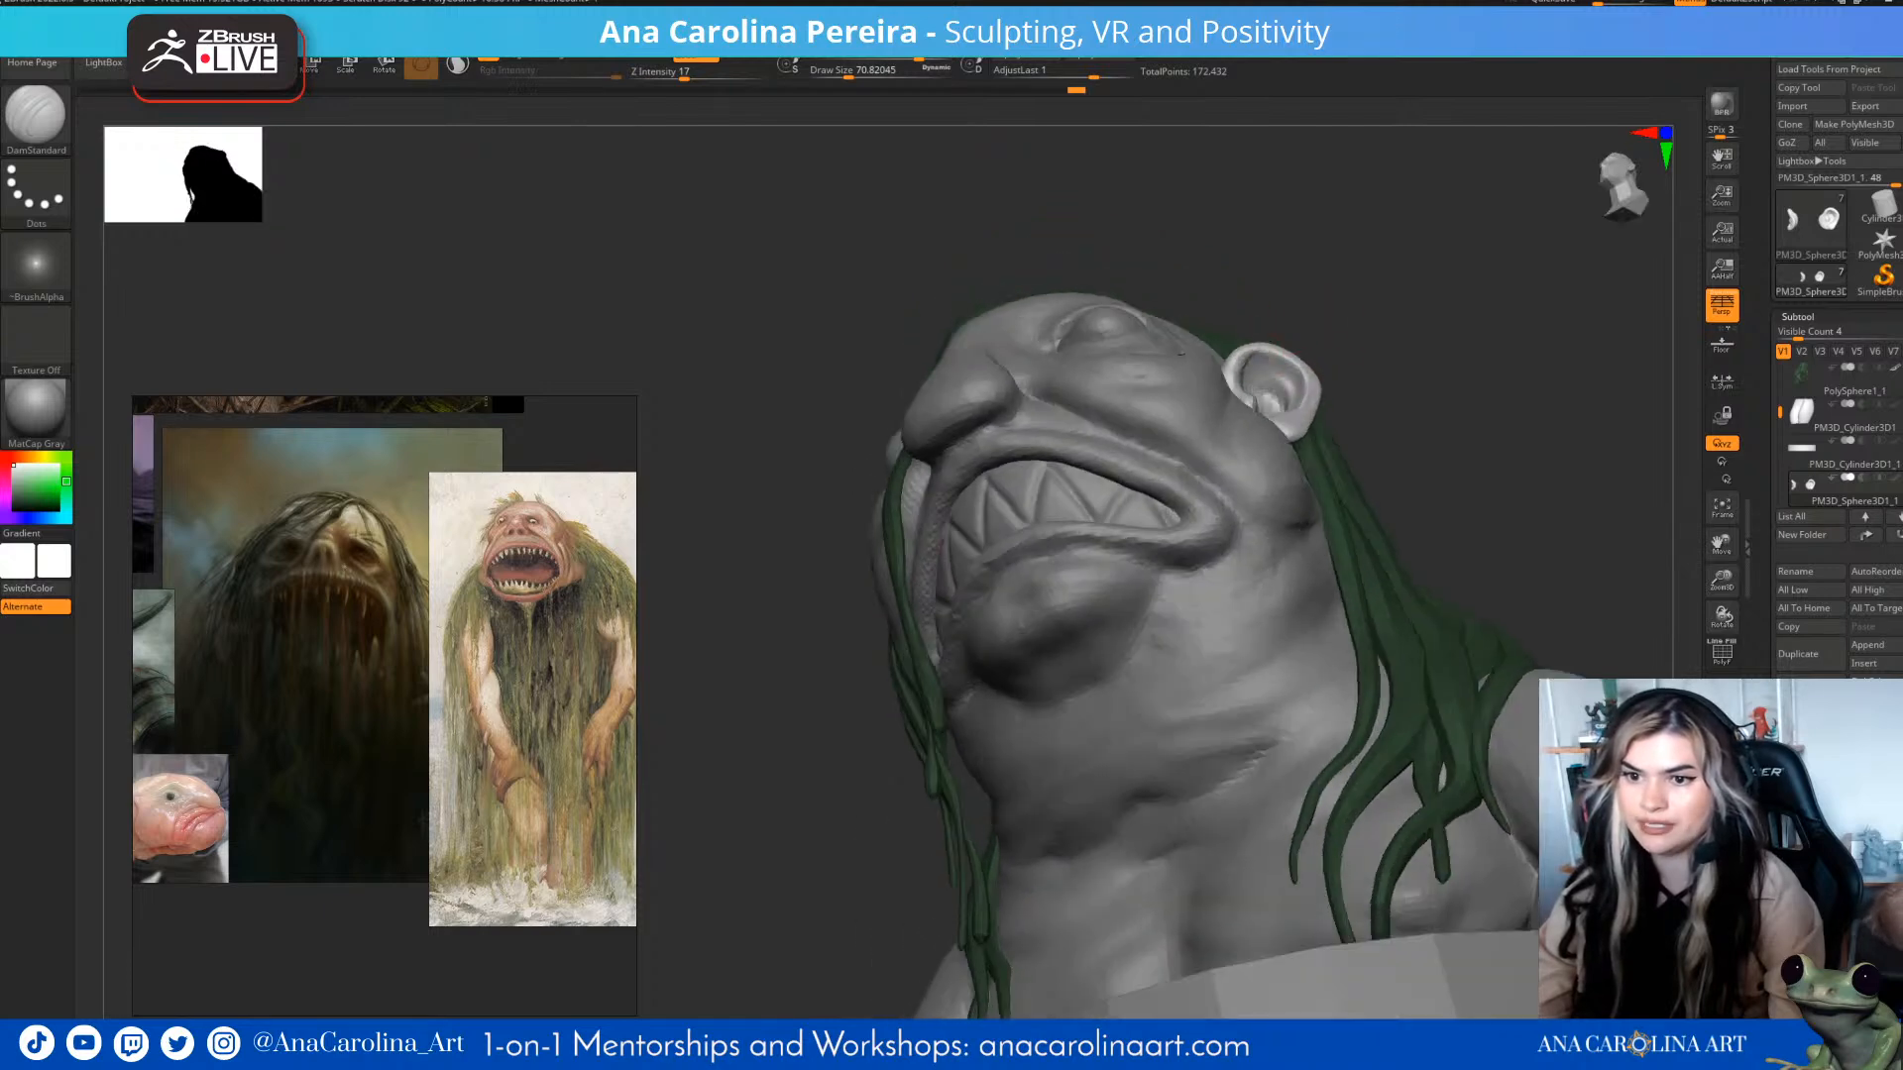
left_click_drag(1316, 385, 969, 525)
mouse_move(1296, 359)
left_mouse_down()
mouse_move(1457, 382)
mouse_move(1308, 421)
mouse_move(1365, 458)
left_mouse_up()
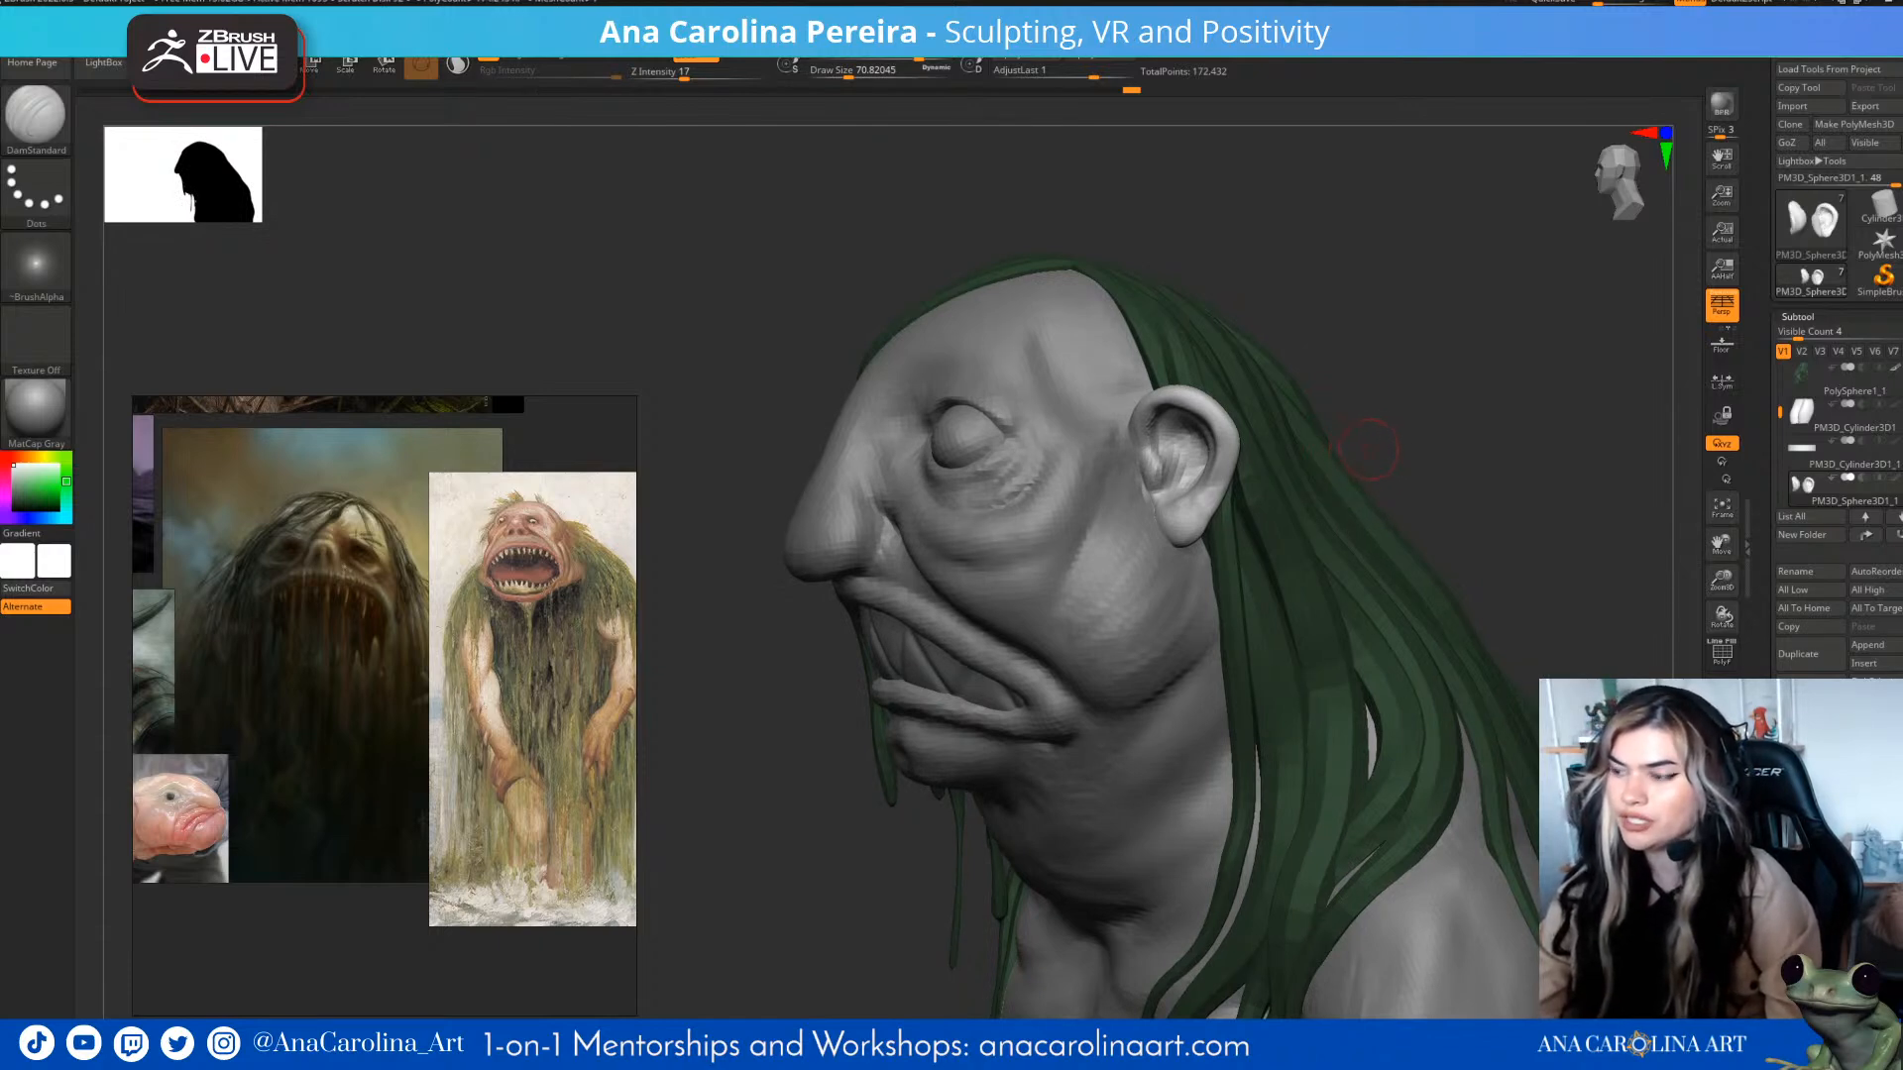
mouse_move(1462, 370)
left_mouse_down()
mouse_move(1571, 385)
mouse_move(1423, 424)
mouse_move(1477, 442)
mouse_move(1487, 387)
mouse_move(1423, 362)
mouse_move(1507, 342)
left_mouse_up()
- Adjust the ear's outer rim with an enlarged Move brush
key("b")
key("m")
key("v")
key("bracketright")
left_click_drag(1306, 421, 1294, 422)
mouse_move(1418, 421)
left_mouse_down()
mouse_move(1120, 447)
mouse_move(1383, 436)
mouse_move(1374, 417)
mouse_move(1423, 441)
left_mouse_up()
- Return to the DamStandard brush at a draw size of about 71 and refine the ear's inner creases
key("b")
key("d")
key("s")
key("space")
key("space")
left_click_drag(1393, 419, 1390, 419)
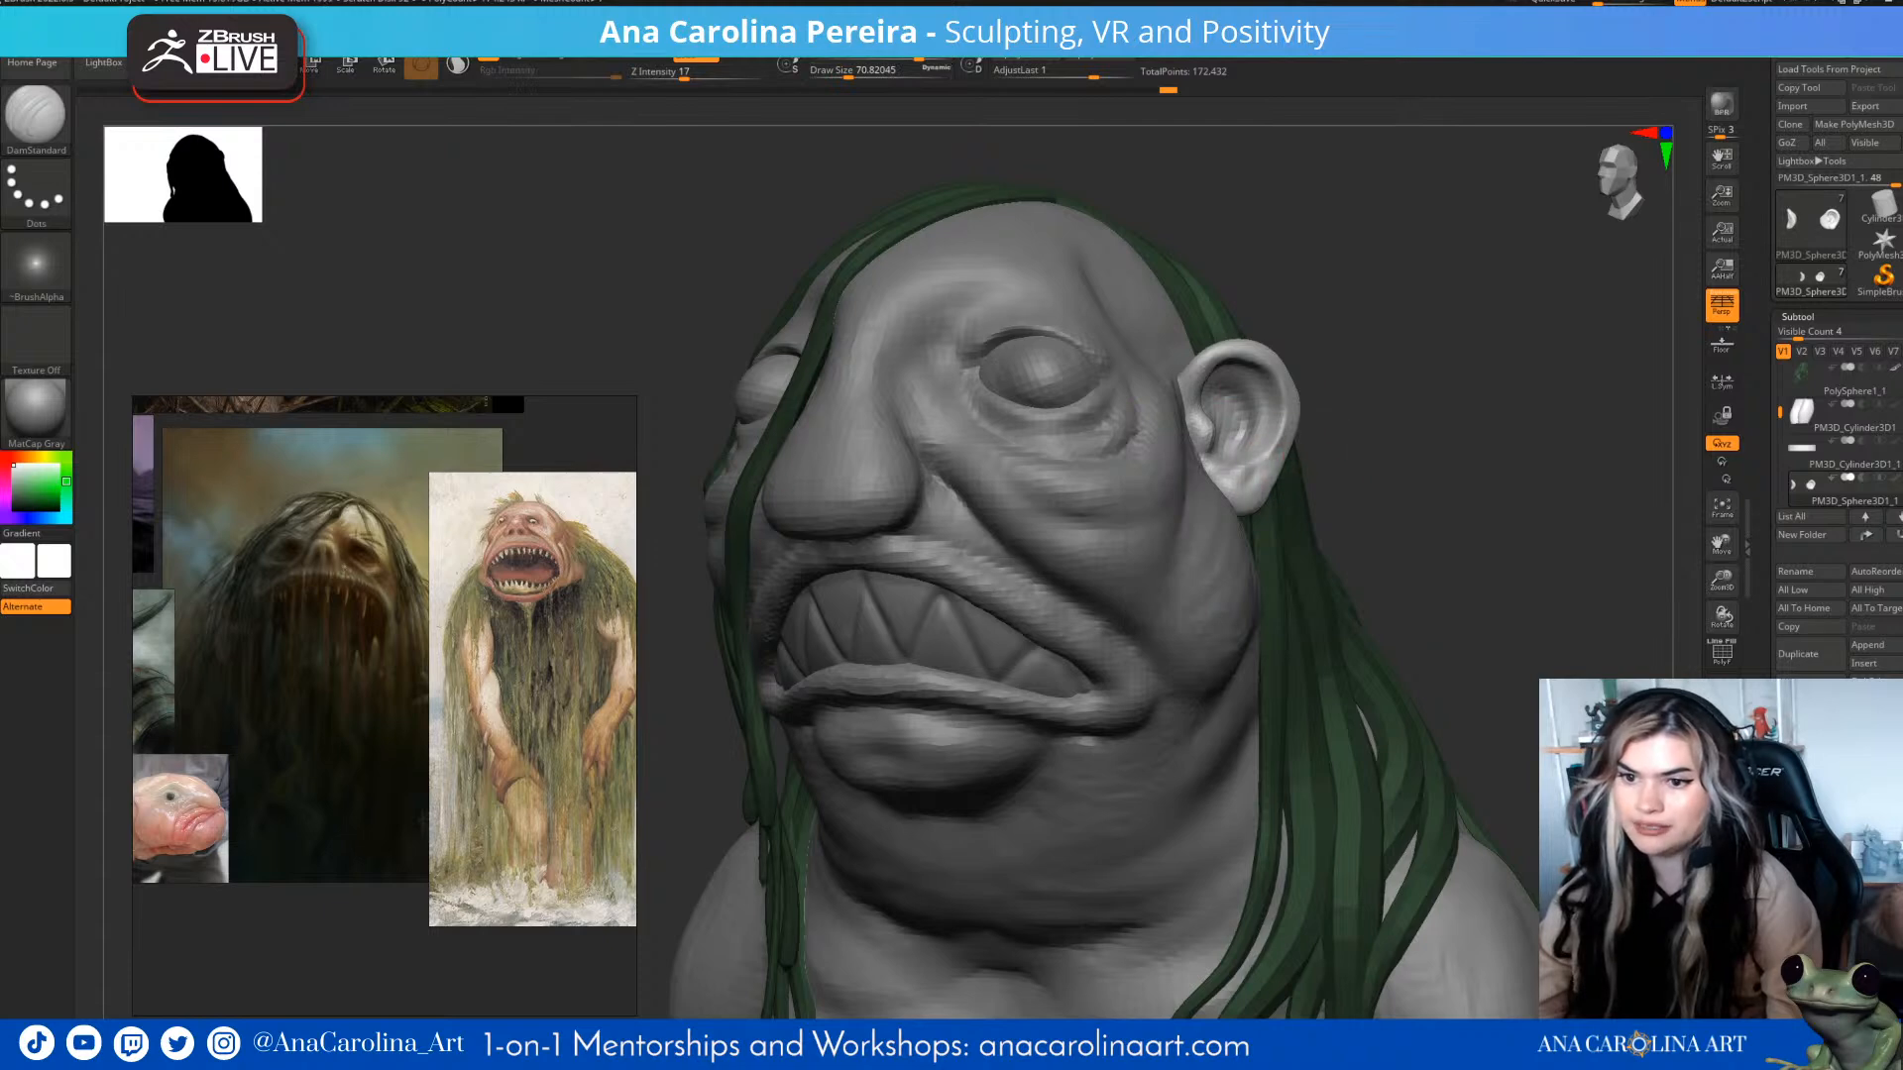
mouse_move(1417, 446)
left_mouse_down()
mouse_move(1278, 453)
mouse_move(1242, 509)
left_mouse_up()
- Reshape the ear's silhouette with the Move brush, reducing its draw size to about 74
key("b")
key("m")
key("v")
left_click_drag(1447, 446, 1386, 436)
key("space")
left_click_drag(1386, 392, 1561, 433)
mouse_move(1346, 459)
left_mouse_down()
mouse_move(1358, 446)
mouse_move(1272, 442)
left_mouse_up()
mouse_move(1428, 426)
left_mouse_down()
mouse_move(1353, 418)
mouse_move(1394, 372)
mouse_move(1328, 393)
mouse_move(1309, 446)
mouse_move(1215, 396)
left_mouse_up()
key("space")
mouse_move(1437, 267)
left_mouse_down("shift")
mouse_move(1546, 243)
mouse_move(1358, 328)
mouse_move(1323, 416)
left_mouse_up("shift")
key("space")
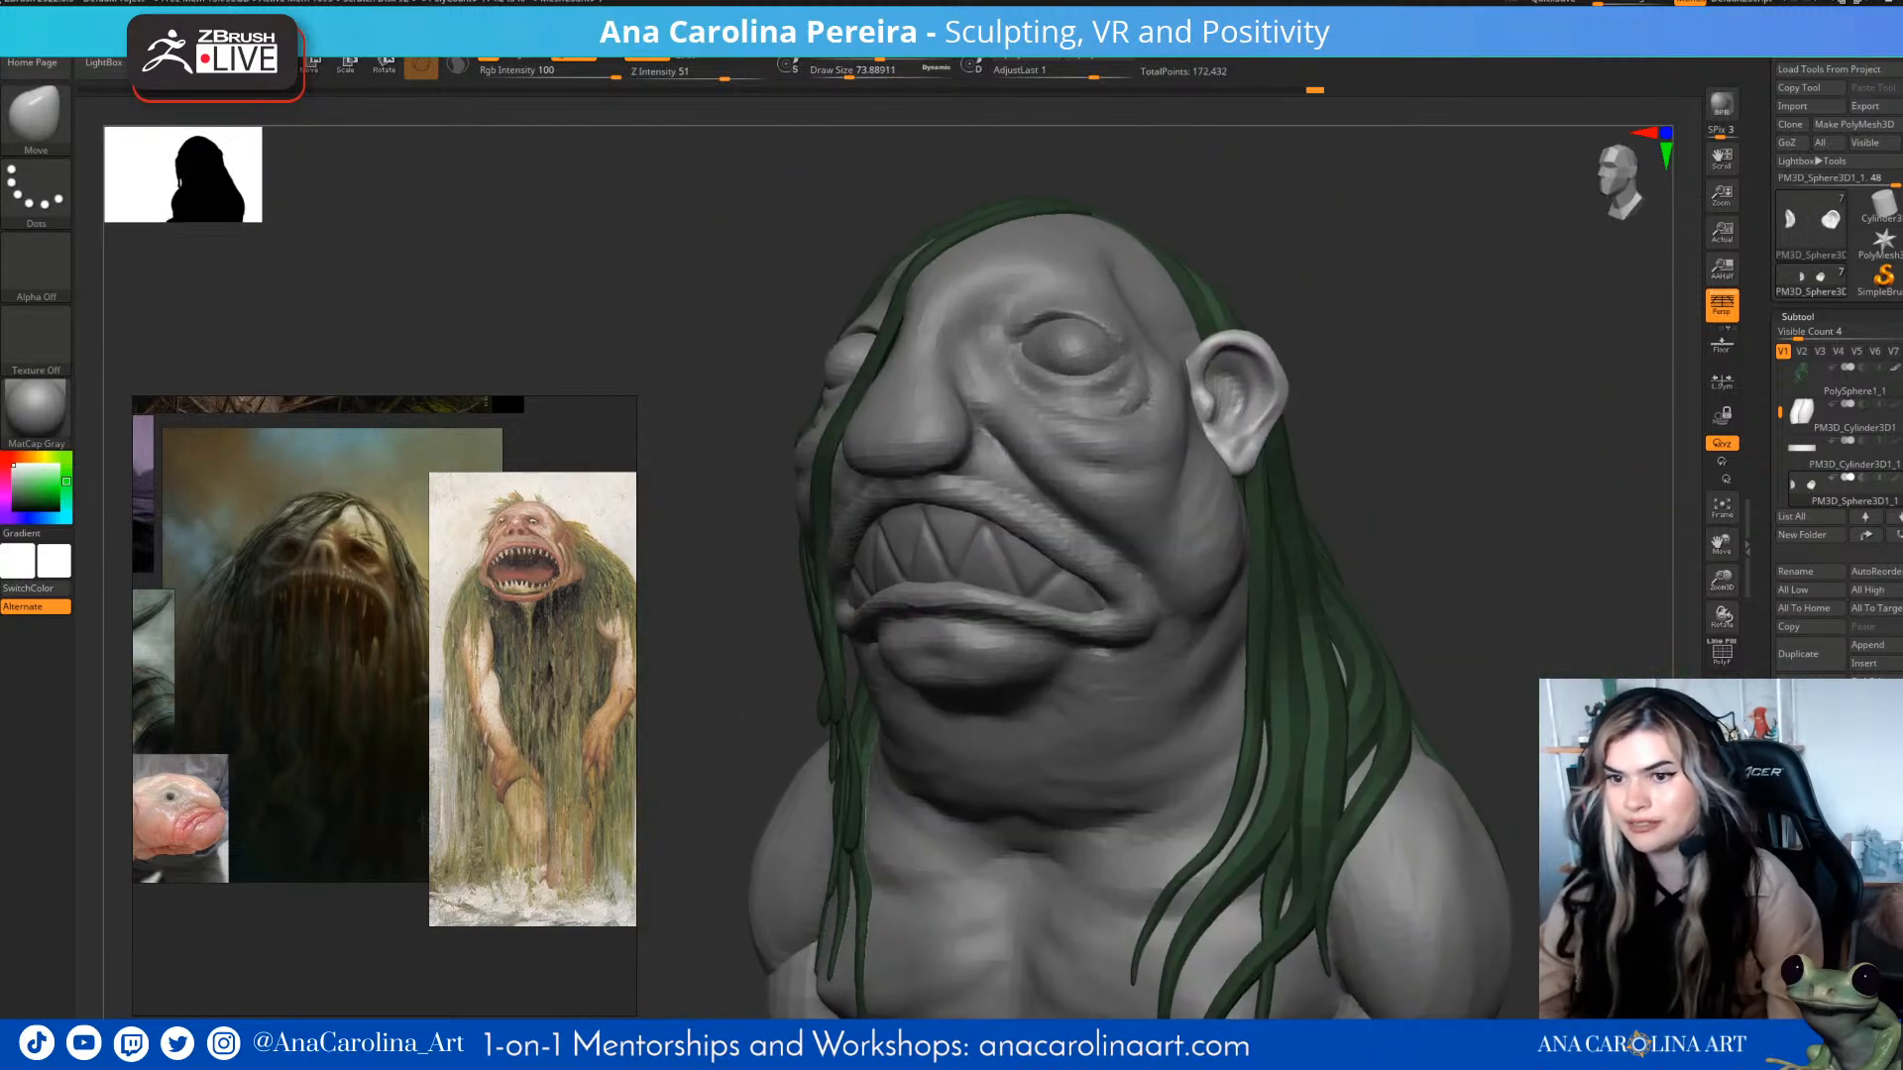
- Try to shift the ear's upper rim inwards, and undo the change
left_click_drag(1273, 355, 1251, 361)
mouse_move(1388, 347)
left_mouse_down()
mouse_move(1516, 357)
mouse_move(1487, 267)
left_mouse_up()
mouse_move(1487, 337)
left_mouse_down()
mouse_move(1369, 352)
mouse_move(1392, 396)
left_mouse_up()
key("ctrl+z")
- Select the eyeballs and choose the Paint brush
key("space")
left_click(1212, 373, "alt")
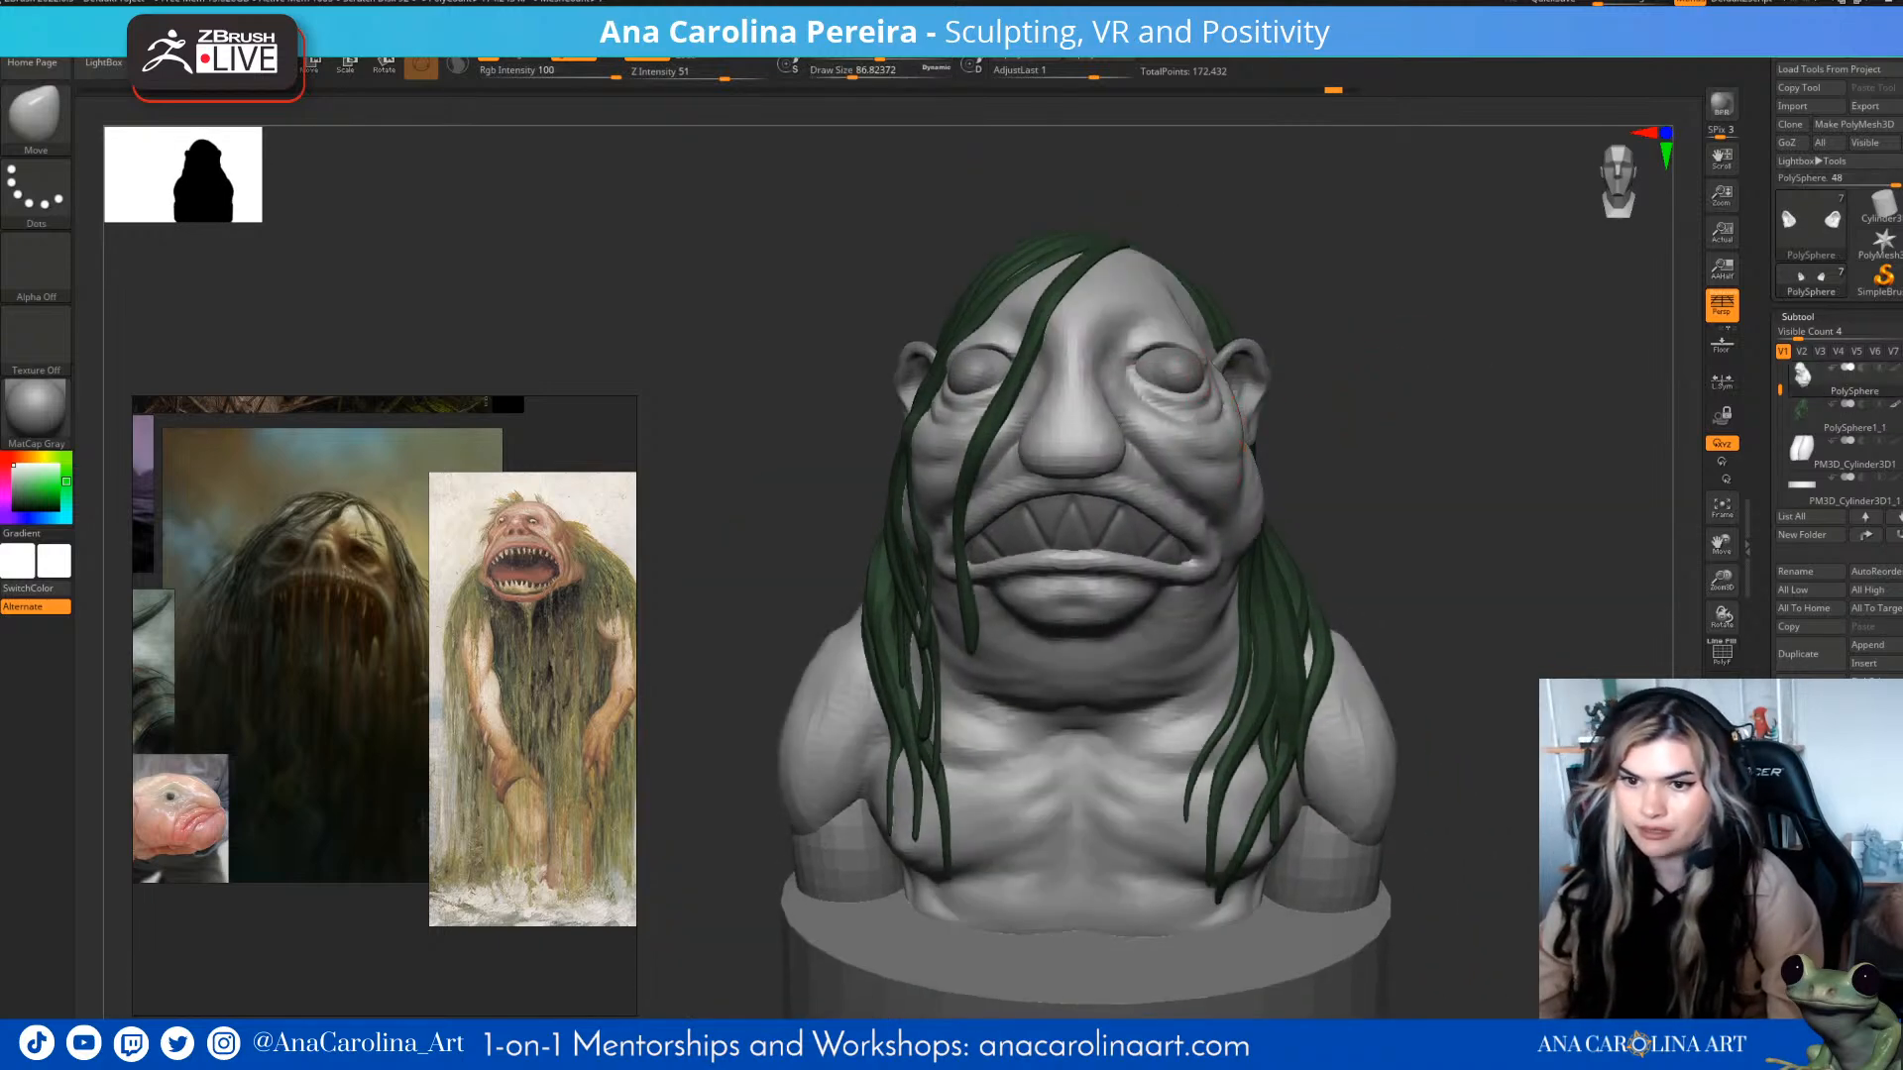
left_click(1181, 369, "alt")
right_click_drag(1199, 371, 1261, 356, "alt")
key("b")
key("p")
key("a")
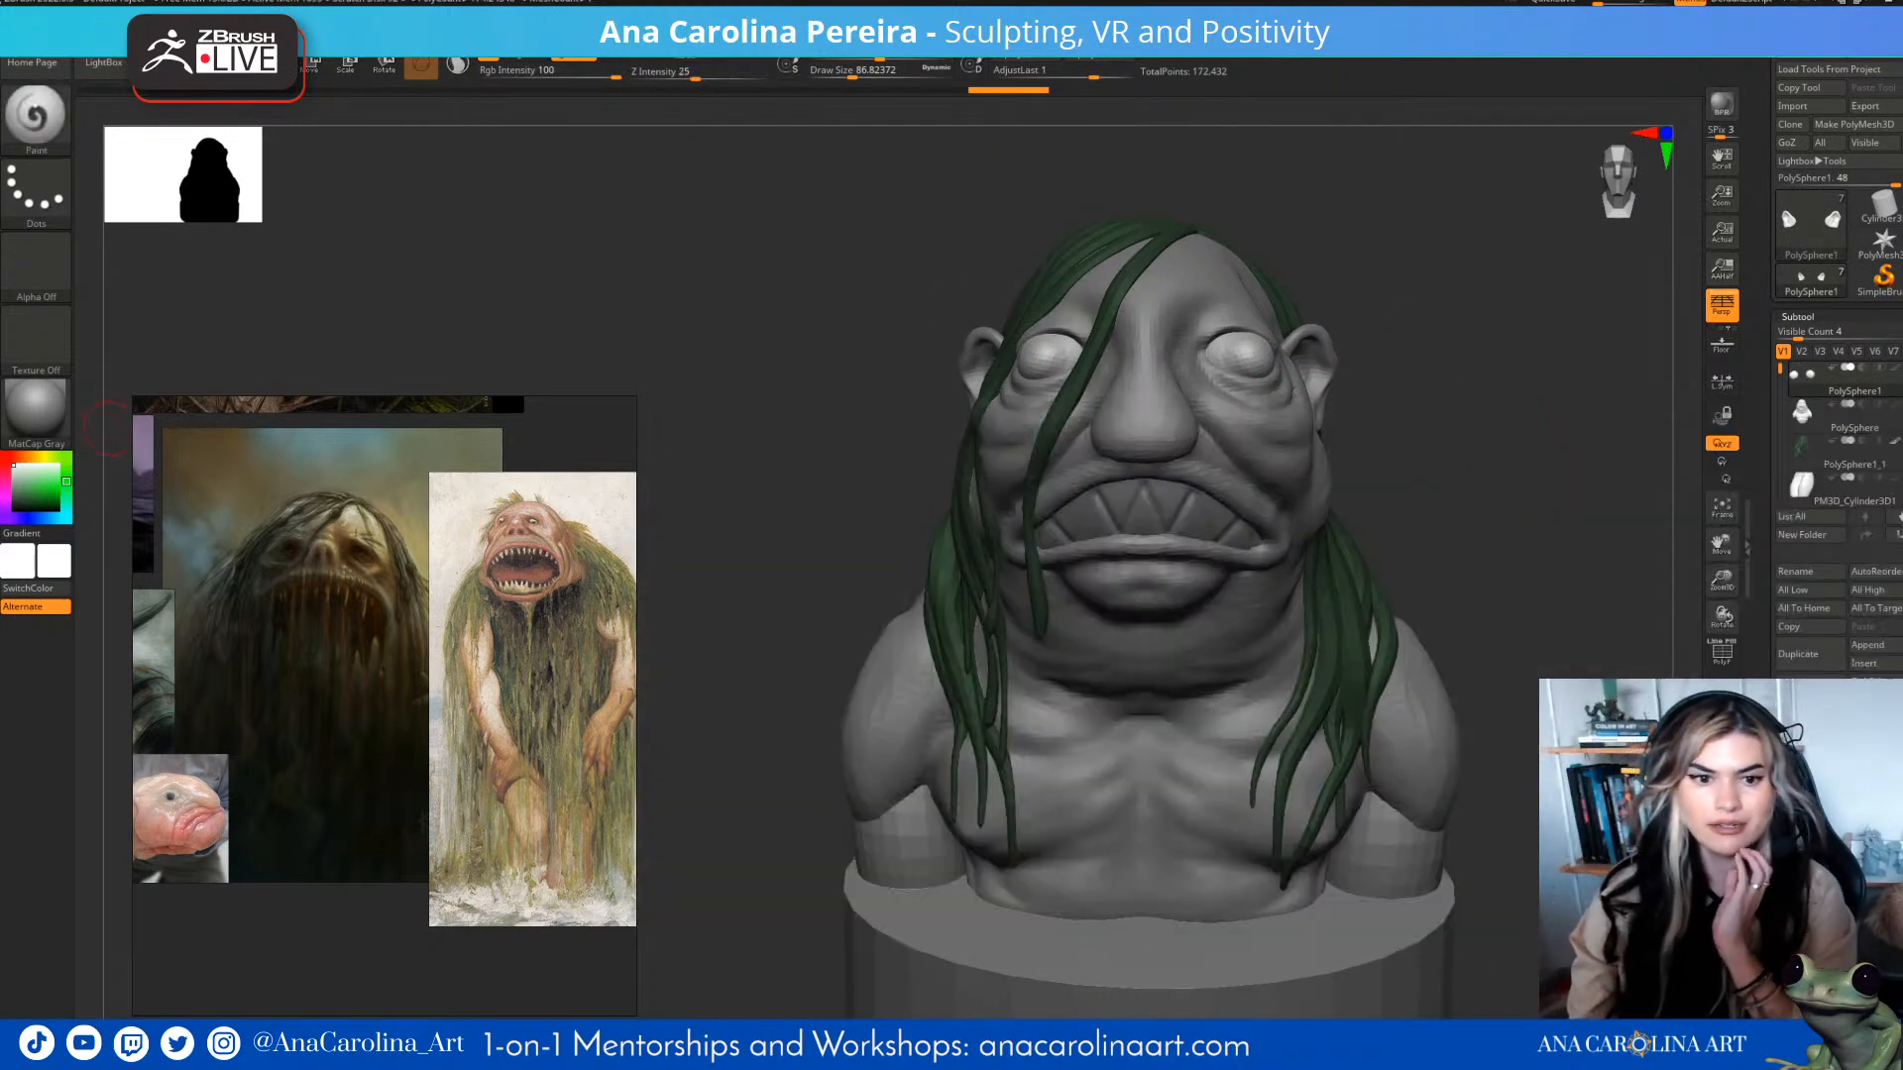
- Try a pale green and a pale blue paint colour for the eyes
left_click(28, 466)
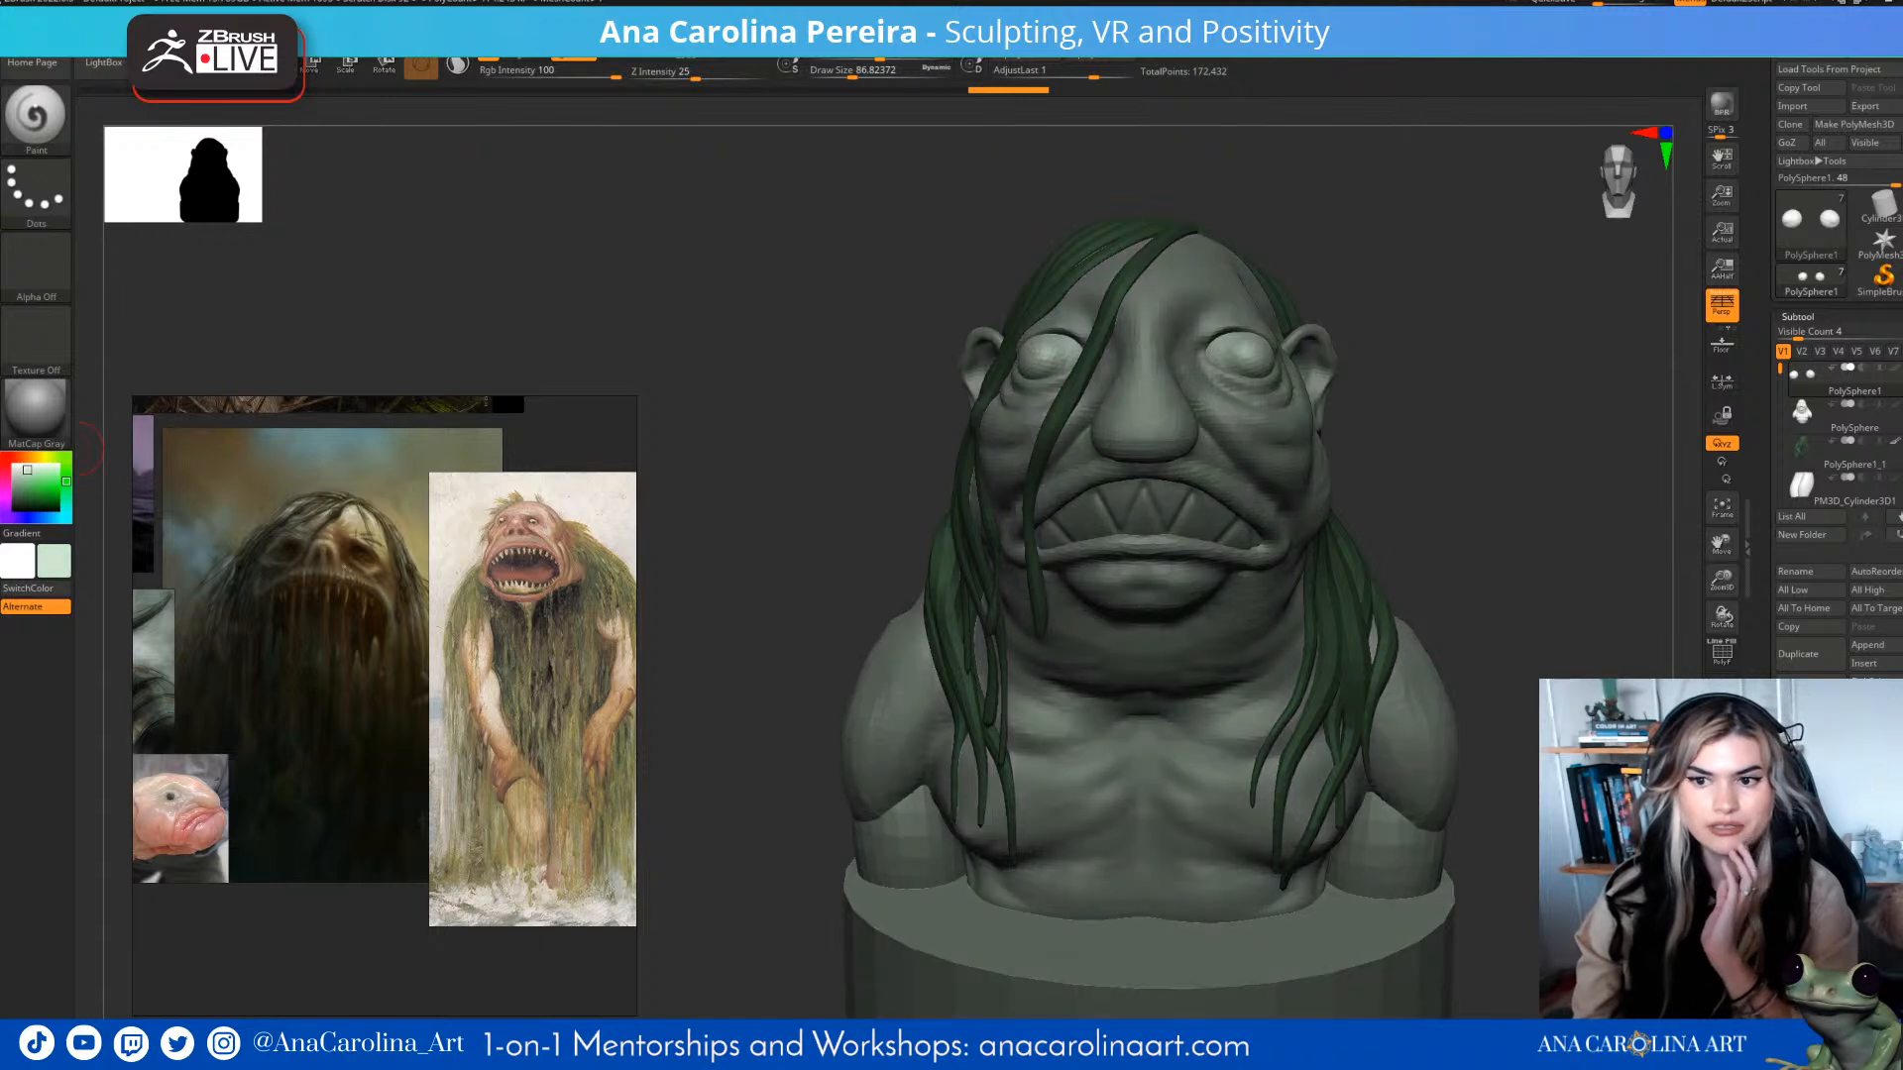
mouse_move(29, 466)
left_mouse_down()
mouse_move(45, 519)
mouse_move(26, 477)
left_mouse_up()
left_click(48, 472)
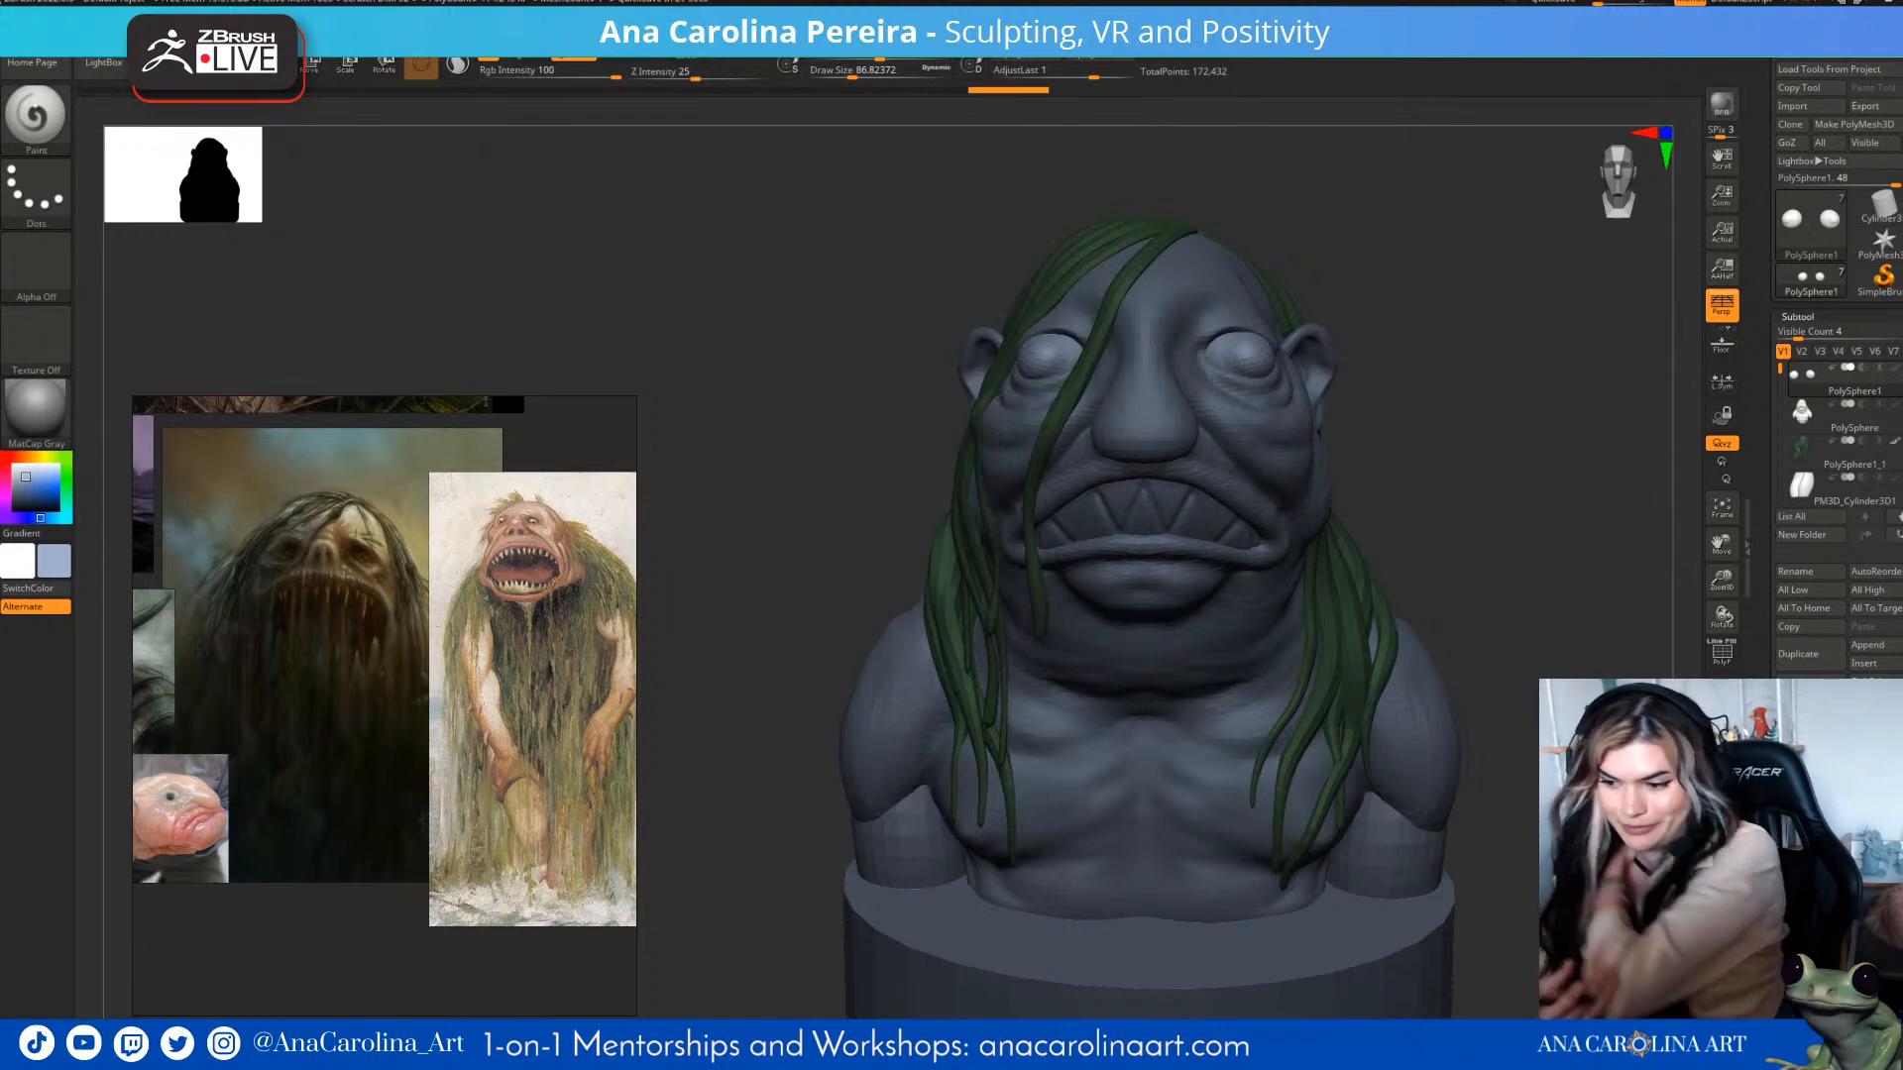
left_click_drag(1595, 585, 1483, 588)
left_click_drag(1417, 371, 1322, 486)
left_click_drag(1406, 404, 1253, 362)
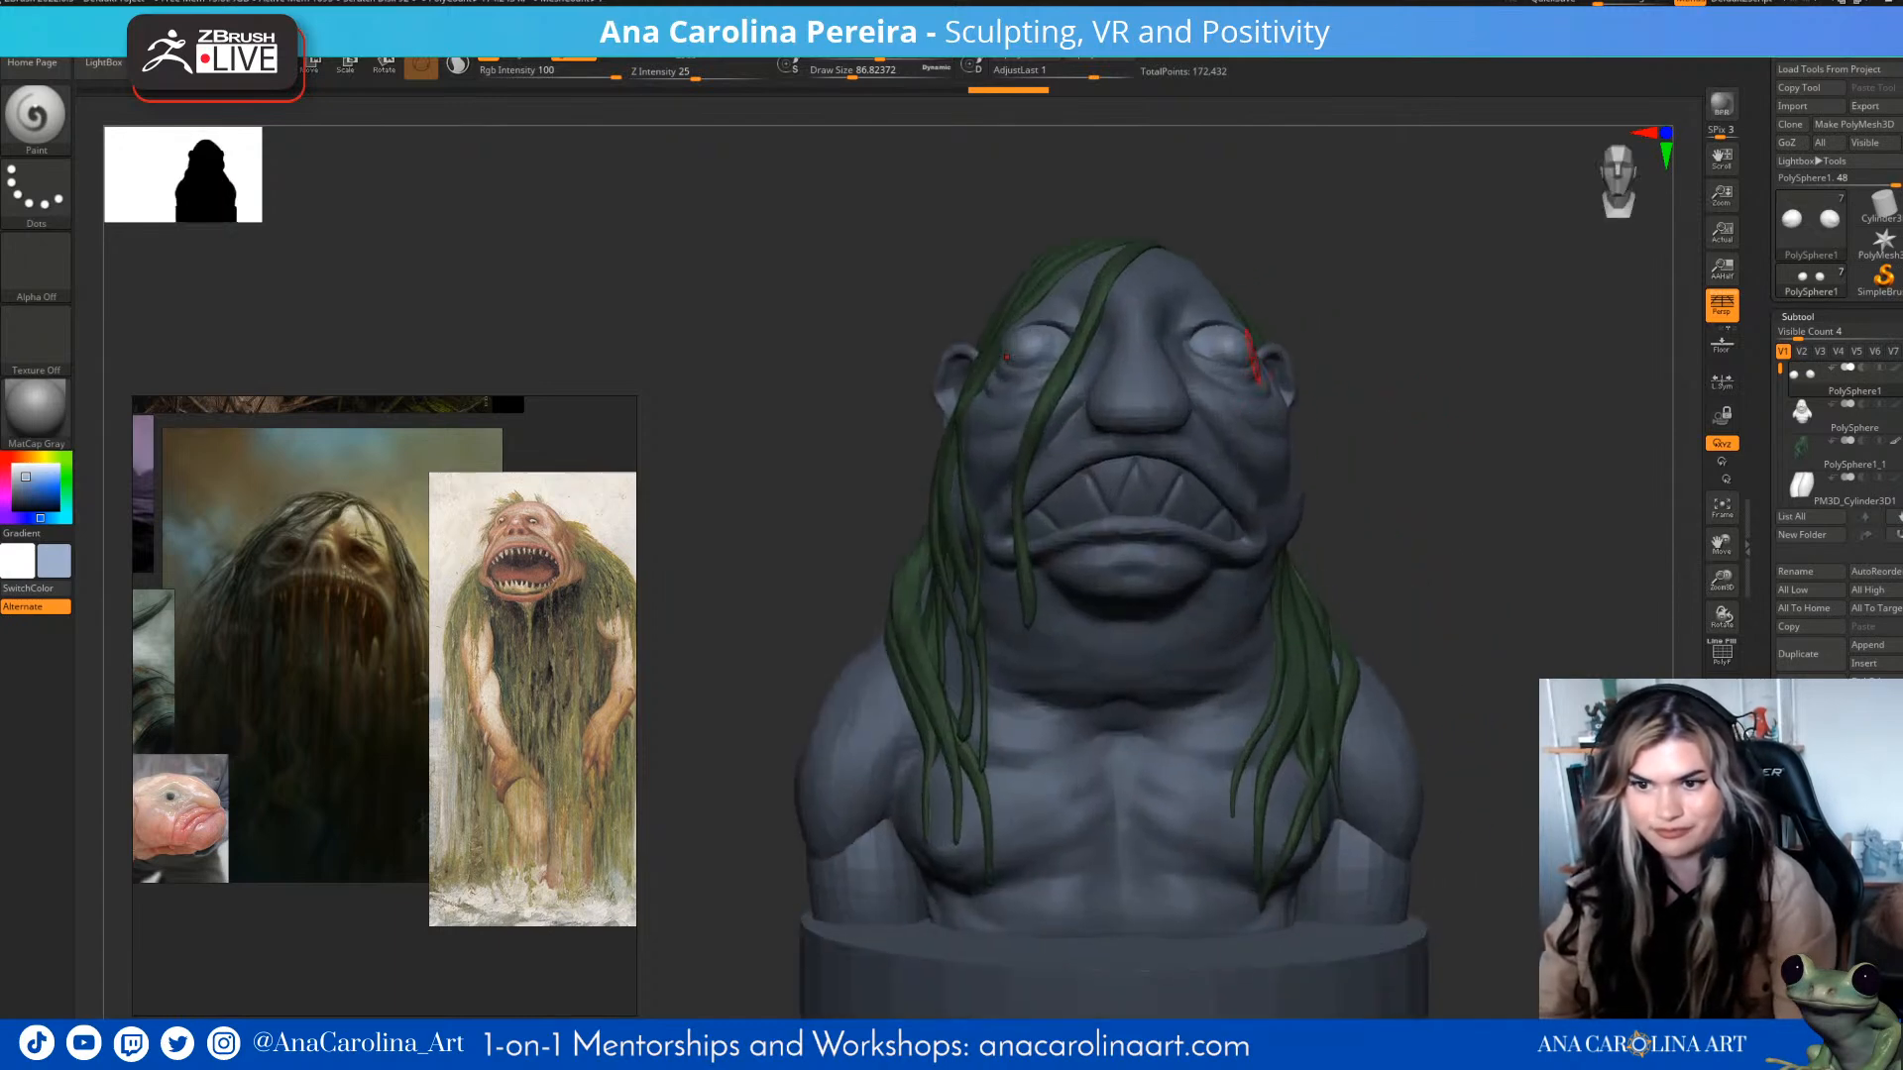
- Paint the eyeballs off-white and tint them pale cream, with the Paint brush's draw size at about 197
left_click_drag(25, 477, 14, 466)
left_click_drag(1333, 297, 1229, 260, "alt")
key("b")
key("p")
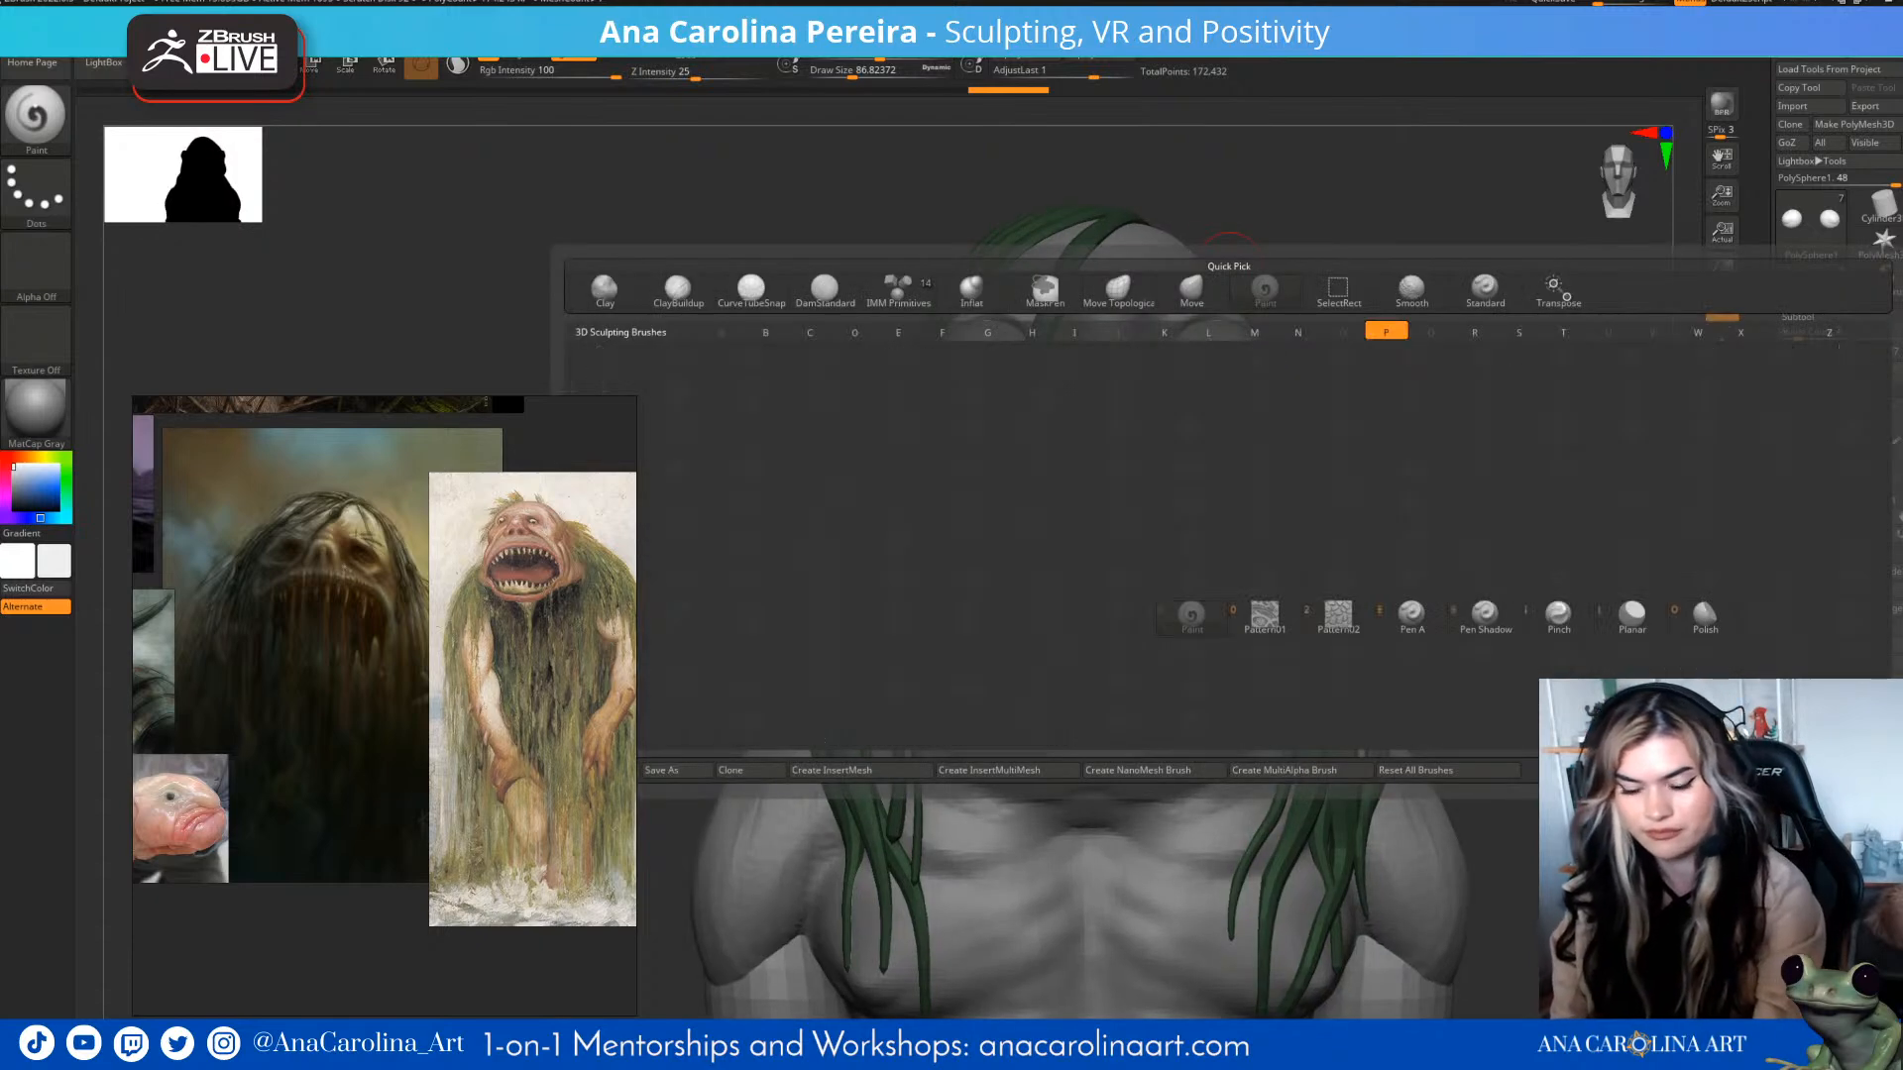
key("a")
left_click_drag(1360, 297, 1386, 301)
key("s")
left_click_drag(1197, 330, 1233, 330)
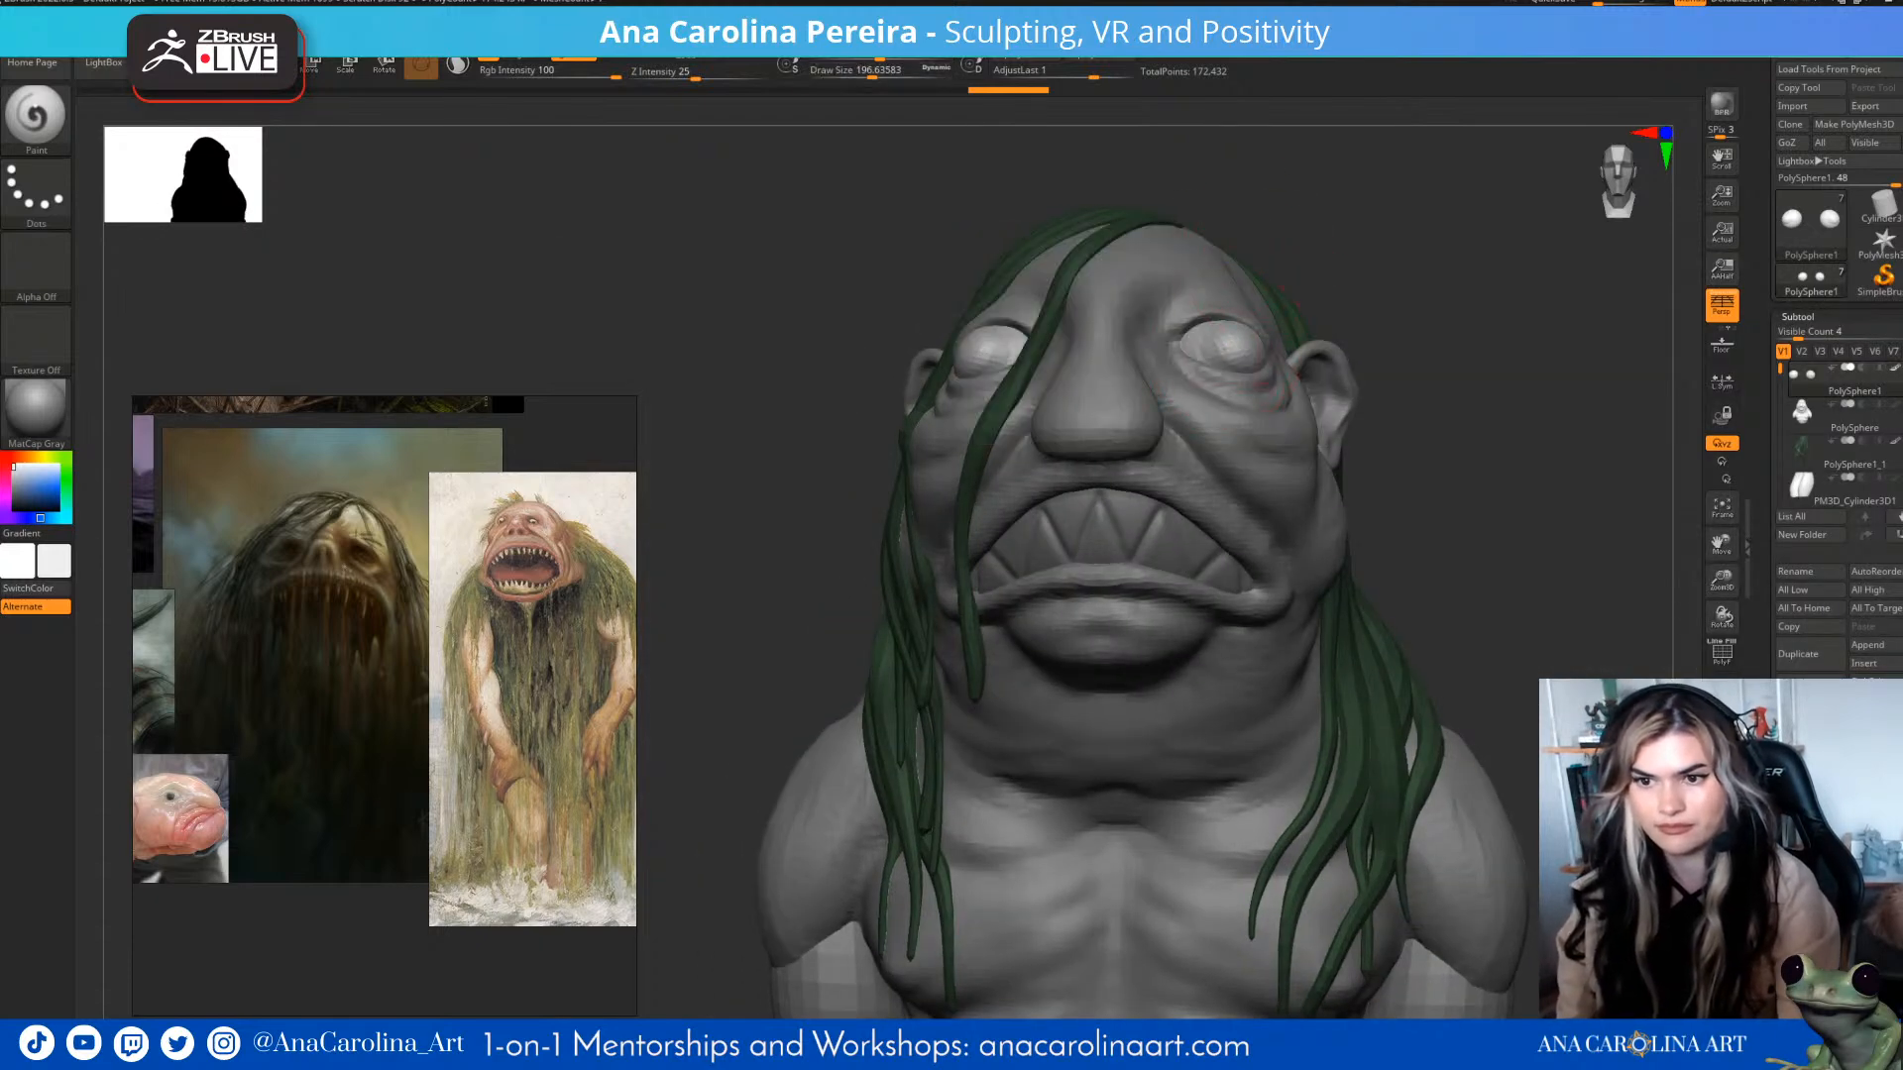
left_click_drag(20, 457, 27, 457)
left_click(30, 471)
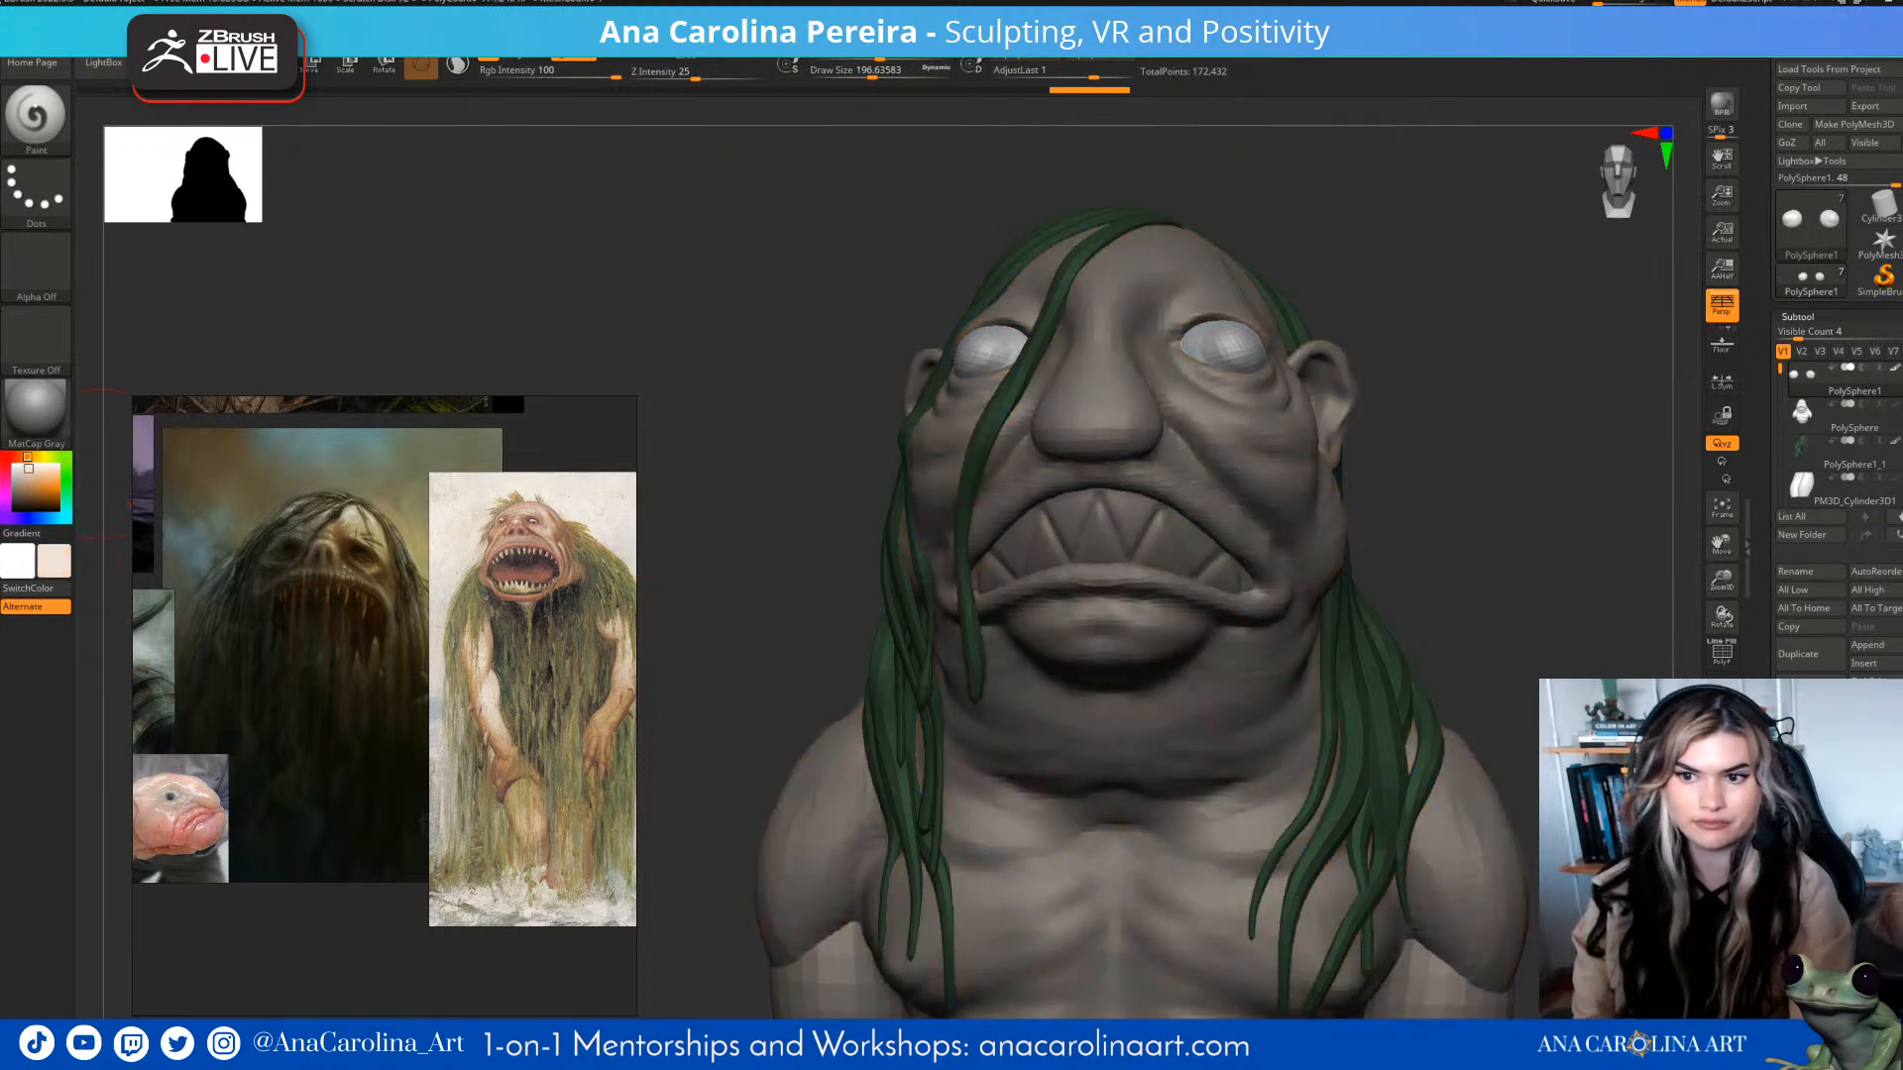
- Paint muted blue irises in the centres of the eyeballs, with the draw size reduced to about 94
left_click_drag(19, 495, 14, 491)
left_click(46, 518)
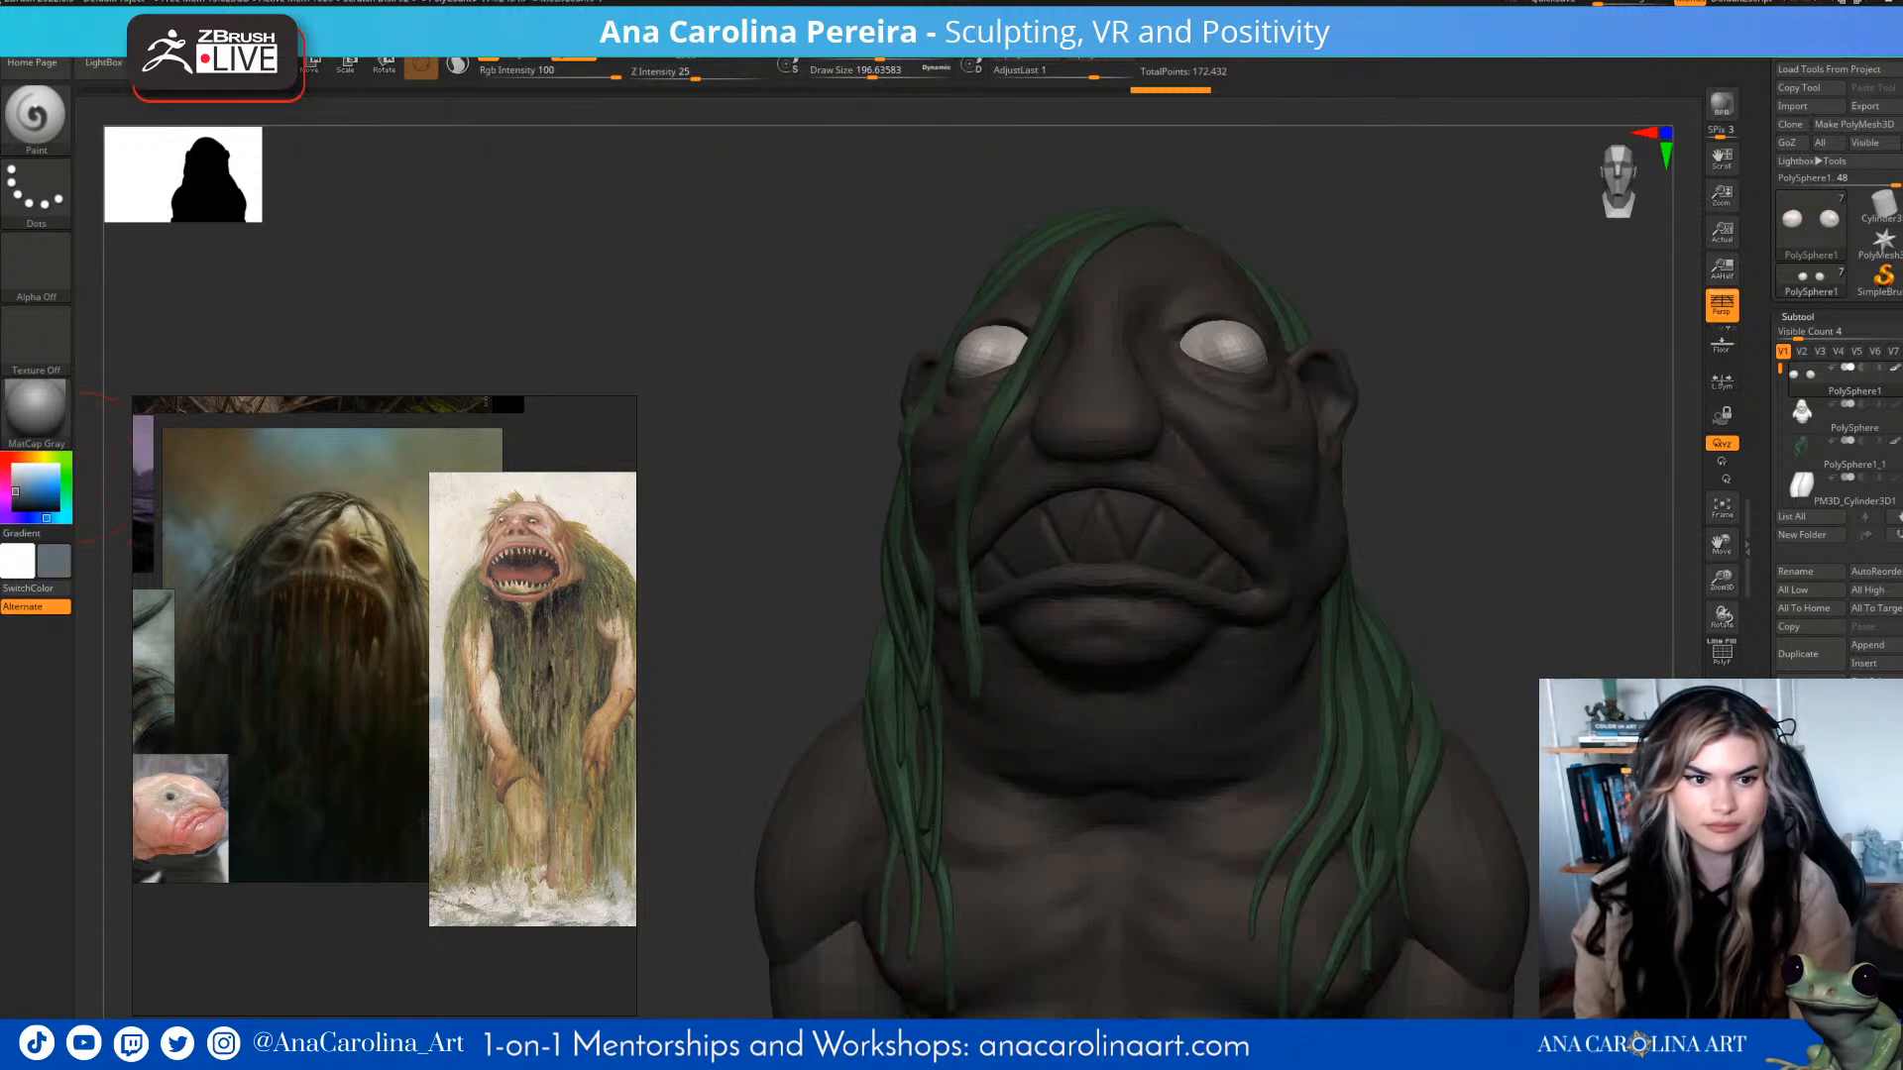
key("space")
left_click(1237, 353)
key("ctrl+z")
key("bracketleft")
left_click_drag(1246, 341, 1237, 349)
left_click_drag(15, 491, 18, 485)
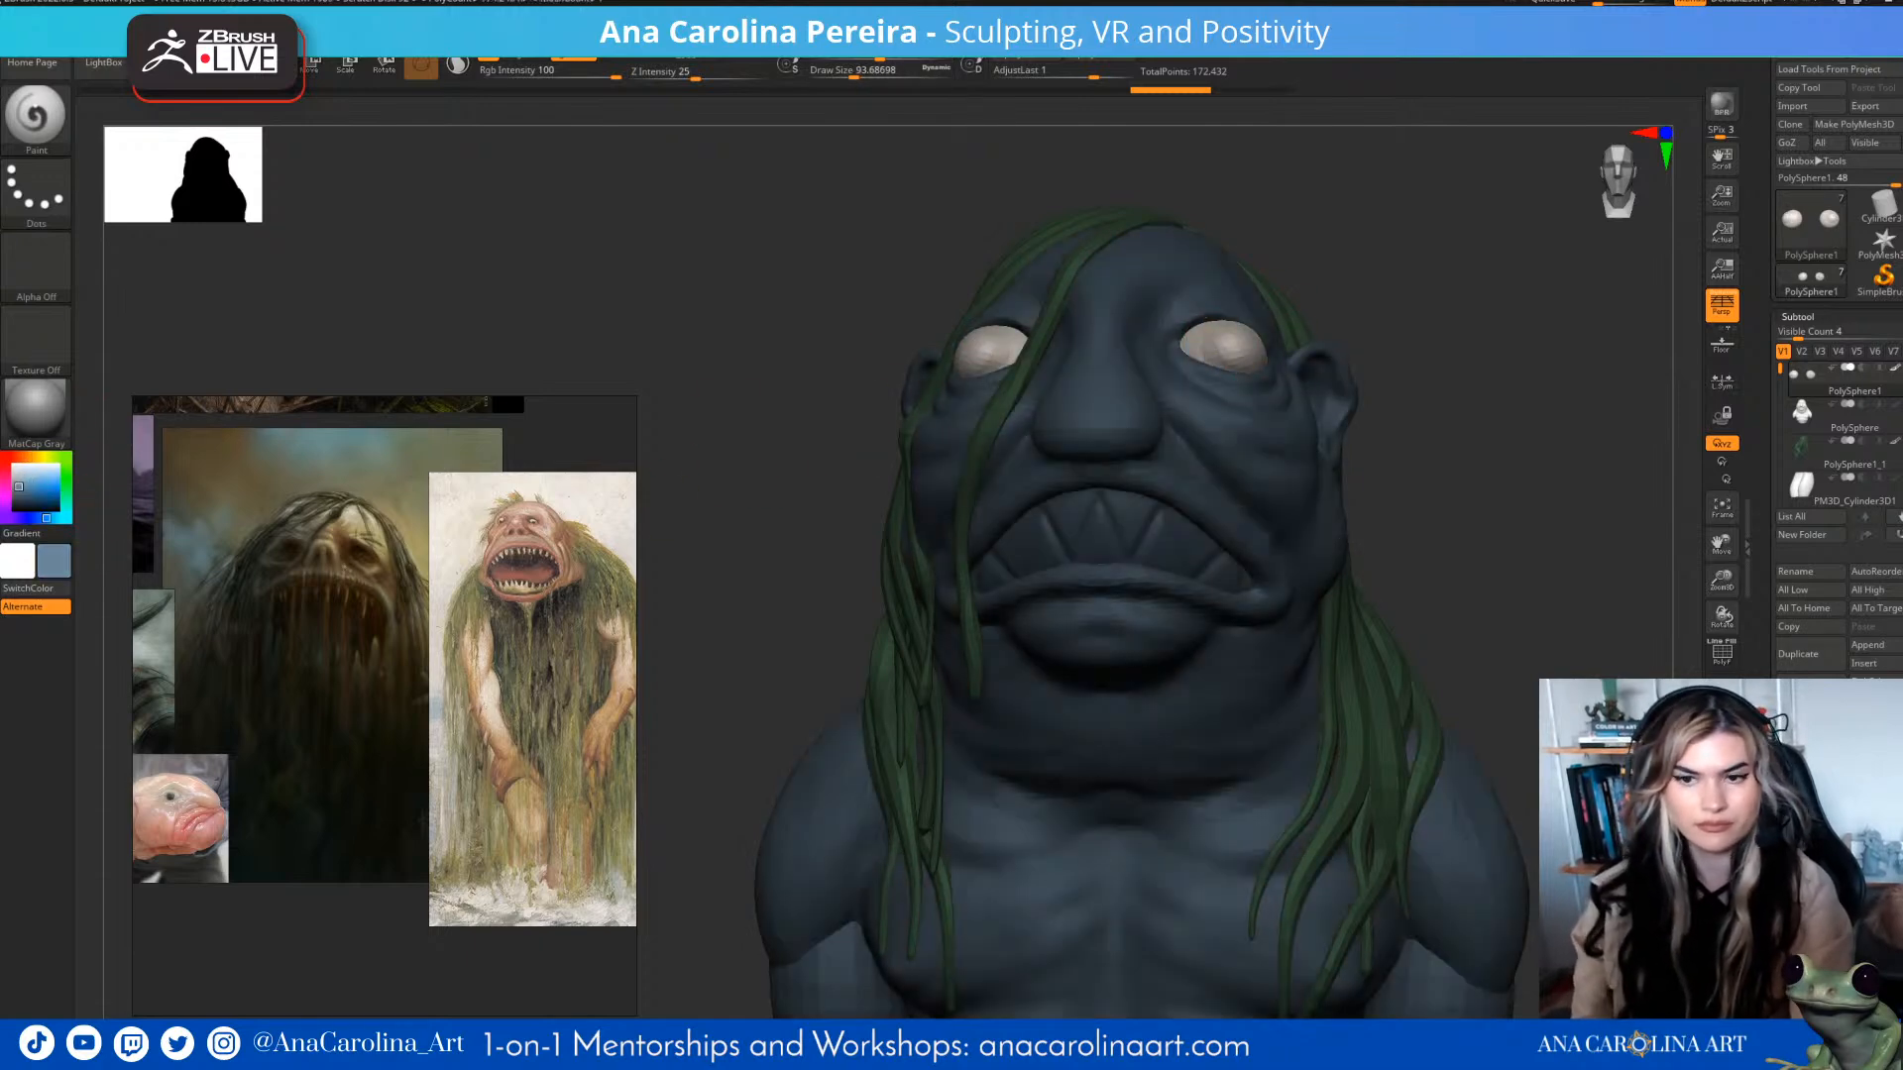
left_click_drag(1243, 346, 1230, 349)
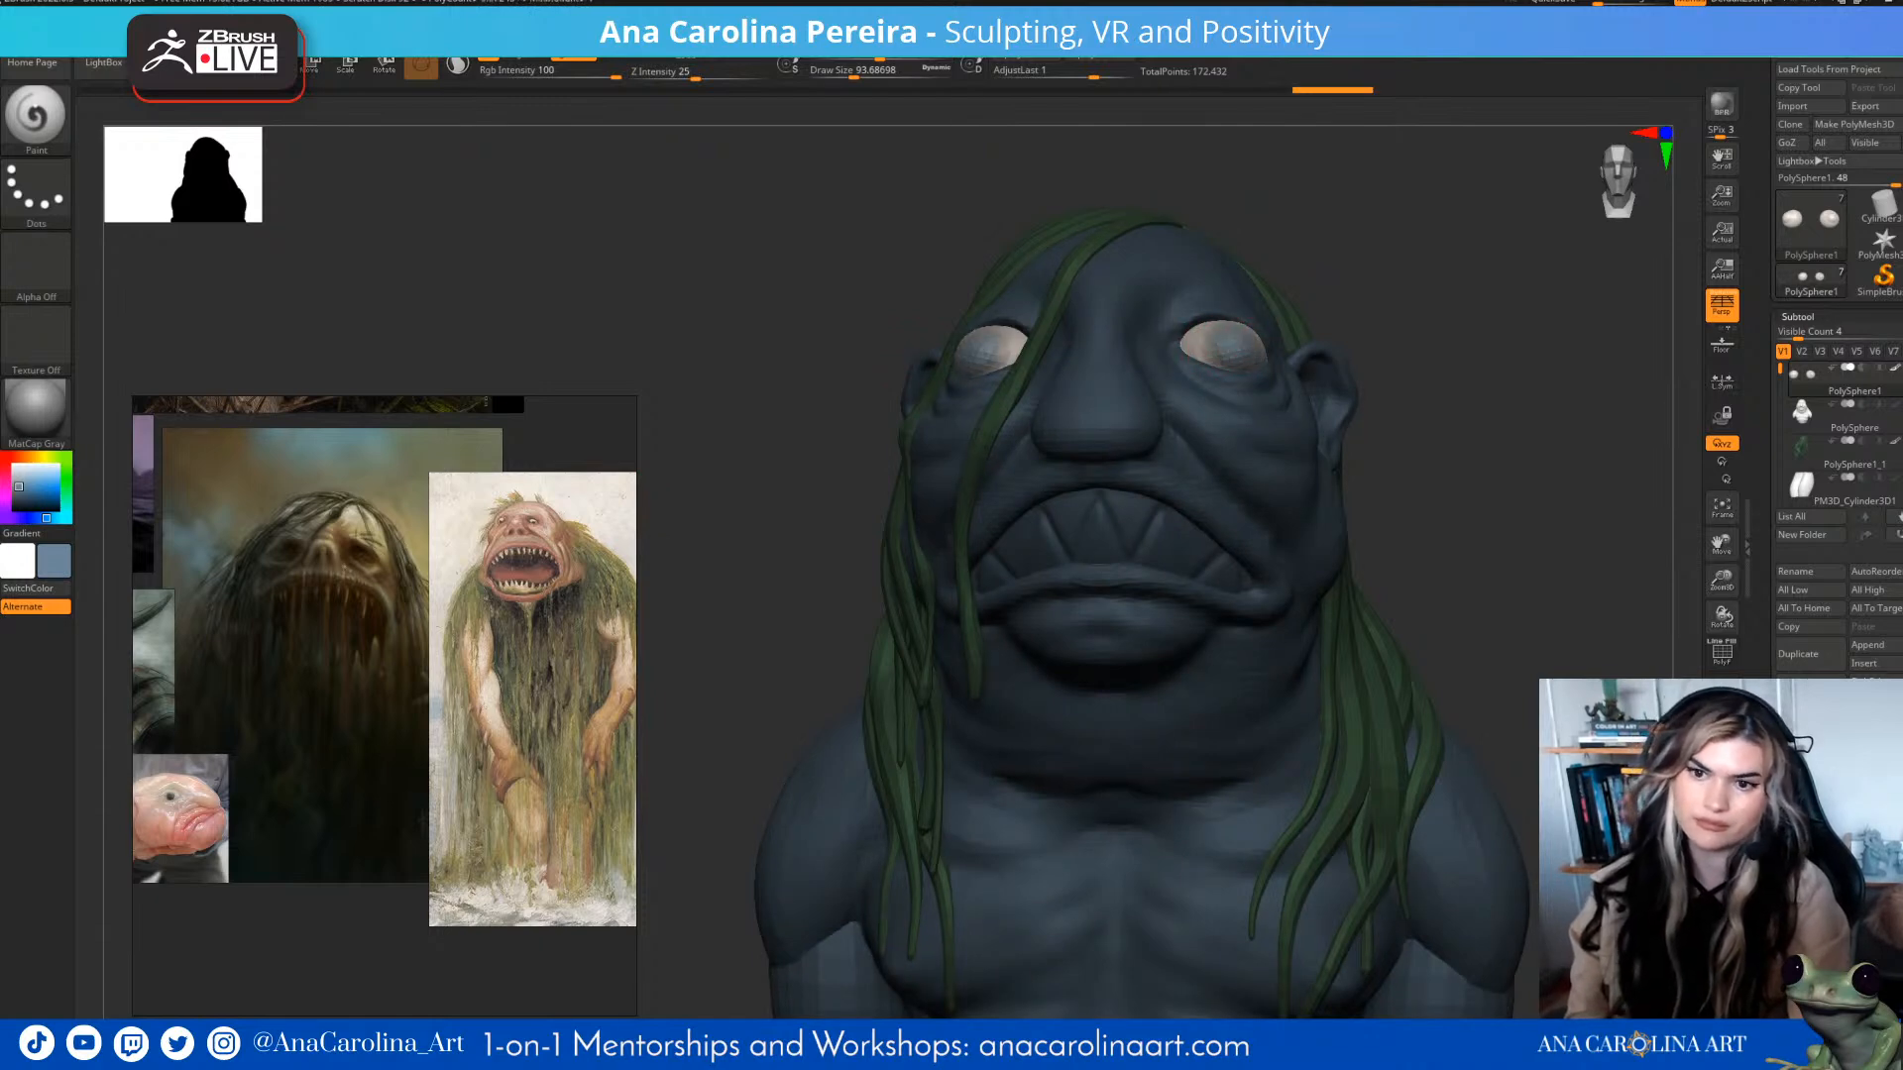
- Lighten the irises with a pale blue-grey, reducing the draw size to about 68
left_click_drag(1379, 377, 1457, 327)
left_click_drag(1457, 327, 1457, 407, "alt")
left_click(25, 479)
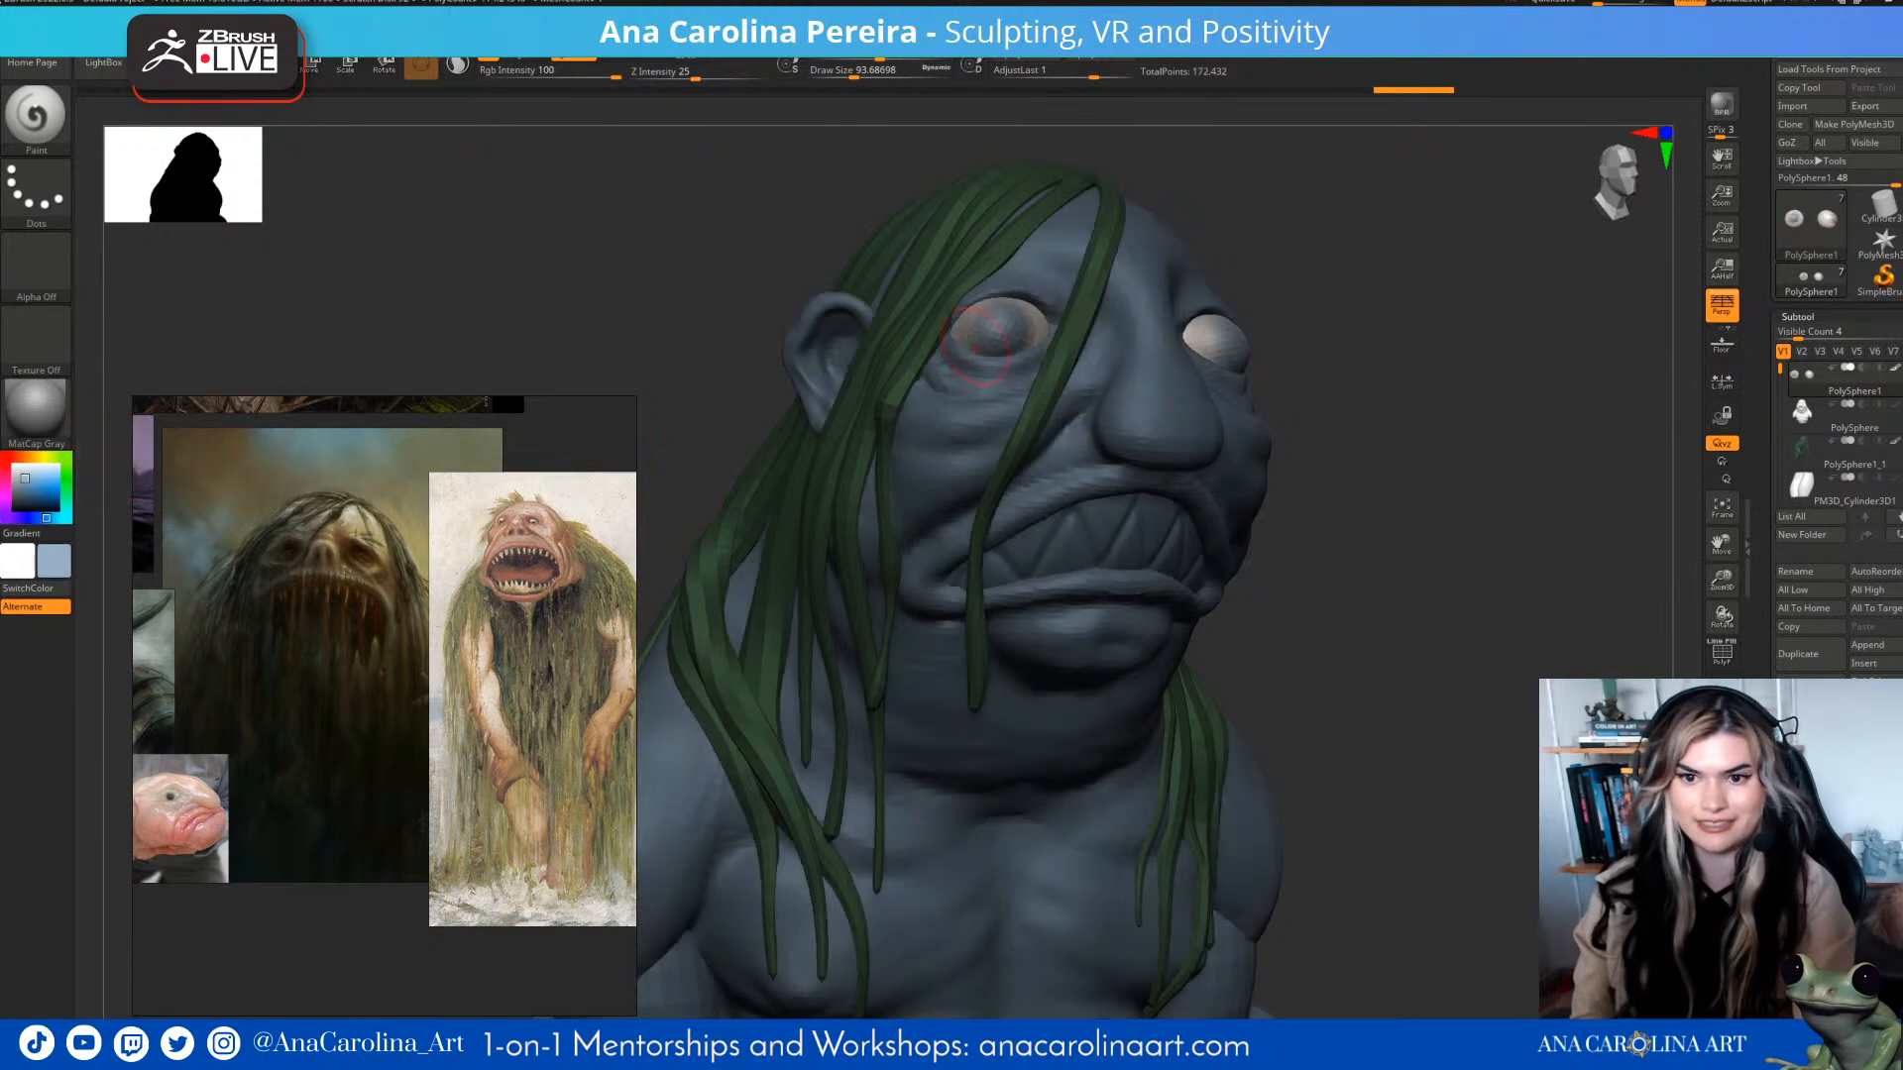
mouse_move(1467, 381)
left_mouse_down()
mouse_move(1381, 391)
mouse_move(1319, 337)
left_mouse_up()
left_click(16, 478)
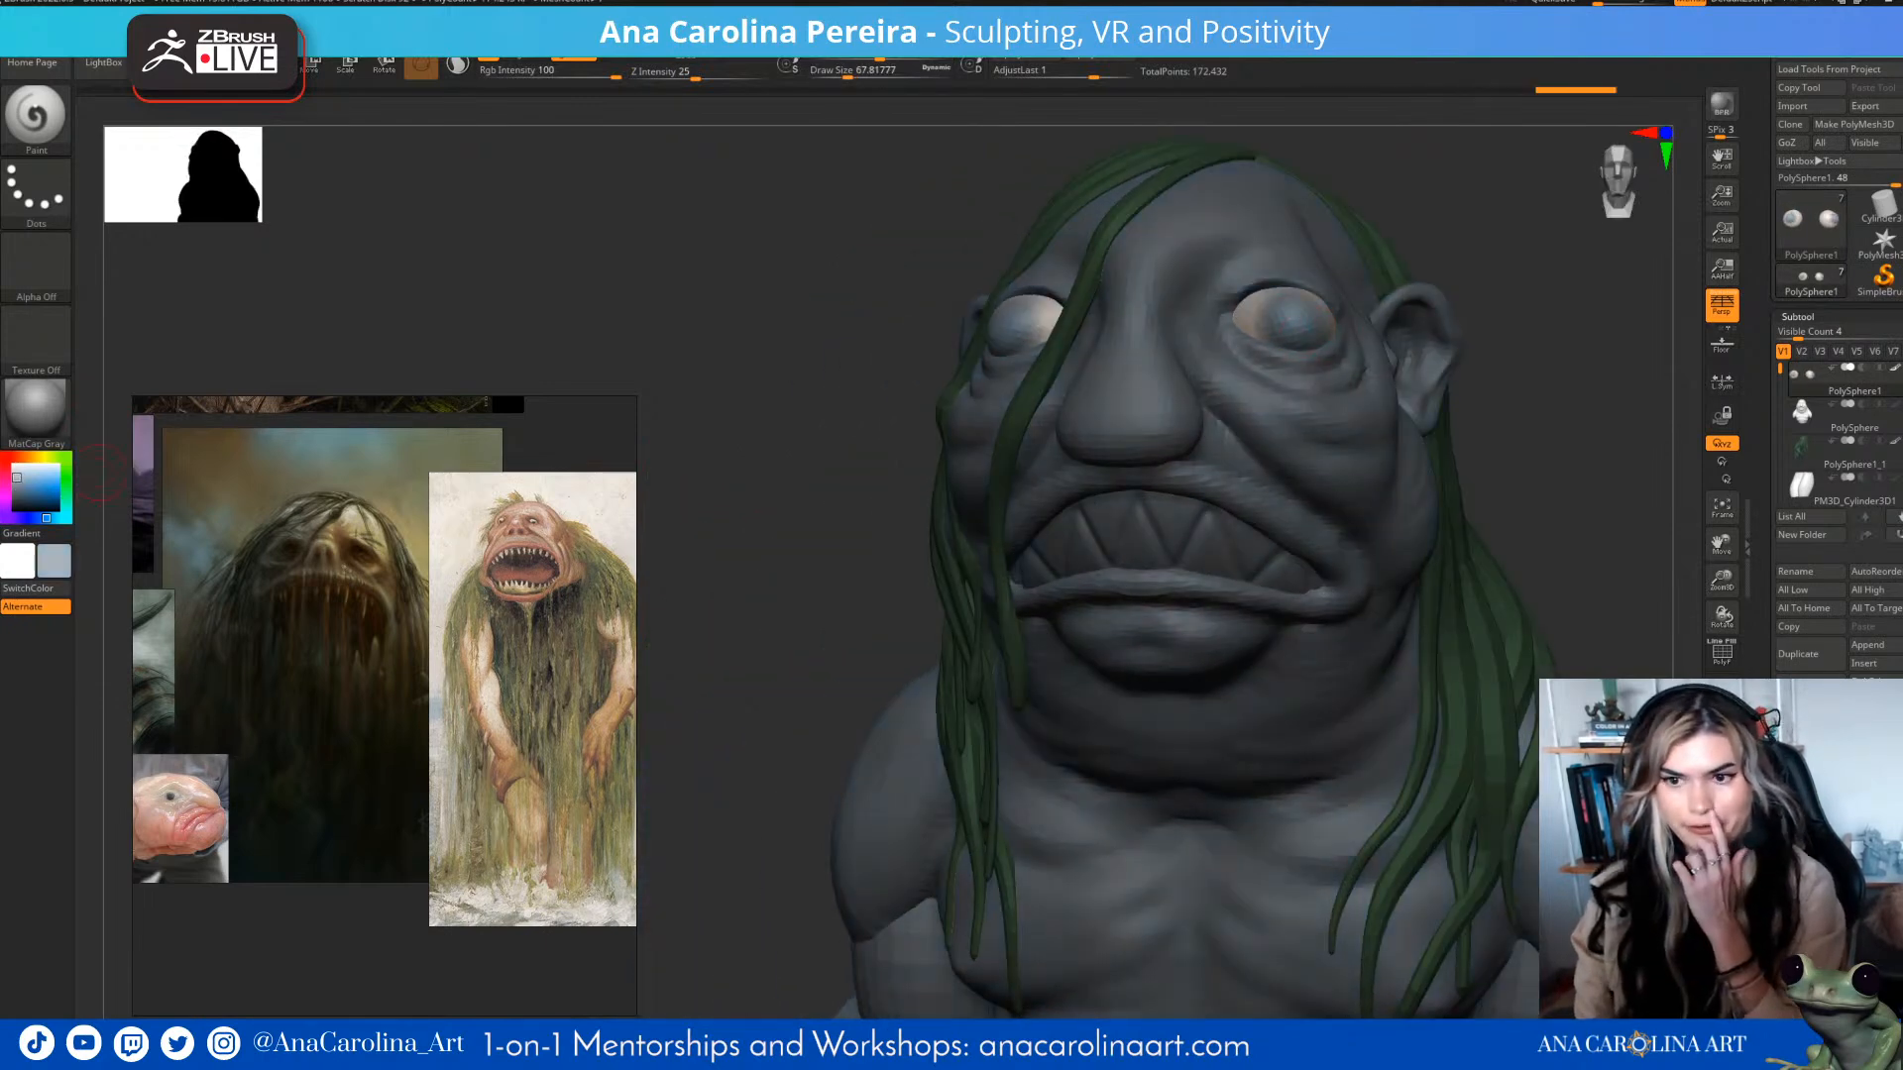
left_click_drag(1499, 436, 1494, 392, "alt")
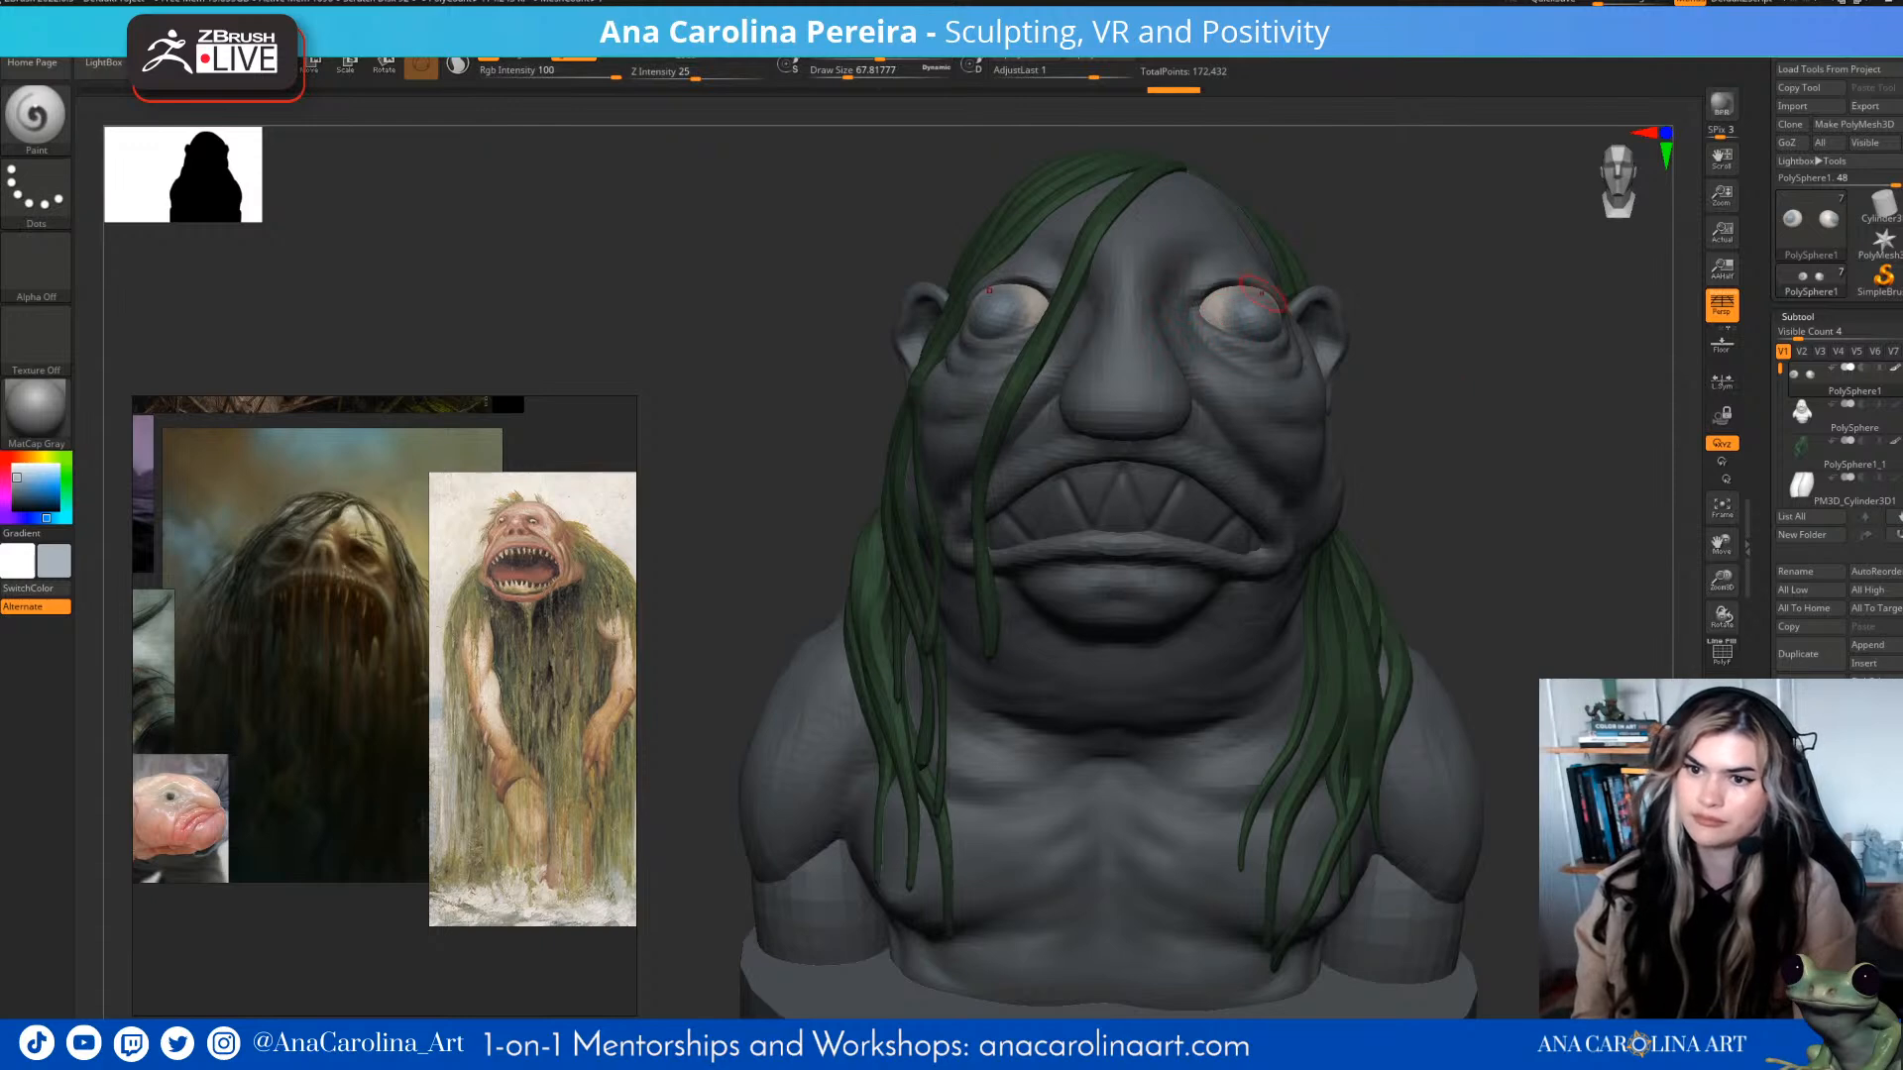
- Try a darker blue-grey on the eyes, and undo the last stroke
left_click(1017, 317, "alt")
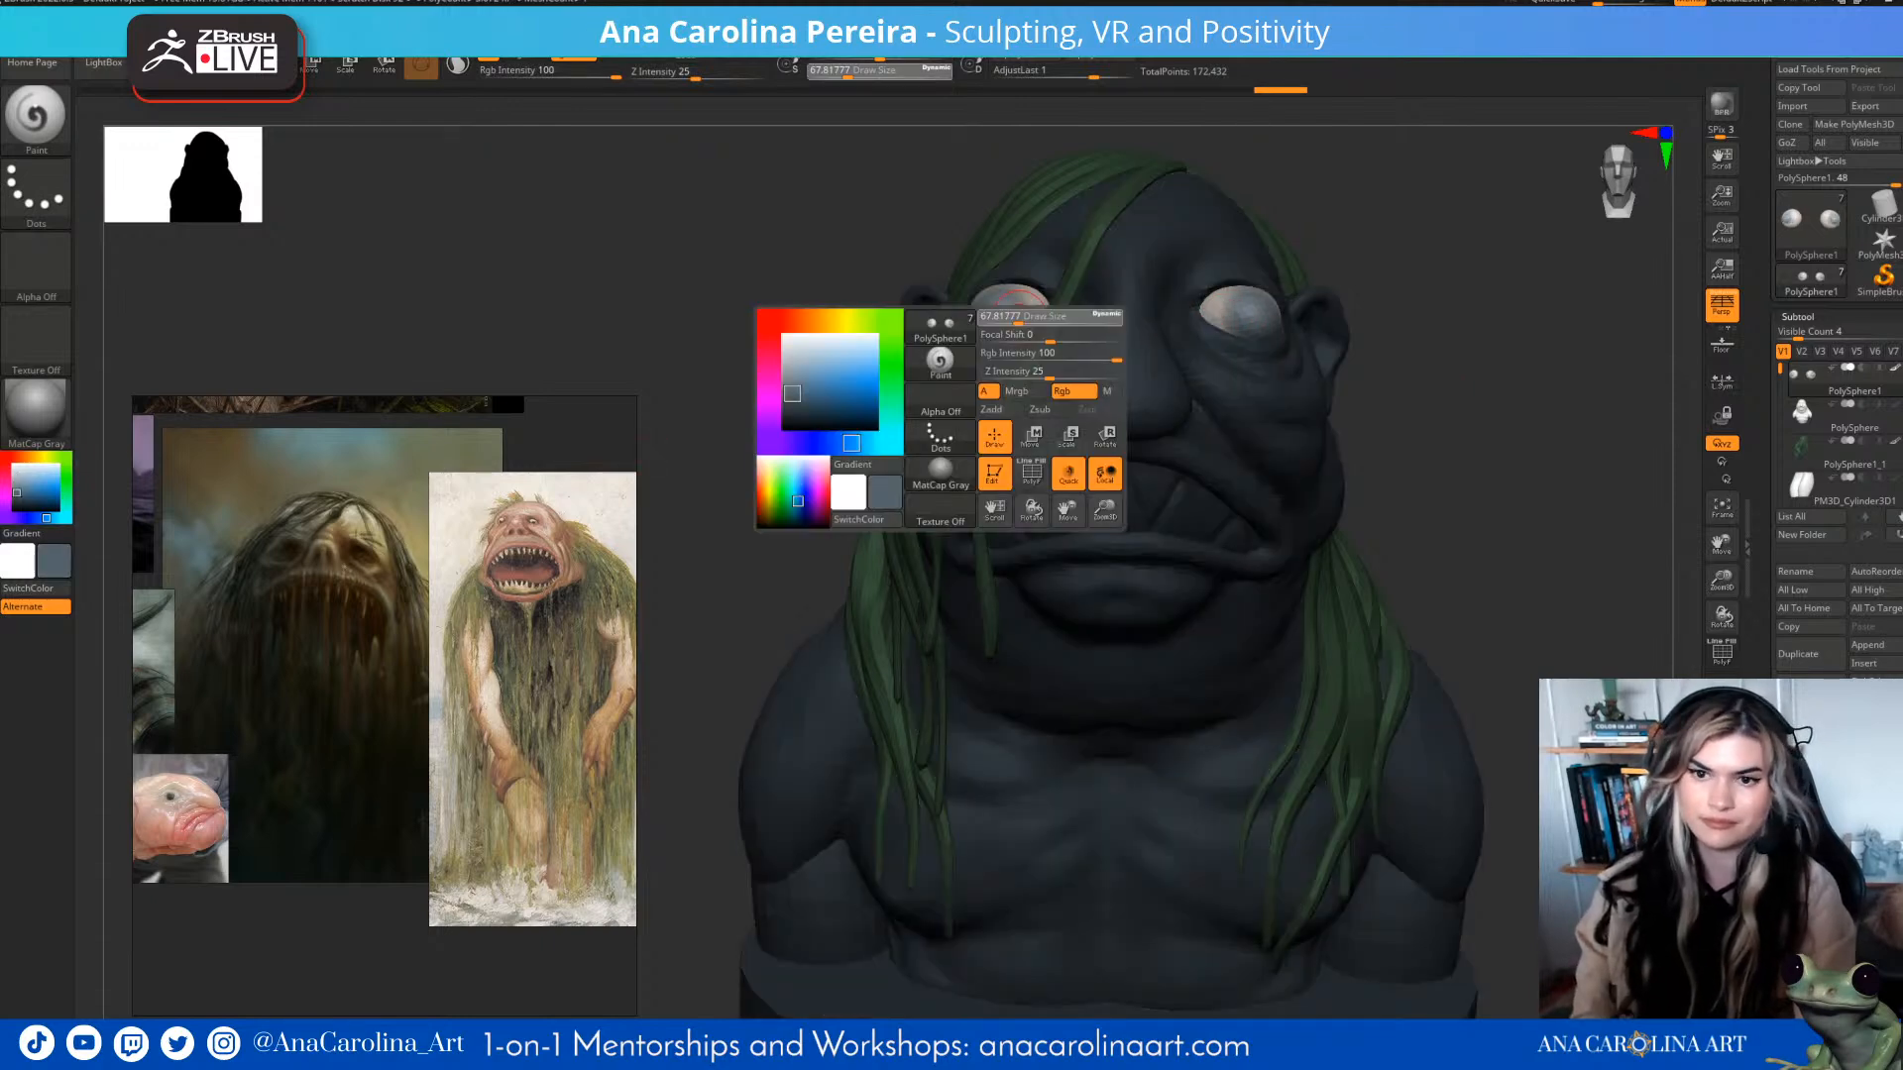
left_click(994, 310)
key("space")
left_click_drag(1455, 346, 1462, 347)
key("ctrl+z")
- Examine the painted eyes on the bust from the front and side
mouse_move(1516, 327)
left_mouse_down()
mouse_move(1140, 298)
mouse_move(1046, 320)
left_mouse_up()
key("f")
key("f")
mouse_move(1289, 337)
left_mouse_down()
mouse_move(1402, 399)
mouse_move(1368, 396)
mouse_move(1392, 412)
left_mouse_up()
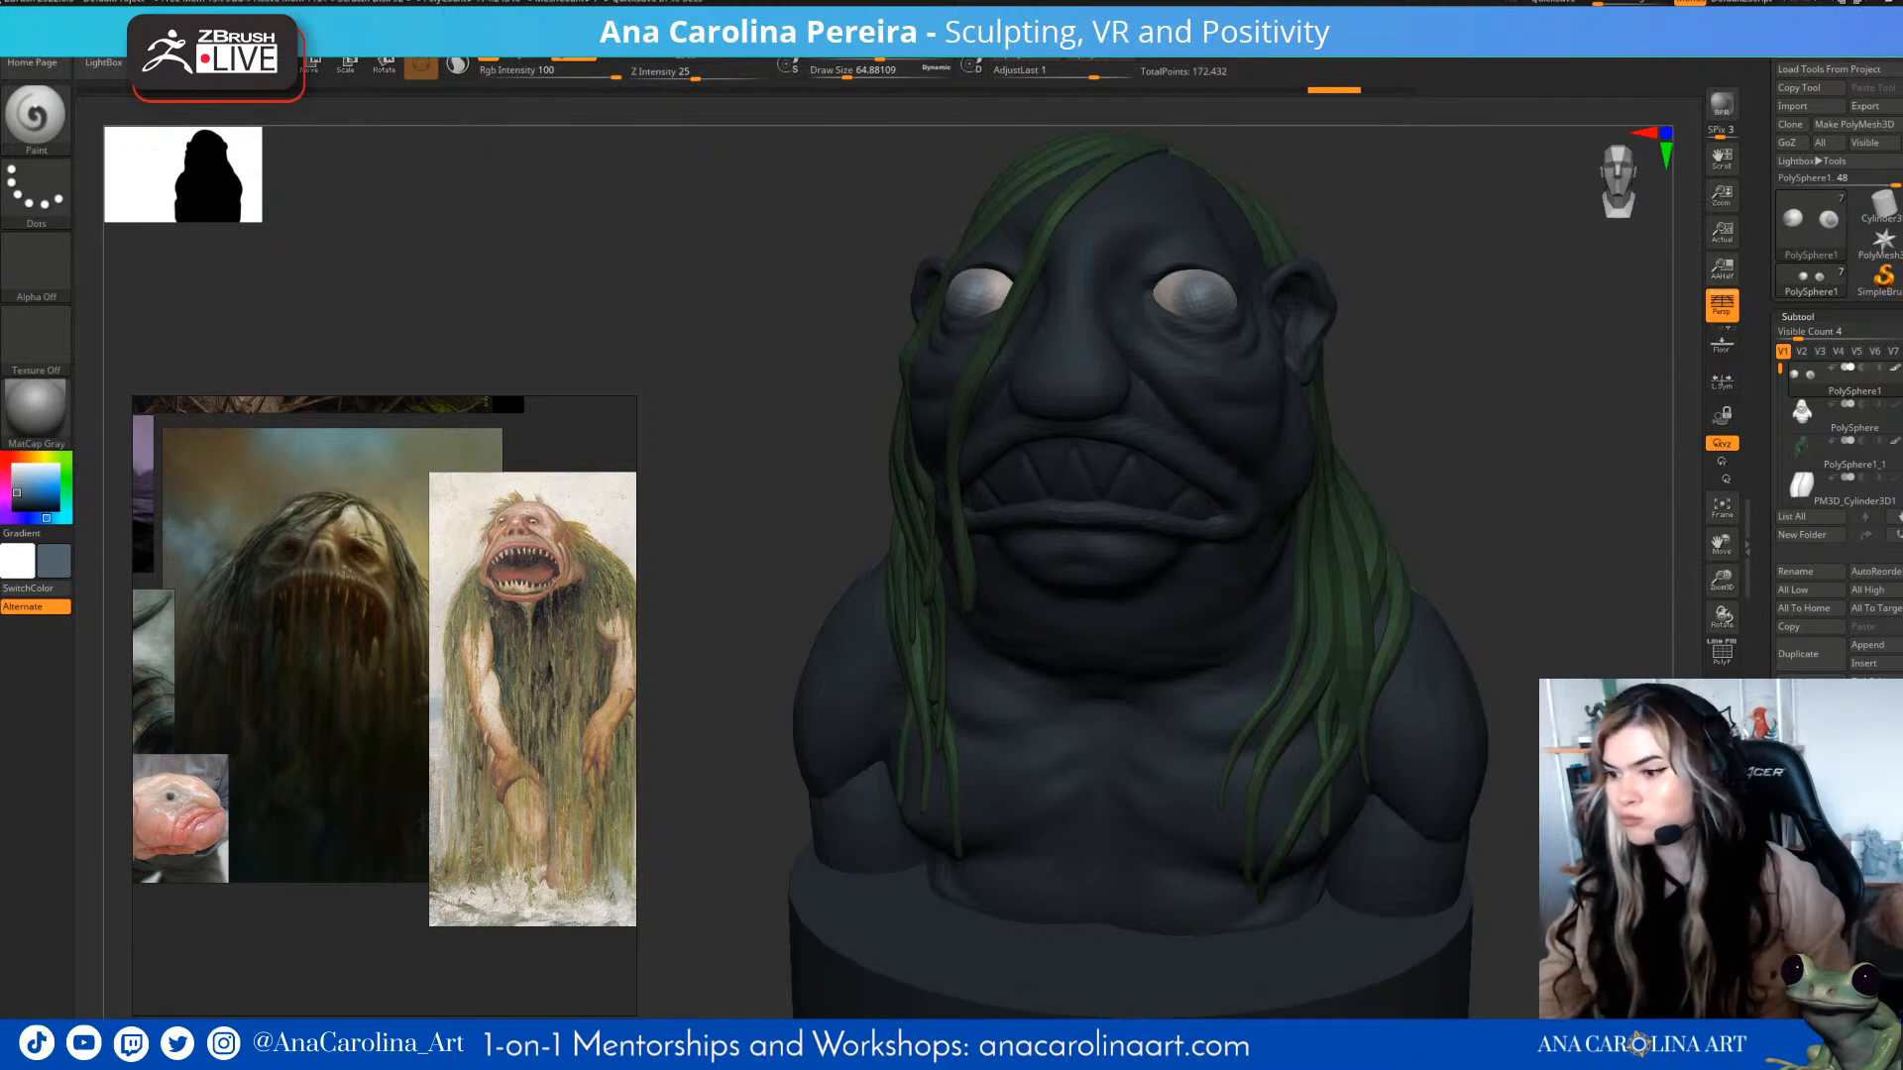
left_click_drag(1407, 736, 1494, 738)
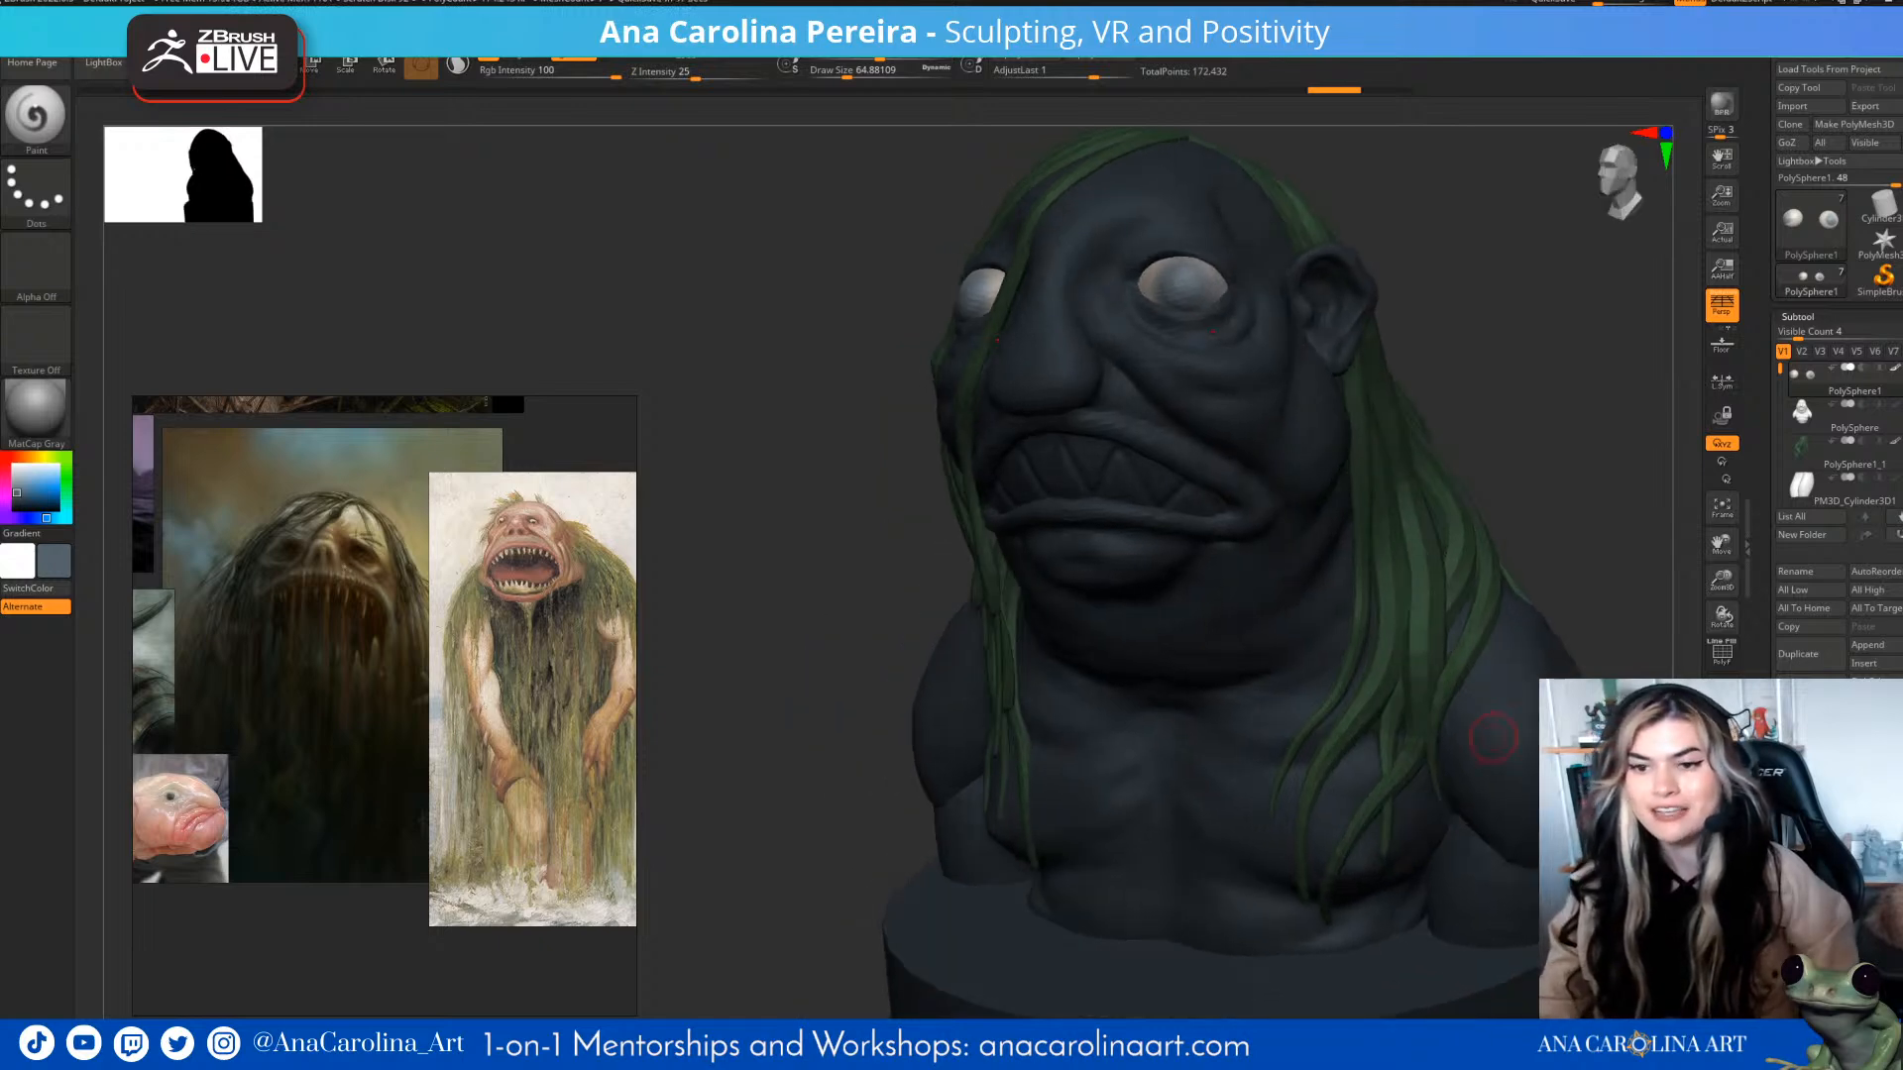
left_click_drag(1493, 300, 1576, 302)
key("space")
mouse_move(1516, 386)
left_mouse_down("alt")
mouse_move(1500, 322)
mouse_move(1502, 397)
left_mouse_up("alt")
left_click(1499, 324)
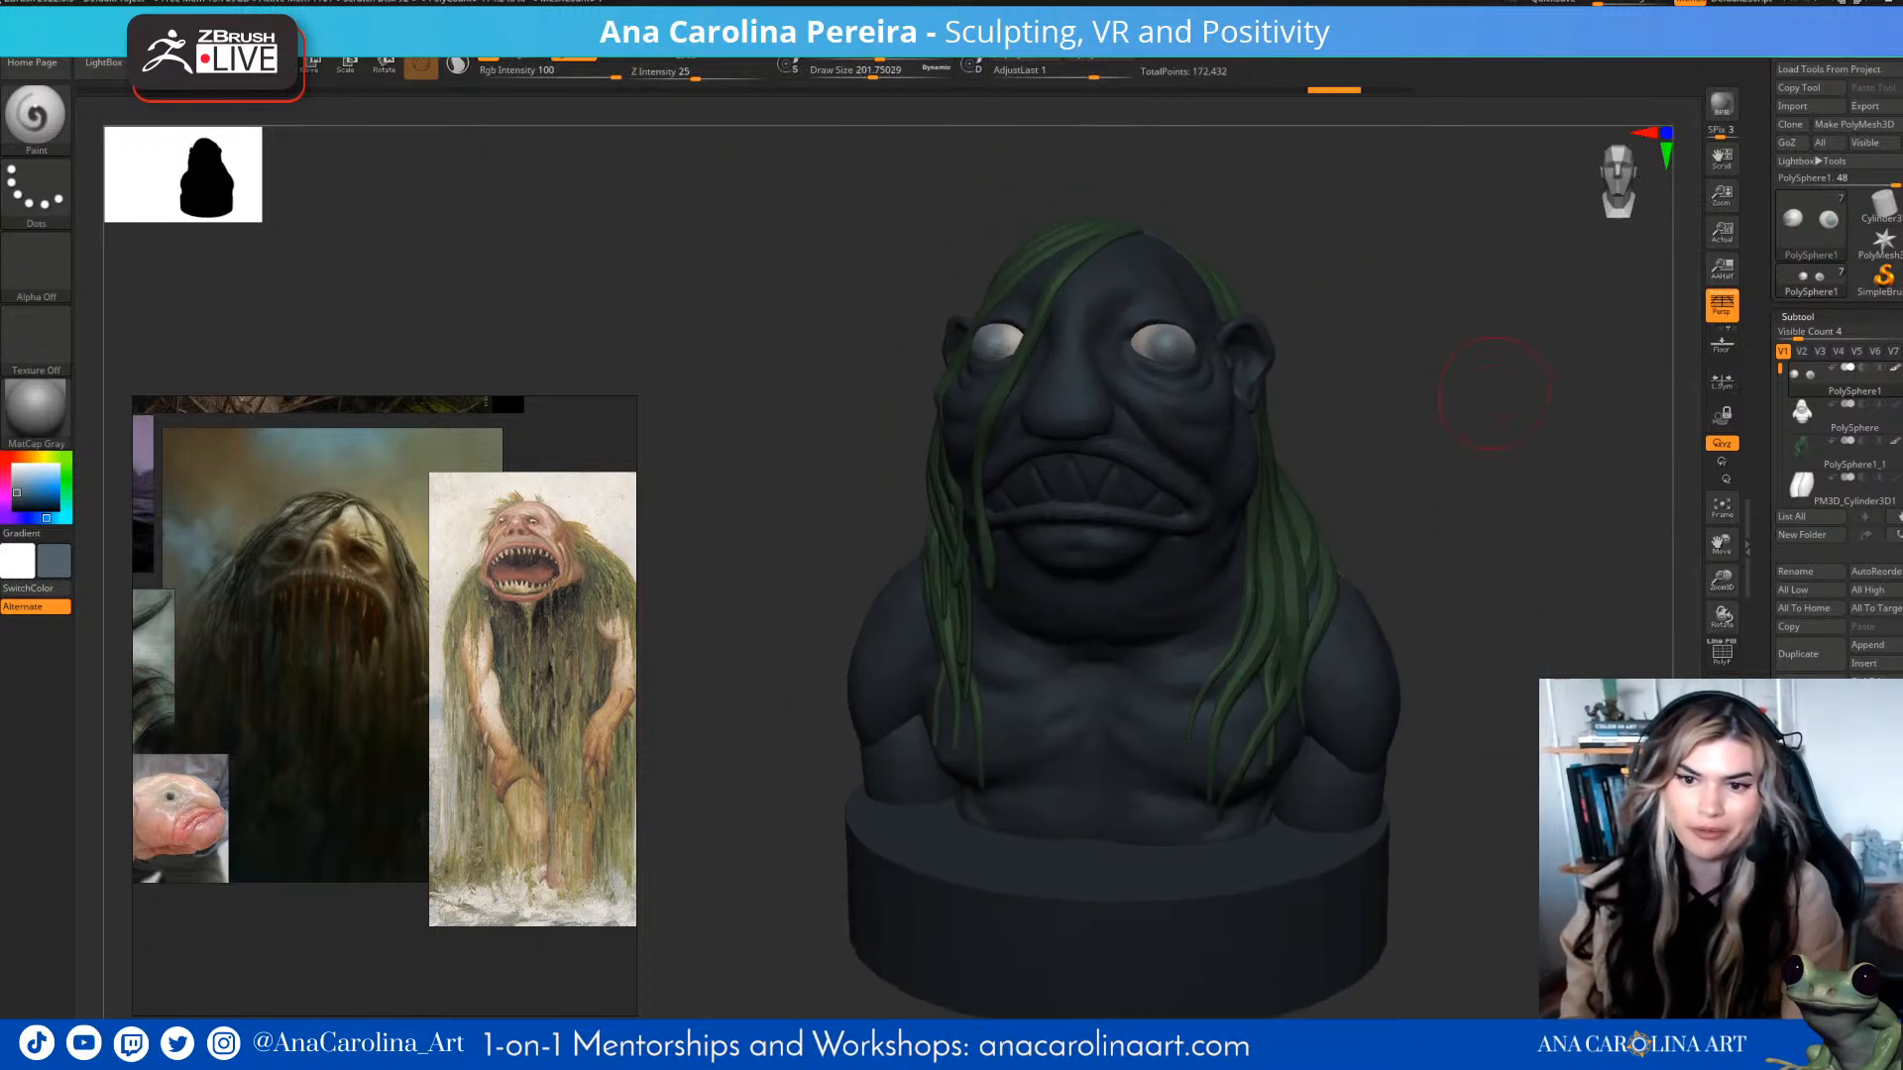
- Move and zoom the reference board to compare more of the creature images with the bust
scroll(426, 665, "down", 5)
mouse_move(426, 665)
middle_mouse_down()
mouse_move(585, 872)
mouse_move(540, 694)
middle_mouse_up()
scroll(585, 872, "up", 3)
scroll(565, 862, "down", 1)
scroll(565, 862, "up", 3)
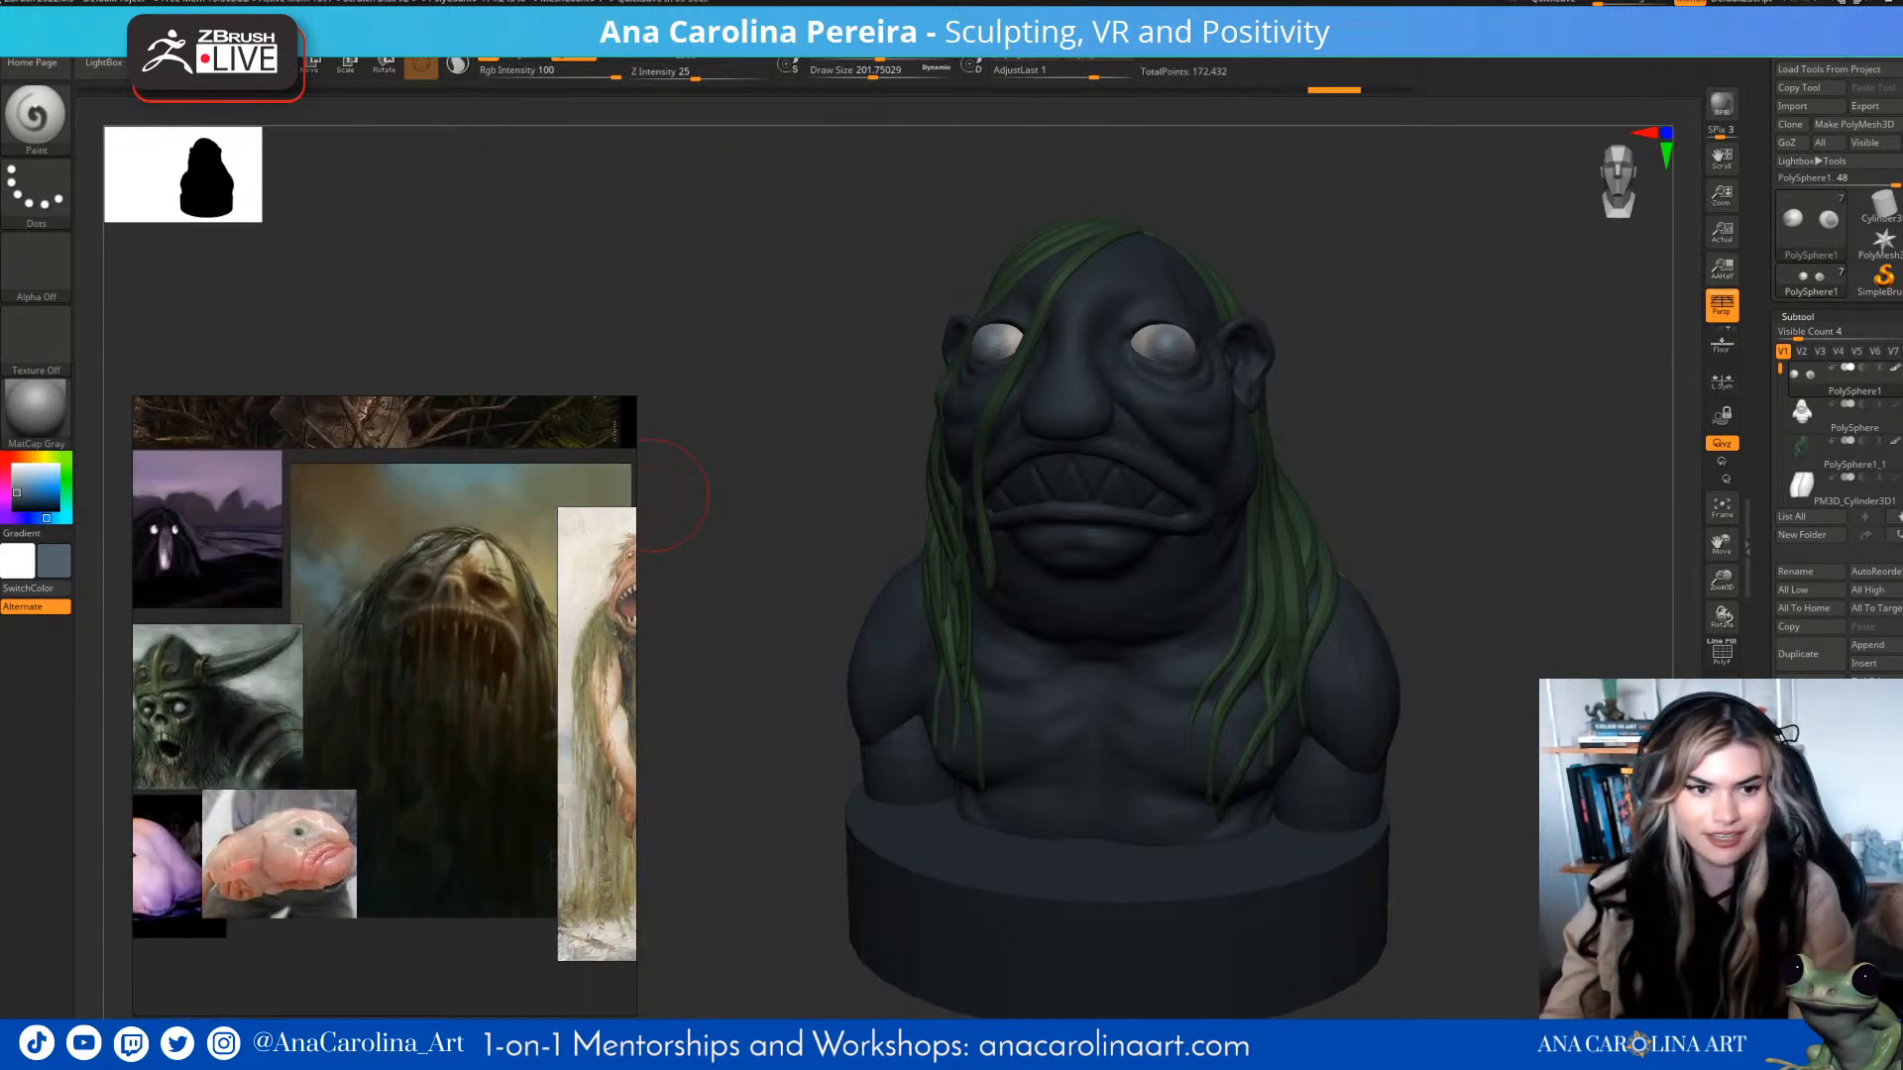
mouse_move(1309, 523)
left_mouse_down()
mouse_move(1423, 510)
mouse_move(1393, 492)
left_mouse_up()
- Set the Paint brush's draw size to about 305 and try blue and near-white colours for the eyes
left_click_drag(16, 492, 23, 483)
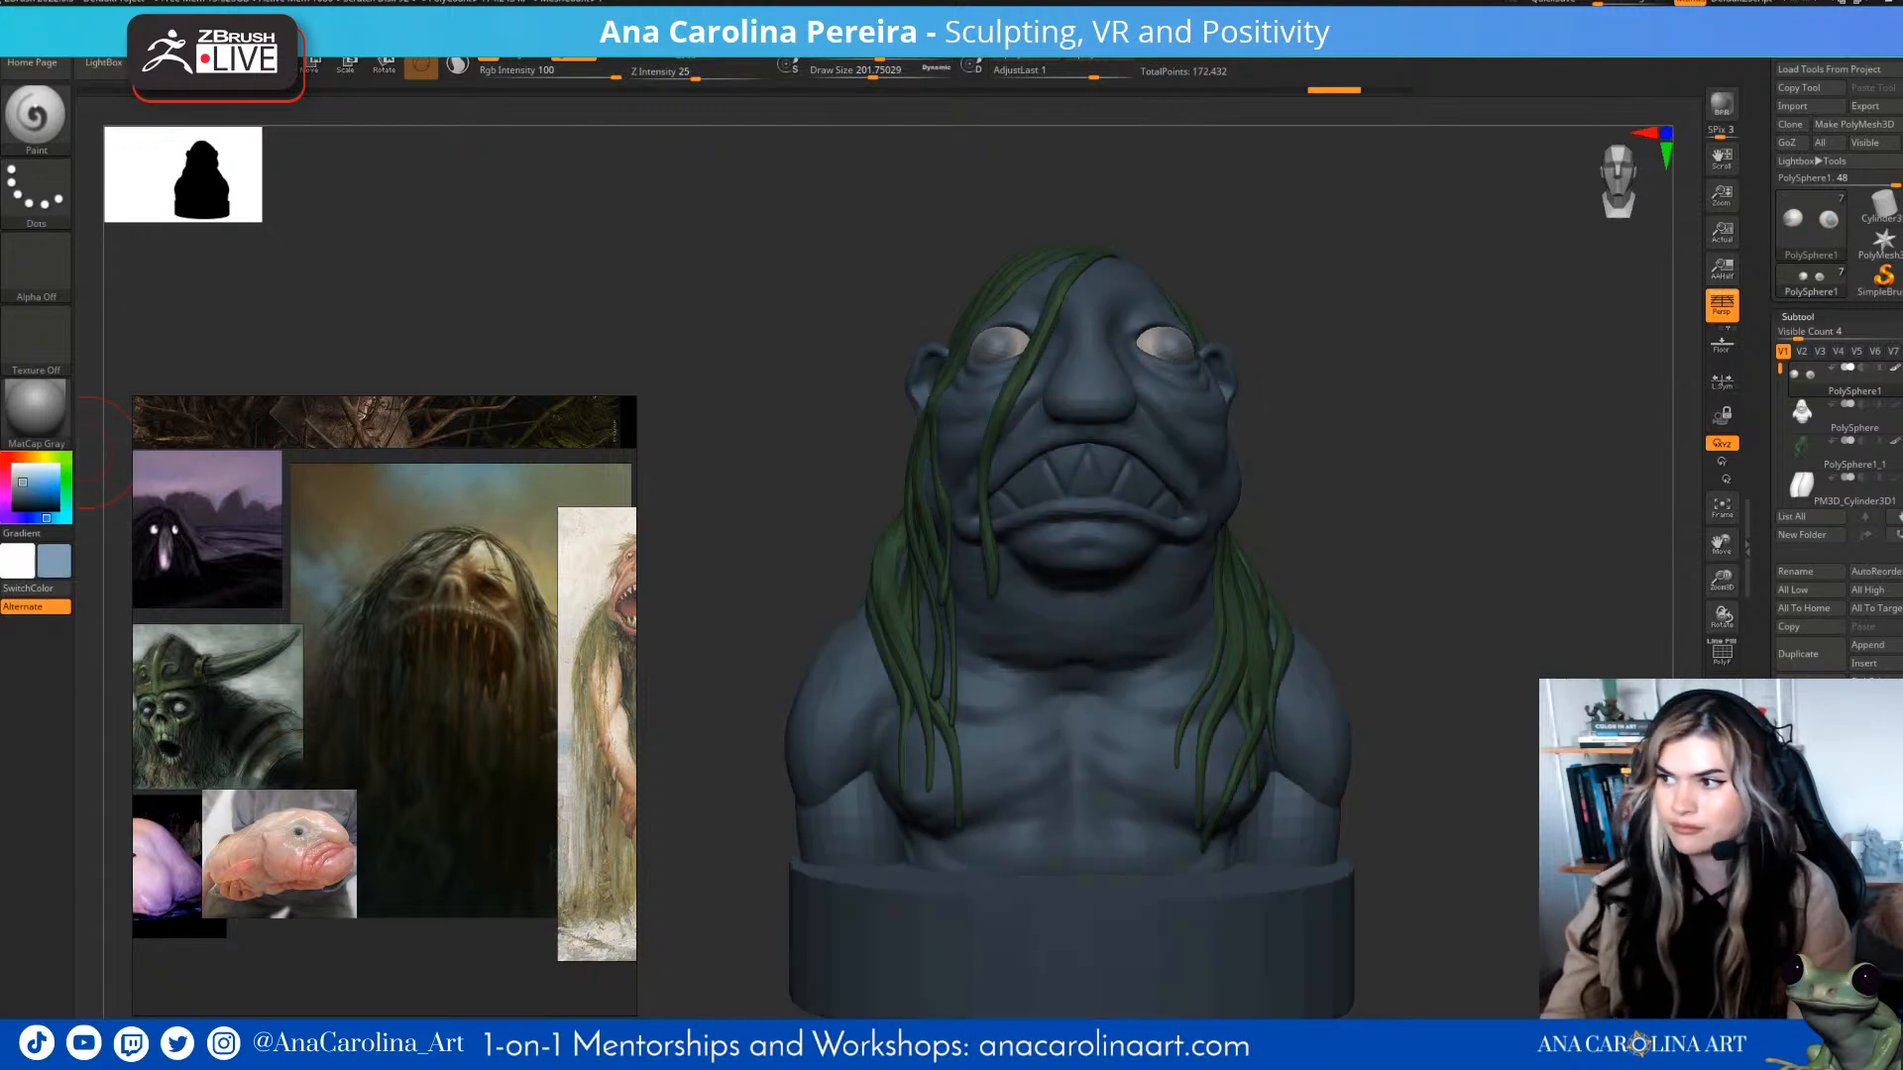
mouse_move(1351, 531)
left_mouse_down()
mouse_move(1043, 658)
mouse_move(1675, 505)
mouse_move(1497, 488)
mouse_move(1328, 498)
mouse_move(1373, 530)
mouse_move(1370, 513)
mouse_move(1396, 516)
mouse_move(1278, 511)
mouse_move(1371, 510)
left_mouse_up()
key("b")
key("p")
key("a")
key("bracketright")
left_click(14, 466)
mouse_move(1442, 410)
left_mouse_down()
mouse_move(1509, 398)
mouse_move(1491, 444)
mouse_move(1546, 451)
mouse_move(1388, 459)
left_mouse_up()
- Select the teeth, try reddish-orange tones for them, and colour them golden ochre
left_click(1224, 486, "alt")
left_click(22, 457)
left_click(27, 472)
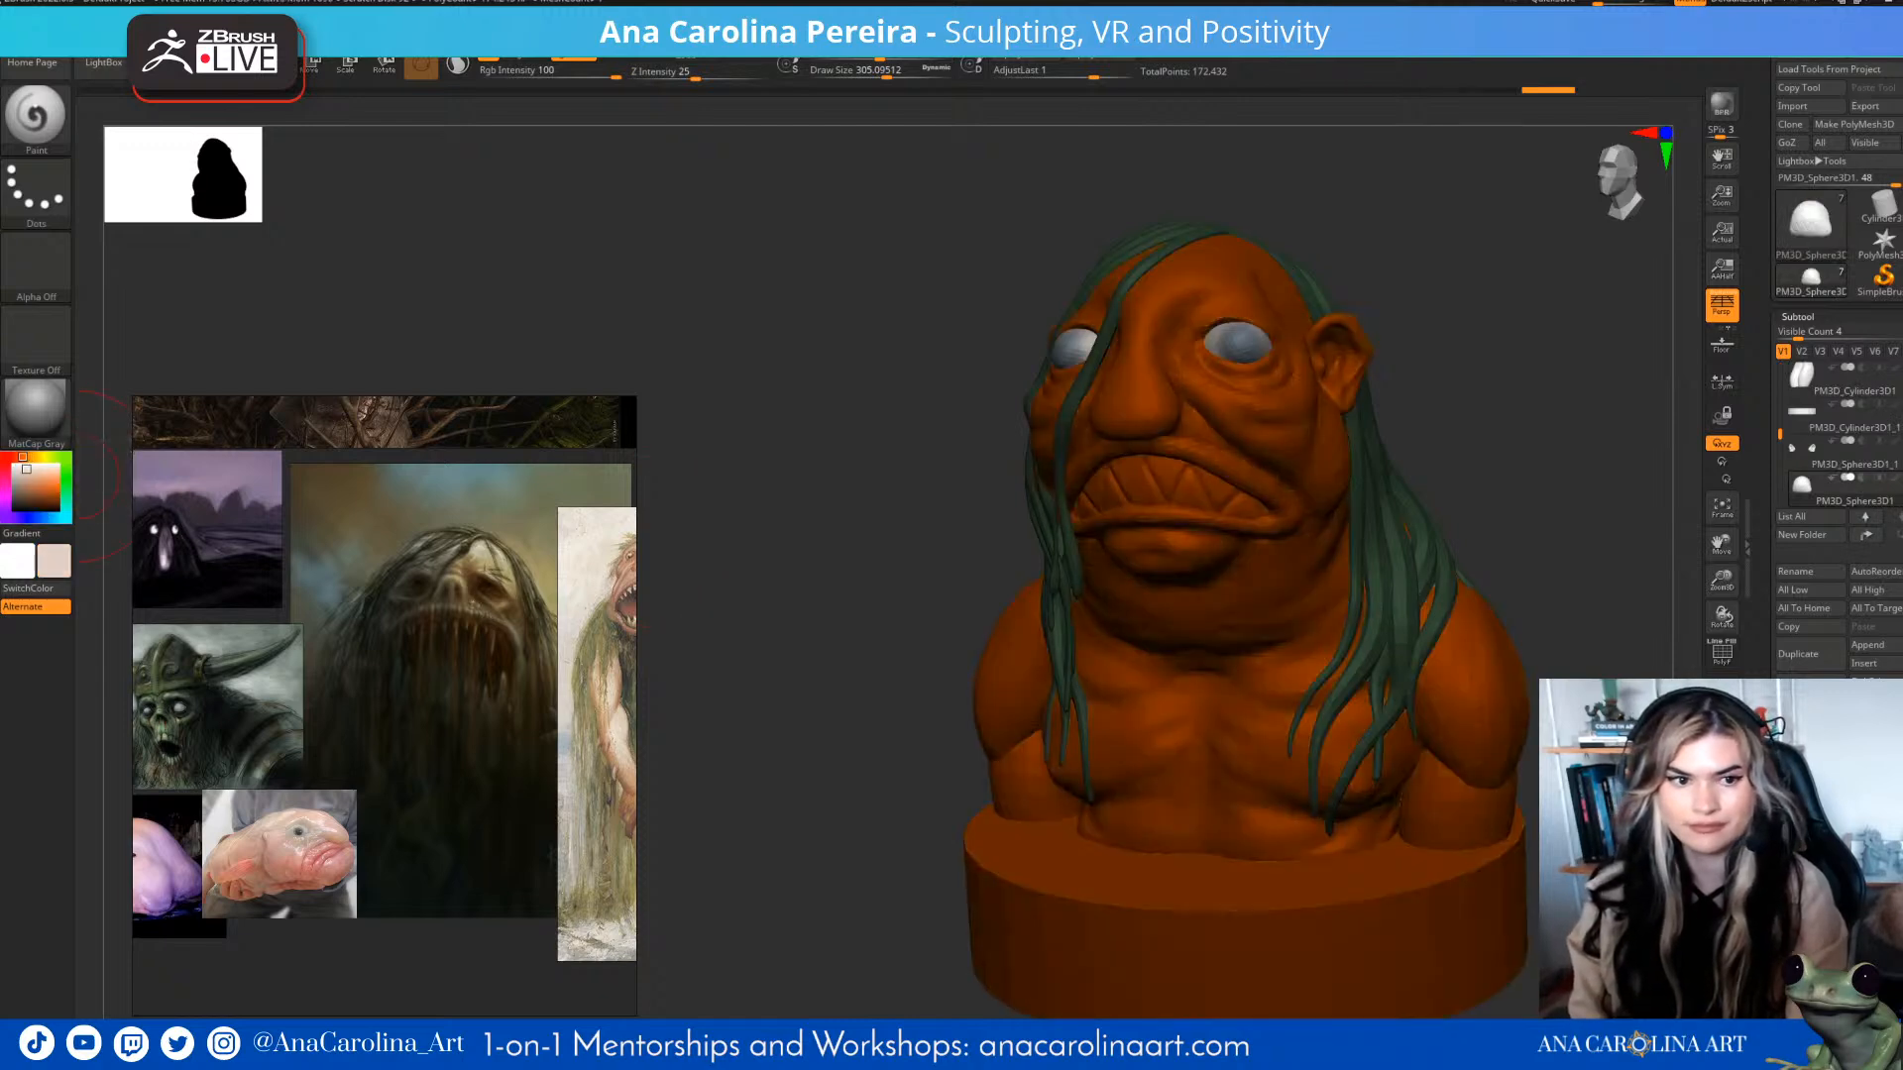
left_click_drag(26, 472, 34, 474)
left_click(46, 480)
left_click(33, 457)
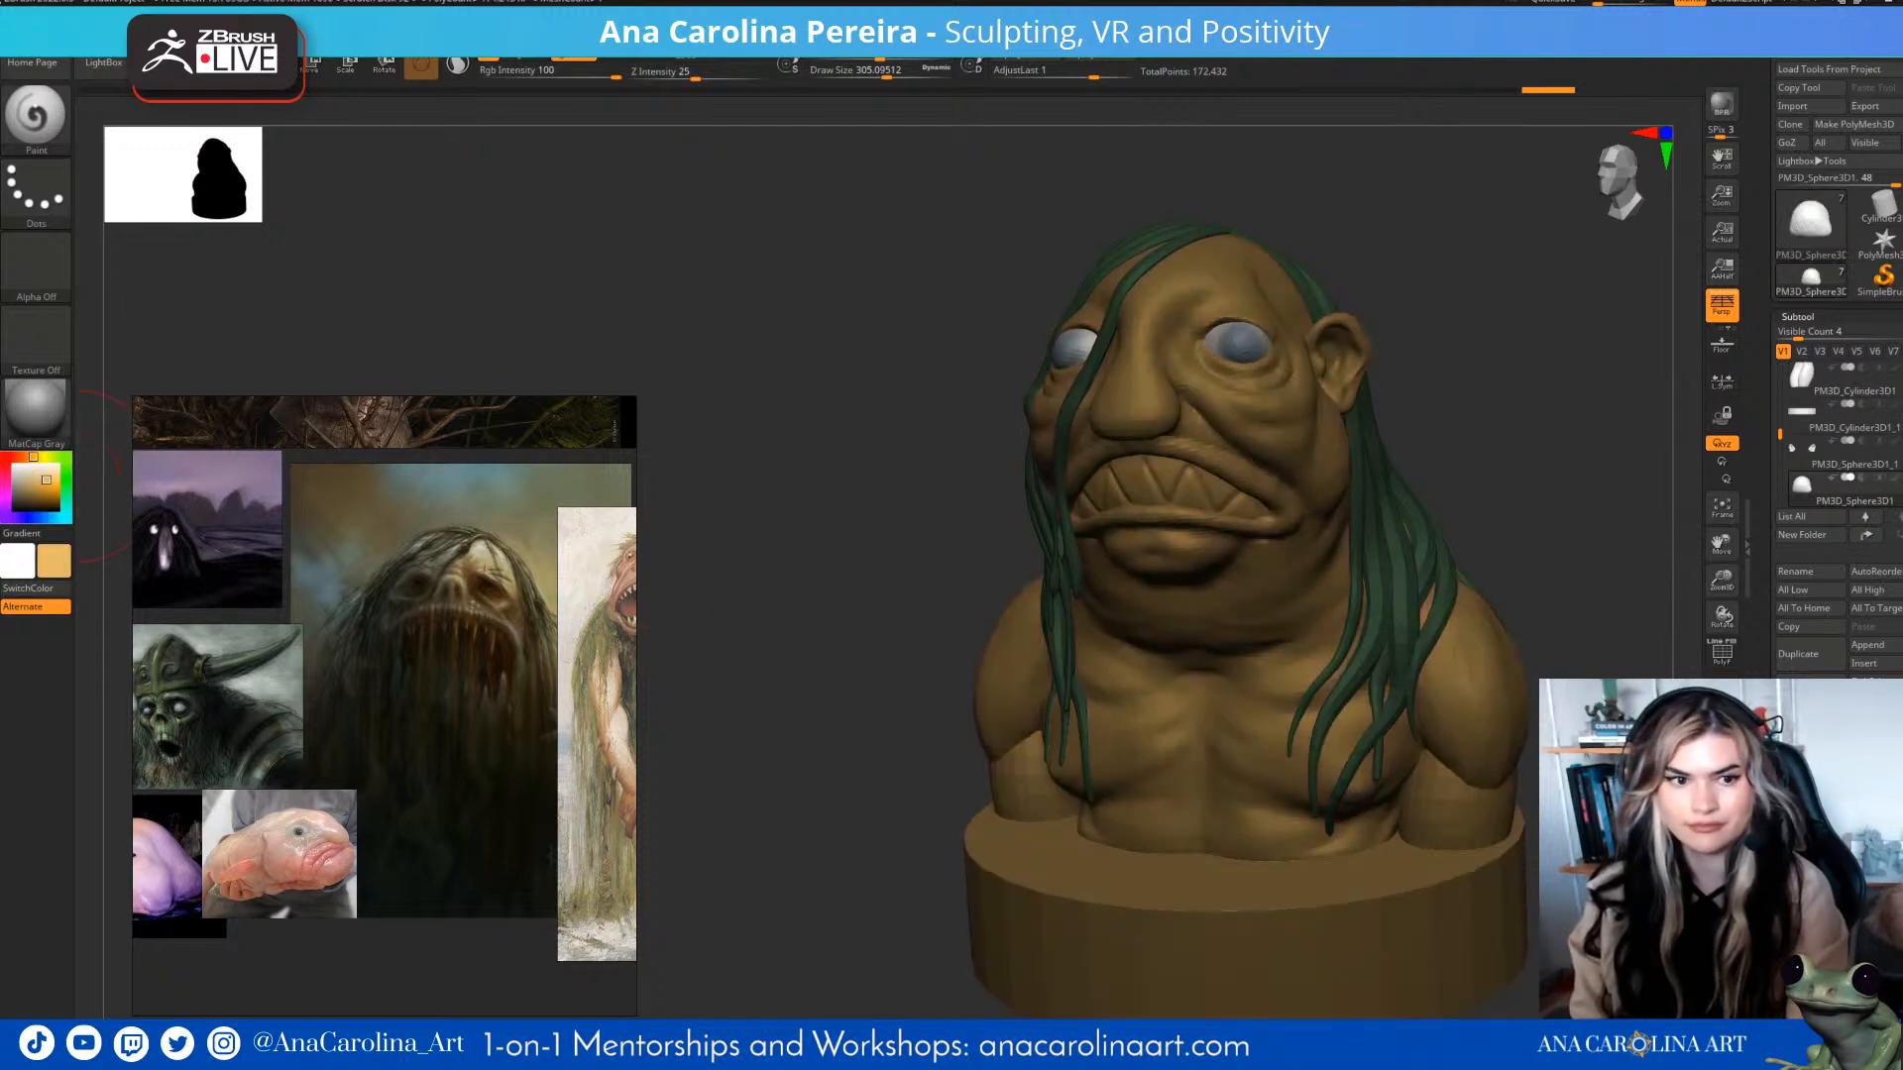
left_click_drag(716, 412, 813, 397)
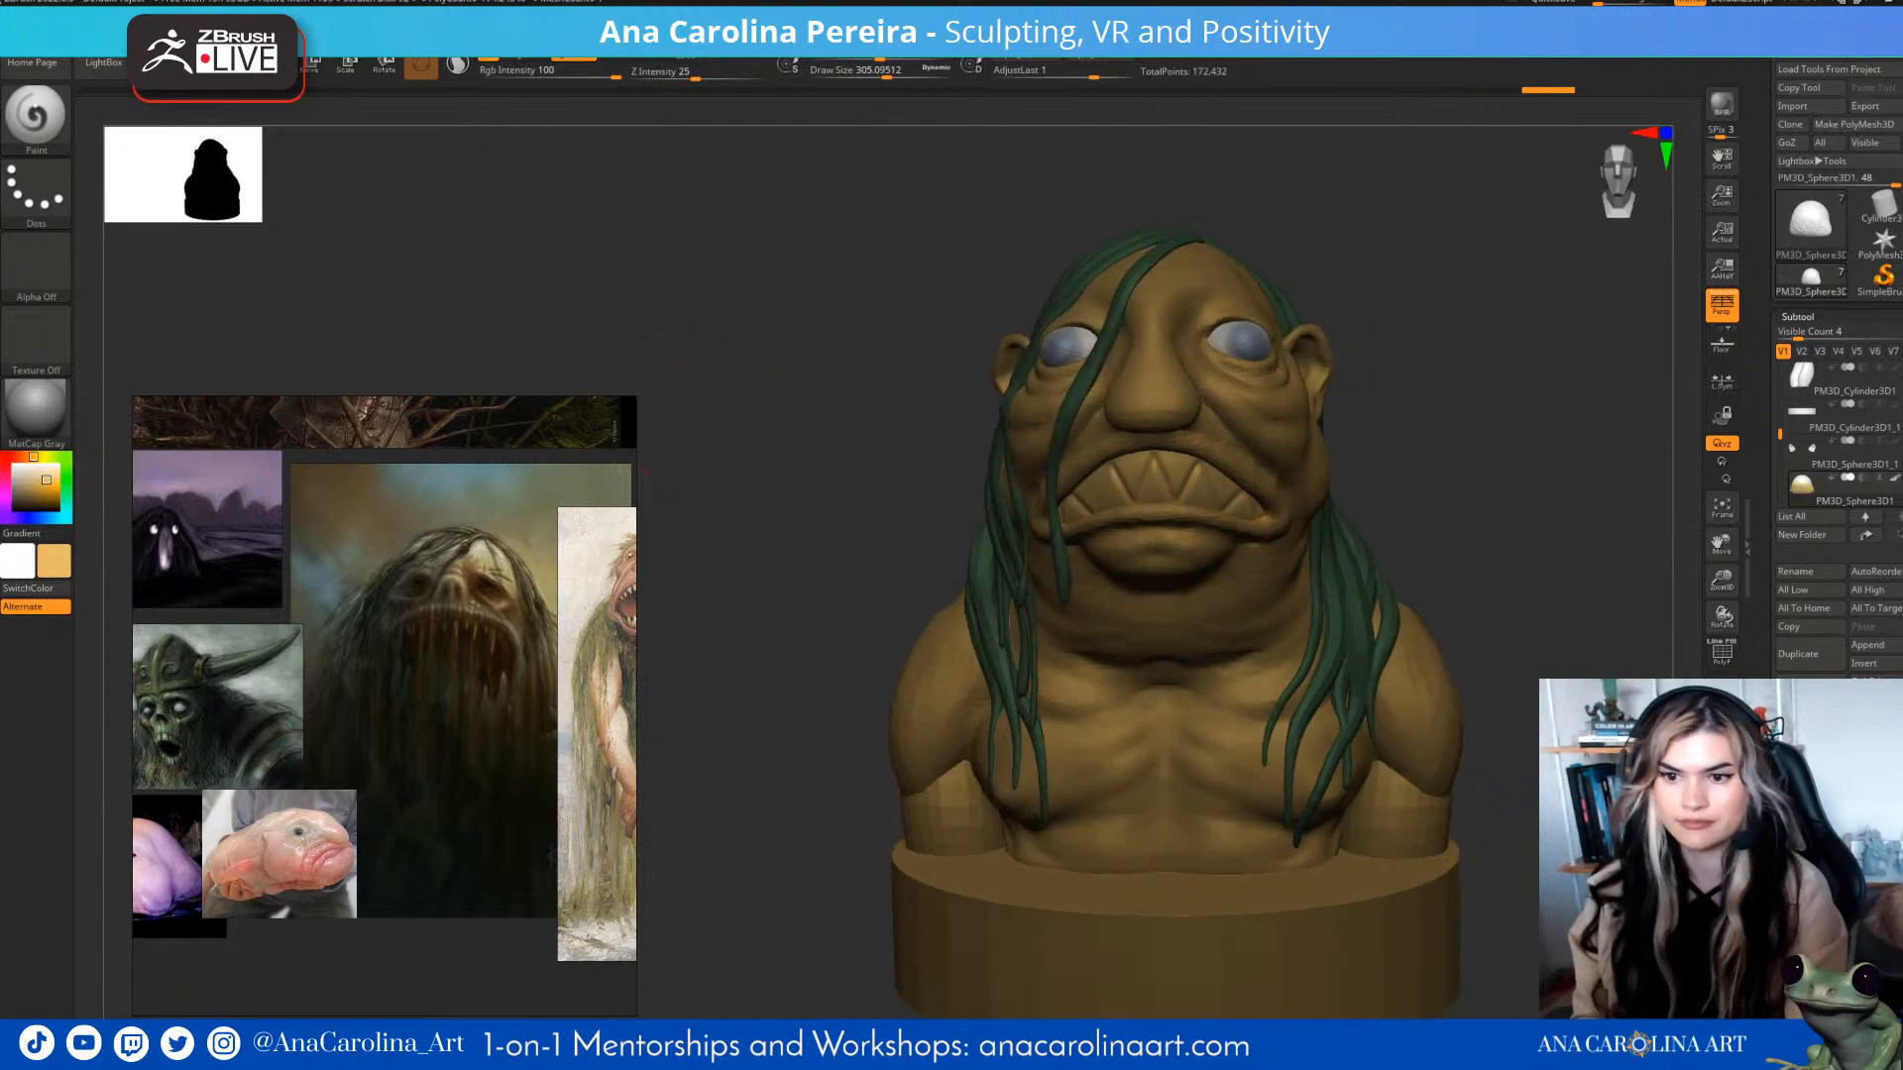
- Pick a pale cream colour and cover the creature's body with it, using a draw size of about 989
left_click(43, 471)
key("space")
mouse_move(1148, 462)
left_mouse_down()
mouse_move(1083, 488)
mouse_move(1248, 504)
left_mouse_up()
key("space")
mouse_move(1358, 483)
left_mouse_down()
mouse_move(1457, 480)
mouse_move(1400, 491)
mouse_move(1463, 522)
mouse_move(1308, 516)
mouse_move(1513, 518)
mouse_move(1517, 437)
left_mouse_up()
left_click(1433, 520, "alt")
left_click(1360, 496, "alt")
left_click_drag(1516, 436, 1482, 441)
mouse_move(1482, 441)
right_mouse_down("ctrl")
mouse_move(1507, 498)
mouse_move(1437, 514)
right_mouse_up("ctrl")
right_click(1506, 498)
right_click(1479, 507)
mouse_move(1210, 516)
left_mouse_down()
mouse_move(1125, 525)
mouse_move(931, 679)
mouse_move(1131, 496)
left_mouse_up()
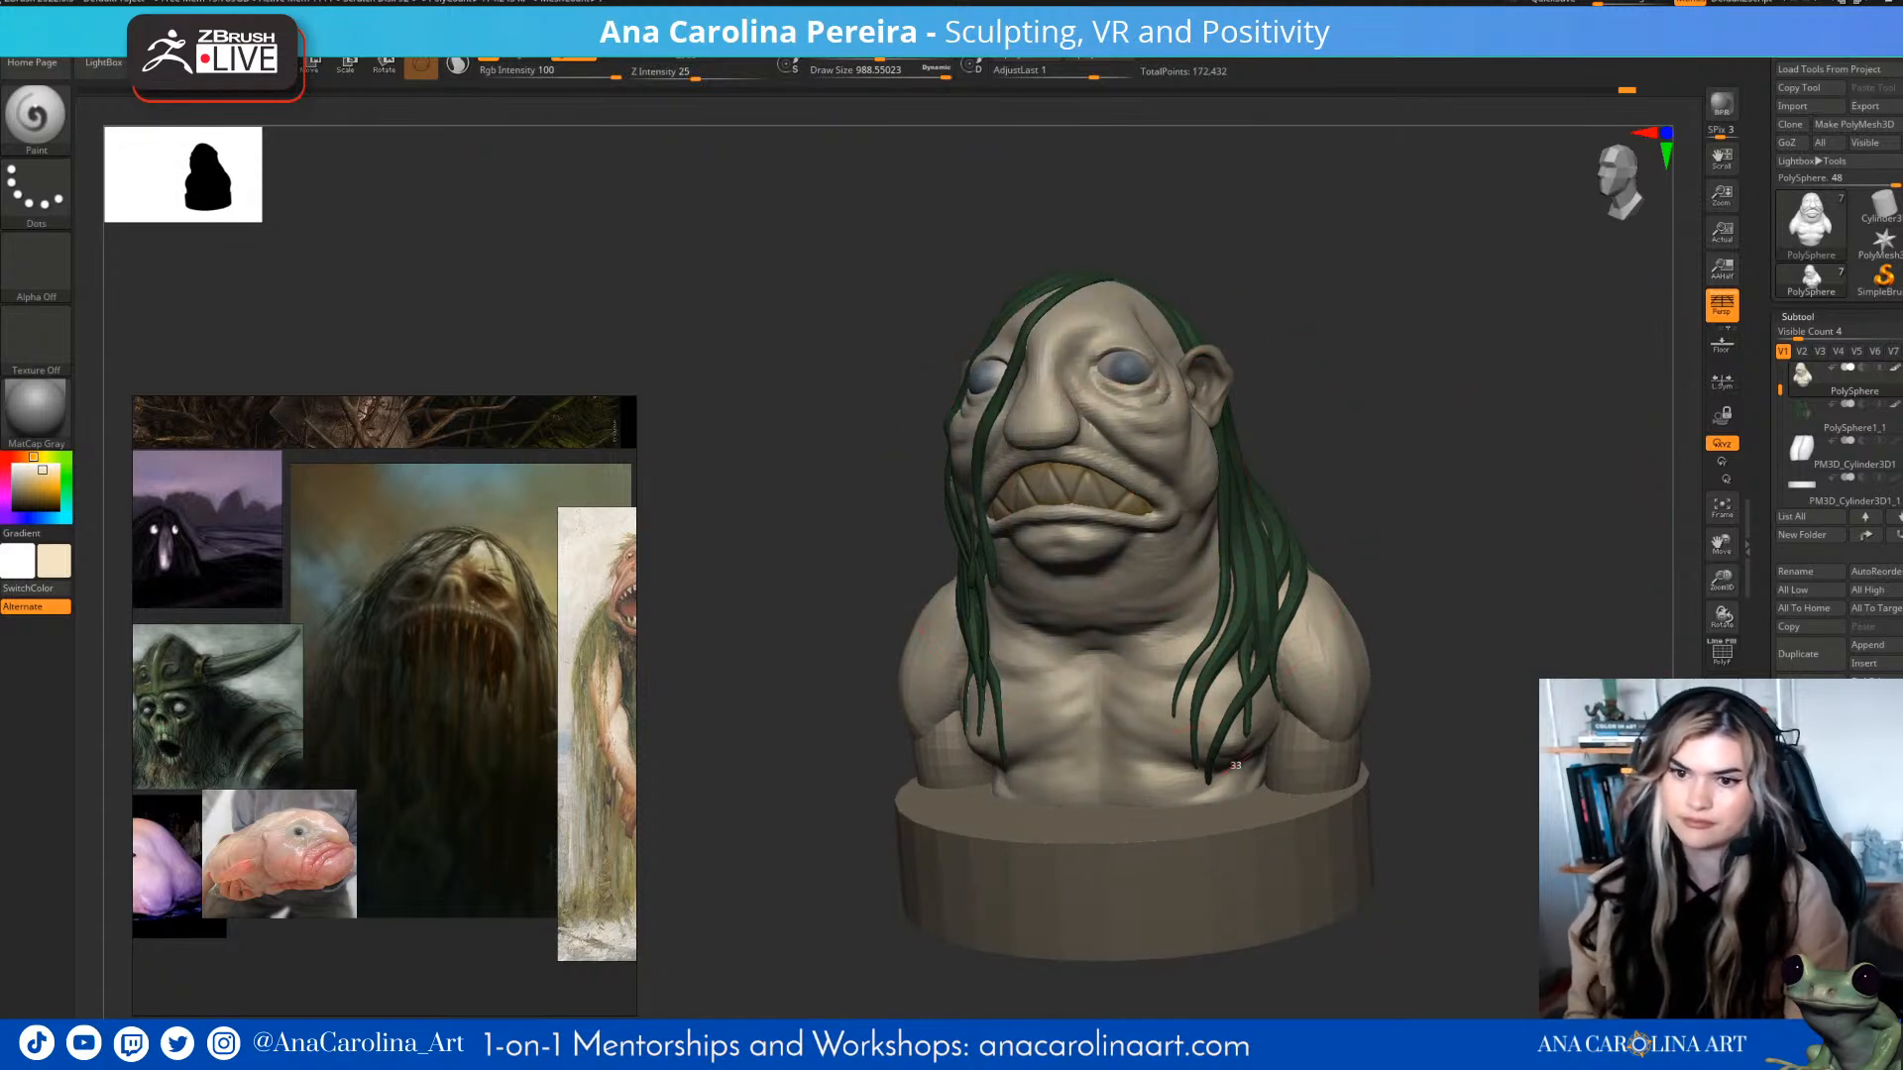
- Select the ears and the arm pieces and colour them the same pale cream, with a draw size of about 476
right_click_drag(1081, 845, 1295, 629)
left_click_drag(1295, 628, 1465, 413)
right_click_drag(1148, 770, 1215, 456)
left_click(1531, 296, "alt")
left_click_drag(1515, 322, 1556, 288)
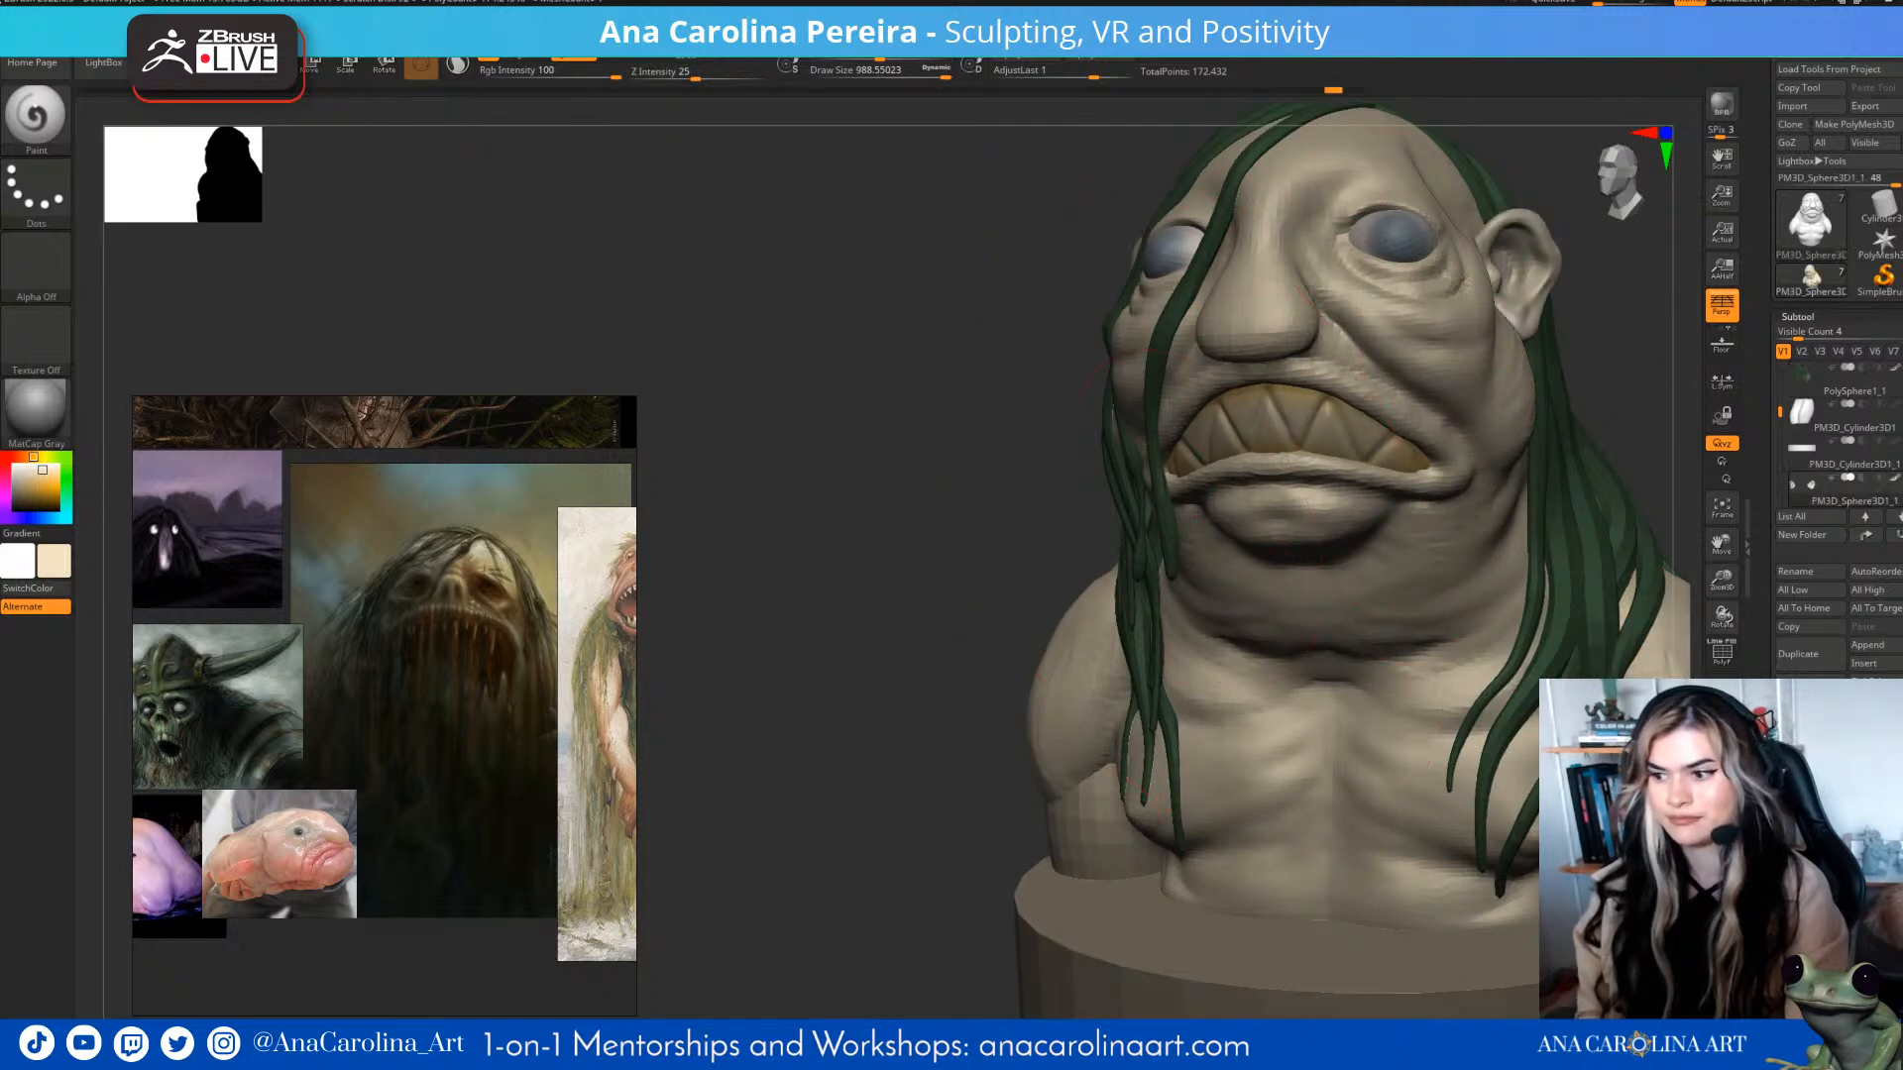
mouse_move(1605, 268)
right_mouse_down("alt")
mouse_move(1403, 273)
mouse_move(1388, 178)
right_mouse_up("alt")
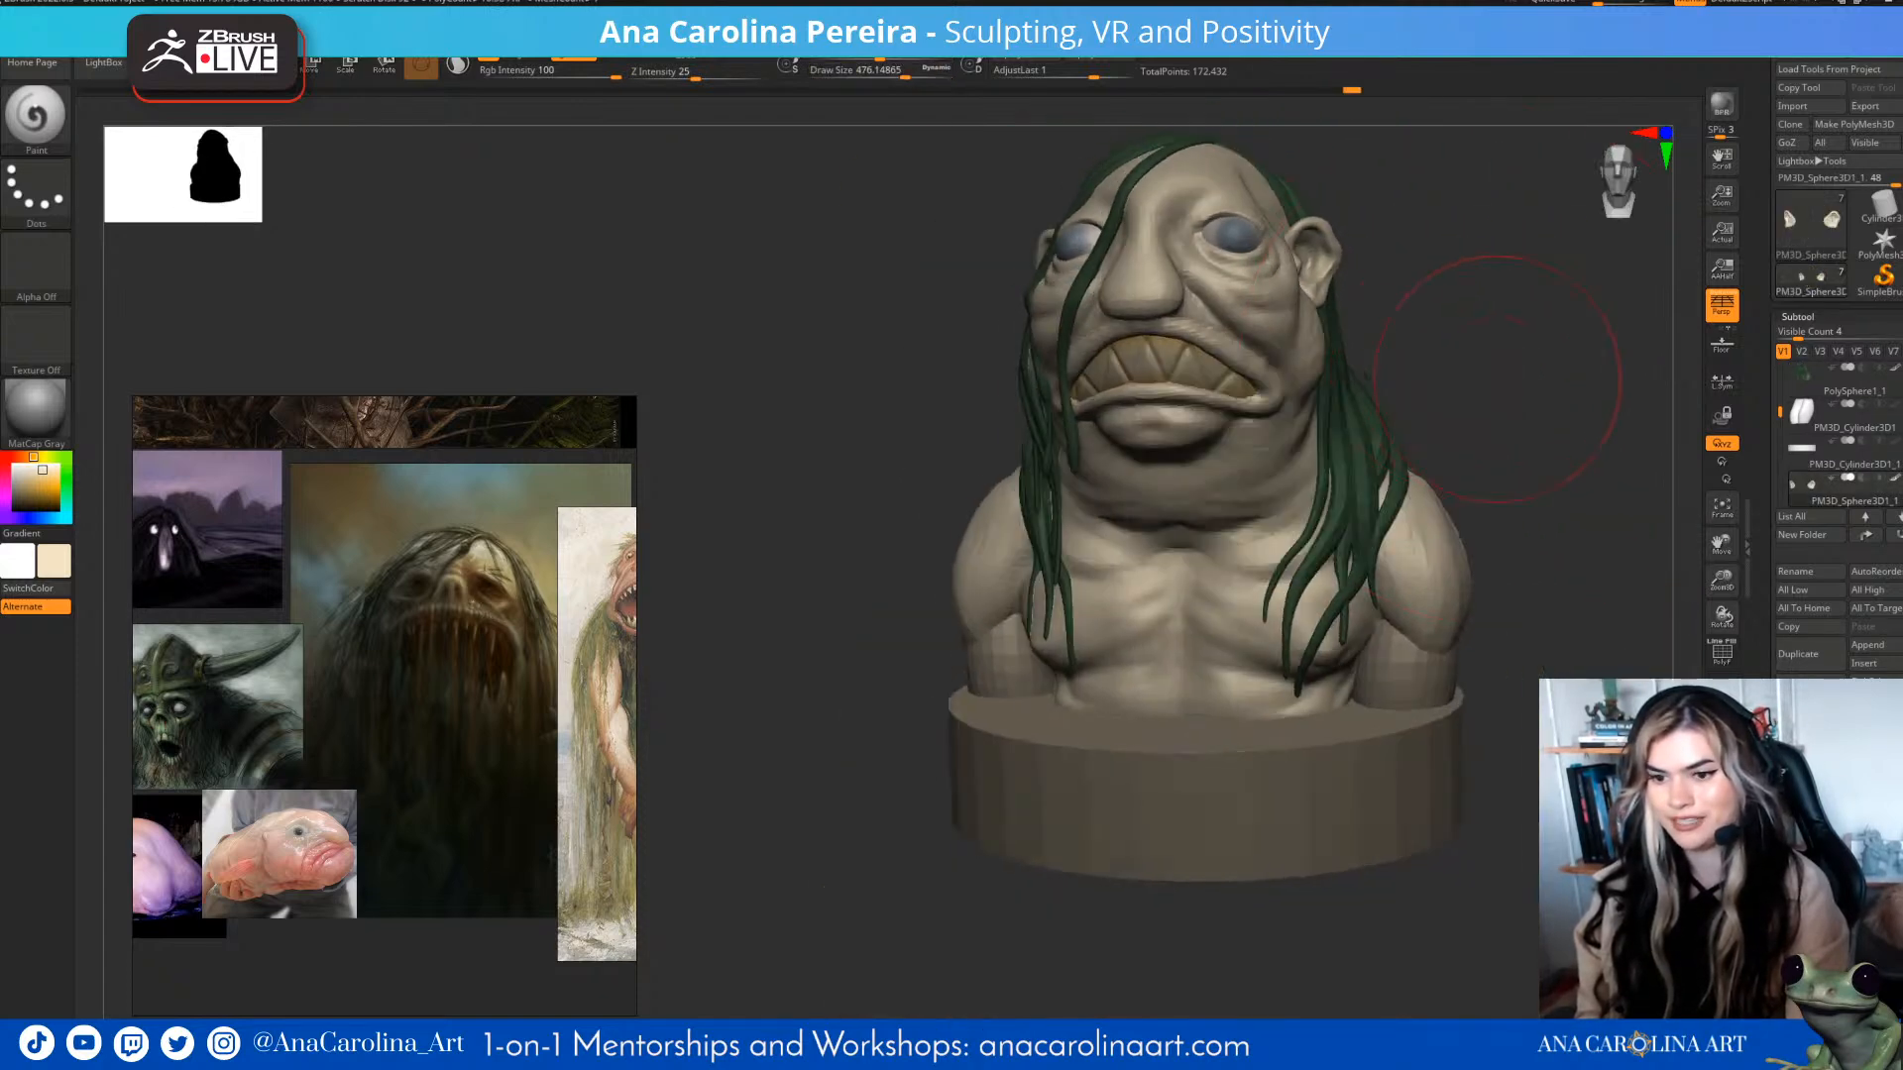
right_click_drag(1487, 373, 1465, 377)
left_click(1398, 662, "alt")
right_click_drag(1606, 615, 1471, 630)
- Select the round base and try near-black, bright blue and grey-blue colours for it
left_click(1452, 768, "alt")
mouse_move(1428, 753)
right_mouse_down()
mouse_move(1546, 729)
mouse_move(1437, 743)
right_mouse_up()
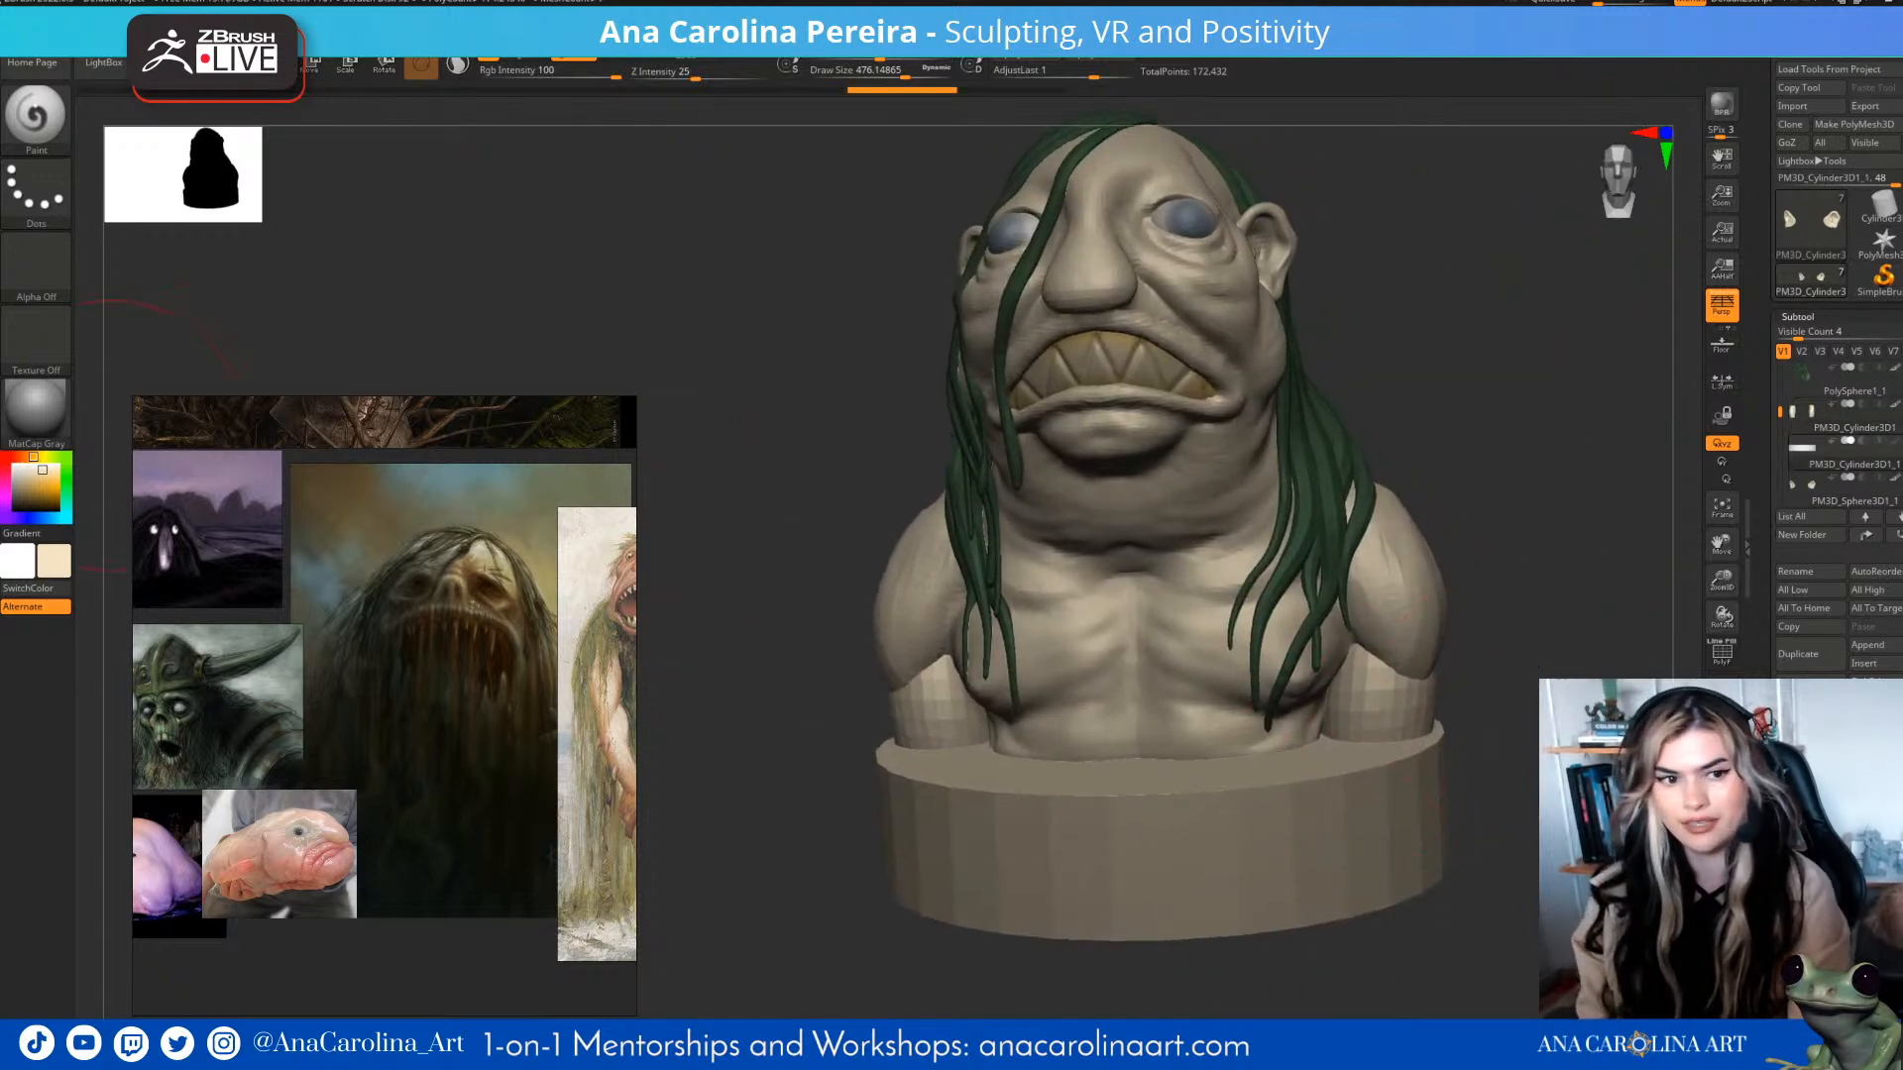
left_click(40, 512)
left_click(41, 518)
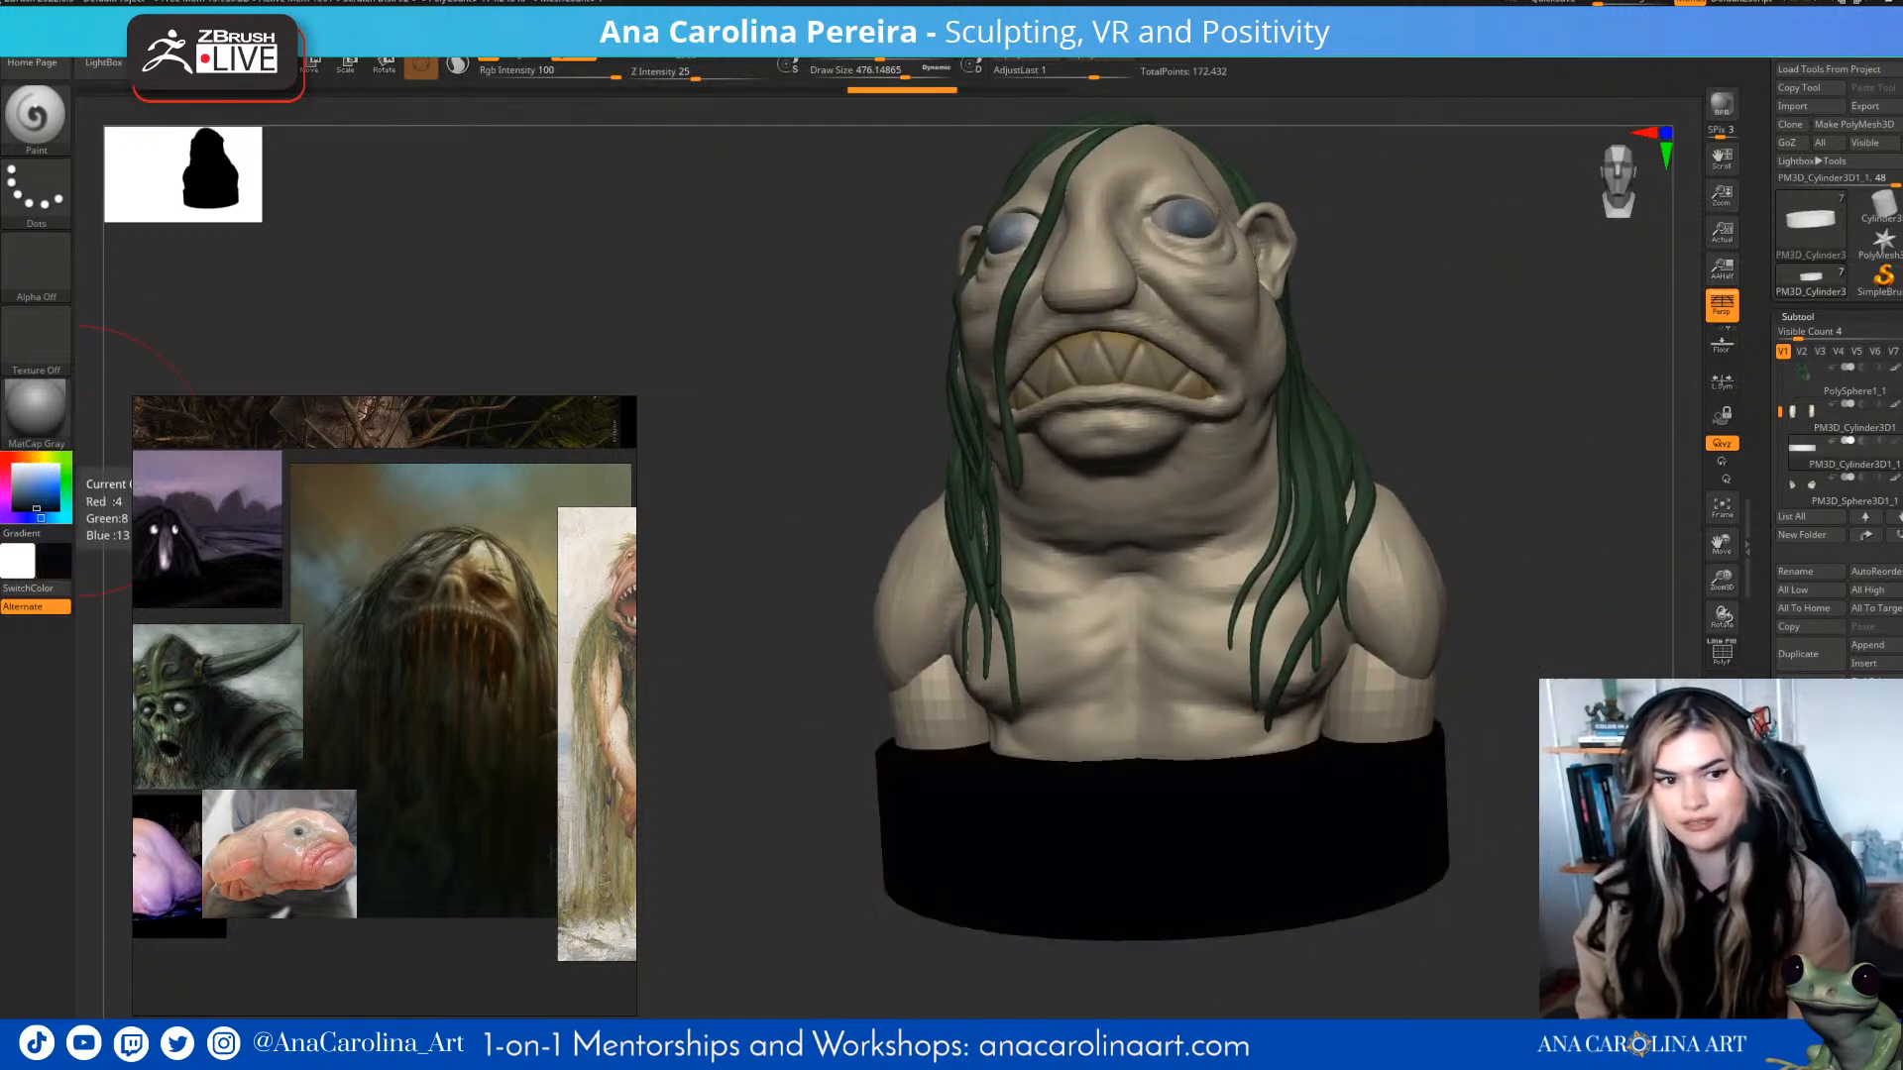
left_click(27, 480)
left_click(40, 479)
key("s")
left_click_drag(1102, 634, 1128, 634)
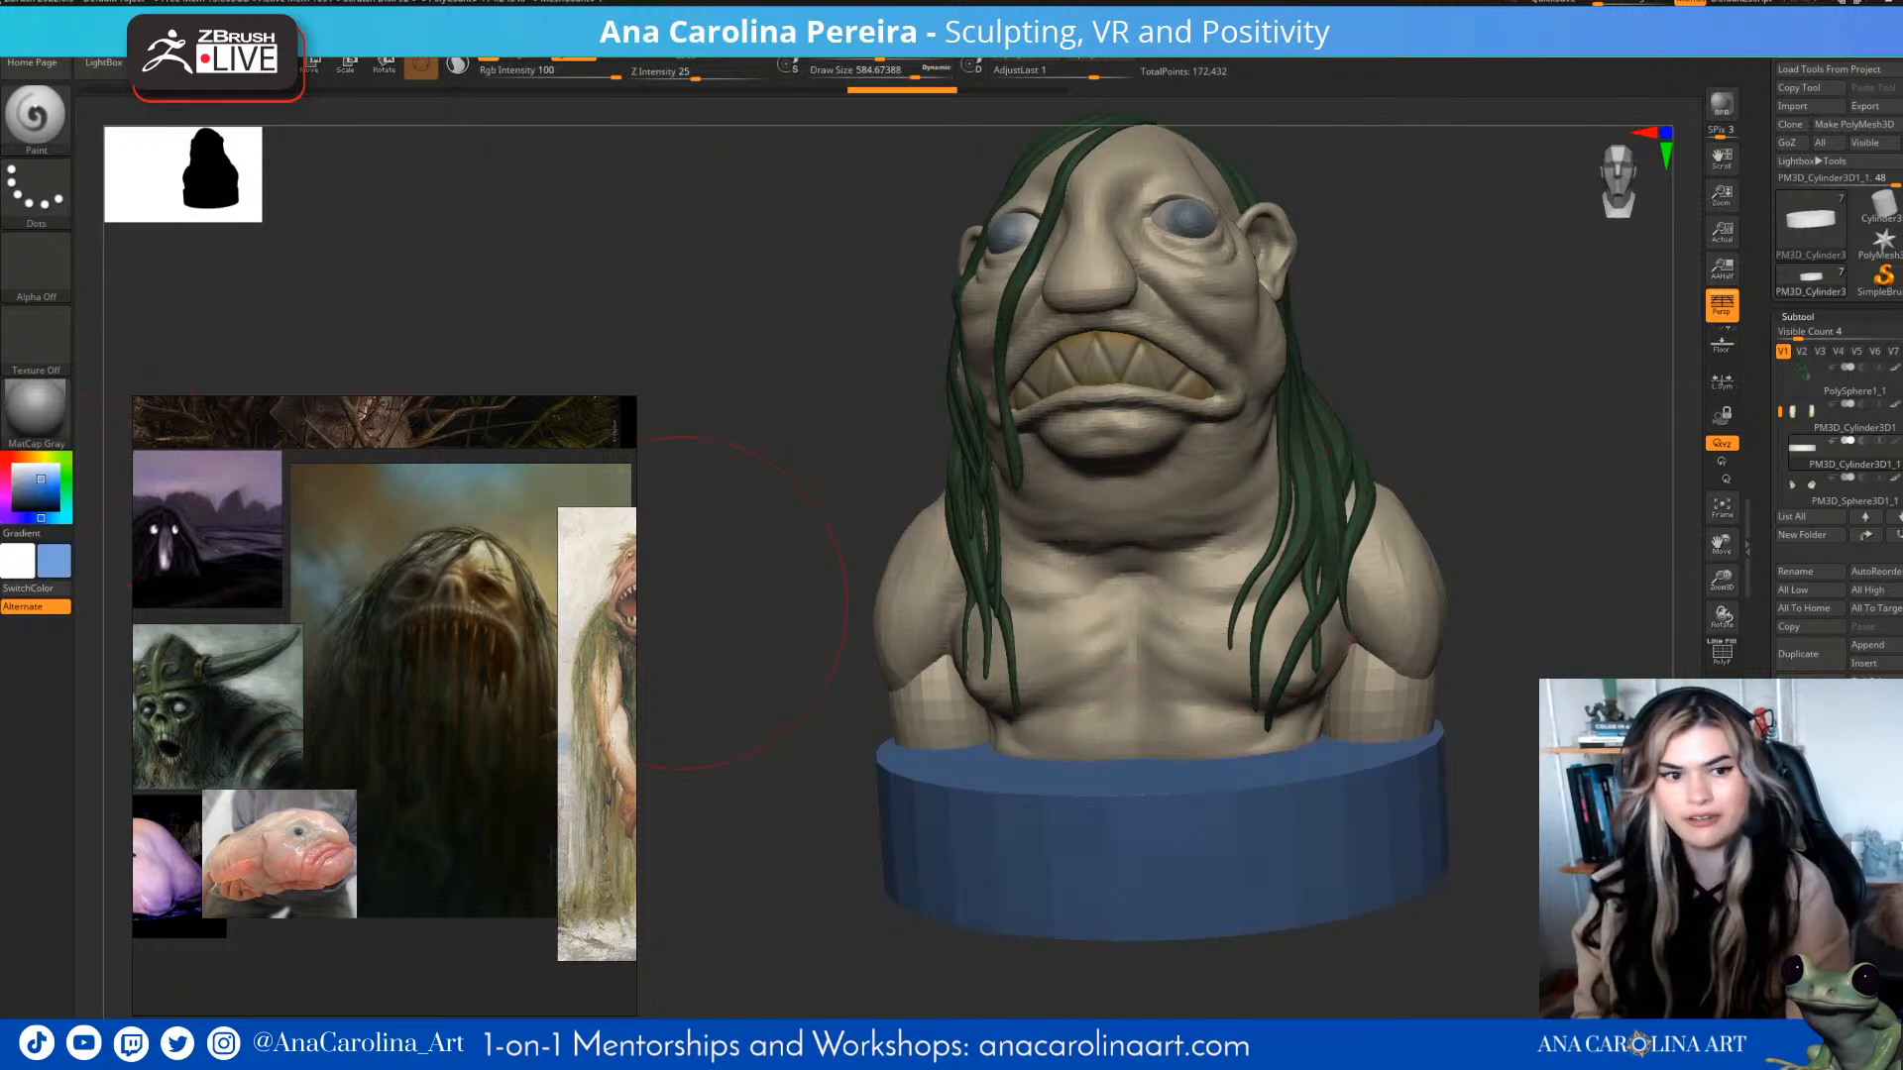
left_click_drag(23, 469, 17, 481)
right_click_drag(426, 341, 474, 357)
mouse_move(474, 357)
right_mouse_down("ctrl")
mouse_move(476, 298)
mouse_move(455, 341)
right_mouse_up("ctrl")
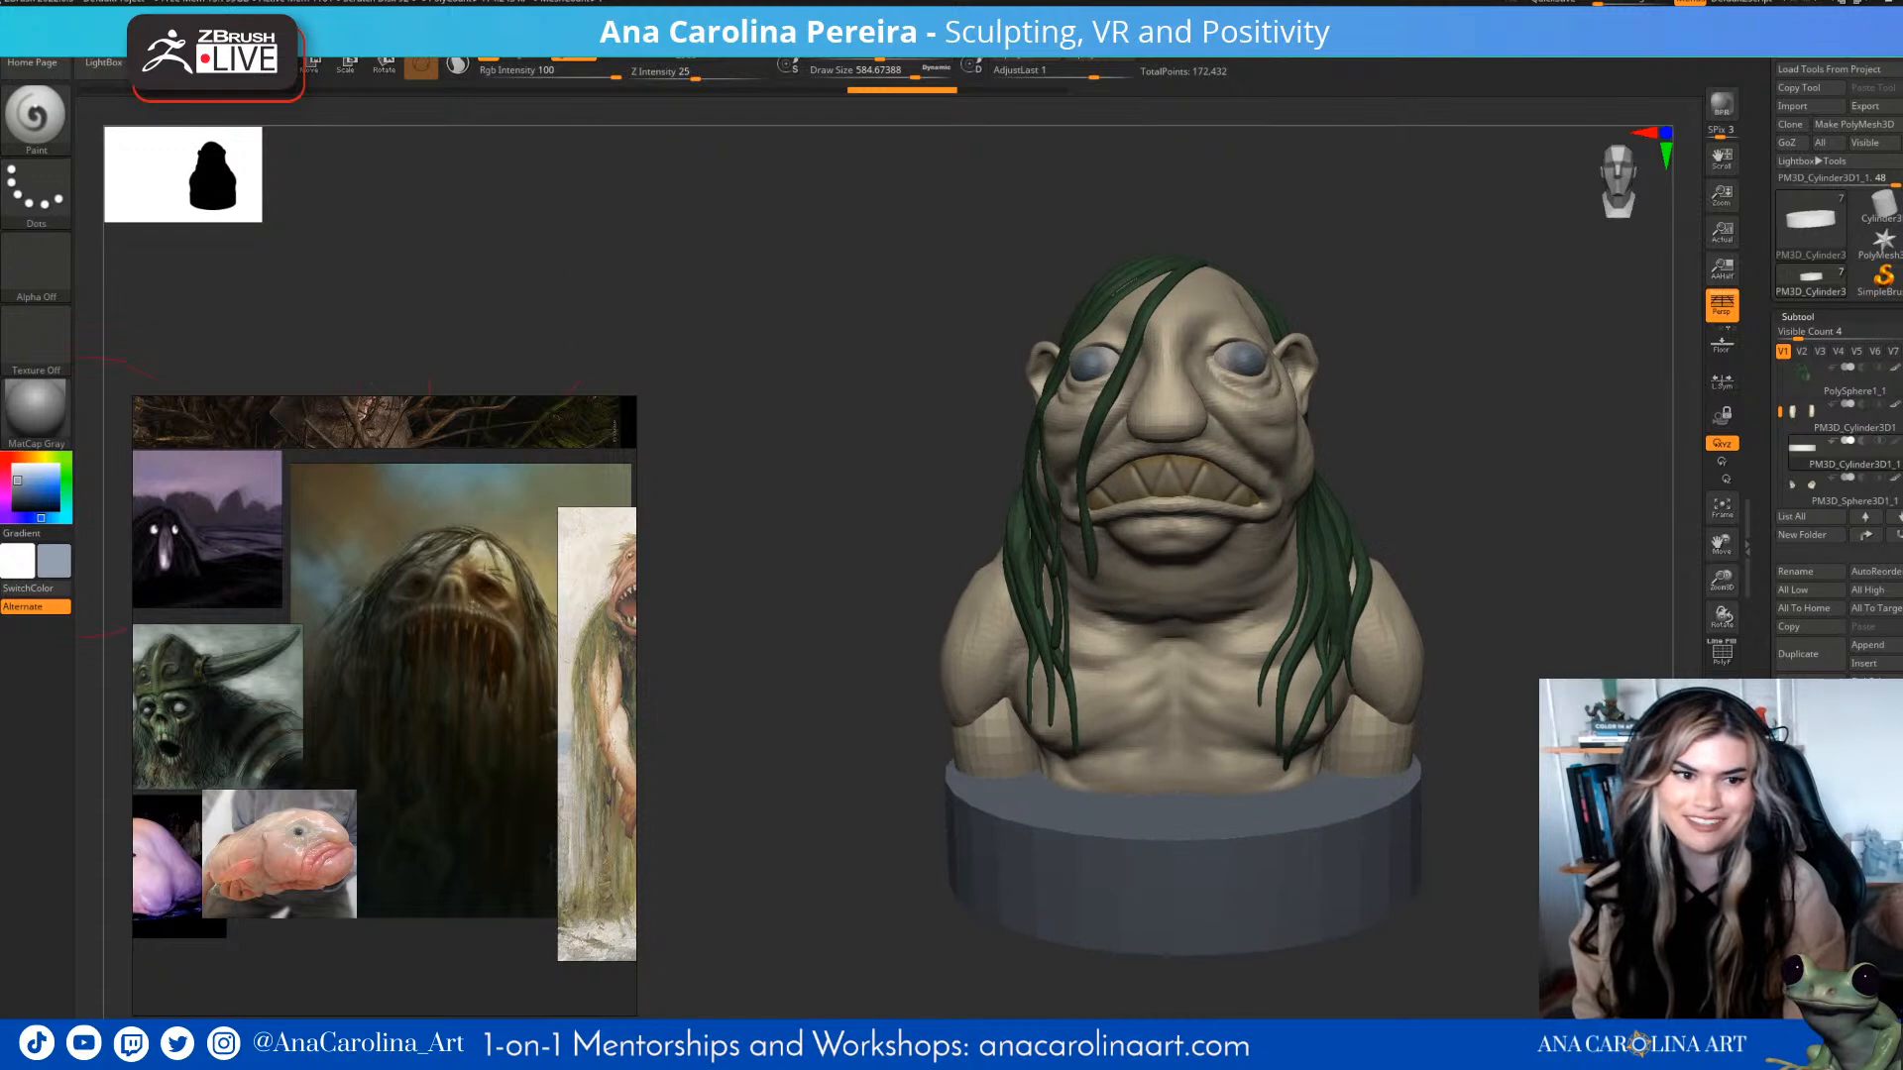
- Fill the round base with a muted slate blue and set the draw size to about 318
left_click(22, 486)
key("space")
left_click_drag(1218, 553, 1245, 553)
left_click_drag(1204, 854, 1080, 823)
left_click(109, 20)
left_click(136, 344)
mouse_move(1462, 426)
left_mouse_down()
mouse_move(1338, 441)
mouse_move(1396, 423)
left_mouse_up()
key("space")
left_click_drag(1412, 421, 1388, 429)
key("space")
mouse_move(1413, 429)
left_mouse_down()
mouse_move(1224, 432)
mouse_move(1492, 433)
mouse_move(1438, 432)
mouse_move(1466, 480)
mouse_move(1387, 480)
mouse_move(1427, 475)
left_mouse_up()
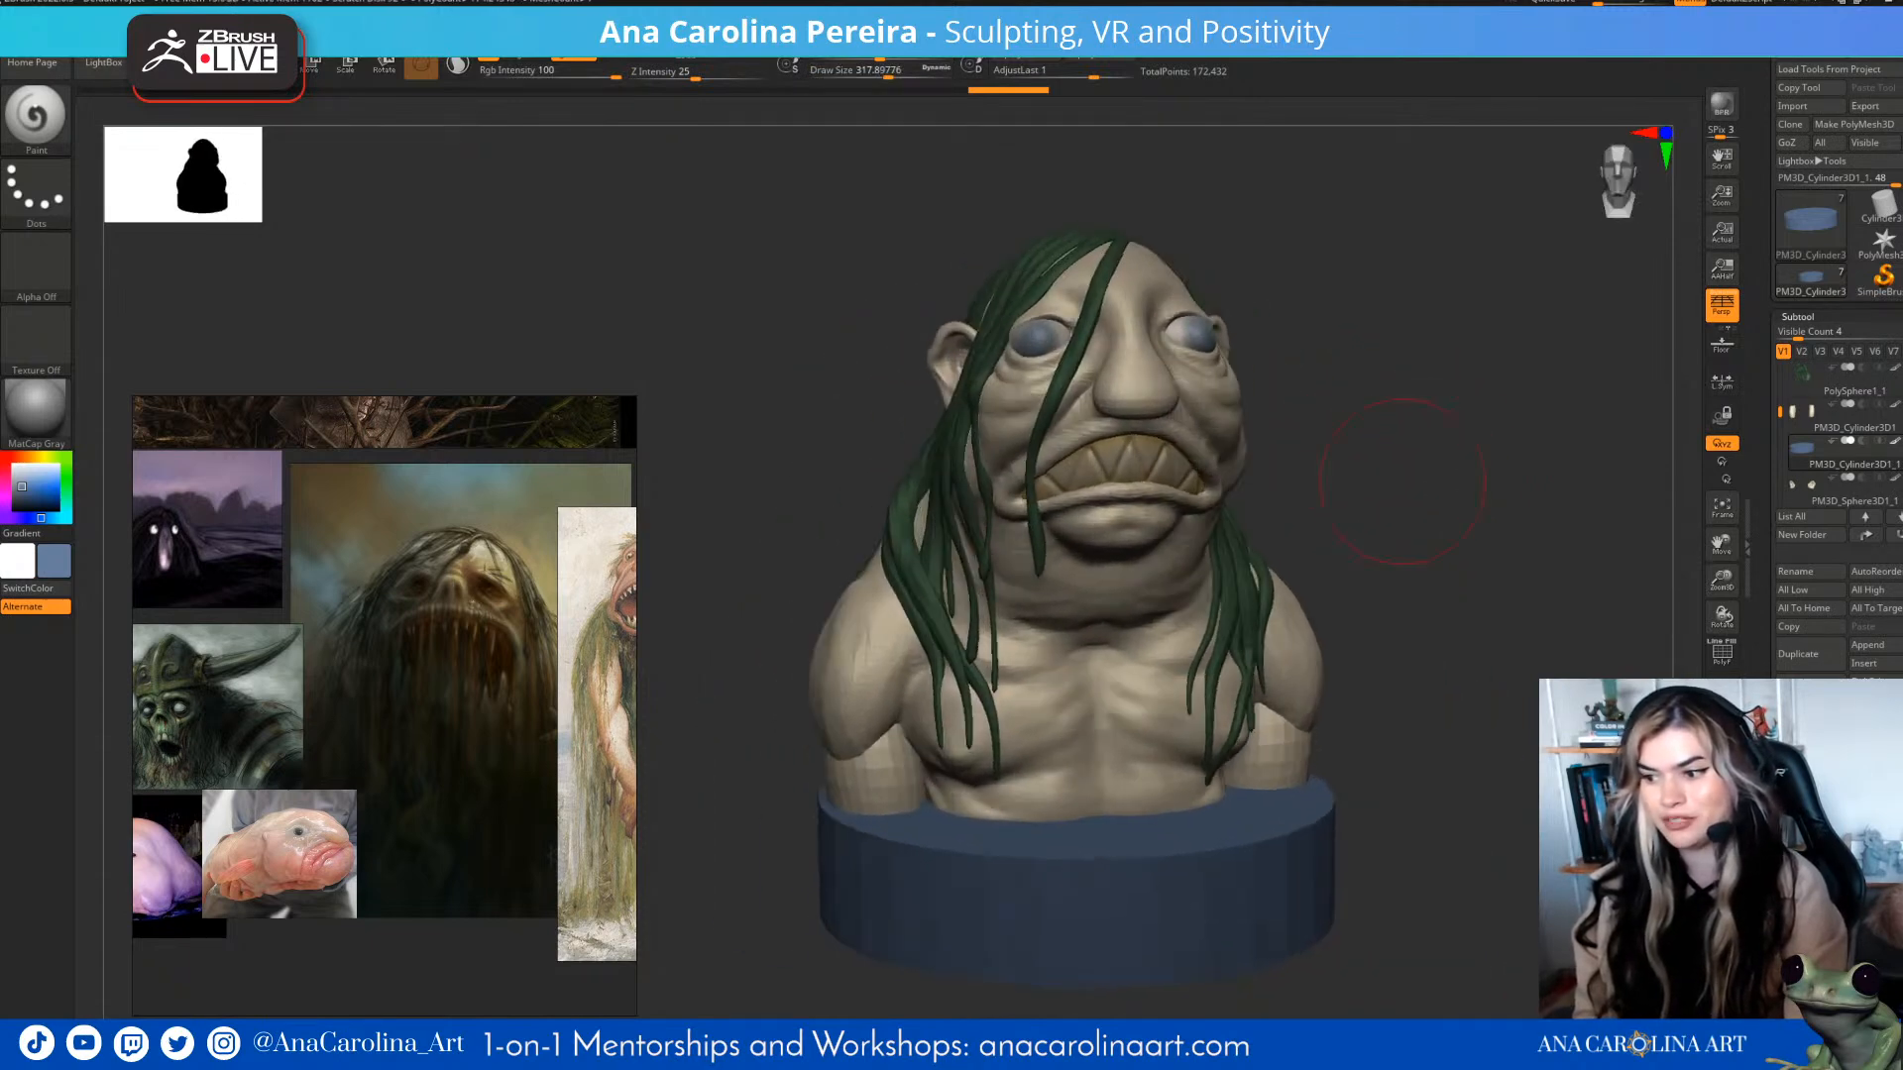
- Switch to the browser, view a Sapiens book cover in the Google image results, and return to the sculpt
left_click(1122, 243, "alt")
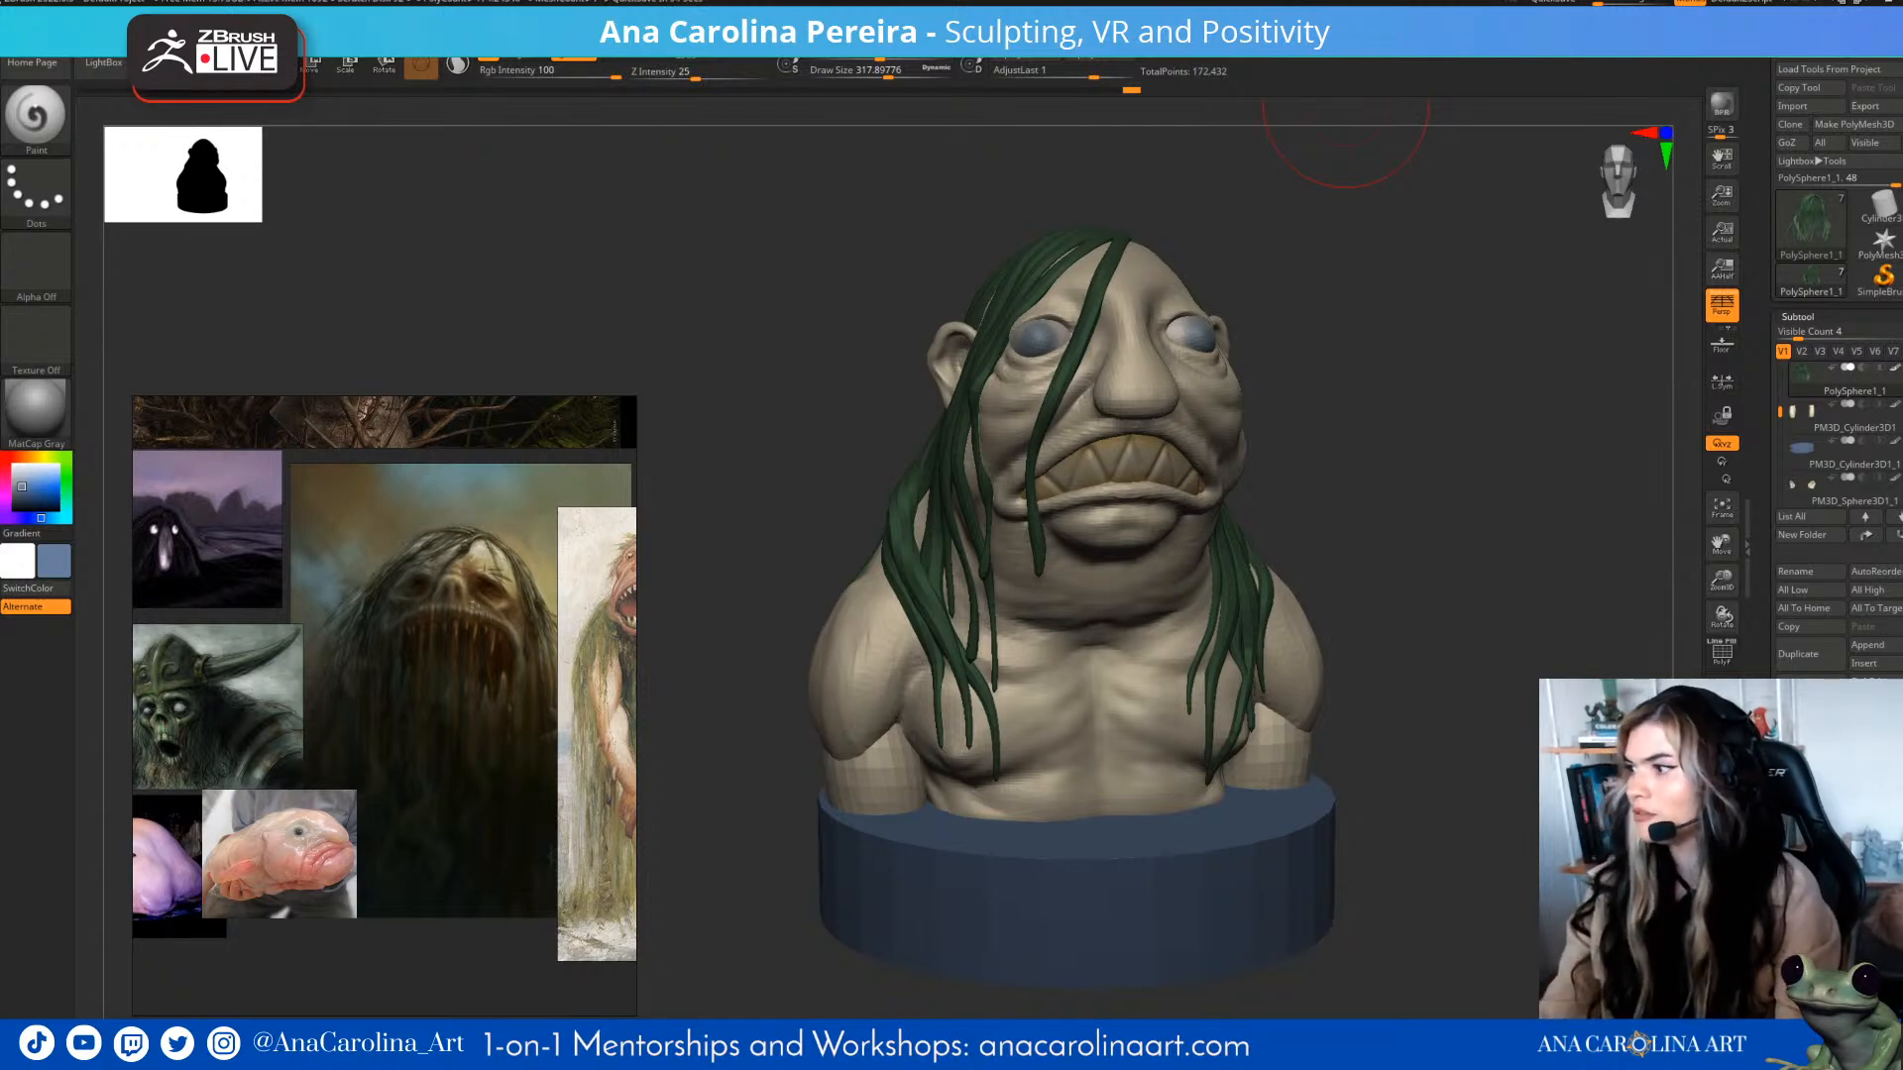
left_click_drag(1259, 1069, 1485, 55)
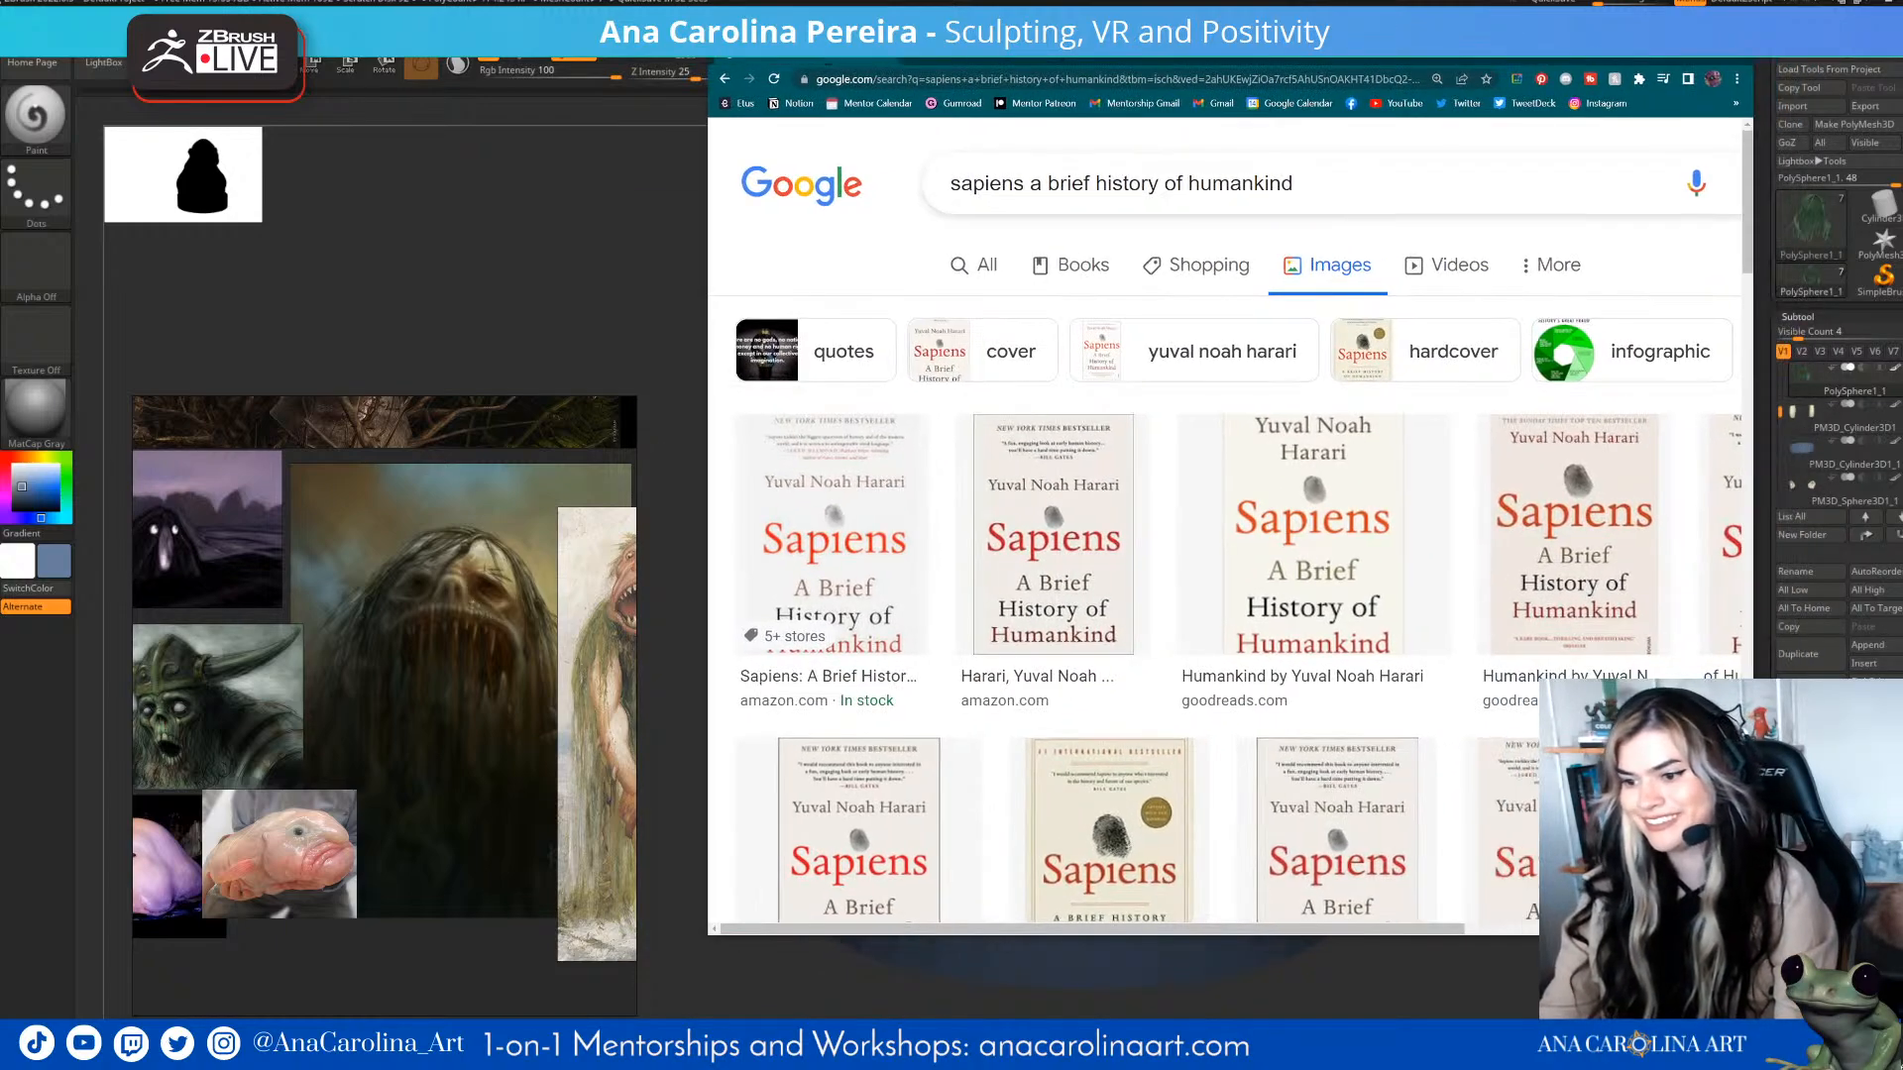
left_click_drag(1753, 936, 1902, 1069)
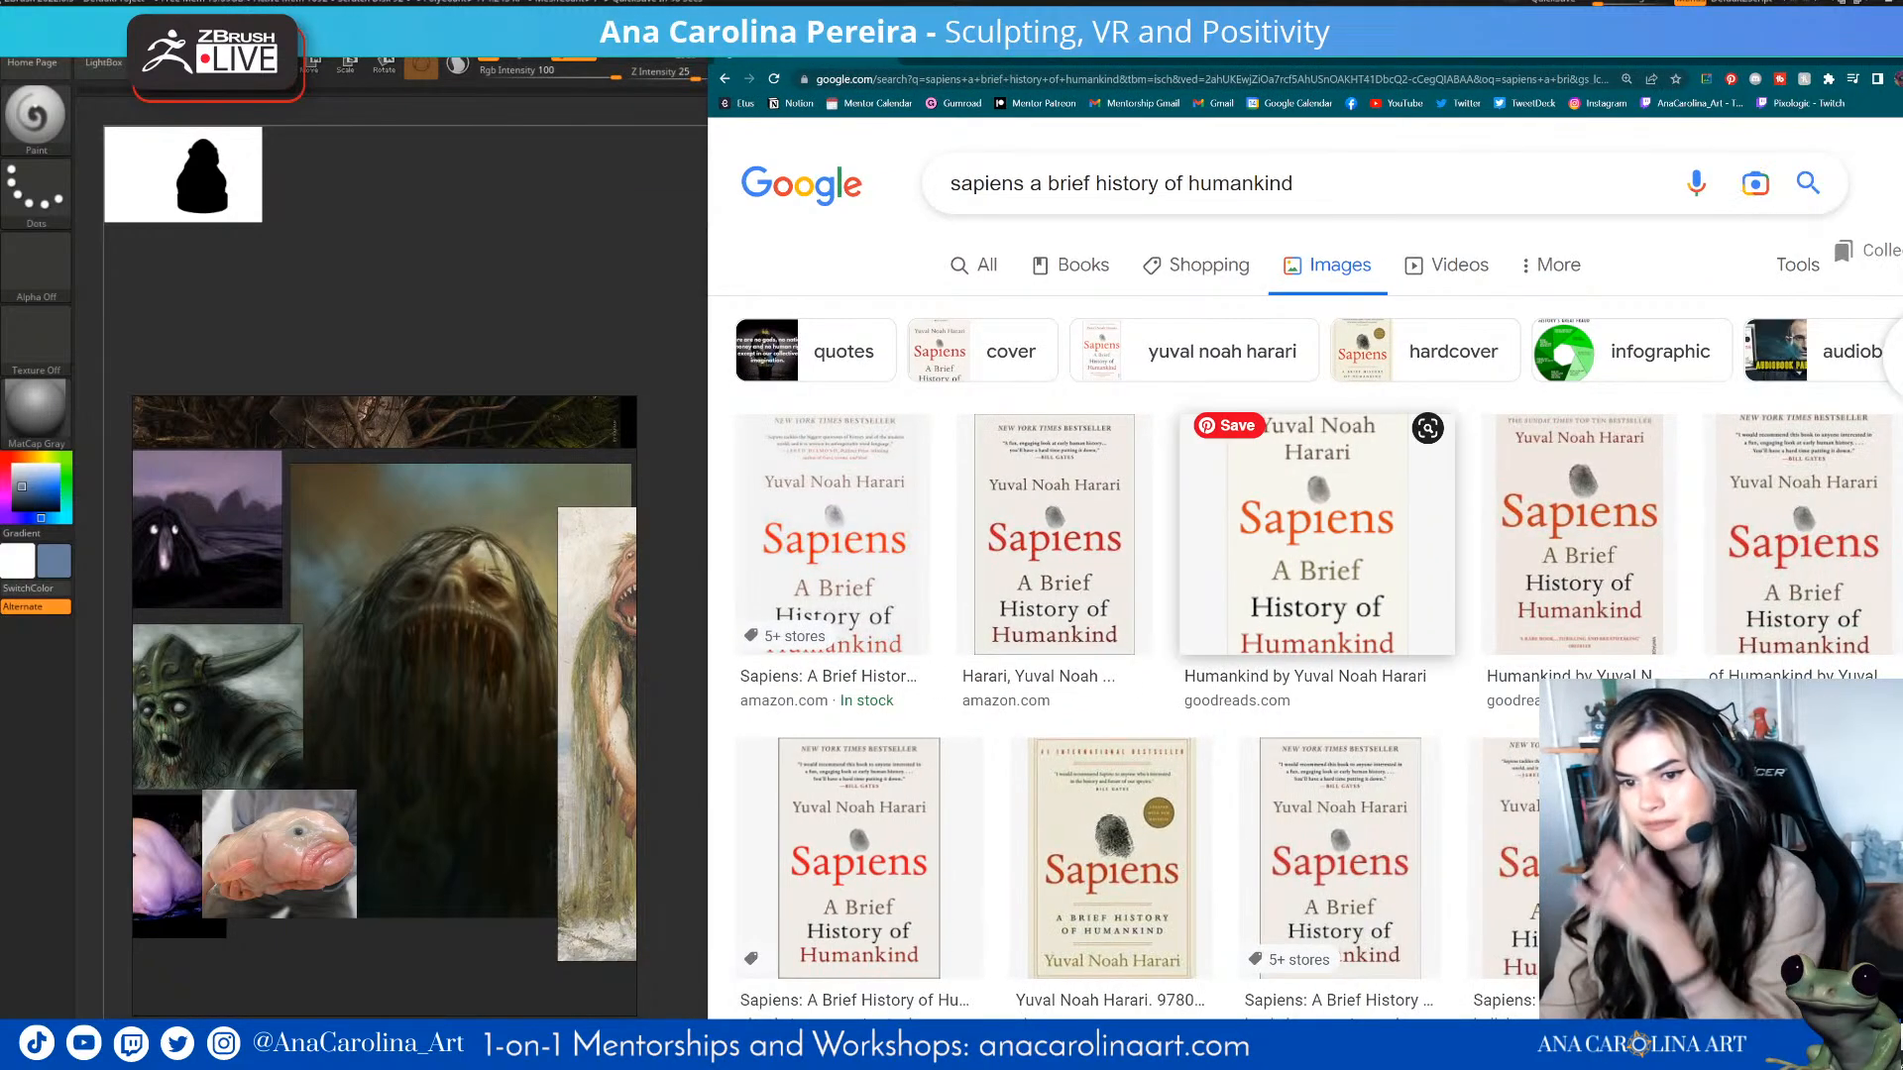
left_click(1055, 535)
scroll(1170, 416, "up", 1)
scroll(1626, 555, "up", 2)
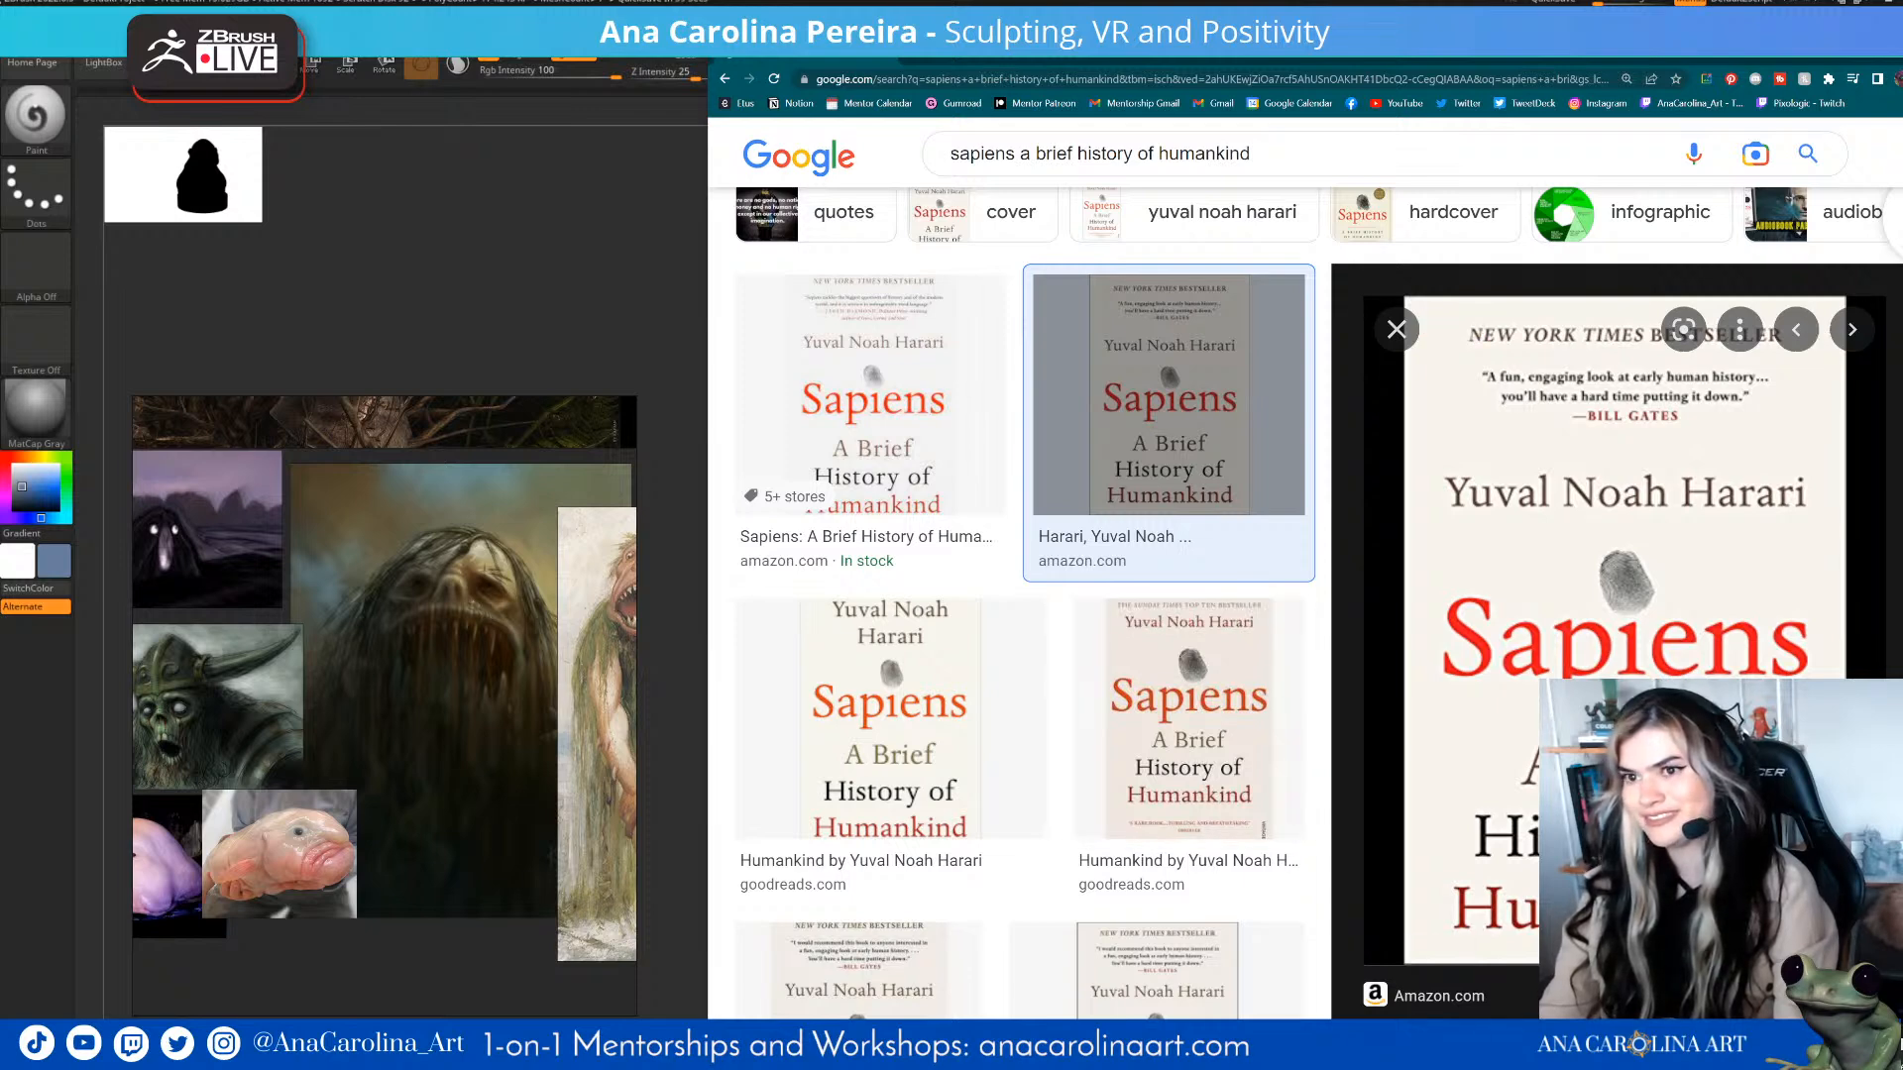
left_click(1849, 44)
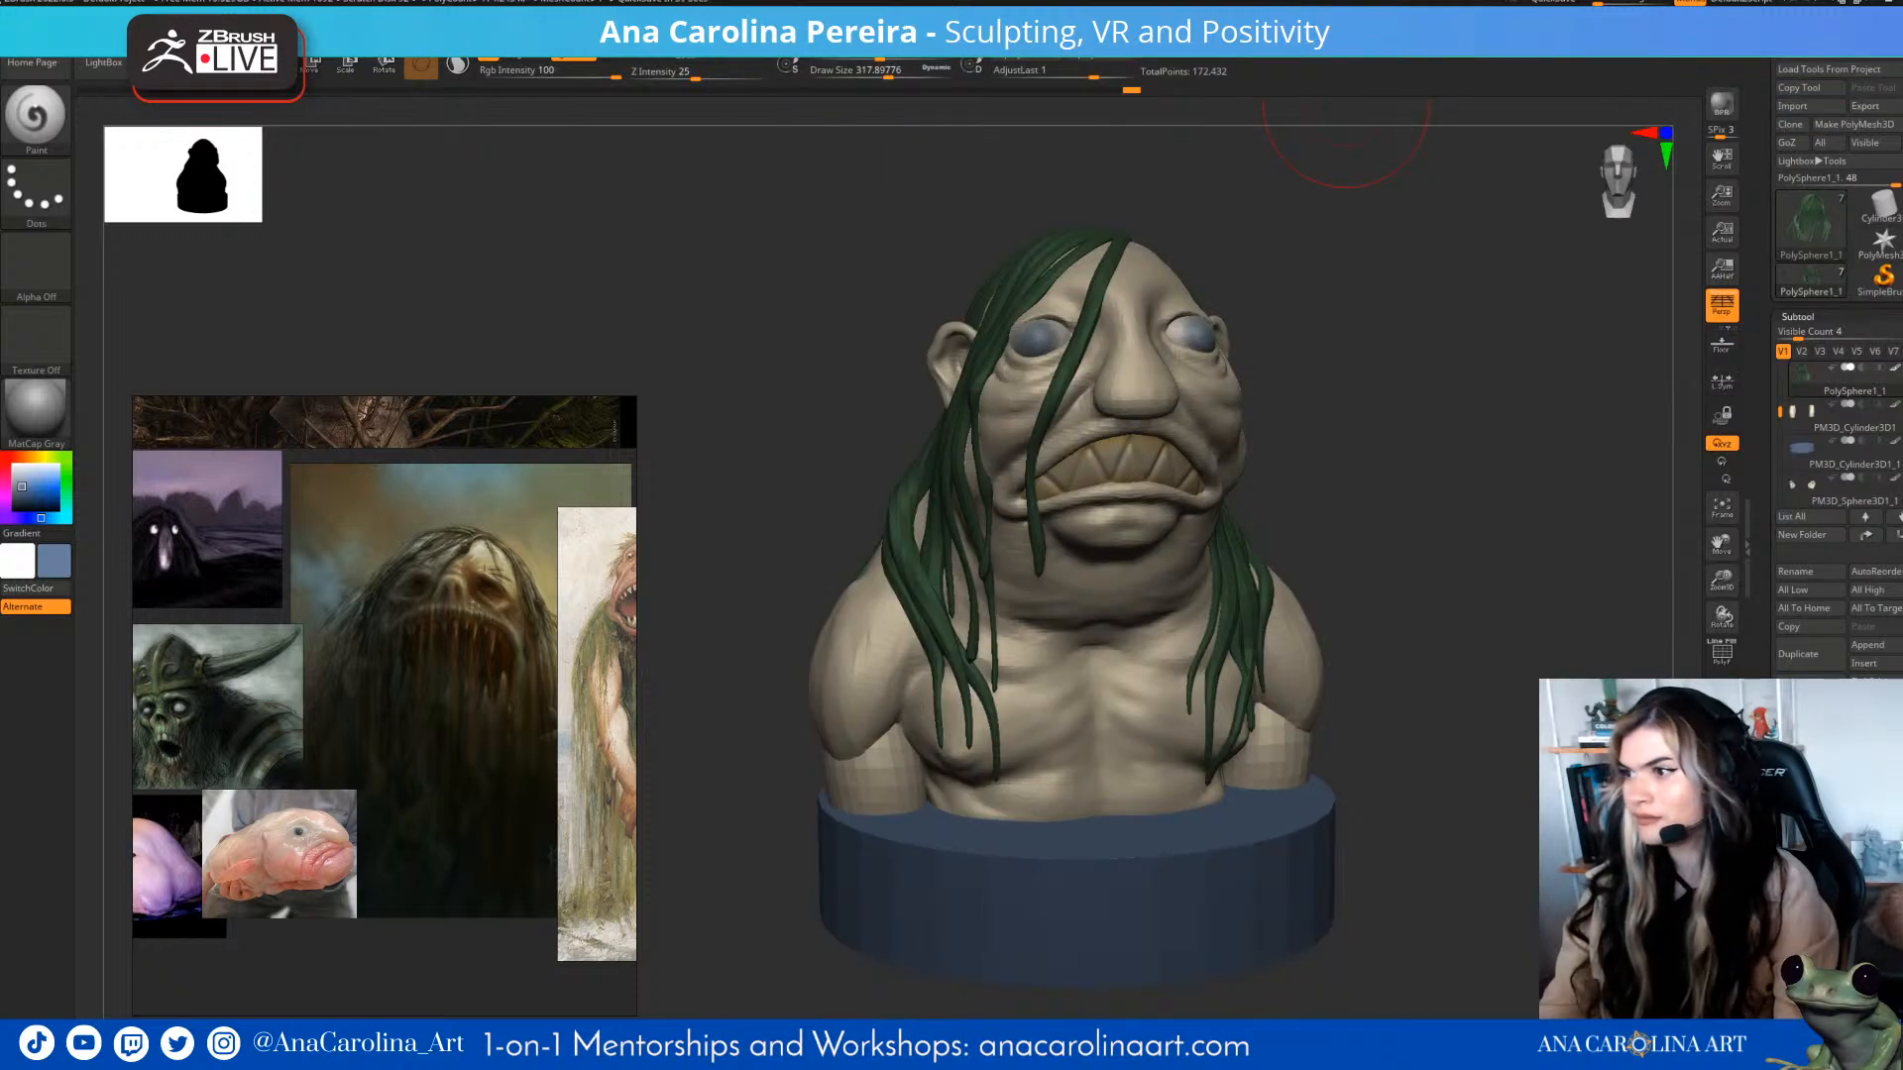
- Select the creature's body and switch to the Move brush, adjusting its draw size
mouse_move(1606, 525)
left_mouse_down()
mouse_move(1487, 539)
mouse_move(1531, 581)
left_mouse_up()
left_click(1165, 469, "alt")
mouse_move(1383, 422)
left_mouse_down()
mouse_move(1443, 367)
mouse_move(1531, 372)
mouse_move(1318, 416)
mouse_move(1402, 404)
left_mouse_up()
key("b")
key("m")
key("v")
key("space")
left_click_drag(1183, 592, 1185, 592)
mouse_move(1382, 429)
left_mouse_down()
mouse_move(1477, 421)
mouse_move(1386, 442)
mouse_move(1427, 461)
mouse_move(1388, 496)
mouse_move(1412, 519)
left_mouse_up()
- Switch to the DamStandard brush and reduce its draw size to about 101
key("b")
key("d")
key("s")
key("space")
right_click_drag(1412, 519, 1460, 520)
key("space")
left_click_drag(1210, 614, 1192, 610)
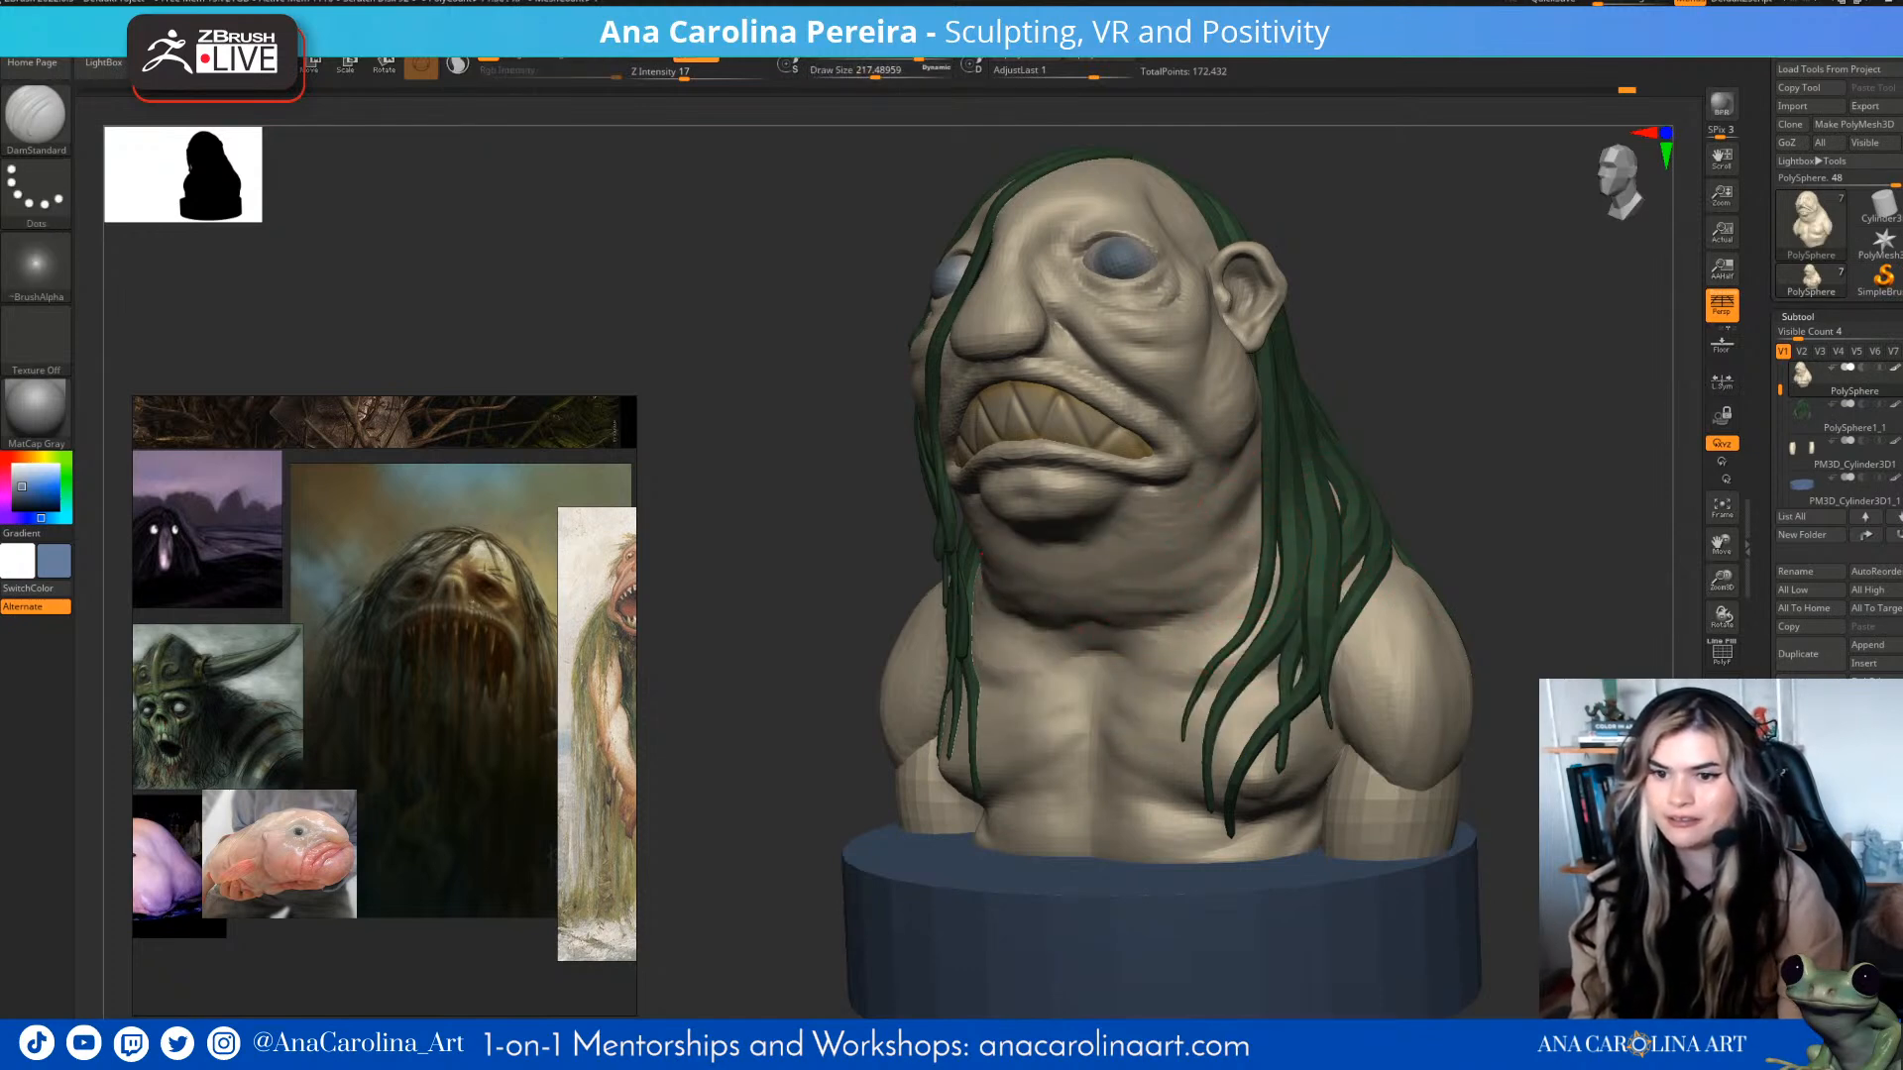
left_click_drag(1449, 467, 1517, 475)
key("space")
left_click_drag(1487, 548, 1463, 548)
mouse_move(1521, 526)
left_mouse_down()
mouse_move(1422, 520)
mouse_move(1399, 553)
left_mouse_up()
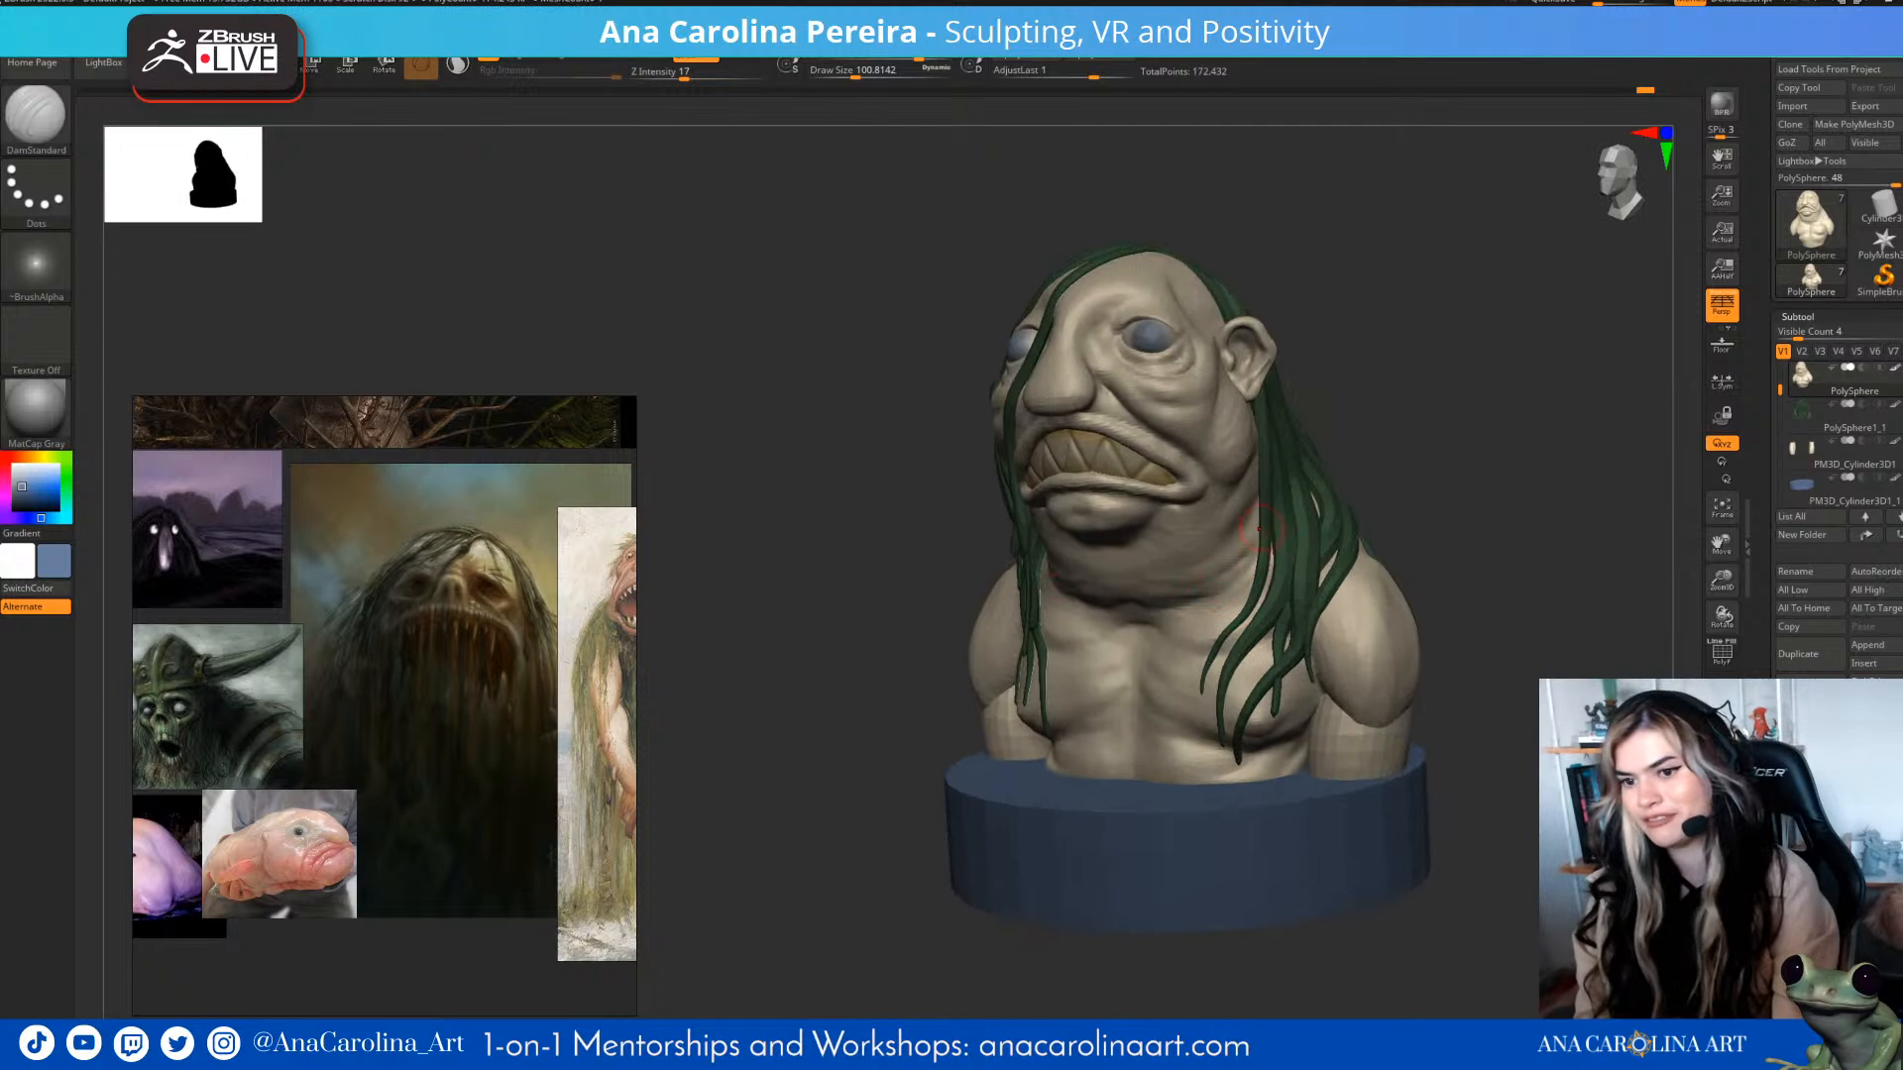
- Smooth the side of the neck, undo the last stroke, and set the DamStandard draw size to about 192
left_click_drag(1240, 574, 1219, 587, "shift")
mouse_move(1417, 511)
left_mouse_down()
mouse_move(1477, 502)
mouse_move(1446, 491)
mouse_move(1437, 535)
mouse_move(1418, 511)
mouse_move(1403, 555)
left_mouse_up()
key("space")
left_click_drag(1114, 526, 1193, 549)
key("ctrl+z")
left_click_drag(861, 72, 871, 73)
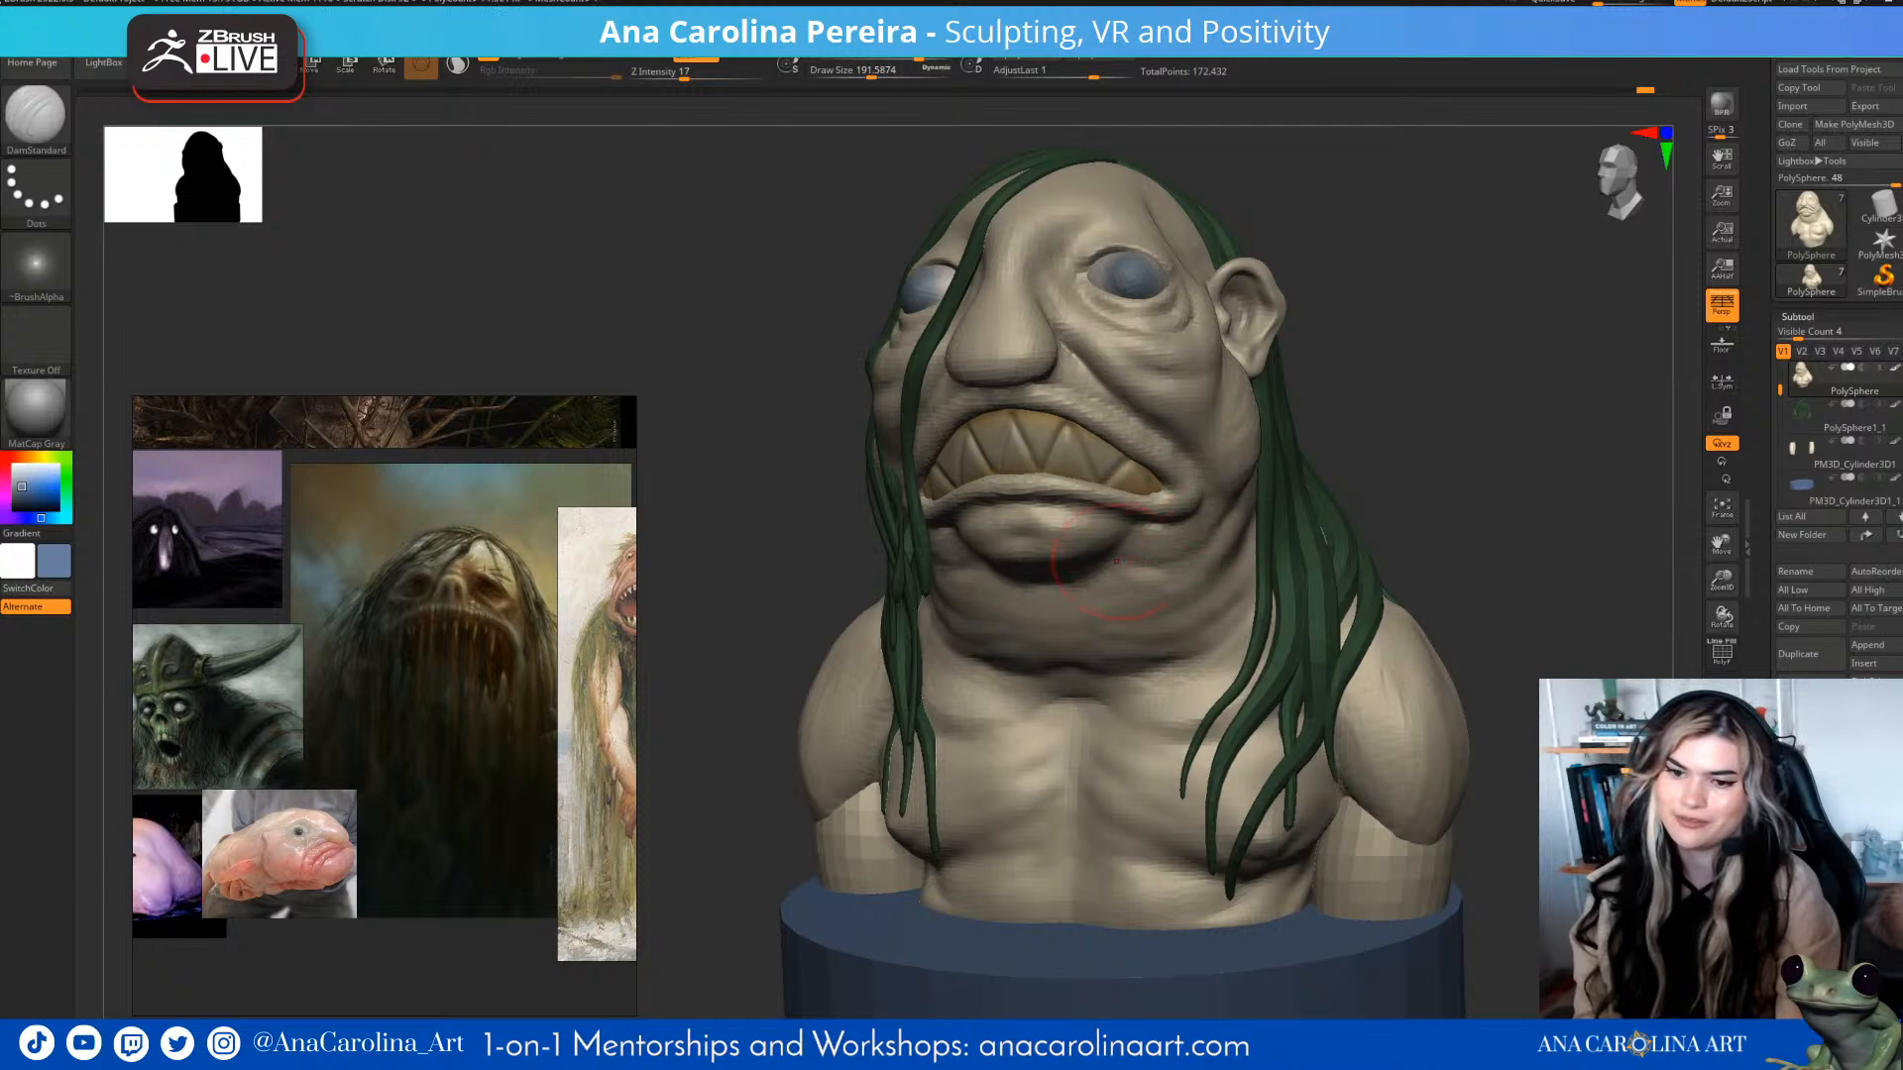
- Switch to the Paint brush at a draw size of about 124, try an orange-brown, and paint the lips dusty pink
mouse_move(1207, 504)
right_mouse_down()
mouse_move(1264, 514)
mouse_move(1190, 567)
right_mouse_up()
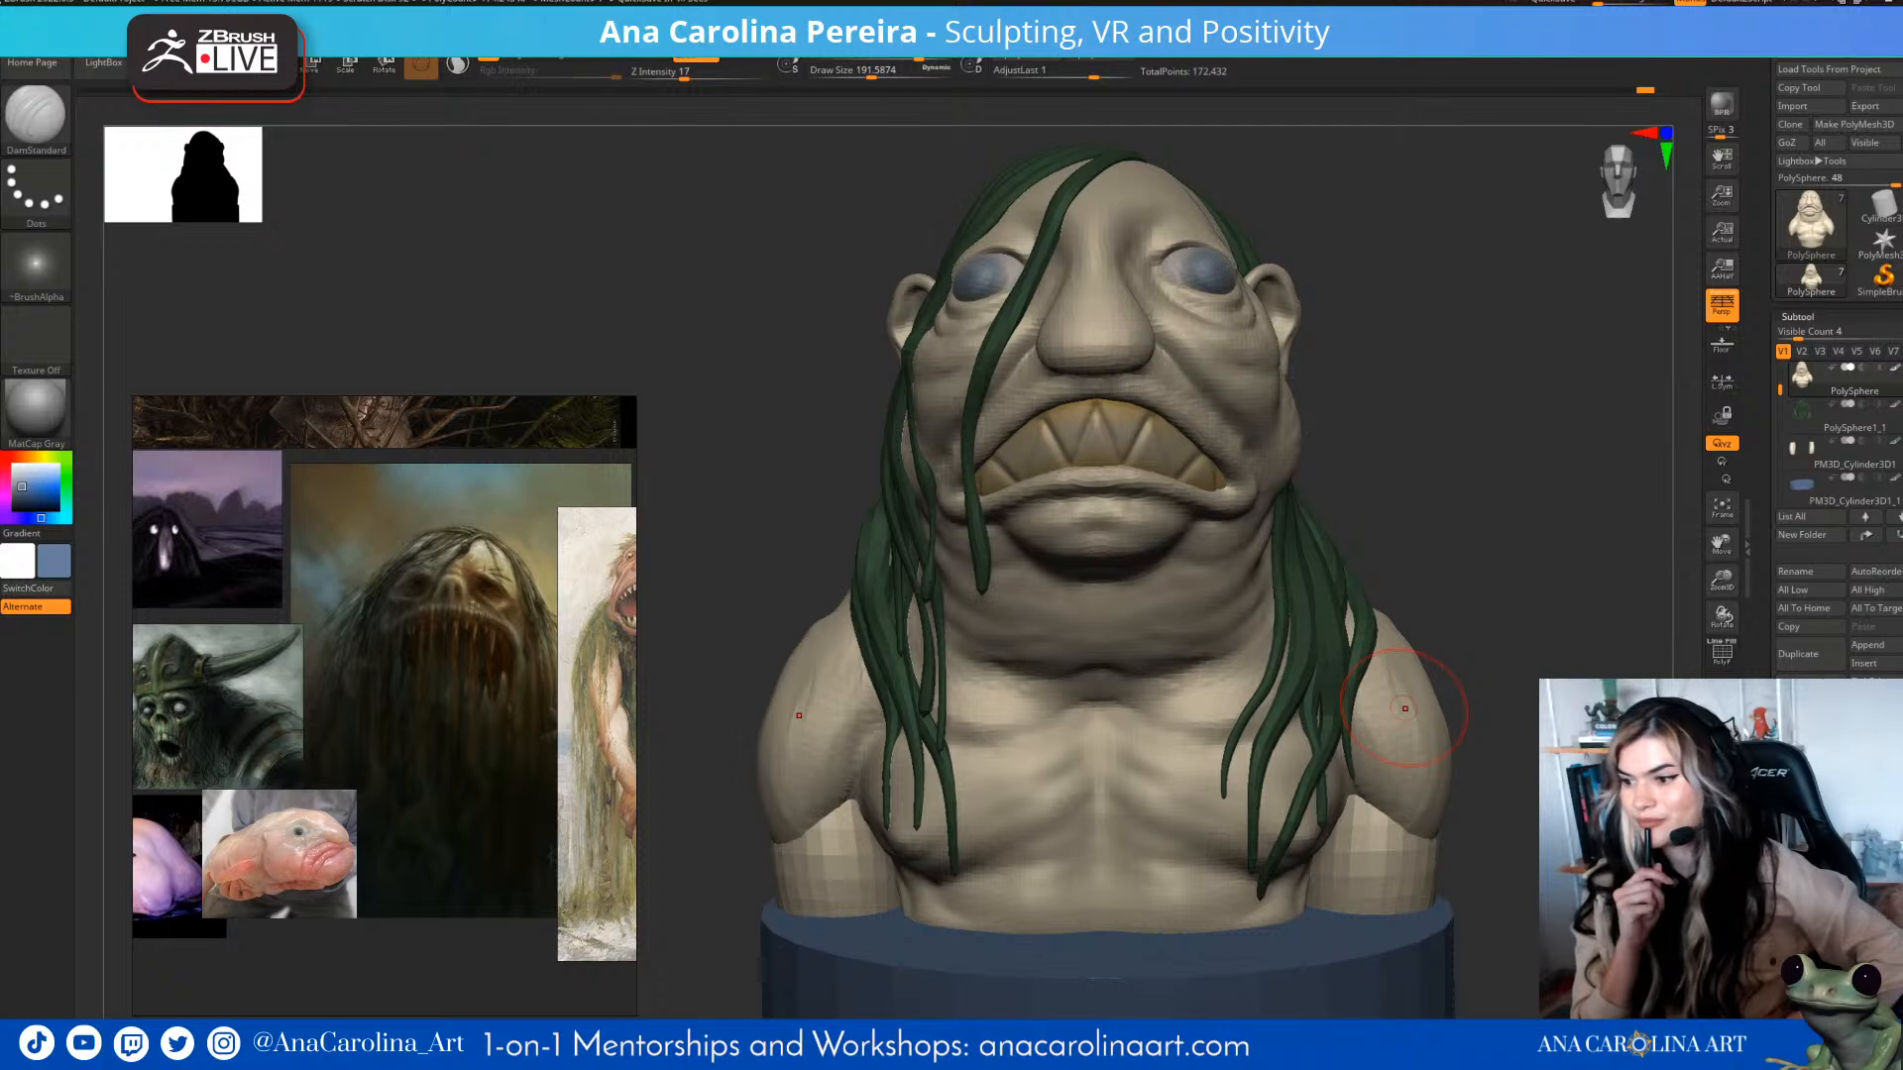
left_click_drag(1487, 644, 1368, 659)
left_click_drag(1471, 400, 1051, 476)
key("b")
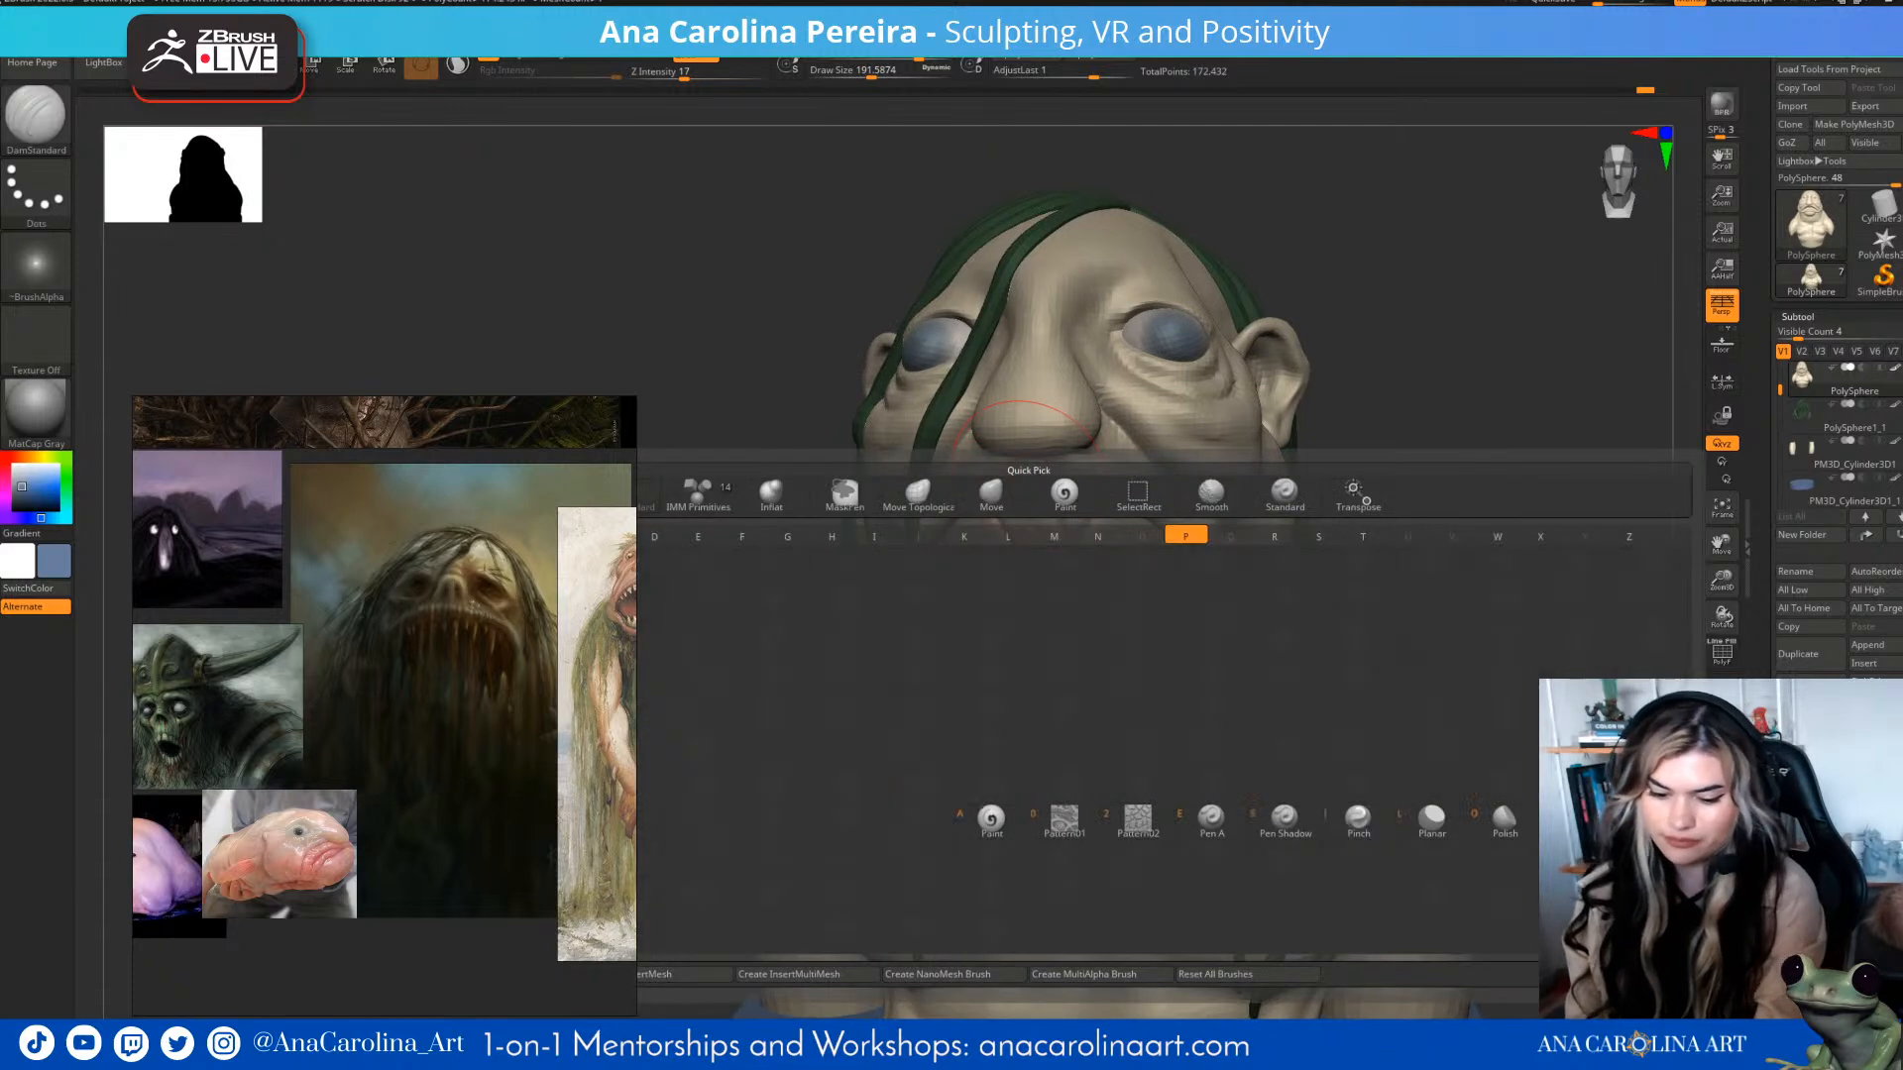
key("p")
key("a")
left_click(24, 457)
left_click(31, 484)
key("space")
mouse_move(967, 486)
left_mouse_down()
mouse_move(1115, 466)
mouse_move(1098, 491)
left_mouse_up()
key("ctrl+z")
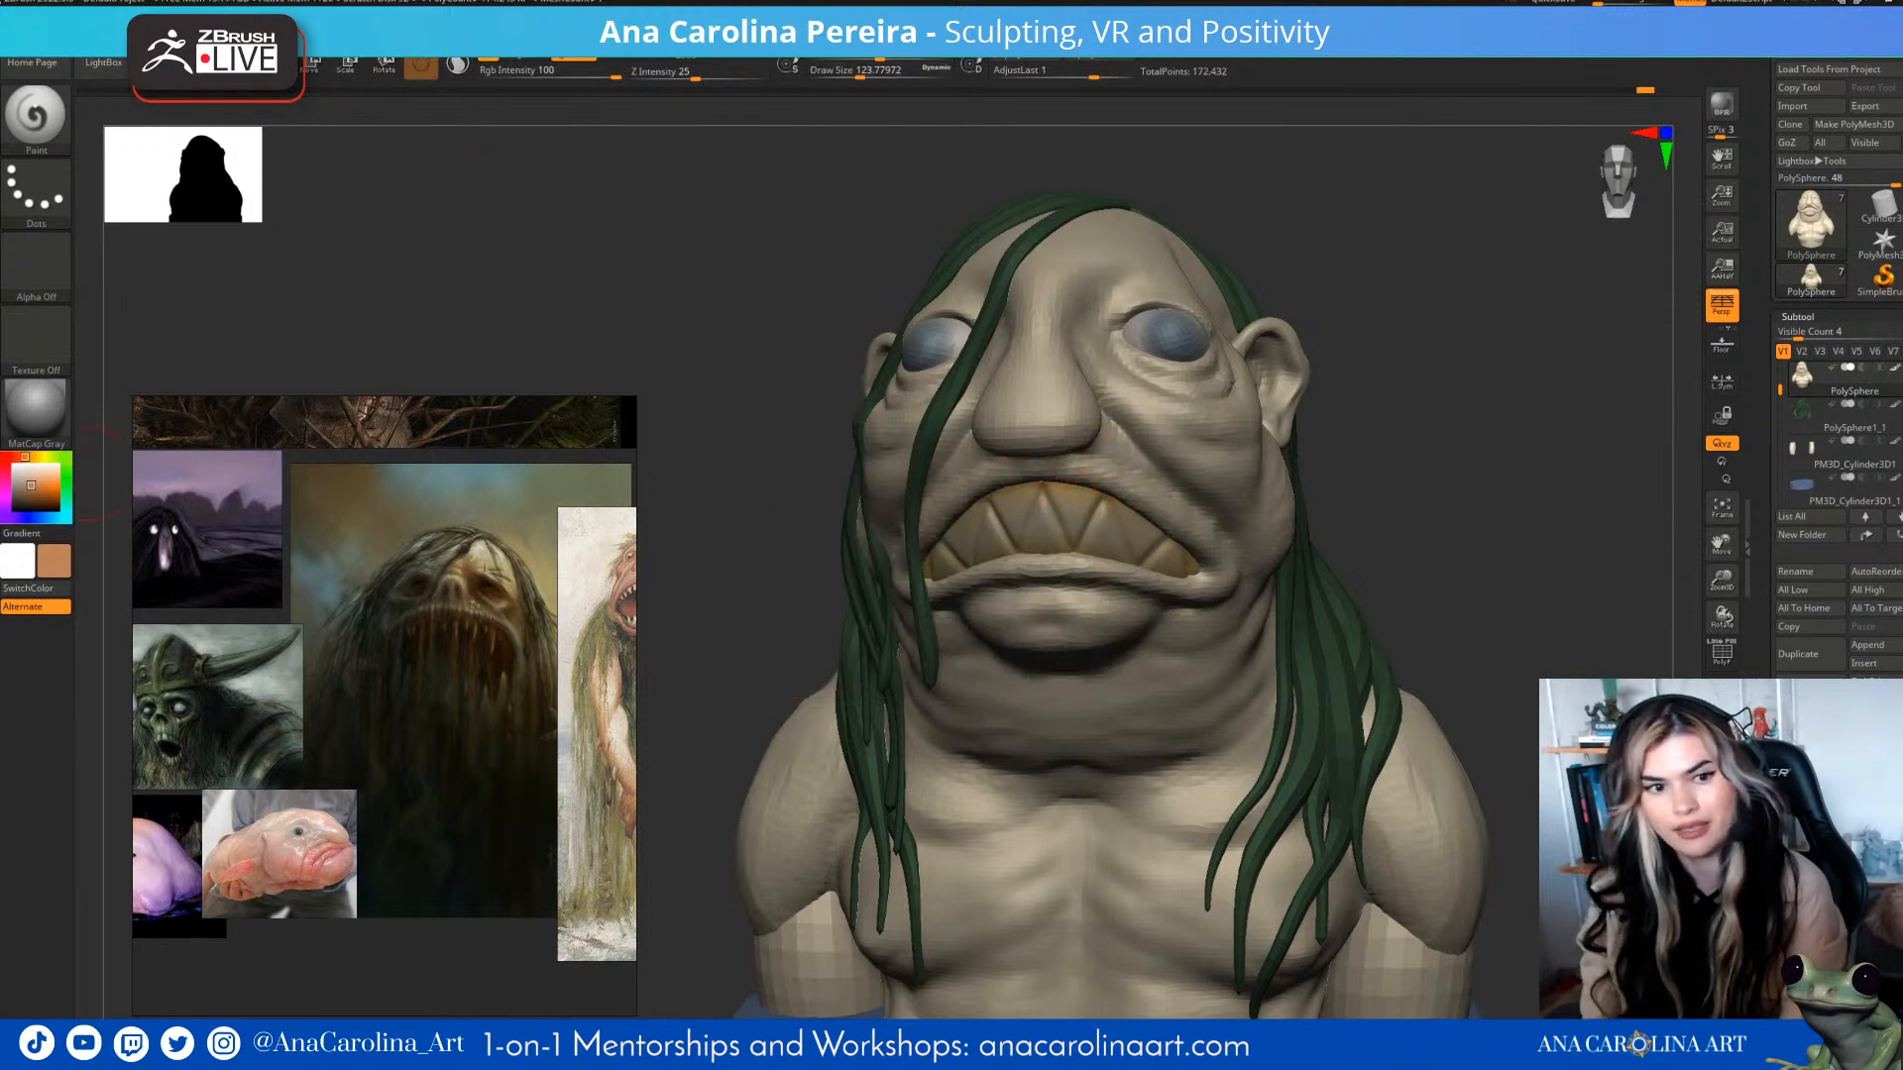
left_click_drag(31, 485, 30, 477)
mouse_move(1040, 466)
left_mouse_down()
mouse_move(1140, 486)
mouse_move(1205, 525)
mouse_move(1229, 575)
mouse_move(1061, 561)
left_mouse_up()
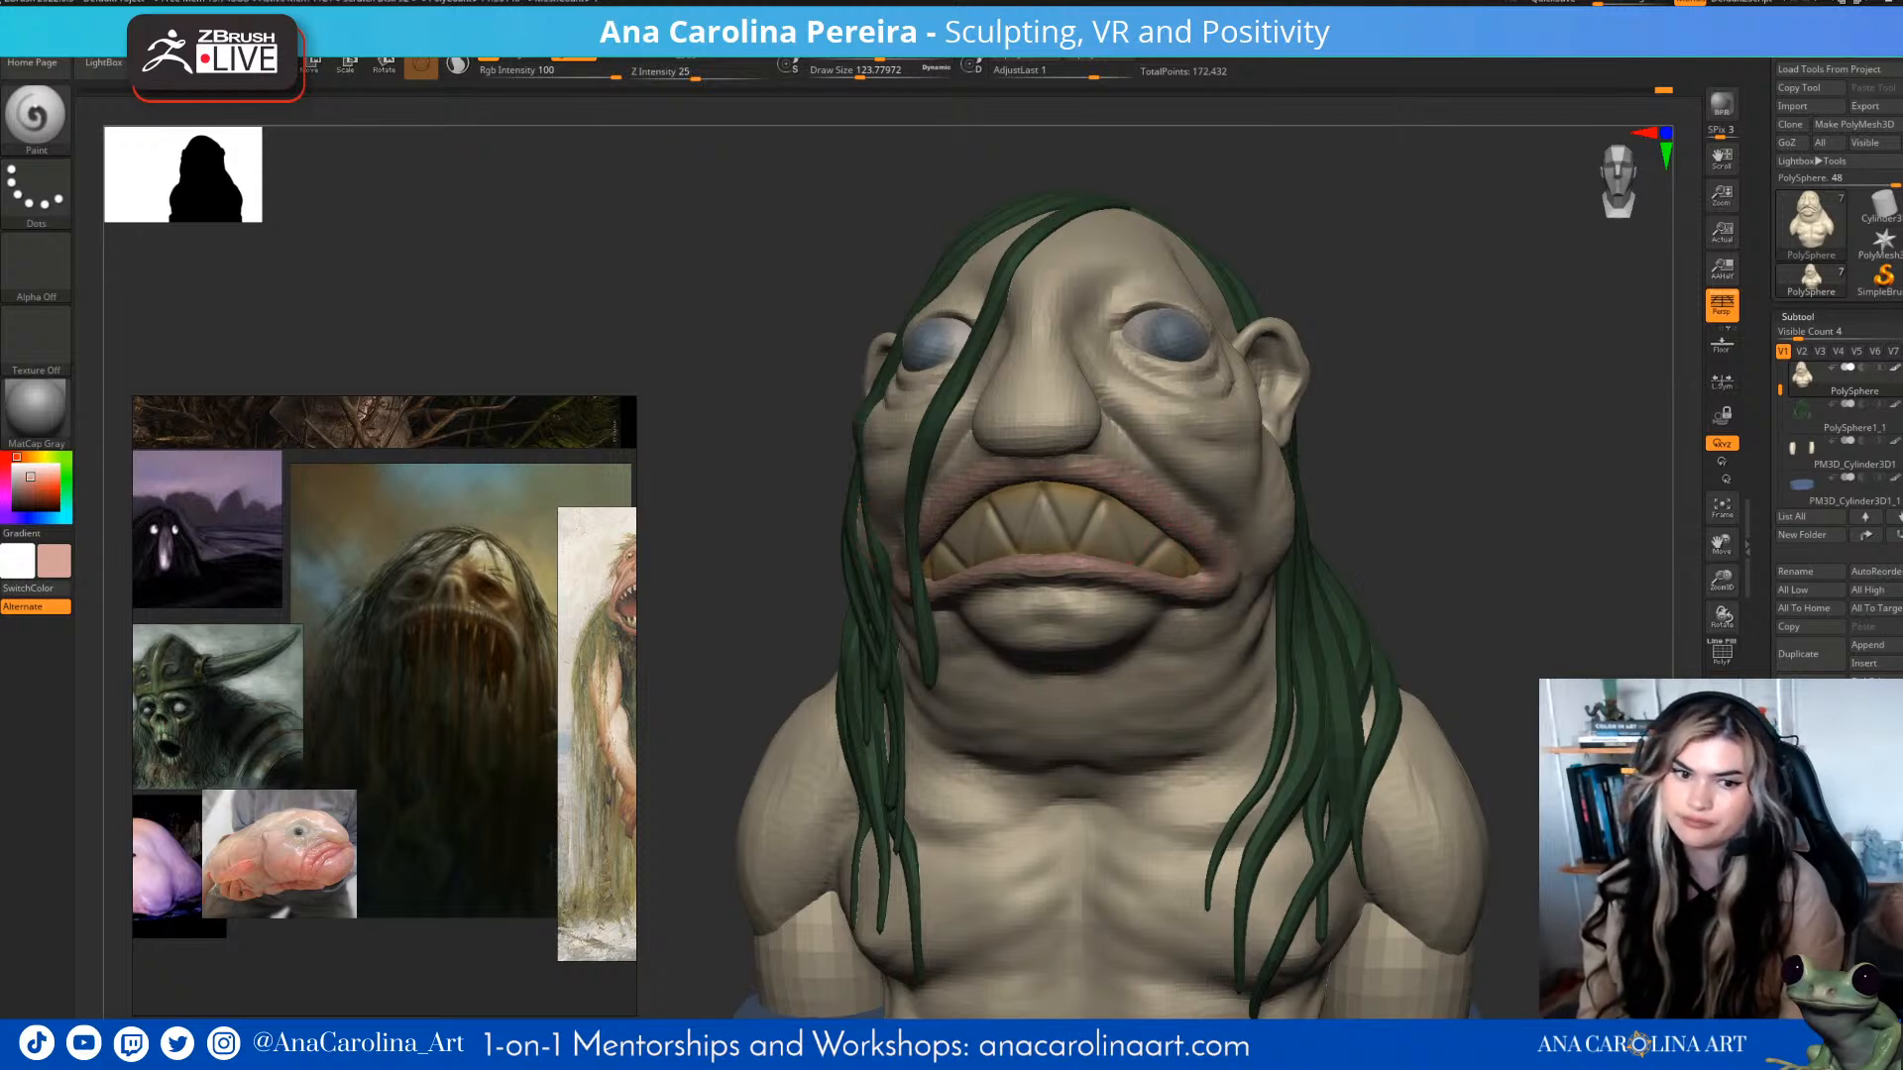
- Select the ears and tint them dusty pink with a larger Paint brush
mouse_move(1428, 461)
left_mouse_down()
mouse_move(1257, 421)
mouse_move(1316, 319)
left_mouse_up()
left_click(1314, 357, "alt")
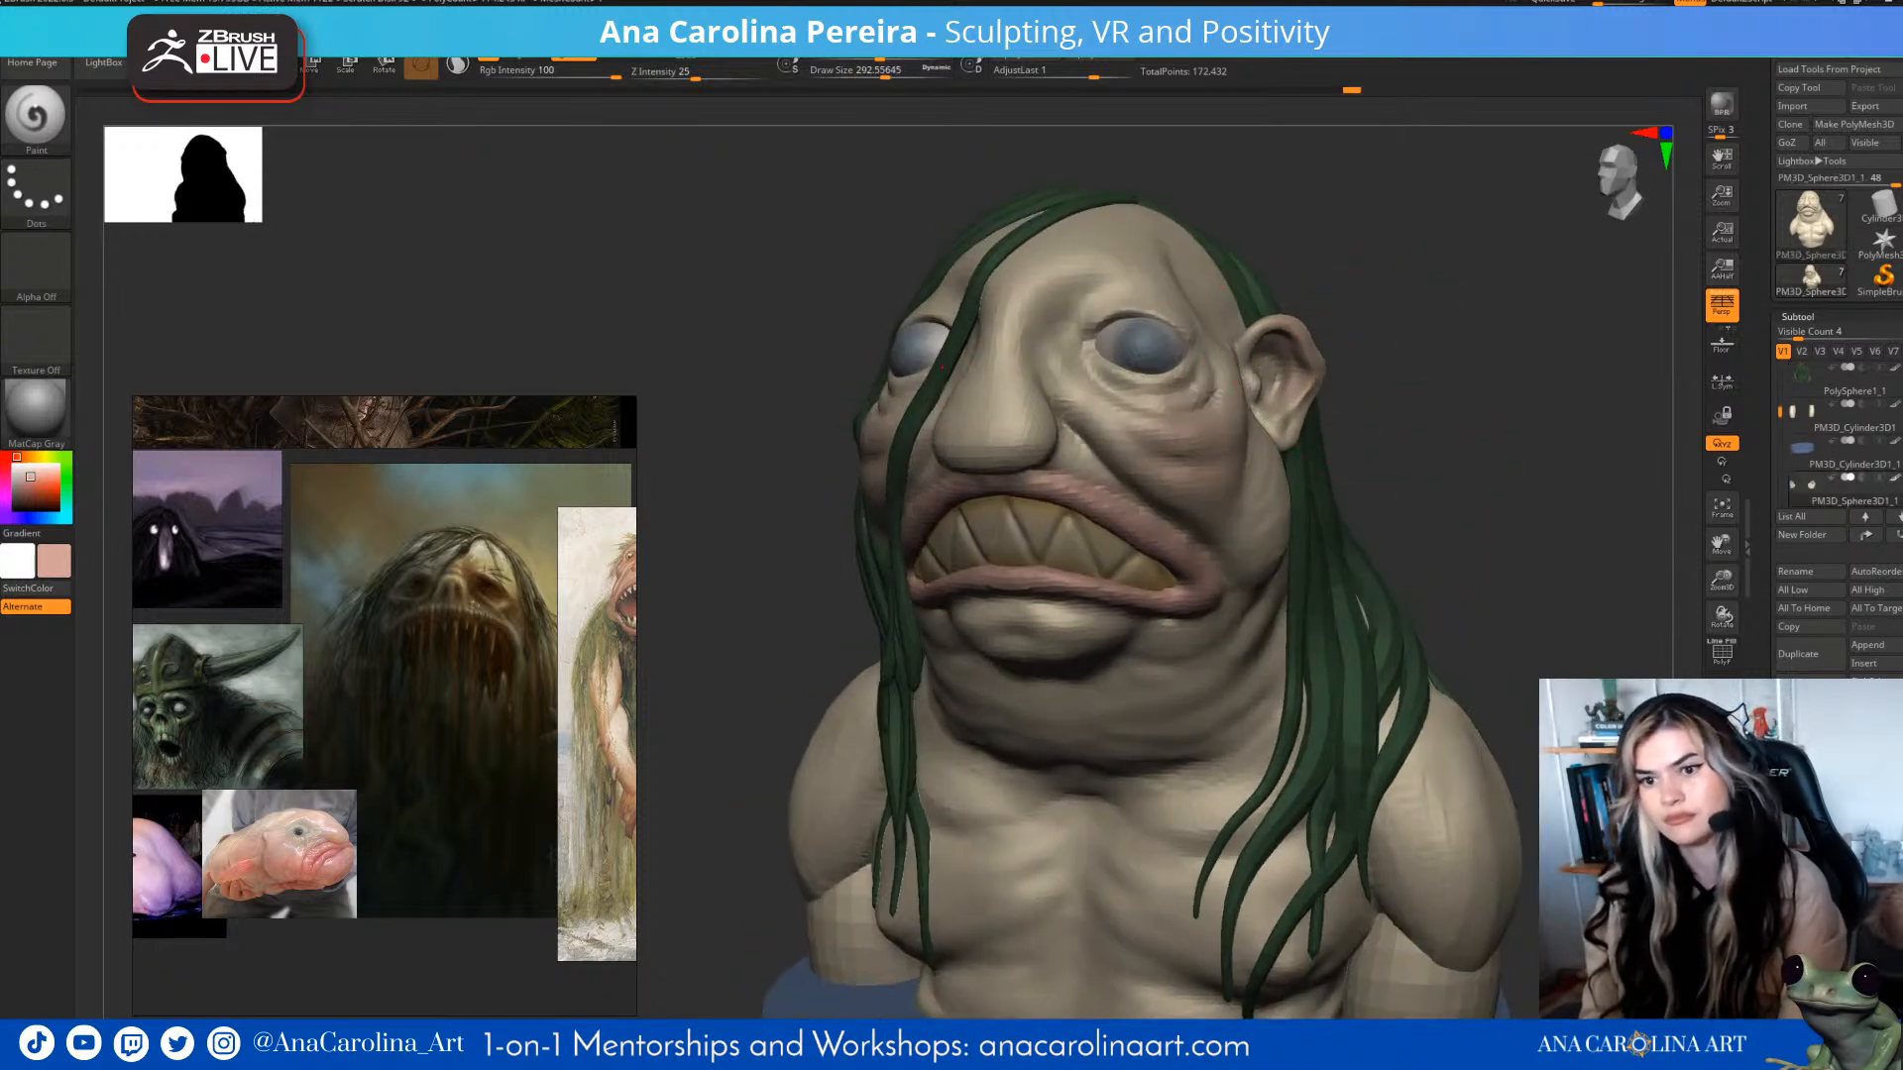
mouse_move(1427, 437)
left_mouse_down("alt")
mouse_move(1438, 357)
mouse_move(1428, 392)
mouse_move(1450, 379)
mouse_move(1526, 411)
mouse_move(1436, 373)
mouse_move(1249, 365)
left_mouse_up("alt")
key("space")
key("space")
left_click_drag(1345, 500, 1361, 501)
mouse_move(942, 447)
left_mouse_down()
mouse_move(1049, 392)
mouse_move(1051, 323)
left_mouse_up()
- Select the body and paint dusty pink over the nose, forehead and sides of the face
left_click(1041, 426, "alt")
mouse_move(1299, 223)
left_mouse_down()
mouse_move(1419, 298)
mouse_move(1387, 238)
left_mouse_up()
left_click_drag(1387, 238, 1245, 263)
left_click_drag(1318, 327, 1284, 301, "alt")
key("space")
left_click_drag(1333, 371, 1362, 373)
left_click_drag(1299, 615, 1324, 684)
mouse_move(1407, 585)
left_mouse_down()
mouse_move(1536, 733)
mouse_move(1376, 615)
mouse_move(1339, 644)
mouse_move(1413, 619)
mouse_move(1388, 645)
mouse_move(1369, 585)
left_mouse_up()
- Tint the shoulders and upper arms dusty pink with a draw size of about 602, and reduce it to about 437
left_click(1249, 754, "alt")
left_click_drag(1381, 742, 1204, 758, "alt")
left_click(1410, 695, "alt")
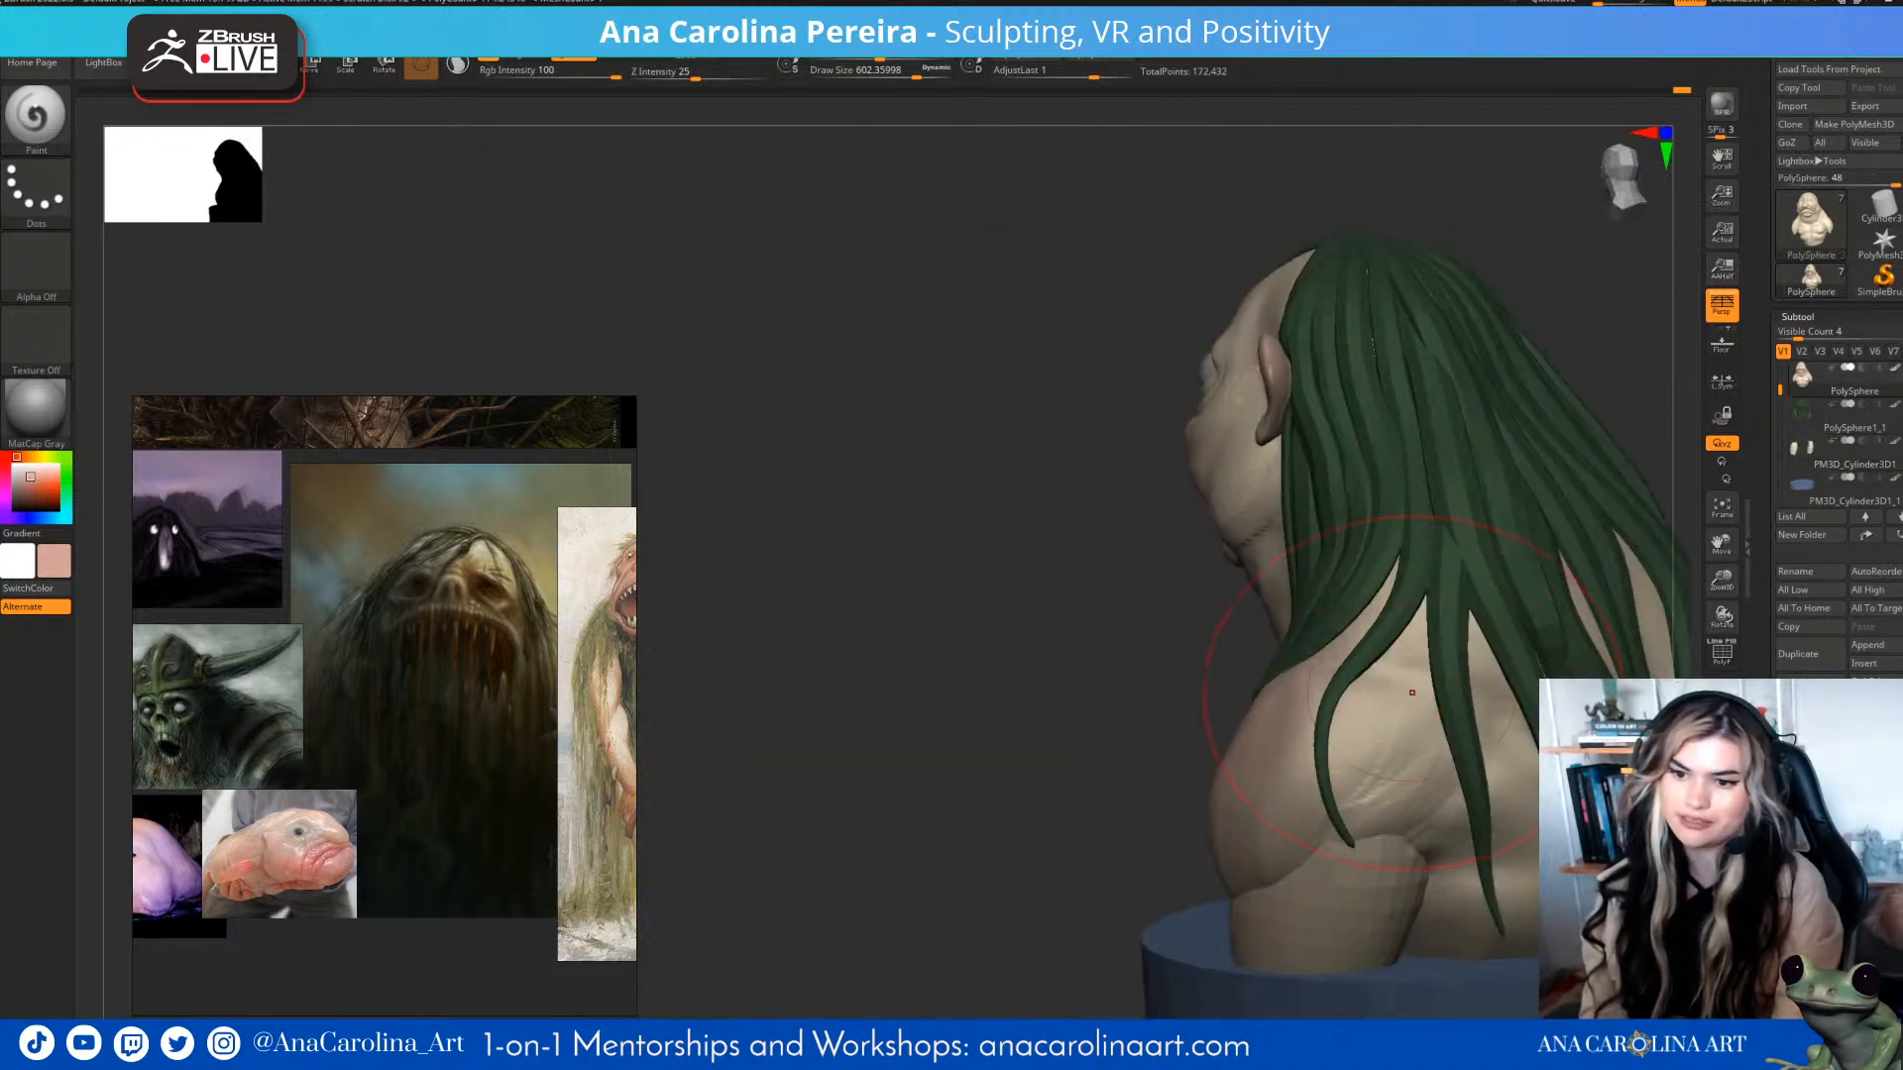
mouse_move(1081, 693)
left_mouse_down()
mouse_move(1265, 688)
mouse_move(1289, 659)
mouse_move(1257, 615)
left_mouse_up()
key("space")
key("space")
mouse_move(1292, 553)
left_mouse_down("alt")
mouse_move(1358, 529)
mouse_move(1281, 543)
left_mouse_up("alt")
key("space")
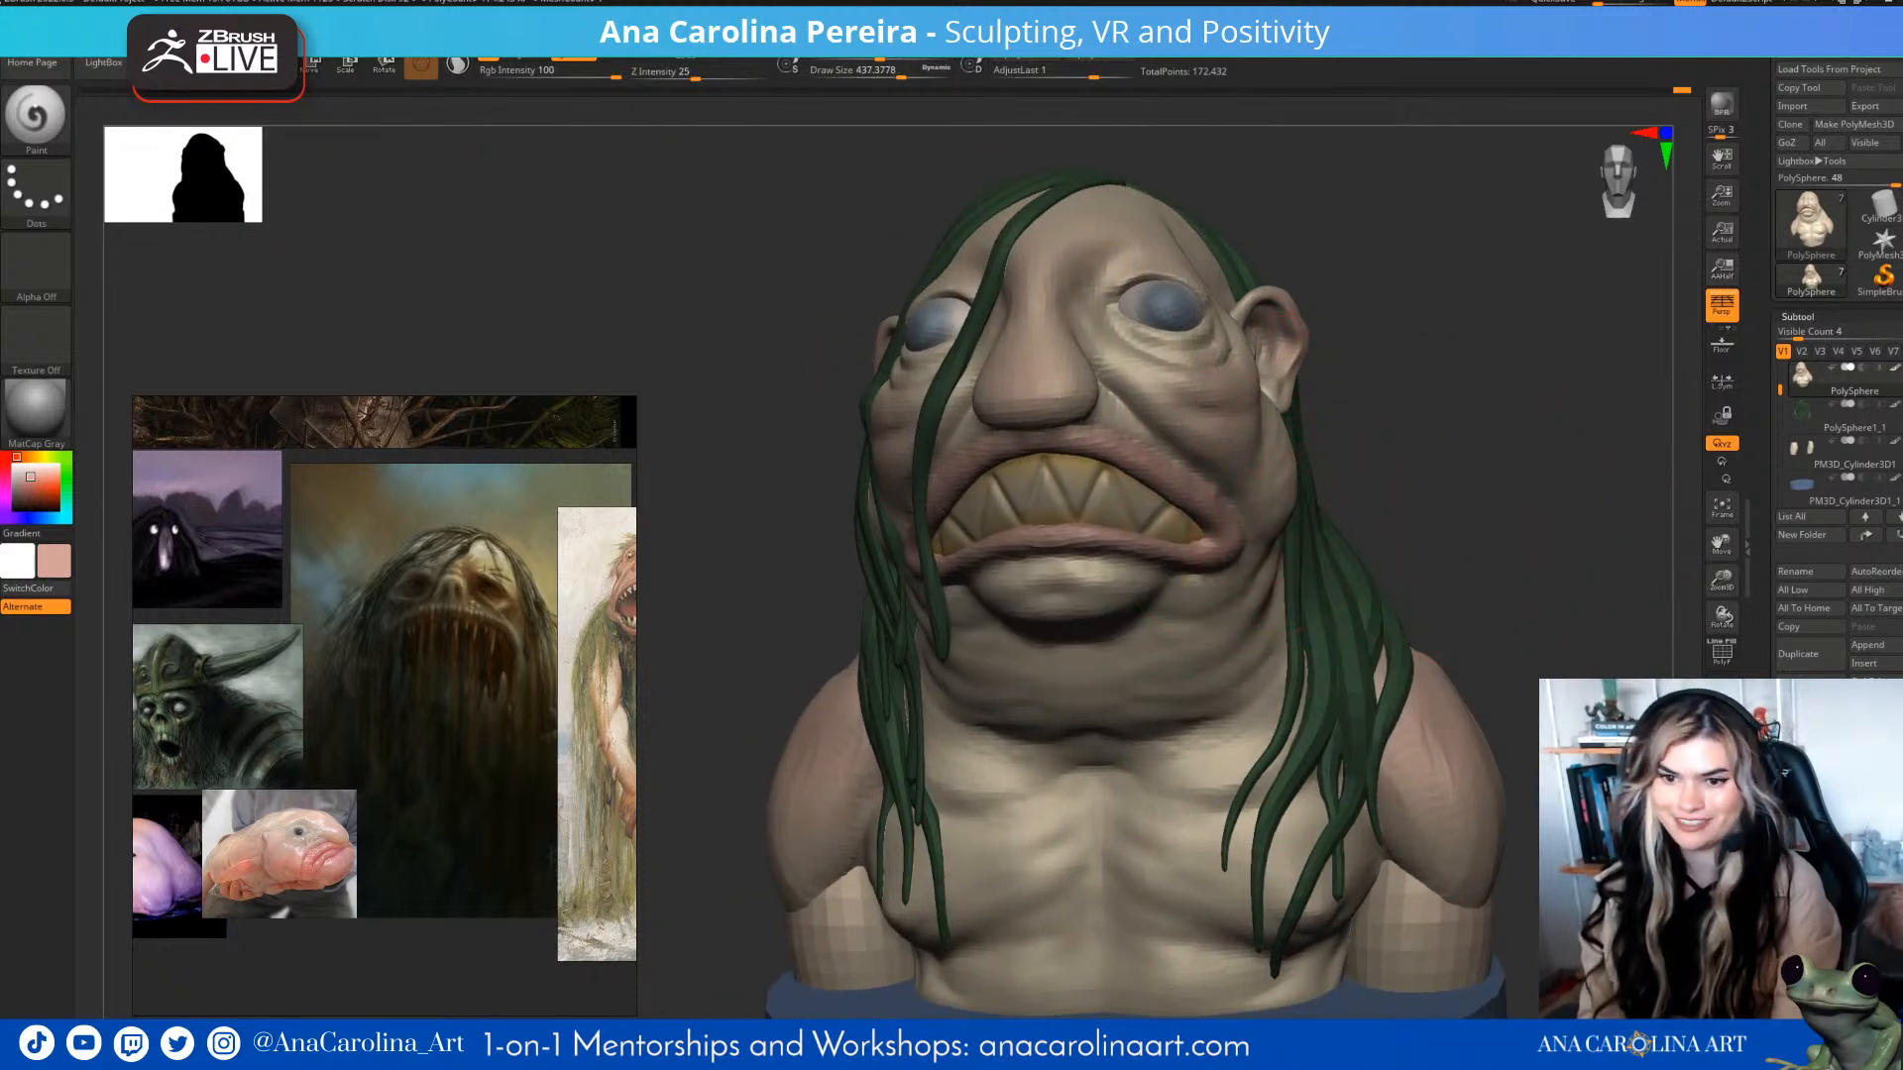
- Reduce the draw size to about 119 and paint dusty pink around the lower eyelids
mouse_move(1428, 635)
left_mouse_down()
mouse_move(1424, 649)
mouse_move(1516, 635)
mouse_move(1497, 555)
mouse_move(1338, 599)
mouse_move(1373, 595)
mouse_move(1388, 496)
left_mouse_up()
mouse_move(1388, 496)
left_mouse_down("alt")
mouse_move(1368, 565)
mouse_move(1437, 540)
left_mouse_up("alt")
left_click_drag(1373, 456, 1358, 441)
mouse_move(1298, 378)
left_mouse_down()
mouse_move(1321, 396)
mouse_move(1311, 431)
left_mouse_up()
key("s")
key("s")
left_click_drag(1407, 436, 1328, 441)
mouse_move(1180, 397)
left_mouse_down()
mouse_move(1130, 382)
mouse_move(1179, 367)
left_mouse_up()
mouse_move(1102, 330)
left_mouse_down()
mouse_move(1183, 347)
mouse_move(1167, 367)
left_mouse_up()
key("space")
left_click_drag(1105, 365, 1178, 370)
left_click_drag(1104, 331, 1157, 322)
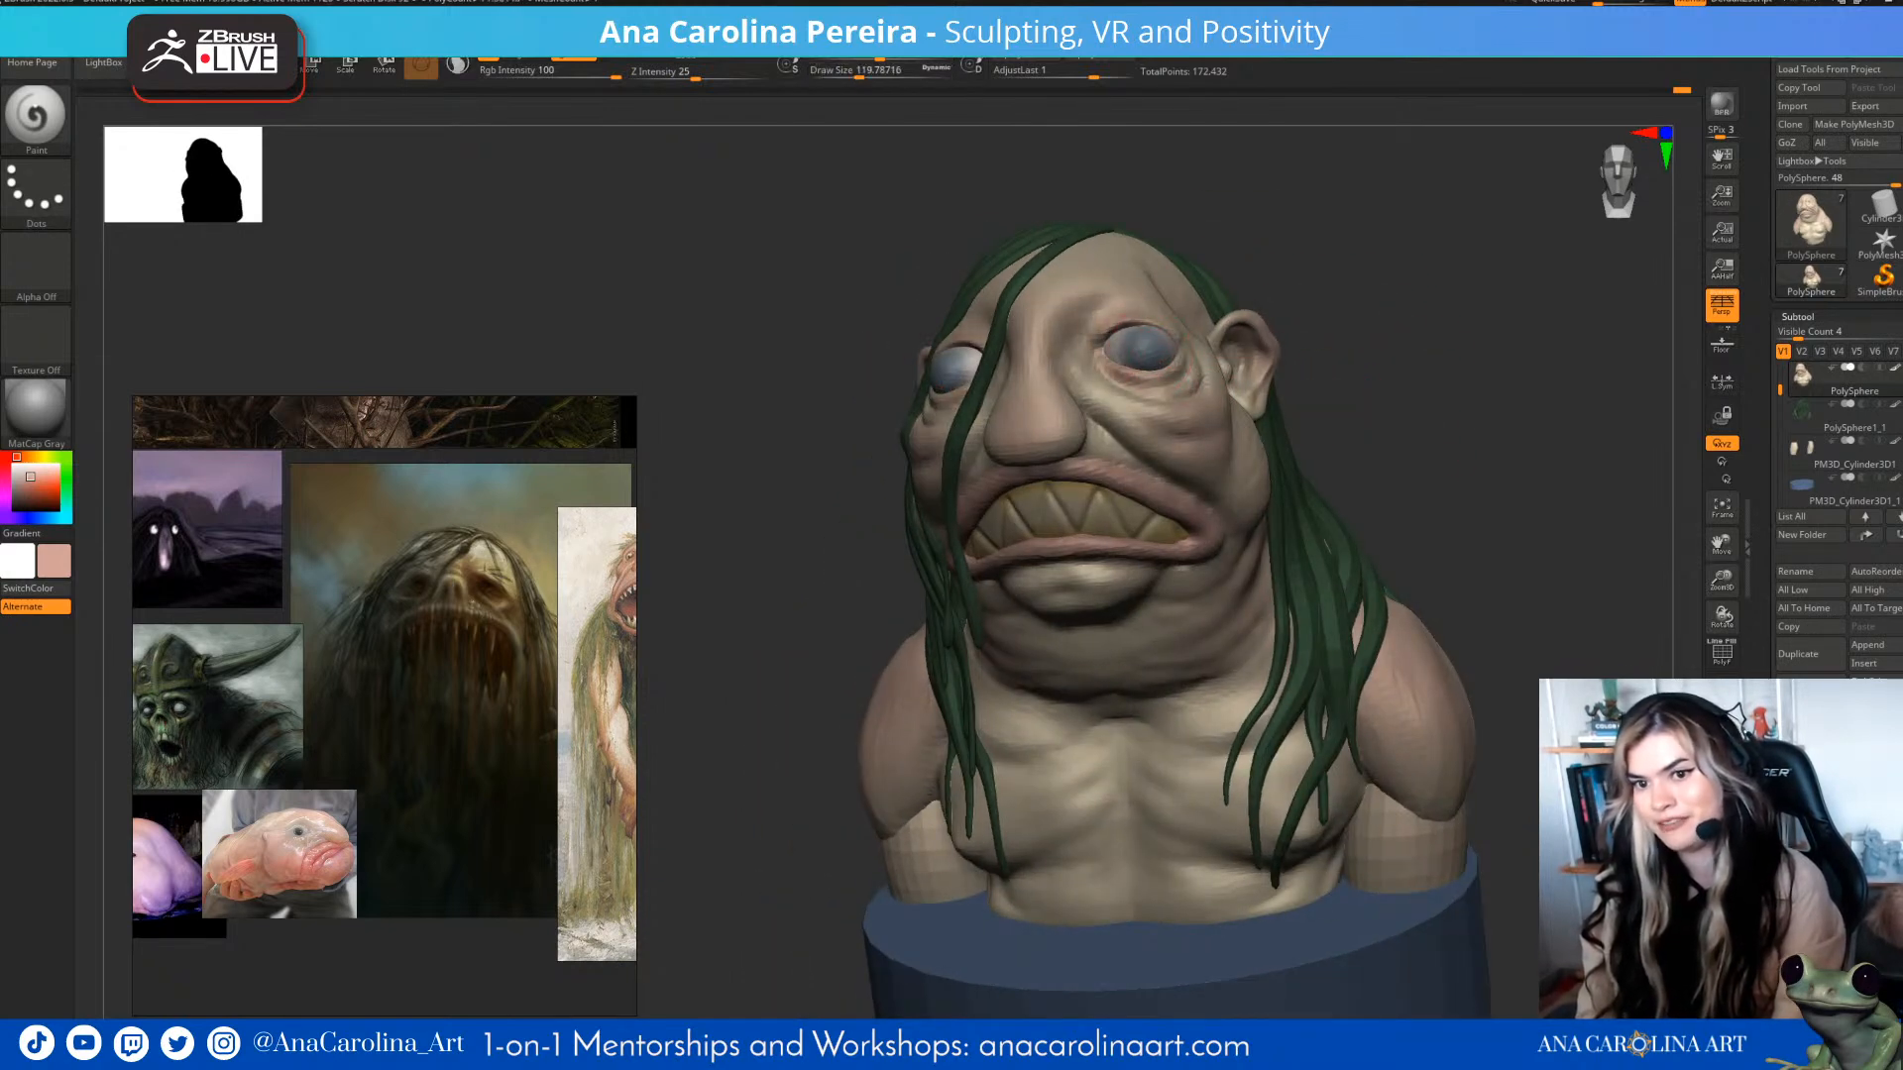
- Set the draw size to about 172 and paint dusty pink over the upper eyelids
mouse_move(1328, 396)
left_mouse_down()
mouse_move(1428, 396)
mouse_move(1329, 396)
left_mouse_up()
key("space")
left_click_drag(1122, 436, 1136, 436)
left_click_drag(1132, 287, 1094, 361)
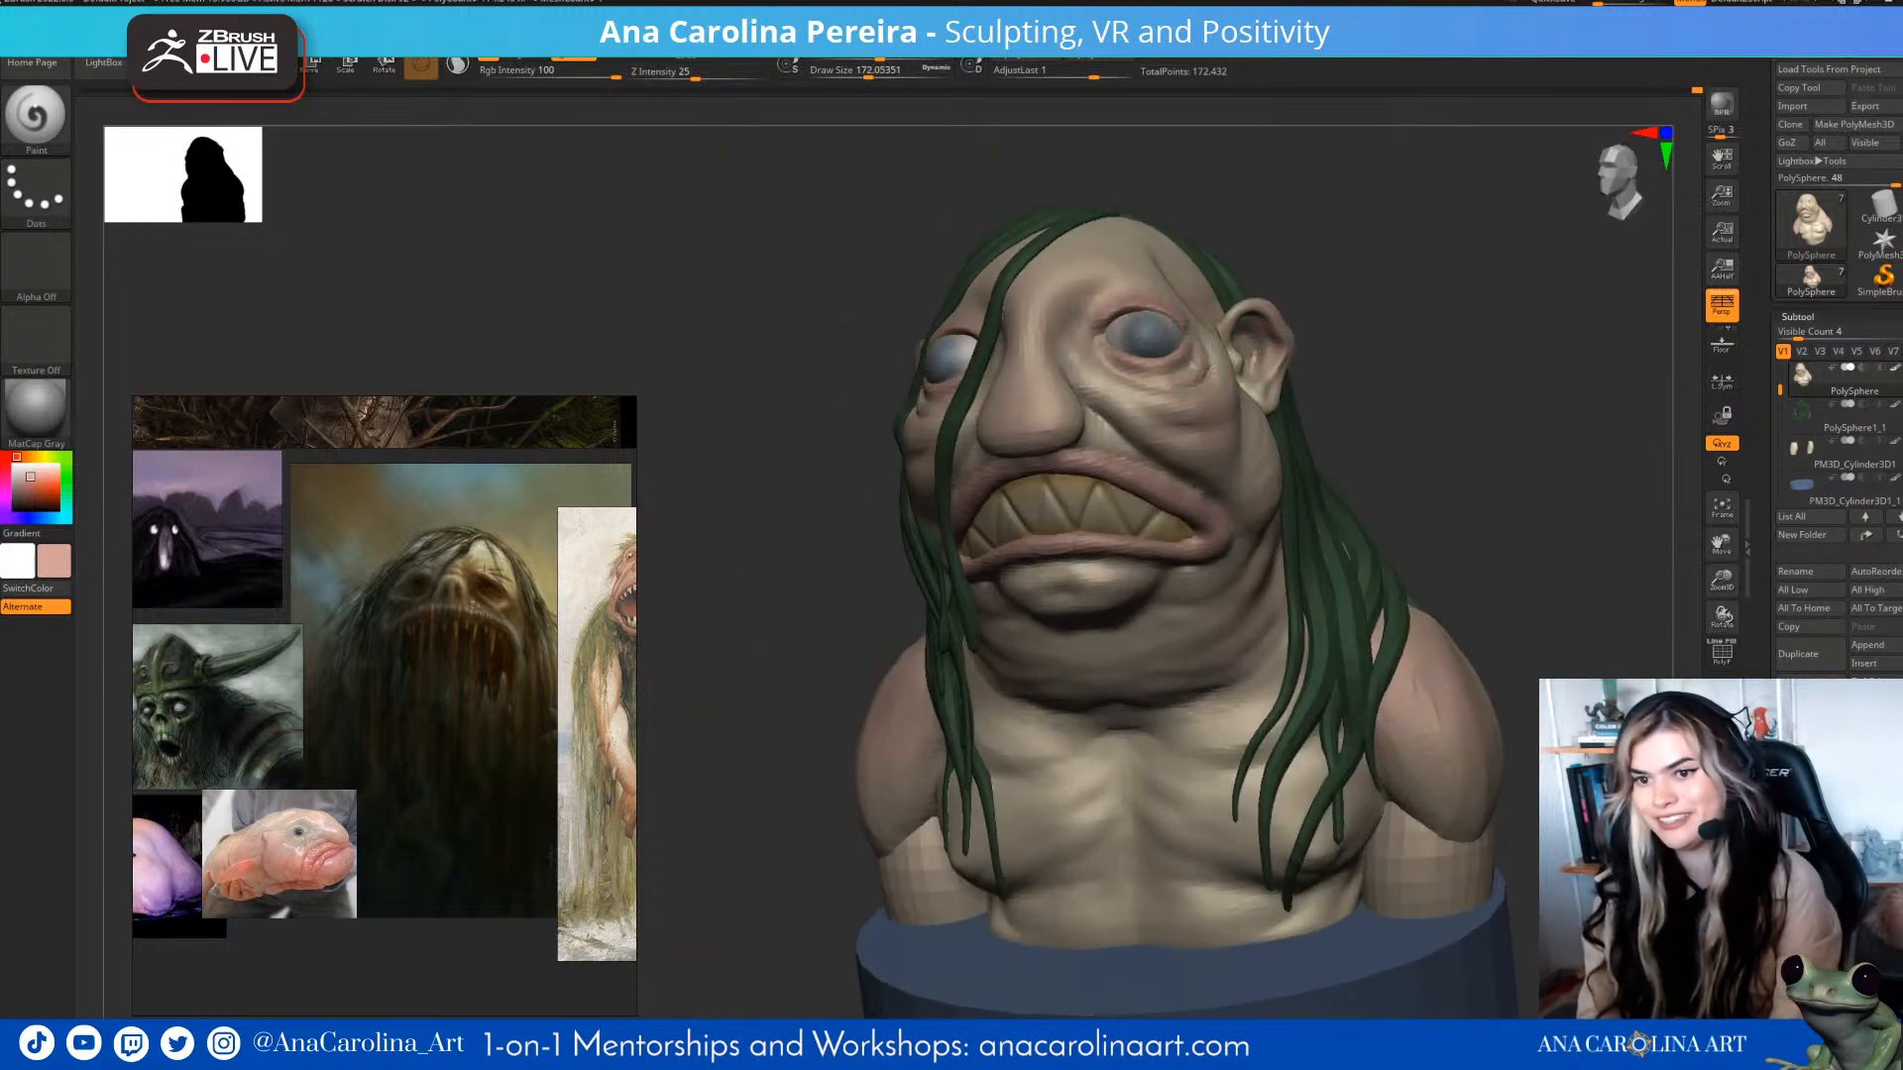
- Examine the painted bust's colours from the front and side, both close up and from a distance
mouse_move(1328, 277)
left_mouse_down()
mouse_move(1205, 327)
mouse_move(1368, 308)
left_mouse_up()
left_click_drag(1442, 368, 1333, 432, "alt")
left_click_drag(1318, 347, 1215, 342)
right_click(1261, 462)
right_click_drag(1215, 342, 1368, 401)
right_click(1082, 698)
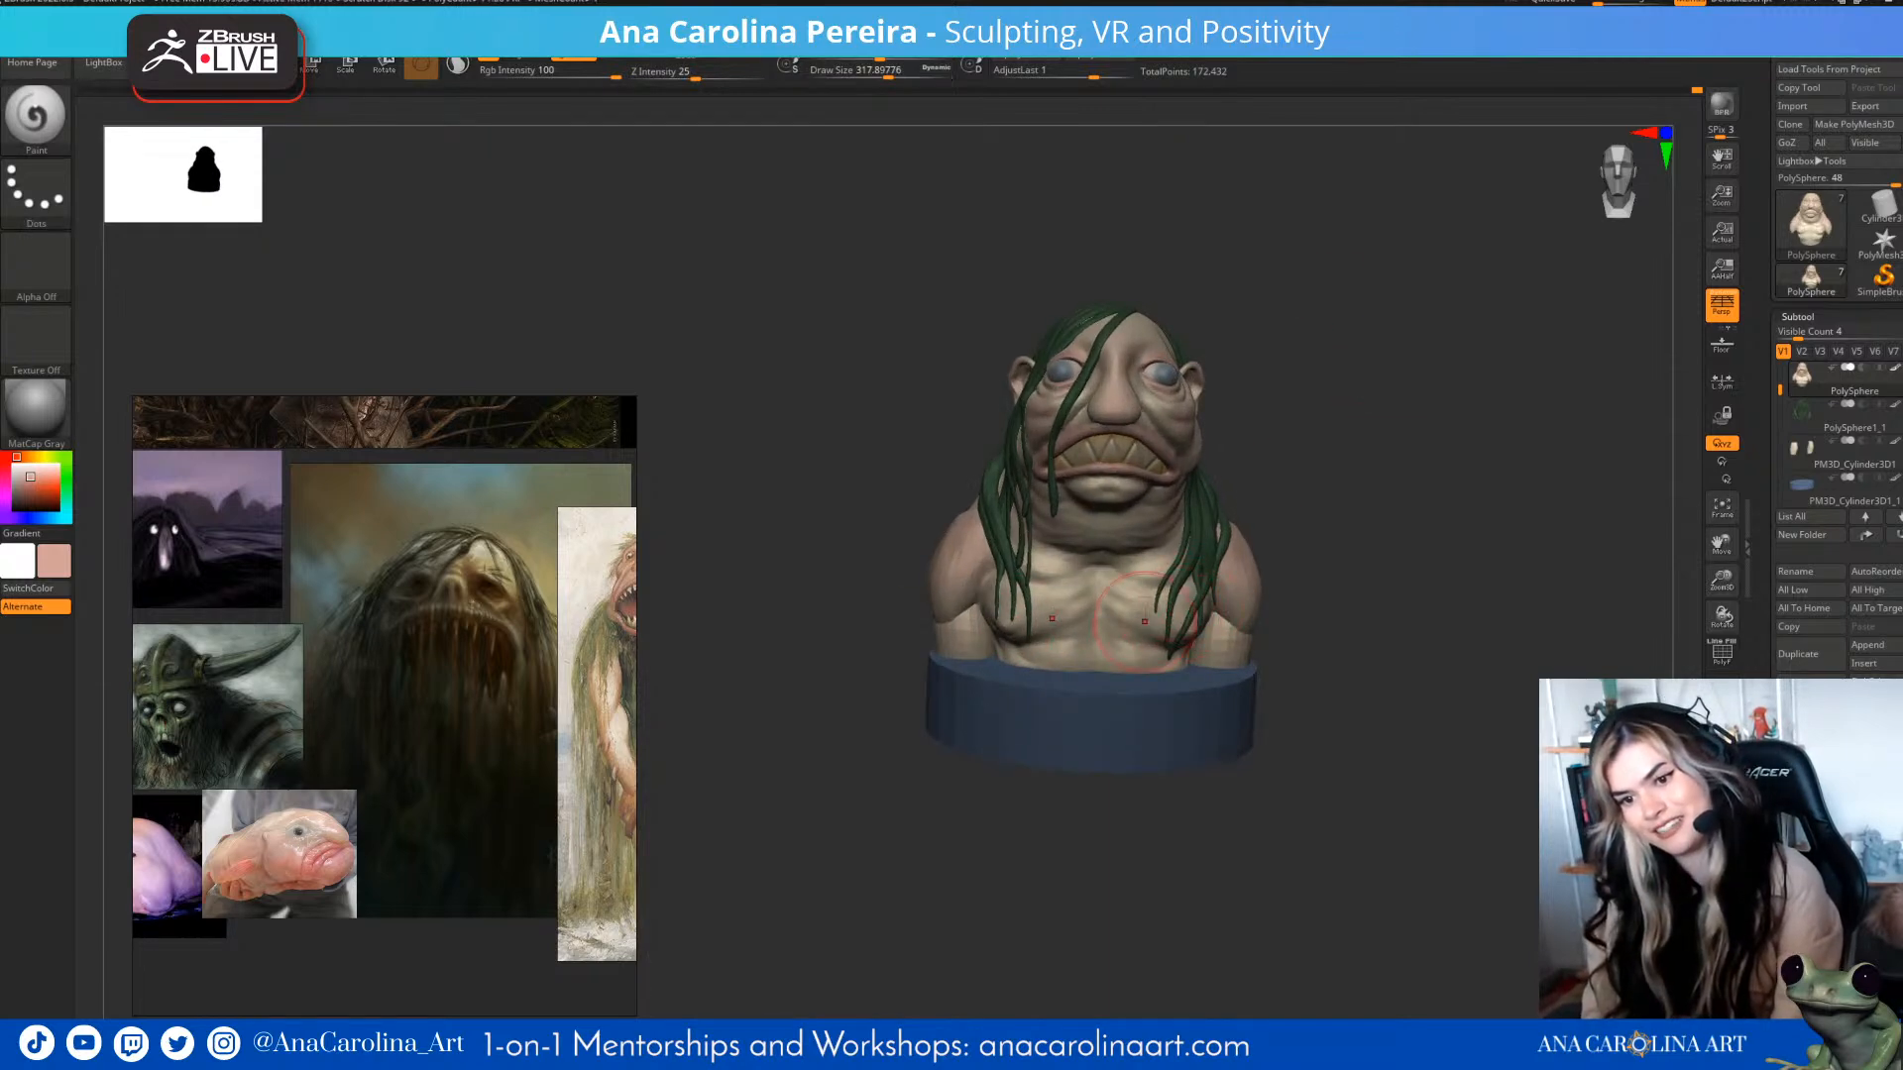
mouse_move(1487, 486)
right_mouse_down("ctrl")
mouse_move(1485, 639)
mouse_move(1333, 644)
mouse_move(1298, 689)
mouse_move(1140, 694)
right_mouse_up("ctrl")
right_click_drag(1437, 634, 1140, 674)
right_click(1094, 833)
left_click_drag(1215, 734, 1250, 732)
right_click_drag(1244, 644, 1576, 555)
mouse_move(1490, 510)
right_mouse_down("ctrl")
mouse_move(1492, 587)
mouse_move(1532, 645)
right_mouse_up("ctrl")
right_click(1338, 685)
left_click_drag(1487, 586, 1457, 585)
mouse_move(1566, 548)
right_mouse_down()
mouse_move(1591, 550)
mouse_move(1462, 575)
right_mouse_up()
right_click(1377, 664)
left_click_drag(1498, 570, 1481, 570)
mouse_move(1492, 535)
right_mouse_down()
mouse_move(1521, 552)
mouse_move(1485, 564)
right_mouse_up()
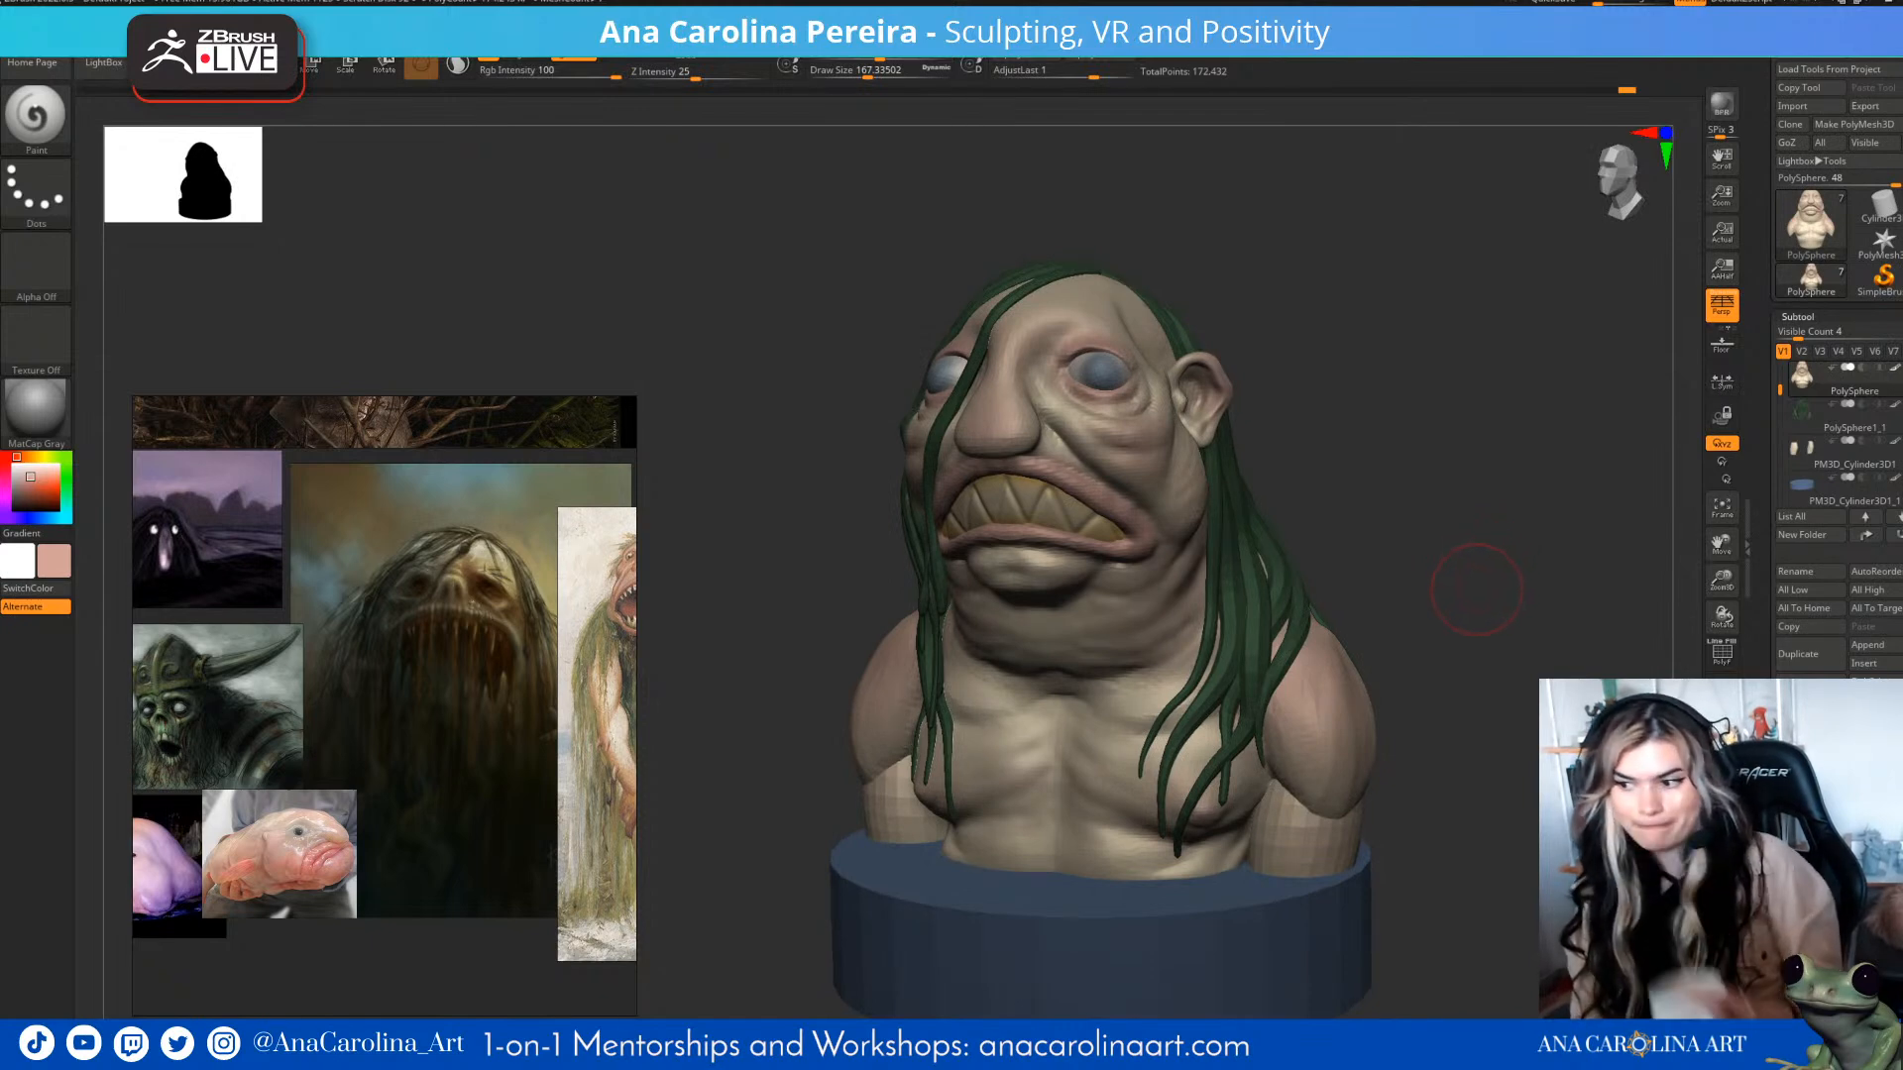
- Try painting lavender around the eyes with a draw size of about 257, and undo it
mouse_move(1479, 598)
right_mouse_down()
mouse_move(1566, 586)
mouse_move(1537, 607)
right_mouse_up()
right_click(1264, 603)
left_click_drag(1368, 499, 1378, 499)
left_click(26, 518)
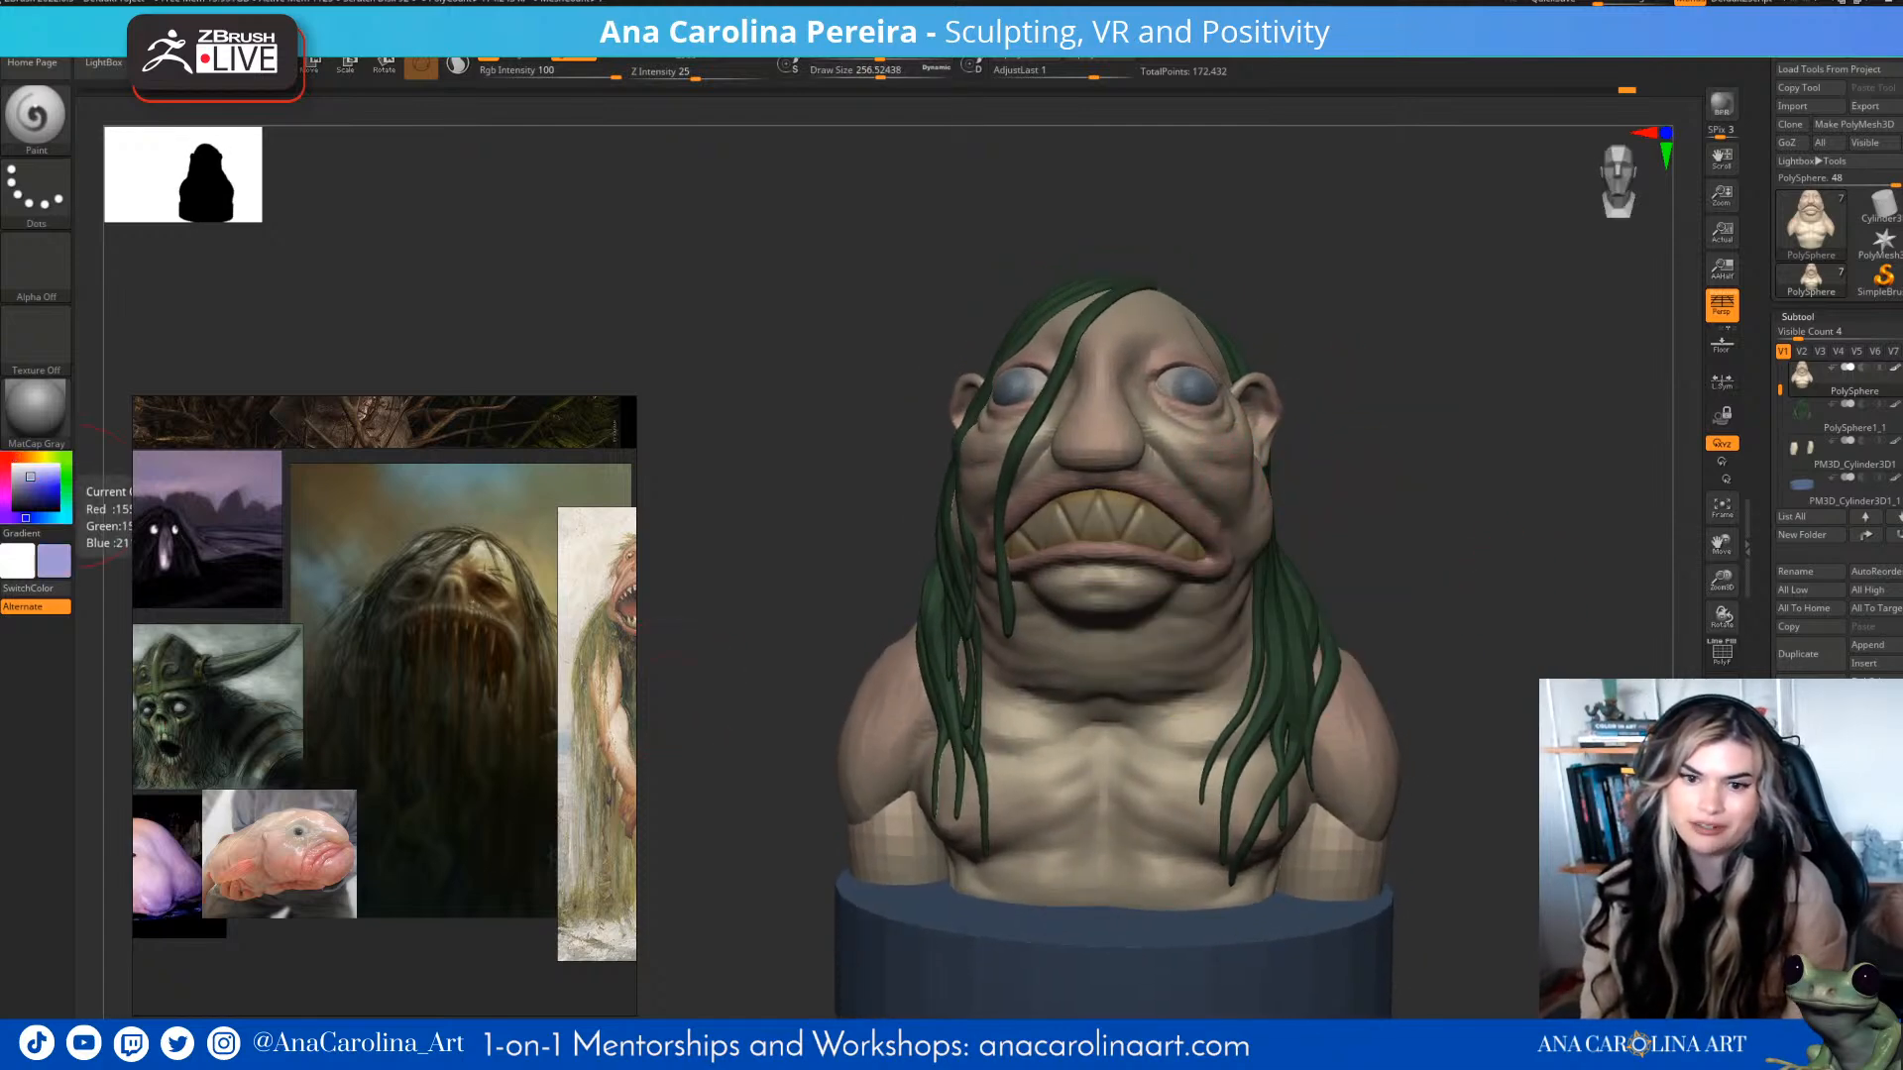
mouse_move(1467, 485)
right_mouse_down()
mouse_move(1430, 495)
mouse_move(1465, 491)
right_mouse_up()
left_click_drag(1172, 345, 1171, 426)
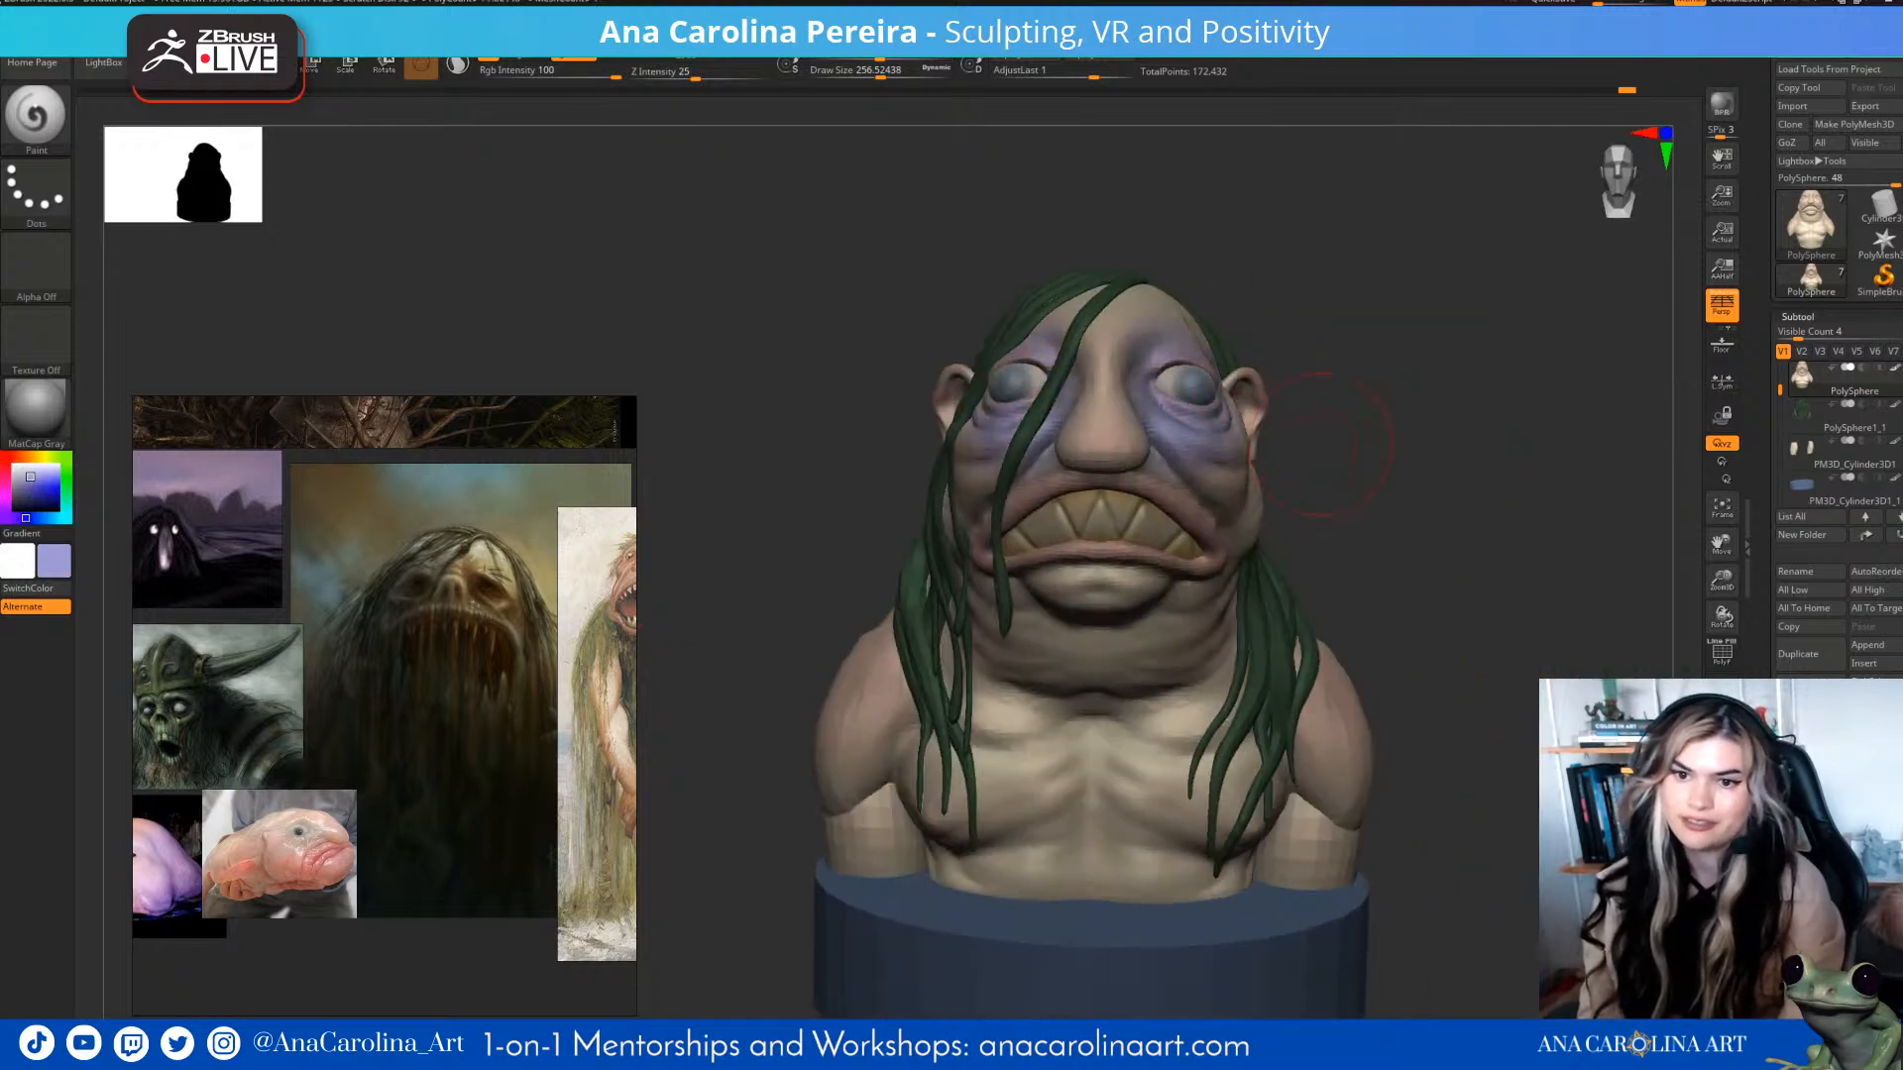
key("ctrl+z")
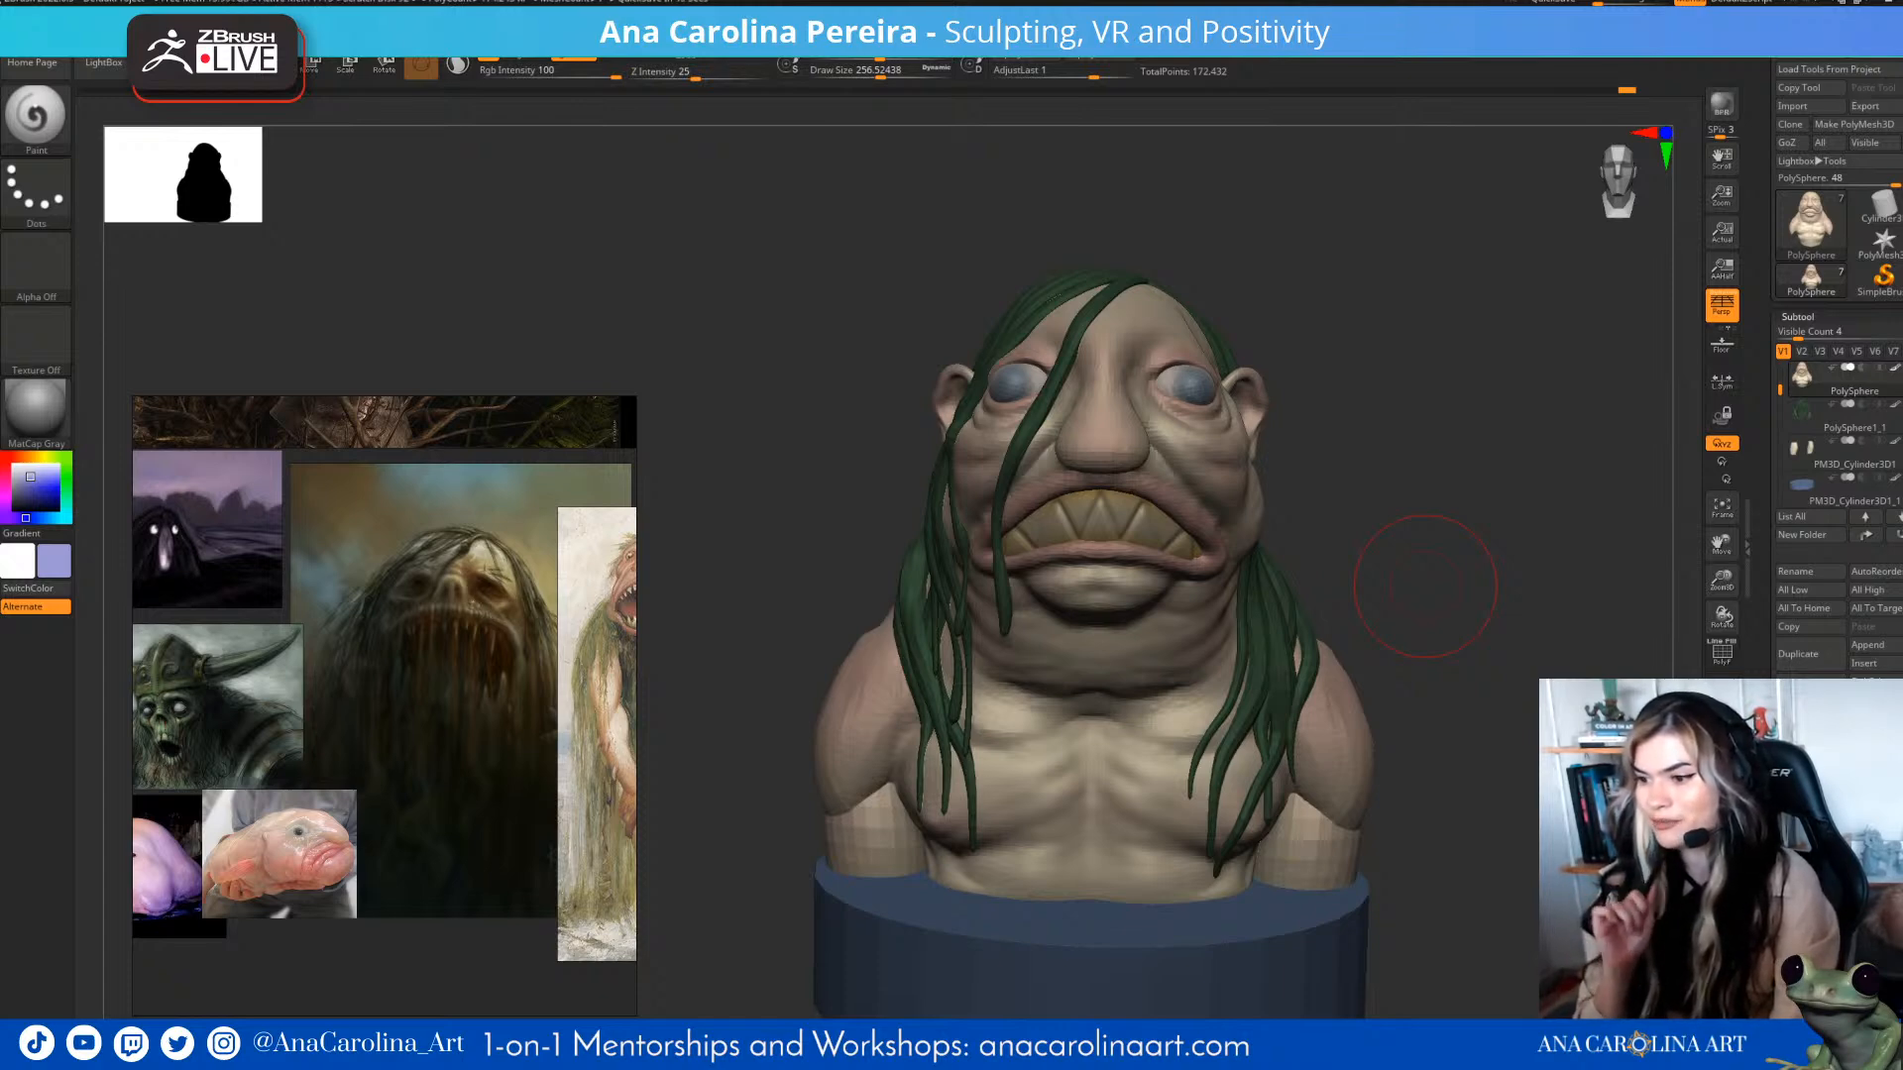
- Pick a muted red paint colour and reduce the draw size to about 27
mouse_move(1425, 586)
left_mouse_down()
mouse_move(1150, 592)
mouse_move(1611, 595)
mouse_move(1338, 385)
mouse_move(1074, 247)
left_mouse_up()
mouse_move(1397, 397)
left_mouse_down("shift")
mouse_move(1467, 347)
mouse_move(1462, 288)
mouse_move(1516, 426)
mouse_move(1467, 421)
left_mouse_up("shift")
mouse_move(1388, 327)
left_mouse_down("alt")
mouse_move(1381, 390)
mouse_move(1309, 362)
mouse_move(1297, 330)
left_mouse_up("alt")
mouse_move(1373, 423)
left_mouse_down("alt")
mouse_move(1364, 362)
mouse_move(1372, 456)
left_mouse_up("alt")
mouse_move(1373, 496)
left_mouse_down()
mouse_move(1355, 594)
mouse_move(1385, 585)
mouse_move(1348, 587)
left_mouse_up()
key("space")
key("space")
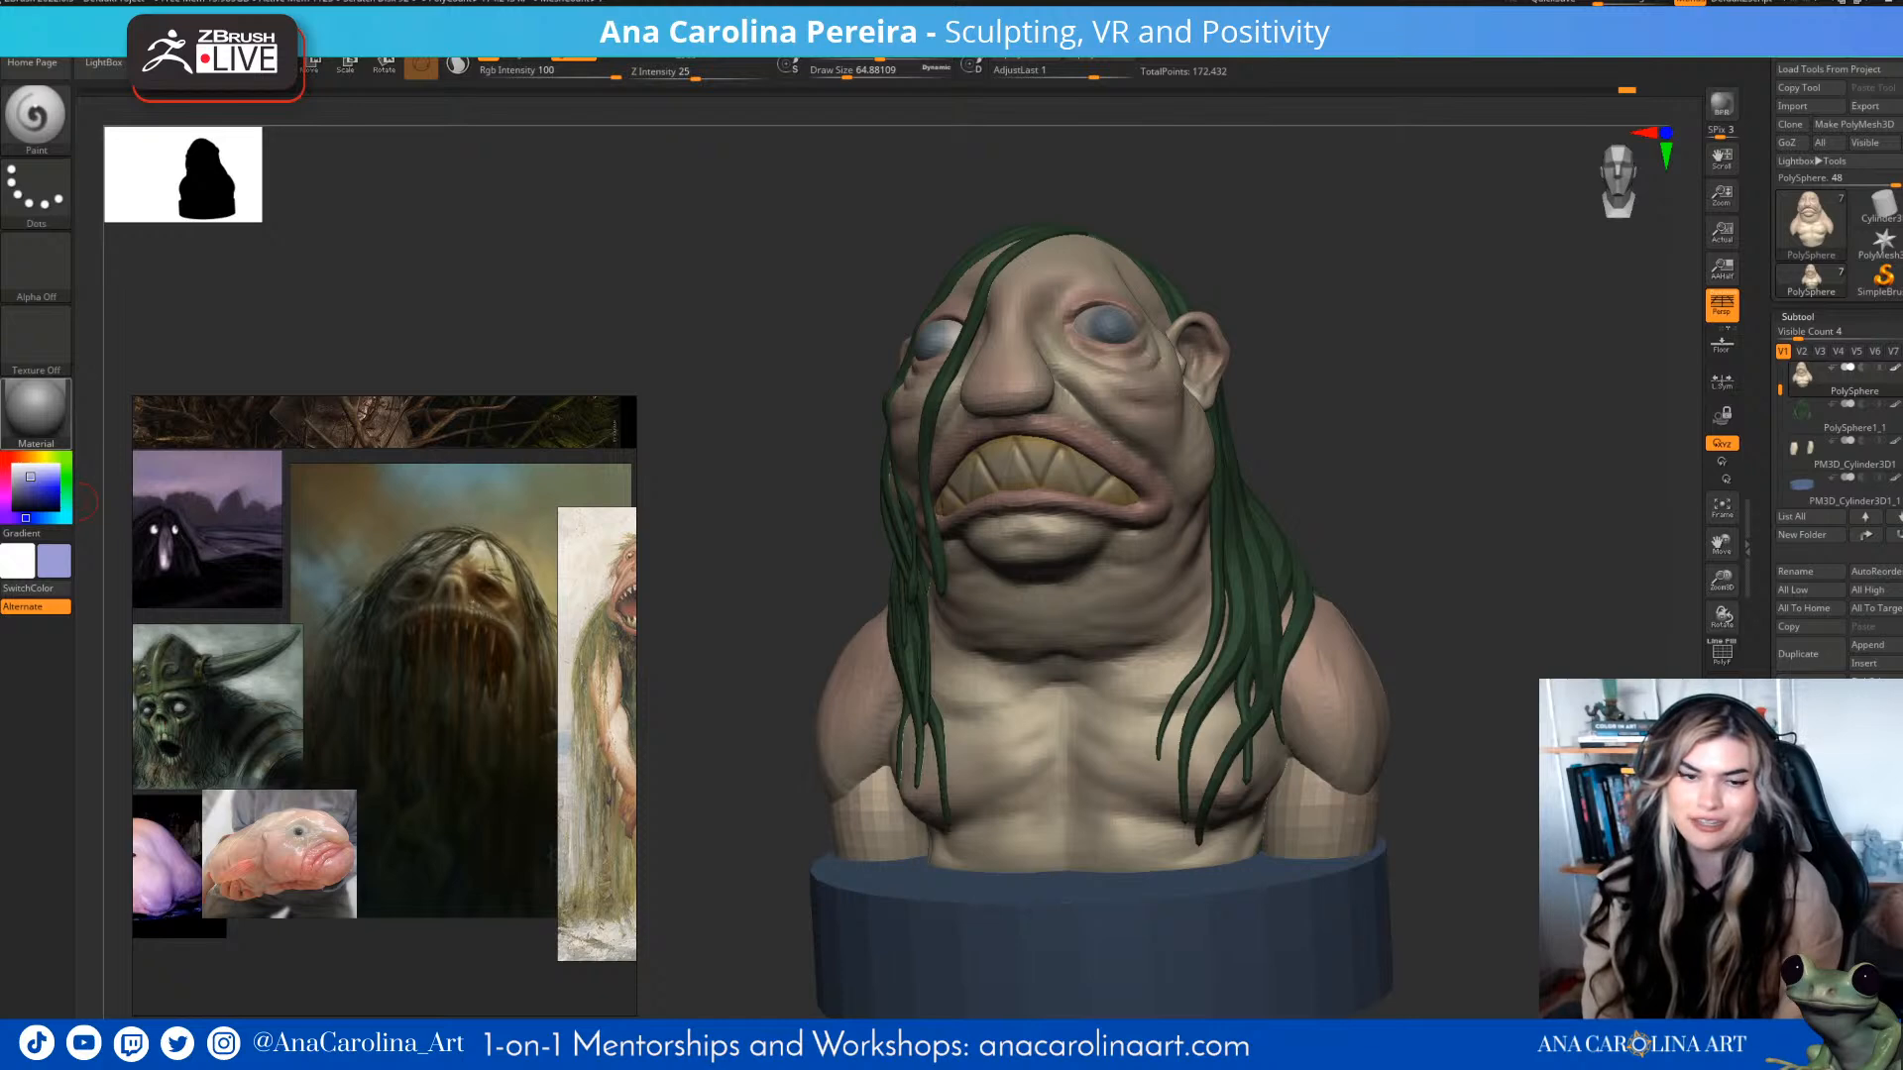
left_click_drag(402, 212, 451, 220)
left_click(13, 457)
left_click(31, 485)
key("space")
left_click(1128, 658)
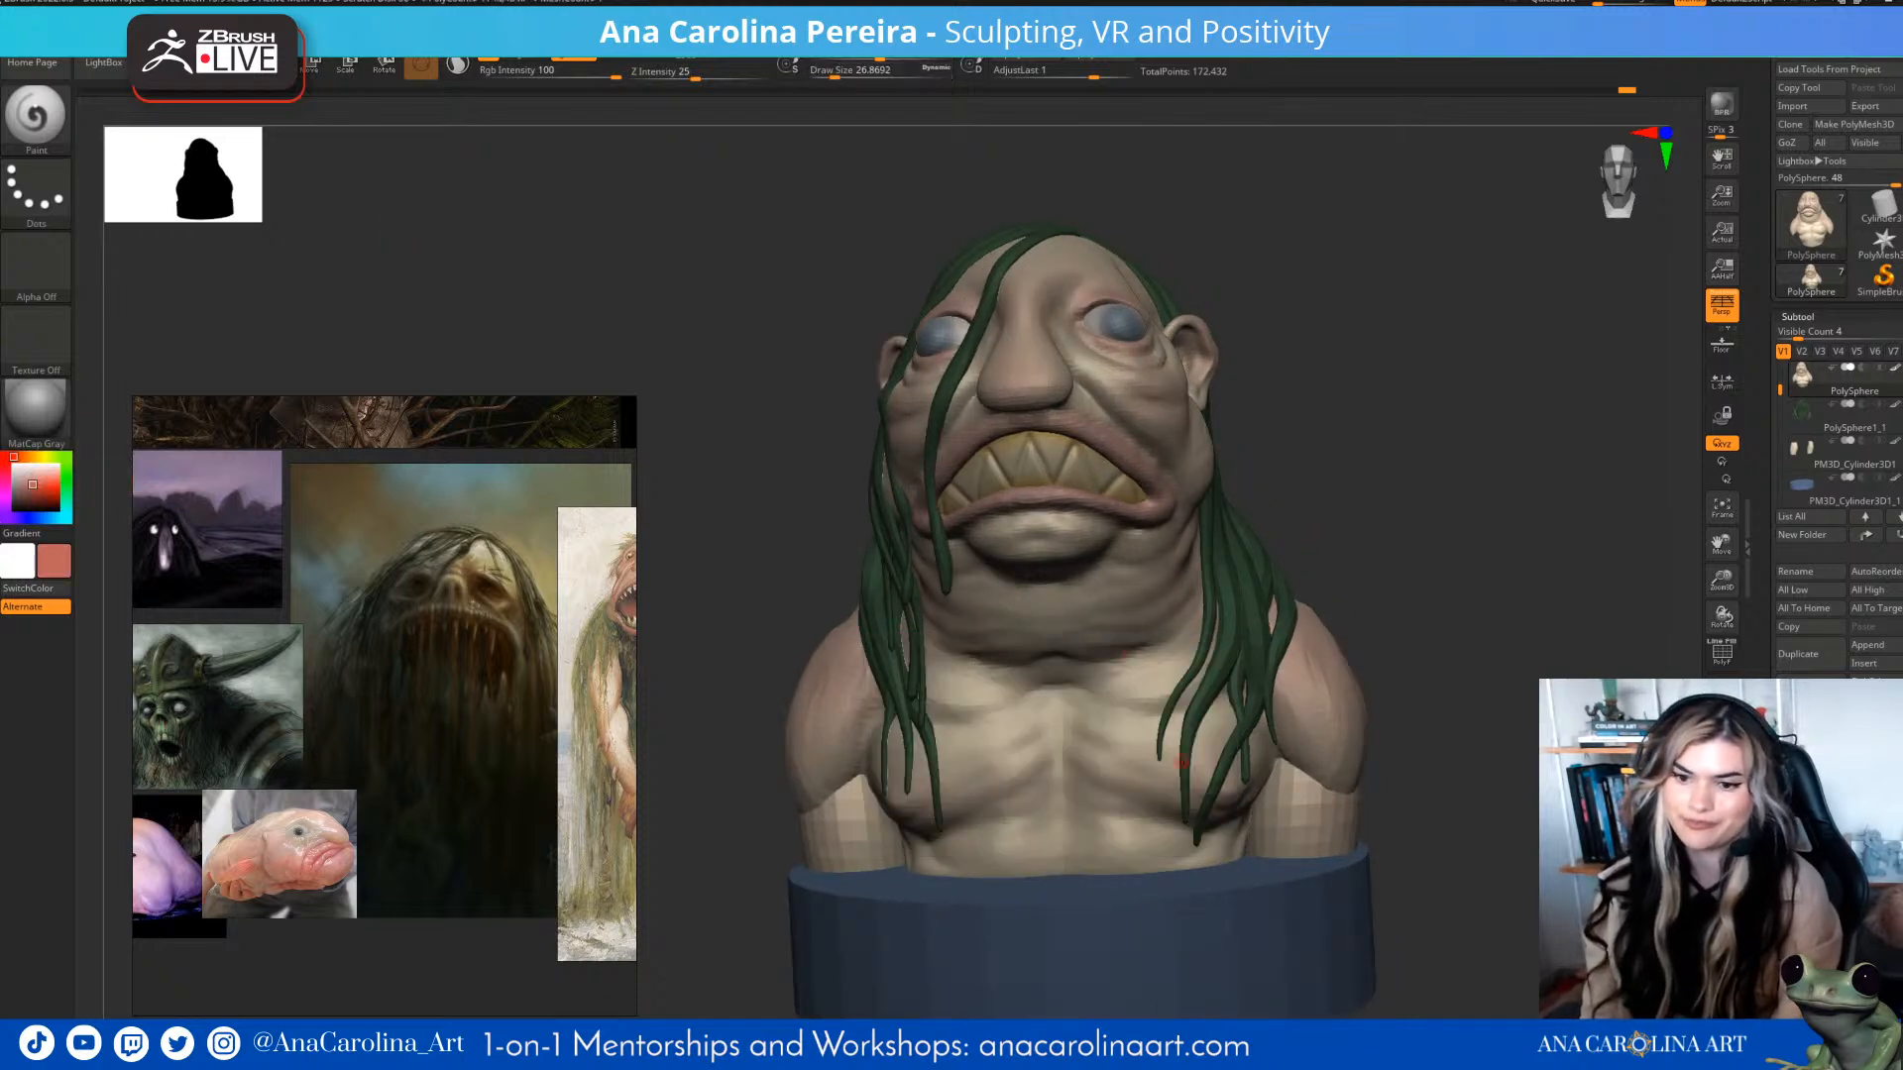
- Increase the draw size to about 128 and tint the nipples muted red
key("space")
left_click(1331, 723)
mouse_move(1428, 649)
left_mouse_down()
mouse_move(1387, 635)
mouse_move(1457, 733)
mouse_move(1402, 664)
mouse_move(1422, 703)
left_mouse_up()
mouse_move(1422, 704)
left_mouse_down("alt")
mouse_move(1428, 619)
mouse_move(1432, 709)
mouse_move(1373, 703)
mouse_move(1259, 644)
mouse_move(1189, 644)
mouse_move(1329, 684)
mouse_move(1466, 668)
left_mouse_up("alt")
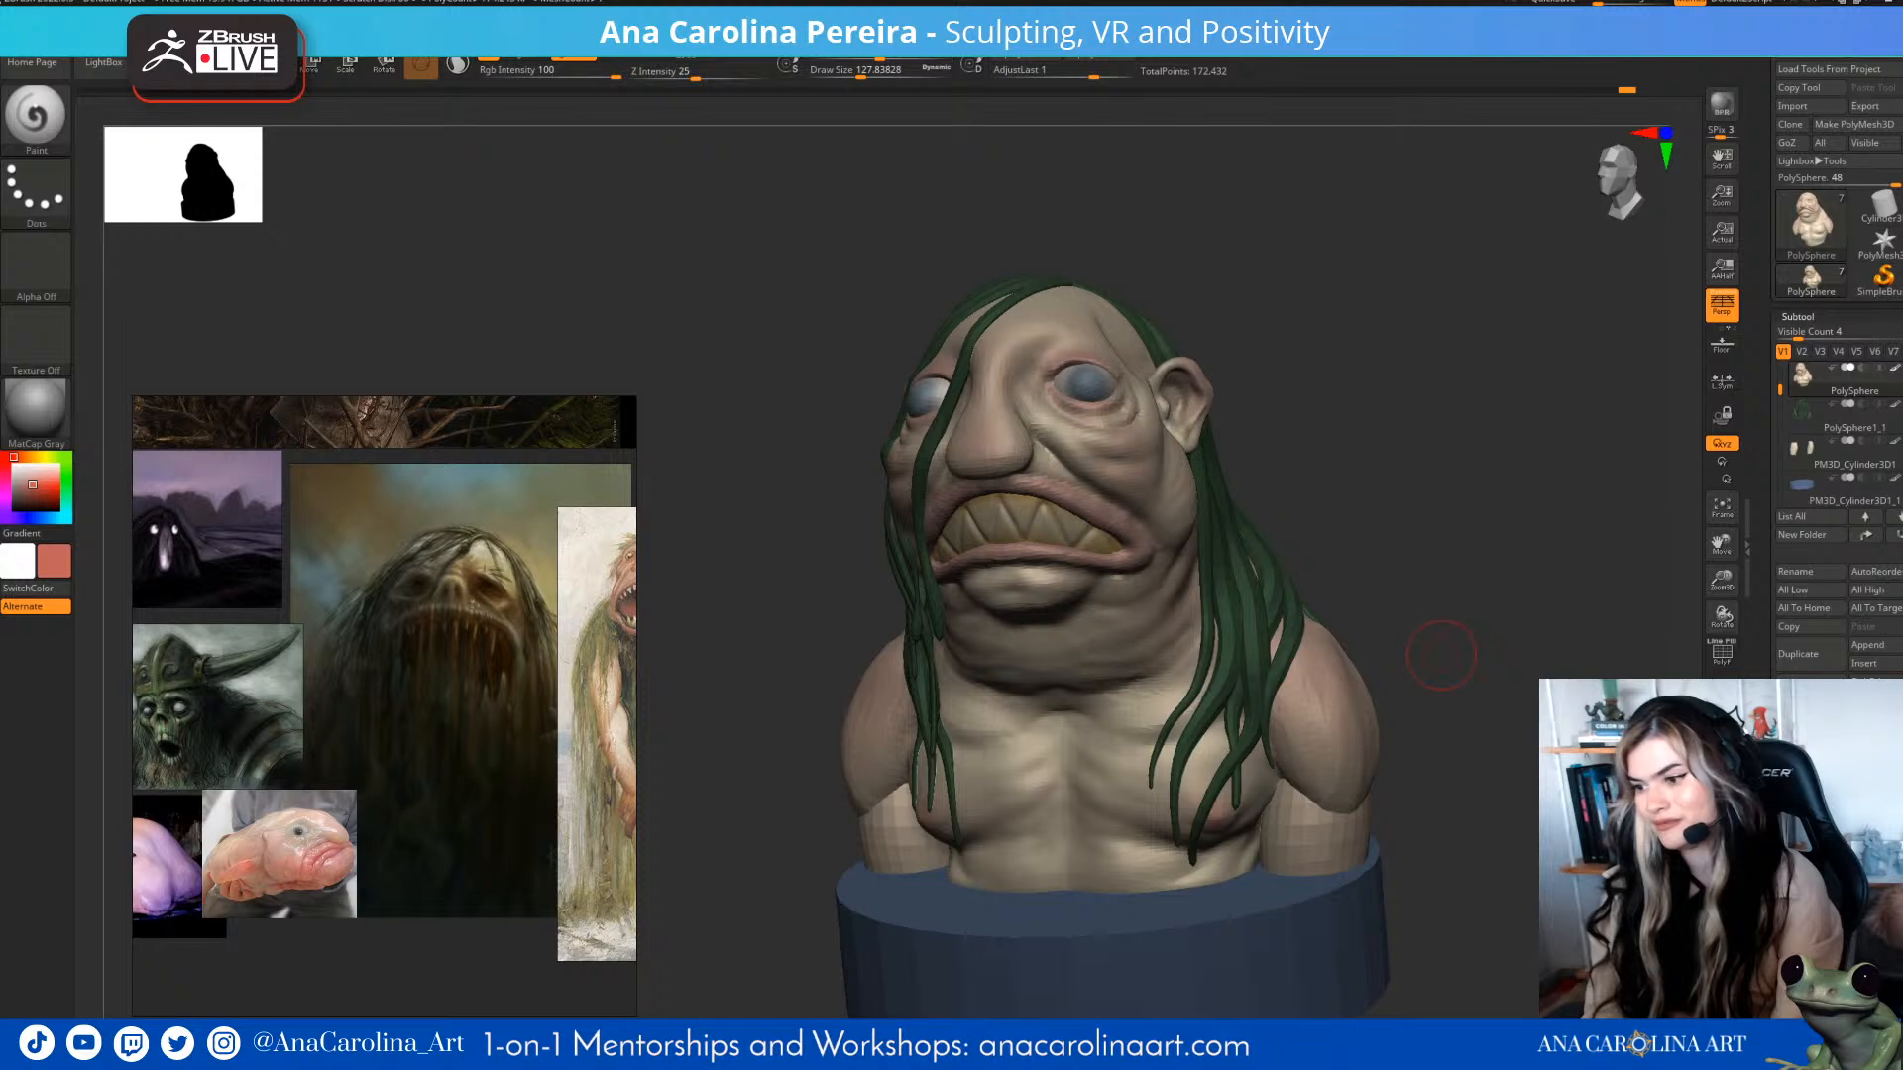
- Examine the painted bust from the front and from three-quarter angles on both sides
mouse_move(1445, 654)
left_mouse_down()
mouse_move(1487, 659)
mouse_move(1437, 617)
left_mouse_up()
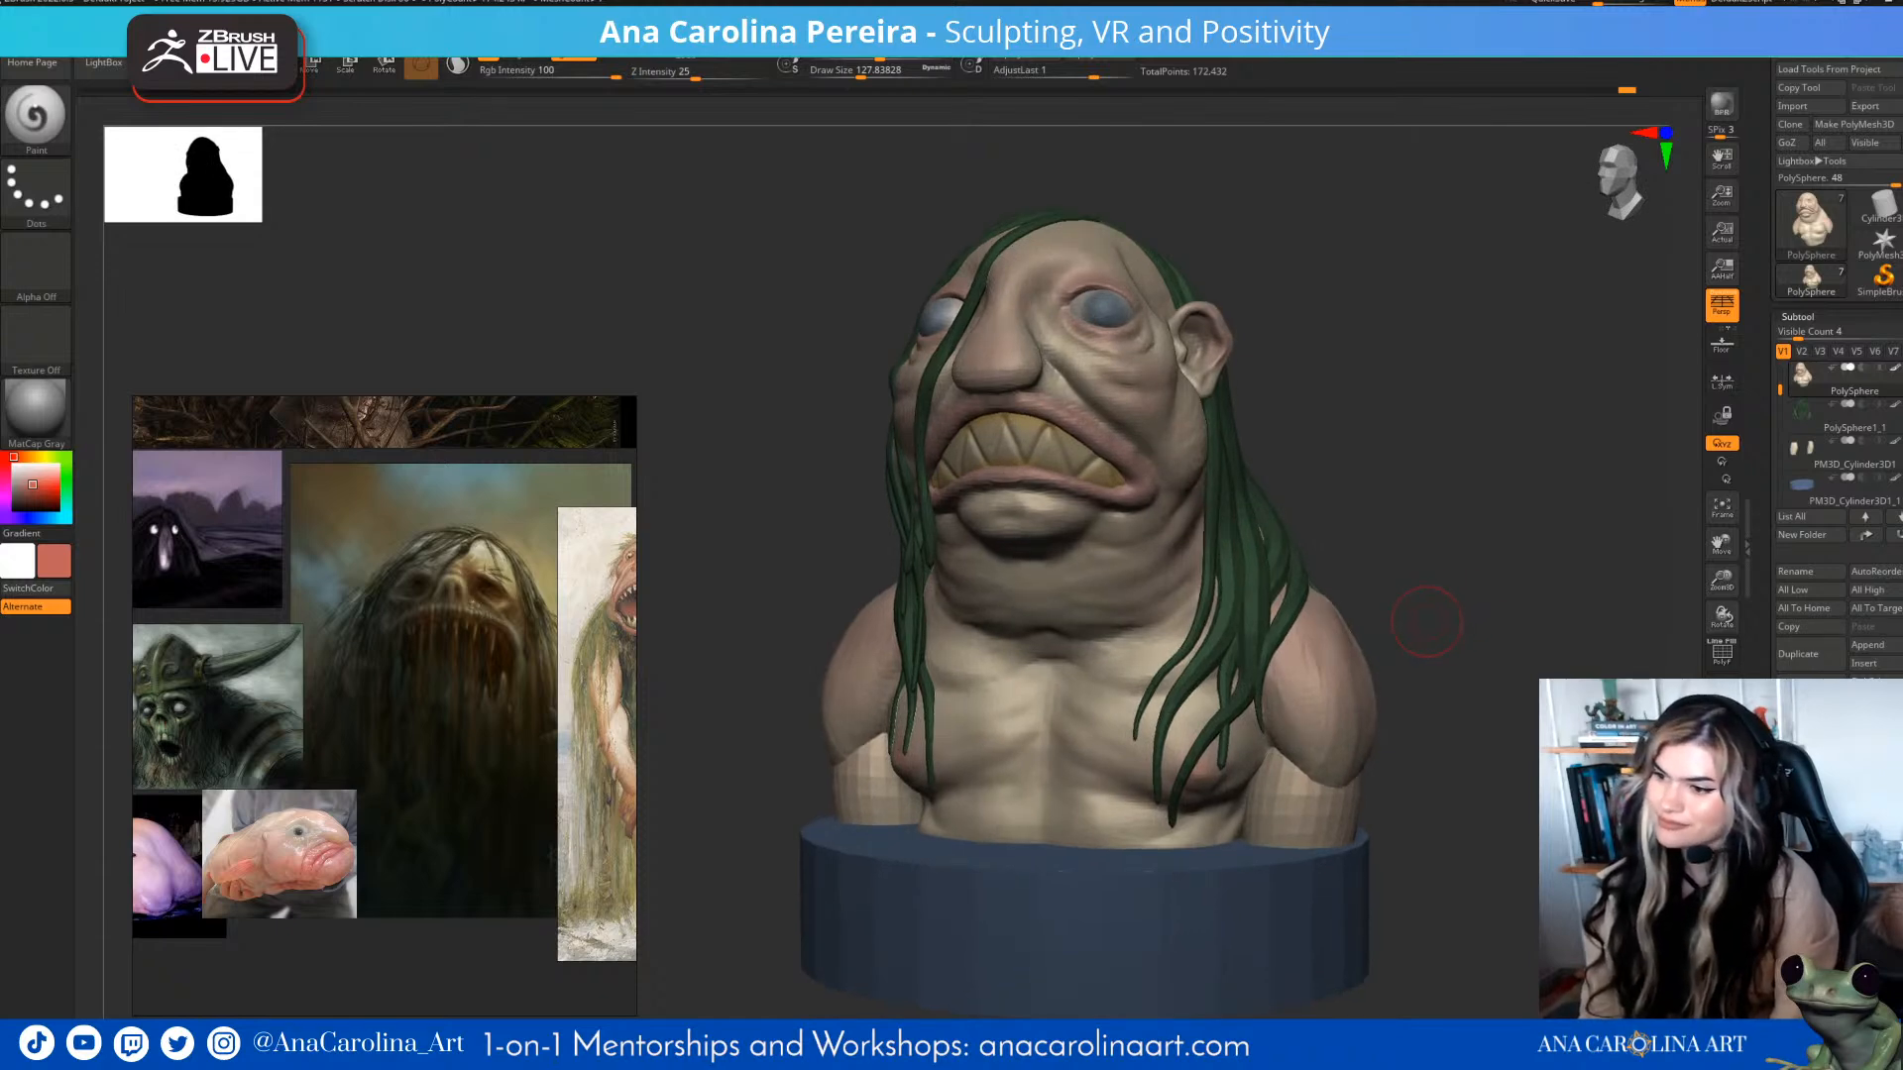
left_click_drag(1423, 621, 1423, 593)
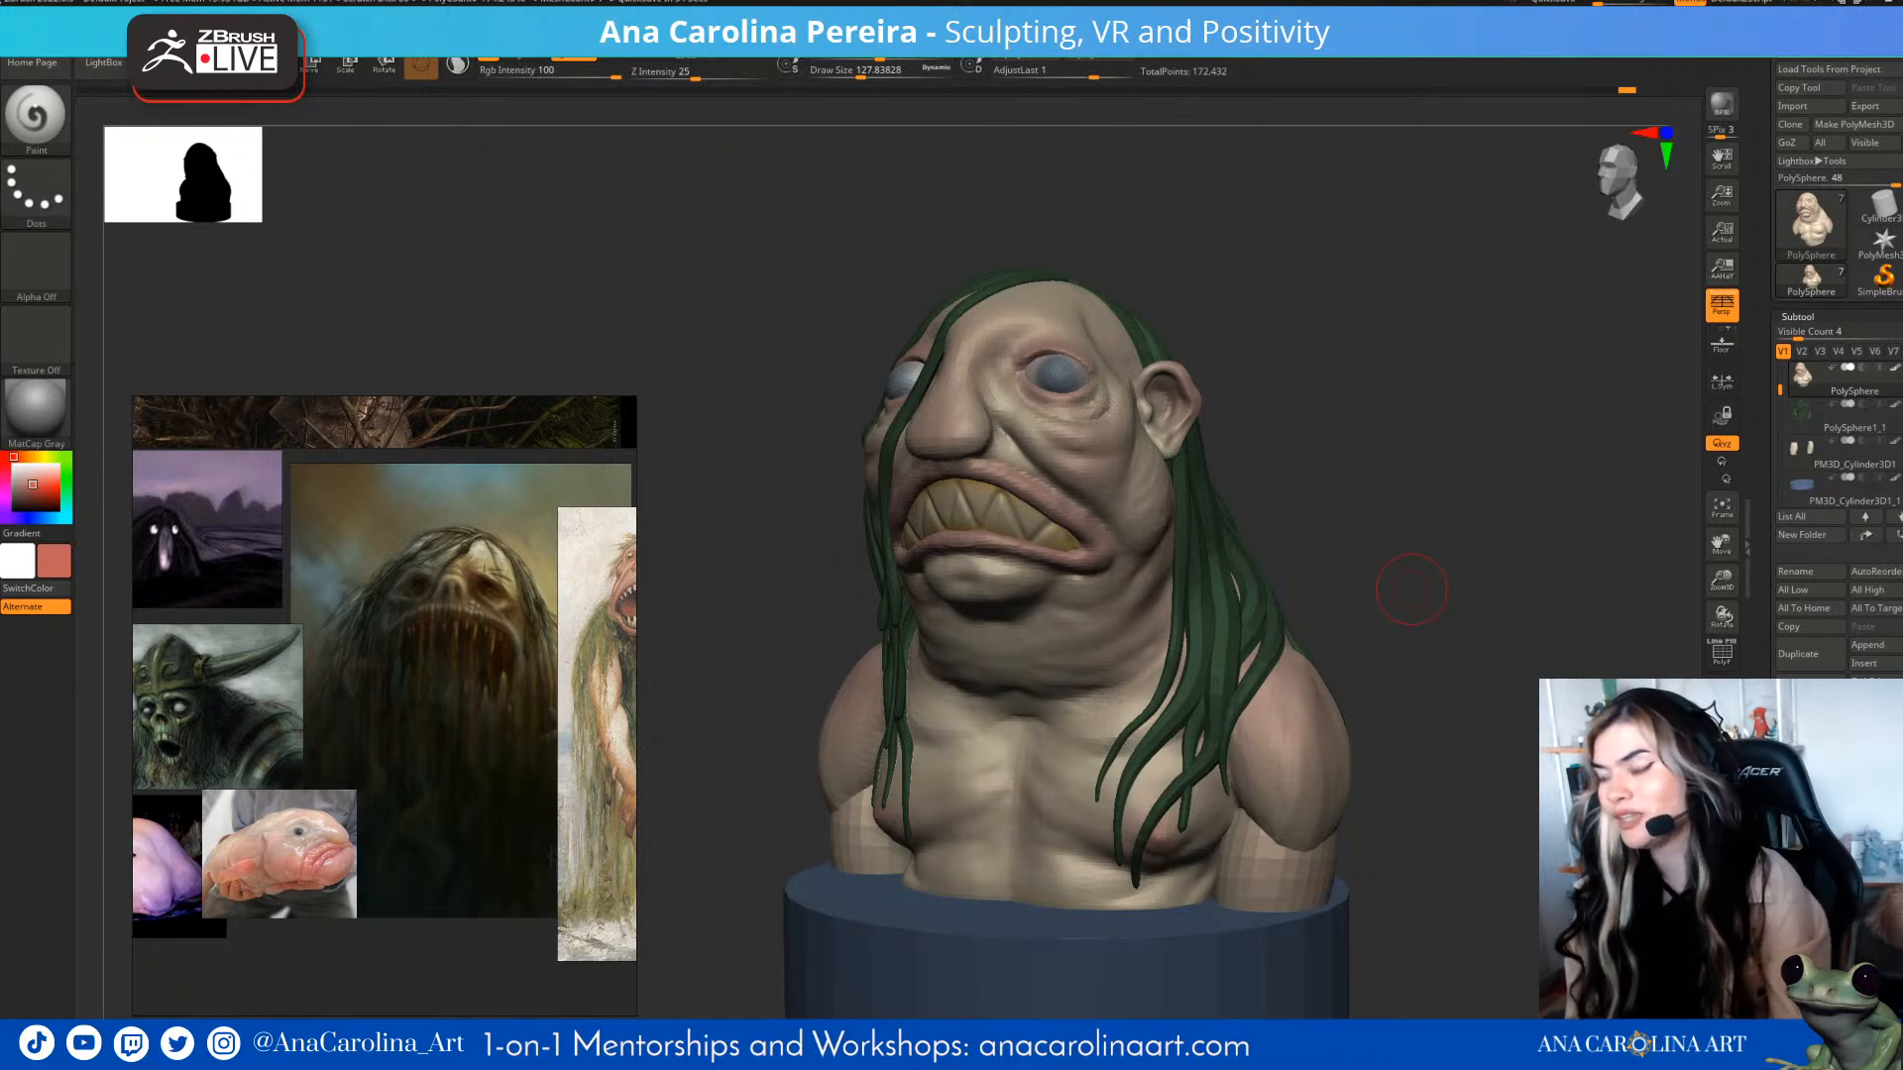
left_click_drag(1332, 632, 1447, 354)
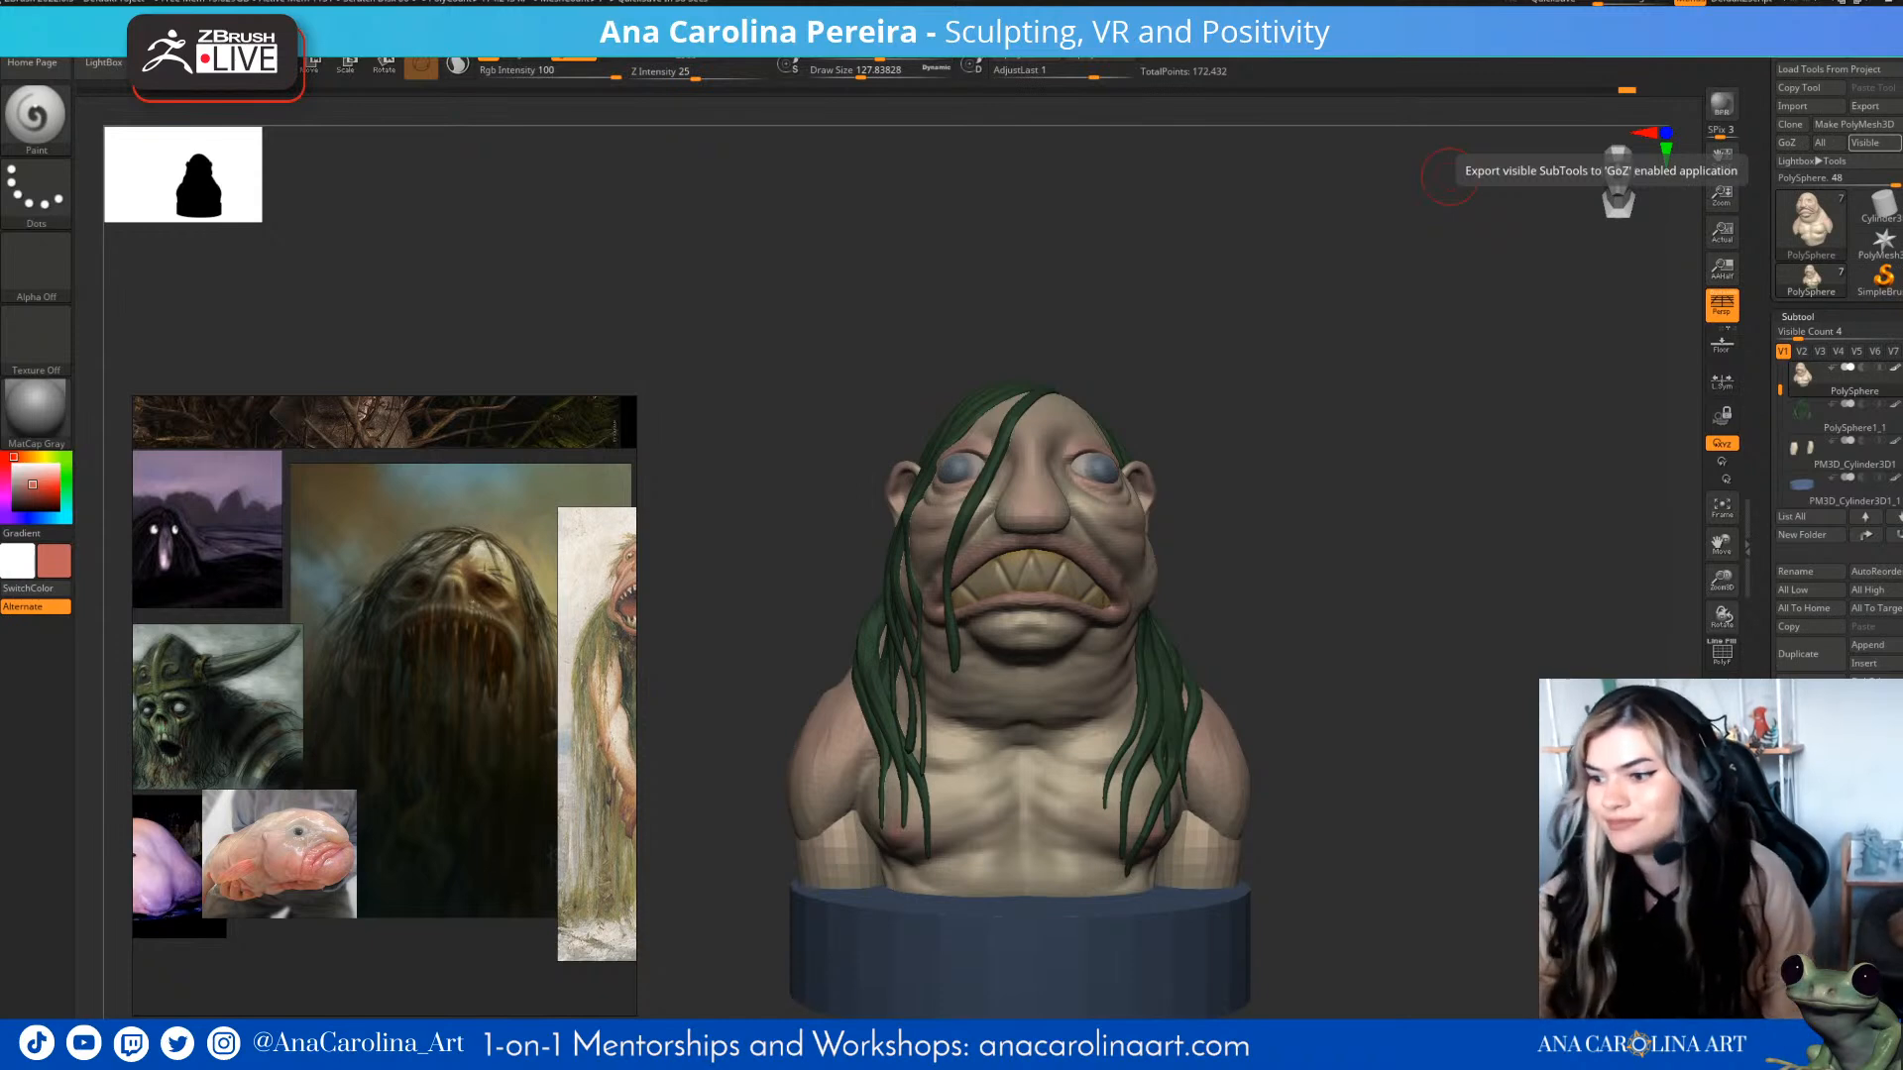
left_click_drag(1450, 176, 1407, 184)
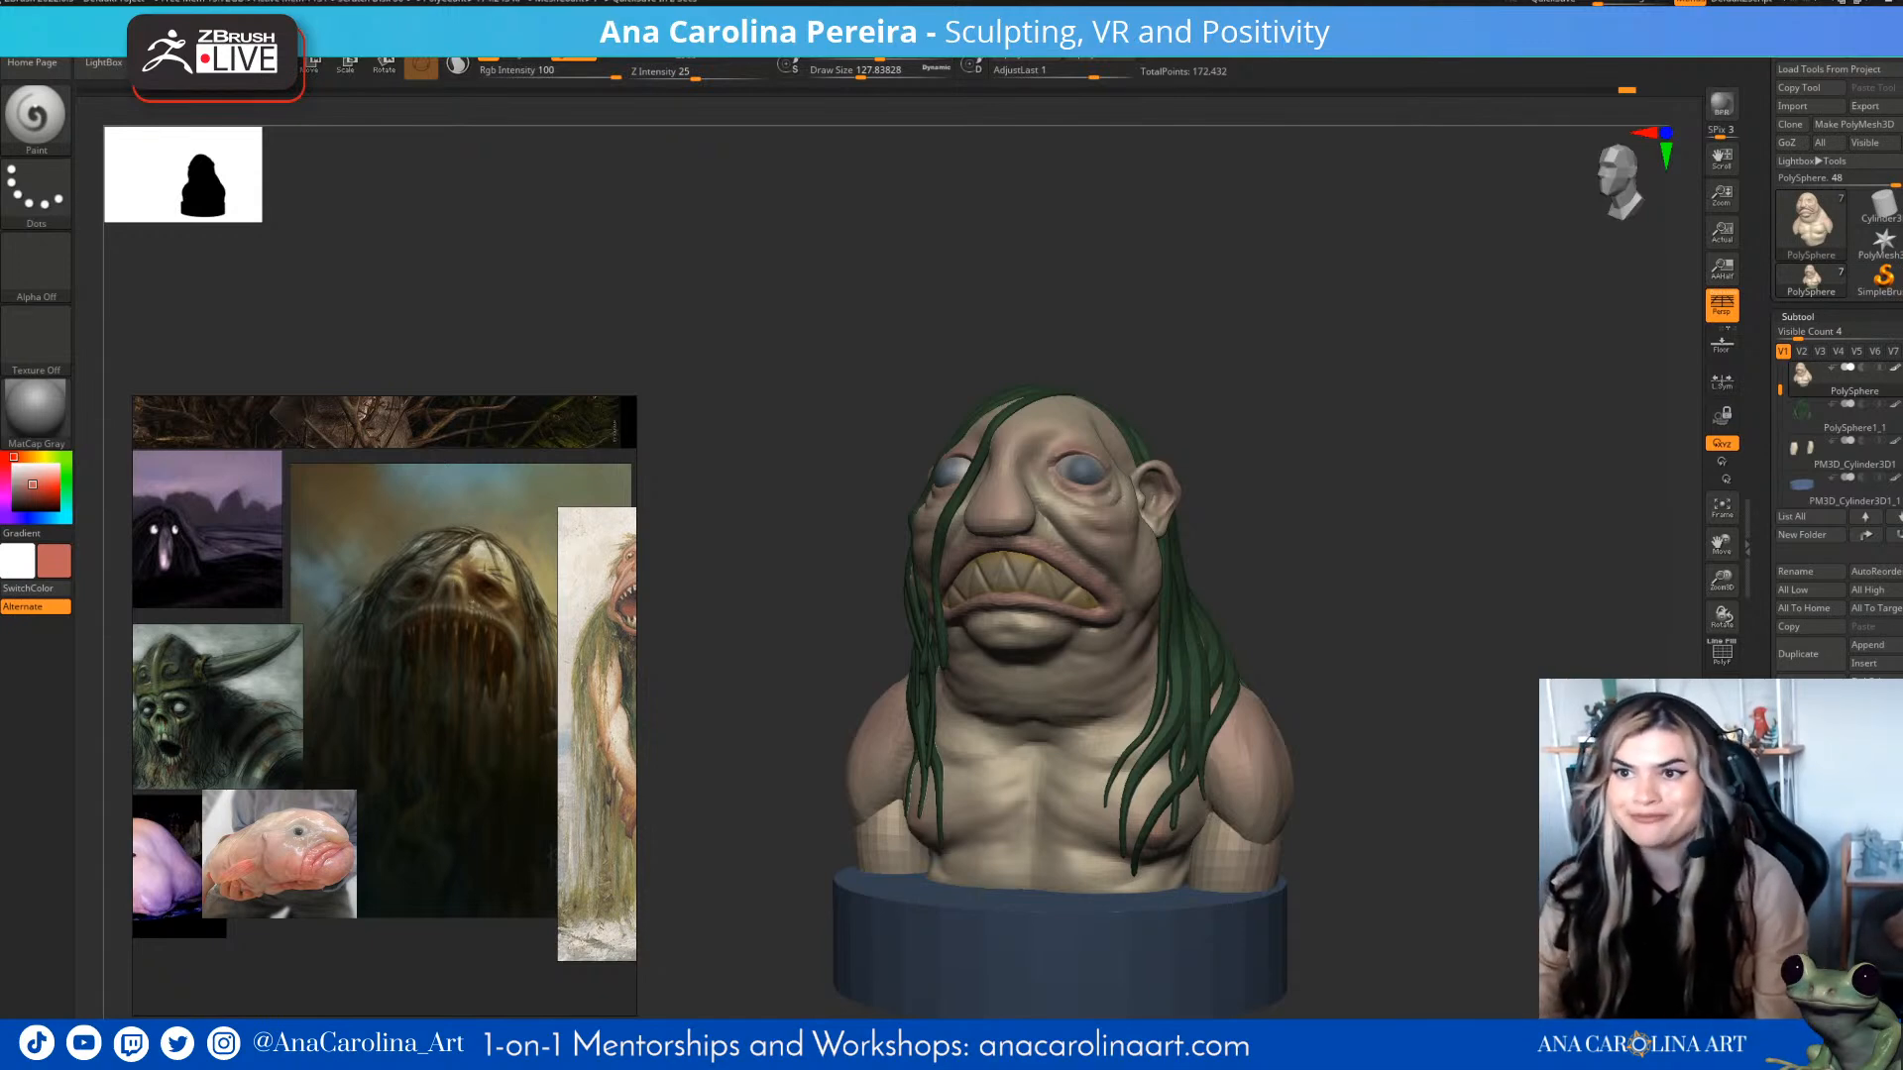
mouse_move(1472, 699)
left_mouse_down()
mouse_move(1323, 708)
mouse_move(1415, 706)
left_mouse_up()
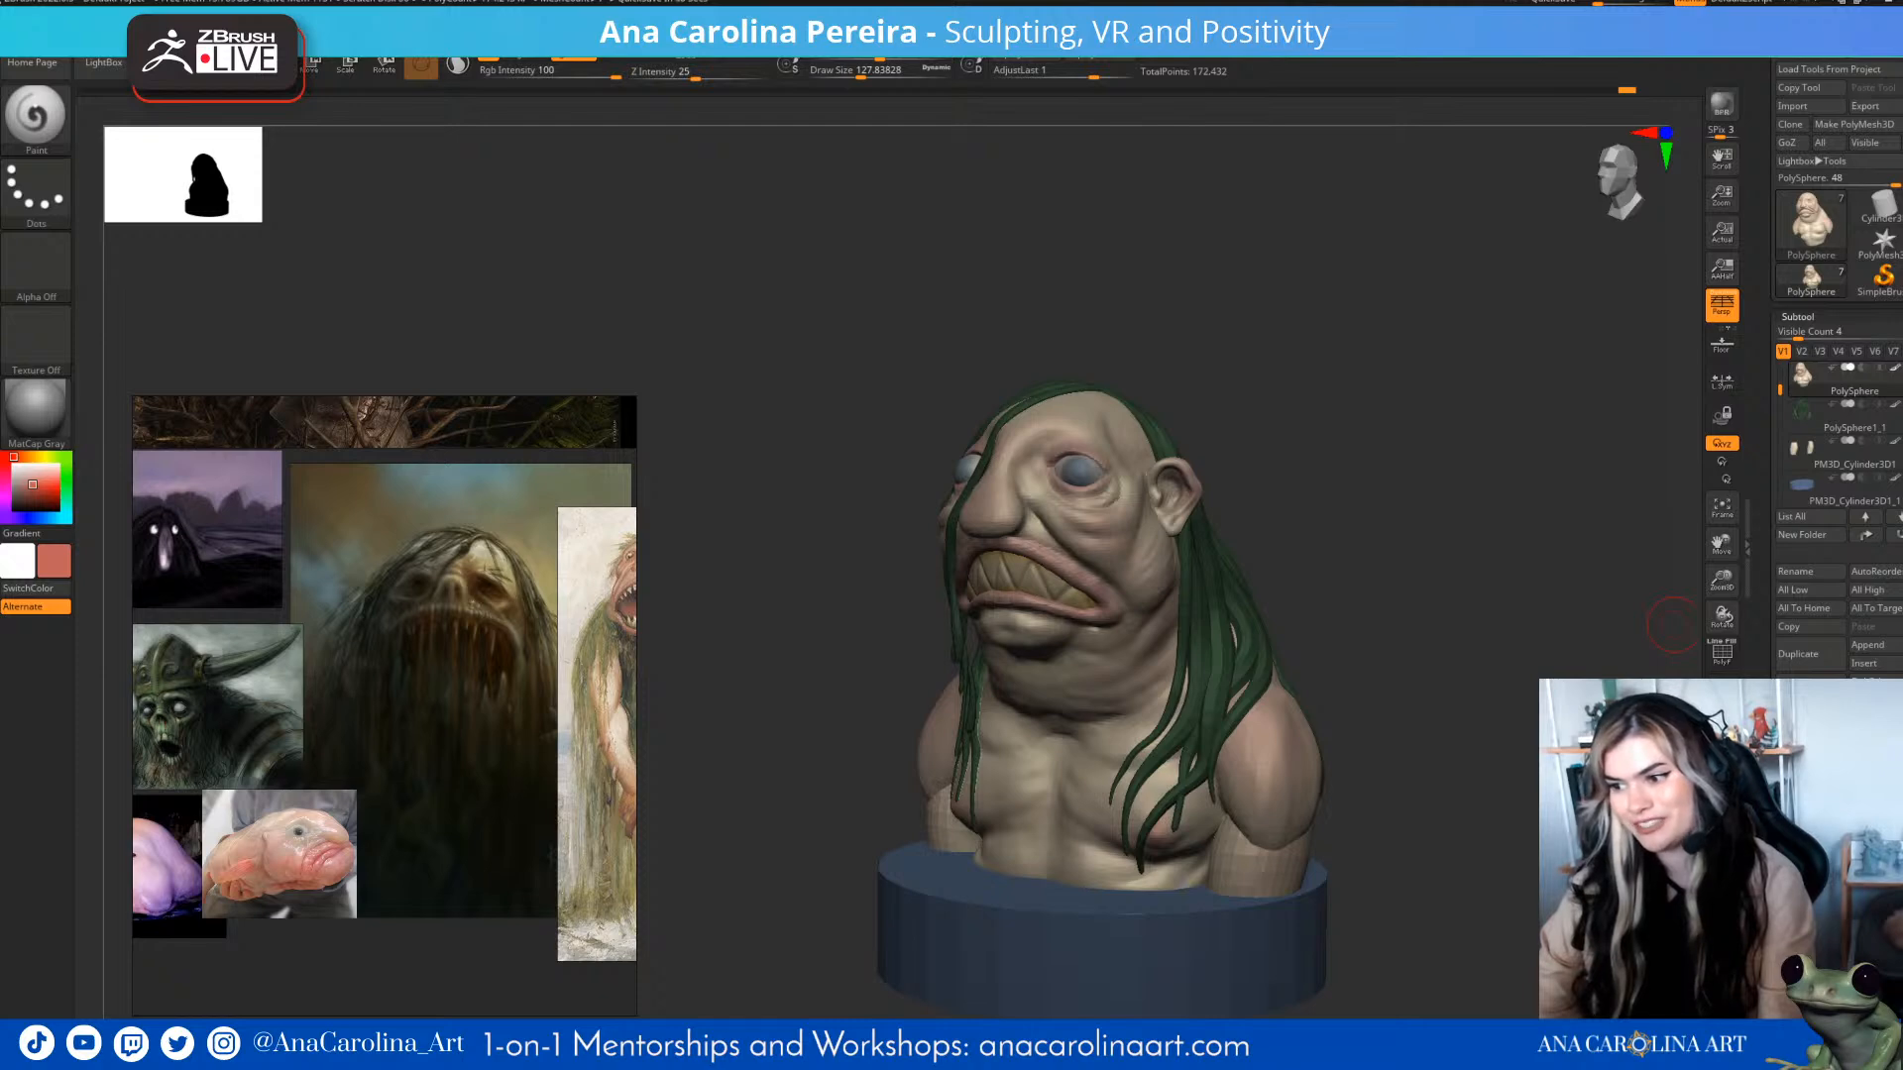
left_click_drag(1674, 625, 1769, 584)
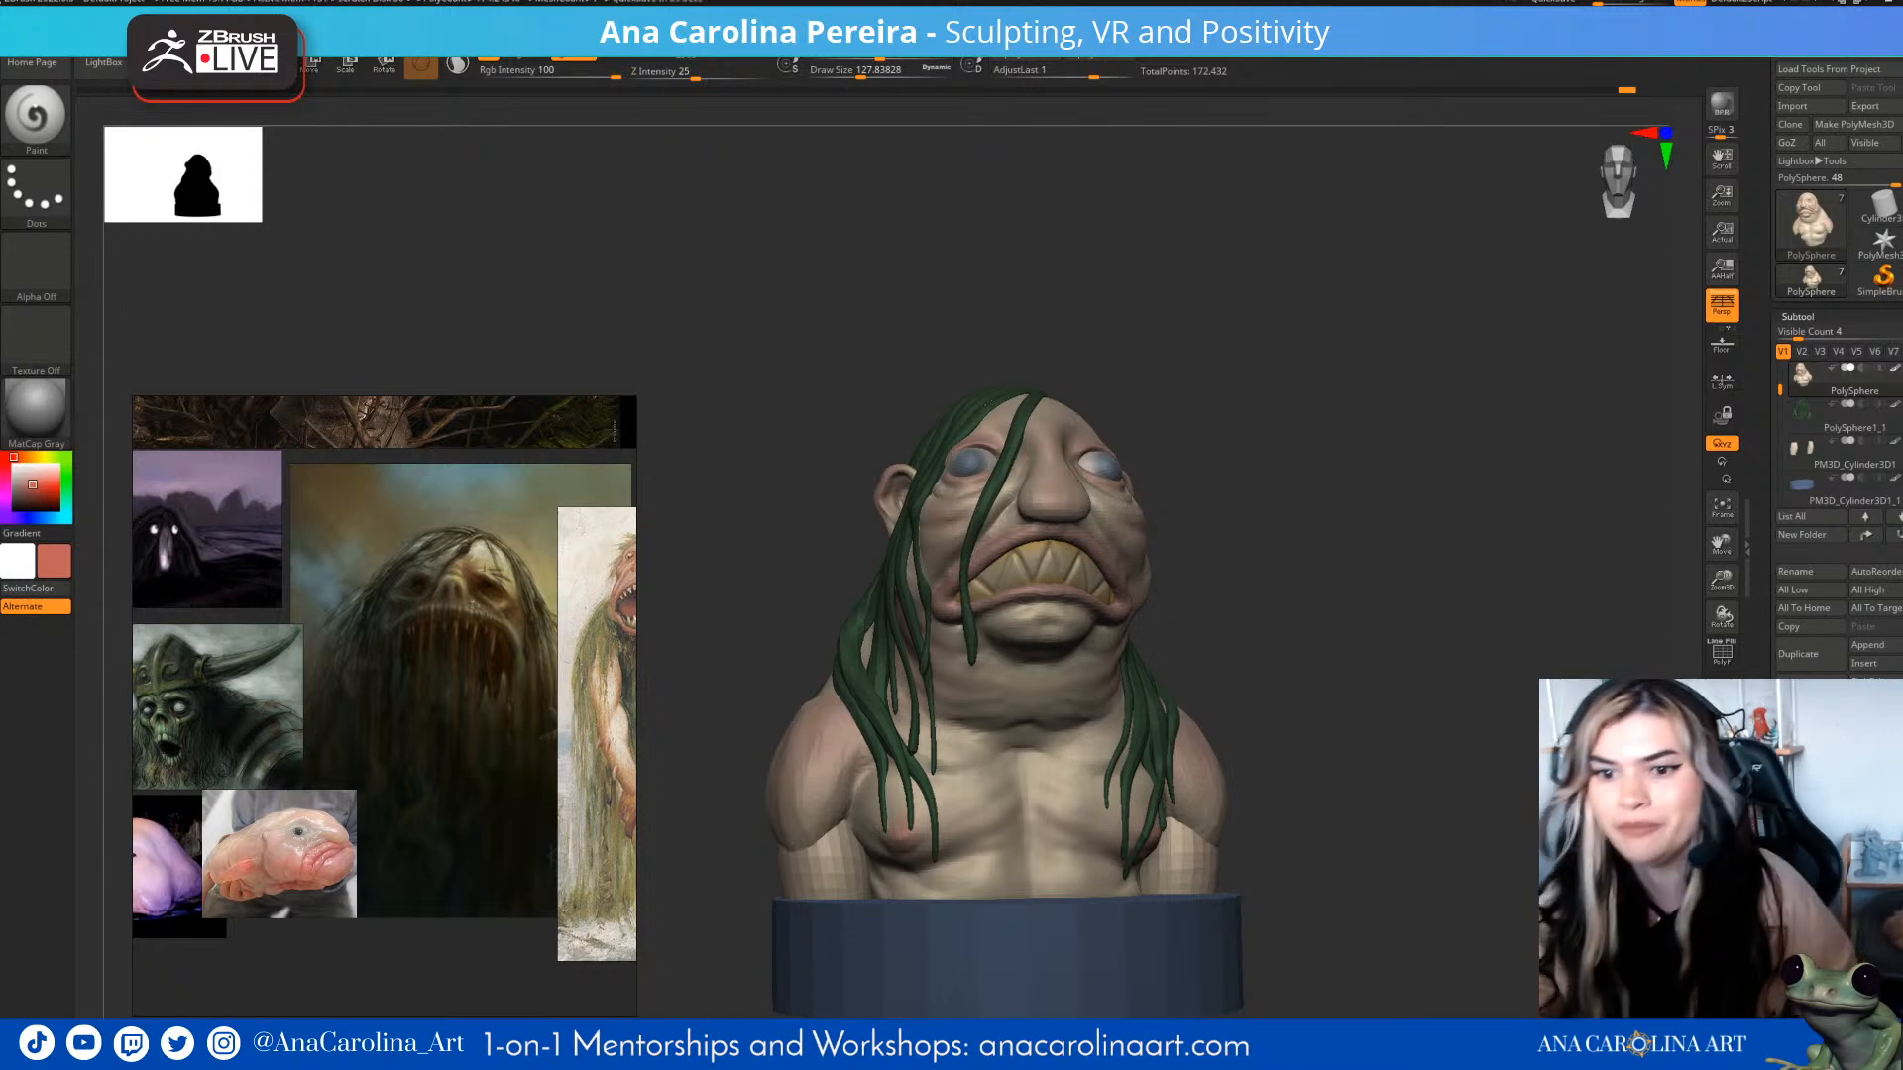
left_click_drag(1438, 555, 1358, 555)
- Select the eyeballs and choose the ToyPlastic material for them, moving the reference board away from the material choices
mouse_move(1197, 642)
left_mouse_down("alt")
mouse_move(1281, 650)
mouse_move(1263, 674)
mouse_move(1373, 682)
mouse_move(1451, 658)
mouse_move(1309, 666)
mouse_move(1412, 676)
mouse_move(1419, 659)
mouse_move(1418, 708)
mouse_move(1388, 694)
left_mouse_up("alt")
left_click(1179, 475, "alt")
key("b")
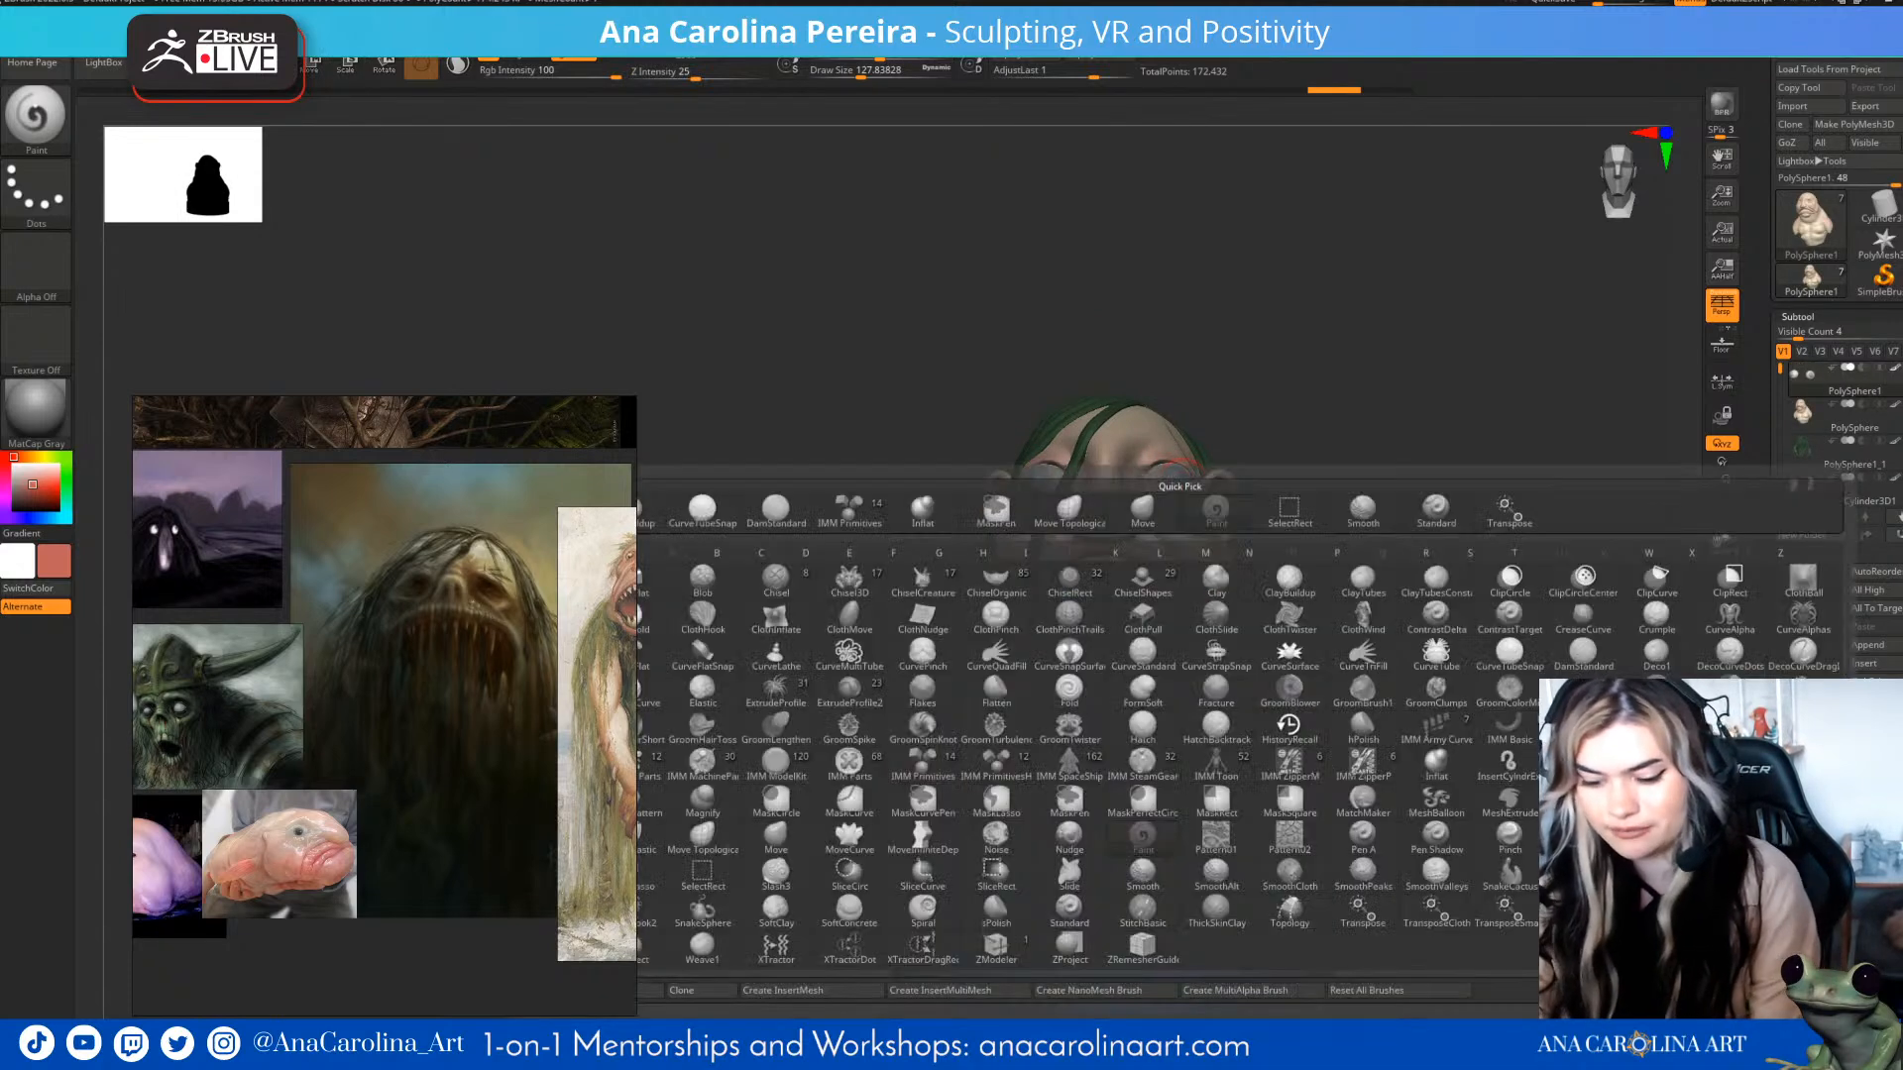
left_click(37, 412)
mouse_move(298, 594)
right_mouse_down()
mouse_move(1261, 578)
mouse_move(1617, 503)
mouse_move(1483, 1006)
mouse_move(1349, 1058)
right_mouse_up()
left_click(422, 768)
- Set the Paint brush to material-only mode with a draw size of about 311 and apply ToyPlastic to the eyeballs
mouse_move(1388, 505)
left_mouse_down()
mouse_move(1264, 516)
mouse_move(1366, 512)
left_mouse_up()
key("b")
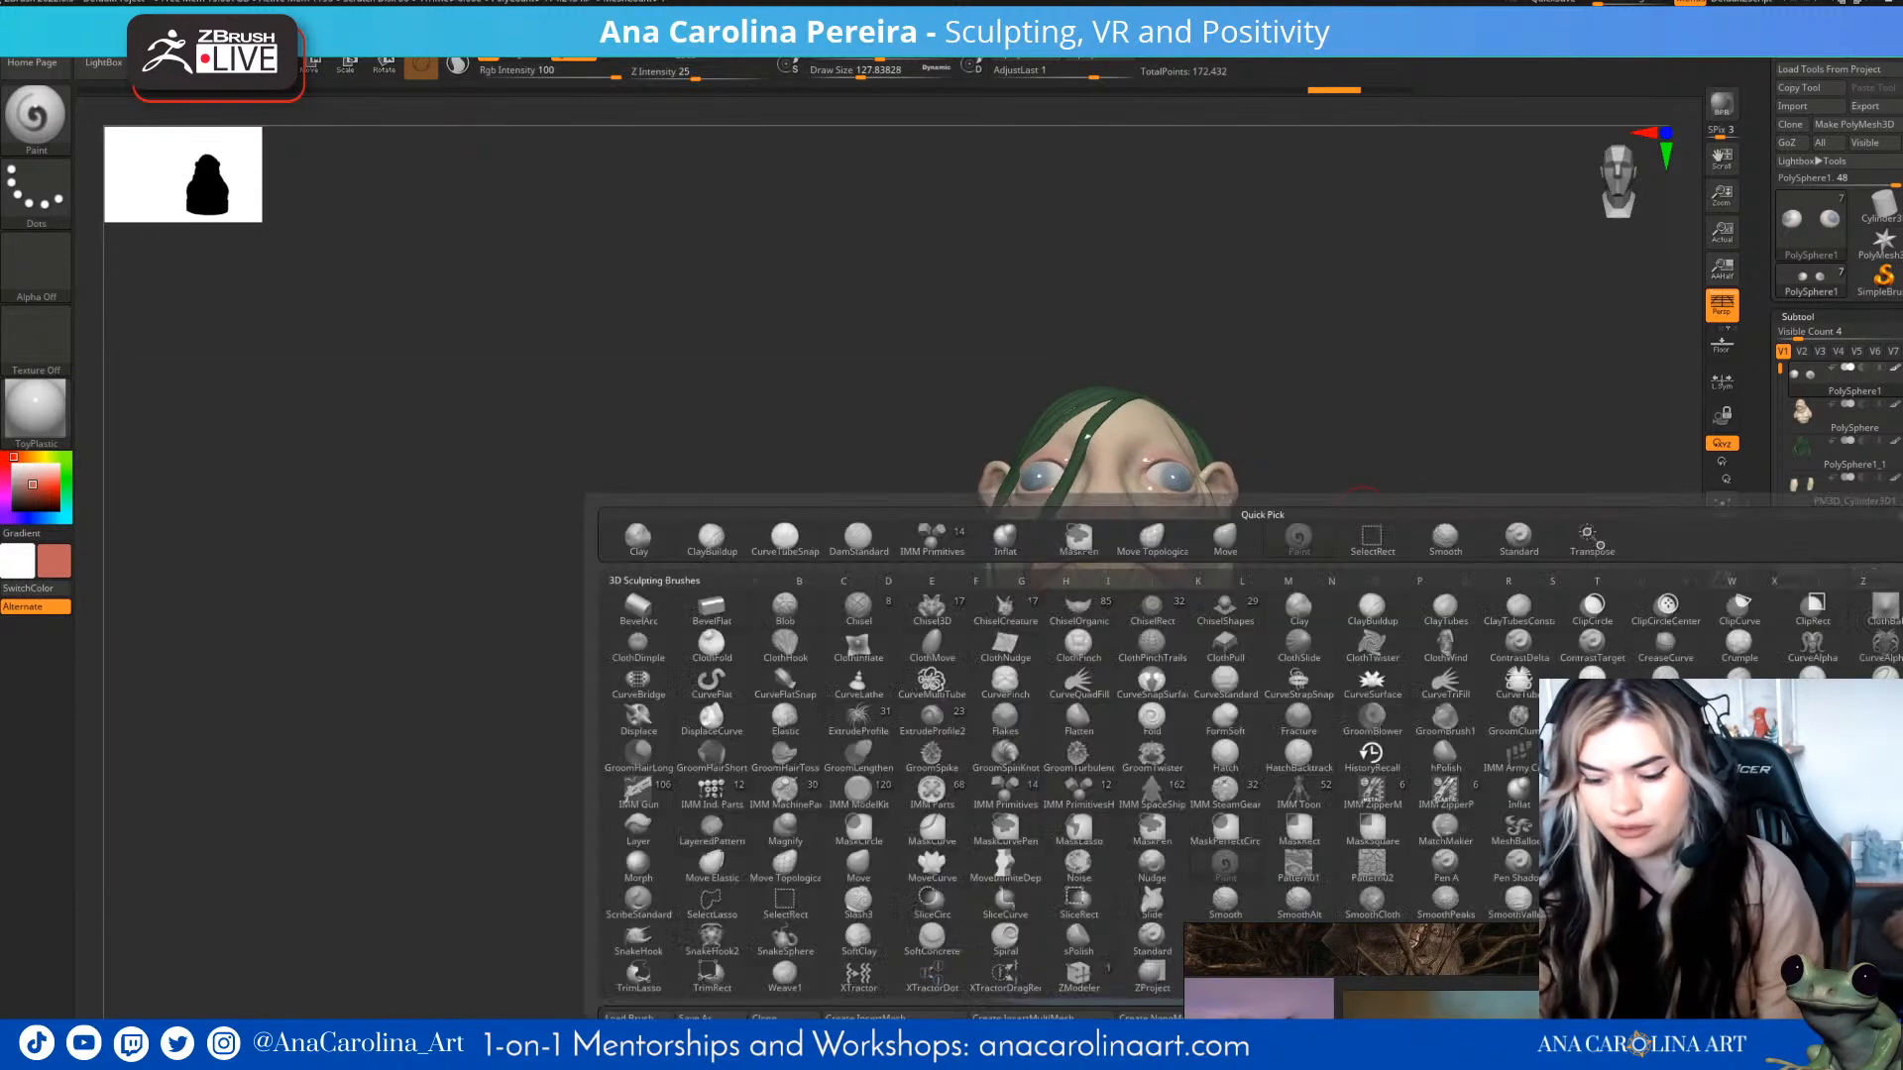
key("space")
left_click(1437, 587)
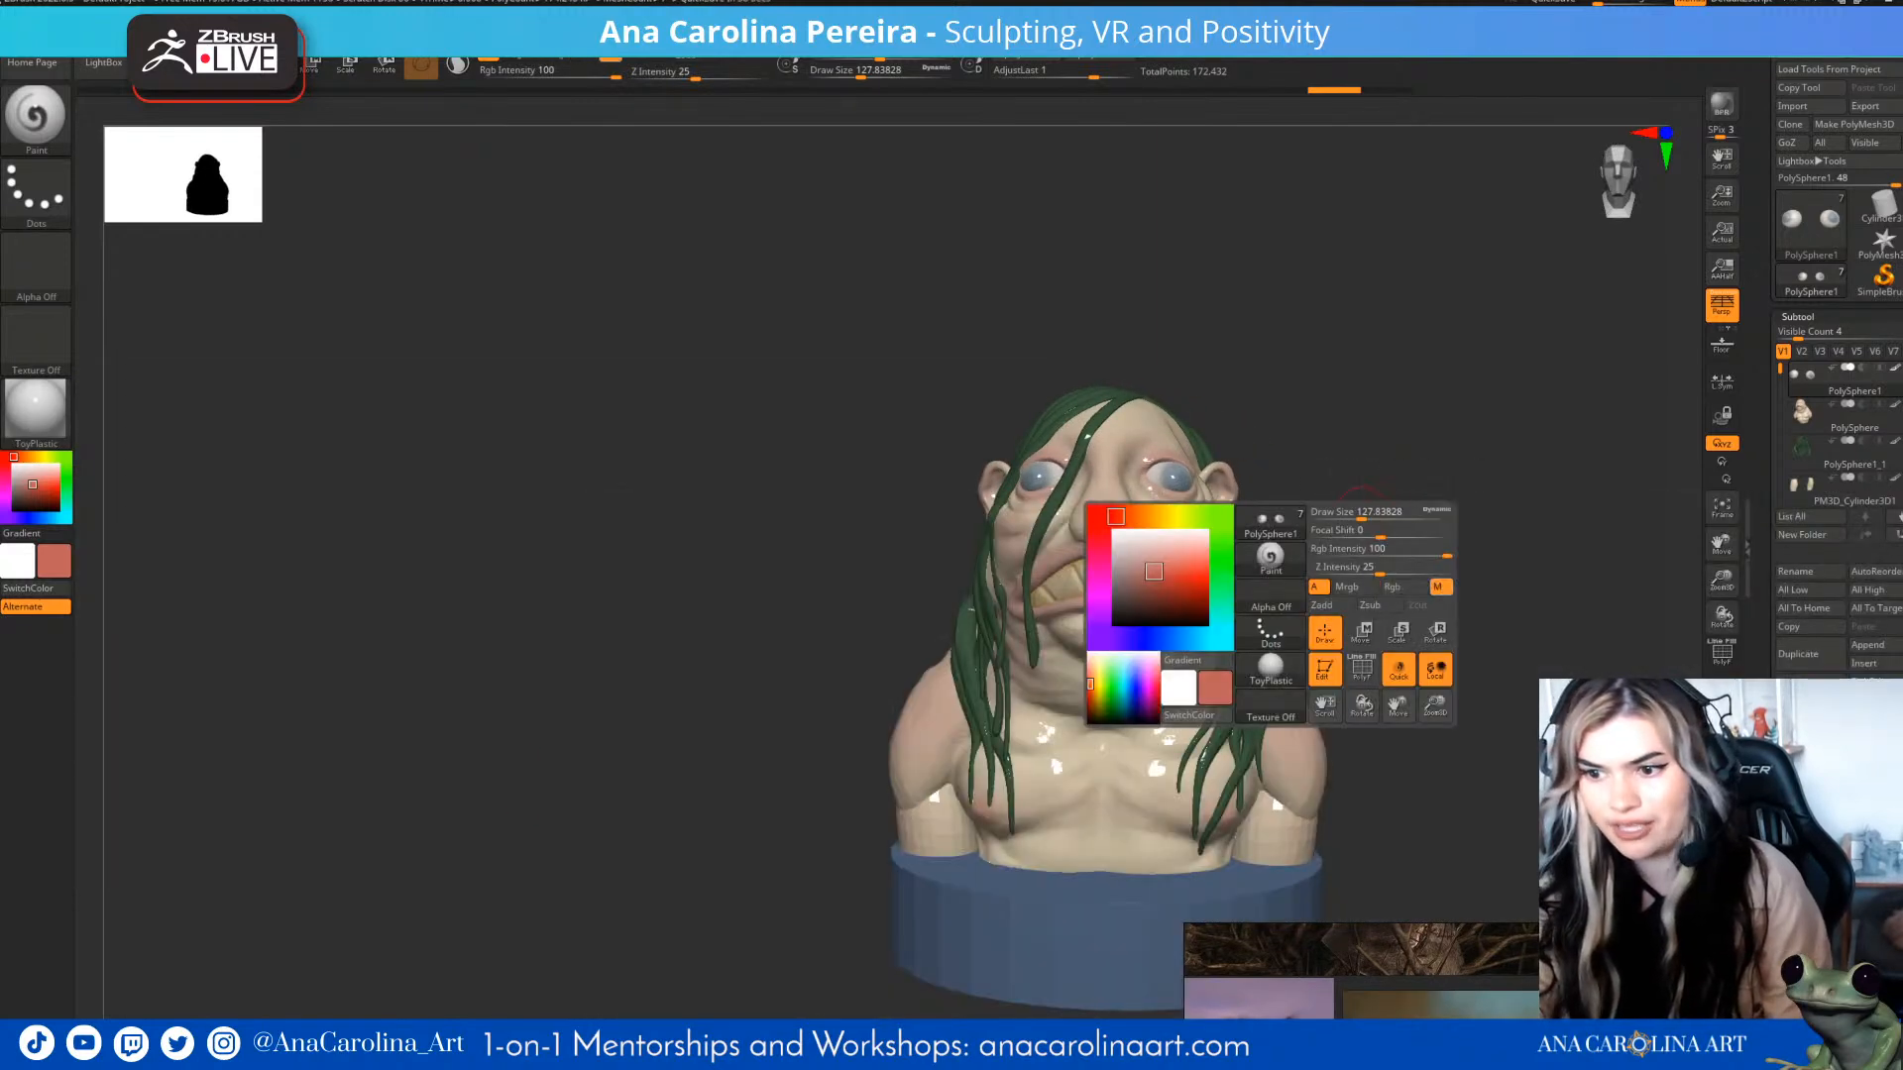
key("space")
left_click(1292, 501)
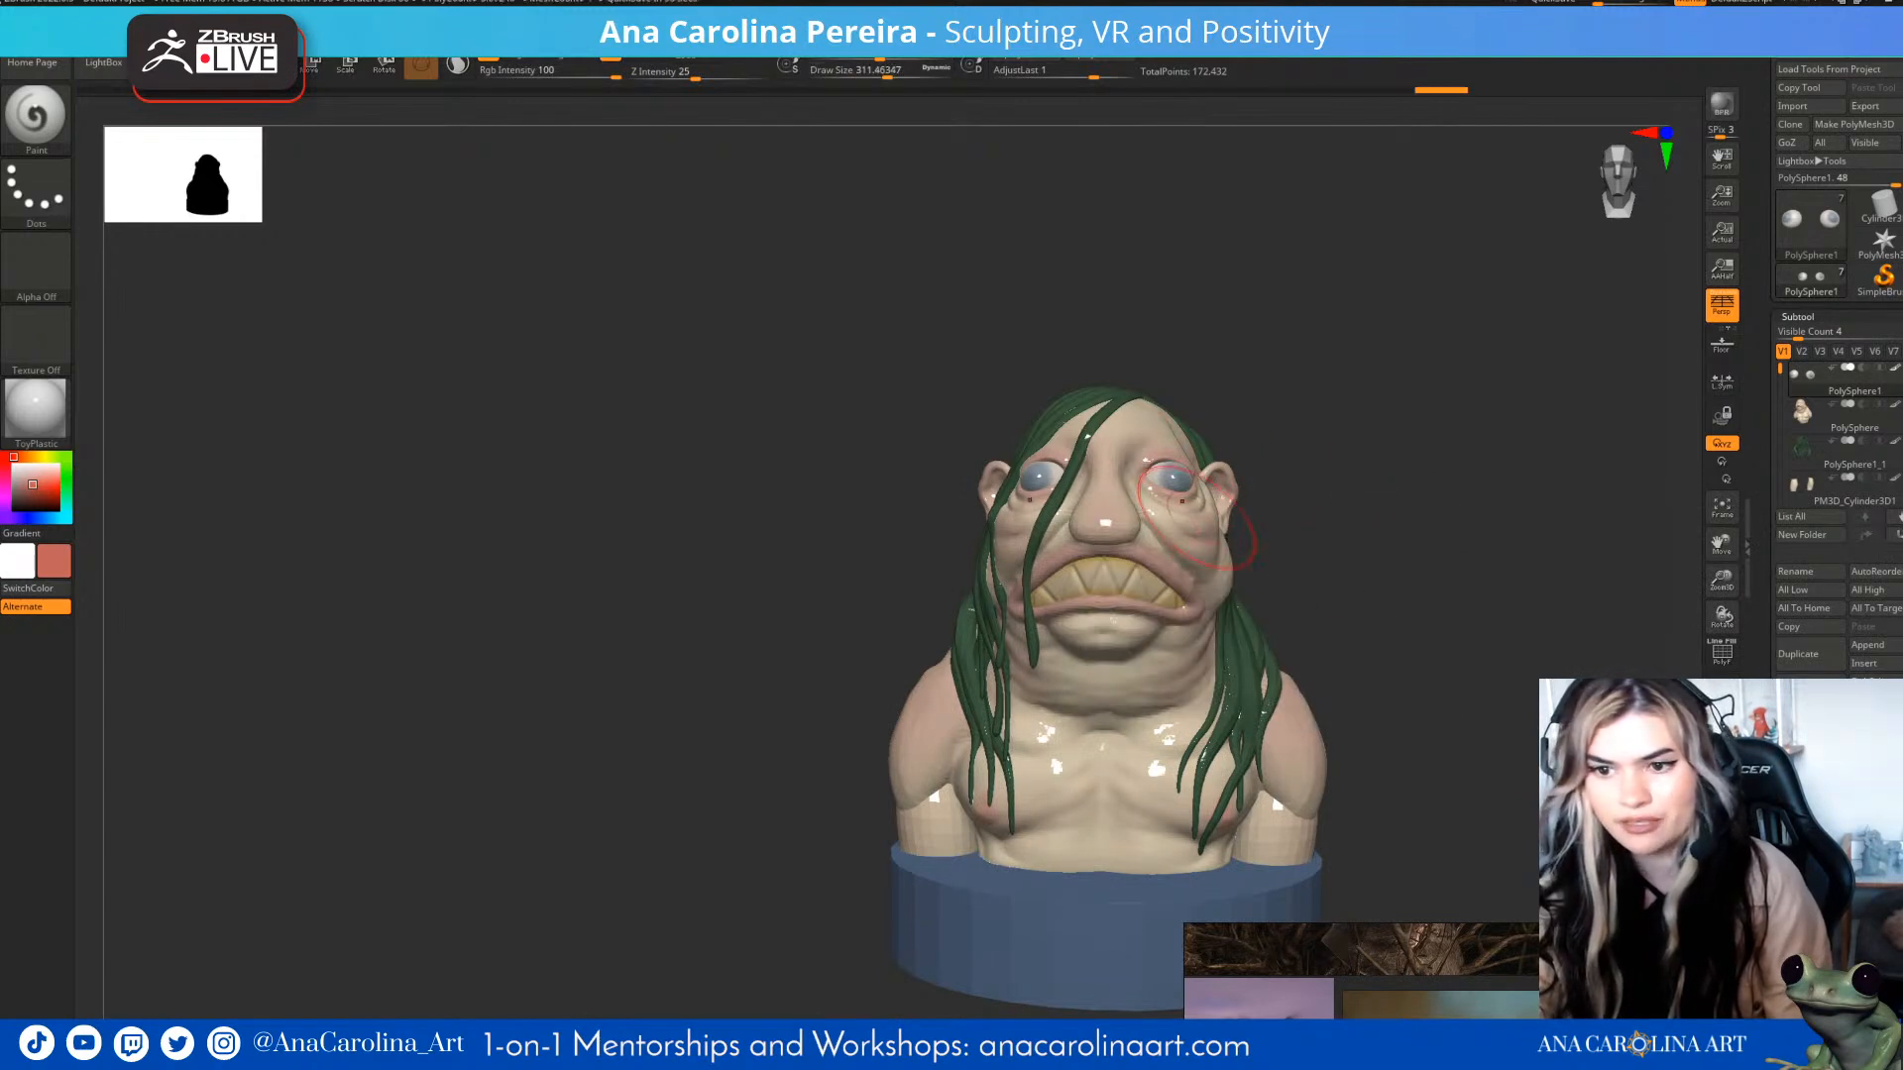
- Switch the active material for the rest of the bust to BasicMaterial
left_click(35, 408)
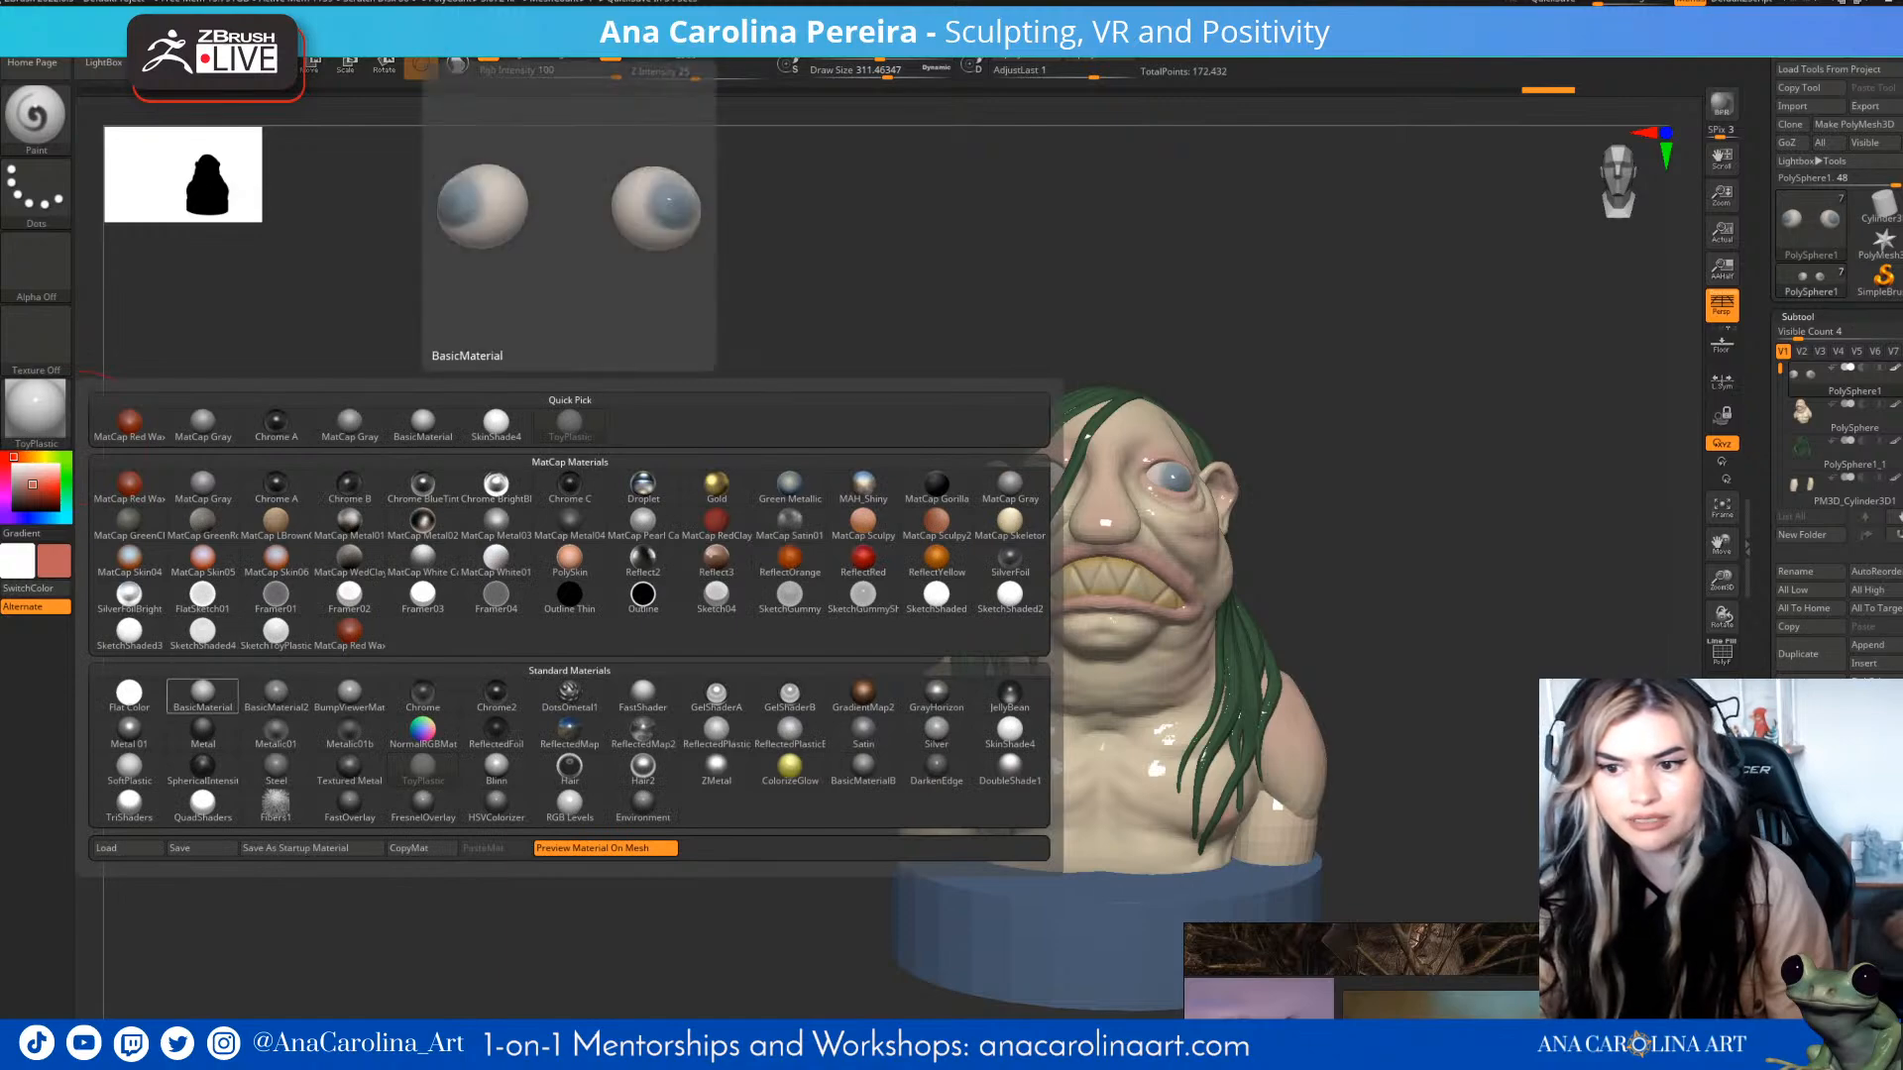
left_click(202, 696)
mouse_move(1381, 629)
left_mouse_down()
mouse_move(1070, 649)
mouse_move(1387, 644)
left_mouse_up()
mouse_move(694, 595)
left_mouse_down("alt")
mouse_move(694, 753)
mouse_move(476, 734)
mouse_move(417, 634)
left_mouse_up("alt")
mouse_move(1556, 386)
left_mouse_down()
mouse_move(1725, 486)
mouse_move(1618, 451)
left_mouse_up()
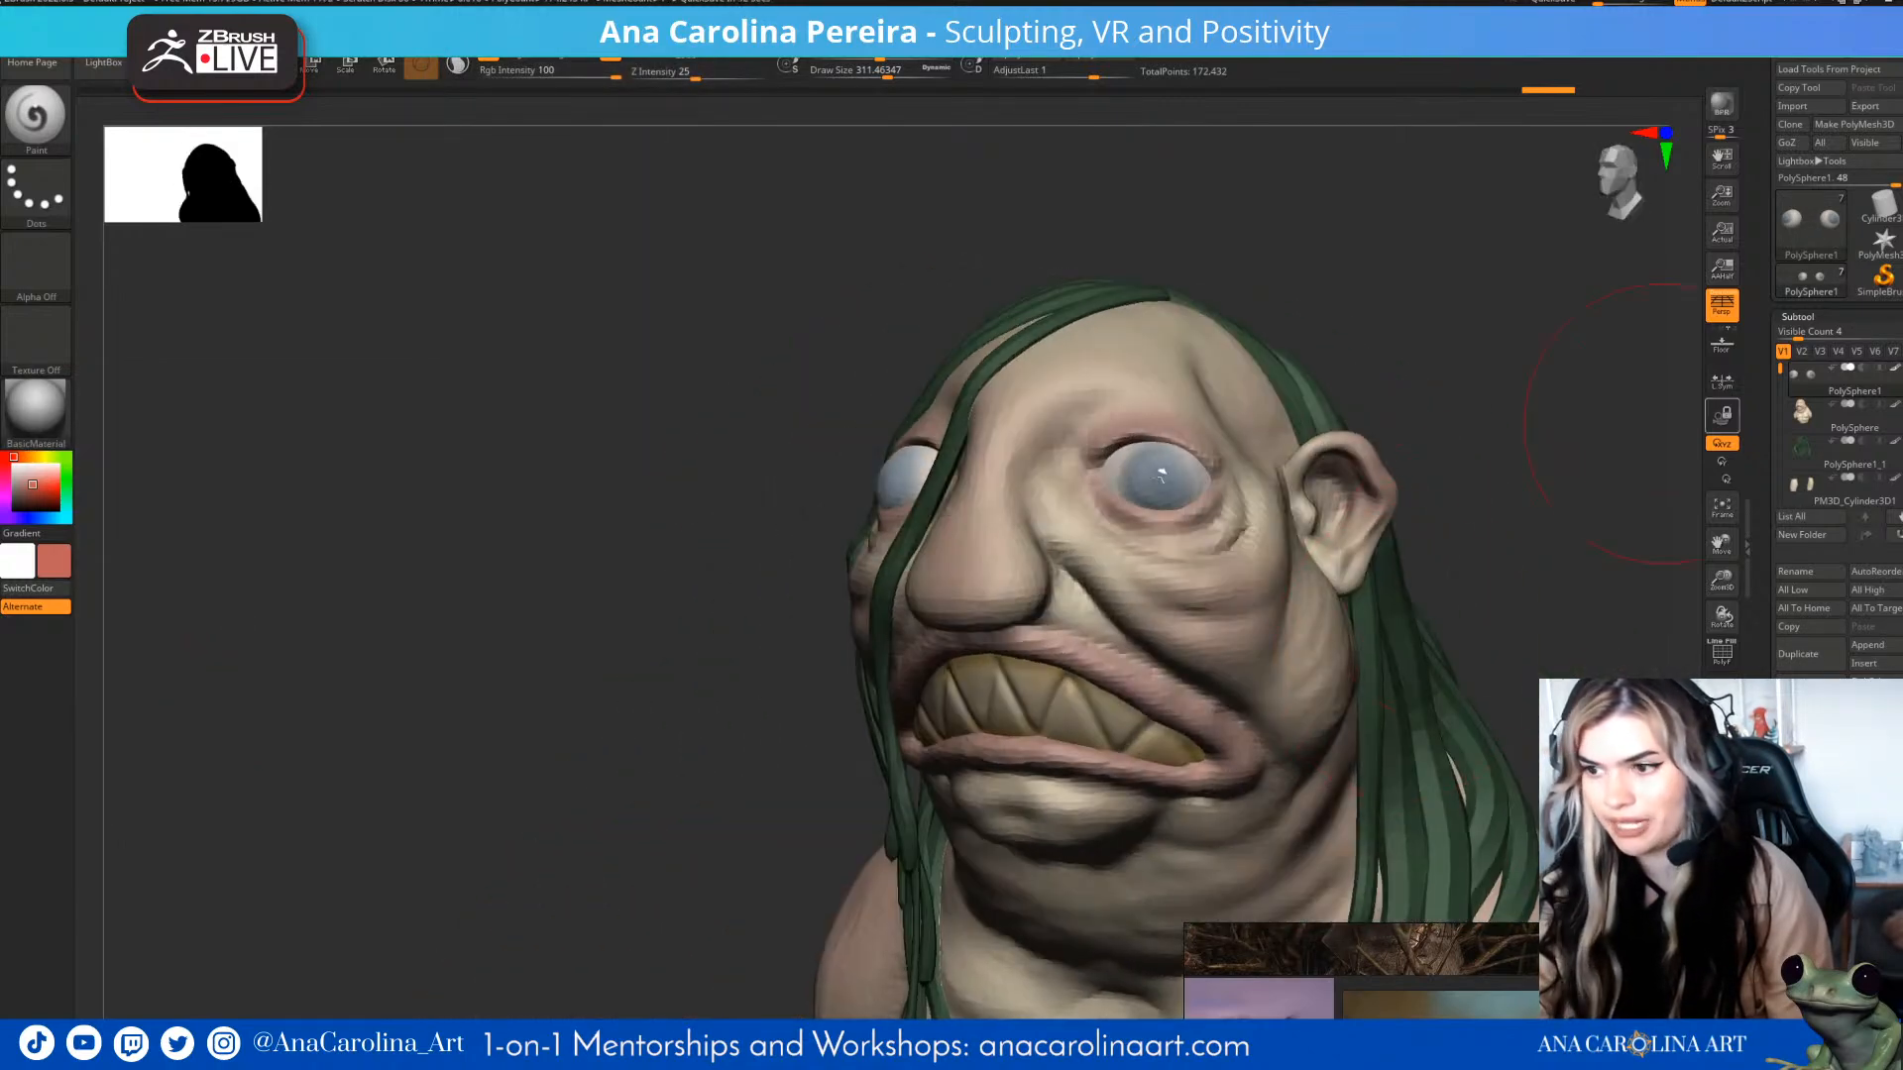
- Divide the eyeballs' geometry twice to reach subdivision level 3
left_click(1798, 317)
left_click(1803, 335)
left_click(1808, 471)
left_click(1808, 471)
left_click_drag(1685, 556, 1586, 585)
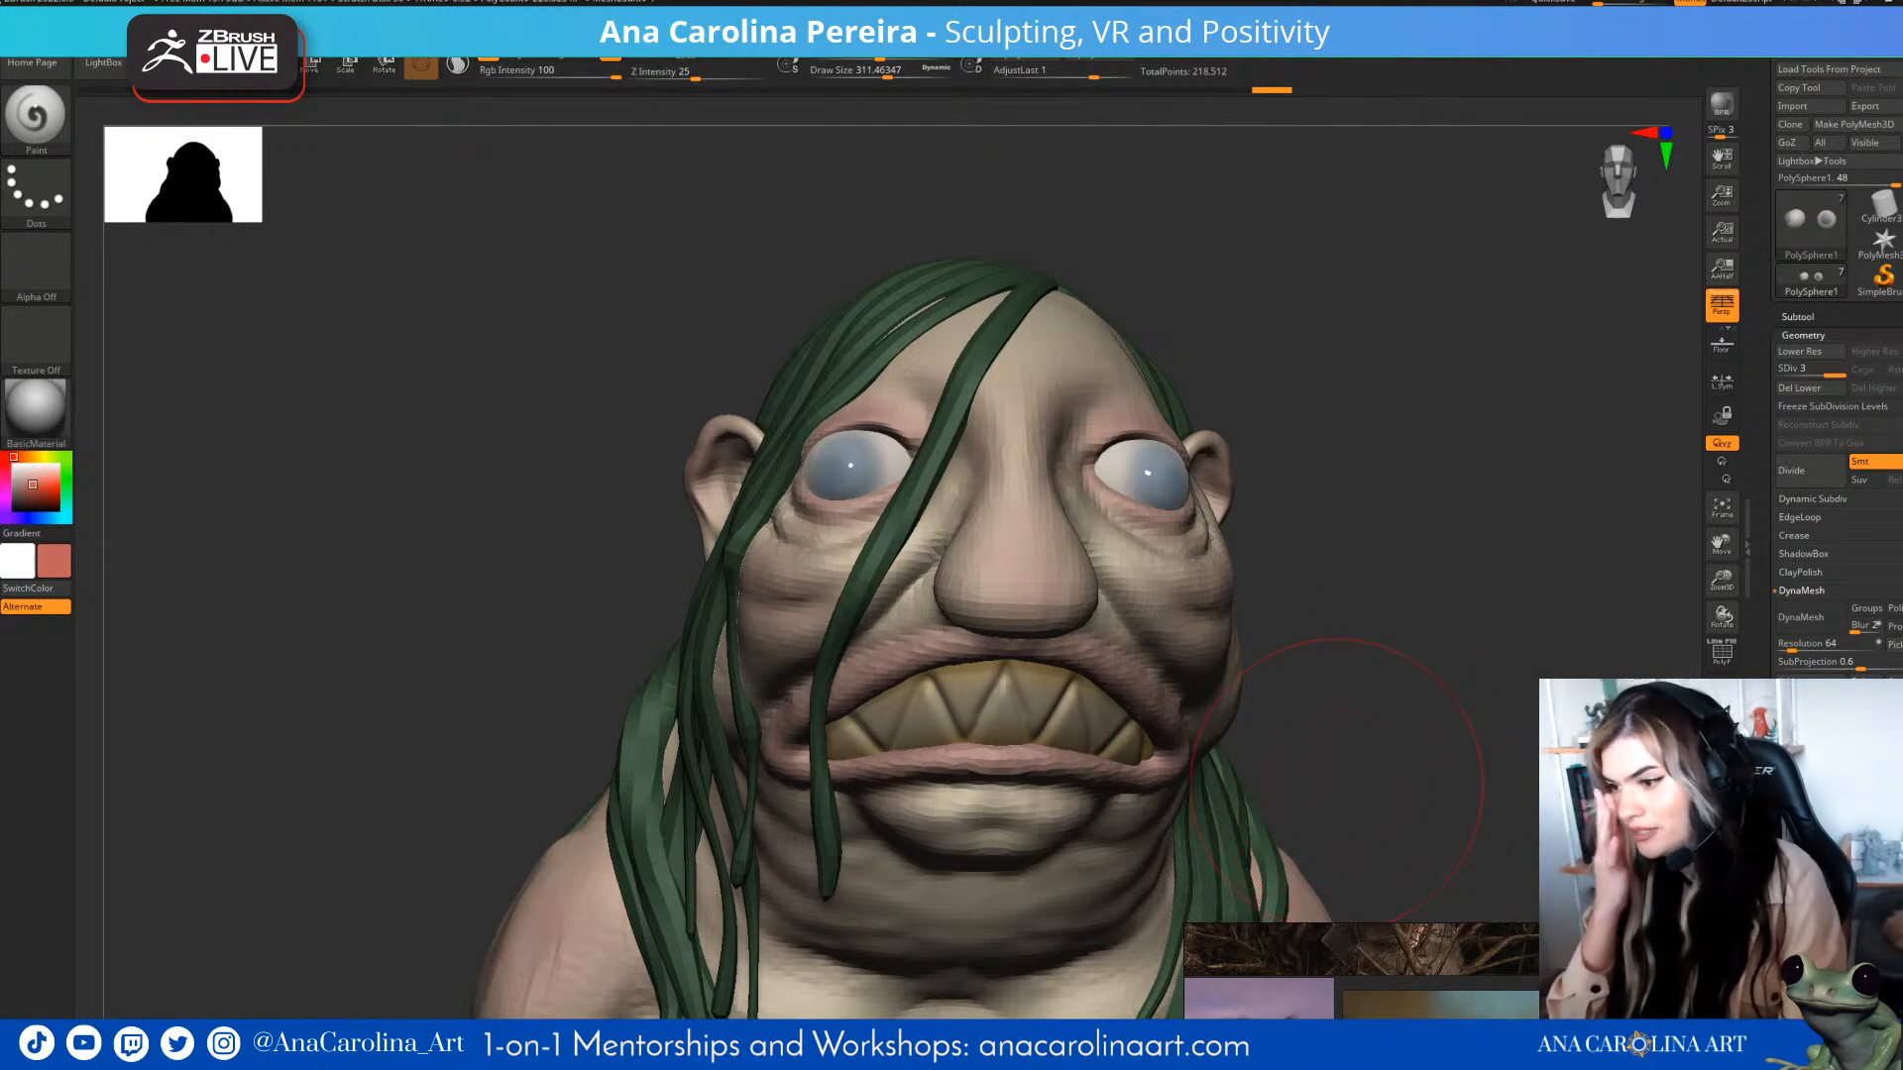
- Try the MatCap Gray material on the bust and return to BasicMaterial
left_click_drag(1461, 661, 1353, 674, "alt")
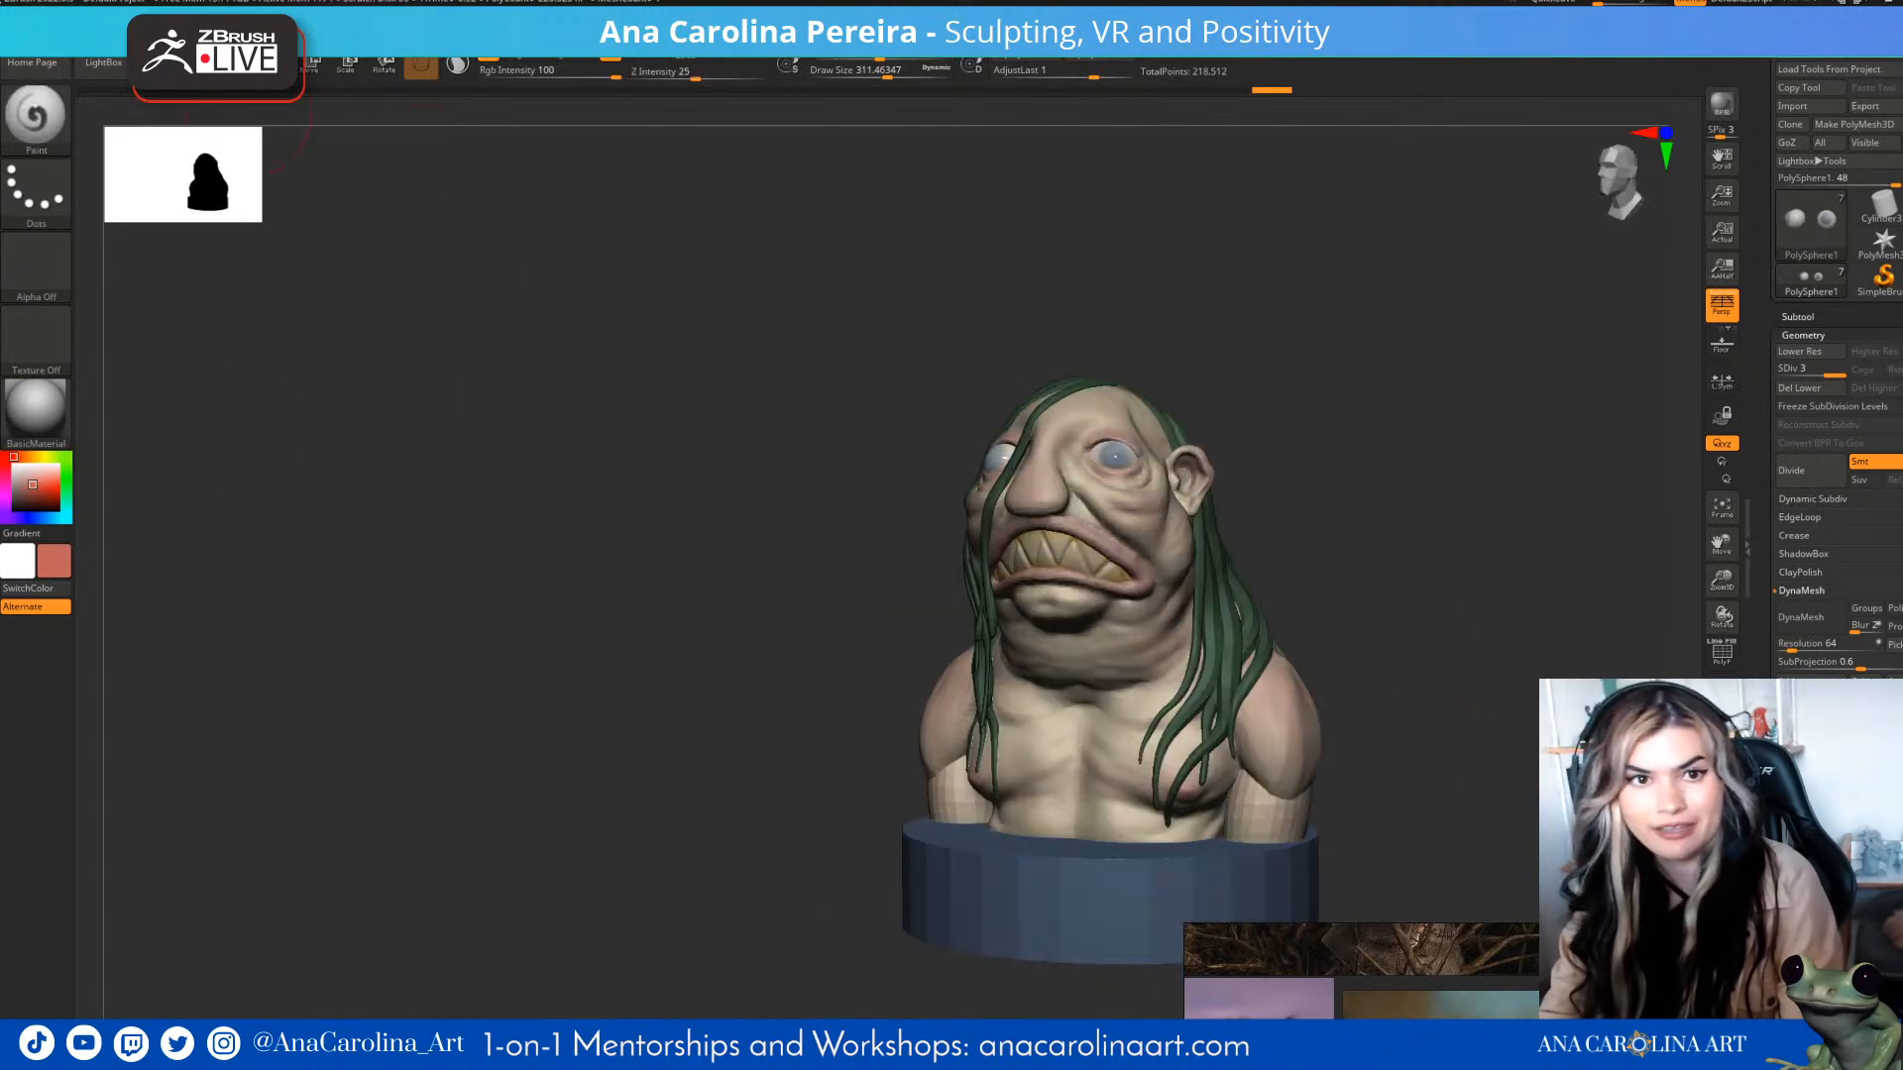
left_click(36, 406)
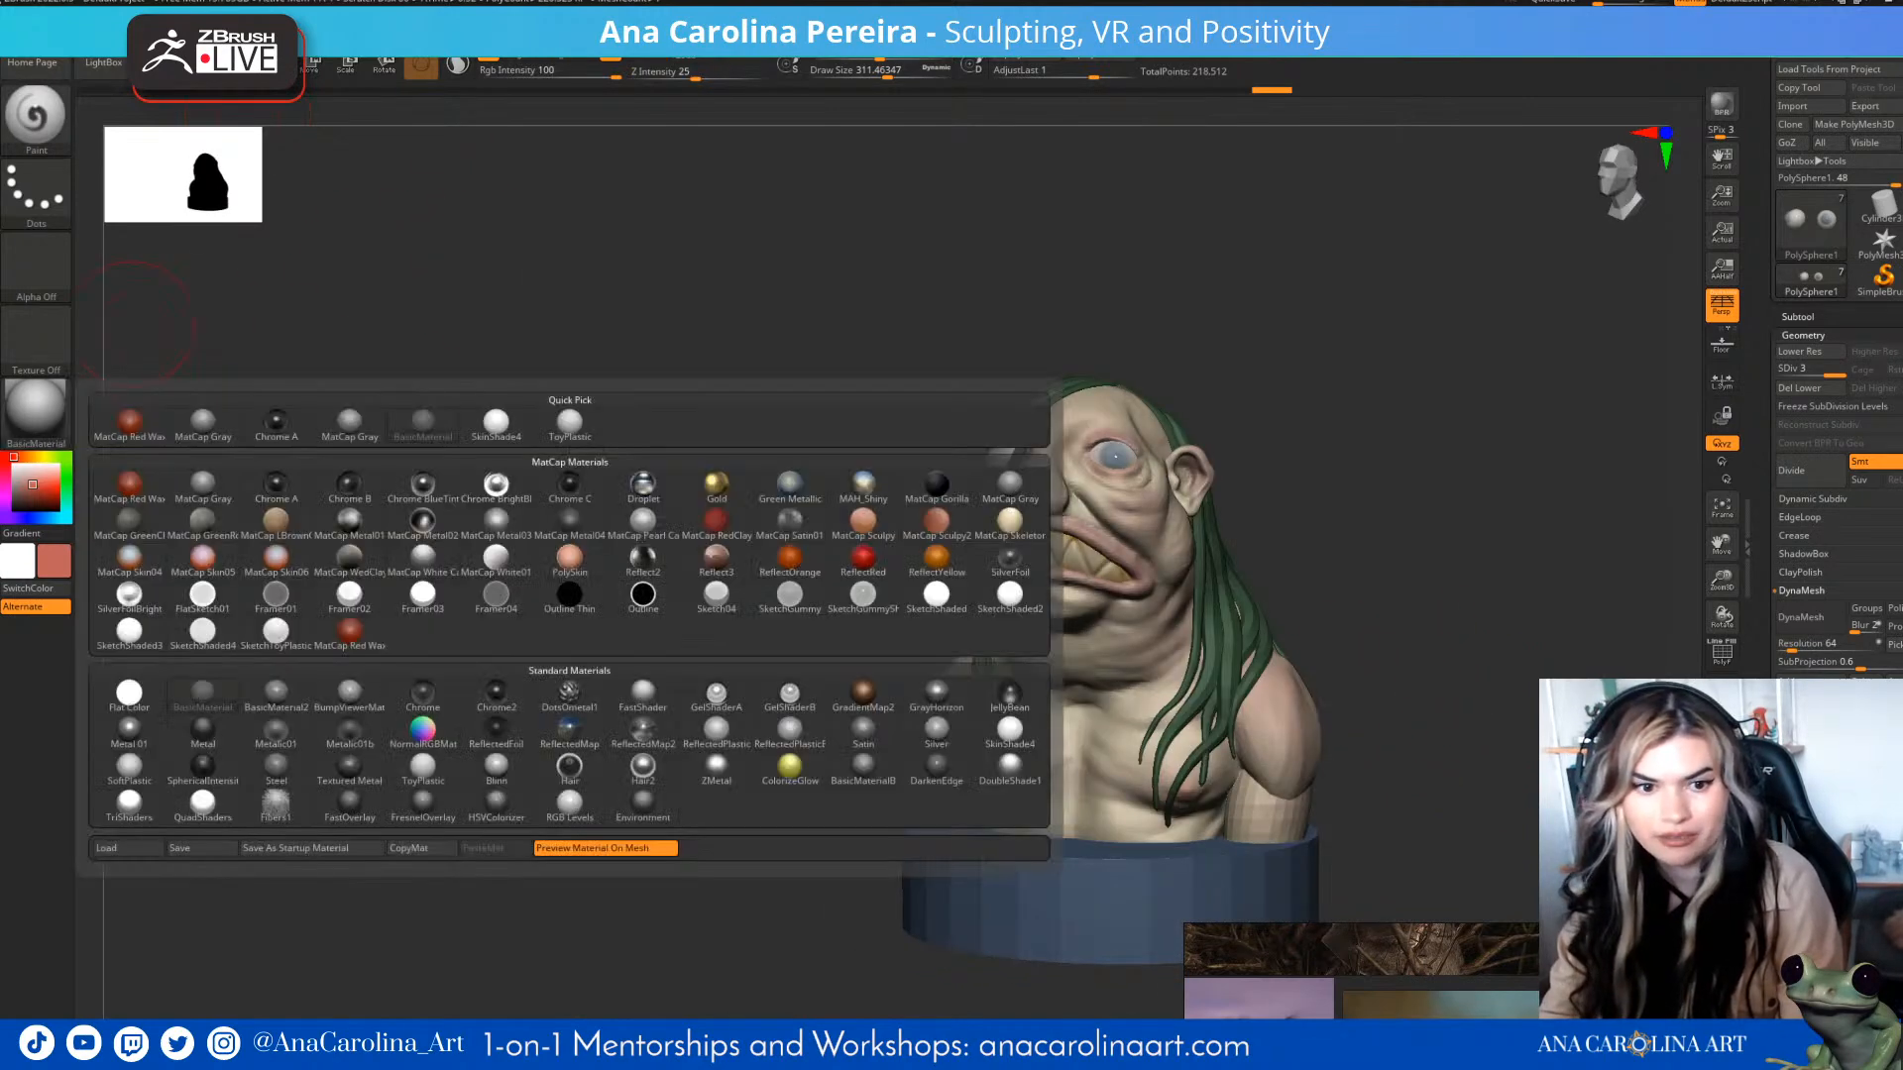
left_click(36, 407)
left_click(349, 421)
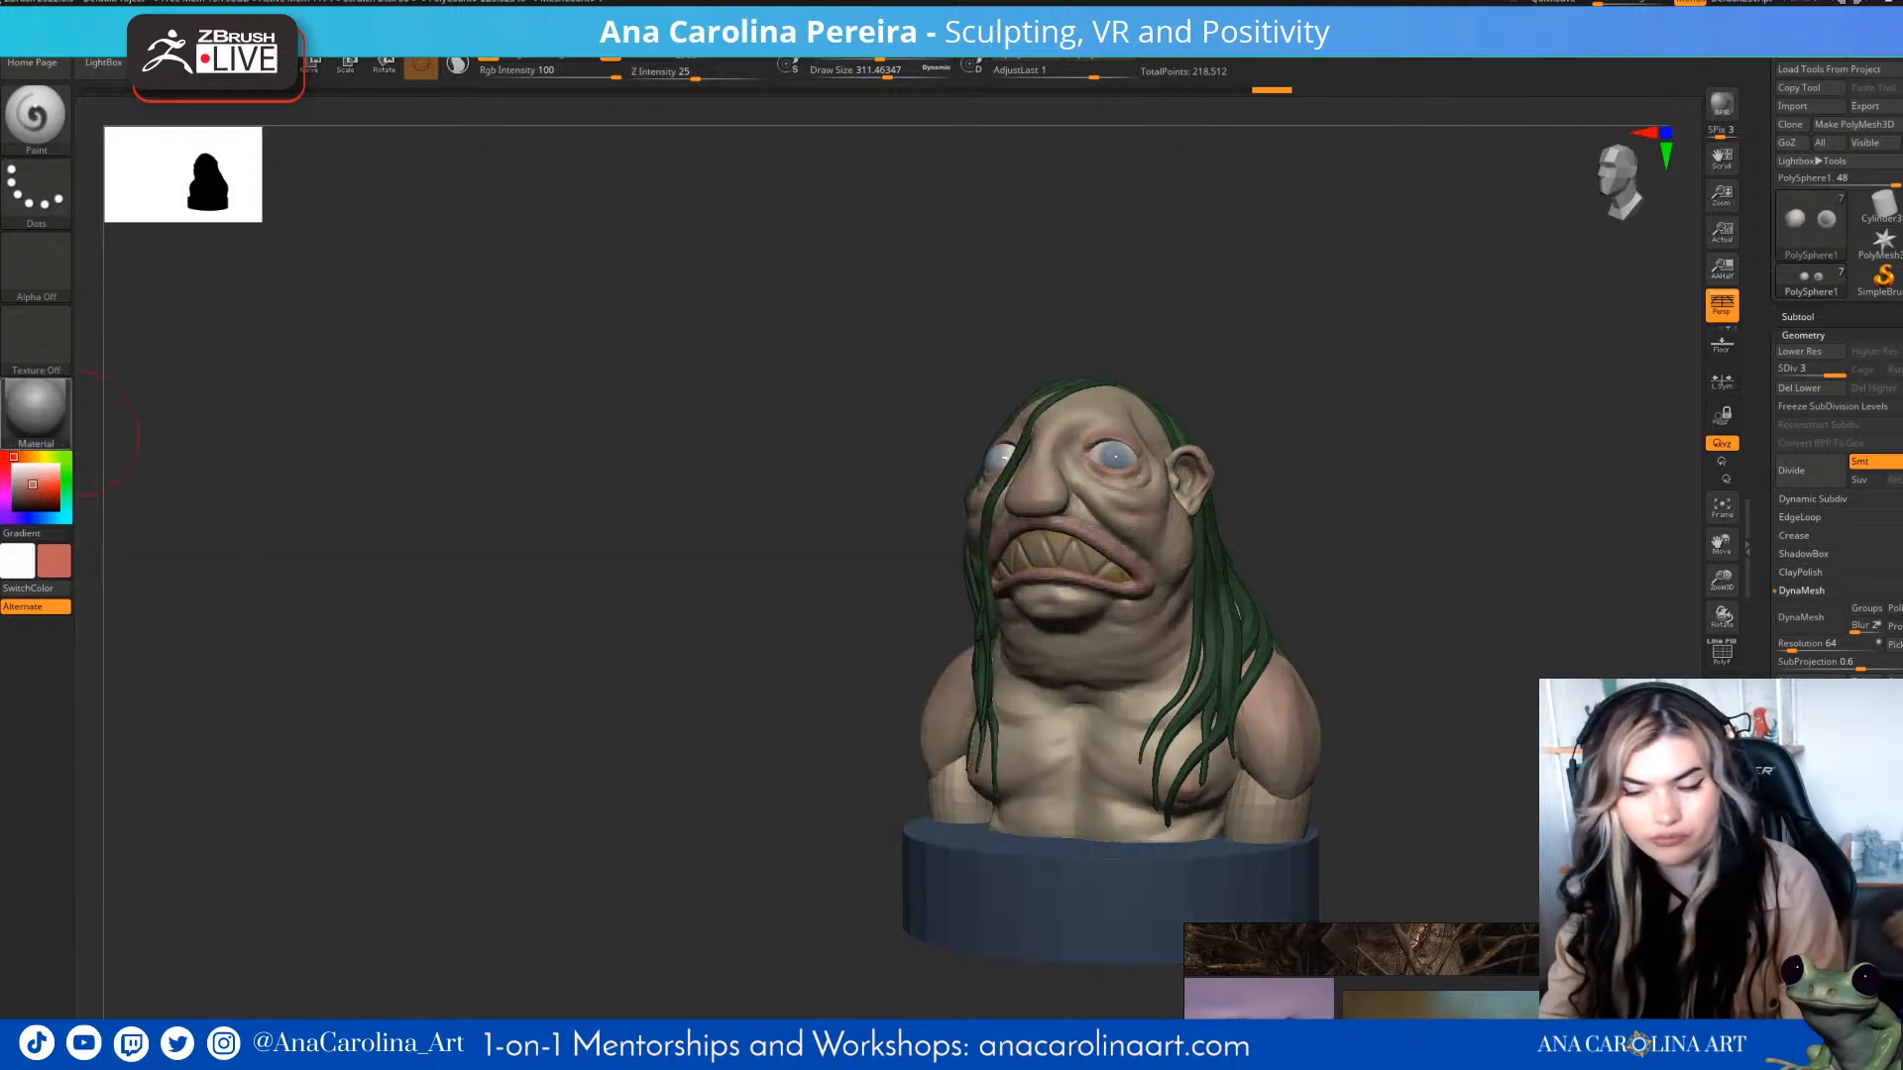
left_click(35, 407)
left_click(275, 696)
mouse_move(630, 320)
left_mouse_down()
mouse_move(683, 325)
mouse_move(612, 389)
left_mouse_up()
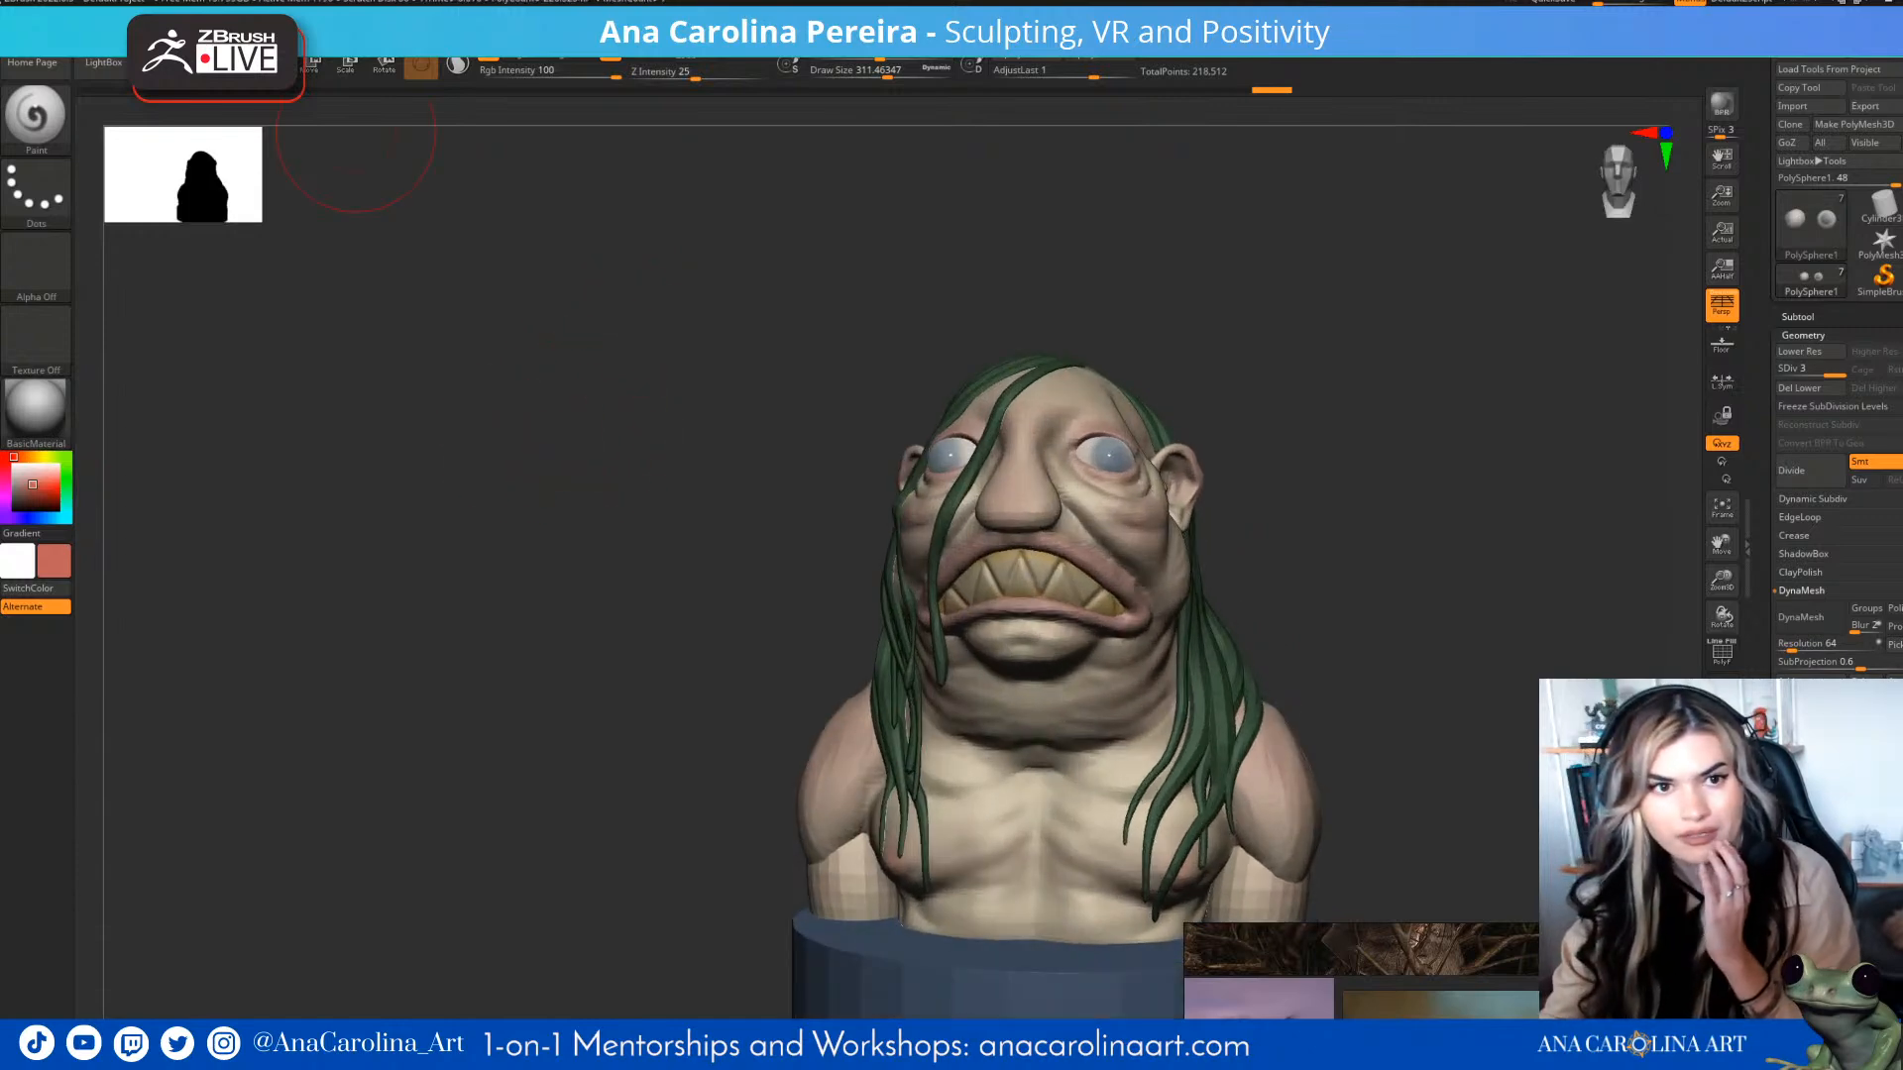
- Adjust BasicMaterial's modifiers by setting its specular value to about 0.15
left_click(508, 17)
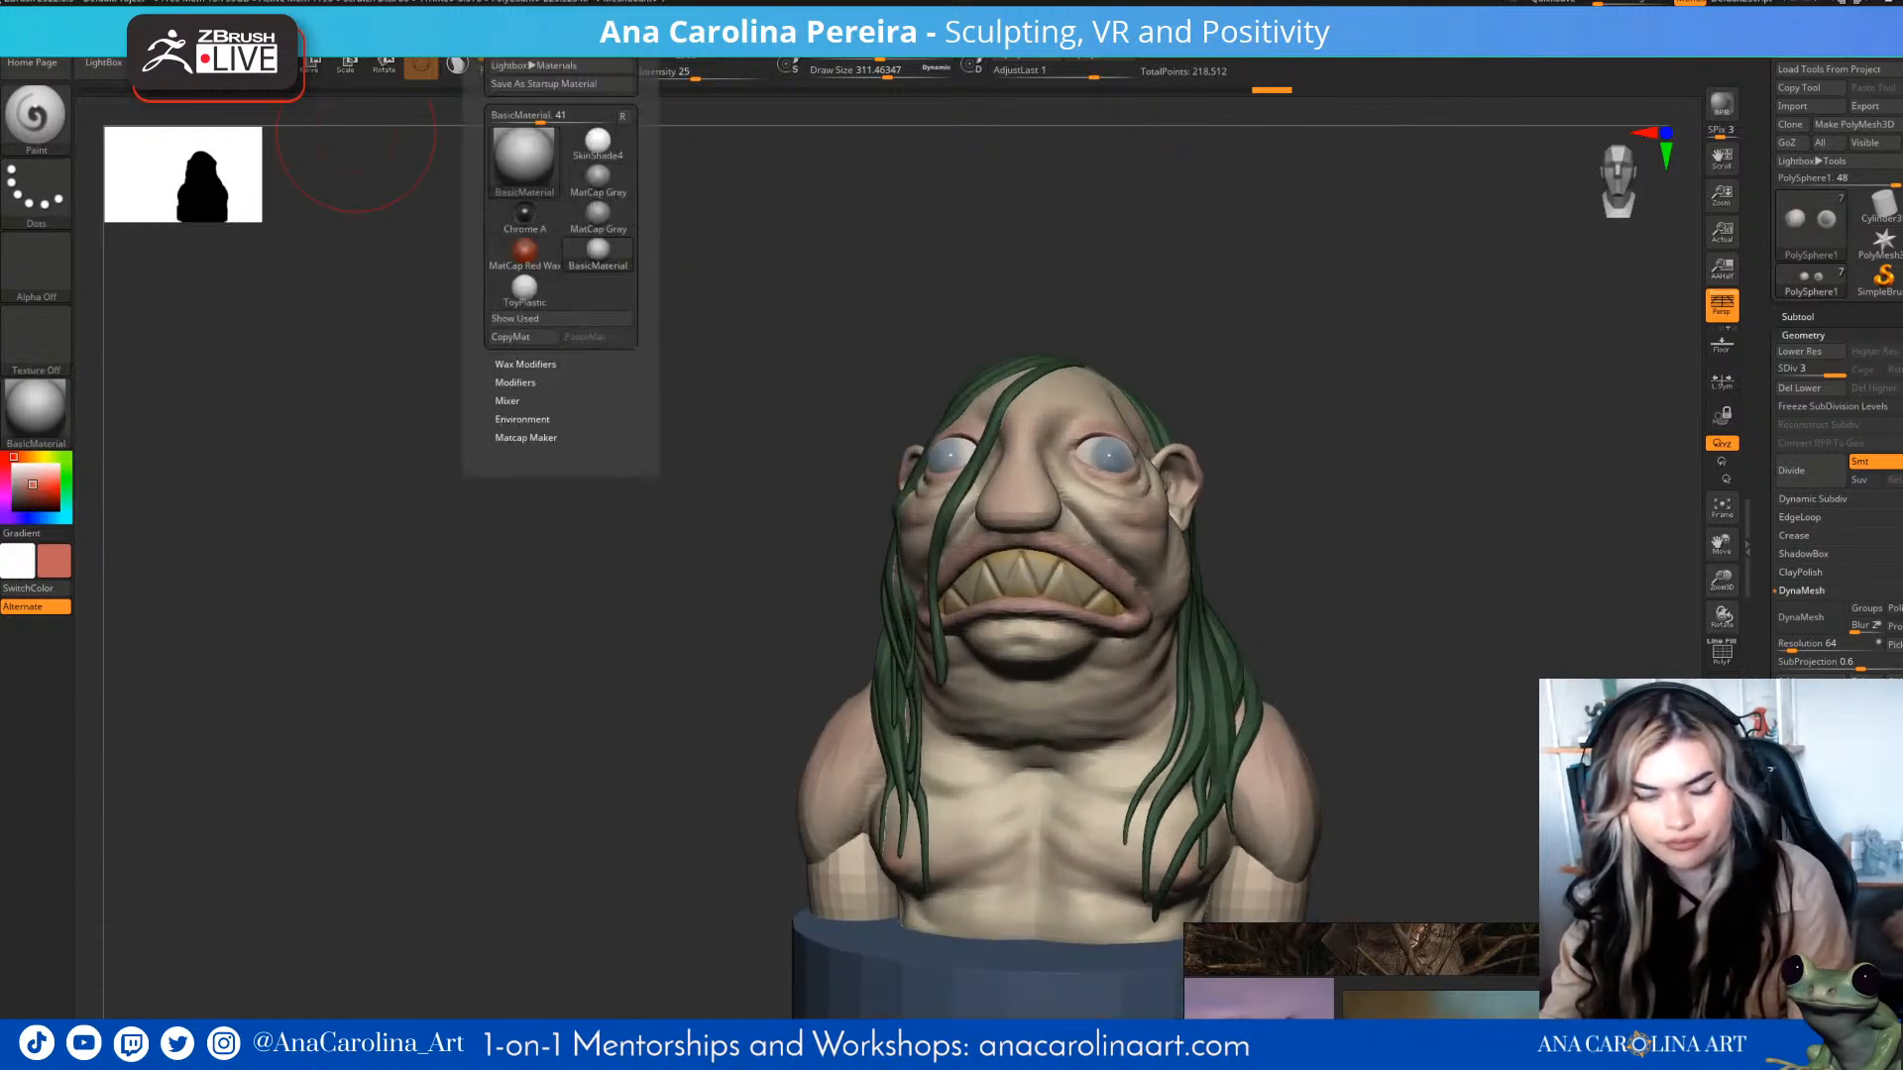
left_click(516, 383)
left_click(567, 491)
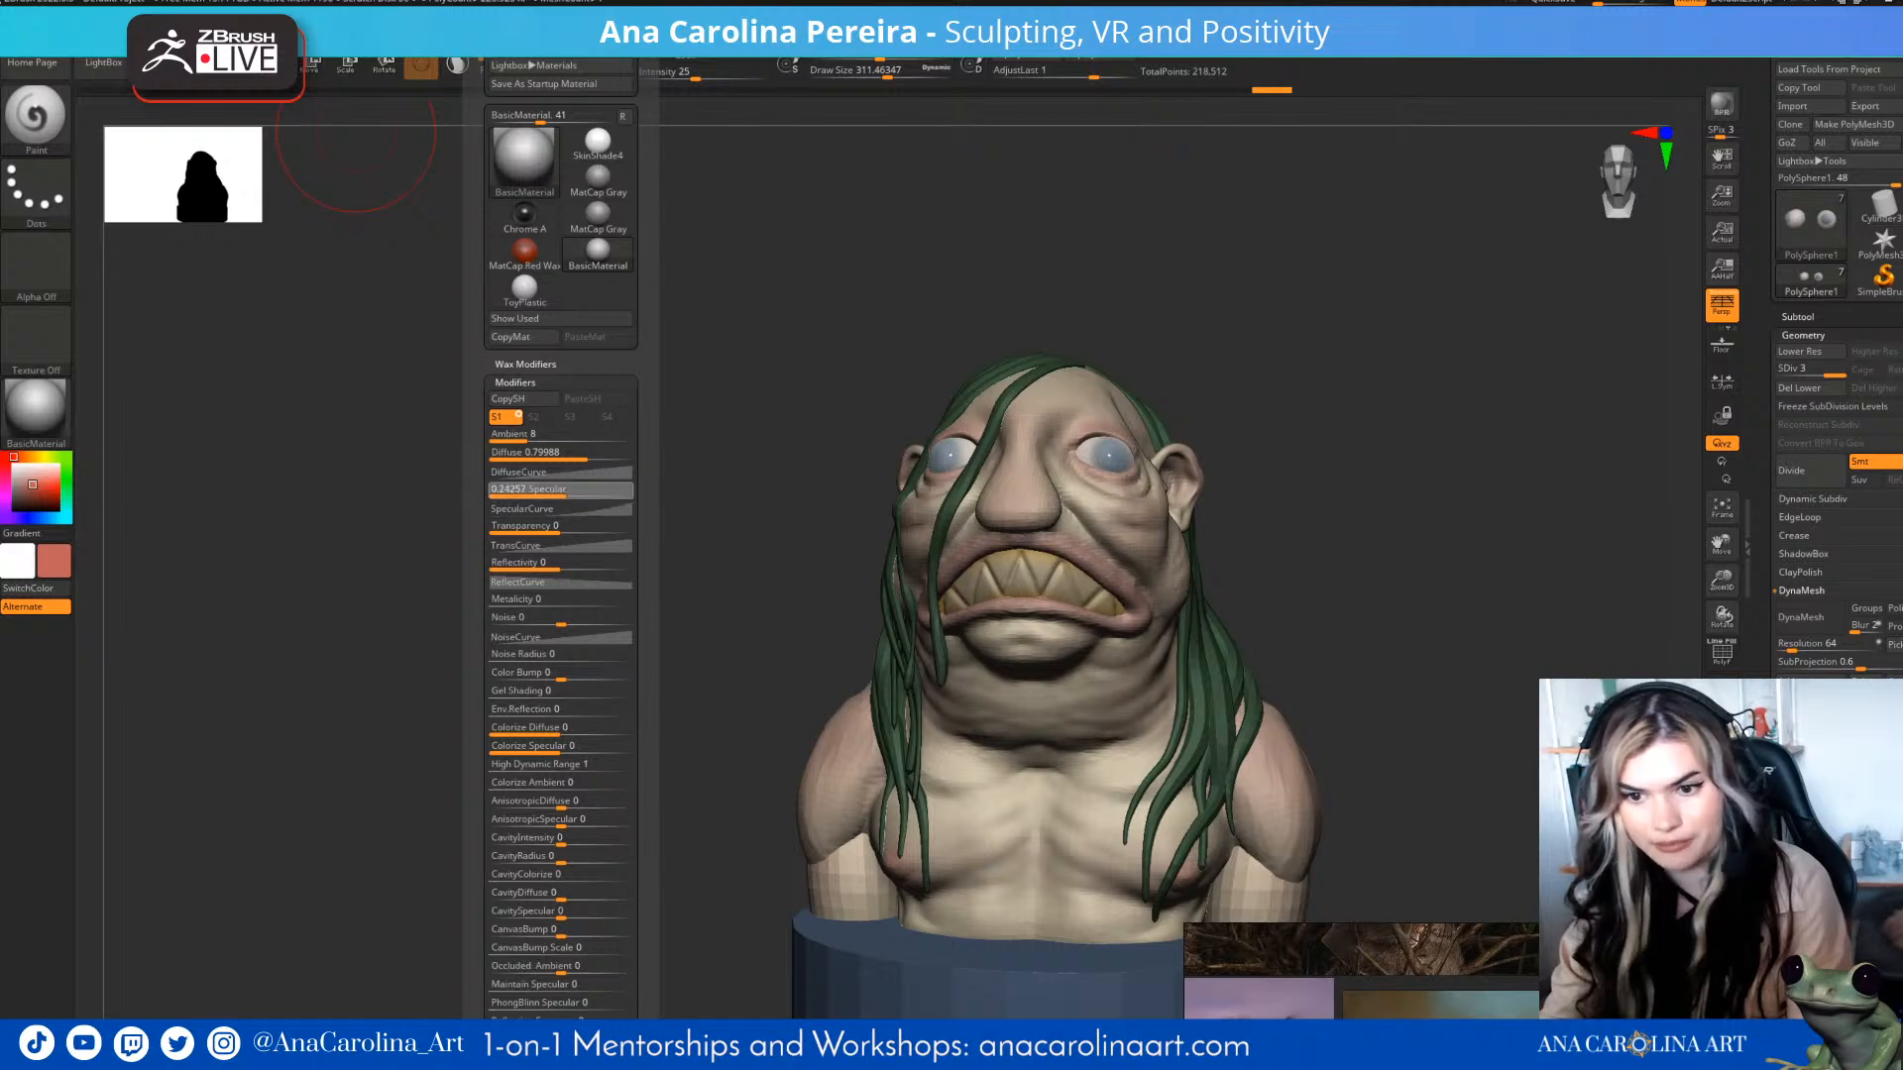
left_click(569, 491)
left_click(585, 491)
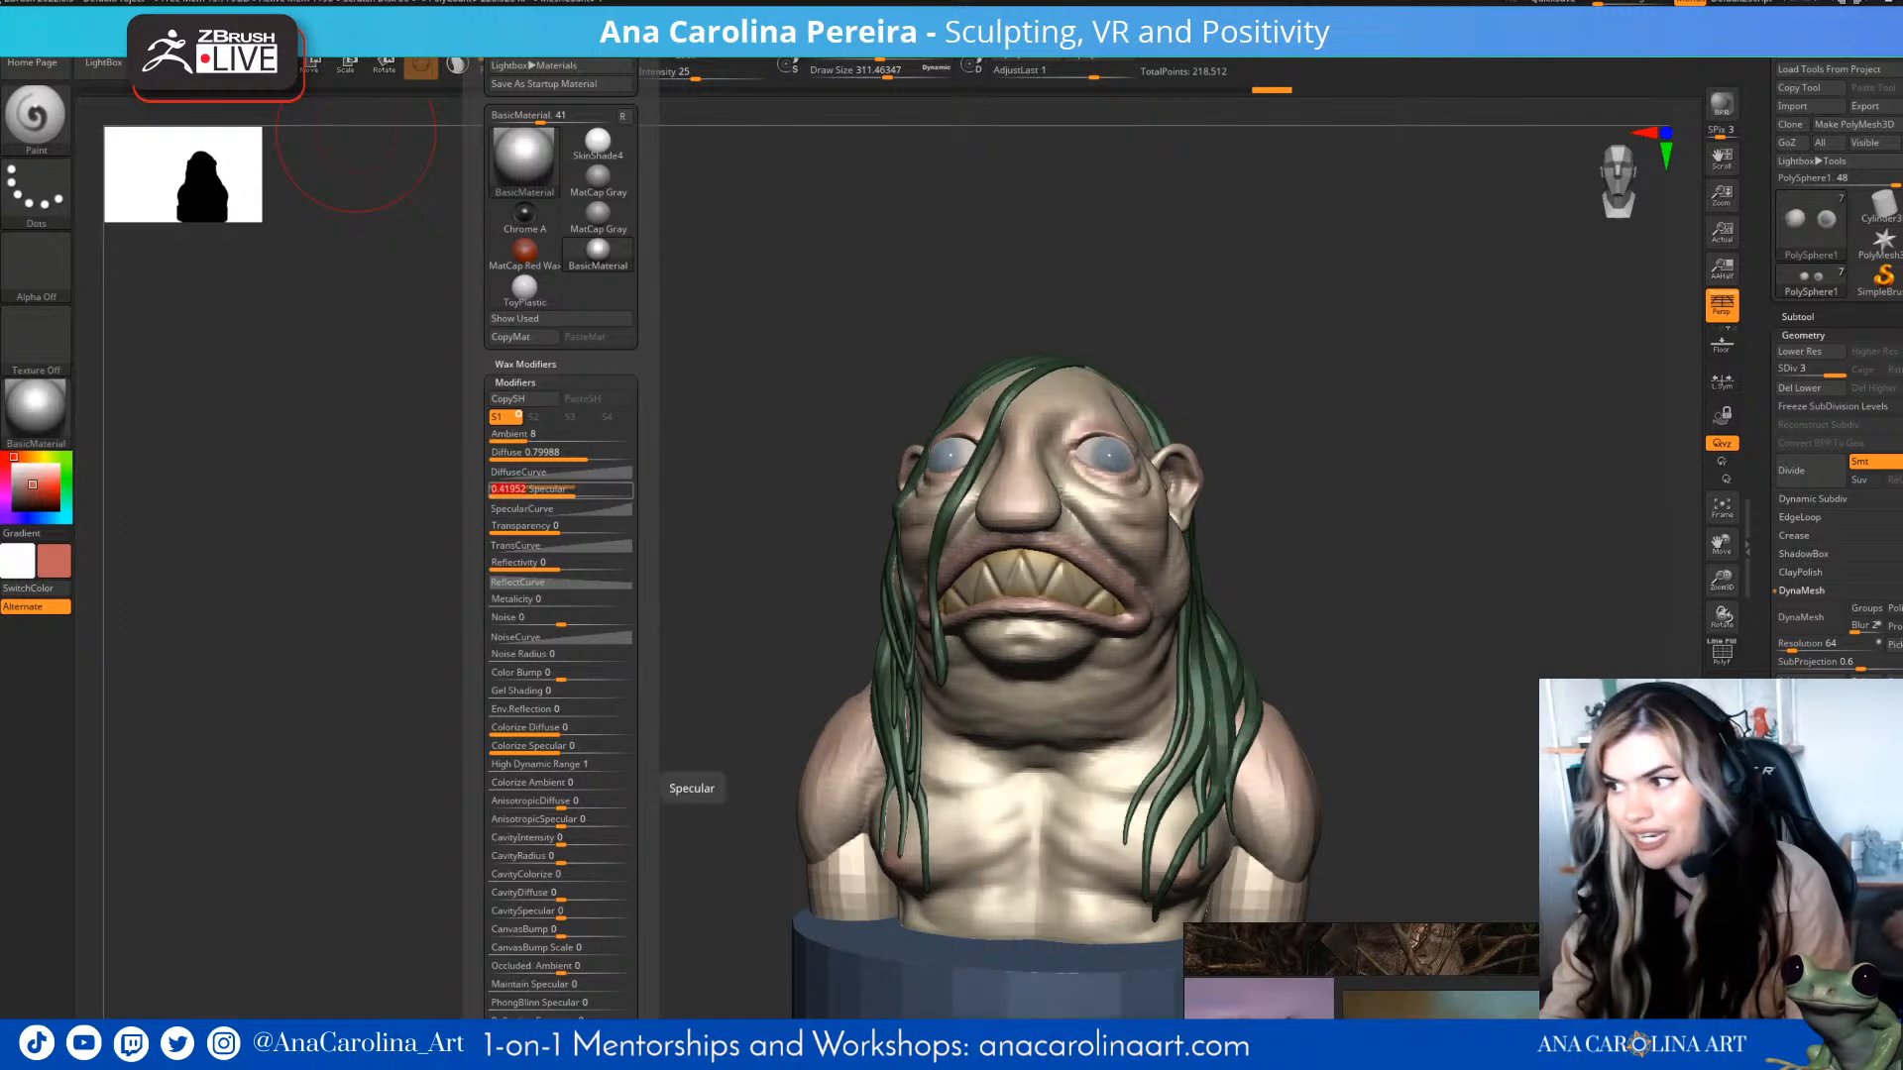
left_click(529, 491)
left_click(551, 491)
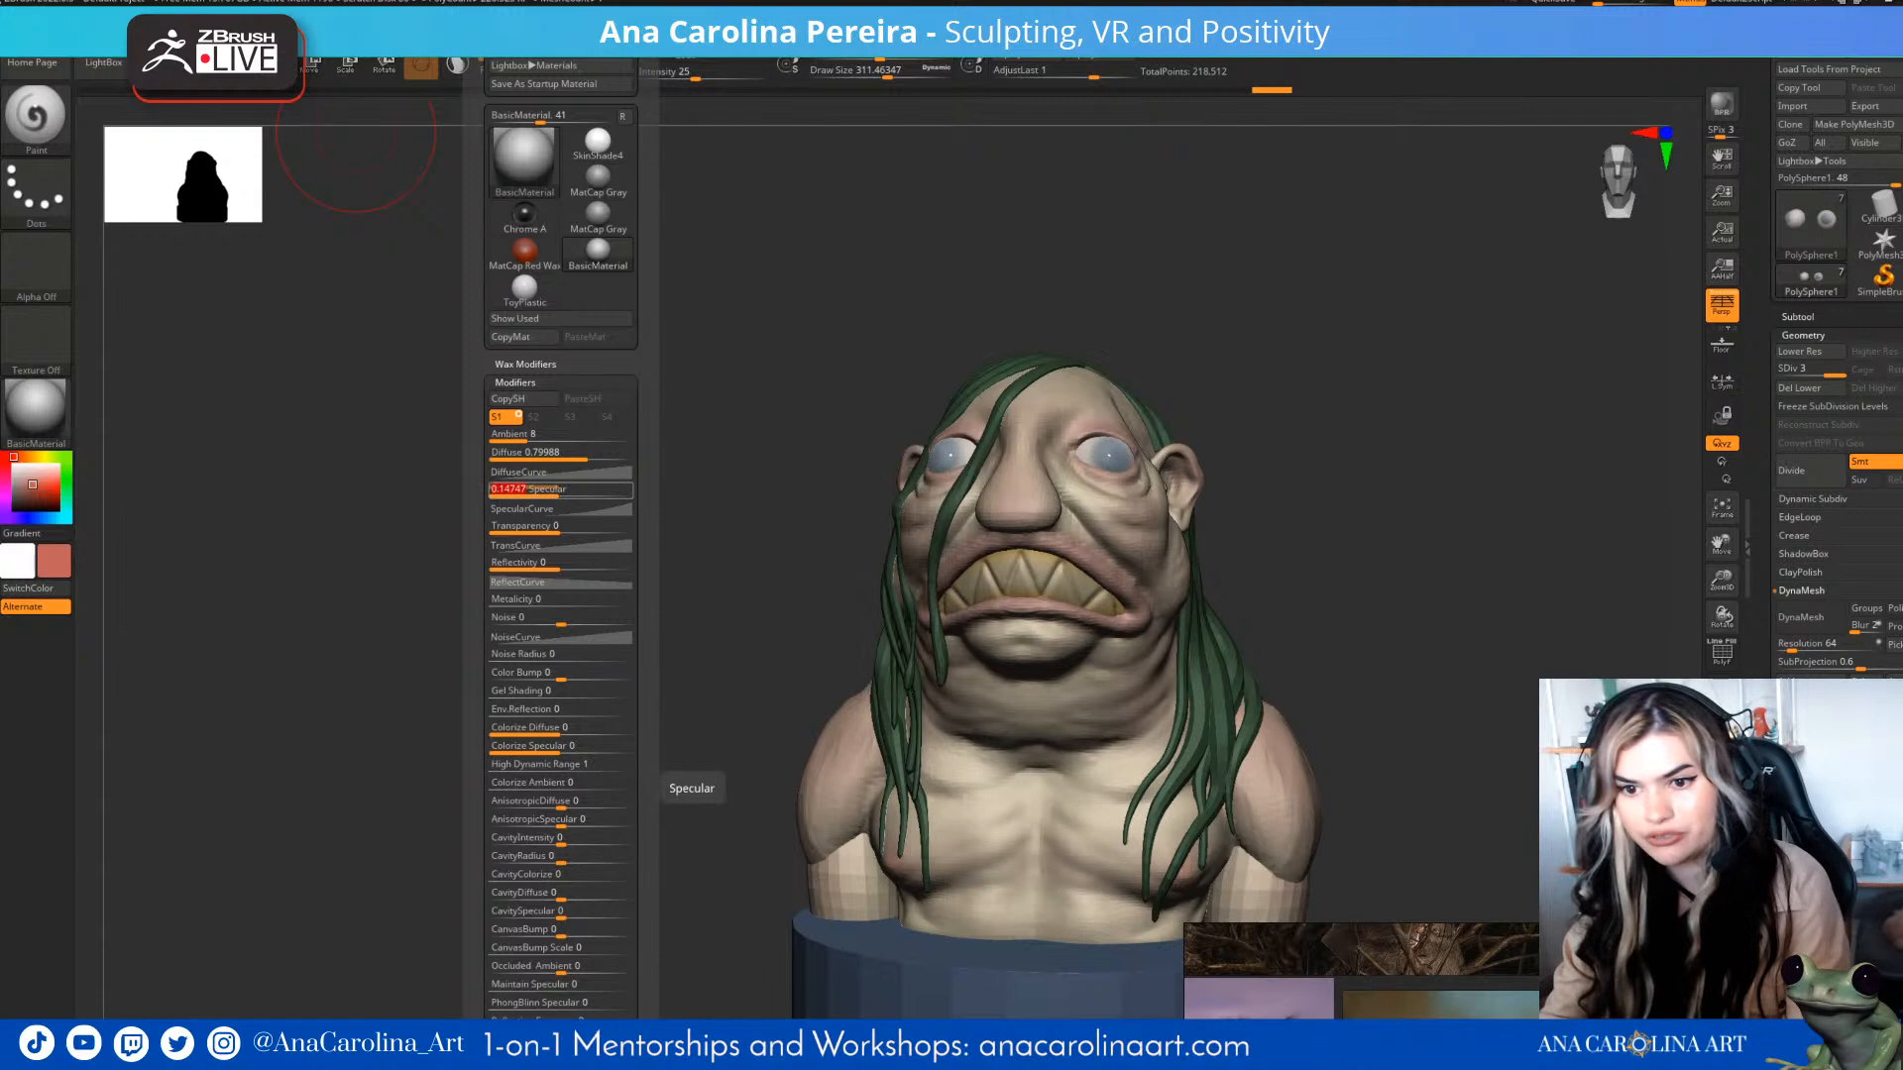
- Move the reference board back beside the bust so that it no longer overlaps the model
left_click_drag(1330, 649, 1271, 658)
right_click_drag(1477, 947, 433, 415)
left_click_drag(1413, 614, 1485, 514)
left_click_drag(1606, 605, 1521, 785)
- Select the cylinders forming the lower arms and divide them twice to subdivision level 3
left_click(1366, 815, "alt")
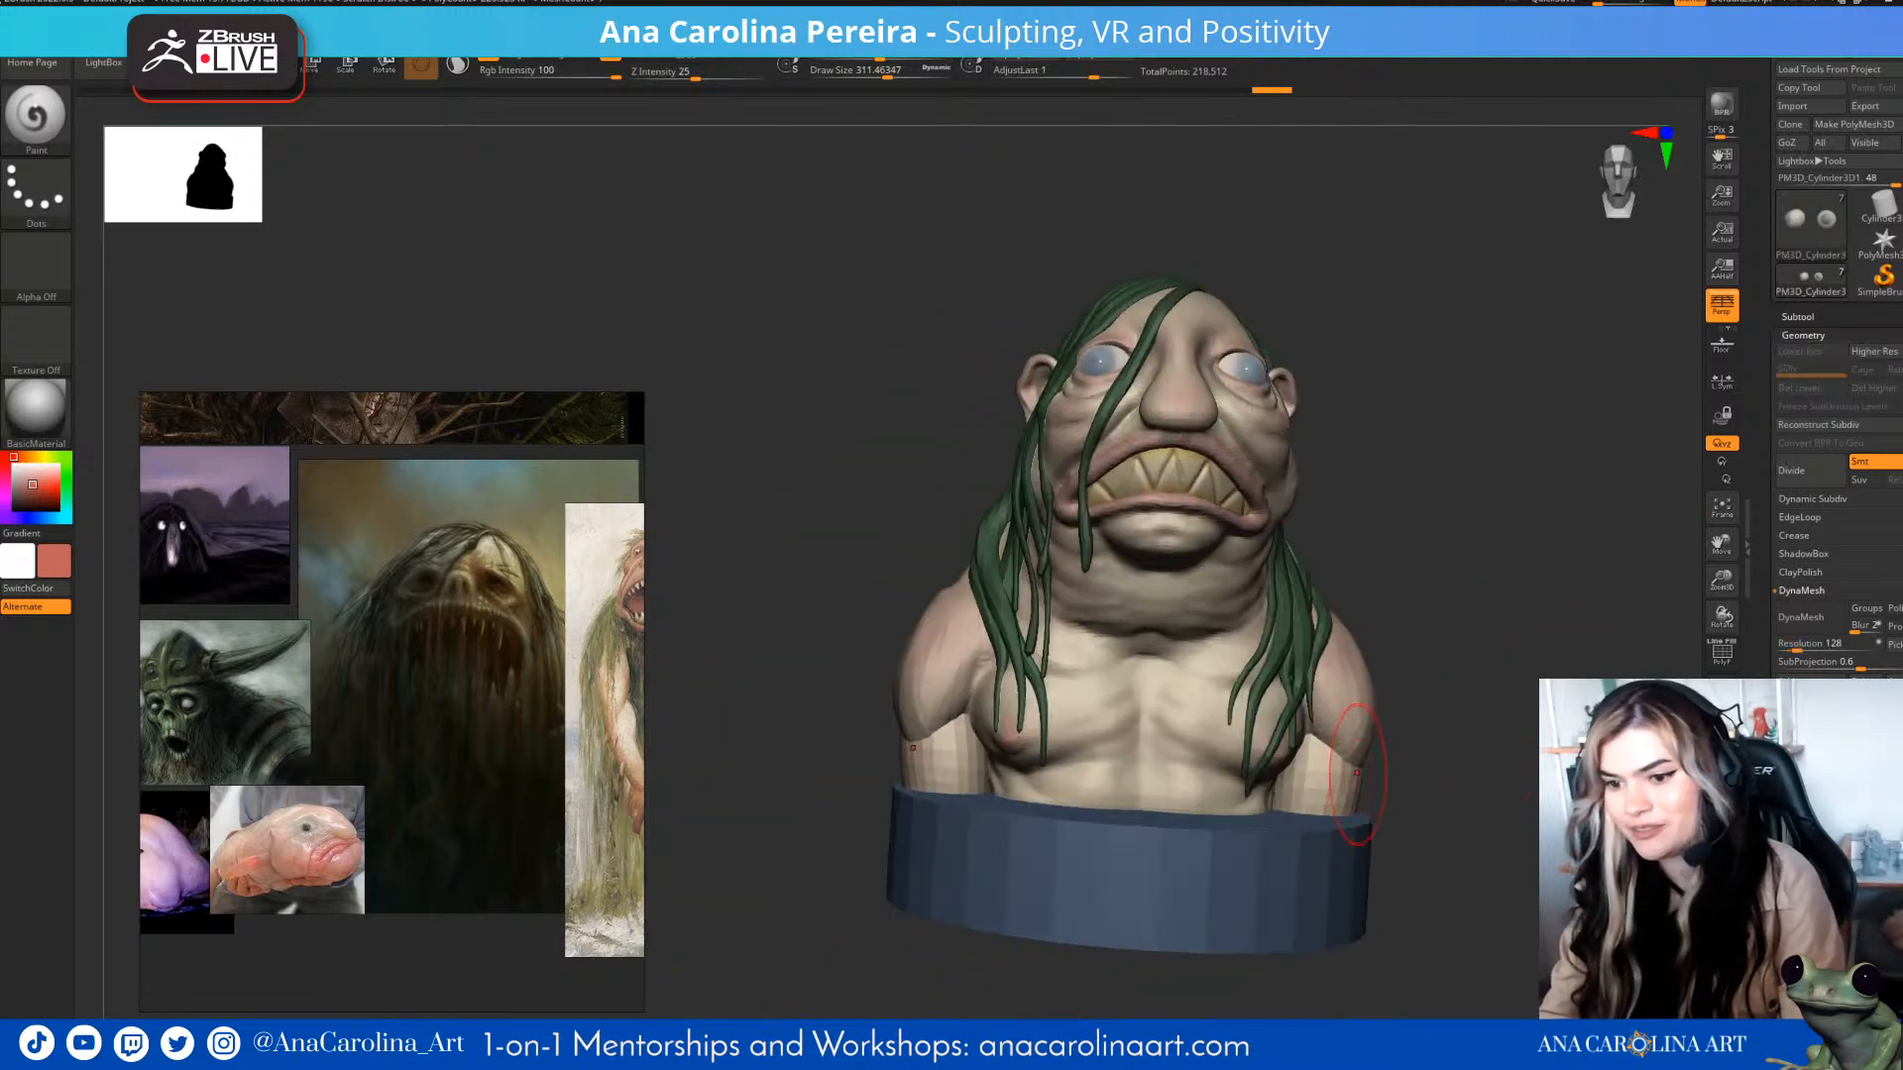
left_click(1798, 317)
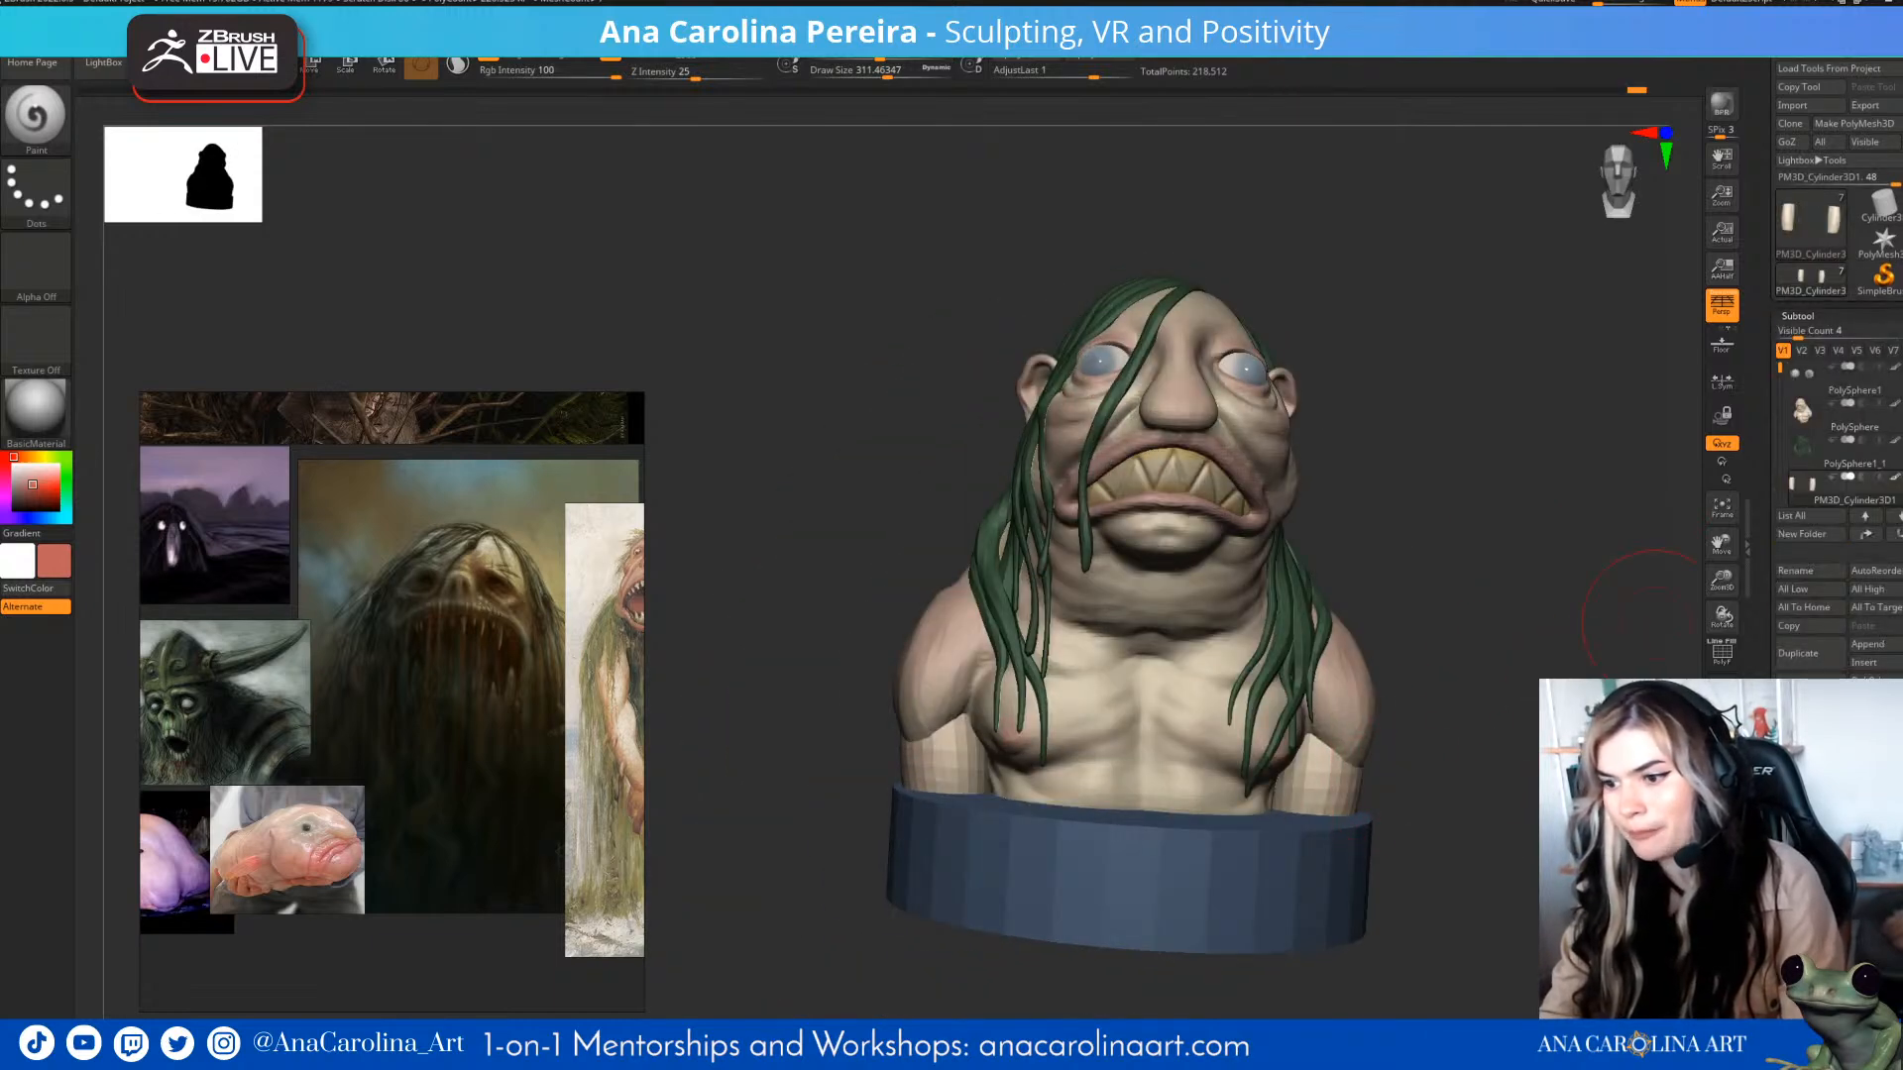
key("ctrl+d")
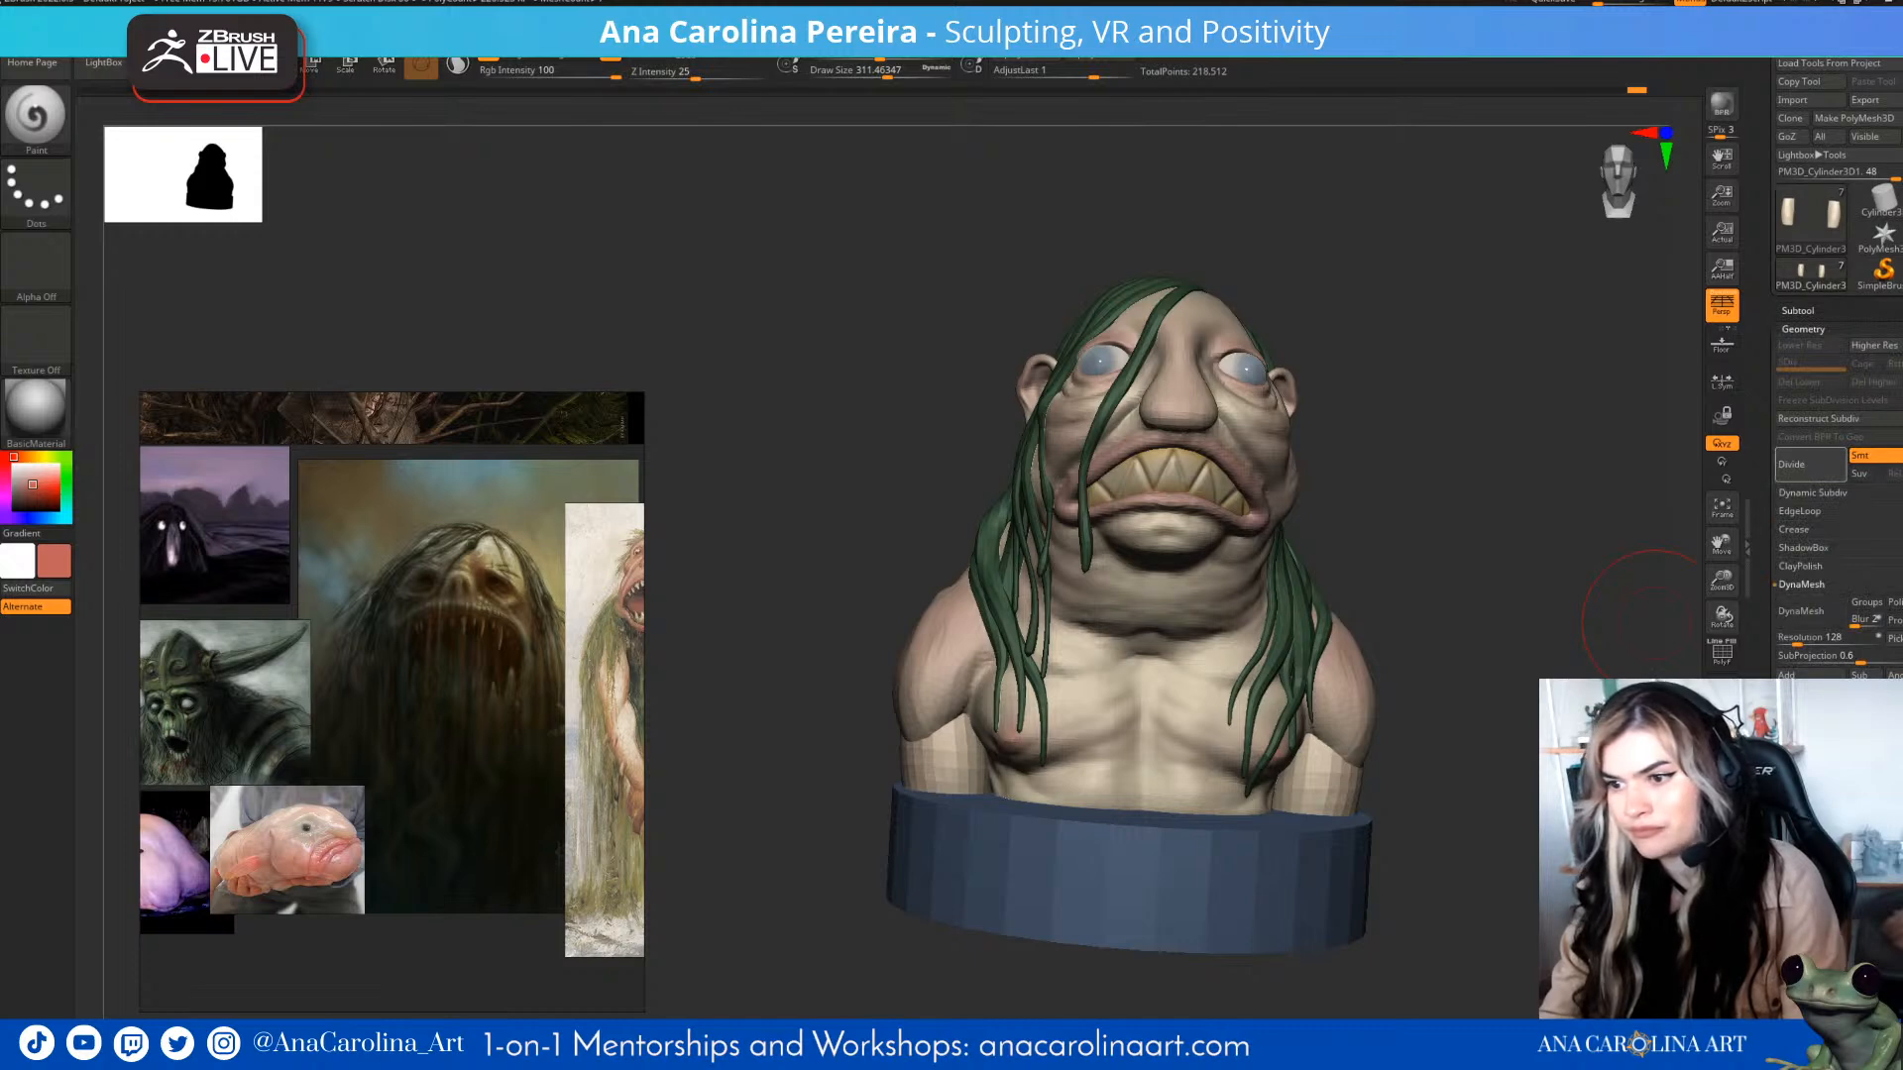
mouse_move(1653, 624)
left_mouse_down()
mouse_move(1522, 607)
mouse_move(1574, 598)
mouse_move(1403, 639)
mouse_move(1524, 662)
mouse_move(1484, 664)
left_mouse_up()
key("ctrl+d")
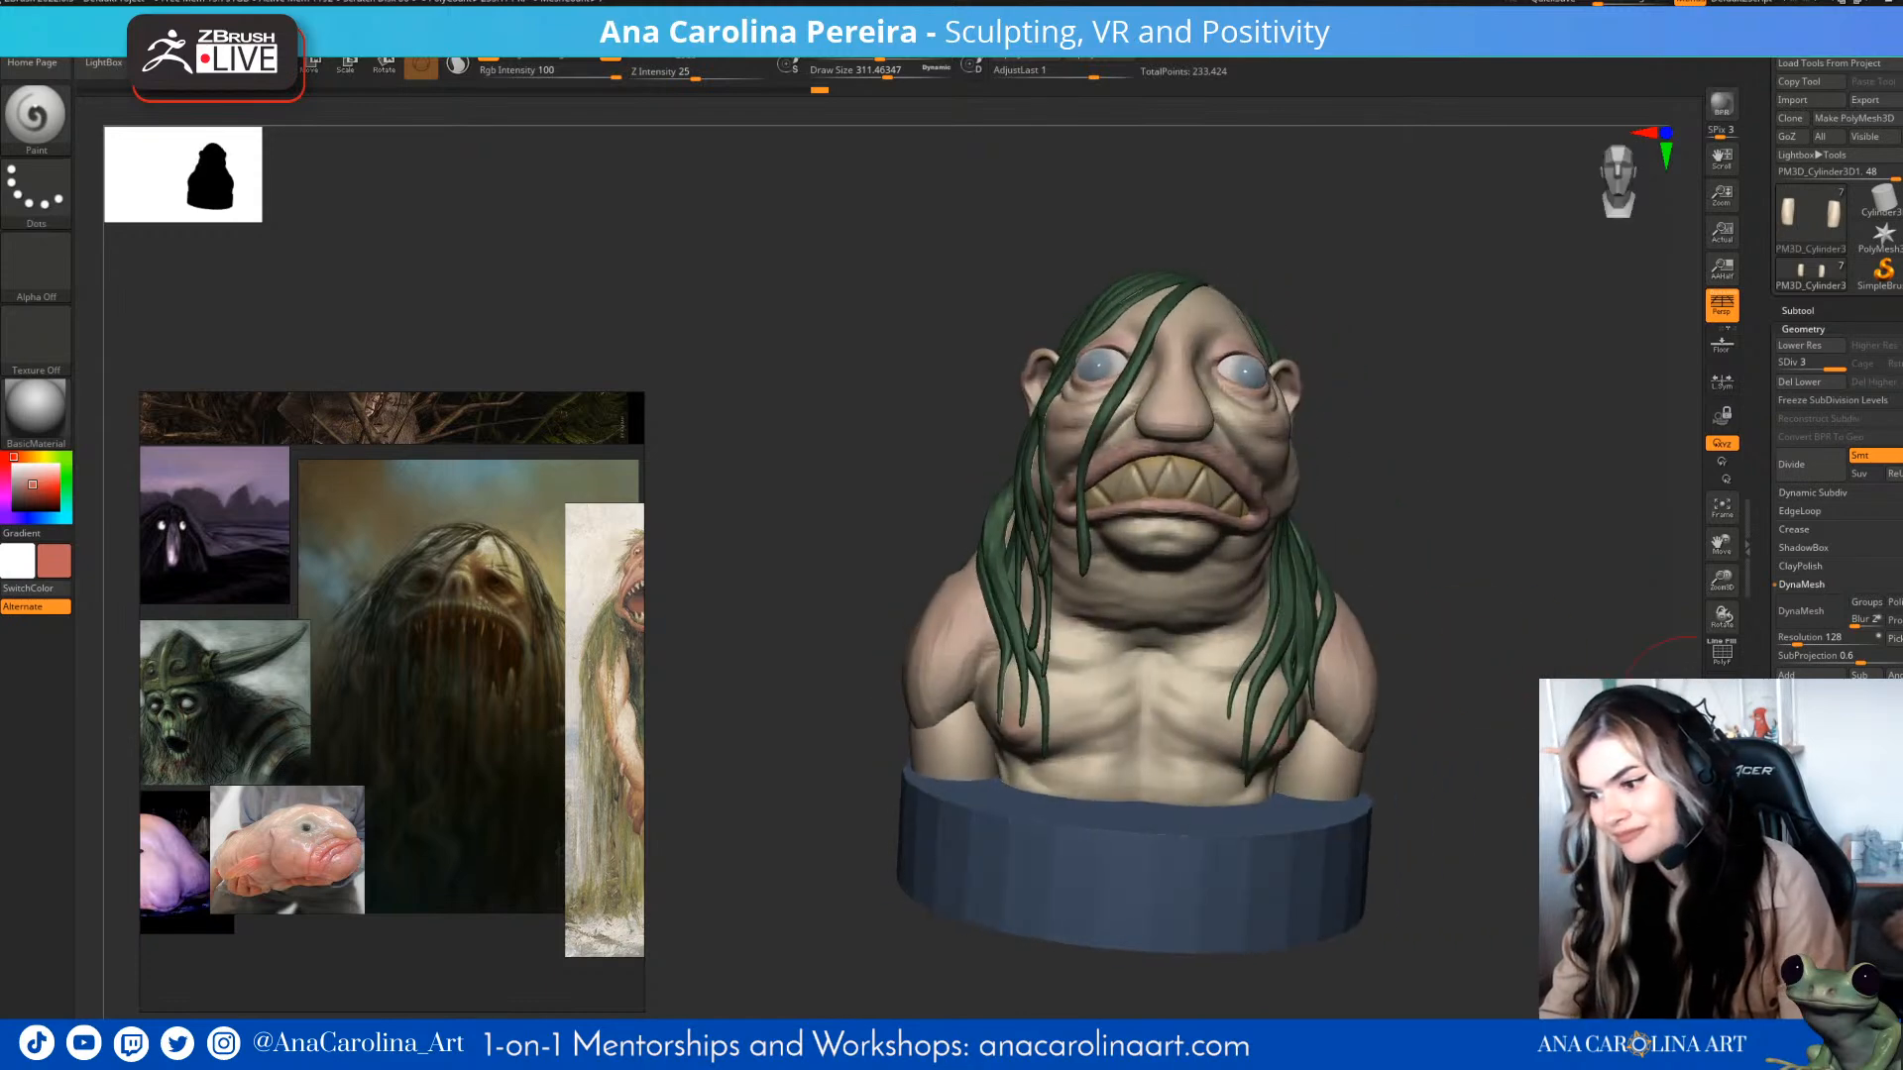
left_click_drag(1693, 709, 1621, 689)
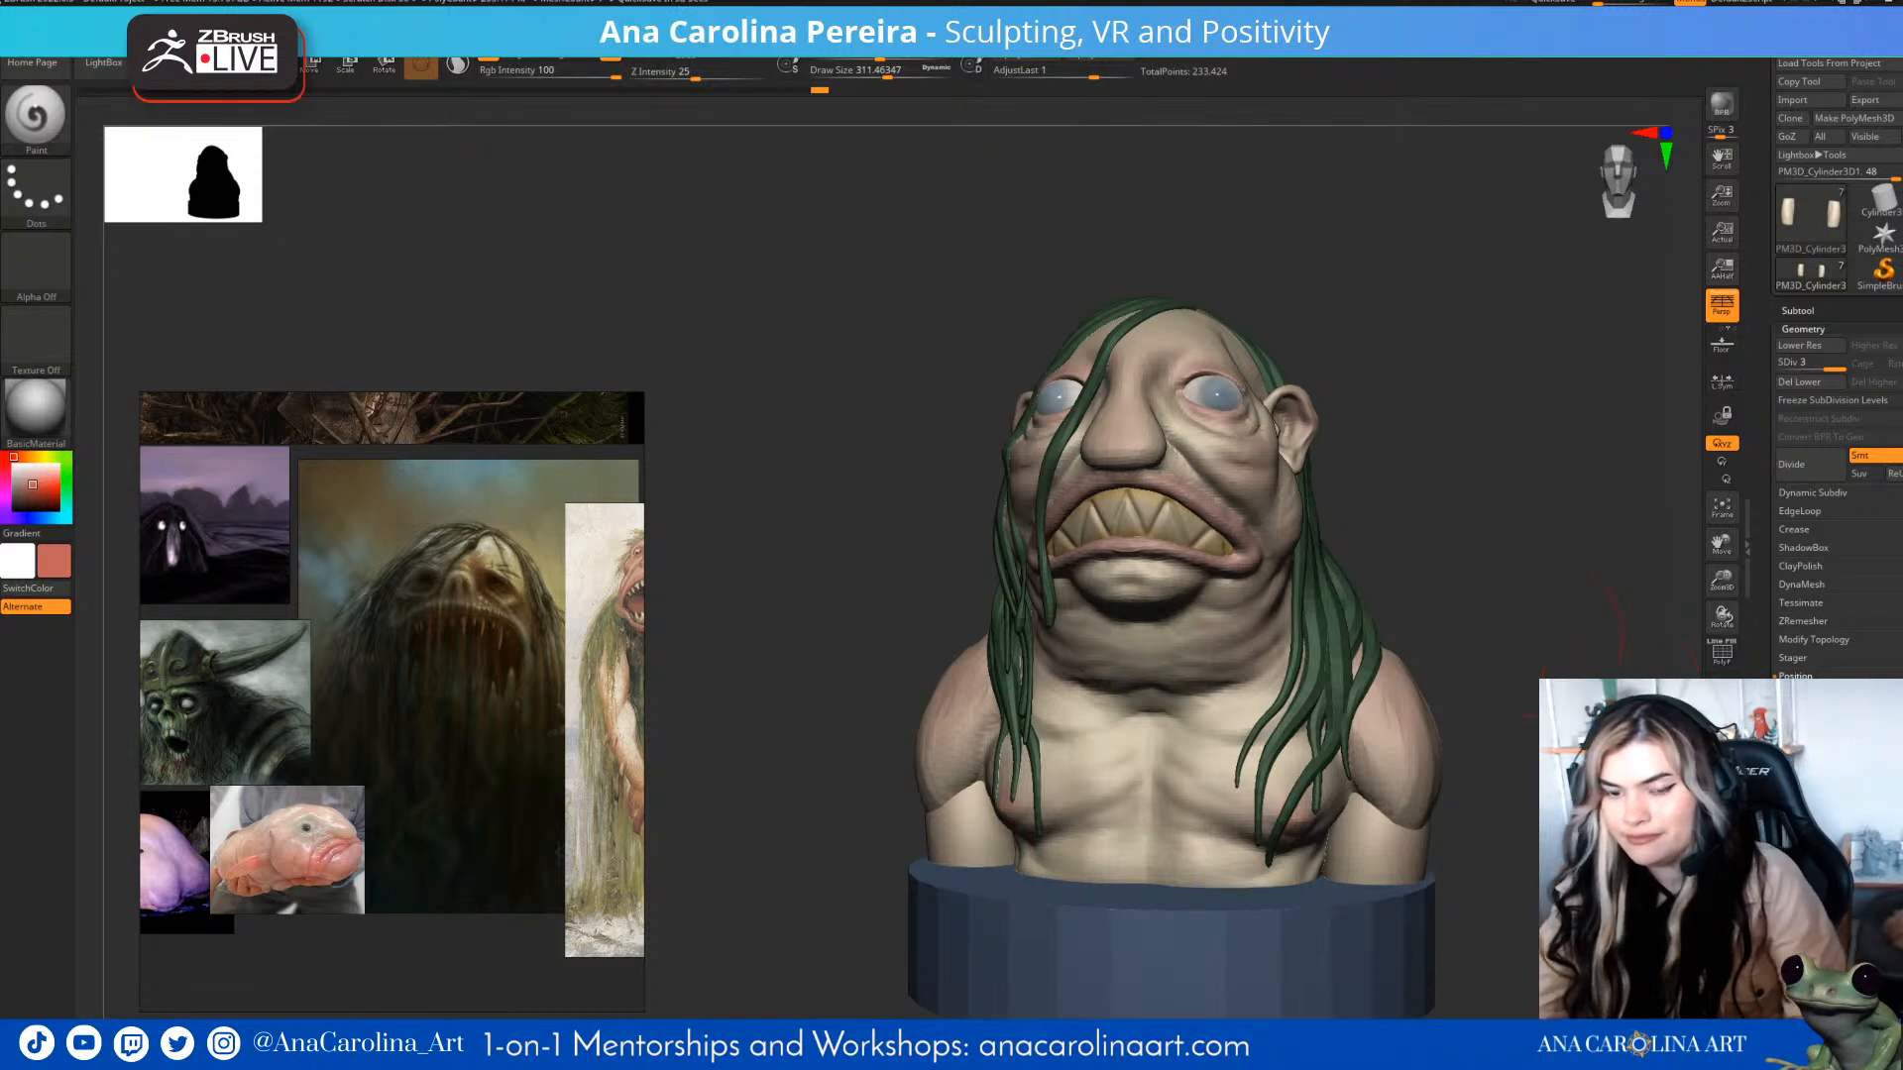
- Examine the pink blobfish photo on the reference board up close
scroll(392, 694, "down", 2)
middle_click_drag(347, 733, 436, 680)
scroll(284, 790, "up", 5)
middle_click_drag(284, 790, 326, 772)
scroll(298, 694, "up", 2)
middle_click_drag(237, 714, 282, 676)
middle_click_drag(595, 684, 158, 647)
scroll(595, 666, "up", 4)
left_click_drag(697, 646, 853, 639)
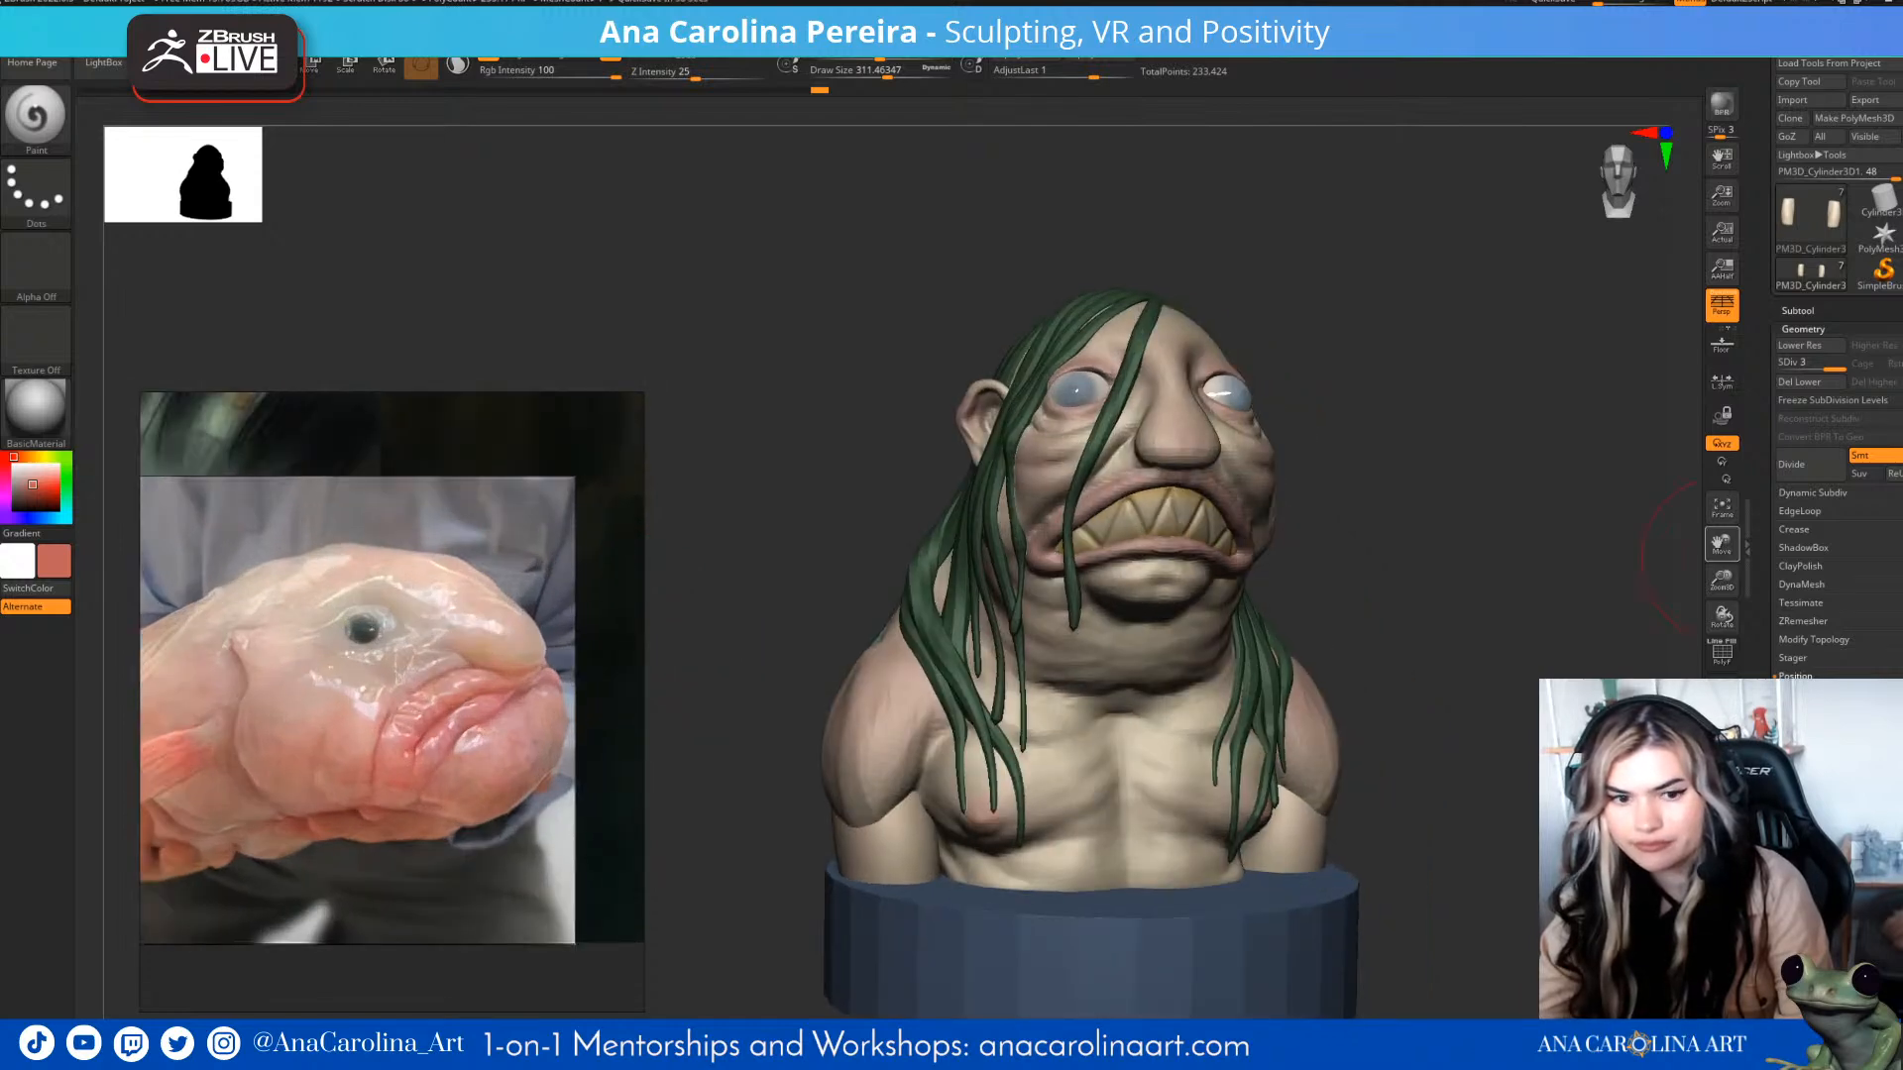
- Activate the body mesh and refine the neck folds under the chin with the ClayBuildup brush at a size of about 177
mouse_move(1160, 427)
left_mouse_down()
mouse_move(1546, 436)
mouse_move(1546, 357)
left_mouse_up()
mouse_move(1486, 436)
left_mouse_down()
mouse_move(1424, 466)
mouse_move(1408, 514)
mouse_move(1239, 515)
mouse_move(1437, 516)
mouse_move(1448, 535)
mouse_move(1061, 620)
left_mouse_up()
key("b")
key("c")
key("b")
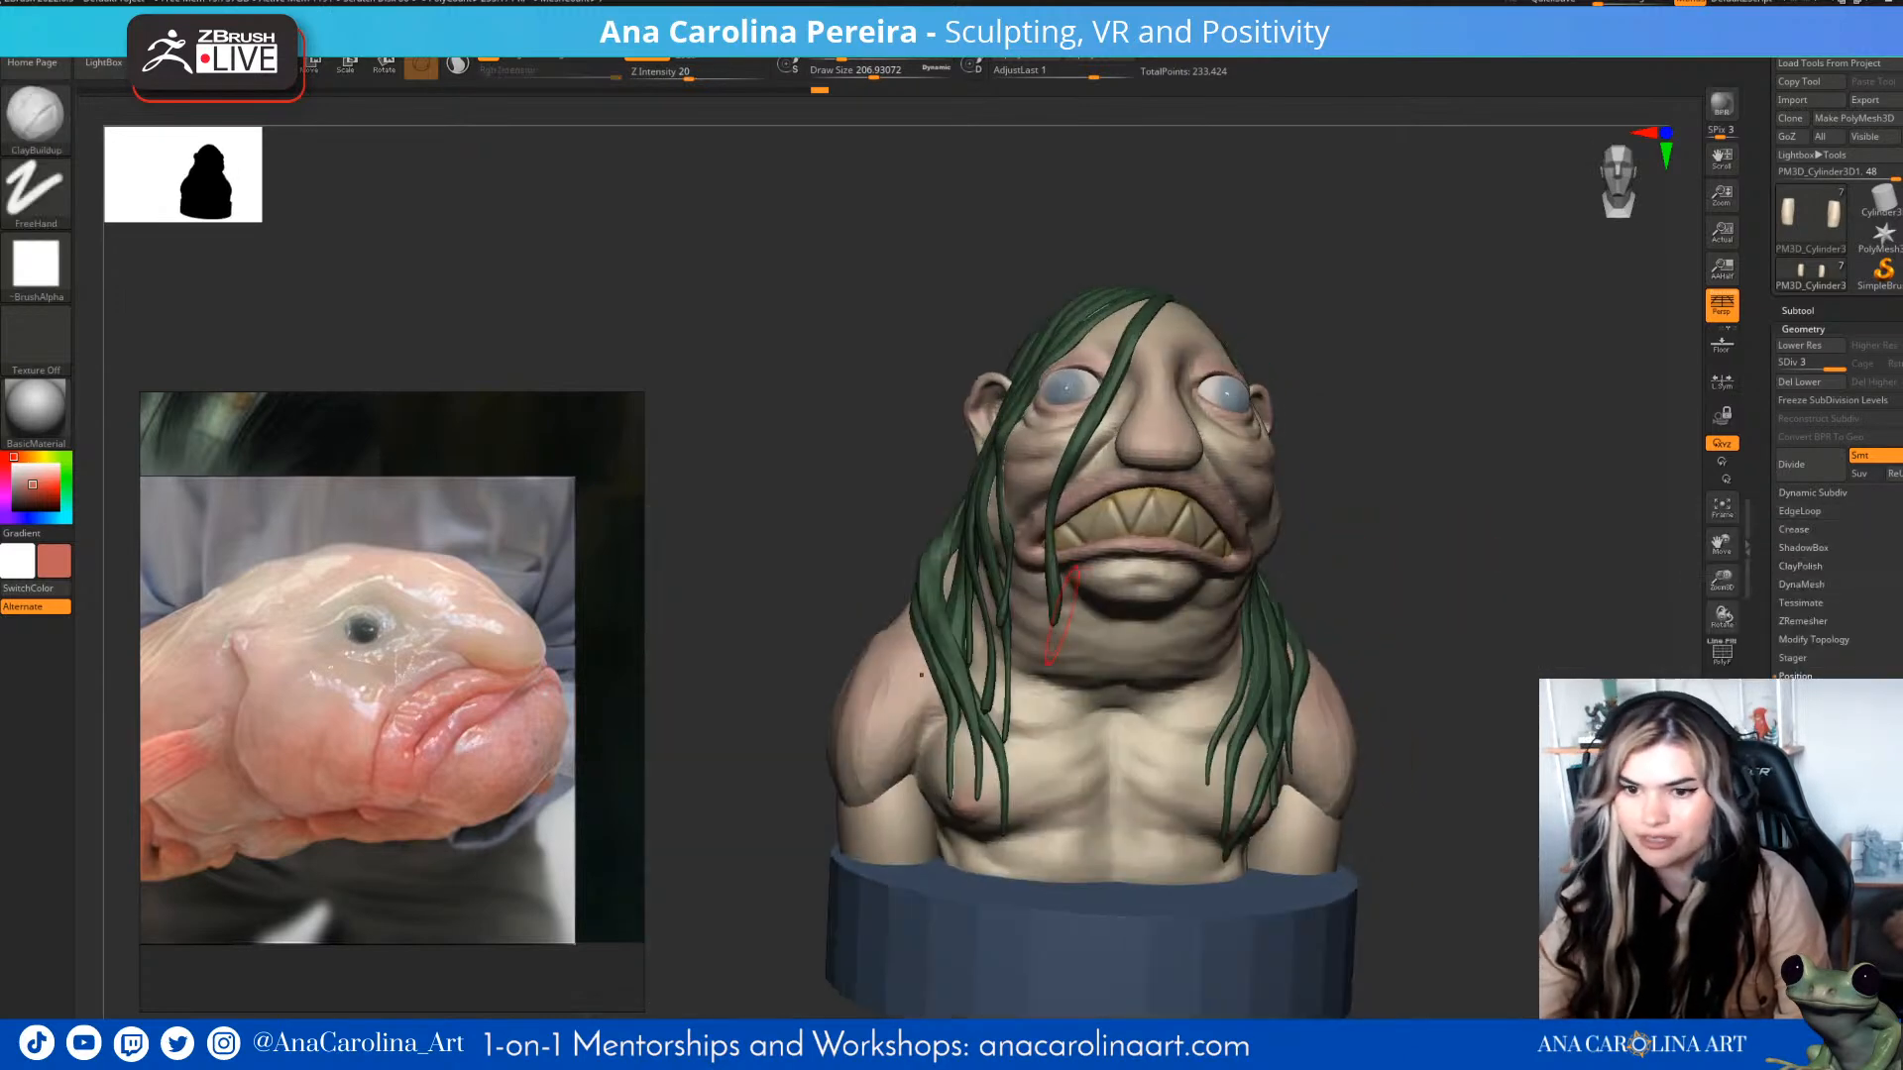
left_click(1234, 615, "alt")
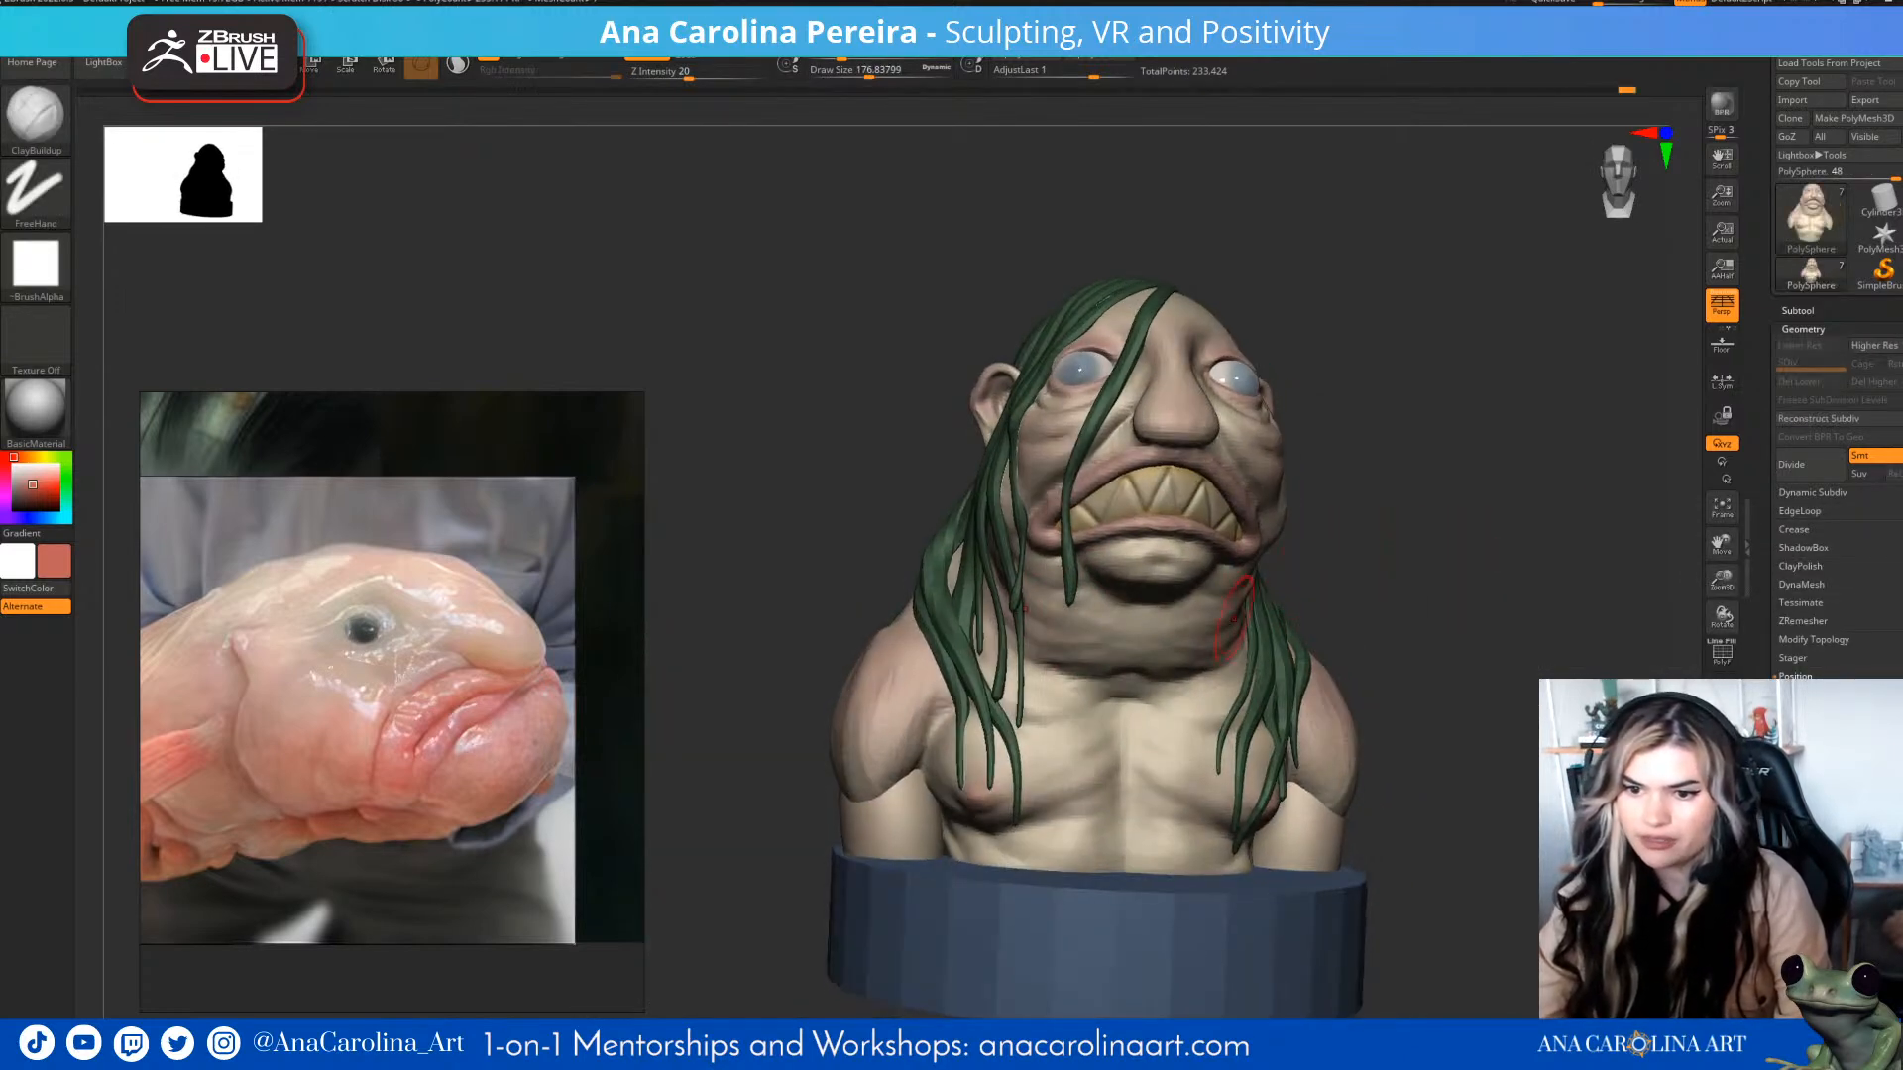
left_click_drag(1361, 602, 1061, 620)
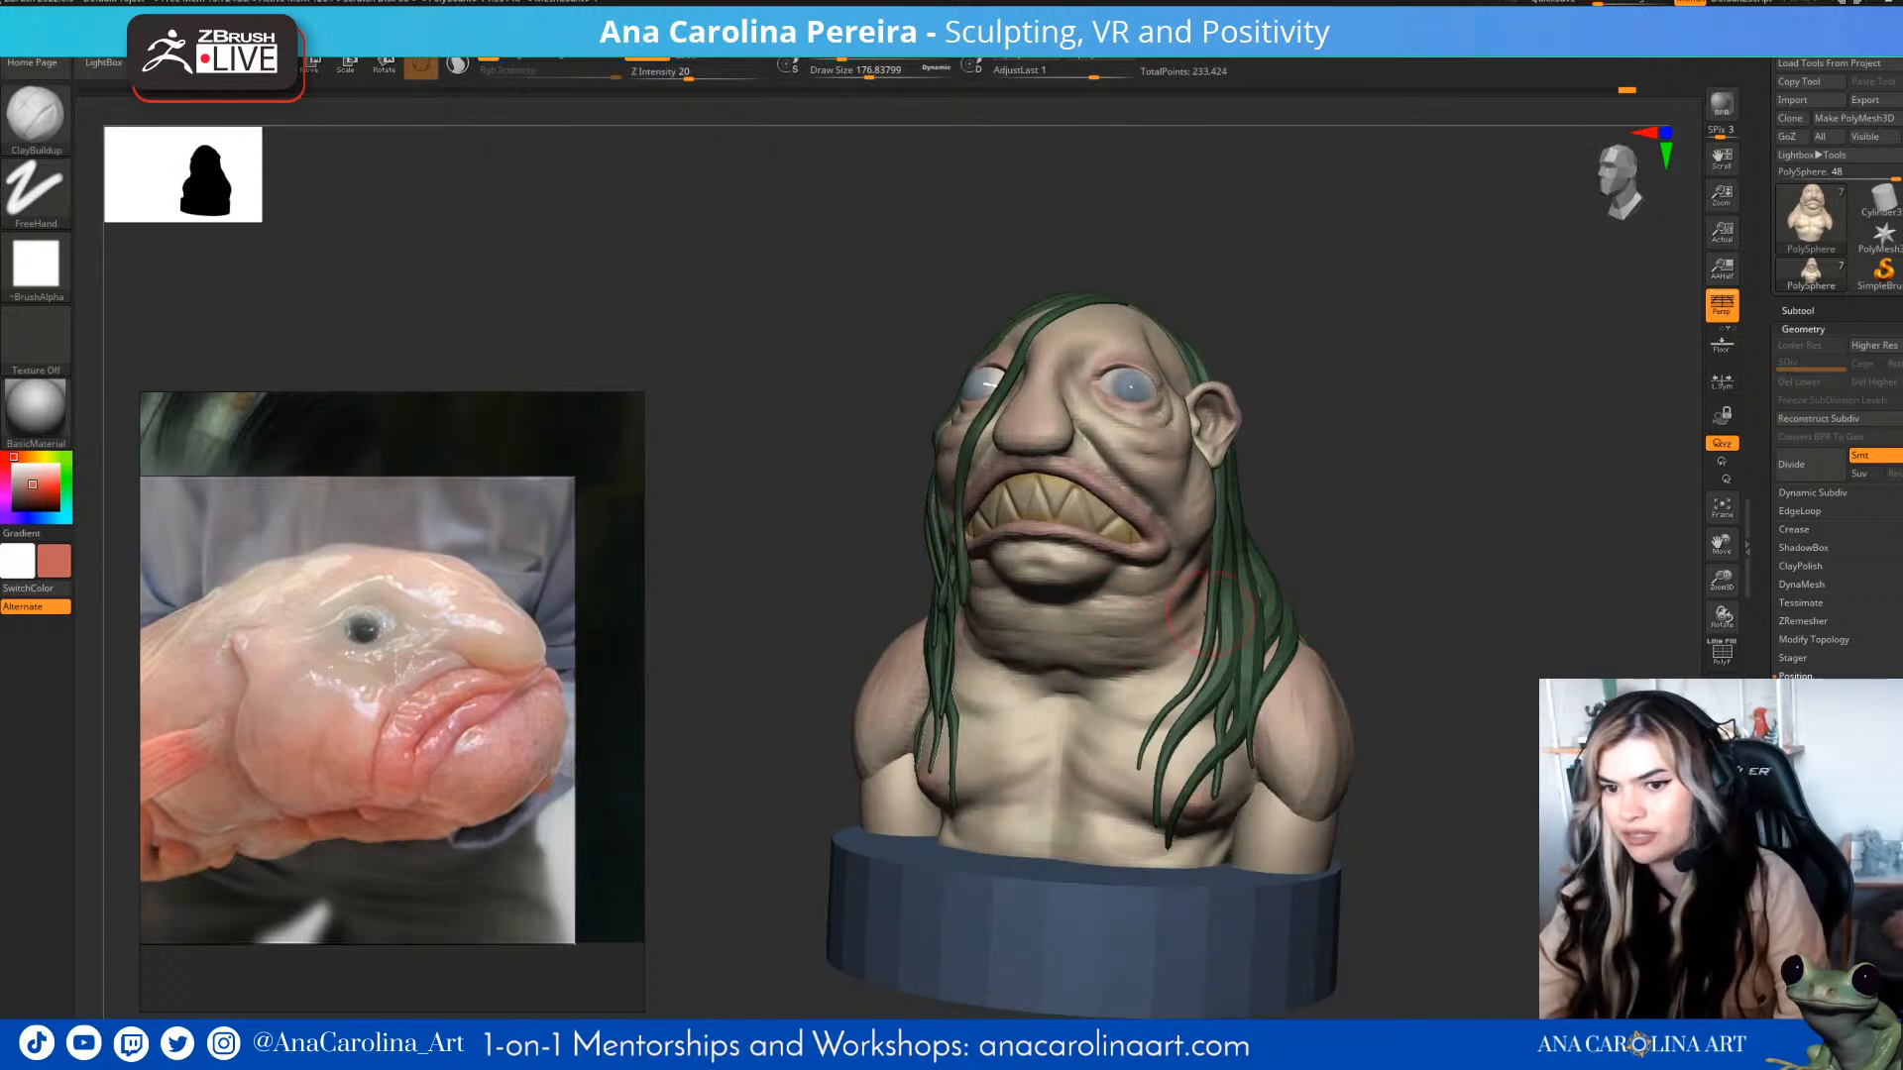
right_click_drag(1200, 621, 1180, 617)
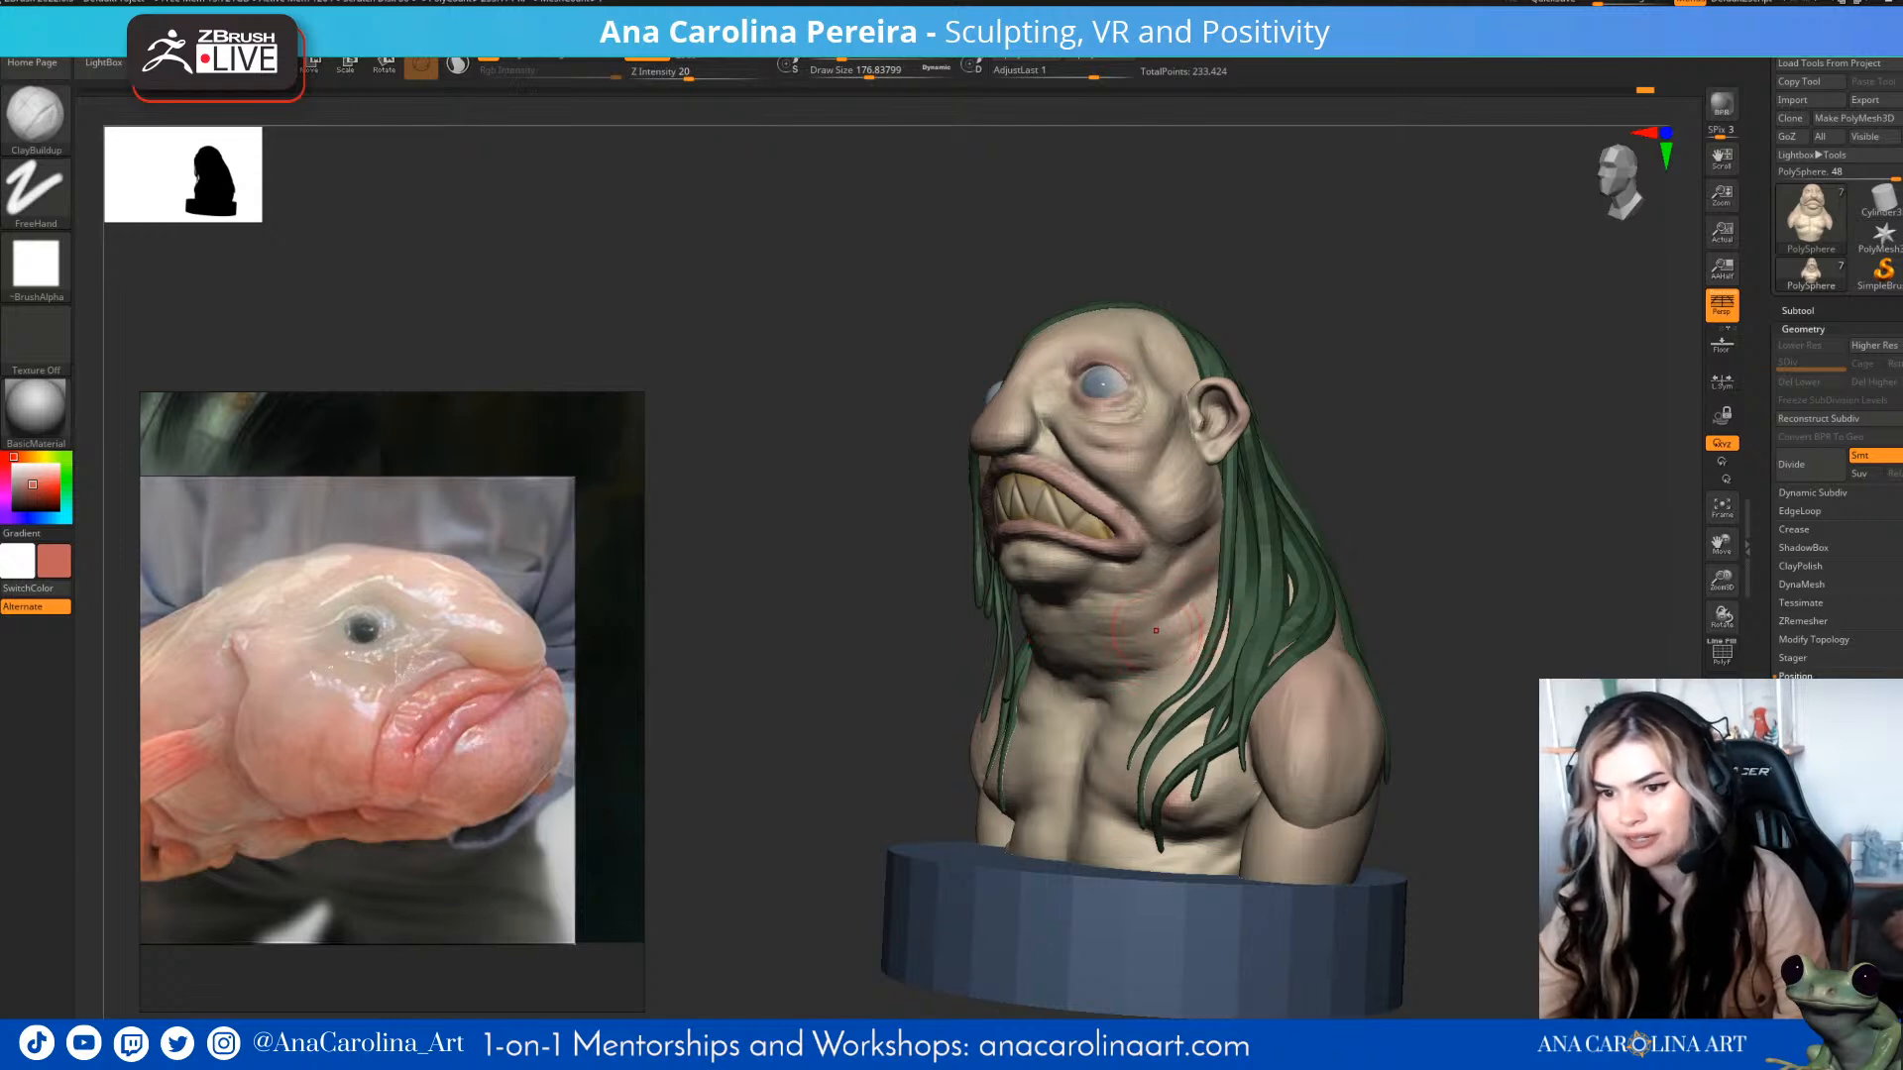
right_click_drag(1239, 525, 1348, 520)
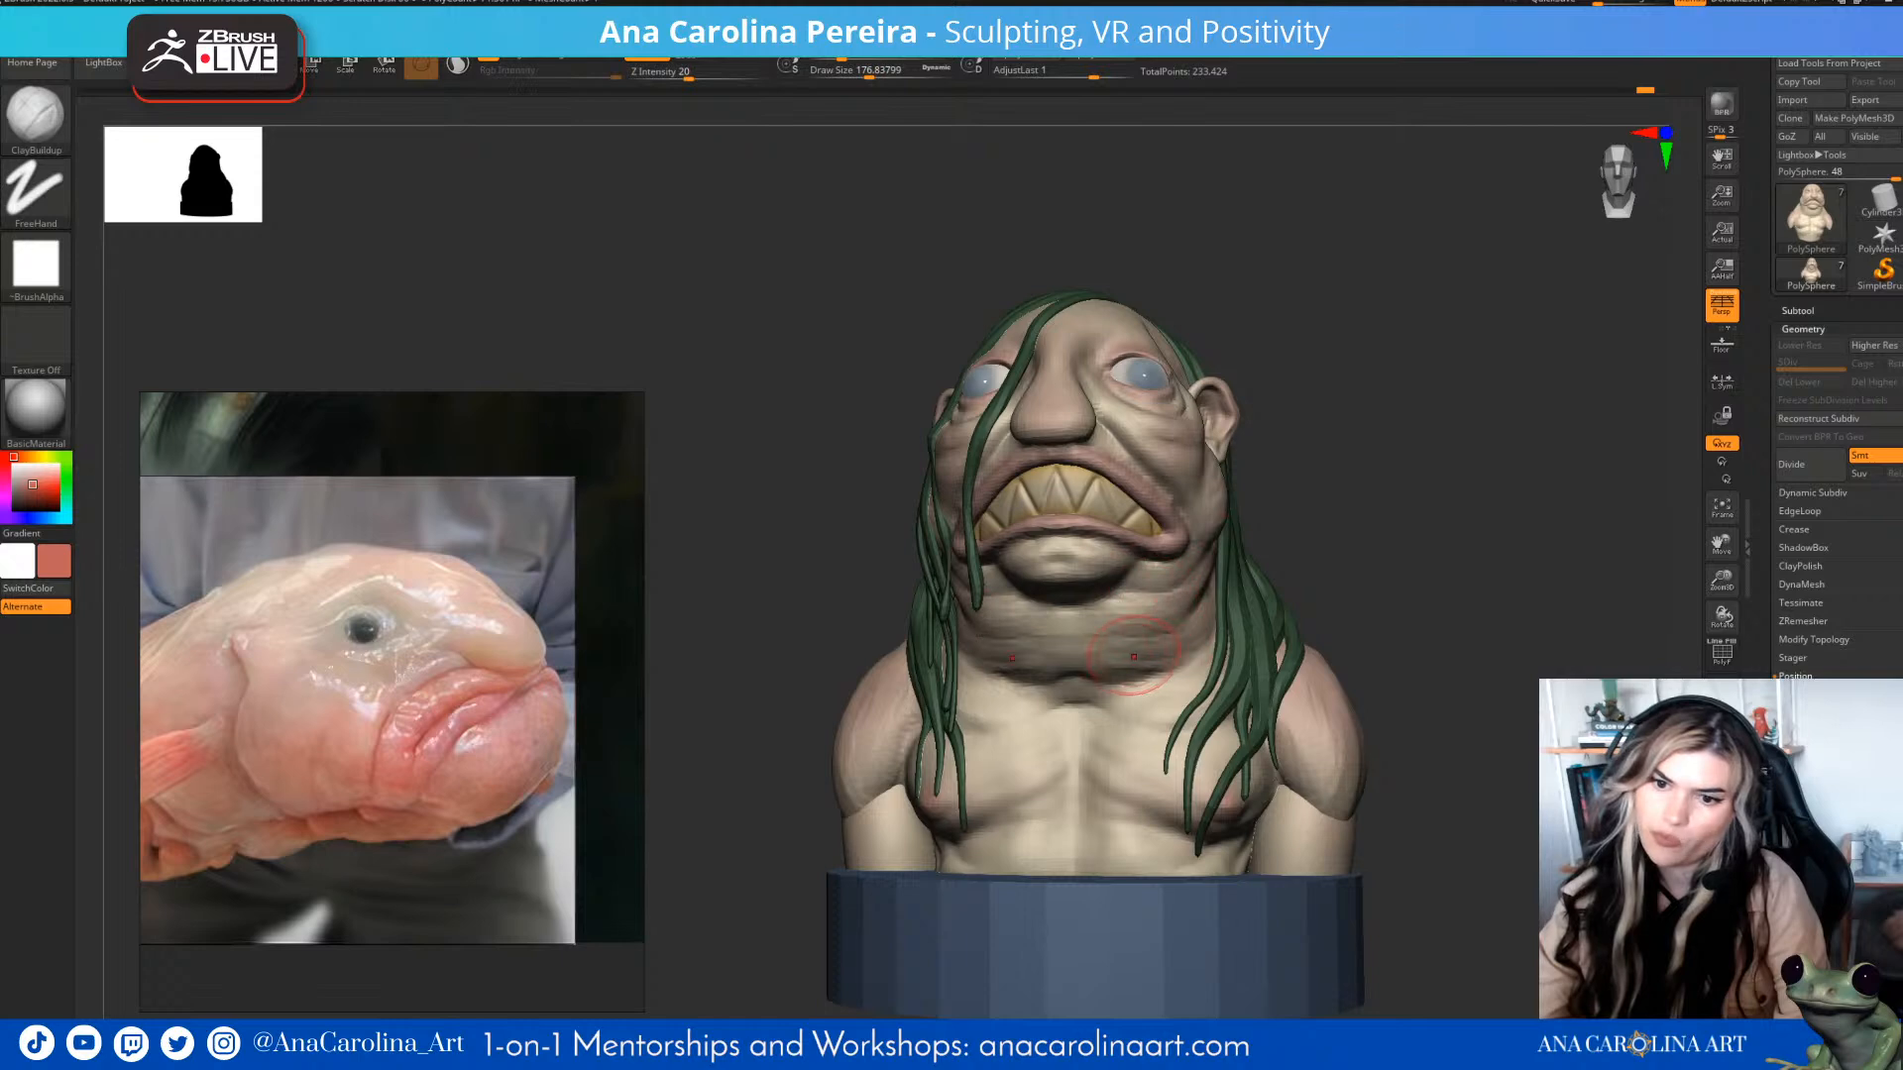
right_click_drag(1153, 722, 1264, 746)
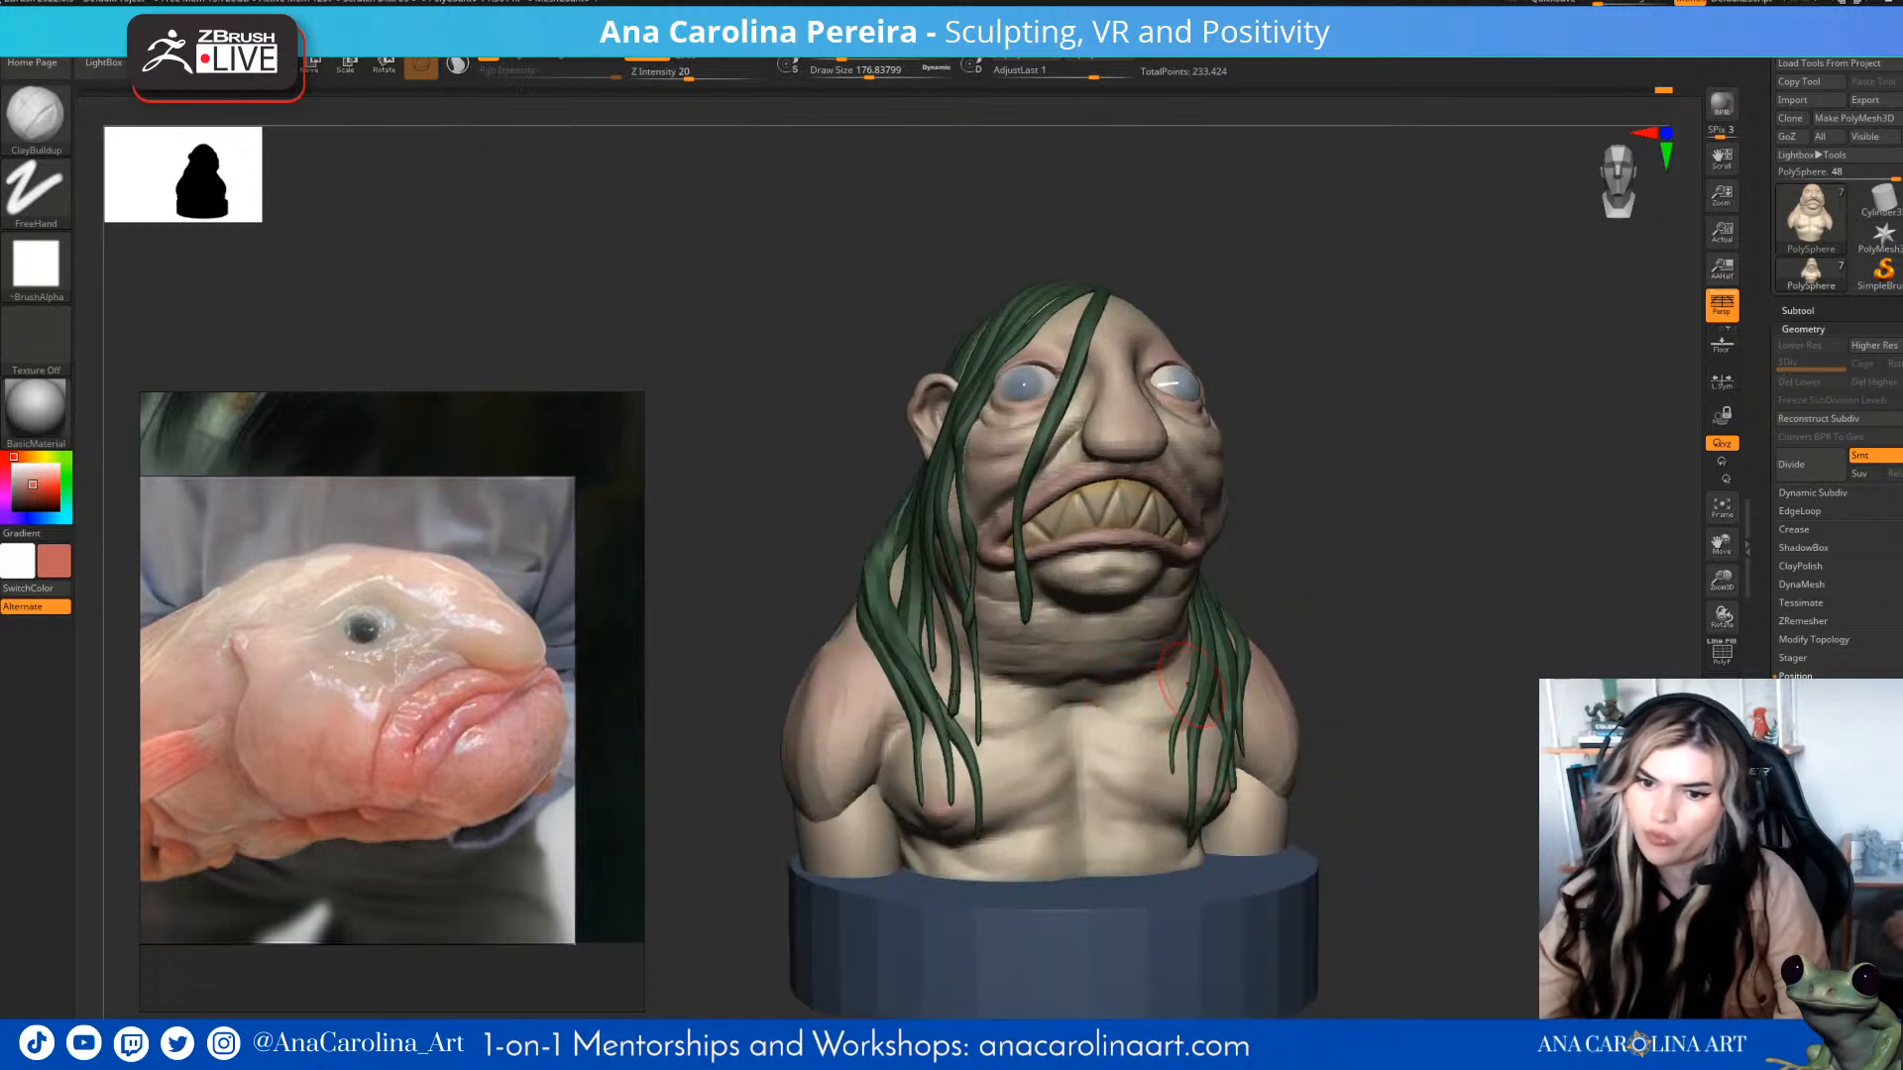
right_click_drag(1093, 708, 1051, 649)
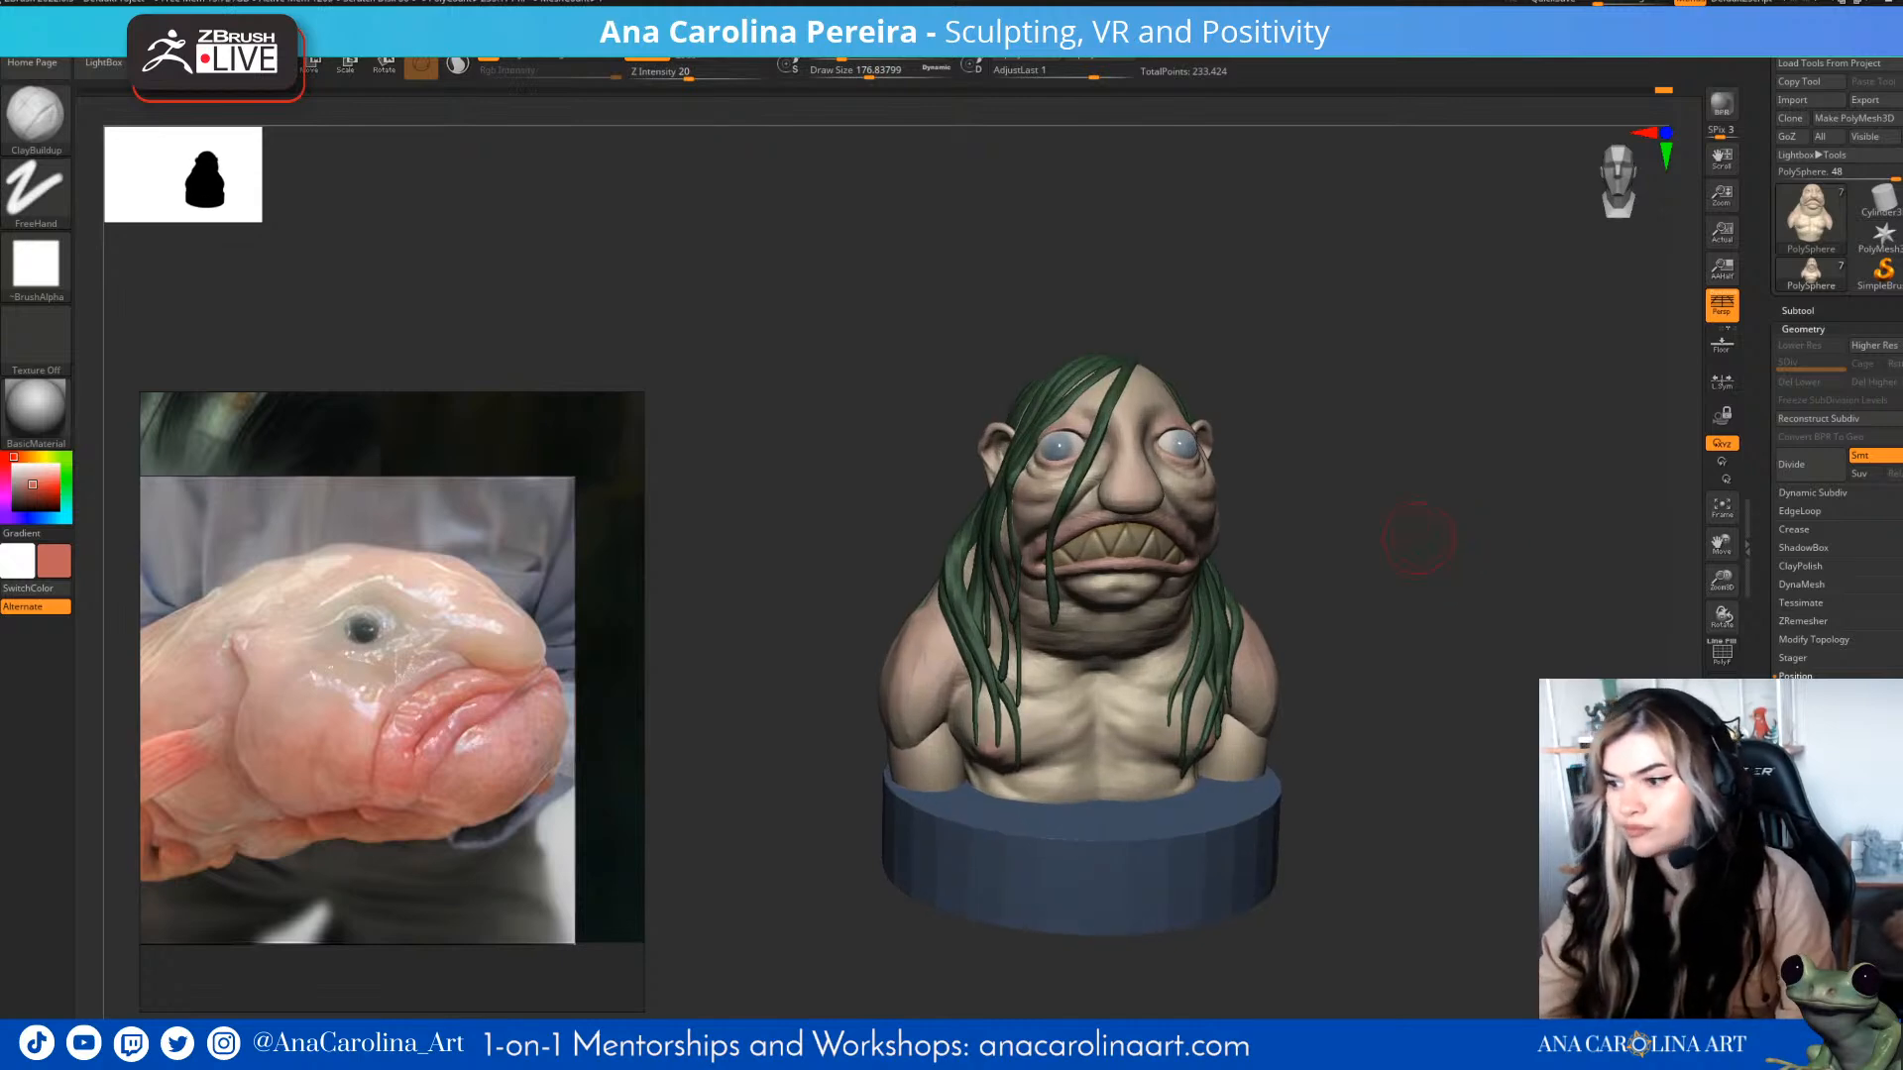
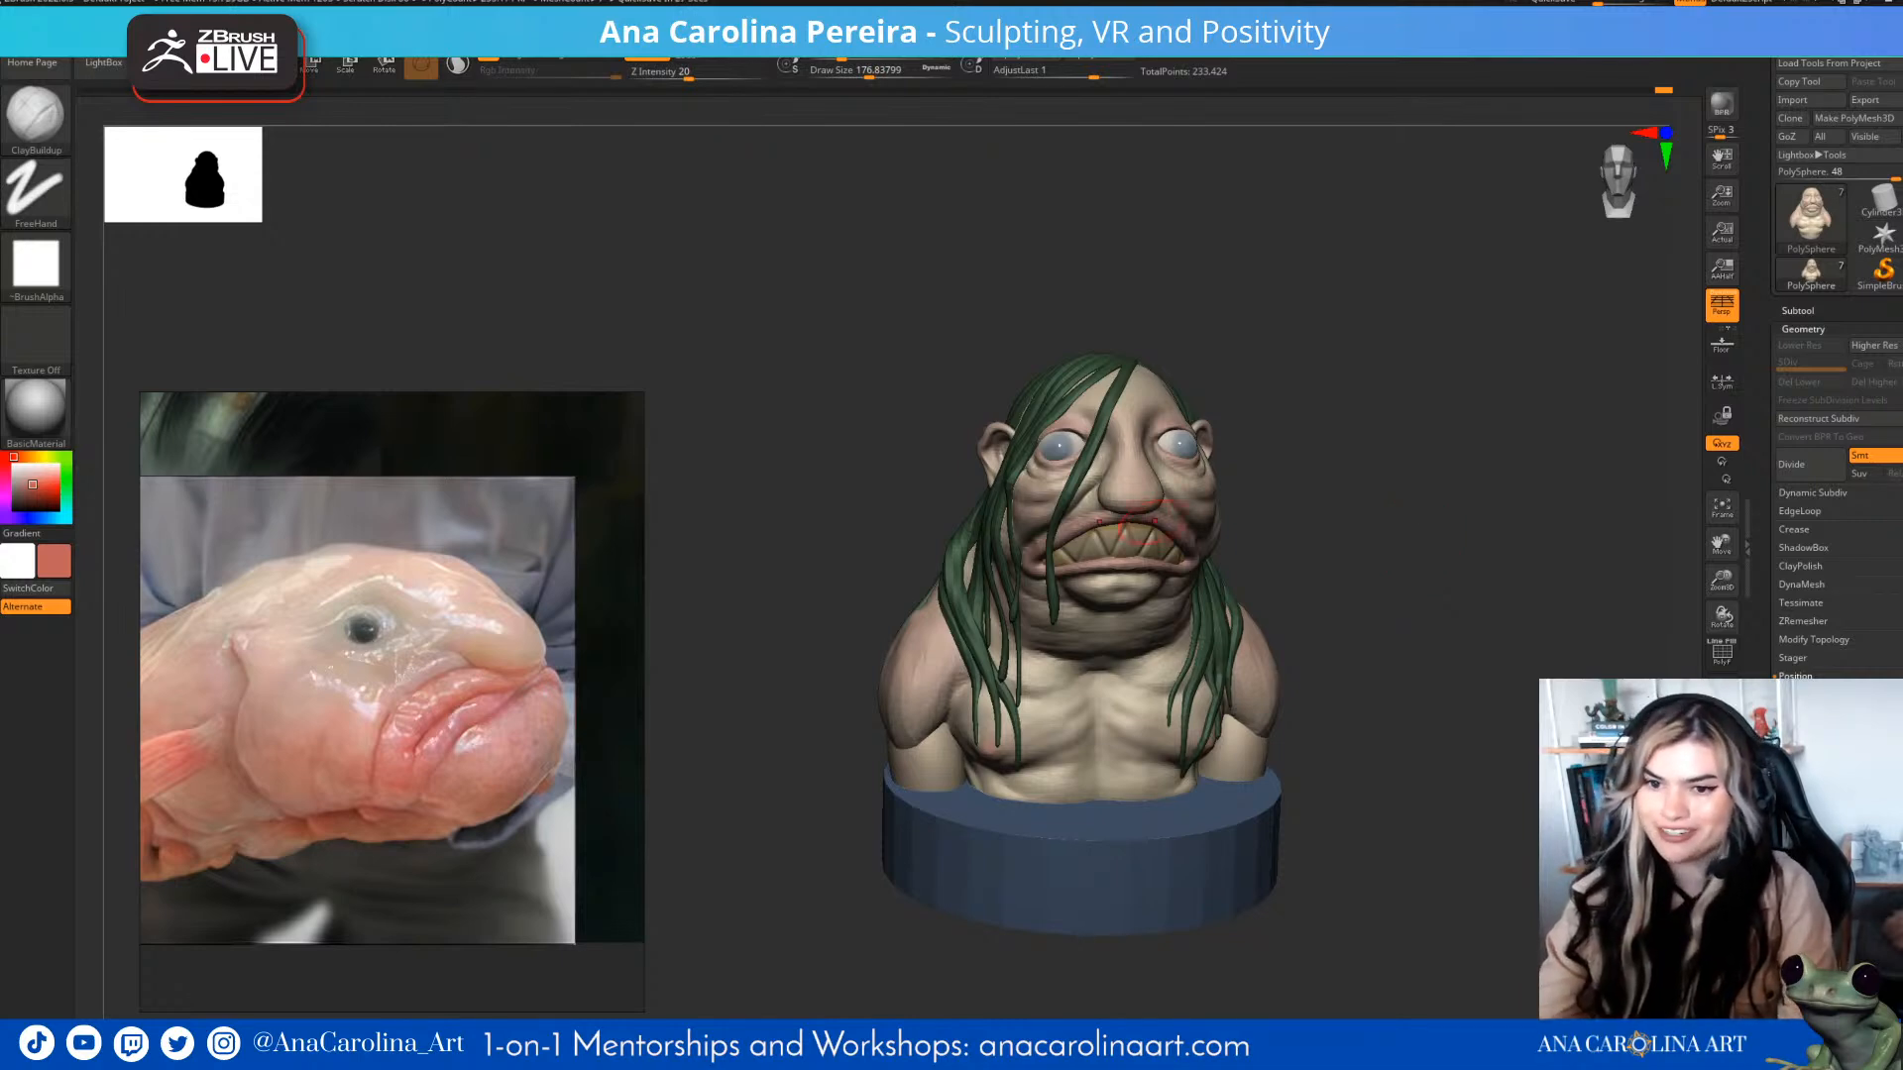
mouse_move(1264, 543)
left_mouse_down()
mouse_move(1329, 514)
mouse_move(1210, 521)
mouse_move(1342, 418)
mouse_move(1350, 357)
mouse_move(1333, 347)
mouse_move(1224, 441)
left_mouse_up()
mouse_move(1418, 495)
right_mouse_down()
mouse_move(1326, 543)
mouse_move(1211, 503)
right_mouse_up()
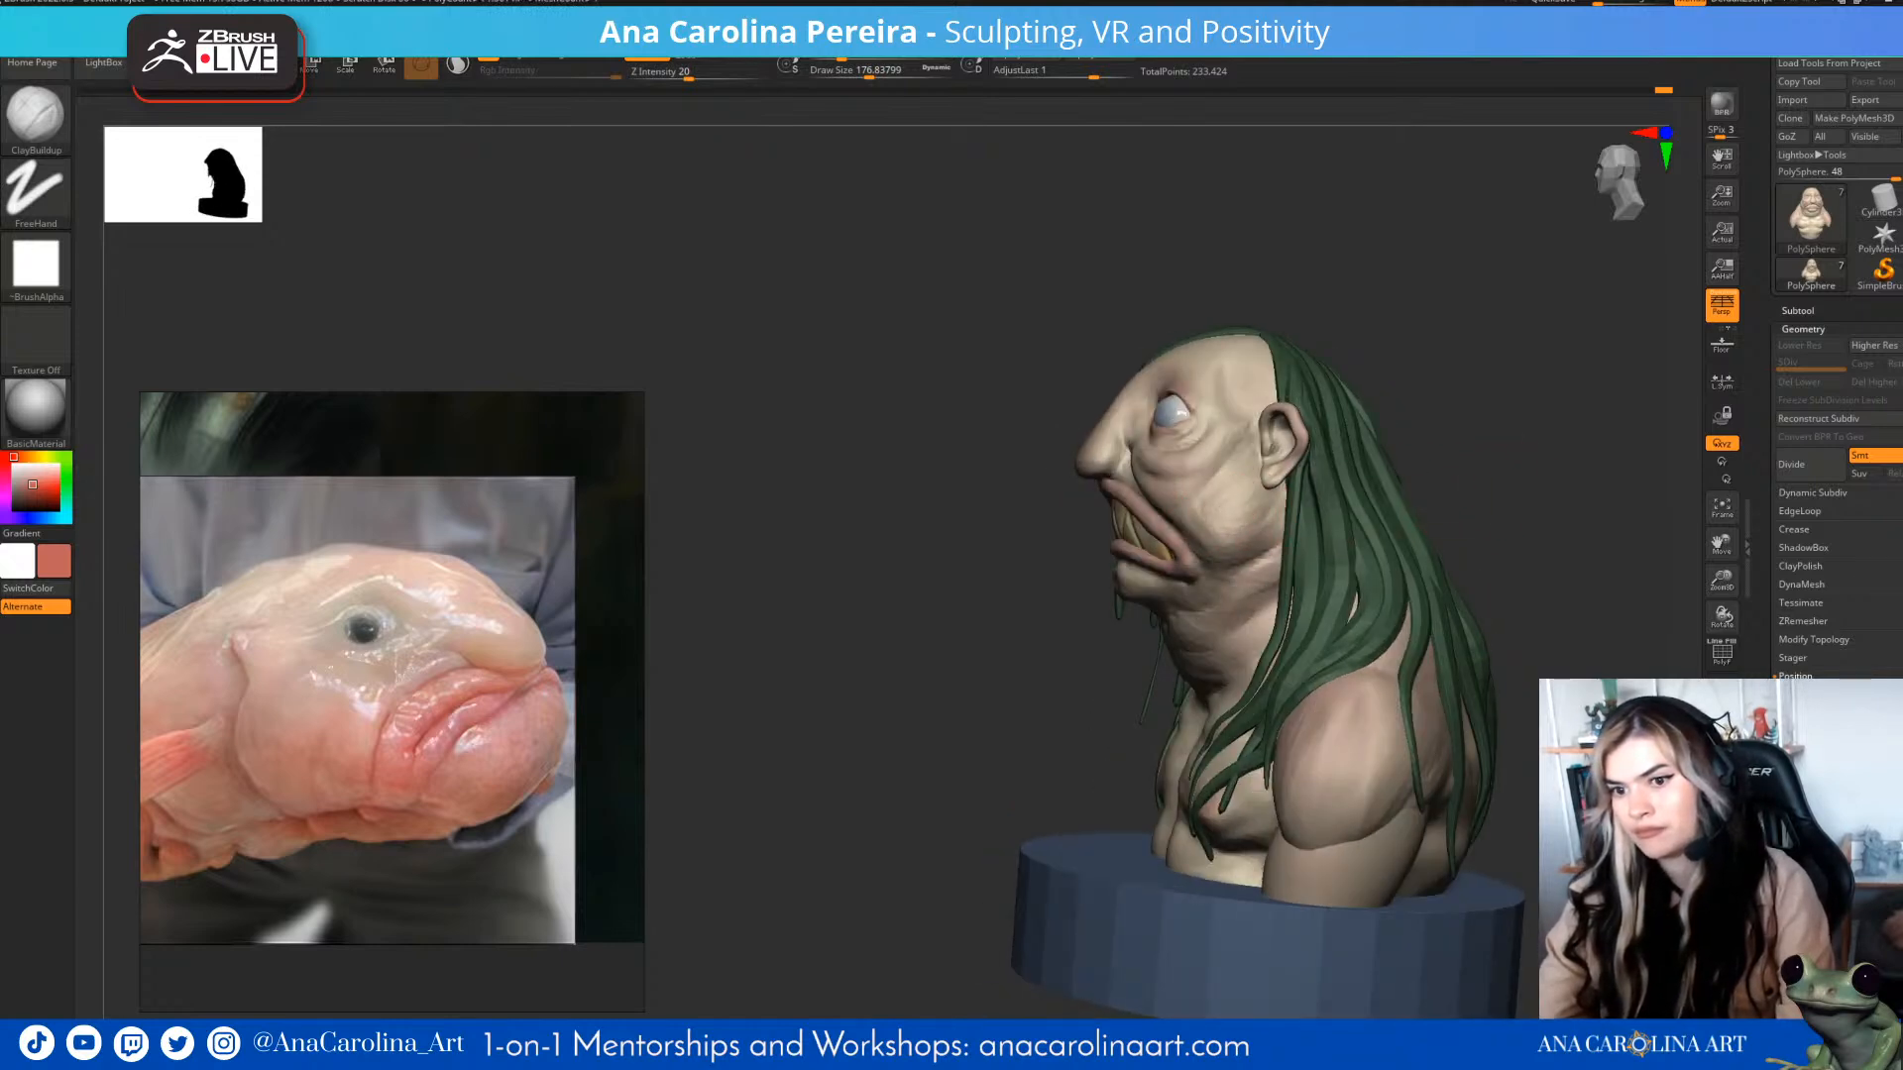
mouse_move(1225, 505)
right_mouse_down()
mouse_move(1427, 500)
mouse_move(1410, 572)
right_mouse_up()
mouse_move(1137, 594)
right_mouse_down()
mouse_move(1276, 616)
mouse_move(1289, 575)
right_mouse_up()
mouse_move(1289, 575)
right_mouse_down()
mouse_move(1372, 595)
mouse_move(1359, 620)
right_mouse_up()
- Try to divide the green hair strands' geometry twice
left_click(1094, 356, "alt")
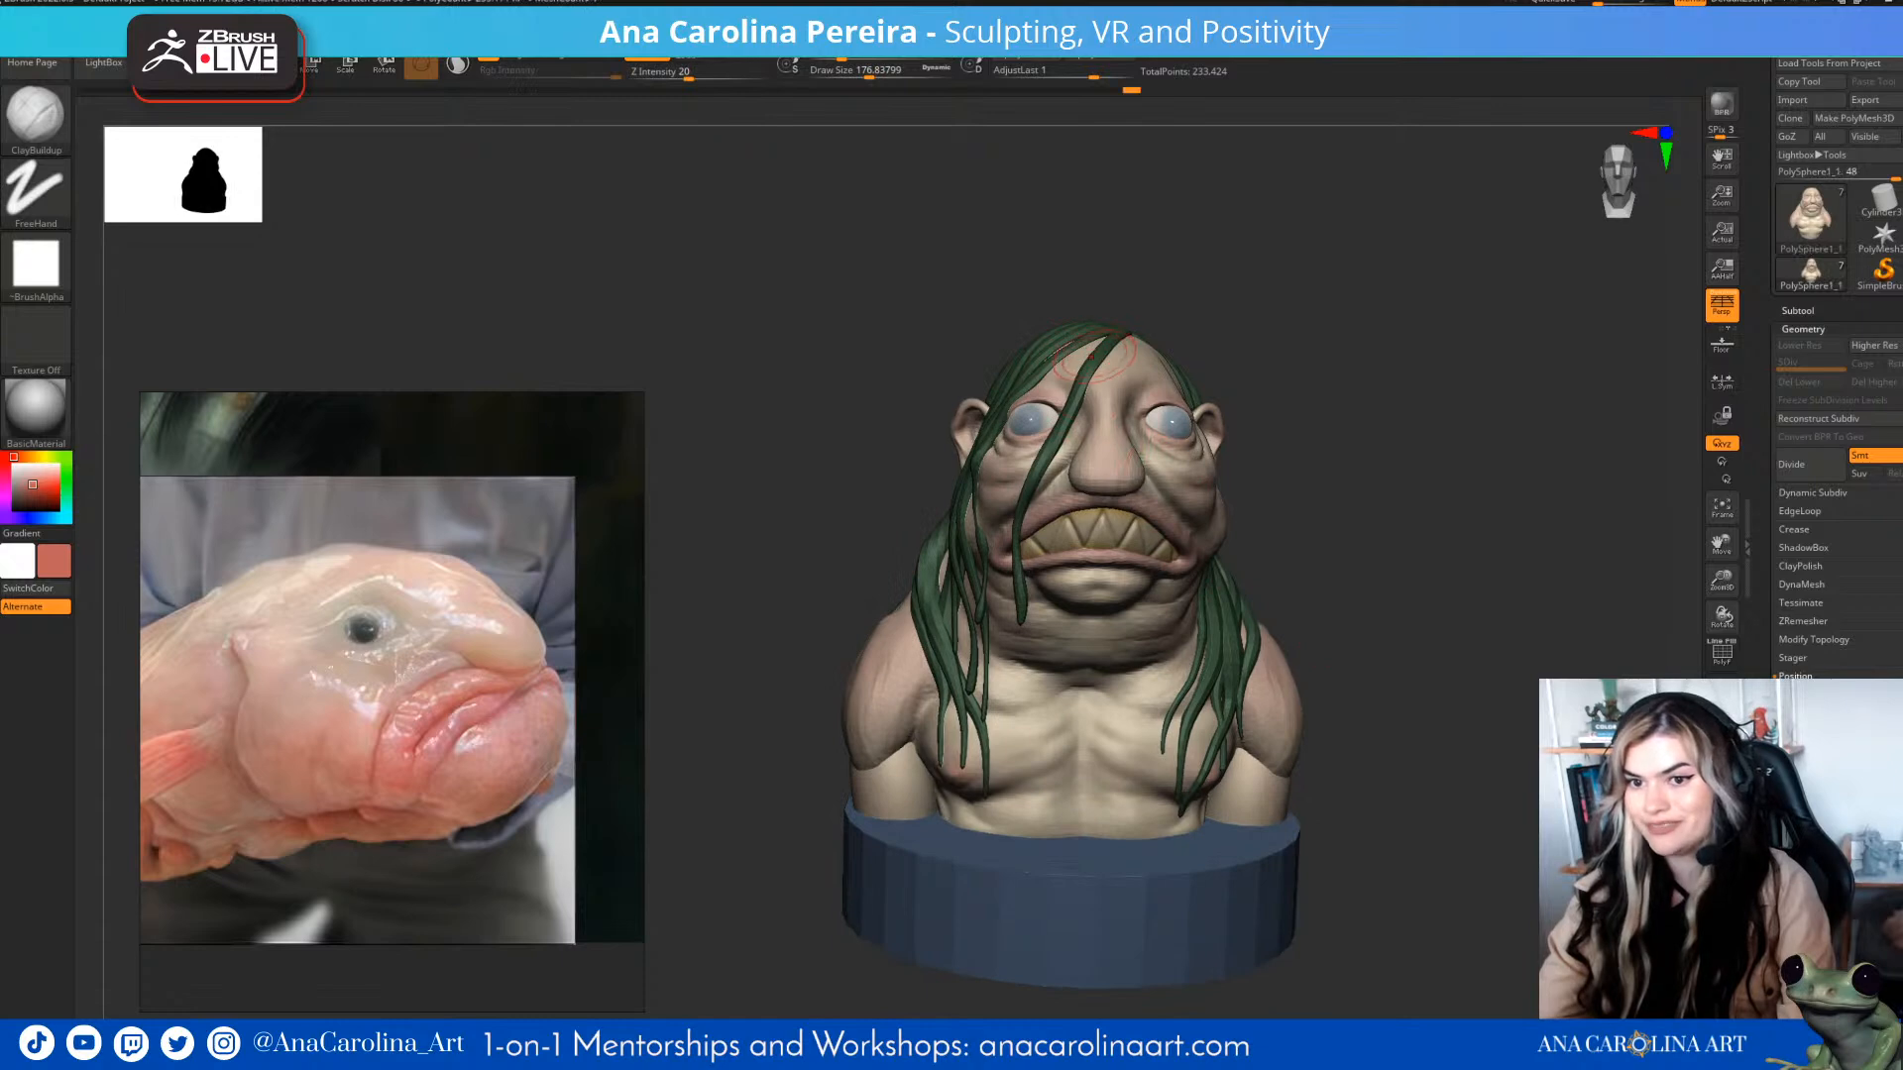
left_click(1798, 311)
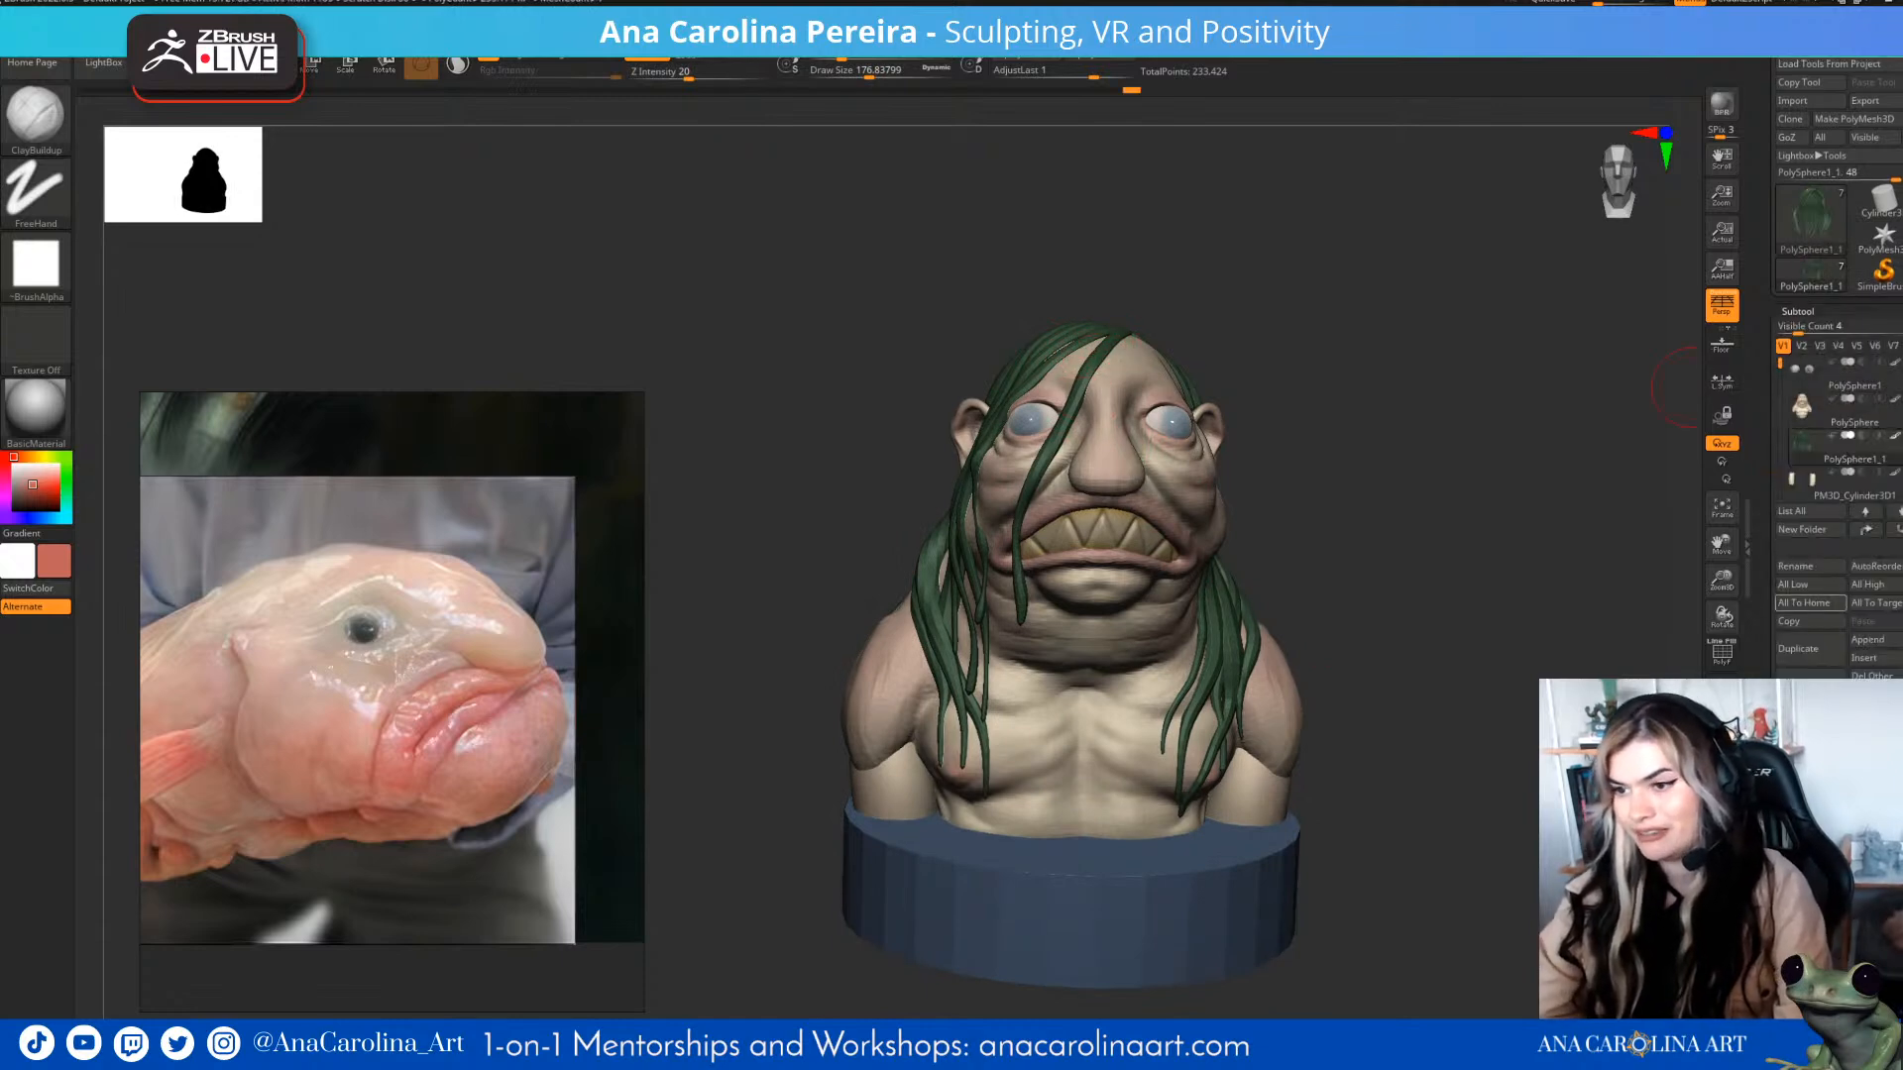
left_click(1803, 897)
left_click(1806, 465)
left_click(1806, 465)
right_click_drag(1428, 639, 1543, 650)
key("ctrl+z")
key("ctrl+z")
mouse_move(1596, 655)
left_mouse_down()
mouse_move(1516, 640)
mouse_move(1516, 703)
left_mouse_up()
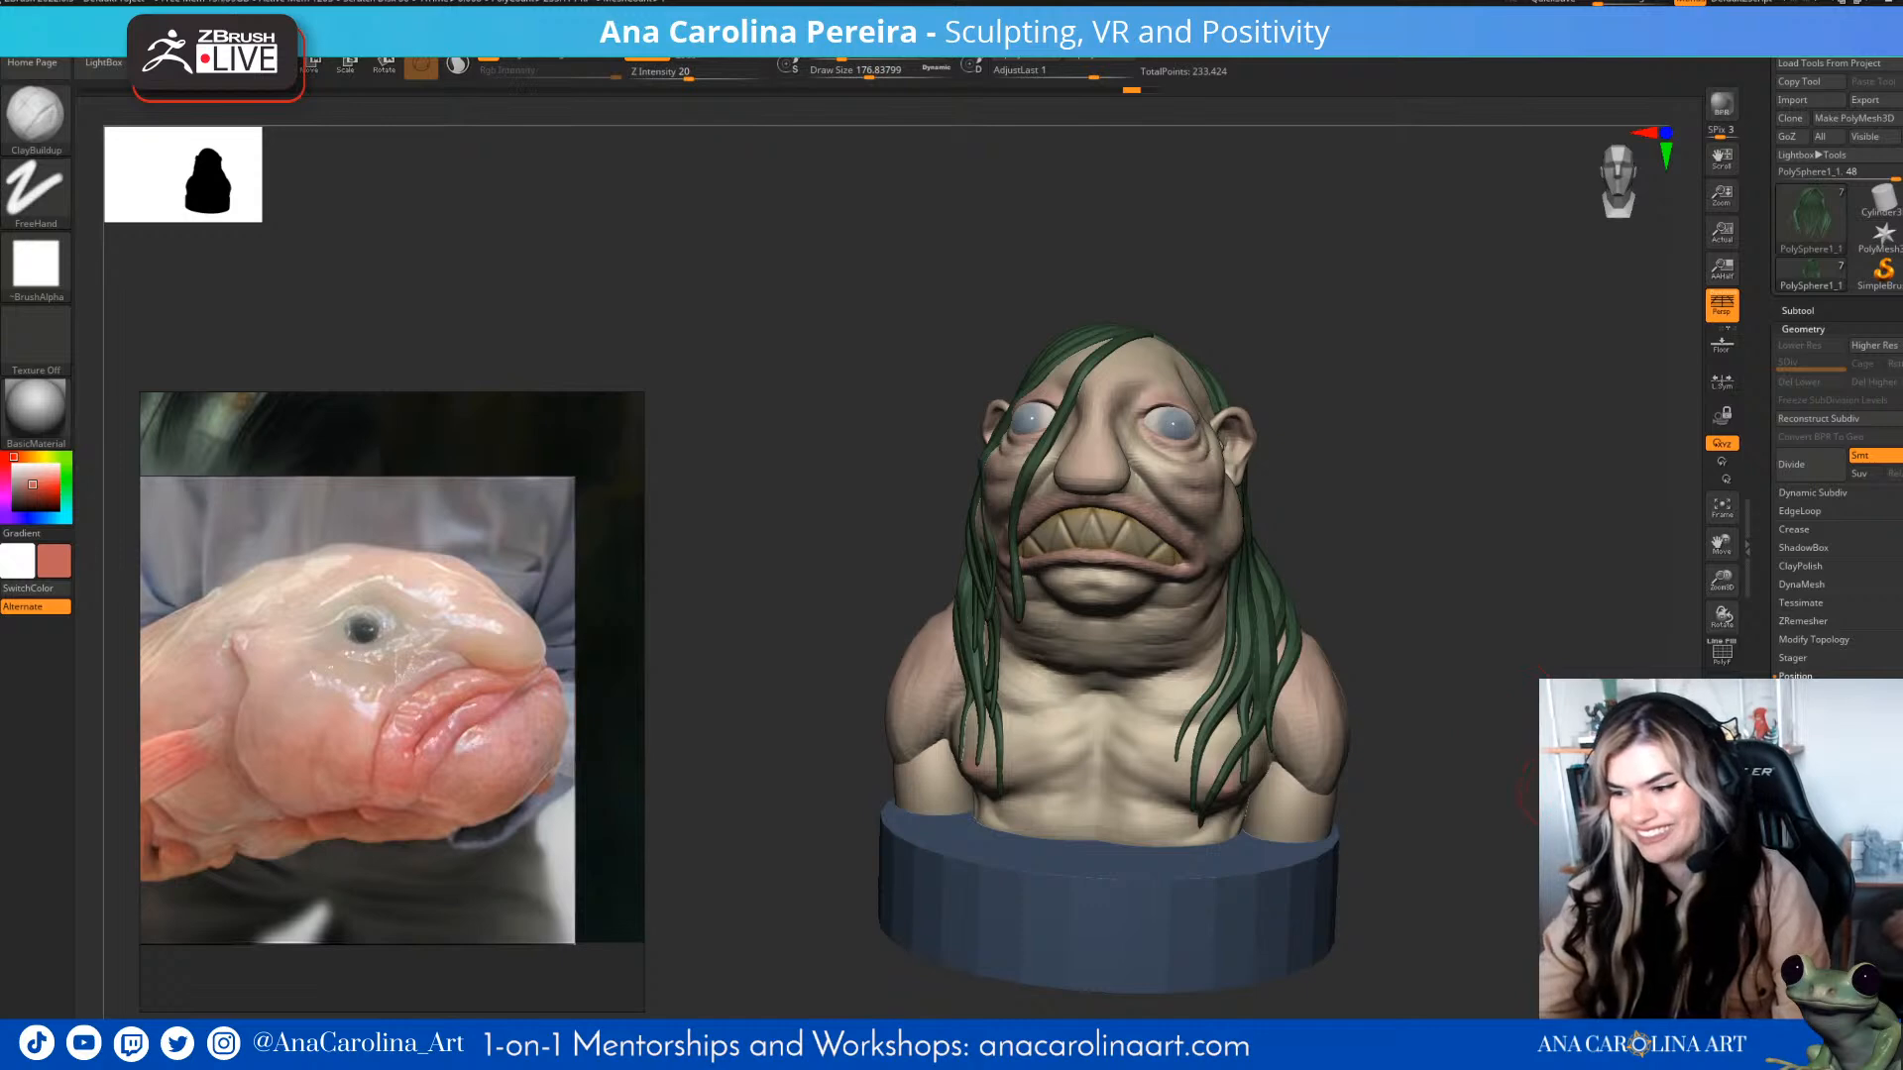
- Mask the lips around the mouth on the body mesh and invert the mask so only the lips stay editable
mouse_move(1542, 793)
left_mouse_down()
mouse_move(1467, 682)
mouse_move(1618, 492)
mouse_move(1625, 540)
mouse_move(1576, 533)
left_mouse_up()
key("bracketleft")
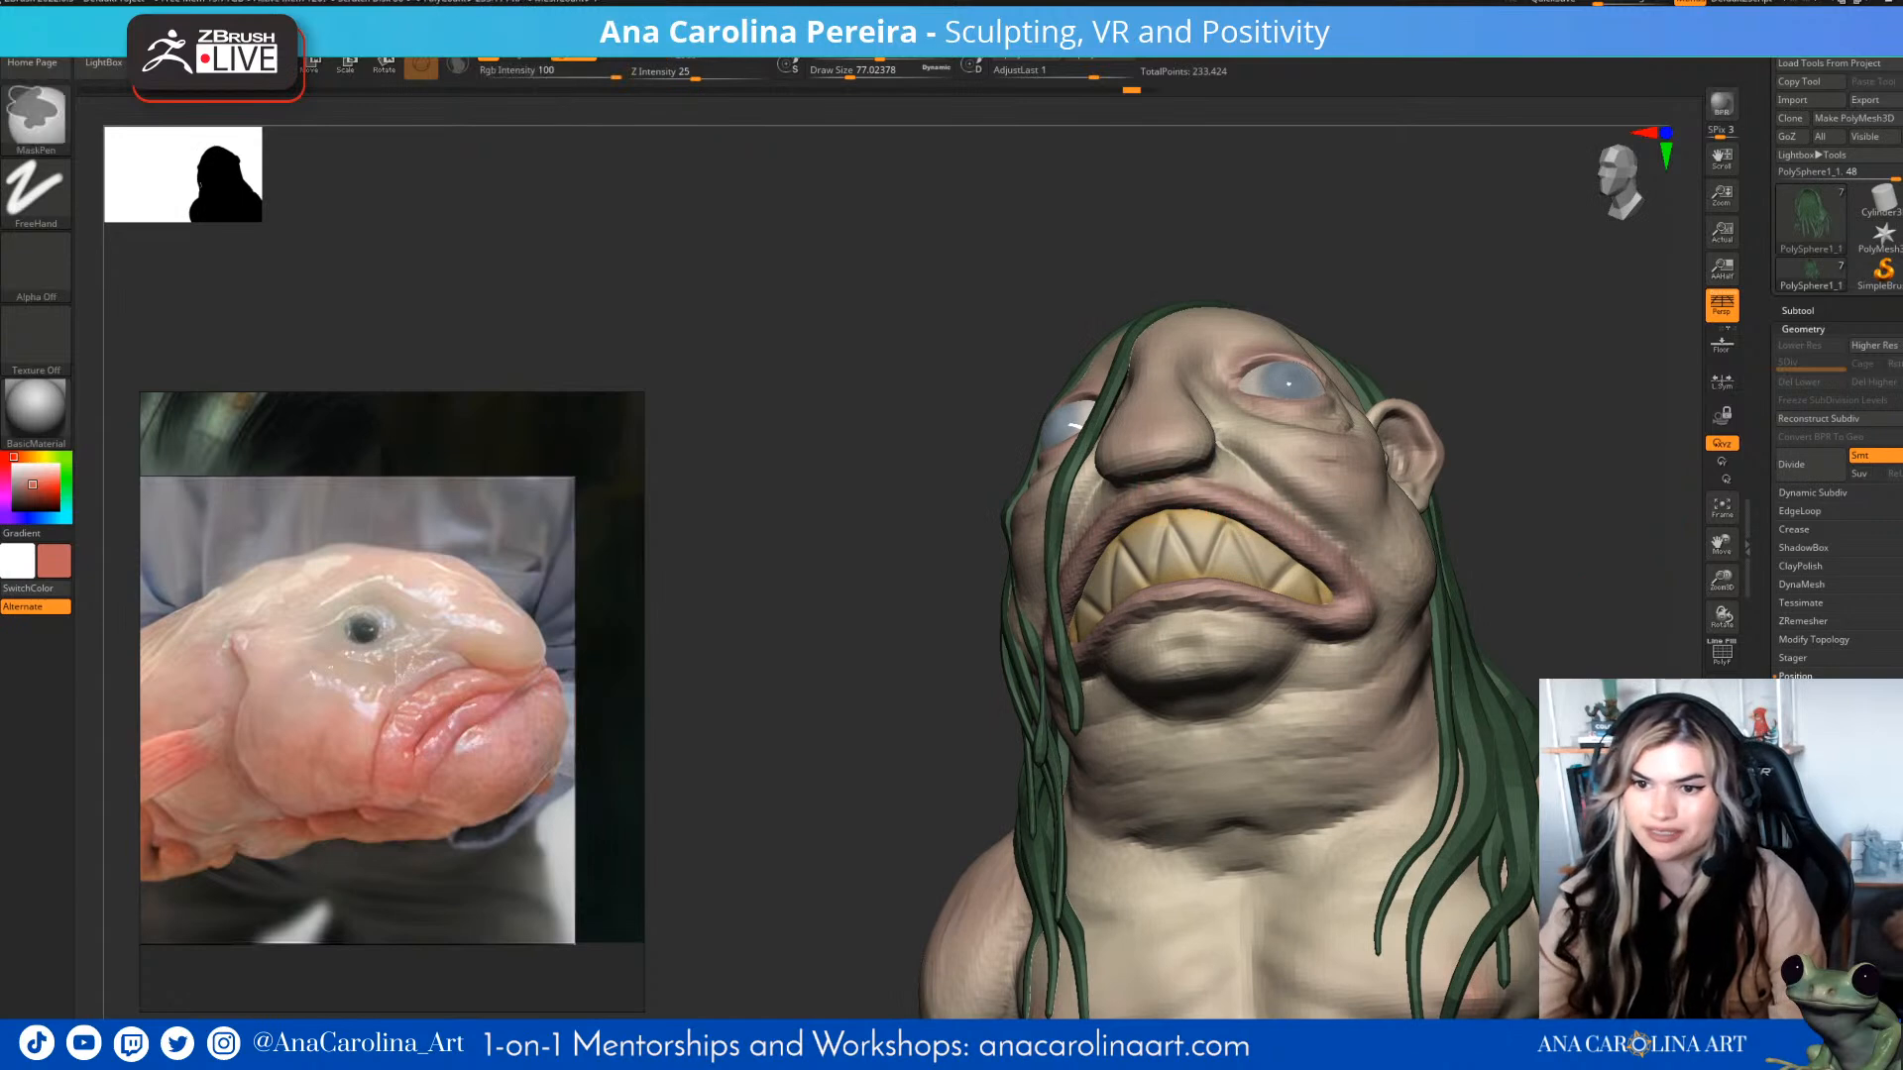
key("ctrl")
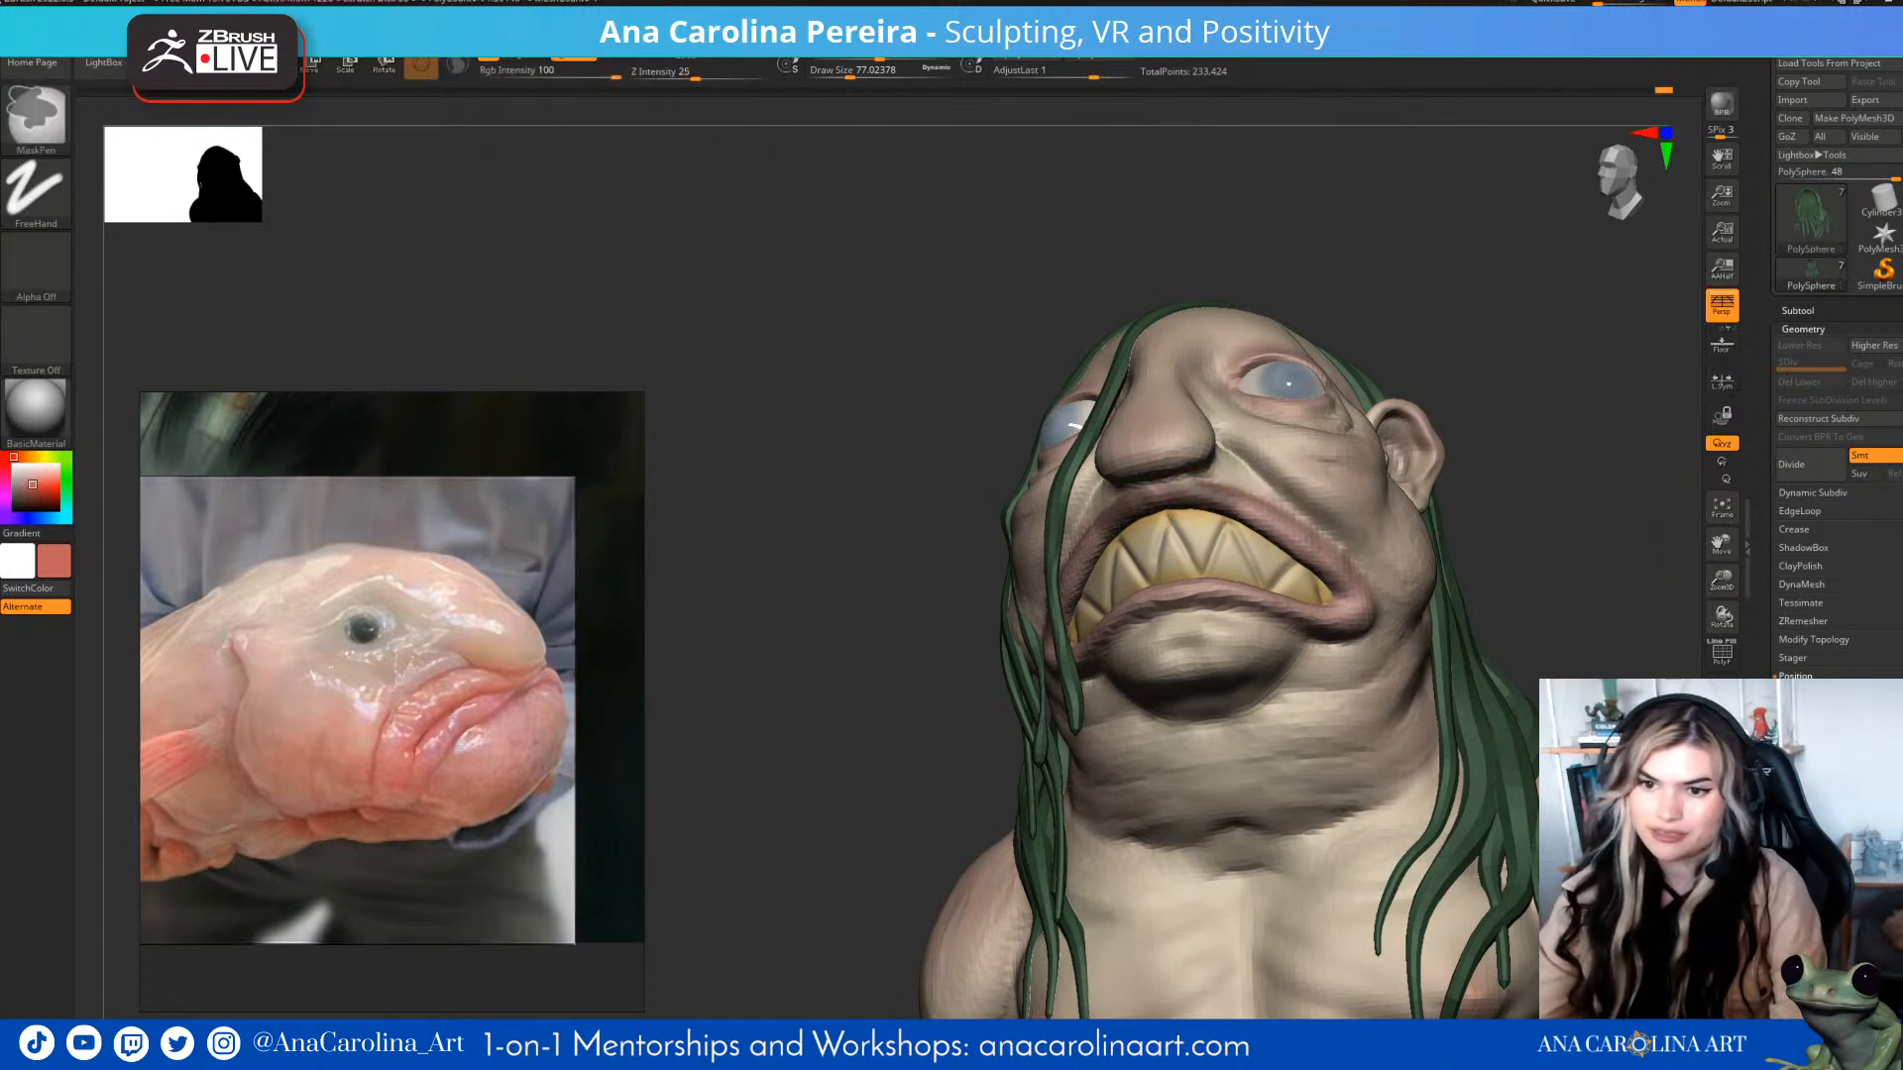
mouse_move(1237, 504)
left_mouse_down("ctrl")
mouse_move(1321, 558)
mouse_move(1363, 630)
mouse_move(1176, 595)
mouse_move(1285, 598)
left_mouse_up("ctrl")
mouse_move(1289, 595)
right_mouse_down()
mouse_move(1412, 674)
mouse_move(1286, 574)
right_mouse_up()
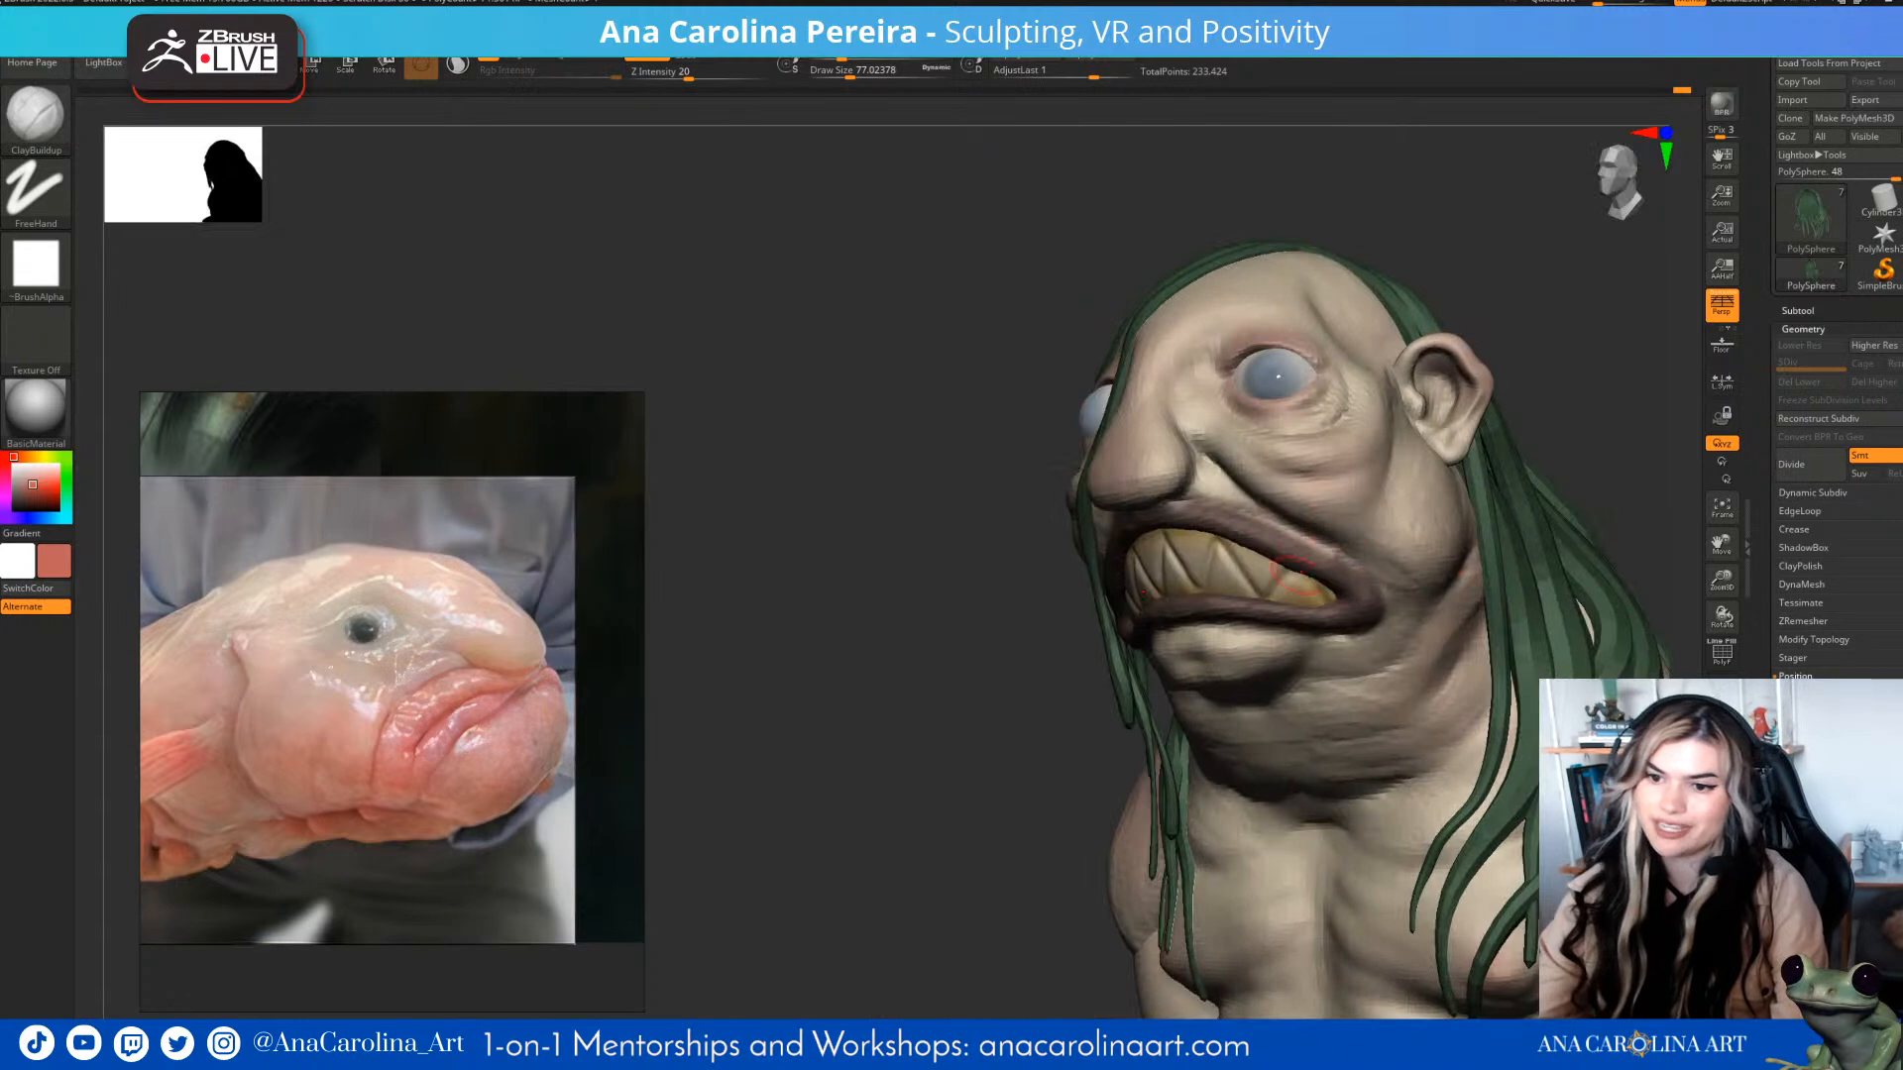
left_click_drag(1331, 555, 1186, 499, "ctrl")
key("ctrl+z")
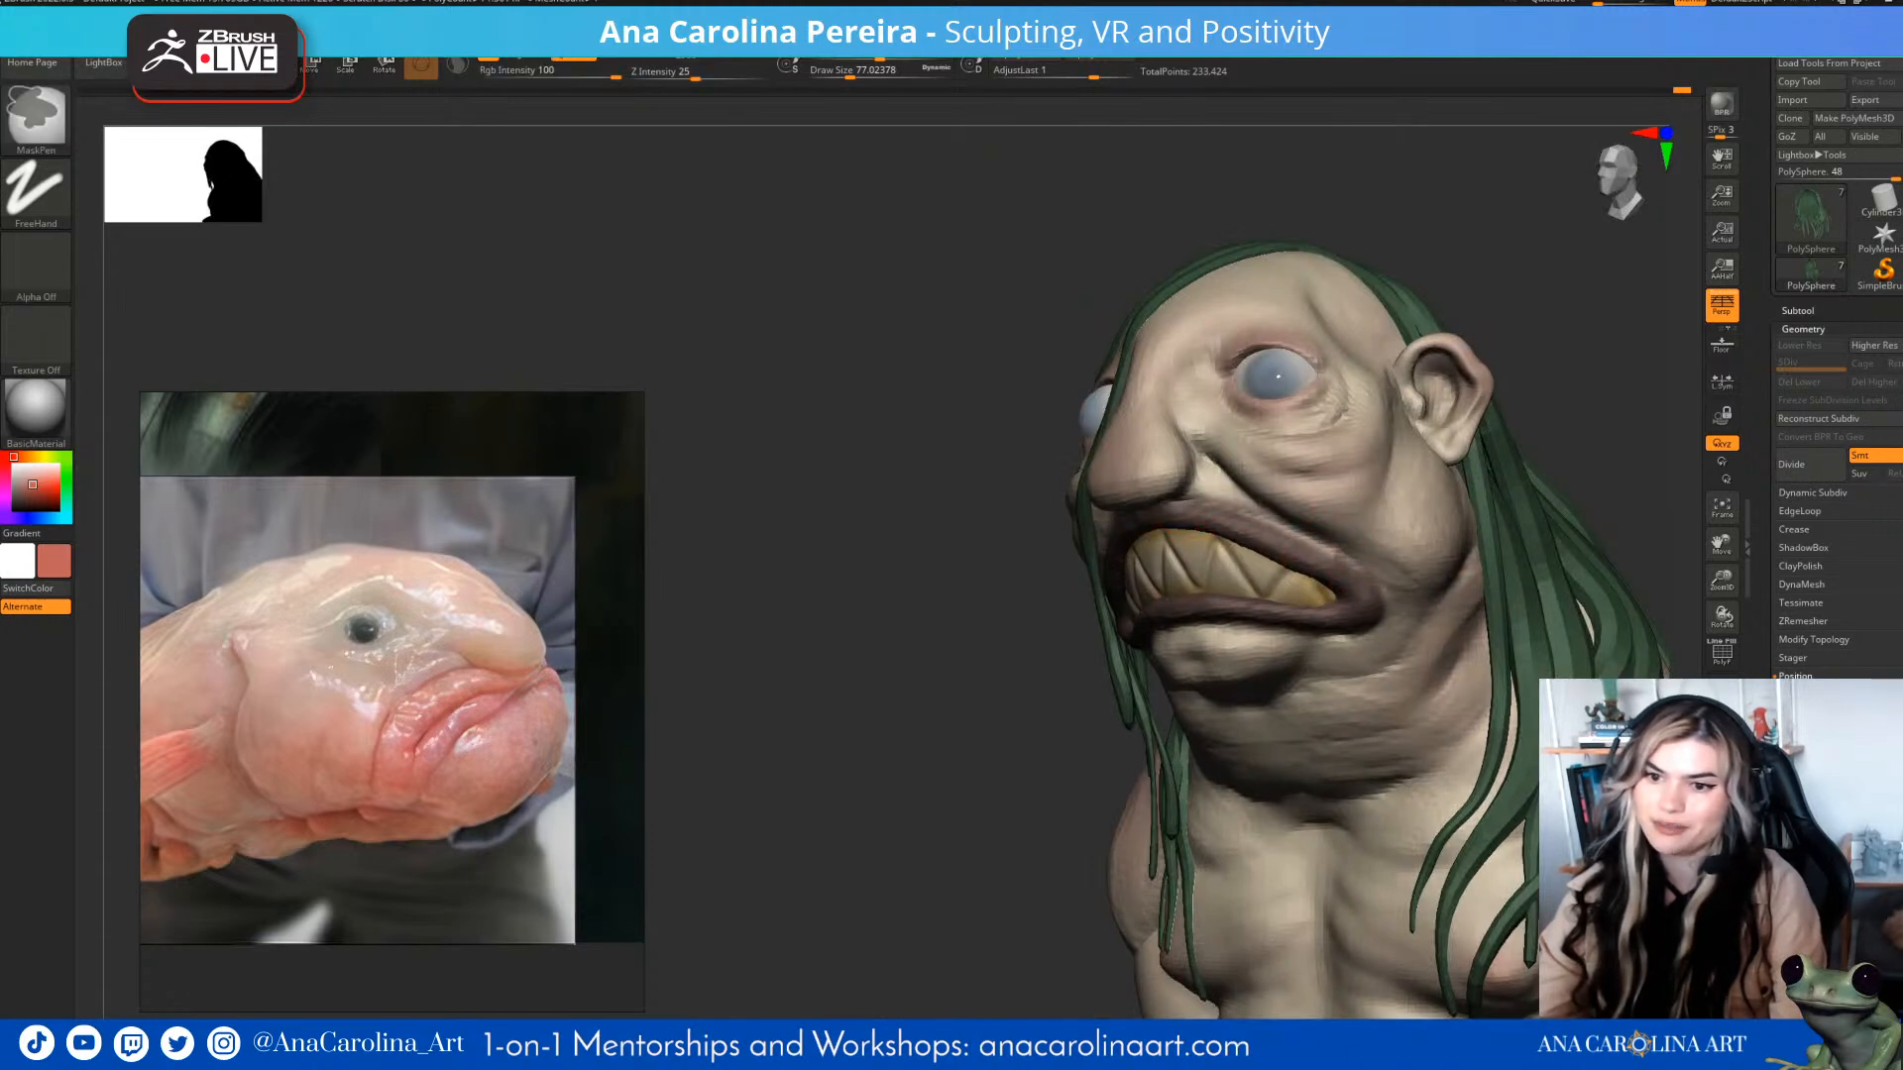
right_click_drag(1277, 376, 1051, 394)
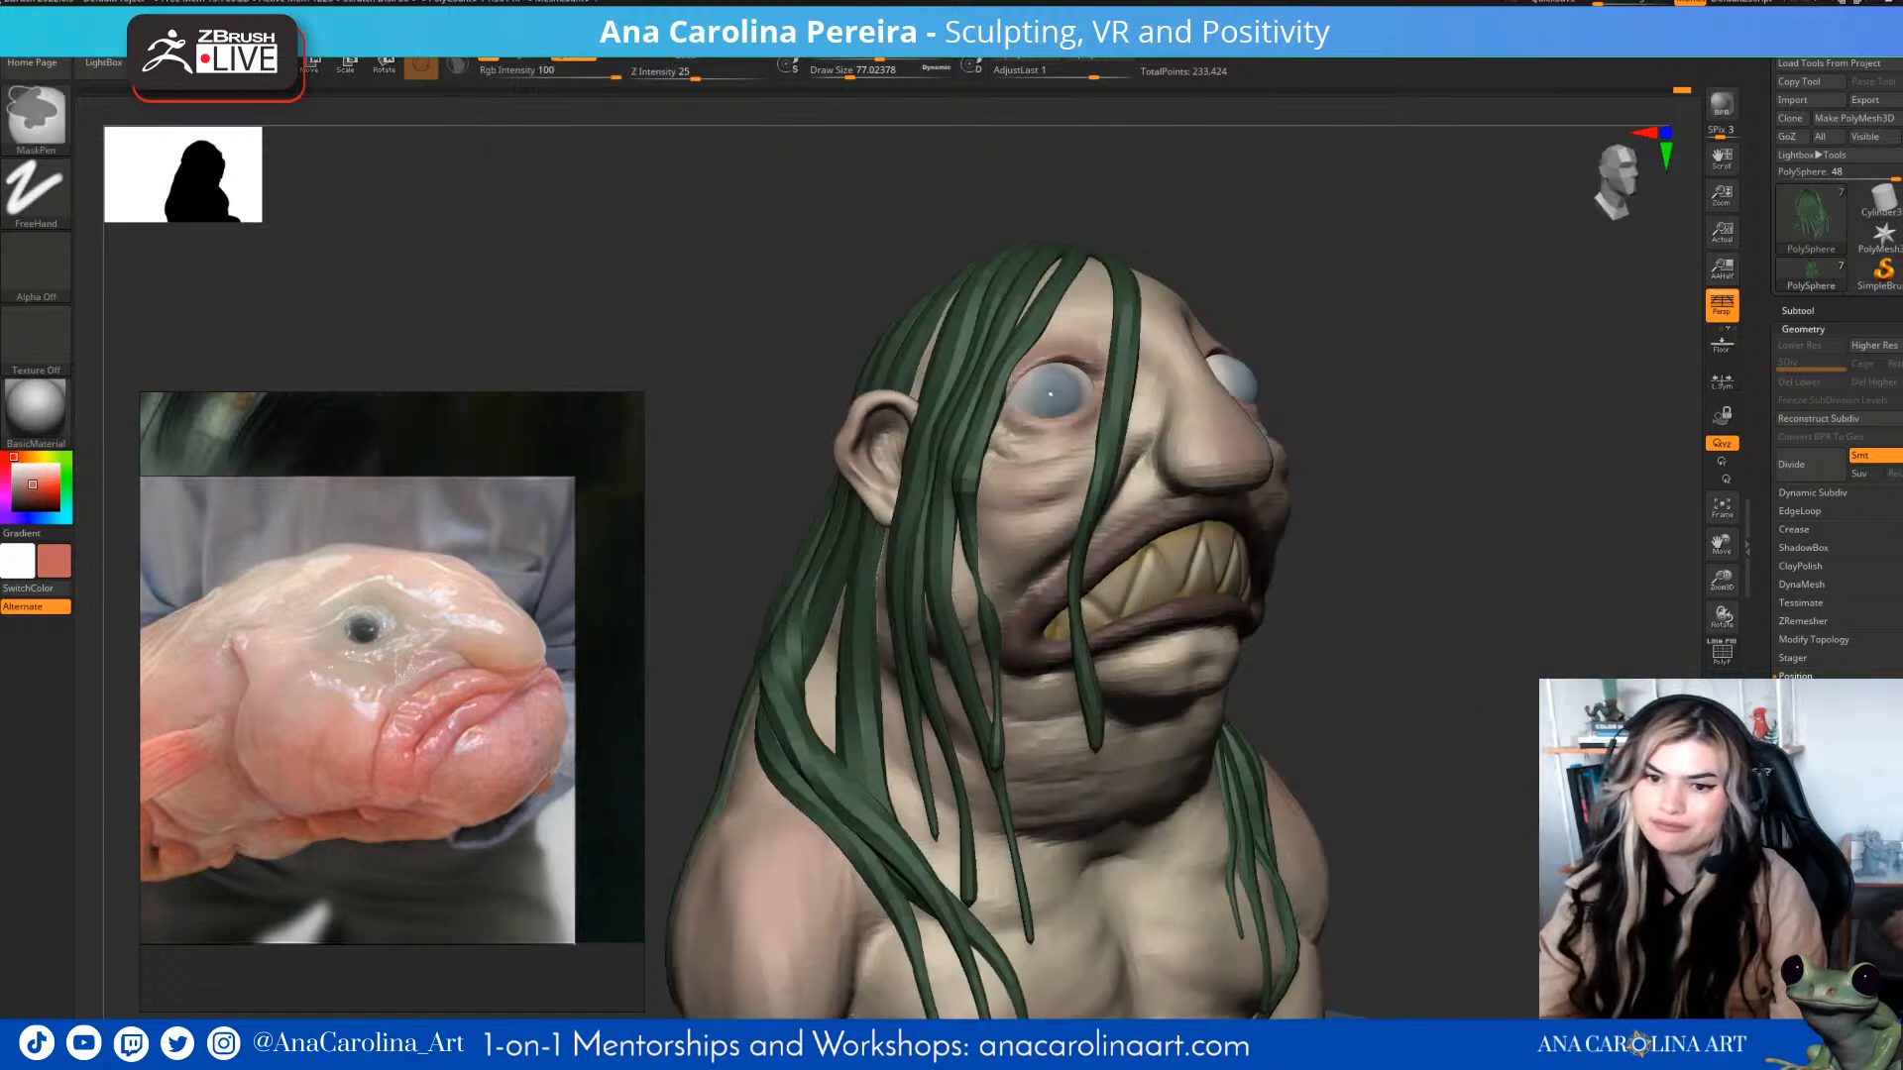
left_click(1517, 502, "ctrl")
mouse_move(1517, 502)
right_mouse_down()
mouse_move(1496, 477)
mouse_move(1576, 486)
right_mouse_up()
- Plump up the unmasked lips with the Inflate brush at a draw size of about 274
key("b")
key("i")
key("n")
left_click(1318, 535, "alt")
key("bracketright")
key("bracketright")
key("s")
left_click(1155, 594)
mouse_move(1313, 580)
right_mouse_down()
mouse_move(1194, 525)
mouse_move(1383, 511)
right_mouse_up()
right_click_drag(1487, 587, 1392, 644)
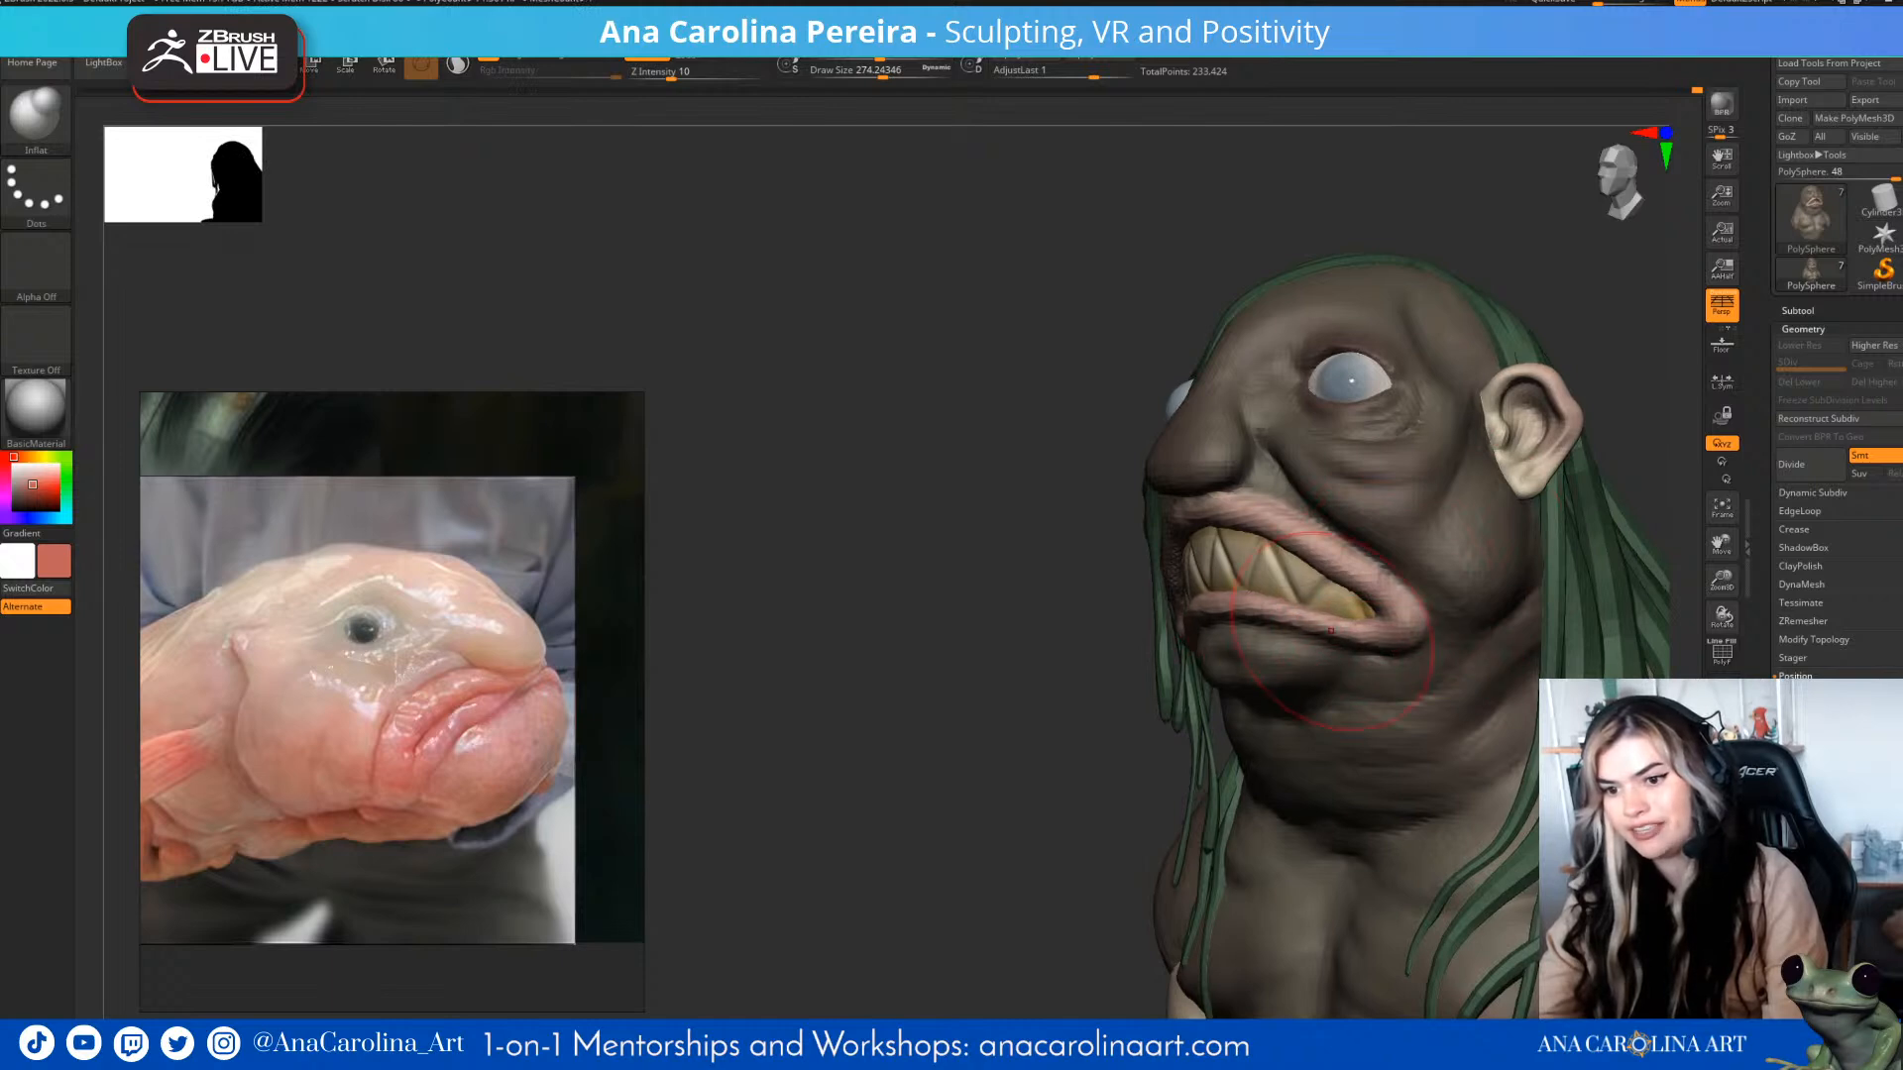
mouse_move(991, 729)
right_mouse_down()
mouse_move(1126, 764)
mouse_move(1170, 634)
mouse_move(1427, 649)
mouse_move(1579, 563)
mouse_move(1517, 545)
mouse_move(1457, 476)
mouse_move(1479, 591)
mouse_move(1487, 555)
right_mouse_up()
left_click(1479, 591, "ctrl")
mouse_move(1486, 555)
right_mouse_down("ctrl")
mouse_move(1527, 570)
mouse_move(1591, 545)
right_mouse_up("ctrl")
- Choose the Move brush at a size of about 192 and invert the mask so the lips are protected
key("b")
key("m")
key("v")
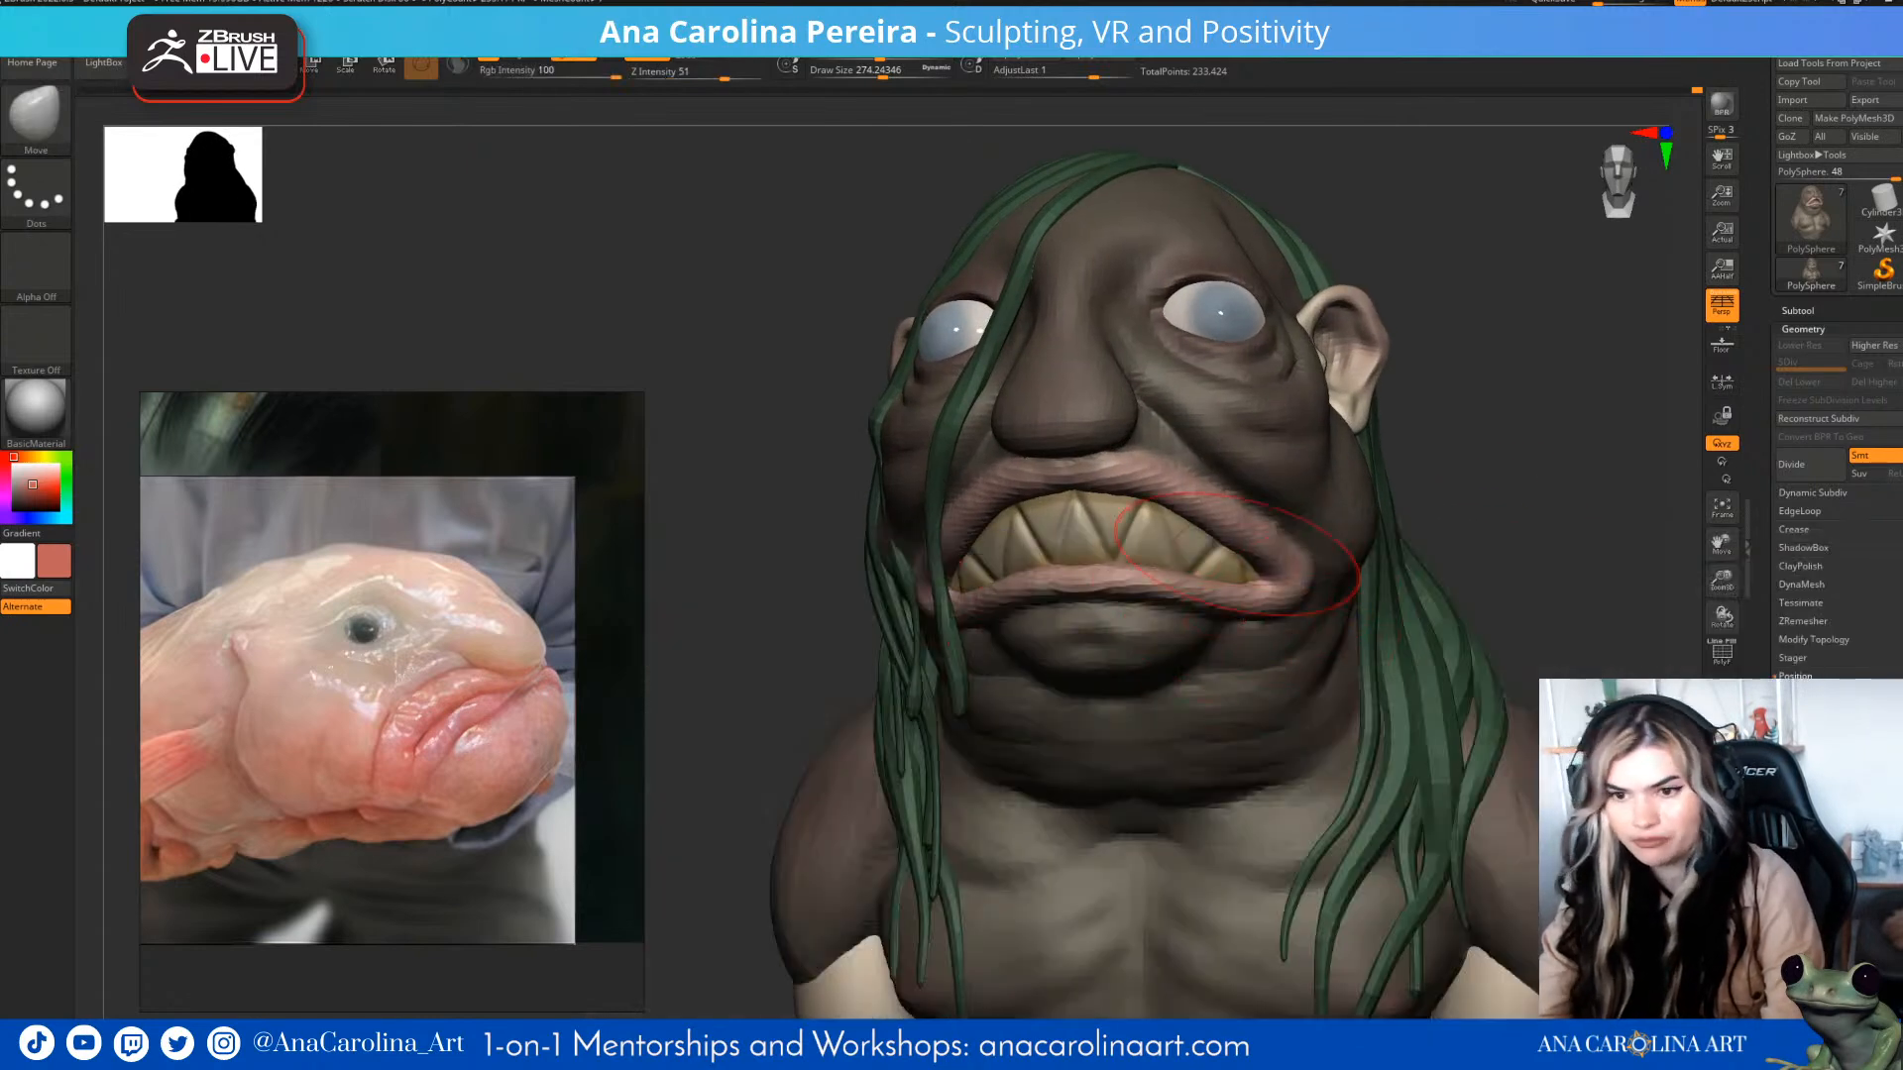
left_click(1433, 429, "ctrl")
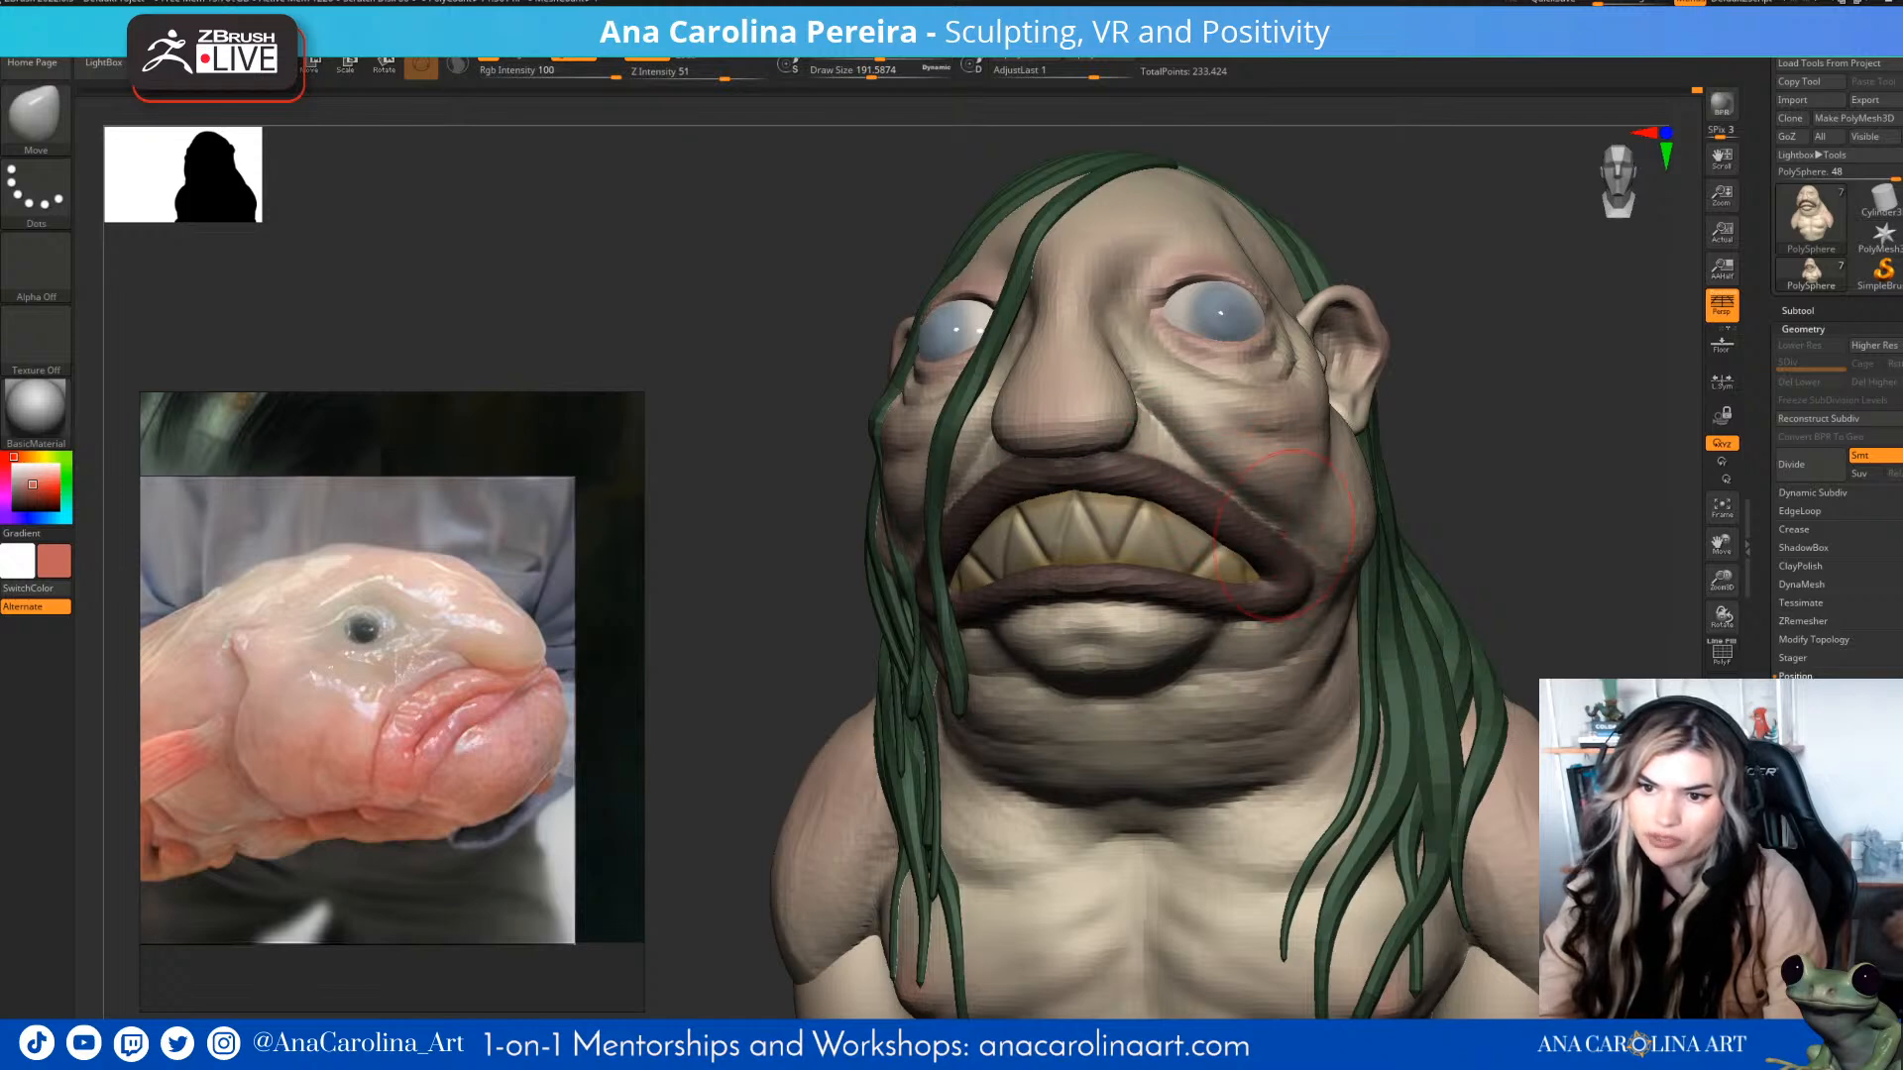
right_click_drag(1322, 561, 1517, 493)
left_click_drag(1516, 492, 1547, 525, "ctrl")
key("ctrl+z")
right_click_drag(1447, 442, 1375, 450)
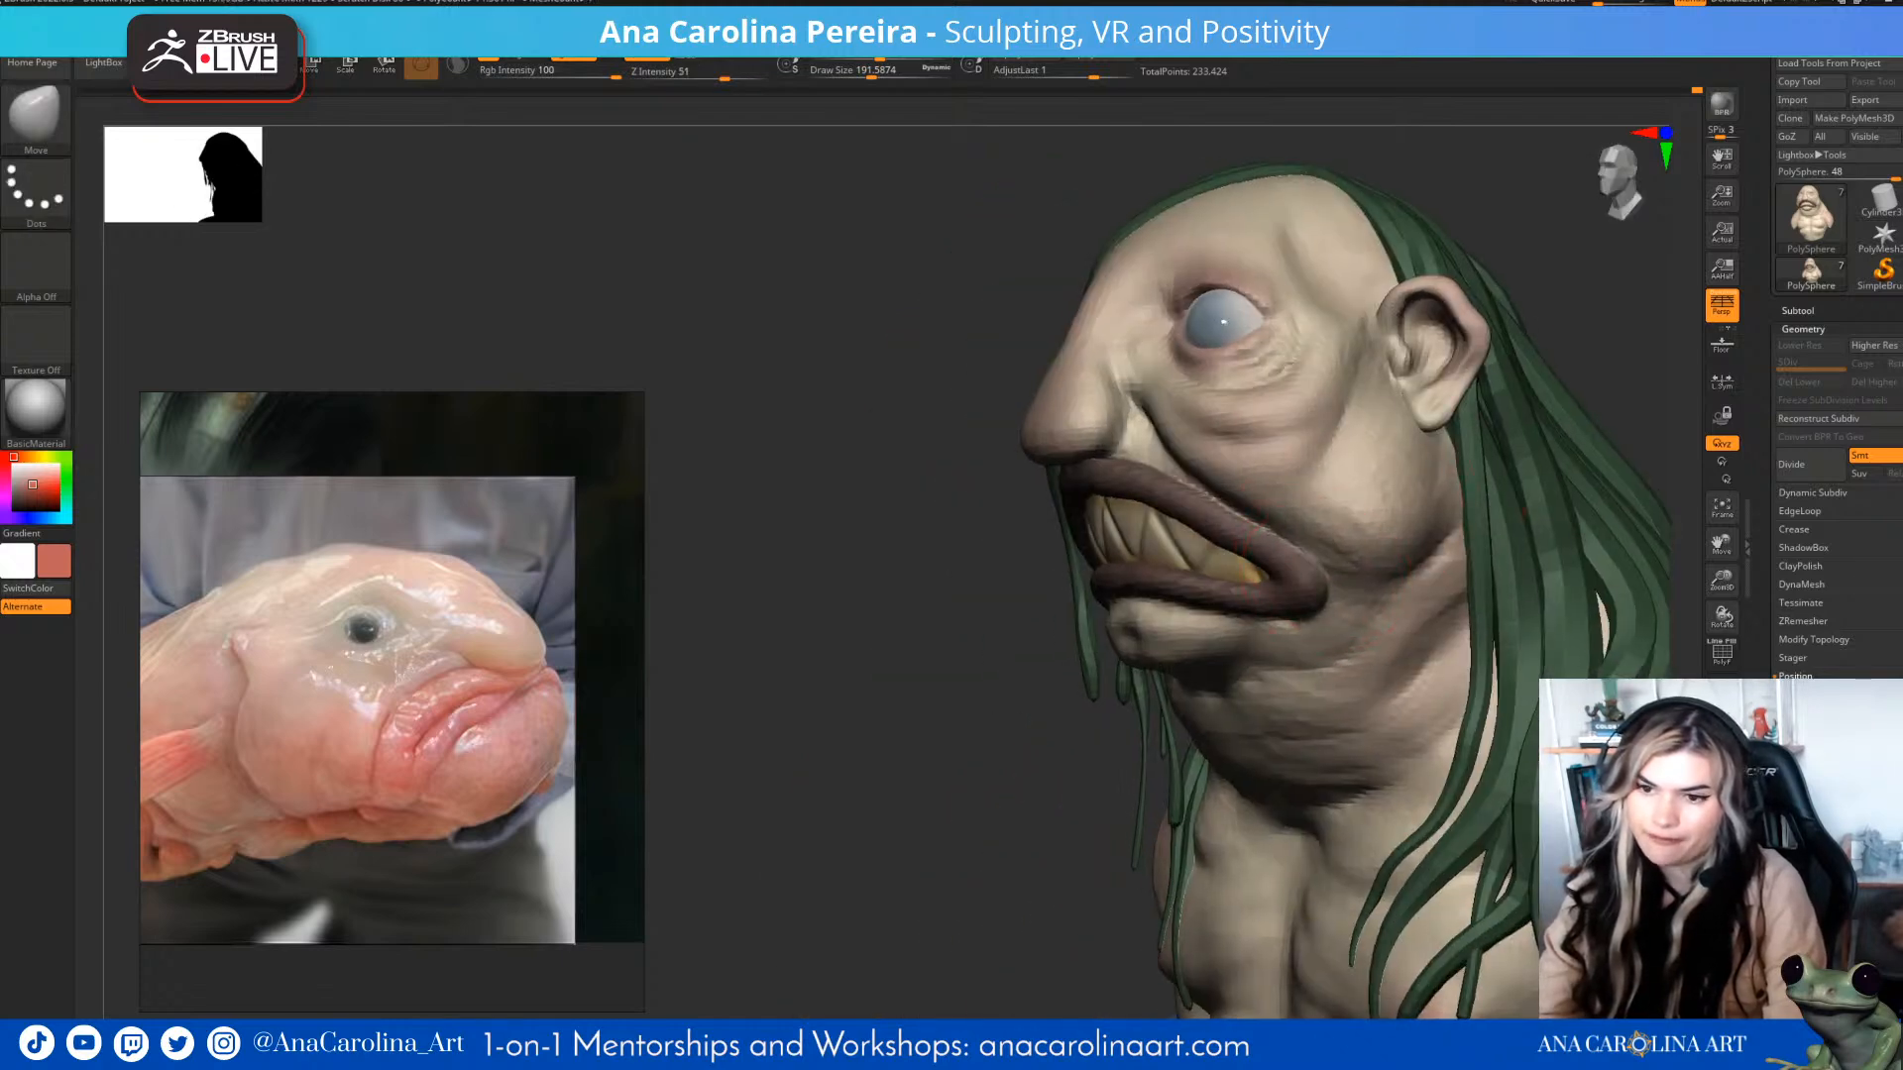
right_click_drag(1323, 470, 1207, 494)
- Reshape the skin just below the lower lip with the Move brush, reducing its size to about 136
left_click(1279, 634, "alt")
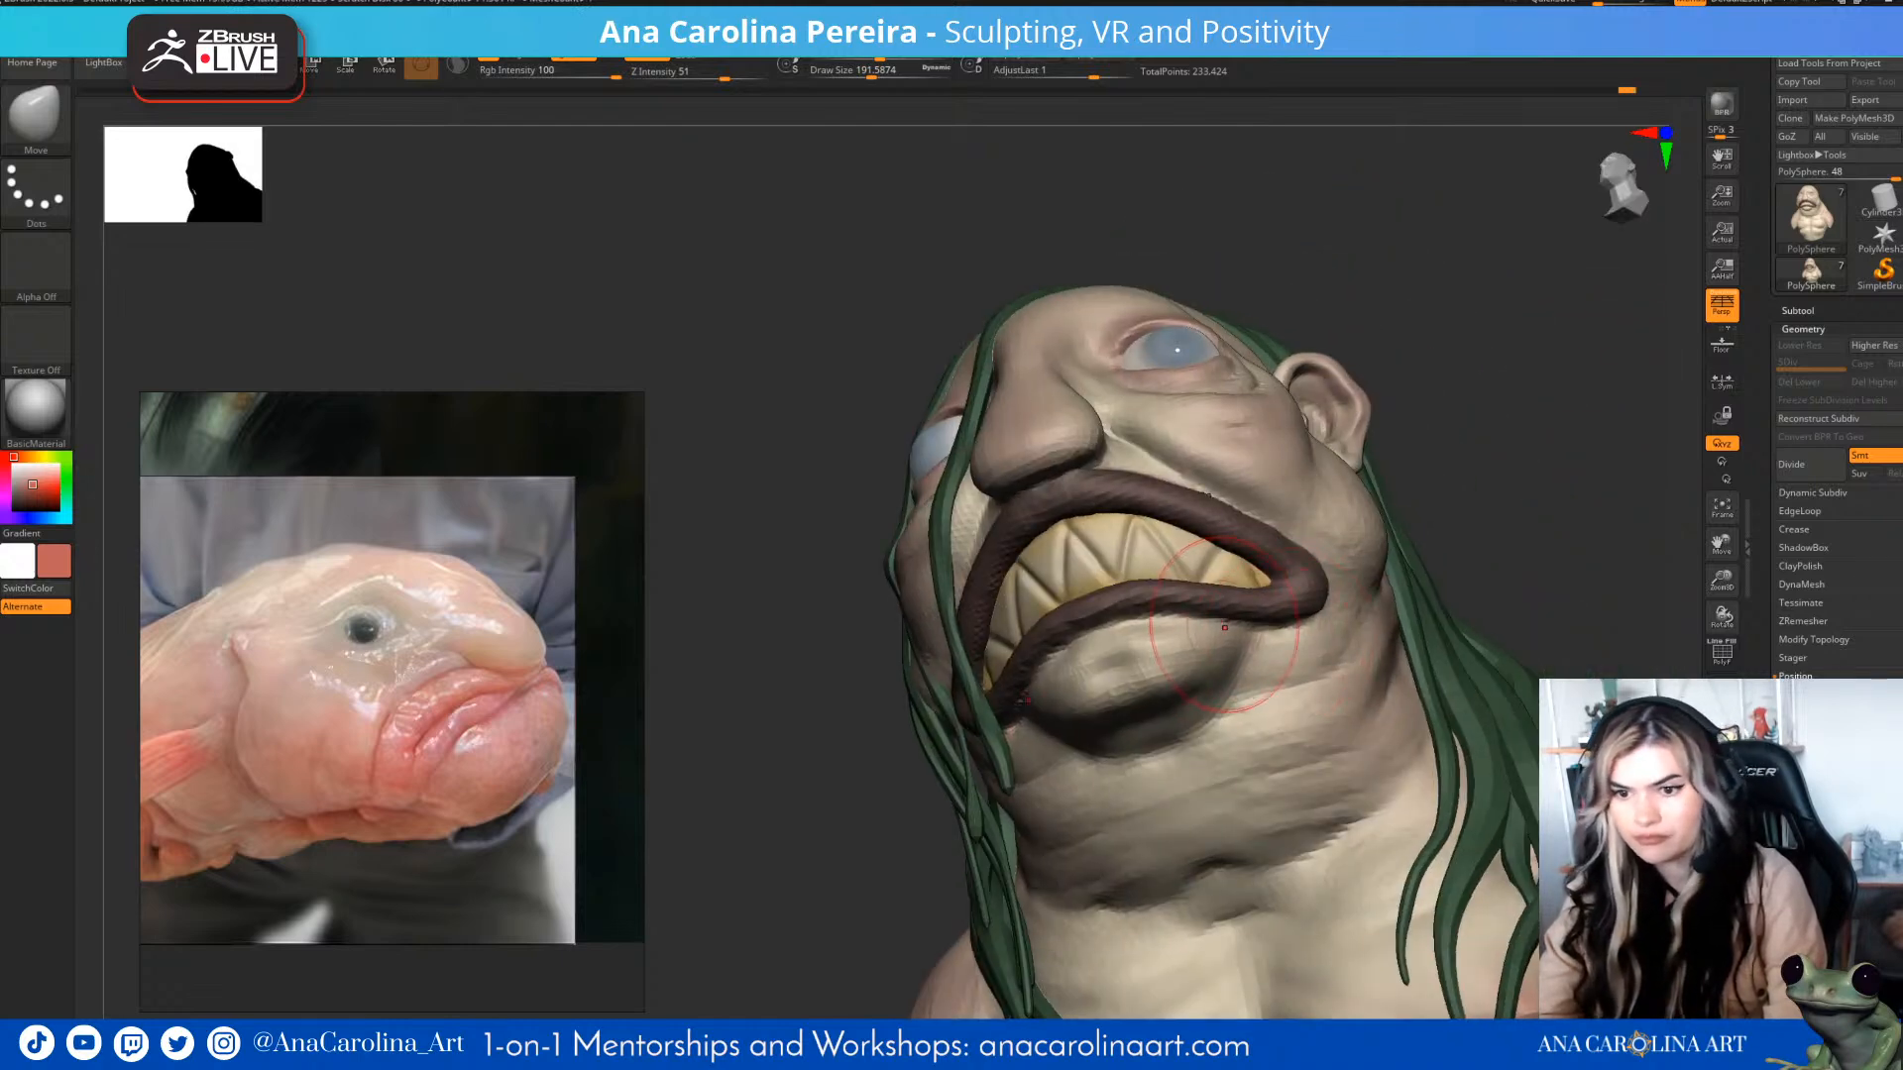
left_click_drag(1164, 639, 1120, 634)
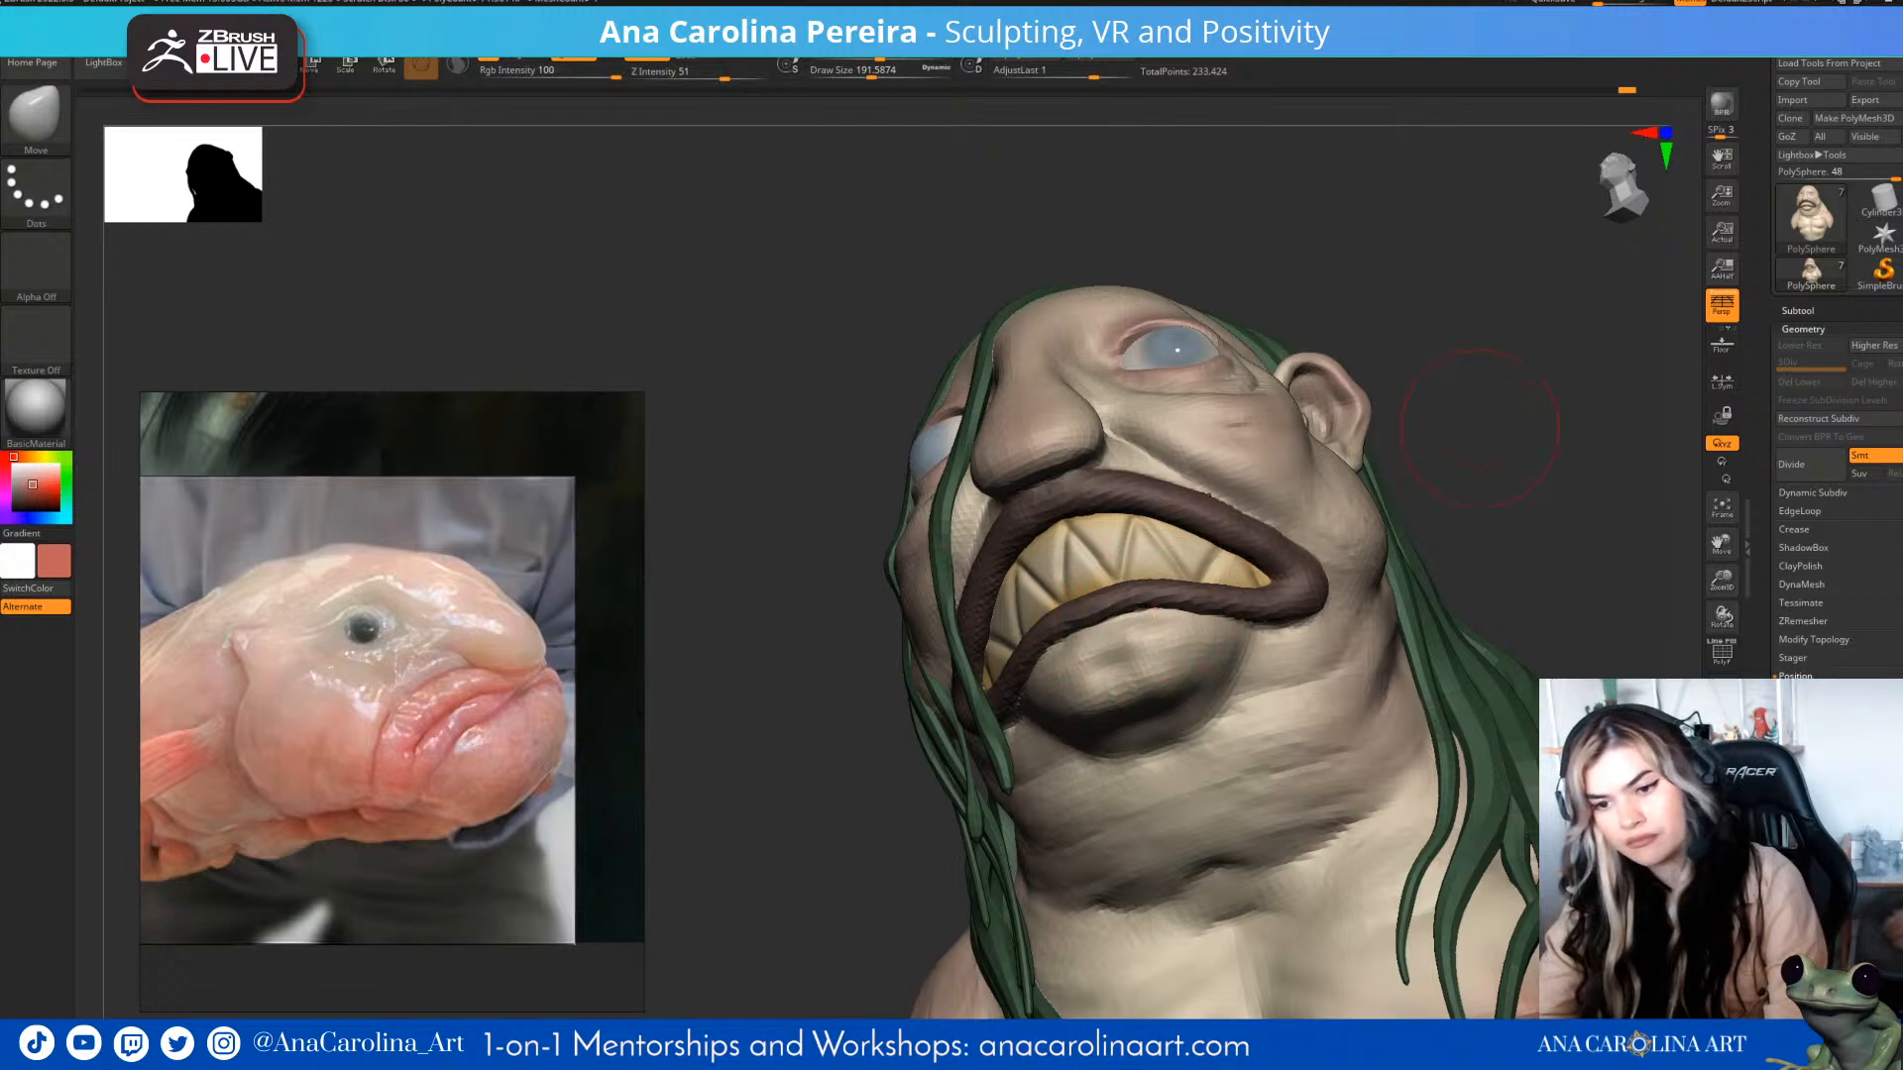
right_click_drag(1428, 396, 1449, 428)
key("s")
left_click_drag(1158, 634, 1139, 634)
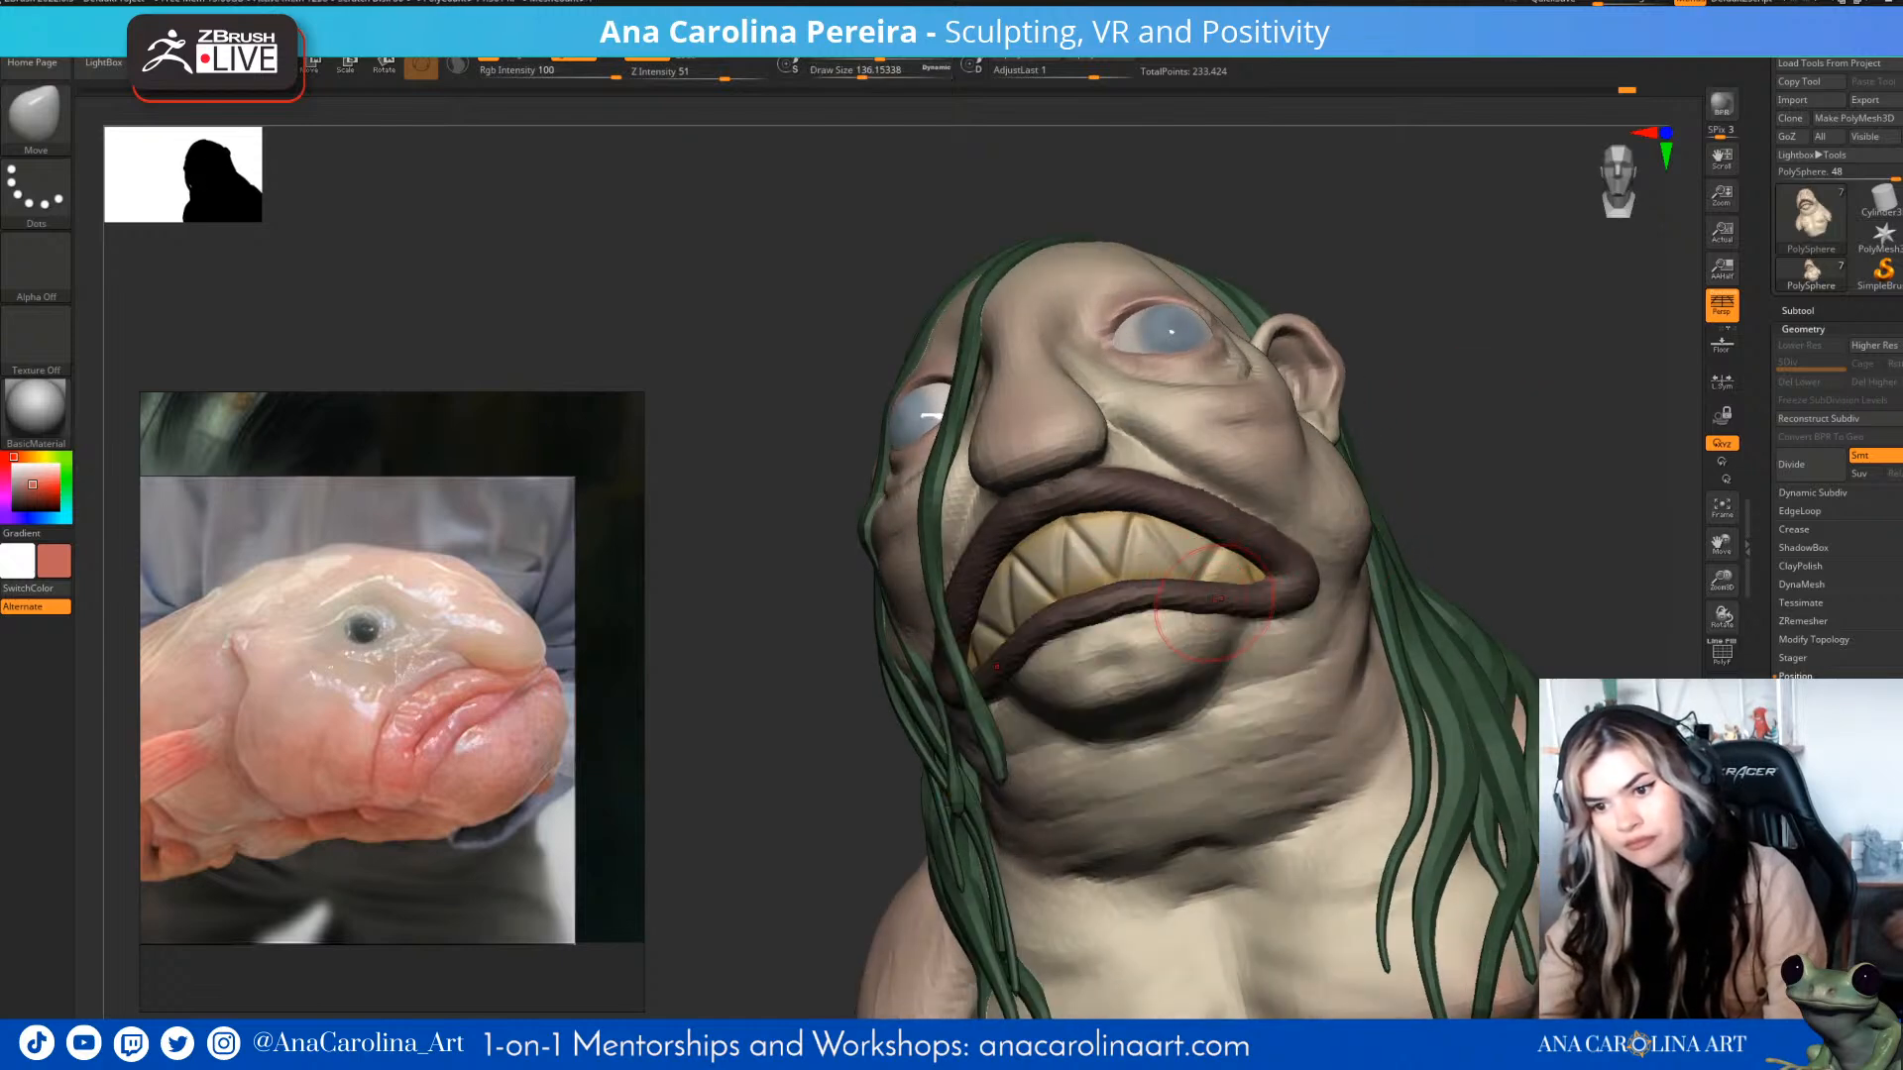
- Invert the mask to free the lips and adjust the mouth corner with the Move brush at about size 97
left_click_drag(1501, 522, 1507, 533, "ctrl")
mouse_move(1507, 533)
right_mouse_down("ctrl")
mouse_move(1497, 476)
mouse_move(1591, 506)
mouse_move(1448, 539)
mouse_move(1452, 620)
mouse_move(1413, 550)
right_mouse_up("ctrl")
key("ctrl+z")
key("ctrl+i")
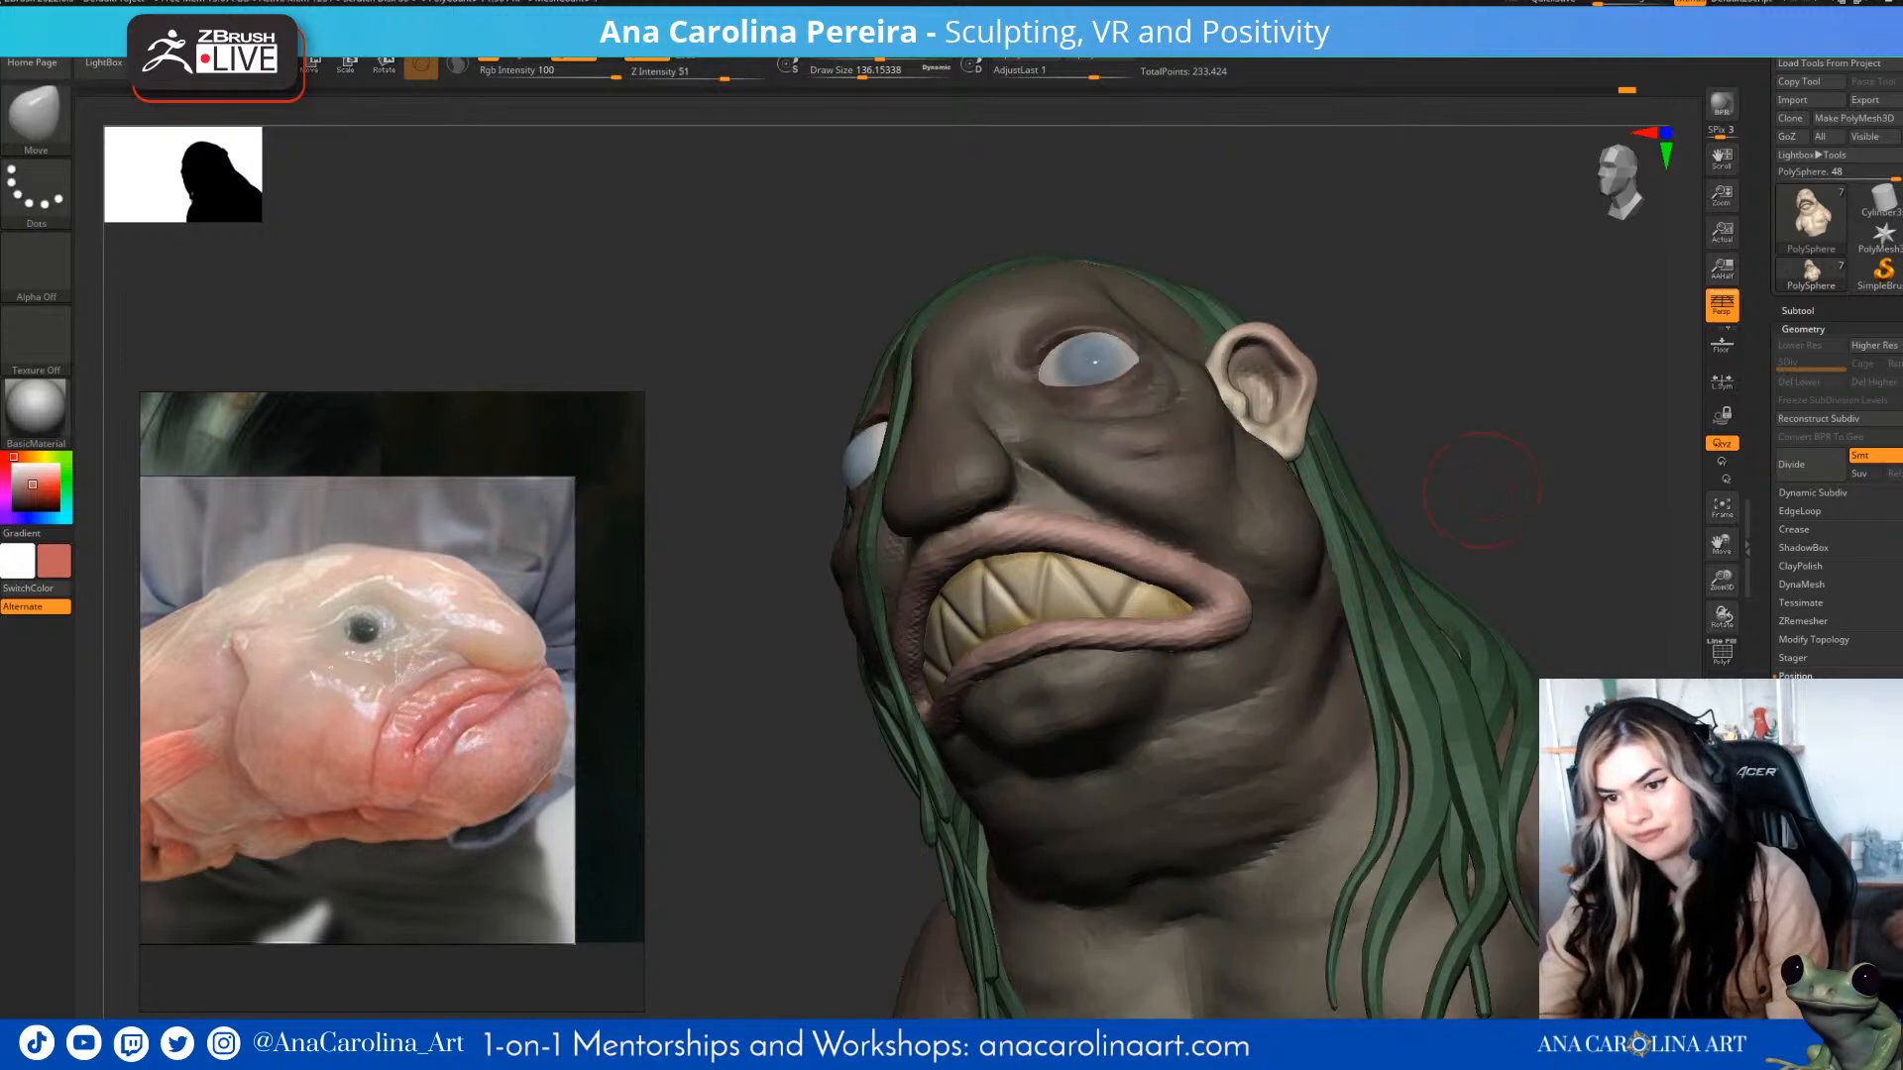
key("space")
left_click_drag(1262, 603, 1250, 602)
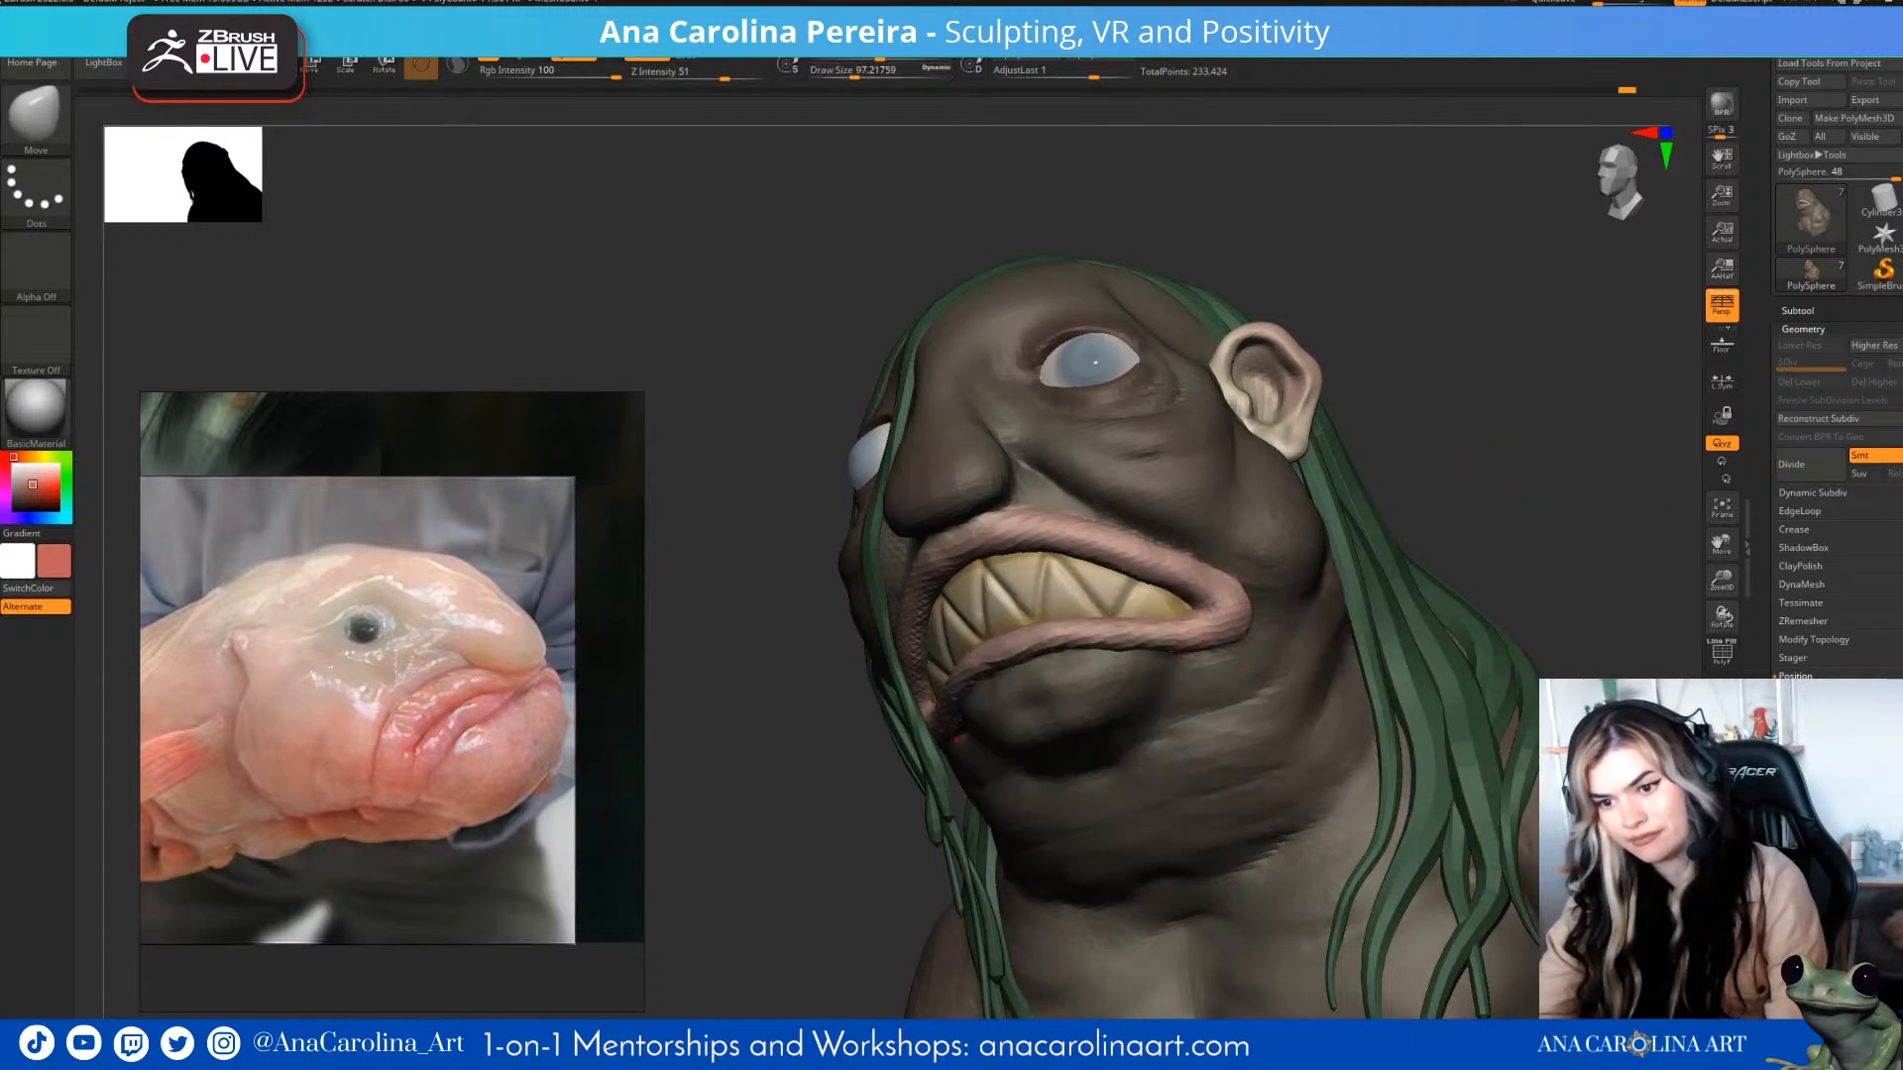
- Smooth the lips at the corner of the mouth and clear the mask from the body
mouse_move(1385, 562)
right_mouse_down()
mouse_move(1526, 570)
mouse_move(1377, 562)
right_mouse_up()
left_click_drag(1215, 585, 1232, 620, "shift")
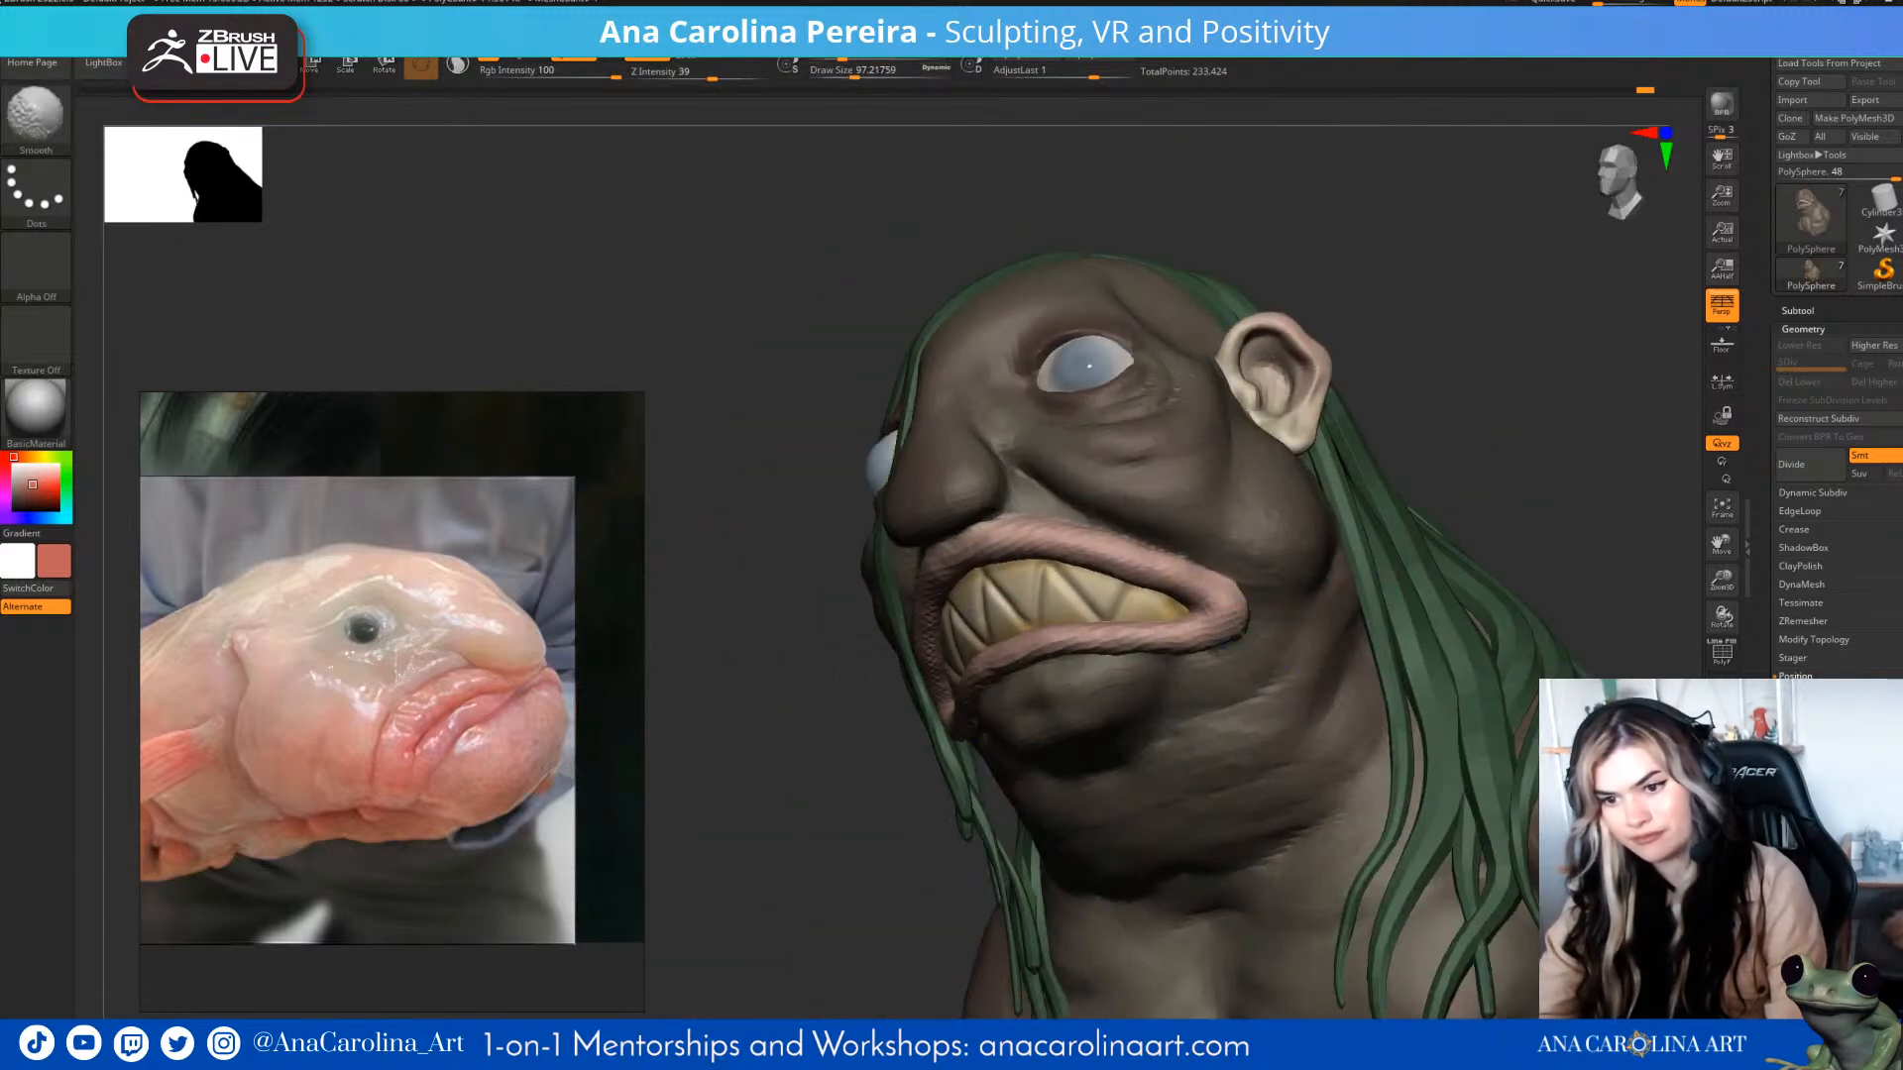
mouse_move(1516, 555)
right_mouse_down("alt")
mouse_move(1538, 459)
mouse_move(1596, 486)
right_mouse_up("alt")
left_click_drag(1529, 502, 1556, 530, "ctrl")
mouse_move(1457, 575)
right_mouse_down("shift")
mouse_move(1497, 583)
mouse_move(1501, 486)
right_mouse_up("shift")
mouse_move(1501, 485)
right_mouse_down()
mouse_move(1576, 495)
mouse_move(1487, 496)
right_mouse_up()
mouse_move(1487, 495)
right_mouse_down("alt")
mouse_move(1486, 605)
mouse_move(1442, 595)
right_mouse_up("alt")
- Mask the bags beneath the eyes, then invert and soften the mask so only the bags stay editable
right_click_drag(1388, 396, 1199, 387)
mouse_move(1159, 238)
right_mouse_down()
mouse_move(1311, 236)
mouse_move(1346, 335)
mouse_move(1508, 357)
mouse_move(1303, 436)
right_mouse_up()
mouse_move(1203, 496)
left_mouse_down("ctrl")
mouse_move(1313, 547)
mouse_move(1255, 537)
mouse_move(1348, 501)
left_mouse_up("ctrl")
right_click_drag(1348, 500, 1229, 491)
mouse_move(1355, 482)
left_mouse_down("ctrl")
mouse_move(1354, 506)
mouse_move(1289, 524)
left_mouse_up("ctrl")
right_click_drag(1467, 342, 1578, 316)
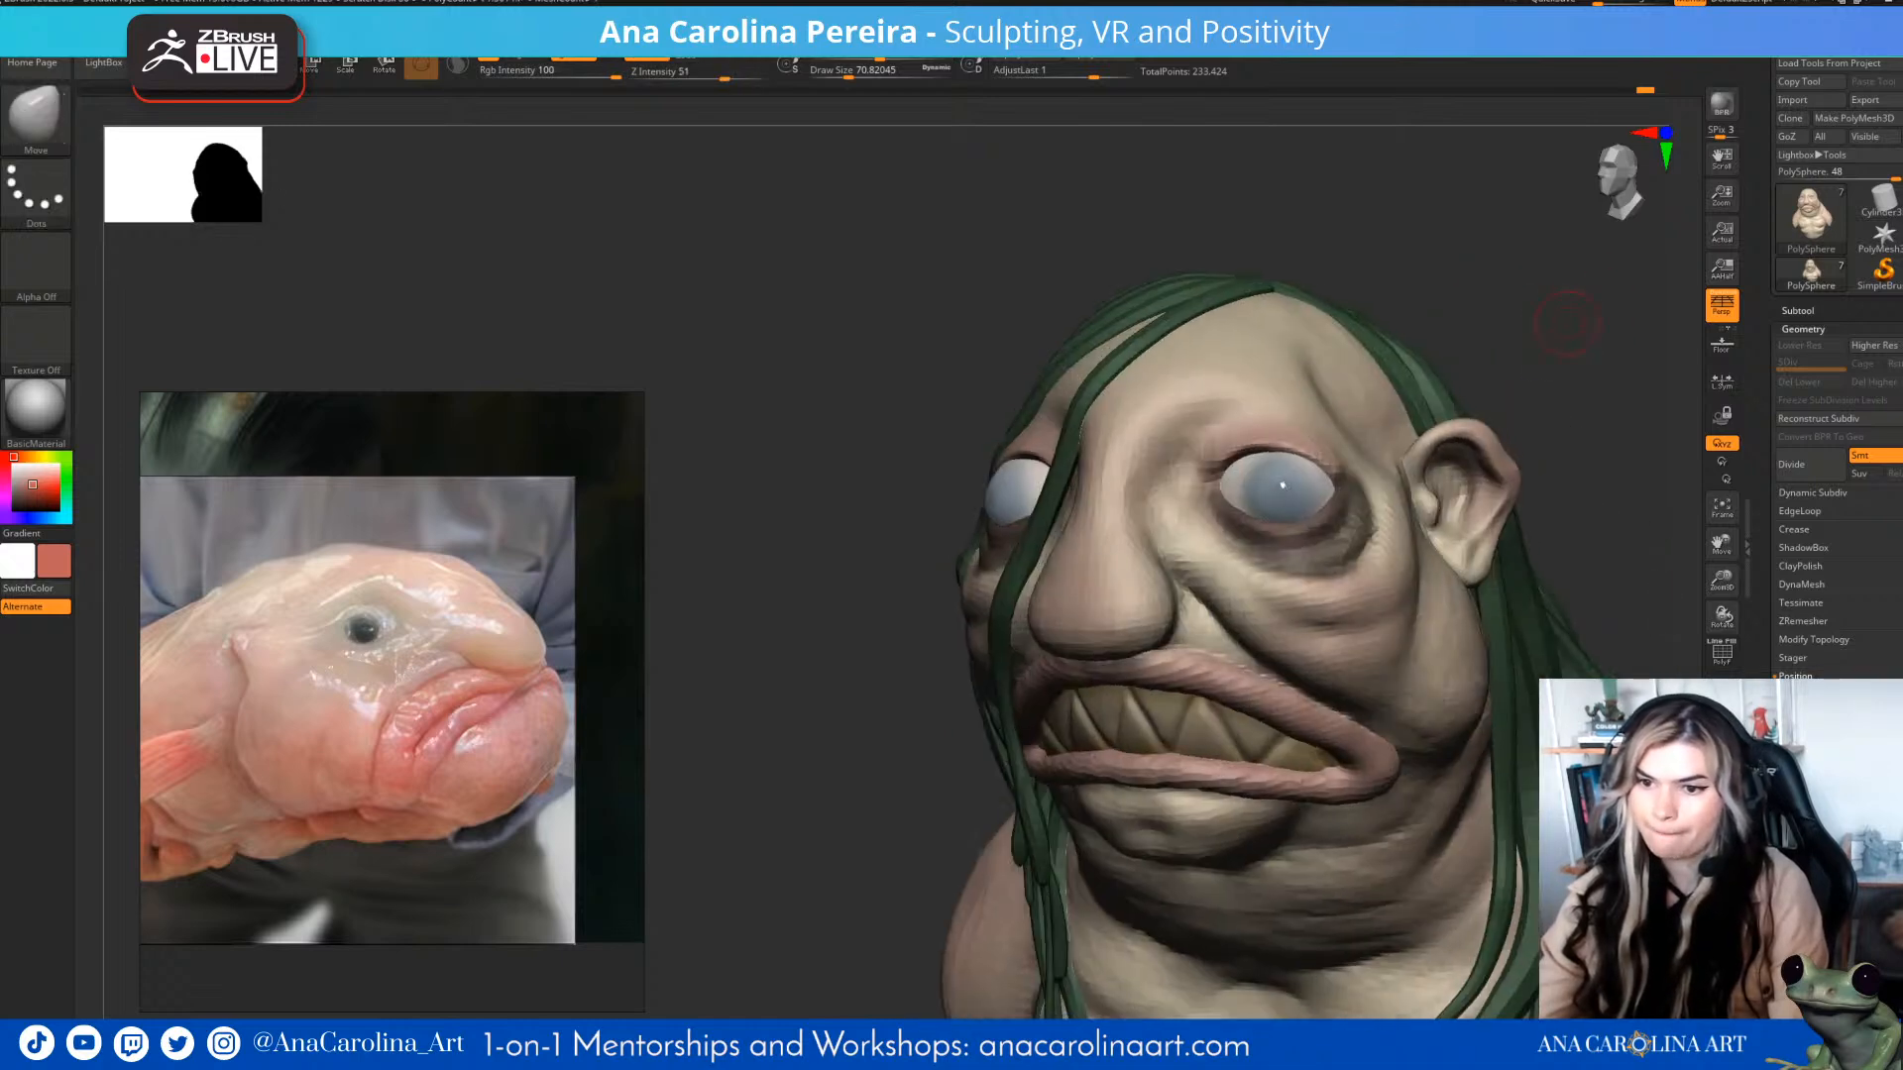
left_click(1578, 316, "ctrl")
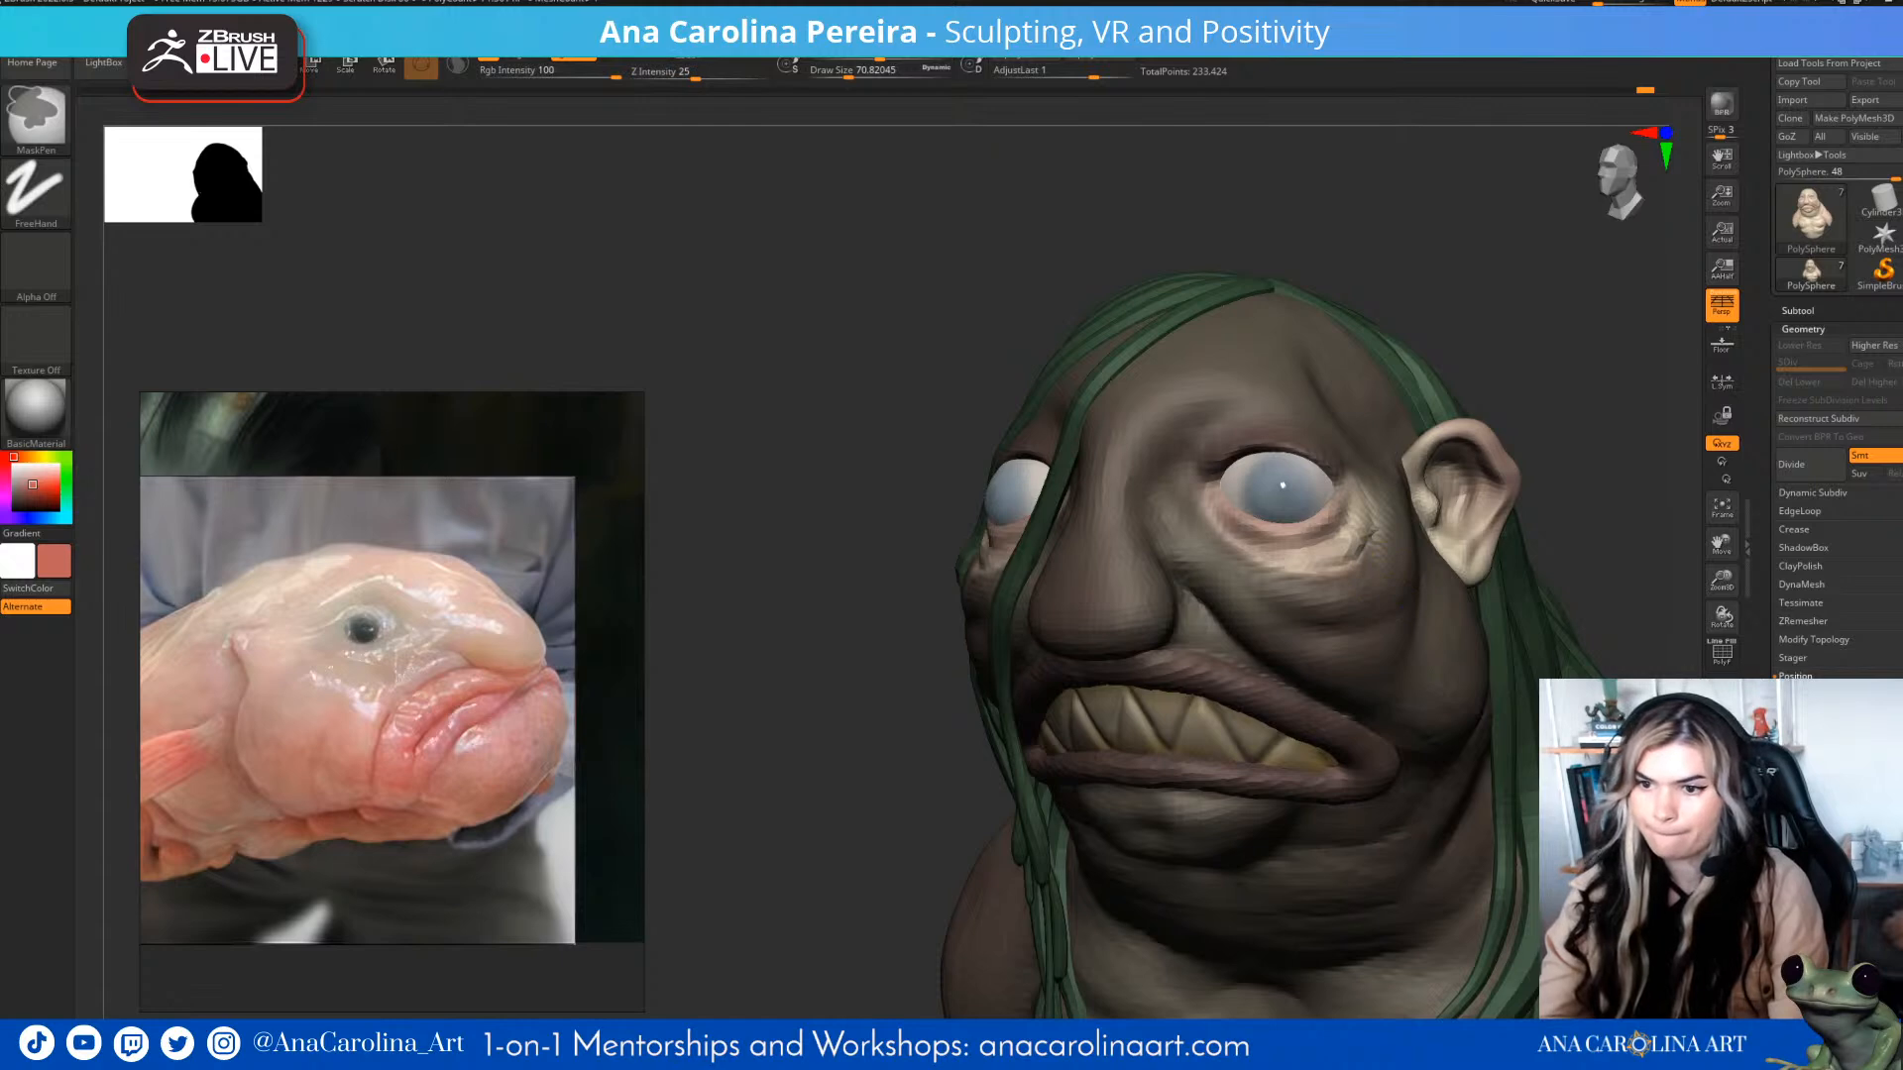
left_click(1393, 538, "ctrl")
left_click(1393, 538, "ctrl")
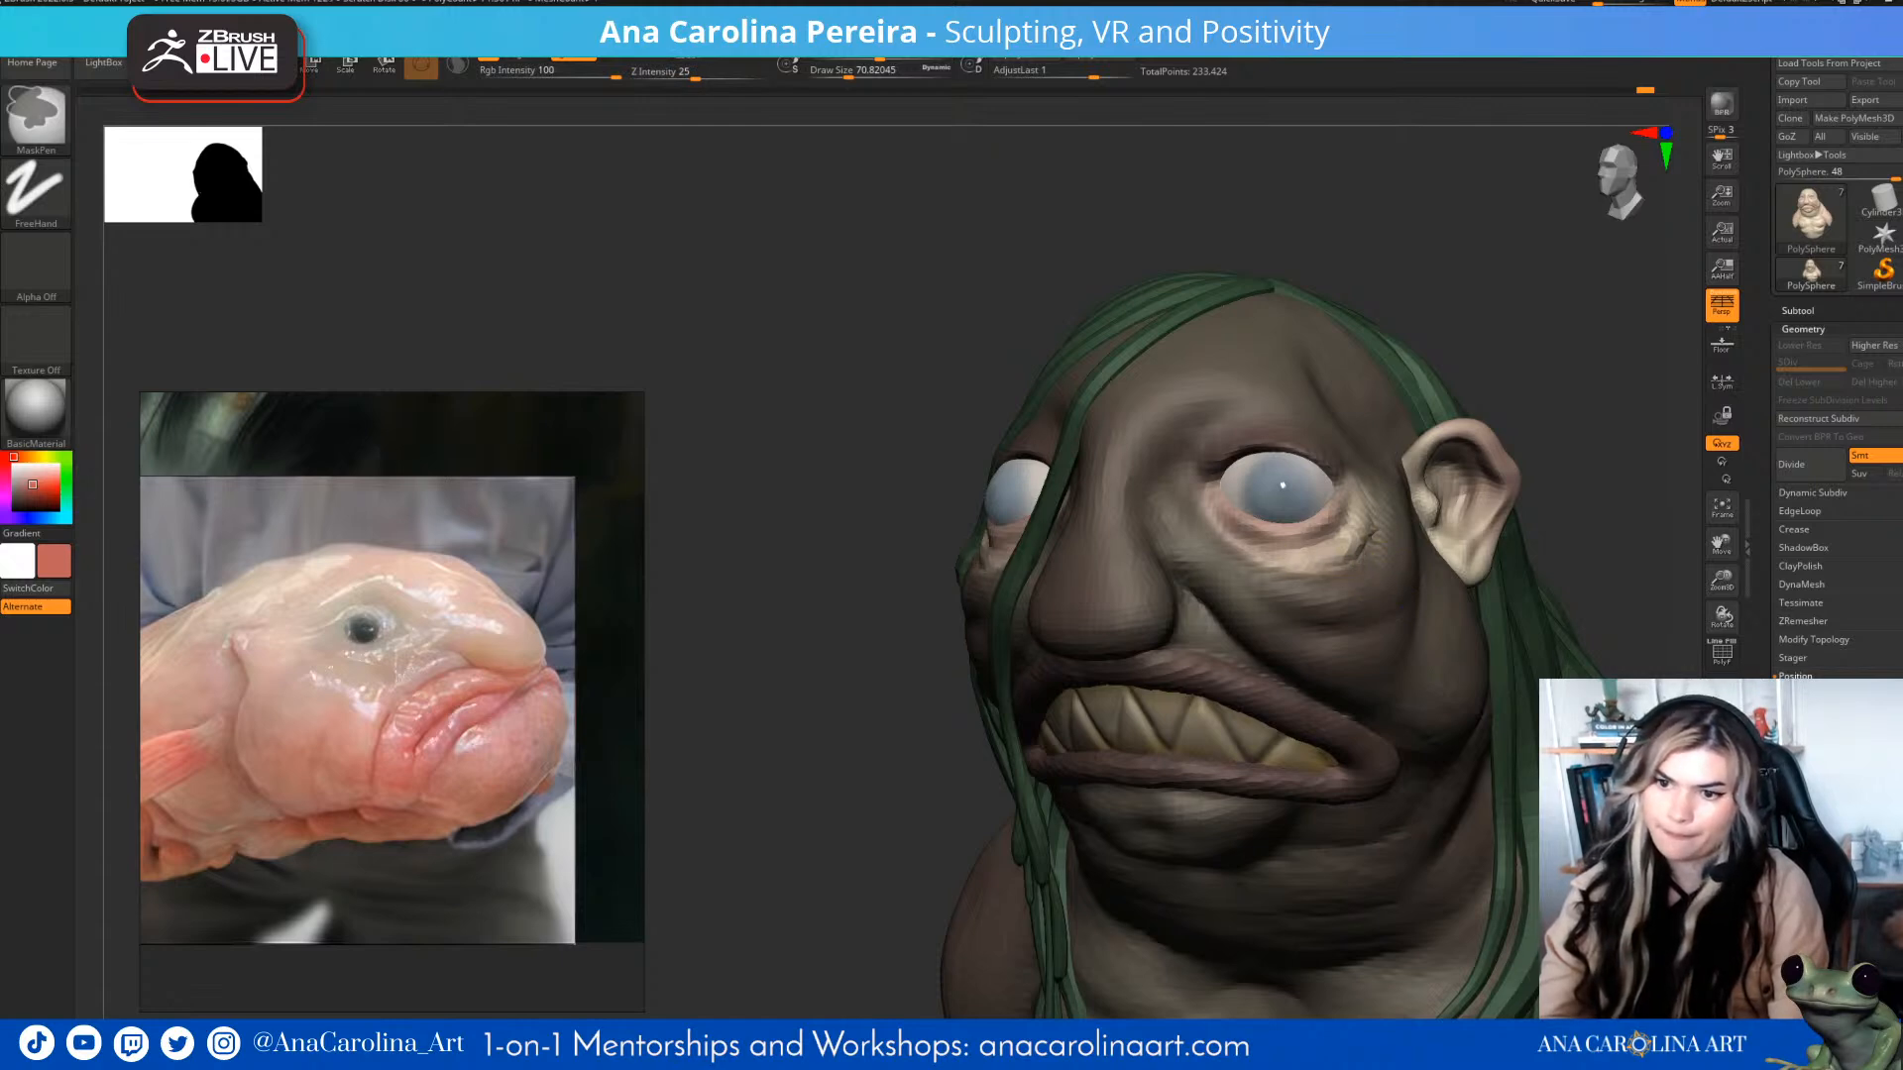
left_click(1521, 377, "ctrl")
right_click_drag(1477, 378, 1547, 382)
left_click(1547, 383, "ctrl")
- Reshape the unmasked bags under the eyes with the Move brush, increasing its size to about 116
key("bracketright")
left_click_drag(1293, 534, 1314, 568)
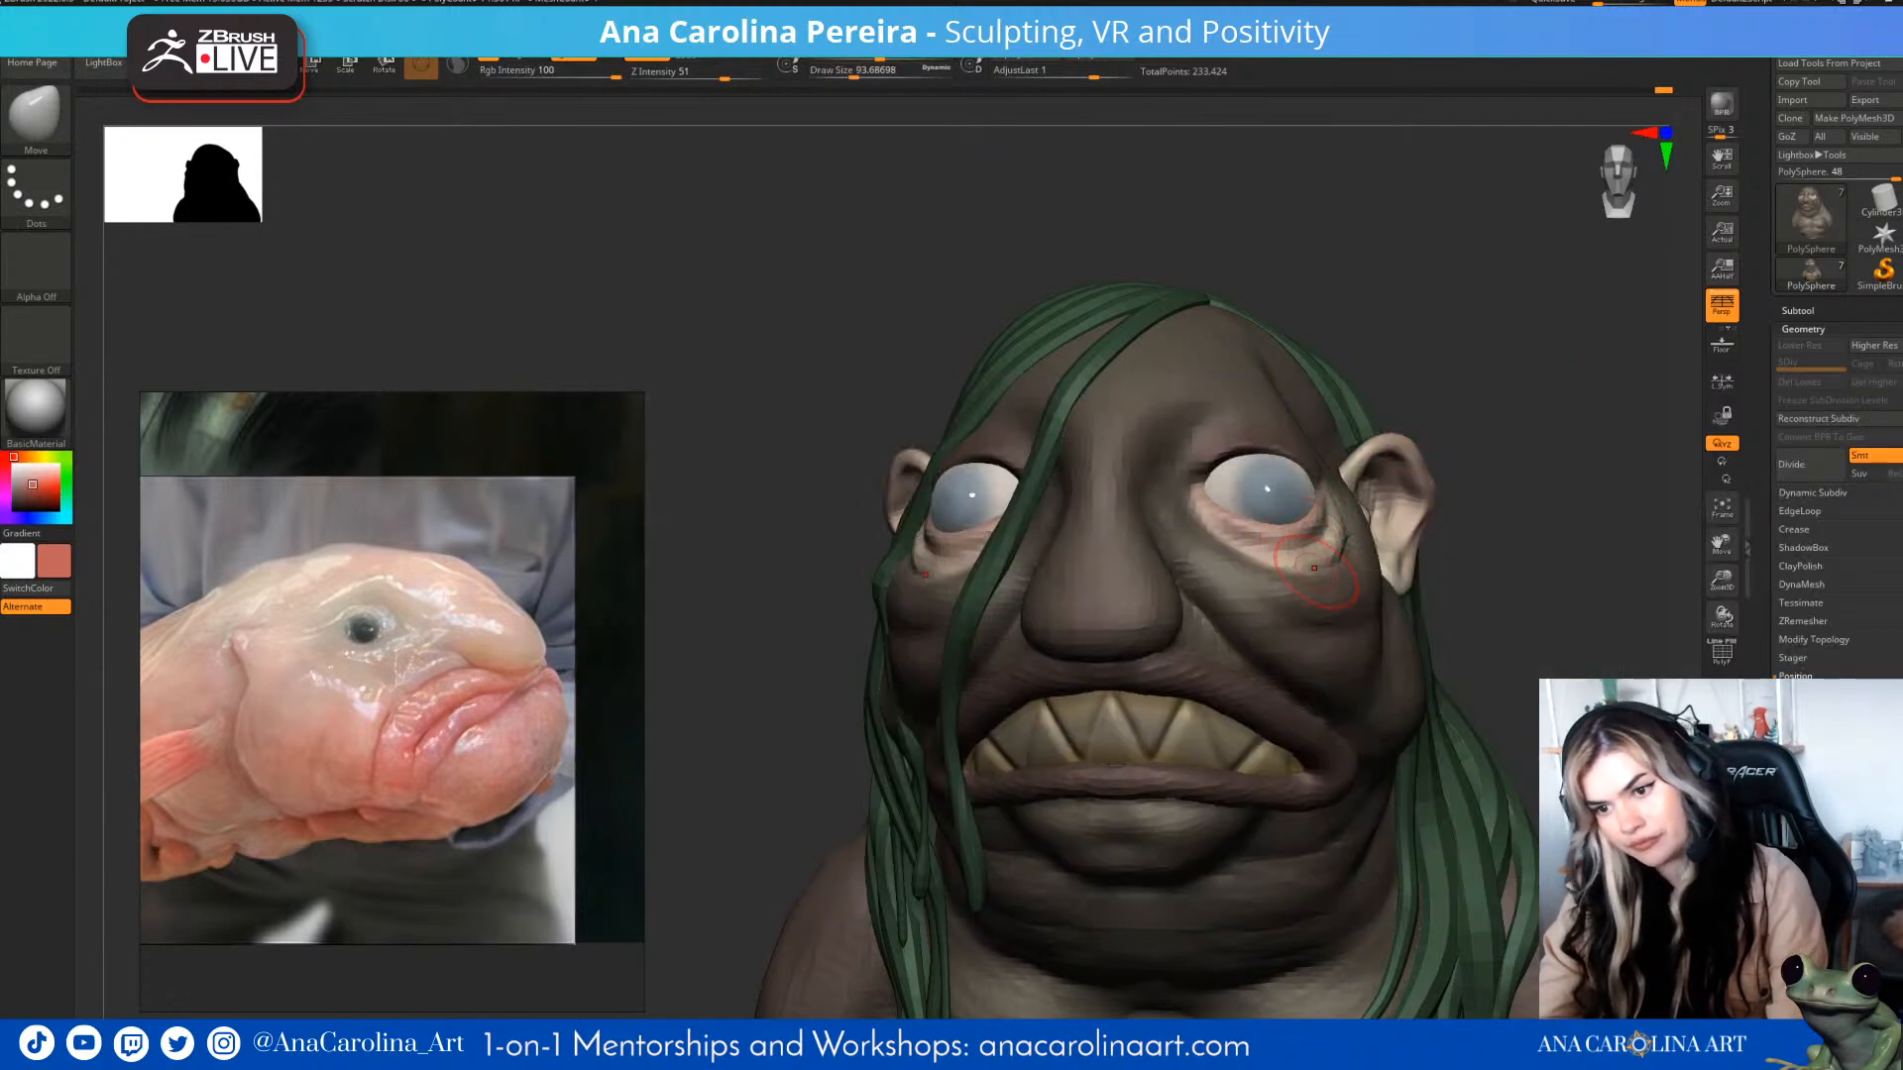
mouse_move(1506, 595)
left_mouse_down()
mouse_move(1298, 605)
mouse_move(1312, 575)
left_mouse_up()
key("space")
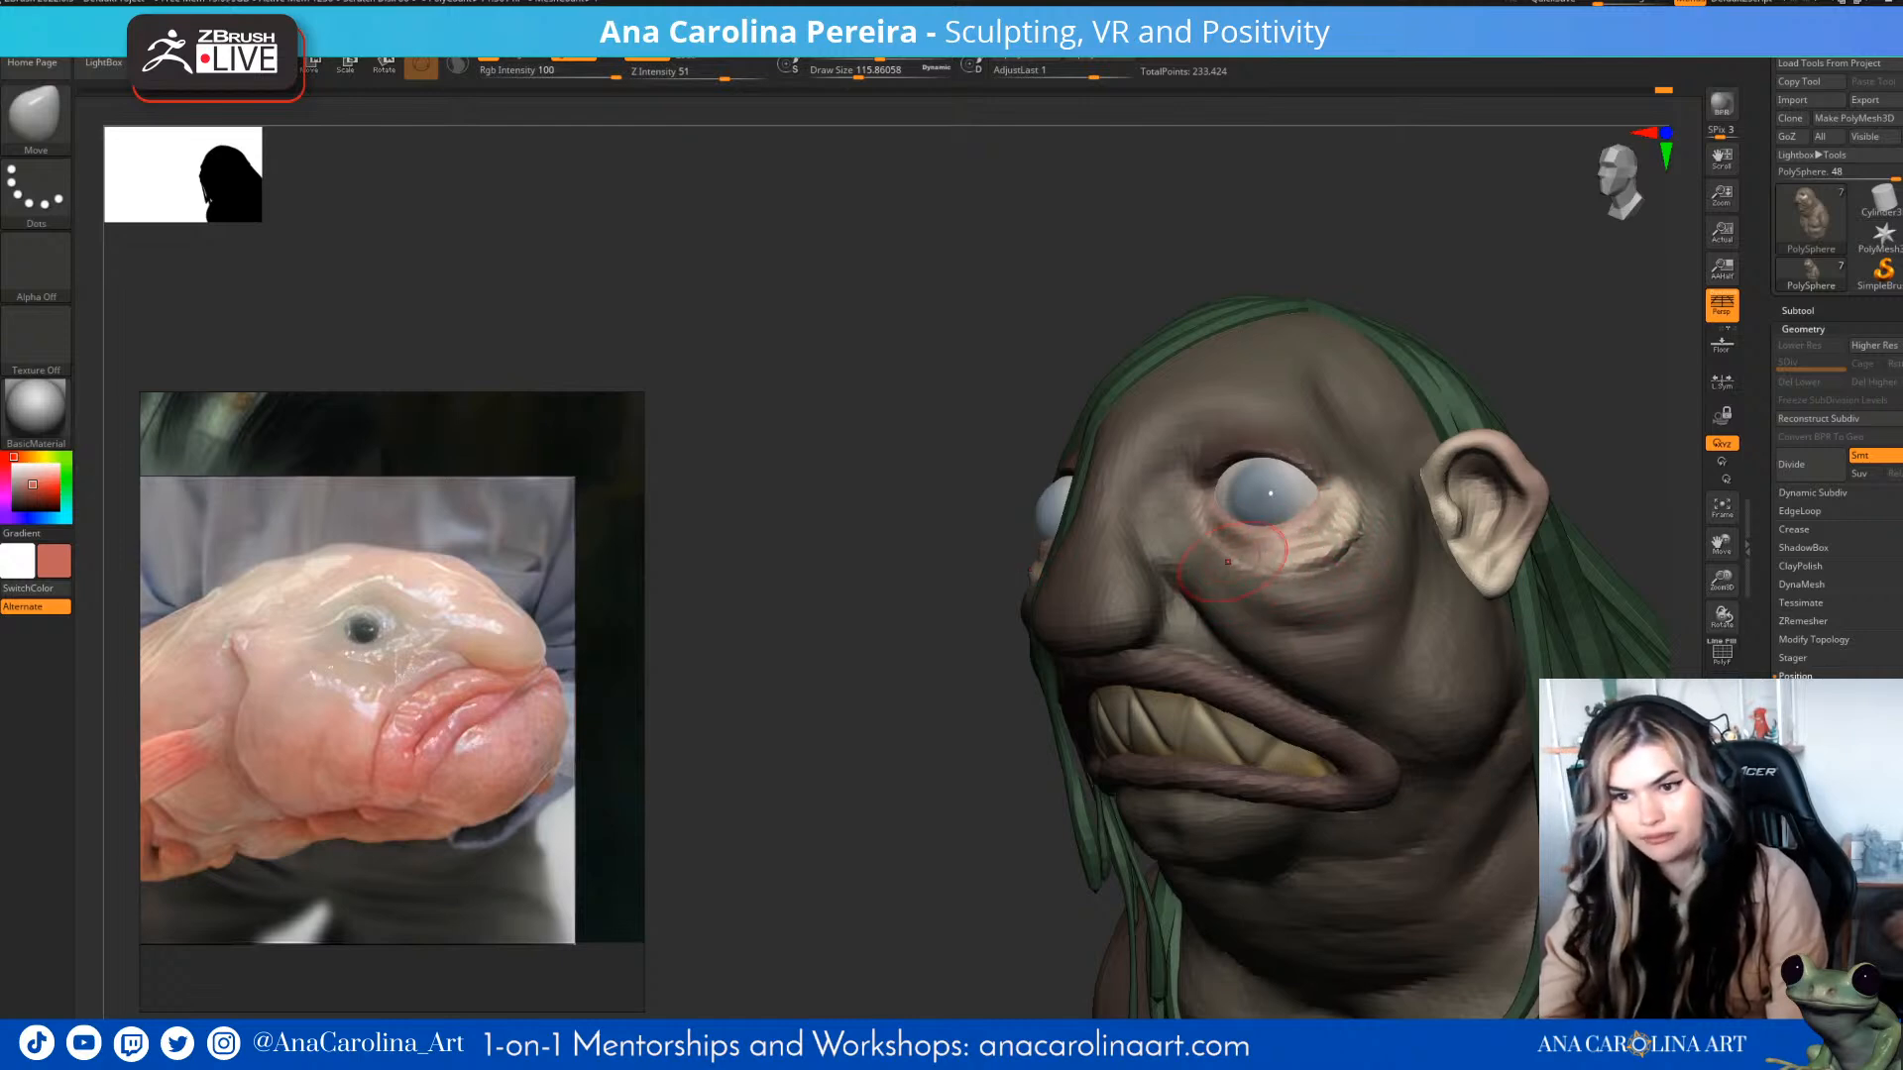
left_click_drag(1517, 446, 1368, 486)
- Clear the mask and smooth the skin beneath the eyes
left_click(1497, 466, "ctrl")
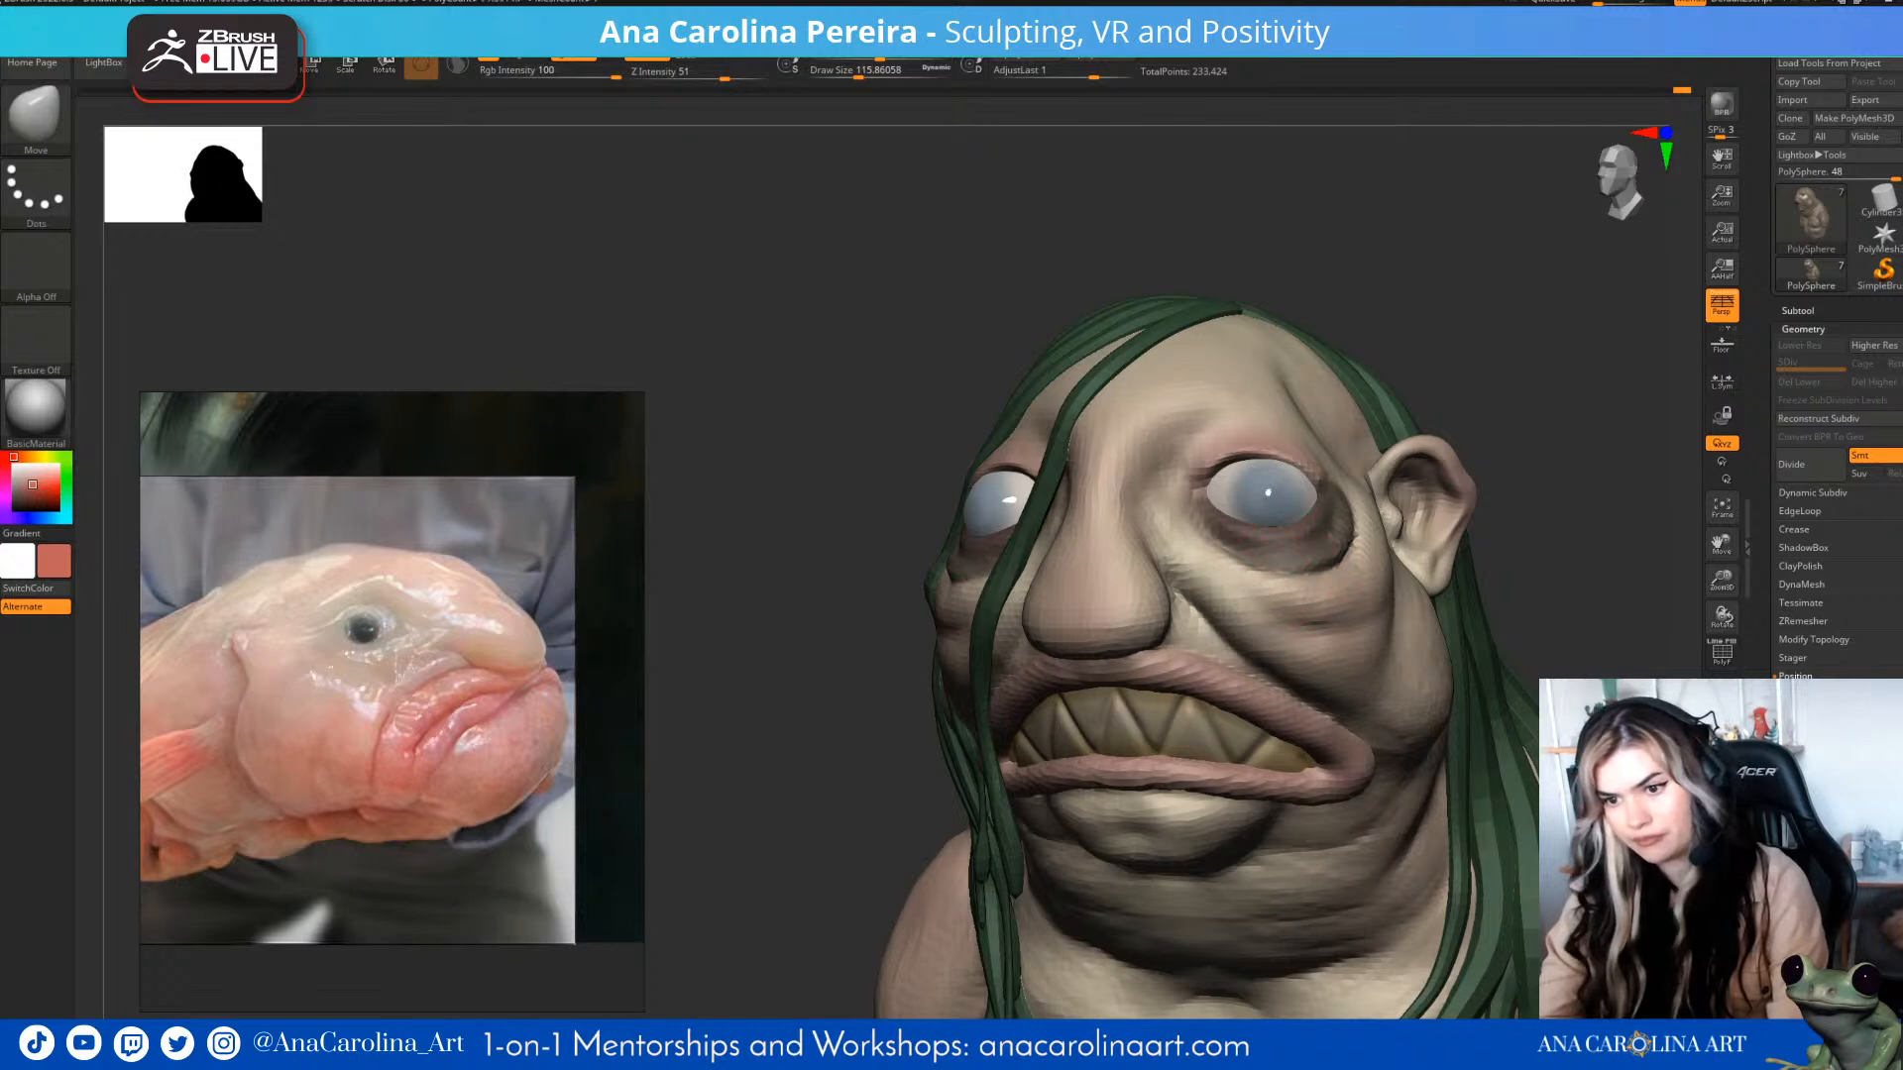
left_click_drag(1567, 390, 1586, 409, "ctrl")
mouse_move(1576, 401)
left_mouse_down("alt")
mouse_move(1497, 383)
mouse_move(1542, 436)
mouse_move(1561, 515)
mouse_move(1541, 517)
left_mouse_up("alt")
left_click_drag(1206, 517, 1257, 547, "shift")
mouse_move(1487, 505)
left_mouse_down()
mouse_move(1368, 496)
mouse_move(1507, 514)
mouse_move(1492, 456)
left_mouse_up()
left_click_drag(1492, 456, 1380, 464)
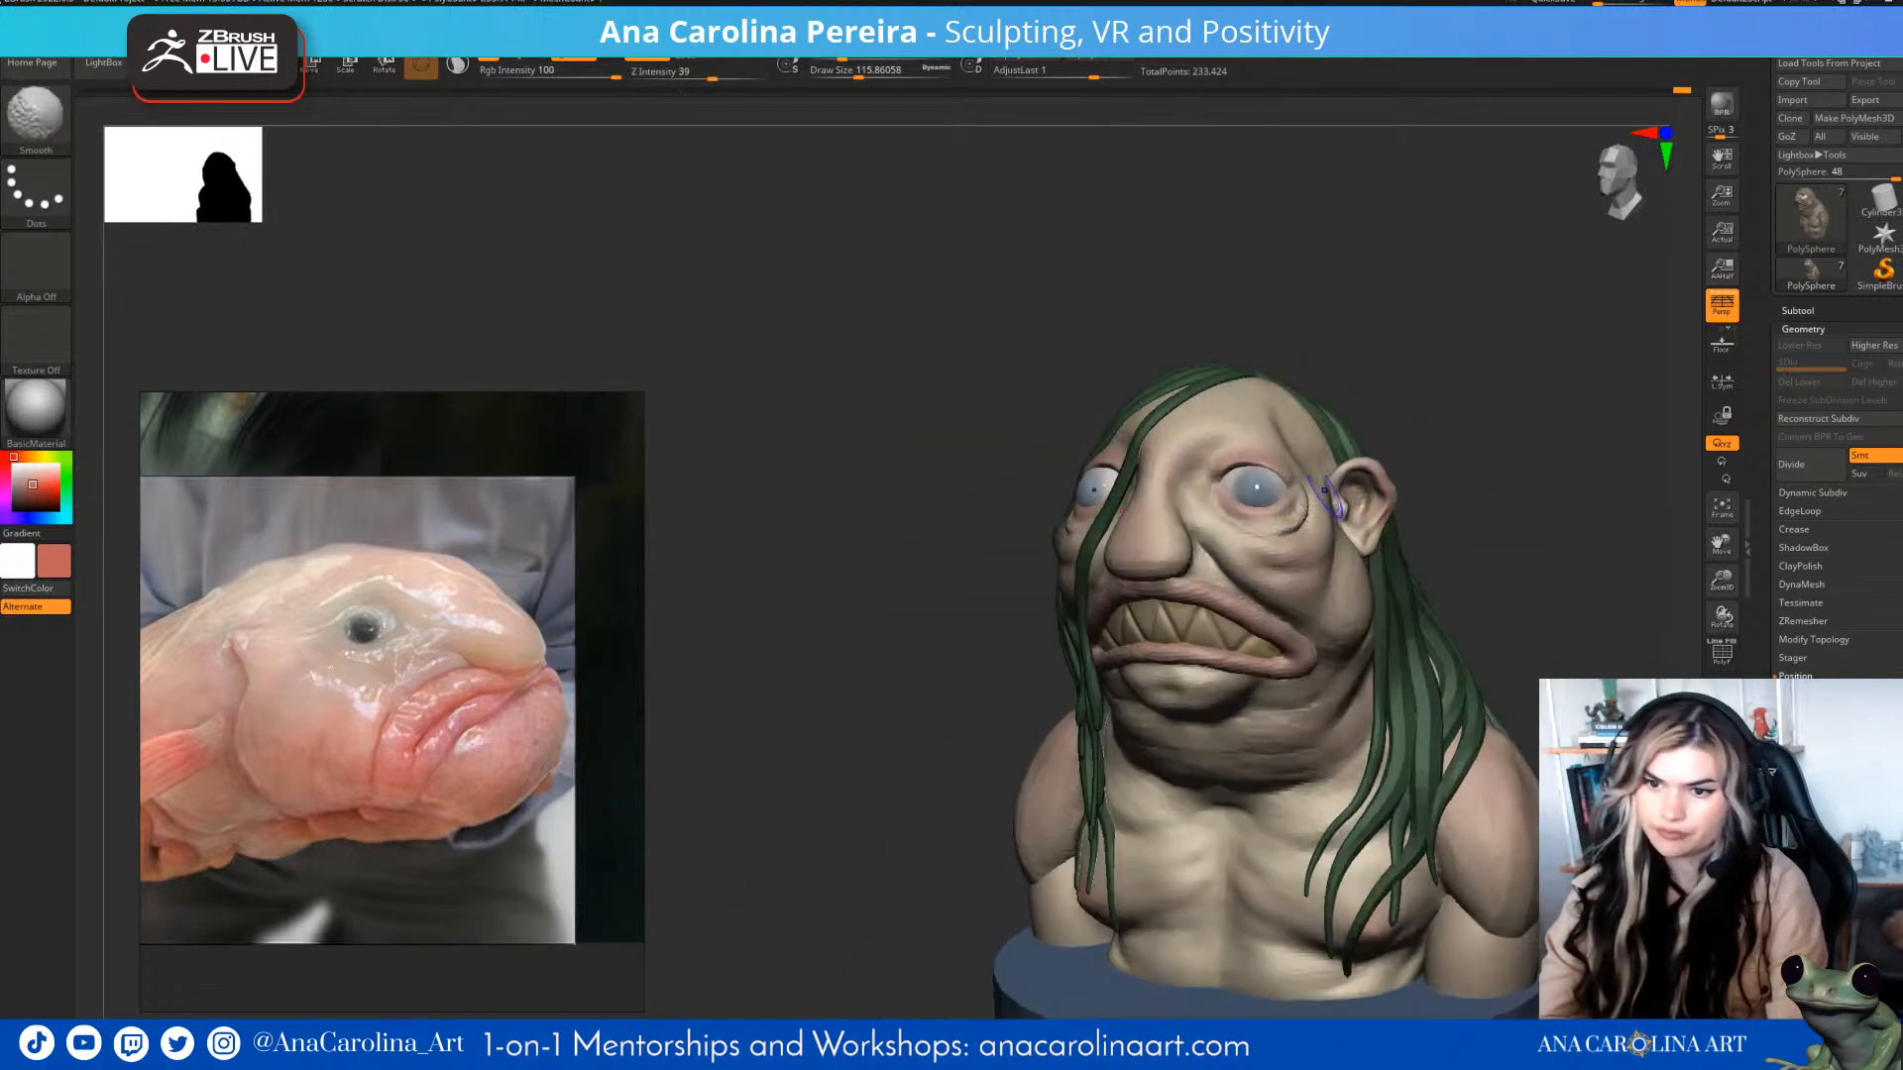
left_click_drag(1275, 540, 1398, 364)
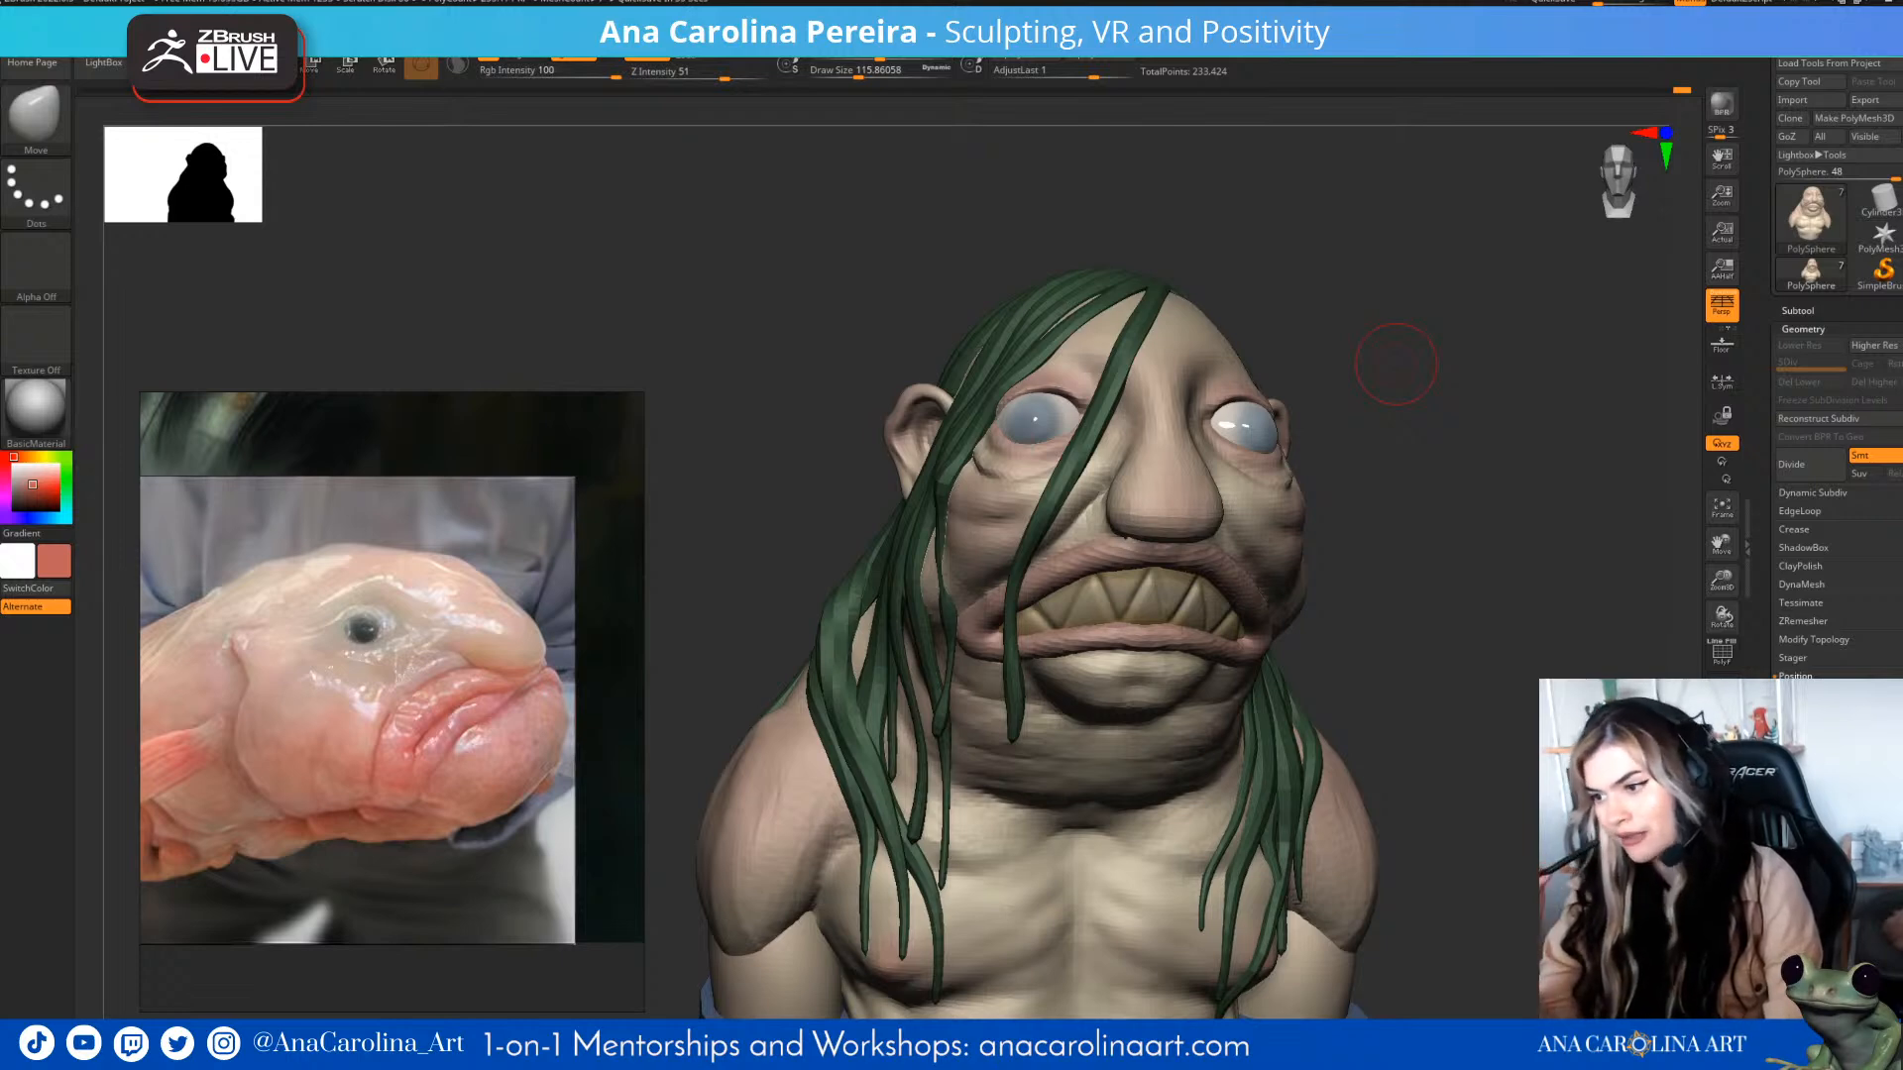
- Build up the skin at the outer edge of the eye bag with the ClayBuildup brush at a size of about 51
mouse_move(1437, 587)
left_mouse_down()
mouse_move(1490, 394)
mouse_move(1367, 451)
mouse_move(1414, 421)
mouse_move(1471, 426)
left_mouse_up()
key("b")
key("c")
key("b")
key("space")
key("space")
left_click_drag(1234, 492, 1212, 493)
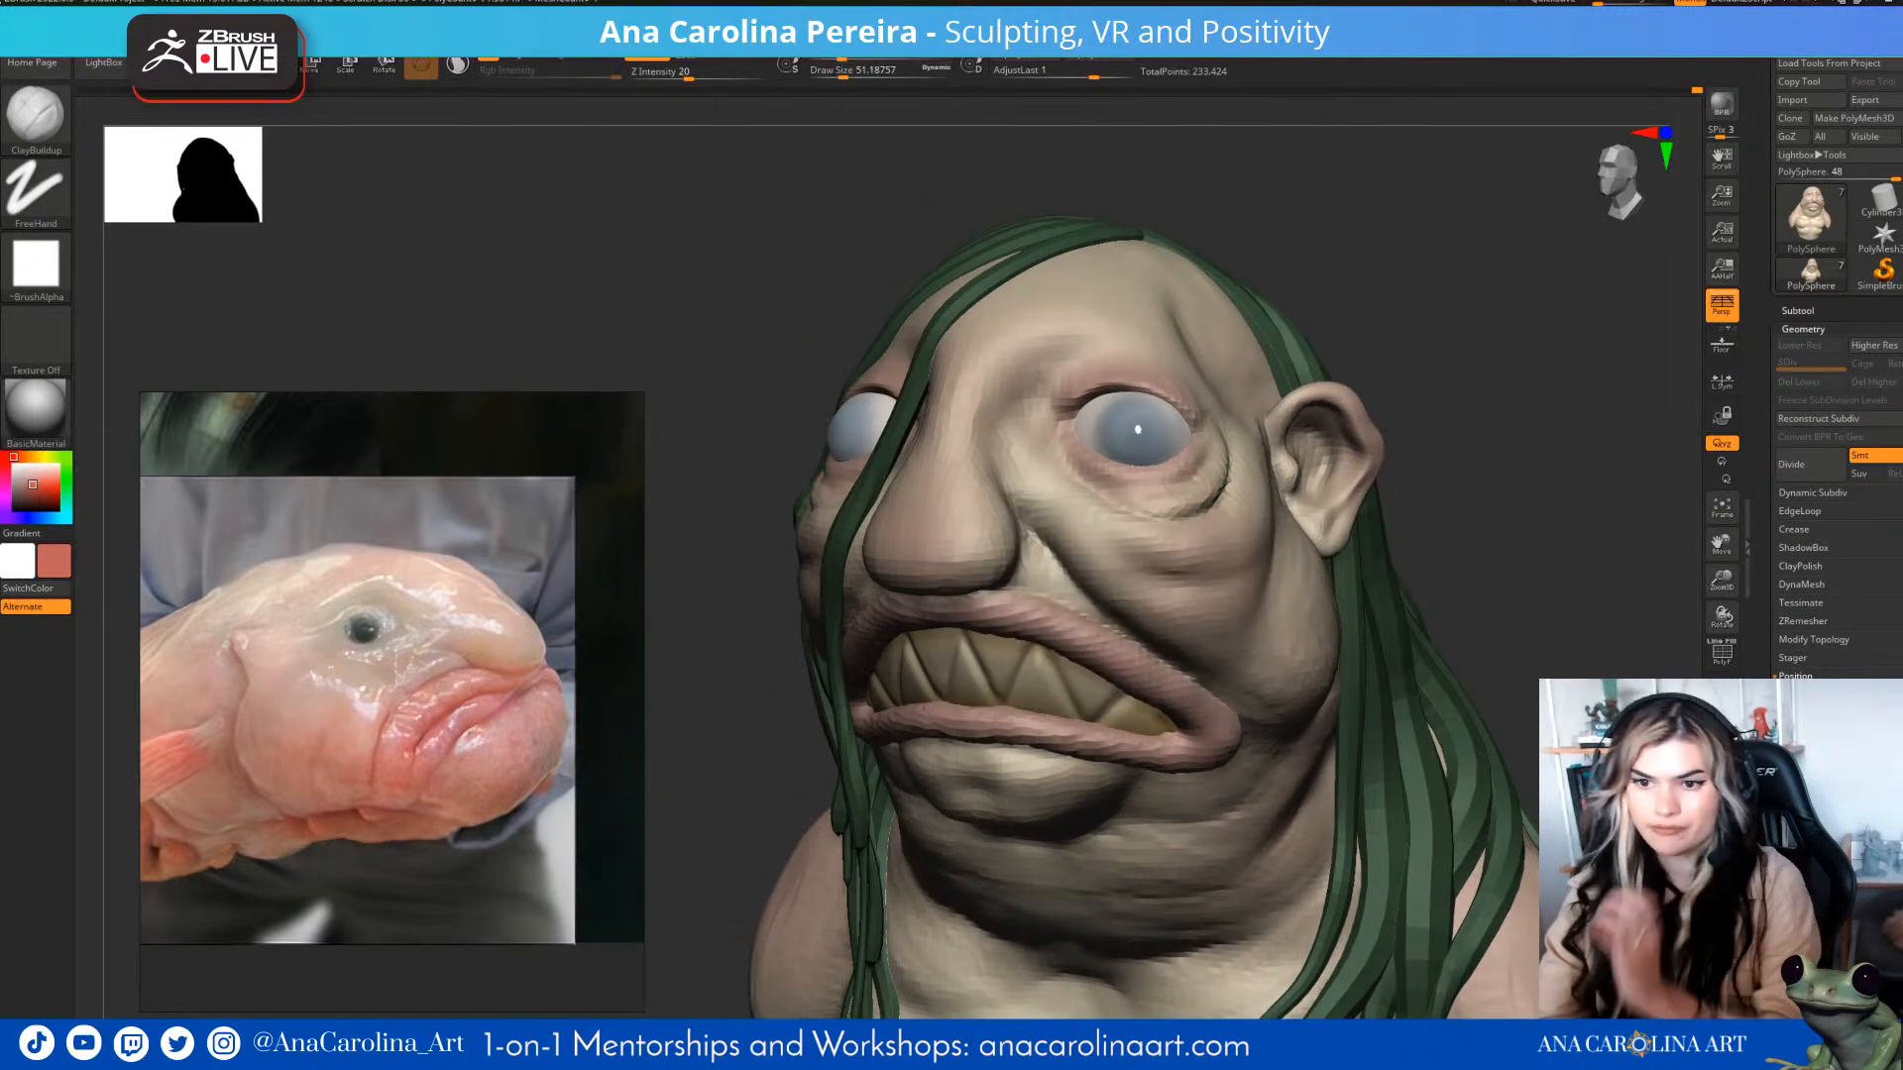
left_click_drag(1229, 466, 1230, 475)
left_click_drag(1195, 354, 1298, 362)
- Refine the facial creases with the DamStandard brush and reshape the upper lip with the Move brush at a size of about 108
key("b")
key("d")
key("s")
mouse_move(952, 496)
left_mouse_down()
mouse_move(1051, 536)
mouse_move(957, 626)
left_mouse_up()
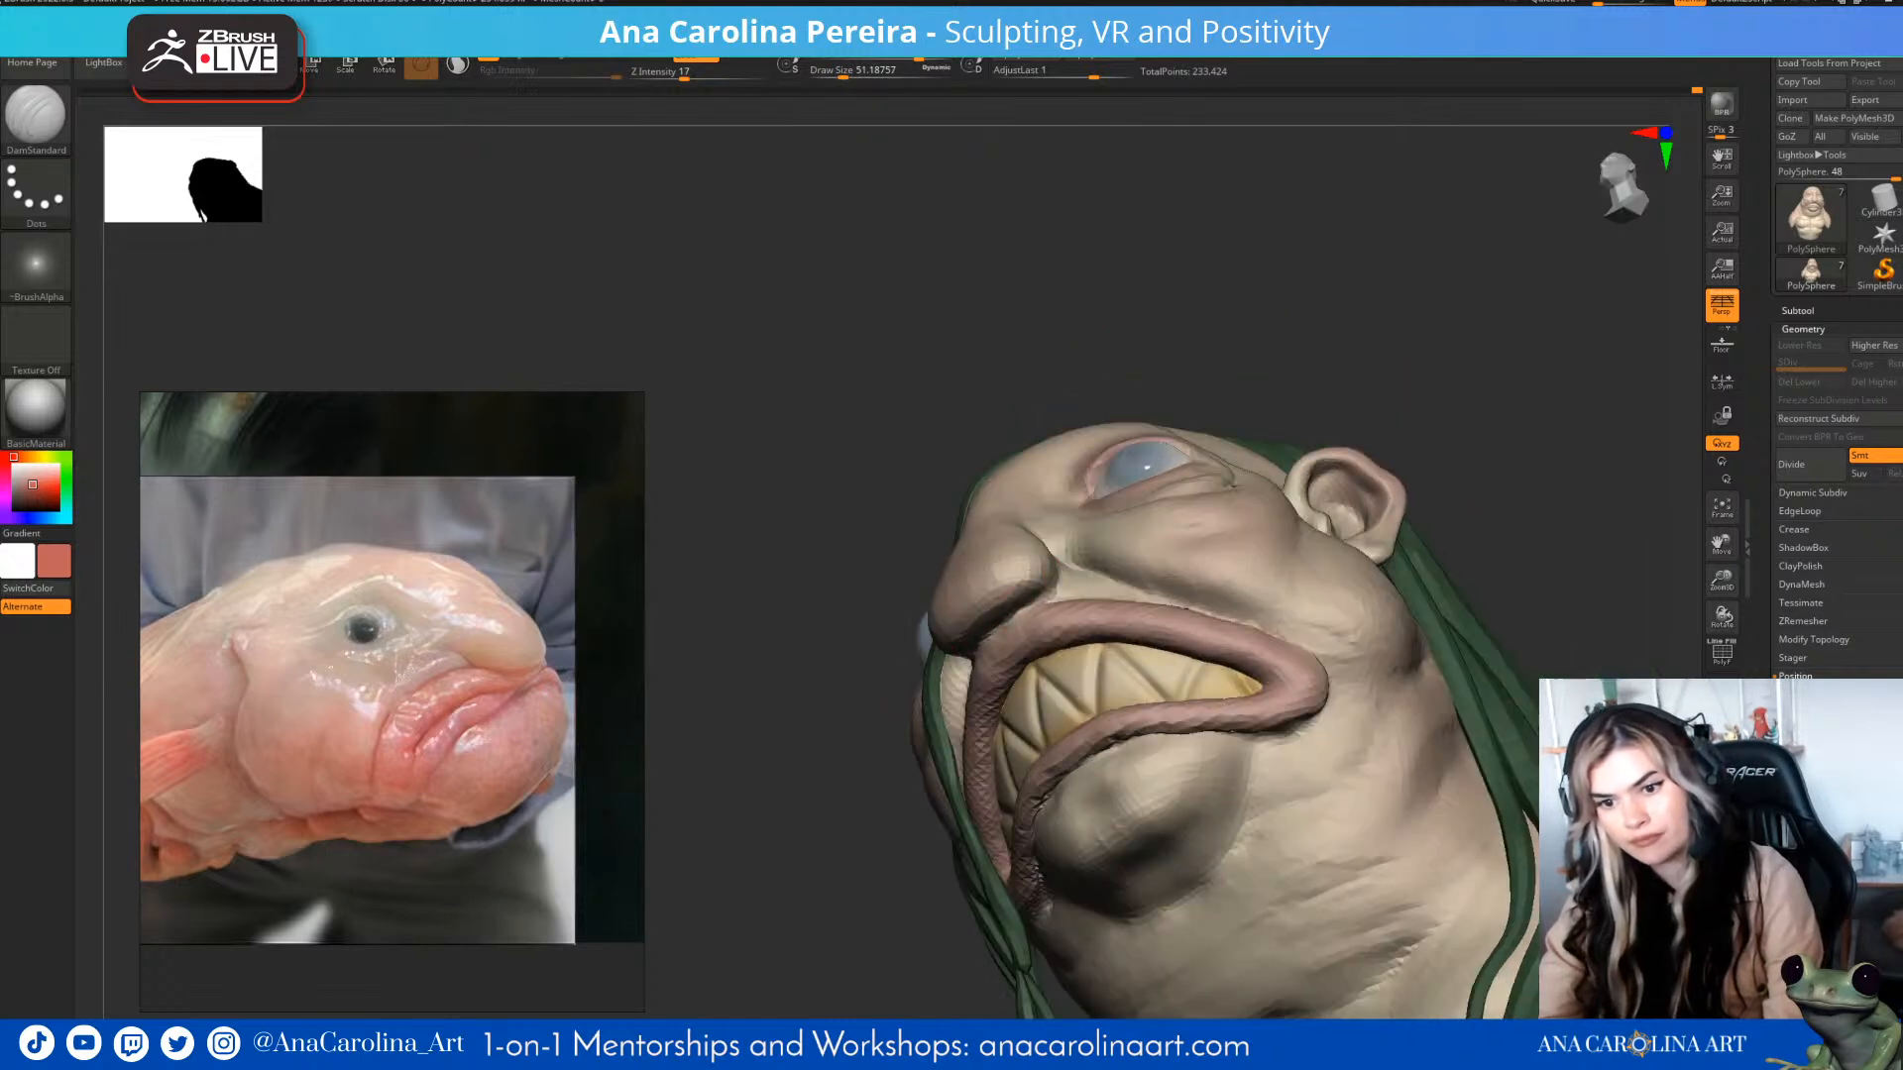
mouse_move(1435, 409)
left_mouse_down()
mouse_move(1378, 456)
mouse_move(1469, 424)
left_mouse_up()
key("b")
key("m")
key("v")
left_click_drag(1046, 619, 1079, 608)
left_click_drag(1427, 436, 1387, 448)
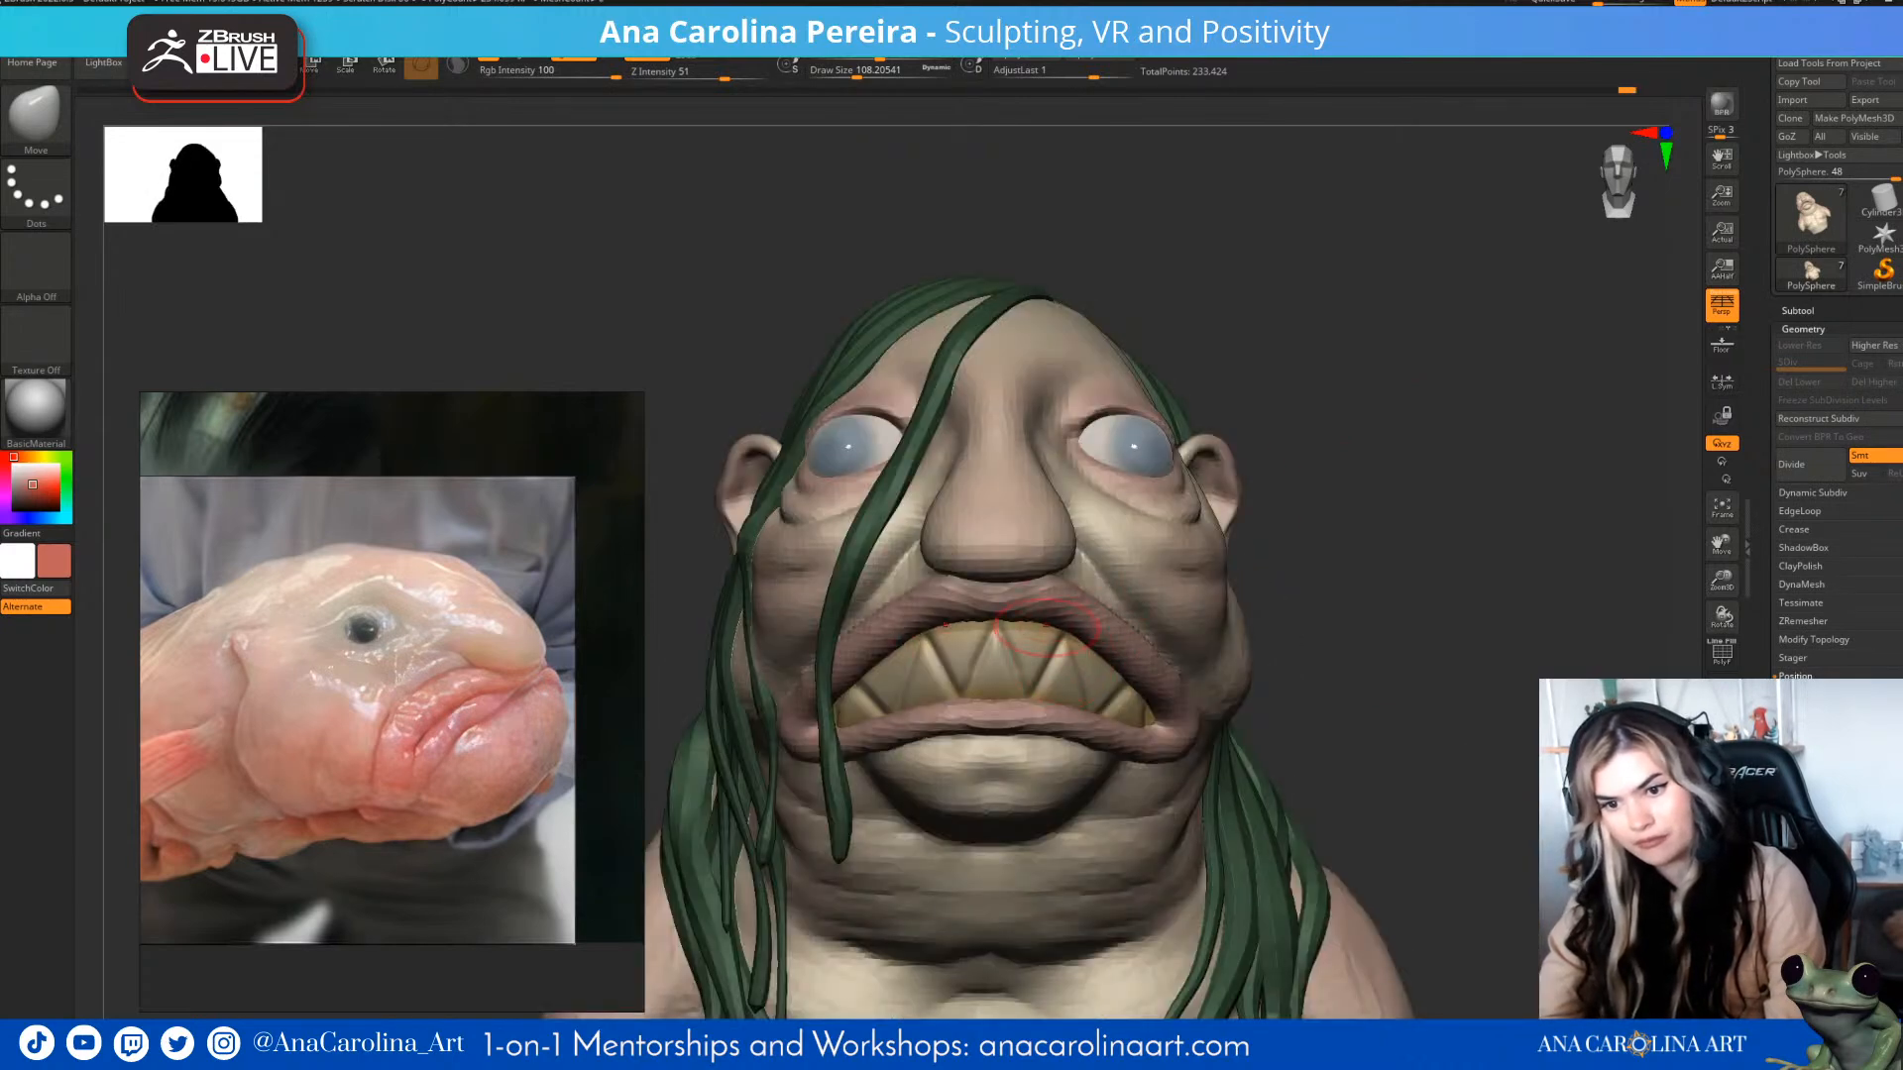
mouse_move(1277, 565)
left_mouse_down("alt")
mouse_move(1256, 456)
mouse_move(1160, 486)
mouse_move(1293, 459)
mouse_move(1258, 565)
left_mouse_up("alt")
- Sharpen the creases around the brow and eyes with the DamStandard brush, using sizes of about 145 and 65
key("b")
key("d")
key("s")
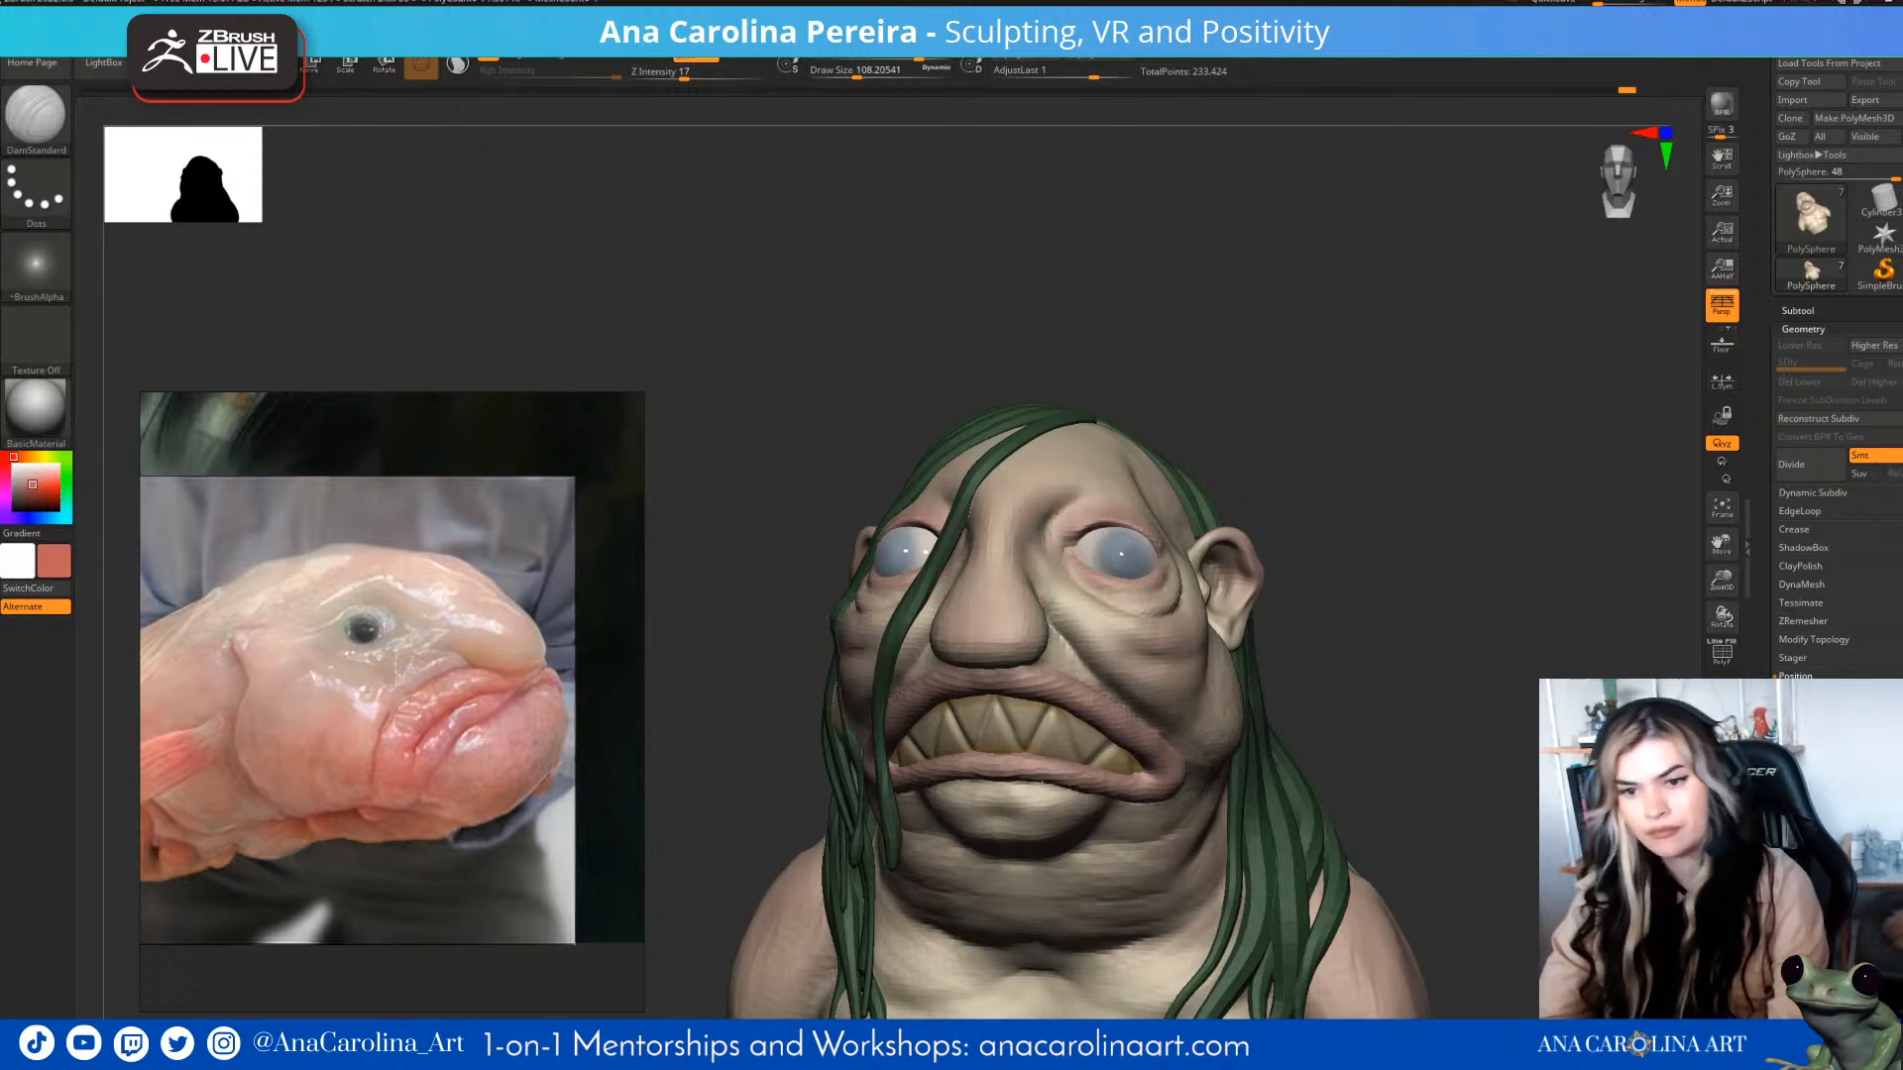
left_click_drag(1334, 493, 1179, 478)
mouse_move(1294, 432)
left_mouse_down("shift")
mouse_move(1317, 429)
mouse_move(1234, 446)
left_mouse_up("shift")
key("space")
left_click_drag(1145, 528, 1099, 505)
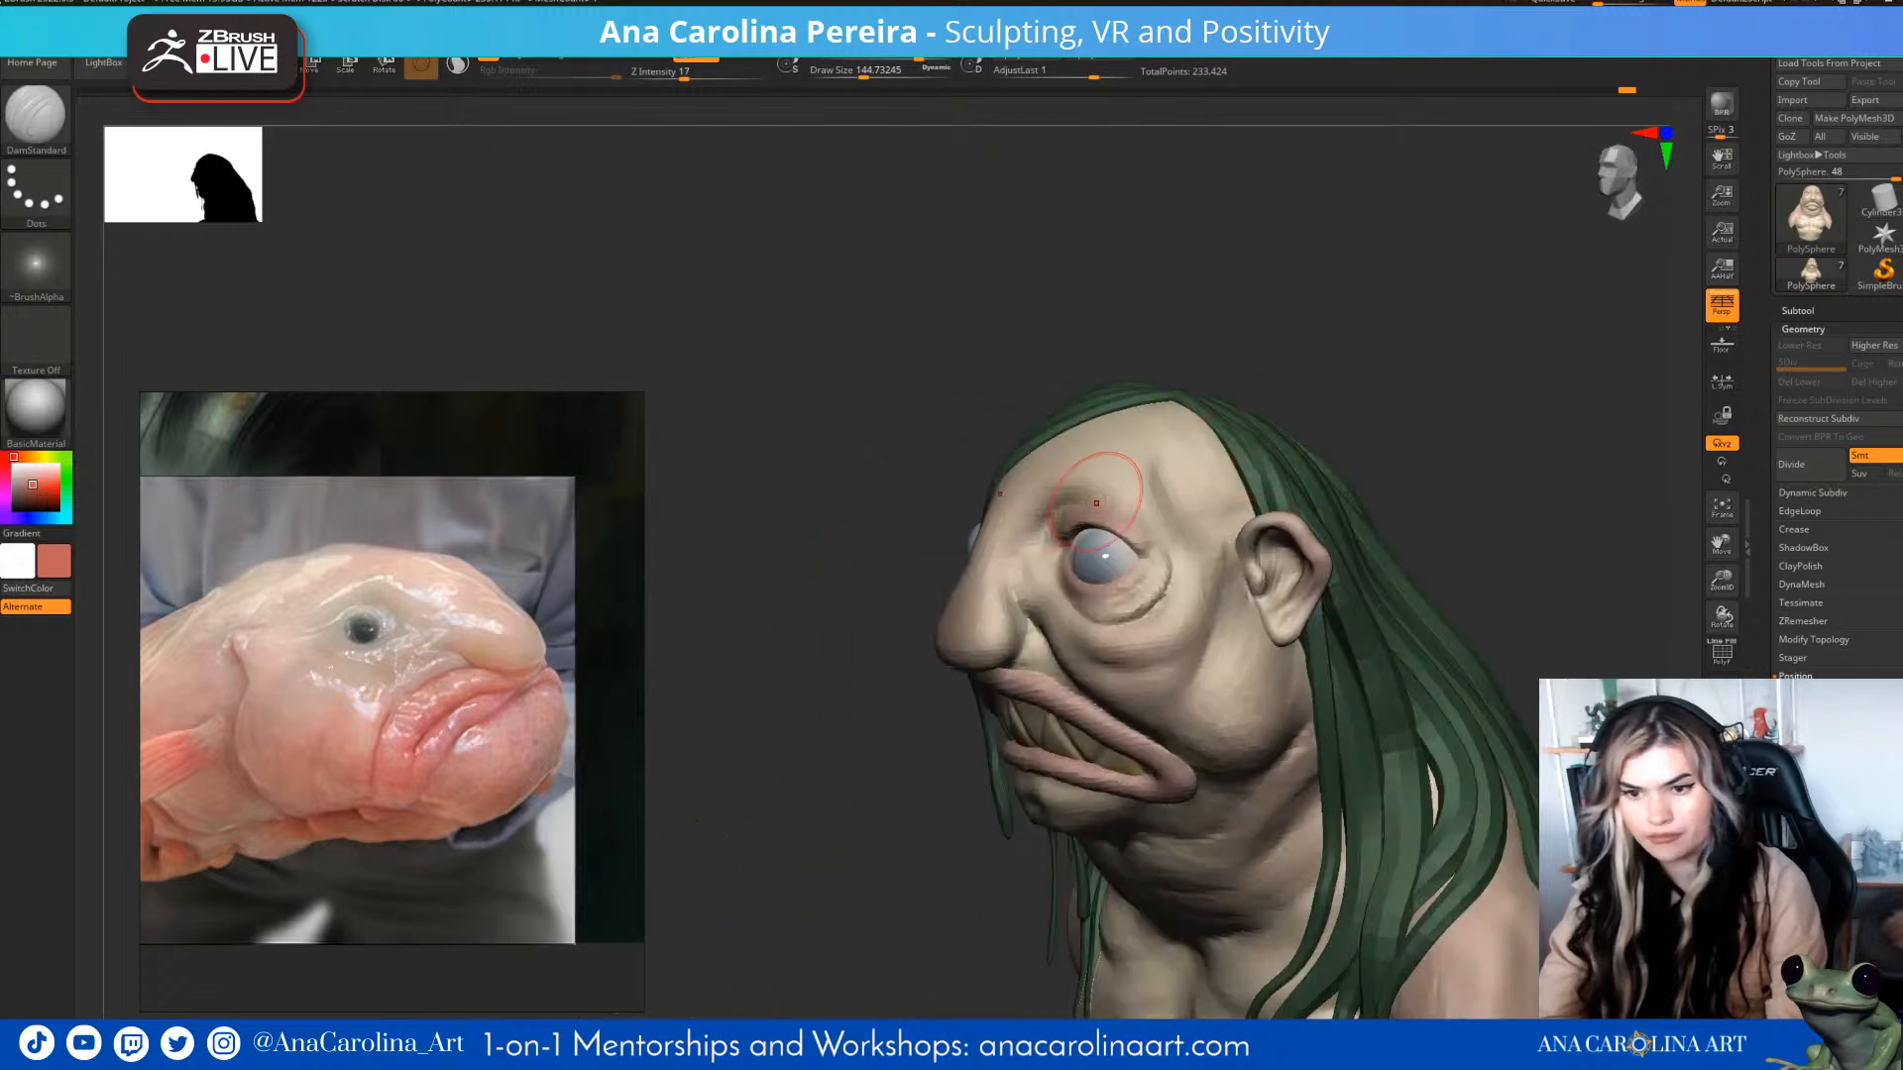
mouse_move(1370, 403)
left_mouse_down()
mouse_move(1431, 393)
mouse_move(1411, 425)
mouse_move(1351, 416)
mouse_move(1380, 419)
left_mouse_up()
key("space")
left_click_drag(1380, 419, 1333, 393)
left_click_drag(1333, 392, 1297, 507, "alt")
key("space")
left_click_drag(1115, 591, 1091, 591)
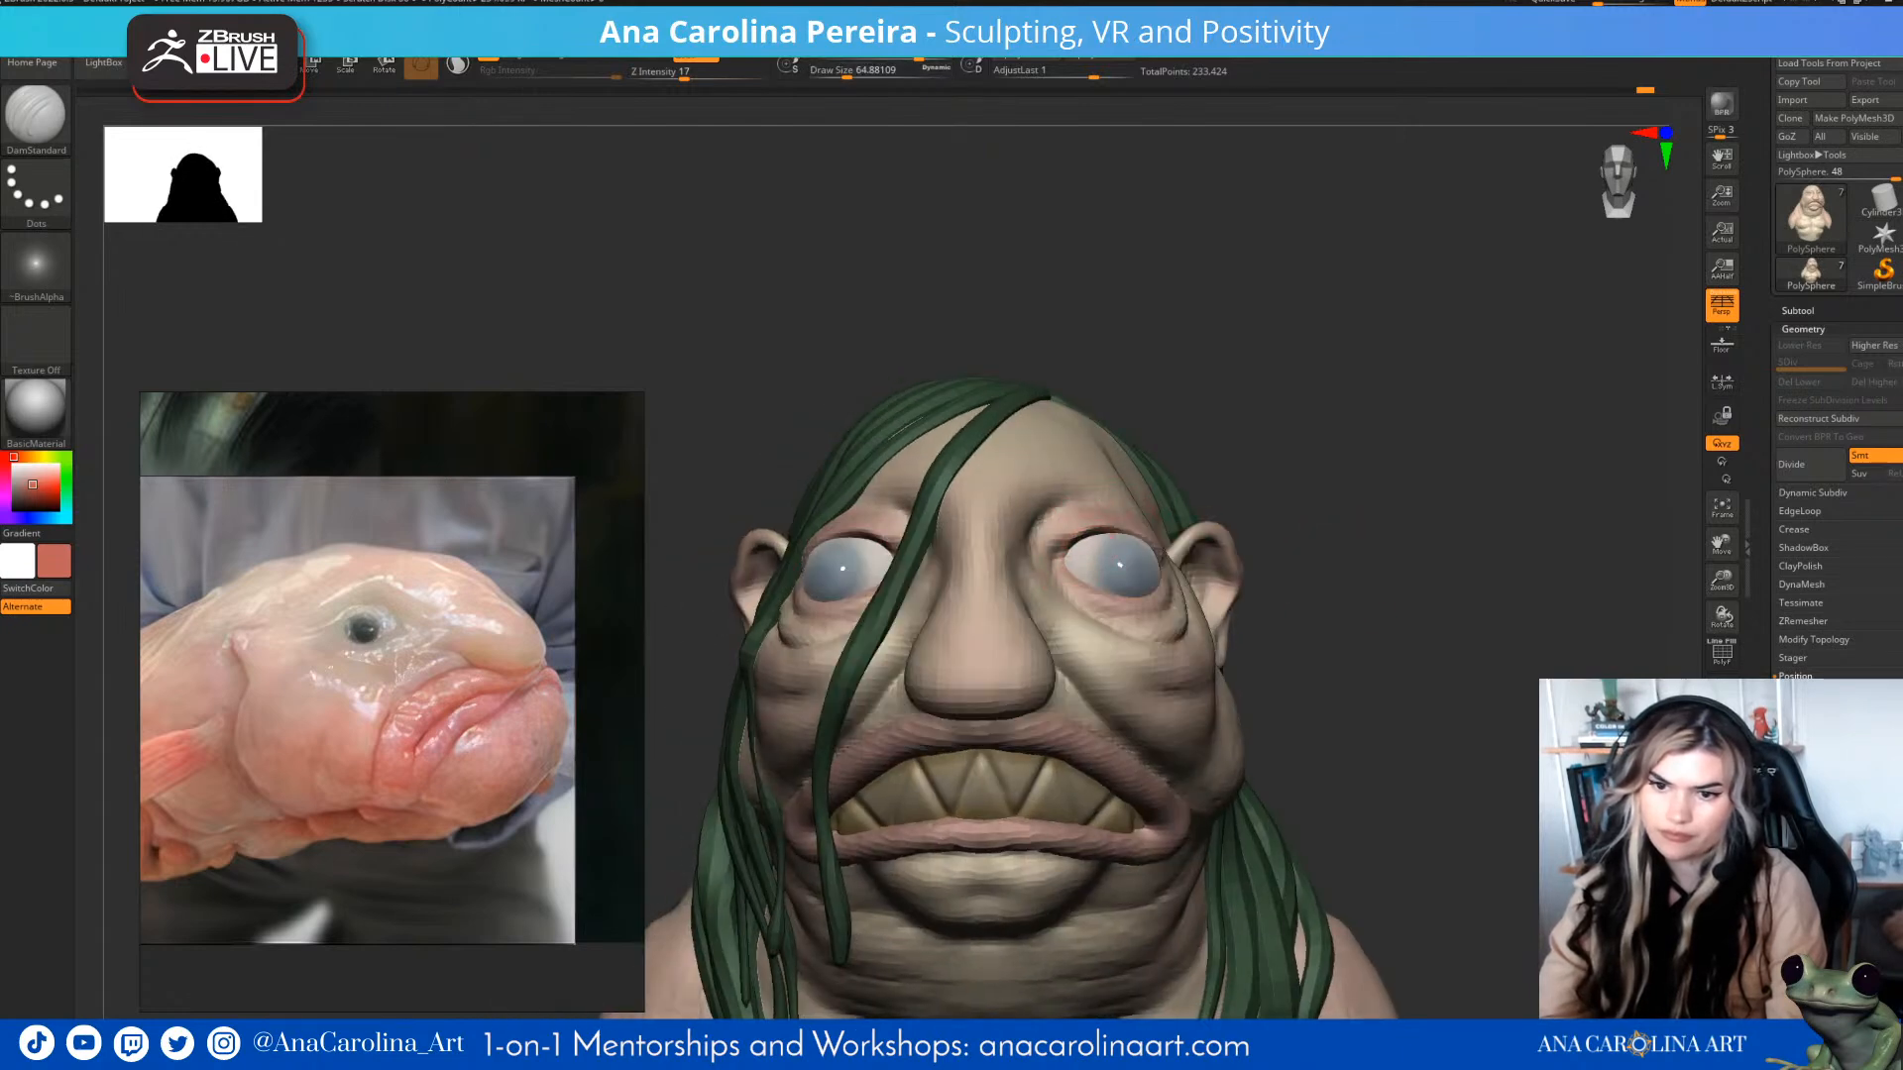
- Carve the skin beside the bridge of the nose and enlarge the DamStandard brush to about 223
mouse_move(1359, 464)
left_mouse_down()
mouse_move(1251, 474)
mouse_move(1383, 427)
mouse_move(1263, 412)
mouse_move(1286, 509)
mouse_move(1298, 446)
left_mouse_up()
key("space")
key("space")
left_click(1039, 581)
left_click_drag(1318, 515, 1221, 555)
key("space")
left_click(1324, 453)
left_click_drag(1323, 453, 1326, 453)
left_click_drag(1326, 453, 1408, 496)
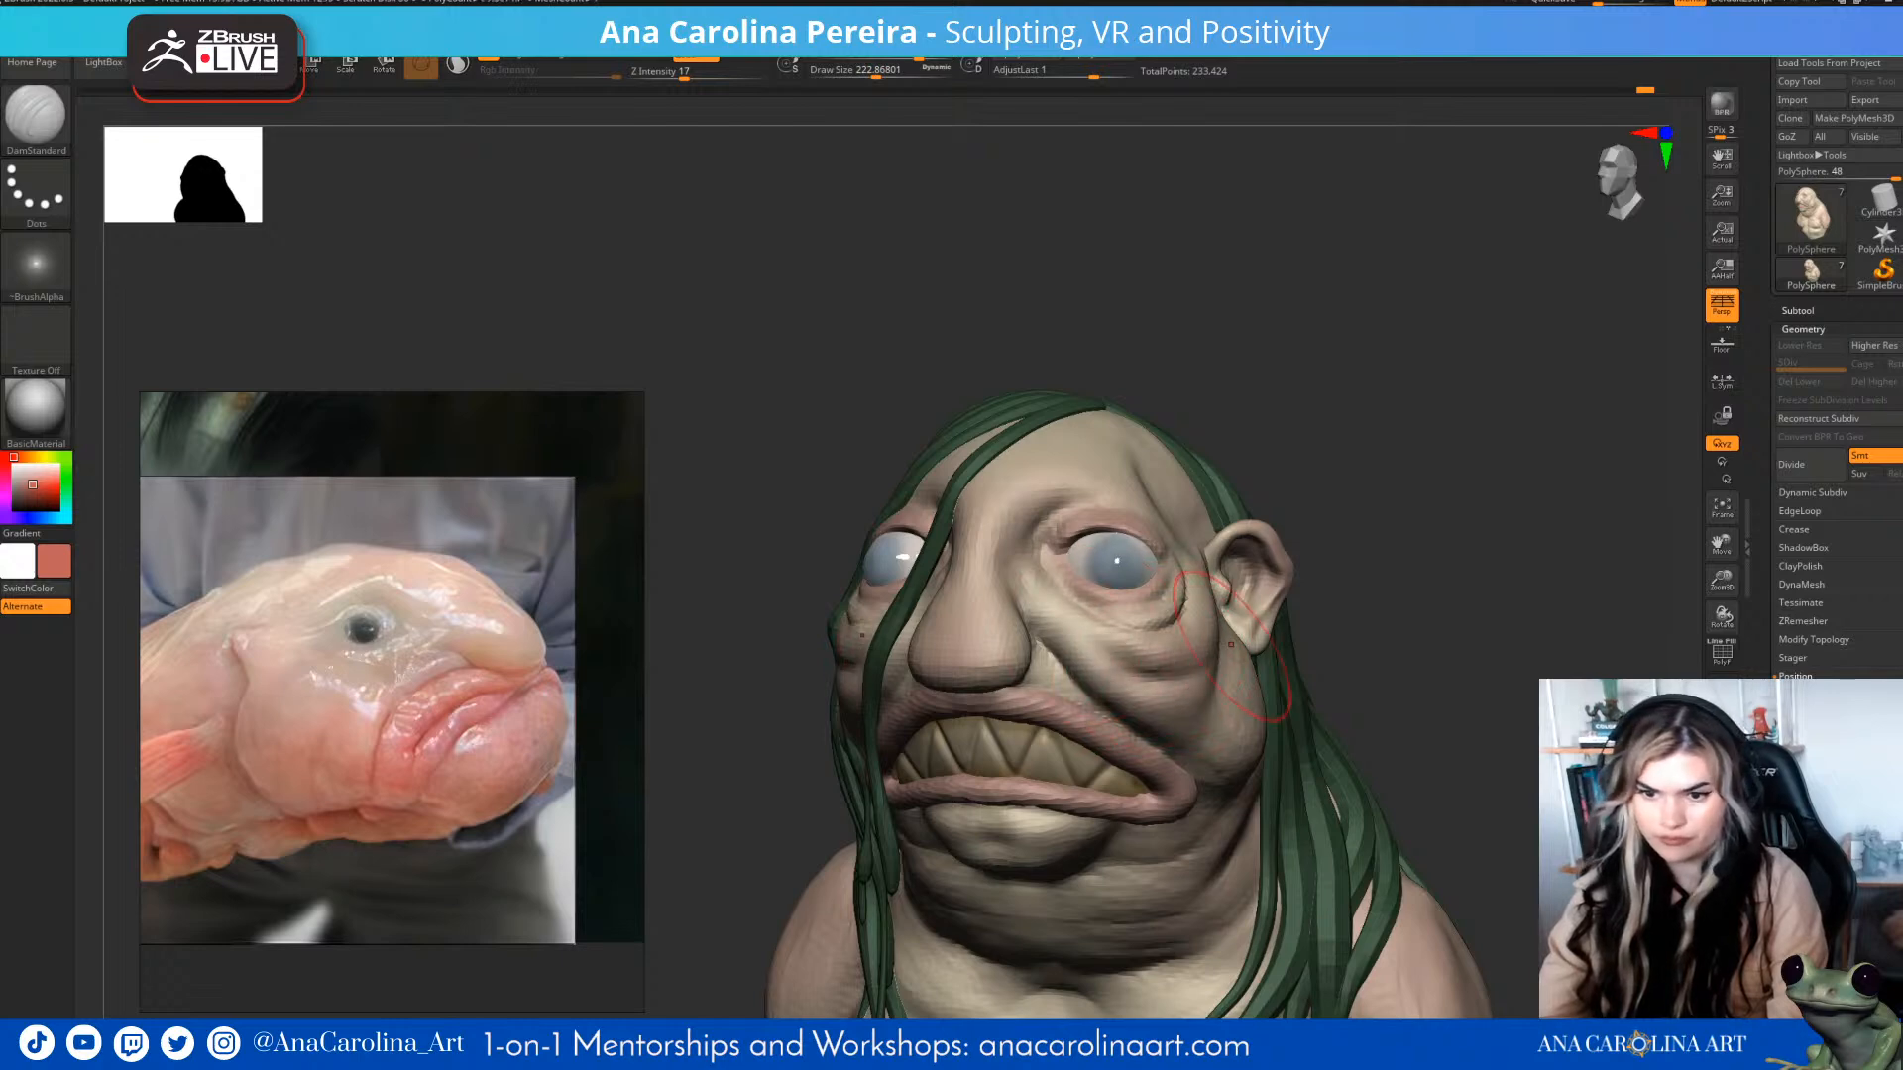
- Examine the whole bust from the front, three-quarter and side views to judge the face, neck and silhouette
mouse_move(1278, 480)
left_mouse_down()
mouse_move(1338, 480)
mouse_move(1338, 416)
left_mouse_up()
mouse_move(1348, 485)
left_mouse_down("alt")
mouse_move(1363, 437)
mouse_move(1368, 500)
mouse_move(1420, 504)
mouse_move(1452, 381)
left_mouse_up("alt")
left_click_drag(1428, 496, 1284, 536)
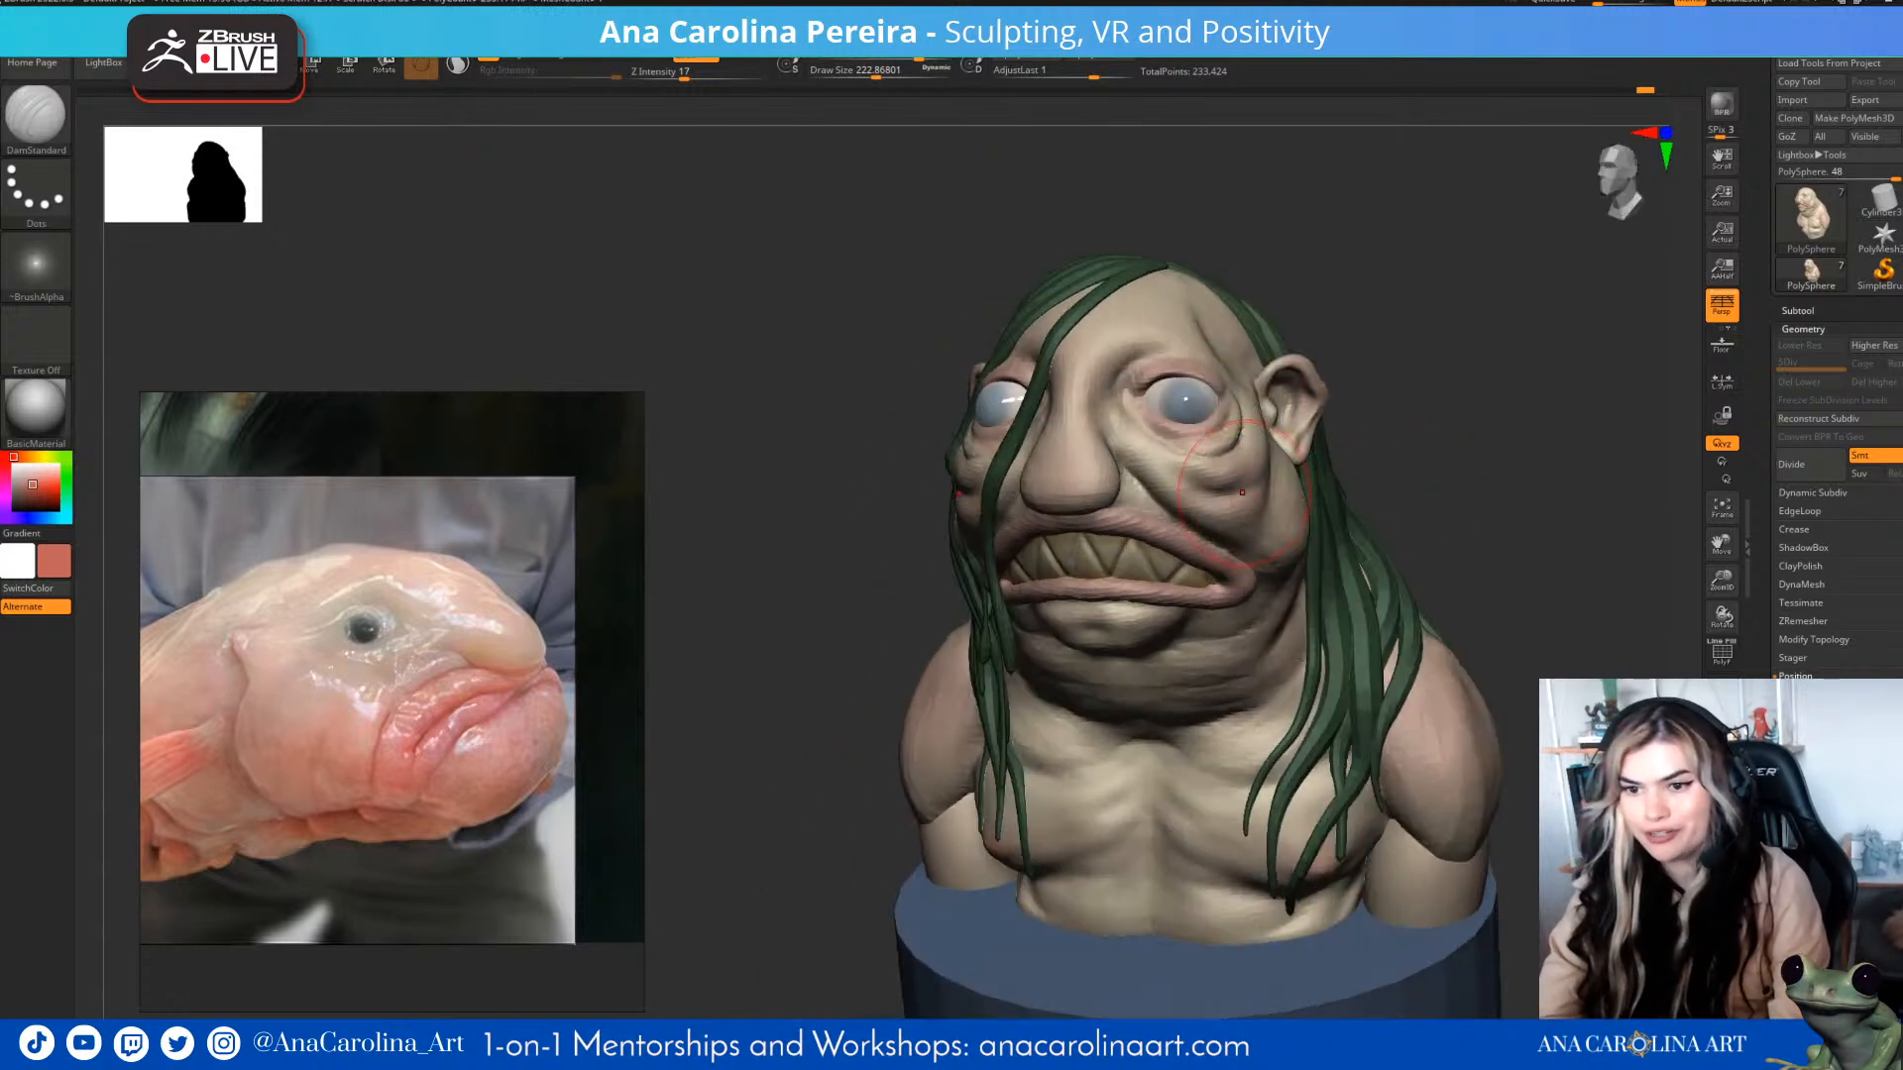
mouse_move(1366, 406)
left_mouse_down()
mouse_move(1293, 473)
mouse_move(1239, 457)
mouse_move(1265, 436)
left_mouse_up()
mouse_move(1388, 447)
left_mouse_down()
mouse_move(1516, 451)
mouse_move(1298, 451)
mouse_move(1432, 437)
left_mouse_up()
key("ctrl")
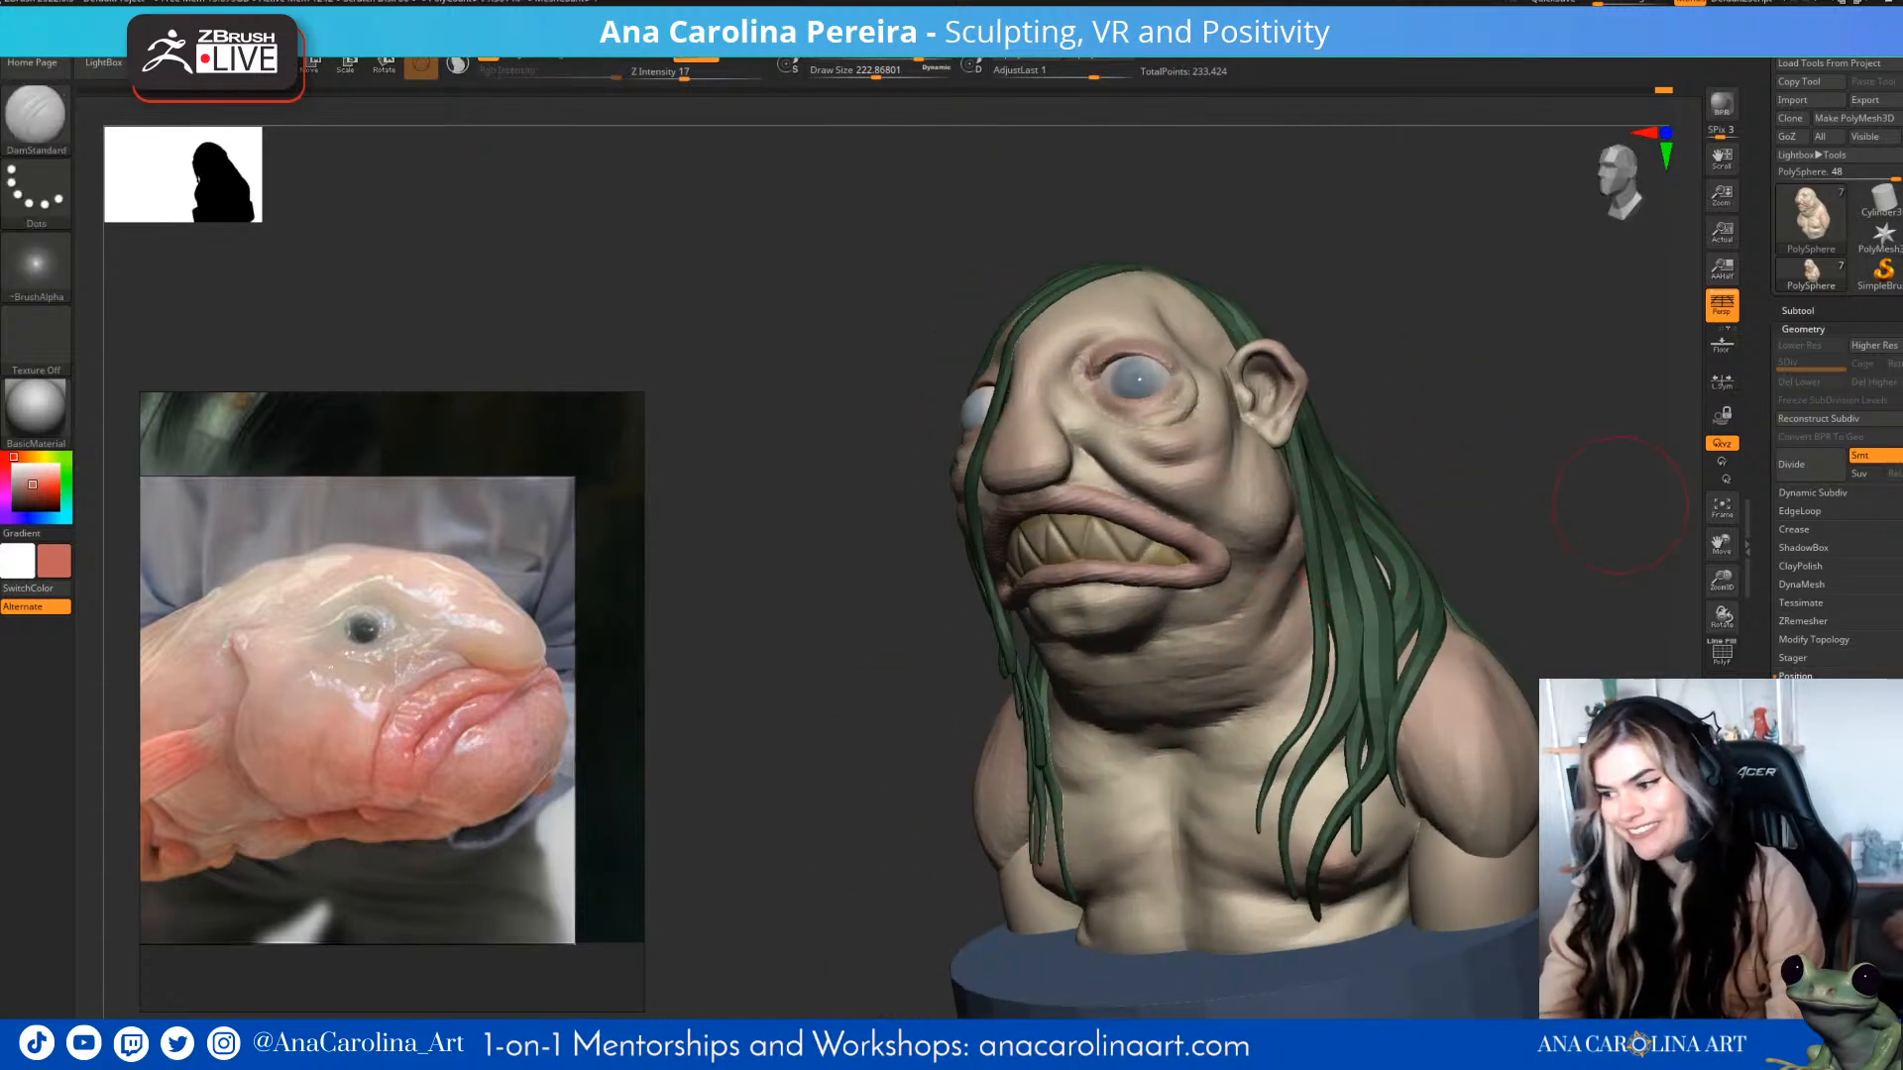
mouse_move(1576, 504)
left_mouse_down()
mouse_move(1487, 528)
mouse_move(1583, 509)
mouse_move(1614, 430)
mouse_move(1611, 486)
mouse_move(1477, 490)
mouse_move(1546, 476)
mouse_move(1517, 495)
mouse_move(1577, 495)
left_mouse_up()
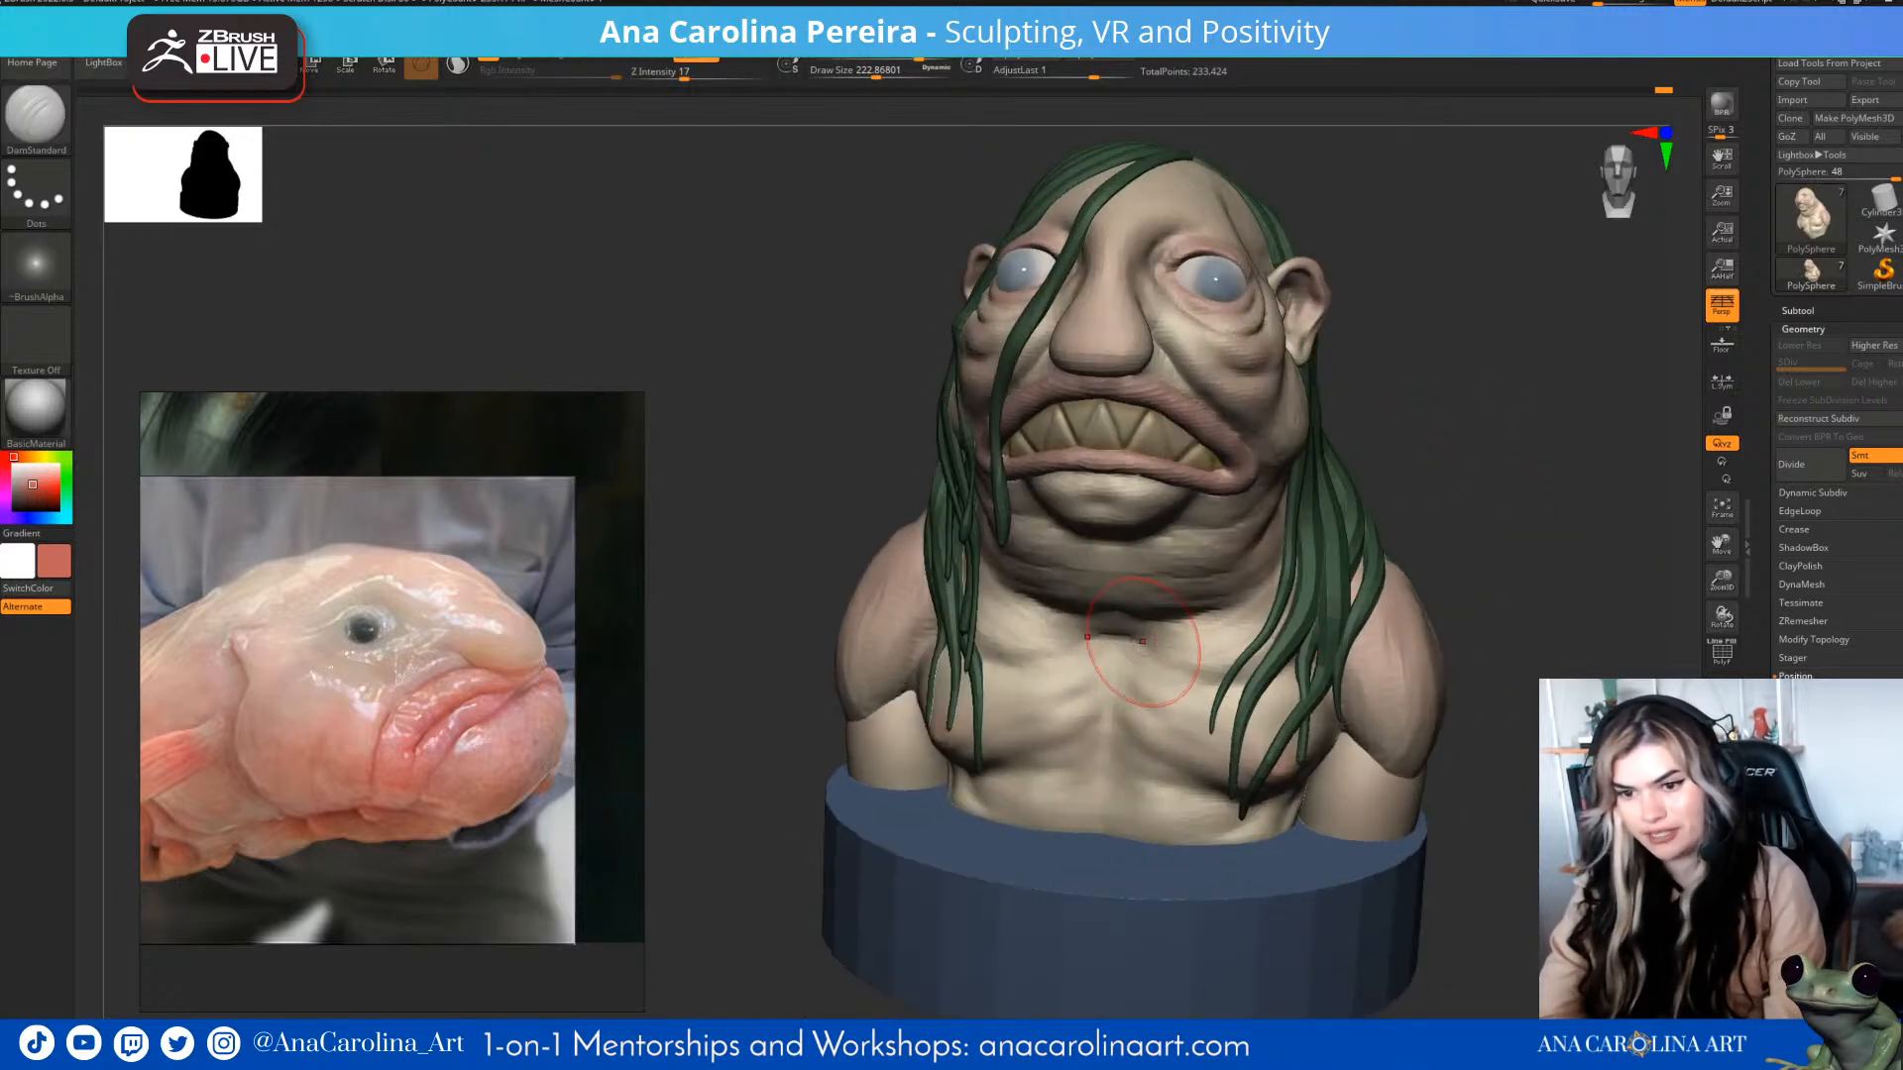
mouse_move(1155, 643)
left_mouse_down()
mouse_move(1225, 662)
mouse_move(1220, 637)
mouse_move(1226, 656)
left_mouse_up()
mouse_move(1452, 555)
left_mouse_down()
mouse_move(1430, 532)
mouse_move(1548, 547)
left_mouse_up()
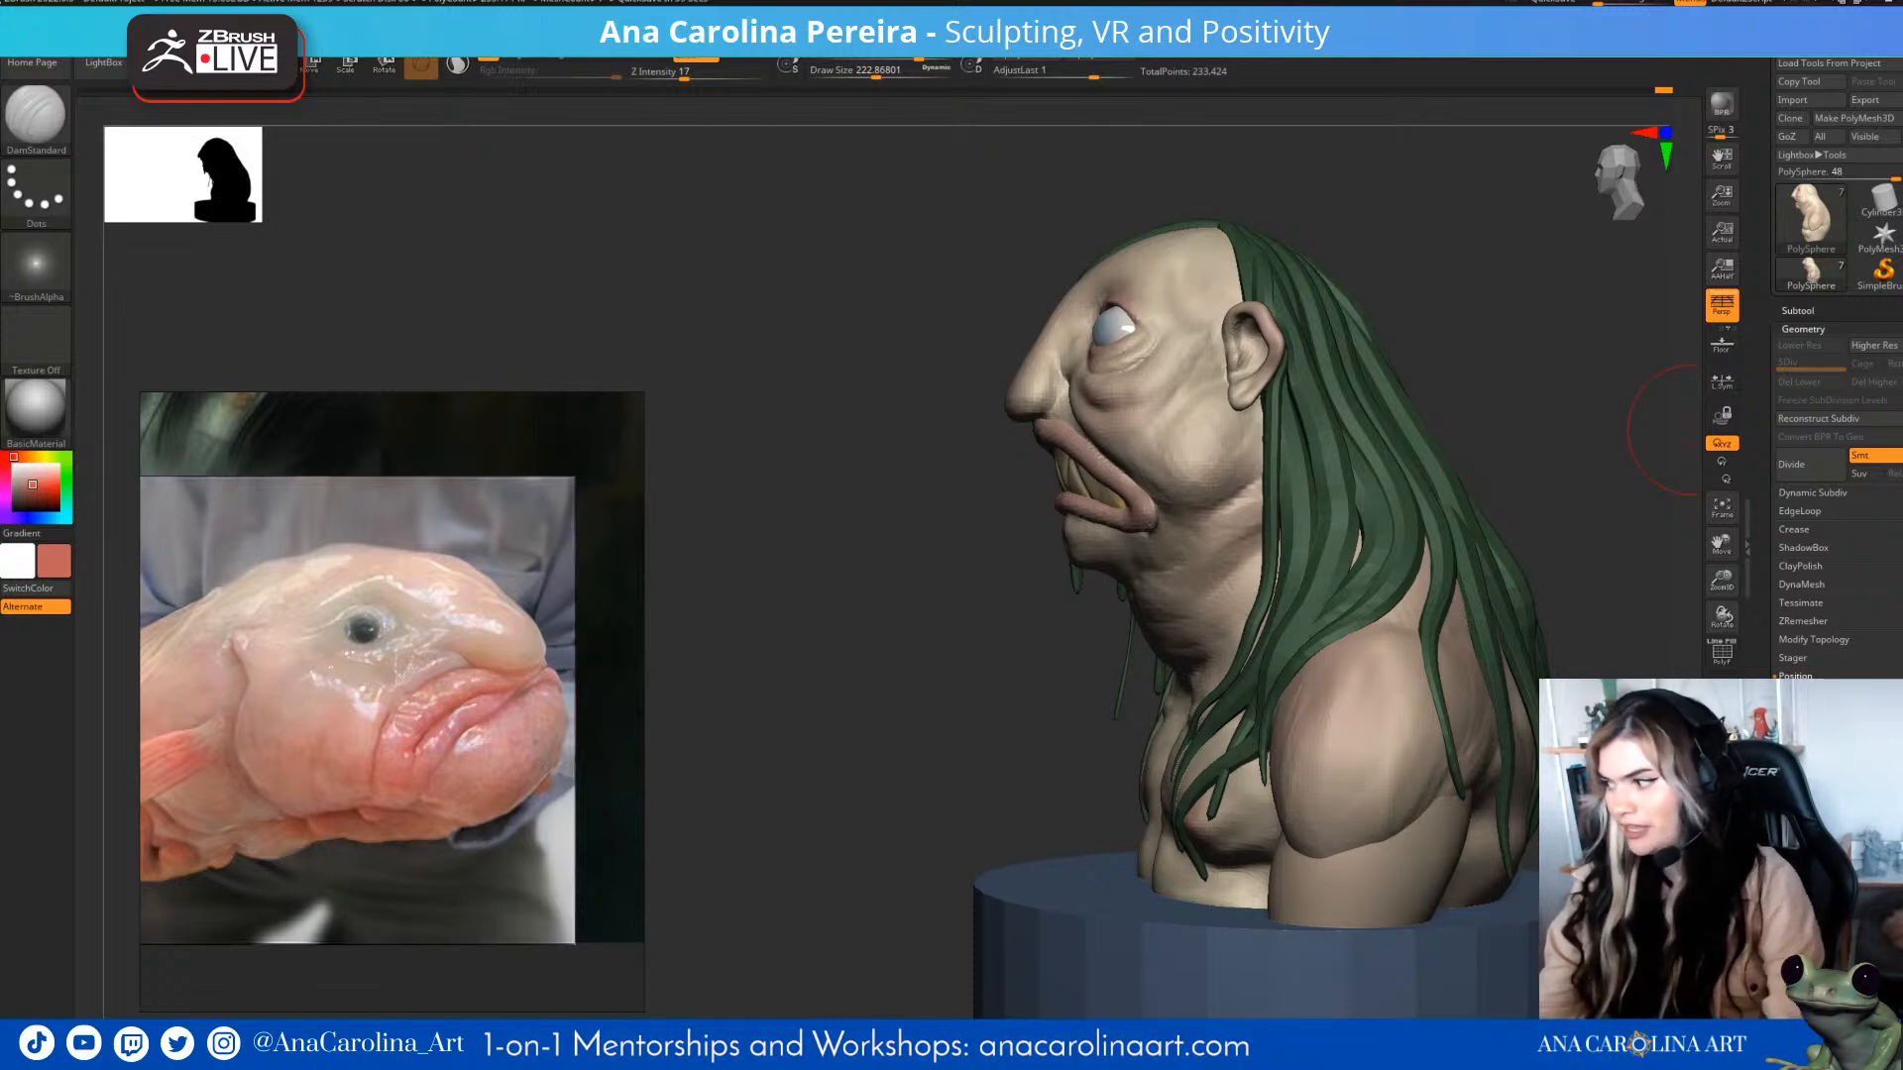
left_click_drag(1546, 496, 1625, 515)
left_click_drag(1626, 635, 1586, 516, "alt")
mouse_move(1546, 644)
left_mouse_down()
mouse_move(1626, 684)
mouse_move(1601, 734)
mouse_move(1487, 684)
mouse_move(1600, 635)
mouse_move(1607, 671)
mouse_move(1467, 678)
left_mouse_up()
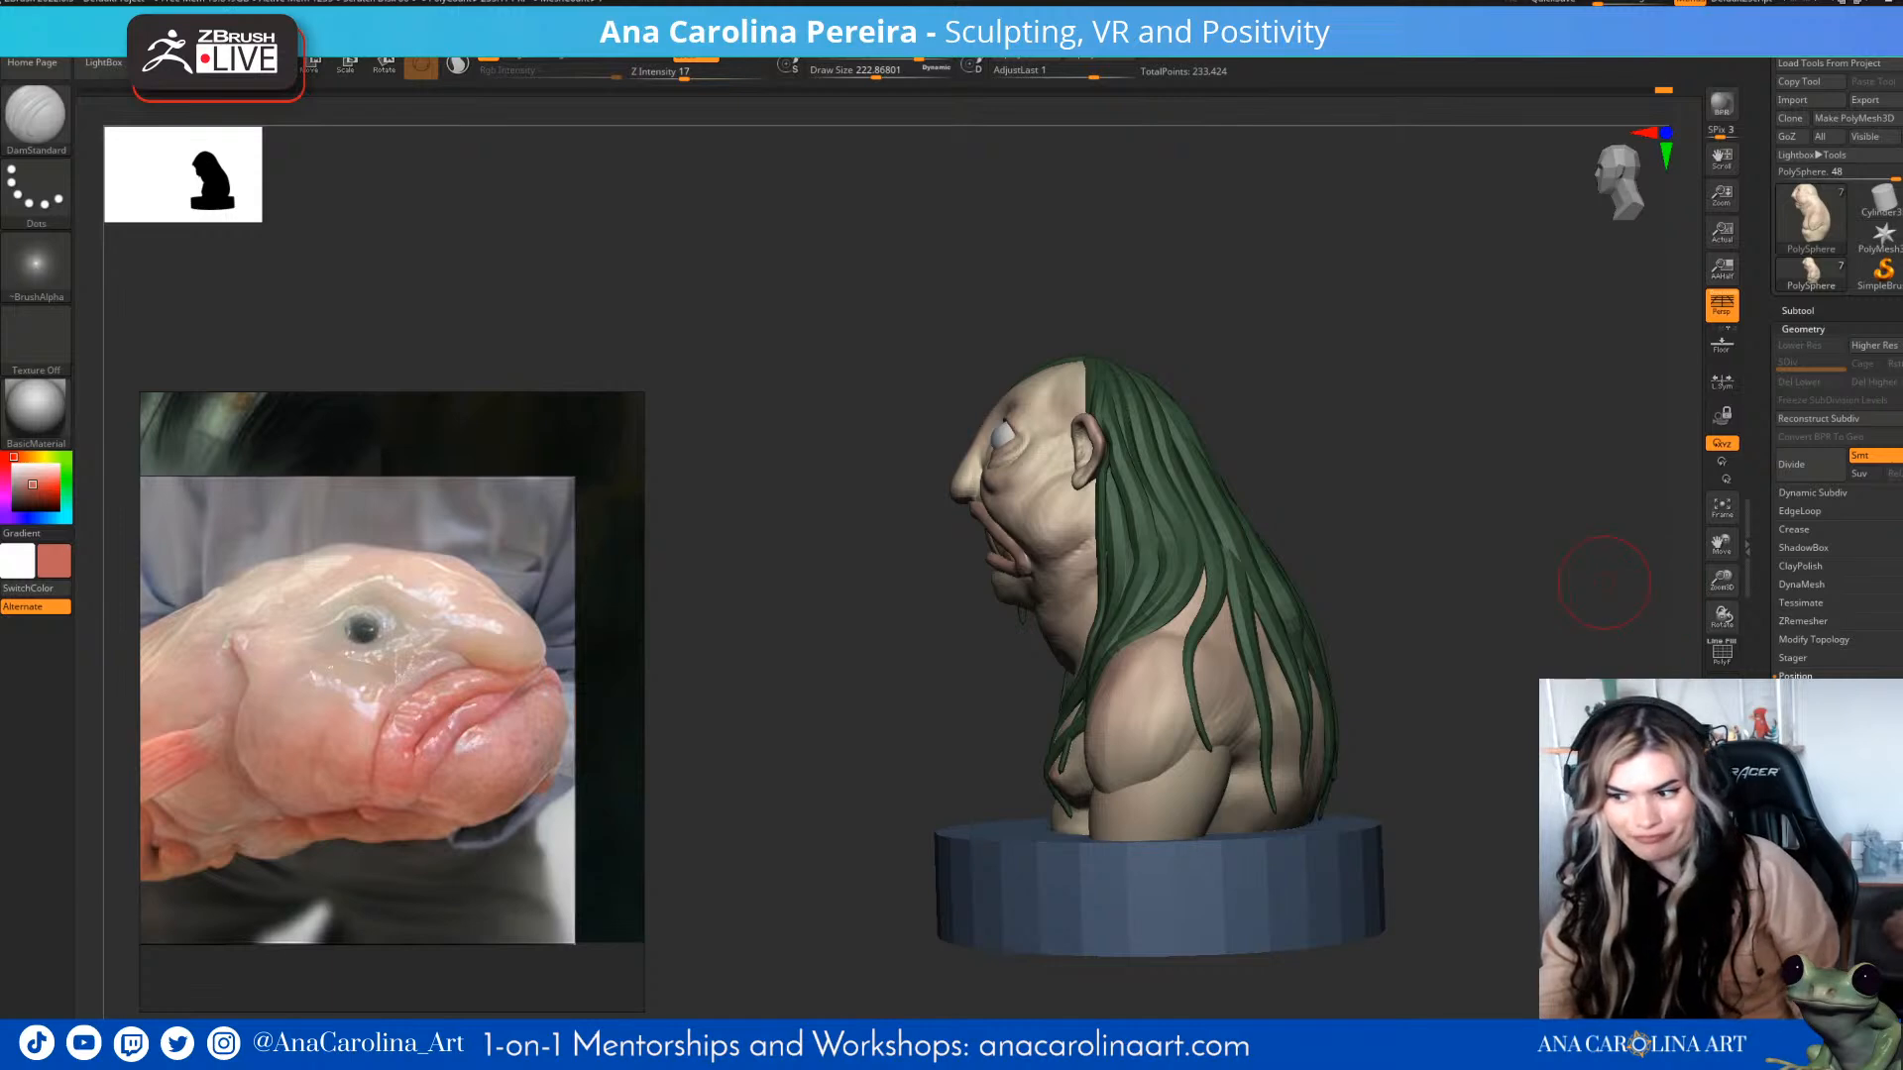
left_click_drag(1548, 757, 1675, 739)
left_click_drag(1546, 649, 1476, 668)
- Add volume to the side of the neck below the ear with the ClayBuildup brush at a size of about 177
key("b")
key("c")
key("b")
key("space")
left_click(1141, 549)
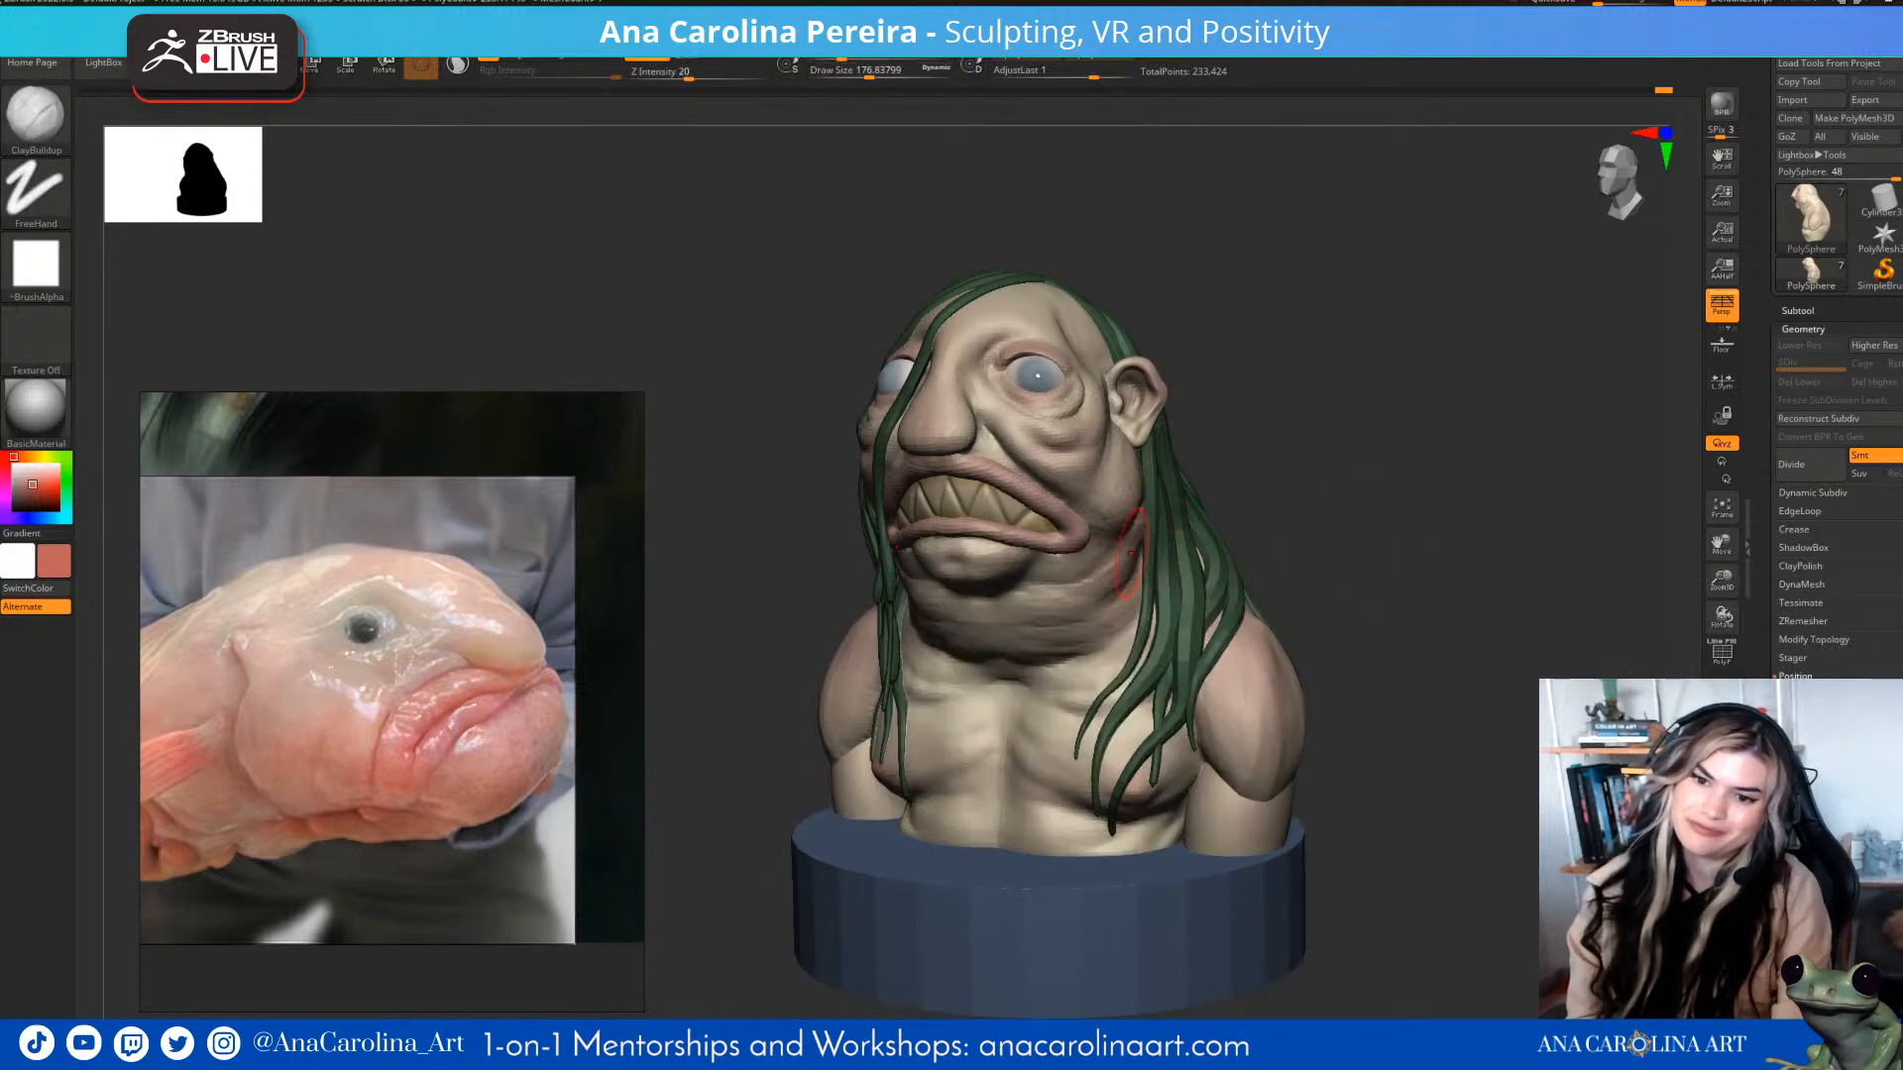
mouse_move(1273, 553)
left_mouse_down()
mouse_move(1324, 530)
mouse_move(1296, 556)
mouse_move(1306, 576)
mouse_move(1289, 553)
mouse_move(1308, 548)
left_mouse_up()
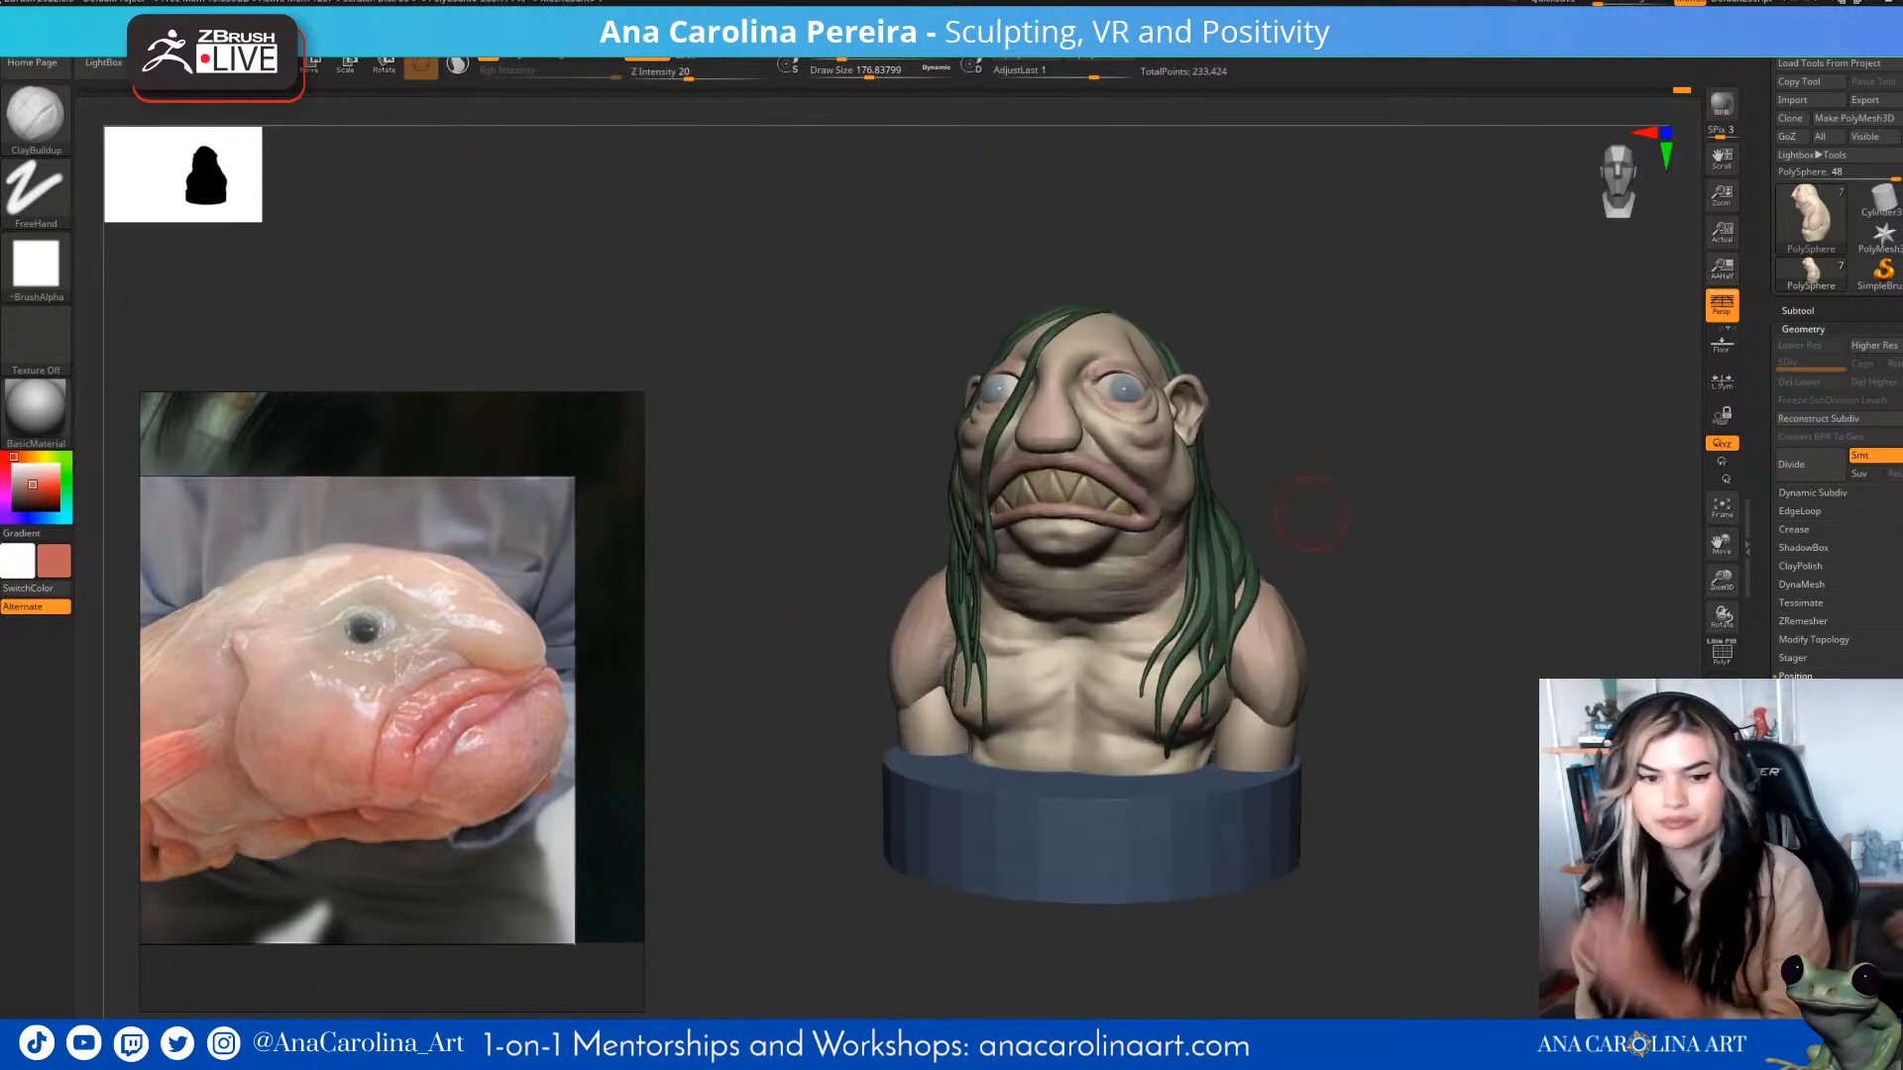
mouse_move(1343, 339)
left_mouse_down()
mouse_move(1354, 486)
mouse_move(1418, 487)
mouse_move(1229, 525)
mouse_move(1383, 530)
left_mouse_up()
mouse_move(1407, 694)
left_mouse_down("alt")
mouse_move(1414, 607)
mouse_move(1239, 612)
mouse_move(1407, 610)
mouse_move(1409, 659)
mouse_move(1497, 654)
mouse_move(1392, 644)
mouse_move(1378, 614)
mouse_move(1402, 659)
mouse_move(1402, 620)
left_mouse_up("alt")
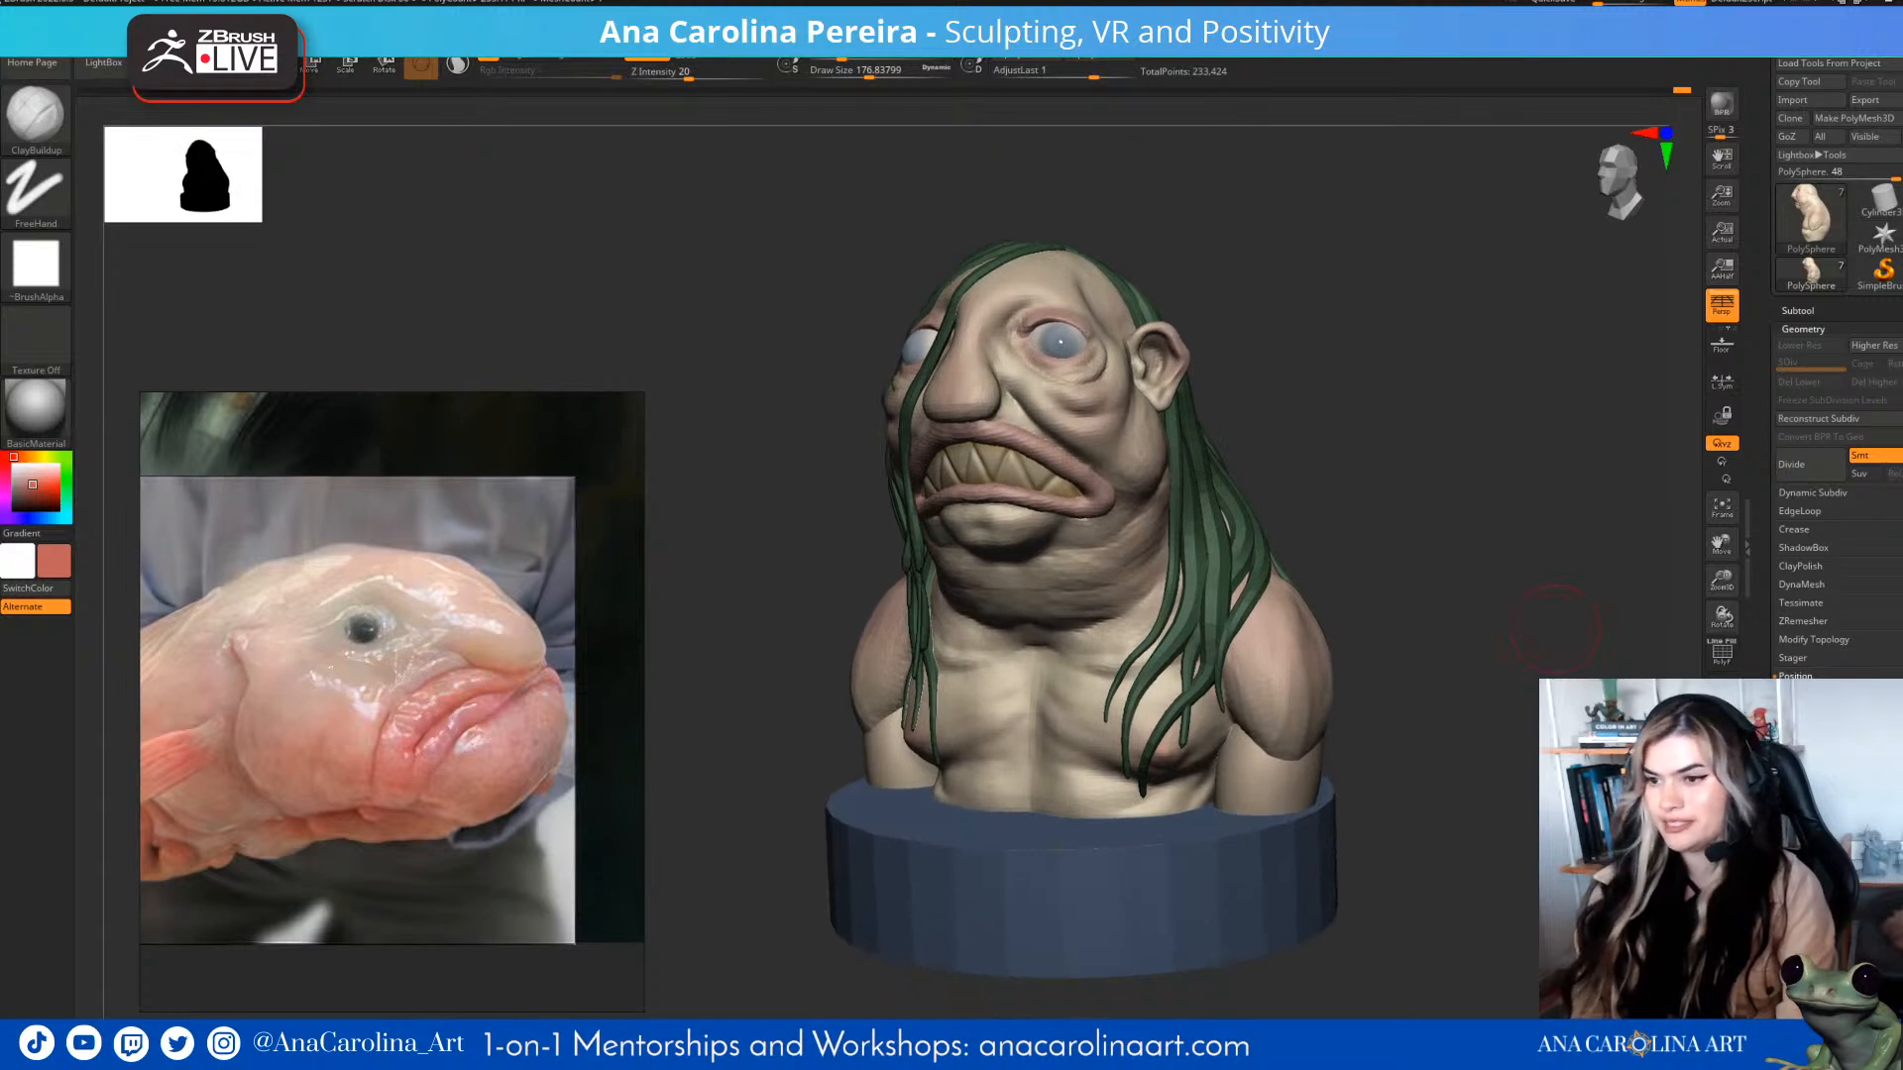
- Move the body subtool below the hair and merge it with the arm cylinders
left_click(1797, 310)
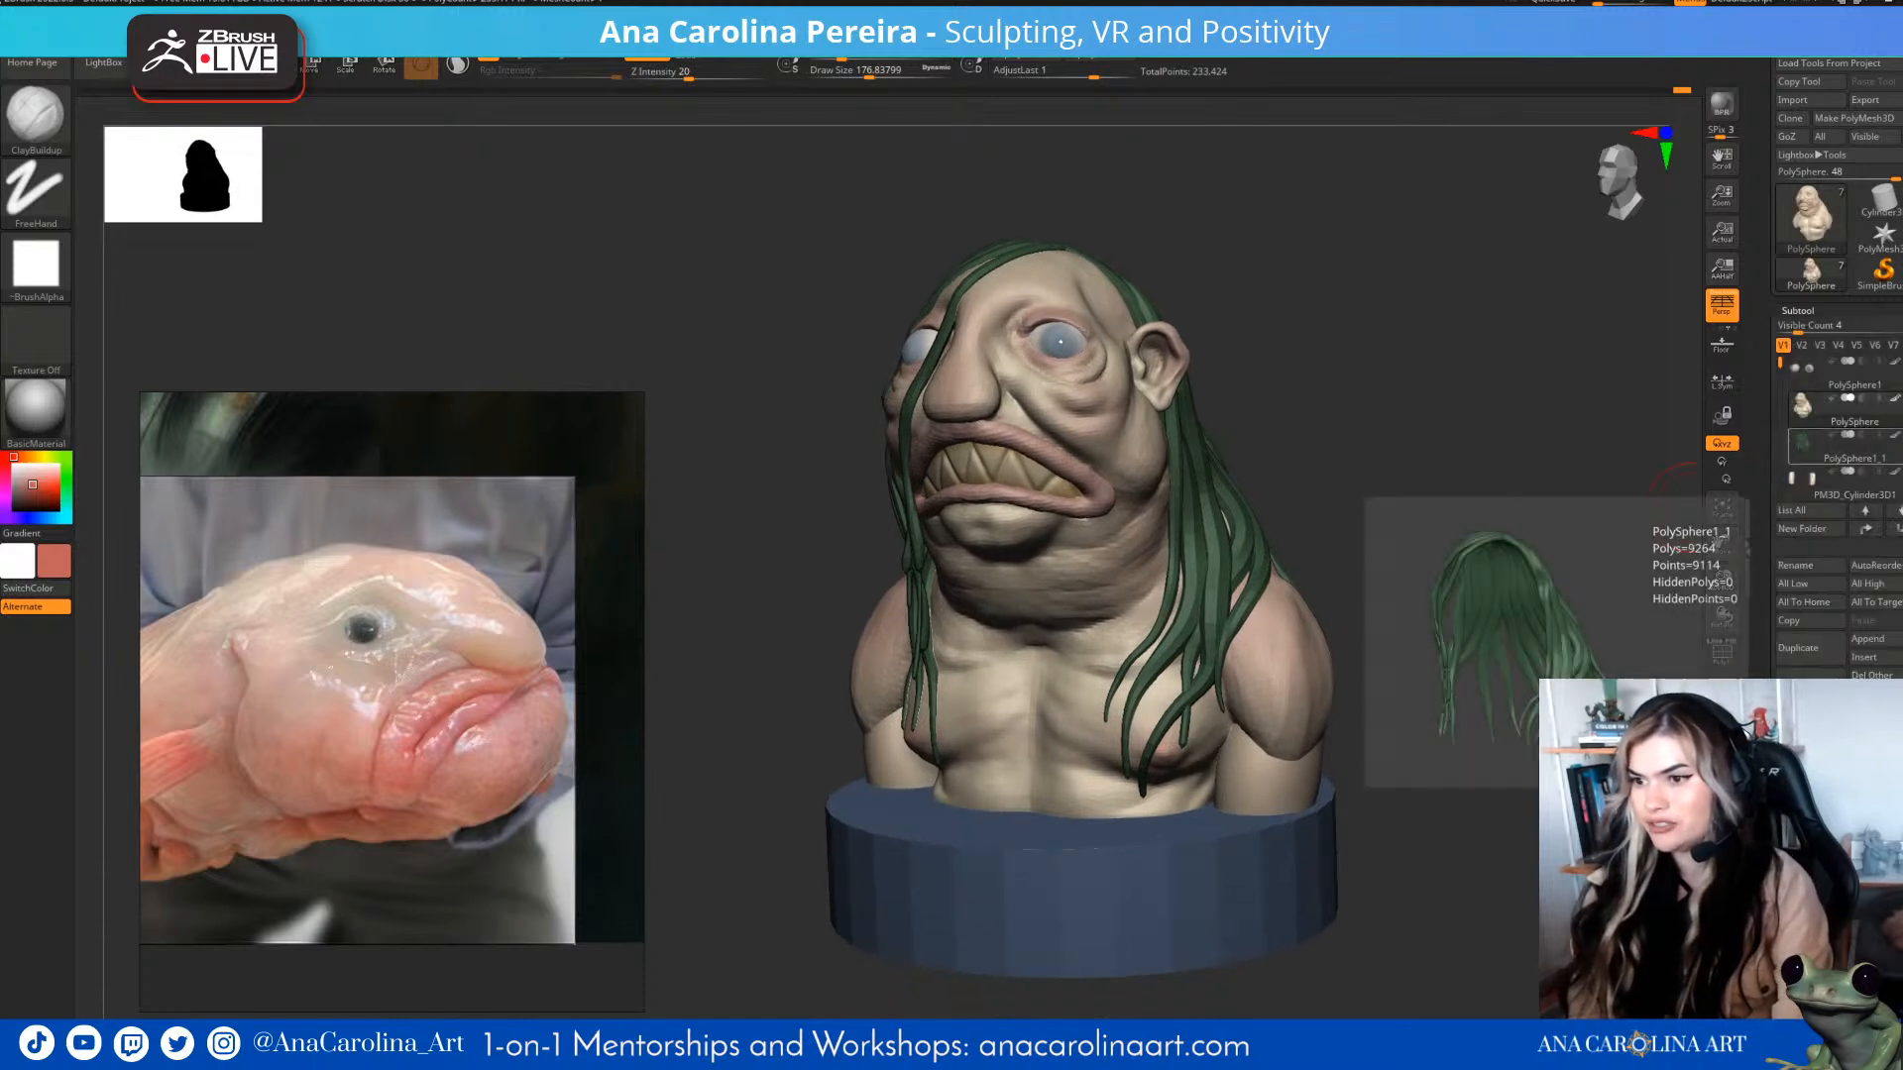
left_click(1897, 528)
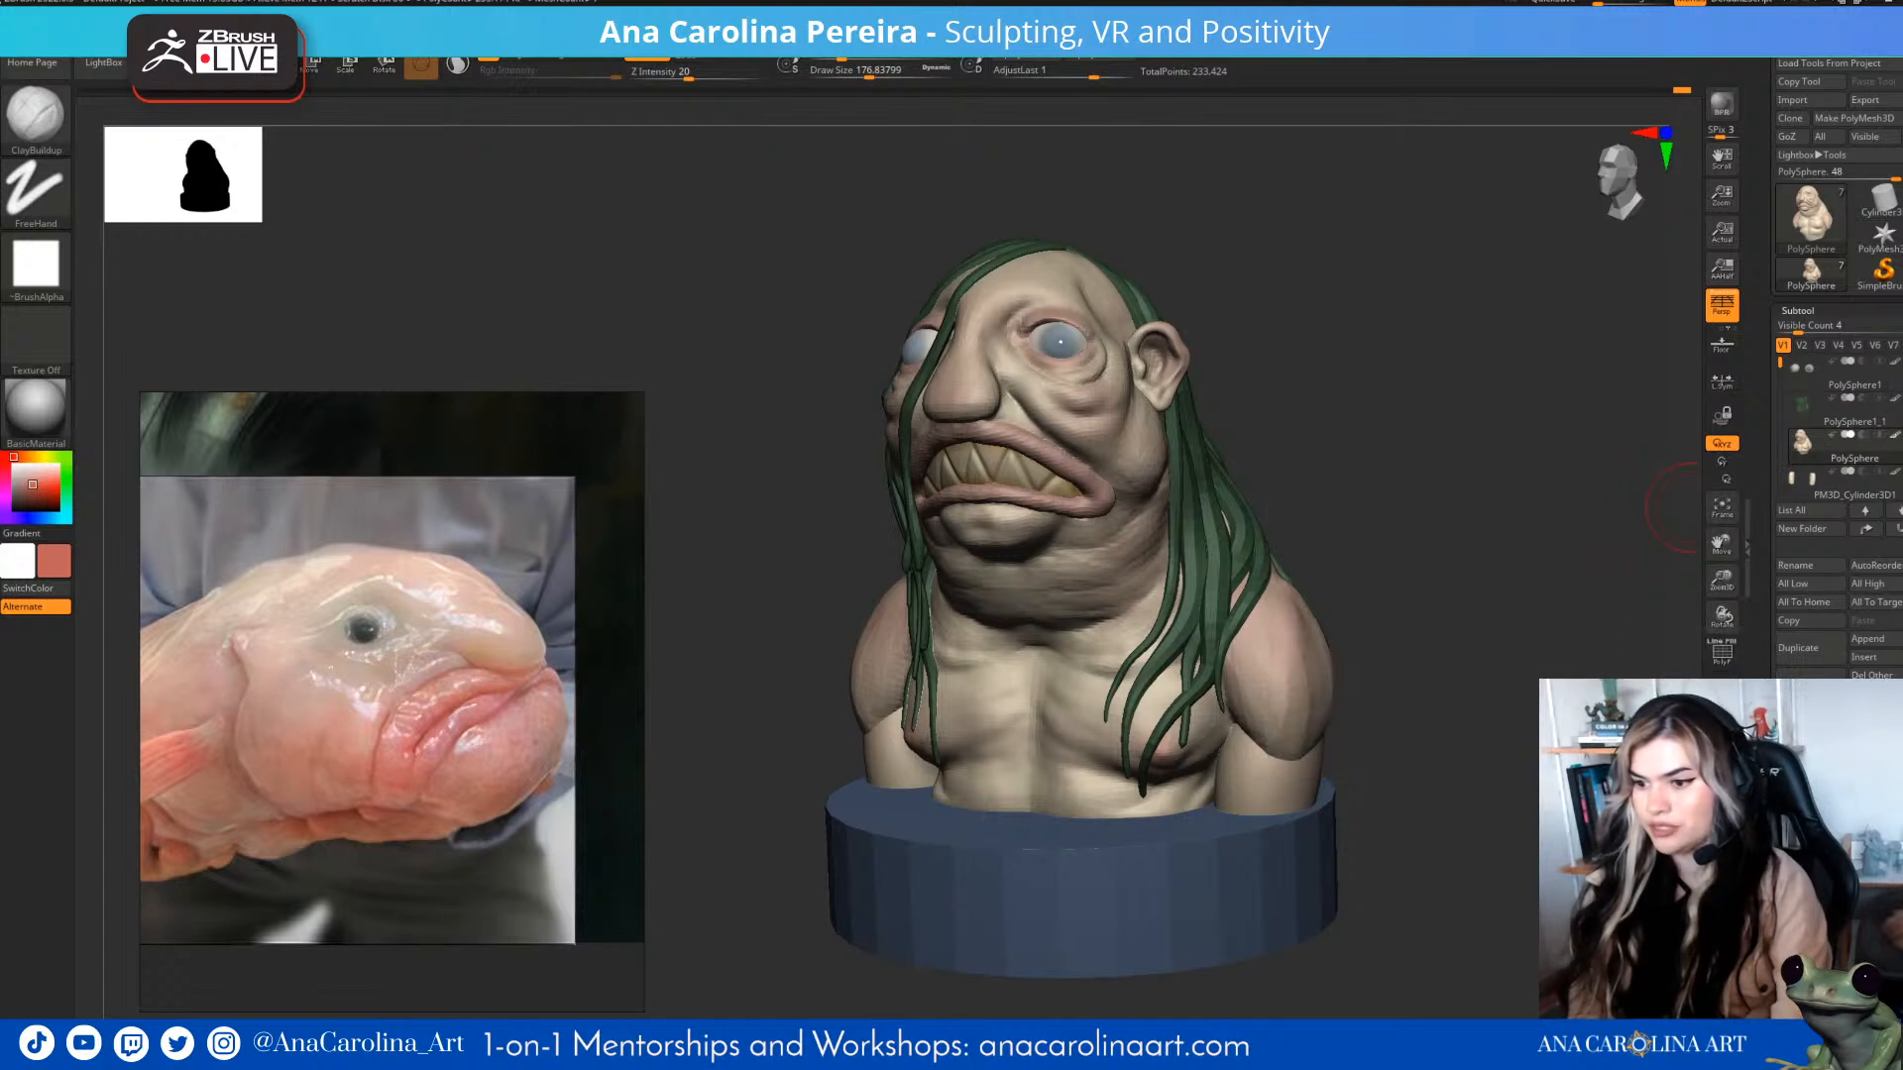
left_click(1811, 751)
mouse_move(1407, 634)
left_mouse_down()
mouse_move(1497, 644)
mouse_move(1388, 620)
mouse_move(1432, 615)
left_mouse_up()
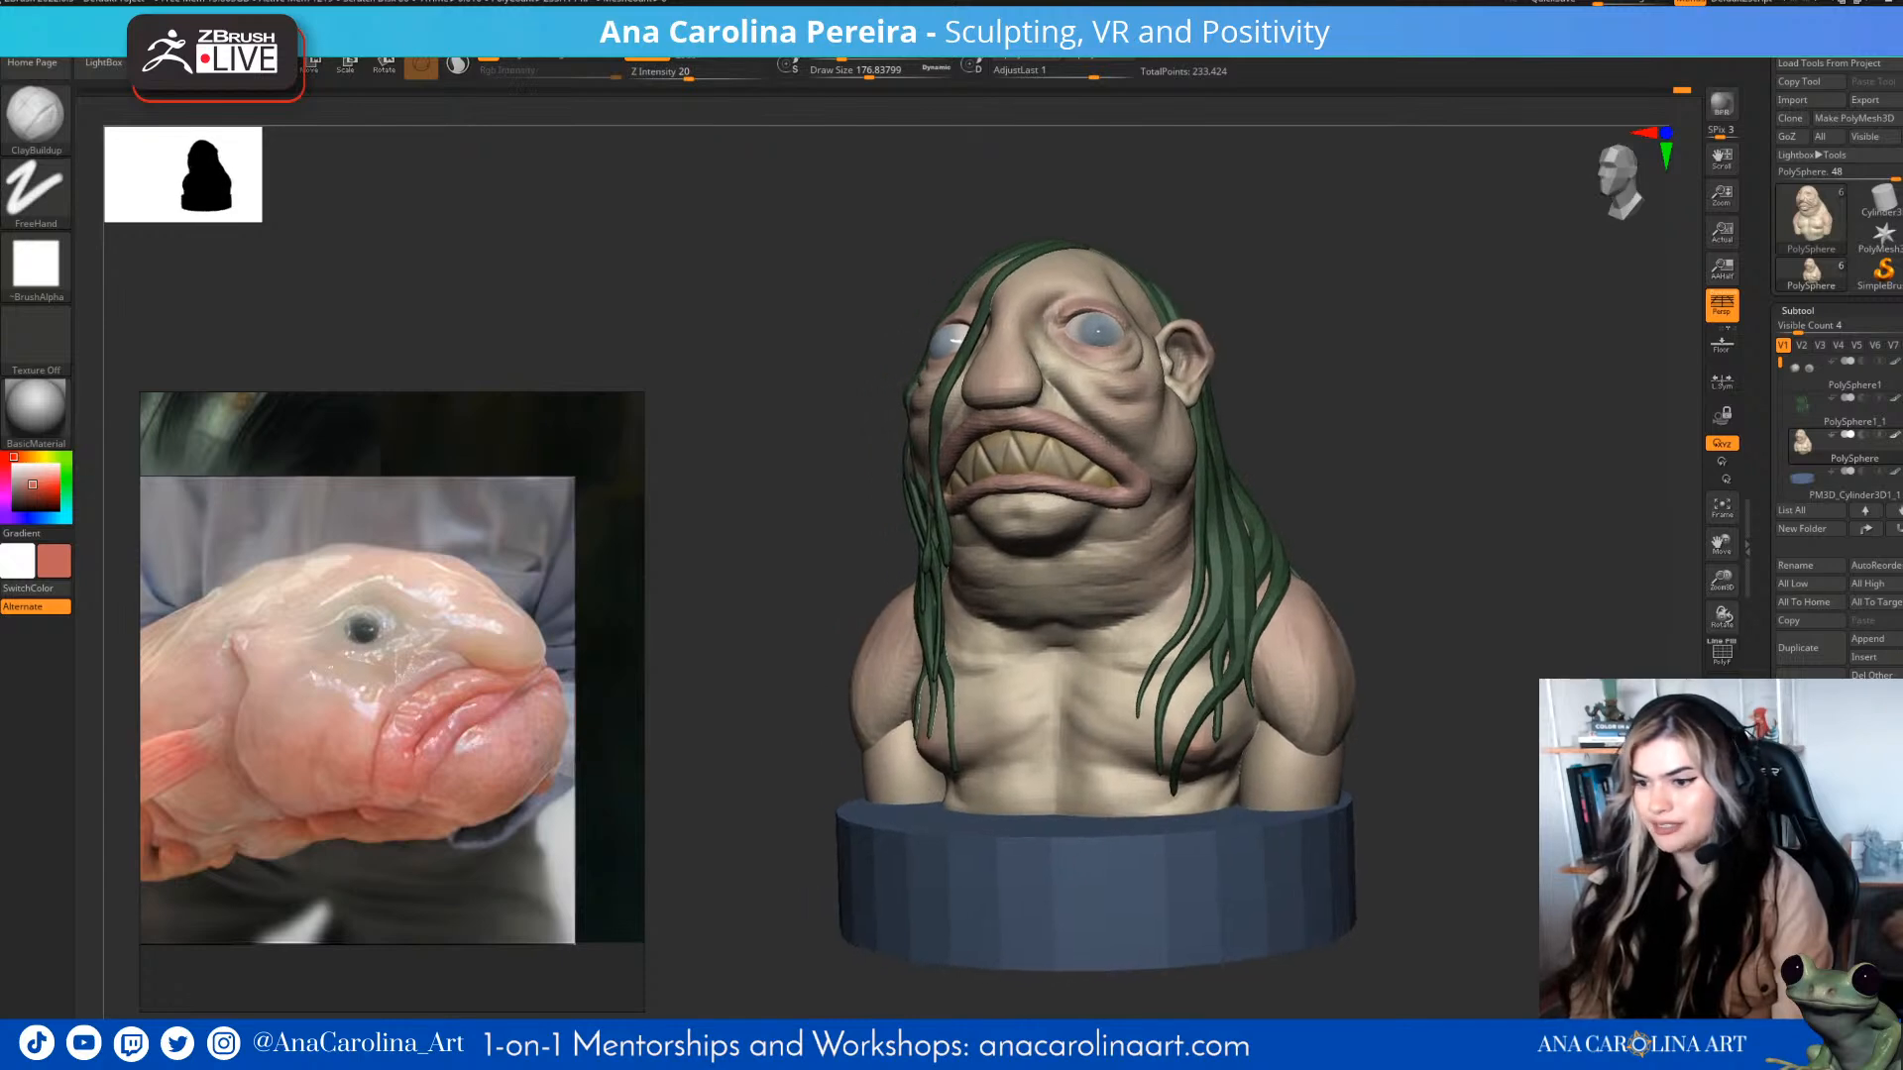
- Remesh the merged body and arms with DynaMesh at resolution 240
left_click(1804, 952)
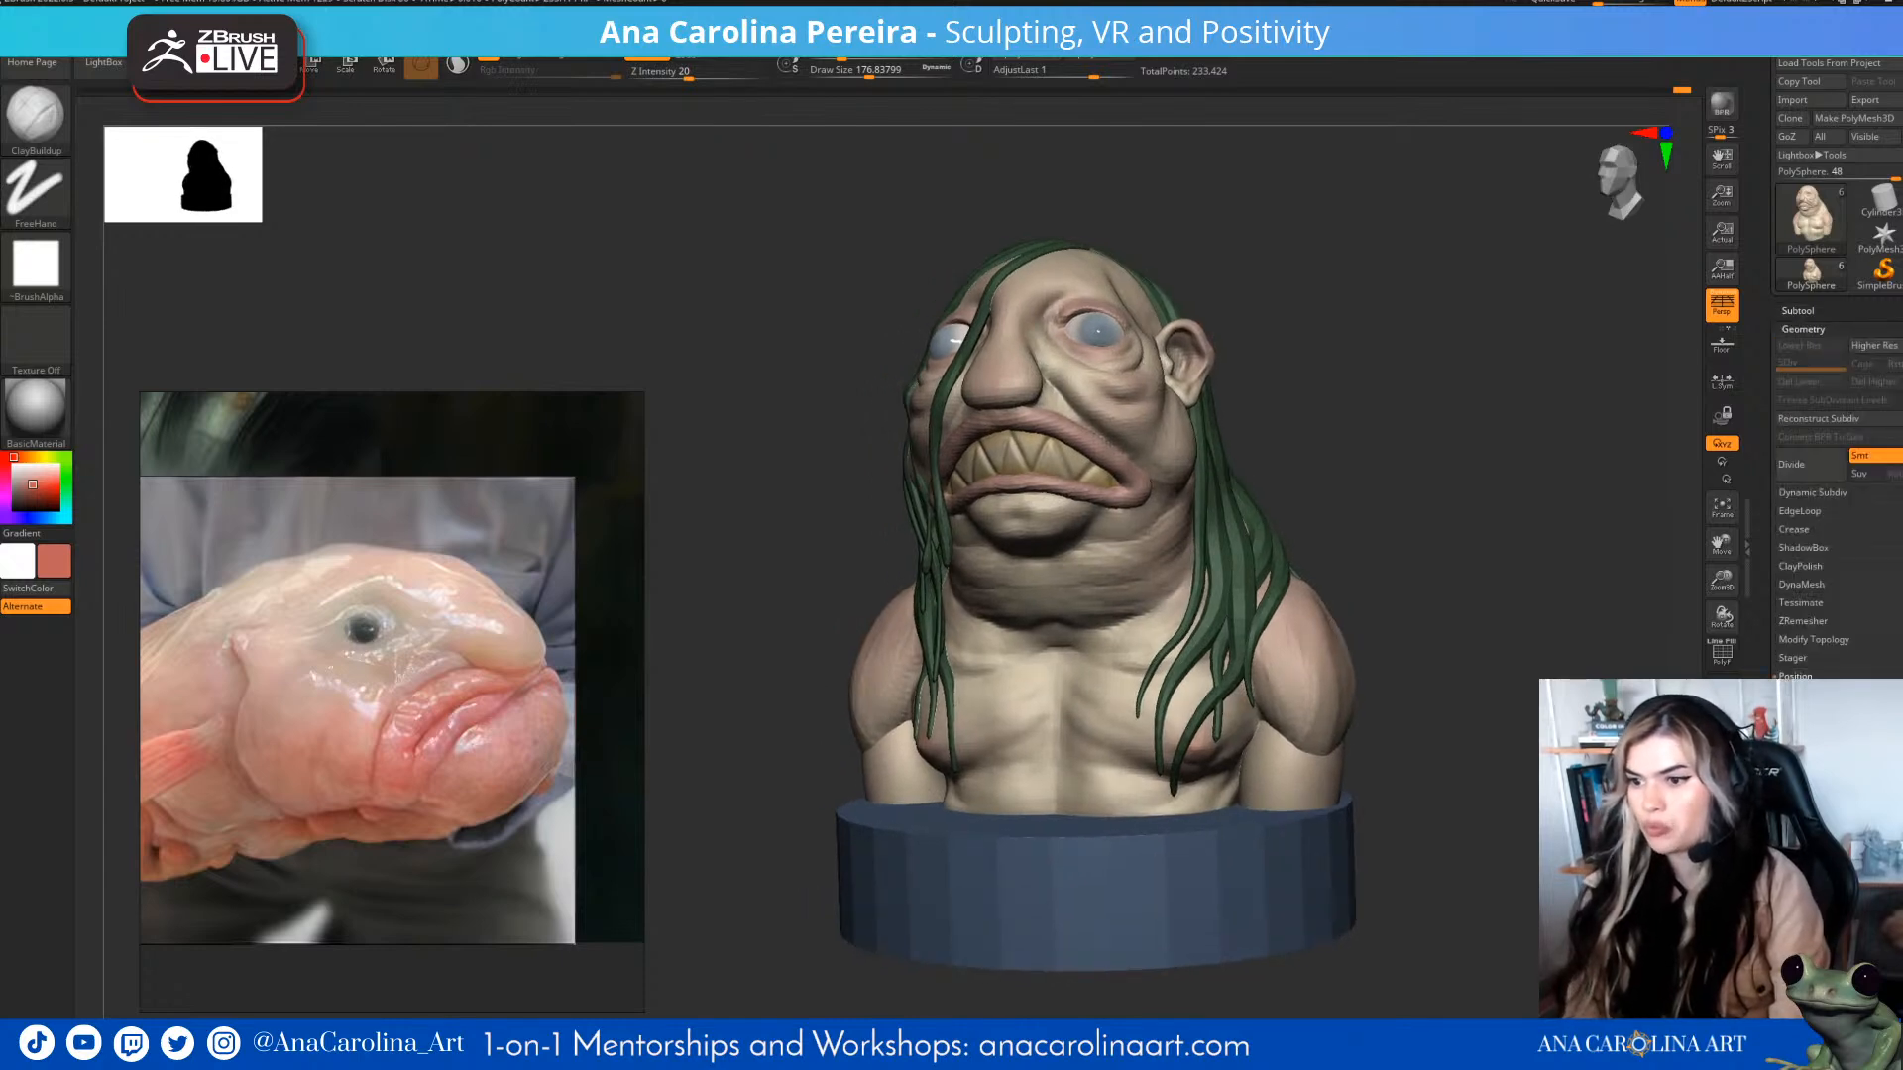
left_click(1801, 584)
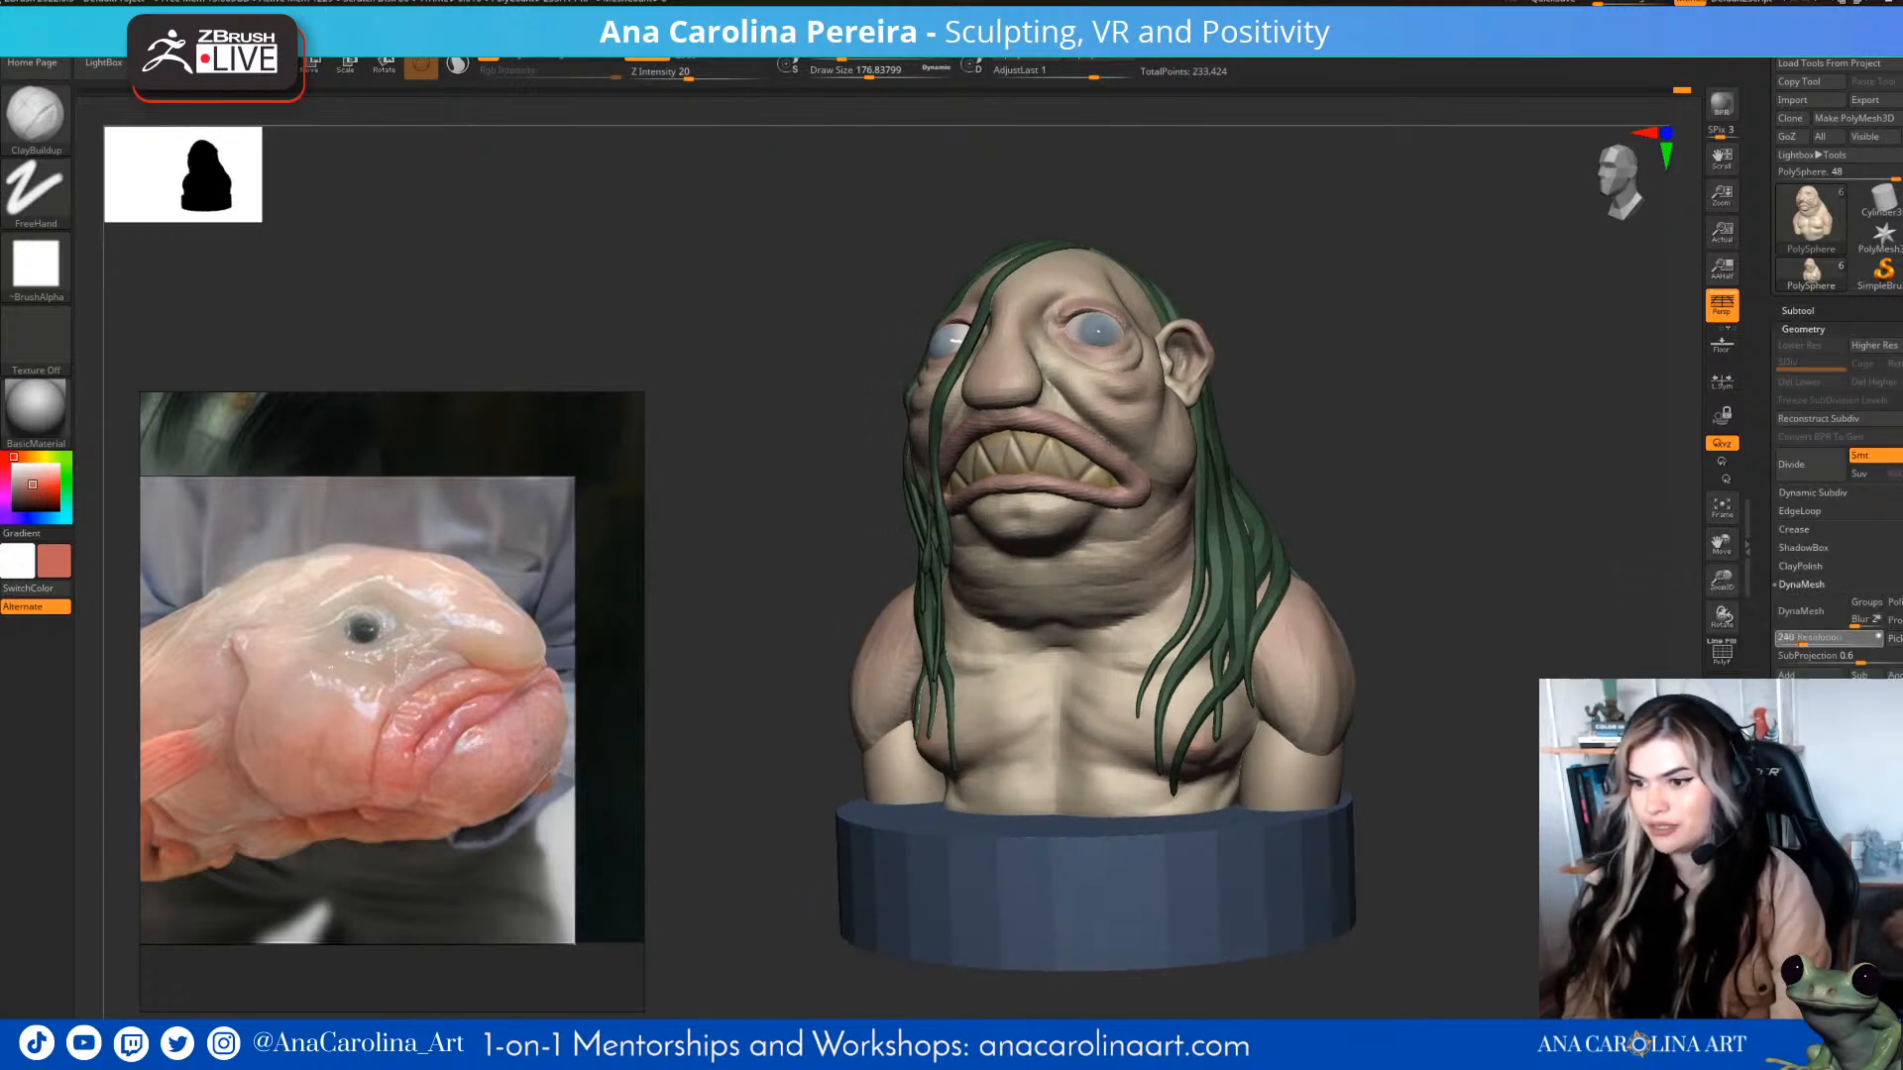
left_click(1801, 610)
mouse_move(1526, 684)
left_mouse_down()
mouse_move(1596, 683)
mouse_move(1427, 679)
left_mouse_up()
- Smooth and blend the seams where the arms meet the shoulders
left_click_drag(1288, 729, 1285, 773, "shift")
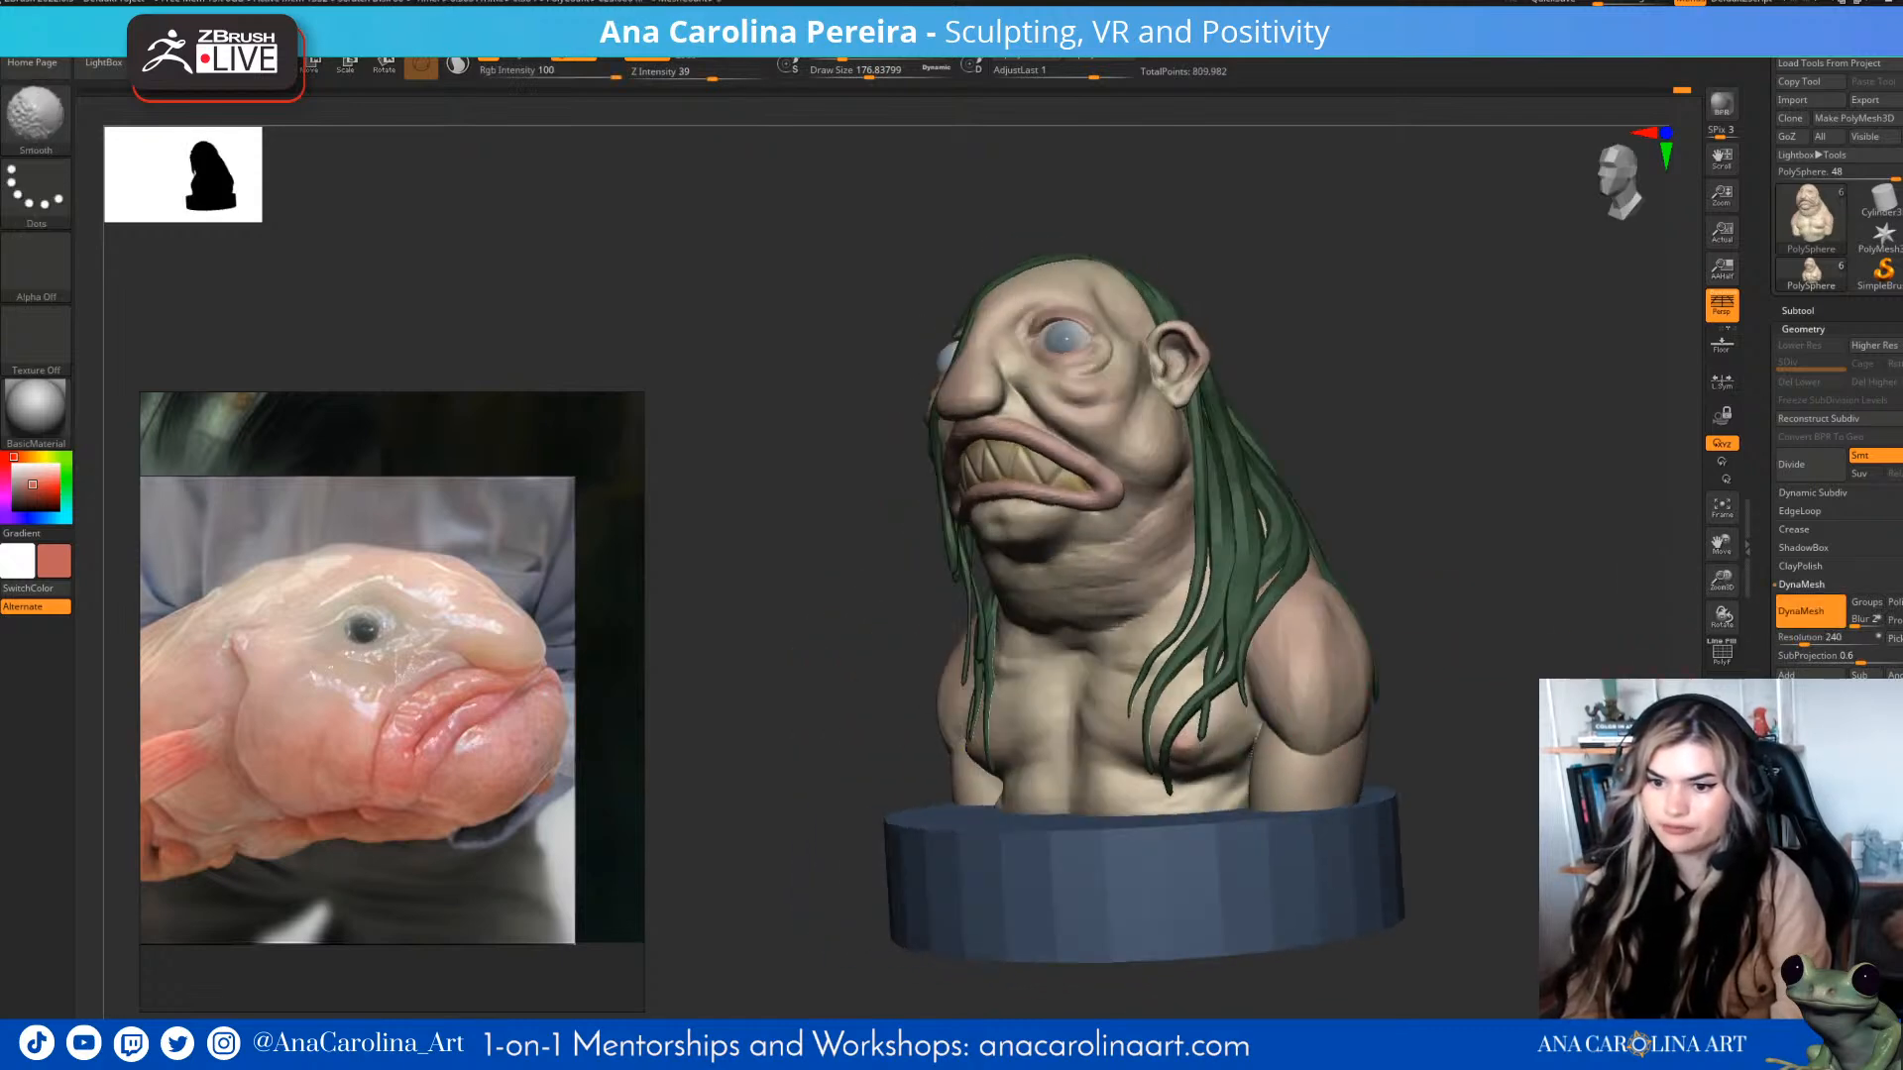
mouse_move(1516, 693)
left_mouse_down()
mouse_move(1418, 694)
mouse_move(1492, 649)
left_mouse_up()
key("space")
left_click_drag(1329, 730, 1331, 705)
left_click_drag(1517, 649, 1626, 634)
mouse_move(1407, 763)
left_mouse_down()
mouse_move(1477, 753)
mouse_move(1442, 786)
mouse_move(1404, 744)
mouse_move(1457, 728)
mouse_move(1398, 699)
left_mouse_up()
left_click_drag(1096, 414, 1096, 476)
- Move the body subtool below the base, merge it with the ears and update the DynaMesh
left_click_drag(1467, 614, 1333, 659)
mouse_move(1353, 484)
left_mouse_down("alt")
mouse_move(1269, 629)
mouse_move(1460, 662)
left_mouse_up("alt")
left_click(1797, 311)
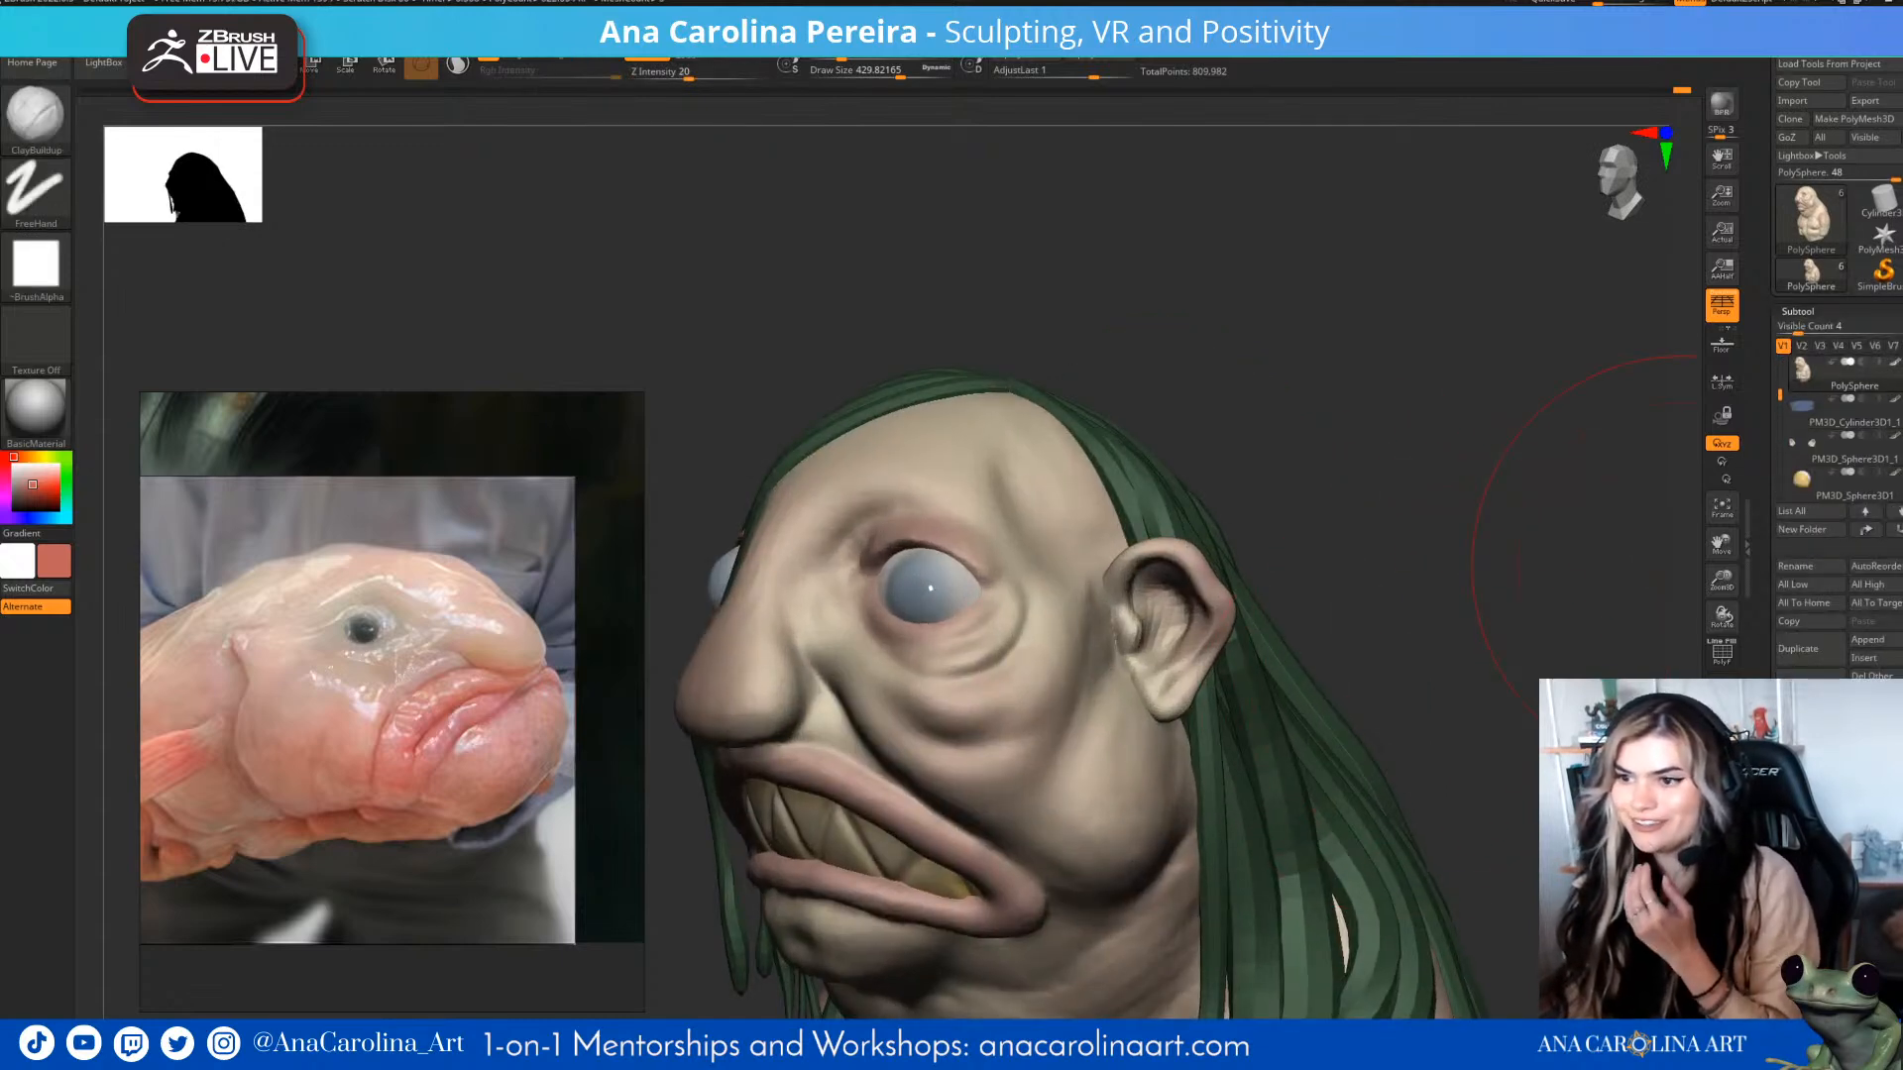
left_click(1896, 530)
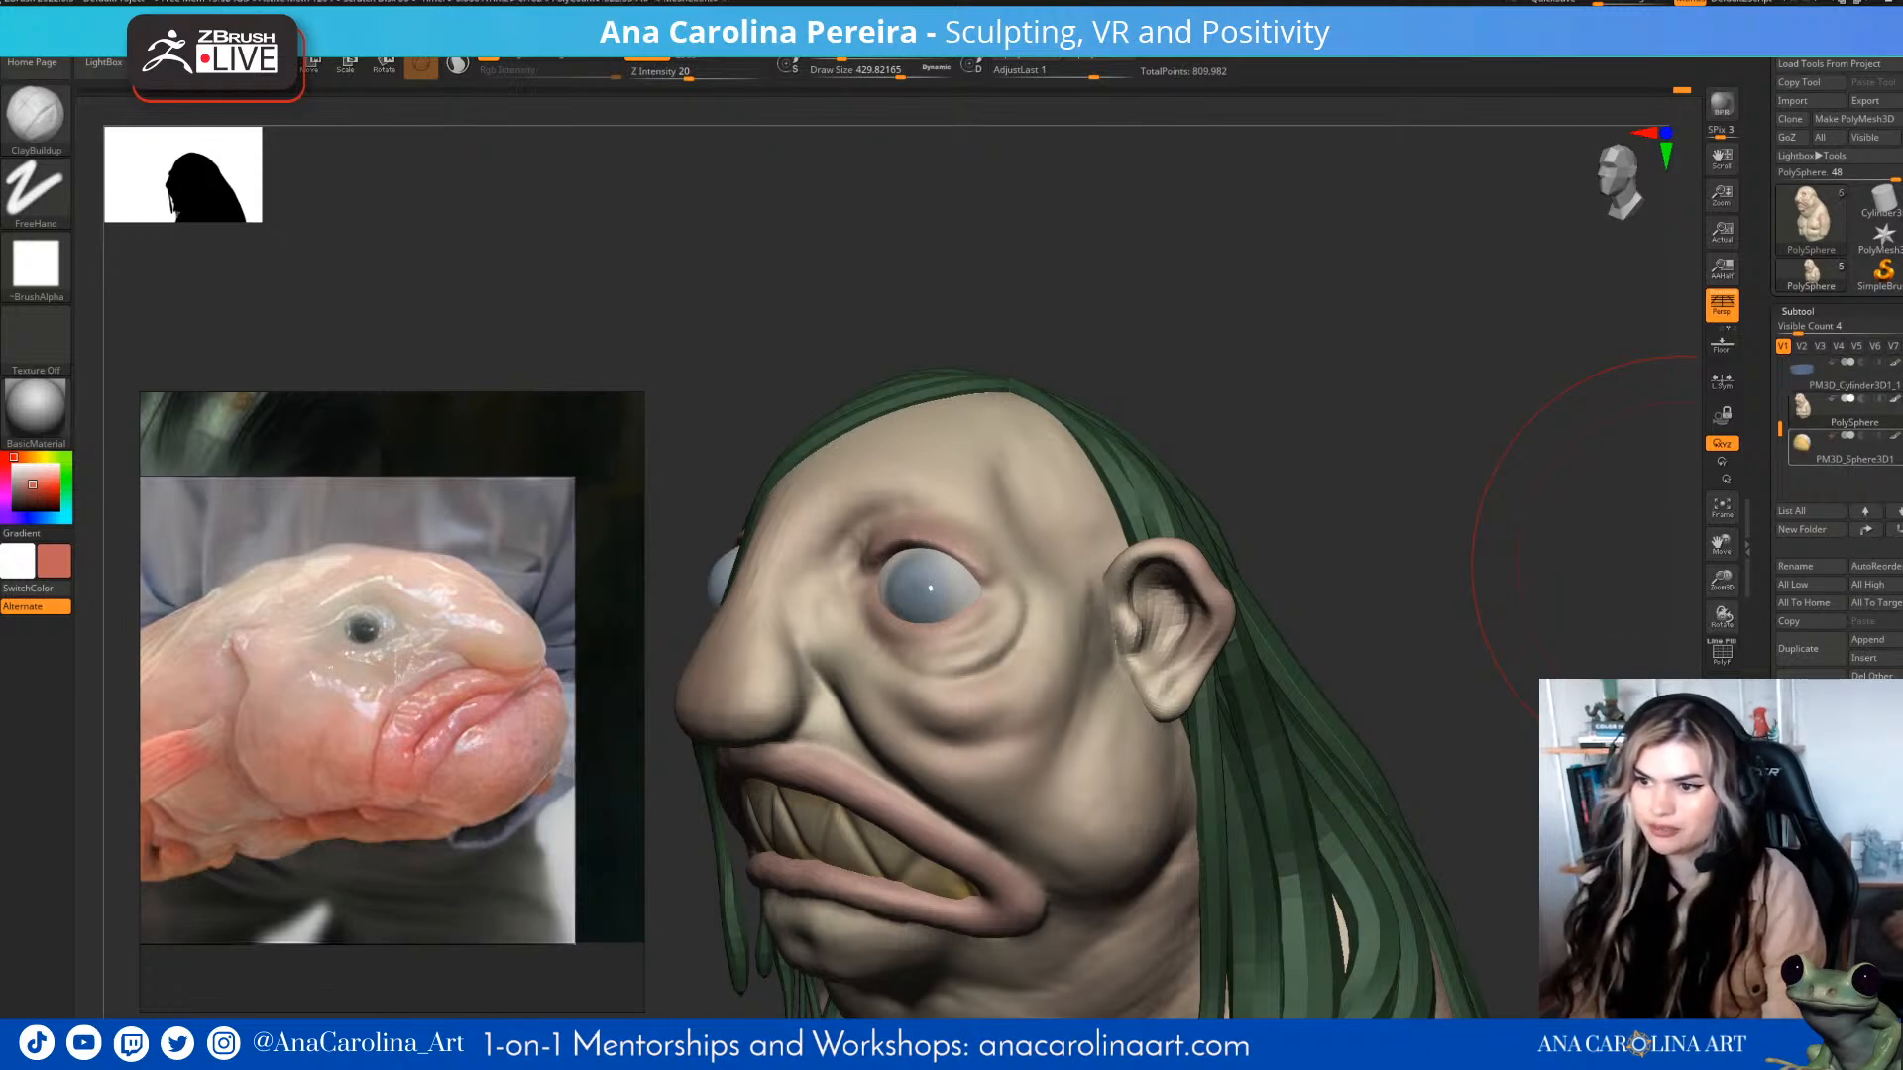
scroll(1834, 446, "down", 2)
left_click(1804, 854)
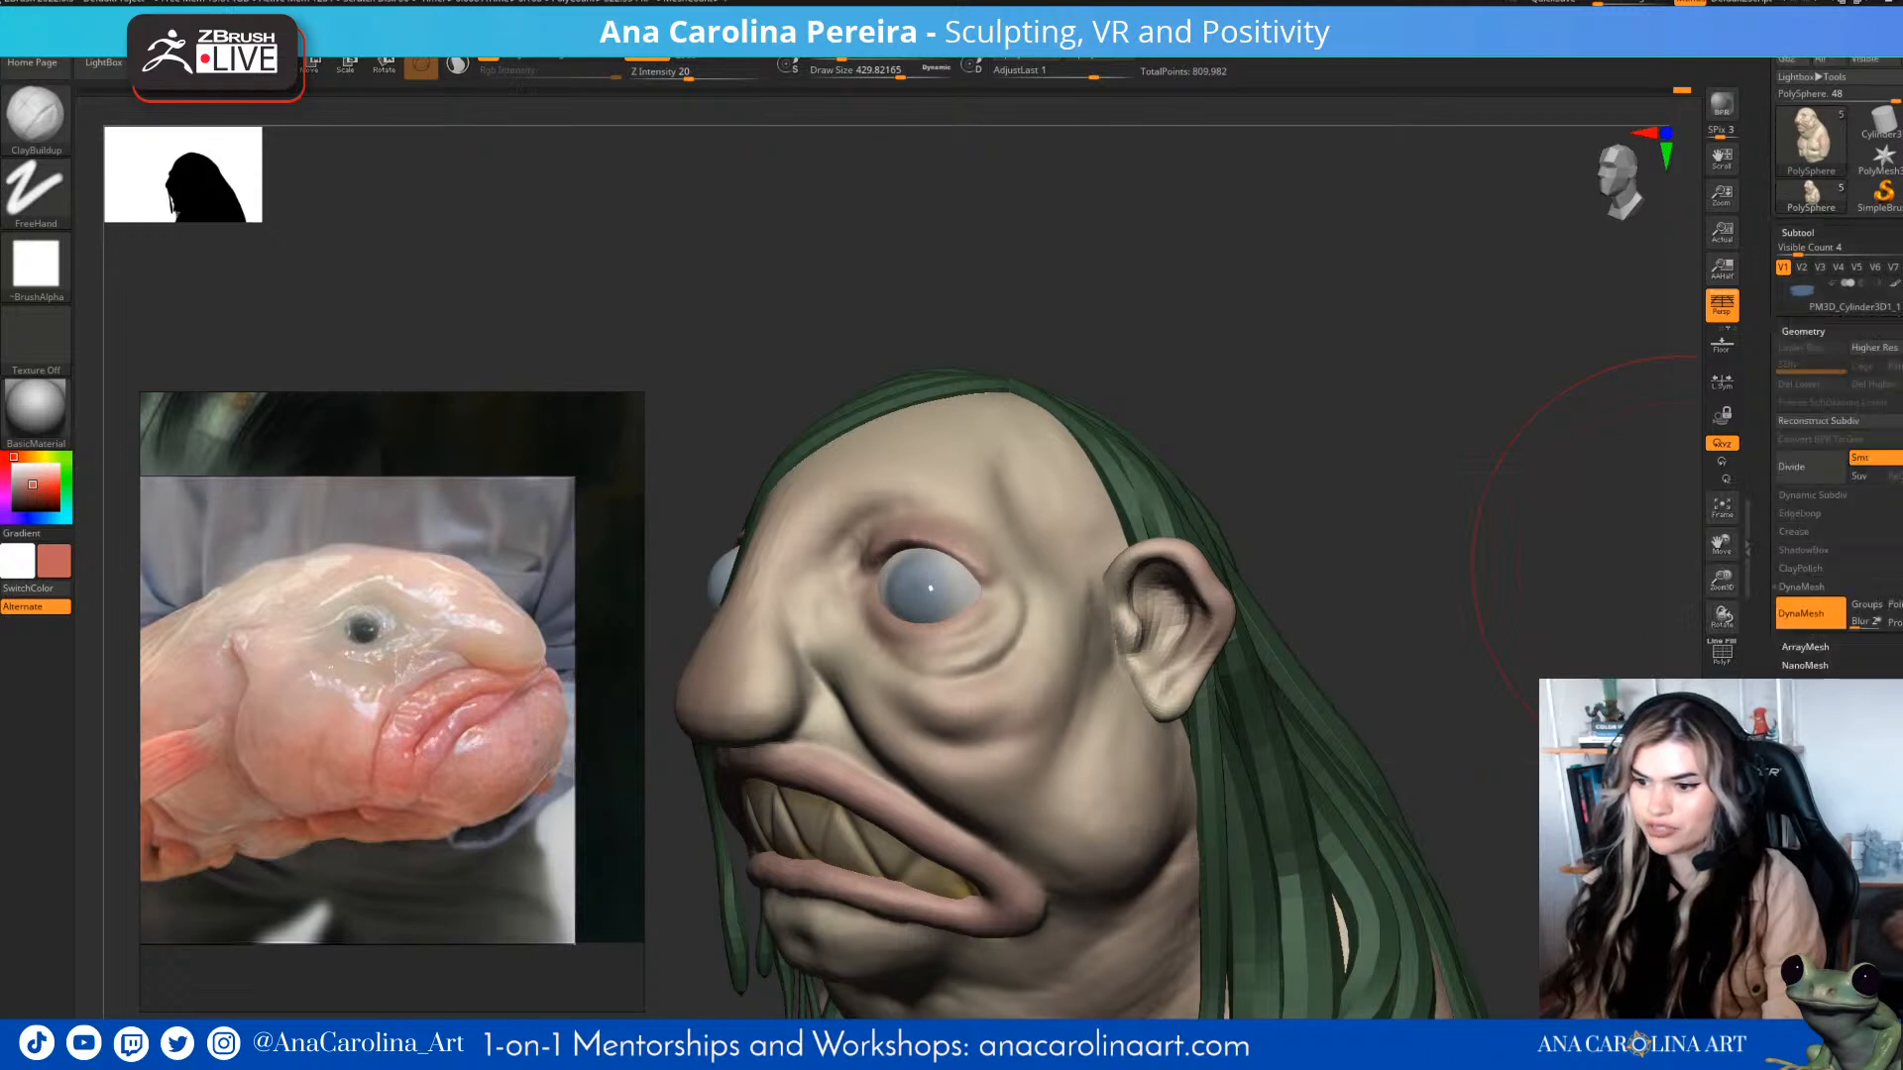
left_click_drag(1626, 585, 1572, 672, "ctrl")
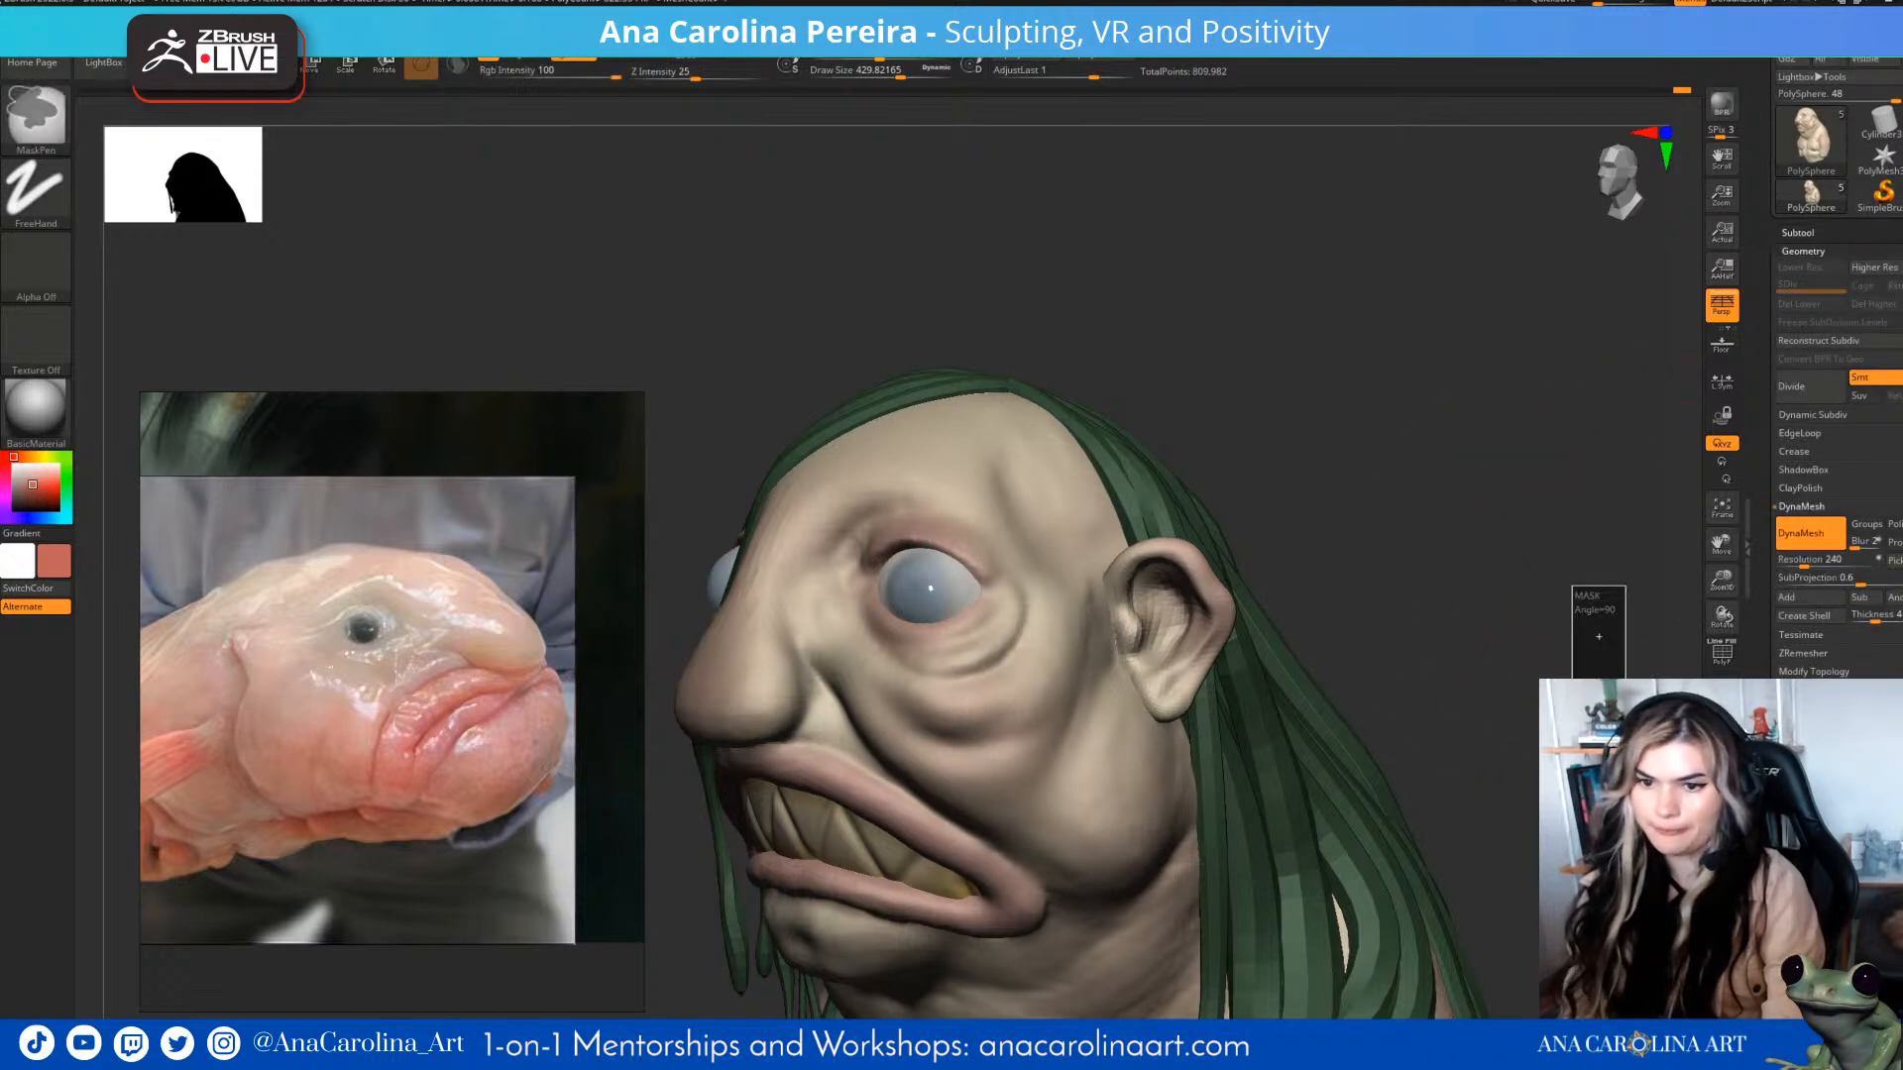
- Blend the ears into the head by building up and smoothing their joins at a brush size of about 305
key("space")
left_click_drag(1457, 608, 1443, 607)
mouse_move(1438, 248)
left_mouse_down()
mouse_move(1239, 258)
mouse_move(1309, 260)
left_mouse_up()
mouse_move(1368, 516)
left_mouse_down()
mouse_move(1467, 520)
mouse_move(1487, 555)
mouse_move(1494, 529)
mouse_move(1329, 544)
mouse_move(1233, 599)
left_mouse_up()
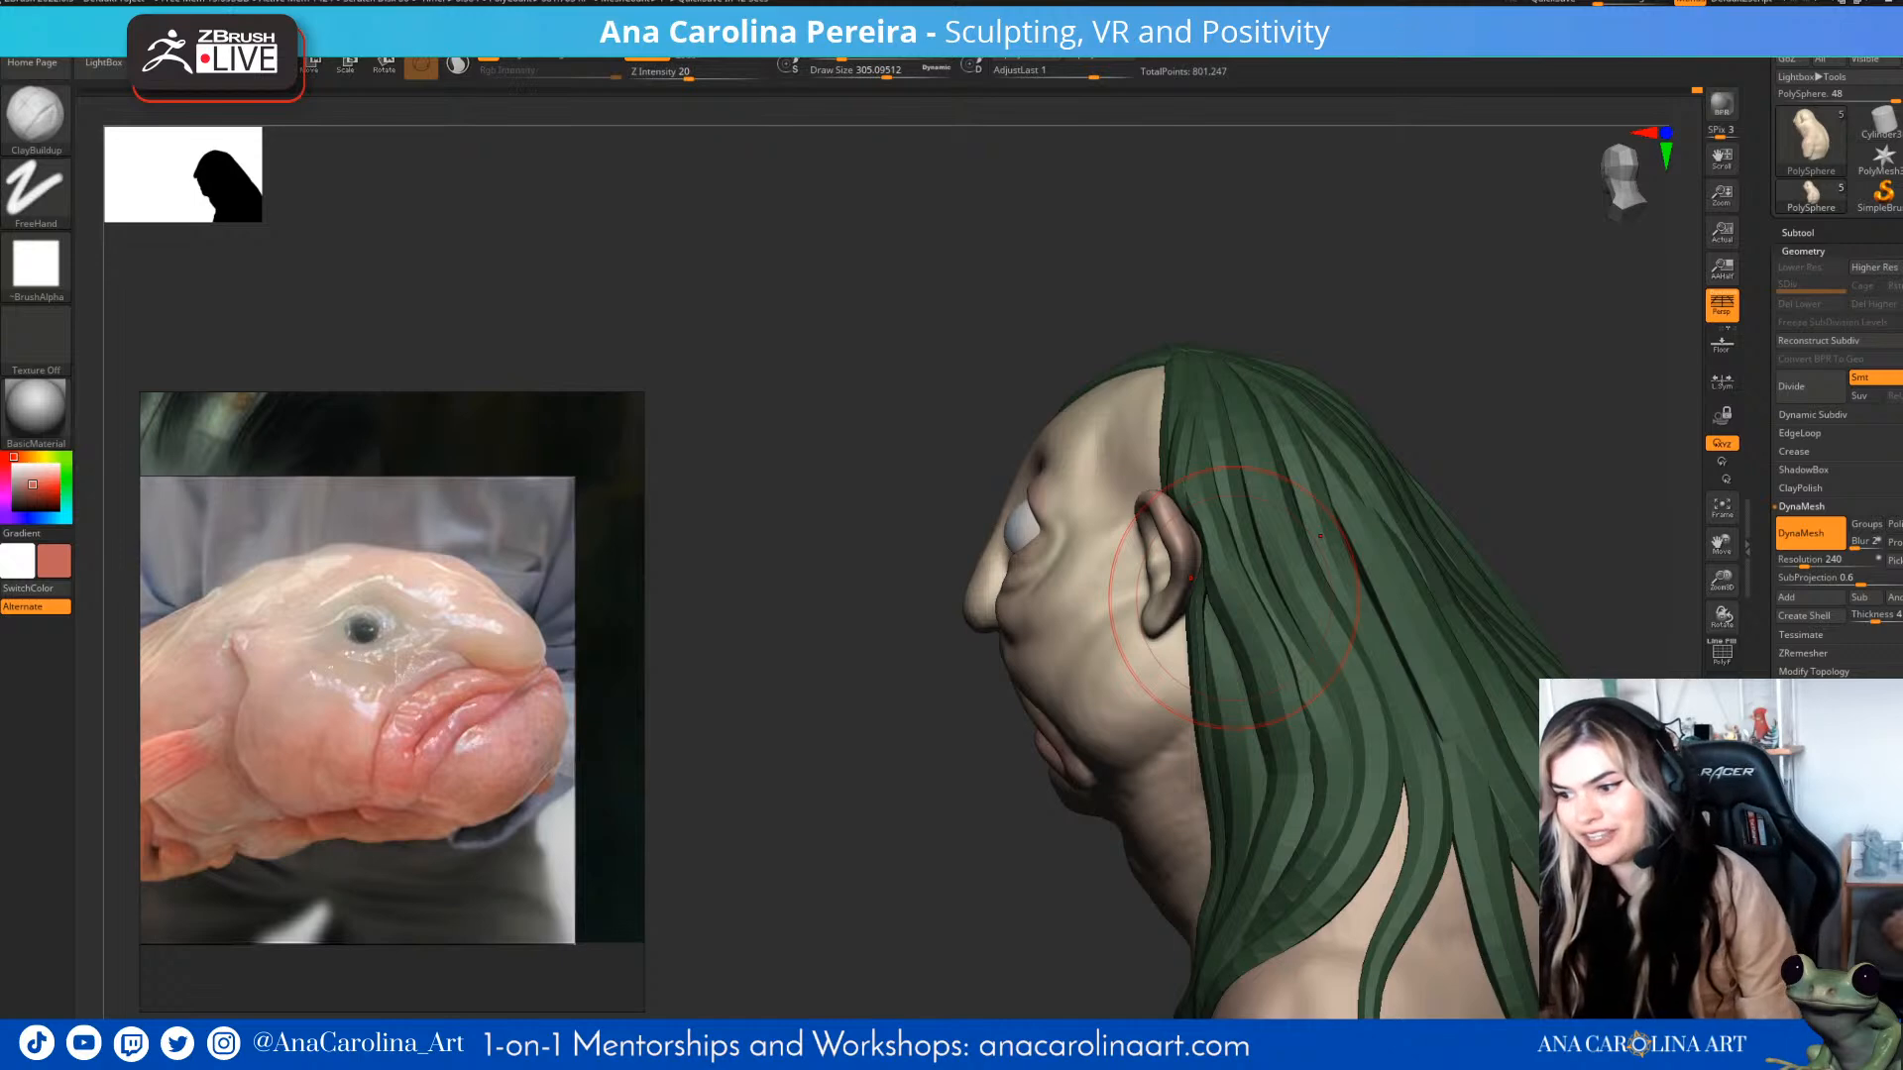
mouse_move(1442, 347)
left_mouse_down()
mouse_move(1595, 372)
mouse_move(1517, 357)
left_mouse_up()
left_click_drag(1061, 684, 1135, 645, "shift")
left_click_drag(1387, 396, 1546, 417)
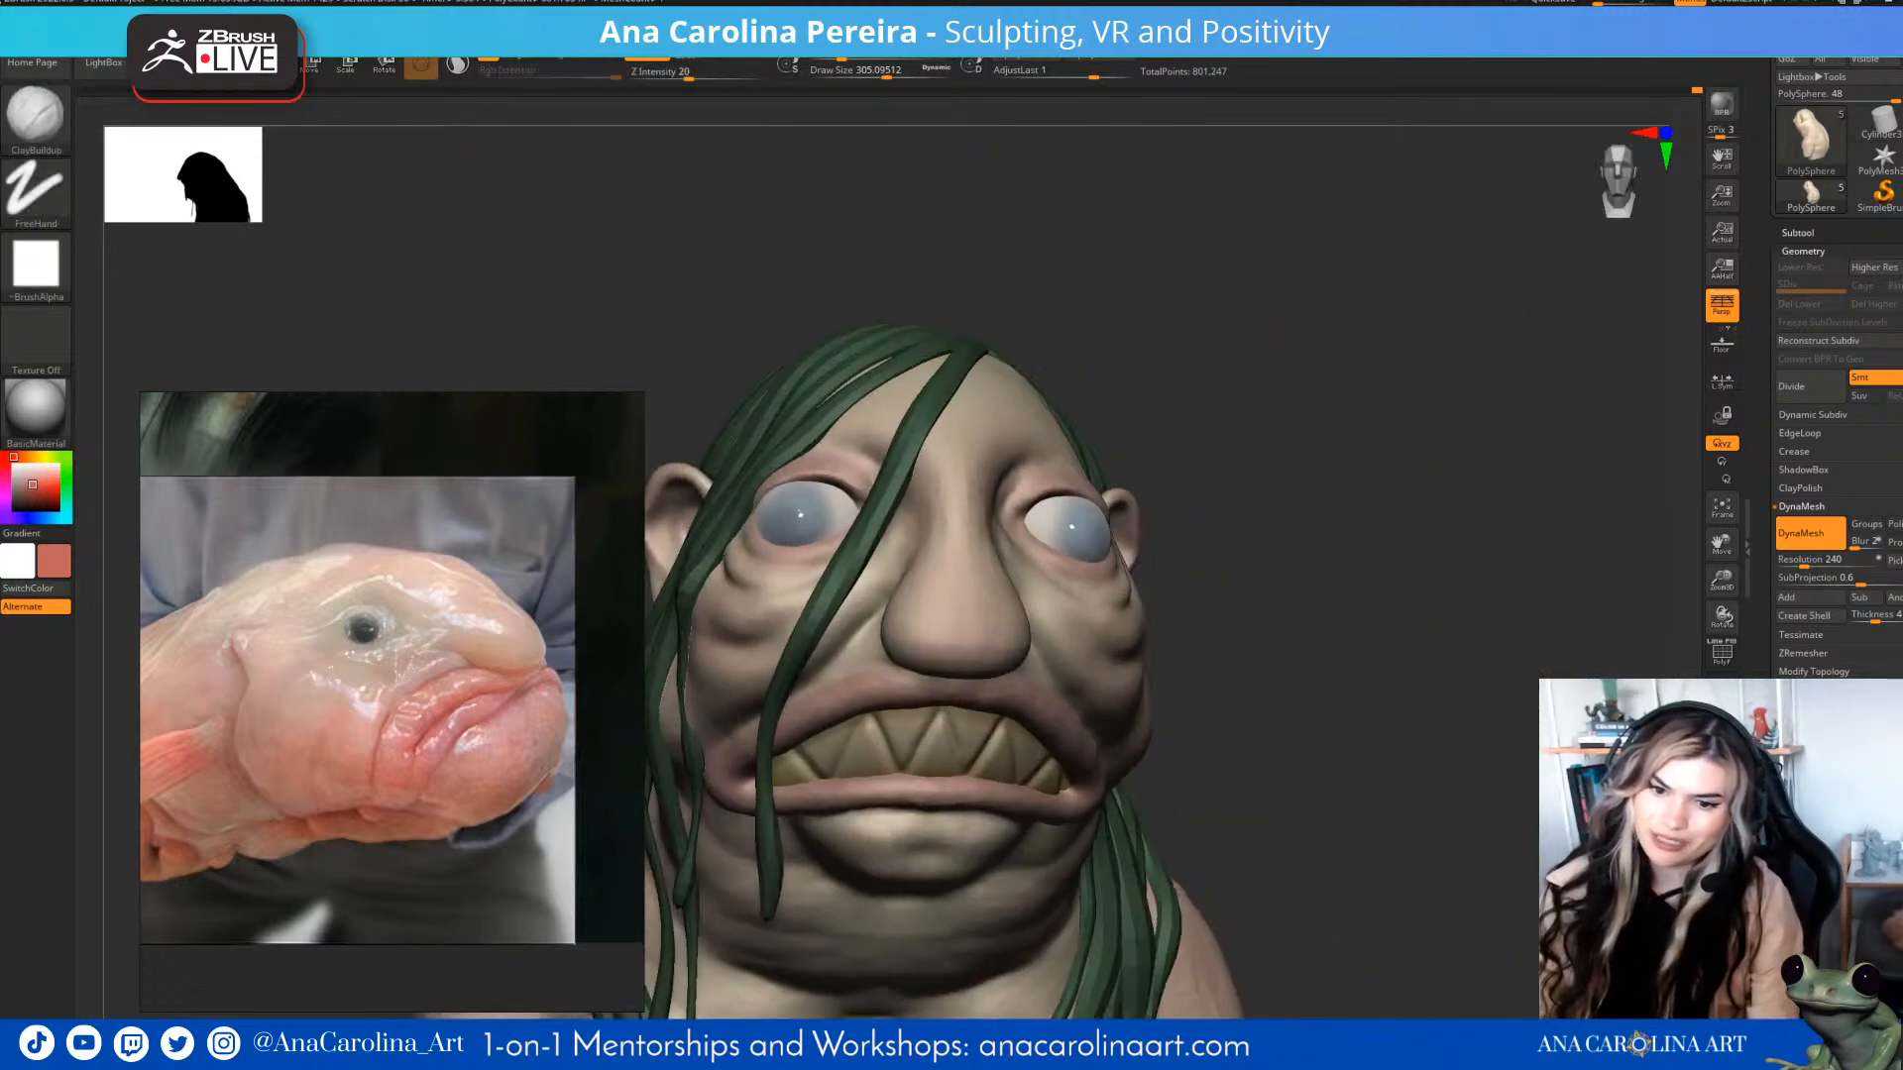
- Build up and smooth the neck folds below the mouth at a brush size of about 149
left_click_drag(1447, 634, 1526, 337, "alt")
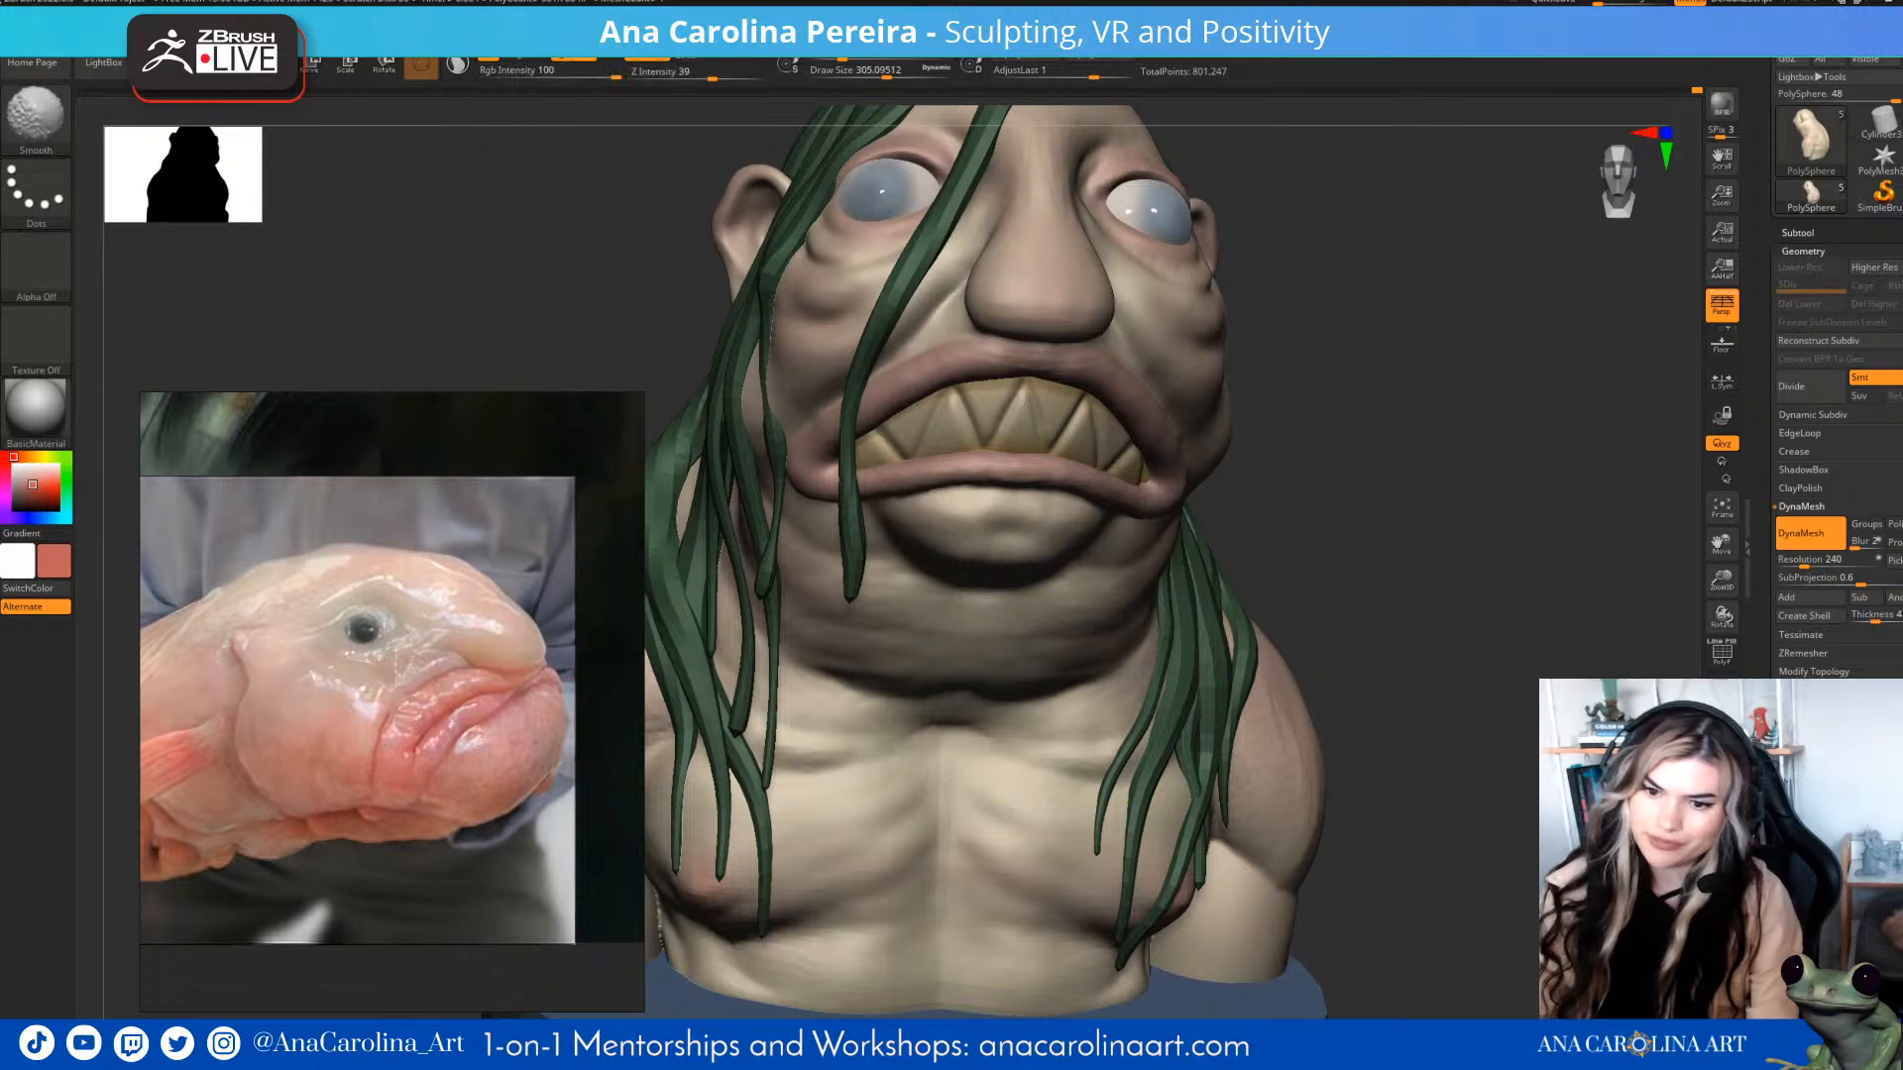
left_click_drag(1437, 397, 1586, 406, "shift")
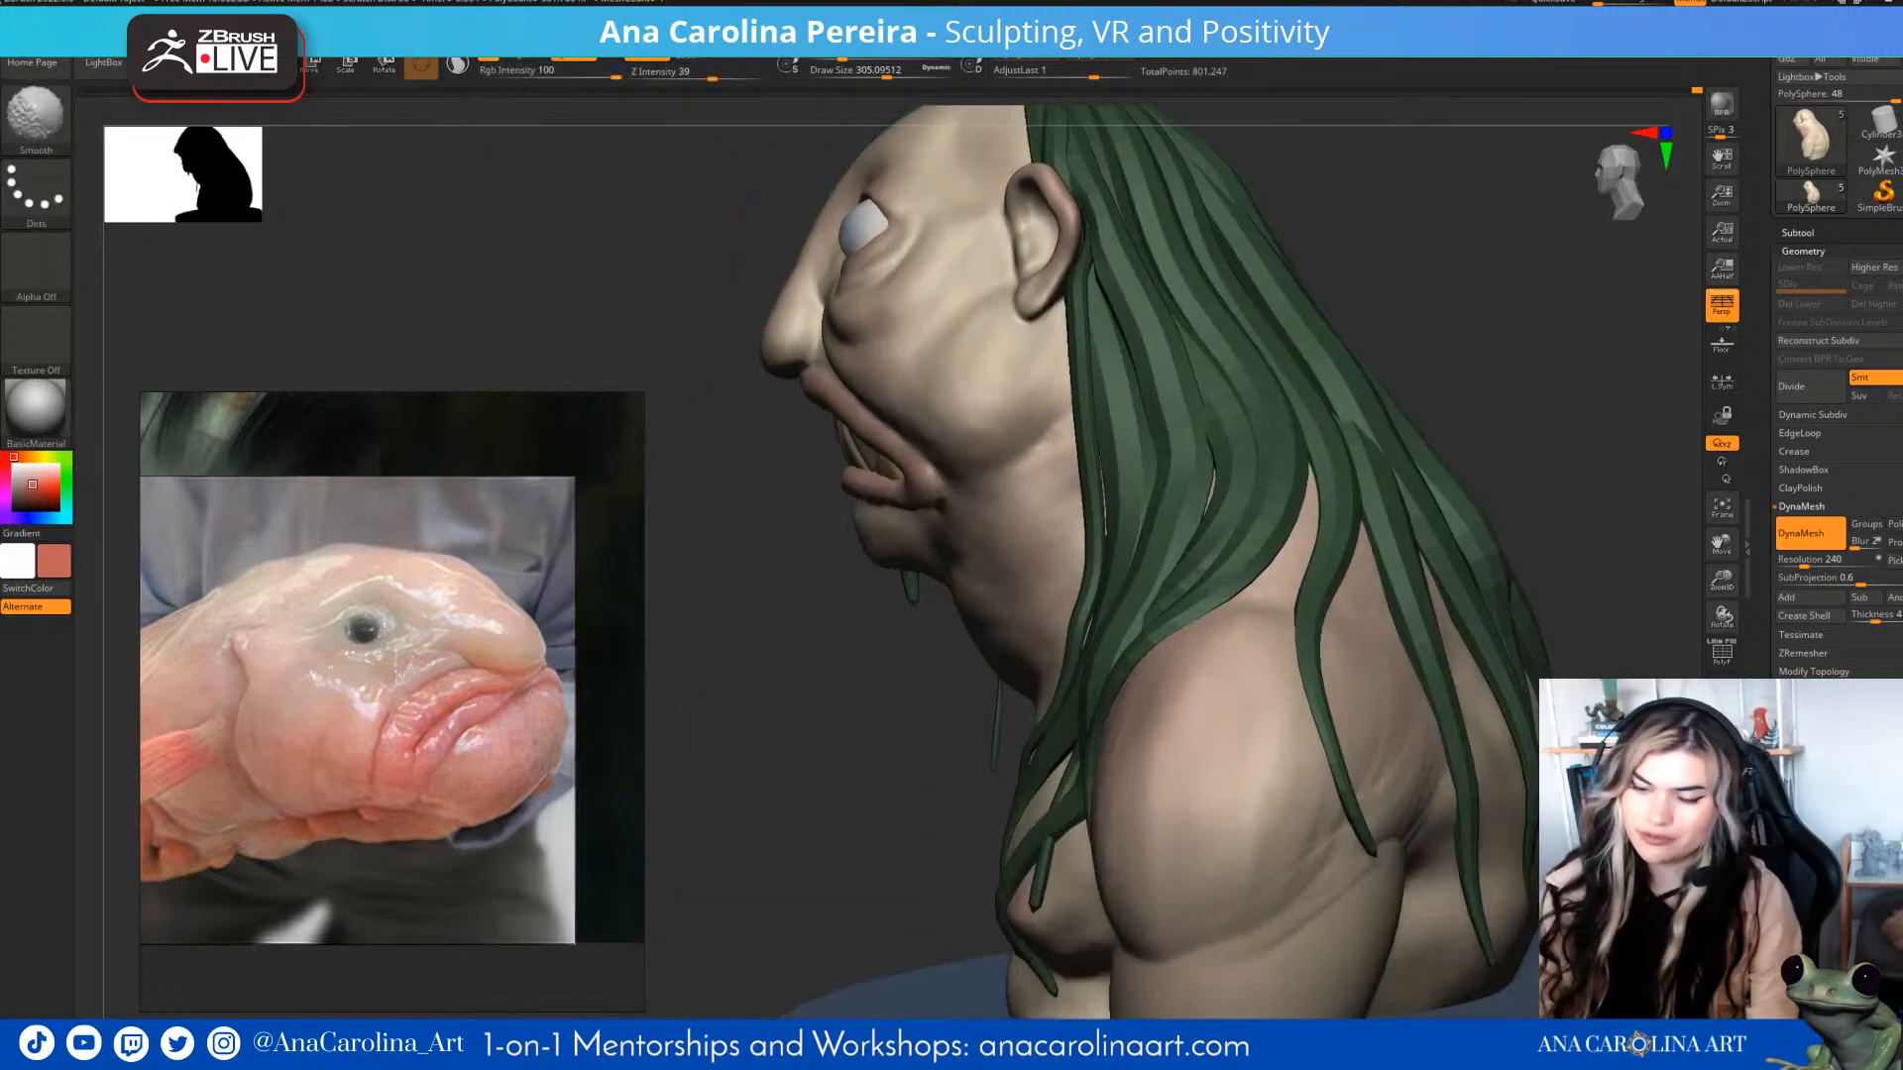
left_click_drag(1437, 377, 1536, 396)
left_click_drag(654, 347, 714, 377, "shift")
mouse_move(1438, 397)
left_mouse_down("alt")
mouse_move(1442, 421)
mouse_move(1487, 337)
left_mouse_up("alt")
left_click_drag(1516, 396, 1417, 396, "shift")
left_click_drag(1417, 496, 1552, 496)
mouse_move(1452, 575)
left_mouse_down("alt")
mouse_move(1467, 659)
mouse_move(1492, 664)
mouse_move(1434, 644)
mouse_move(1486, 623)
left_mouse_up("alt")
key("space")
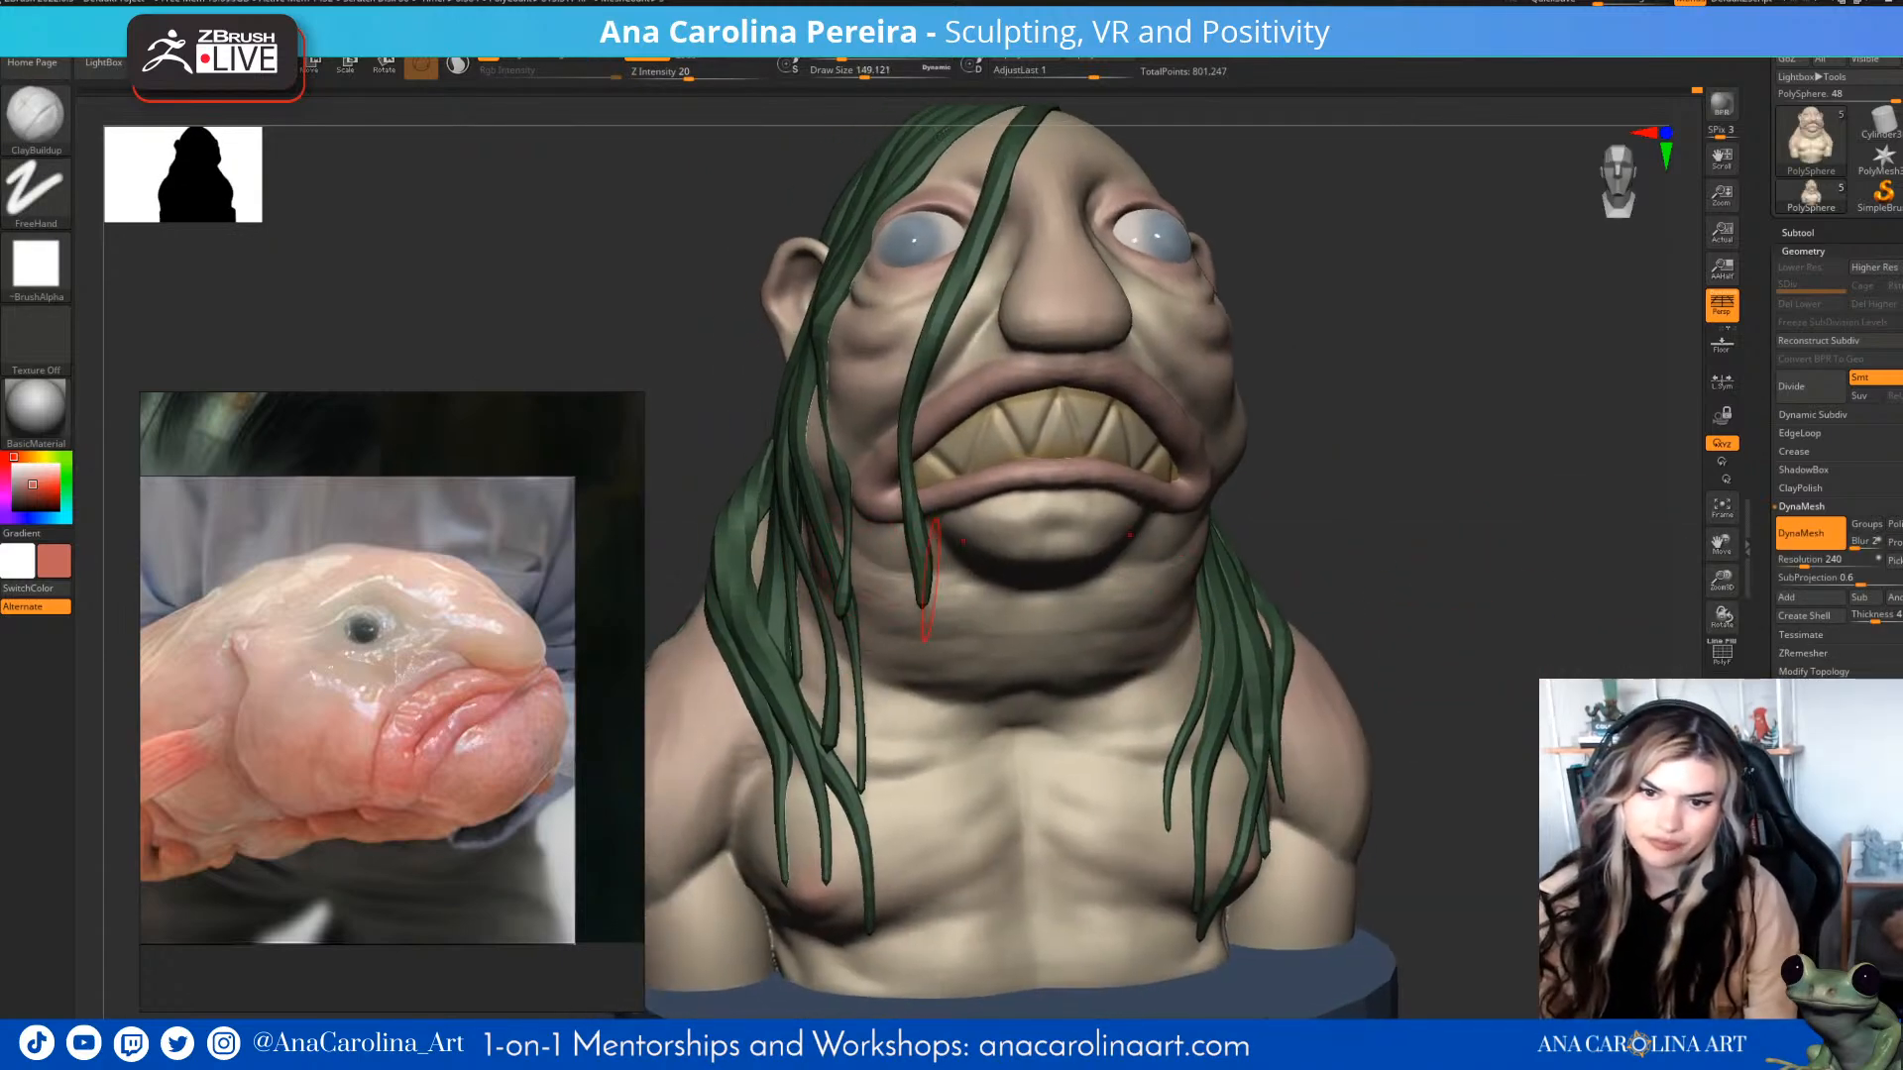
key("shift")
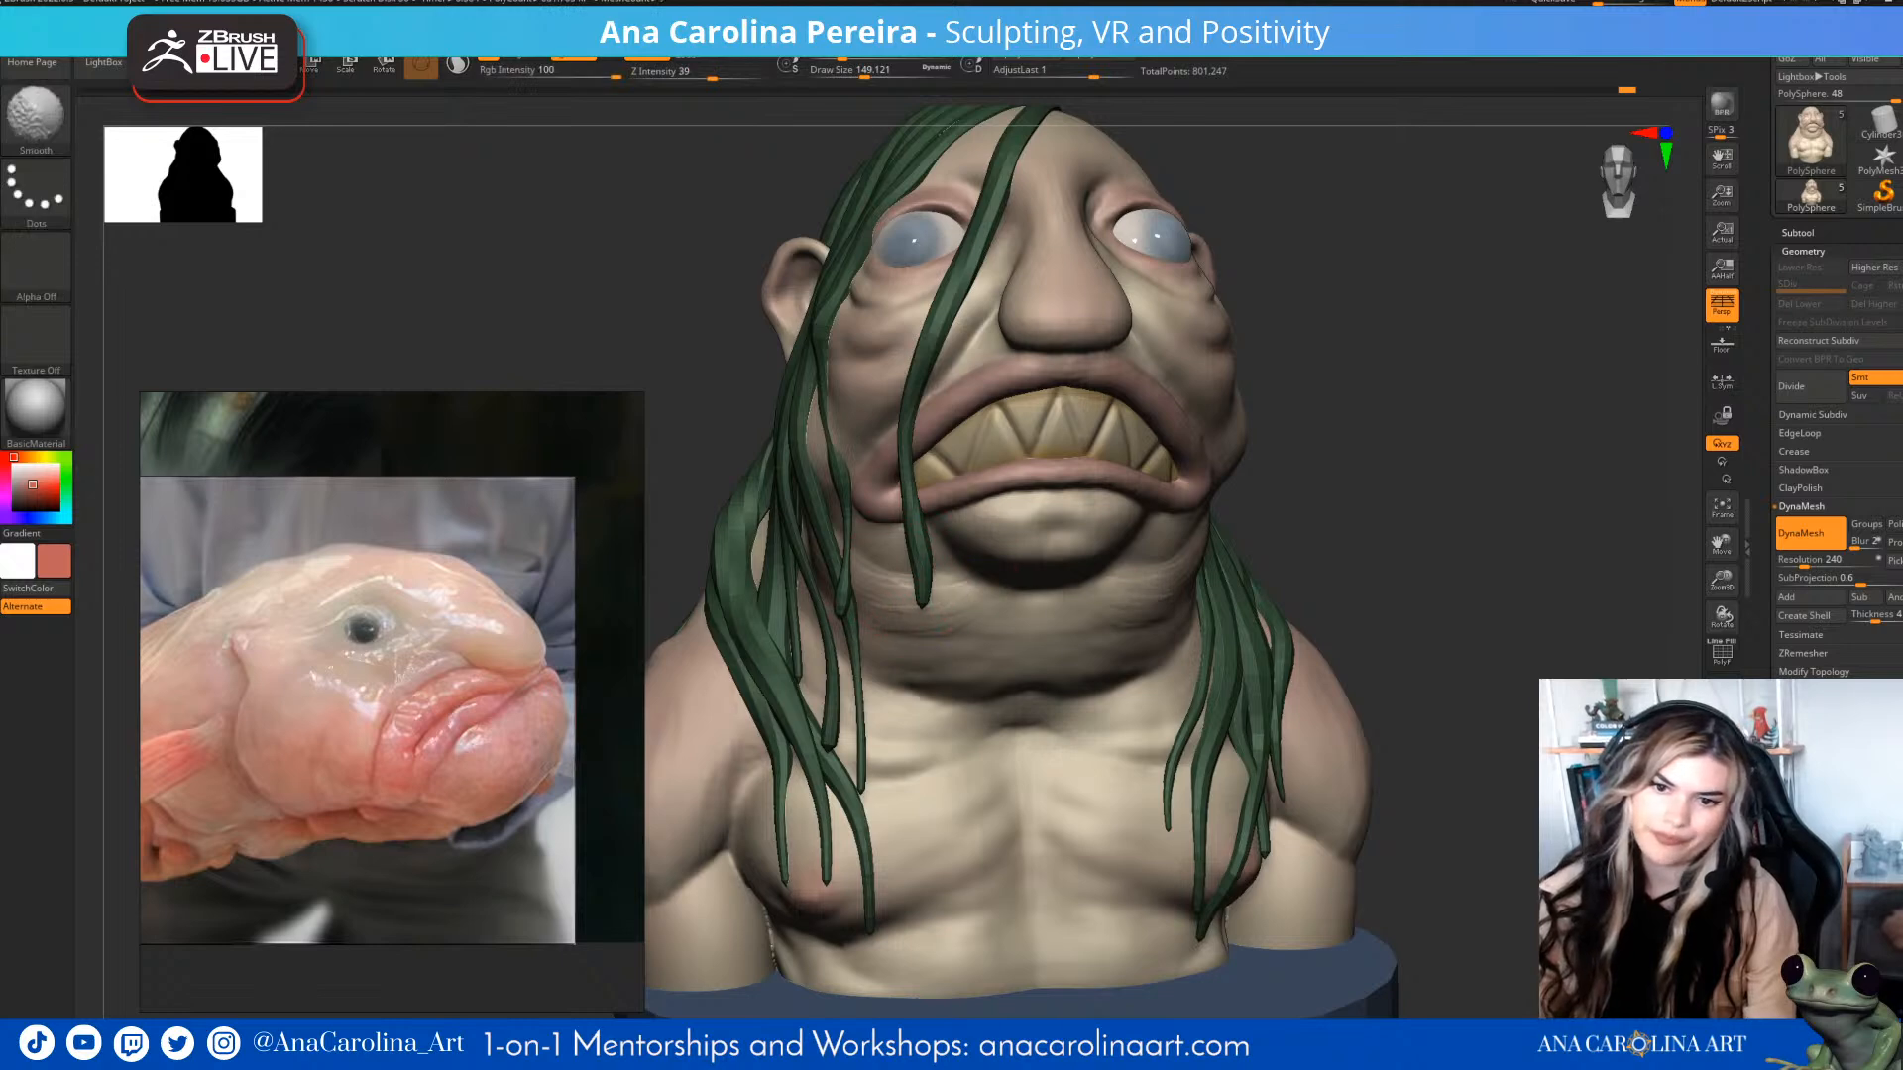
- Reduce the brush size to about 101 and smooth the cheek fold beside the nose
mouse_move(1487, 615)
left_mouse_down()
mouse_move(1452, 605)
mouse_move(1477, 666)
left_mouse_up()
key("space")
left_click_drag(1313, 428, 1294, 428)
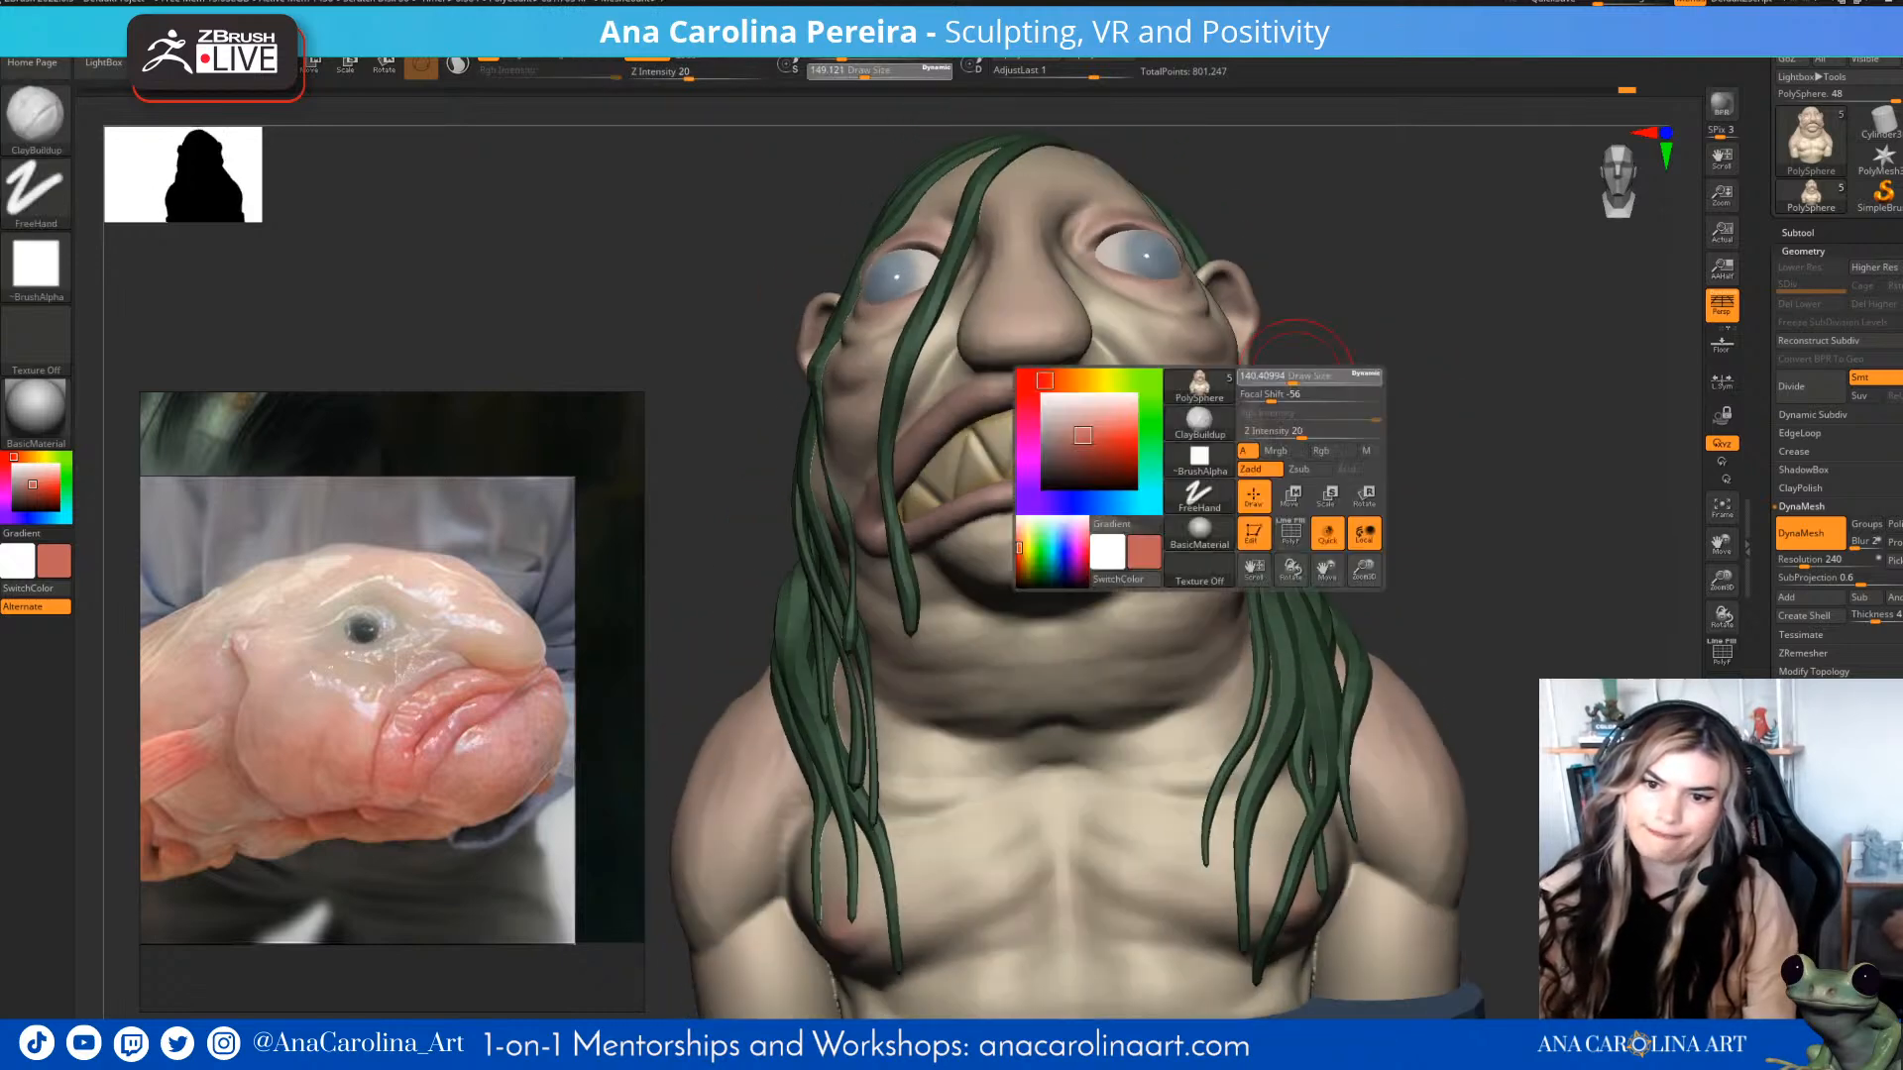
key("shift")
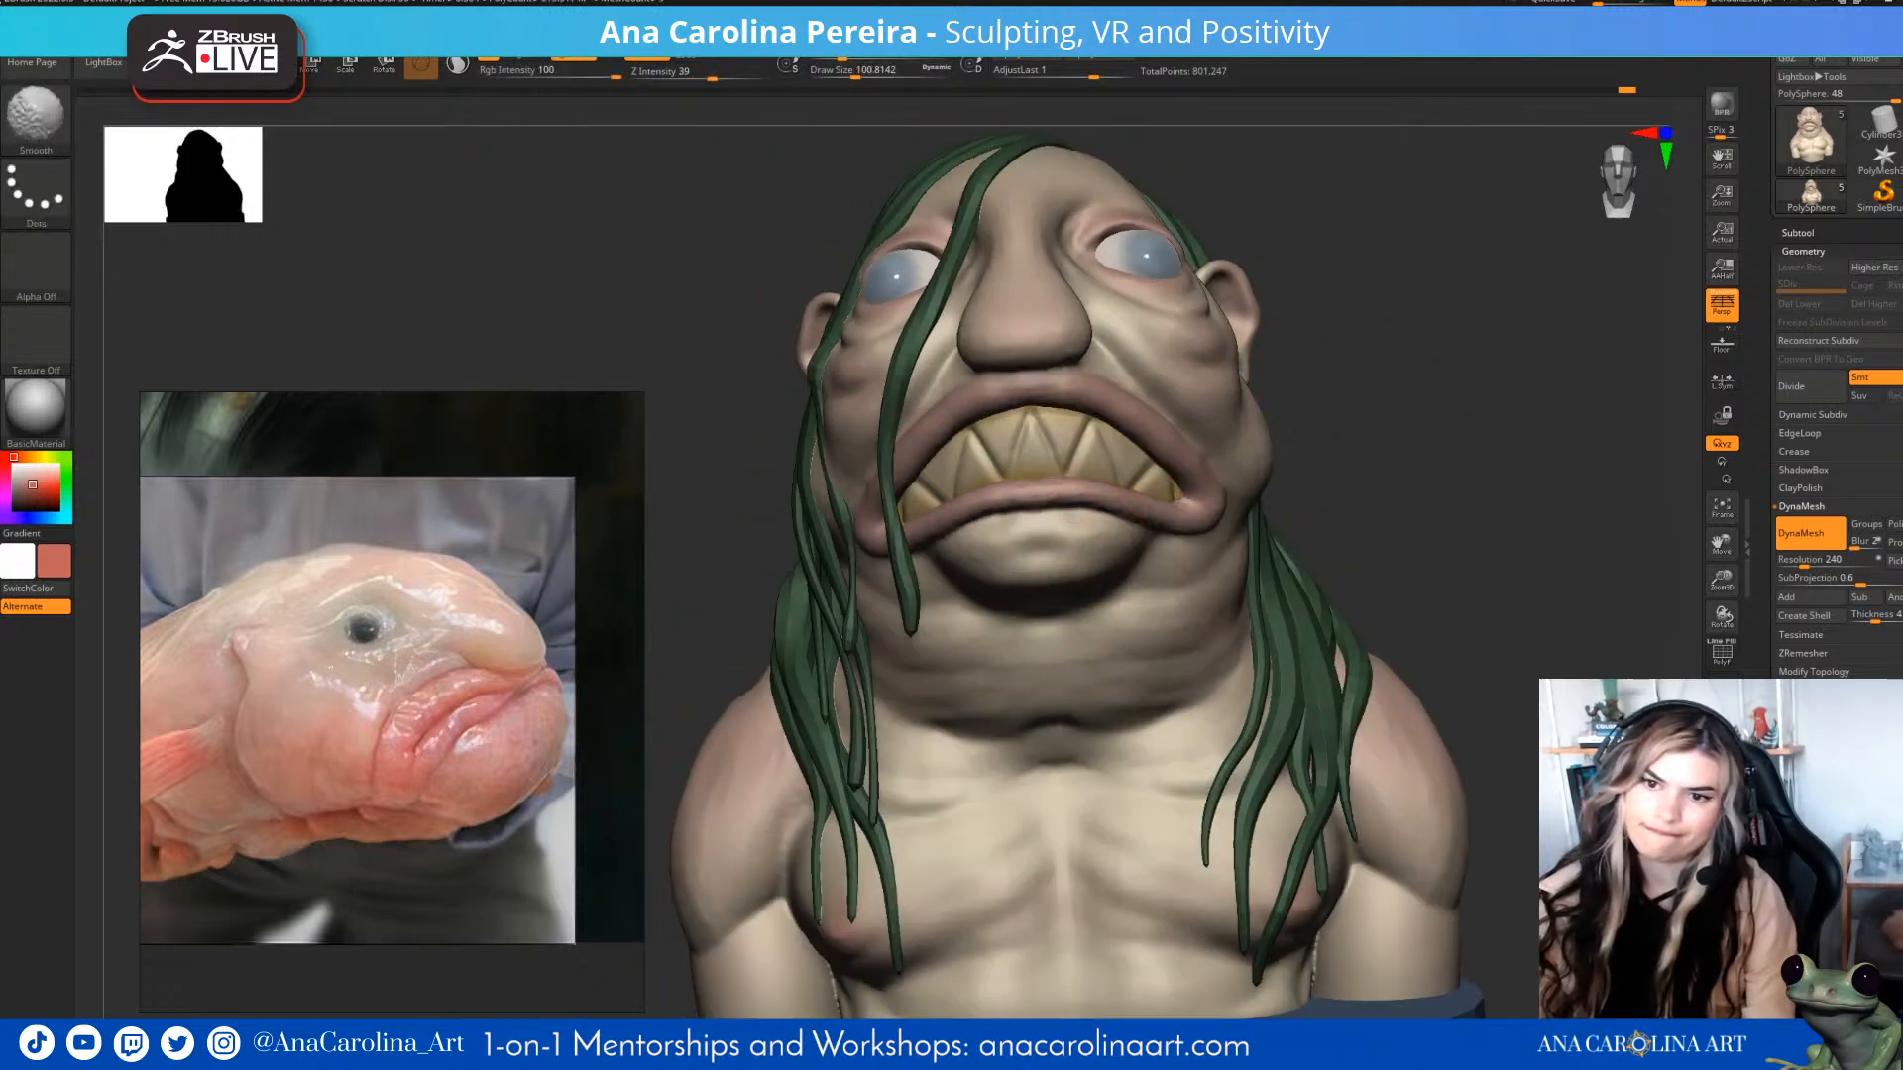
left_click_drag(1467, 416, 1417, 575)
key("shift")
mouse_move(1450, 281)
left_mouse_down("alt")
mouse_move(1459, 417)
mouse_move(1526, 381)
mouse_move(1509, 357)
mouse_move(1625, 362)
mouse_move(1388, 372)
mouse_move(1407, 486)
left_mouse_up("alt")
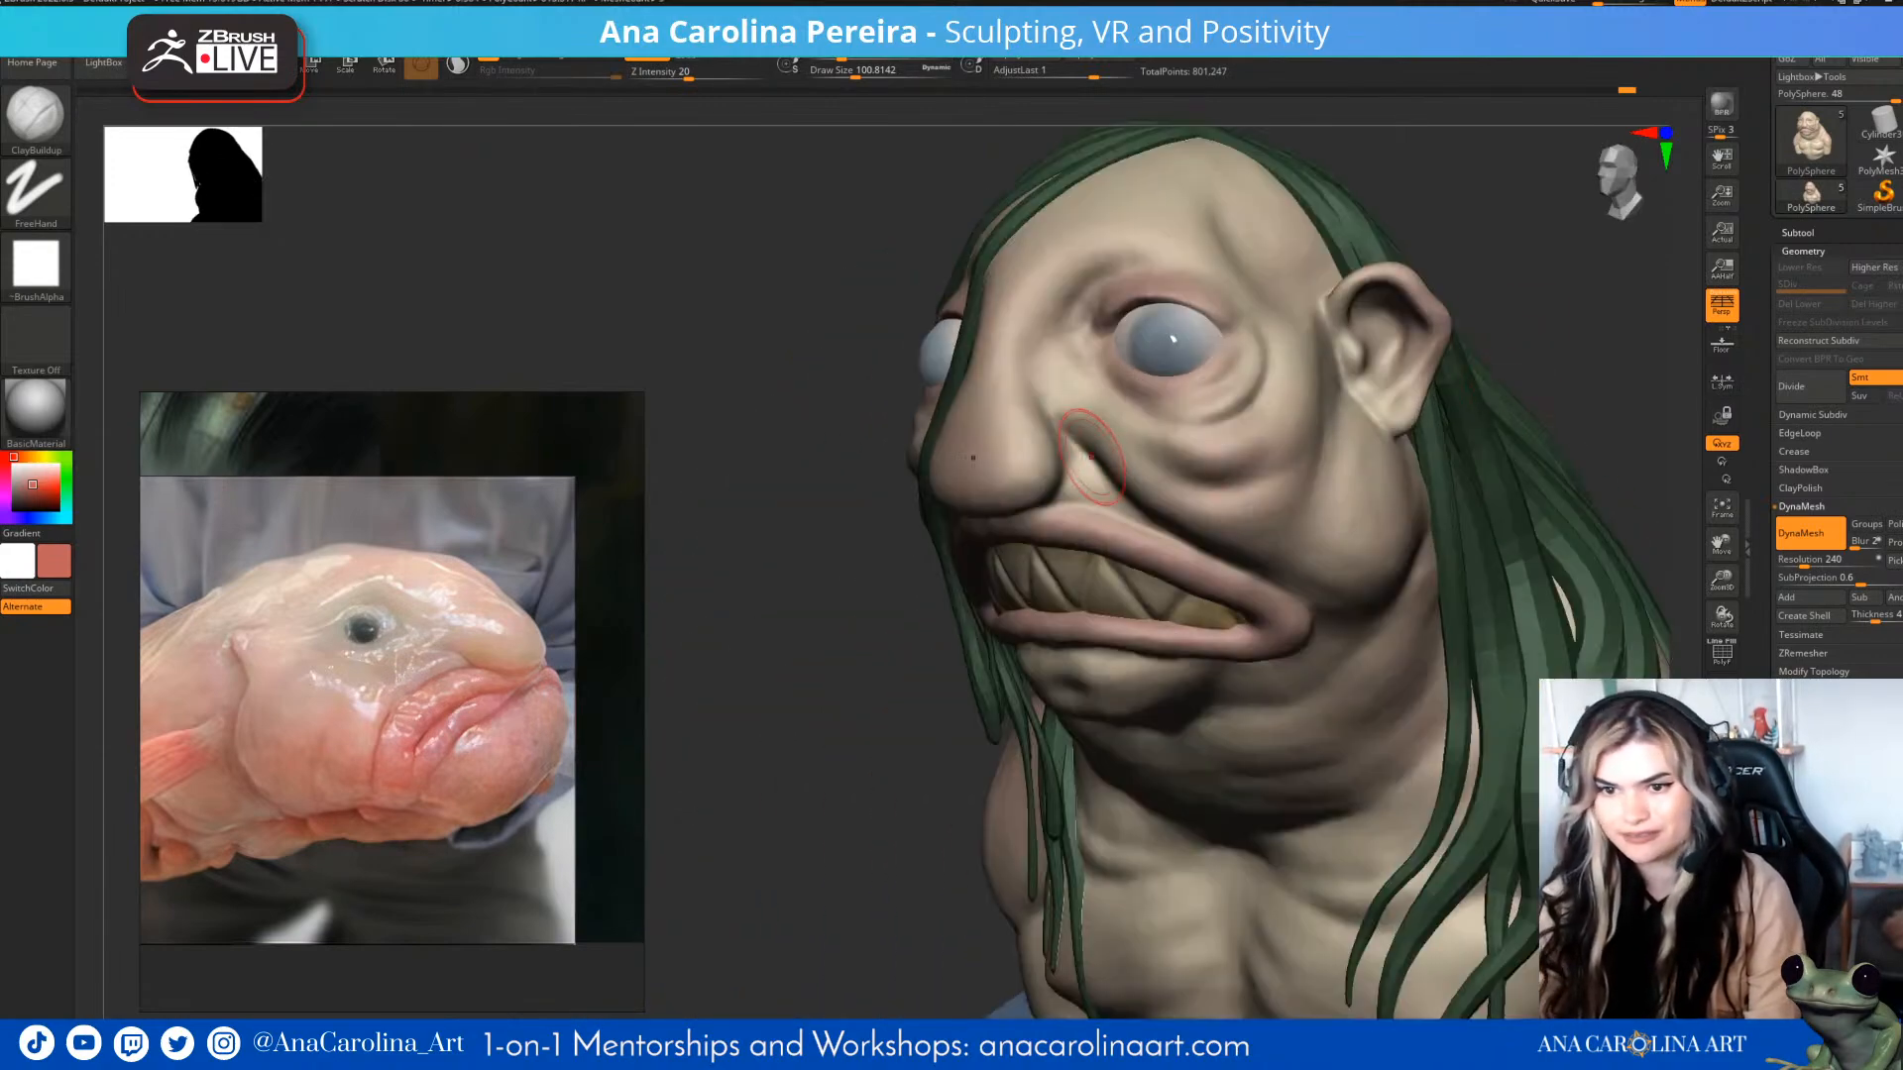
mouse_move(1121, 443)
left_mouse_down("shift")
mouse_move(1102, 434)
mouse_move(1130, 458)
left_mouse_up("shift")
left_click_drag(1467, 248, 1571, 280)
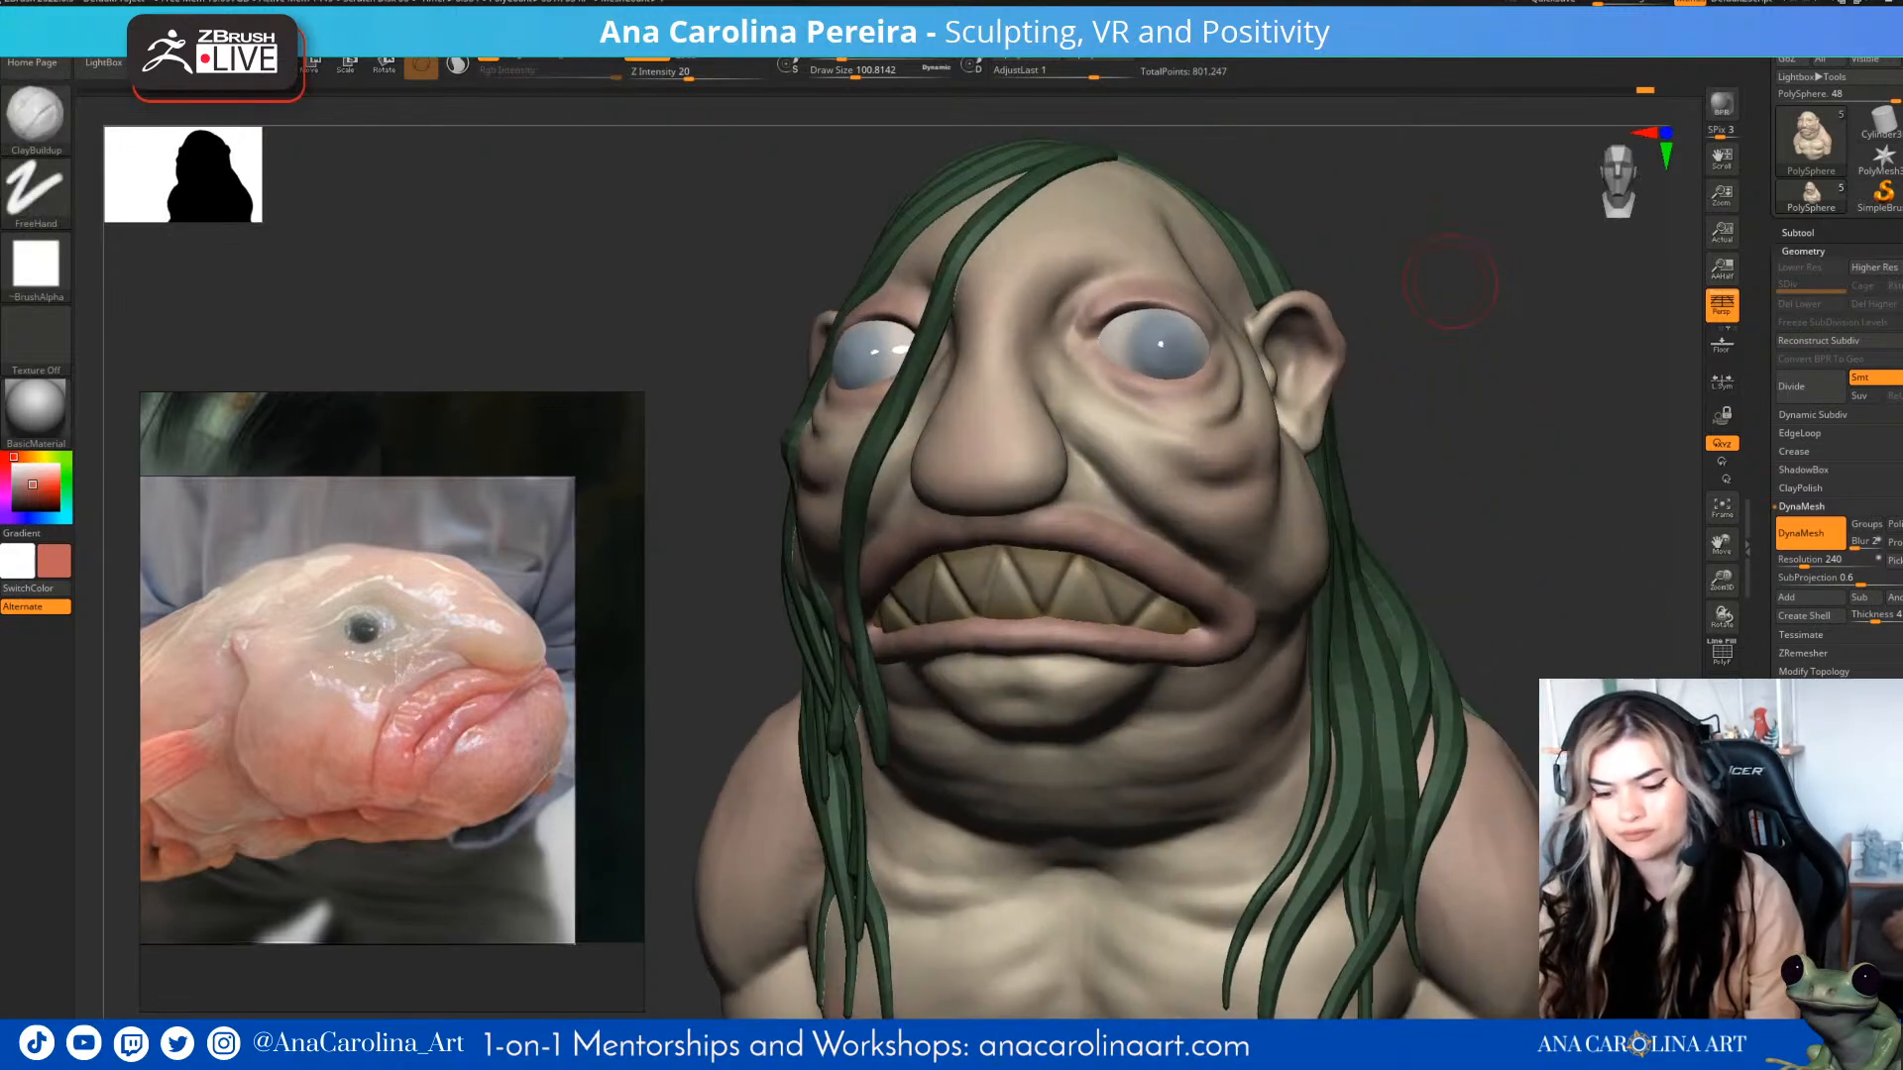
- Carve fine creases into the lower eyelid and eye bag with the DamStandard brush at a size of about 37
key("b")
key("d")
key("s")
mouse_move(1437, 287)
left_mouse_down("alt")
mouse_move(1467, 416)
mouse_move(1304, 570)
left_mouse_up("alt")
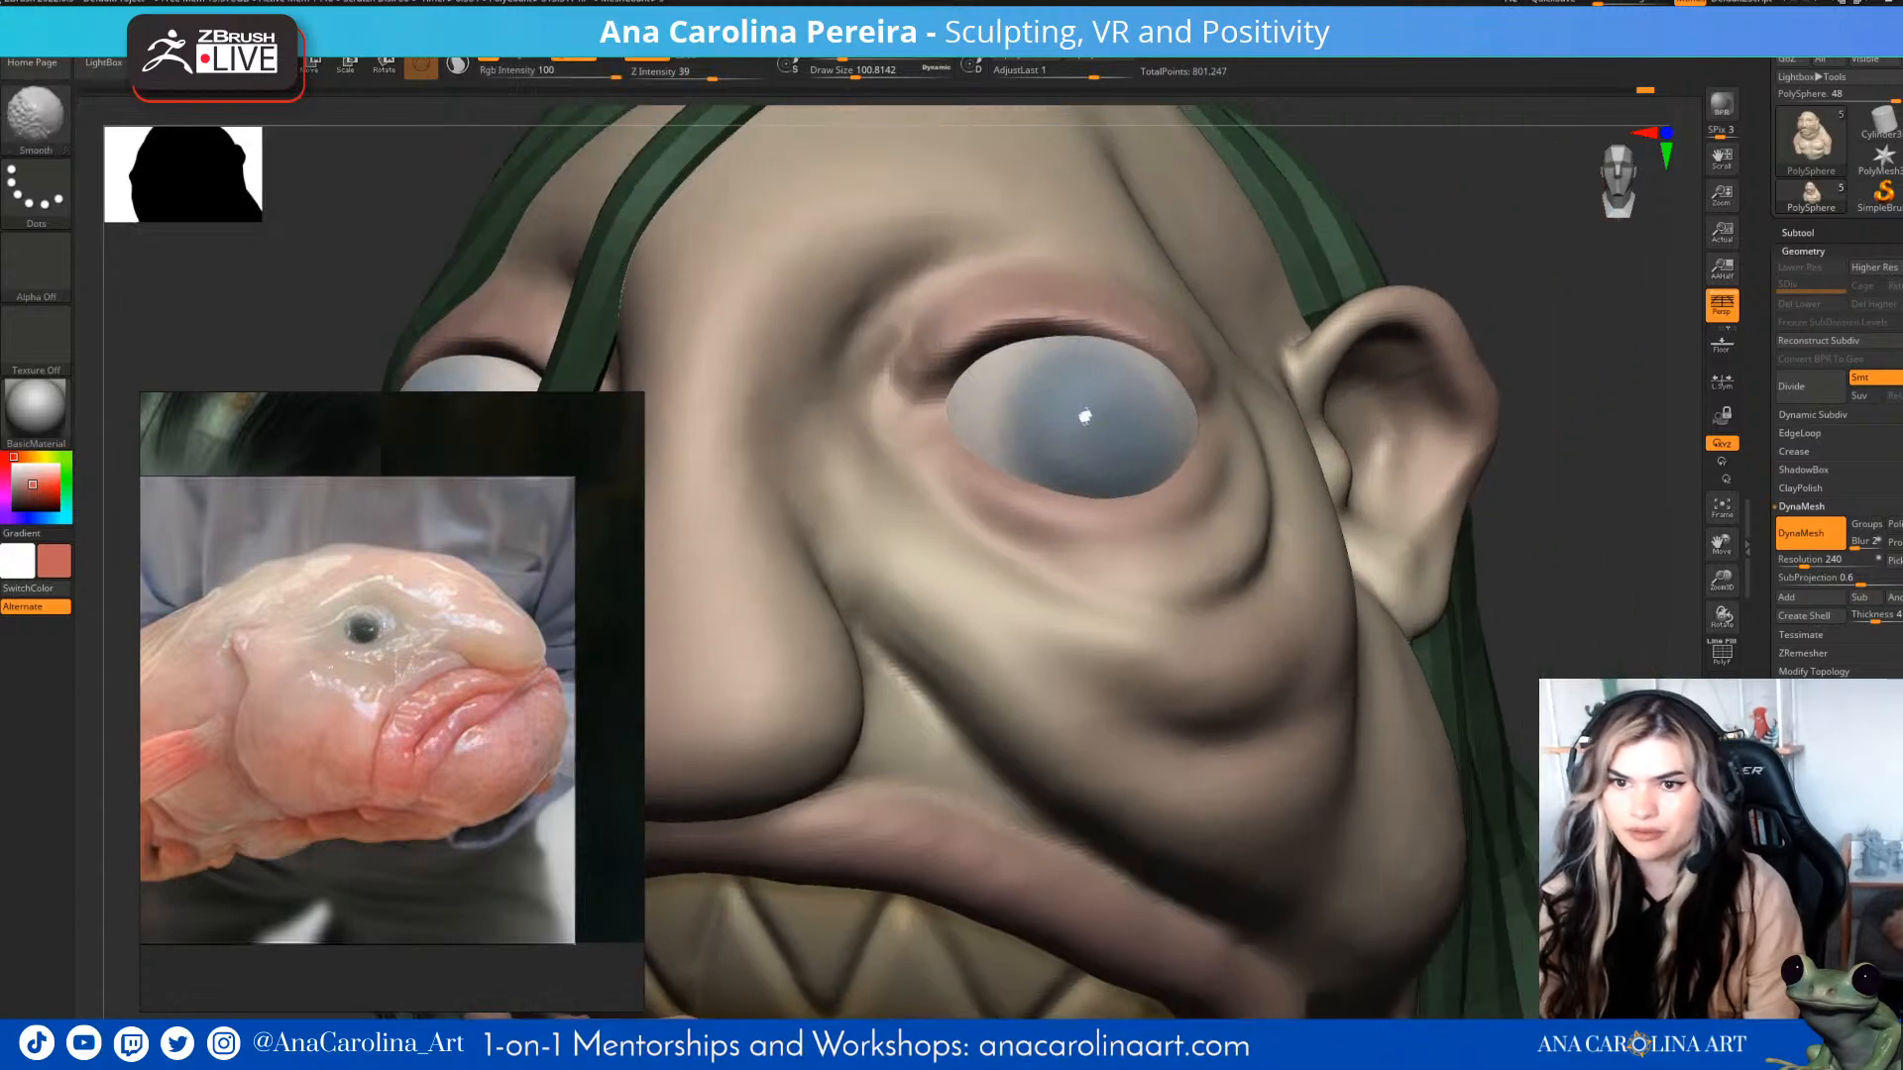
key("b")
key("d")
key("s")
left_click_drag(1407, 322, 1408, 296)
key("space")
left_click_drag(1497, 199, 1472, 199)
left_click_drag(1373, 233, 1344, 168)
mouse_move(1017, 341)
left_mouse_down()
mouse_move(924, 402)
mouse_move(1026, 327)
mouse_move(1105, 337)
left_mouse_up()
left_click_drag(1413, 268, 1244, 337)
left_click_drag(1069, 325, 1219, 432)
left_click_drag(1682, 294, 1844, 317)
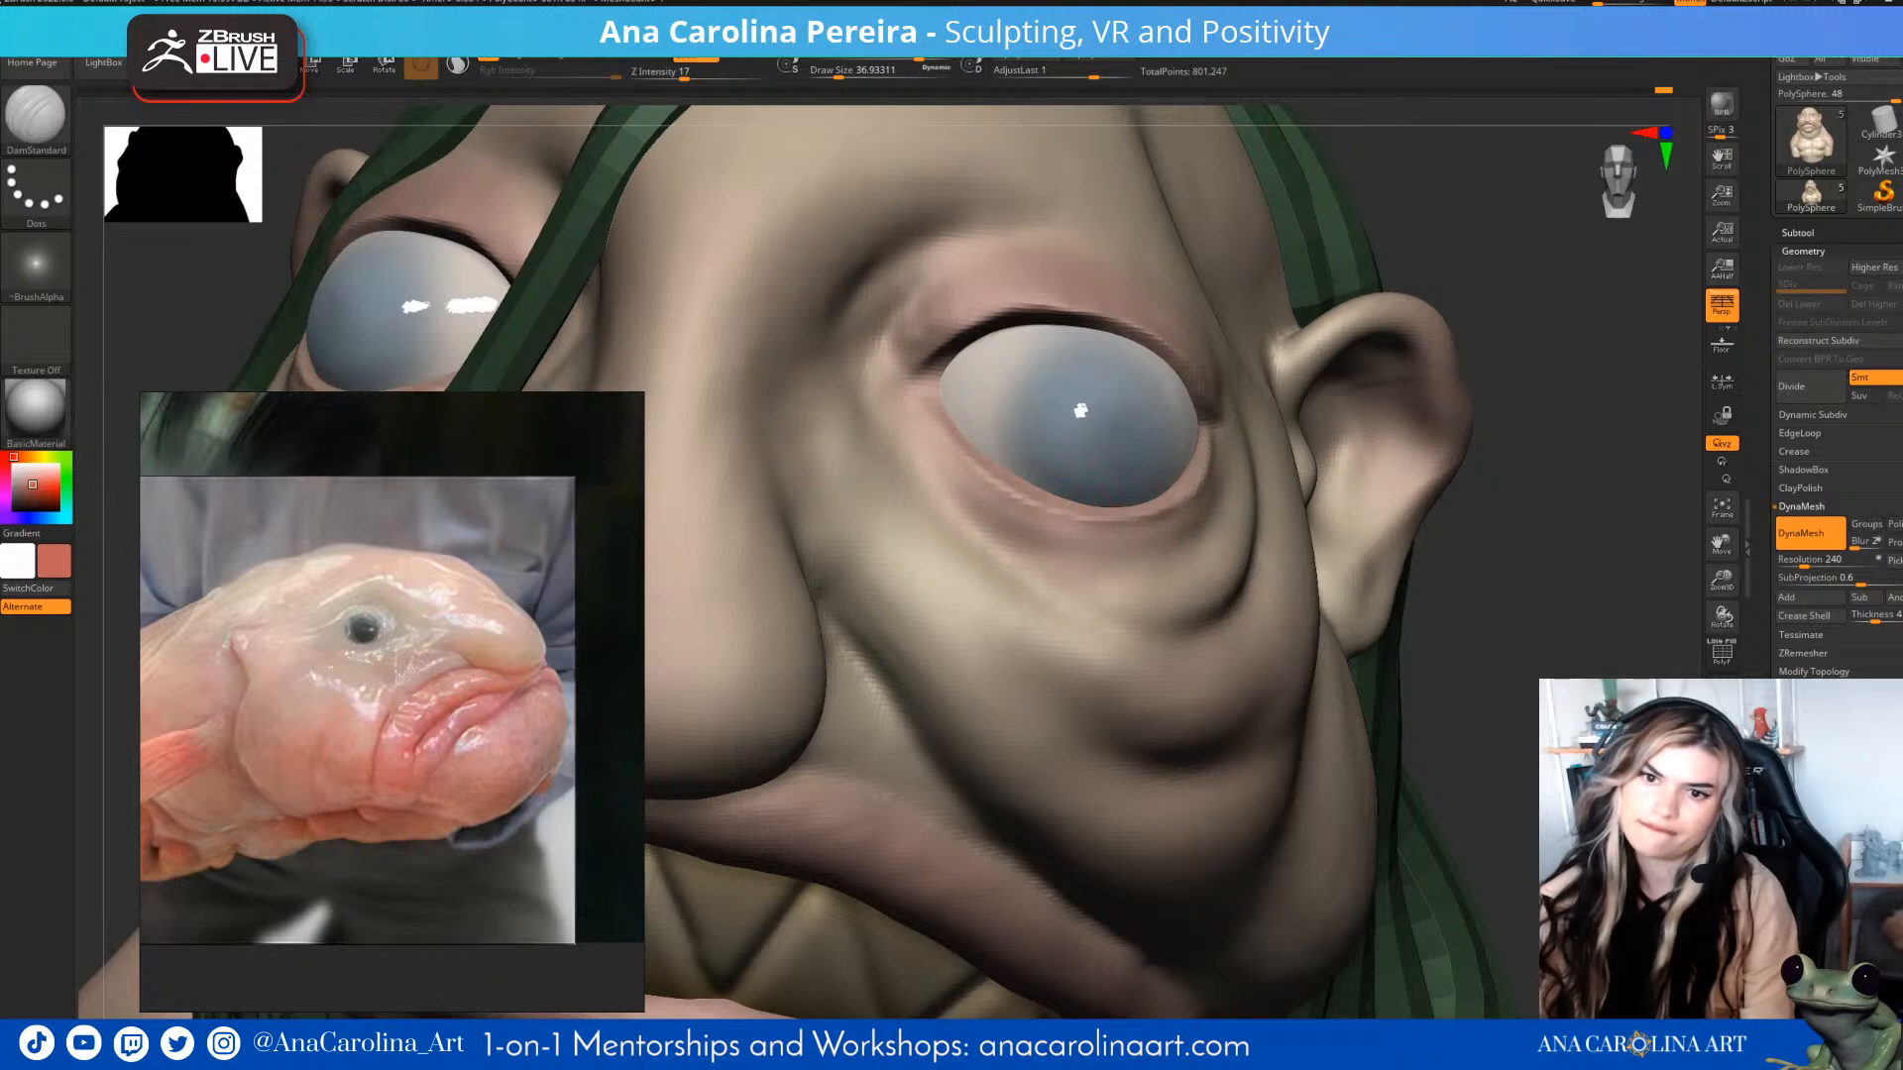
key("shift")
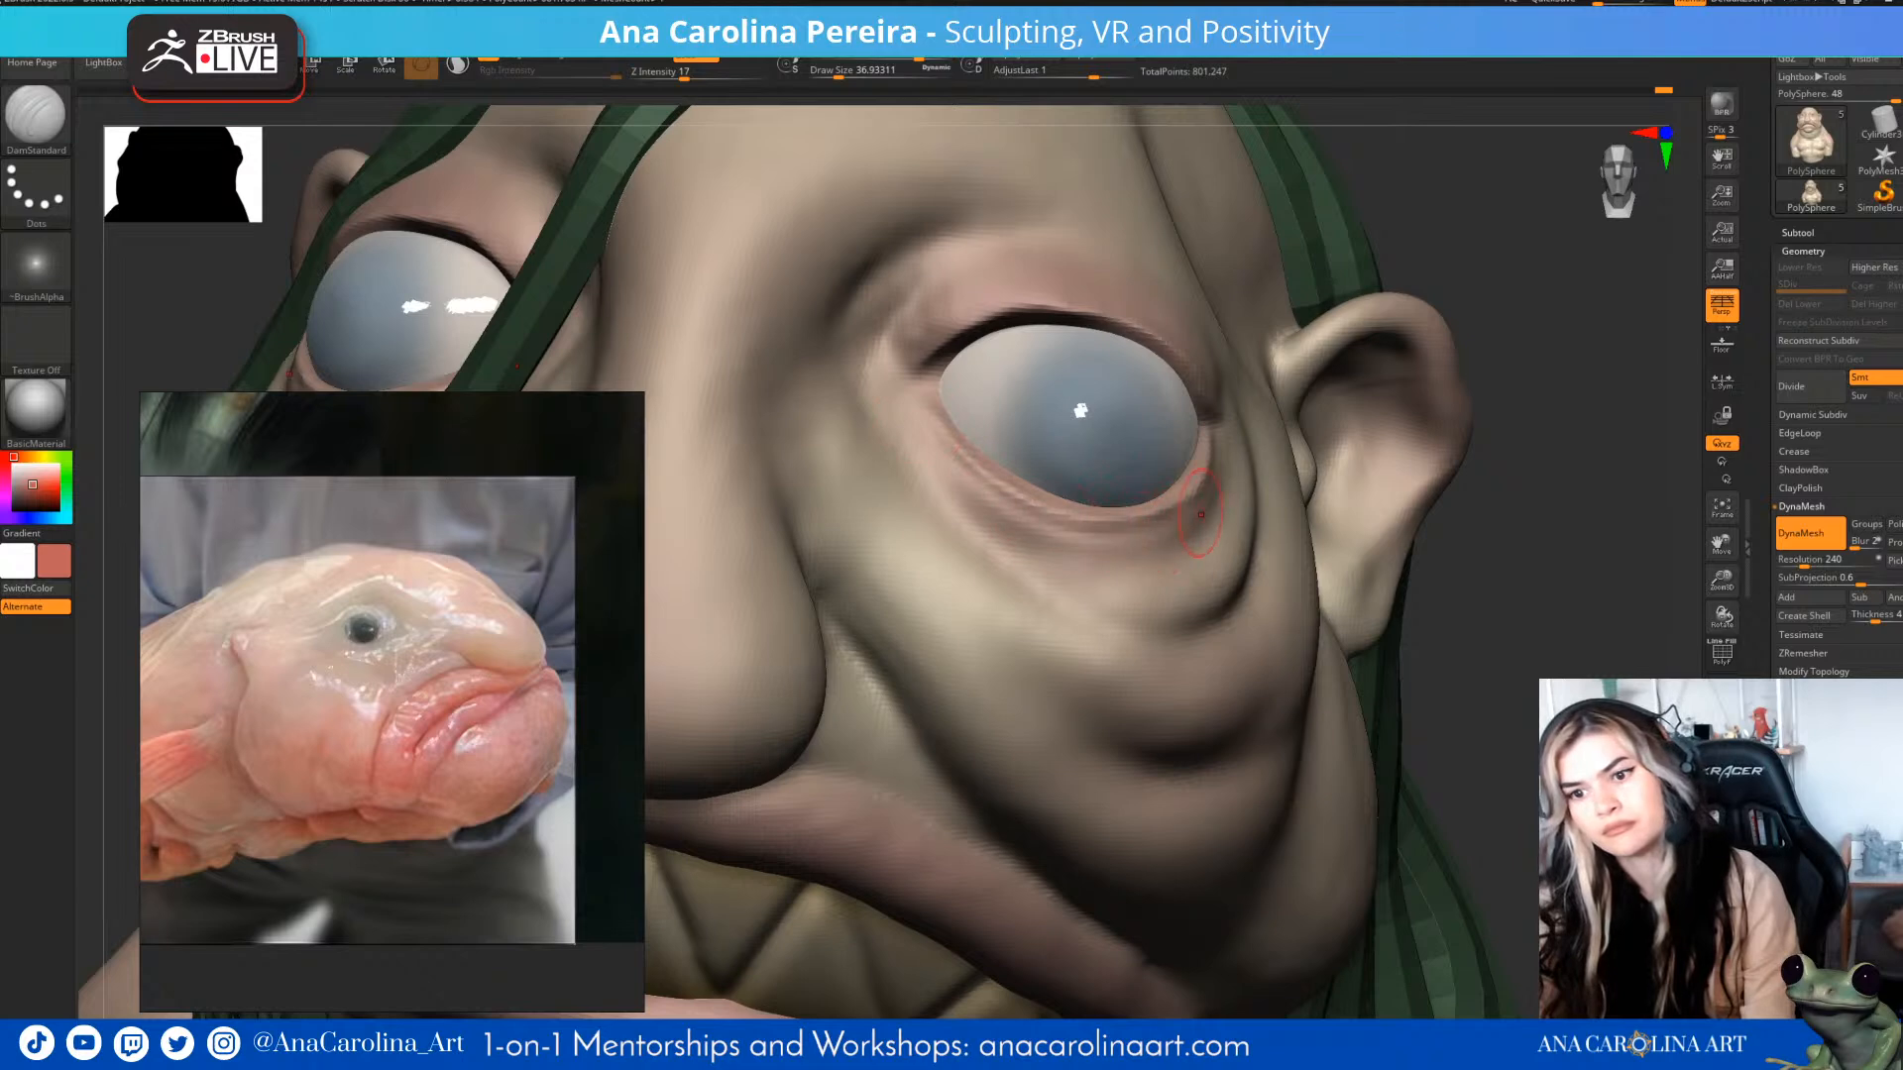
- Check the eye area from the front and side and undo the last crease strokes around the eye
mouse_move(1496, 555)
left_mouse_down("alt")
mouse_move(1495, 476)
mouse_move(1566, 507)
mouse_move(1507, 507)
left_mouse_up("alt")
left_click_drag(1506, 476, 1501, 525, "alt")
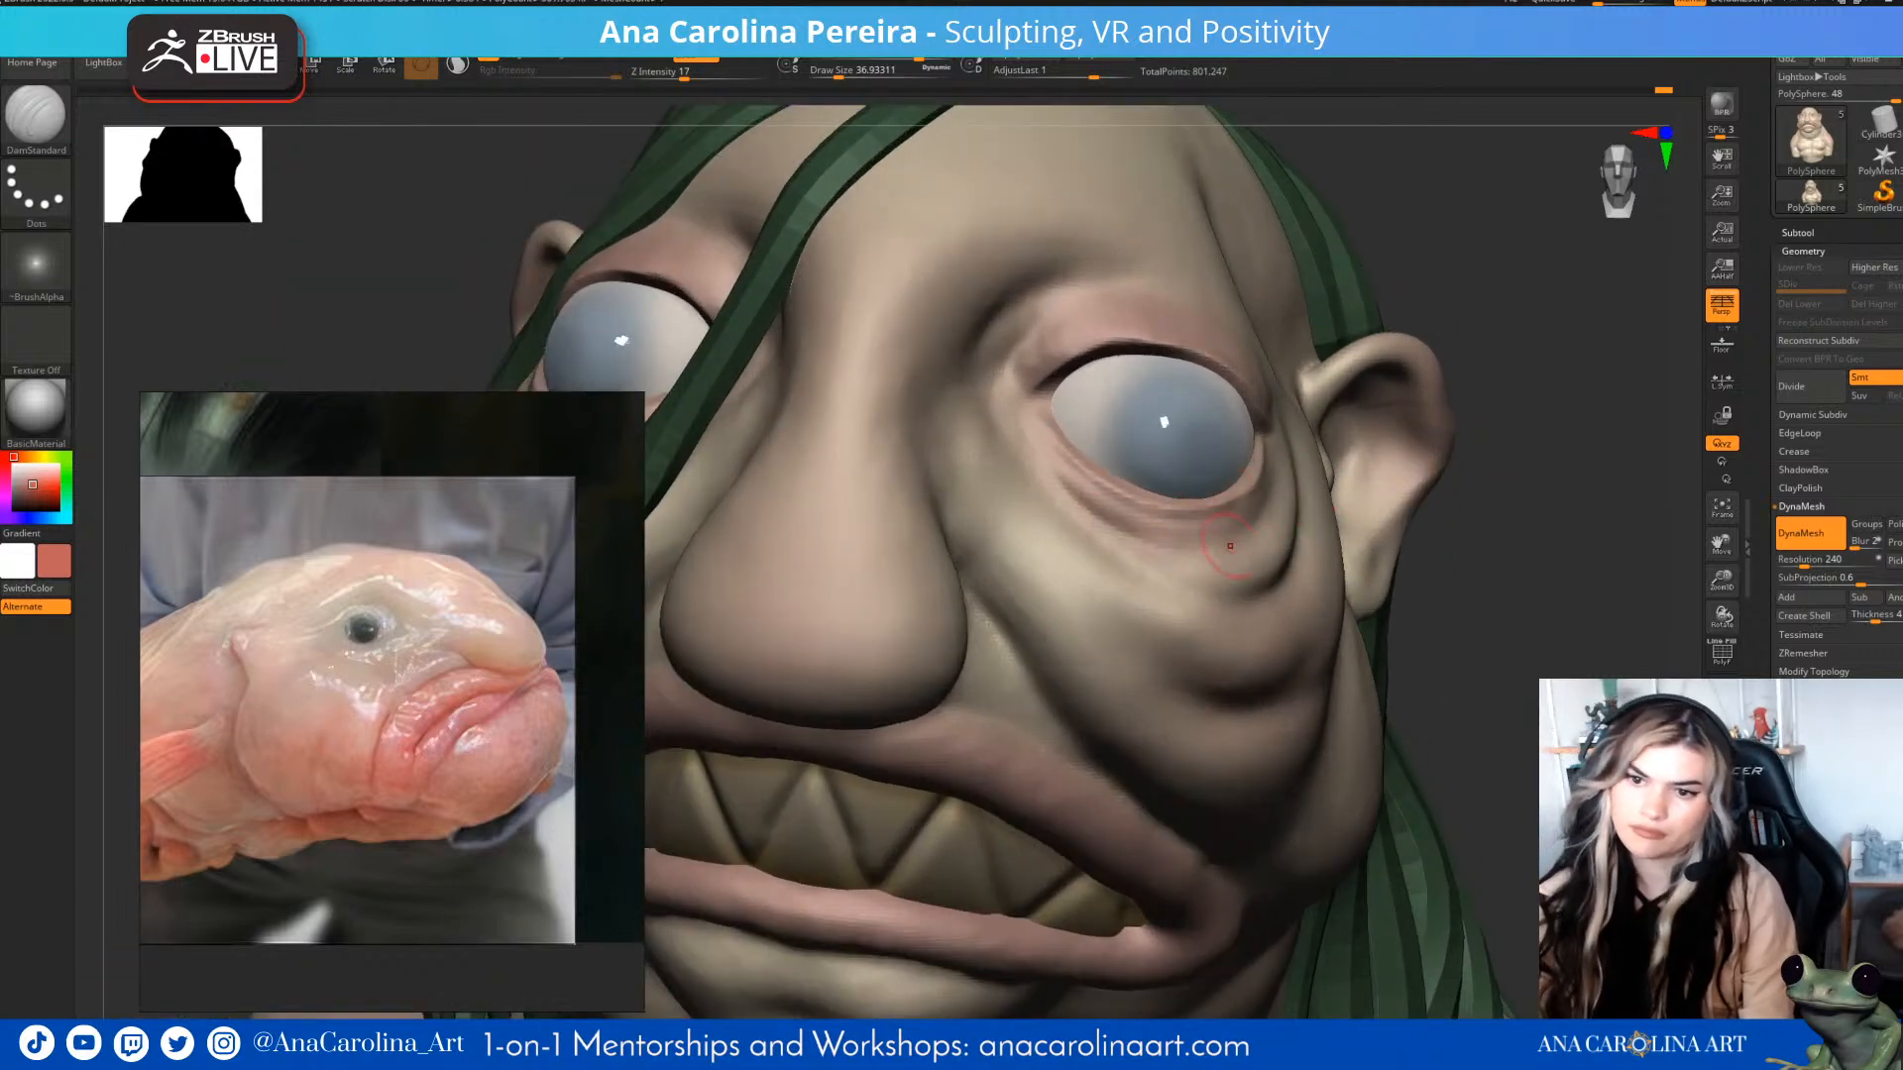
left_click_drag(1531, 545, 1368, 551)
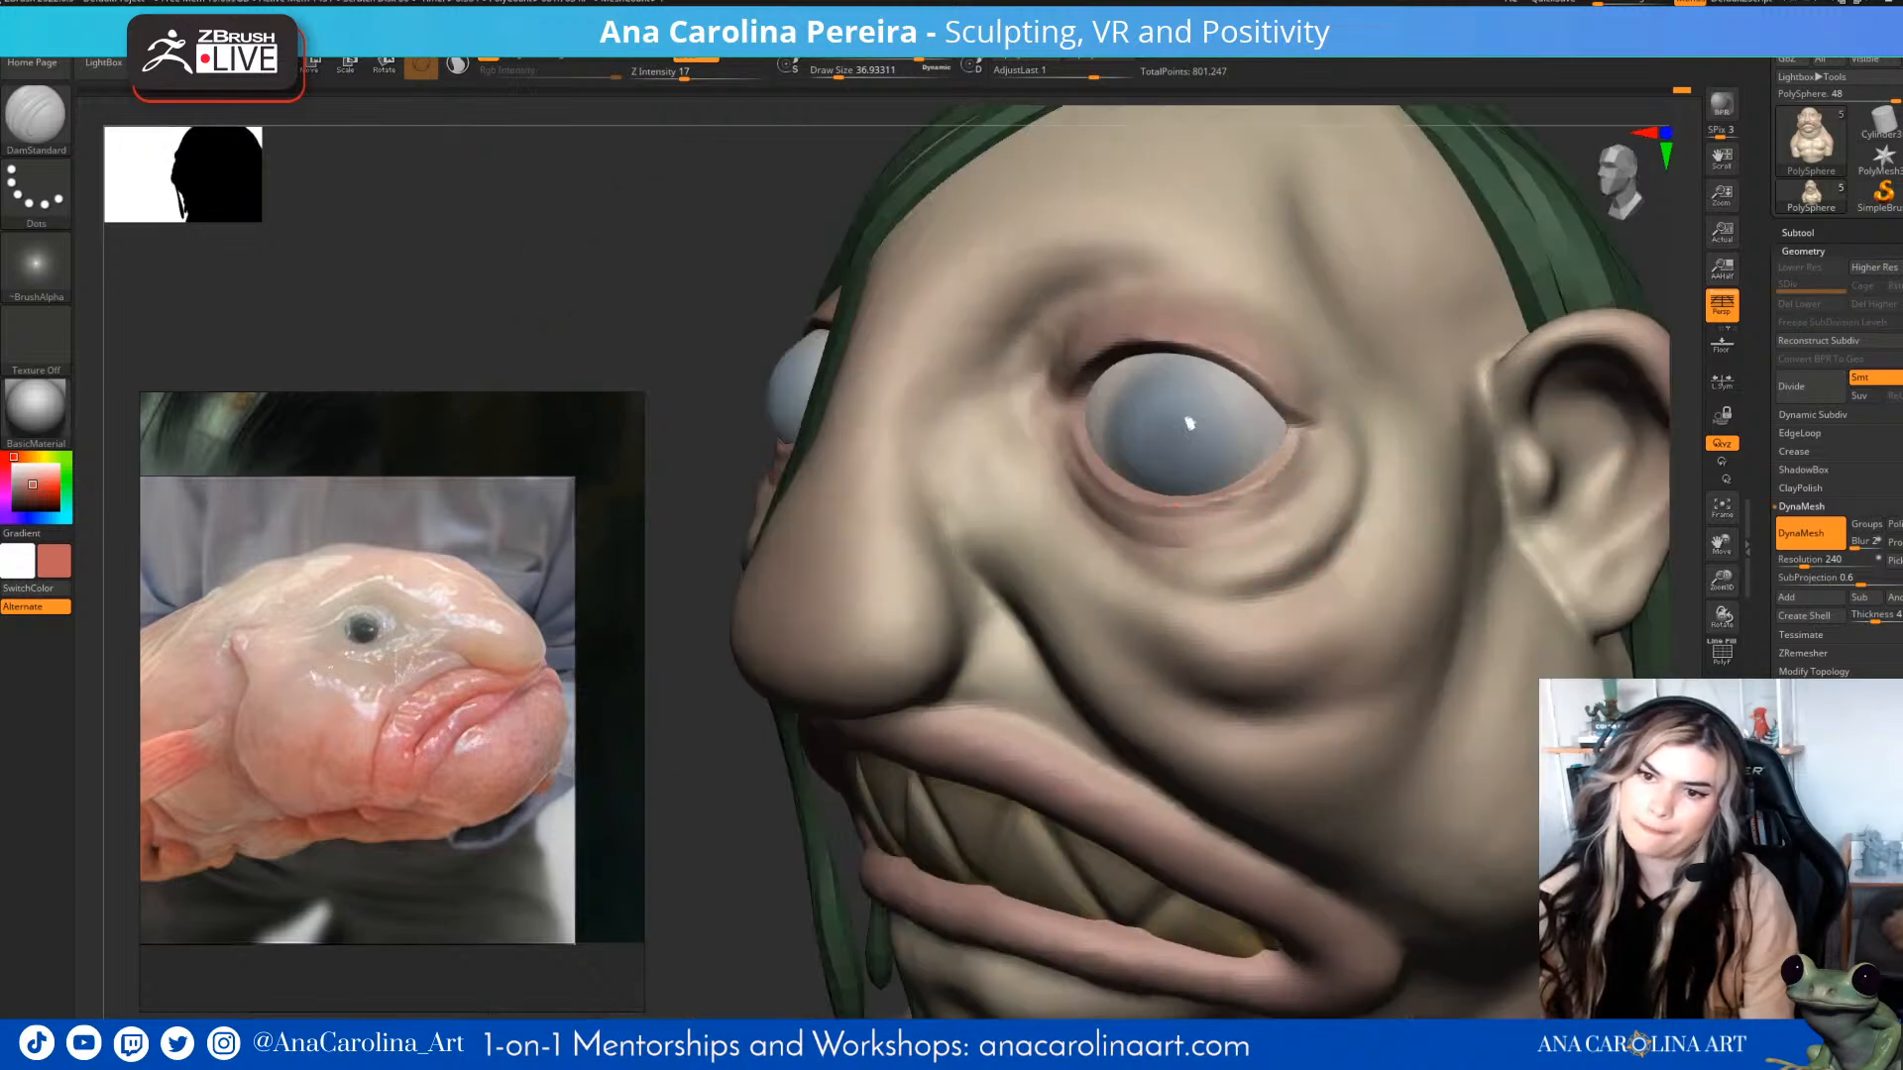
key("ctrl")
key("ctrl+z")
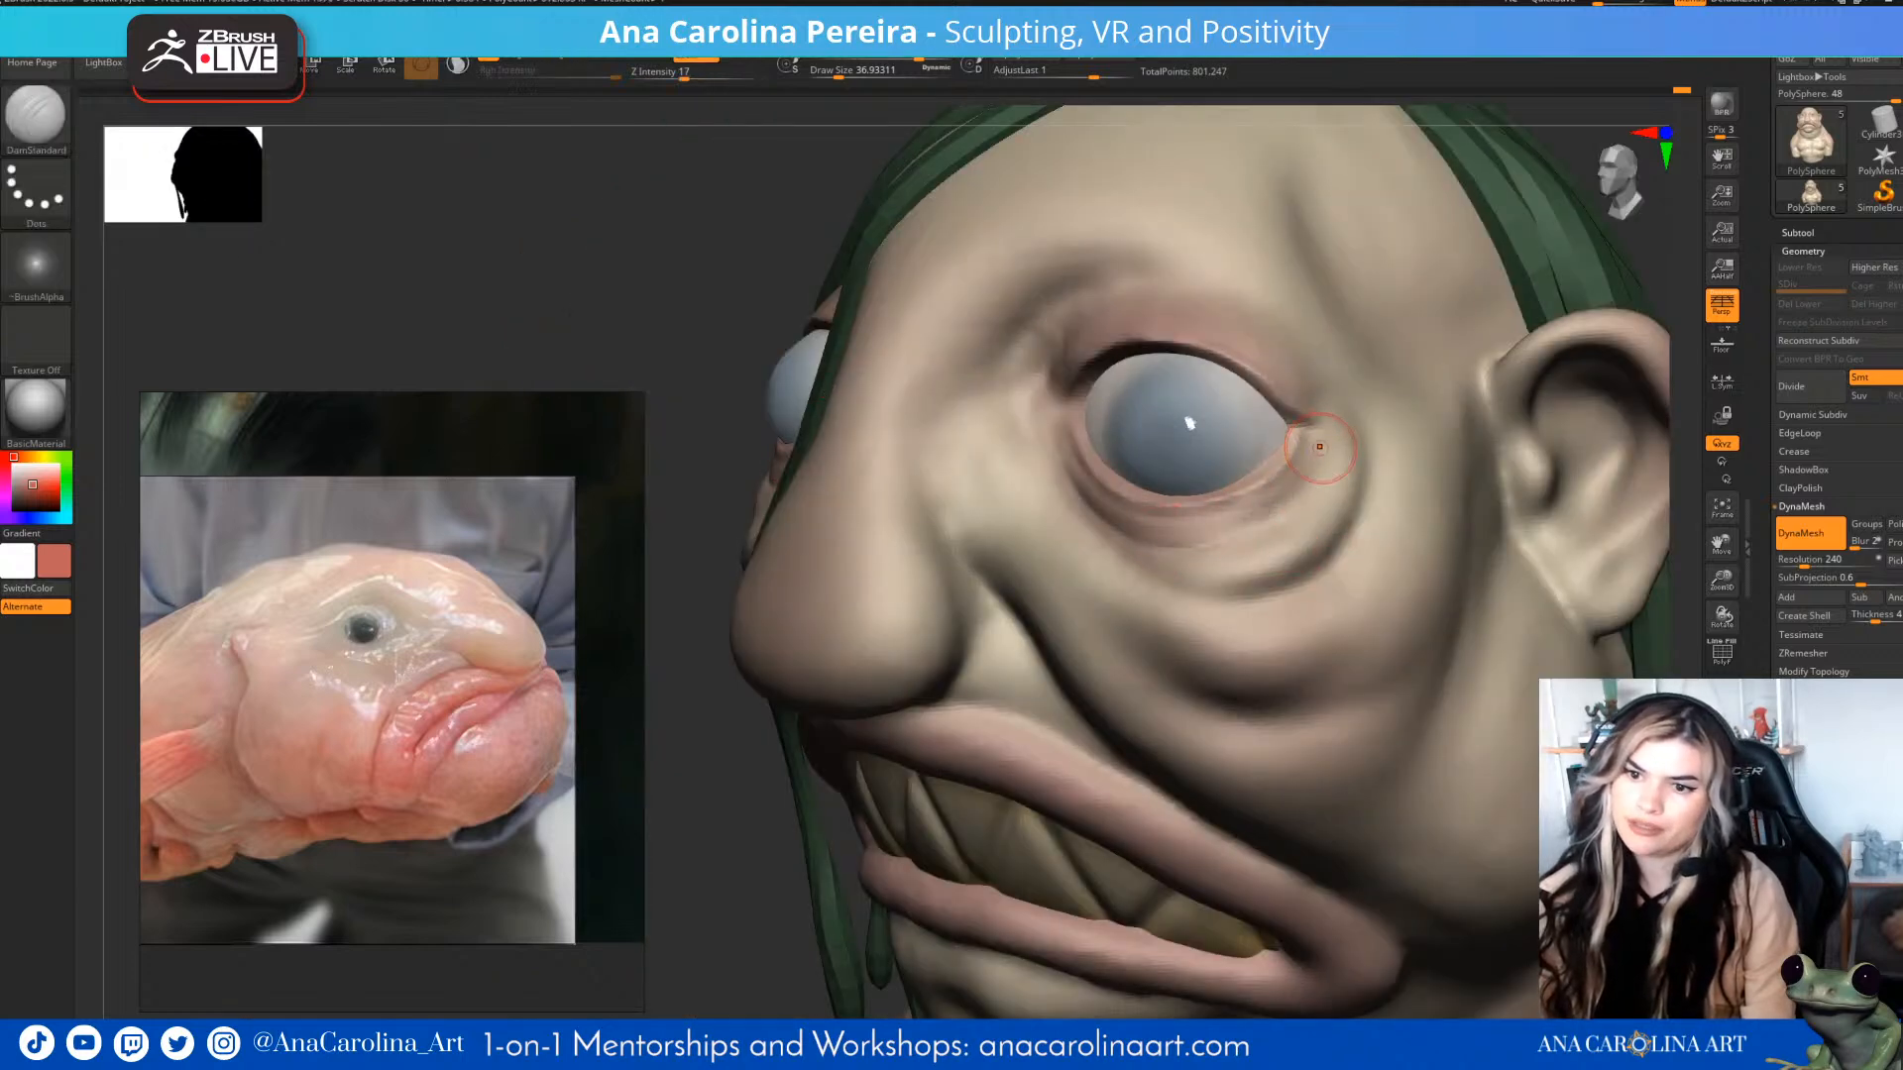
key("ctrl+z")
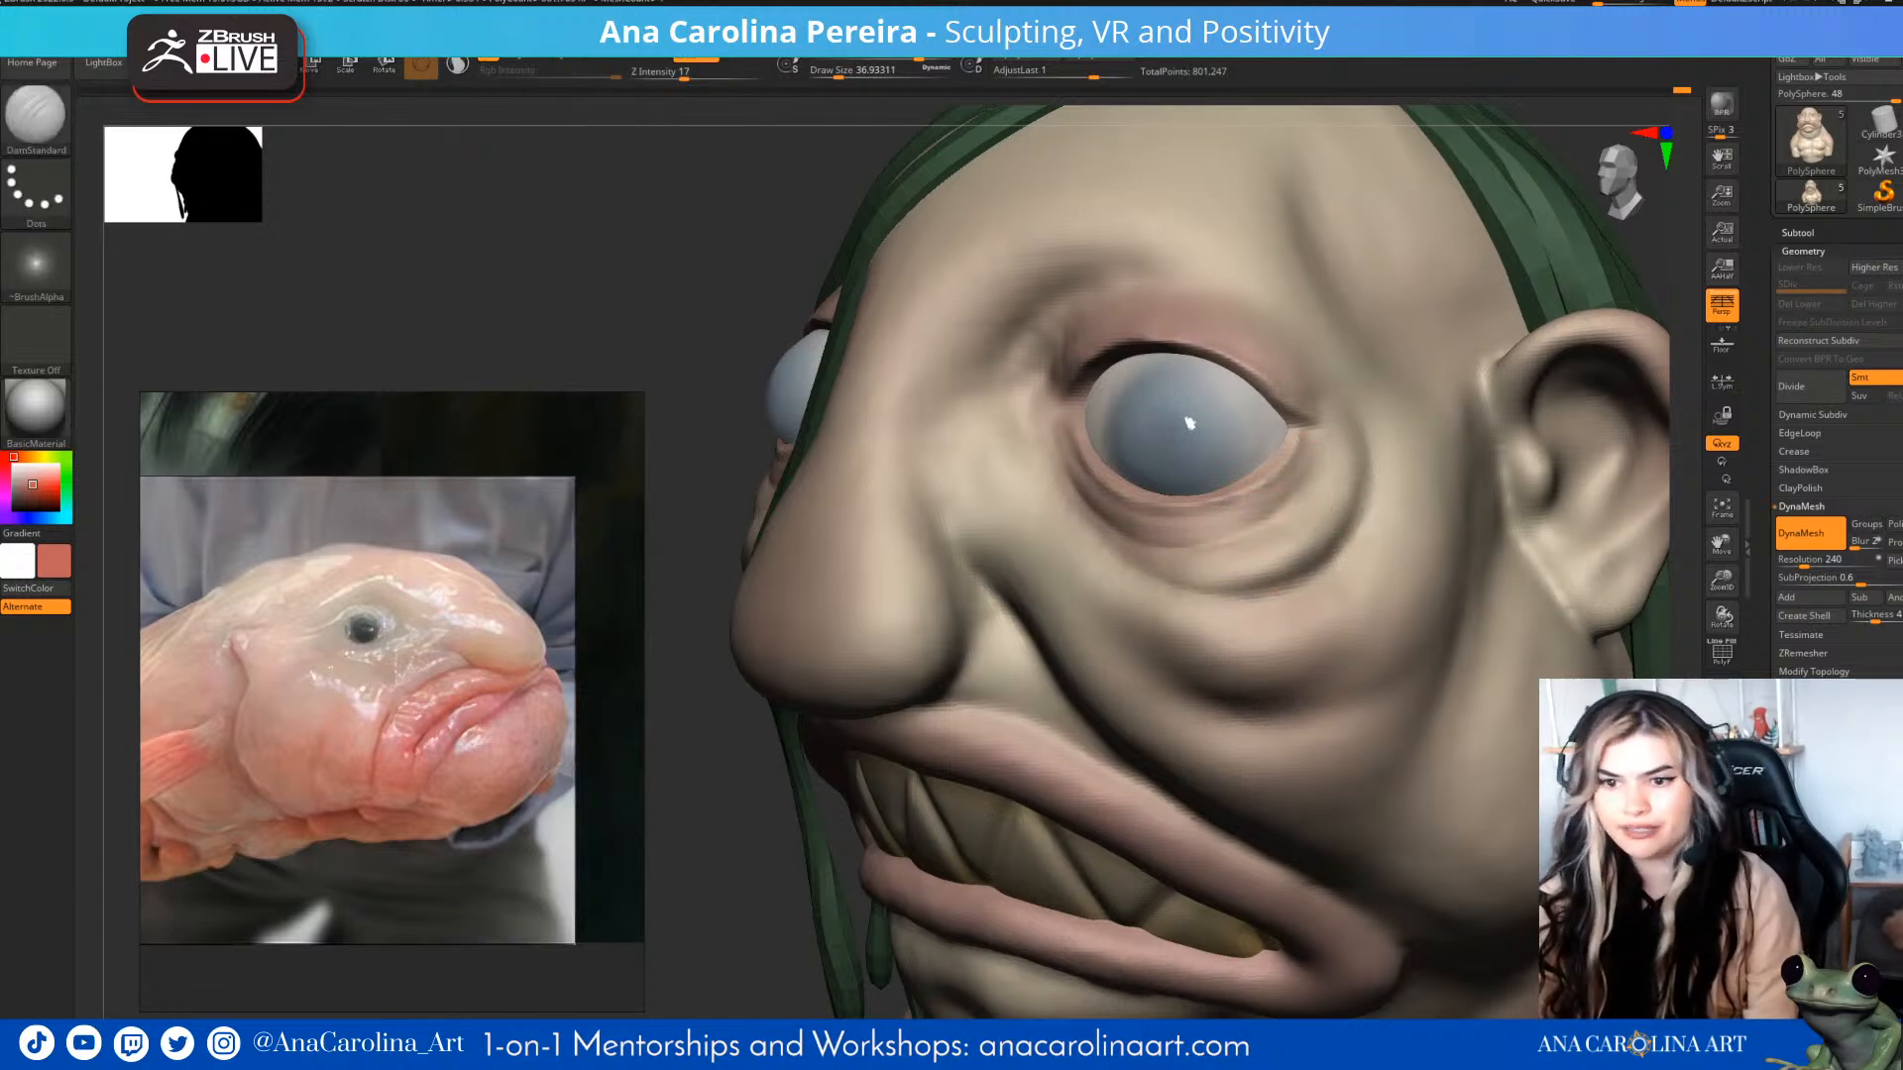
- Raise the brush size to about 56 and carve the upper eyelid folds around the outer eye corner
left_click_drag(694, 366, 1001, 438)
key("space")
left_click_drag(1069, 349, 1077, 349)
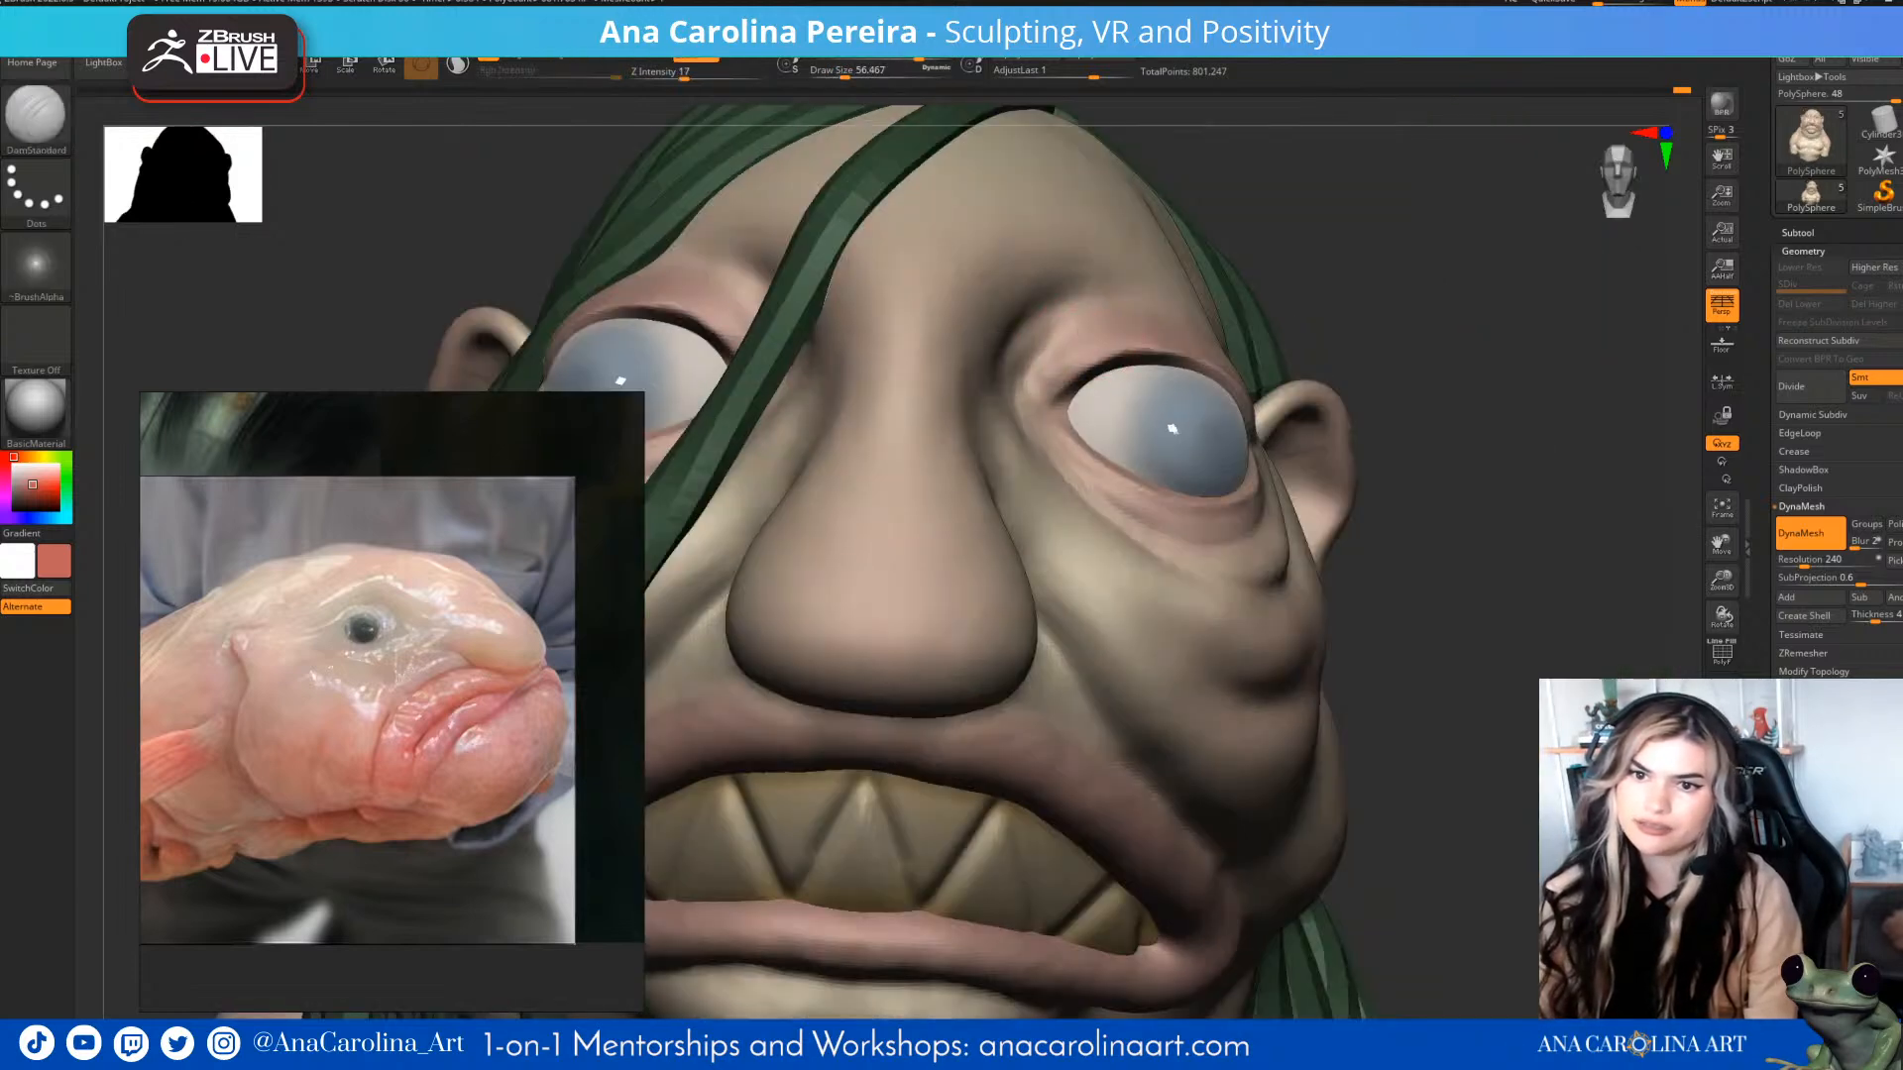
left_click_drag(1467, 307, 1277, 297)
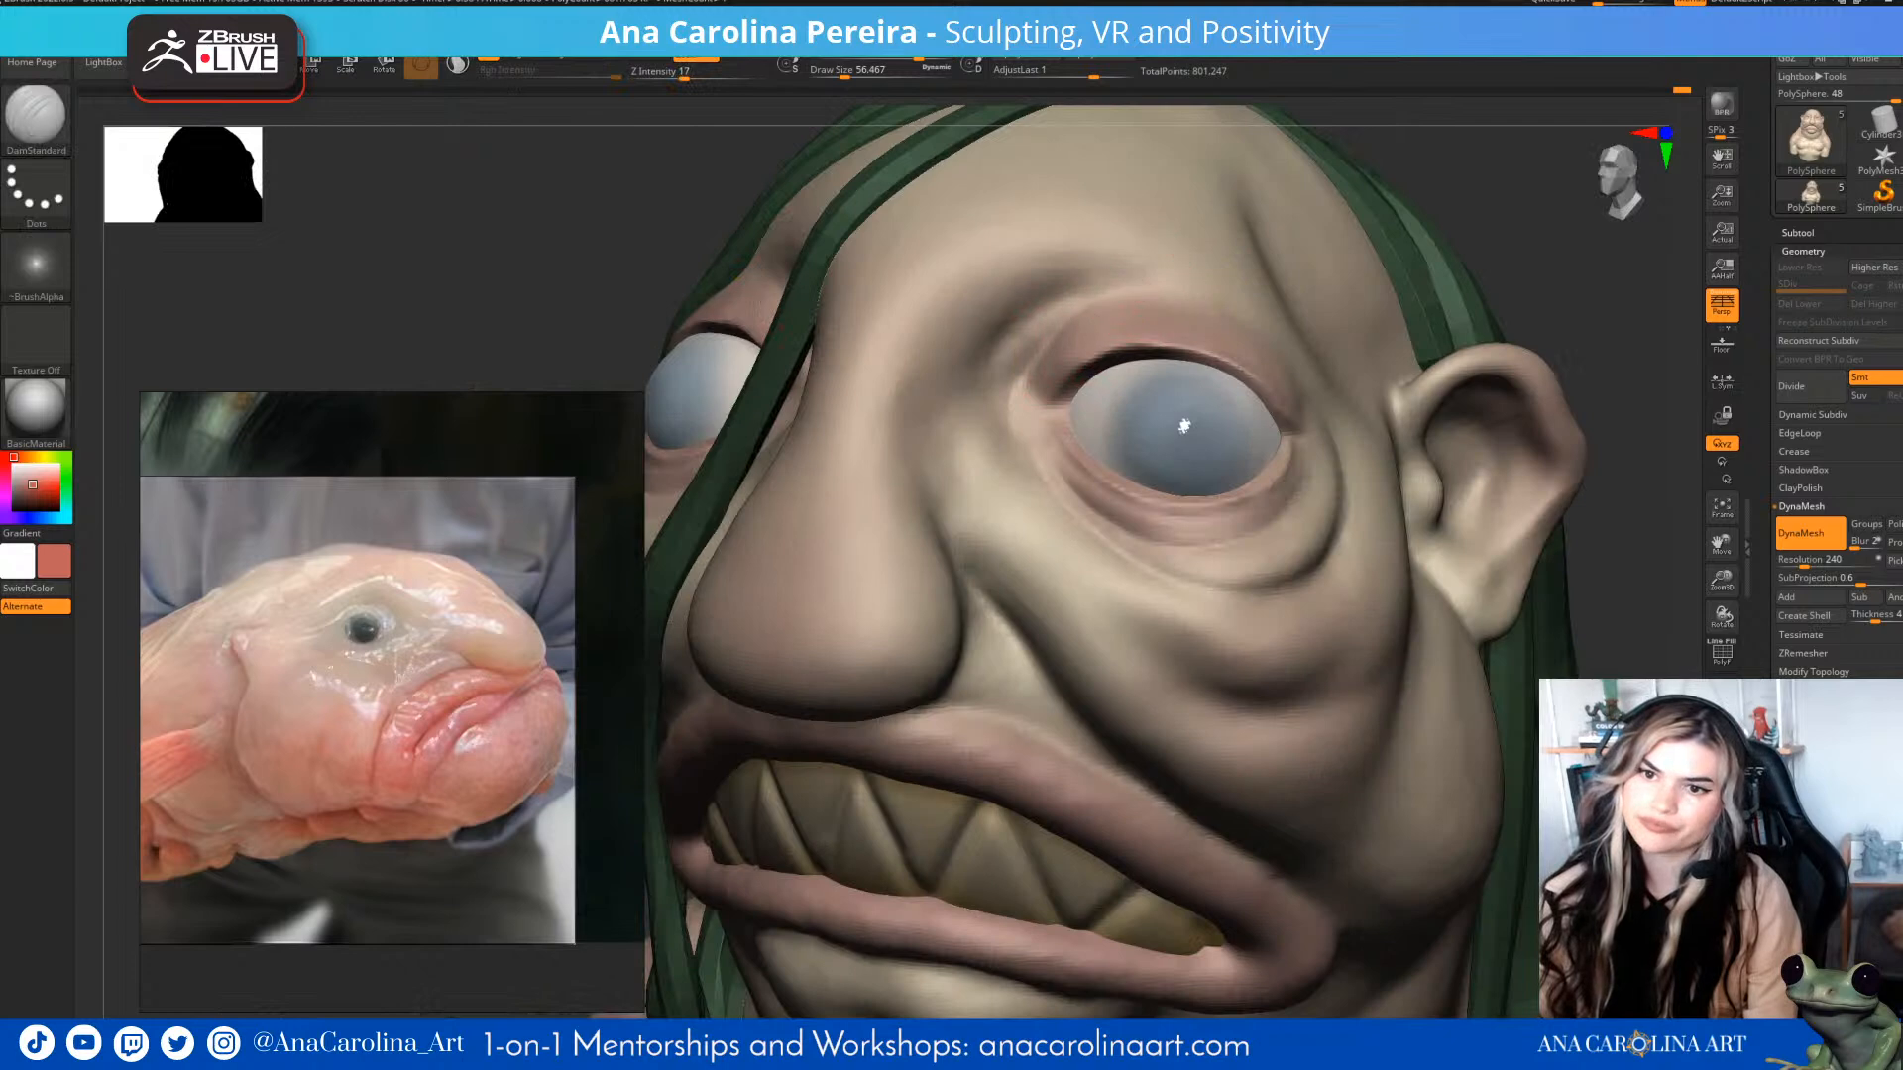
left_click_drag(1200, 302, 1347, 257)
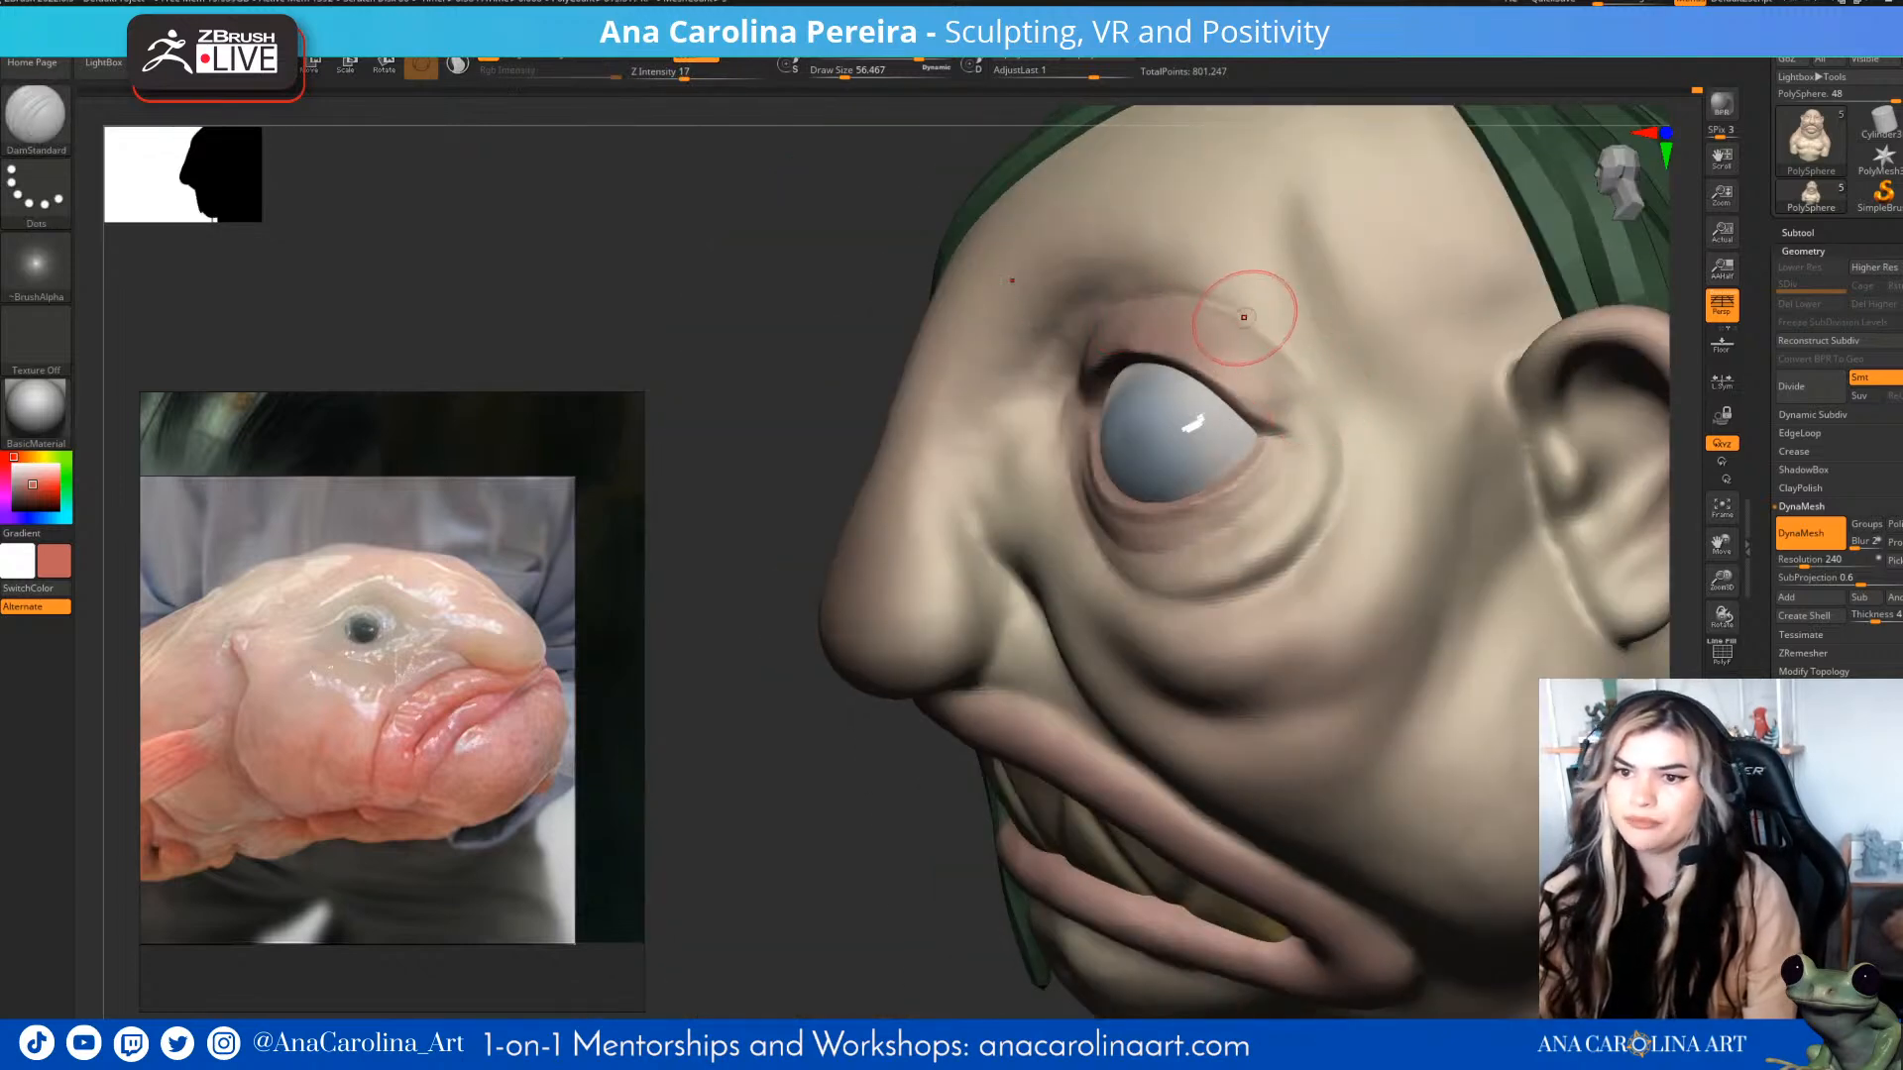
mouse_move(1157, 377)
right_mouse_down()
mouse_move(1388, 382)
mouse_move(1492, 324)
mouse_move(1444, 429)
mouse_move(1412, 436)
mouse_move(1388, 516)
right_mouse_up()
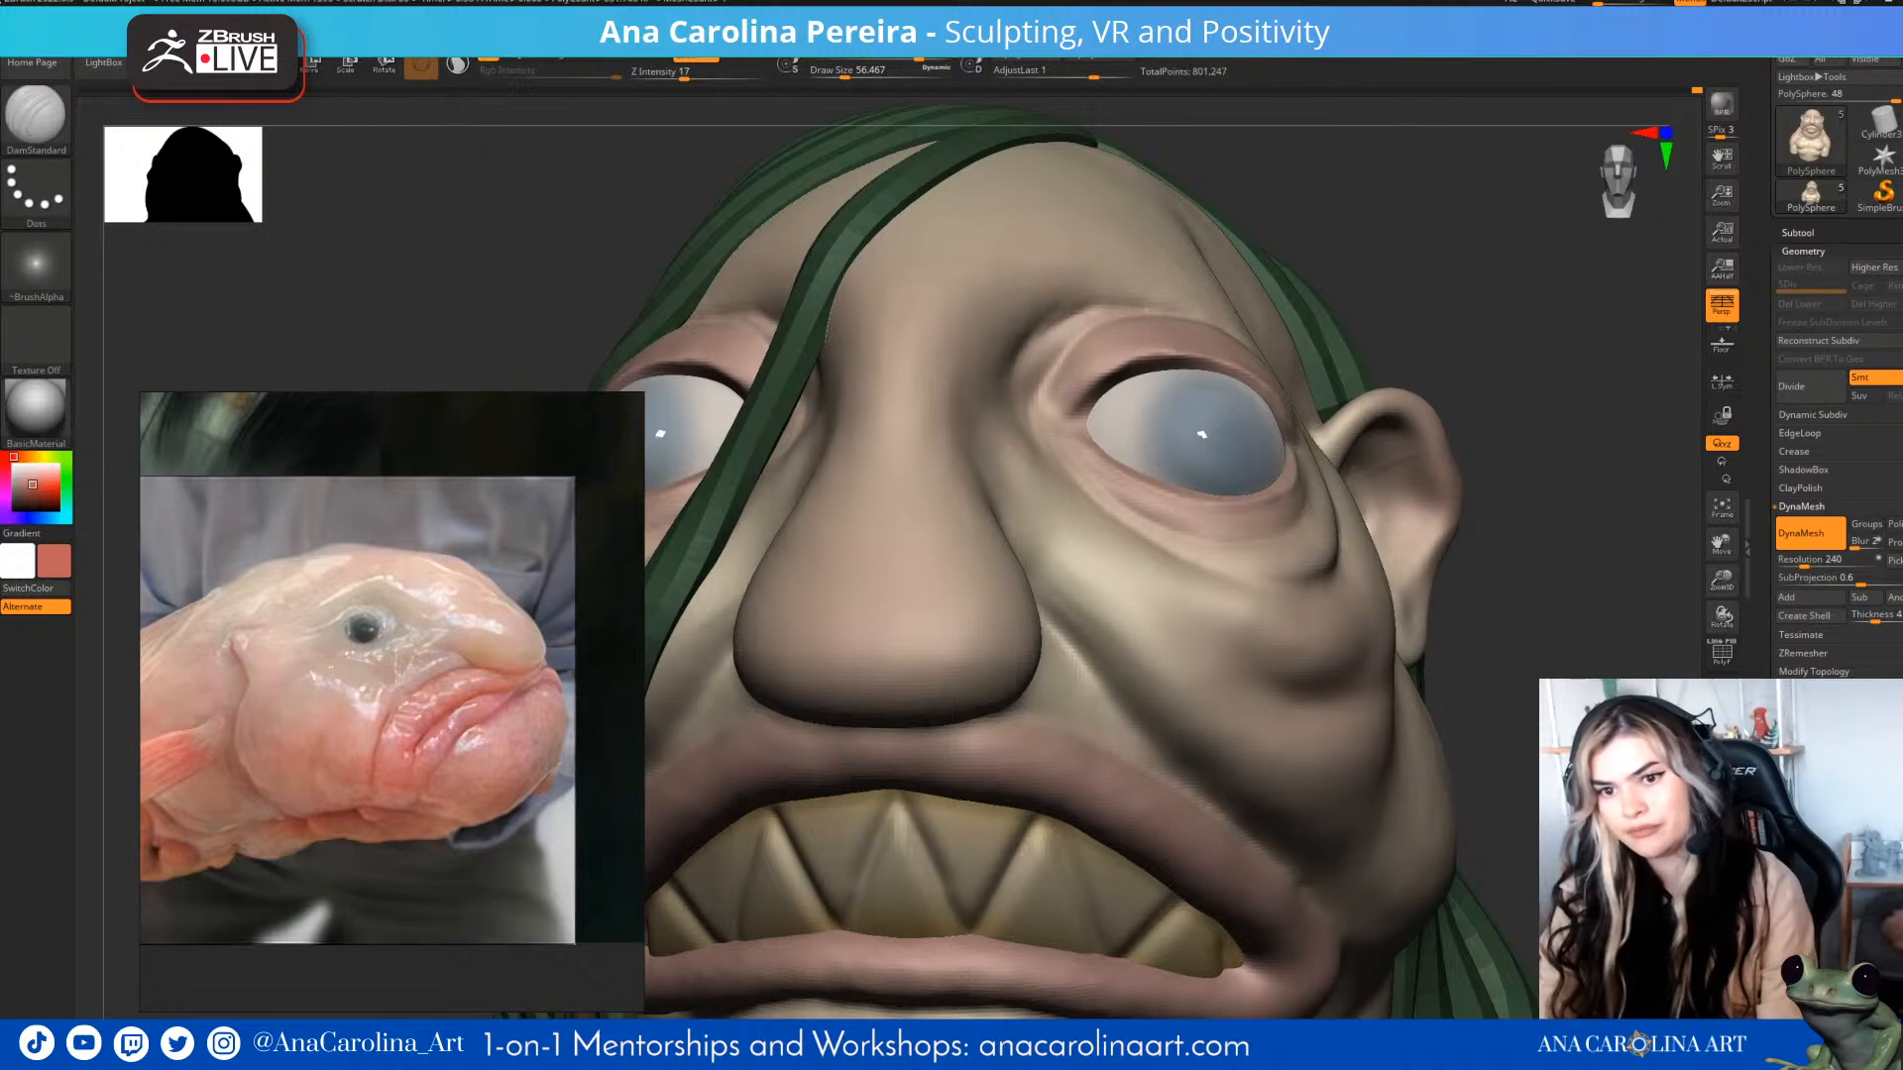
- Deepen and smooth the cheek fold running from the nose to the mouth corner at a brush size of about 128
mouse_move(1350, 347)
right_mouse_down("ctrl")
mouse_move(1336, 243)
mouse_move(1338, 284)
mouse_move(1275, 238)
right_mouse_up("ctrl")
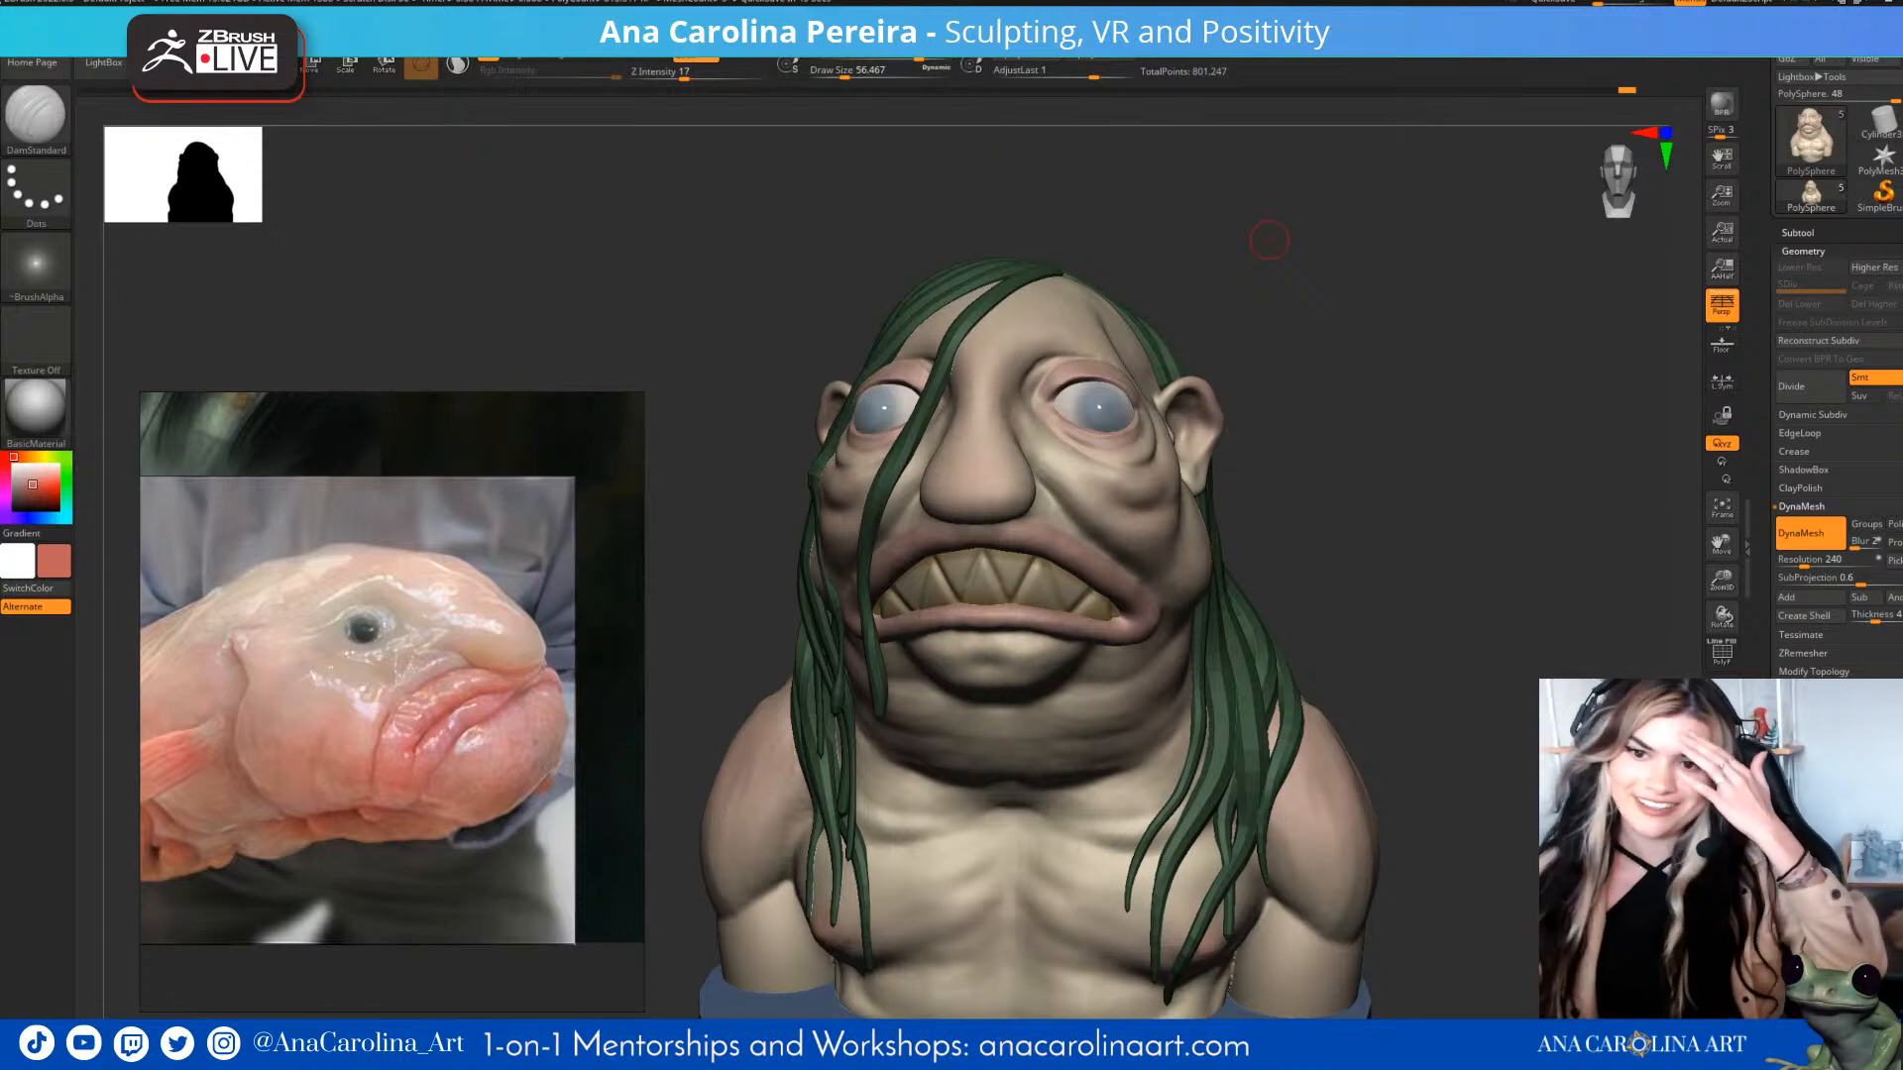
mouse_move(1467, 446)
left_mouse_down()
mouse_move(1358, 396)
mouse_move(1398, 401)
left_mouse_up()
left_click_drag(1013, 456, 1027, 470, "shift")
left_click_drag(1437, 426, 1477, 525)
left_click_drag(1033, 488, 1126, 577)
left_click_drag(1060, 521, 1166, 609)
mouse_move(1130, 525)
left_mouse_down("shift")
mouse_move(1174, 585)
mouse_move(1076, 519)
left_mouse_up("shift")
mouse_move(1027, 460)
left_mouse_down()
mouse_move(1146, 607)
mouse_move(1231, 647)
mouse_move(1122, 563)
mouse_move(1150, 604)
mouse_move(1283, 682)
left_mouse_up()
left_click_drag(1576, 723, 1462, 706)
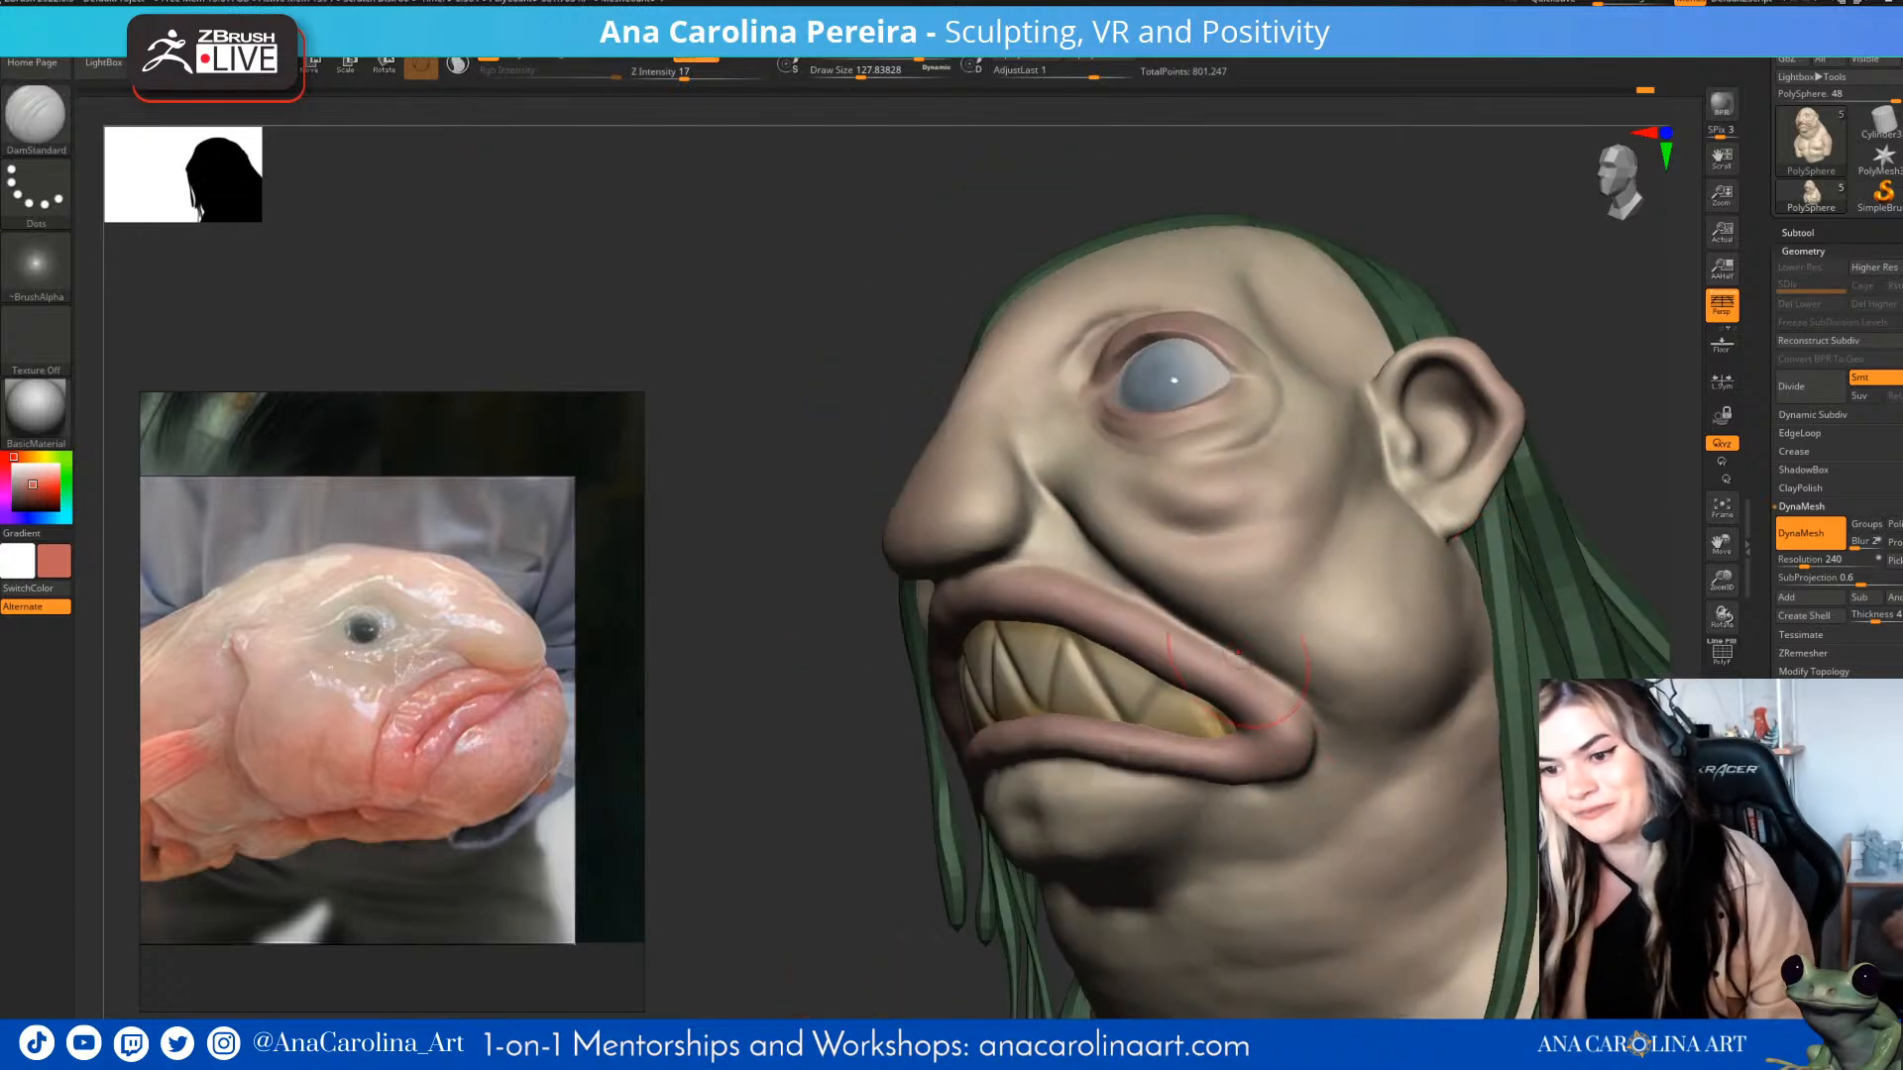
- Examine the head's cheeks, jaw, nose and brow from the front, side and below
left_click_drag(897, 969, 895, 785)
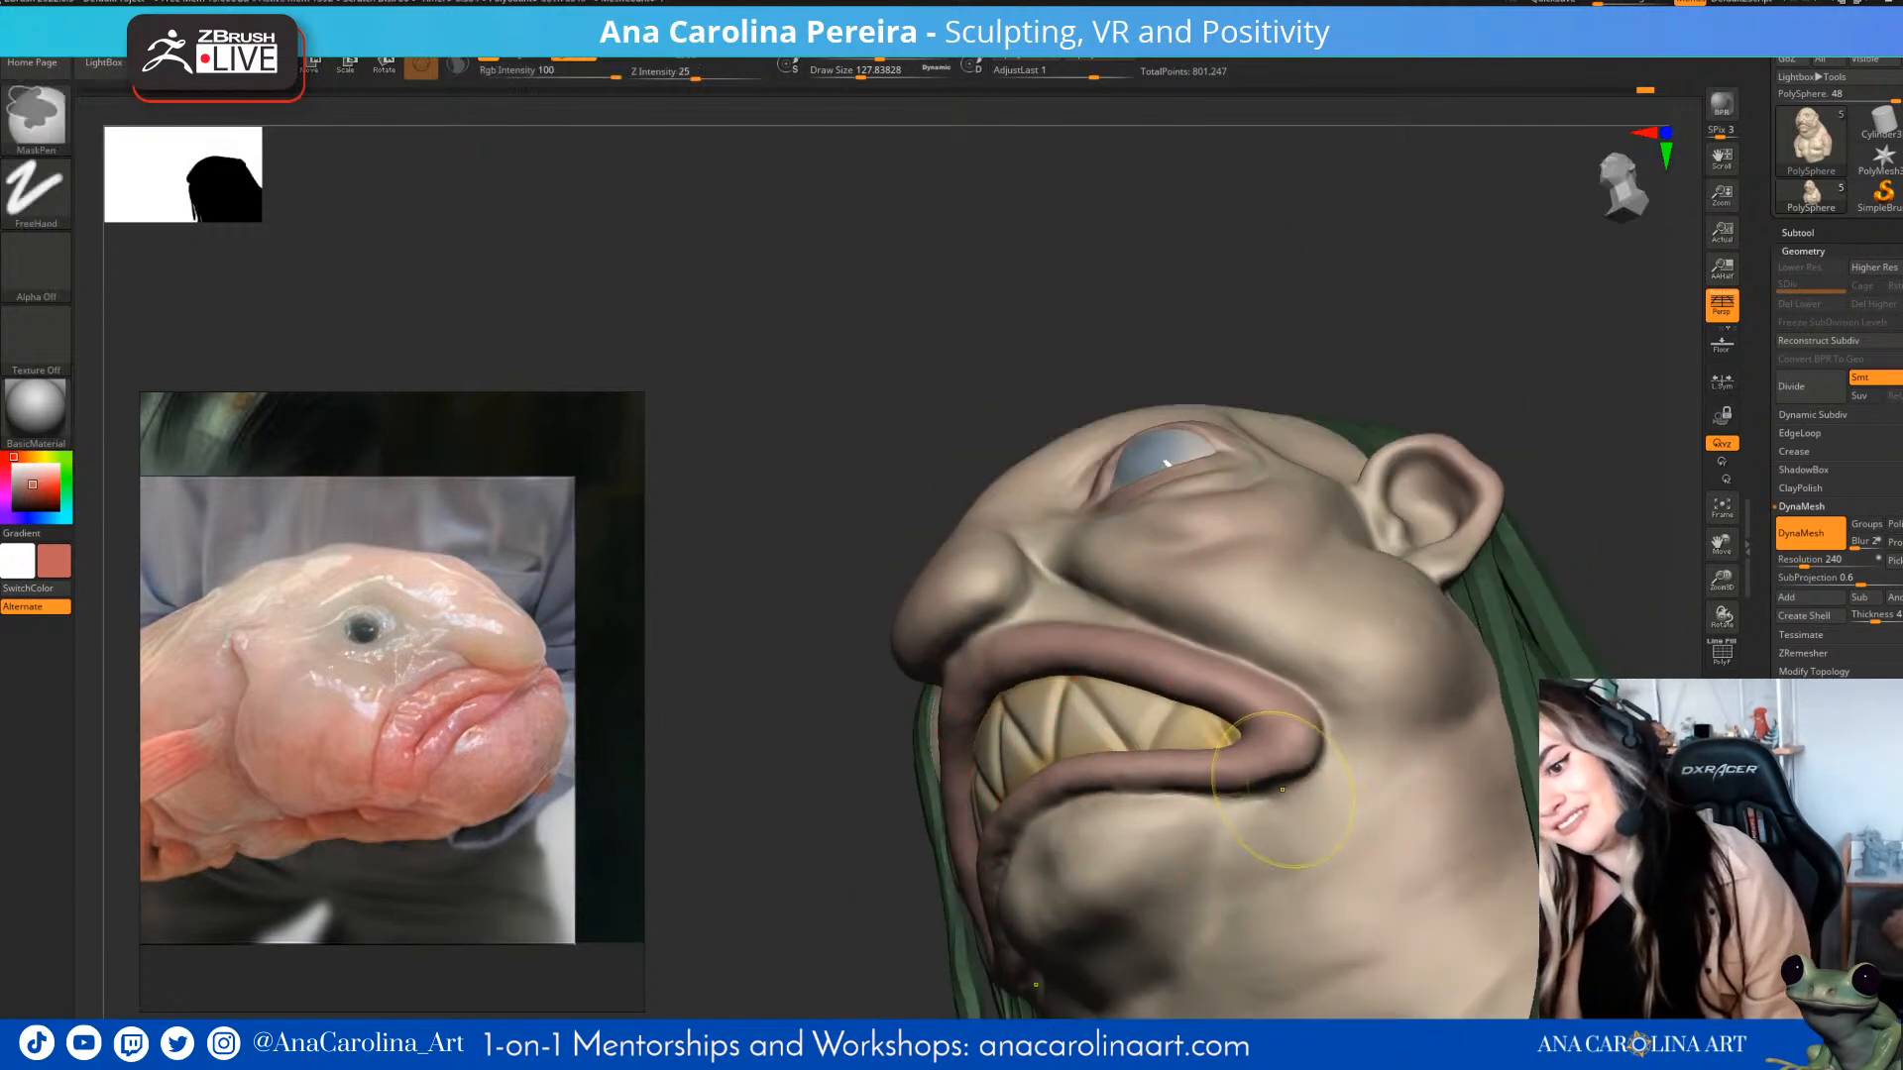
mouse_move(793, 734)
left_mouse_down()
mouse_move(928, 884)
mouse_move(949, 883)
mouse_move(969, 859)
mouse_move(951, 734)
mouse_move(922, 758)
left_mouse_up()
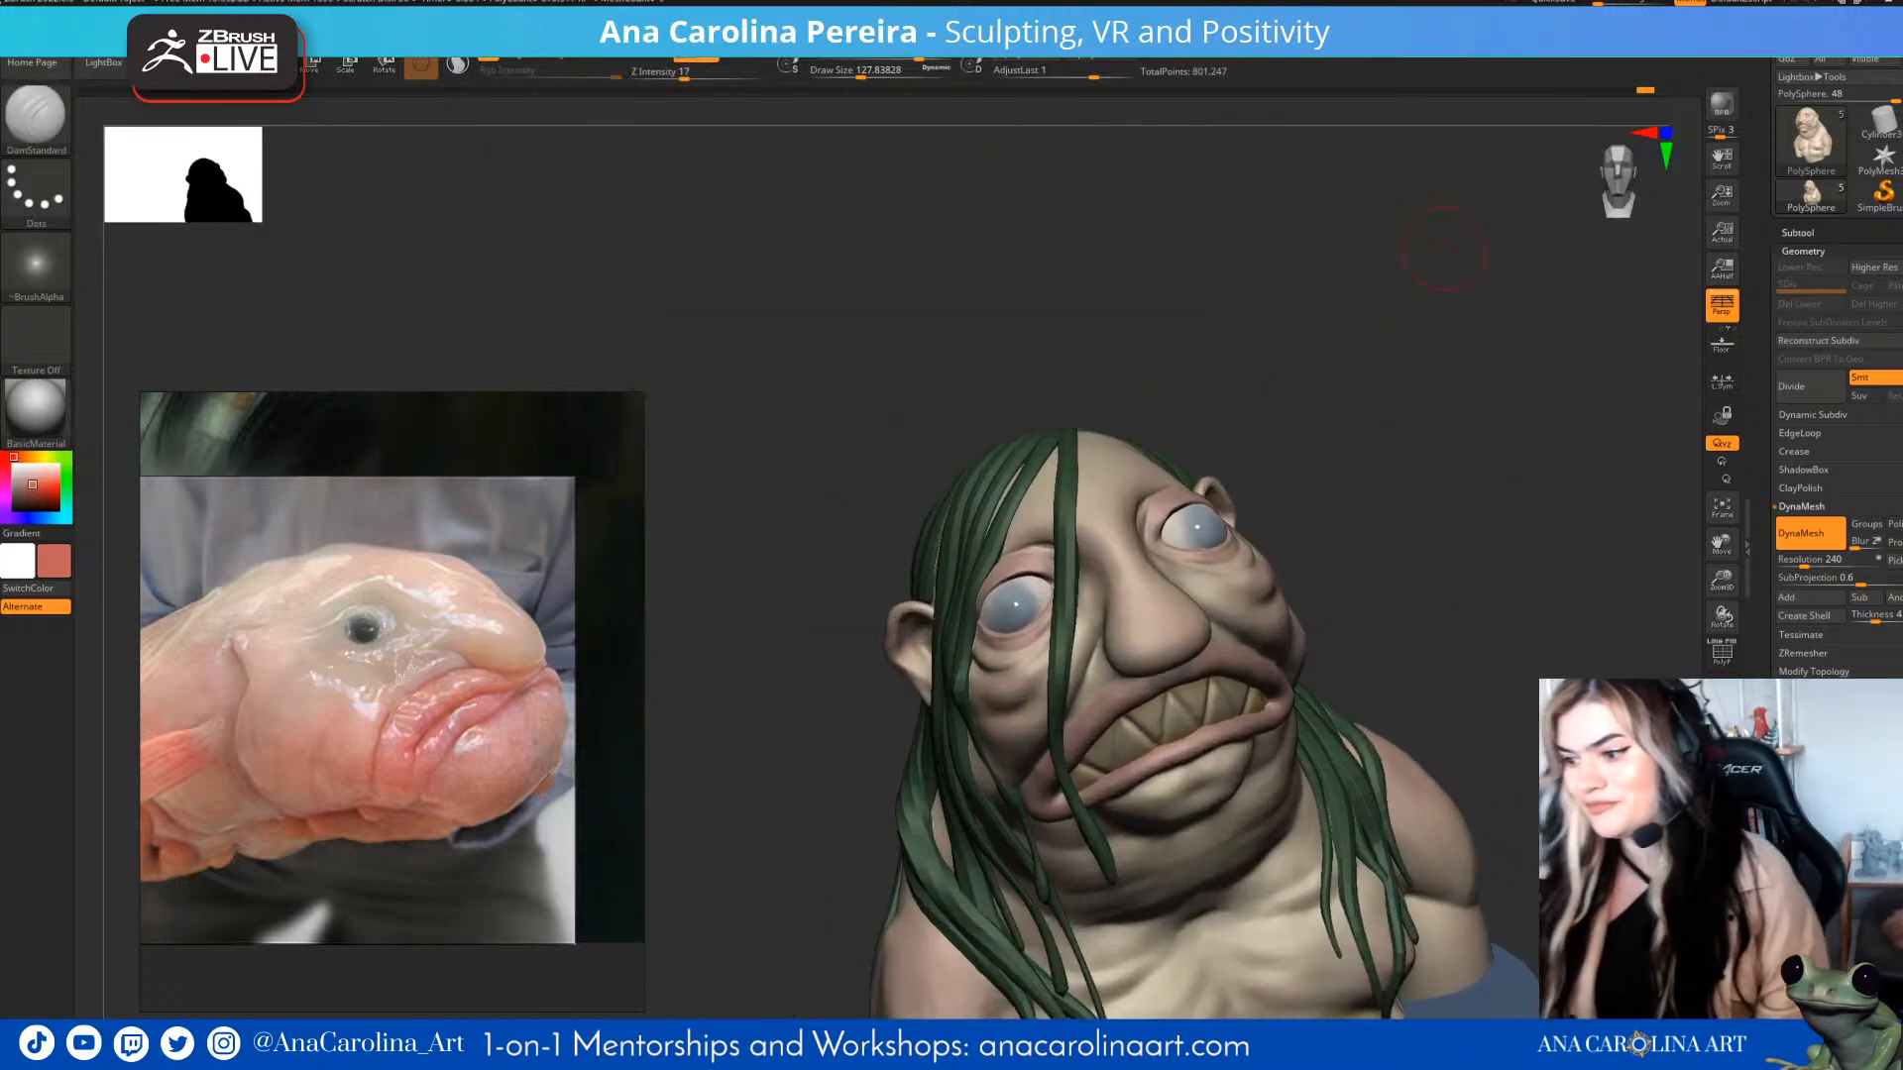
left_click_drag(1433, 604, 1413, 615, "shift")
mouse_move(1412, 615)
left_mouse_down("alt")
mouse_move(1408, 521)
mouse_move(1468, 597)
mouse_move(1494, 589)
mouse_move(1487, 562)
left_mouse_up("alt")
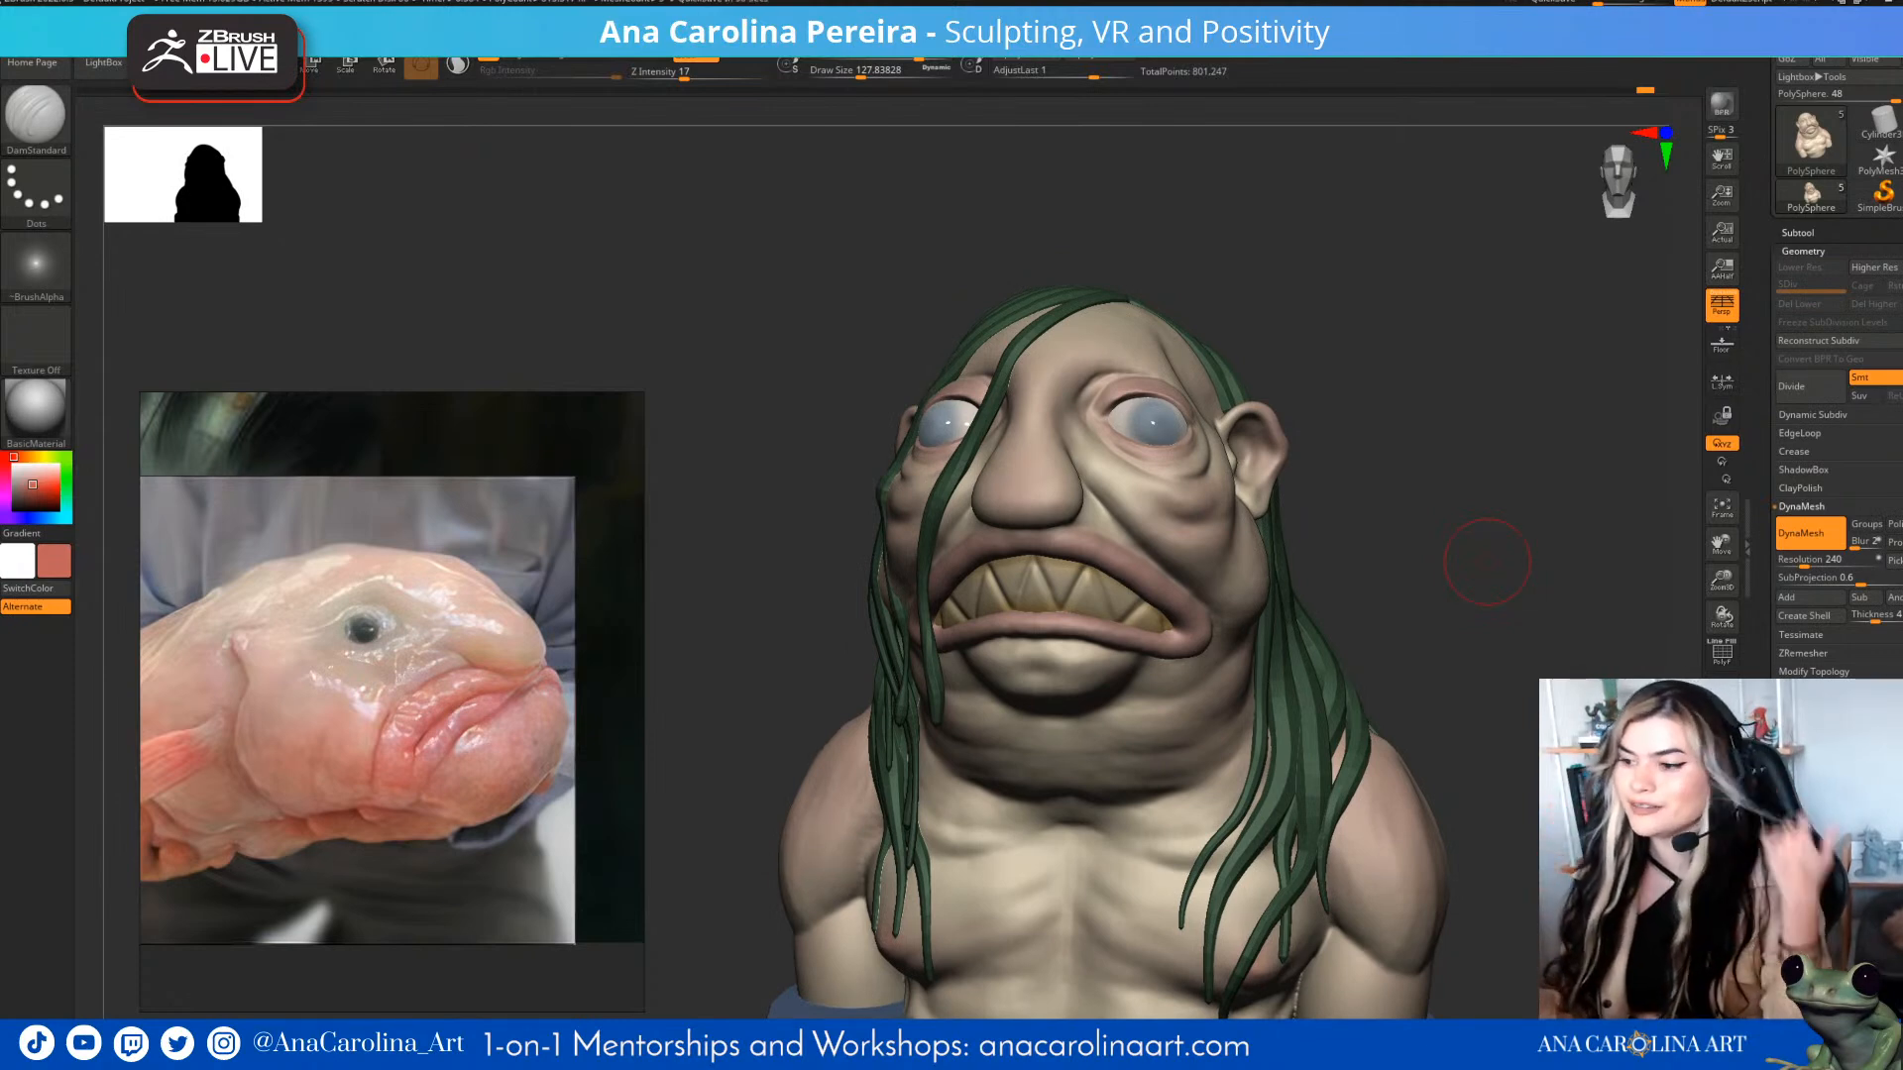
left_click_drag(1532, 540, 1520, 523)
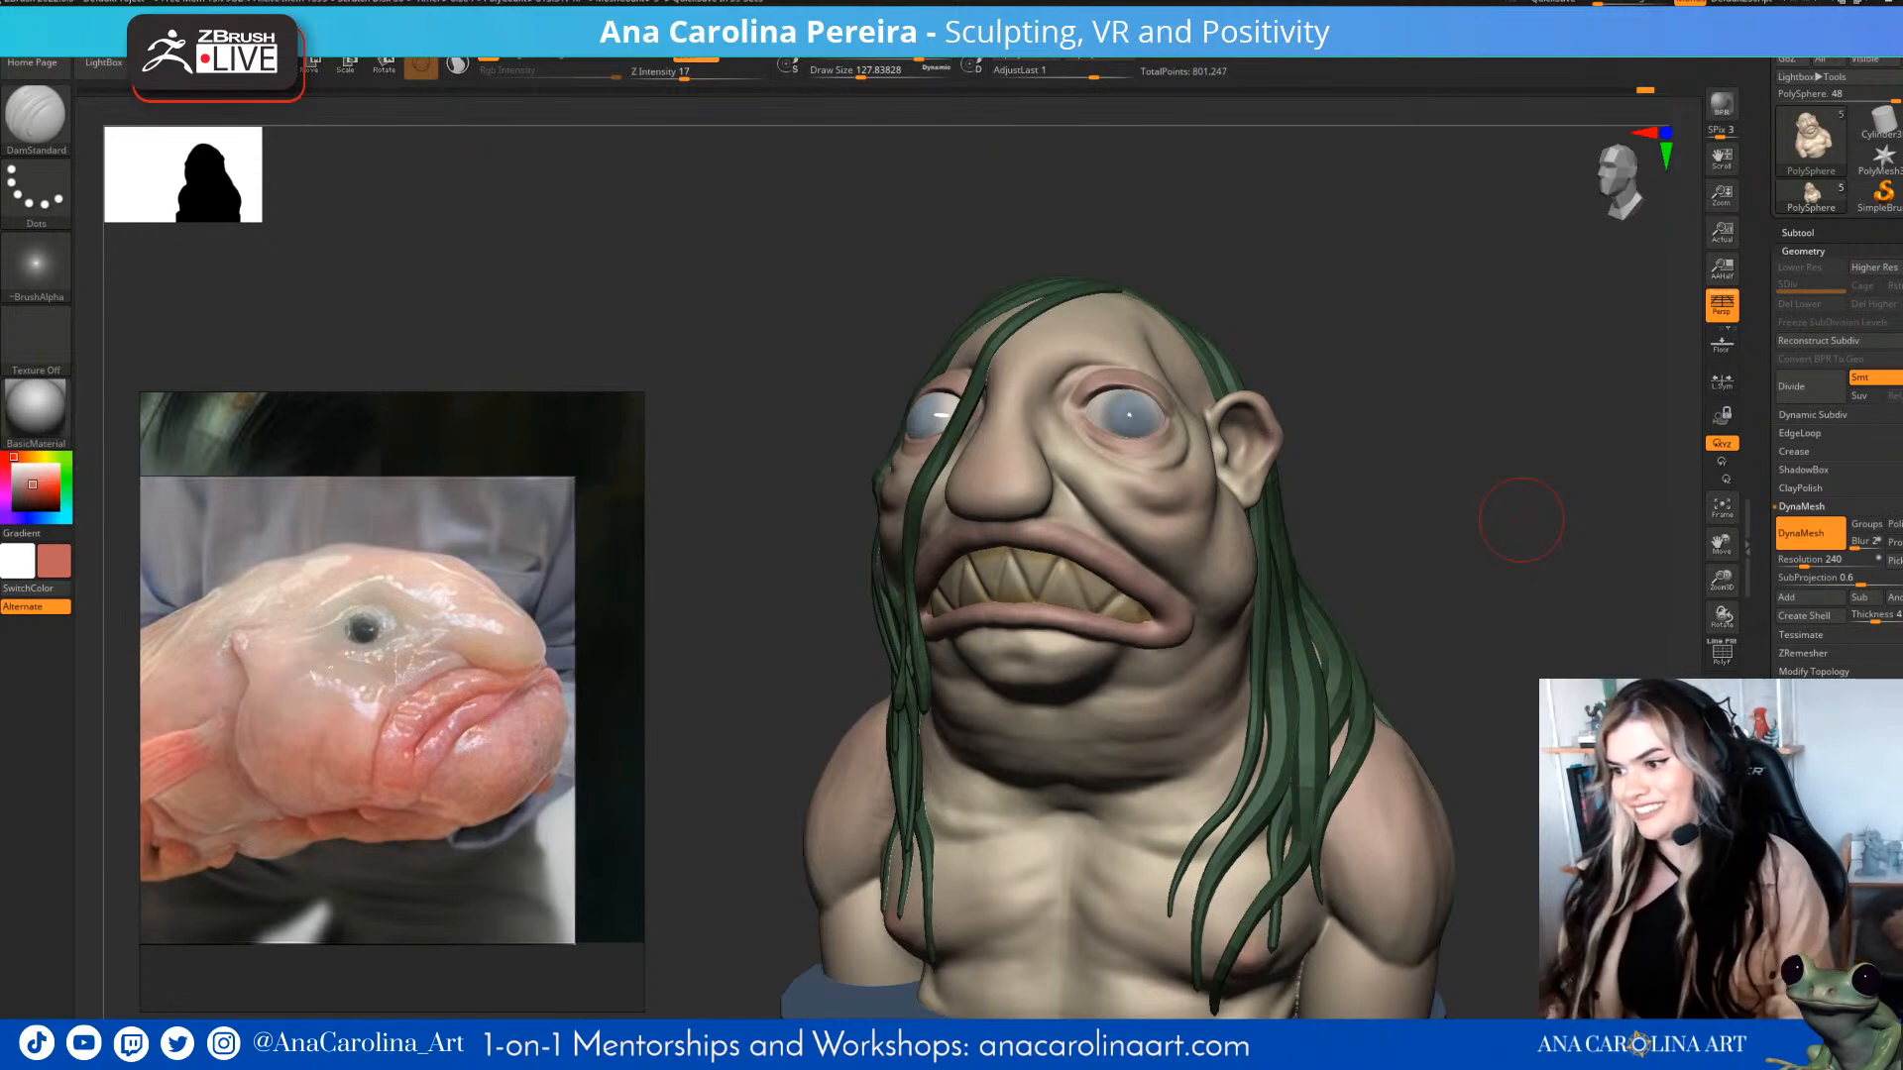
mouse_move(1524, 520)
left_mouse_down()
mouse_move(1516, 610)
mouse_move(1645, 606)
left_mouse_up()
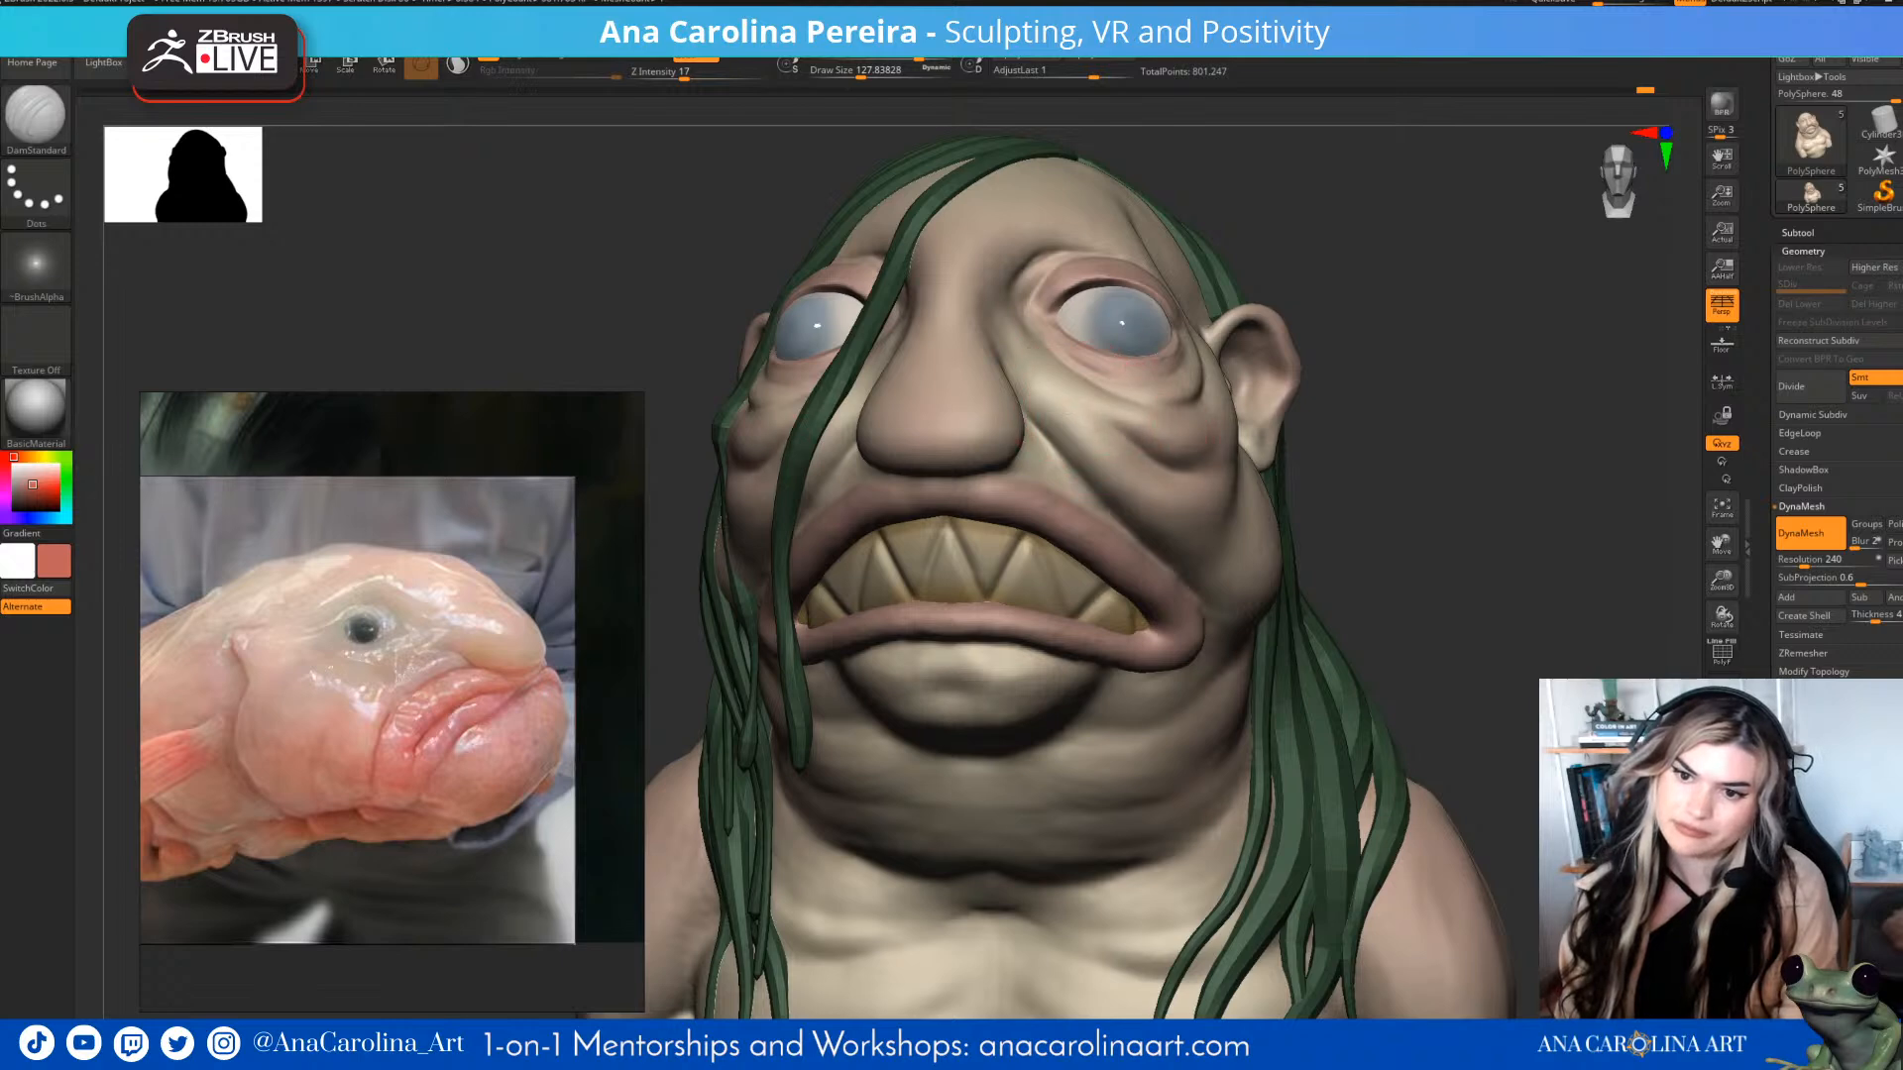
right_click_drag(1308, 452, 1255, 449)
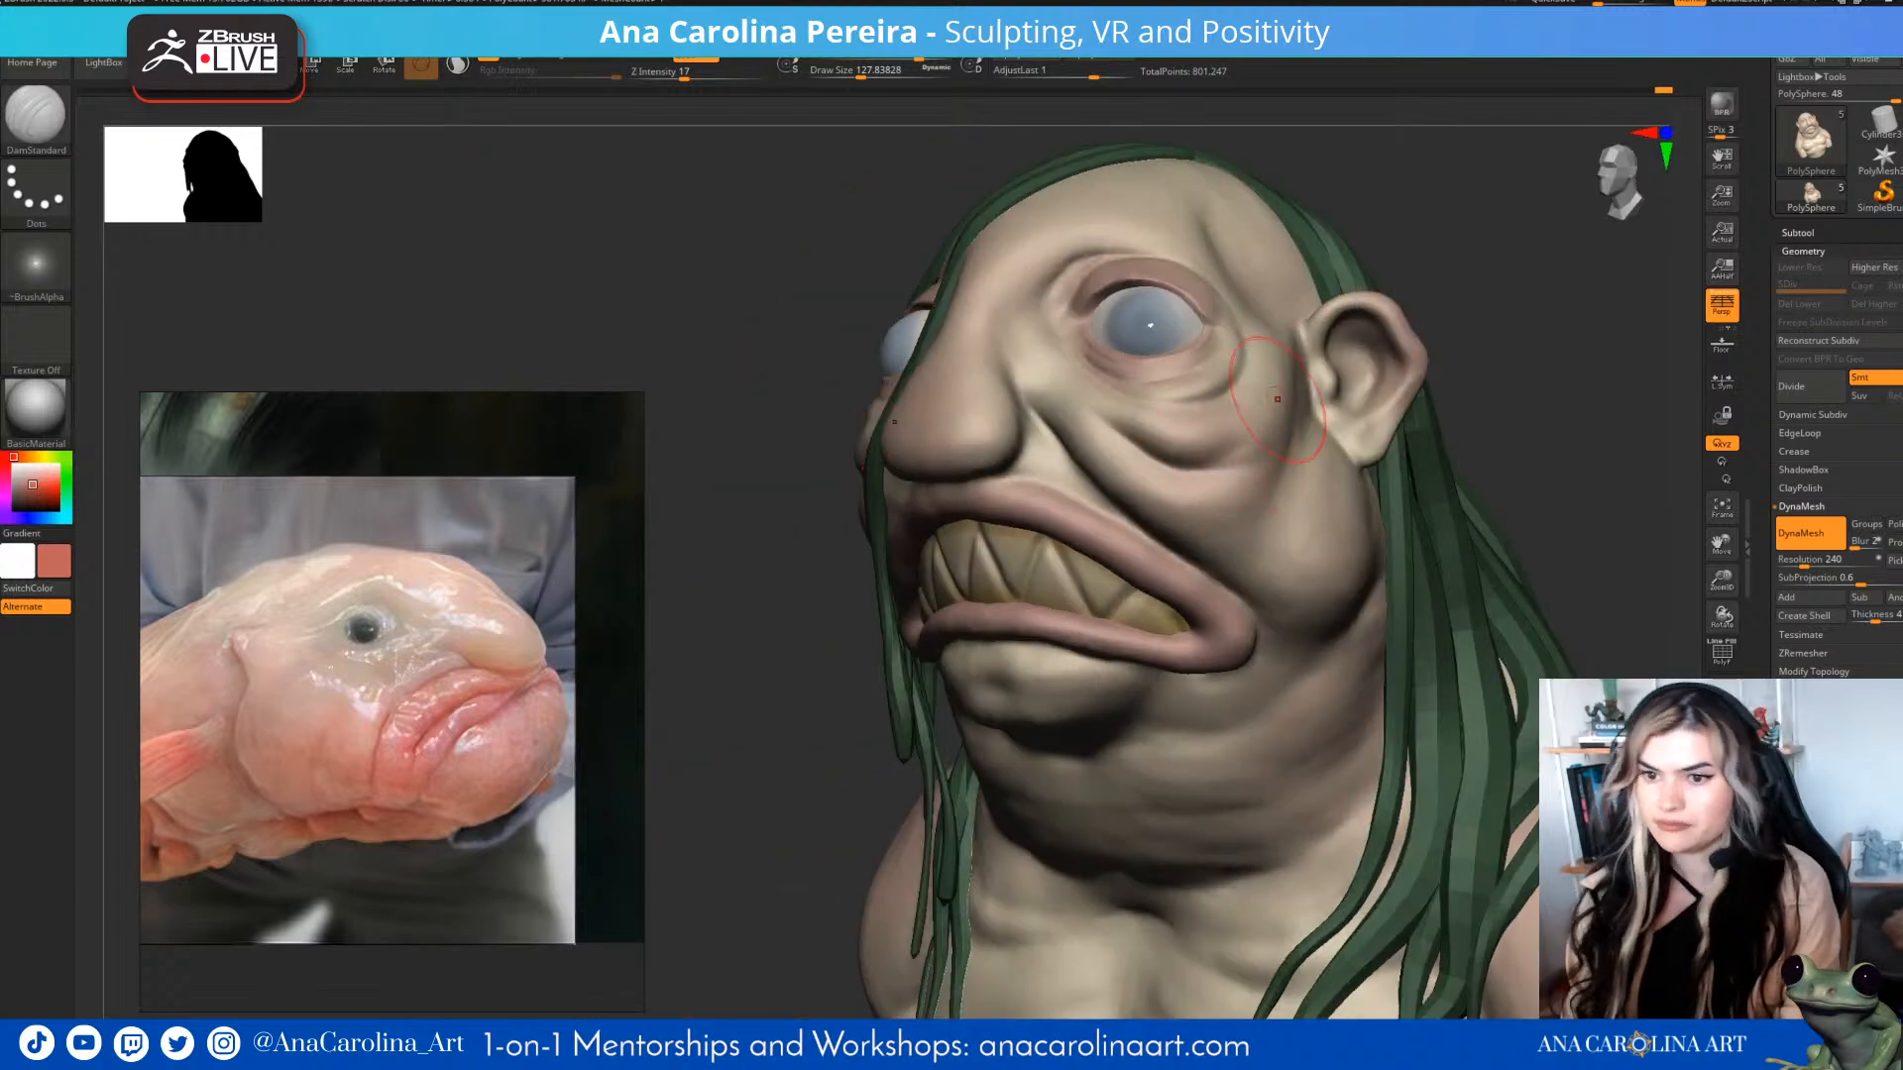
right_click_drag(1315, 409, 1289, 421)
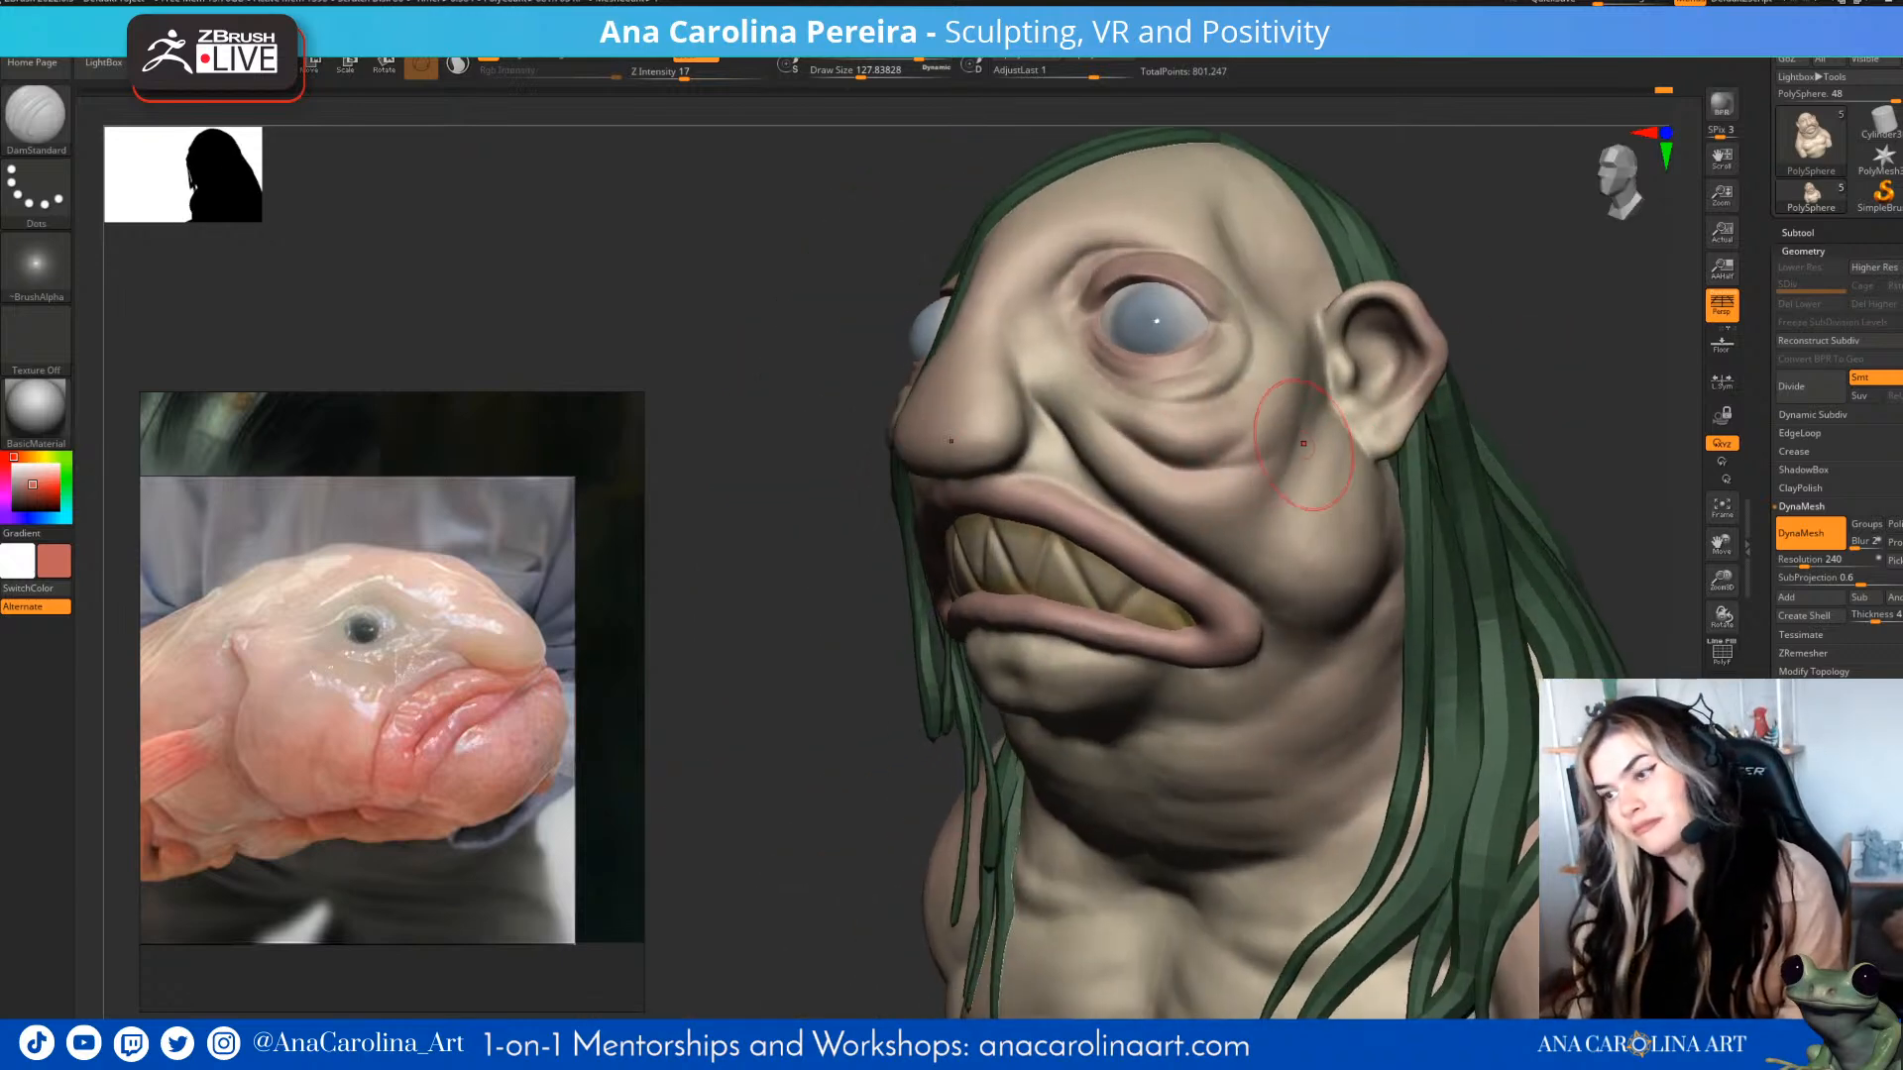
mouse_move(1140, 515)
right_mouse_down()
mouse_move(1249, 510)
mouse_move(1011, 465)
right_mouse_up()
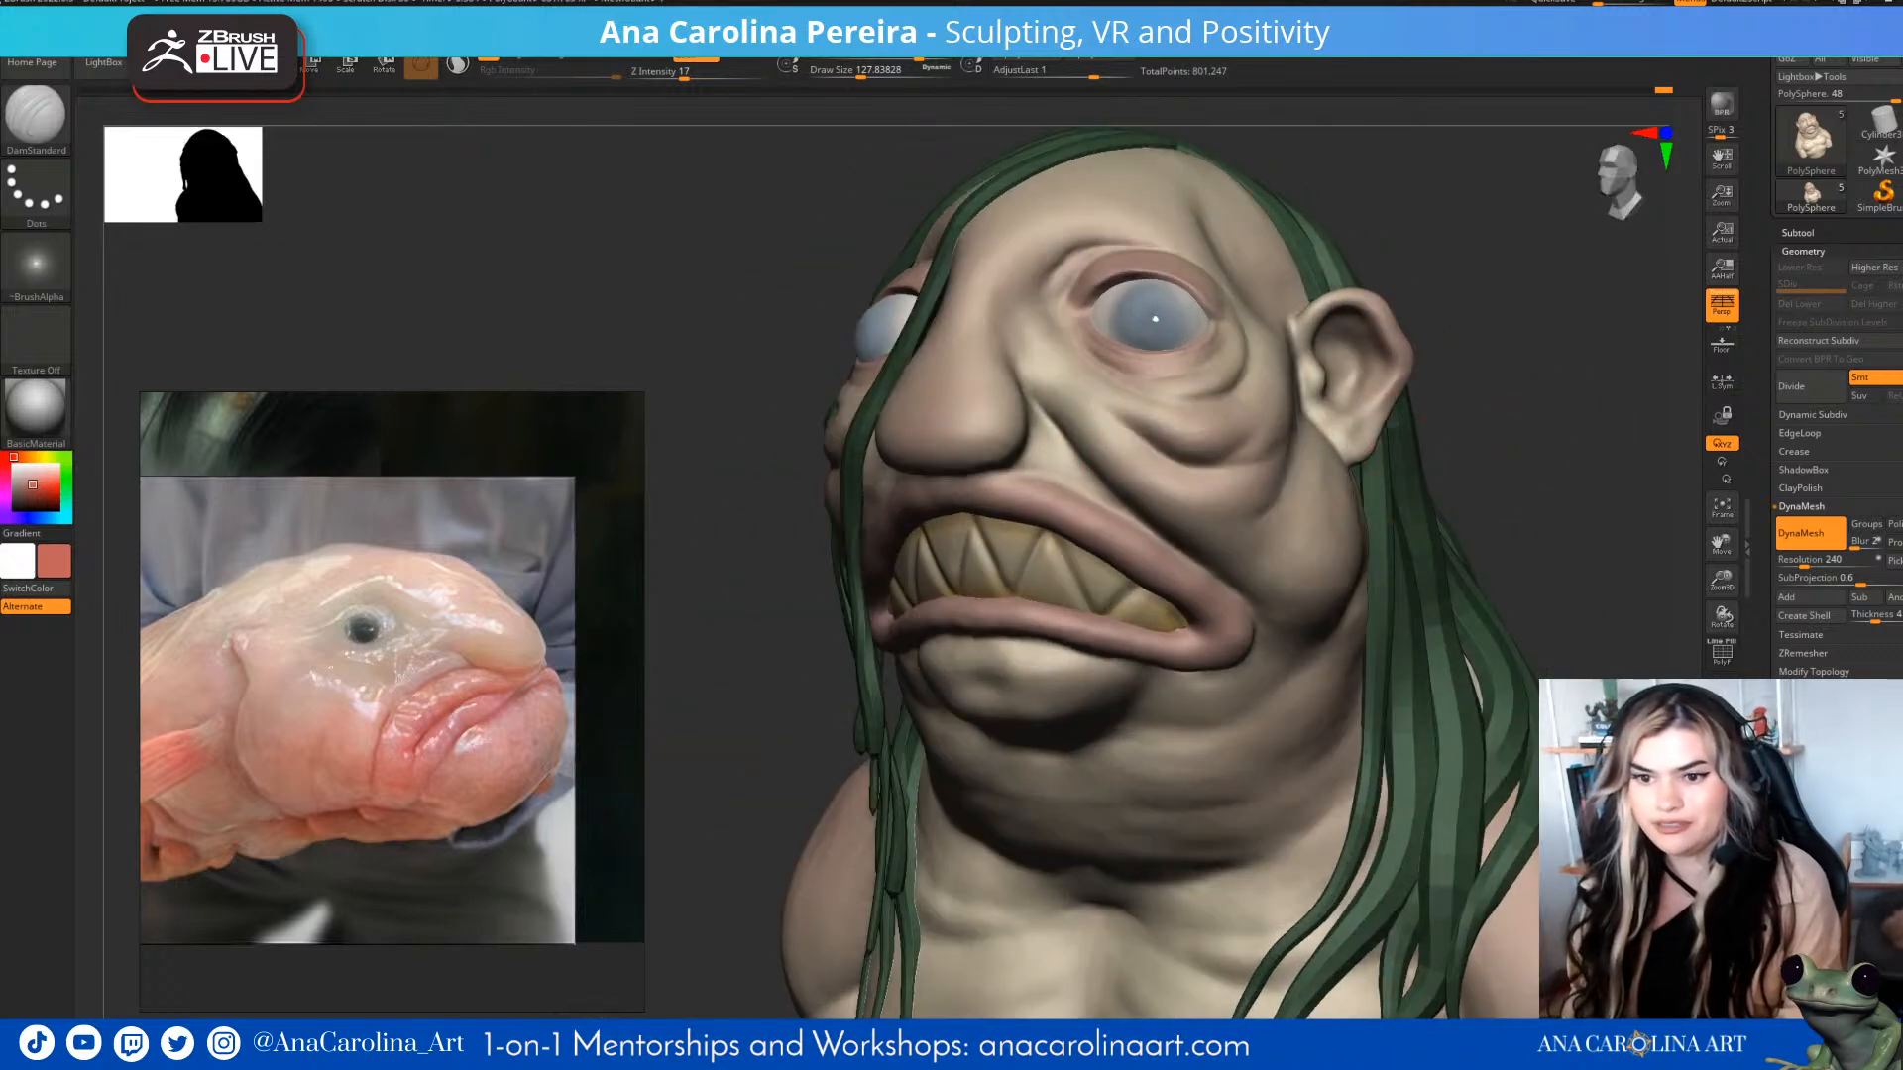
mouse_move(1510, 400)
right_mouse_down()
mouse_move(1019, 349)
mouse_move(1036, 386)
right_mouse_up()
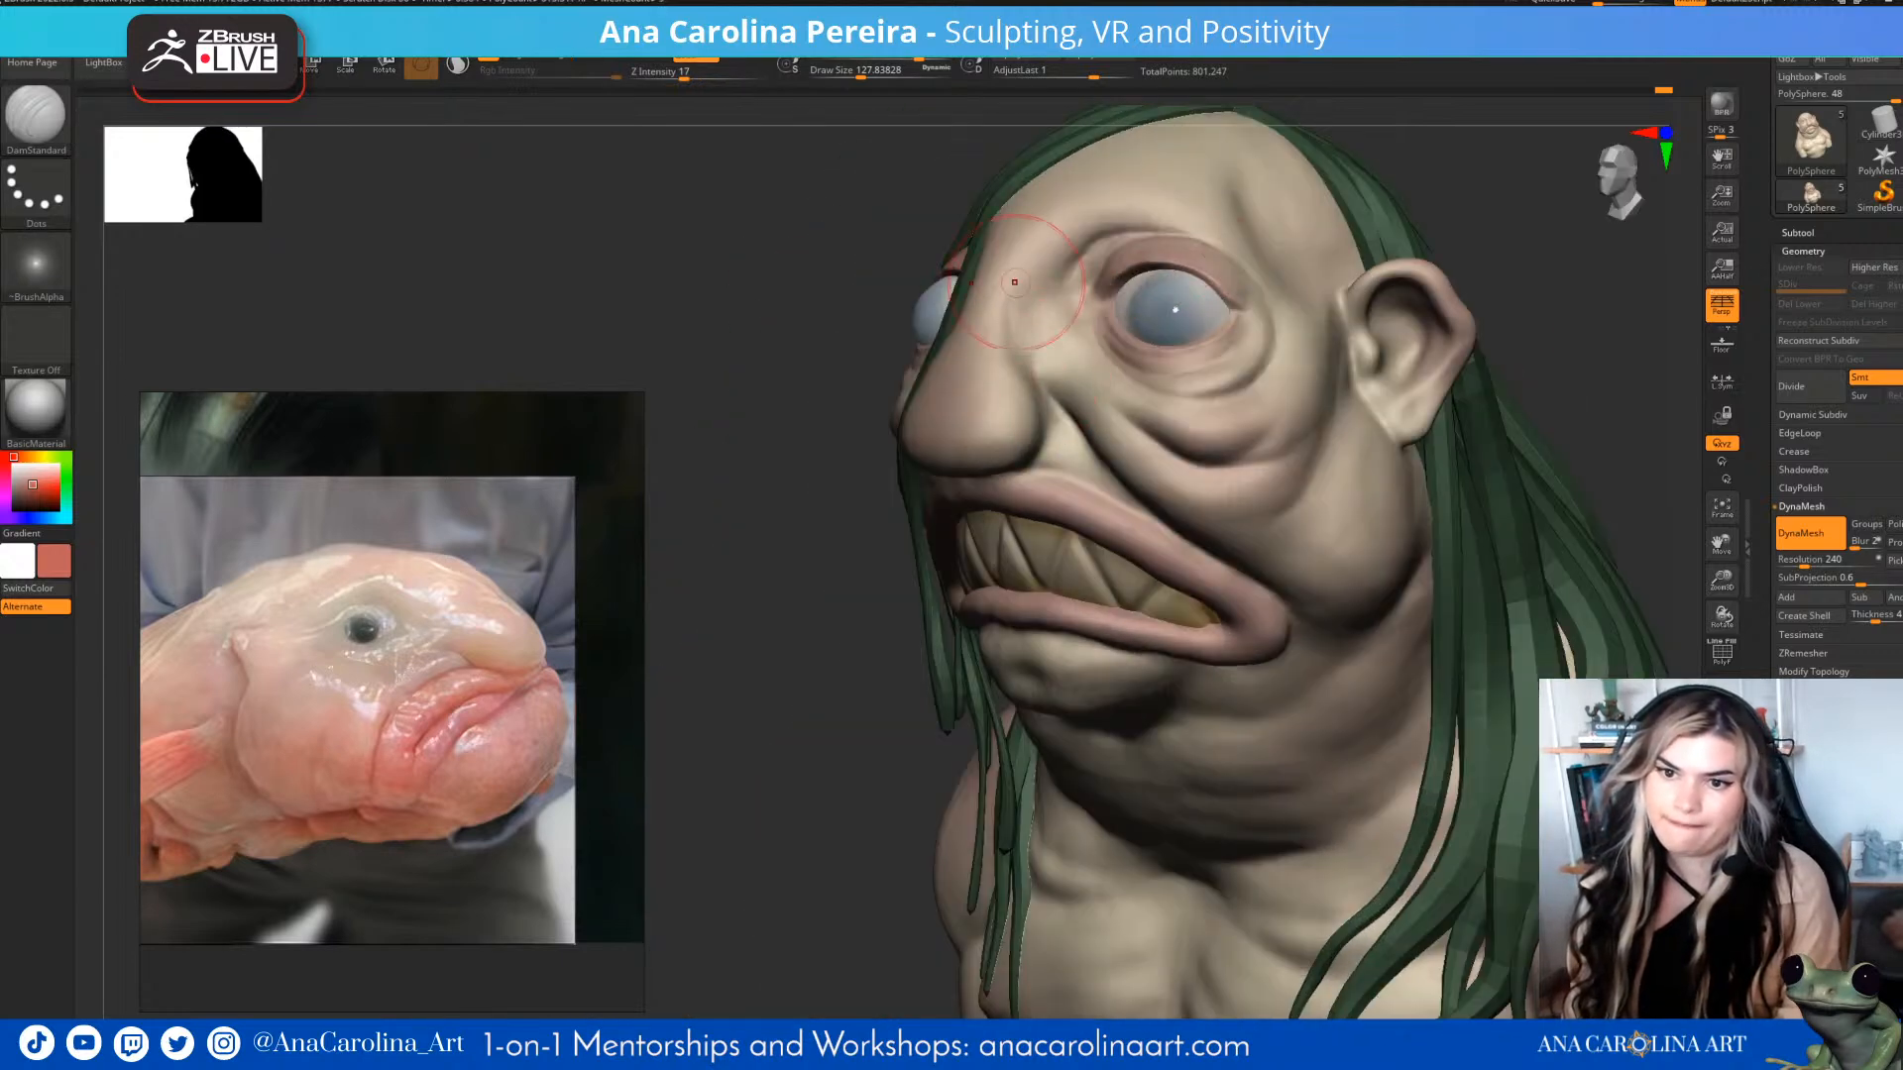
mouse_move(1039, 351)
right_mouse_down()
mouse_move(1353, 317)
mouse_move(1308, 281)
right_mouse_up()
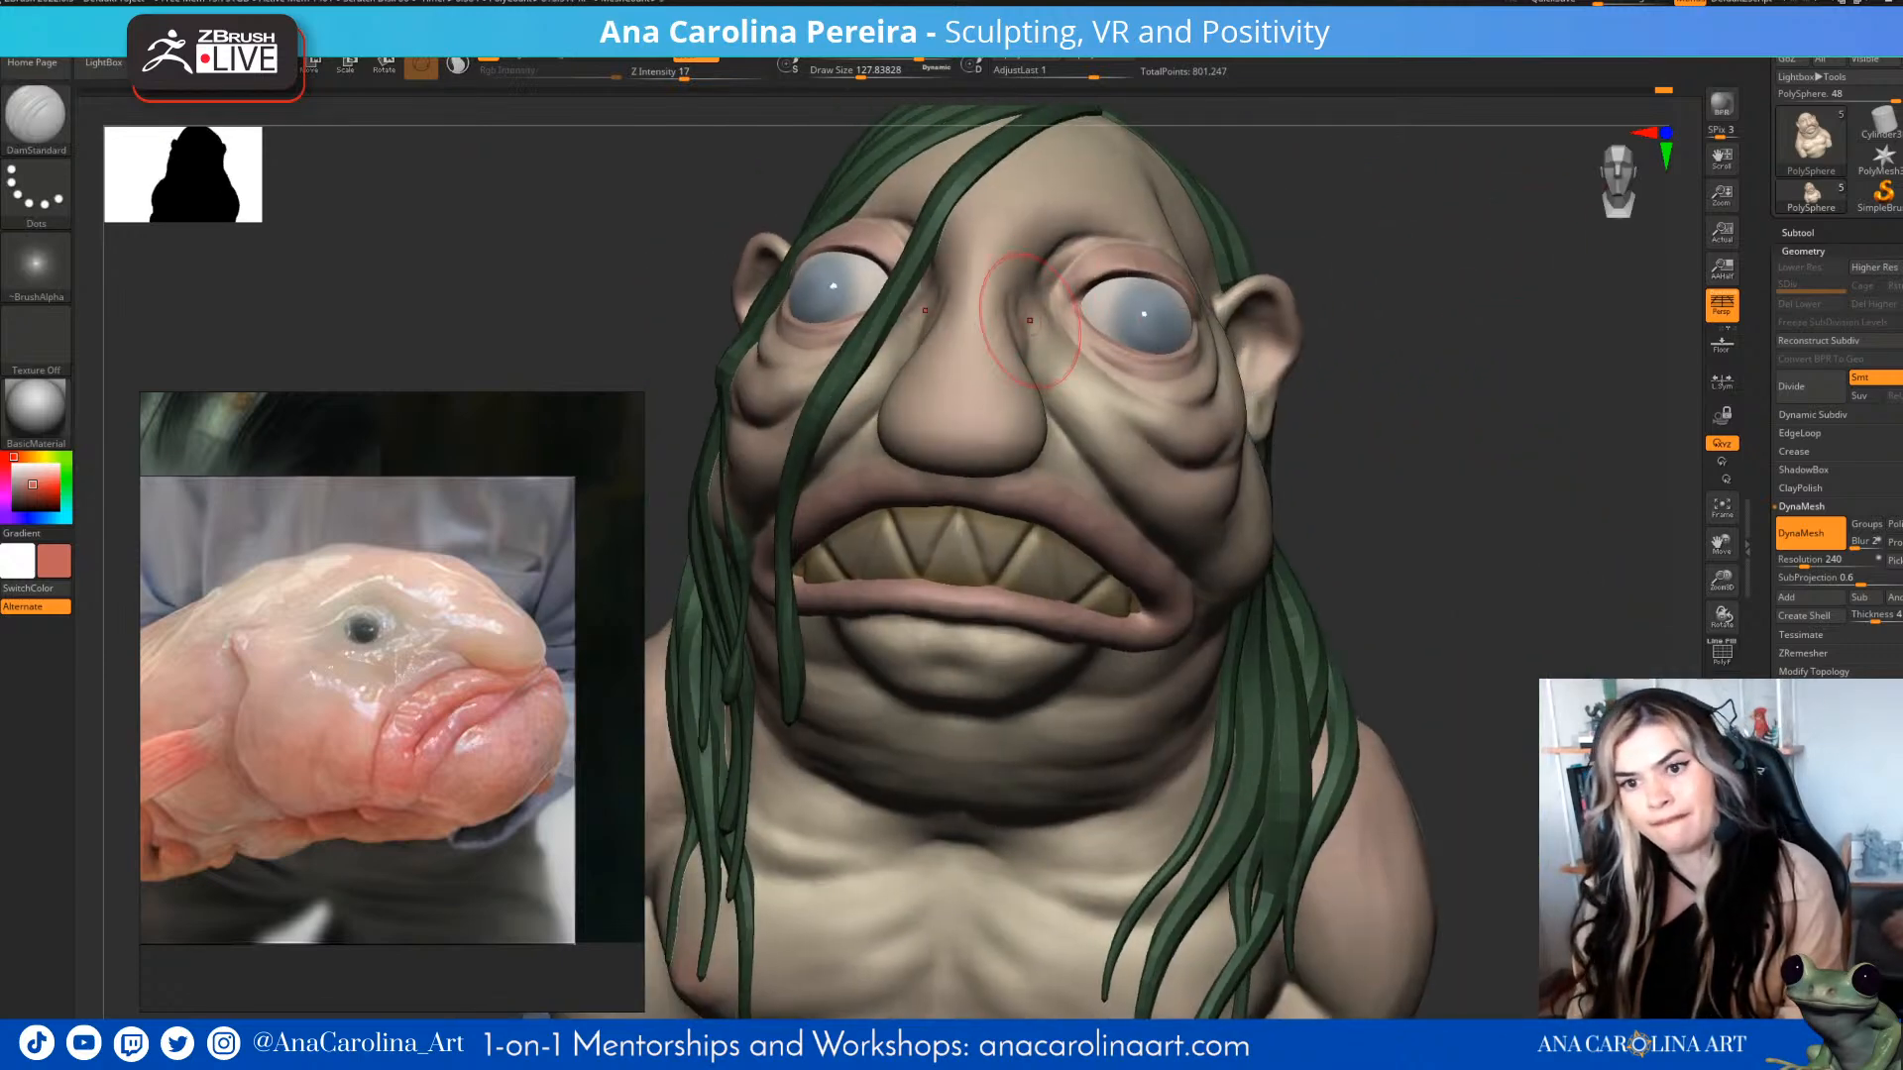
right_click_drag(1348, 218, 1101, 407)
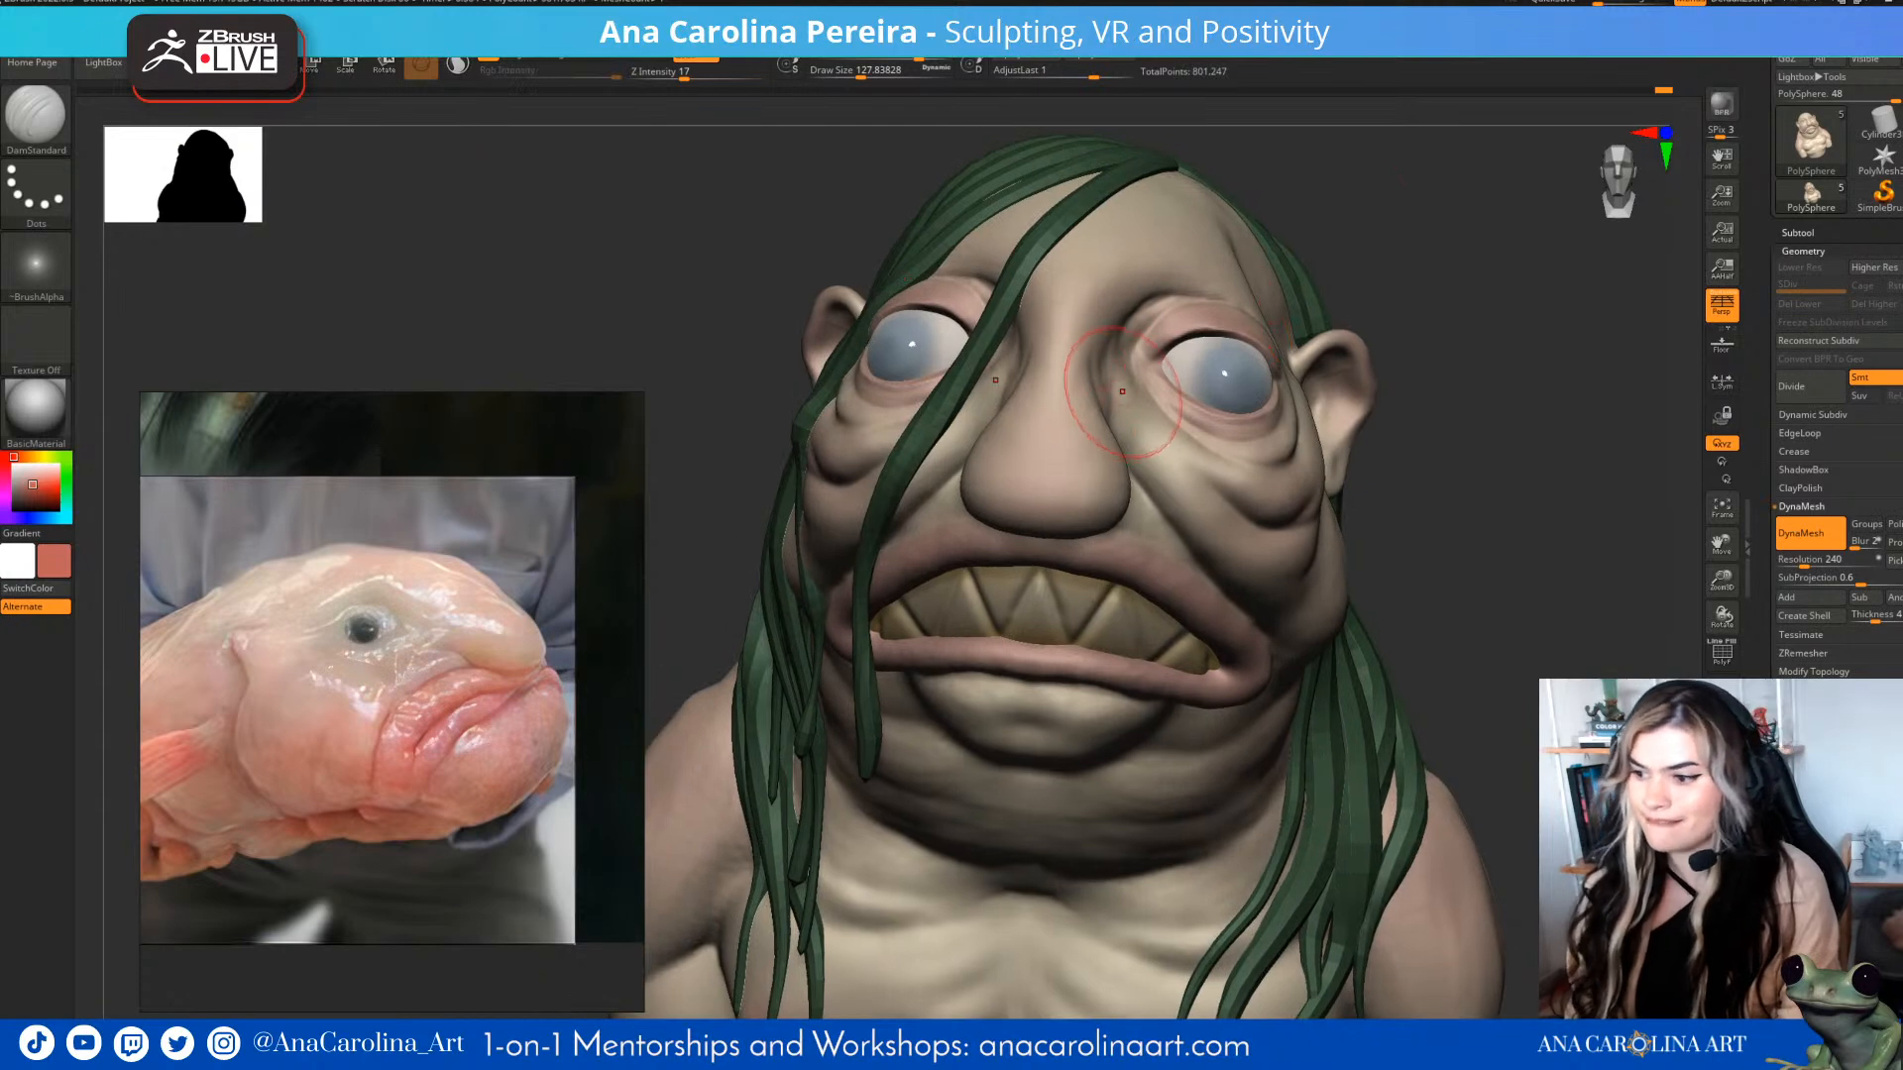
right_click_drag(1305, 575, 1338, 566, "alt")
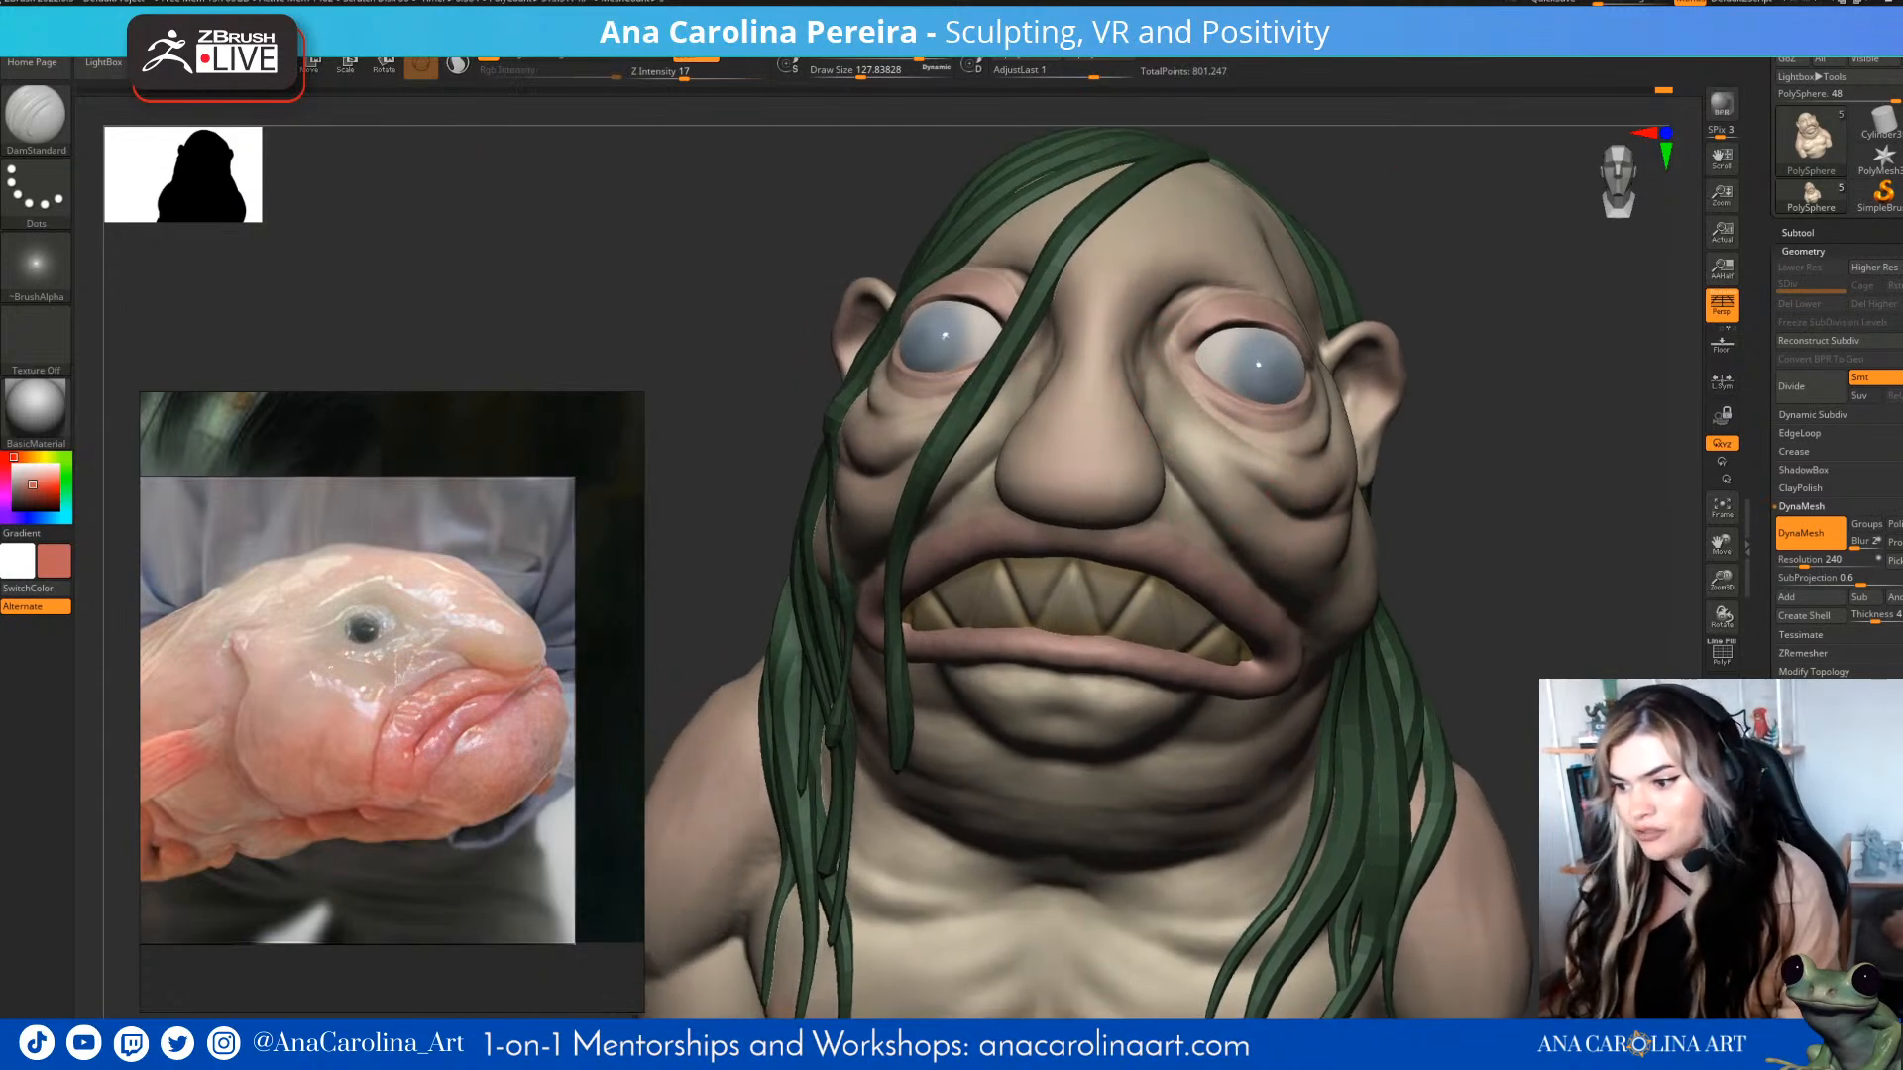
- Smooth beside the nose and crease the area between the nose and upper lip at a brush size of about 128
mouse_move(1158, 431)
left_mouse_down("shift")
mouse_move(1156, 322)
mouse_move(1167, 341)
left_mouse_up("shift")
mouse_move(991, 446)
right_mouse_down()
mouse_move(1091, 426)
mouse_move(1120, 466)
right_mouse_up()
left_click_drag(1032, 478, 1120, 476)
right_click_drag(1336, 602, 1606, 595)
mouse_move(971, 494)
left_mouse_down()
mouse_move(1194, 500)
mouse_move(1116, 480)
left_mouse_up()
left_click_drag(943, 513, 1229, 520)
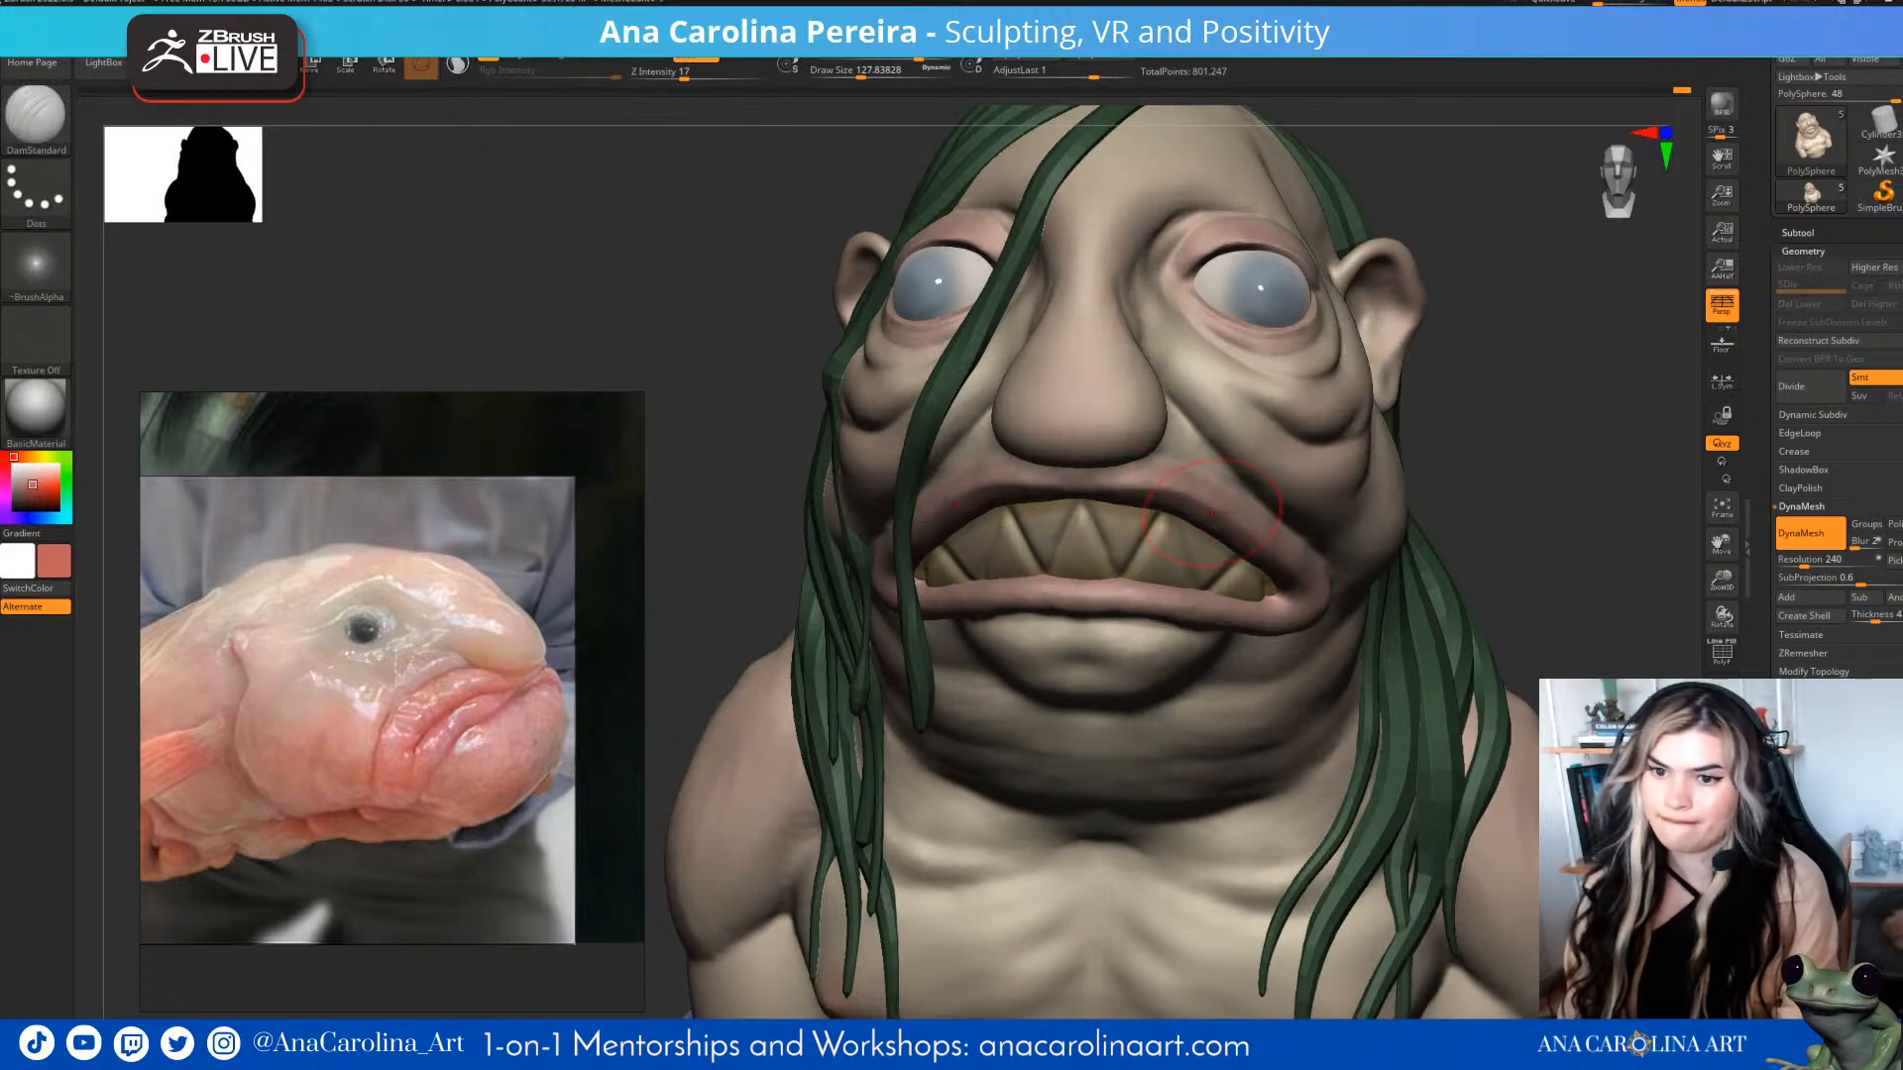
mouse_move(1581, 622)
right_mouse_down()
mouse_move(1558, 502)
mouse_move(1534, 493)
right_mouse_up()
key("b")
key("m")
key("v")
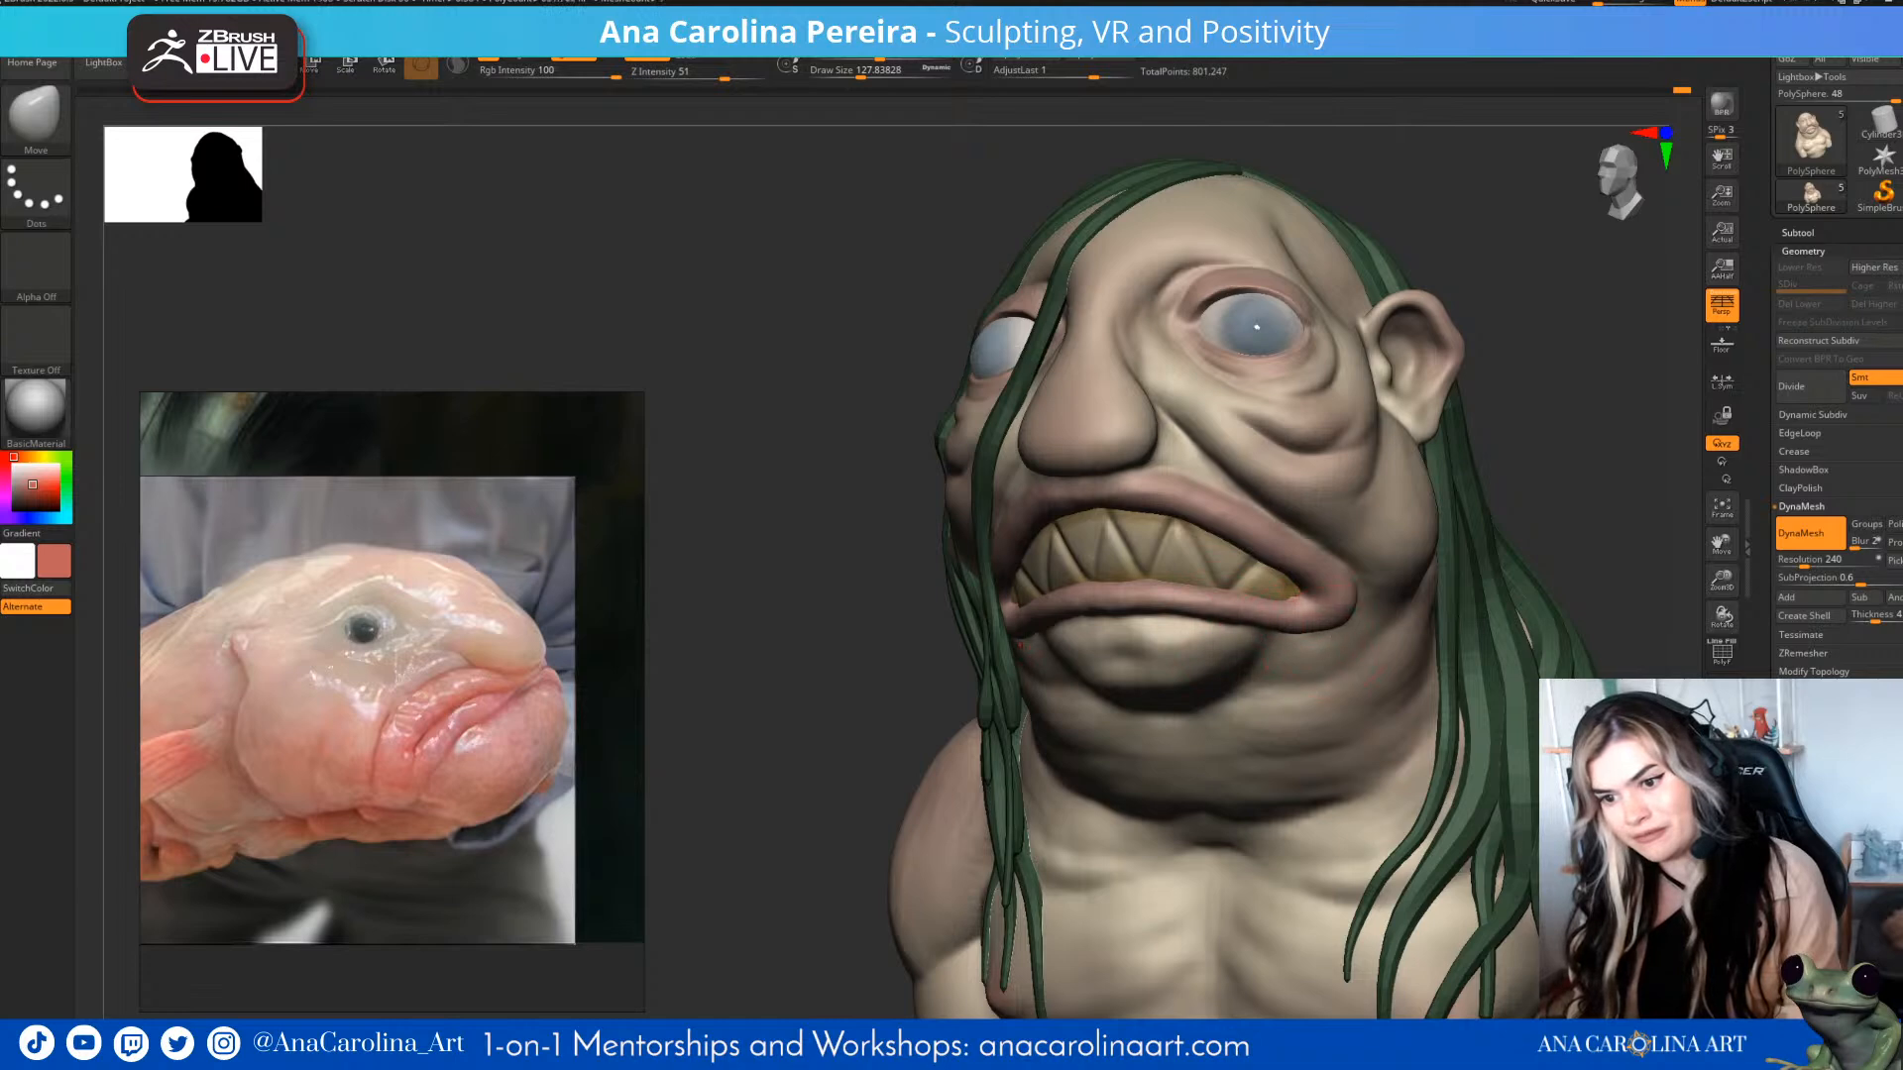
- Deepen the creases beneath the chest muscles with DamStandard at a size of about 167 and smooth the chest centre
mouse_move(1517, 550)
right_mouse_down()
mouse_move(1616, 521)
mouse_move(1554, 503)
mouse_move(1576, 595)
mouse_move(922, 828)
right_mouse_up()
key("b")
key("d")
key("s")
mouse_move(926, 972)
left_mouse_down("shift")
mouse_move(852, 941)
mouse_move(892, 951)
left_mouse_up("shift")
key("space")
left_click(845, 893)
left_click_drag(851, 821, 859, 821)
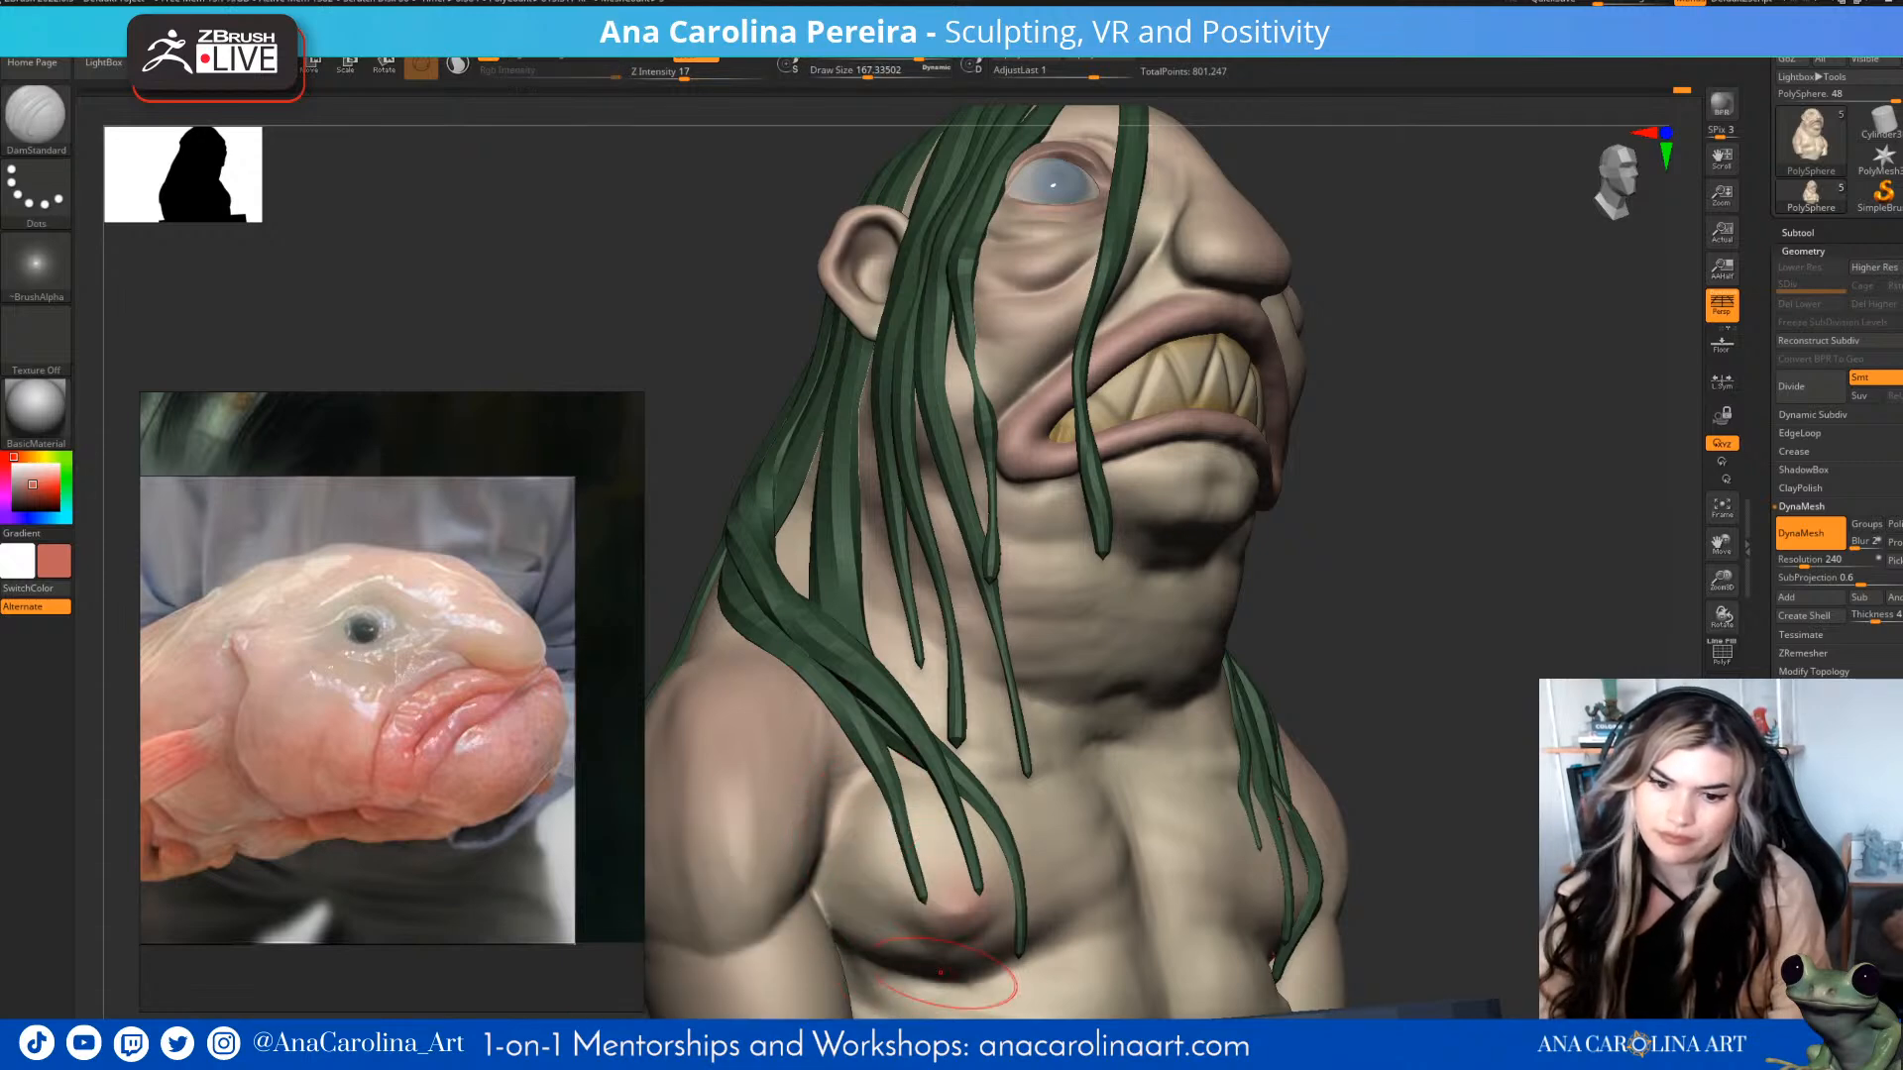
right_click_drag(1066, 986, 1324, 985)
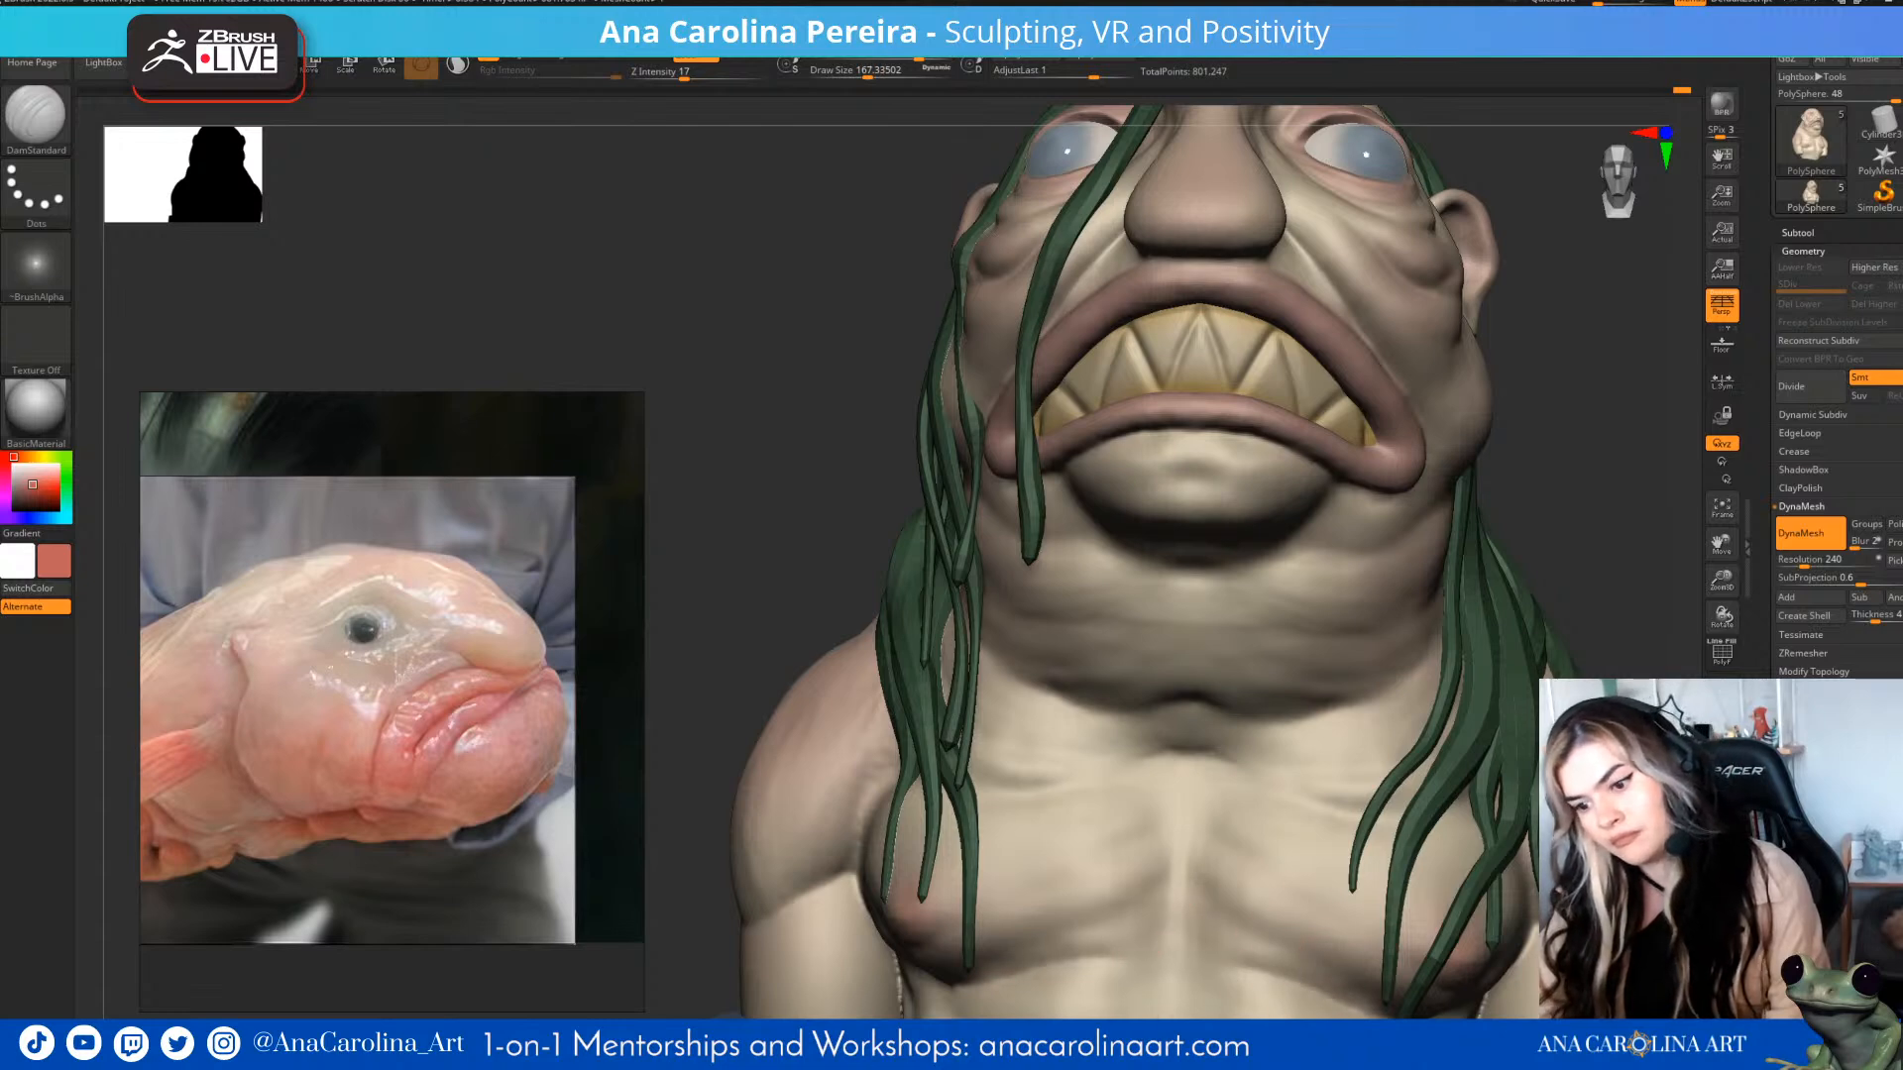
mouse_move(1316, 950)
right_mouse_down("alt")
mouse_move(1296, 911)
mouse_move(1660, 642)
mouse_move(1526, 461)
mouse_move(1487, 535)
right_mouse_up("alt")
left_click_drag(1237, 805, 1251, 830, "shift")
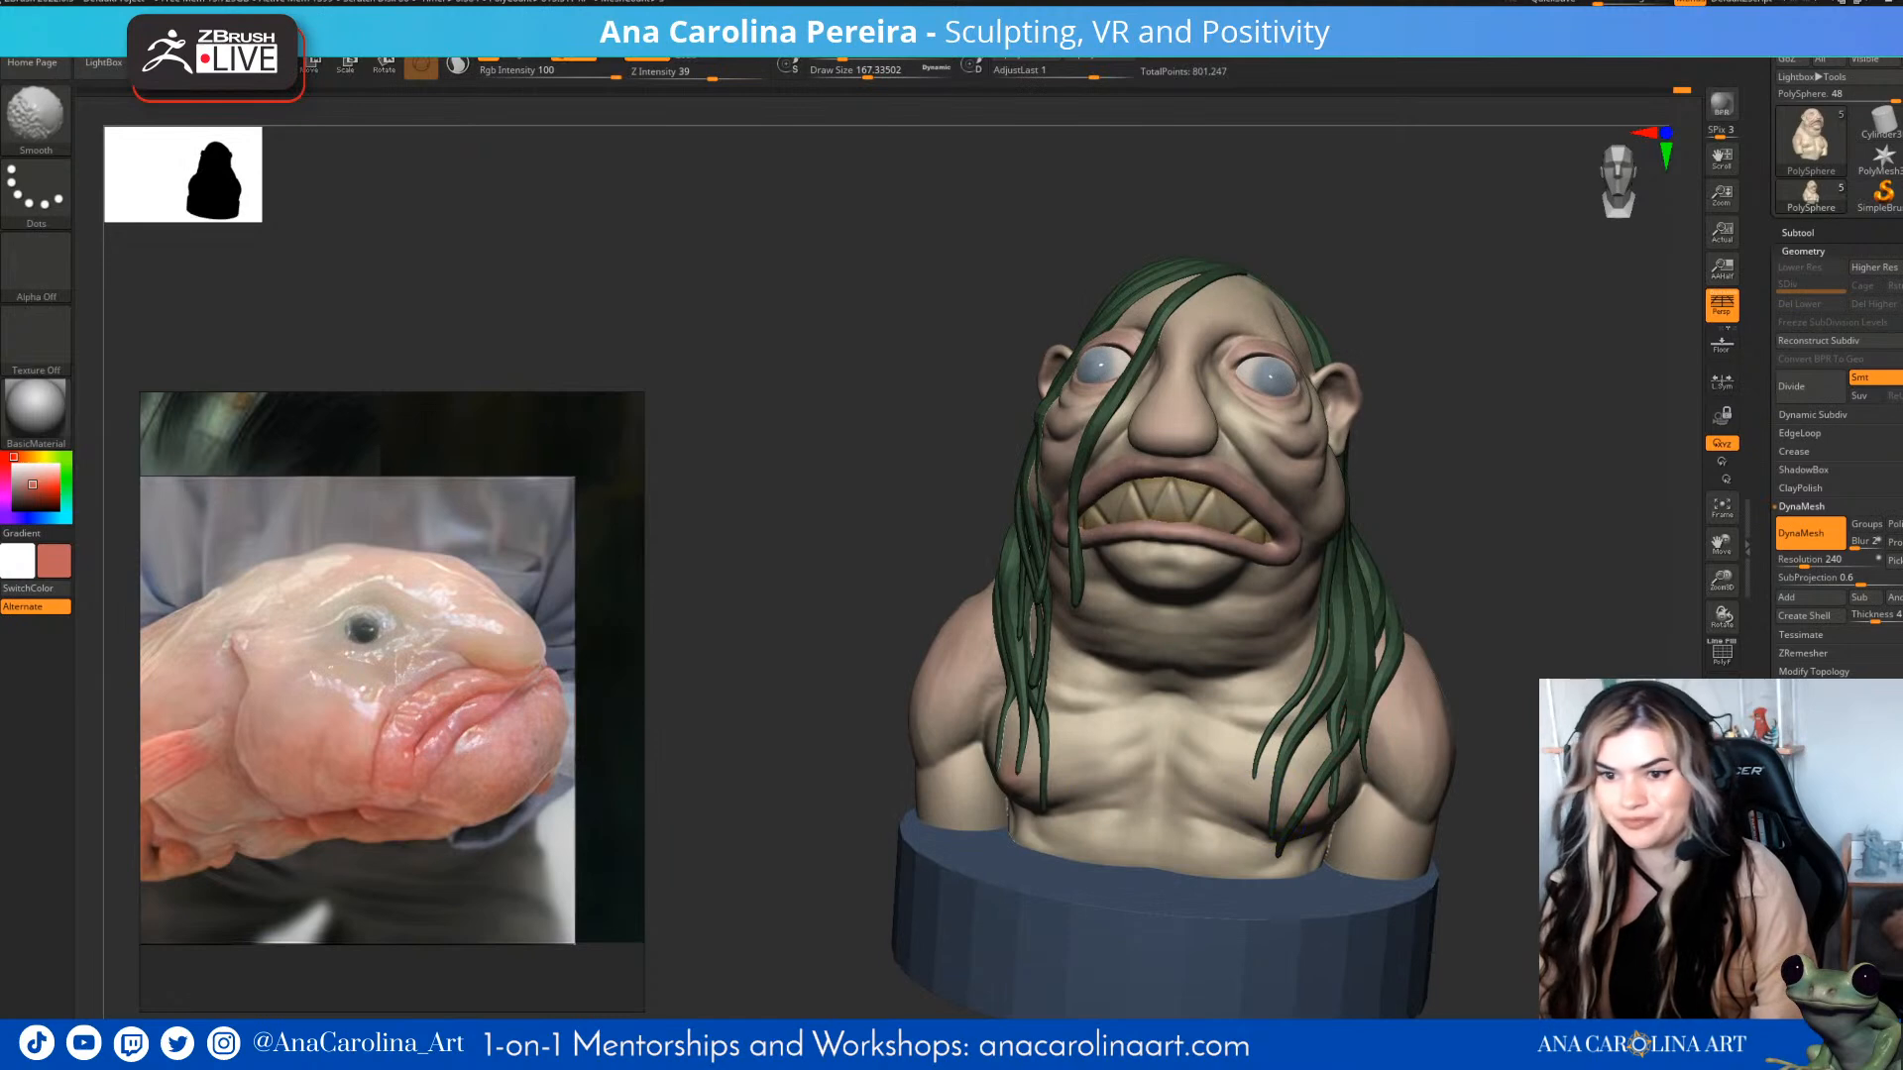
- Examine the whole bust on its base from front and three-quarter views
mouse_move(1428, 291)
right_mouse_down()
mouse_move(1507, 425)
mouse_move(1404, 350)
right_mouse_up()
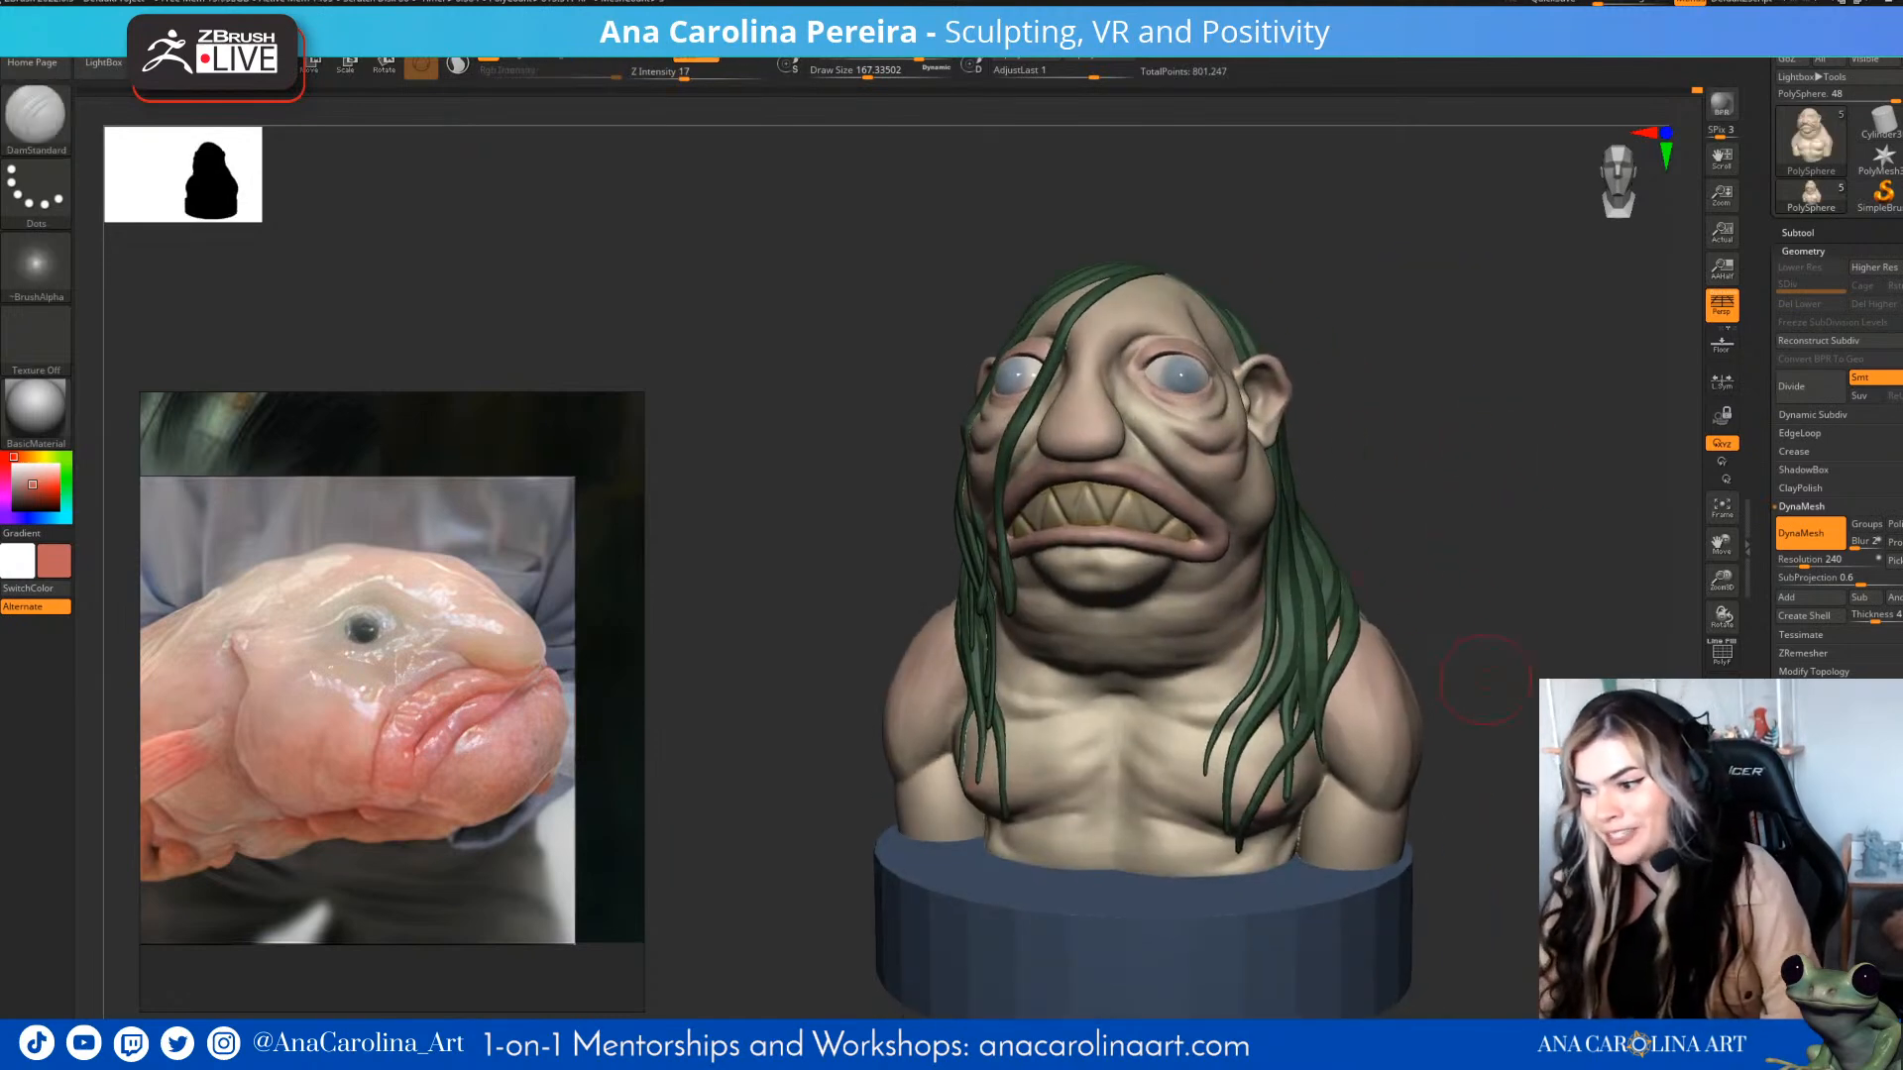
right_click_drag(1480, 677, 1419, 744)
right_click_drag(1455, 666, 1388, 643)
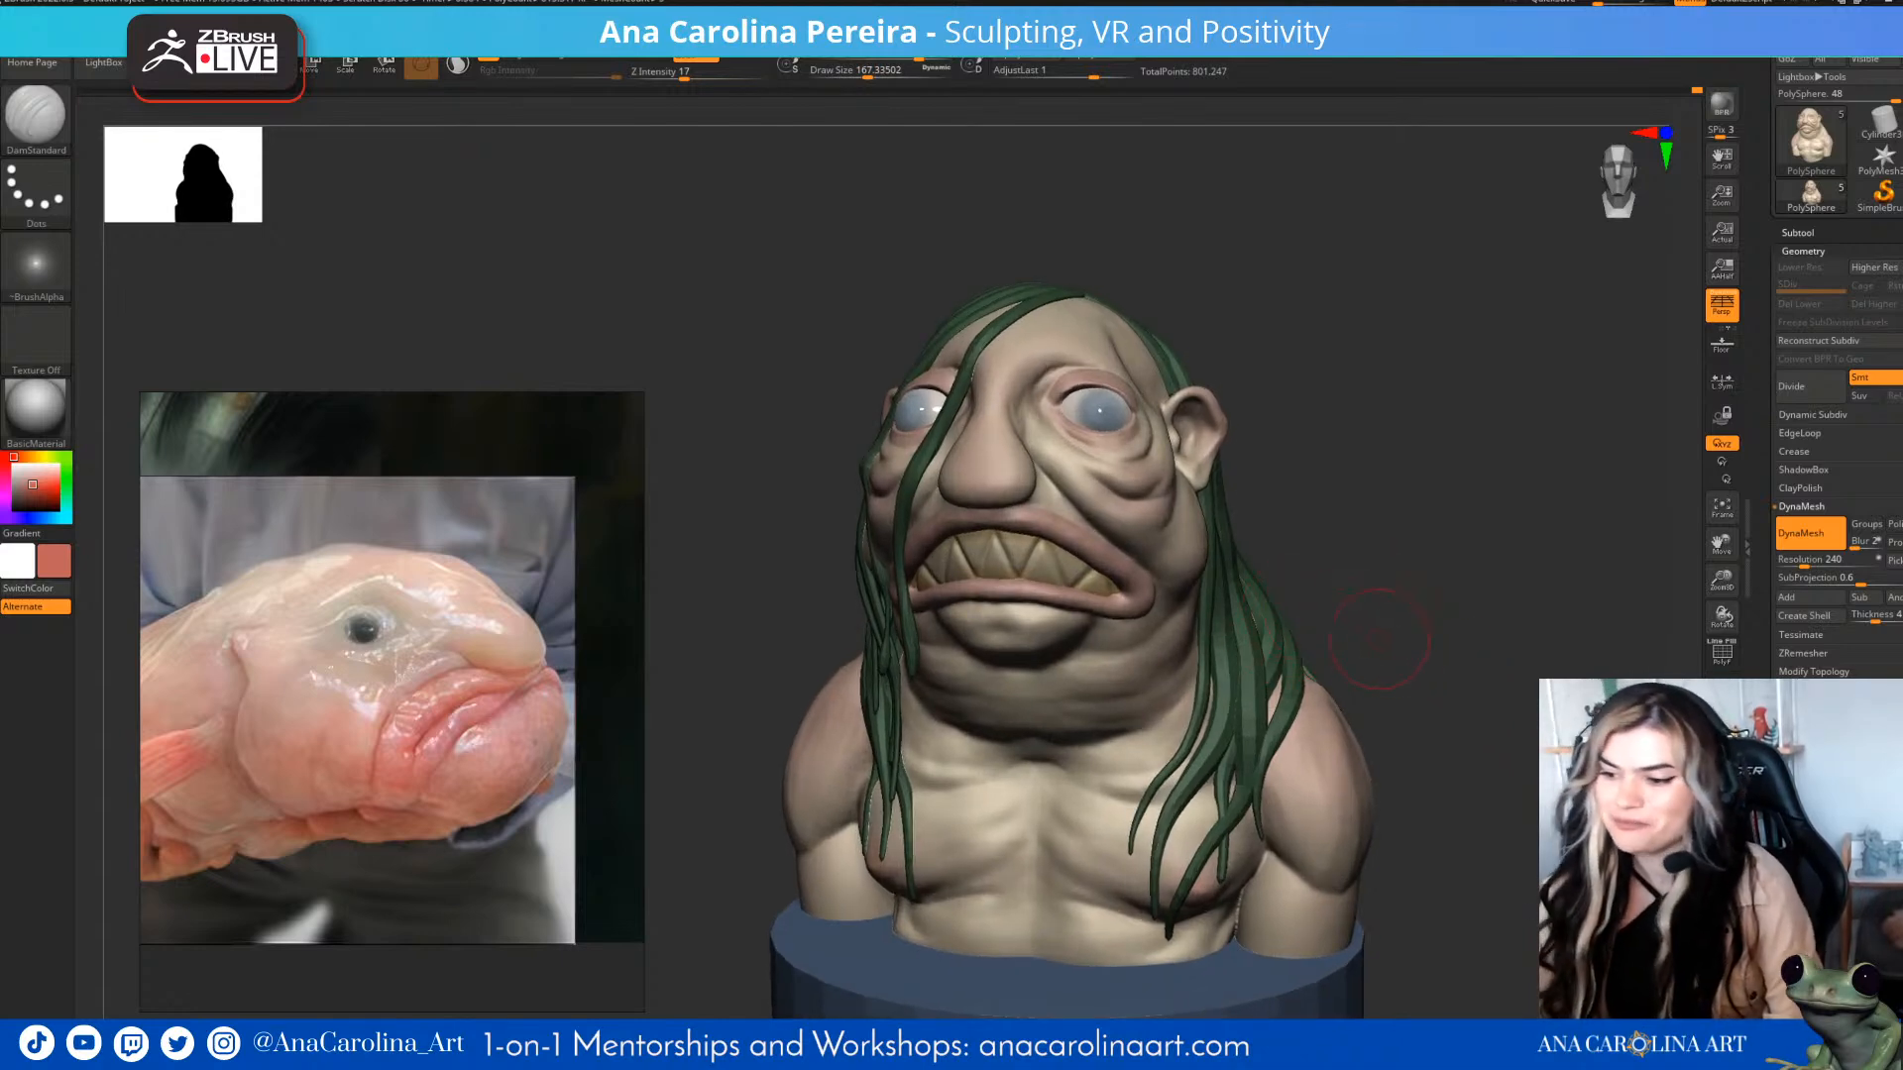
right_click_drag(1405, 634, 1425, 572)
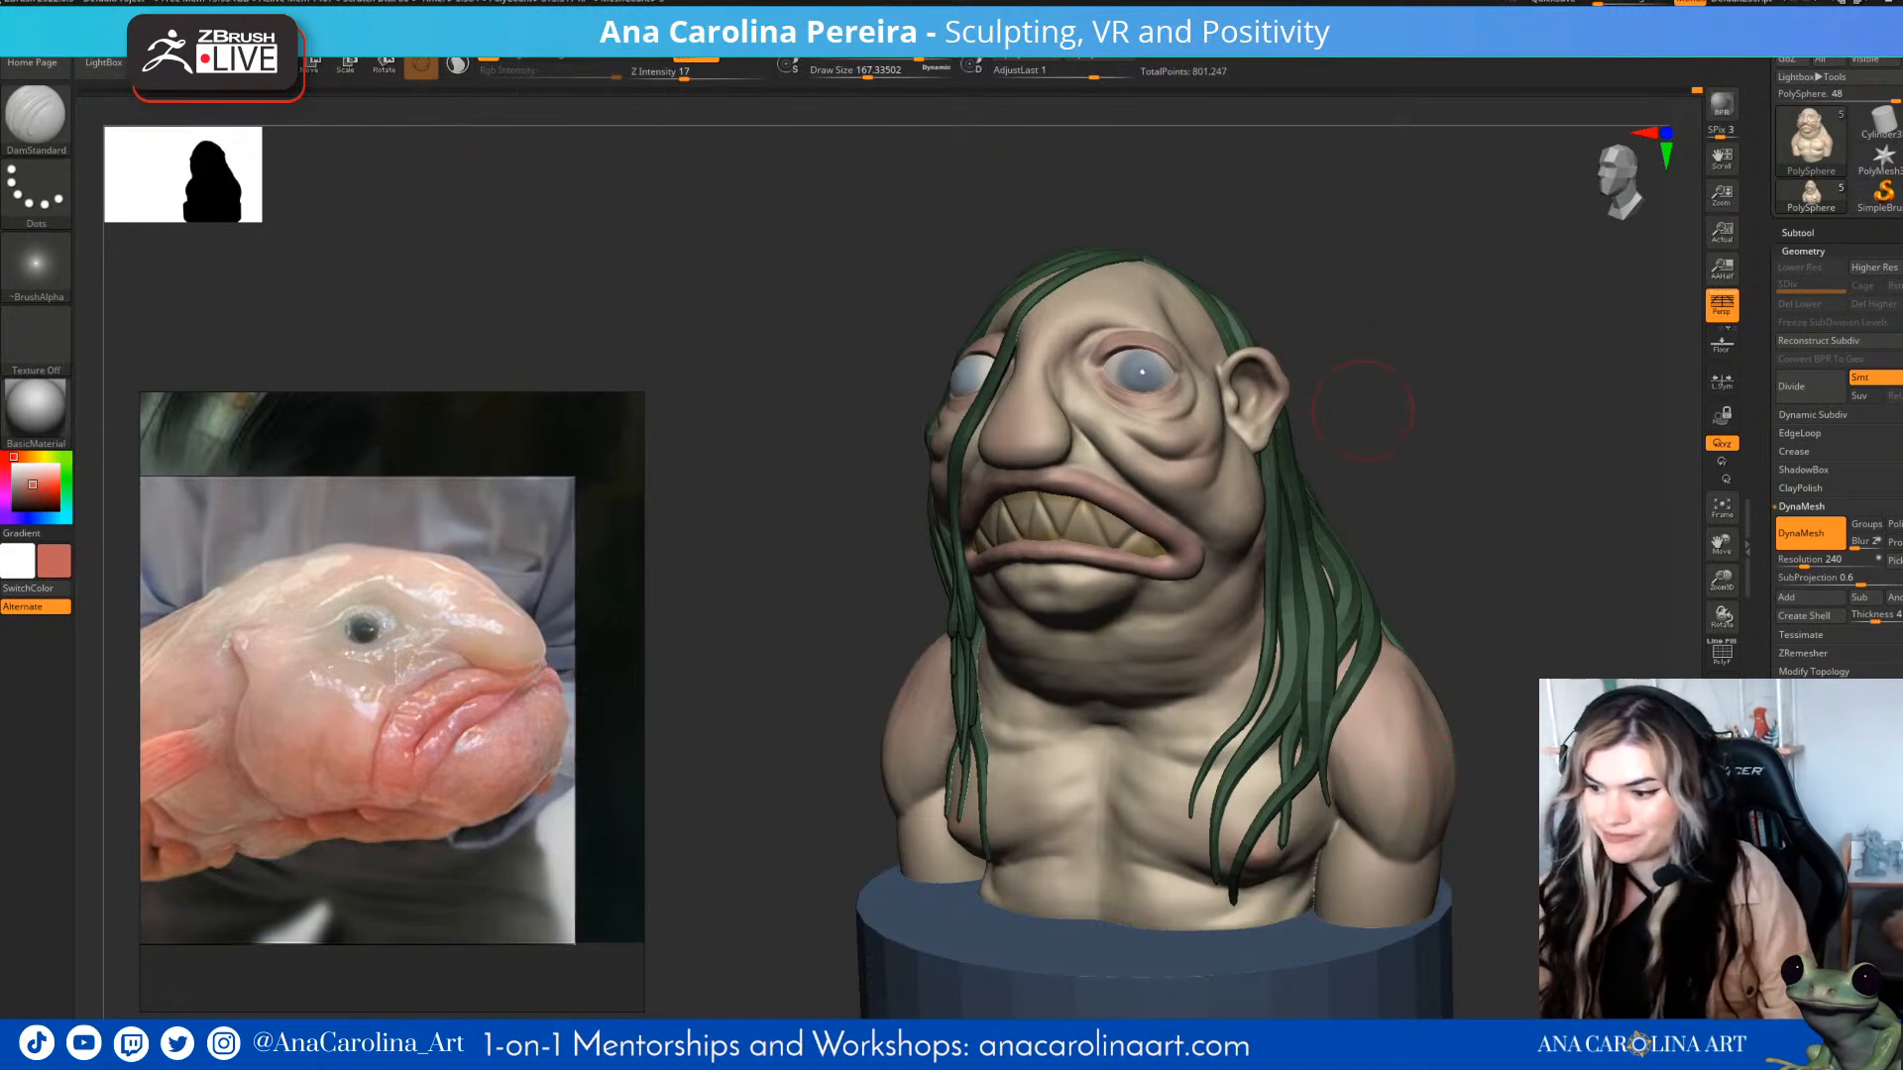
left_click_drag(1400, 546, 1328, 560, "alt")
left_click_drag(1467, 594, 1532, 575, "alt")
left_click_drag(1442, 510, 1635, 585)
left_click_drag(1504, 592, 1521, 674, "alt")
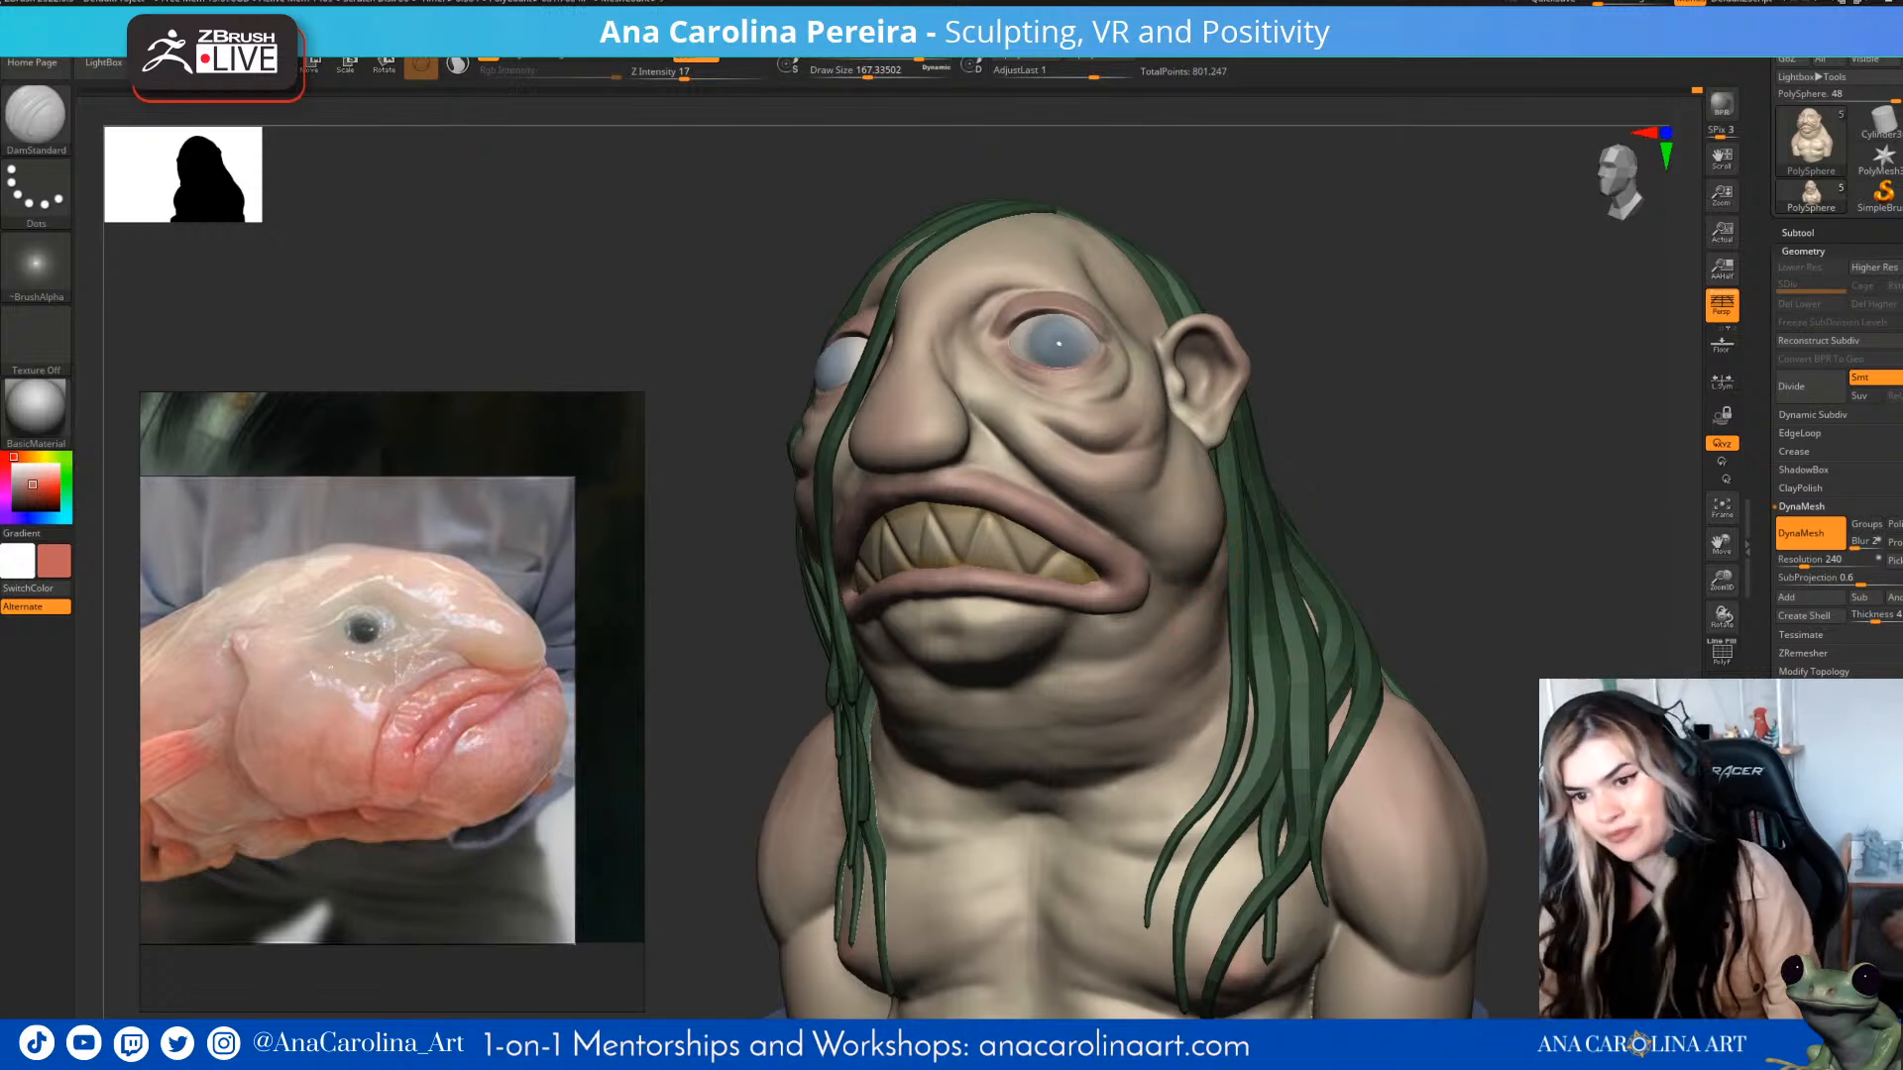
mouse_move(1448, 594)
left_mouse_down()
mouse_move(1522, 600)
mouse_move(1428, 600)
left_mouse_up()
key("ctrl+z")
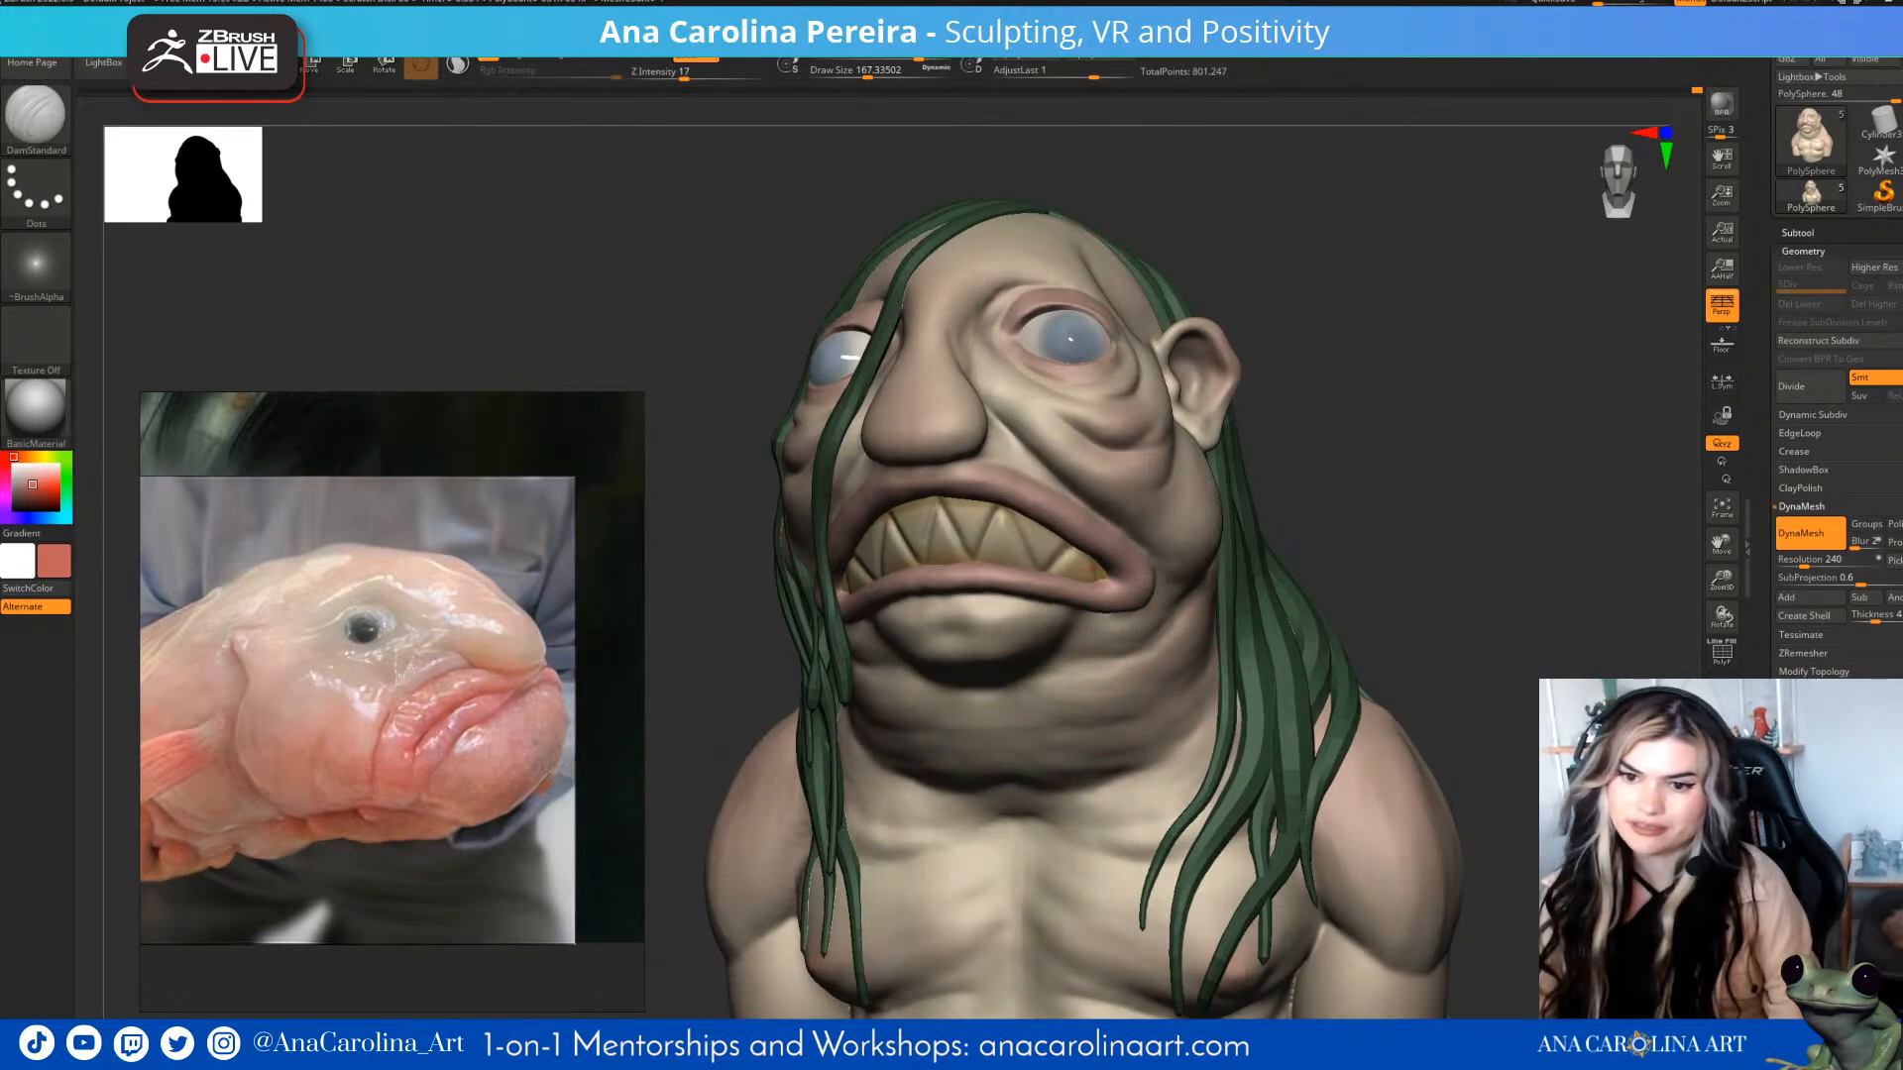
- Examine the nose, mouth, jaw and whole bust from three-quarter, side, underside and front views
right_click_drag(1207, 610, 1153, 697)
right_click_drag(1265, 583, 1307, 499)
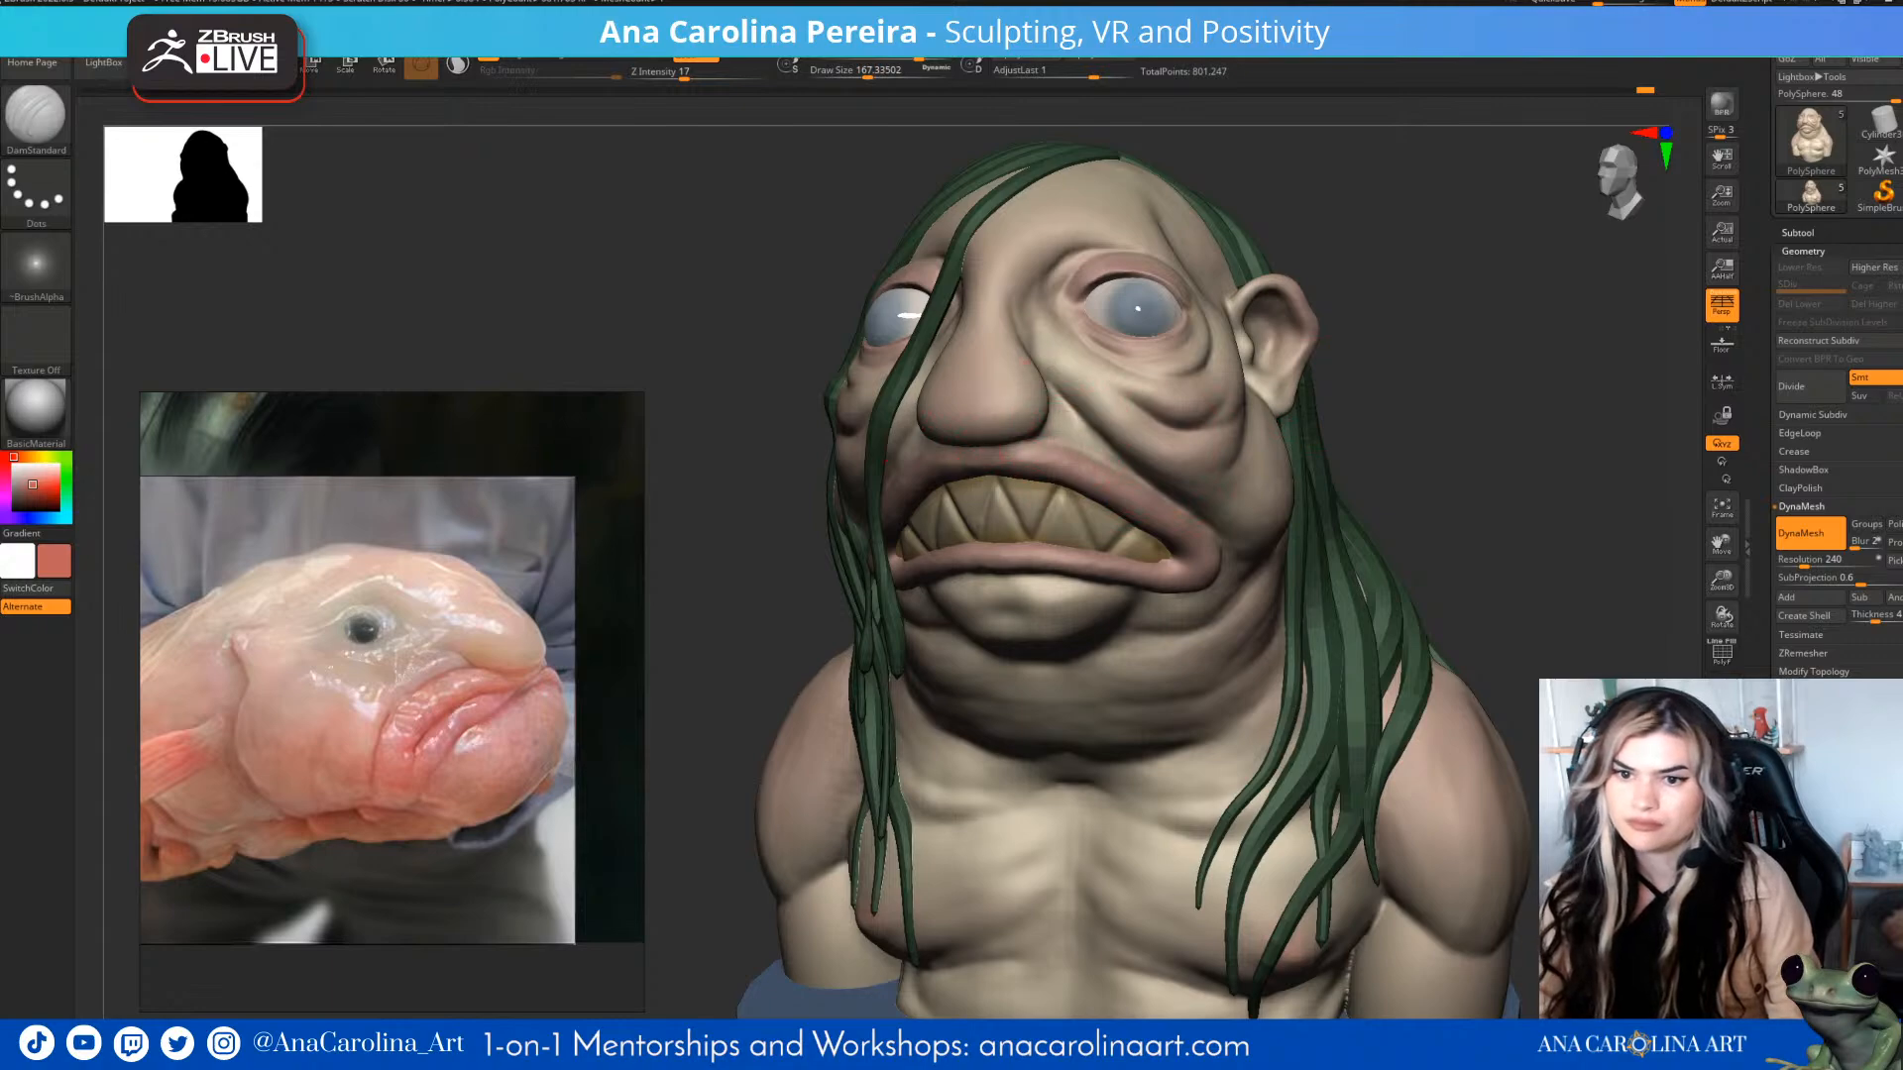
left_click_drag(1427, 436, 1298, 436)
left_click_drag(1299, 436, 1309, 694, "alt")
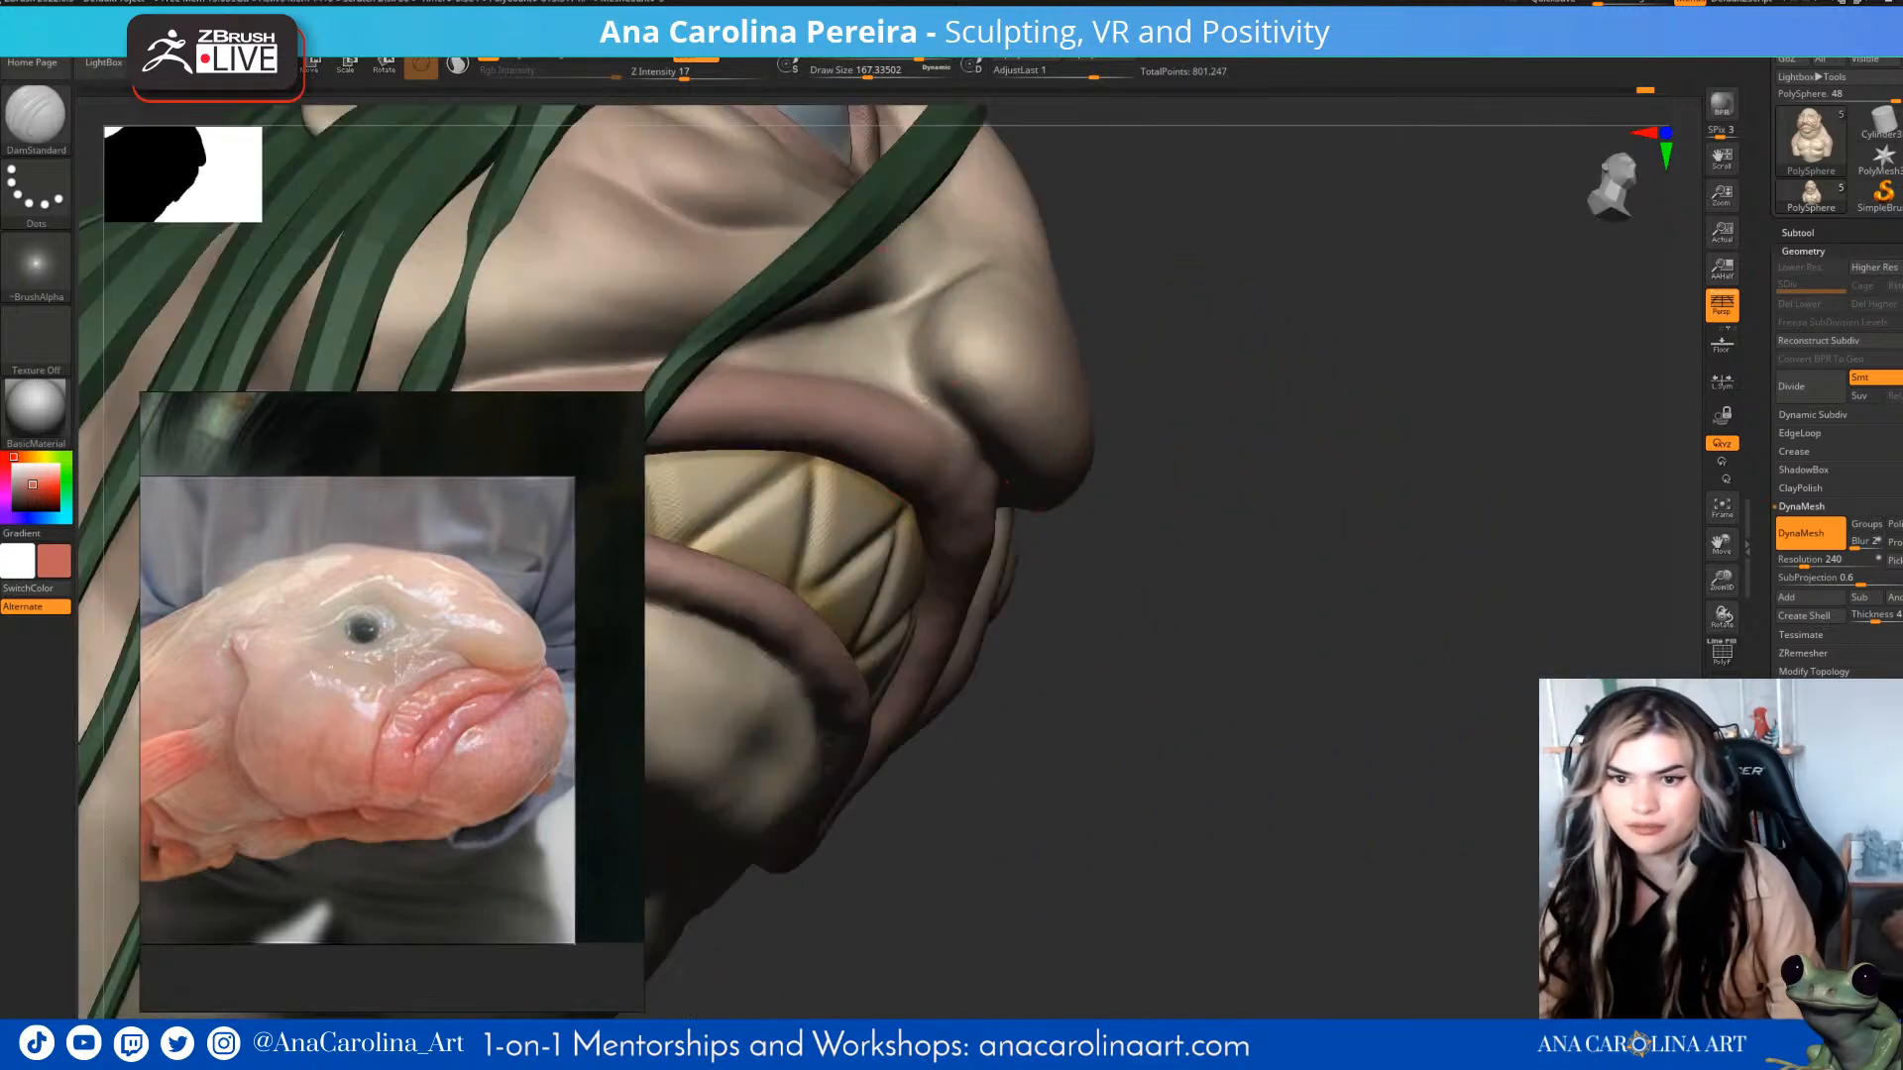
key("space")
left_click_drag(896, 338, 889, 338)
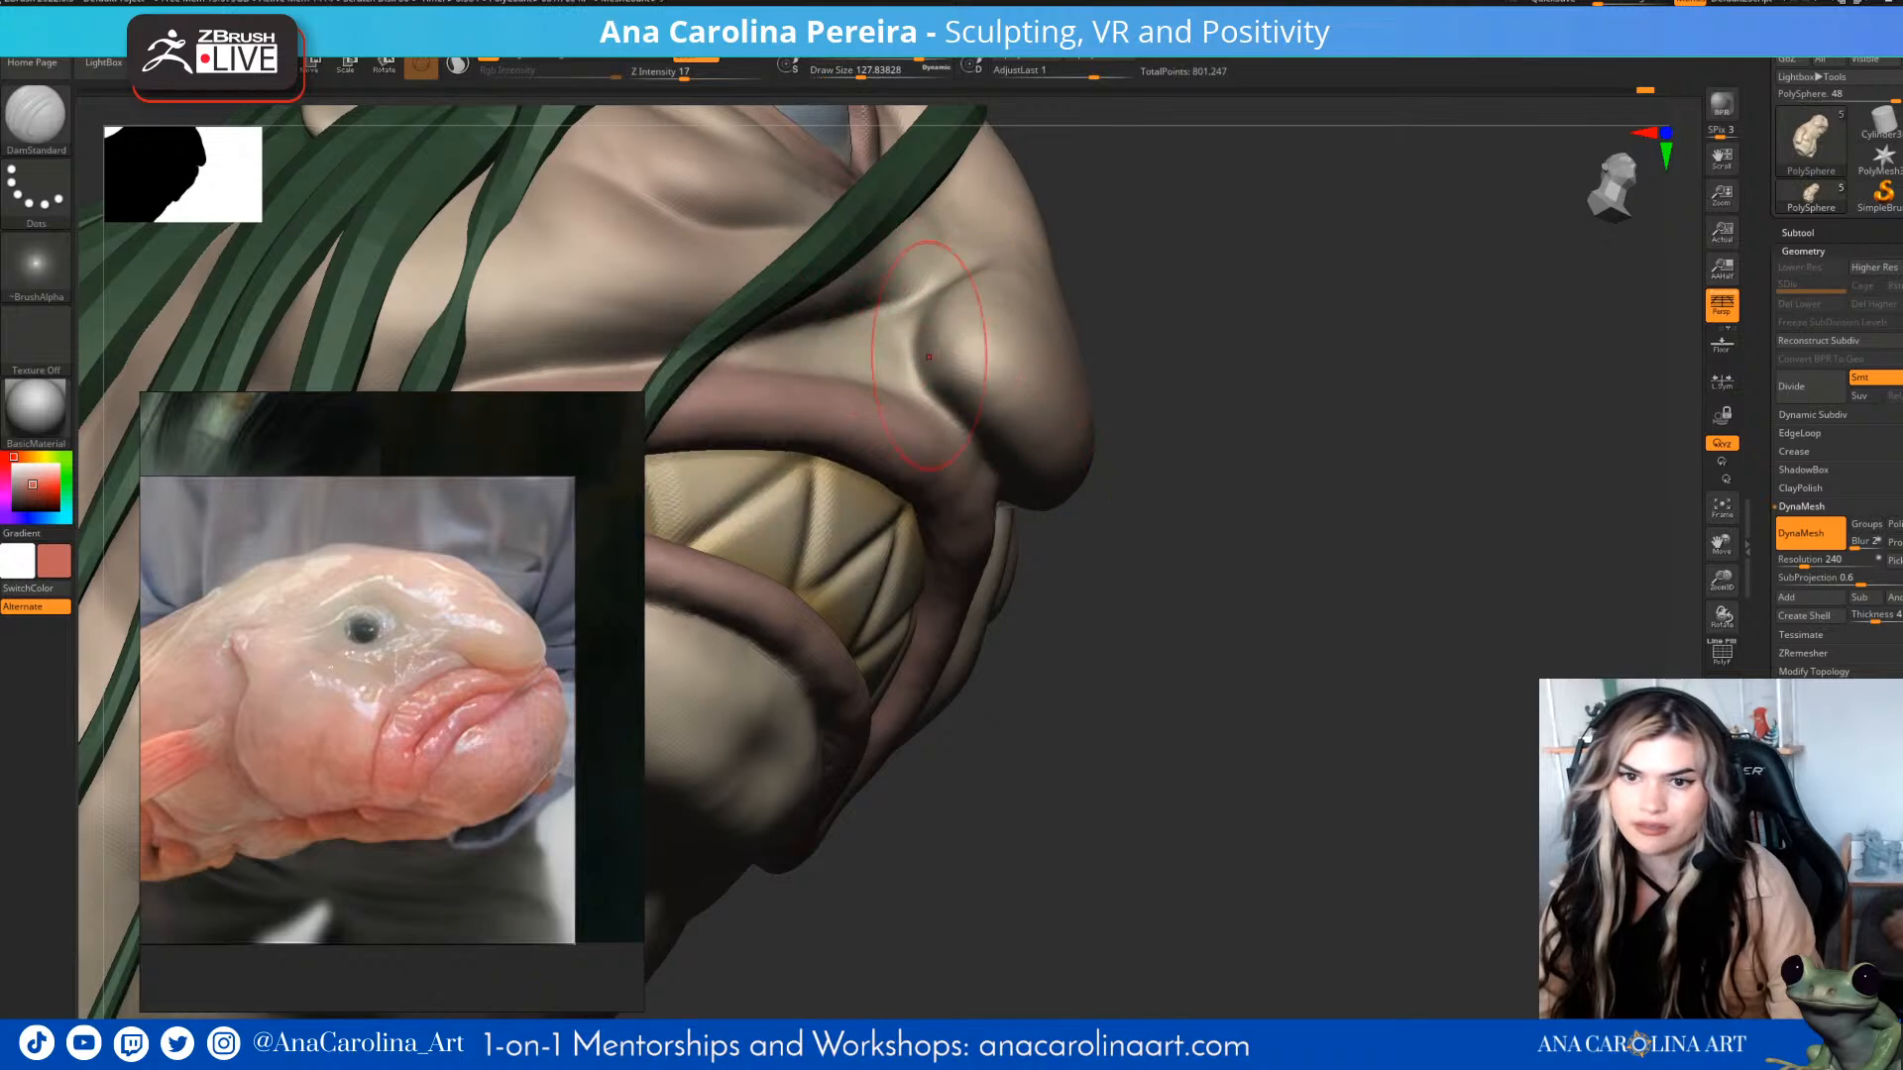
left_click_drag(1288, 634, 1308, 422)
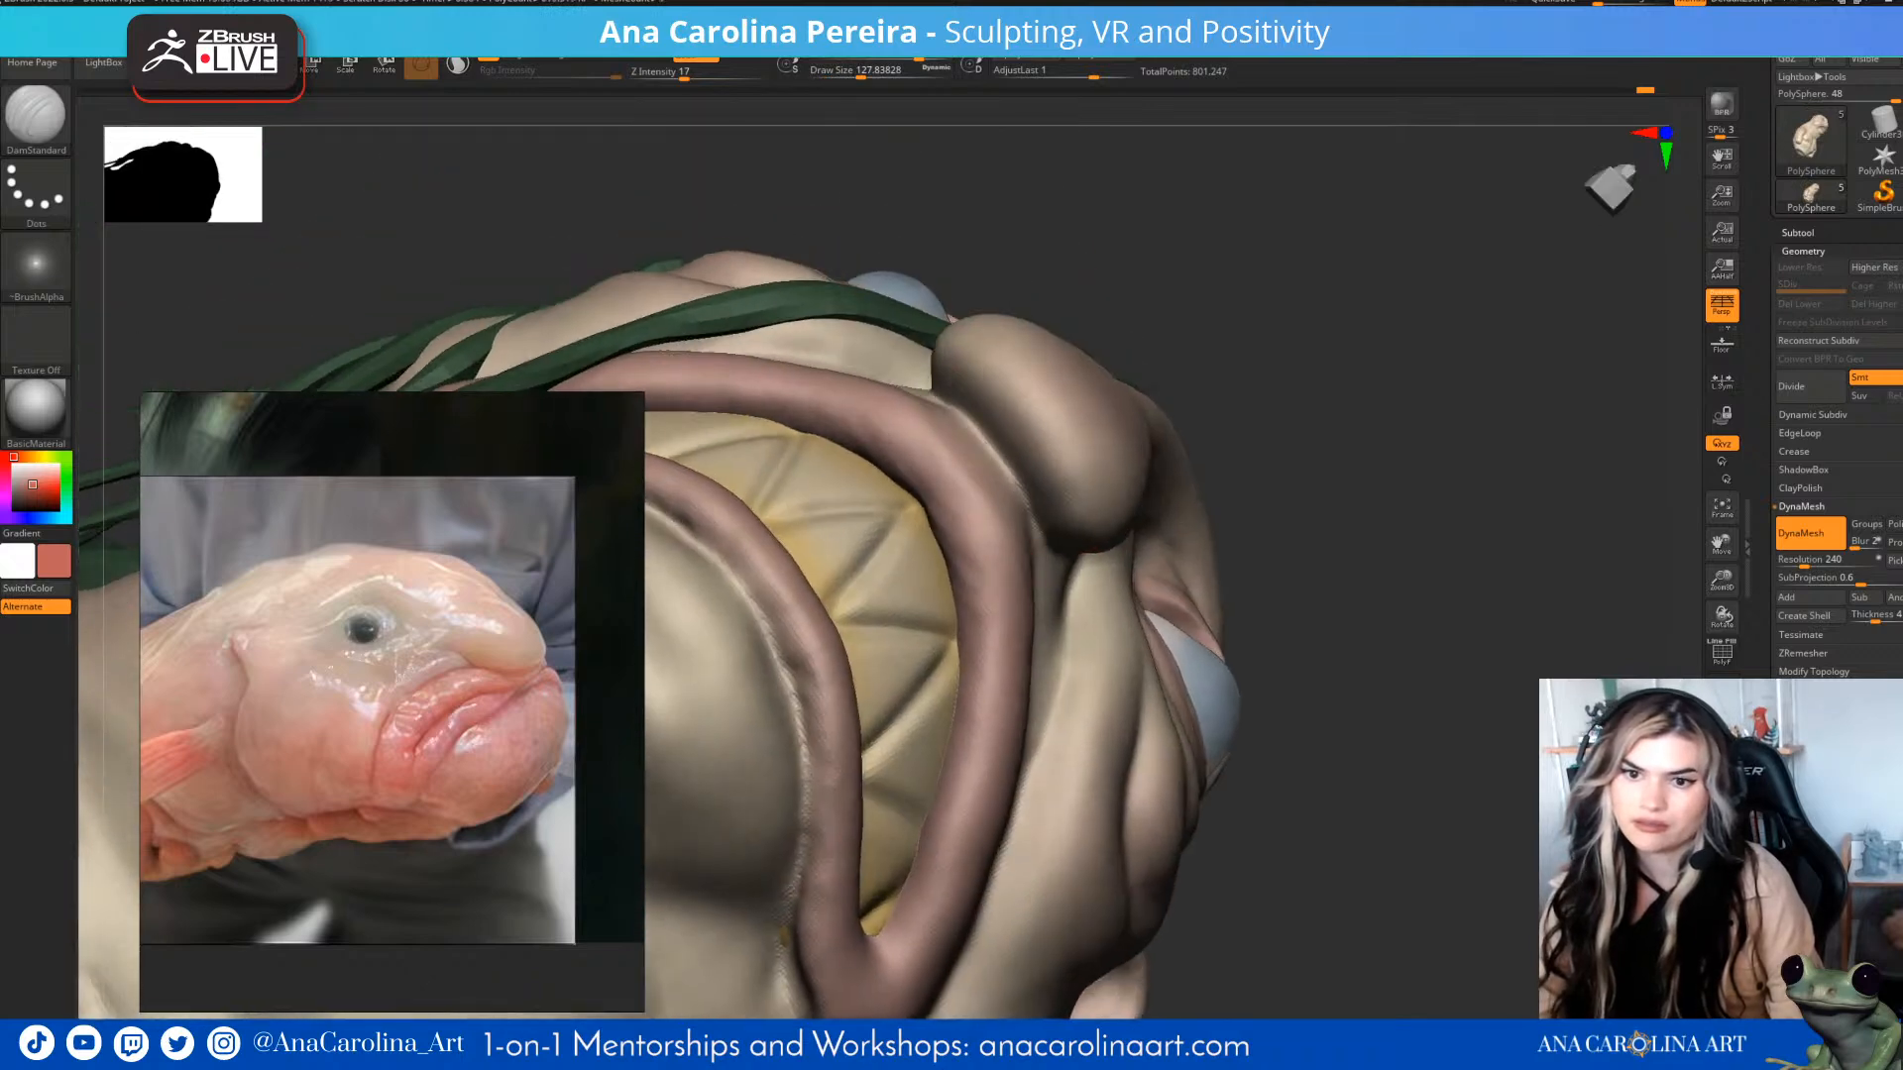
left_click_drag(1308, 614, 1214, 461)
left_click_drag(1328, 327, 1274, 446)
left_click_drag(1407, 446, 1287, 433)
left_click_drag(1368, 555, 1417, 654, "alt")
mouse_move(1368, 451)
left_mouse_down()
mouse_move(1149, 466)
mouse_move(1368, 451)
mouse_move(1380, 476)
left_mouse_up()
mouse_move(1398, 456)
left_mouse_down()
mouse_move(1298, 458)
mouse_move(1313, 471)
mouse_move(1442, 431)
mouse_move(1471, 454)
left_mouse_up()
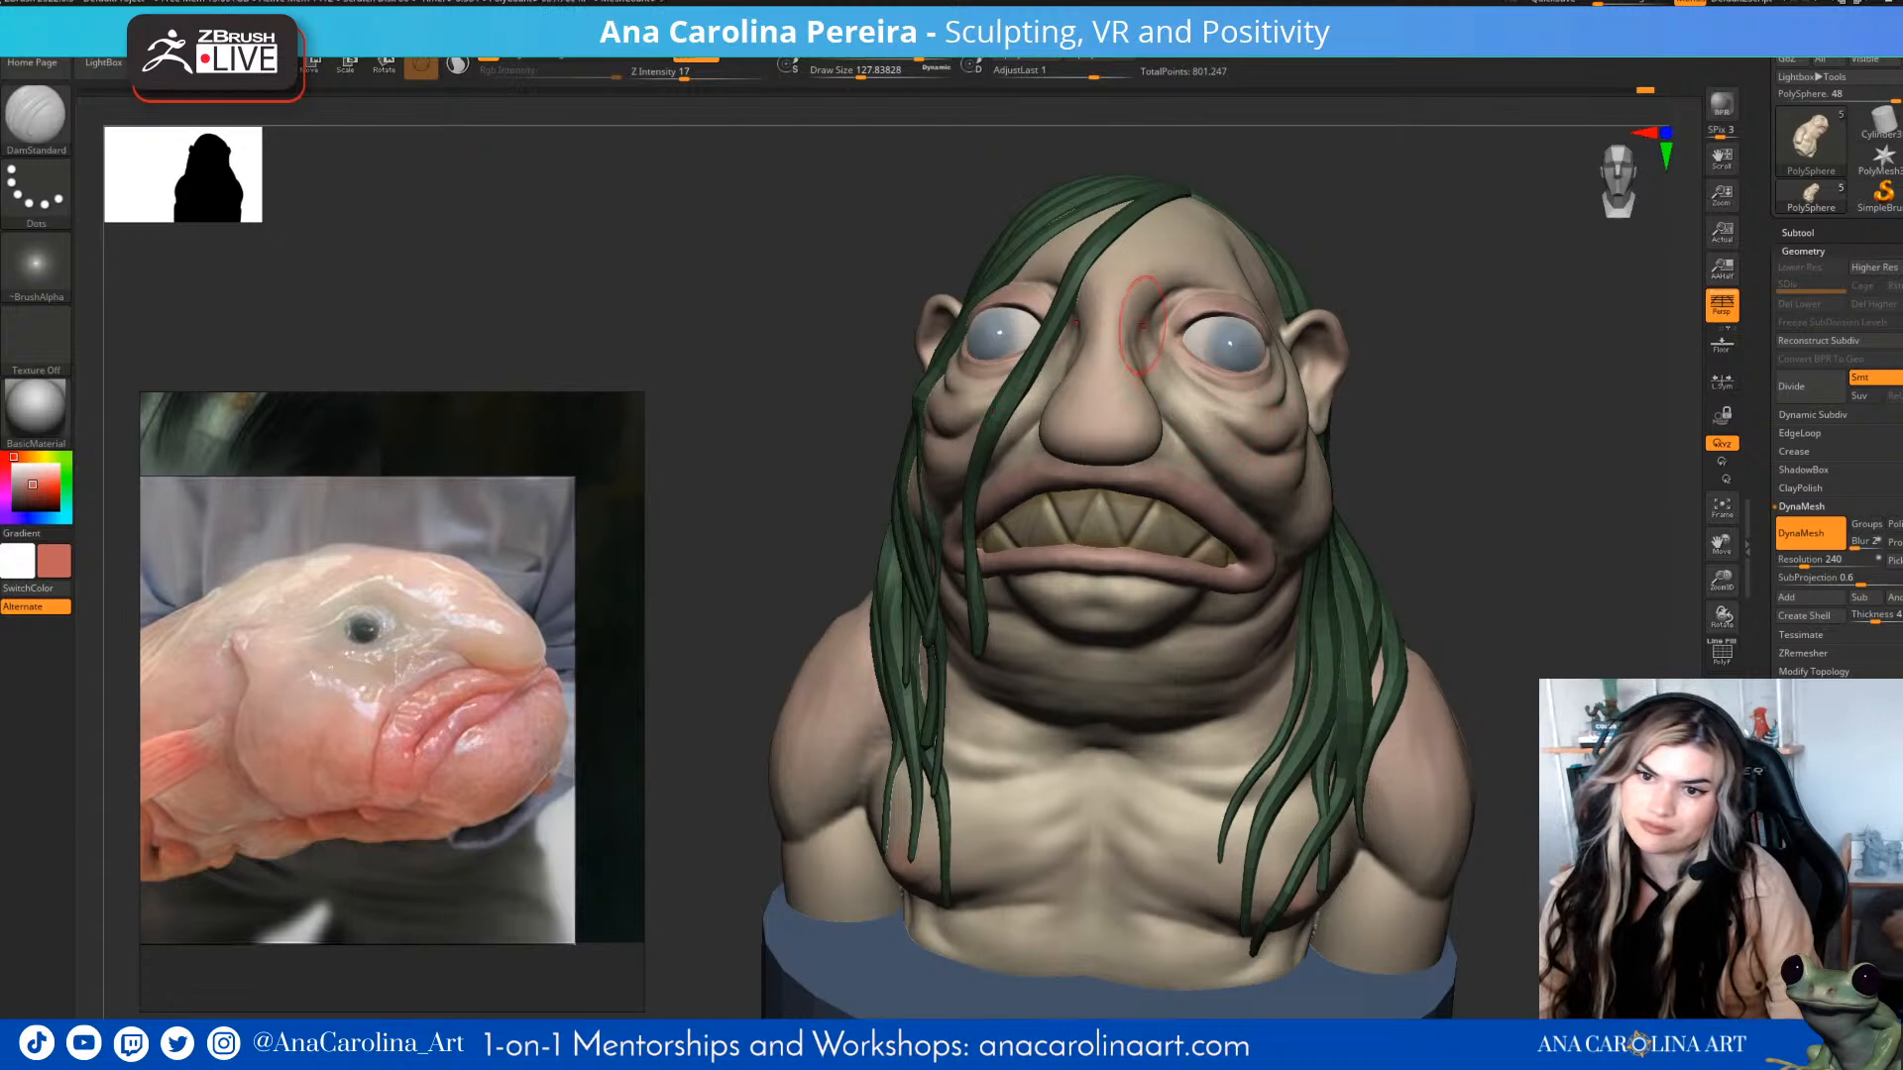
left_click_drag(1325, 489, 1270, 461)
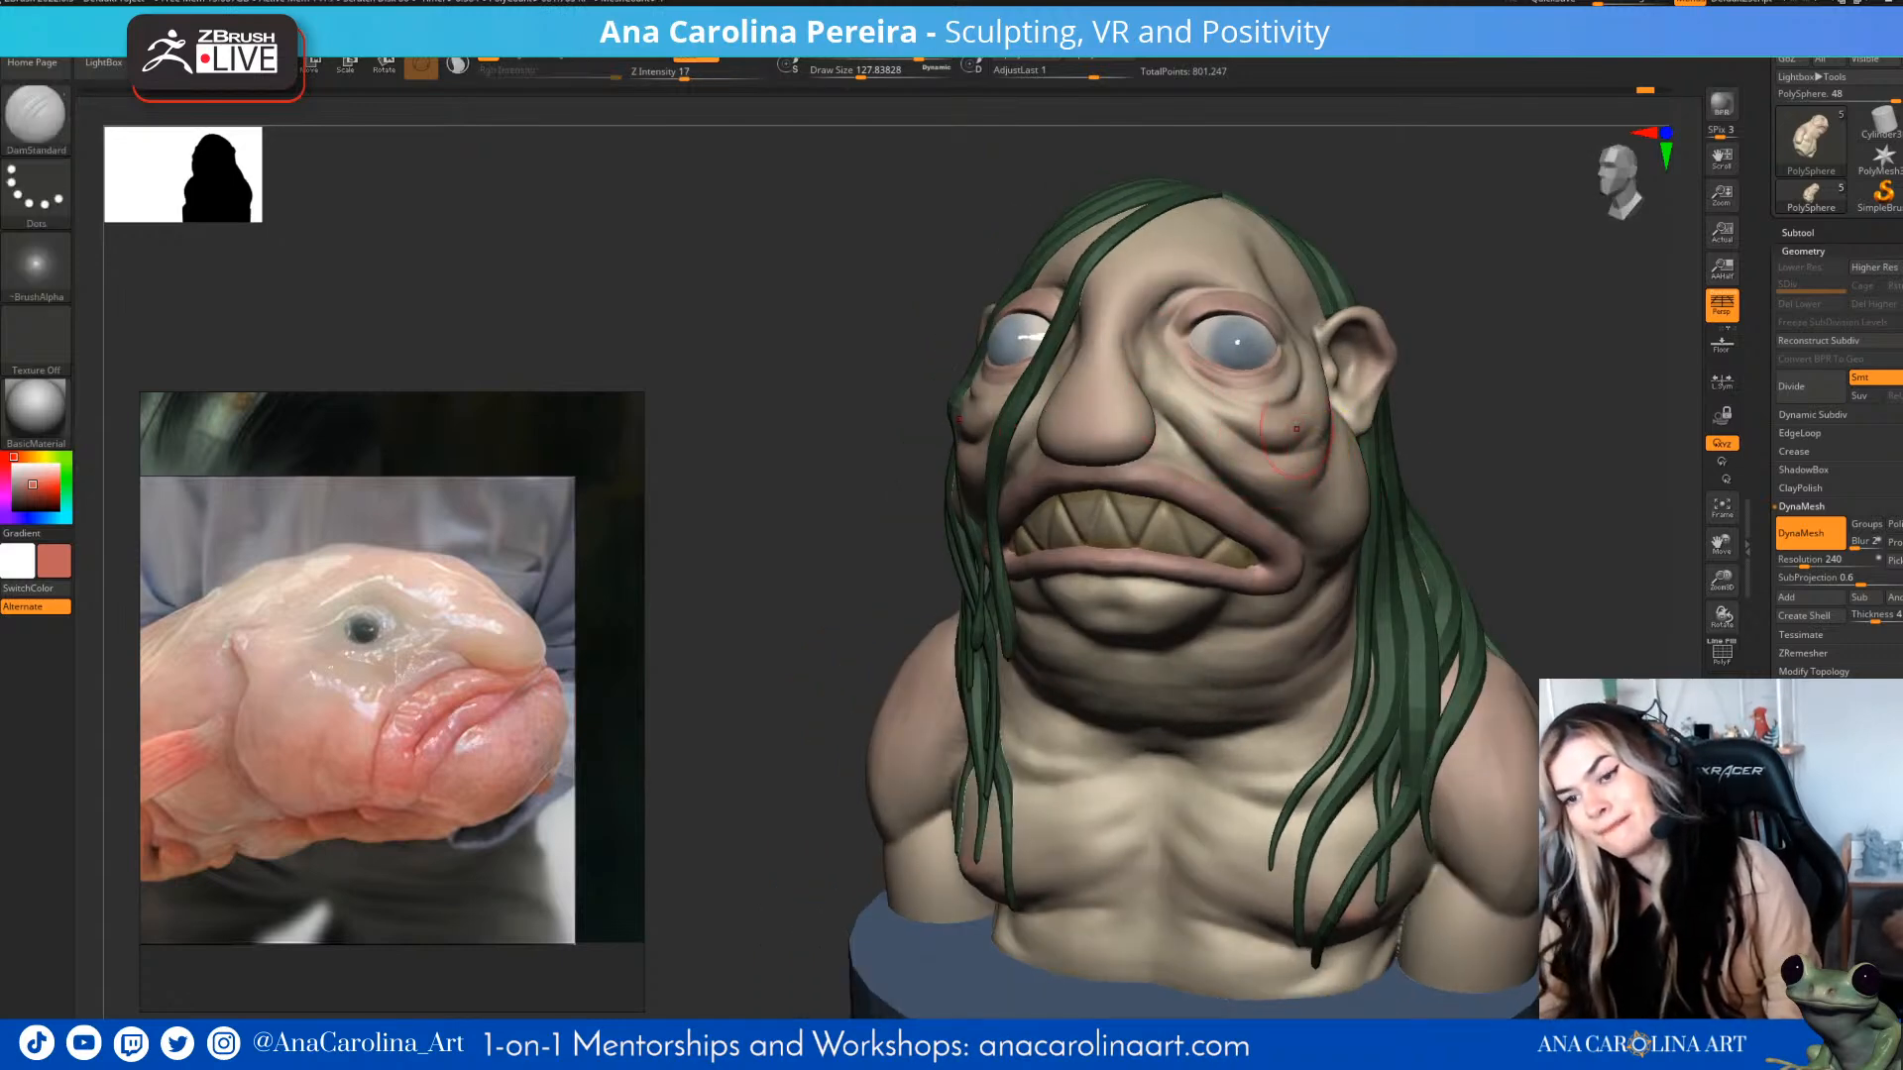
- Smooth the nipple area on the chest at a brush size of about 128
left_click(1553, 3)
mouse_move(1586, 335)
left_mouse_down()
mouse_move(1497, 359)
mouse_move(1481, 398)
mouse_move(1596, 389)
mouse_move(1584, 369)
mouse_move(1531, 377)
mouse_move(1472, 286)
left_mouse_up()
left_click_drag(1507, 376, 1588, 371)
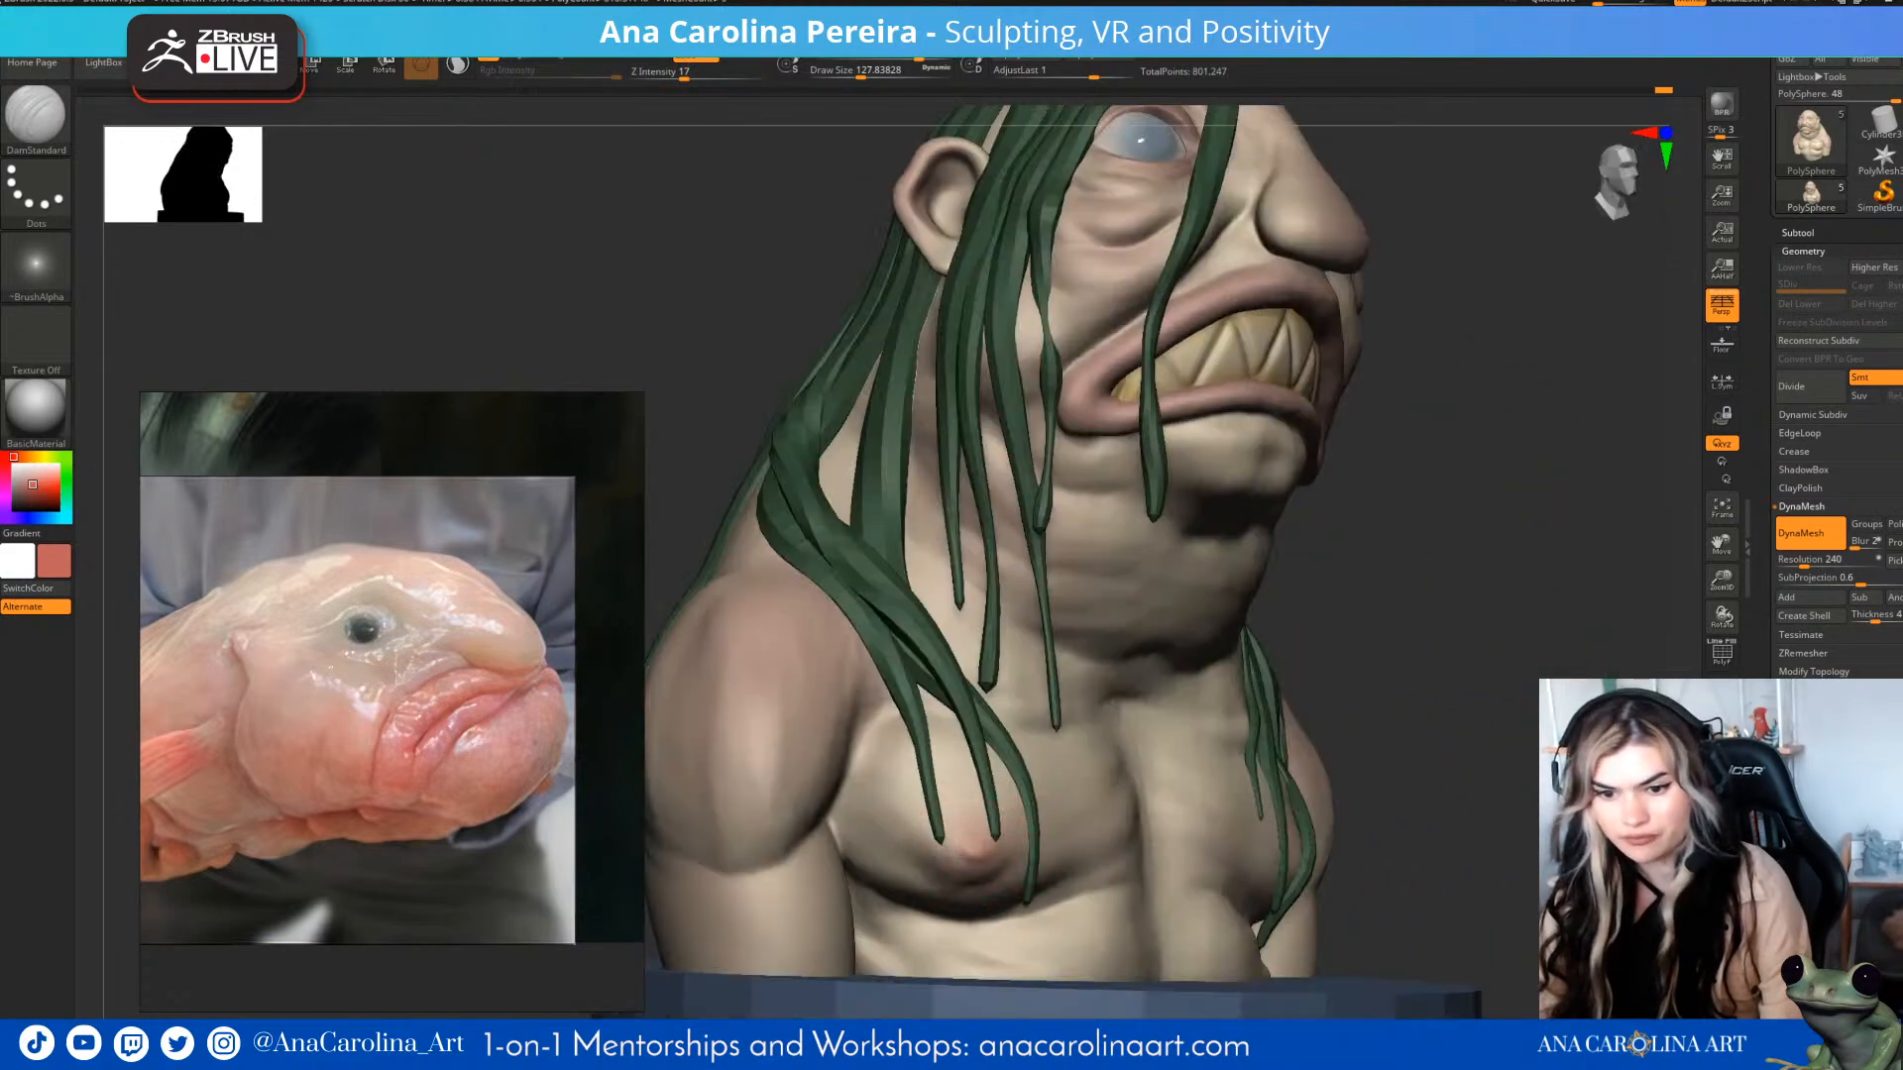
mouse_move(967, 853)
left_mouse_down("shift")
mouse_move(967, 833)
mouse_move(1001, 857)
left_mouse_up("shift")
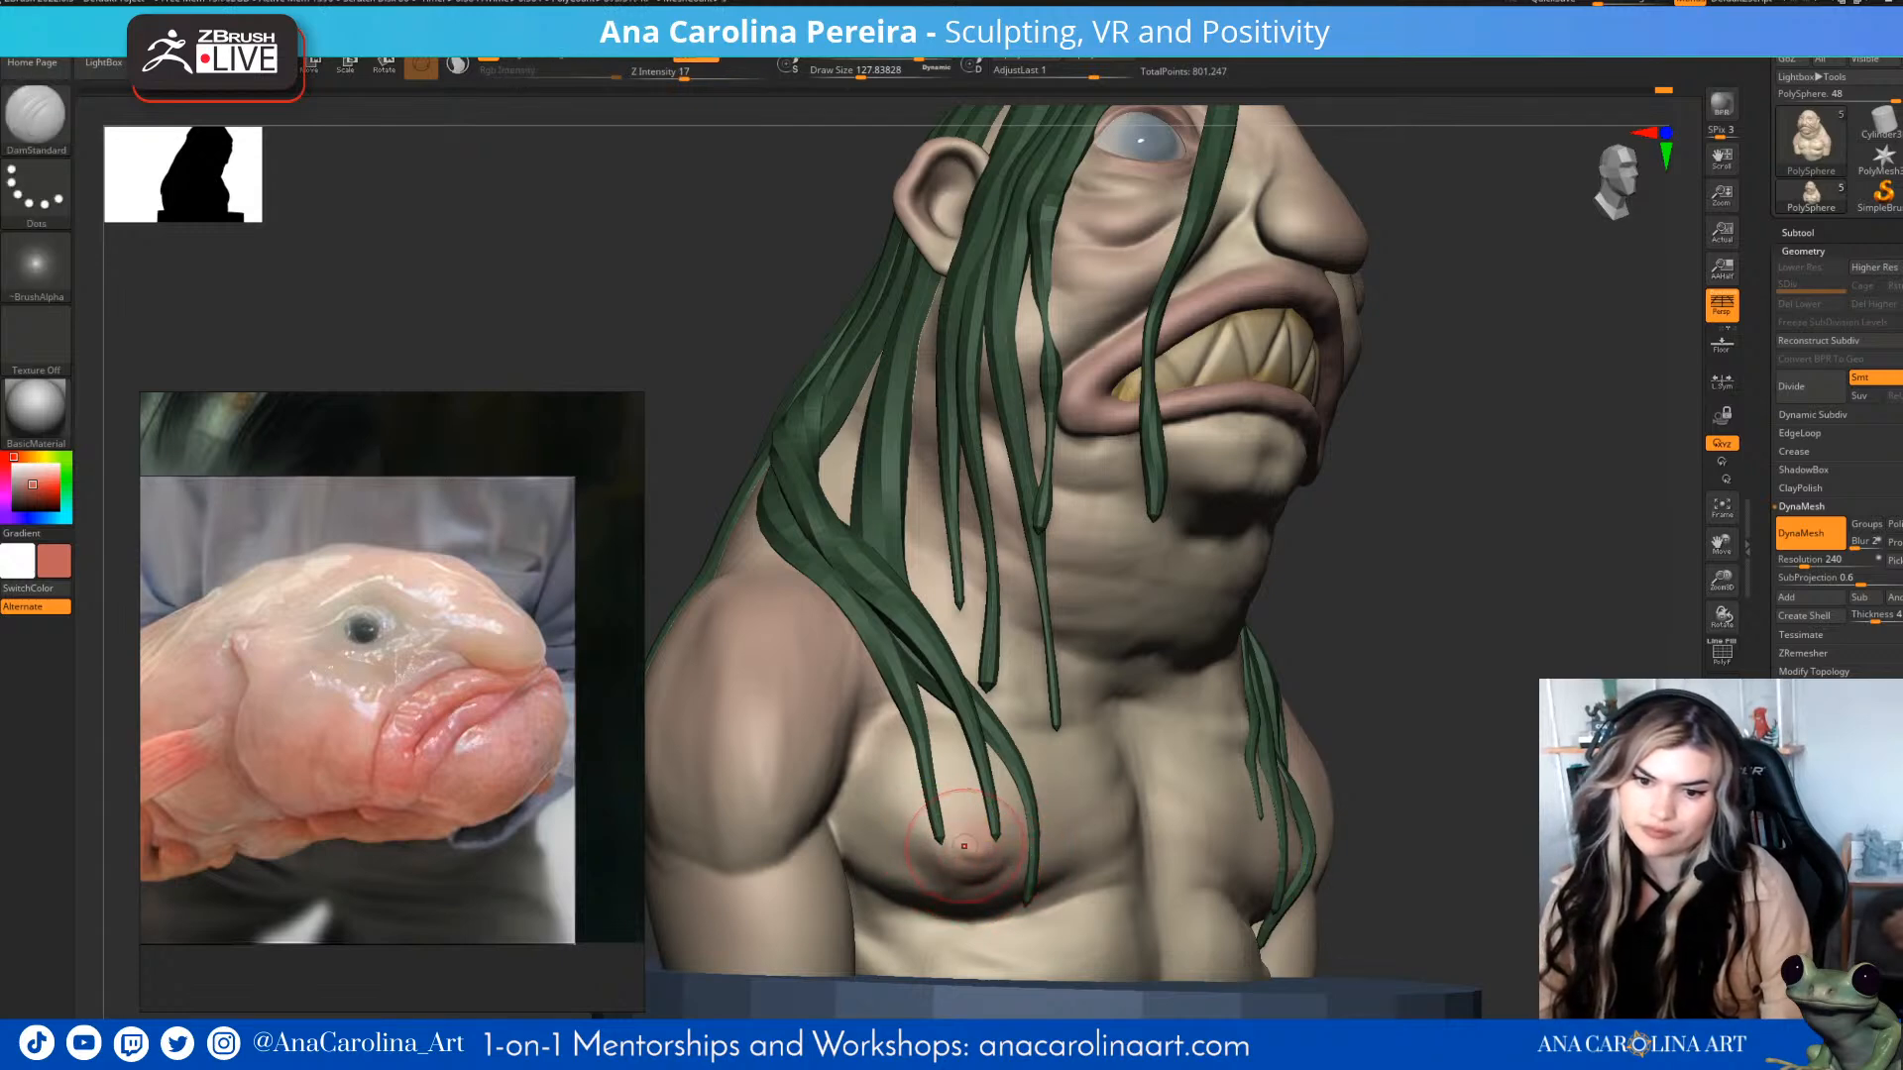
left_click_drag(1356, 700, 1204, 694)
mouse_move(1447, 684)
left_mouse_down("alt")
mouse_move(1483, 437)
mouse_move(1348, 451)
mouse_move(1460, 472)
mouse_move(1482, 432)
left_mouse_up("alt")
mouse_move(1482, 432)
left_mouse_down("alt")
mouse_move(1469, 396)
mouse_move(1457, 525)
left_mouse_up("alt")
- Check the teeth and body subtools and examine the bust on its base from front and three-quarter views
left_click(1318, 347, "alt")
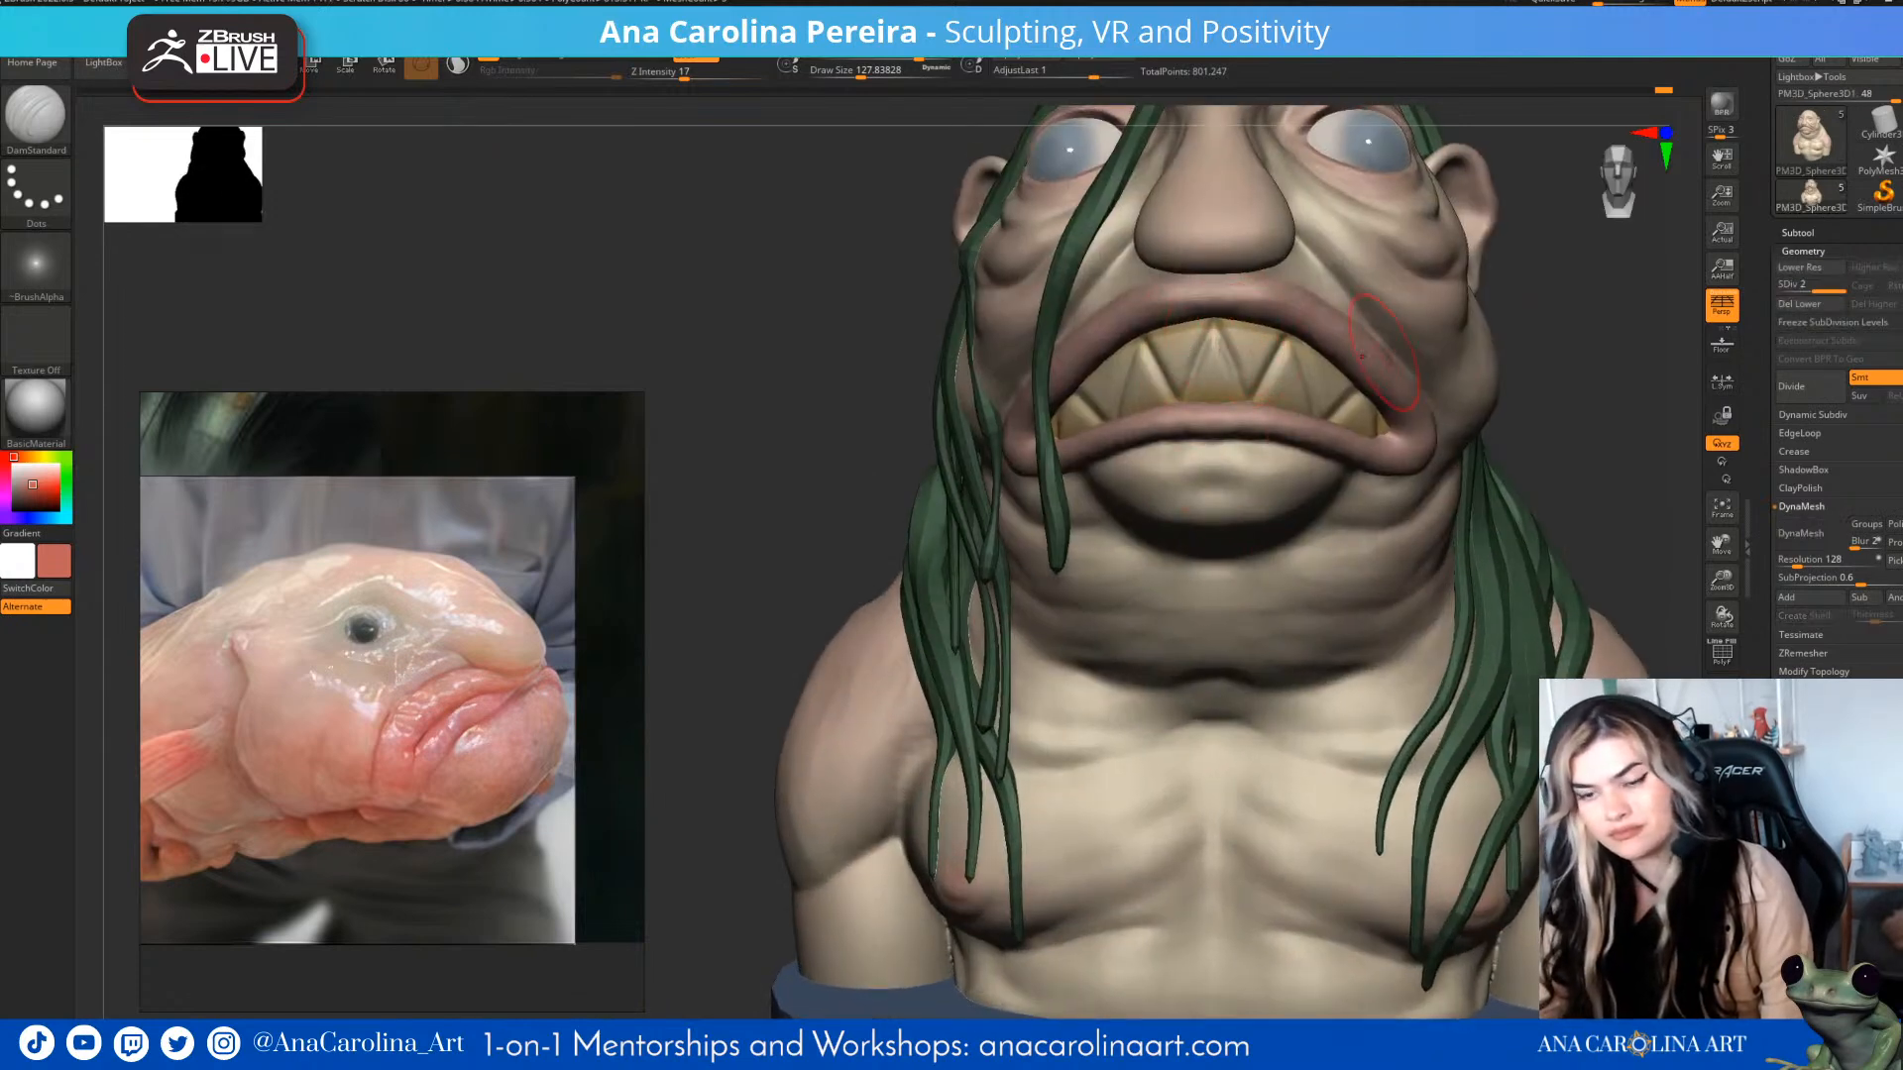
key("space")
mouse_move(1522, 384)
left_mouse_down()
mouse_move(1550, 389)
mouse_move(1561, 332)
mouse_move(1551, 386)
mouse_move(1467, 214)
mouse_move(1508, 235)
left_mouse_up()
mouse_move(1539, 352)
left_mouse_down("alt")
mouse_move(1454, 411)
mouse_move(1376, 342)
mouse_move(1279, 347)
mouse_move(1380, 343)
mouse_move(1319, 347)
mouse_move(1516, 395)
mouse_move(1606, 476)
mouse_move(1586, 426)
left_mouse_up("alt")
mouse_move(1472, 585)
left_mouse_down()
mouse_move(1567, 570)
mouse_move(1467, 587)
left_mouse_up()
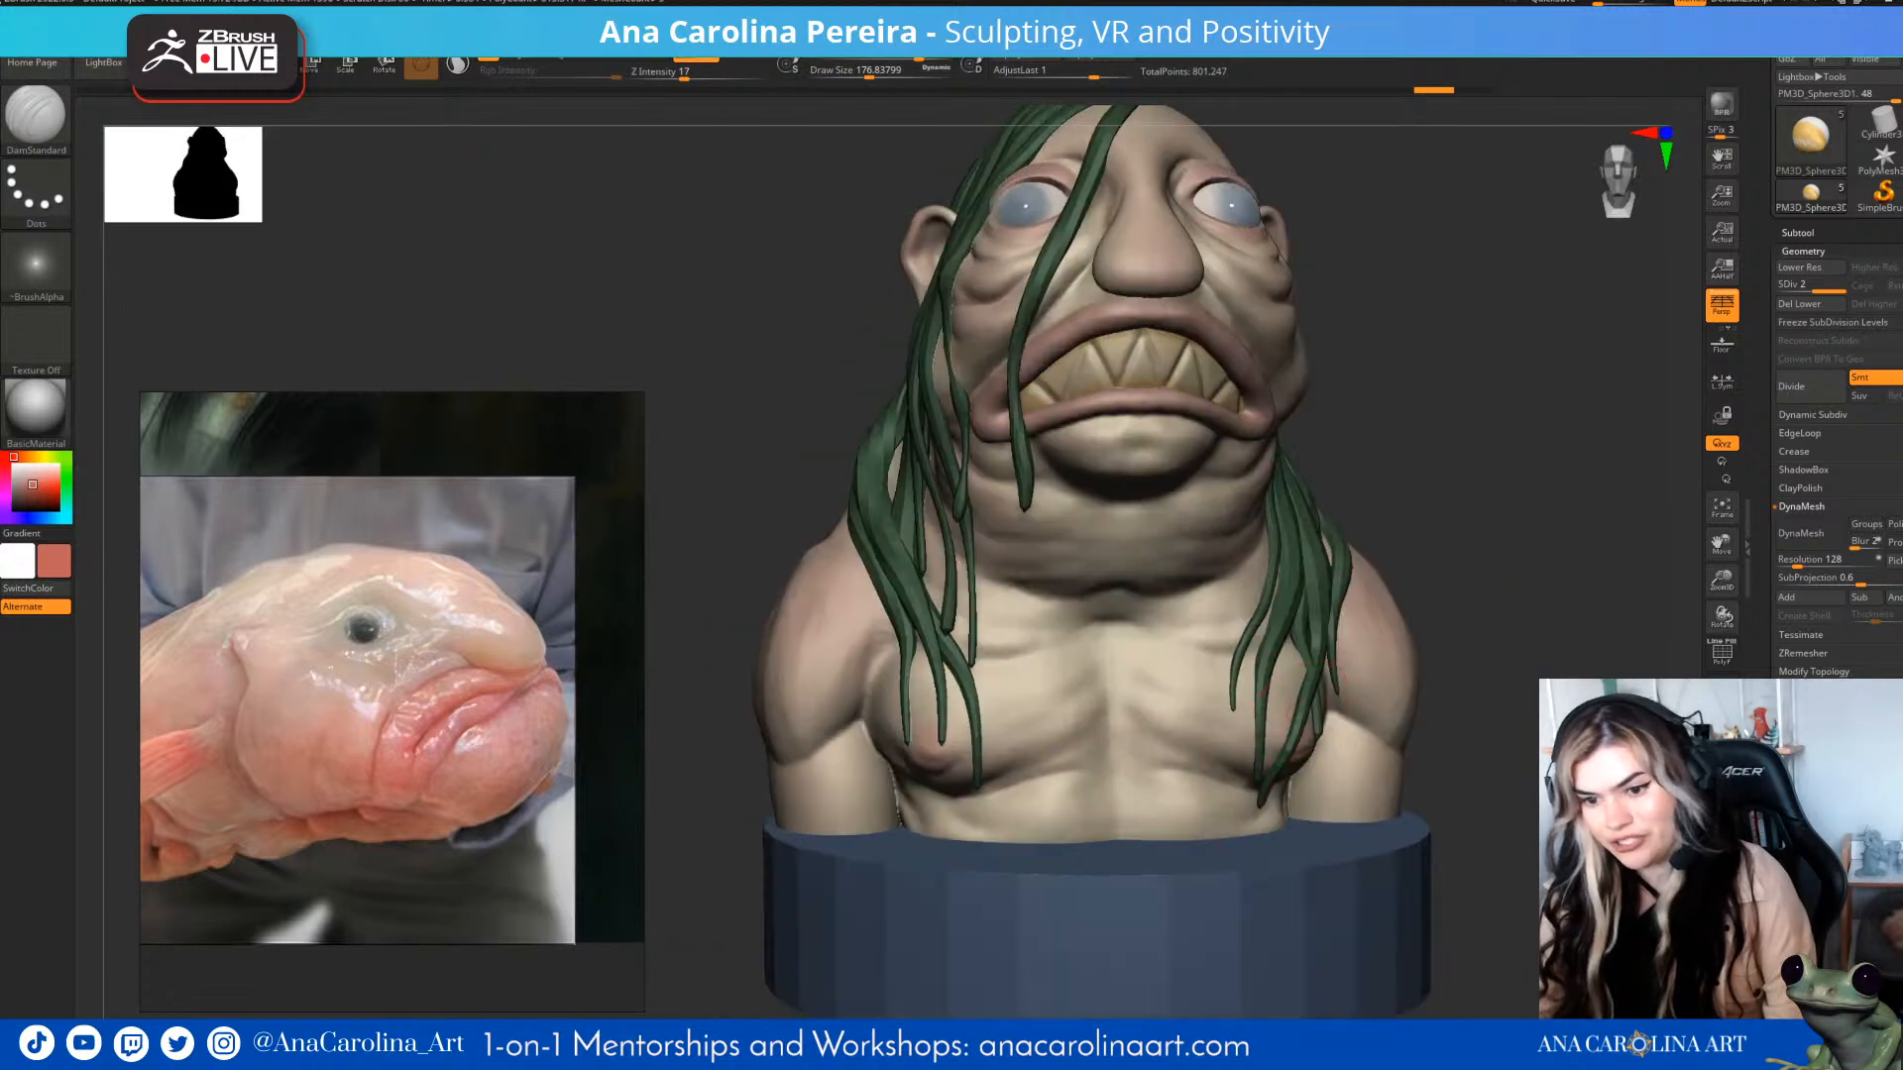
left_click(1145, 816, "alt")
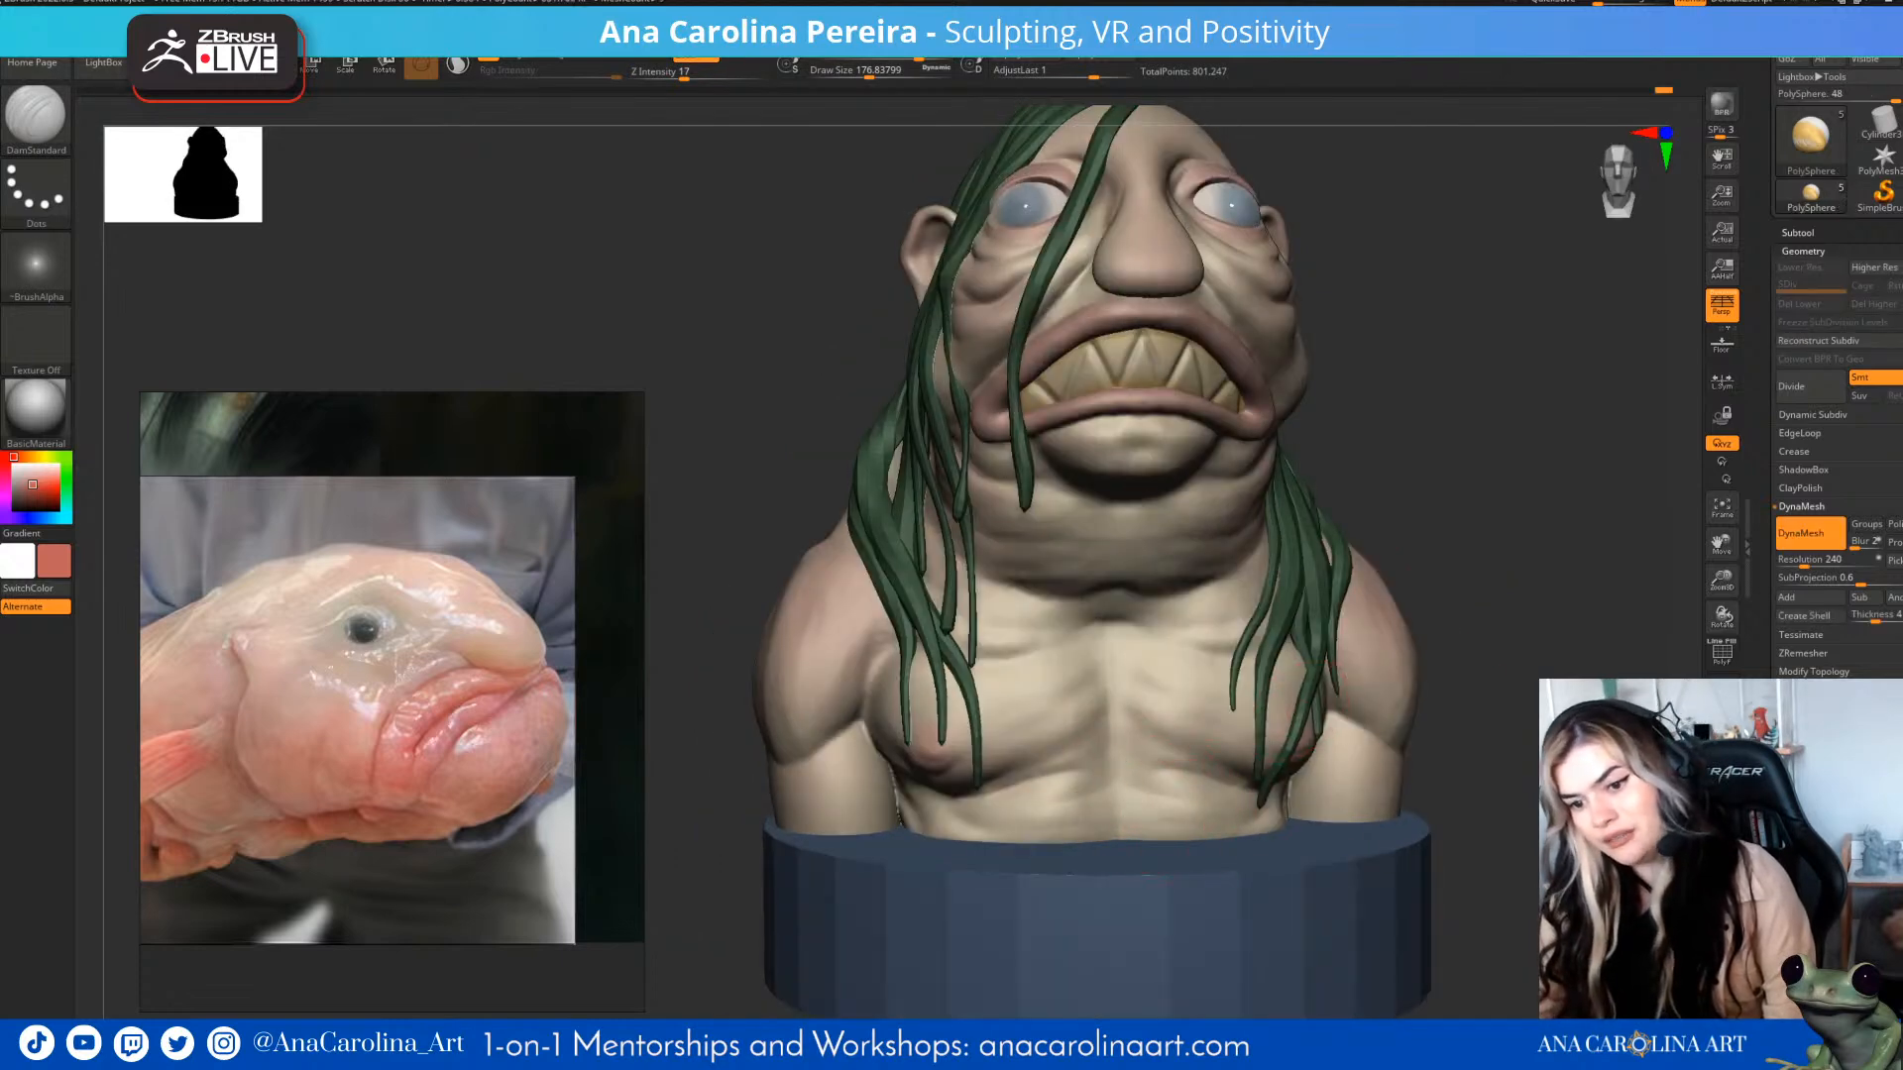
mouse_move(1531, 535)
left_mouse_down()
mouse_move(1448, 548)
mouse_move(1407, 509)
left_mouse_up()
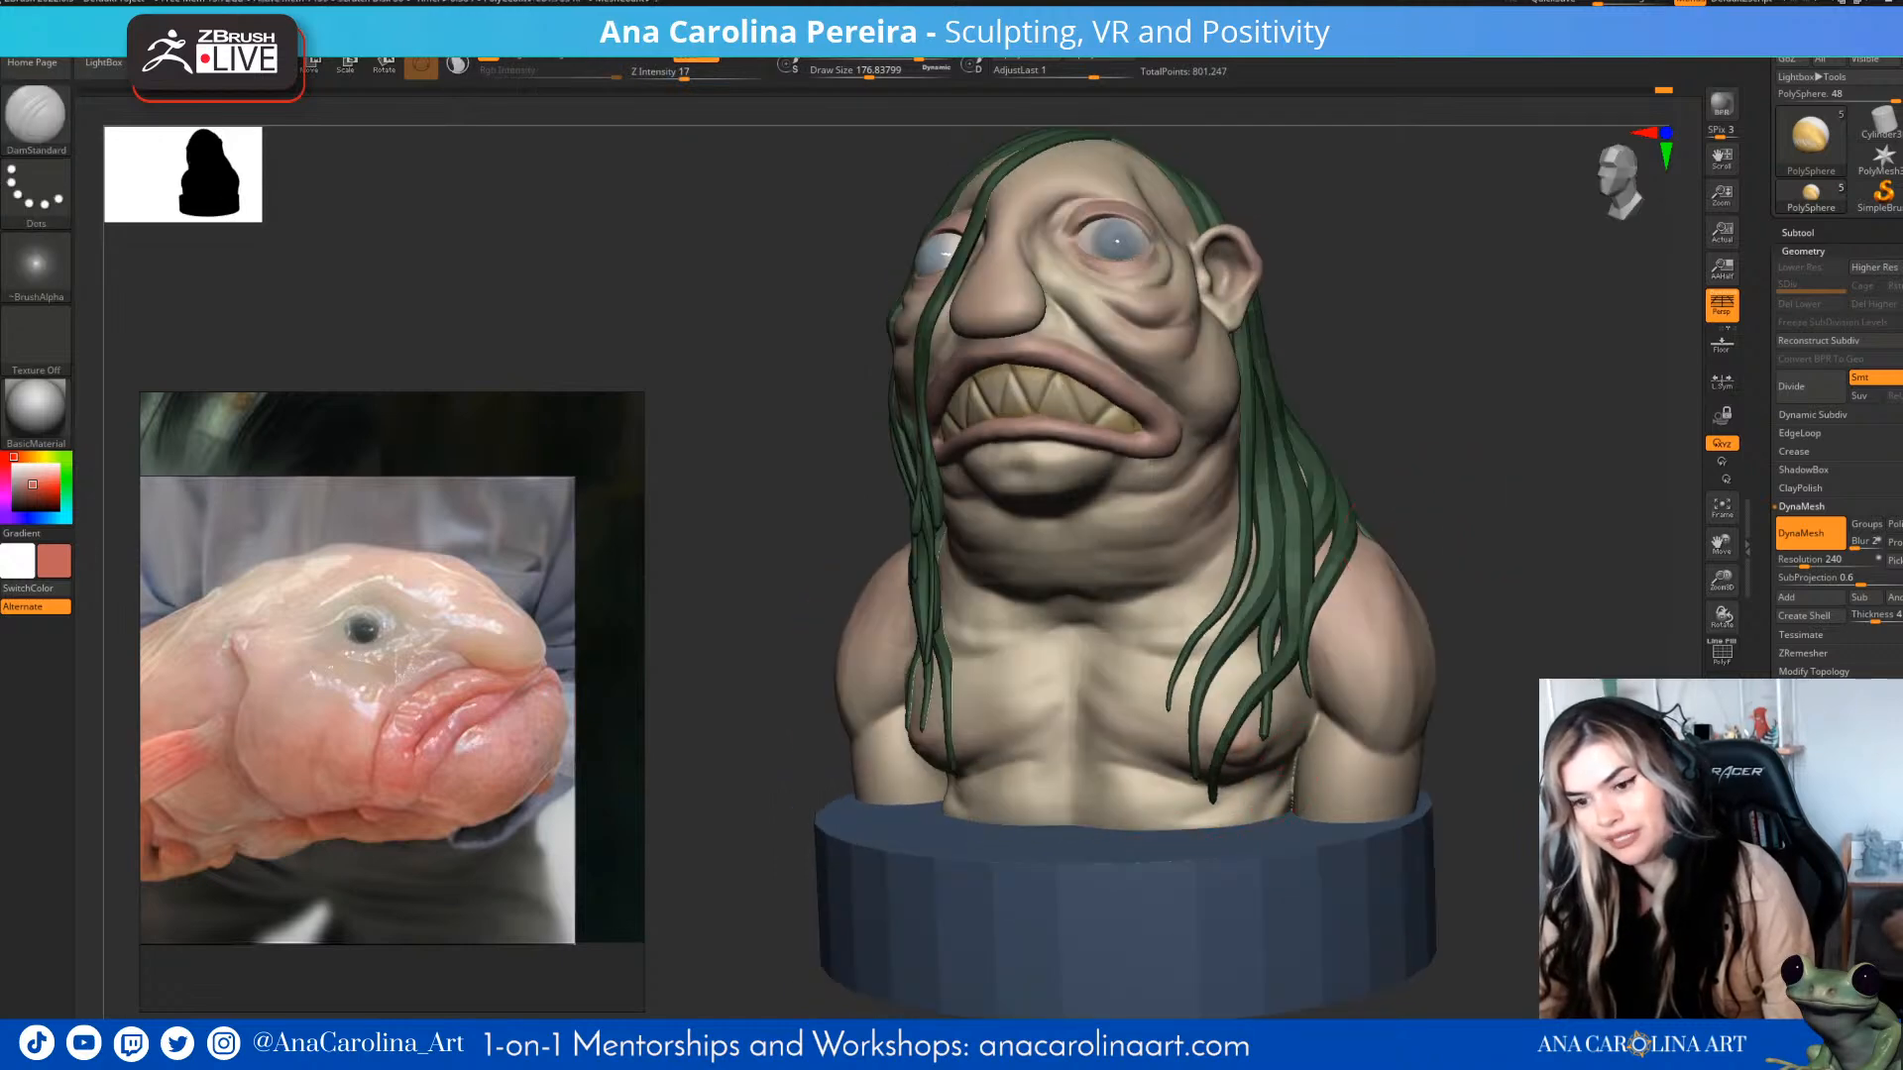
left_click_drag(1486, 585, 1404, 704, "alt")
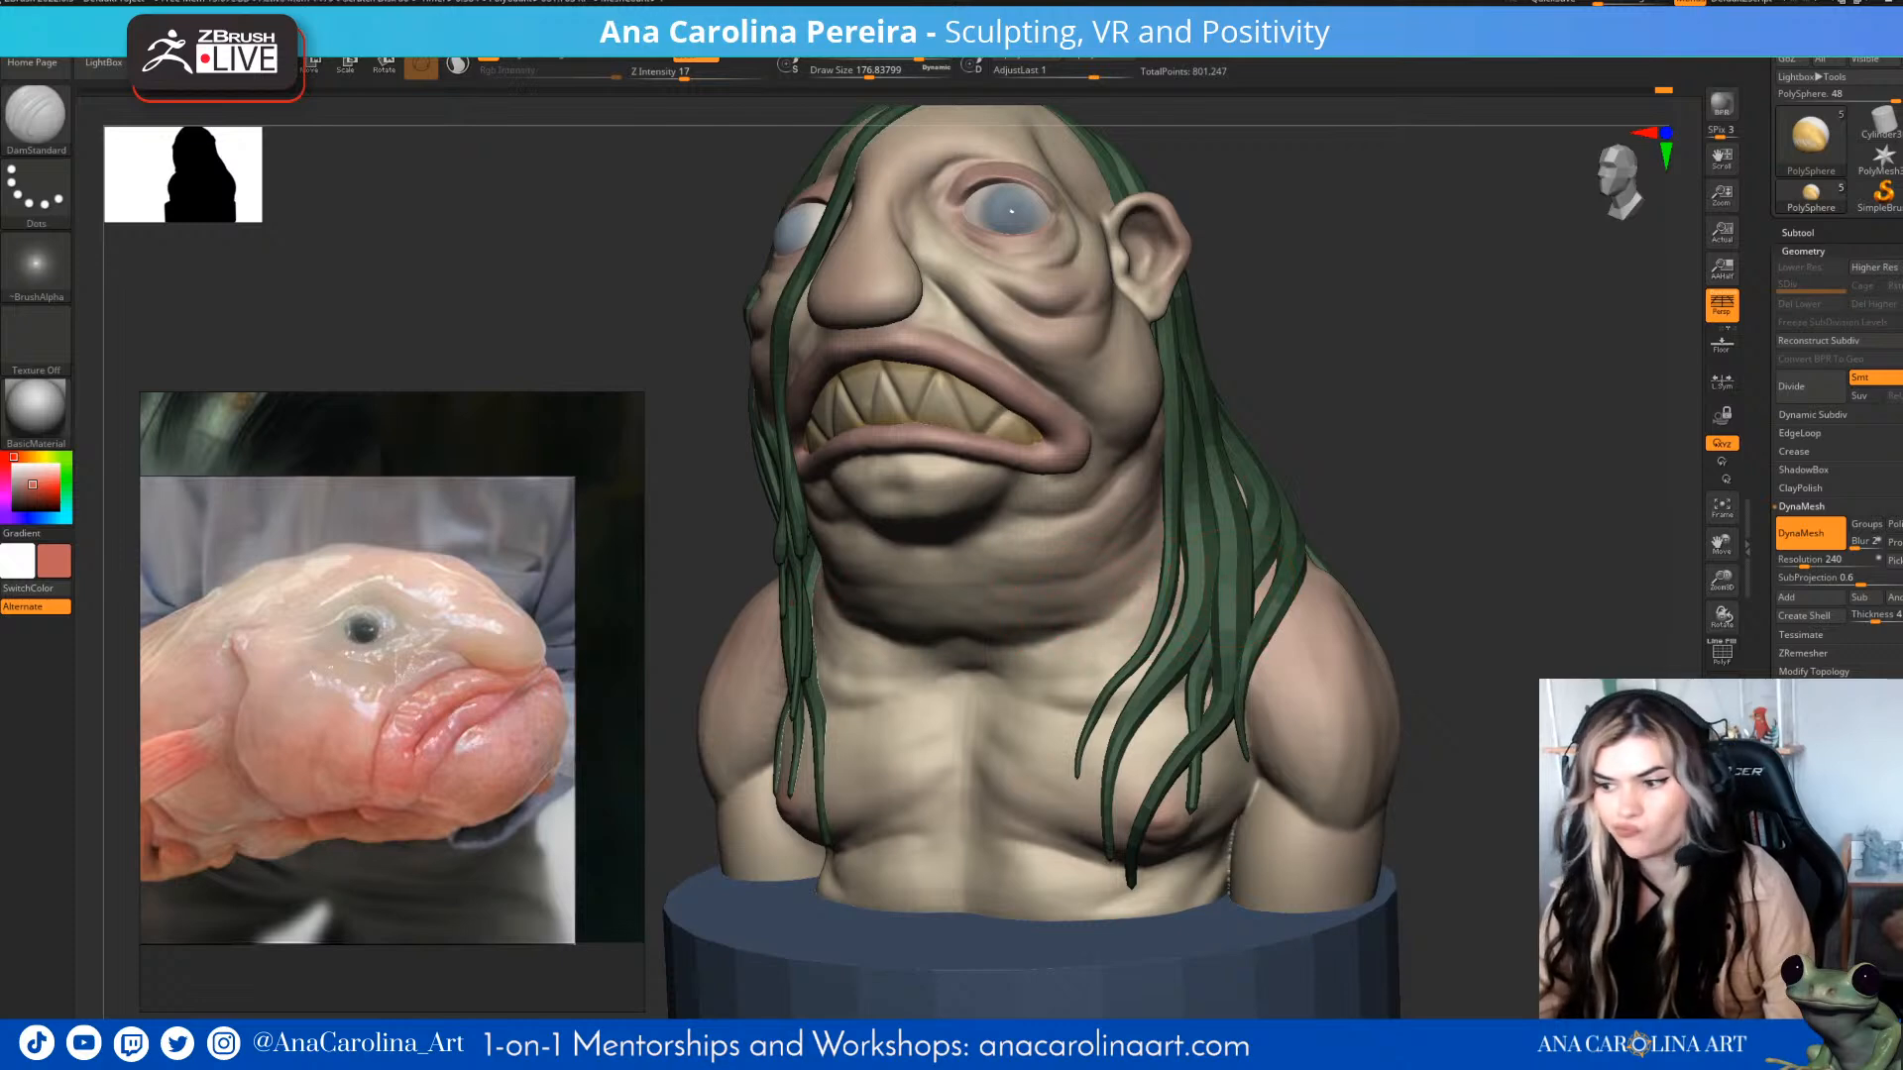
left_click_drag(1458, 437, 1514, 451, "alt")
left_click_drag(1509, 451, 1517, 511)
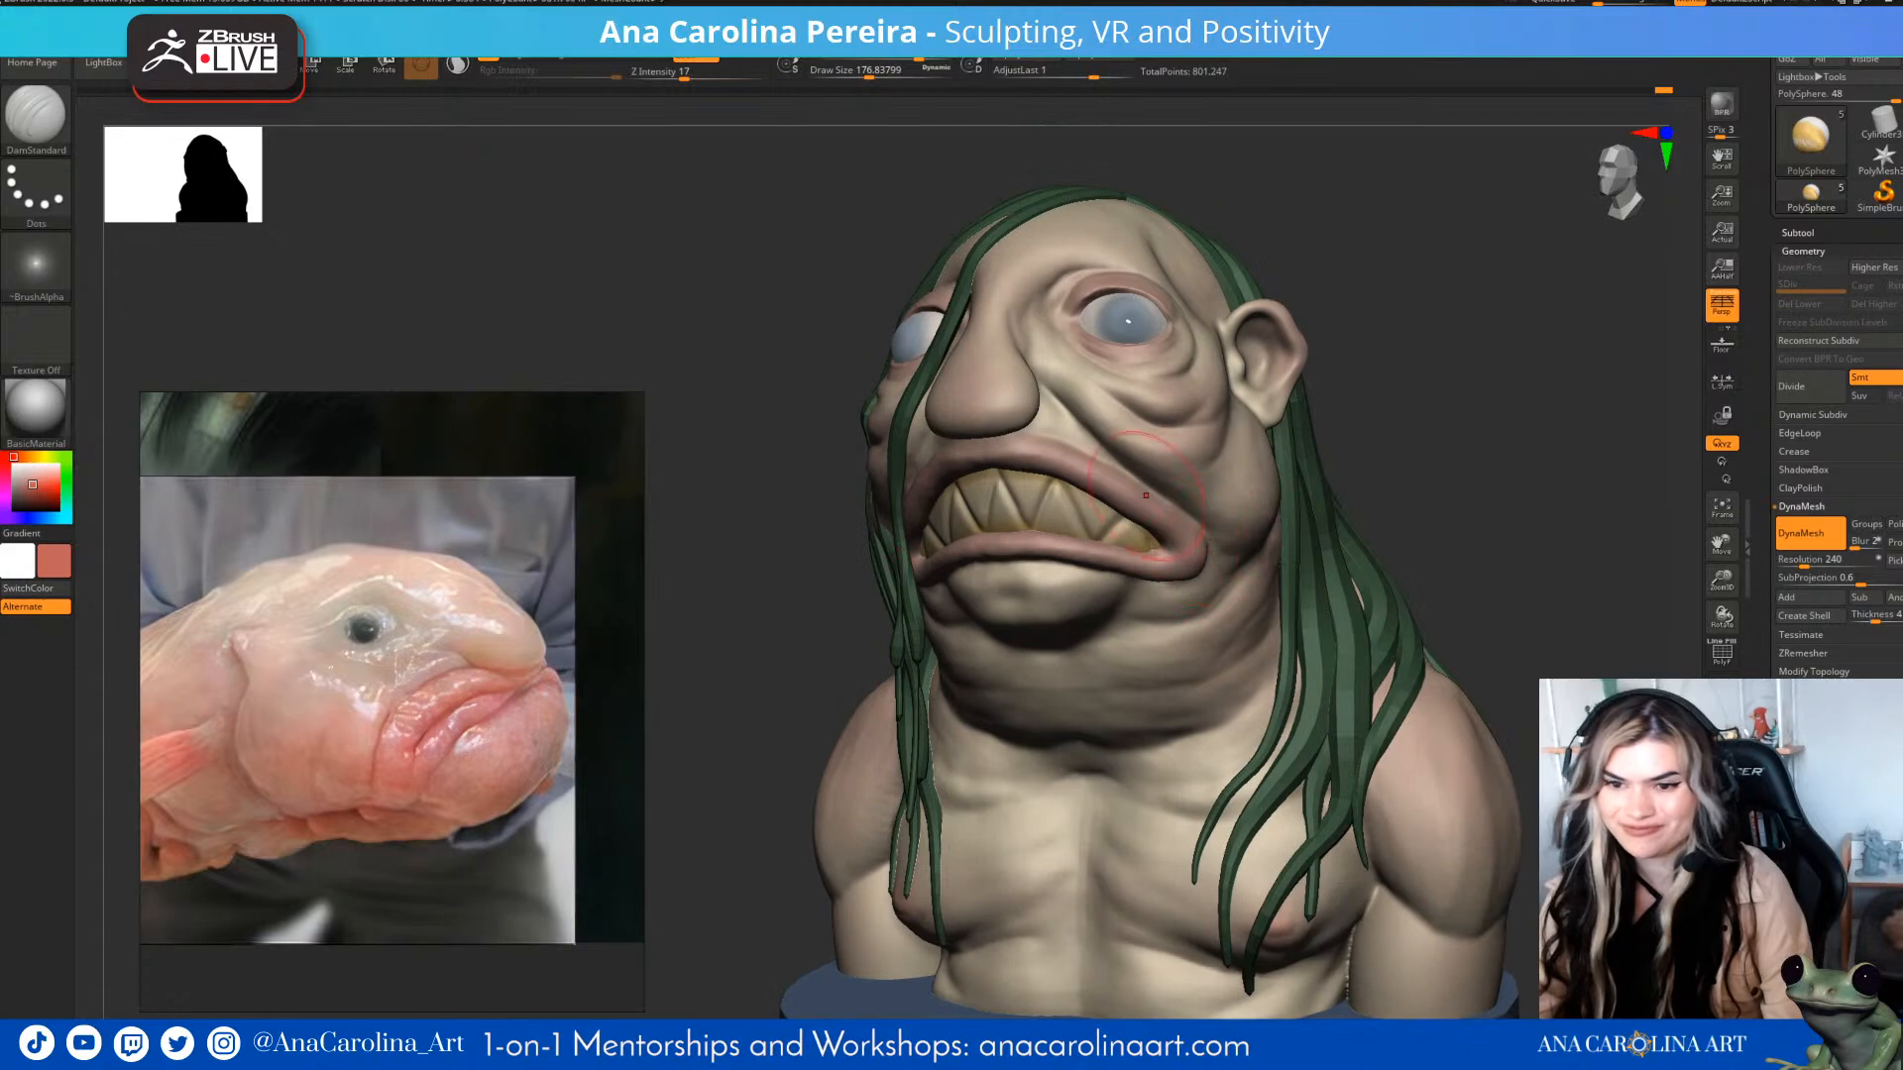
mouse_move(1366, 478)
left_mouse_down()
mouse_move(1438, 471)
mouse_move(1494, 493)
mouse_move(1489, 427)
mouse_move(1397, 431)
mouse_move(1476, 443)
mouse_move(1449, 444)
mouse_move(1360, 428)
left_mouse_up()
- Build up the ear's inner forms with ClayBuildup at a size of about 41 and smooth them
key("b")
key("c")
key("b")
key("space")
mouse_move(1495, 309)
left_mouse_down("alt")
mouse_move(1498, 378)
mouse_move(1596, 375)
mouse_move(1592, 436)
left_mouse_up("alt")
key("space")
left_click_drag(1423, 454, 1409, 455)
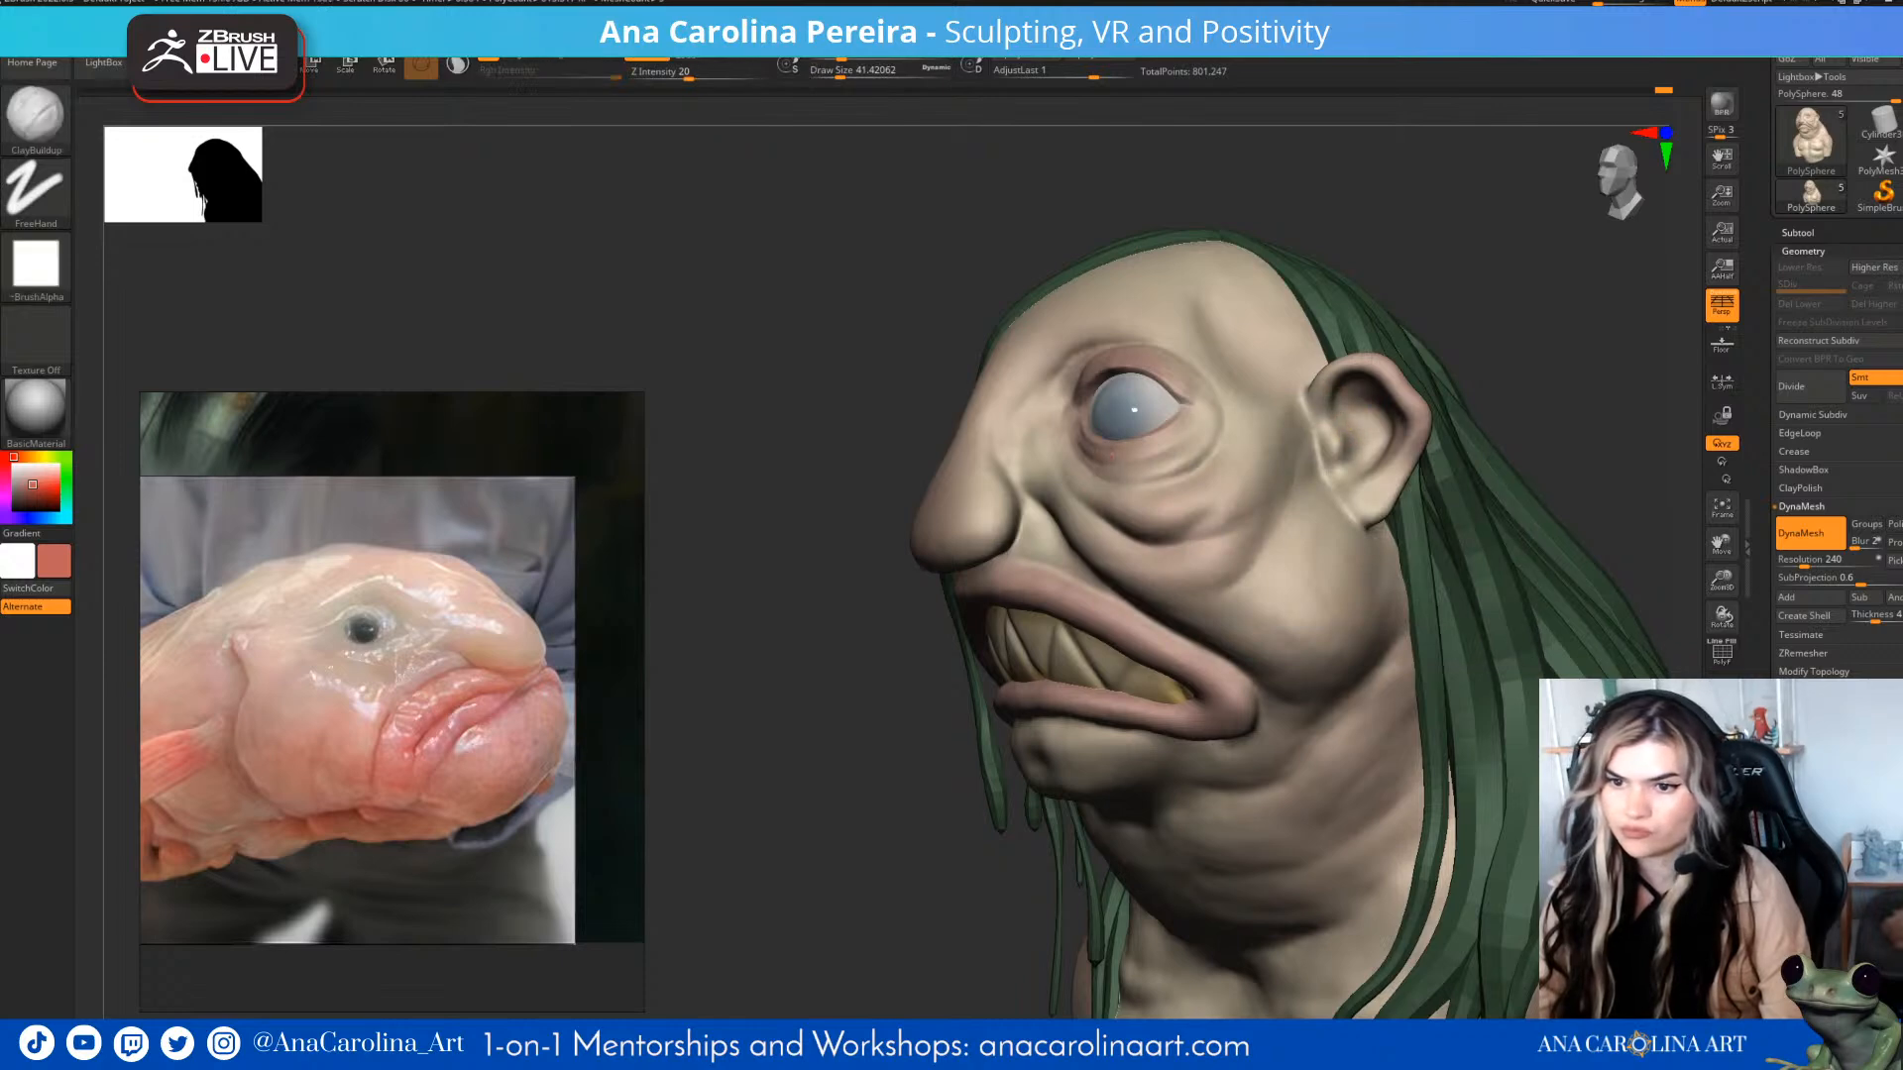
key("shift")
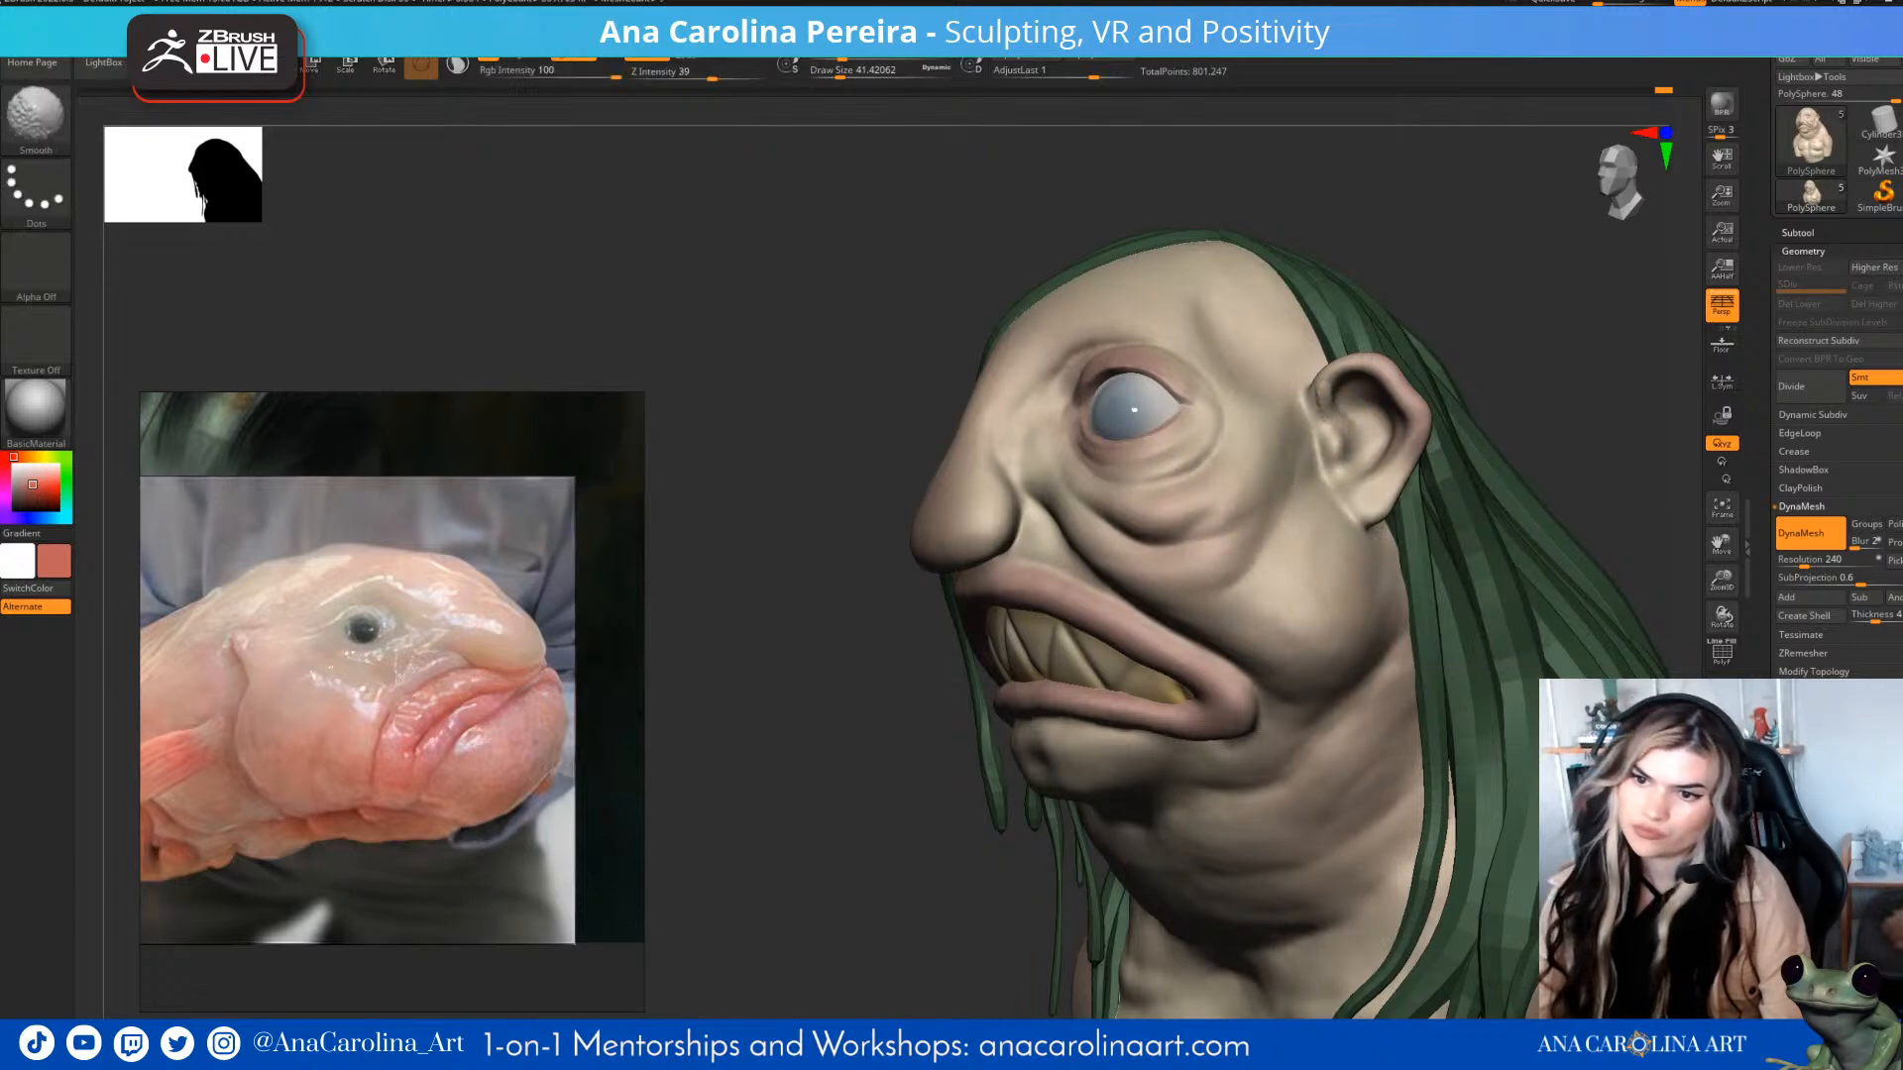
- Carve the creases inside the ear with DamStandard at a size of about 62
key("space")
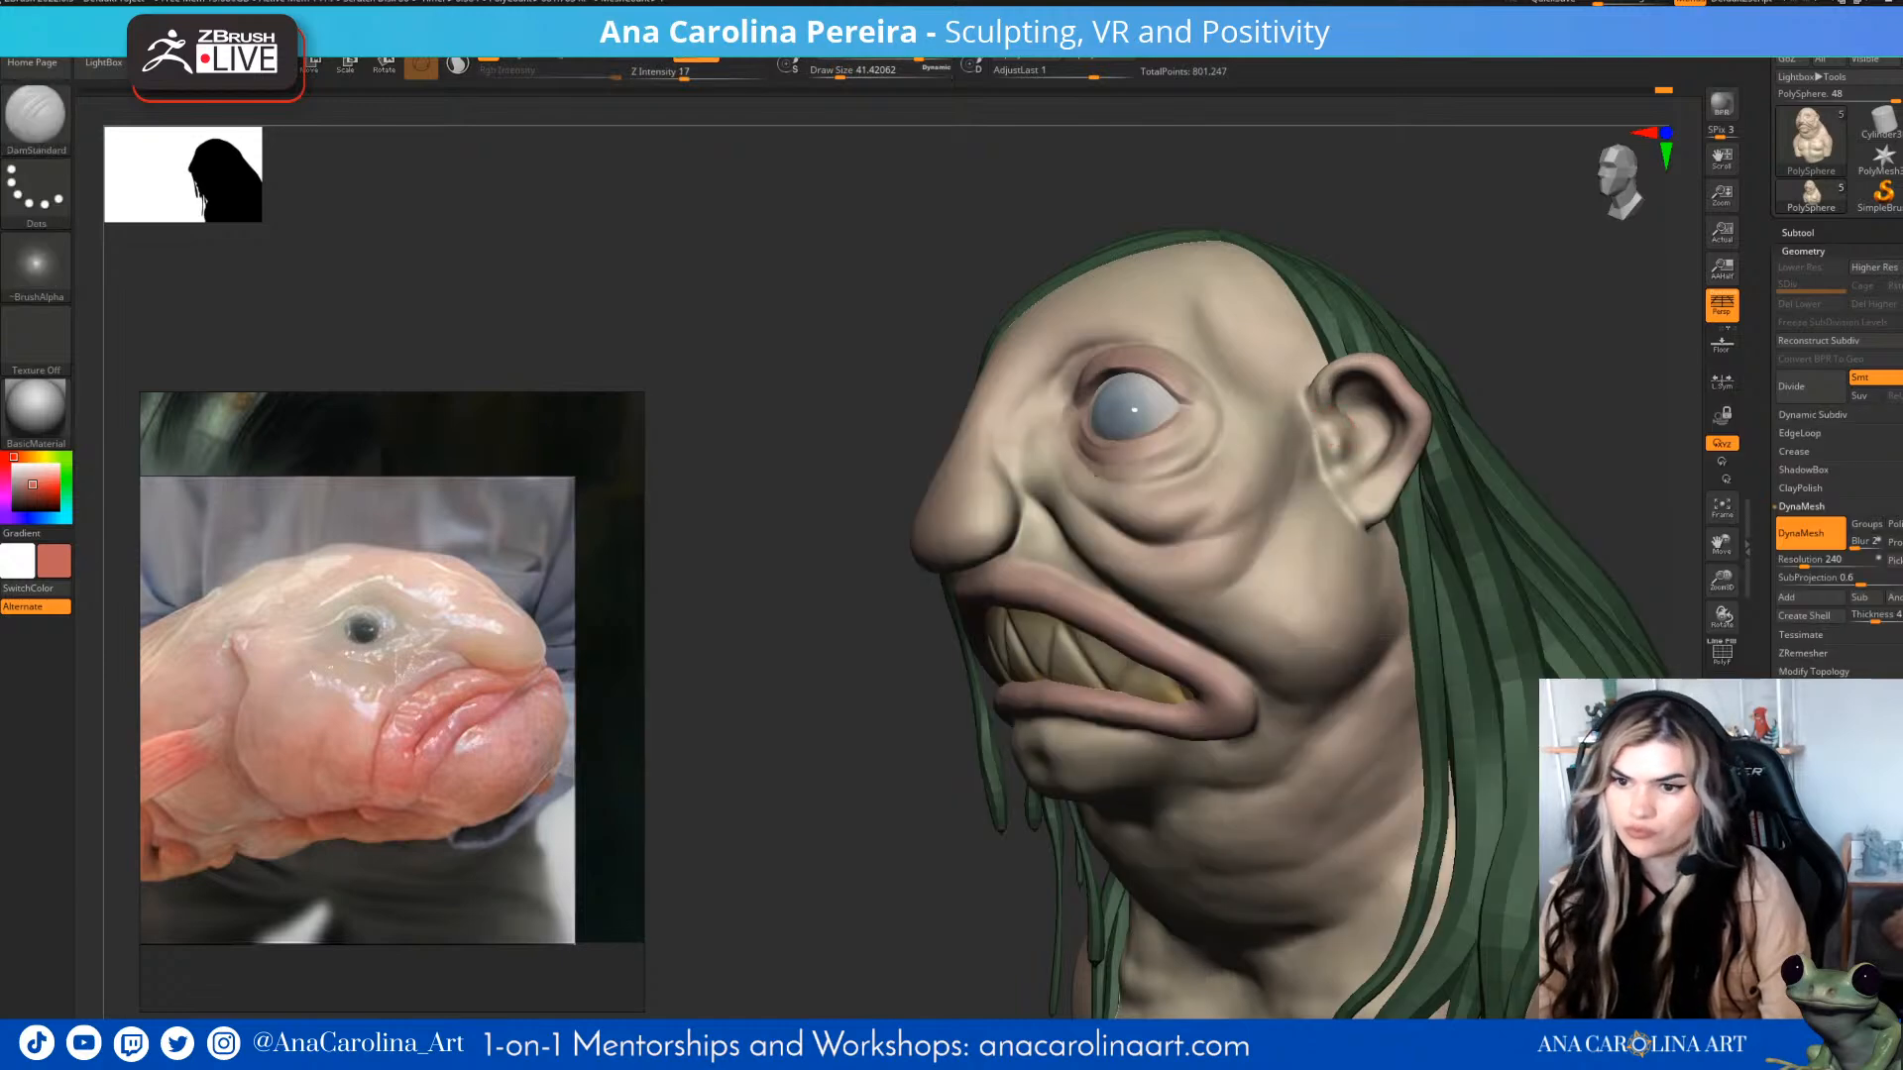
key("space")
key("space")
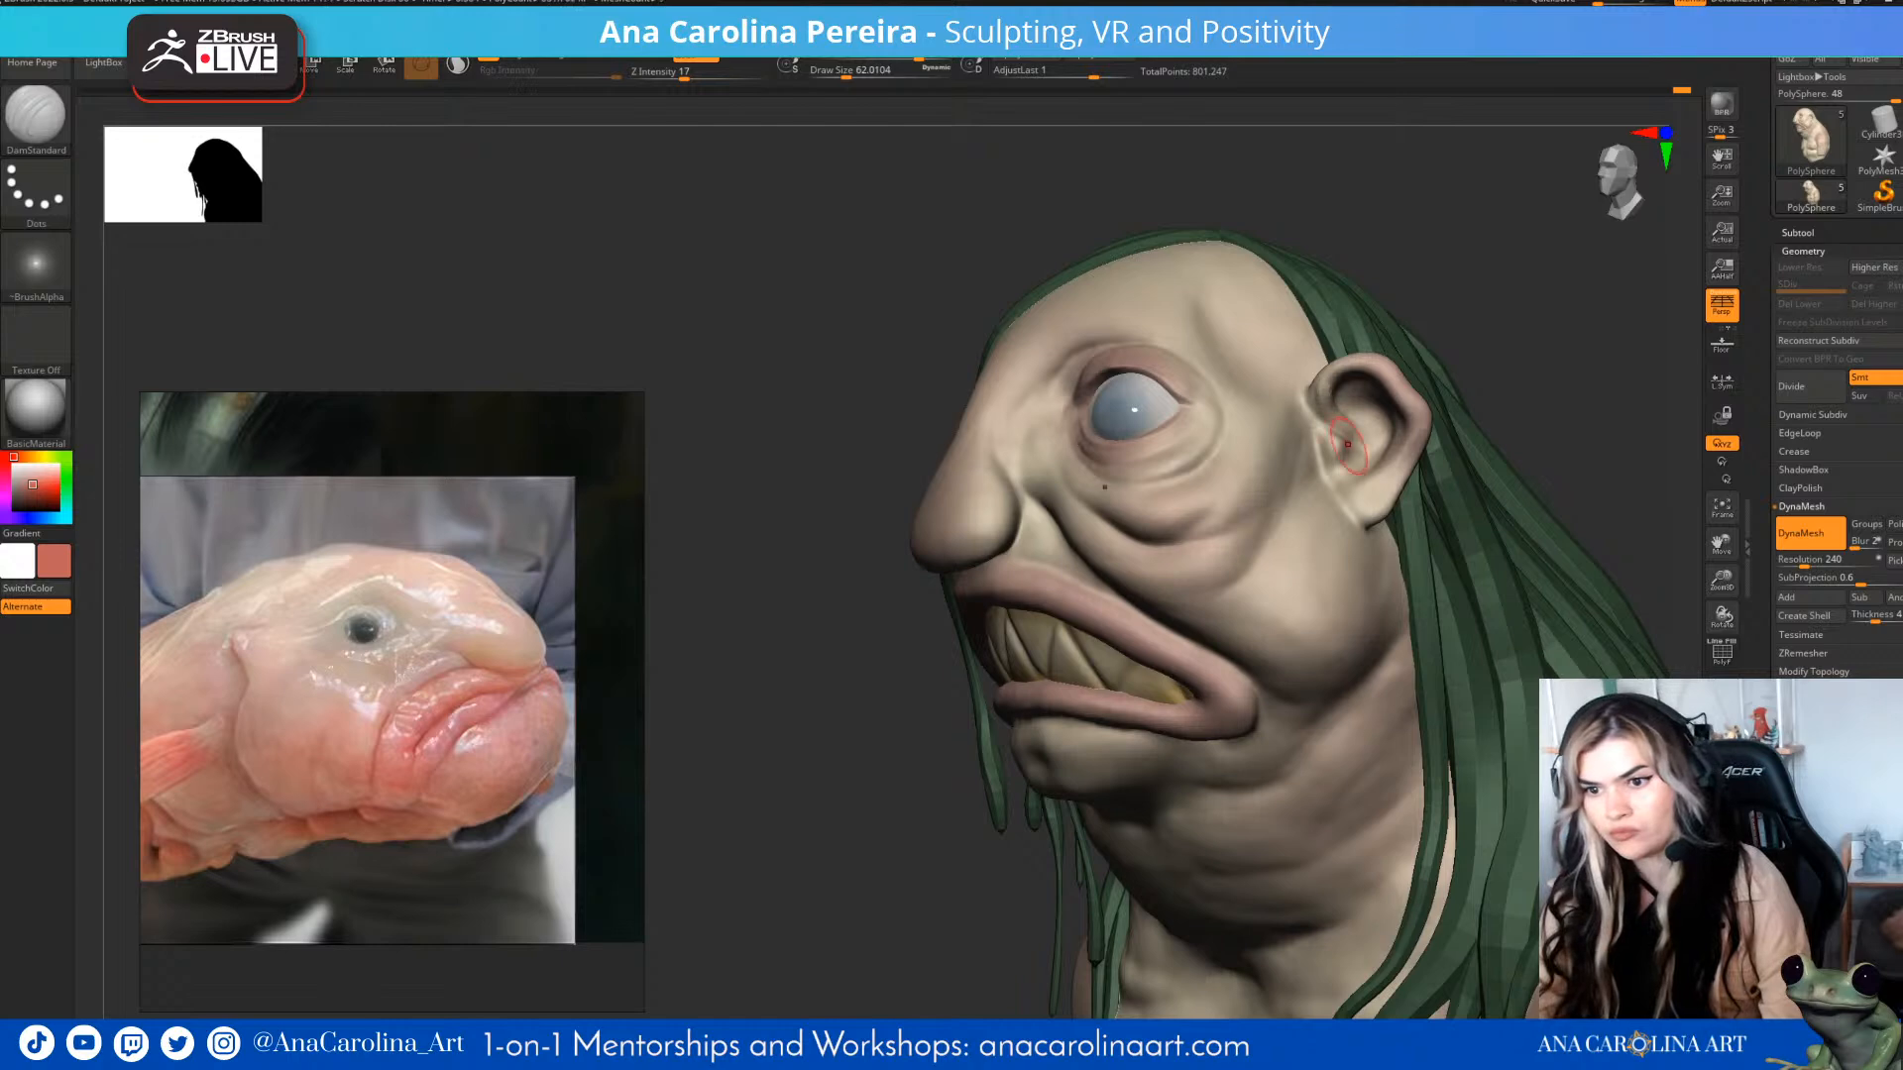
left_click_drag(1457, 454, 1365, 481)
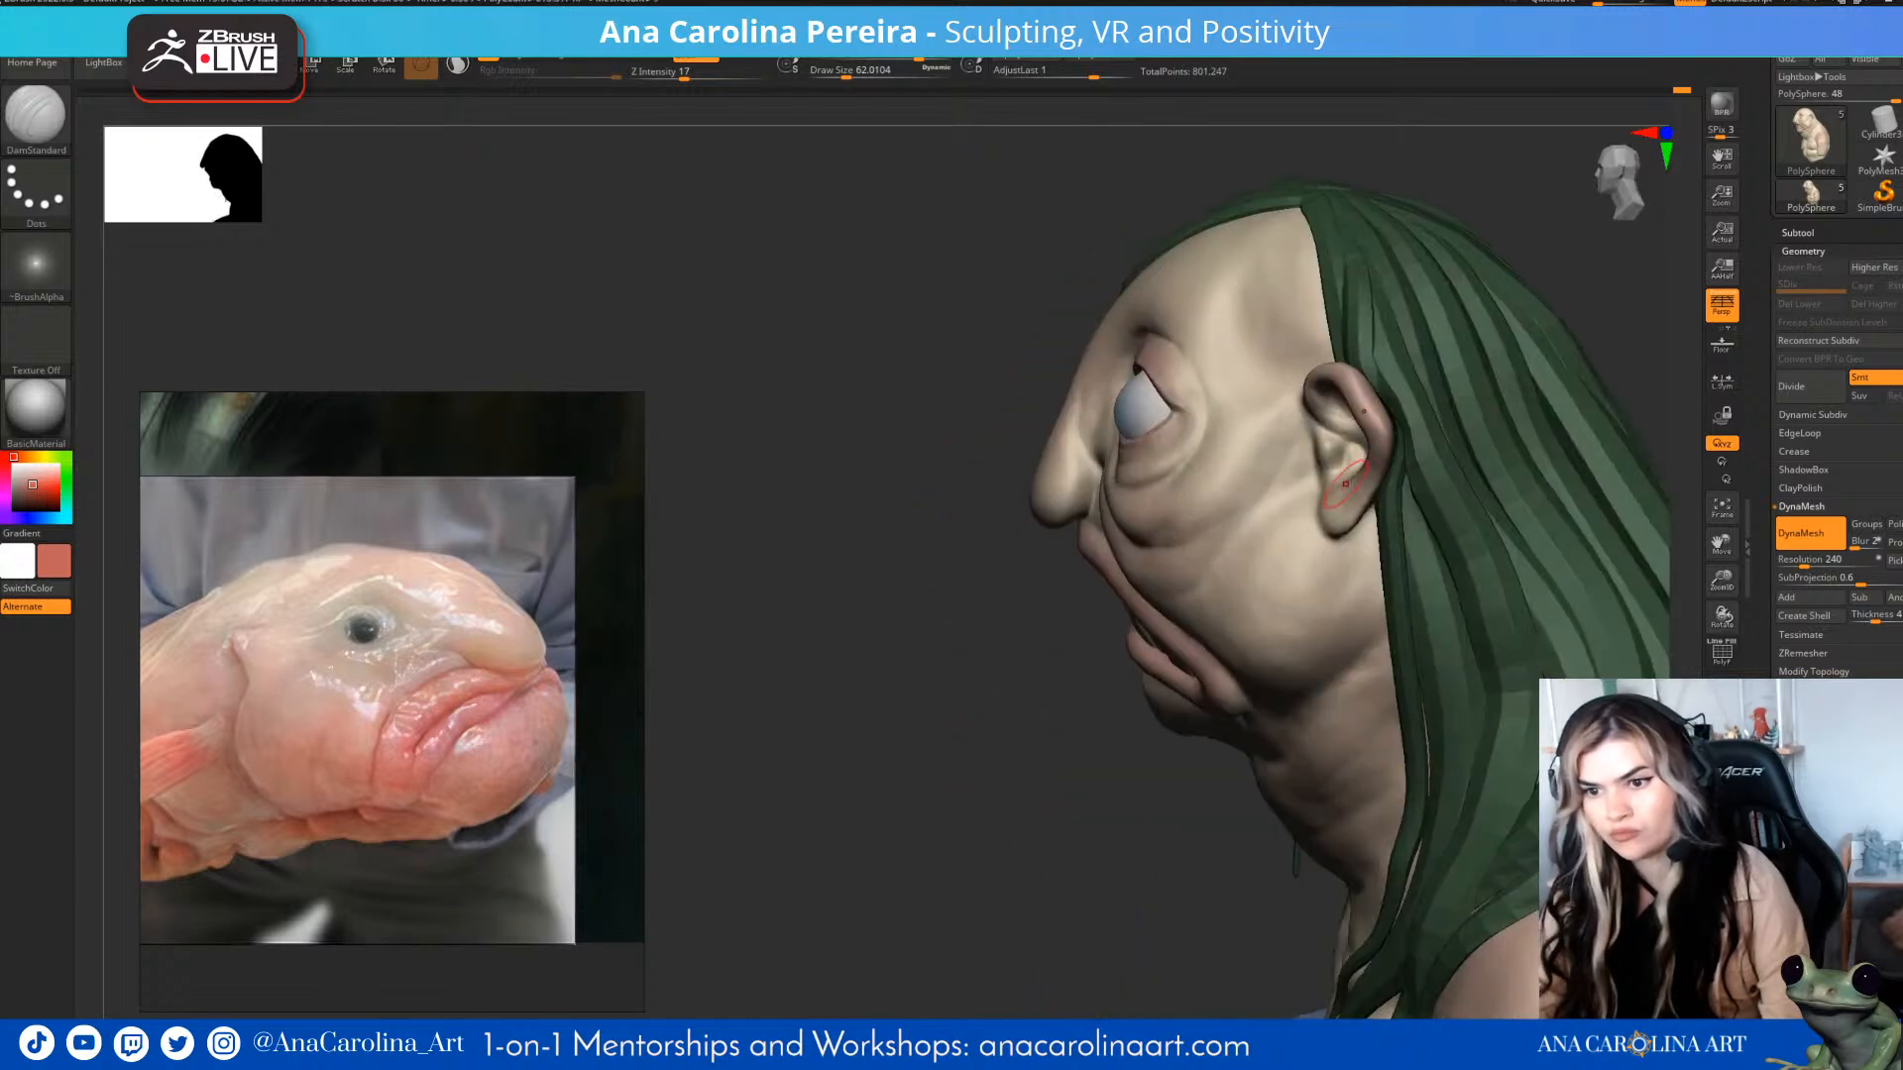
- Add volume at the front of the ear, where it meets the cheek, with ClayBuildup at a size of about 44
key("b")
key("c")
key("b")
right_click_drag(1139, 550, 1231, 562)
key("space")
left_click(1324, 478)
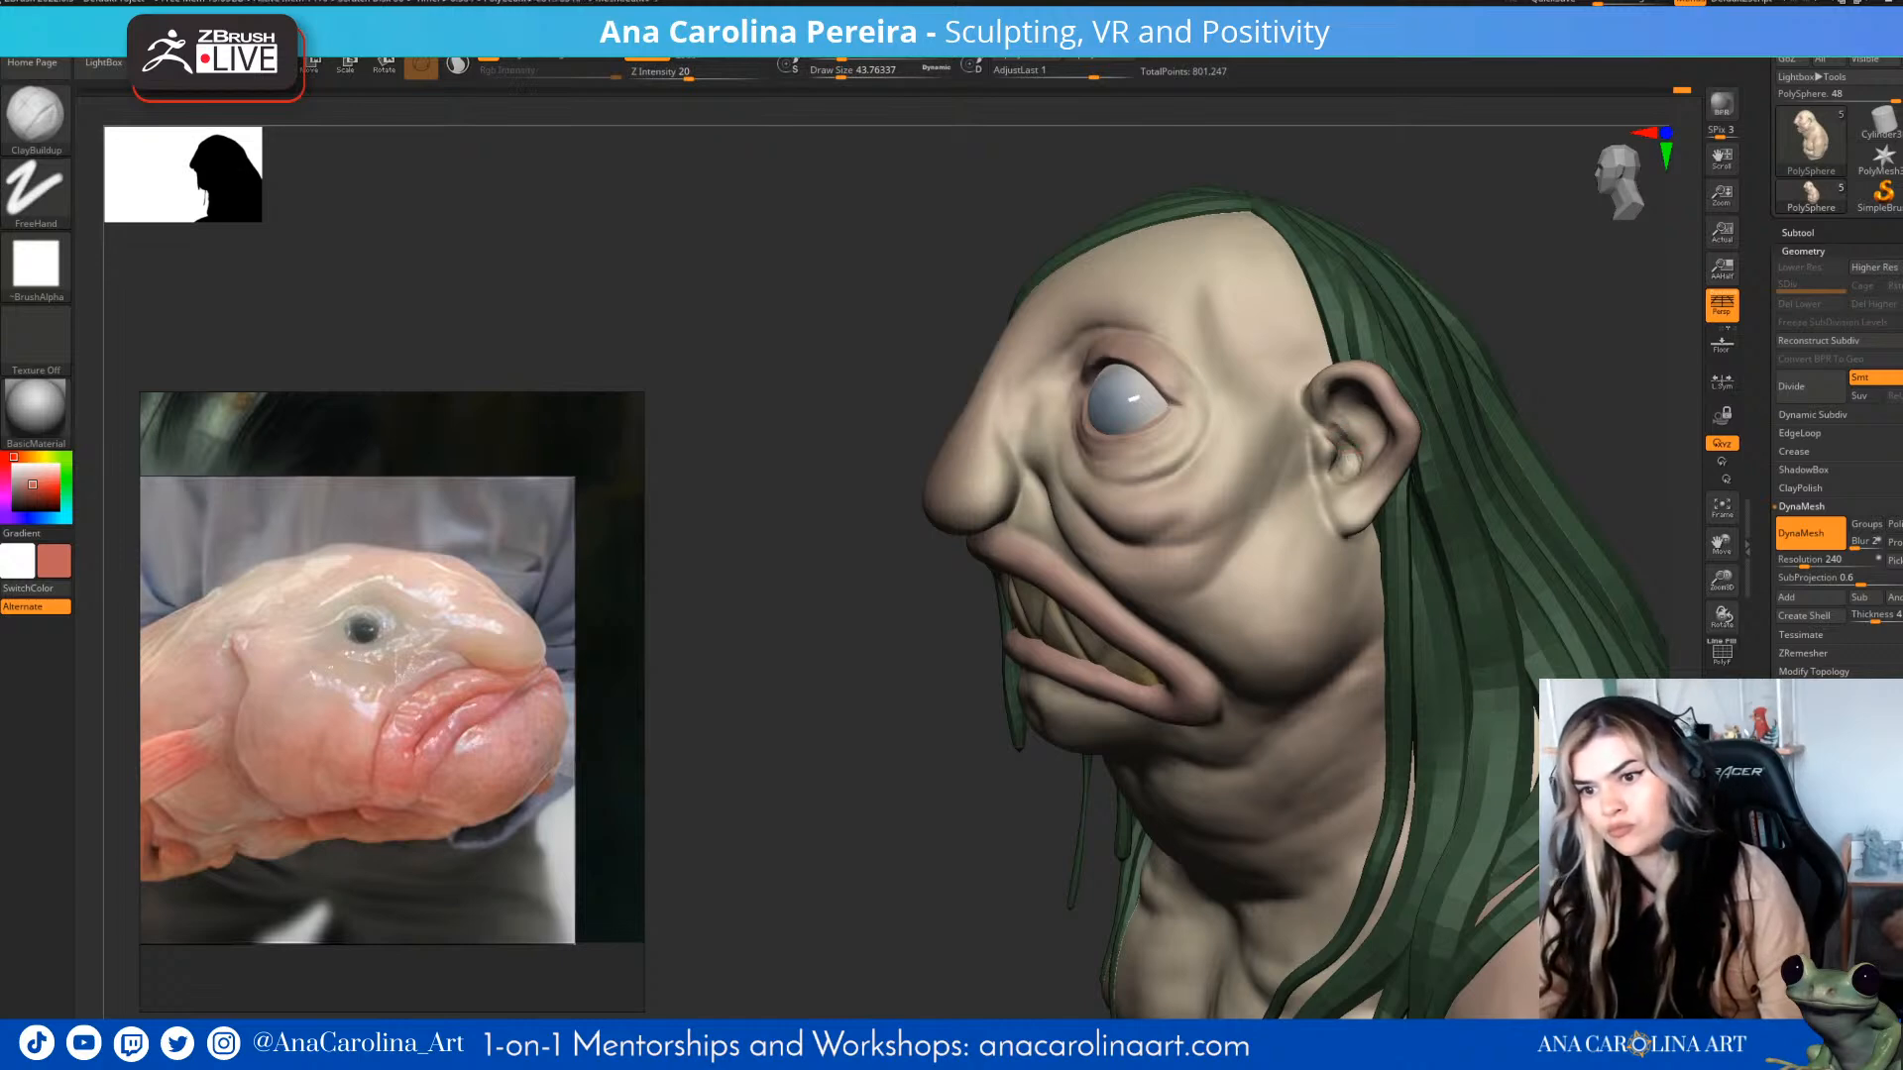
mouse_move(1375, 400)
right_mouse_down()
mouse_move(1529, 306)
mouse_move(1376, 388)
mouse_move(1447, 397)
mouse_move(1348, 438)
mouse_move(1398, 389)
mouse_move(1329, 463)
right_mouse_up()
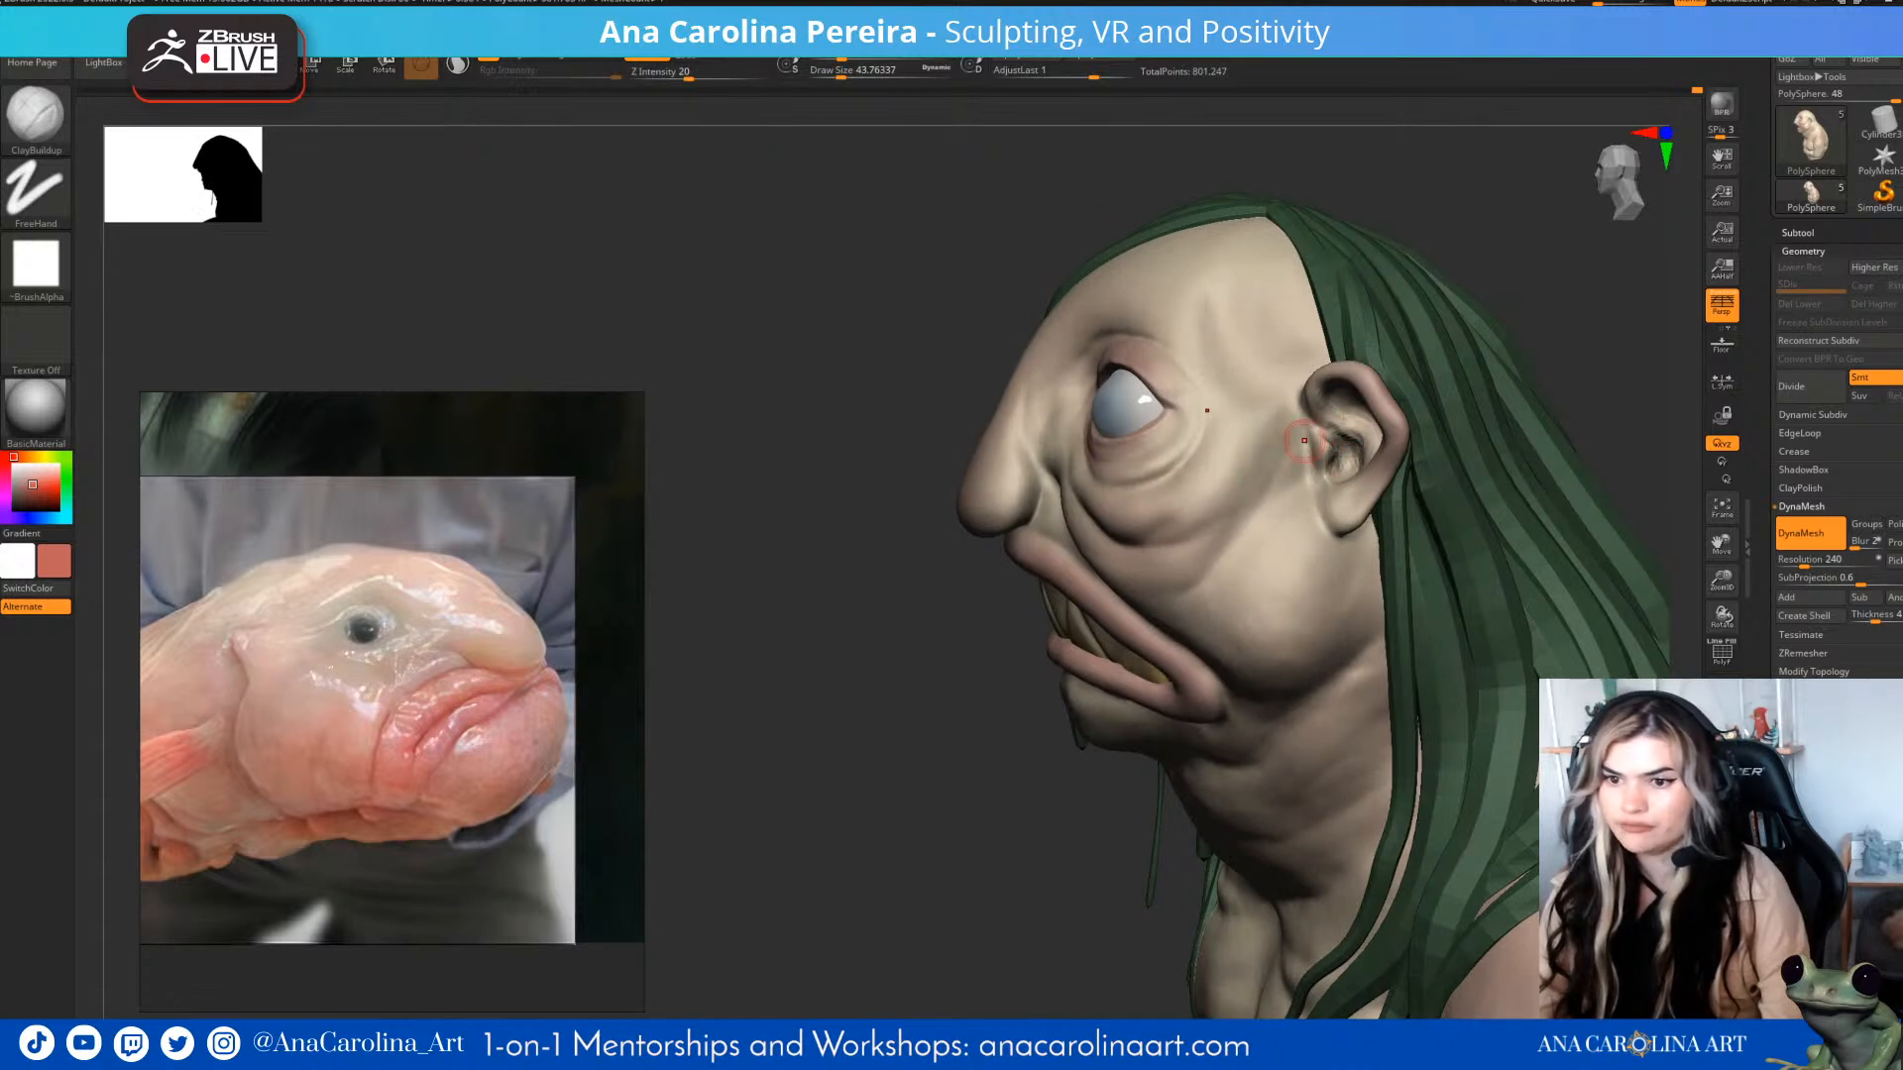
- Build up the folds inside the ear with ClayBuildup, working from side, low and front views
key("space")
mouse_move(1408, 397)
right_mouse_down()
mouse_move(1615, 311)
mouse_move(1546, 342)
mouse_move(1447, 462)
right_mouse_up()
key("space")
left_click(1523, 359)
right_click_drag(1522, 354, 1487, 319)
key("space")
left_click(1307, 423)
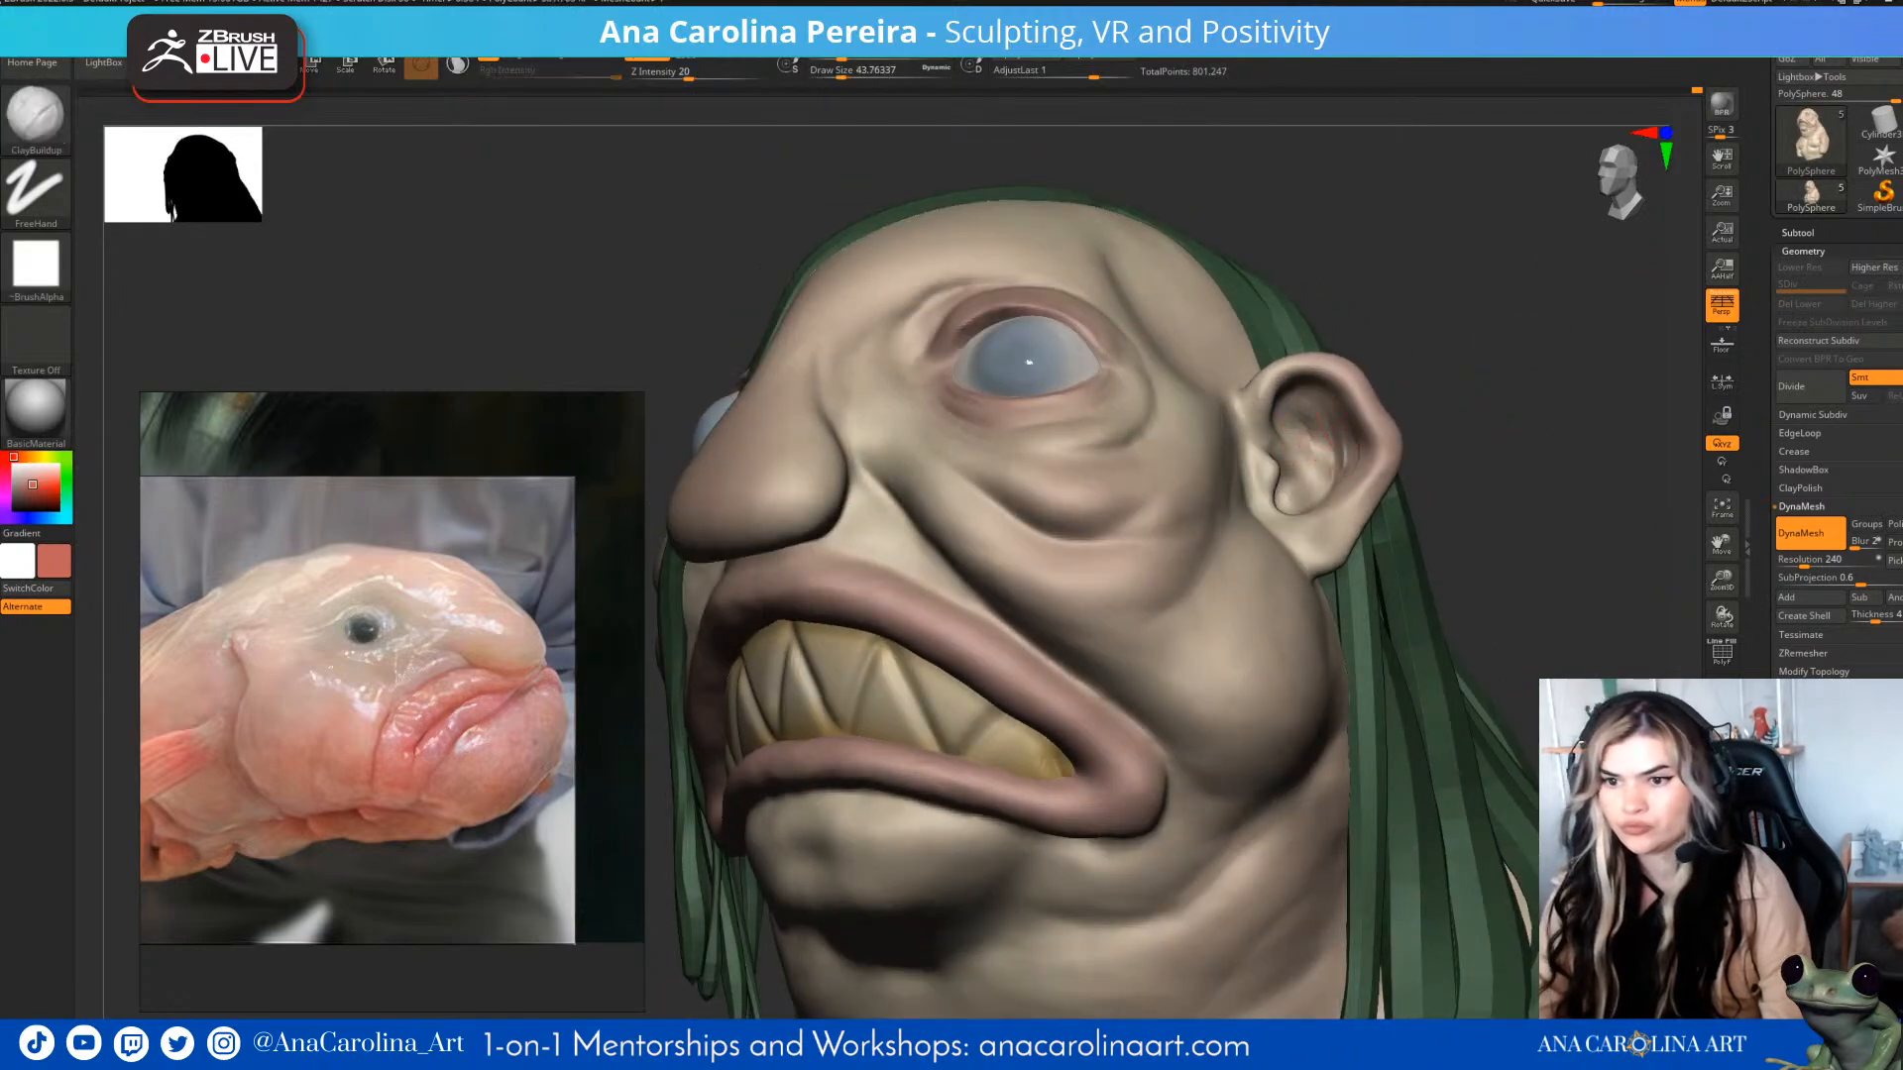
right_click_drag(1444, 382, 1536, 436)
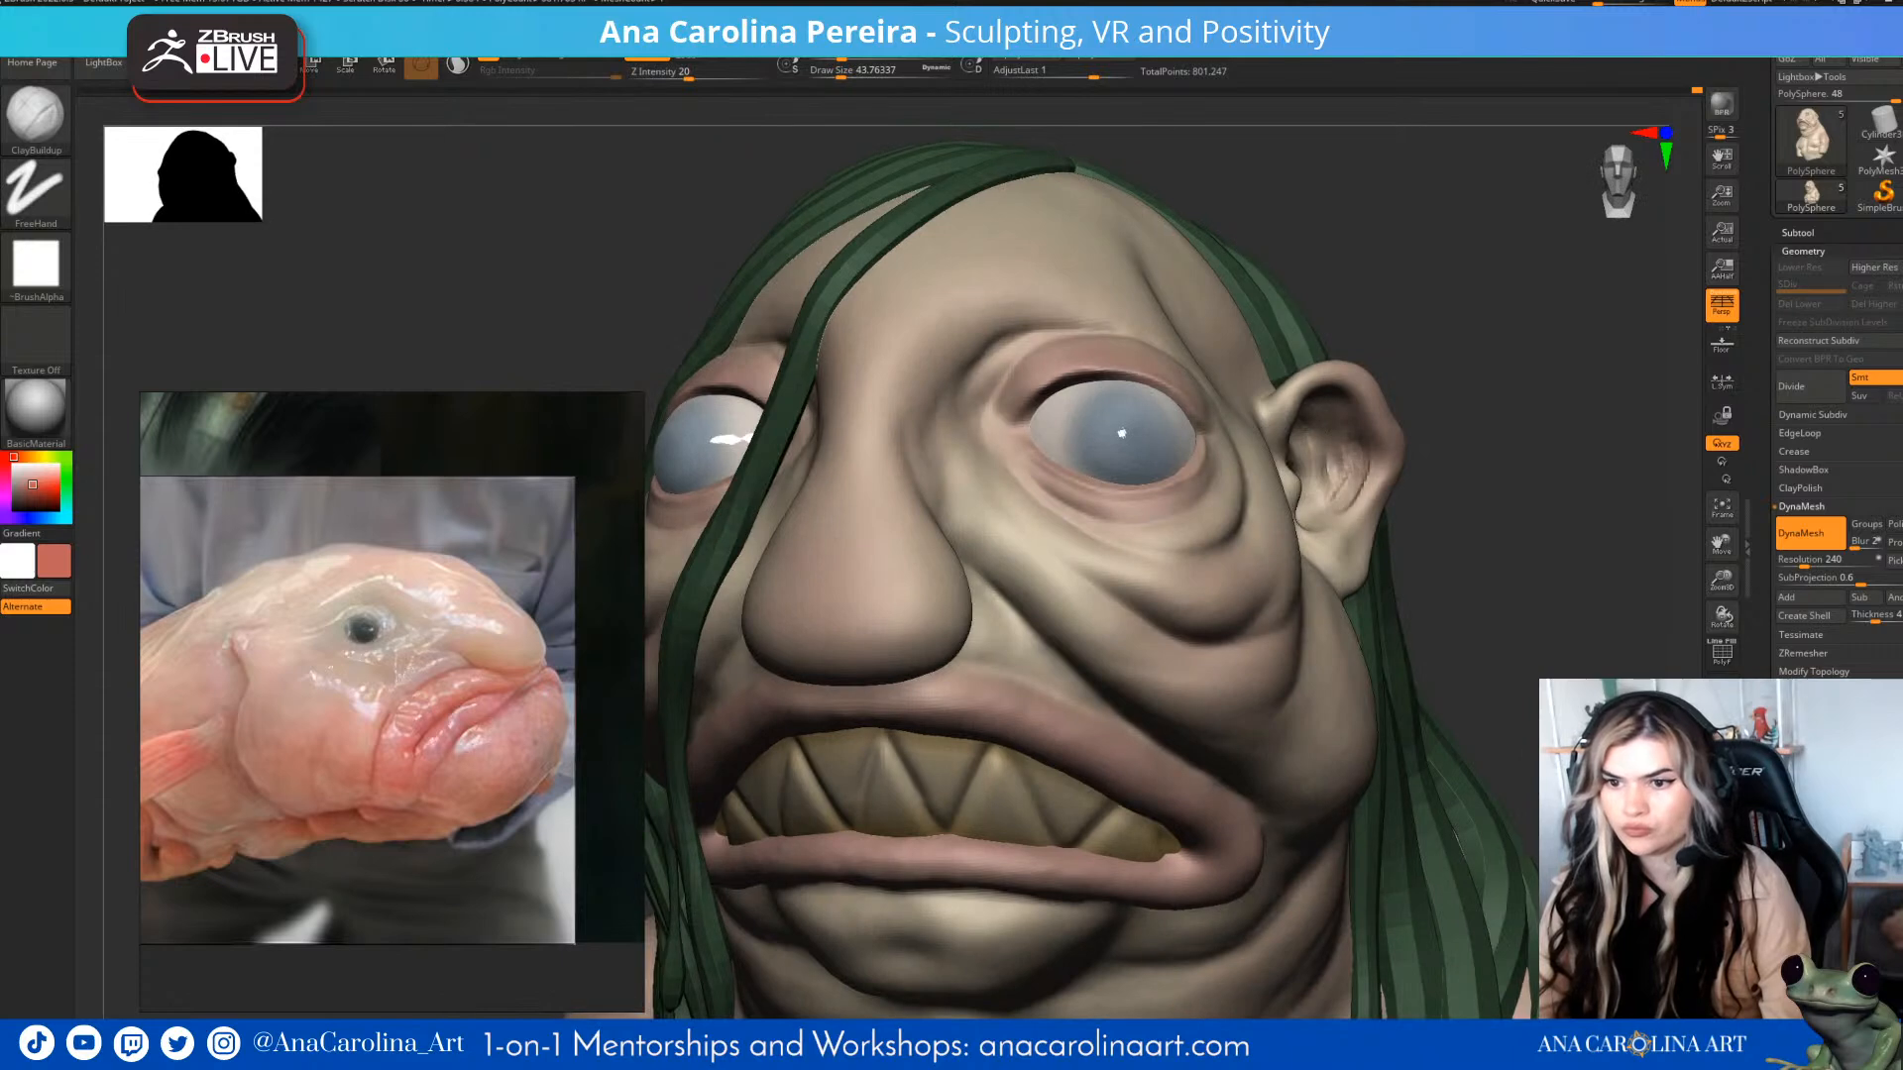
right_click_drag(1356, 413, 1334, 376)
- Try creasing the ear with DamStandard at a size of about 83 and undo the last strokes
key("b")
key("d")
key("s")
mouse_move(1420, 475)
right_mouse_down()
mouse_move(1326, 504)
mouse_move(1327, 432)
mouse_move(1347, 495)
mouse_move(1478, 433)
mouse_move(1323, 458)
right_mouse_up()
right_click(1334, 505)
key("ctrl+z")
key("ctrl+z")
key("ctrl+z")
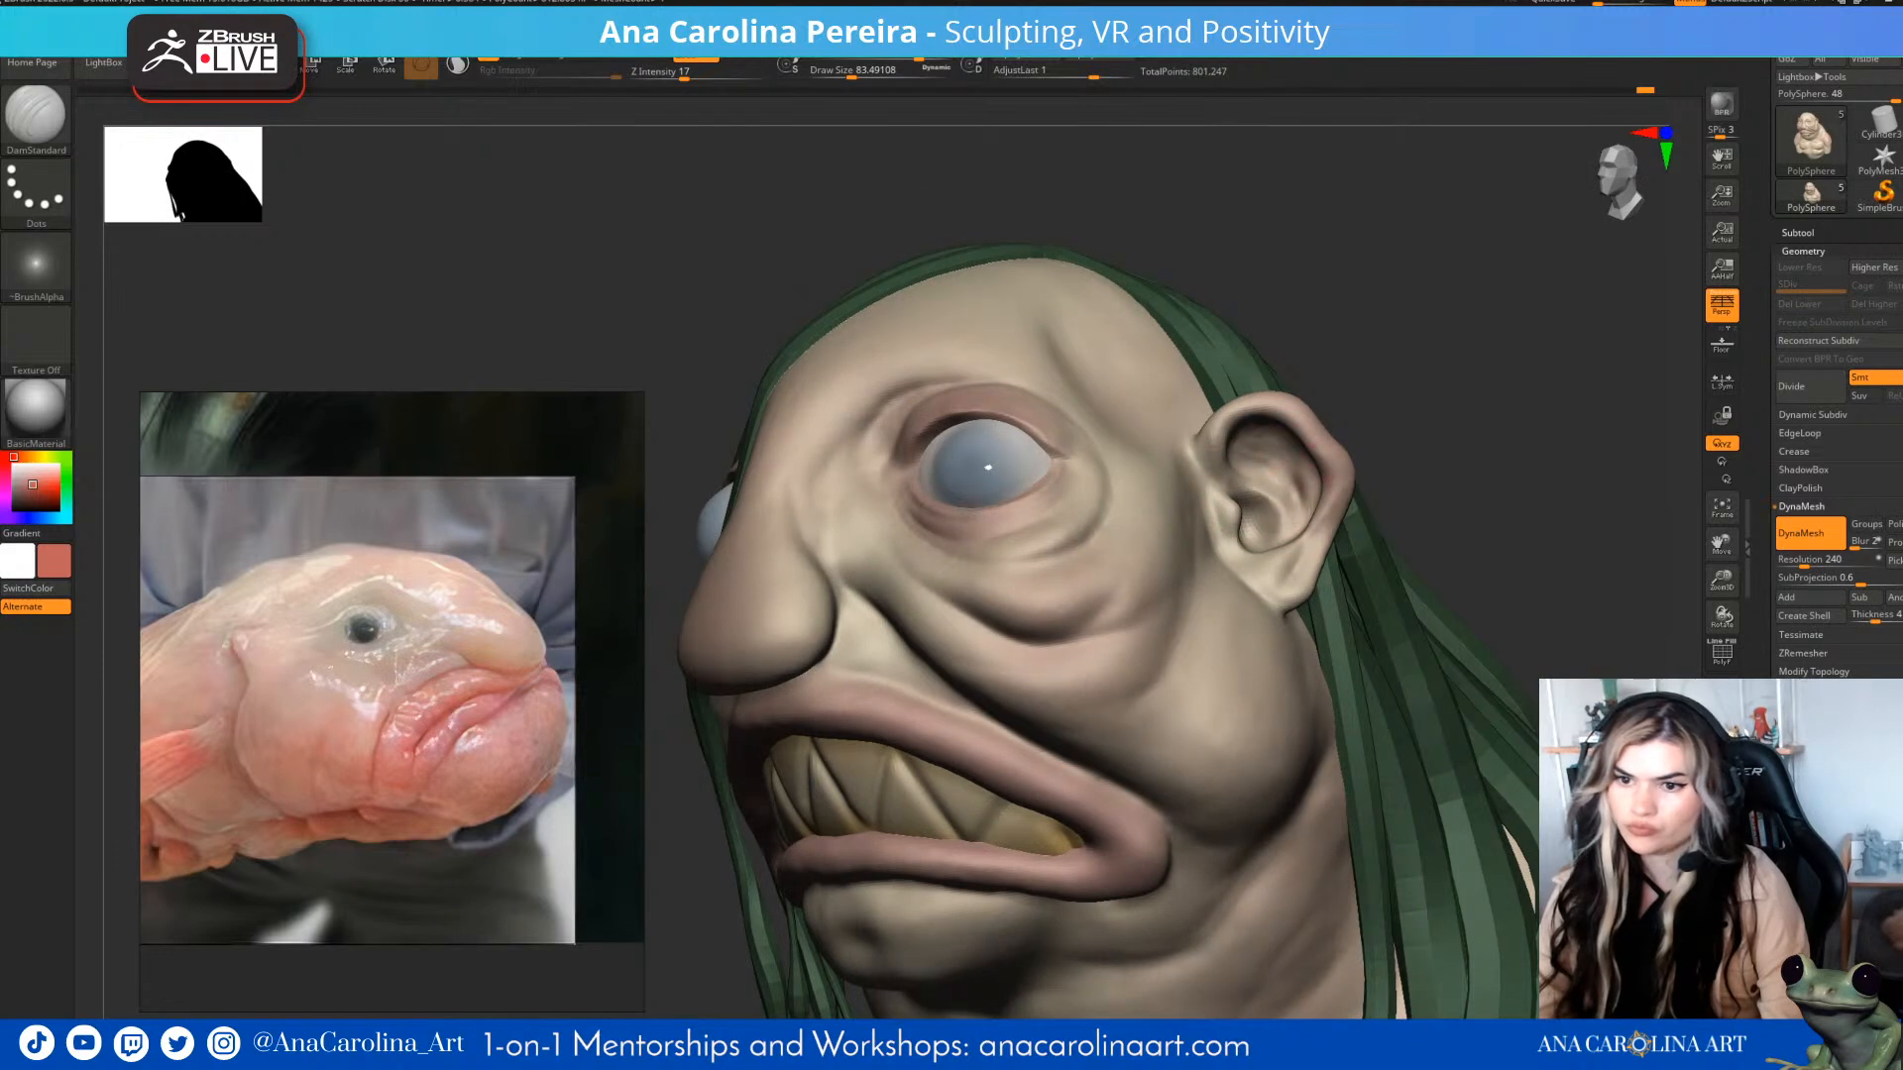
- Deepen the ear's inner hollow with DamStandard from the side
mouse_move(1324, 458)
right_mouse_down()
mouse_move(1326, 424)
mouse_move(1322, 497)
mouse_move(1324, 470)
mouse_move(1257, 437)
right_mouse_up()
key("space")
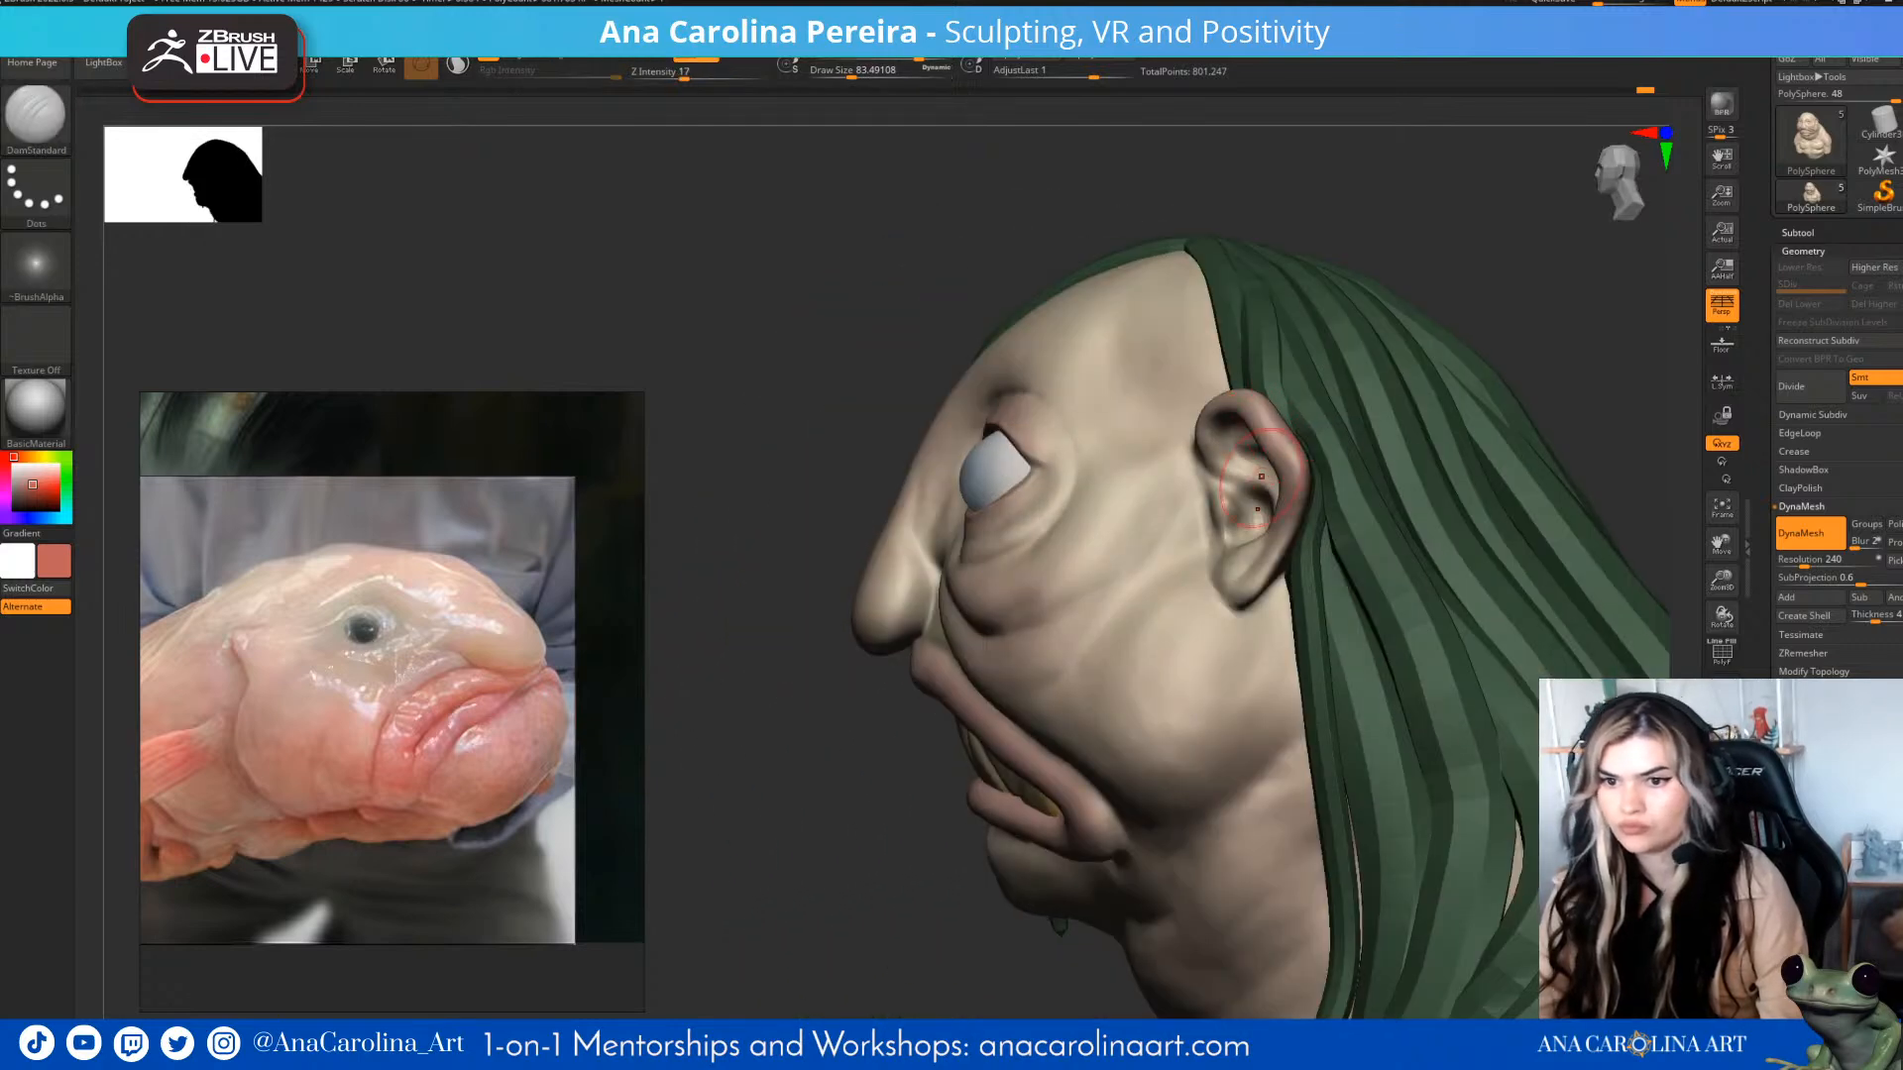
key("space")
left_click_drag(1240, 425, 1232, 425)
mouse_move(1240, 433)
right_mouse_down()
mouse_move(1324, 436)
mouse_move(1457, 383)
mouse_move(1460, 363)
mouse_move(1454, 466)
mouse_move(1487, 433)
mouse_move(1483, 359)
right_mouse_up()
- Refine the ear's inner folds with ClayBuildup at a size of about 33 and smooth the strokes
key("b")
key("c")
key("b")
key("space")
left_click_drag(1482, 358, 1474, 356)
right_click_drag(1475, 347, 1474, 365, "ctrl")
key("space")
left_click_drag(1314, 544, 1323, 545)
left_click_drag(1356, 409, 1290, 395)
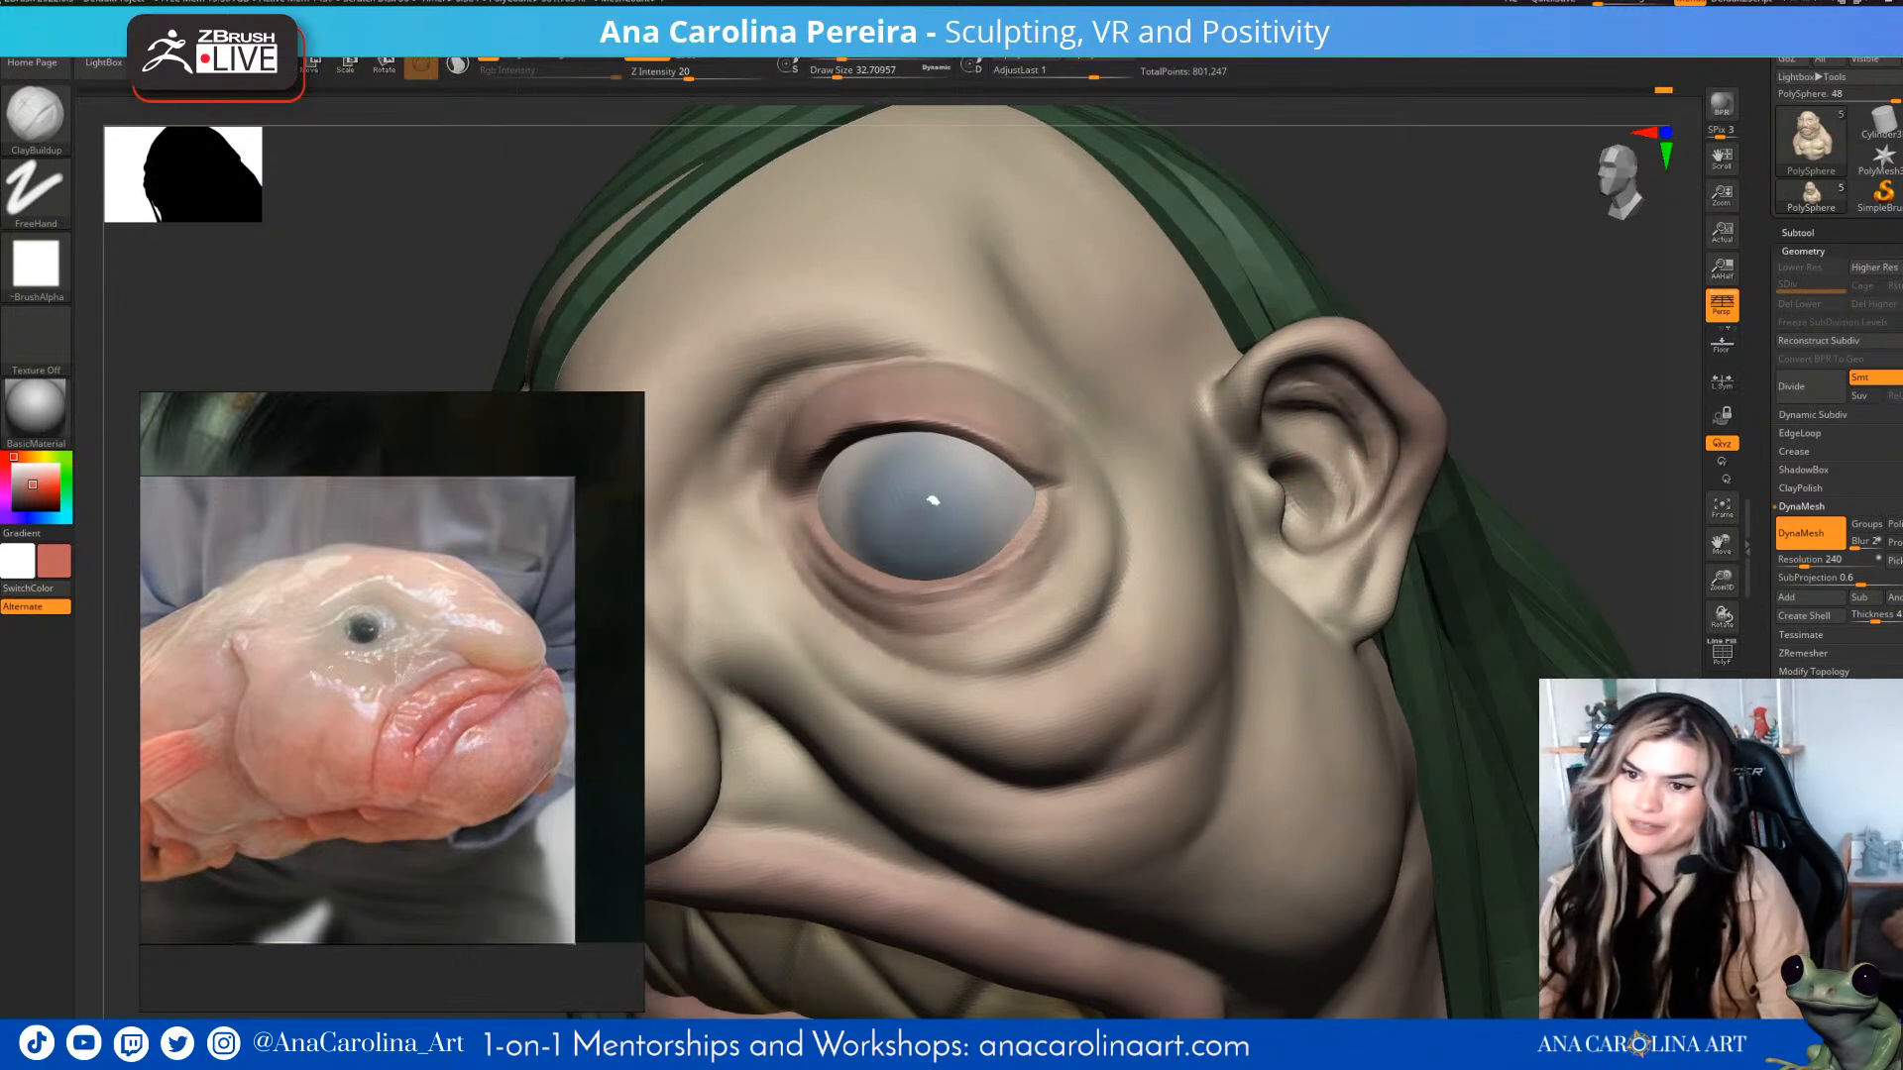
key("shift")
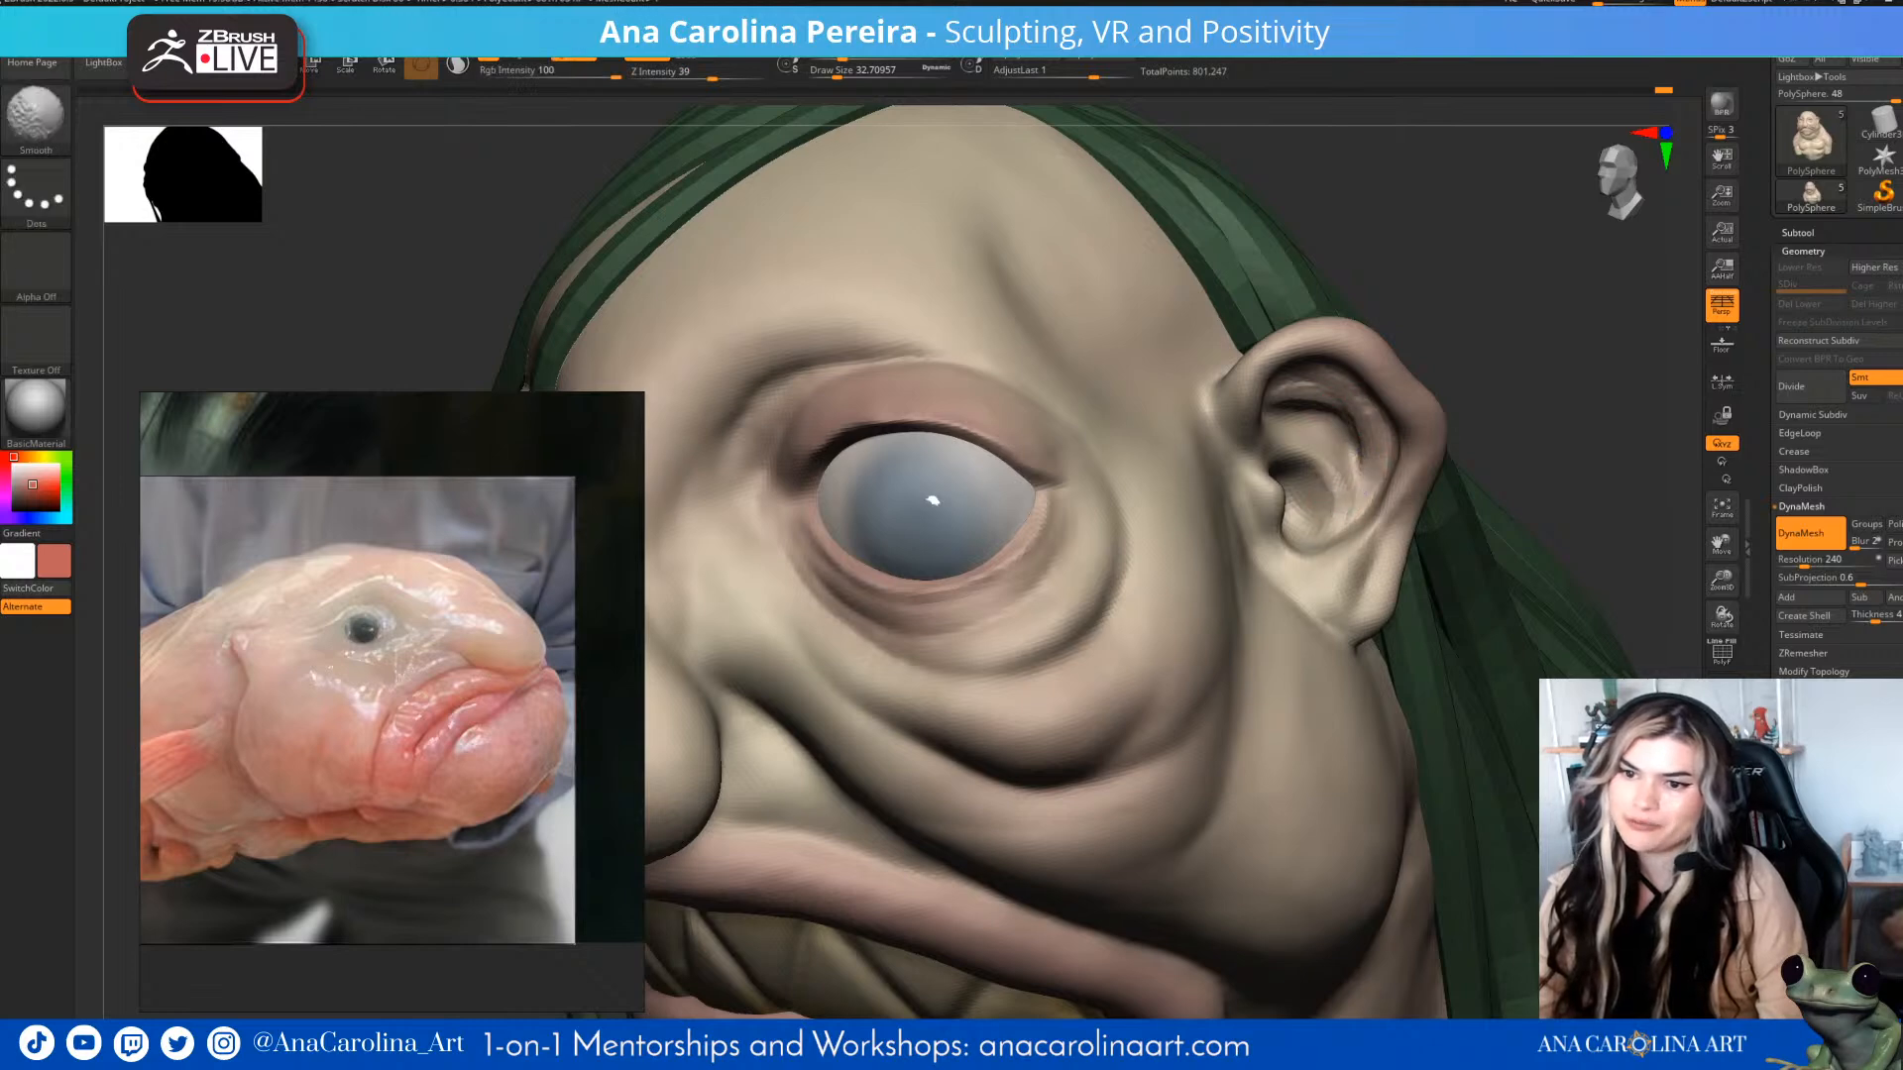
- Try reshaping the mouth around the lower lip with the Move brush at sizes of about 223 and 197, and undo the changes
left_click_drag(1497, 397, 1435, 228, "alt")
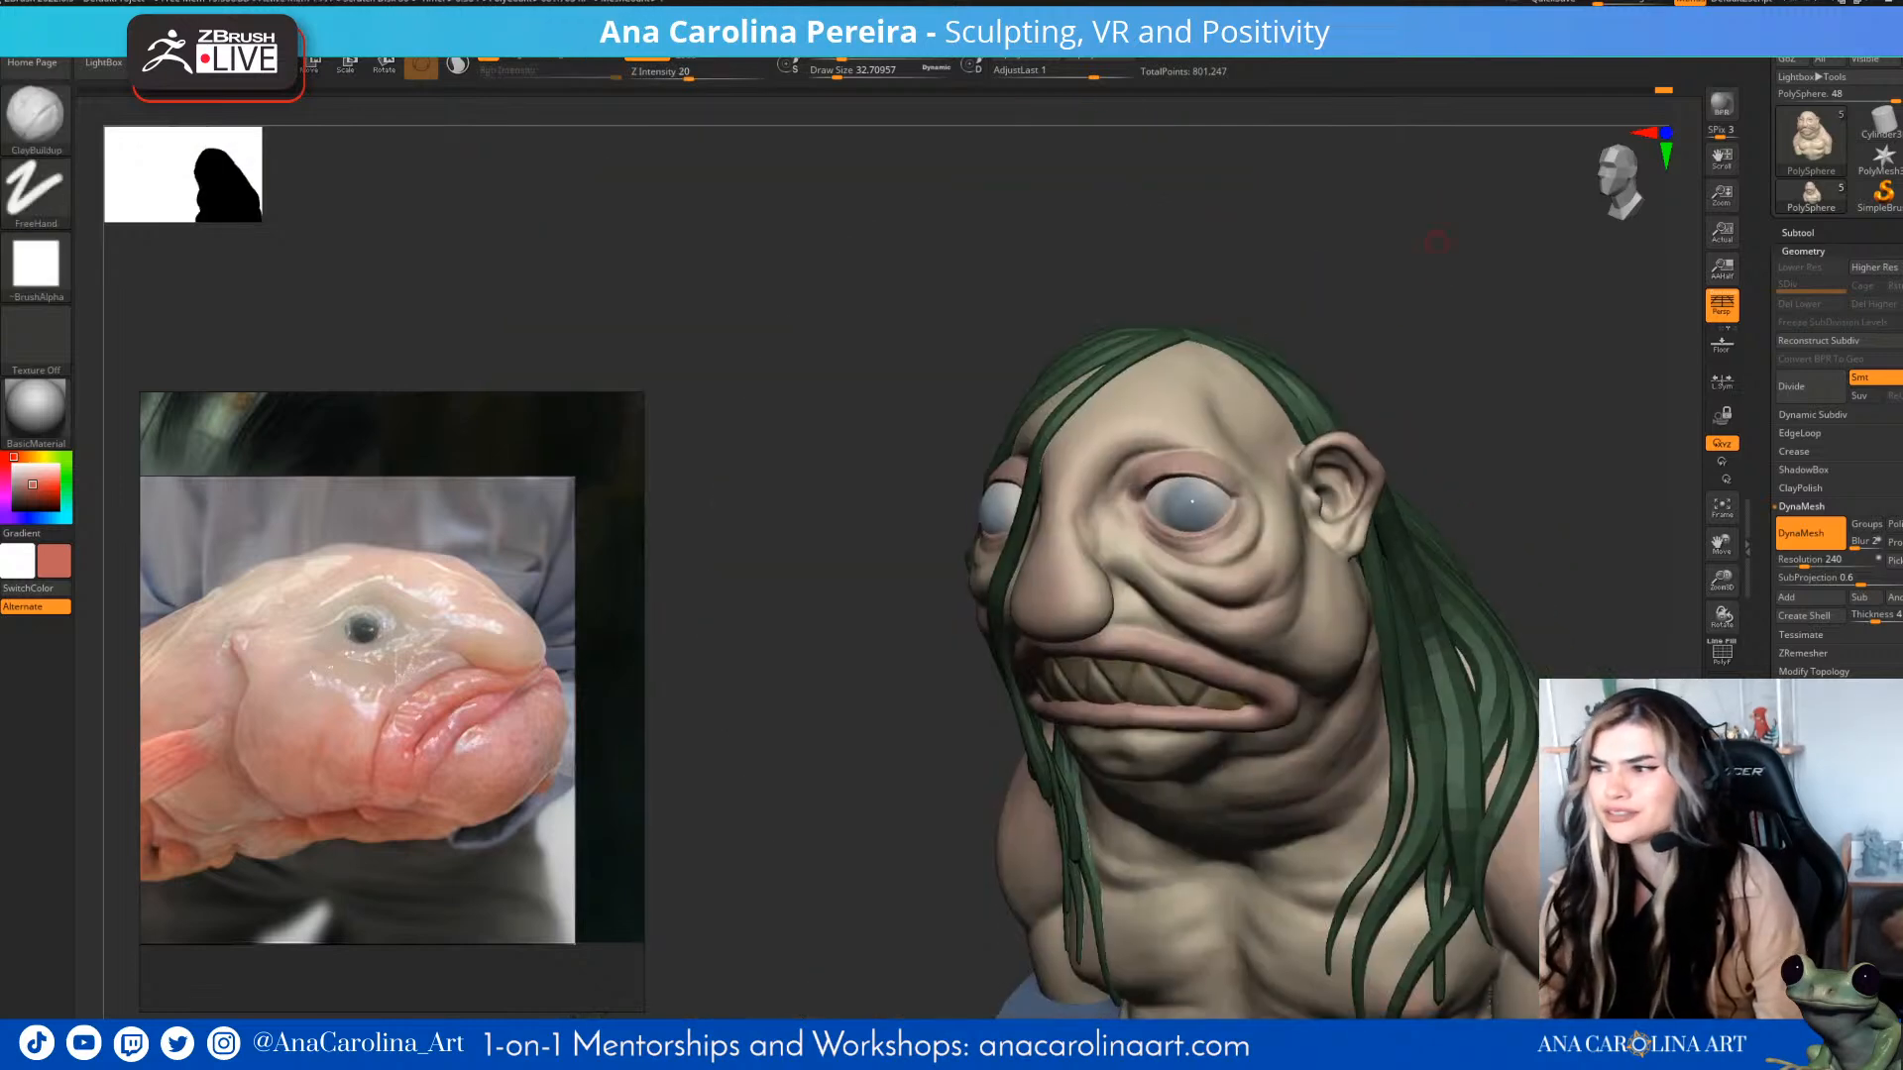
left_click_drag(1523, 344, 1449, 208, "alt")
mouse_move(1427, 397)
left_mouse_down()
mouse_move(1526, 391)
mouse_move(922, 396)
mouse_move(1451, 370)
mouse_move(1437, 485)
left_mouse_up()
key("b")
key("m")
key("v")
key("space")
left_click(1010, 536)
left_click_drag(1010, 537, 1014, 536)
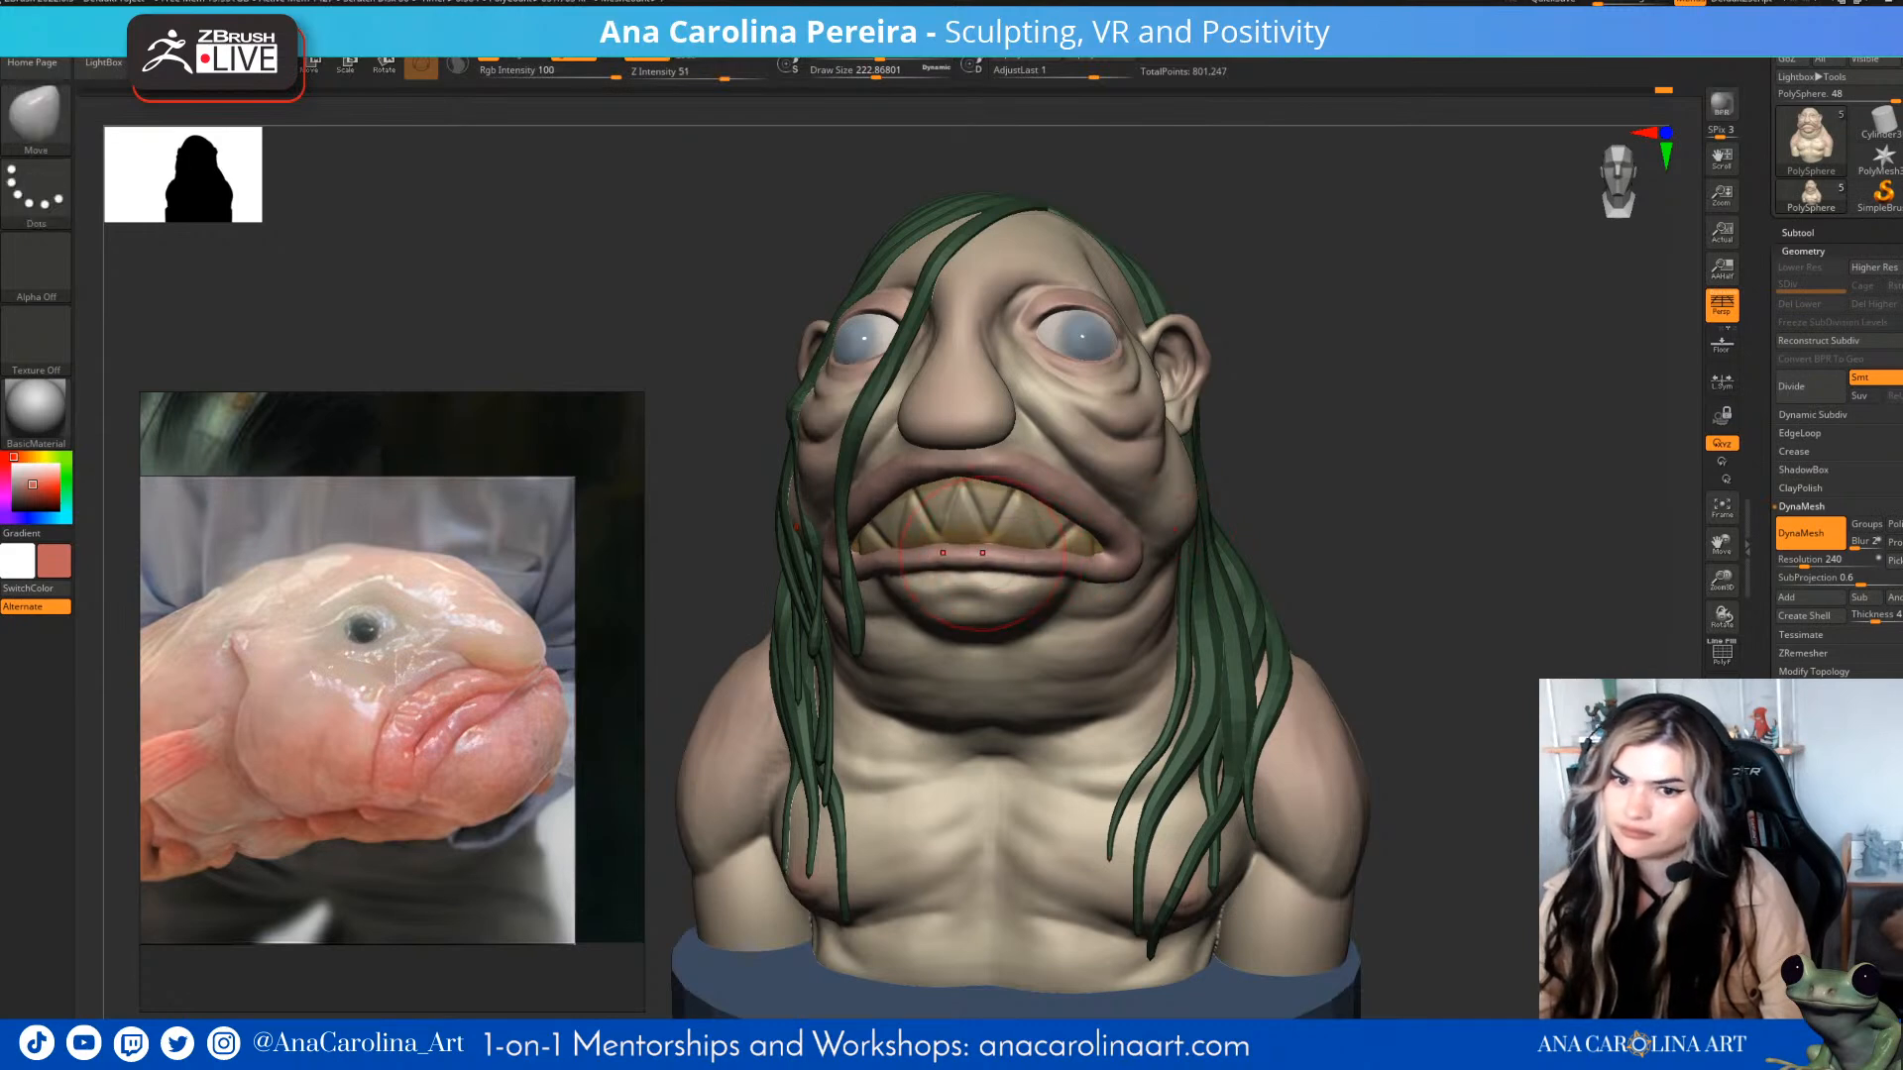
key("space")
left_click_drag(987, 553, 976, 553)
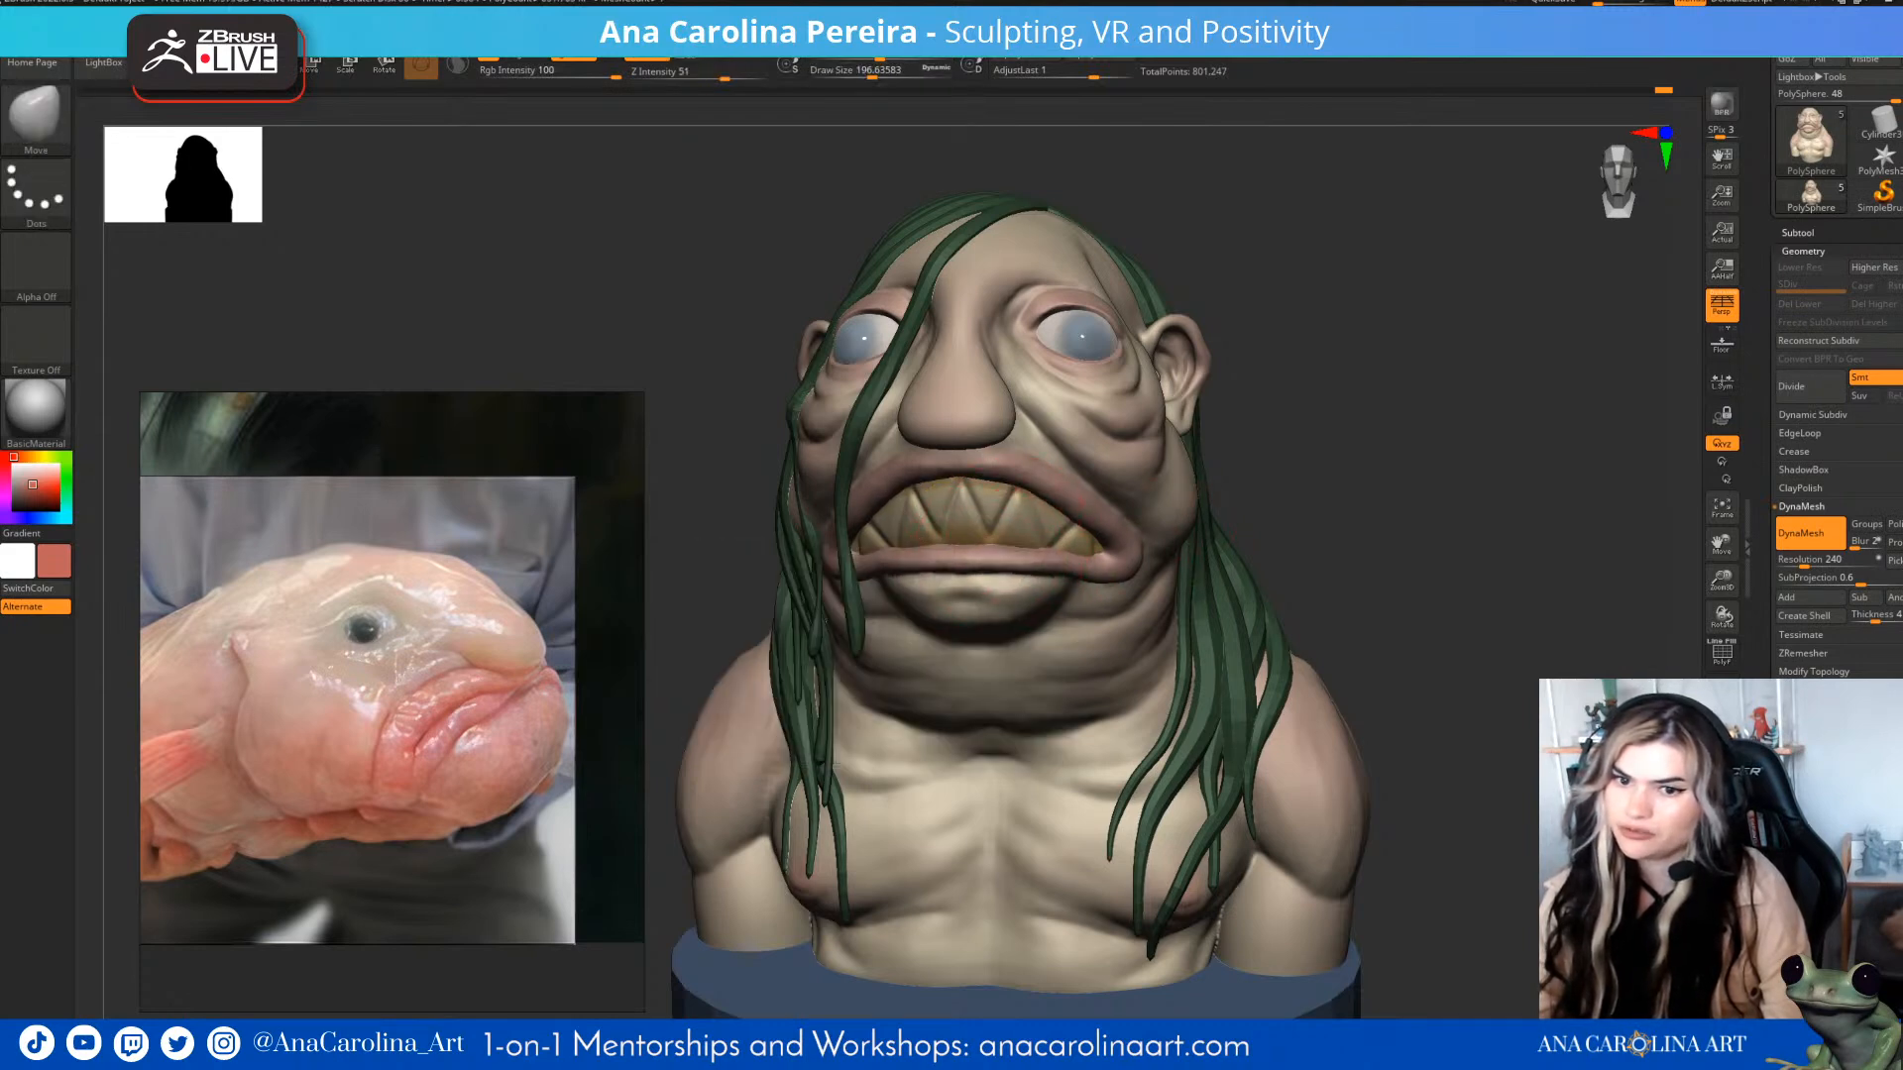
key("ctrl+z")
left_click_drag(970, 508, 967, 518)
key("ctrl+z")
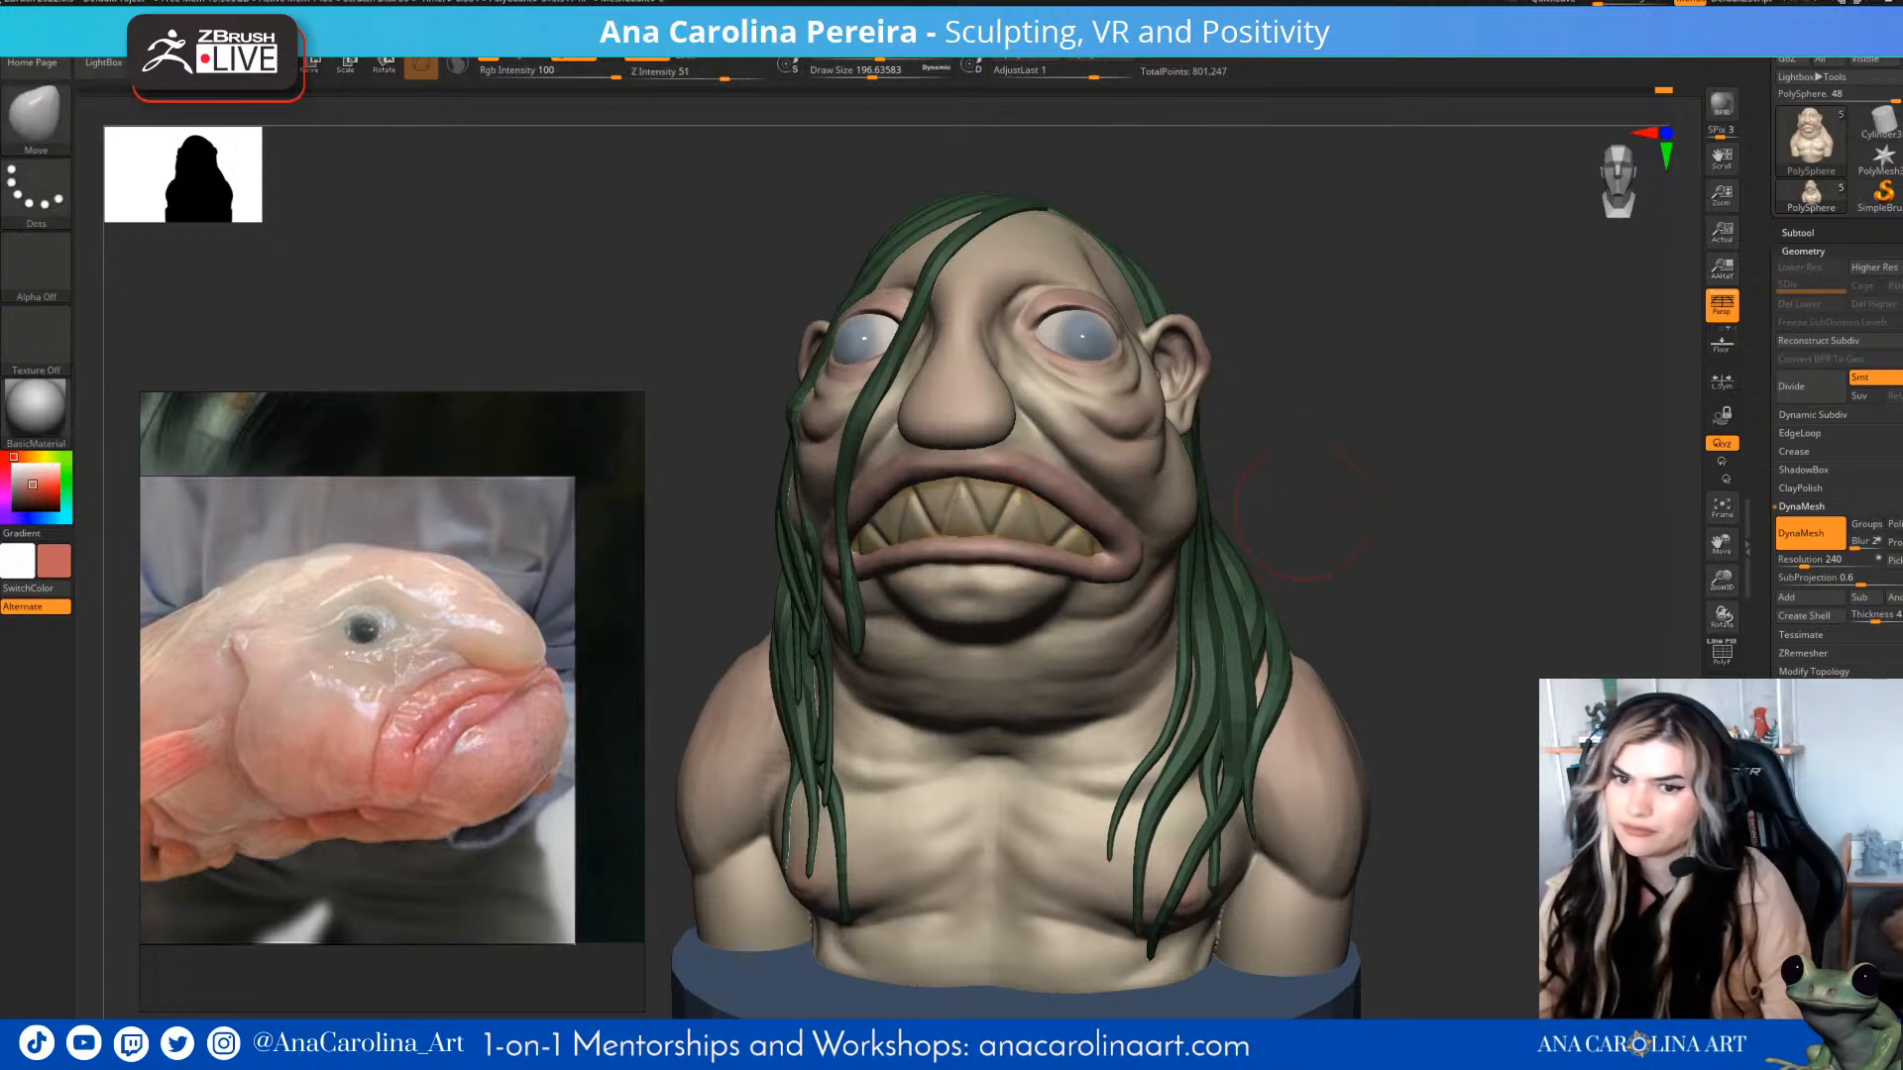
- Examine the full bust's silhouette and proportions from the front, three-quarter view and side
left_click_drag(1400, 474, 1444, 475)
left_click_drag(1420, 392, 1417, 406, "alt")
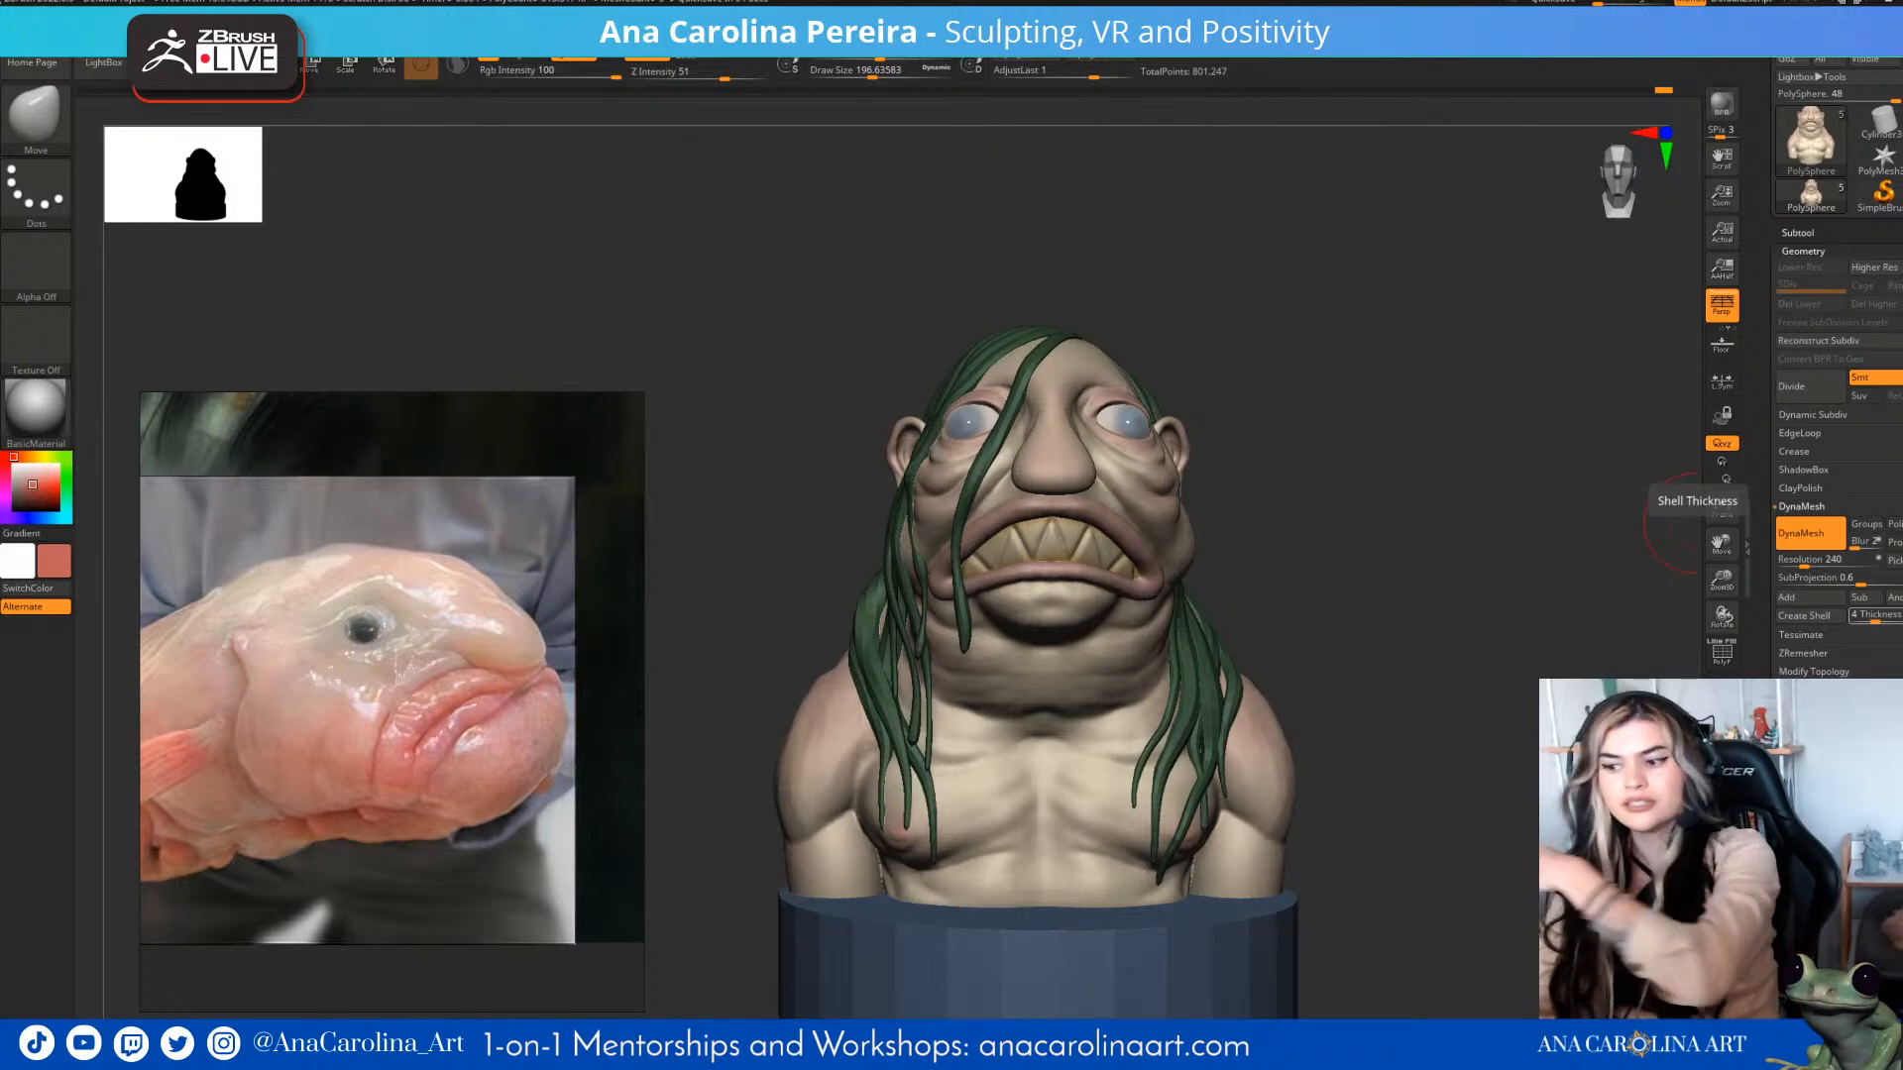
left_click_drag(1693, 523, 1393, 451)
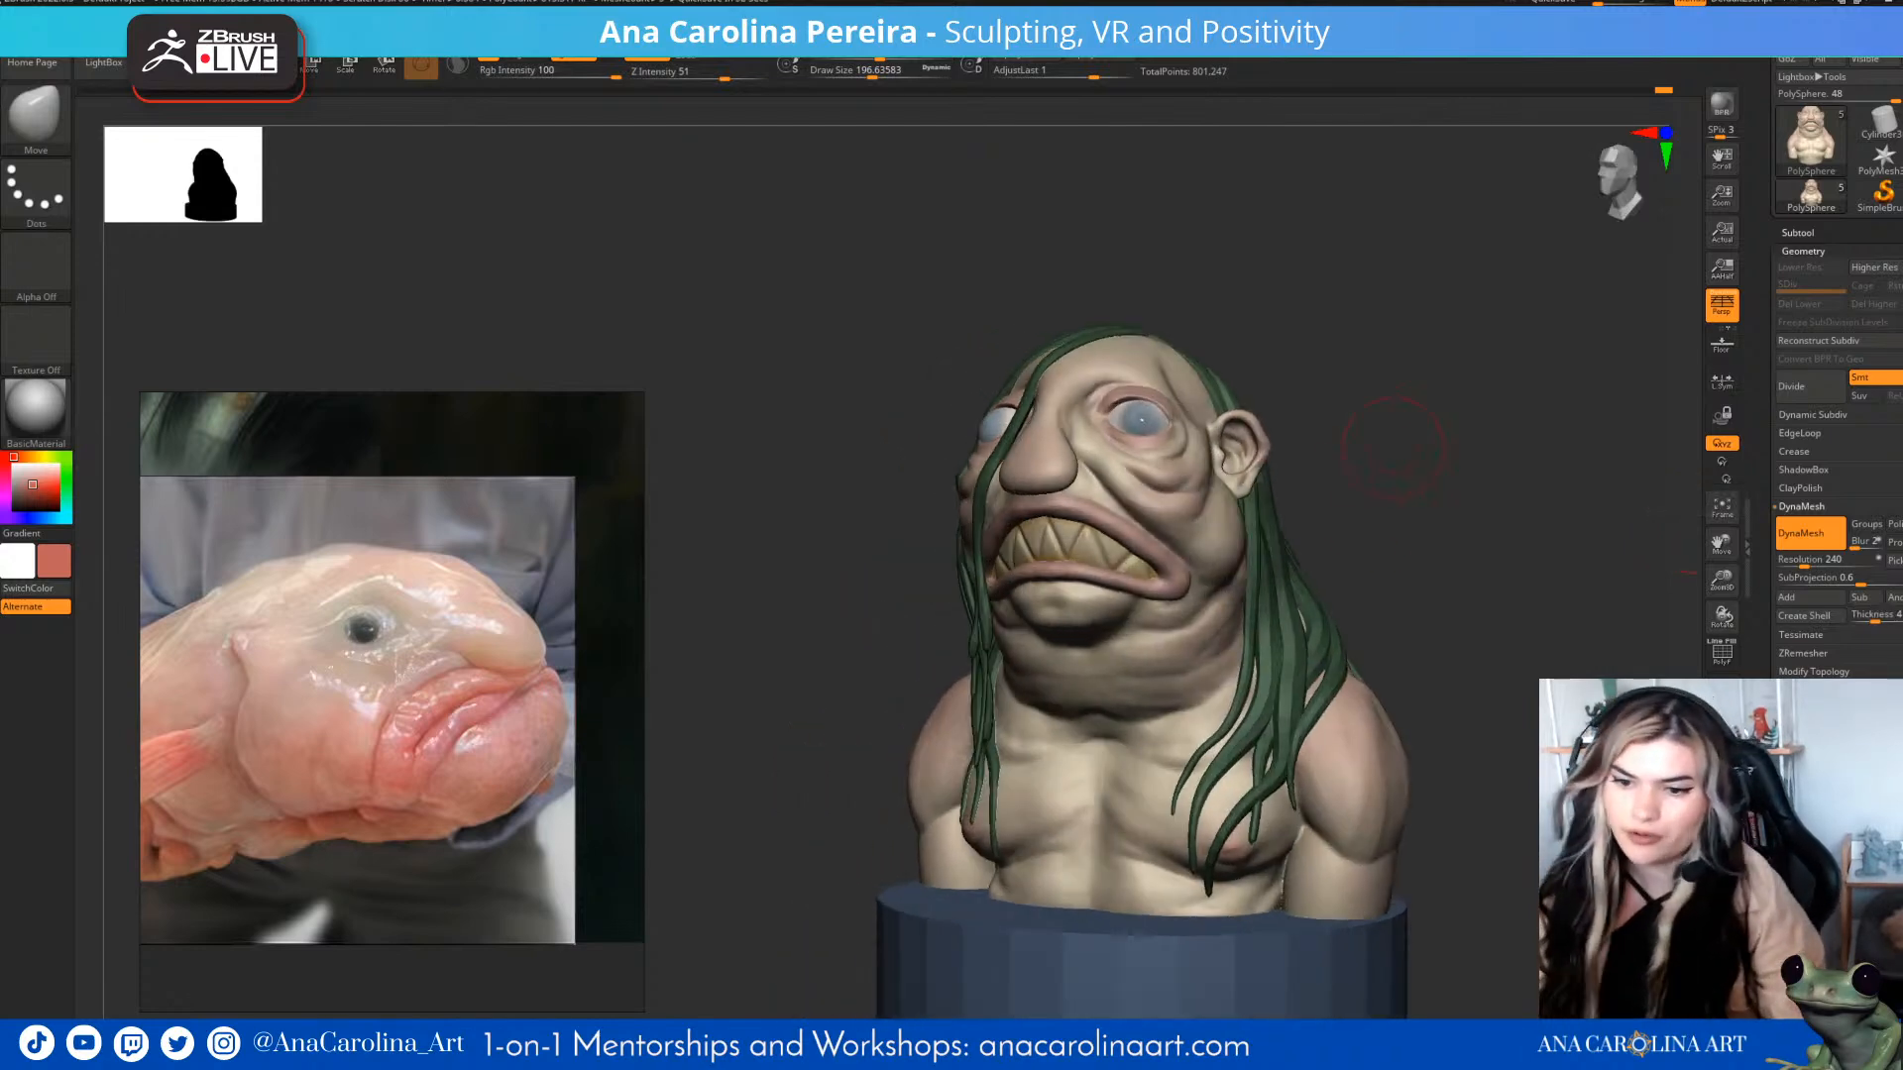
left_click_drag(1459, 587, 1391, 557, "alt")
mouse_move(1626, 595)
left_mouse_down()
mouse_move(1318, 595)
mouse_move(1626, 594)
left_mouse_up()
mouse_move(1487, 594)
left_mouse_down()
mouse_move(1403, 589)
mouse_move(1477, 595)
left_mouse_up()
left_click_drag(1447, 595, 1388, 674, "alt")
left_click_drag(1388, 753, 1389, 761, "alt")
left_click_drag(1513, 661, 1645, 661)
- Select the hair and adjust its outline with the Move brush at a size of about 245
key("space")
left_click(832, 523, "alt")
left_click_drag(825, 526, 843, 496)
left_click_drag(1100, 490, 839, 473)
mouse_move(1234, 437)
left_mouse_down("alt")
mouse_move(1232, 364)
mouse_move(1301, 335)
left_mouse_up("alt")
left_click_drag(1301, 336, 1179, 379)
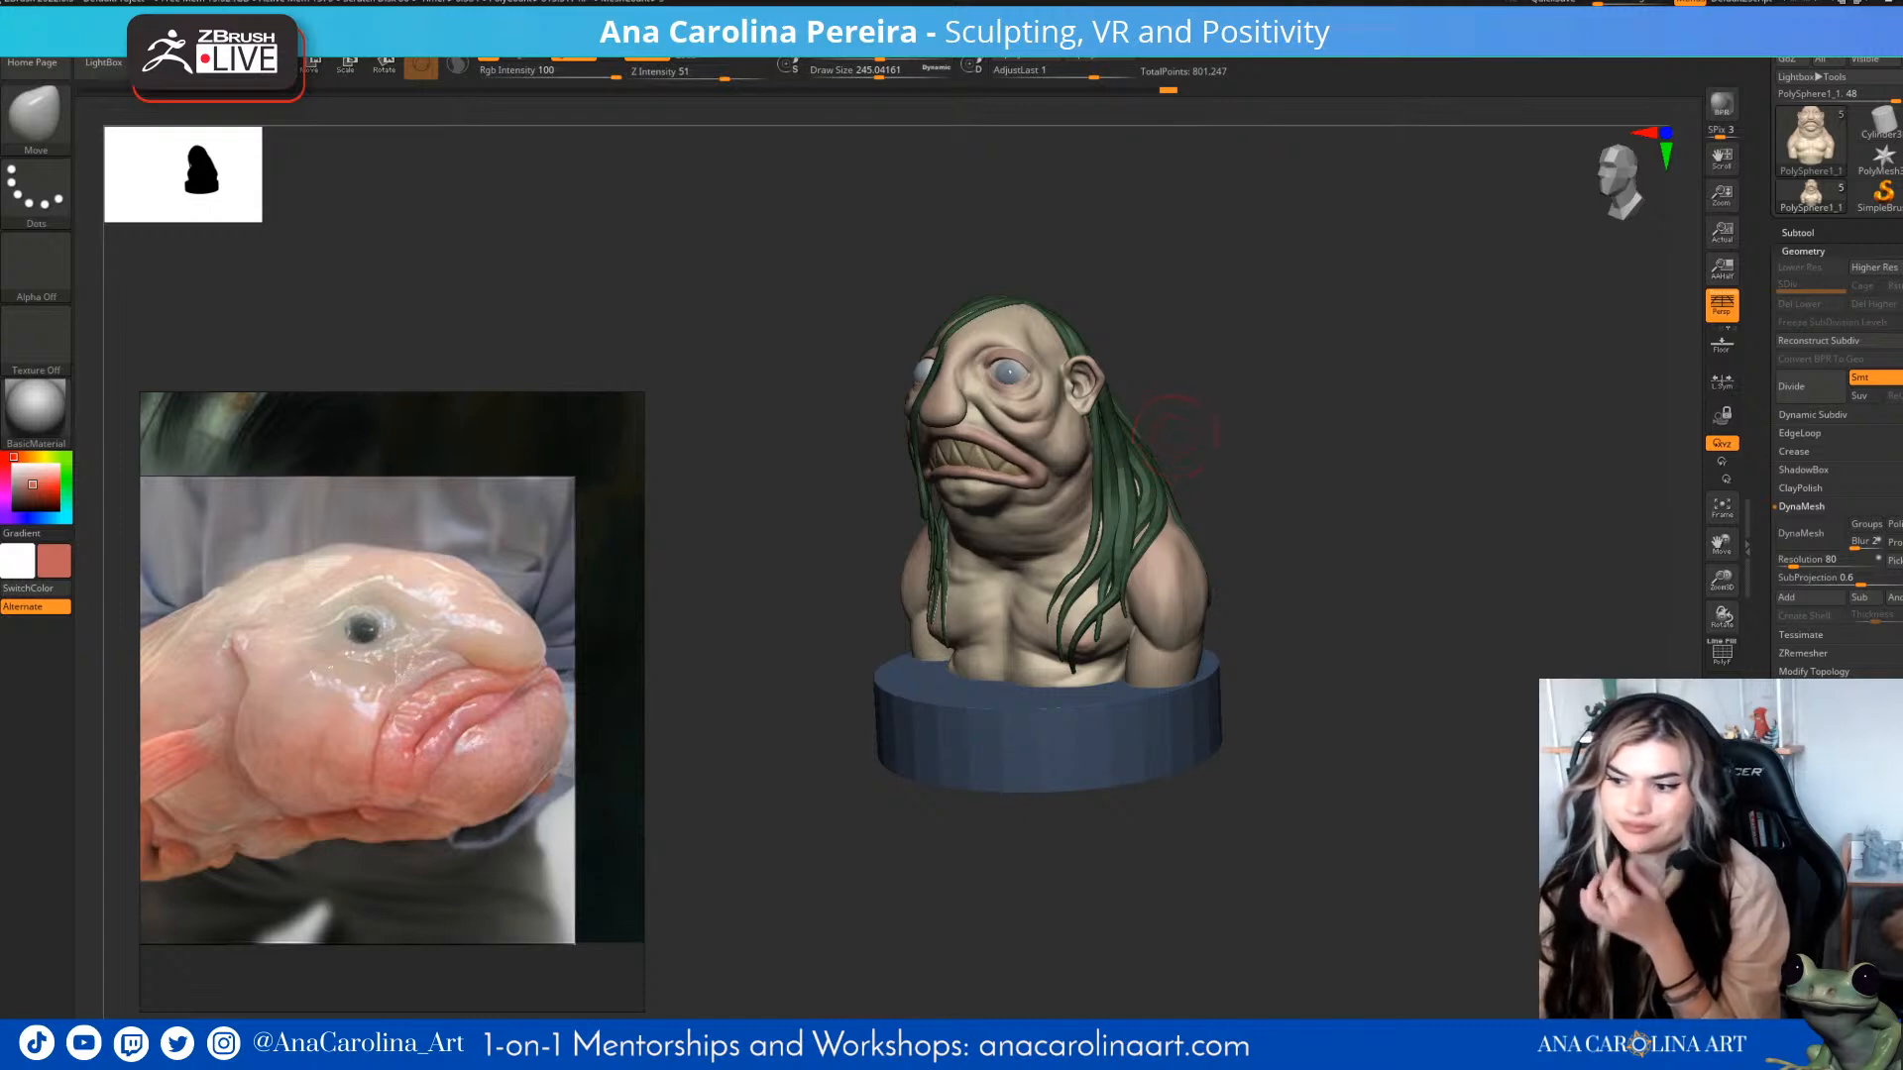
mouse_move(1323, 404)
left_mouse_down()
mouse_move(1413, 372)
mouse_move(1430, 458)
mouse_move(1338, 510)
mouse_move(1423, 436)
mouse_move(1391, 358)
left_mouse_up()
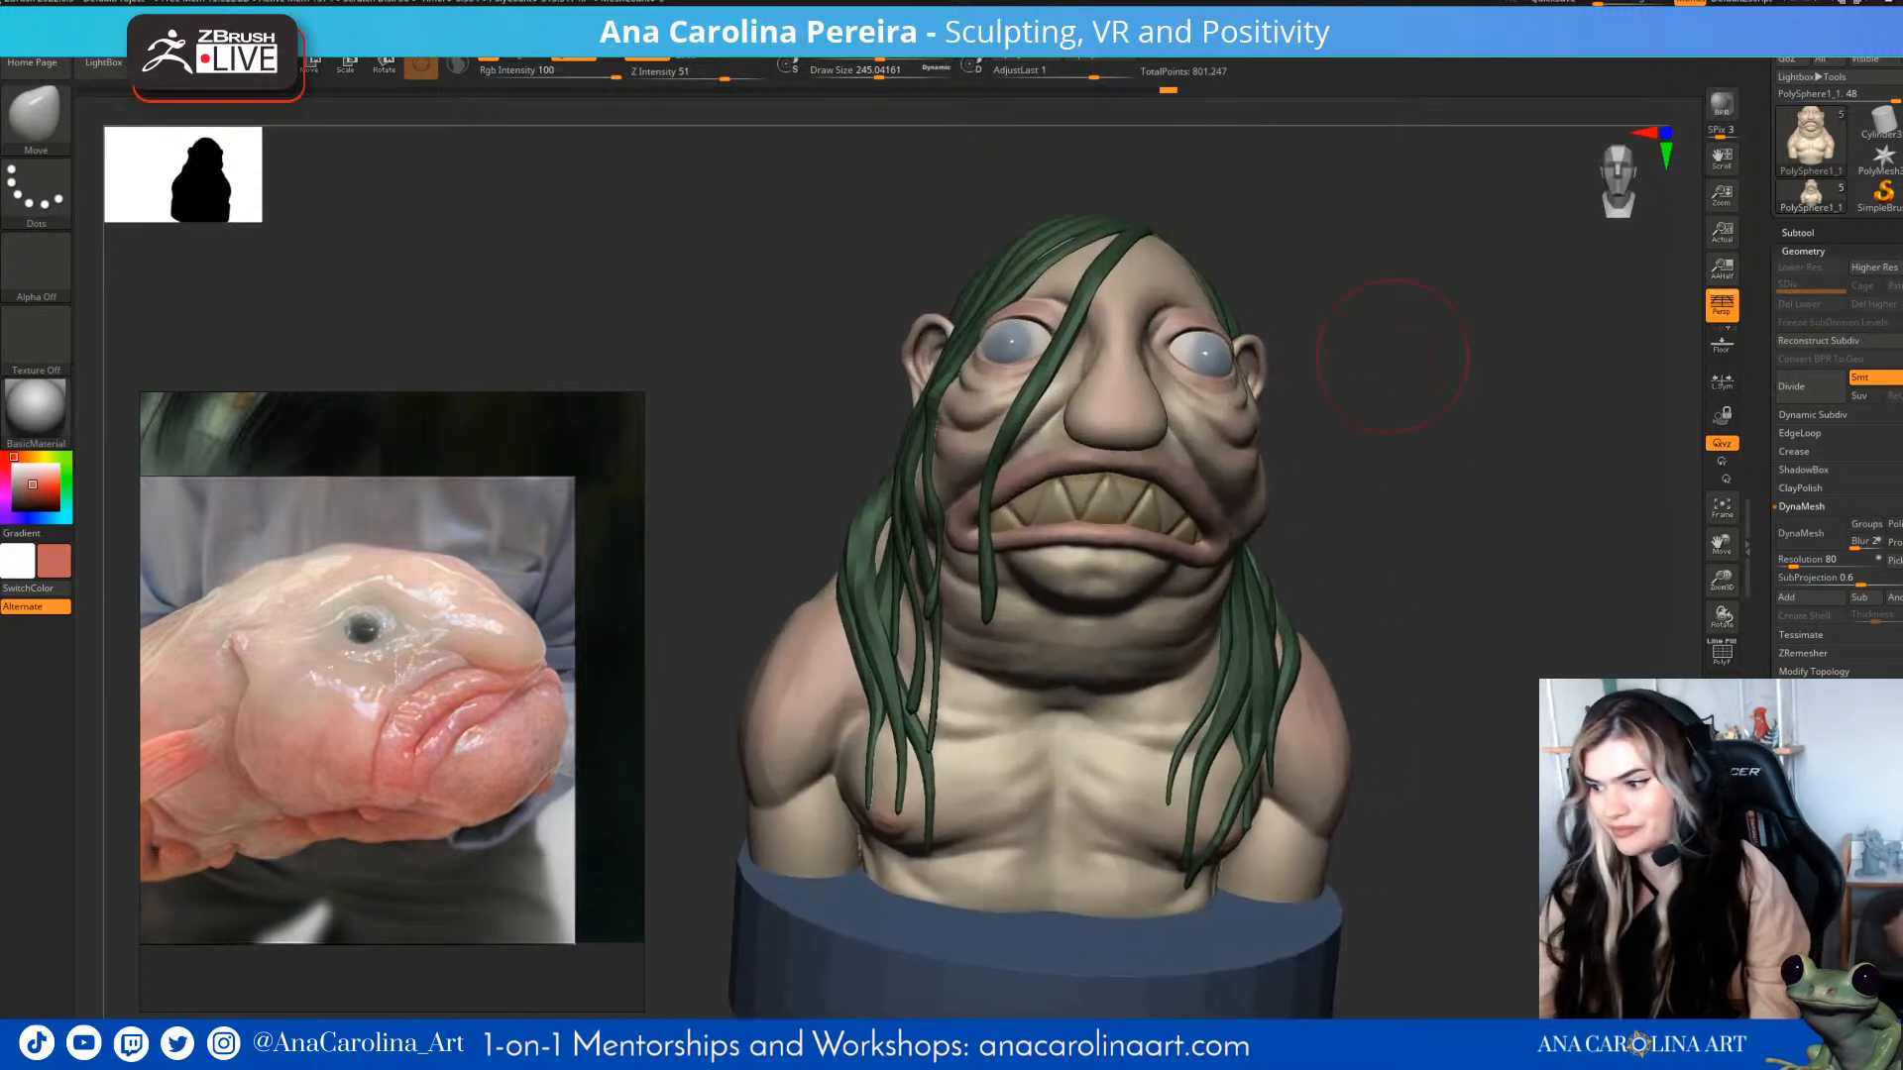
- Make the creature's body the active subtool and set up the DamStandard brush at a size of about 104
mouse_move(1484, 540)
left_mouse_down()
mouse_move(1333, 531)
mouse_move(1450, 530)
mouse_move(1448, 485)
mouse_move(1388, 456)
left_mouse_up()
mouse_move(1387, 456)
left_mouse_down()
mouse_move(1511, 481)
mouse_move(1417, 491)
mouse_move(1382, 461)
left_mouse_up()
left_click_drag(1457, 357, 1487, 456, "alt")
left_click_drag(1486, 456, 1516, 426)
mouse_move(1447, 535)
left_mouse_down()
mouse_move(1415, 531)
mouse_move(1395, 587)
mouse_move(1440, 527)
mouse_move(1065, 497)
left_mouse_up()
key("b")
key("c")
key("b")
left_click(1254, 645, "alt")
key("b")
key("d")
key("s")
left_click(1090, 497, "alt")
key("space")
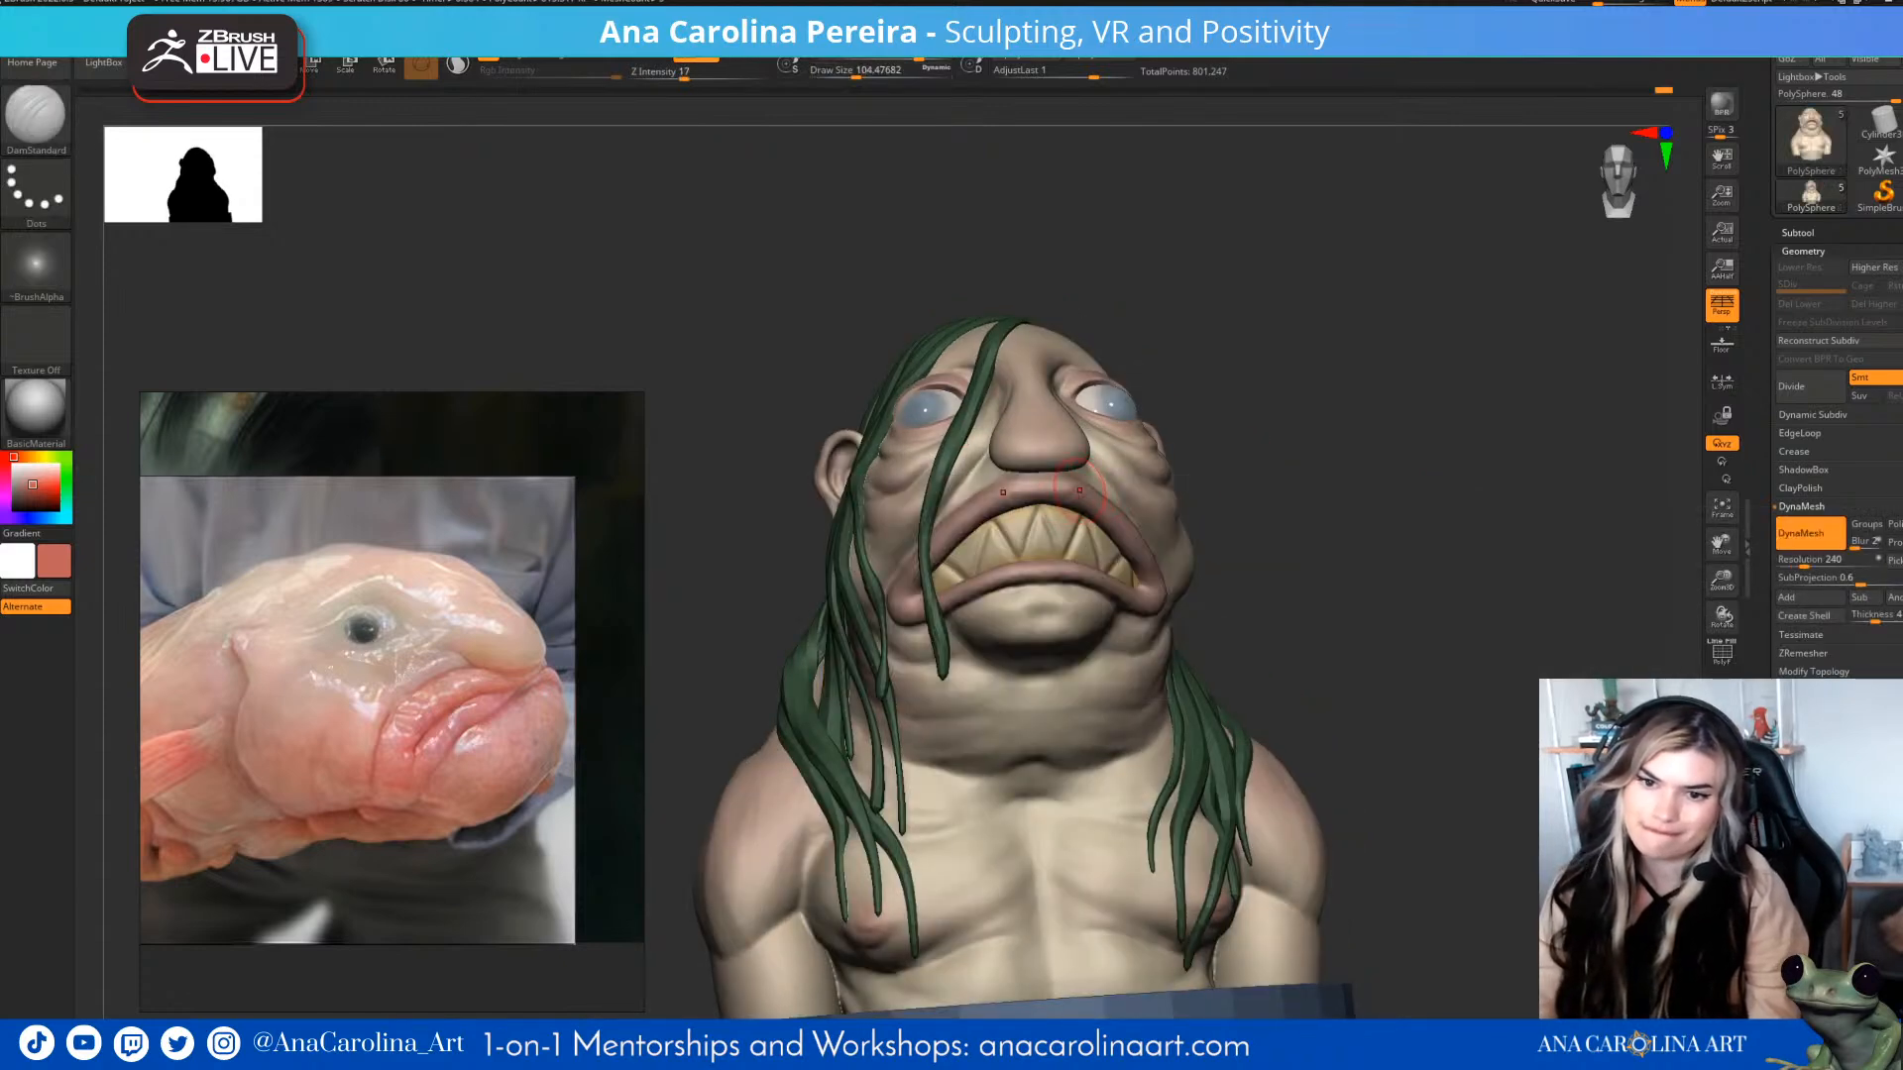
- Examine the creature's face, hair and whole bust on its base from the front and three-quarter angles
left_click_drag(1251, 475, 1230, 526)
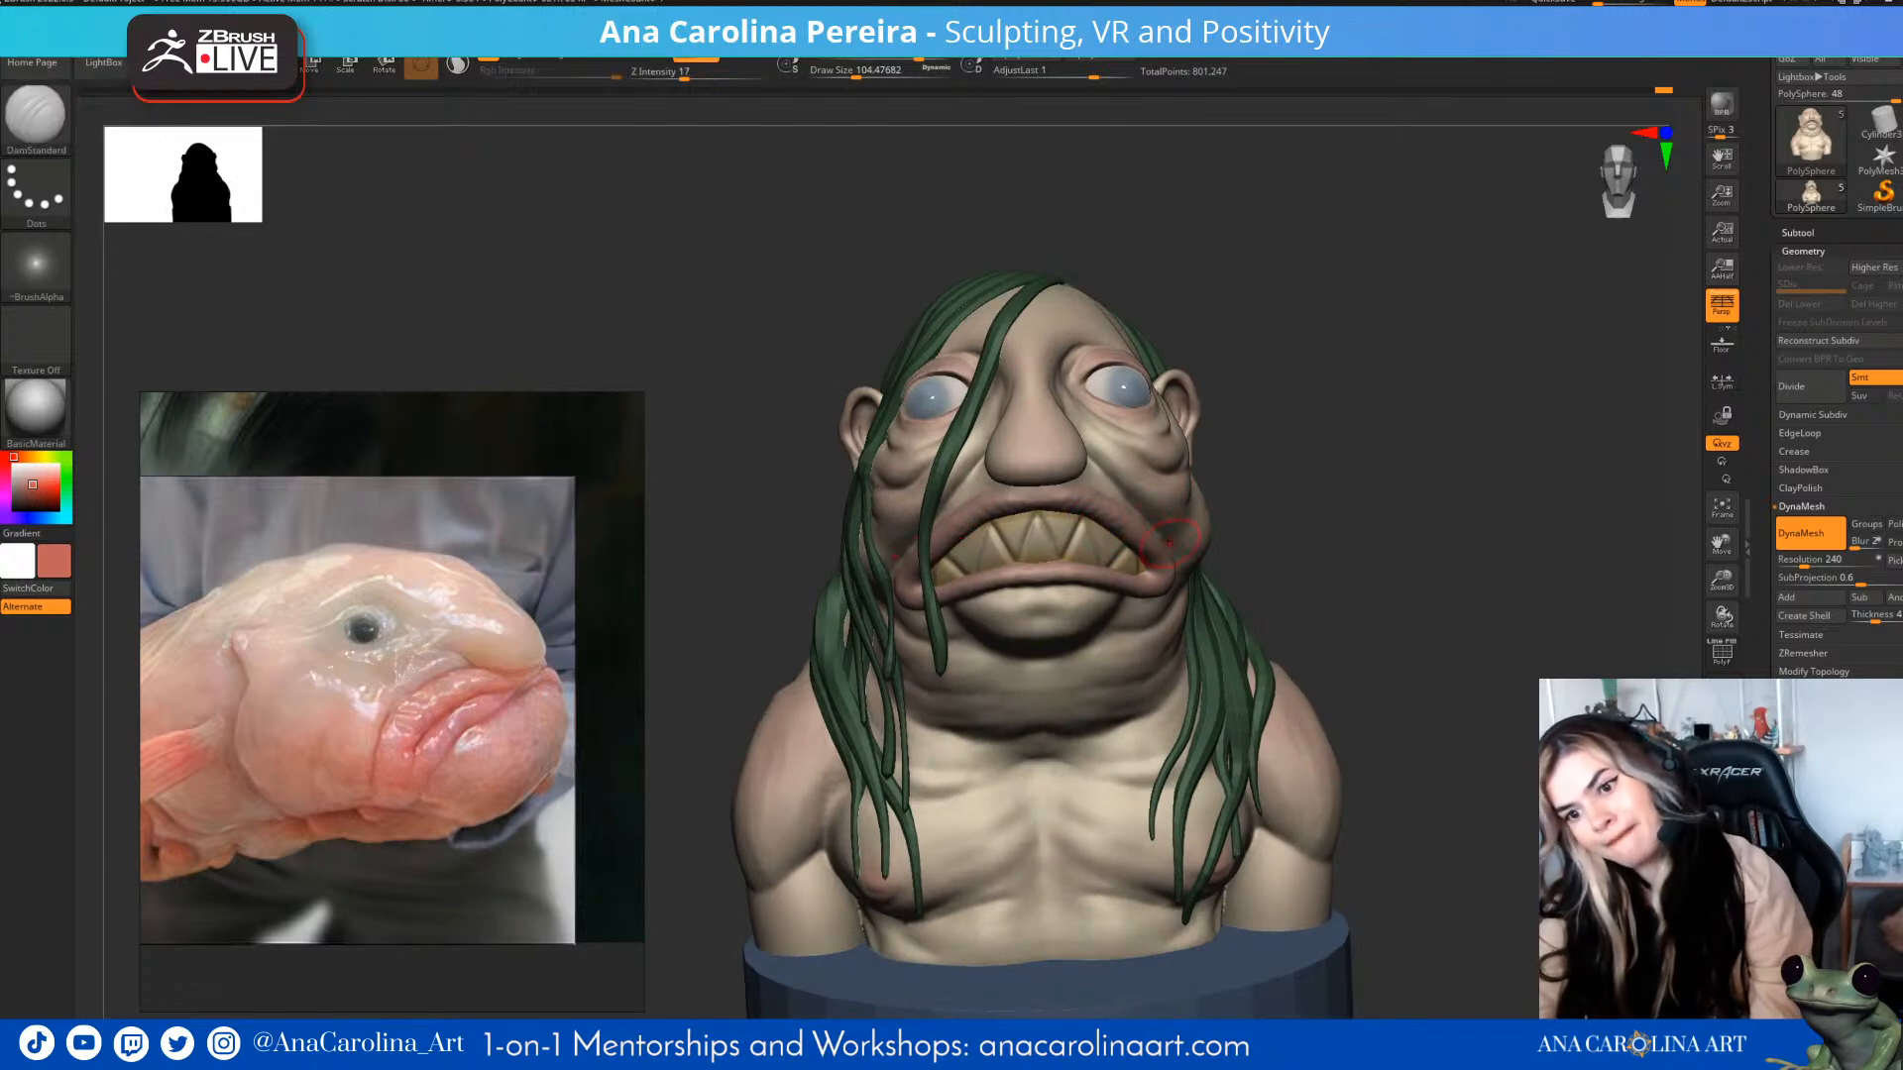
left_click_drag(1358, 555, 1224, 565)
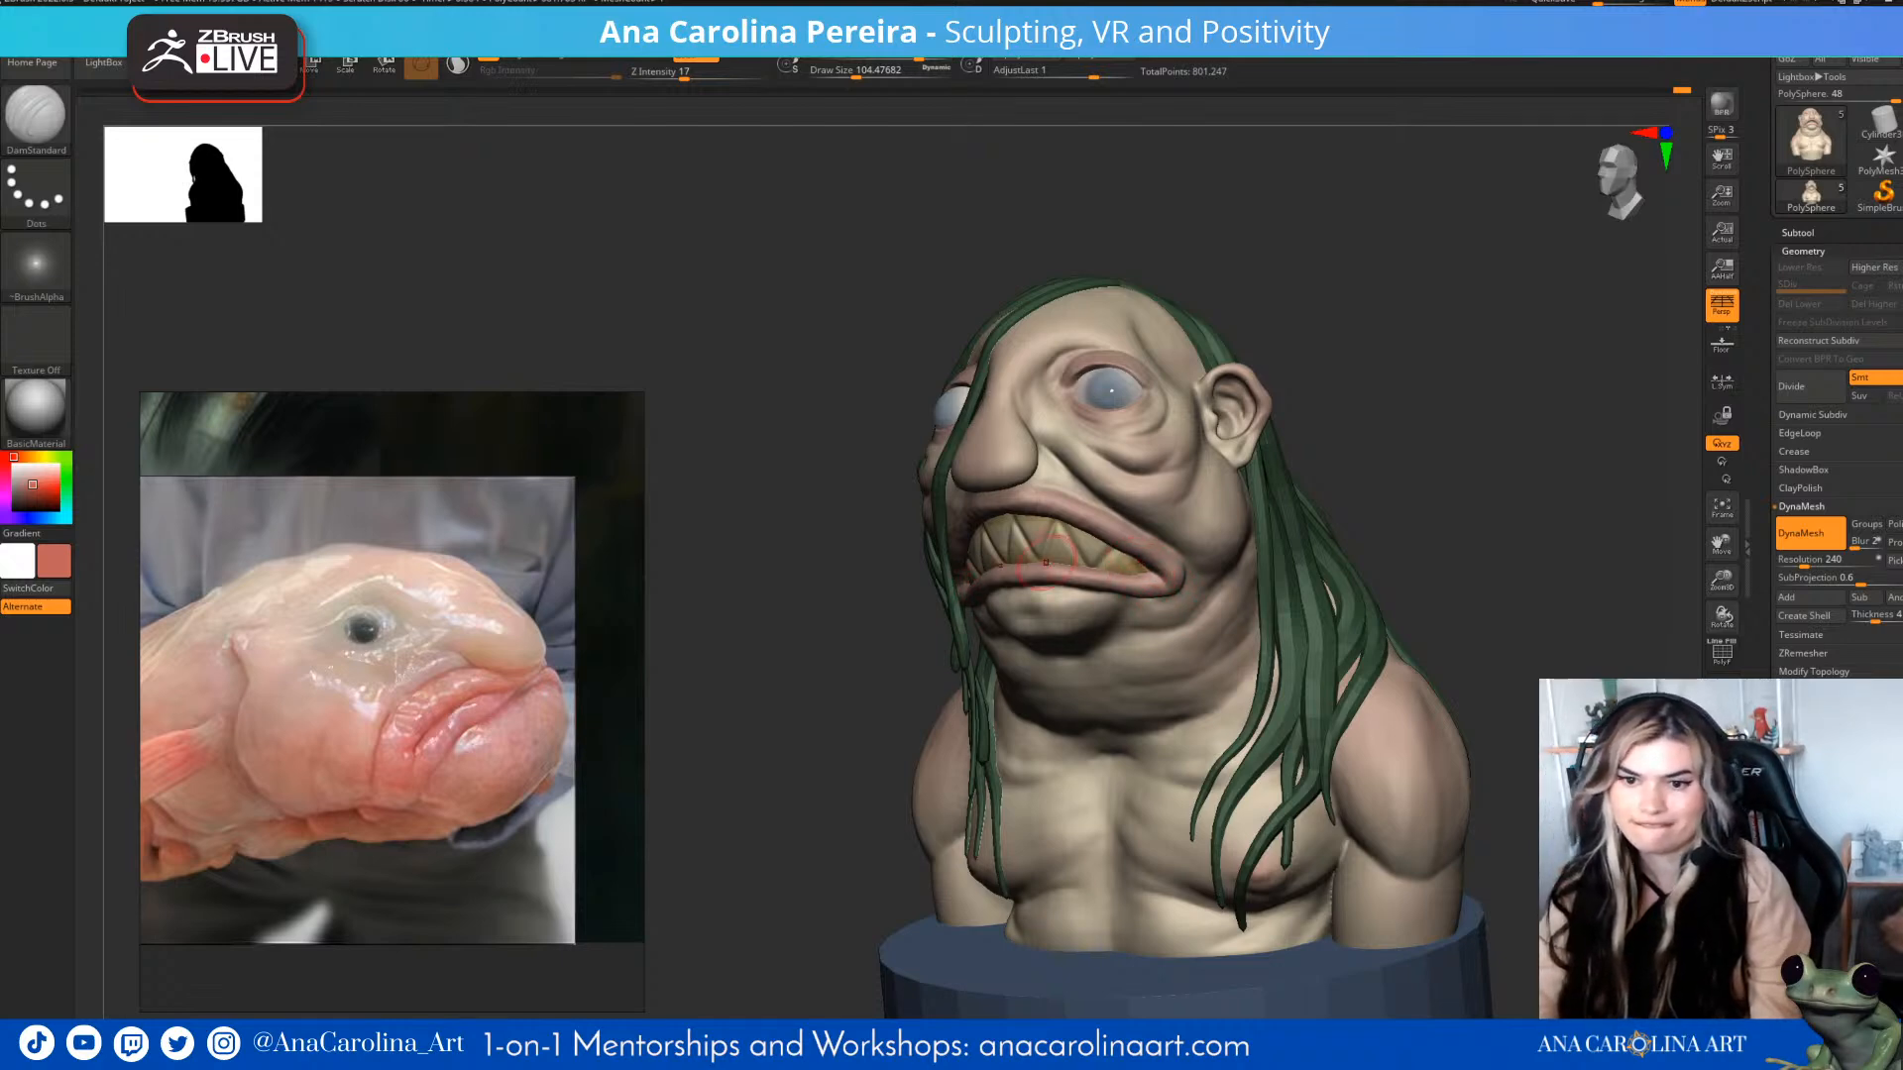
key("shift")
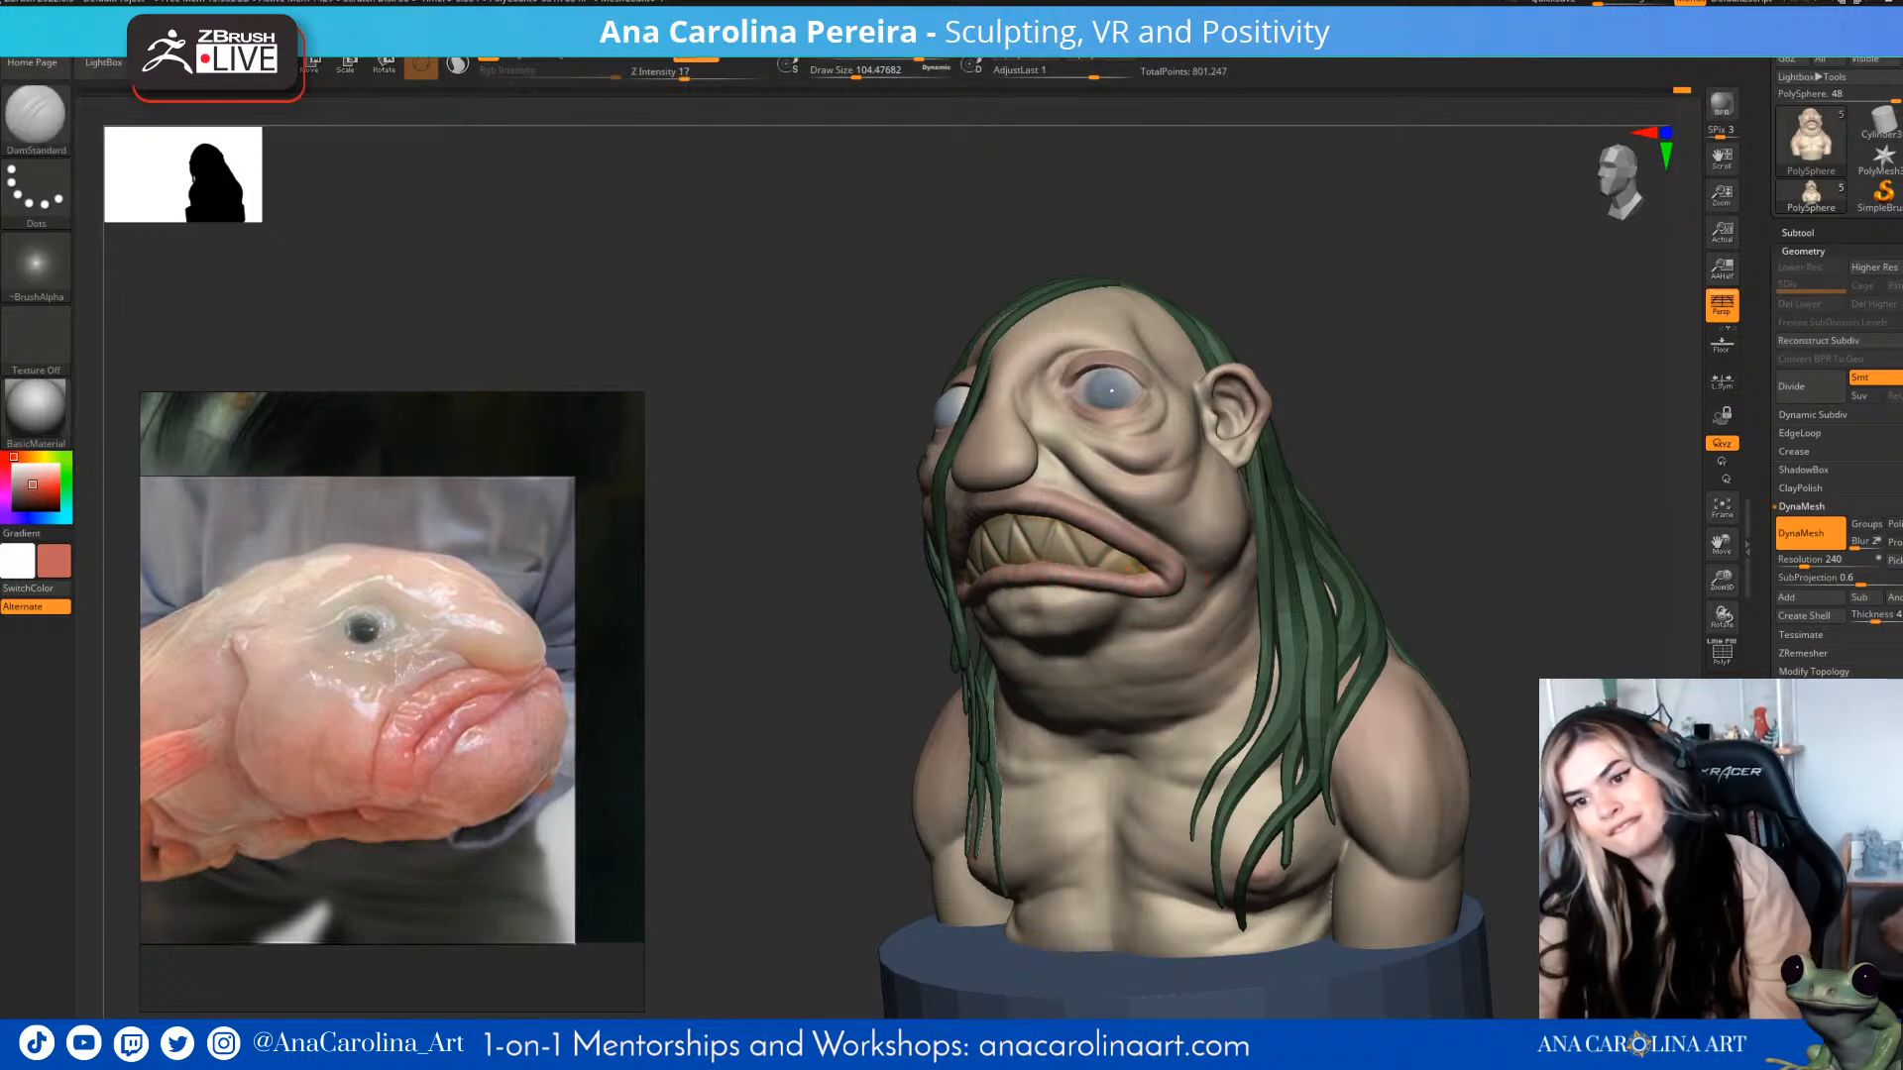
left_click_drag(684, 496, 877, 525, "alt")
mouse_move(1373, 436)
left_mouse_down("alt")
mouse_move(1392, 386)
mouse_move(1517, 357)
left_mouse_up("alt")
key("shift")
left_click_drag(1388, 446, 1138, 433)
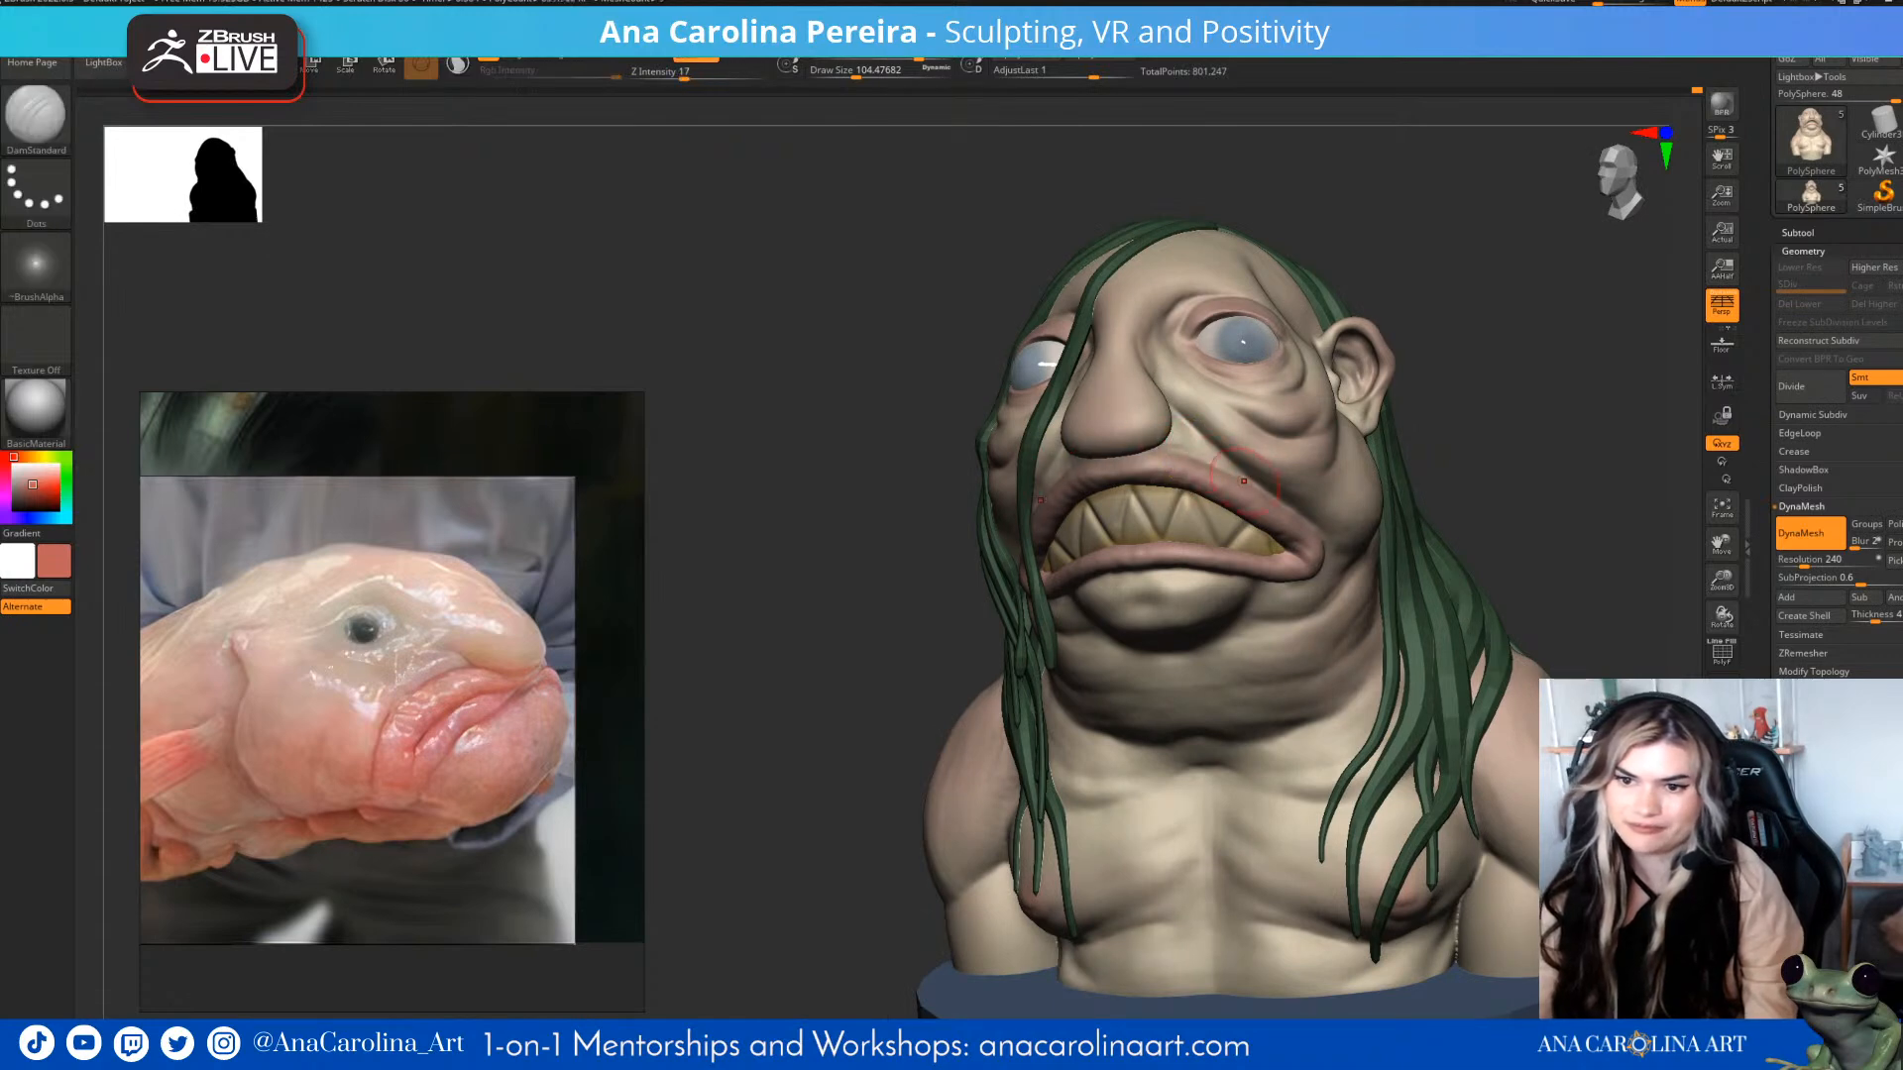
left_click_drag(1487, 530, 1616, 526)
left_click_drag(1487, 594, 1477, 456, "alt")
left_click_drag(1387, 496, 1517, 505)
left_click_drag(1388, 634, 942, 615)
left_click_drag(941, 397, 1055, 433)
mouse_move(1418, 397)
left_mouse_down()
mouse_move(1487, 396)
mouse_move(1498, 426)
mouse_move(1398, 421)
mouse_move(1477, 424)
mouse_move(1422, 429)
mouse_move(1445, 478)
mouse_move(1427, 454)
left_mouse_up()
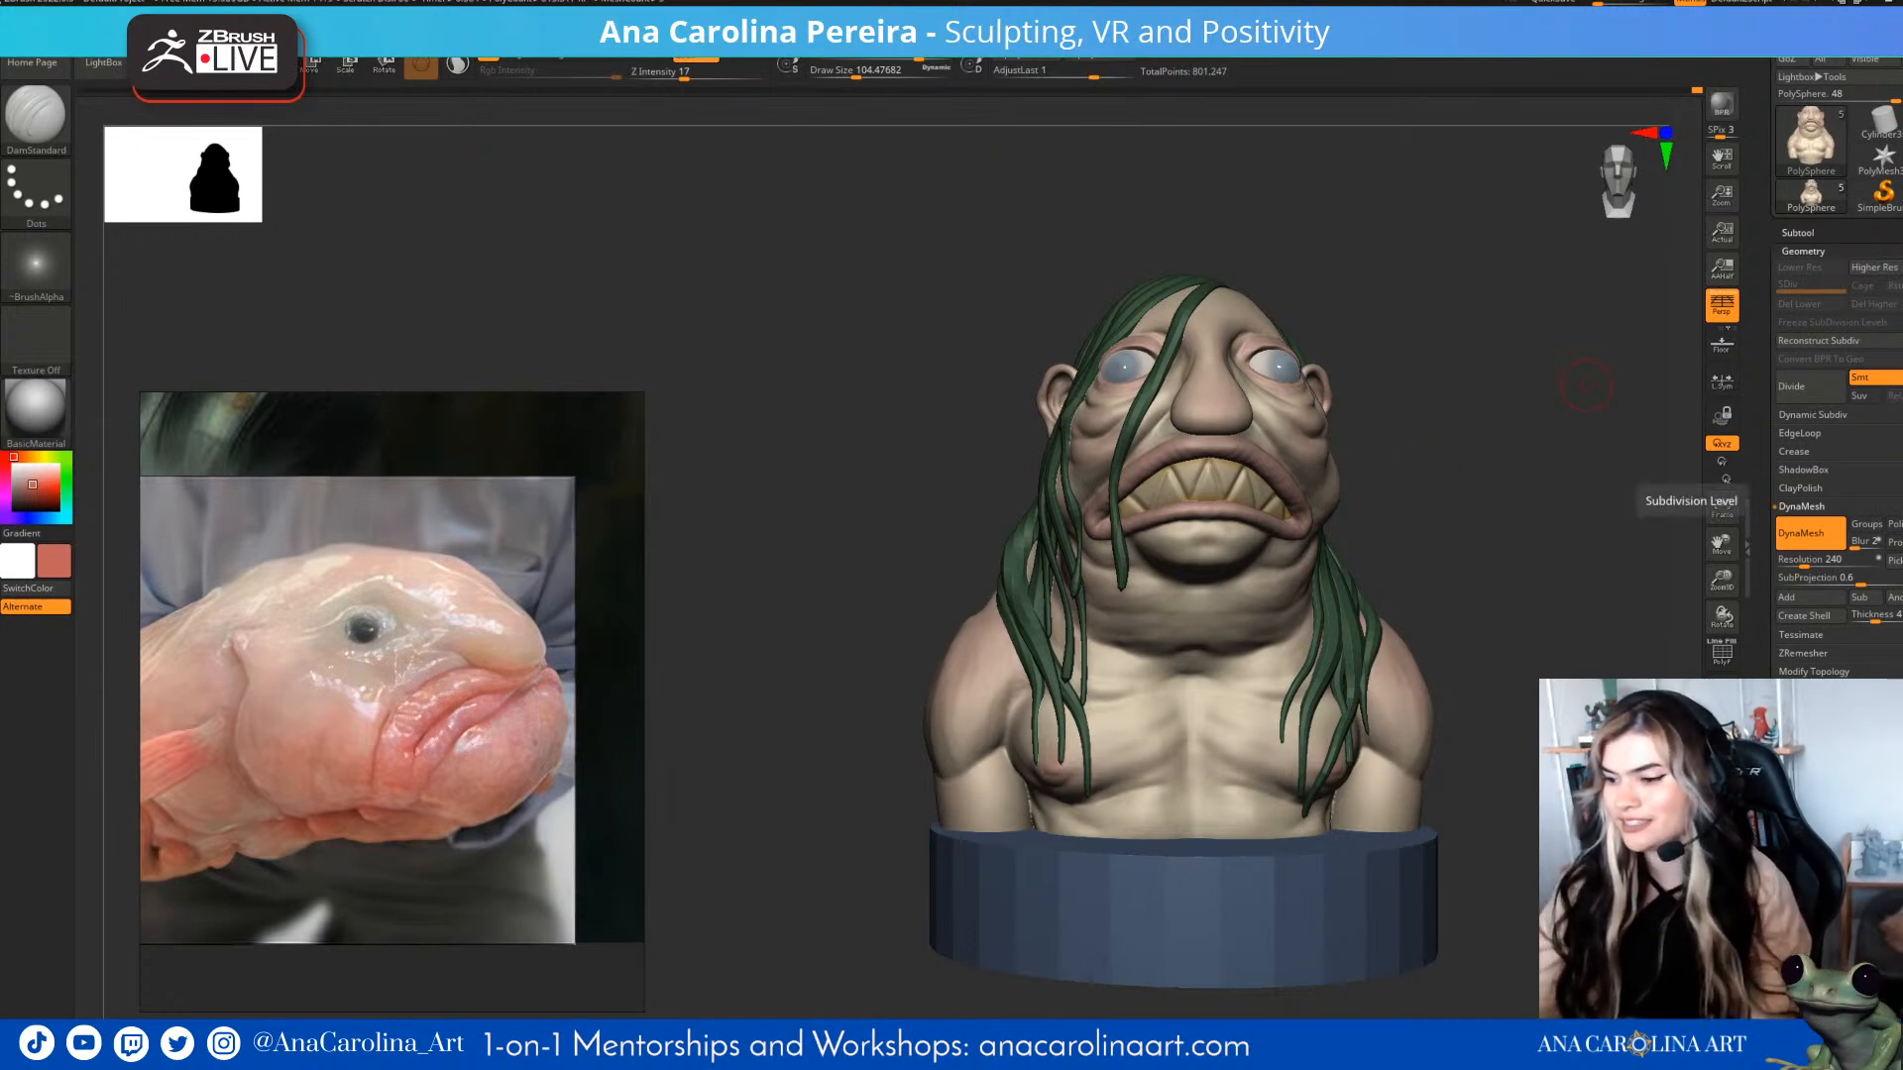
mouse_move(1586, 387)
left_mouse_down()
mouse_move(1598, 532)
mouse_move(1616, 515)
mouse_move(1576, 584)
mouse_move(1541, 558)
mouse_move(1685, 548)
mouse_move(1666, 555)
mouse_move(1635, 476)
left_mouse_up()
mouse_move(1388, 555)
left_mouse_down()
mouse_move(1625, 565)
mouse_move(1546, 585)
mouse_move(1537, 664)
mouse_move(1428, 877)
mouse_move(1437, 902)
mouse_move(1413, 823)
mouse_move(1507, 734)
mouse_move(1576, 763)
mouse_move(1534, 832)
mouse_move(1388, 822)
left_mouse_up()
left_click_drag(1641, 639, 1655, 670, "alt")
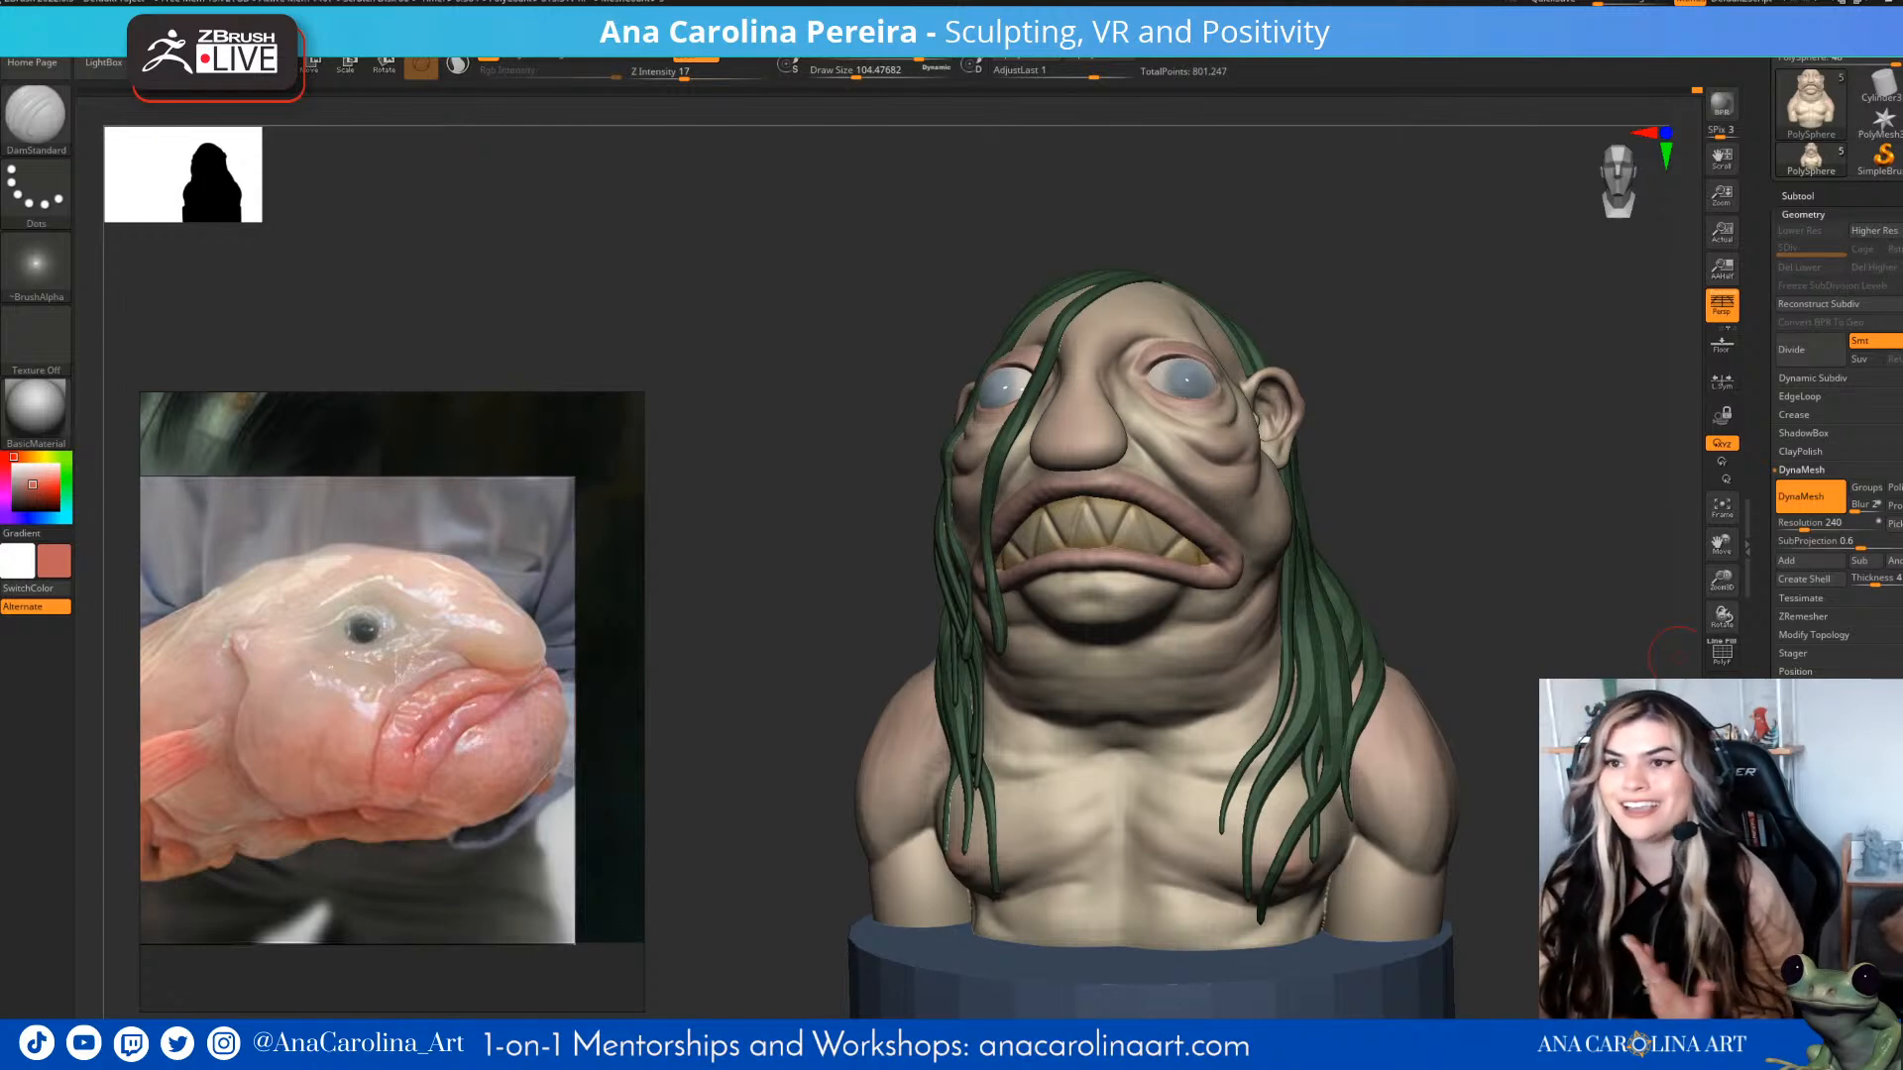
left_click_drag(1675, 655, 1498, 694)
mouse_move(1489, 481)
left_mouse_down()
mouse_move(1477, 493)
mouse_move(1586, 563)
mouse_move(1508, 523)
left_mouse_up()
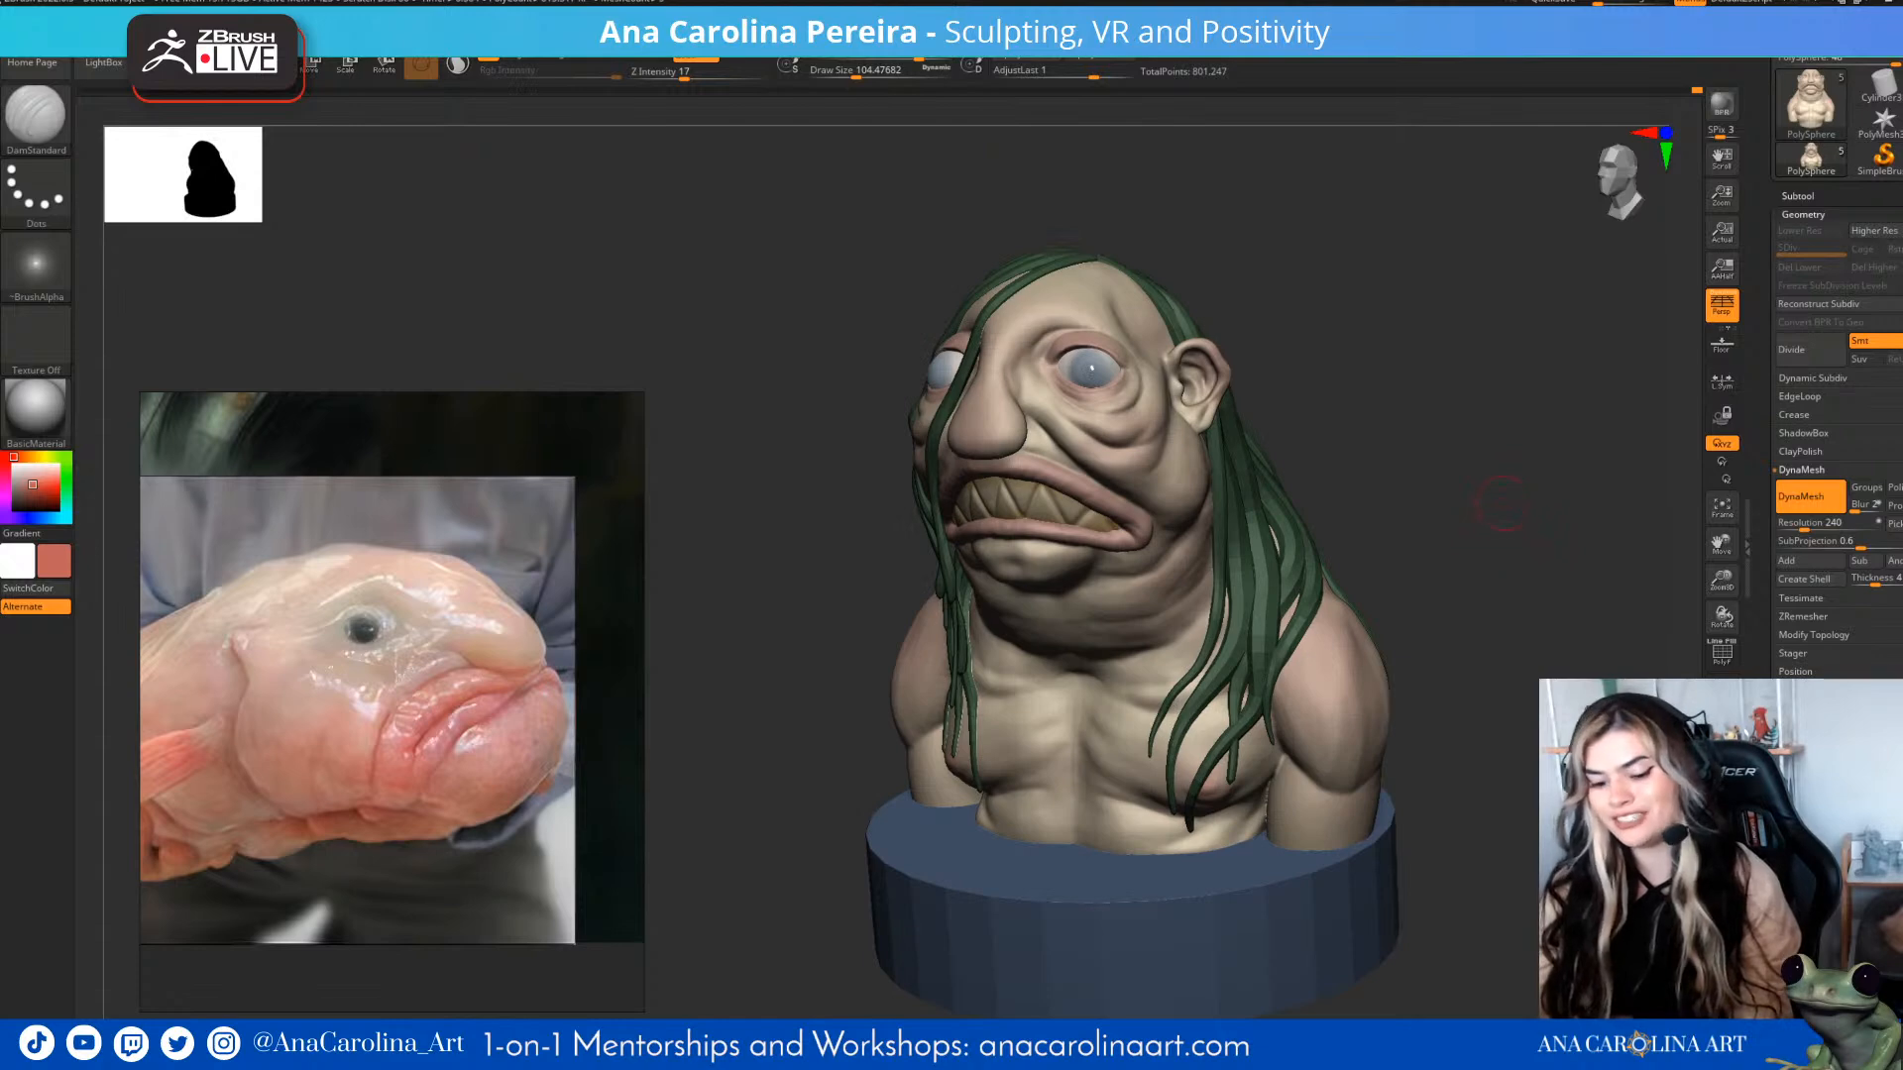